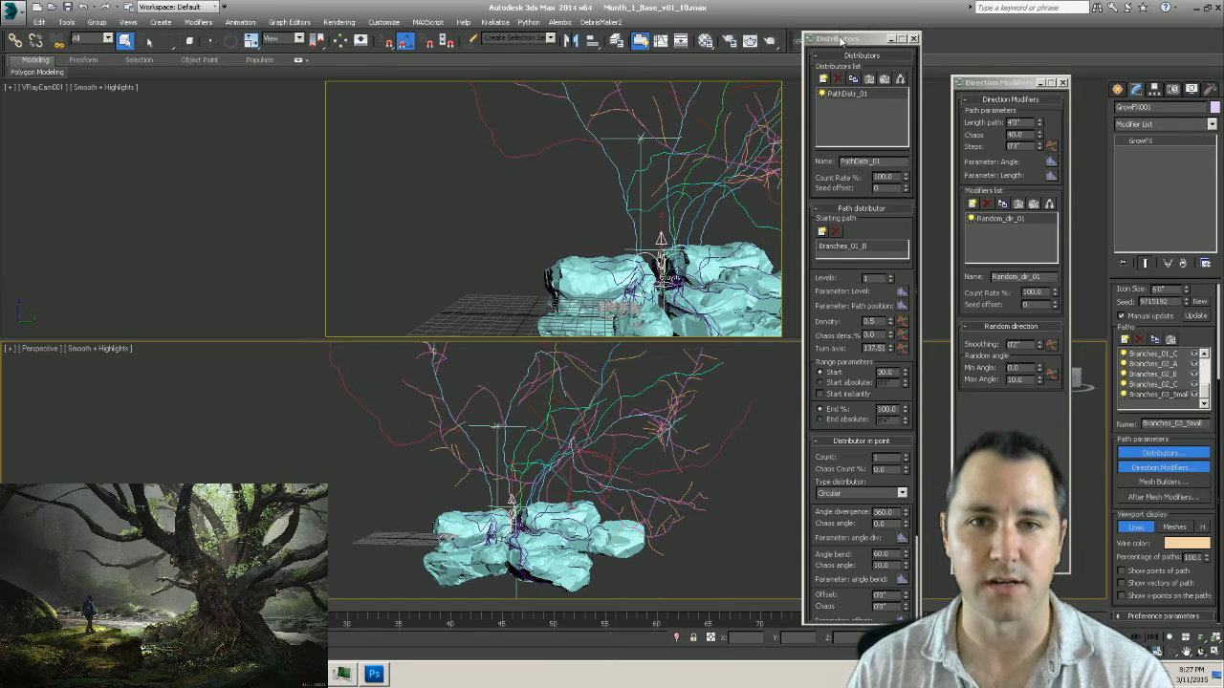
Shift the Distributors window slightly and maximize the Perspective viewport on the GrowFX tree.
{"action": "left_click_drag", "start_coordinate": [851, 39], "coordinate": [830, 34]}
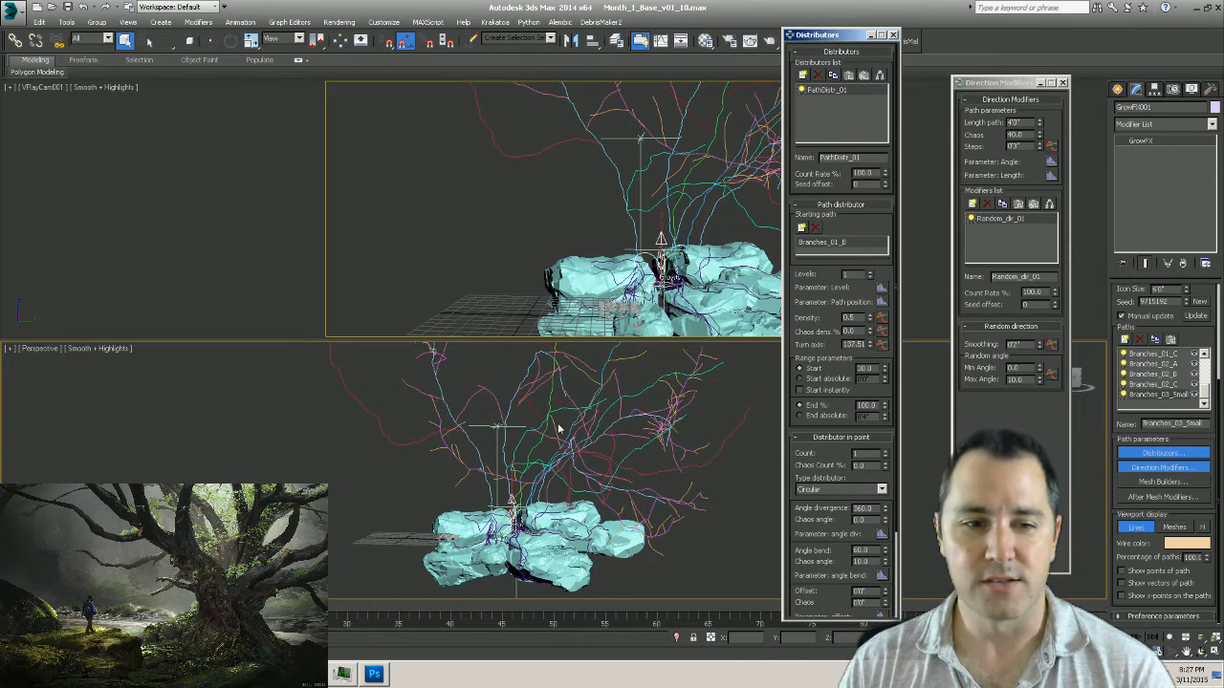
{"action": "middle_click_drag", "start_coordinate": [561, 443], "coordinate": [541, 466]}
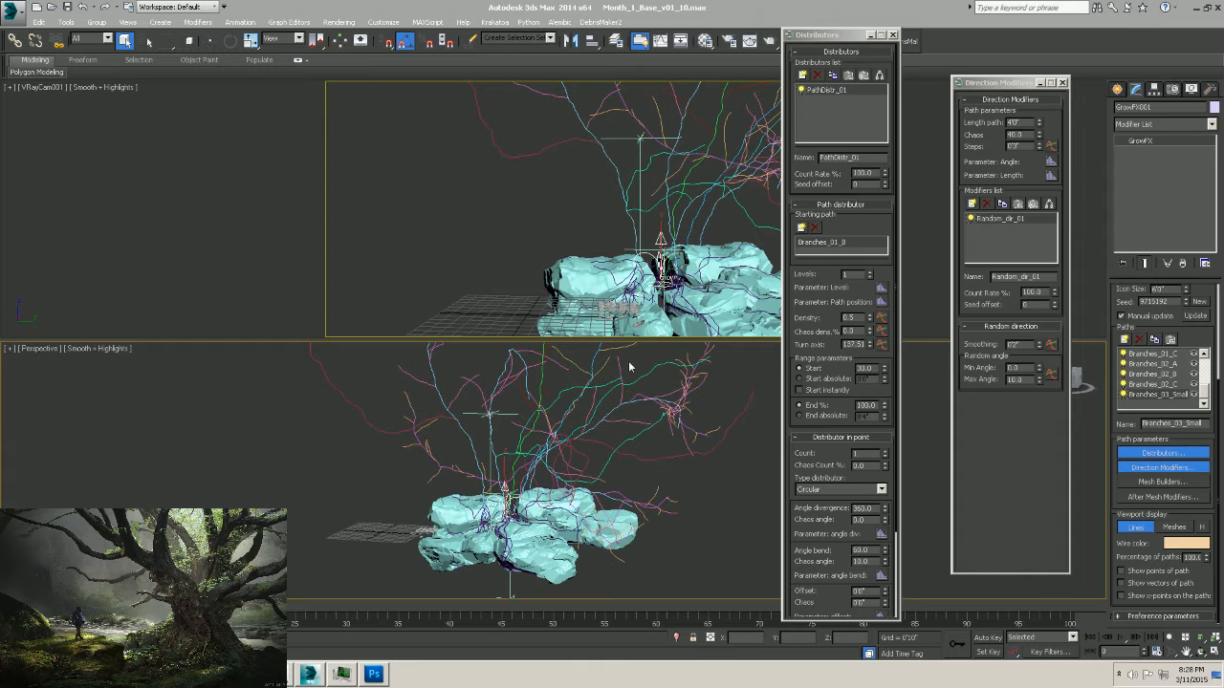
{"action": "middle_click_drag", "start_coordinate": [570, 489], "coordinate": [597, 488], "text": "alt"}
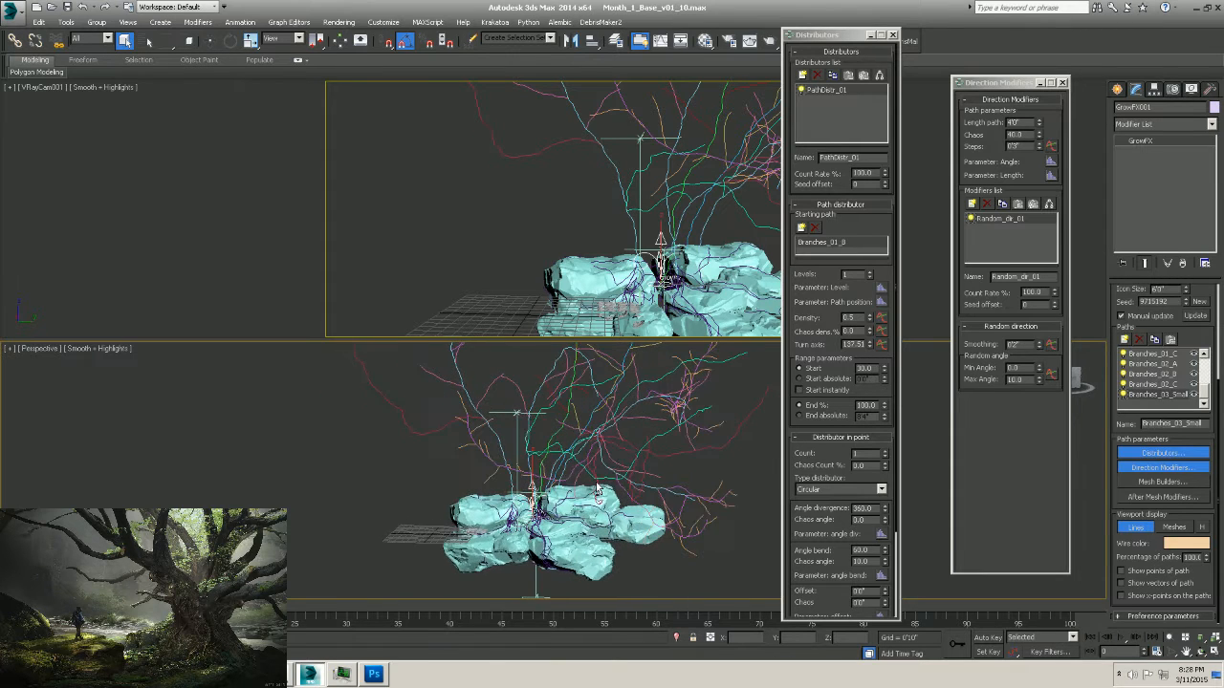
{"action": "key", "text": "alt+w"}
{"action": "middle_click_drag", "start_coordinate": [571, 375], "coordinate": [562, 349], "text": "alt"}
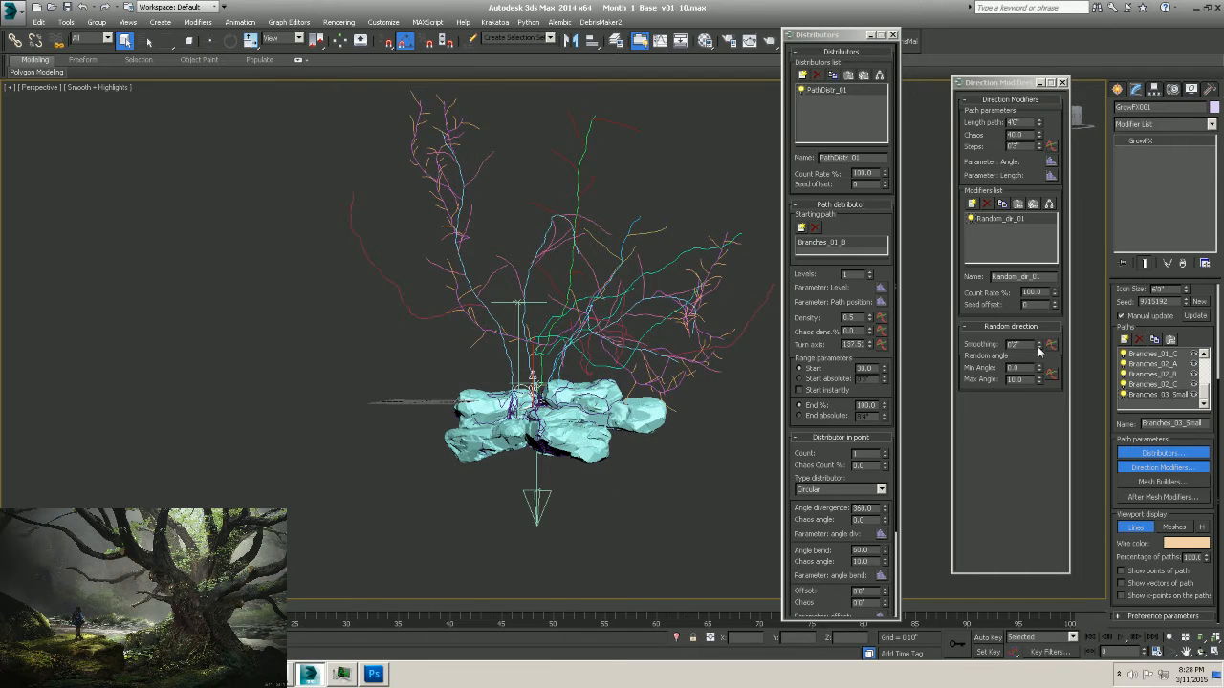
Hide the viewport lines of the Branches_03_Small, Branches_02 and Branches_01_C paths.
{"action": "left_click", "coordinate": [1194, 388]}
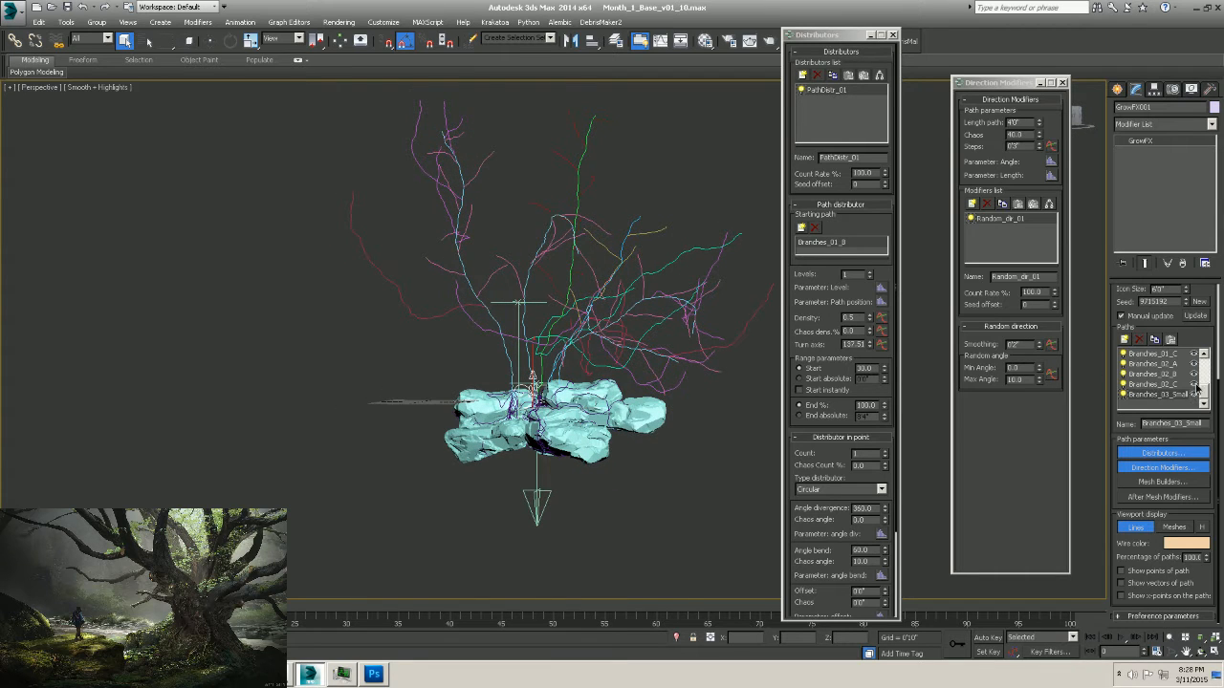
{"action": "left_click", "coordinate": [1194, 373]}
{"action": "left_click", "coordinate": [1194, 363]}
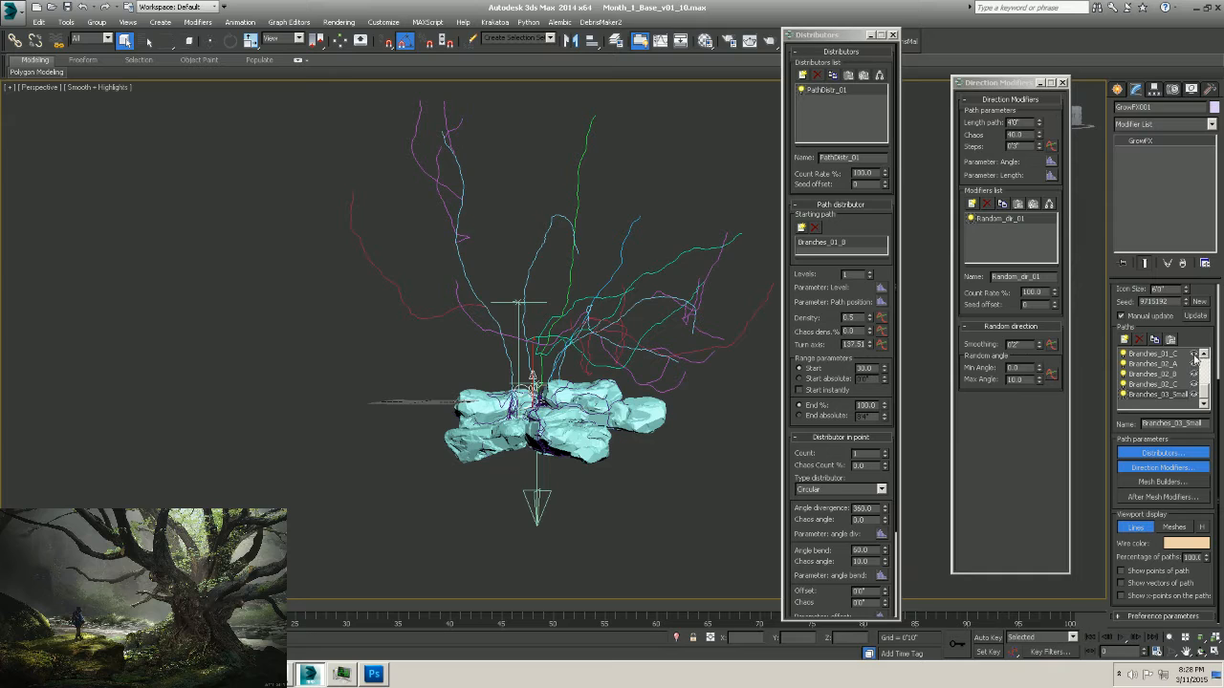
{"action": "left_click", "coordinate": [1194, 353]}
{"action": "scroll", "coordinate": [1194, 382], "scroll_direction": "up", "scroll_amount": 1}
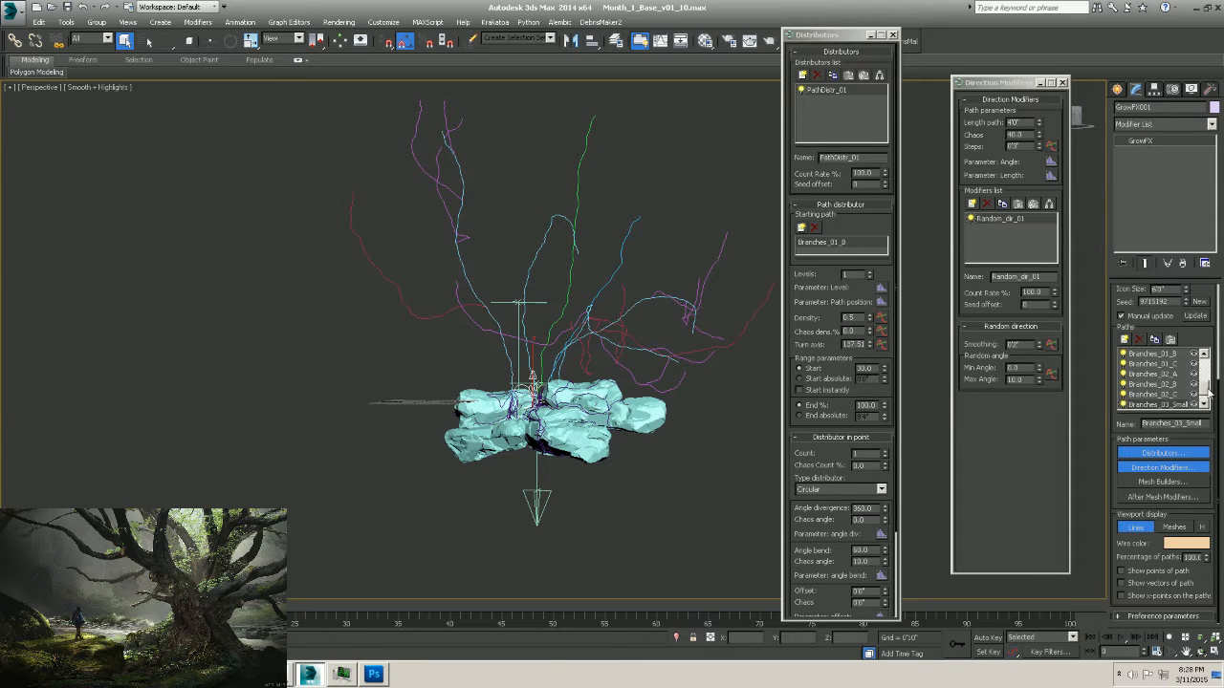
Toggle the Branches_01_B path's visibility to identify its lines, leaving them shown.
{"action": "scroll", "coordinate": [1204, 387], "scroll_direction": "up", "scroll_amount": 1}
{"action": "left_click", "coordinate": [1193, 364]}
{"action": "mouse_move", "coordinate": [697, 402]}
{"action": "middle_mouse_down", "text": "alt"}
{"action": "mouse_move", "coordinate": [626, 398]}
{"action": "mouse_move", "coordinate": [733, 398]}
{"action": "mouse_move", "coordinate": [704, 394]}
{"action": "middle_mouse_up", "text": "alt"}
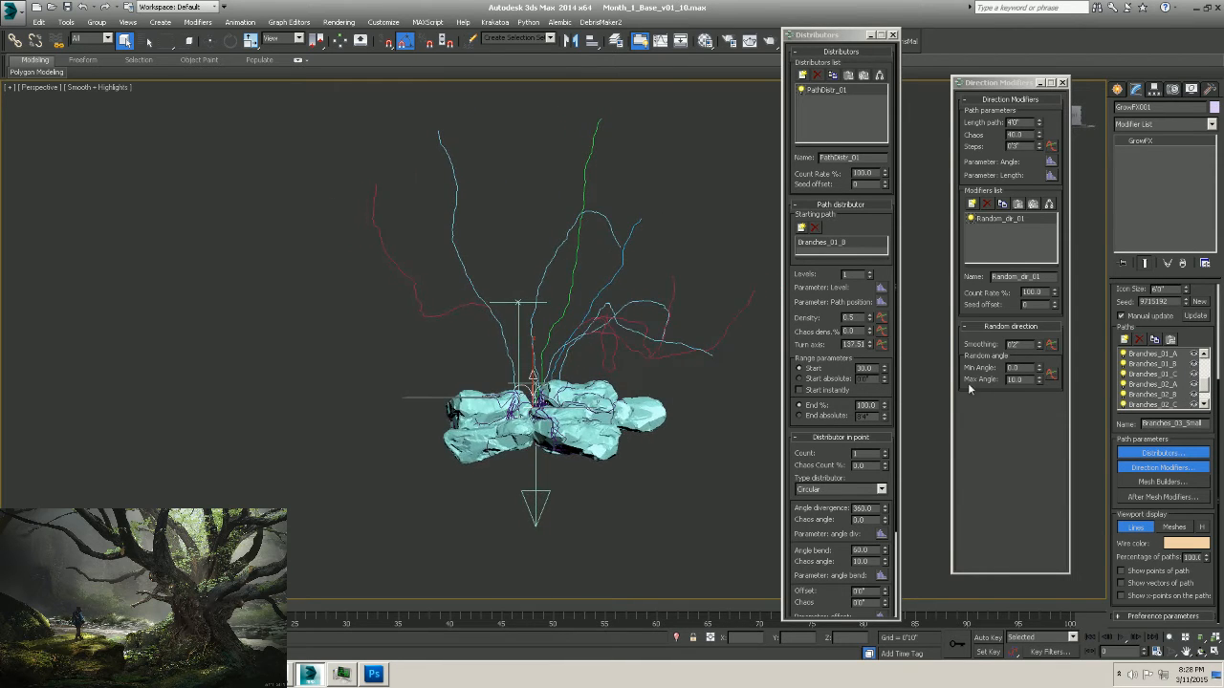
{"action": "left_click", "coordinate": [1193, 365]}
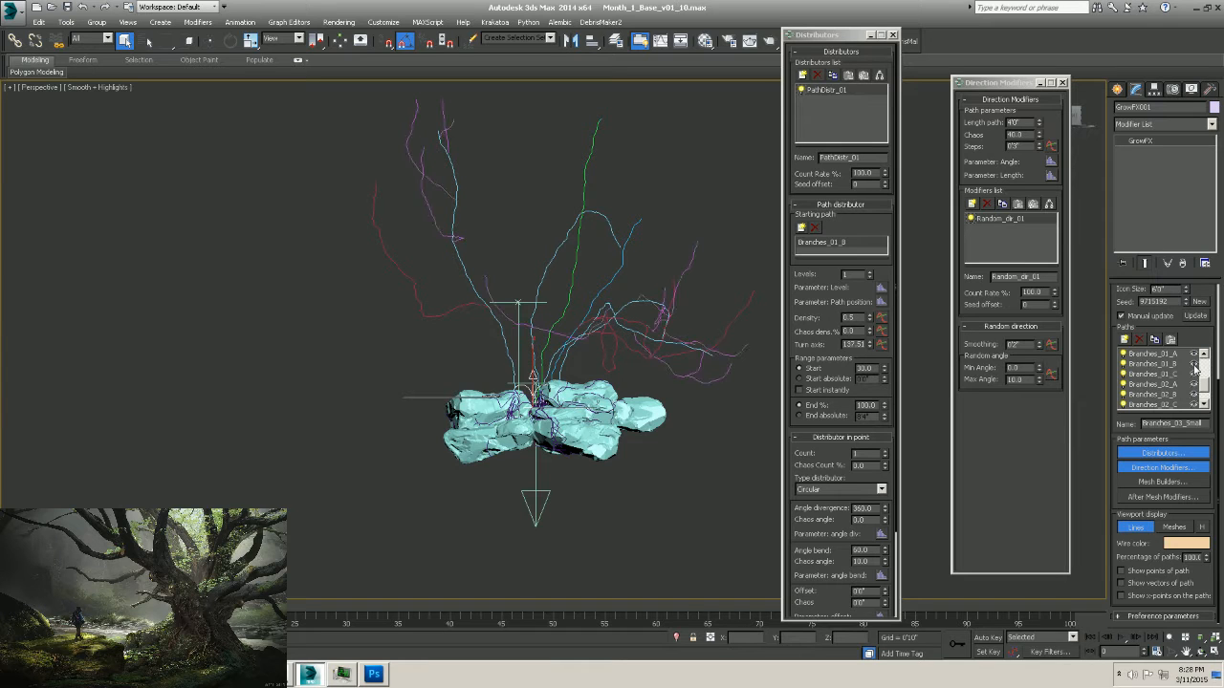
{"action": "left_click", "coordinate": [1193, 365]}
{"action": "left_click", "coordinate": [1193, 365]}
In the Branches_01_B path's Eraser_01 modifier, pick the low purple line beside the trunk for erasing.
{"action": "left_click", "coordinate": [1153, 364]}
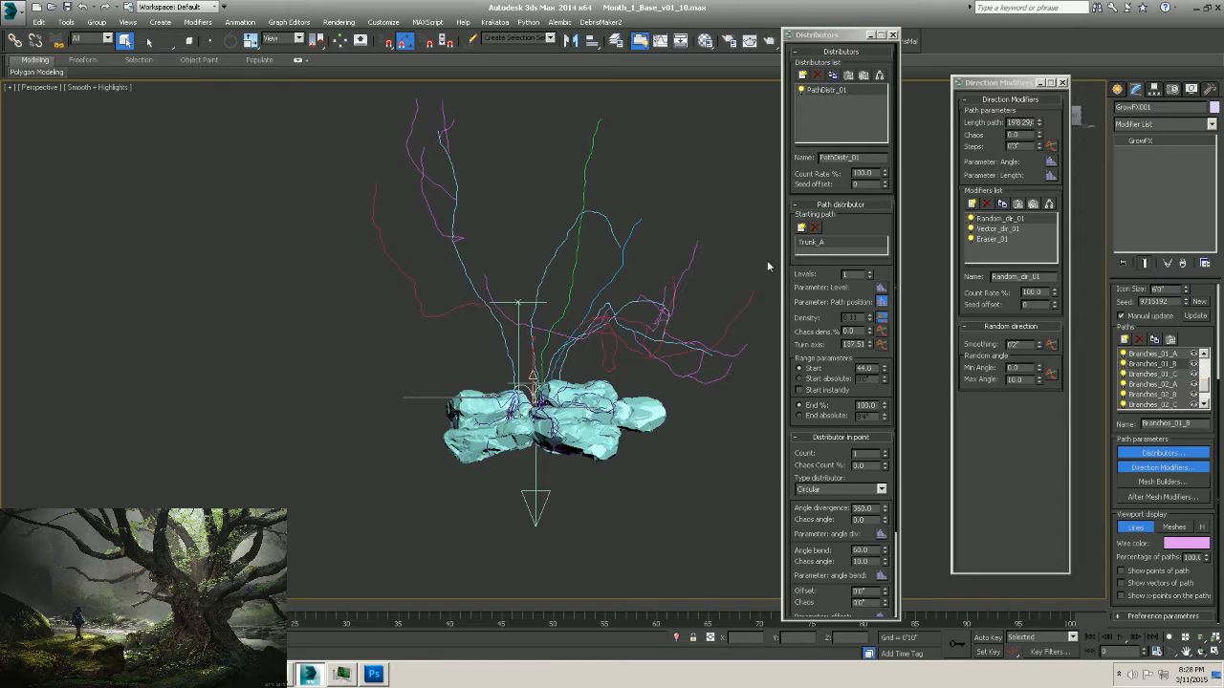
{"action": "left_click", "coordinate": [991, 239]}
{"action": "left_click", "coordinate": [1010, 342]}
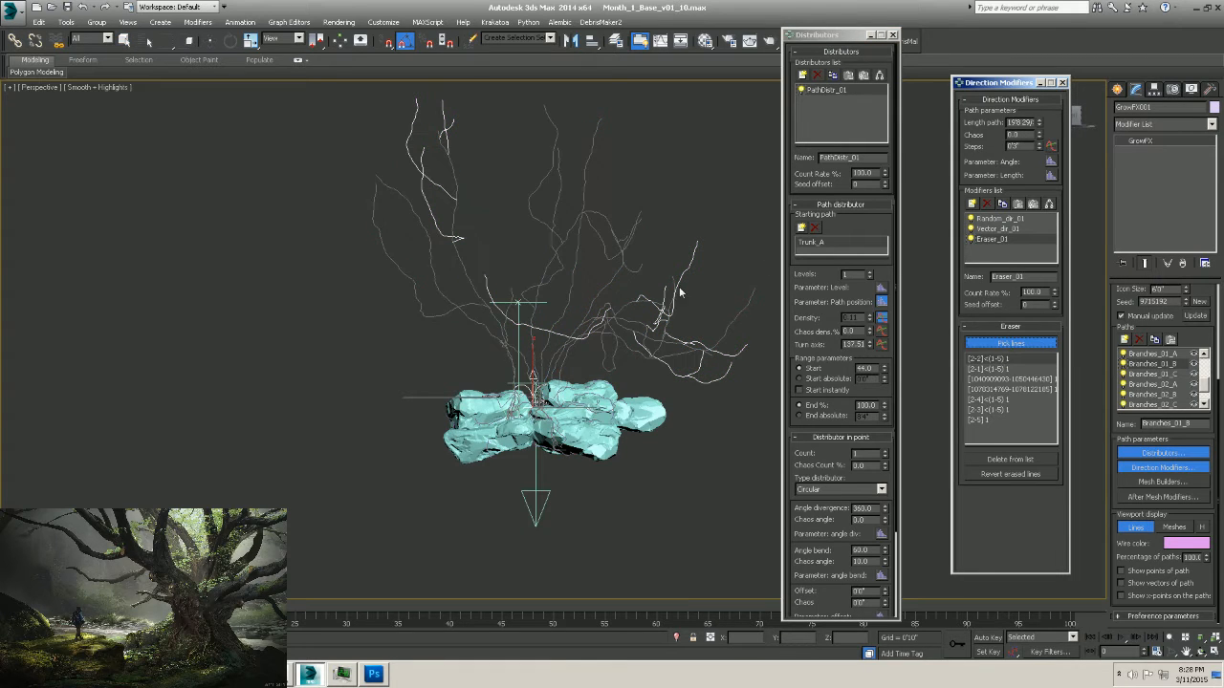
{"action": "left_click", "coordinate": [493, 304]}
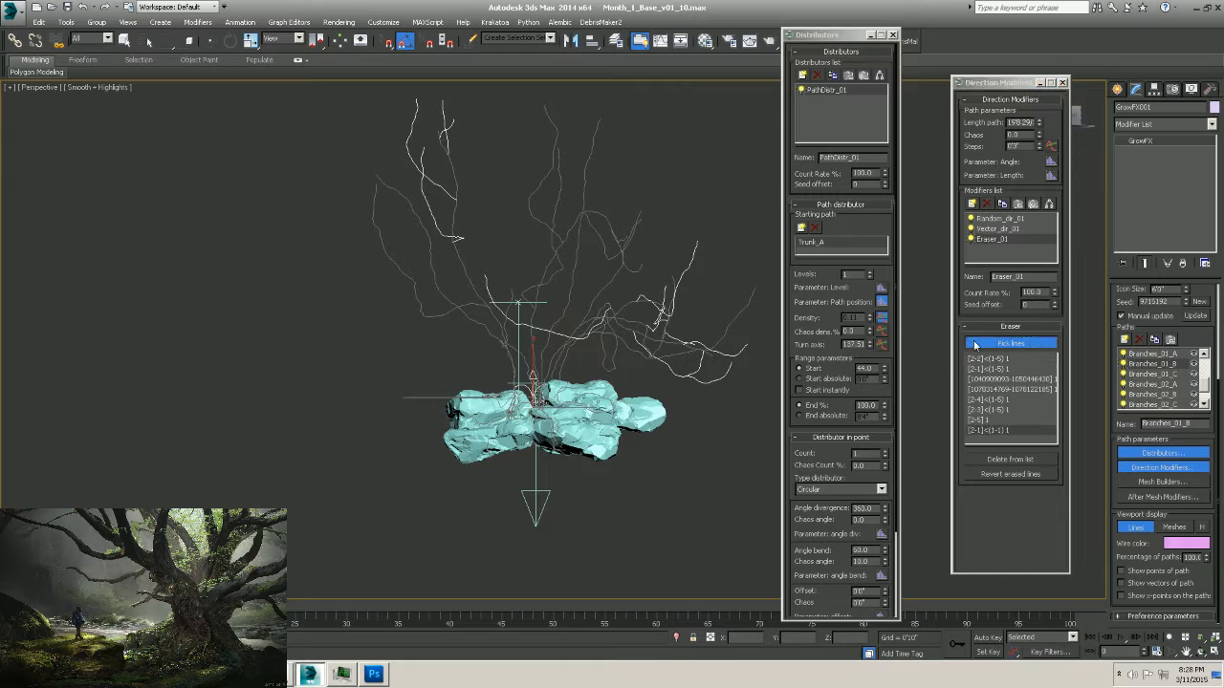
{"action": "right_click", "coordinate": [551, 309]}
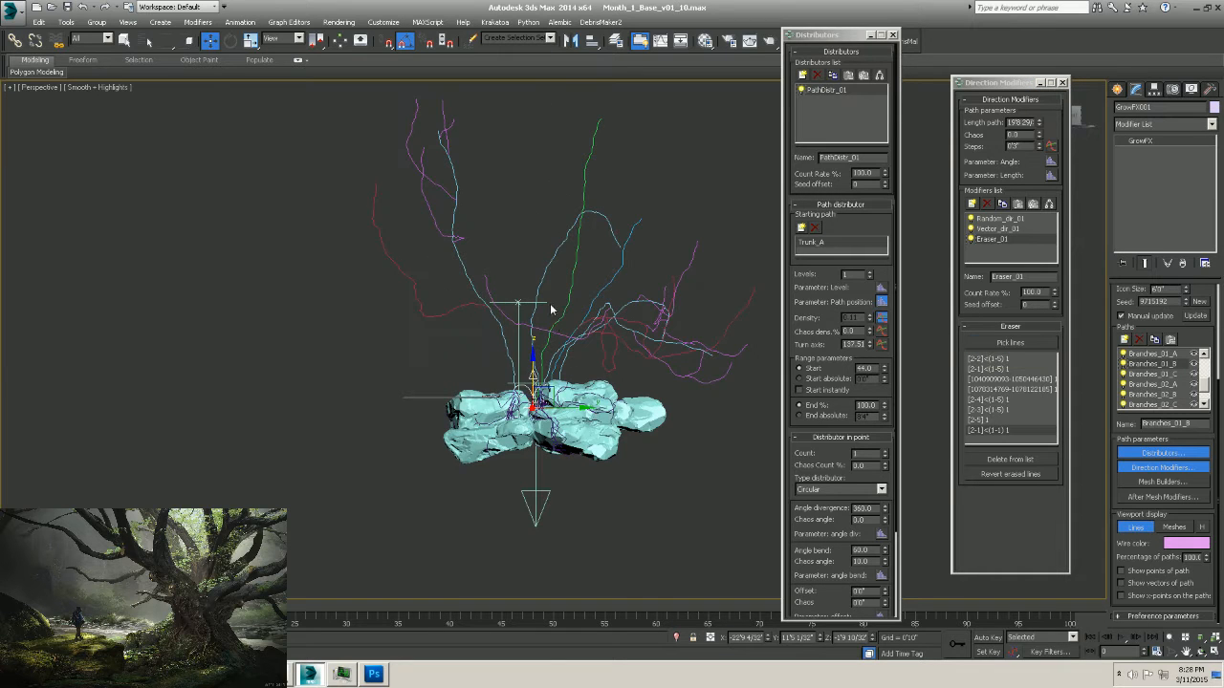
Examine the Branches_01_B lines from several angles, switching their display off and back on.
{"action": "middle_click_drag", "start_coordinate": [586, 338], "coordinate": [583, 347], "text": "alt"}
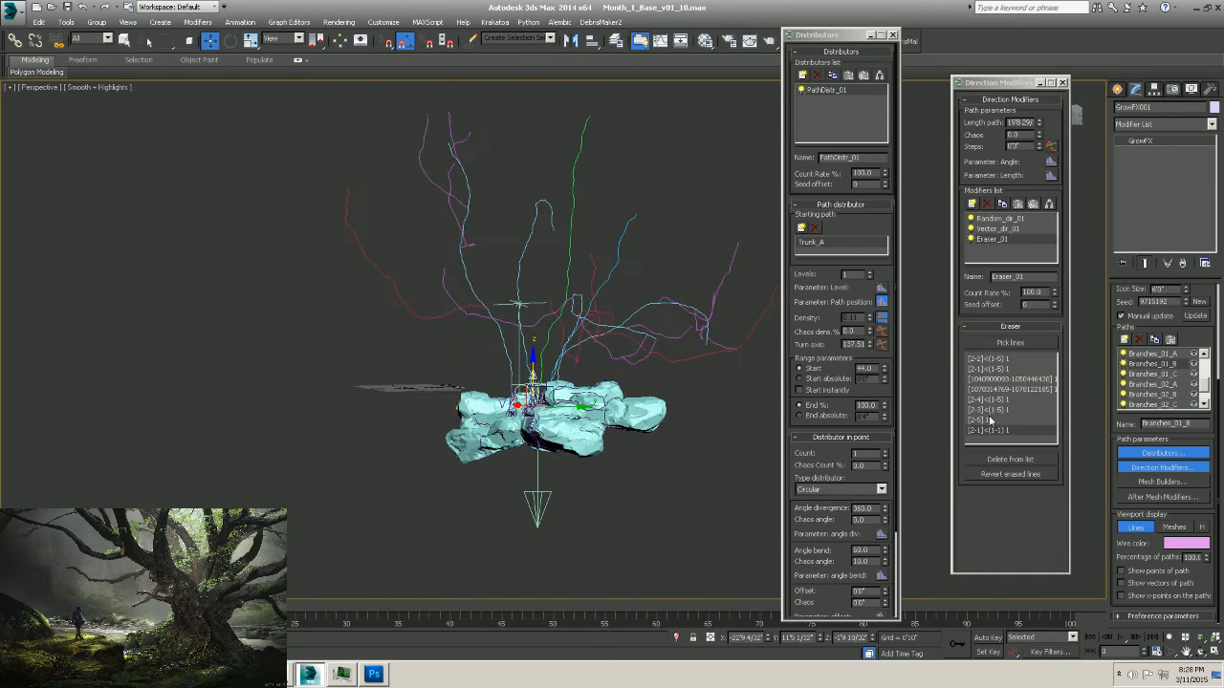
{"action": "left_click", "coordinate": [1193, 365]}
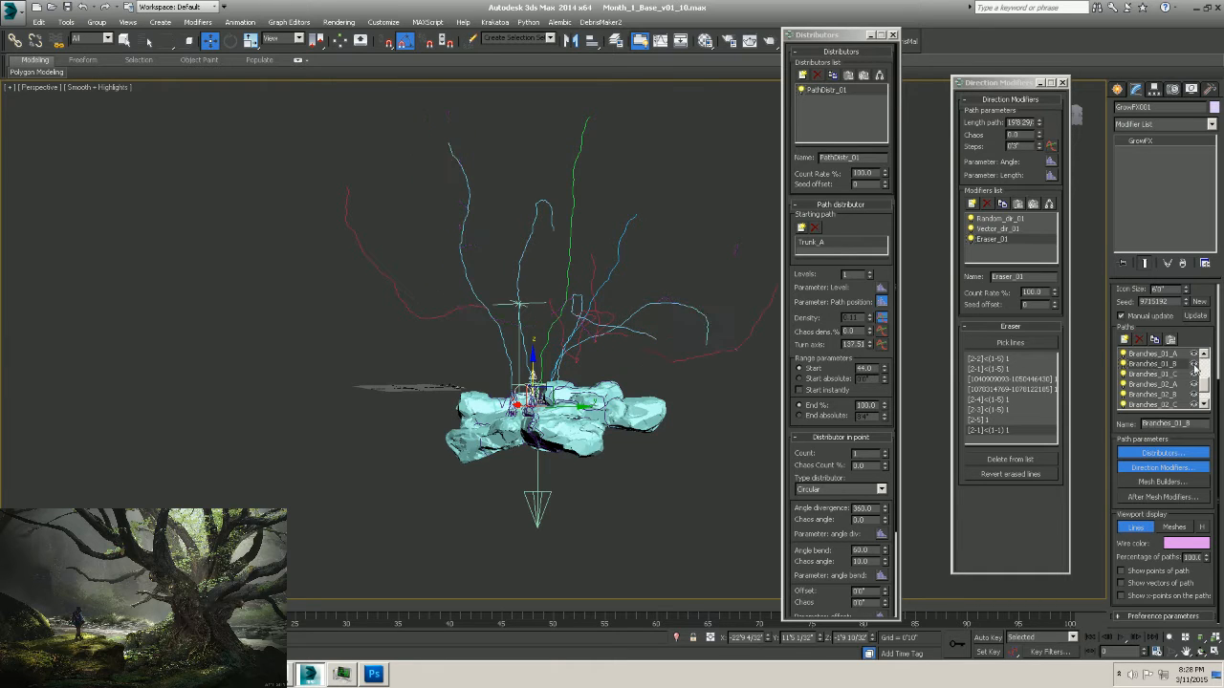
{"action": "left_click", "coordinate": [1193, 365]}
{"action": "middle_click_drag", "start_coordinate": [602, 357], "coordinate": [552, 402], "text": "alt"}
{"action": "middle_click_drag", "start_coordinate": [423, 388], "coordinate": [453, 395], "text": "alt"}
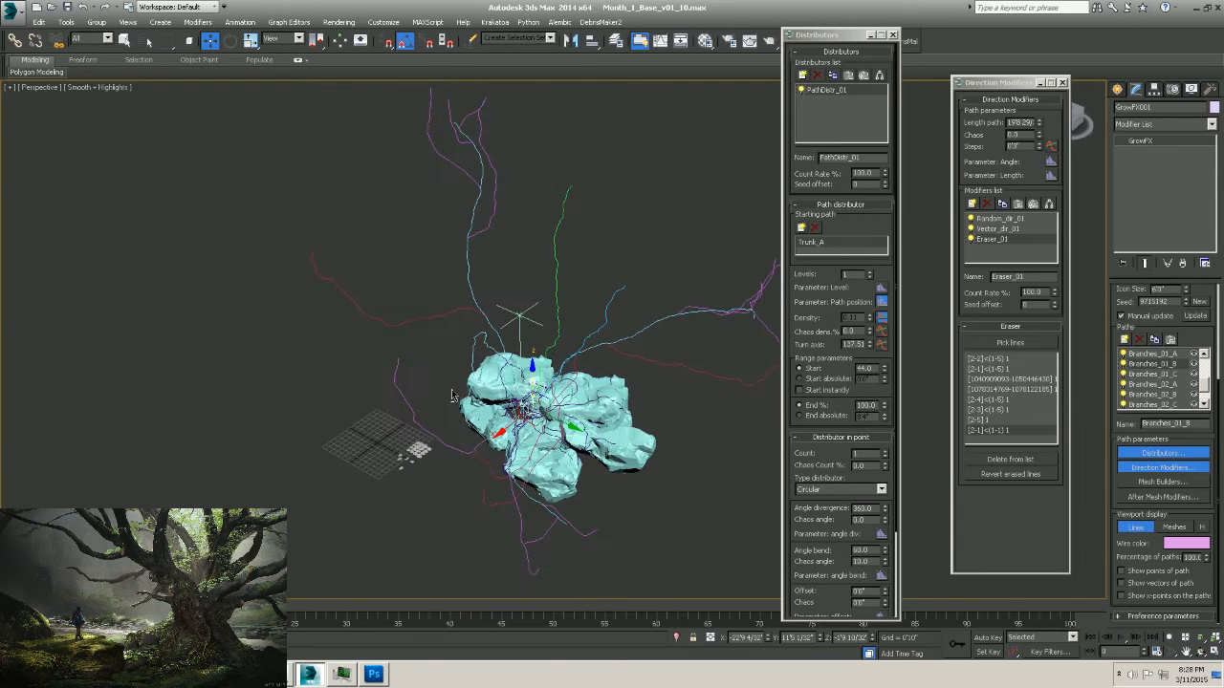
Delete the [2-1]<(1-1) 1 and [2-1]<(1-5) 1 entries from the Branches_01_B eraser list and update the tree with manual update off.
{"action": "left_click", "coordinate": [997, 410]}
{"action": "left_click", "coordinate": [997, 370]}
{"action": "left_click", "coordinate": [996, 430]}
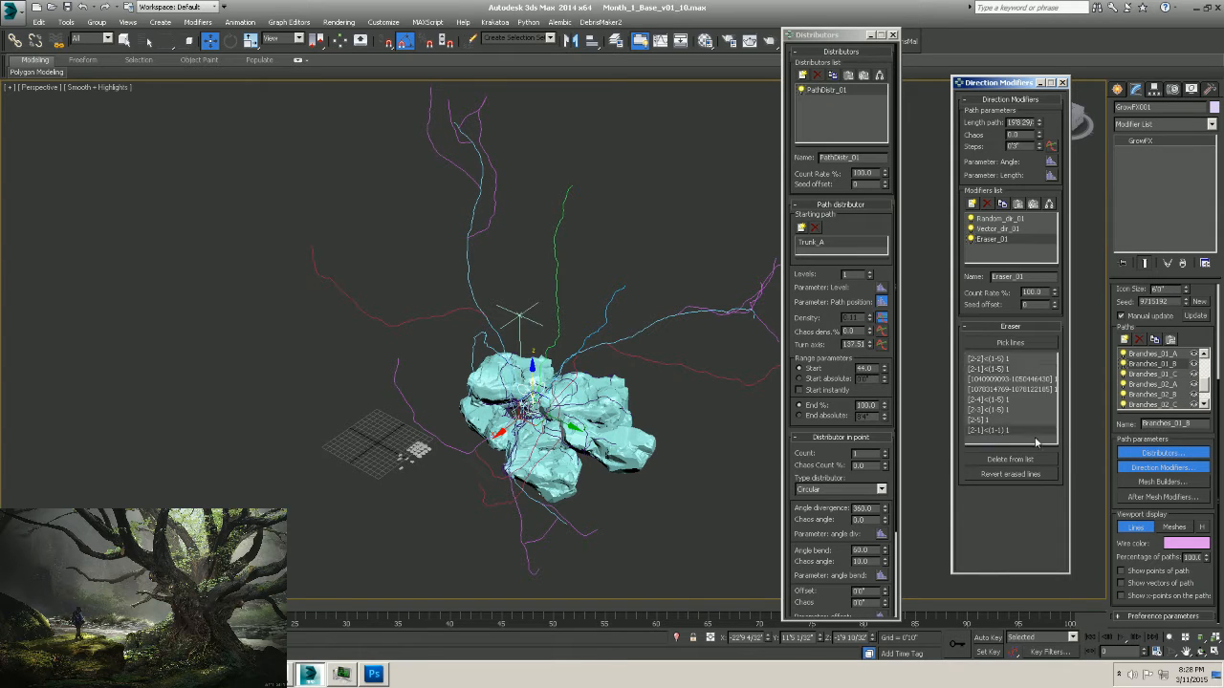
{"action": "left_click", "coordinate": [1007, 461]}
{"action": "left_click", "coordinate": [1004, 376]}
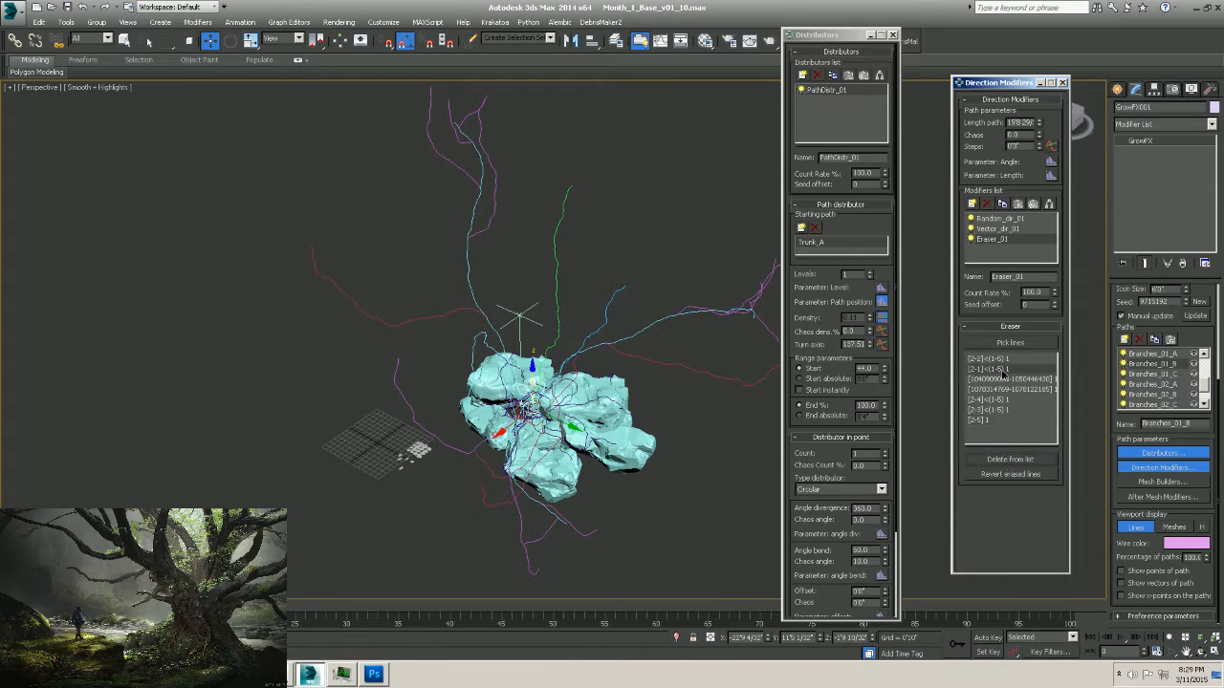
{"action": "left_click", "coordinate": [1010, 459]}
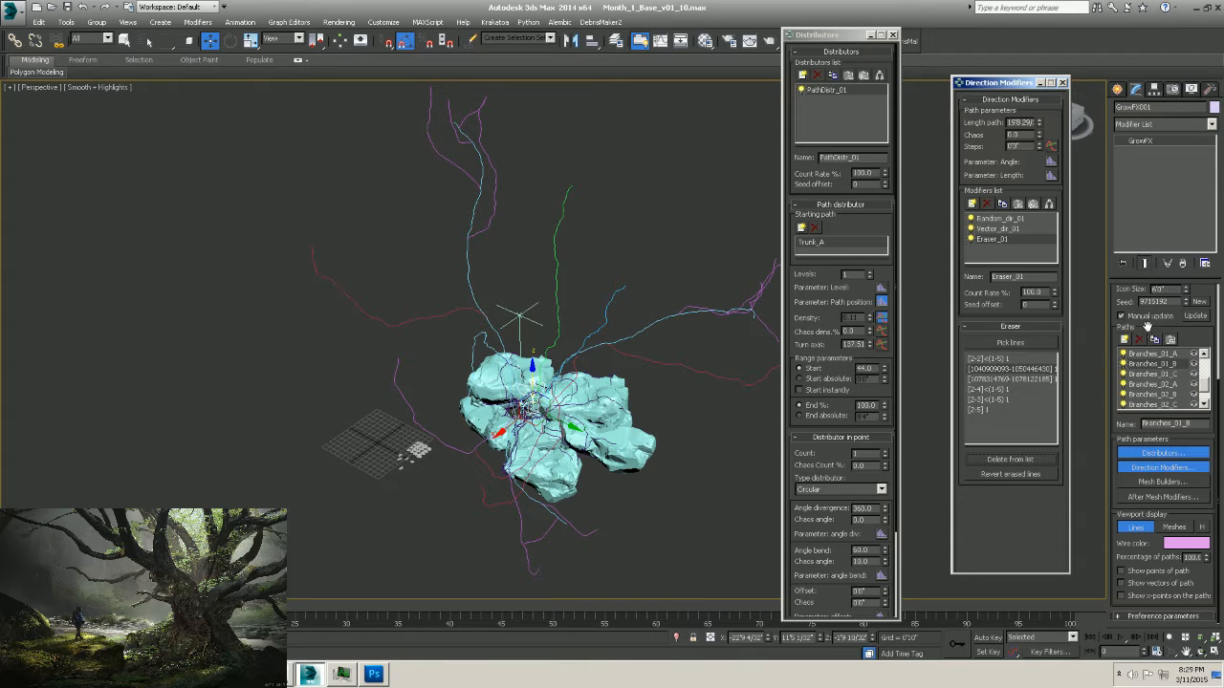
{"action": "left_click", "coordinate": [1193, 317]}
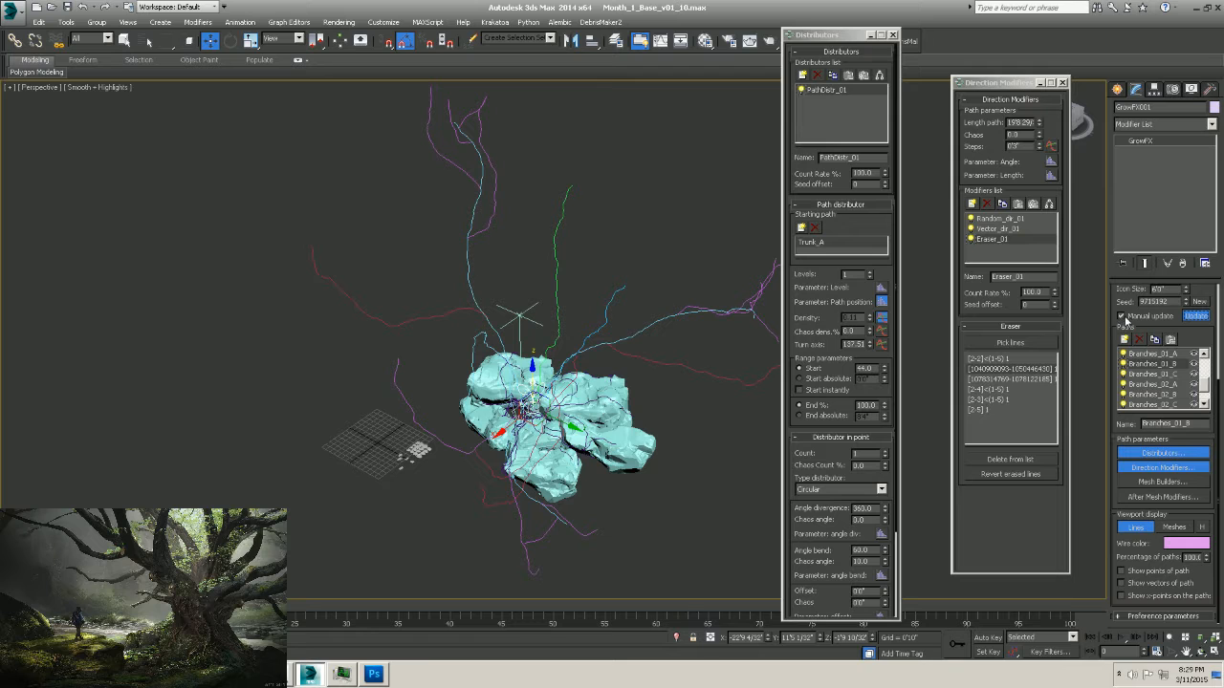
{"action": "left_click", "coordinate": [1195, 317]}
Erase the purple Branches_01_B line that extends over the small grid beside the rocks.
{"action": "mouse_move", "coordinate": [479, 437]}
{"action": "middle_mouse_down", "text": "alt"}
{"action": "mouse_move", "coordinate": [476, 409]}
{"action": "mouse_move", "coordinate": [477, 436]}
{"action": "middle_mouse_up", "text": "alt"}
{"action": "left_click", "coordinate": [987, 346]}
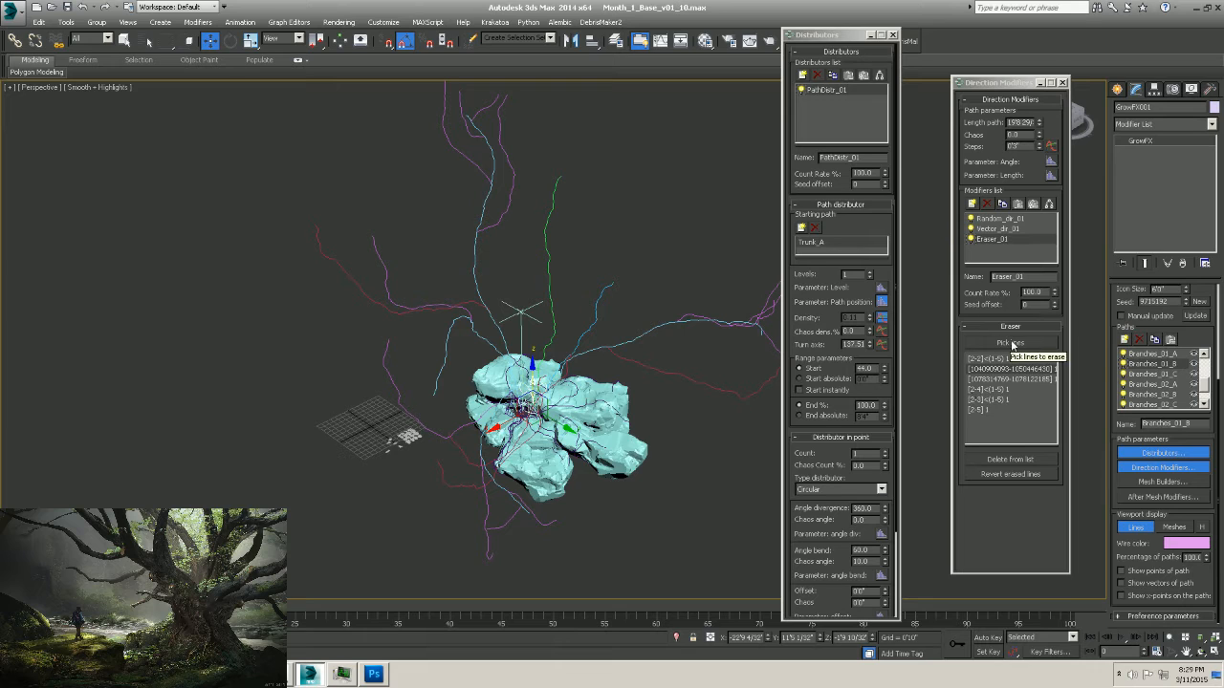
{"action": "left_click", "coordinate": [429, 426]}
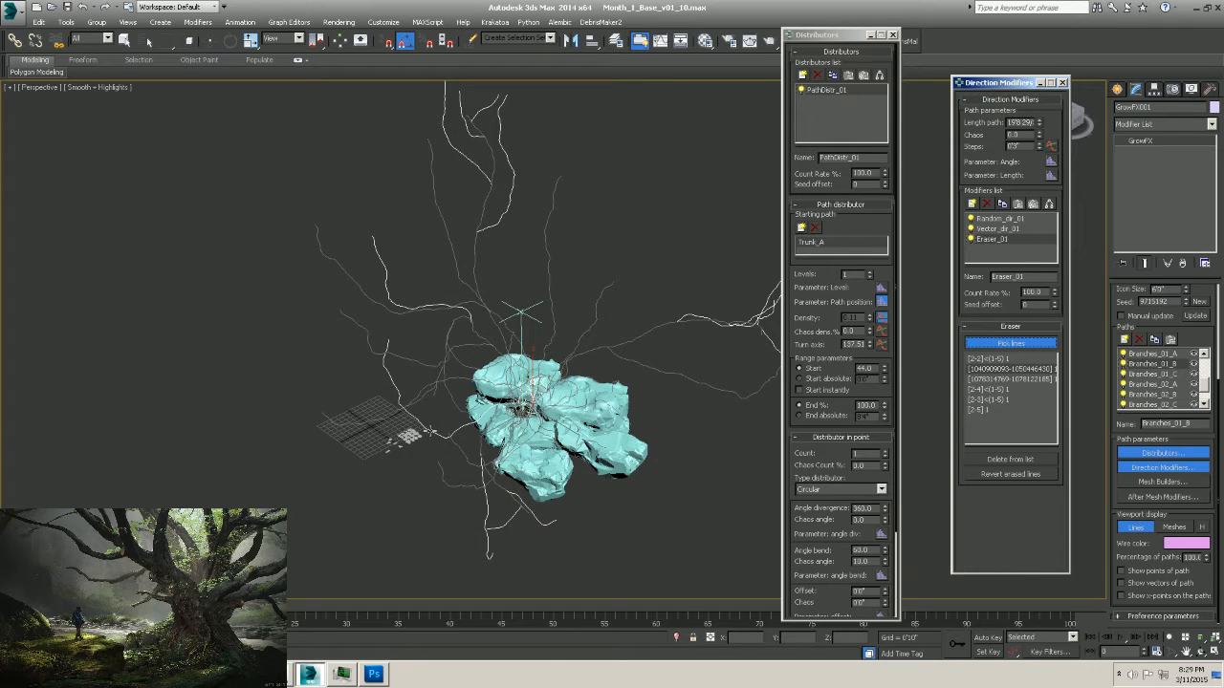
{"action": "right_click", "coordinate": [902, 415]}
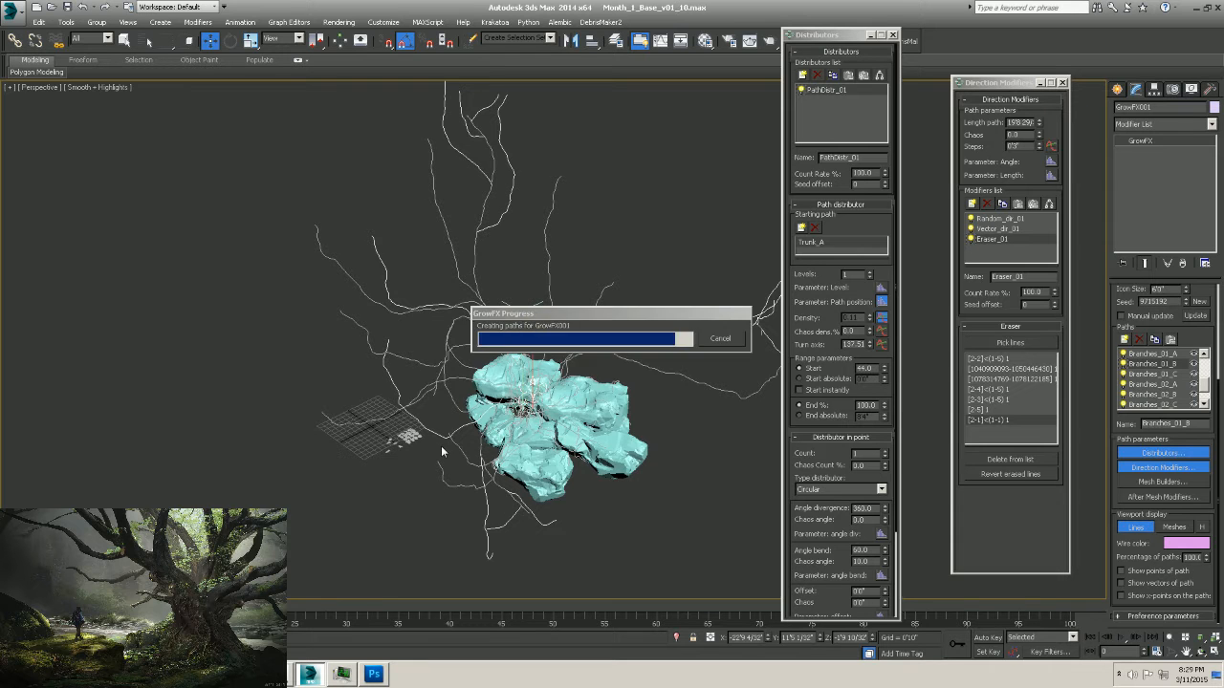
Restore the split viewport layout and move the Distributors window clear of the camera view.
{"action": "middle_click_drag", "start_coordinate": [466, 477], "coordinate": [548, 424], "text": "alt"}
{"action": "middle_click_drag", "start_coordinate": [592, 365], "coordinate": [594, 377], "text": "alt"}
{"action": "key", "text": "alt+w"}
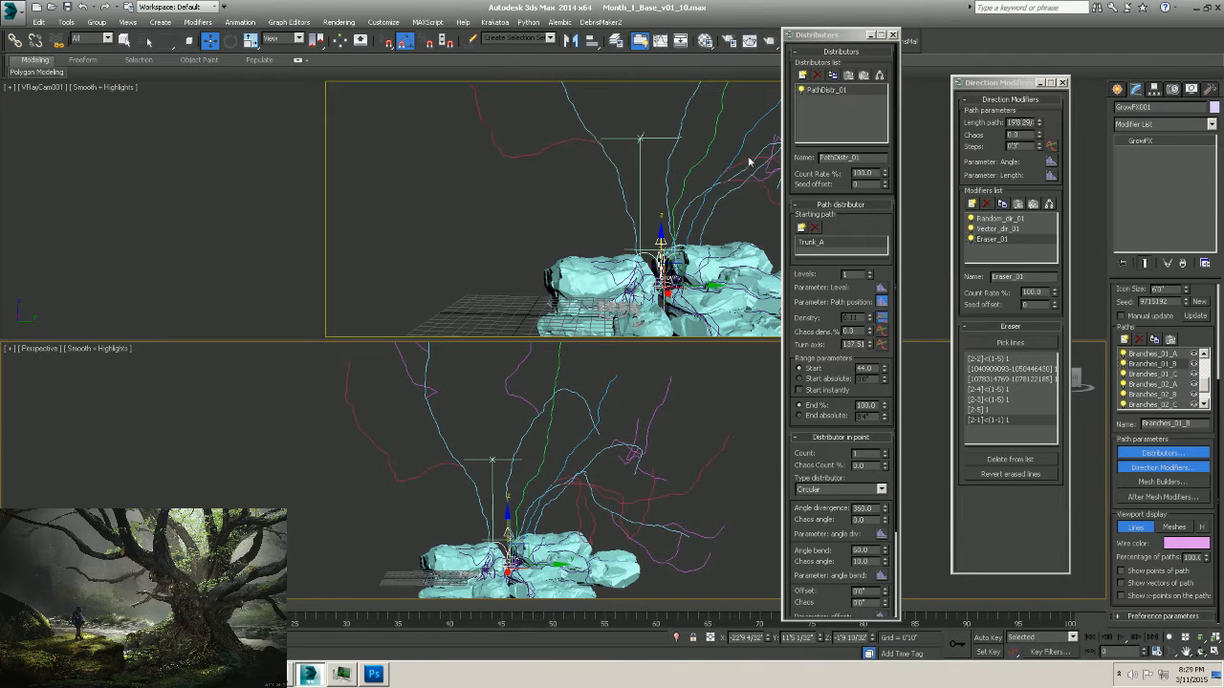
{"action": "left_click_drag", "start_coordinate": [831, 38], "coordinate": [935, 38]}
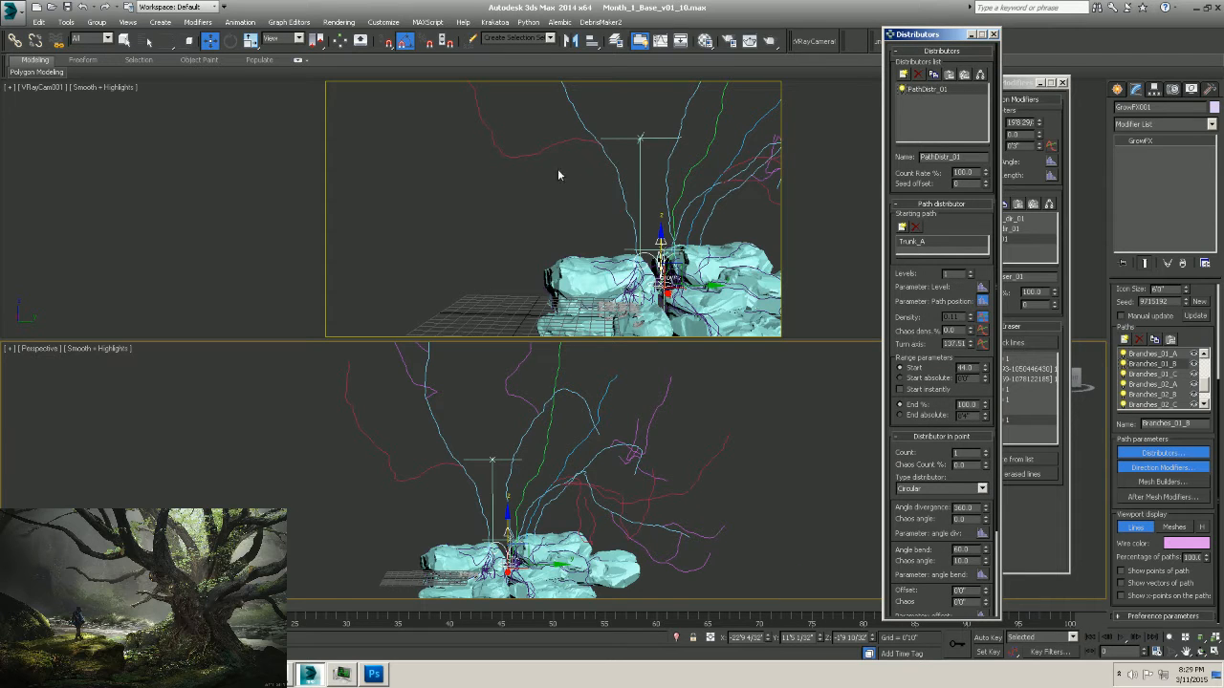
Display the Branches_01_C lines and select that path, toggling its visibility to check where its branches grow.
{"action": "left_click", "coordinate": [1193, 375]}
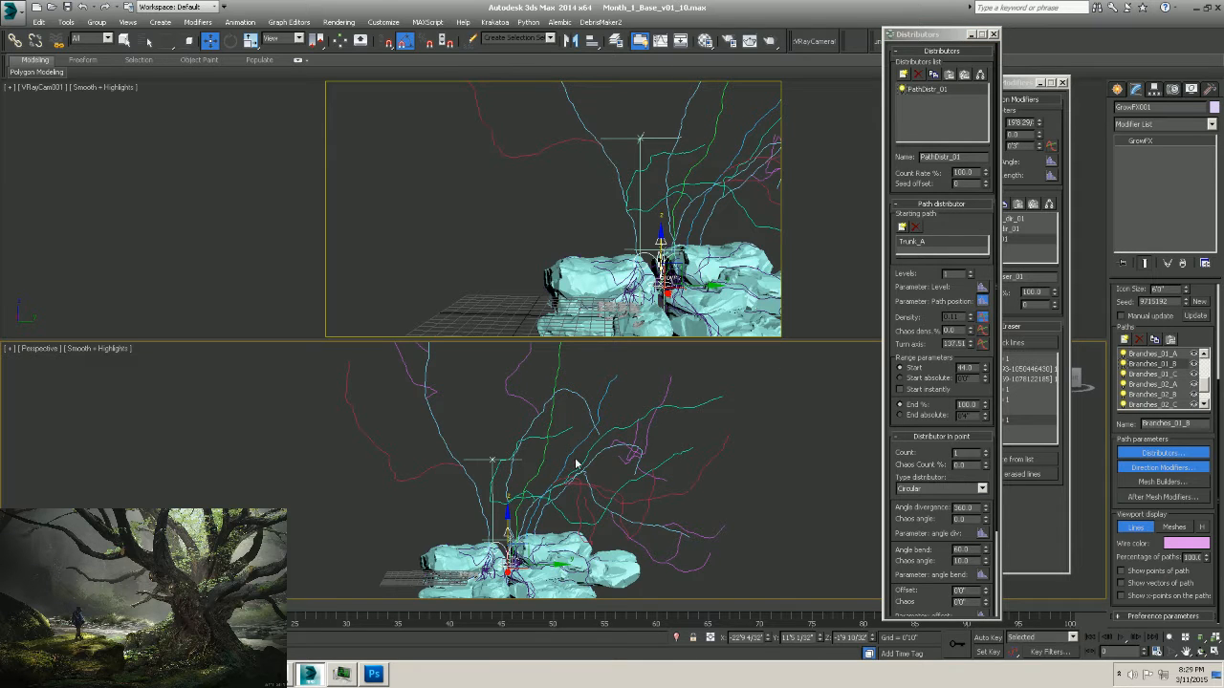
{"action": "middle_click_drag", "start_coordinate": [531, 509], "coordinate": [504, 470]}
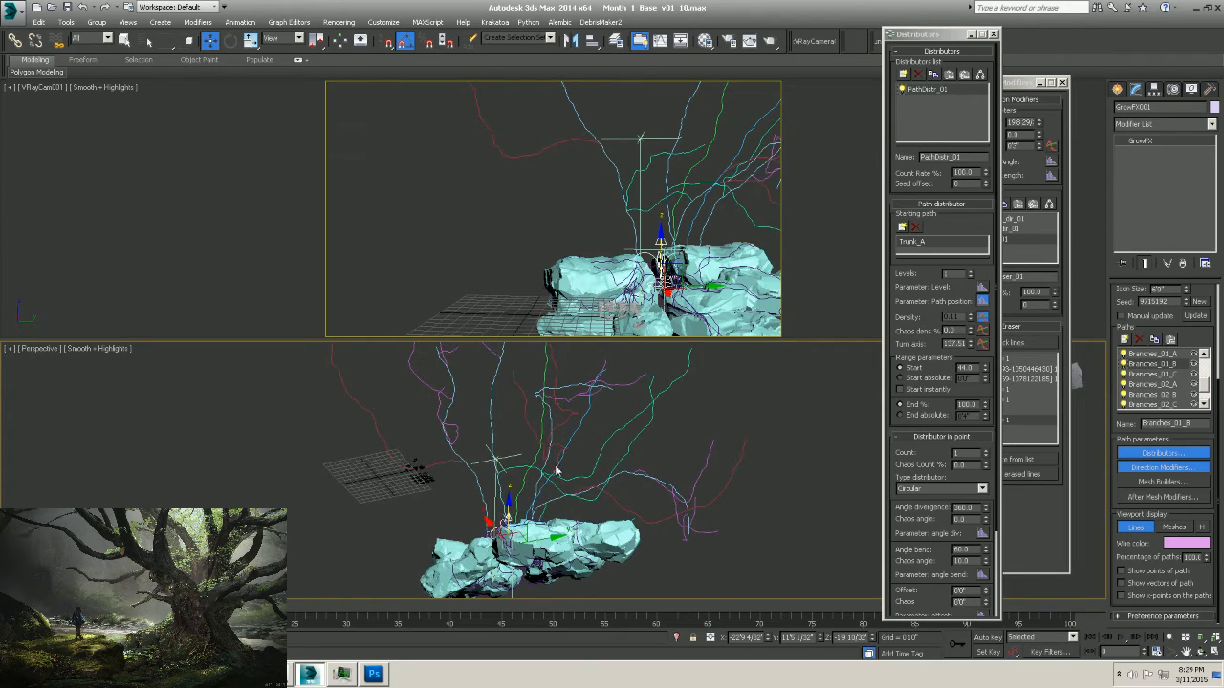
{"action": "middle_click_drag", "start_coordinate": [538, 433], "coordinate": [517, 501], "text": "alt"}
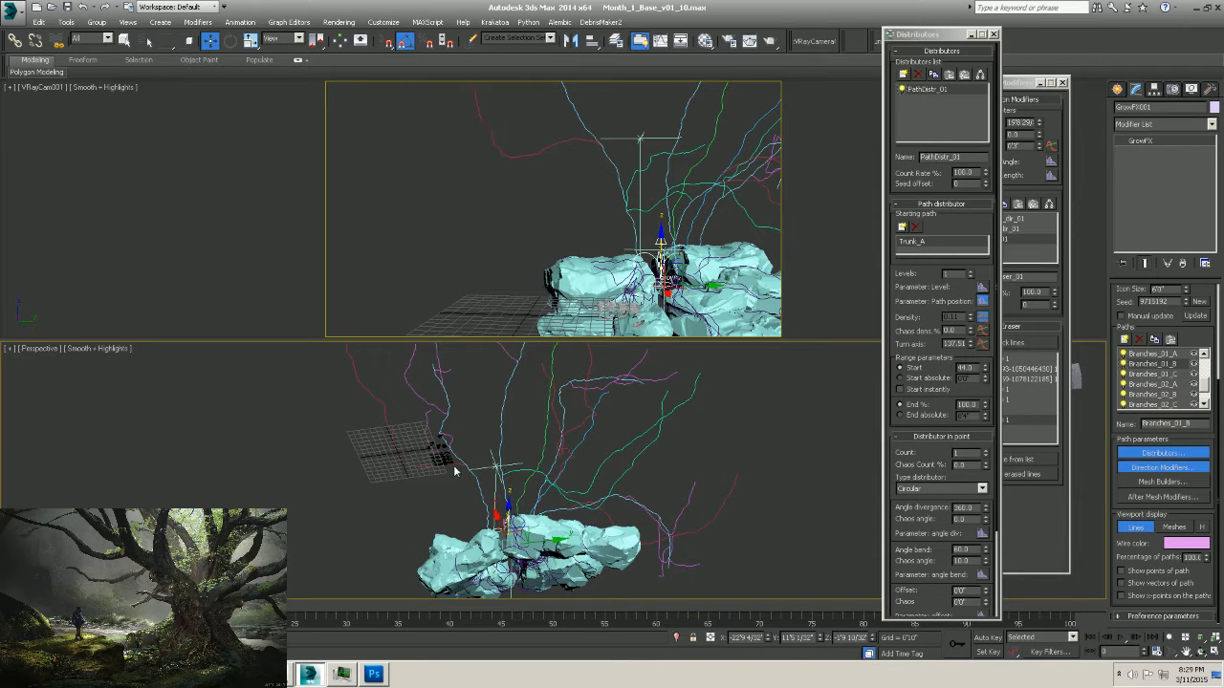
{"action": "middle_click_drag", "start_coordinate": [546, 484], "coordinate": [551, 515], "text": "alt"}
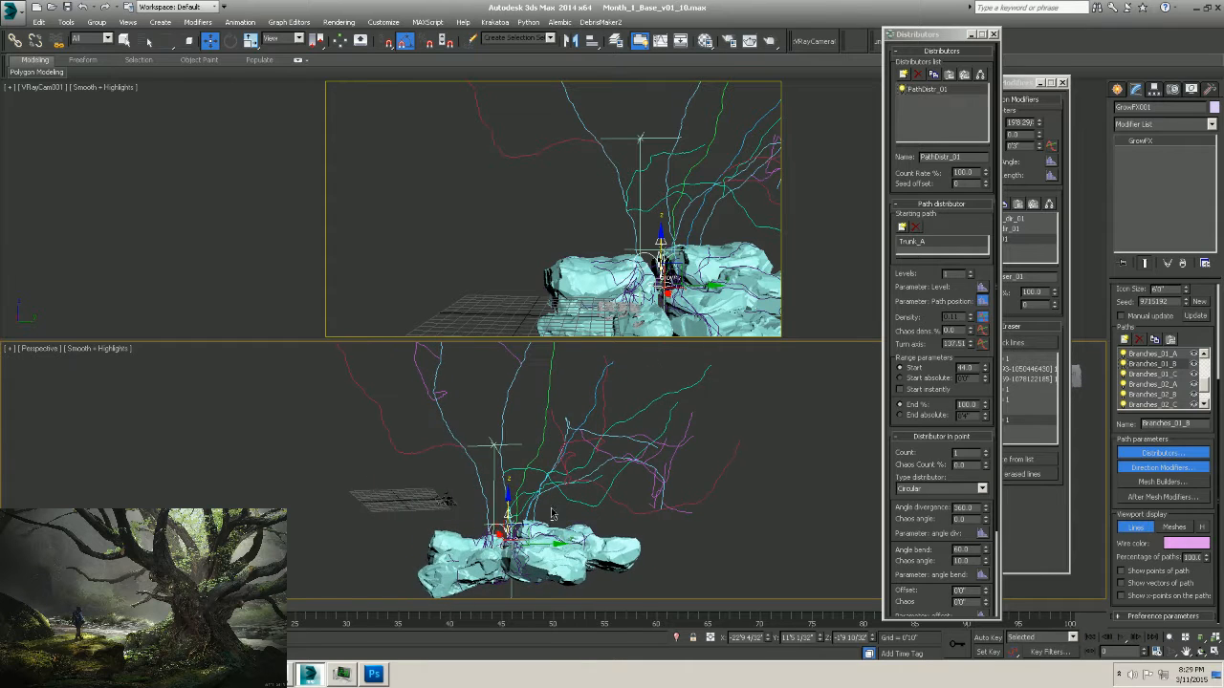
{"action": "left_click", "coordinate": [1165, 375]}
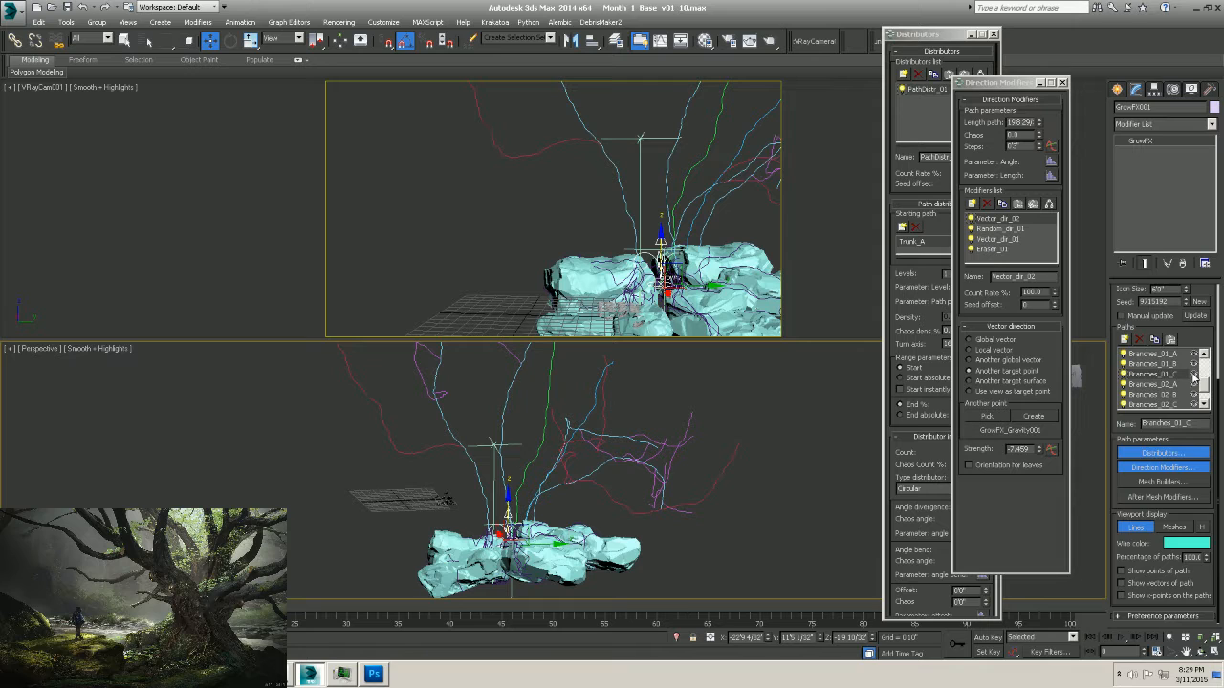
{"action": "left_click", "coordinate": [1193, 375]}
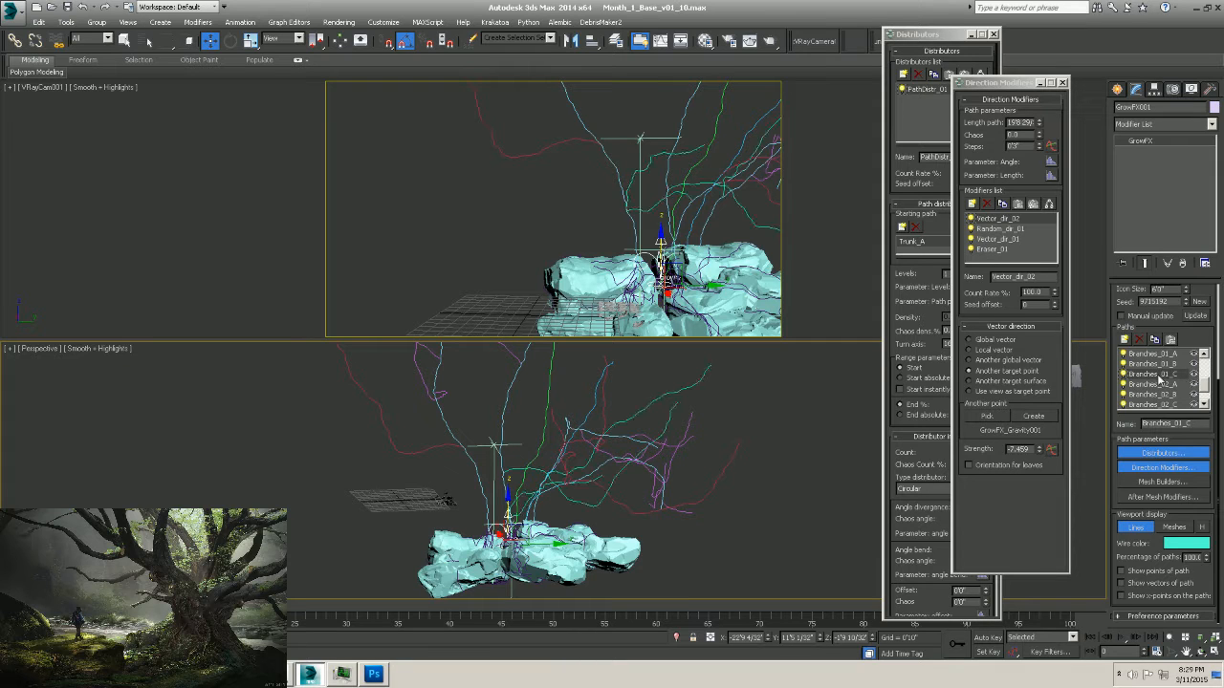
Delete one [2-1]<(1-3) 1 entry from the Branches_01_C Eraser_01 list to restore that erased line.
{"action": "left_click", "coordinate": [991, 249]}
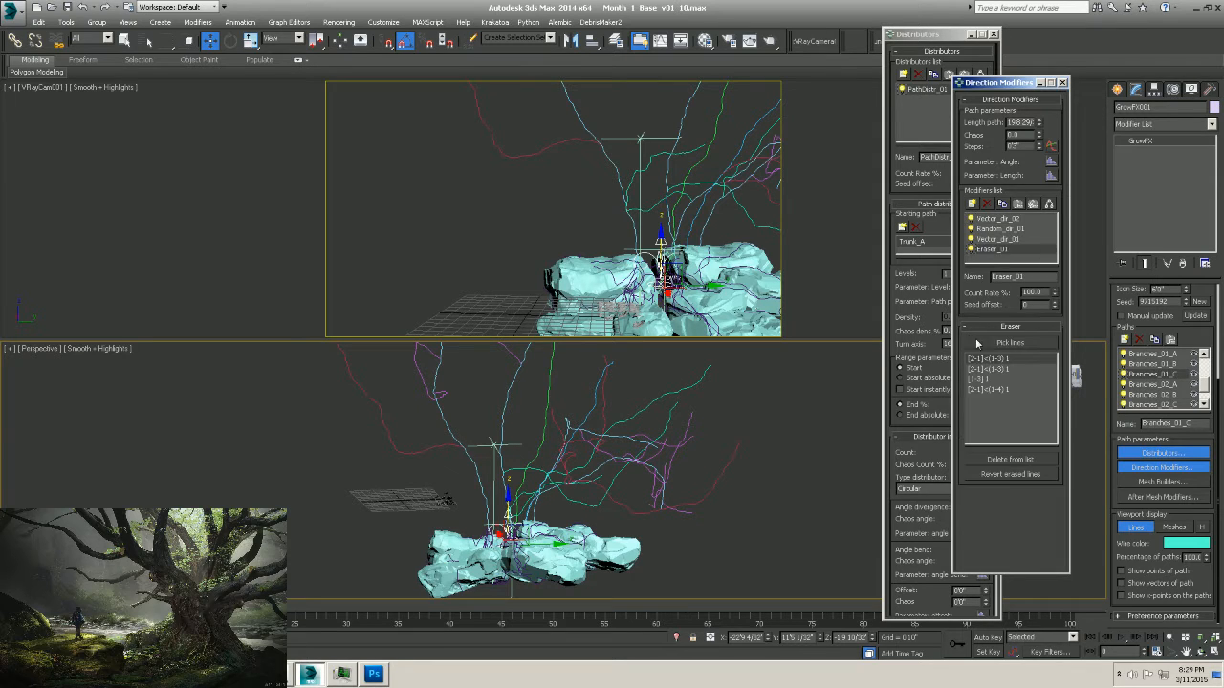
{"action": "left_click", "coordinate": [1007, 460]}
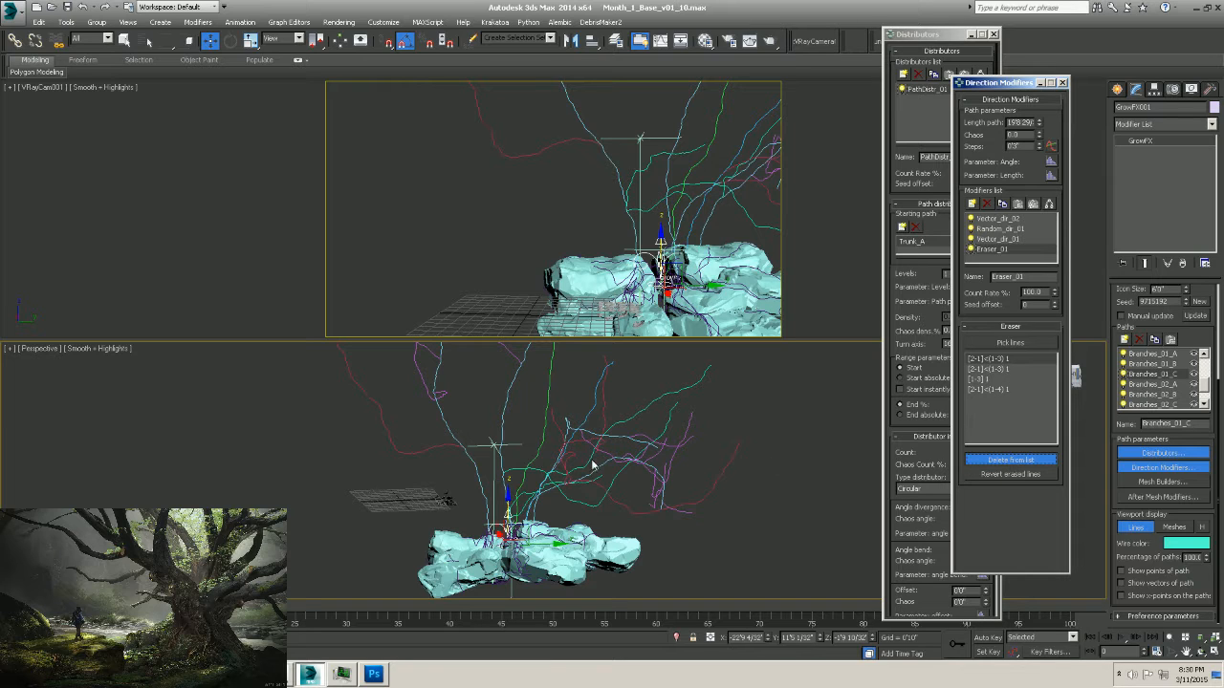
{"action": "left_click", "coordinate": [517, 475]}
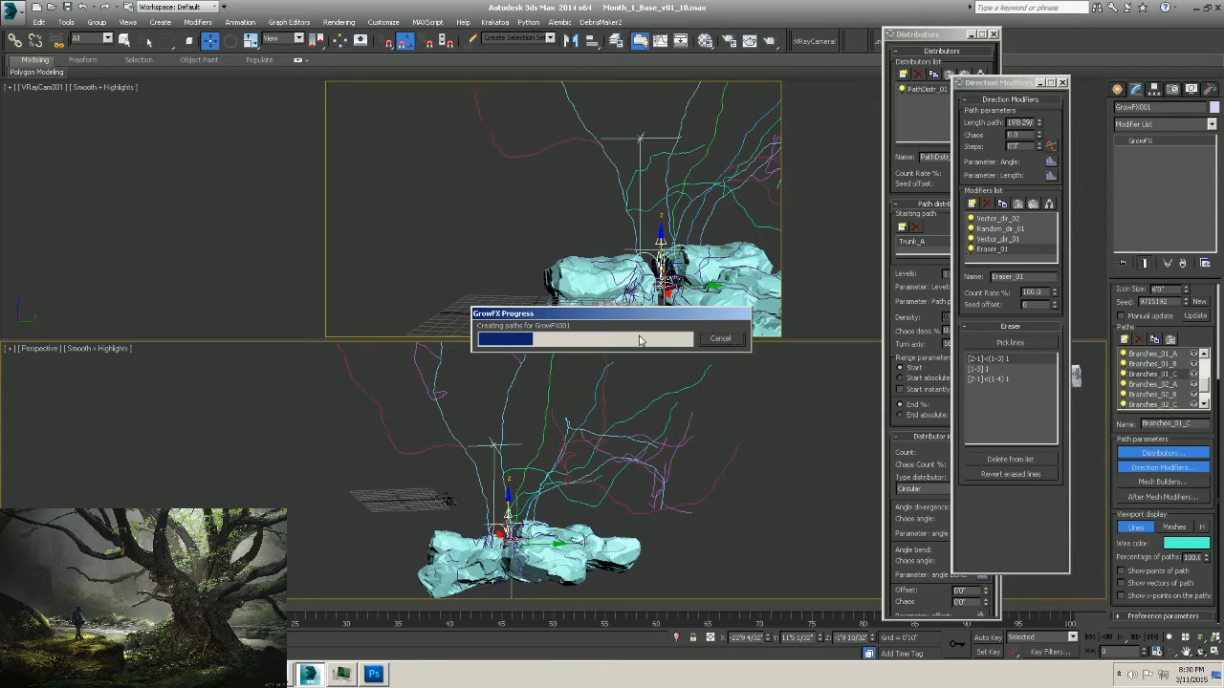
Erase the Branches_01_C line [2-1]<(1-5) 1 near the trunk base and check the remaining branches from several sides.
{"action": "left_click", "coordinate": [977, 344]}
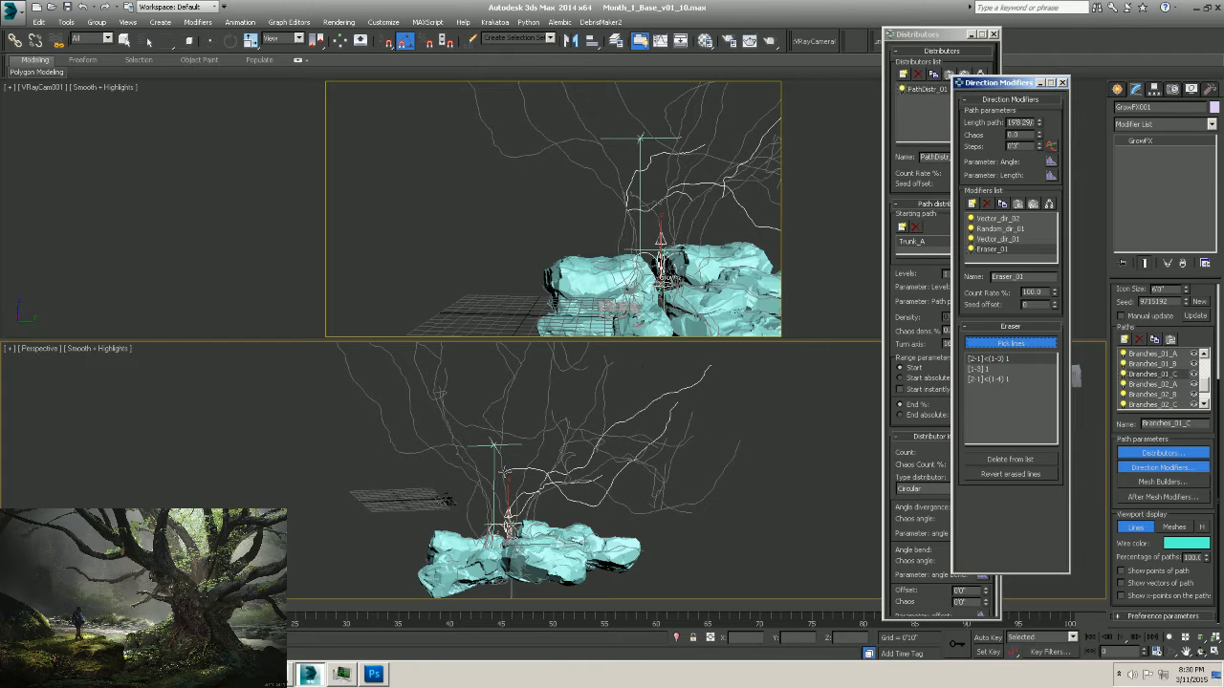
{"action": "left_click", "coordinate": [515, 470]}
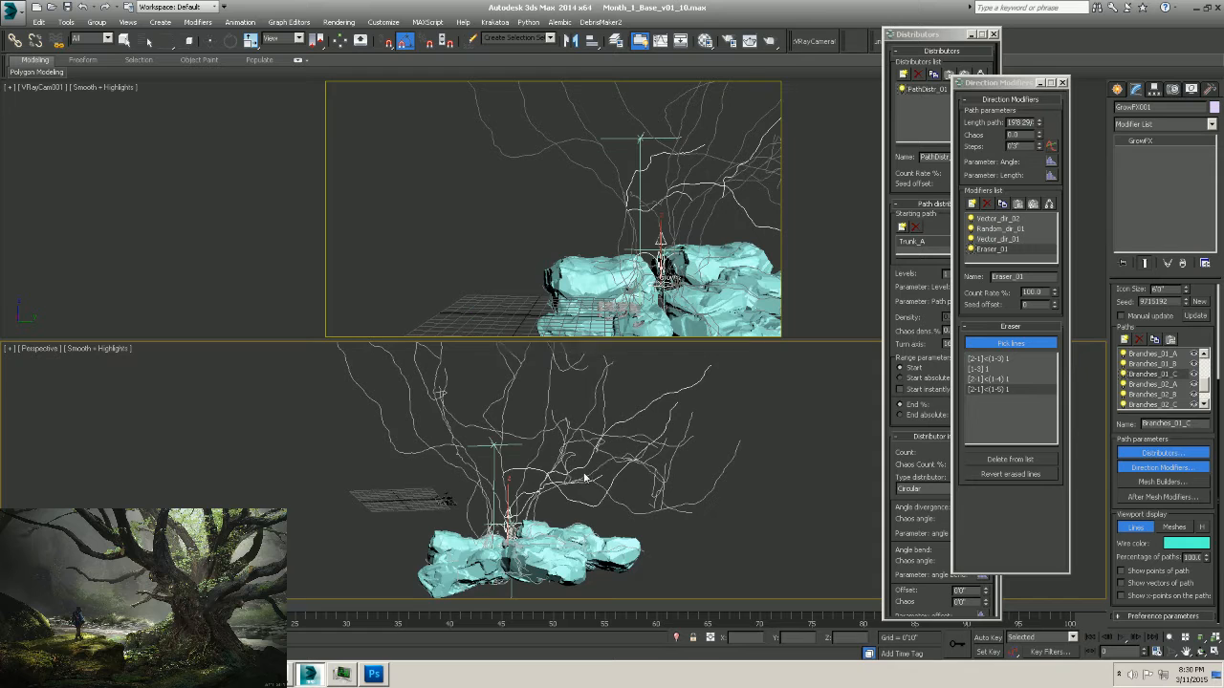
{"action": "middle_click_drag", "start_coordinate": [531, 478], "coordinate": [557, 487], "text": "alt"}
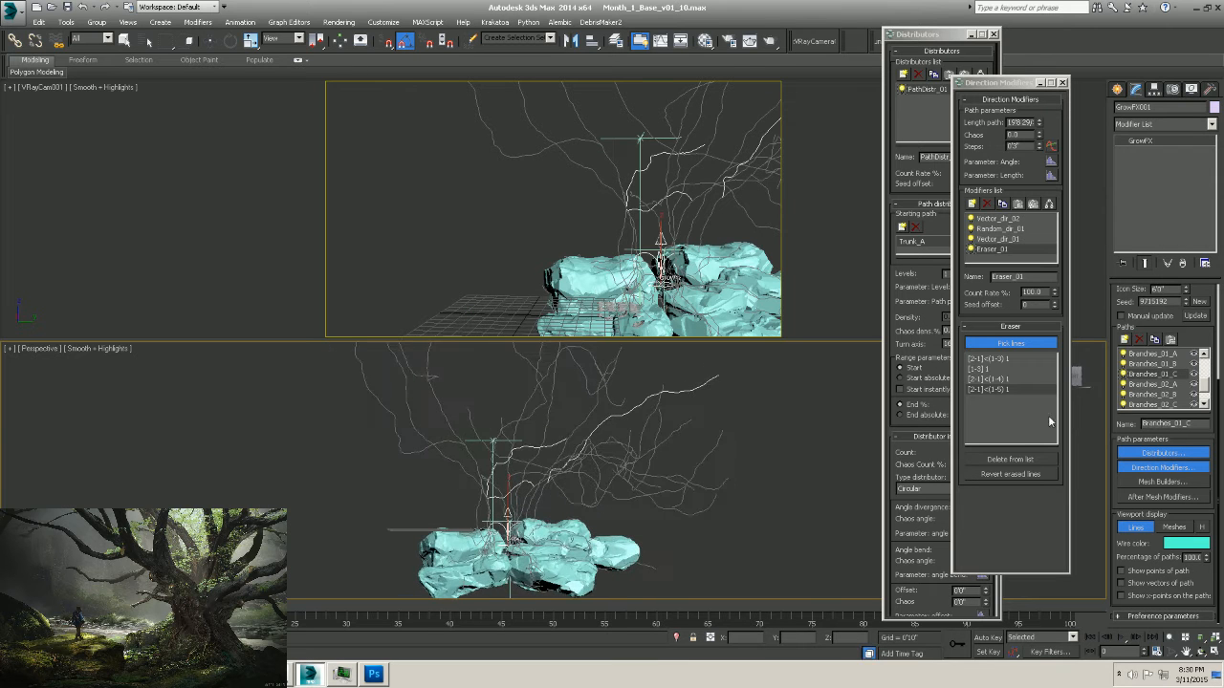
{"action": "middle_click_drag", "start_coordinate": [648, 473], "coordinate": [631, 430]}
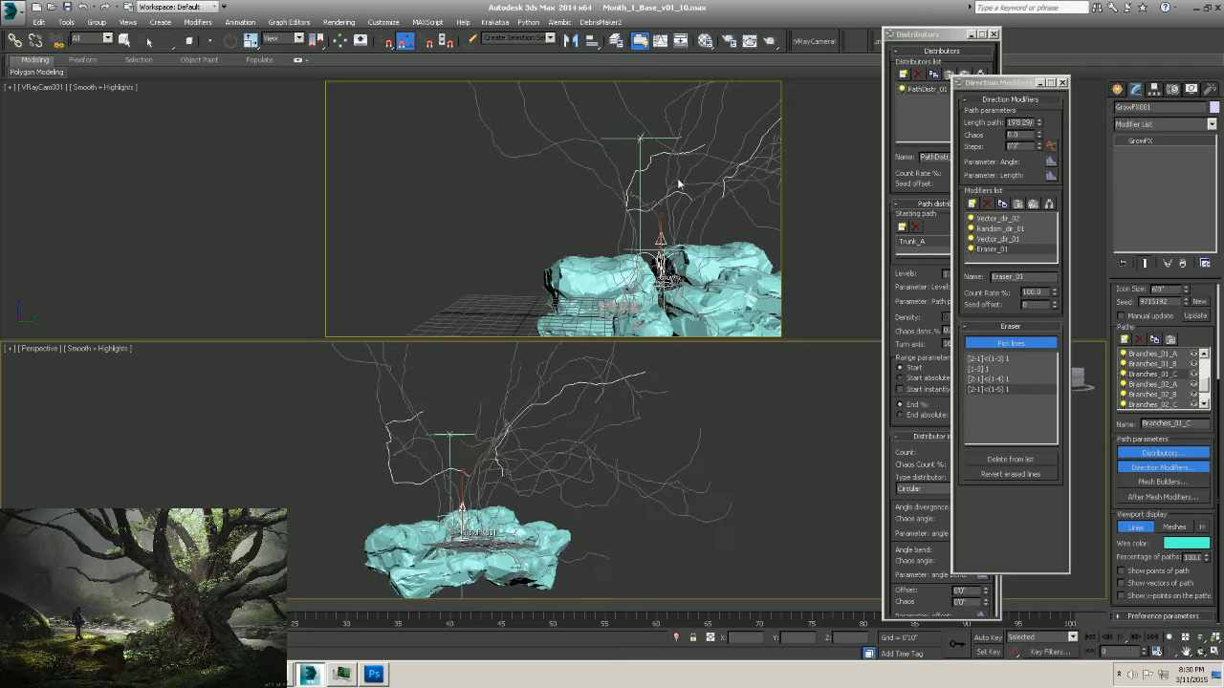
{"action": "middle_click_drag", "start_coordinate": [465, 441], "coordinate": [462, 464], "text": "alt"}
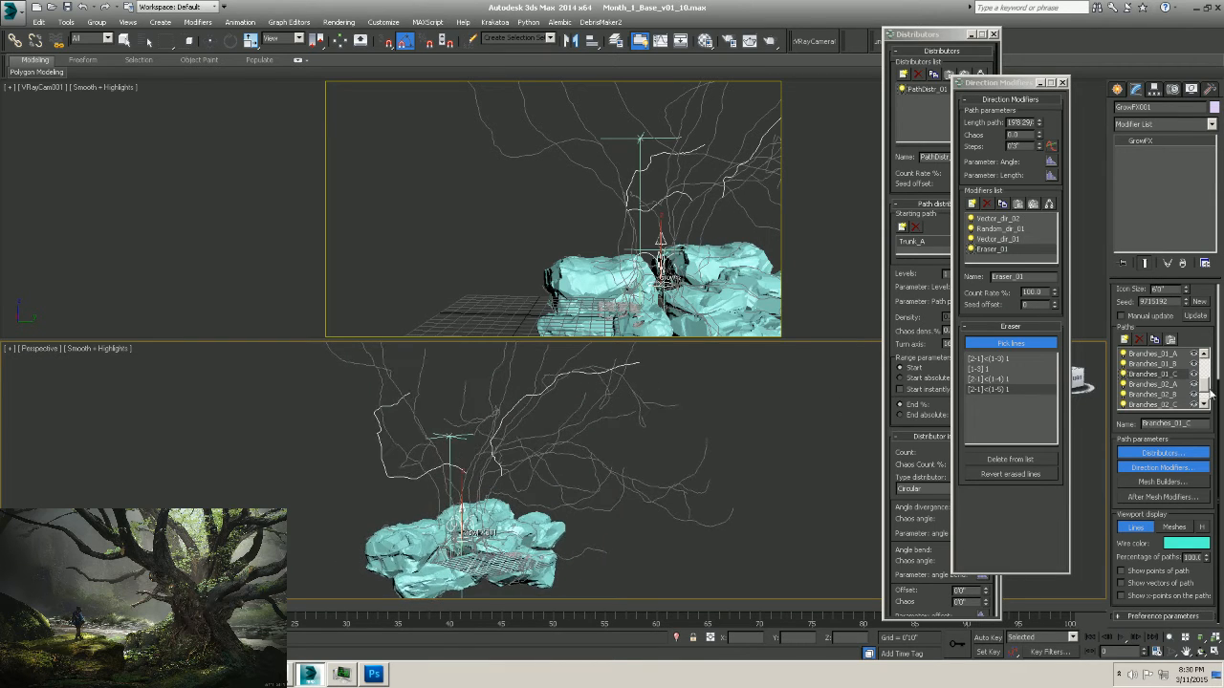
Display the Branches_02_A and Branches_02_B lines and select each path to check how its secondary branches grow.
{"action": "left_click", "coordinate": [1160, 384]}
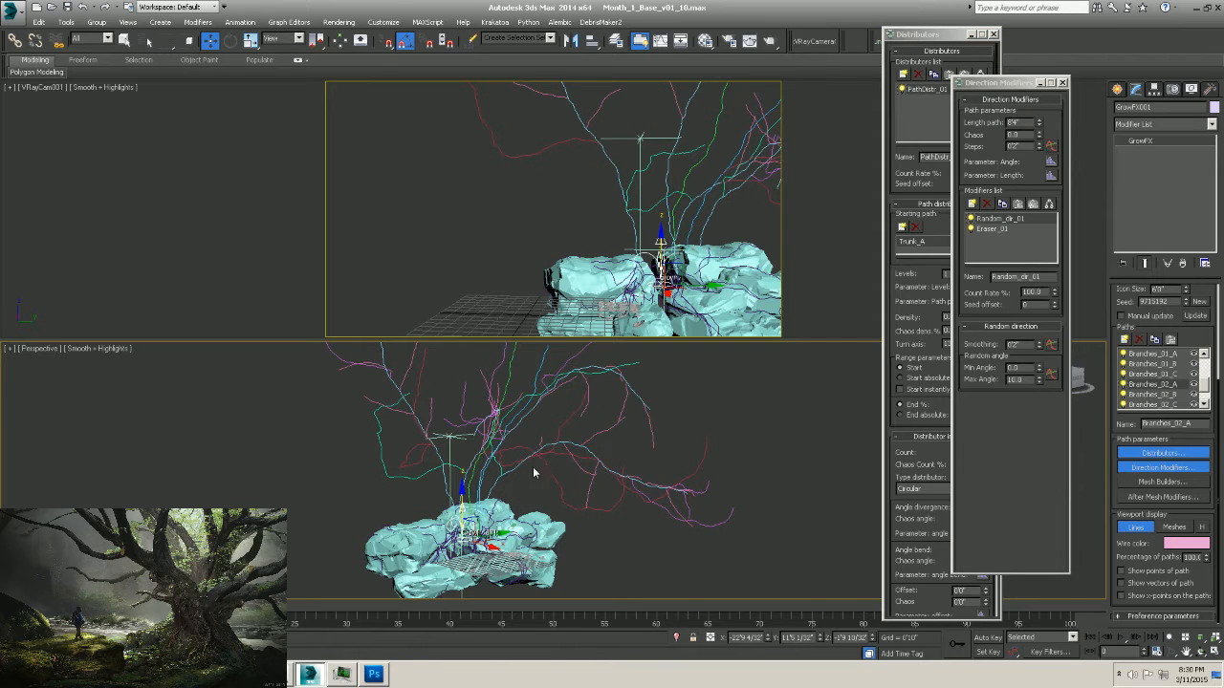
{"action": "mouse_move", "coordinate": [532, 467]}
{"action": "middle_mouse_down"}
{"action": "mouse_move", "coordinate": [508, 482]}
{"action": "mouse_move", "coordinate": [518, 462]}
{"action": "middle_mouse_up"}
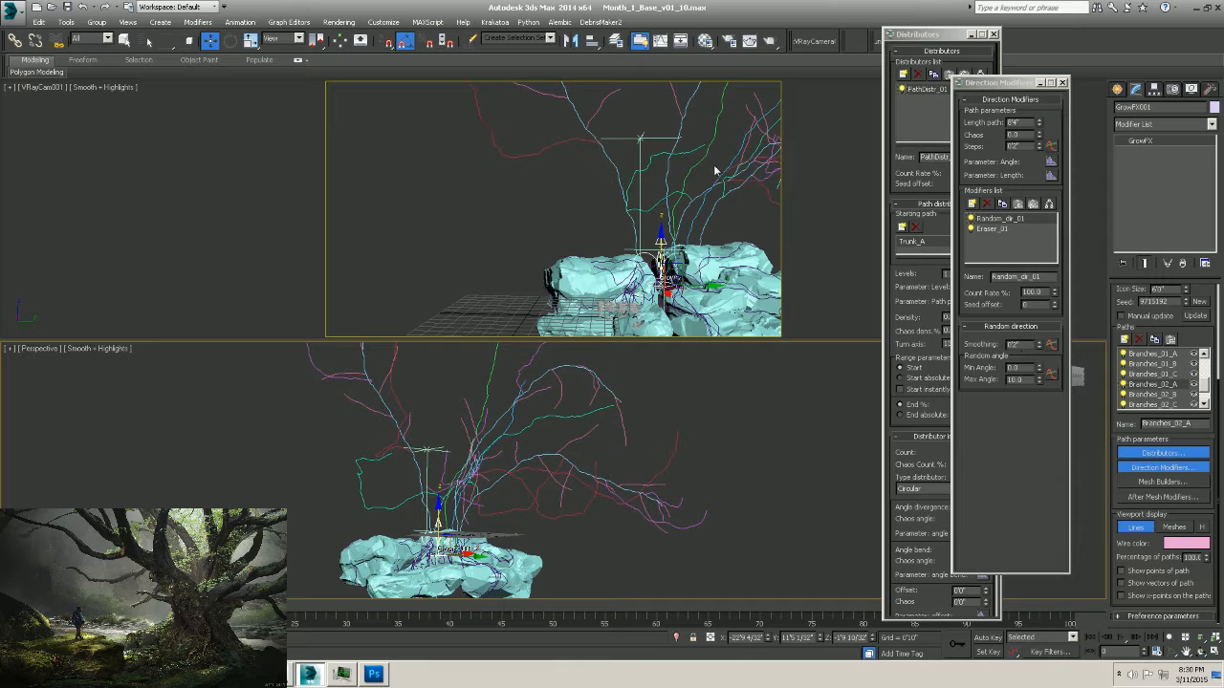
{"action": "left_click", "coordinate": [1147, 394]}
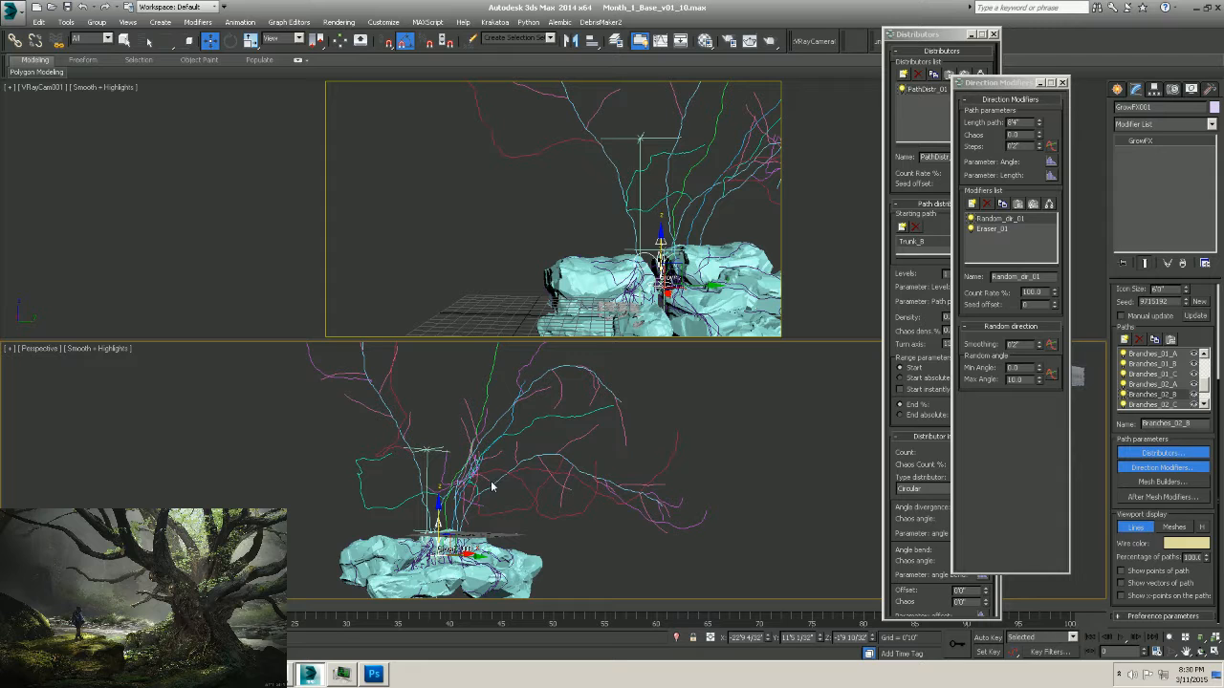
{"action": "middle_click_drag", "start_coordinate": [493, 487], "coordinate": [548, 498], "text": "alt"}
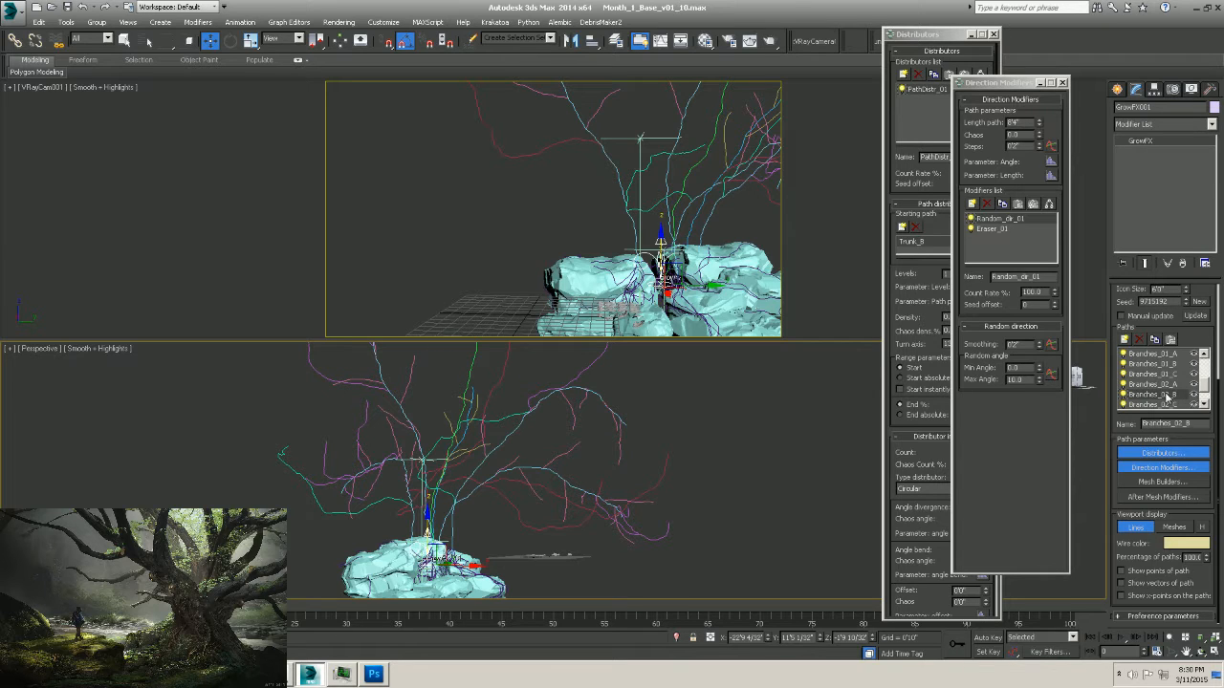
{"action": "middle_click_drag", "start_coordinate": [446, 442], "coordinate": [498, 468], "text": "alt"}
Display the Branches_02_C lines, select that path and inspect its secondary branches around the tree.
{"action": "left_click", "coordinate": [1189, 406]}
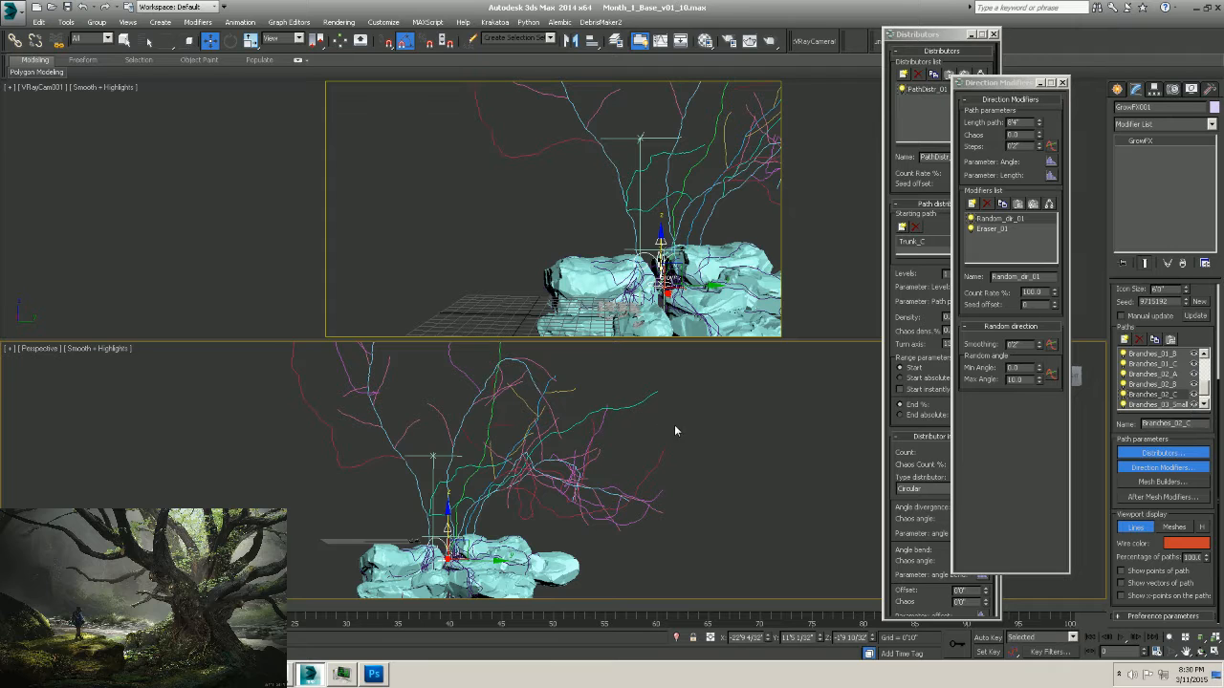
{"action": "middle_click_drag", "start_coordinate": [491, 465], "coordinate": [502, 453], "text": "alt"}
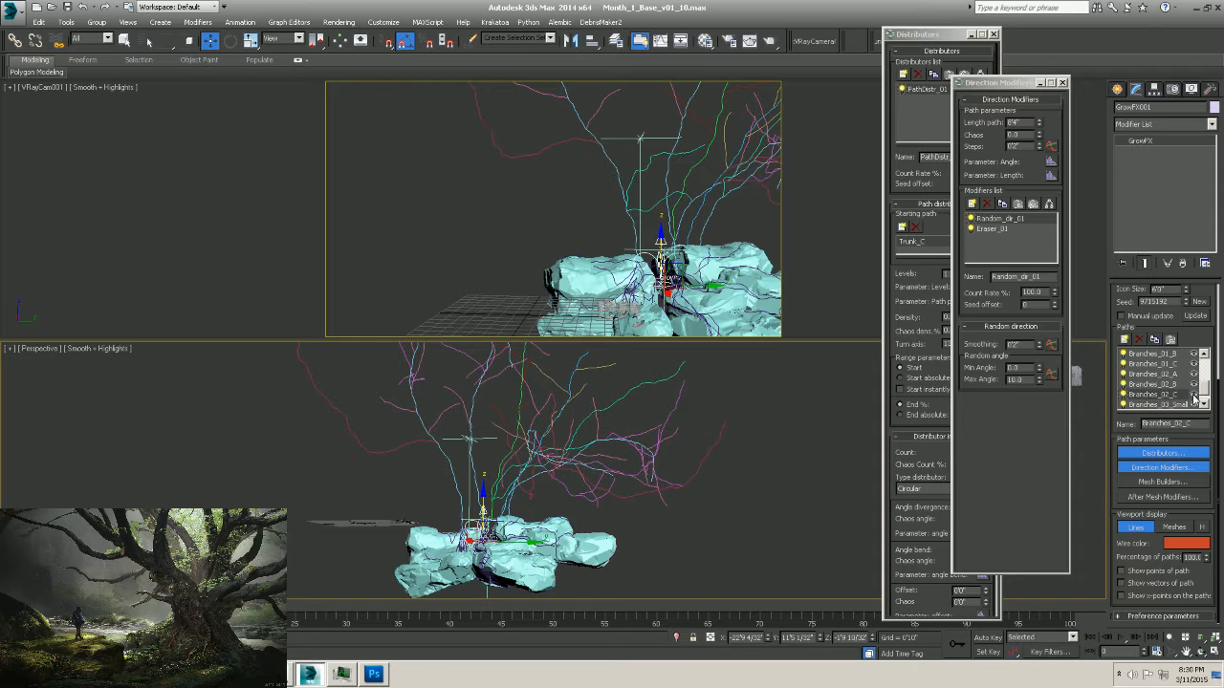
{"action": "middle_click_drag", "start_coordinate": [549, 429], "coordinate": [626, 250], "text": "alt"}
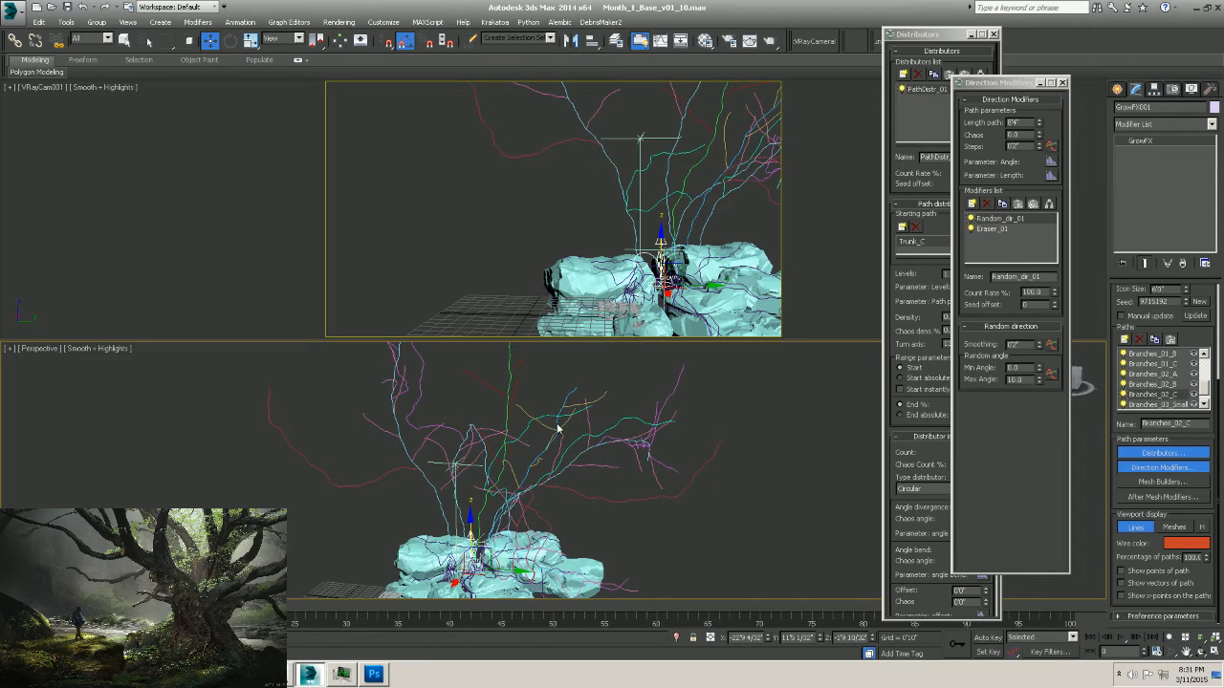
{"action": "middle_click_drag", "start_coordinate": [560, 429], "coordinate": [571, 398], "text": "alt"}
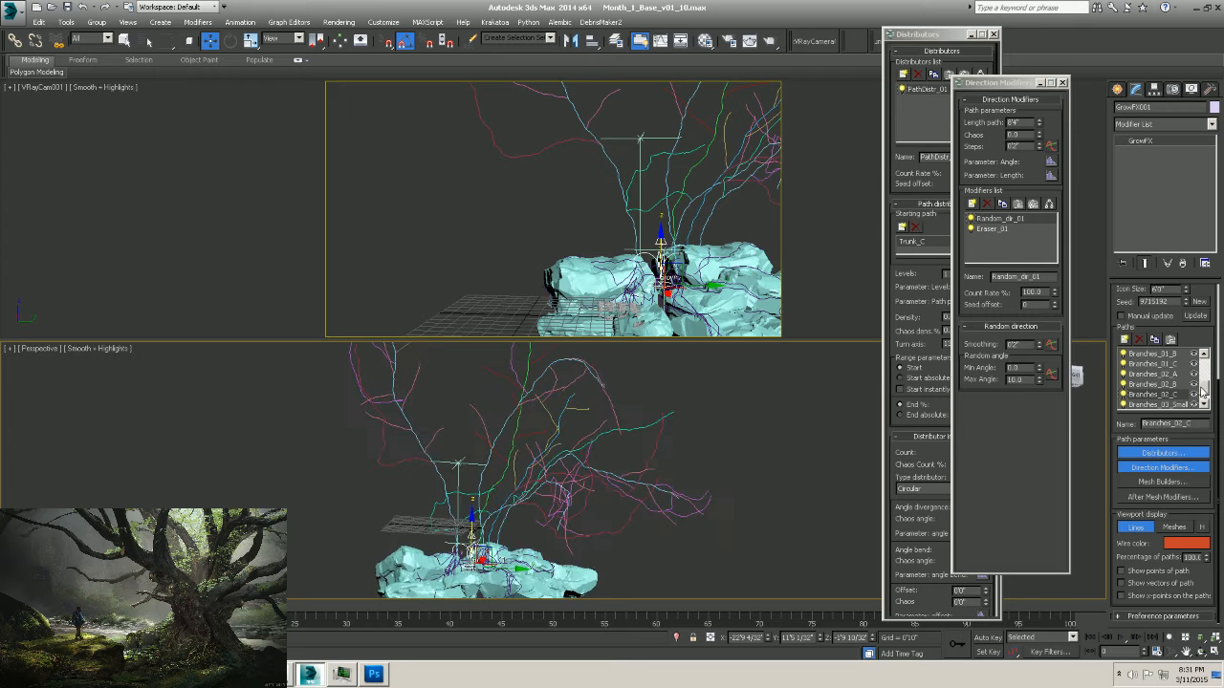
Display the Branches_03_Small lines, then select that path and bring its distributor settings to the front.
{"action": "left_click", "coordinate": [1201, 403]}
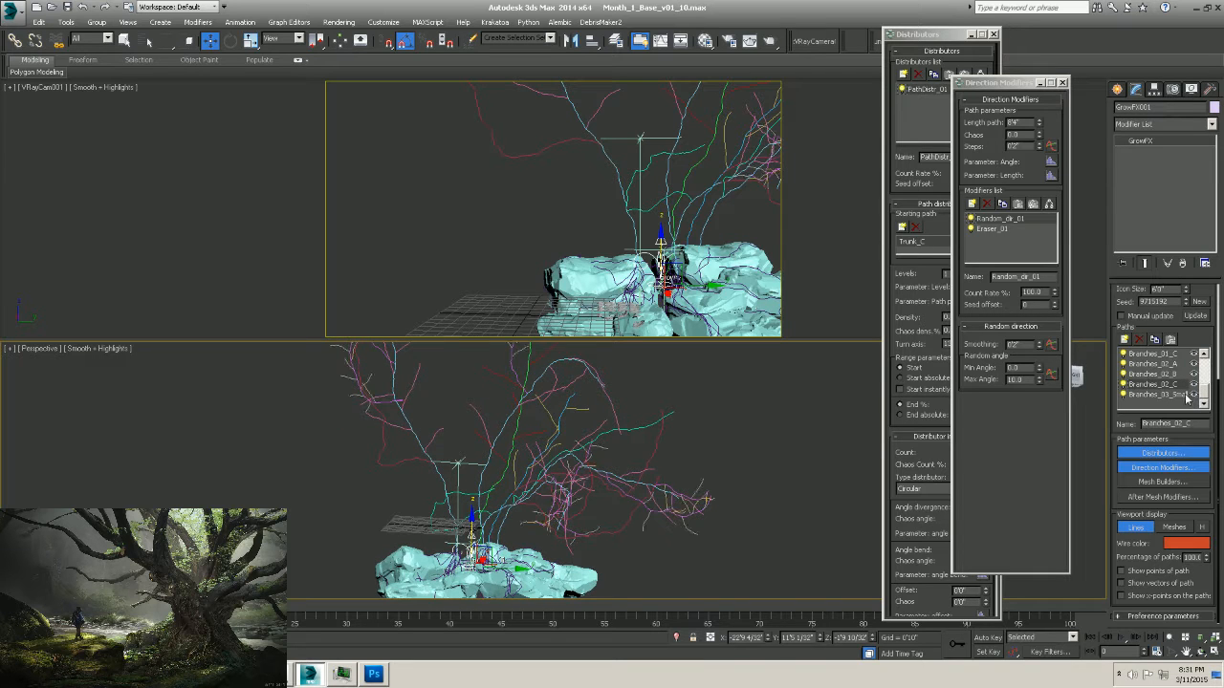
{"action": "middle_click_drag", "start_coordinate": [594, 518], "coordinate": [408, 439], "text": "alt"}
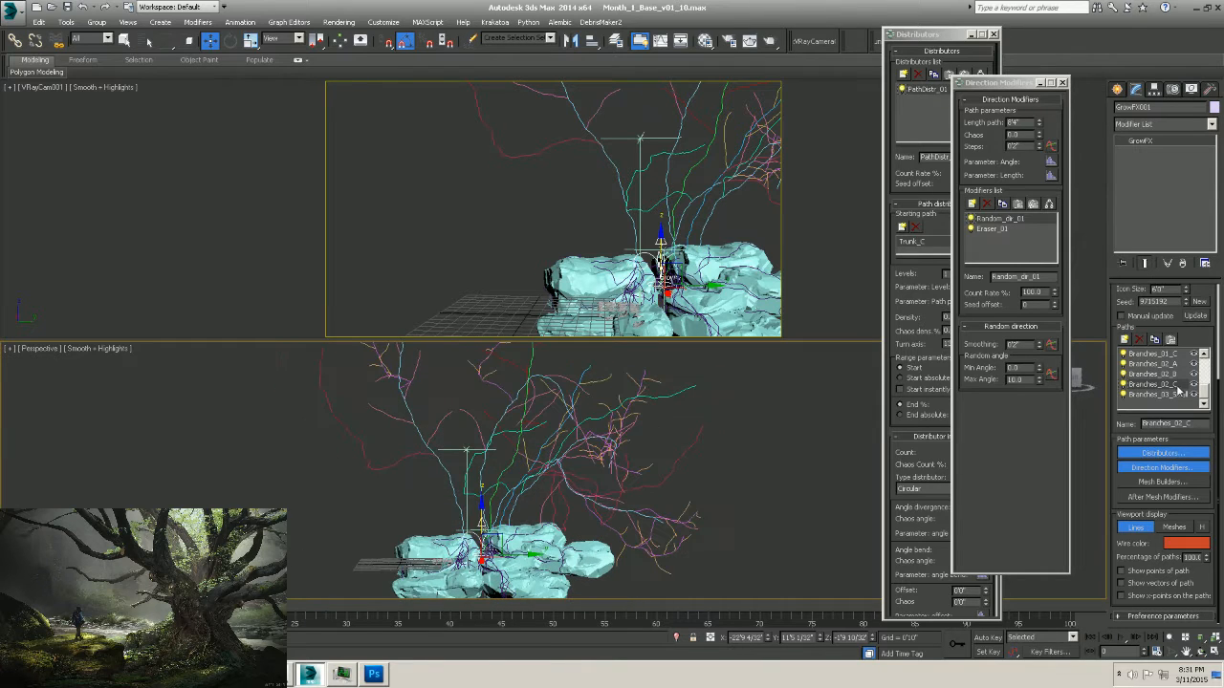
{"action": "left_click", "coordinate": [1165, 394]}
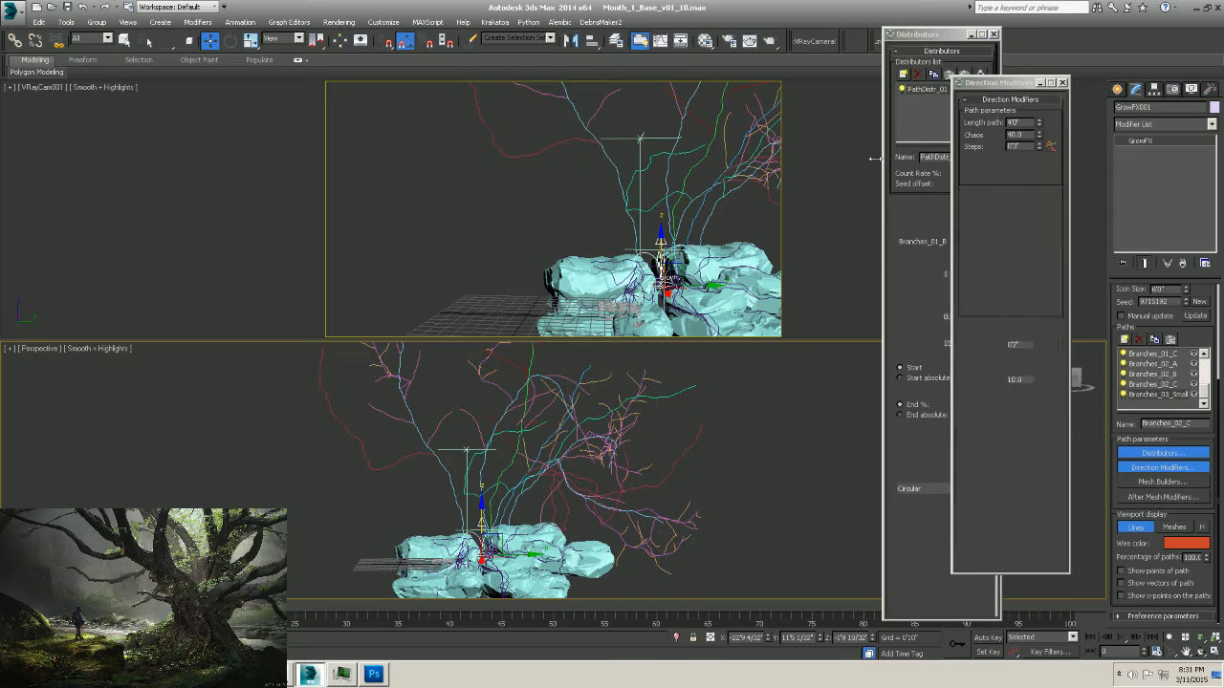
{"action": "left_click", "coordinate": [941, 228]}
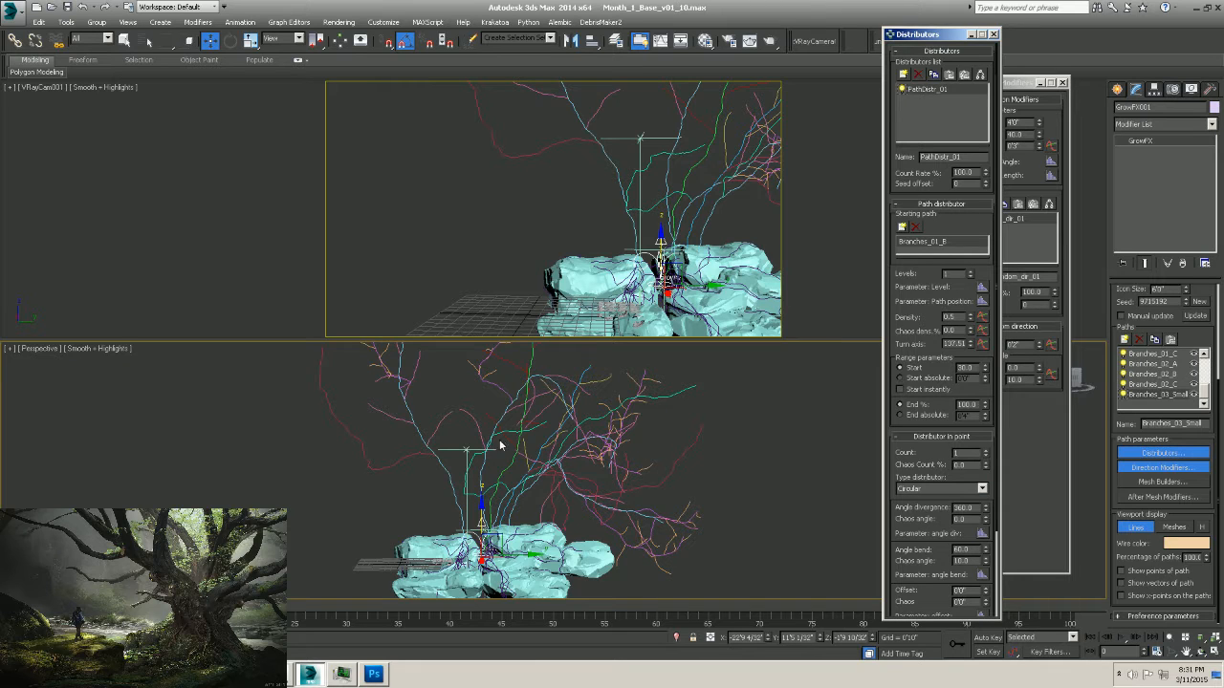
{"action": "middle_click_drag", "start_coordinate": [510, 457], "coordinate": [458, 466], "text": "alt"}
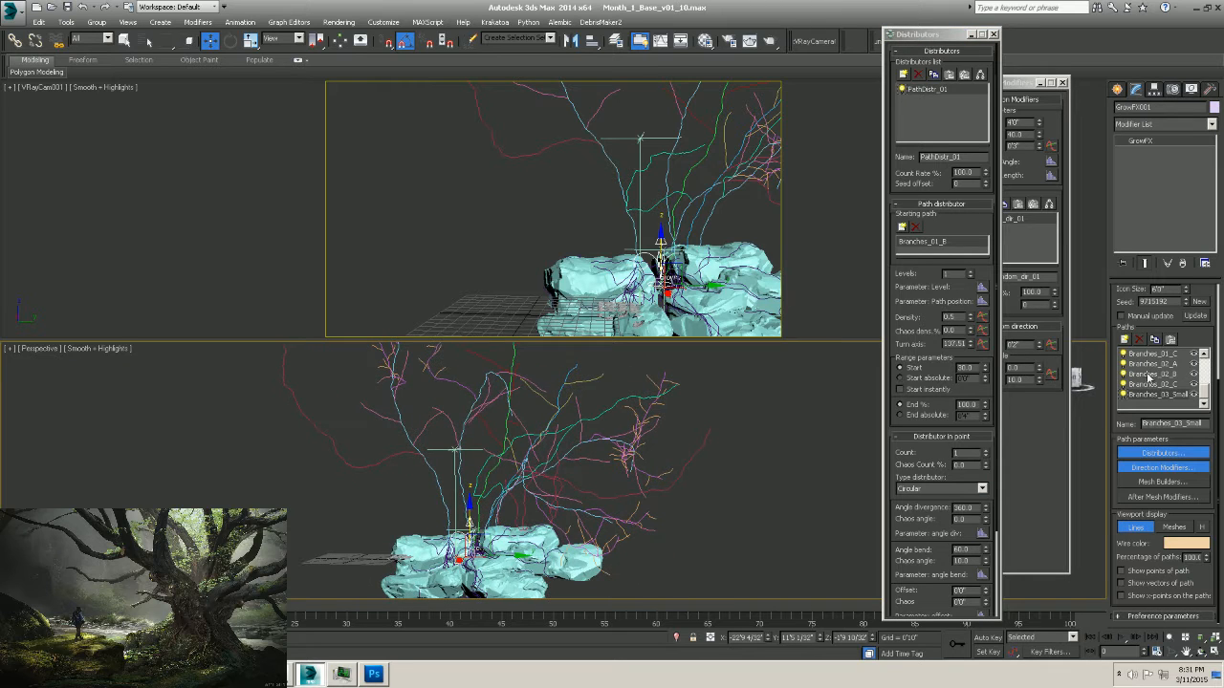
Add Branches_02_A, Branches_02_B and Branches_02_C as starting paths of the Branches_03_Small distributor.
{"action": "left_click", "coordinate": [903, 227]}
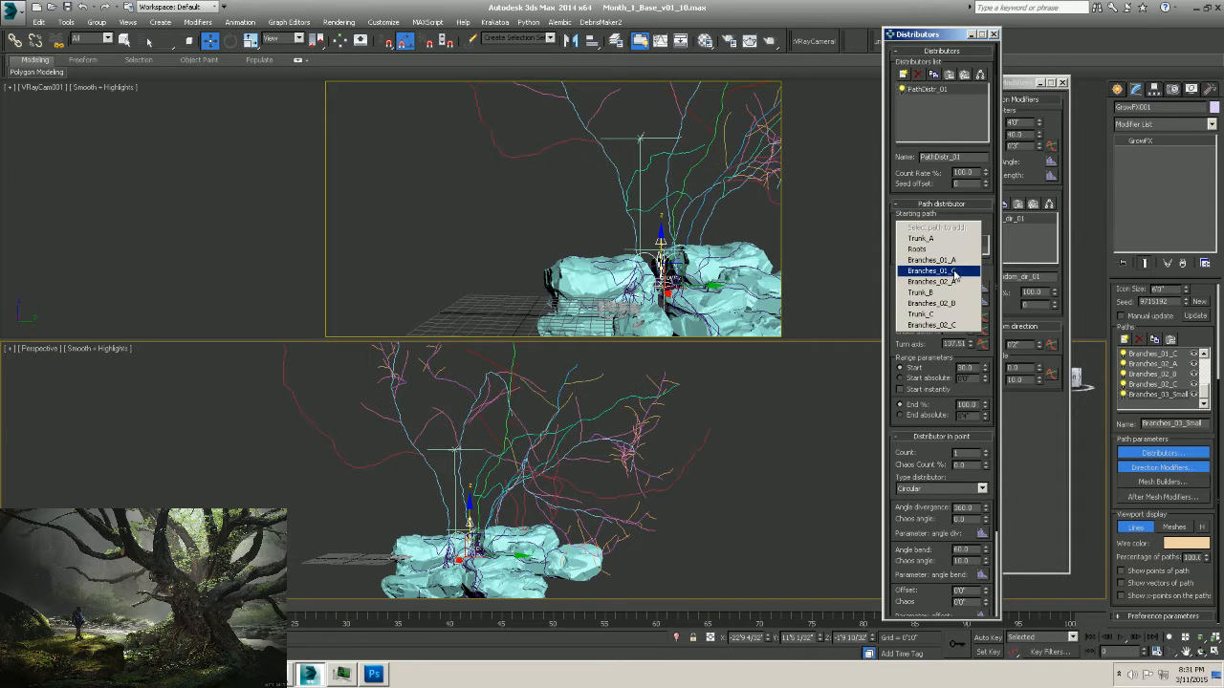
{"action": "left_click", "coordinate": [952, 271]}
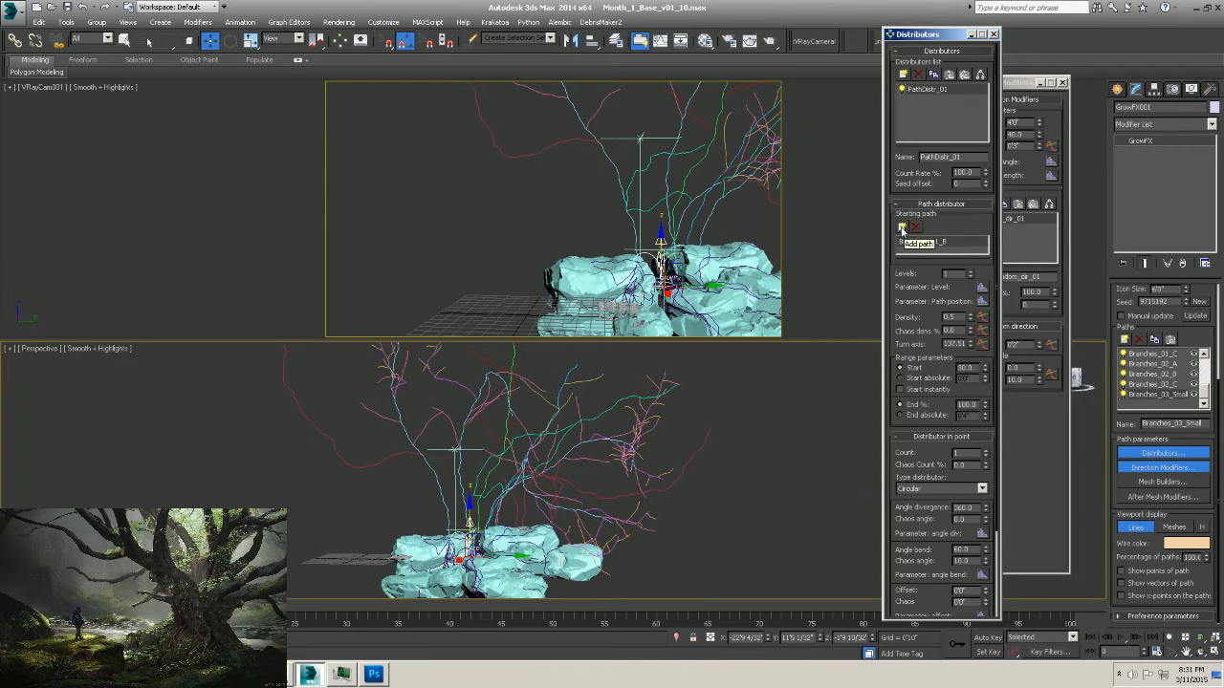
{"action": "left_click", "coordinate": [902, 227]}
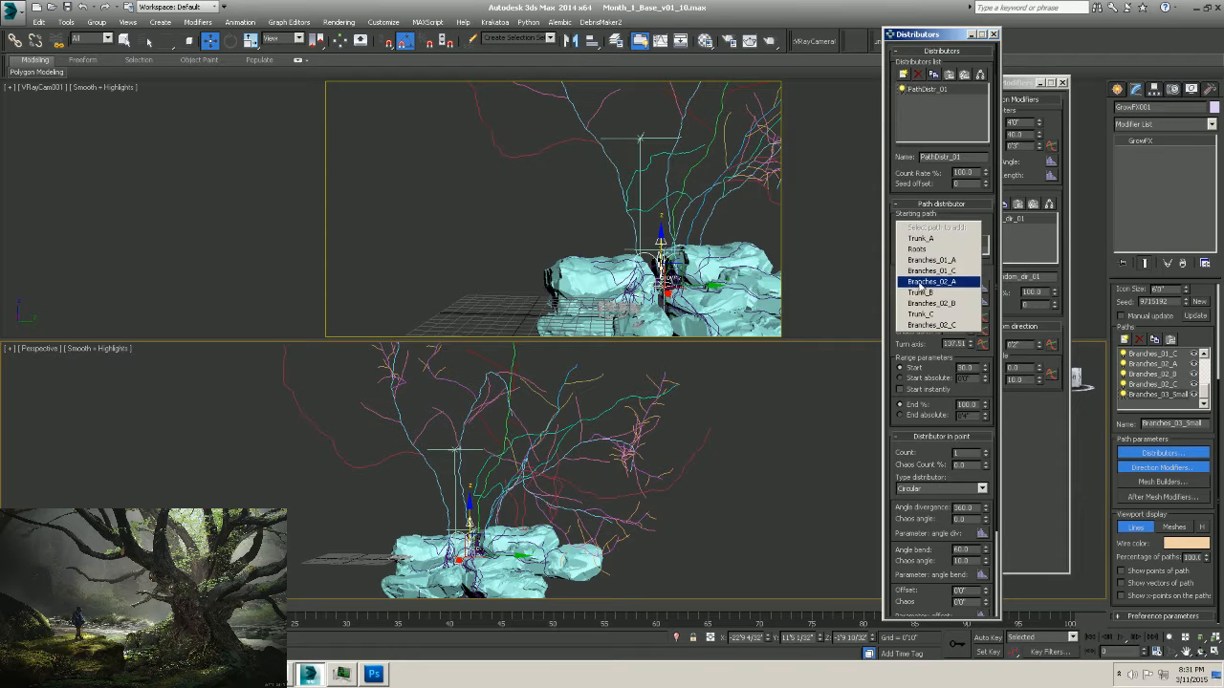
{"action": "left_click", "coordinate": [933, 283]}
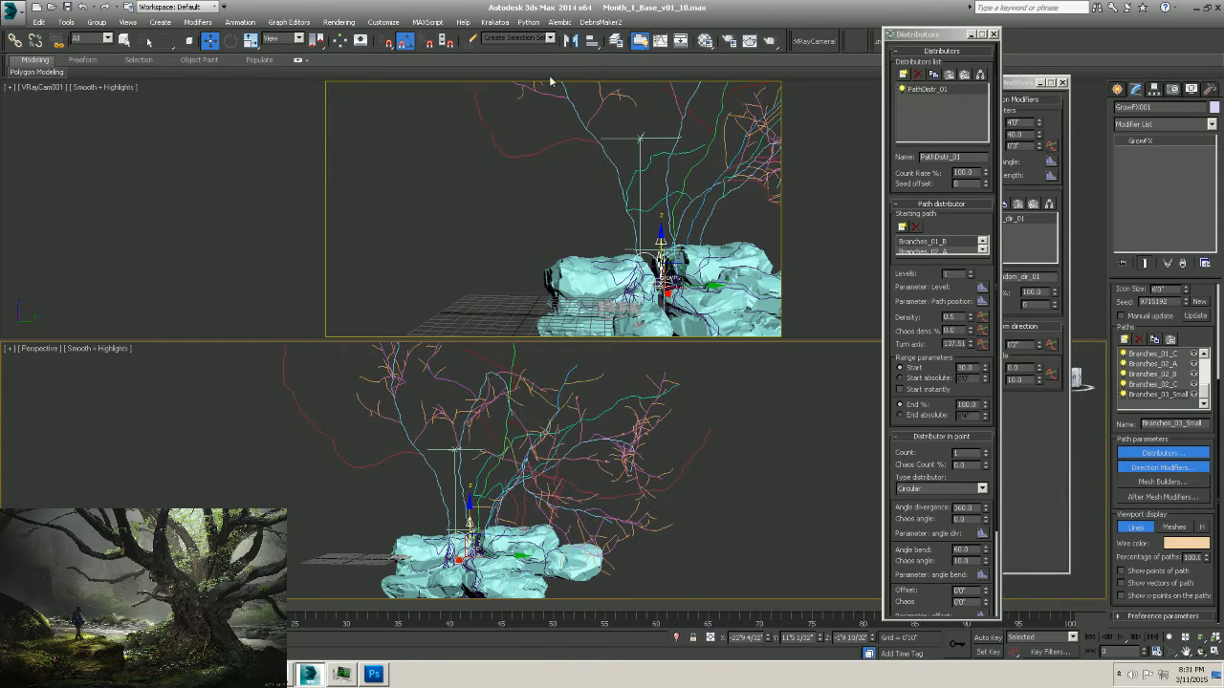
{"action": "left_click", "coordinate": [902, 227]}
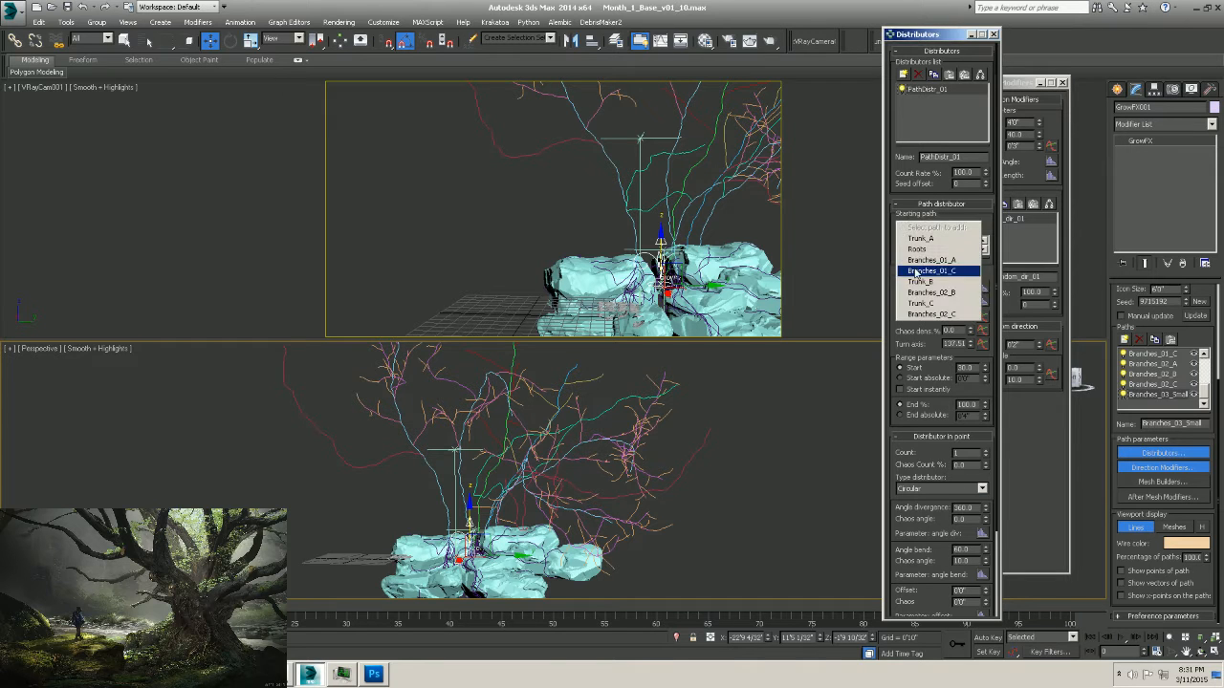
{"action": "left_click", "coordinate": [943, 293]}
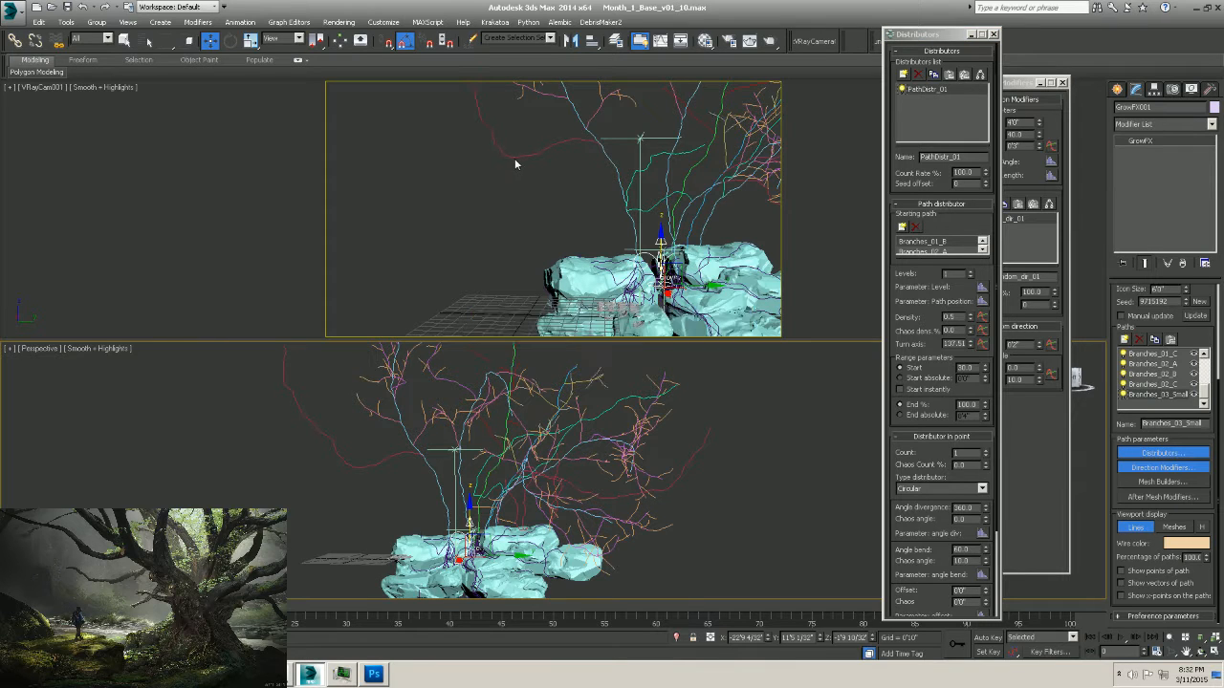
{"action": "left_click", "coordinate": [910, 226]}
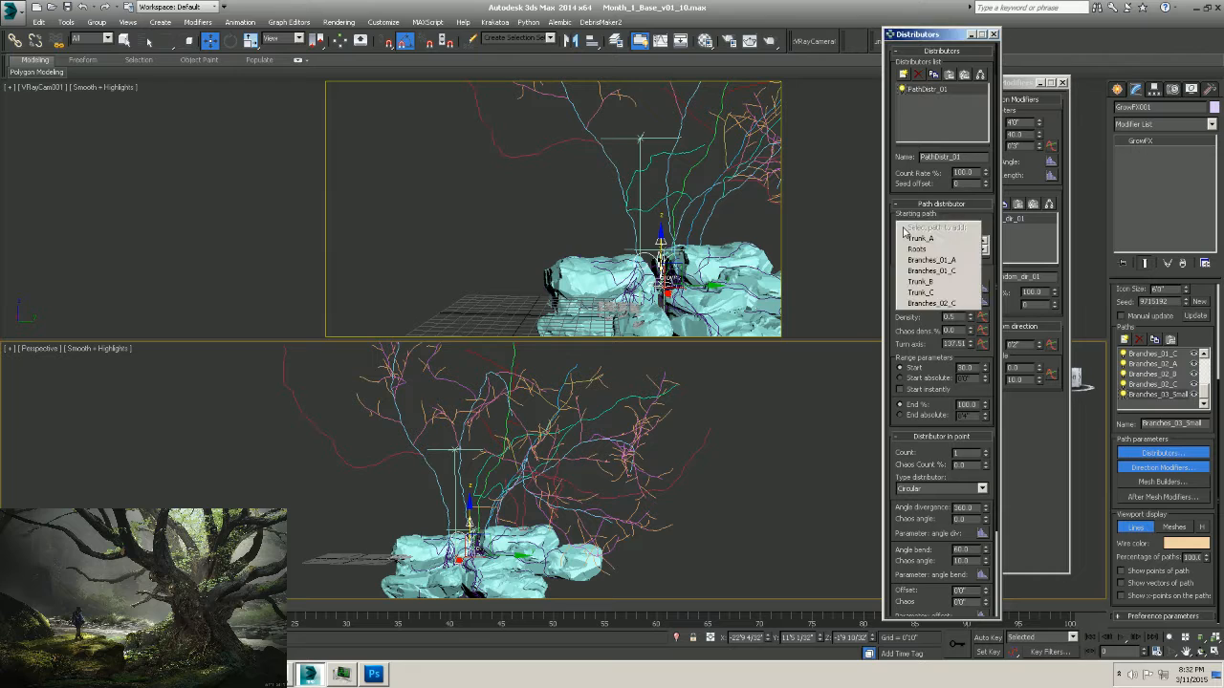
{"action": "left_click", "coordinate": [935, 303]}
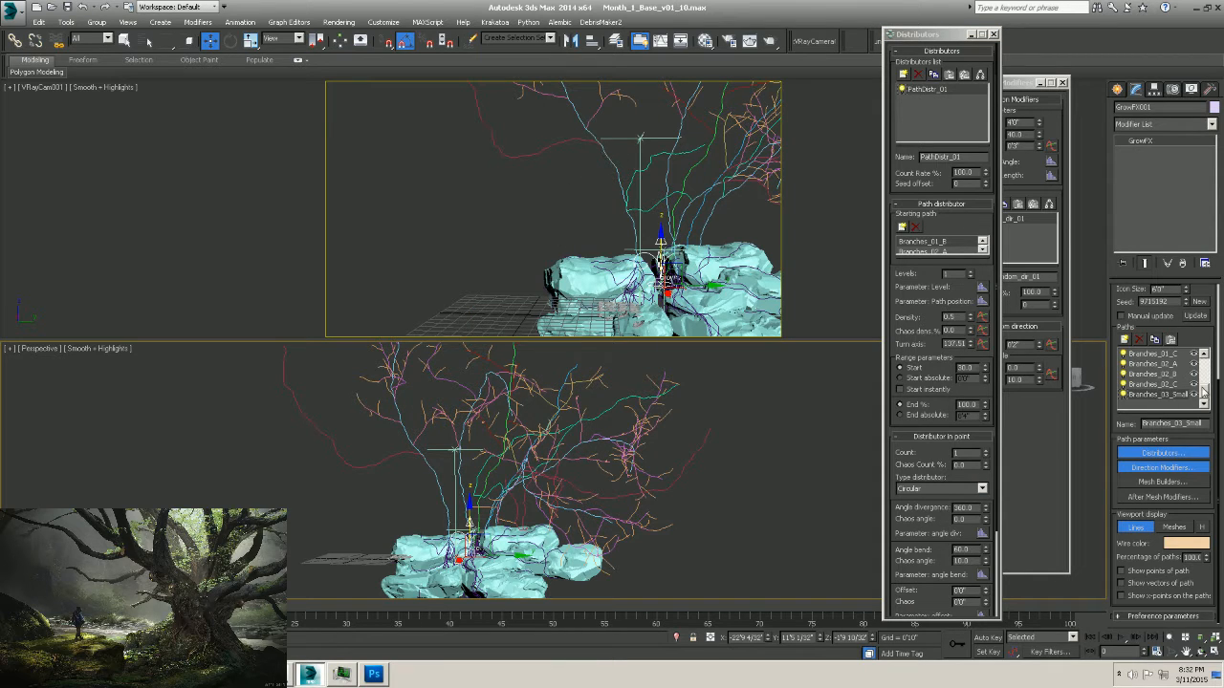
Hide the Branches_02 lines to check the small branches on their own, and select the Trunk_C path.
{"action": "scroll", "coordinate": [1206, 392], "scroll_direction": "up", "scroll_amount": 2}
{"action": "left_click", "coordinate": [1160, 355]}
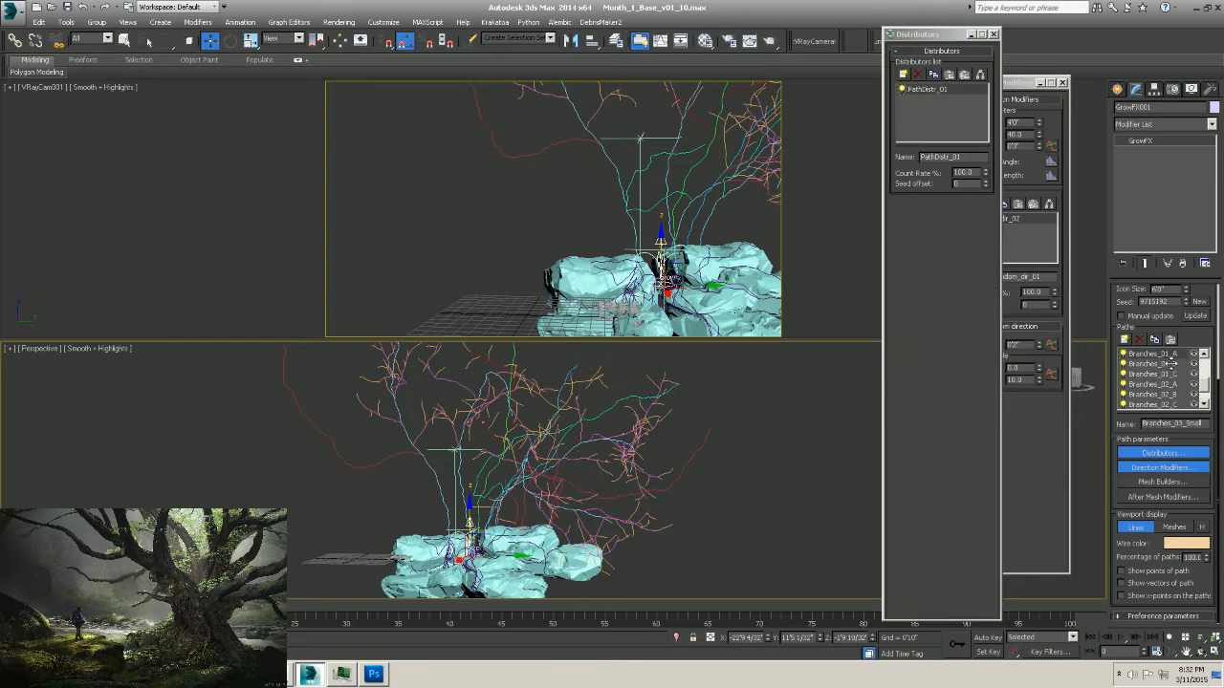
{"action": "left_click", "coordinate": [1162, 384]}
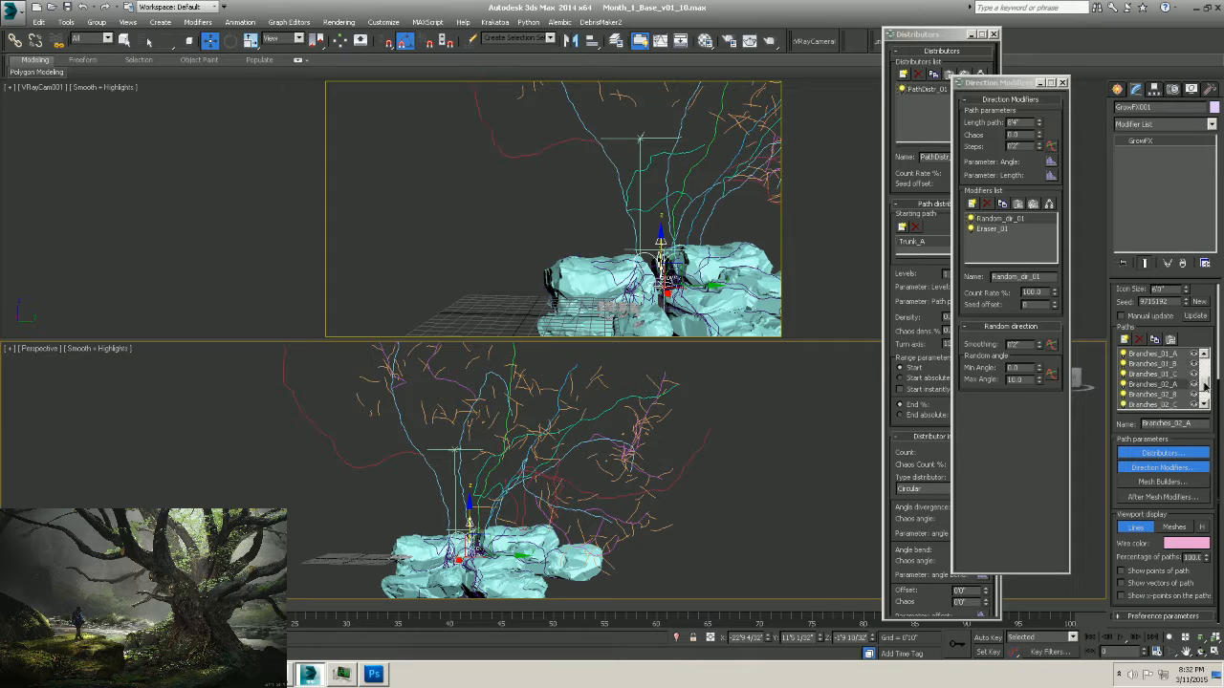
{"action": "scroll", "coordinate": [1204, 383], "scroll_direction": "up", "scroll_amount": 3}
{"action": "left_click", "coordinate": [1158, 364]}
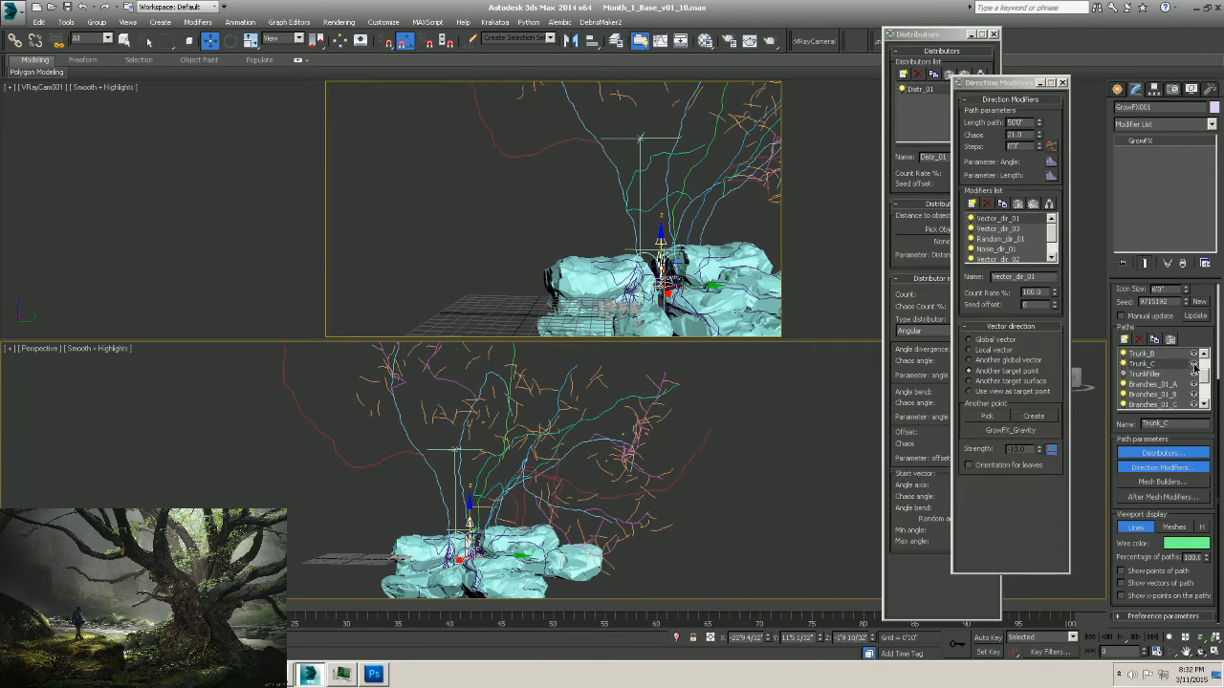
Toggle the Trunk_C and Branches_01_B lines for comparison, and reselect Branches_03_Small with the Branches_02 lines shown again.
{"action": "scroll", "coordinate": [1202, 387], "scroll_direction": "up", "scroll_amount": 2}
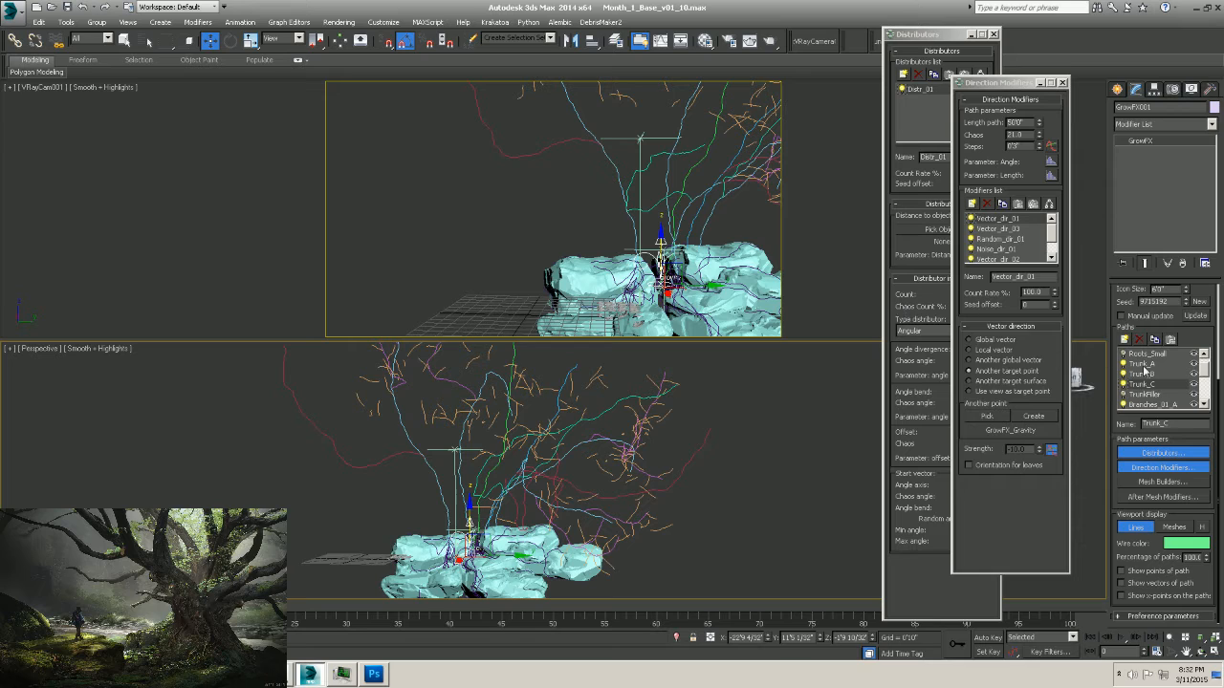
{"action": "left_click", "coordinate": [1194, 385]}
{"action": "left_click", "coordinate": [1194, 386]}
{"action": "scroll", "coordinate": [1207, 380], "scroll_direction": "down", "scroll_amount": 1}
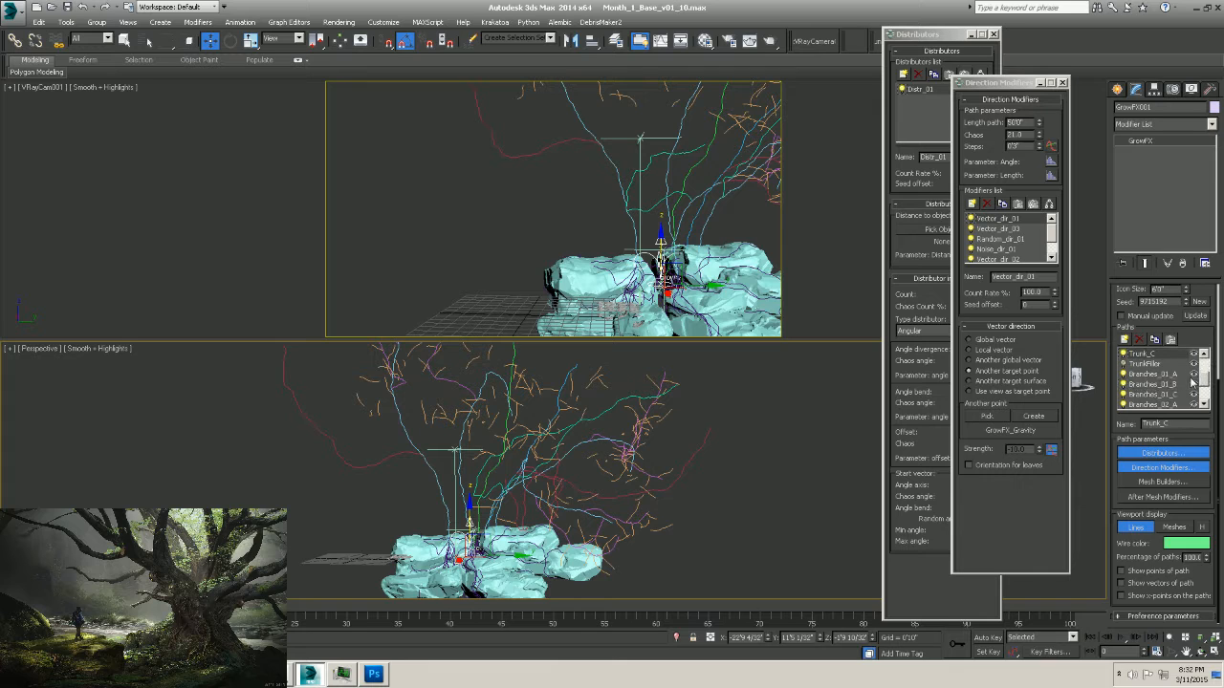
{"action": "left_click", "coordinate": [1194, 384]}
{"action": "left_click", "coordinate": [1194, 384]}
{"action": "scroll", "coordinate": [1168, 394], "scroll_direction": "down", "scroll_amount": 2}
{"action": "left_click", "coordinate": [1192, 396]}
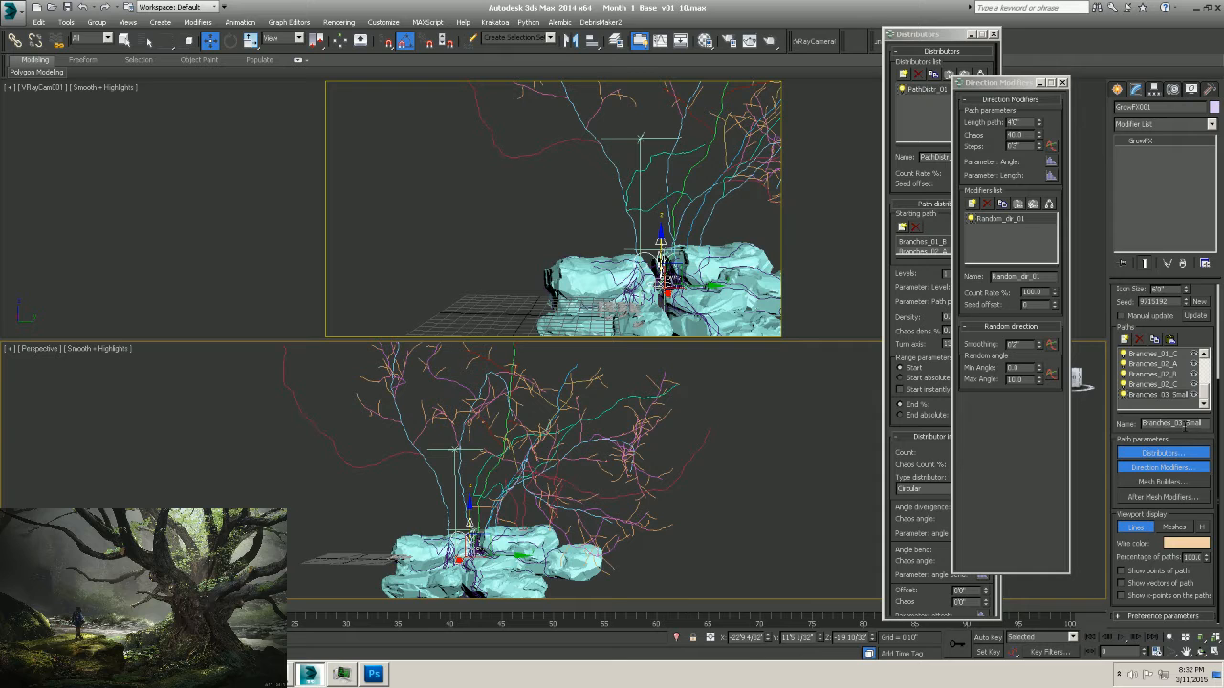
{"action": "type", "text": "4"}
{"action": "key", "text": "Return"}
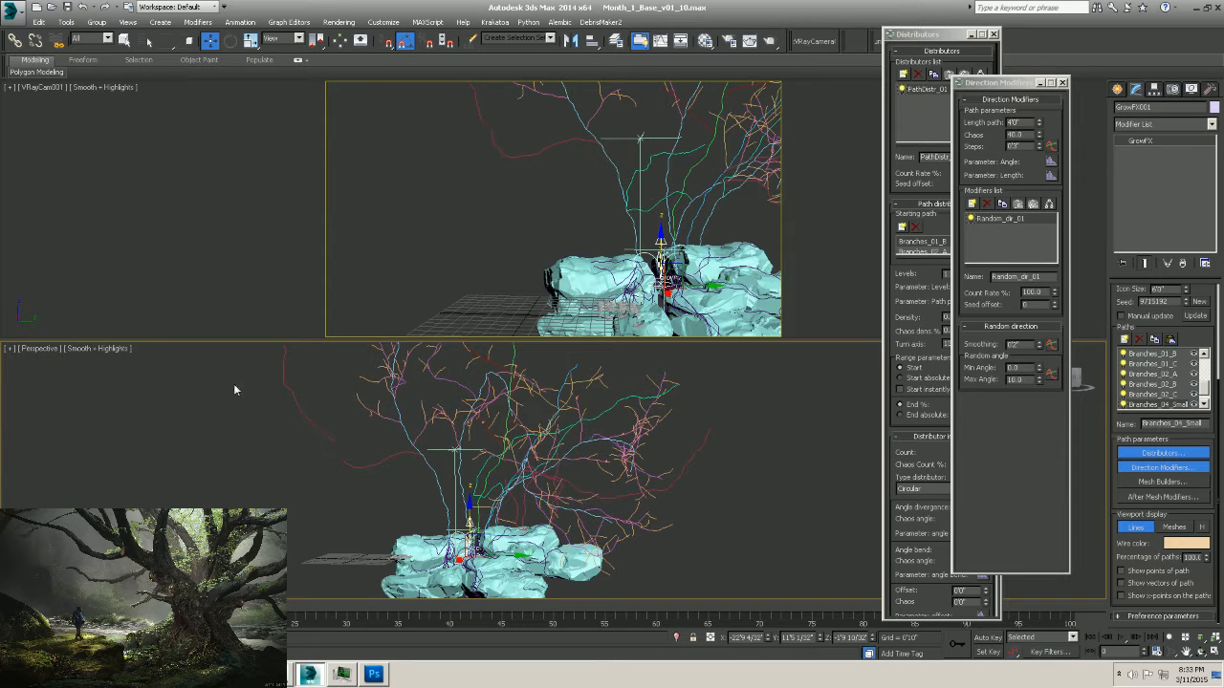
{"action": "mouse_move", "coordinate": [1204, 387]}
{"action": "left_mouse_down"}
{"action": "mouse_move", "coordinate": [1204, 360]}
{"action": "mouse_move", "coordinate": [1211, 397]}
{"action": "left_mouse_up"}
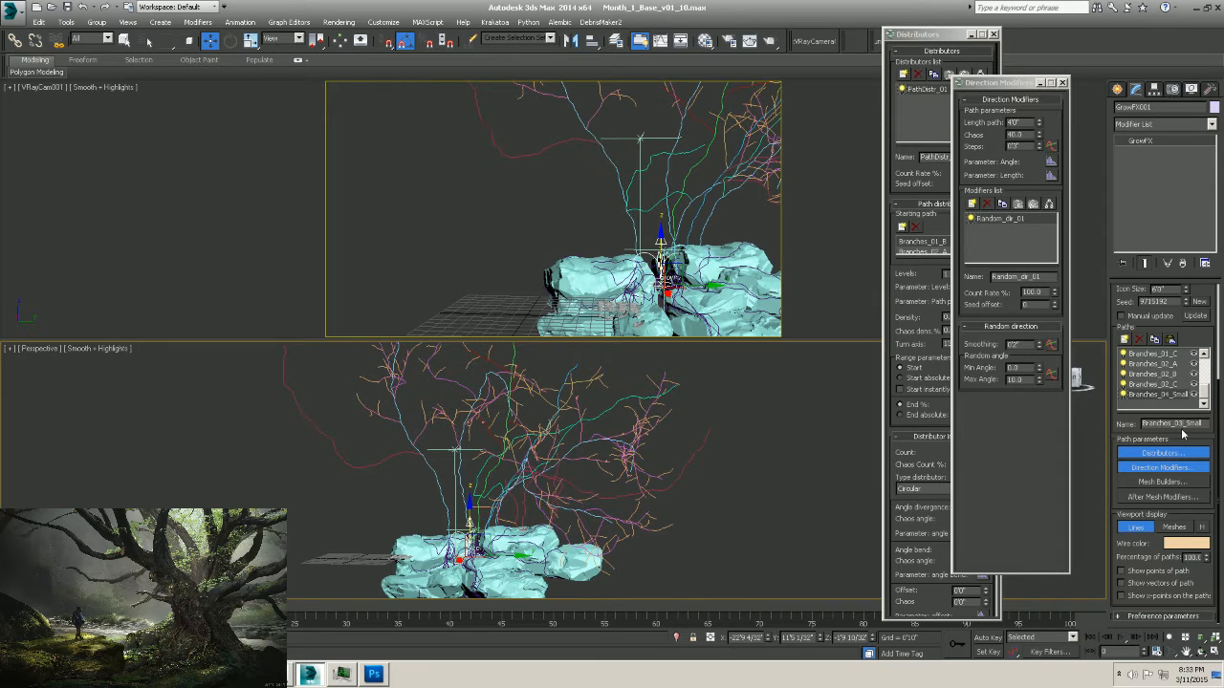
Duplicate the Branches_03_Small path and rename the copy as Branches_04_Small.
{"action": "left_click", "coordinate": [1172, 340]}
{"action": "left_click", "coordinate": [1172, 341]}
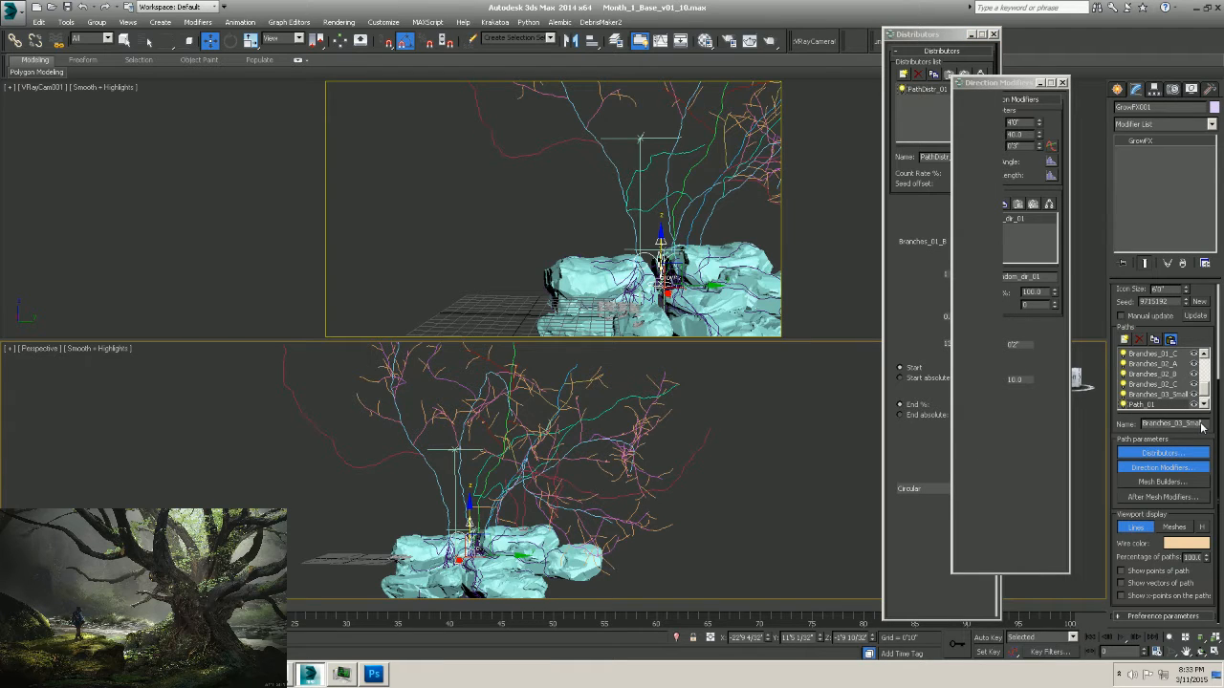
{"action": "left_click_drag", "start_coordinate": [1172, 425], "coordinate": [1122, 446]}
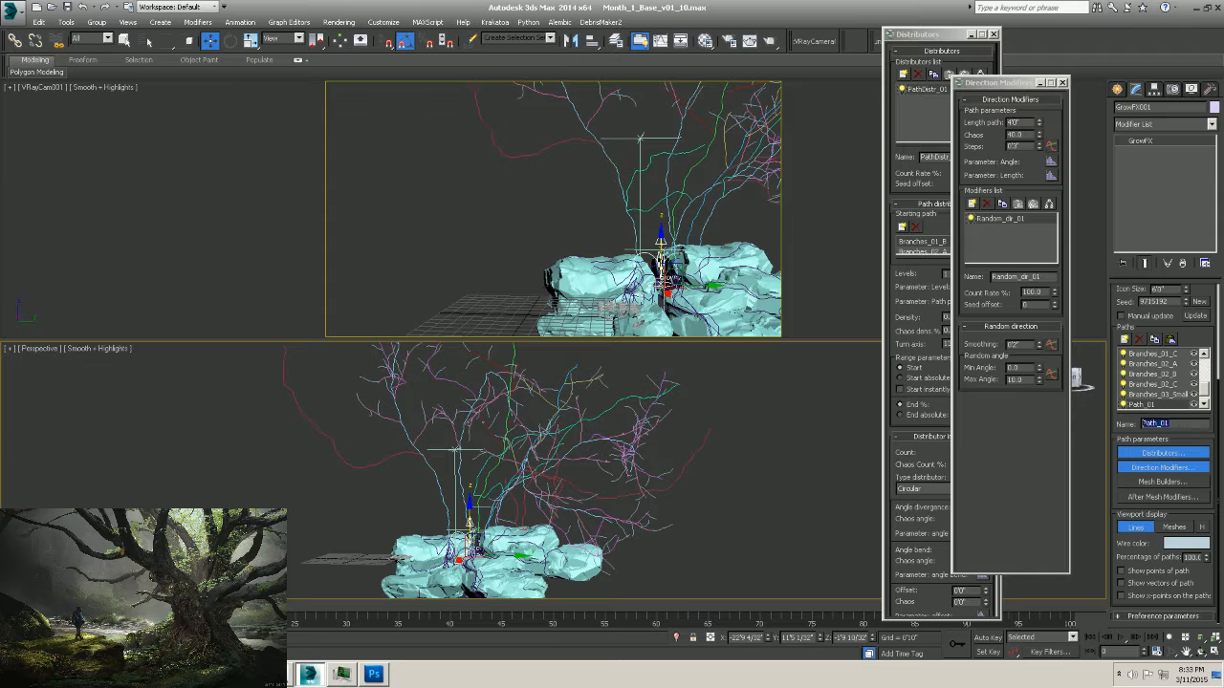
{"action": "type", "text": "Branches"}
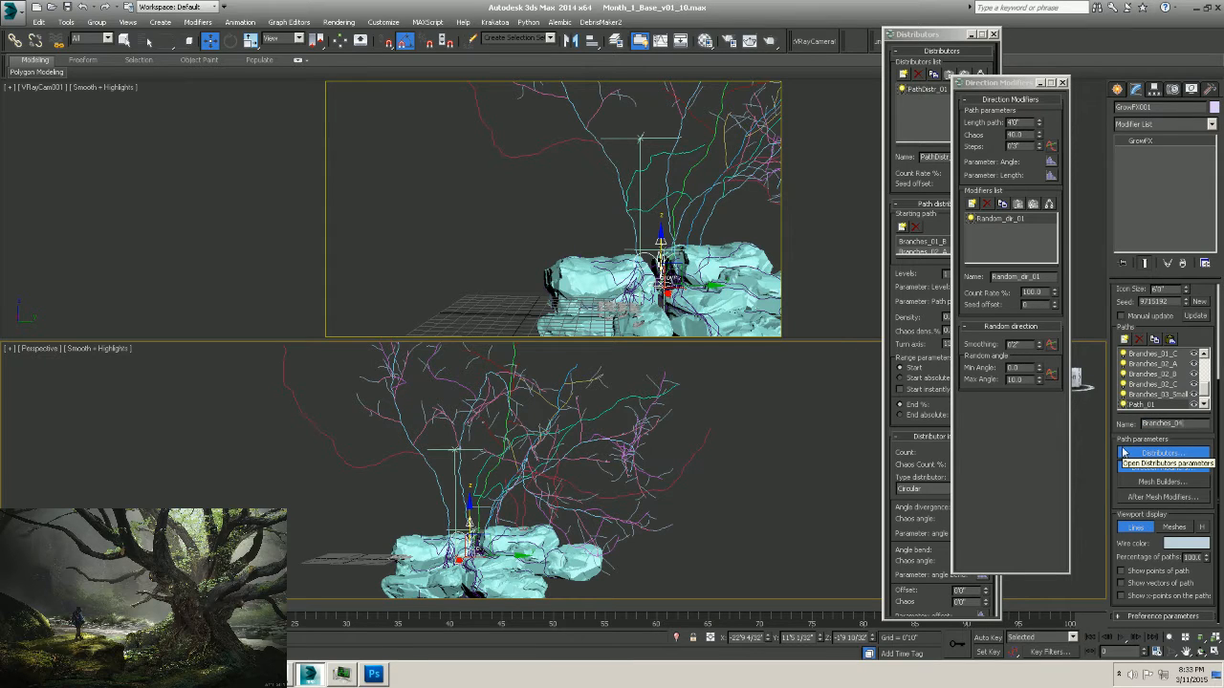
{"action": "type", "text": "5"}
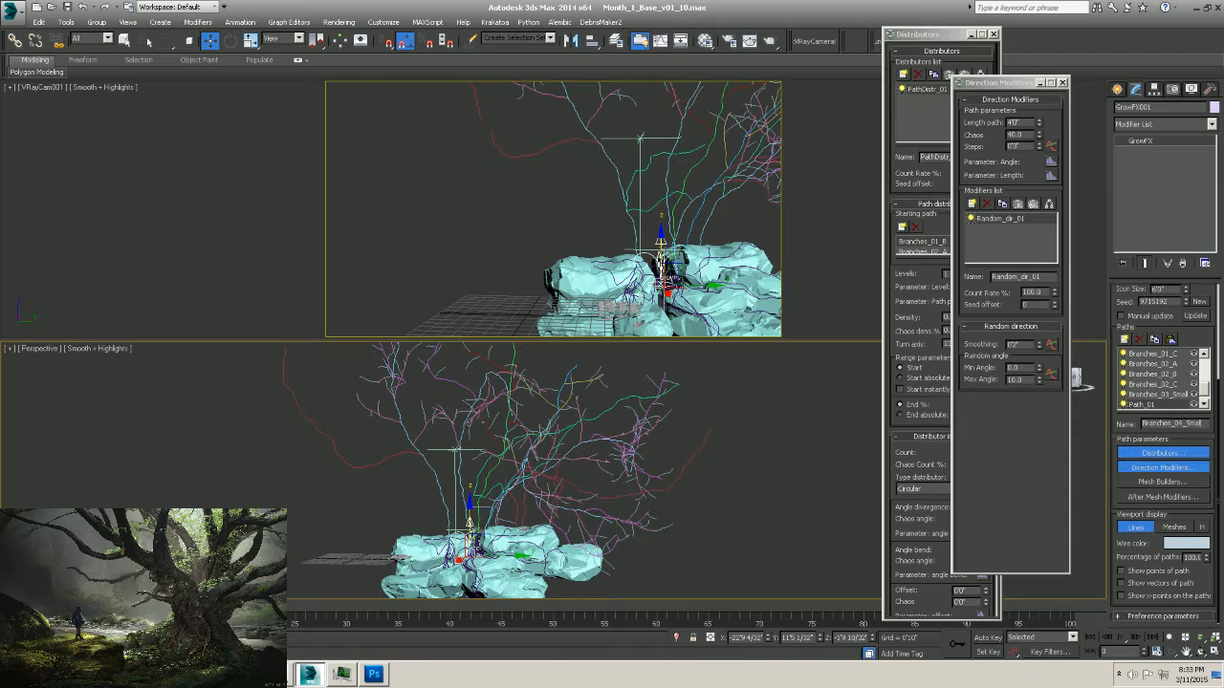
{"action": "key", "text": "Return"}
Turn on manual update and replace the starting paths of the Branches_04_Small distributor with Branches_01_A only.
{"action": "left_click_drag", "start_coordinate": [939, 38], "coordinate": [885, 42]}
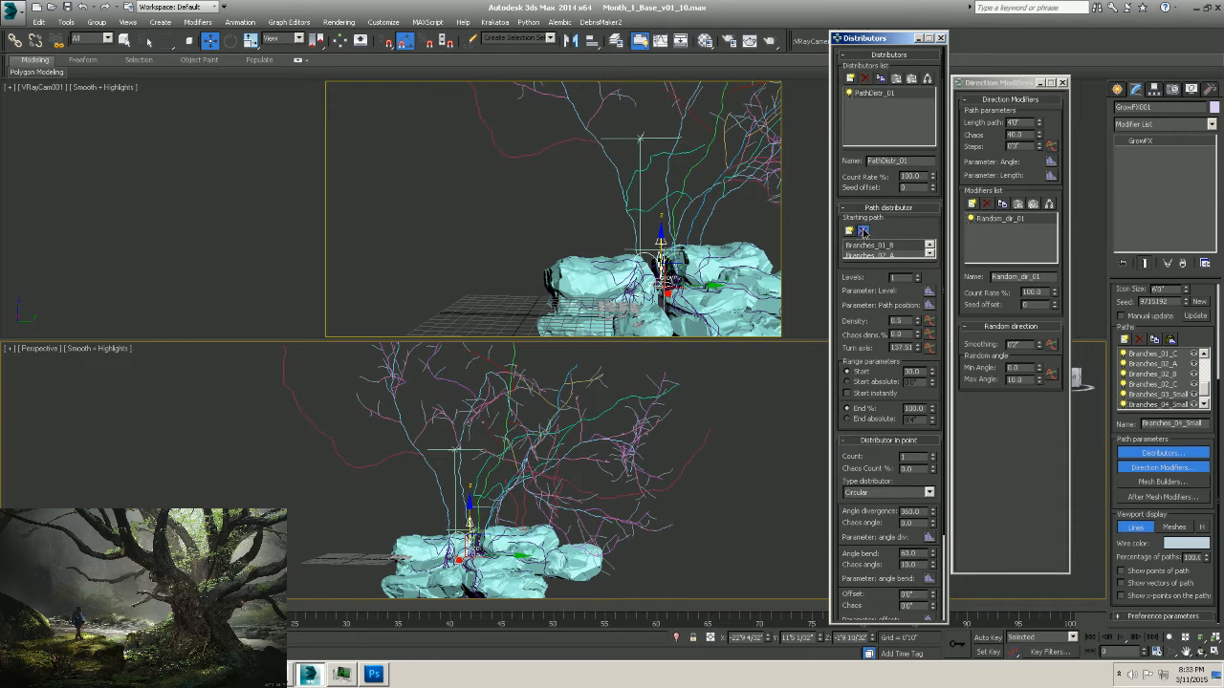
{"action": "left_click", "coordinate": [863, 232]}
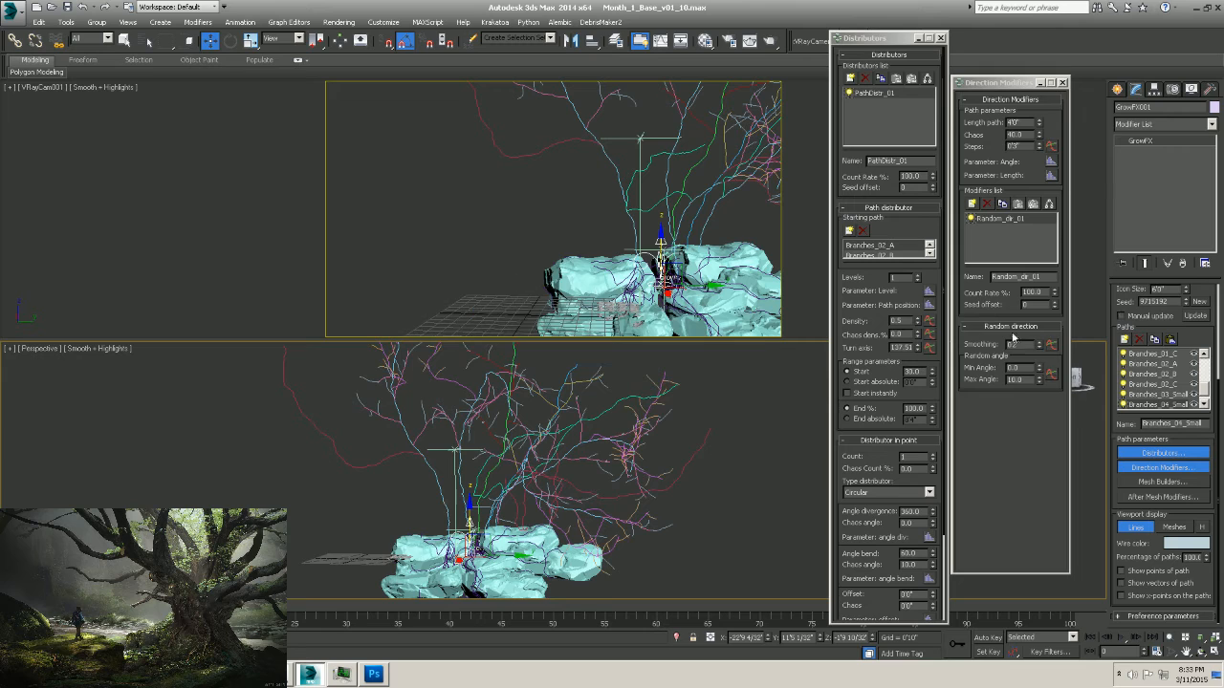
{"action": "left_click", "coordinate": [1121, 317]}
{"action": "left_click", "coordinate": [850, 232]}
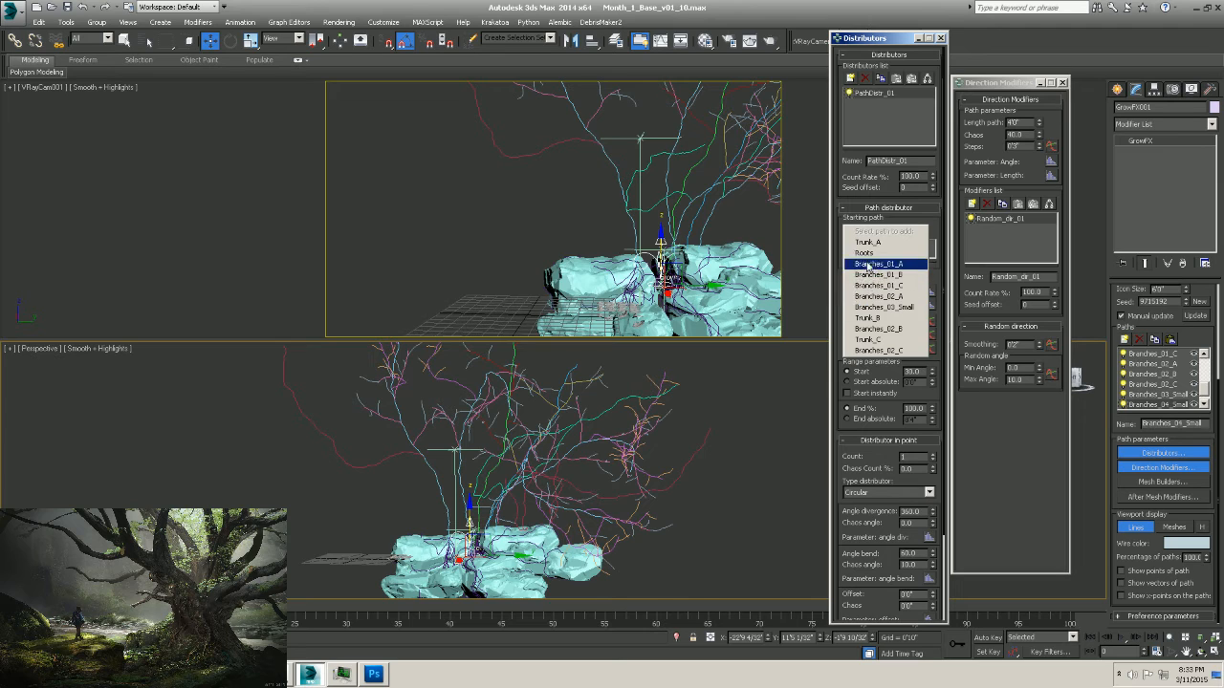
{"action": "left_click", "coordinate": [891, 268]}
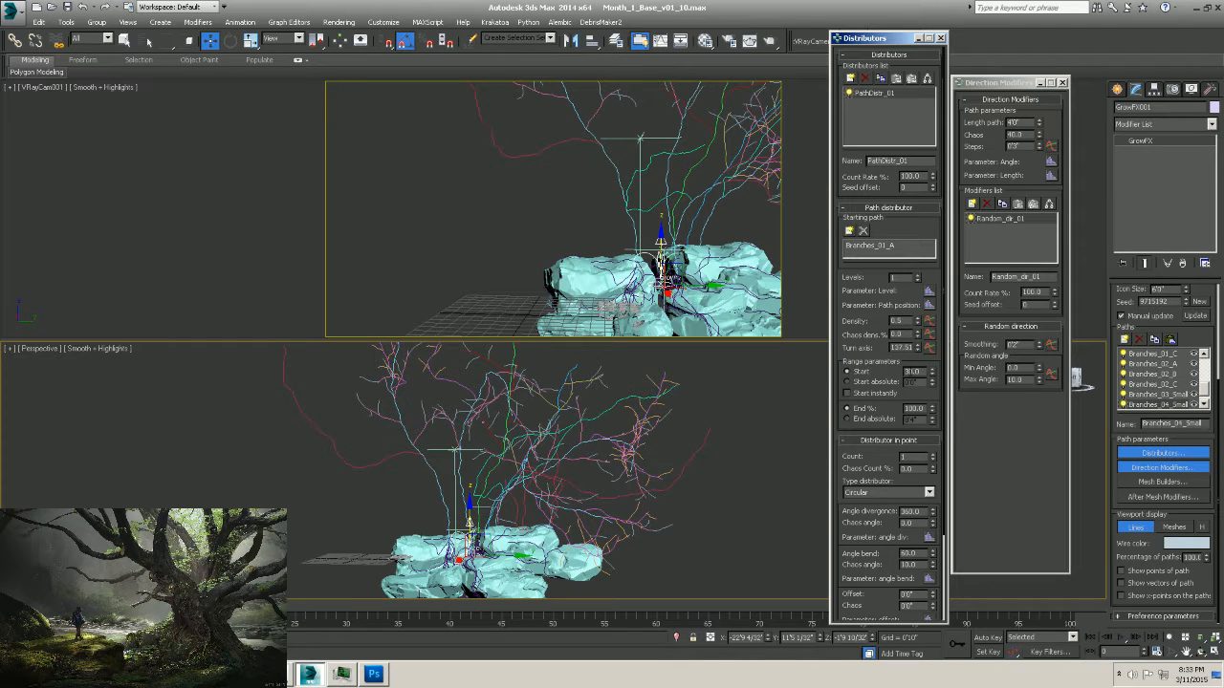
Set the Branches_04_Small distributor's range start to 45% and update the tree.
{"action": "double_click", "coordinate": [915, 373]}
{"action": "type", "text": "45"}
{"action": "key", "text": "Return"}
{"action": "left_click", "coordinate": [1195, 316]}
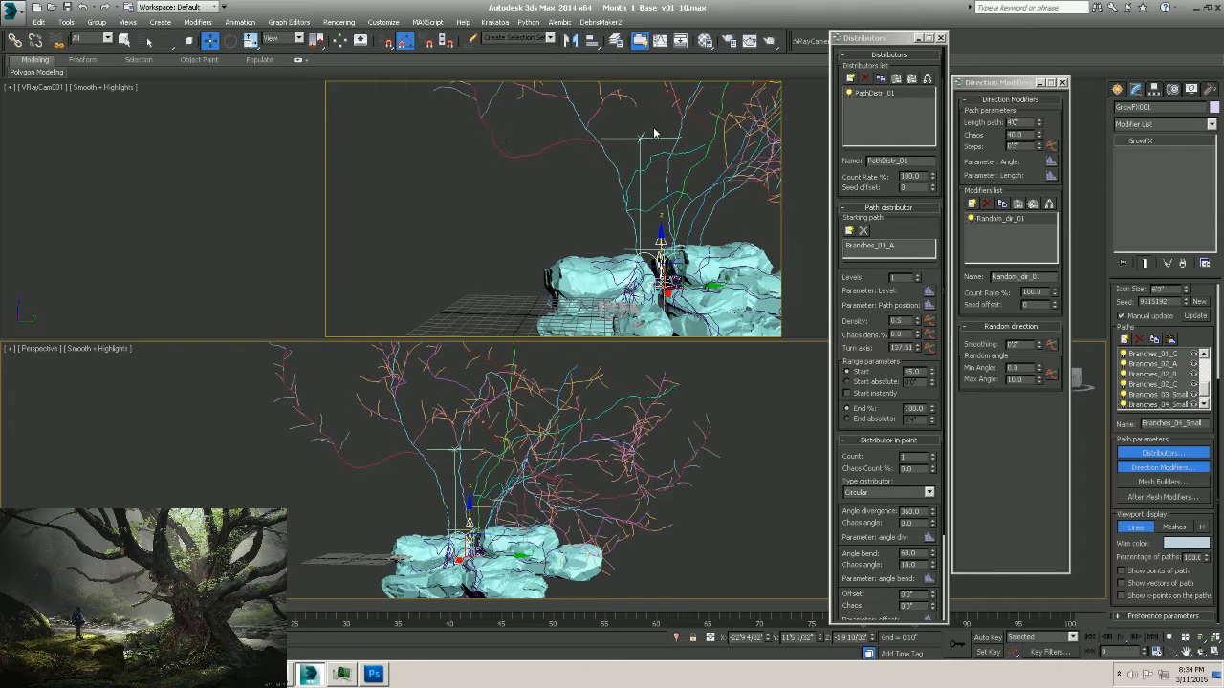
Set the path length of Branches_04_Small to 5 feet and update the tree.
{"action": "double_click", "coordinate": [1016, 123]}
{"action": "type", "text": "5"}
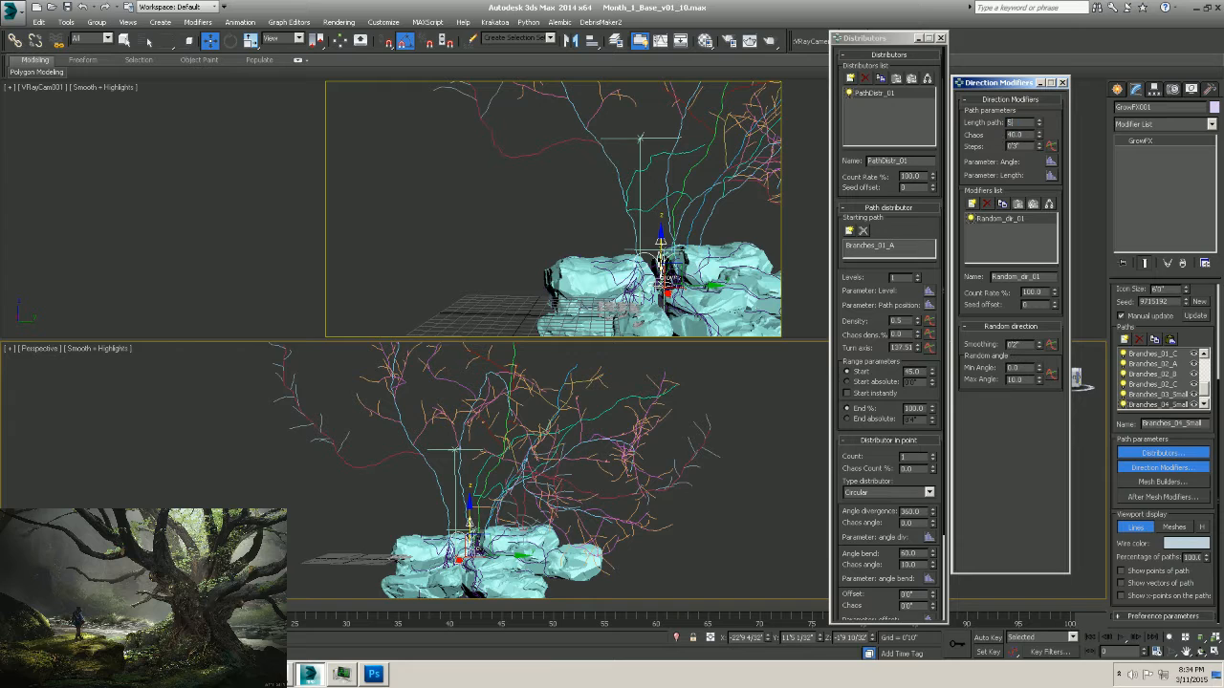
{"action": "key", "text": "Return"}
{"action": "left_click", "coordinate": [1196, 316]}
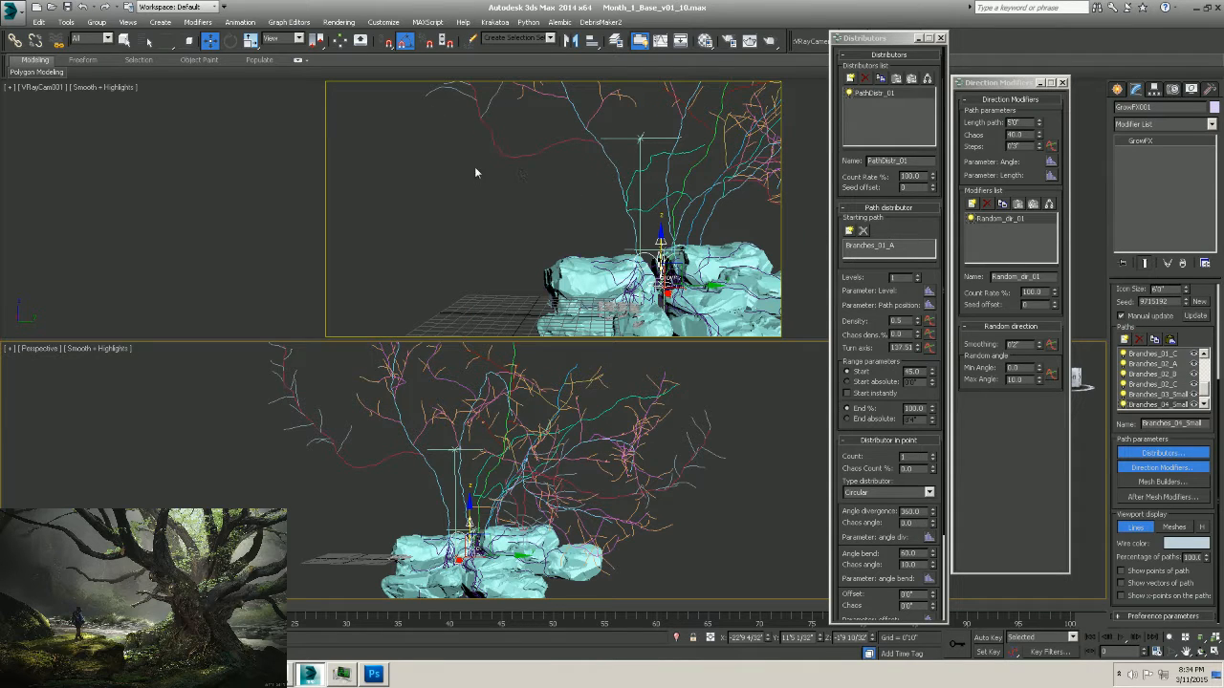
Save the scene as a new incremental version, Month_1_Base_v01_11.max.
{"action": "left_click", "coordinate": [11, 12]}
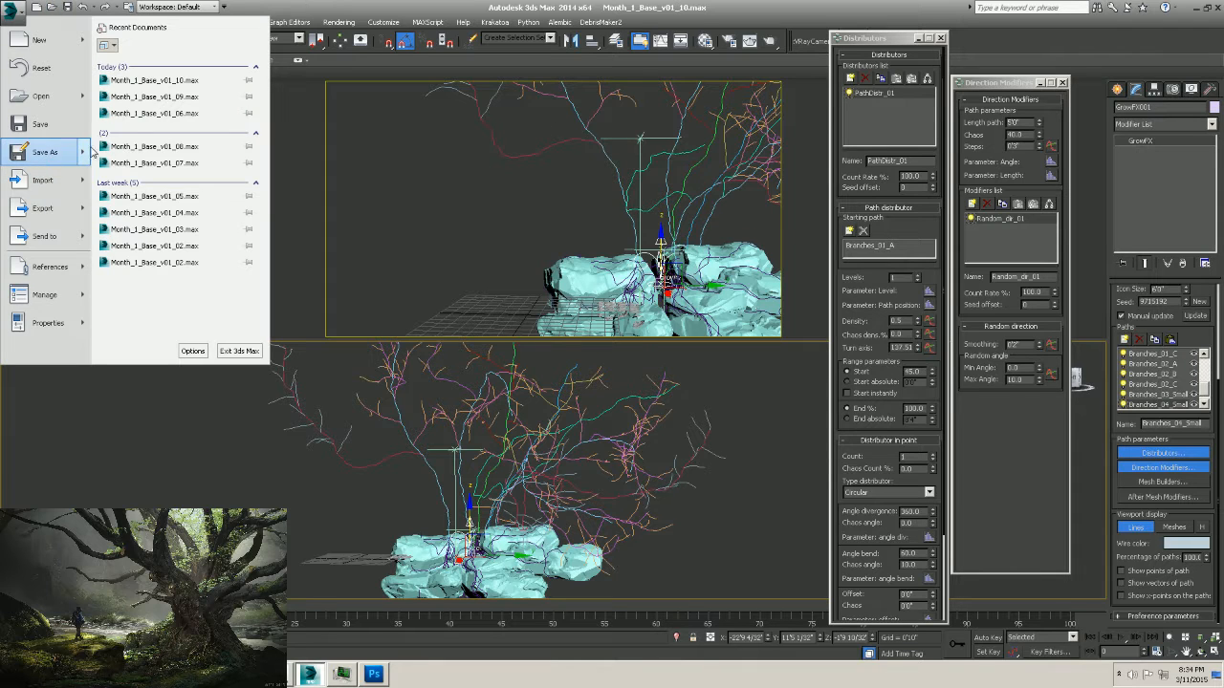
{"action": "left_click", "coordinate": [45, 153]}
{"action": "left_click", "coordinate": [568, 450]}
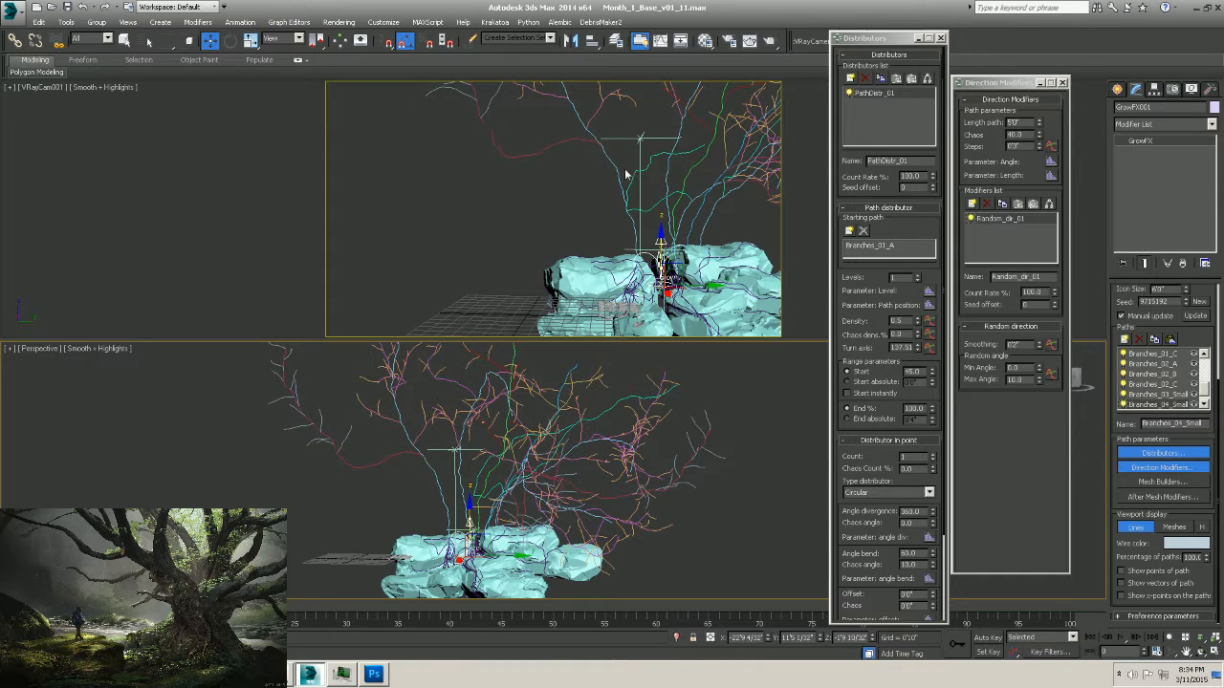
Examine the branch lines from several sides, checking the settings of Branches_01_B and Branches_01_C.
{"action": "middle_click_drag", "start_coordinate": [485, 484], "coordinate": [564, 374], "text": "alt"}
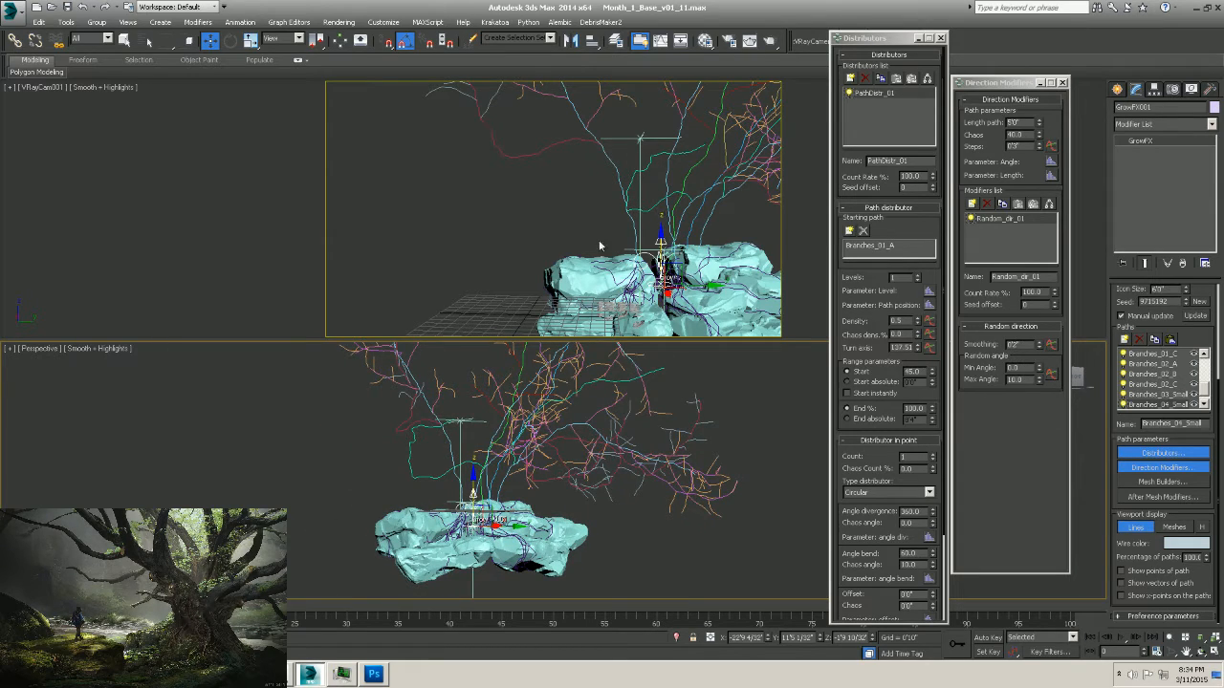
{"action": "middle_click_drag", "start_coordinate": [510, 492], "coordinate": [417, 461], "text": "alt"}
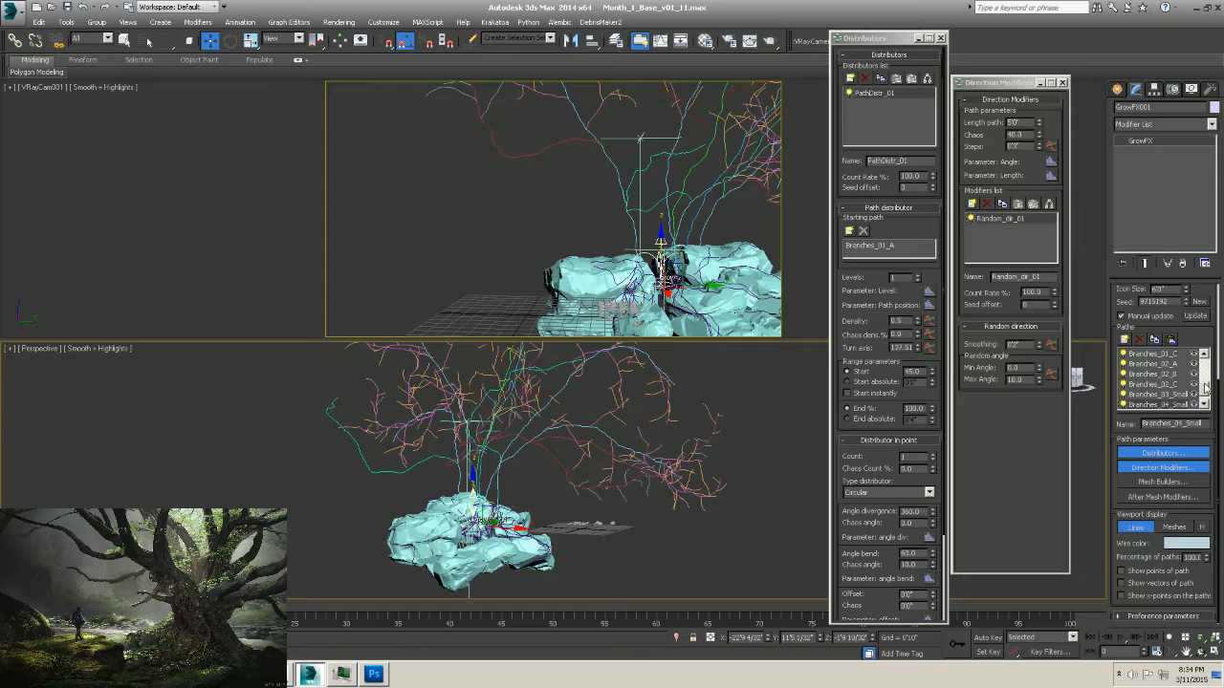
{"action": "scroll", "coordinate": [1205, 387], "scroll_direction": "up", "scroll_amount": 3}
{"action": "left_click", "coordinate": [1160, 379]}
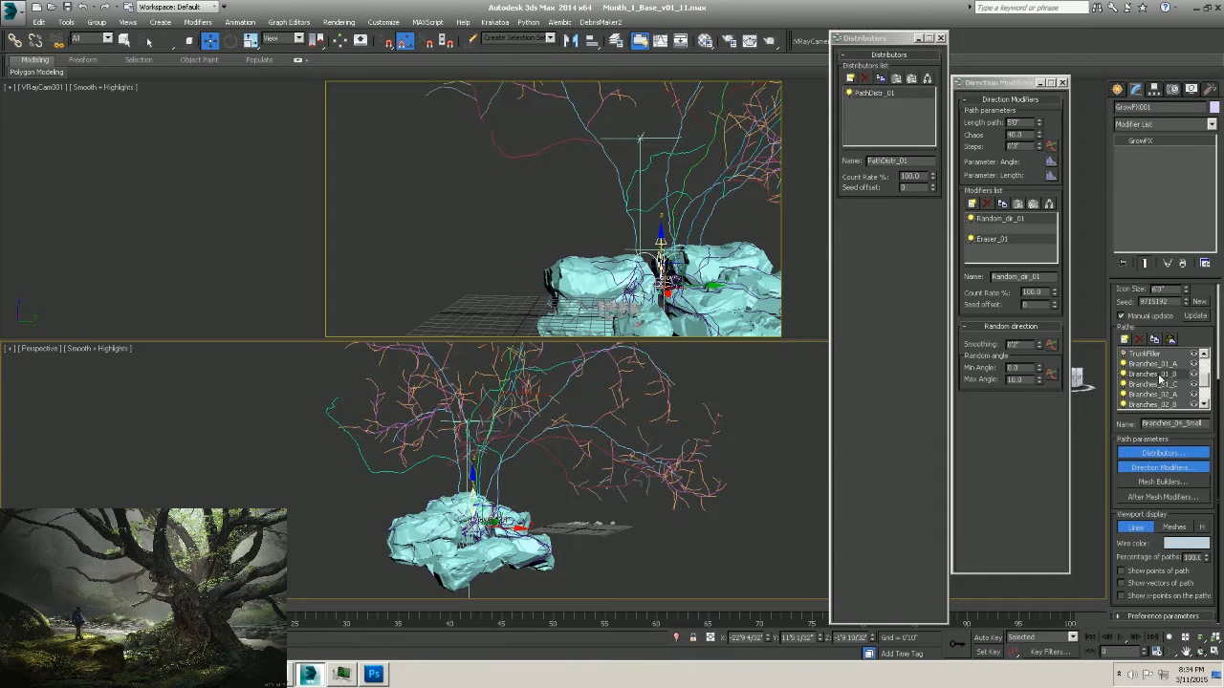
{"action": "left_click", "coordinate": [1161, 386]}
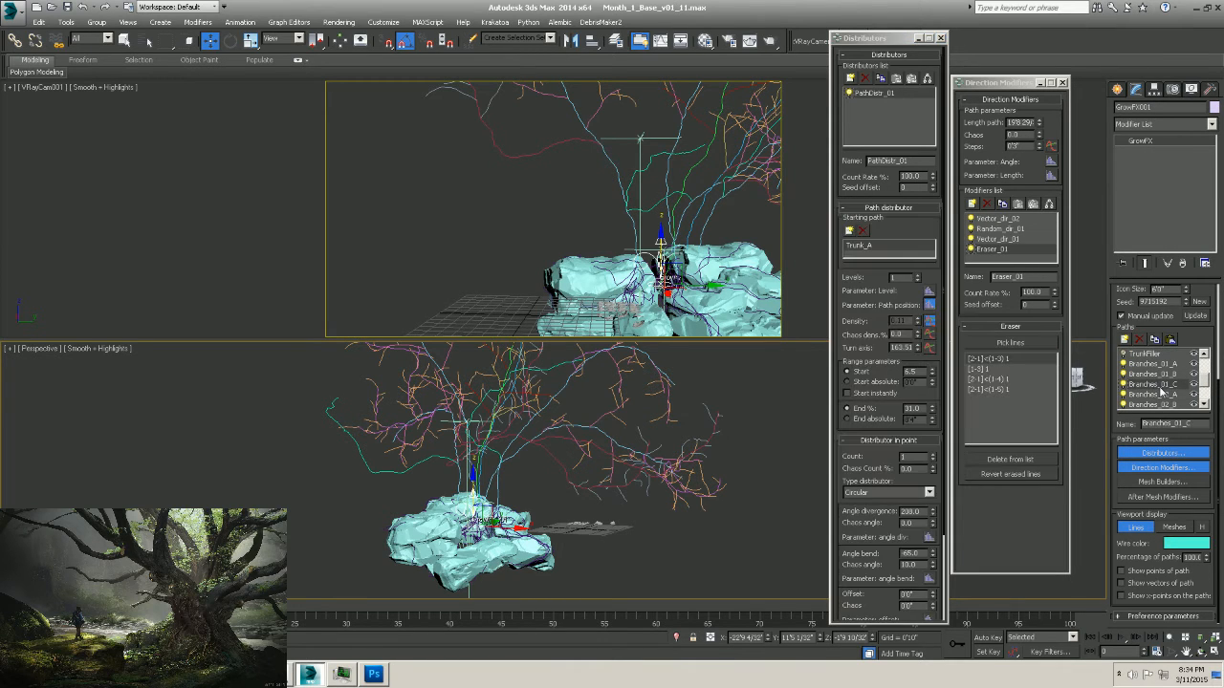
{"action": "mouse_move", "coordinate": [450, 490]}
{"action": "middle_mouse_down", "text": "alt"}
{"action": "mouse_move", "coordinate": [492, 485]}
{"action": "mouse_move", "coordinate": [397, 482]}
{"action": "mouse_move", "coordinate": [380, 498]}
{"action": "mouse_move", "coordinate": [495, 431]}
{"action": "mouse_move", "coordinate": [443, 477]}
{"action": "mouse_move", "coordinate": [469, 479]}
{"action": "middle_mouse_up", "text": "alt"}
{"action": "mouse_move", "coordinate": [565, 488]}
{"action": "middle_mouse_down", "text": "alt"}
{"action": "mouse_move", "coordinate": [523, 484]}
{"action": "mouse_move", "coordinate": [559, 481]}
{"action": "middle_mouse_up", "text": "alt"}
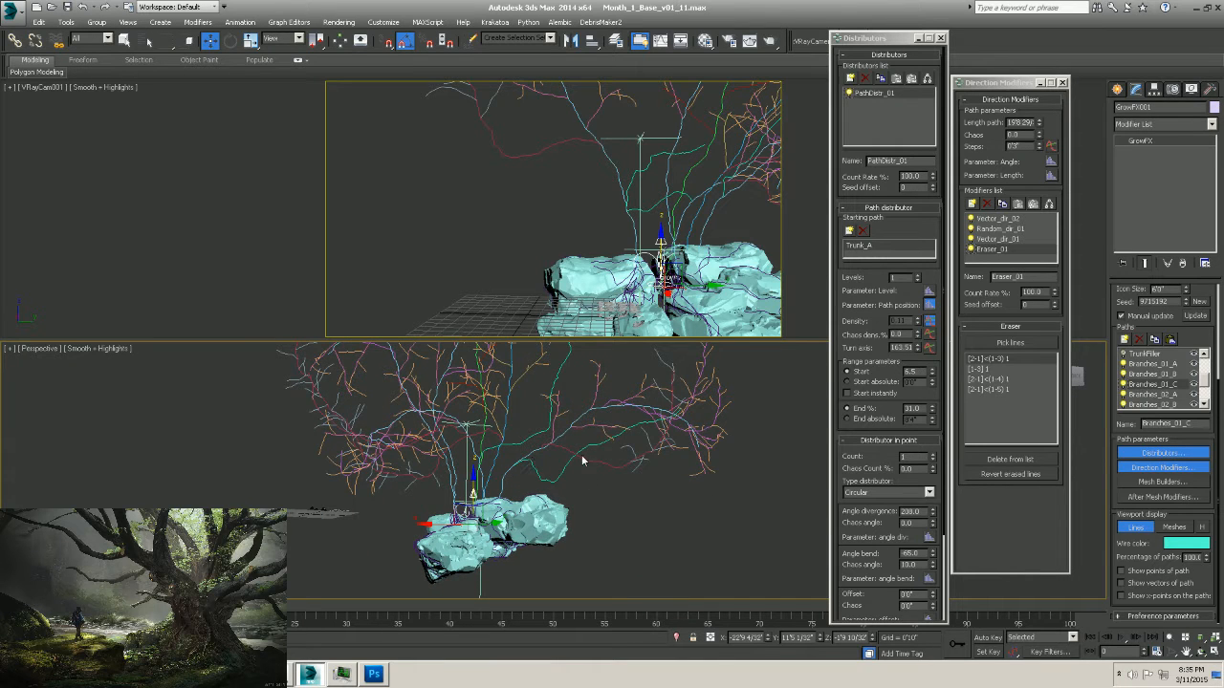
{"action": "middle_click_drag", "start_coordinate": [565, 468], "coordinate": [474, 457], "text": "alt"}
{"action": "middle_click_drag", "start_coordinate": [391, 469], "coordinate": [332, 477], "text": "alt"}
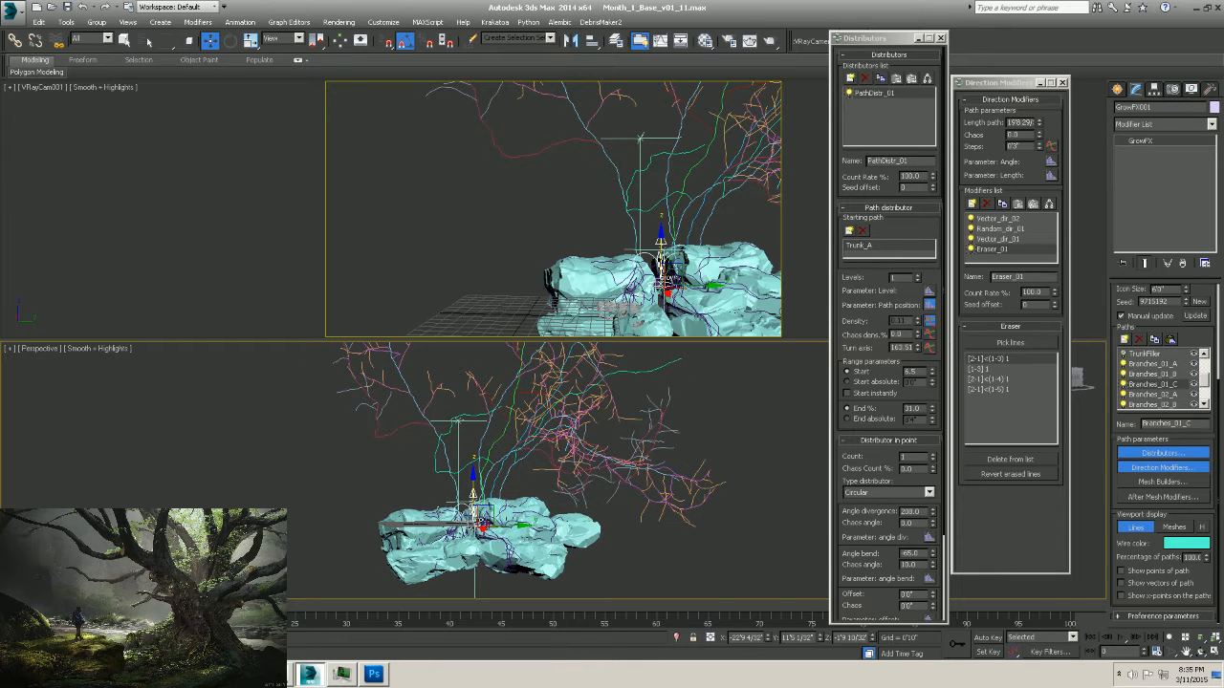
{"action": "middle_click_drag", "start_coordinate": [438, 512], "coordinate": [489, 508]}
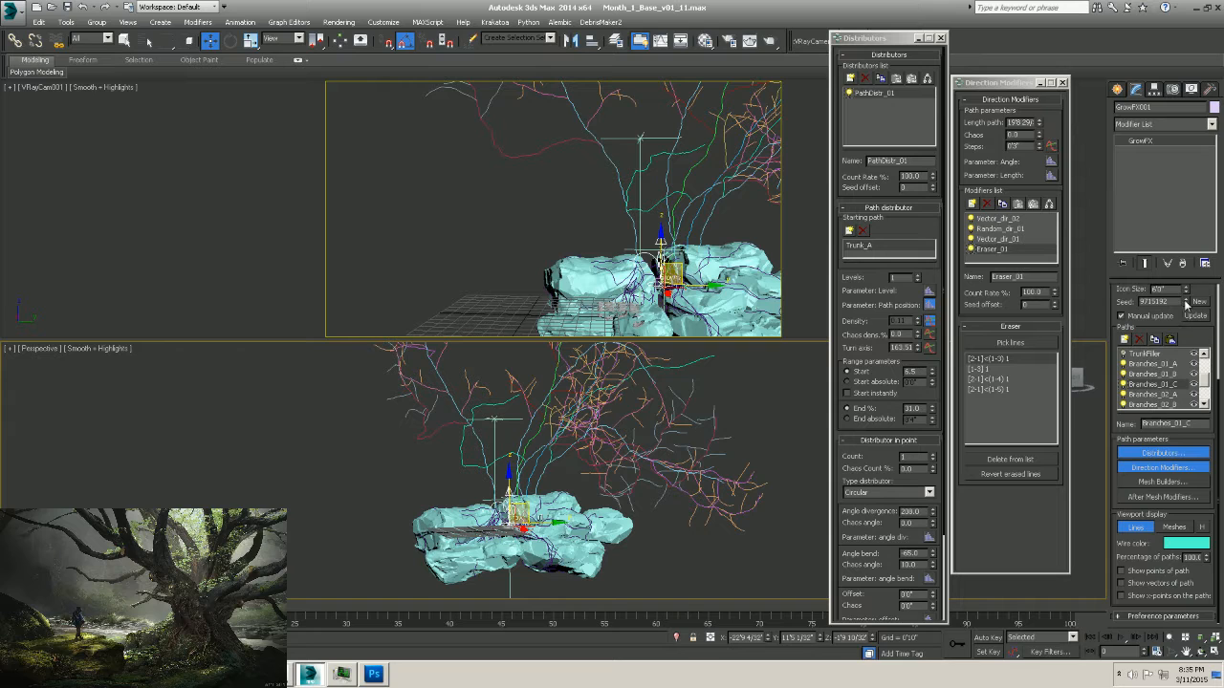
{"action": "scroll", "coordinate": [1202, 336], "scroll_direction": "up", "scroll_amount": 3}
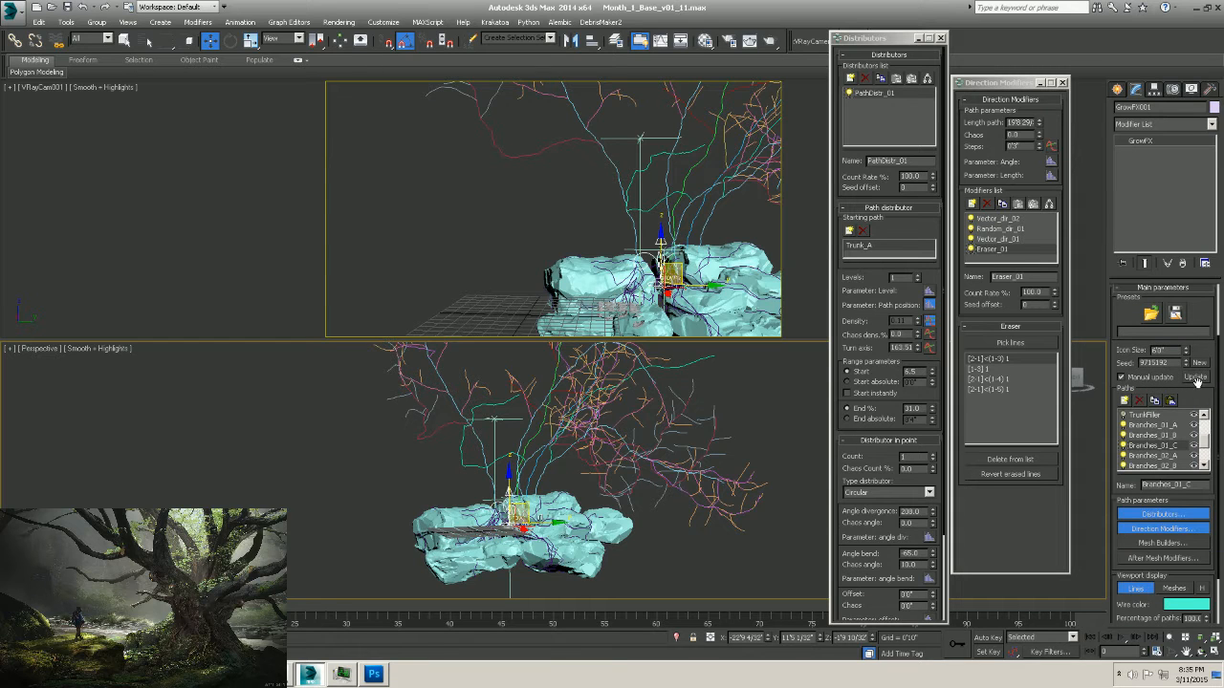
{"action": "scroll", "coordinate": [1201, 380], "scroll_direction": "down", "scroll_amount": 3}
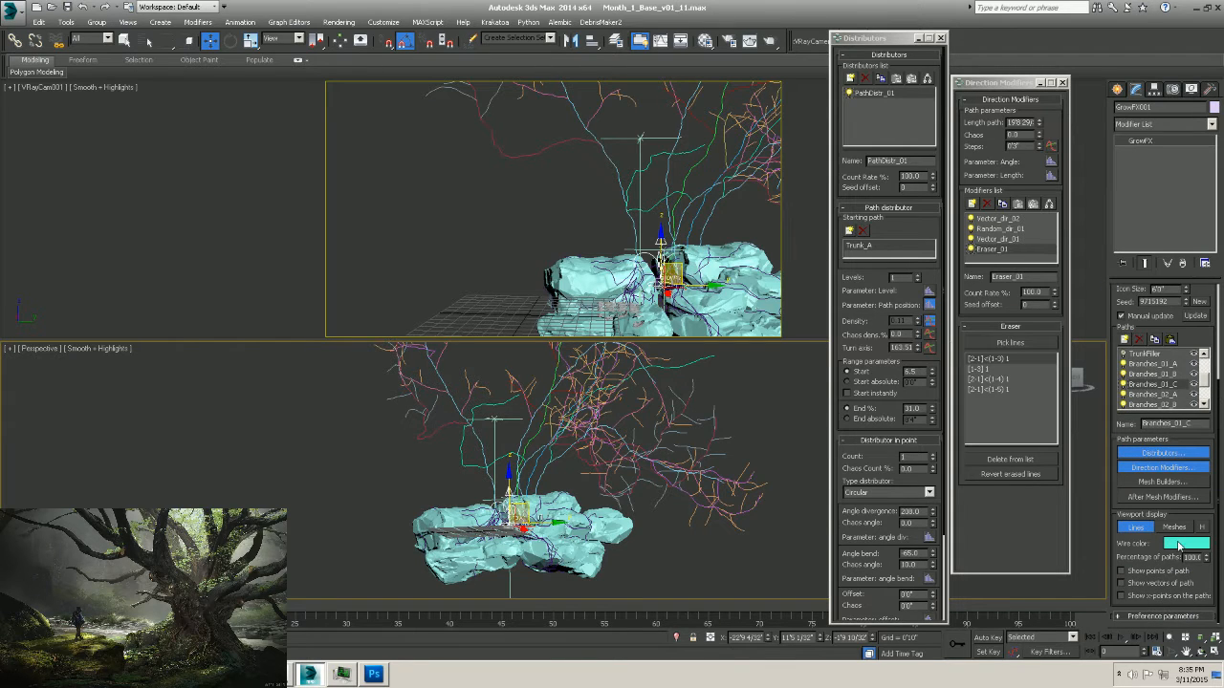
Switch the tree's viewport display to meshes and update it to check the branch thickness.
{"action": "left_click", "coordinate": [1175, 526]}
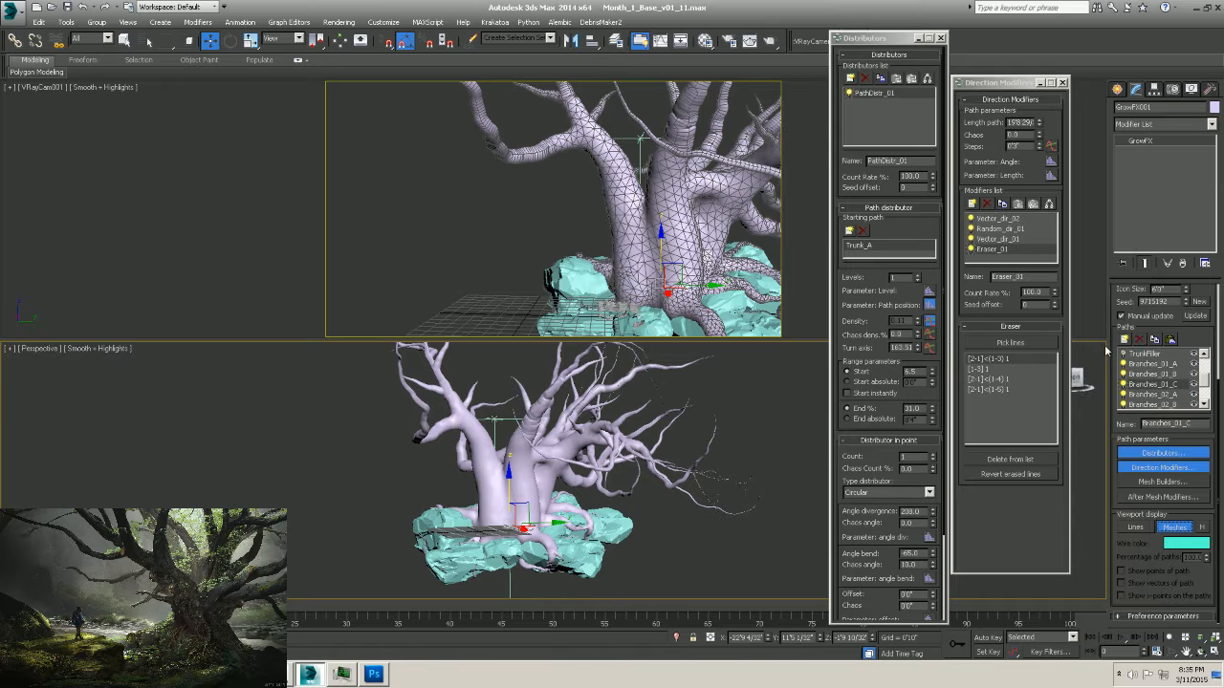
{"action": "left_click", "coordinate": [1197, 316]}
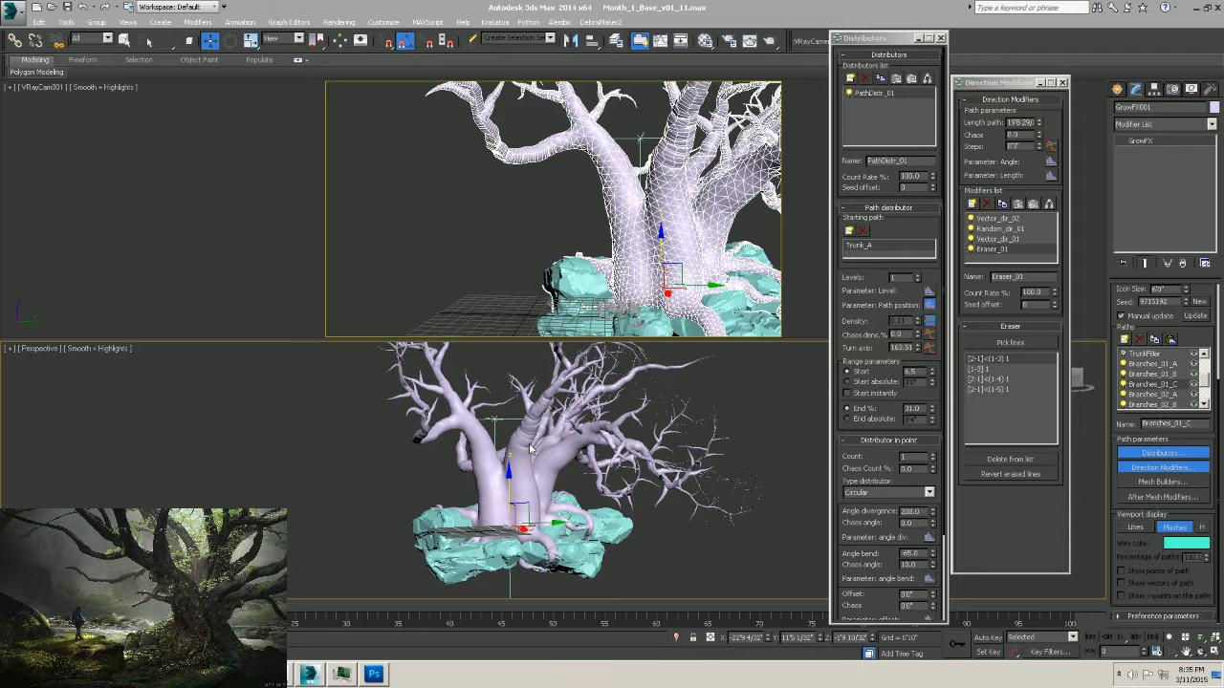
{"action": "middle_click_drag", "start_coordinate": [558, 445], "coordinate": [564, 406], "text": "alt"}
{"action": "scroll", "coordinate": [419, 426], "scroll_direction": "up", "scroll_amount": 4}
{"action": "middle_click_drag", "start_coordinate": [645, 415], "coordinate": [735, 350]}
{"action": "scroll", "coordinate": [680, 481], "scroll_direction": "down", "scroll_amount": 4}
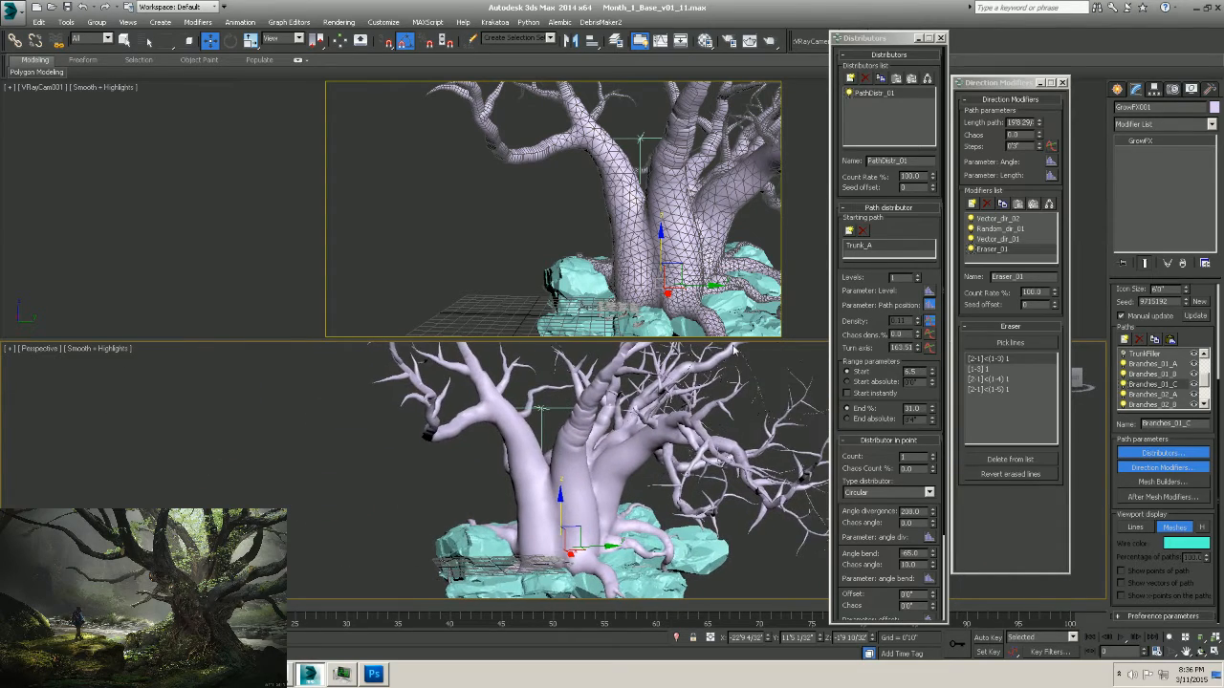
{"action": "middle_click_drag", "start_coordinate": [606, 465], "coordinate": [573, 469], "text": "alt"}
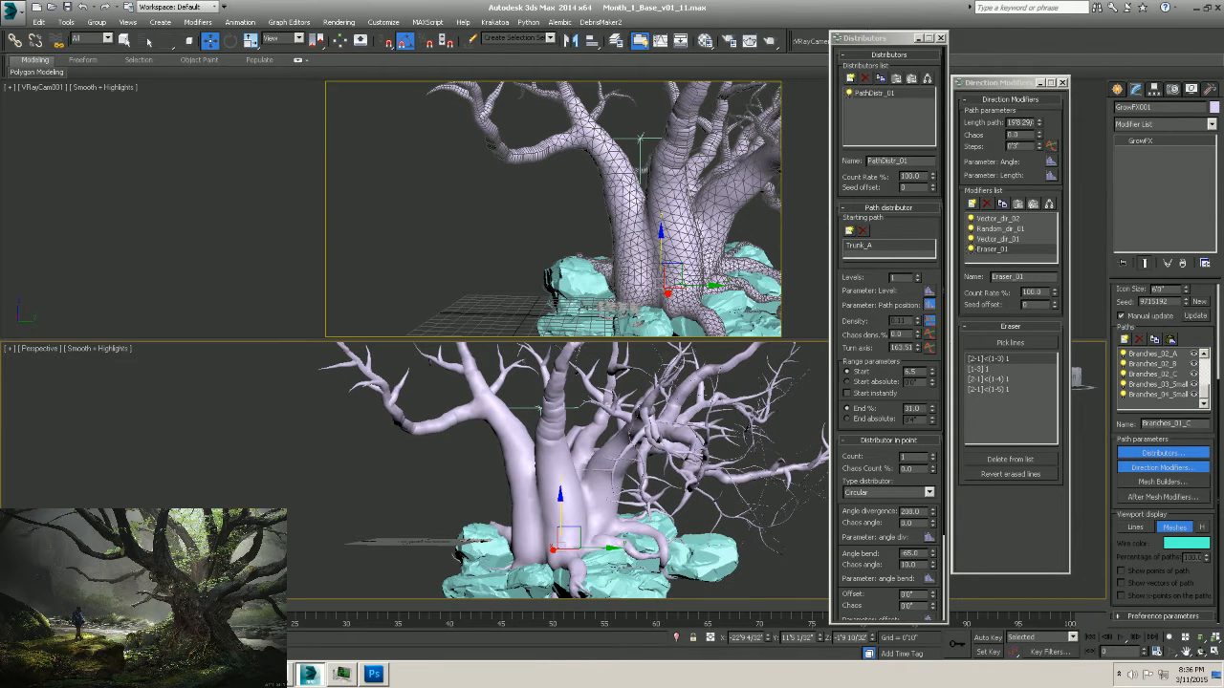
Select the Roots_Small path and examine the roots and rocks around the base of the trunk.
{"action": "left_click_drag", "start_coordinate": [1204, 388], "coordinate": [1203, 363]}
{"action": "left_click", "coordinate": [1133, 363]}
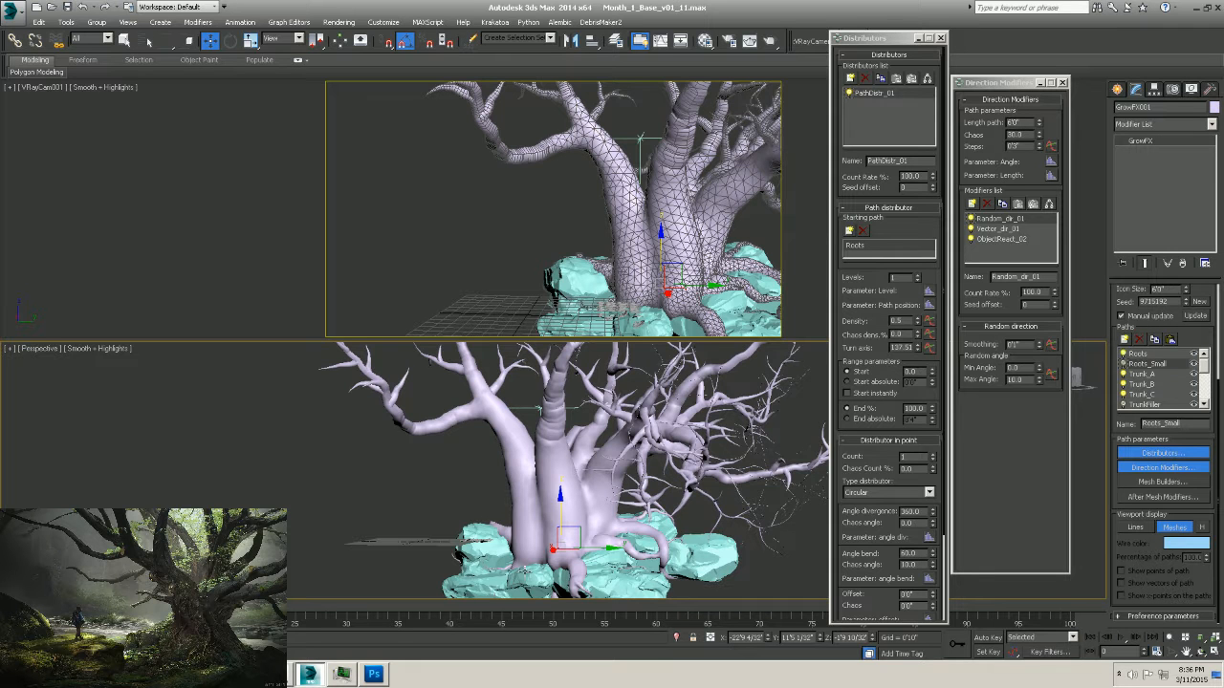
{"action": "middle_click_drag", "start_coordinate": [585, 514], "coordinate": [543, 523], "text": "alt"}
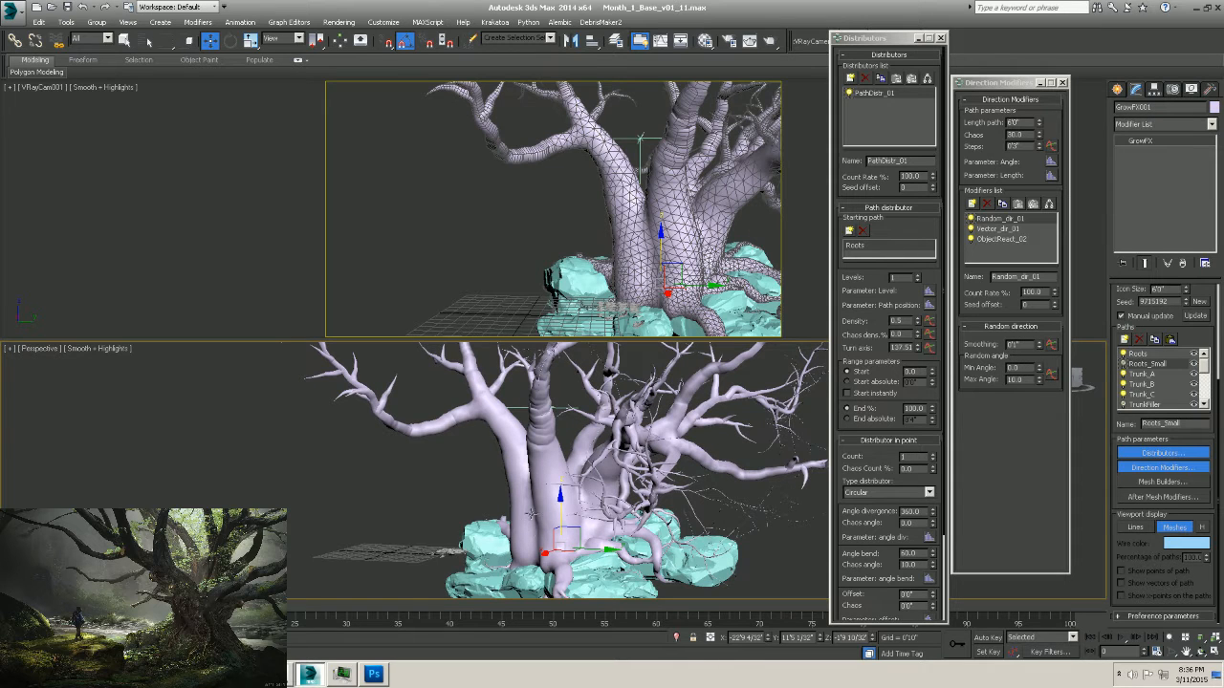
{"action": "middle_click_drag", "start_coordinate": [531, 514], "coordinate": [547, 498], "text": "alt"}
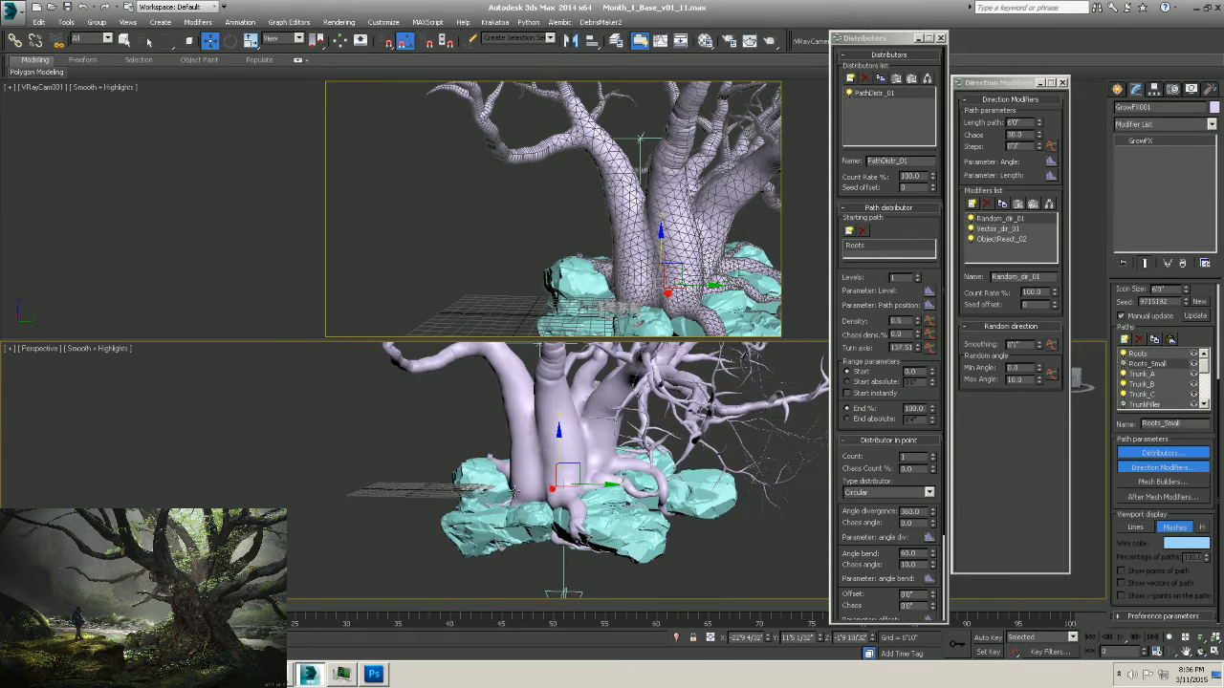
{"action": "middle_click_drag", "start_coordinate": [612, 449], "coordinate": [606, 516]}
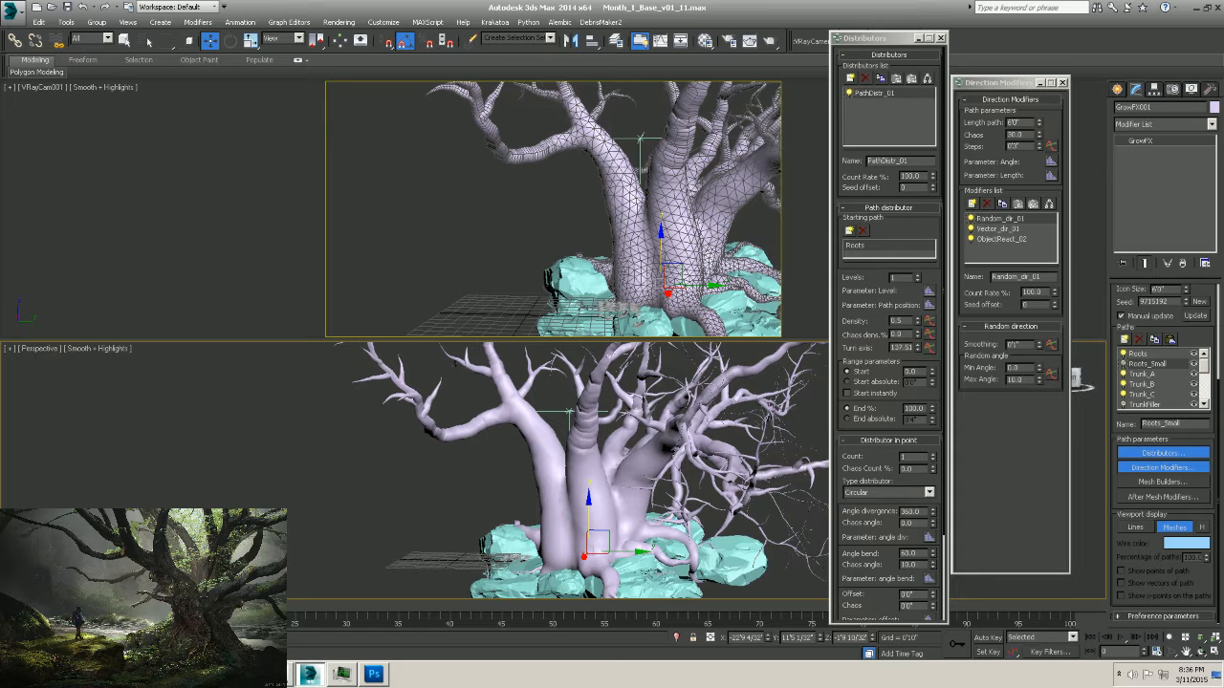
Lower the start of the Branches_03_Small radius curve to 0.366 and bend it into a concave Bezier-Corner falloff.
{"action": "left_click_drag", "start_coordinate": [1210, 373], "coordinate": [1204, 394]}
{"action": "left_click", "coordinate": [1152, 384]}
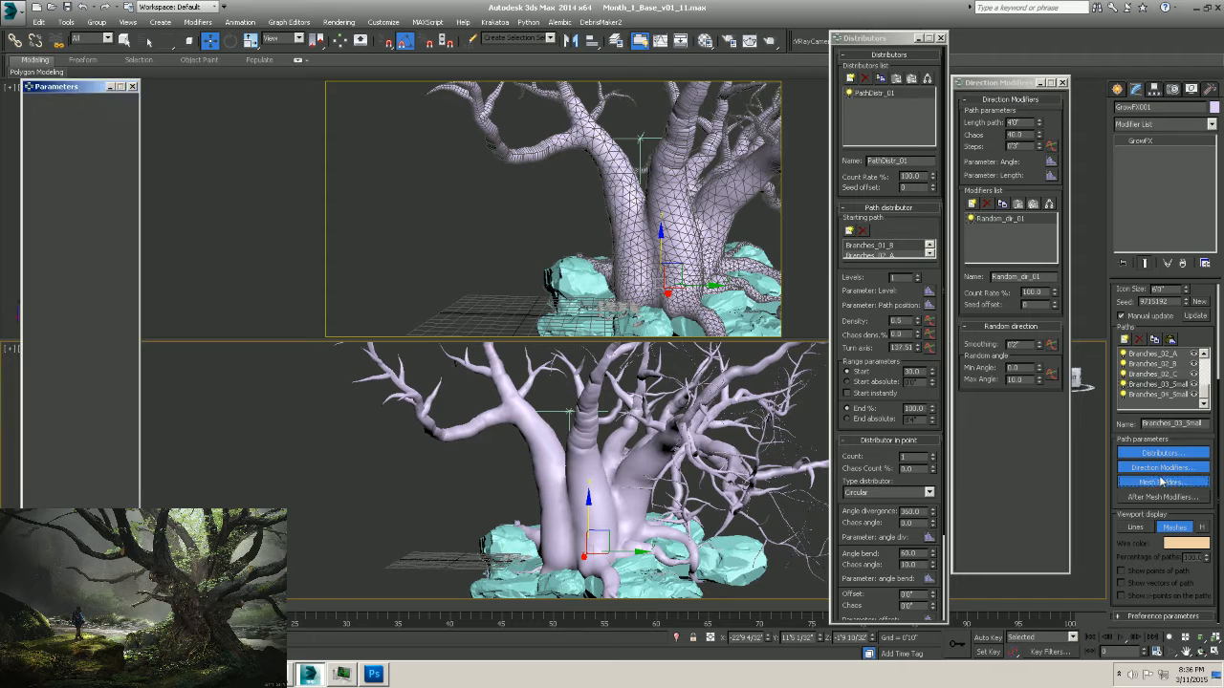
{"action": "left_click", "coordinate": [1162, 482]}
{"action": "left_click_drag", "start_coordinate": [61, 87], "coordinate": [107, 70]}
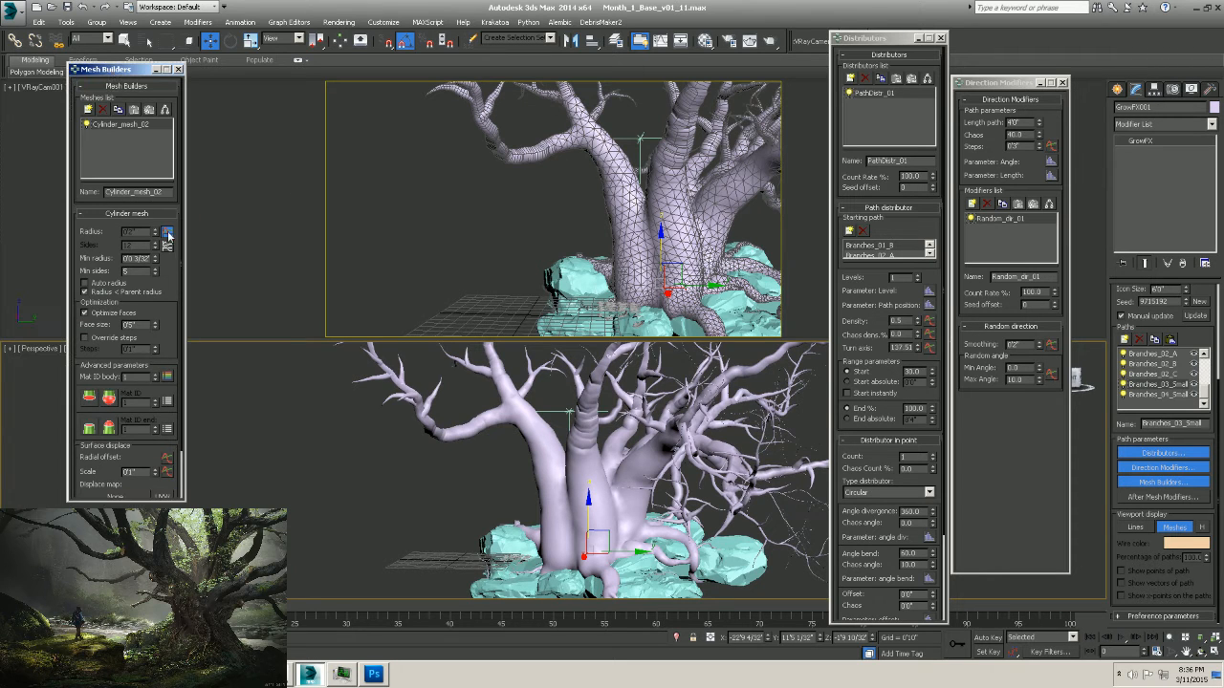
{"action": "left_click", "coordinate": [168, 232]}
{"action": "left_click_drag", "start_coordinate": [536, 230], "coordinate": [237, 149]}
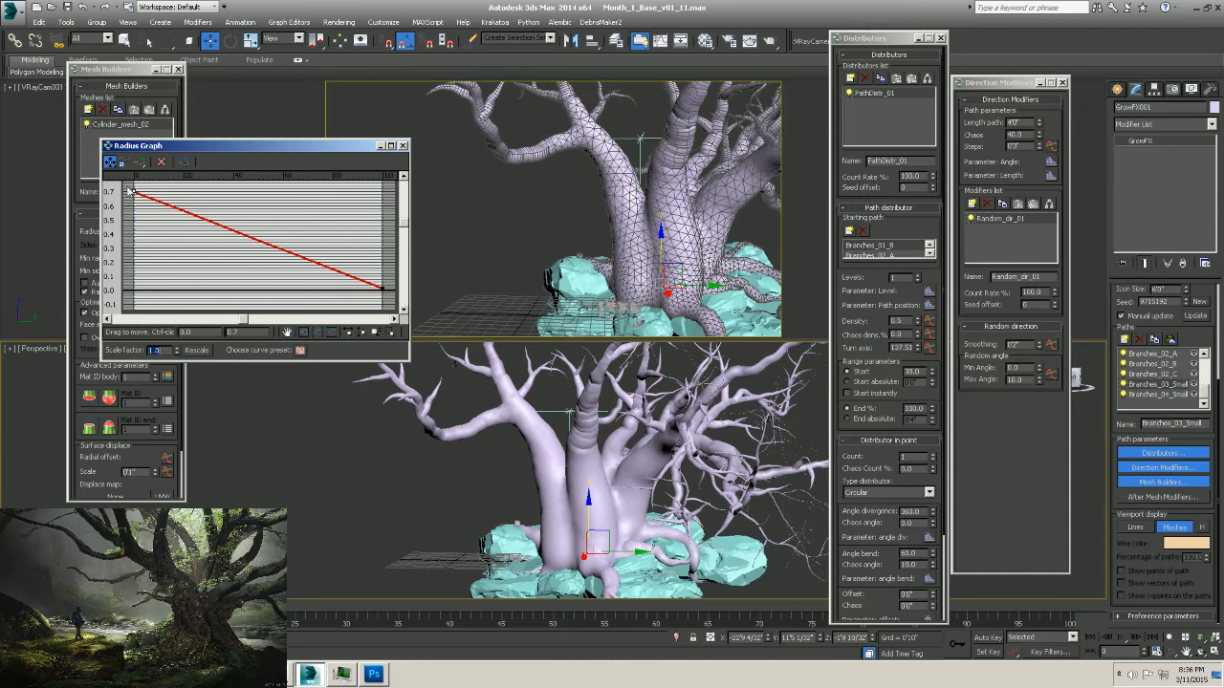
{"action": "left_click_drag", "start_coordinate": [134, 190], "coordinate": [137, 241]}
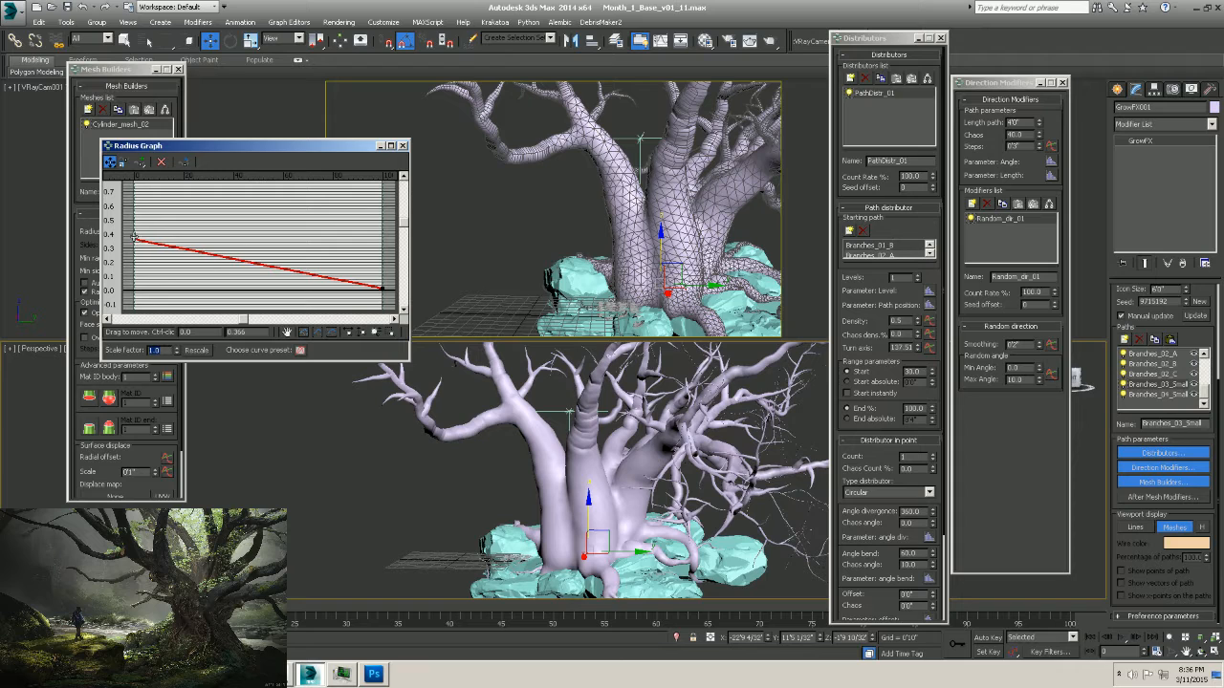
{"action": "right_click", "coordinate": [134, 239]}
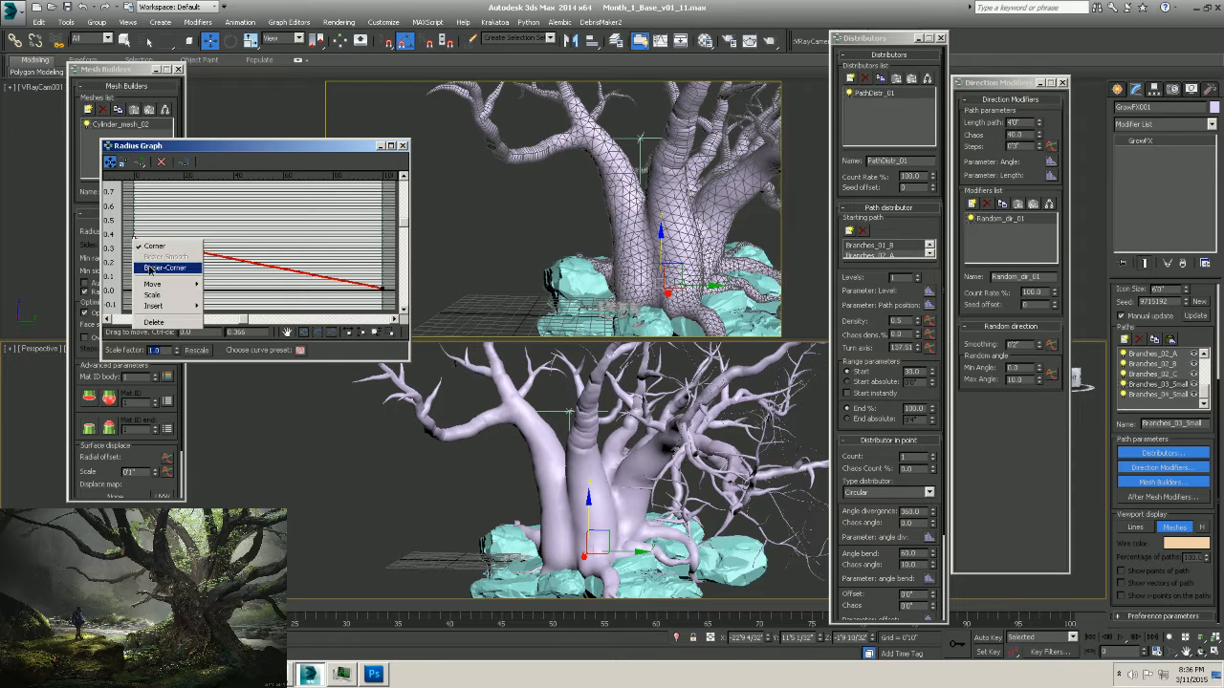
{"action": "left_click", "coordinate": [151, 266]}
{"action": "left_click_drag", "start_coordinate": [198, 253], "coordinate": [199, 283]}
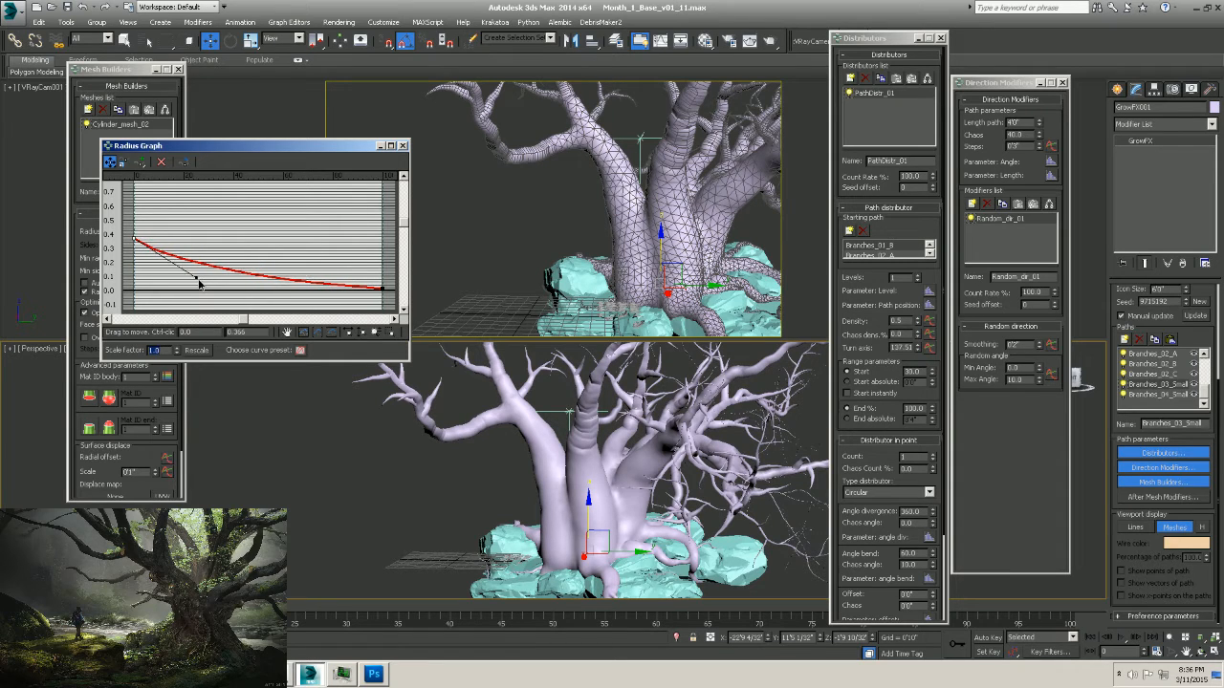
{"action": "left_click", "coordinate": [403, 145]}
Lower the start of the Branches_04_Small radius curve to 0.384 with a concave Bezier-Corner falloff, and update the tree.
{"action": "left_click", "coordinate": [1172, 396]}
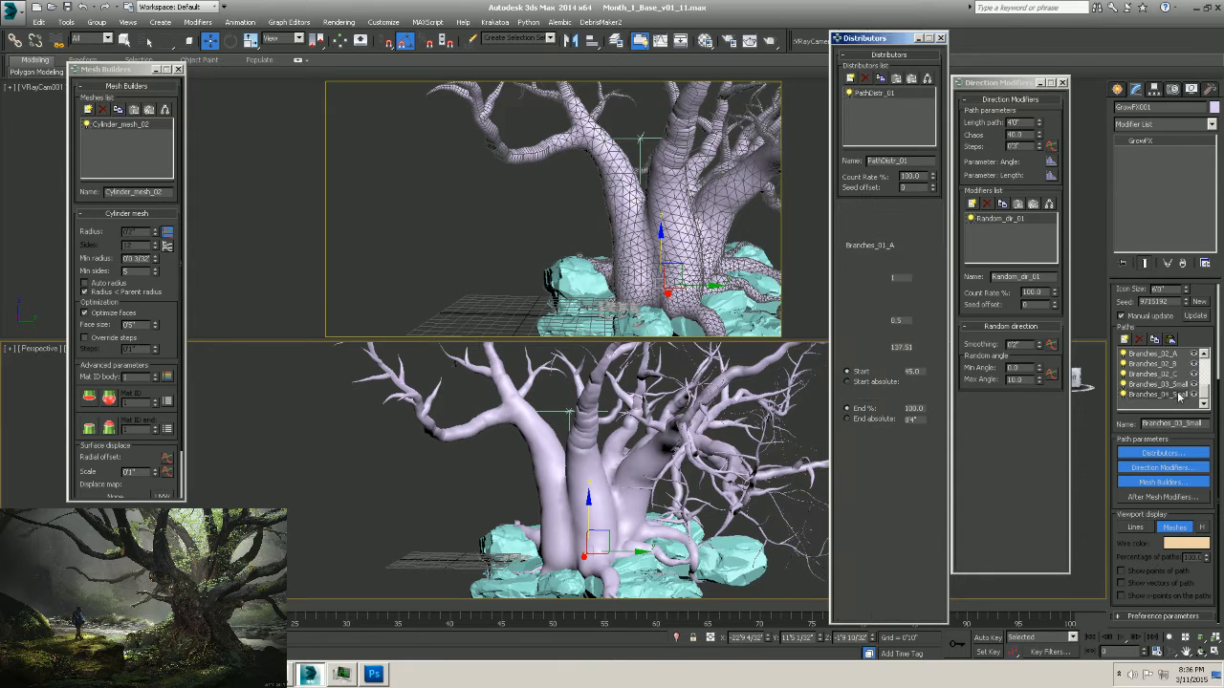
{"action": "left_click", "coordinate": [166, 235]}
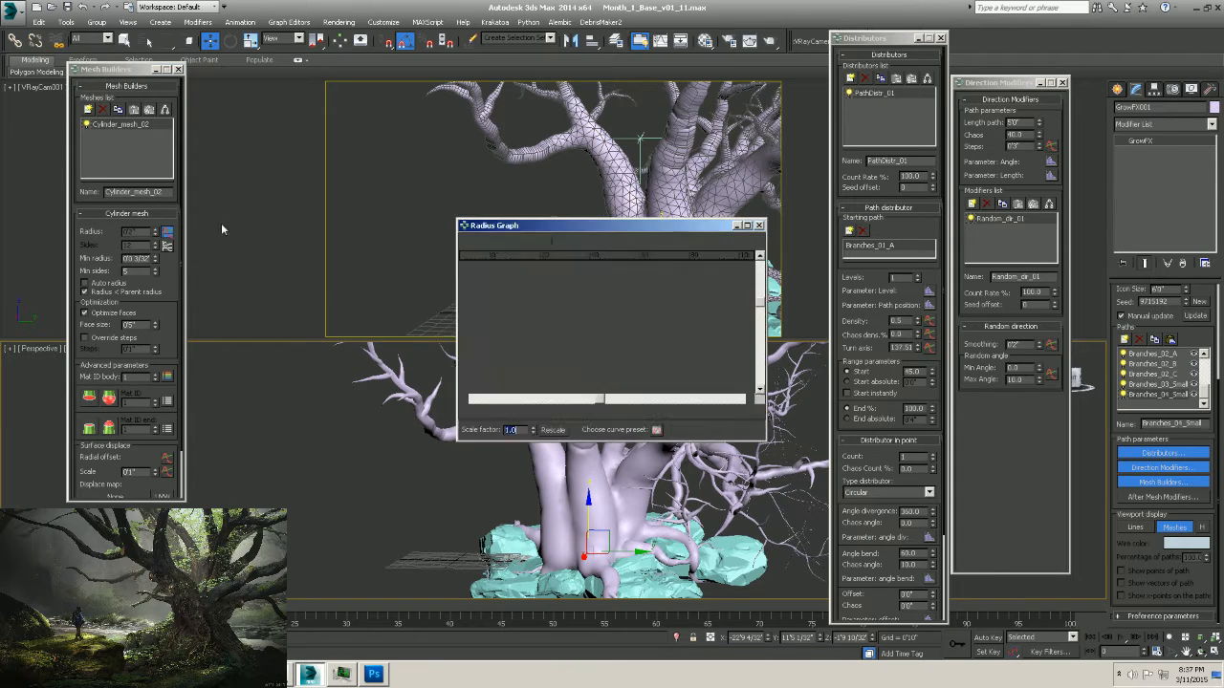
{"action": "left_click_drag", "start_coordinate": [490, 272], "coordinate": [552, 354]}
{"action": "right_click", "coordinate": [490, 317]}
{"action": "left_click", "coordinate": [519, 341]}
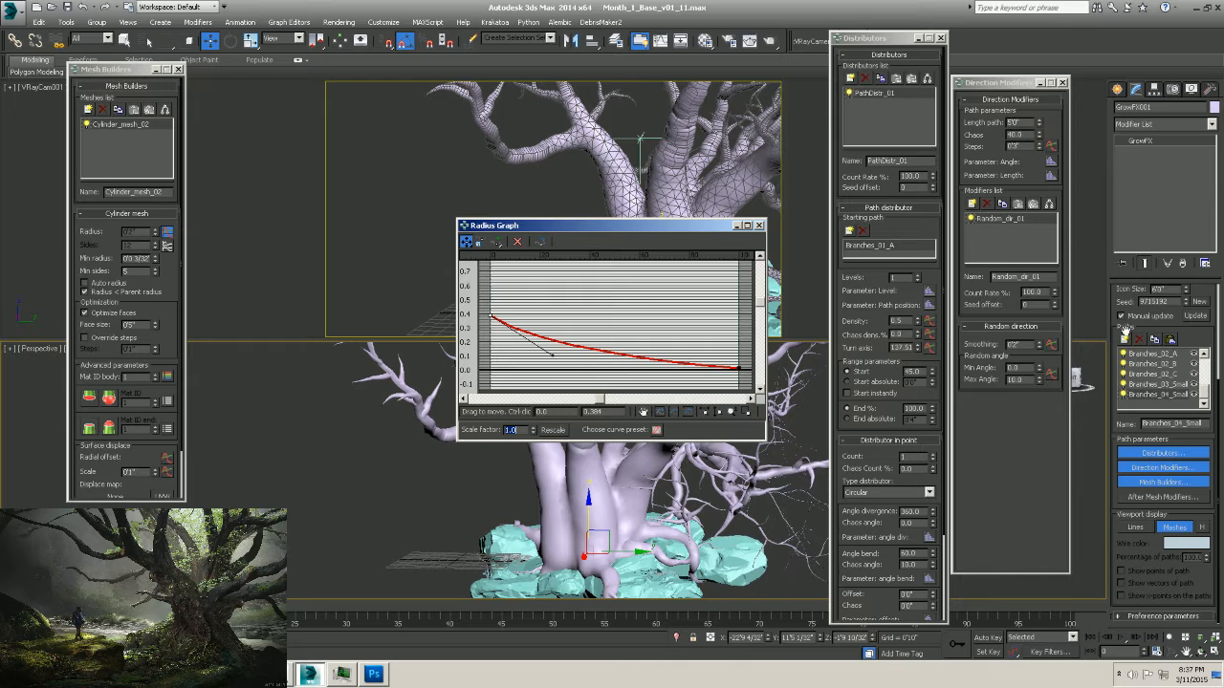
{"action": "left_click", "coordinate": [1196, 316]}
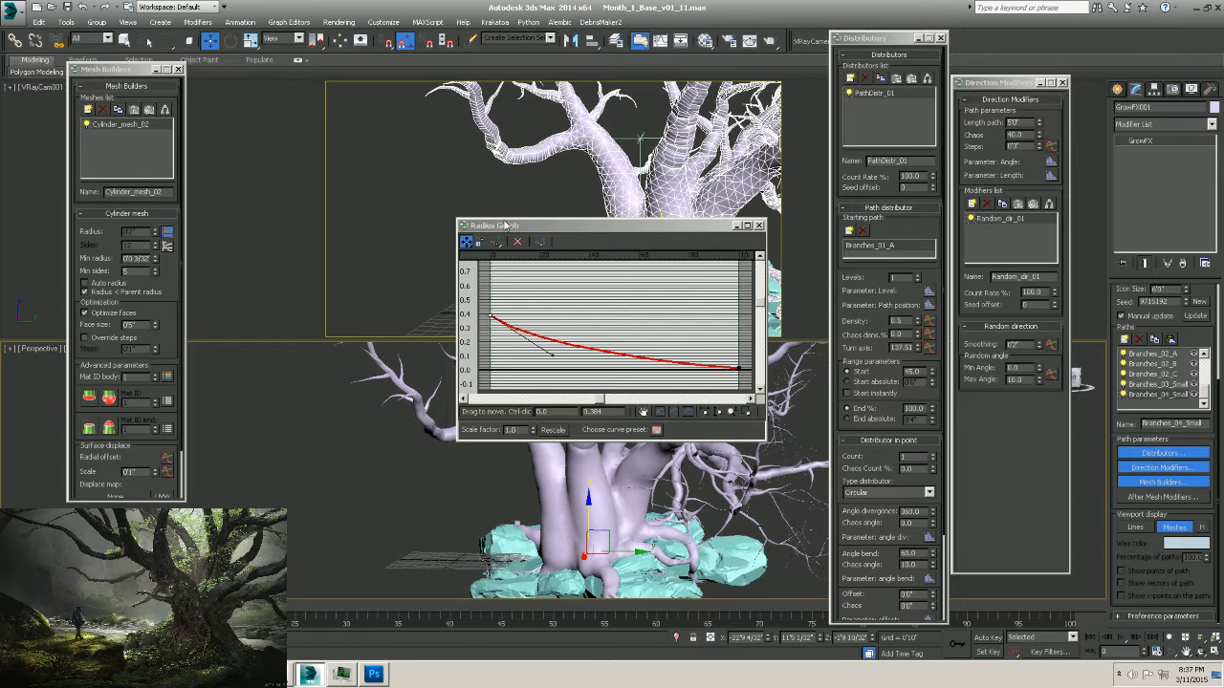
Examine the thickness of the small branches and the trunk base from several sides.
{"action": "left_click_drag", "start_coordinate": [555, 233], "coordinate": [841, 231]}
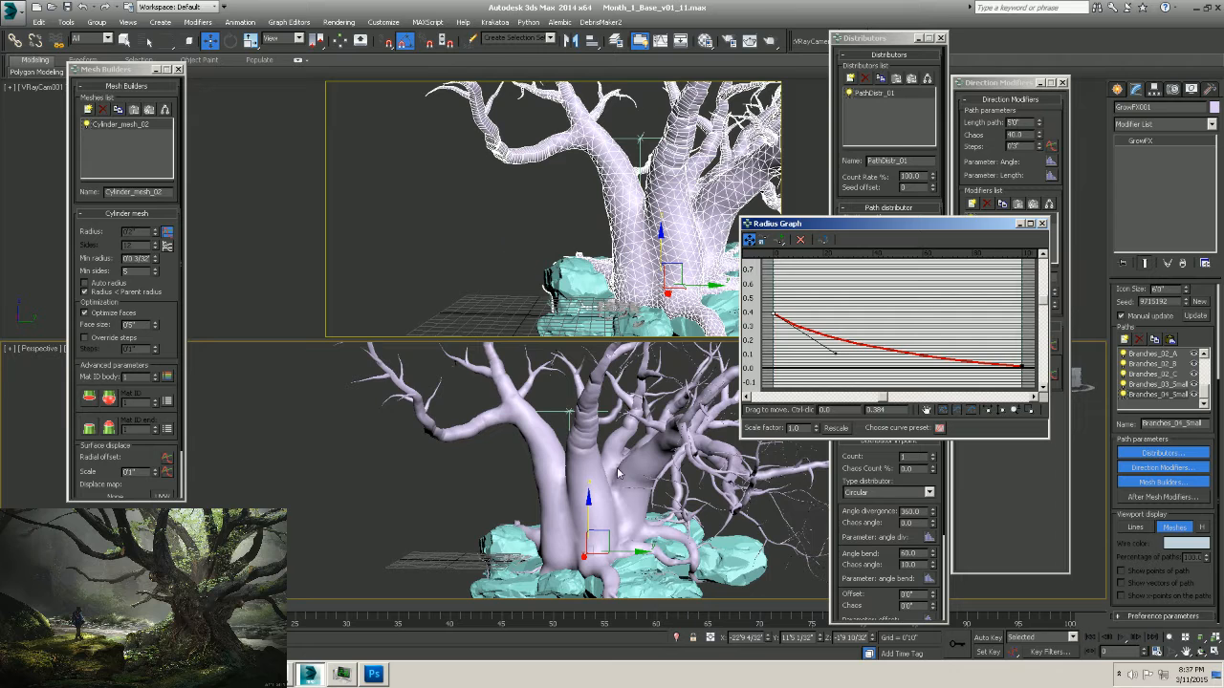
{"action": "middle_click_drag", "start_coordinate": [616, 467], "coordinate": [578, 388], "text": "alt"}
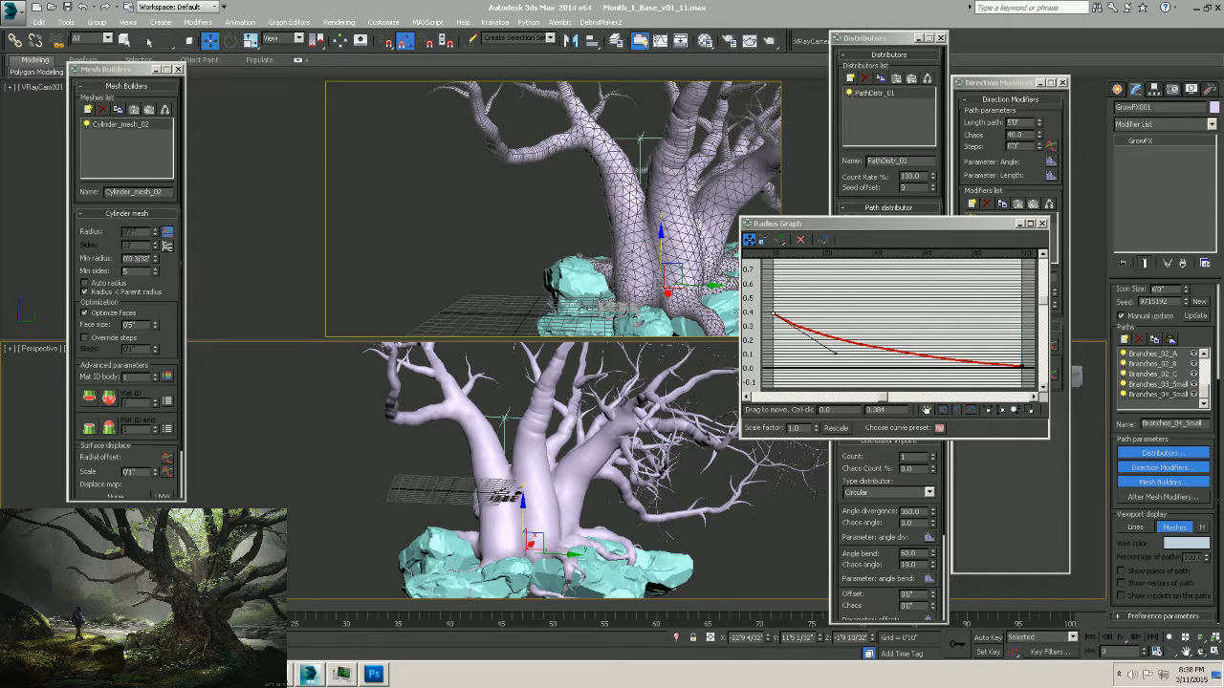
{"action": "middle_click_drag", "start_coordinate": [574, 392], "coordinate": [588, 478], "text": "alt"}
{"action": "scroll", "coordinate": [513, 512], "scroll_direction": "up", "scroll_amount": 5}
{"action": "middle_click_drag", "start_coordinate": [513, 511], "coordinate": [478, 468], "text": "alt"}
{"action": "scroll", "coordinate": [503, 400], "scroll_direction": "down", "scroll_amount": 3}
{"action": "left_click", "coordinate": [10, 14]}
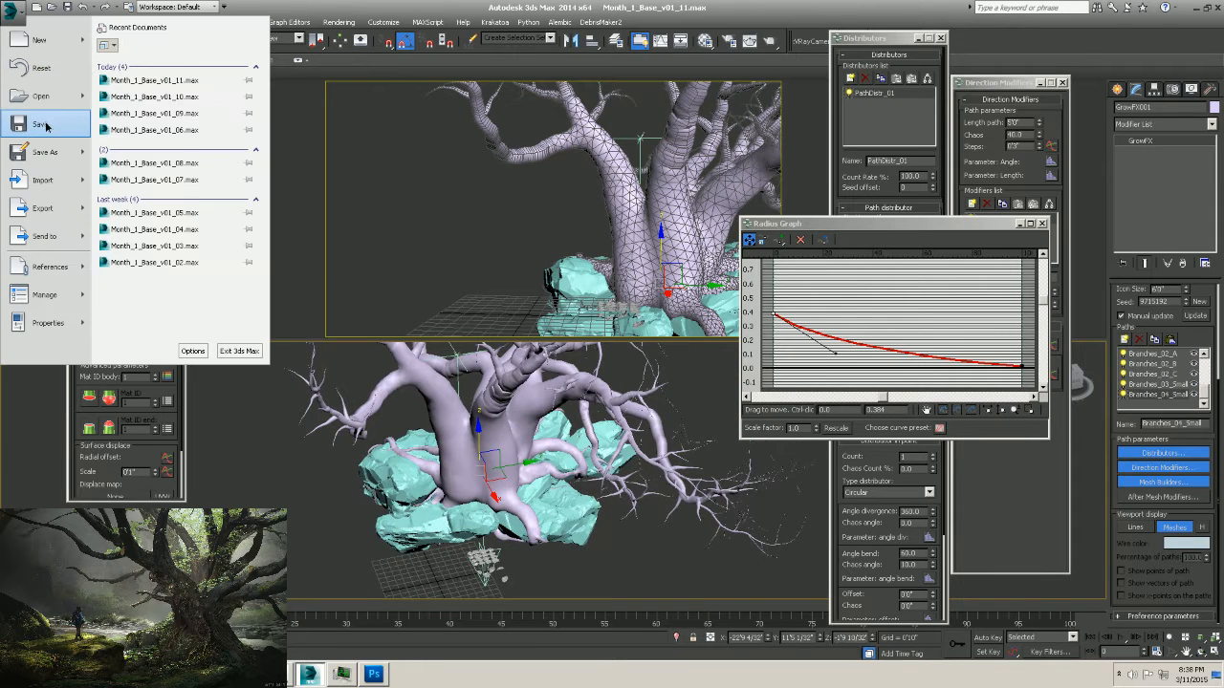
{"action": "key", "text": "Escape"}
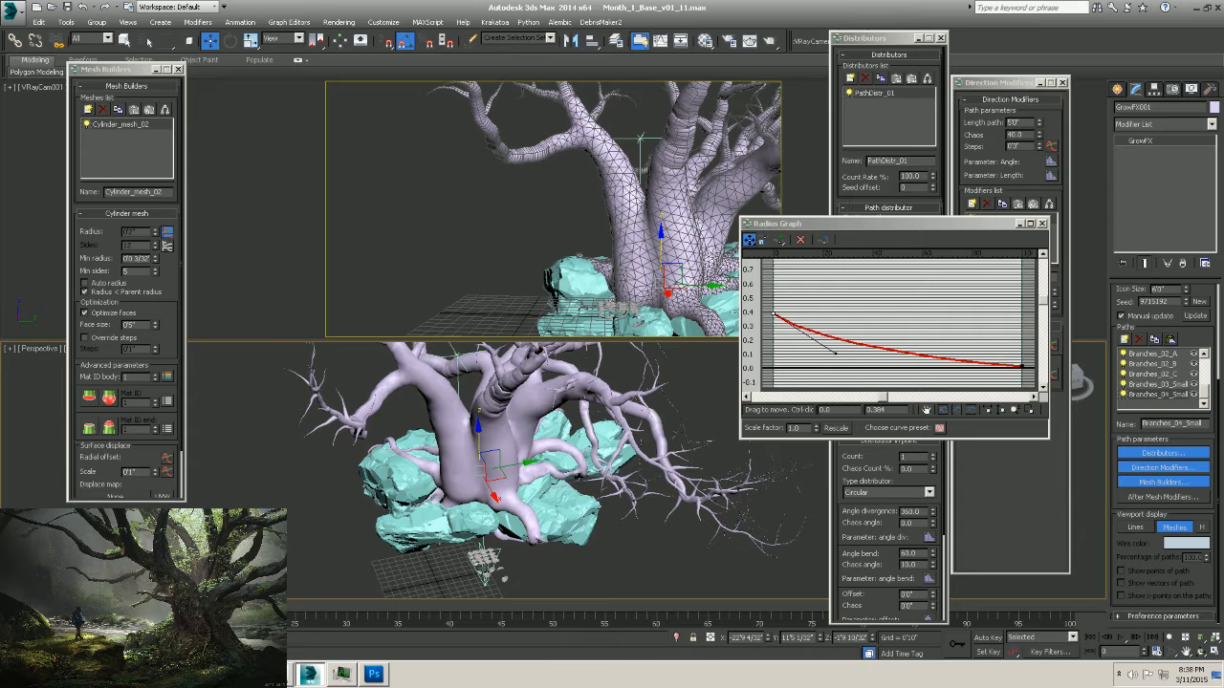
Switch the tree's viewport display to lines and show the settings of the Roots path's Vector_dir_02 modifier.
{"action": "left_click_drag", "start_coordinate": [1199, 333], "coordinate": [1199, 409]}
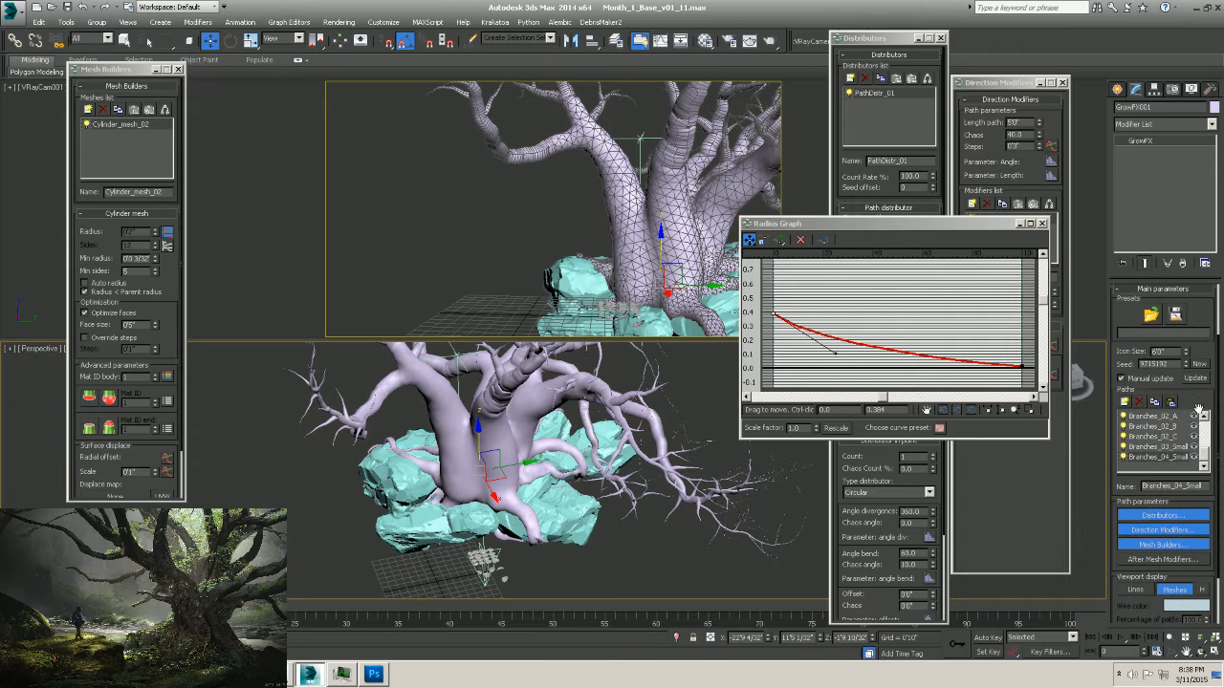
{"action": "left_click", "coordinate": [1135, 589]}
{"action": "mouse_move", "coordinate": [722, 509]}
{"action": "middle_mouse_down", "text": "alt"}
{"action": "mouse_move", "coordinate": [553, 473]}
{"action": "mouse_move", "coordinate": [711, 361]}
{"action": "mouse_move", "coordinate": [736, 382]}
{"action": "middle_mouse_up", "text": "alt"}
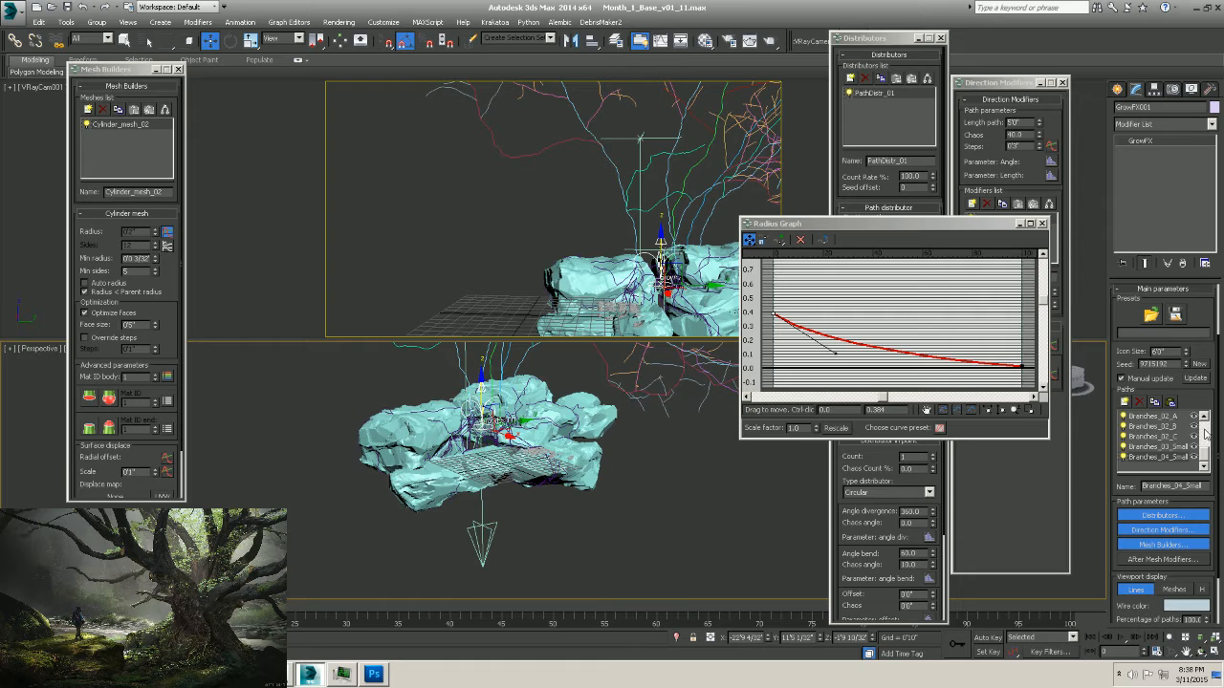
{"action": "scroll", "coordinate": [1207, 432], "scroll_direction": "up", "scroll_amount": 3}
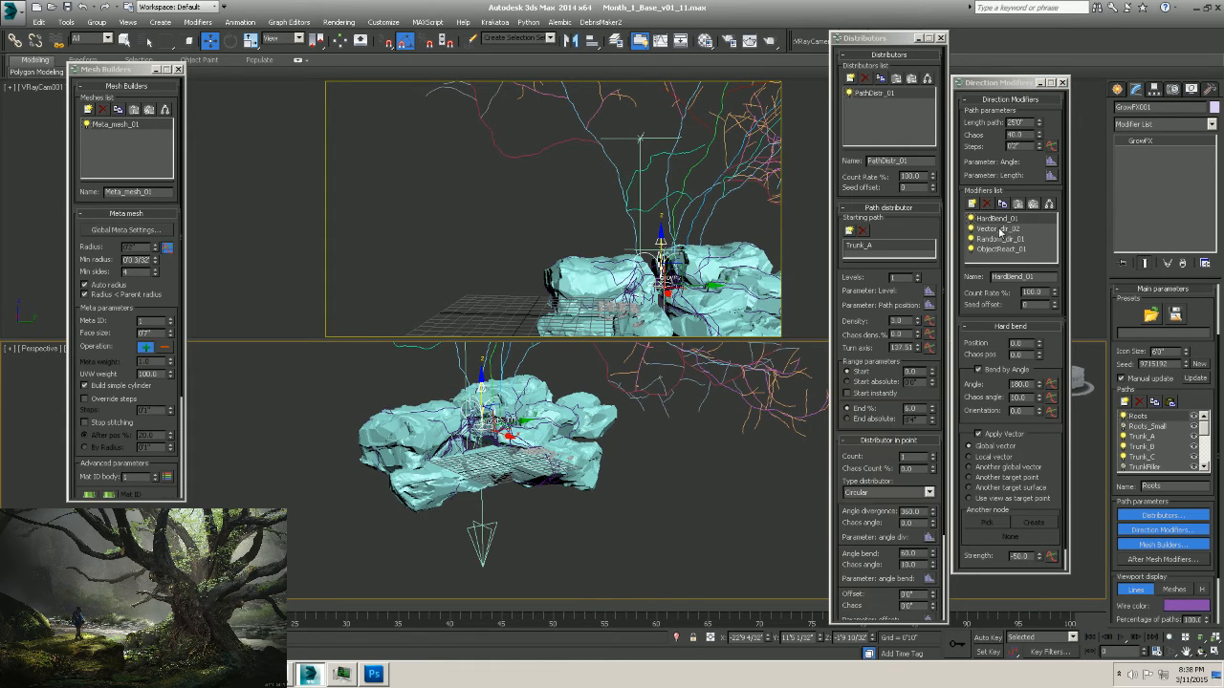
{"action": "left_click", "coordinate": [999, 230]}
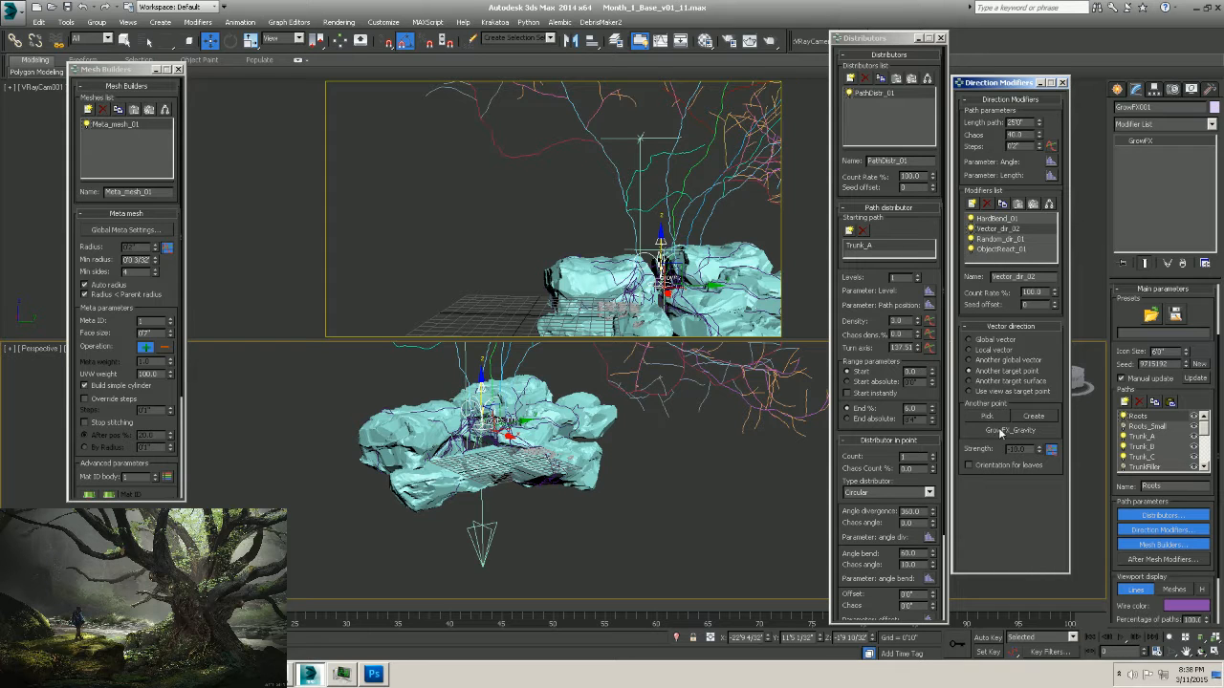
Move the GrowFX_Gravity helper straight down about 5'2" and update the GrowFX tree to check its roots.
{"action": "middle_click_drag", "start_coordinate": [525, 515], "coordinate": [521, 501], "text": "alt"}
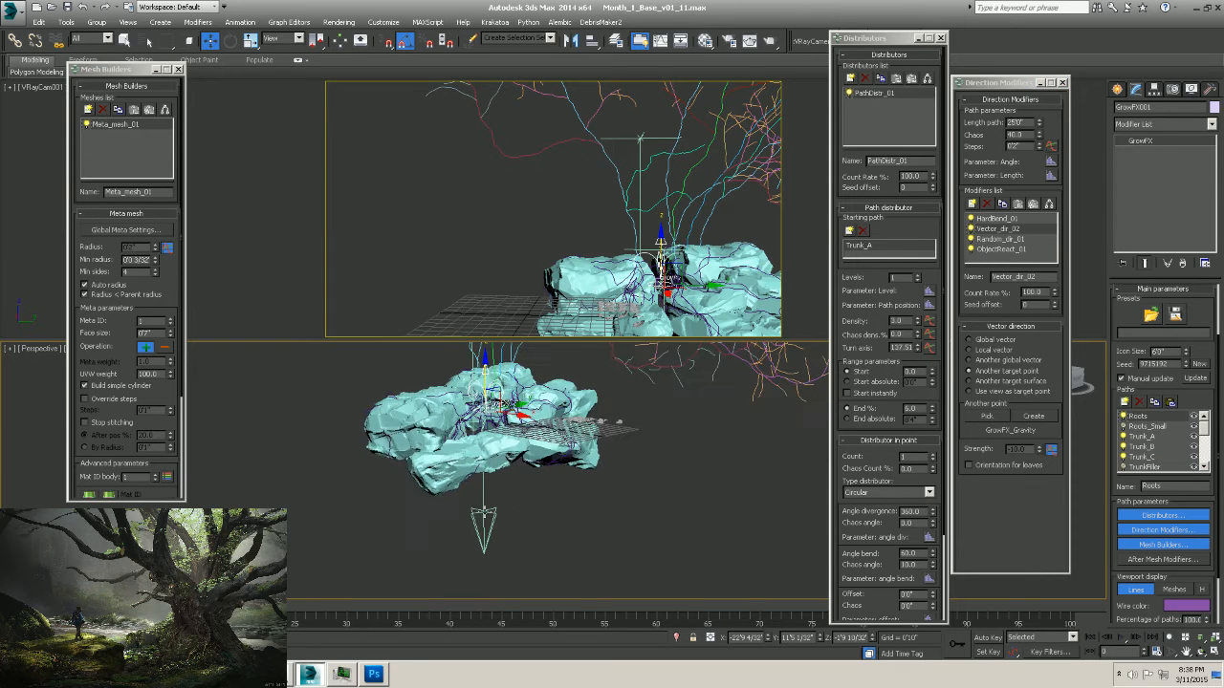
{"action": "left_click", "coordinate": [483, 514]}
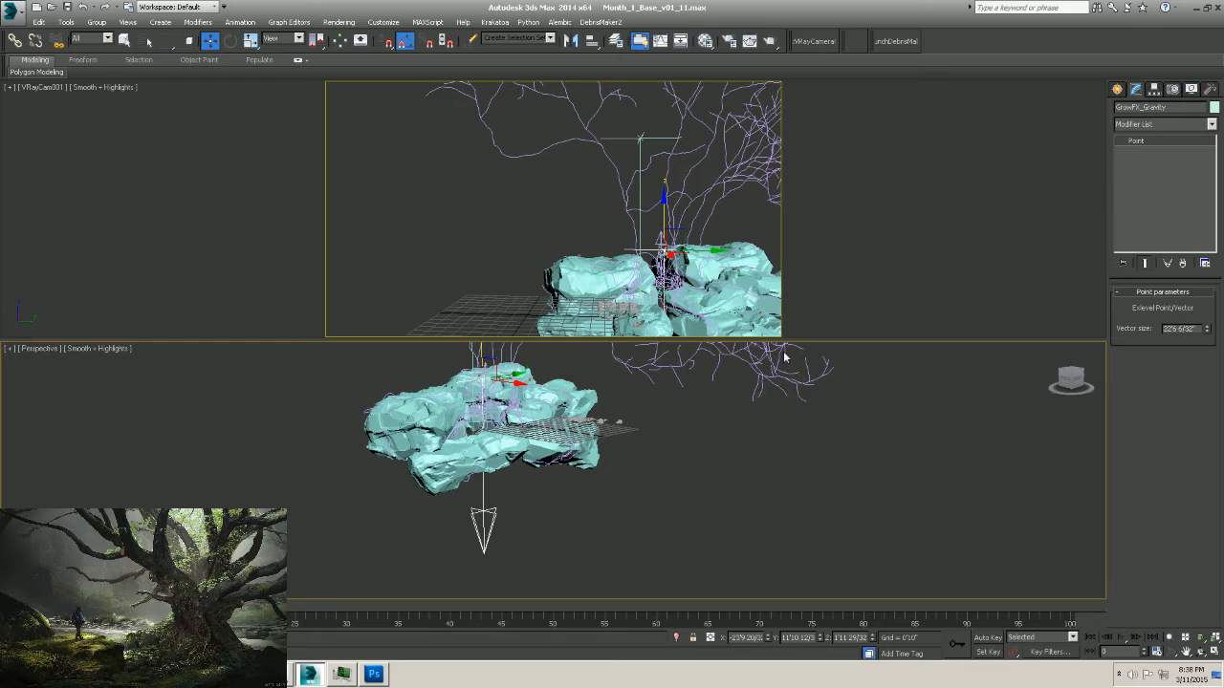
{"action": "middle_click_drag", "start_coordinate": [645, 407], "coordinate": [533, 439], "text": "alt"}
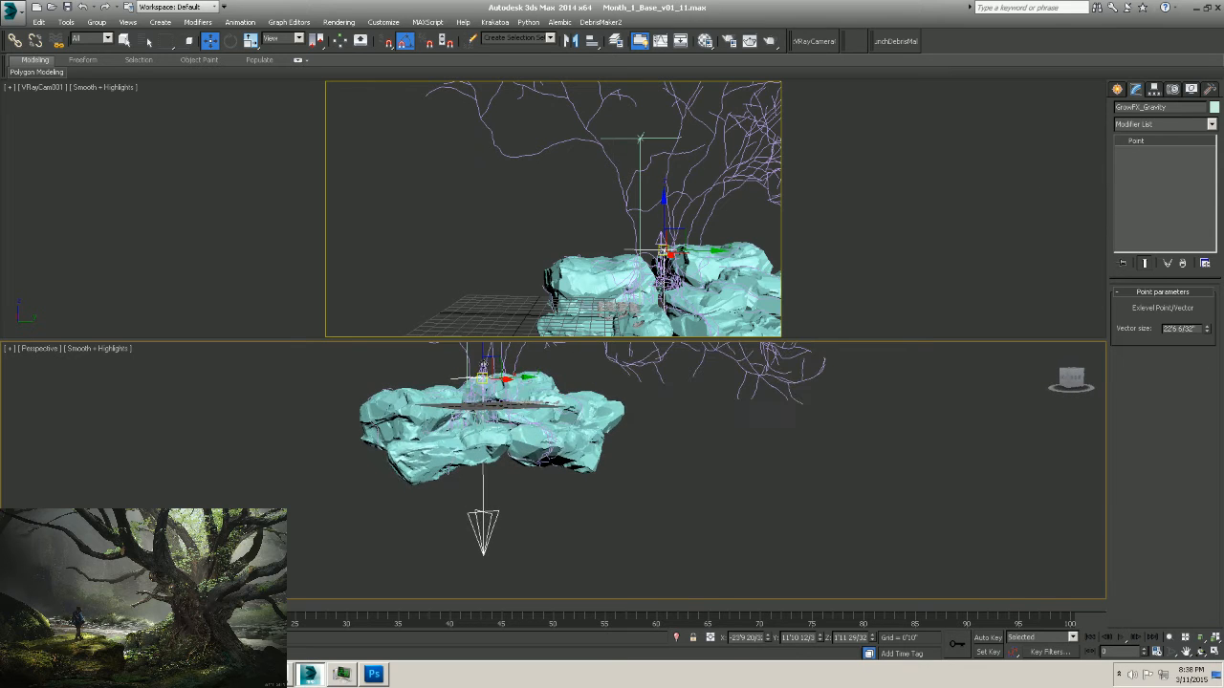
{"action": "left_click_drag", "start_coordinate": [482, 361], "coordinate": [484, 396]}
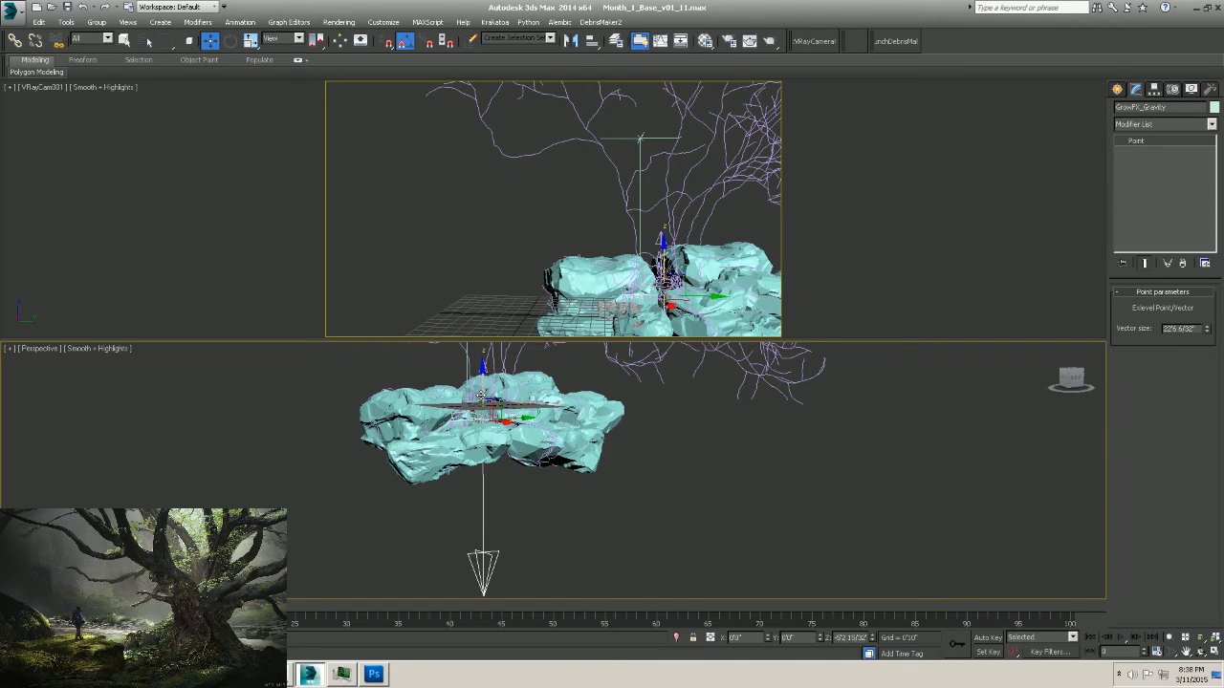
{"action": "scroll", "coordinate": [481, 402], "scroll_direction": "up", "scroll_amount": 3}
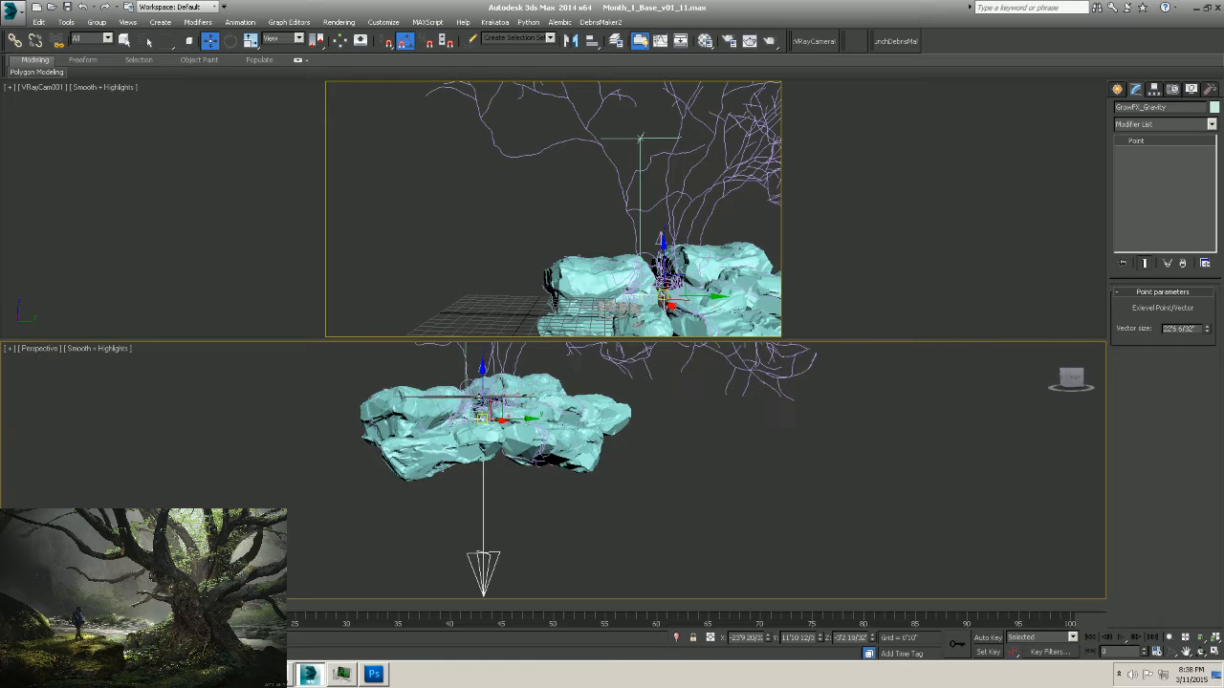
{"action": "left_click", "coordinate": [478, 359]}
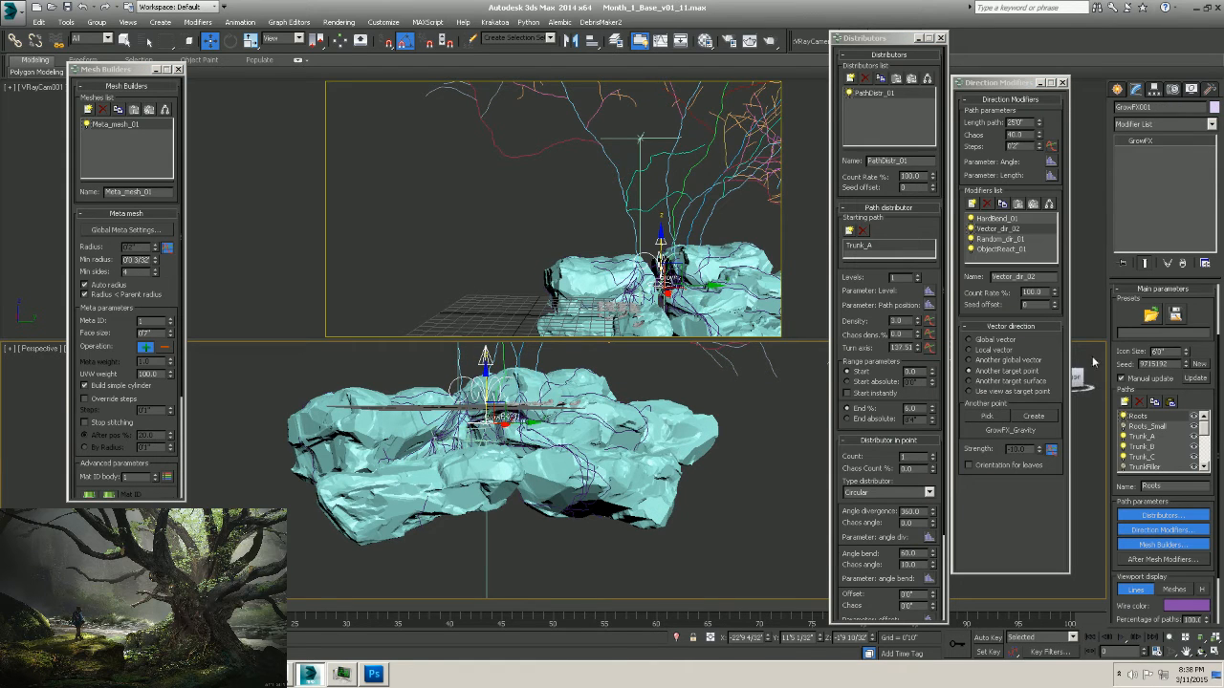
{"action": "left_click", "coordinate": [1195, 378]}
{"action": "middle_click_drag", "start_coordinate": [505, 474], "coordinate": [490, 440], "text": "alt"}
{"action": "middle_click_drag", "start_coordinate": [513, 481], "coordinate": [757, 395], "text": "alt"}
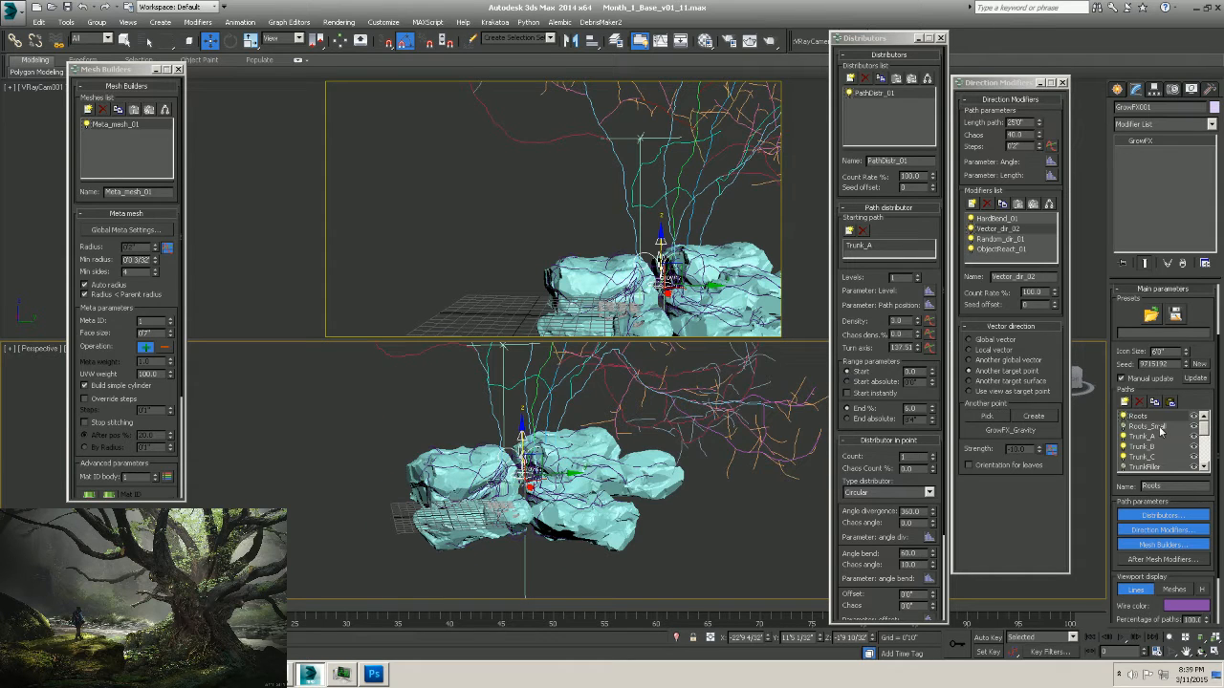
Temporarily enable the Roots_Small path to check the small roots over the rocks, updating the tree after each toggle.
{"action": "left_click", "coordinate": [1126, 426]}
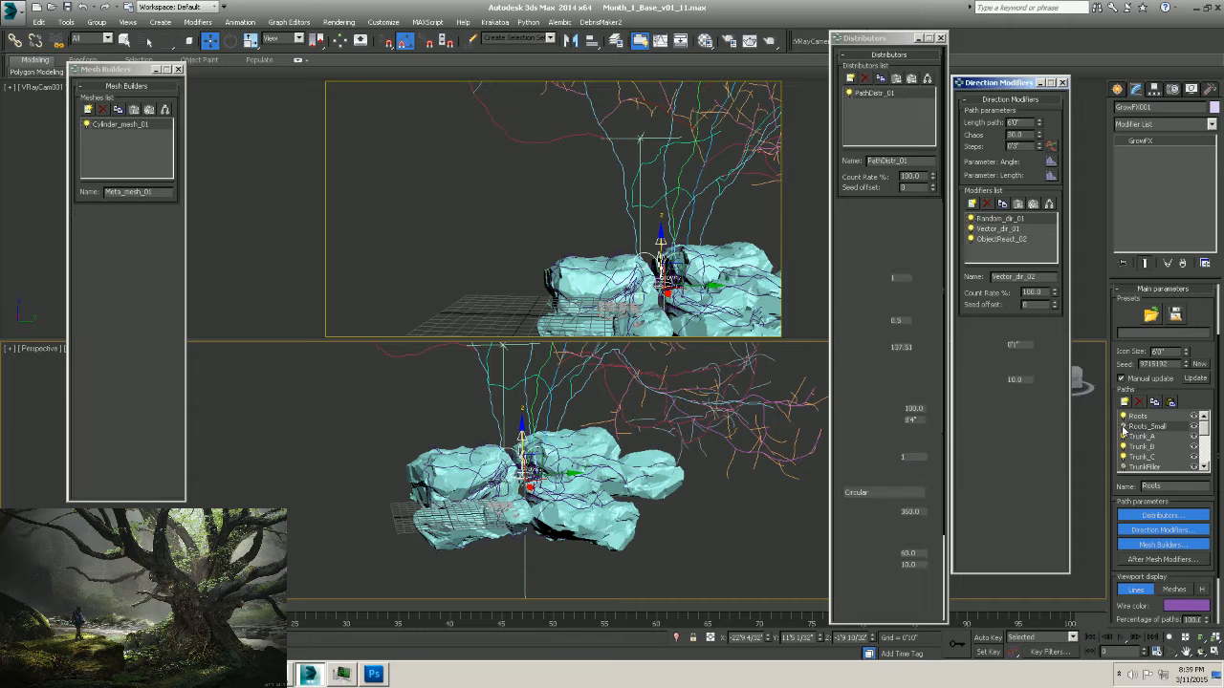
{"action": "middle_click_drag", "start_coordinate": [535, 478], "coordinate": [515, 474]}
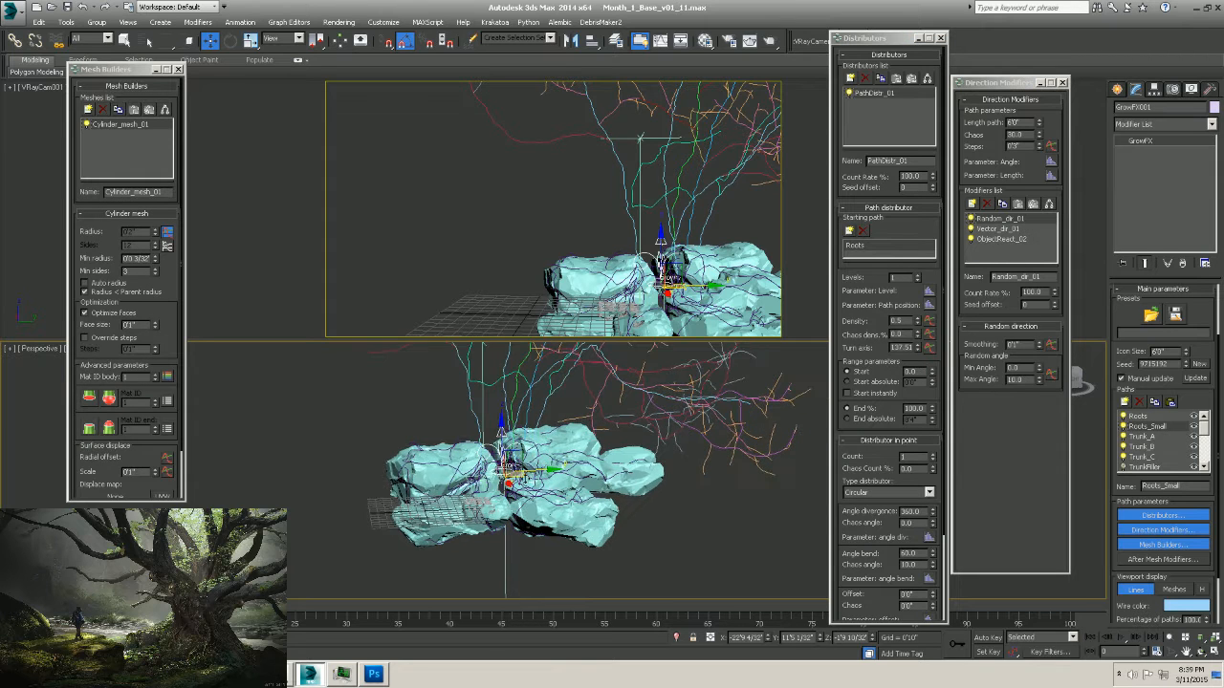
{"action": "left_click", "coordinate": [1196, 379]}
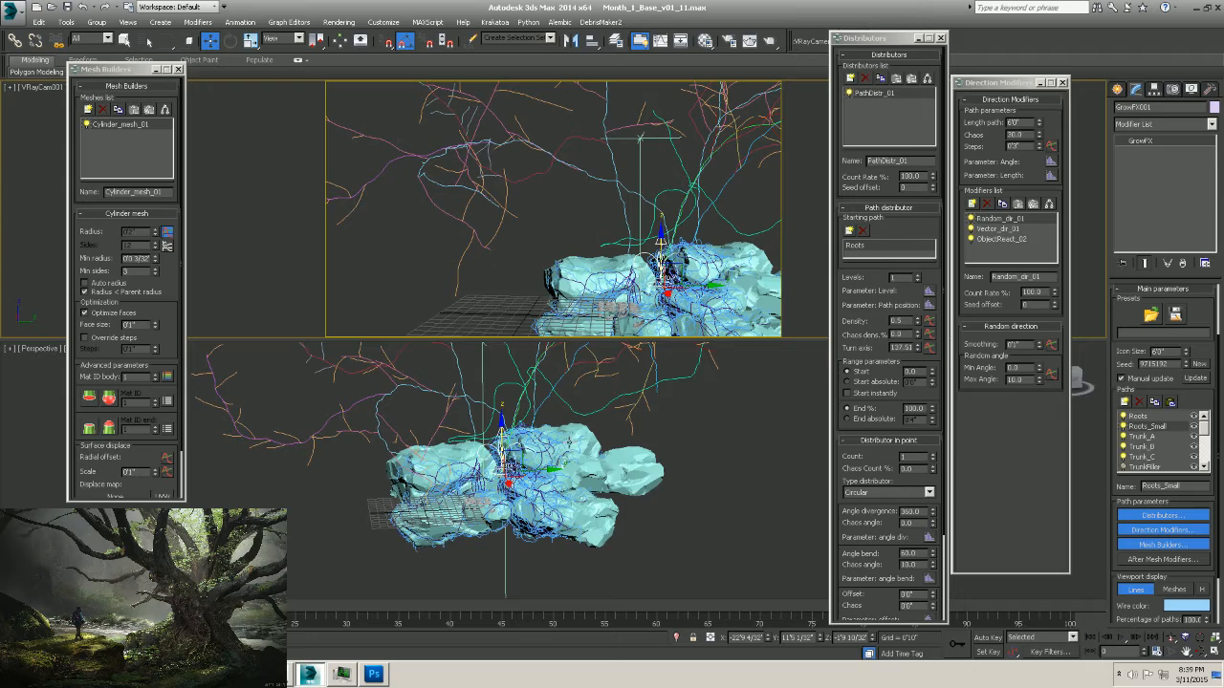
{"action": "middle_click_drag", "start_coordinate": [567, 442], "coordinate": [428, 371], "text": "alt"}
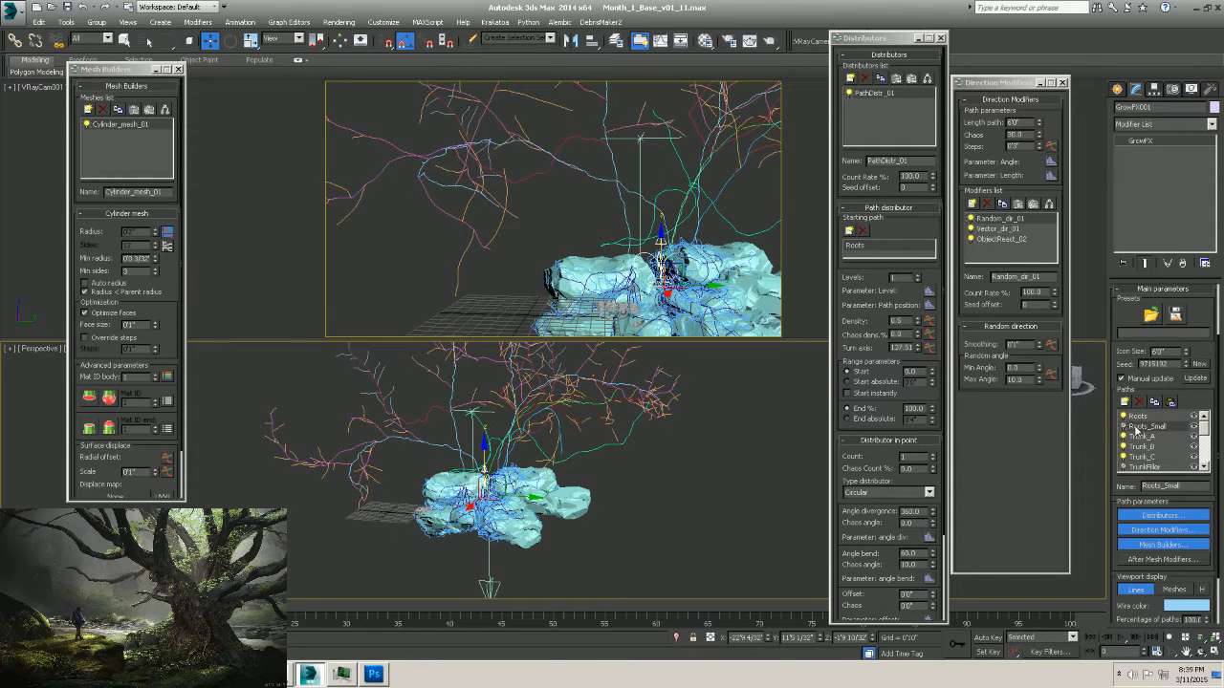
{"action": "left_click", "coordinate": [1195, 378]}
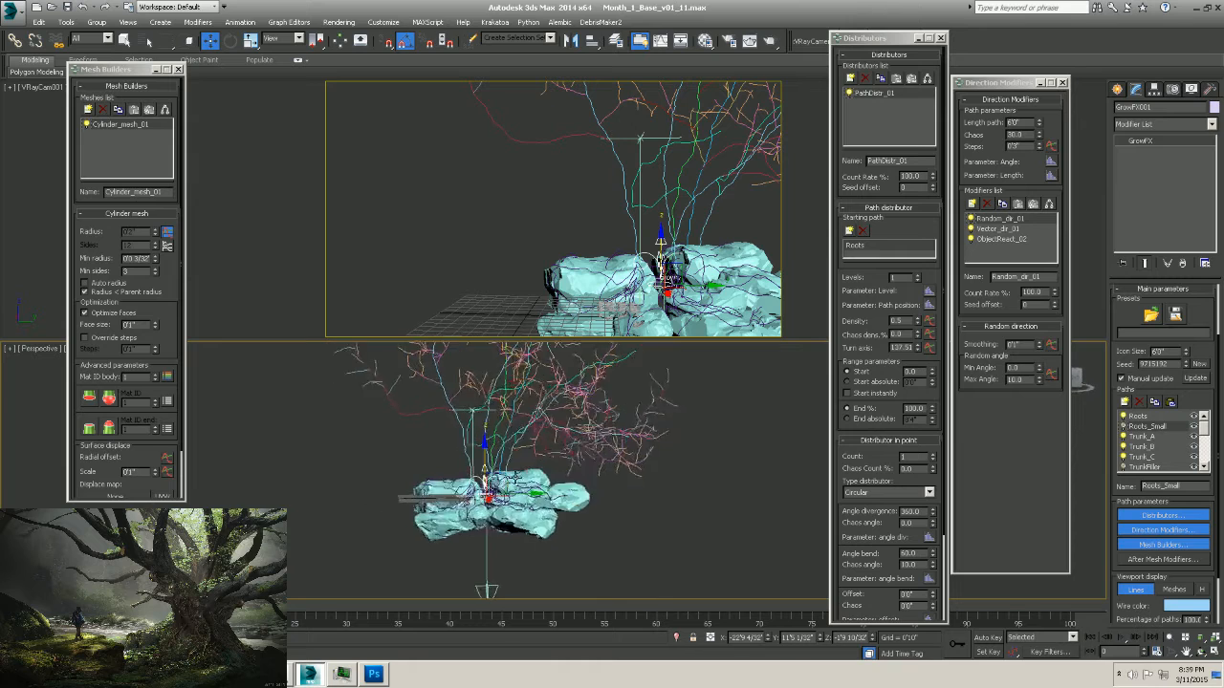
{"action": "middle_click_drag", "start_coordinate": [514, 476], "coordinate": [486, 482], "text": "alt"}
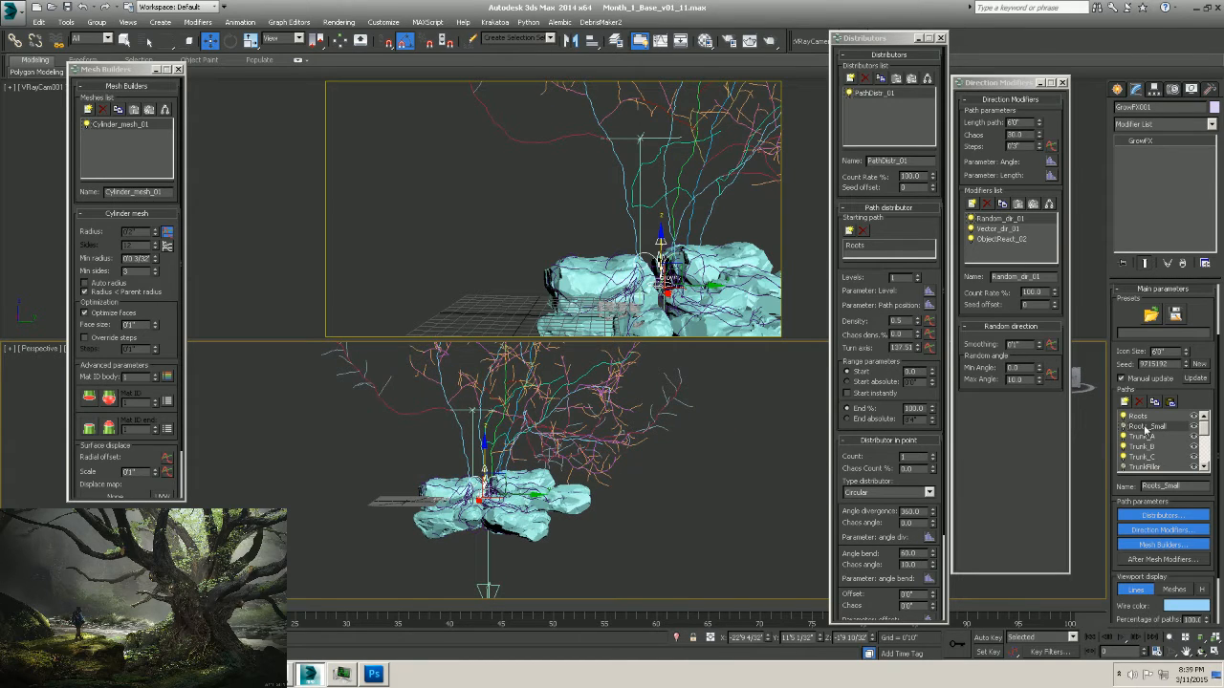
Add an Object reaction modifier to the Roots_Small path's after mesh modifiers.
{"action": "scroll", "coordinate": [1195, 507], "scroll_direction": "down", "scroll_amount": 2}
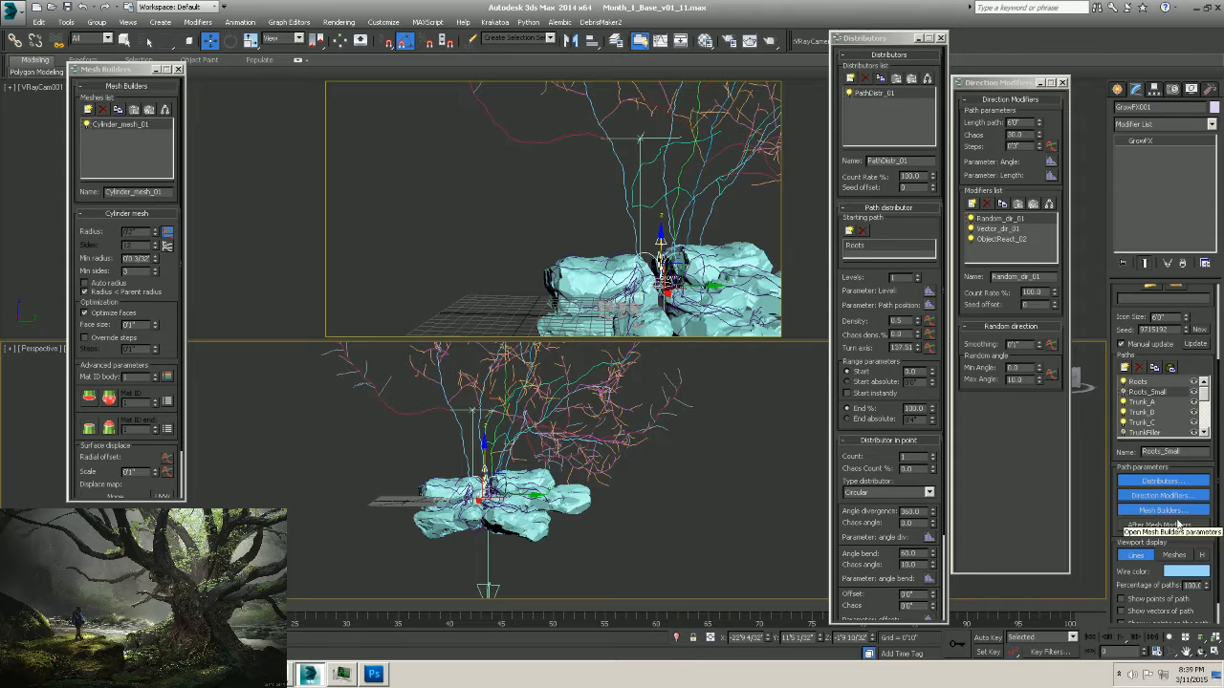
{"action": "left_click", "coordinate": [1180, 525]}
{"action": "left_click", "coordinate": [641, 176]}
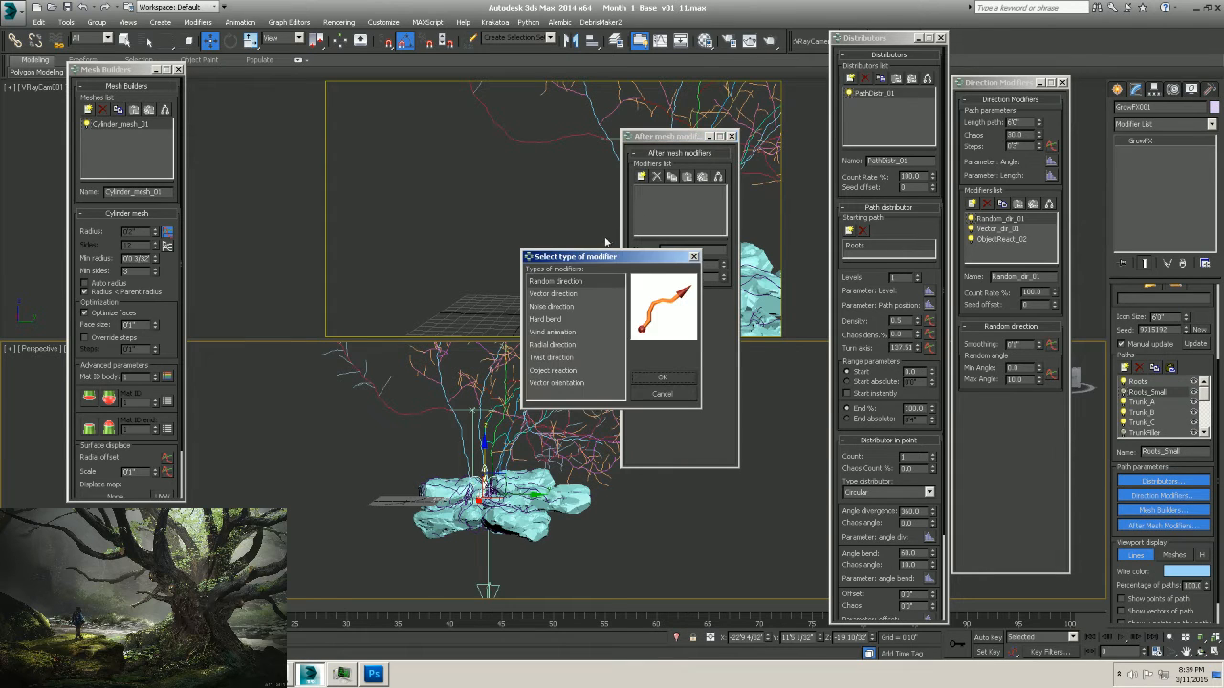
{"action": "left_click", "coordinate": [564, 370]}
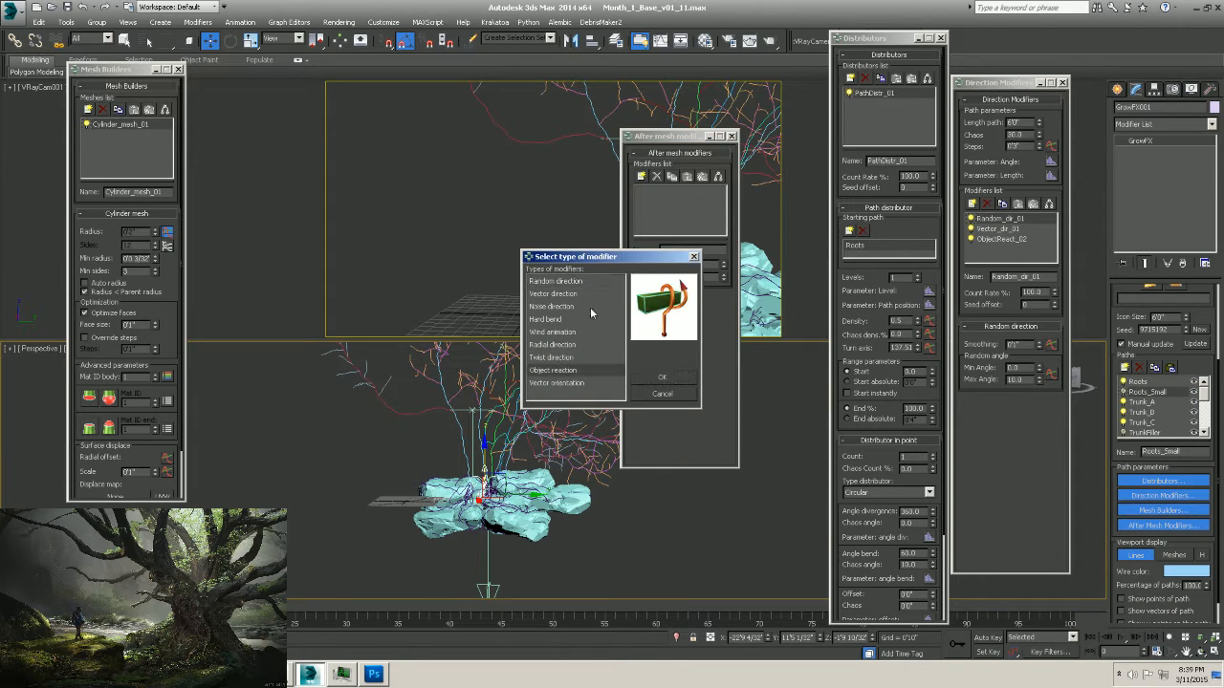
{"action": "left_click_drag", "start_coordinate": [627, 258], "coordinate": [820, 198]}
{"action": "left_click_drag", "start_coordinate": [790, 351], "coordinate": [782, 392]}
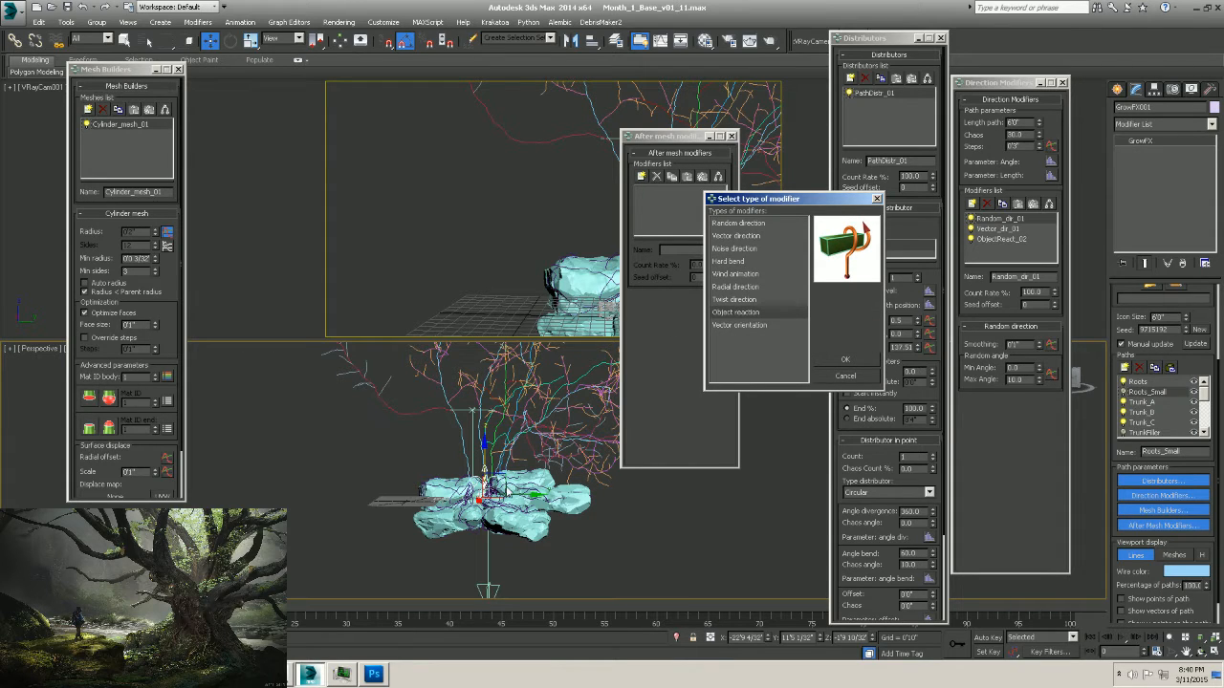
{"action": "left_click", "coordinate": [486, 488]}
{"action": "left_click", "coordinate": [842, 361]}
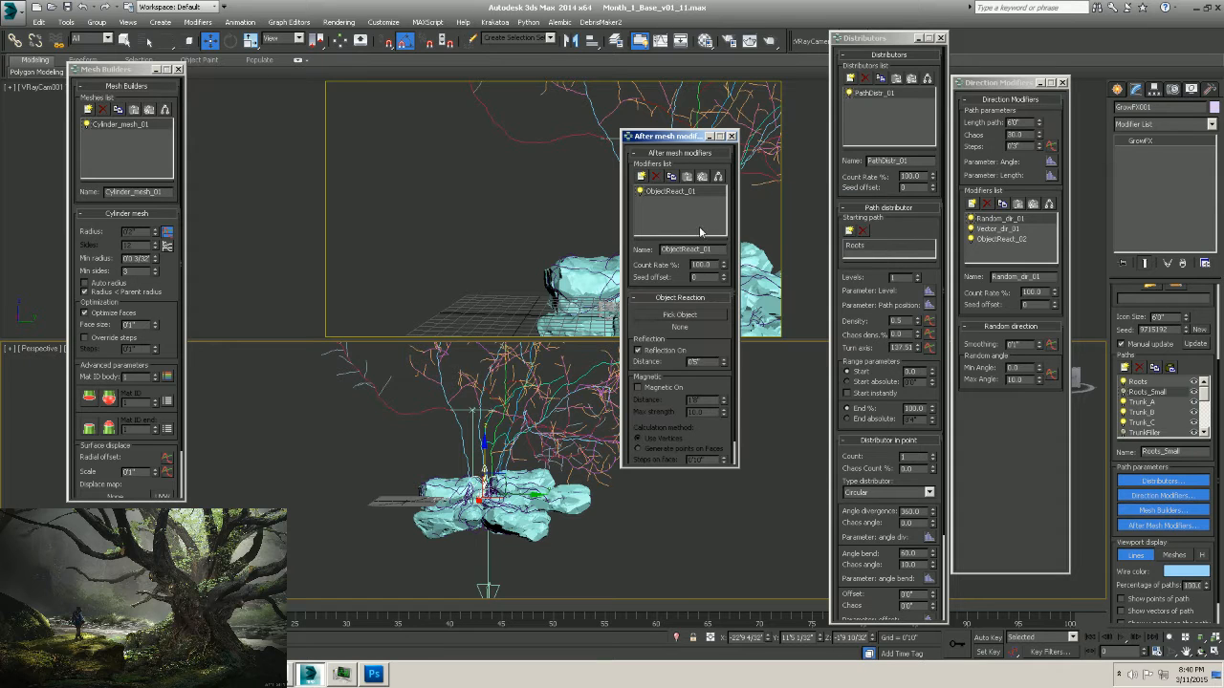
{"action": "left_click", "coordinate": [674, 138]}
{"action": "left_click_drag", "start_coordinate": [674, 139], "coordinate": [740, 121]}
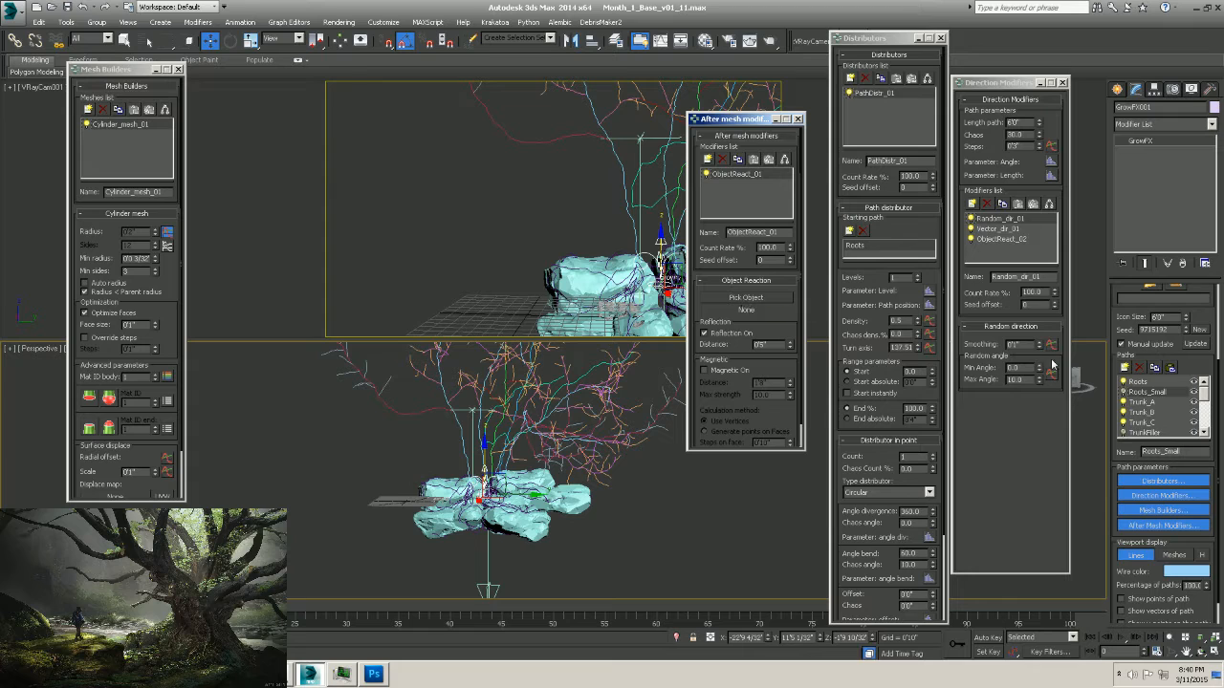
Set the new after mesh object reaction to Reflection distance 0'2", Magnetic on, magnetic distance 5'0" and max strength 60, following ObjectReact_02.
{"action": "left_click", "coordinate": [1140, 394]}
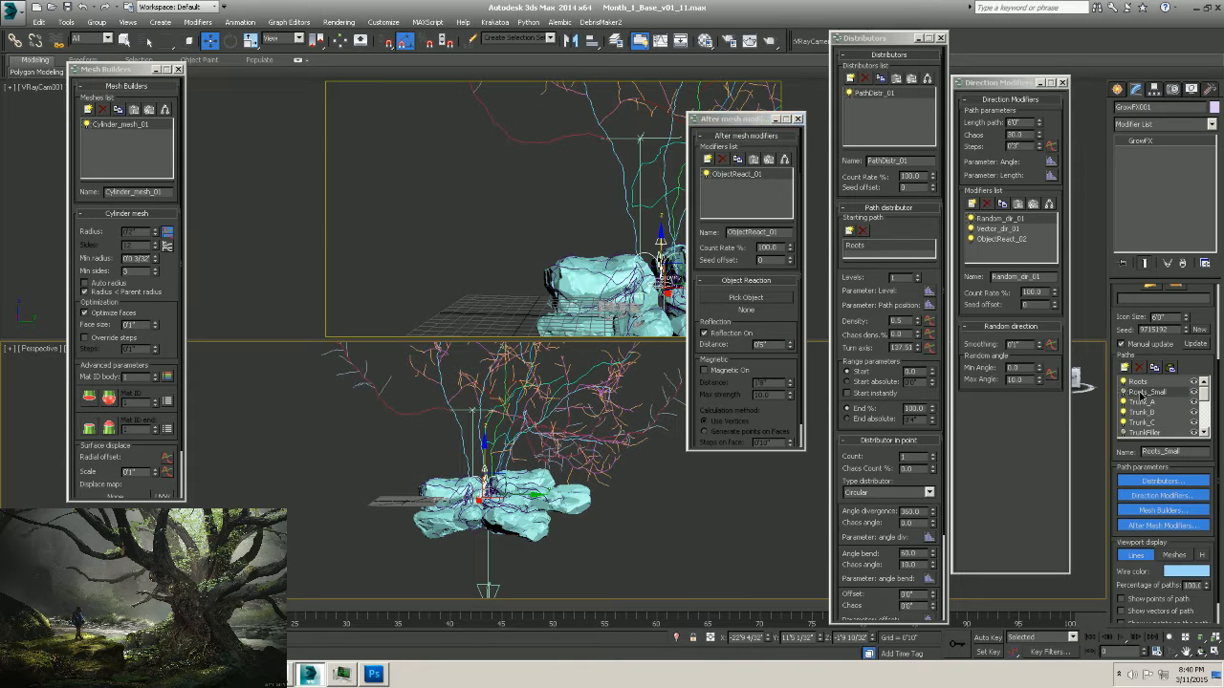
{"action": "left_click", "coordinate": [998, 239]}
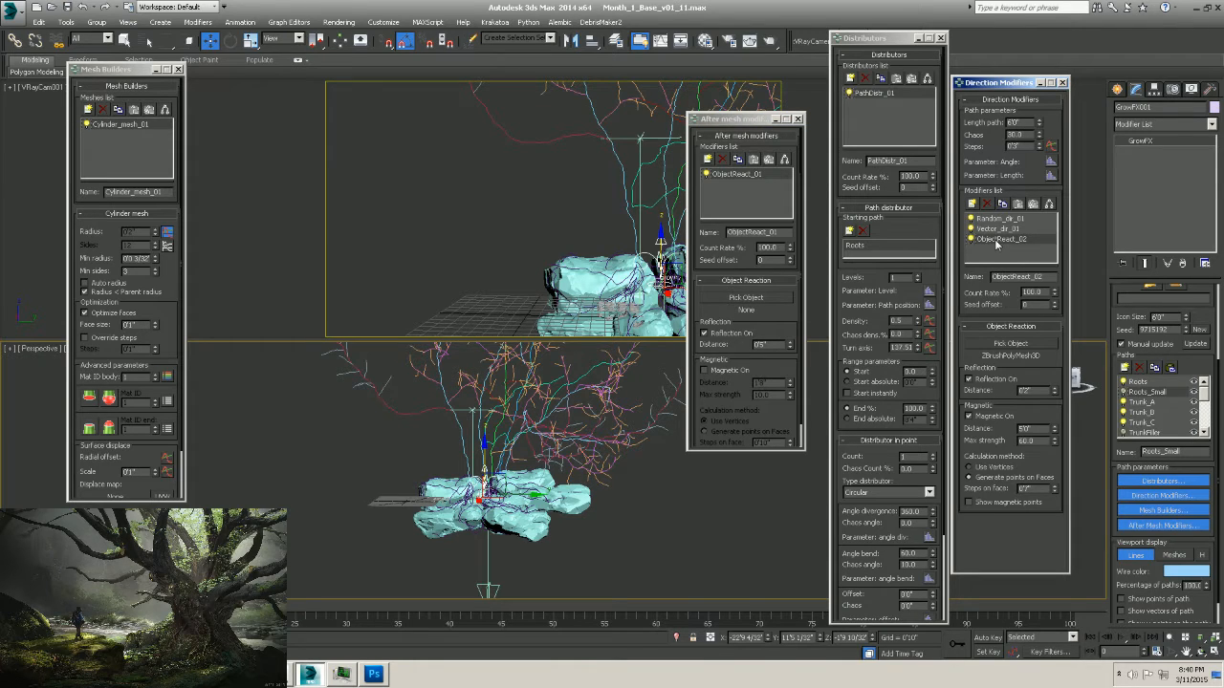
{"action": "left_click", "coordinate": [1028, 427]}
{"action": "left_click_drag", "start_coordinate": [759, 336], "coordinate": [761, 324]}
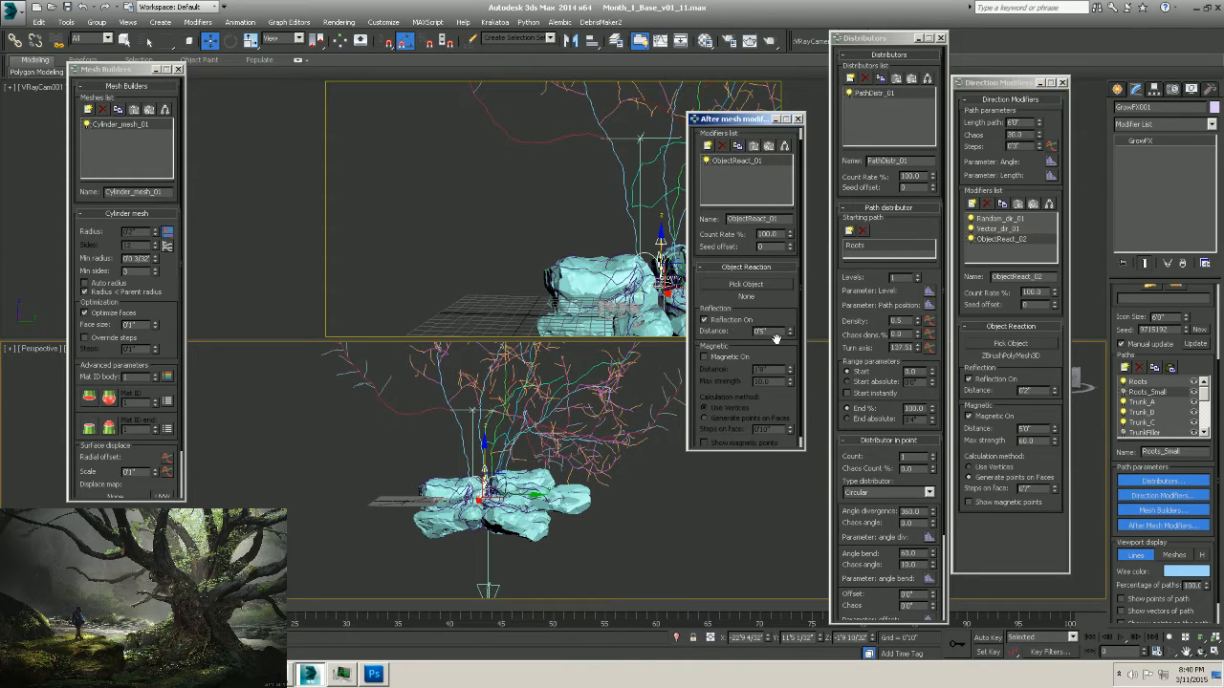
{"action": "left_click", "coordinate": [705, 356]}
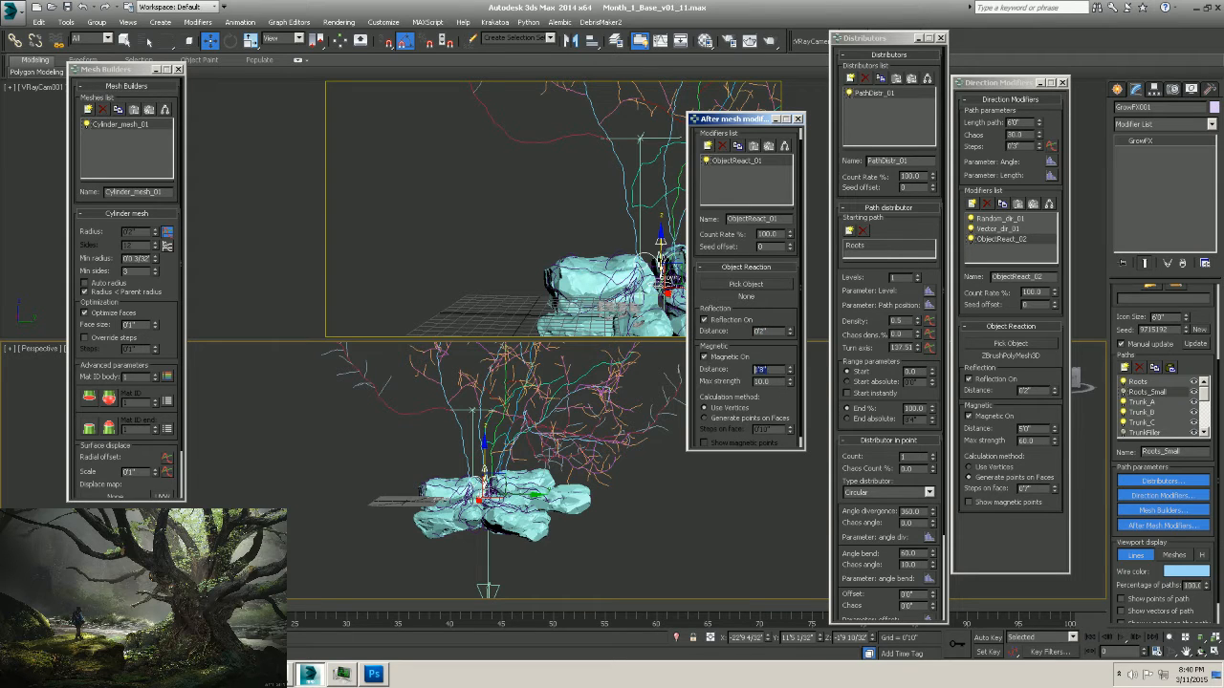
{"action": "type", "text": "5"}
{"action": "key", "text": "Tab"}
{"action": "type", "text": "60"}
Have the object reaction generate points on faces with steps of 0'7" and assign the rock mesh ZBrushPolyMesh3D as its object.
{"action": "left_click", "coordinate": [713, 420]}
{"action": "double_click", "coordinate": [761, 429]}
{"action": "type", "text": "7"}
{"action": "key", "text": "Return"}
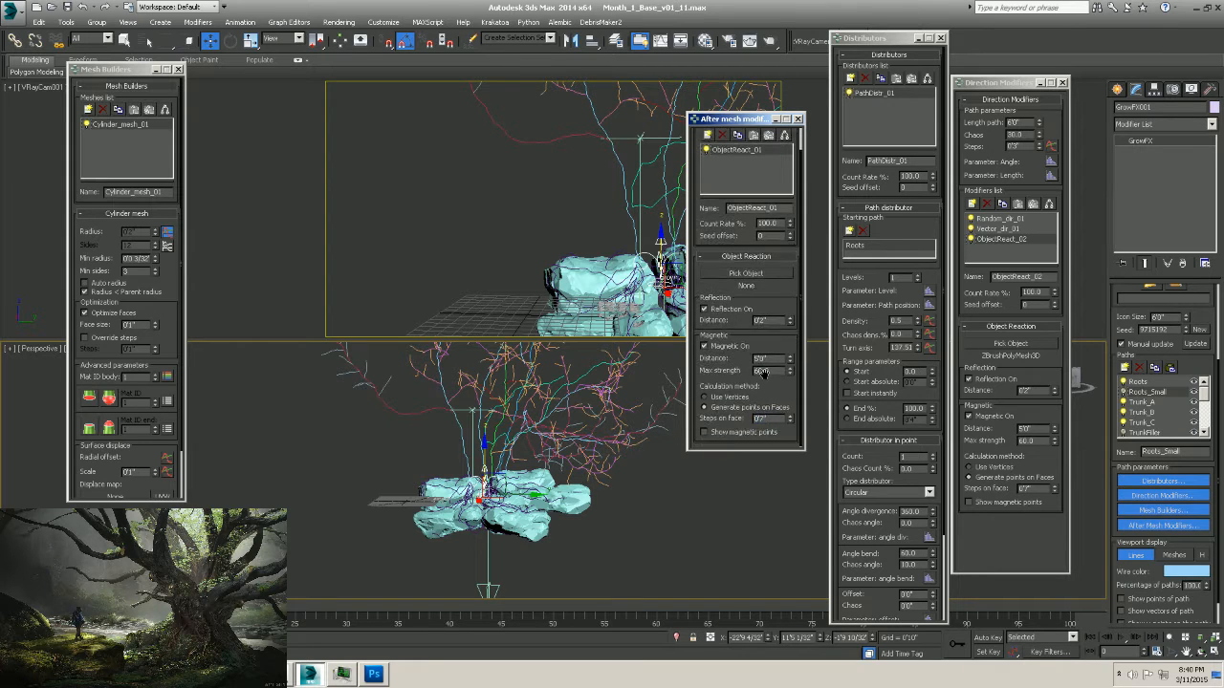
{"action": "left_click", "coordinate": [747, 298]}
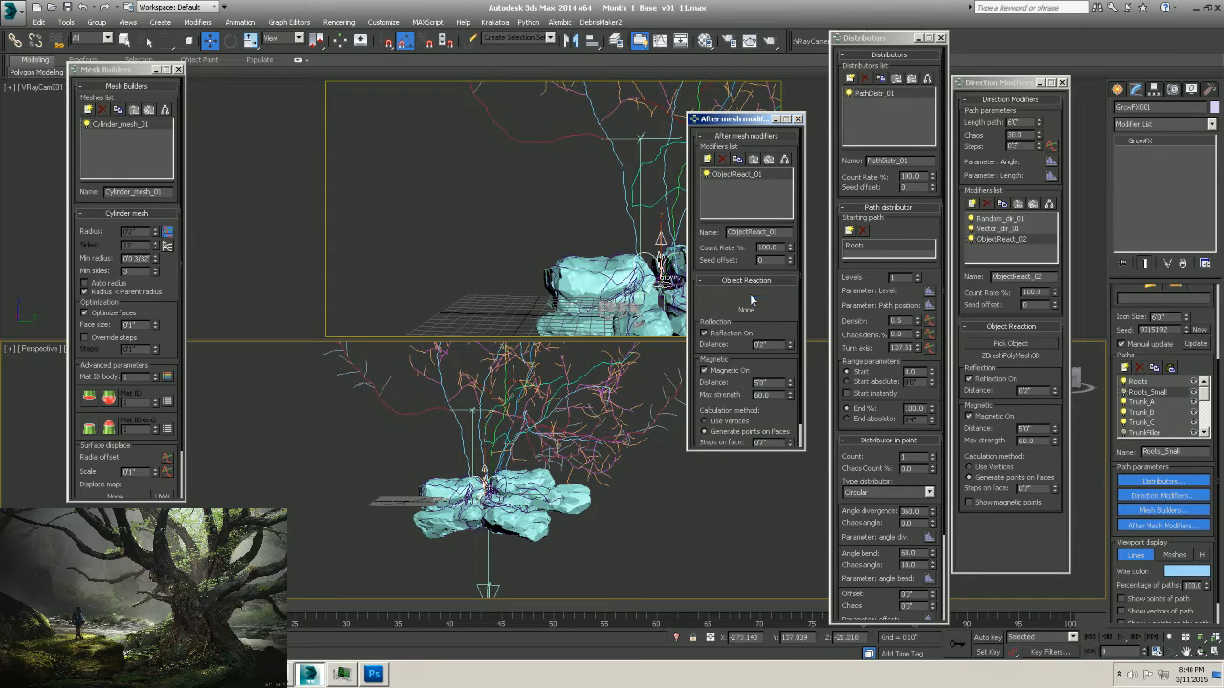
{"action": "left_click", "coordinate": [658, 260]}
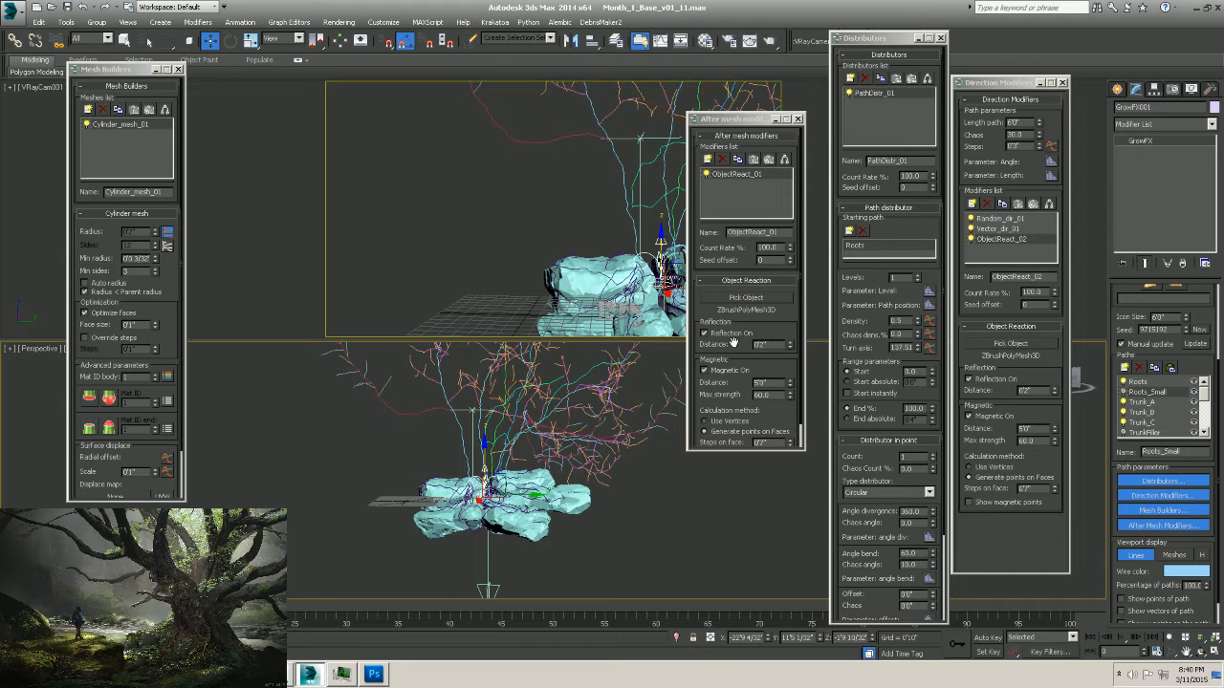
Disable the ObjectReact_02 direction modifier, enable the Roots_Small path and update the tree.
{"action": "middle_click_drag", "start_coordinate": [488, 488], "coordinate": [503, 512], "text": "alt"}
{"action": "scroll", "coordinate": [505, 521], "scroll_direction": "up", "scroll_amount": 3}
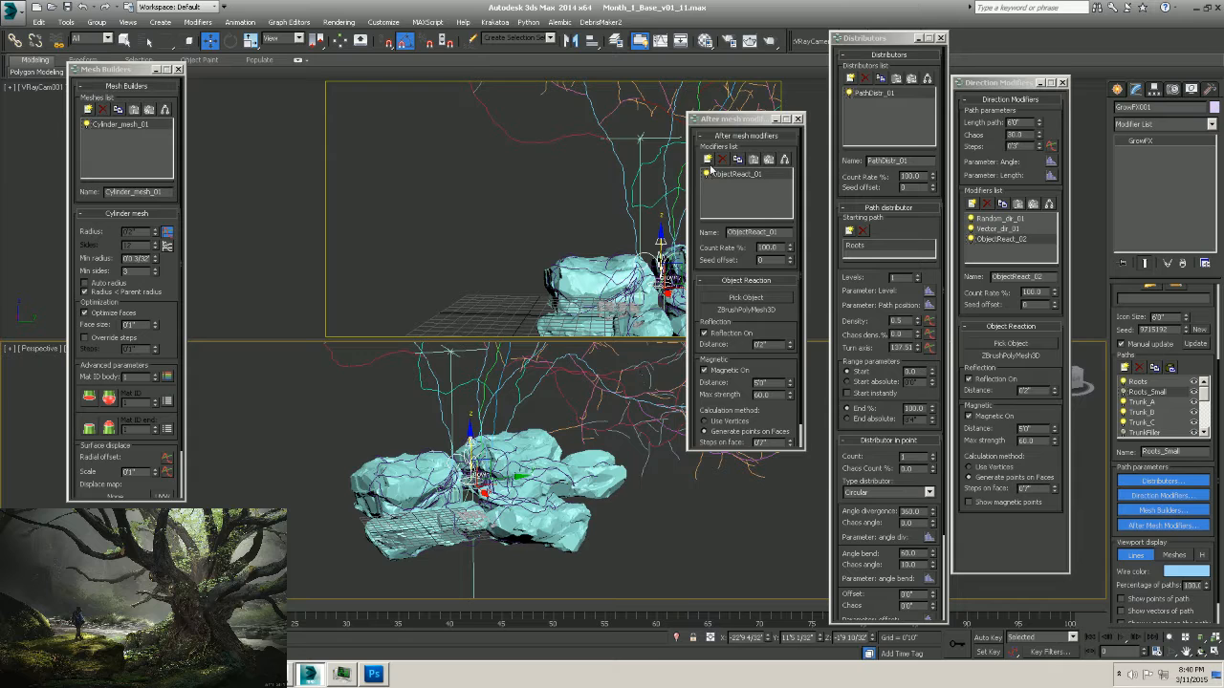
{"action": "left_click", "coordinate": [975, 239]}
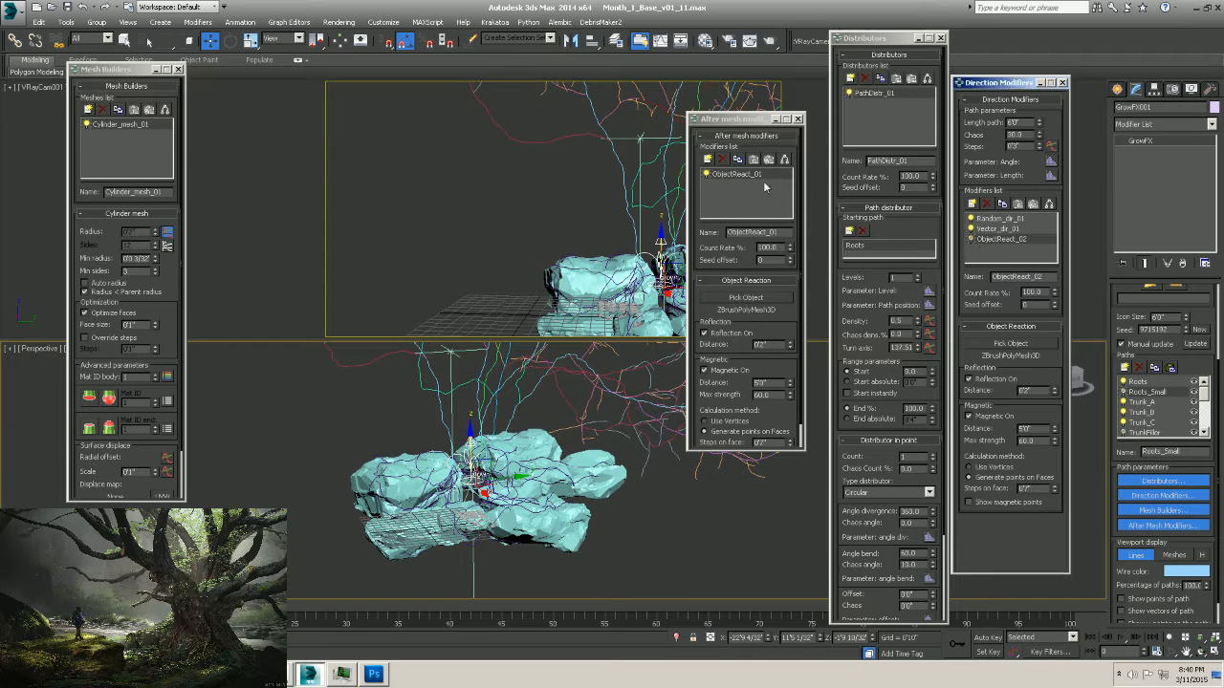
{"action": "left_click", "coordinate": [1196, 344]}
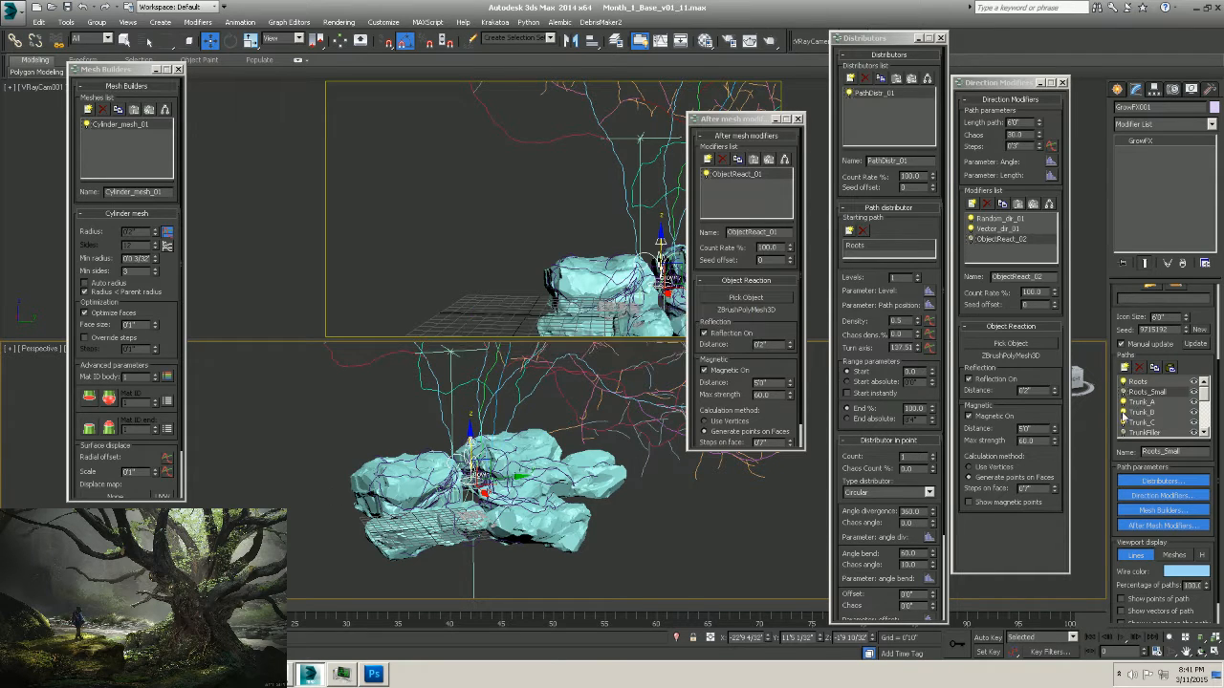
{"action": "left_click", "coordinate": [1196, 344]}
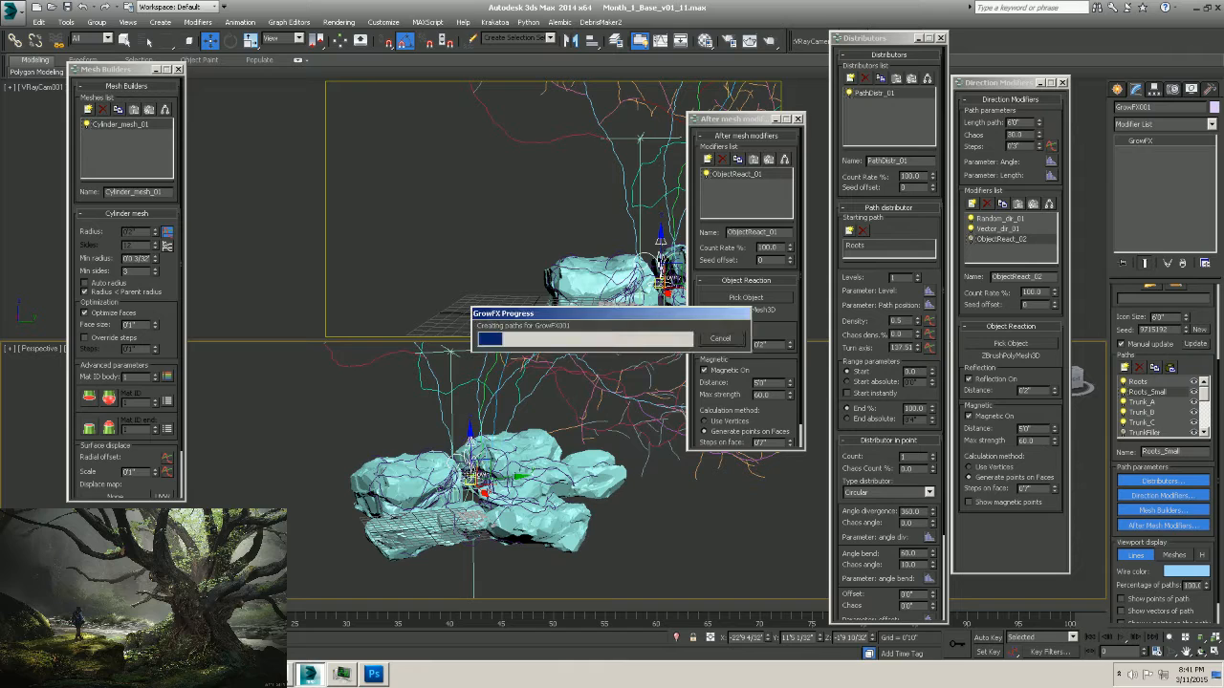
{"action": "middle_click_drag", "start_coordinate": [363, 434], "coordinate": [650, 497], "text": "alt"}
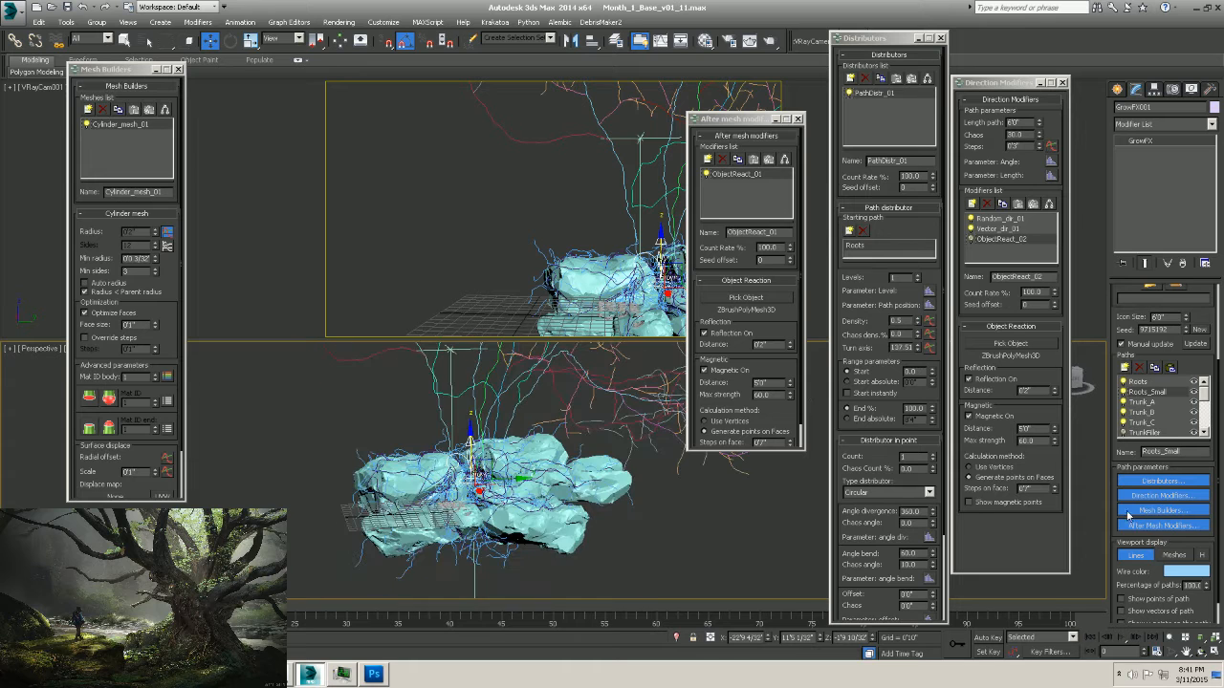
Switch the tree's viewport display to meshes and update it.
{"action": "scroll", "coordinate": [1197, 463], "scroll_direction": "down", "scroll_amount": 1}
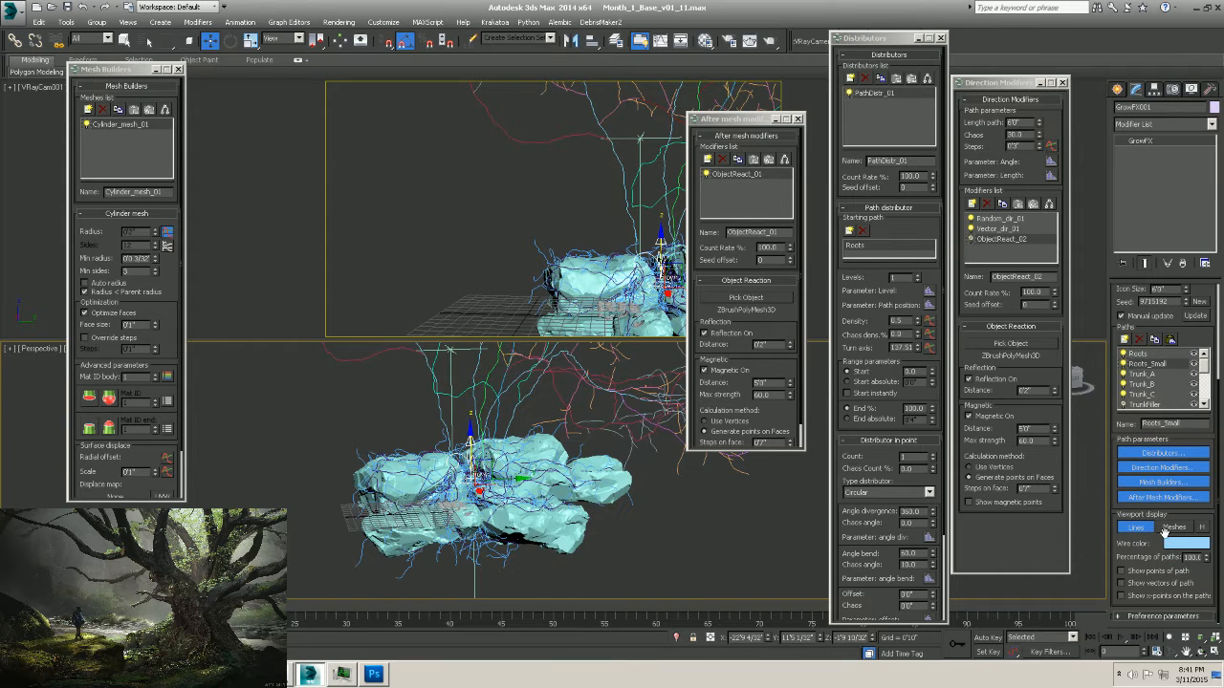
{"action": "left_click", "coordinate": [1174, 527]}
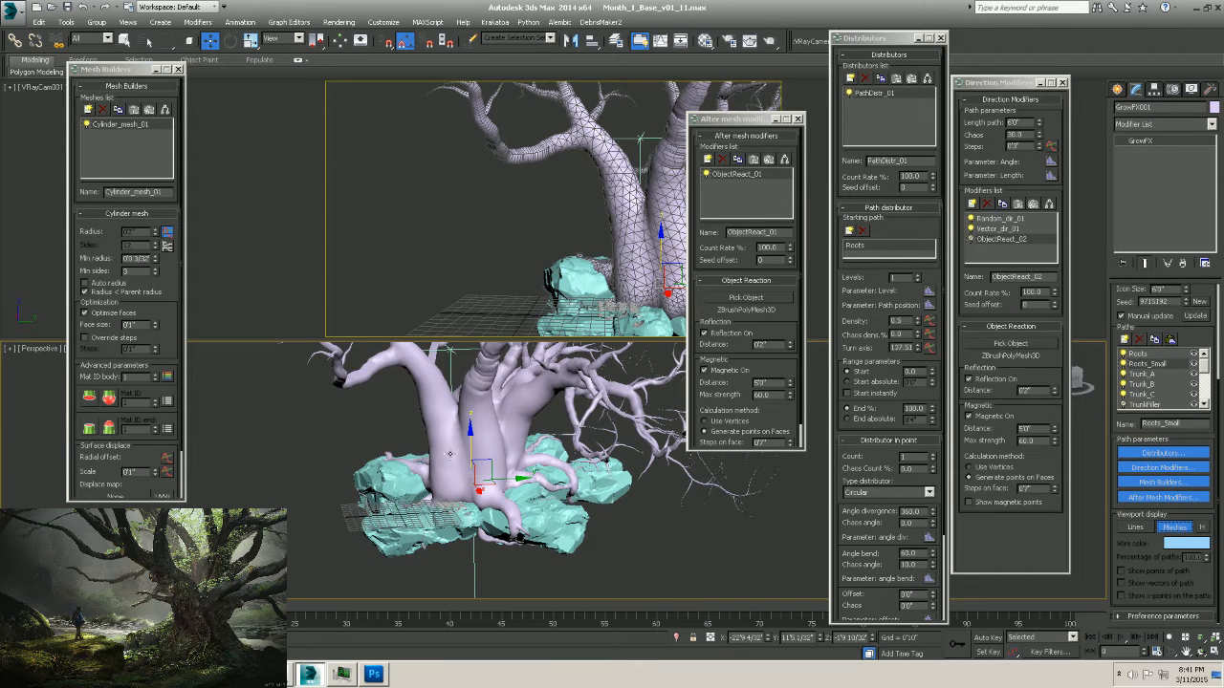
{"action": "left_click", "coordinate": [1196, 316]}
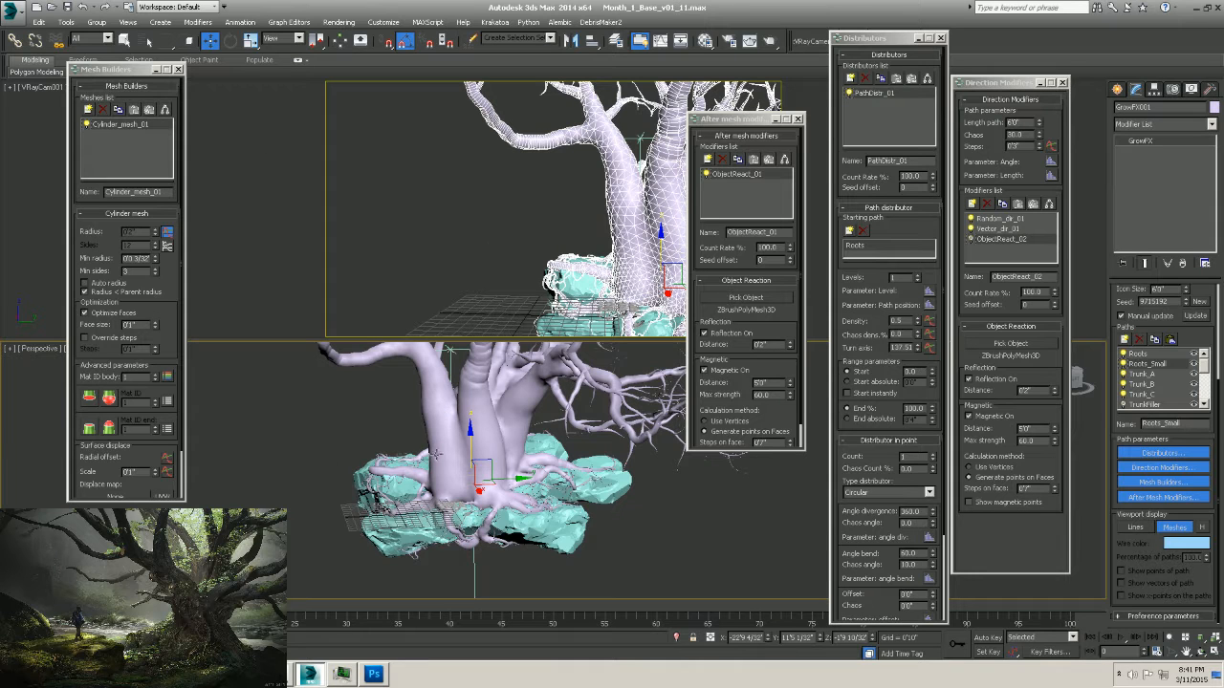
Examine from several sides how the small roots wrap over the rocks at the trunk base.
{"action": "middle_click_drag", "start_coordinate": [509, 430], "coordinate": [500, 467]}
{"action": "scroll", "coordinate": [509, 426], "scroll_direction": "up", "scroll_amount": 5}
{"action": "scroll", "coordinate": [495, 421], "scroll_direction": "down", "scroll_amount": 4}
{"action": "scroll", "coordinate": [479, 413], "scroll_direction": "down", "scroll_amount": 3}
{"action": "scroll", "coordinate": [497, 430], "scroll_direction": "down", "scroll_amount": 1}
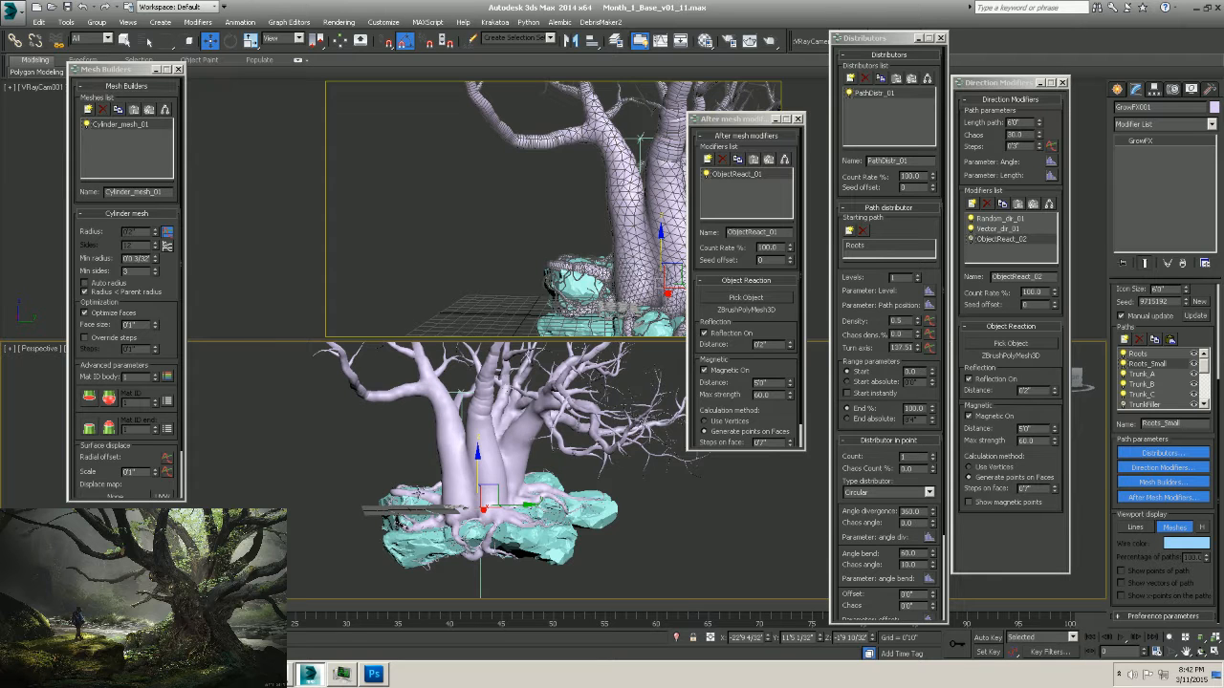
{"action": "middle_click_drag", "start_coordinate": [454, 445], "coordinate": [495, 472], "text": "alt"}
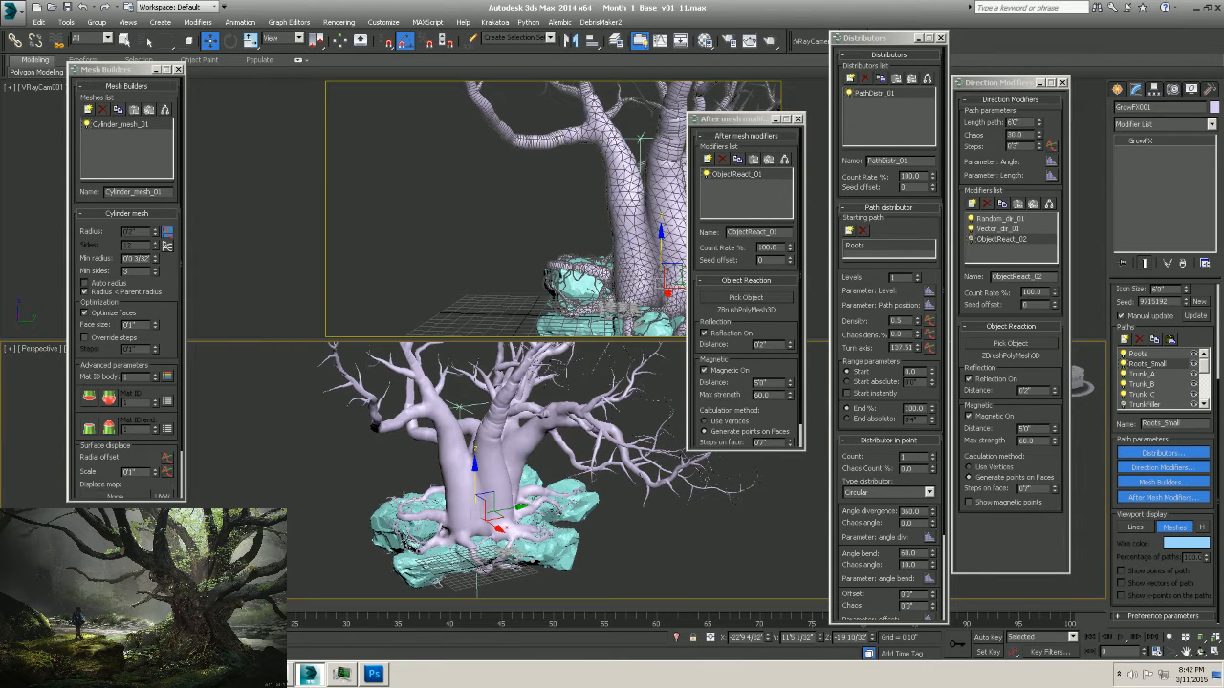
{"action": "middle_click_drag", "start_coordinate": [523, 532], "coordinate": [523, 501], "text": "alt"}
{"action": "scroll", "coordinate": [523, 501], "scroll_direction": "up", "scroll_amount": 3}
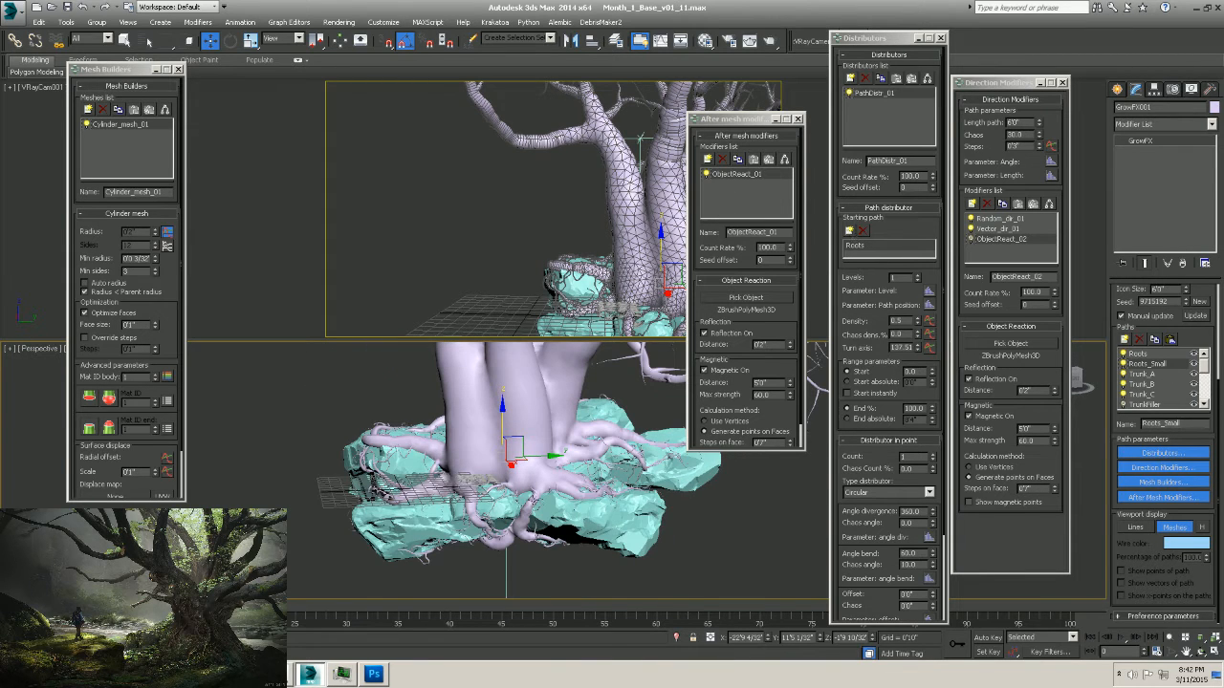
{"action": "middle_click_drag", "start_coordinate": [540, 483], "coordinate": [496, 509], "text": "alt"}
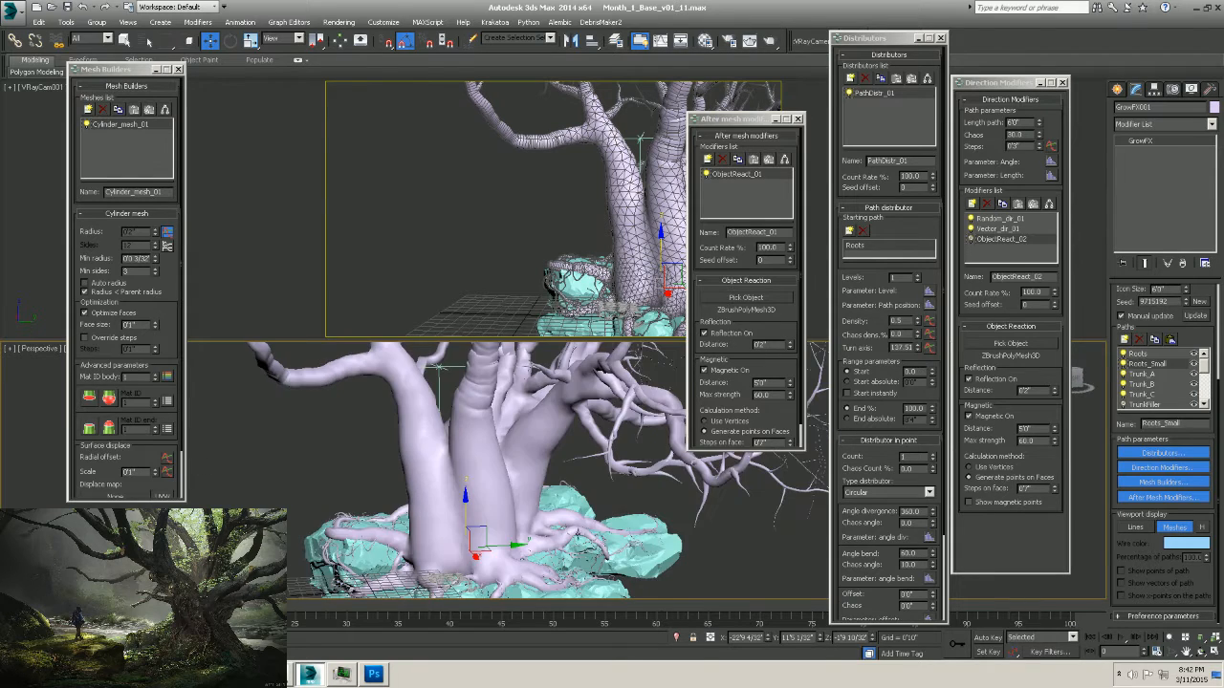
{"action": "scroll", "coordinate": [512, 521], "scroll_direction": "up", "scroll_amount": 2}
{"action": "scroll", "coordinate": [516, 505], "scroll_direction": "down", "scroll_amount": 5}
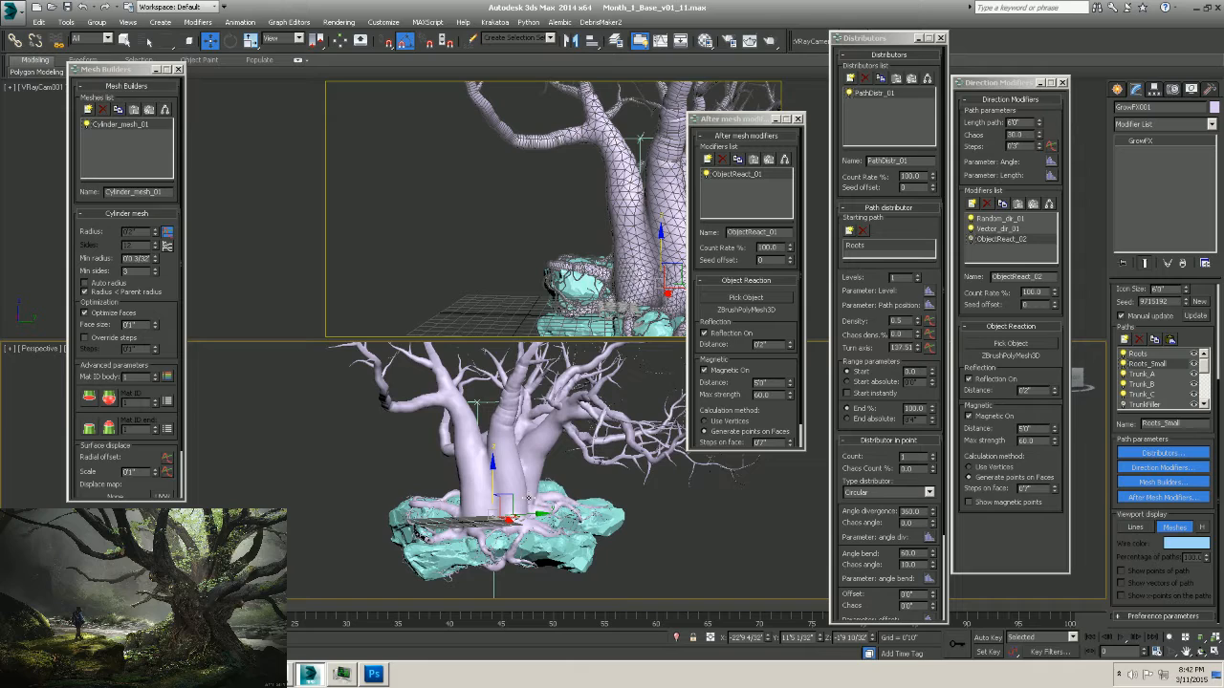
{"action": "middle_click_drag", "start_coordinate": [527, 498], "coordinate": [470, 501], "text": "alt"}
{"action": "scroll", "coordinate": [560, 503], "scroll_direction": "down", "scroll_amount": 3}
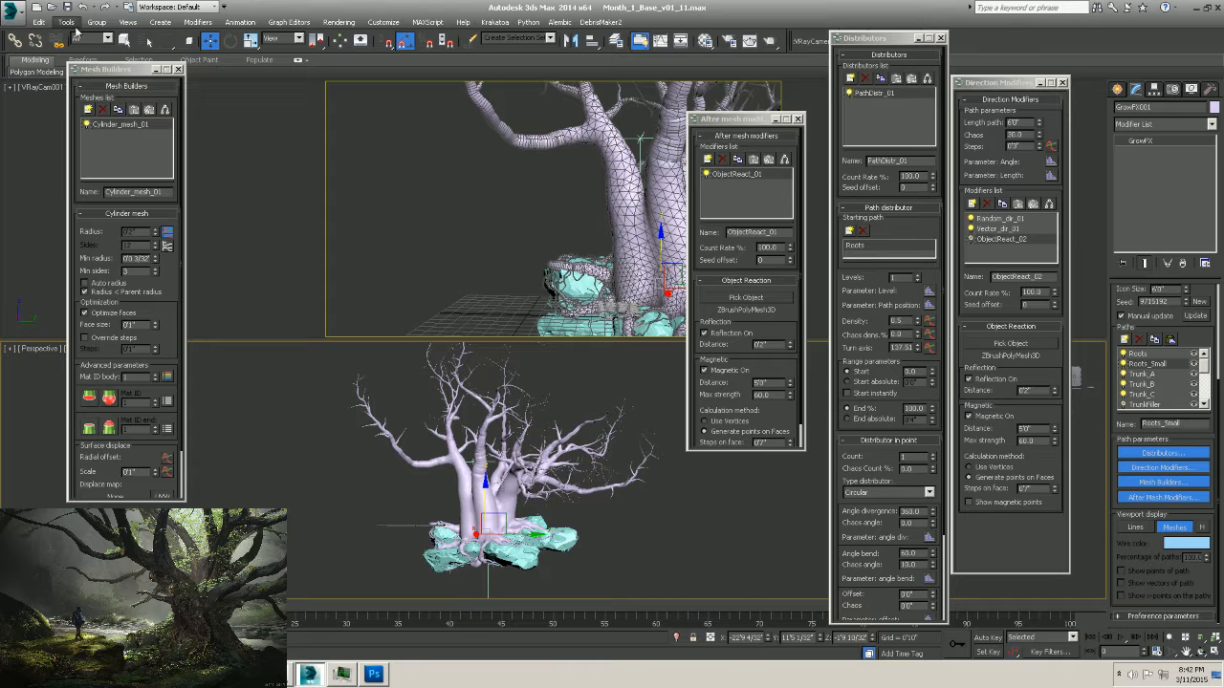
Save the scene file.
{"action": "left_click", "coordinate": [16, 17]}
{"action": "left_click", "coordinate": [39, 125]}
{"action": "left_click_drag", "start_coordinate": [741, 120], "coordinate": [765, 141]}
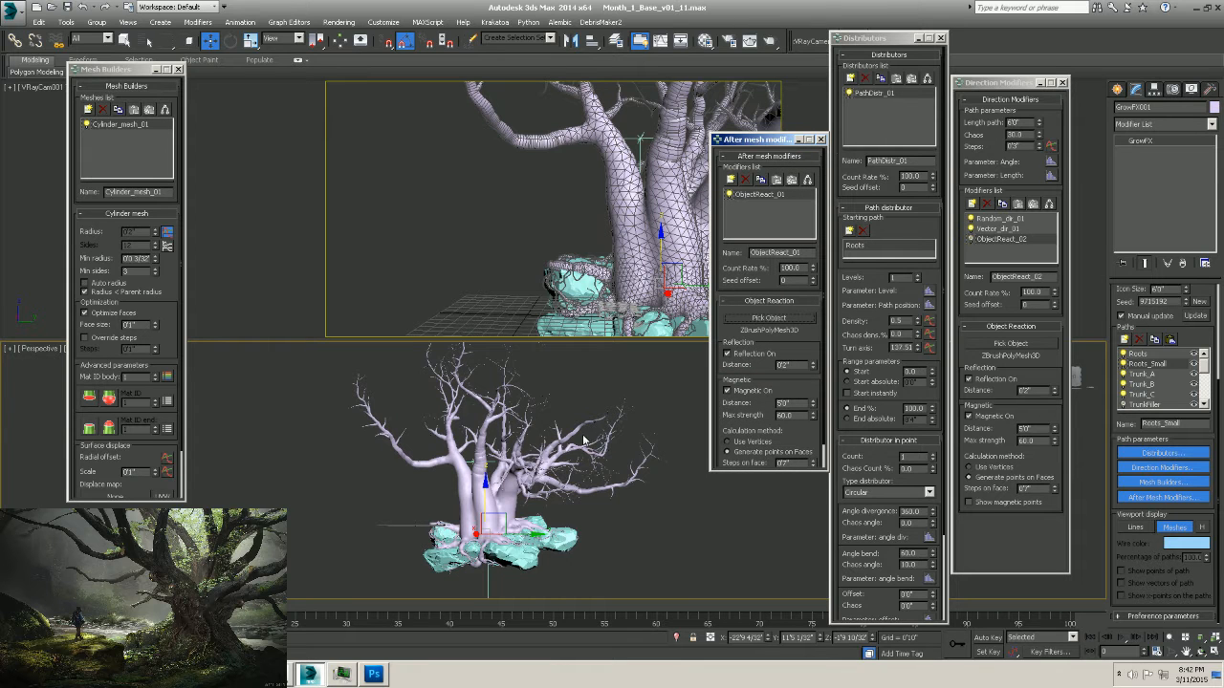
Close the After mesh modifiers, Distributors, Direction Modifiers and Mesh Builders windows.
{"action": "middle_click_drag", "start_coordinate": [585, 442], "coordinate": [564, 470], "text": "alt"}
{"action": "scroll", "coordinate": [564, 471], "scroll_direction": "up", "scroll_amount": 5}
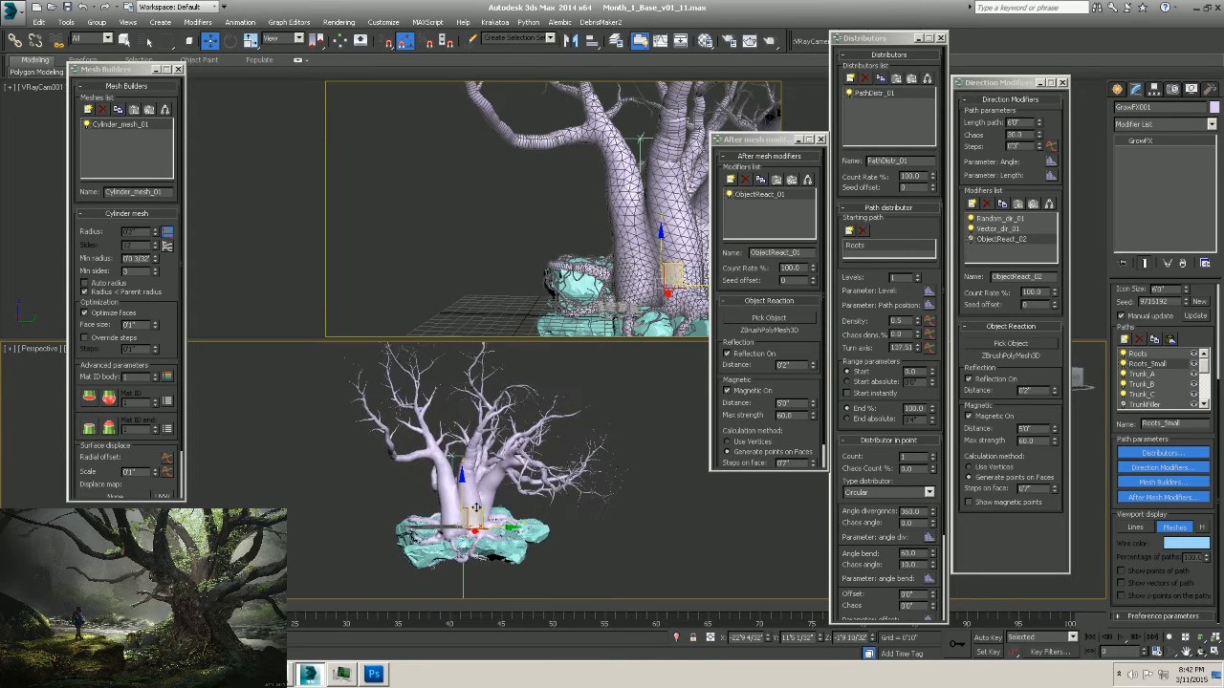
{"action": "left_click_drag", "start_coordinate": [793, 142], "coordinate": [774, 146]}
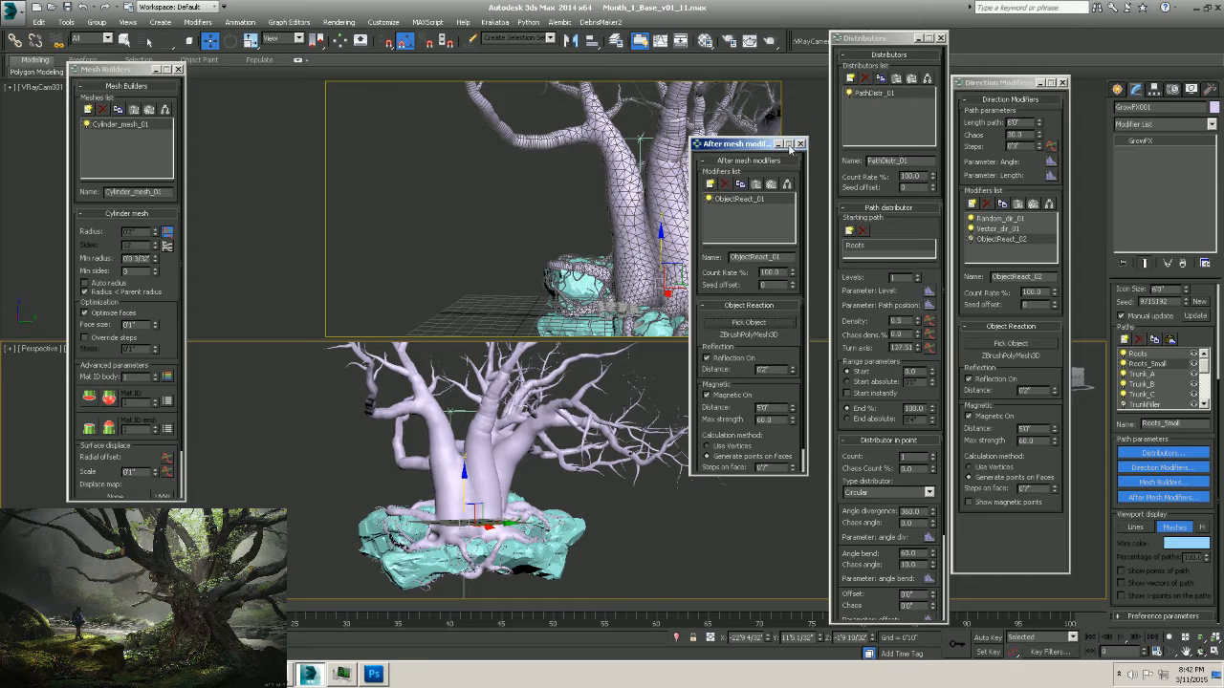
{"action": "left_click", "coordinate": [800, 144]}
{"action": "left_click", "coordinate": [942, 40]}
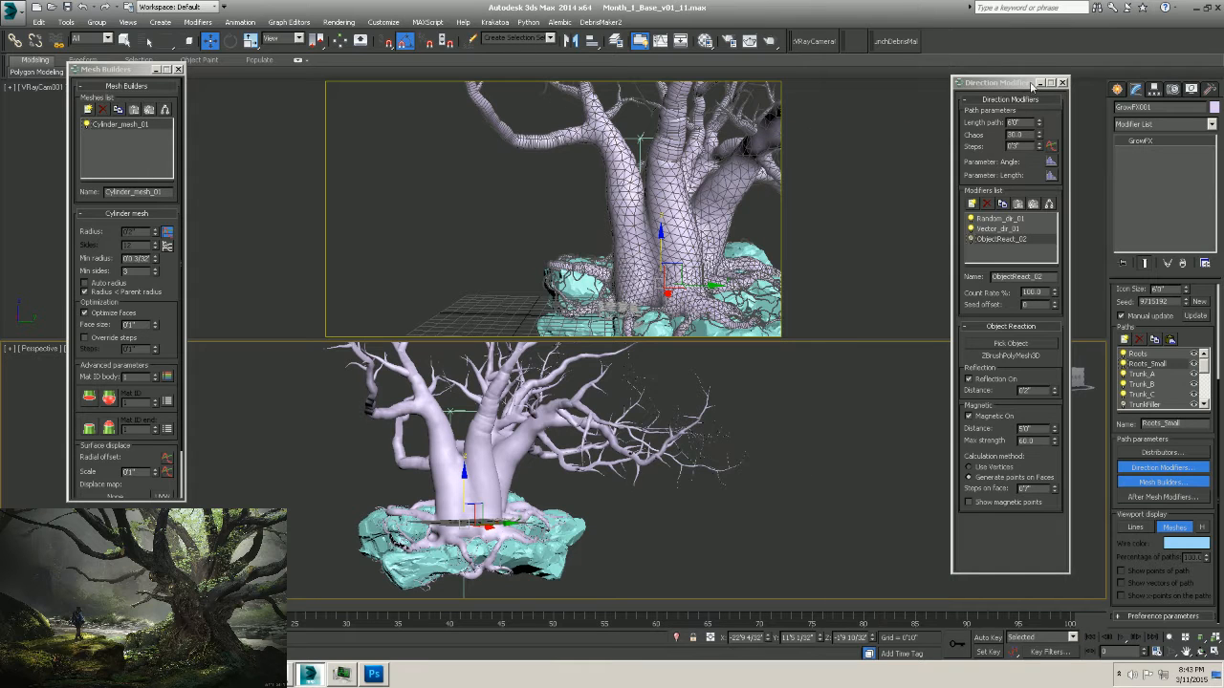
{"action": "left_click", "coordinate": [1062, 82]}
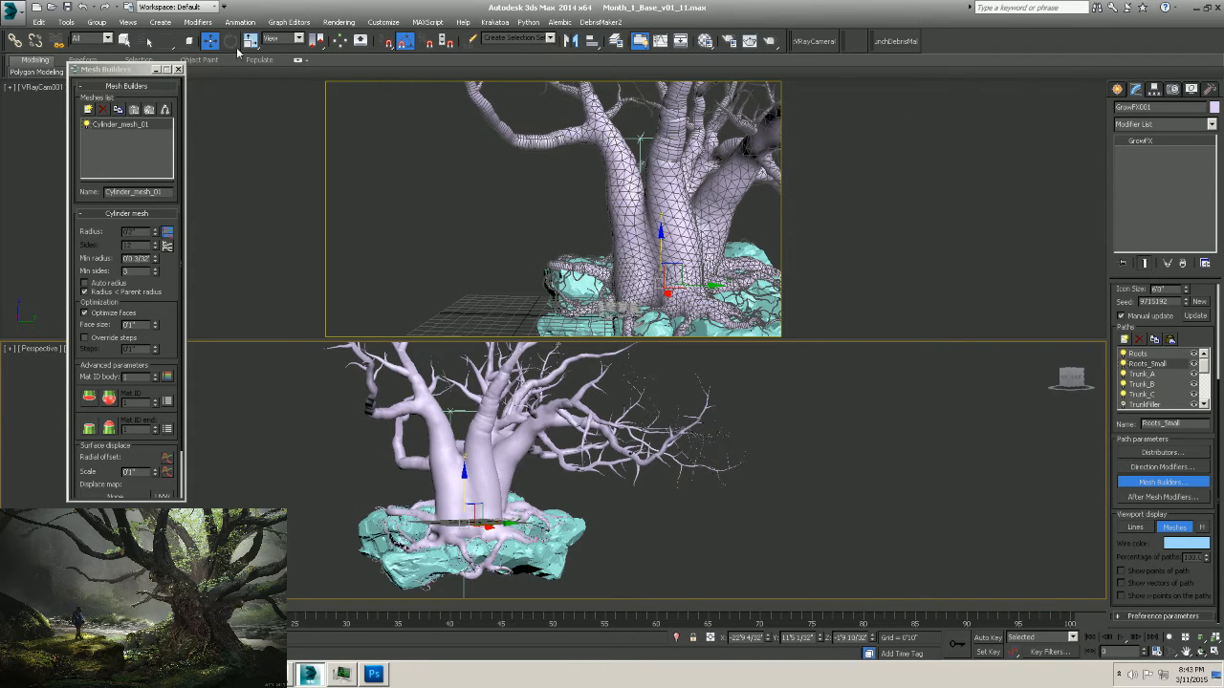
{"action": "left_click", "coordinate": [178, 69]}
Check the tree's GrowFX preference parameters and return to the path list.
{"action": "middle_click_drag", "start_coordinate": [497, 505], "coordinate": [532, 522]}
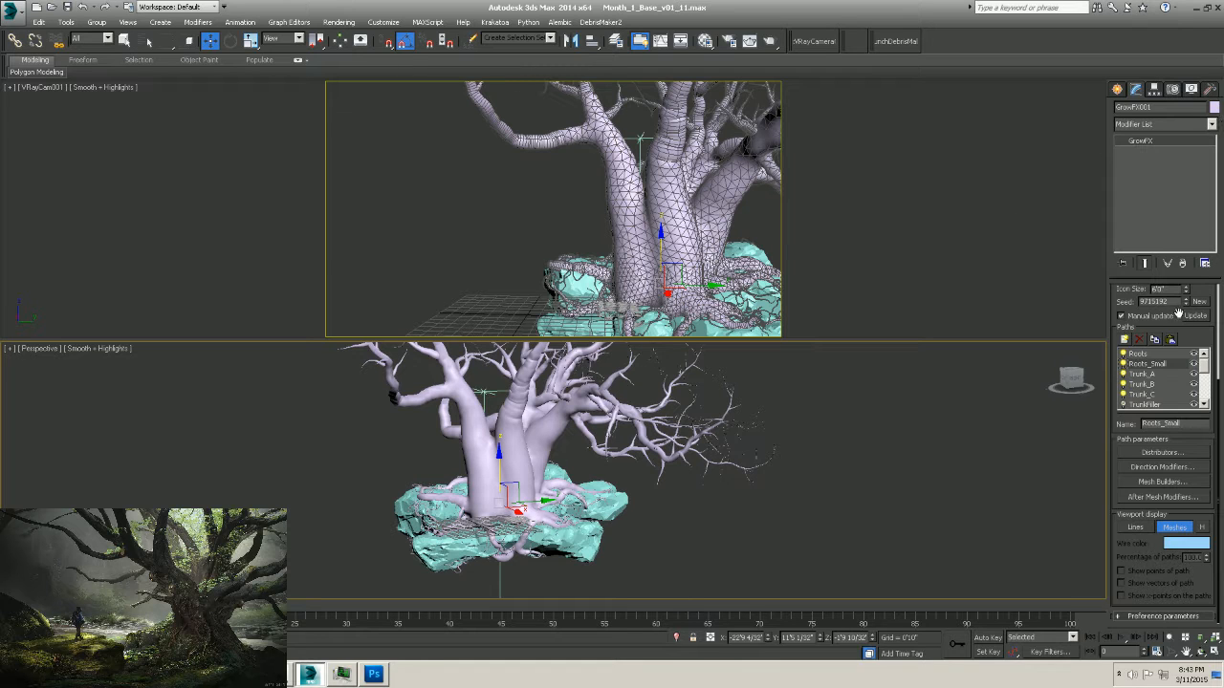
{"action": "left_click", "coordinate": [1161, 615]}
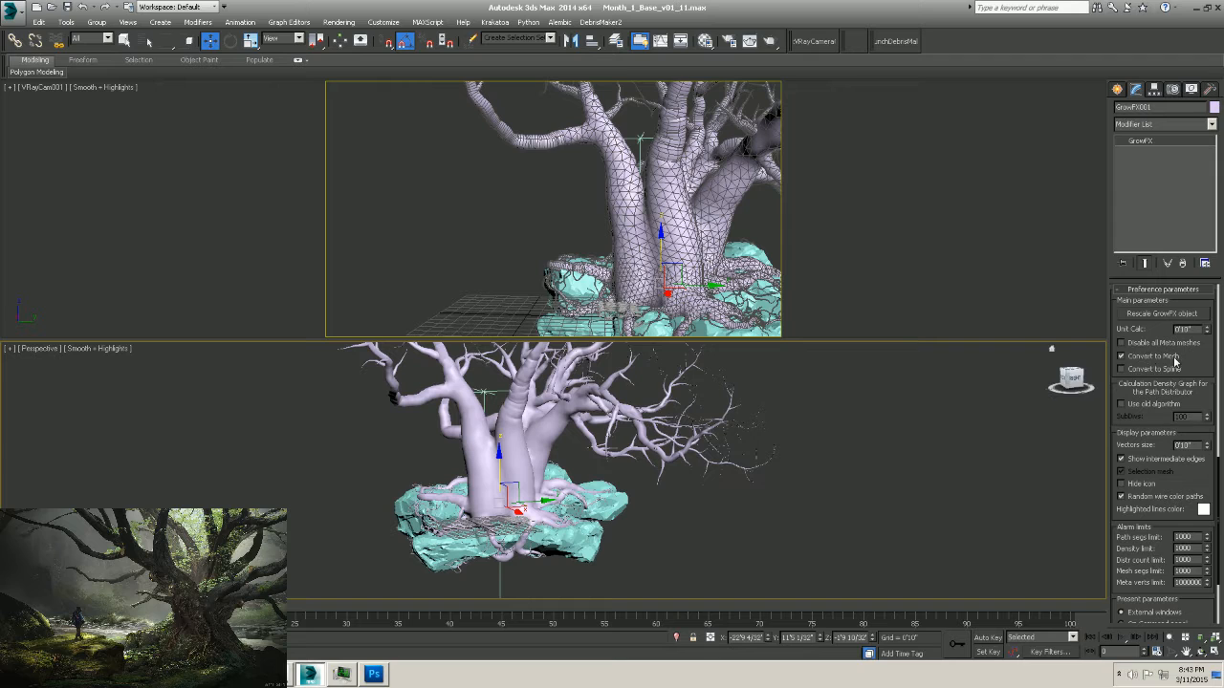
{"action": "scroll", "coordinate": [1194, 354], "scroll_direction": "up", "scroll_amount": 5}
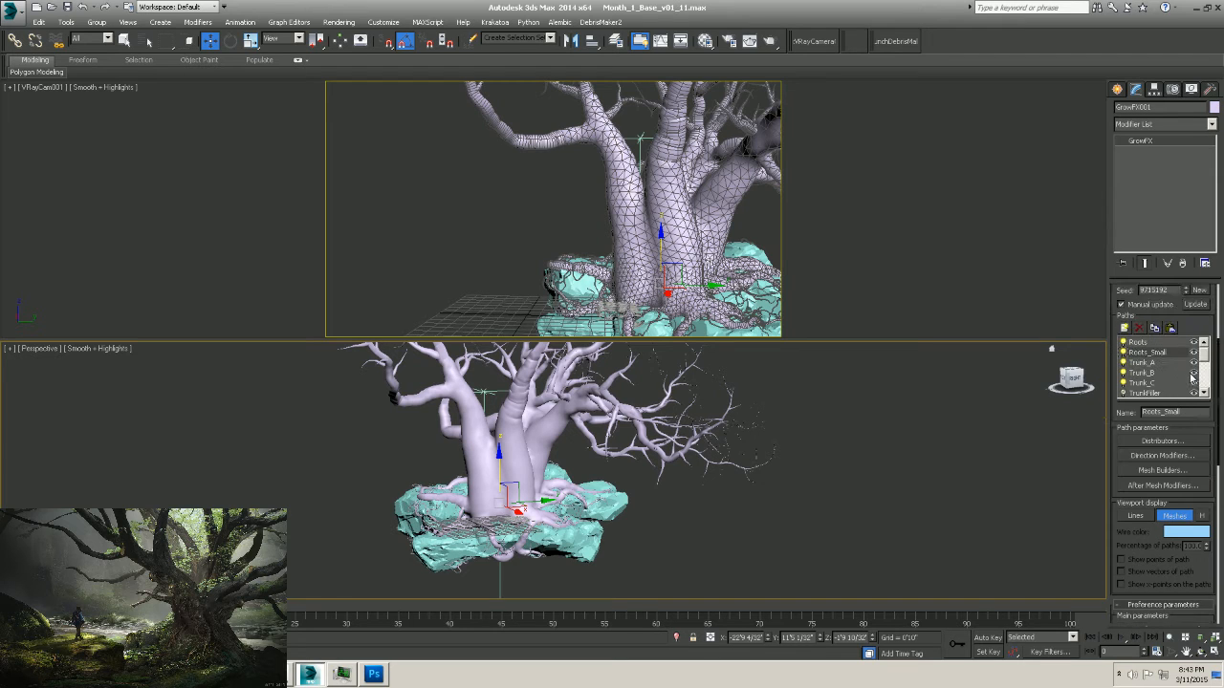
Rename the selected GrowFX tree object as GrowFX_HeroTree_Live.
{"action": "scroll", "coordinate": [1198, 319], "scroll_direction": "up", "scroll_amount": 2}
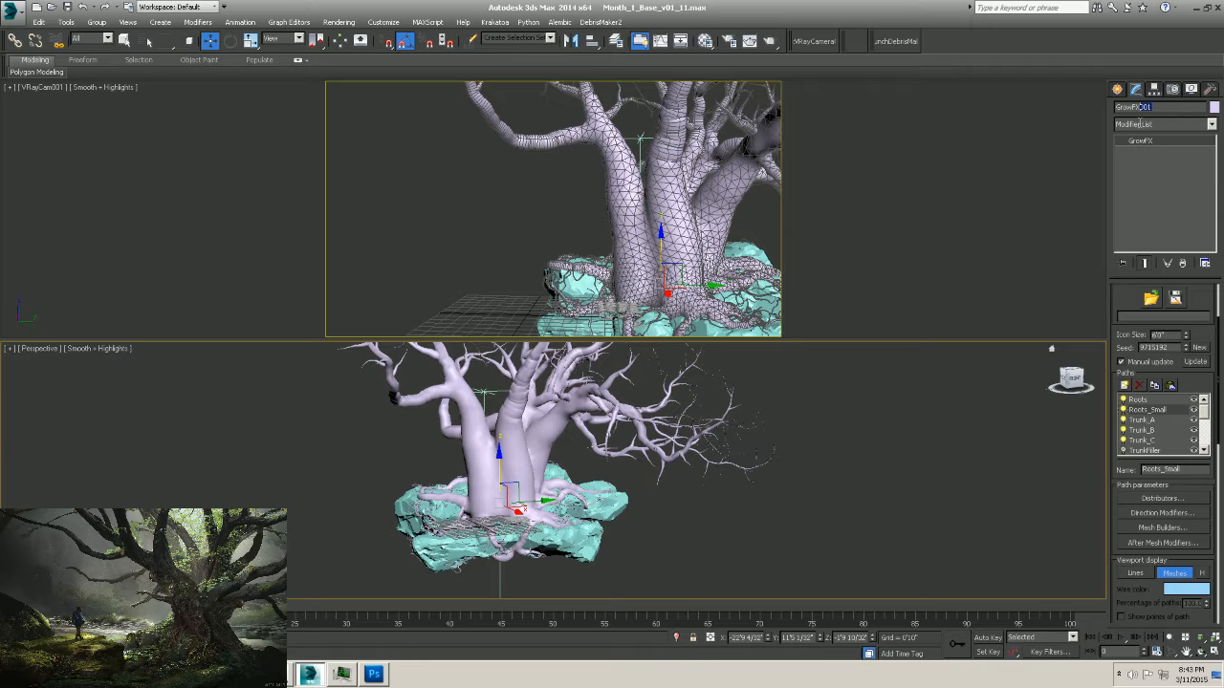
{"action": "type", "text": "_HeroTree_1"}
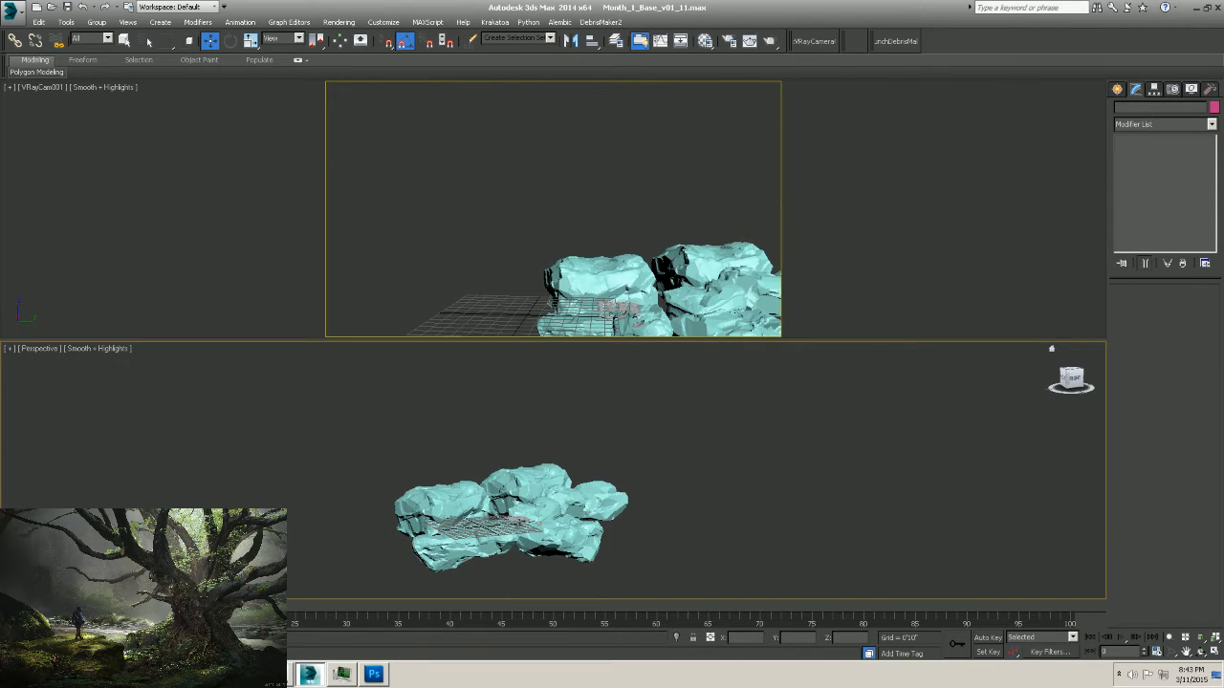
Delete the old GrowFX_Baked mesh and bring the live hero tree back into view.
{"action": "left_click", "coordinate": [610, 213]}
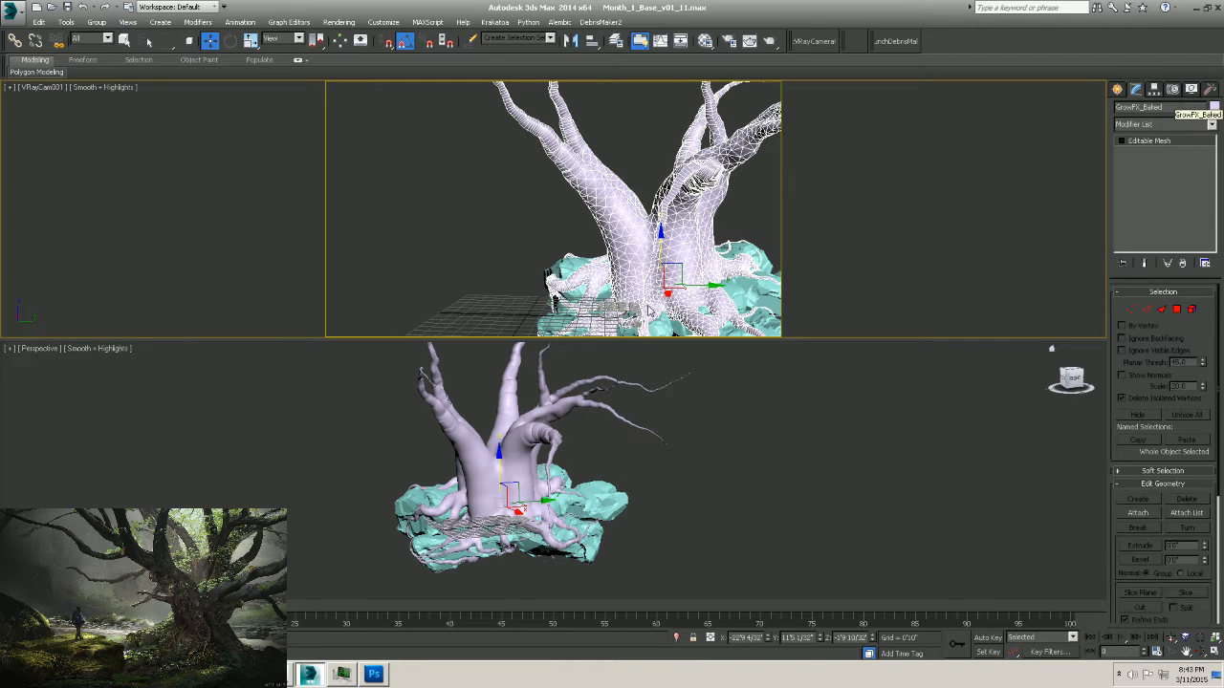
{"action": "middle_click_drag", "start_coordinate": [527, 455], "coordinate": [548, 455]}
{"action": "key", "text": "Delete"}
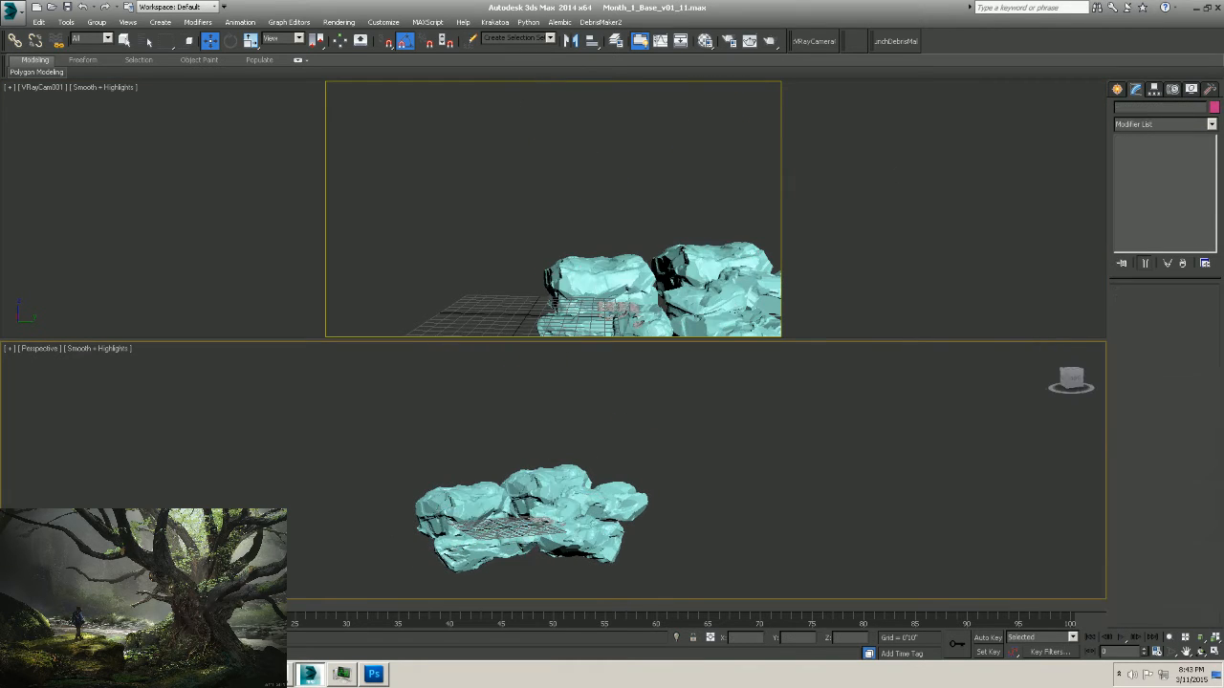
{"action": "key", "text": "ctrl+z"}
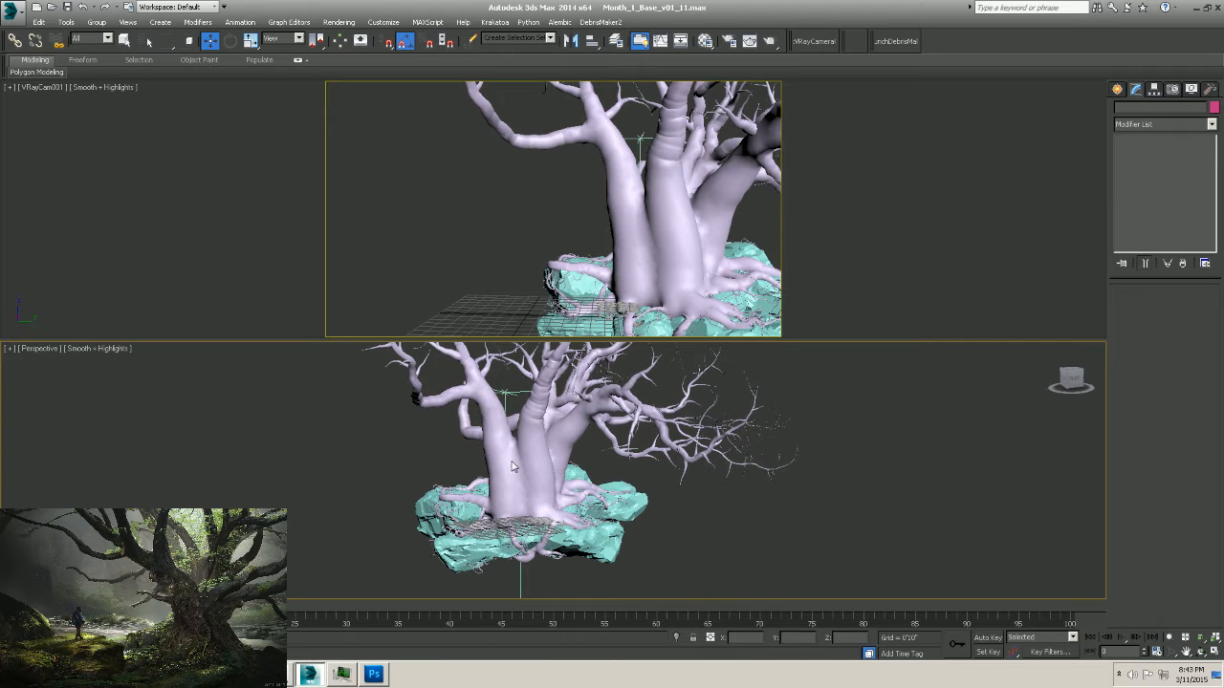
{"action": "key", "text": "ctrl+z"}
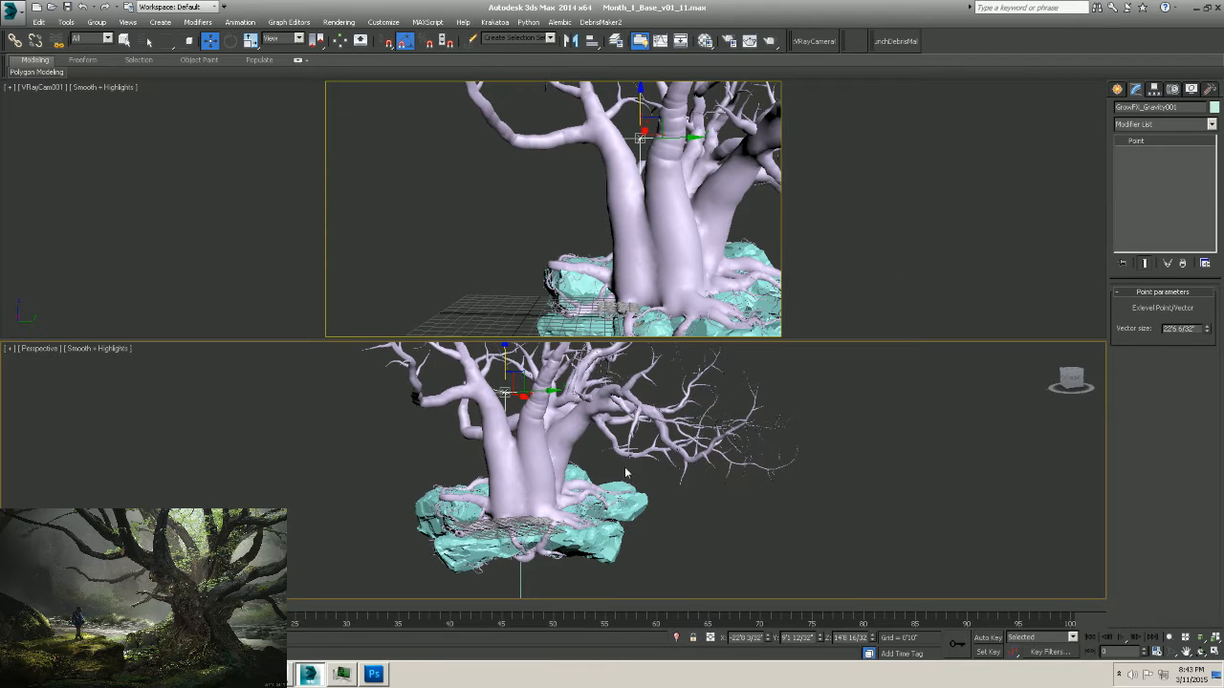
Clone the live hero tree as an independent copy named GrowFX_HeroTree_Baked.
{"action": "middle_click_drag", "start_coordinate": [545, 515], "coordinate": [538, 485], "text": "alt"}
{"action": "left_click_drag", "start_coordinate": [601, 475], "coordinate": [562, 417]}
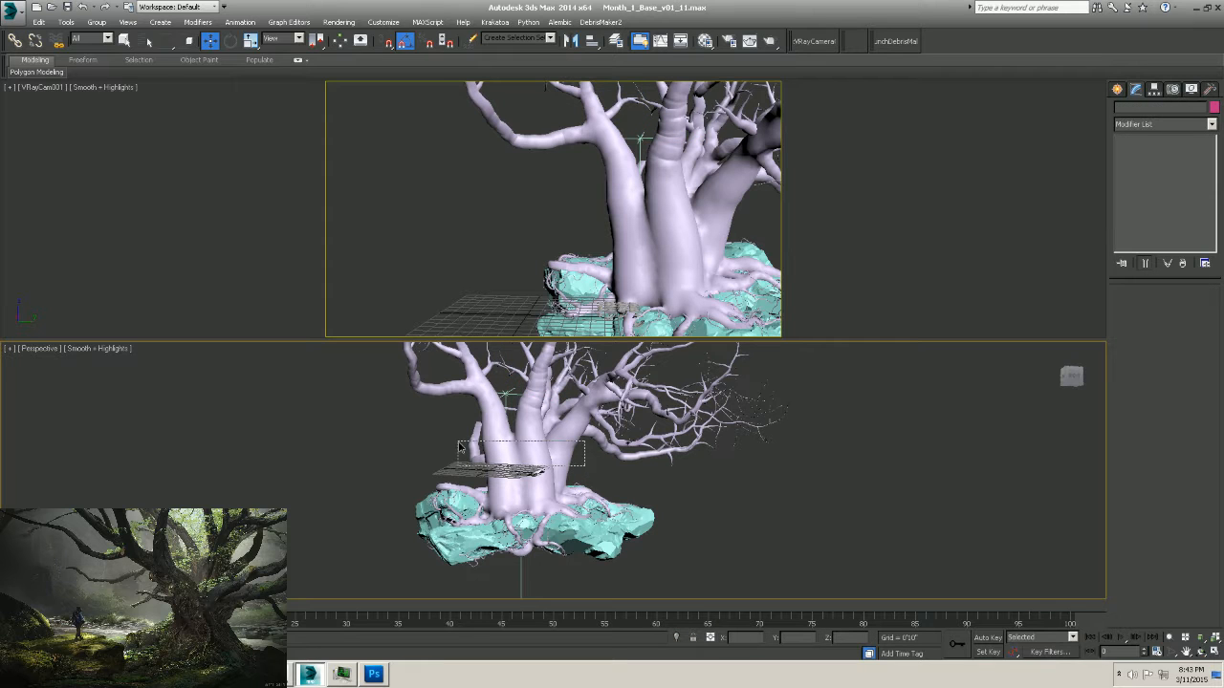
{"action": "left_click", "coordinate": [464, 449]}
{"action": "left_click", "coordinate": [516, 394]}
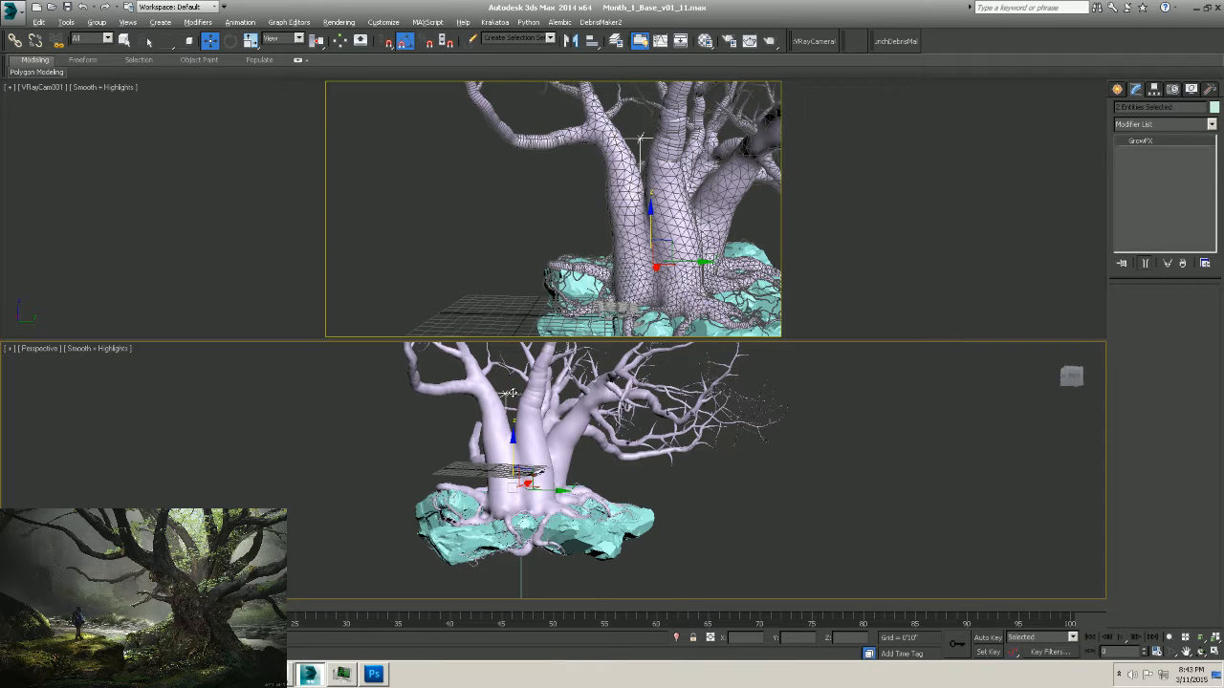
{"action": "middle_click_drag", "start_coordinate": [543, 429], "coordinate": [548, 435], "text": "alt"}
{"action": "right_click", "coordinate": [547, 435]}
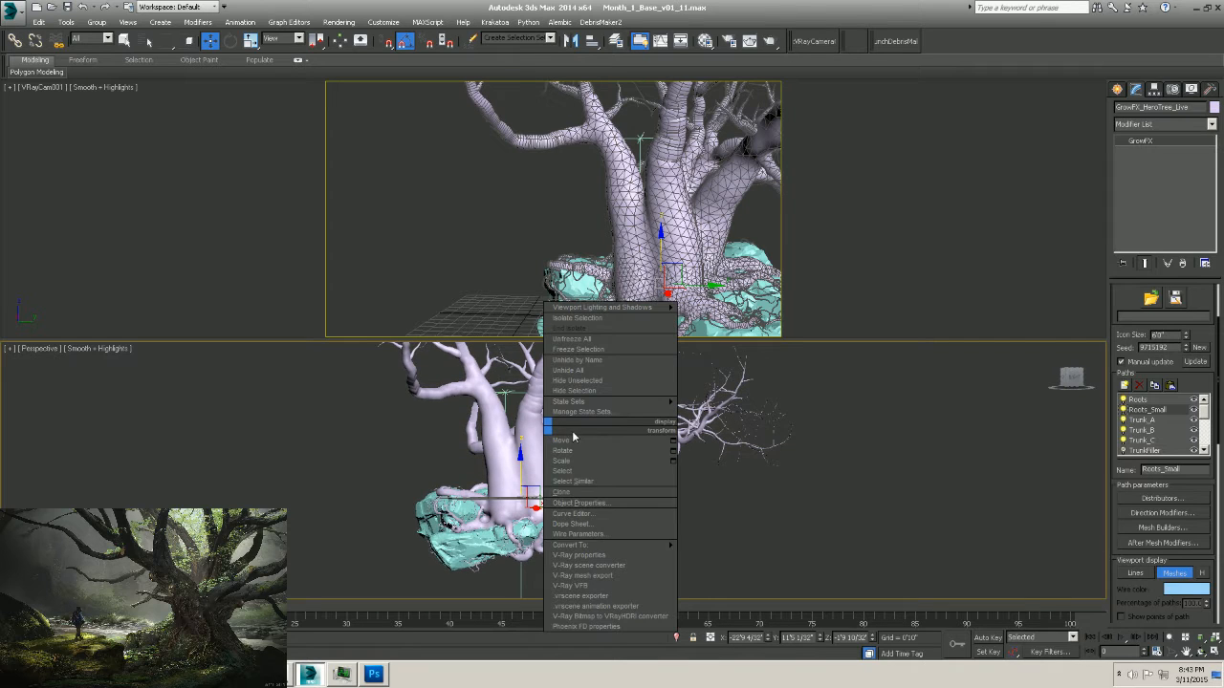
{"action": "left_click", "coordinate": [574, 489]}
{"action": "left_click", "coordinate": [564, 302]}
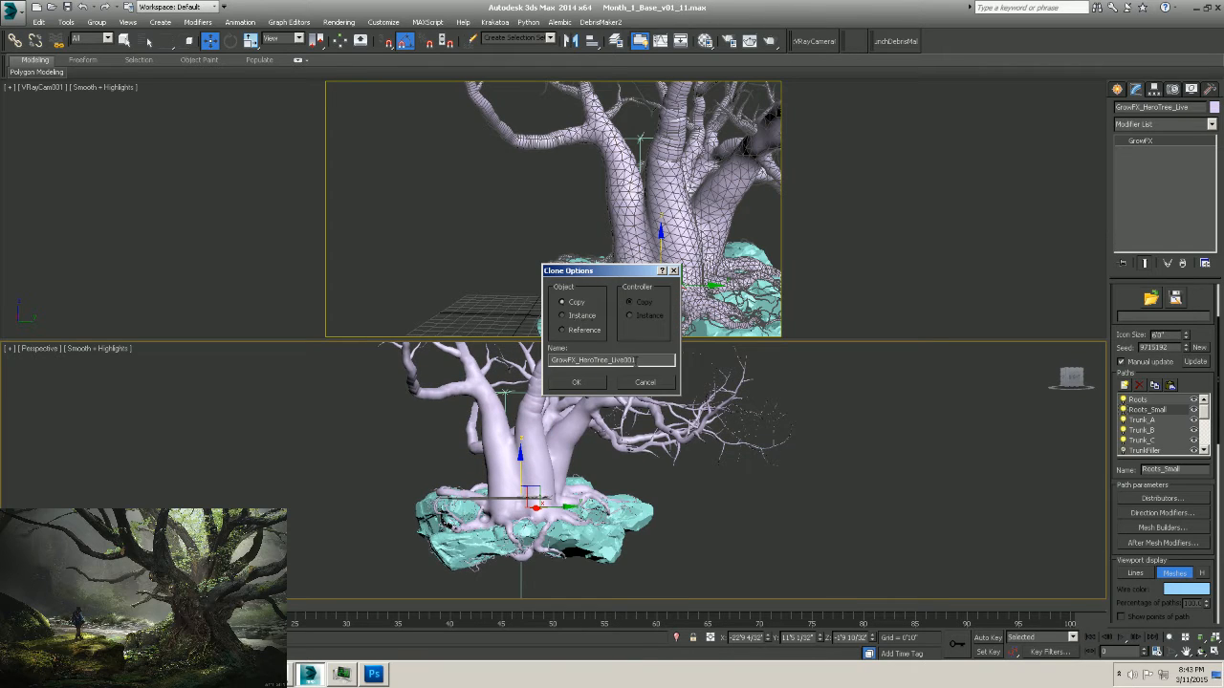
{"action": "left_click_drag", "start_coordinate": [636, 360], "coordinate": [609, 362]}
{"action": "type", "text": "_Baked"}
{"action": "key", "text": "Return"}
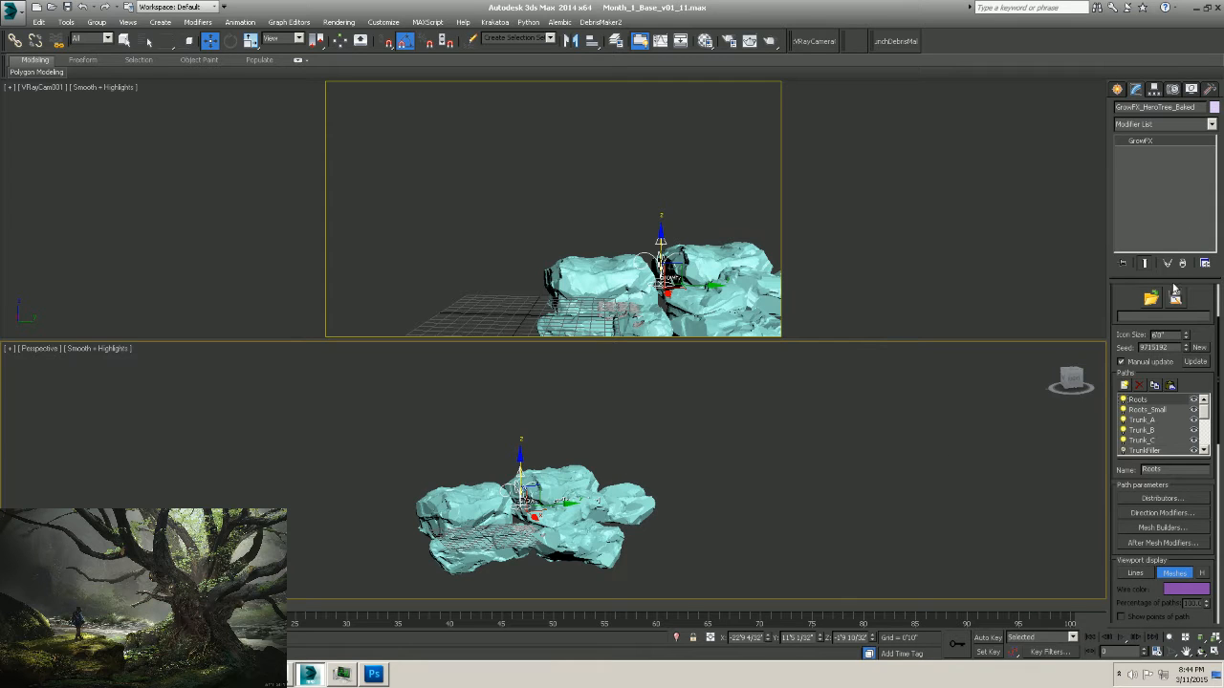
Update the GrowFX_HeroTree_Baked copy to regenerate its tree geometry and check the result from another side.
{"action": "left_click", "coordinate": [1171, 107]}
{"action": "left_click", "coordinate": [1195, 363]}
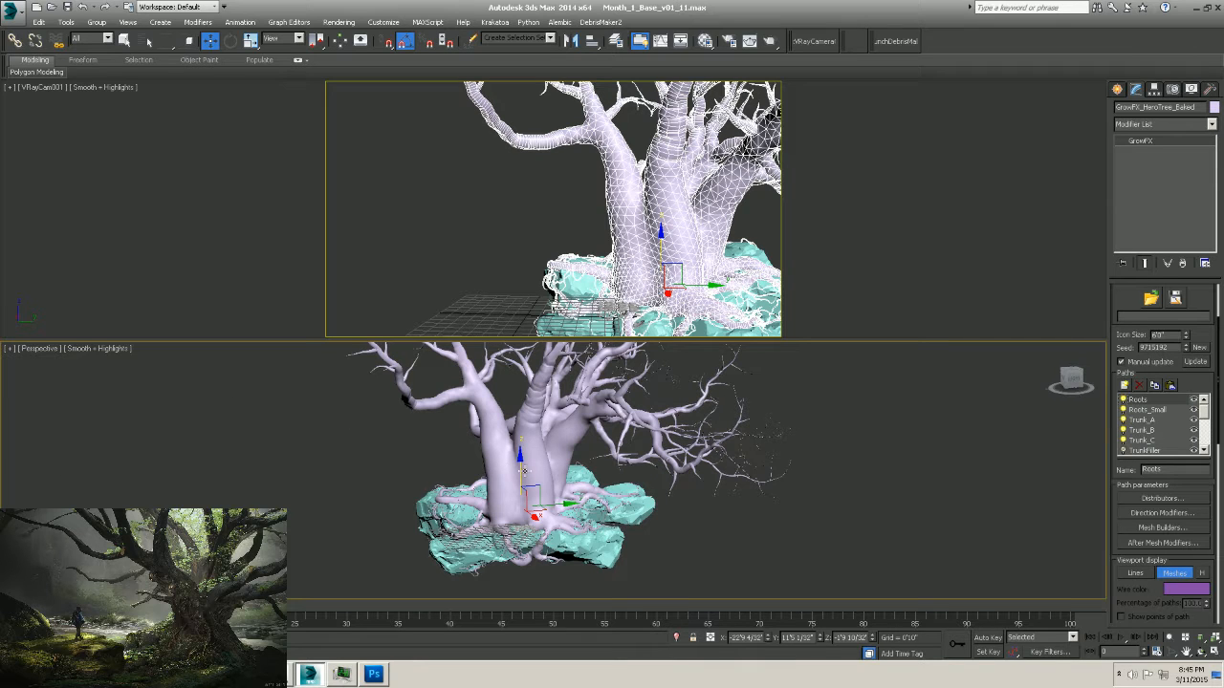
{"action": "middle_click_drag", "start_coordinate": [597, 463], "coordinate": [533, 473], "text": "alt"}
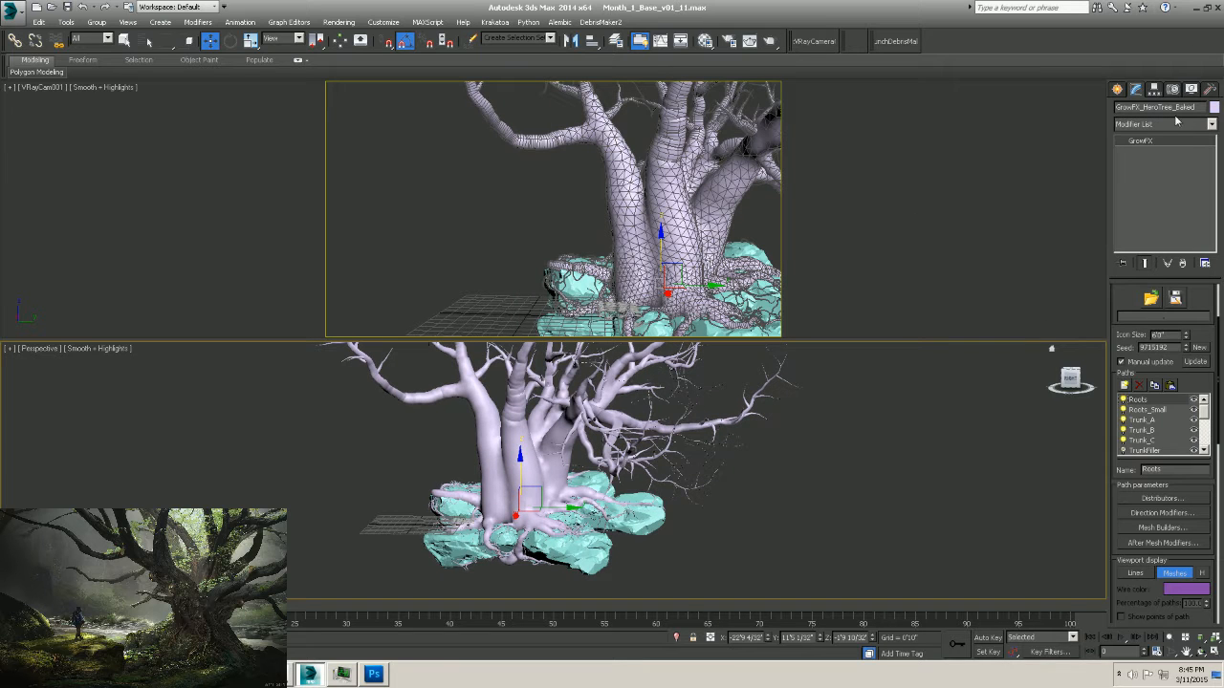
{"action": "middle_click_drag", "start_coordinate": [889, 456], "coordinate": [806, 486], "text": "alt"}
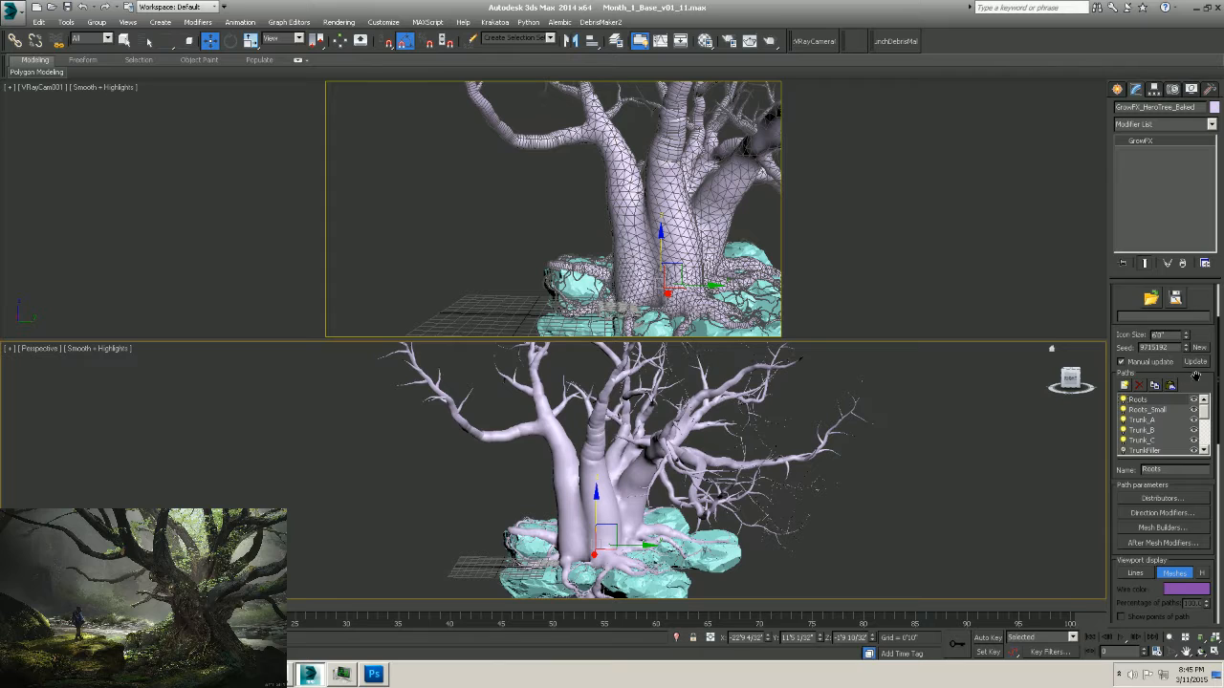
Convert GrowFX_HeroTree_Baked to an Editable Mesh.
{"action": "scroll", "coordinate": [1195, 376], "scroll_direction": "down", "scroll_amount": 5}
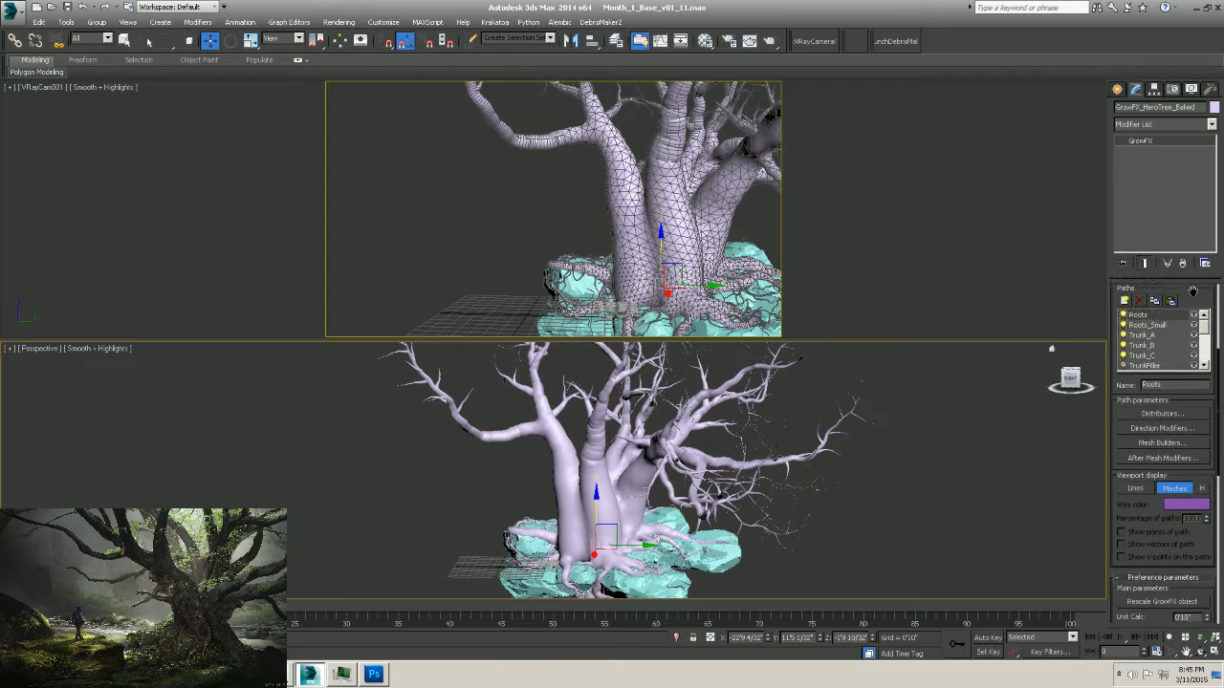
{"action": "right_click", "coordinate": [630, 480]}
{"action": "mouse_move", "coordinate": [698, 575]}
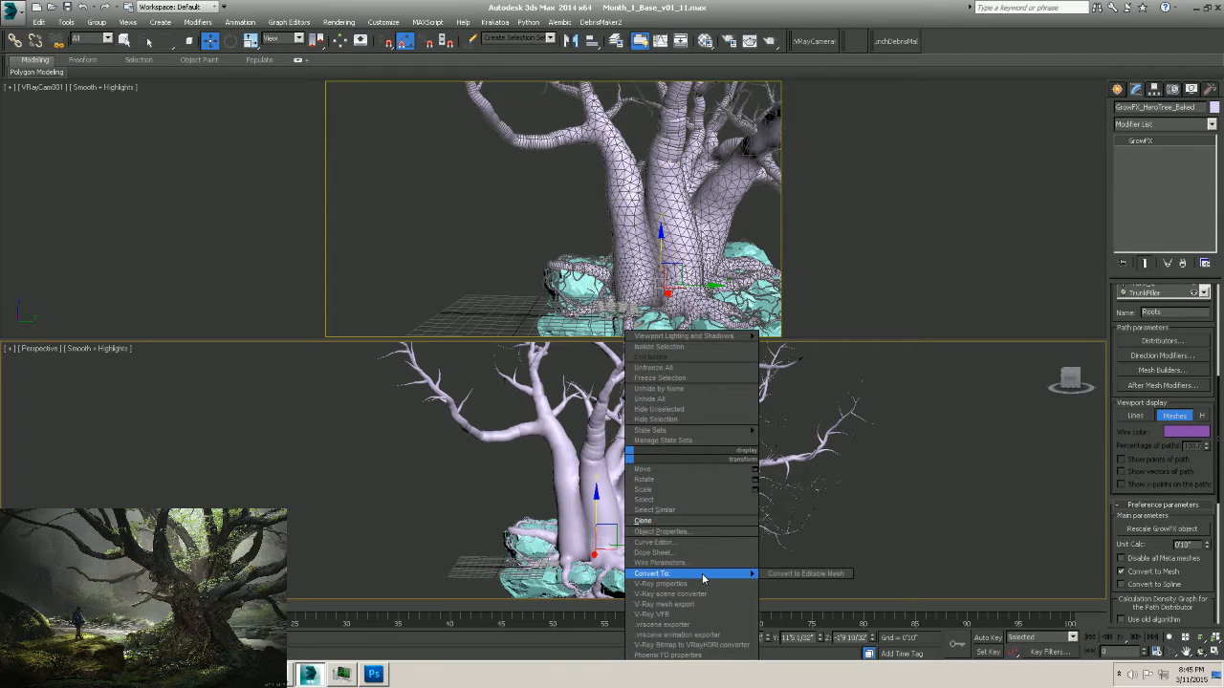
{"action": "left_click", "coordinate": [806, 574]}
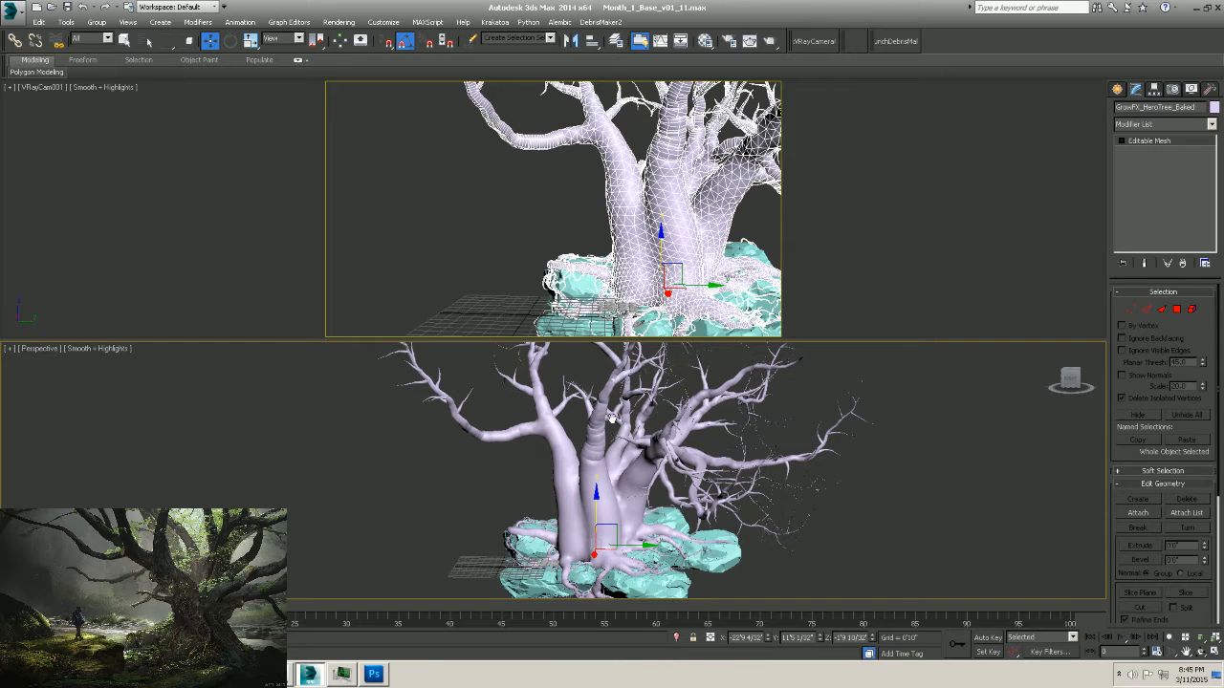
{"action": "middle_click_drag", "start_coordinate": [610, 419], "coordinate": [626, 373]}
{"action": "mouse_move", "coordinate": [677, 417]}
{"action": "middle_mouse_down", "text": "alt"}
{"action": "mouse_move", "coordinate": [705, 425]}
{"action": "mouse_move", "coordinate": [651, 434]}
{"action": "mouse_move", "coordinate": [633, 461]}
{"action": "middle_mouse_up", "text": "alt"}
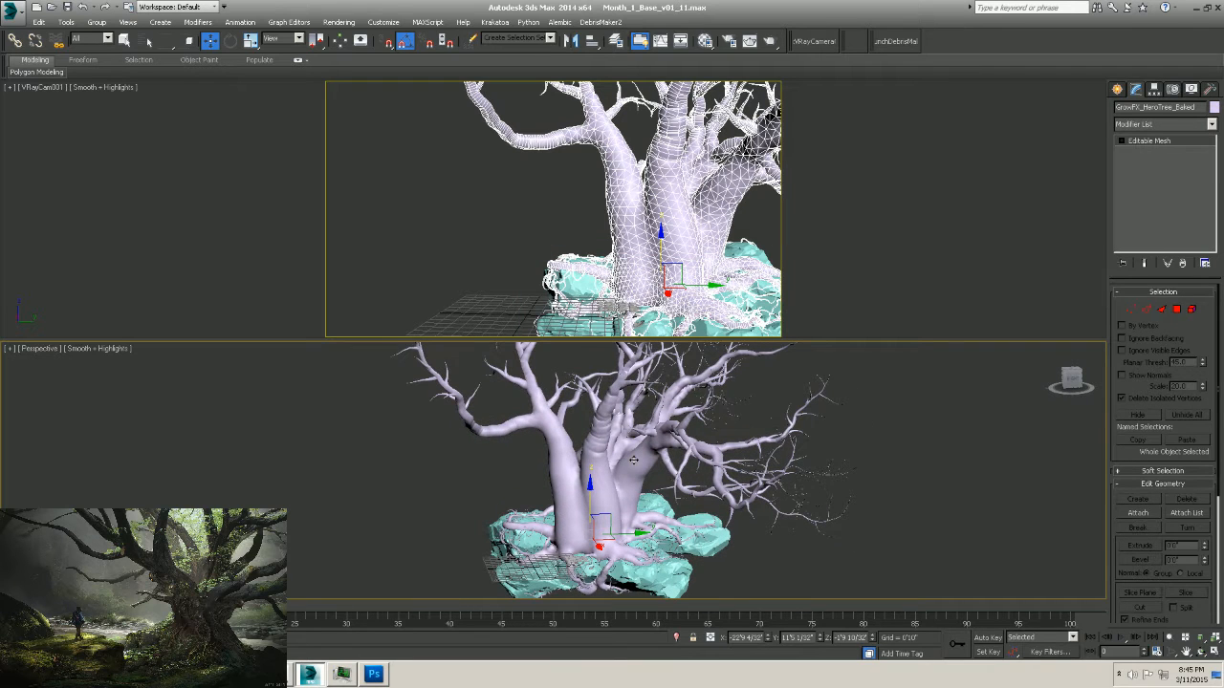
{"action": "middle_click_drag", "start_coordinate": [587, 462], "coordinate": [571, 427]}
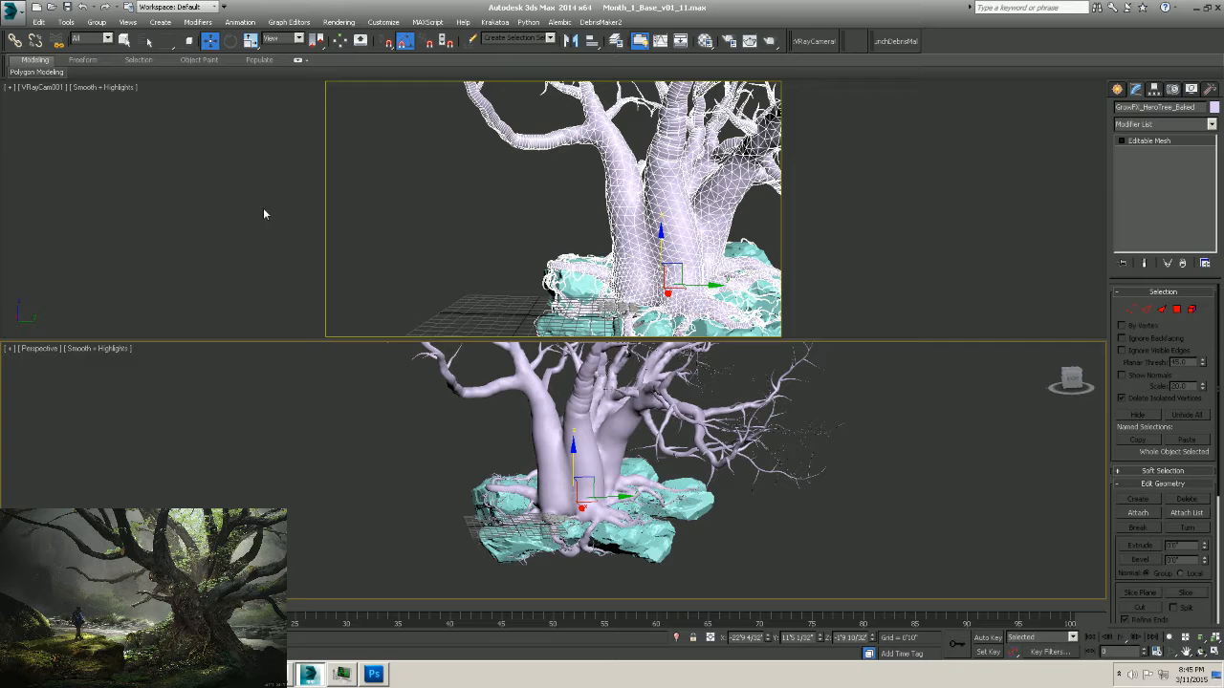
Start a scene export and browse to the toZbrush folder inside TwitchSteam, Month1, Class5 on the Goodies (E:) drive.
{"action": "left_click", "coordinate": [7, 14]}
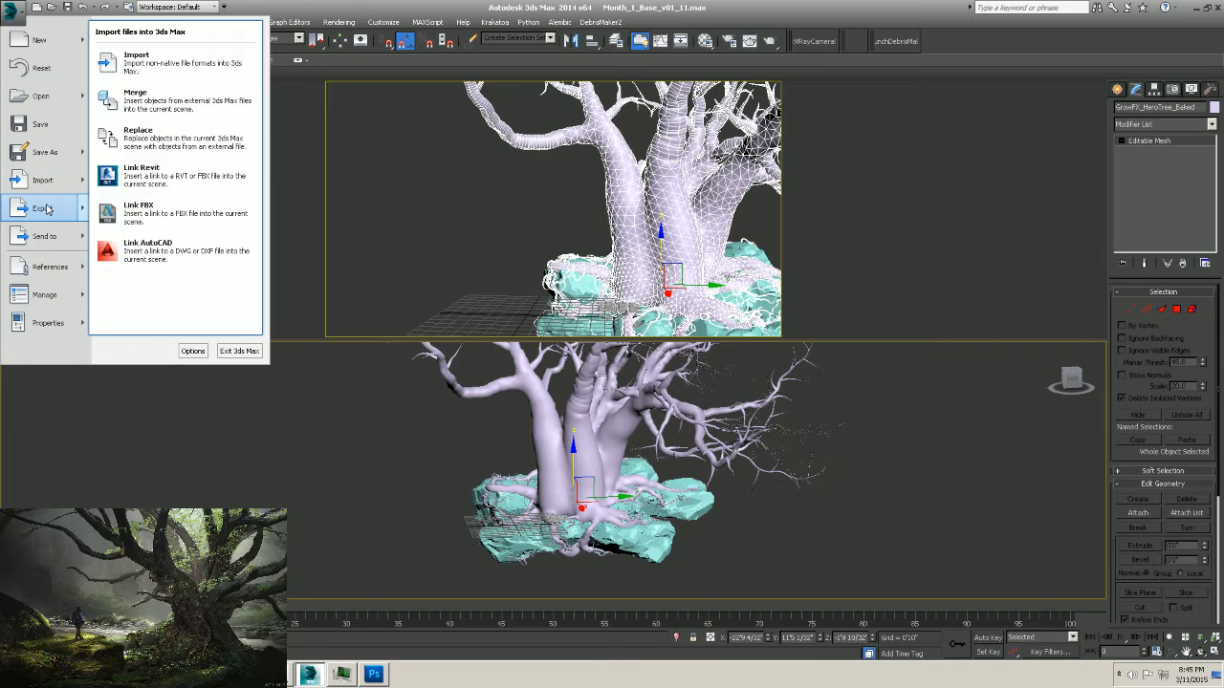
{"action": "mouse_move", "coordinate": [46, 208]}
{"action": "left_click", "coordinate": [138, 61]}
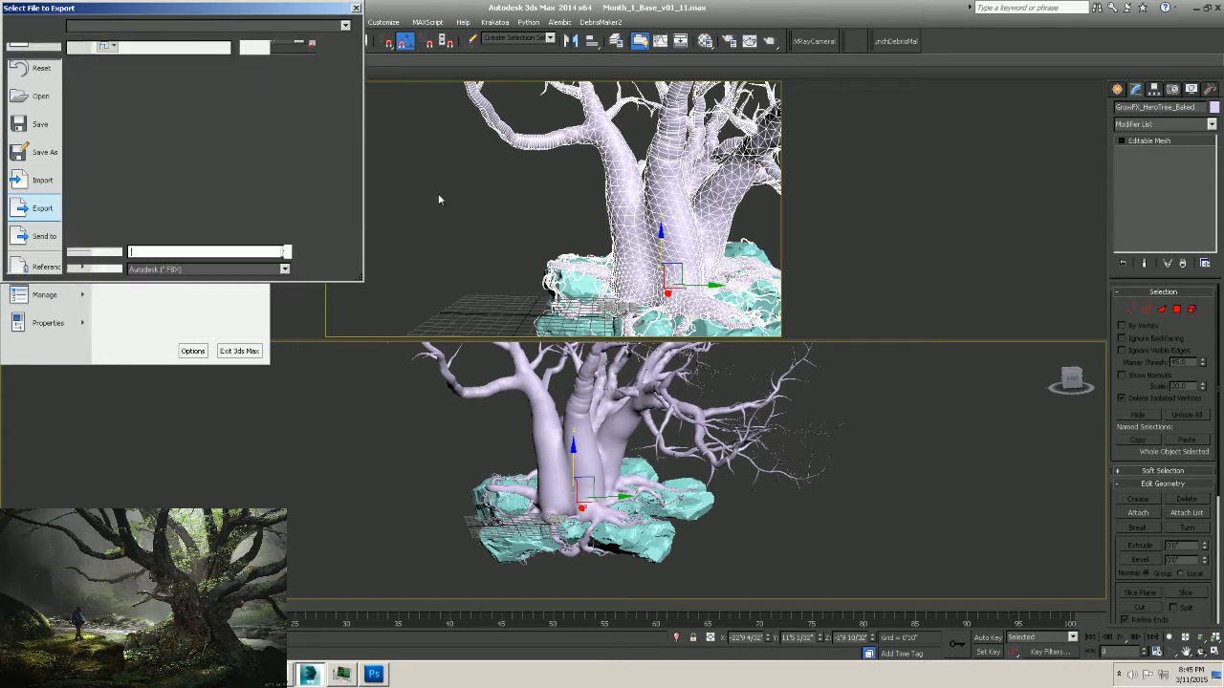
{"action": "left_click_drag", "start_coordinate": [241, 15], "coordinate": [387, 35]}
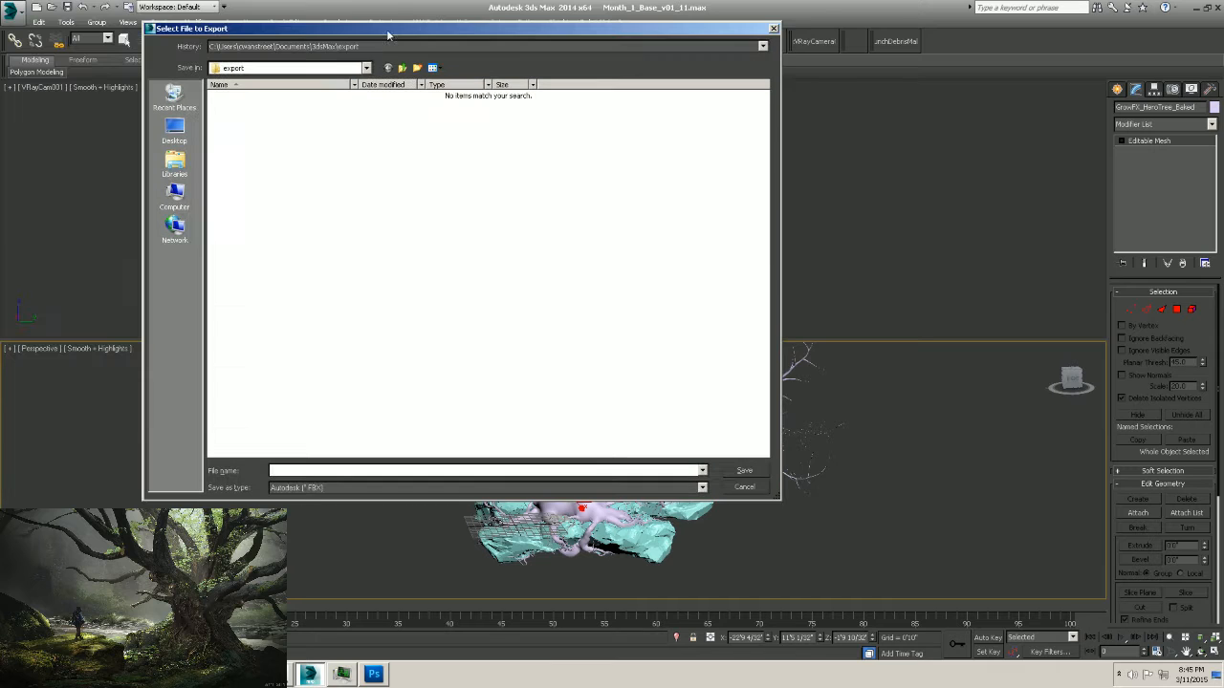
{"action": "left_click", "coordinate": [366, 68]}
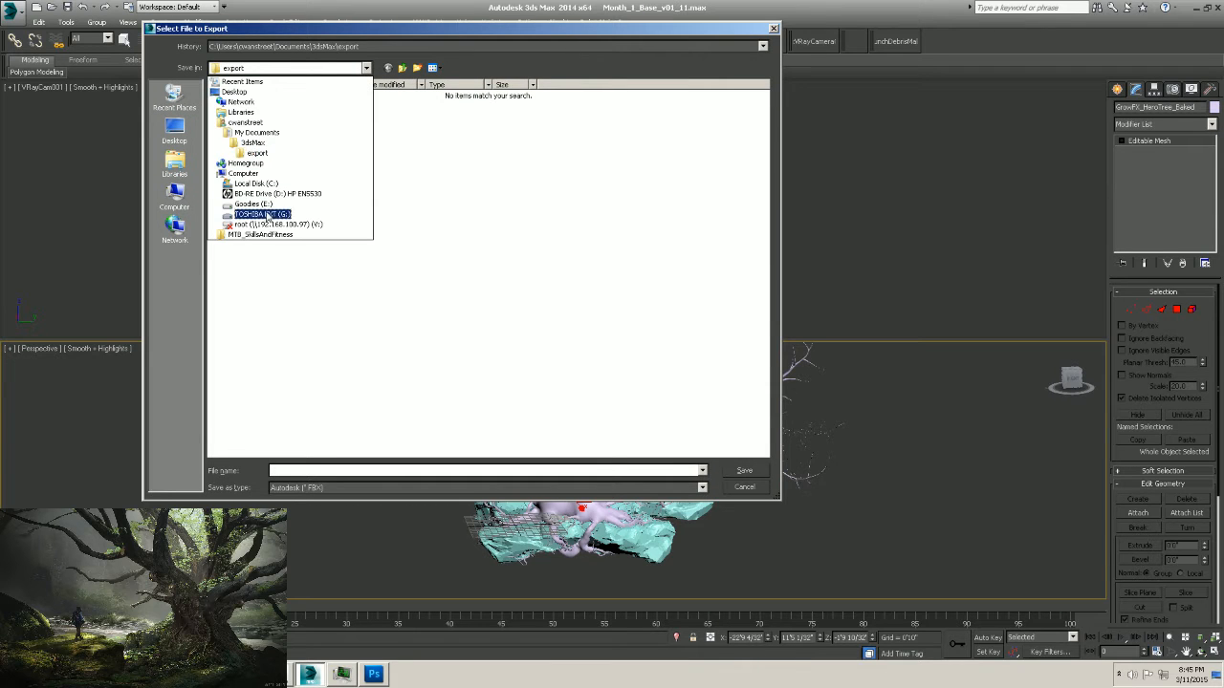
{"action": "left_click", "coordinate": [253, 204]}
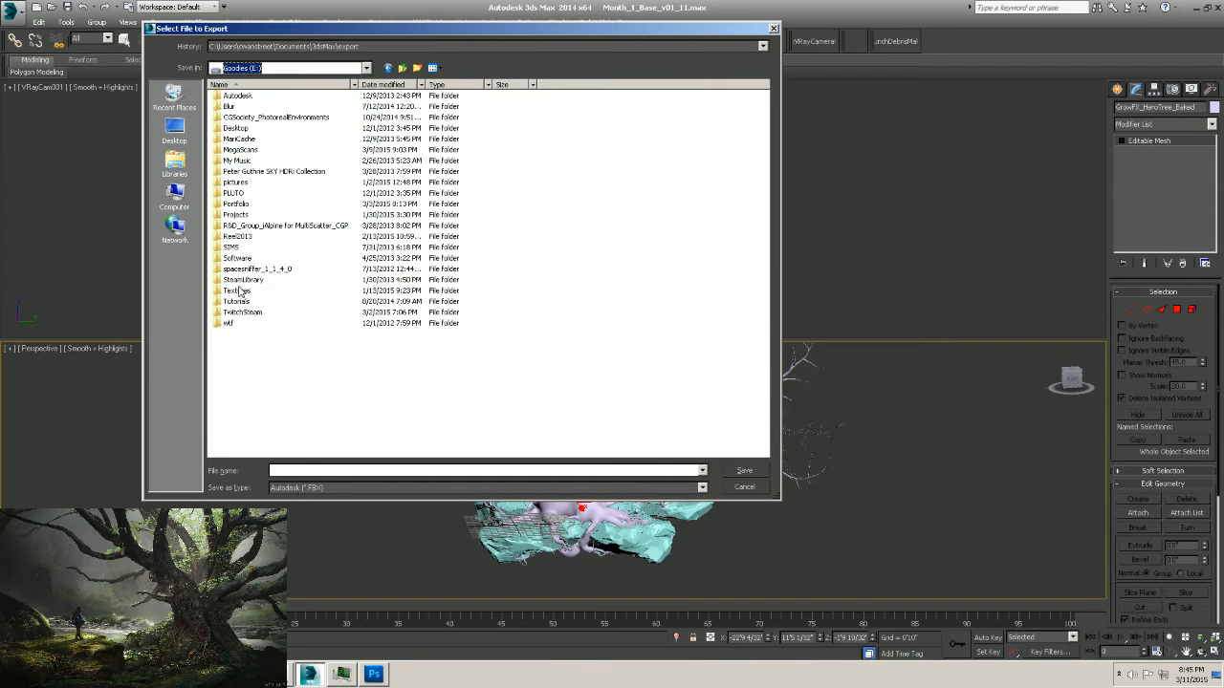
{"action": "double_click", "coordinate": [239, 312]}
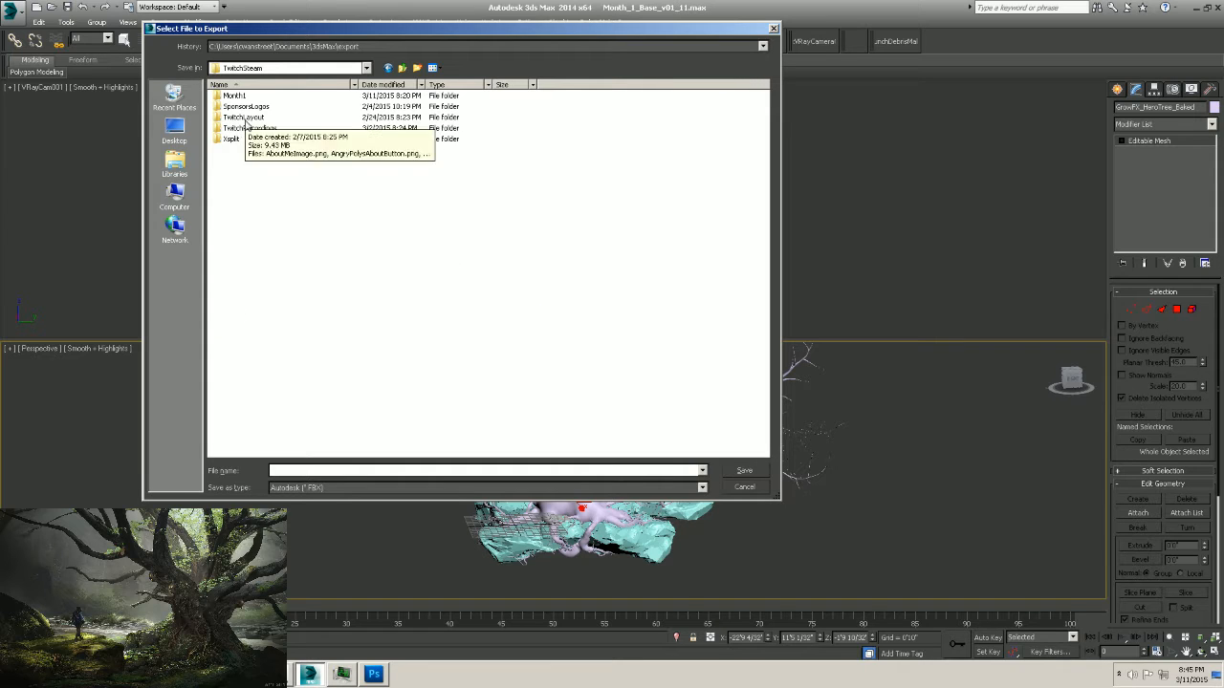
{"action": "double_click", "coordinate": [243, 96]}
{"action": "left_click", "coordinate": [233, 141]}
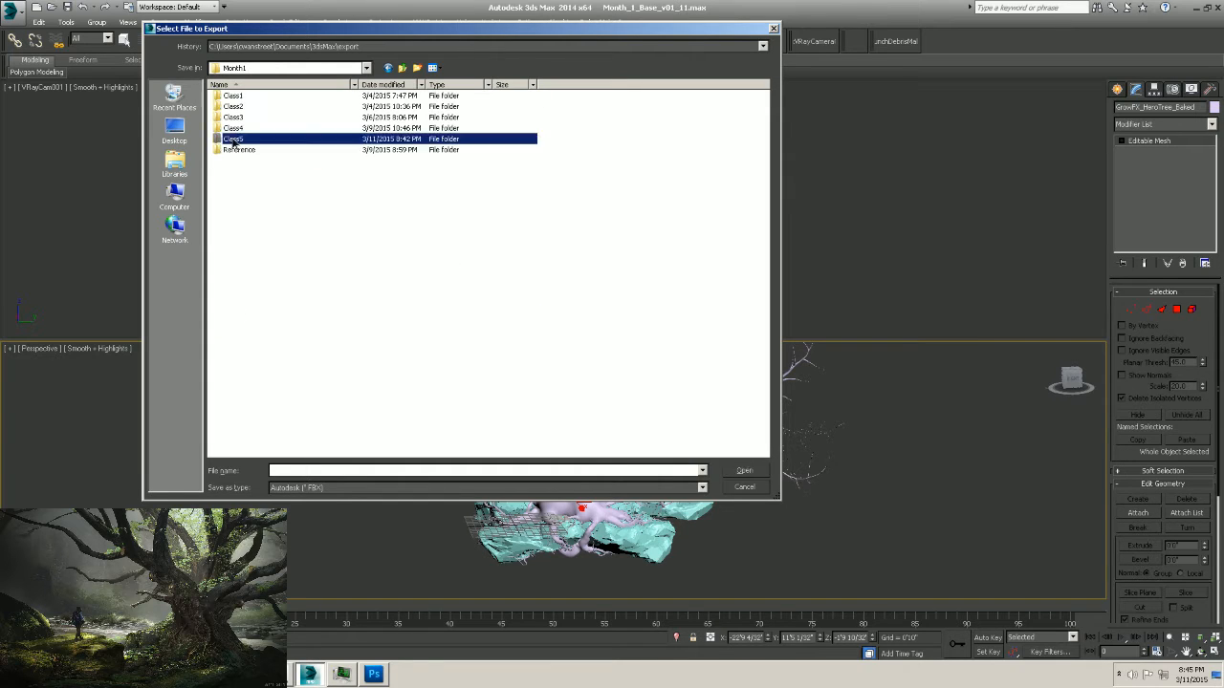
{"action": "double_click", "coordinate": [233, 140]}
{"action": "double_click", "coordinate": [232, 96]}
{"action": "double_click", "coordinate": [230, 107]}
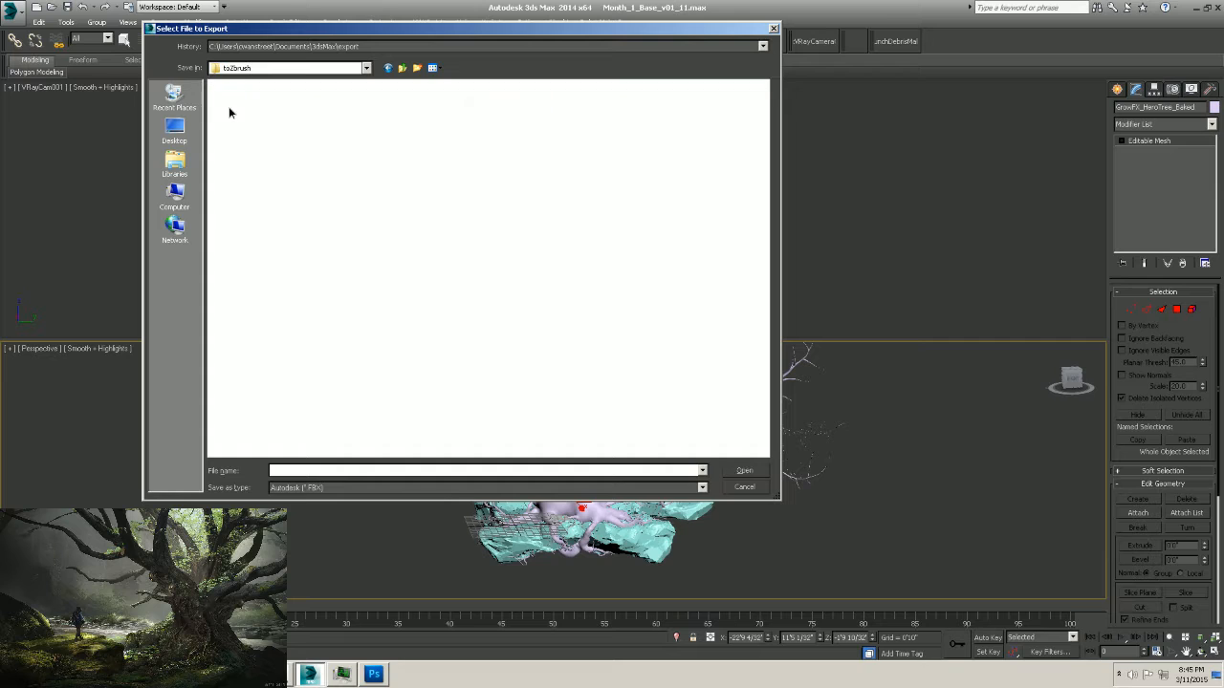
Set the export format to gw::OBJ-Exporter and name the file HeroTree_v001.
{"action": "left_click", "coordinate": [296, 488]}
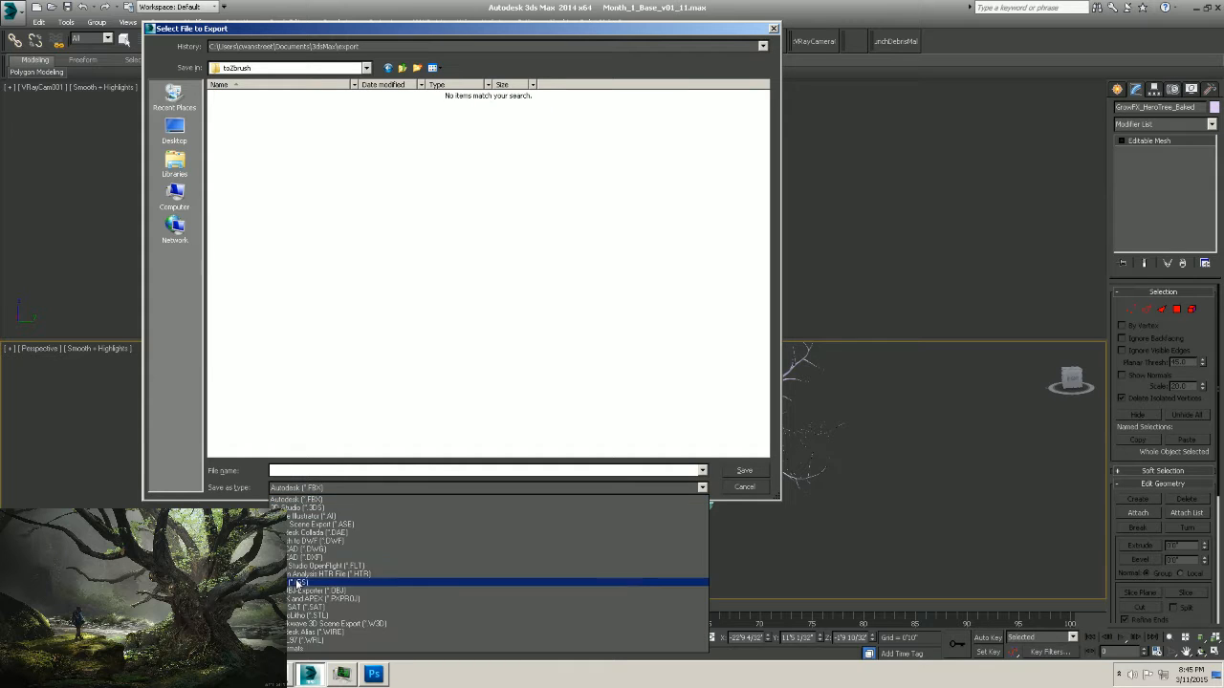
{"action": "left_click", "coordinate": [296, 591]}
{"action": "left_click", "coordinate": [293, 472]}
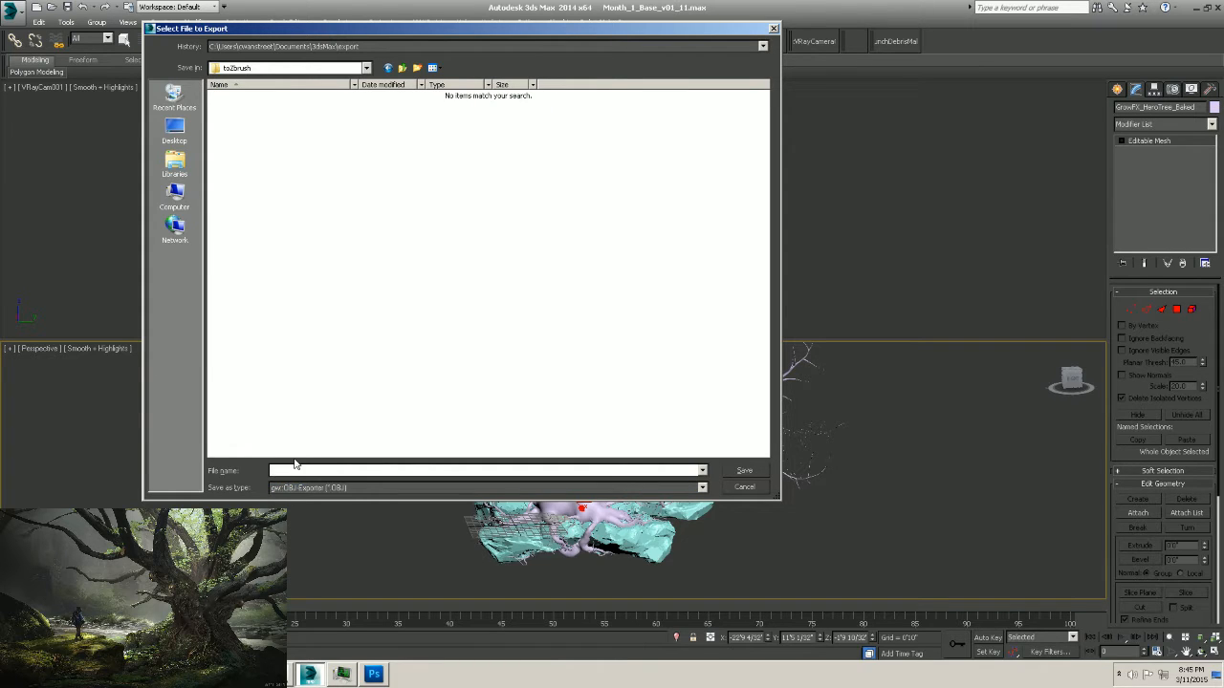
{"action": "type", "text": "HeroTree_v001"}
{"action": "key", "text": "Return"}
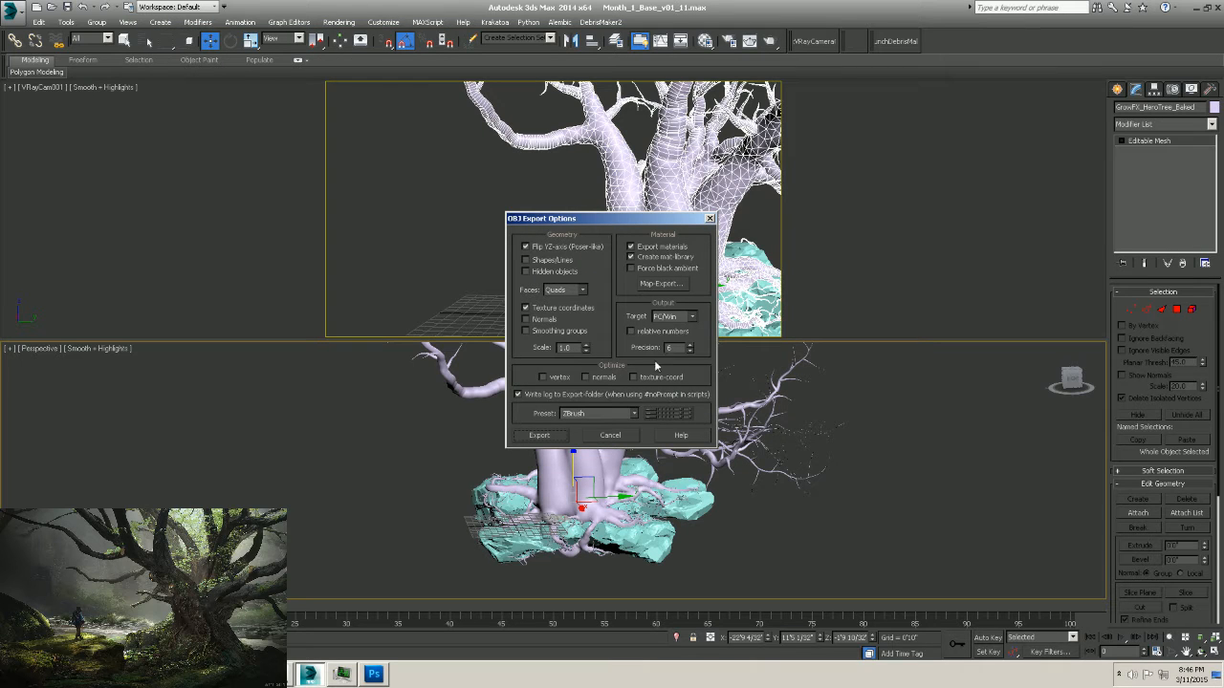
Turn off material export, the material library and texture coordinates, and export the OBJ with the ZBrush preset.
{"action": "left_click", "coordinate": [630, 245]}
{"action": "left_click", "coordinate": [630, 258]}
{"action": "left_click_drag", "start_coordinate": [666, 225], "coordinate": [951, 215]}
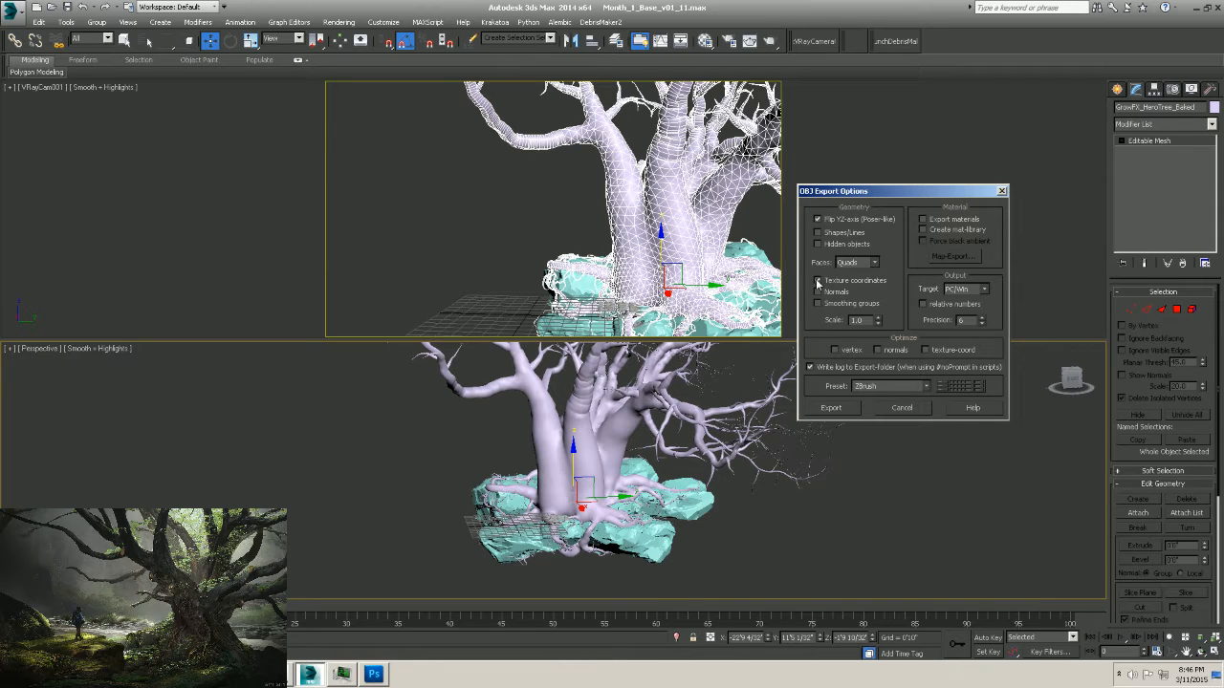
{"action": "left_click", "coordinate": [829, 408]}
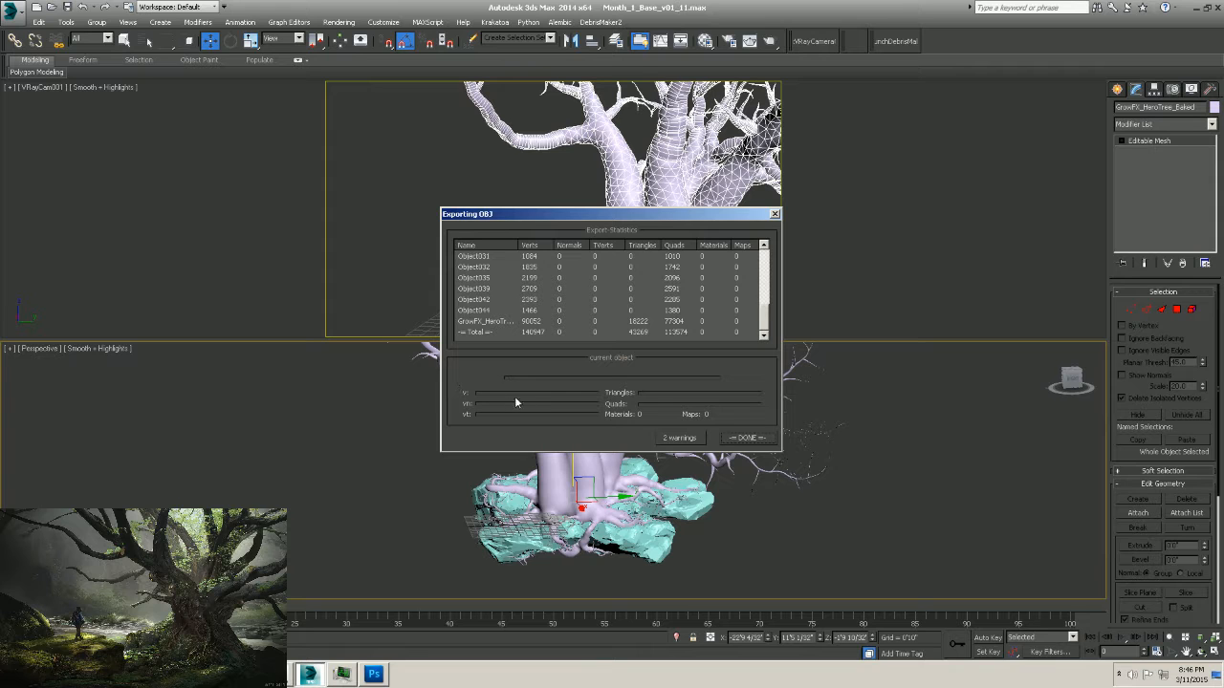
{"action": "left_click", "coordinate": [746, 438]}
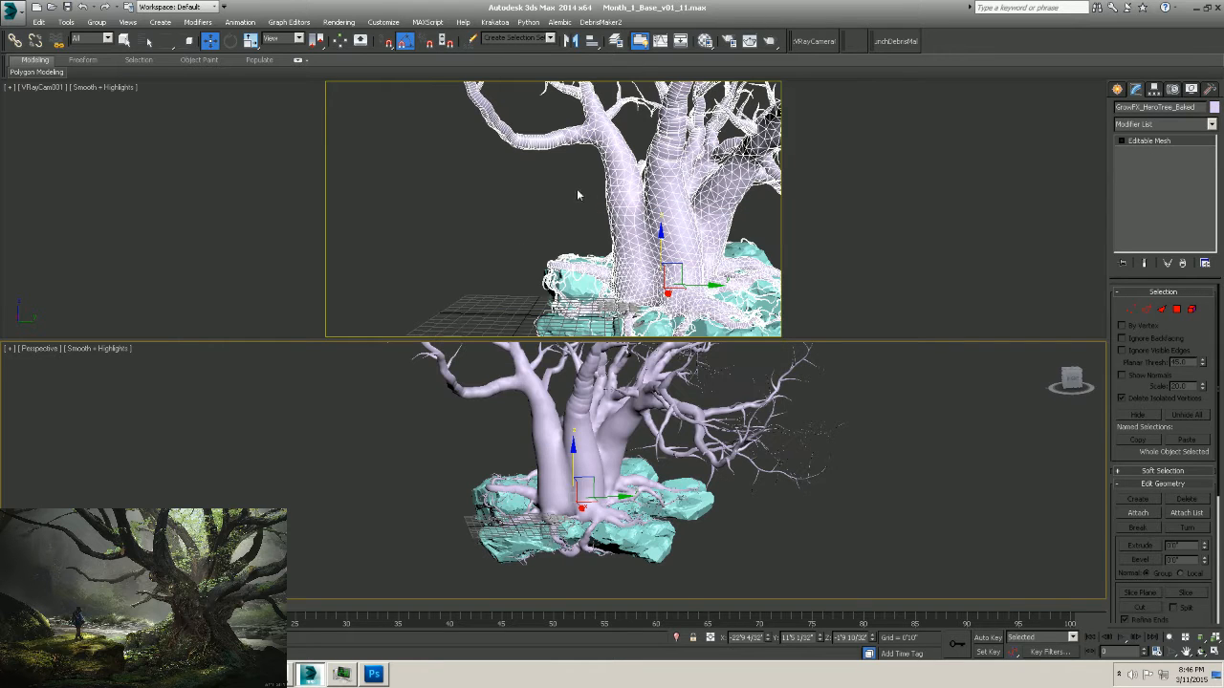
Switch to ZBrush and delete the old hero tree subtool that sits on the rocks.
{"action": "left_click", "coordinate": [299, 674]}
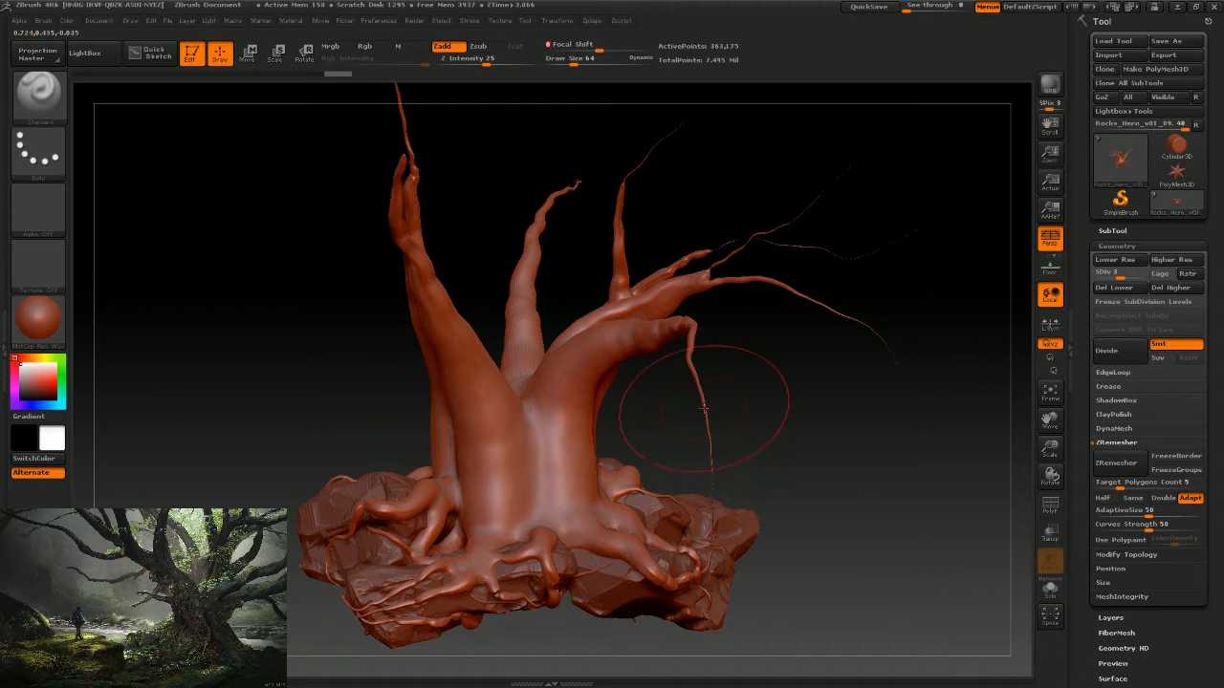
{"action": "left_click_drag", "start_coordinate": [697, 344], "coordinate": [415, 104]}
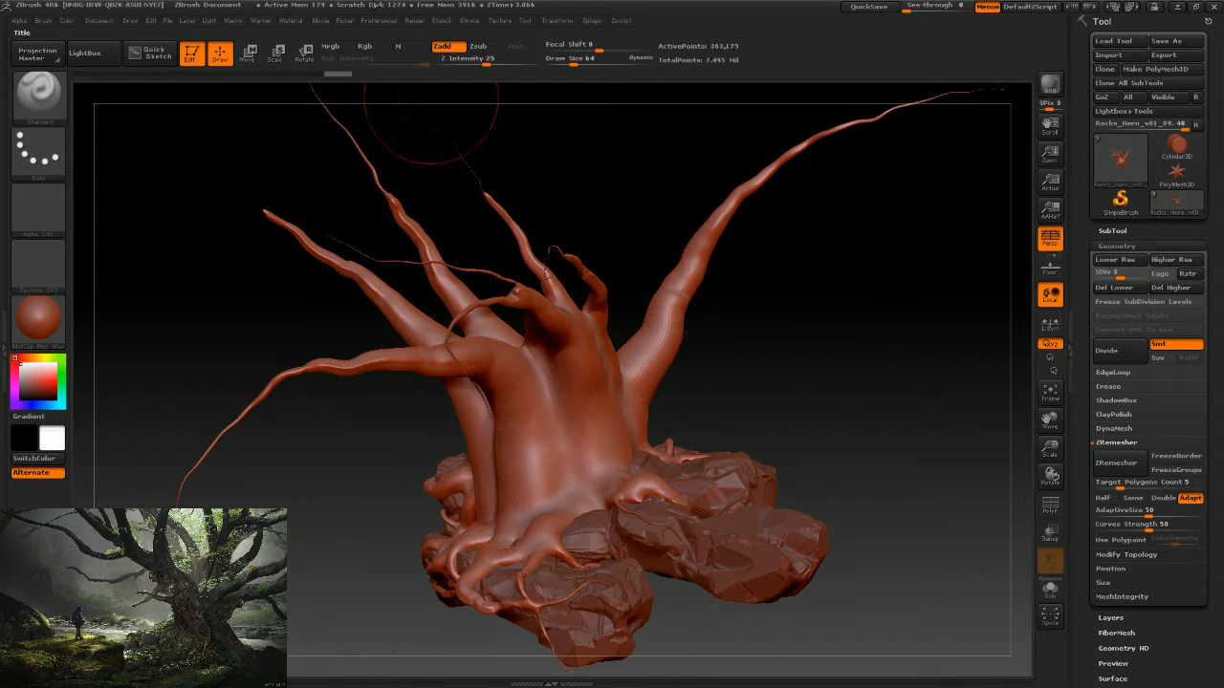
{"action": "left_click_drag", "start_coordinate": [792, 376], "coordinate": [870, 368]}
{"action": "mouse_move", "coordinate": [743, 439]}
{"action": "left_mouse_down"}
{"action": "mouse_move", "coordinate": [743, 379]}
{"action": "mouse_move", "coordinate": [718, 374]}
{"action": "mouse_move", "coordinate": [814, 366]}
{"action": "mouse_move", "coordinate": [750, 313]}
{"action": "left_mouse_up"}
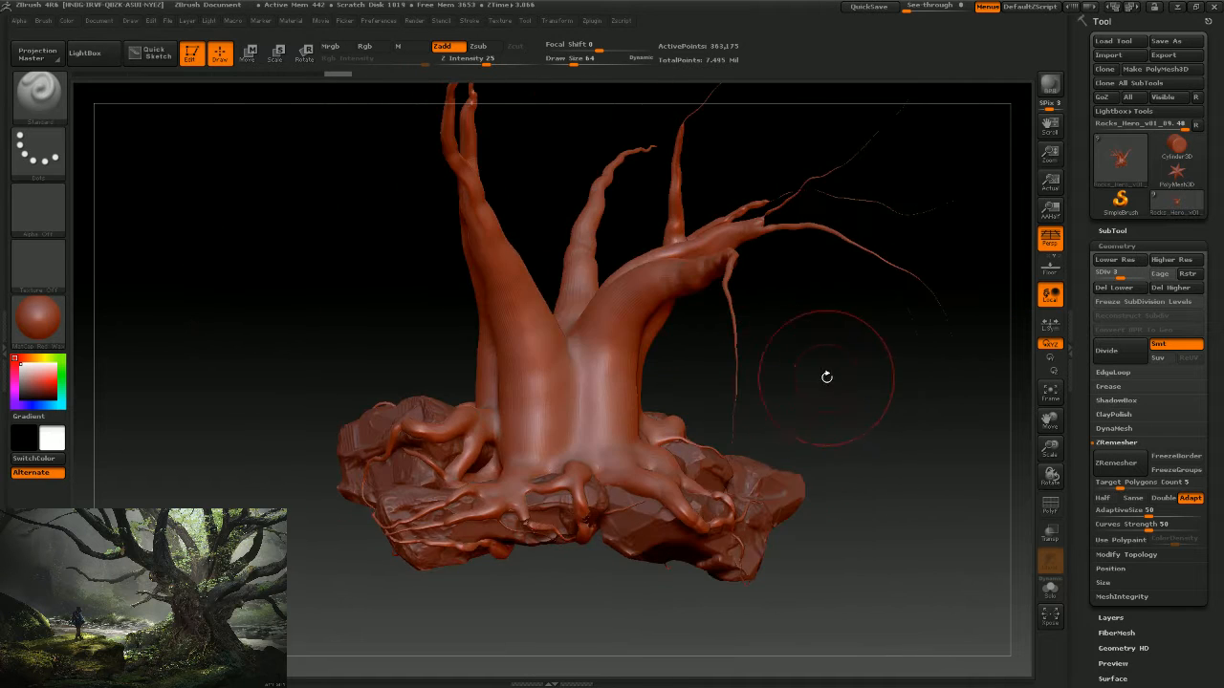
{"action": "left_click_drag", "start_coordinate": [827, 374], "coordinate": [597, 382]}
{"action": "mouse_move", "coordinate": [797, 410]}
{"action": "left_mouse_down"}
{"action": "mouse_move", "coordinate": [799, 393]}
{"action": "mouse_move", "coordinate": [828, 385]}
{"action": "left_mouse_up"}
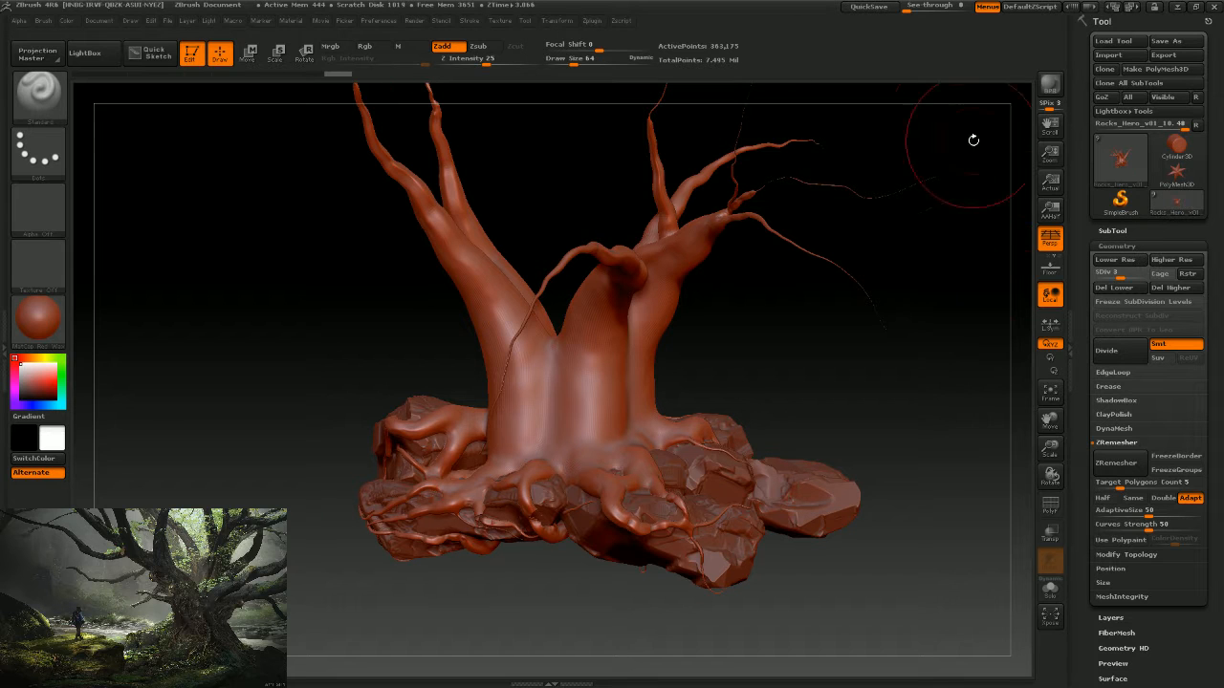
{"action": "left_click", "coordinate": [1109, 230]}
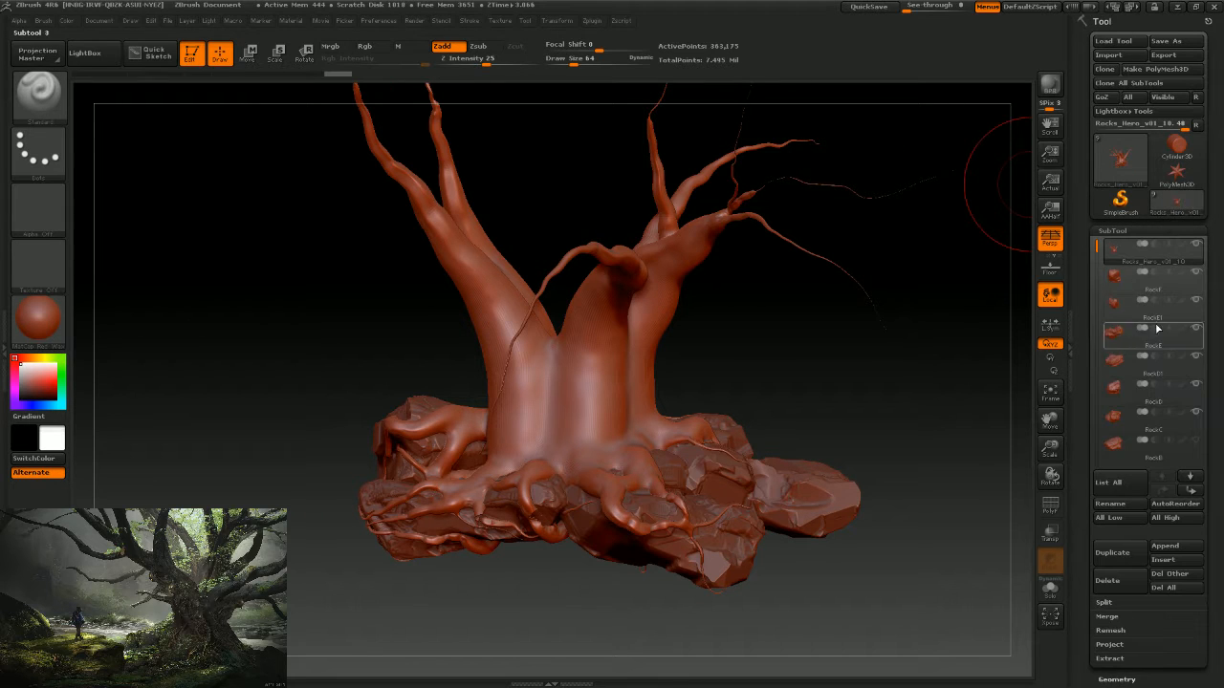
{"action": "left_click", "coordinate": [1107, 580]}
{"action": "left_click", "coordinate": [981, 601]}
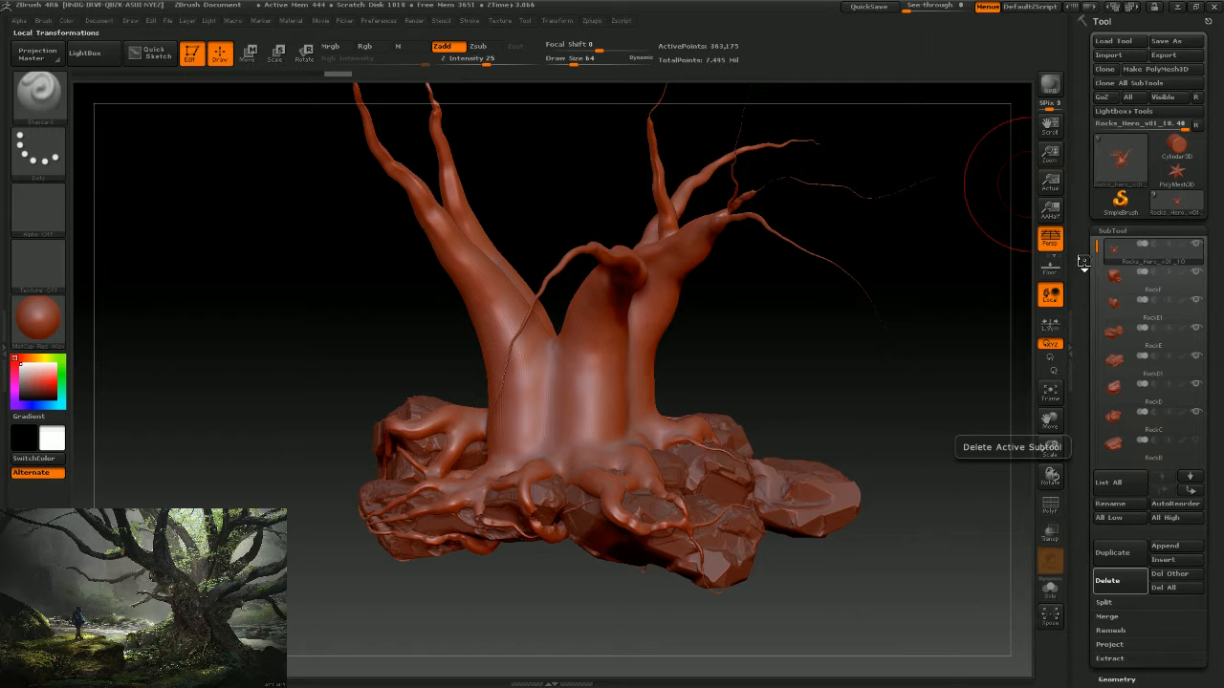
{"action": "left_click_drag", "start_coordinate": [801, 322], "coordinate": [852, 314]}
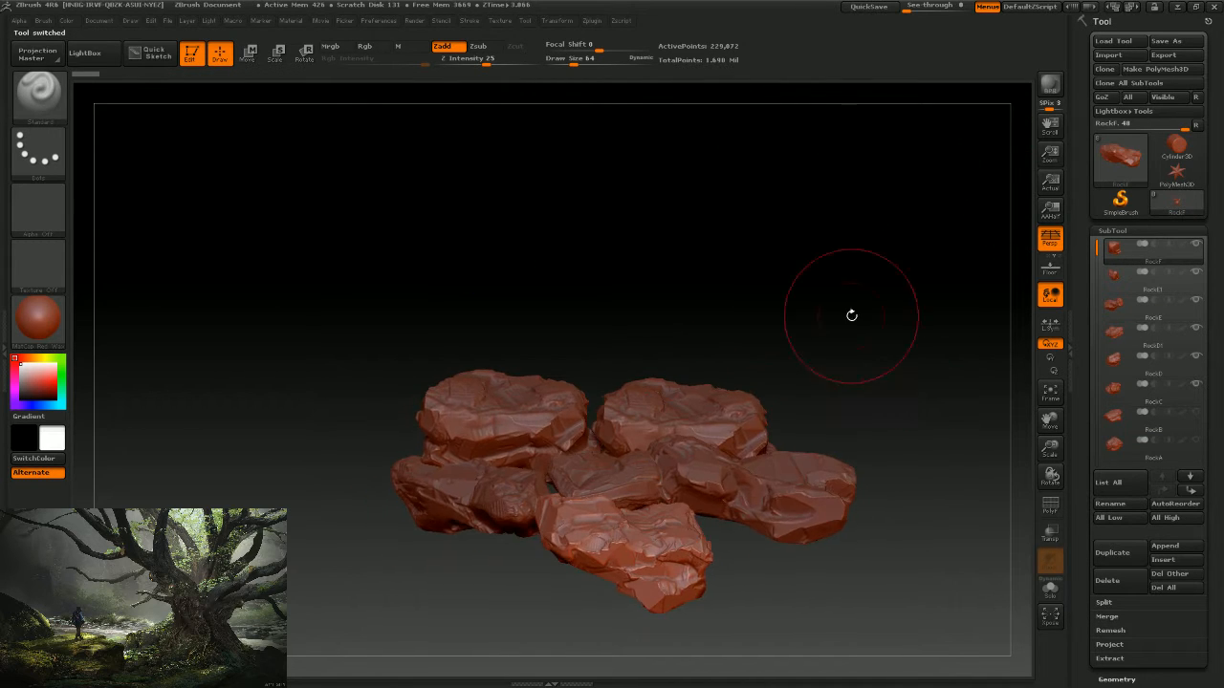
Duplicate the RockF subtool and replace the copy by importing HeroTree_v001.obj from the Class5 Zbrush\toZbrush folder.
{"action": "left_click", "coordinate": [1112, 553]}
{"action": "mouse_move", "coordinate": [1106, 243]}
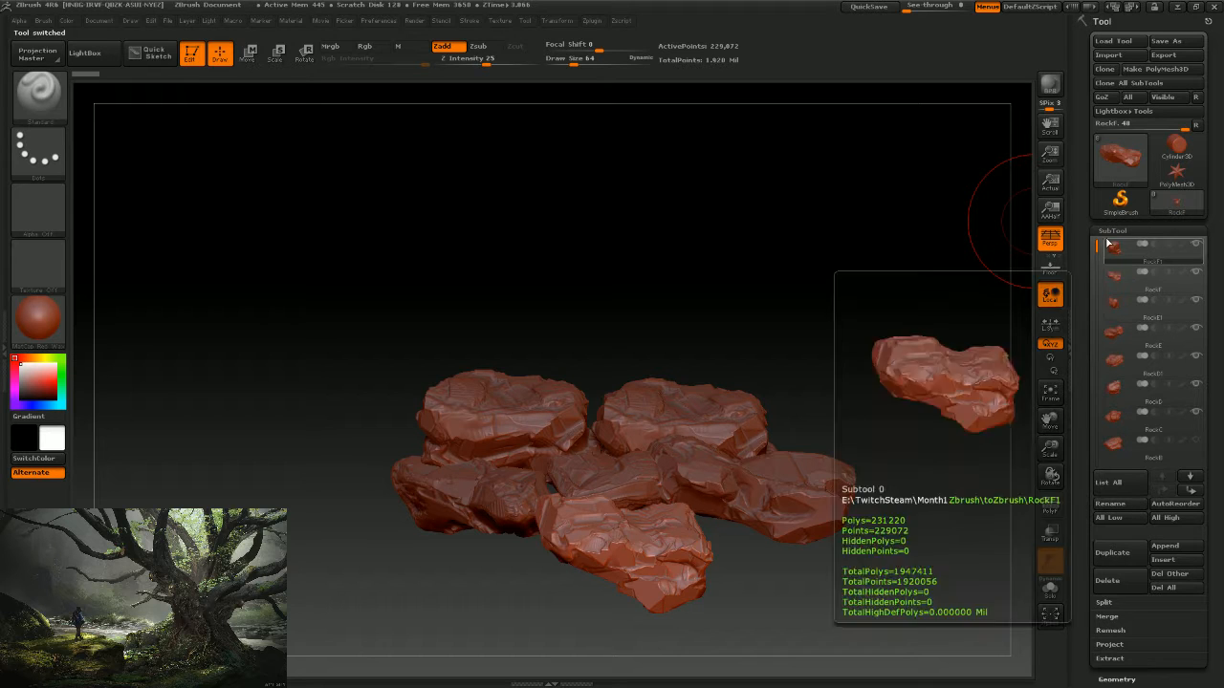
{"action": "left_click", "coordinate": [1106, 55]}
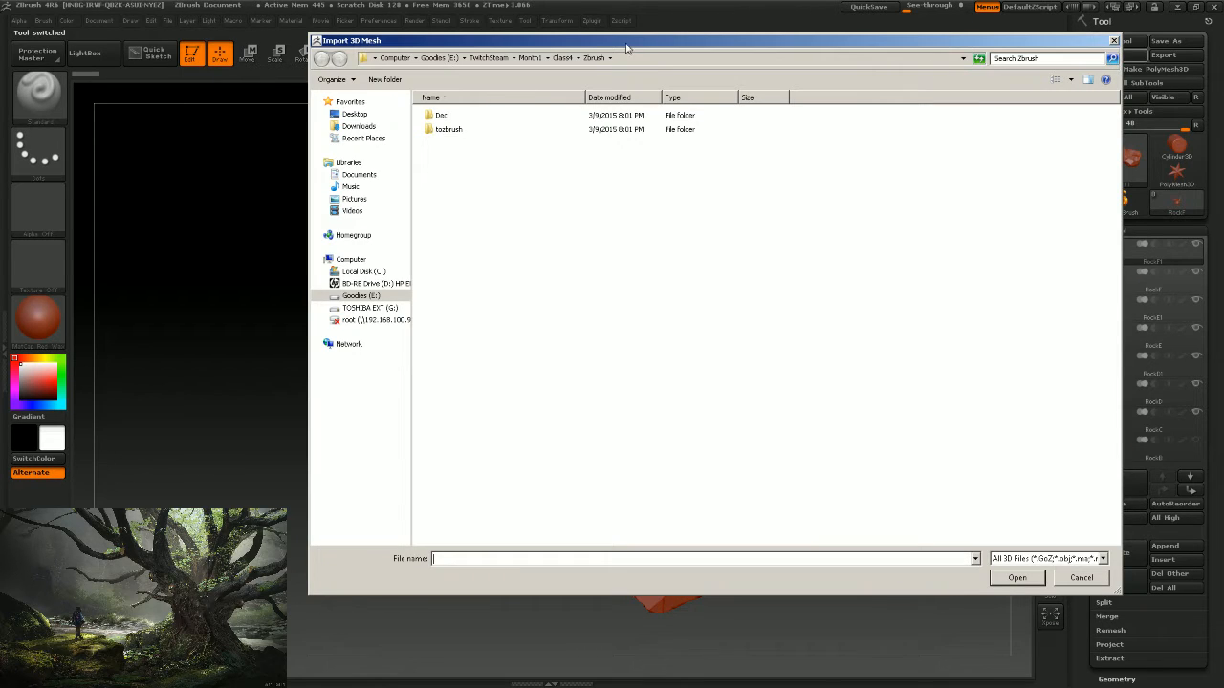
{"action": "left_click", "coordinate": [563, 57]}
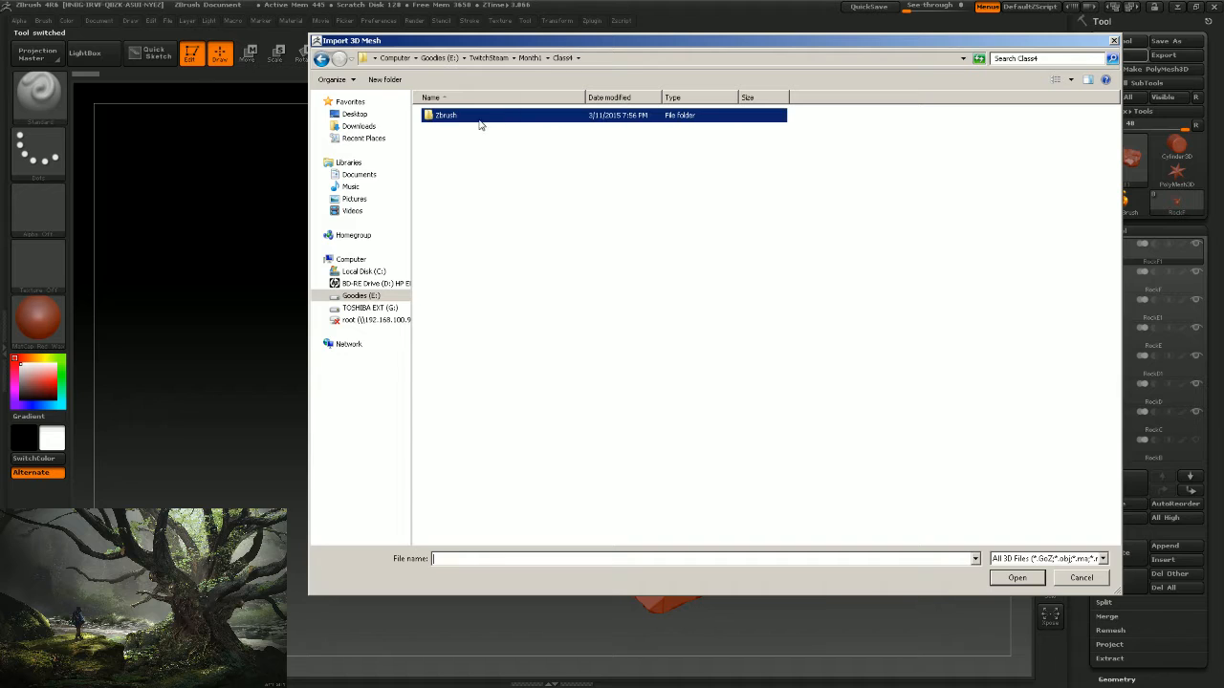
{"action": "left_click", "coordinate": [529, 59]}
{"action": "left_click", "coordinate": [443, 176]}
{"action": "double_click", "coordinate": [445, 176]}
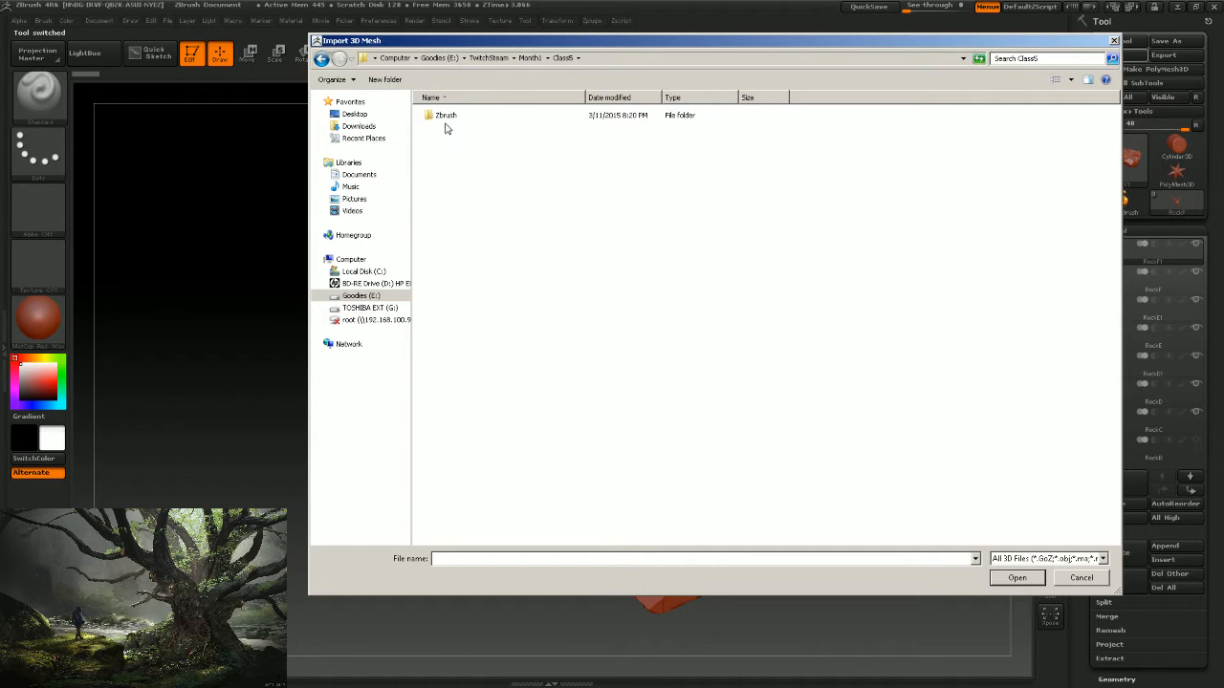
{"action": "double_click", "coordinate": [445, 120]}
{"action": "double_click", "coordinate": [445, 131]}
{"action": "left_click", "coordinate": [453, 118]}
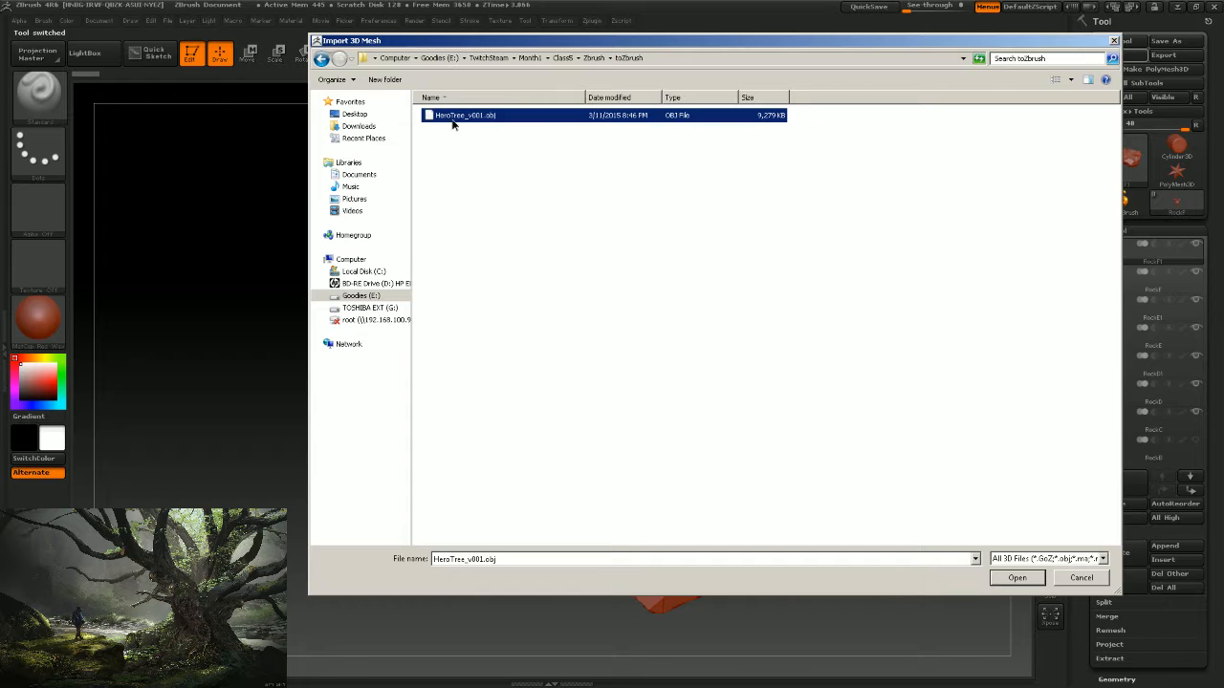
{"action": "left_click", "coordinate": [1017, 579]}
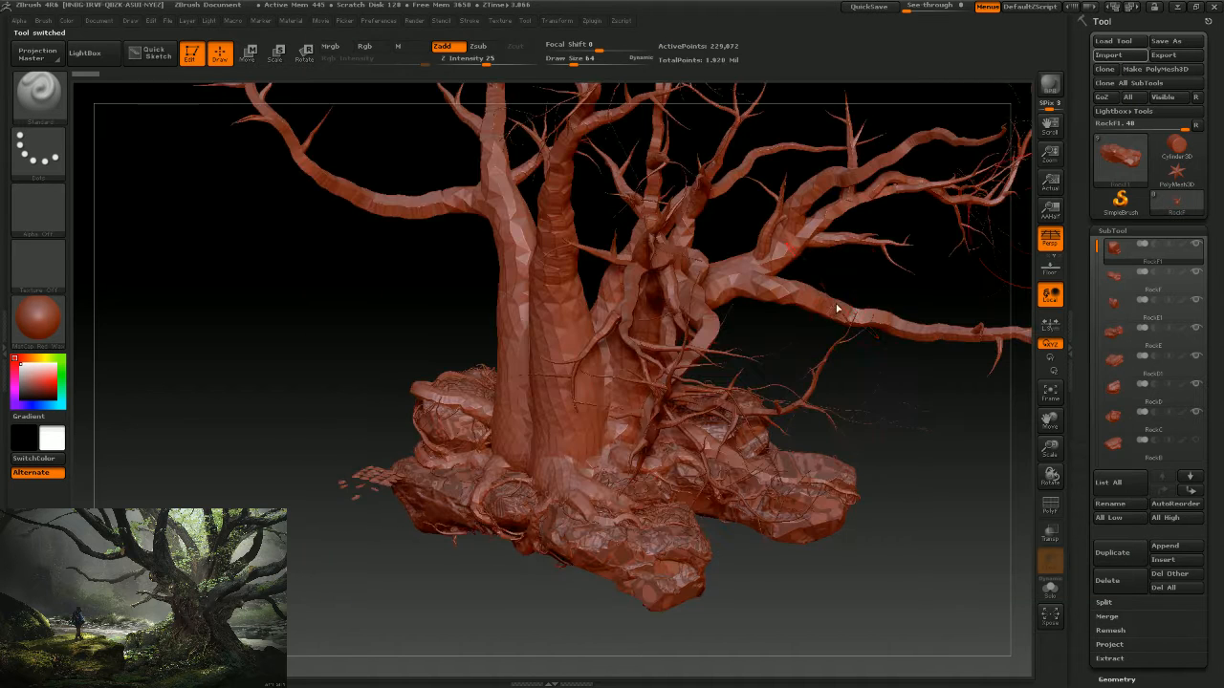
{"action": "left_click_drag", "start_coordinate": [951, 543], "coordinate": [865, 519]}
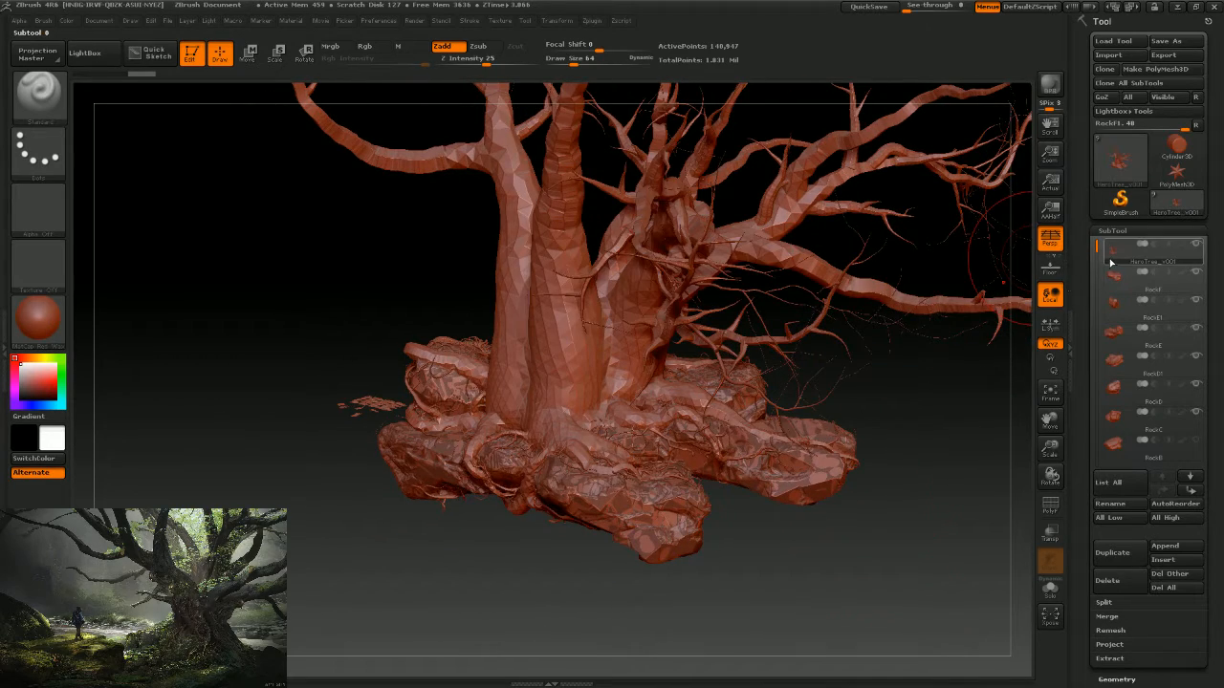
Switch to 3ds Max, select only the GrowFX_HeroTree_Baked mesh and start an export of the selected object.
{"action": "left_click", "coordinate": [1177, 8]}
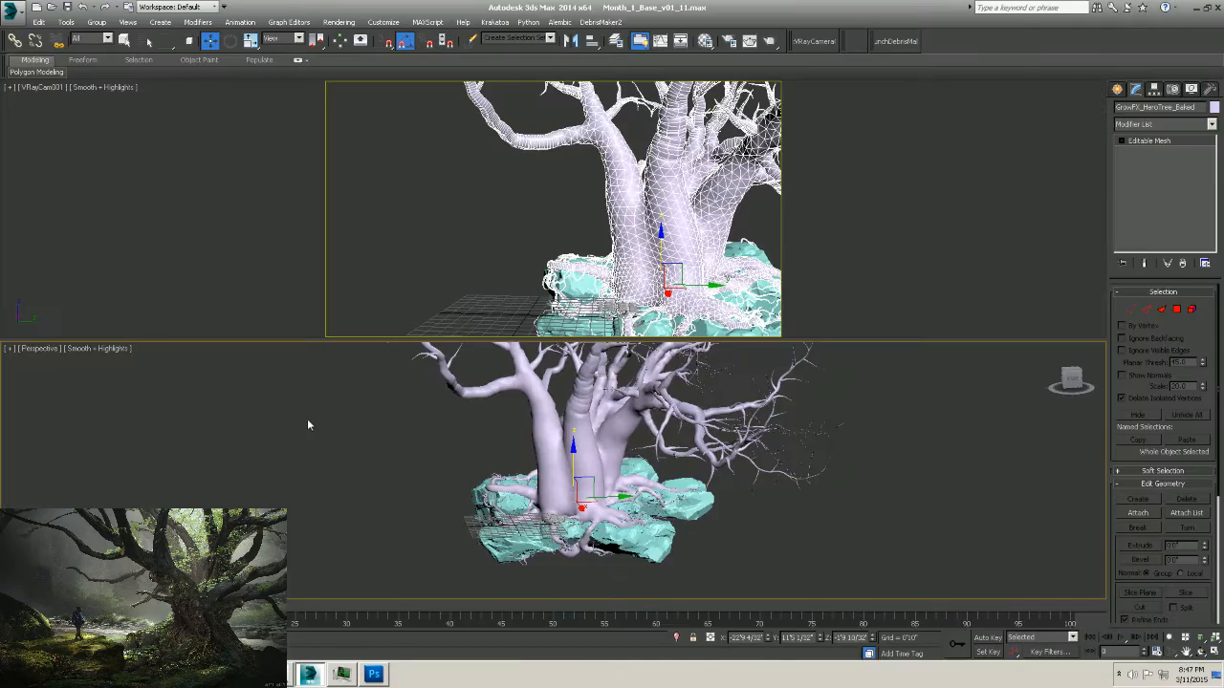
{"action": "middle_click_drag", "start_coordinate": [796, 435], "coordinate": [759, 469]}
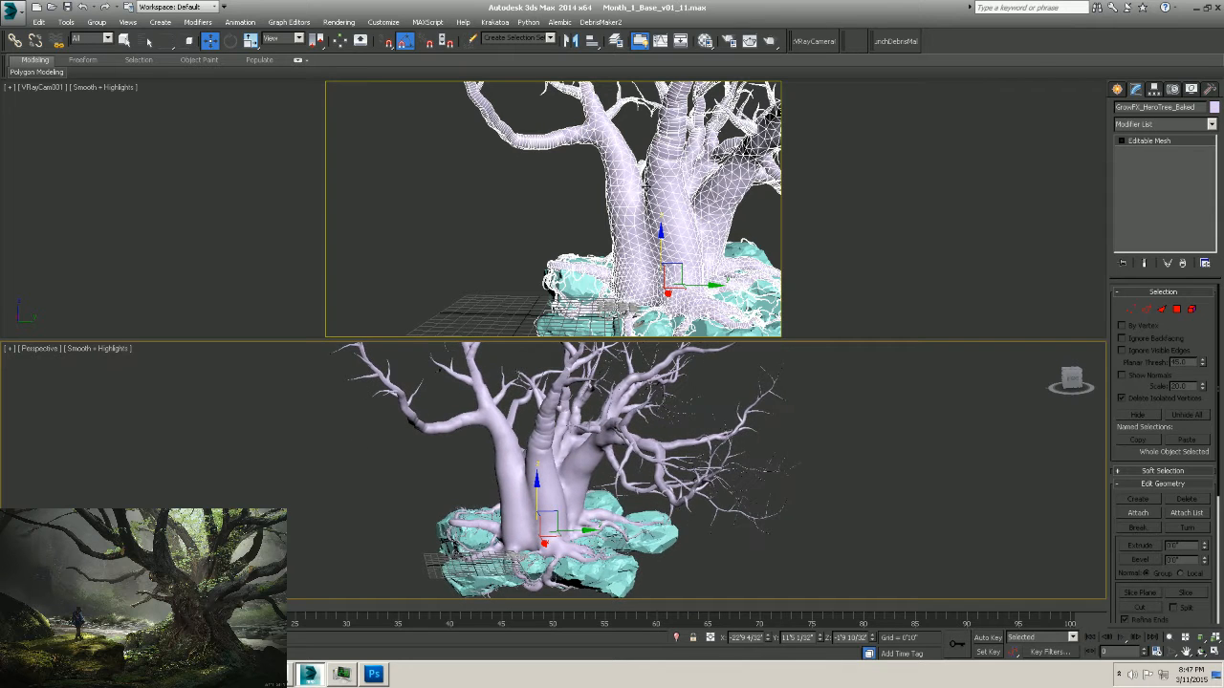
{"action": "right_click", "coordinate": [643, 184]}
{"action": "left_click", "coordinate": [559, 195]}
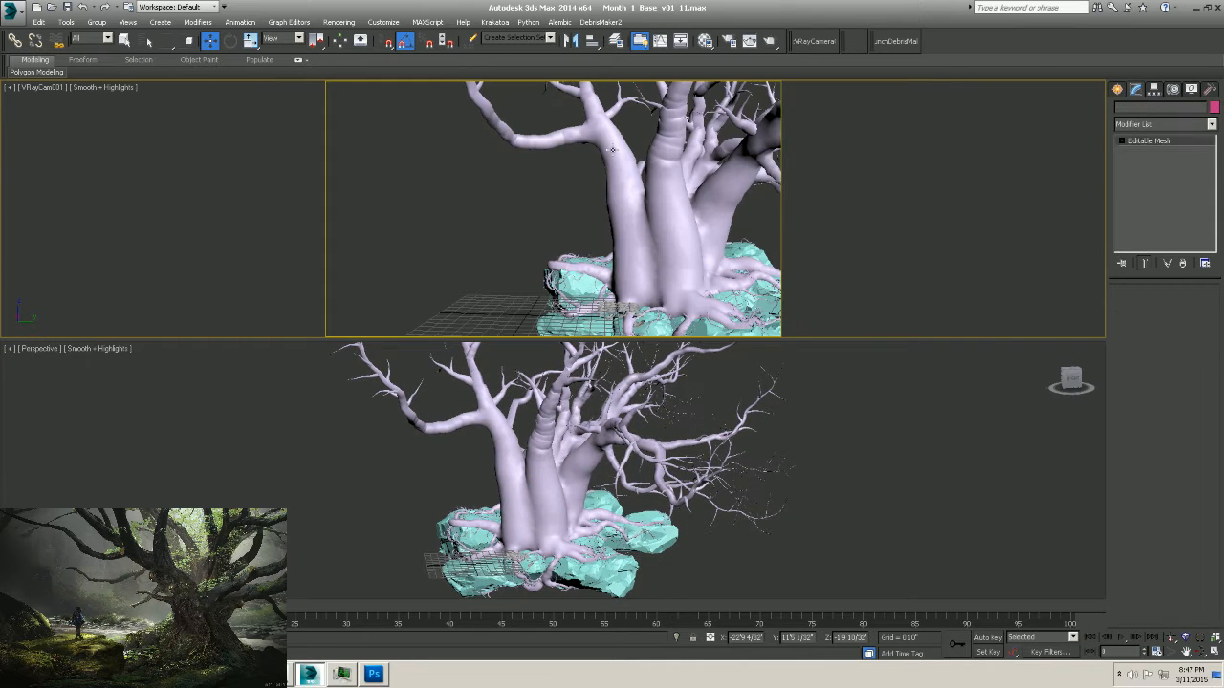
{"action": "left_click", "coordinate": [676, 206]}
{"action": "left_click", "coordinate": [14, 13]}
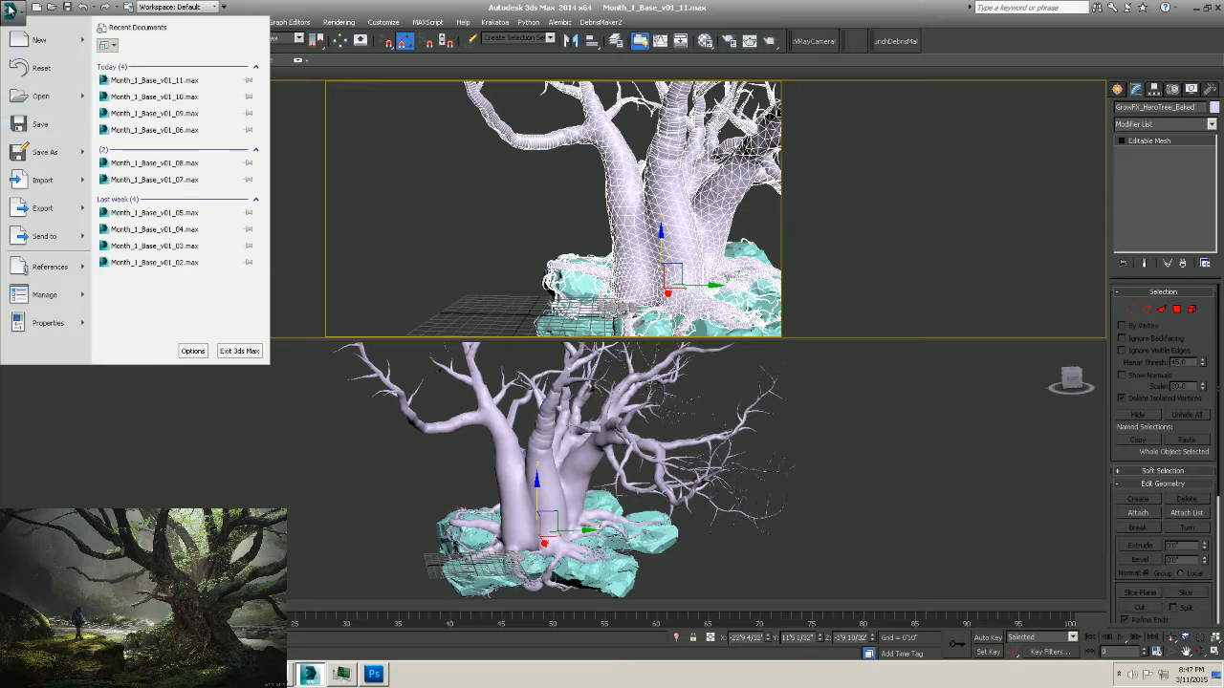
{"action": "mouse_move", "coordinate": [43, 208]}
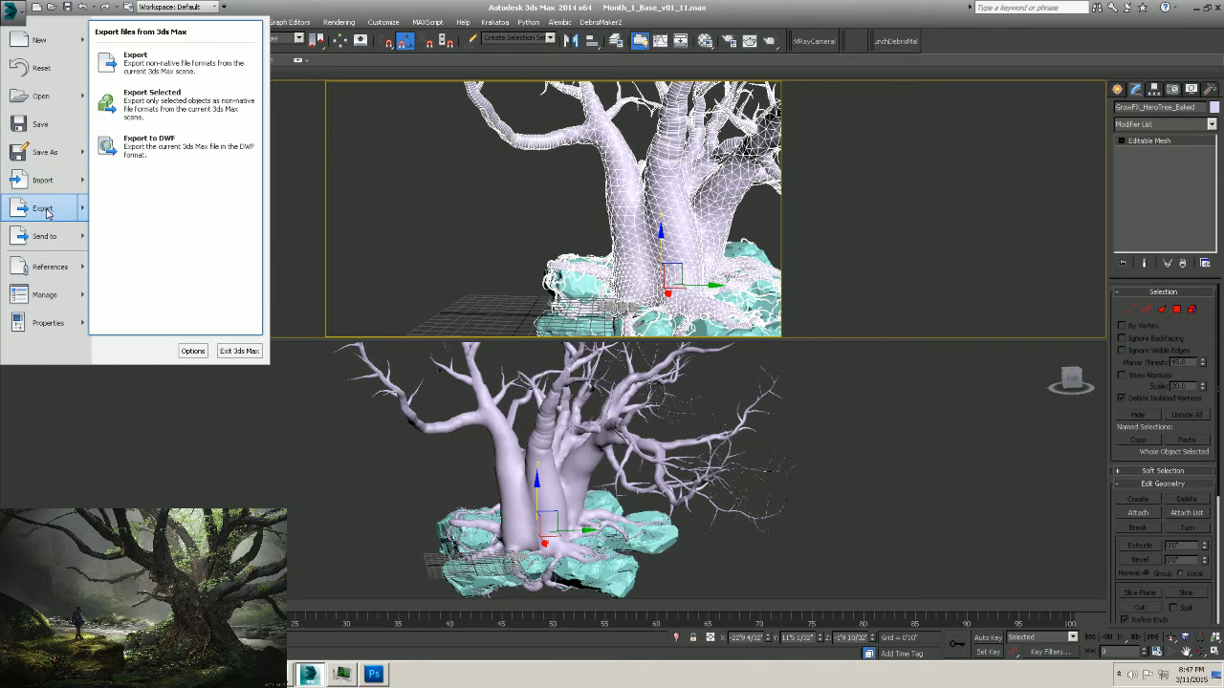
{"action": "left_click", "coordinate": [151, 93]}
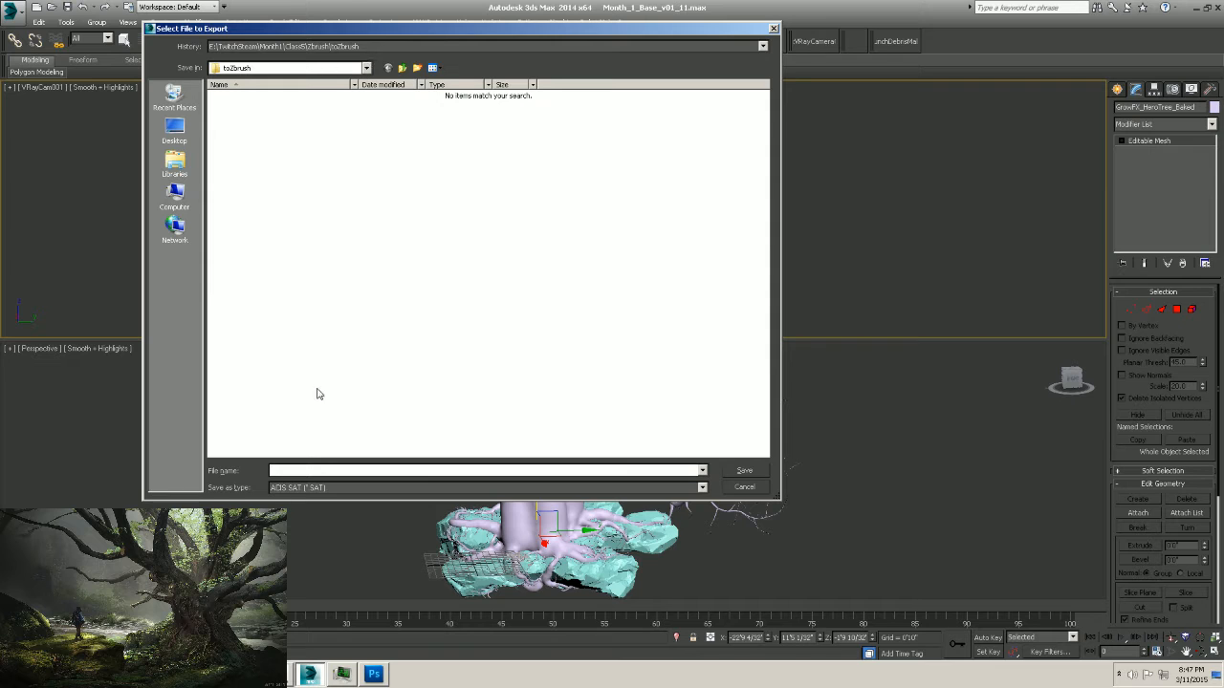
Set the export format to gw::OBJ-Exporter and overwrite the existing HeroTree_v001.obj.
{"action": "left_click", "coordinate": [311, 488]}
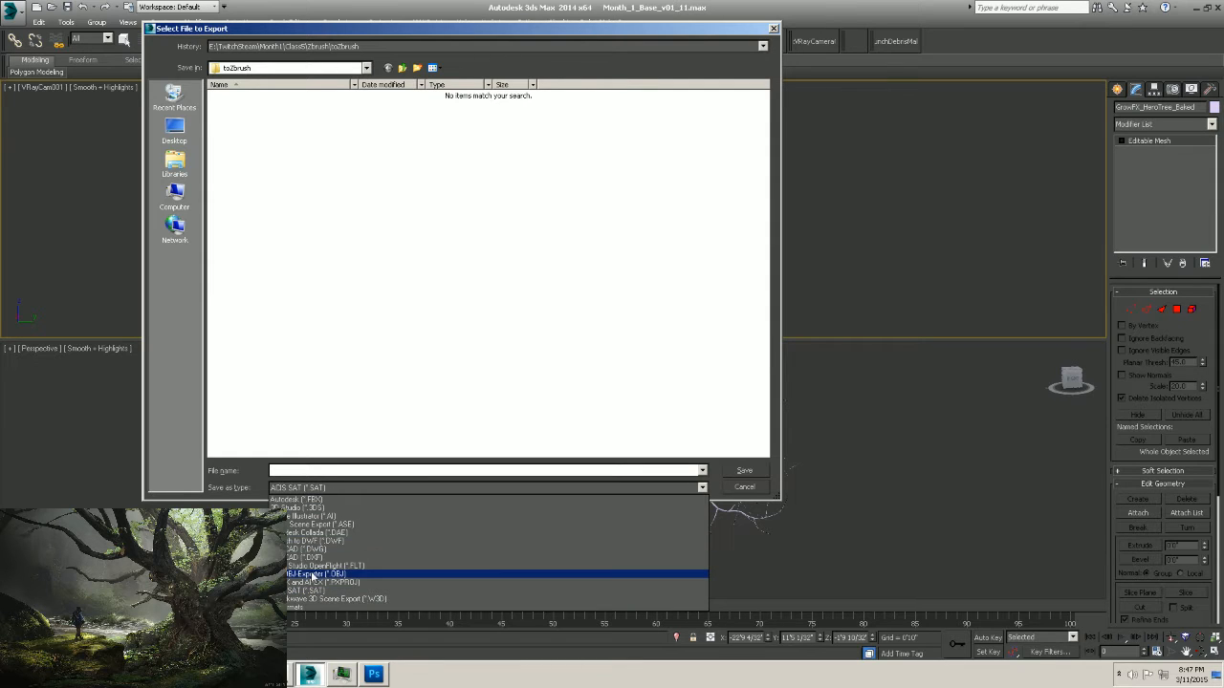
{"action": "left_click", "coordinate": [313, 576]}
{"action": "left_click", "coordinate": [264, 97]}
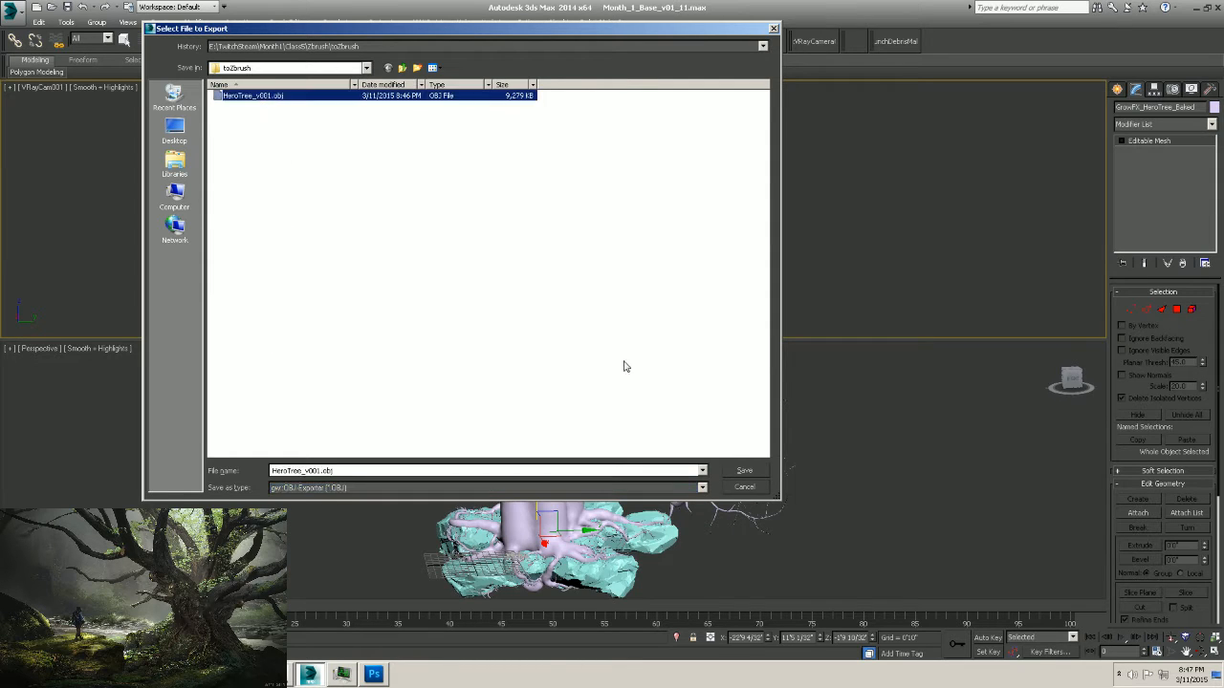
{"action": "left_click", "coordinate": [743, 472]}
{"action": "left_click", "coordinate": [659, 378]}
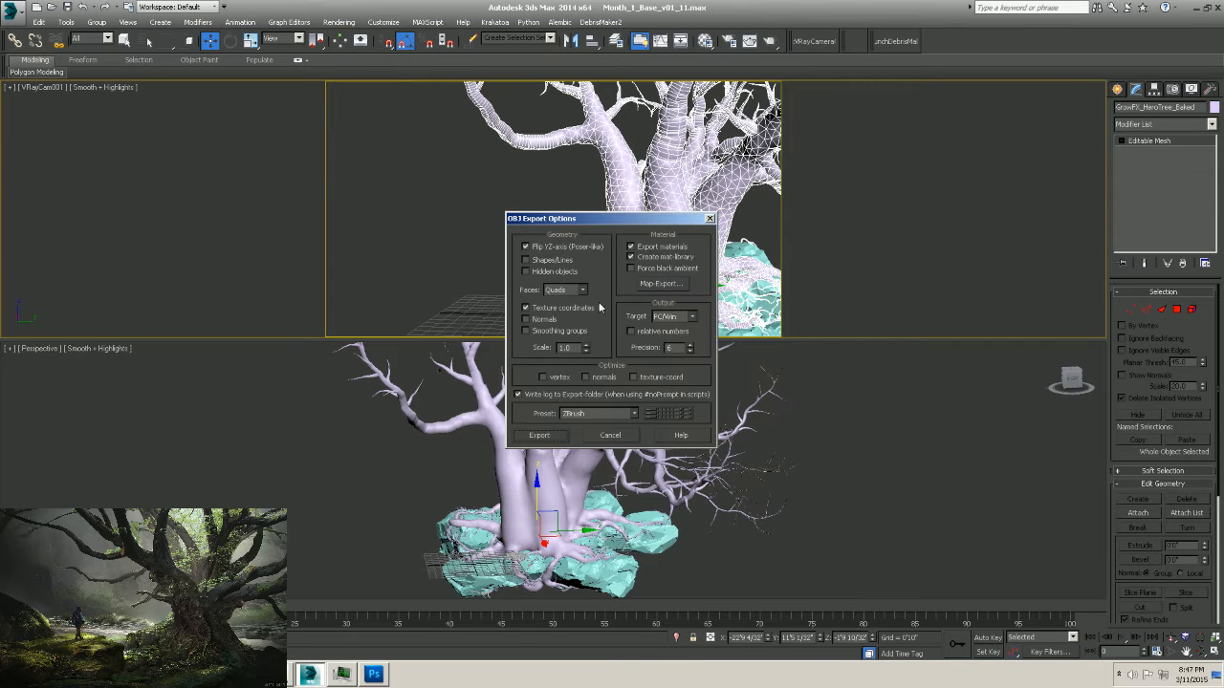
Turn off the material library and export the OBJ with the ZBrush preset.
{"action": "left_click", "coordinate": [631, 256]}
{"action": "left_click", "coordinate": [539, 436]}
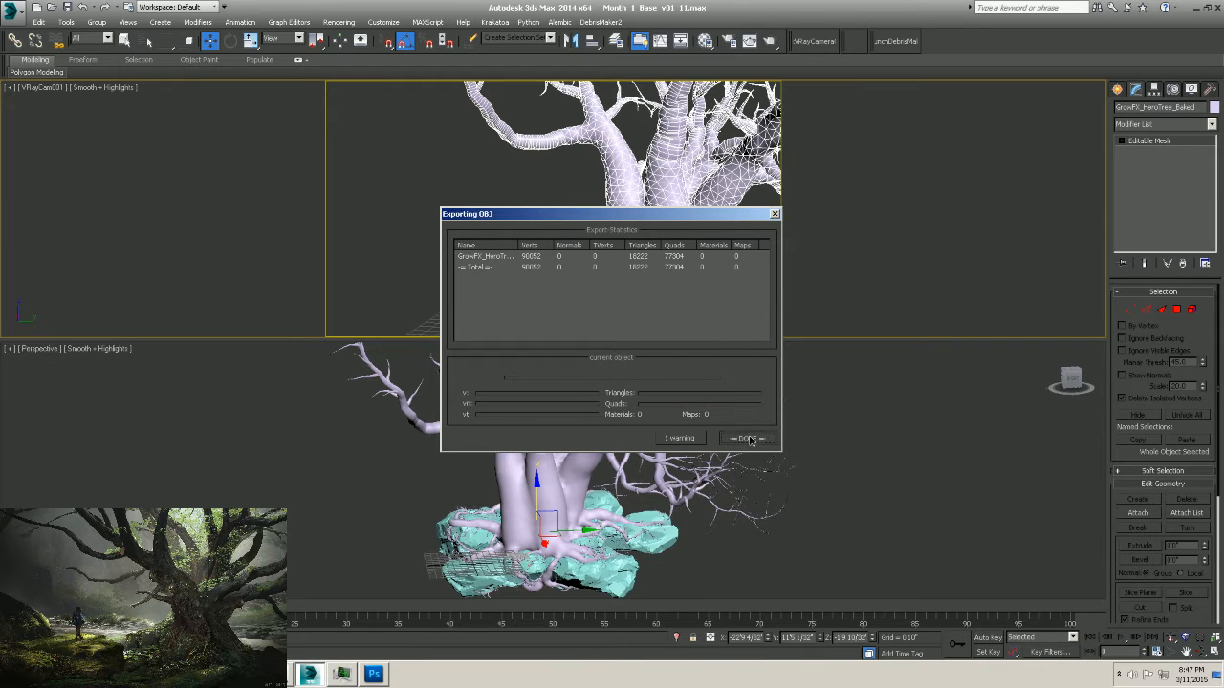
{"action": "left_click", "coordinate": [745, 438]}
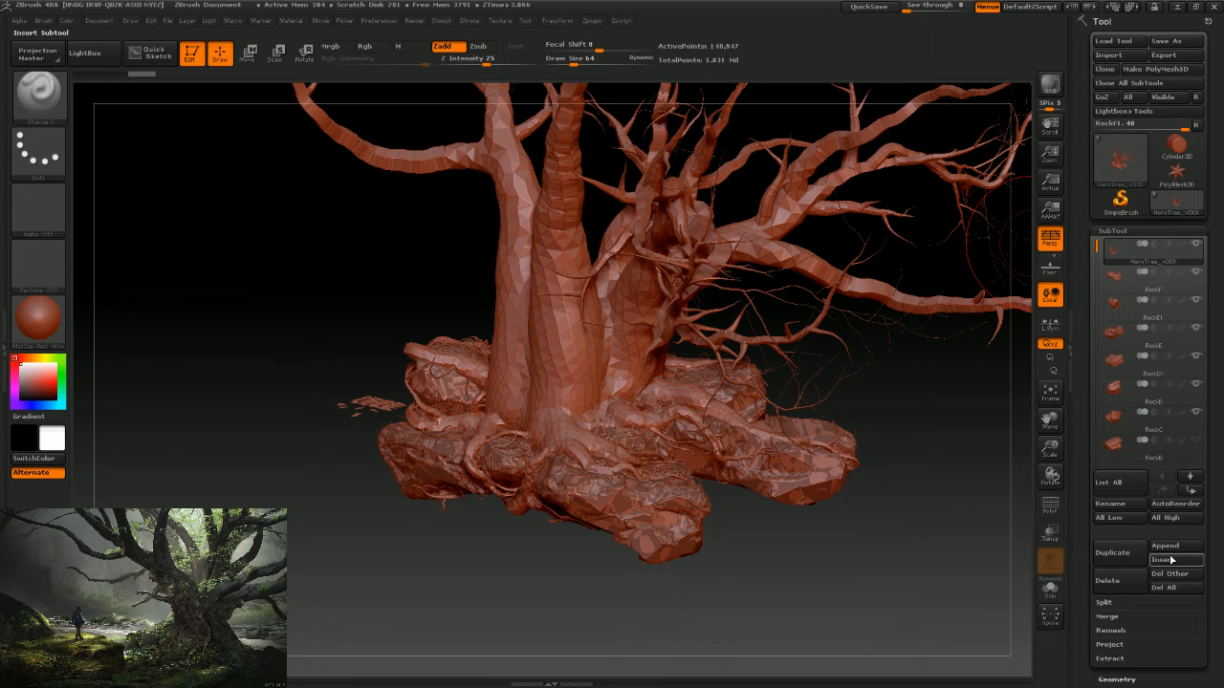
Switch to ZBrush and replace the HeroTree_v001 subtool by importing the re-exported HeroTree_v001.obj.
{"action": "left_click", "coordinate": [1108, 56]}
{"action": "left_click", "coordinate": [460, 114]}
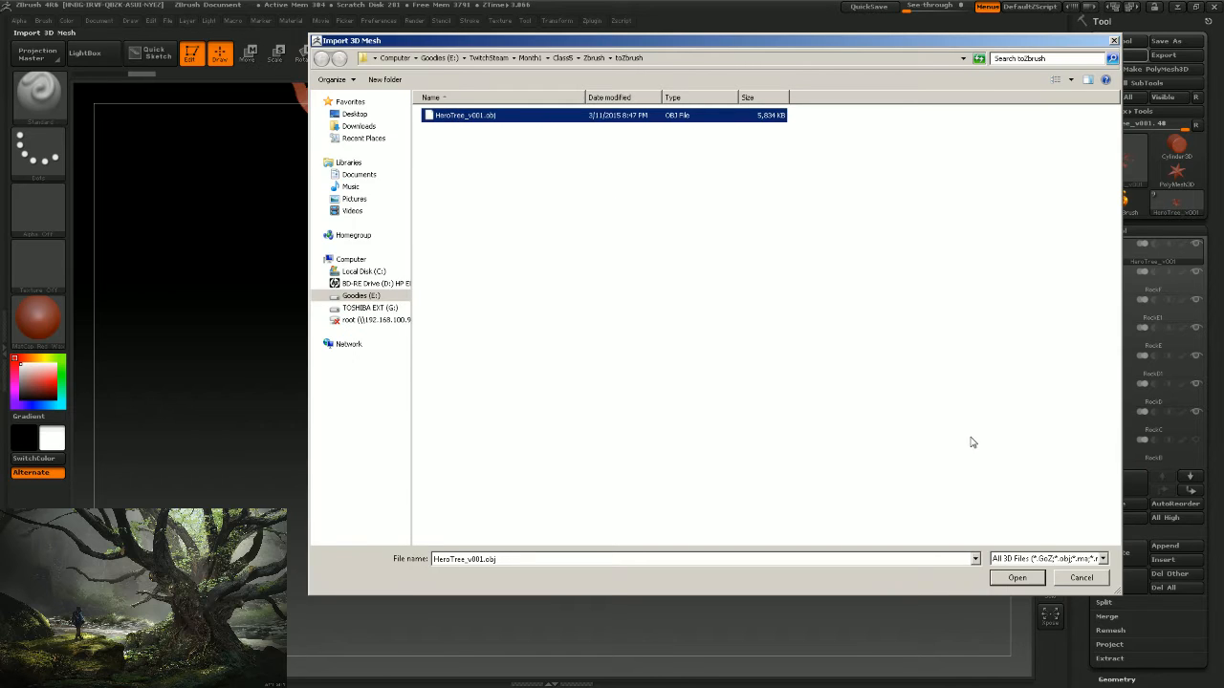
{"action": "left_click", "coordinate": [1019, 581]}
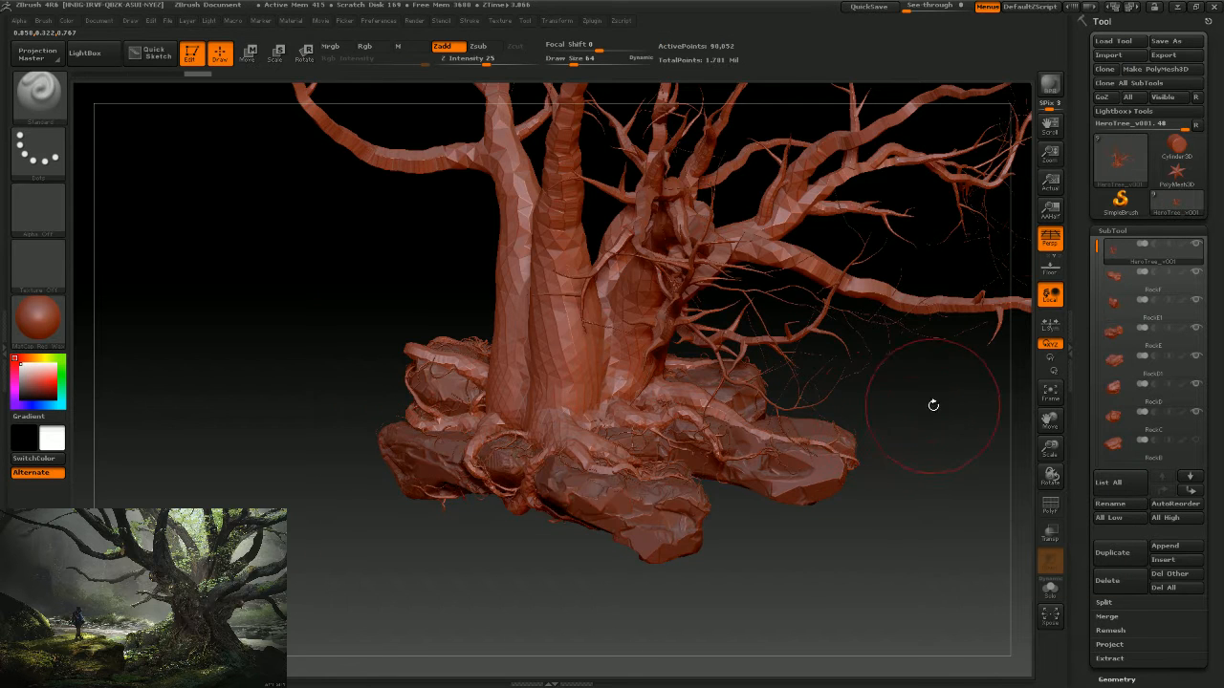
Examine the imported tree's trunks, branches and roots from several angles against the reference painting.
{"action": "left_click_drag", "start_coordinate": [933, 405], "coordinate": [849, 523]}
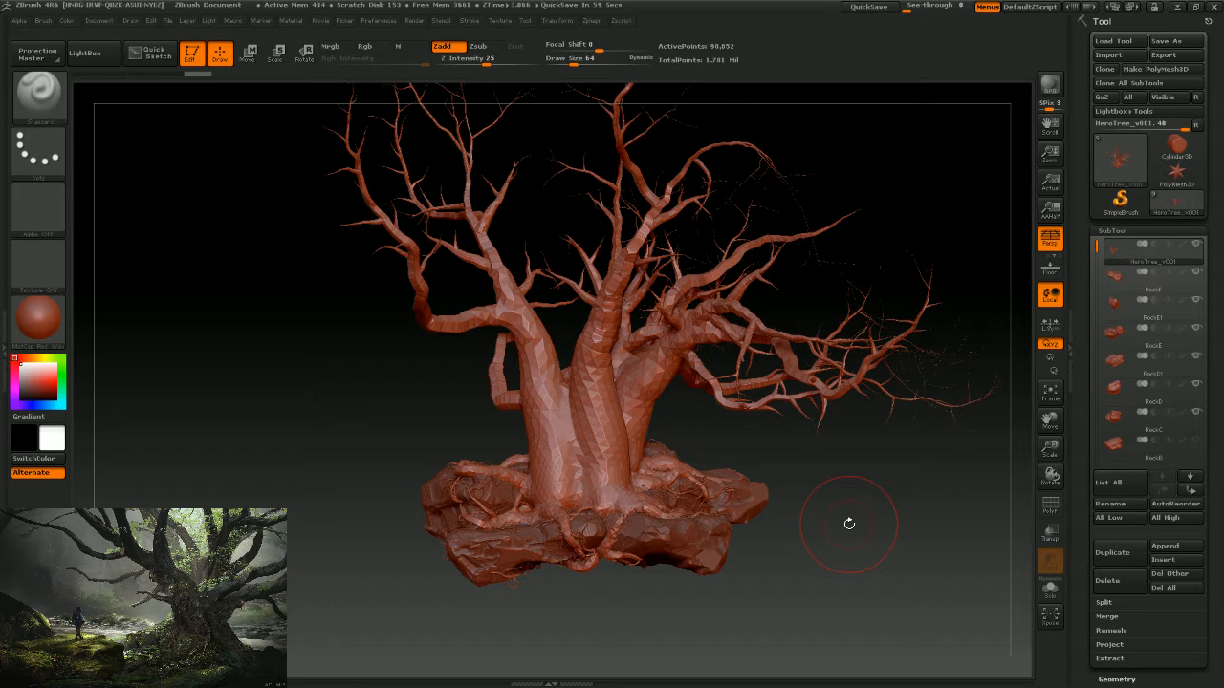
{"action": "mouse_move", "coordinate": [851, 476]}
{"action": "left_mouse_down"}
{"action": "mouse_move", "coordinate": [852, 500]}
{"action": "mouse_move", "coordinate": [870, 489]}
{"action": "left_mouse_up"}
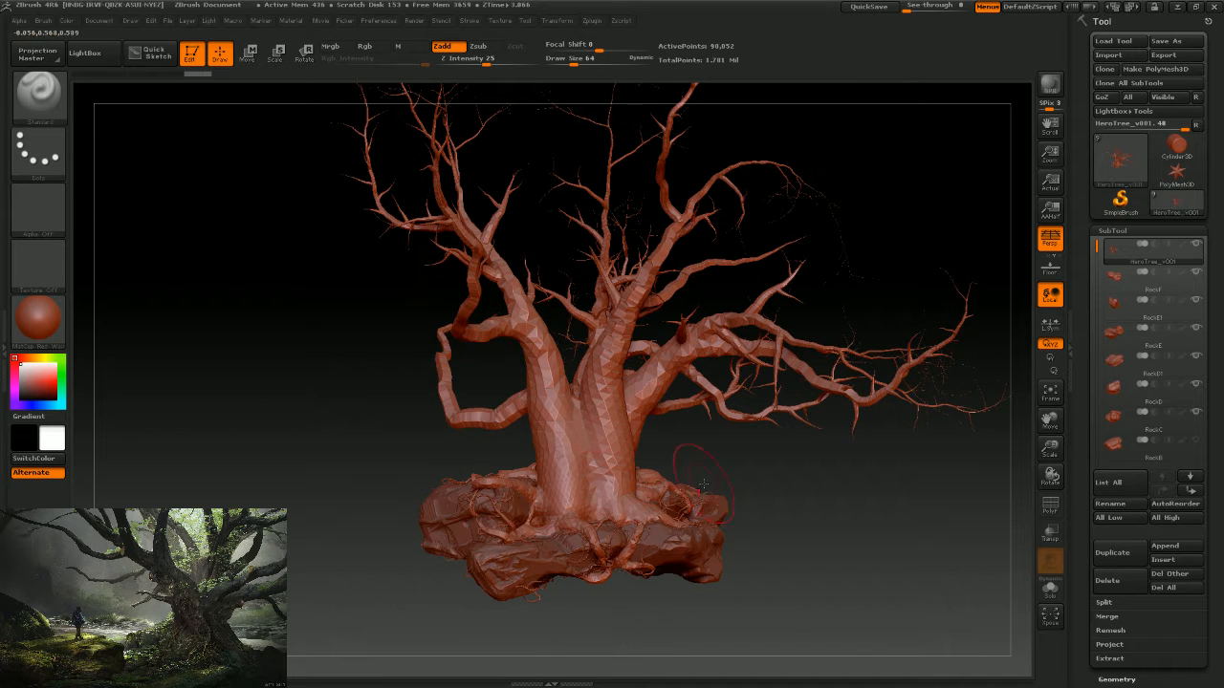
{"action": "left_click_drag", "start_coordinate": [832, 382], "coordinate": [669, 516]}
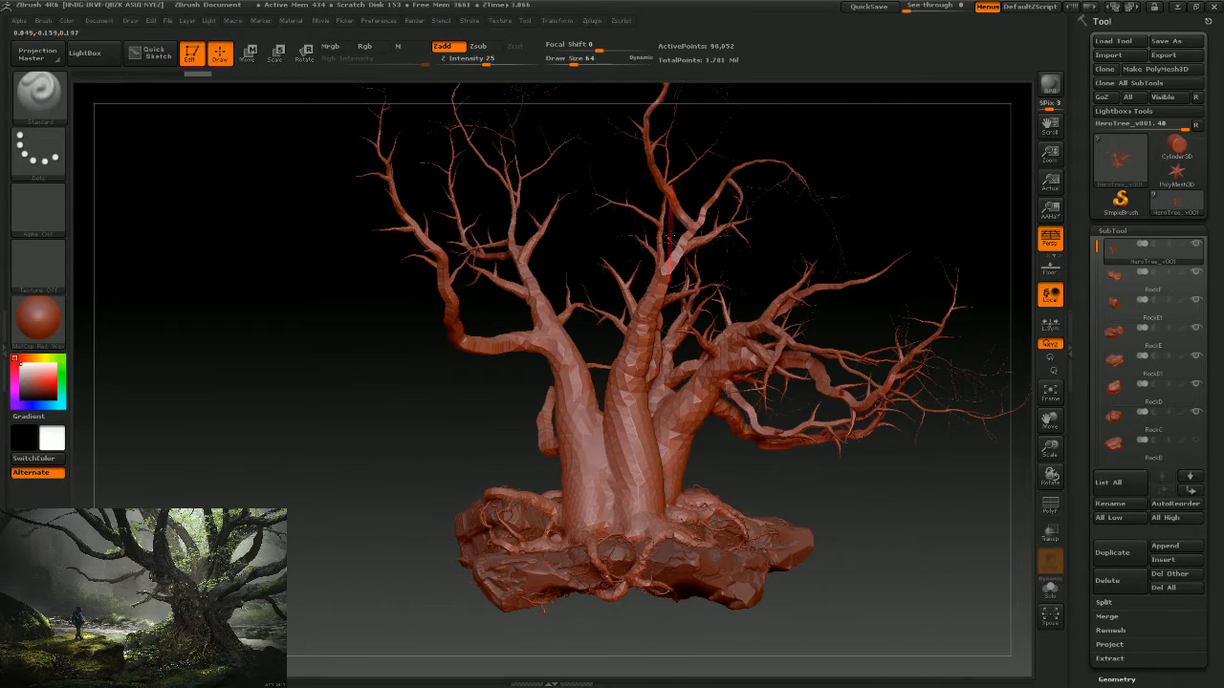
{"action": "mouse_move", "coordinate": [370, 186]}
{"action": "left_mouse_down"}
{"action": "mouse_move", "coordinate": [312, 409]}
{"action": "mouse_move", "coordinate": [373, 402]}
{"action": "mouse_move", "coordinate": [421, 368]}
{"action": "left_mouse_up"}
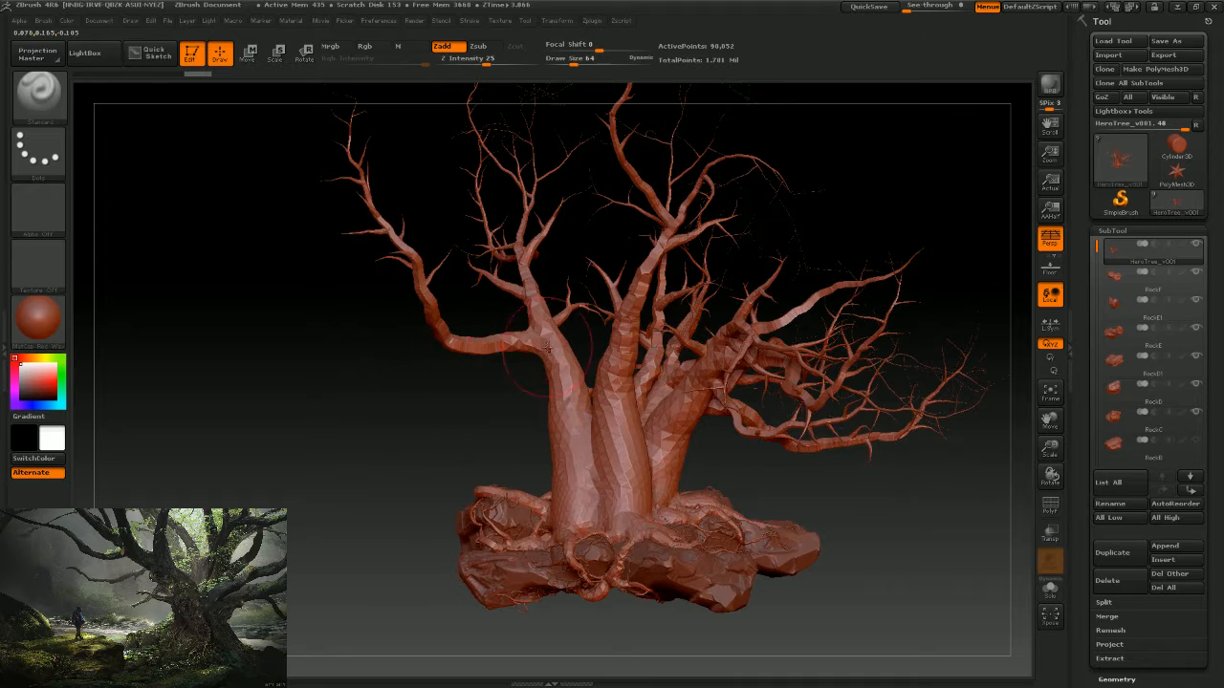
{"action": "mouse_move", "coordinate": [505, 437]}
{"action": "left_mouse_down"}
{"action": "mouse_move", "coordinate": [478, 437]}
{"action": "mouse_move", "coordinate": [382, 218]}
{"action": "left_mouse_up"}
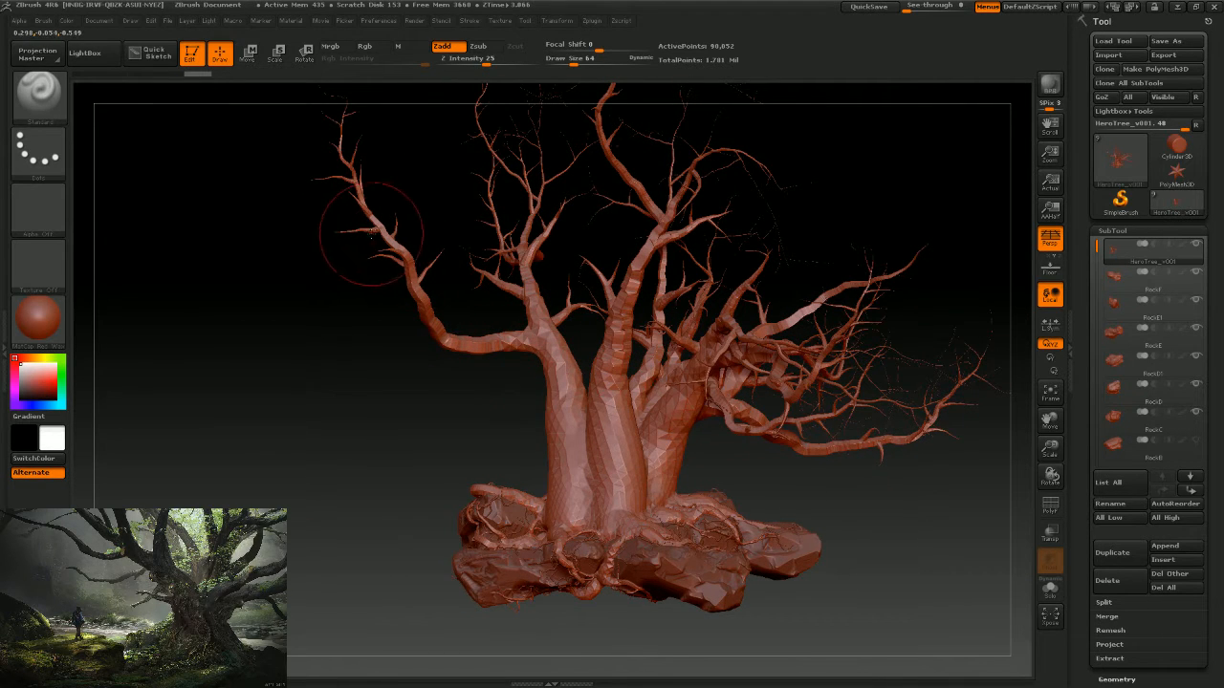
{"action": "left_click_drag", "start_coordinate": [390, 390], "coordinate": [418, 374]}
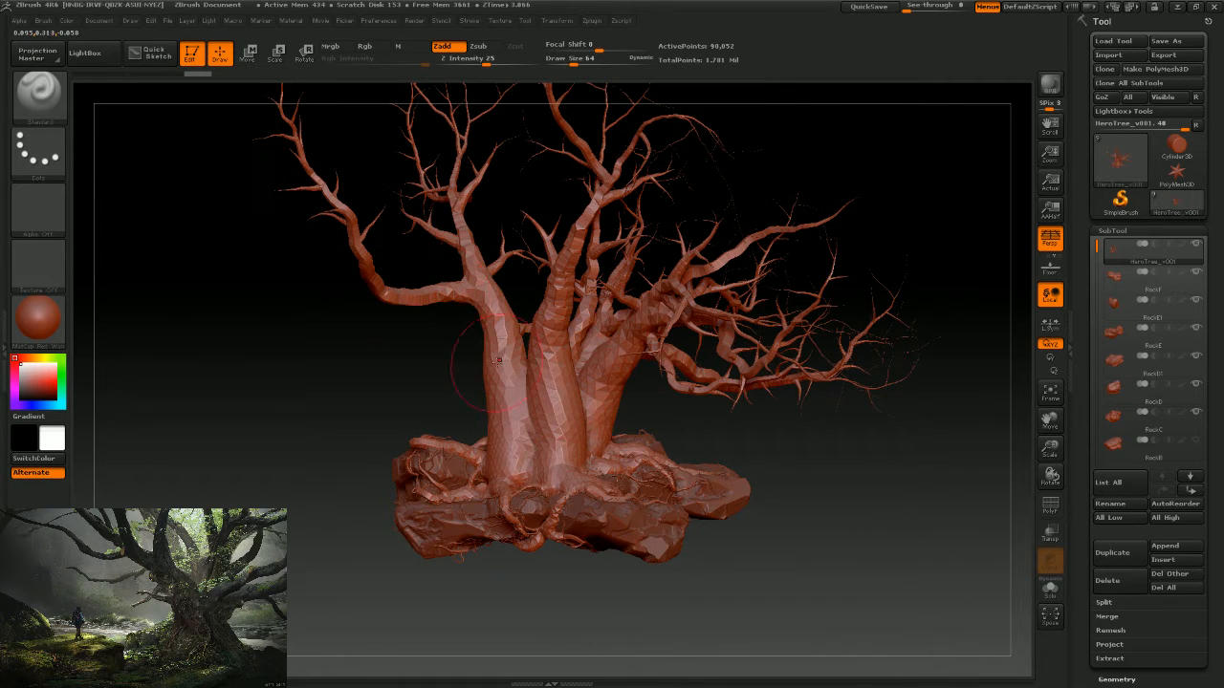
{"action": "left_click_drag", "start_coordinate": [411, 368], "coordinate": [424, 350]}
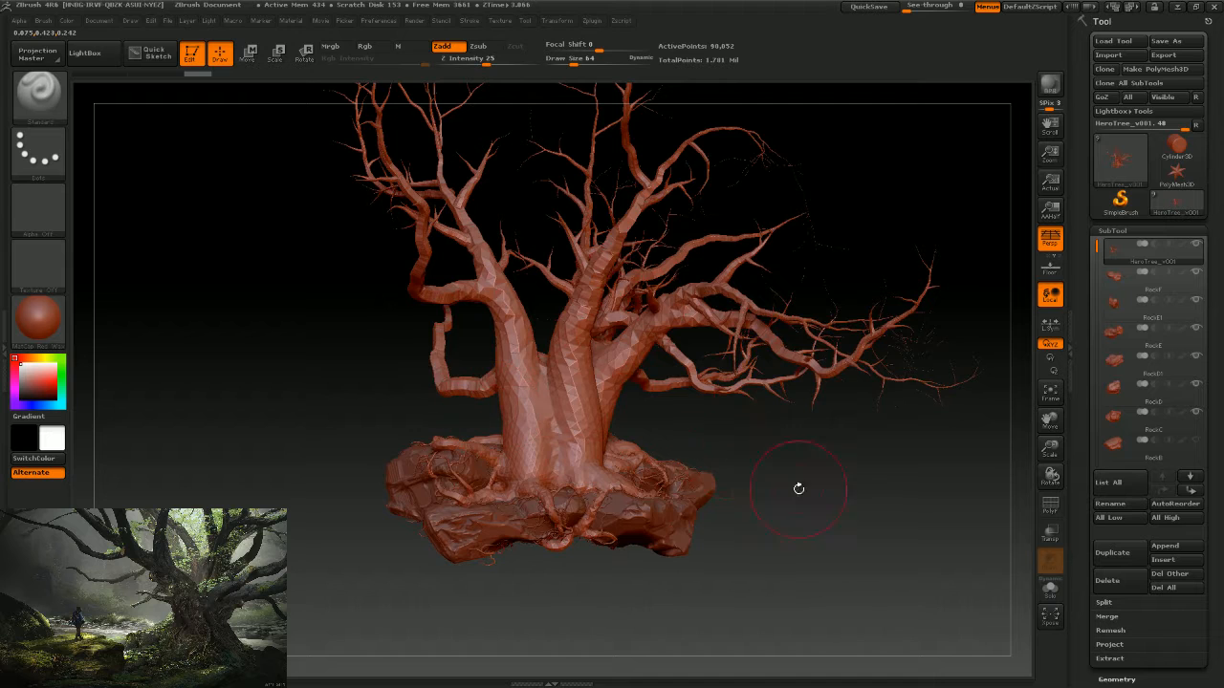
{"action": "left_click_drag", "start_coordinate": [797, 487], "coordinate": [994, 191]}
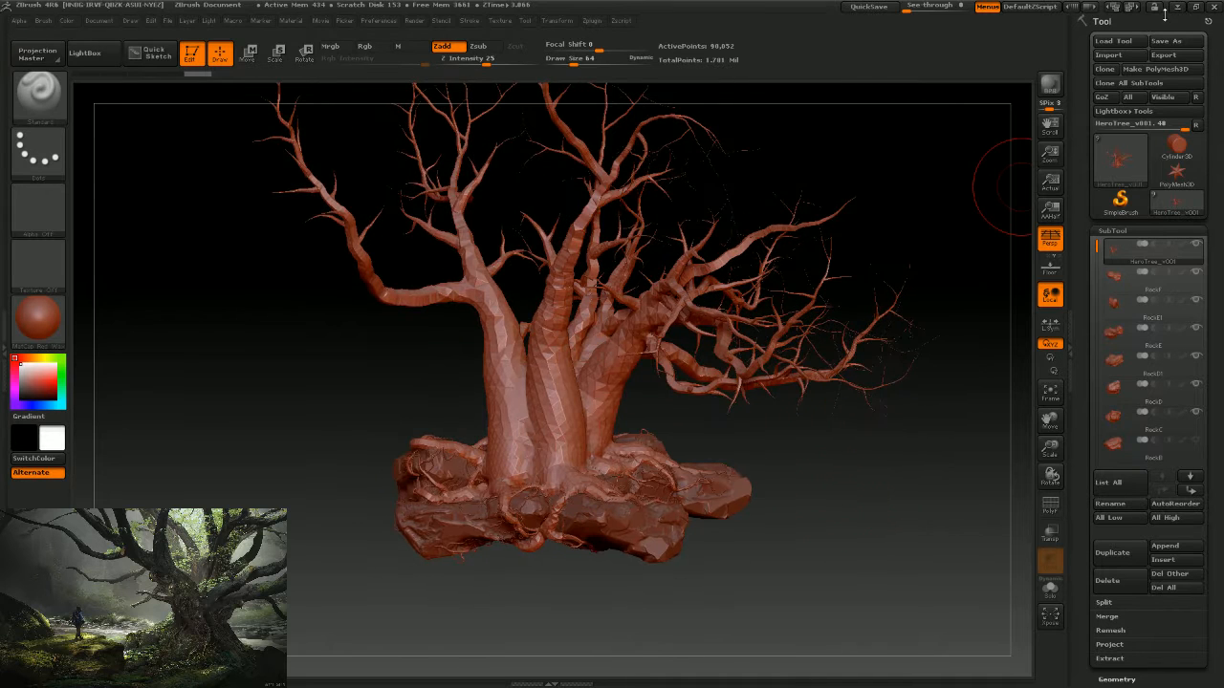
Switch to 3ds Max, delete the baked GrowFX_HeroTree_Baked mesh and bring back the live GrowFX tree.
{"action": "key", "text": "alt+Tab"}
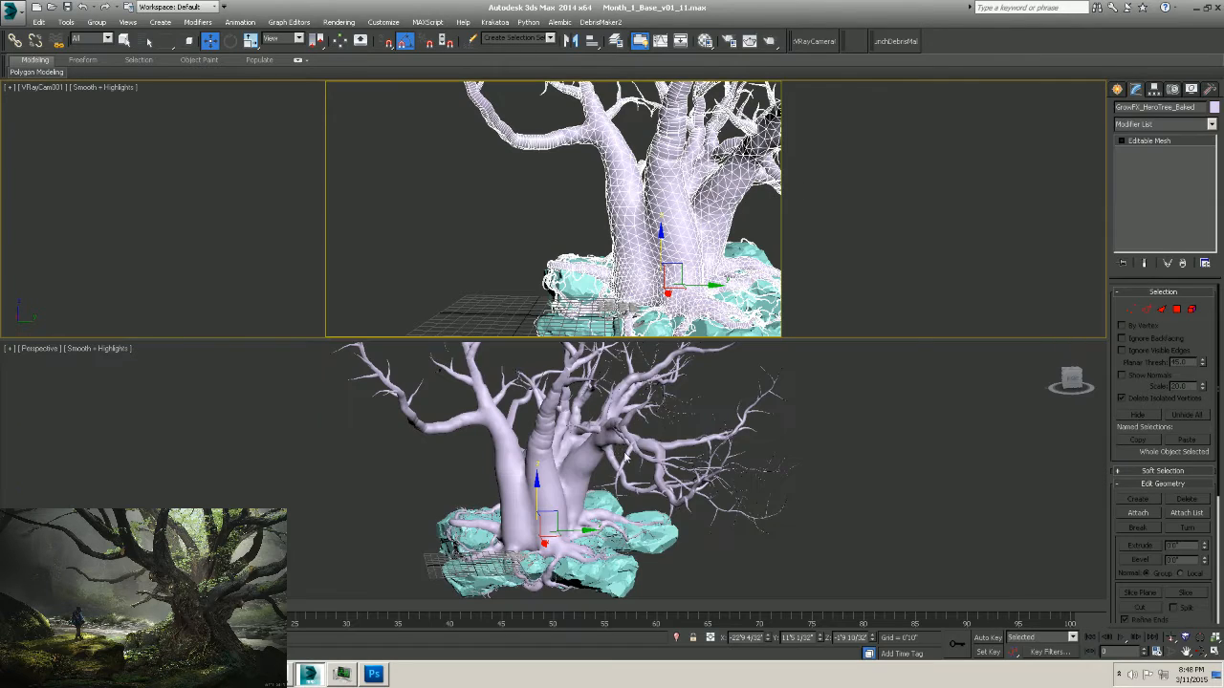
{"action": "middle_click_drag", "start_coordinate": [625, 452], "coordinate": [665, 425], "text": "alt"}
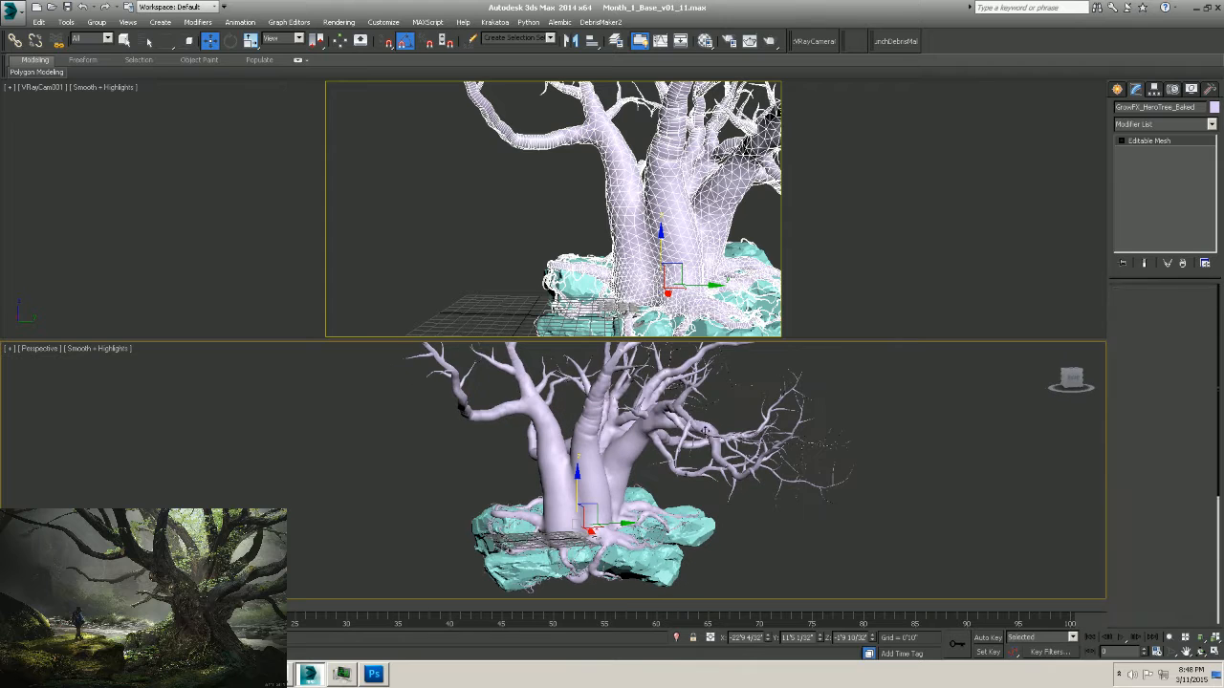
{"action": "middle_click_drag", "start_coordinate": [934, 395], "coordinate": [808, 402], "text": "alt"}
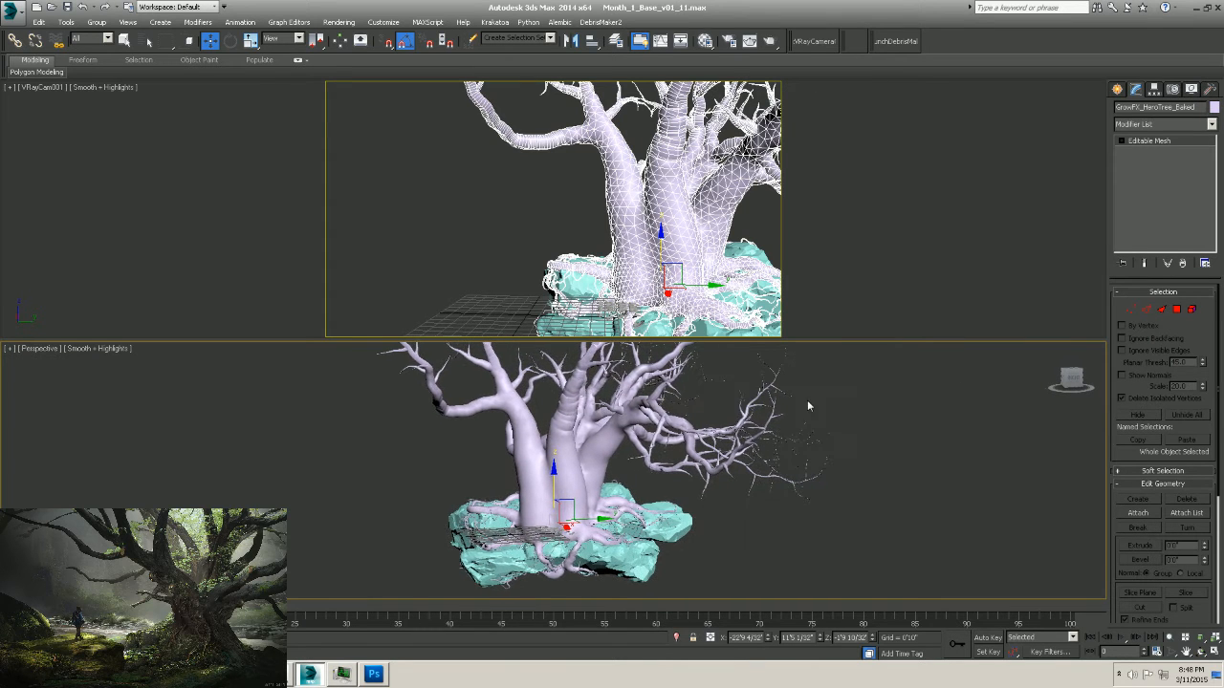
{"action": "key", "text": "Delete"}
{"action": "key", "text": "ctrl+z"}
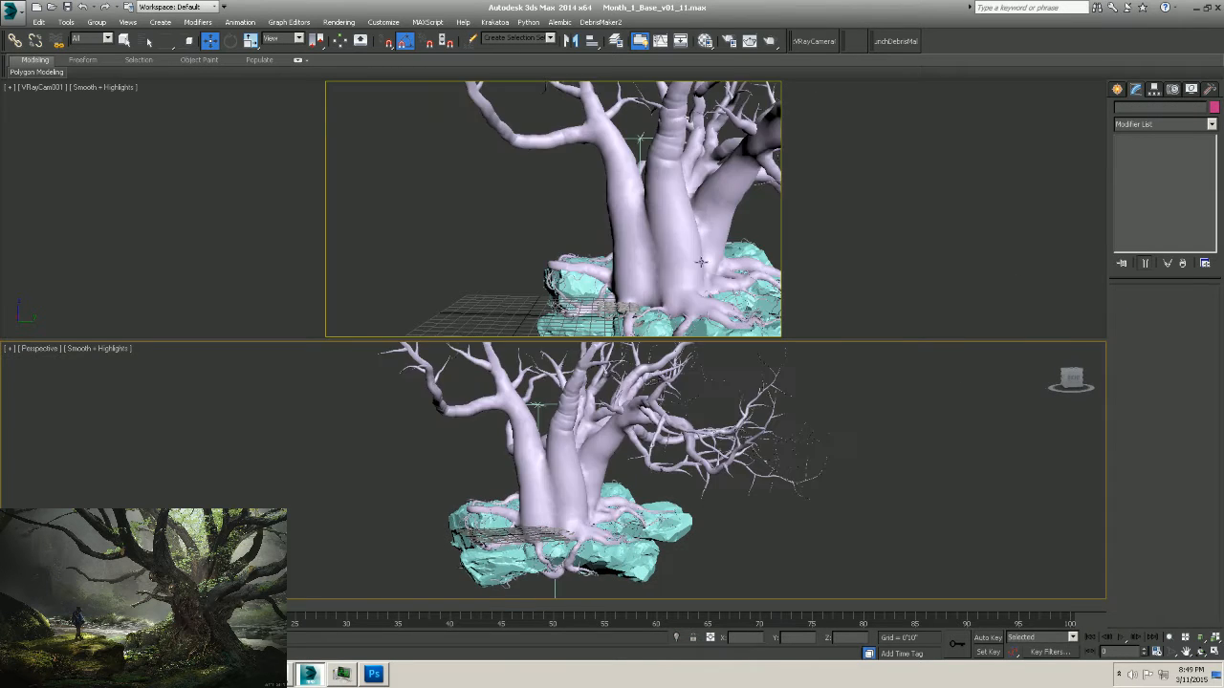
Deselect the rocks and select only the live GrowFX object, GrowFX_HeroTree_Live.
{"action": "middle_click_drag", "start_coordinate": [629, 480], "coordinate": [620, 451], "text": "alt"}
{"action": "left_click", "coordinate": [605, 438]}
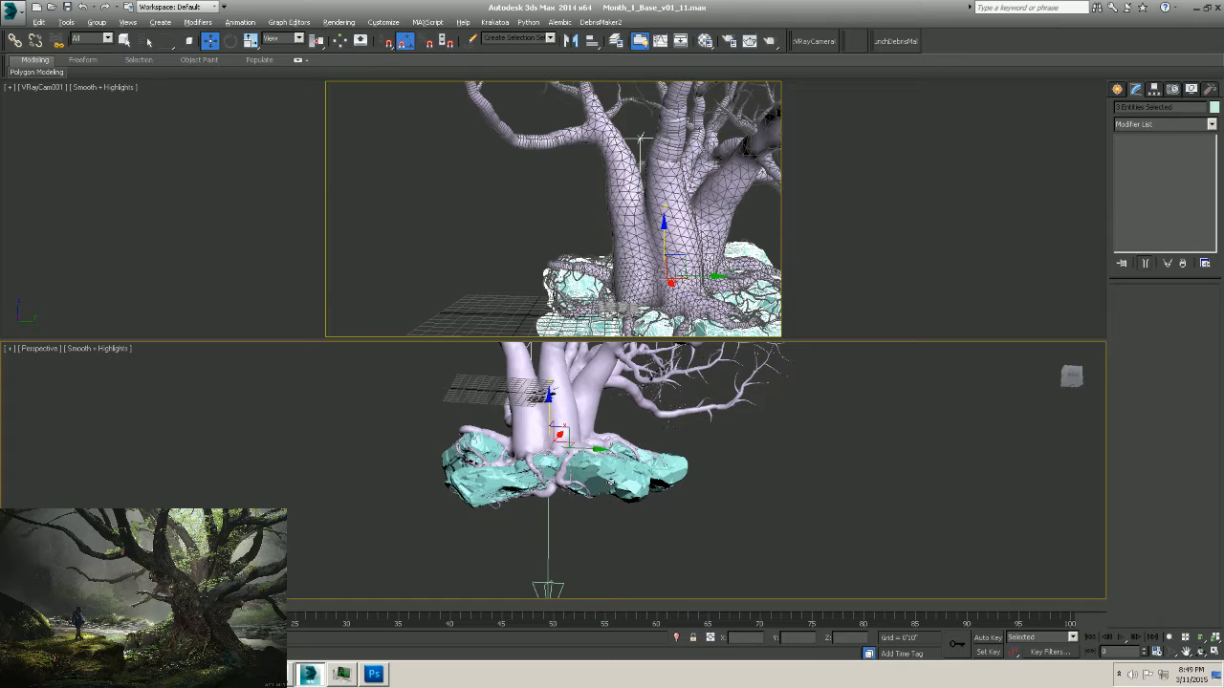
{"action": "left_click", "coordinate": [610, 483], "text": "alt"}
{"action": "left_click_drag", "start_coordinate": [606, 557], "coordinate": [449, 557], "text": "alt"}
{"action": "middle_click_drag", "start_coordinate": [542, 392], "coordinate": [544, 460]}
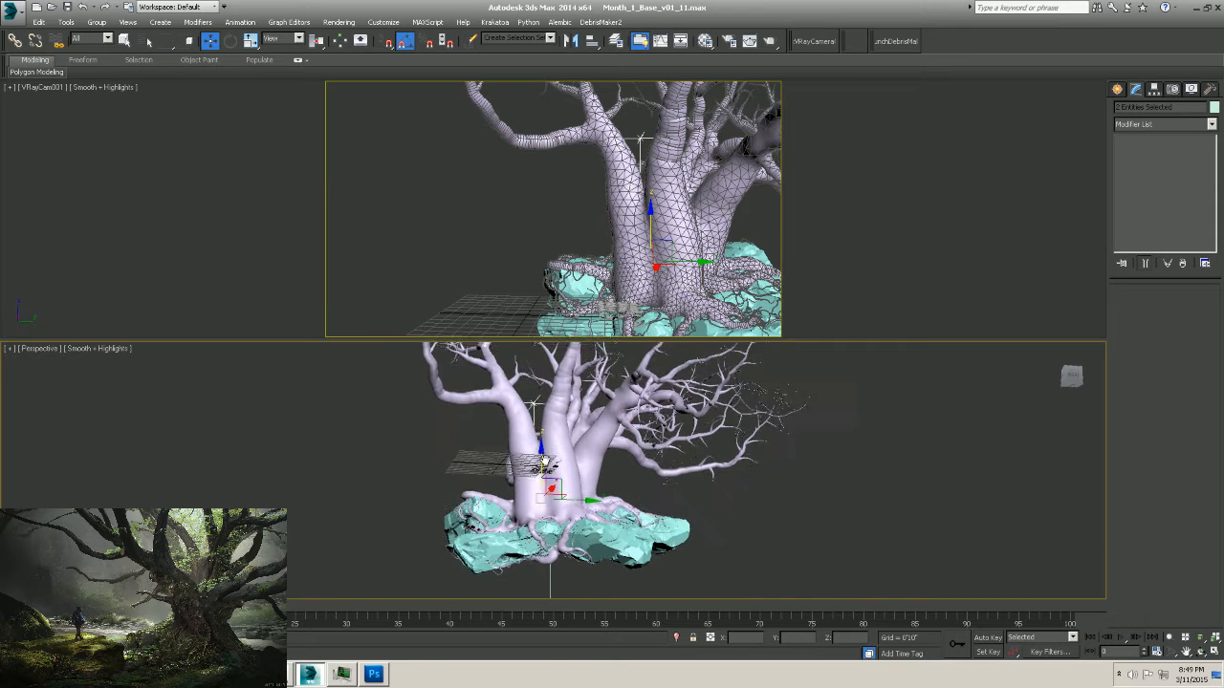
{"action": "left_click", "coordinate": [536, 412]}
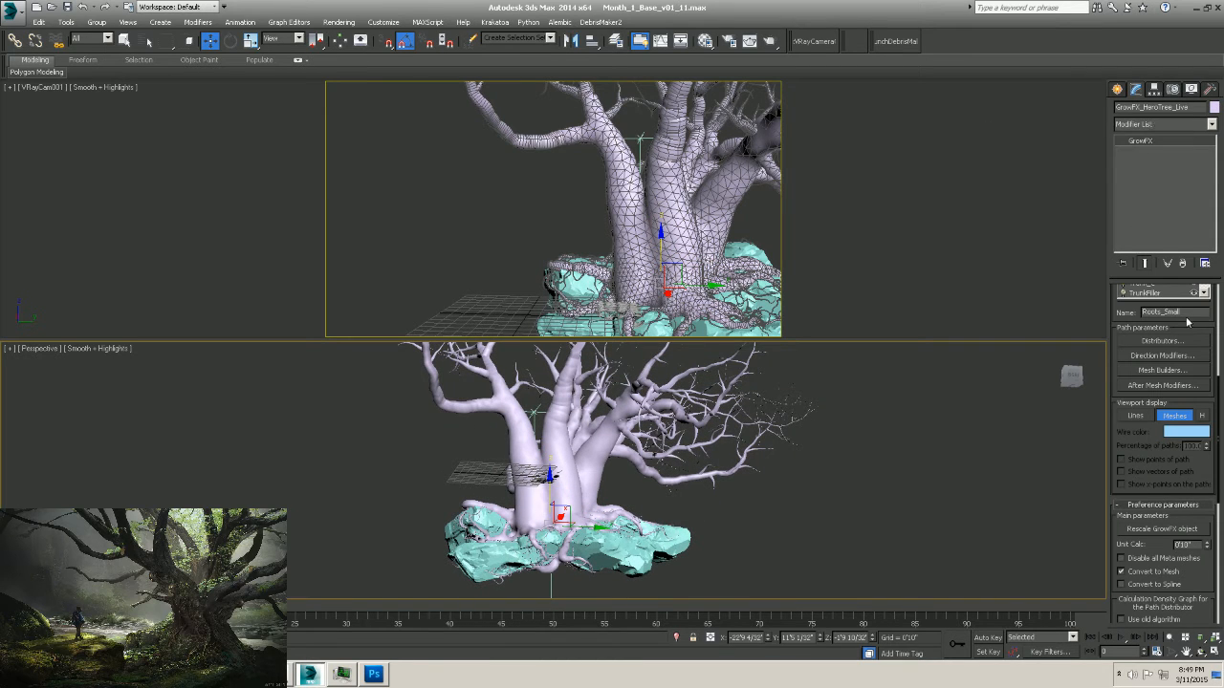
Open Mesh Builders and check which mesh type the branch paths from Branches_01_A to Branches_02_B use.
{"action": "left_click_drag", "start_coordinate": [1188, 326], "coordinate": [1172, 543]}
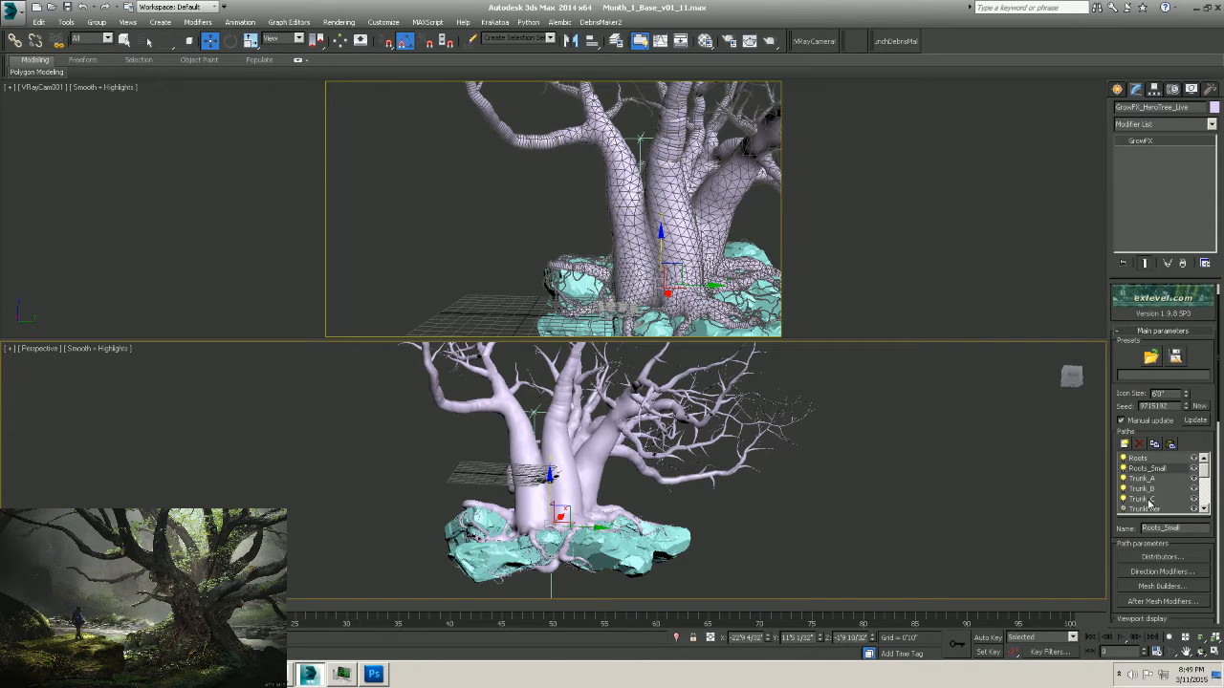
{"action": "left_click_drag", "start_coordinate": [1206, 479], "coordinate": [1205, 484]}
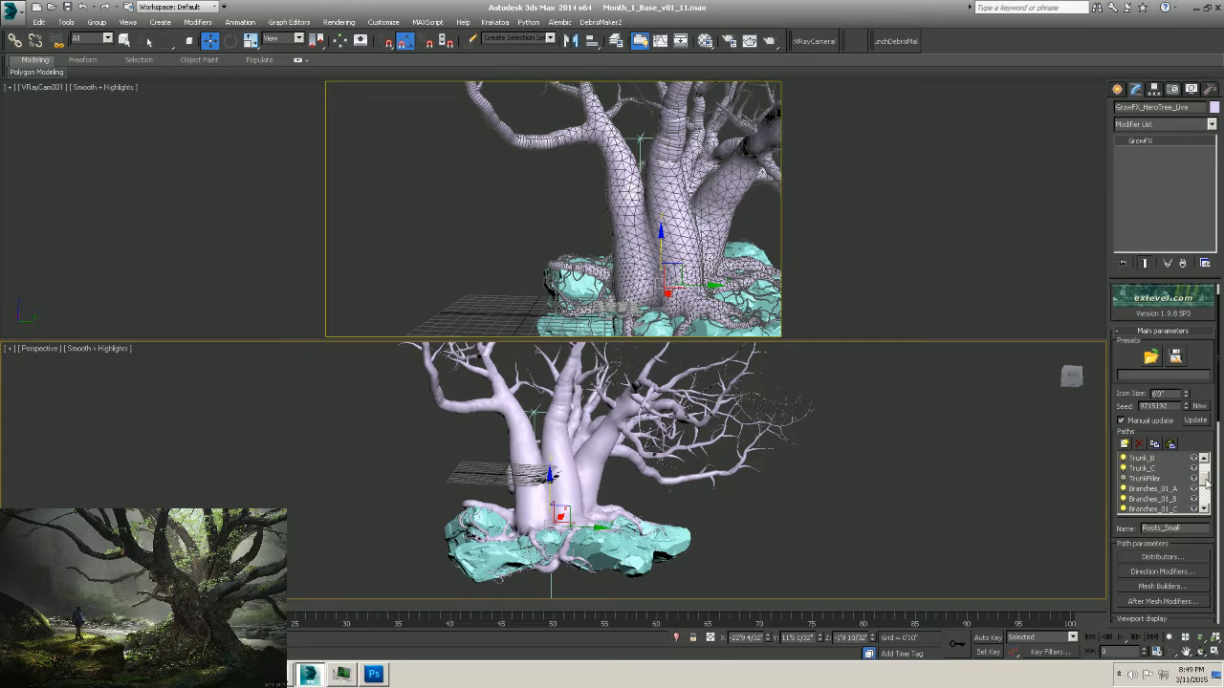
{"action": "left_click_drag", "start_coordinate": [1206, 482], "coordinate": [1205, 487]}
{"action": "left_click", "coordinate": [1180, 488]}
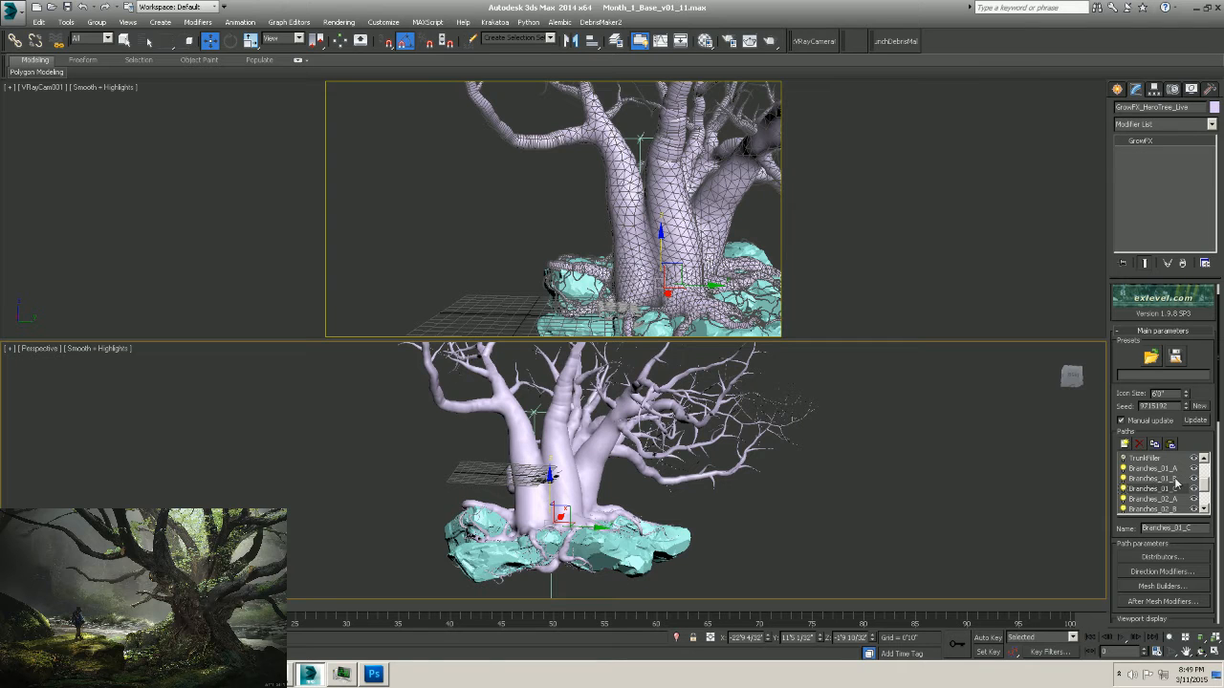
{"action": "left_click", "coordinate": [1159, 586]}
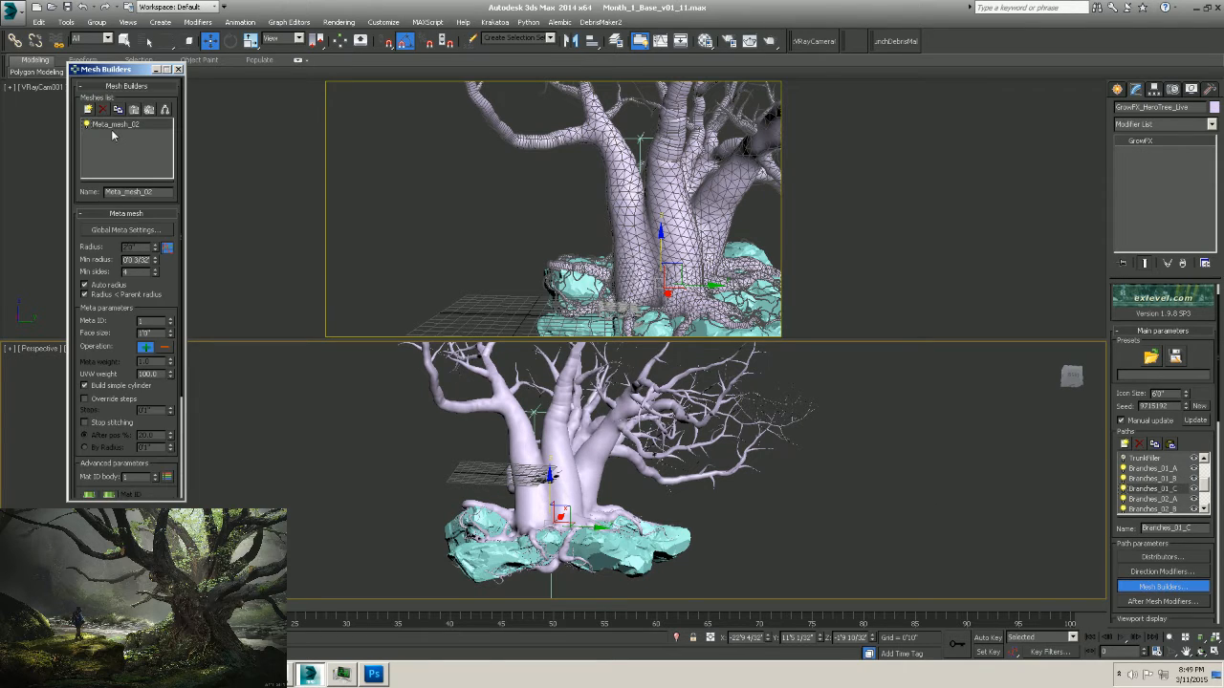
{"action": "left_click", "coordinate": [1160, 478]}
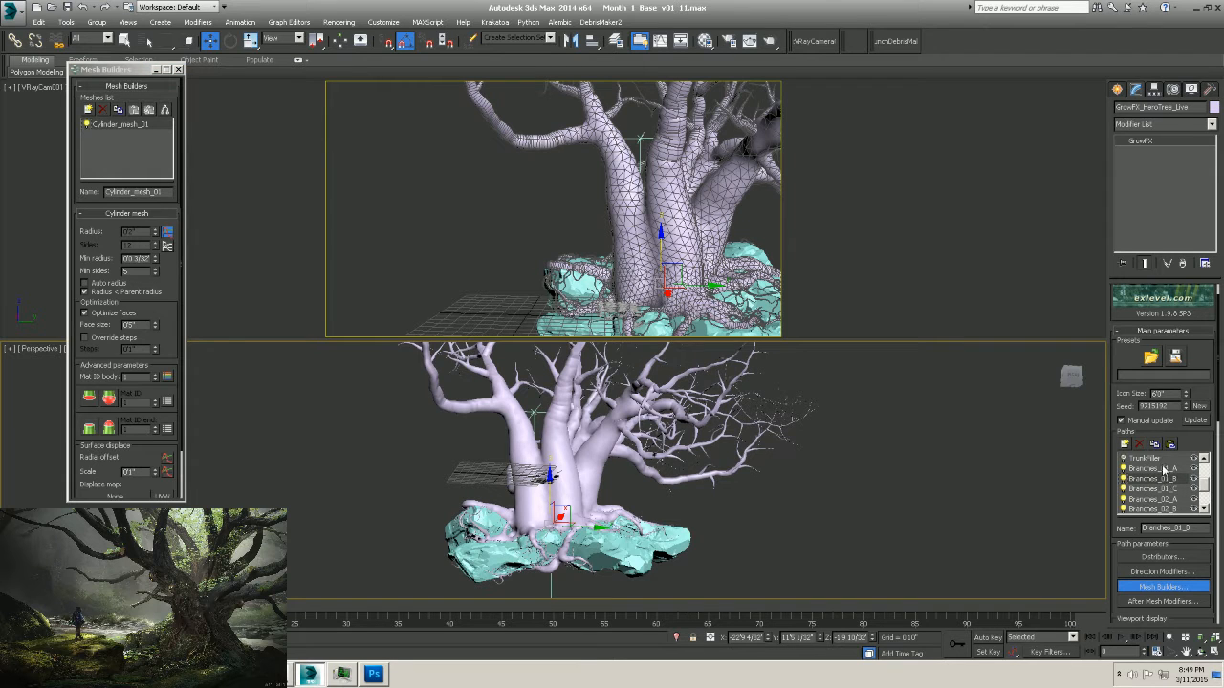
{"action": "left_click", "coordinate": [1163, 469]}
{"action": "left_click", "coordinate": [1159, 478]}
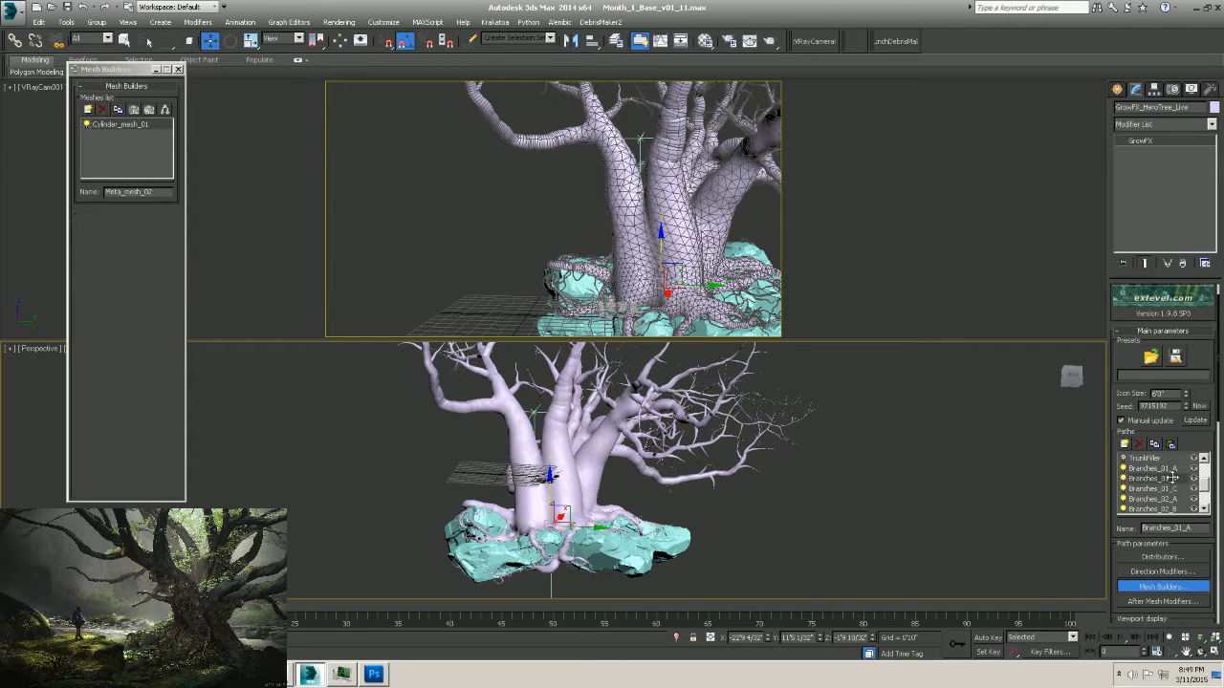
{"action": "left_click", "coordinate": [1158, 488]}
{"action": "left_click", "coordinate": [1159, 498]}
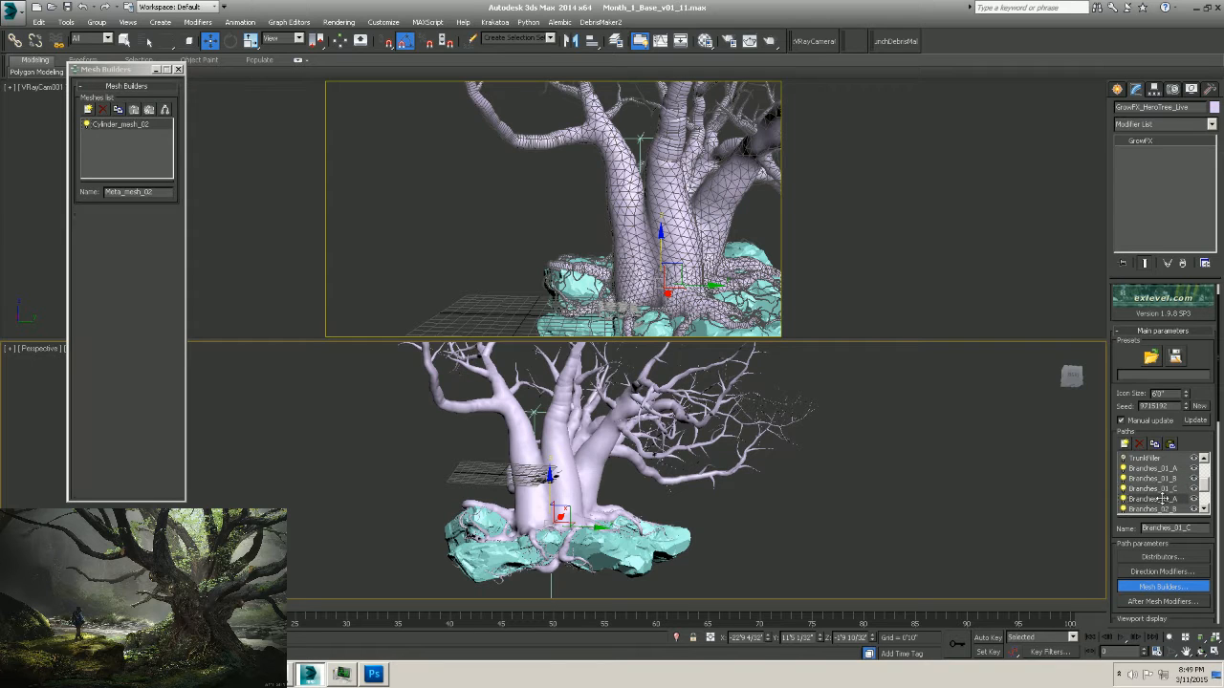
{"action": "left_click", "coordinate": [1162, 508]}
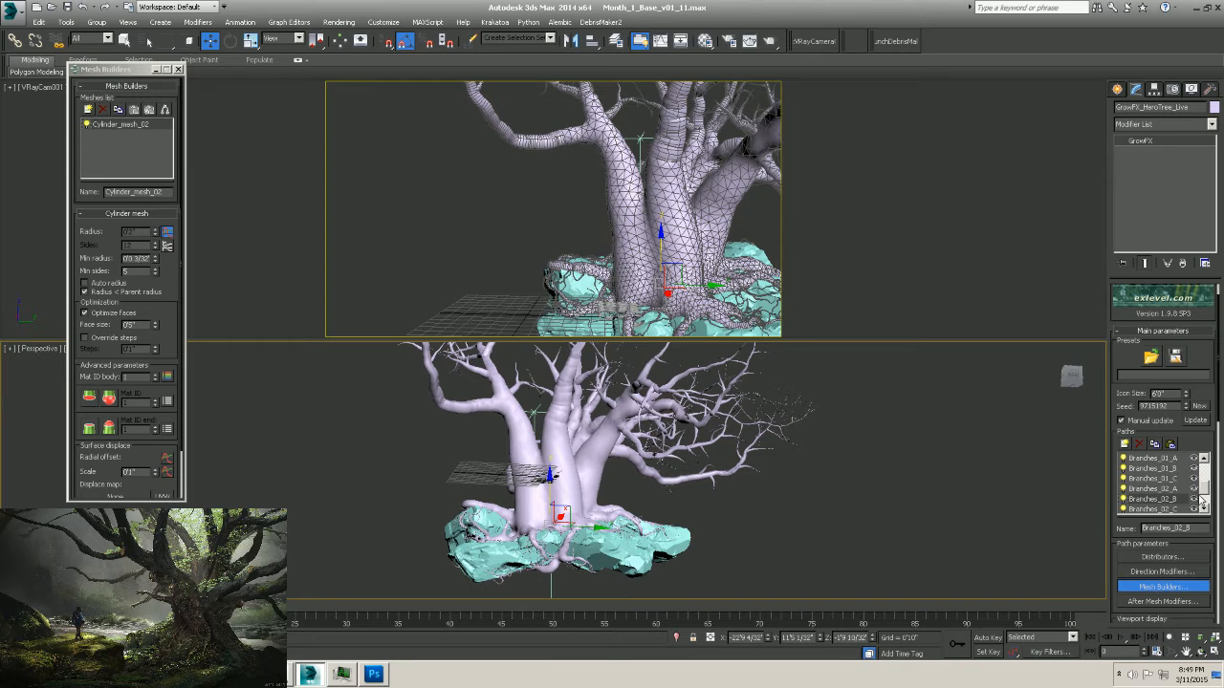
Turn off the finer branch paths beyond the Branches_01 level and update the live GrowFX tree.
{"action": "scroll", "coordinate": [1202, 492], "scroll_direction": "down", "scroll_amount": 1}
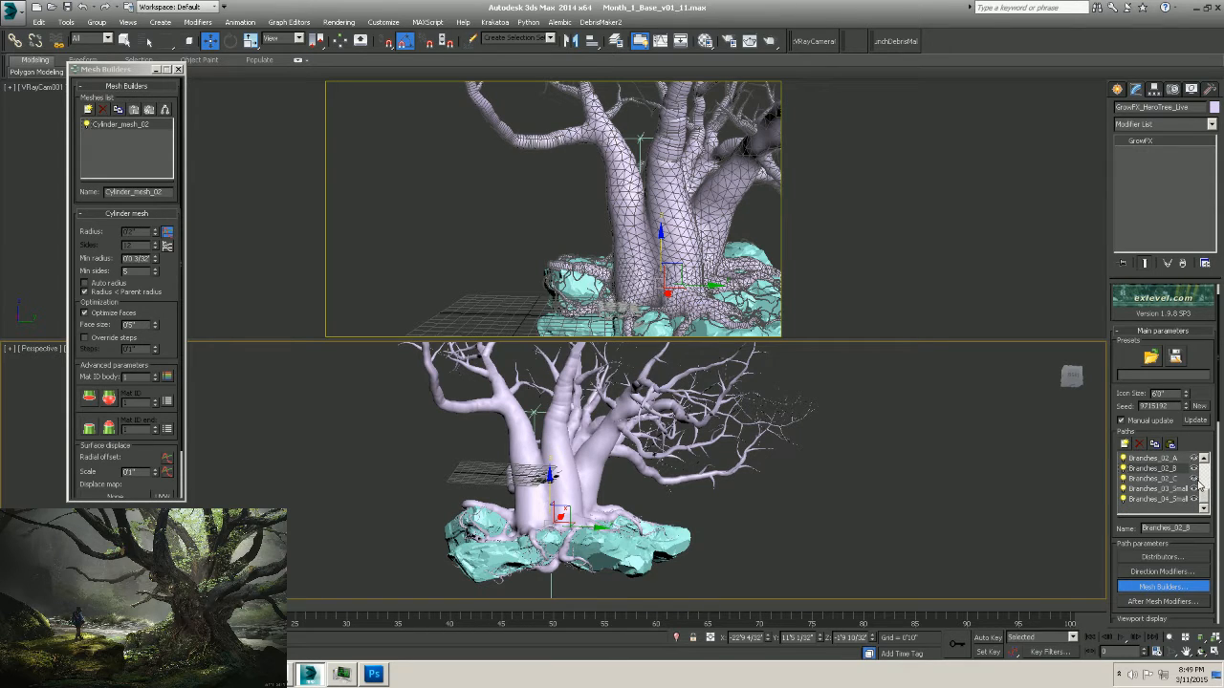
{"action": "scroll", "coordinate": [1201, 490], "scroll_direction": "up", "scroll_amount": 1}
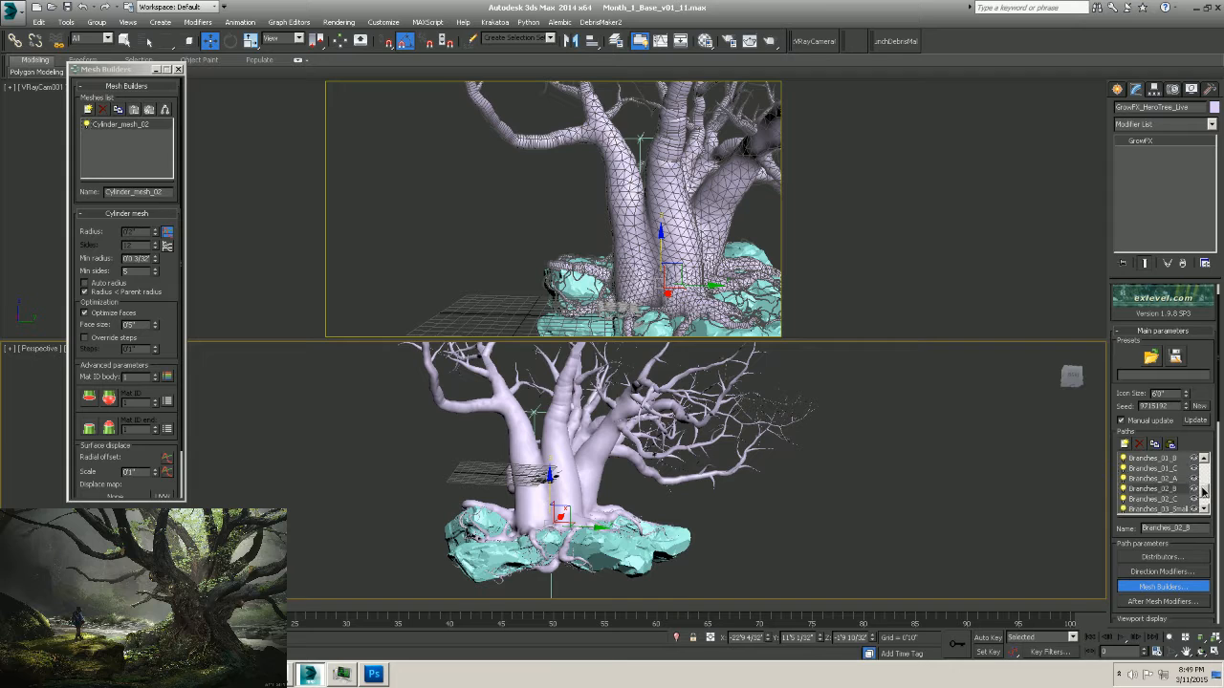
{"action": "scroll", "coordinate": [1203, 492], "scroll_direction": "up", "scroll_amount": 1}
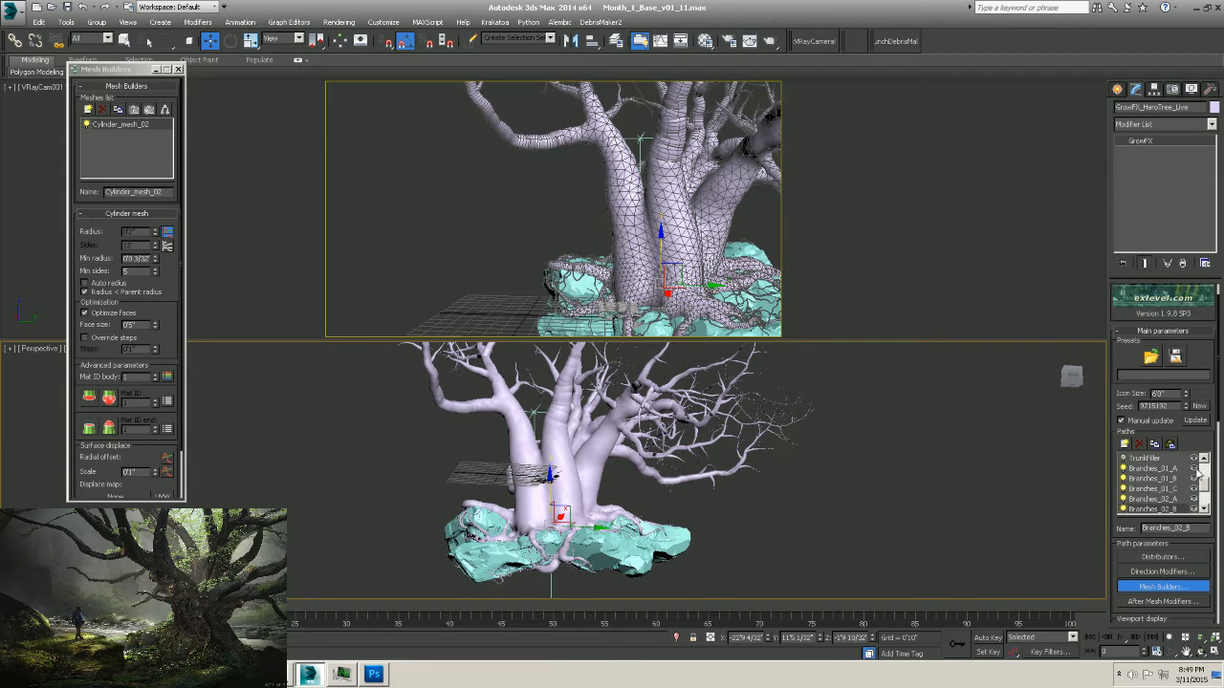
{"action": "scroll", "coordinate": [1202, 473], "scroll_direction": "up", "scroll_amount": 2}
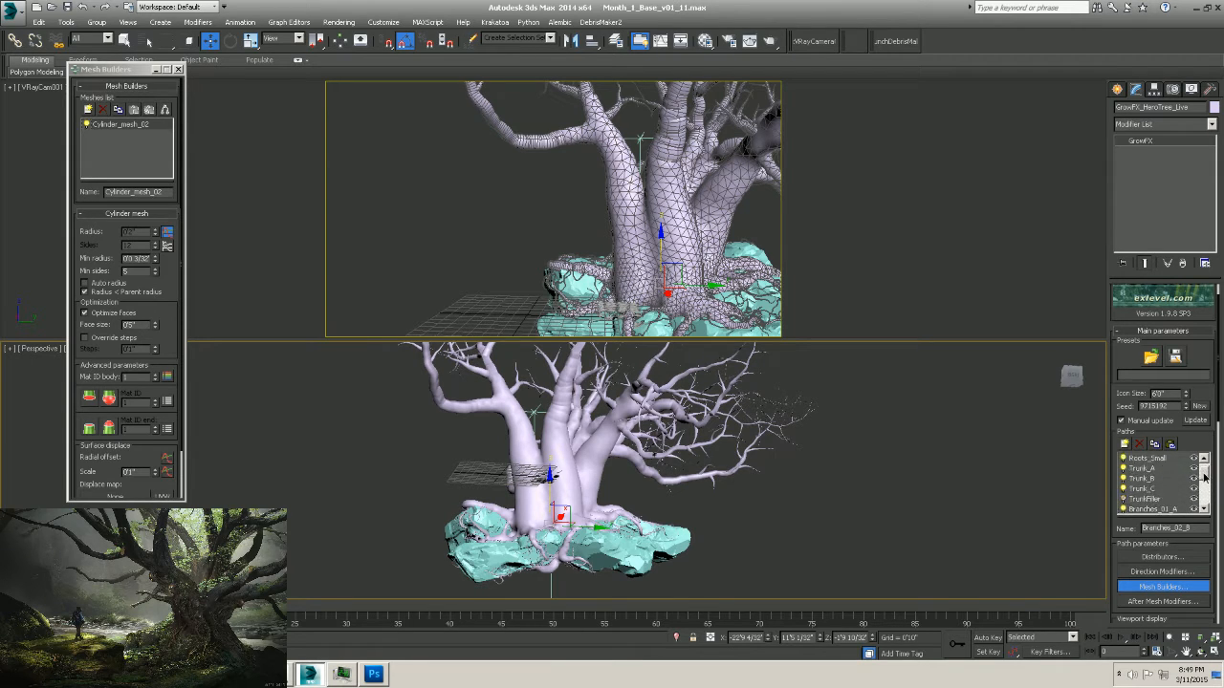
{"action": "scroll", "coordinate": [1204, 478], "scroll_direction": "down", "scroll_amount": 1}
{"action": "scroll", "coordinate": [1198, 484], "scroll_direction": "down", "scroll_amount": 1}
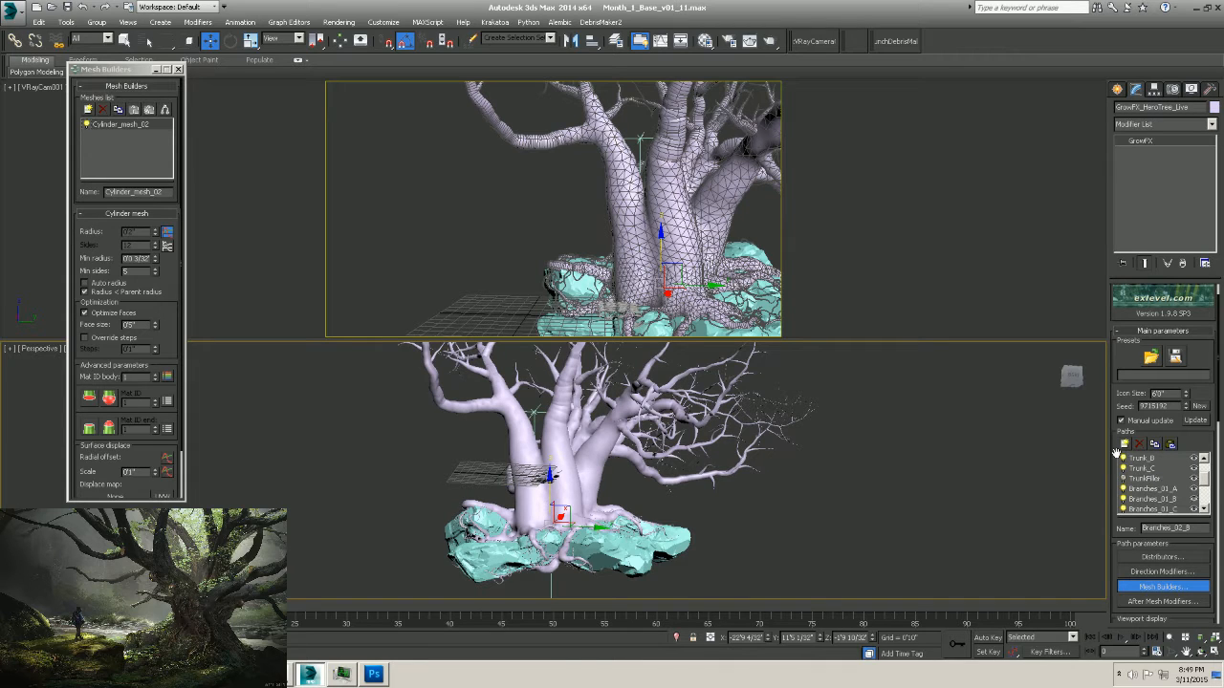
{"action": "scroll", "coordinate": [1205, 492], "scroll_direction": "down", "scroll_amount": 5}
{"action": "scroll", "coordinate": [1205, 492], "scroll_direction": "up", "scroll_amount": 4}
{"action": "middle_click_drag", "start_coordinate": [613, 434], "coordinate": [696, 455]}
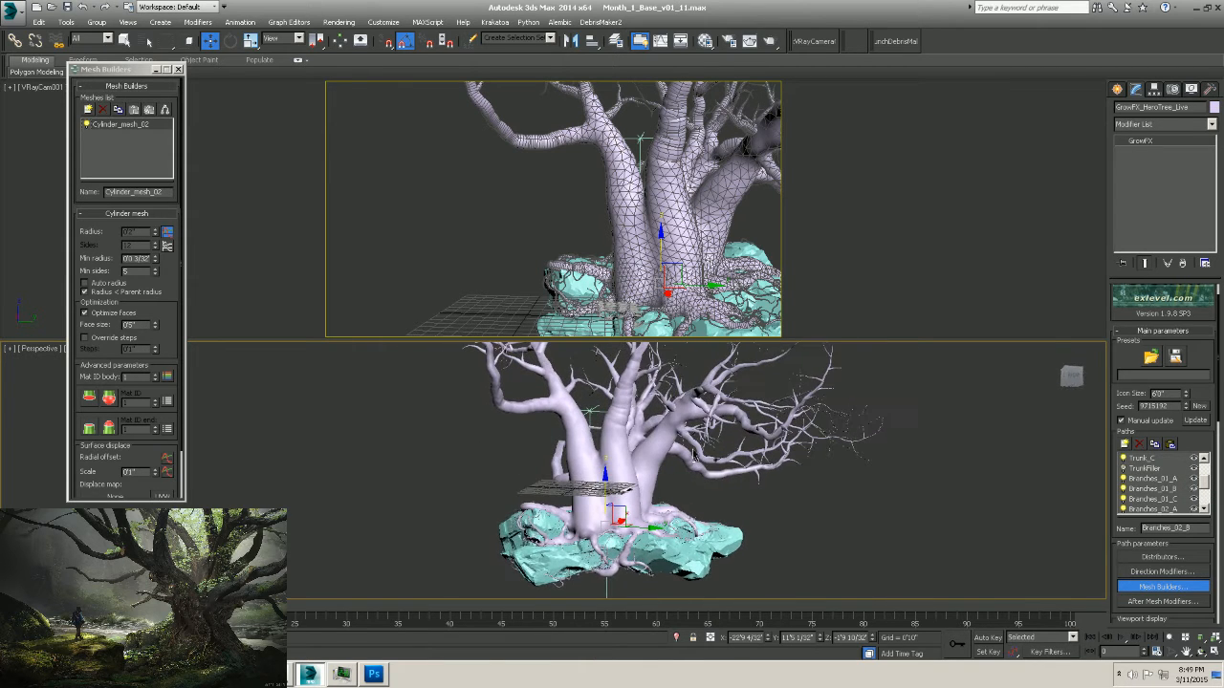
{"action": "left_click", "coordinate": [1196, 420]}
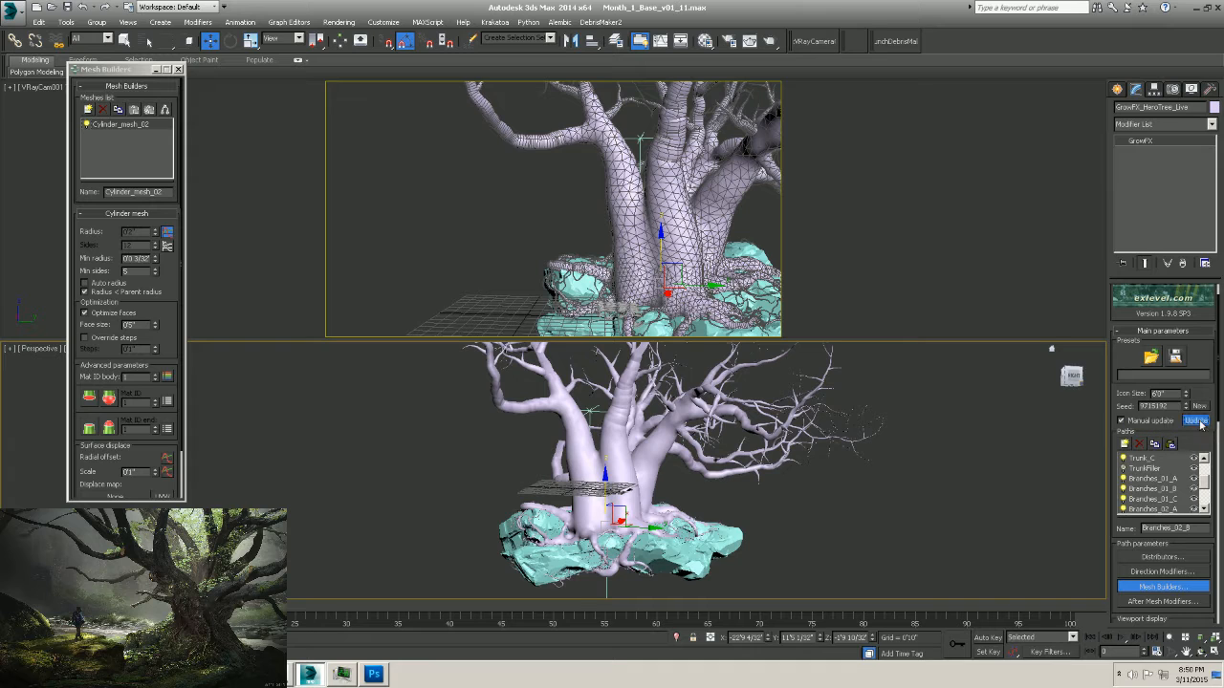
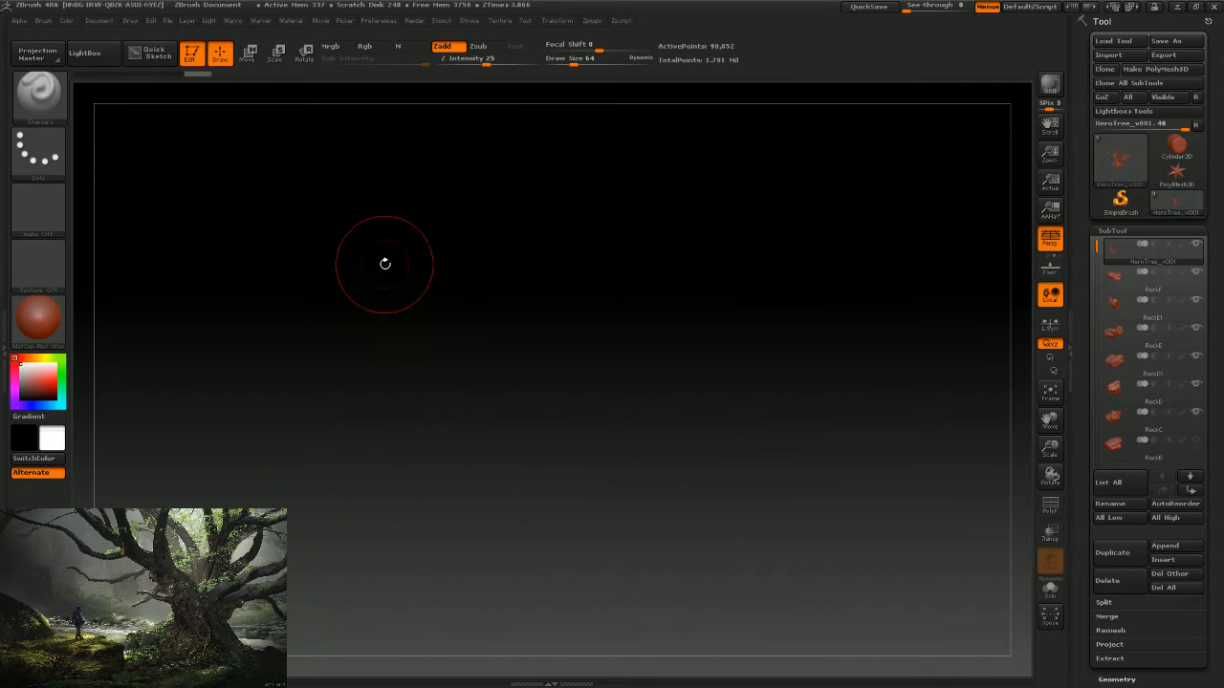
Switch to ZBrush, frame the model and examine the imported tree's branches.
{"action": "key", "text": "f"}
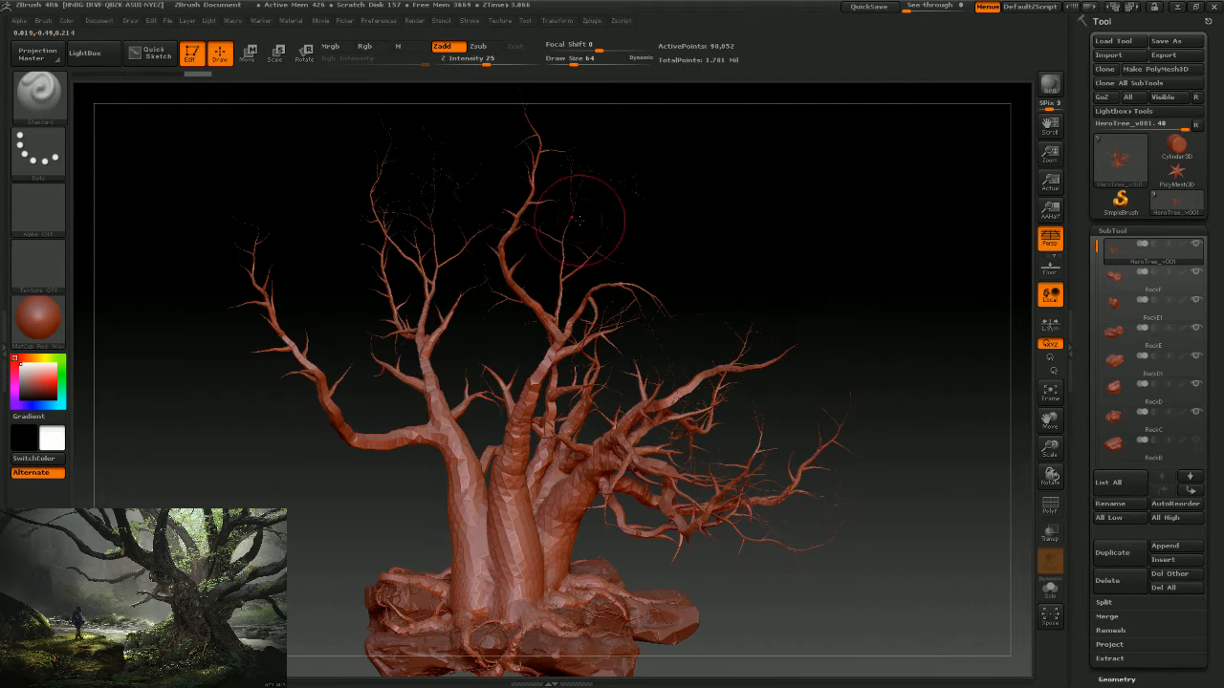
{"action": "left_click_drag", "start_coordinate": [830, 272], "coordinate": [822, 202]}
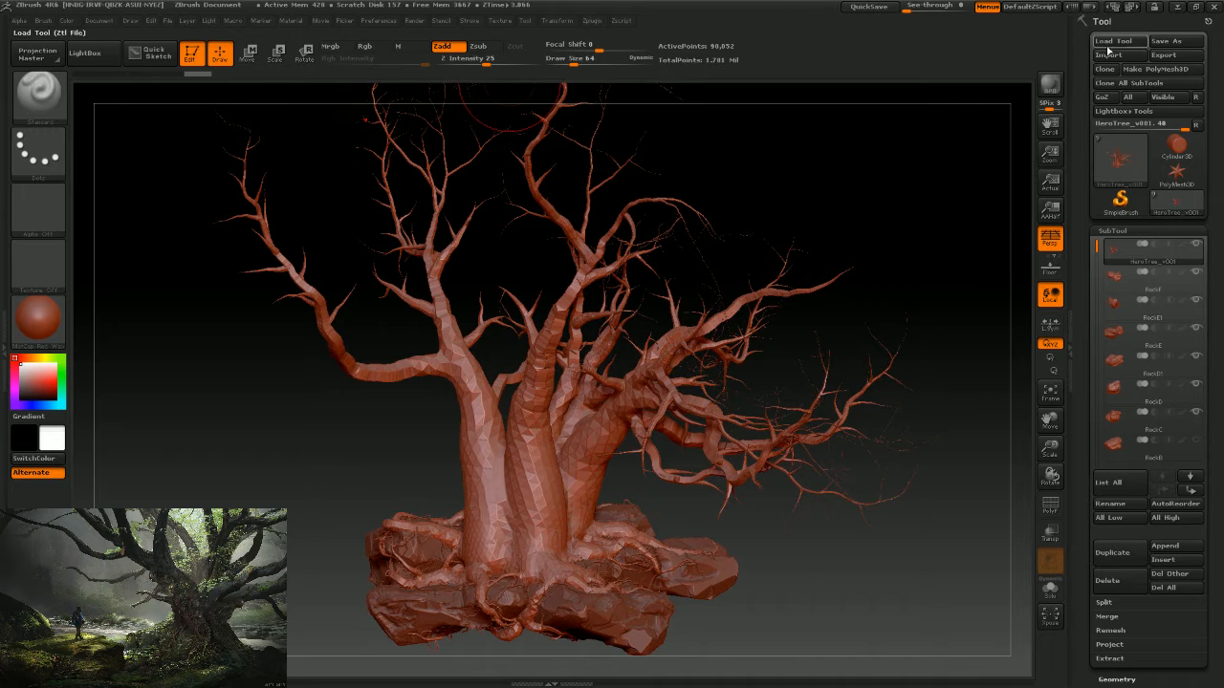
{"action": "left_click_drag", "start_coordinate": [784, 626], "coordinate": [841, 535], "text": "alt"}
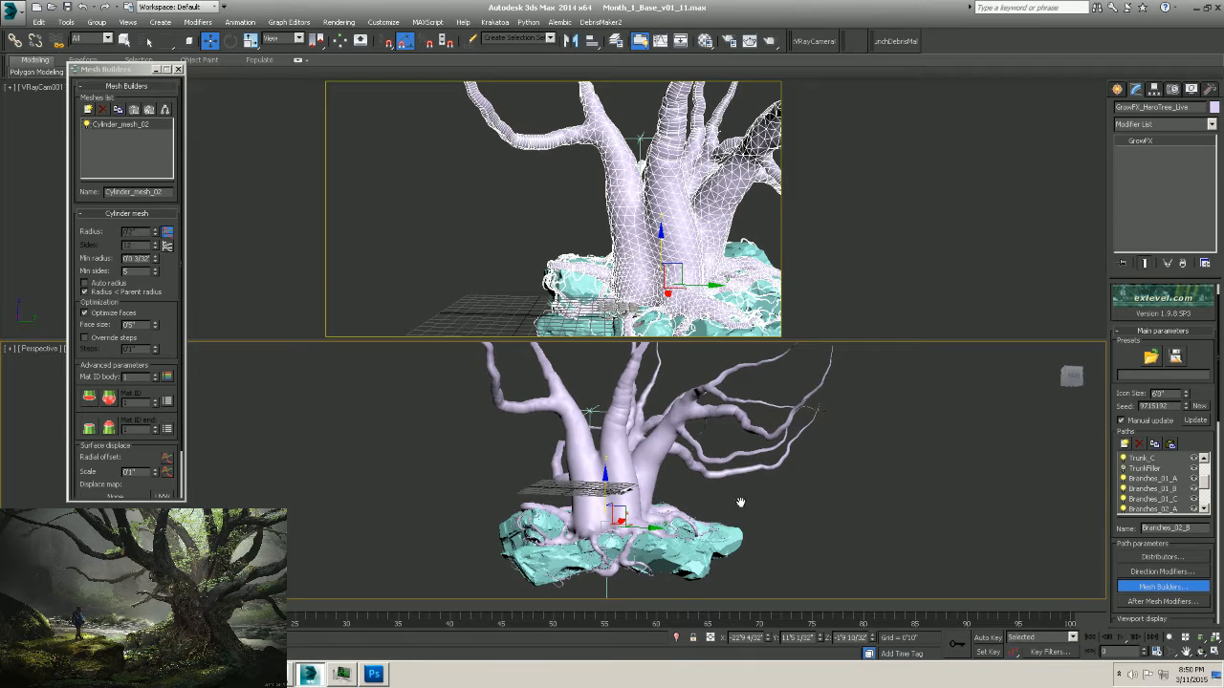
Switch back to 3ds Max and examine the reduced tree's roots, trunk base and main branches over the rocks.
{"action": "middle_click_drag", "start_coordinate": [739, 502], "coordinate": [705, 511]}
{"action": "scroll", "coordinate": [705, 510], "scroll_direction": "up", "scroll_amount": 5}
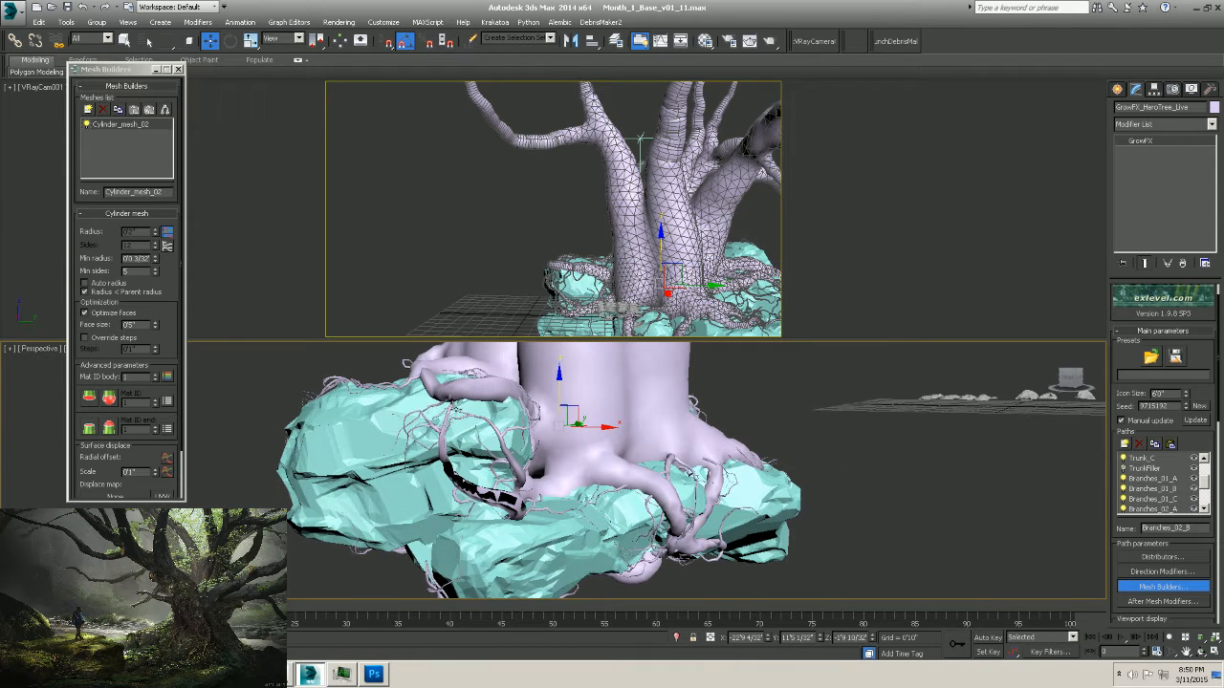
{"action": "middle_click_drag", "start_coordinate": [862, 416], "coordinate": [818, 420]}
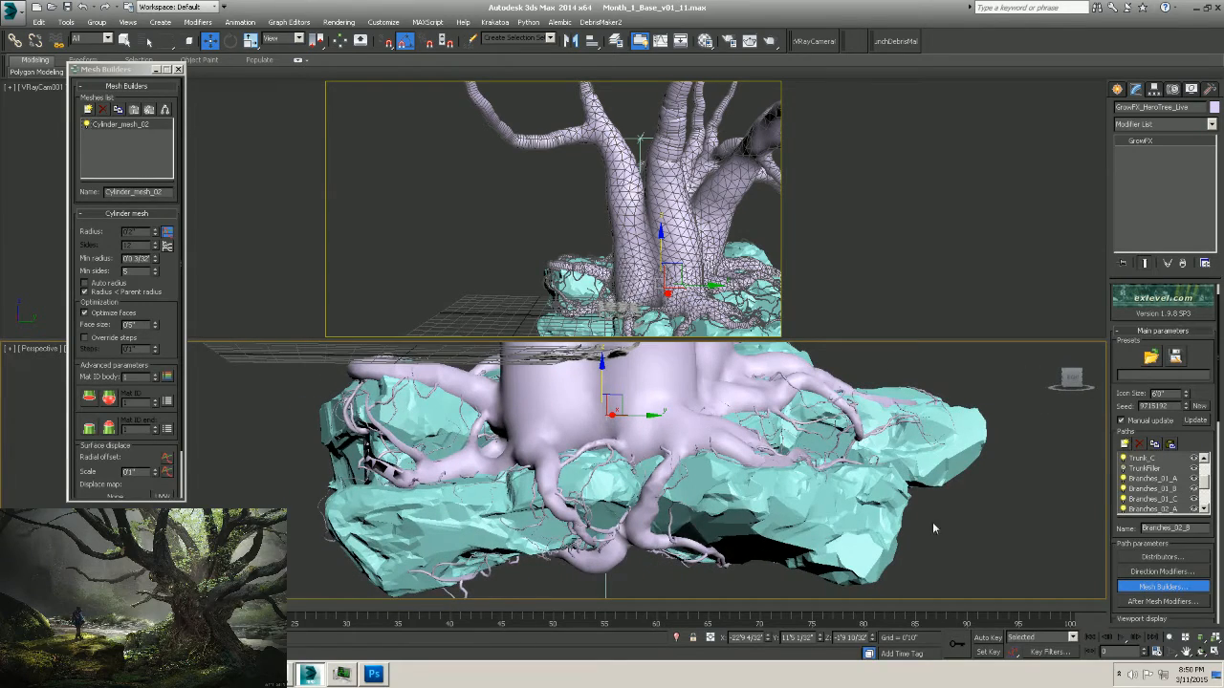
{"action": "middle_click_drag", "start_coordinate": [934, 528], "coordinate": [879, 541], "text": "alt"}
{"action": "middle_click_drag", "start_coordinate": [702, 583], "coordinate": [932, 516], "text": "alt"}
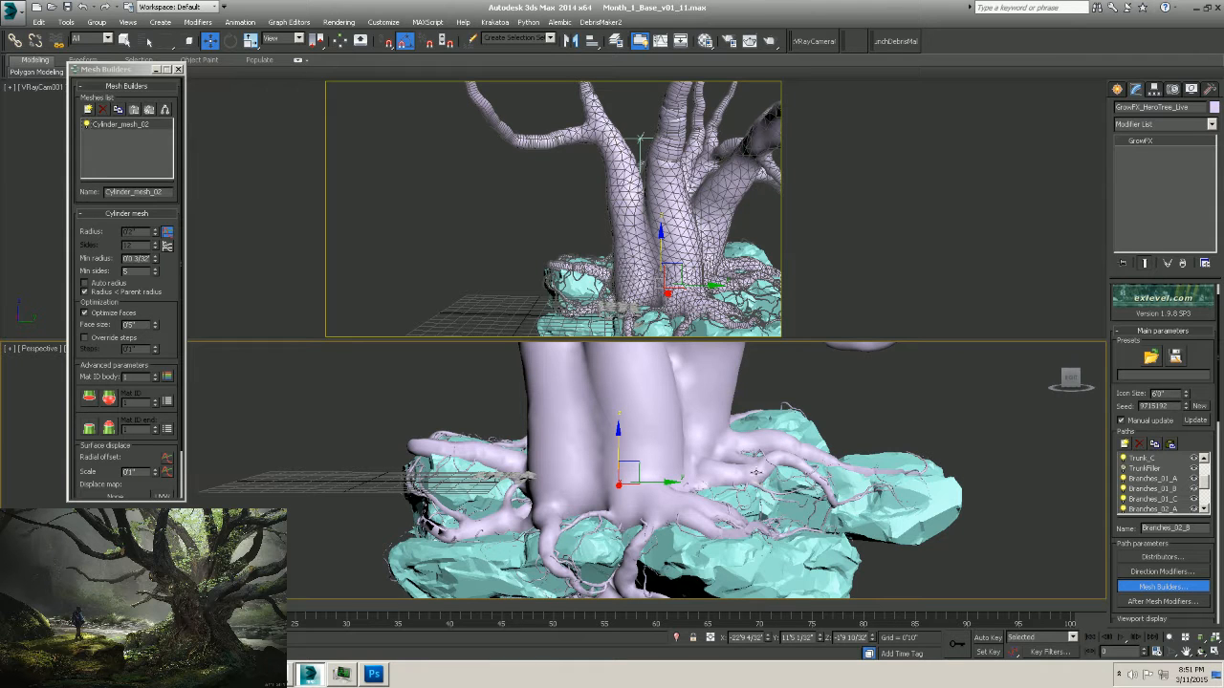
{"action": "middle_click_drag", "start_coordinate": [896, 565], "coordinate": [959, 586], "text": "alt"}
{"action": "middle_click_drag", "start_coordinate": [955, 479], "coordinate": [871, 488]}
{"action": "scroll", "coordinate": [951, 507], "scroll_direction": "down", "scroll_amount": 3}
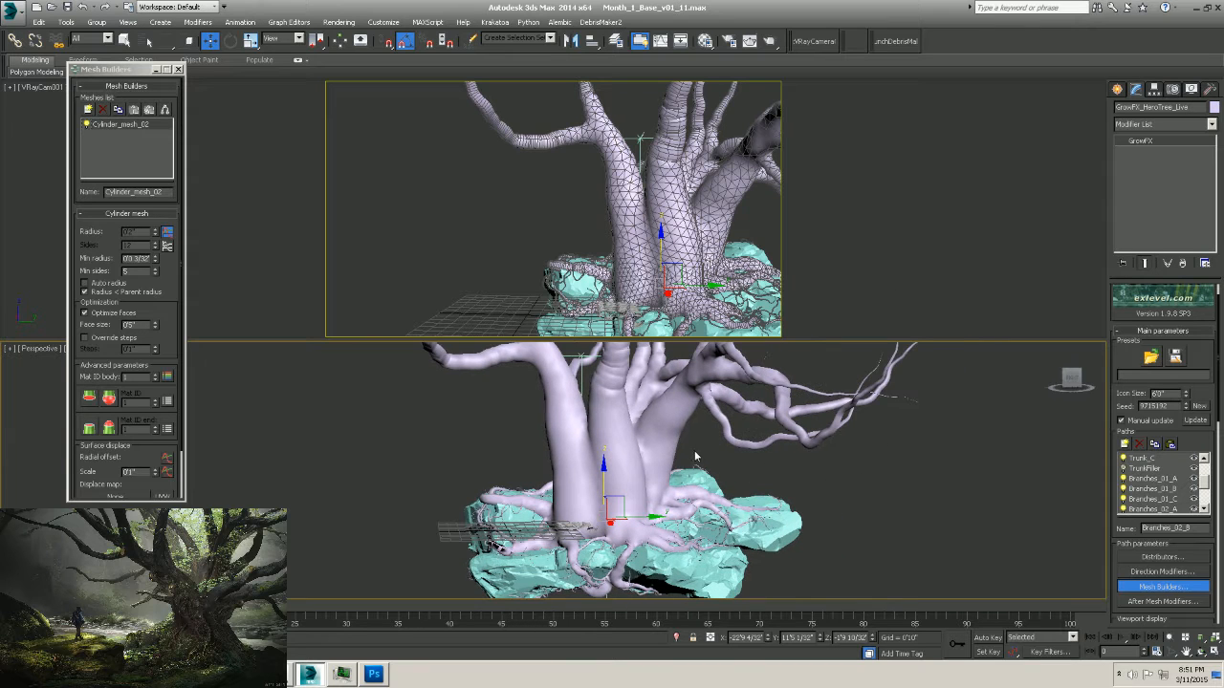
Clone the live GrowFX tree as a copy named GrowFX_HeroTree_BakedBase.
{"action": "right_click", "coordinate": [687, 417]}
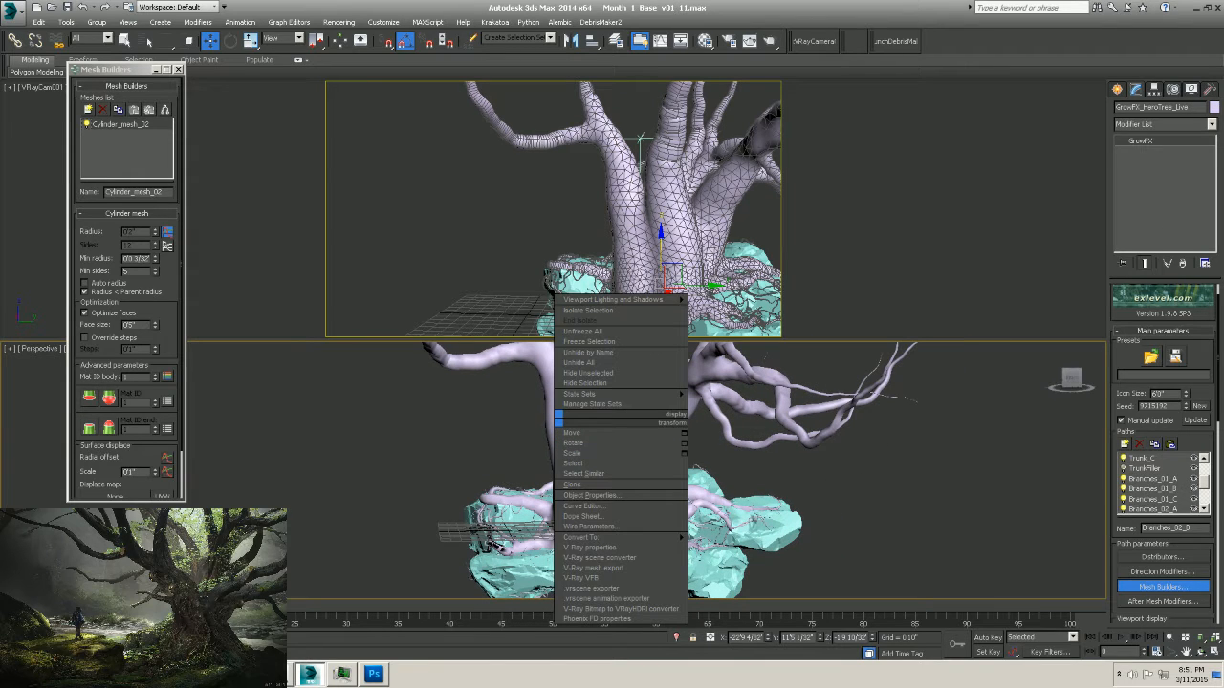
{"action": "left_click", "coordinate": [535, 395]}
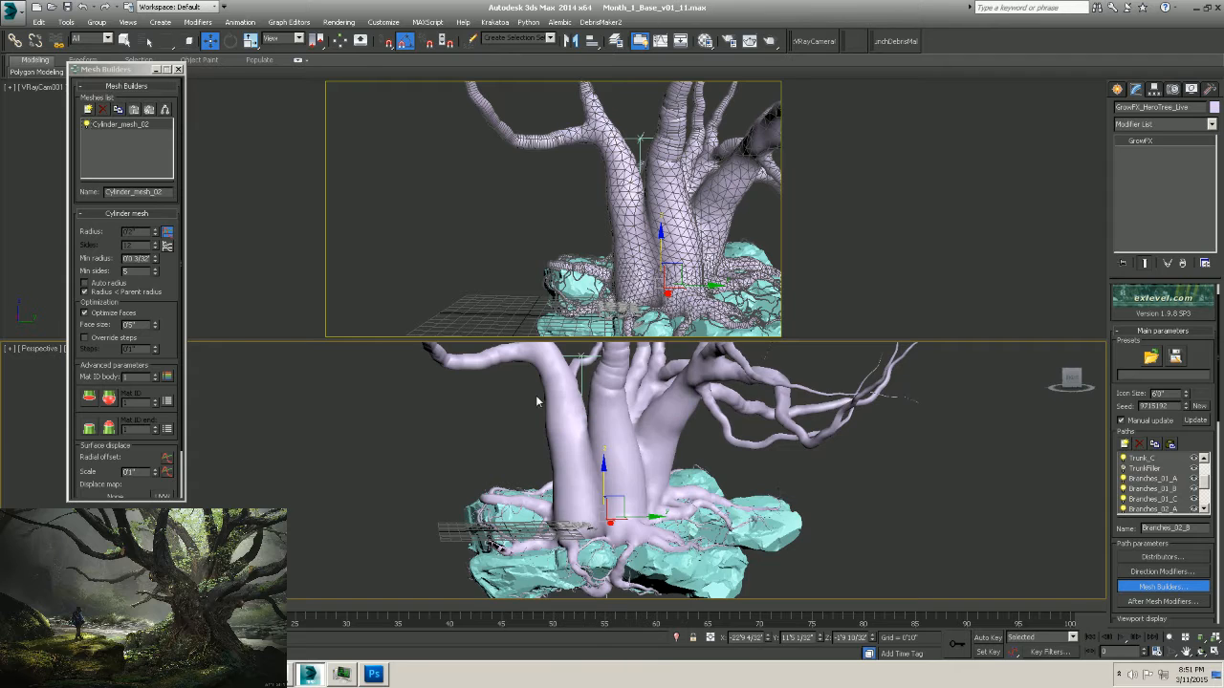
{"action": "right_click", "coordinate": [730, 442]}
{"action": "left_click", "coordinate": [627, 508]}
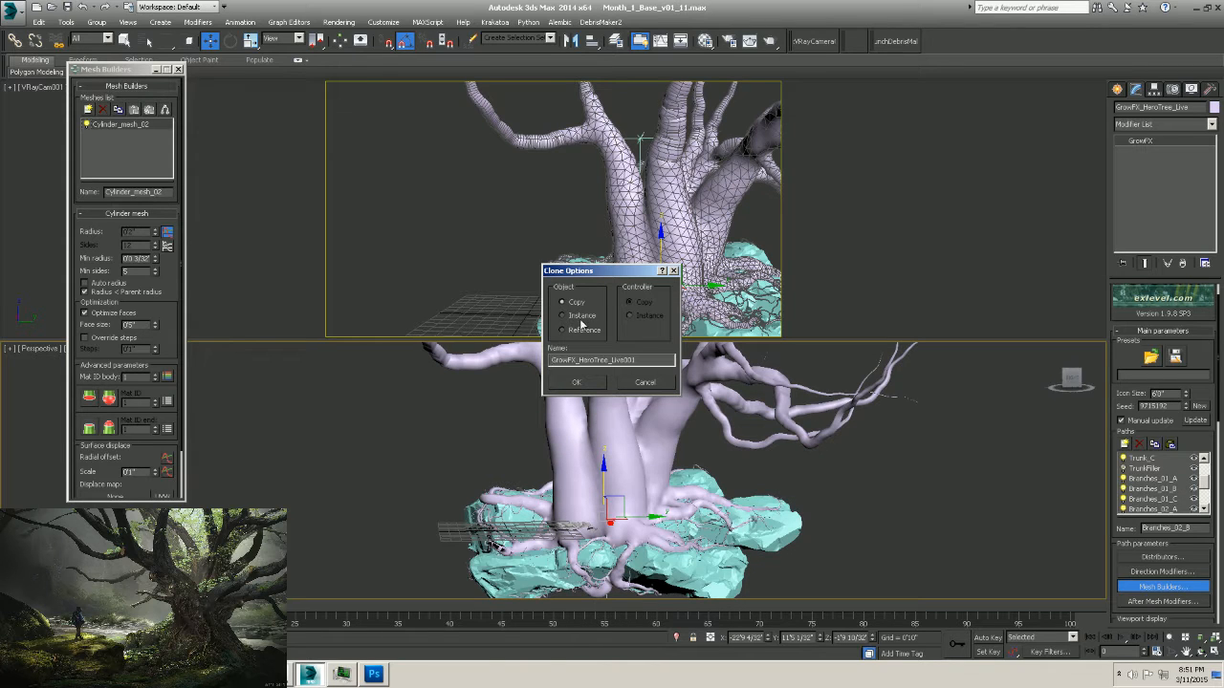
{"action": "left_click_drag", "start_coordinate": [637, 360], "coordinate": [598, 382]}
{"action": "type", "text": "BakedBase"}
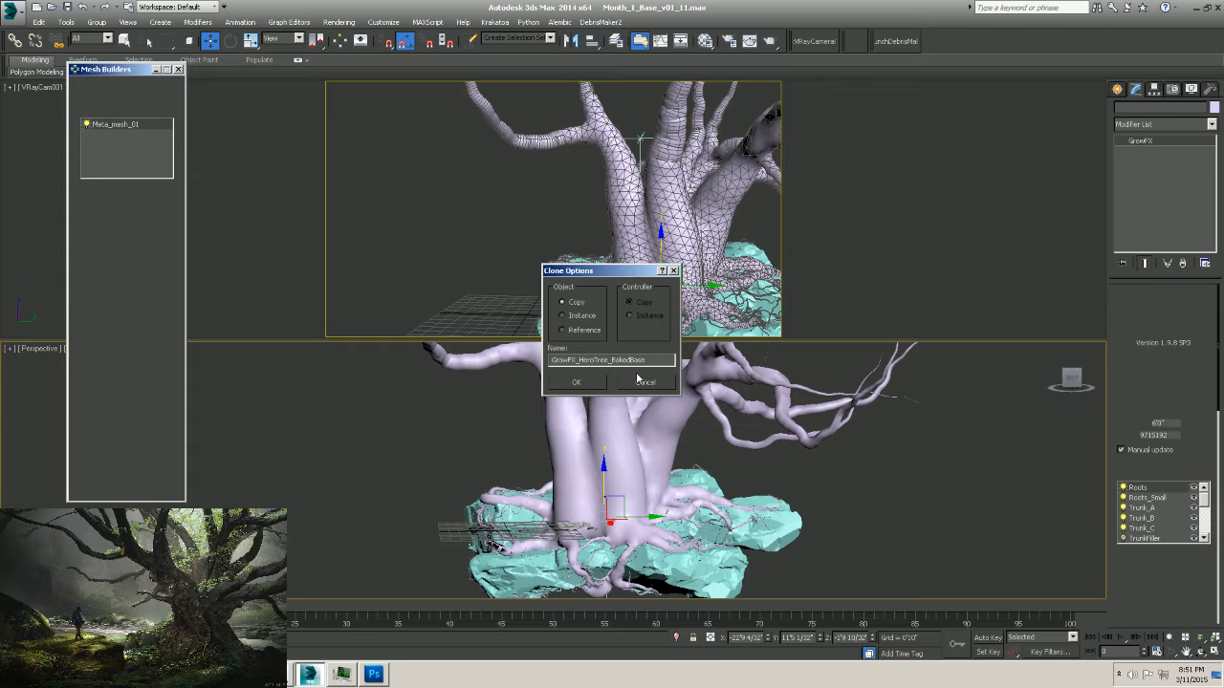
{"action": "key", "text": "Return"}
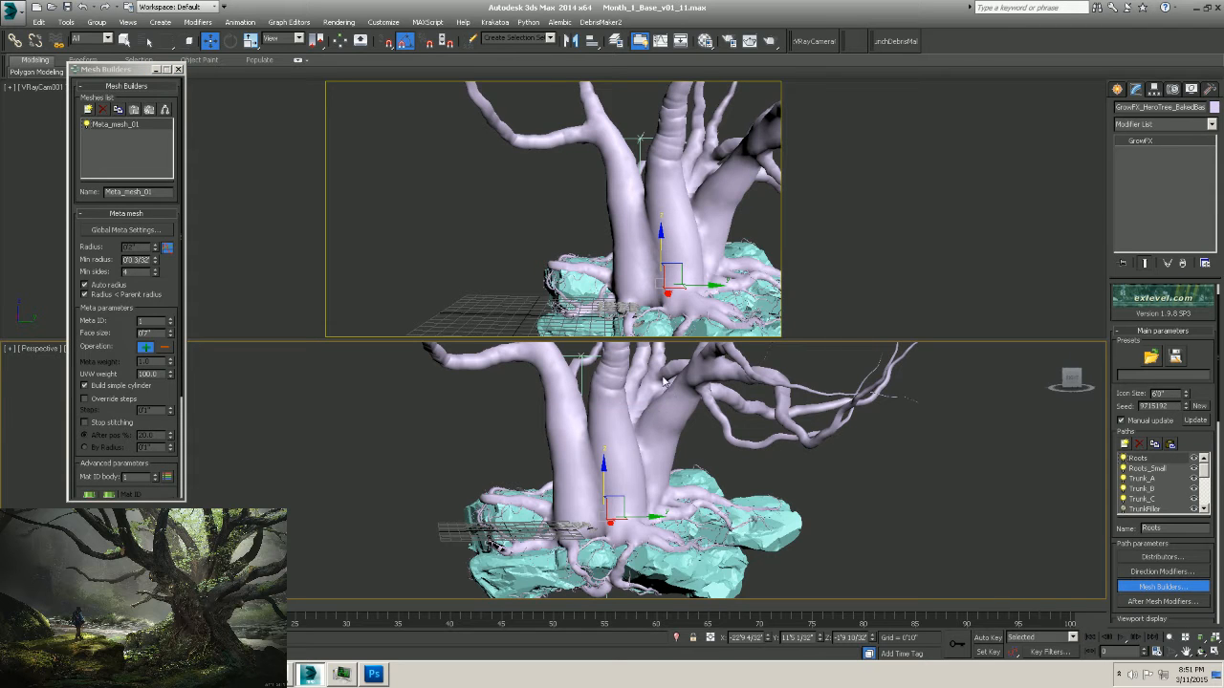
Examine the reduced tree's trunks, main branches and roots over the rocks from several angles.
{"action": "middle_click_drag", "start_coordinate": [726, 420], "coordinate": [727, 447]}
{"action": "mouse_move", "coordinate": [485, 428]}
{"action": "middle_mouse_down"}
{"action": "mouse_move", "coordinate": [602, 465]}
{"action": "mouse_move", "coordinate": [493, 409]}
{"action": "middle_mouse_up"}
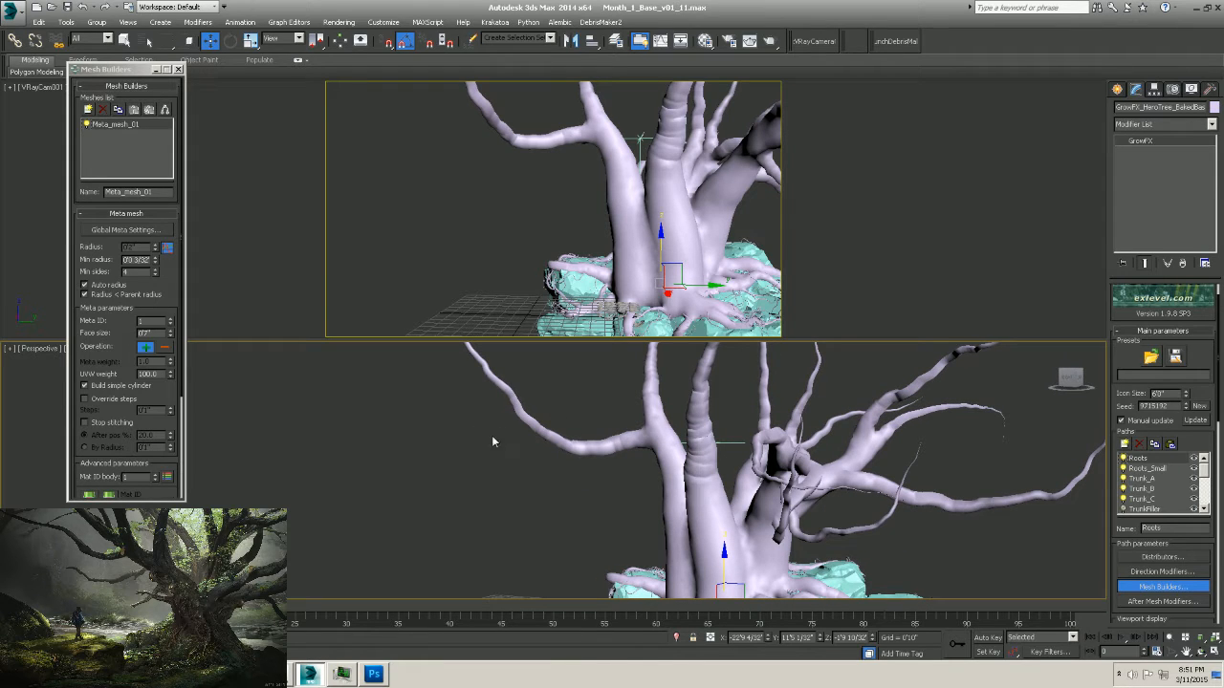
{"action": "mouse_move", "coordinate": [492, 442]}
{"action": "middle_mouse_down", "text": "alt"}
{"action": "mouse_move", "coordinate": [565, 448]}
{"action": "mouse_move", "coordinate": [508, 427]}
{"action": "middle_mouse_up", "text": "alt"}
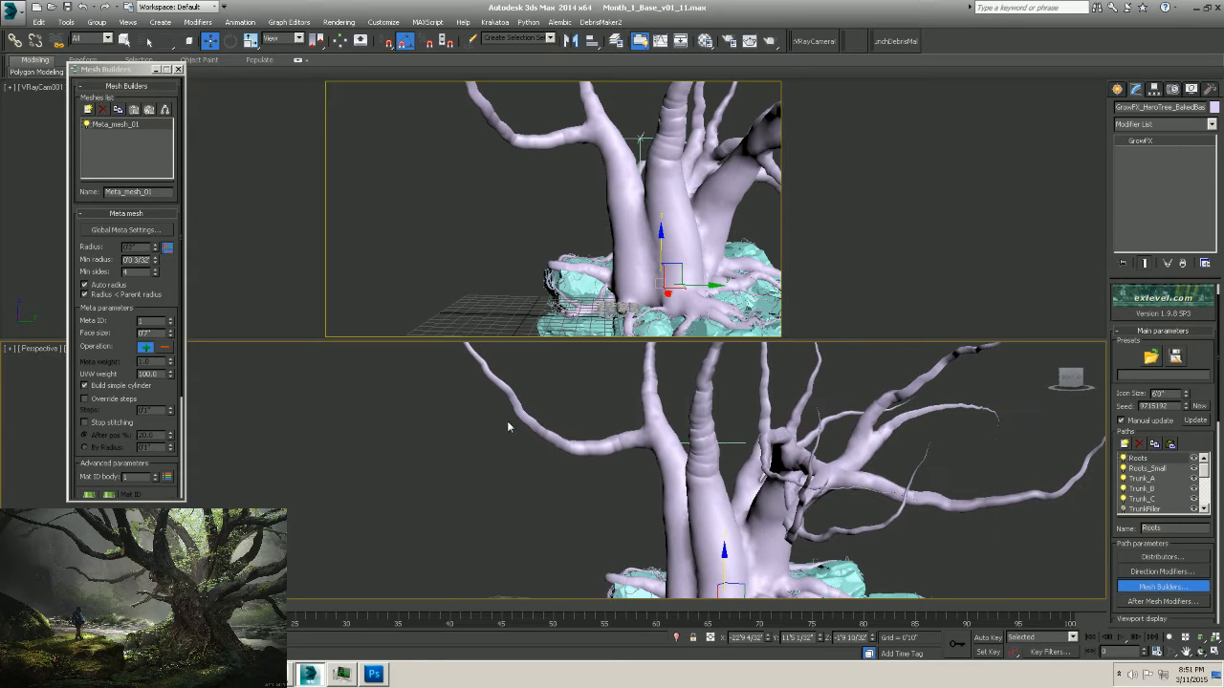
{"action": "middle_click_drag", "start_coordinate": [604, 444], "coordinate": [659, 438], "text": "alt"}
{"action": "scroll", "coordinate": [547, 406], "scroll_direction": "down", "scroll_amount": 2}
{"action": "scroll", "coordinate": [659, 439], "scroll_direction": "down", "scroll_amount": 2}
{"action": "scroll", "coordinate": [745, 467], "scroll_direction": "up", "scroll_amount": 3}
{"action": "scroll", "coordinate": [736, 454], "scroll_direction": "down", "scroll_amount": 2}
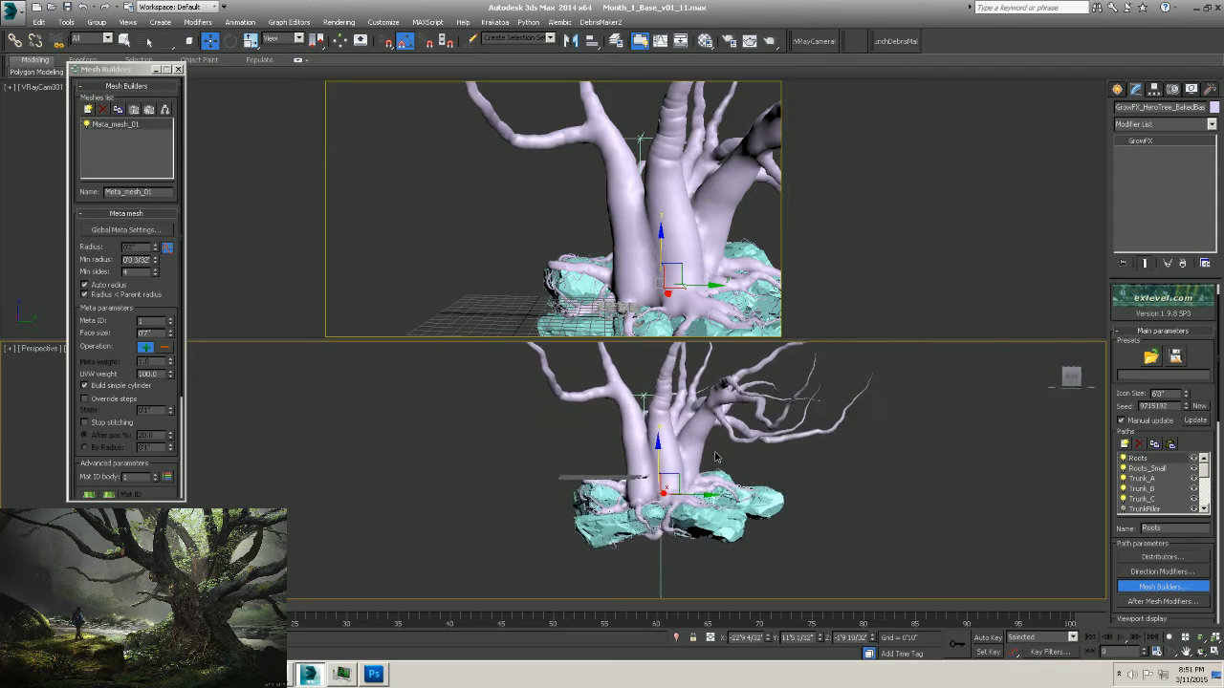
{"action": "middle_click_drag", "start_coordinate": [752, 463], "coordinate": [718, 468], "text": "alt"}
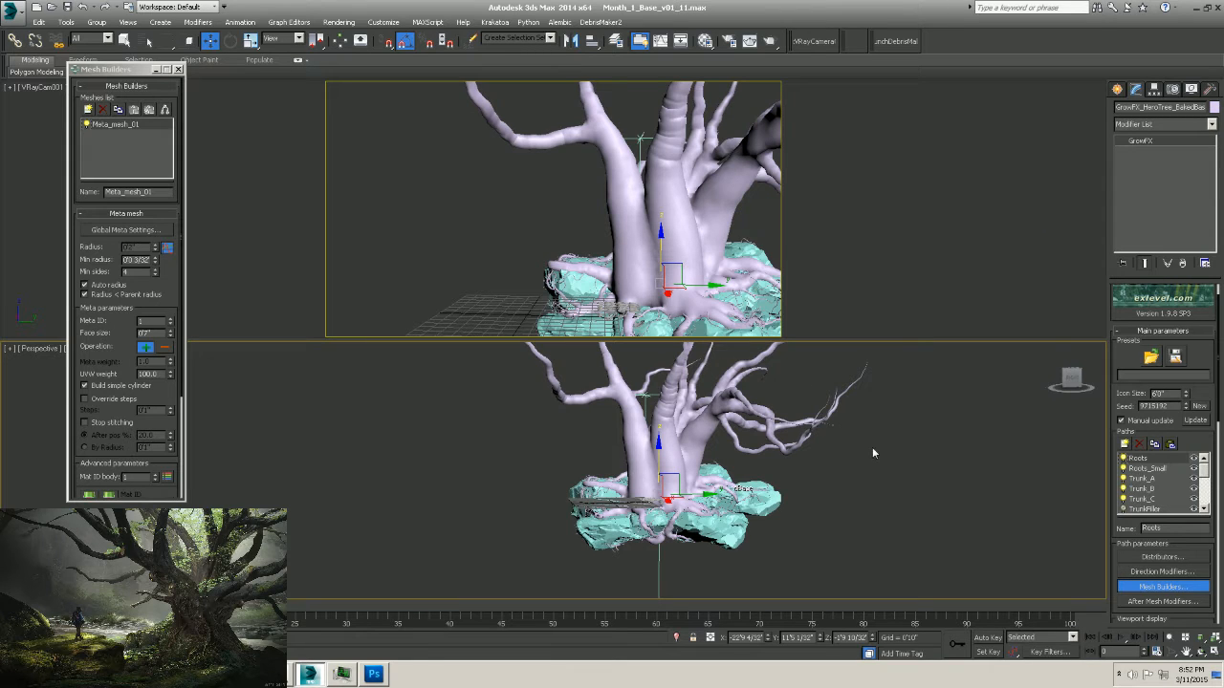
{"action": "middle_click_drag", "start_coordinate": [940, 441], "coordinate": [893, 451]}
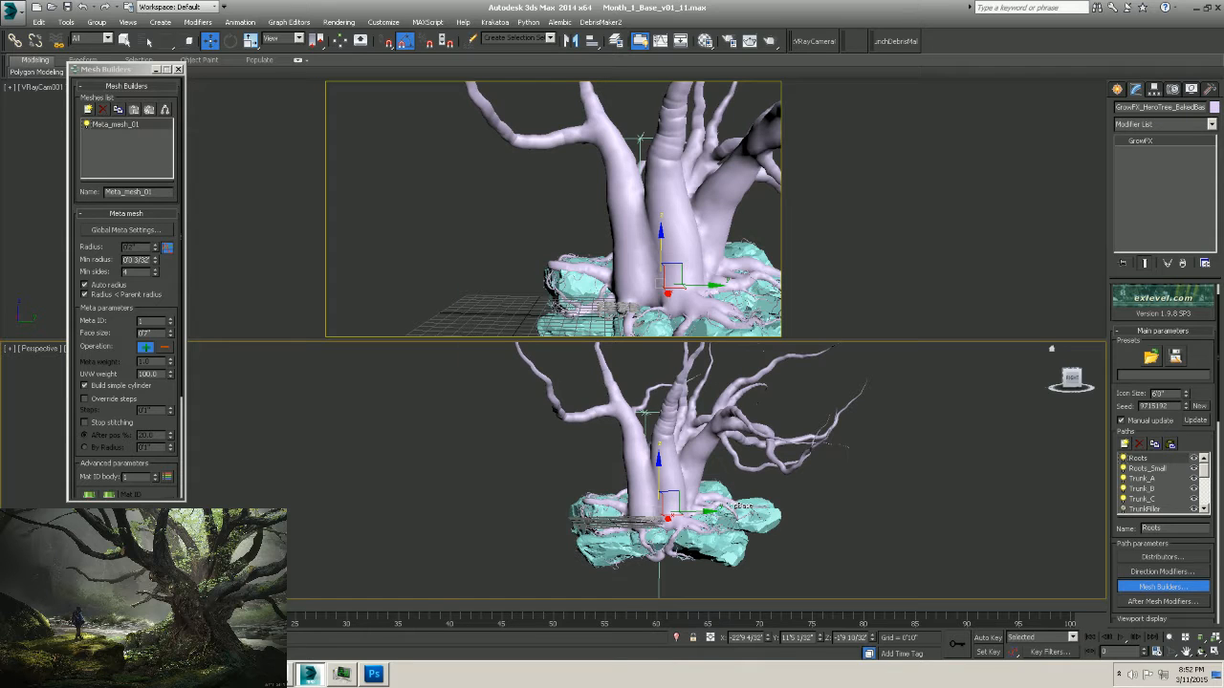
Remove the imported ZBrushPolyMesh3D rock mesh from around the tree's roots.
{"action": "left_click", "coordinate": [849, 400]}
{"action": "middle_click_drag", "start_coordinate": [746, 495], "coordinate": [761, 498]}
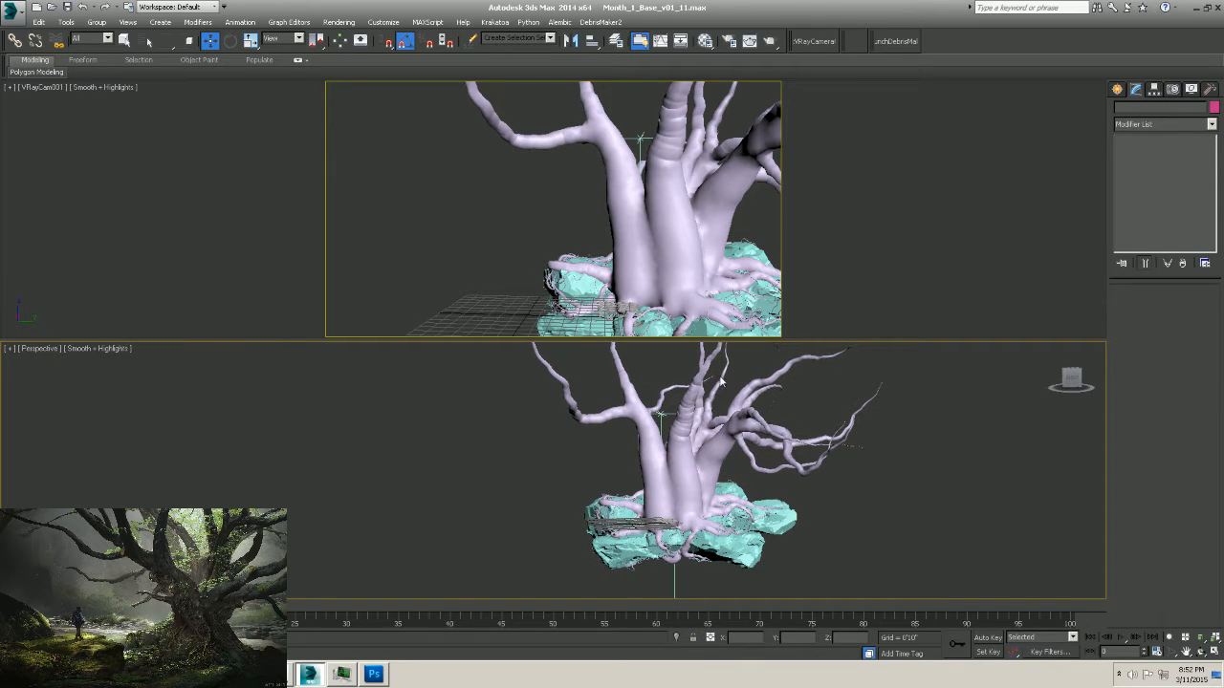
{"action": "left_click", "coordinate": [681, 481]}
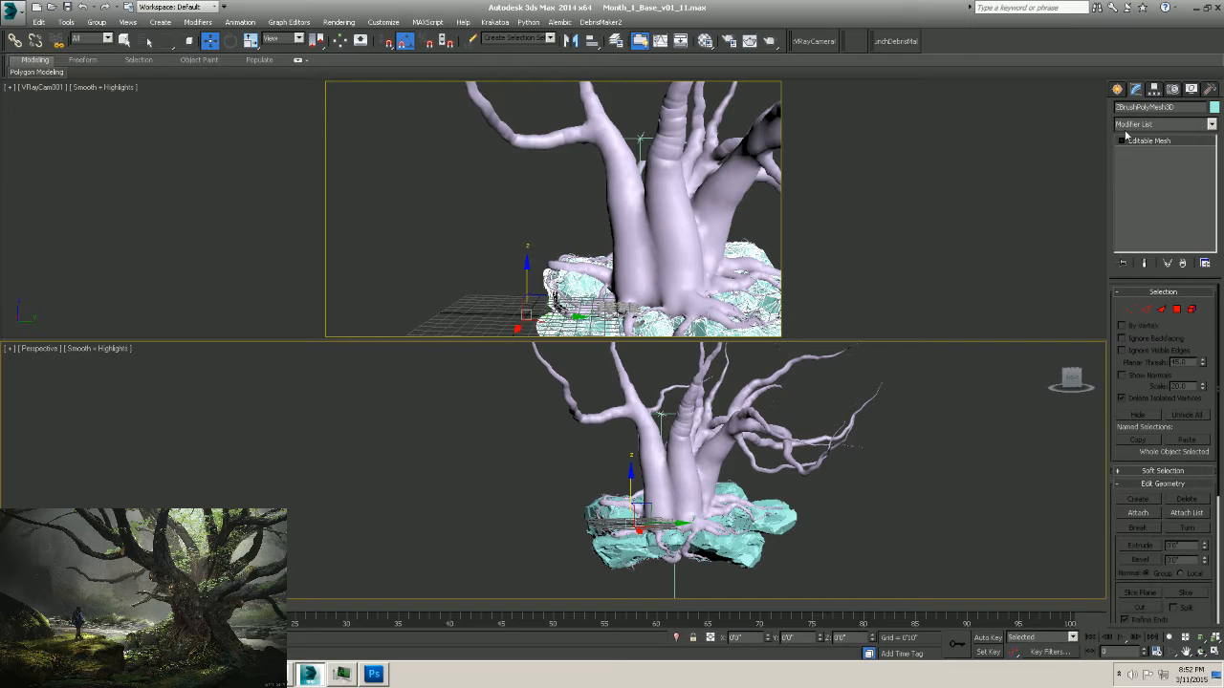
{"action": "middle_click_drag", "start_coordinate": [770, 400], "coordinate": [740, 457], "text": "alt"}
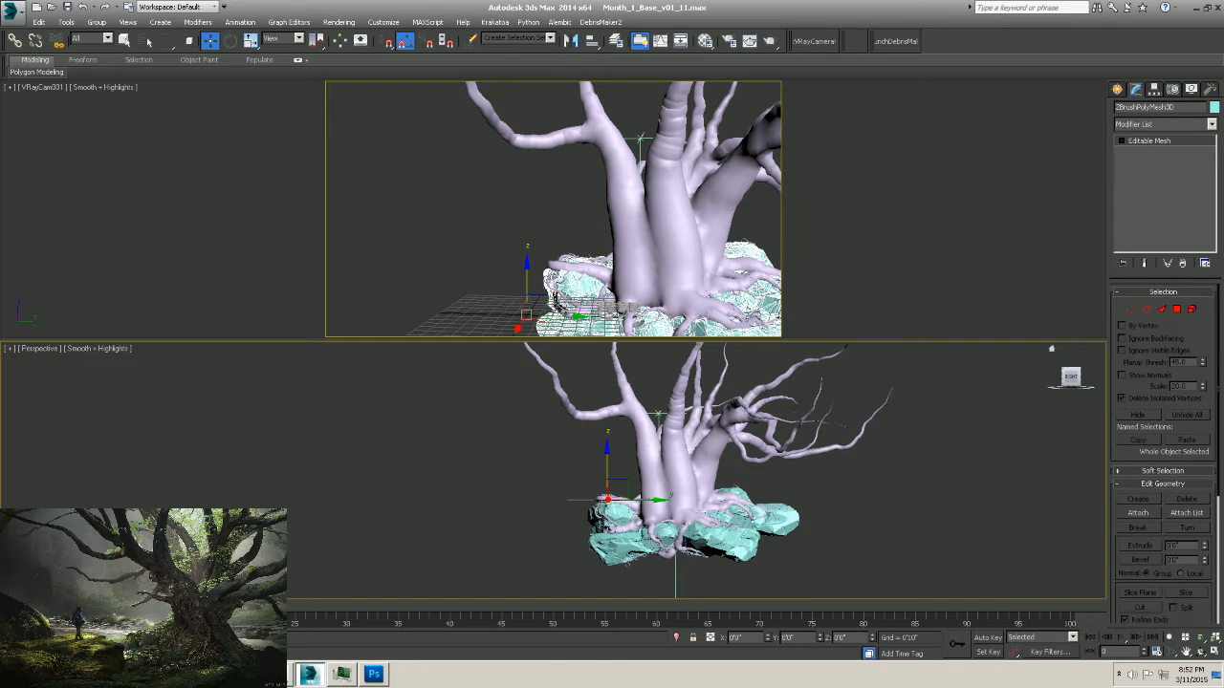
{"action": "key", "text": "Delete"}
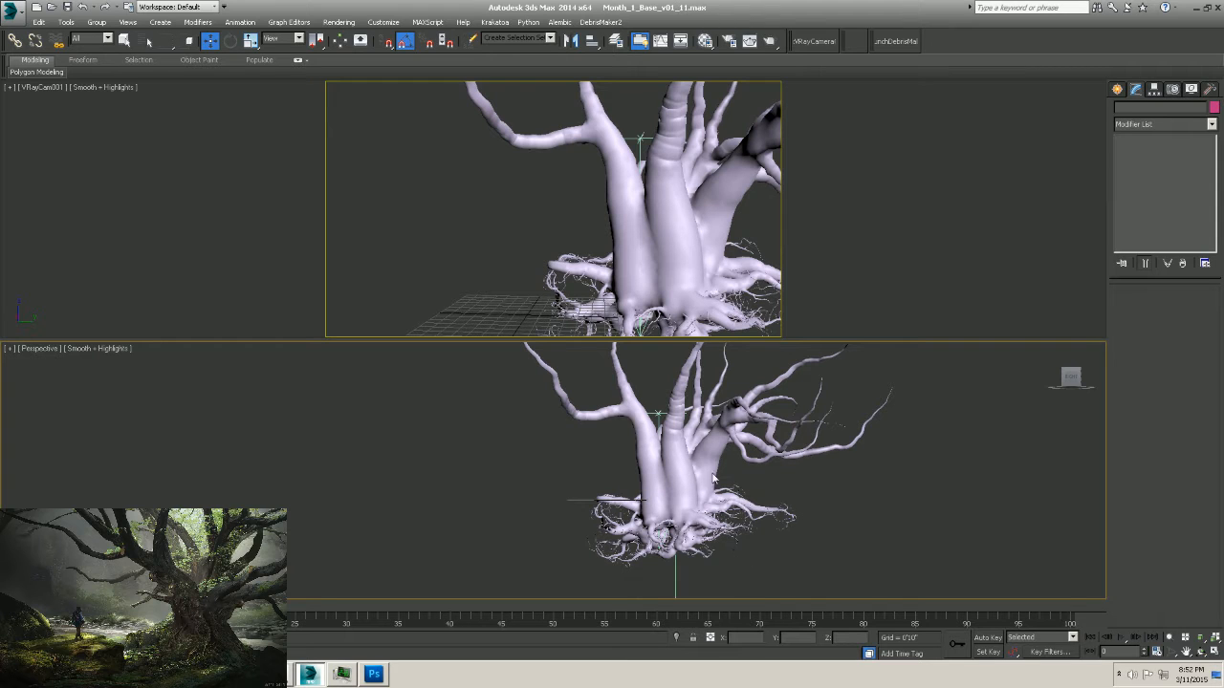
Select the GrowFX_HeroTree_Live tree on its own, leaving its point helpers out of the selection.
{"action": "left_click_drag", "start_coordinate": [722, 570], "coordinate": [682, 528]}
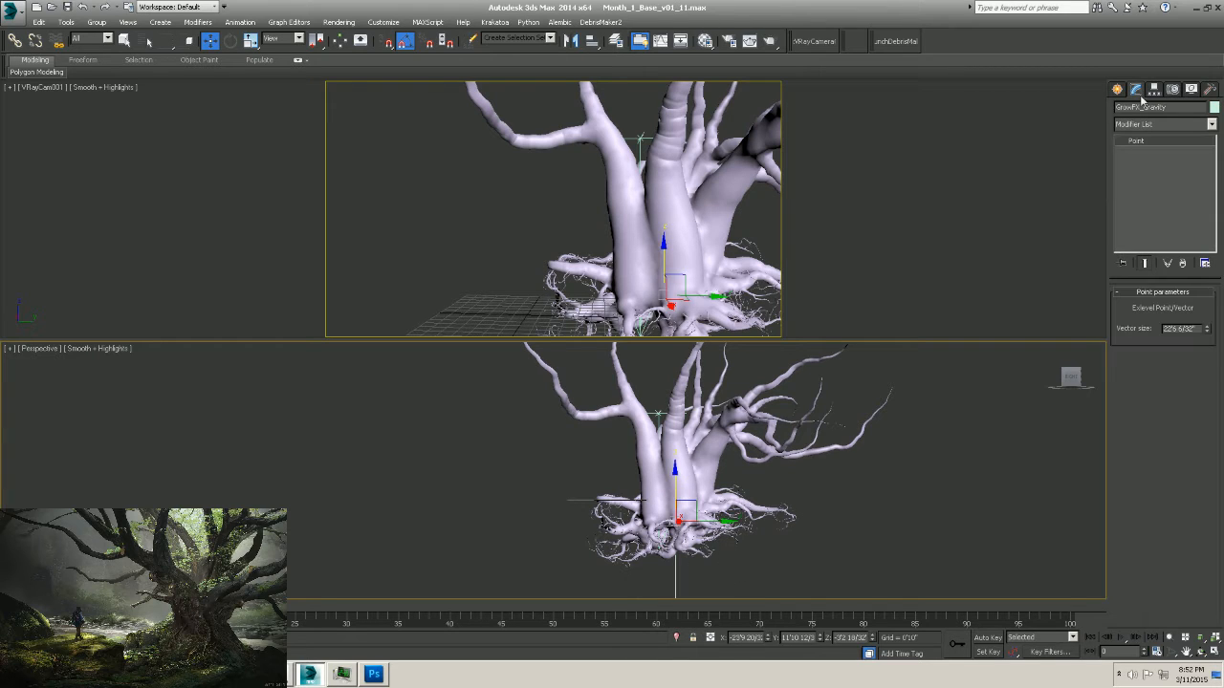
{"action": "left_click_drag", "start_coordinate": [804, 465], "coordinate": [526, 568]}
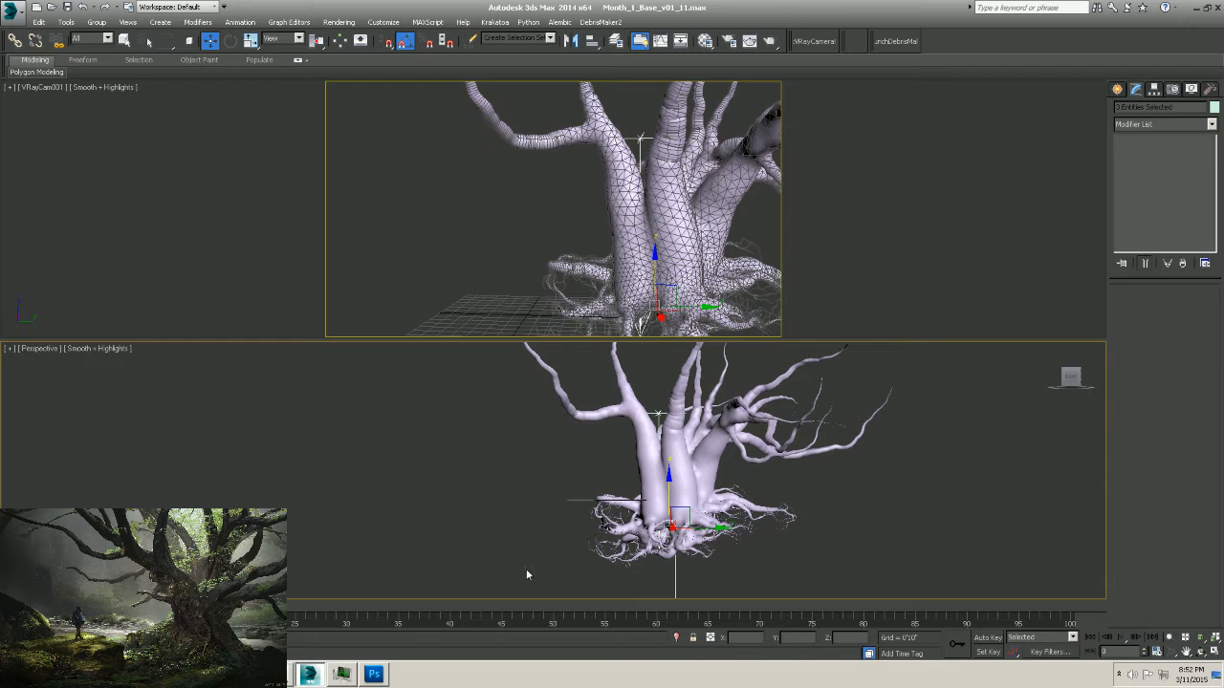
{"action": "middle_click_drag", "start_coordinate": [649, 487], "coordinate": [662, 448]}
{"action": "left_click_drag", "start_coordinate": [705, 577], "coordinate": [652, 551], "text": "alt"}
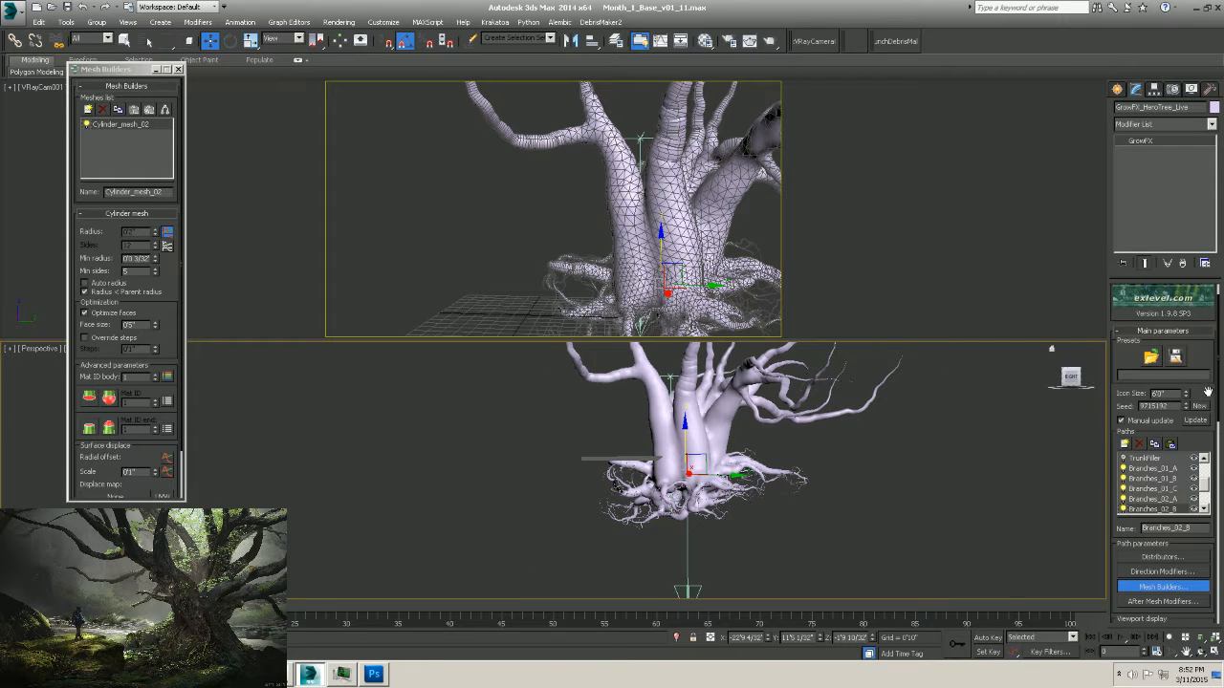
Turn off the live tree's root, trunk and Branches_01 meshes, keep Branches_02 and finer on, and update the tree.
{"action": "left_click_drag", "start_coordinate": [1207, 392], "coordinate": [1196, 341]}
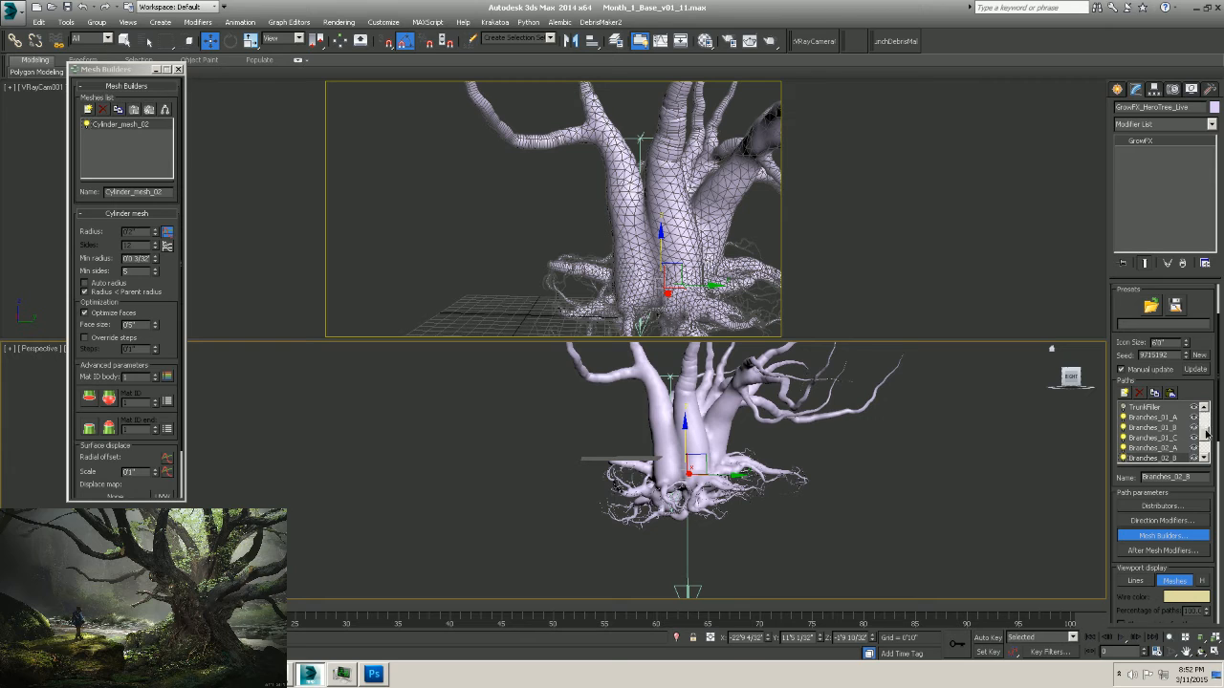
{"action": "left_click_drag", "start_coordinate": [1206, 435], "coordinate": [1207, 413]}
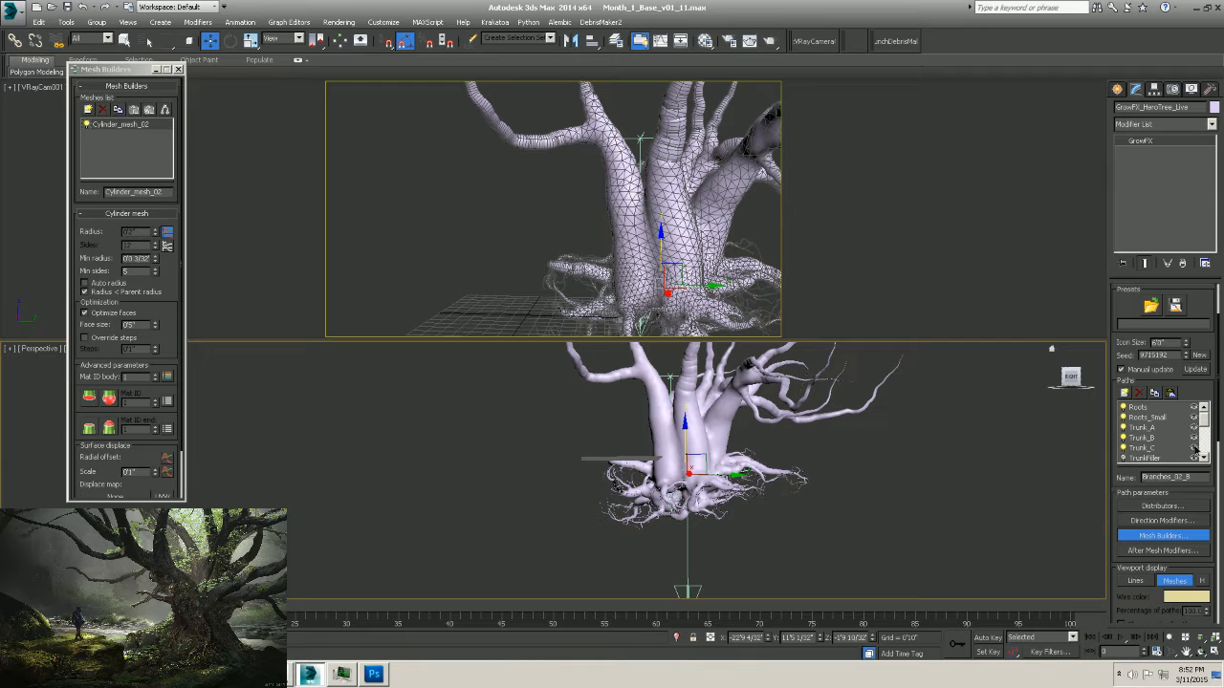
{"action": "left_click_drag", "start_coordinate": [1205, 422], "coordinate": [1206, 433]}
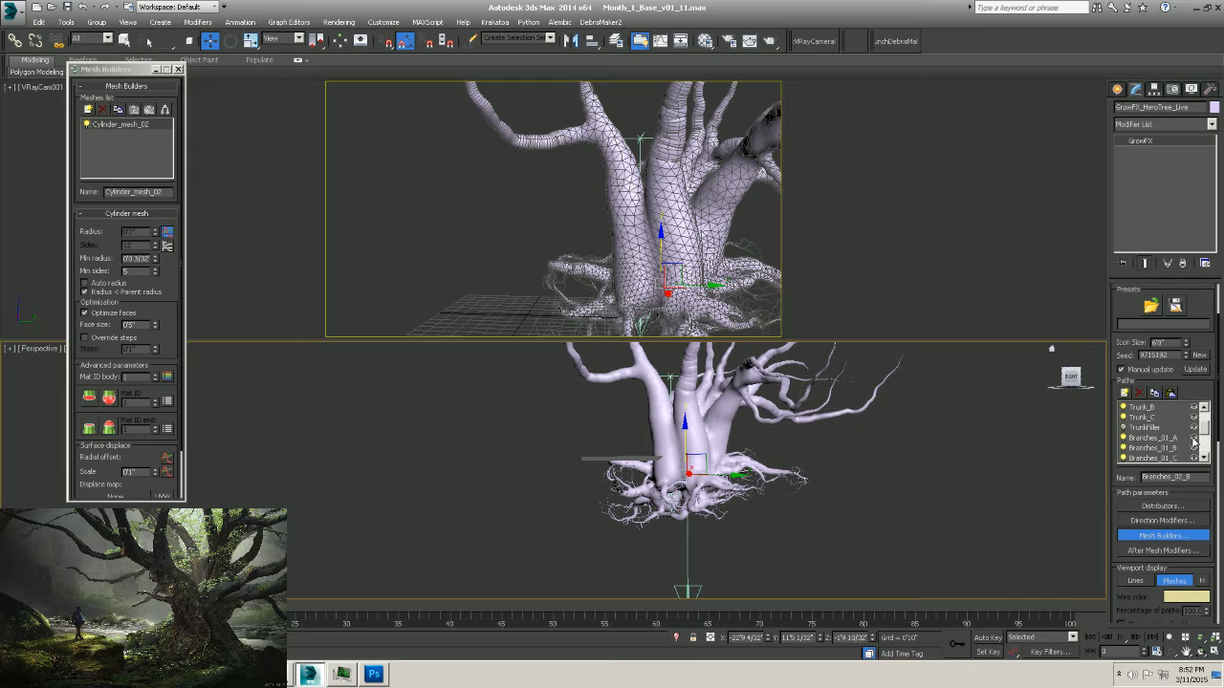
{"action": "scroll", "coordinate": [1194, 450], "scroll_direction": "down", "scroll_amount": 1}
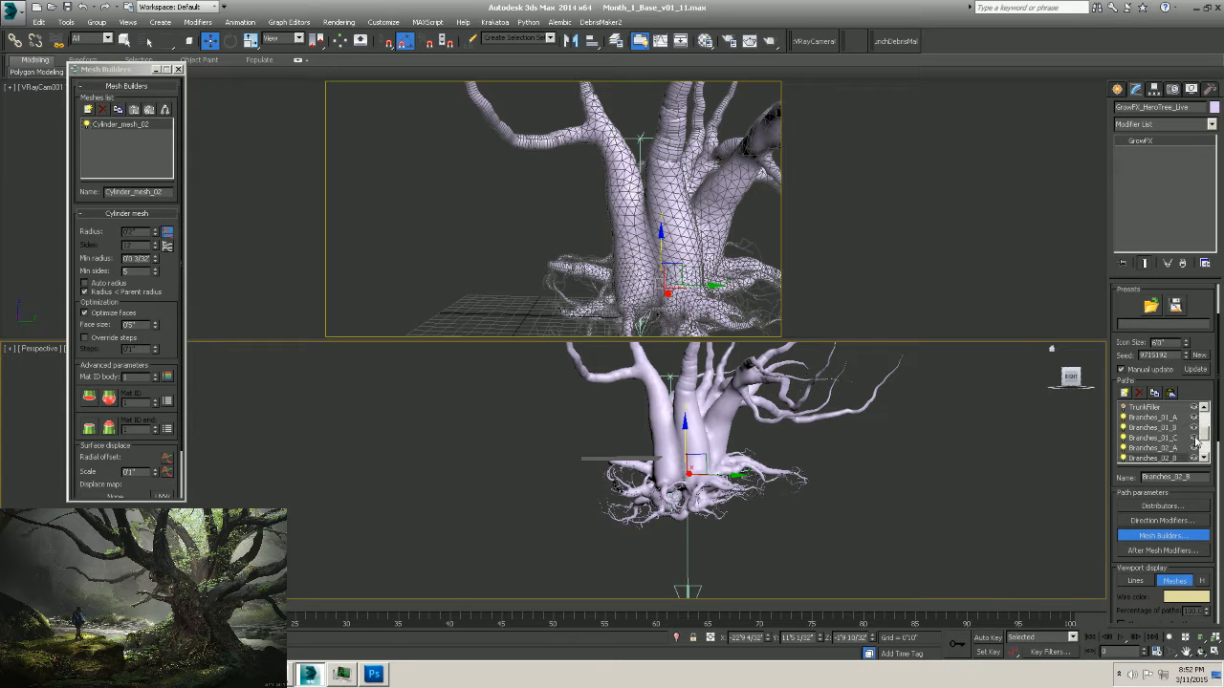
{"action": "left_click_drag", "start_coordinate": [1201, 435], "coordinate": [1204, 452]}
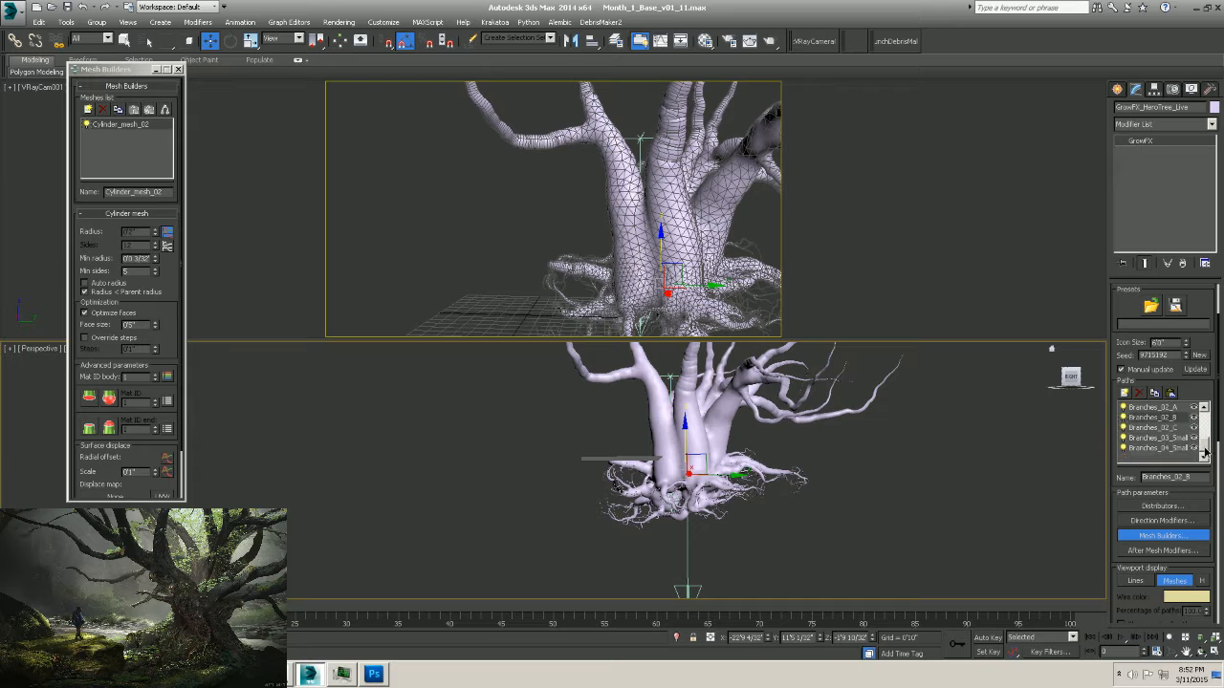
{"action": "left_click", "coordinate": [1195, 369]}
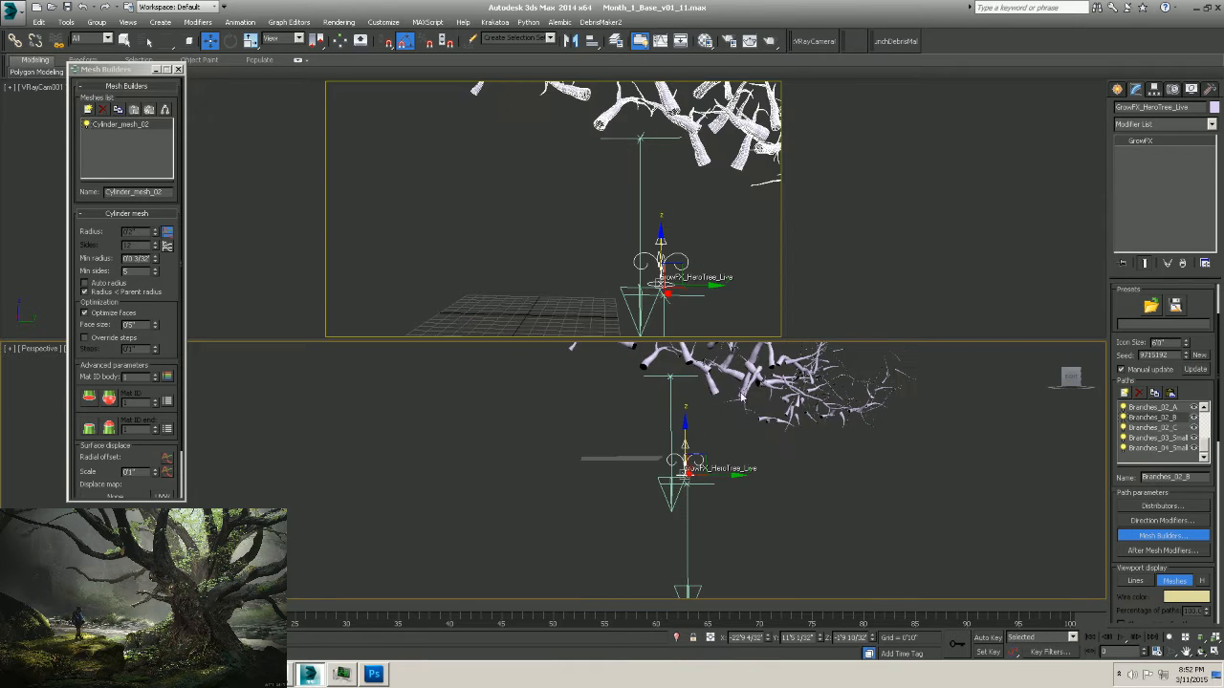
Clone the live GrowFX tree as a copy named GrowFX_HeroTree_BakedBranches.
{"action": "middle_click_drag", "start_coordinate": [687, 470], "coordinate": [718, 412], "text": "alt"}
{"action": "scroll", "coordinate": [631, 450], "scroll_direction": "up", "scroll_amount": 3}
{"action": "scroll", "coordinate": [741, 438], "scroll_direction": "down", "scroll_amount": 3}
{"action": "middle_click_drag", "start_coordinate": [718, 412], "coordinate": [720, 441], "text": "alt"}
{"action": "middle_click_drag", "start_coordinate": [800, 461], "coordinate": [813, 455], "text": "alt"}
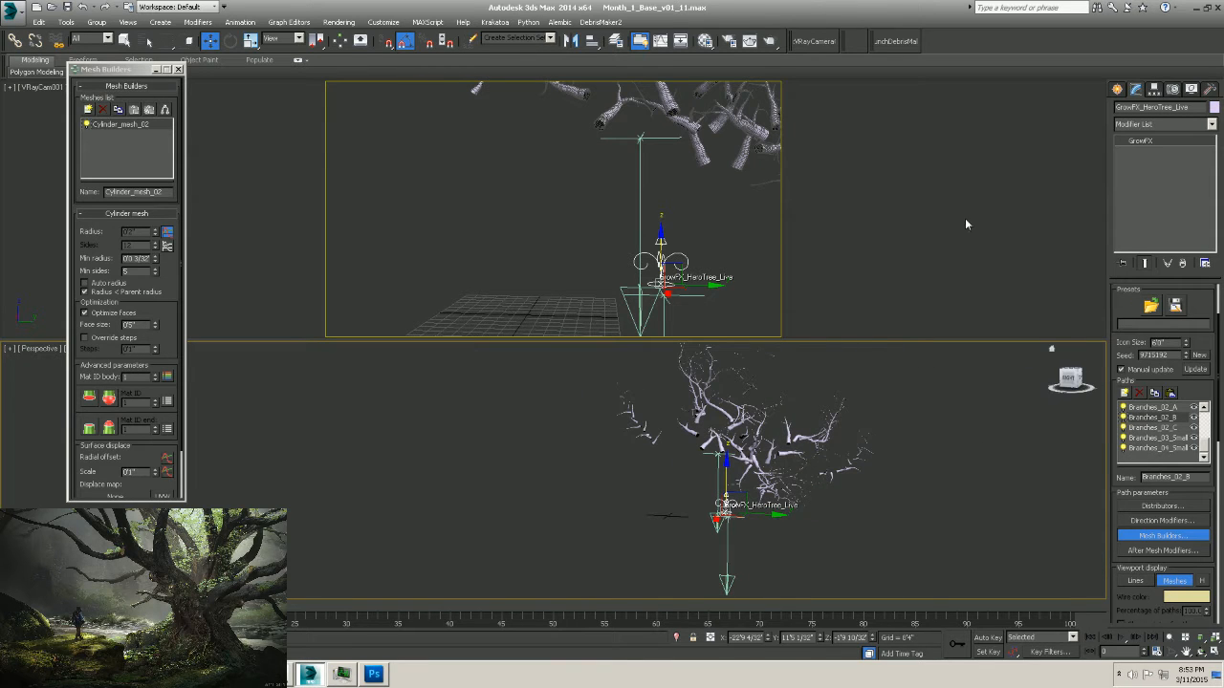
{"action": "right_click", "coordinate": [771, 420]}
{"action": "left_click", "coordinate": [806, 474]}
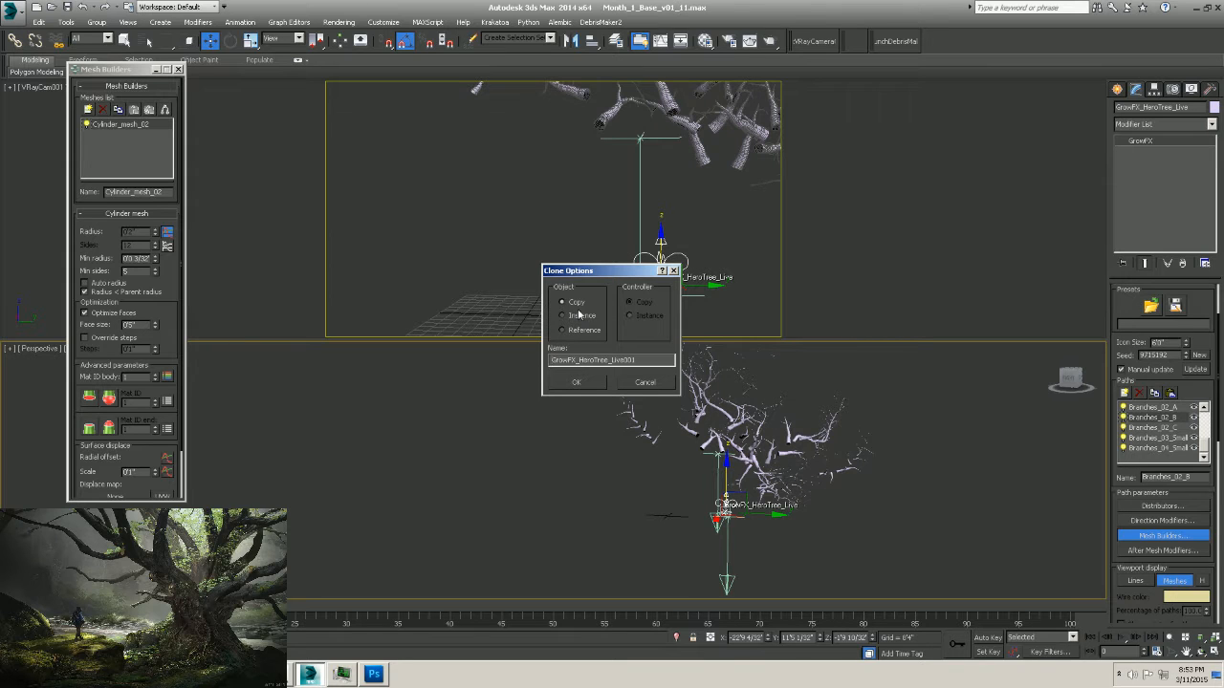
{"action": "left_click_drag", "start_coordinate": [633, 359], "coordinate": [612, 359]}
{"action": "type", "text": "Ba"}
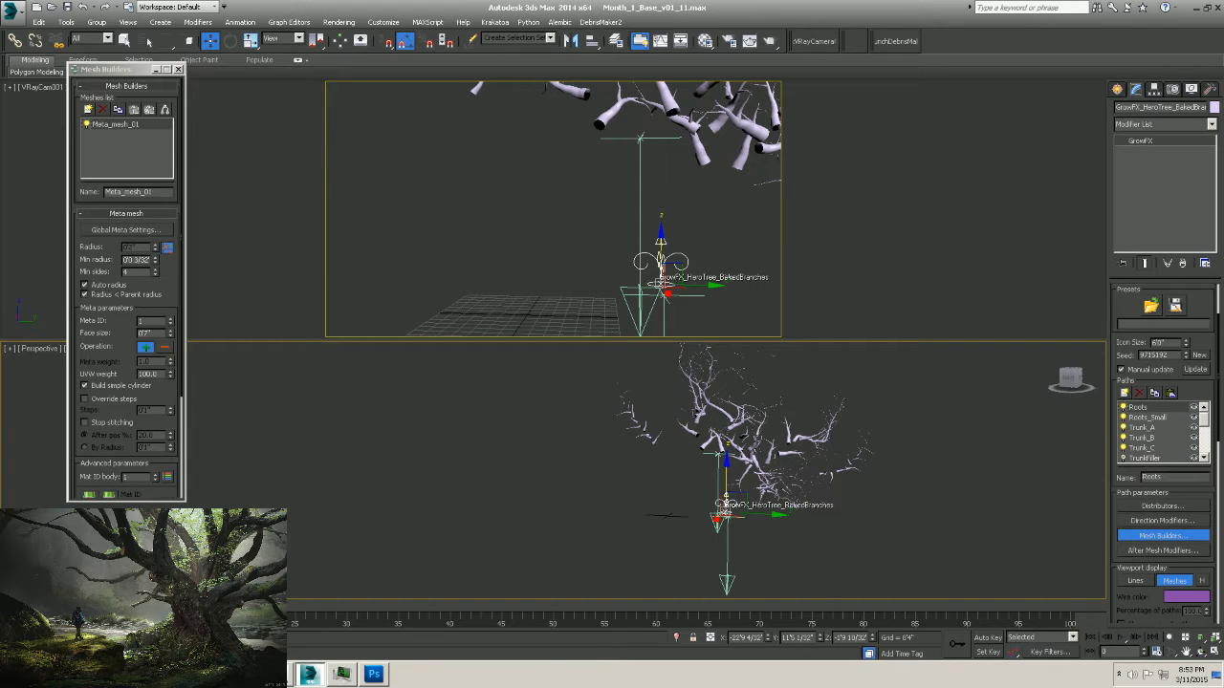
Hide the live tree, show the baked copies and update the GrowFX_HeroTree_BakedBranches mesh.
{"action": "left_click", "coordinate": [916, 388]}
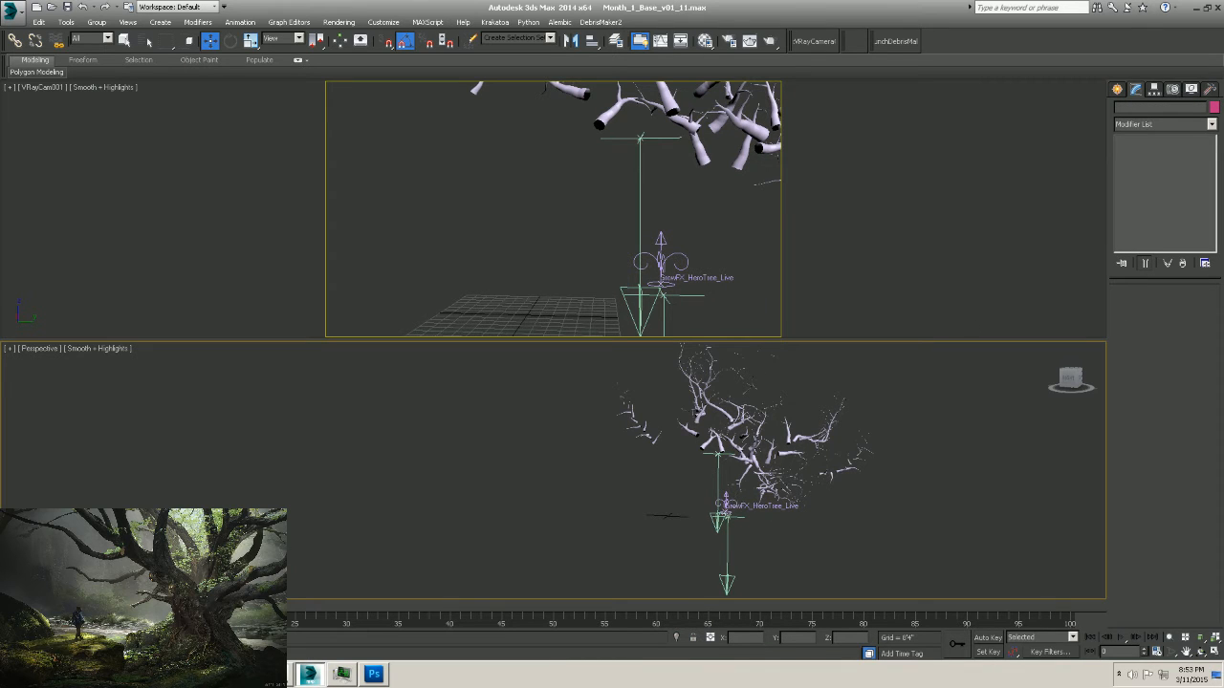
{"action": "middle_click_drag", "start_coordinate": [728, 483], "coordinate": [723, 473]}
{"action": "scroll", "coordinate": [723, 473], "scroll_direction": "up", "scroll_amount": 3}
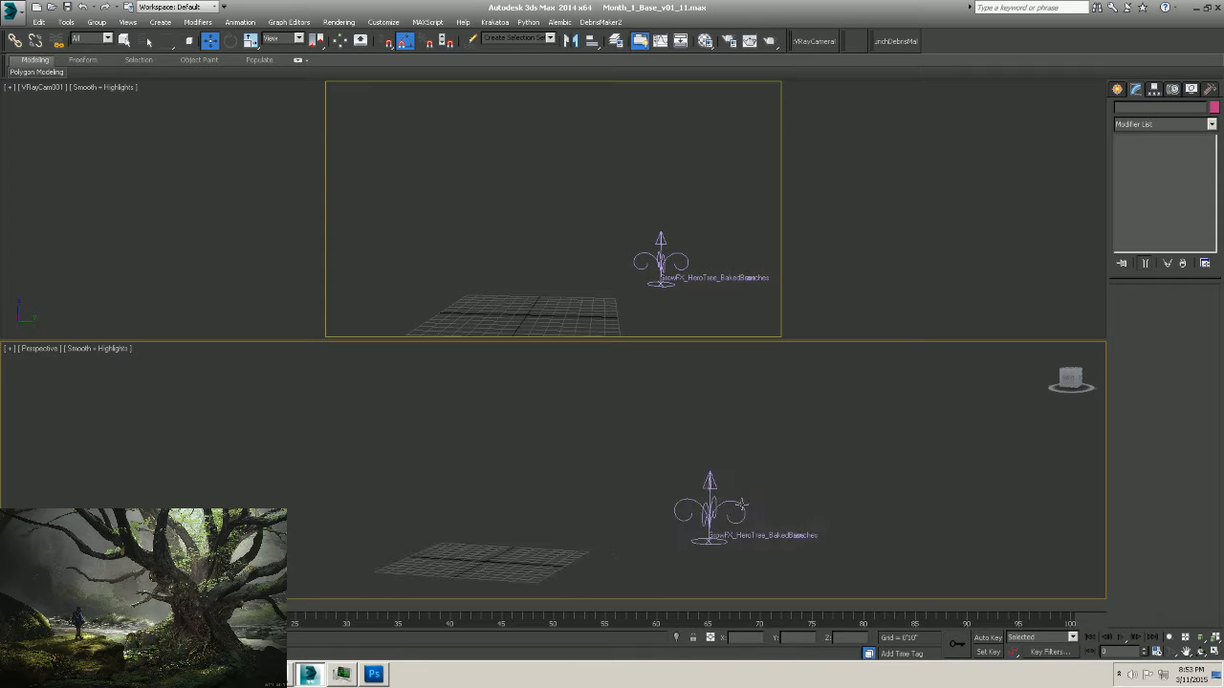
{"action": "left_click", "coordinate": [741, 505]}
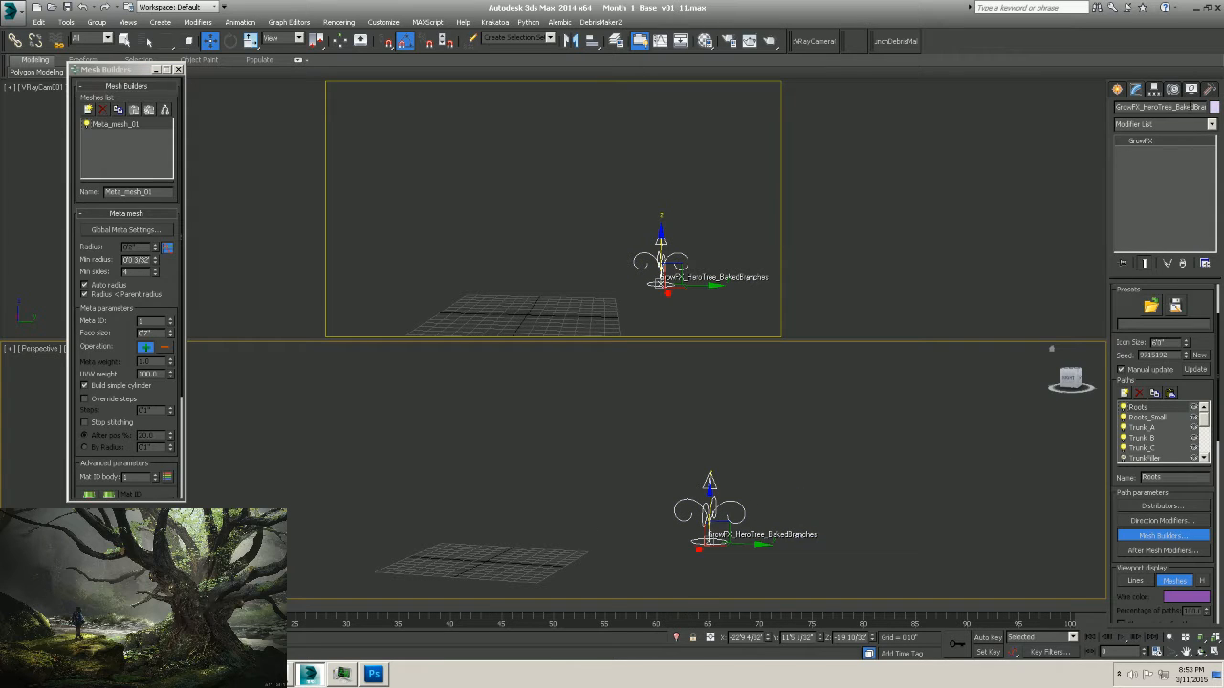
{"action": "left_click_drag", "start_coordinate": [1182, 108], "coordinate": [1204, 107]}
{"action": "left_click", "coordinate": [1195, 369]}
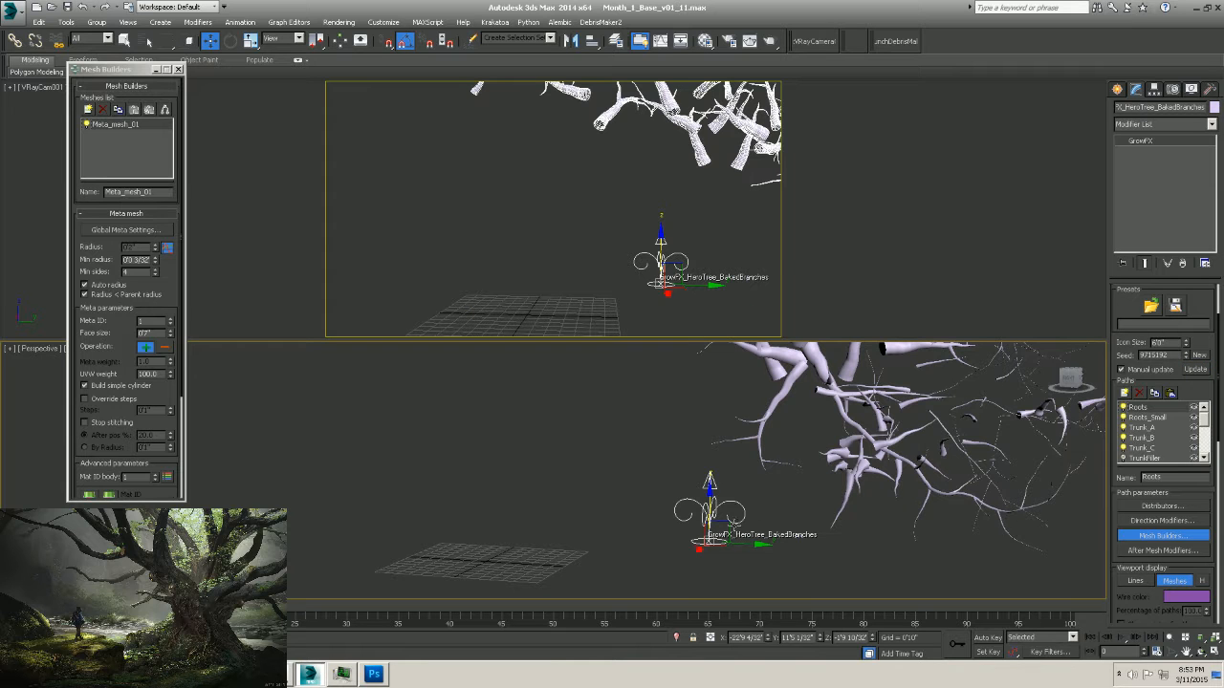
Select the GrowFX_HeroTree_BakedBase copy and update its mesh.
{"action": "left_click", "coordinate": [767, 507]}
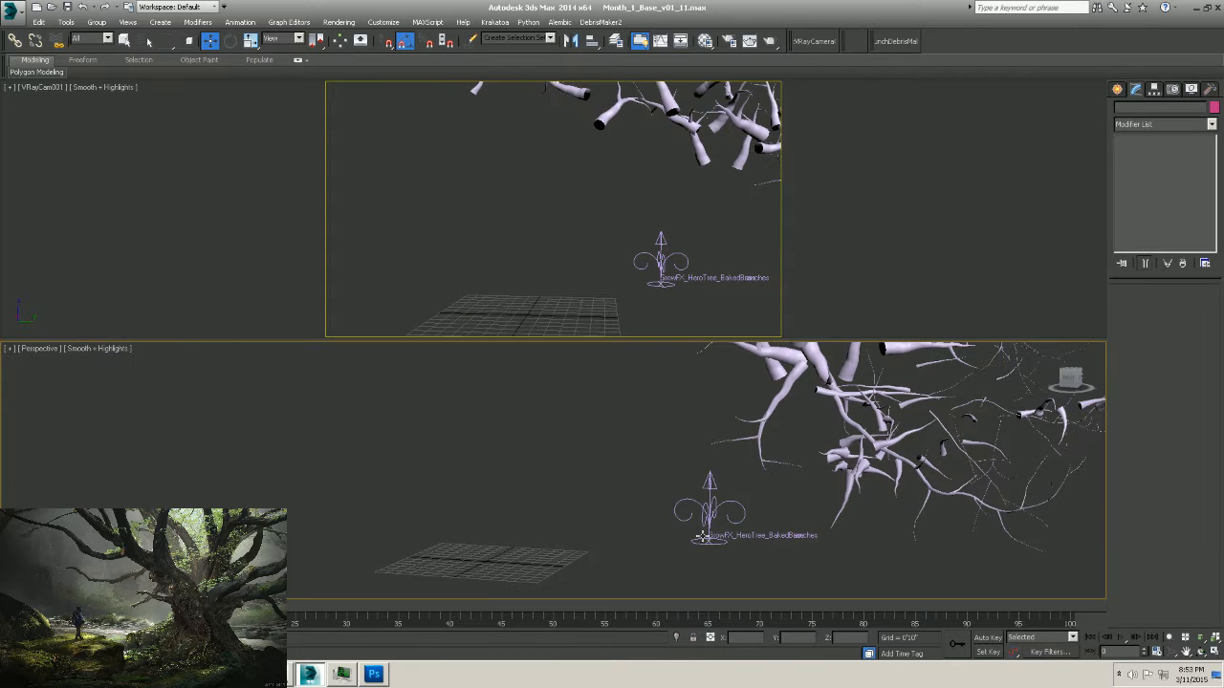
{"action": "left_click", "coordinate": [704, 538]}
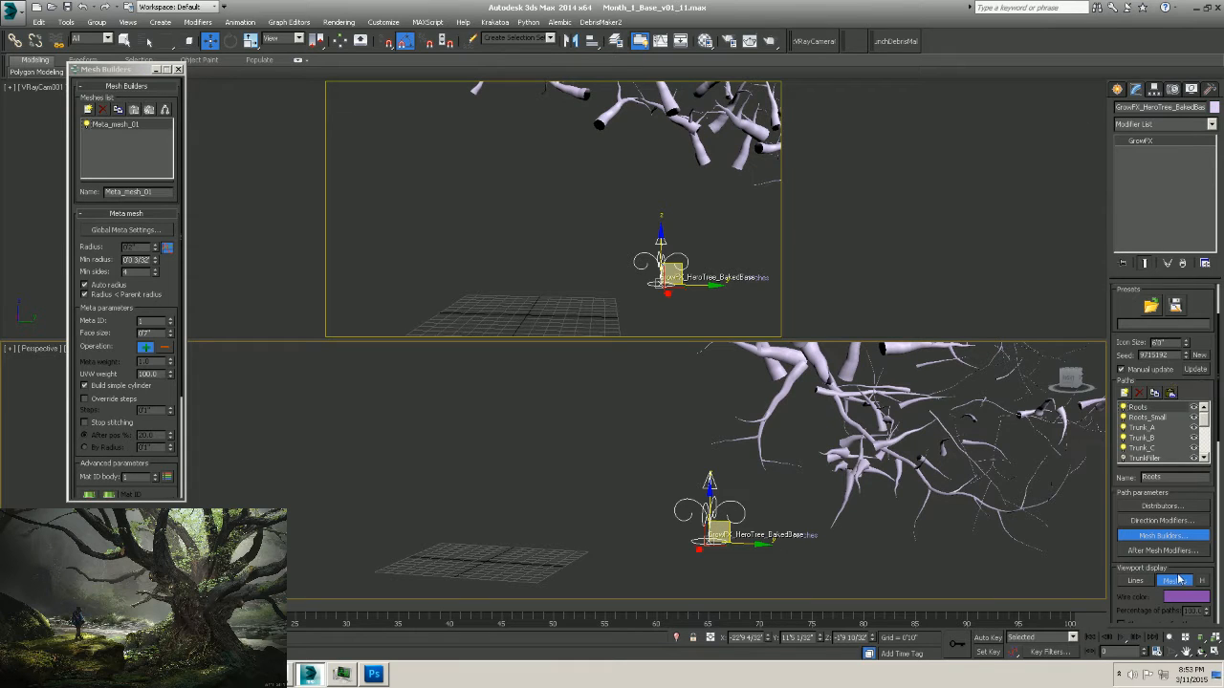
{"action": "left_click", "coordinate": [1195, 370]}
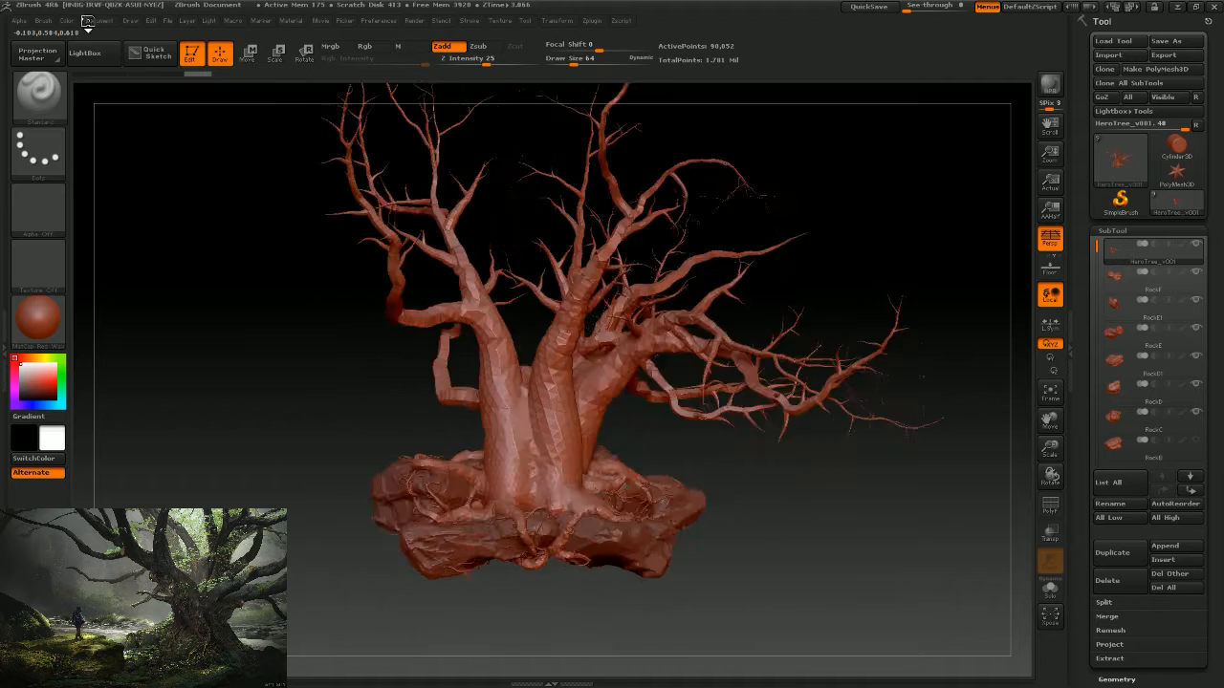
In ZBrush, load the SuperAverageMan_low figure from the stock tool library and frame the whole body.
{"action": "left_click", "coordinate": [107, 53]}
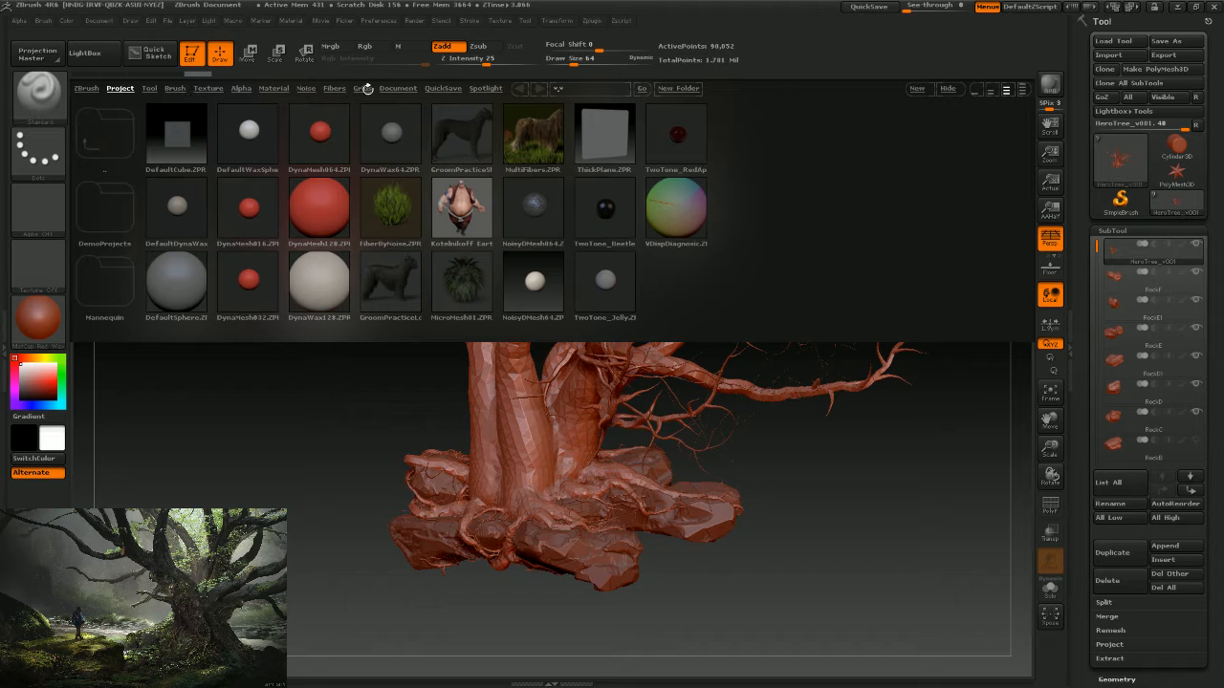
{"action": "left_click", "coordinate": [149, 88]}
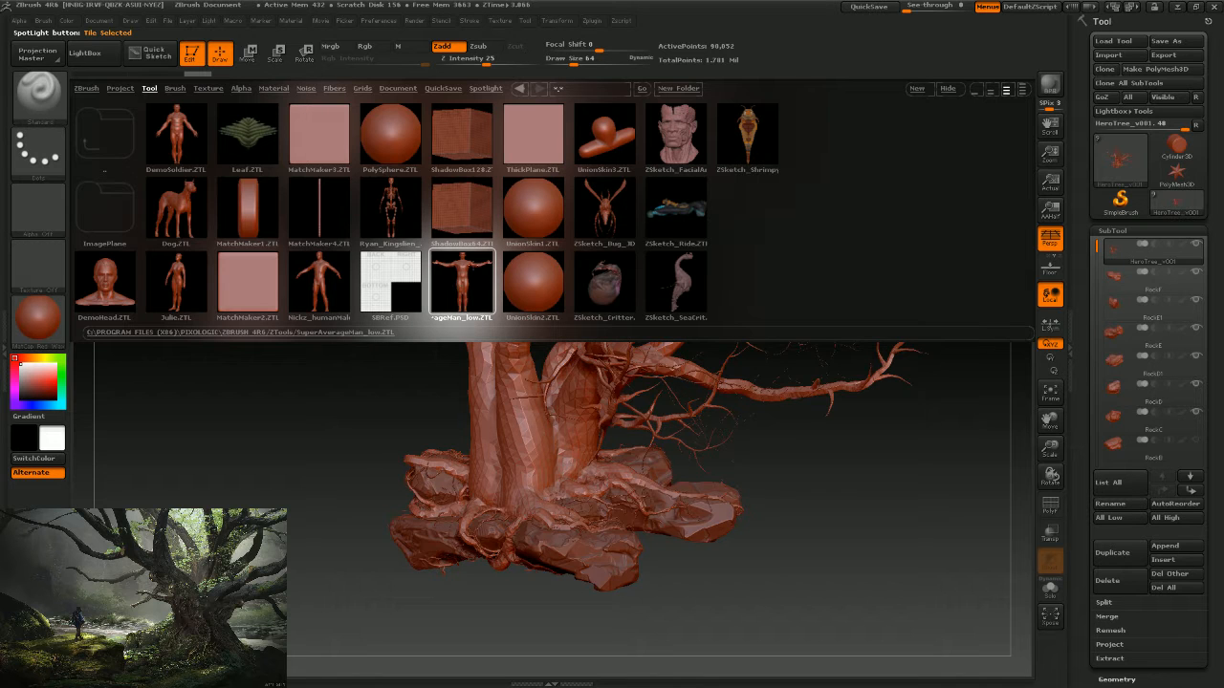
{"action": "double_click", "coordinate": [462, 282]}
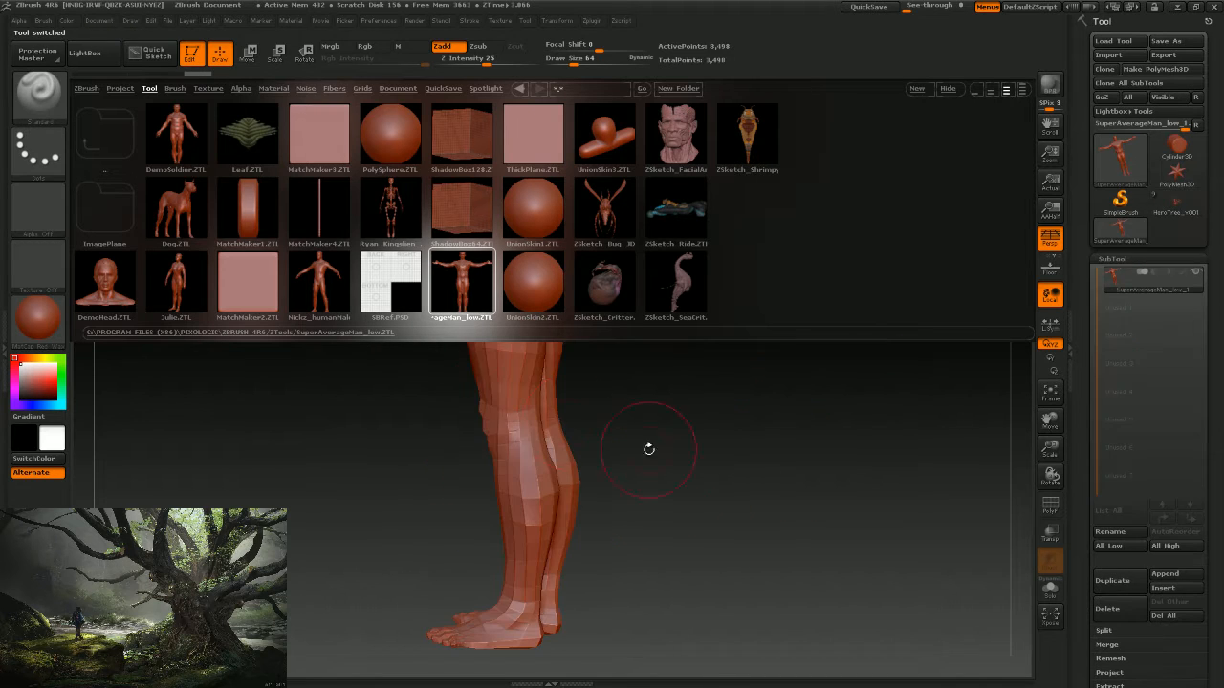
{"action": "left_click_drag", "start_coordinate": [647, 446], "coordinate": [687, 509]}
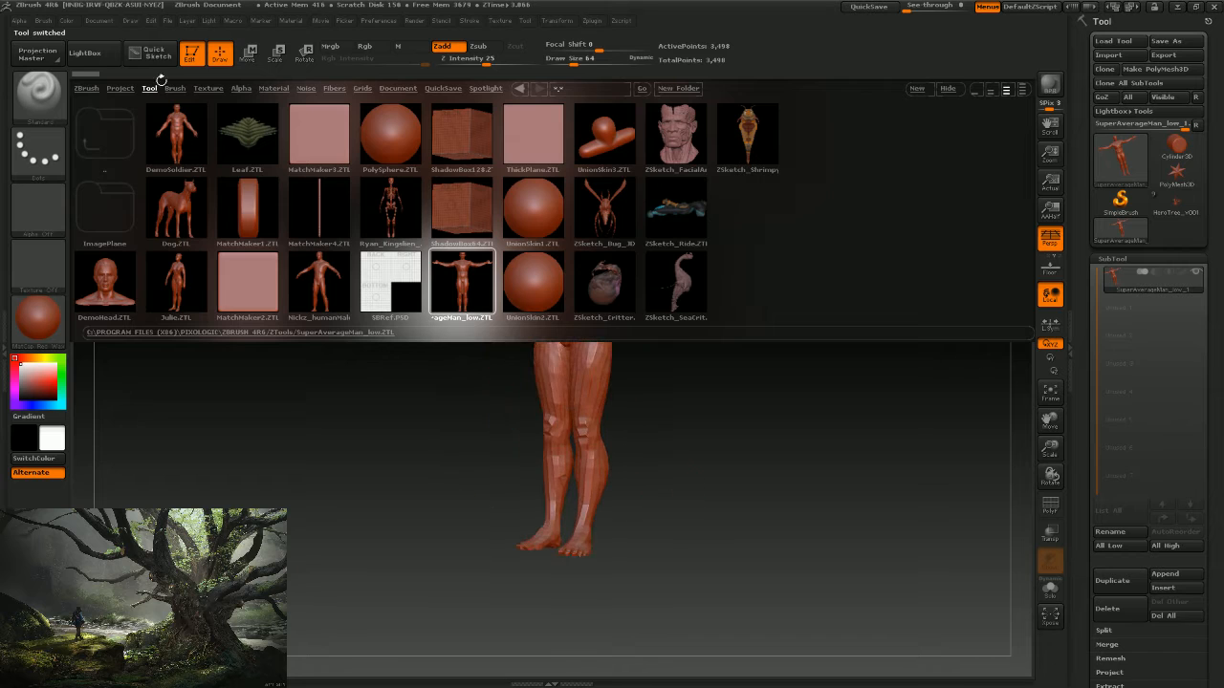
{"action": "left_click", "coordinate": [95, 53]}
{"action": "mouse_move", "coordinate": [691, 446]}
{"action": "left_mouse_down", "text": "alt"}
{"action": "mouse_move", "coordinate": [686, 326]}
{"action": "mouse_move", "coordinate": [755, 287]}
{"action": "left_mouse_up", "text": "alt"}
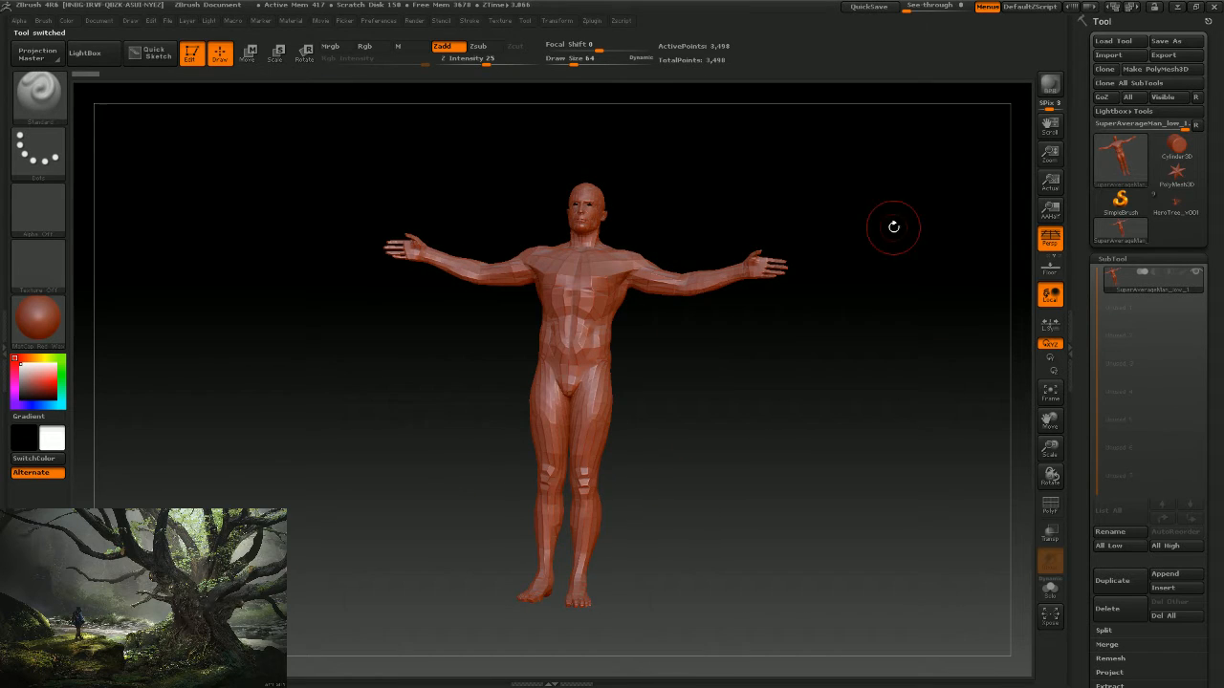
Compare the mesh information of the HeroTree_v001 and SuperAverageMan_low tools.
{"action": "left_click", "coordinate": [1117, 170]}
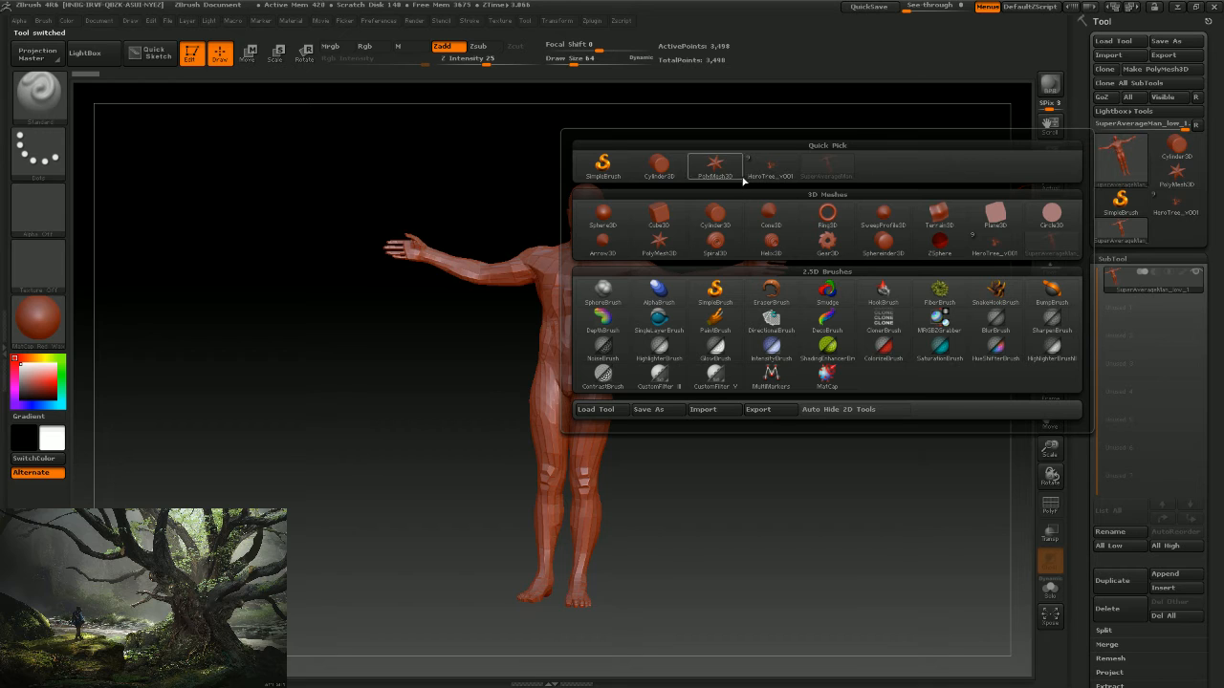
{"action": "mouse_move", "coordinate": [771, 167]}
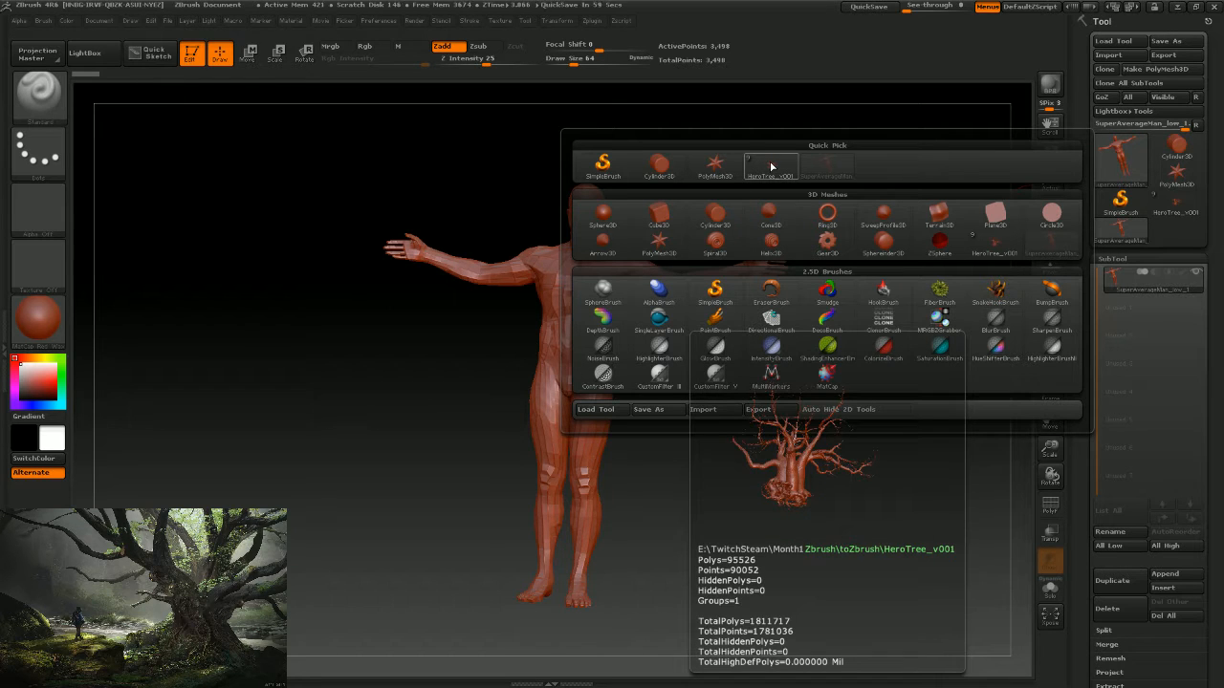
{"action": "mouse_move", "coordinate": [831, 170]}
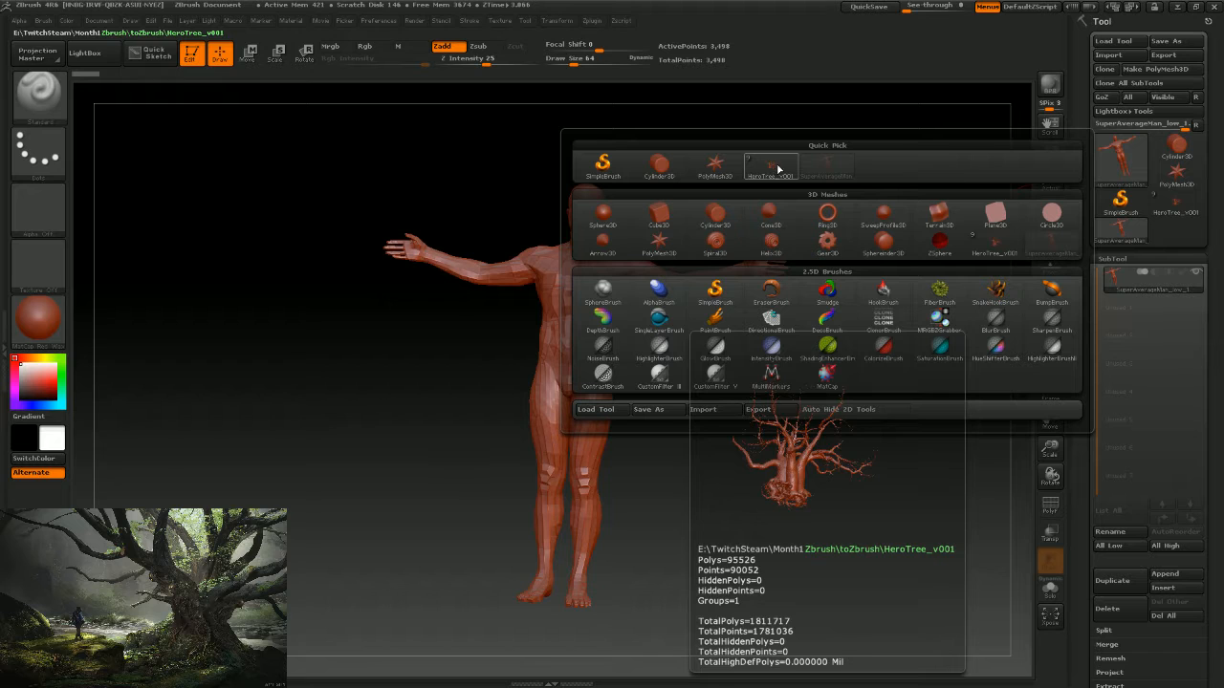
{"action": "left_click", "coordinate": [827, 169]}
{"action": "left_click_drag", "start_coordinate": [437, 363], "coordinate": [737, 399]}
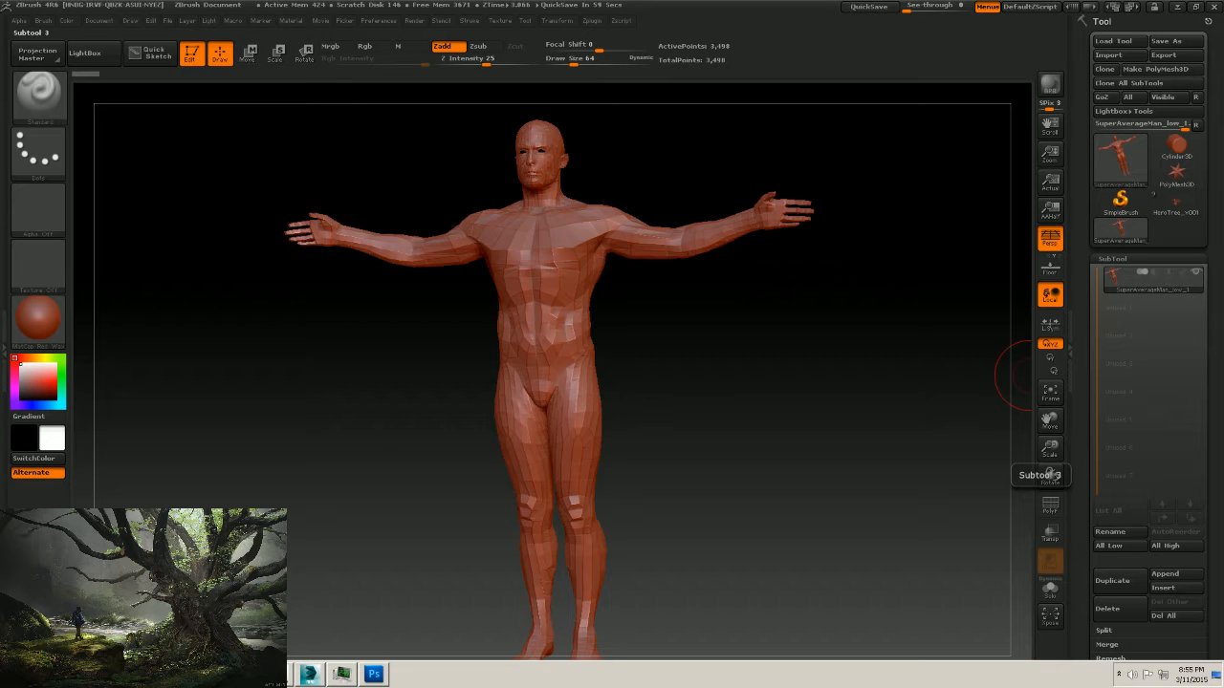
View the tree-of-souls painting from the Reference folder at full size, then close it and return to ZBrush.
{"action": "left_click", "coordinate": [342, 674]}
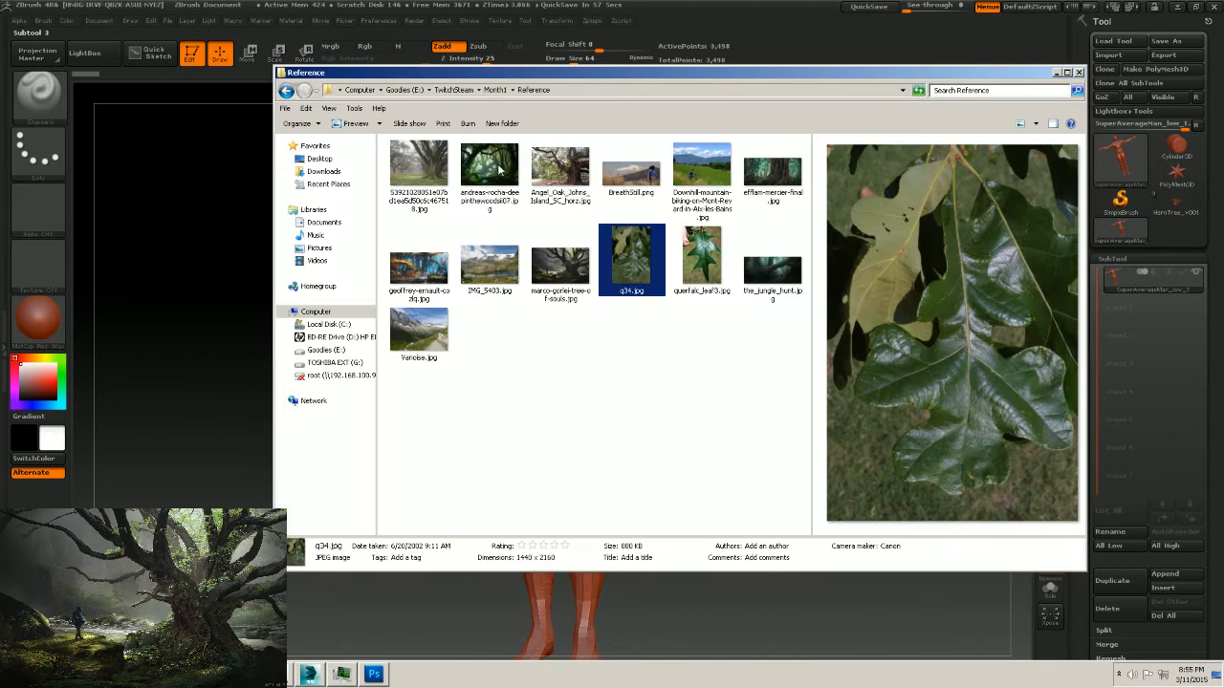
{"action": "left_click", "coordinate": [562, 265]}
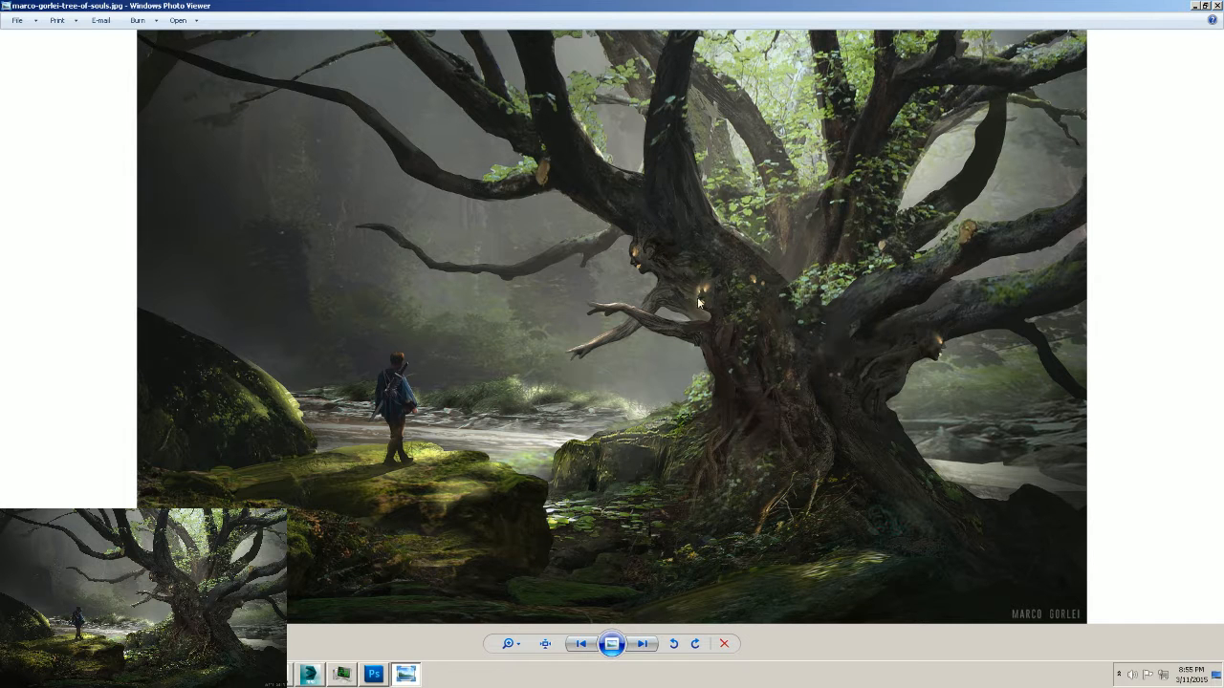
{"action": "left_click", "coordinate": [1195, 5]}
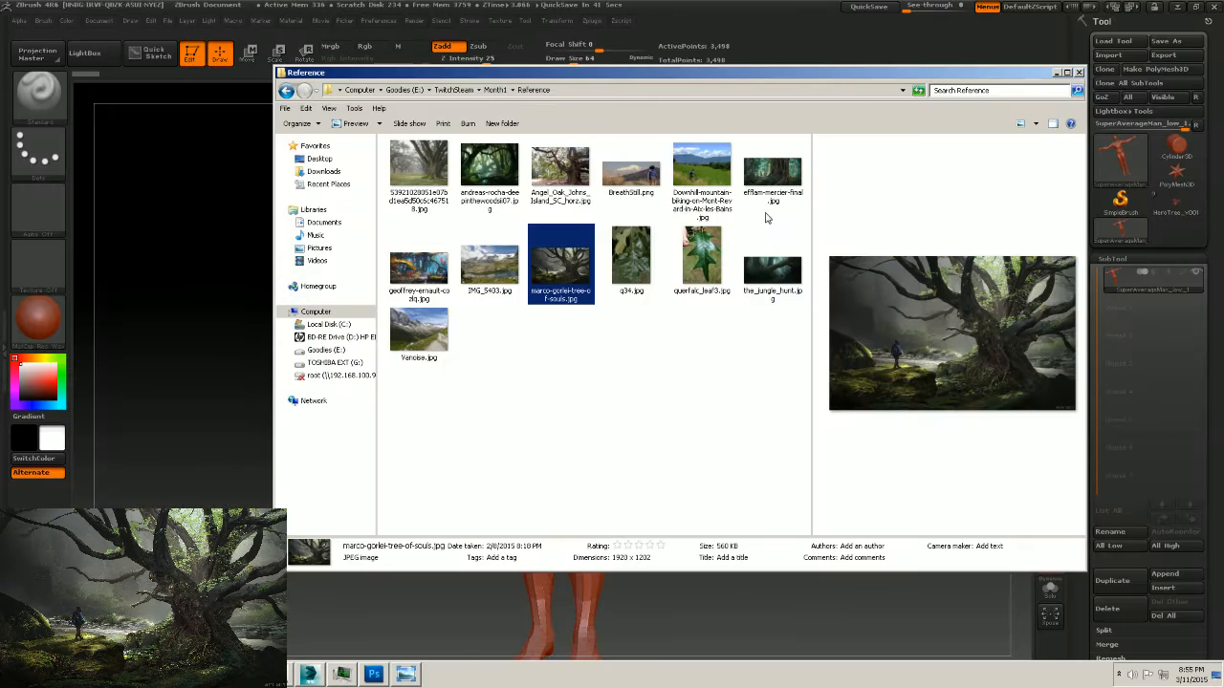
{"action": "left_click", "coordinate": [689, 13]}
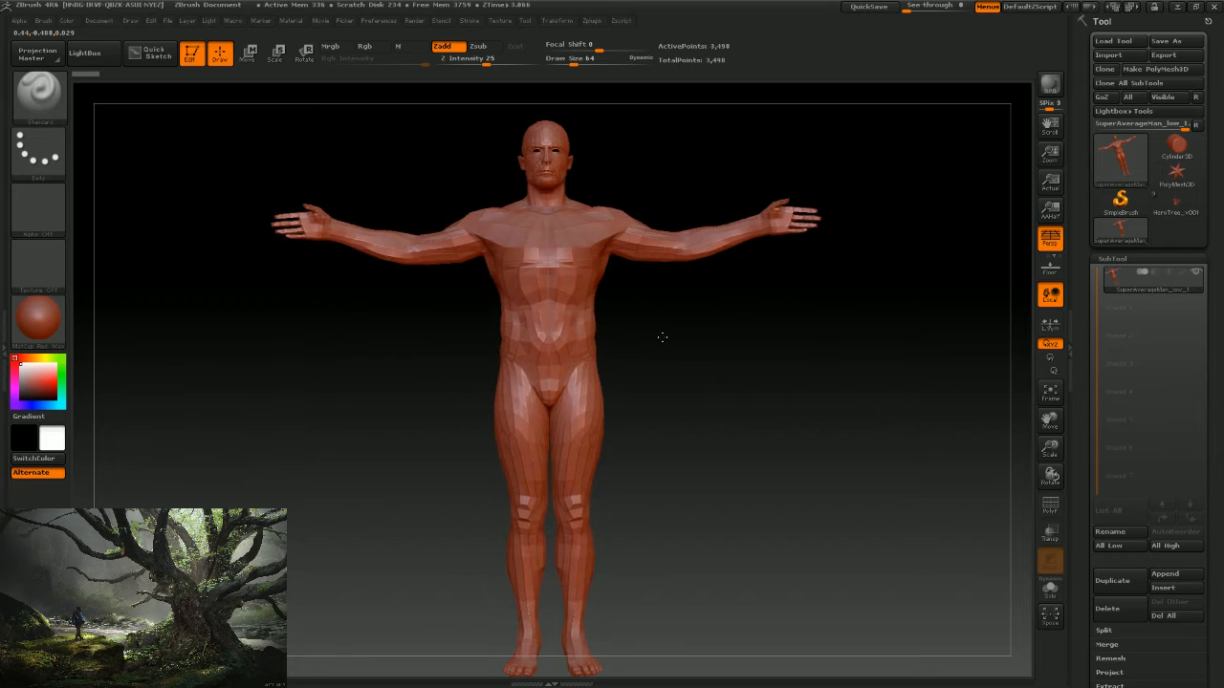
Duplicate the SuperAverageMan_low figure as a second subtool.
{"action": "left_click_drag", "start_coordinate": [700, 343], "coordinate": [656, 328]}
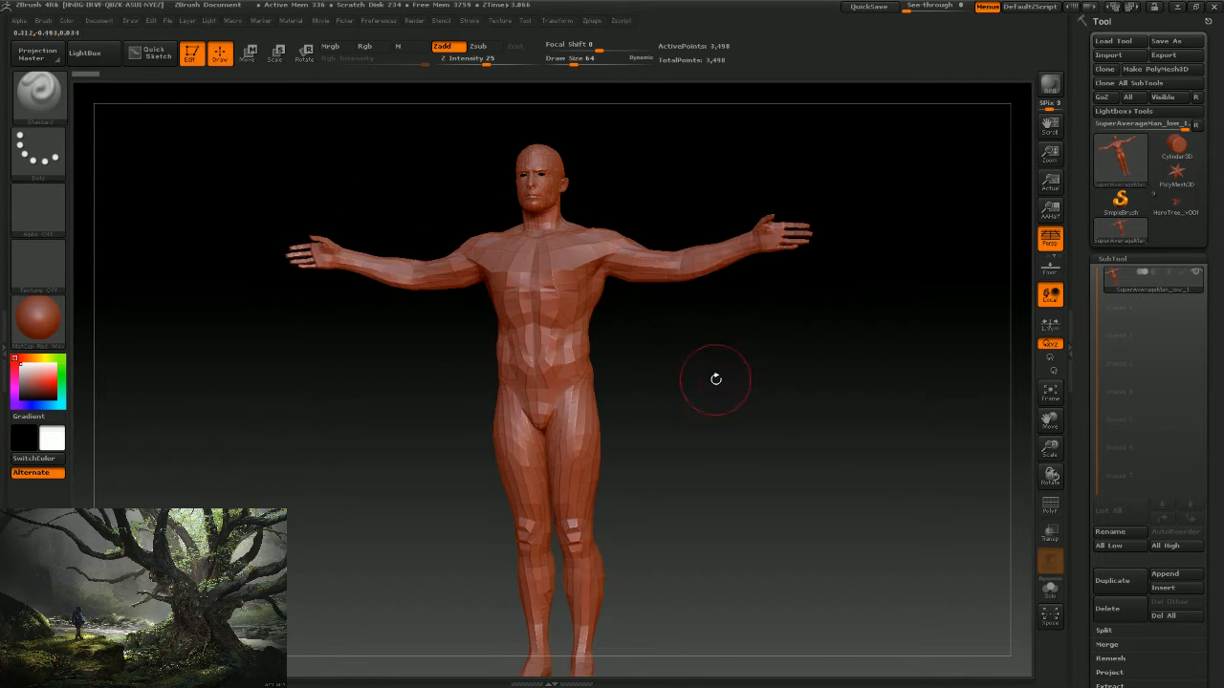
{"action": "left_click_drag", "start_coordinate": [716, 380], "coordinate": [719, 416]}
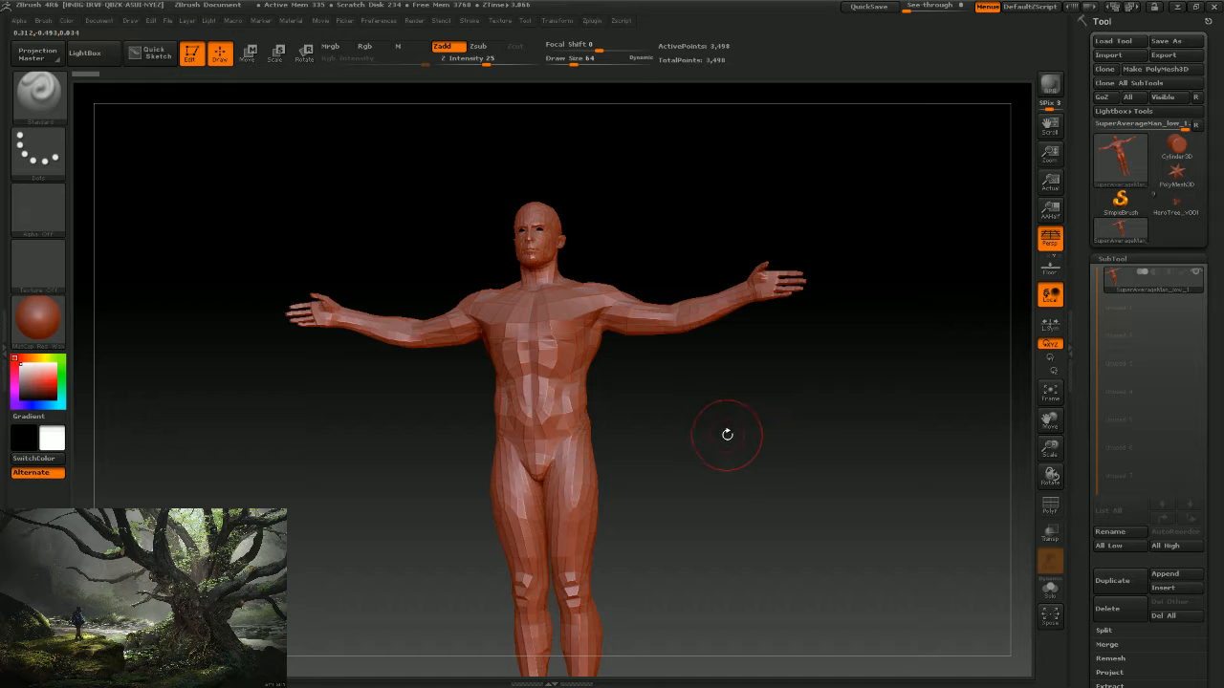
{"action": "left_click_drag", "start_coordinate": [726, 435], "coordinate": [578, 378]}
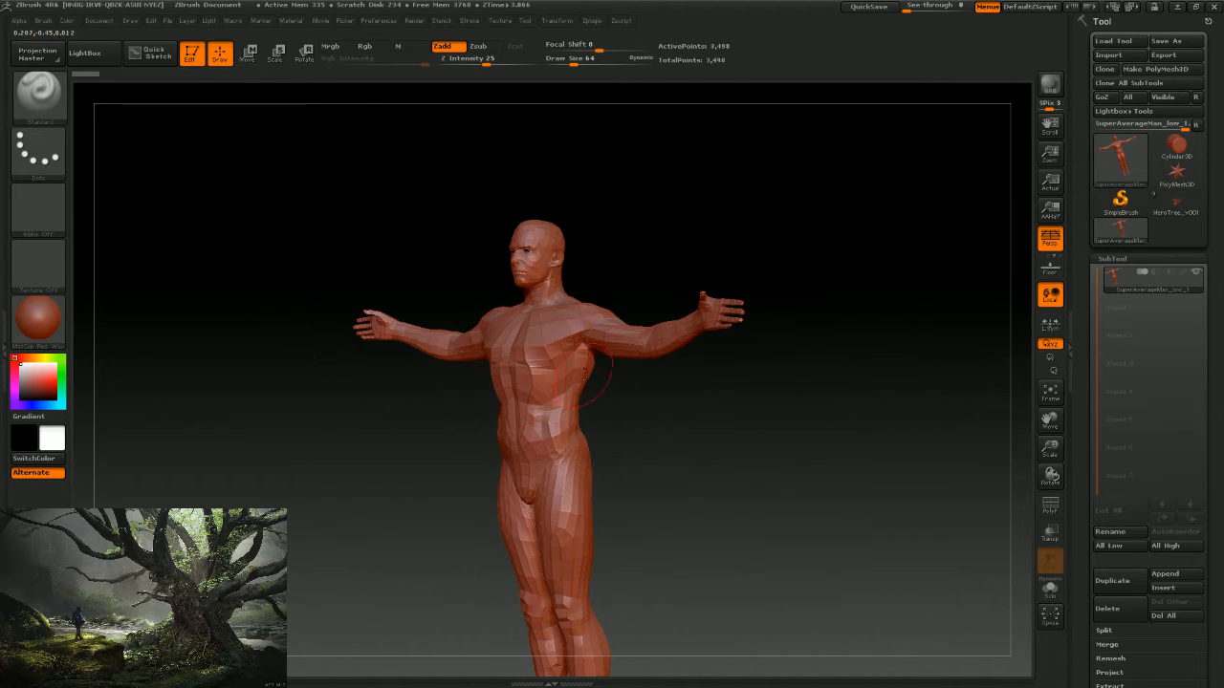
{"action": "left_click_drag", "start_coordinate": [696, 407], "coordinate": [733, 438]}
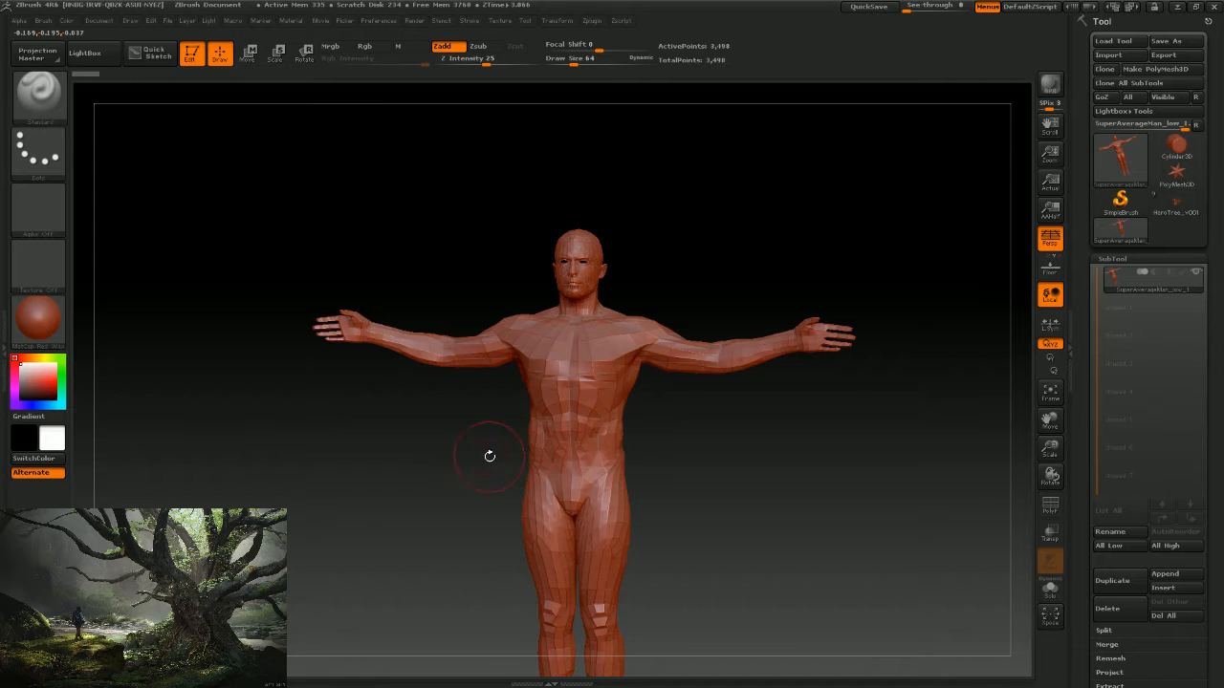
{"action": "left_click_drag", "start_coordinate": [488, 456], "coordinate": [566, 435], "text": "alt"}
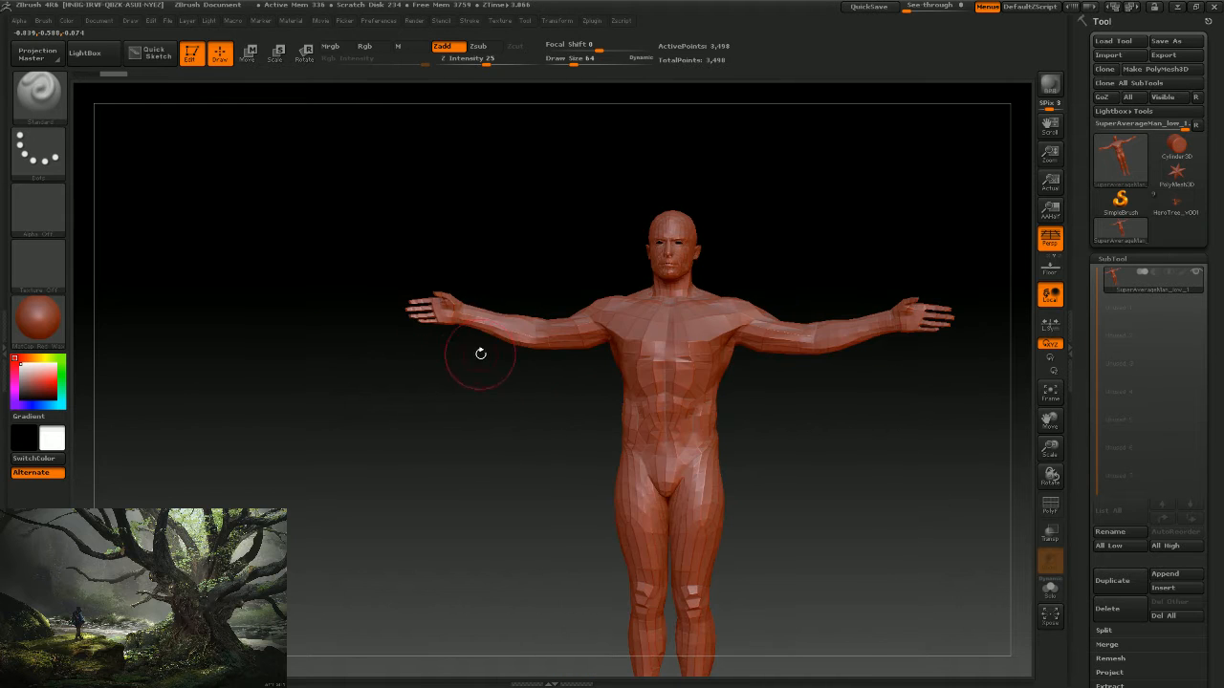
{"action": "left_click_drag", "start_coordinate": [540, 388], "coordinate": [538, 399], "text": "alt"}
{"action": "left_click_drag", "start_coordinate": [465, 376], "coordinate": [474, 424], "text": "alt"}
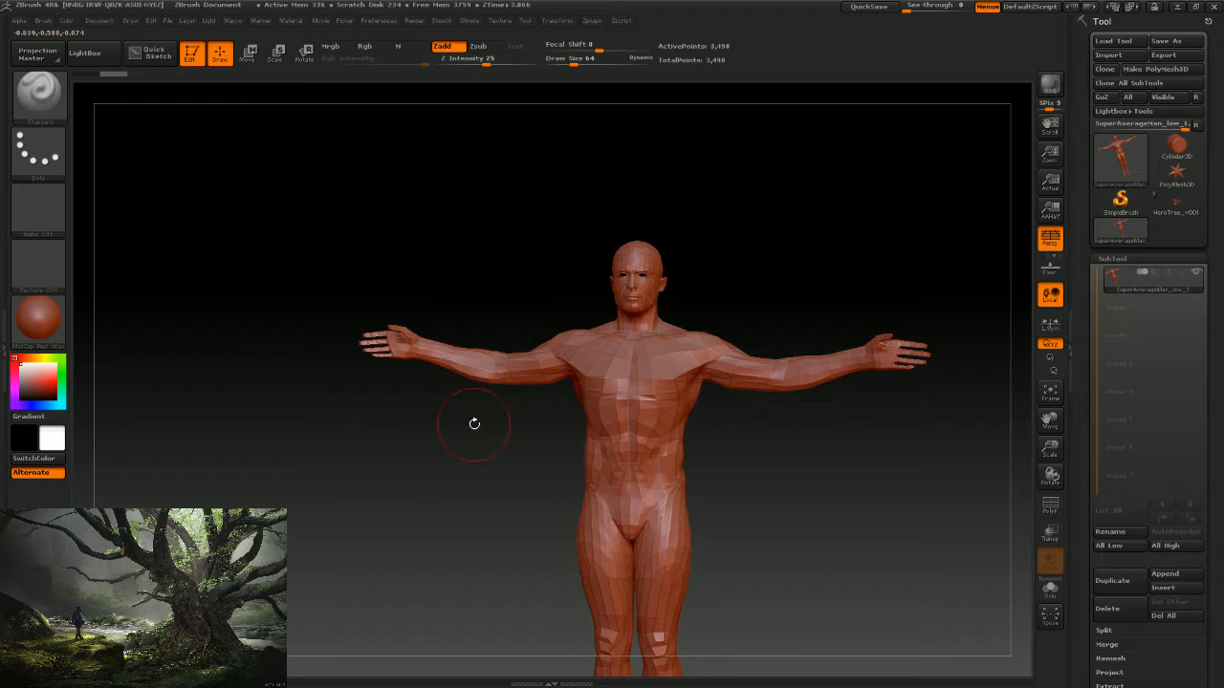
{"action": "left_click", "coordinate": [1113, 580]}
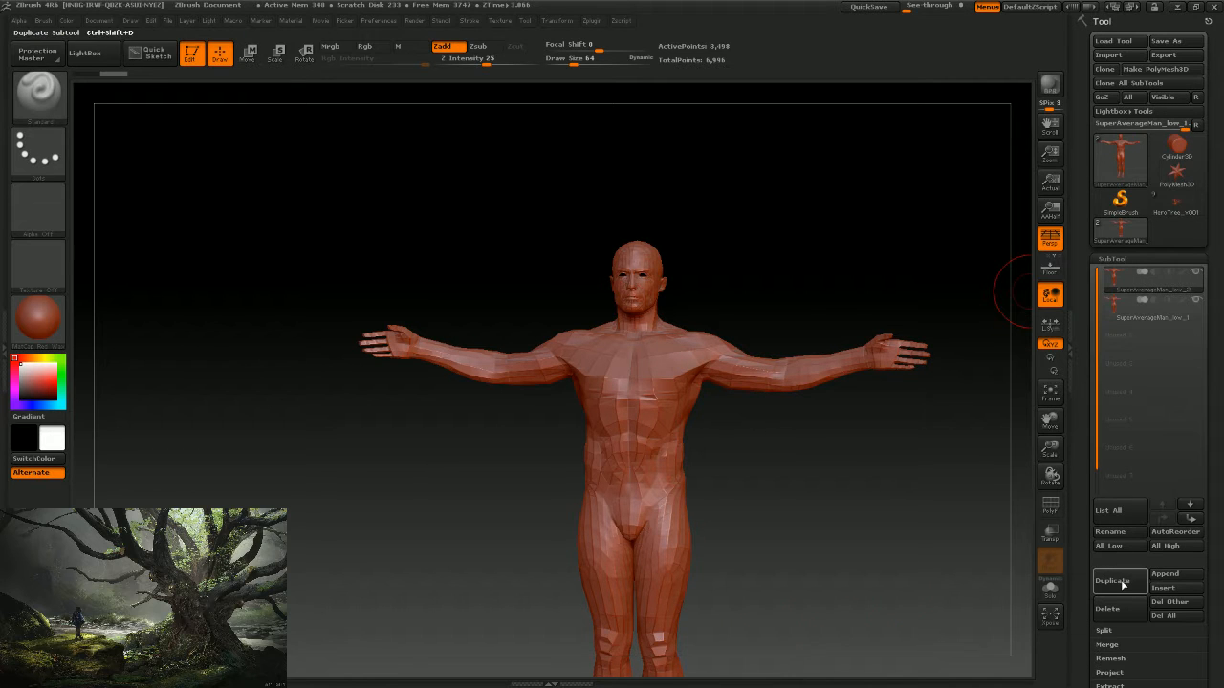
Isolate one arm with its shoulder on the duplicated figure and hide the original figure's subtool.
{"action": "left_click_drag", "start_coordinate": [838, 211], "coordinate": [846, 206], "text": "alt"}
{"action": "mouse_move", "coordinate": [357, 211]}
{"action": "left_mouse_down"}
{"action": "mouse_move", "coordinate": [405, 309]}
{"action": "mouse_move", "coordinate": [328, 227]}
{"action": "mouse_move", "coordinate": [421, 344]}
{"action": "mouse_move", "coordinate": [649, 437]}
{"action": "left_mouse_up"}
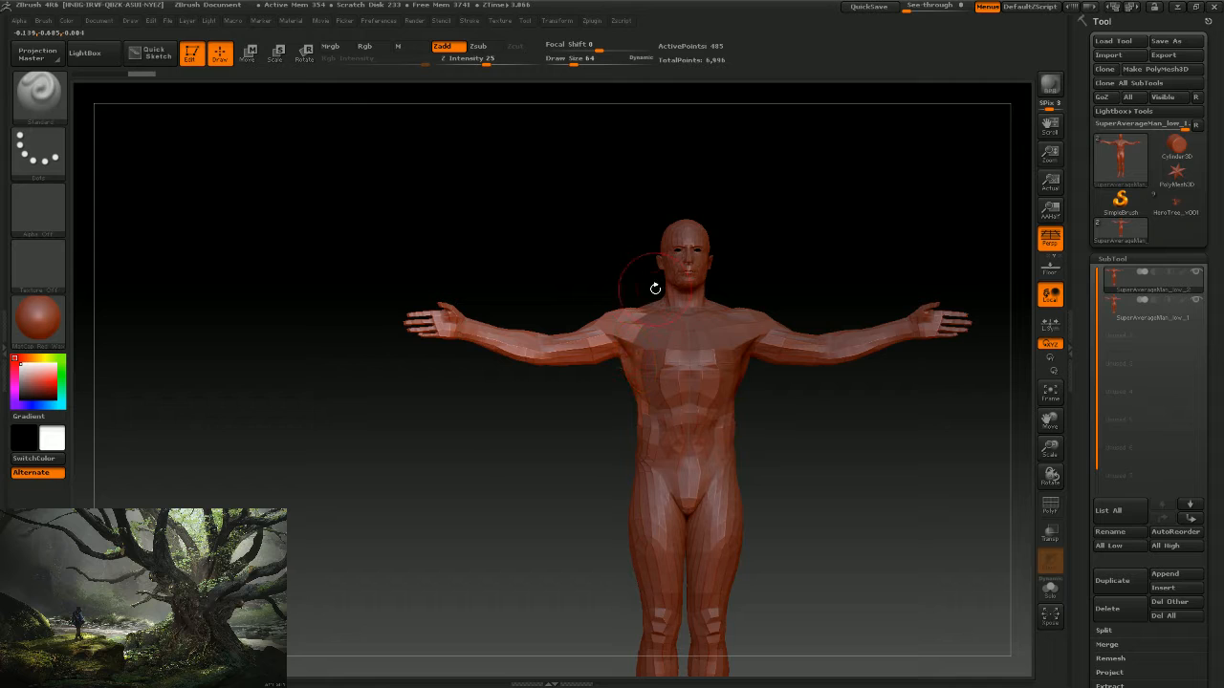
{"action": "left_click", "coordinate": [1195, 274]}
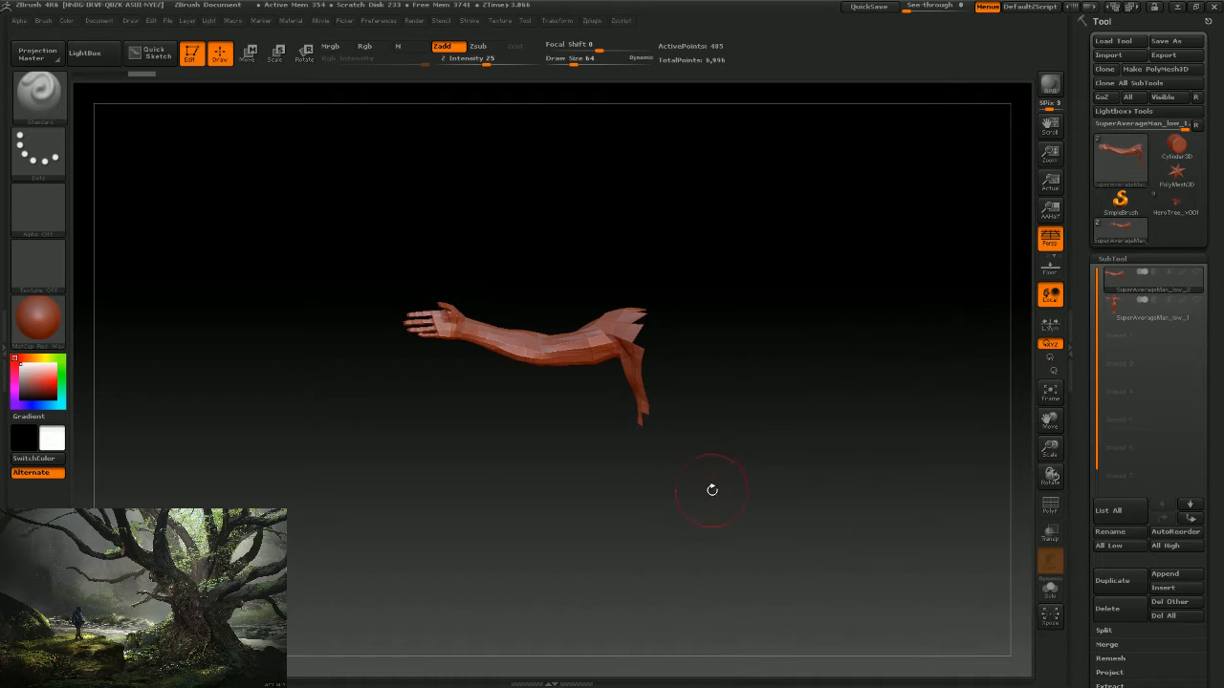
Delete the duplicate's hidden geometry, keeping only the isolated arm and shoulder.
{"action": "left_click_drag", "start_coordinate": [1216, 630], "coordinate": [1217, 535]}
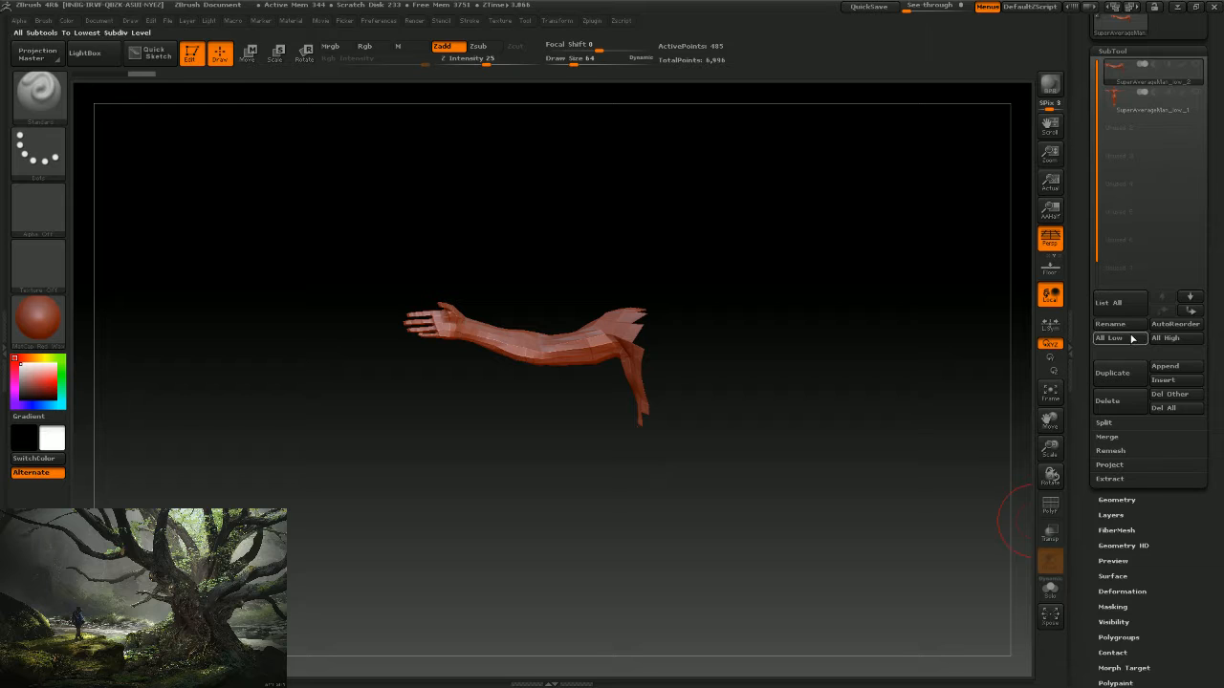
{"action": "left_click", "coordinate": [1117, 499]}
{"action": "left_click_drag", "start_coordinate": [1165, 484], "coordinate": [1159, 517]}
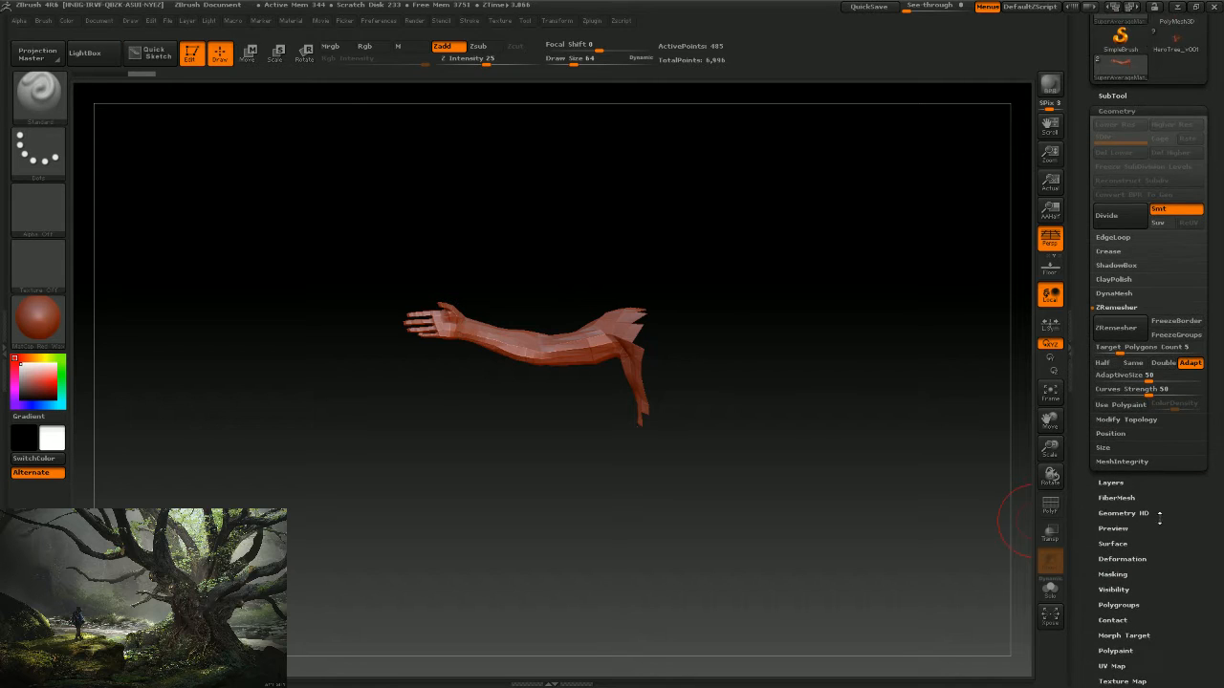
{"action": "left_click", "coordinate": [1112, 418]}
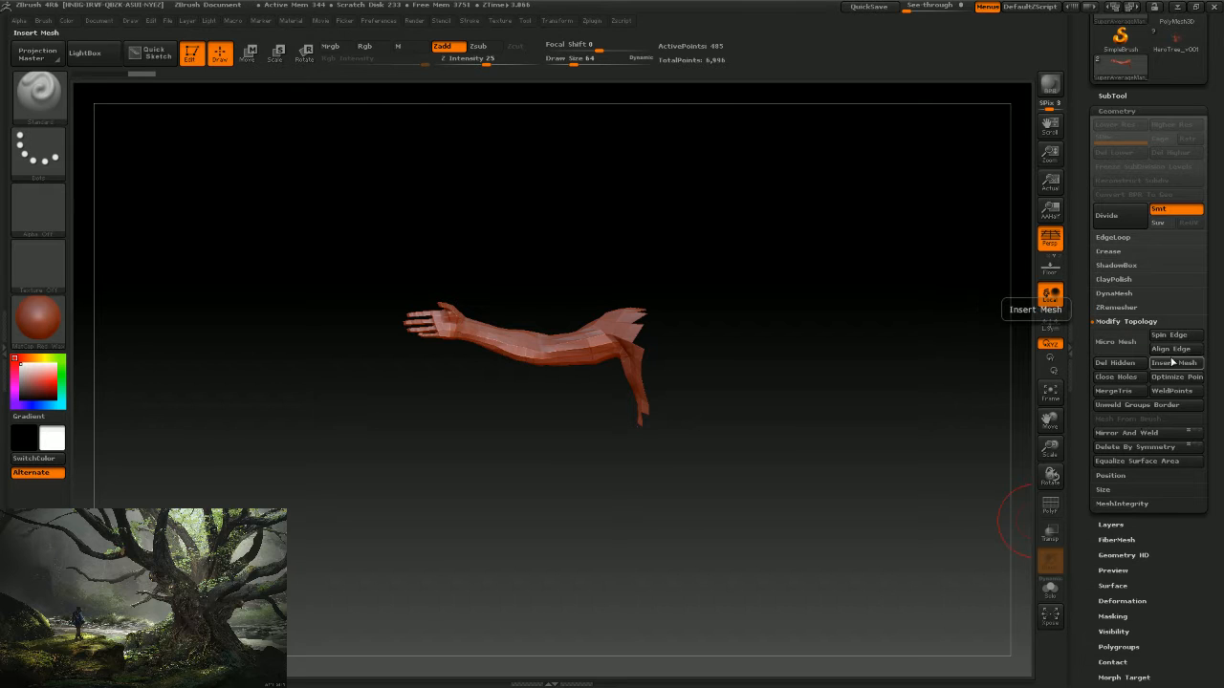
{"action": "left_click", "coordinate": [1122, 365]}
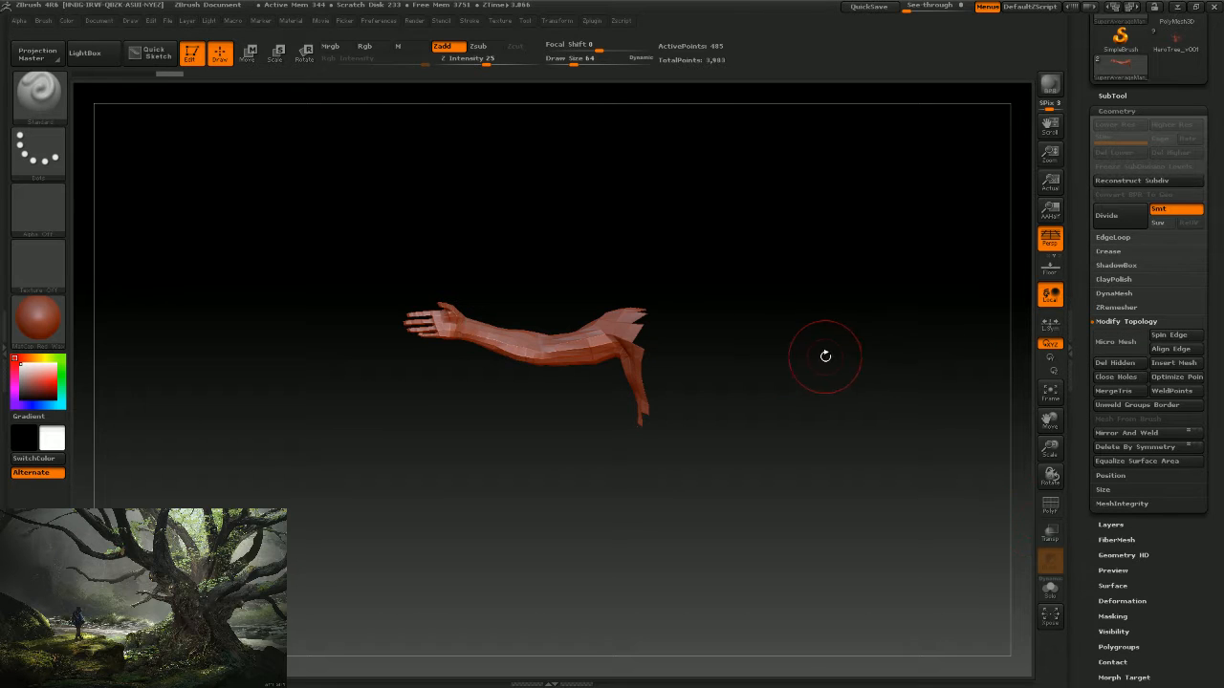
Try DynaMesh on the arm at a resolution of 760, inspect the open shoulder end and undo the remesh.
{"action": "mouse_move", "coordinate": [753, 357]}
{"action": "left_mouse_down"}
{"action": "mouse_move", "coordinate": [744, 361]}
{"action": "mouse_move", "coordinate": [778, 363]}
{"action": "mouse_move", "coordinate": [721, 405]}
{"action": "mouse_move", "coordinate": [648, 389]}
{"action": "mouse_move", "coordinate": [708, 373]}
{"action": "mouse_move", "coordinate": [822, 390]}
{"action": "mouse_move", "coordinate": [778, 410]}
{"action": "mouse_move", "coordinate": [681, 406]}
{"action": "mouse_move", "coordinate": [737, 430]}
{"action": "mouse_move", "coordinate": [678, 374]}
{"action": "mouse_move", "coordinate": [738, 339]}
{"action": "mouse_move", "coordinate": [762, 374]}
{"action": "mouse_move", "coordinate": [742, 354]}
{"action": "left_mouse_up"}
{"action": "left_click_drag", "start_coordinate": [1183, 565], "coordinate": [1182, 539]}
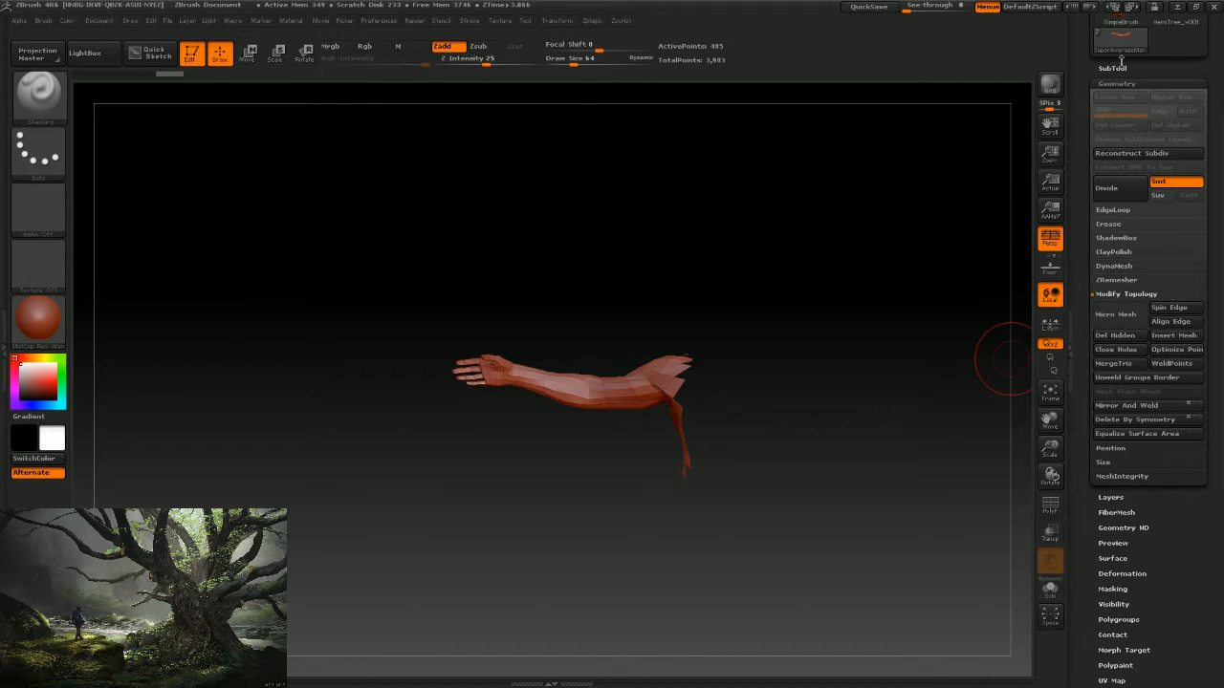
{"action": "left_click", "coordinate": [1115, 68]}
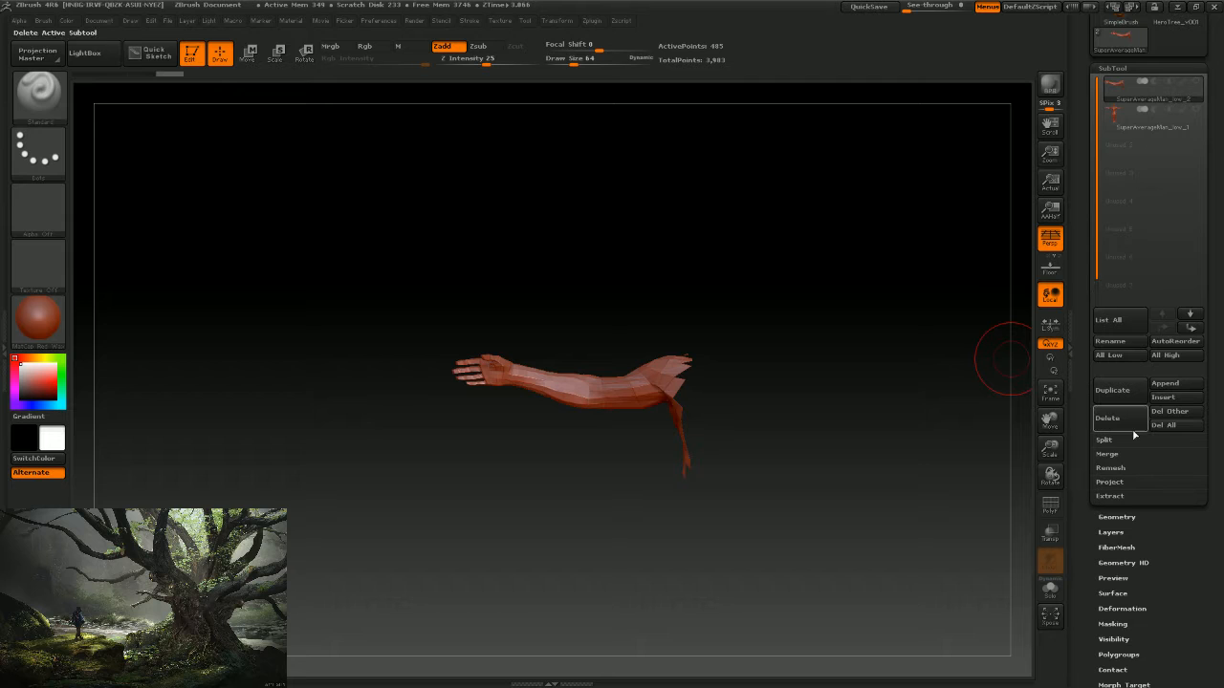
{"action": "left_click", "coordinate": [1117, 516]}
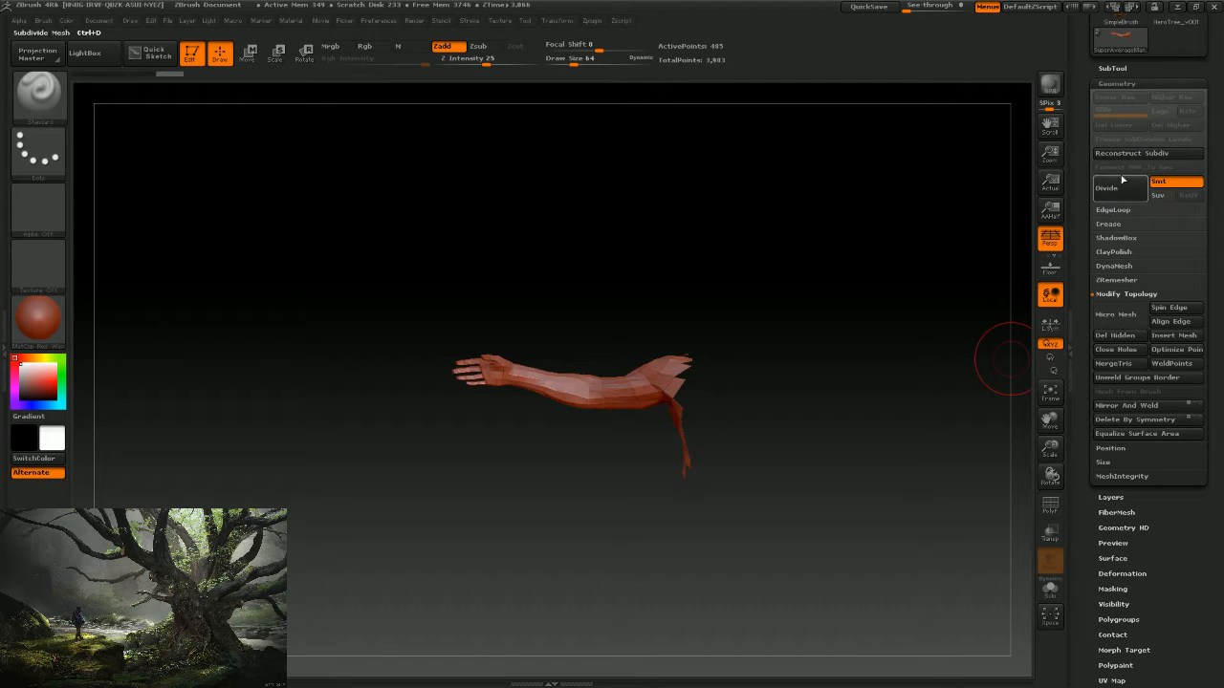
{"action": "left_click_drag", "start_coordinate": [1212, 226], "coordinate": [1212, 289]}
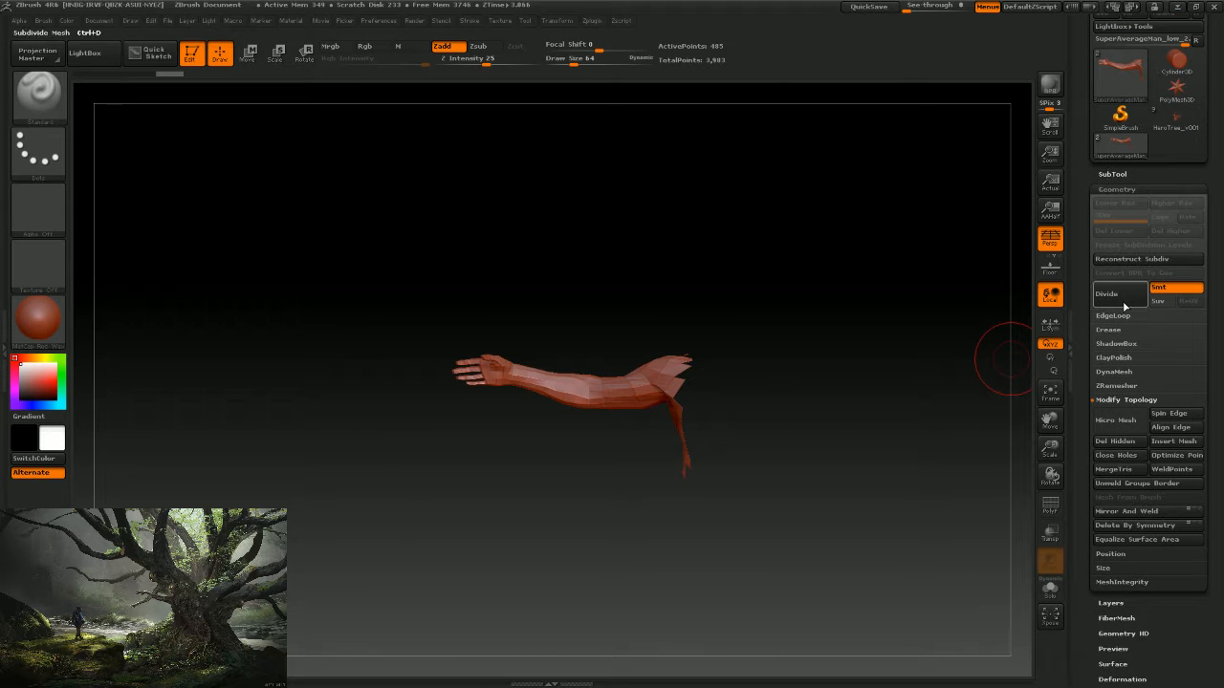
{"action": "scroll", "coordinate": [1212, 442], "scroll_direction": "up", "scroll_amount": 3}
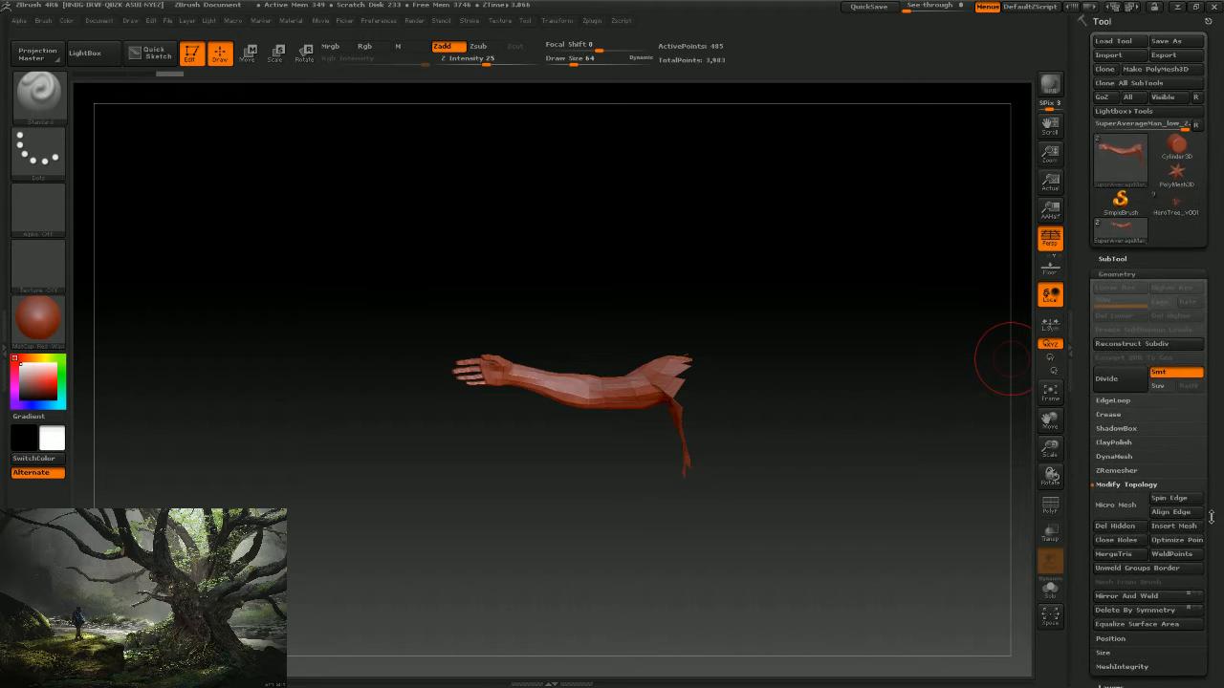
{"action": "left_click_drag", "start_coordinate": [1212, 394], "coordinate": [1211, 352]}
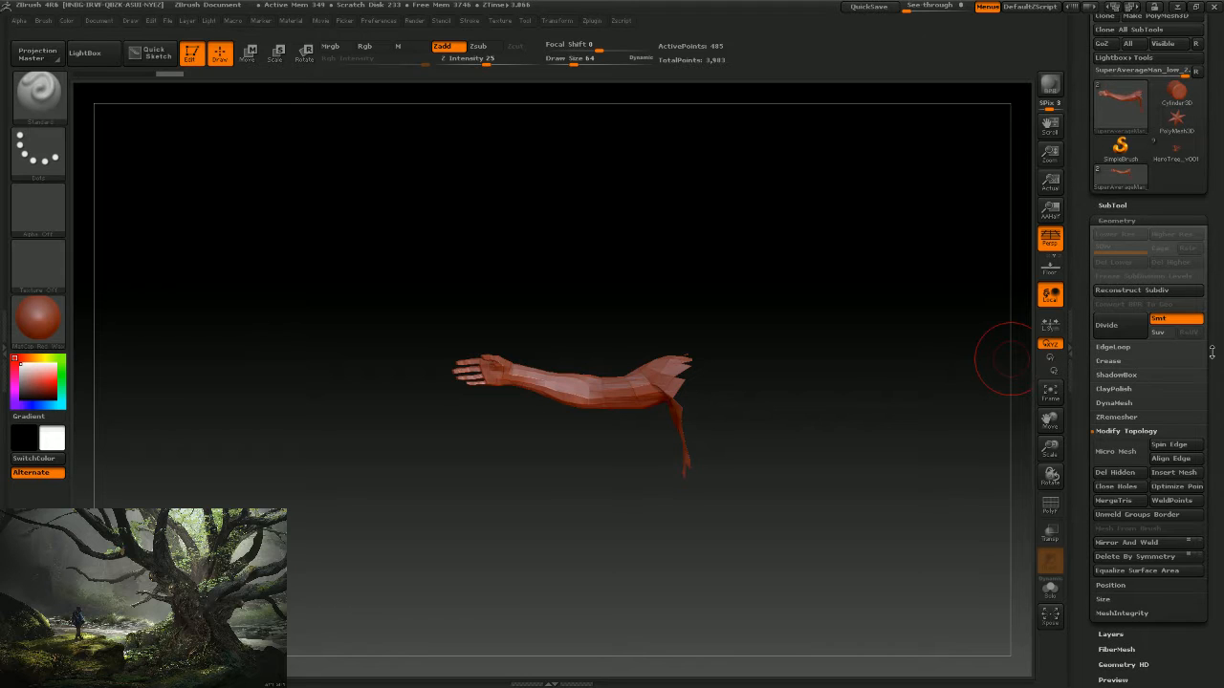
{"action": "left_click", "coordinate": [1115, 401]}
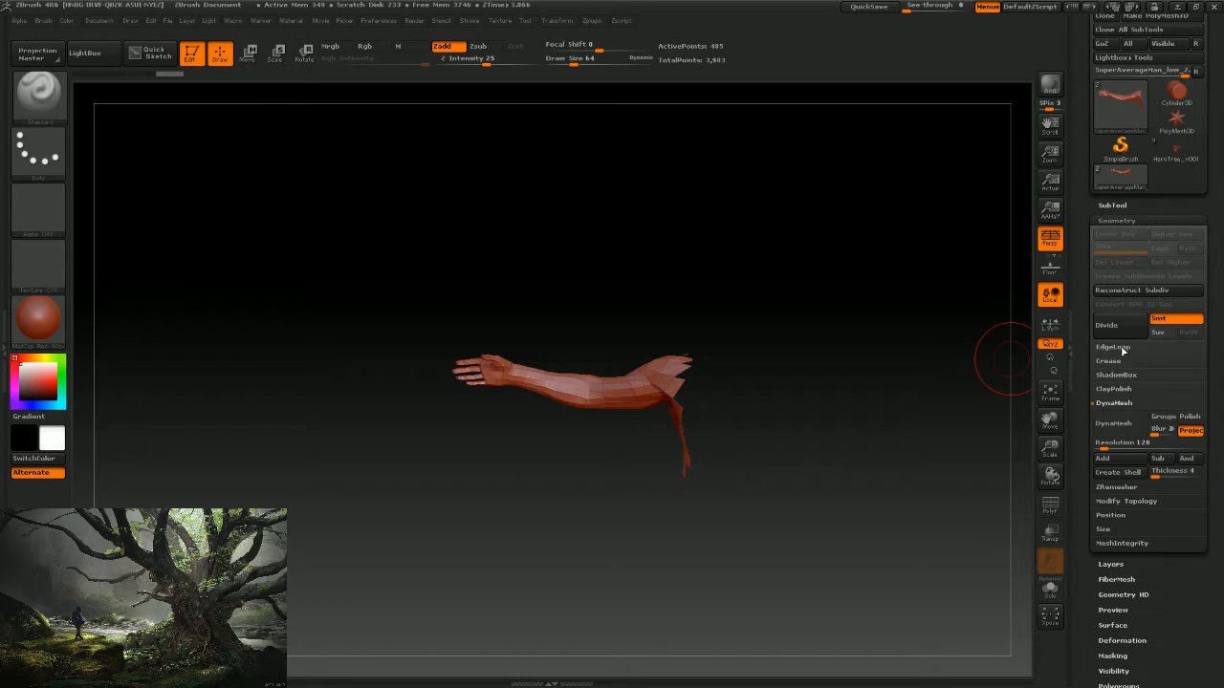
{"action": "left_click", "coordinate": [1131, 445]}
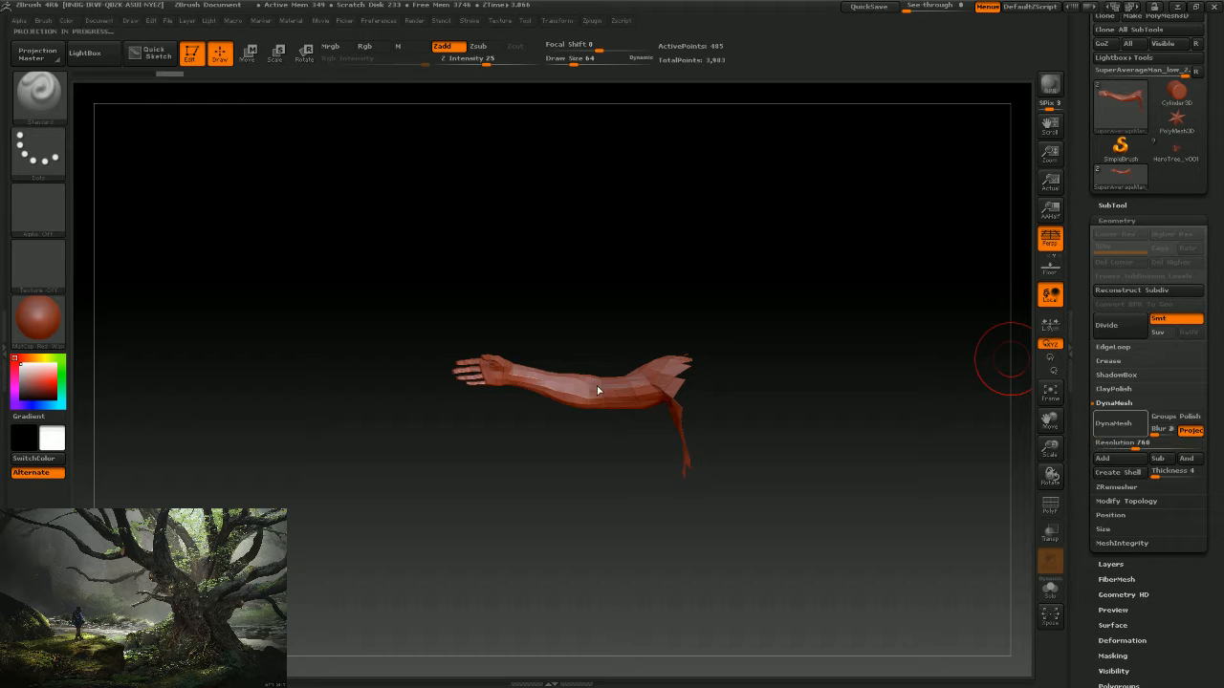
{"action": "left_click_drag", "start_coordinate": [716, 312], "coordinate": [693, 470]}
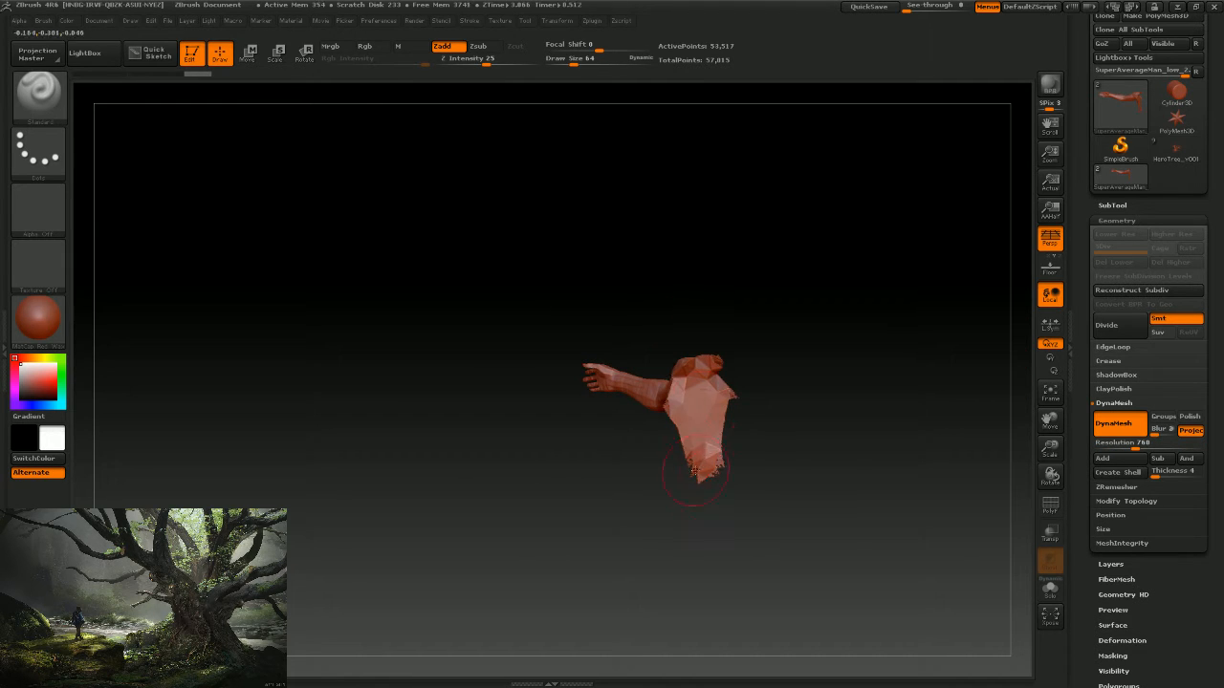
{"action": "left_click_drag", "start_coordinate": [770, 446], "coordinate": [869, 350], "text": "alt"}
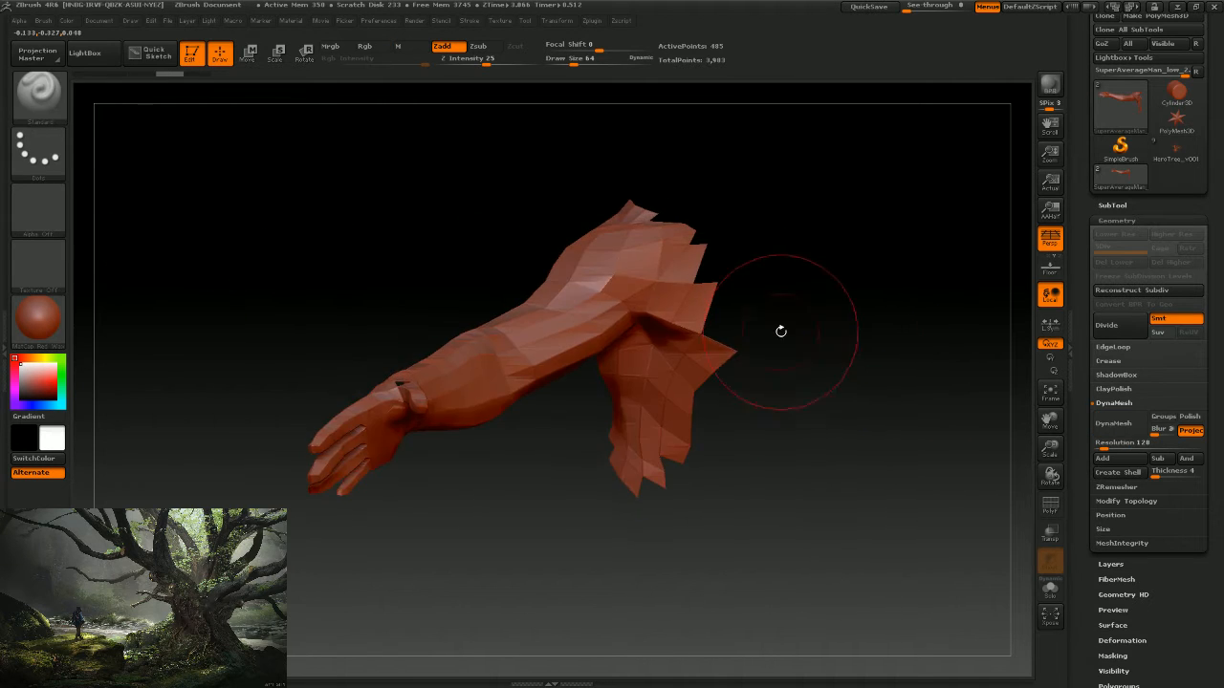
Create a new InsertMesh brush from the isolated arm and shoulder in a side-on view.
{"action": "left_click_drag", "start_coordinate": [780, 331], "coordinate": [732, 353]}
{"action": "left_click", "coordinate": [1114, 206]}
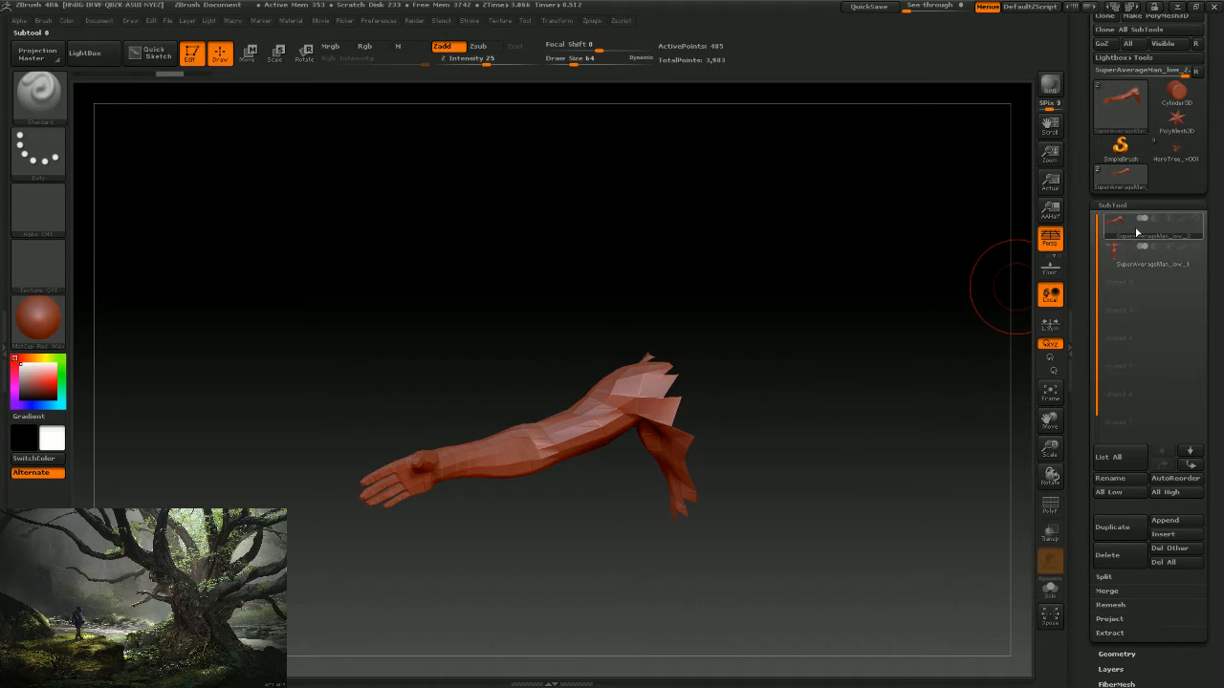
{"action": "mouse_move", "coordinate": [673, 298]}
{"action": "left_mouse_down"}
{"action": "mouse_move", "coordinate": [669, 226]}
{"action": "mouse_move", "coordinate": [601, 219]}
{"action": "left_mouse_up"}
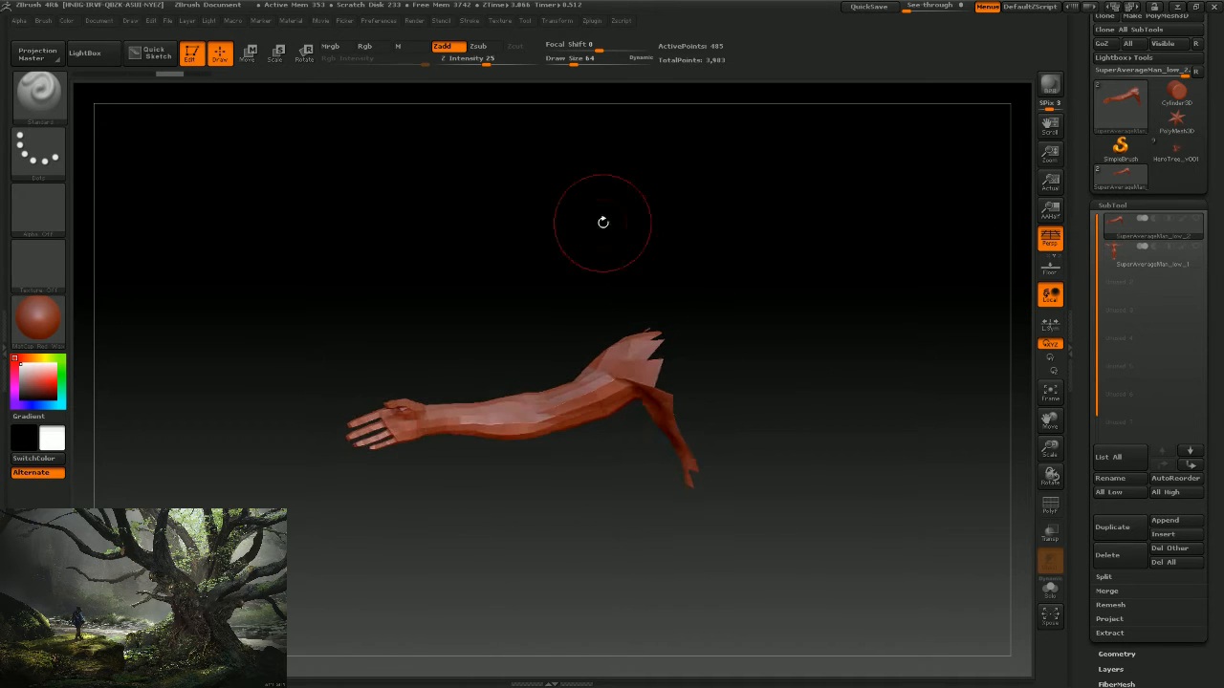
{"action": "left_click", "coordinate": [42, 19]}
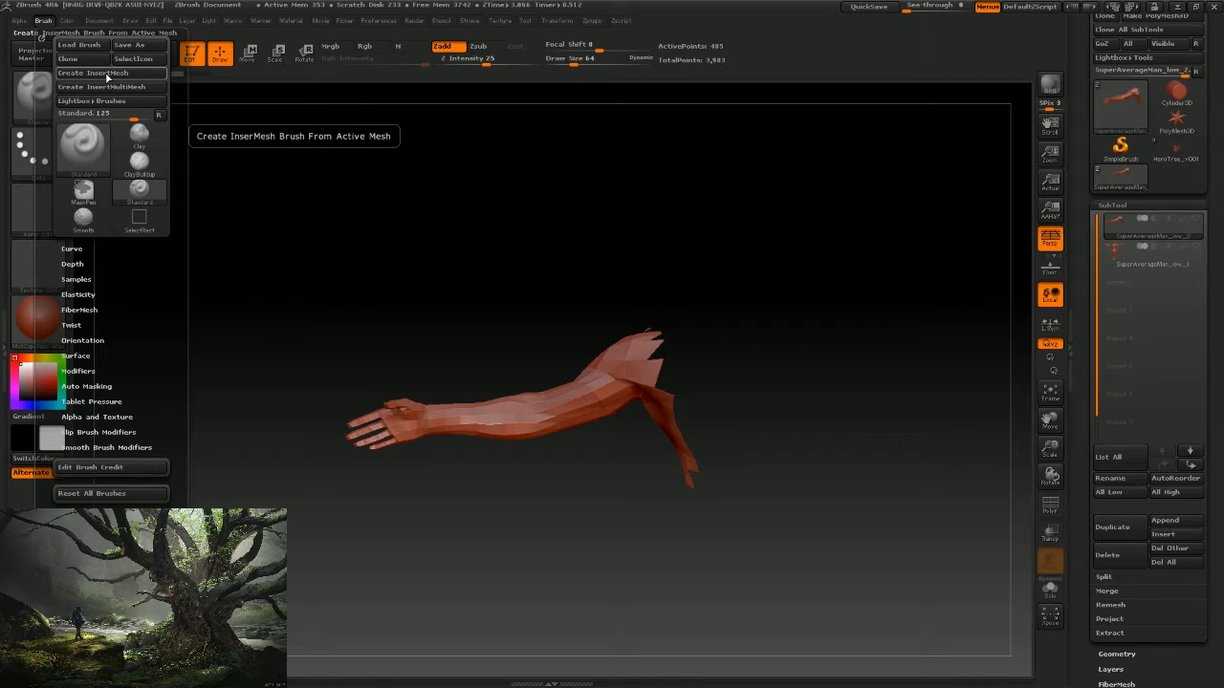
{"action": "left_click", "coordinate": [106, 75]}
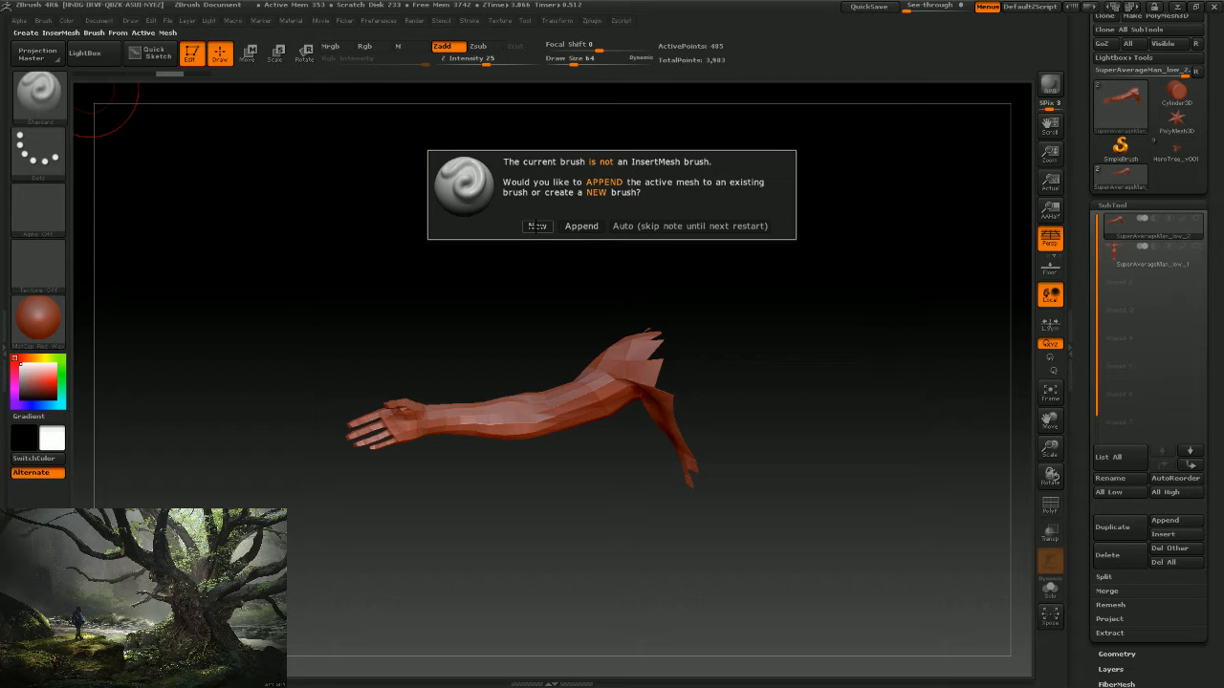
{"action": "left_click", "coordinate": [536, 225]}
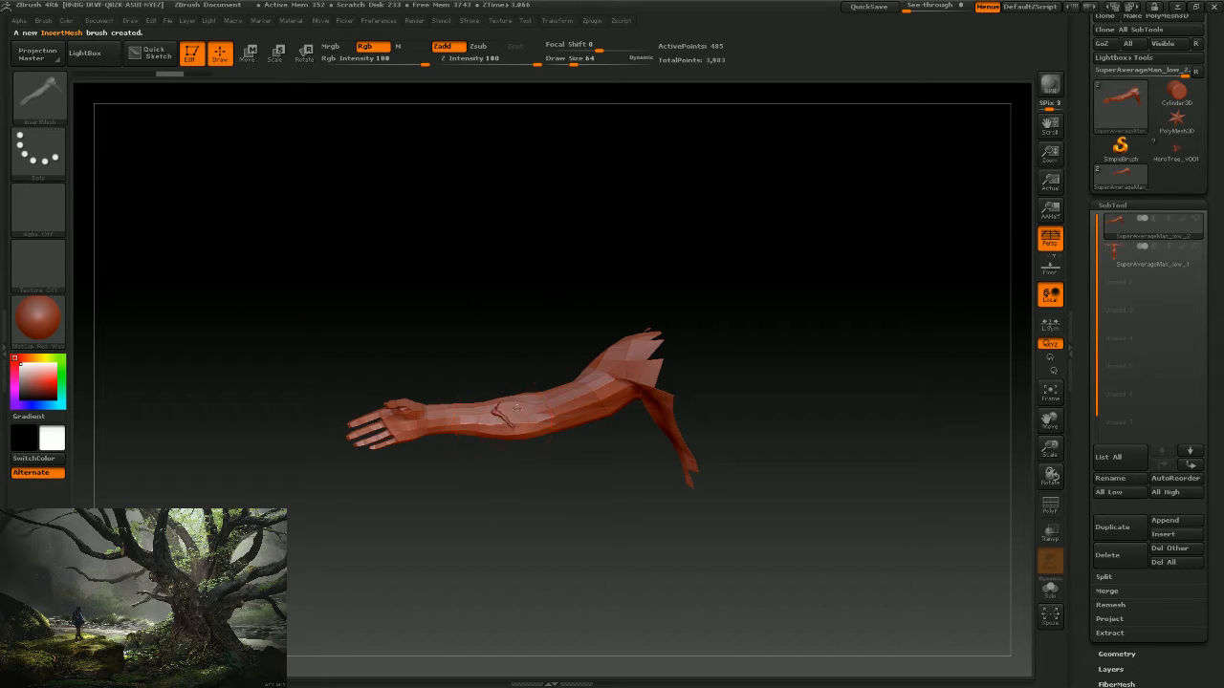
Try inserting a copy of the arm onto the arm's surface with the new InsertMesh brush and undo the insertion.
{"action": "left_click_drag", "start_coordinate": [514, 407], "coordinate": [716, 205]}
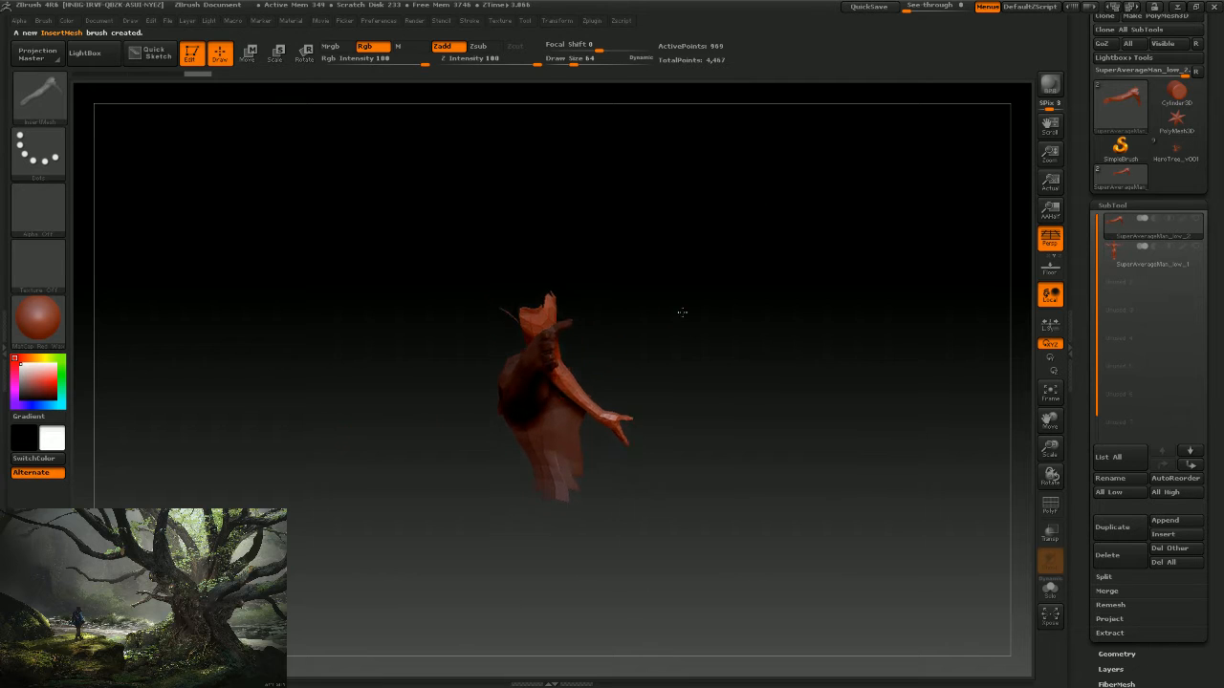
{"action": "left_click_drag", "start_coordinate": [681, 312], "coordinate": [727, 345]}
{"action": "key", "text": "ctrl+z"}
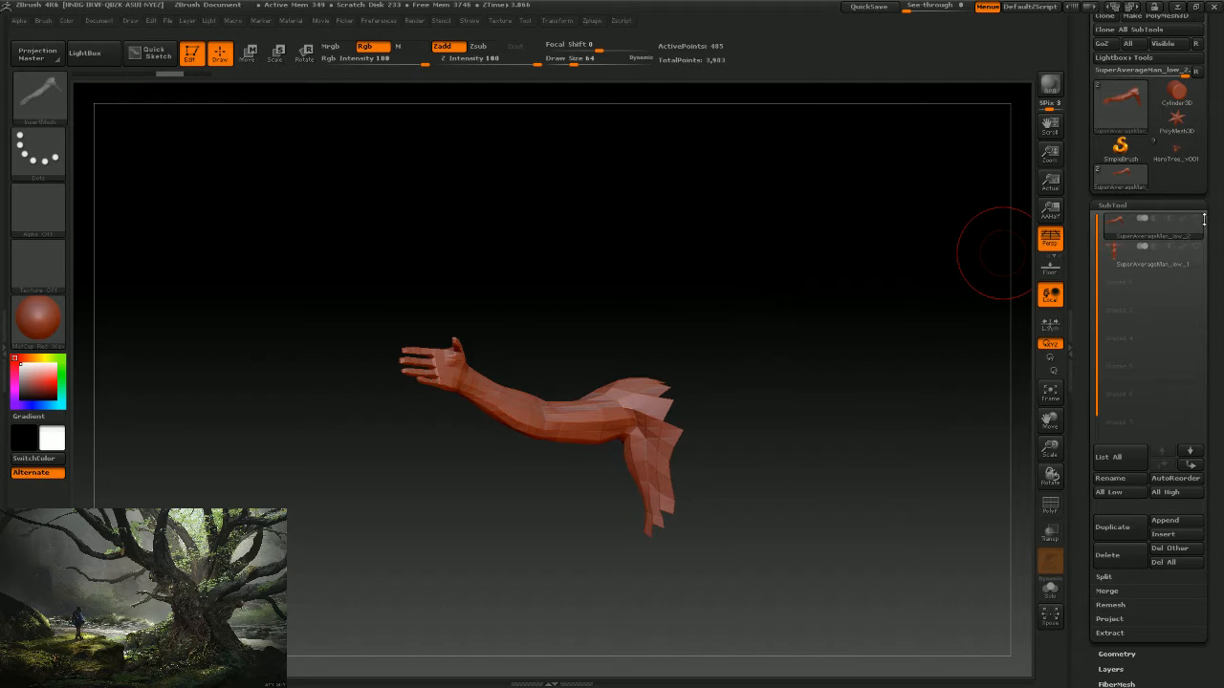
Show the full SuperAverageMan_low_1 figure, hide the arm subtool and make the figure the active subtool.
{"action": "left_click", "coordinate": [1196, 248]}
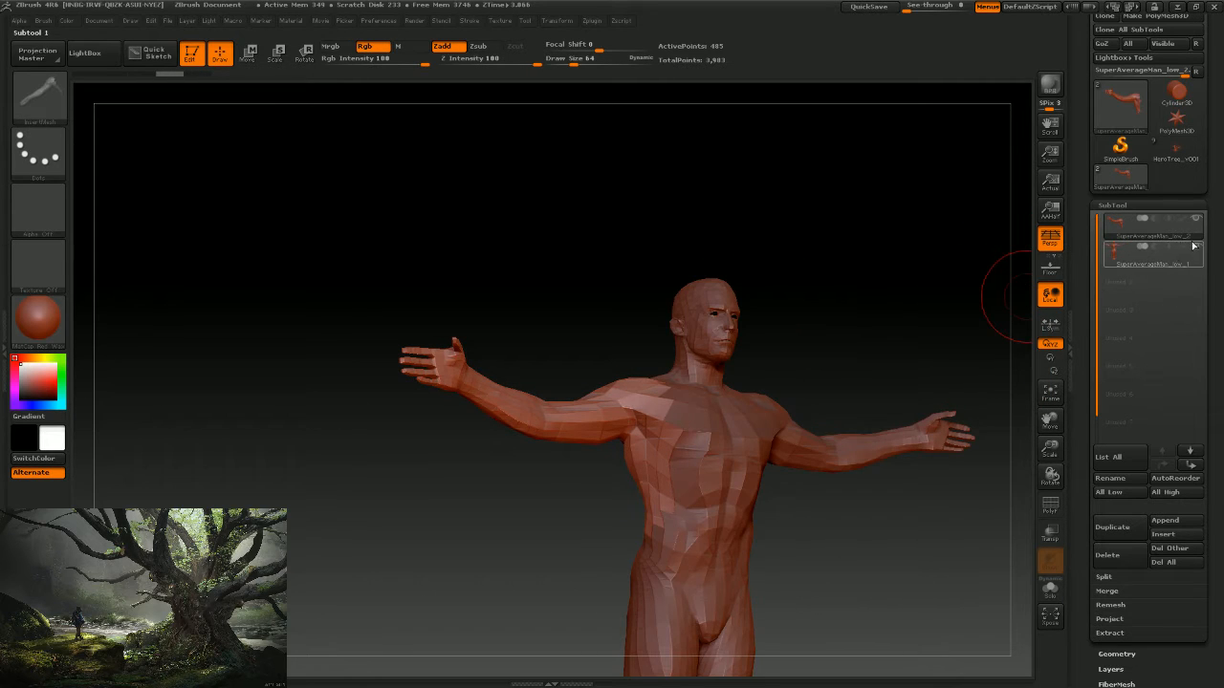
{"action": "left_click", "coordinate": [1195, 219]}
{"action": "left_click", "coordinate": [1163, 259]}
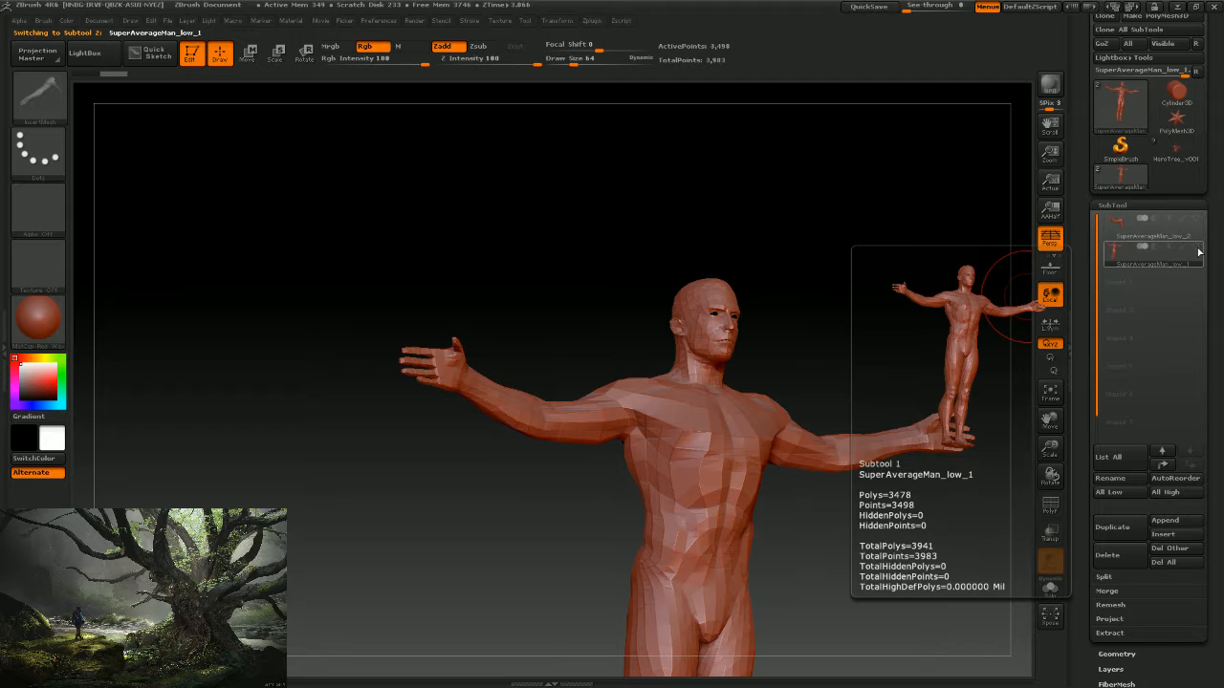
Isolate the figure's head by hiding the rest of the body from a front view.
{"action": "left_click_drag", "start_coordinate": [806, 306], "coordinate": [781, 306]}
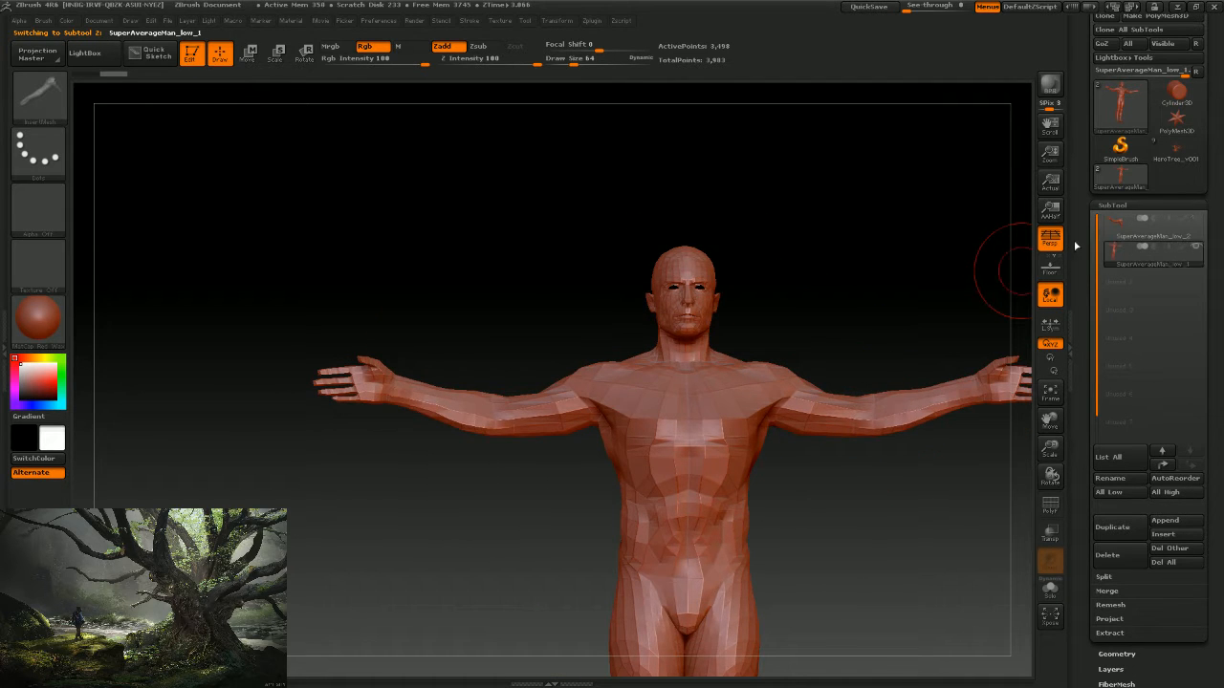
{"action": "left_click_drag", "start_coordinate": [790, 250], "coordinate": [752, 248]}
{"action": "left_click_drag", "start_coordinate": [507, 214], "coordinate": [751, 351], "text": "ctrl+shift"}
{"action": "left_click_drag", "start_coordinate": [767, 286], "coordinate": [824, 294]}
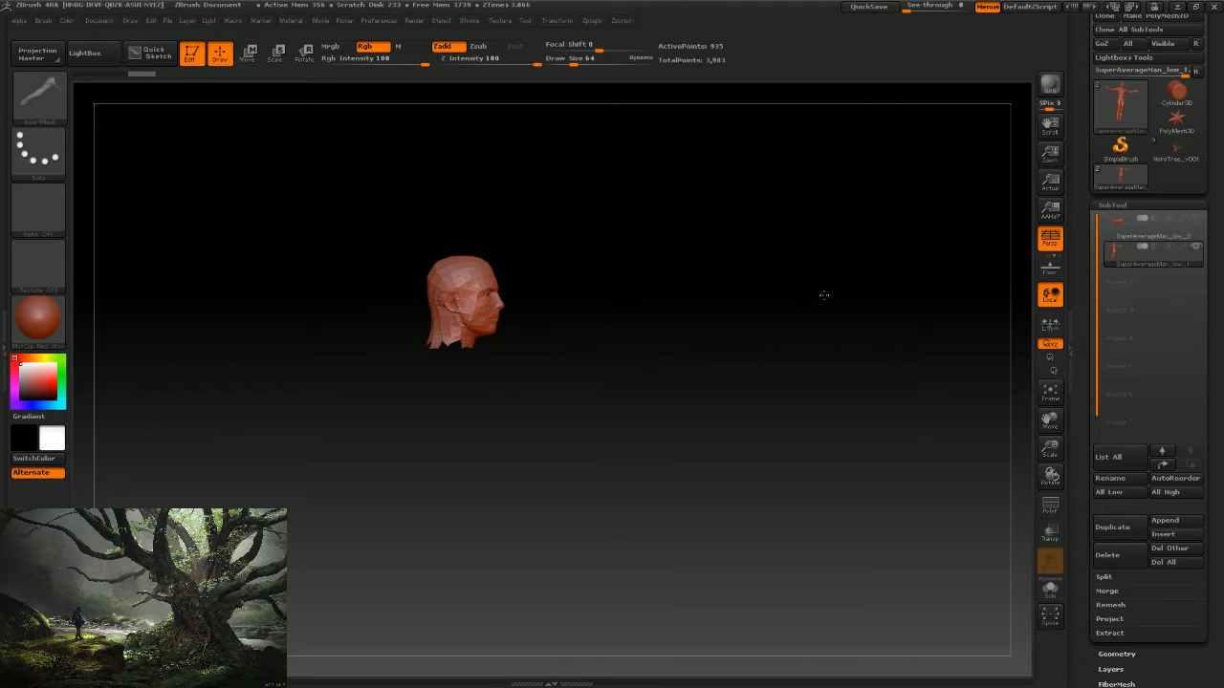
{"action": "left_click_drag", "start_coordinate": [600, 348], "coordinate": [634, 377], "text": "alt"}
Switch to Windows Photo Viewer to examine the tree reference painting and return to ZBrush.
{"action": "left_click", "coordinate": [1000, 268]}
{"action": "key", "text": "alt+Tab"}
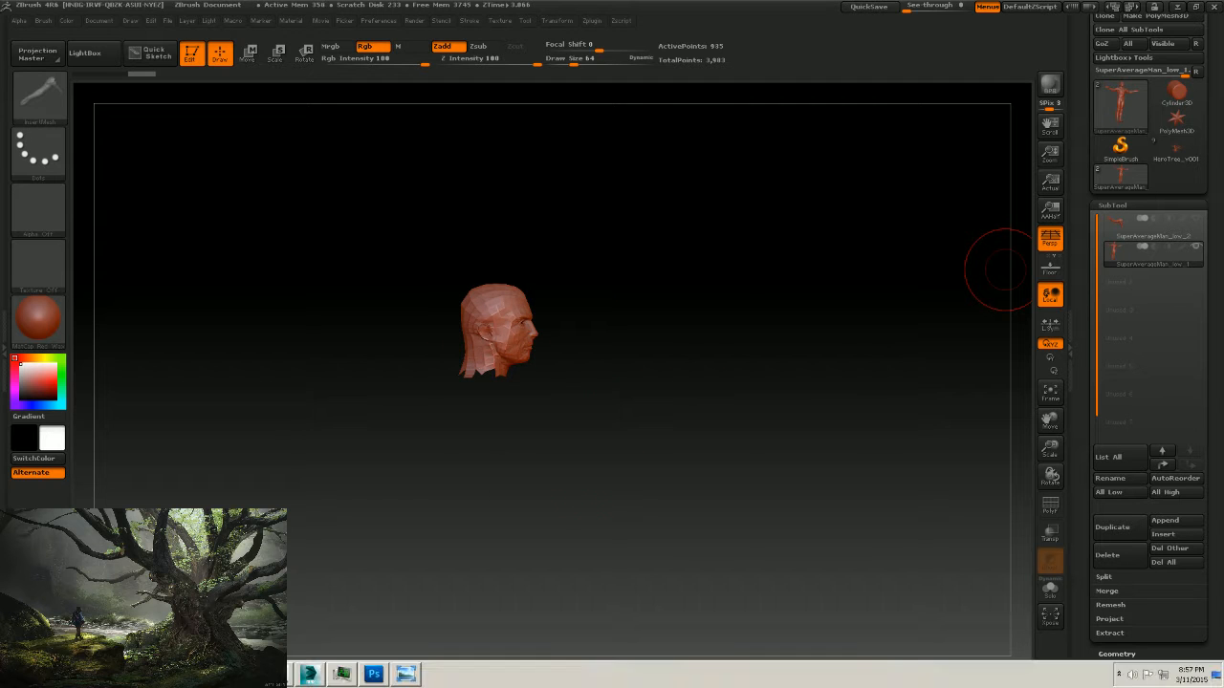
{"action": "left_click", "coordinate": [405, 674]}
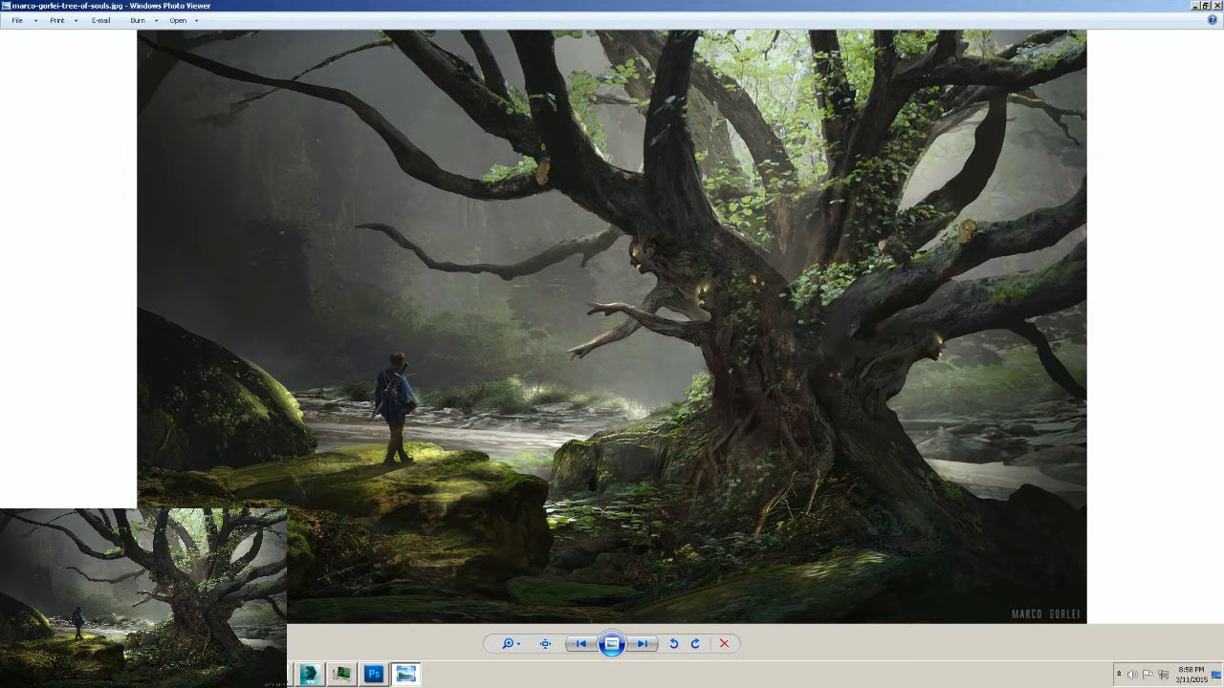
{"action": "left_click", "coordinate": [1193, 6]}
Create another new InsertMesh brush from the isolated head in a three-quarter view and keep it selected.
{"action": "left_click_drag", "start_coordinate": [660, 293], "coordinate": [586, 437]}
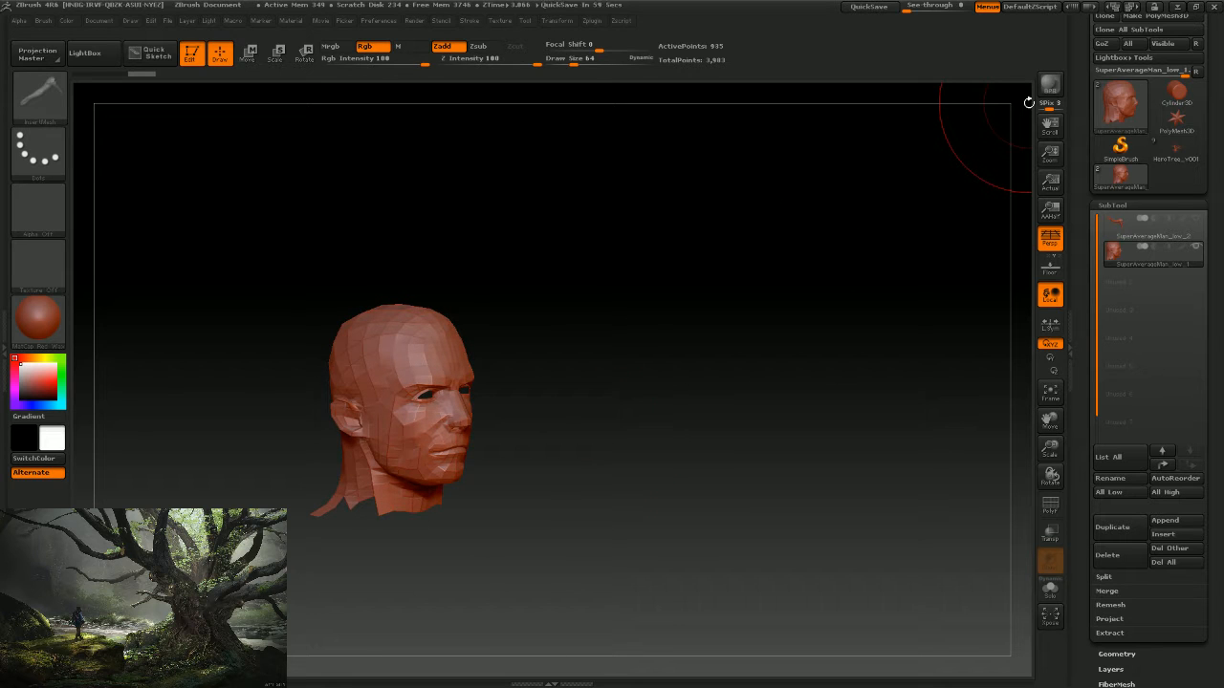
{"action": "left_click_drag", "start_coordinate": [589, 423], "coordinate": [644, 429], "text": "alt"}
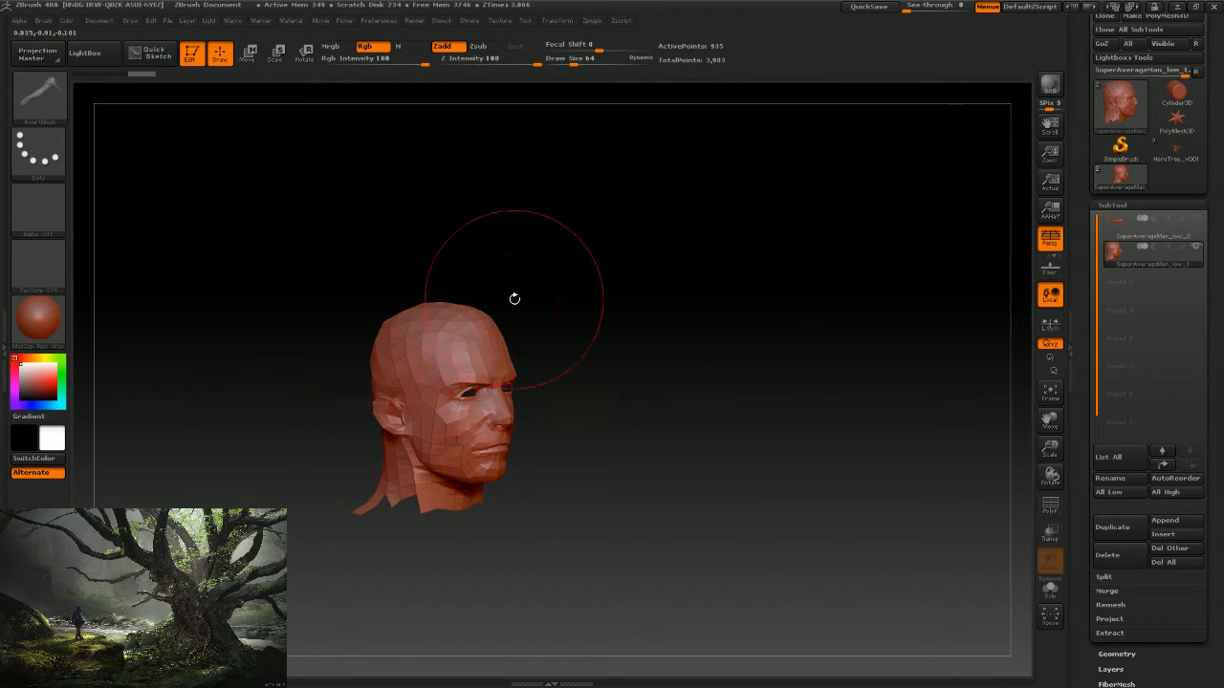
{"action": "left_click_drag", "start_coordinate": [1214, 529], "coordinate": [1215, 504]}
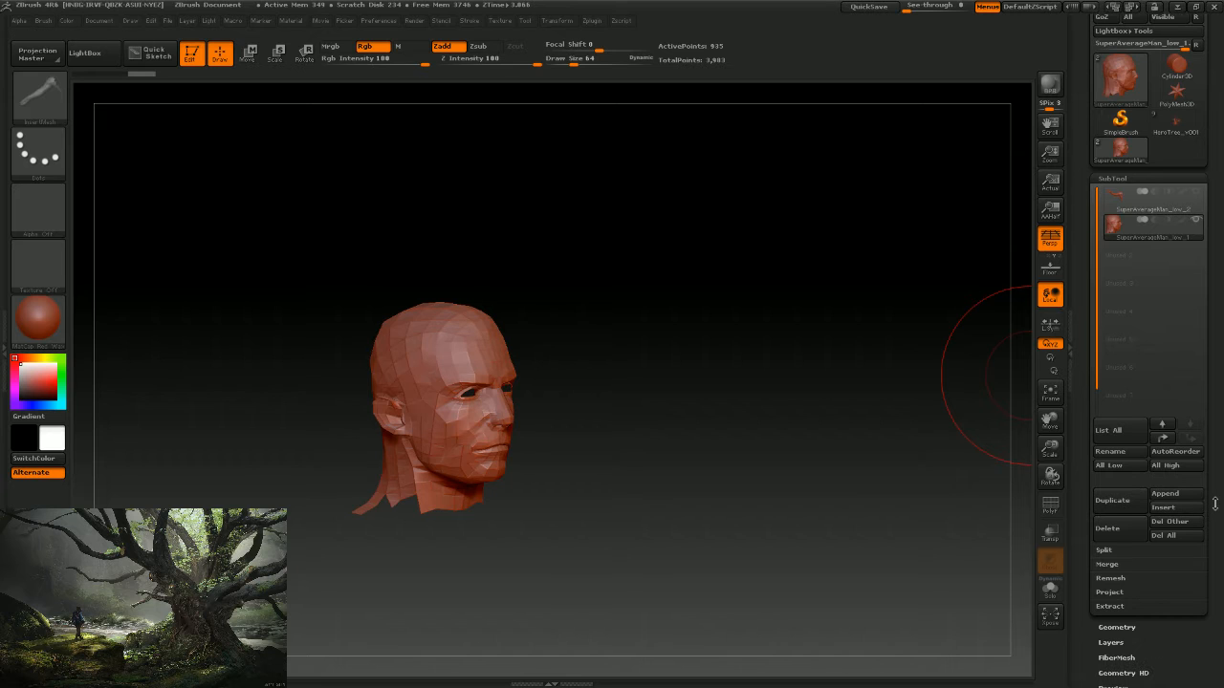
{"action": "left_click", "coordinate": [40, 20]}
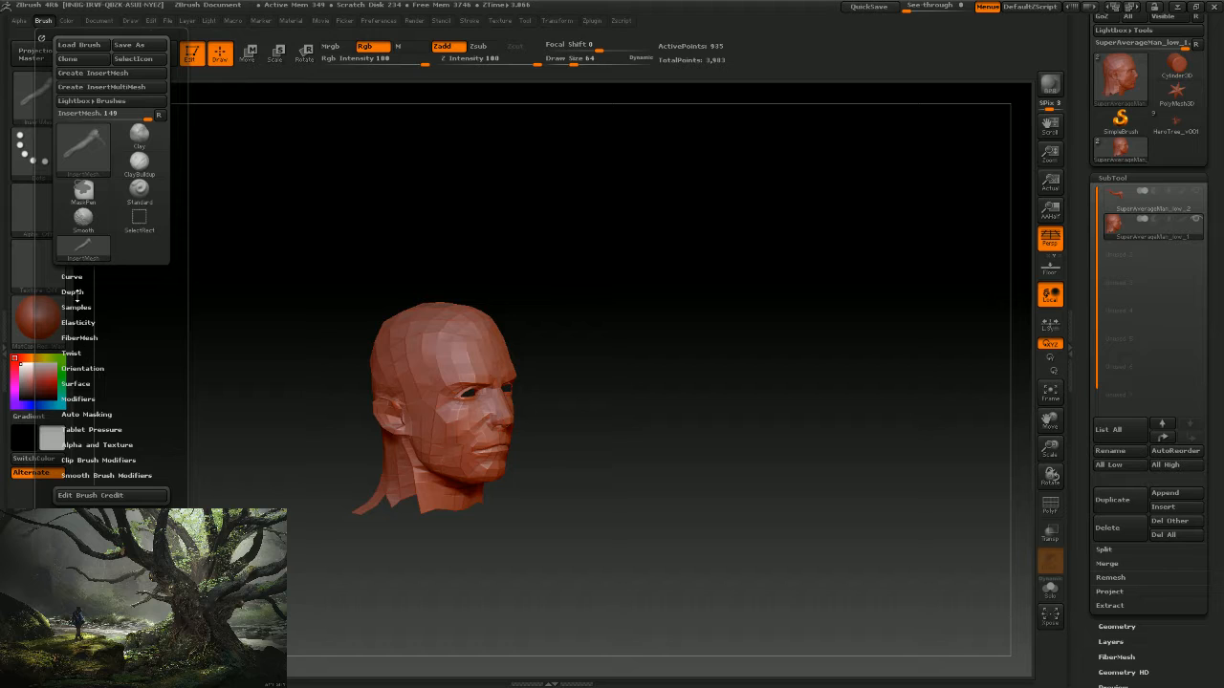
{"action": "left_click", "coordinate": [76, 72]}
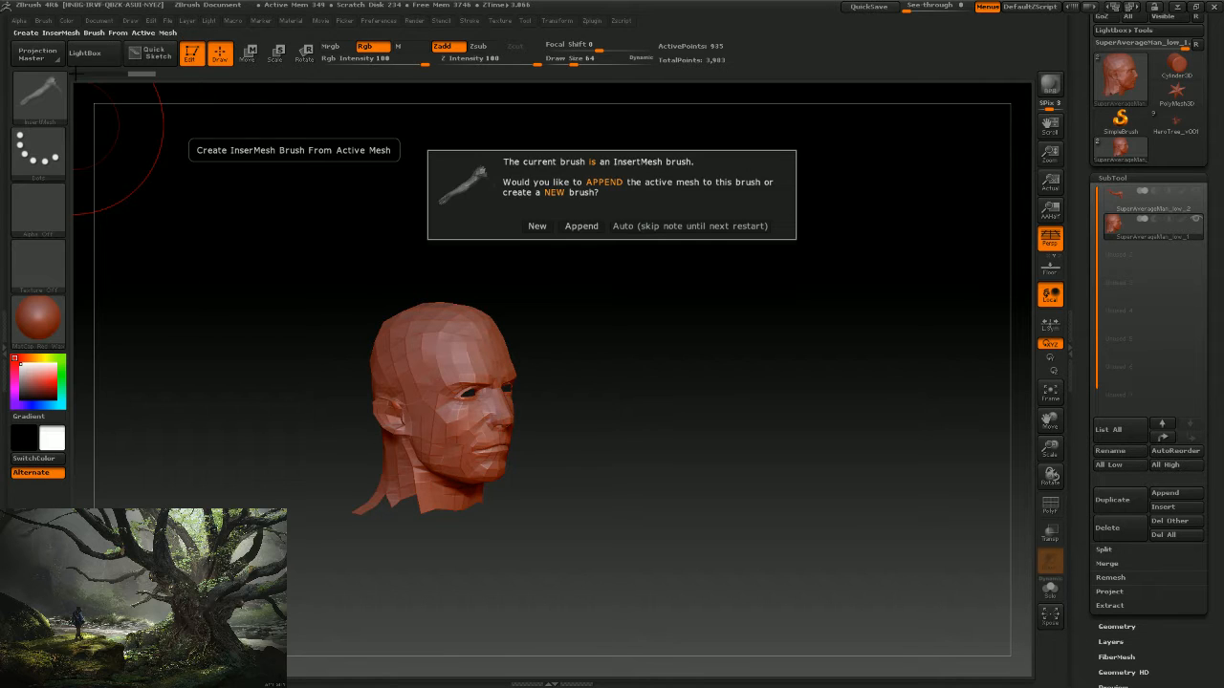
{"action": "left_click", "coordinate": [536, 226]}
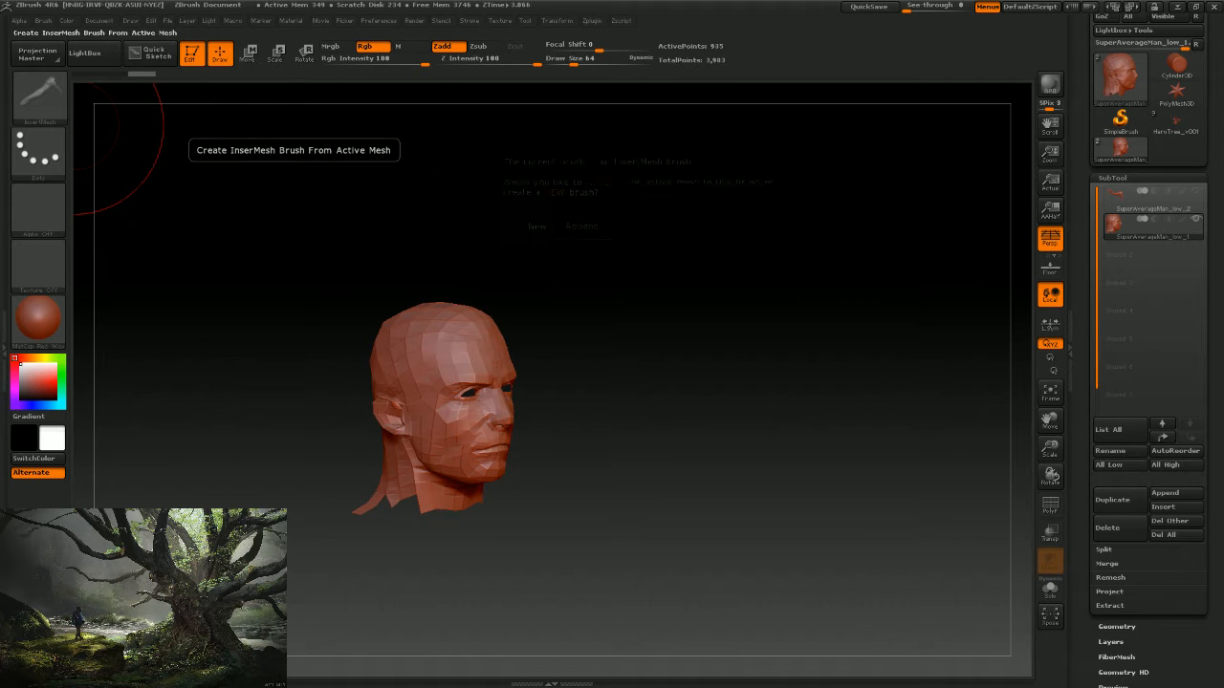
{"action": "left_click", "coordinate": [37, 84]}
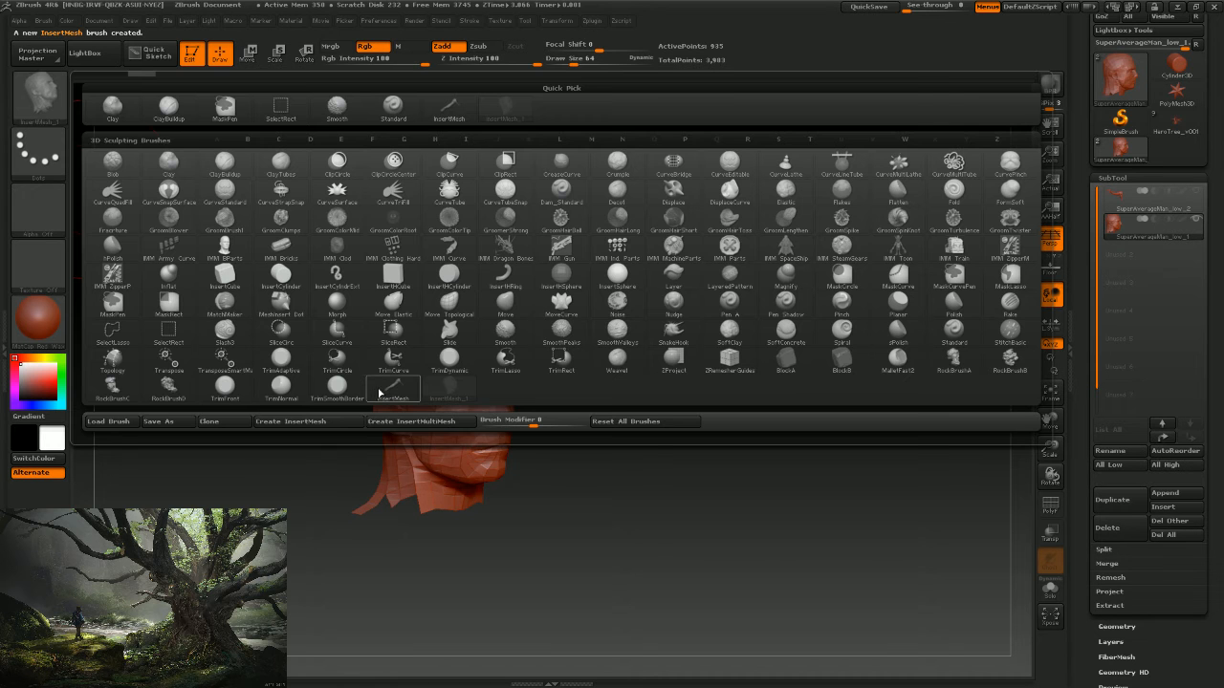
{"action": "left_click", "coordinate": [455, 387]}
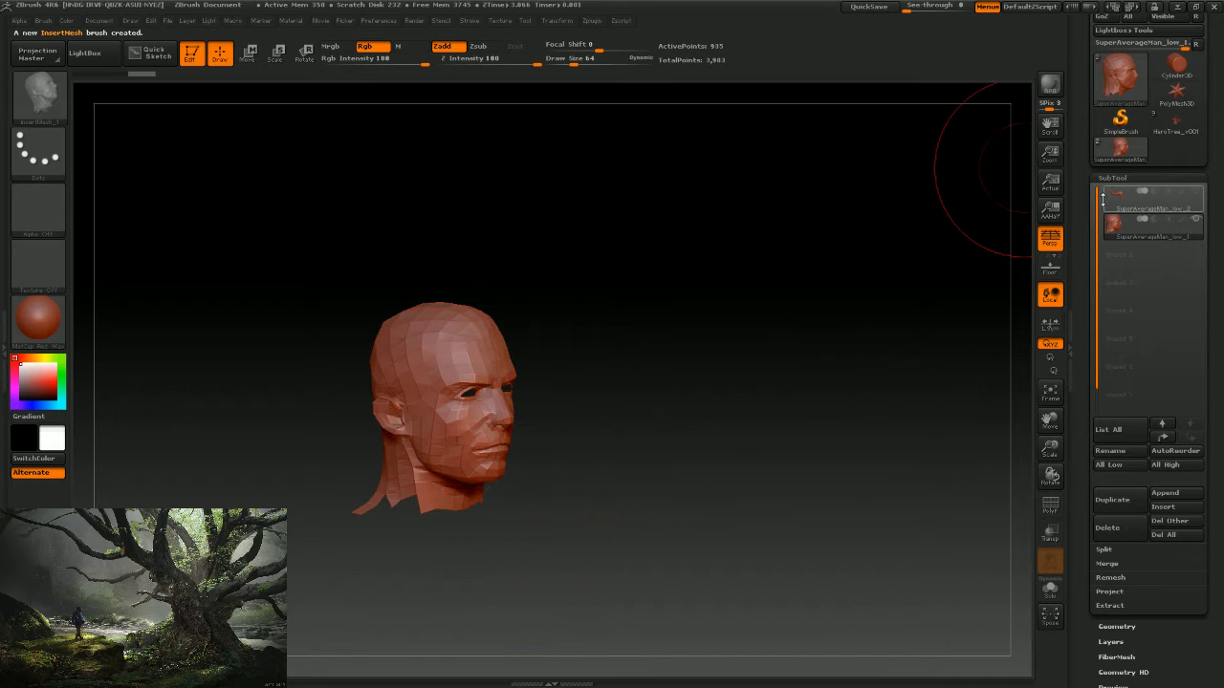
Switch the active tool to HeroTree_v001 and frame the tree with its rocks.
{"action": "left_click", "coordinate": [1128, 90]}
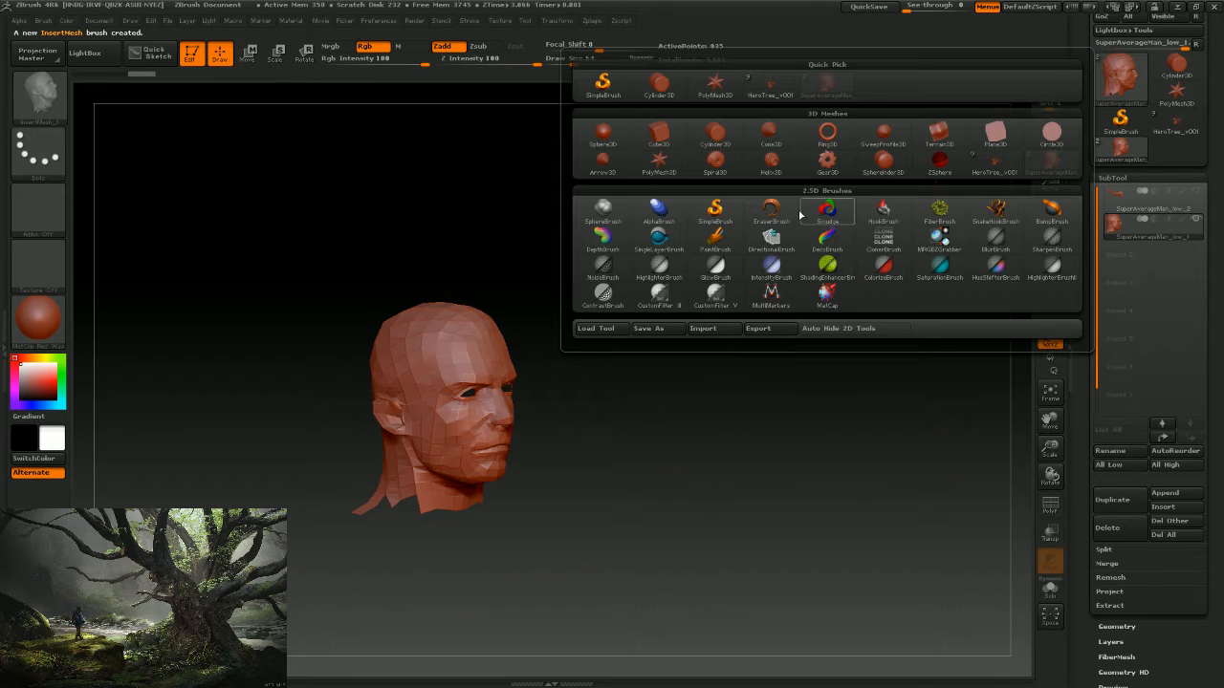
{"action": "left_click", "coordinate": [767, 85]}
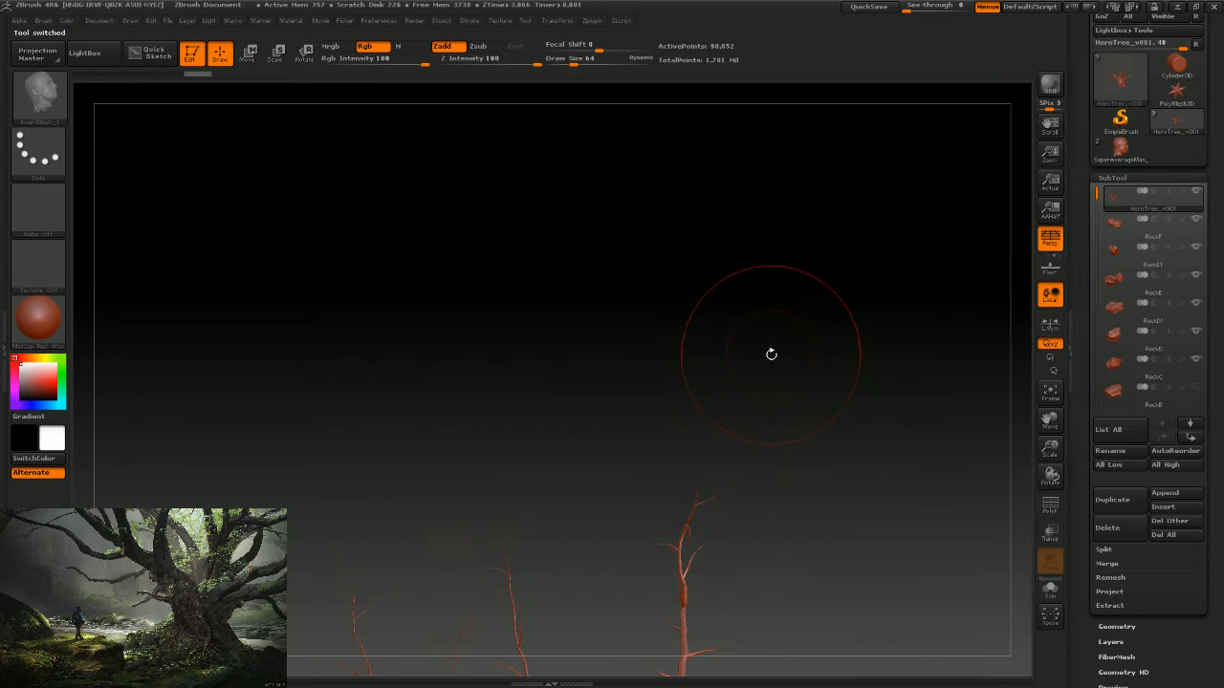
{"action": "left_click_drag", "start_coordinate": [823, 544], "coordinate": [616, 328], "text": "alt"}
{"action": "key", "text": "f"}
{"action": "left_click_drag", "start_coordinate": [759, 516], "coordinate": [860, 483], "text": "alt"}
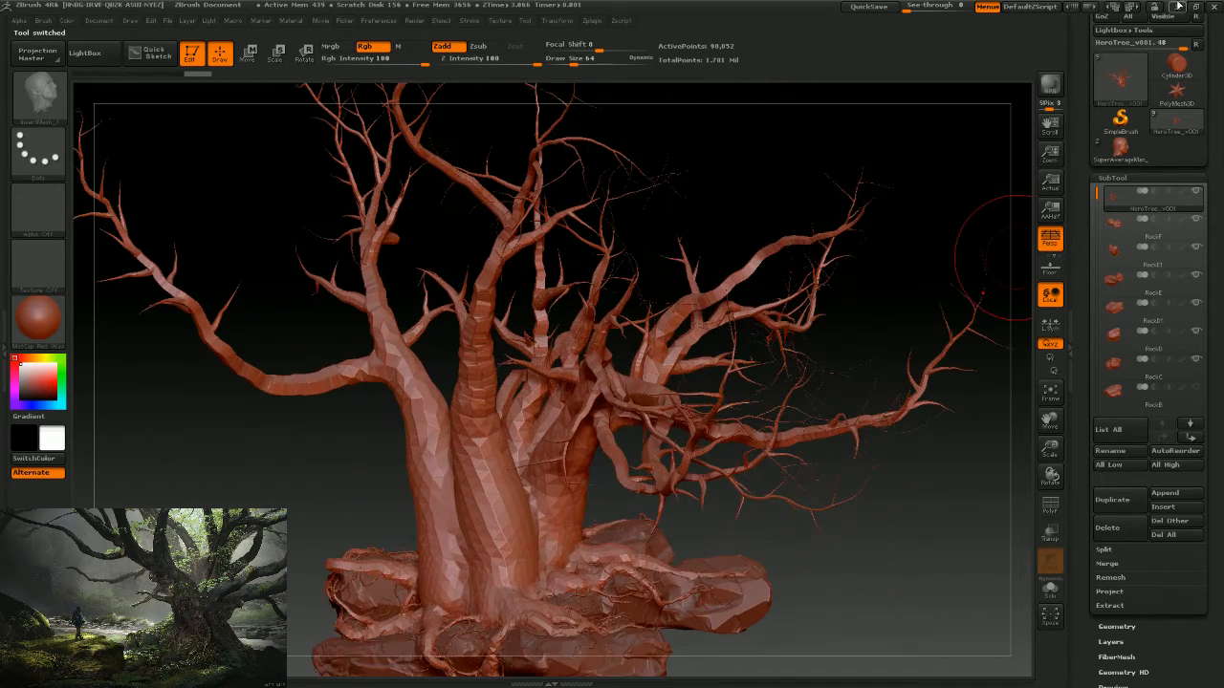
Switch to 3ds Max and convert the hero tree's GrowFX base object, with trunks and roots, to an Editable Mesh.
{"action": "left_click", "coordinate": [1178, 8]}
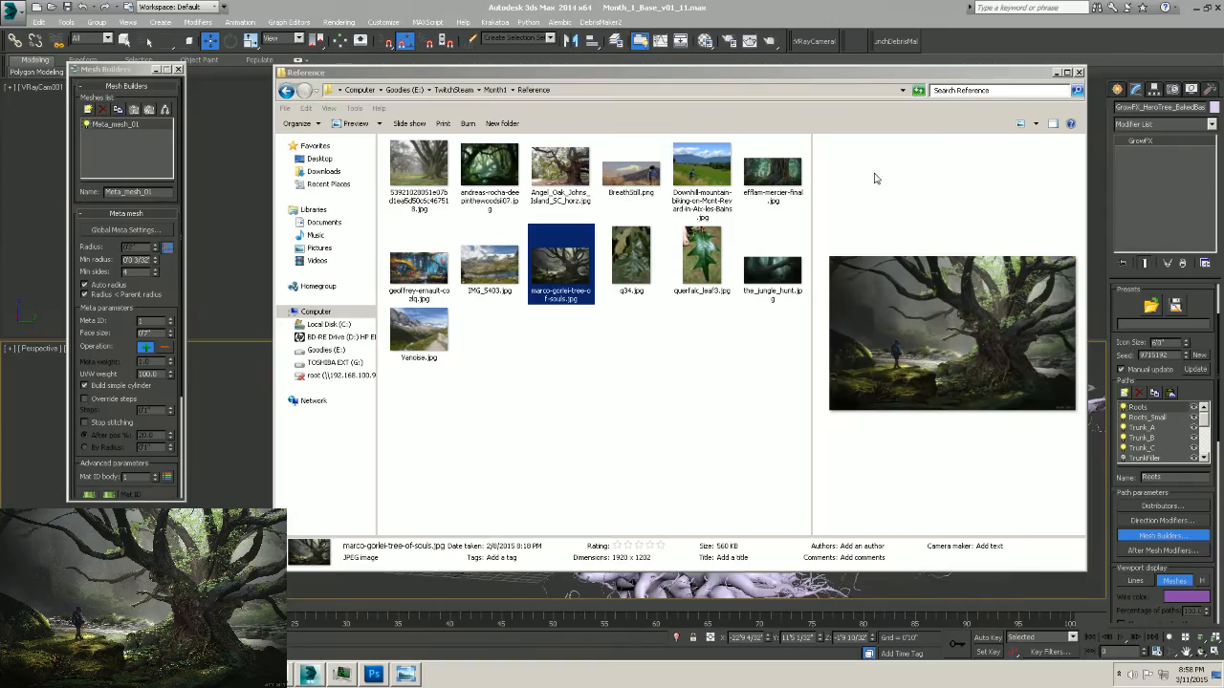
{"action": "left_click", "coordinate": [751, 9]}
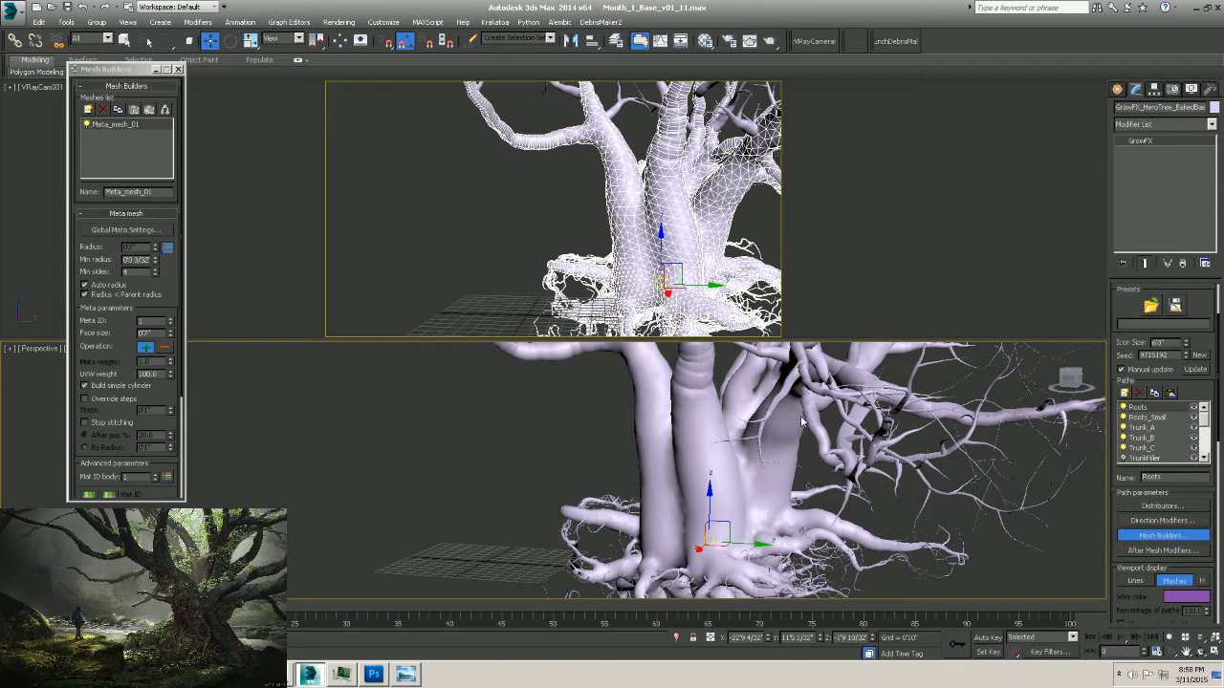
{"action": "middle_click_drag", "start_coordinate": [911, 493], "coordinate": [823, 497], "text": "alt"}
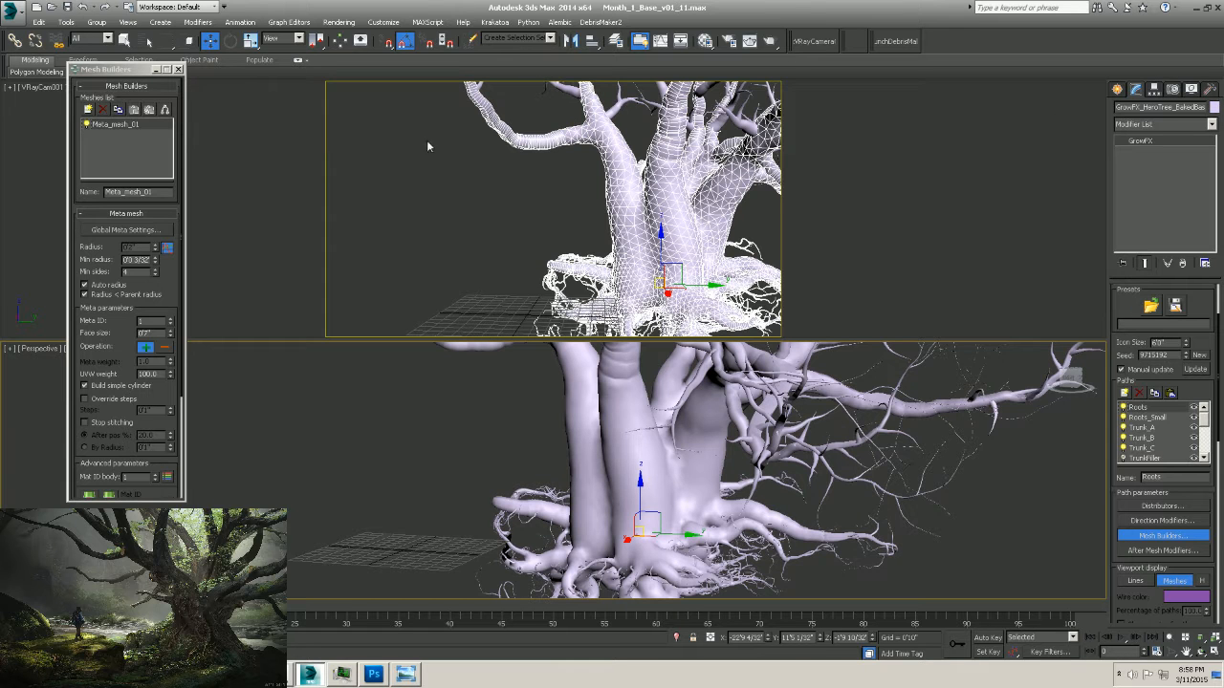
{"action": "mouse_move", "coordinate": [764, 443]}
{"action": "middle_mouse_down", "text": "alt"}
{"action": "mouse_move", "coordinate": [713, 440]}
{"action": "mouse_move", "coordinate": [775, 442]}
{"action": "mouse_move", "coordinate": [758, 438]}
{"action": "middle_mouse_up", "text": "alt"}
{"action": "scroll", "coordinate": [775, 441], "scroll_direction": "down", "scroll_amount": 3}
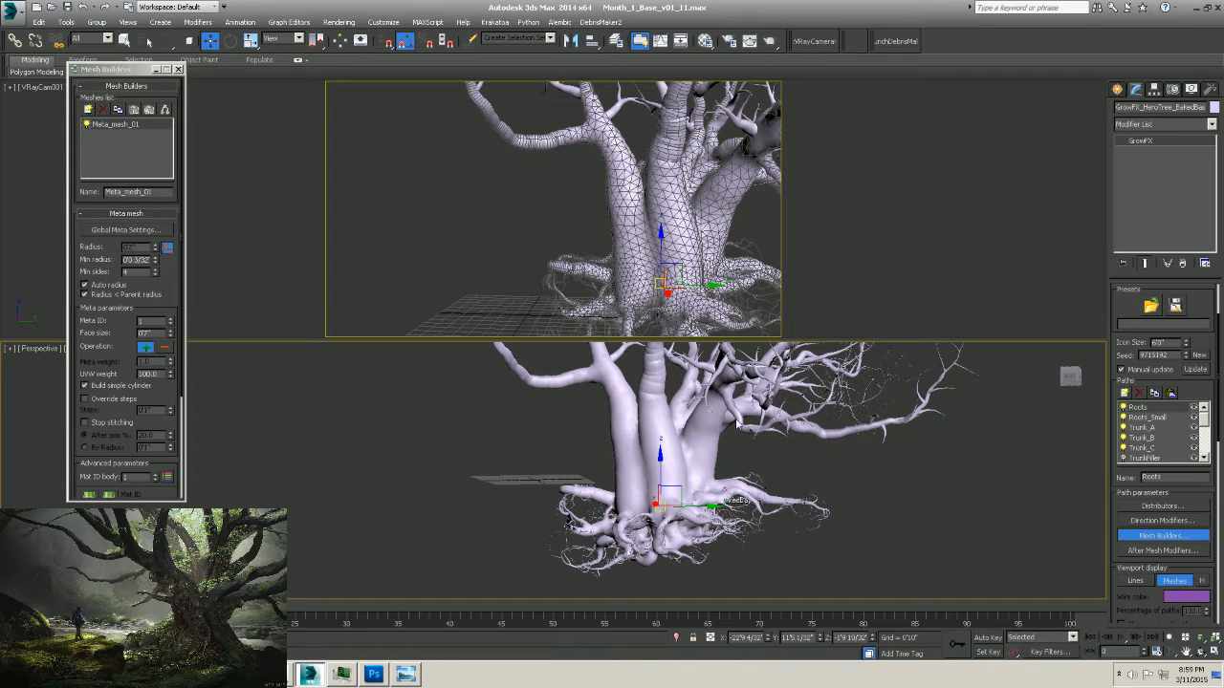
{"action": "middle_click_drag", "start_coordinate": [568, 519], "coordinate": [698, 515], "text": "alt"}
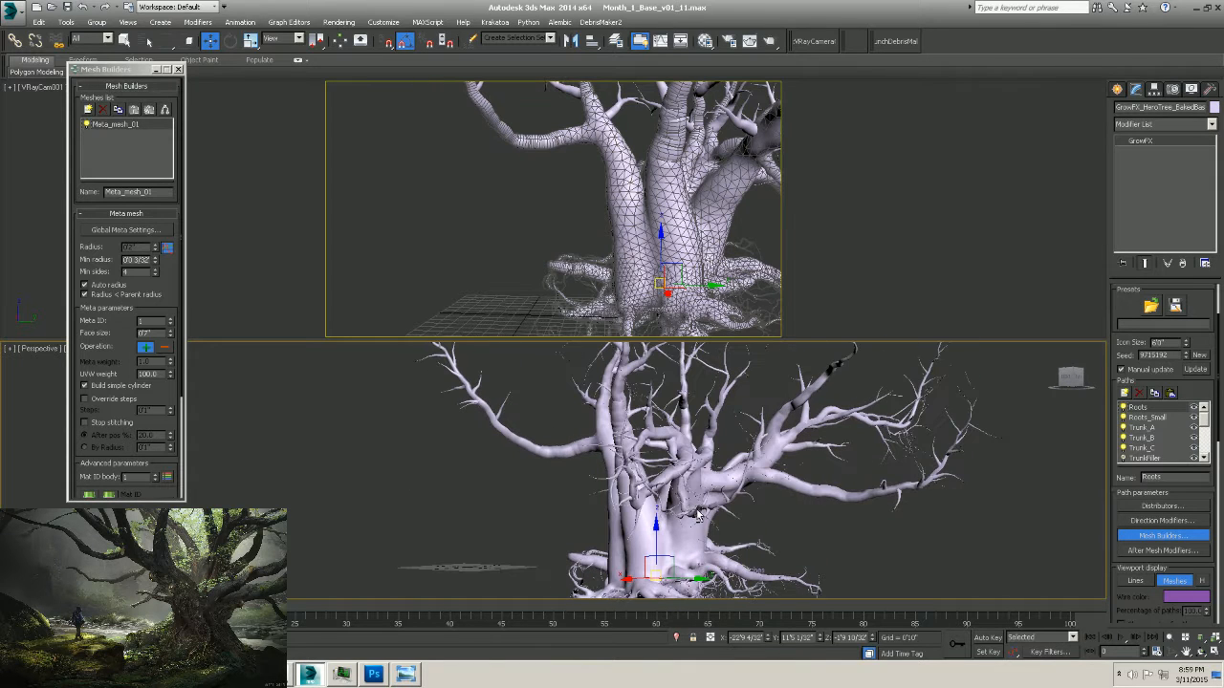
{"action": "right_click", "coordinate": [788, 460]}
{"action": "left_click", "coordinate": [905, 582]}
{"action": "mouse_move", "coordinate": [727, 435]}
{"action": "middle_mouse_down"}
{"action": "mouse_move", "coordinate": [707, 425]}
{"action": "mouse_move", "coordinate": [720, 424]}
{"action": "middle_mouse_up"}
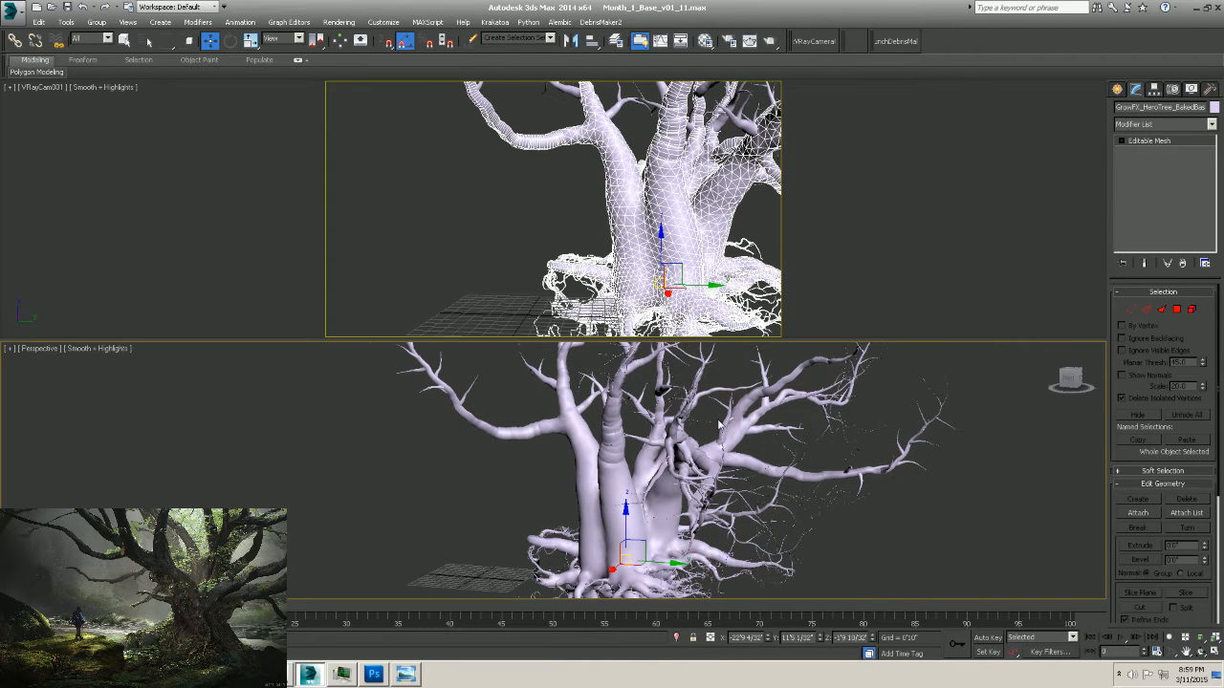
Select the hero tree's separate GrowFX branches object and convert it to an Editable Mesh.
{"action": "left_click", "coordinate": [439, 371]}
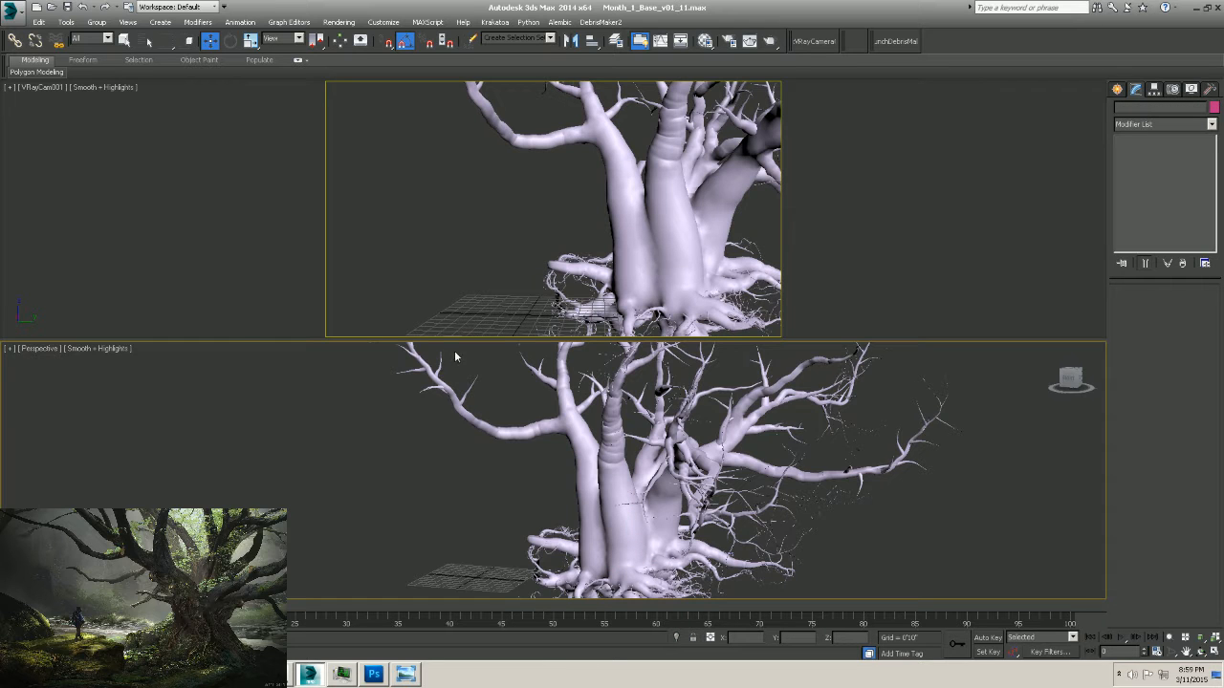
{"action": "middle_click_drag", "start_coordinate": [569, 503], "coordinate": [572, 451]}
{"action": "left_click_drag", "start_coordinate": [504, 480], "coordinate": [799, 632]}
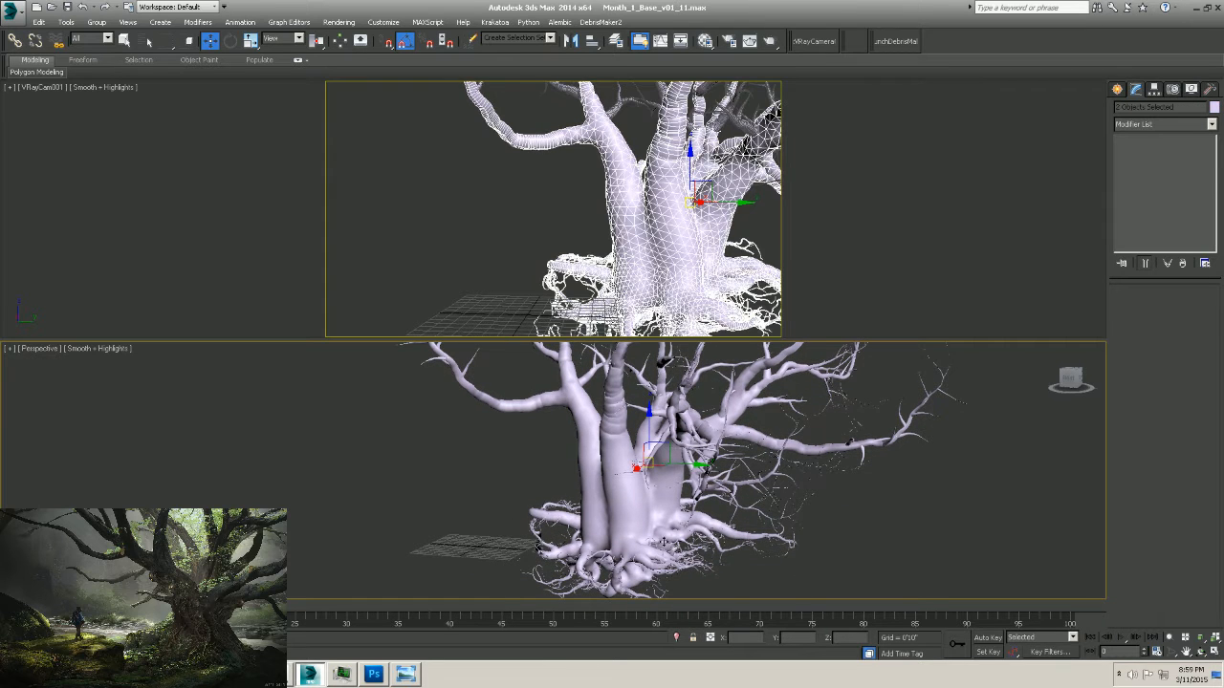
{"action": "left_click", "coordinate": [589, 520]}
{"action": "left_click", "coordinate": [1162, 536]}
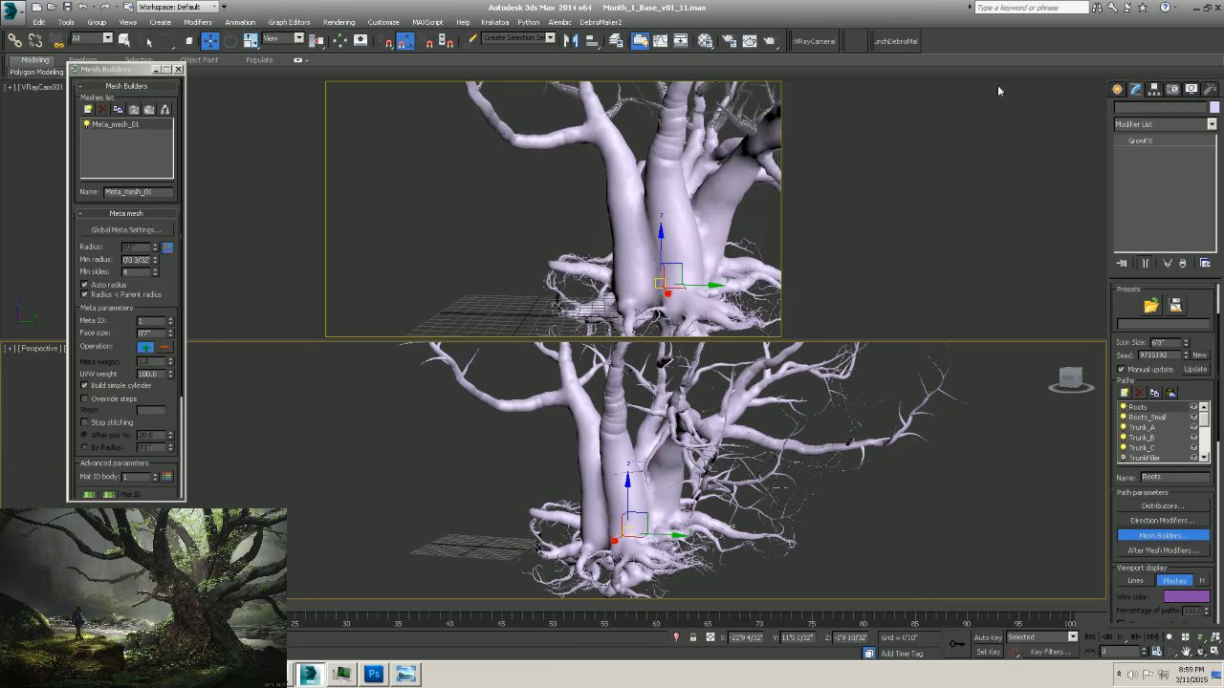
{"action": "right_click", "coordinate": [621, 419]}
{"action": "mouse_move", "coordinate": [666, 538]}
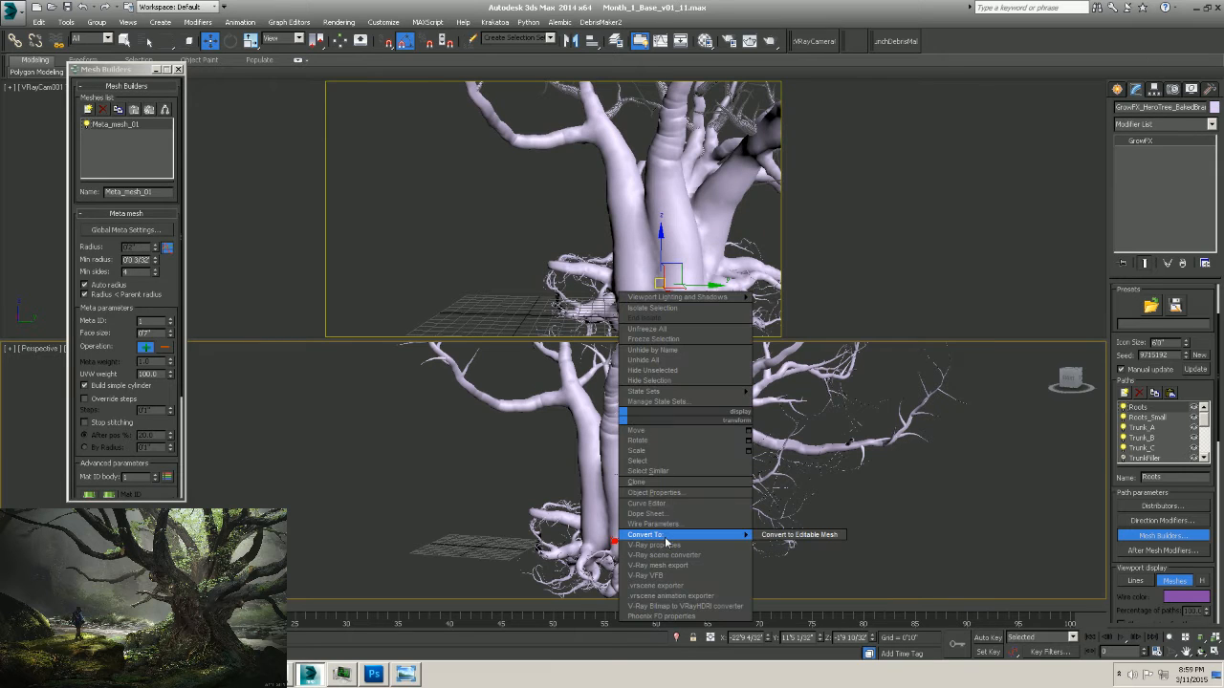
{"action": "left_click", "coordinate": [781, 544]}
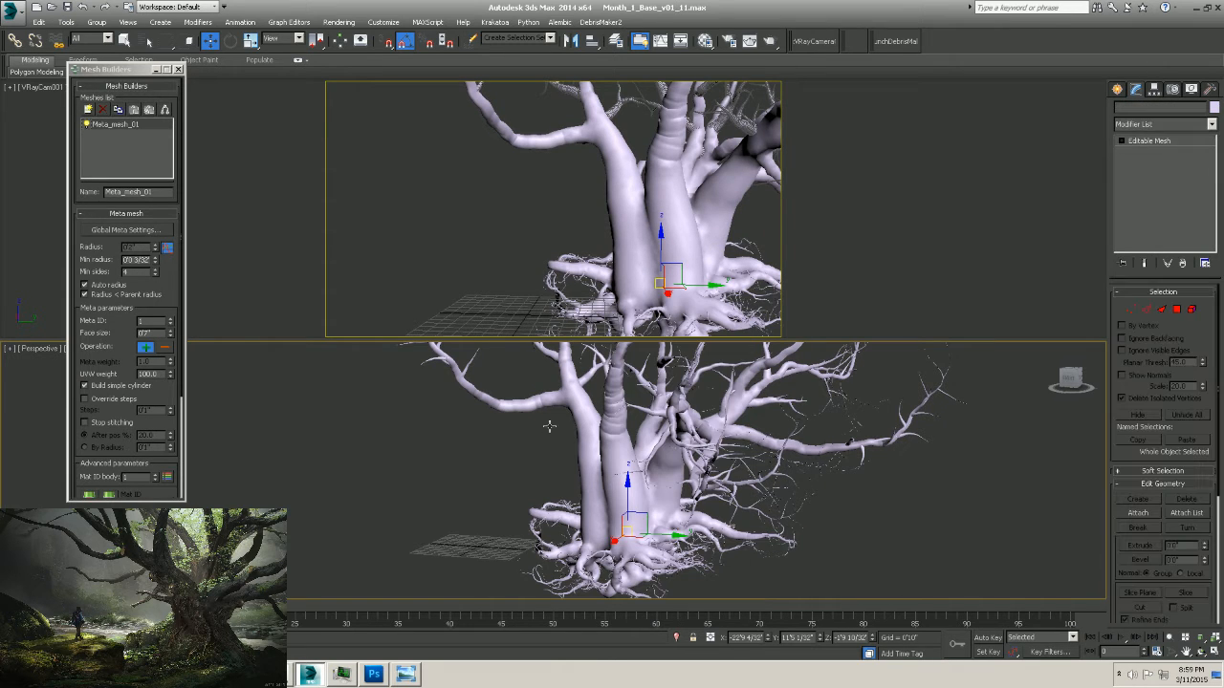
Select the converted trunk and root mesh, restore the window to a smaller size and close 3ds Max.
{"action": "middle_click_drag", "start_coordinate": [592, 455], "coordinate": [661, 469], "text": "alt"}
{"action": "left_click", "coordinate": [653, 496]}
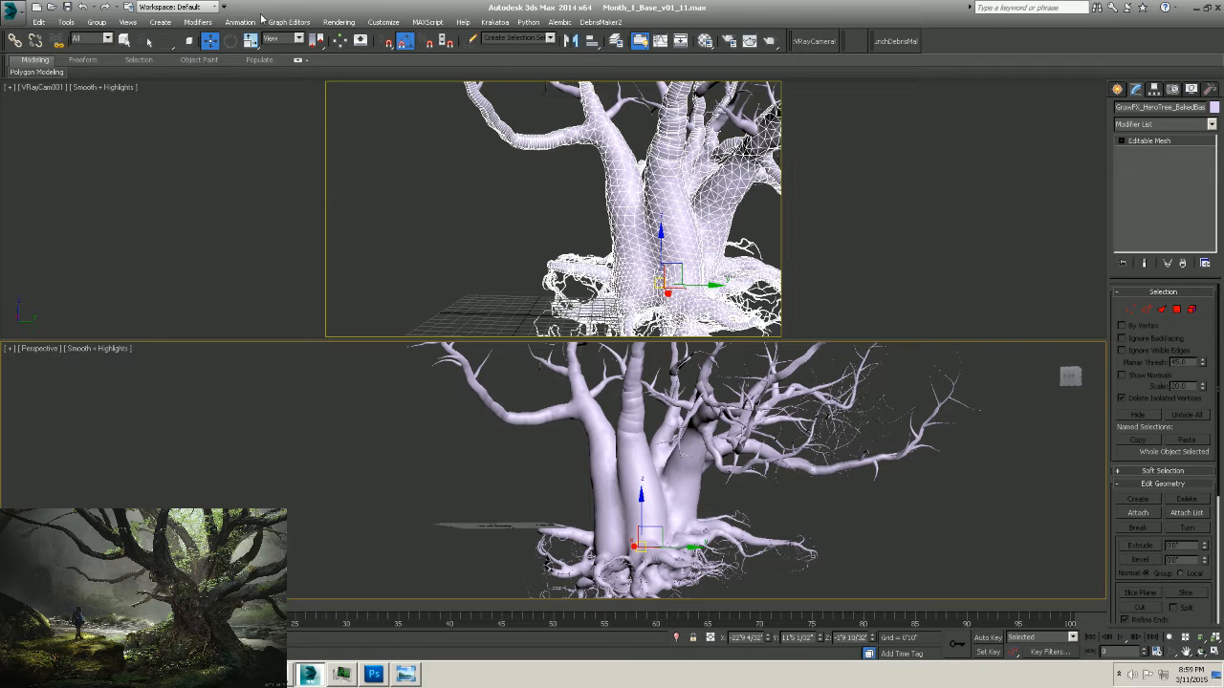
{"action": "left_click_drag", "start_coordinate": [262, 10], "coordinate": [322, 28]}
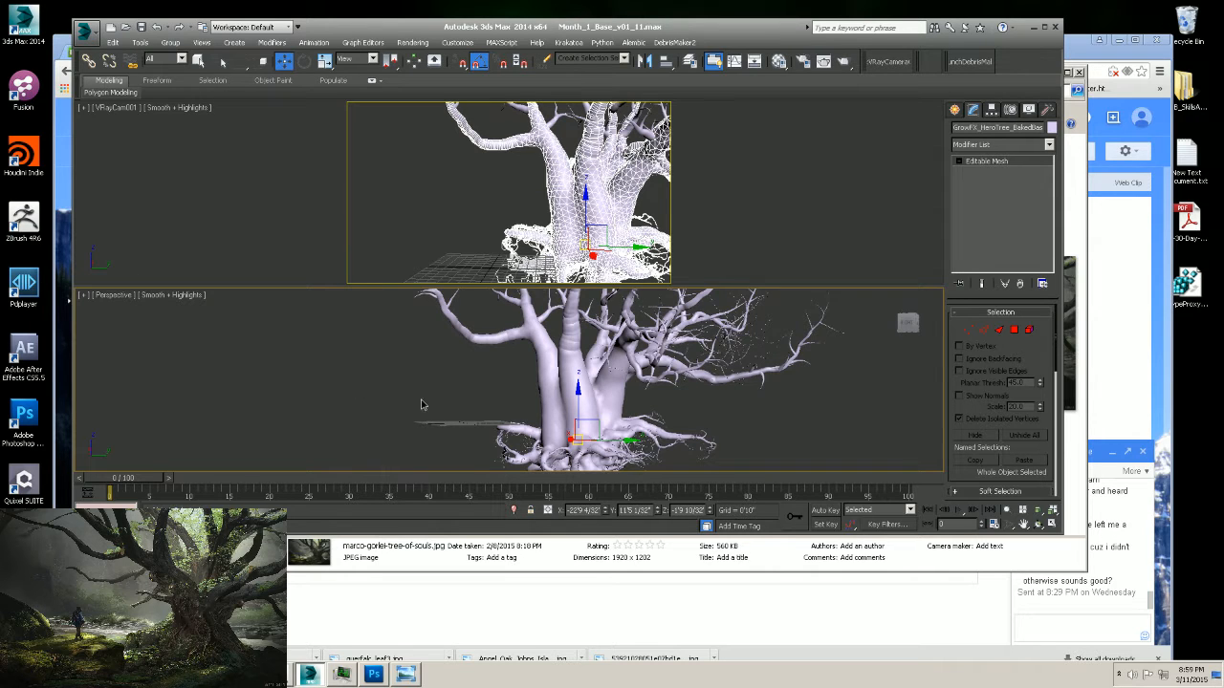
{"action": "middle_click_drag", "start_coordinate": [422, 404], "coordinate": [389, 425], "text": "alt"}
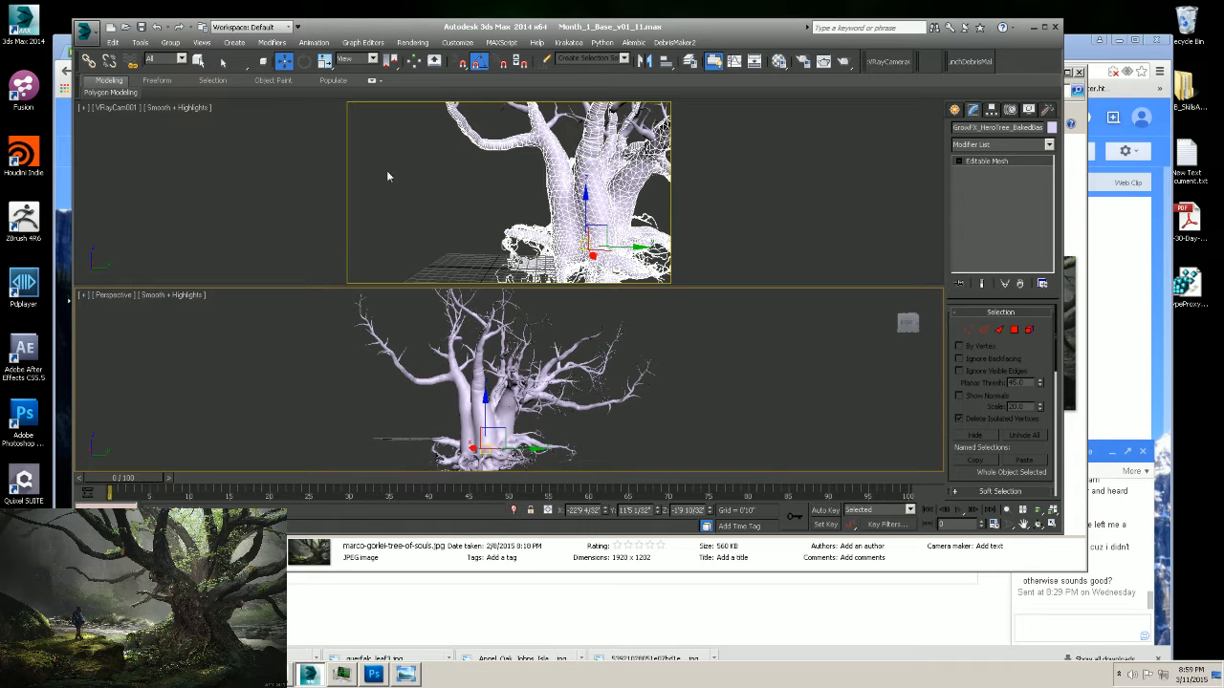
{"action": "left_click_drag", "start_coordinate": [1028, 33], "coordinate": [986, 36]}
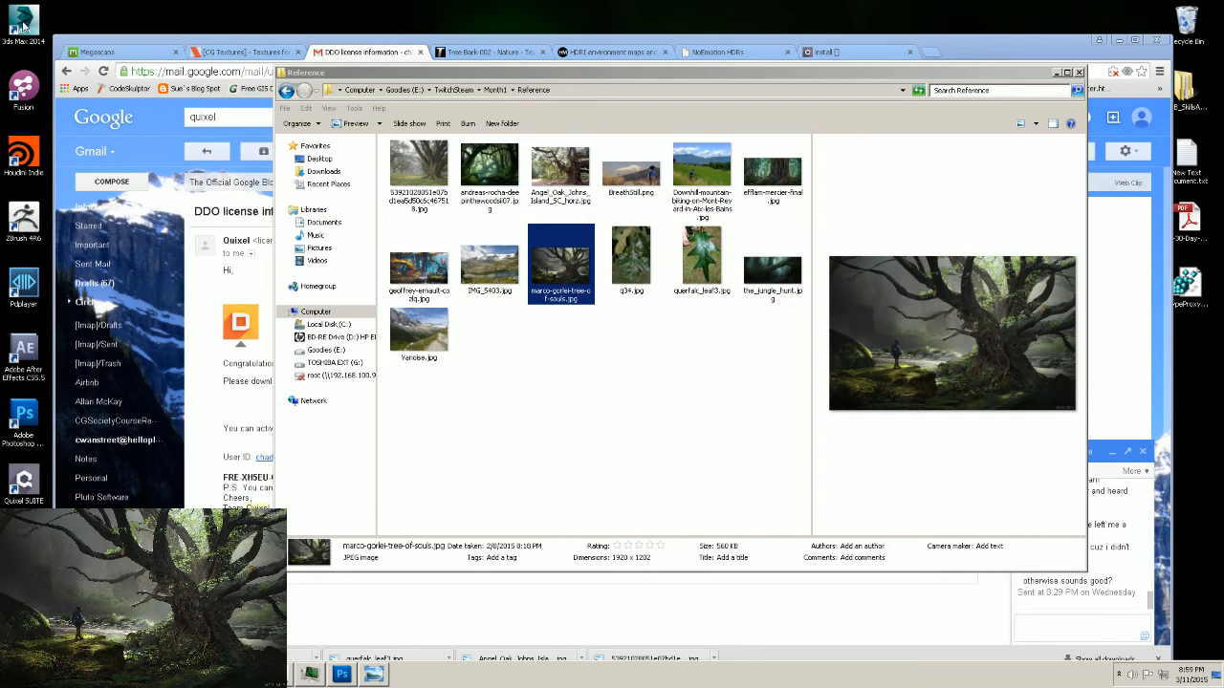
Relaunch 3ds Max 2014 from the desktop, maximize it and open the recent scene Month_1_Base_v01_11.max.
{"action": "double_click", "coordinate": [24, 24]}
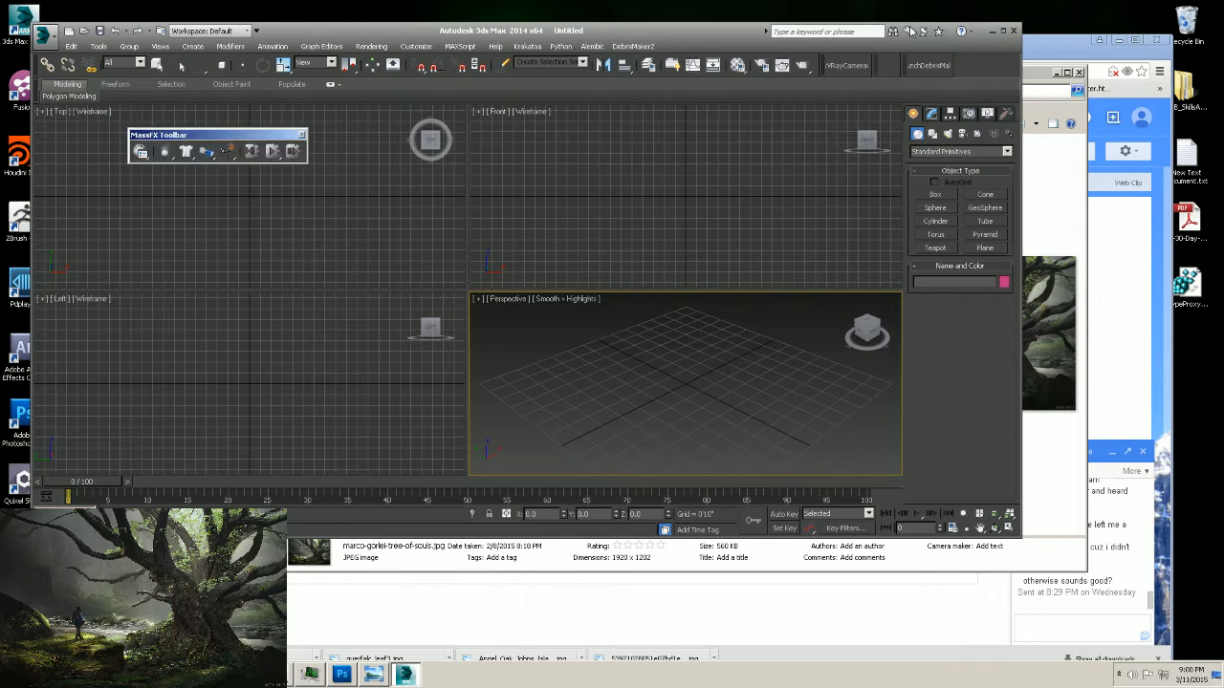
{"action": "left_click_drag", "start_coordinate": [698, 35], "coordinate": [710, 38]}
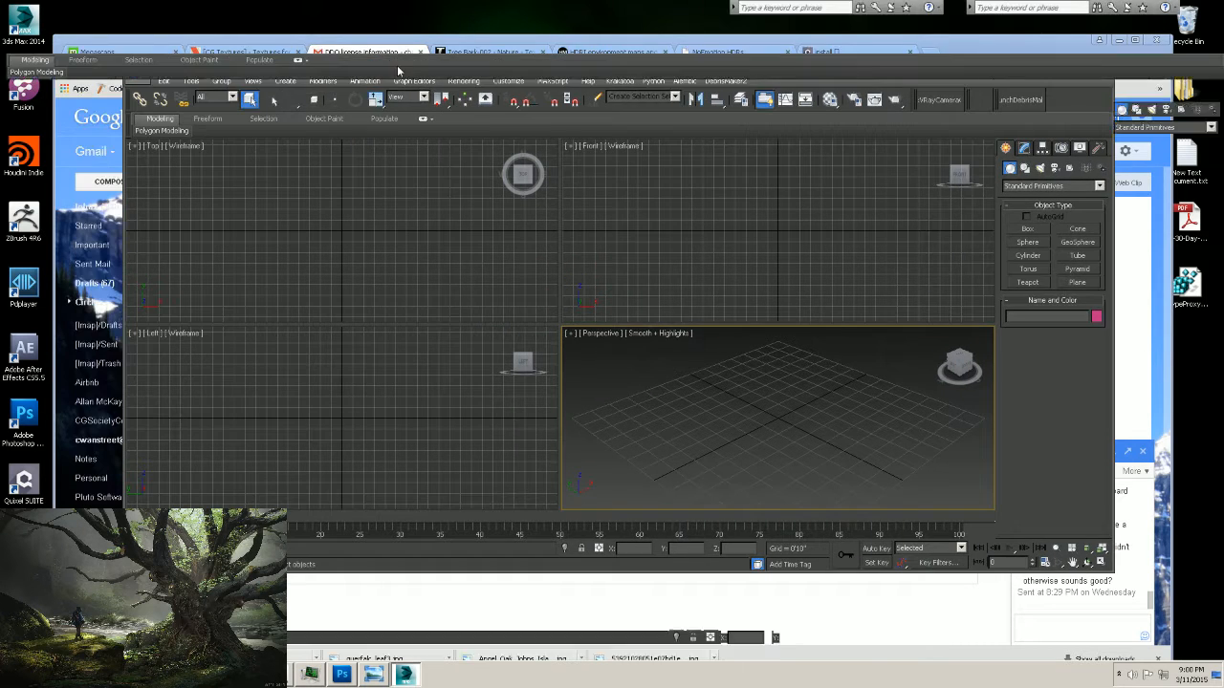
{"action": "double_click", "coordinate": [355, 48]}
{"action": "left_click", "coordinate": [12, 15]}
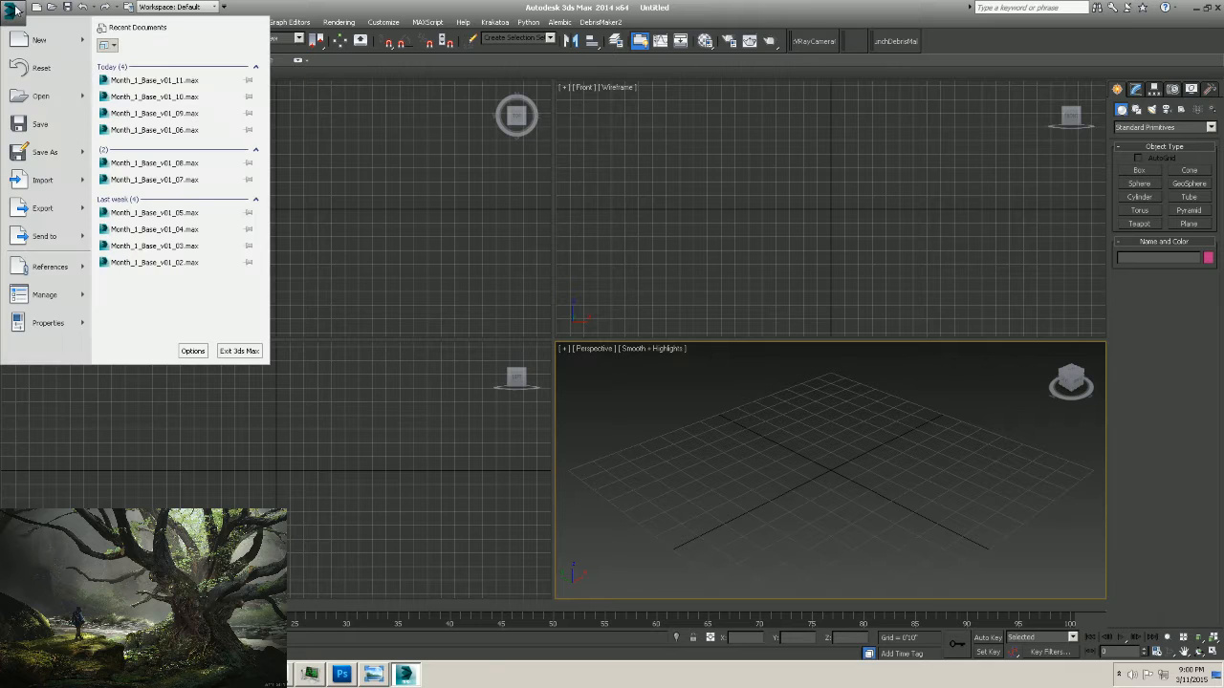
{"action": "left_click", "coordinate": [140, 81]}
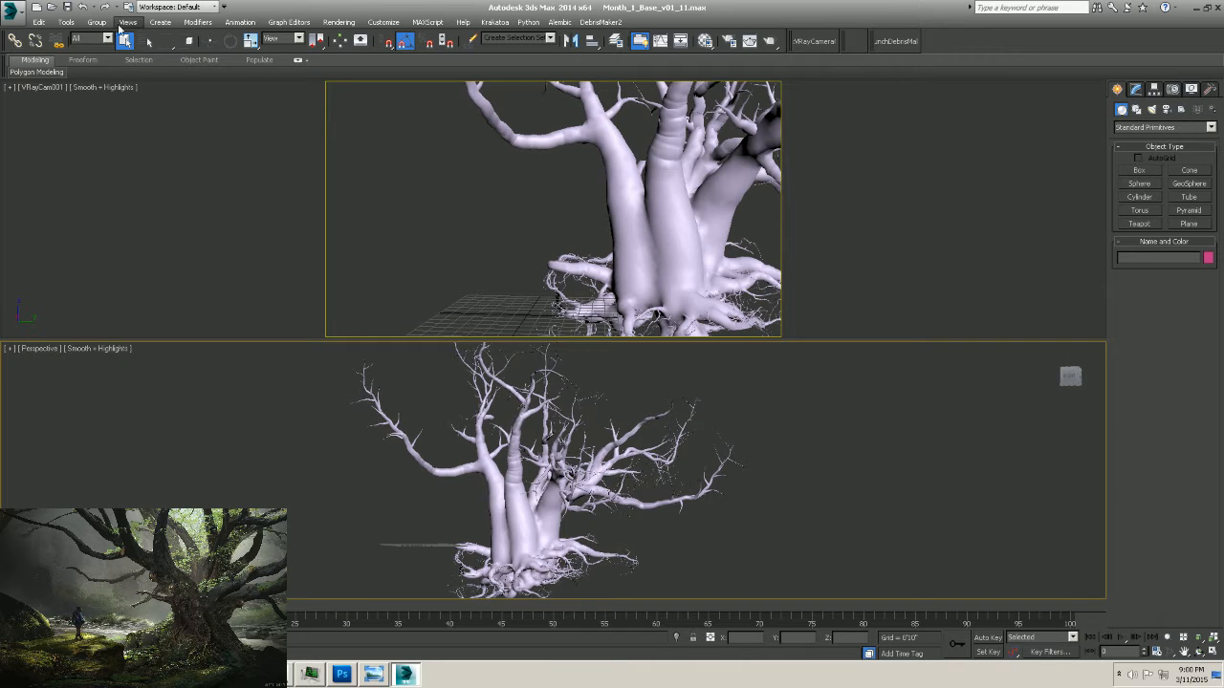
Start exporting only the tree's trunk and root mesh, choosing the recently used toZbrush folder as the destination.
{"action": "middle_click_drag", "start_coordinate": [536, 442], "coordinate": [518, 430], "text": "alt"}
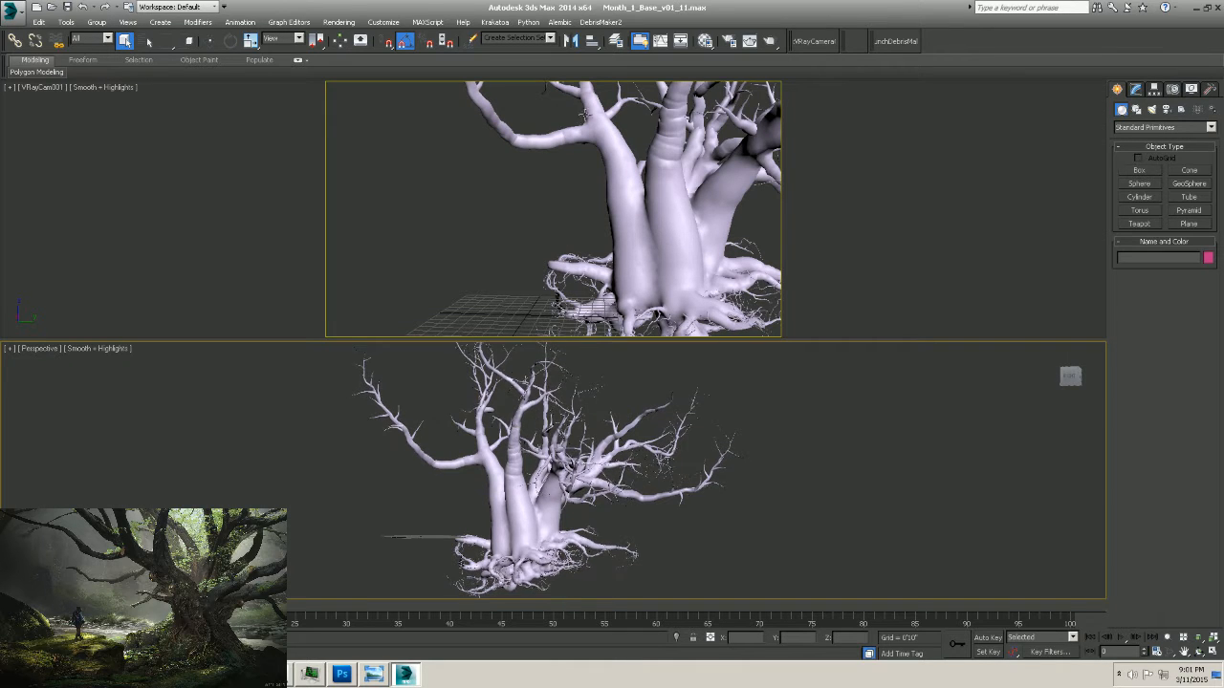
{"action": "left_click", "coordinate": [615, 147]}
{"action": "left_click", "coordinate": [1135, 88]}
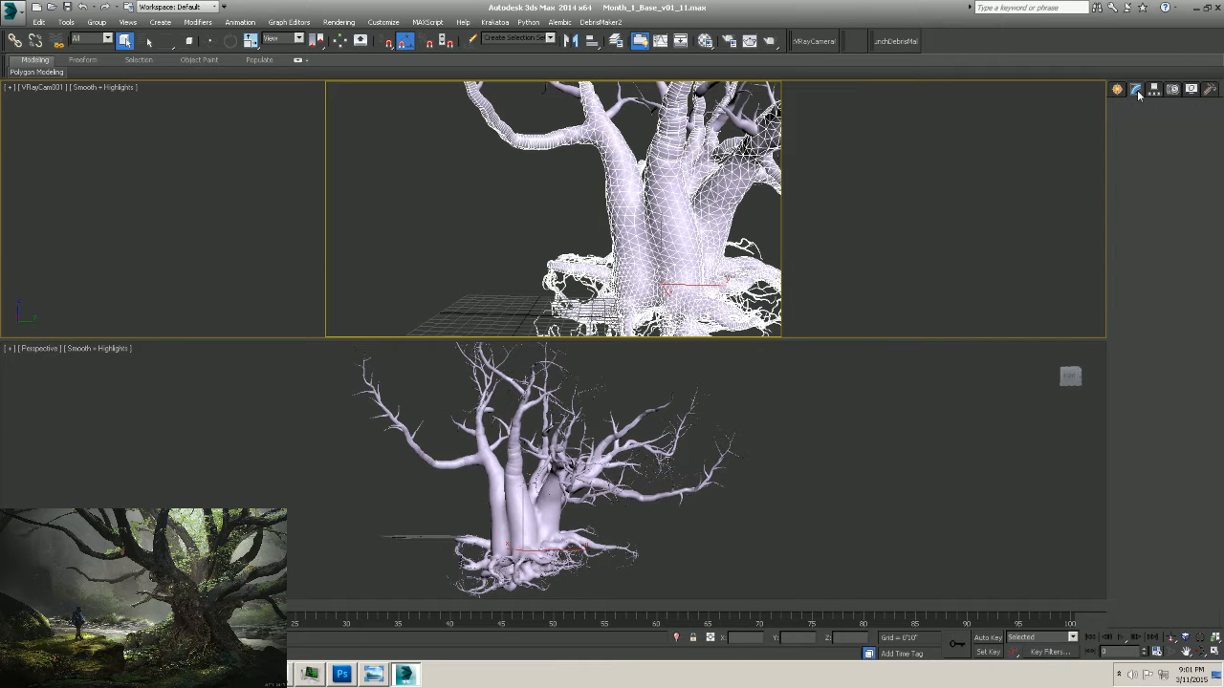
{"action": "left_click", "coordinate": [12, 14]}
{"action": "mouse_move", "coordinate": [84, 214]}
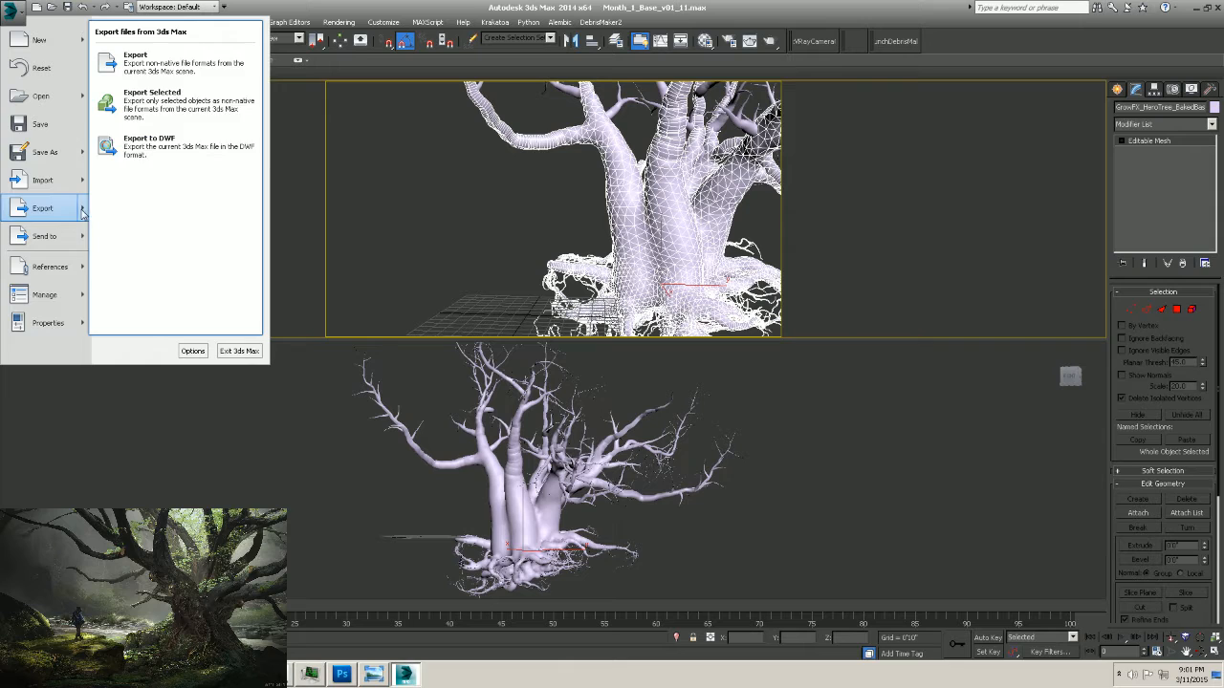
{"action": "left_click", "coordinate": [140, 108]}
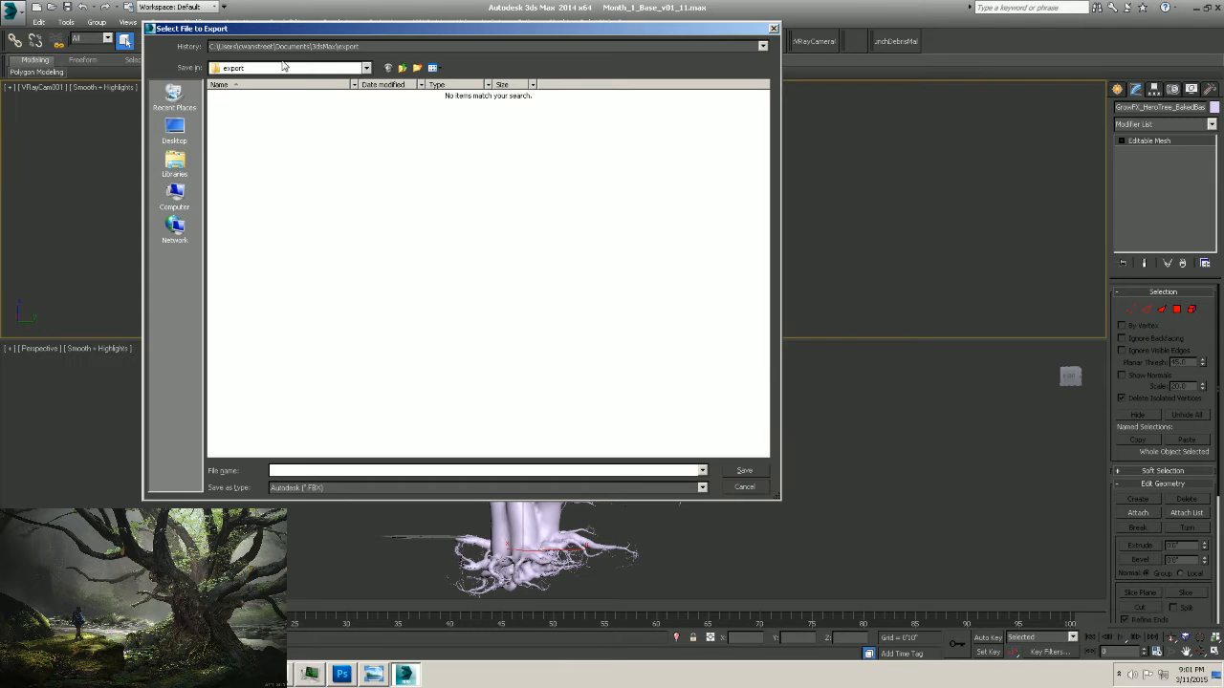
{"action": "left_click", "coordinate": [317, 47]}
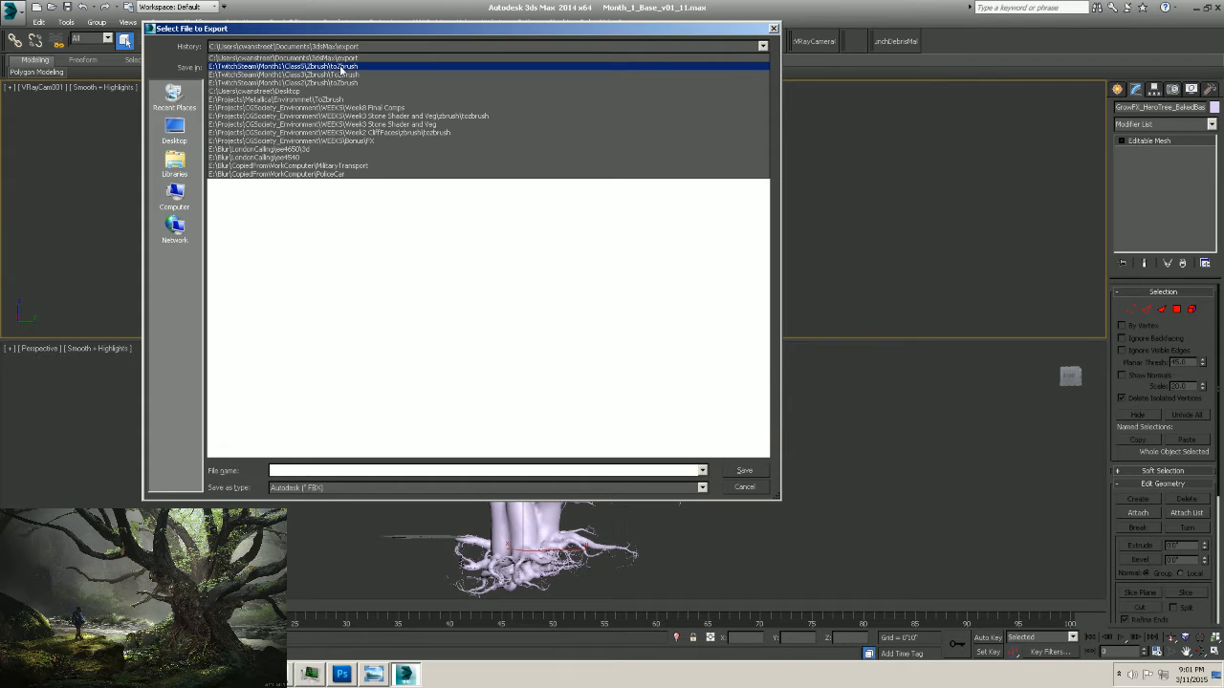
{"action": "left_click", "coordinate": [341, 67]}
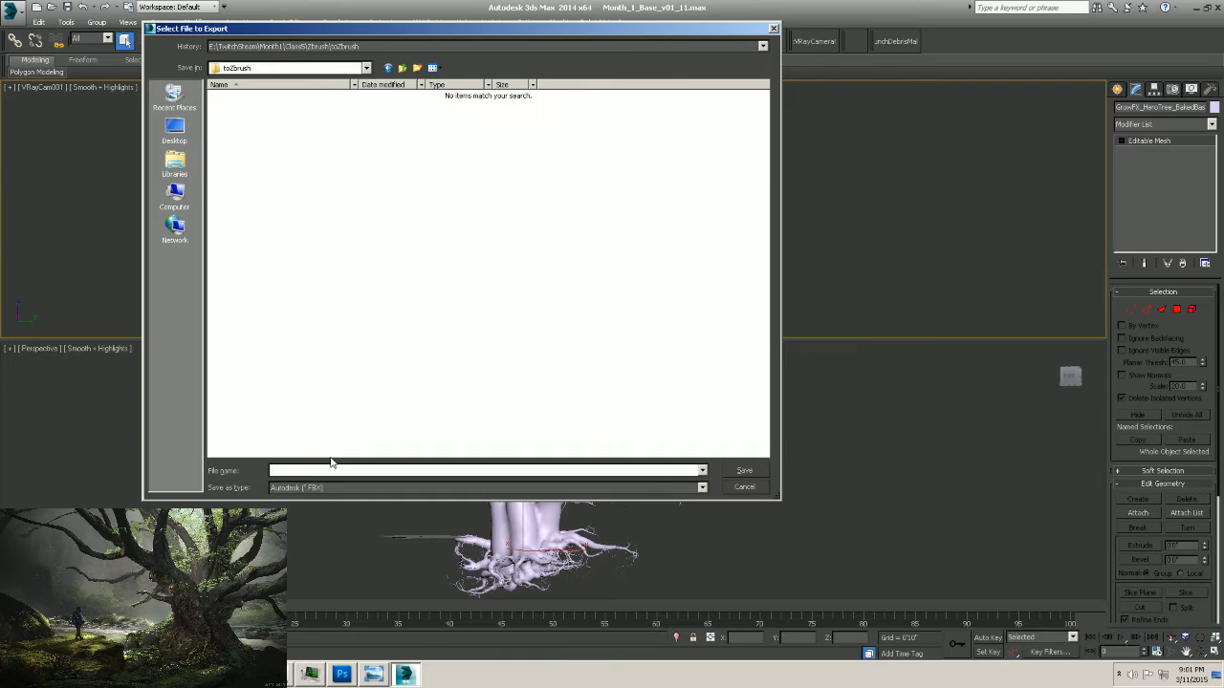
Set the export format to gw::OBJ-Exporter and name the file HeroTree_Base_v001.obj, based on the existing HeroTree_v001.obj.
{"action": "left_click", "coordinate": [313, 486]}
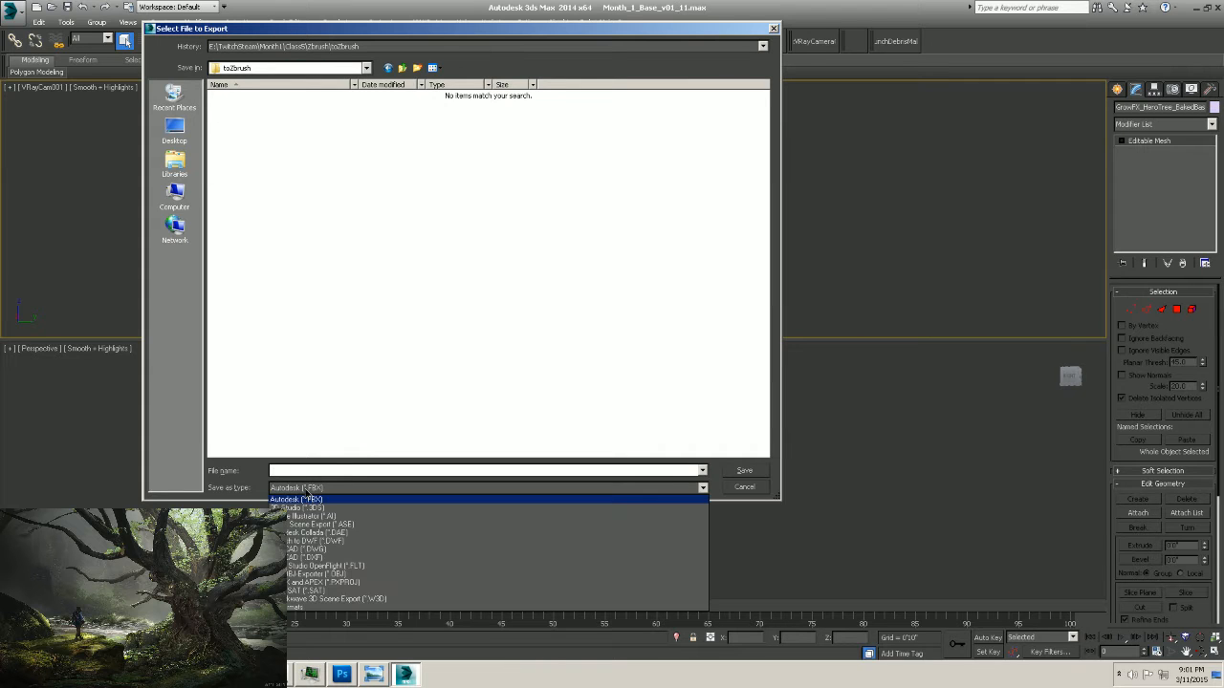
{"action": "left_click", "coordinate": [323, 573]}
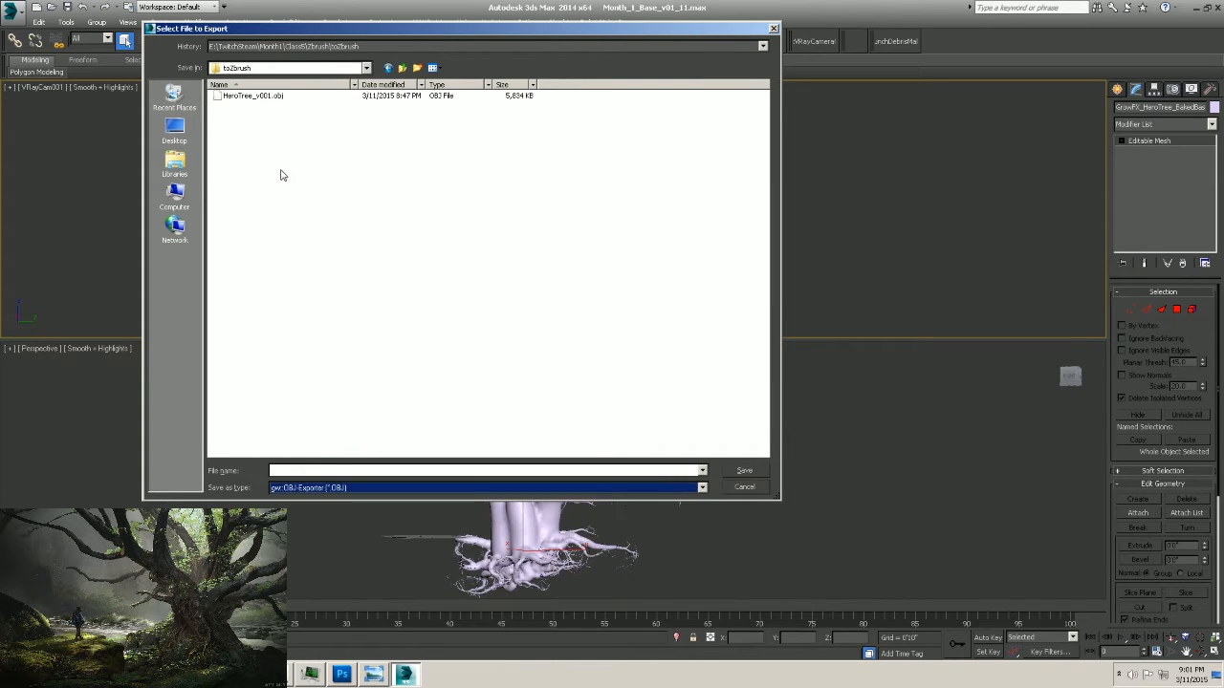
{"action": "left_click", "coordinate": [261, 98]}
{"action": "left_click", "coordinate": [261, 97]}
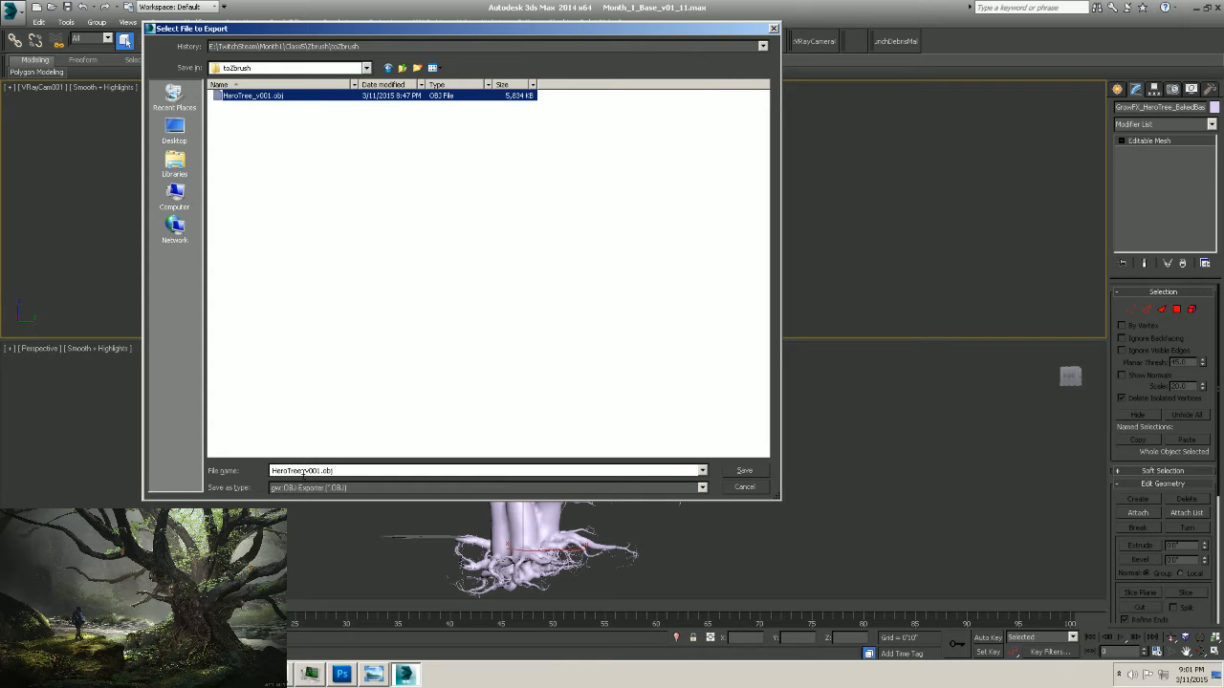
{"action": "left_click", "coordinate": [304, 472]}
{"action": "left_click", "coordinate": [304, 472]}
{"action": "type", "text": "Base_"}
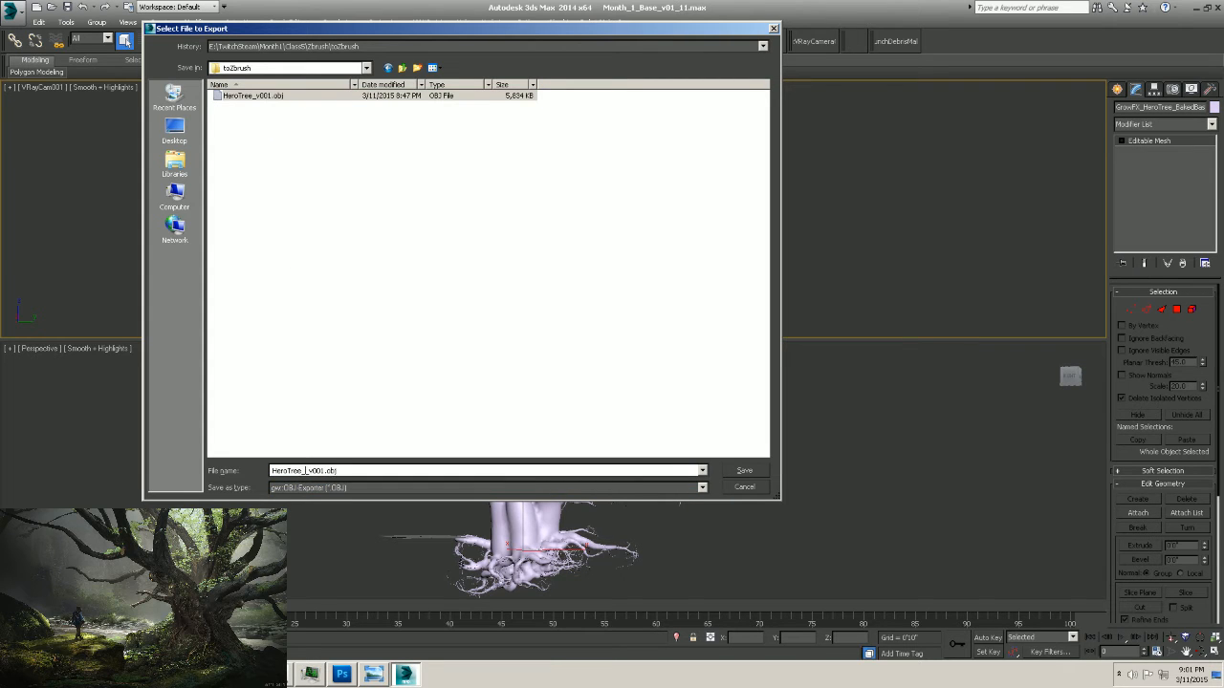
{"action": "key", "text": "Return"}
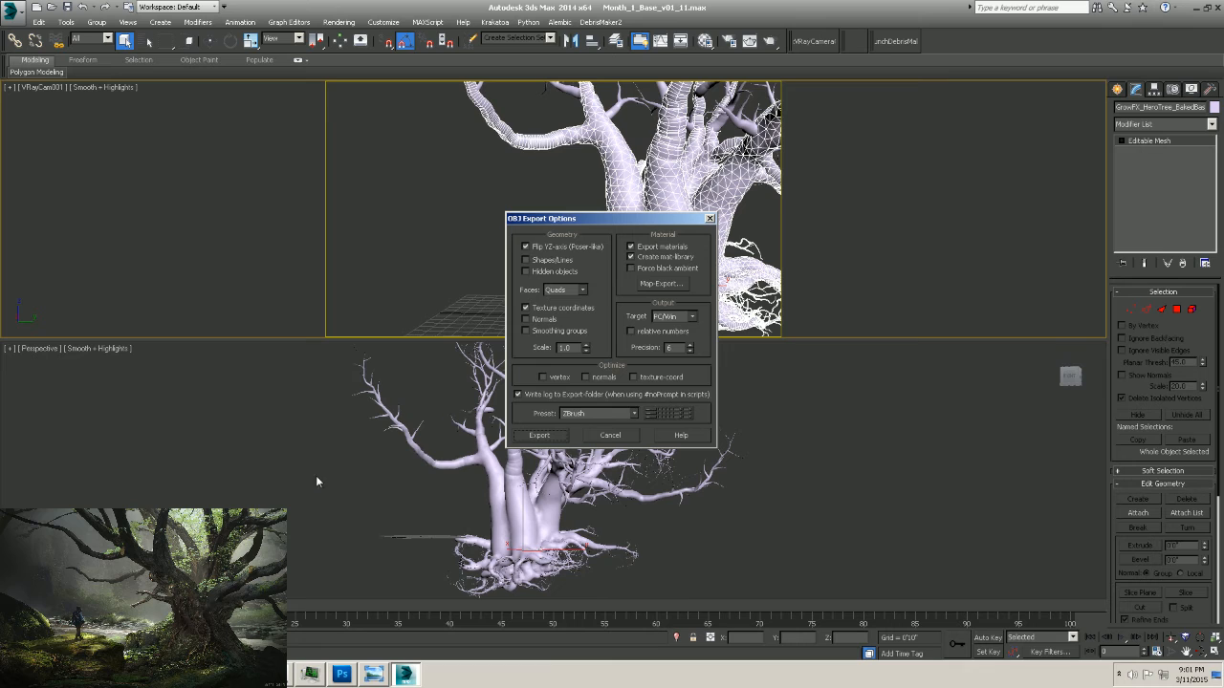
Turn off material and texture coordinate export in the OBJ options, then export the base mesh with the ZBrush preset.
{"action": "left_click", "coordinate": [630, 248]}
{"action": "left_click", "coordinate": [524, 309]}
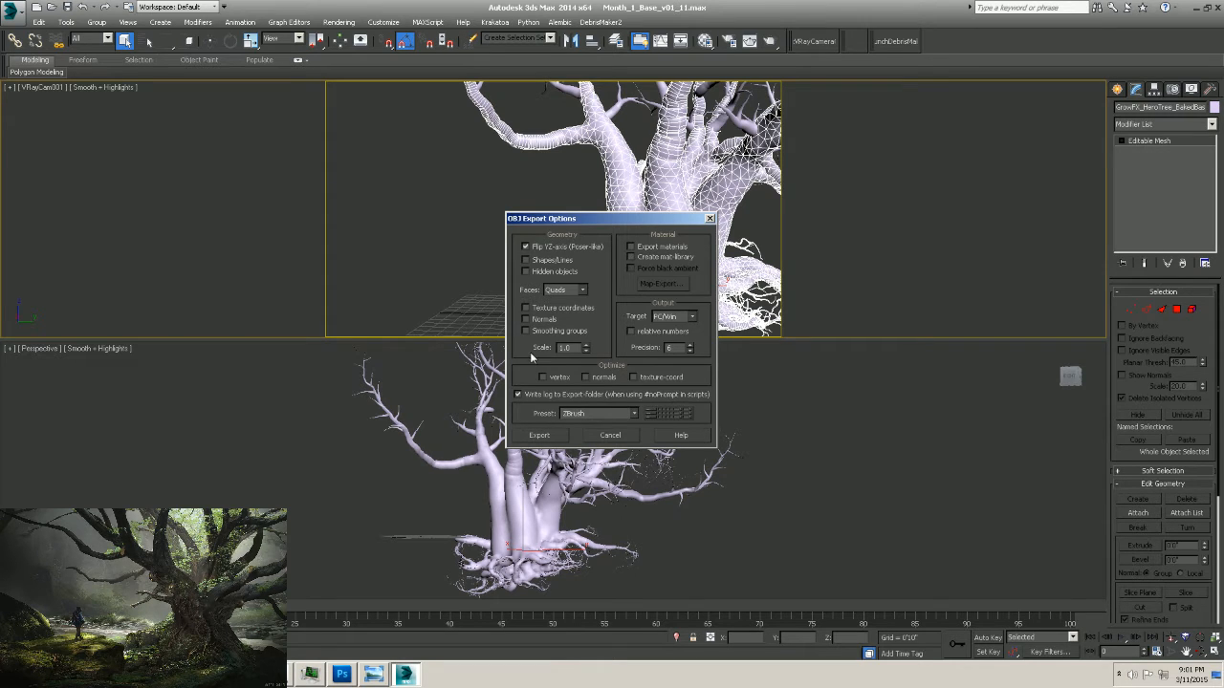
{"action": "left_click", "coordinate": [539, 436]}
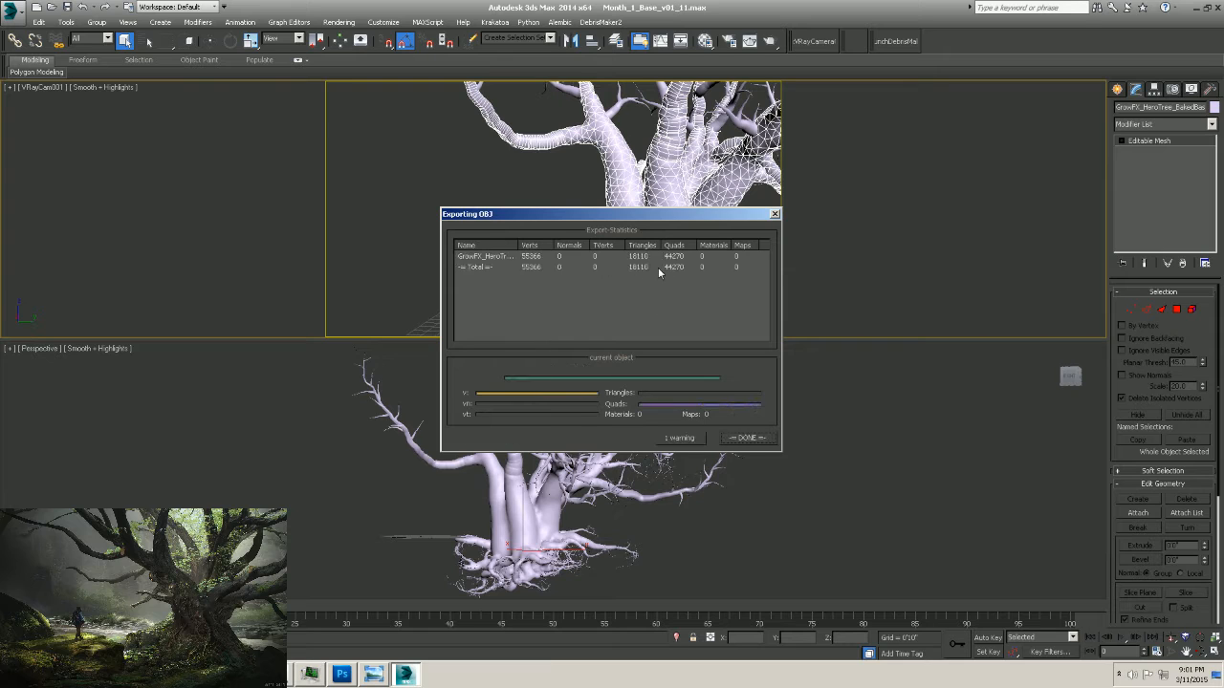
{"action": "left_click", "coordinate": [760, 437]}
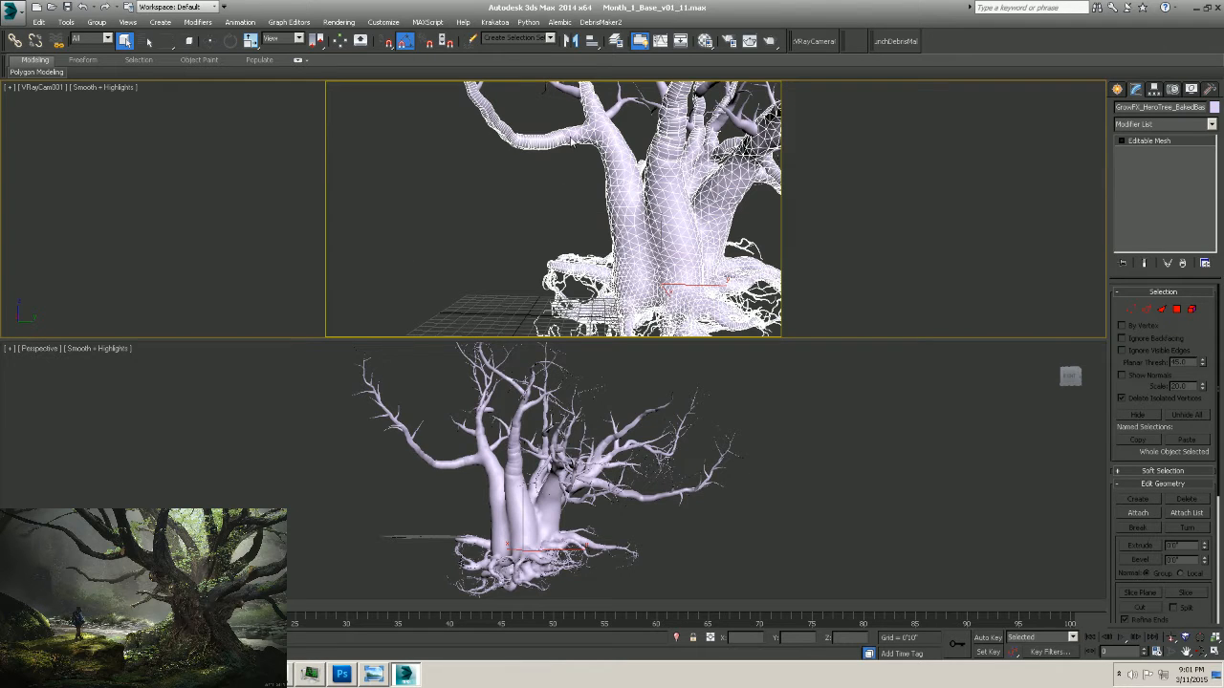
Start exporting only the tree's branches mesh into the toZbrush folder, using HeroTree_Base_v001.obj as the basis for the file name.
{"action": "left_click", "coordinate": [545, 88]}
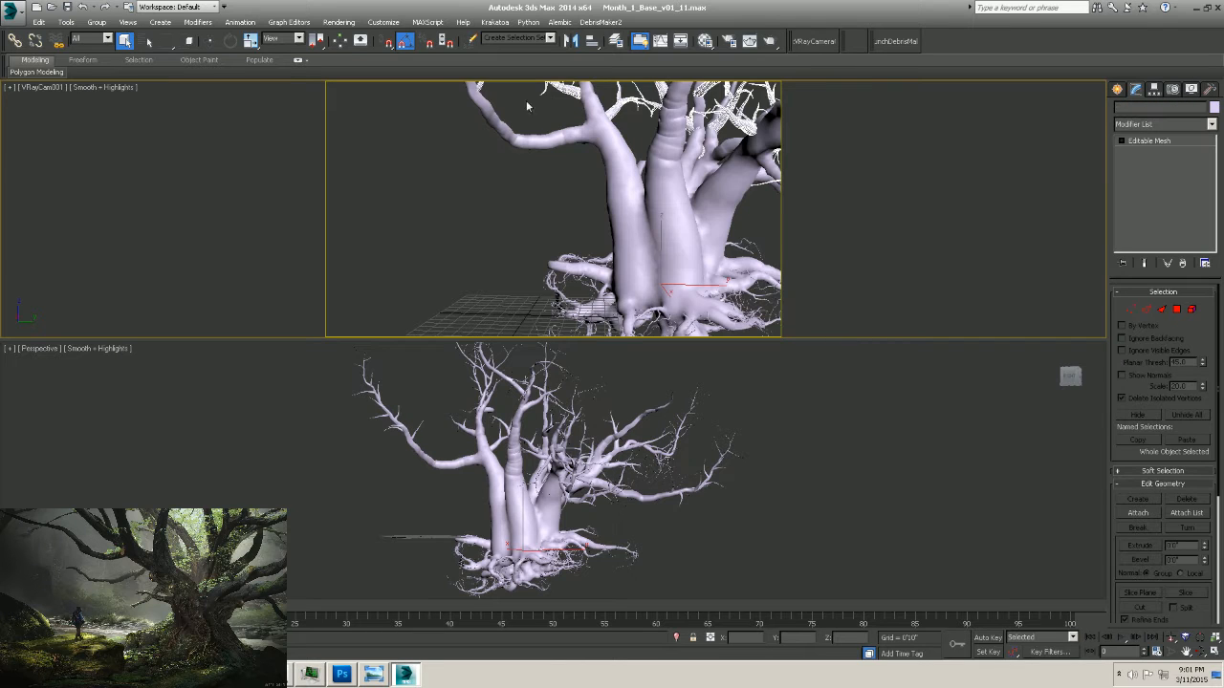
{"action": "left_click", "coordinate": [14, 12]}
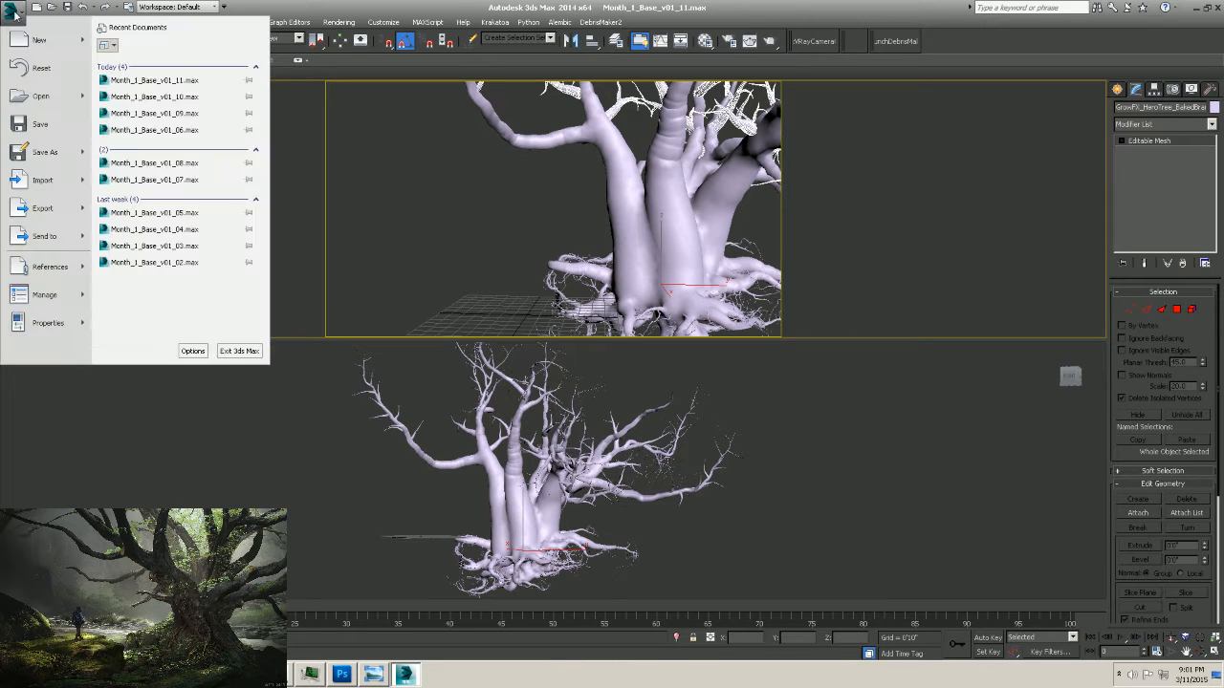
{"action": "mouse_move", "coordinate": [45, 218]}
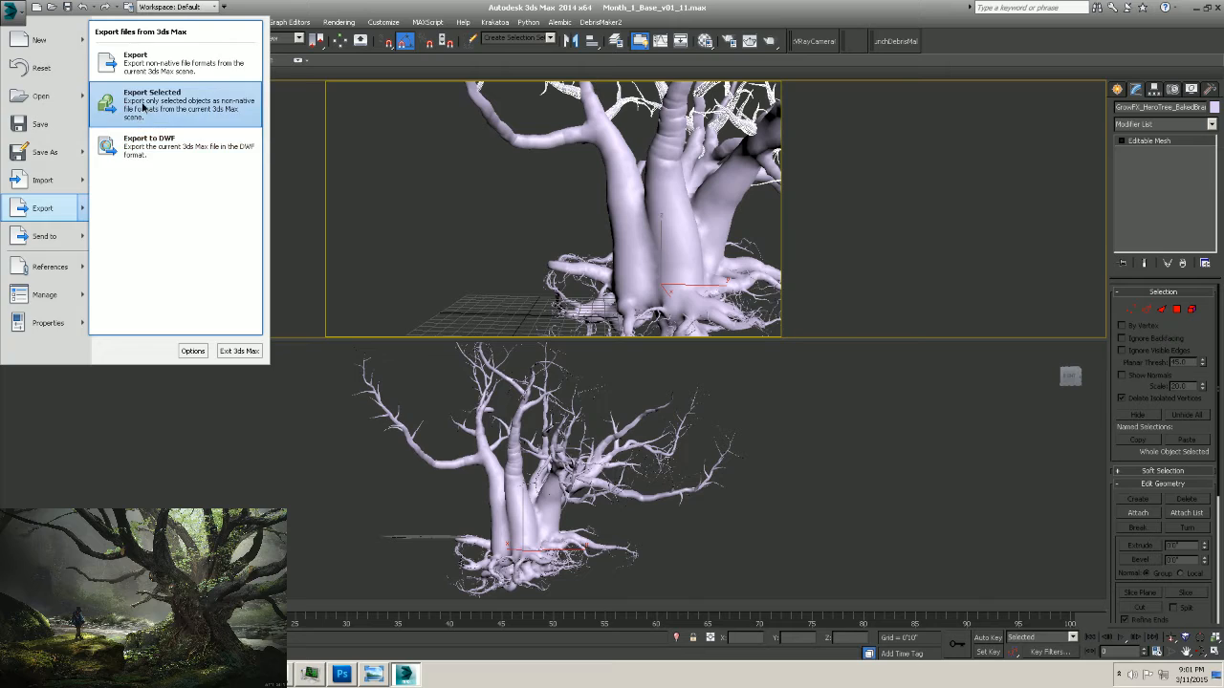
{"action": "left_click", "coordinate": [144, 107]}
{"action": "left_click", "coordinate": [252, 96]}
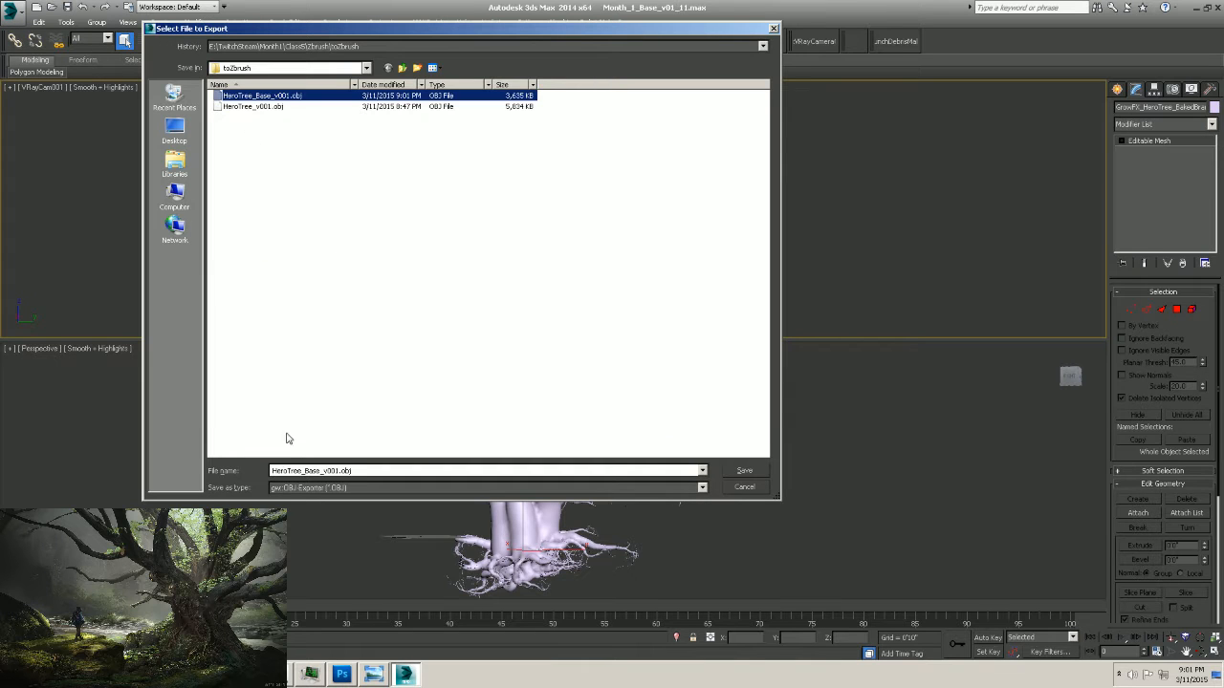
Name the export file HeroTree_Branches_v001.obj and save it.
{"action": "double_click", "coordinate": [317, 470]}
{"action": "left_click", "coordinate": [319, 472]}
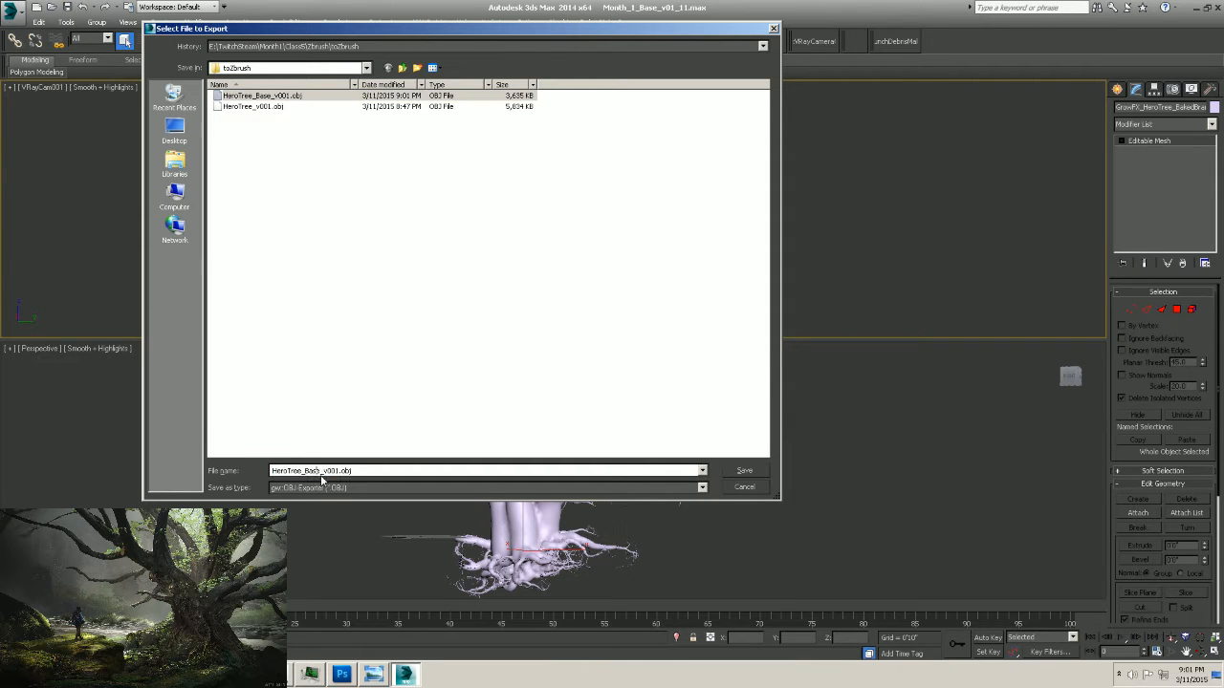
{"action": "key", "text": "BackSpace"}
{"action": "key", "text": "BackSpace"}
{"action": "key", "text": "BackSpace"}
{"action": "type", "text": "ranches"}
{"action": "left_click", "coordinate": [743, 470]}
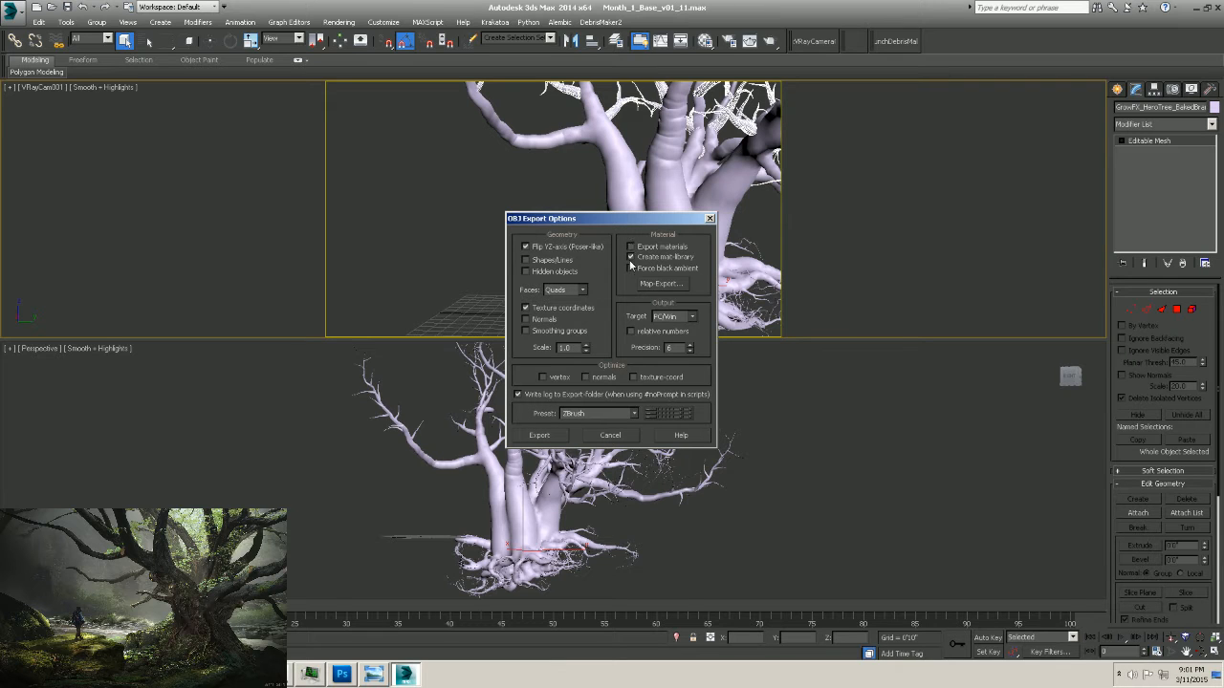
Turn off material library and texture coordinate export in the OBJ options, then export the branches mesh with the ZBrush preset.
{"action": "left_click", "coordinate": [631, 246]}
{"action": "left_click", "coordinate": [526, 308]}
{"action": "left_click", "coordinate": [539, 435]}
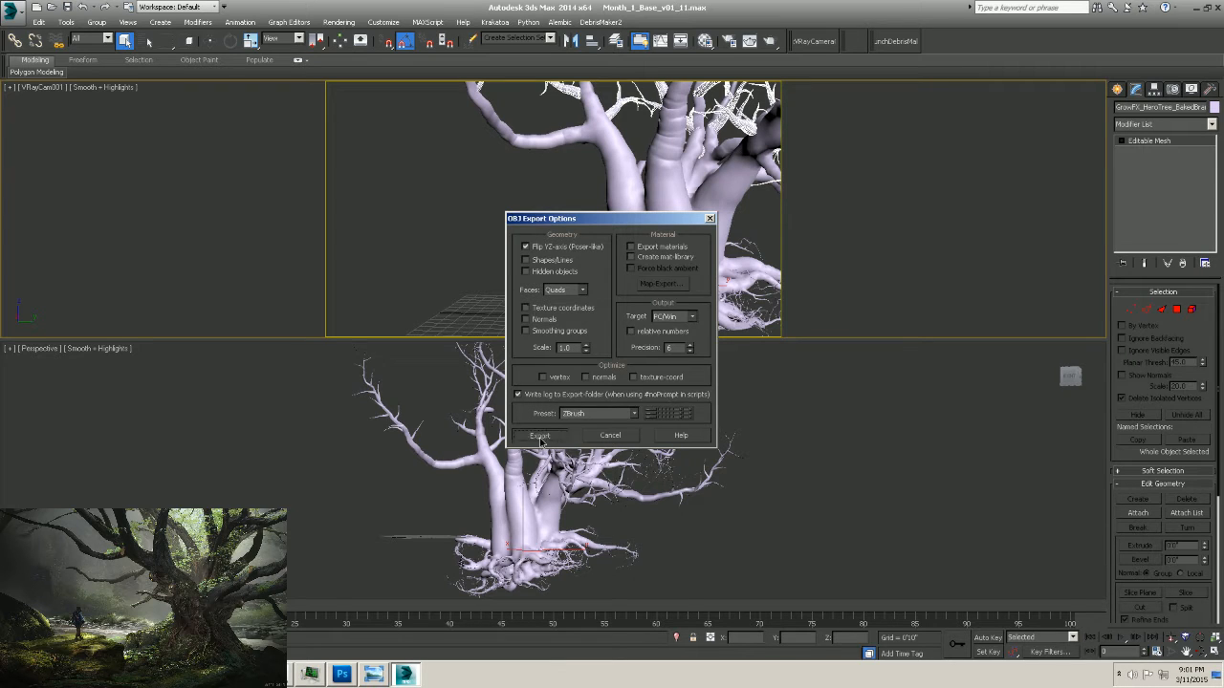
{"action": "left_click", "coordinate": [747, 438]}
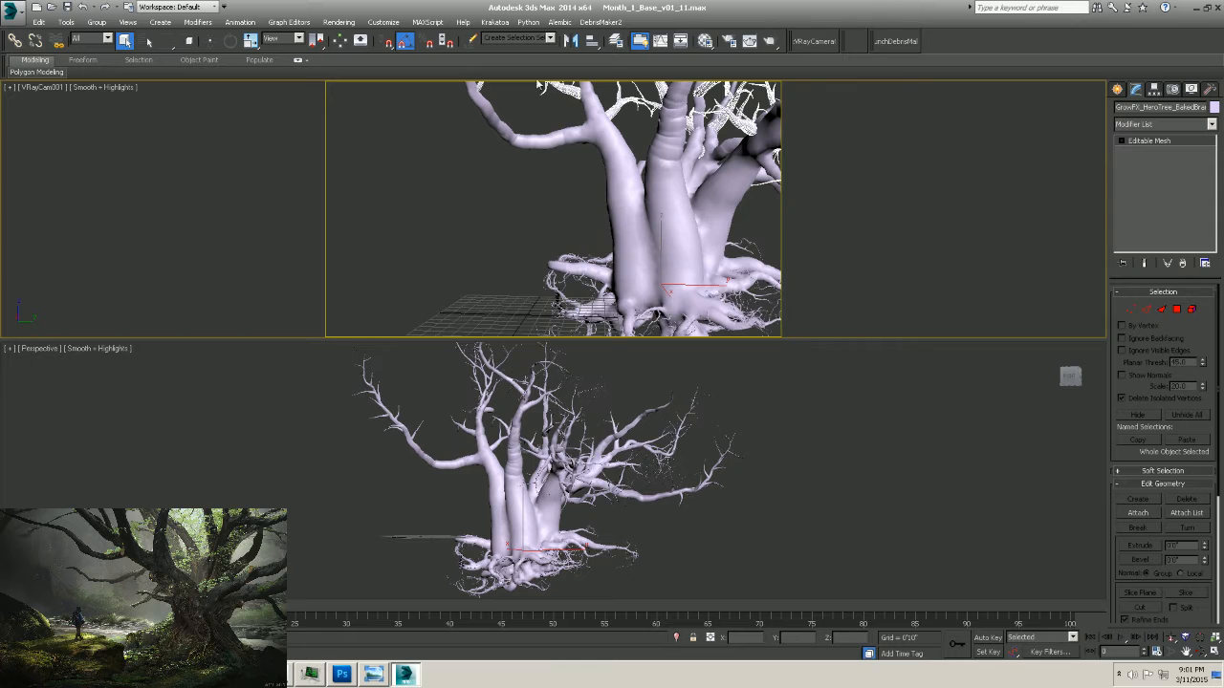
Minimize 3ds Max, switch to ZBrush and duplicate the HeroTree_v001 subtool.
{"action": "left_click", "coordinate": [1195, 7]}
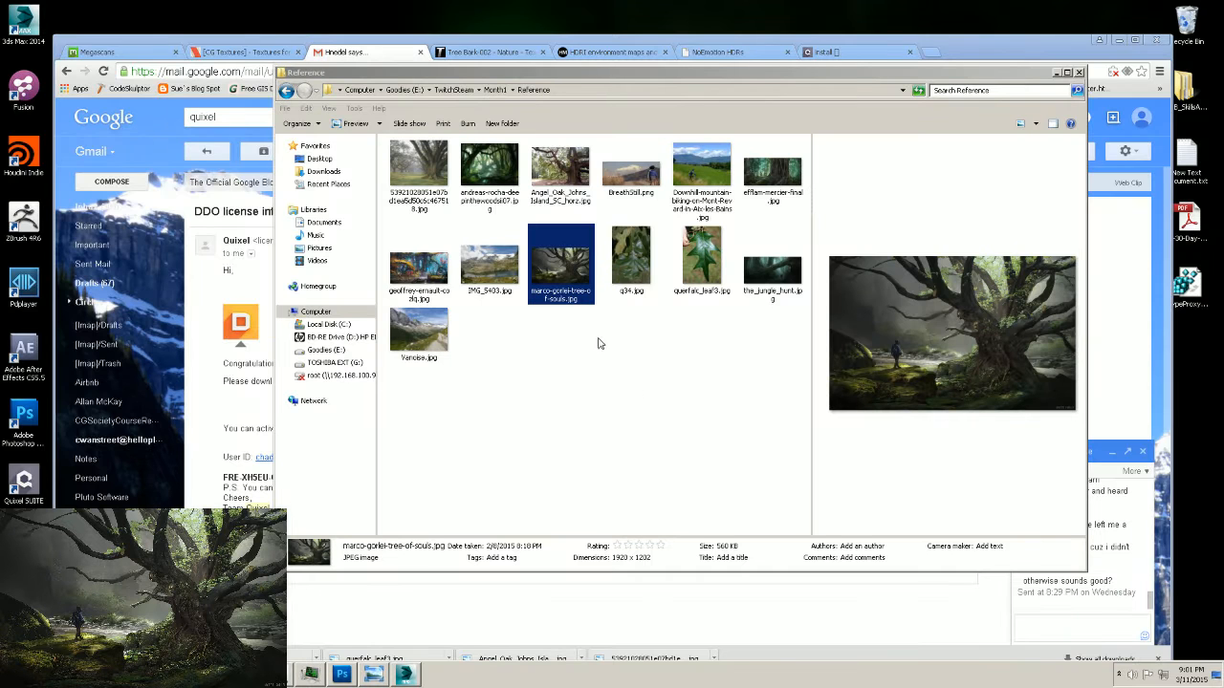
{"action": "left_click", "coordinate": [280, 674]}
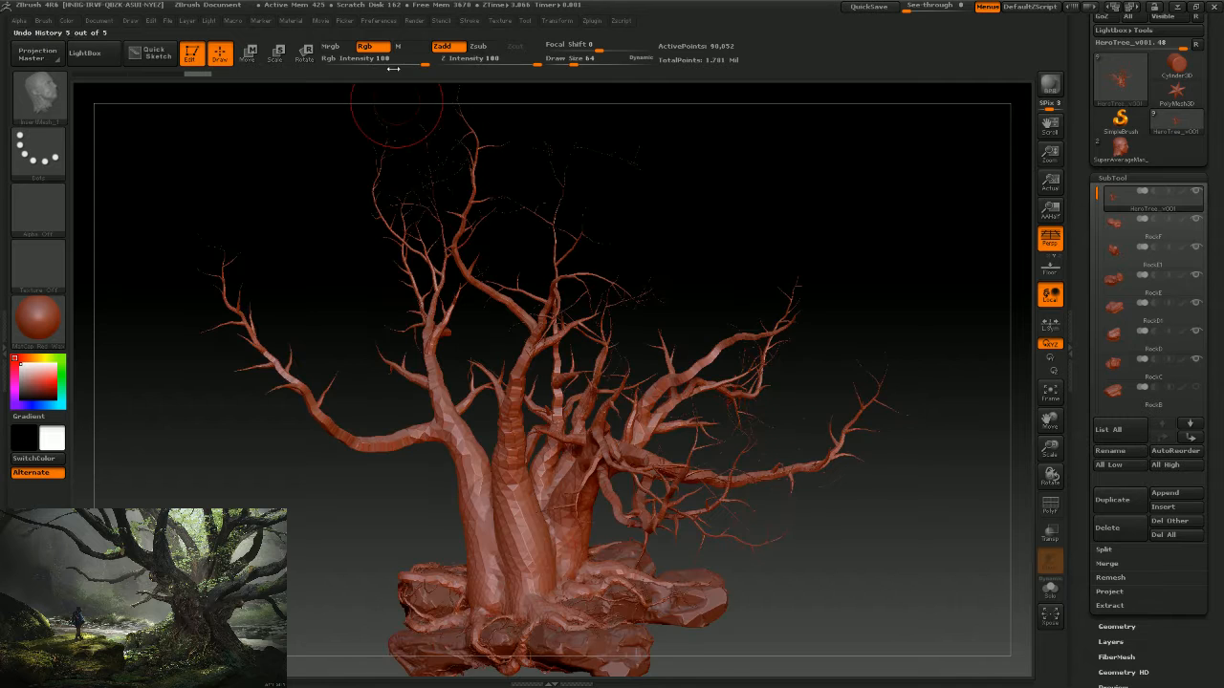
{"action": "left_click_drag", "start_coordinate": [787, 587], "coordinate": [934, 316]}
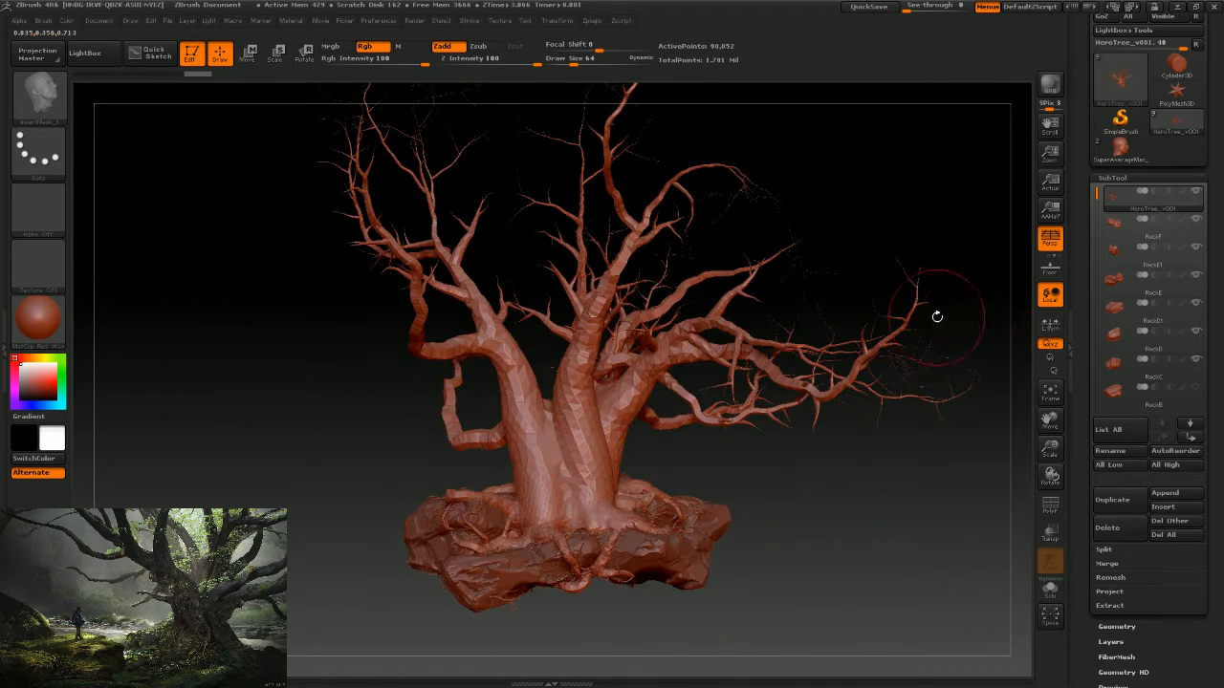
{"action": "left_click", "coordinate": [1112, 499]}
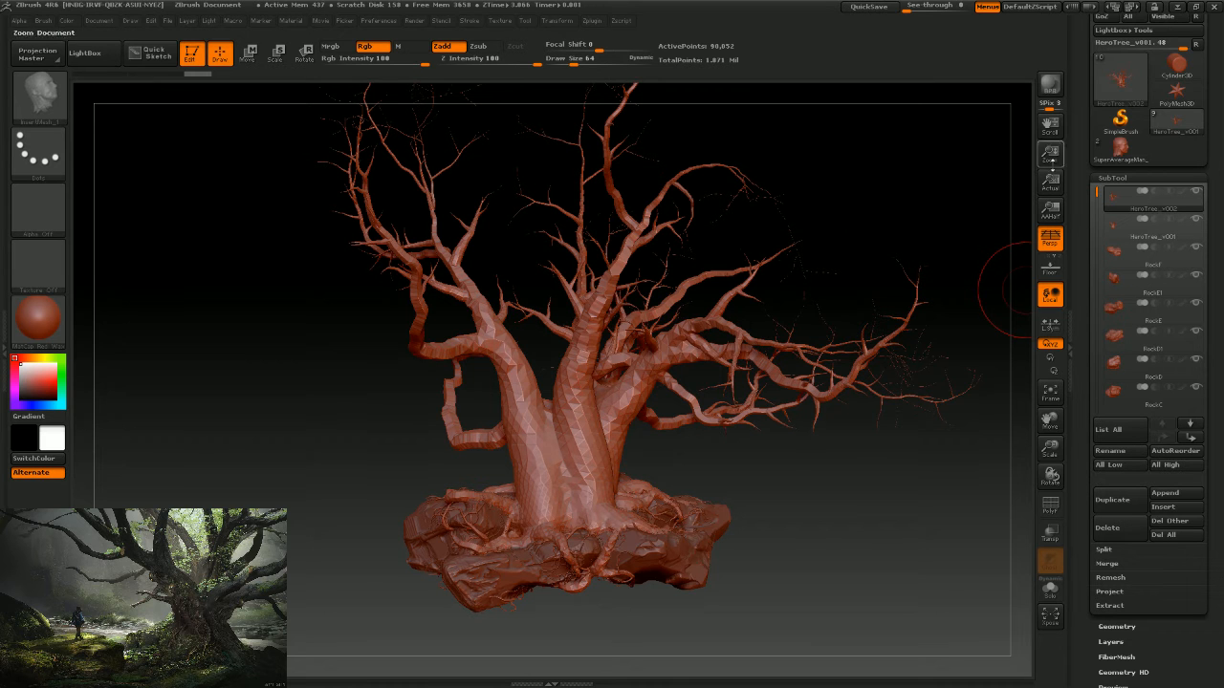
Import HeroTree_Base_v001.obj from the toZbrush folder into the duplicated tree subtool.
{"action": "left_click_drag", "start_coordinate": [754, 468], "coordinate": [285, 269]}
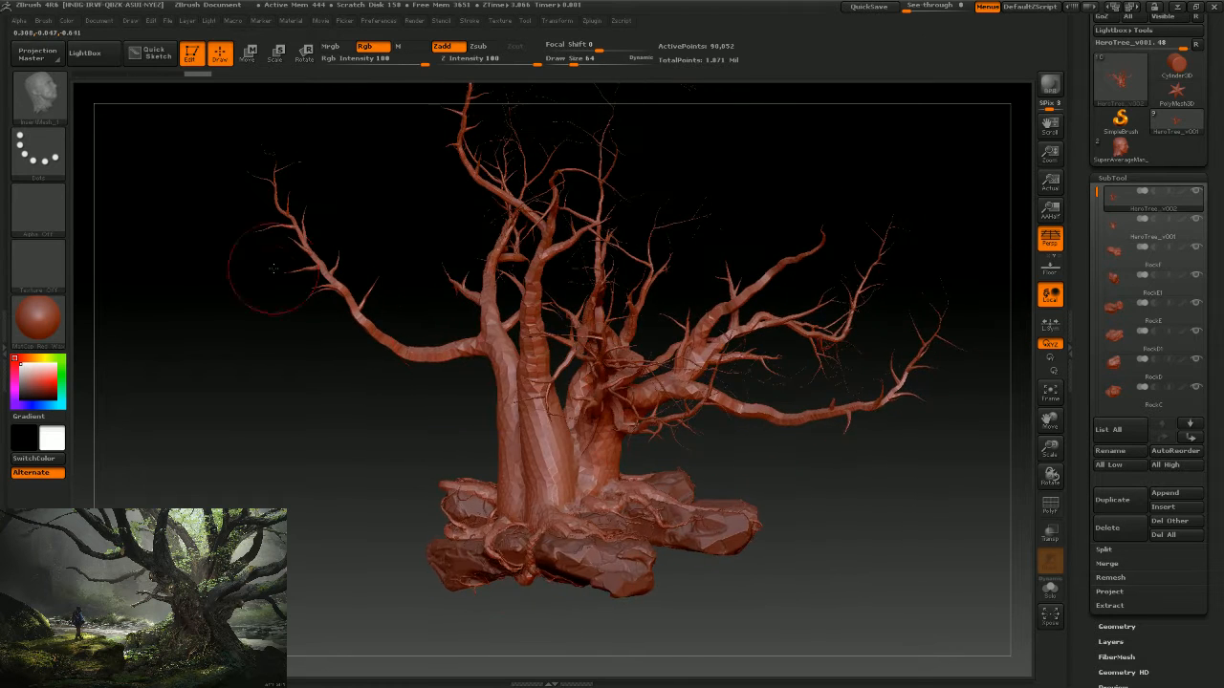
{"action": "left_click_drag", "start_coordinate": [835, 501], "coordinate": [765, 518], "text": "alt"}
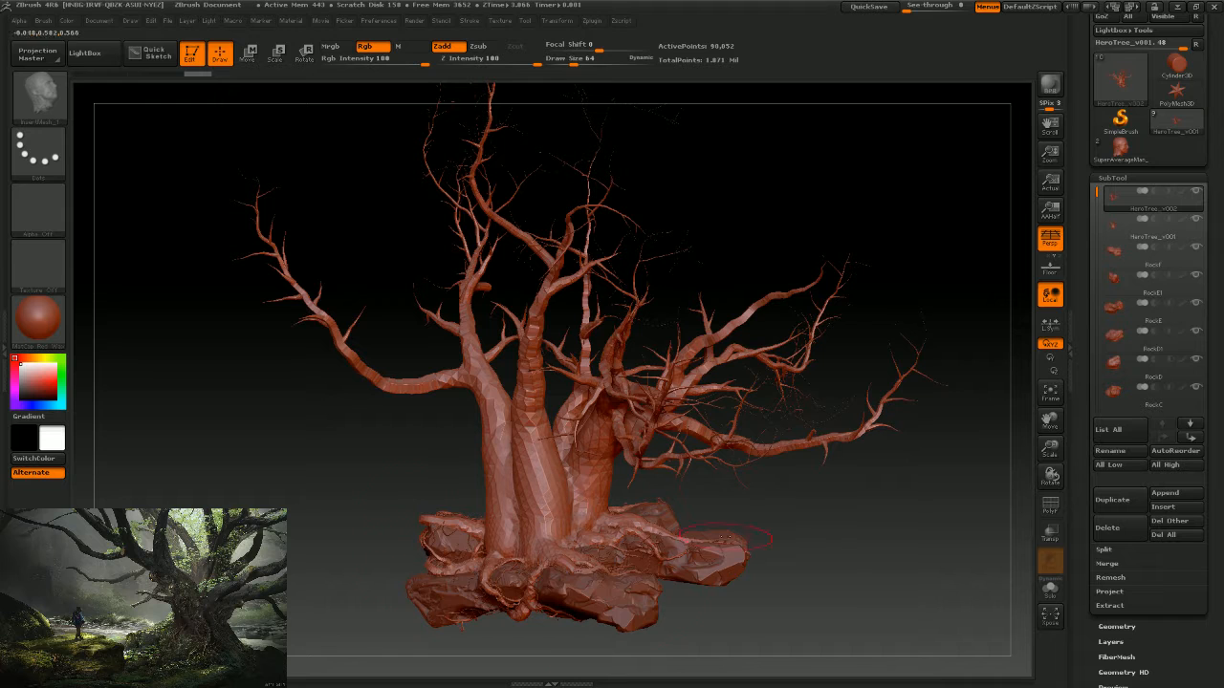
{"action": "left_click_drag", "start_coordinate": [861, 532], "coordinate": [889, 517]}
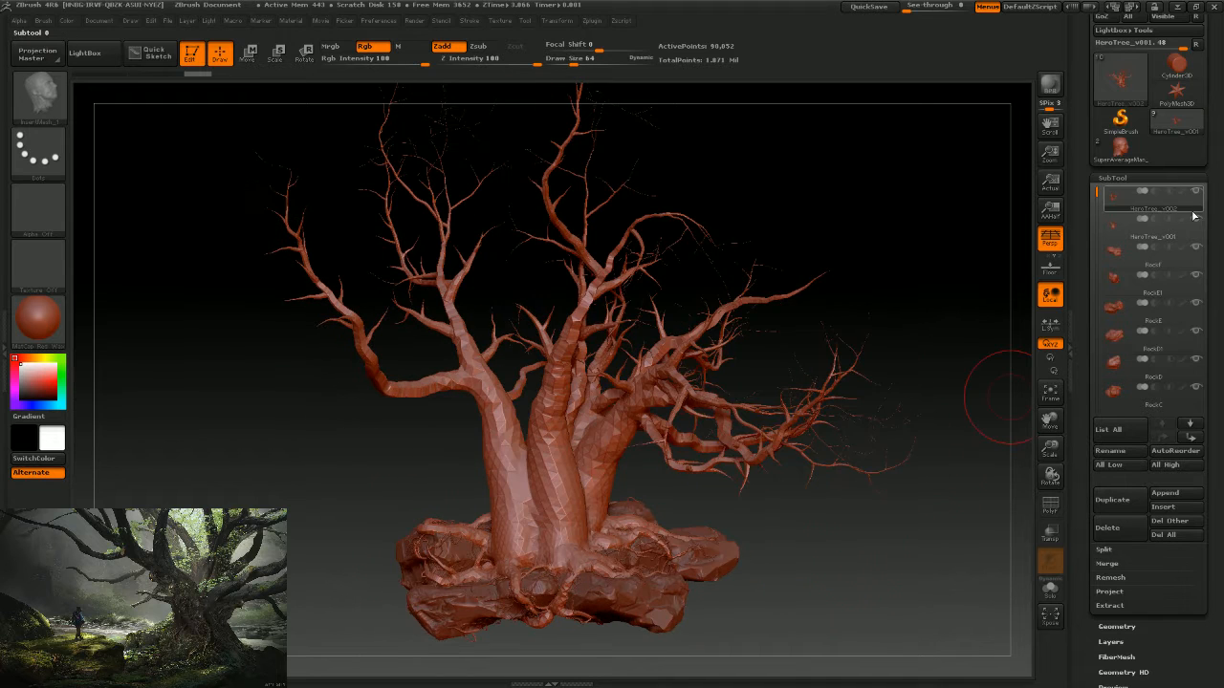
{"action": "left_click_drag", "start_coordinate": [1211, 206], "coordinate": [1211, 288]}
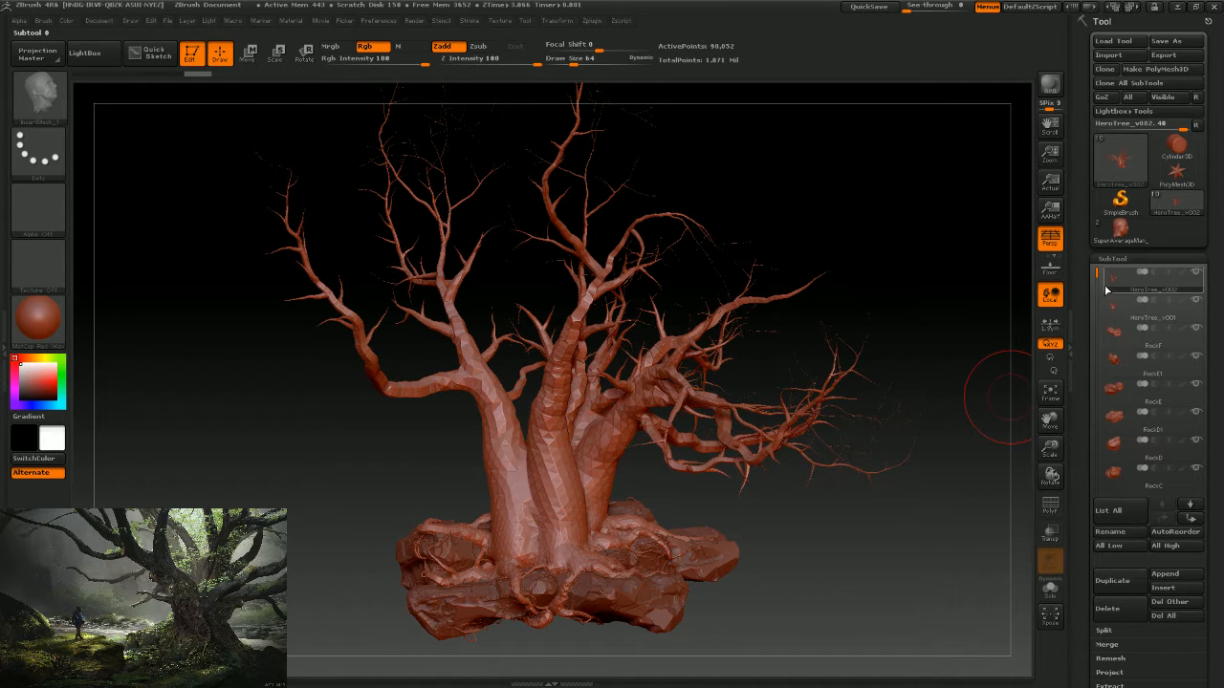
{"action": "mouse_move", "coordinate": [1132, 300]}
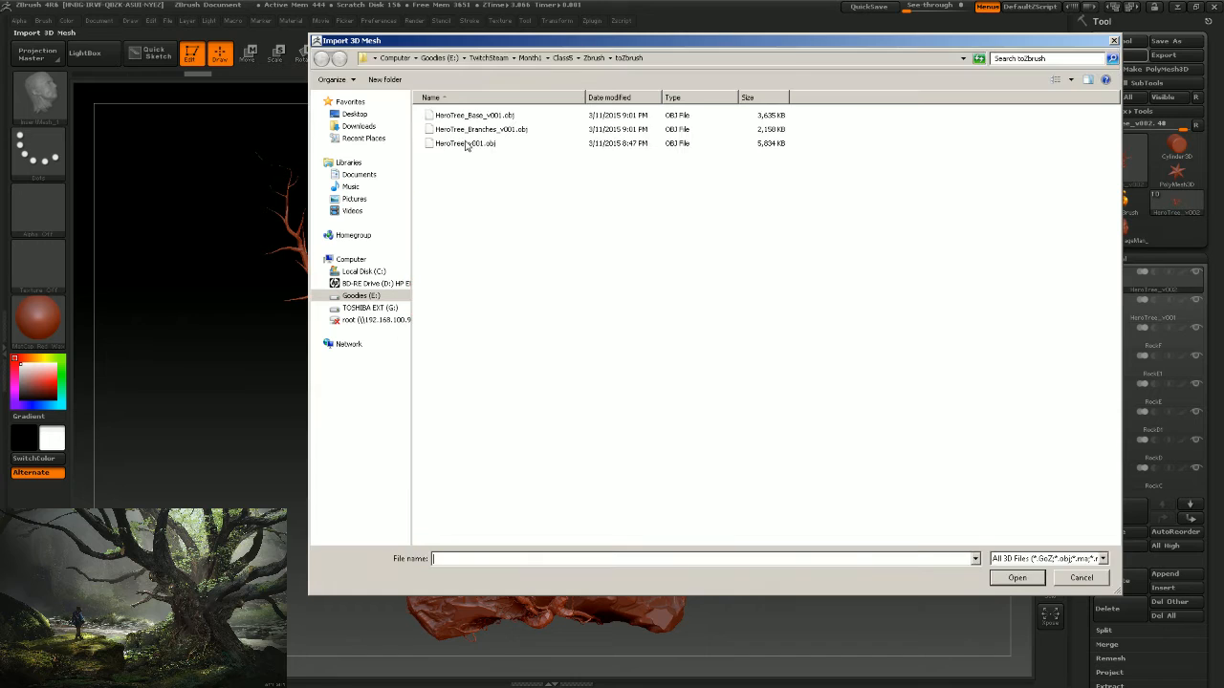
{"action": "left_click", "coordinate": [474, 117]}
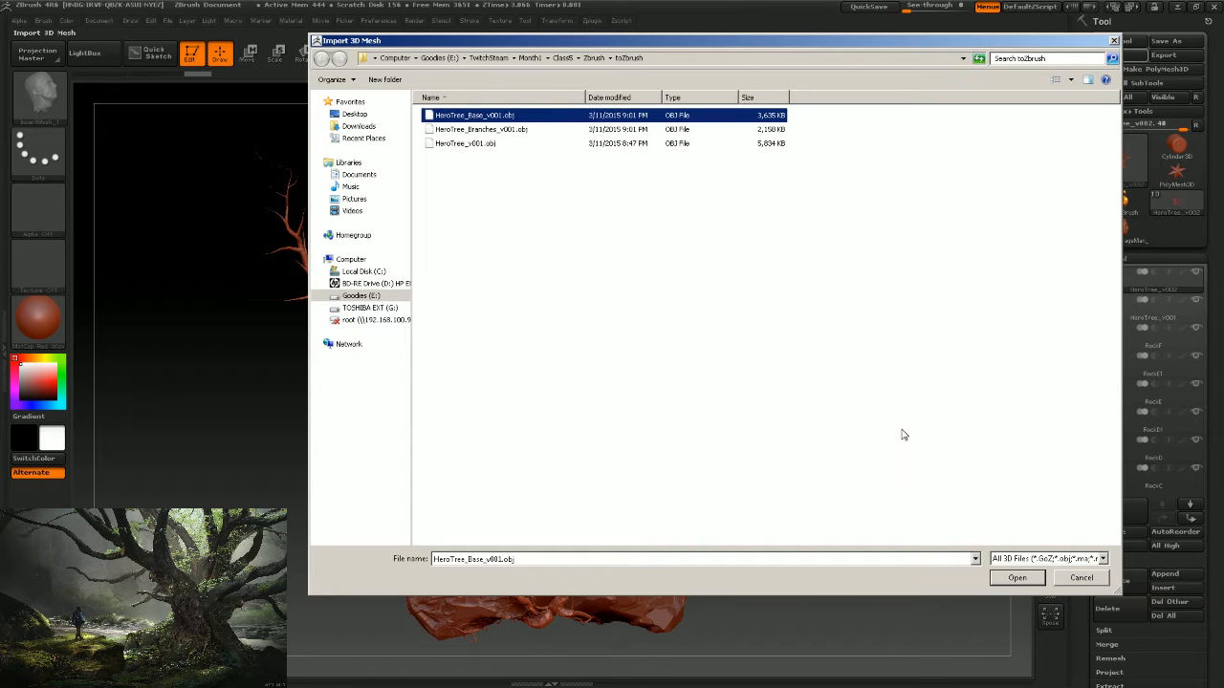
{"action": "left_click", "coordinate": [1017, 578]}
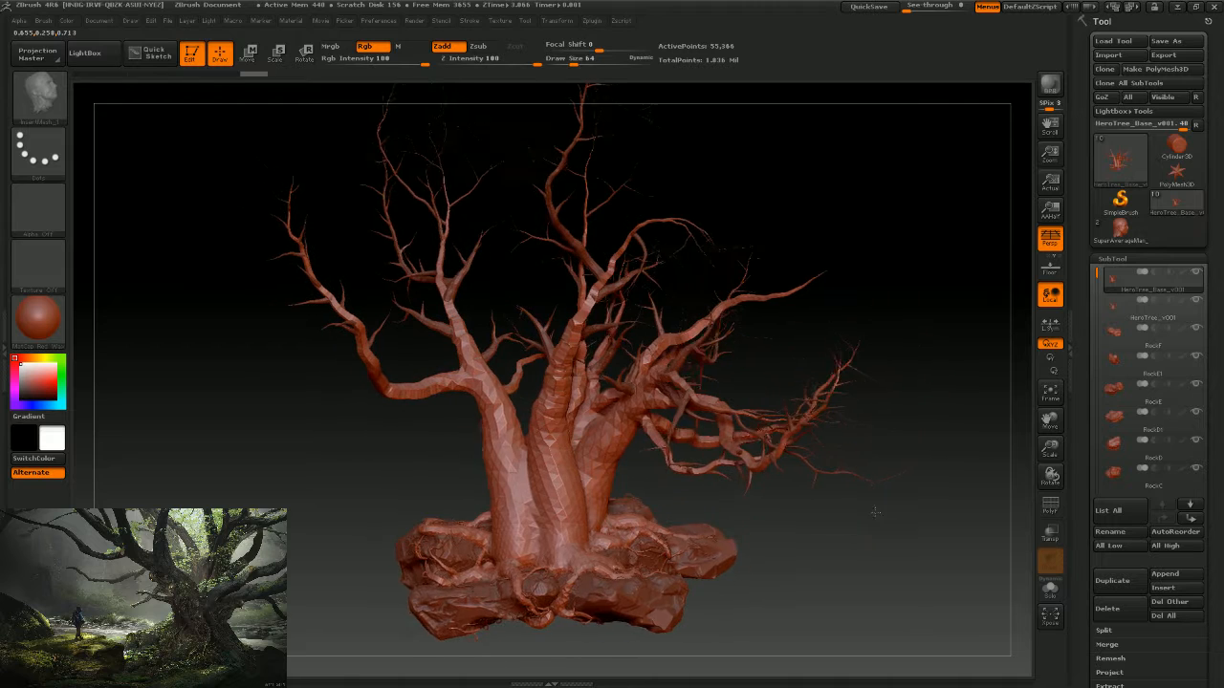
Duplicate the HeroTree_Base_v001 subtool and import HeroTree_Branches_v001.obj into the copy.
{"action": "left_click", "coordinate": [1116, 576]}
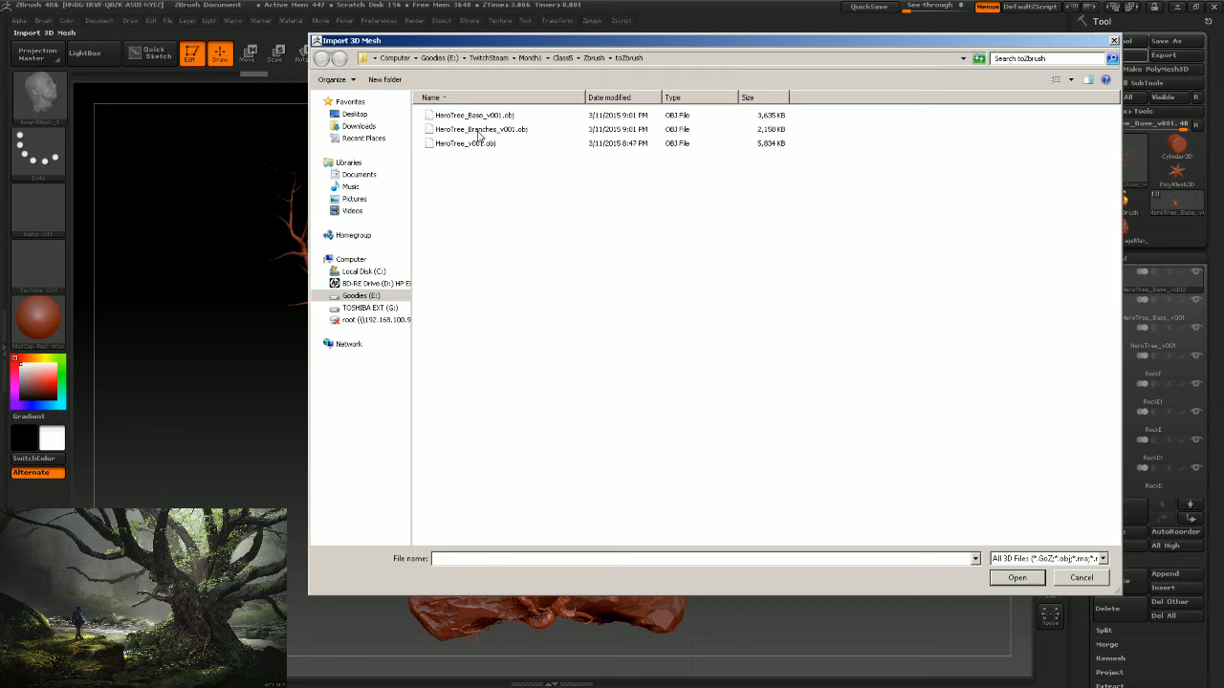
{"action": "left_click", "coordinate": [480, 130]}
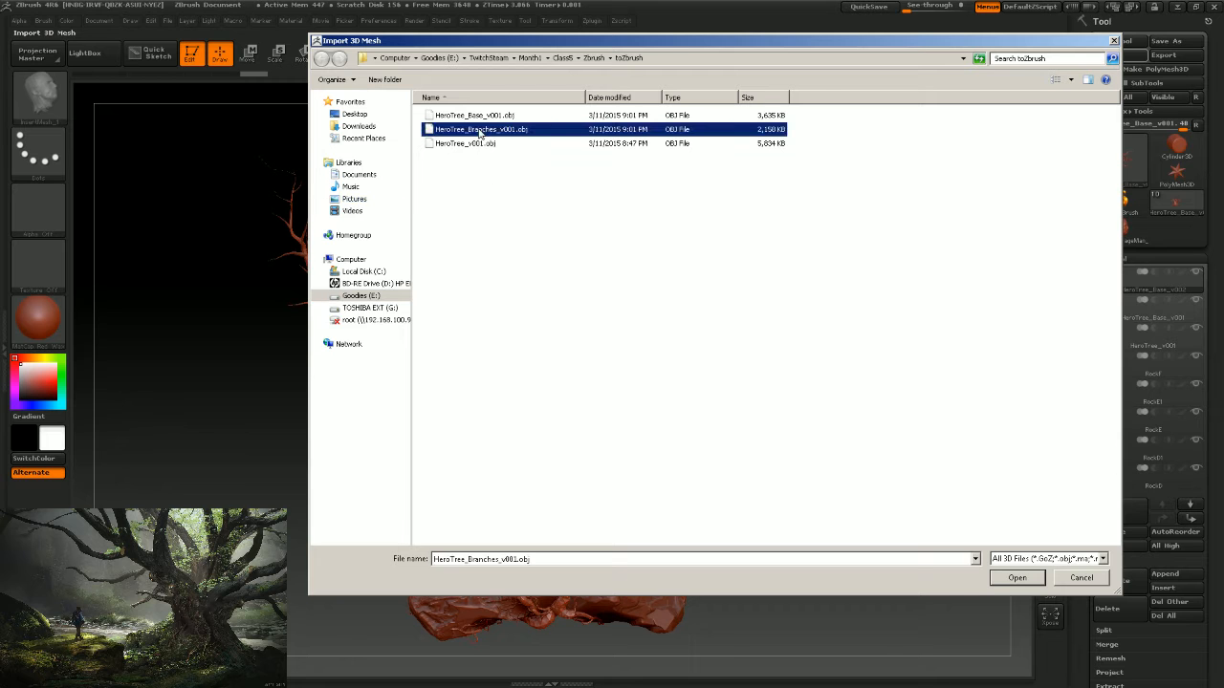
{"action": "left_click", "coordinate": [1017, 579]}
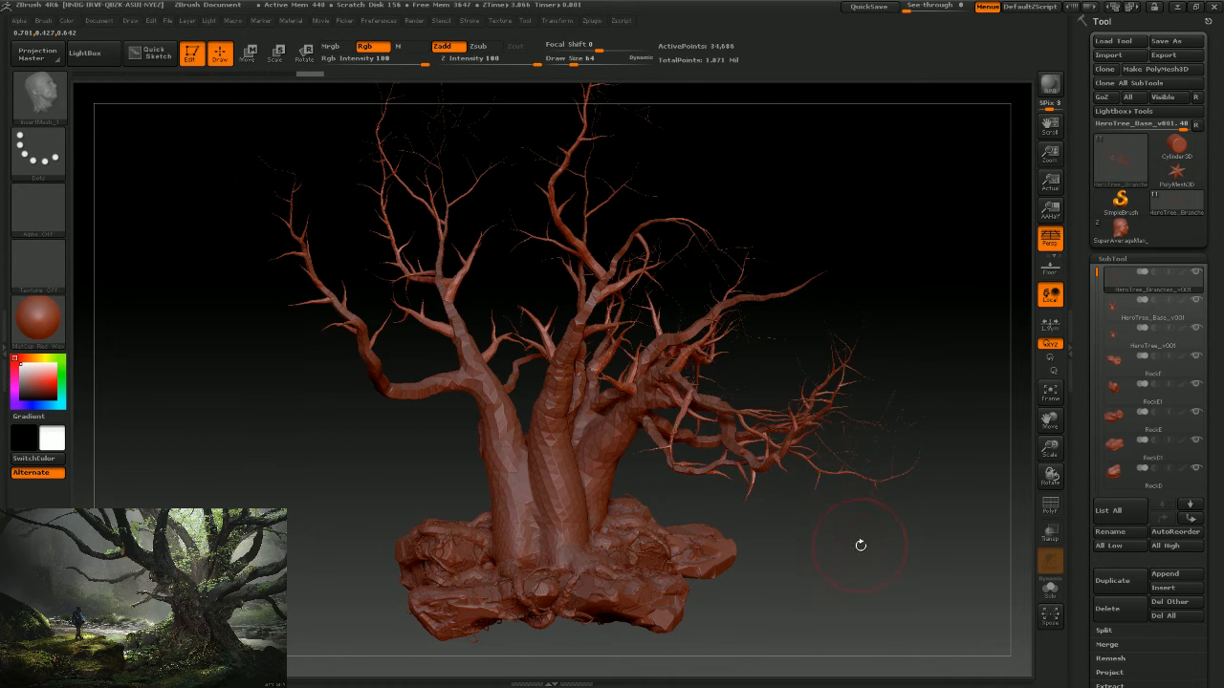
Delete the original combined HeroTree_v001 subtool.
{"action": "left_click_drag", "start_coordinate": [833, 545], "coordinate": [946, 321]}
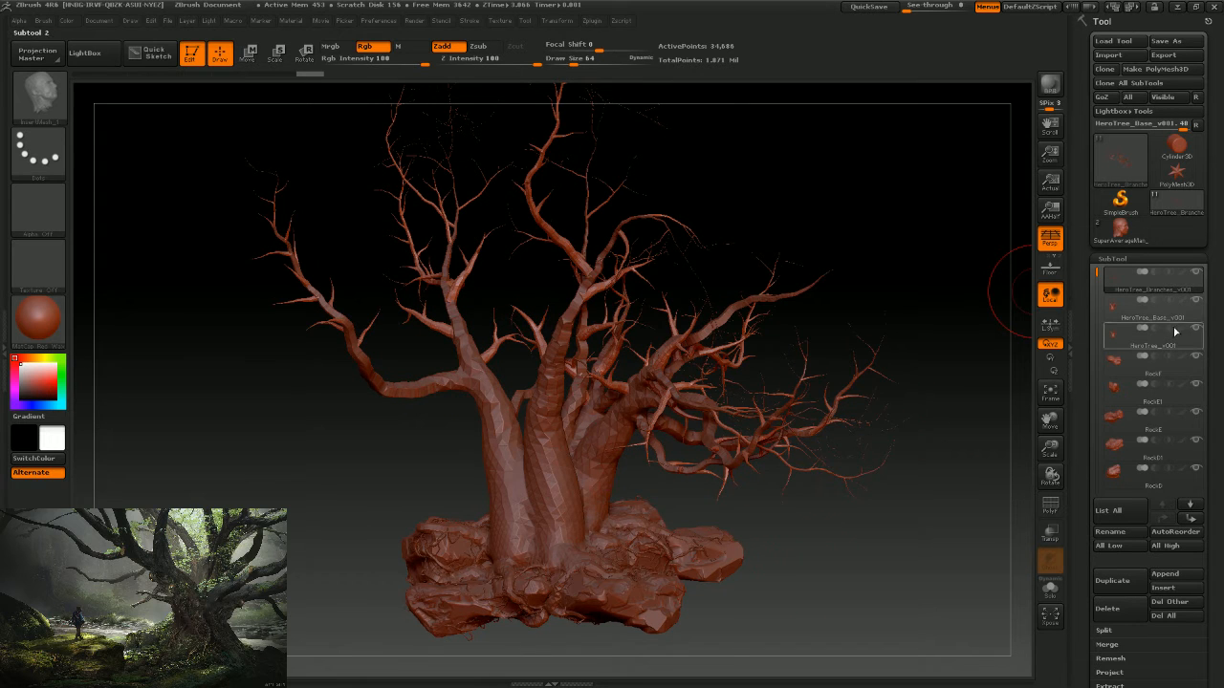
{"action": "left_click", "coordinate": [1118, 335]}
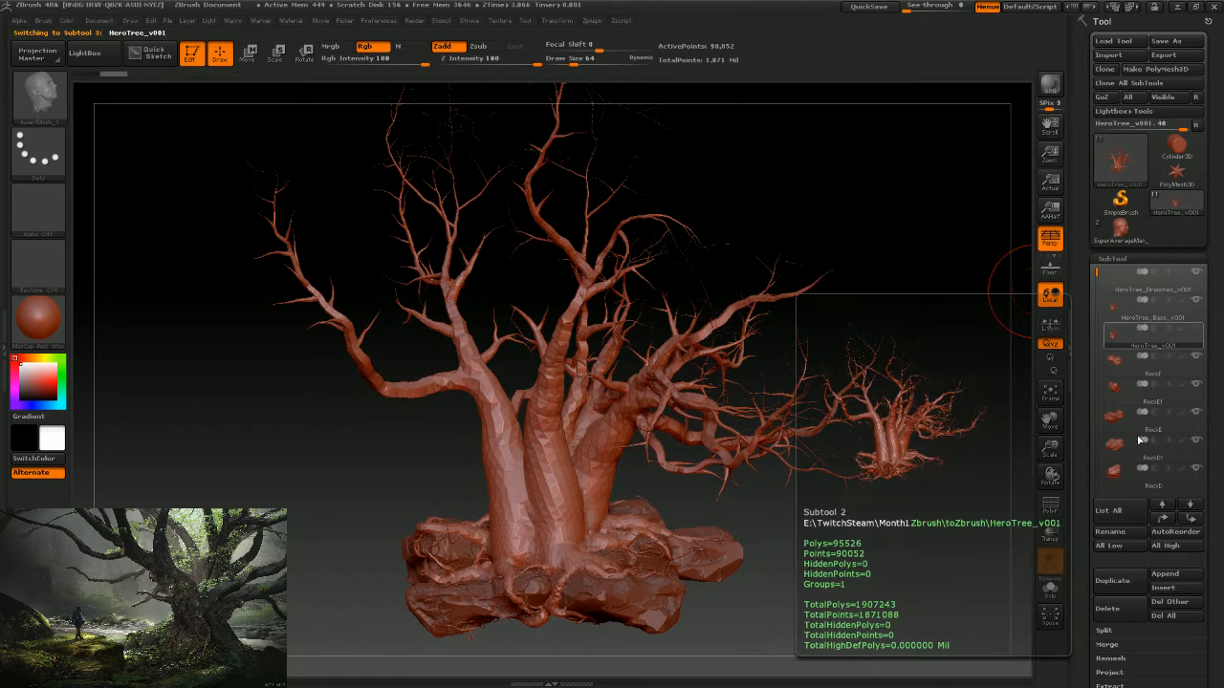
{"action": "left_click", "coordinate": [1107, 609]}
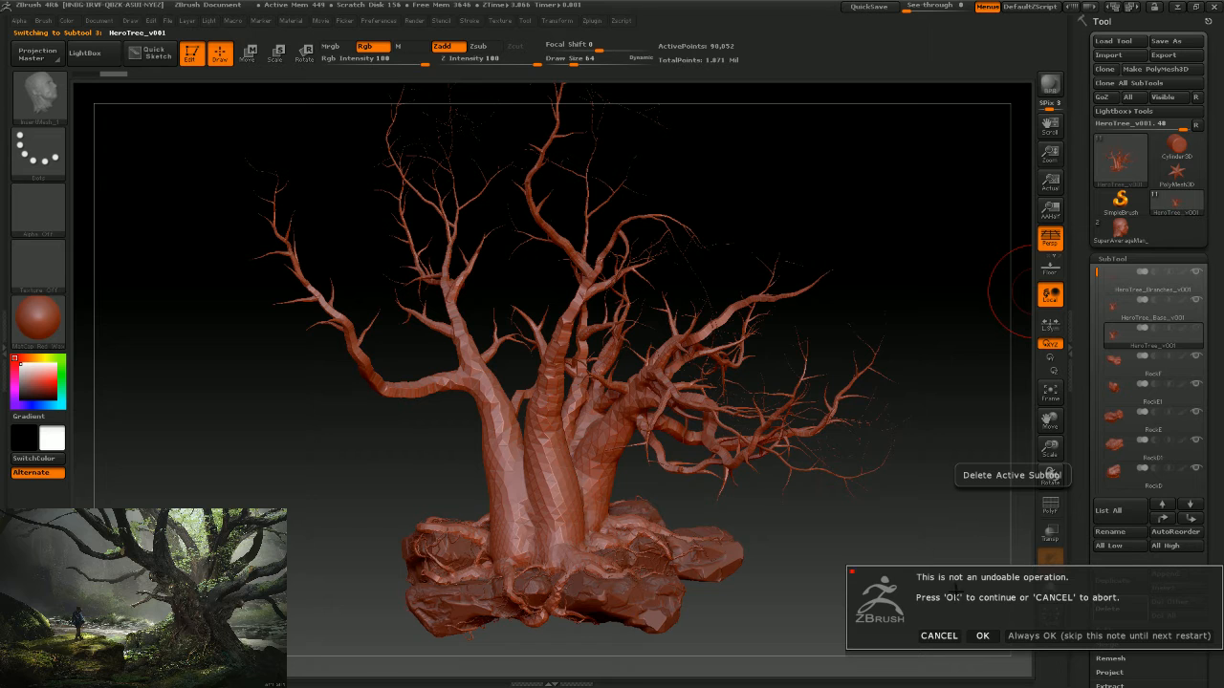
{"action": "left_click", "coordinate": [982, 636]}
Select the HeroTree_Base_v001 subtool, hide all the rock subtools, and leave only the tree base and branches subtools shown.
{"action": "left_click_drag", "start_coordinate": [811, 521], "coordinate": [819, 497]}
{"action": "left_click", "coordinate": [1112, 304]}
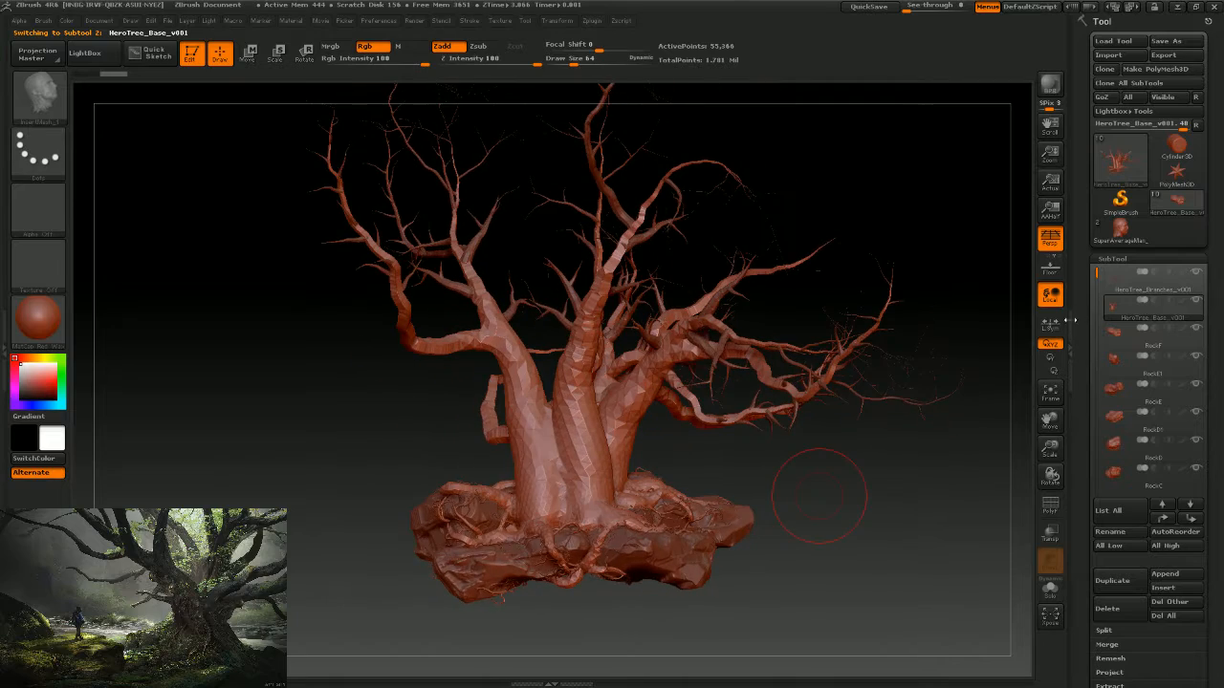
{"action": "left_click", "coordinate": [1195, 302]}
{"action": "left_click_drag", "start_coordinate": [877, 457], "coordinate": [814, 527]}
{"action": "mouse_move", "coordinate": [812, 536]}
{"action": "left_mouse_down"}
{"action": "mouse_move", "coordinate": [863, 499]}
{"action": "mouse_move", "coordinate": [890, 527]}
{"action": "mouse_move", "coordinate": [879, 472]}
{"action": "mouse_move", "coordinate": [847, 469]}
{"action": "mouse_move", "coordinate": [907, 465]}
{"action": "mouse_move", "coordinate": [853, 481]}
{"action": "mouse_move", "coordinate": [895, 483]}
{"action": "mouse_move", "coordinate": [727, 430]}
{"action": "left_mouse_up"}
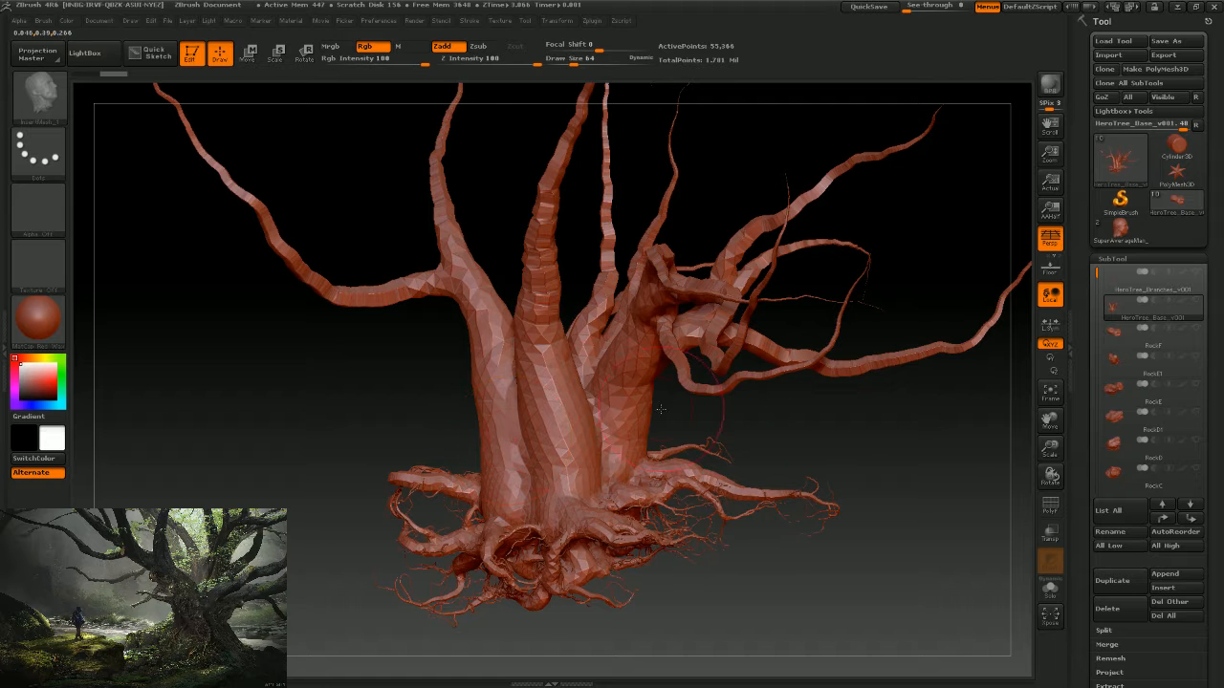
{"action": "left_click", "coordinate": [1197, 274]}
Examine the tree's trunk, roots and branches from several angles, including where the branches meet the trunk.
{"action": "left_click_drag", "start_coordinate": [915, 463], "coordinate": [803, 482], "text": "alt"}
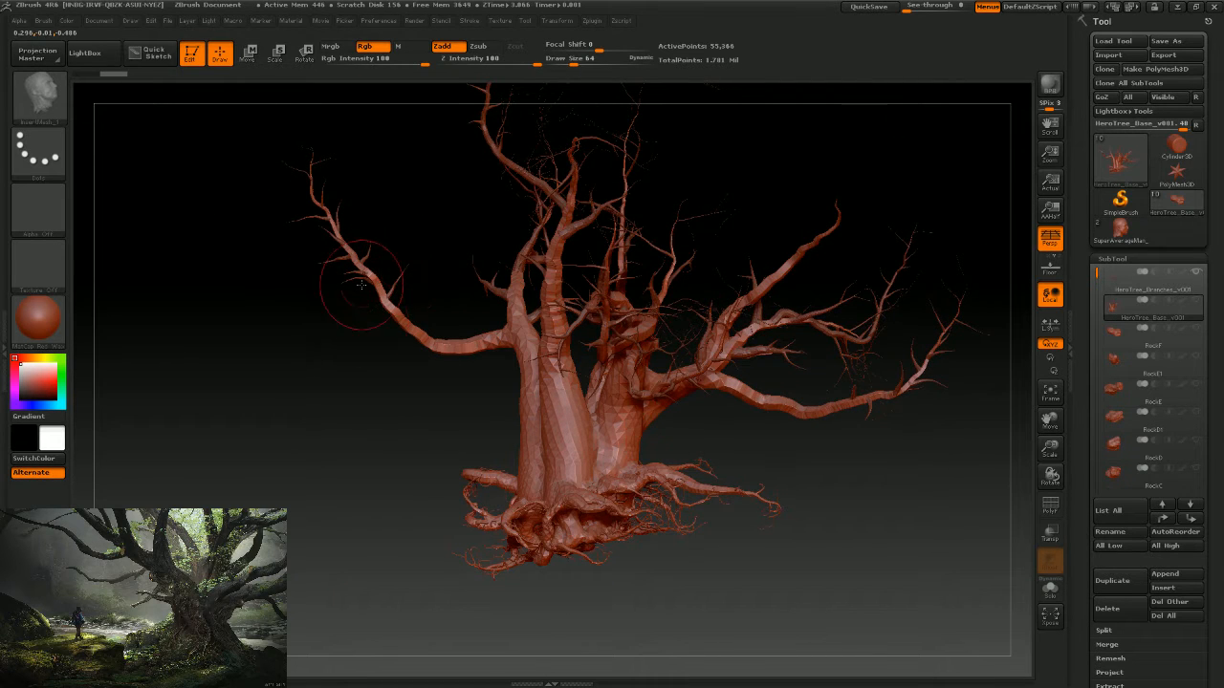
{"action": "left_click_drag", "start_coordinate": [345, 351], "coordinate": [492, 446], "text": "alt"}
{"action": "left_click_drag", "start_coordinate": [402, 356], "coordinate": [457, 369], "text": "alt"}
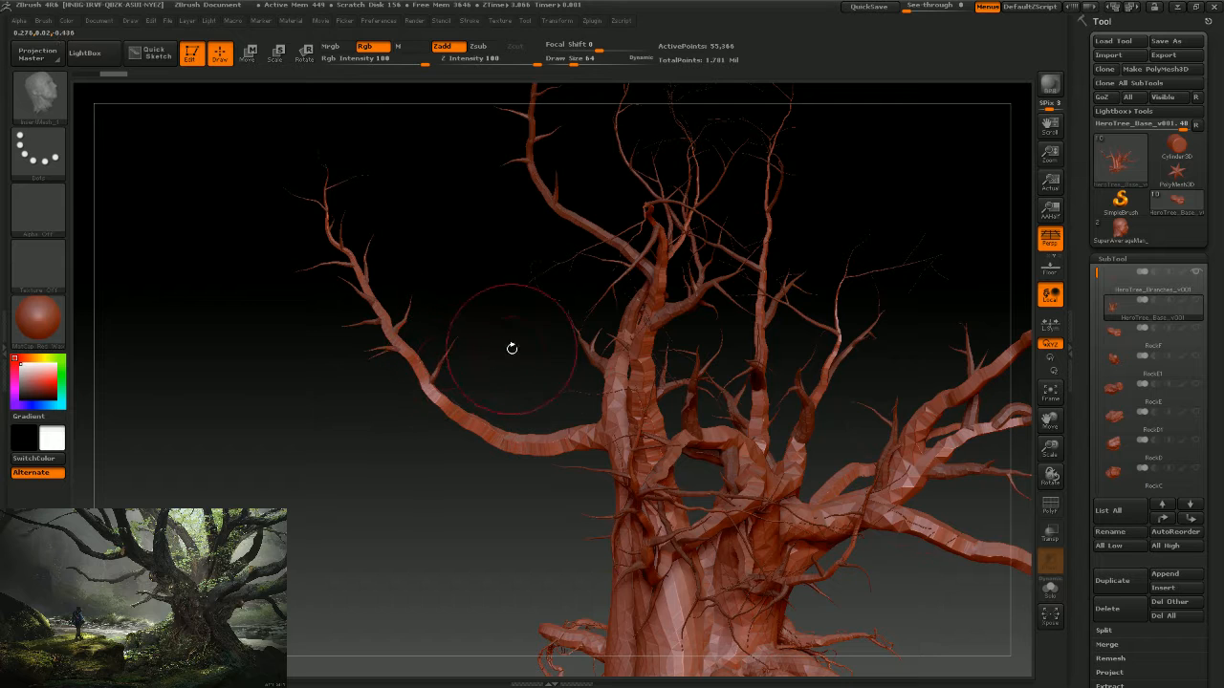
{"action": "mouse_move", "coordinate": [527, 376]}
{"action": "left_mouse_down"}
{"action": "mouse_move", "coordinate": [554, 356]}
{"action": "mouse_move", "coordinate": [382, 342]}
{"action": "left_mouse_up"}
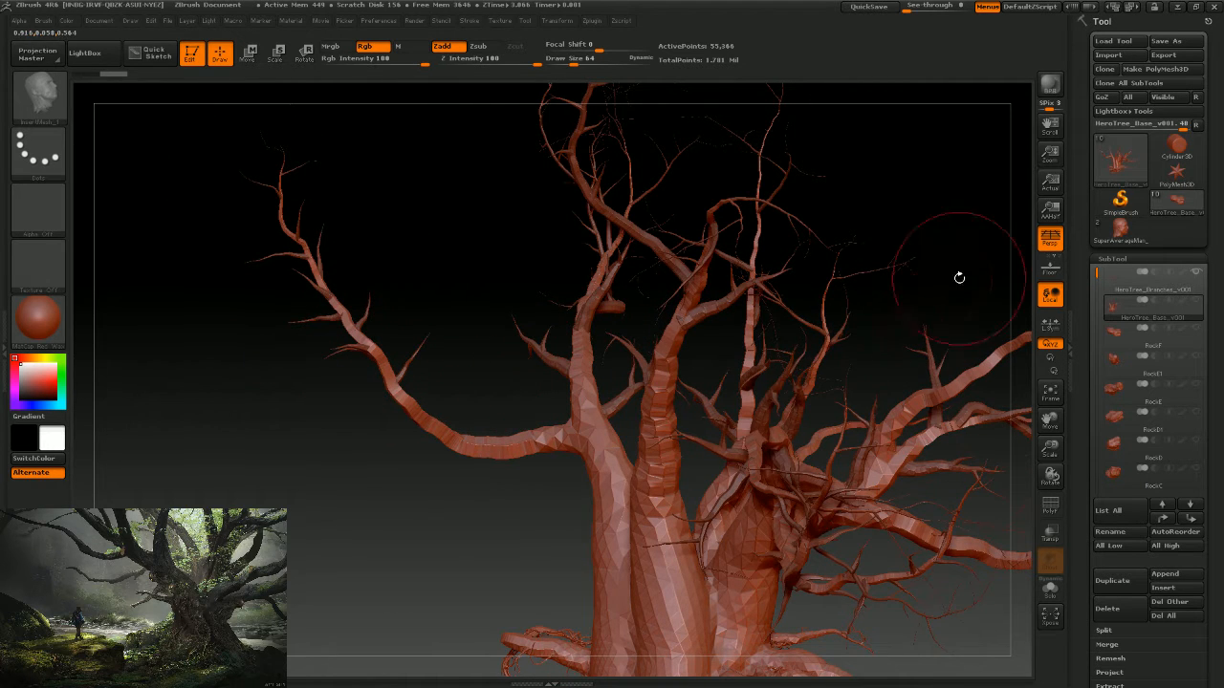
{"action": "left_click_drag", "start_coordinate": [958, 276], "coordinate": [994, 291]}
{"action": "left_click_drag", "start_coordinate": [851, 597], "coordinate": [765, 402]}
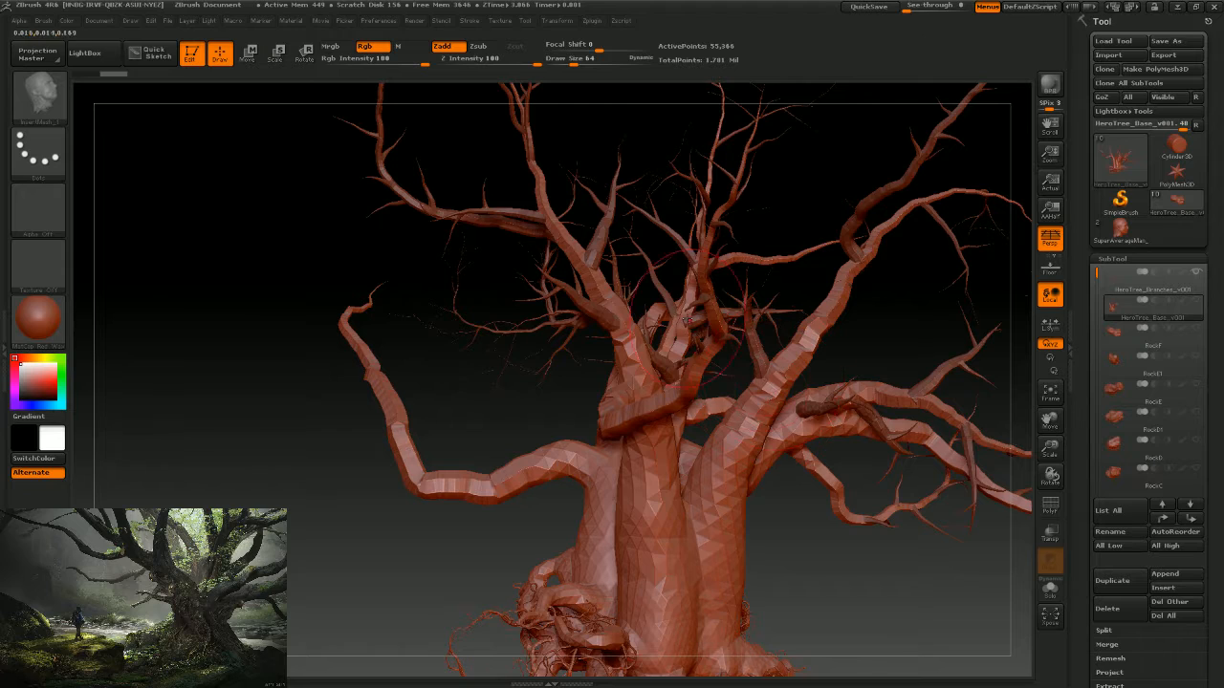
{"action": "left_click_drag", "start_coordinate": [827, 353], "coordinate": [887, 331]}
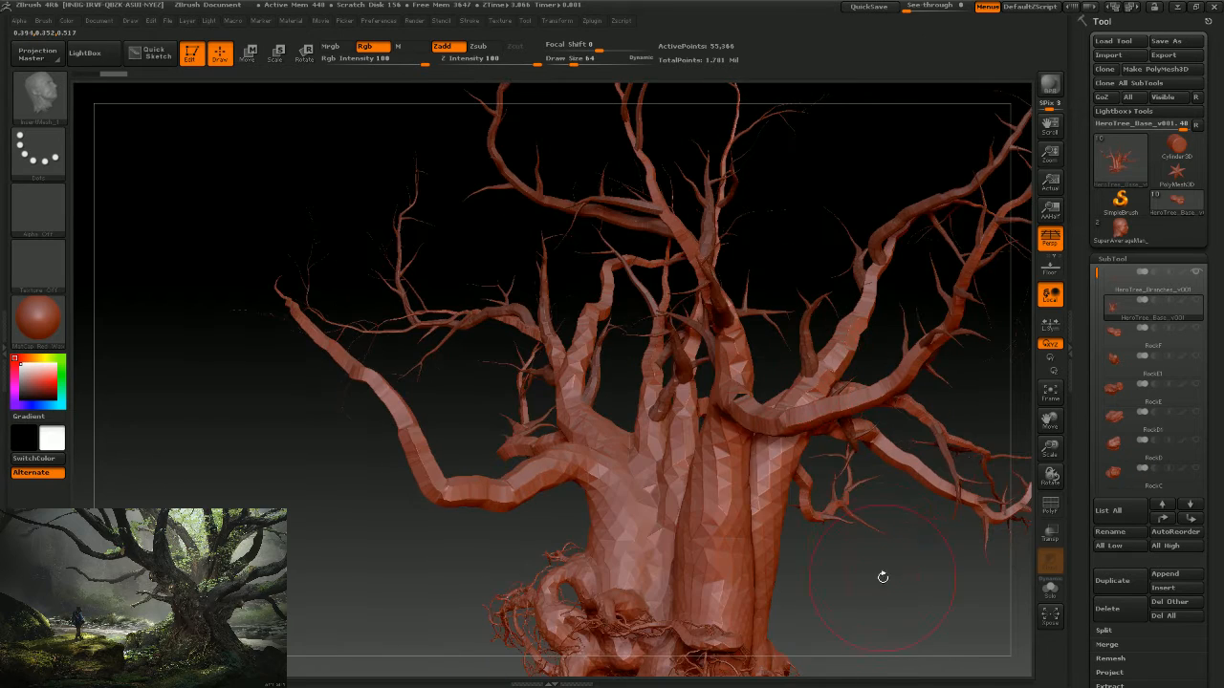
{"action": "left_click_drag", "start_coordinate": [883, 578], "coordinate": [621, 248]}
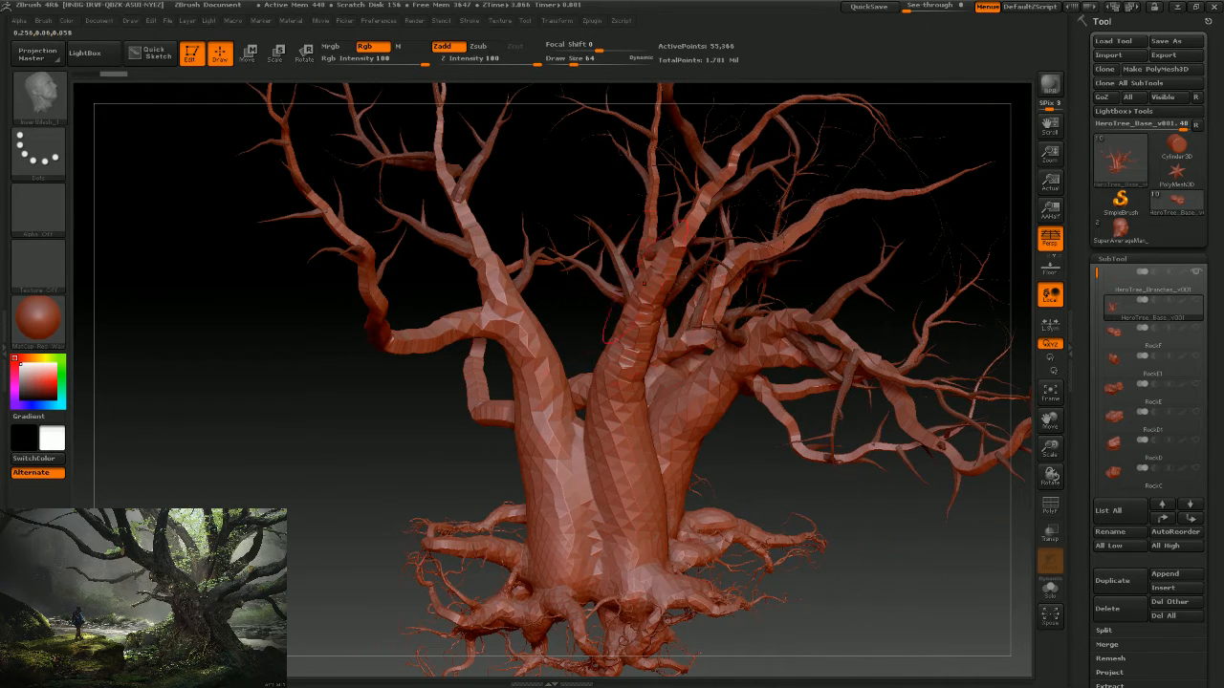
{"action": "left_click_drag", "start_coordinate": [789, 475], "coordinate": [806, 469]}
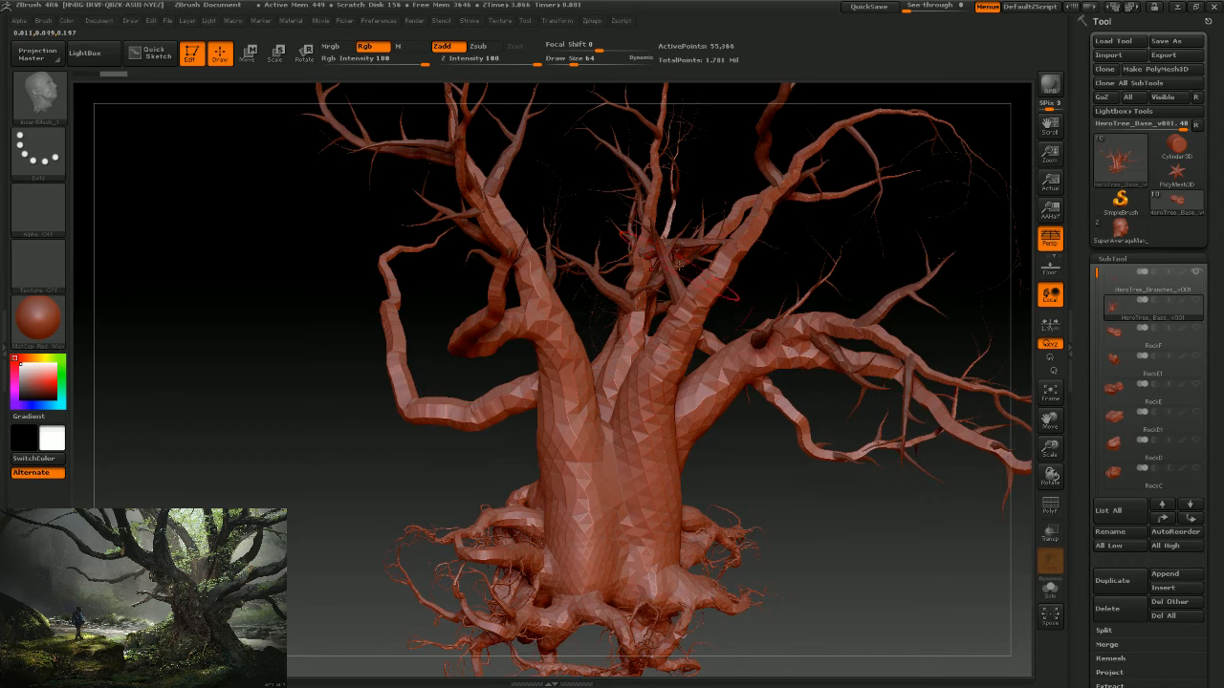
{"action": "left_click_drag", "start_coordinate": [762, 442], "coordinate": [684, 277]}
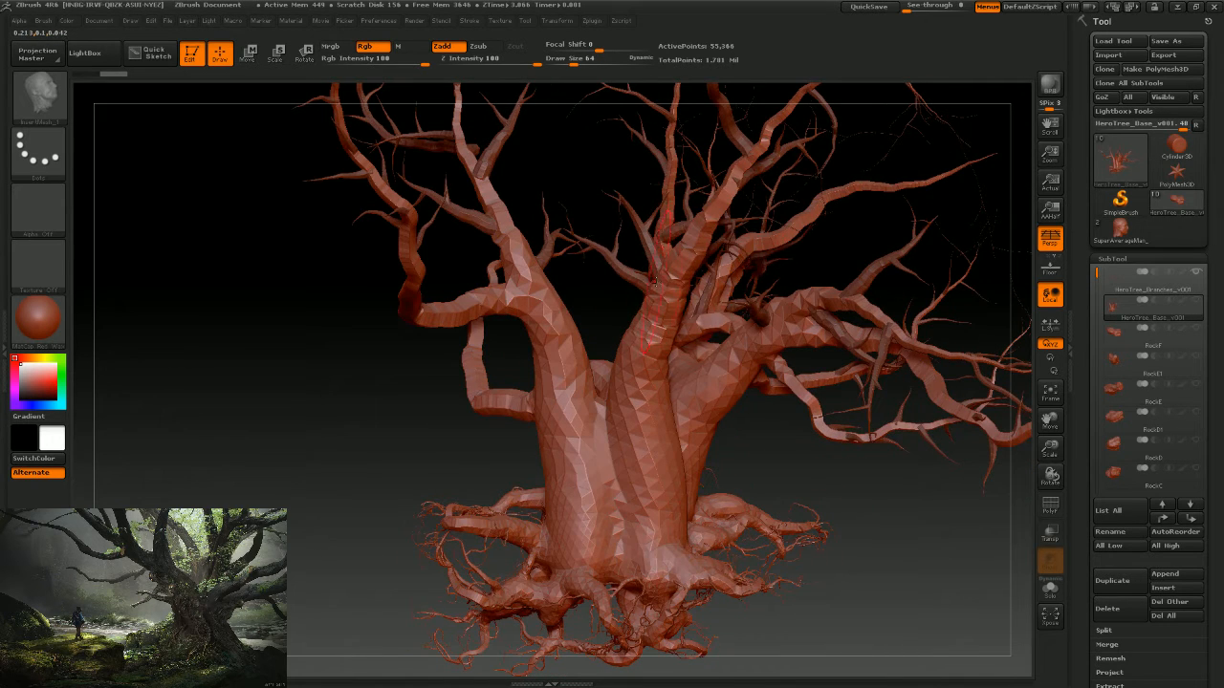
Hide the HeroTree_Branches_v001 subtool so only the tree base is shown.
{"action": "left_click_drag", "start_coordinate": [709, 476], "coordinate": [781, 497]}
{"action": "left_click_drag", "start_coordinate": [873, 525], "coordinate": [828, 478], "text": "alt"}
{"action": "left_click_drag", "start_coordinate": [827, 549], "coordinate": [797, 554]}
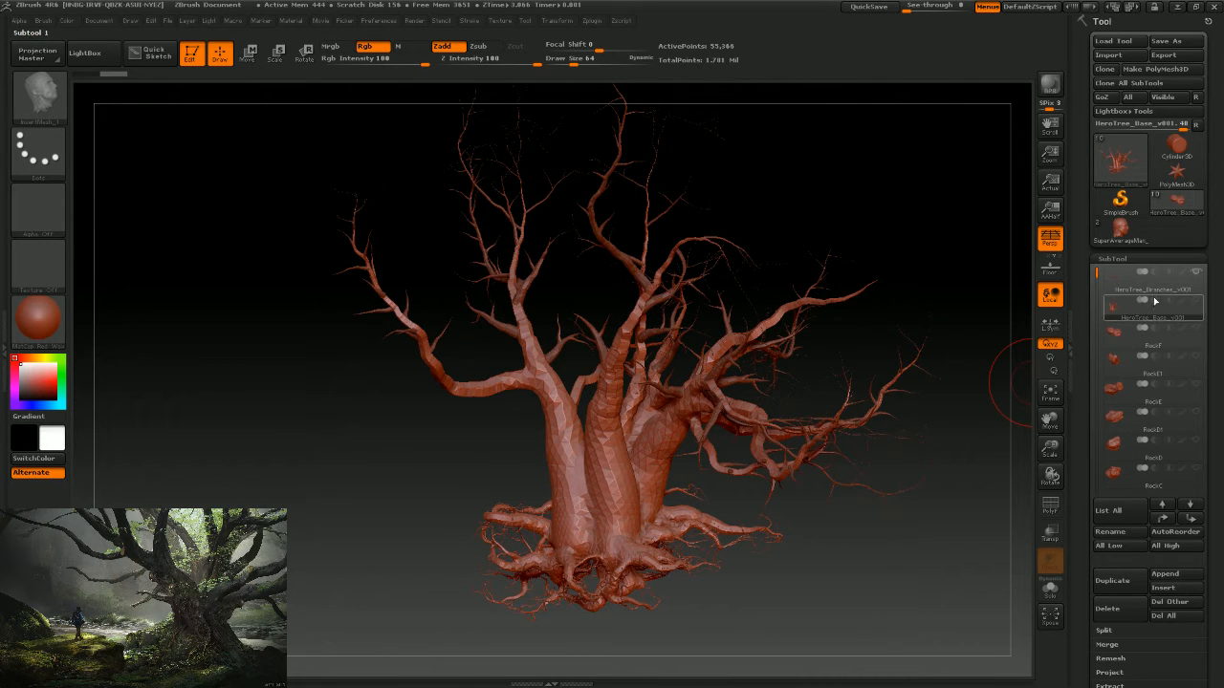
{"action": "left_click", "coordinate": [1196, 272]}
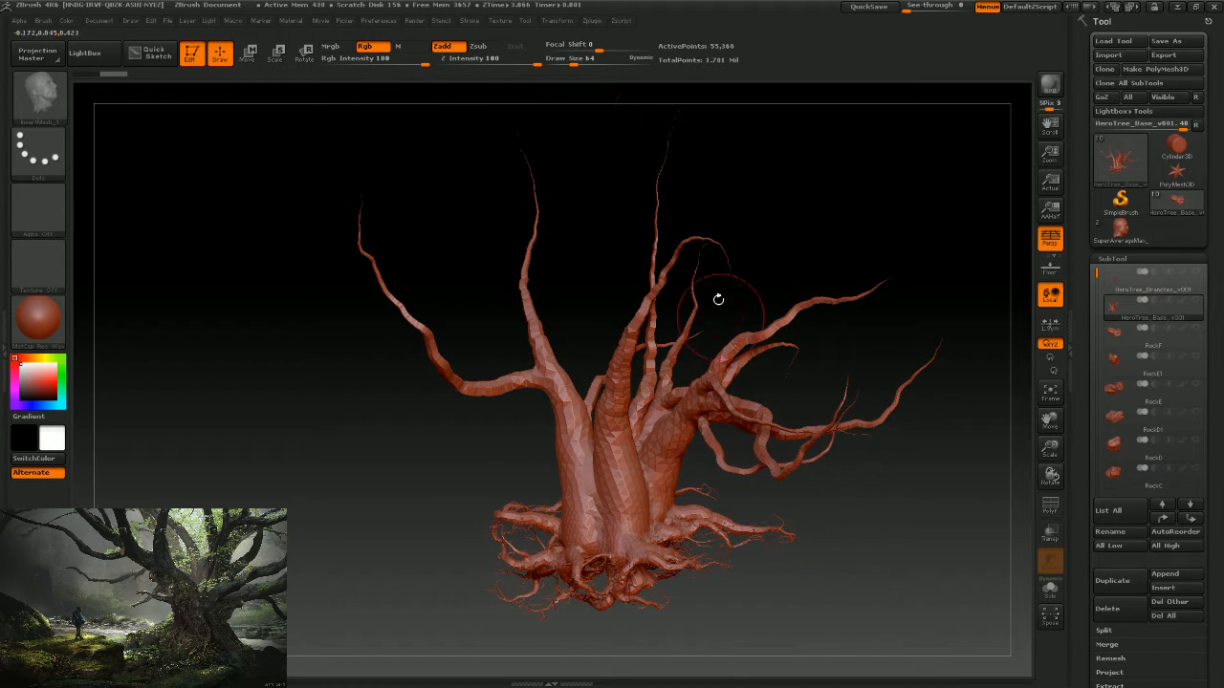
Start saving the tool in the Class5 Zbrush folder and name the file HeroTree_v001.ztl.
{"action": "left_click", "coordinate": [1178, 44]}
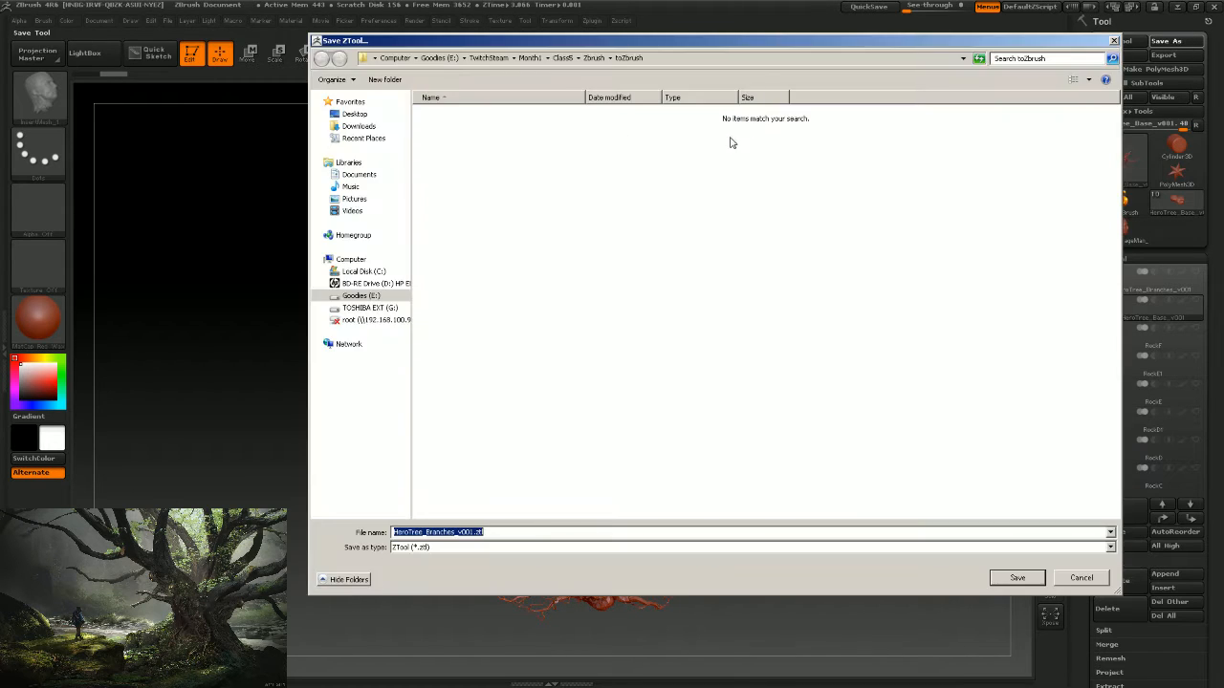
{"action": "left_click", "coordinate": [593, 57]}
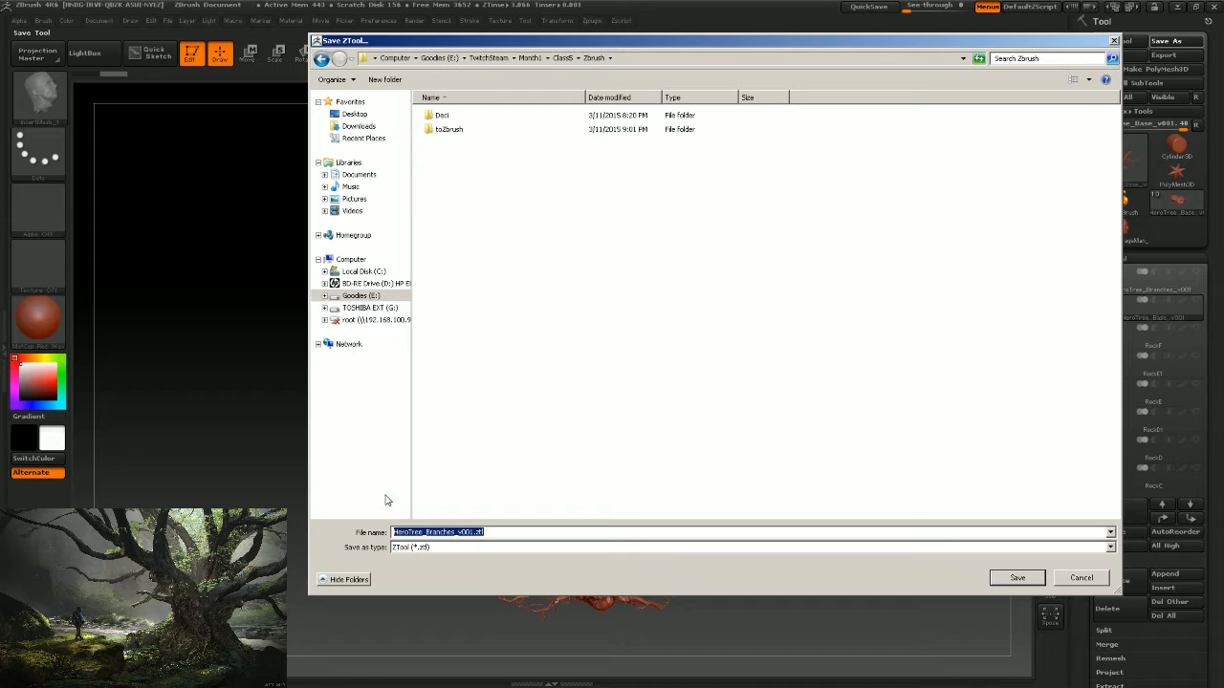
{"action": "left_click", "coordinate": [457, 531]}
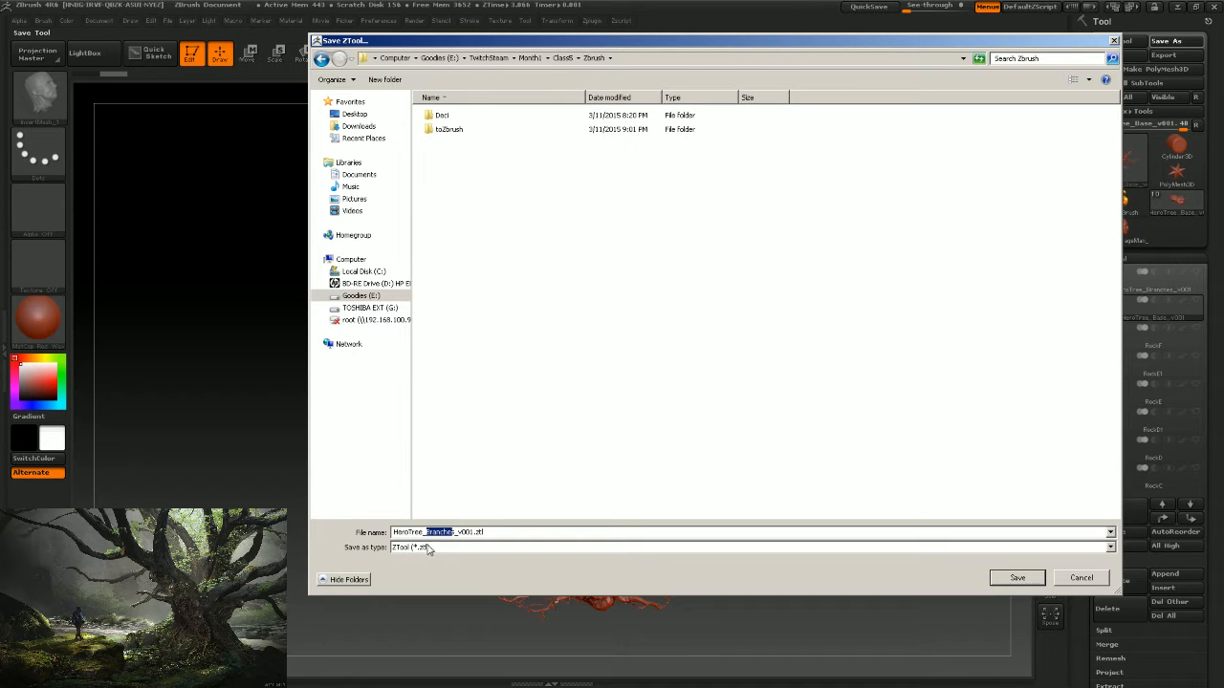
{"action": "key", "text": "BackSpace"}
Check the names of the saved tool files in the Class4 Zbrush folder.
{"action": "left_click", "coordinate": [563, 60]}
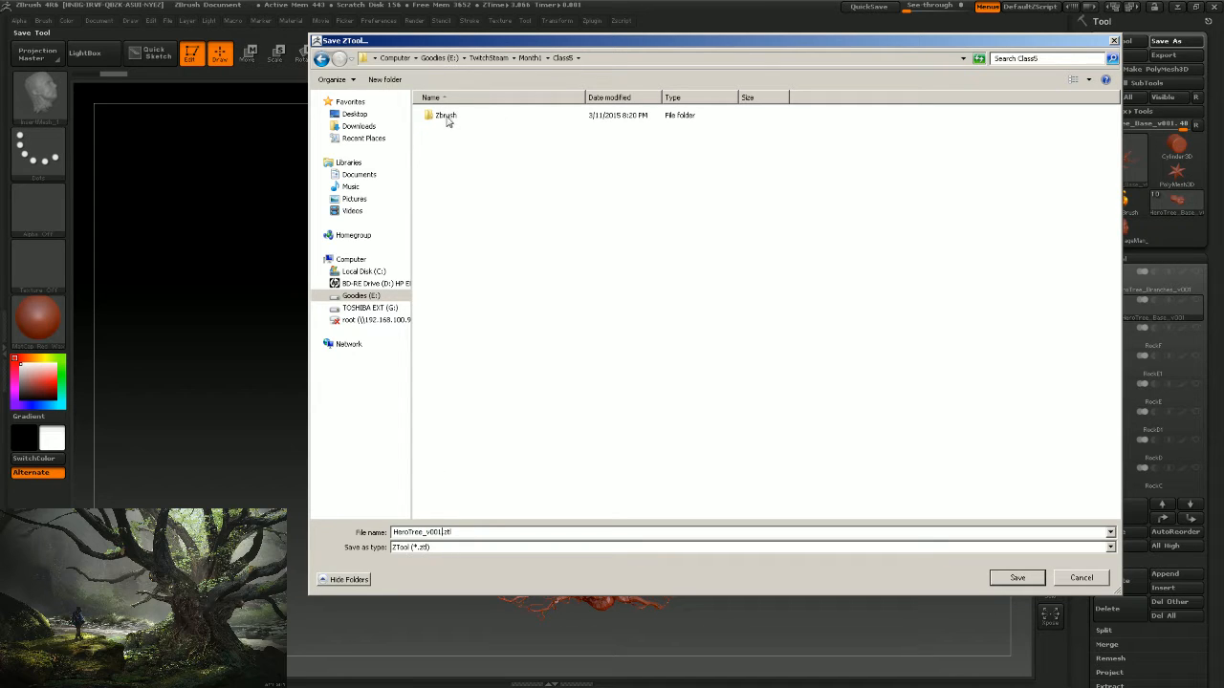
{"action": "left_click", "coordinate": [532, 58]}
{"action": "double_click", "coordinate": [446, 158]}
{"action": "double_click", "coordinate": [448, 116]}
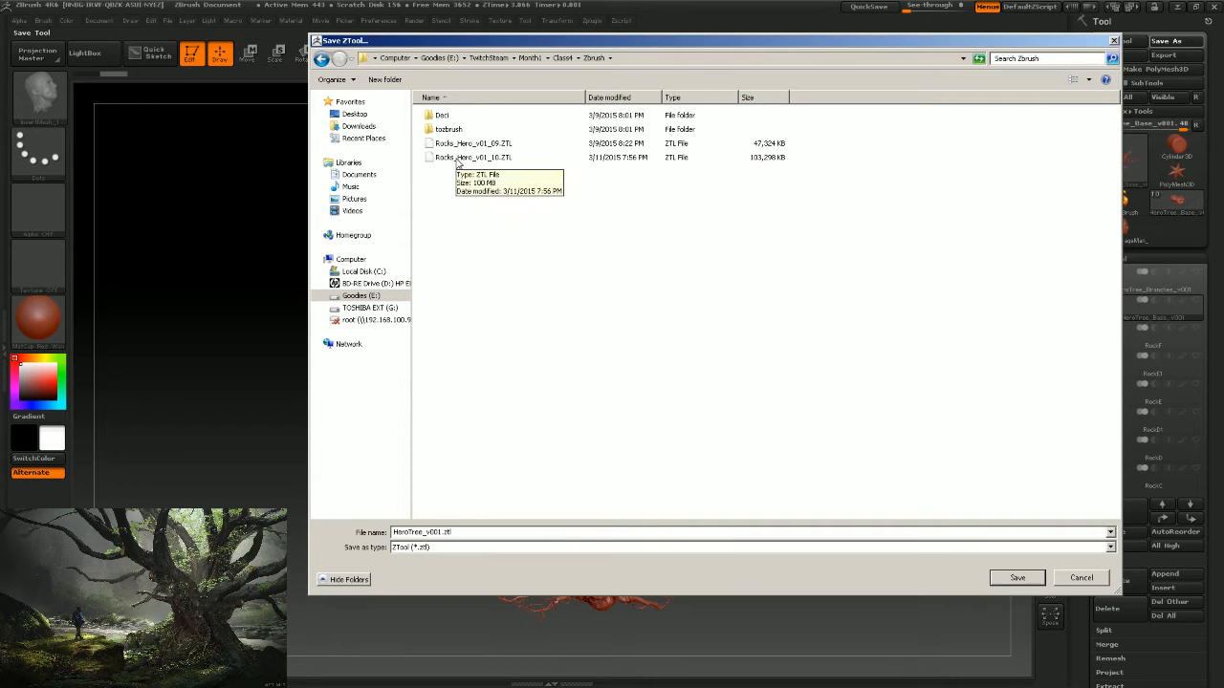
{"action": "left_click", "coordinate": [562, 58]}
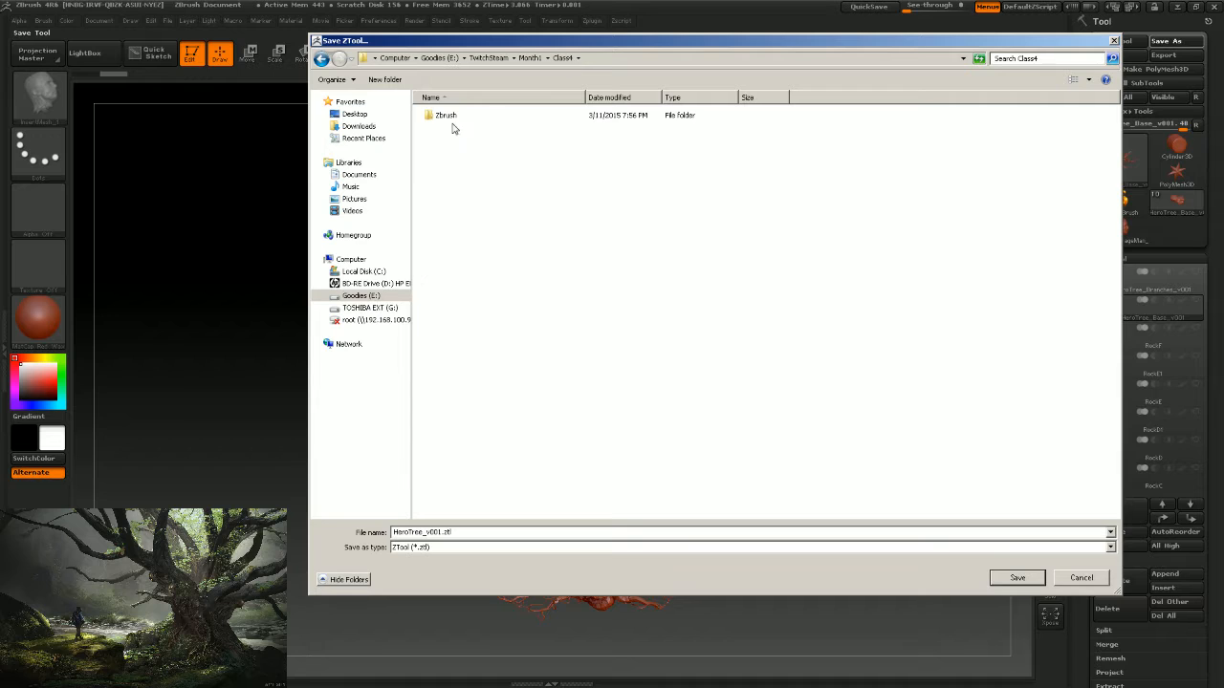
{"action": "left_click", "coordinate": [528, 57]}
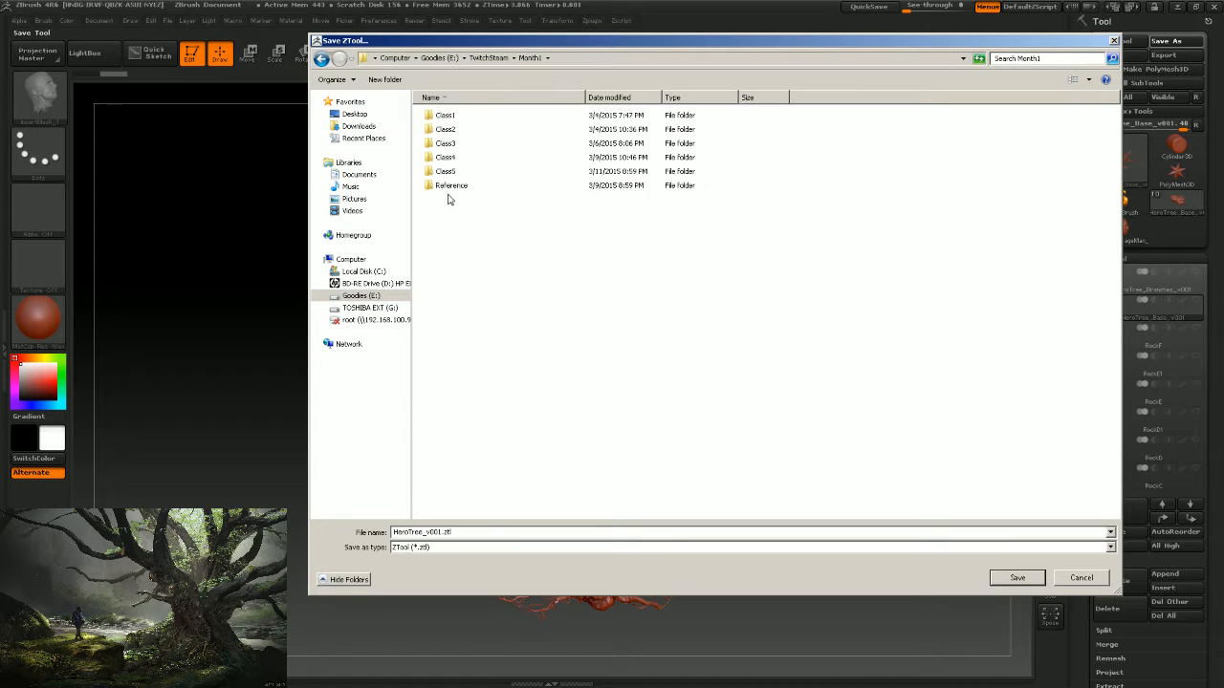
Return to the Class5 Zbrush folder and save the tool there as HeroTree_v001.ztl.
{"action": "double_click", "coordinate": [450, 171]}
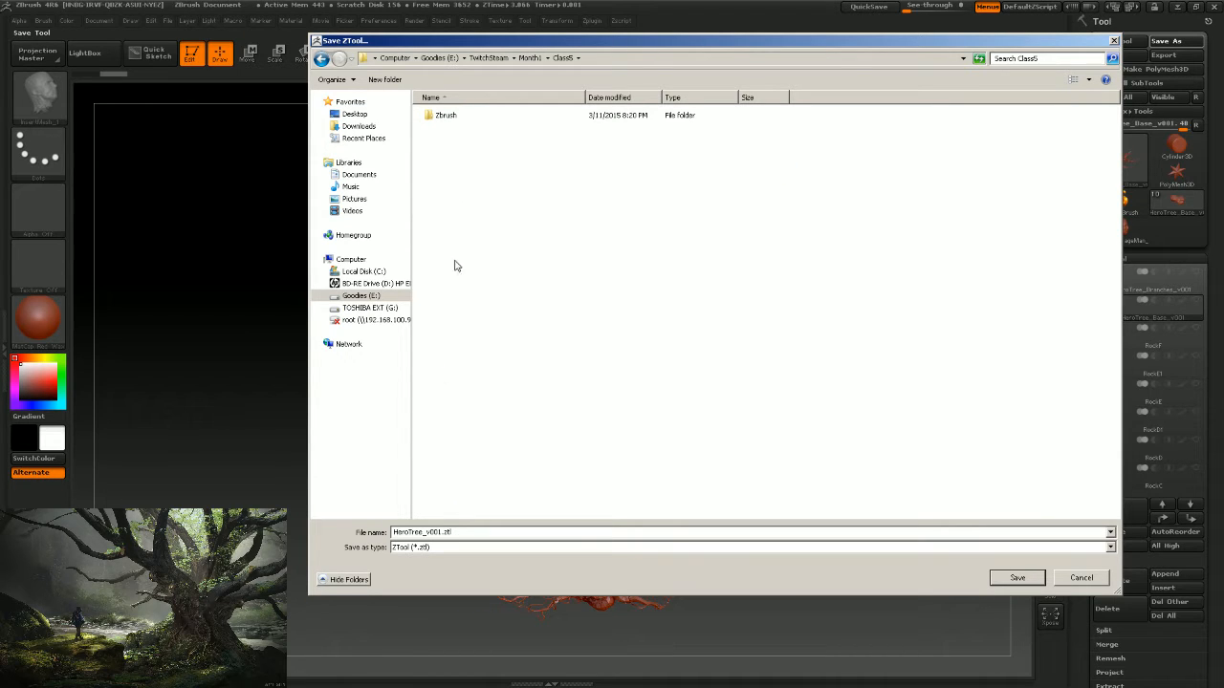
{"action": "double_click", "coordinate": [445, 116]}
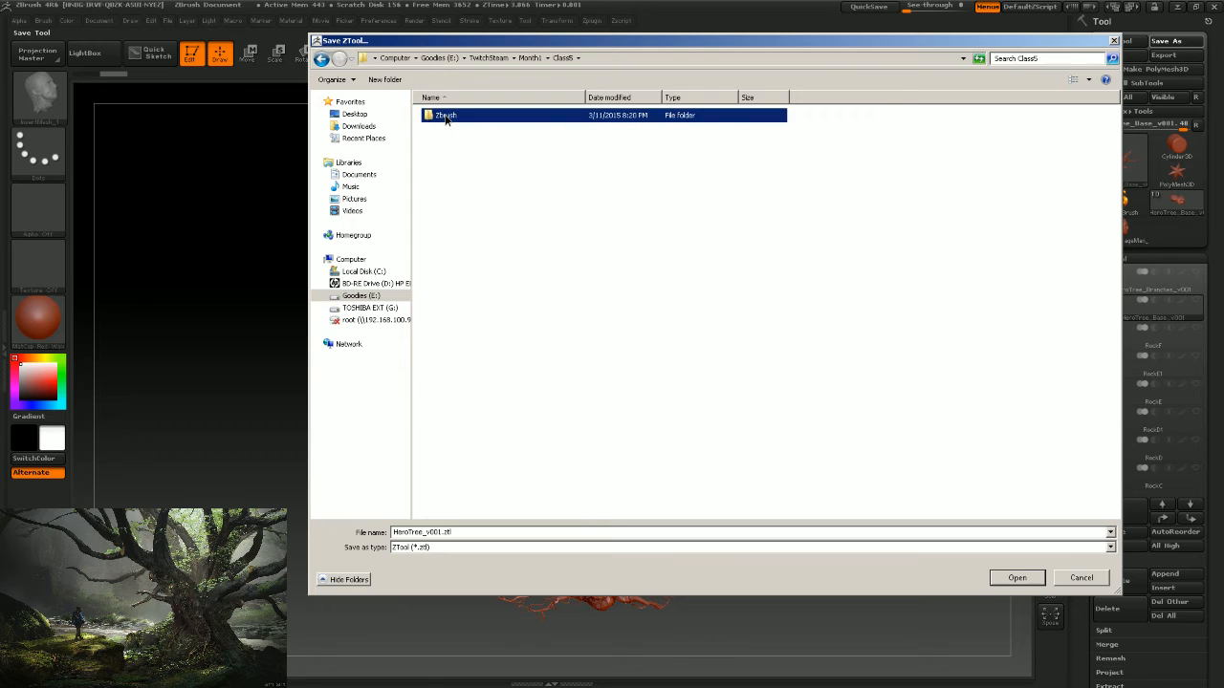
{"action": "double_click", "coordinate": [433, 534]}
{"action": "left_click", "coordinate": [483, 535]}
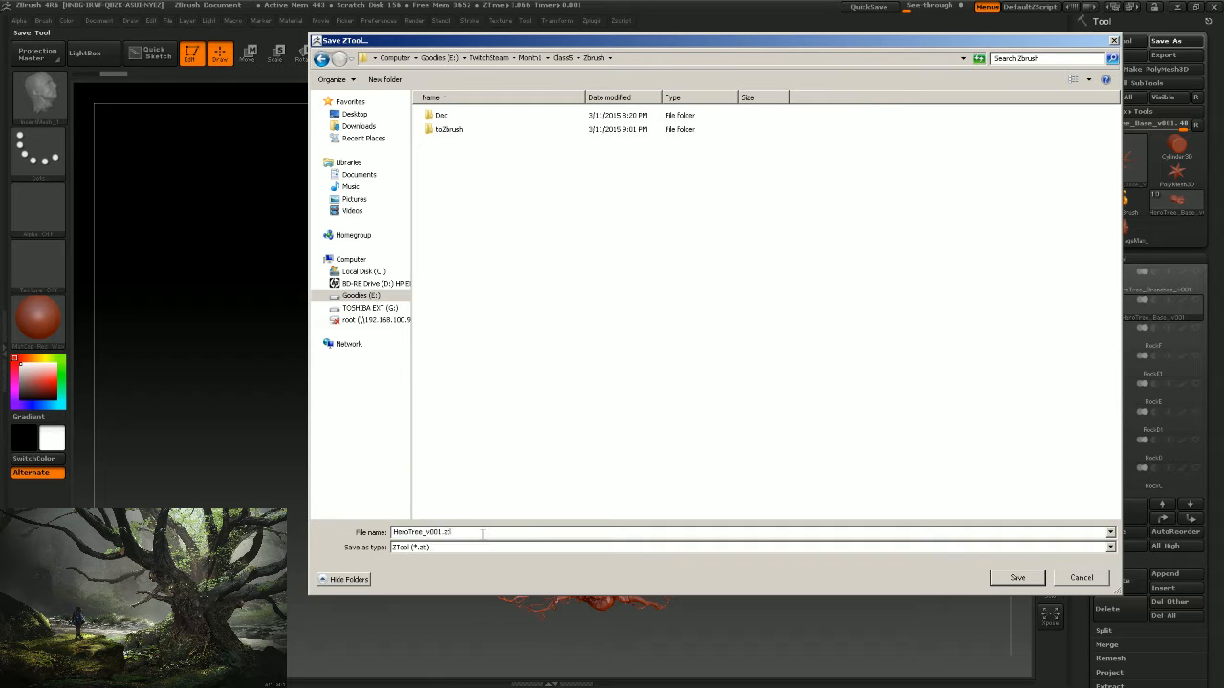
{"action": "left_click", "coordinate": [1017, 579]}
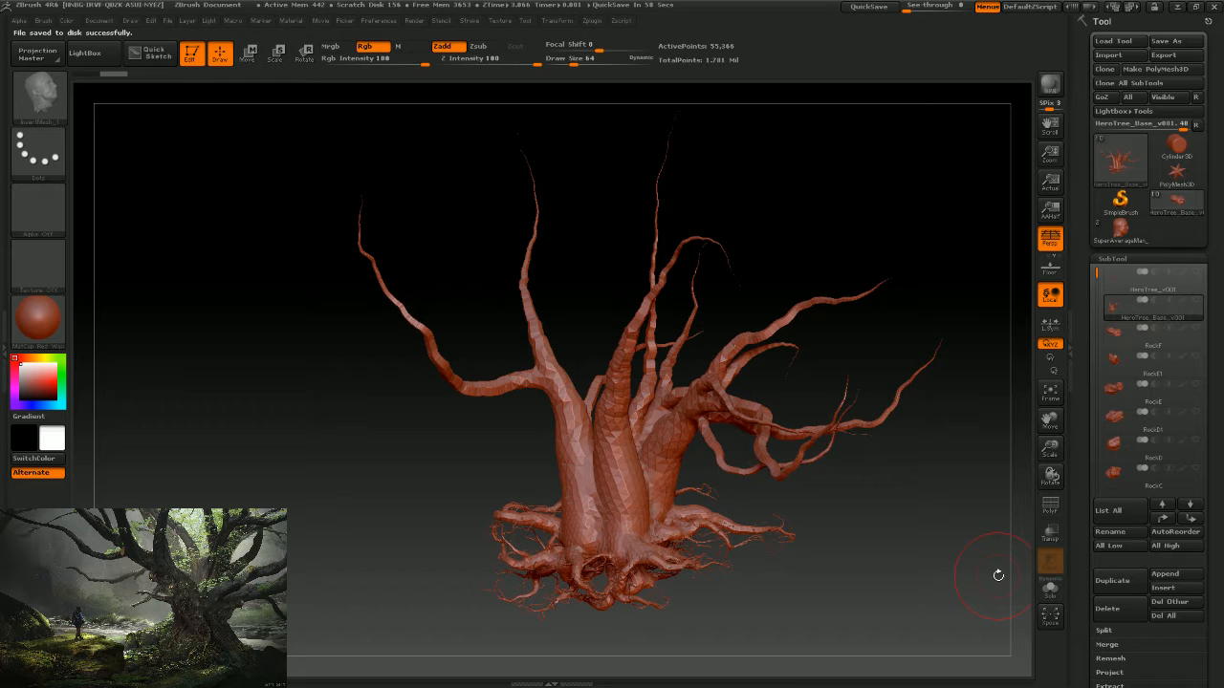
Remesh the tree base with DynaMesh at a resolution of 512.
{"action": "left_click_drag", "start_coordinate": [852, 533], "coordinate": [811, 472]}
{"action": "left_click_drag", "start_coordinate": [1211, 529], "coordinate": [1059, 442]}
{"action": "left_click", "coordinate": [1104, 421]}
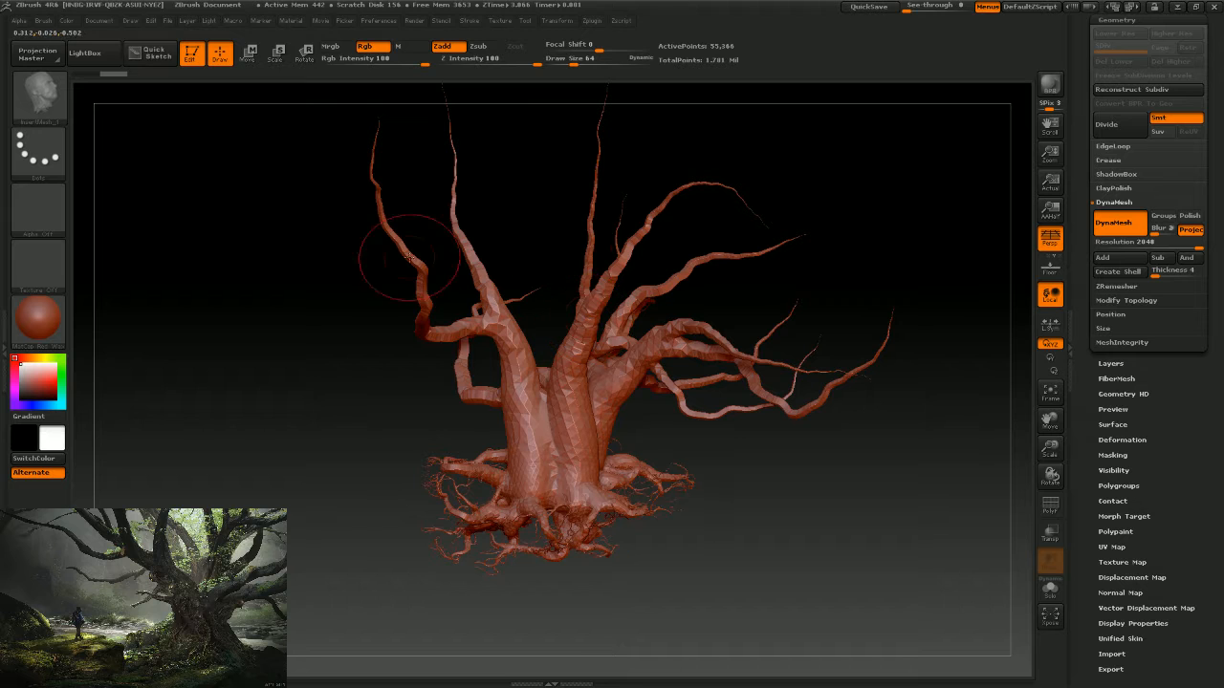
{"action": "left_click_drag", "start_coordinate": [759, 468], "coordinate": [847, 424]}
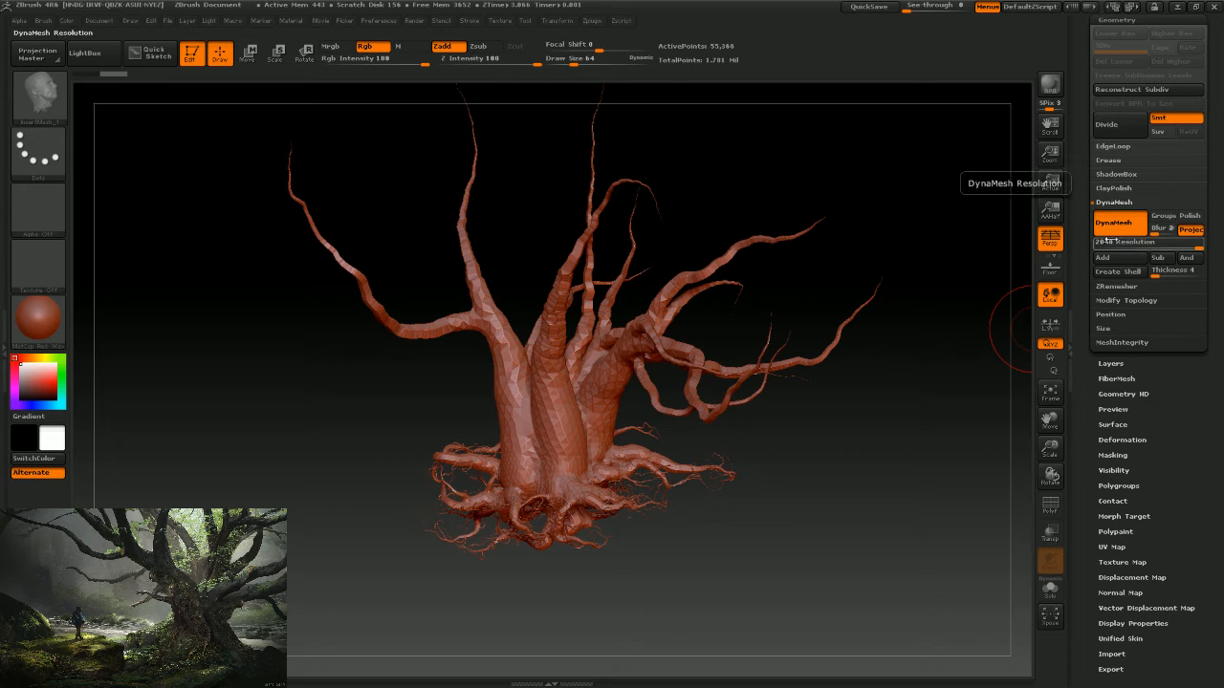
{"action": "left_click", "coordinate": [1138, 245]}
{"action": "left_click_drag", "start_coordinate": [1139, 245], "coordinate": [1112, 244]}
{"action": "key", "text": "Return"}
{"action": "left_click", "coordinate": [1114, 227]}
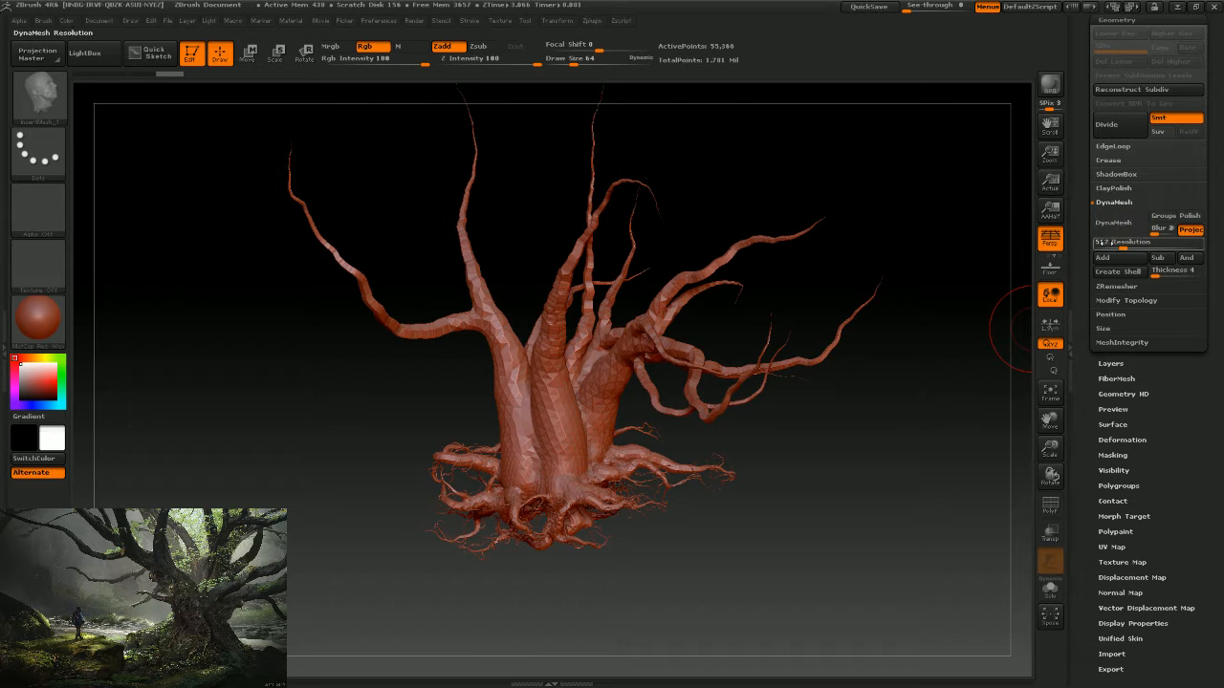
{"action": "left_click", "coordinate": [1113, 222]}
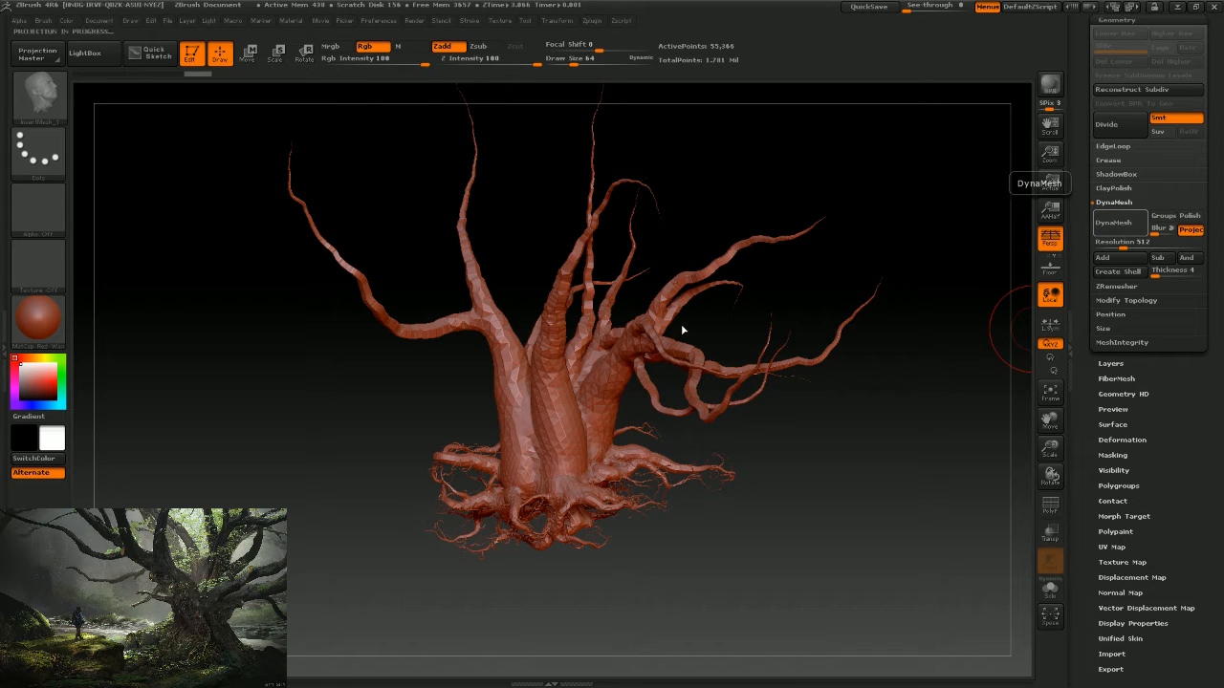
Inspect the remeshed trunk and roots up close and undo the DynaMesh.
{"action": "left_click_drag", "start_coordinate": [689, 513], "coordinate": [784, 509], "text": "alt"}
{"action": "left_click_drag", "start_coordinate": [836, 568], "coordinate": [906, 341], "text": "alt"}
{"action": "key", "text": "ctrl+z"}
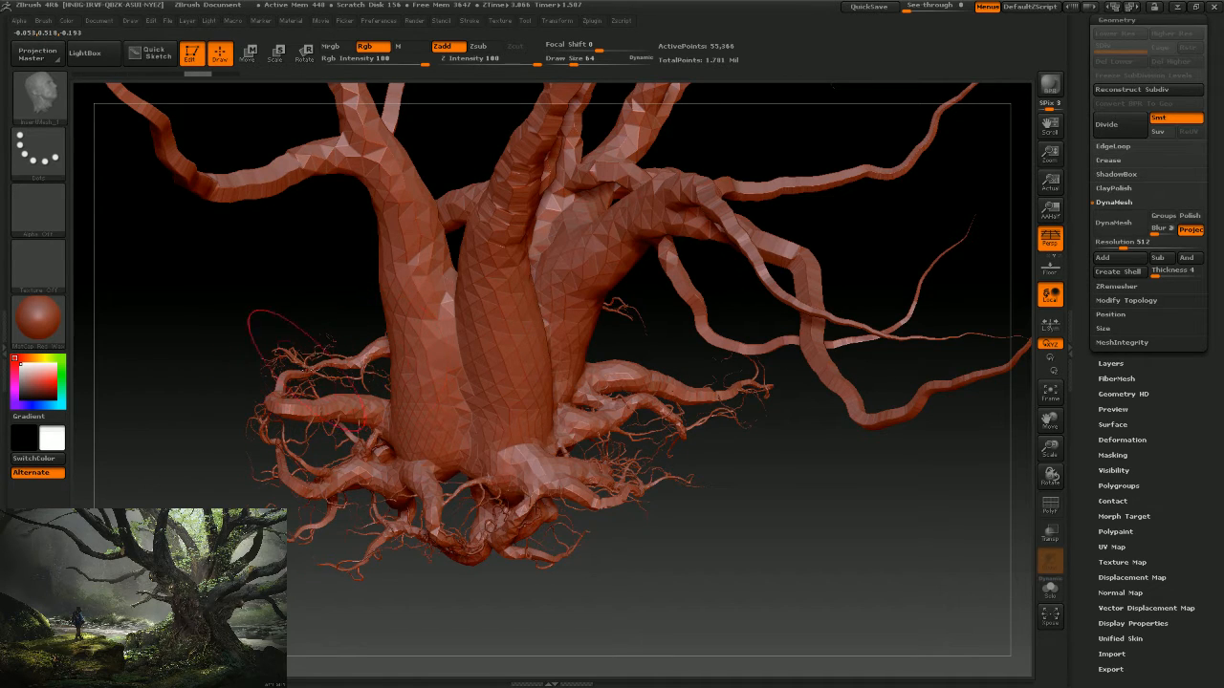
Try to remesh the tree base with DynaMesh at a resolution of 2048, and dismiss any error dialogs.
{"action": "left_click_drag", "start_coordinate": [702, 549], "coordinate": [660, 458]}
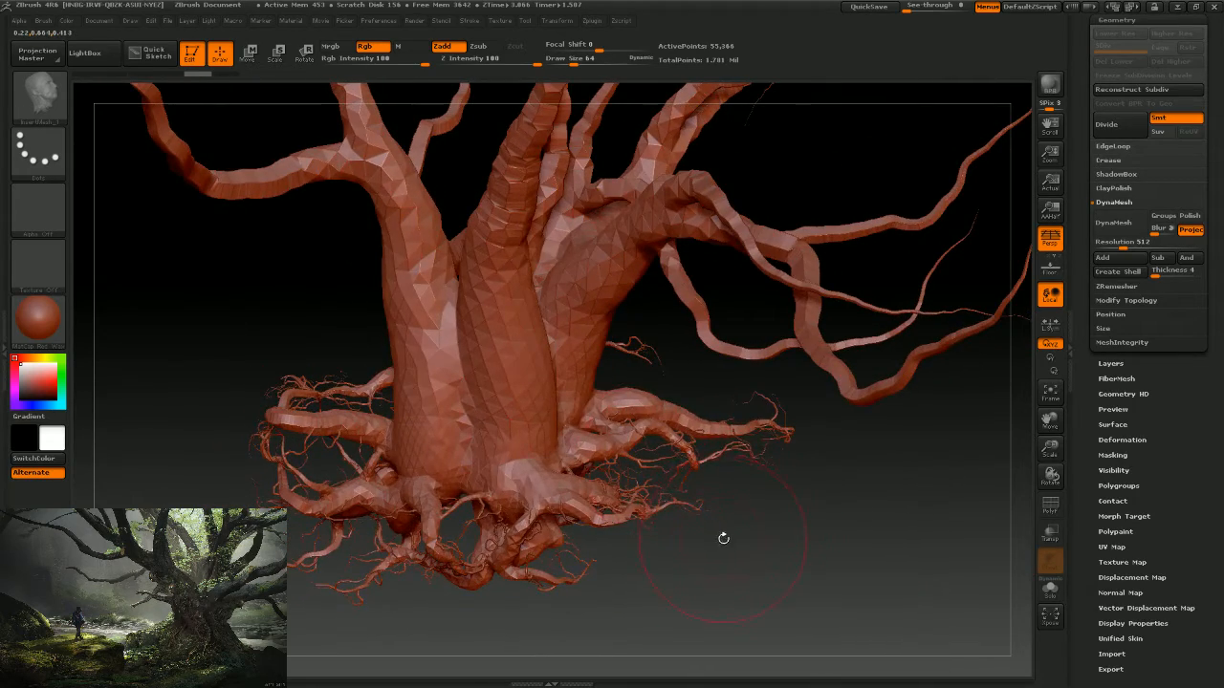
{"action": "mouse_move", "coordinate": [724, 538]}
{"action": "left_mouse_down"}
{"action": "mouse_move", "coordinate": [693, 516]}
{"action": "mouse_move", "coordinate": [669, 463]}
{"action": "left_mouse_up"}
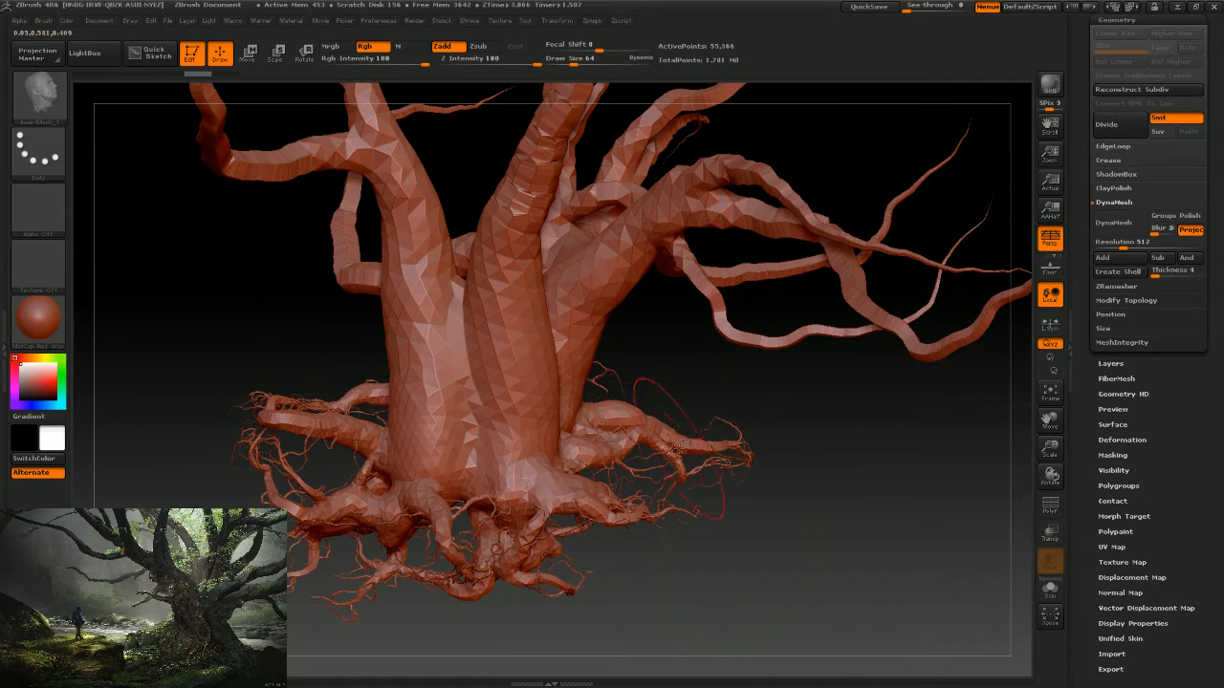
{"action": "left_click_drag", "start_coordinate": [771, 541], "coordinate": [836, 406]}
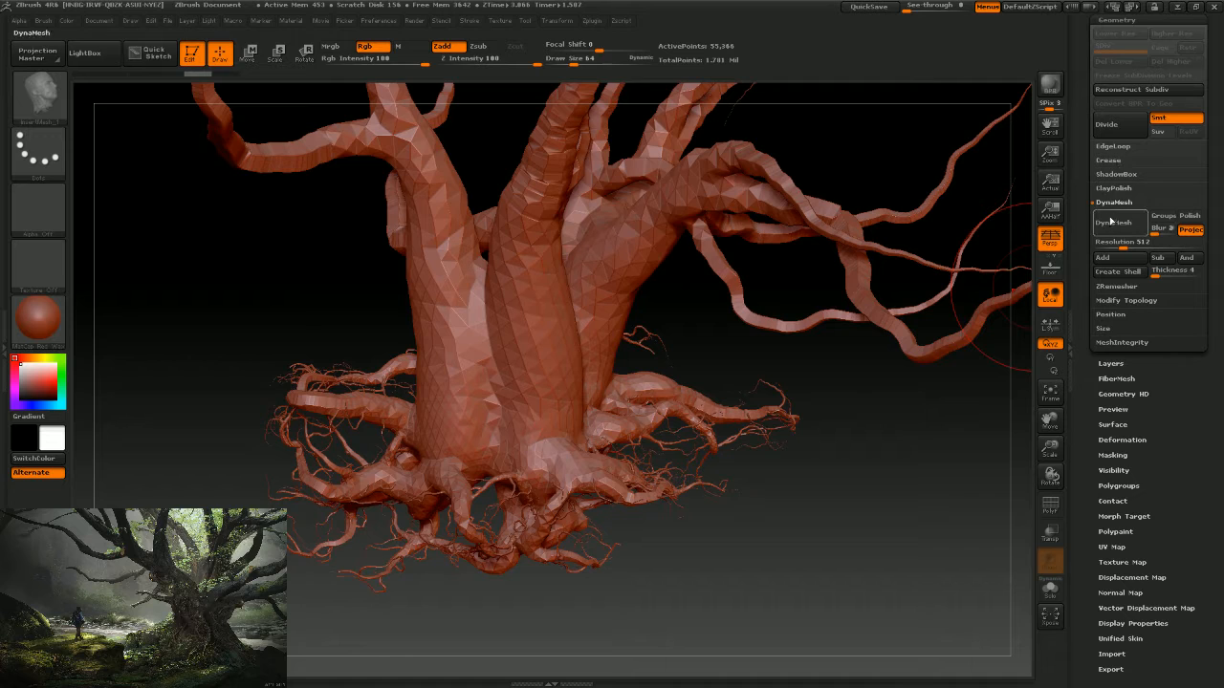
{"action": "left_click_drag", "start_coordinate": [1126, 243], "coordinate": [1201, 244]}
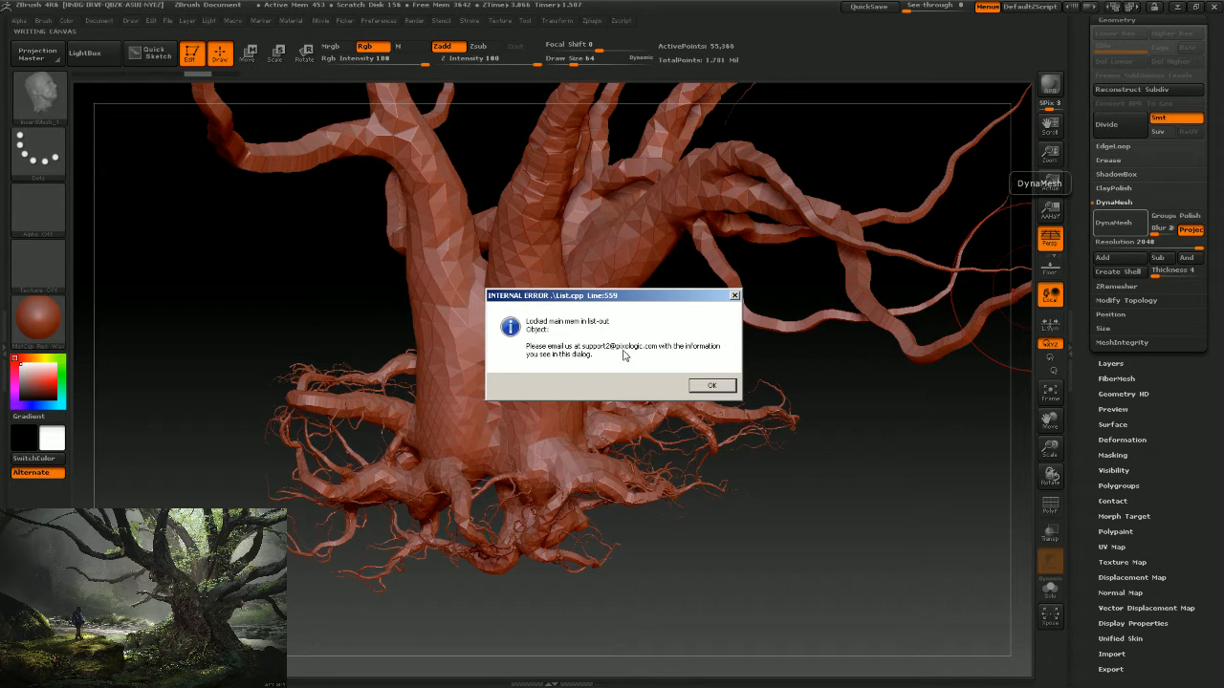
{"action": "left_click", "coordinate": [710, 386]}
{"action": "left_click", "coordinate": [710, 386]}
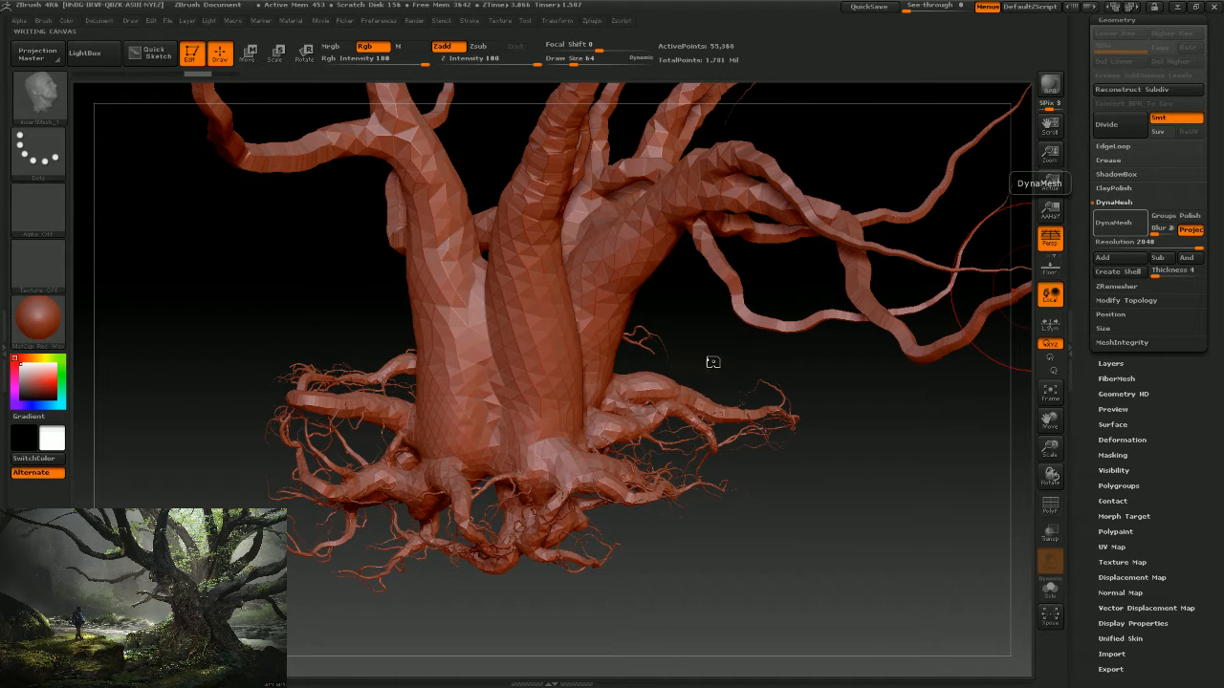
{"action": "left_click", "coordinate": [713, 374]}
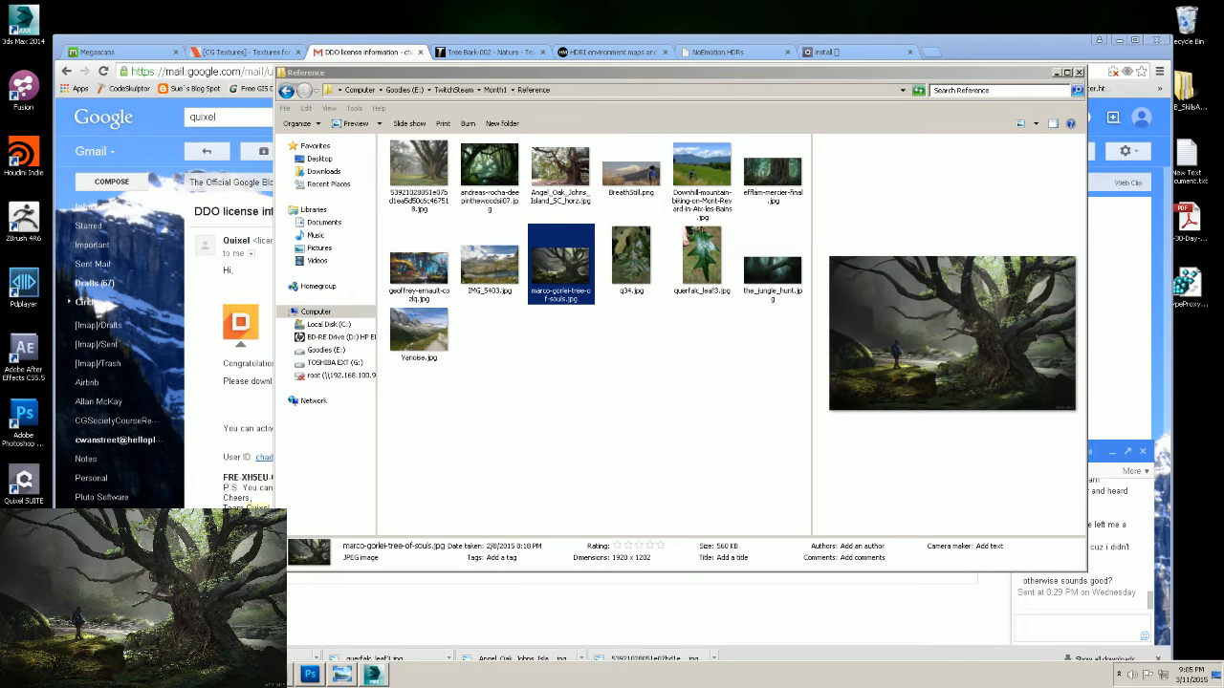
Relaunch ZBrush 4R6, close the unresponsive session, and dismiss the Reference folder window and the startup note.
{"action": "left_click", "coordinate": [19, 674]}
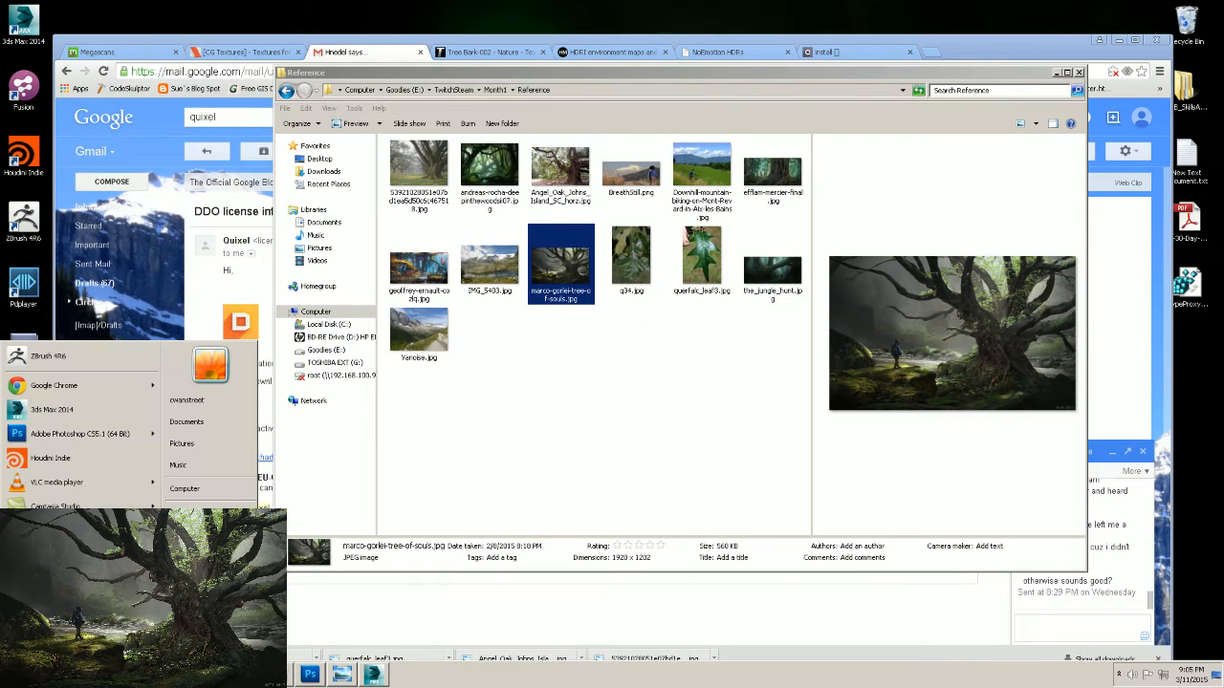
{"action": "left_click", "coordinate": [69, 360]}
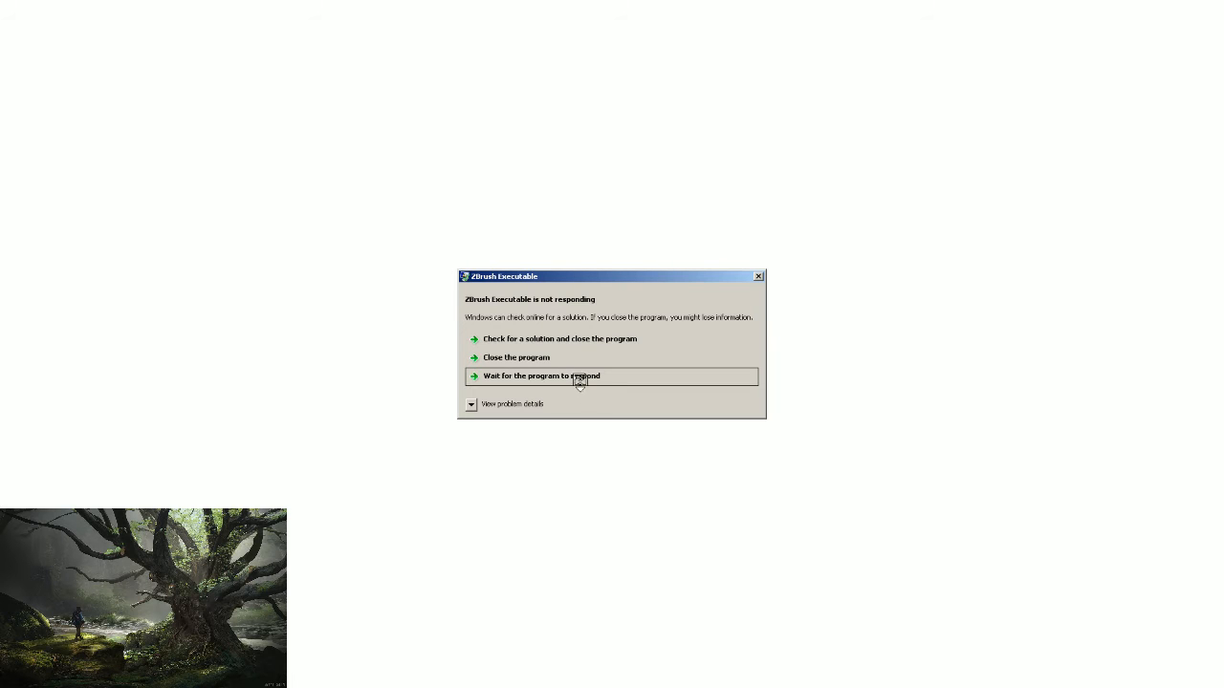
{"action": "left_click", "coordinate": [519, 360]}
{"action": "left_click", "coordinate": [549, 342]}
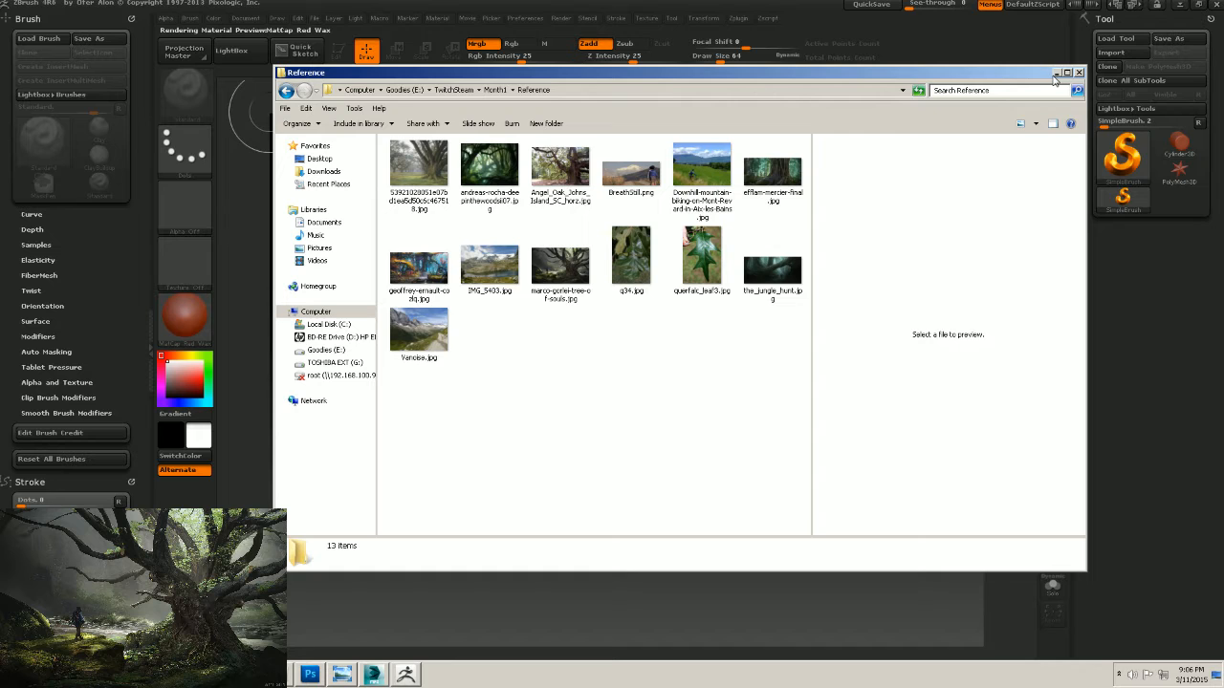
{"action": "left_click", "coordinate": [1056, 74]}
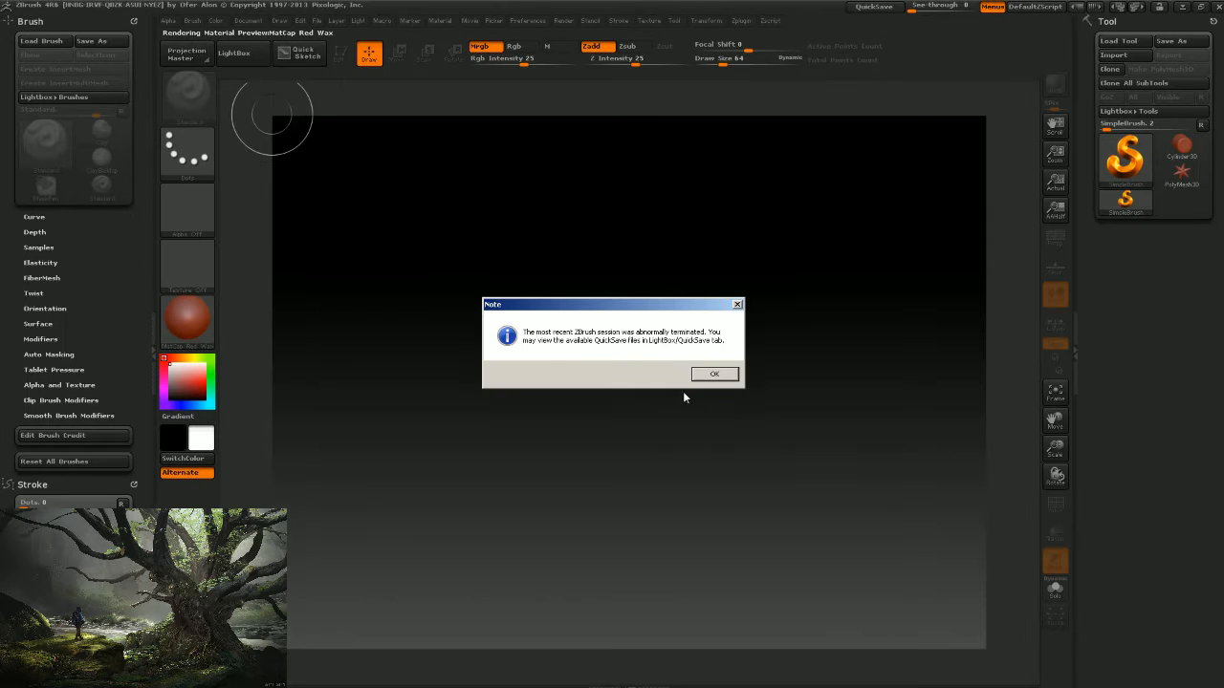
{"action": "left_click", "coordinate": [713, 374]}
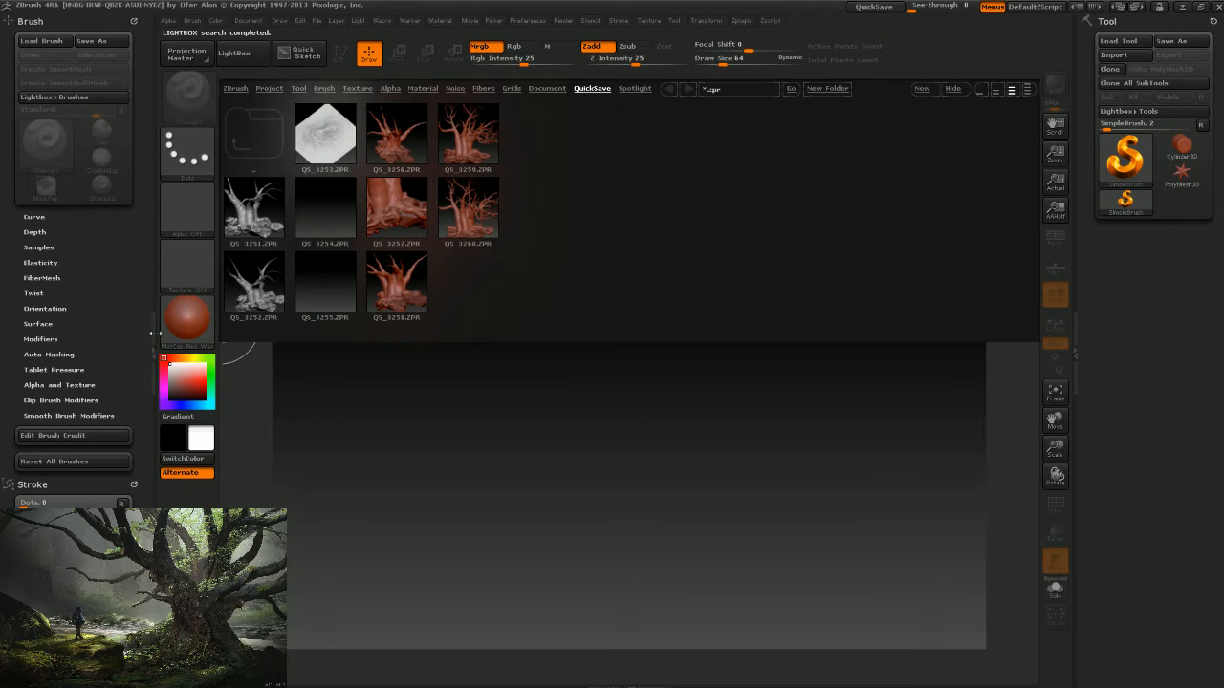
Hide the Brush and Stroke tray and LightBox, and create a new document.
{"action": "left_click", "coordinate": [153, 333]}
{"action": "left_click", "coordinate": [89, 53]}
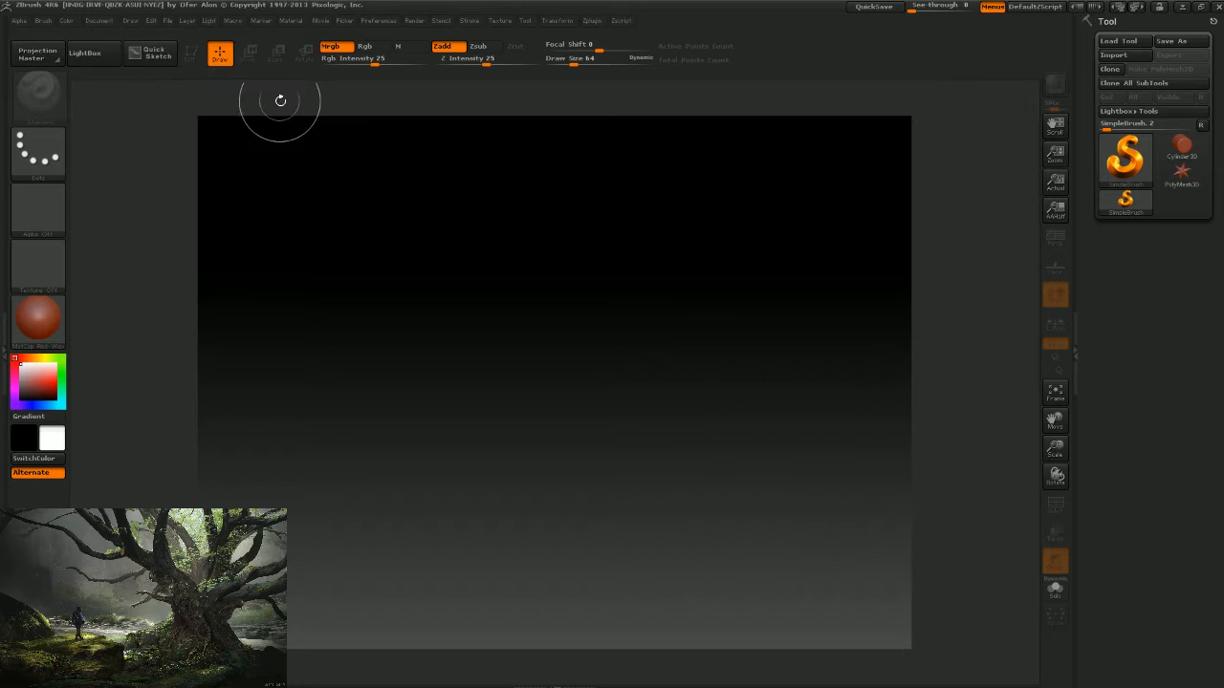
{"action": "left_click", "coordinate": [100, 20]}
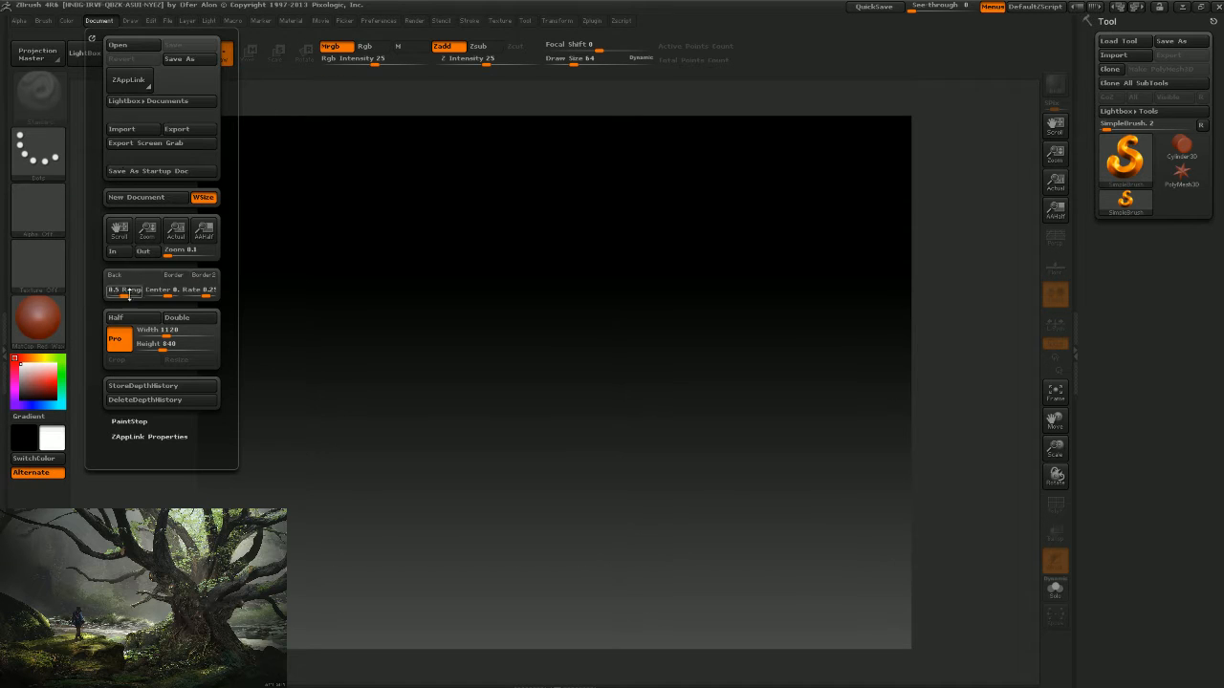
{"action": "left_click", "coordinate": [137, 197]}
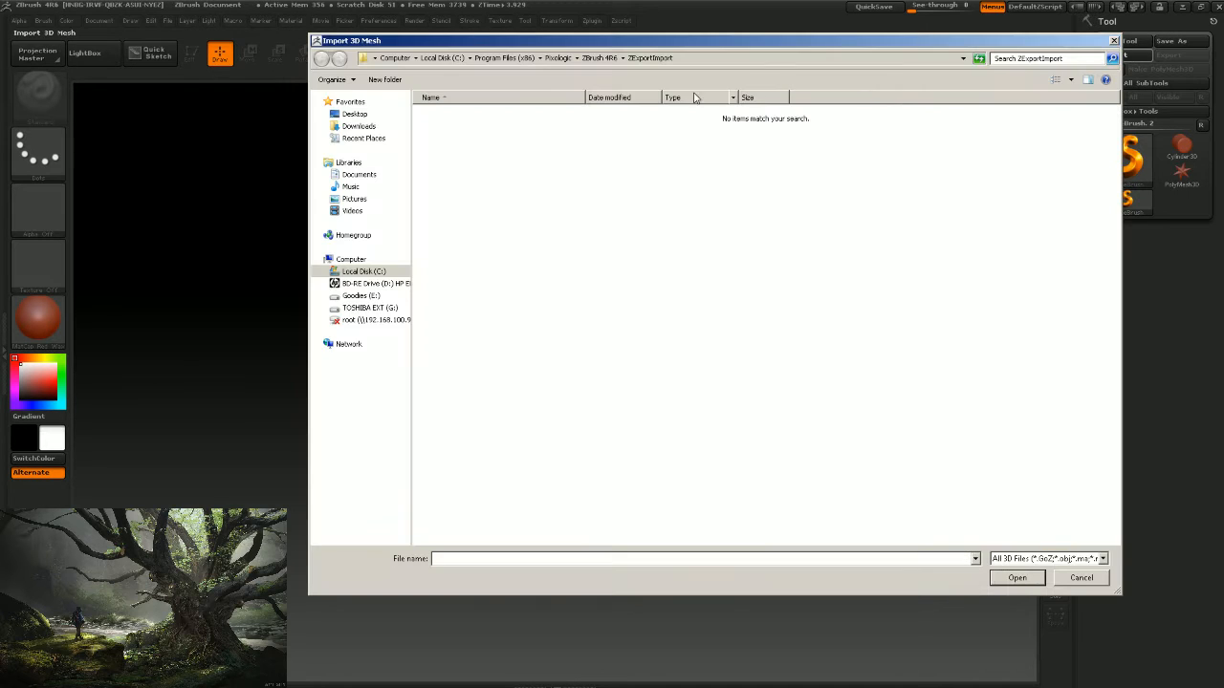
{"action": "left_click", "coordinate": [360, 295]}
{"action": "double_click", "coordinate": [454, 395]}
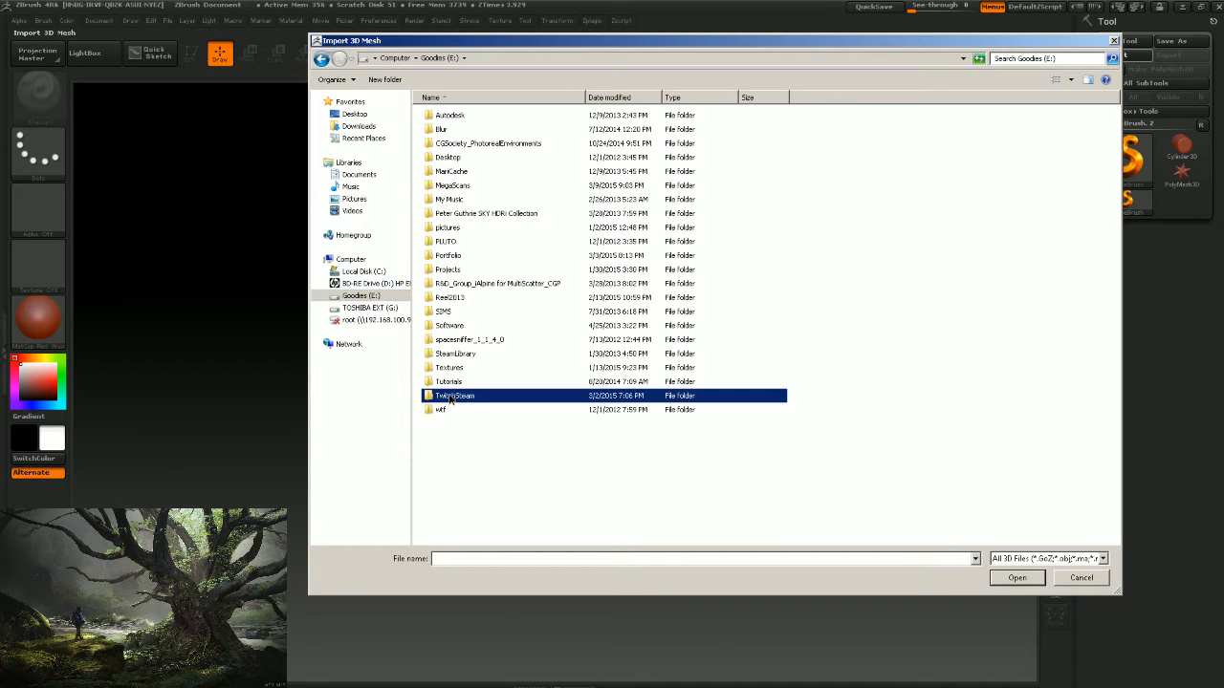
{"action": "double_click", "coordinate": [449, 114]}
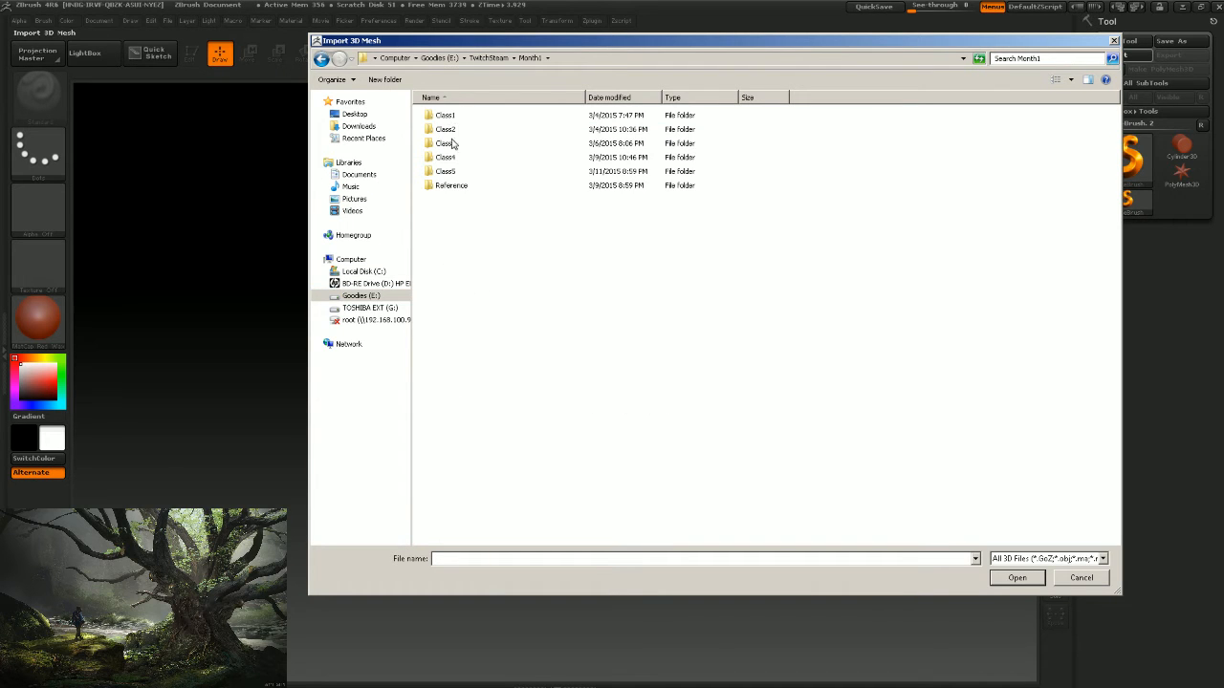
{"action": "double_click", "coordinate": [446, 171]}
{"action": "double_click", "coordinate": [449, 116]}
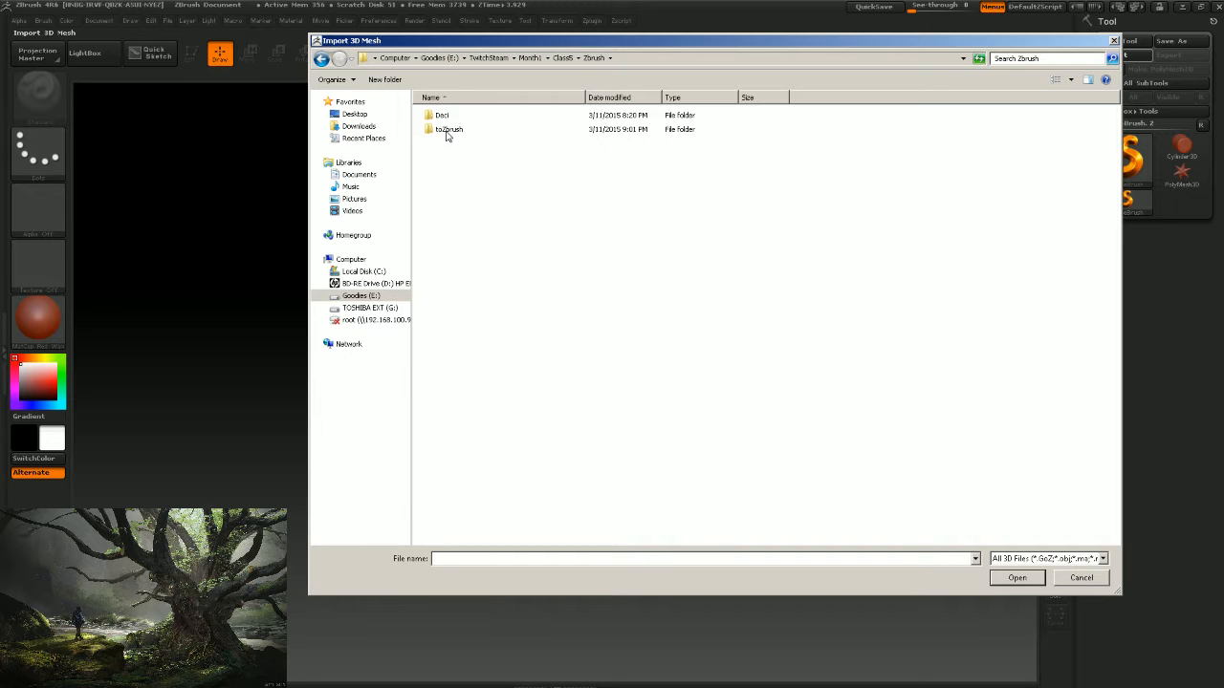
{"action": "left_click", "coordinate": [445, 132]}
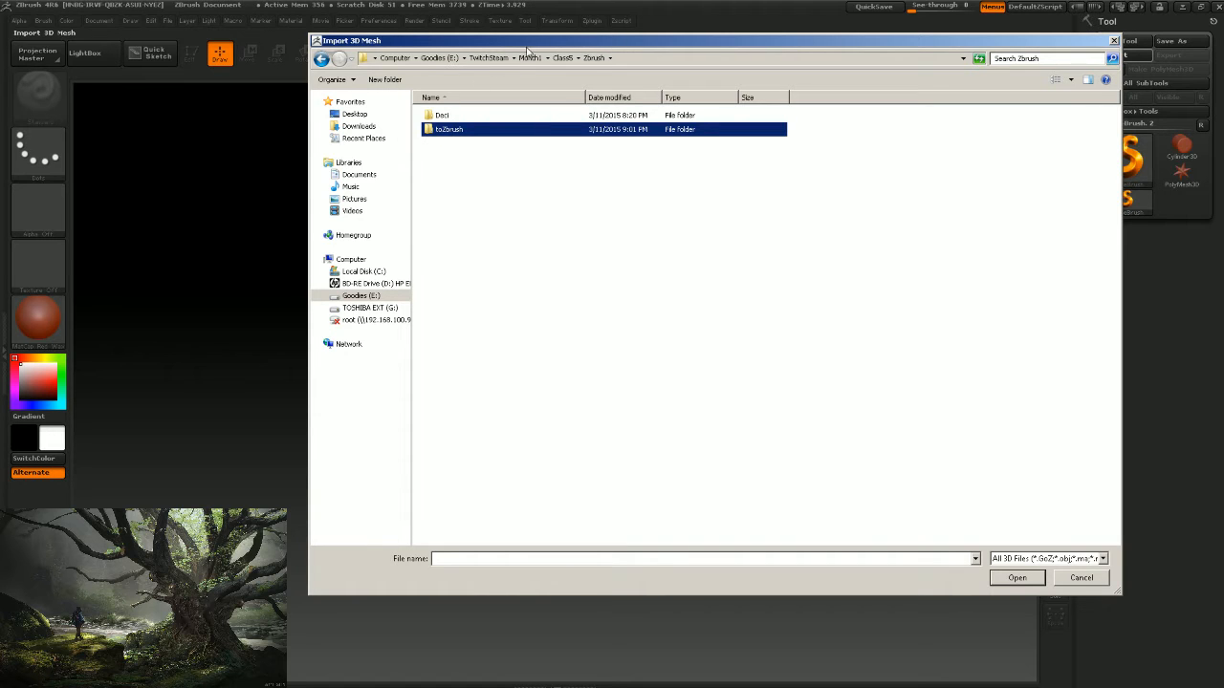
{"action": "left_click_drag", "start_coordinate": [529, 48], "coordinate": [489, 54]}
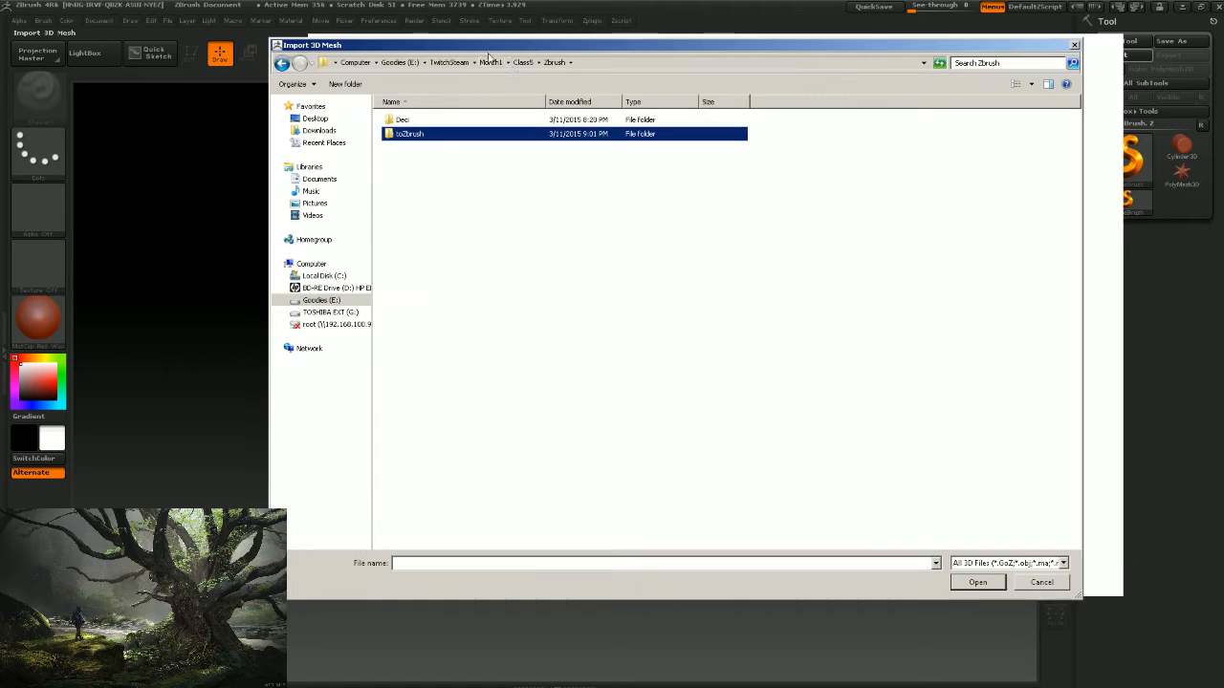
{"action": "left_click", "coordinate": [524, 63]}
{"action": "left_click_drag", "start_coordinate": [493, 45], "coordinate": [456, 77]}
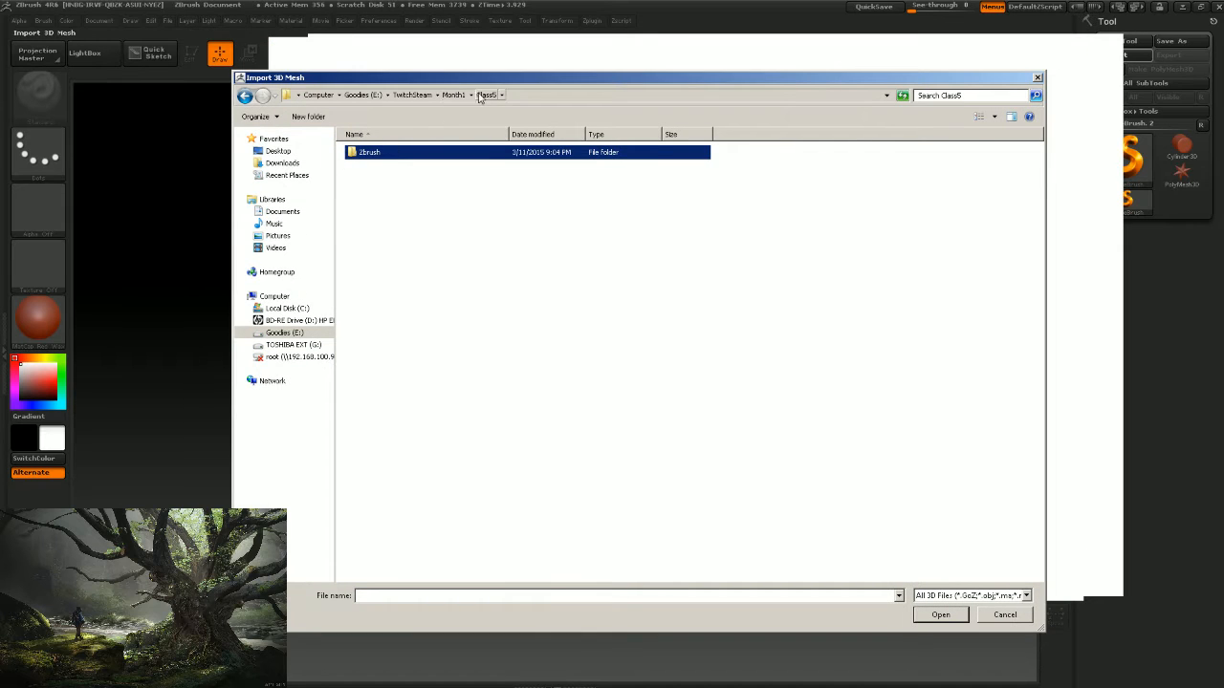
{"action": "left_click", "coordinate": [455, 94]}
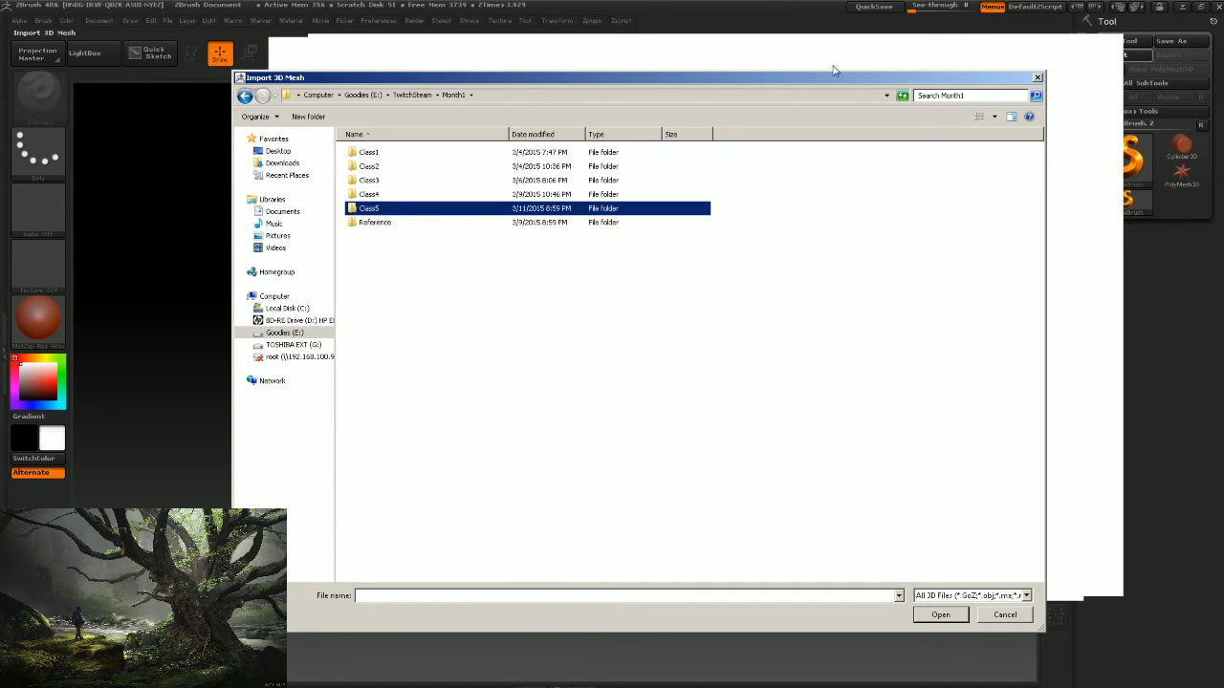
{"action": "left_click", "coordinate": [1037, 77]}
Restore the QuickSave project QS_3260.ZPR with the hero tree.
{"action": "left_click", "coordinate": [99, 54]}
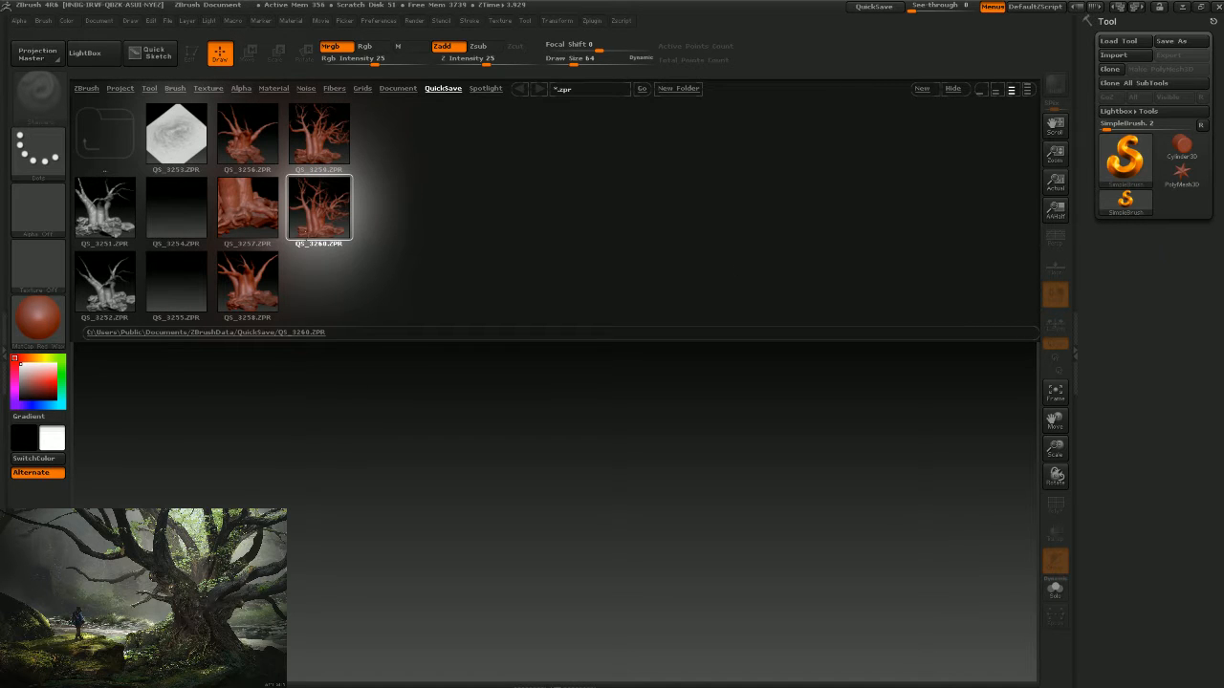
{"action": "double_click", "coordinate": [313, 212]}
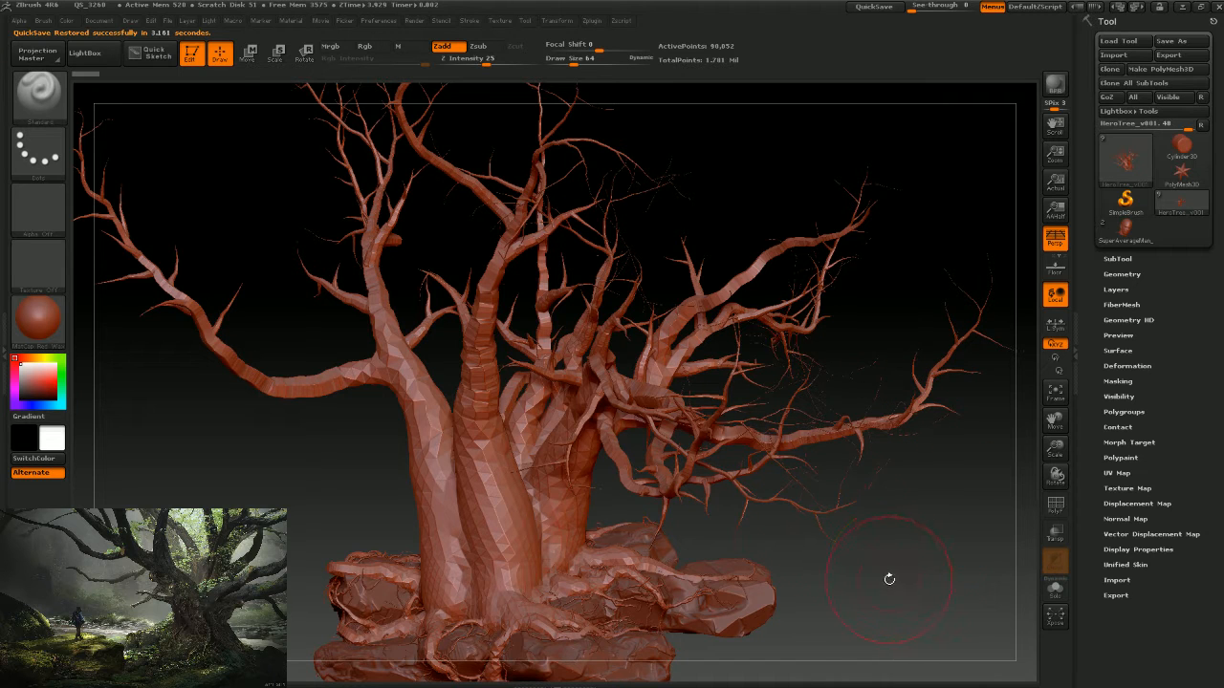
Duplicate the HeroTree_v001 subtool twice.
{"action": "left_click", "coordinate": [1121, 259]}
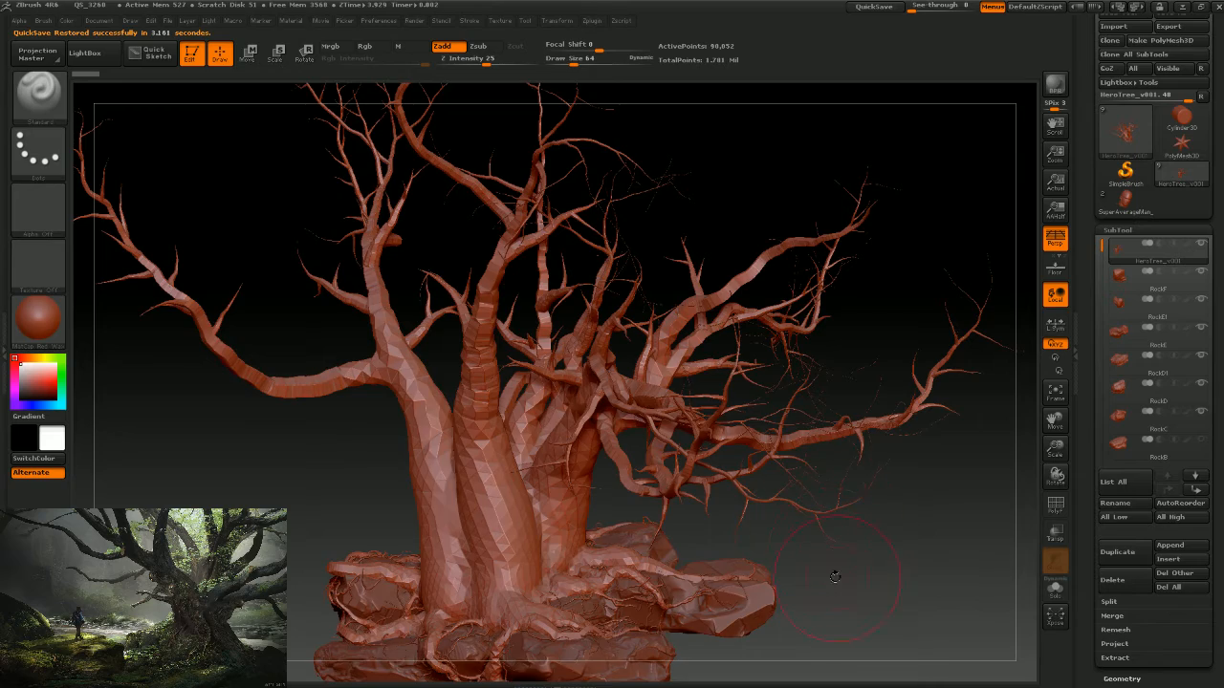
{"action": "left_click_drag", "start_coordinate": [835, 576], "coordinate": [787, 453], "text": "alt"}
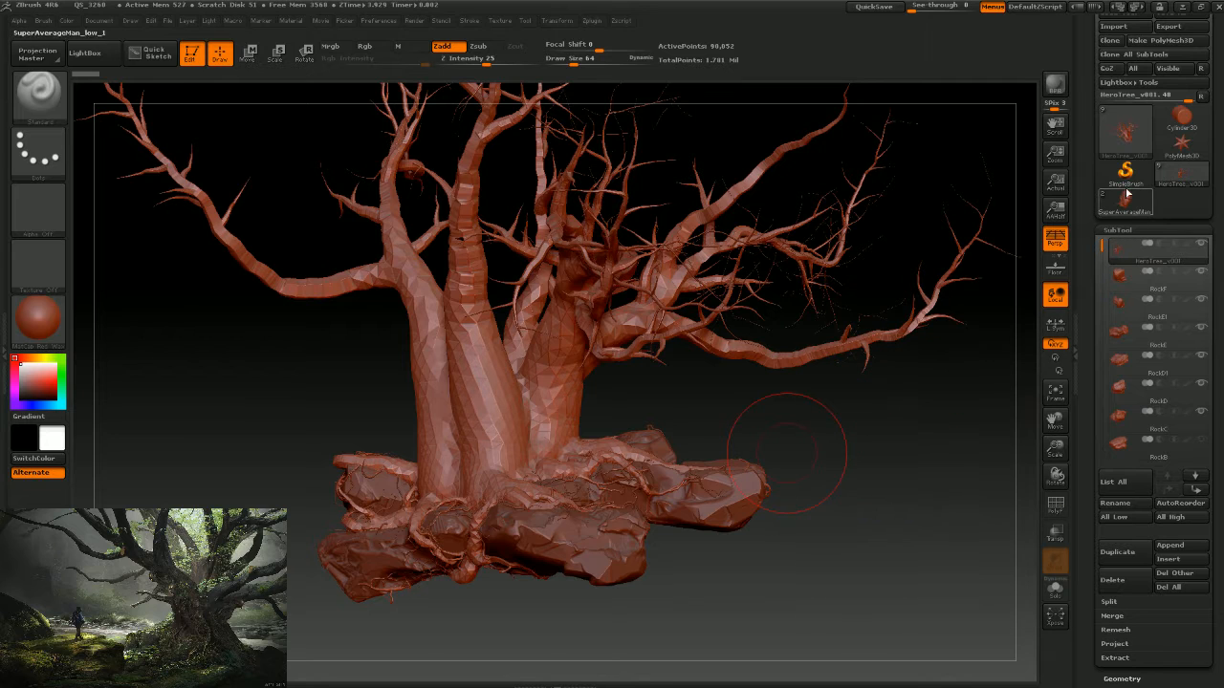
{"action": "left_click", "coordinate": [1110, 559]}
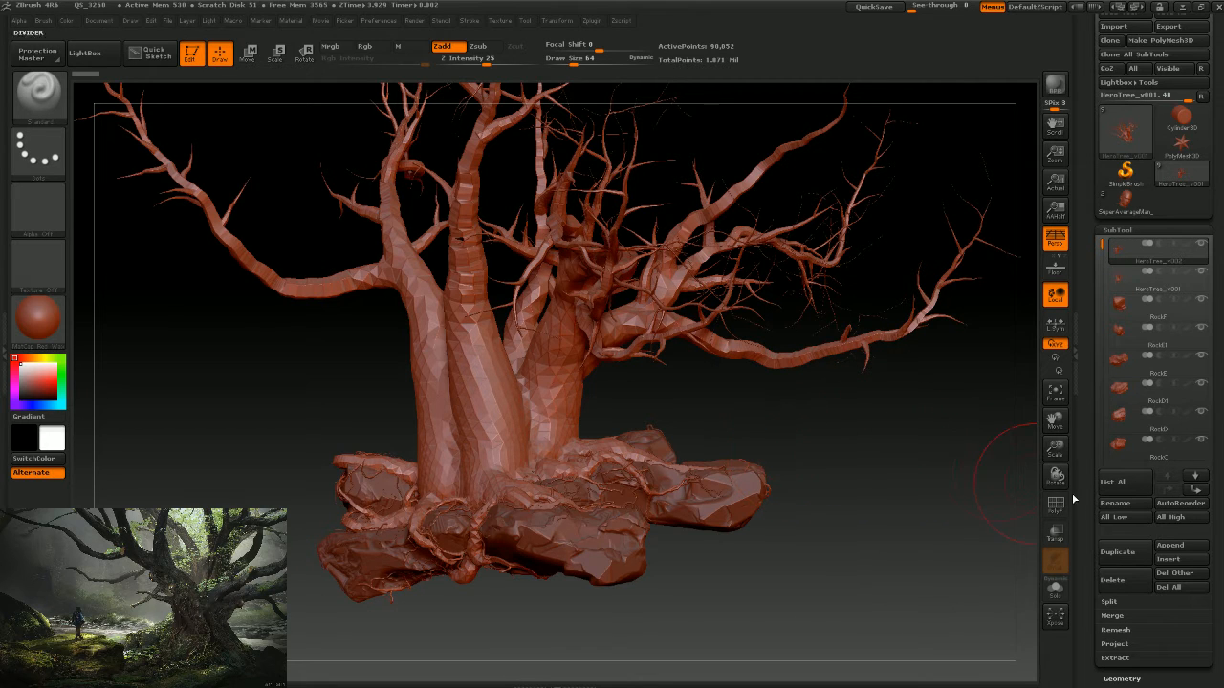
{"action": "left_click", "coordinate": [1110, 558]}
Select the HeroTree_v002 subtool, start a mesh import, and browse to the TwitchSteam\Month1\Class5 folder on the Goodies (E:) drive.
{"action": "left_click", "coordinate": [1121, 281]}
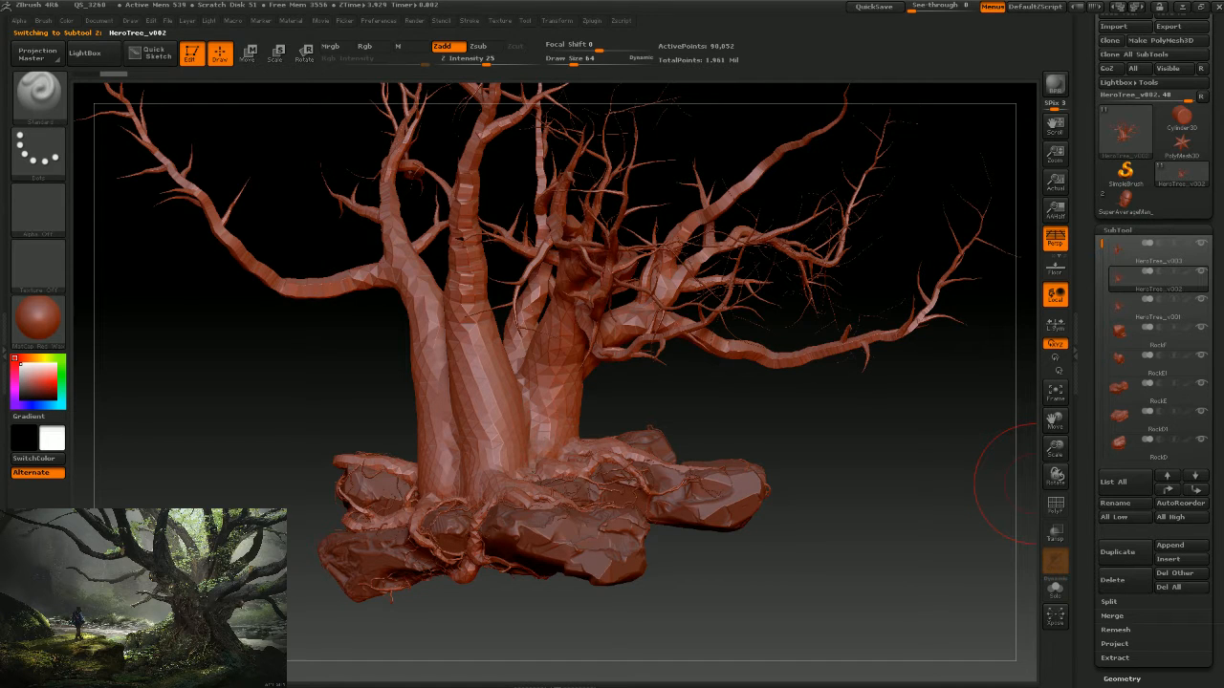
{"action": "scroll", "coordinate": [1214, 196], "scroll_direction": "up", "scroll_amount": 1}
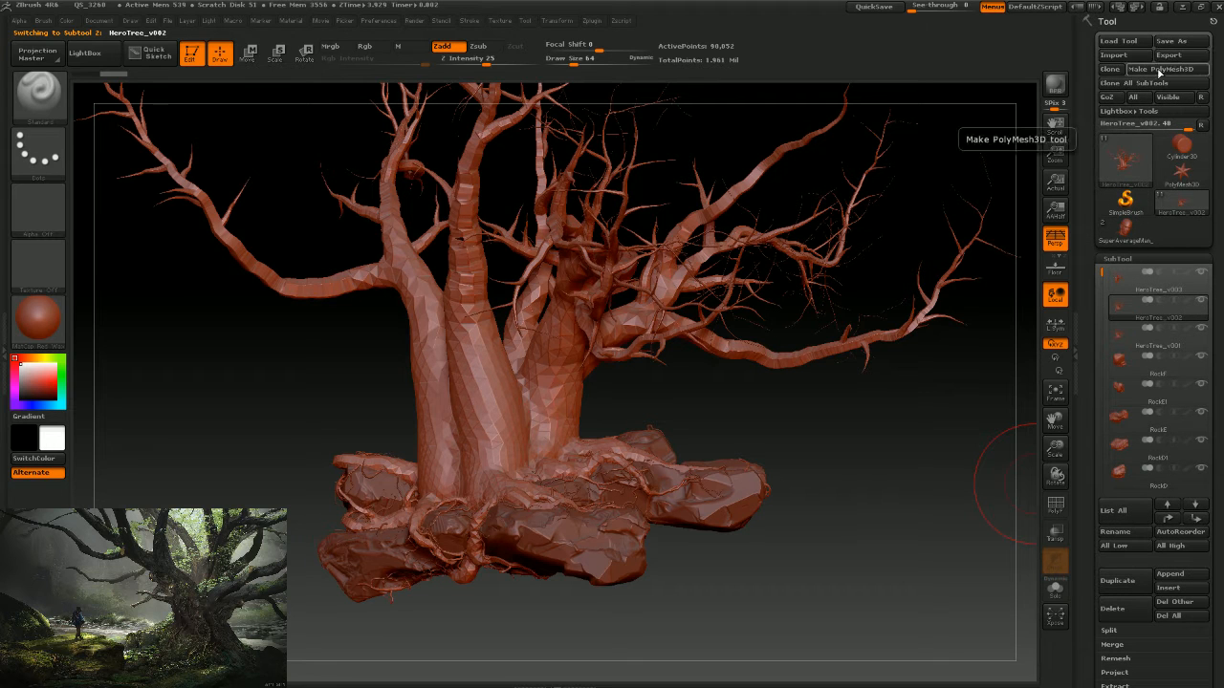
{"action": "left_click", "coordinate": [1113, 54]}
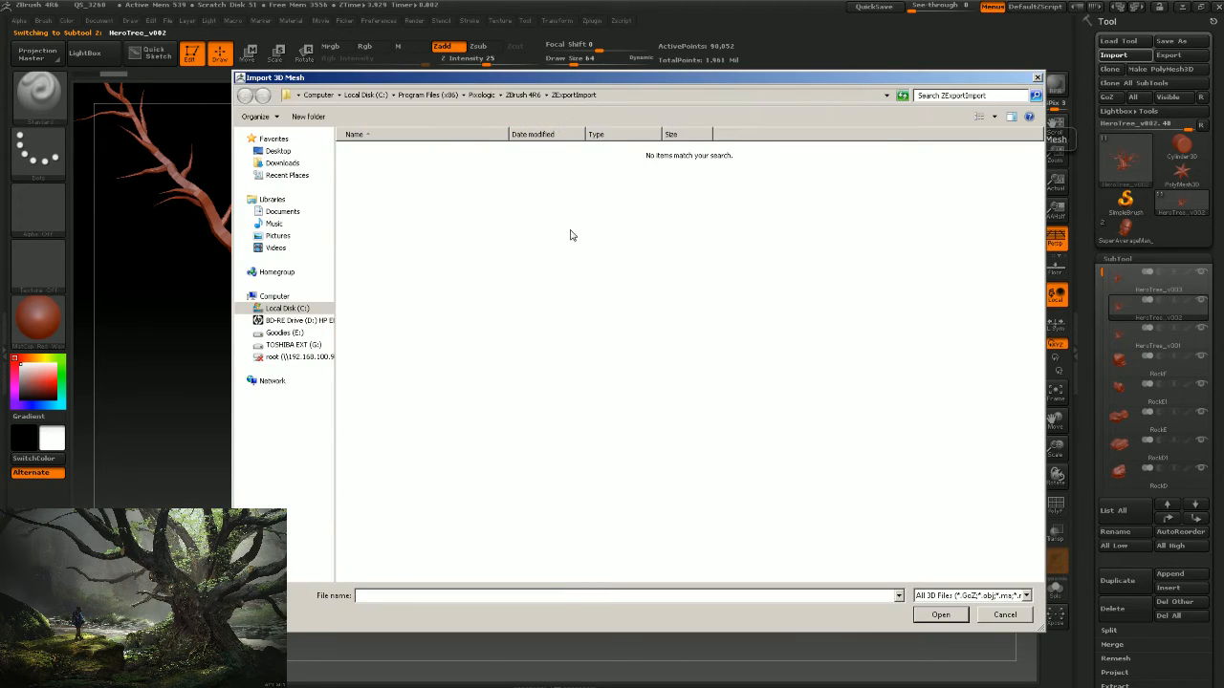
{"action": "left_click", "coordinate": [886, 95]}
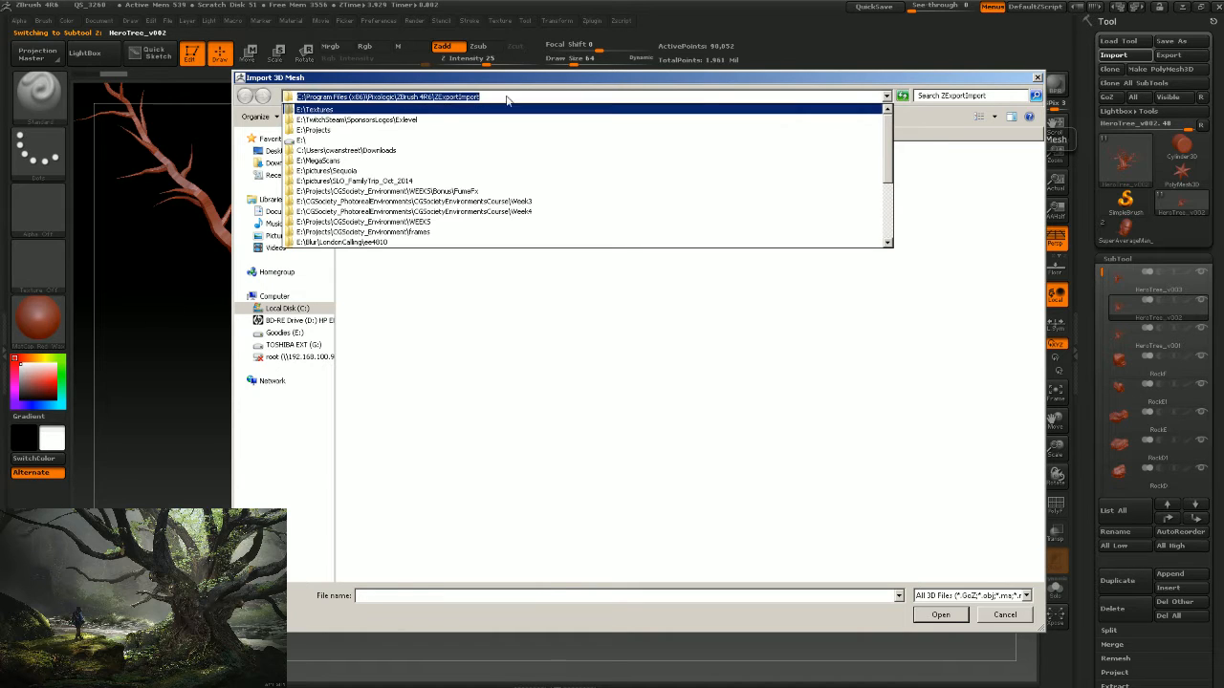
{"action": "left_click", "coordinate": [887, 95]}
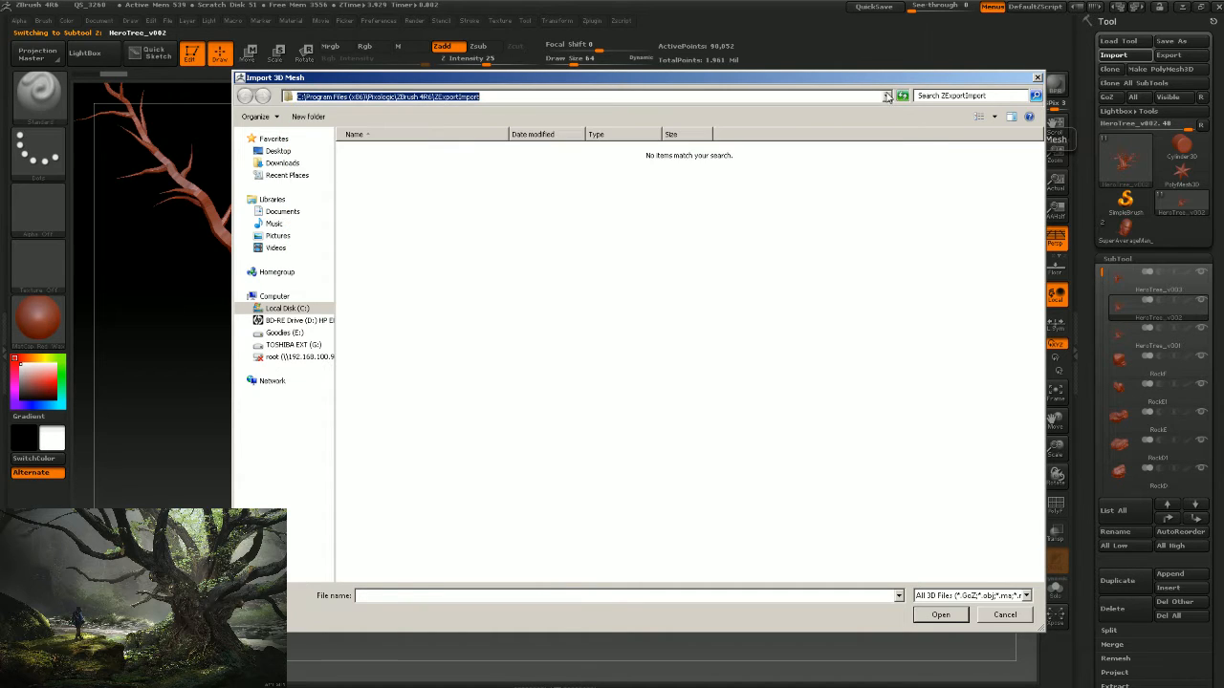
{"action": "left_click", "coordinate": [284, 333]}
{"action": "left_click", "coordinate": [363, 392]}
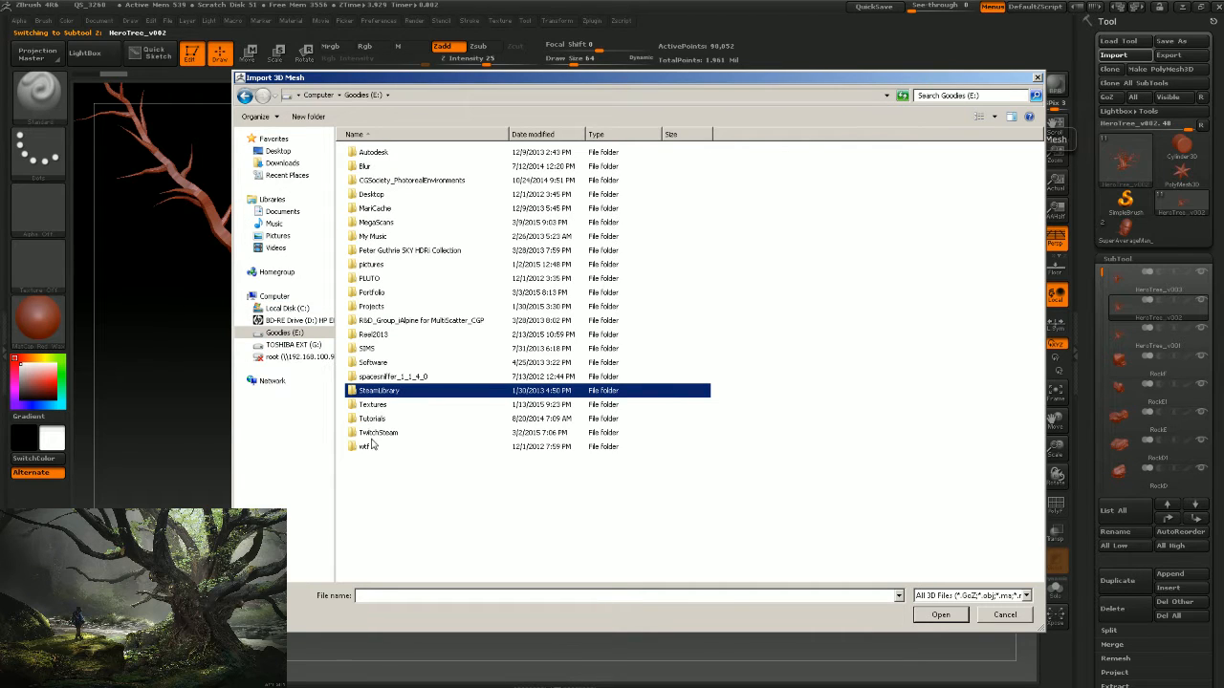
{"action": "double_click", "coordinate": [376, 432]}
{"action": "double_click", "coordinate": [373, 154]}
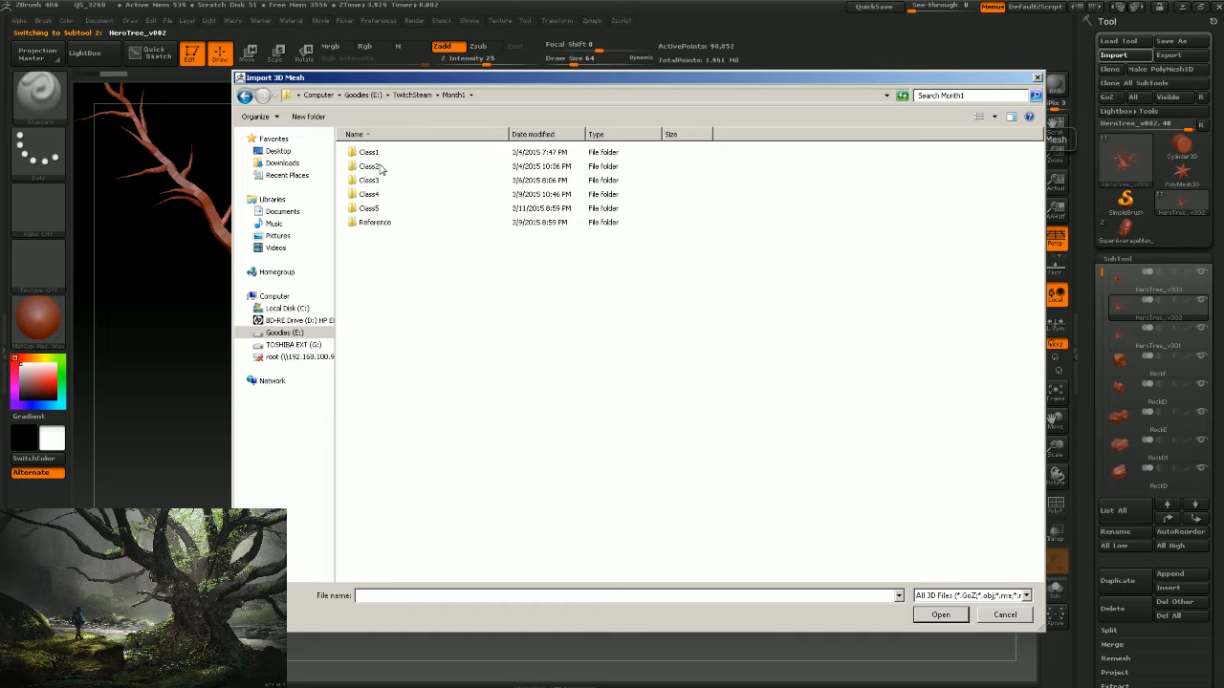
{"action": "double_click", "coordinate": [369, 209]}
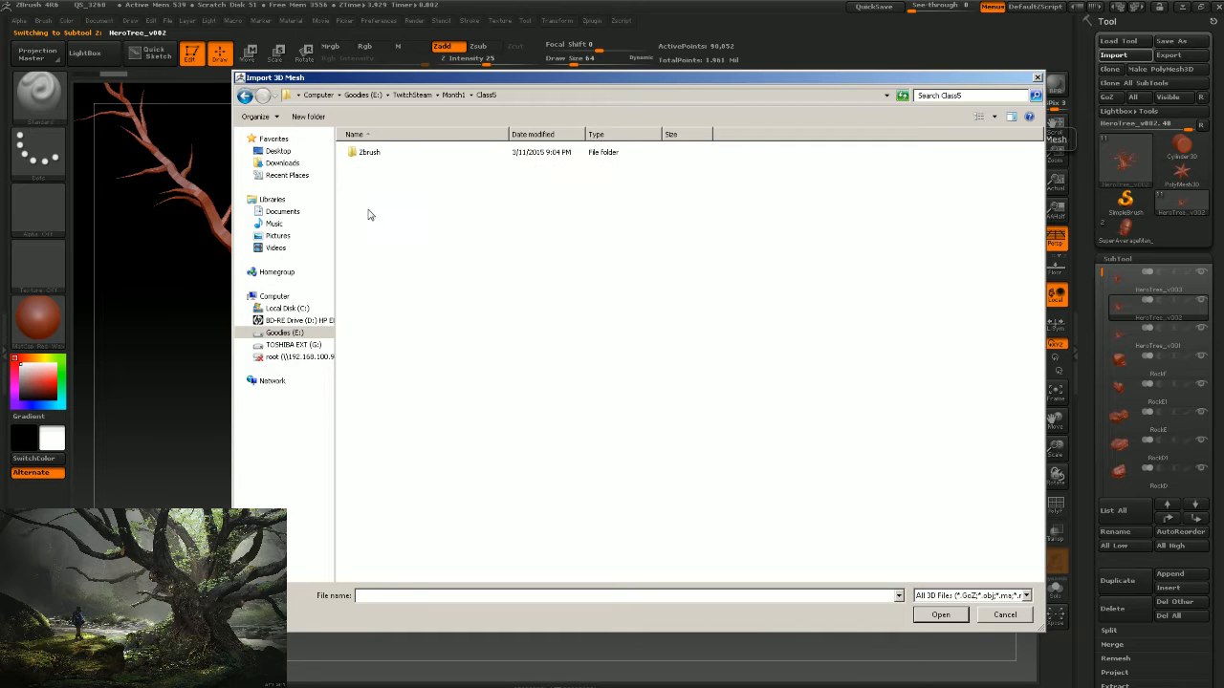
Import HeroTree_Base_v001.obj from the Zbrush\toZbrush folder in place of the HeroTree_v002 duplicate.
{"action": "double_click", "coordinate": [371, 155]}
{"action": "double_click", "coordinate": [370, 153]}
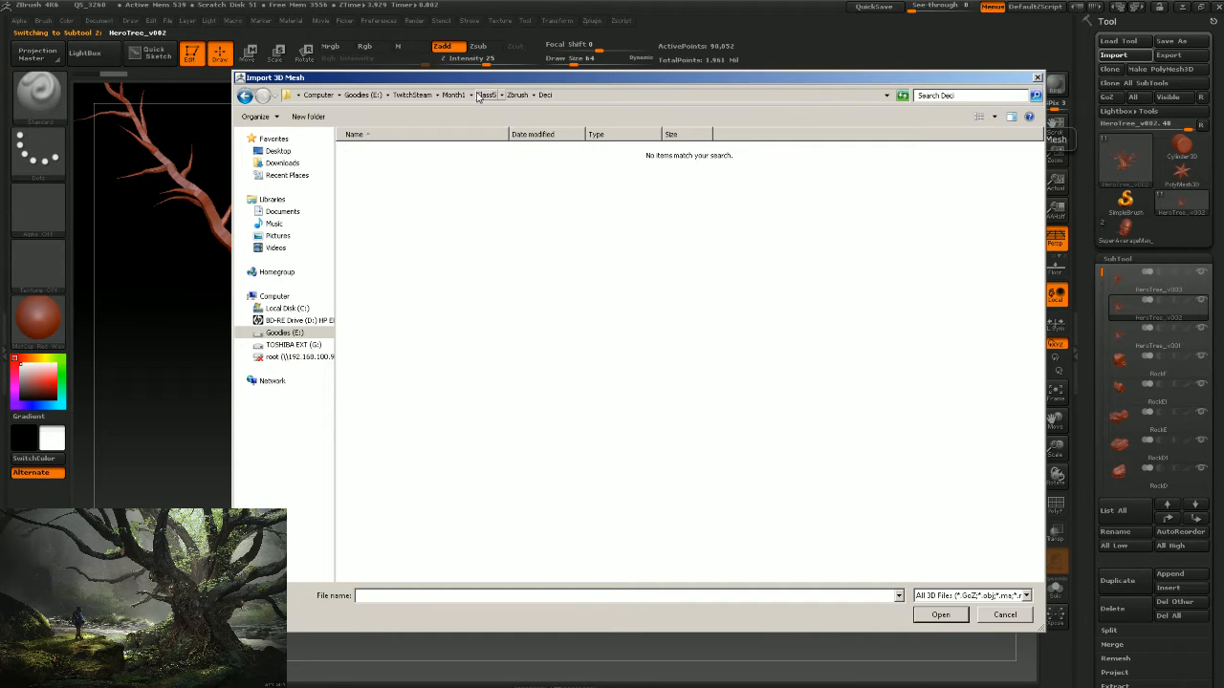
{"action": "left_click", "coordinate": [521, 96]}
{"action": "double_click", "coordinate": [375, 164]}
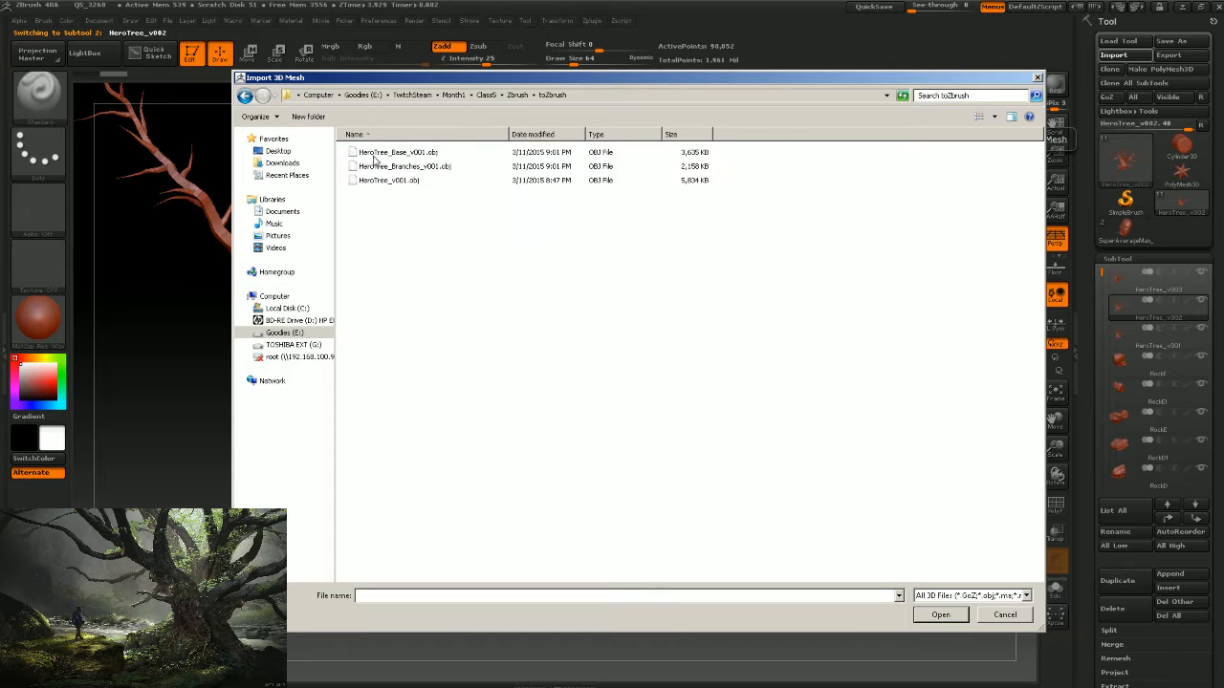
{"action": "left_click", "coordinate": [413, 155]}
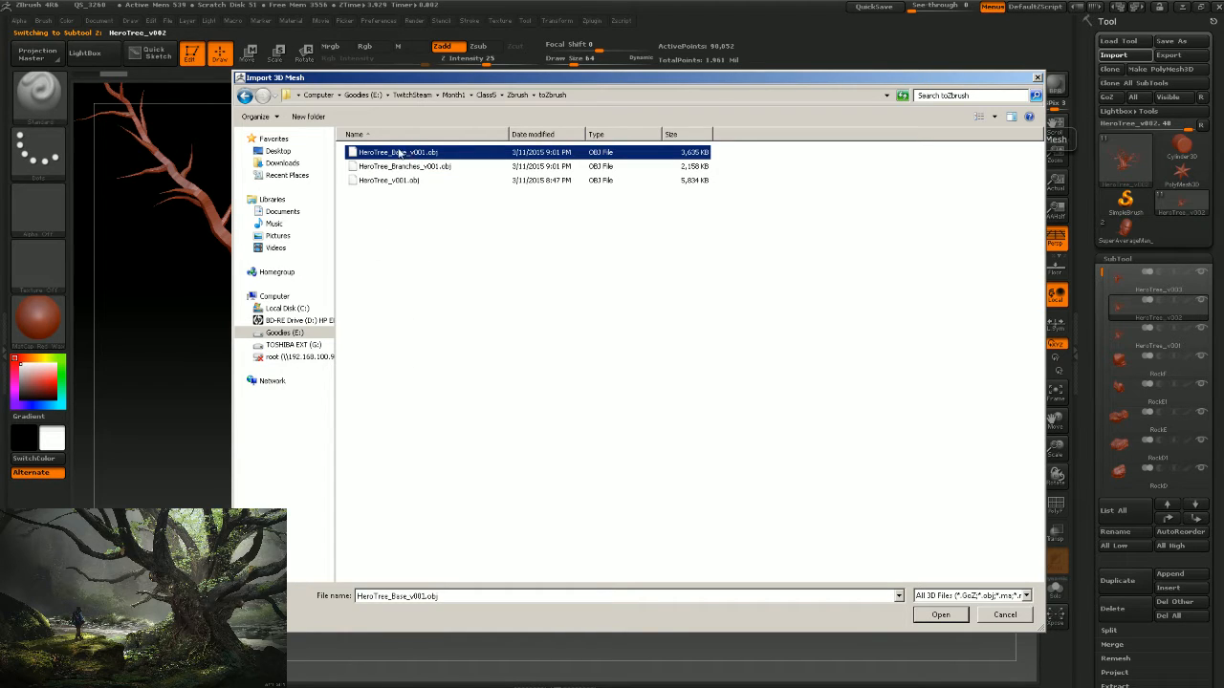
{"action": "left_click", "coordinate": [939, 615]}
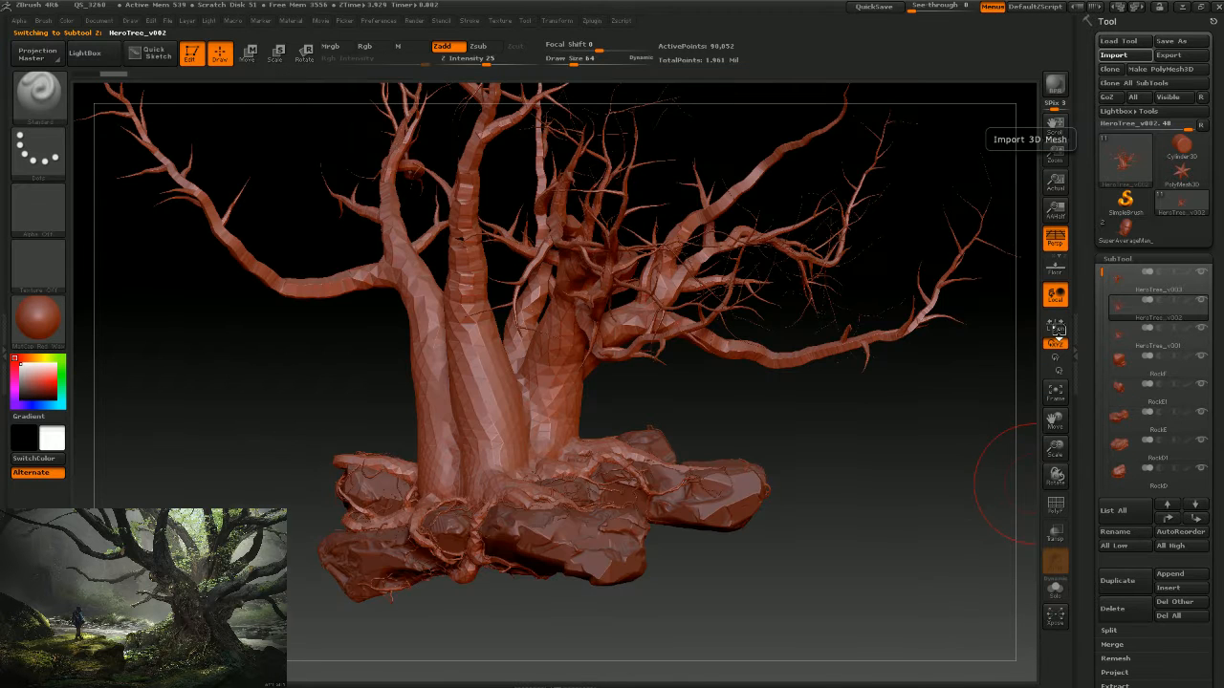
Import HeroTree_Branches_v001.obj into the HeroTree_v003 subtool, replacing that duplicate.
{"action": "left_click", "coordinate": [1119, 282]}
{"action": "left_click", "coordinate": [1114, 54]}
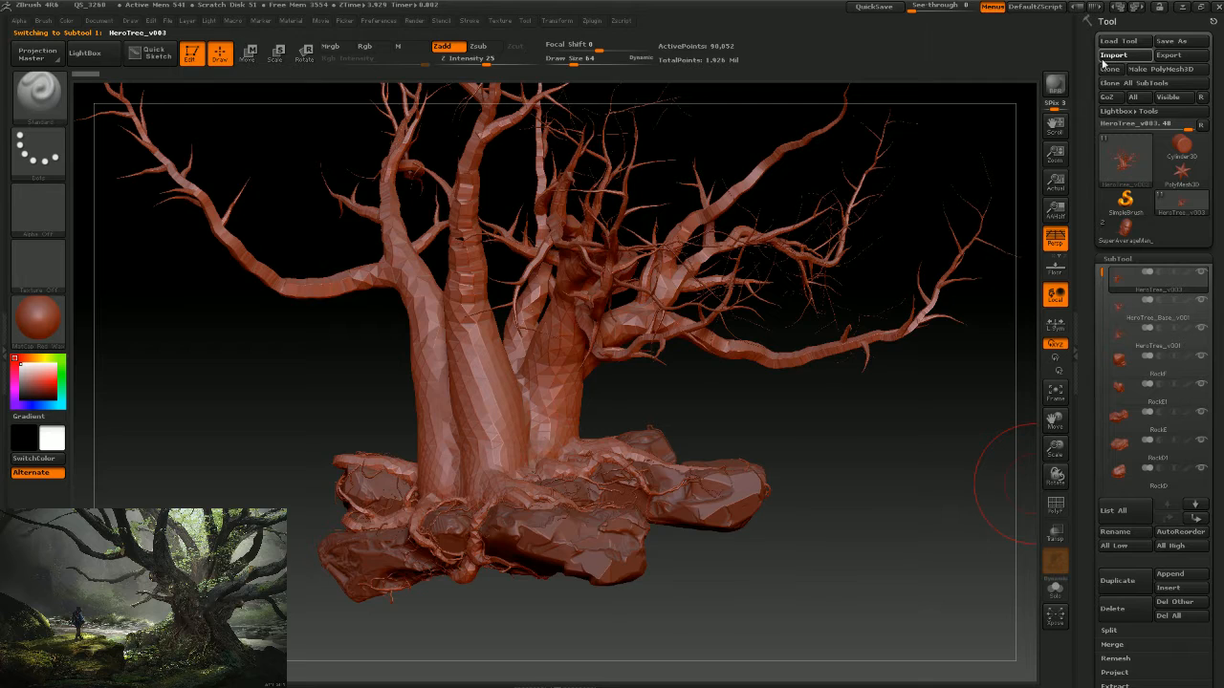
{"action": "left_click", "coordinate": [400, 169]}
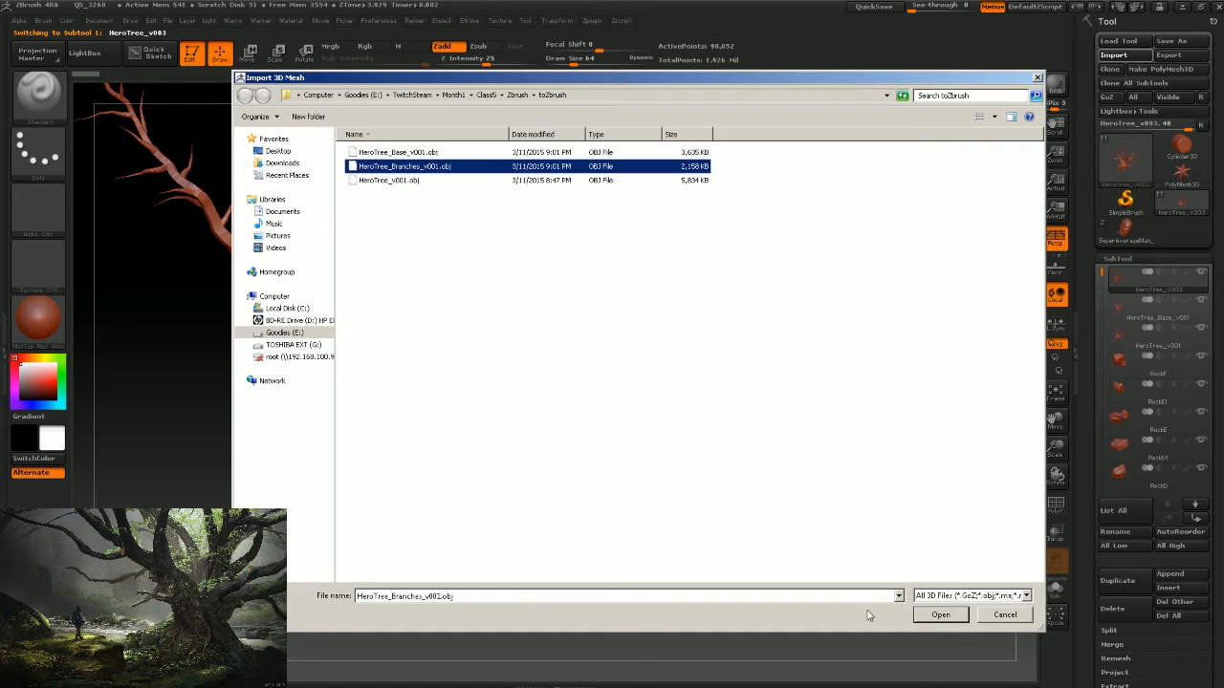
{"action": "left_click", "coordinate": [941, 615]}
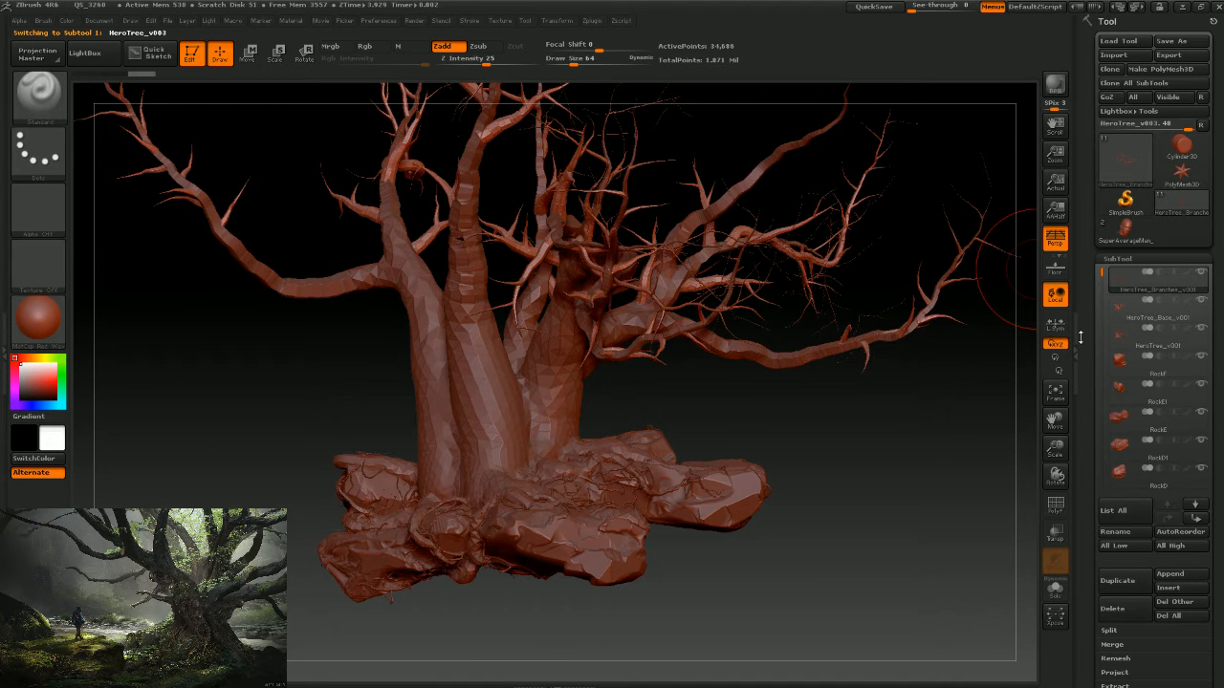
Delete the original HeroTree_v001 subtool and check the remaining tree and rocks.
{"action": "left_click", "coordinate": [1114, 345]}
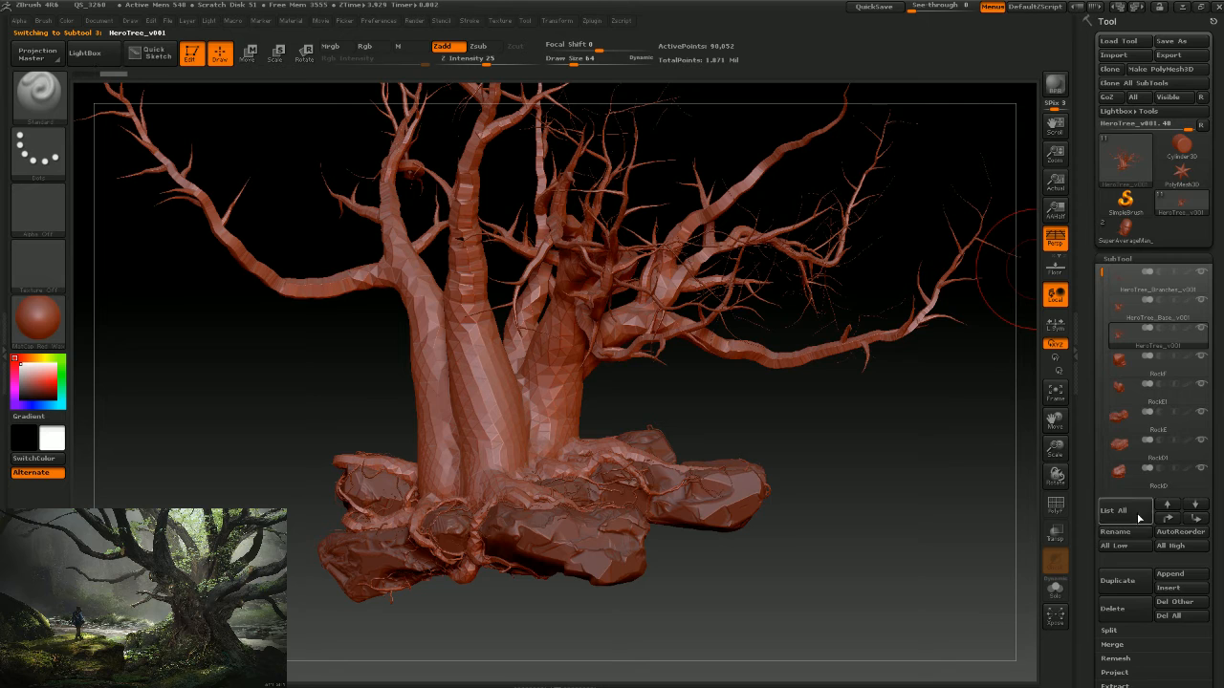
{"action": "left_click", "coordinate": [1112, 609]}
{"action": "left_click", "coordinate": [987, 633]}
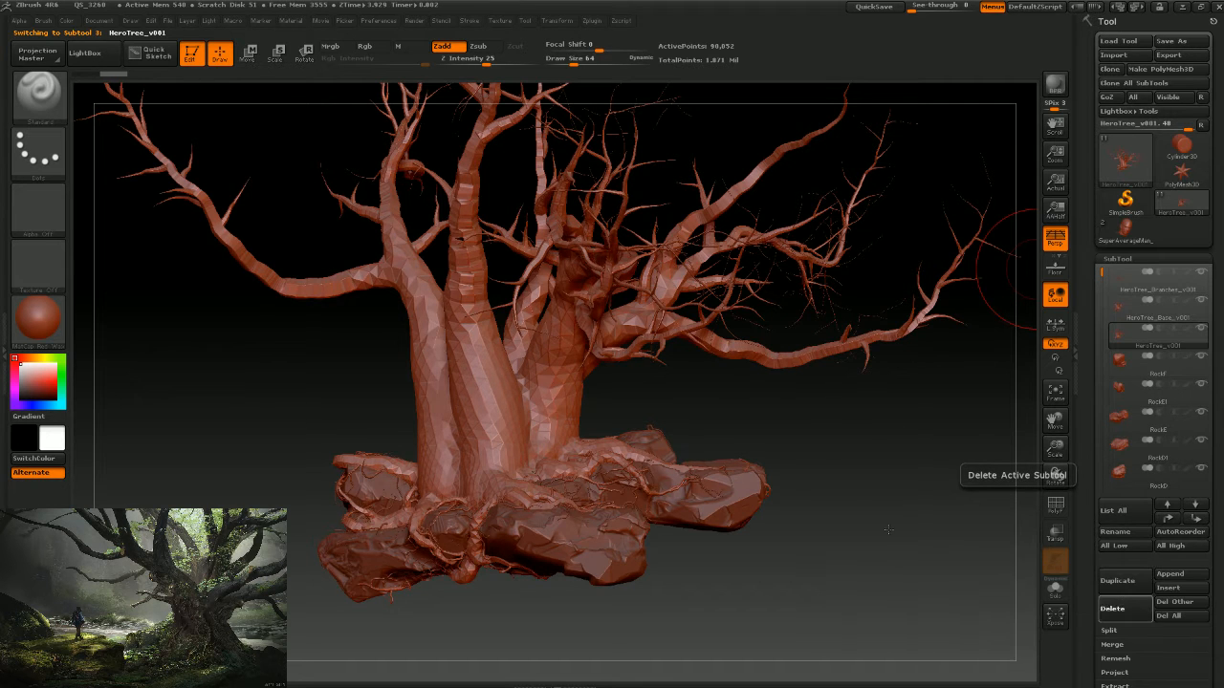
{"action": "left_click_drag", "start_coordinate": [860, 535], "coordinate": [985, 220]}
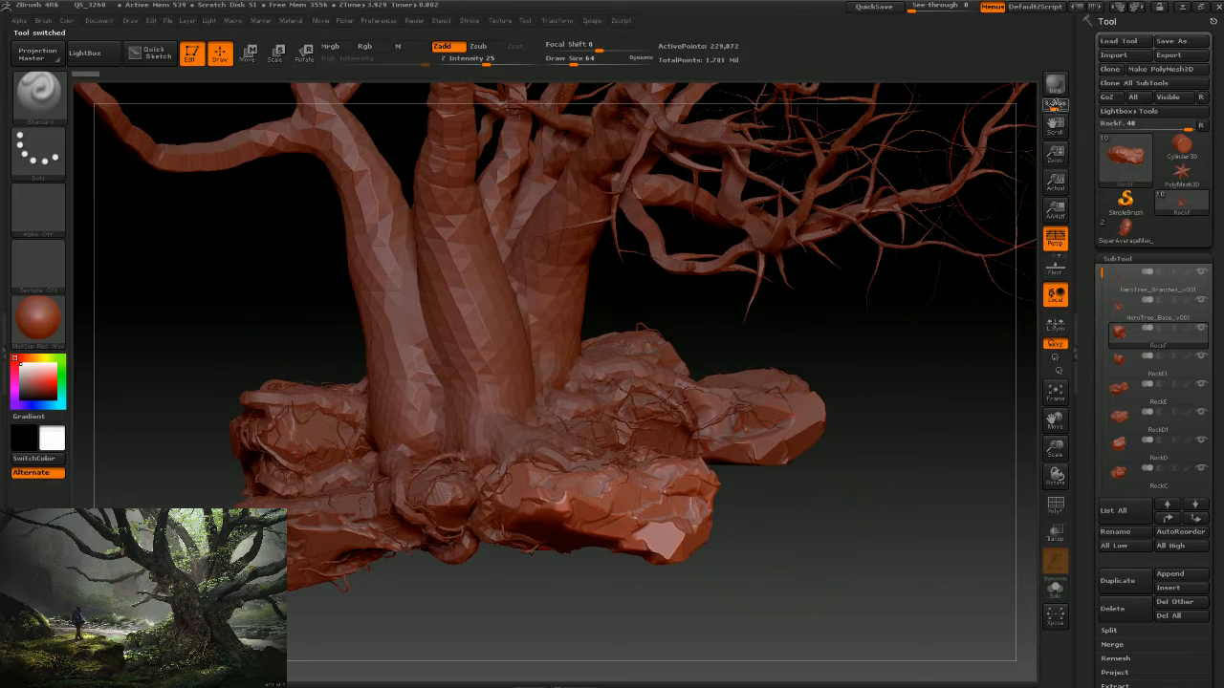
Minimize ZBrush and the browser, switch to 3ds Max, and select the baked hero tree base to examine its wireframe.
{"action": "left_click", "coordinate": [1179, 9]}
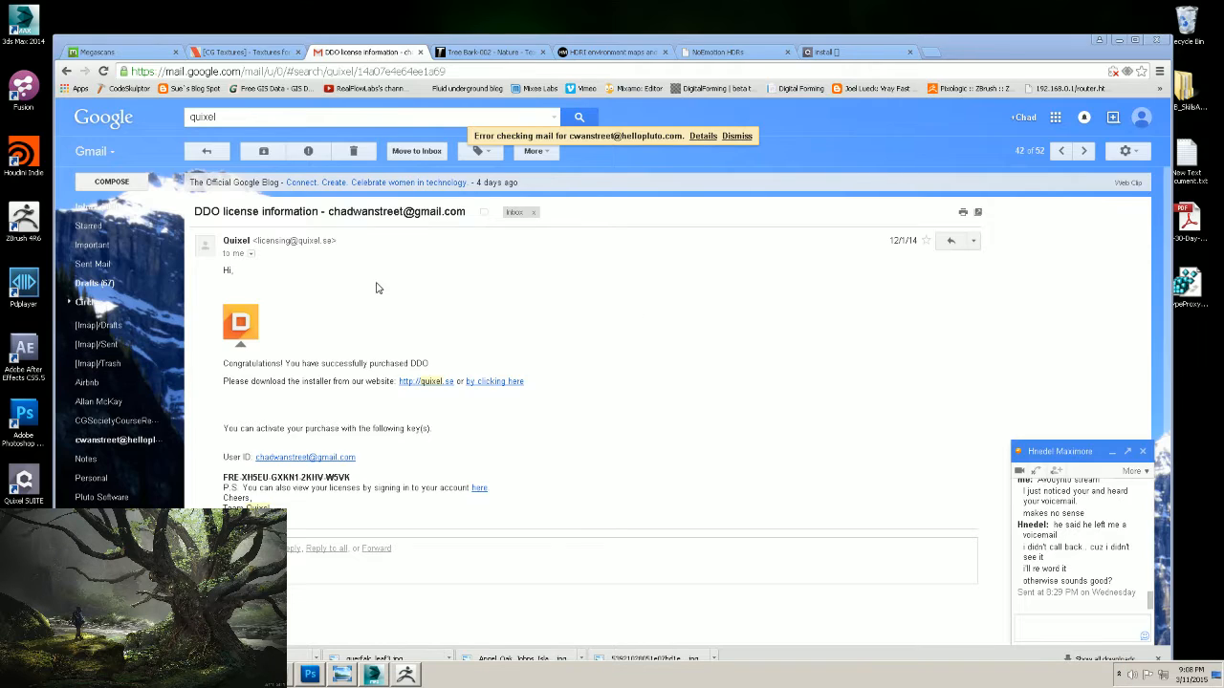
{"action": "left_click", "coordinate": [1118, 43]}
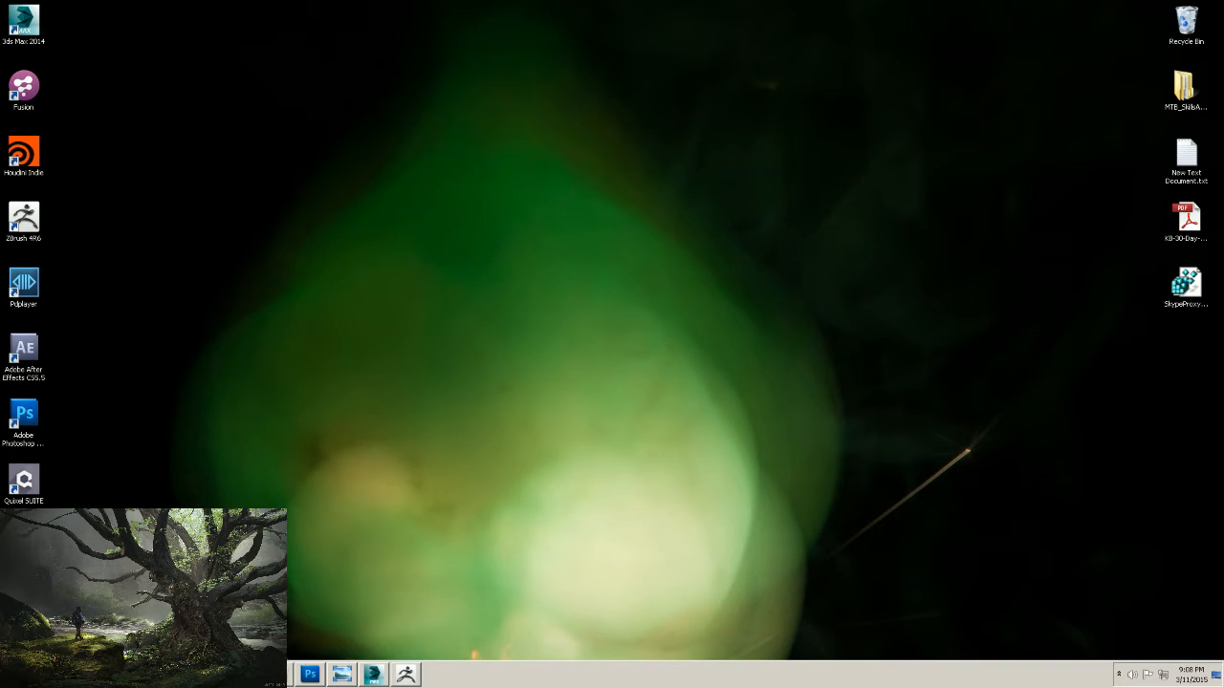
{"action": "left_click", "coordinate": [373, 675]}
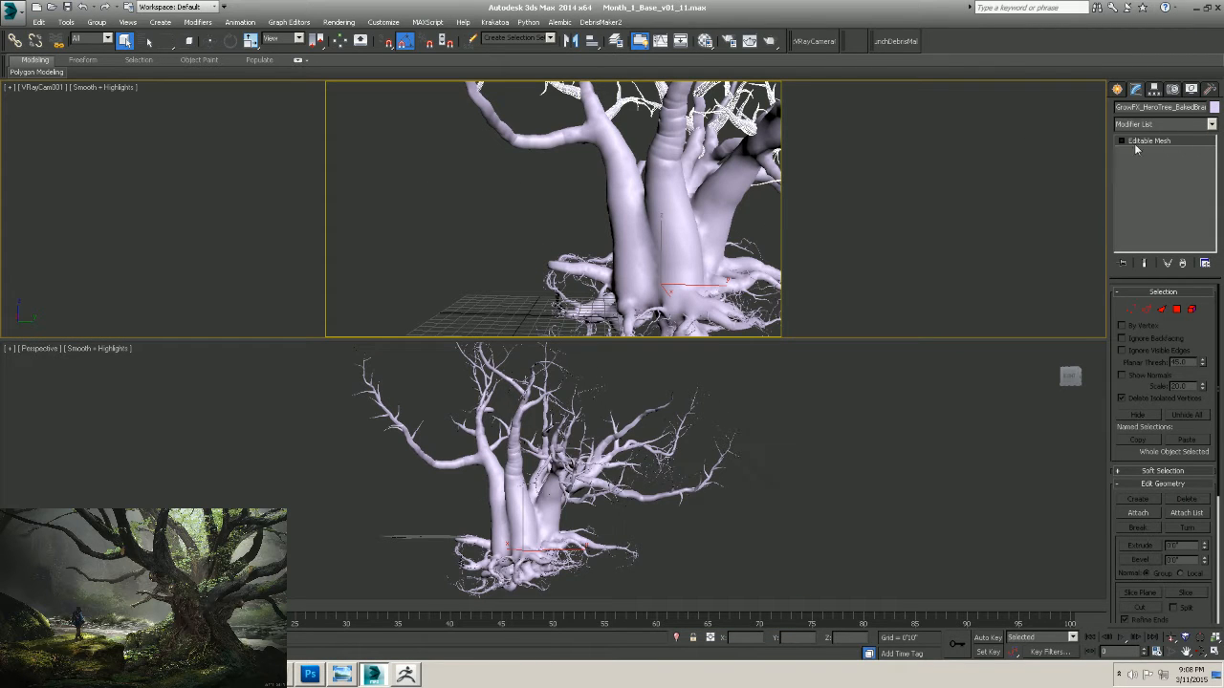
{"action": "middle_click_drag", "start_coordinate": [740, 437], "coordinate": [763, 438], "text": "alt"}
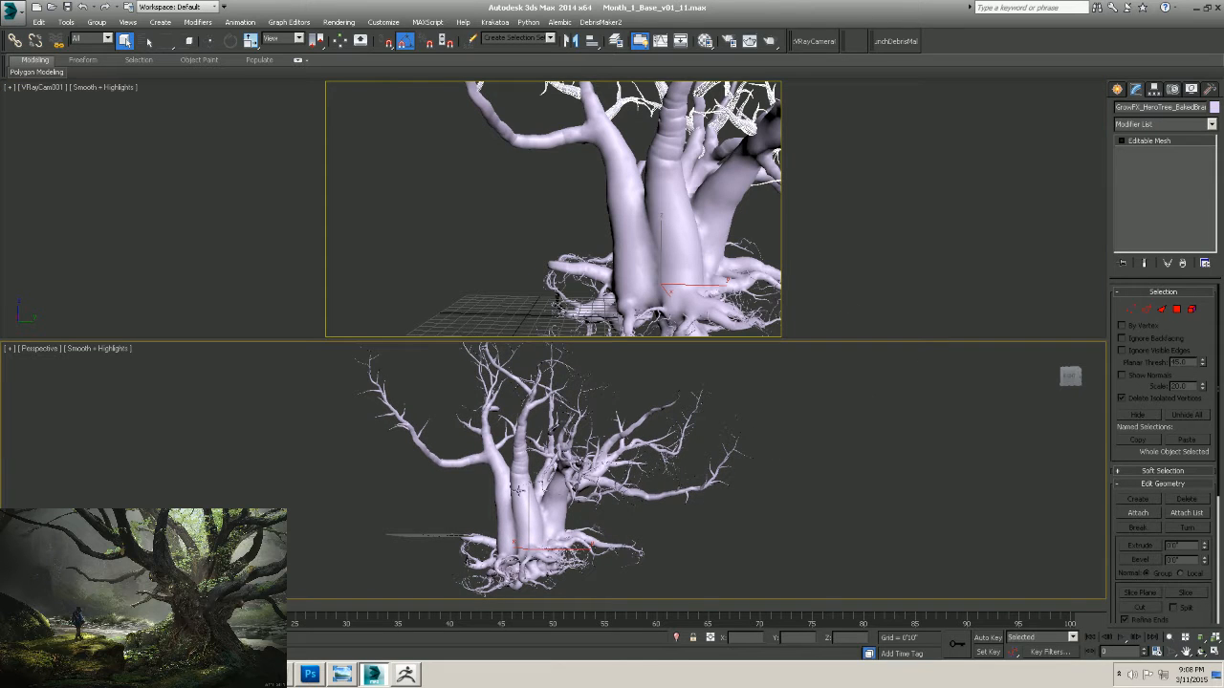
{"action": "key", "text": "F4"}
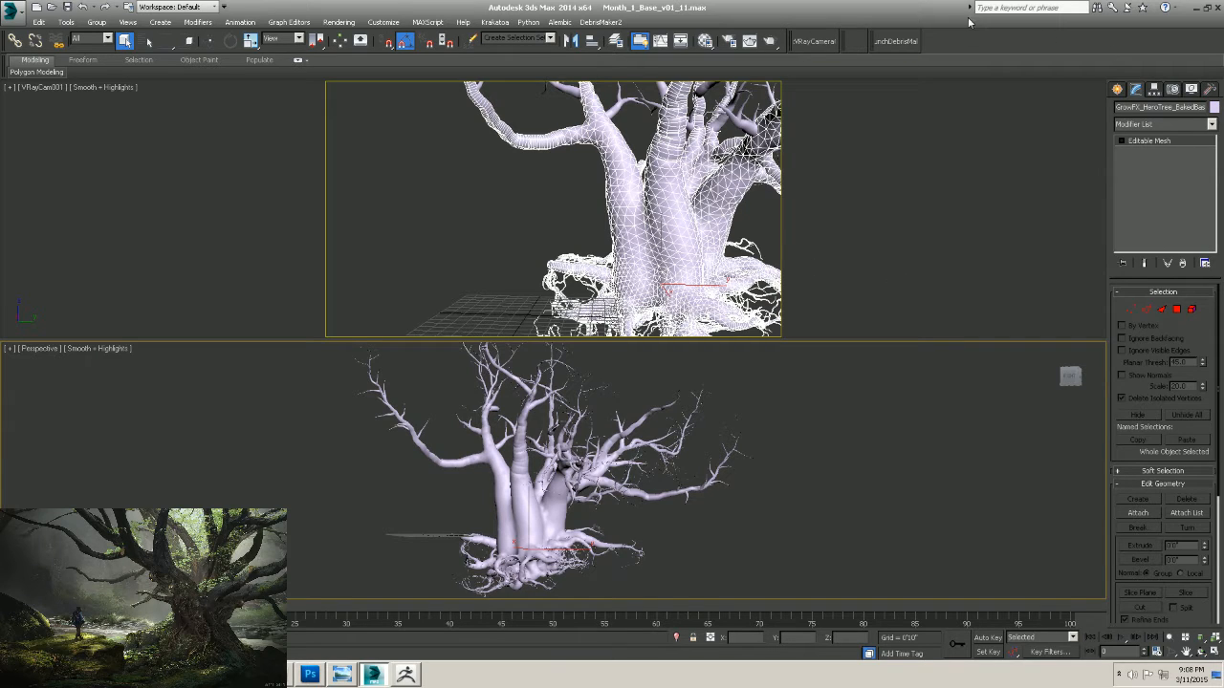
Clear the baked hero tree from the viewports and select the live GrowFX_HeroTree_Live object.
{"action": "left_click", "coordinate": [858, 41]}
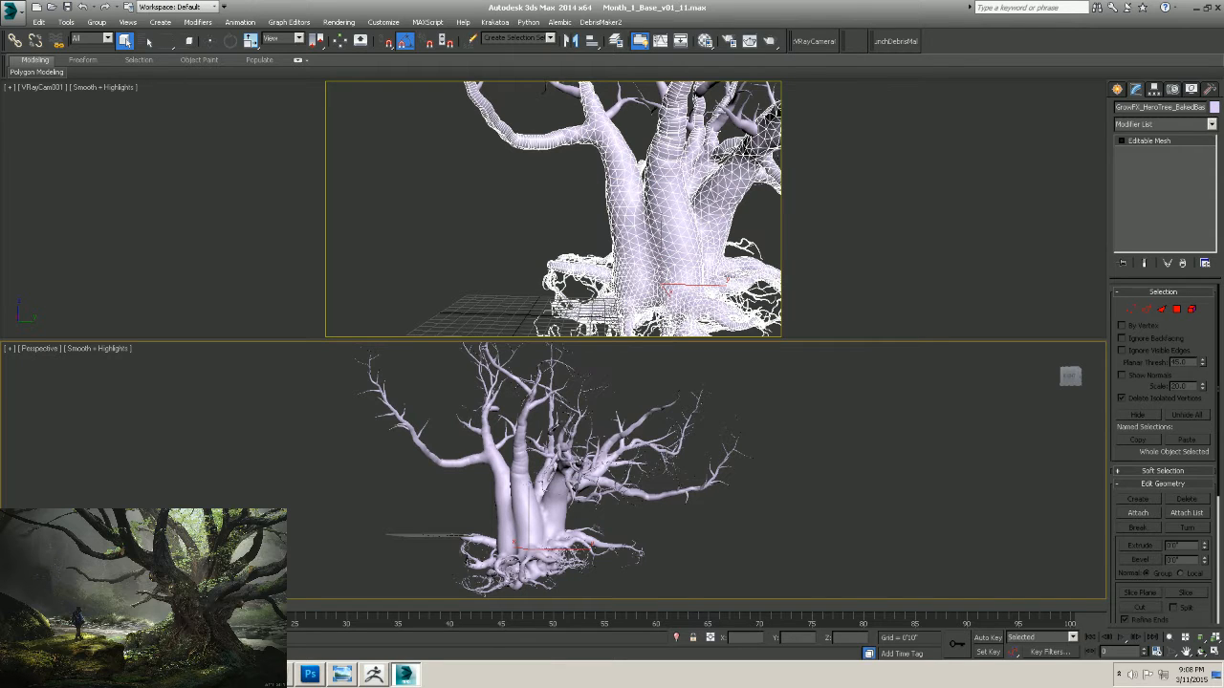
{"action": "key", "text": "Delete"}
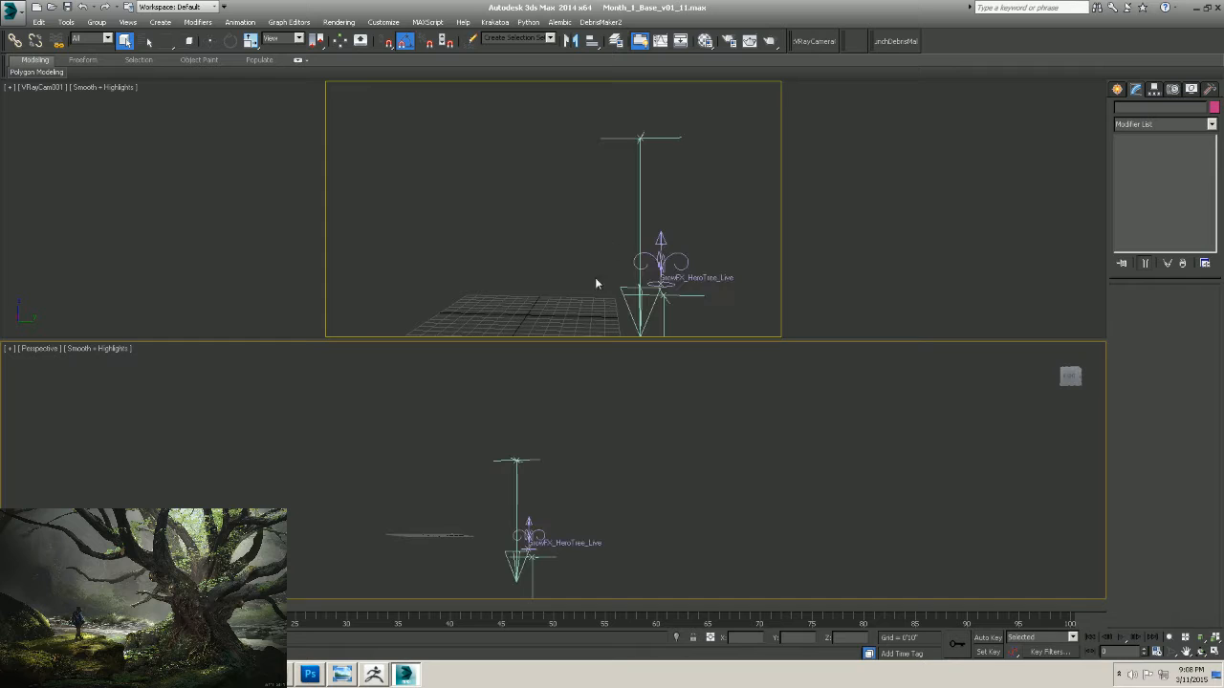
{"action": "left_click", "coordinate": [646, 242]}
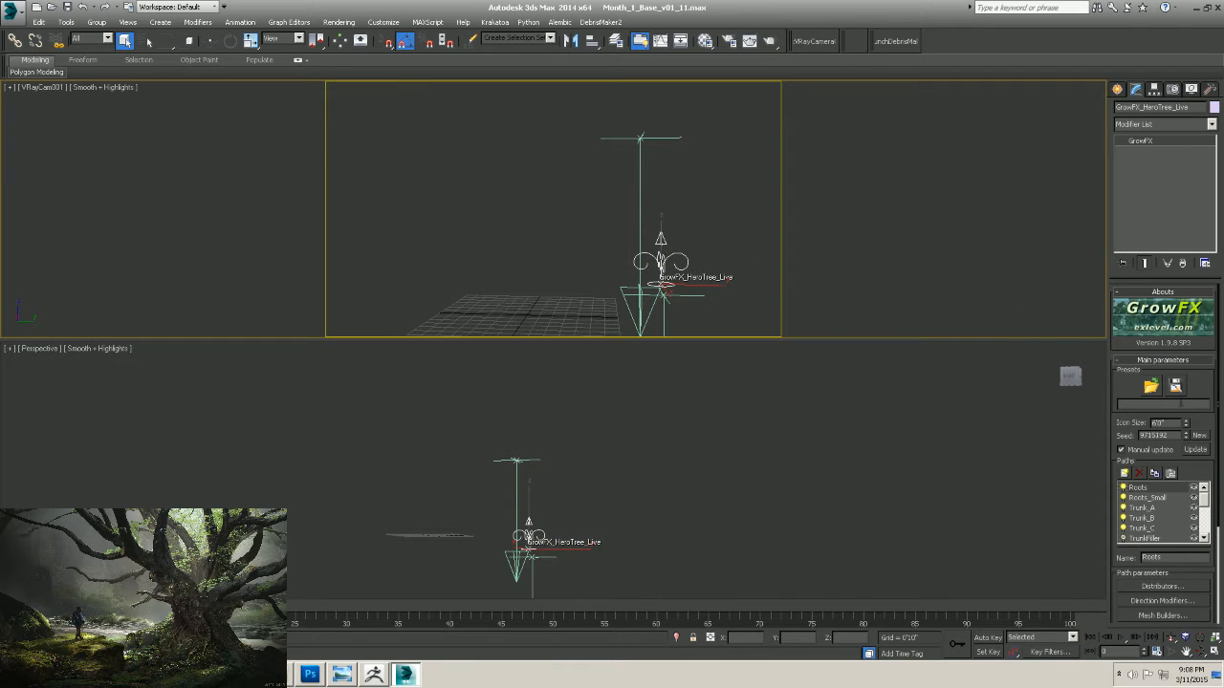
Review the path list of GrowFX_HeroTree_Live from Roots to Branches_04_Small and update the object to regenerate its mesh.
{"action": "scroll", "coordinate": [1186, 394], "scroll_direction": "down", "scroll_amount": 1}
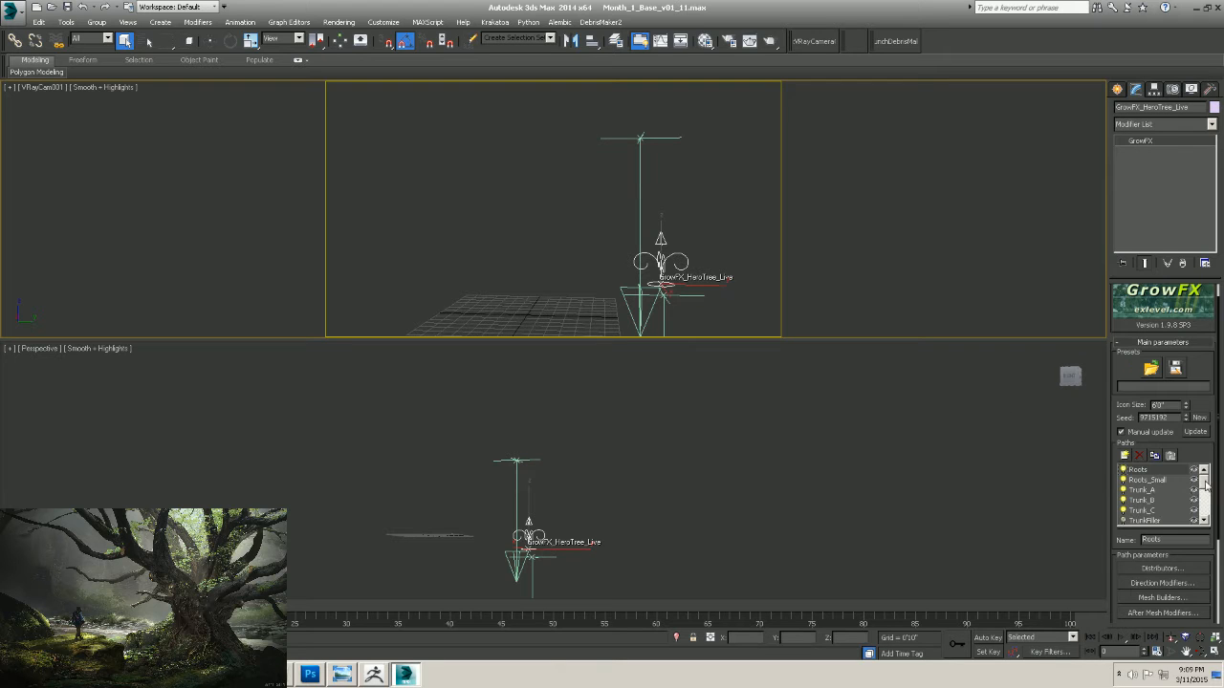
{"action": "left_click_drag", "start_coordinate": [1207, 486], "coordinate": [1206, 512]}
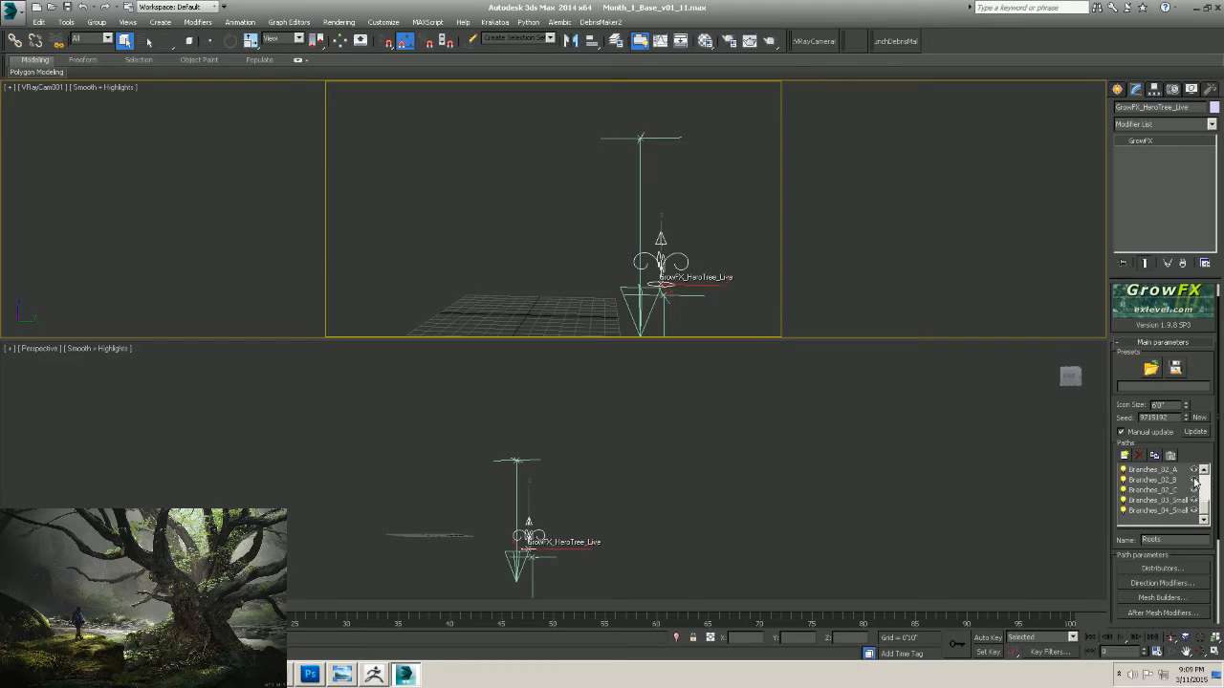
{"action": "left_click_drag", "start_coordinate": [1202, 514], "coordinate": [1207, 507]}
{"action": "left_click_drag", "start_coordinate": [1203, 497], "coordinate": [1205, 493]}
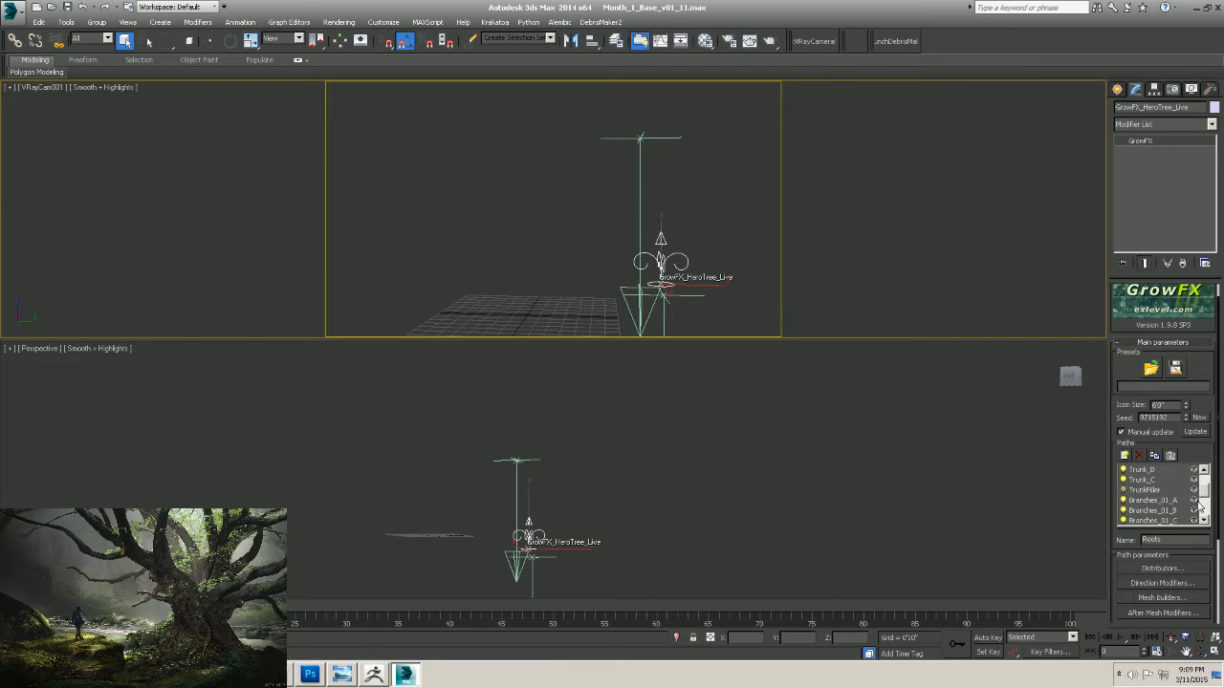
{"action": "scroll", "coordinate": [1205, 495], "scroll_direction": "down", "scroll_amount": 1}
{"action": "scroll", "coordinate": [1202, 488], "scroll_direction": "up", "scroll_amount": 2}
{"action": "scroll", "coordinate": [1206, 489], "scroll_direction": "up", "scroll_amount": 1}
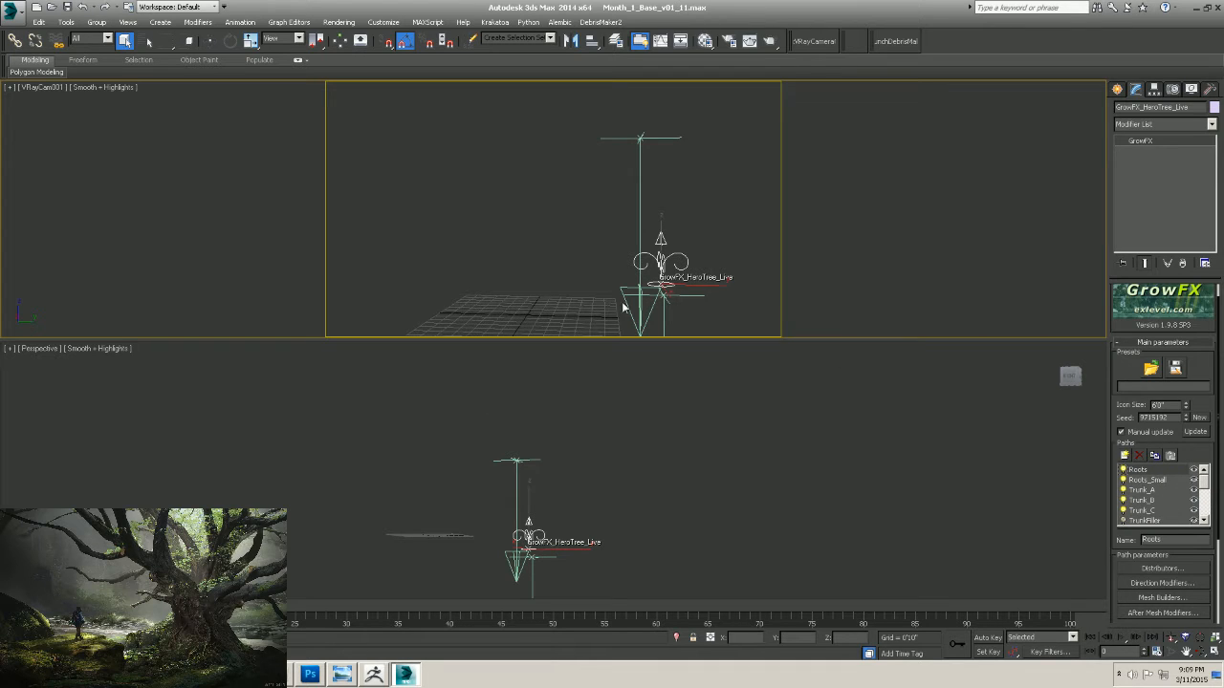
{"action": "left_click", "coordinate": [1197, 432]}
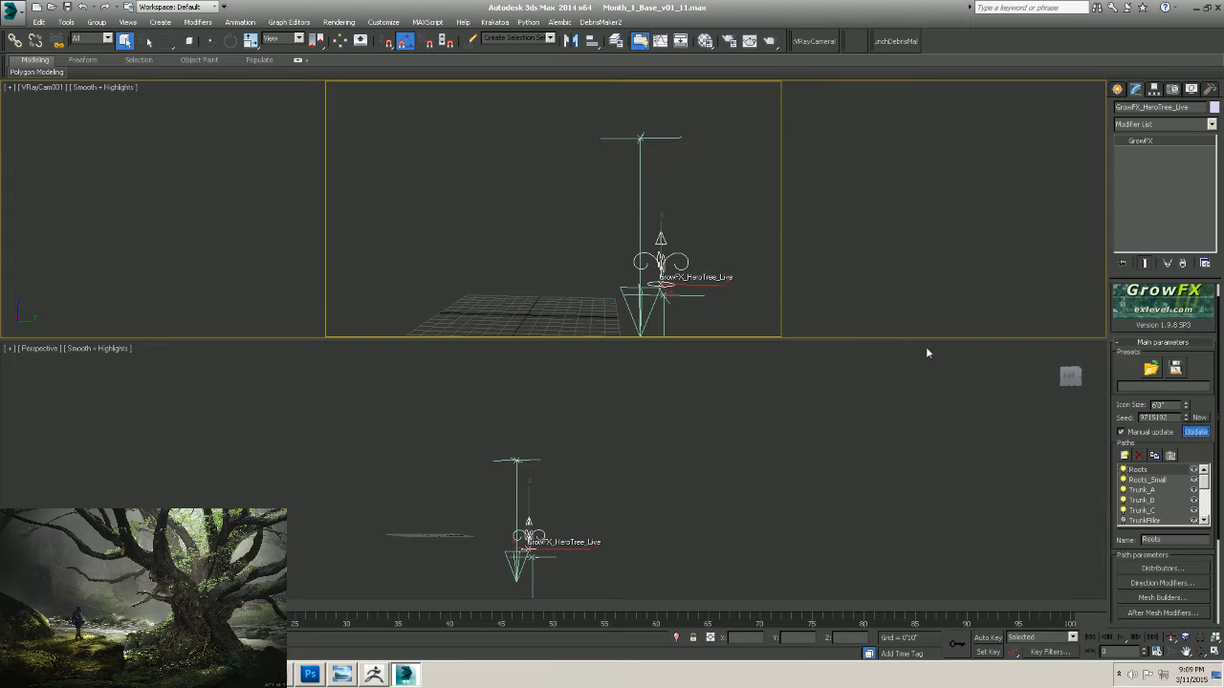
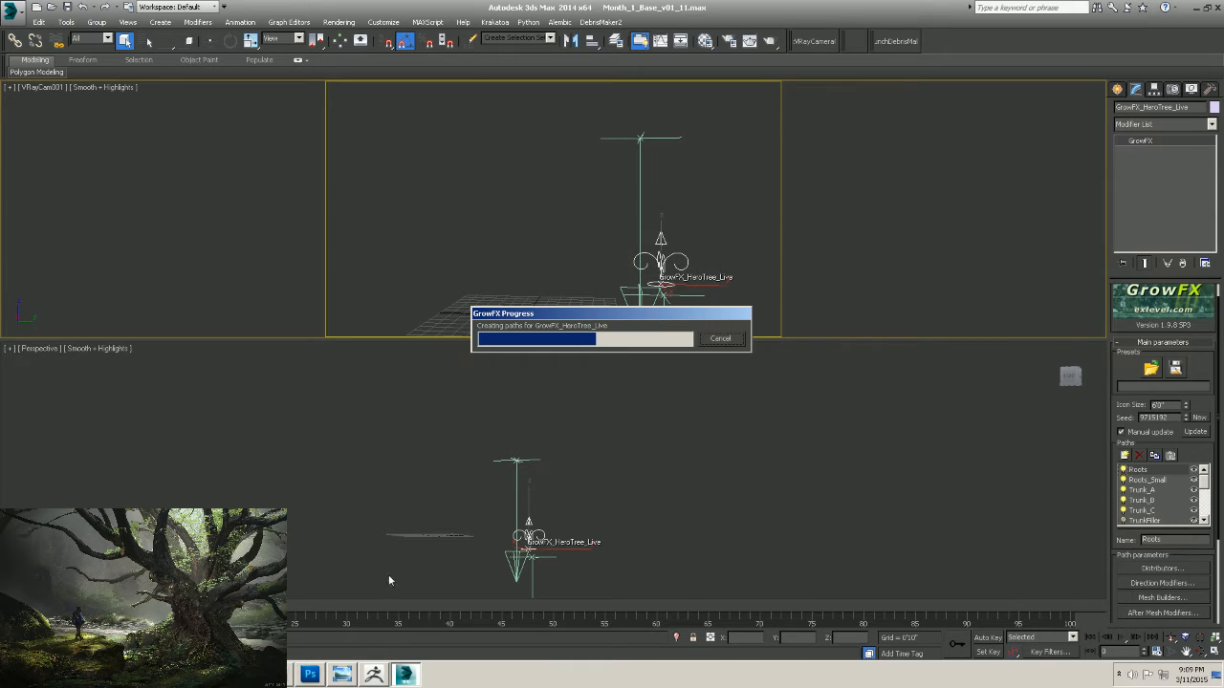
Switch to ZBrush, examine the whole tree with its rocks, and return to 3ds Max.
{"action": "left_click", "coordinate": [372, 674]}
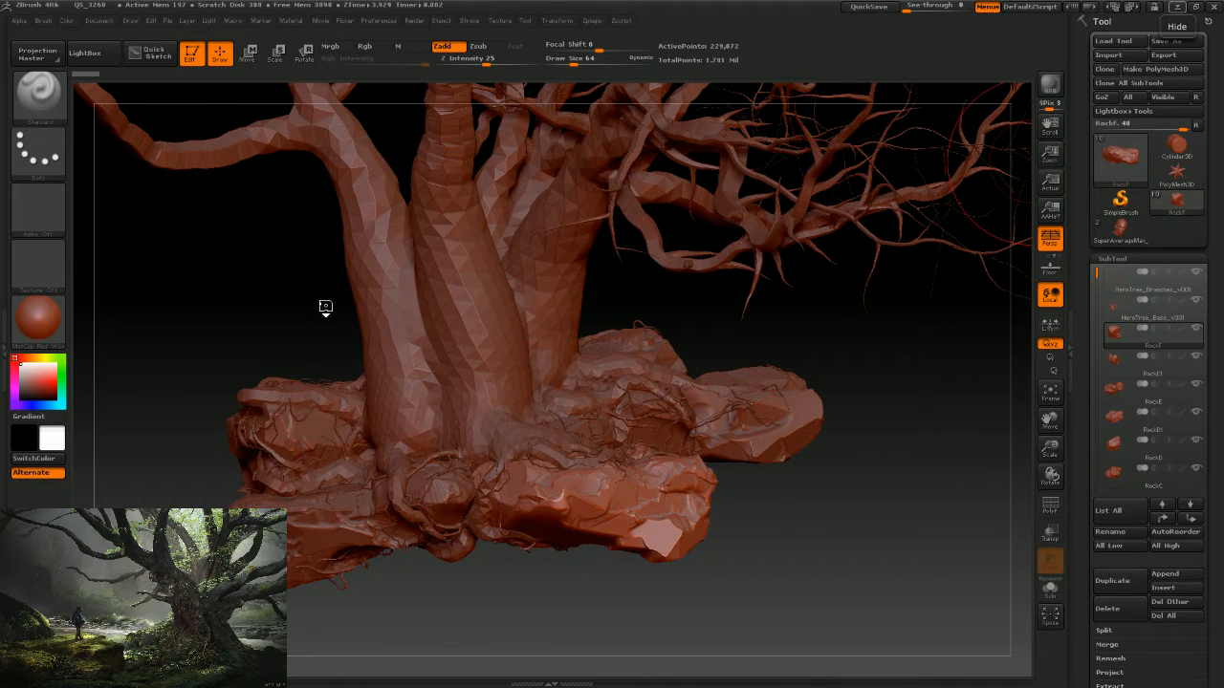
{"action": "left_click", "coordinate": [38, 96]}
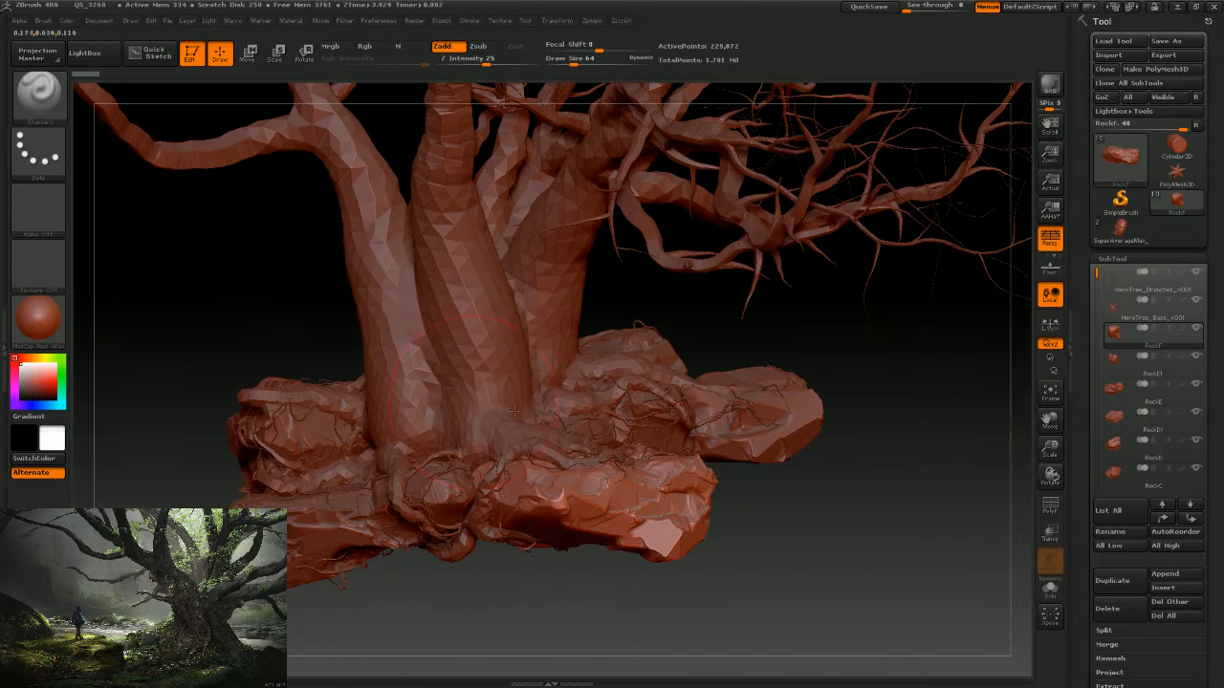
{"action": "left_click_drag", "start_coordinate": [912, 488], "coordinate": [907, 321], "text": "alt"}
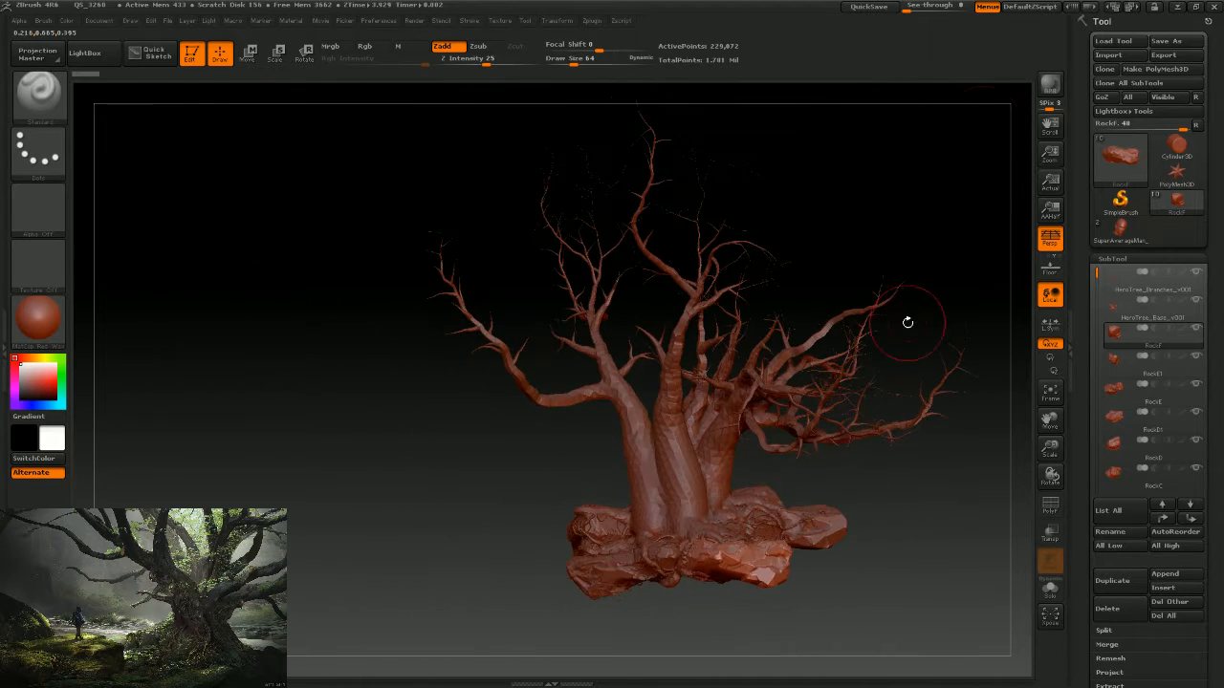
{"action": "left_click", "coordinate": [1178, 7]}
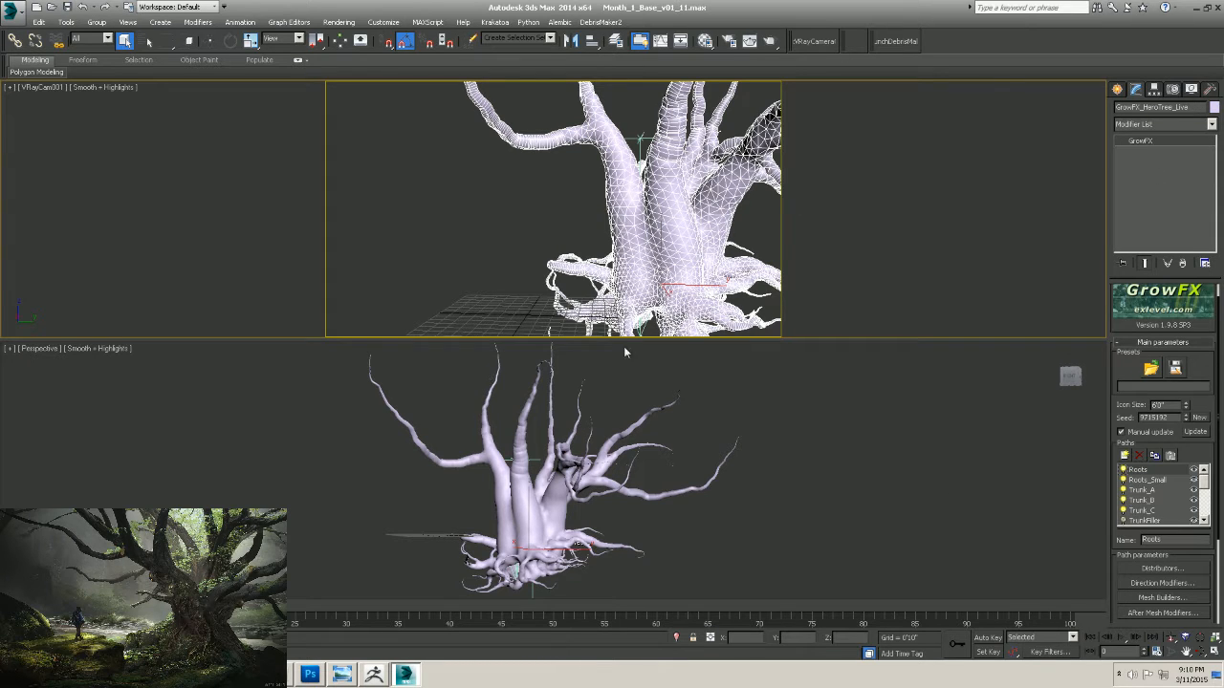
Try deleting the baked tree base and the baked branches, and undo the deletions.
{"action": "right_click", "coordinate": [704, 183]}
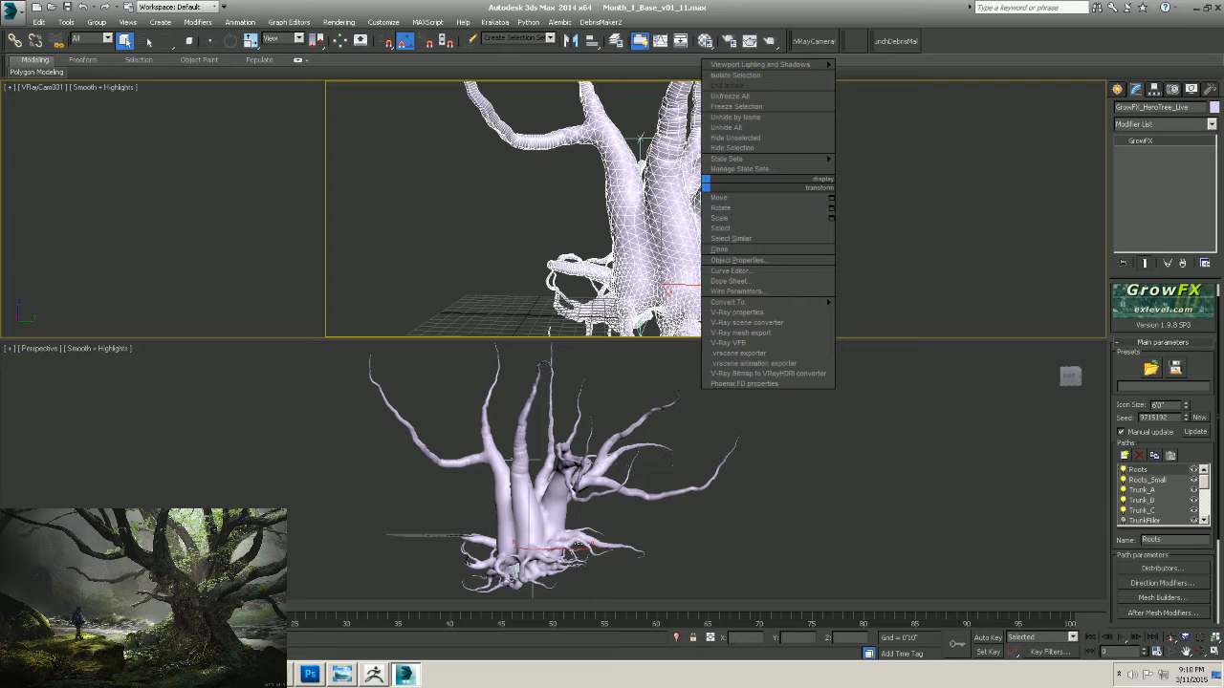
{"action": "key", "text": "Escape"}
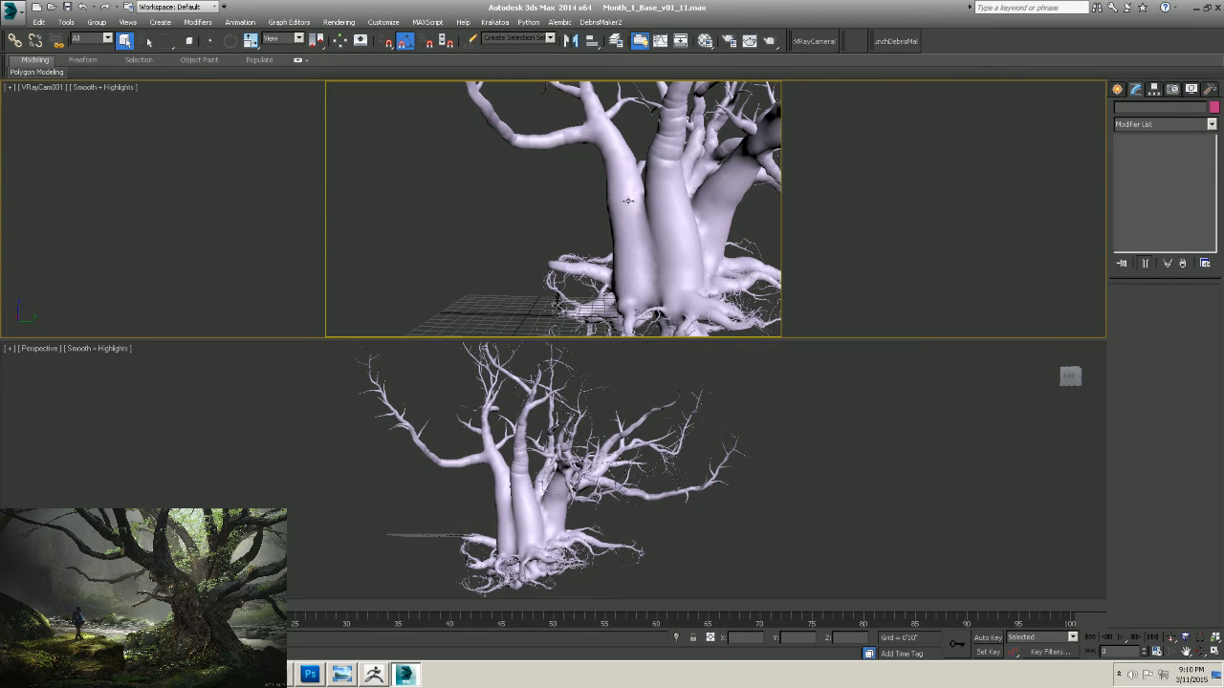
{"action": "left_click", "coordinate": [623, 208]}
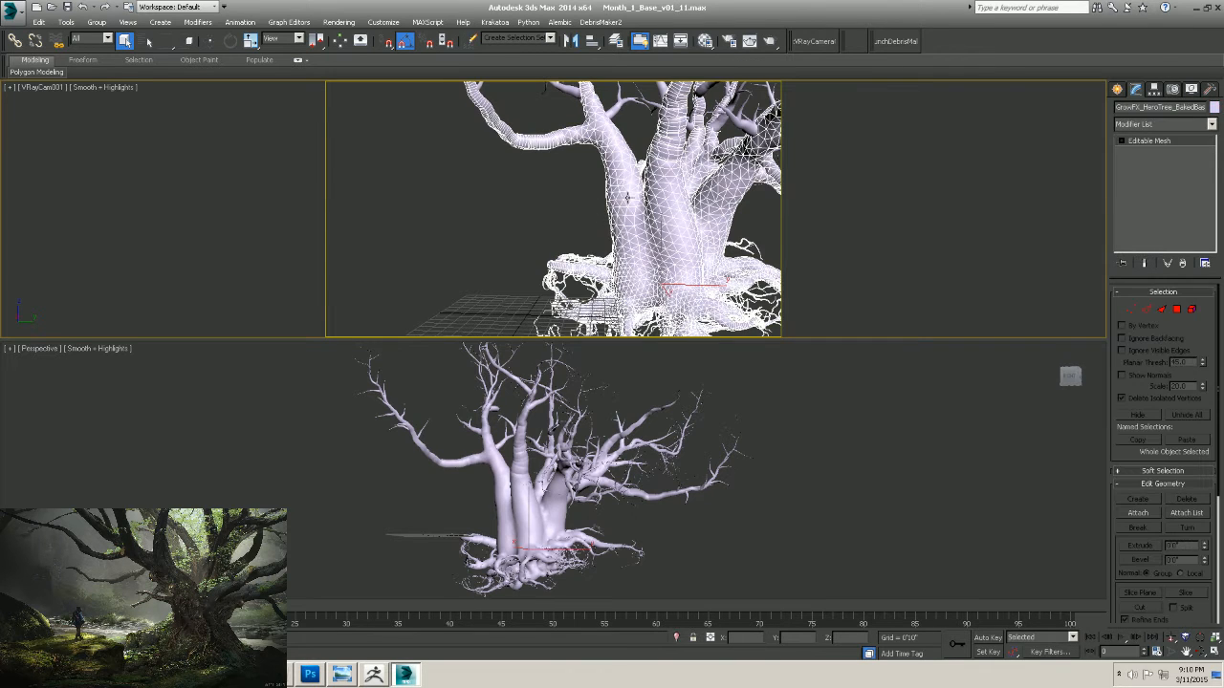
{"action": "key", "text": "Delete"}
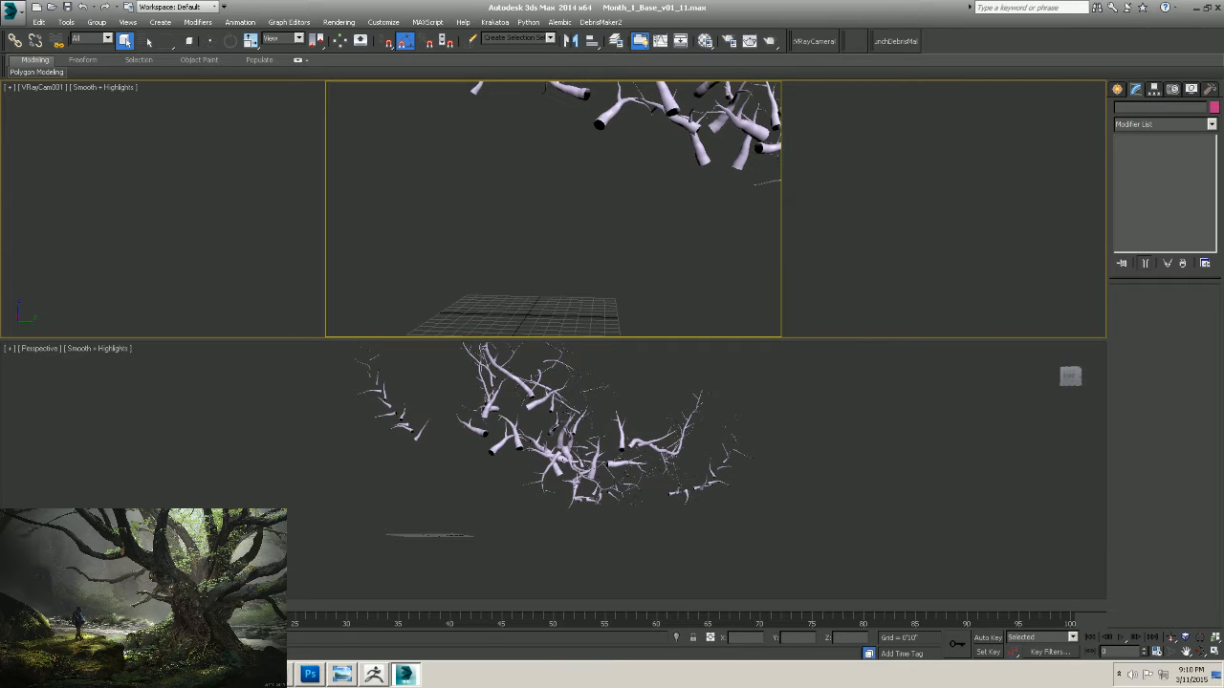
{"action": "key", "text": "Delete"}
{"action": "key", "text": "ctrl+z"}
{"action": "key", "text": "ctrl+z"}
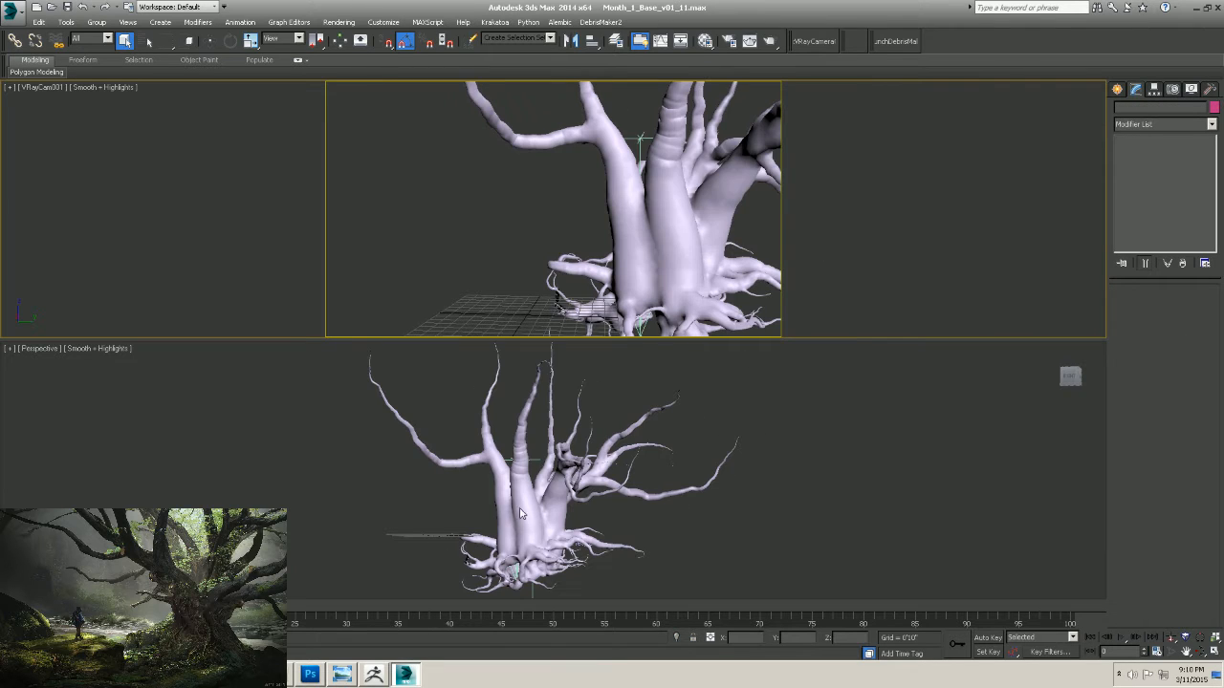
Clone the live GrowFX tree as a copy named GrowFX_HeroTree_Base.
{"action": "left_click", "coordinate": [523, 513]}
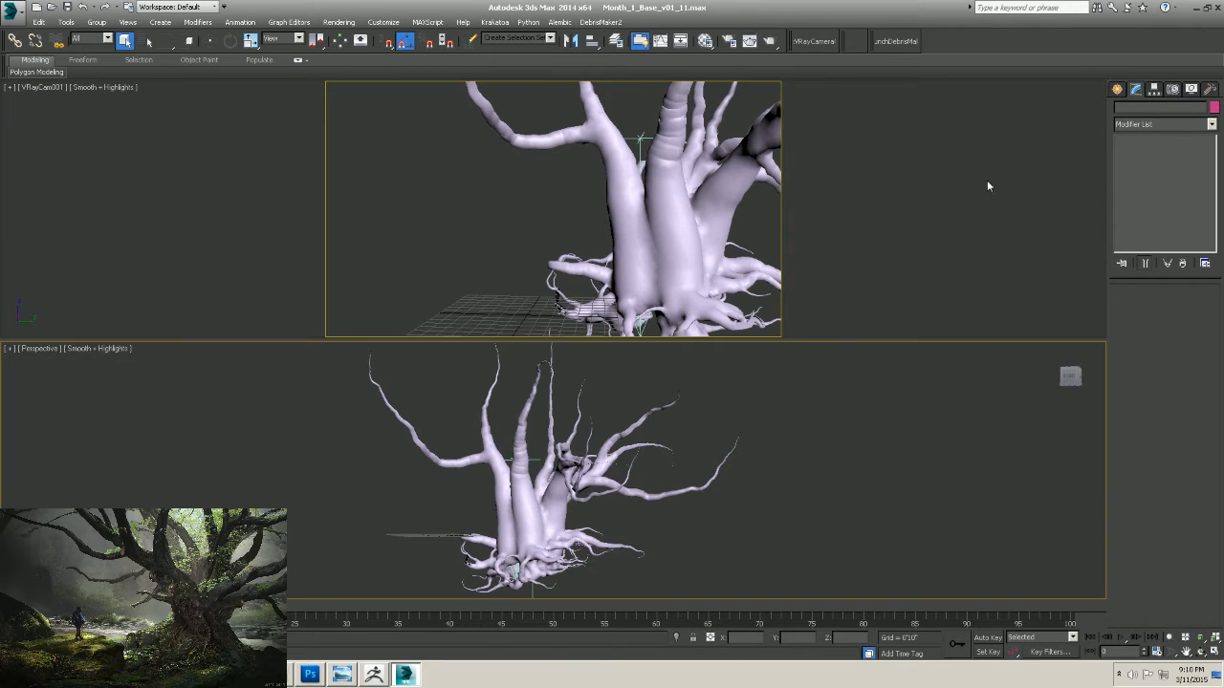
{"action": "left_click", "coordinate": [524, 524]}
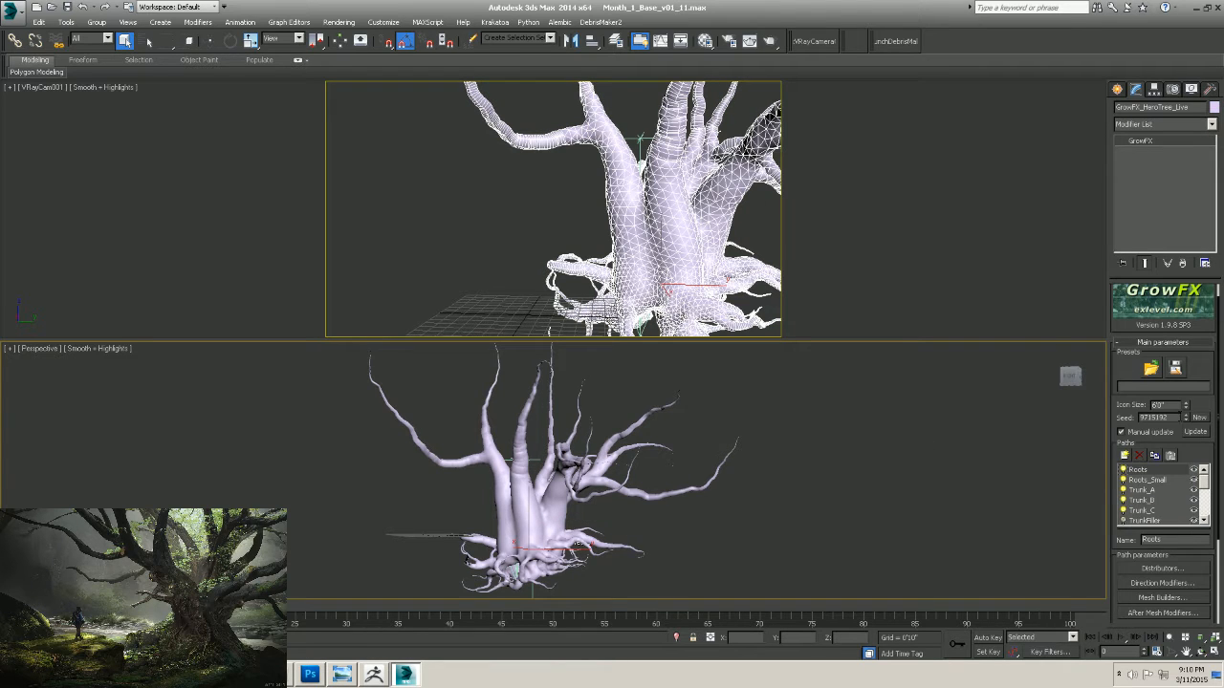
{"action": "right_click", "coordinate": [545, 533]}
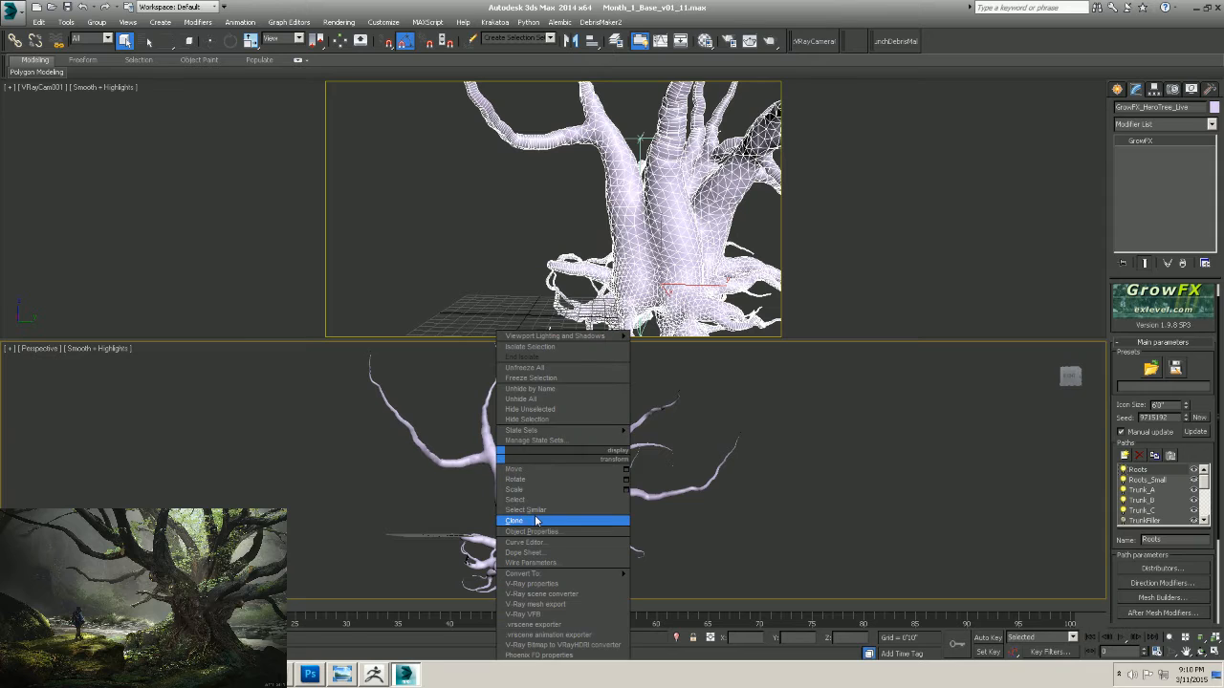
{"action": "left_click", "coordinate": [537, 521]}
{"action": "left_click", "coordinate": [563, 303]}
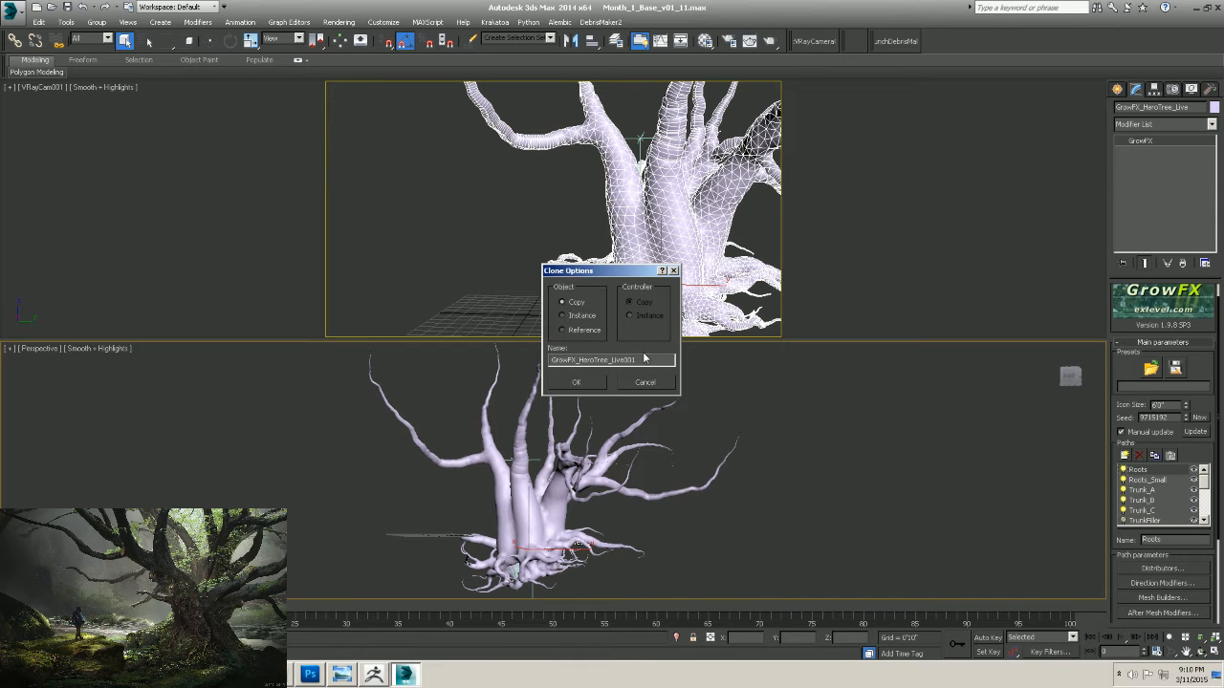
{"action": "left_click_drag", "start_coordinate": [645, 359], "coordinate": [611, 360]}
{"action": "type", "text": "Bas"}
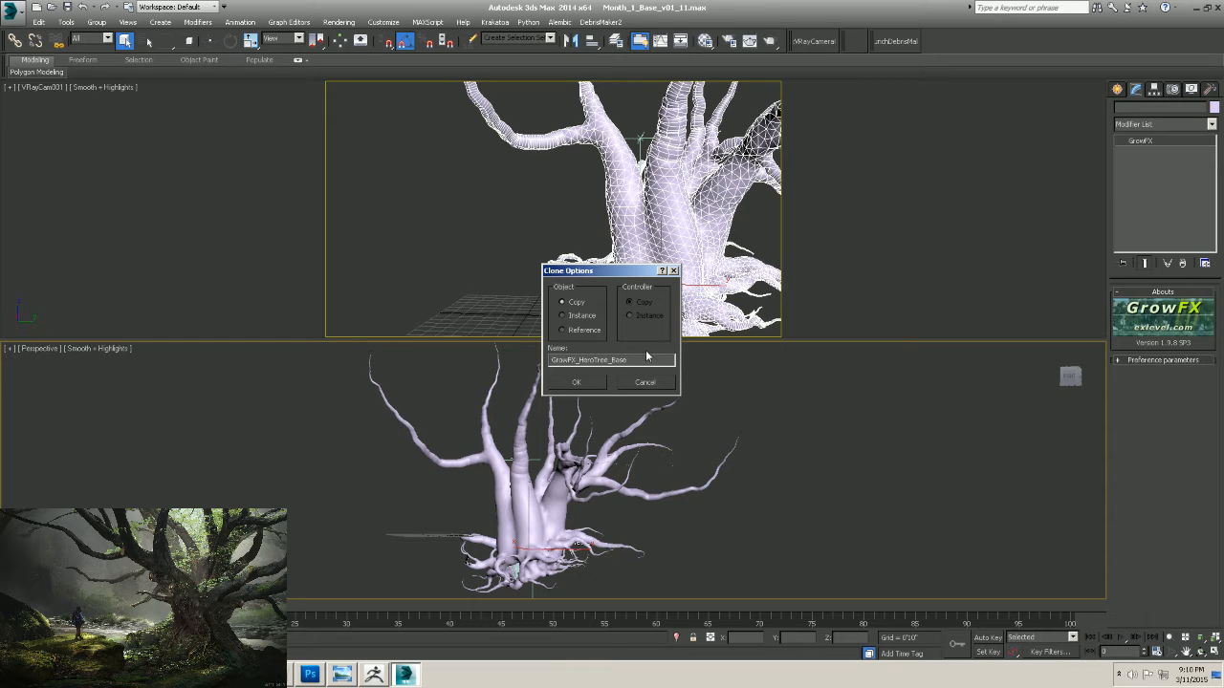
{"action": "left_click", "coordinate": [575, 382]}
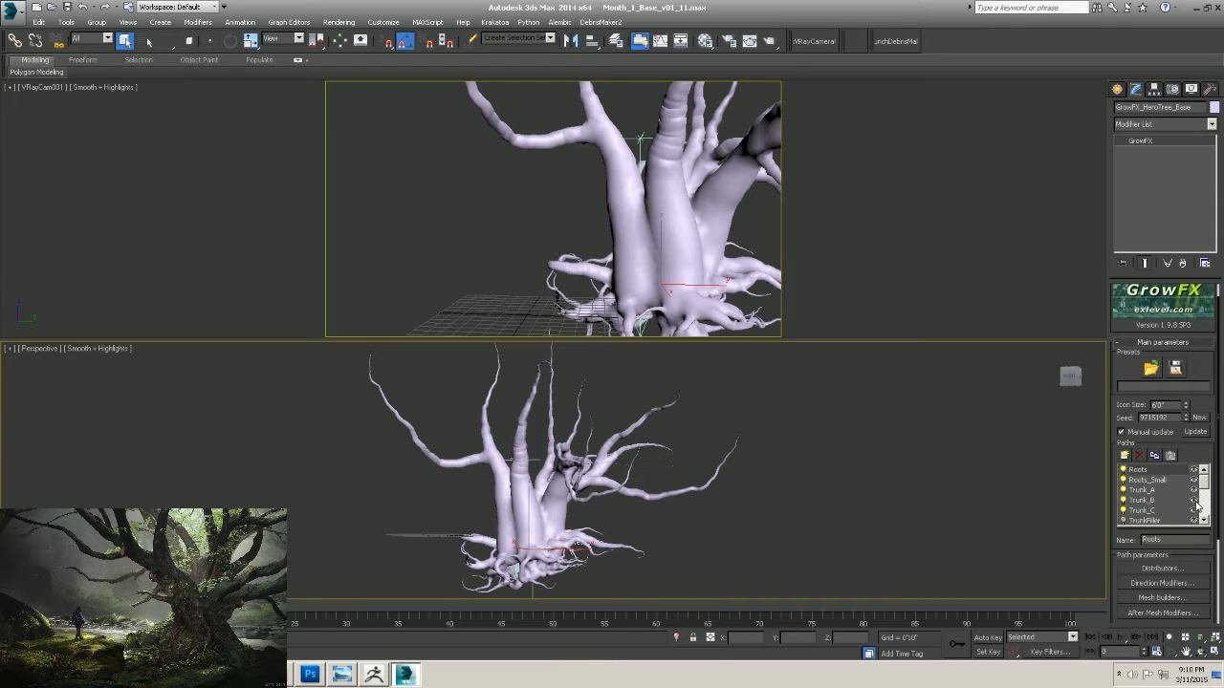
Select the Roots_Small path of GrowFX_HeroTree_Base and update the object to generate its small roots.
{"action": "mouse_move", "coordinate": [1204, 485]}
{"action": "left_mouse_down"}
{"action": "mouse_move", "coordinate": [1203, 511]}
{"action": "mouse_move", "coordinate": [1204, 472]}
{"action": "left_mouse_up"}
{"action": "left_click", "coordinate": [1146, 480]}
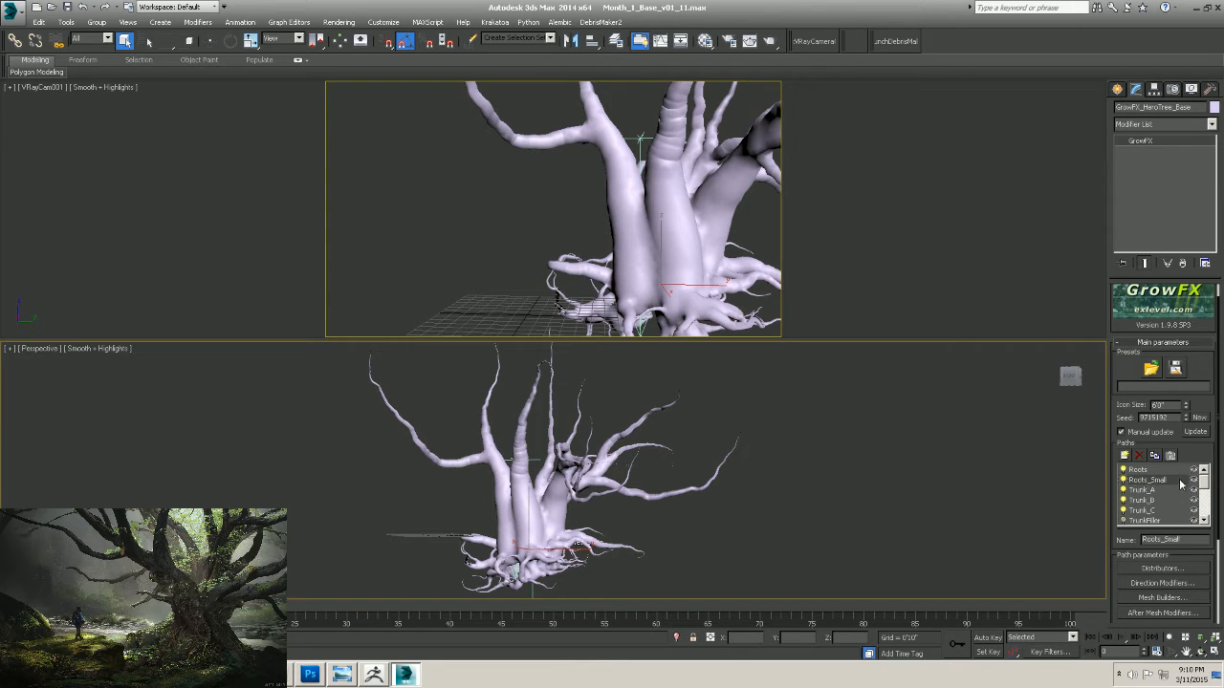
{"action": "left_click", "coordinate": [1195, 431]}
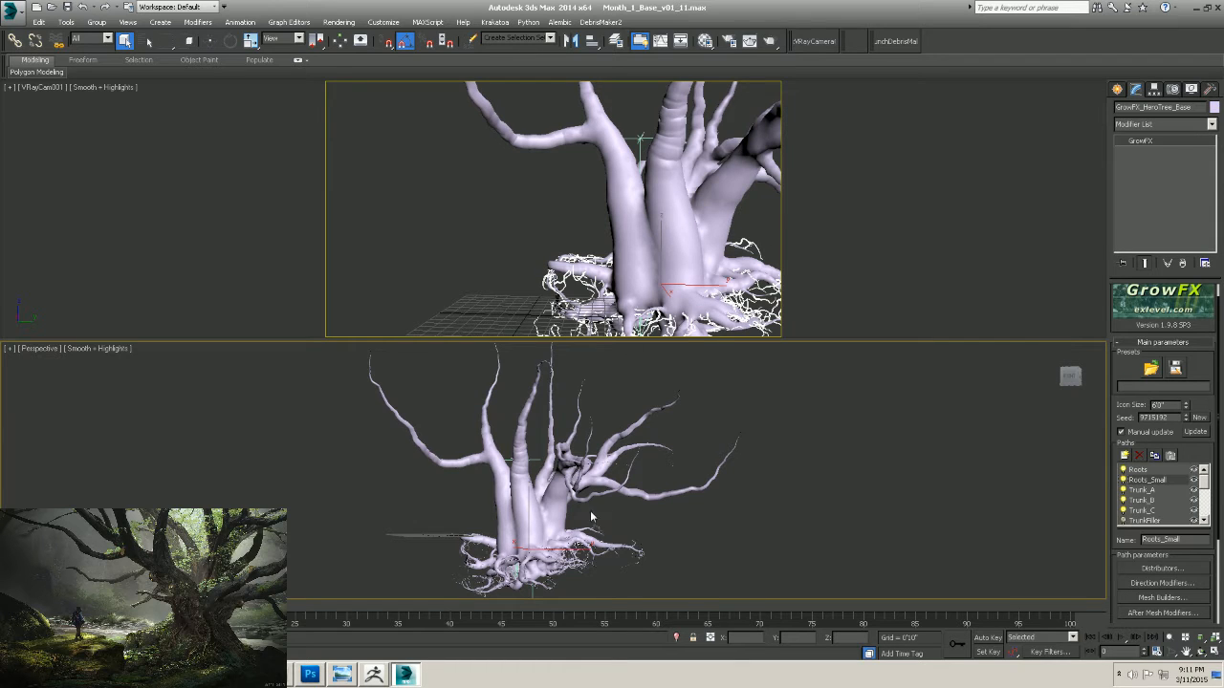
Clone GrowFX_HeroTree_Base as a copy named GrowFX_HeroTree_Roots.
{"action": "right_click", "coordinate": [591, 457]}
{"action": "left_click", "coordinate": [612, 520]}
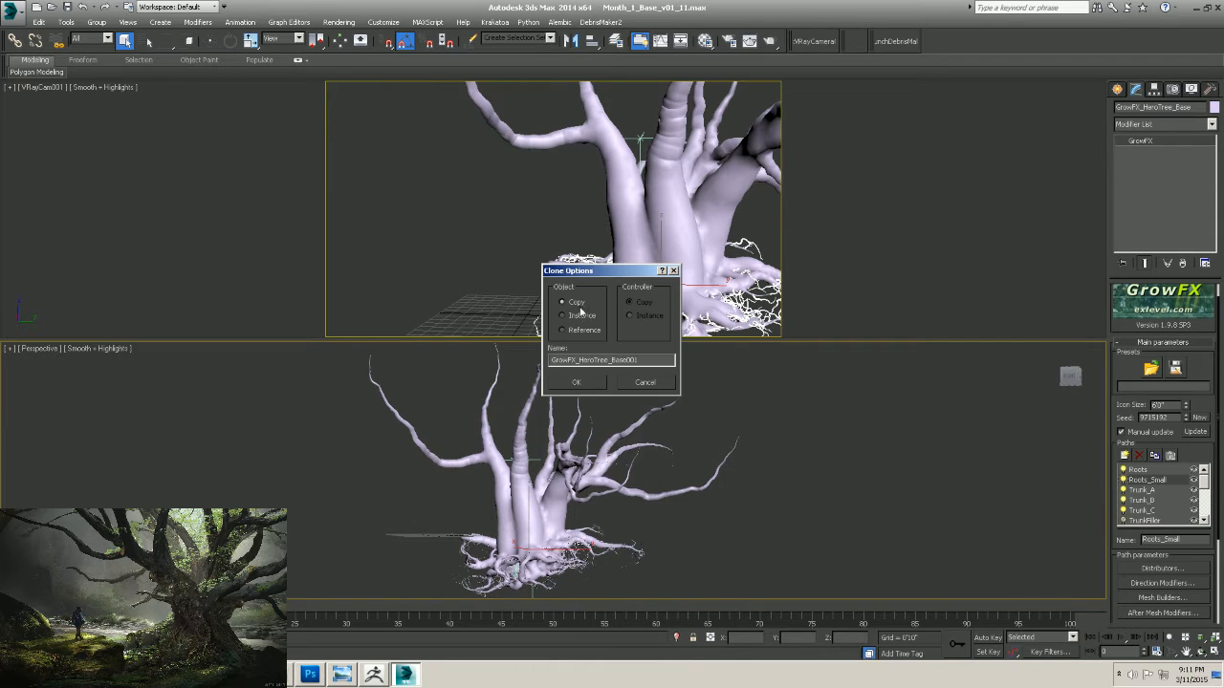
{"action": "left_click_drag", "start_coordinate": [647, 358], "coordinate": [614, 360]}
{"action": "left_click", "coordinate": [577, 382]}
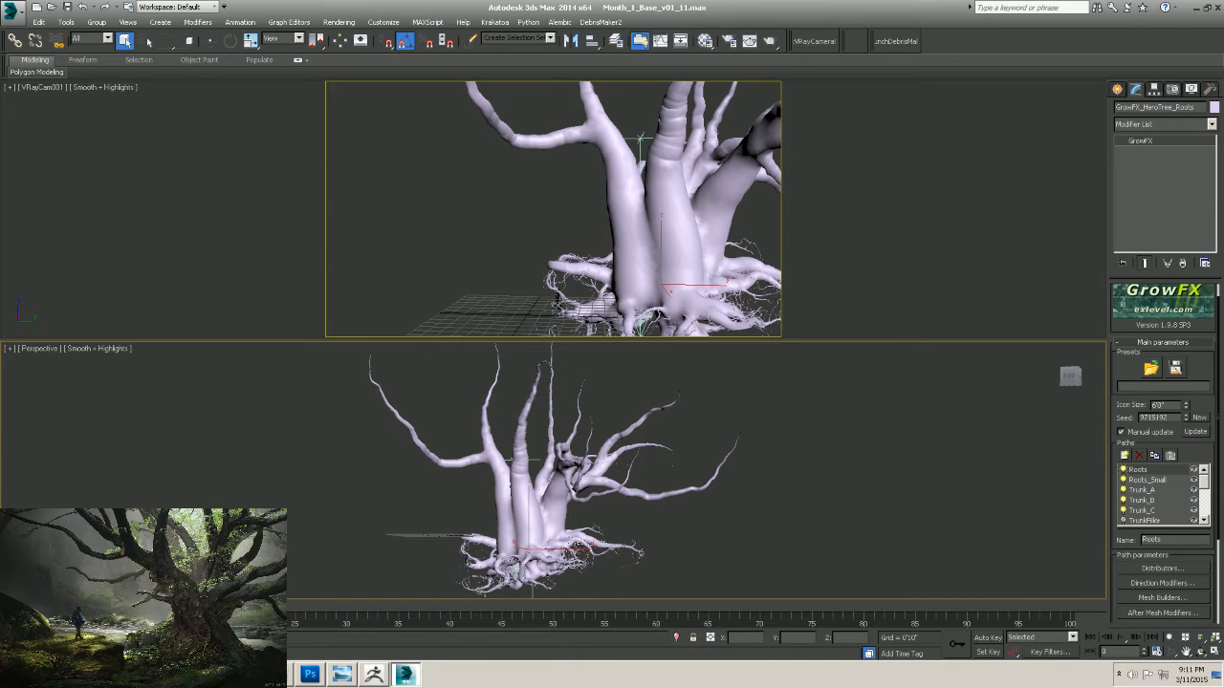
Reselect GrowFX_HeroTree_Base and hide it from the viewports.
{"action": "left_click", "coordinate": [887, 197]}
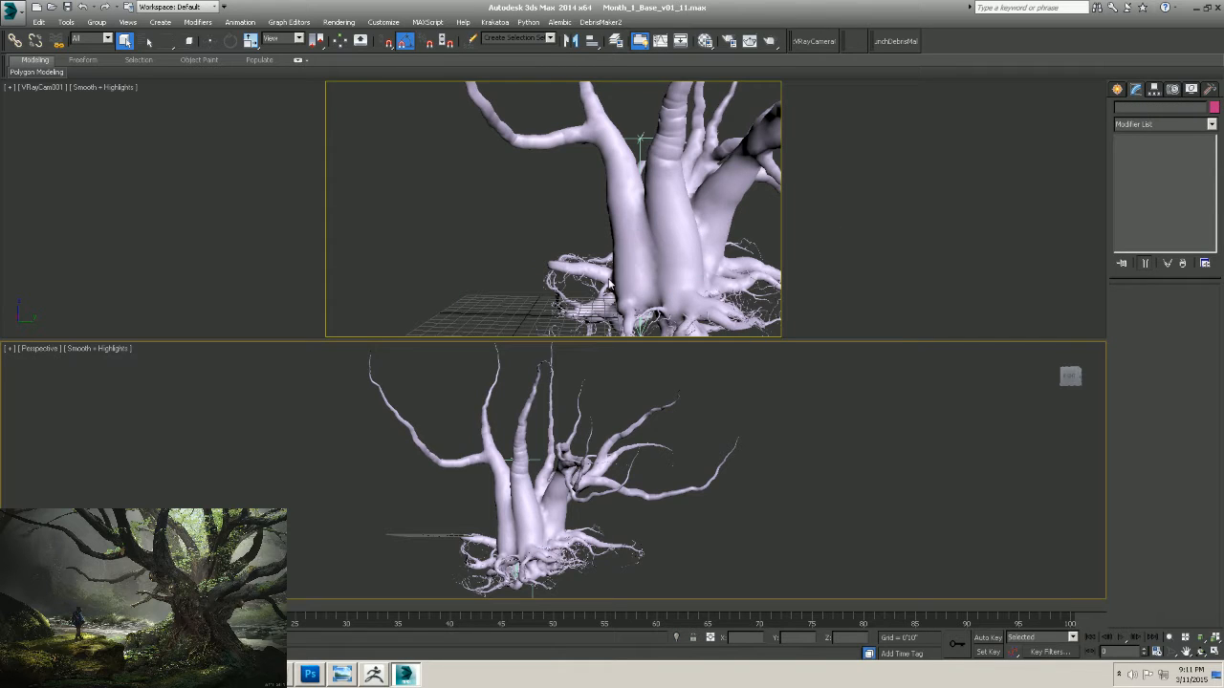
{"action": "left_click", "coordinate": [529, 531]}
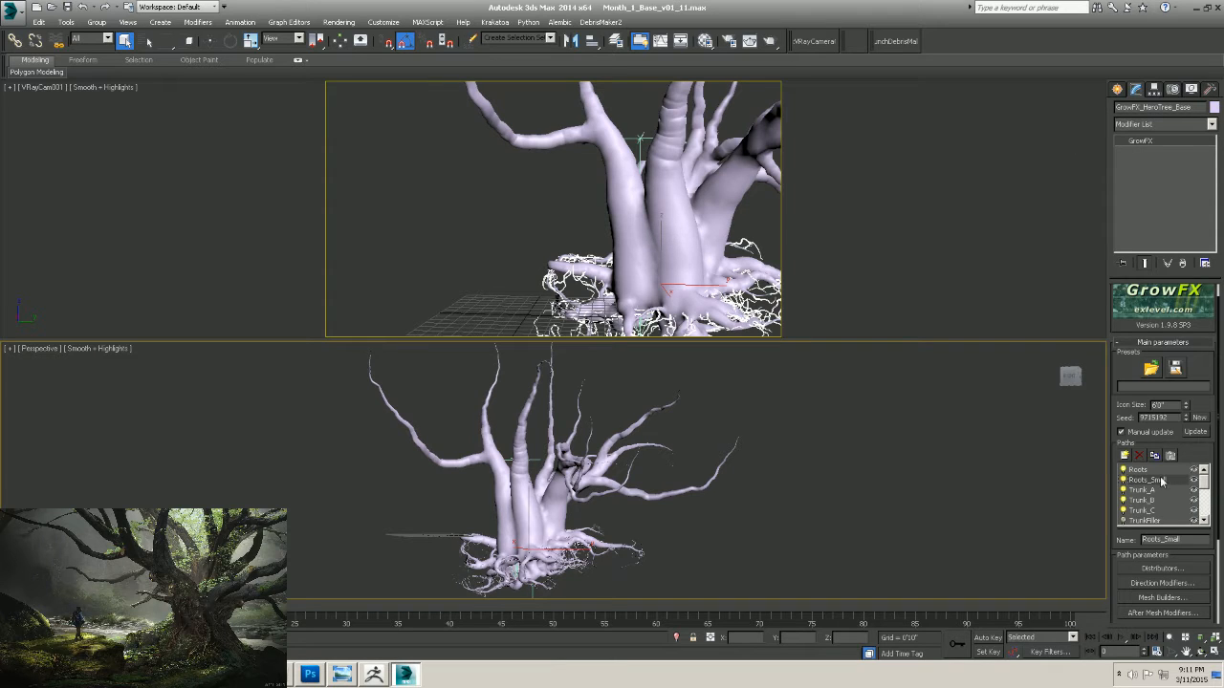
{"action": "right_click", "coordinate": [611, 435]}
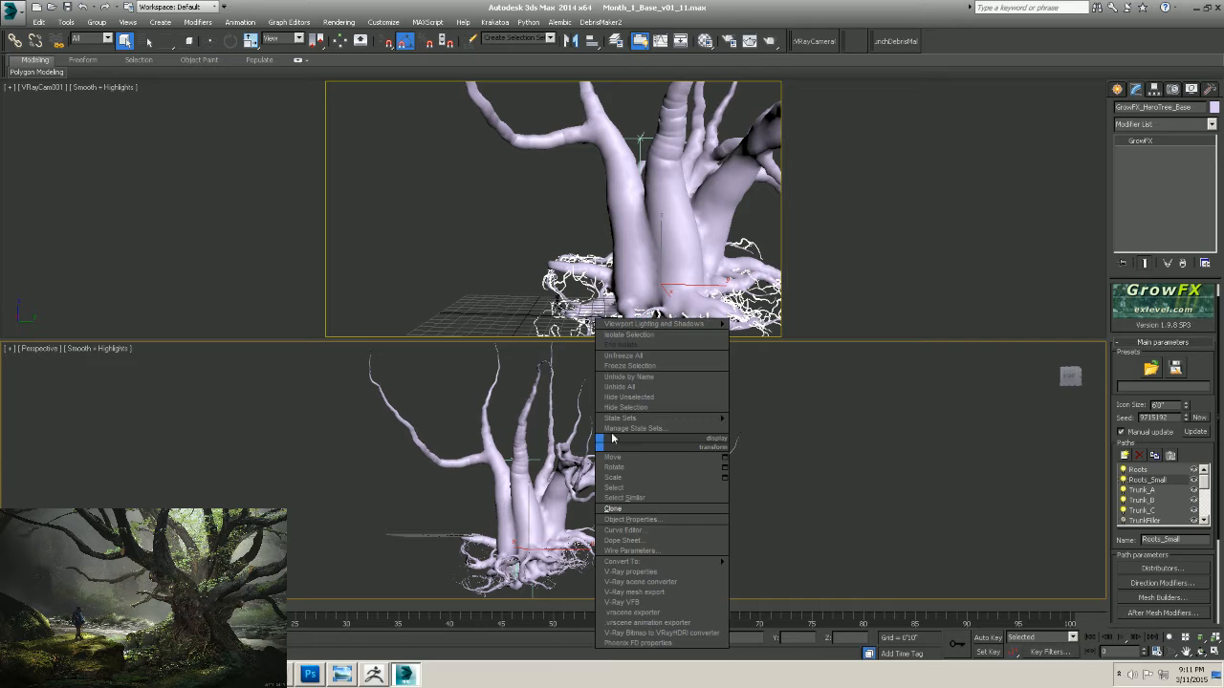
{"action": "left_click", "coordinate": [619, 410]}
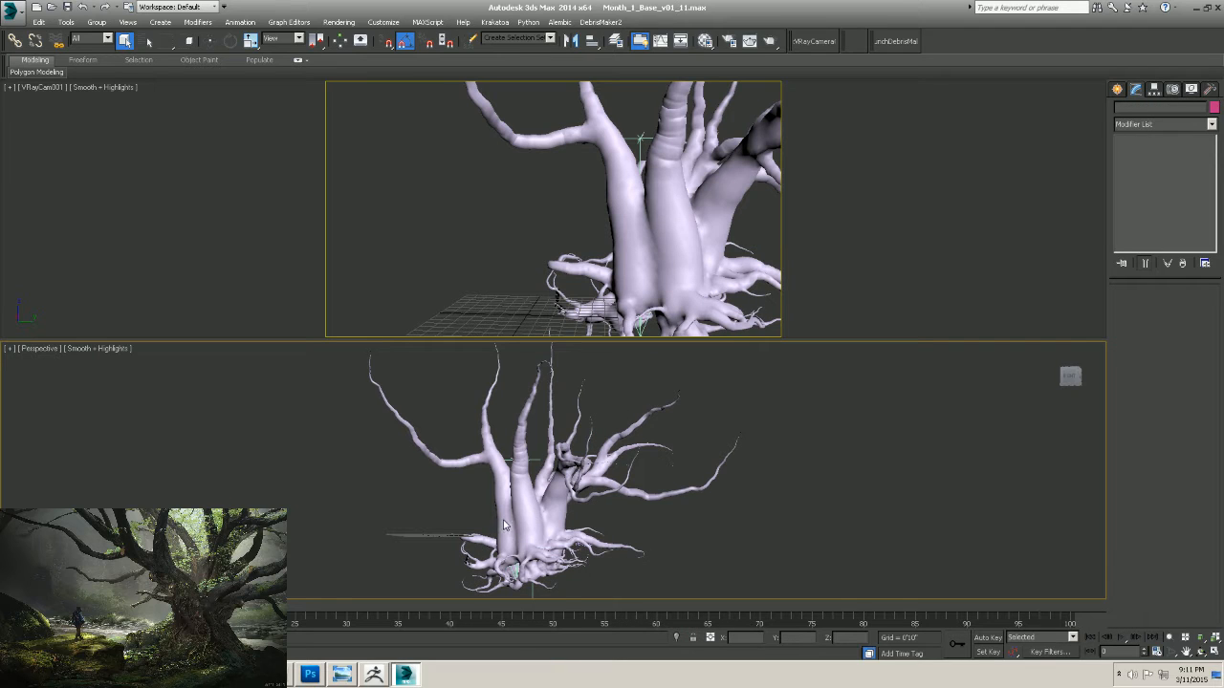
Select the GrowFX_HeroTree_Live object and examine its GrowFX path list.
{"action": "left_click", "coordinate": [514, 564]}
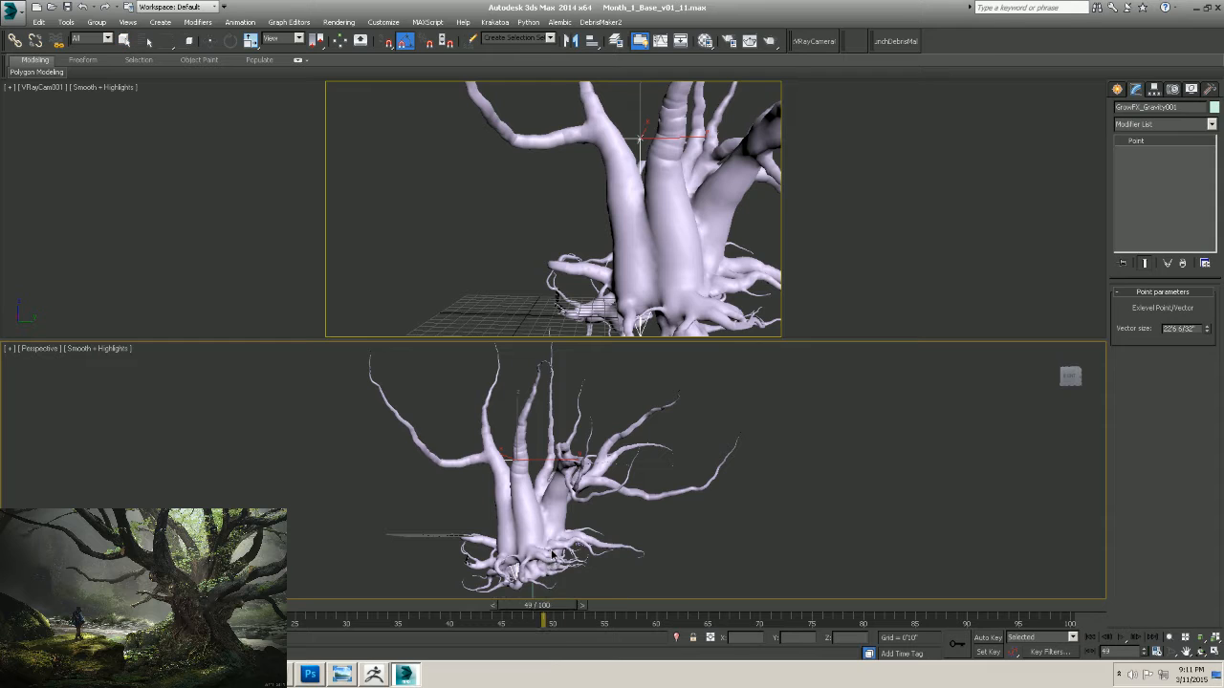
{"action": "left_click", "coordinate": [556, 555]}
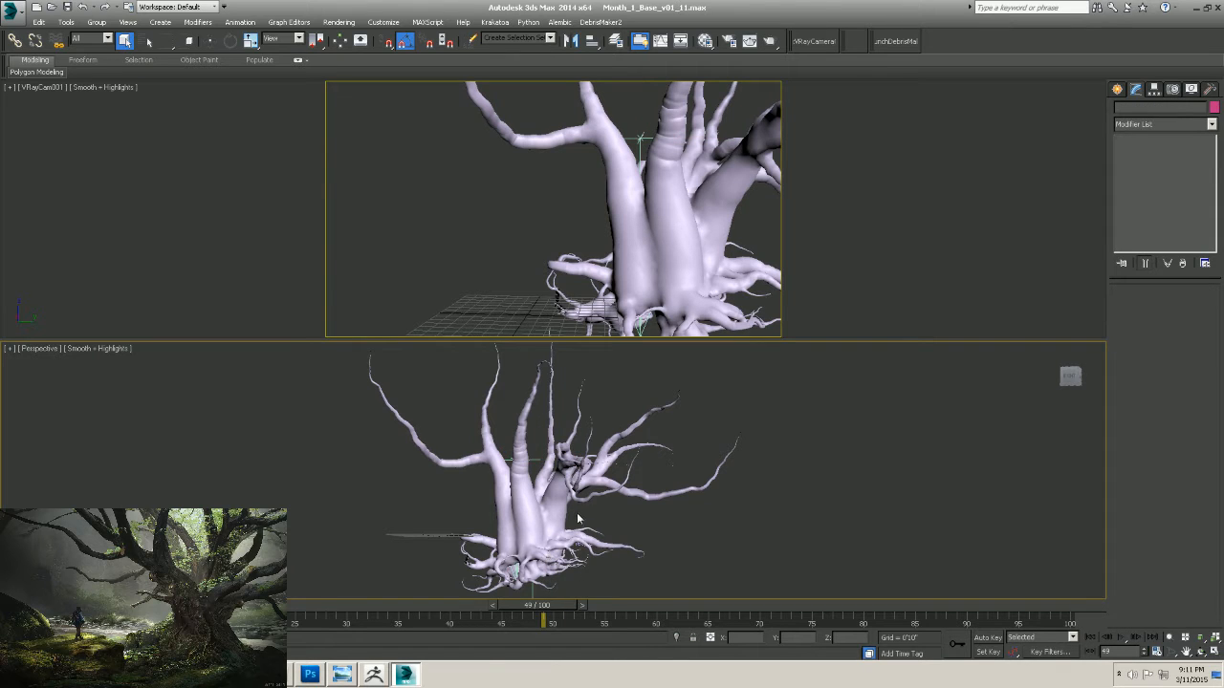
{"action": "left_click", "coordinate": [493, 512]}
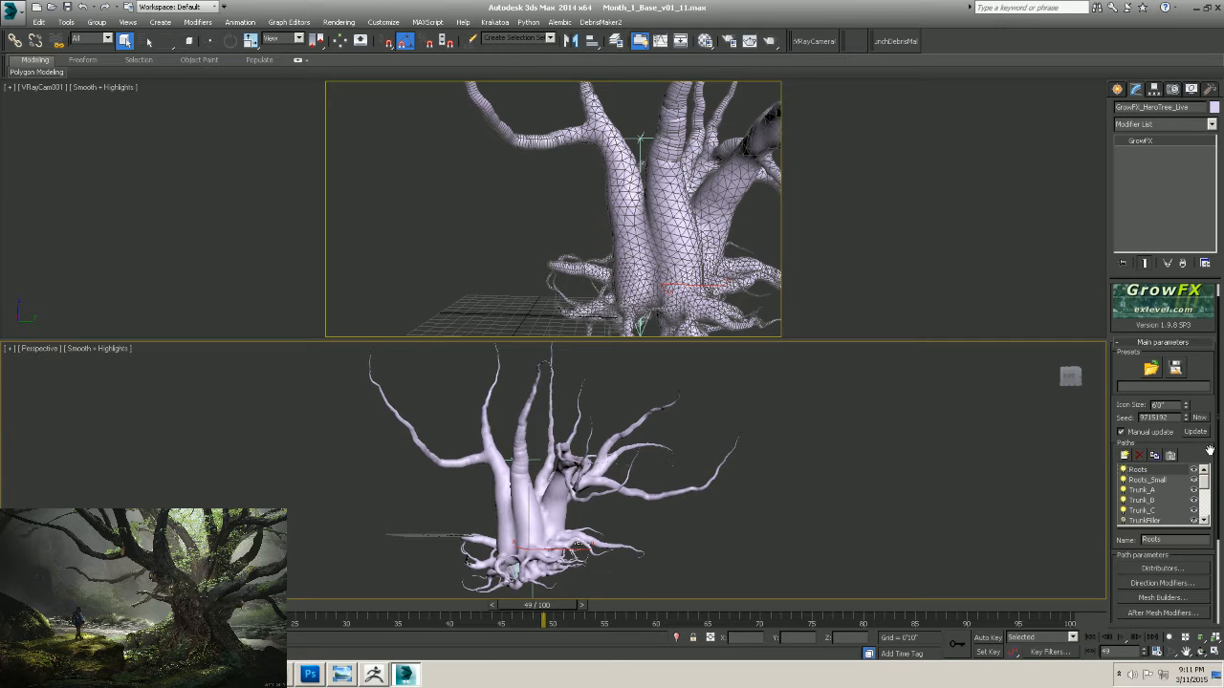
{"action": "scroll", "coordinate": [1205, 429], "scroll_direction": "down", "scroll_amount": 2}
{"action": "left_click_drag", "start_coordinate": [1205, 424], "coordinate": [1204, 429]}
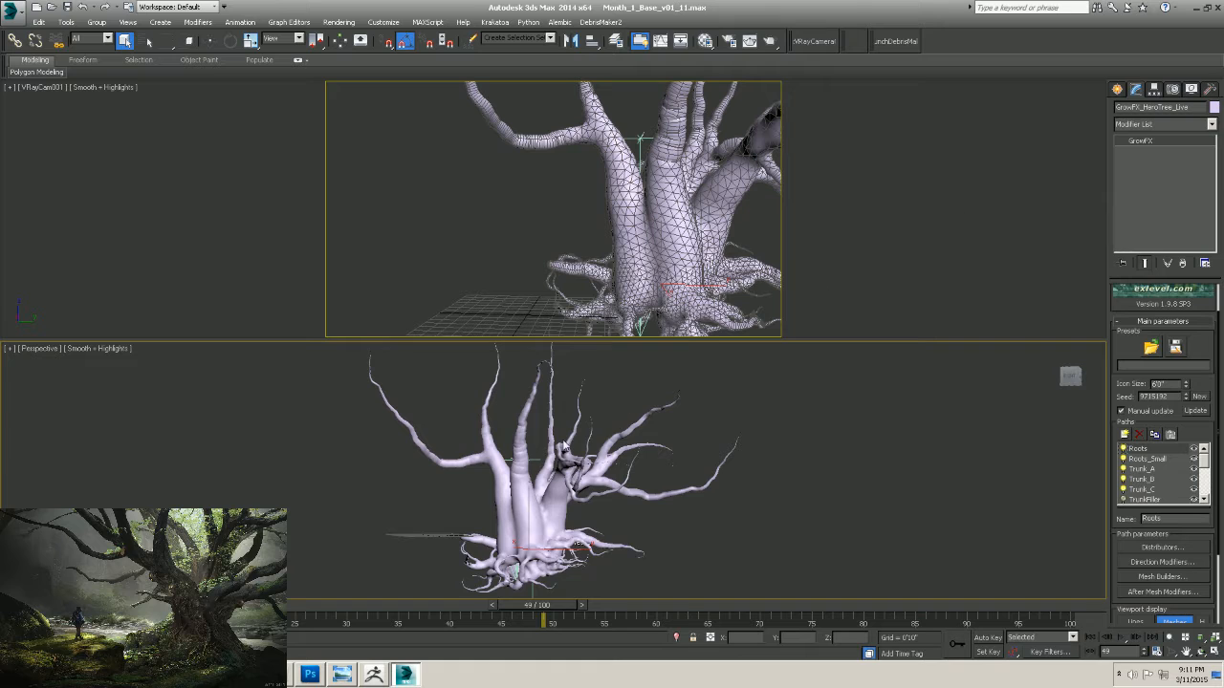
{"action": "right_click", "coordinate": [565, 448]}
{"action": "left_click", "coordinate": [584, 418]}
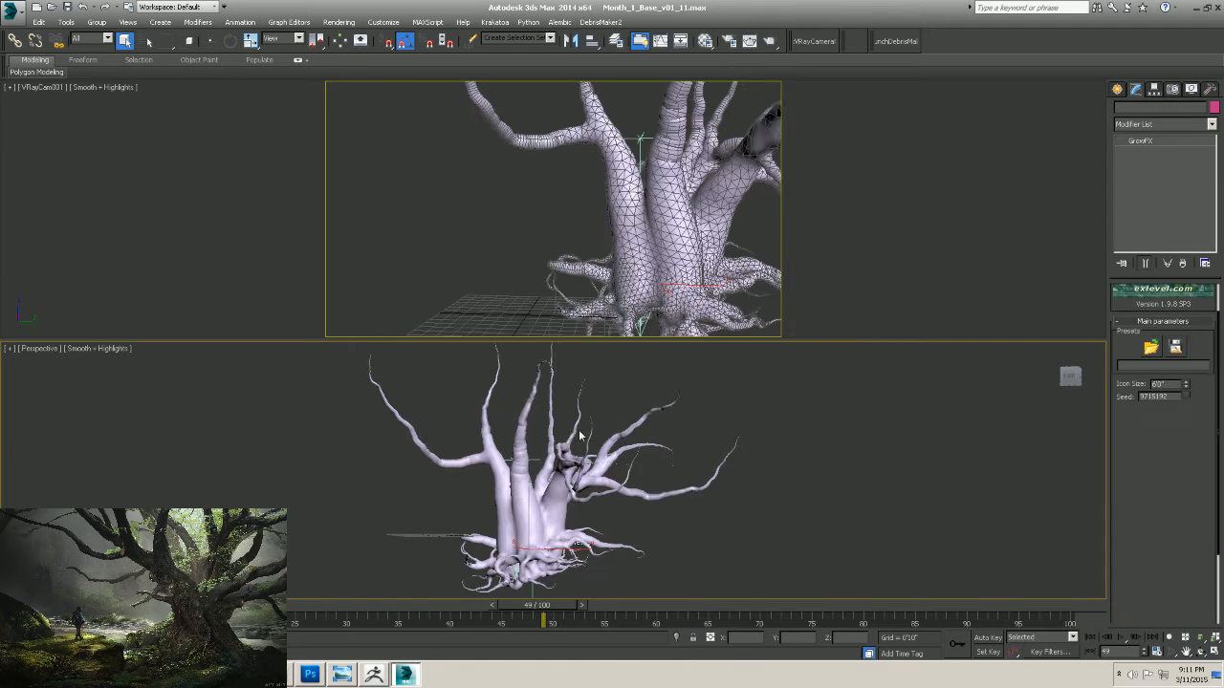
{"action": "right_click", "coordinate": [558, 463]}
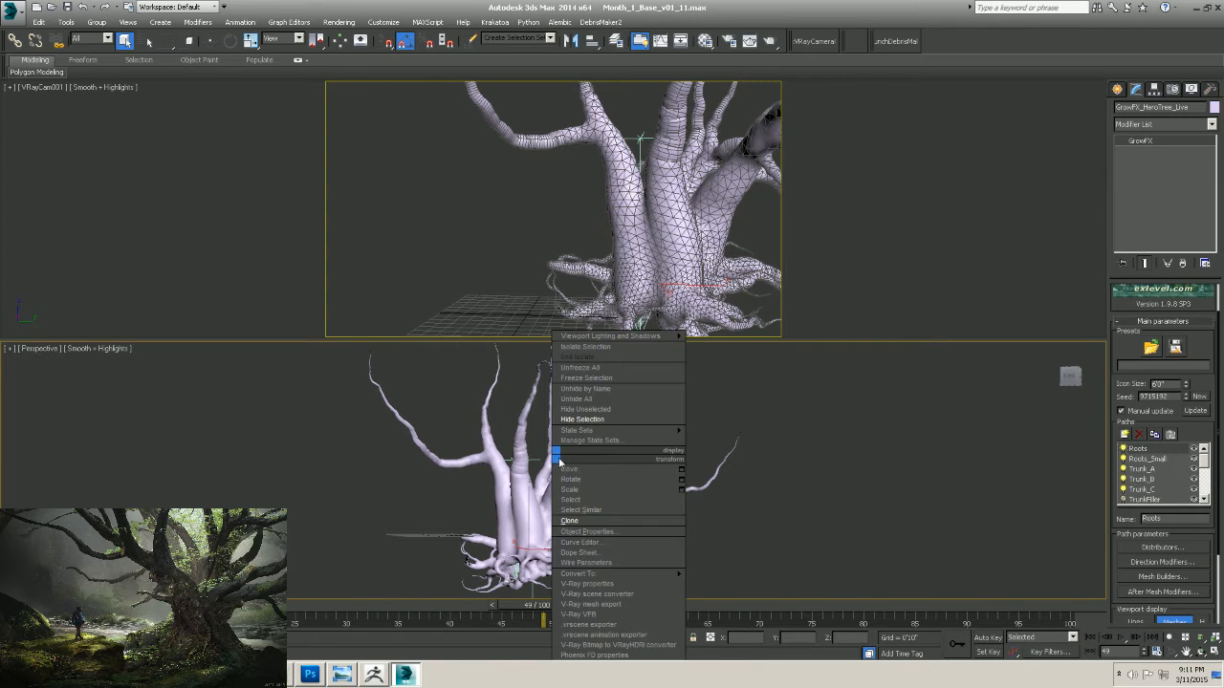
{"action": "left_click", "coordinate": [573, 519]}
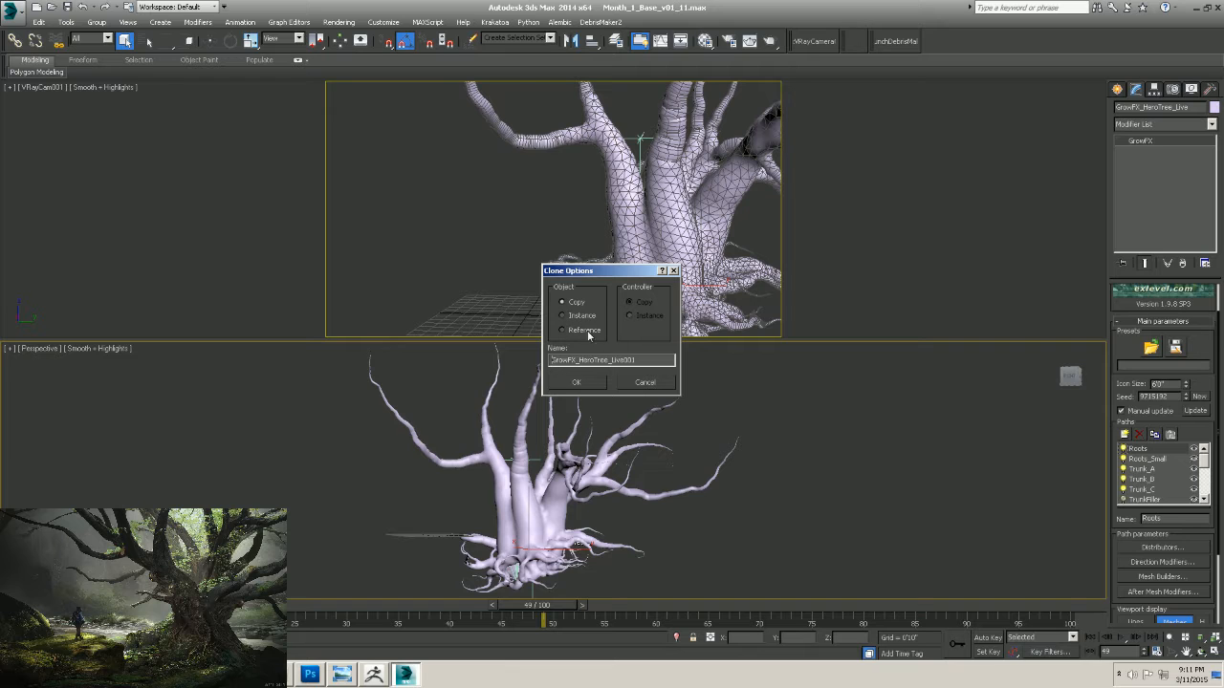
{"action": "left_click", "coordinate": [658, 384]}
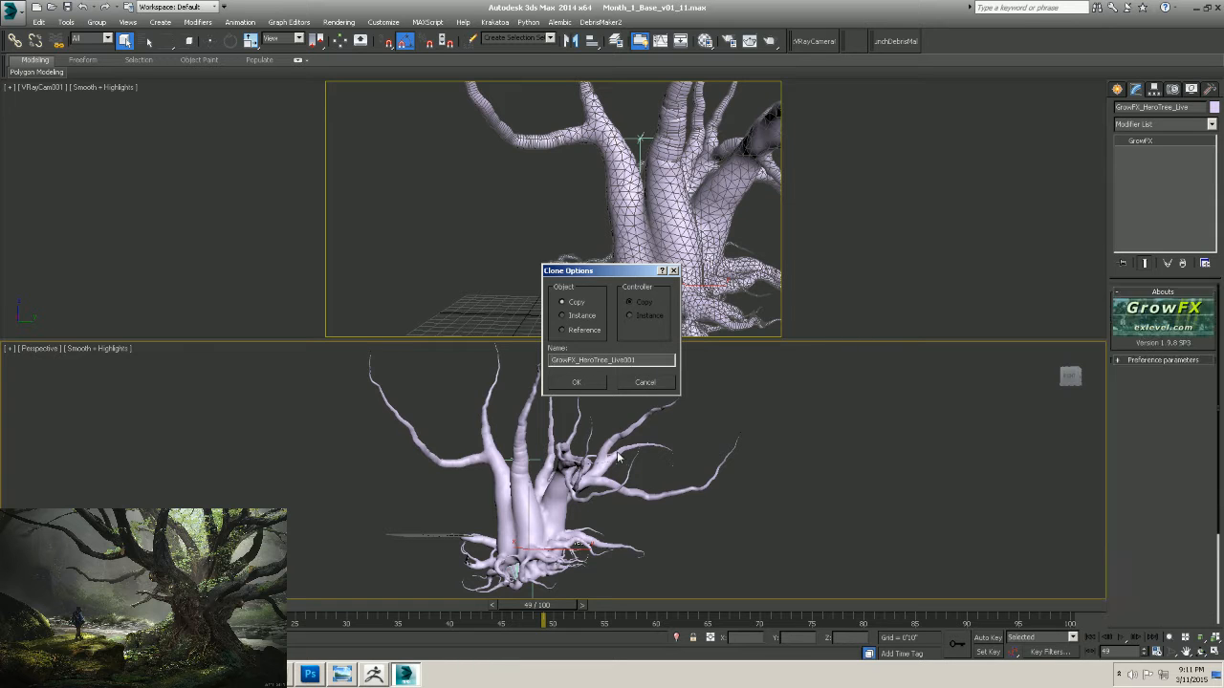
Unhide all objects in the scene without unhiding the hidden layers.
{"action": "right_click", "coordinate": [586, 493]}
{"action": "left_click", "coordinate": [612, 402]}
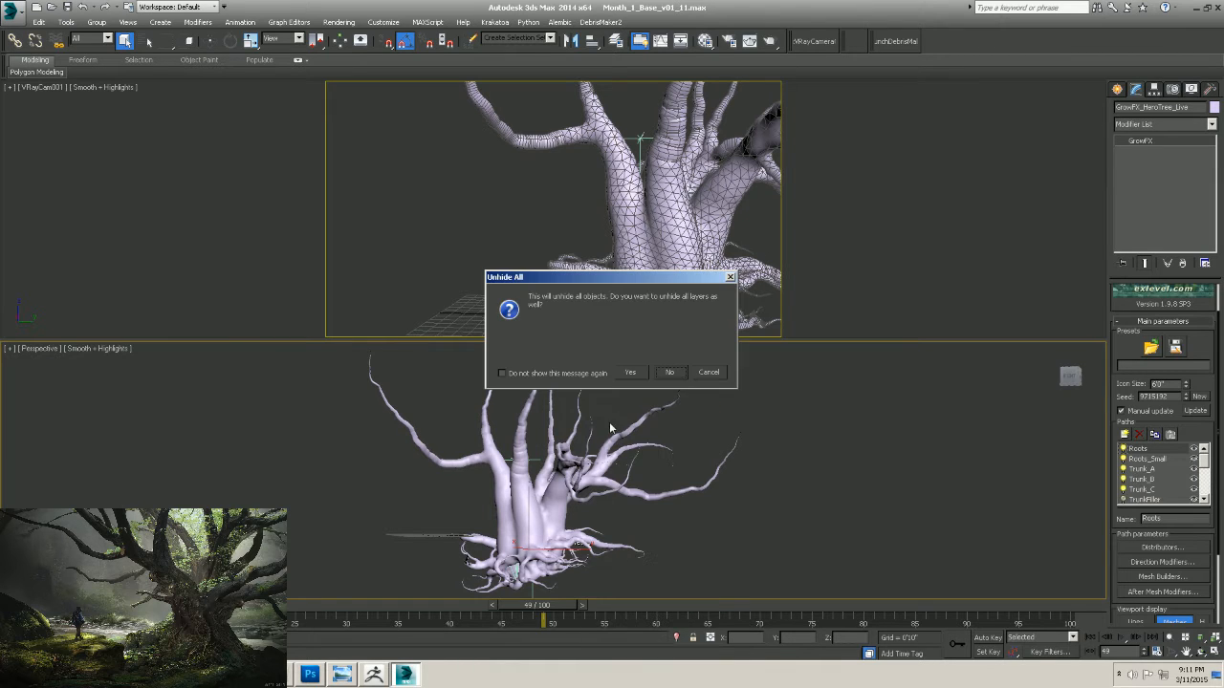
{"action": "left_click", "coordinate": [669, 372]}
Select GrowFX_HeroTree_Base, inspect its small roots in isolation, and leave isolation mode.
{"action": "left_click", "coordinate": [640, 139]}
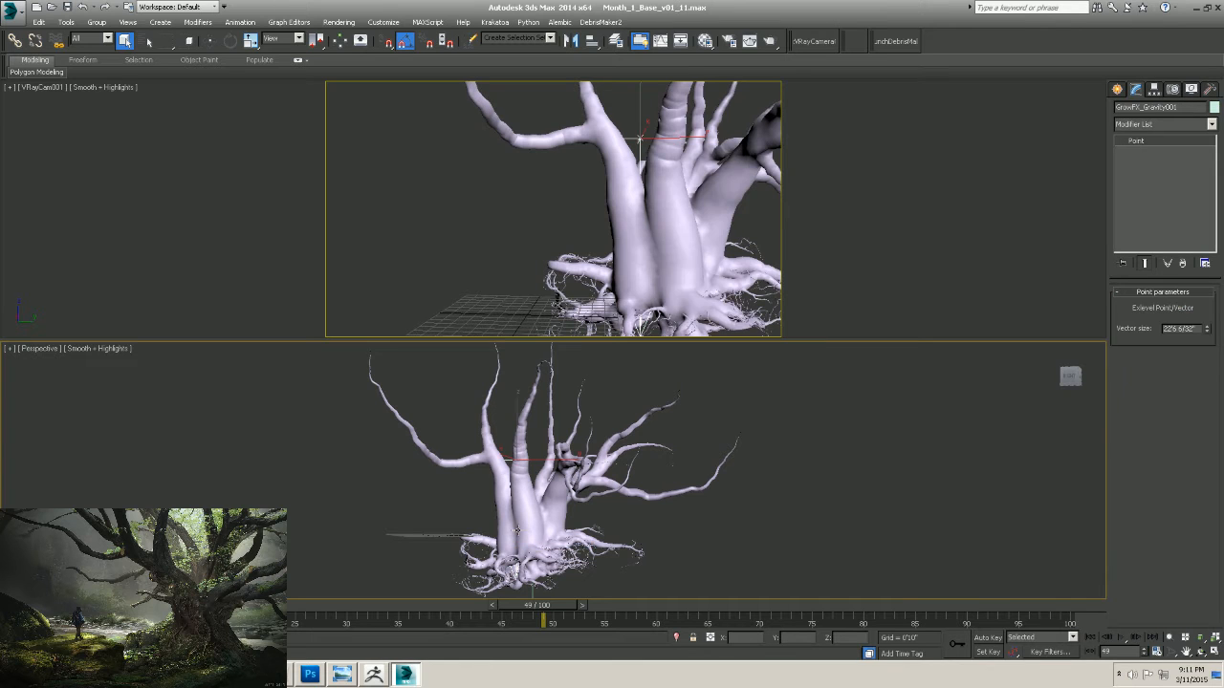
{"action": "left_click", "coordinate": [524, 525]}
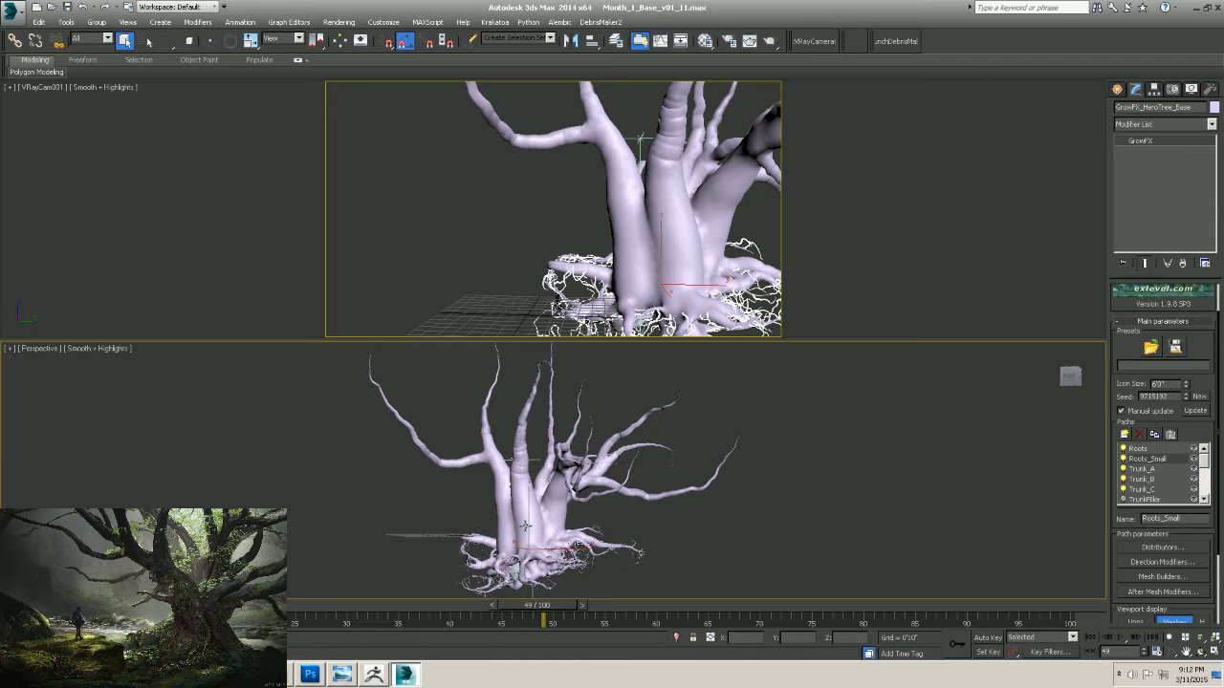
{"action": "key", "text": "alt+q"}
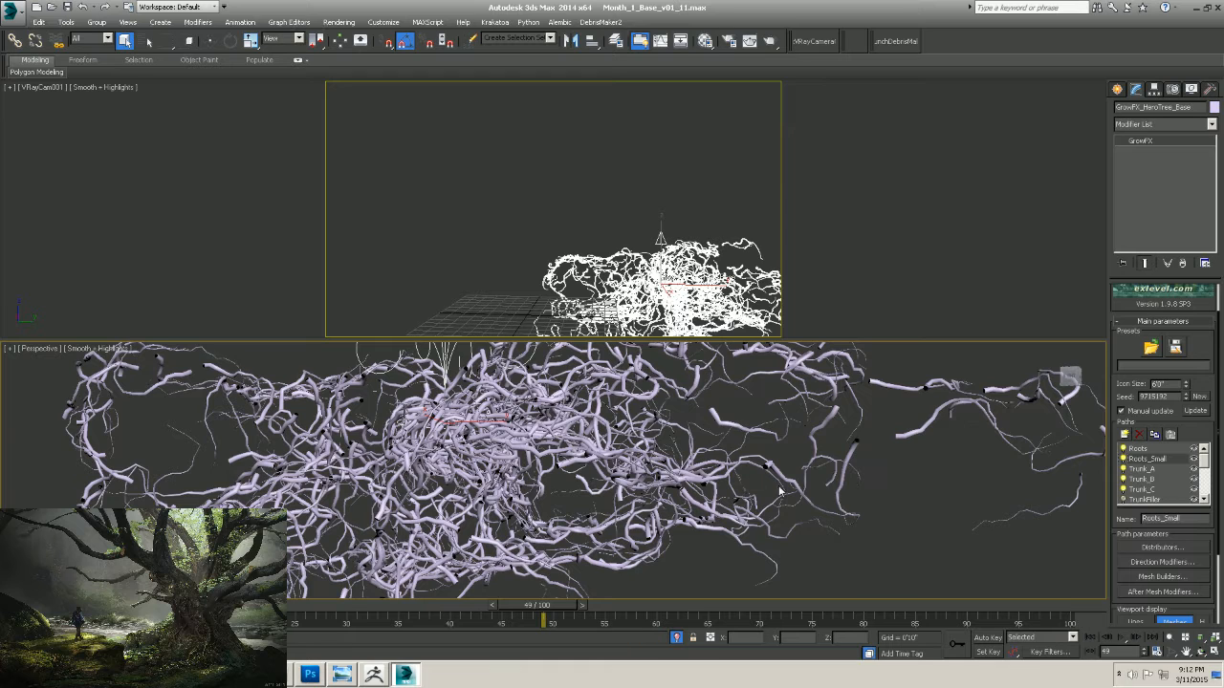
{"action": "left_click", "coordinate": [676, 636]}
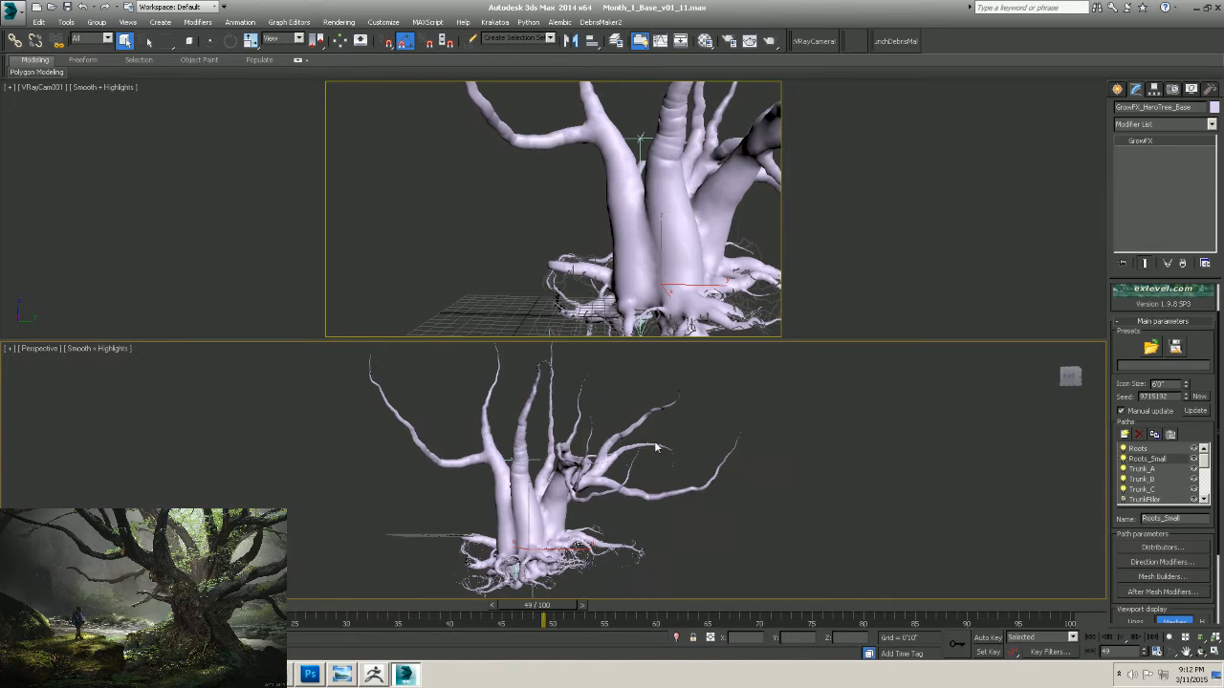
Hide GrowFX_HeroTree_Base and select the hidden GrowFX_HeroTree_Roots object by name.
{"action": "right_click", "coordinate": [554, 457]}
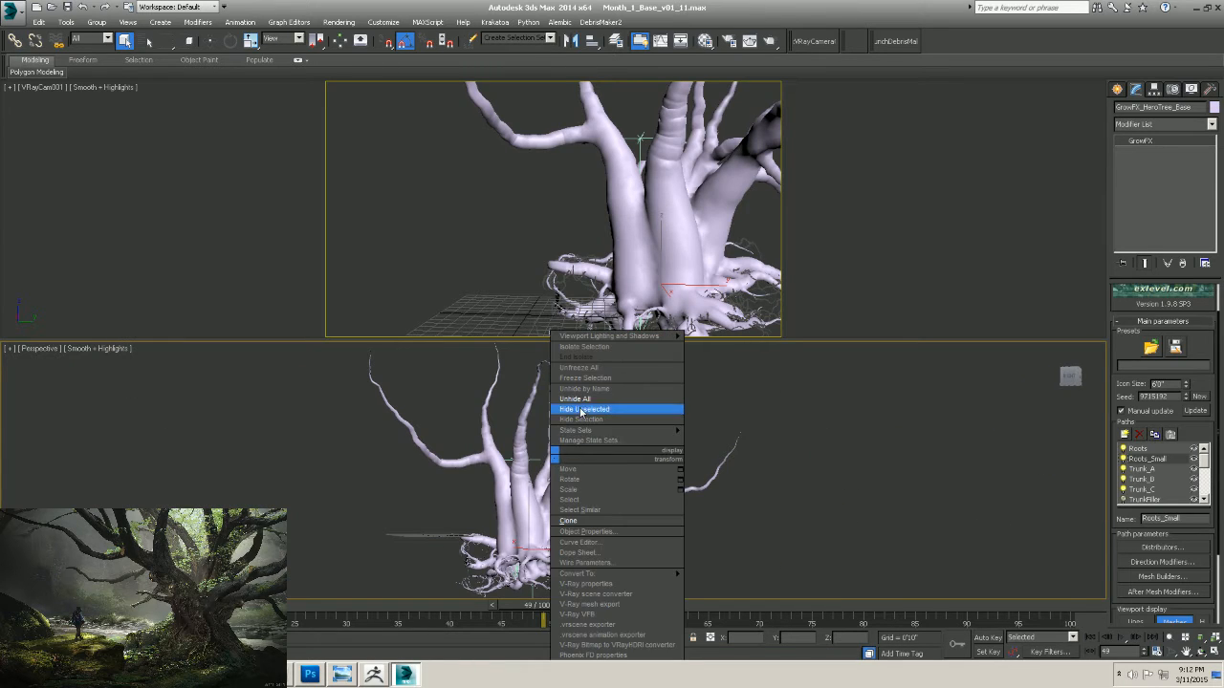
{"action": "left_click", "coordinate": [580, 420]}
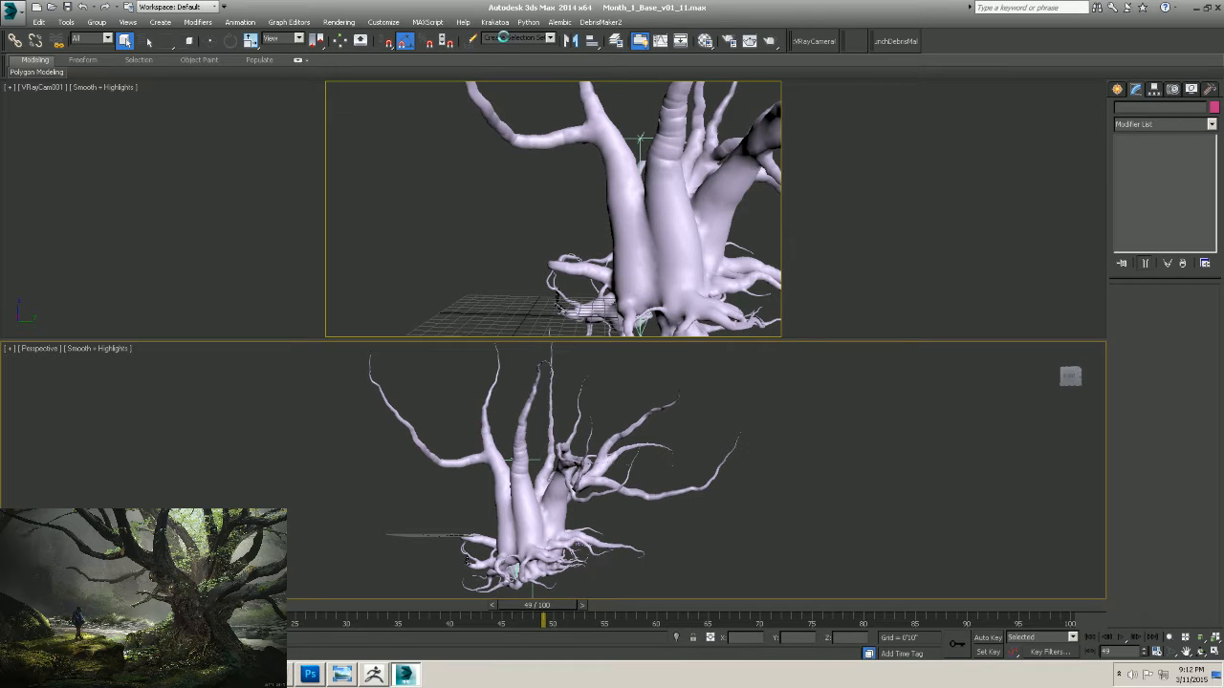
{"action": "key", "text": "h"}
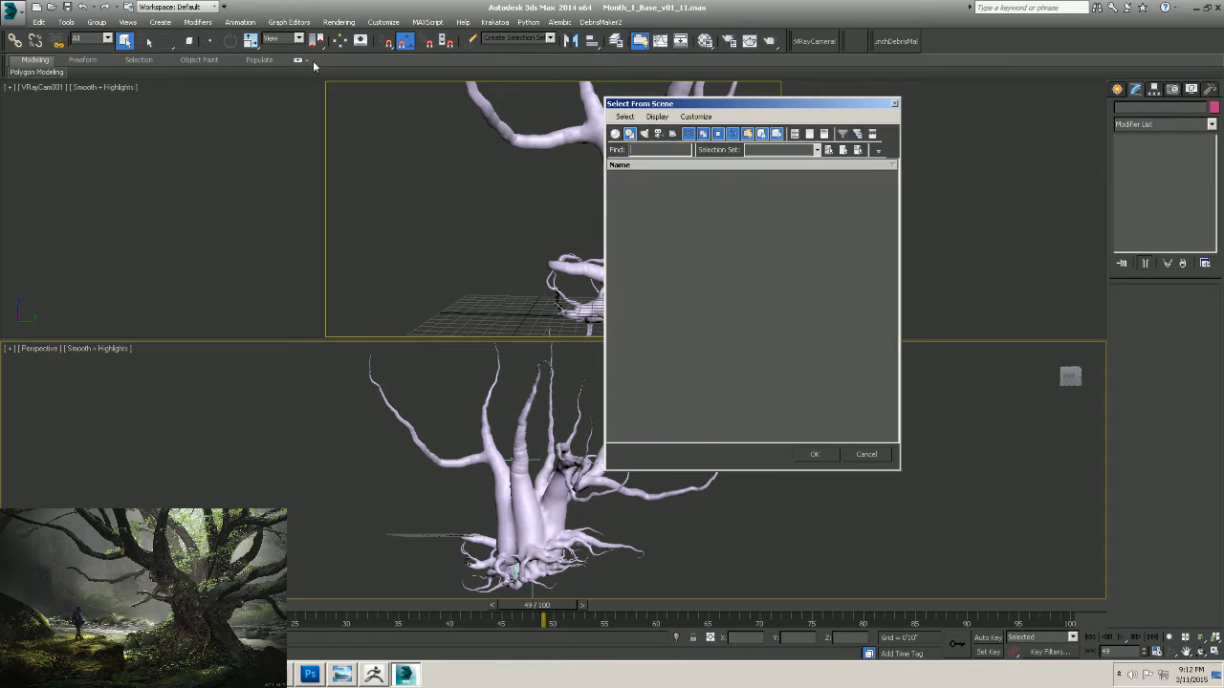
{"action": "left_click", "coordinate": [615, 132]}
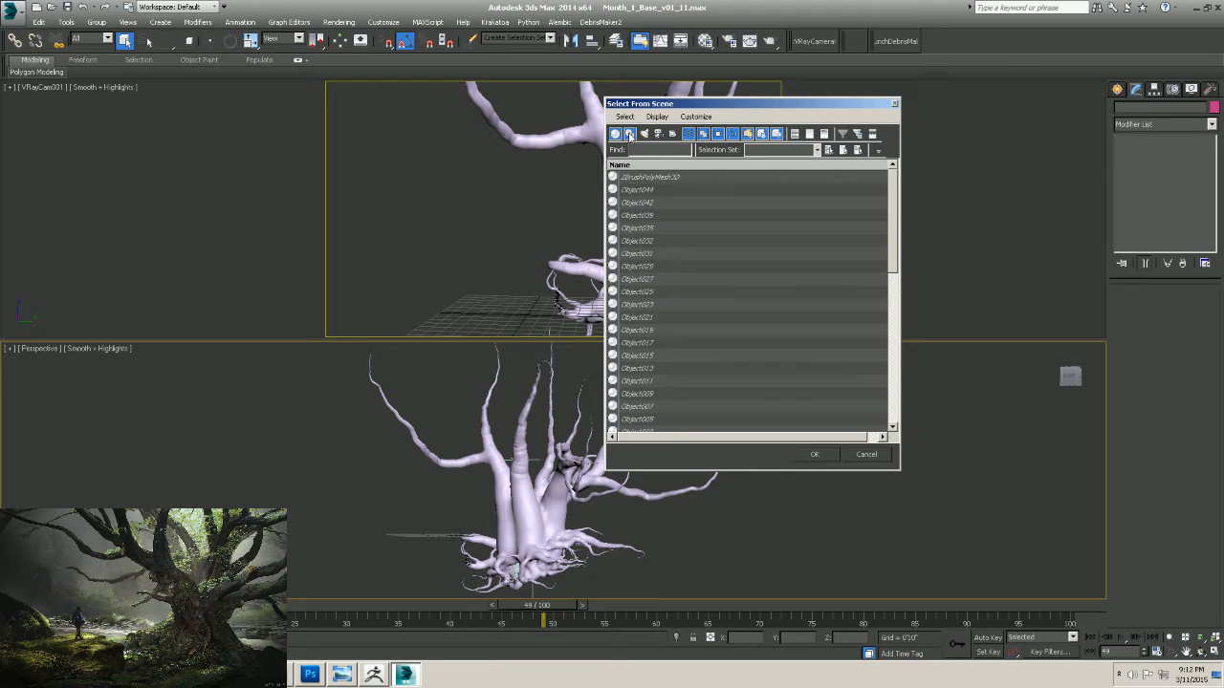
{"action": "type", "text": "Gr"}
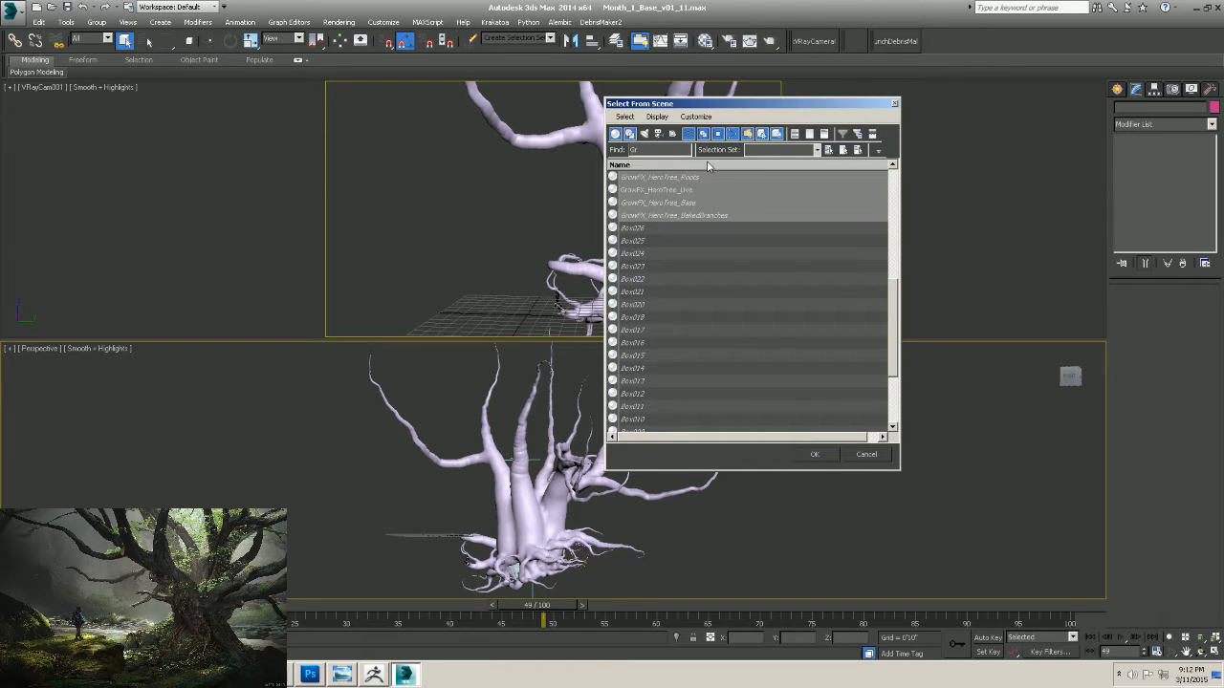
{"action": "left_click", "coordinate": [671, 181]}
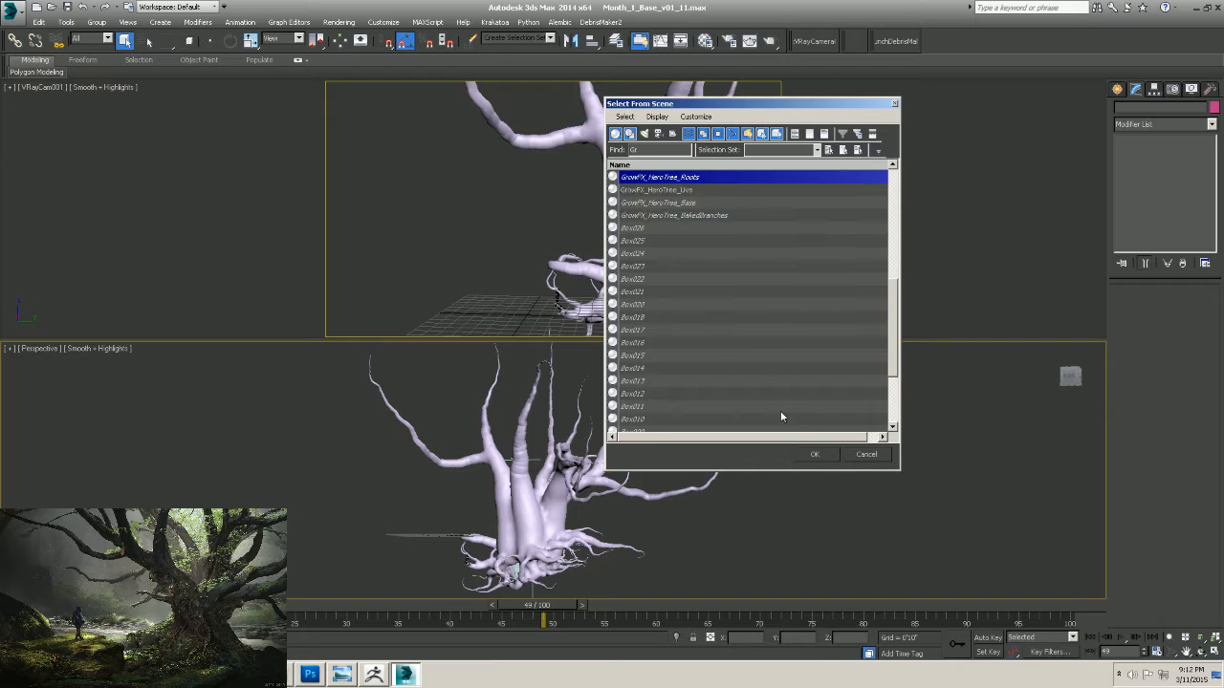
{"action": "left_click", "coordinate": [814, 454]}
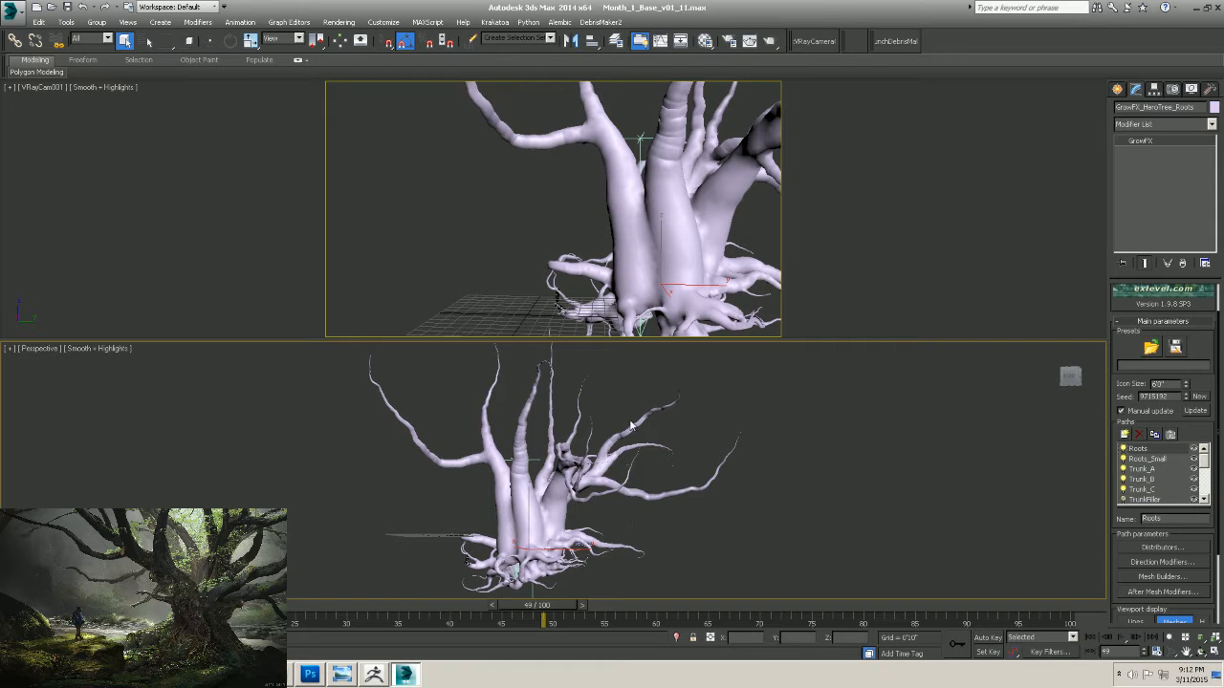
Unhide all objects again with GrowFX_HeroTree_Roots selected, keeping the hidden layers hidden.
{"action": "right_click", "coordinate": [669, 436]}
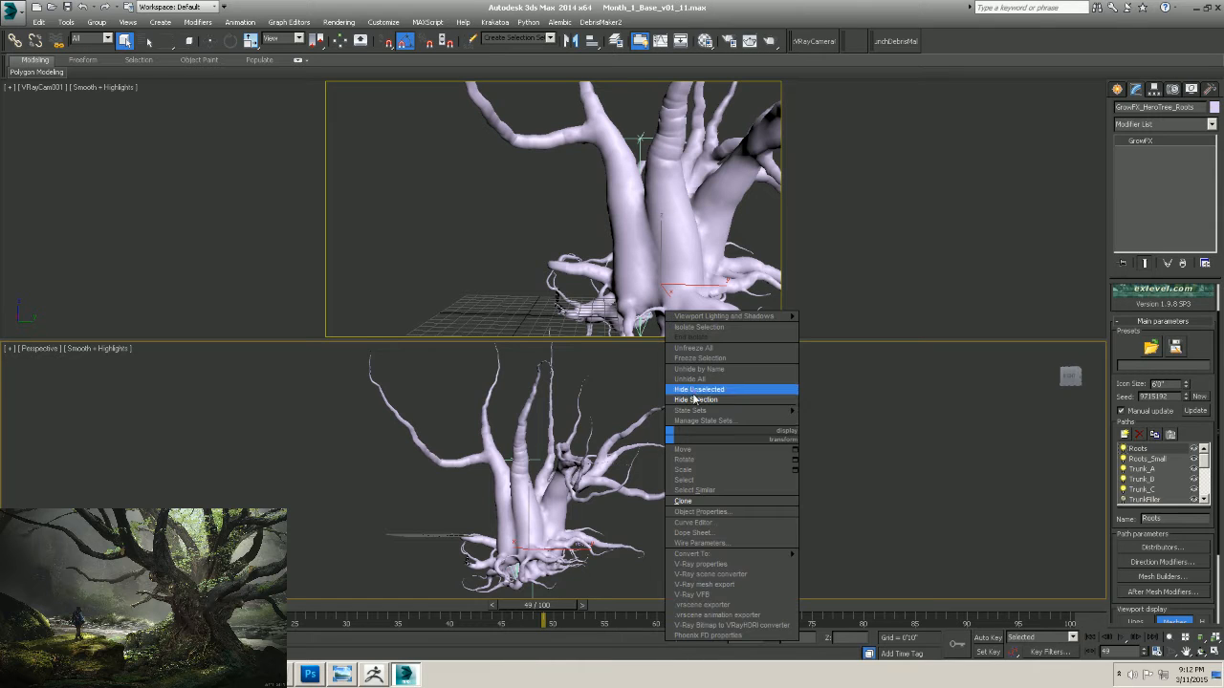
{"action": "left_click", "coordinate": [708, 372]}
{"action": "left_click", "coordinate": [671, 372]}
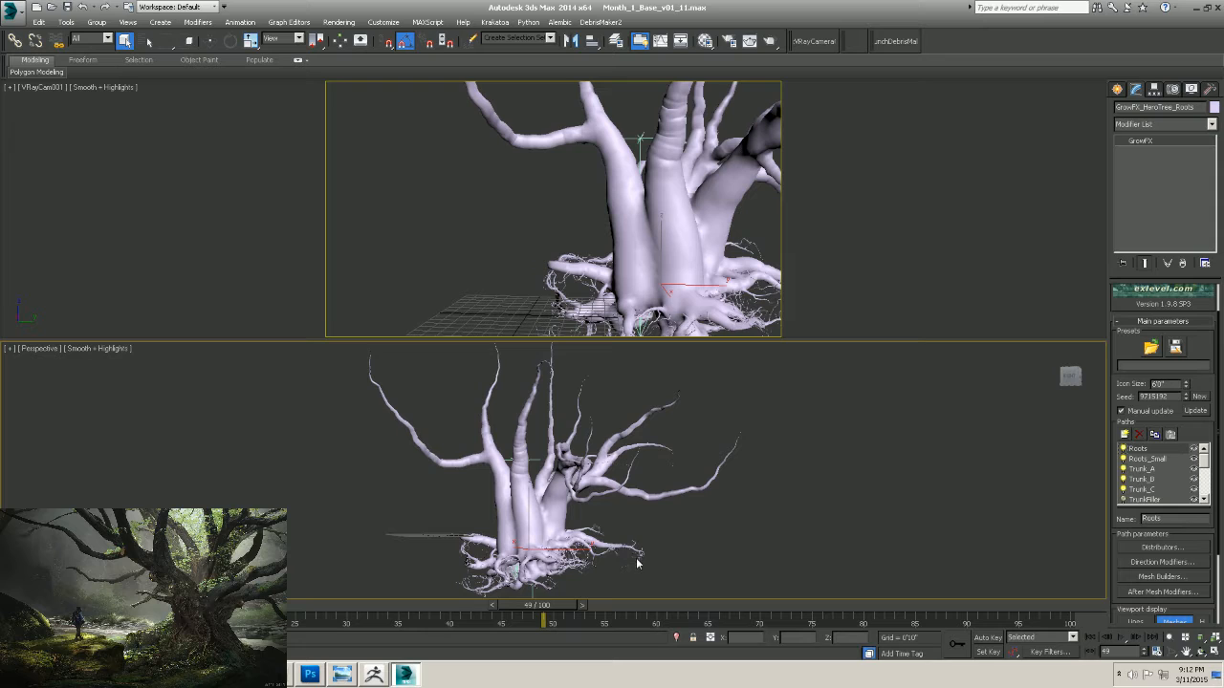
Review the path list of GrowFX_HeroTree_Roots and update the object's geometry.
{"action": "left_click", "coordinate": [737, 299]}
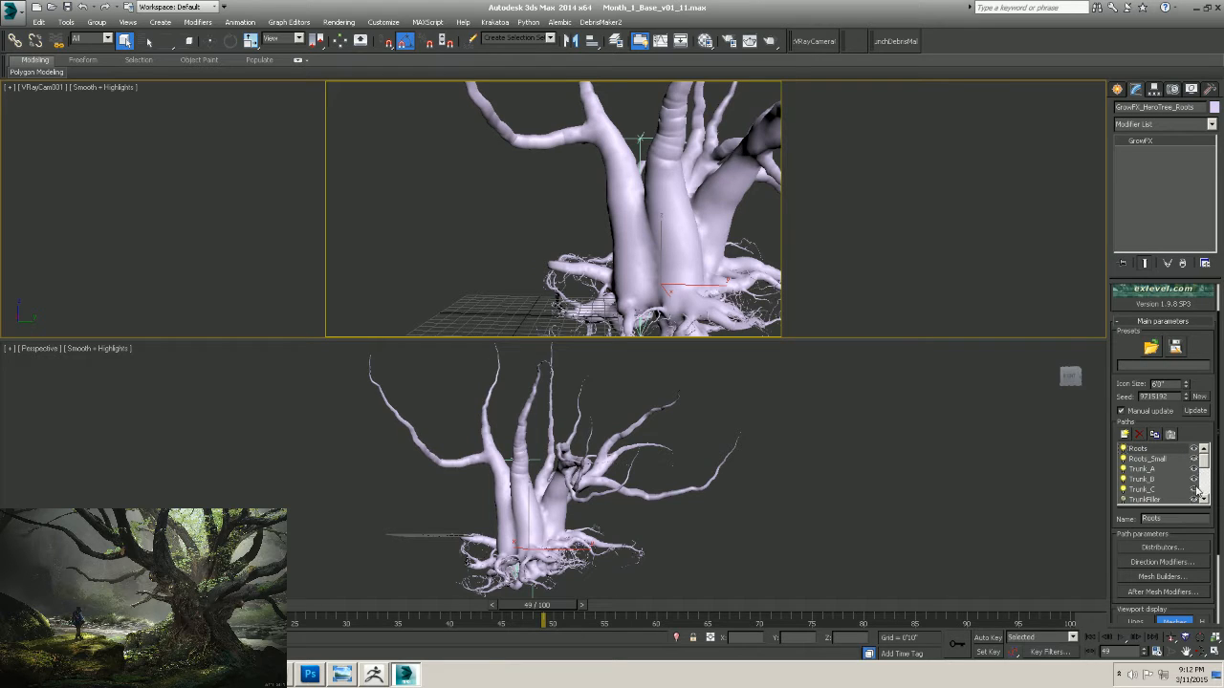
{"action": "left_click_drag", "start_coordinate": [1207, 466], "coordinate": [1207, 471]}
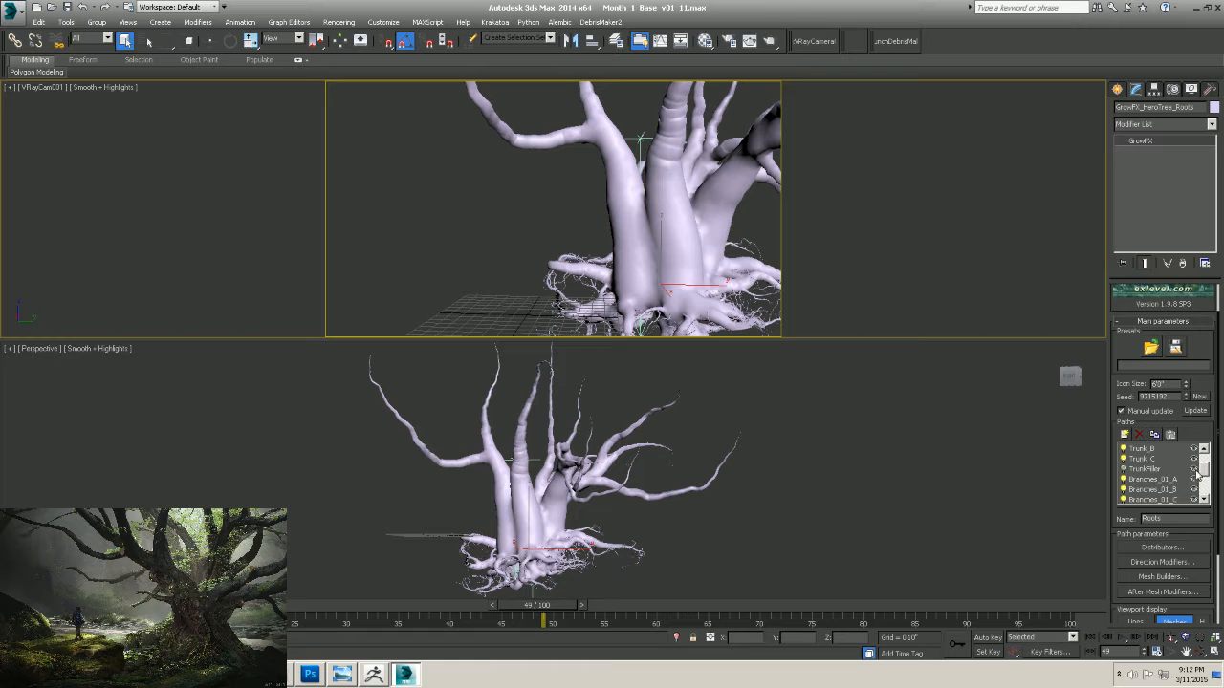
{"action": "scroll", "coordinate": [1201, 483], "scroll_direction": "down", "scroll_amount": 1}
{"action": "scroll", "coordinate": [1197, 485], "scroll_direction": "up", "scroll_amount": 5}
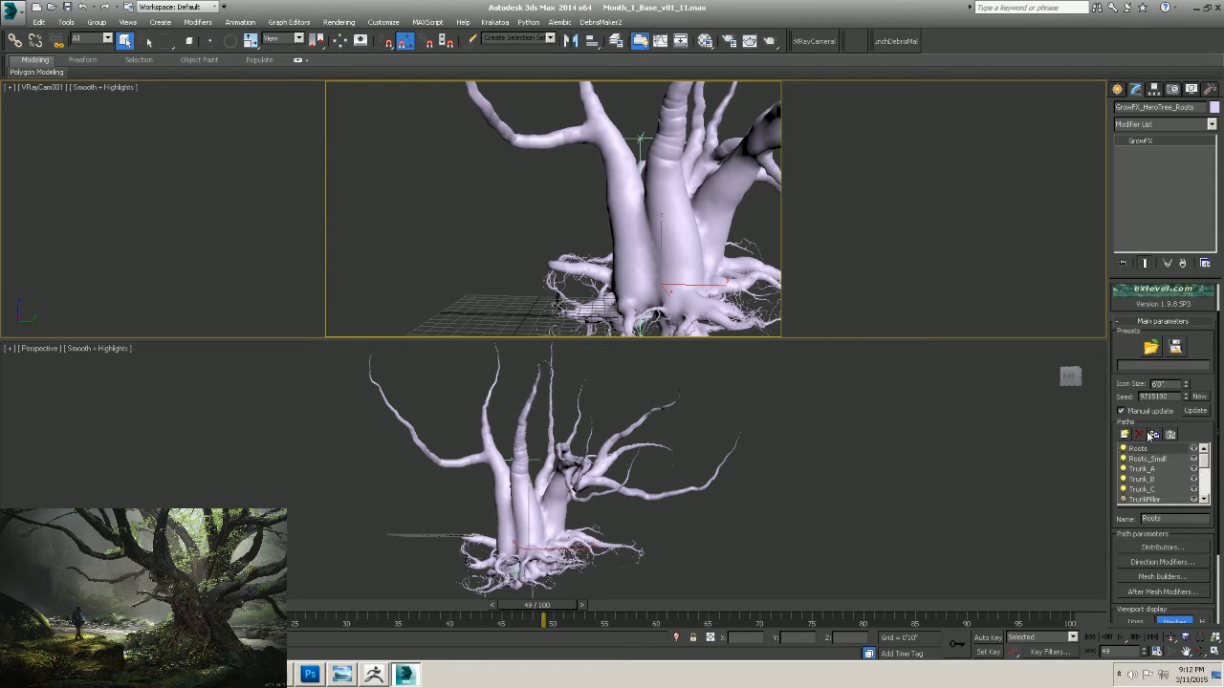
{"action": "left_click", "coordinate": [1195, 410]}
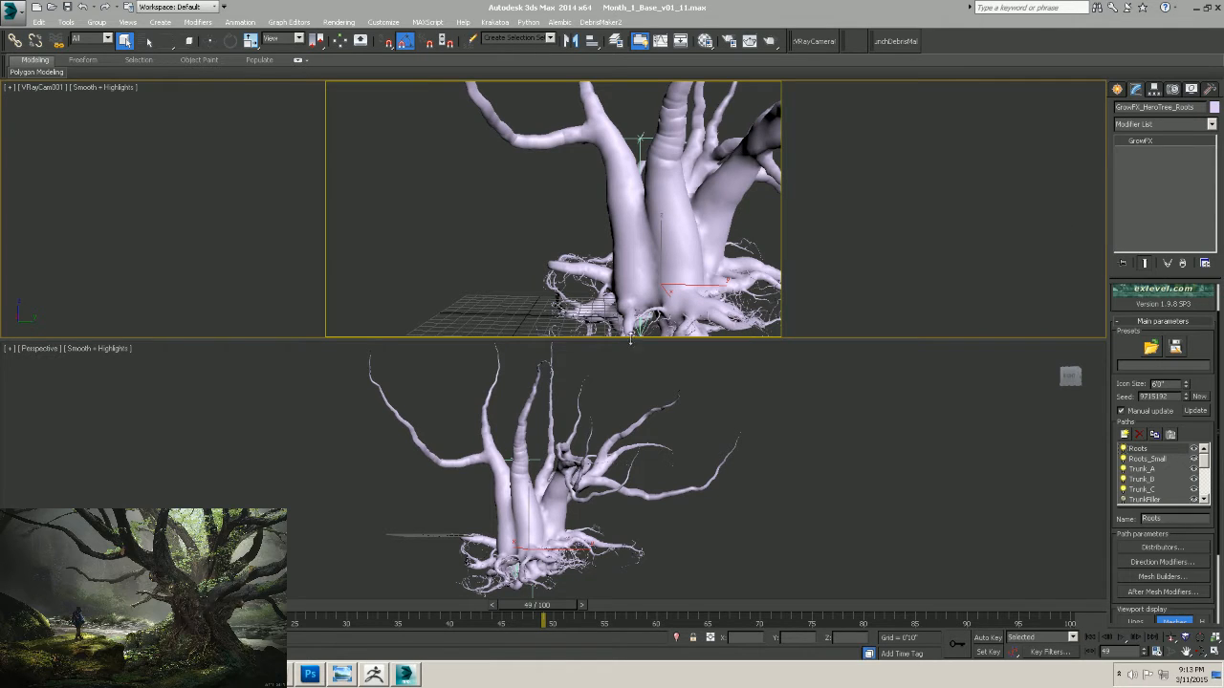
Clone GrowFX_HeroTree_Roots as a copy named GrowFX_HeroTree_Base.
{"action": "right_click", "coordinate": [552, 457]}
{"action": "left_click", "coordinate": [579, 522]}
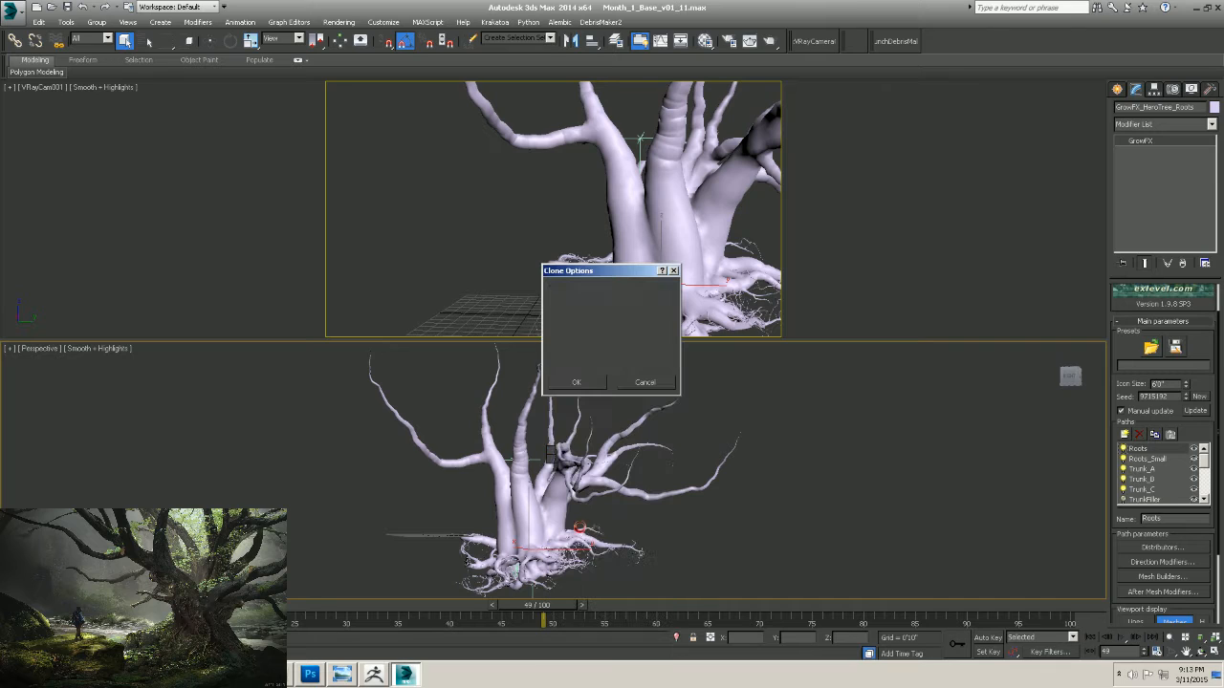
{"action": "left_click_drag", "start_coordinate": [647, 360], "coordinate": [609, 361]}
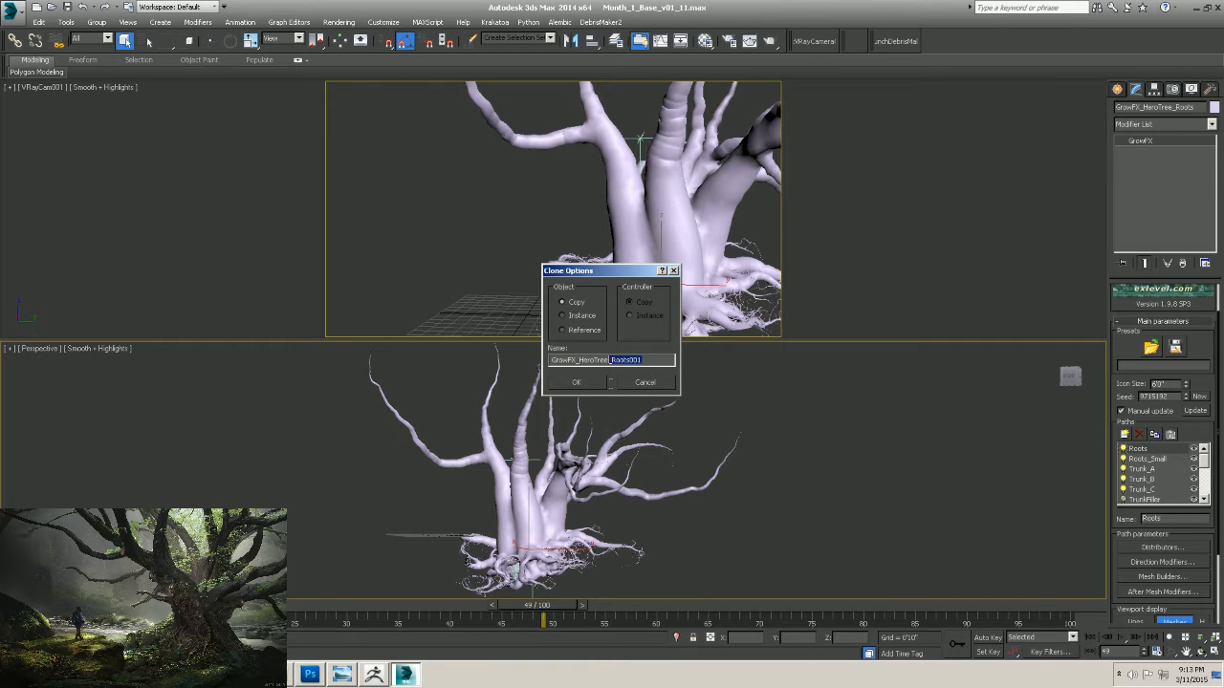
{"action": "type", "text": "Base"}
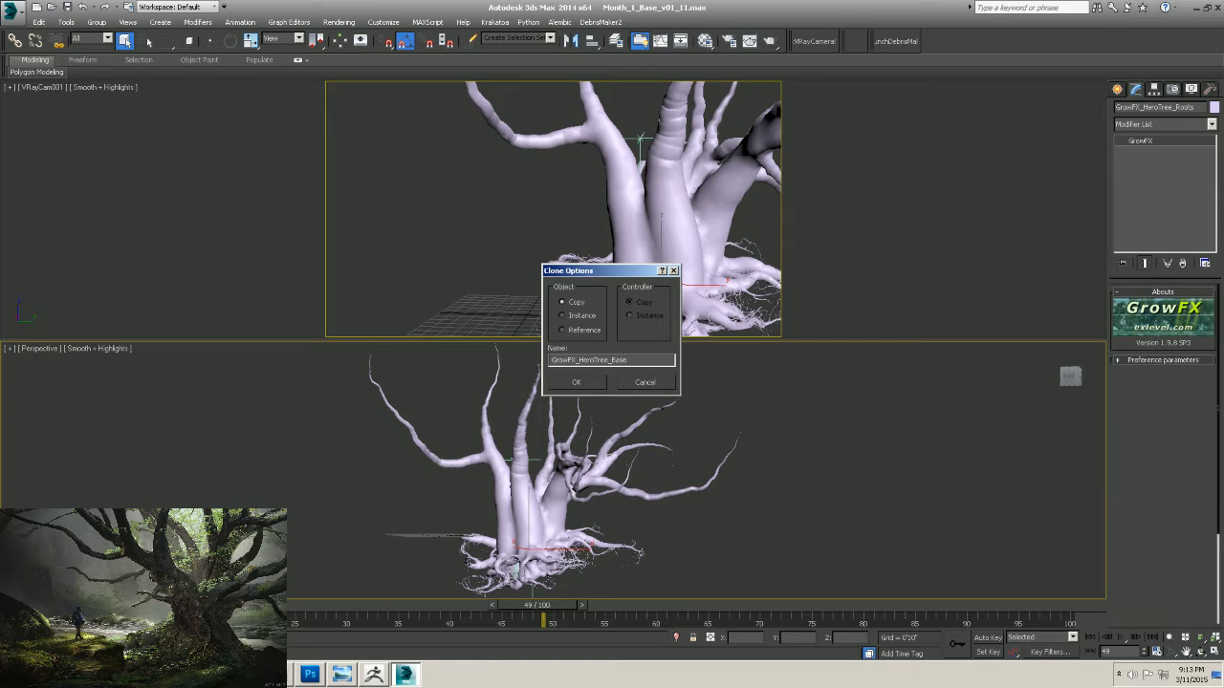
{"action": "key", "text": "Return"}
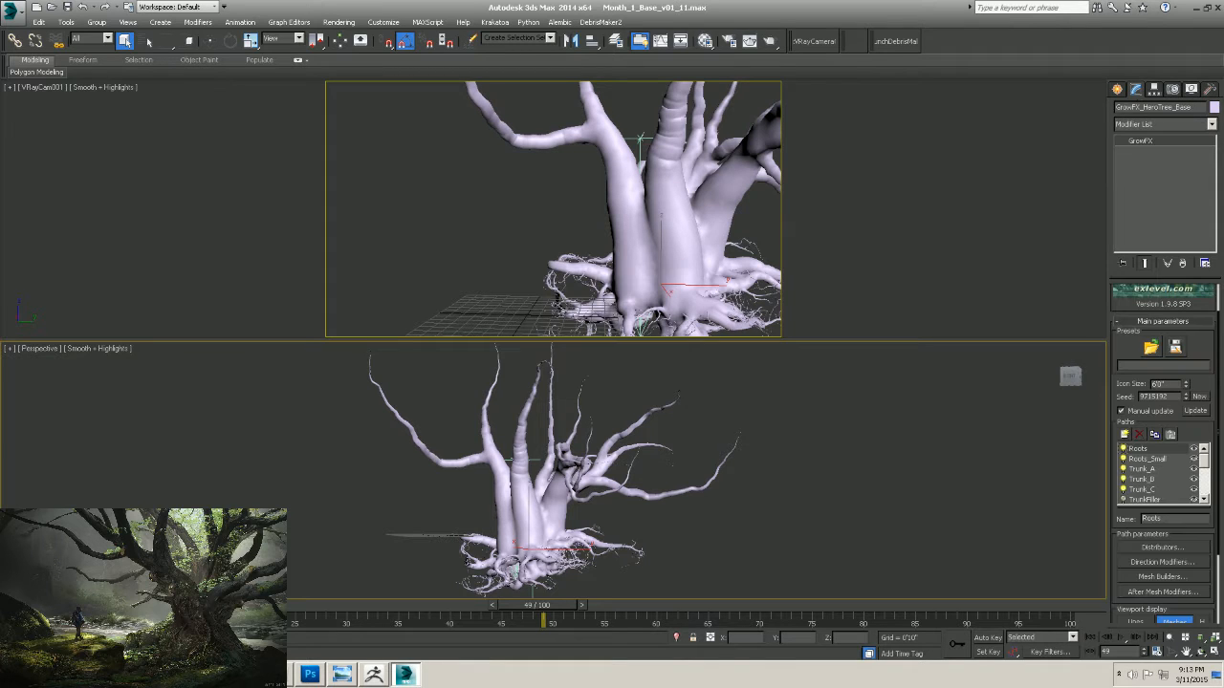
Clear the selection and select the two objects that make up the hero tree's trunks and large roots.
{"action": "key", "text": "ctrl+d"}
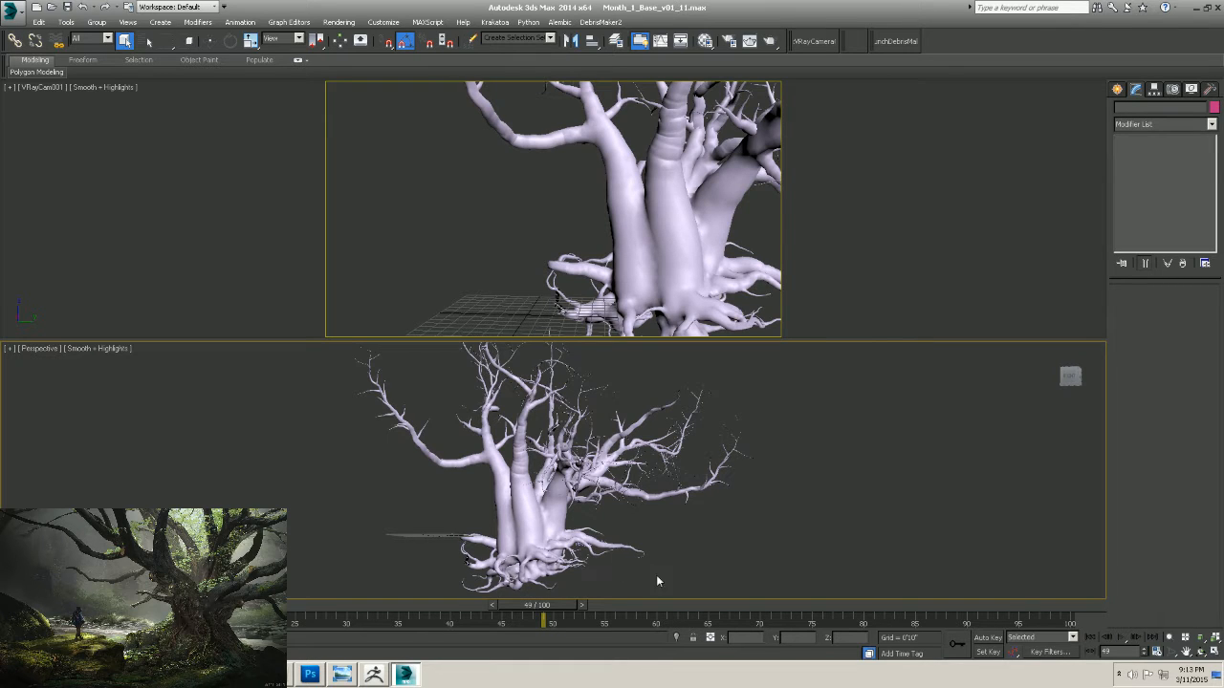
{"action": "left_click", "coordinate": [538, 526]}
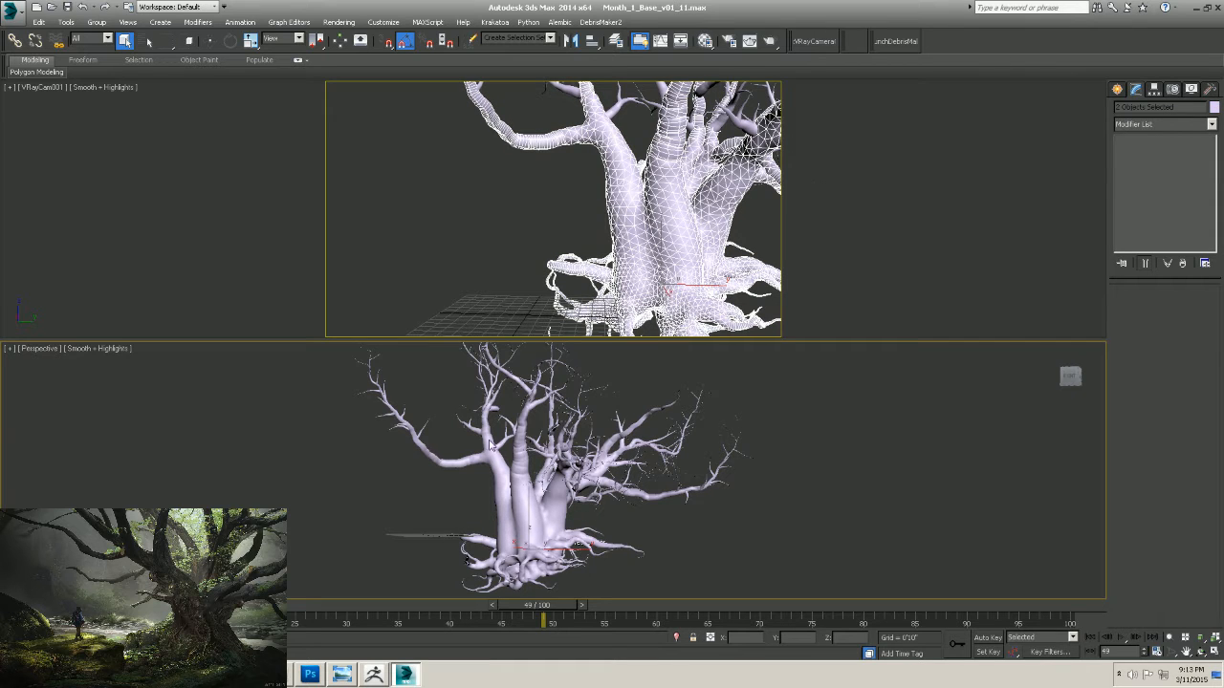
{"action": "left_click", "coordinate": [649, 517]}
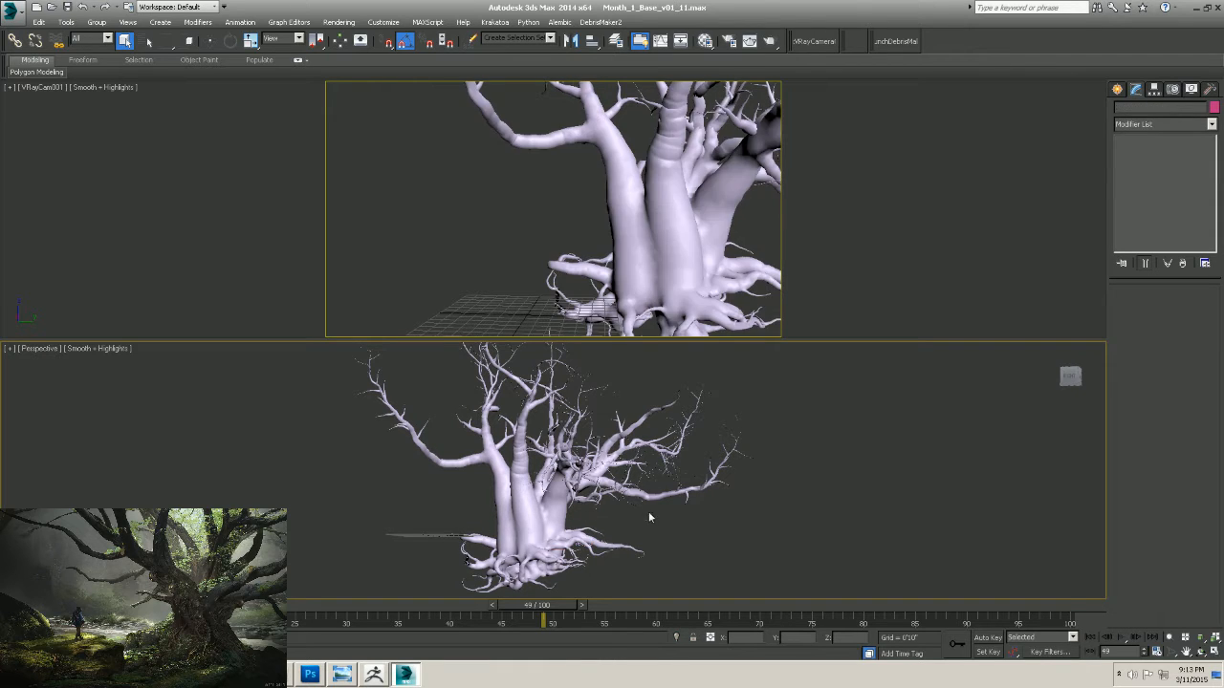
{"action": "right_click", "coordinate": [635, 182]}
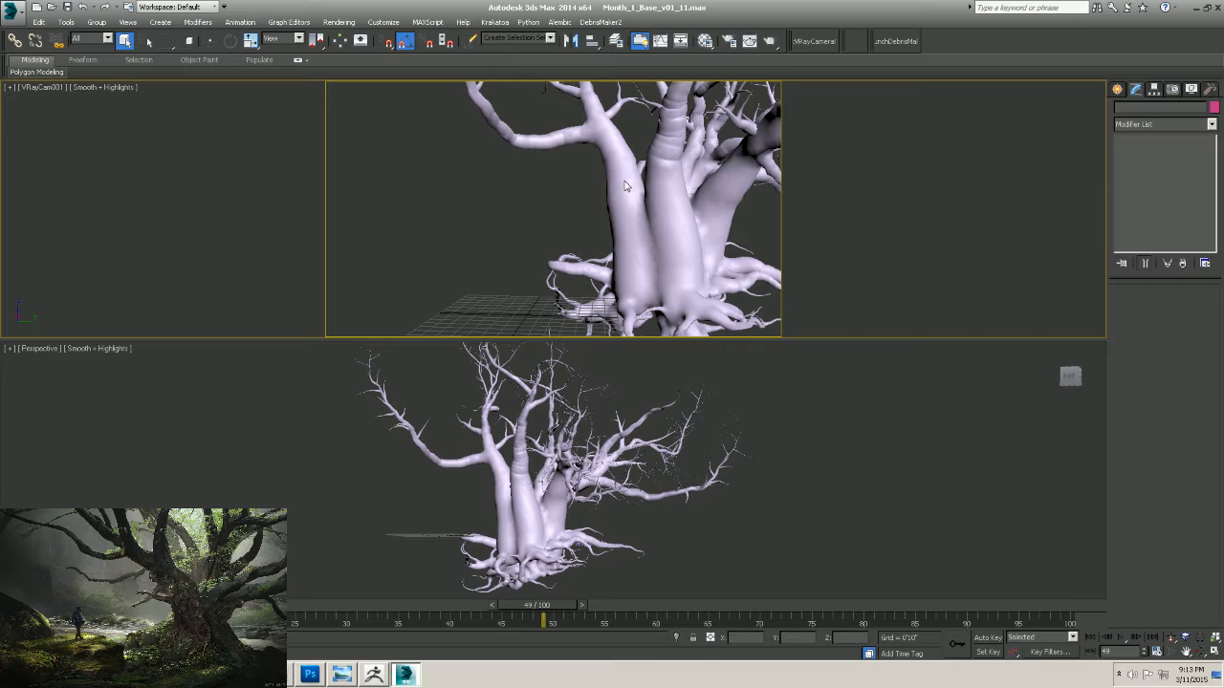
{"action": "left_click", "coordinate": [610, 241]}
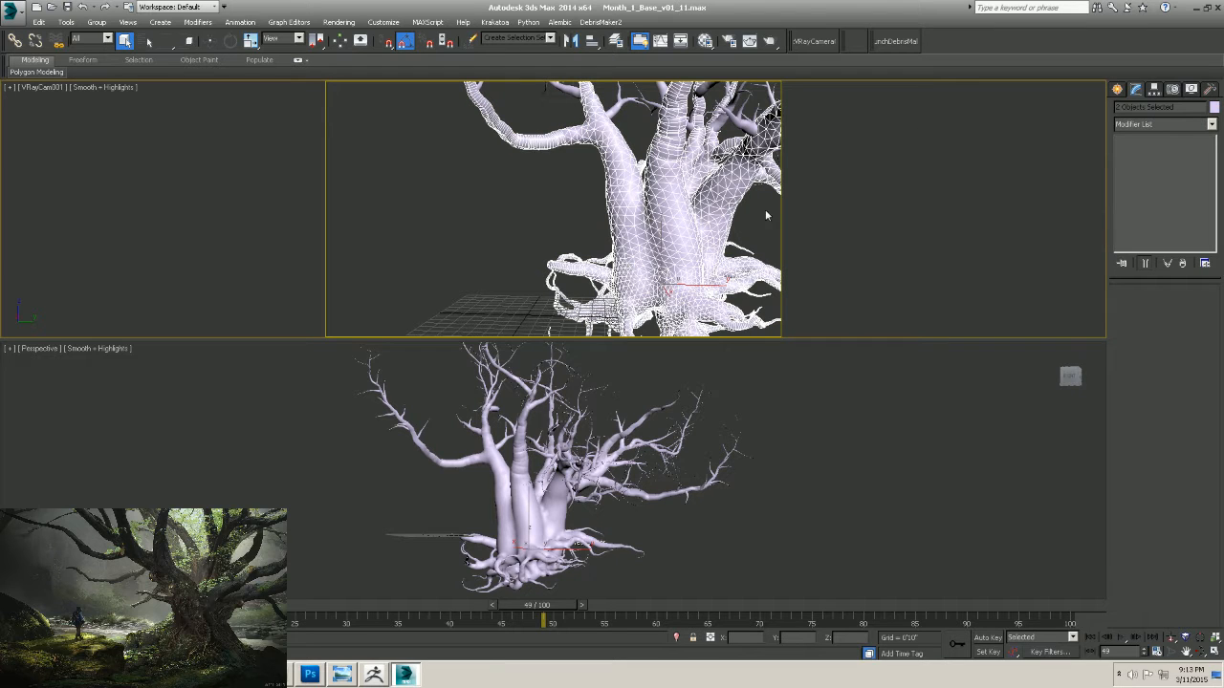
{"action": "key", "text": "h"}
{"action": "left_click", "coordinate": [672, 190]}
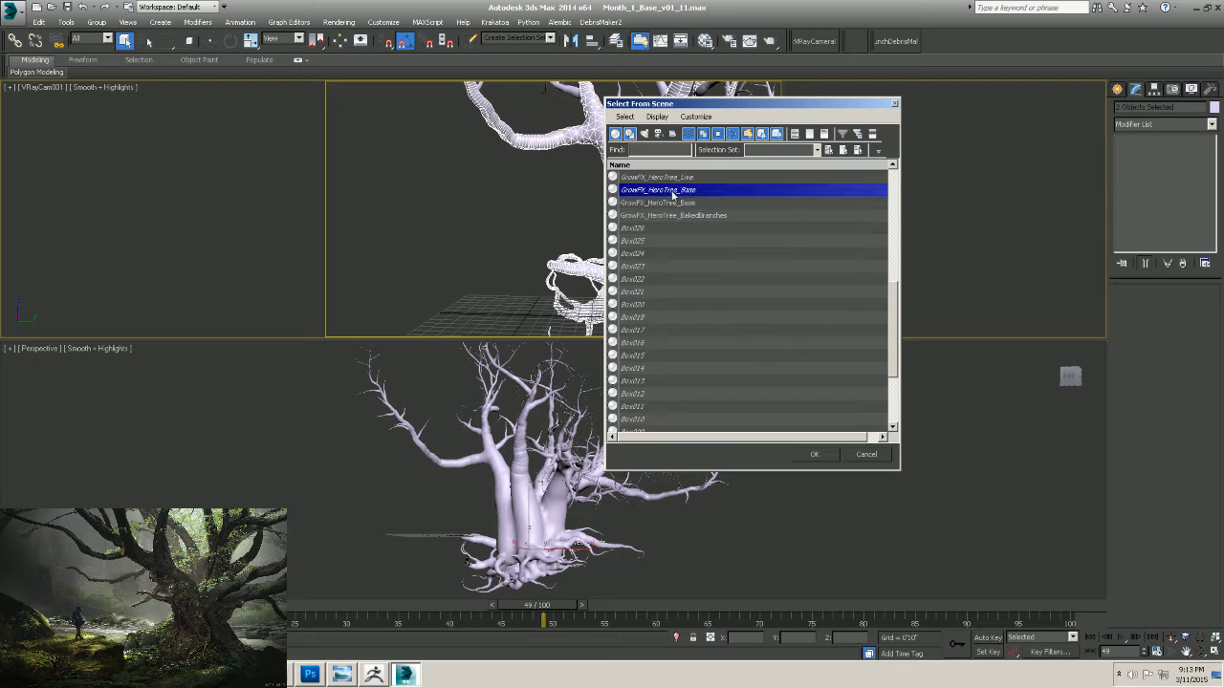
{"action": "left_click", "coordinate": [815, 454]}
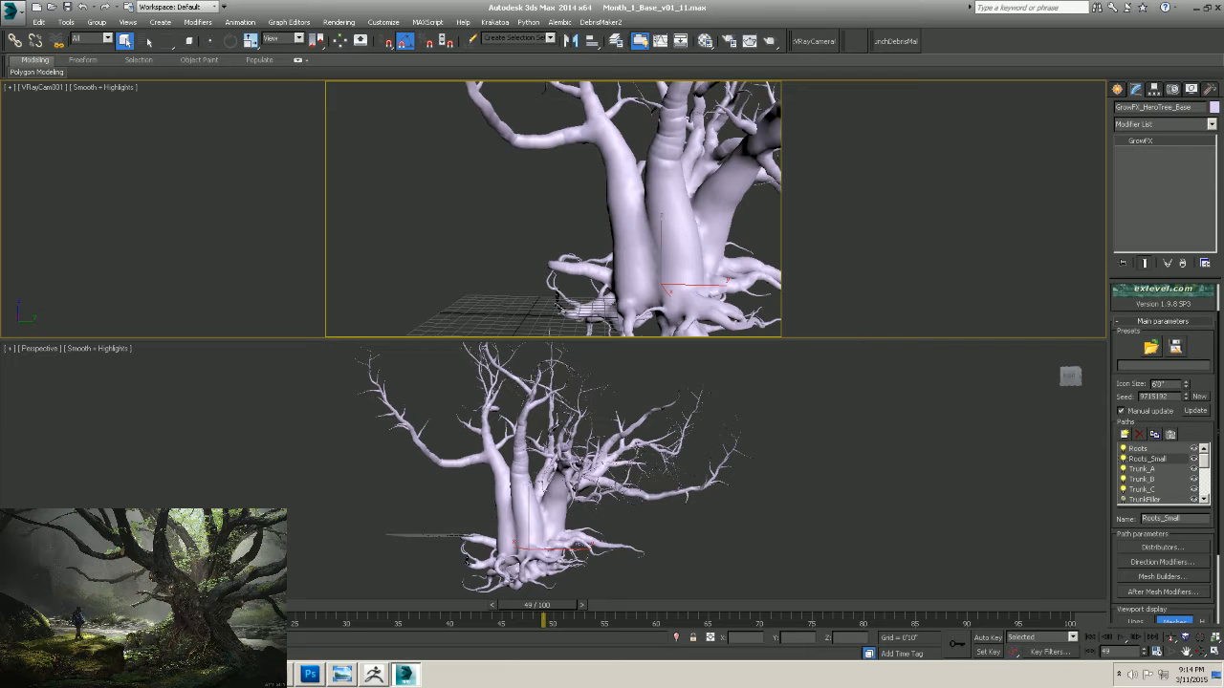
{"action": "left_click", "coordinate": [804, 510]}
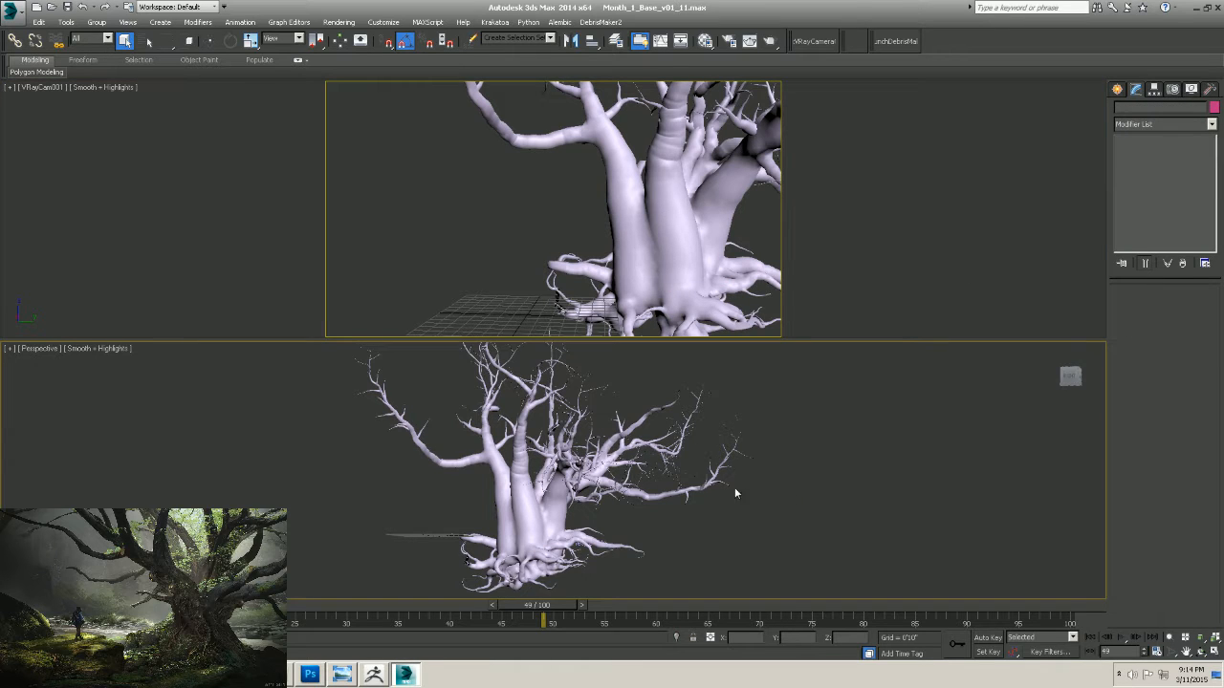
Leave hidden objects out of the scene selection list and select GrowFX_HeroTree_Base by name.
{"action": "key", "text": "h"}
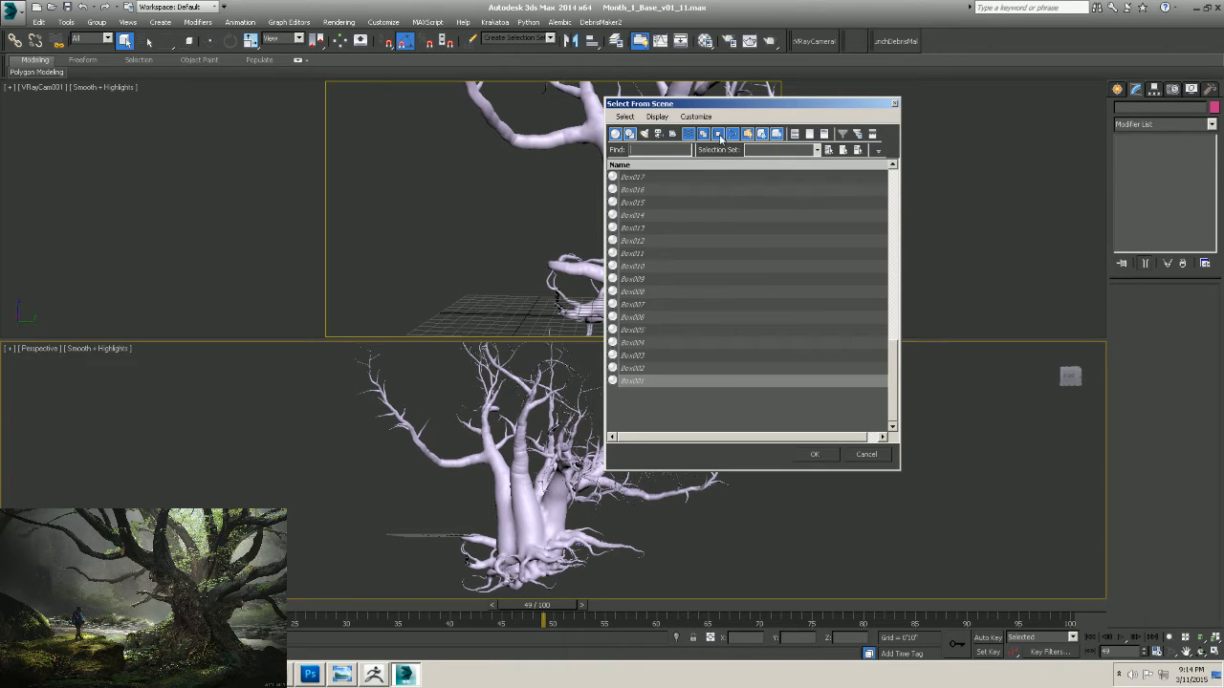
{"action": "left_click", "coordinate": [762, 134]}
{"action": "left_click", "coordinate": [673, 190]}
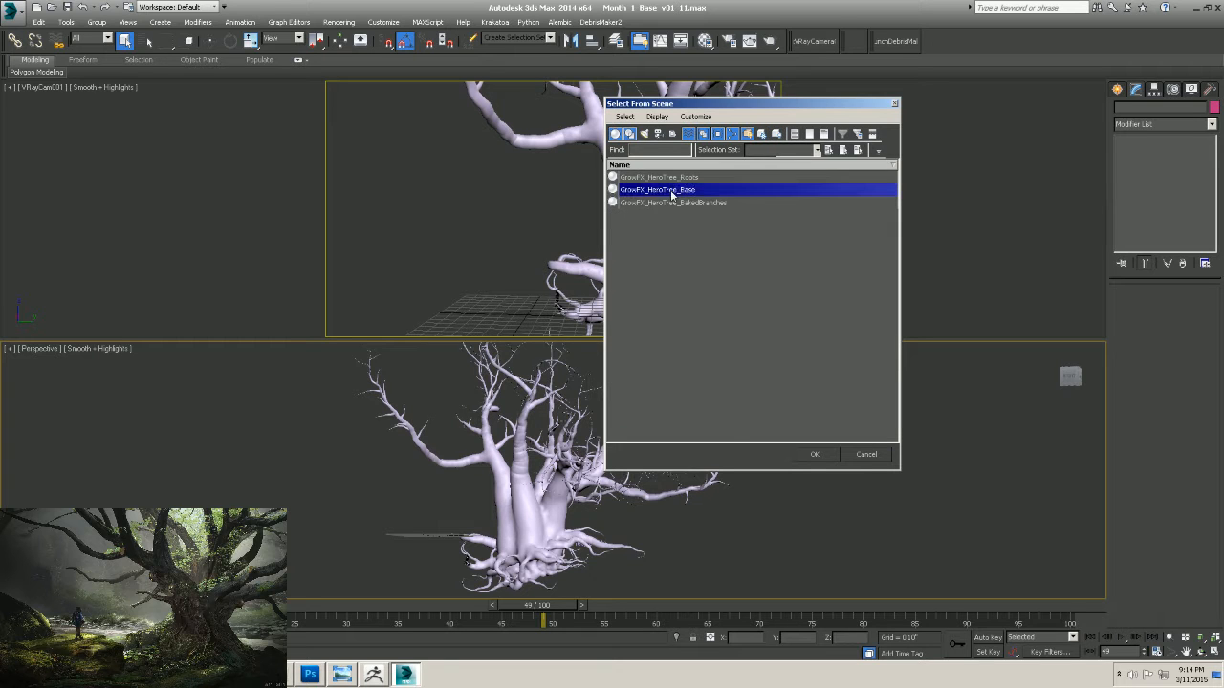
{"action": "left_click", "coordinate": [815, 455]}
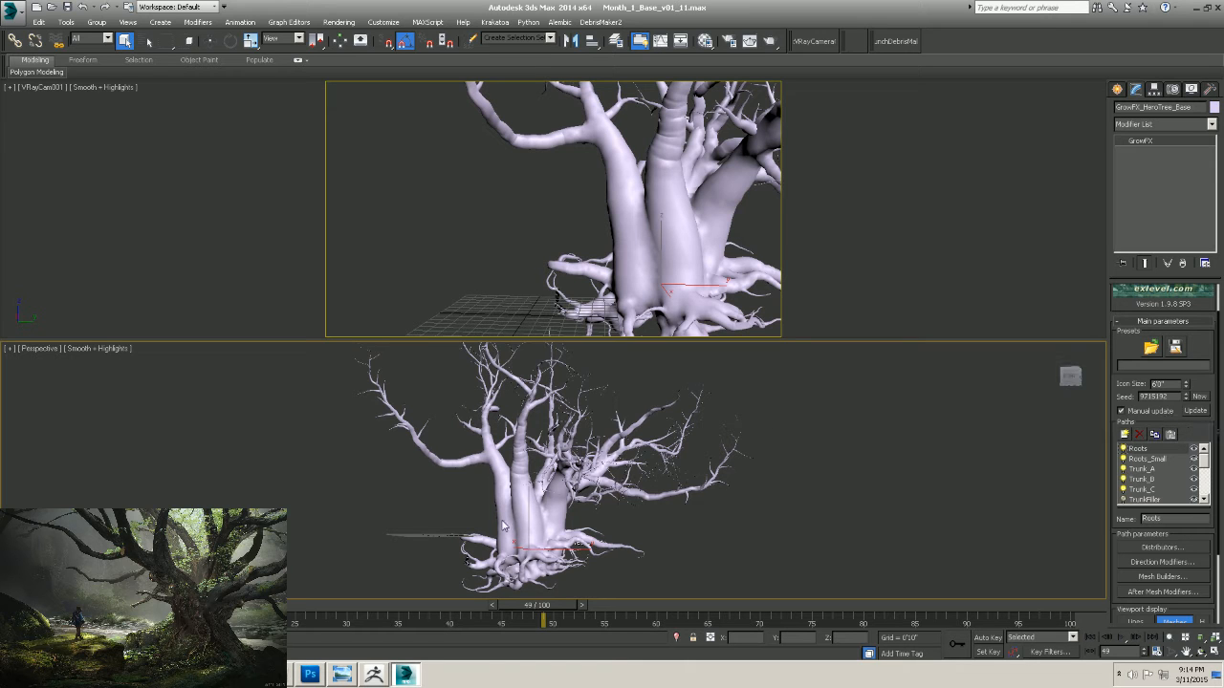
Maximize the Perspective view on the tree and update the geometry of GrowFX_HeroTree_Base.
{"action": "mouse_move", "coordinate": [592, 426]}
{"action": "middle_mouse_down", "text": "alt"}
{"action": "mouse_move", "coordinate": [609, 453]}
{"action": "mouse_move", "coordinate": [579, 413]}
{"action": "mouse_move", "coordinate": [609, 427]}
{"action": "middle_mouse_up", "text": "alt"}
{"action": "key", "text": "alt+w"}
{"action": "scroll", "coordinate": [579, 411], "scroll_direction": "up", "scroll_amount": 3}
{"action": "scroll", "coordinate": [579, 411], "scroll_direction": "down", "scroll_amount": 1}
{"action": "left_click", "coordinate": [1195, 411]}
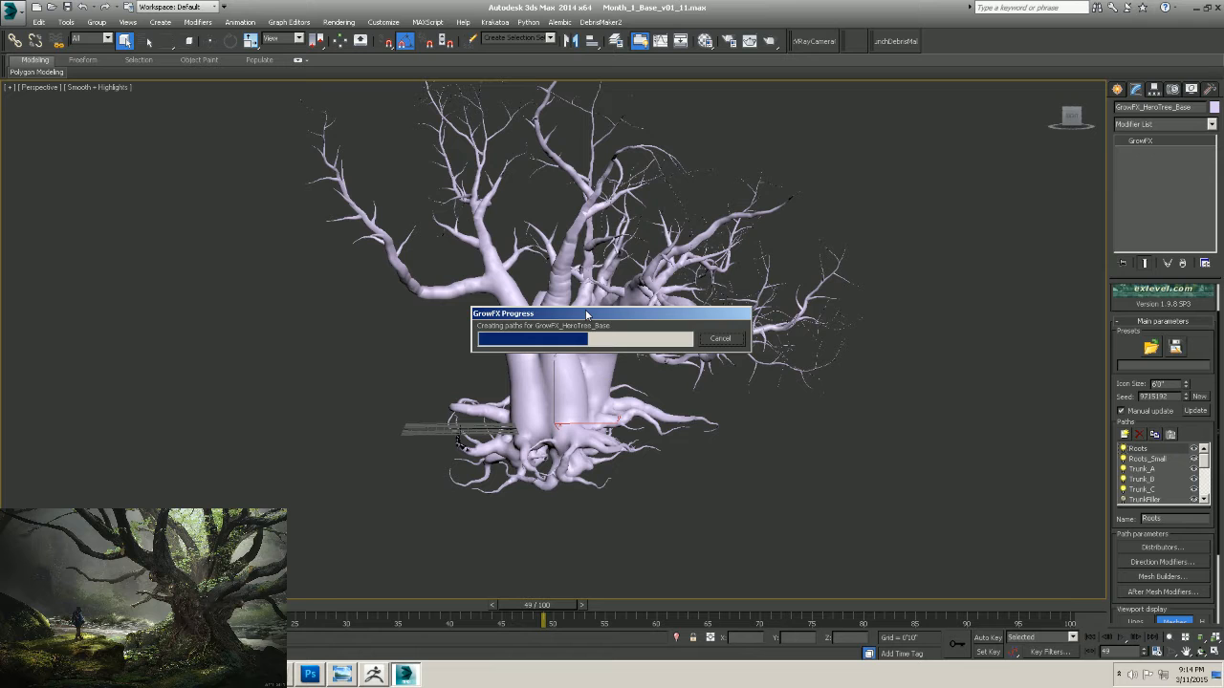
Switch to ZBrush and load the SuperAverageMan_low tool from LightBox as a demonstration mesh.
{"action": "left_click", "coordinate": [375, 675]}
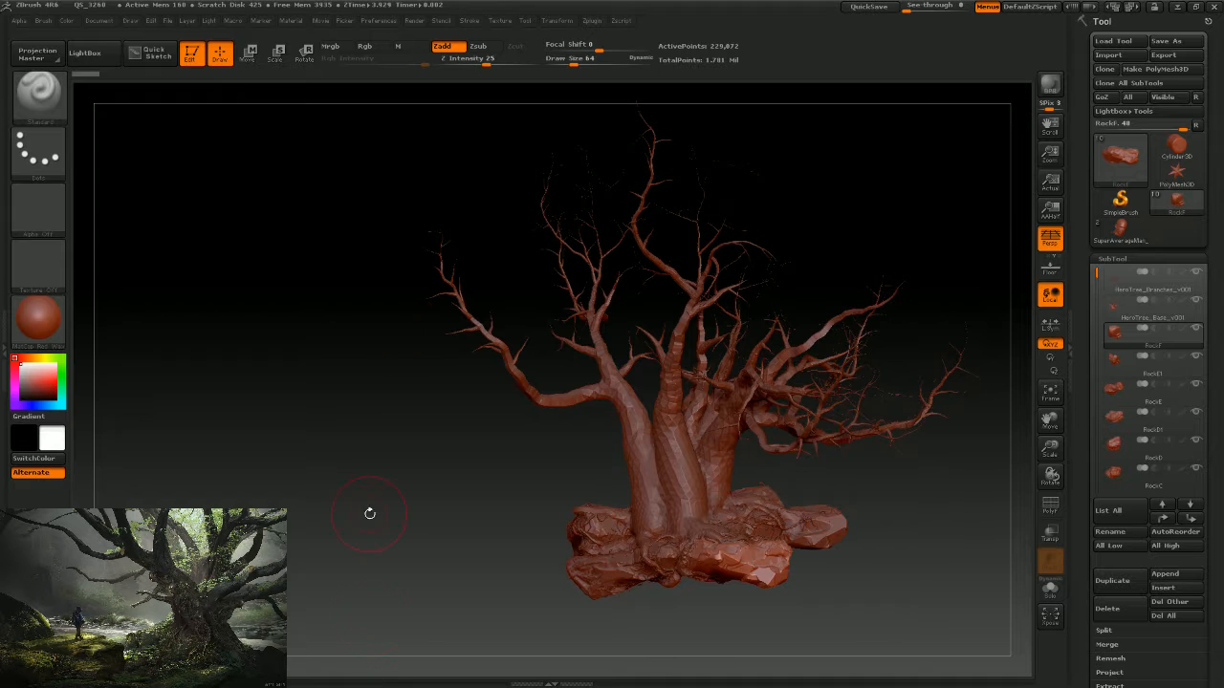
{"action": "mouse_move", "coordinate": [889, 219]}
{"action": "left_mouse_down"}
{"action": "mouse_move", "coordinate": [601, 70]}
{"action": "mouse_move", "coordinate": [789, 153]}
{"action": "mouse_move", "coordinate": [847, 213]}
{"action": "mouse_move", "coordinate": [1008, 222]}
{"action": "left_mouse_up"}
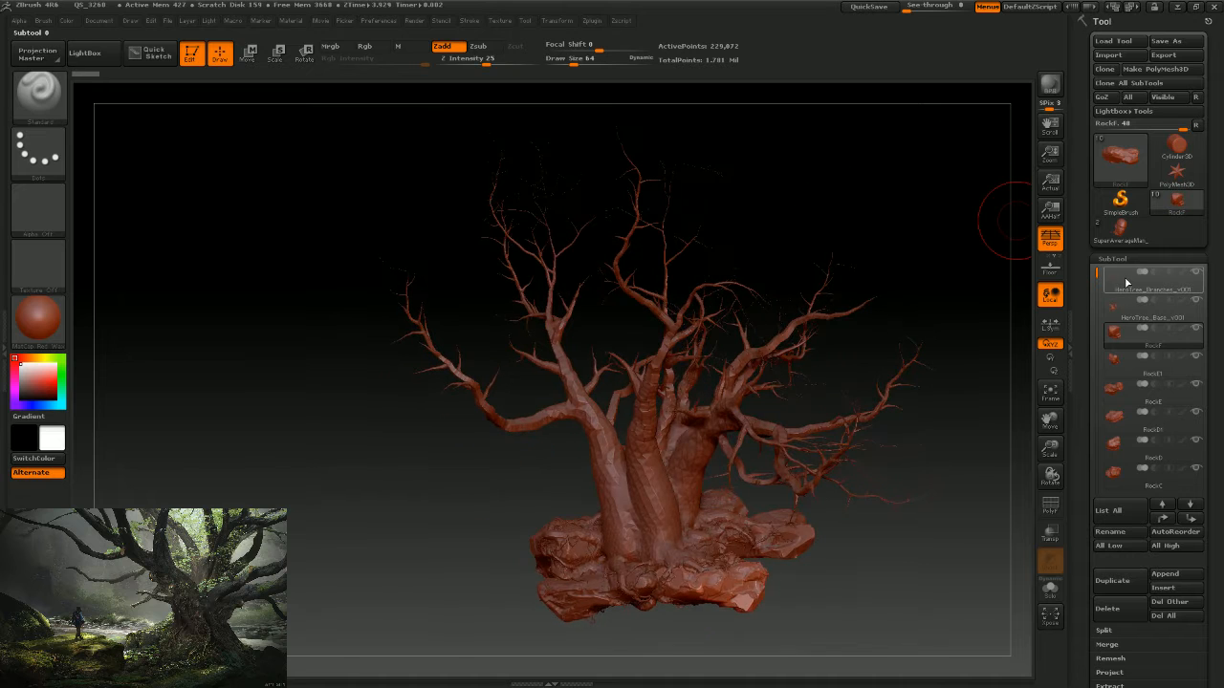
{"action": "left_click", "coordinate": [84, 53]}
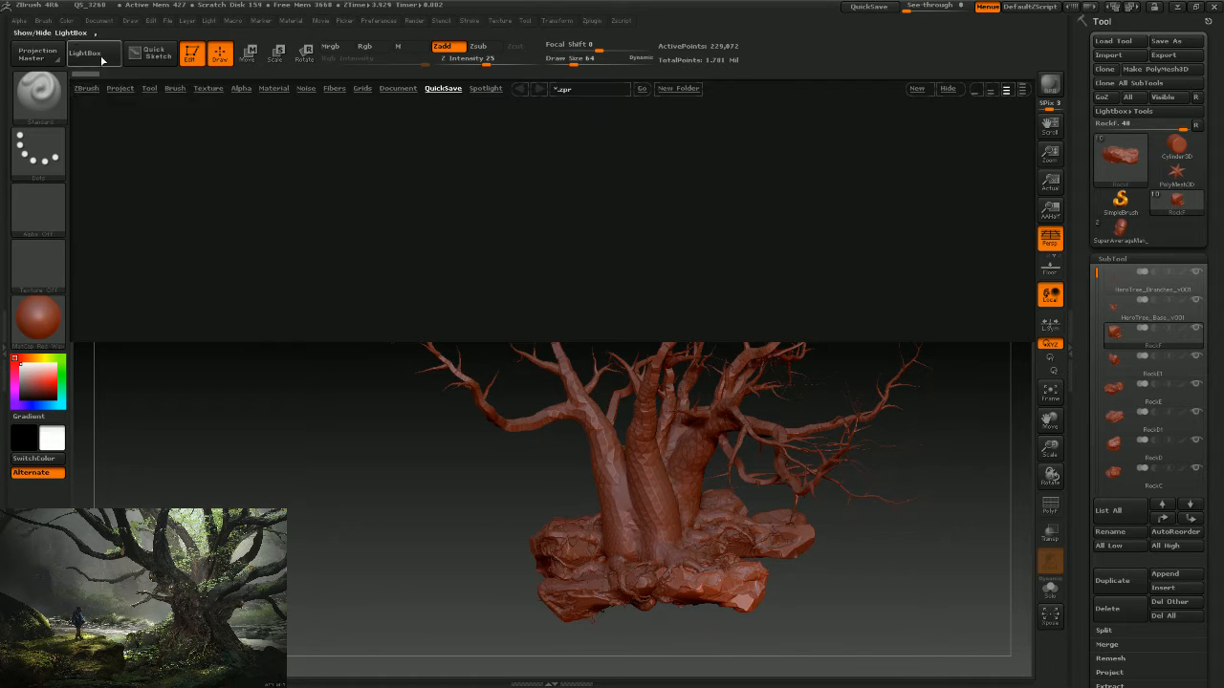
{"action": "left_click", "coordinate": [121, 88]}
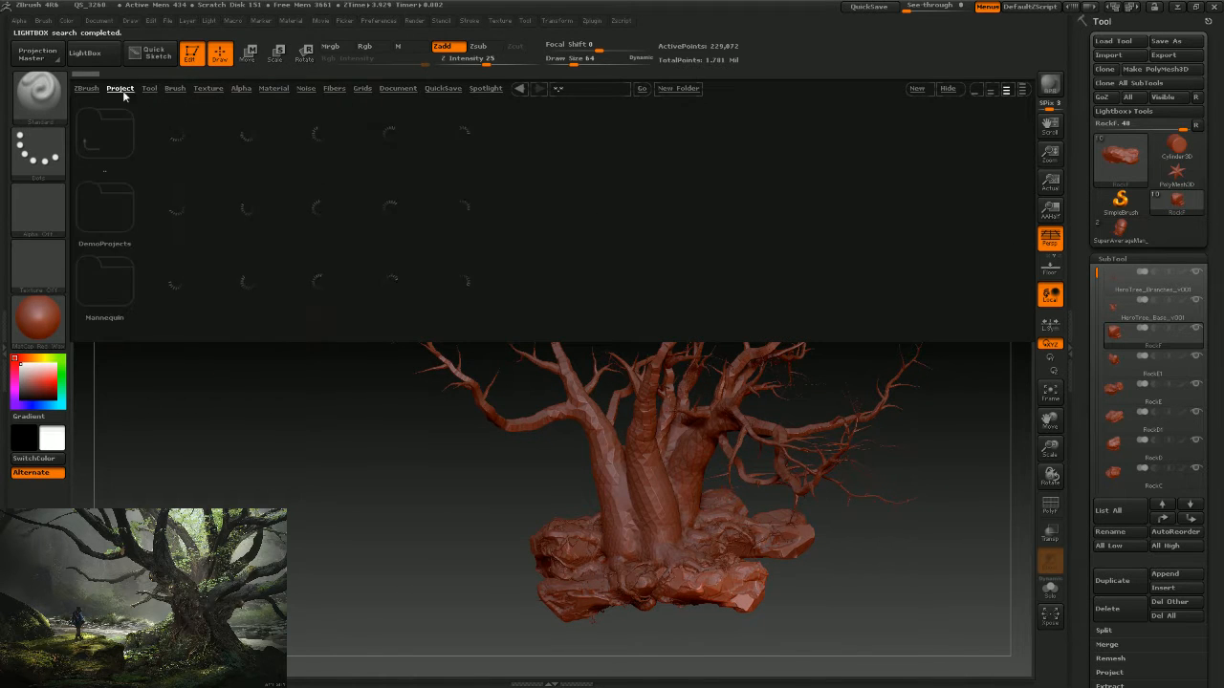
{"action": "left_click", "coordinate": [149, 88]}
{"action": "double_click", "coordinate": [443, 284]}
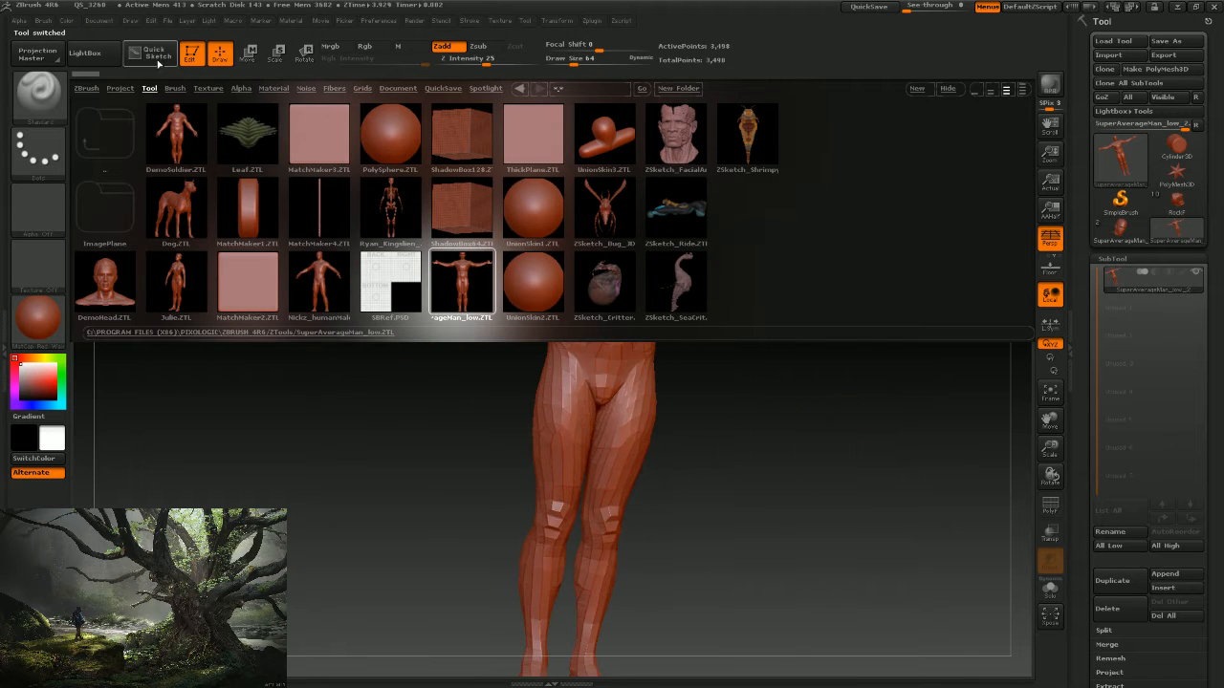
{"action": "left_click", "coordinate": [85, 52]}
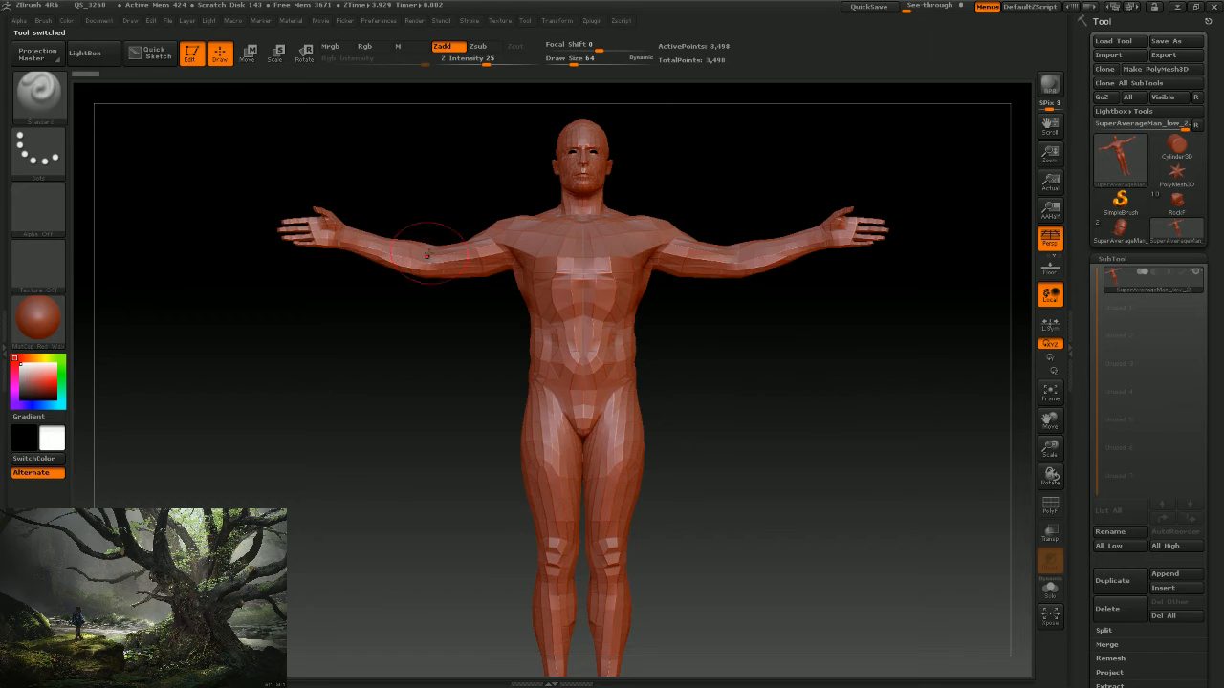
Isolate the figure's right arm and delete the hidden rest of the mesh.
{"action": "mouse_move", "coordinate": [246, 148]}
{"action": "left_mouse_down", "text": "ctrl+shift"}
{"action": "mouse_move", "coordinate": [309, 230]}
{"action": "mouse_move", "coordinate": [546, 378]}
{"action": "mouse_move", "coordinate": [546, 344]}
{"action": "left_mouse_up", "text": "ctrl+shift"}
{"action": "left_click", "coordinate": [1112, 259]}
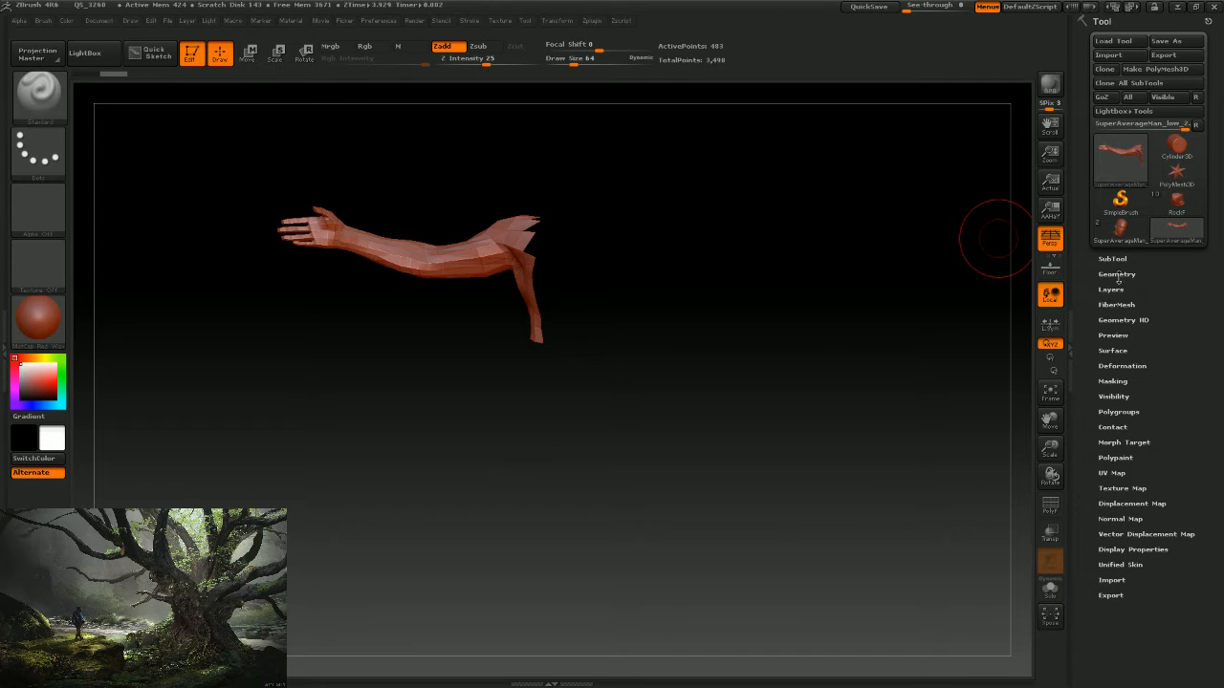
{"action": "left_click", "coordinate": [1116, 275]}
{"action": "left_click", "coordinate": [1129, 484]}
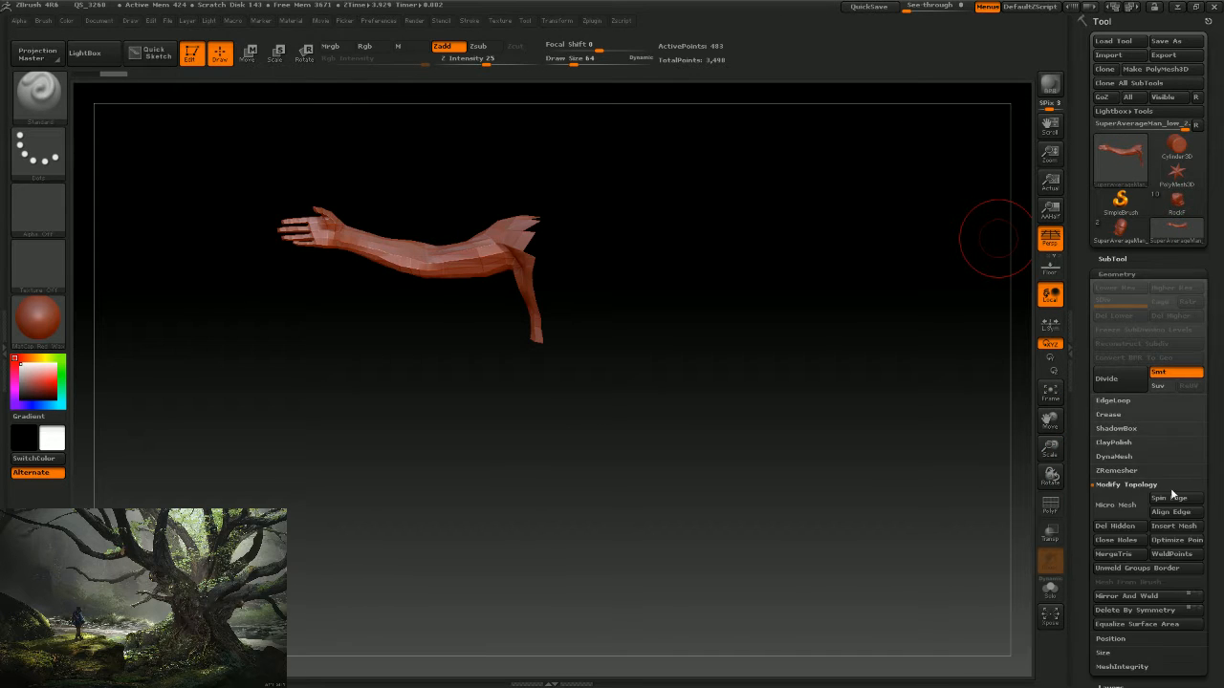
{"action": "left_click", "coordinate": [1115, 526]}
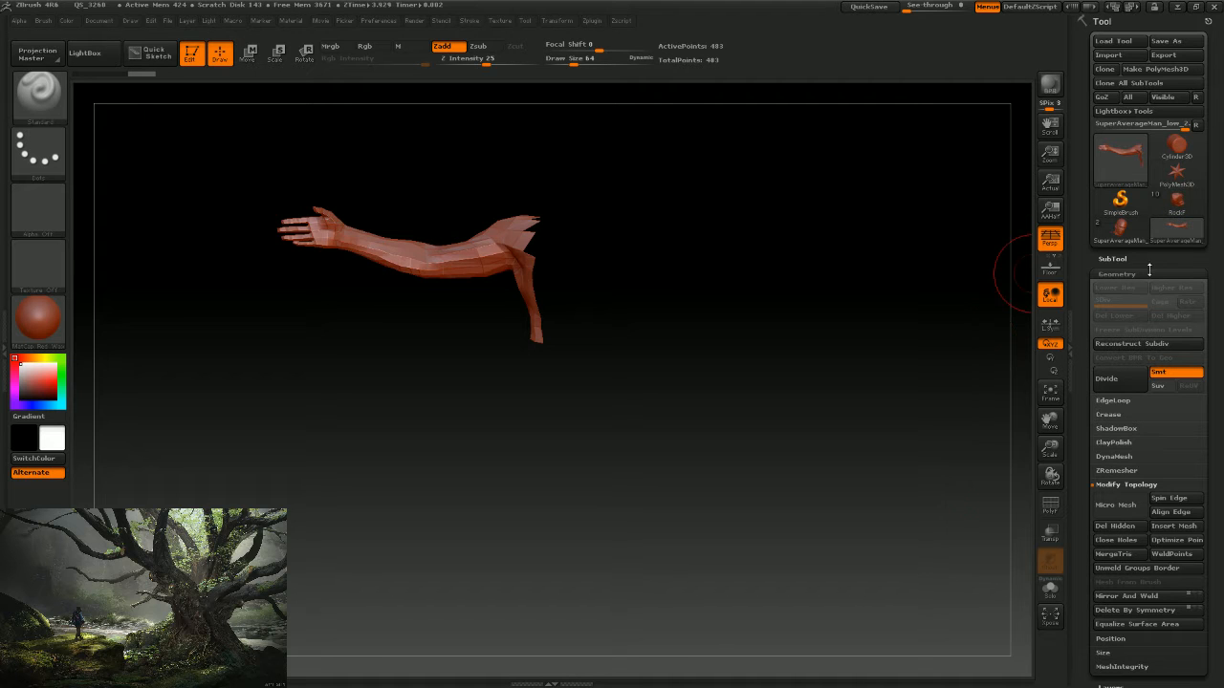
Undo the deletion of the hidden geometry and show the complete figure again.
{"action": "key", "text": "ctrl+z"}
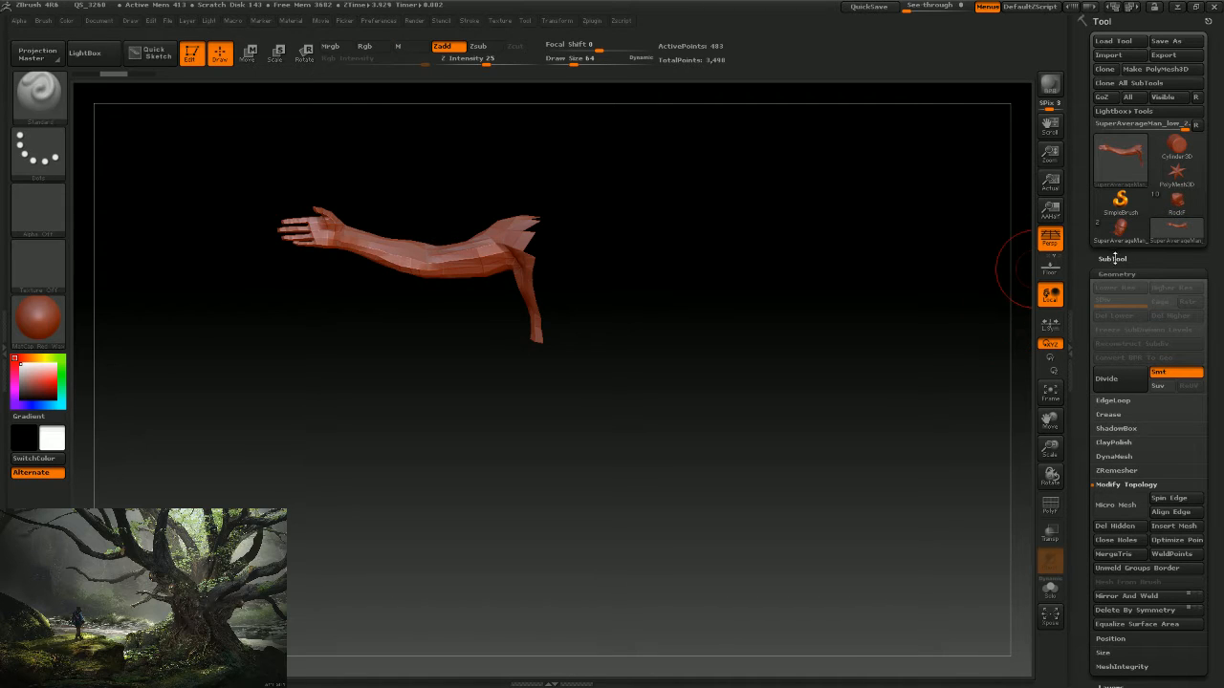
{"action": "left_click", "coordinate": [1115, 259]}
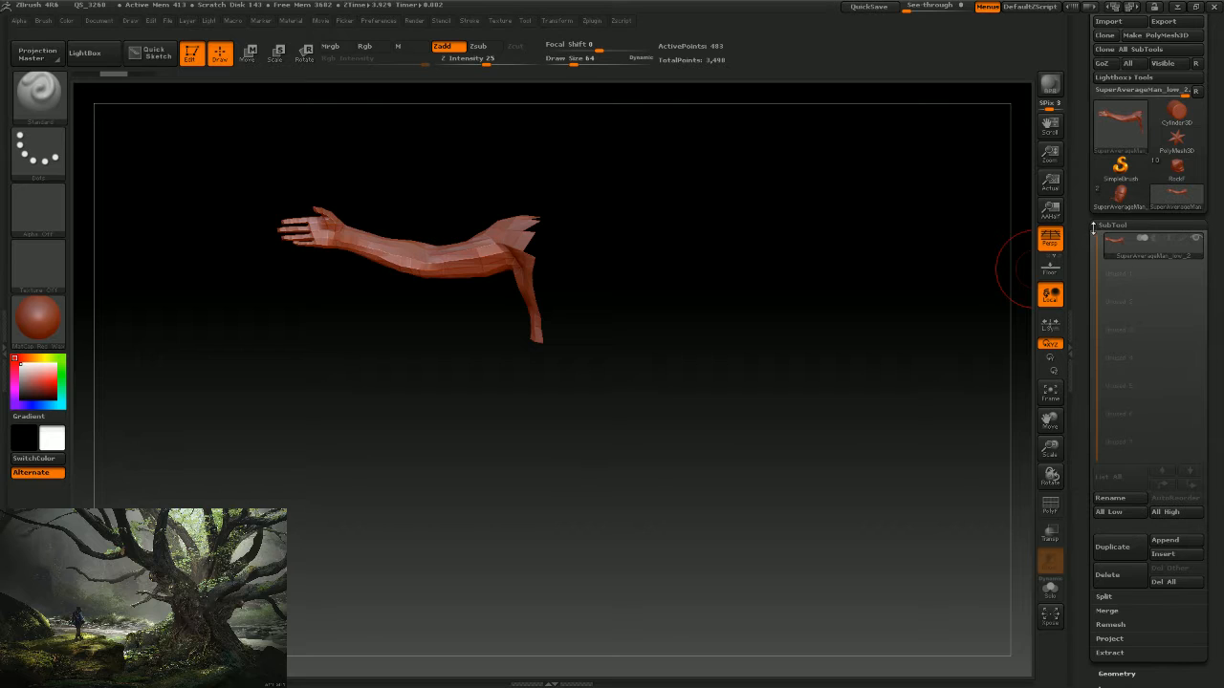
{"action": "left_click", "coordinate": [782, 310], "text": "ctrl+shift"}
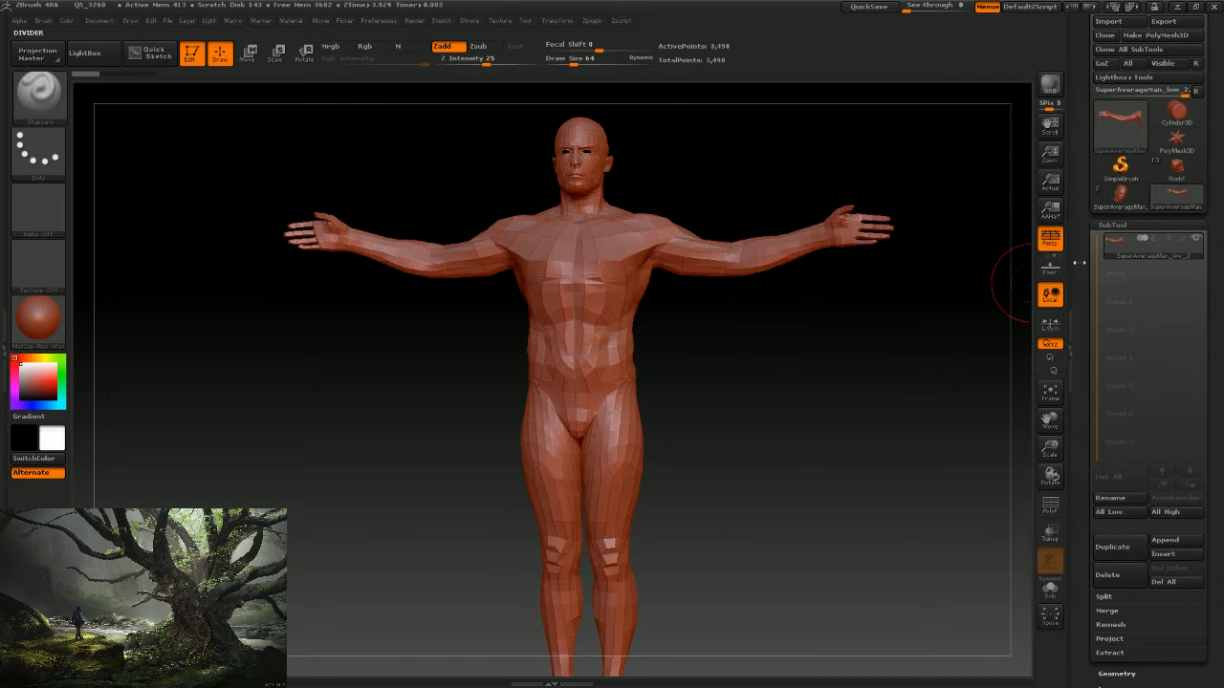
Duplicate the SuperAverageMan_low subtool and face the figure straight from the front.
{"action": "left_click_drag", "start_coordinate": [835, 330], "coordinate": [856, 344]}
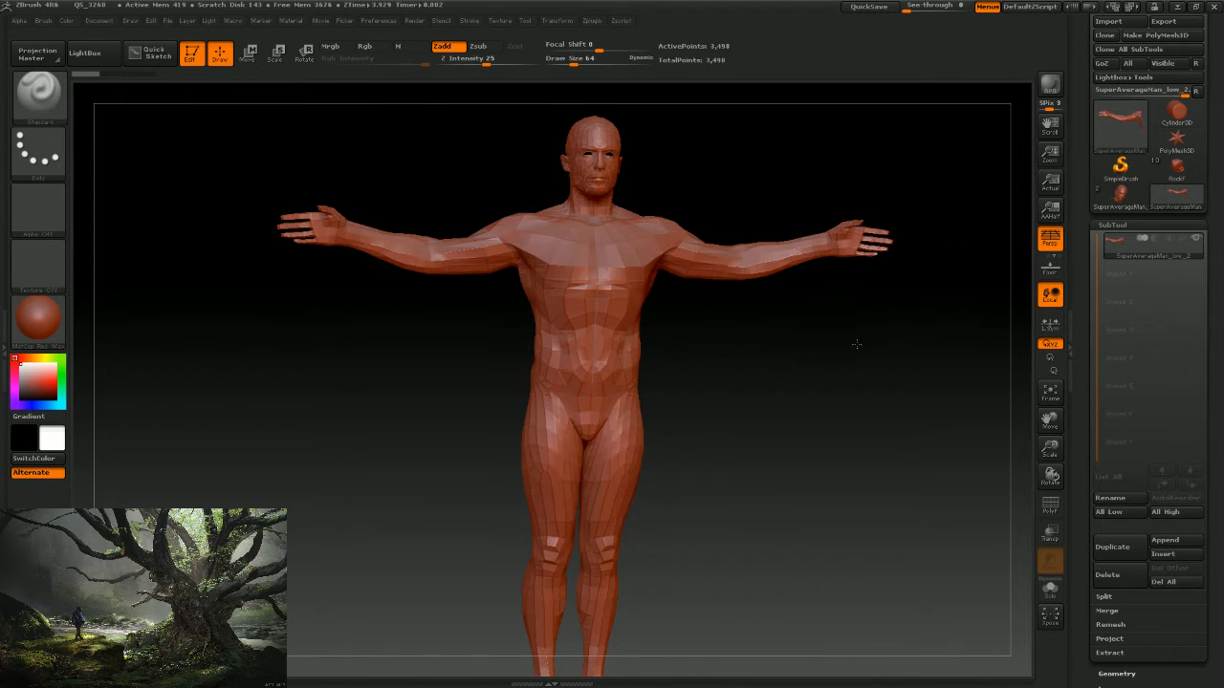
{"action": "left_click", "coordinate": [1111, 547]}
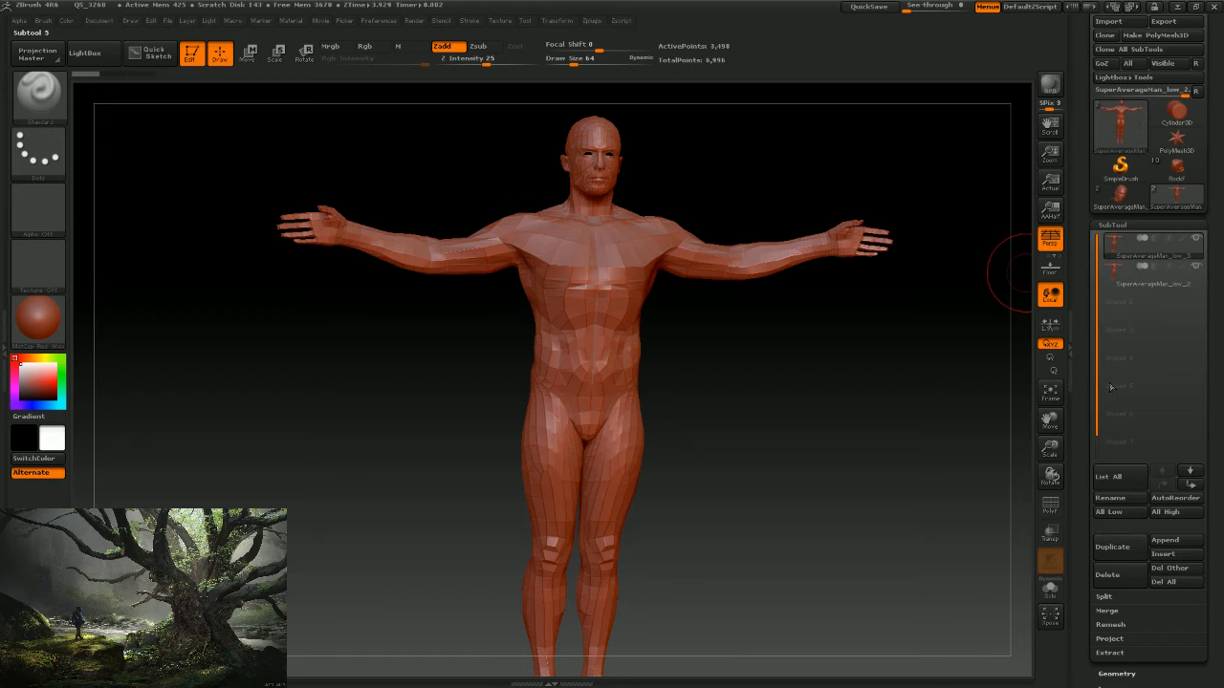
{"action": "left_click", "coordinate": [1112, 224]}
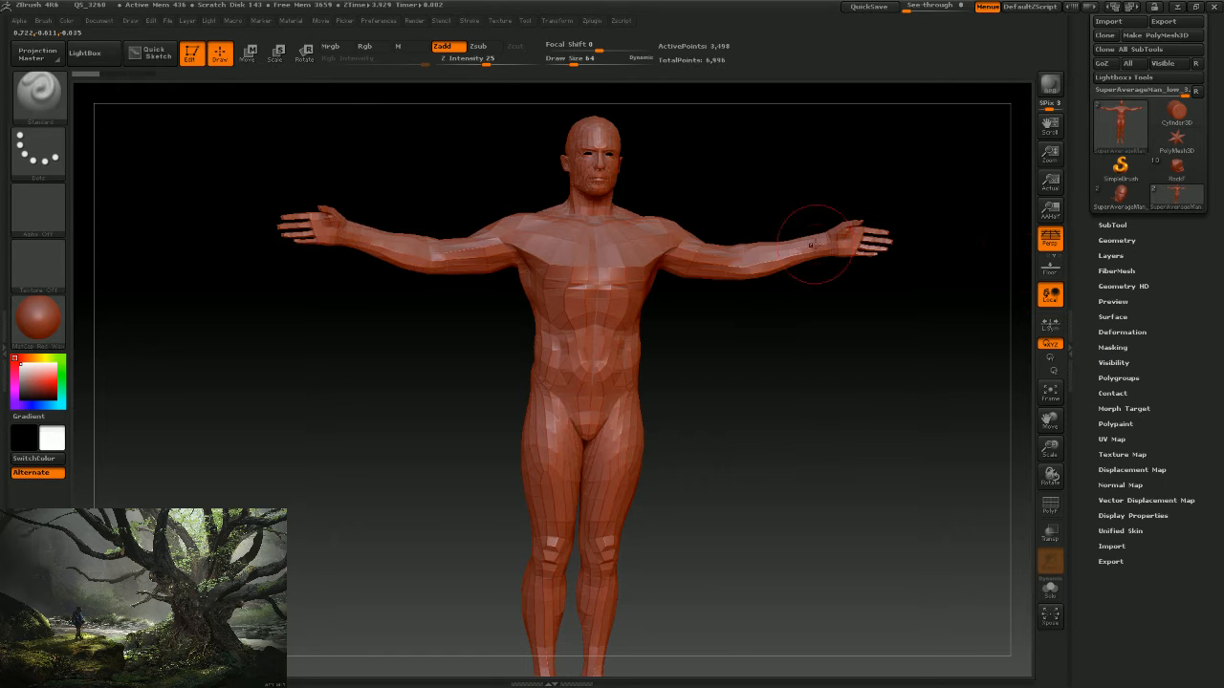
{"action": "left_click", "coordinate": [1112, 224]}
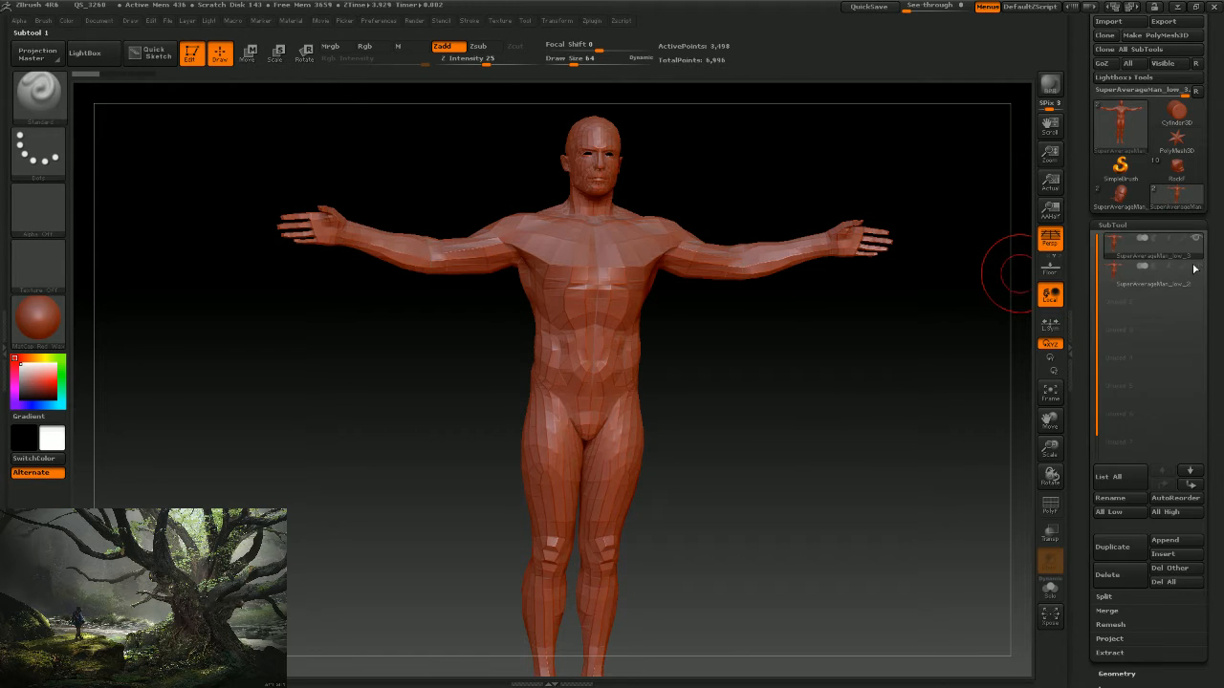
{"action": "left_click_drag", "start_coordinate": [369, 355], "coordinate": [358, 354]}
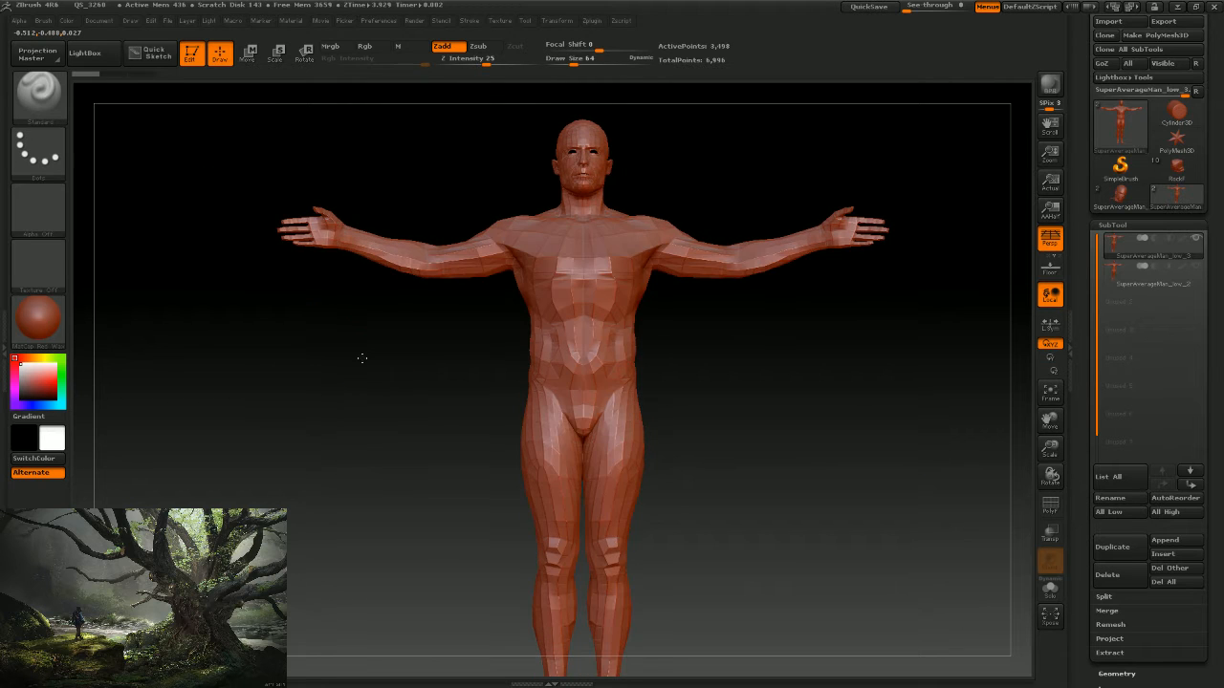
On the first subtool, isolate the figure's right arm and delete the hidden geometry.
{"action": "mouse_move", "coordinate": [233, 169]}
{"action": "left_mouse_down", "text": "ctrl+shift"}
{"action": "mouse_move", "coordinate": [373, 283]}
{"action": "mouse_move", "coordinate": [549, 316]}
{"action": "left_mouse_up", "text": "ctrl+shift"}
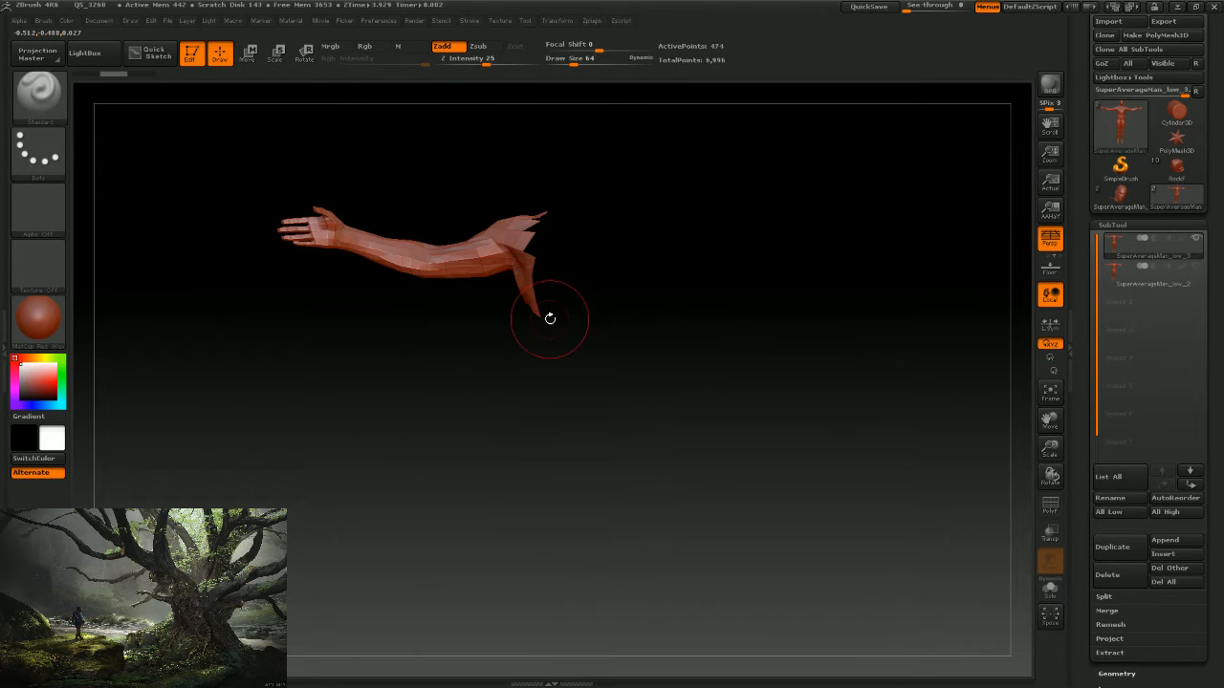
{"action": "left_click", "coordinate": [1113, 225]}
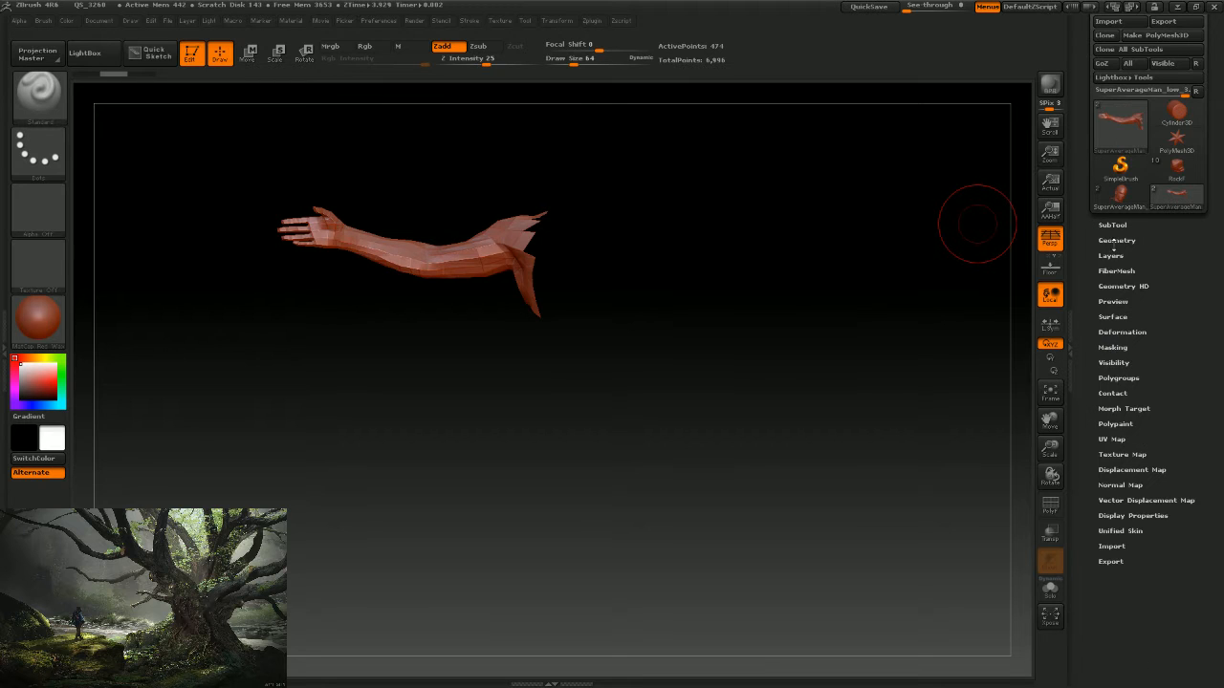
{"action": "left_click", "coordinate": [1114, 240]}
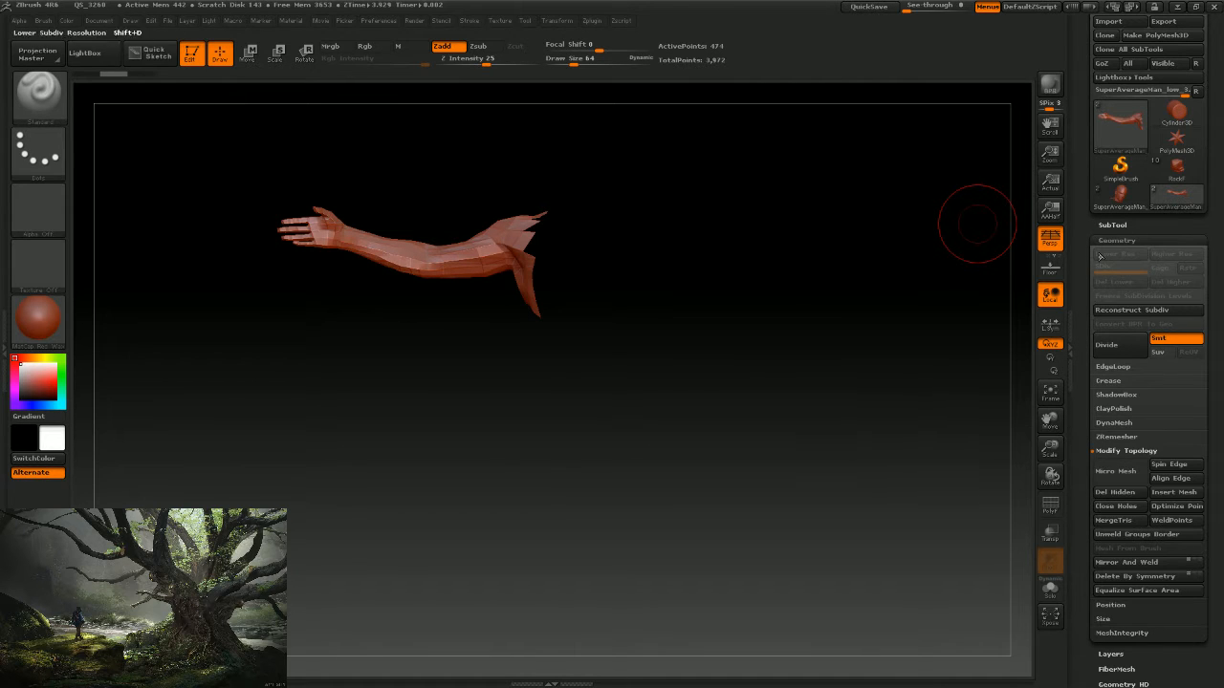
Select the second, full-figure subtool, isolate its head and delete the hidden geometry.
{"action": "left_click", "coordinate": [1113, 225]}
{"action": "left_click", "coordinate": [1195, 278]}
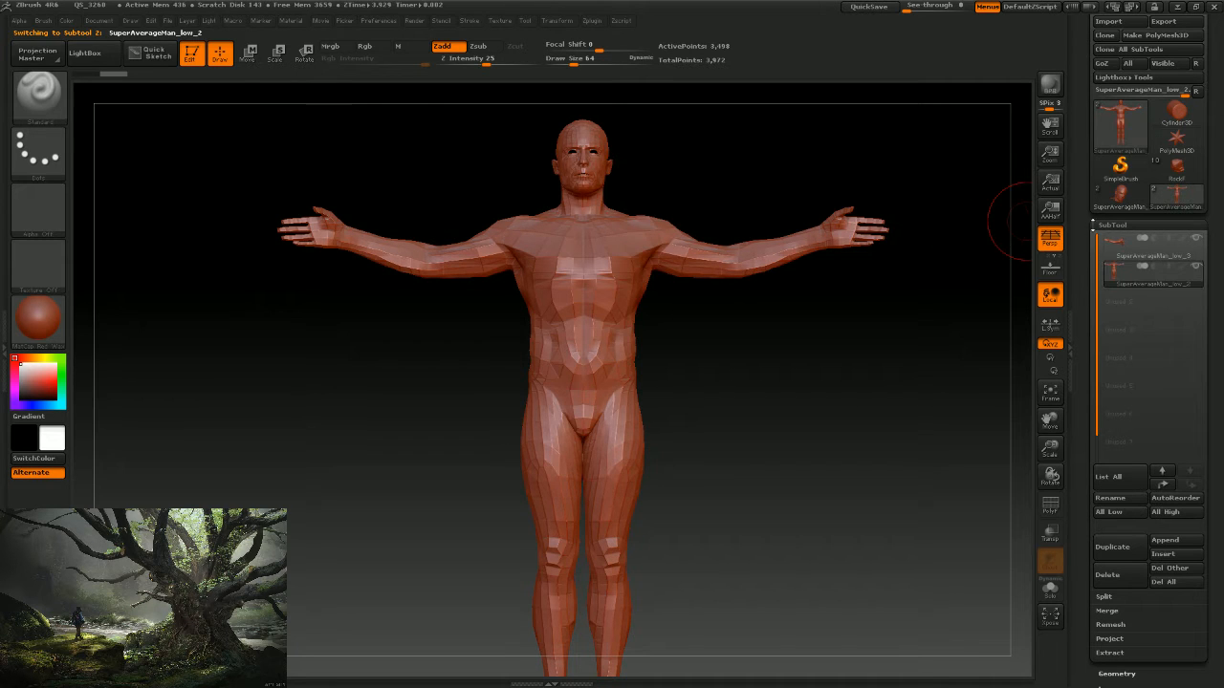
{"action": "key", "text": "ctrl+shift"}
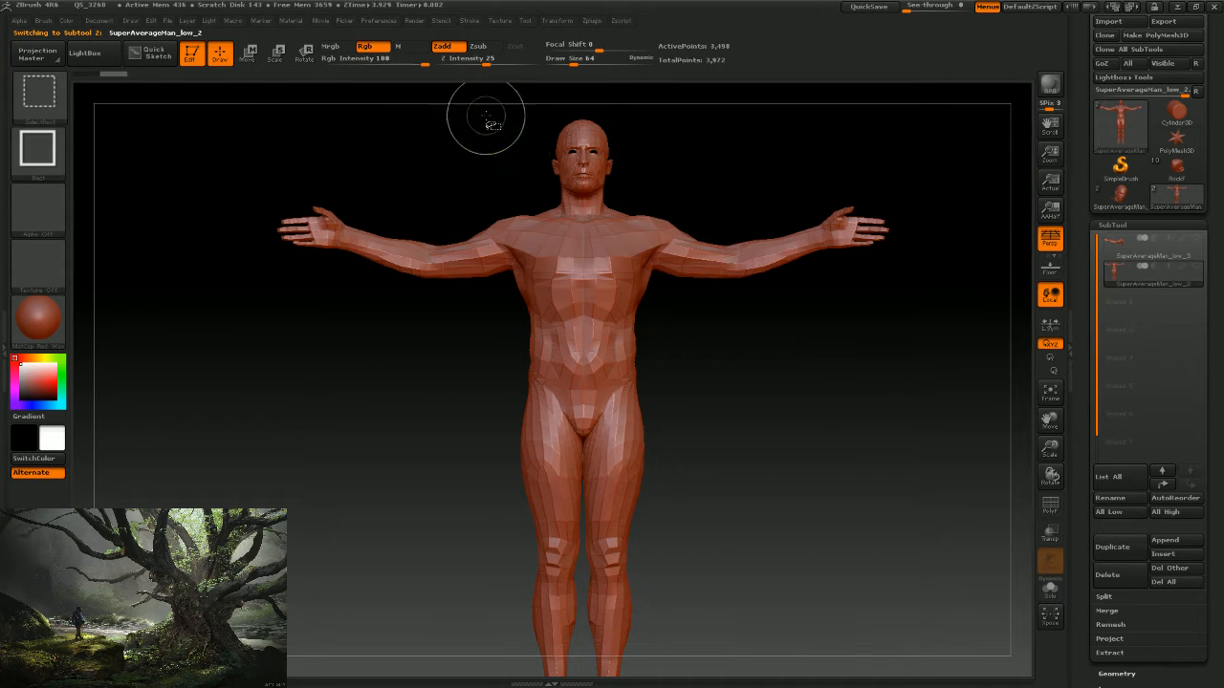
{"action": "left_click_drag", "start_coordinate": [485, 106], "coordinate": [653, 219], "text": "ctrl+shift"}
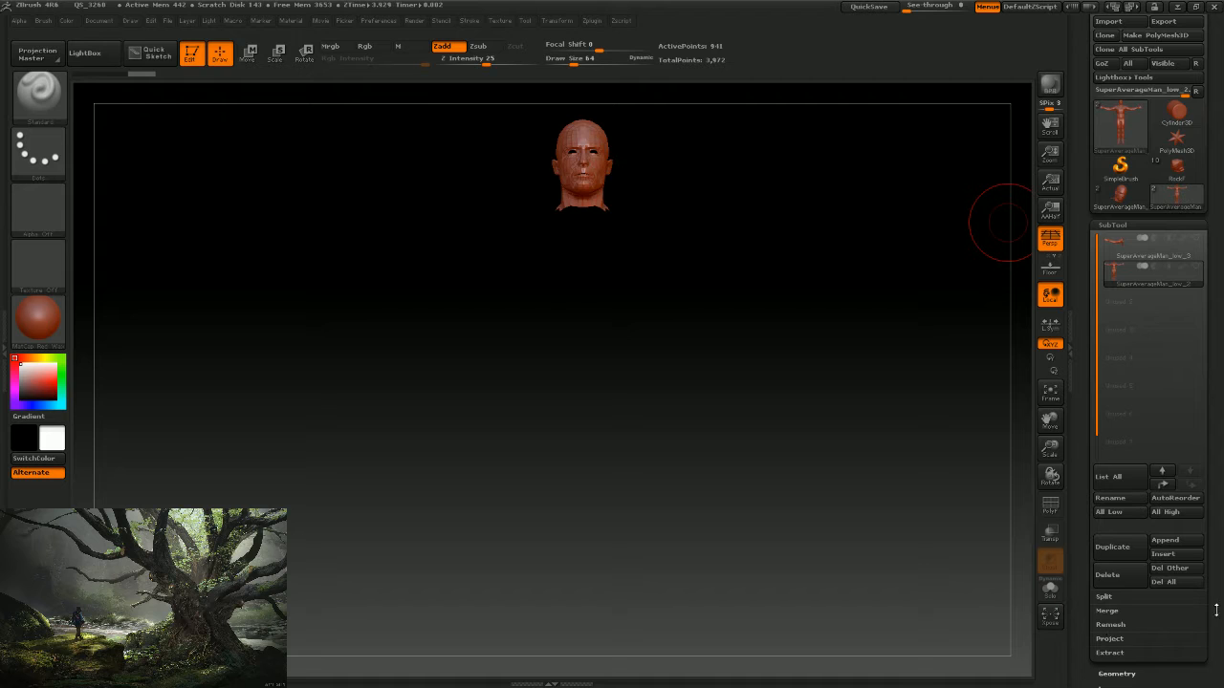
{"action": "left_click_drag", "start_coordinate": [1219, 598], "coordinate": [1219, 415]}
{"action": "left_click", "coordinate": [1121, 487]}
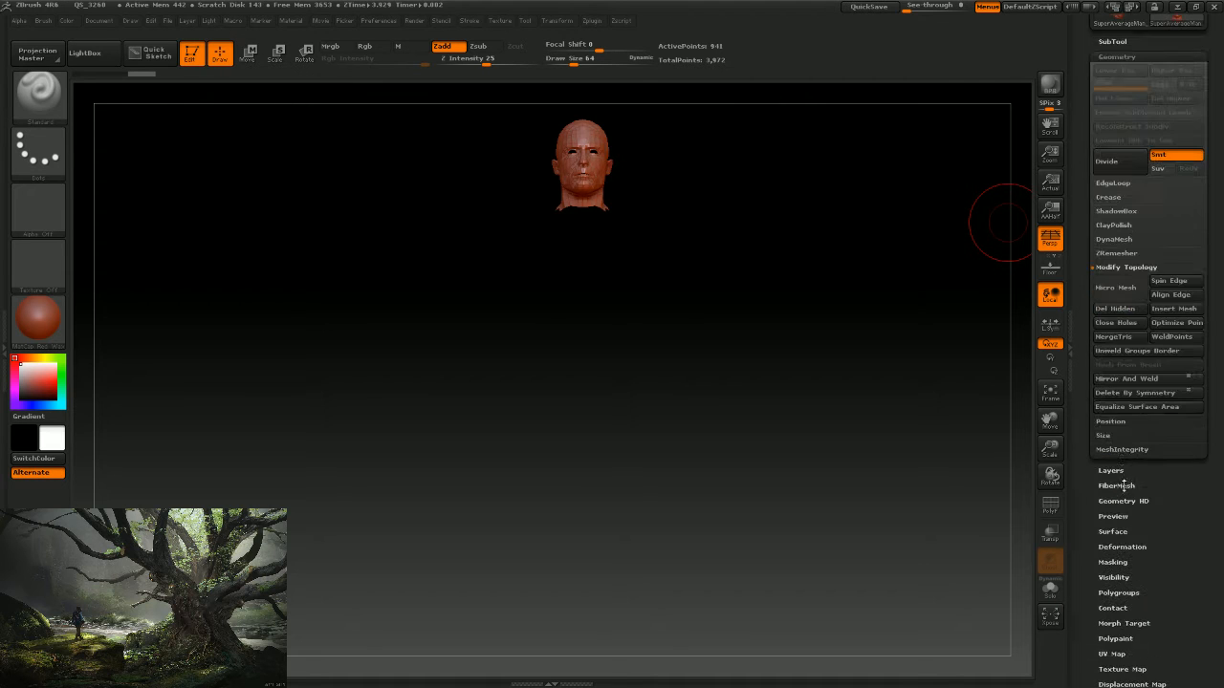
{"action": "left_click", "coordinate": [1115, 309]}
Select the arm subtool, angle it in view, and create a new InsertMesh brush from it.
{"action": "left_click", "coordinate": [1113, 41]}
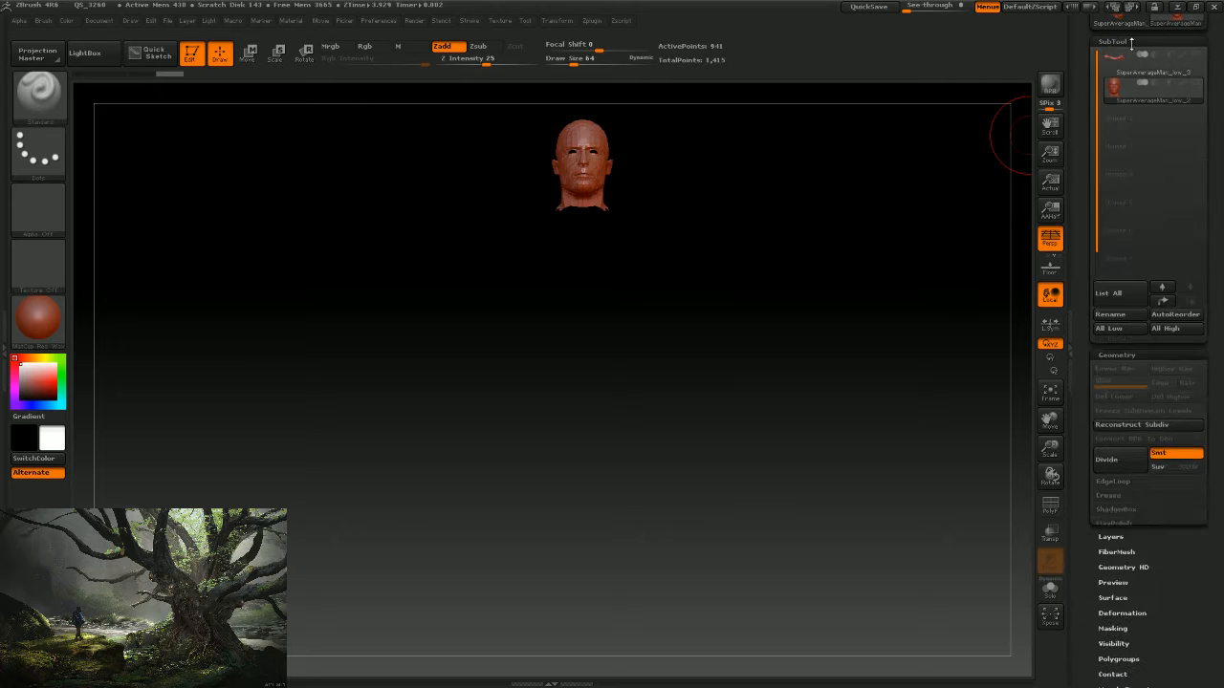
{"action": "left_click", "coordinate": [1113, 65]}
{"action": "left_click_drag", "start_coordinate": [560, 354], "coordinate": [497, 325]}
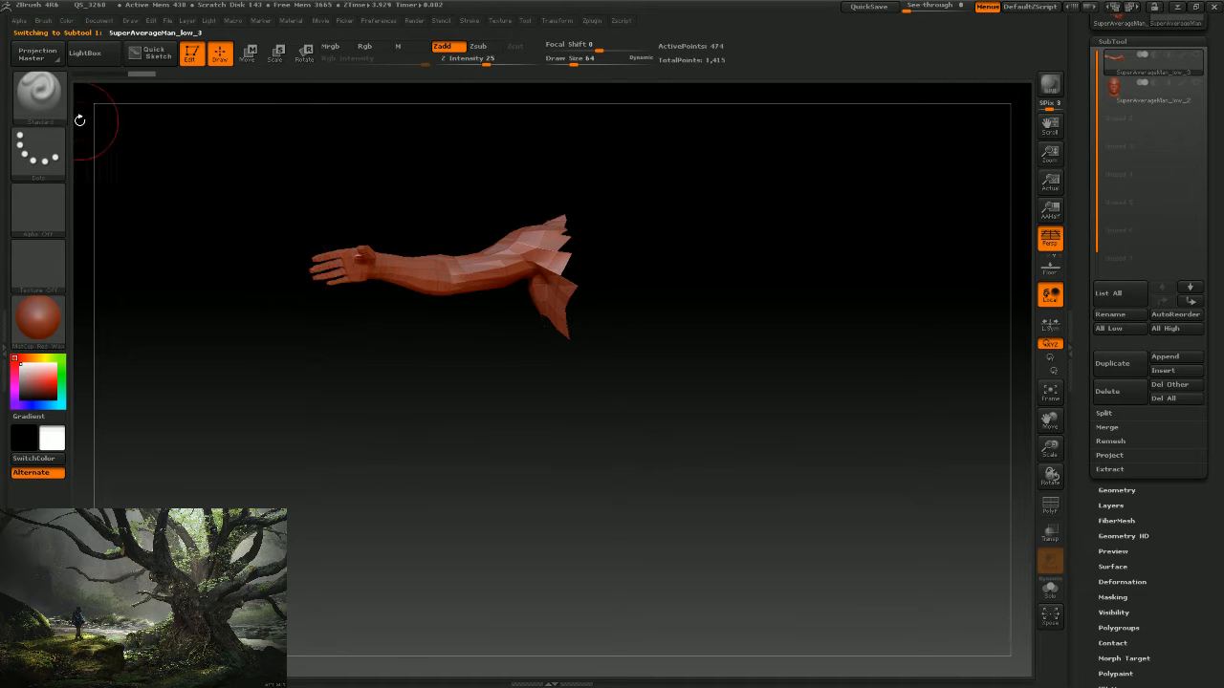
{"action": "left_click", "coordinate": [41, 98]}
{"action": "left_click", "coordinate": [43, 20]}
{"action": "left_click", "coordinate": [92, 73]}
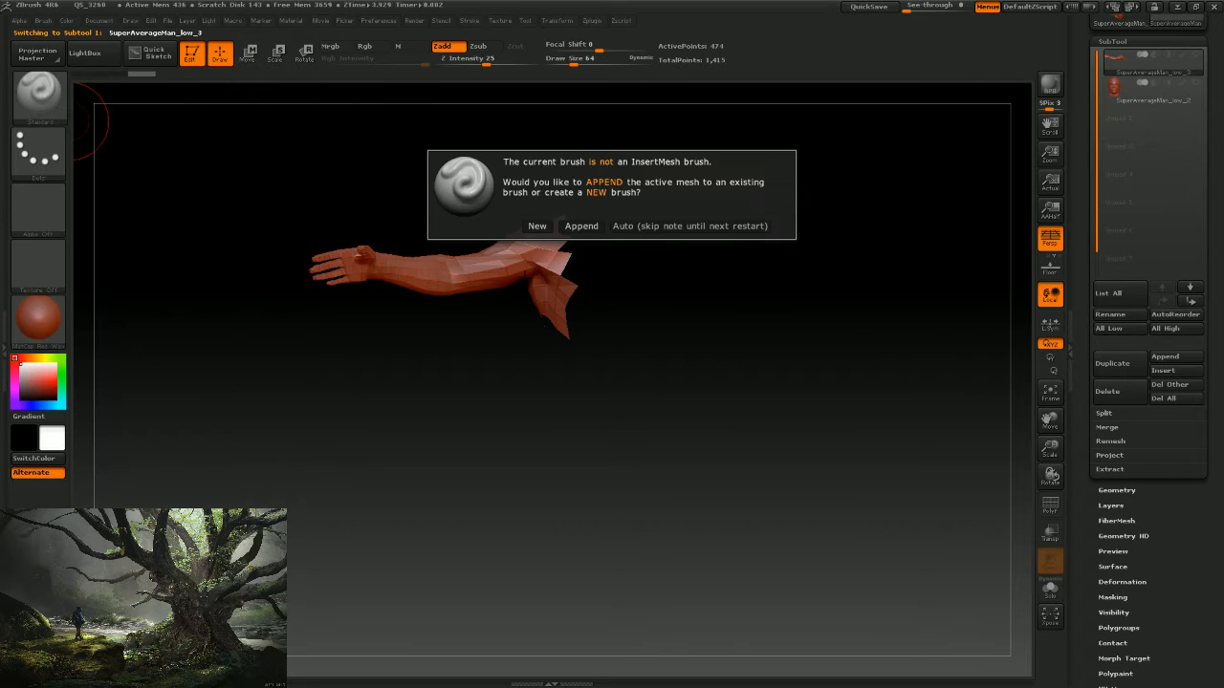
{"action": "left_click", "coordinate": [545, 225]}
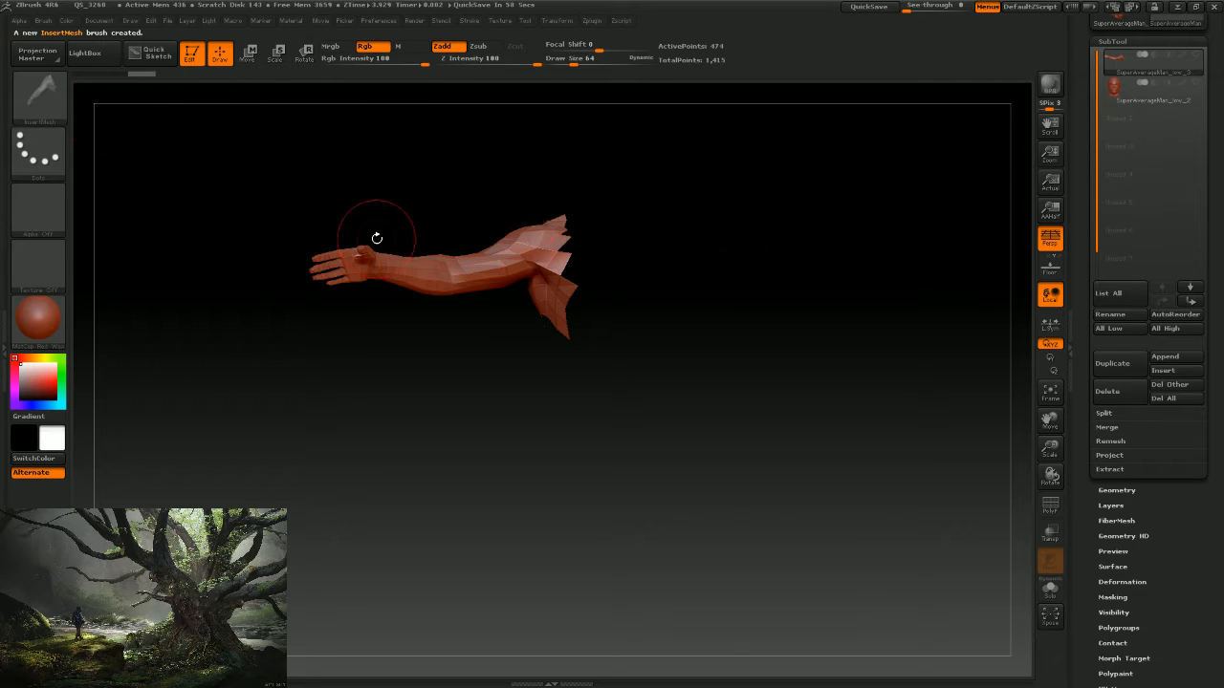
Select the head subtool, angle it in view, and create a new InsertMesh brush from it.
{"action": "left_click", "coordinate": [1114, 88]}
{"action": "left_click_drag", "start_coordinate": [702, 311], "coordinate": [661, 476], "text": "alt"}
{"action": "left_click", "coordinate": [43, 20]}
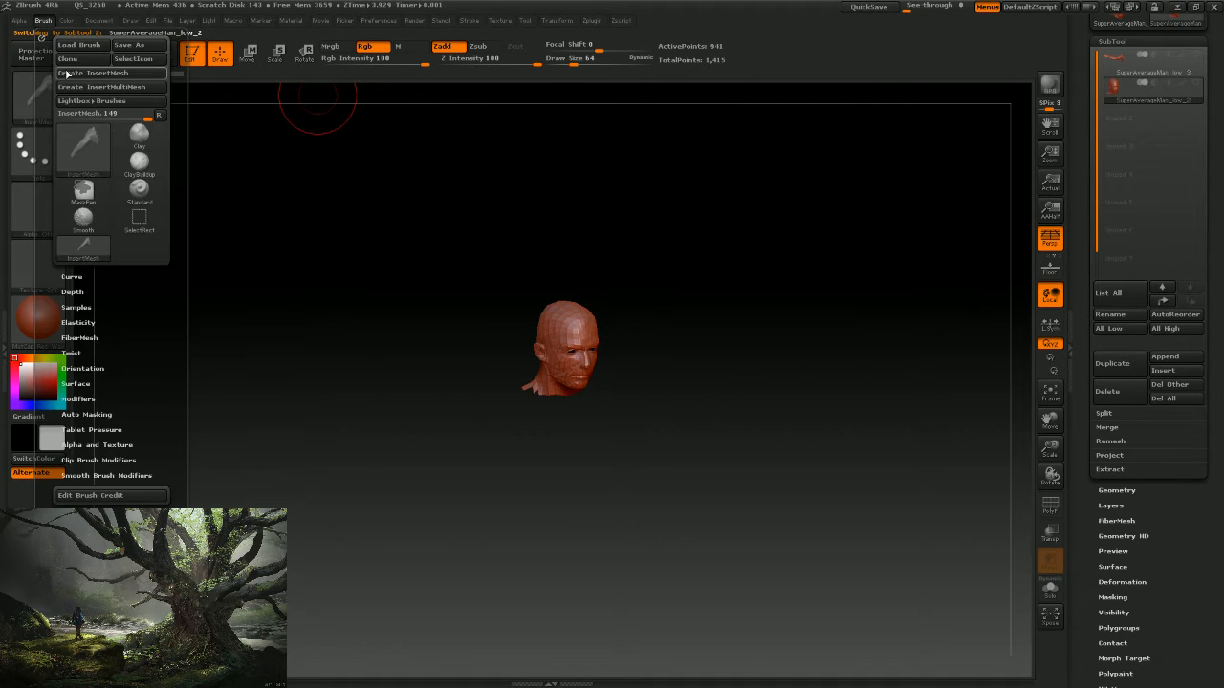
{"action": "left_click", "coordinate": [96, 87]}
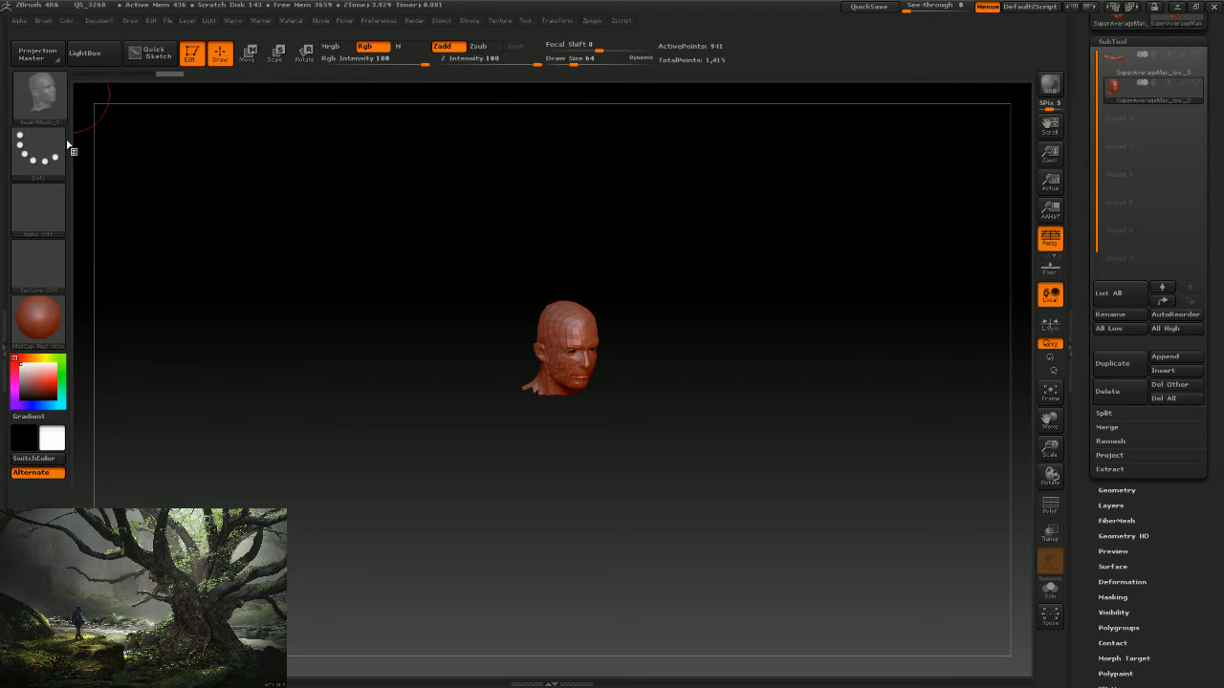
{"action": "left_click_drag", "start_coordinate": [672, 281], "coordinate": [662, 314], "text": "alt"}
{"action": "left_click_drag", "start_coordinate": [721, 320], "coordinate": [738, 369], "text": "alt"}
Switch to 3ds Max and convert GrowFX_HeroTree_Base to an editable mesh.
{"action": "left_click", "coordinate": [1177, 8]}
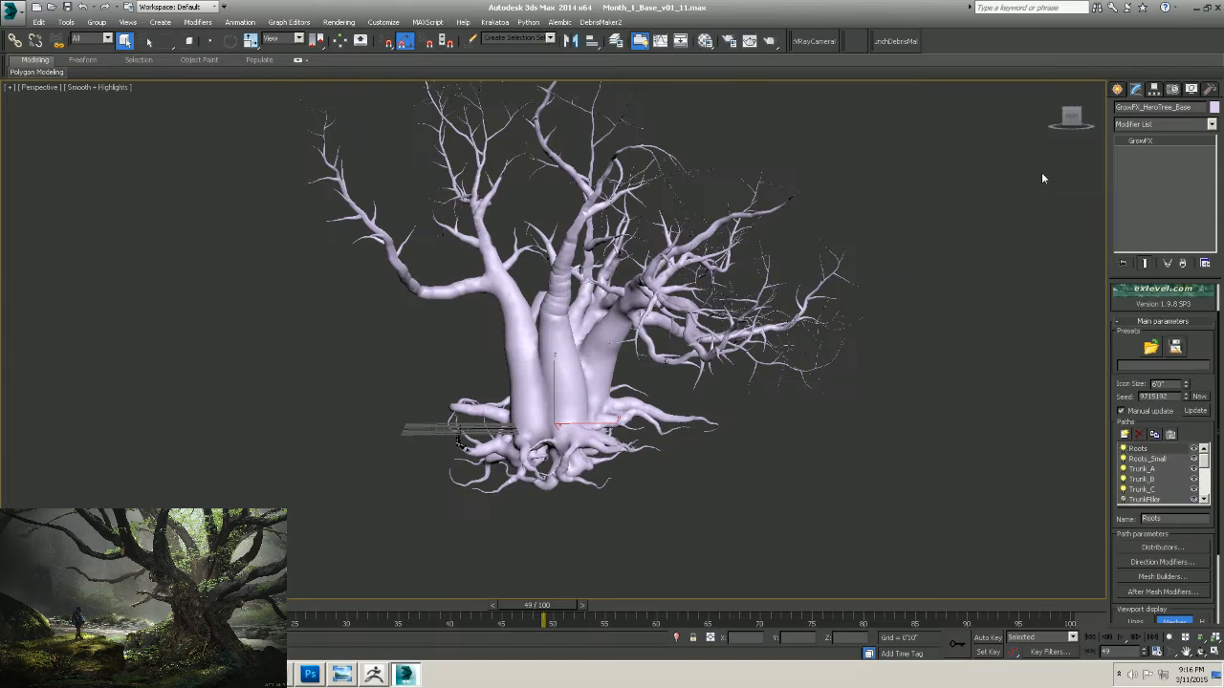
{"action": "middle_click_drag", "start_coordinate": [908, 442], "coordinate": [893, 464]}
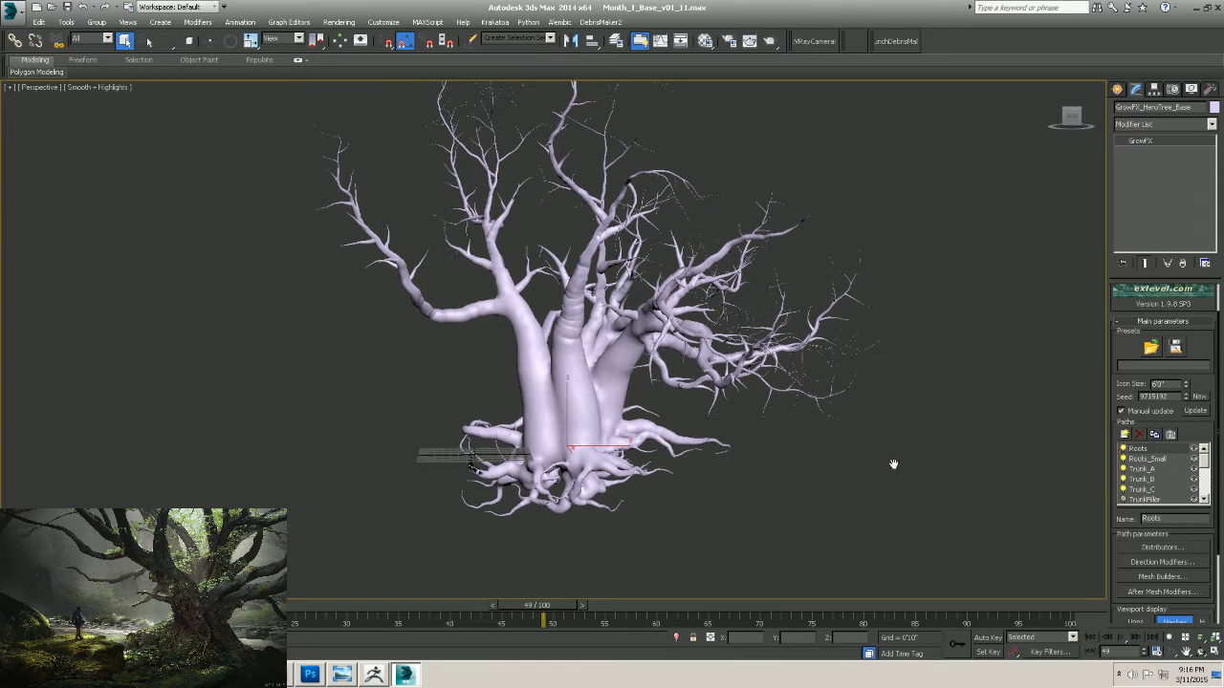
{"action": "left_click_drag", "start_coordinate": [1211, 382], "coordinate": [1212, 287]}
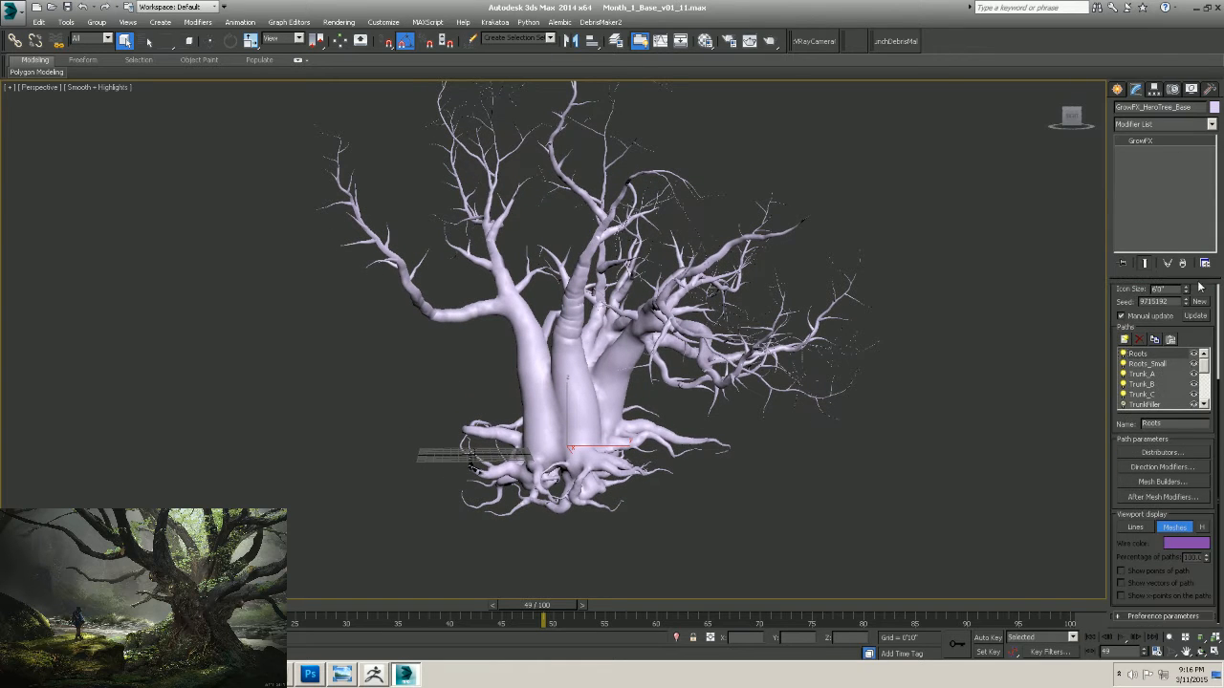
{"action": "right_click", "coordinate": [576, 361]}
{"action": "mouse_move", "coordinate": [624, 473]}
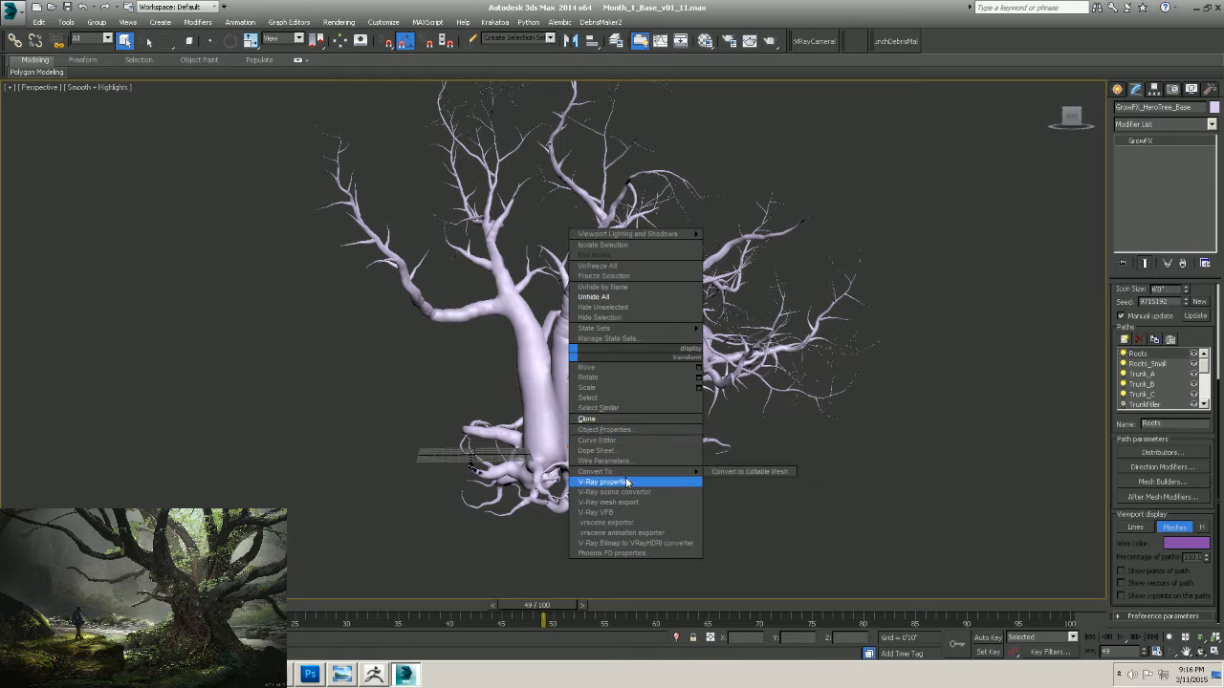
{"action": "left_click", "coordinate": [724, 471]}
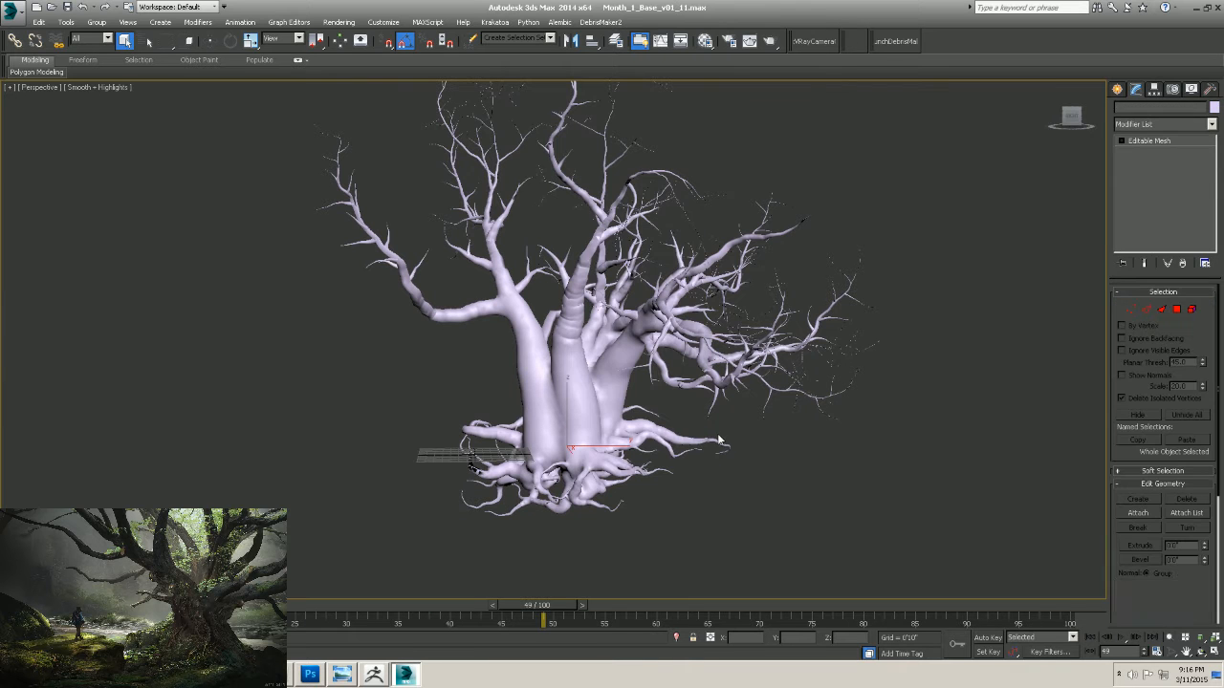
Hide the converted base tree mesh.
{"action": "middle_click_drag", "start_coordinate": [613, 410], "coordinate": [636, 424]}
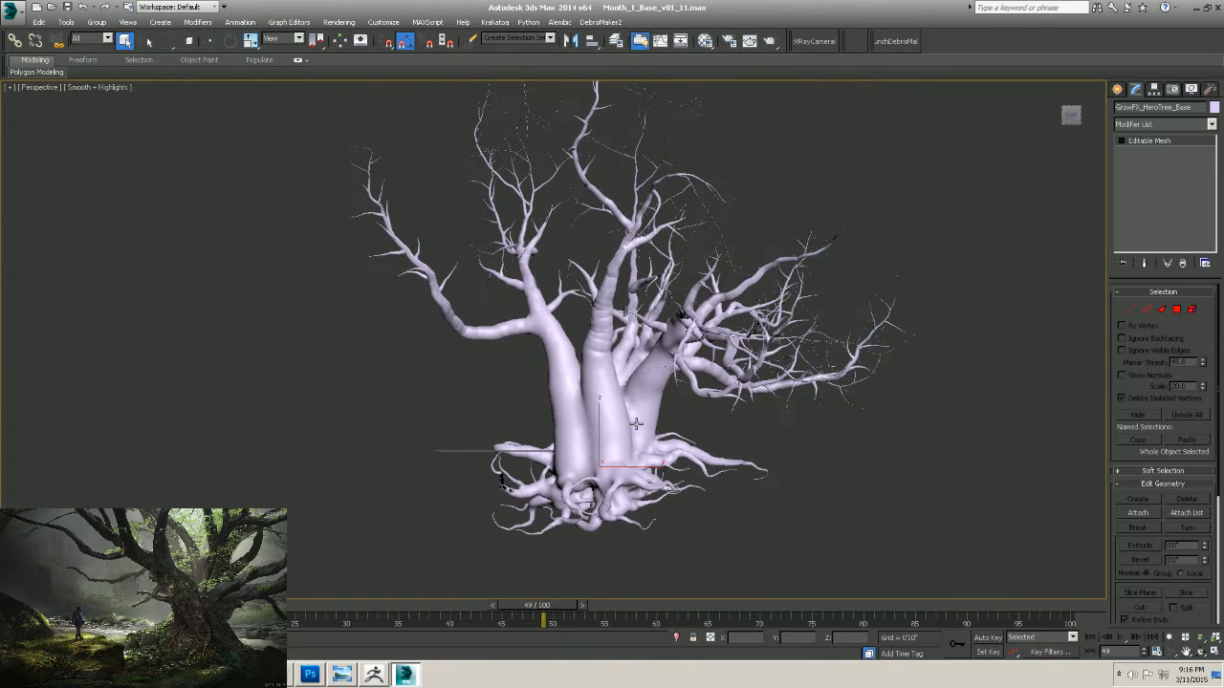
{"action": "right_click", "coordinate": [633, 413]}
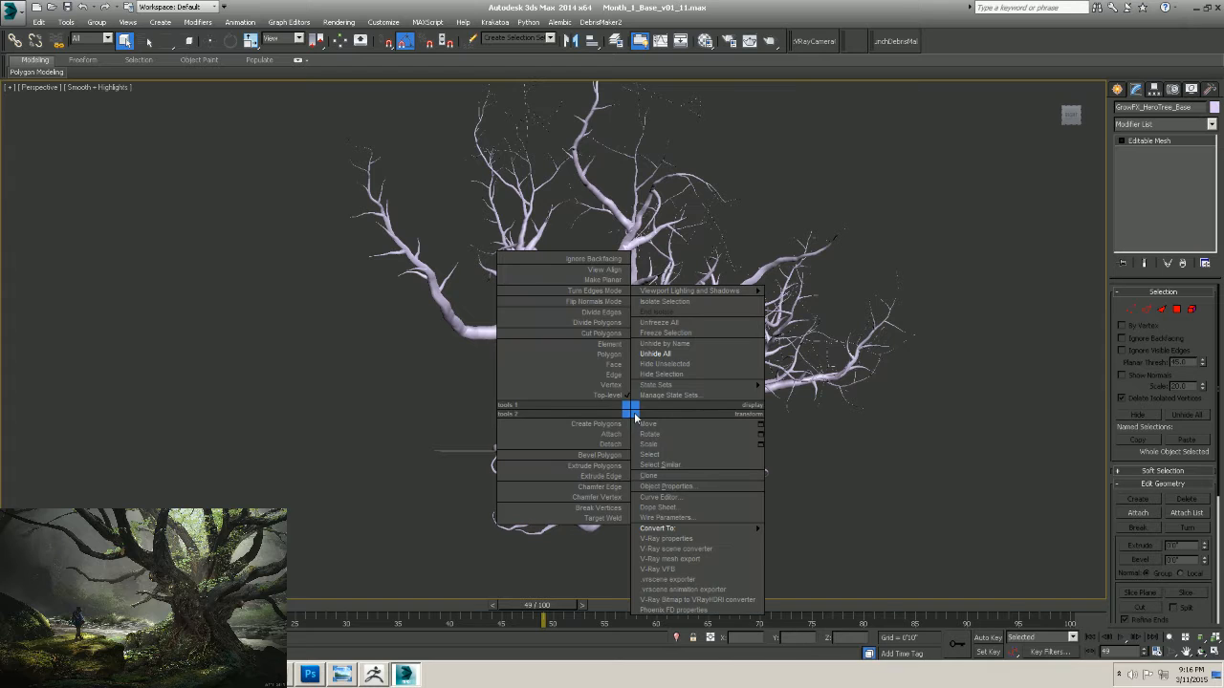
{"action": "left_click", "coordinate": [696, 374]}
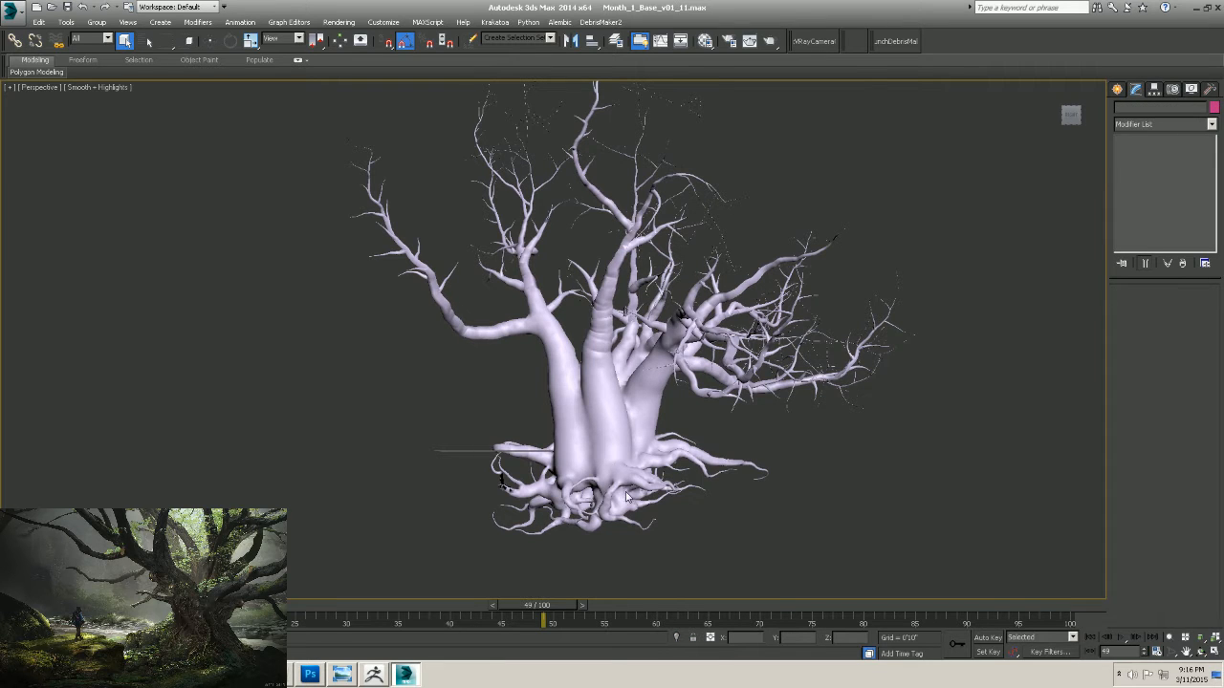
Select GrowFX_HeroTree_Roots, go through its path list and update the GrowFX geometry.
{"action": "left_click", "coordinate": [654, 531]}
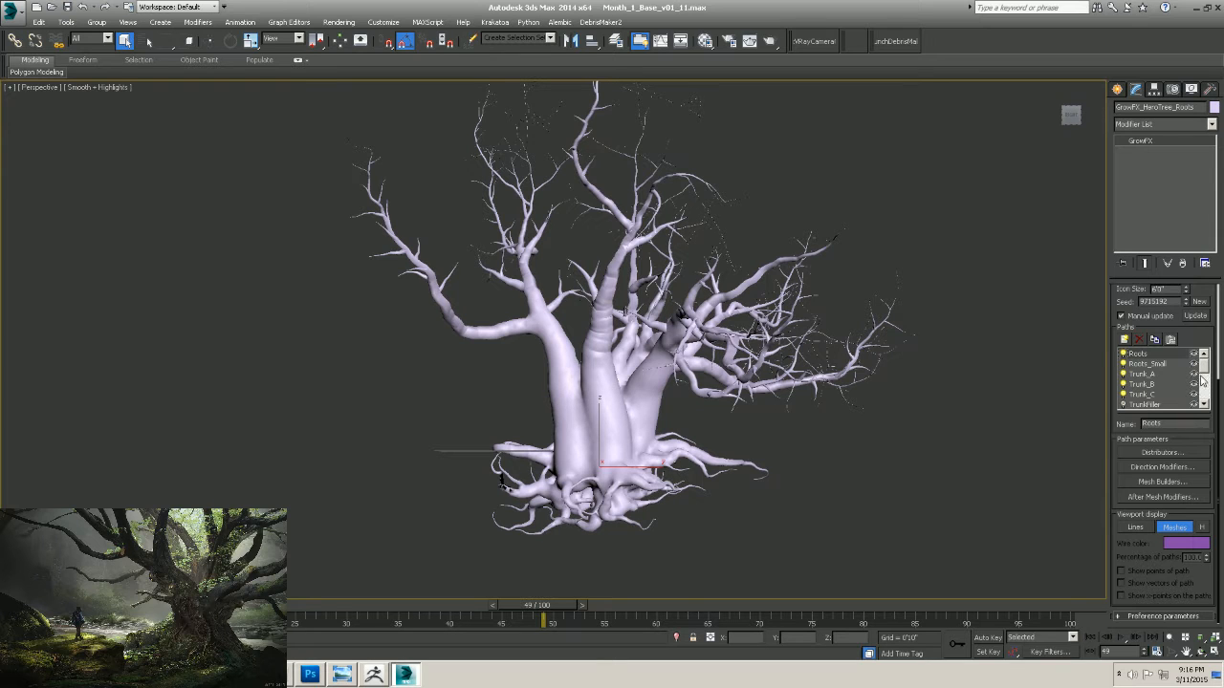
{"action": "left_click_drag", "start_coordinate": [1206, 371], "coordinate": [1207, 383]}
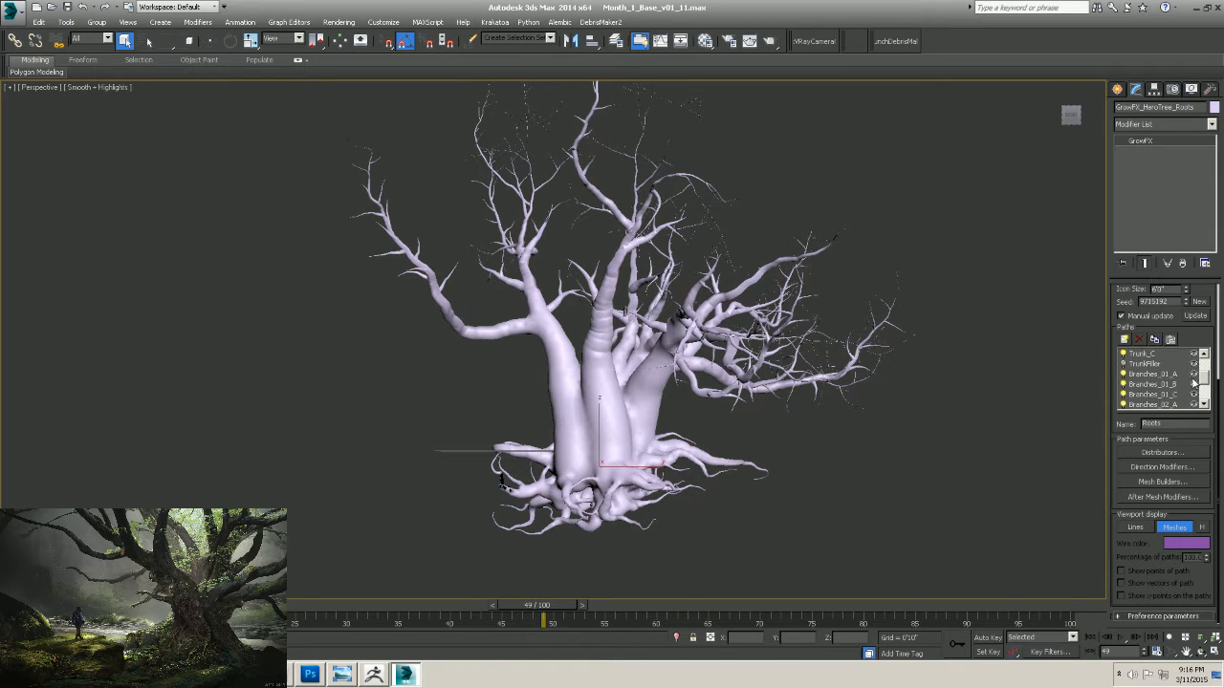
{"action": "scroll", "coordinate": [1195, 380], "scroll_direction": "up", "scroll_amount": 2}
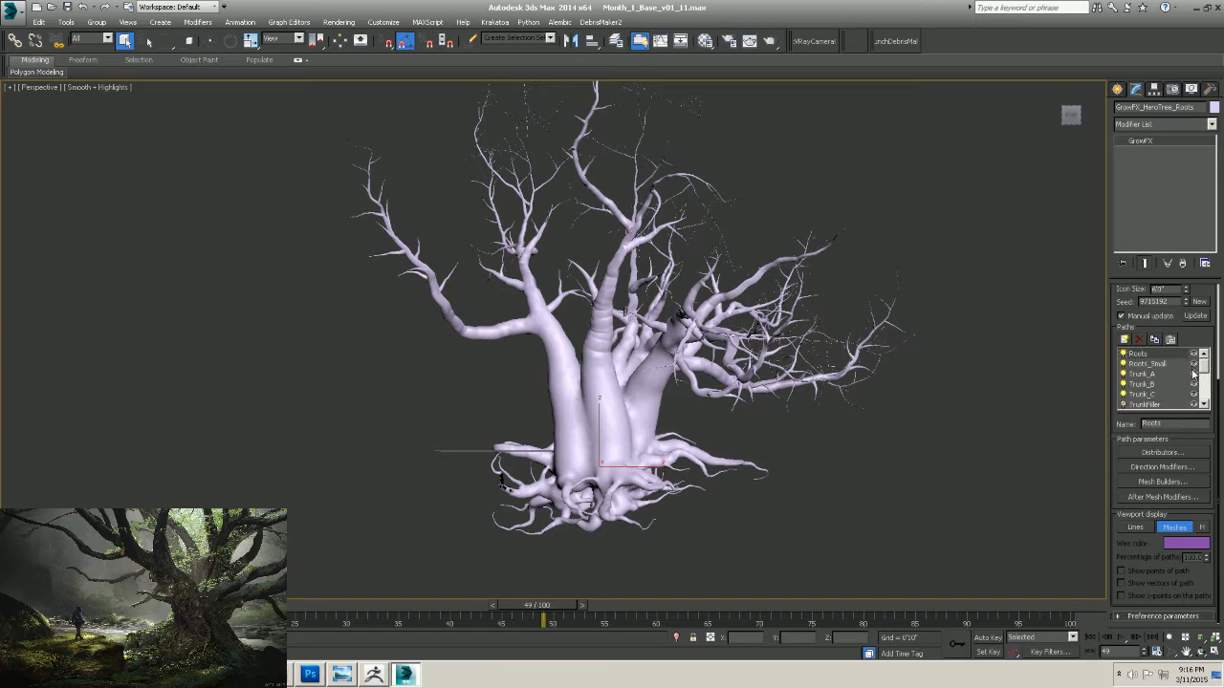
{"action": "left_click", "coordinate": [1195, 318]}
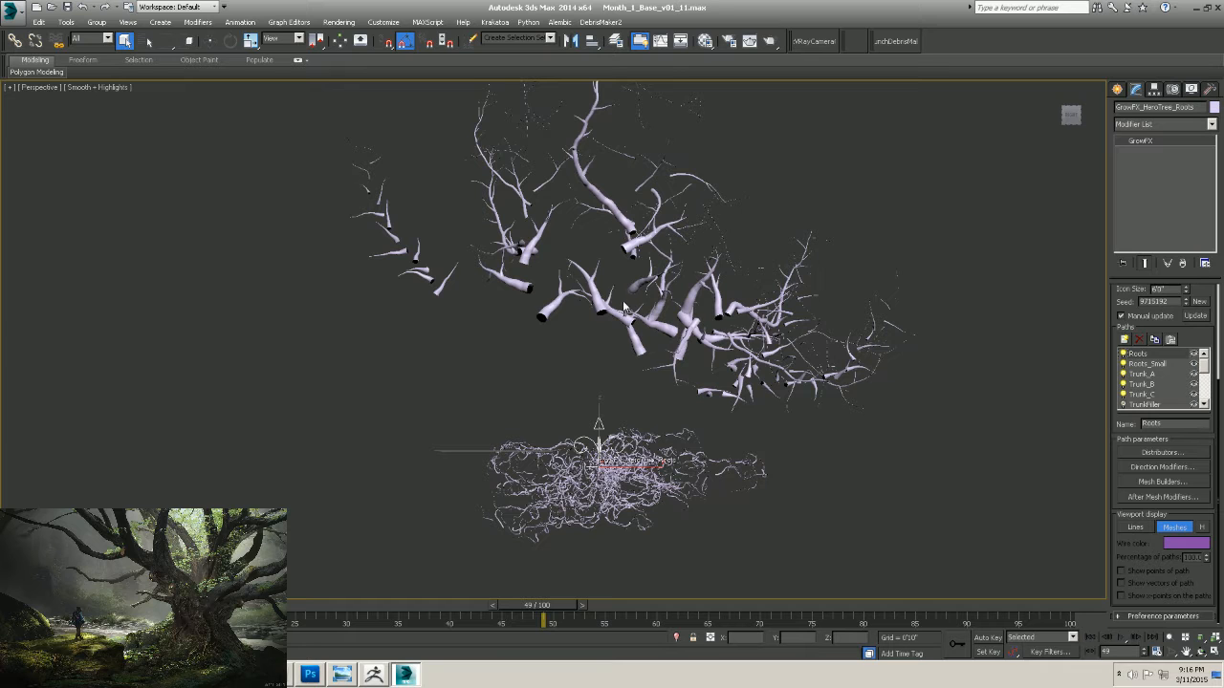
Convert the updated GrowFX_HeroTree_Roots object to an editable mesh.
{"action": "middle_click_drag", "start_coordinate": [795, 480], "coordinate": [787, 500], "text": "alt"}
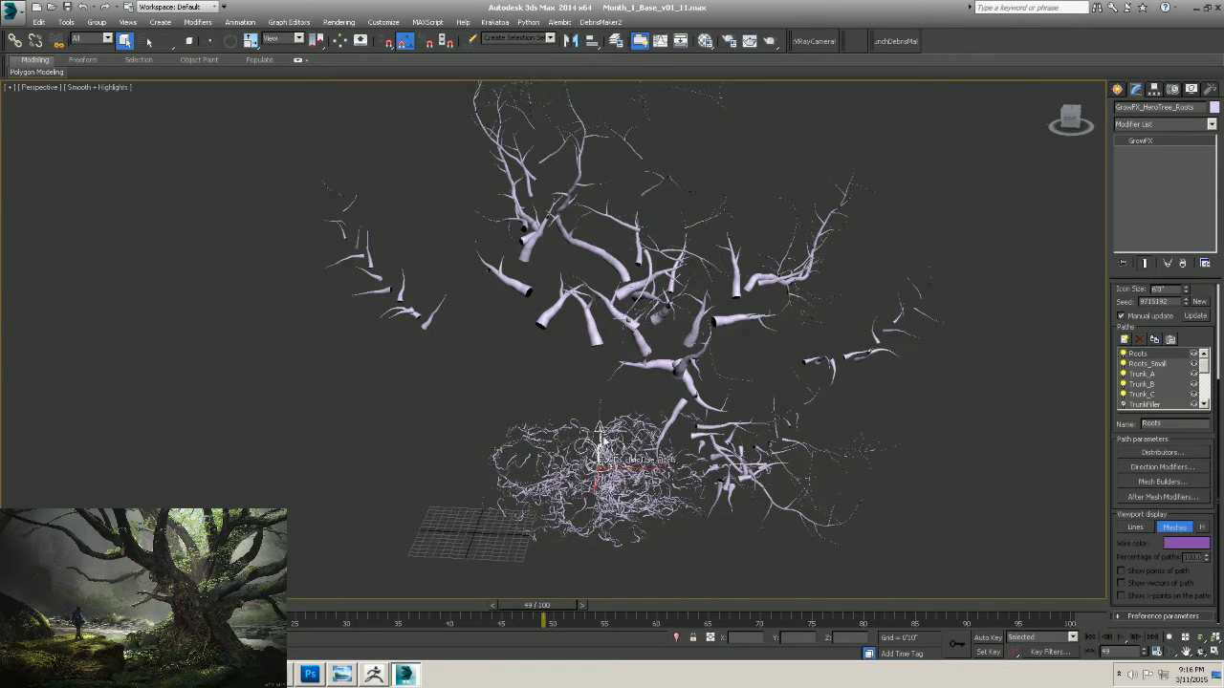
{"action": "right_click", "coordinate": [597, 445]}
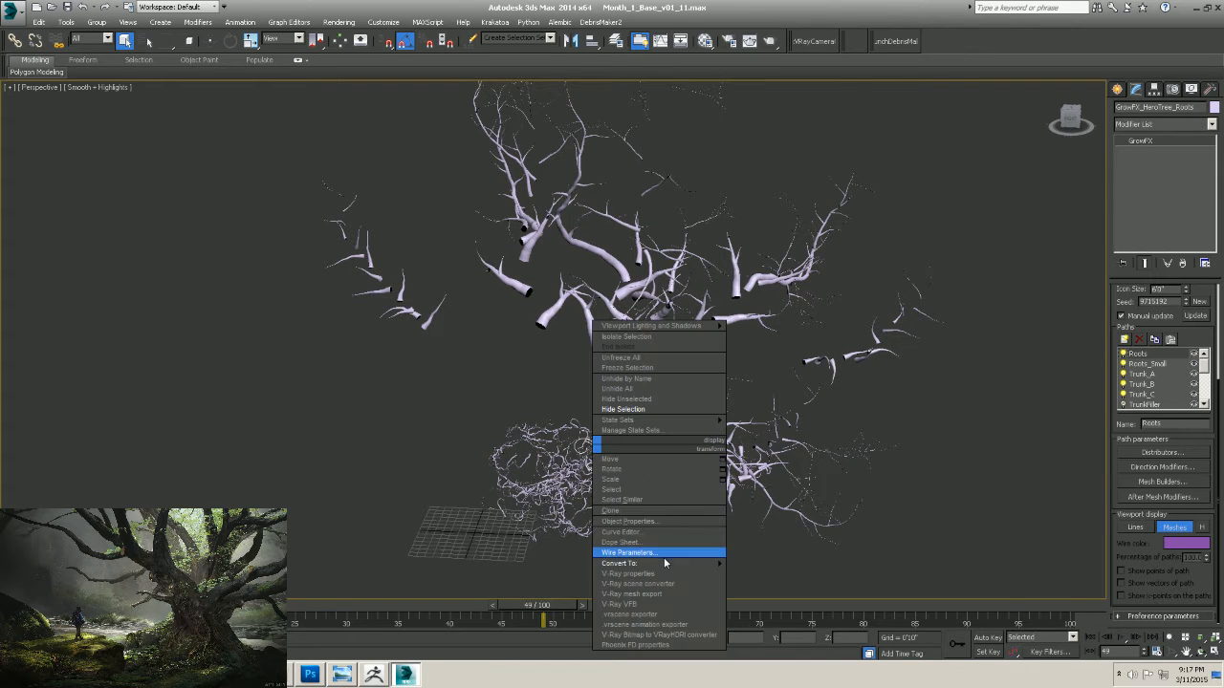
{"action": "mouse_move", "coordinate": [695, 564]}
{"action": "left_click", "coordinate": [768, 564]}
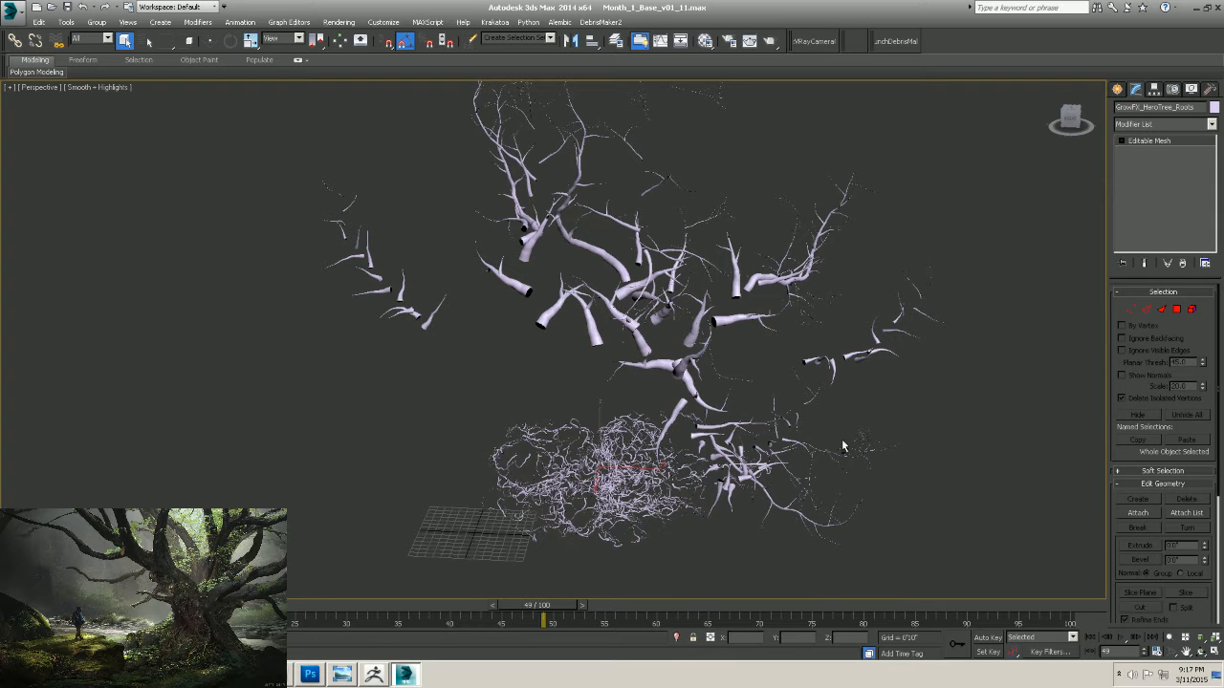
Unhide all objects in the scene without unhiding the layers.
{"action": "middle_click_drag", "start_coordinate": [839, 446], "coordinate": [888, 373], "text": "alt"}
{"action": "right_click", "coordinate": [887, 364]}
{"action": "left_click", "coordinate": [911, 308]}
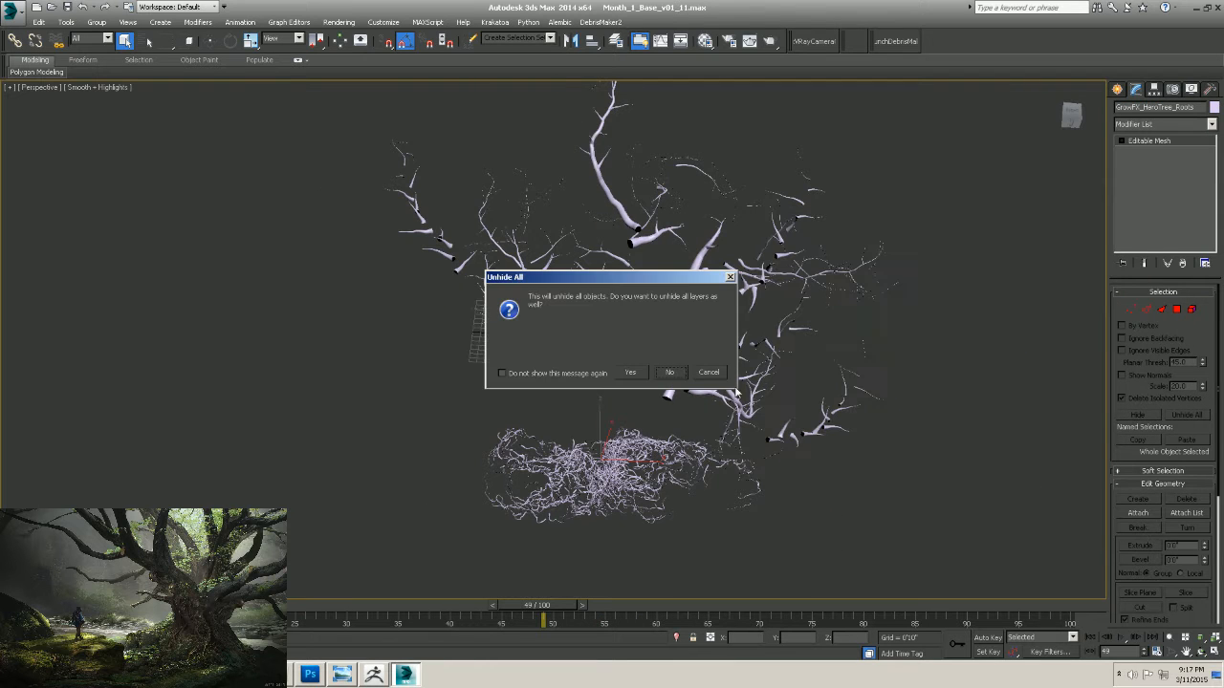
{"action": "left_click", "coordinate": [671, 372]}
{"action": "middle_click_drag", "start_coordinate": [655, 420], "coordinate": [648, 462], "text": "alt"}
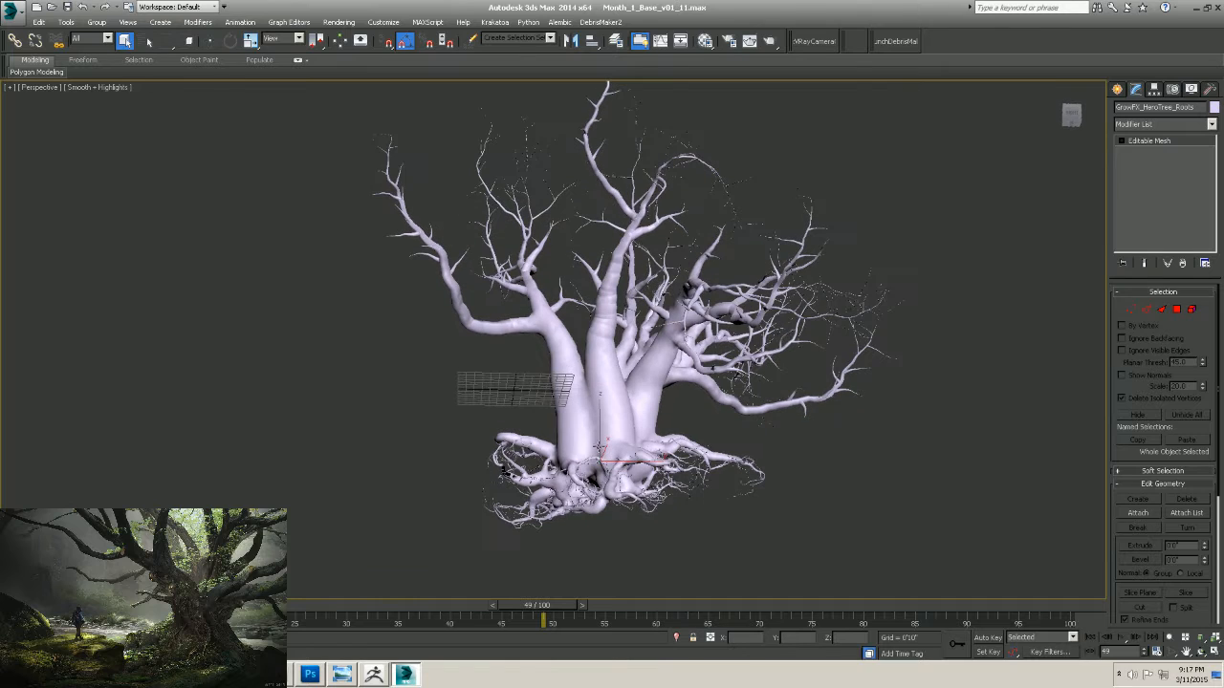
Select the separate tree meshes in turn and inspect how the trunk, branches and fine roots fit together.
{"action": "left_click", "coordinate": [564, 421]}
{"action": "middle_click_drag", "start_coordinate": [564, 421], "coordinate": [597, 353], "text": "alt"}
{"action": "left_click", "coordinate": [447, 287]}
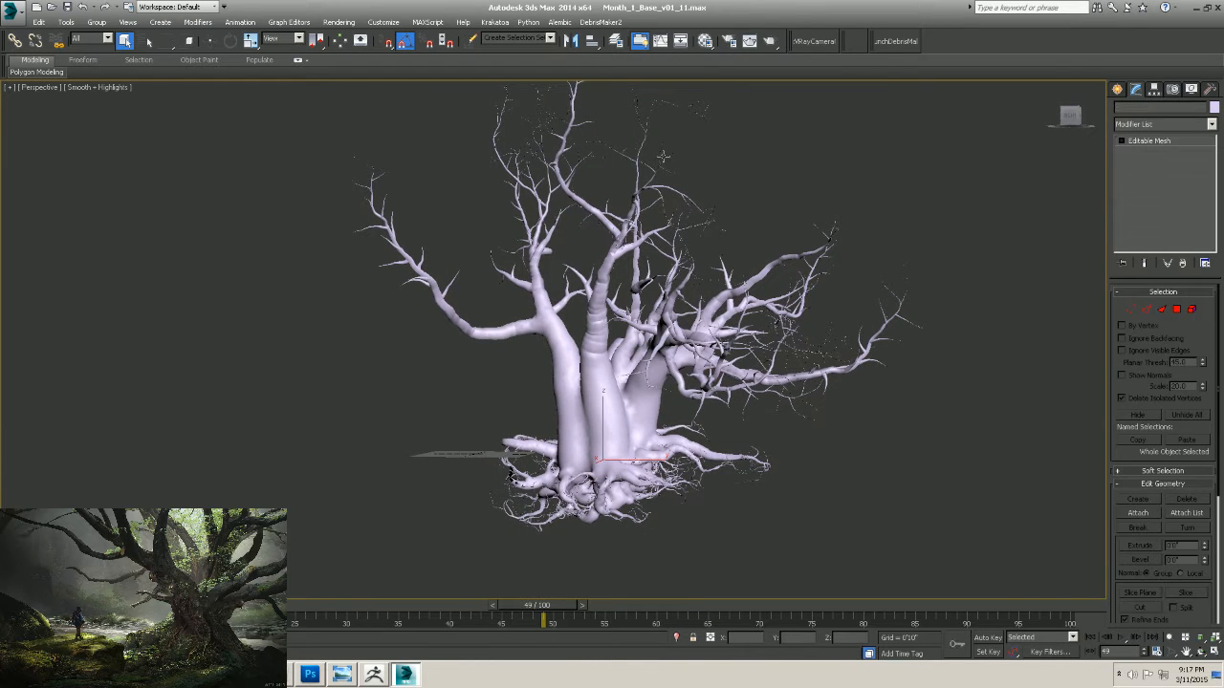
{"action": "middle_click_drag", "start_coordinate": [575, 414], "coordinate": [651, 500], "text": "alt"}
{"action": "scroll", "coordinate": [659, 478], "scroll_direction": "up", "scroll_amount": 5}
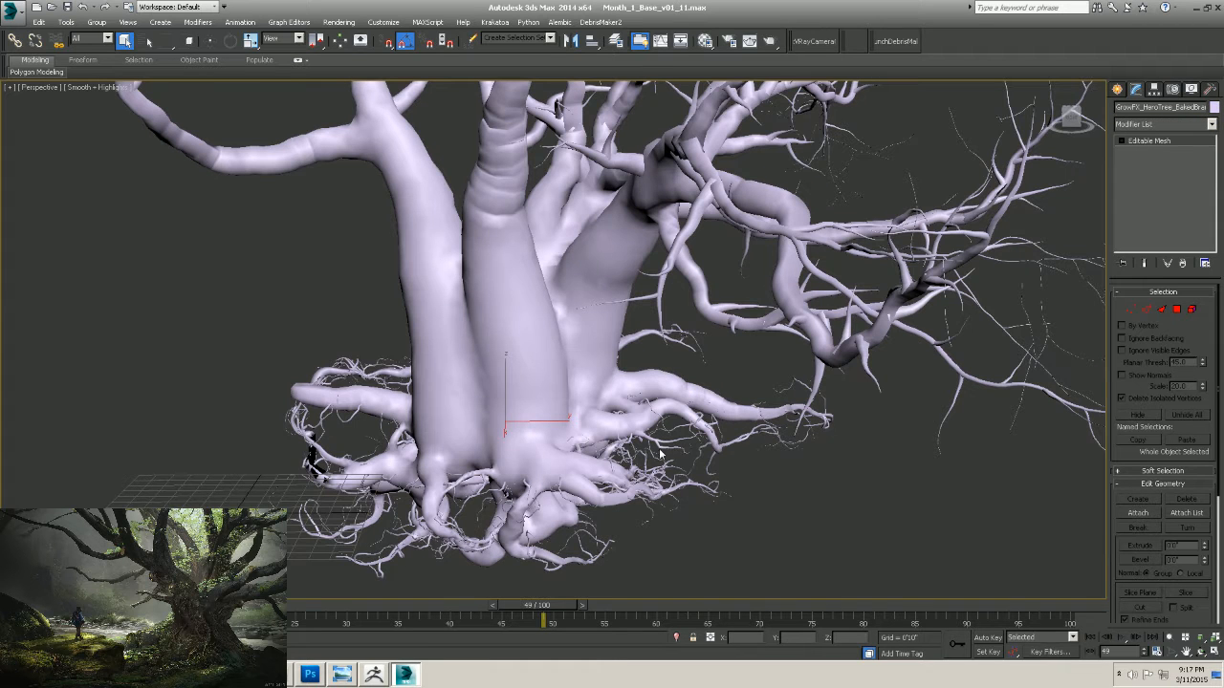
{"action": "left_click", "coordinate": [668, 448]}
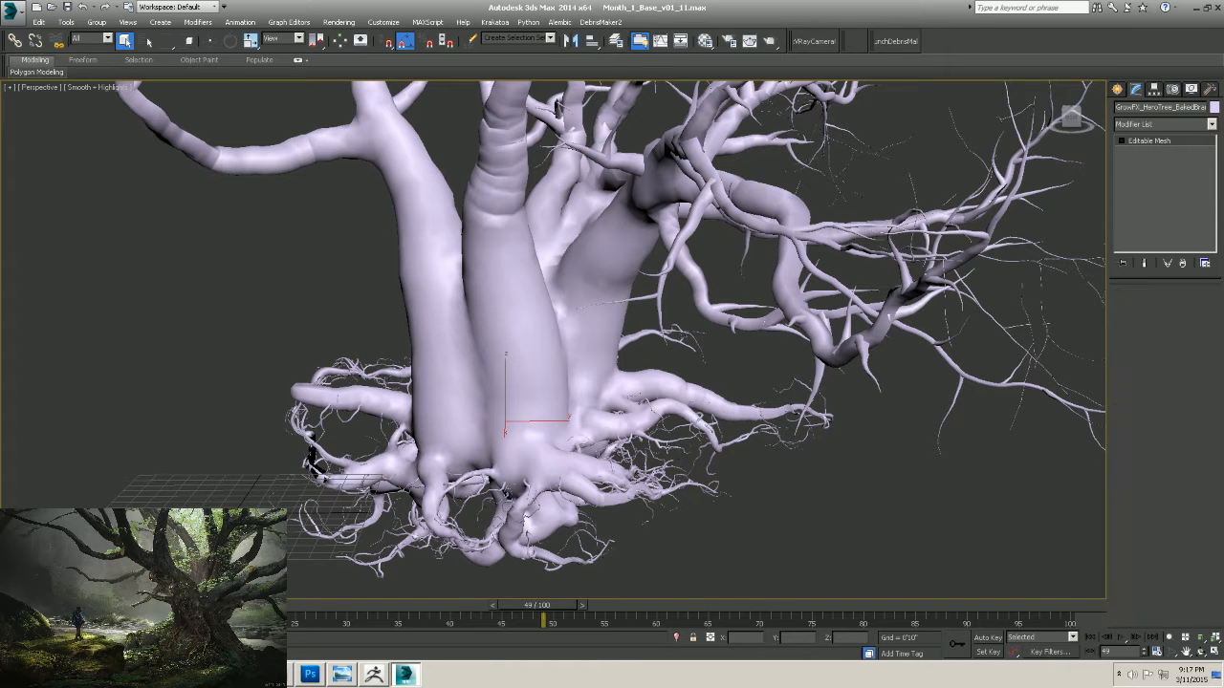
{"action": "scroll", "coordinate": [501, 339], "scroll_direction": "down", "scroll_amount": 3}
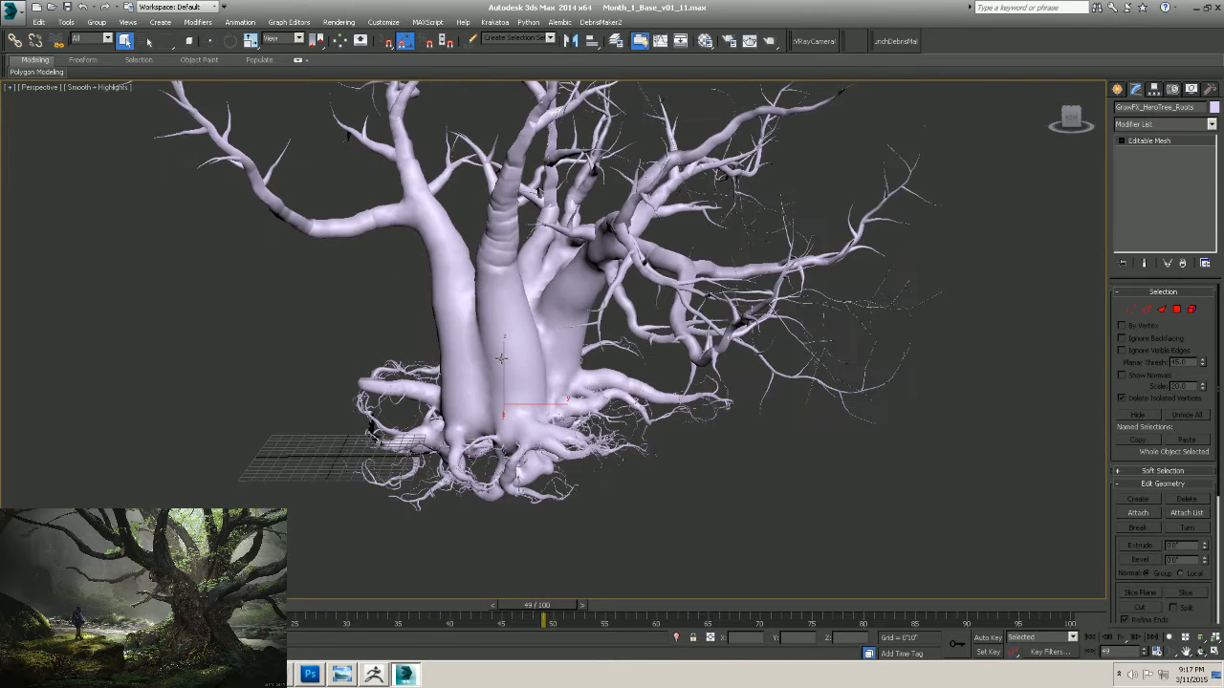
{"action": "mouse_move", "coordinate": [501, 354]}
{"action": "middle_mouse_down", "text": "alt"}
{"action": "mouse_move", "coordinate": [511, 341]}
{"action": "mouse_move", "coordinate": [498, 351]}
{"action": "middle_mouse_up", "text": "alt"}
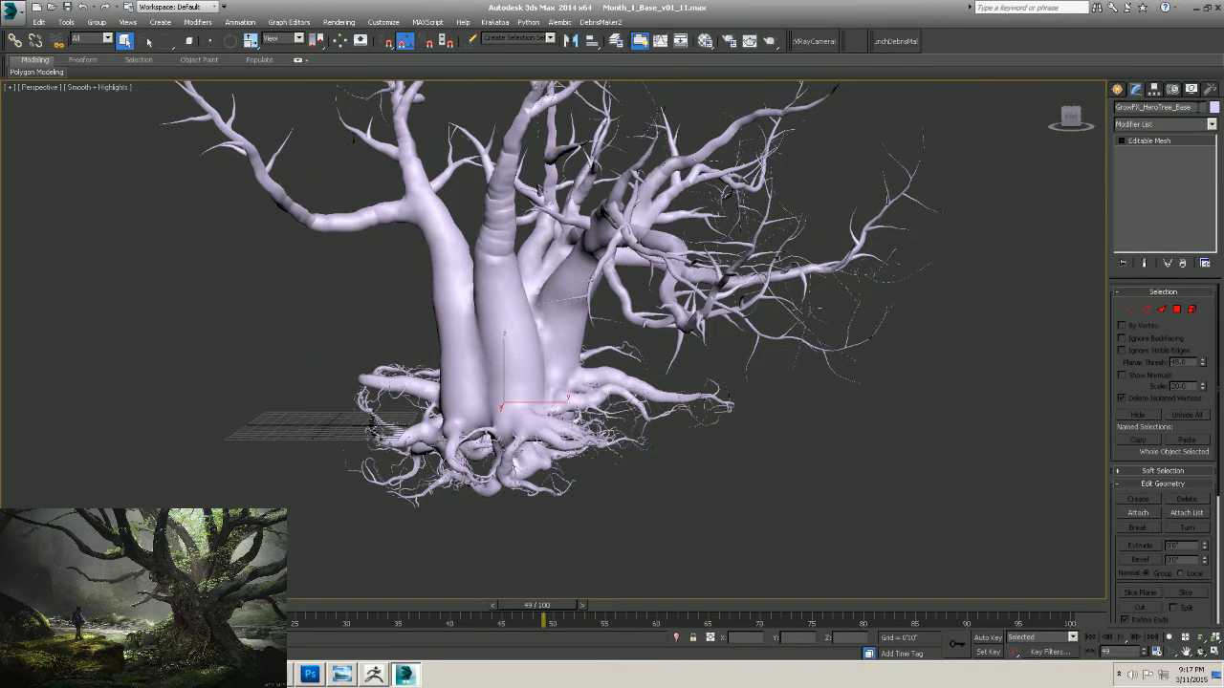
Export only the selected base tree mesh over the existing HeroTree_Base_v001.obj, using the ZBrush OBJ preset.
{"action": "left_click", "coordinate": [23, 14]}
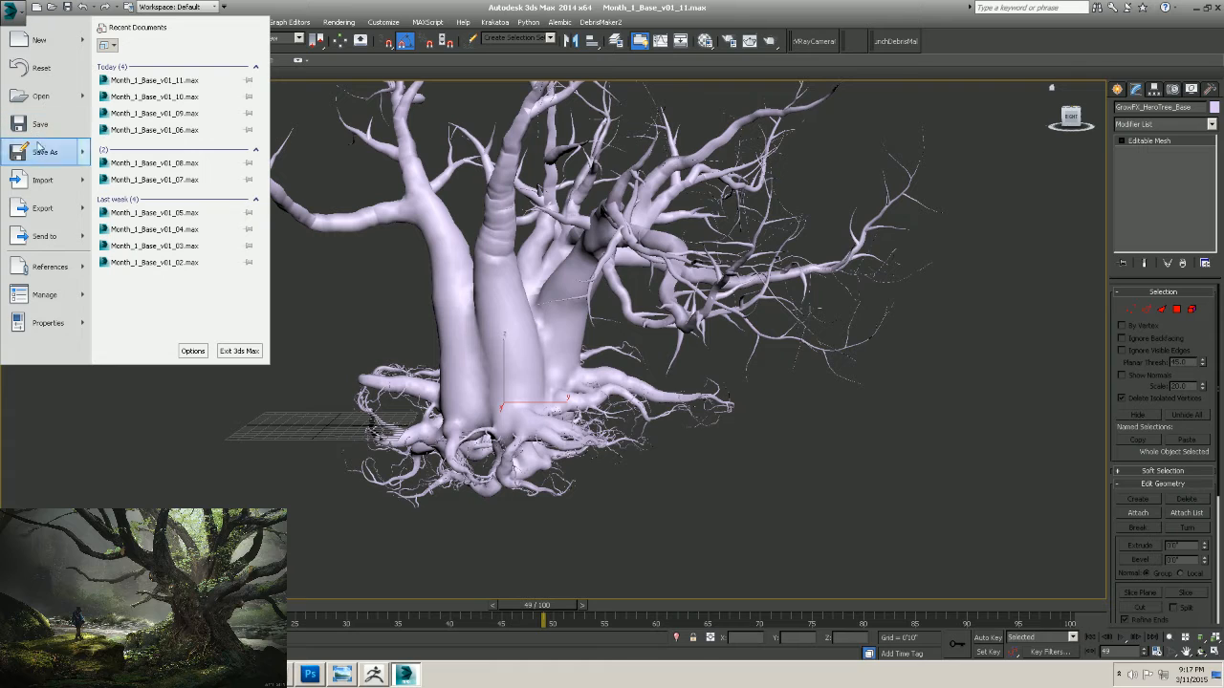
{"action": "mouse_move", "coordinate": [81, 210]}
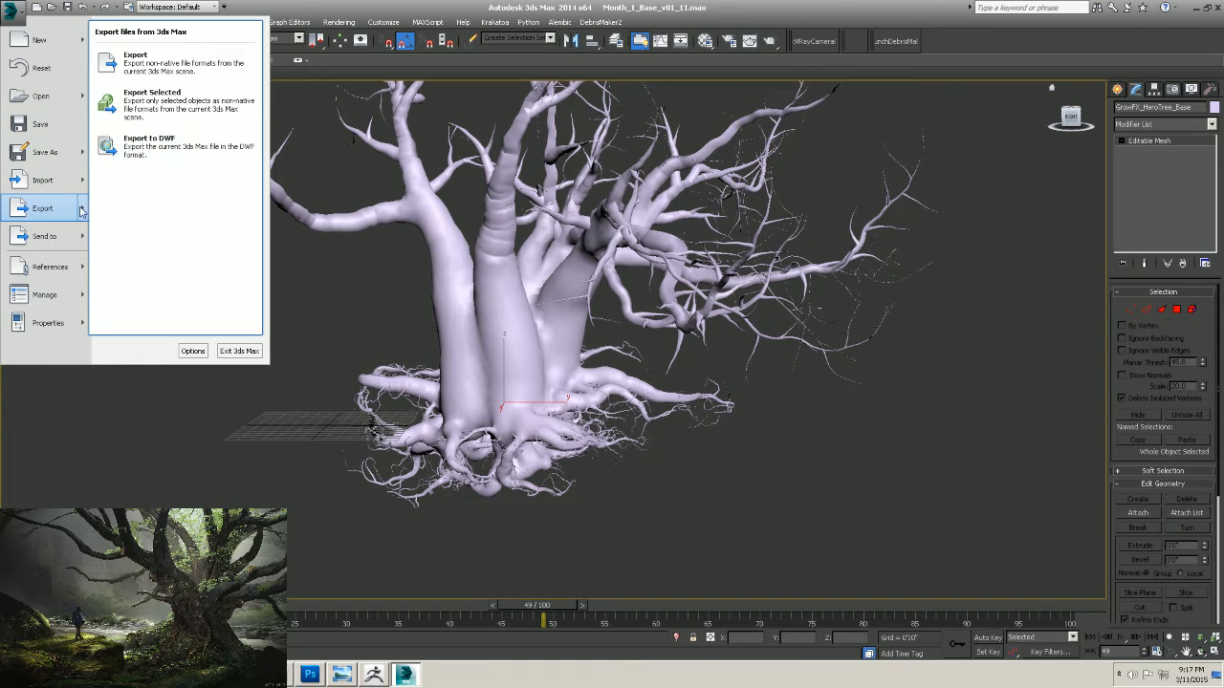
{"action": "left_click", "coordinate": [206, 103]}
{"action": "left_click", "coordinate": [263, 96]}
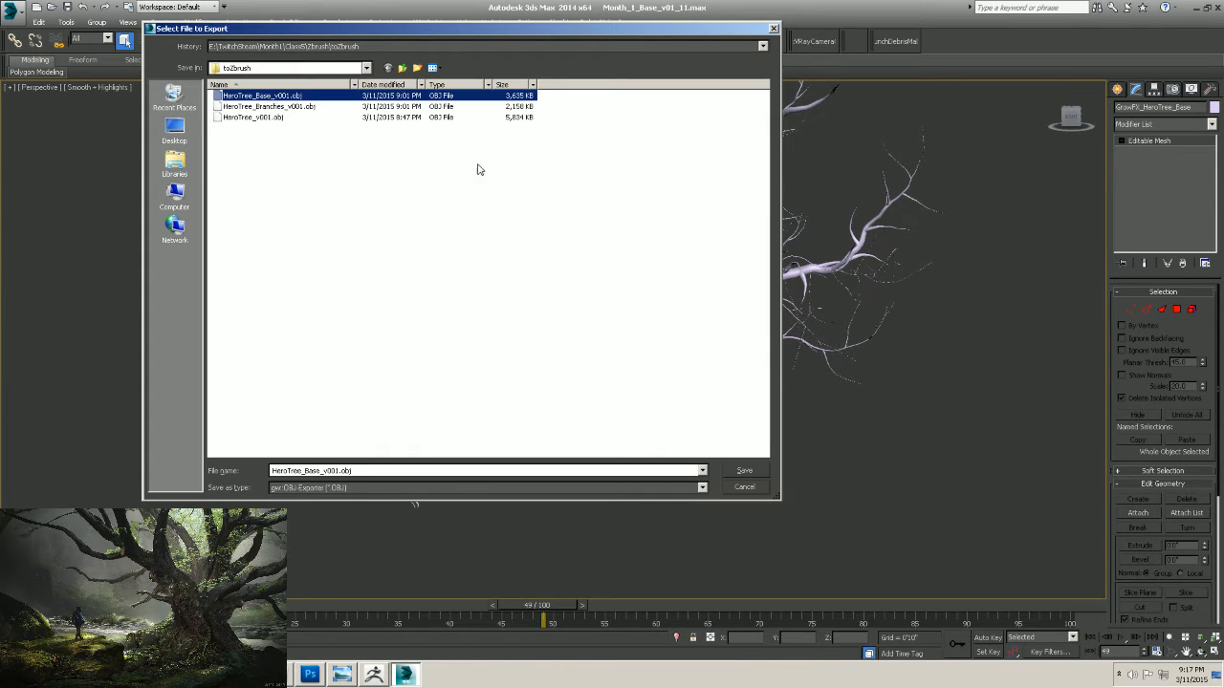
{"action": "left_click", "coordinate": [744, 470]}
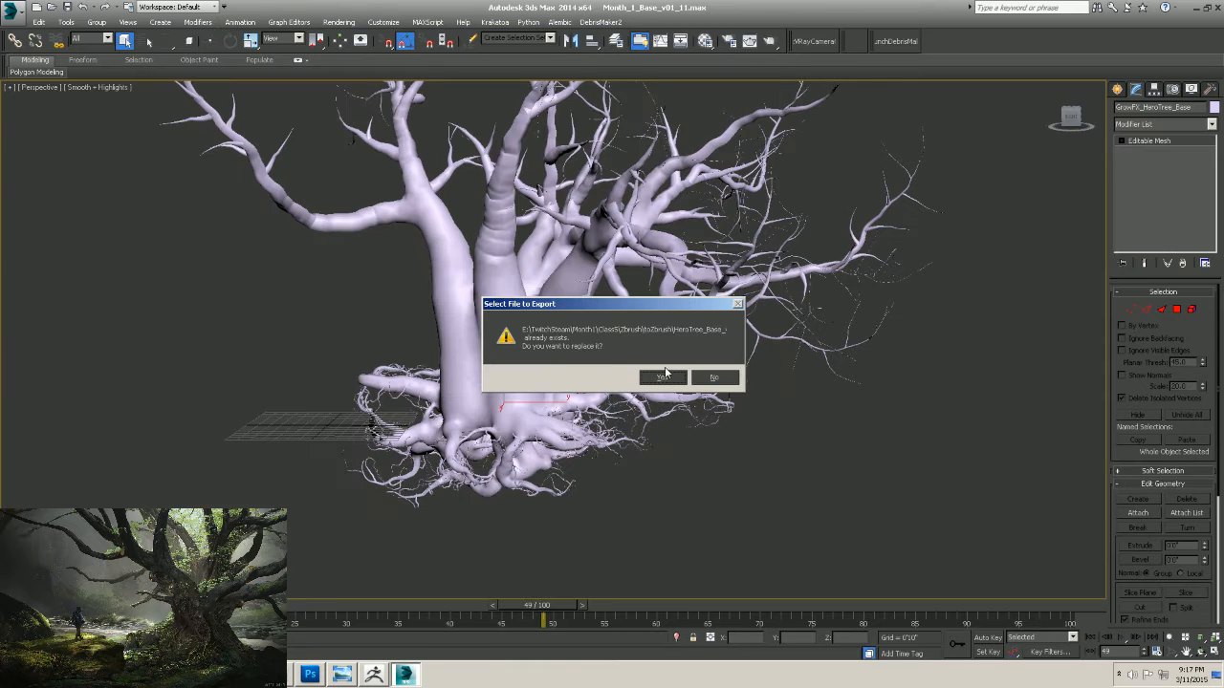
{"action": "left_click", "coordinate": [663, 376]}
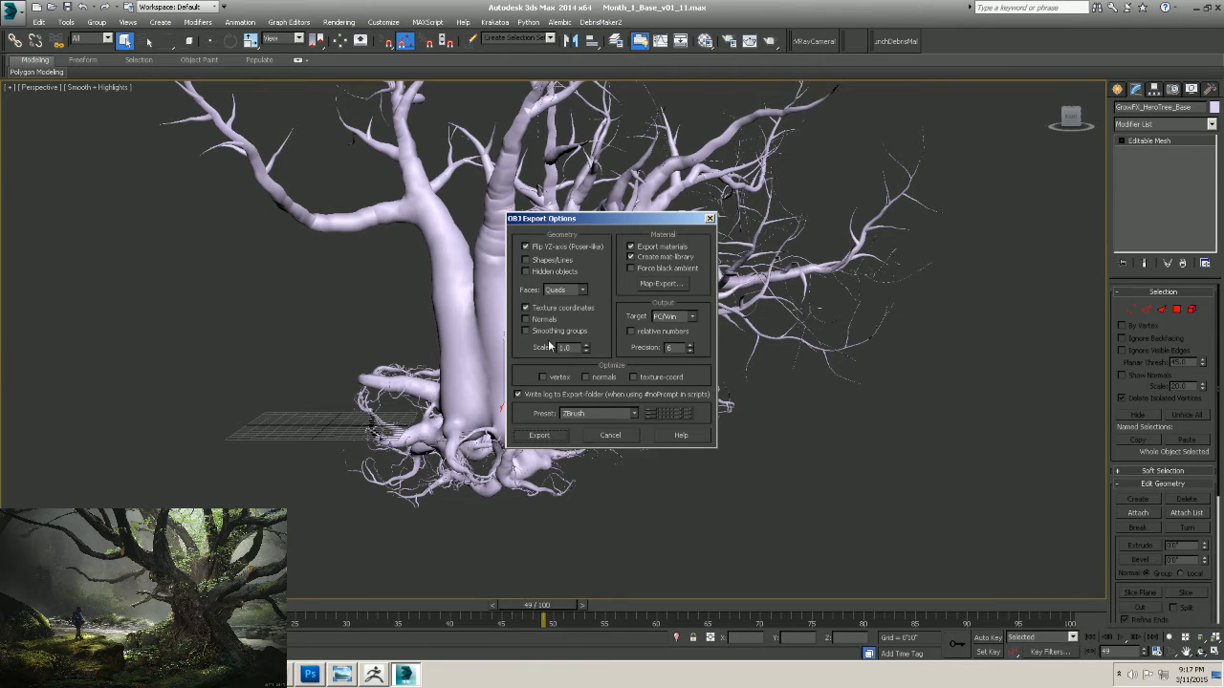
{"action": "left_click", "coordinate": [537, 435]}
{"action": "left_click", "coordinate": [744, 438]}
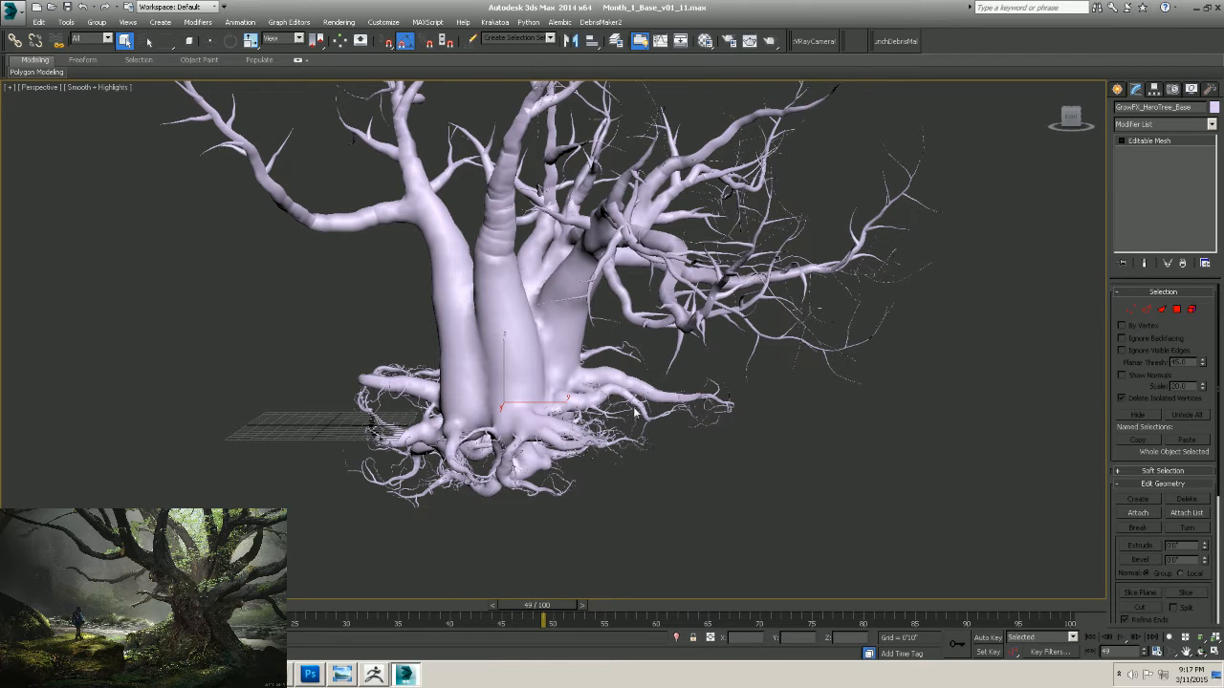
Export only the selected GrowFX_HeroTree_Roots mesh as HeroTree_Roots_v001.obj in the toZbrush folder, using the ZBrush OBJ preset.
{"action": "left_click", "coordinate": [696, 423]}
{"action": "left_click", "coordinate": [696, 423]}
{"action": "right_click", "coordinate": [696, 424]}
{"action": "left_click", "coordinate": [19, 12]}
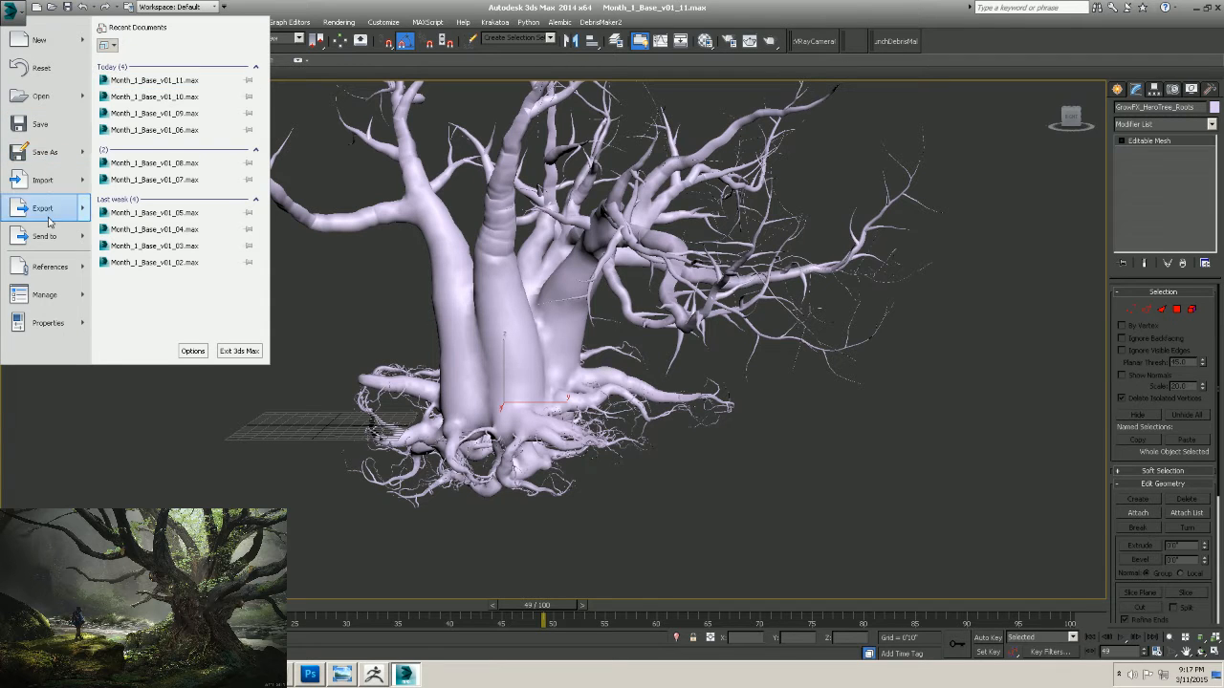
{"action": "mouse_move", "coordinate": [78, 208]}
{"action": "left_click", "coordinate": [150, 105]}
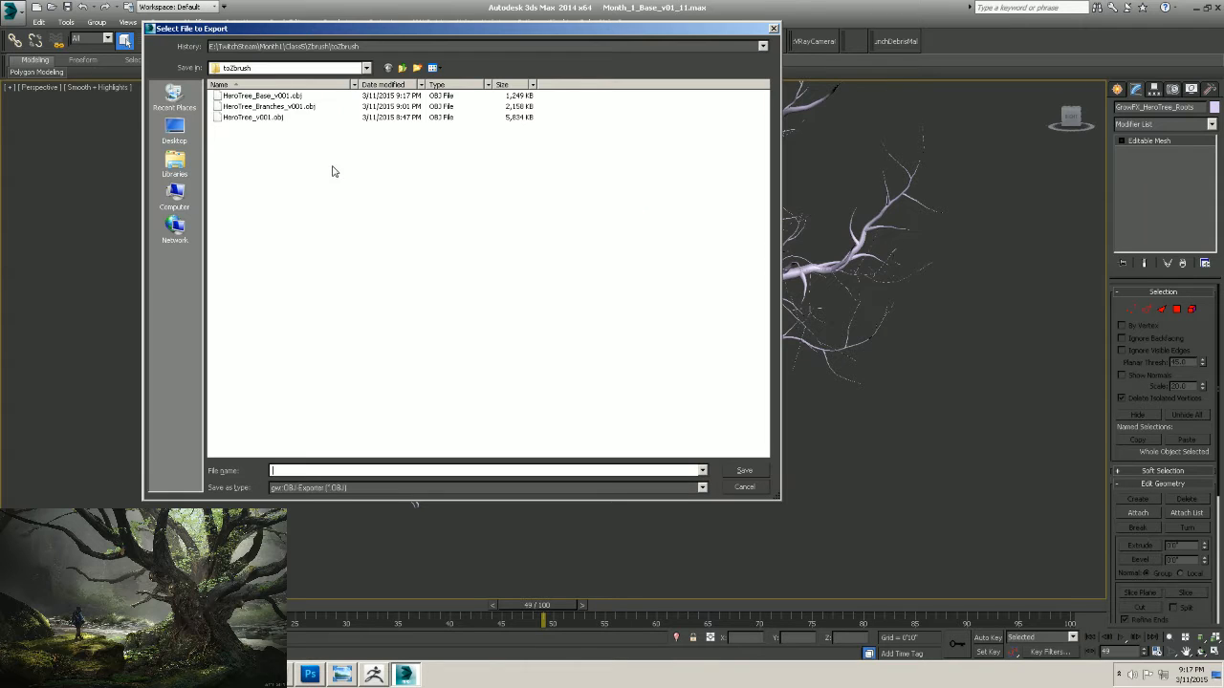
{"action": "left_click", "coordinate": [258, 98]}
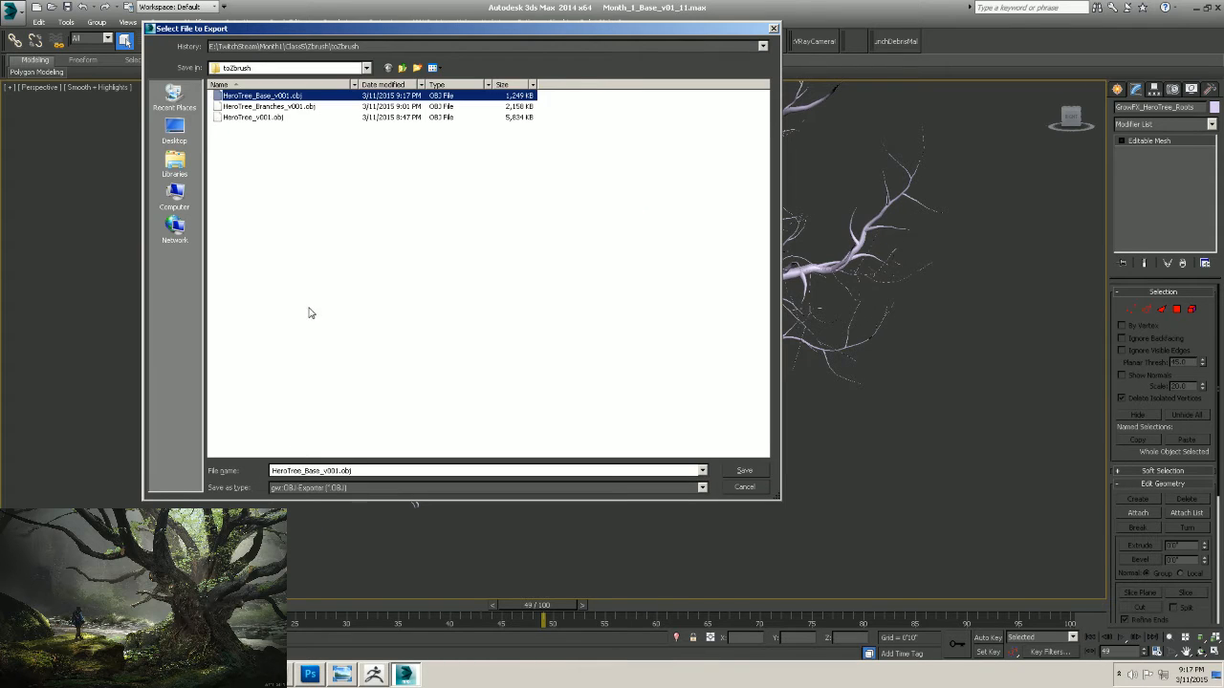
{"action": "left_click", "coordinate": [321, 470]}
{"action": "left_click_drag", "start_coordinate": [322, 470], "coordinate": [303, 472]}
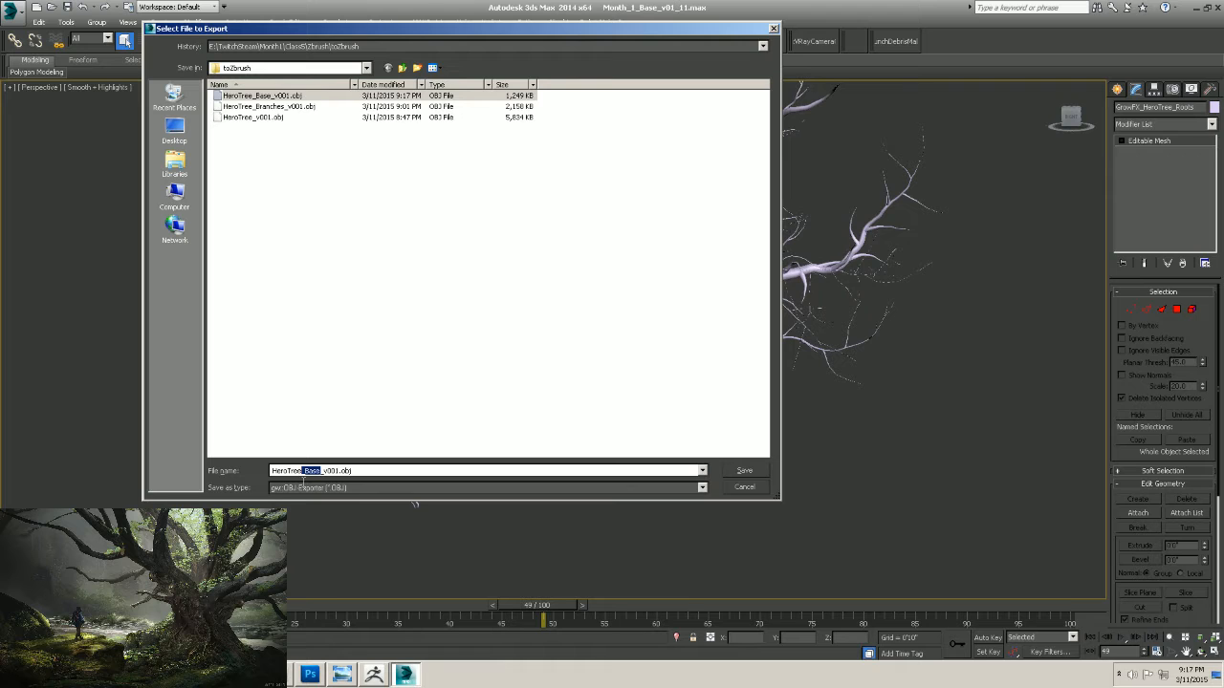
{"action": "type", "text": "Roots"}
{"action": "key", "text": "Return"}
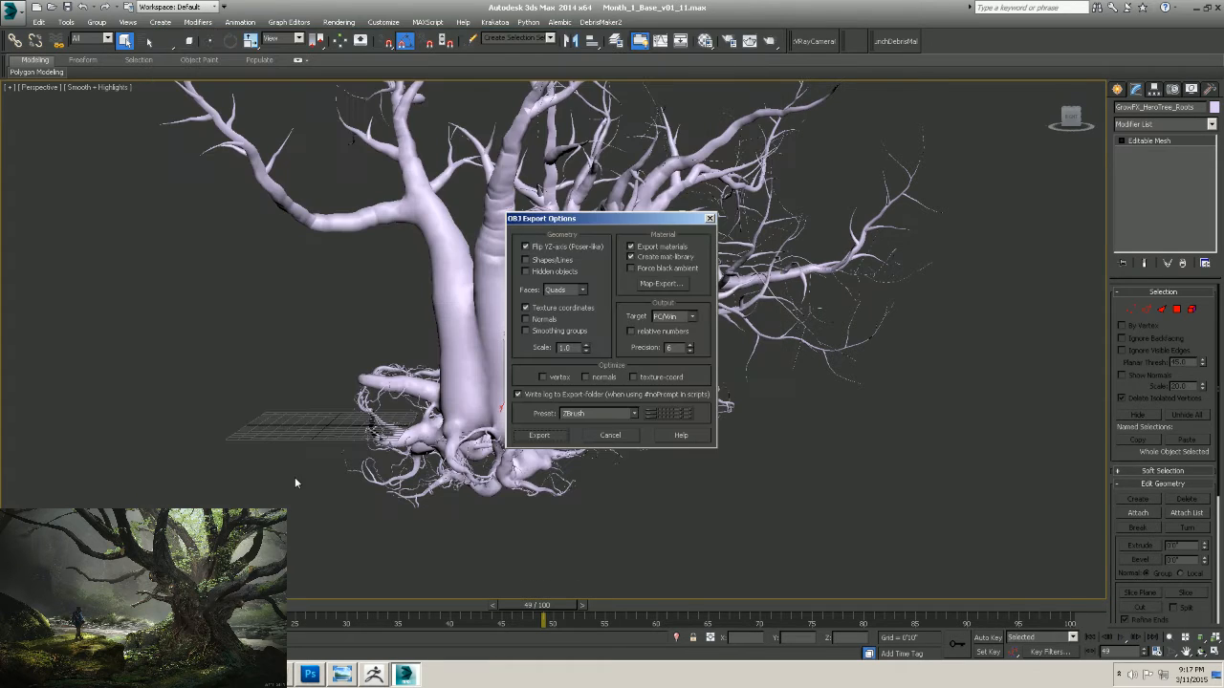
{"action": "left_click", "coordinate": [539, 435]}
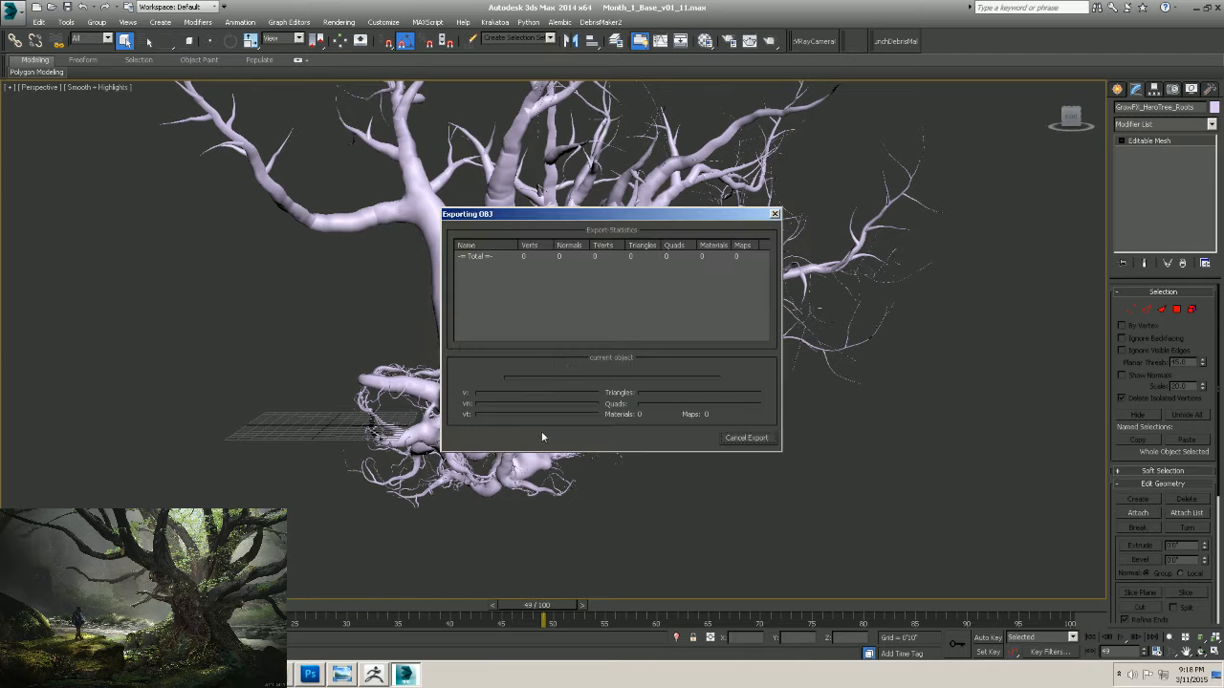
{"action": "left_click", "coordinate": [746, 438]}
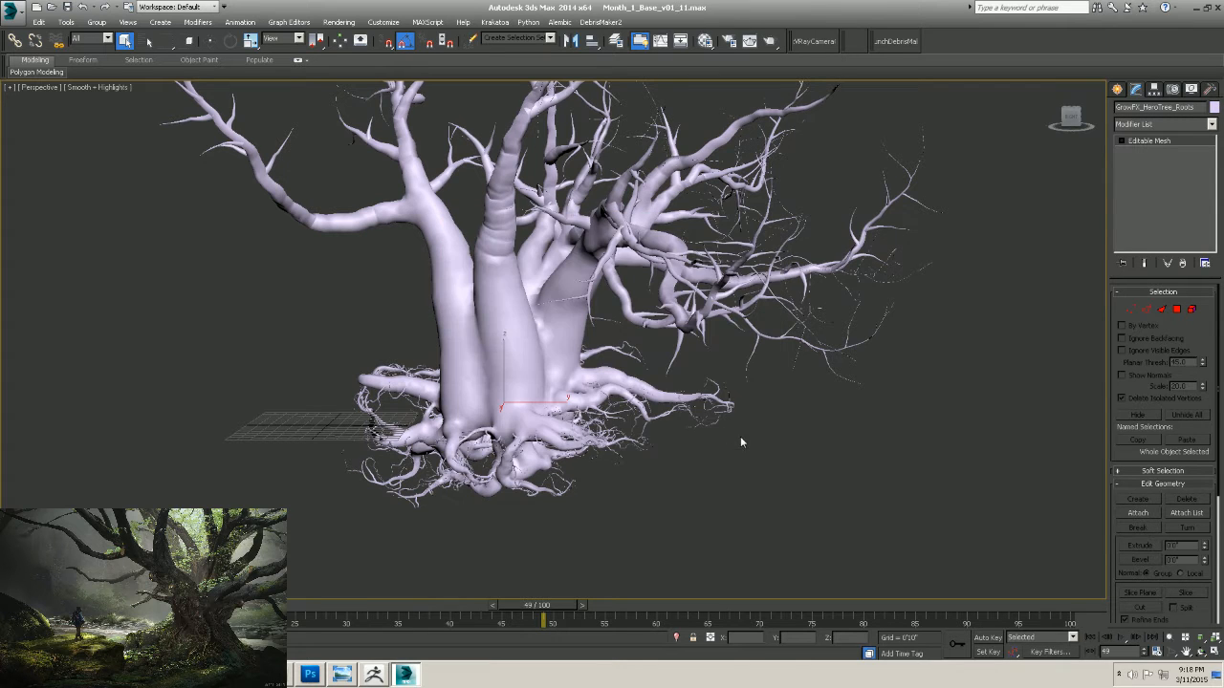
Switch to ZBrush and make the RockF tool with the tree and rock subtools active, framing the whole model.
{"action": "left_click", "coordinate": [1190, 9]}
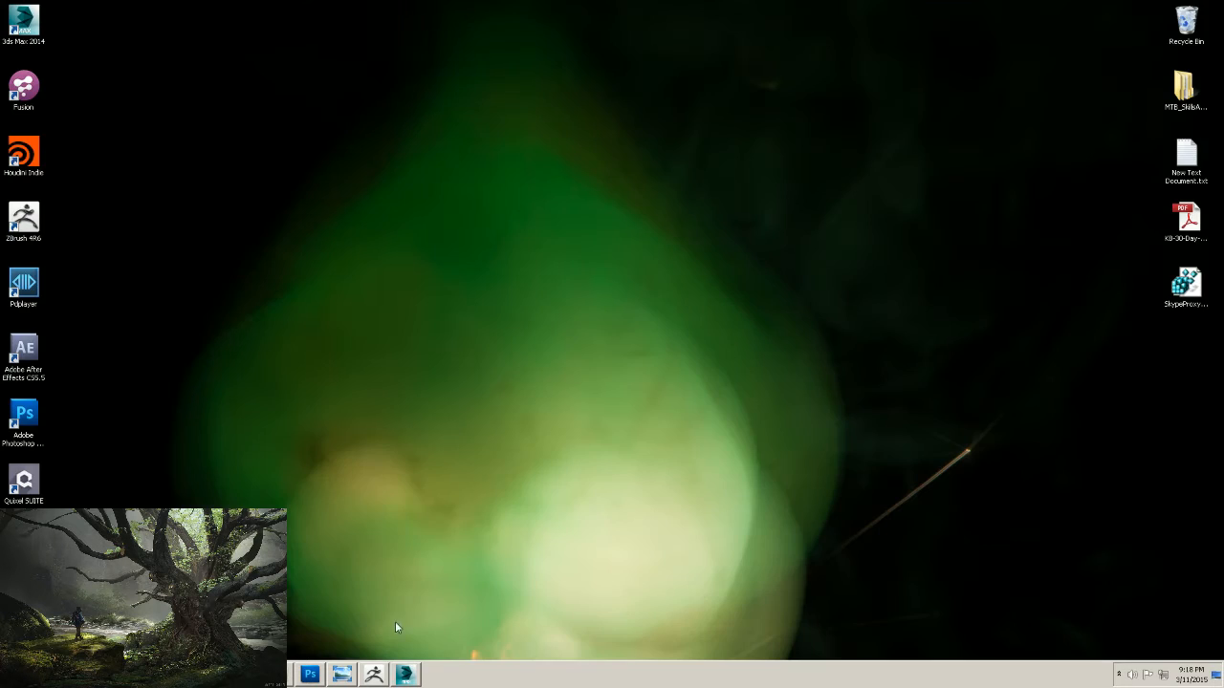
{"action": "left_click", "coordinate": [374, 674]}
{"action": "left_click_drag", "start_coordinate": [800, 309], "coordinate": [740, 309]}
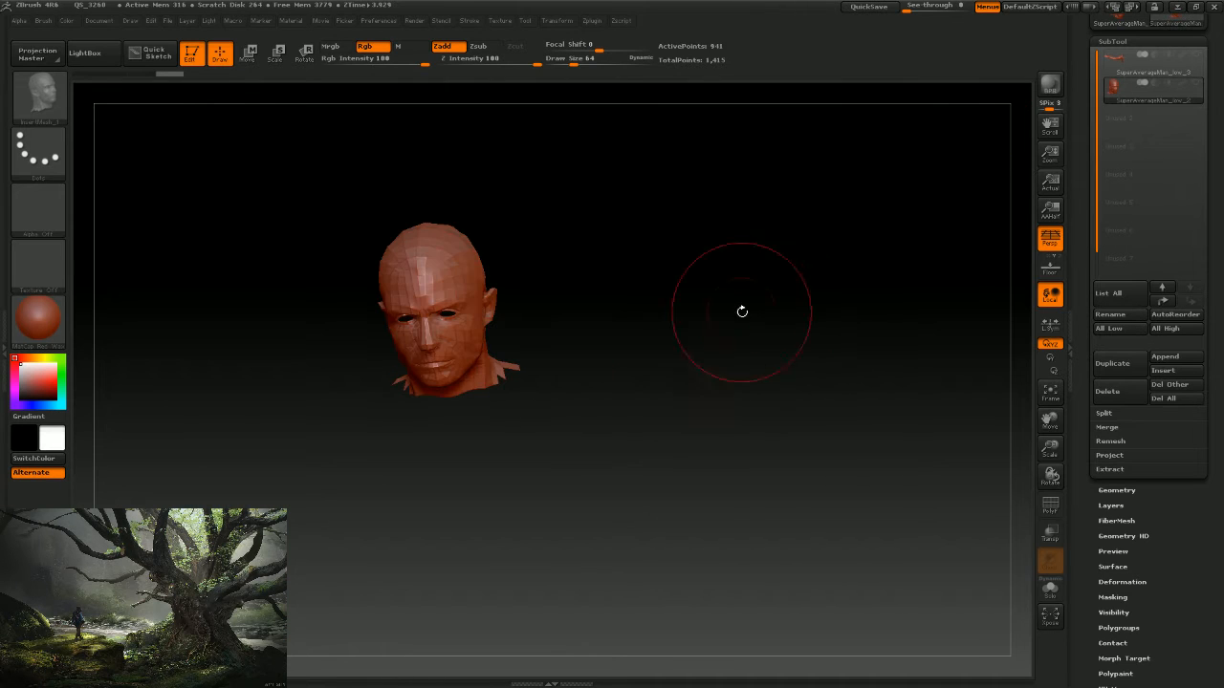
{"action": "left_click_drag", "start_coordinate": [1212, 50], "coordinate": [1212, 268]}
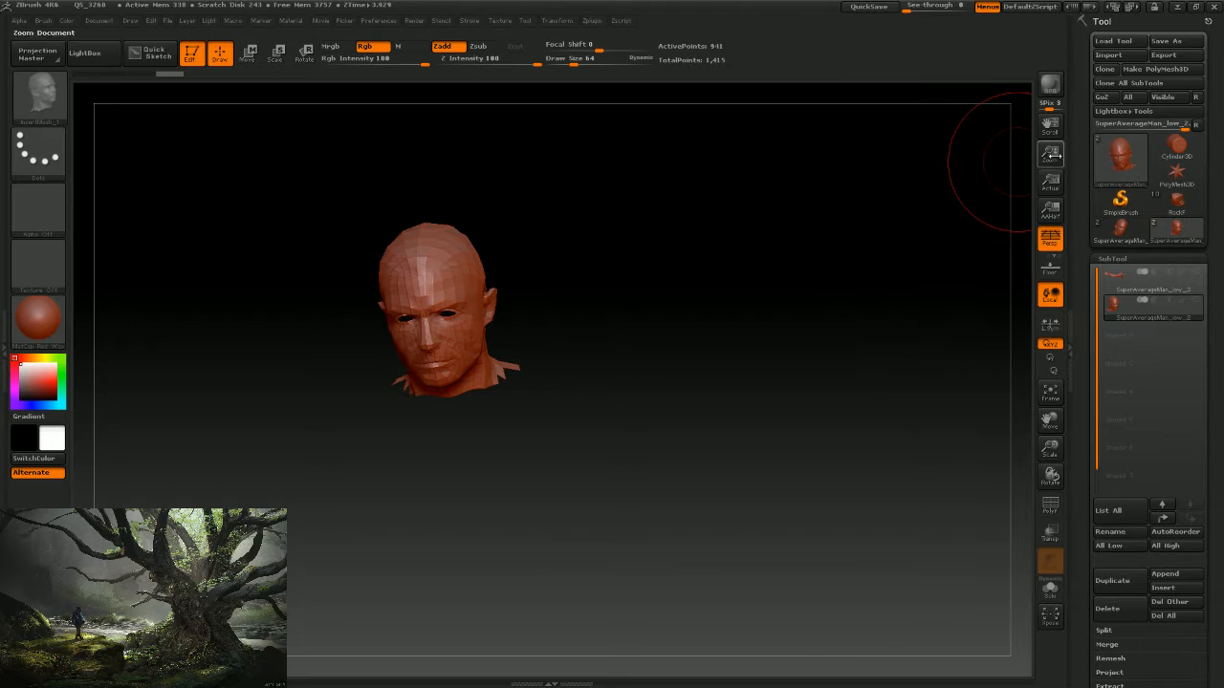
{"action": "left_click", "coordinate": [1120, 157]}
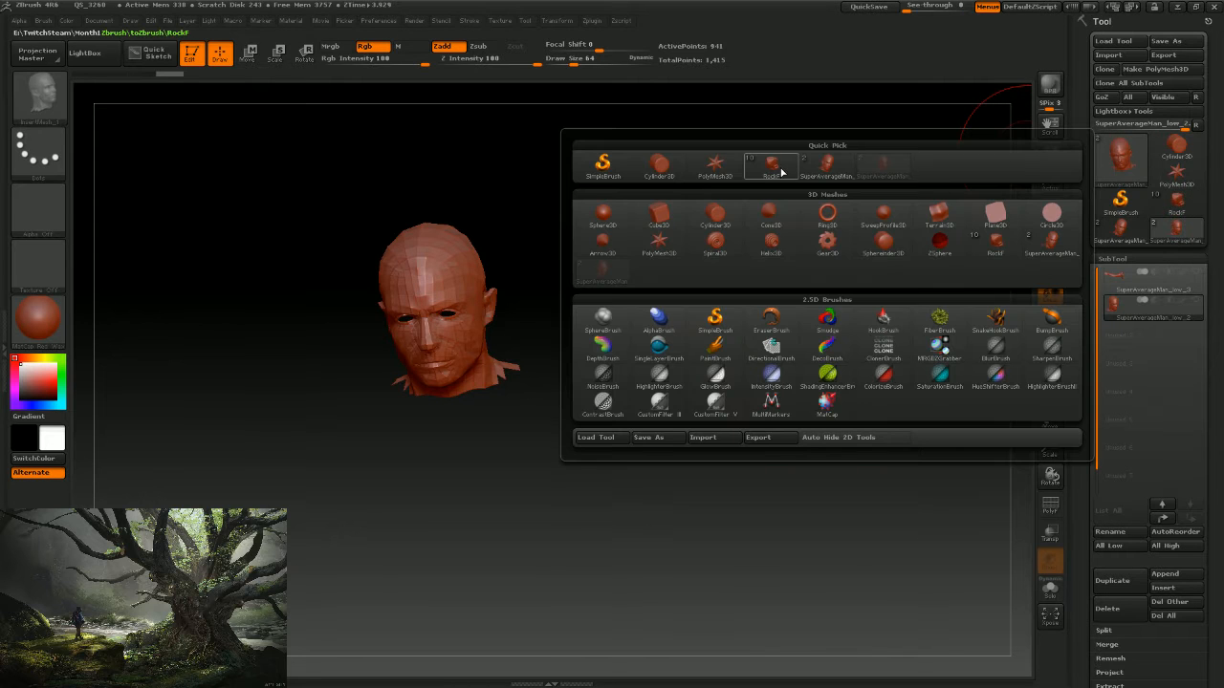
{"action": "mouse_move", "coordinate": [781, 173]}
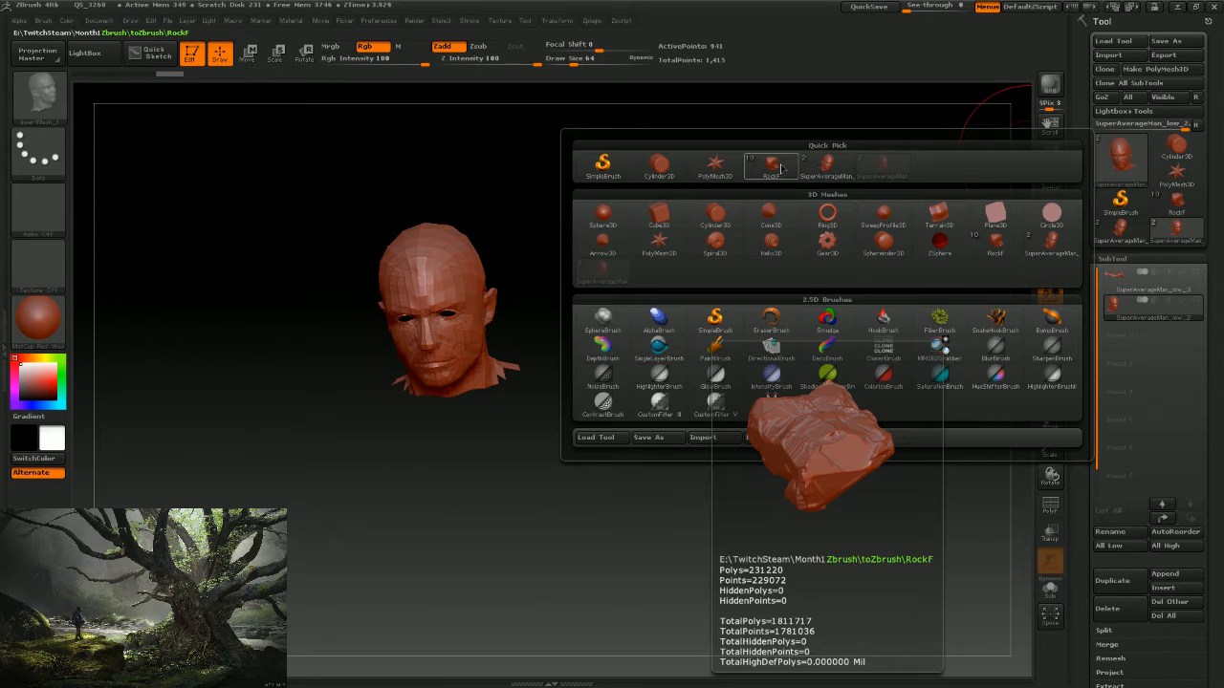
{"action": "left_click", "coordinate": [774, 165]}
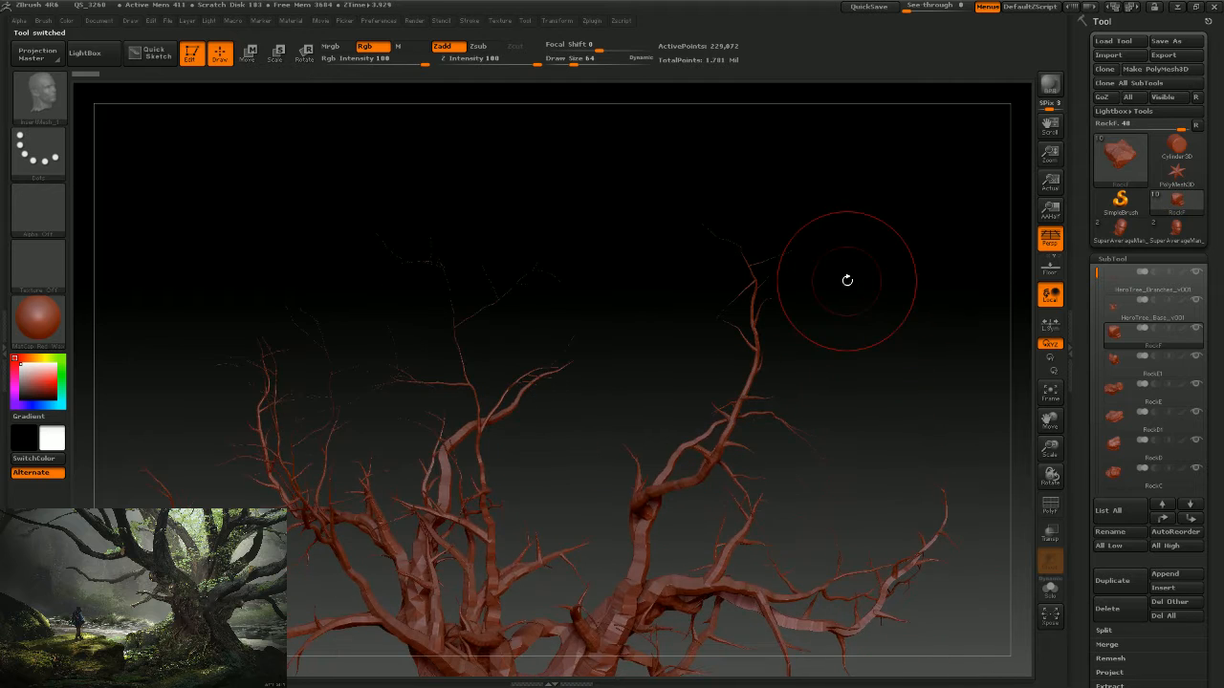
{"action": "key", "text": "f"}
{"action": "left_click_drag", "start_coordinate": [853, 507], "coordinate": [965, 402]}
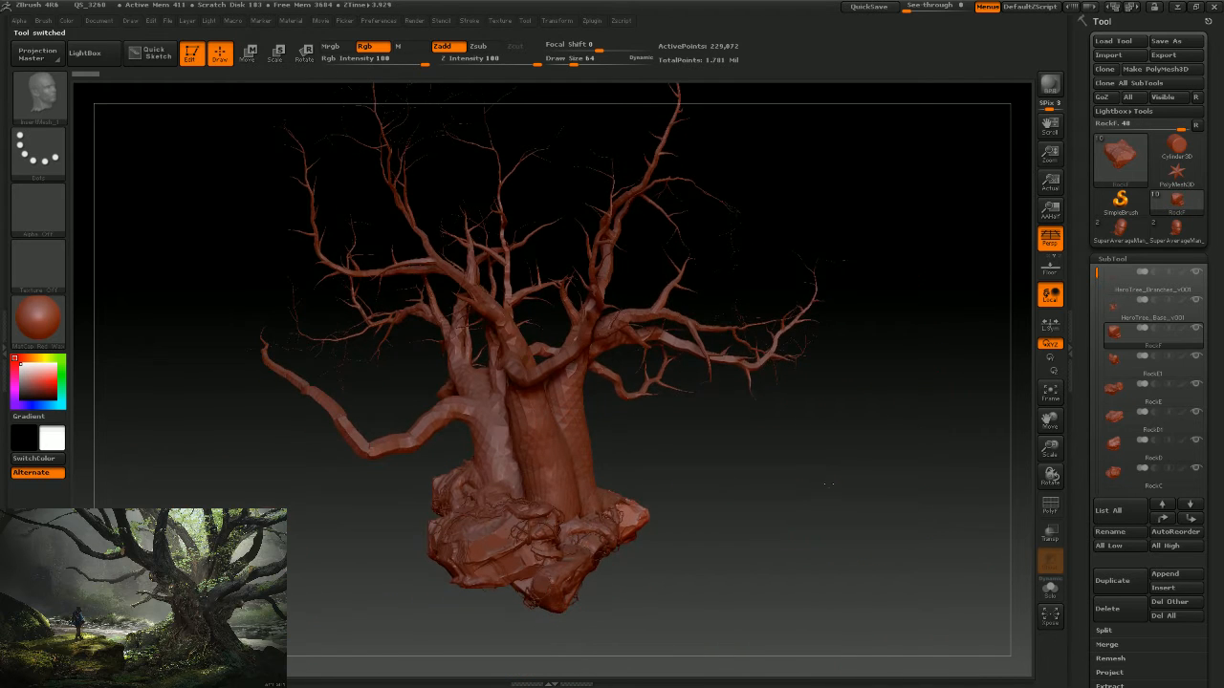
Replace the HeroTree_Base_v001 subtool's mesh by importing the updated HeroTree_Base_v001.obj.
{"action": "left_click", "coordinate": [1107, 311]}
{"action": "left_click_drag", "start_coordinate": [755, 362], "coordinate": [937, 280]}
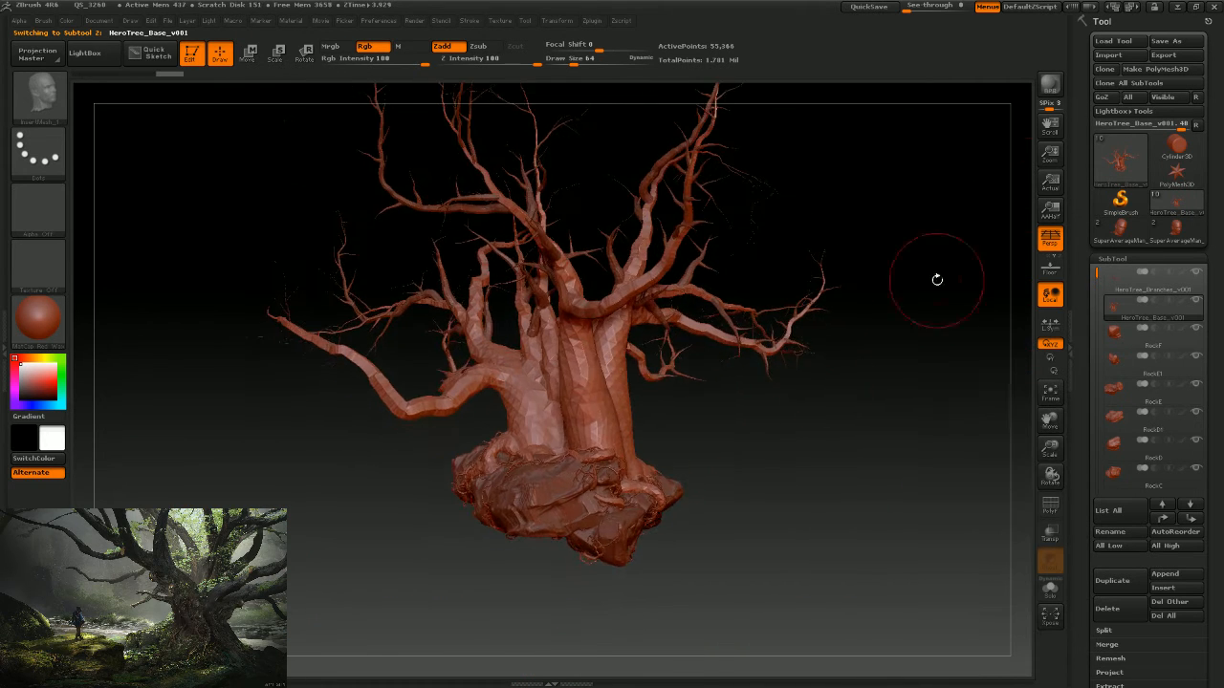
{"action": "left_click", "coordinate": [1108, 55]}
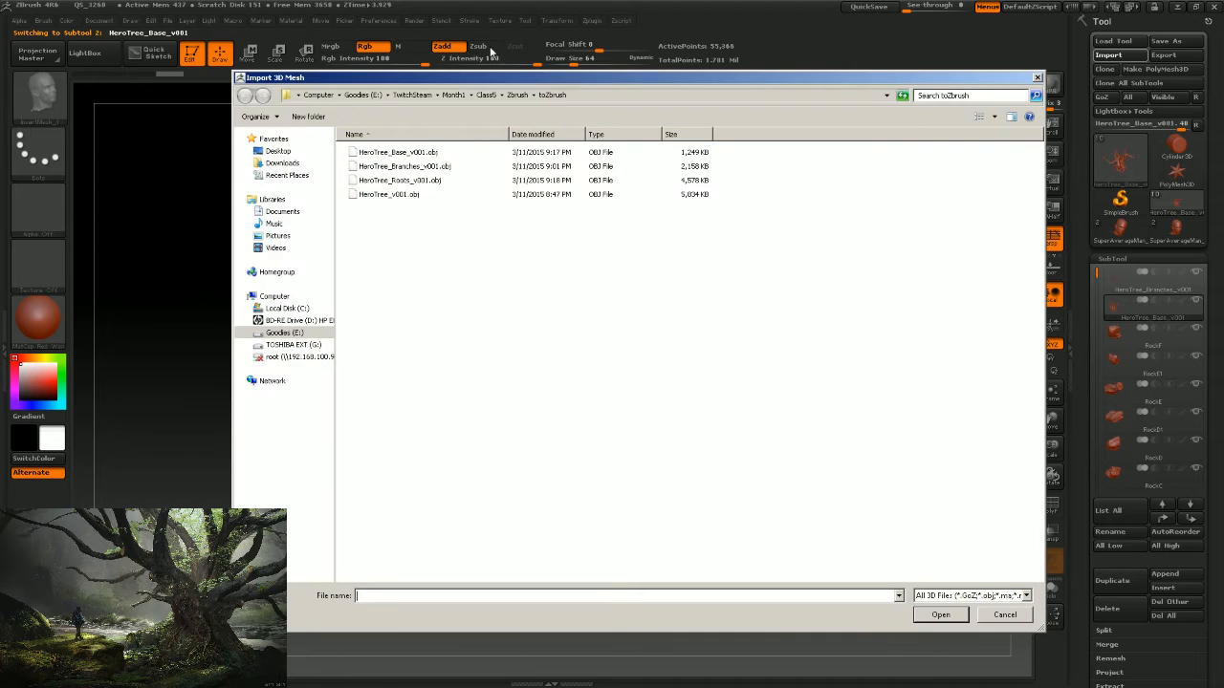
{"action": "left_click", "coordinate": [388, 153]}
{"action": "left_click", "coordinate": [933, 614]}
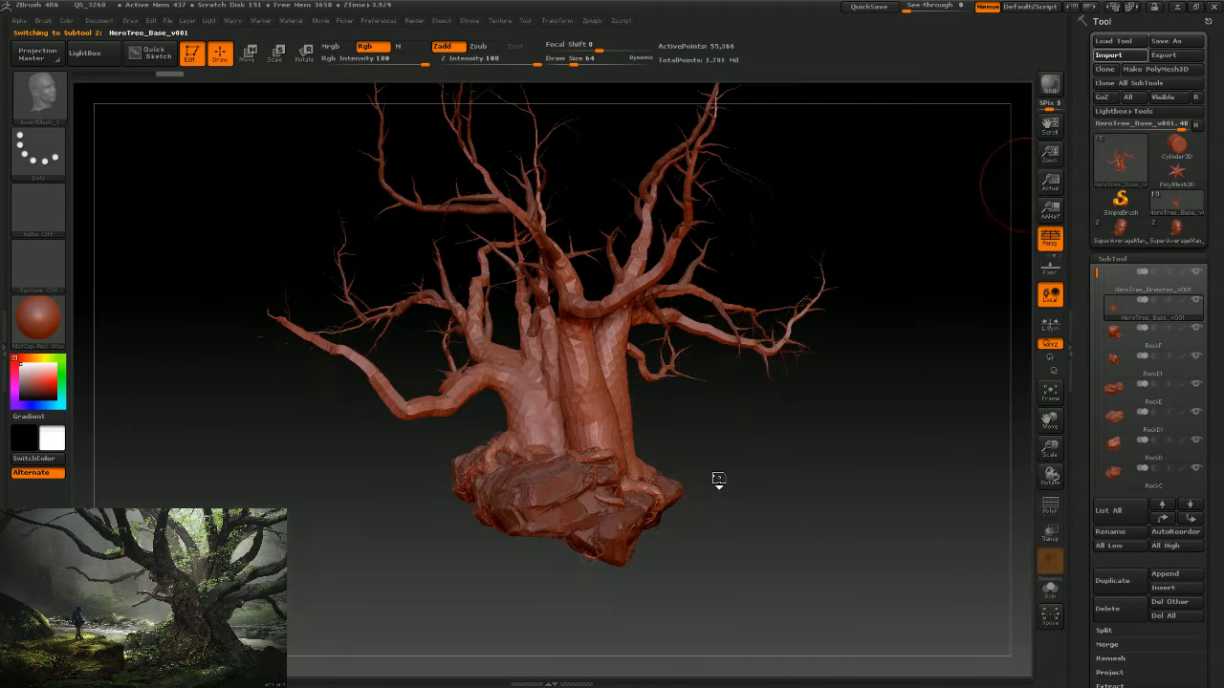
{"action": "left_click_drag", "start_coordinate": [723, 445], "coordinate": [767, 526]}
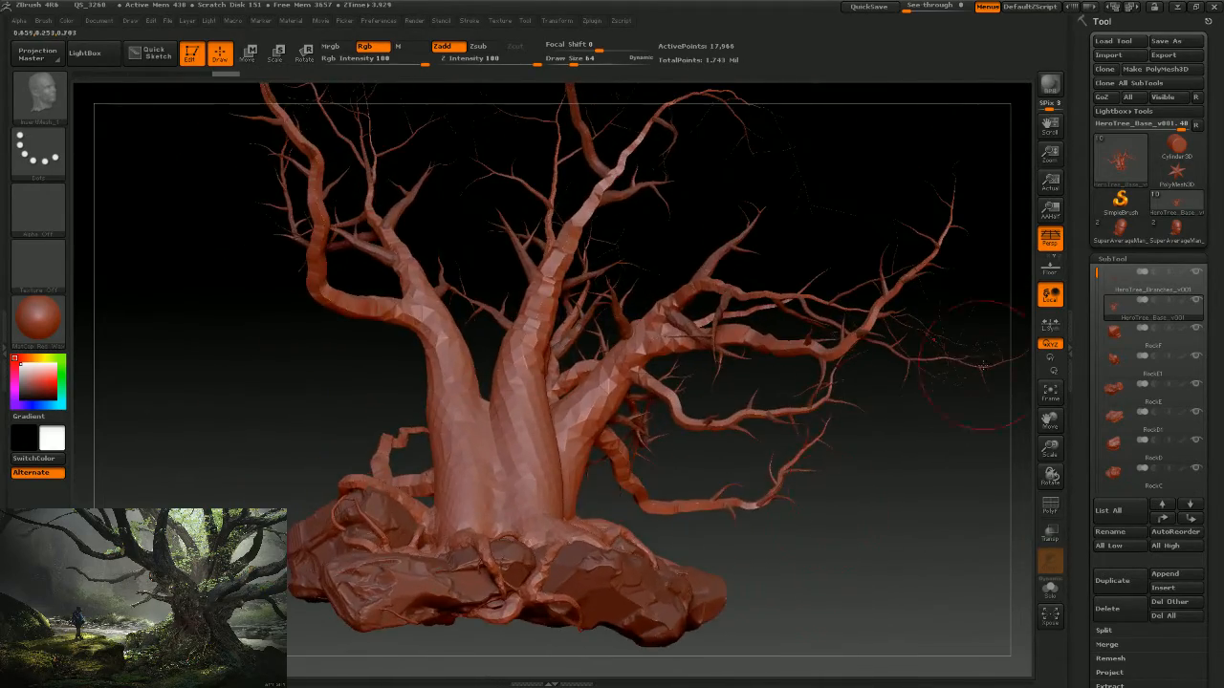
Duplicate the HeroTree_Base_v001 subtool as a placeholder for the roots mesh.
{"action": "mouse_move", "coordinate": [1109, 445]}
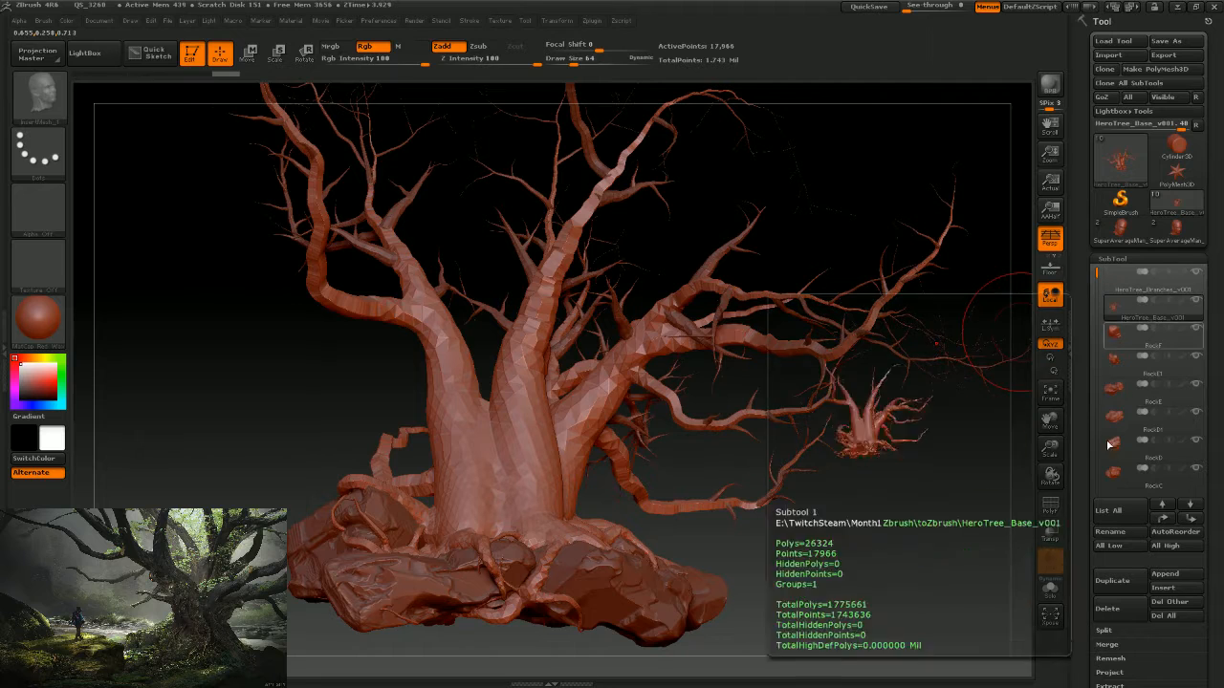
{"action": "left_click", "coordinate": [1113, 580]}
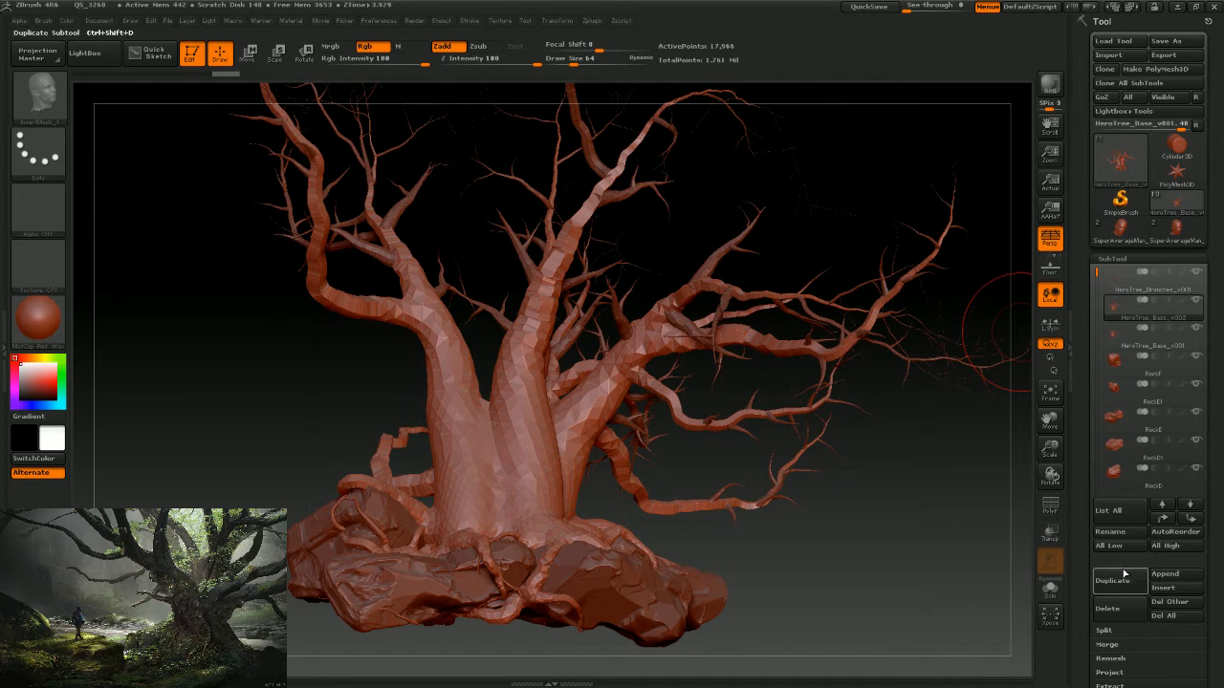
{"action": "left_click", "coordinate": [1117, 287]}
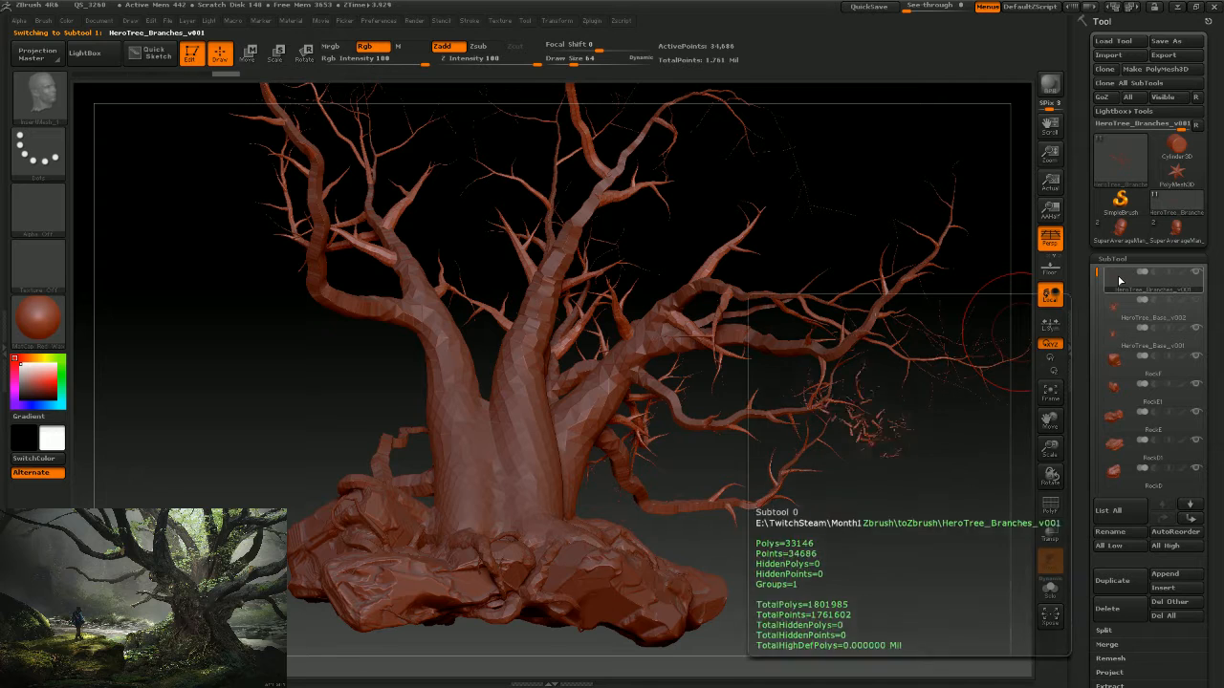
Delete the surplus duplicate subtool HeroTree_Base_v003, accepting that this cannot be undone.
{"action": "left_click", "coordinate": [1118, 306]}
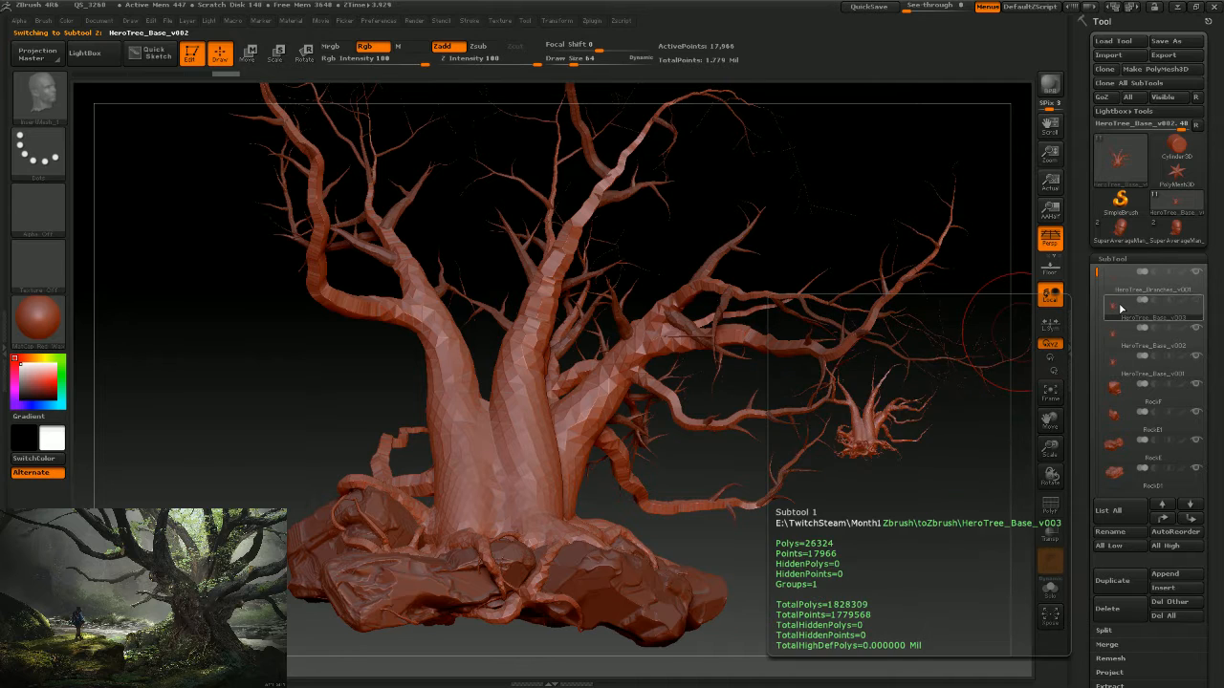
{"action": "left_click", "coordinate": [1115, 603]}
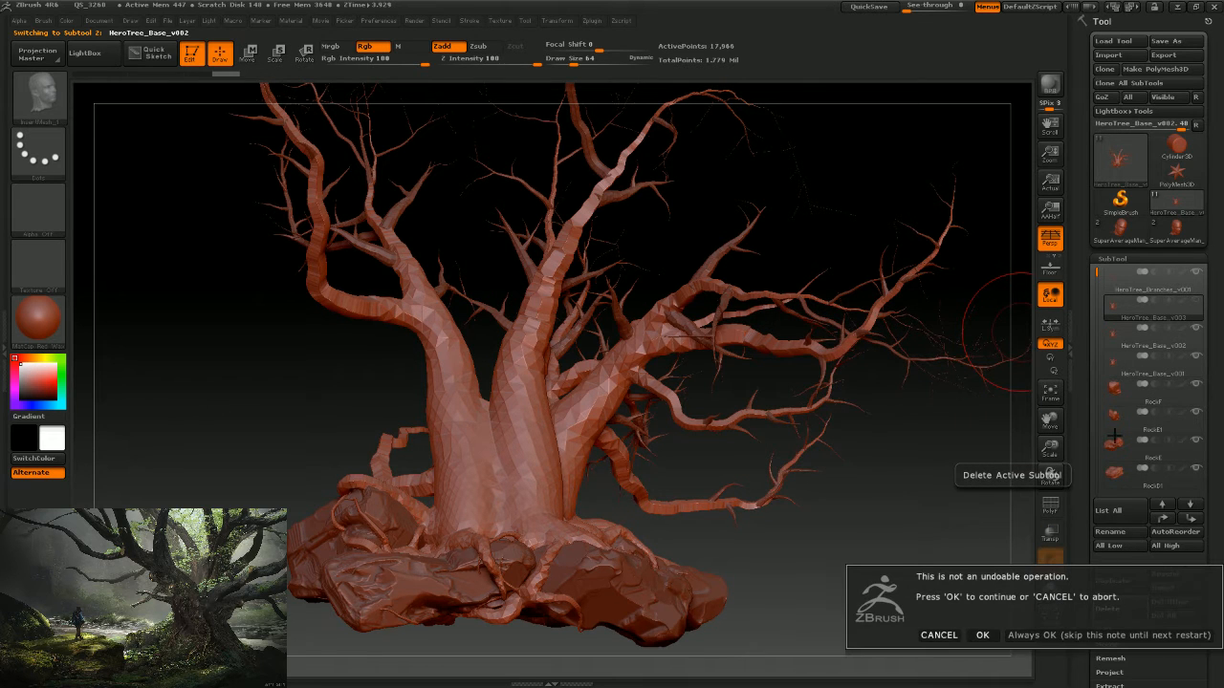
{"action": "left_click", "coordinate": [982, 635]}
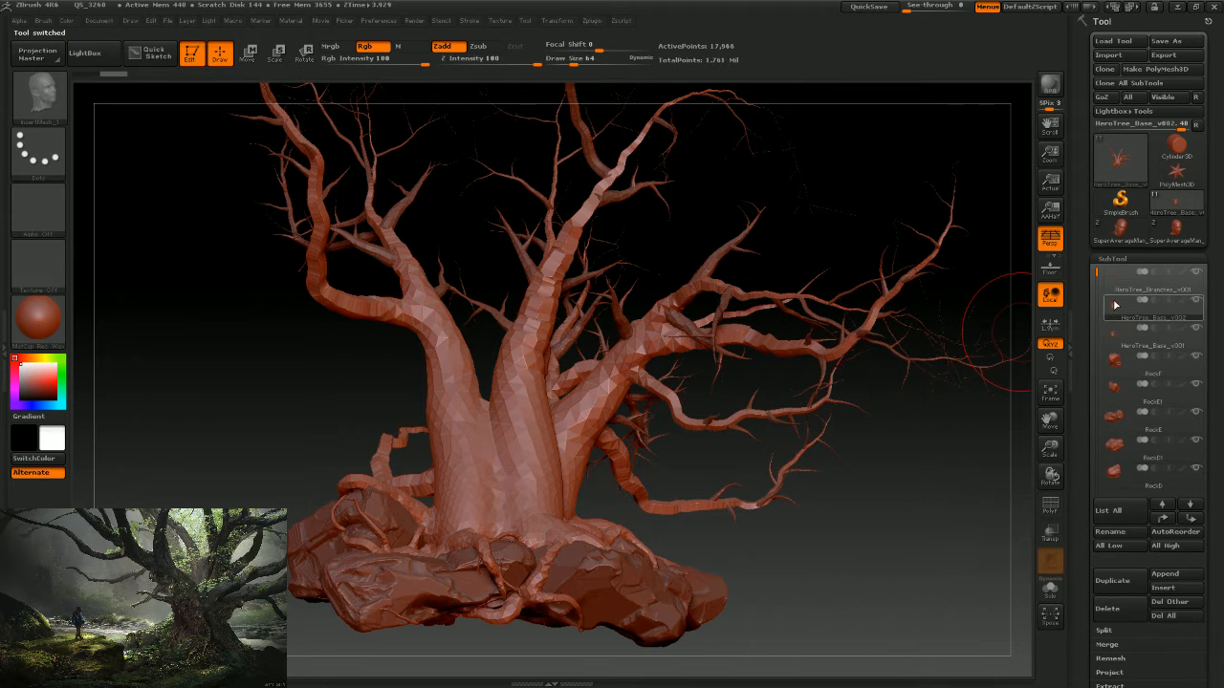
Import HeroTree_Roots_v001.obj into the duplicated HeroTree_Base_v002 subtool to replace its mesh with the roots.
{"action": "left_click", "coordinate": [1108, 55]}
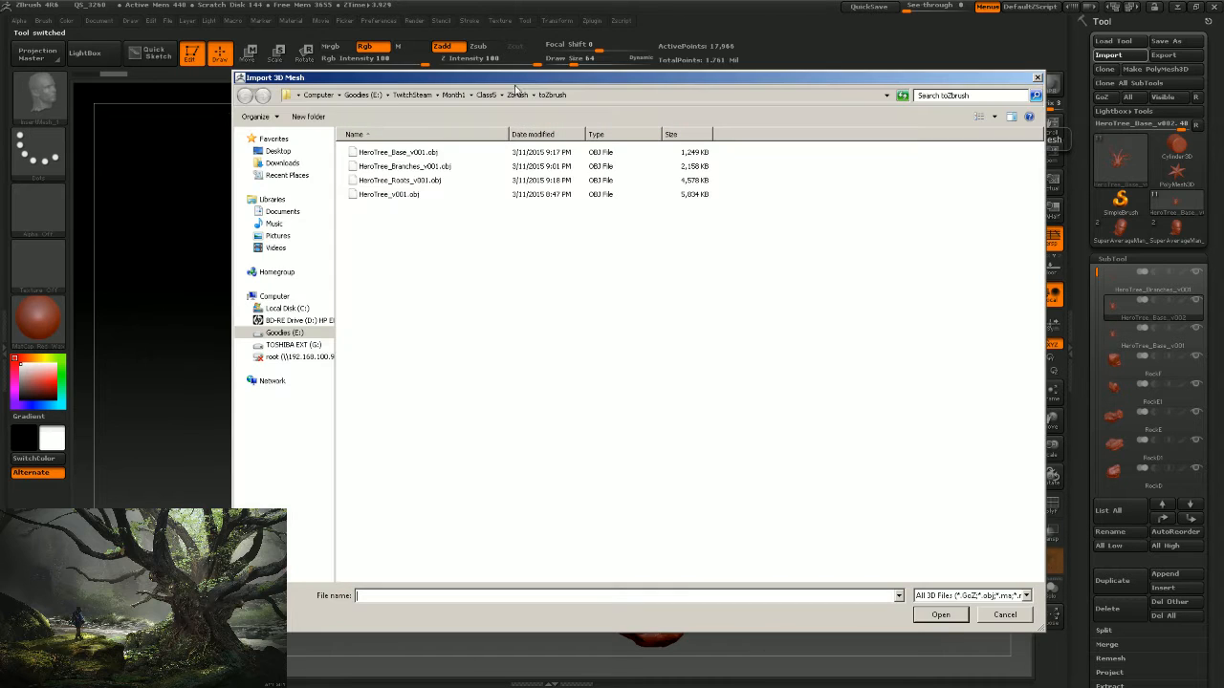
{"action": "left_click", "coordinate": [397, 182]}
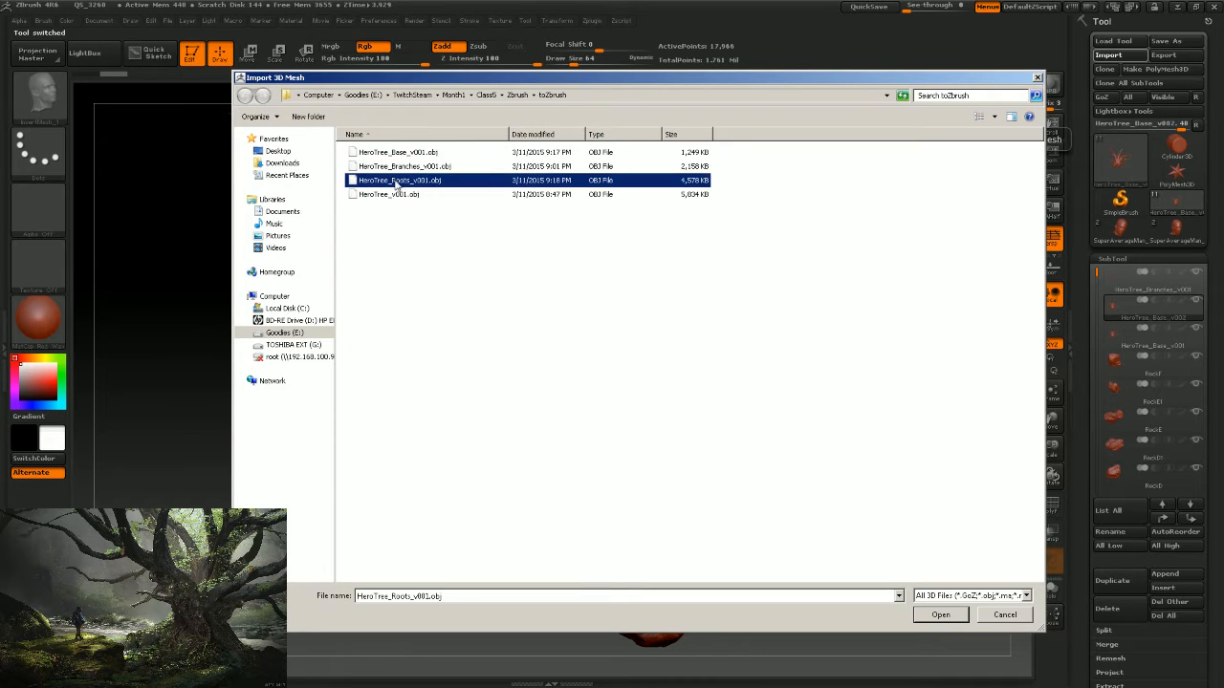
{"action": "left_click", "coordinate": [942, 615]}
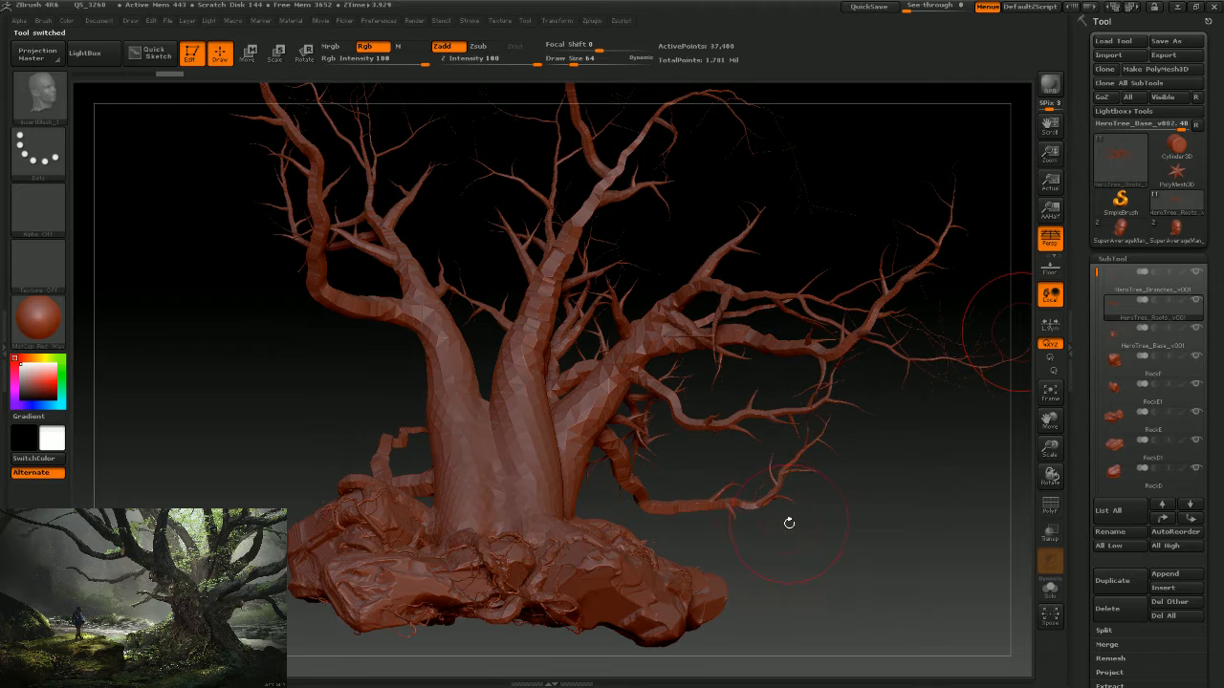
{"action": "left_click_drag", "start_coordinate": [787, 524], "coordinate": [826, 497]}
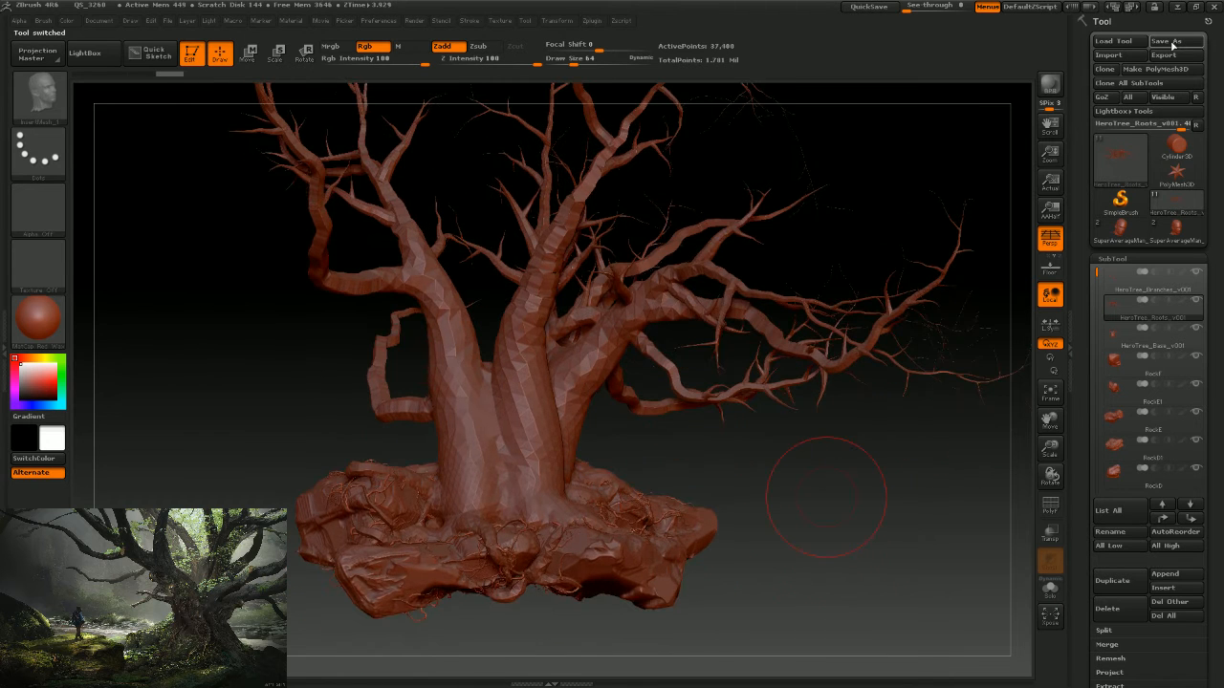
Save the tool as HeroTree_v002.ZTL in the Class5 Zbrush folder, basing the name on HeroTree_v001.ZTL.
{"action": "left_click", "coordinate": [1170, 41]}
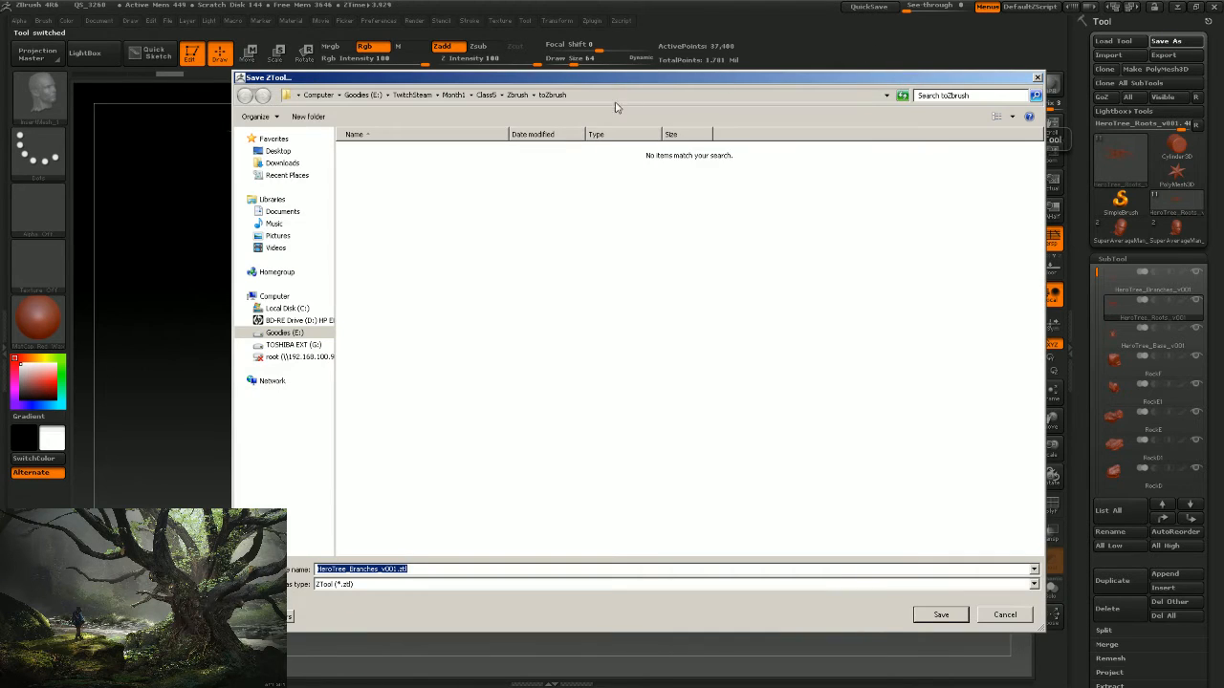
{"action": "left_click", "coordinate": [523, 95]}
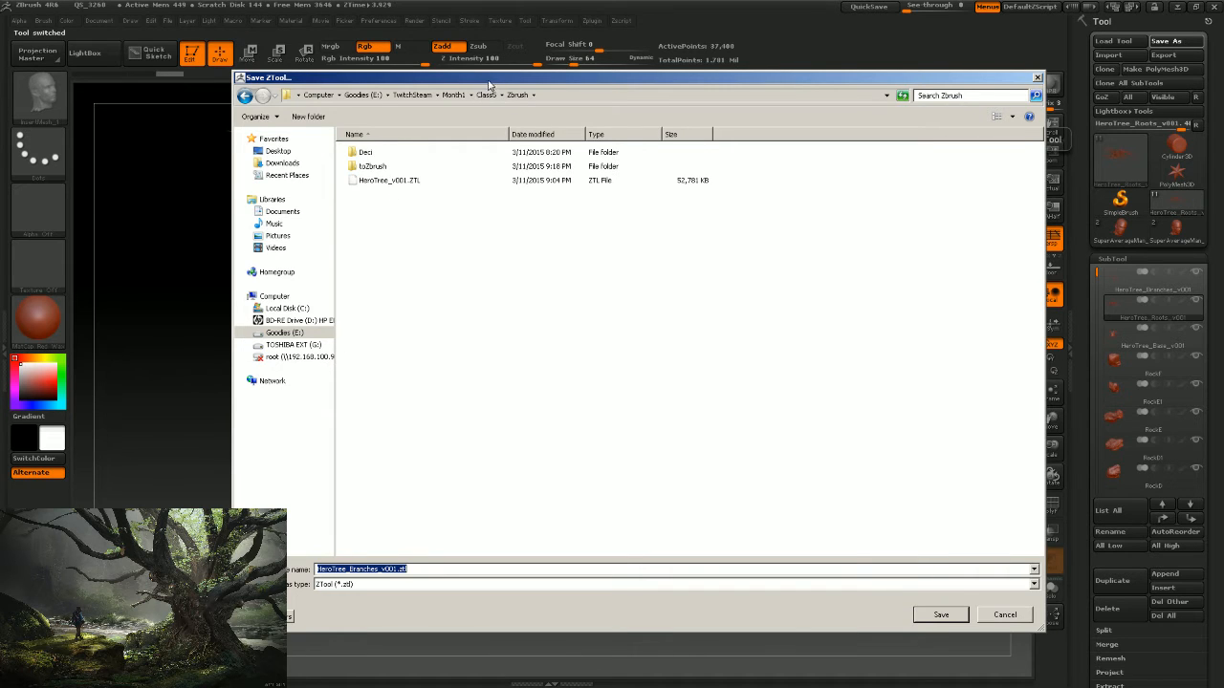
{"action": "left_click_drag", "start_coordinate": [490, 78], "coordinate": [528, 50]}
{"action": "left_click", "coordinate": [452, 153]}
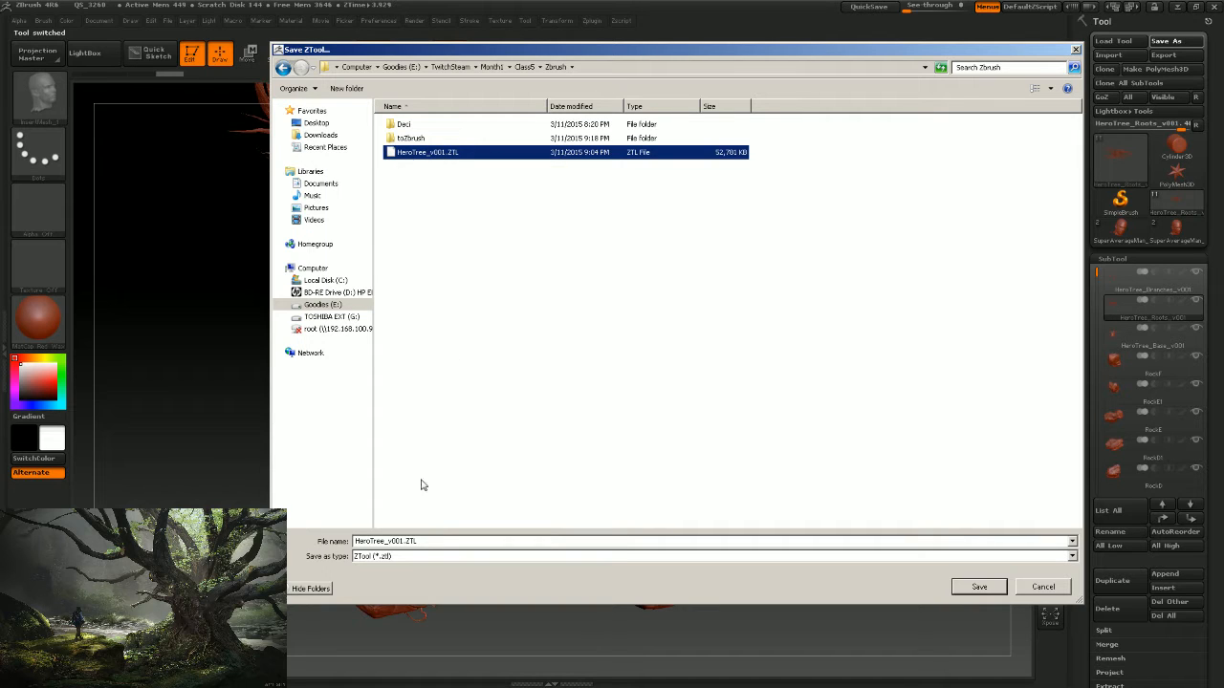
{"action": "left_click", "coordinate": [401, 543]}
{"action": "left_click", "coordinate": [404, 542]}
{"action": "type", "text": "2"}
{"action": "key", "text": "Return"}
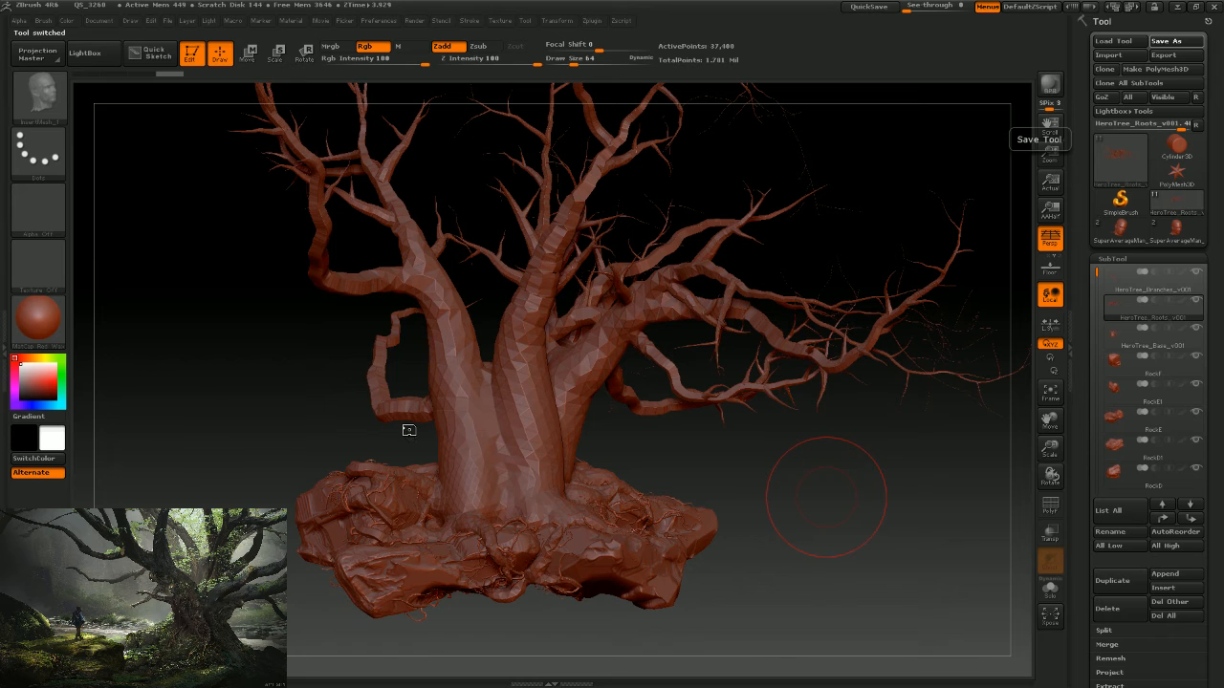
Browse to the Class5 Zbrush folder on the Goodies drive and compare the HeroTree_v001.ZTL and HeroTree_v002.ZTL save files.
{"action": "key", "text": "super+e"}
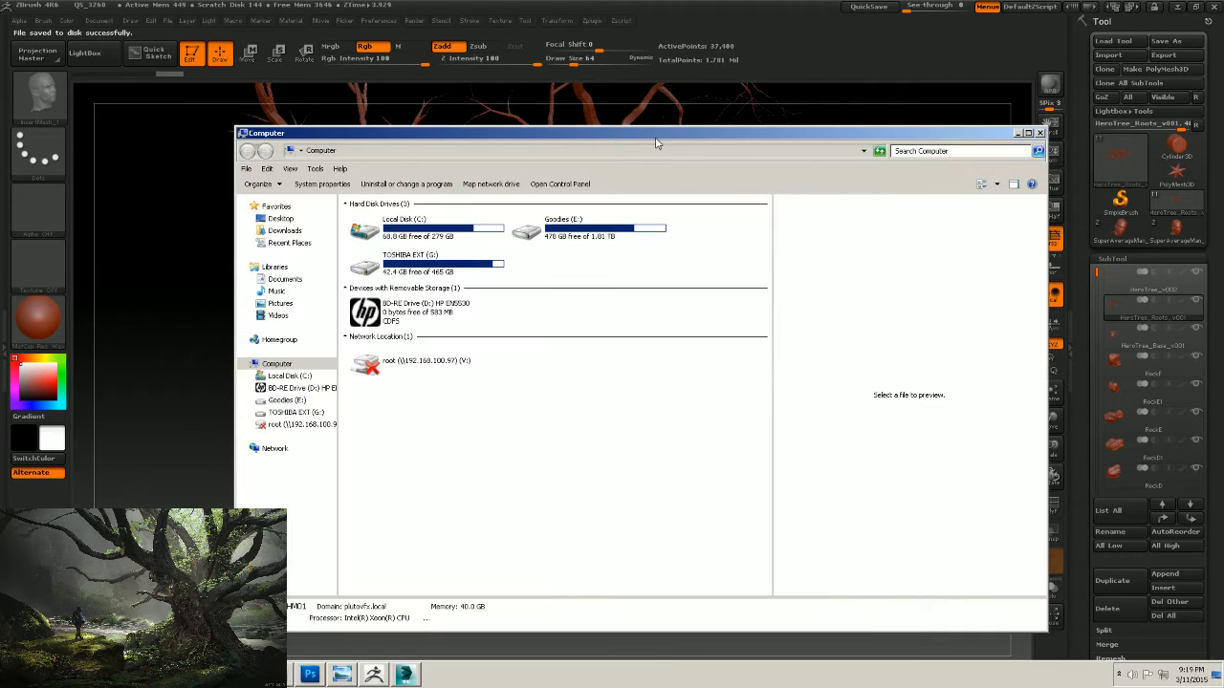
{"action": "double_click", "coordinate": [525, 232]}
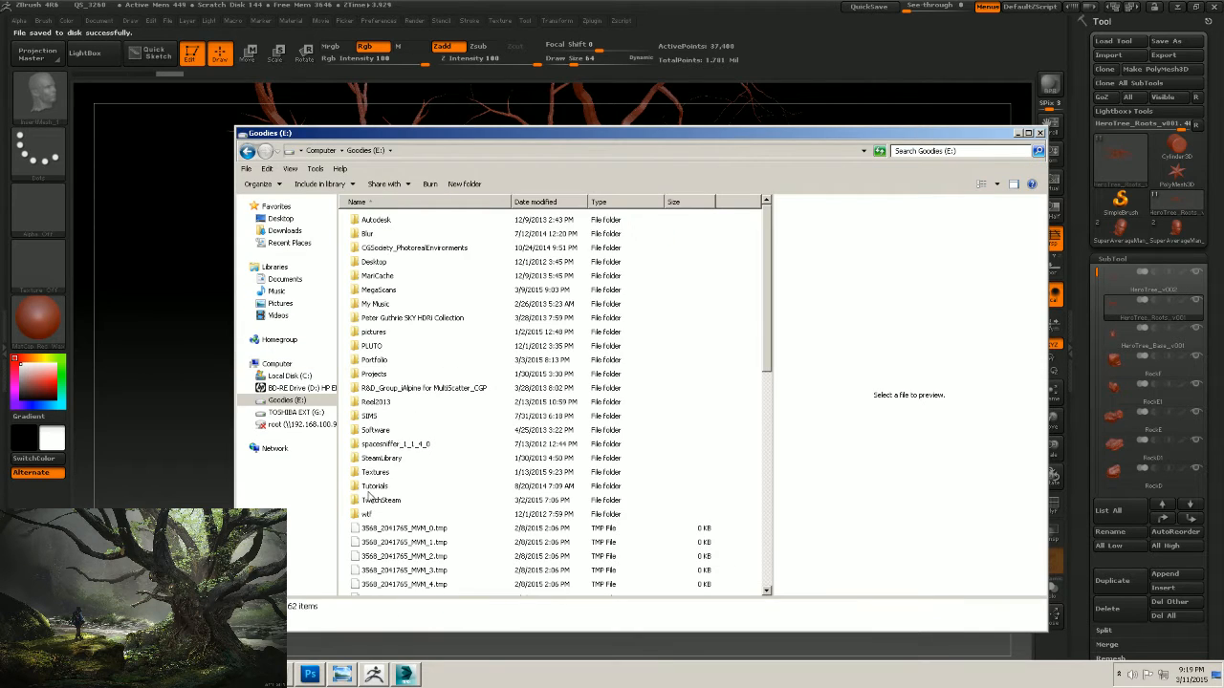
{"action": "double_click", "coordinate": [371, 498]}
{"action": "double_click", "coordinate": [374, 222]}
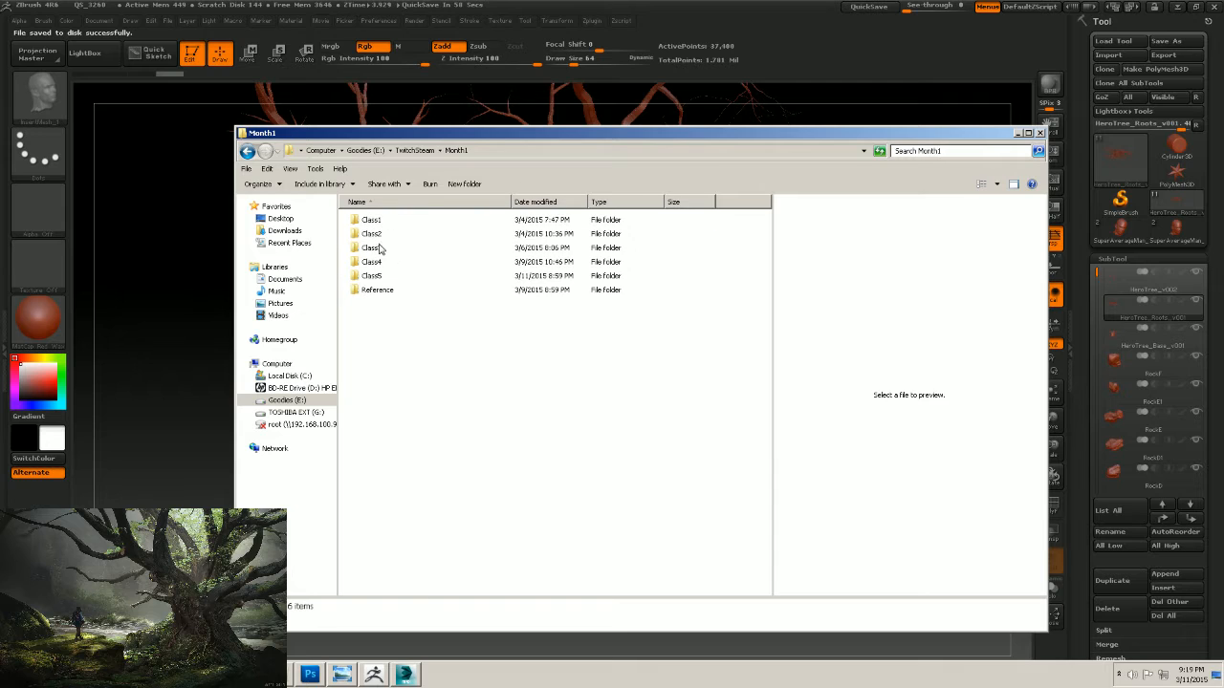
{"action": "double_click", "coordinate": [379, 275]}
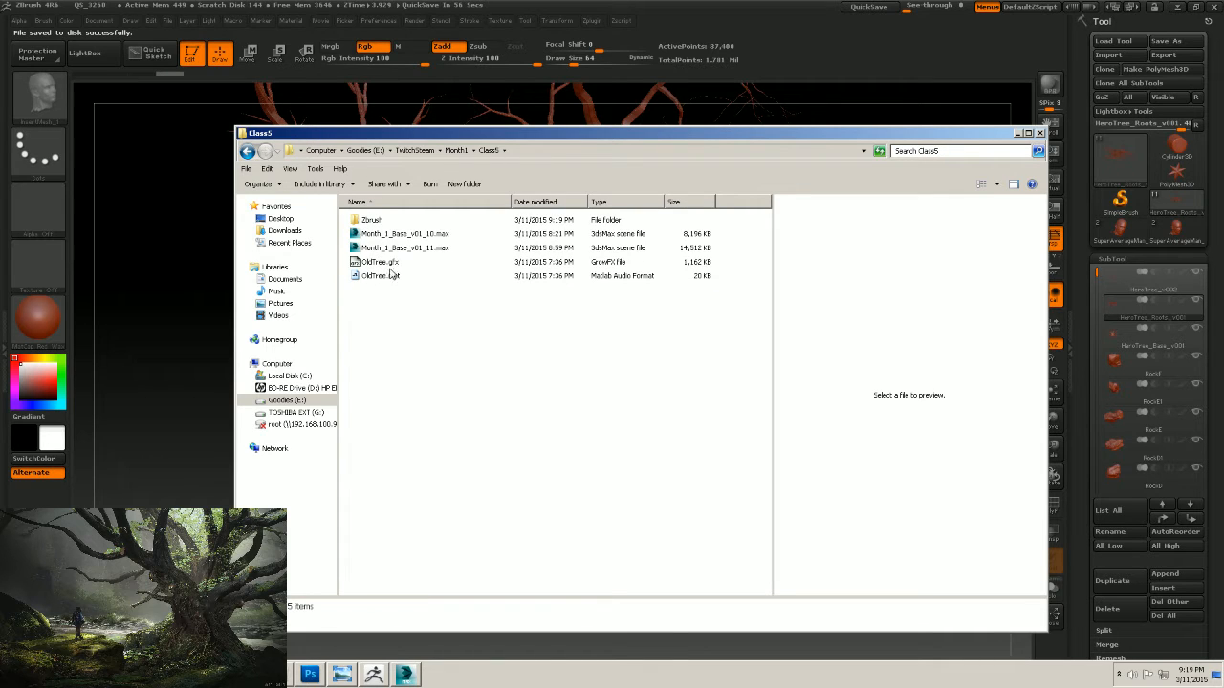
{"action": "double_click", "coordinate": [383, 222]}
{"action": "left_click", "coordinate": [391, 248]}
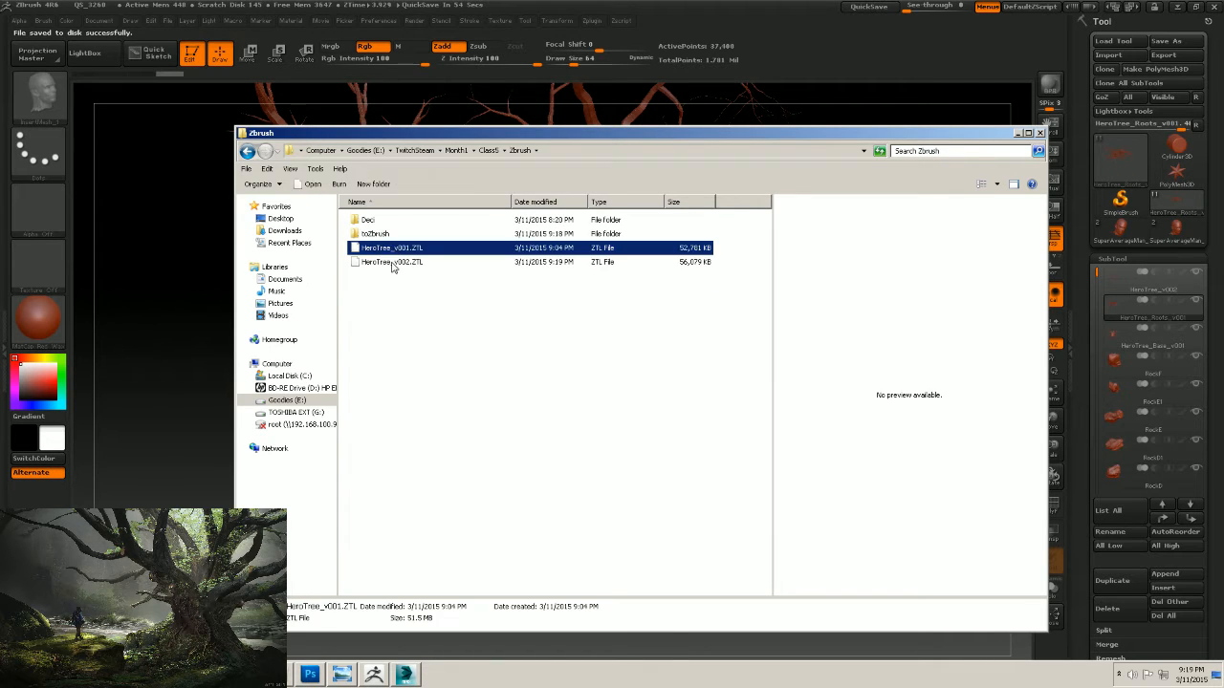
{"action": "left_click", "coordinate": [391, 273]}
{"action": "left_click", "coordinate": [1039, 133]}
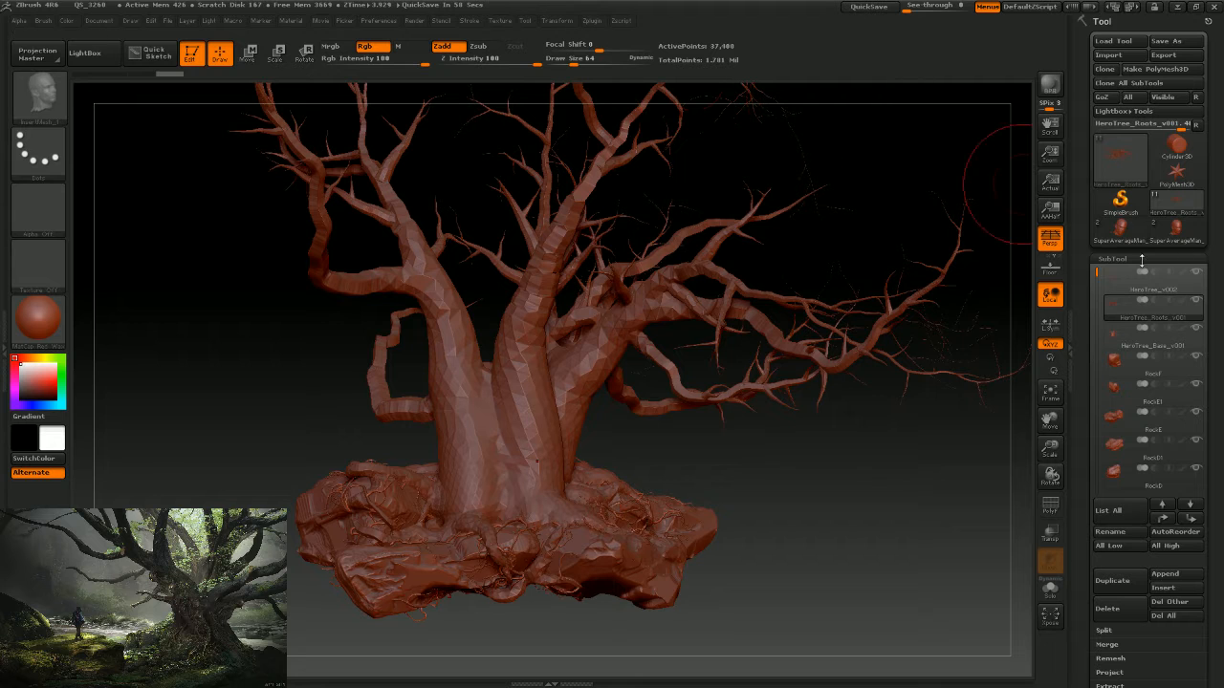
Select the HeroTree_Base_v001 subtool and open its geometry settings.
{"action": "left_click", "coordinate": [1110, 336]}
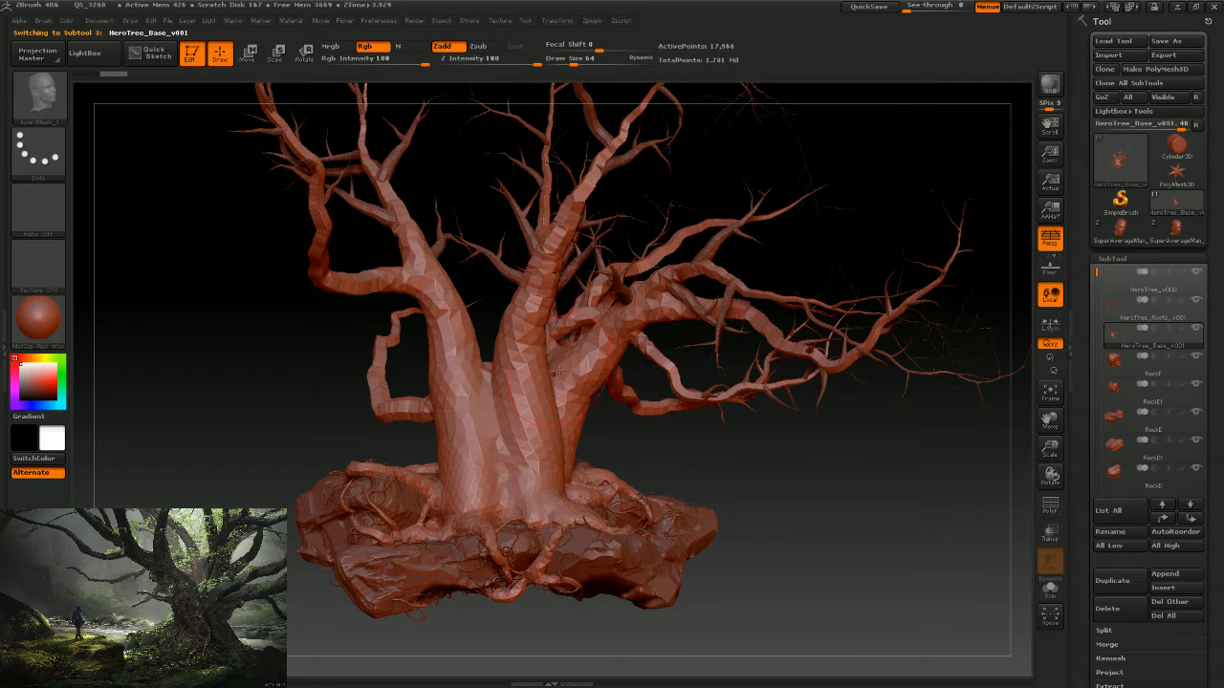
{"action": "left_click_drag", "start_coordinate": [749, 506], "coordinate": [683, 377]}
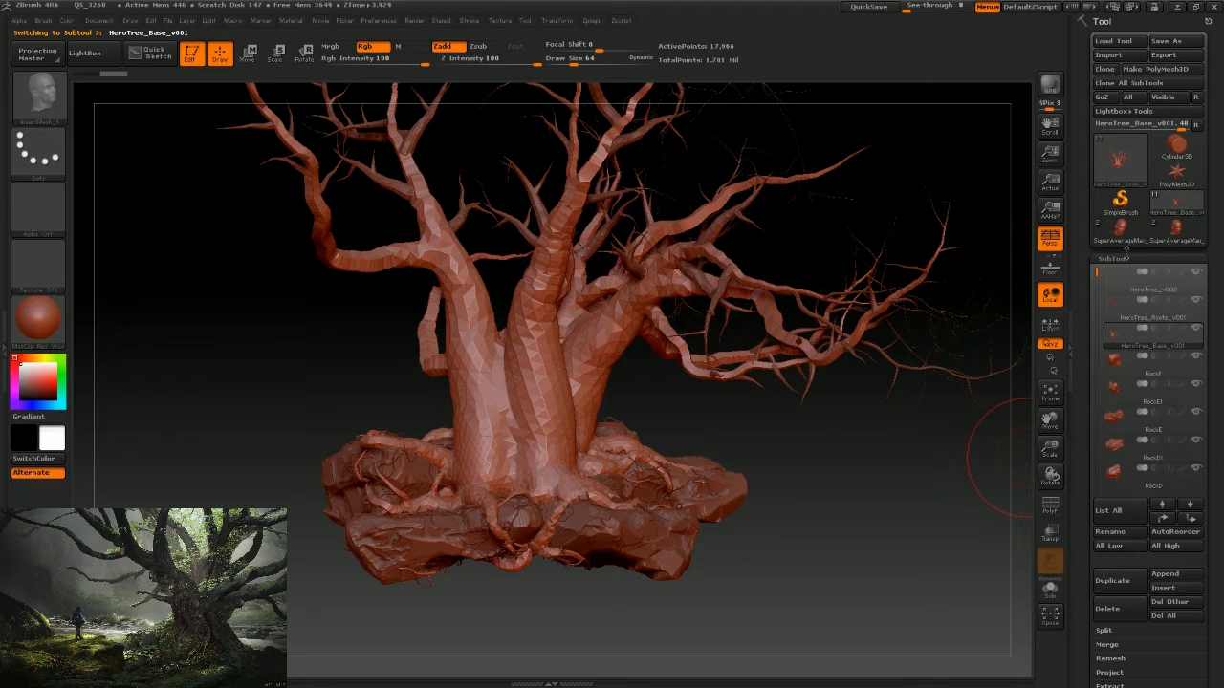
{"action": "left_click", "coordinate": [1126, 254]}
{"action": "left_click", "coordinate": [1116, 274]}
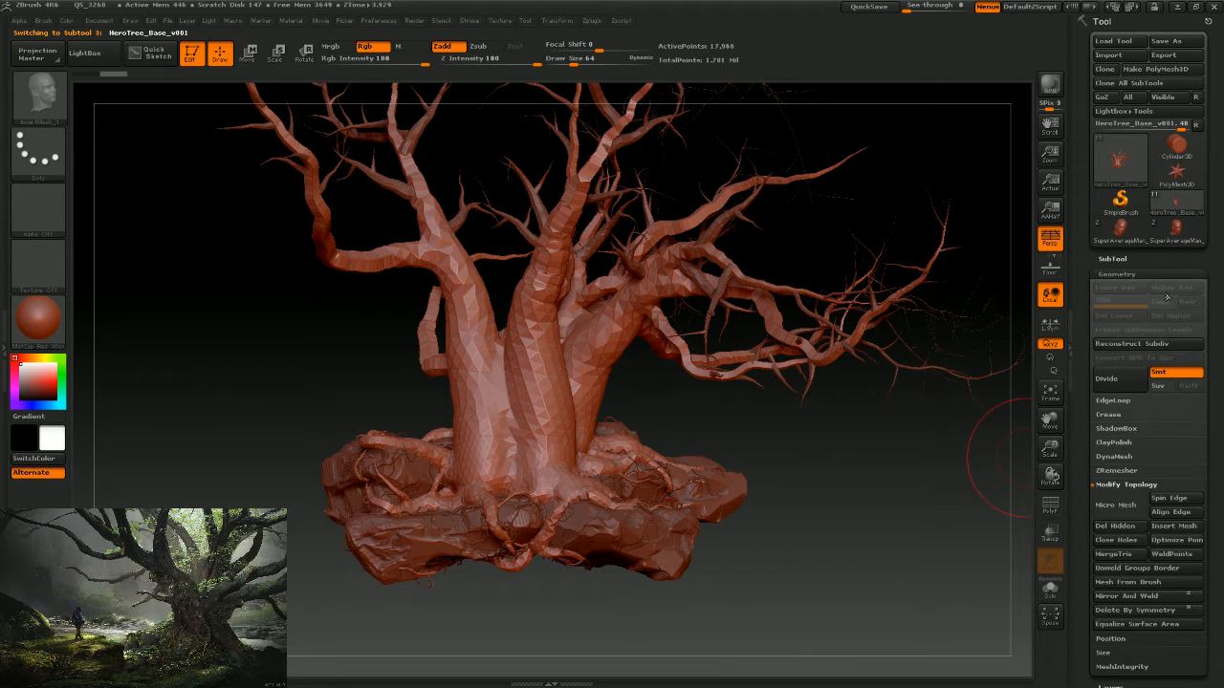
Try remeshing the tree base with DynaMesh at a resolution of 1248.
{"action": "left_click", "coordinate": [1115, 457]}
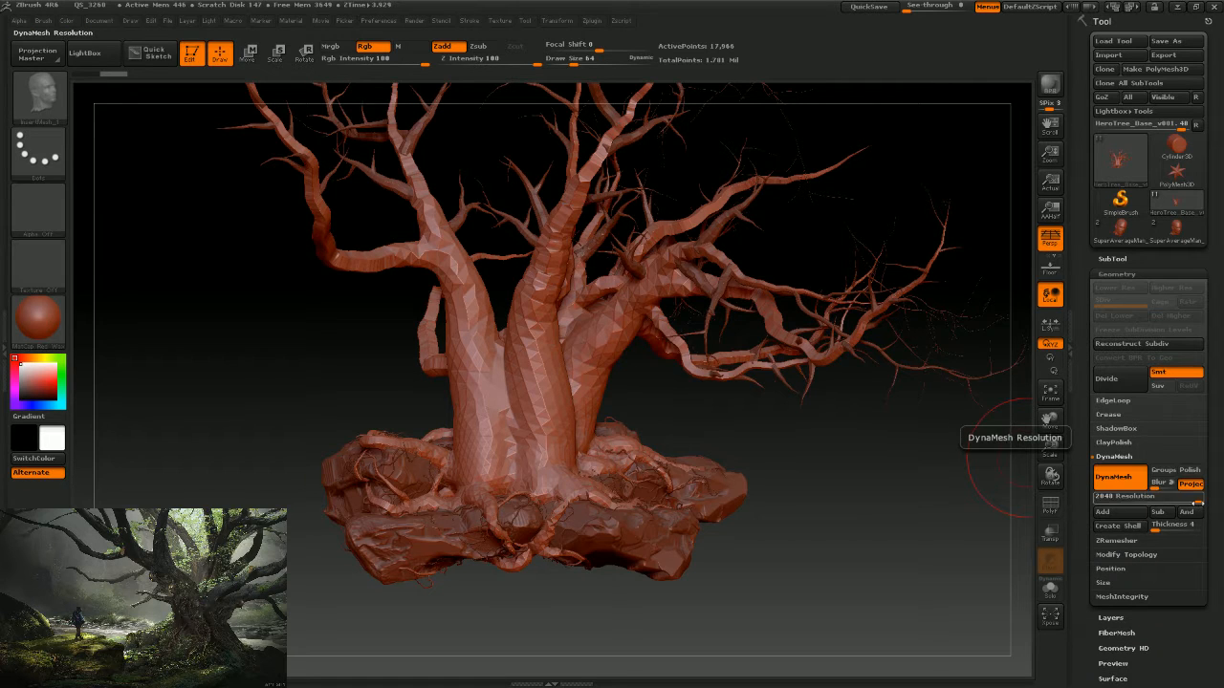
{"action": "left_click_drag", "start_coordinate": [1195, 501], "coordinate": [1156, 501]}
{"action": "left_click", "coordinate": [1115, 479]}
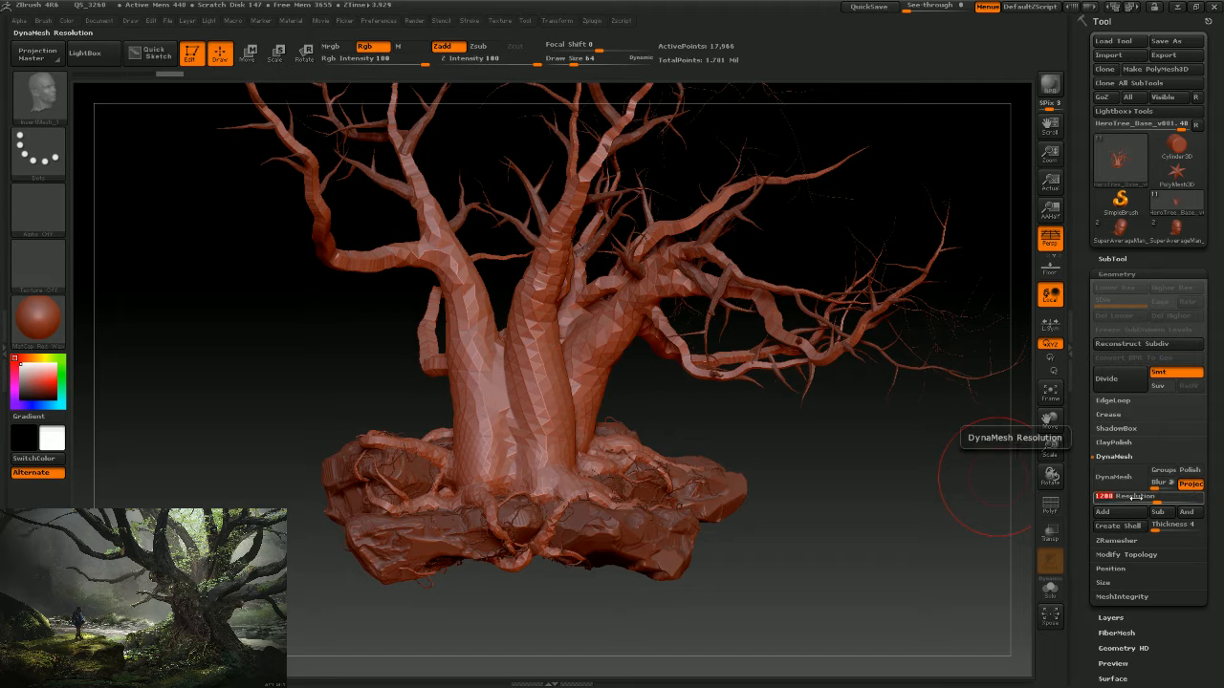
{"action": "type", "text": "1248"}
{"action": "key", "text": "Return"}
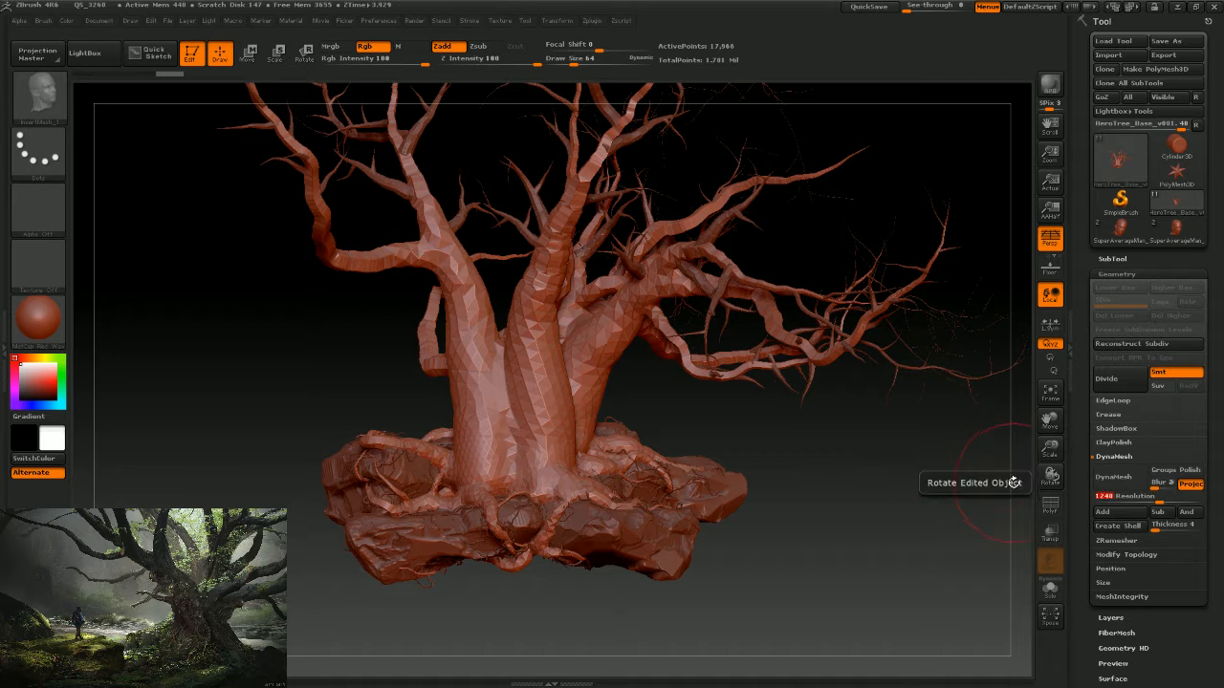
{"action": "left_click_drag", "start_coordinate": [922, 490], "coordinate": [816, 500]}
{"action": "left_click", "coordinate": [1106, 483]}
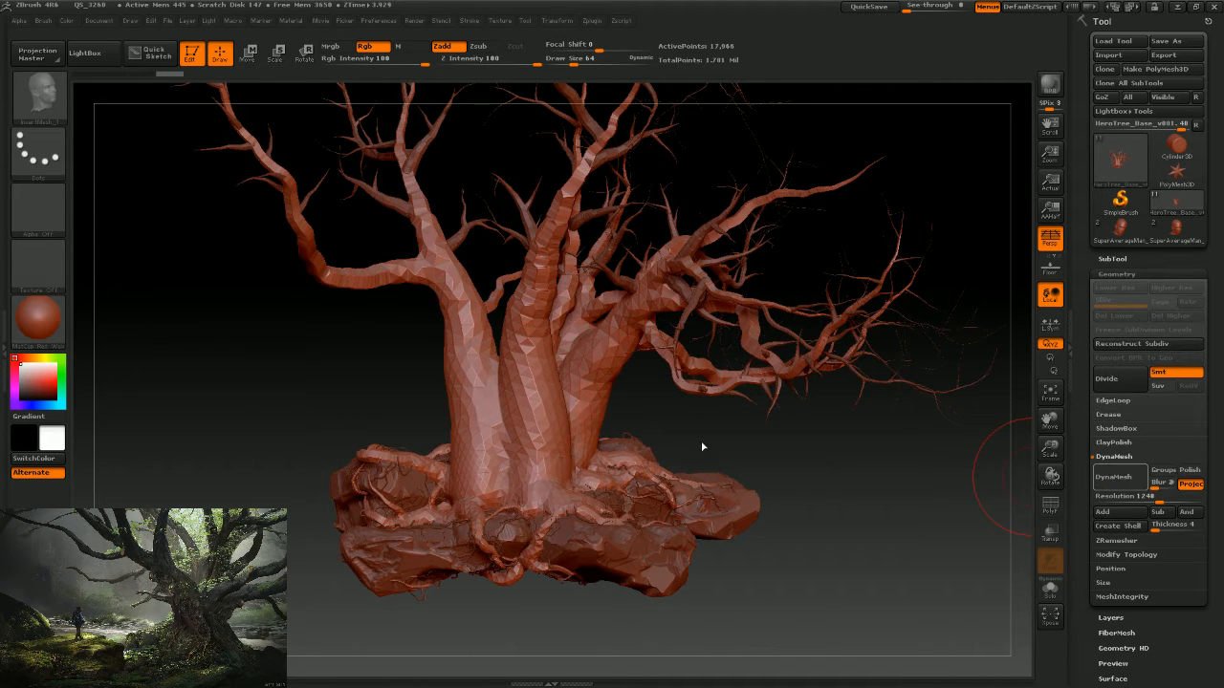
{"action": "left_click_drag", "start_coordinate": [702, 446], "coordinate": [781, 447], "text": "ctrl"}
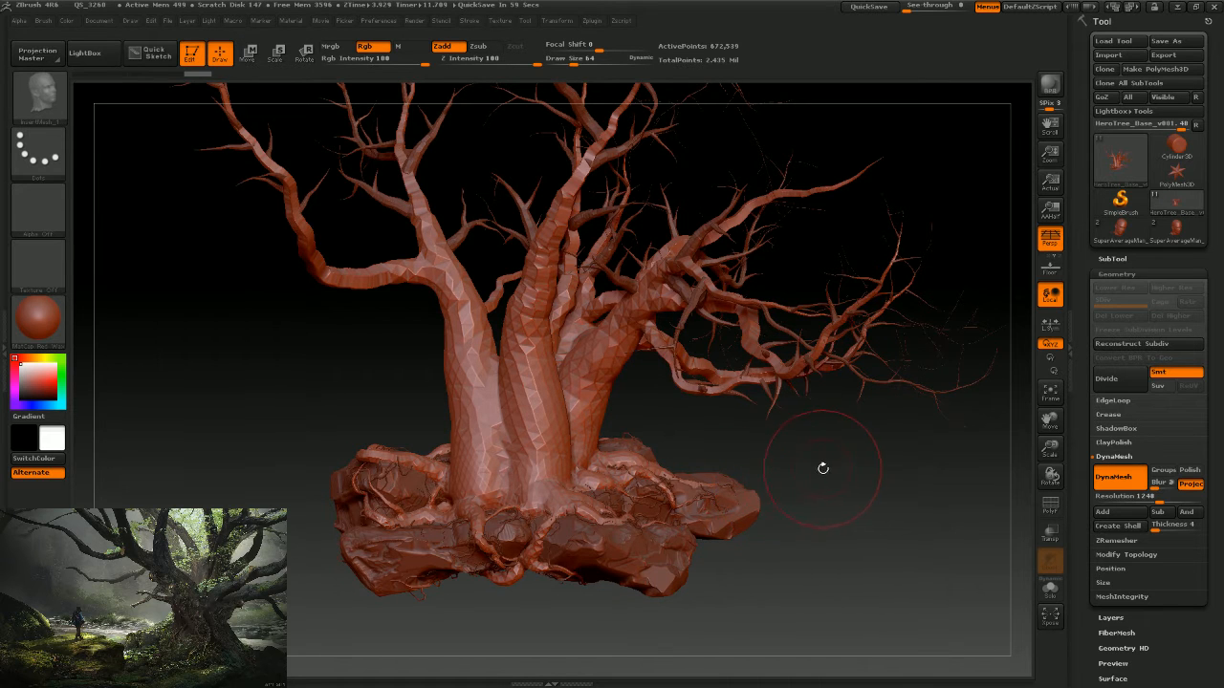
Examine the DynaMeshed tree's polygon density with the wireframe shown, and undo the DynaMesh operation.
{"action": "left_click_drag", "start_coordinate": [824, 469], "coordinate": [756, 450]}
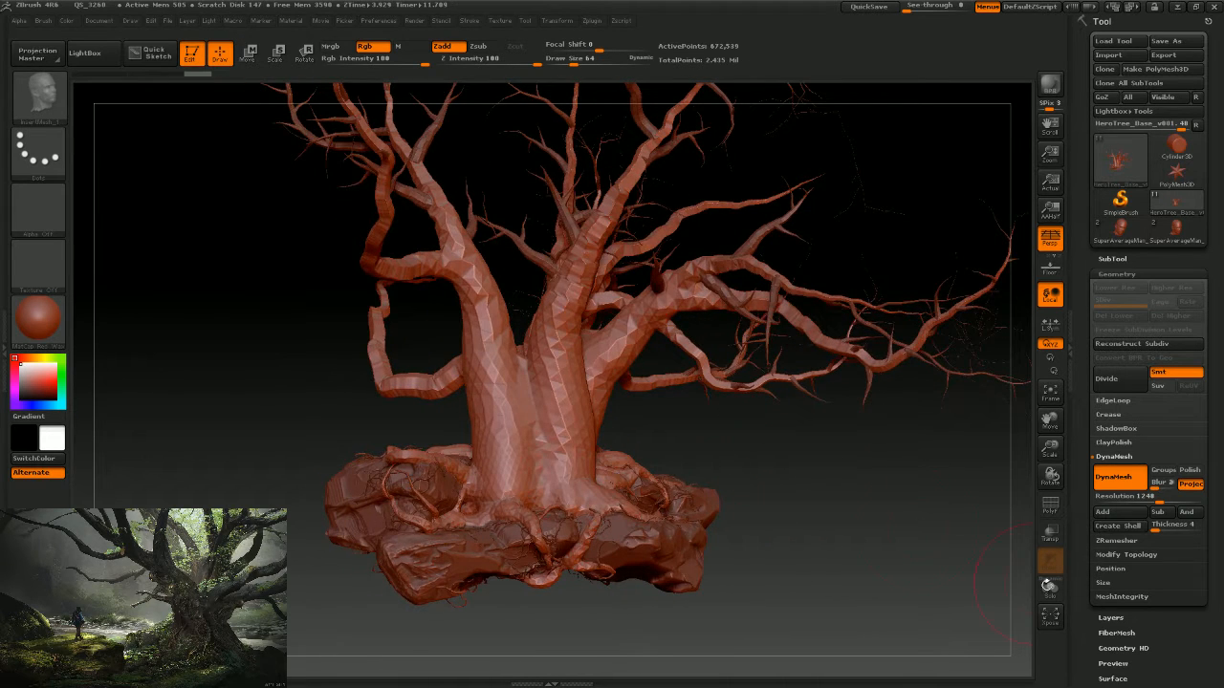
{"action": "left_click", "coordinate": [1050, 504]}
{"action": "left_click_drag", "start_coordinate": [735, 461], "coordinate": [922, 465], "text": "alt"}
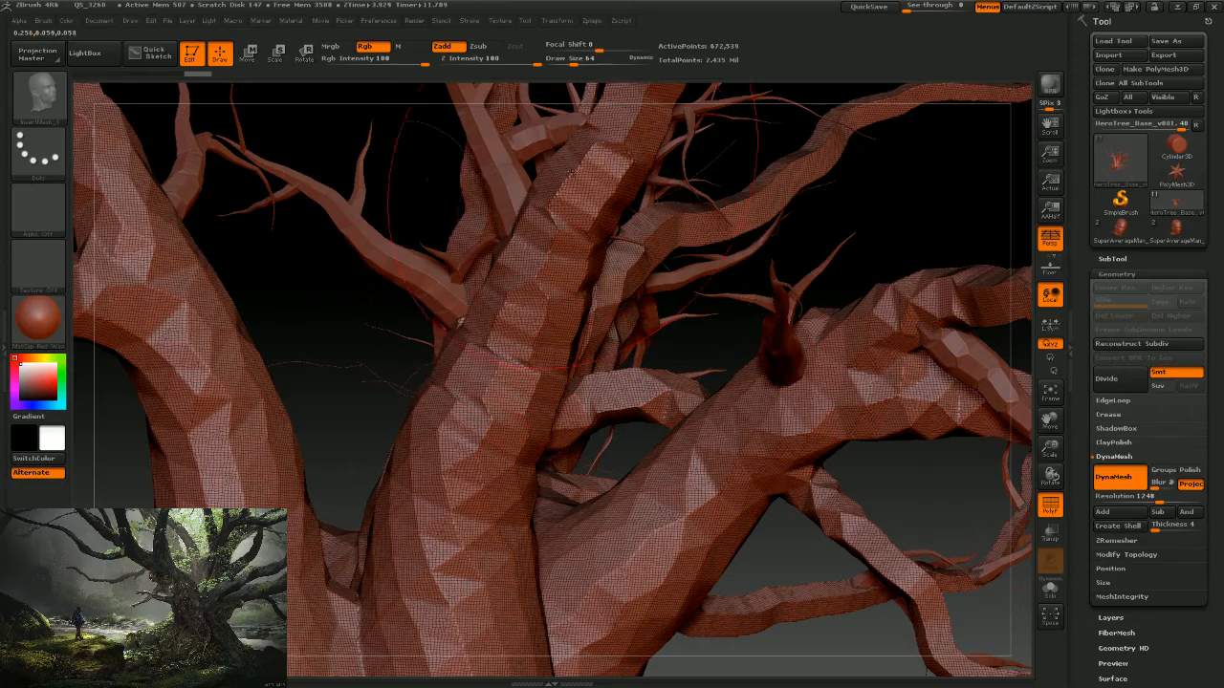
{"action": "mouse_move", "coordinate": [793, 568]}
{"action": "left_mouse_down", "text": "alt"}
{"action": "mouse_move", "coordinate": [686, 467]}
{"action": "mouse_move", "coordinate": [724, 469]}
{"action": "mouse_move", "coordinate": [748, 439]}
{"action": "mouse_move", "coordinate": [888, 431]}
{"action": "mouse_move", "coordinate": [743, 440]}
{"action": "left_mouse_up", "text": "alt"}
{"action": "key", "text": "shift+f"}
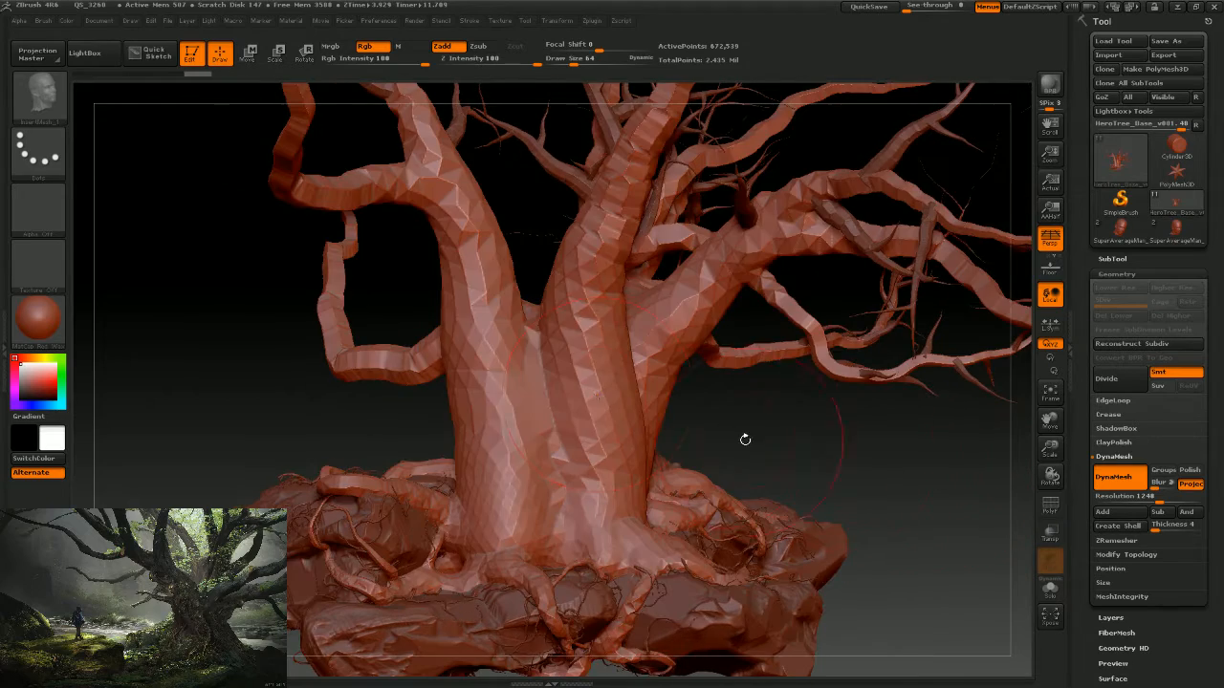
{"action": "left_click_drag", "start_coordinate": [835, 497], "coordinate": [829, 468]}
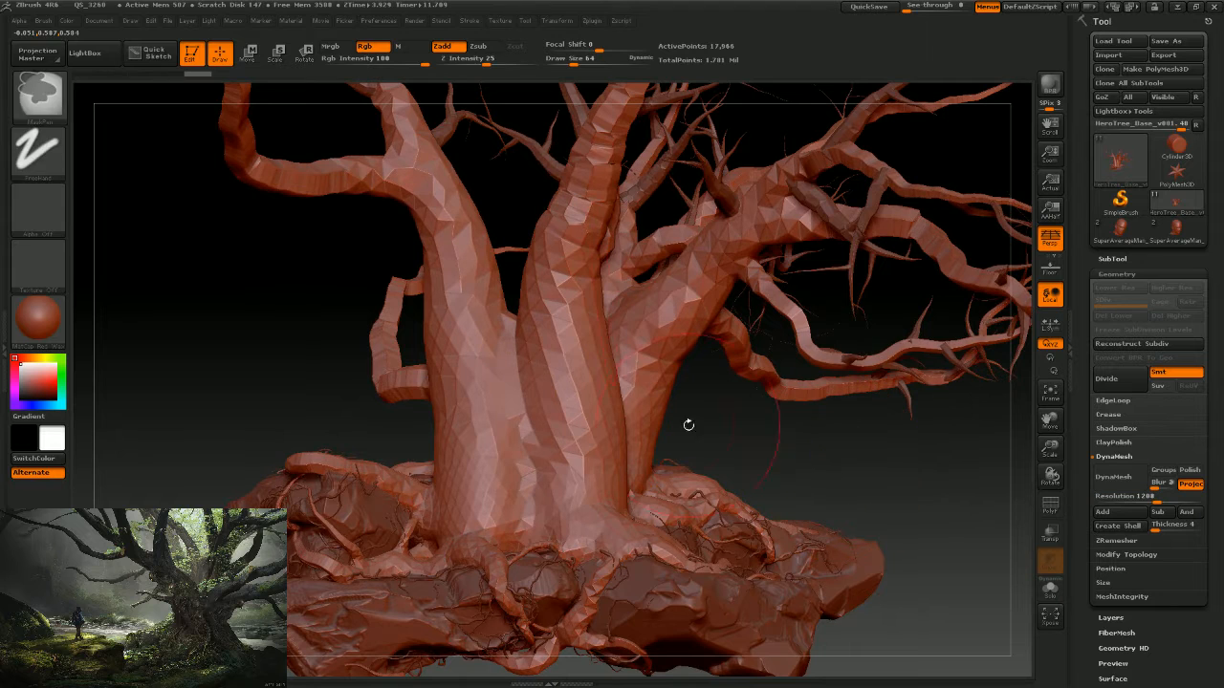
{"action": "left_click_drag", "start_coordinate": [879, 459], "coordinate": [994, 354]}
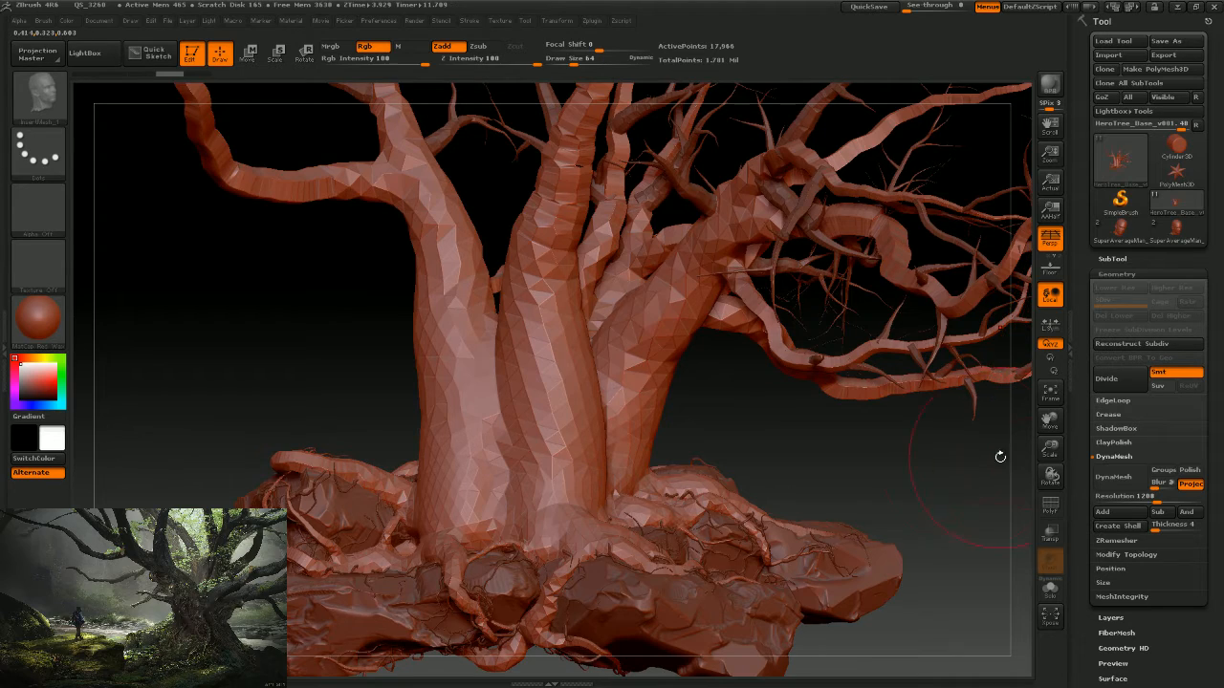
{"action": "left_click_drag", "start_coordinate": [959, 459], "coordinate": [907, 484]}
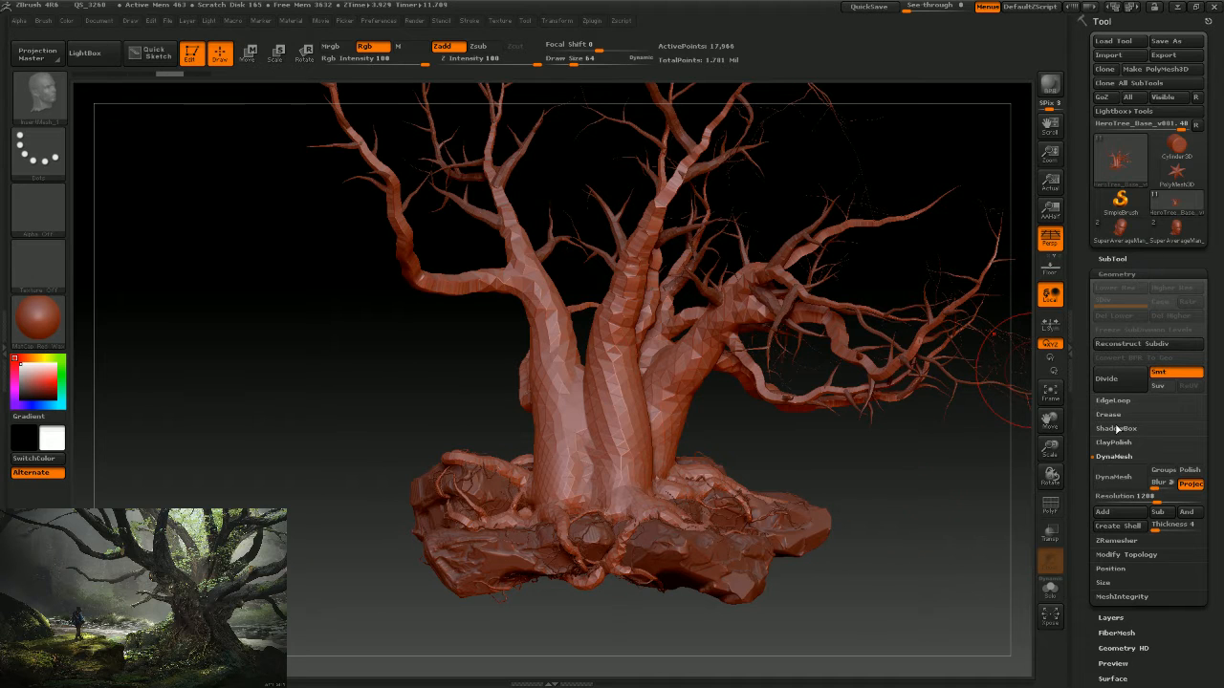
Try ZRemeshing the tree base with a target polygon count of 5, and inspect the rebuilt trunk and branches.
{"action": "left_click", "coordinate": [1117, 540]}
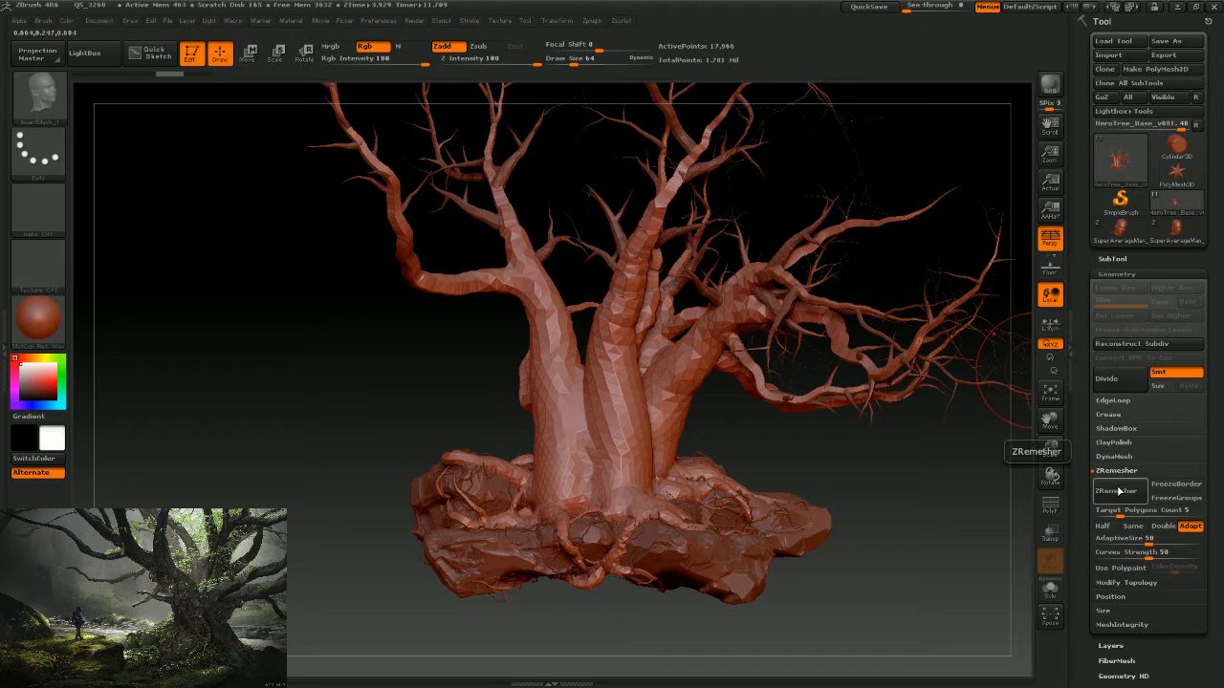
{"action": "left_click", "coordinate": [1118, 492]}
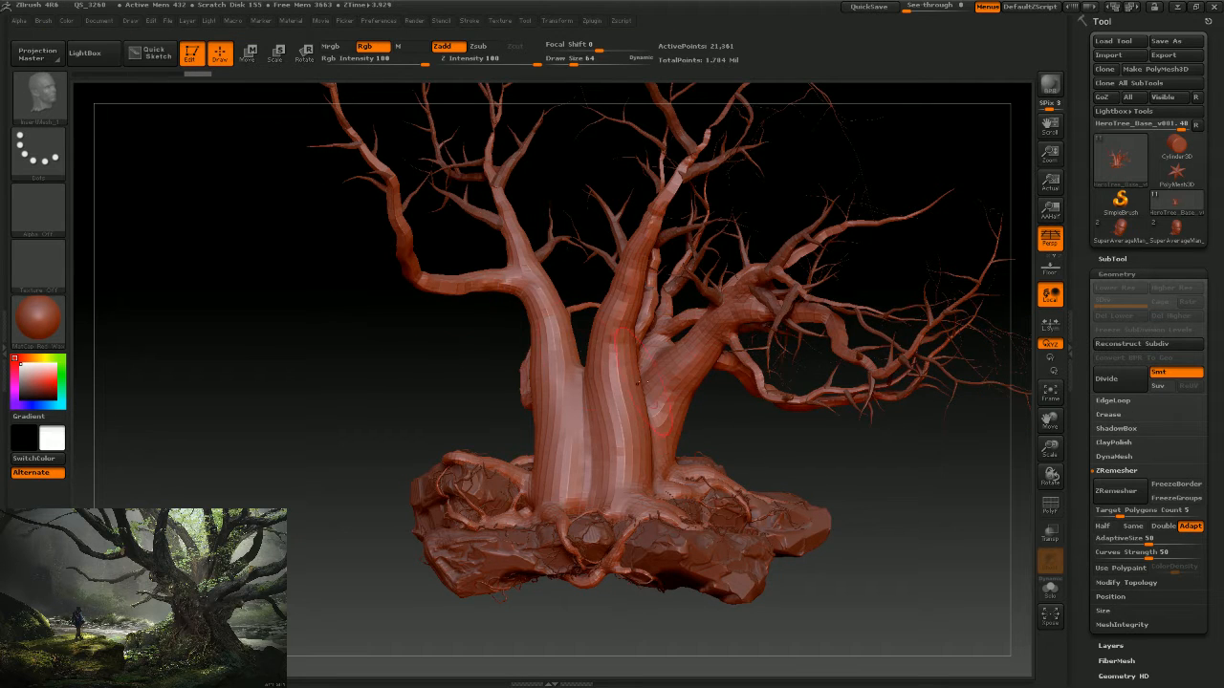
{"action": "left_click_drag", "start_coordinate": [800, 445], "coordinate": [731, 417]}
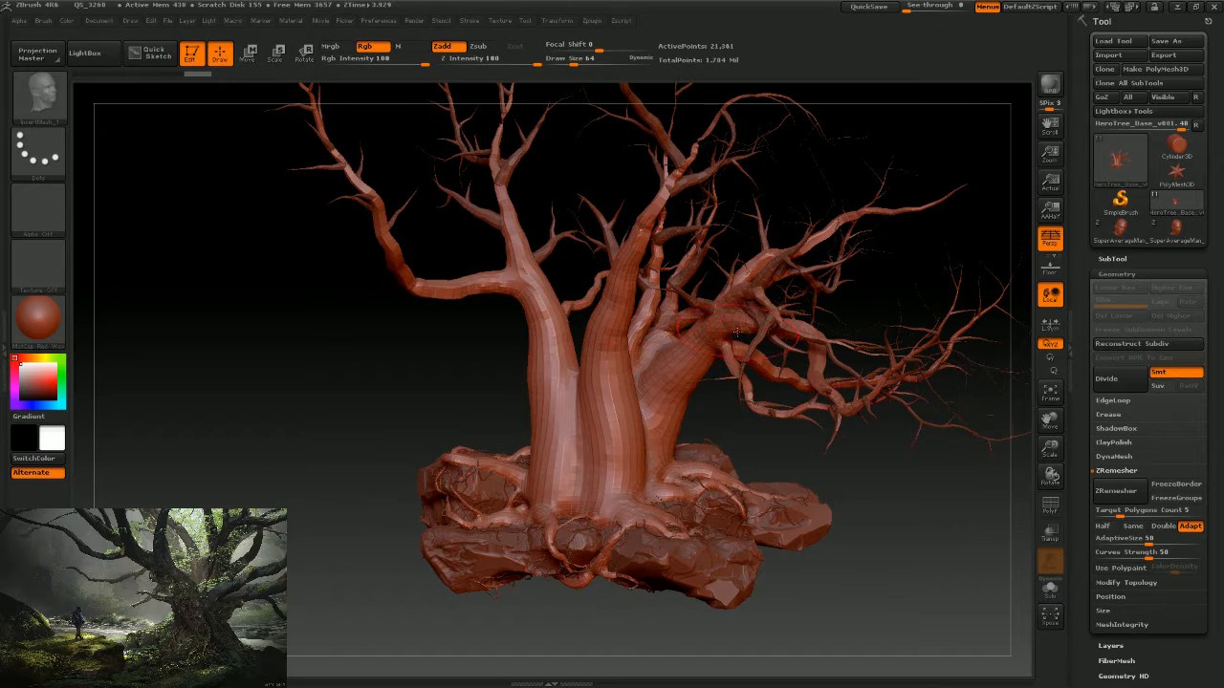
{"action": "left_click_drag", "start_coordinate": [882, 271], "coordinate": [693, 198]}
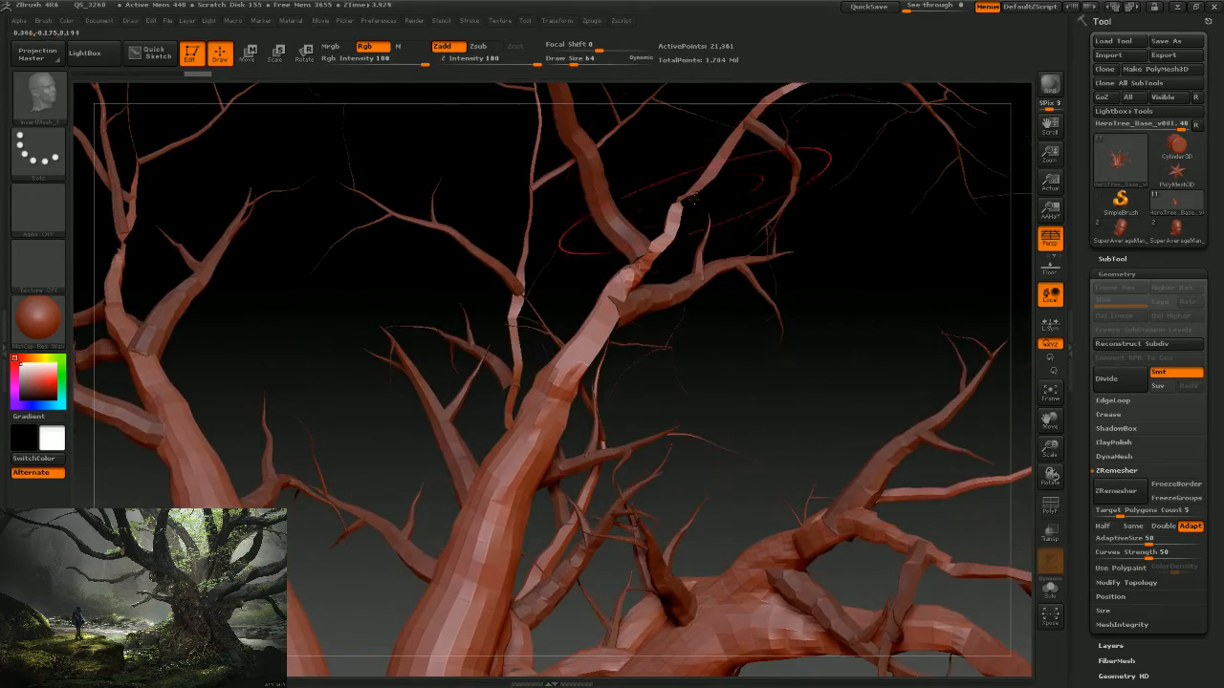
{"action": "mouse_move", "coordinate": [836, 341]}
{"action": "left_mouse_down"}
{"action": "mouse_move", "coordinate": [882, 401]}
{"action": "mouse_move", "coordinate": [764, 256]}
{"action": "mouse_move", "coordinate": [827, 277]}
{"action": "left_mouse_up"}
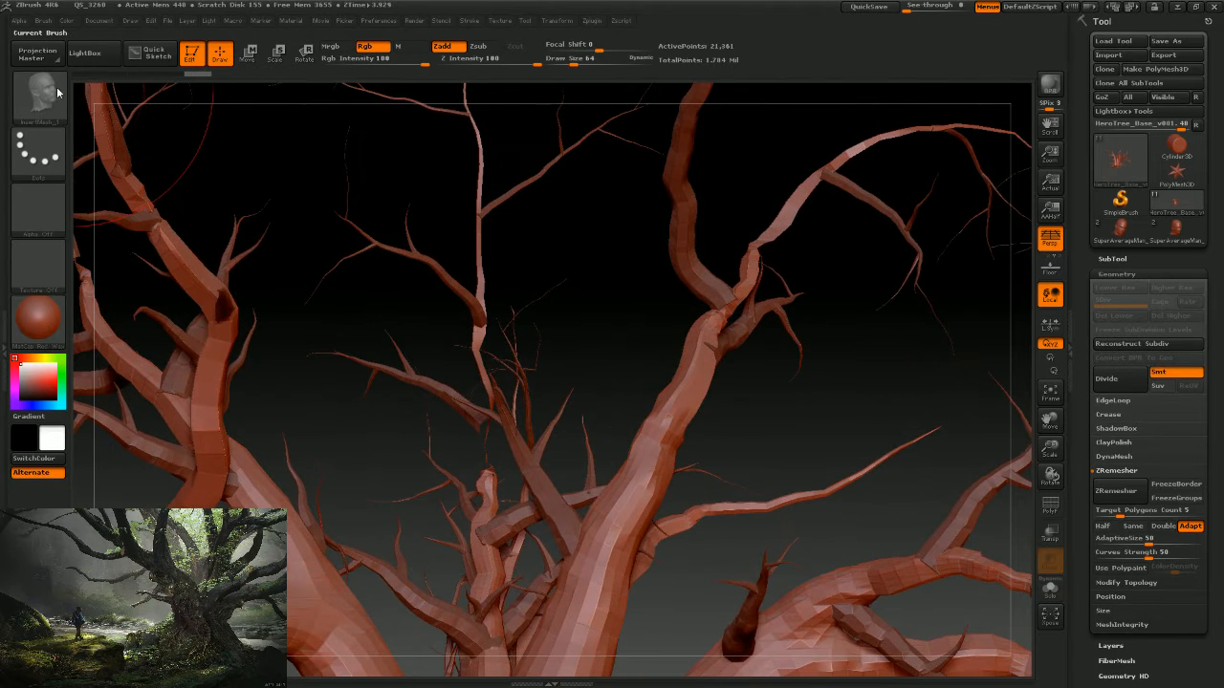
Choose the Inflat brush at draw size 22 and try thickening the pinched branch junction near the treetop.
{"action": "left_click", "coordinate": [44, 96]}
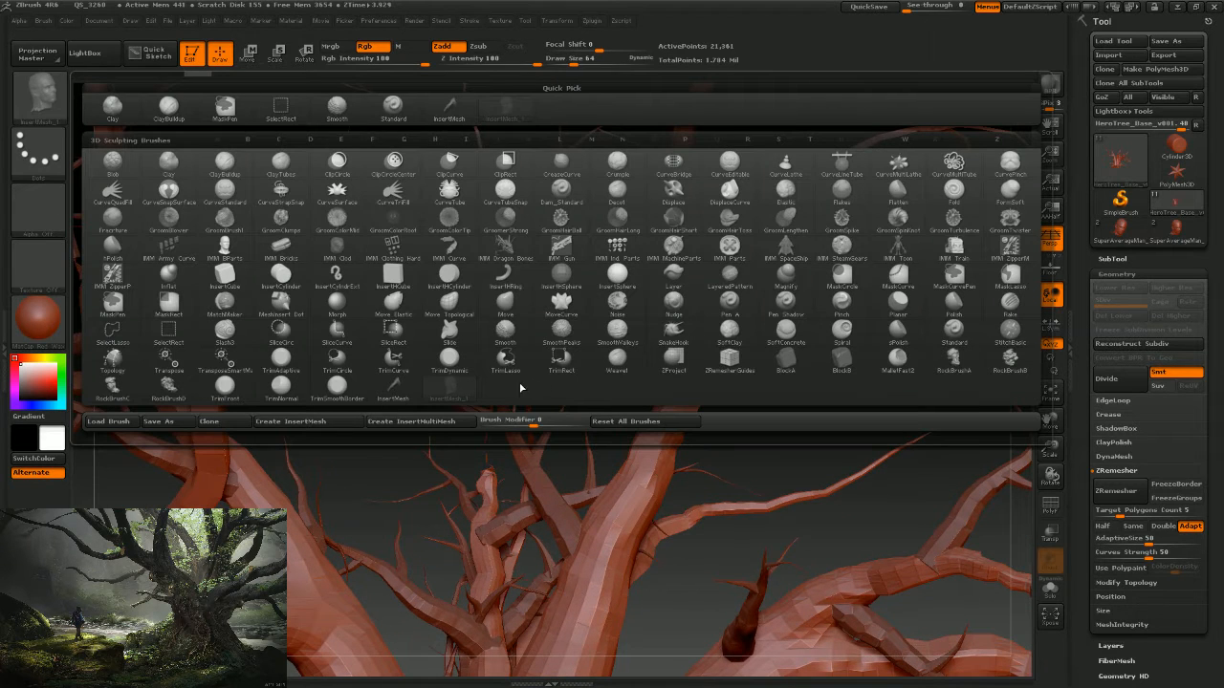
{"action": "key", "text": "i"}
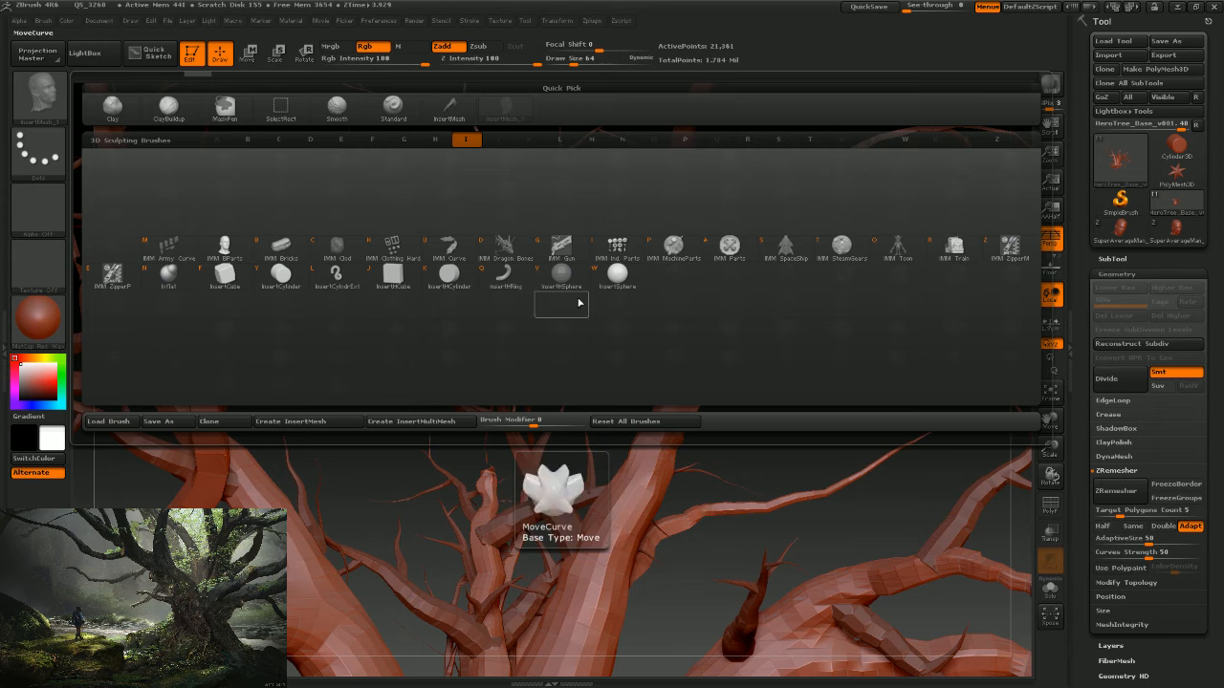
{"action": "left_click", "coordinate": [168, 274]}
{"action": "key", "text": "s"}
{"action": "left_click_drag", "start_coordinate": [762, 263], "coordinate": [744, 268]}
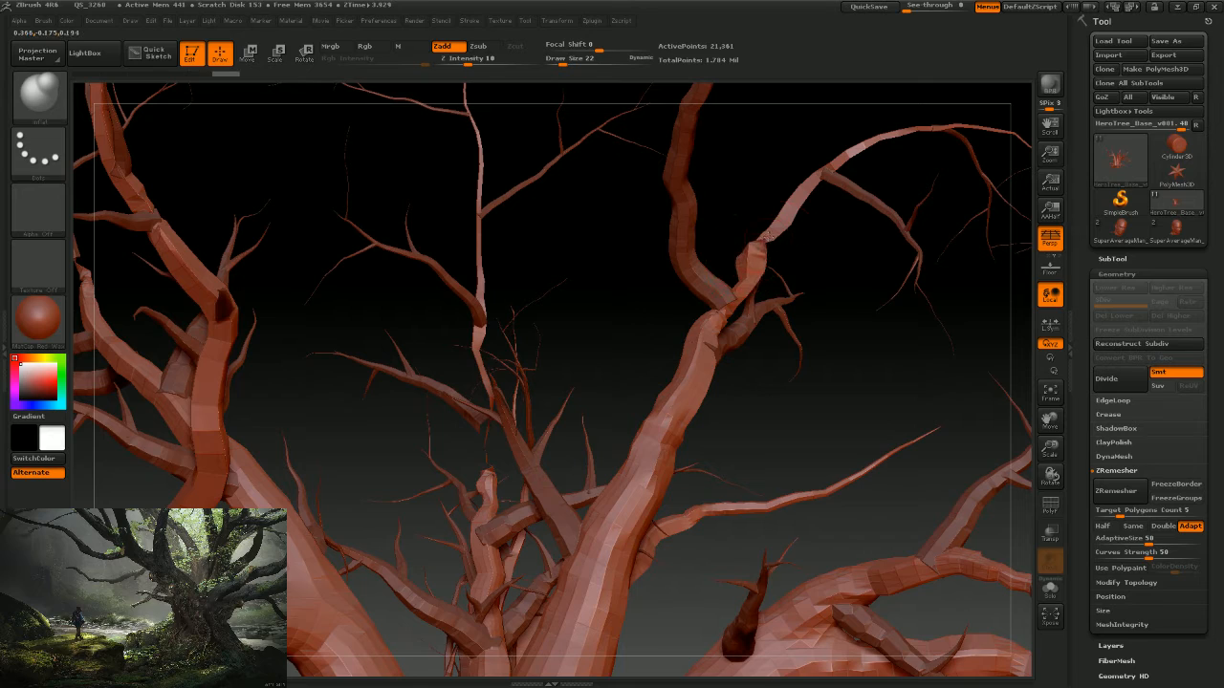
{"action": "left_click_drag", "start_coordinate": [854, 245], "coordinate": [779, 237]}
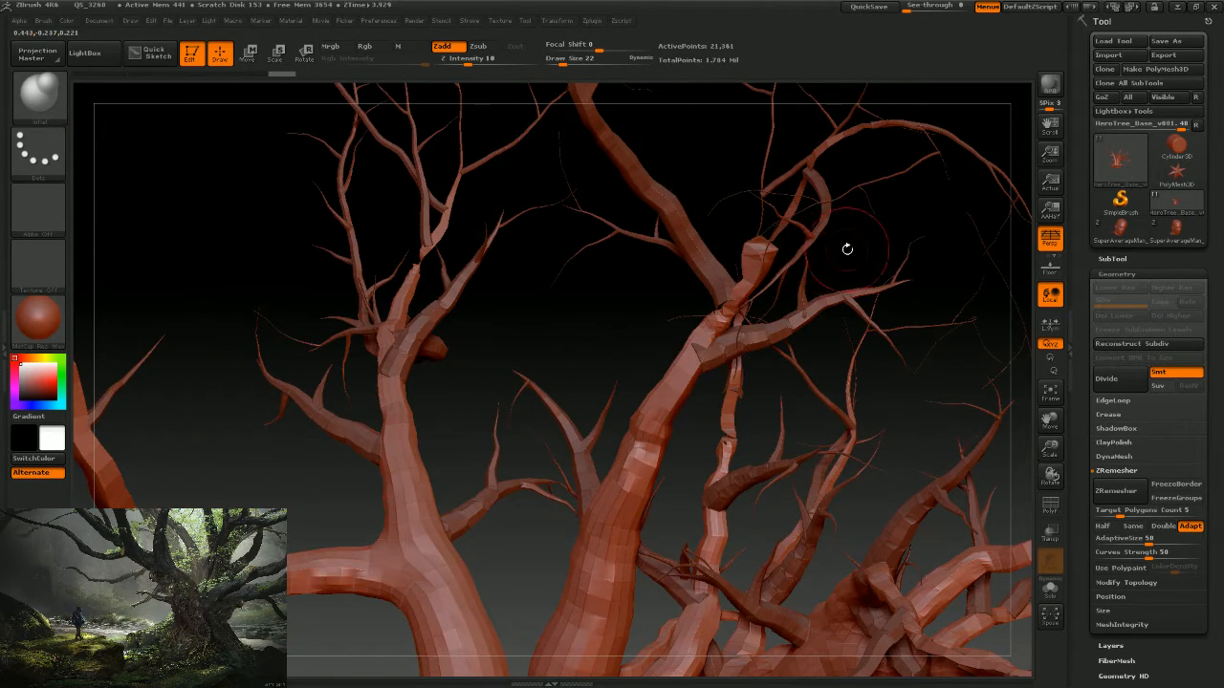
{"action": "left_click_drag", "start_coordinate": [875, 234], "coordinate": [830, 239]}
{"action": "key", "text": "ctrl"}
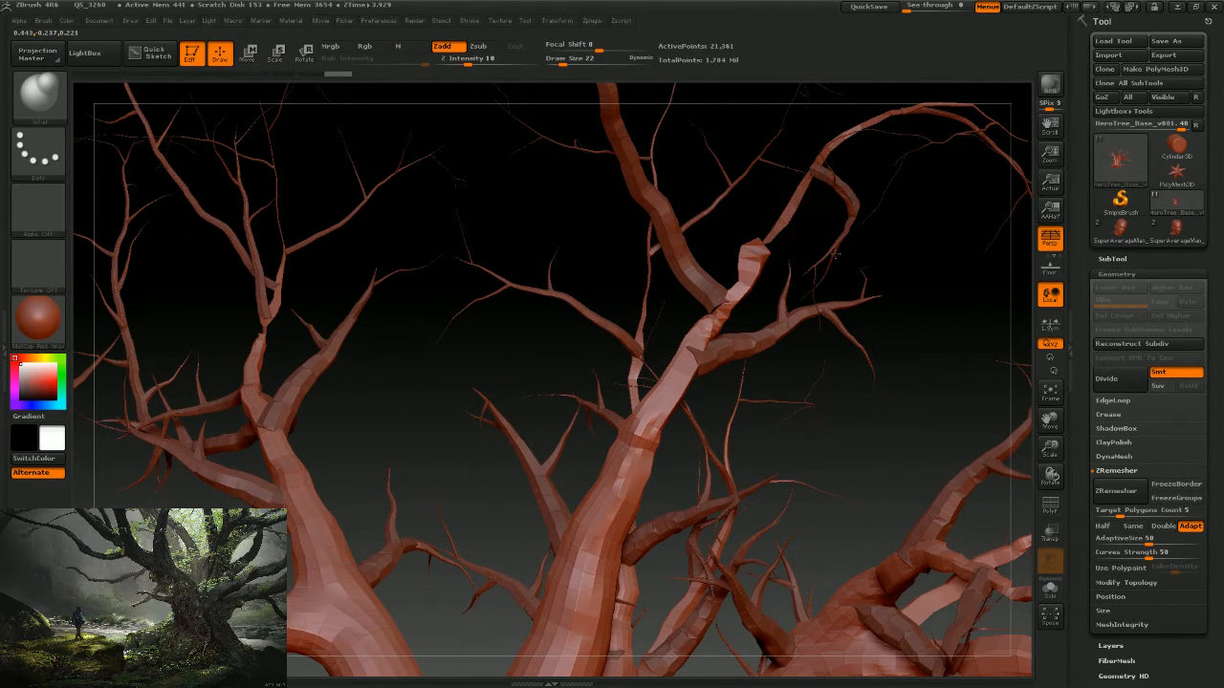
{"action": "left_click_drag", "start_coordinate": [831, 254], "coordinate": [808, 265]}
{"action": "left_click_drag", "start_coordinate": [880, 316], "coordinate": [622, 410], "text": "alt"}
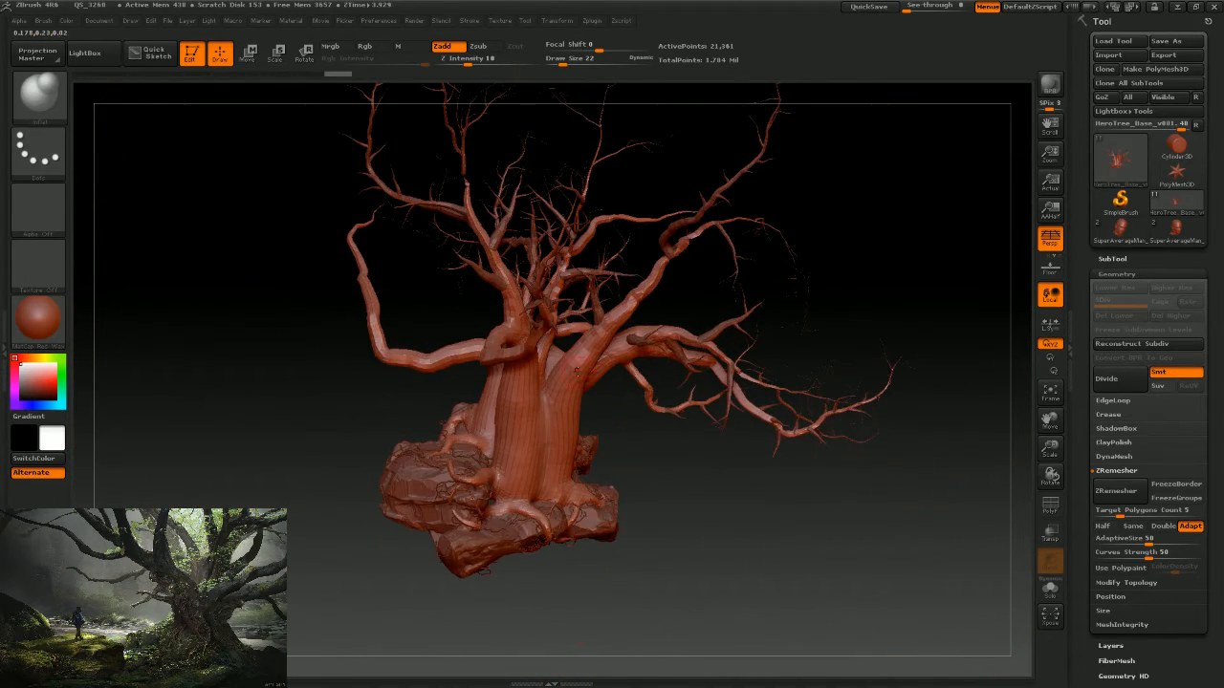
Try ZRemeshing the original tree base with a target polygon count of 8, and undo it.
{"action": "mouse_move", "coordinate": [659, 469]}
{"action": "left_mouse_down"}
{"action": "mouse_move", "coordinate": [646, 446]}
{"action": "mouse_move", "coordinate": [678, 450]}
{"action": "left_mouse_up"}
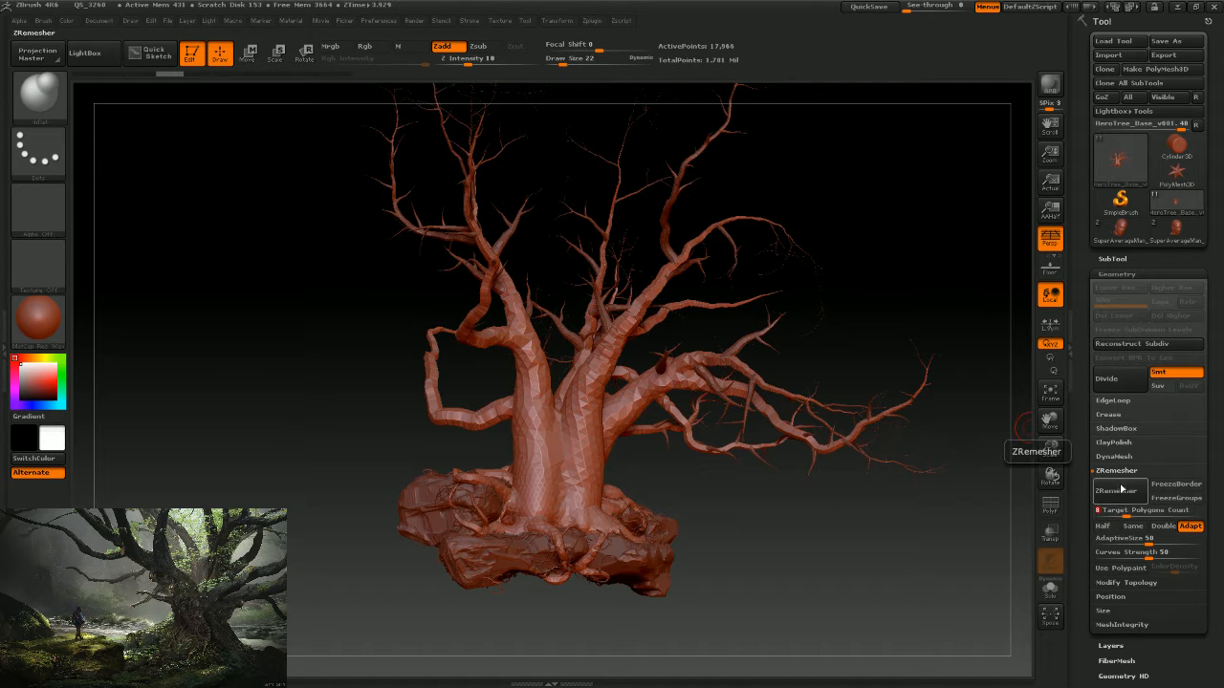
{"action": "left_click", "coordinate": [1116, 490]}
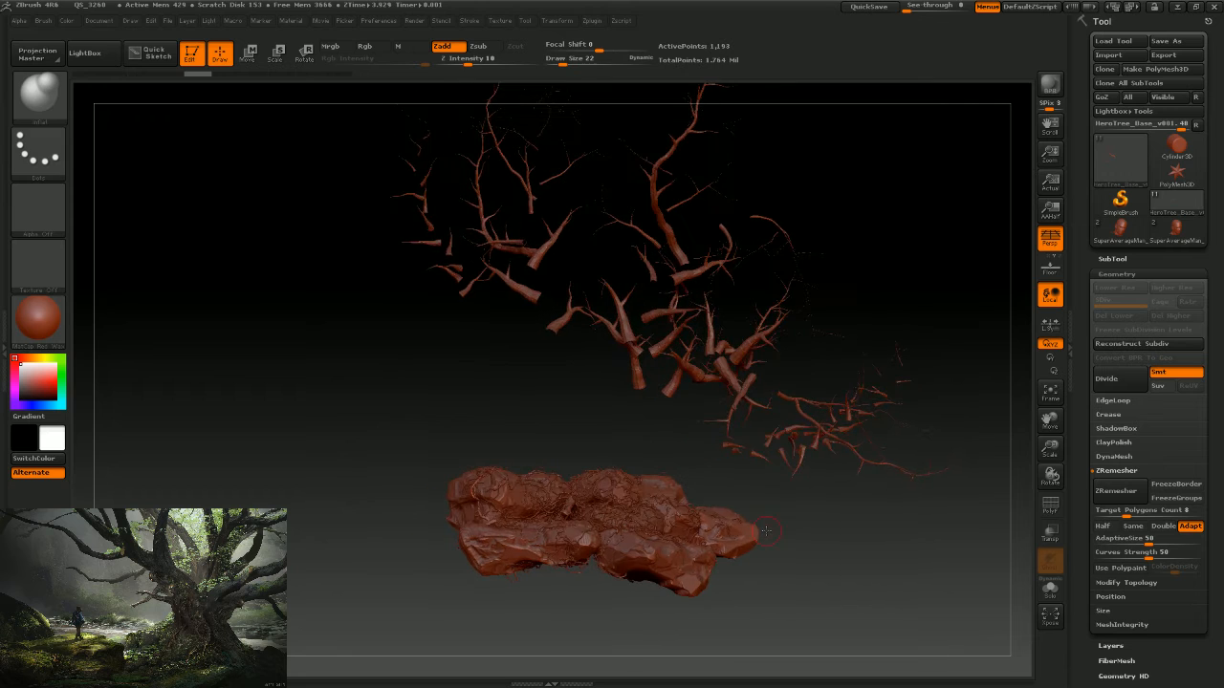
{"action": "key", "text": "ctrl+z"}
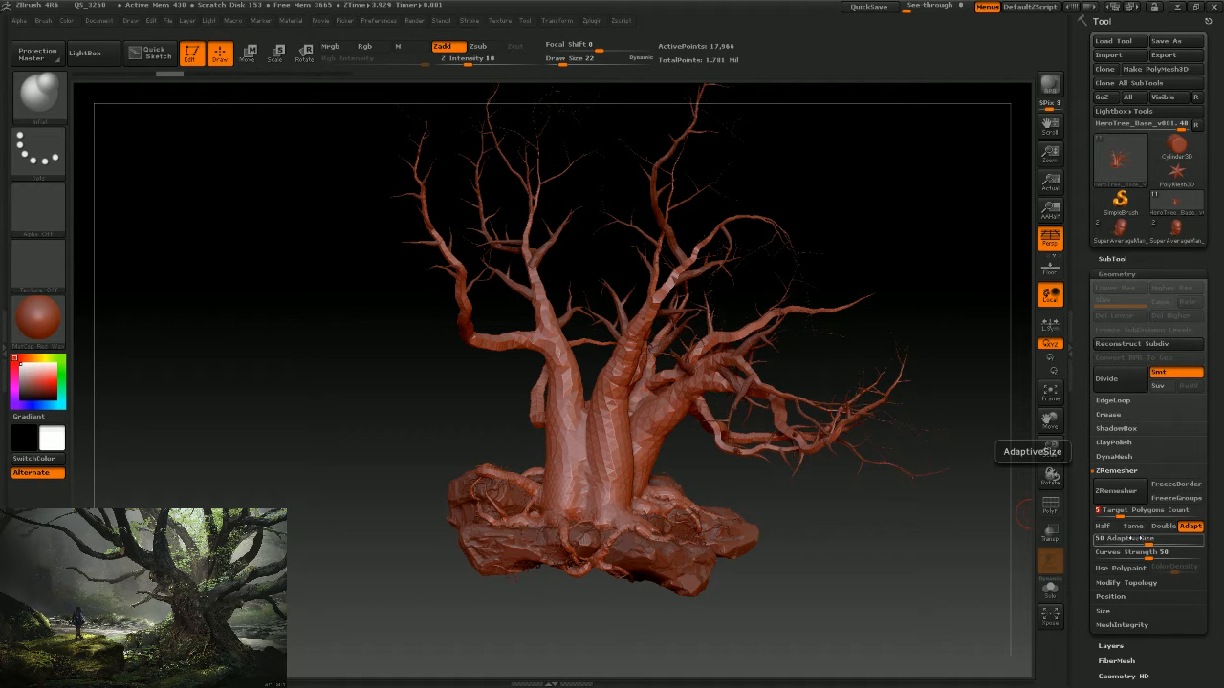
Try ZRemeshing the tree base with an AdaptiveSize of 32, inspect the branches, and undo the remesh.
{"action": "left_click_drag", "start_coordinate": [1139, 541], "coordinate": [1146, 545]}
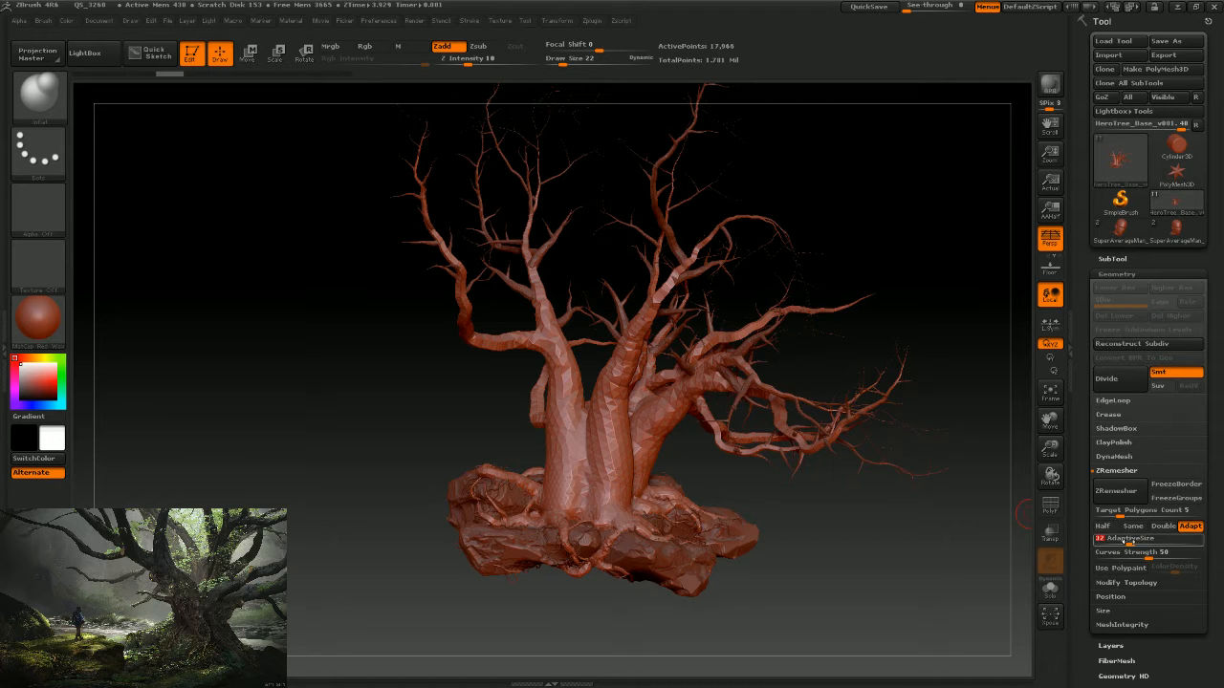
{"action": "left_click", "coordinate": [1118, 491]}
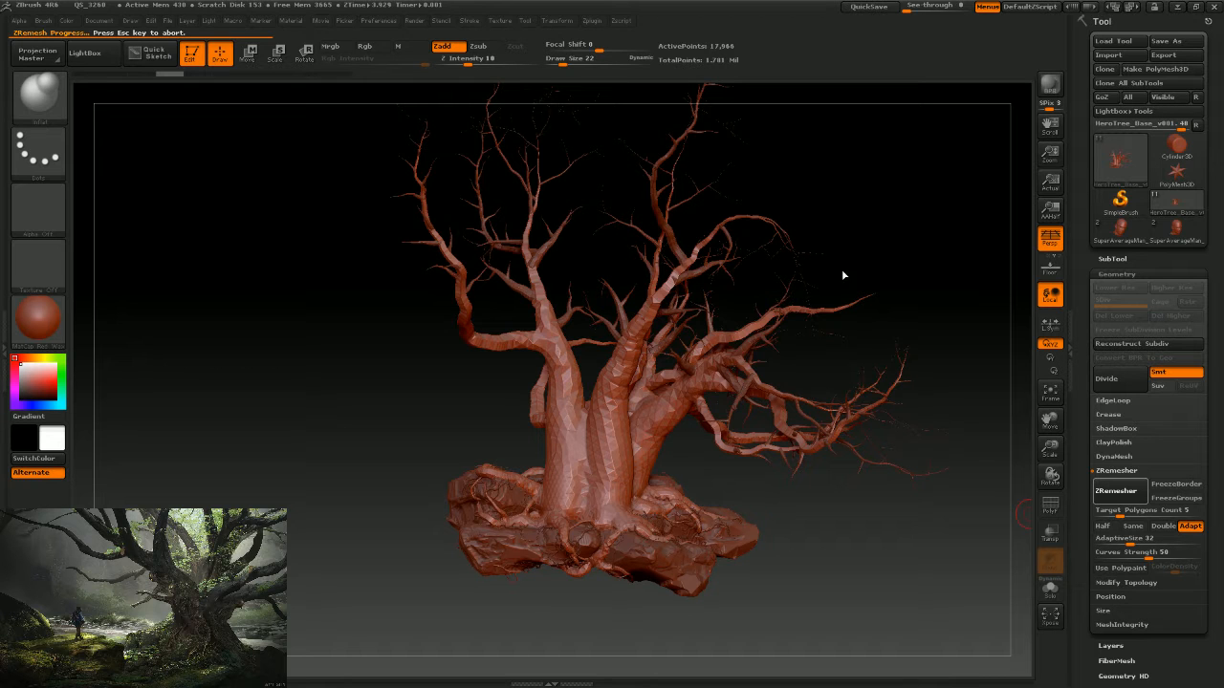
{"action": "left_click_drag", "start_coordinate": [825, 497], "coordinate": [831, 511]}
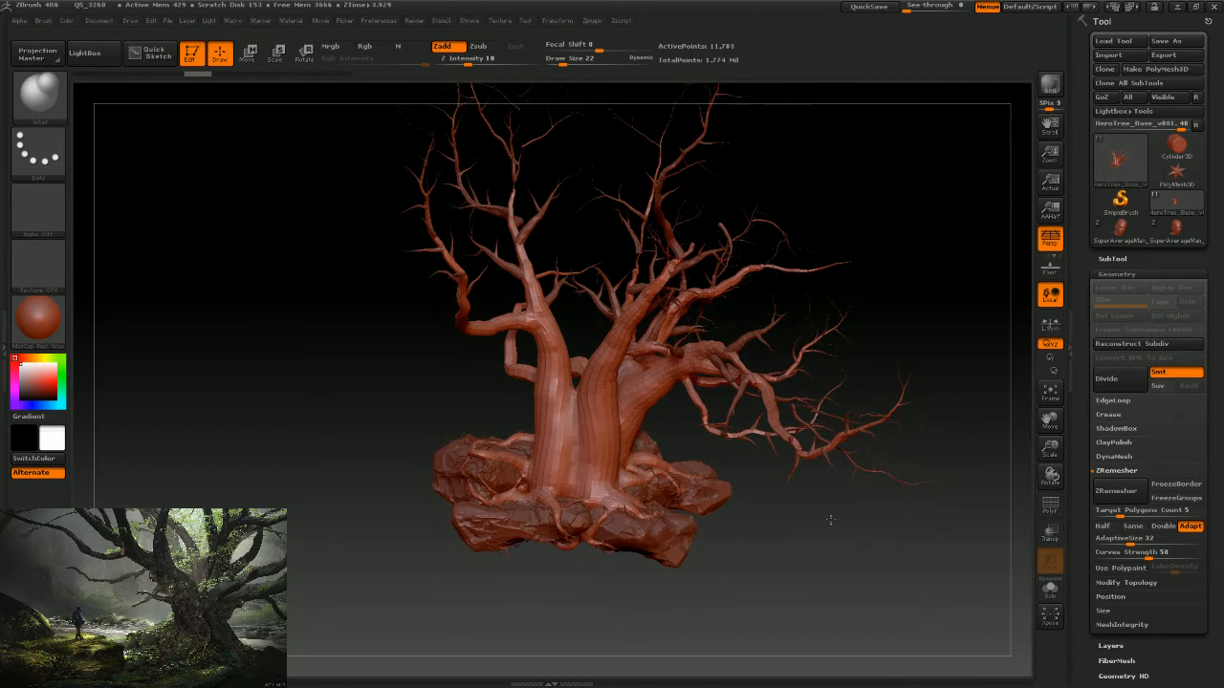
{"action": "left_click_drag", "start_coordinate": [866, 344], "coordinate": [797, 388]}
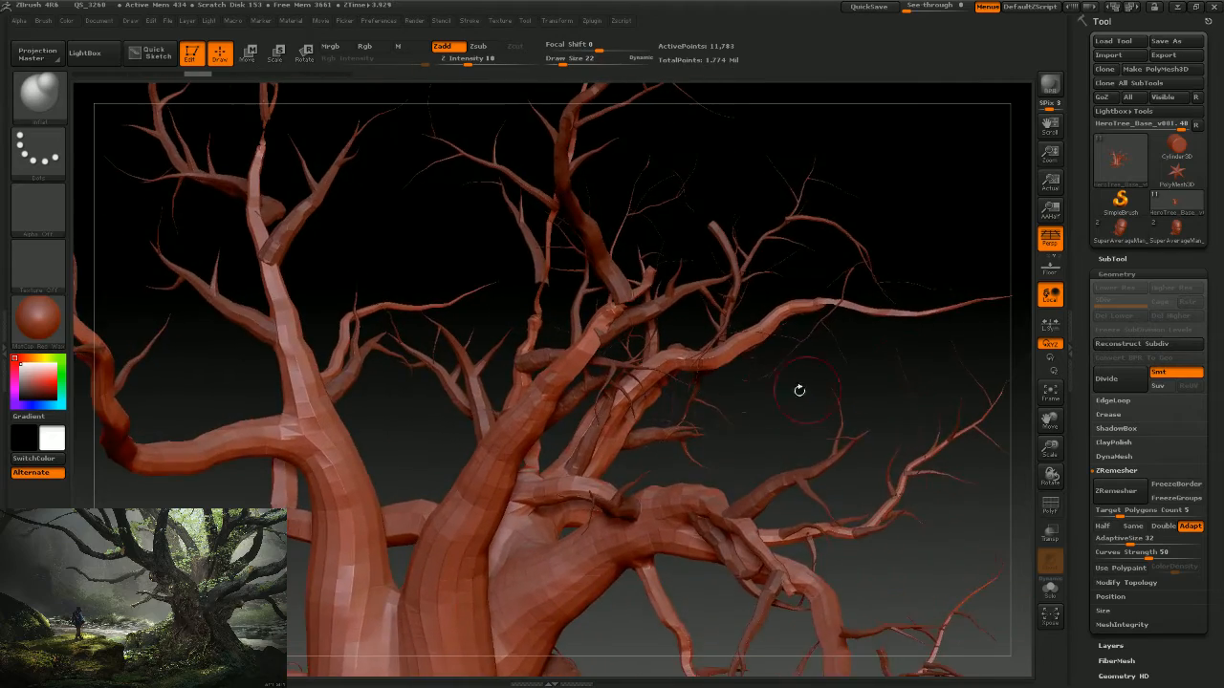
{"action": "left_click_drag", "start_coordinate": [729, 441], "coordinate": [711, 263], "text": "alt"}
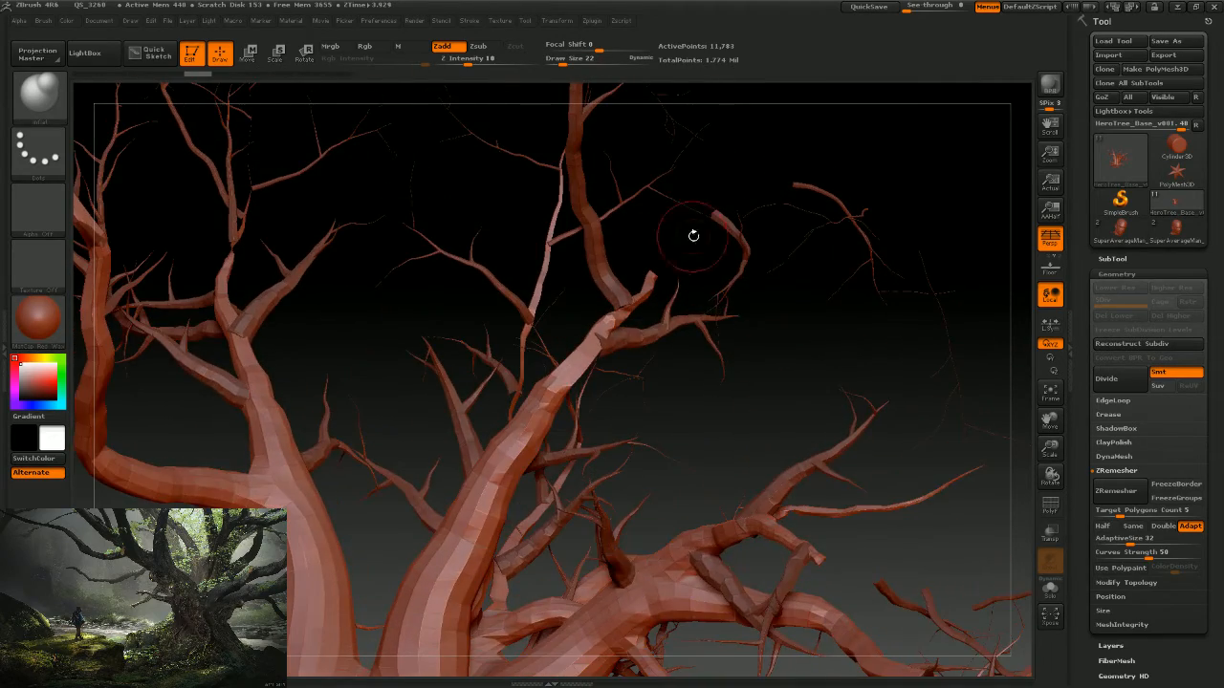
{"action": "mouse_move", "coordinate": [787, 359]}
{"action": "left_mouse_down"}
{"action": "mouse_move", "coordinate": [807, 352]}
{"action": "mouse_move", "coordinate": [798, 373]}
{"action": "mouse_move", "coordinate": [660, 335]}
{"action": "left_mouse_up"}
{"action": "mouse_move", "coordinate": [811, 519]}
{"action": "left_mouse_down", "text": "alt"}
{"action": "mouse_move", "coordinate": [837, 544]}
{"action": "mouse_move", "coordinate": [797, 218]}
{"action": "left_mouse_up", "text": "alt"}
{"action": "key", "text": "ctrl"}
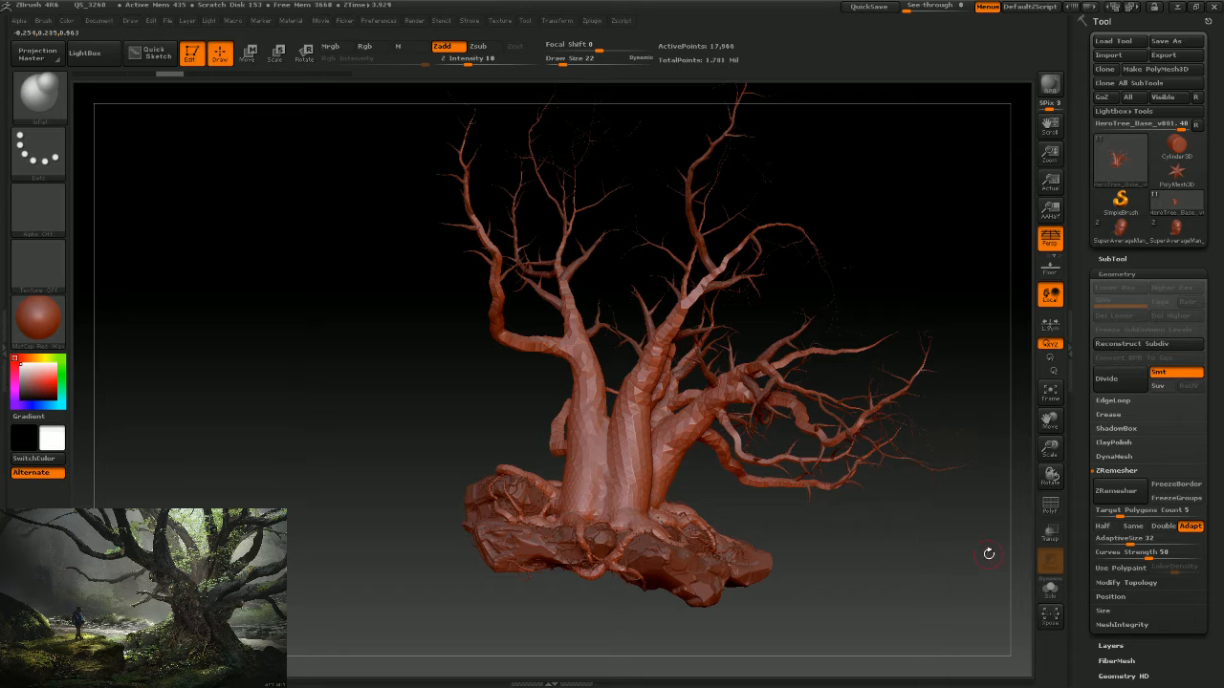
Try ZRemeshing the tree base with an AdaptiveSize of 80, inspect the upper branches, and undo the remesh.
{"action": "left_click", "coordinate": [1123, 539]}
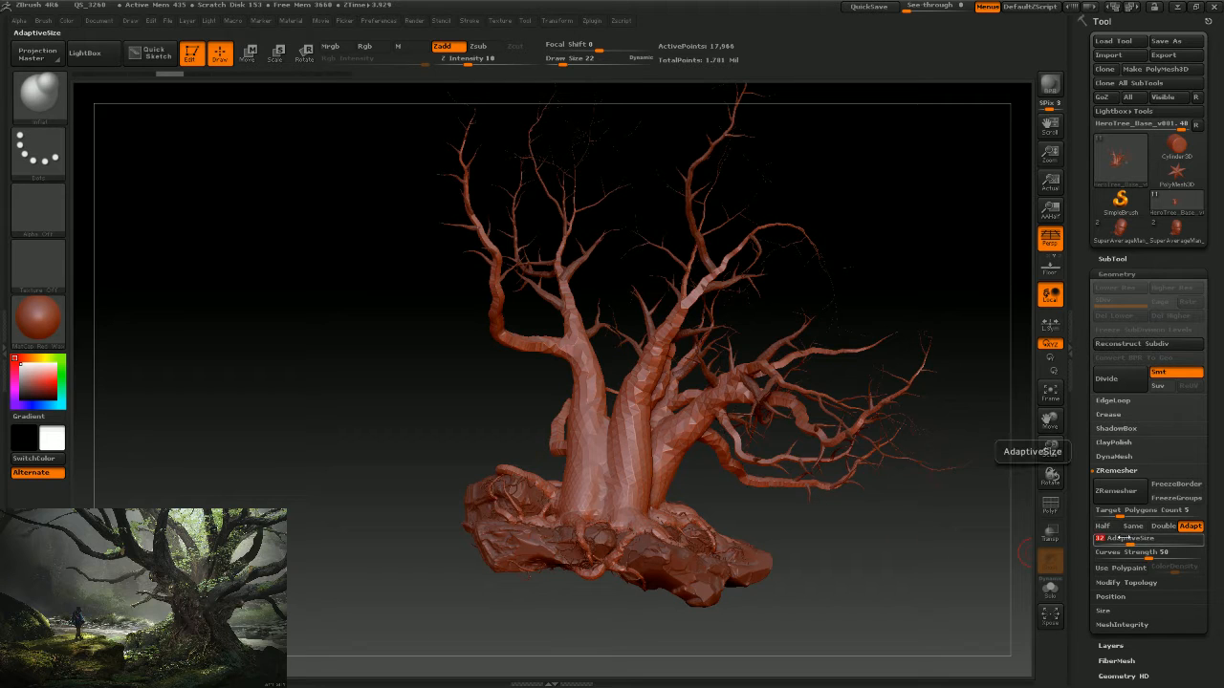
{"action": "type", "text": "090"}
{"action": "key", "text": "Return"}
{"action": "left_click", "coordinate": [1116, 490]}
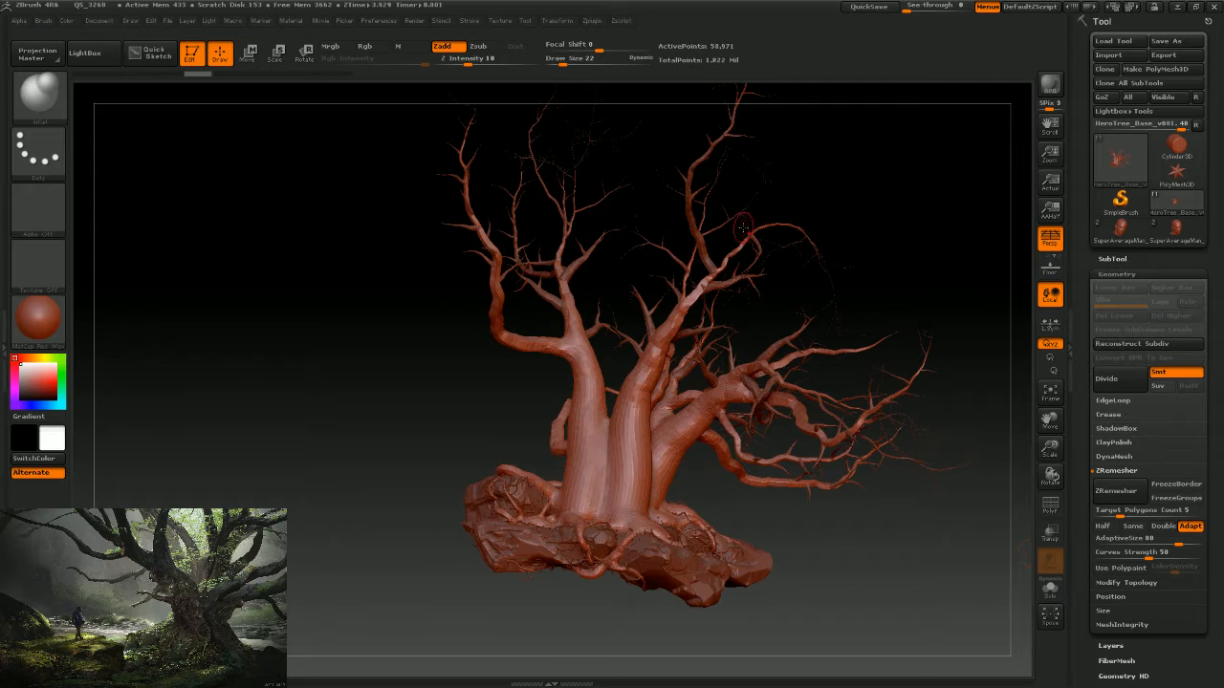
{"action": "left_click_drag", "start_coordinate": [875, 229], "coordinate": [981, 251], "text": "alt"}
{"action": "mouse_move", "coordinate": [841, 354]}
{"action": "left_mouse_down"}
{"action": "mouse_move", "coordinate": [850, 368]}
{"action": "mouse_move", "coordinate": [804, 412]}
{"action": "mouse_move", "coordinate": [788, 381]}
{"action": "left_mouse_up"}
{"action": "key", "text": "ctrl"}
{"action": "key", "text": "ctrl+z"}
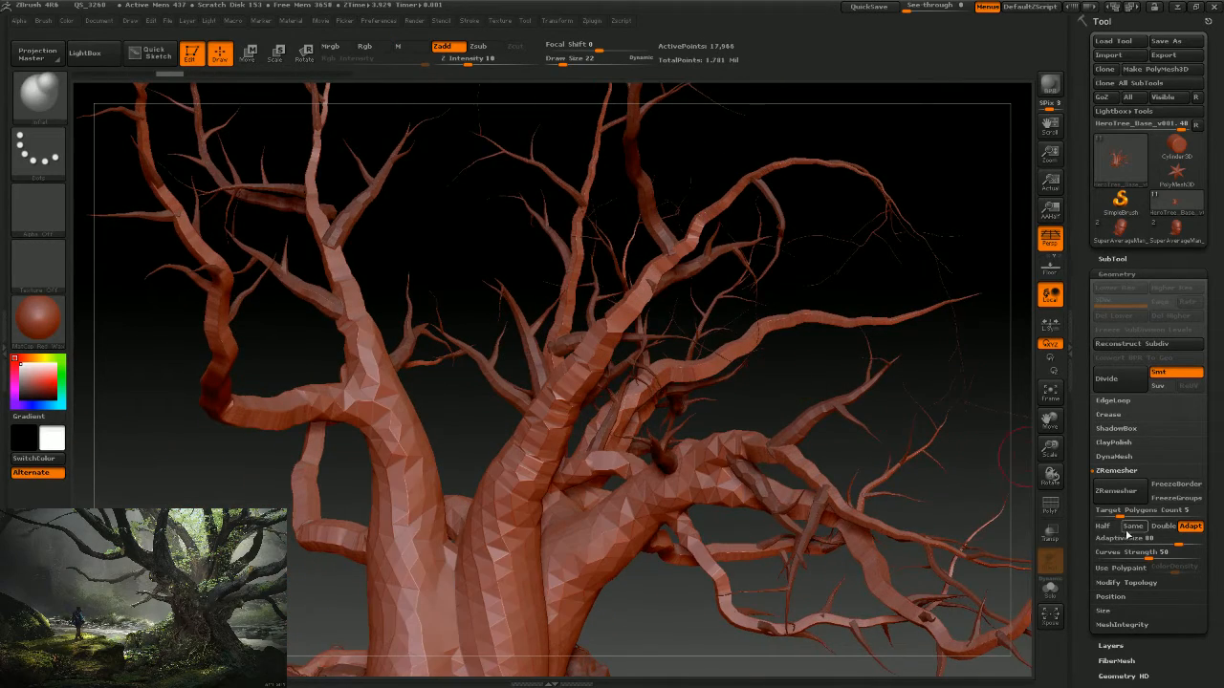
ZRemesh the original tree base with an AdaptiveSize of 90 and inspect the rebuilt trunk and branches.
{"action": "left_click", "coordinate": [1148, 538]}
{"action": "type", "text": "12"}
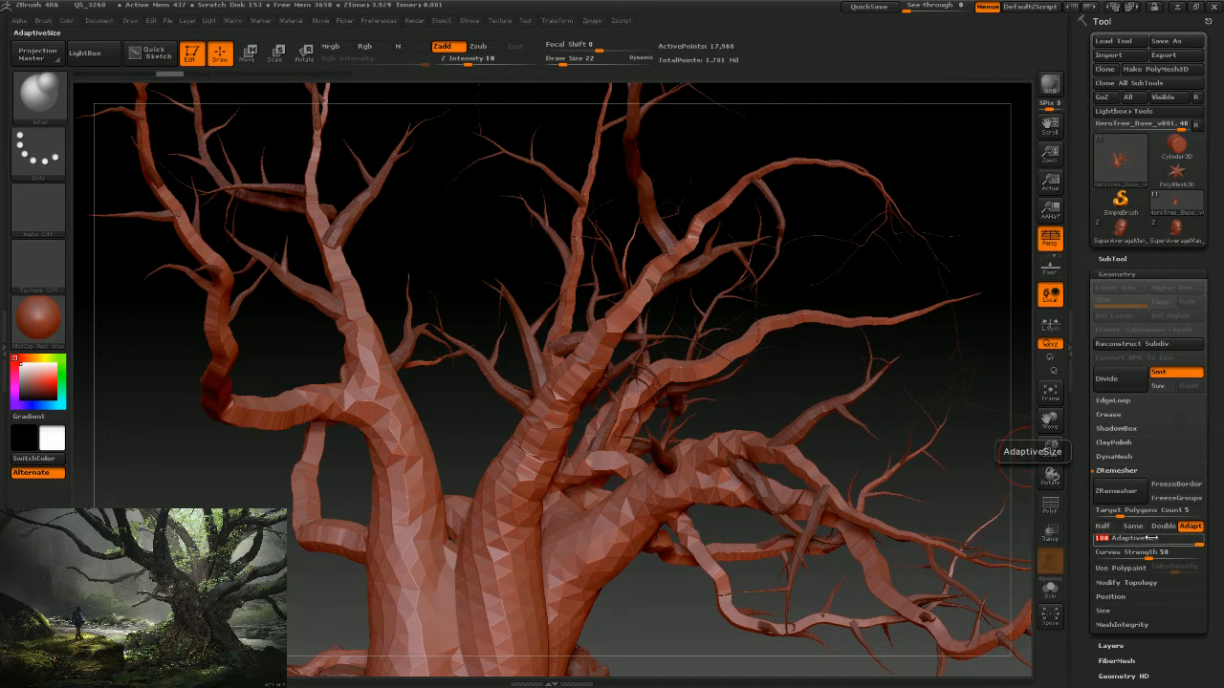
{"action": "left_click_drag", "start_coordinate": [1195, 544], "coordinate": [1191, 544]}
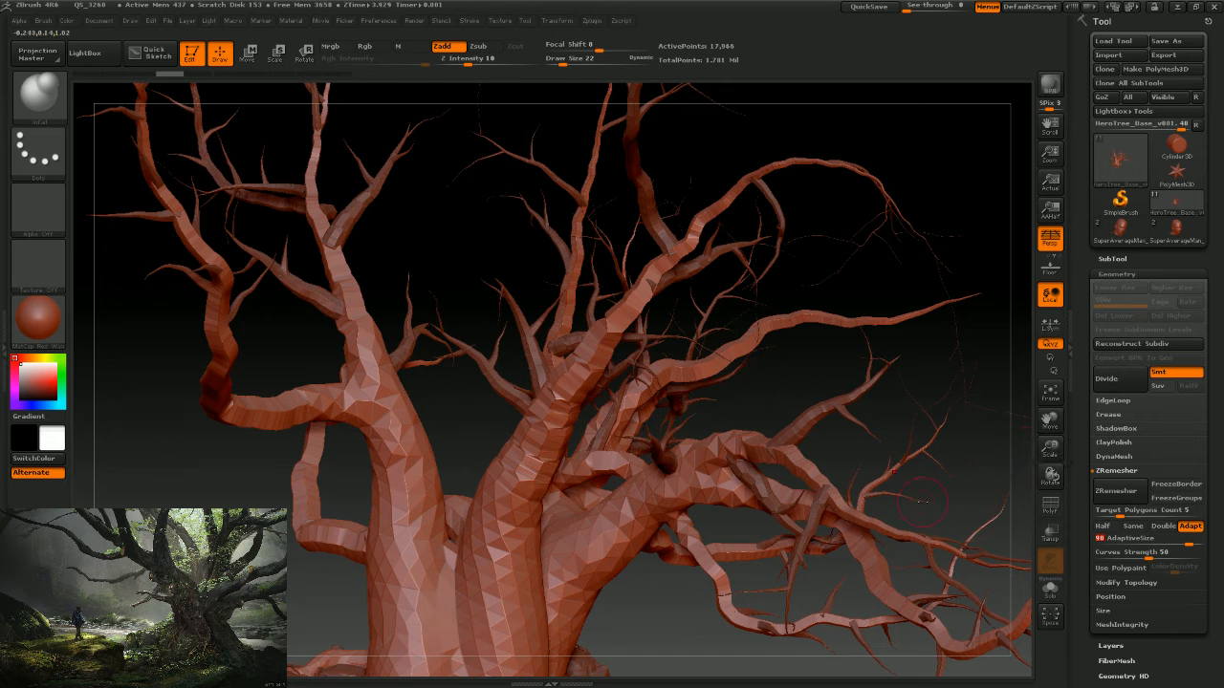
{"action": "left_click_drag", "start_coordinate": [956, 490], "coordinate": [873, 475], "text": "alt"}
{"action": "left_click", "coordinate": [1115, 491]}
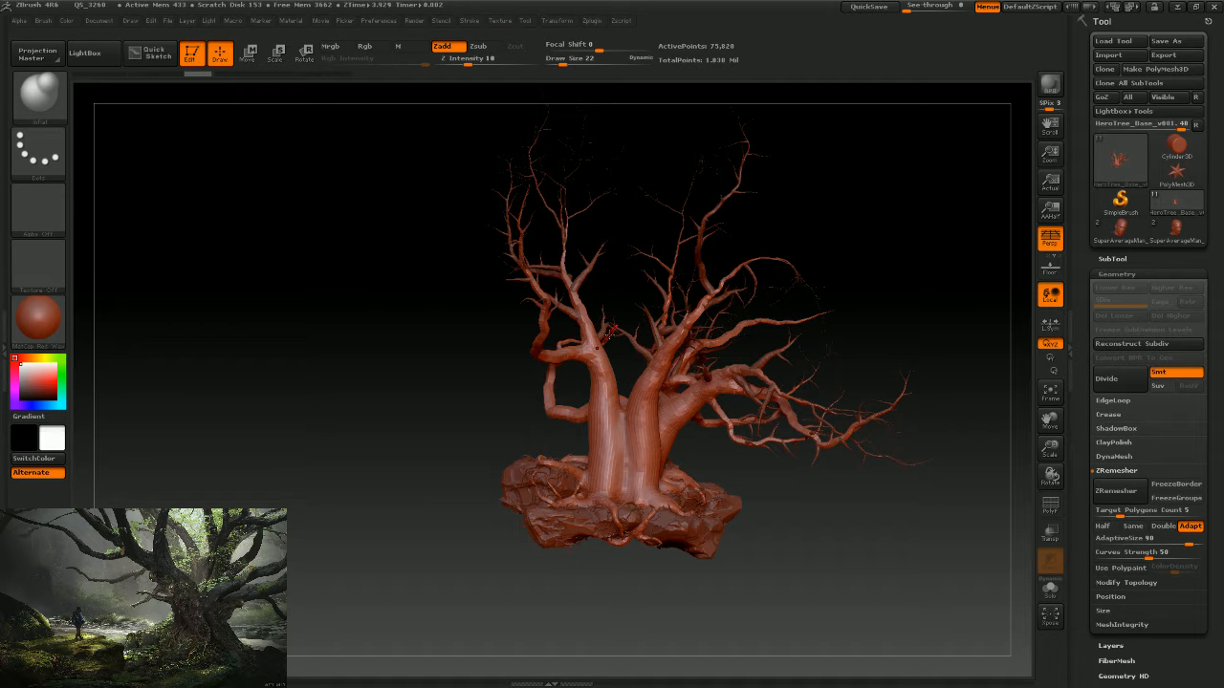
{"action": "left_click_drag", "start_coordinate": [779, 488], "coordinate": [863, 470]}
{"action": "left_click_drag", "start_coordinate": [828, 354], "coordinate": [766, 288]}
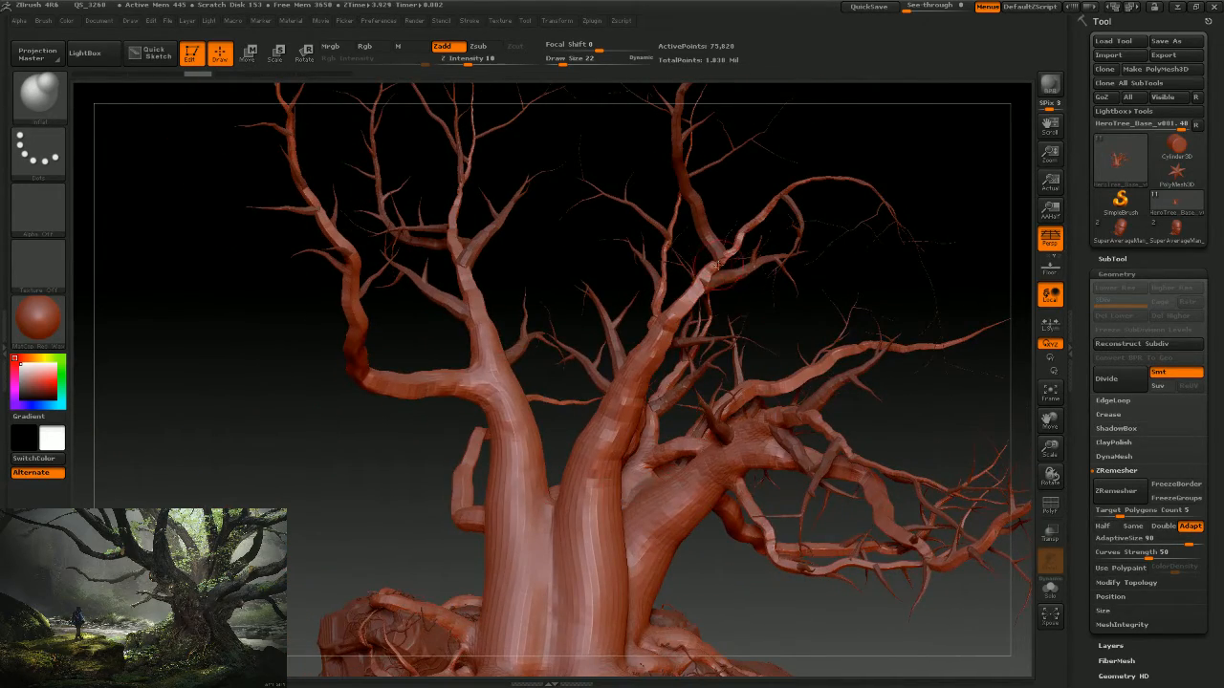
{"action": "left_click_drag", "start_coordinate": [924, 435], "coordinate": [956, 525]}
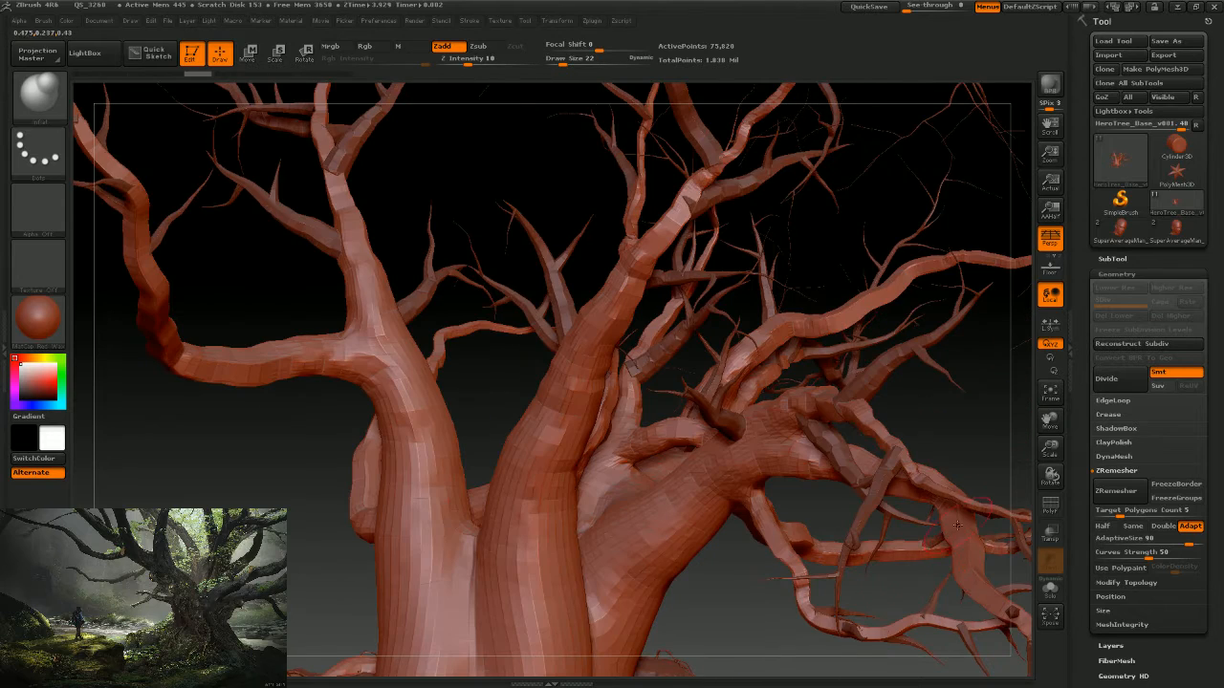
{"action": "left_click_drag", "start_coordinate": [962, 424], "coordinate": [1084, 251]}
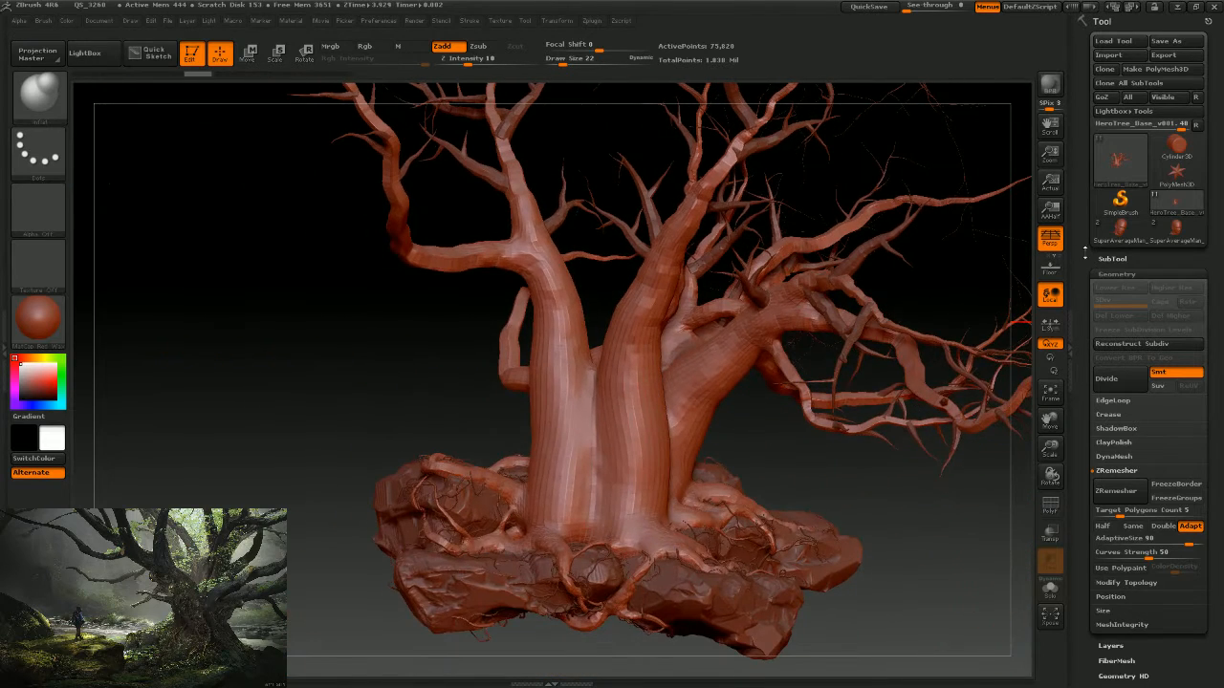
Subdivide the remeshed tree base once, to subdivision level 2, and inspect the smoothed trunk and branches.
{"action": "left_click", "coordinate": [1117, 259]}
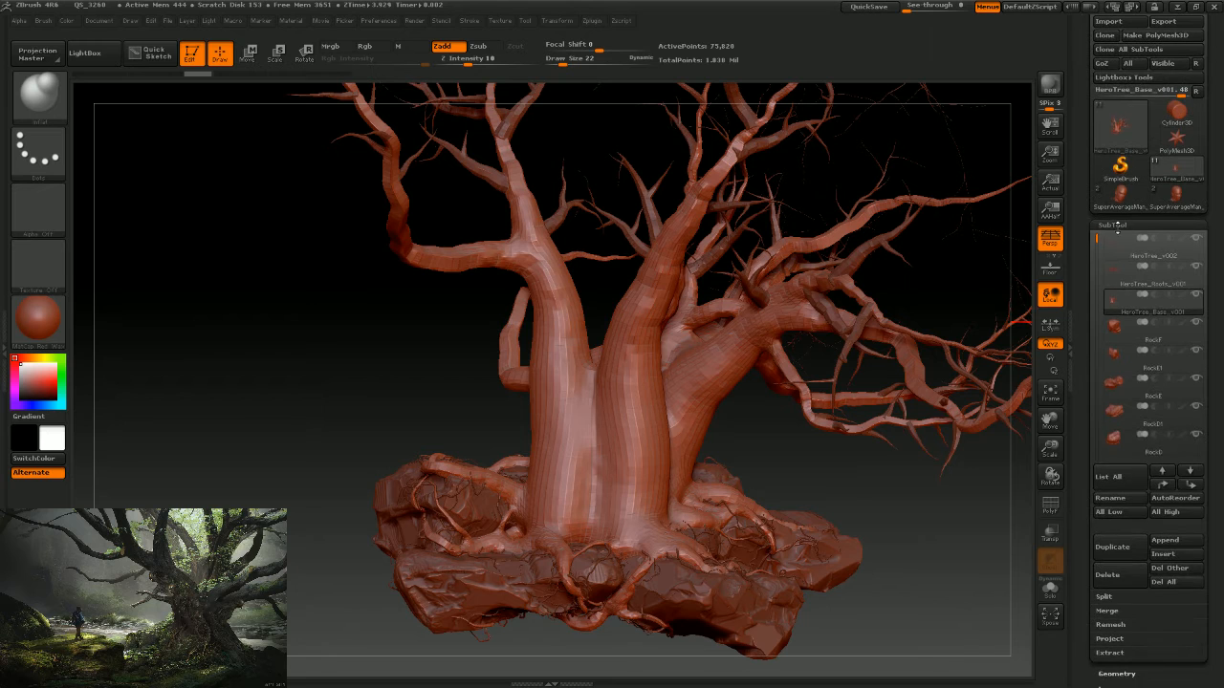
{"action": "left_click", "coordinate": [1118, 226]}
{"action": "left_click", "coordinate": [1117, 242]}
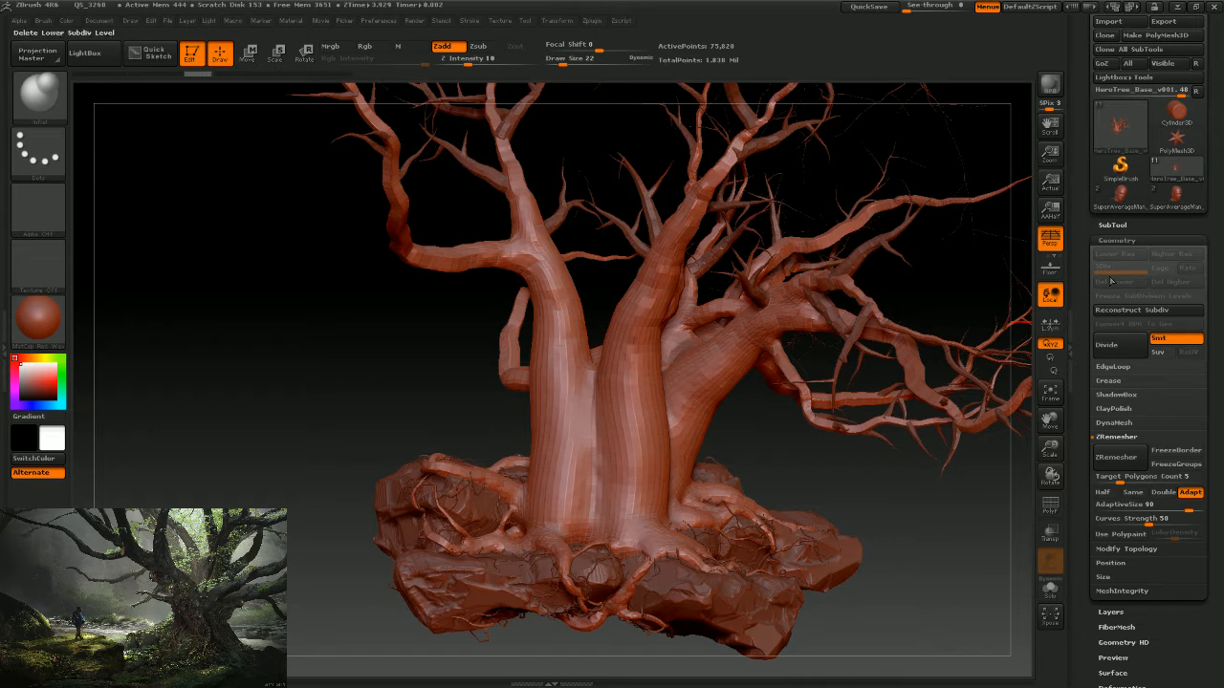
{"action": "left_click", "coordinate": [1119, 346]}
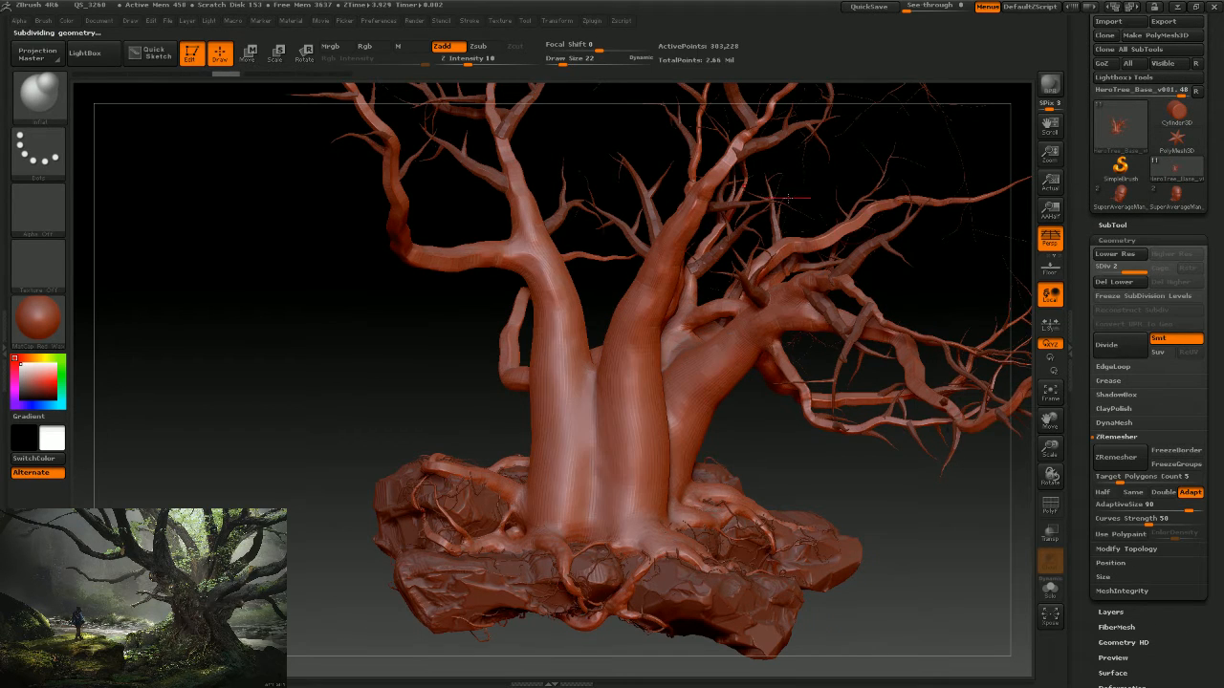
{"action": "left_click_drag", "start_coordinate": [893, 532], "coordinate": [647, 444]}
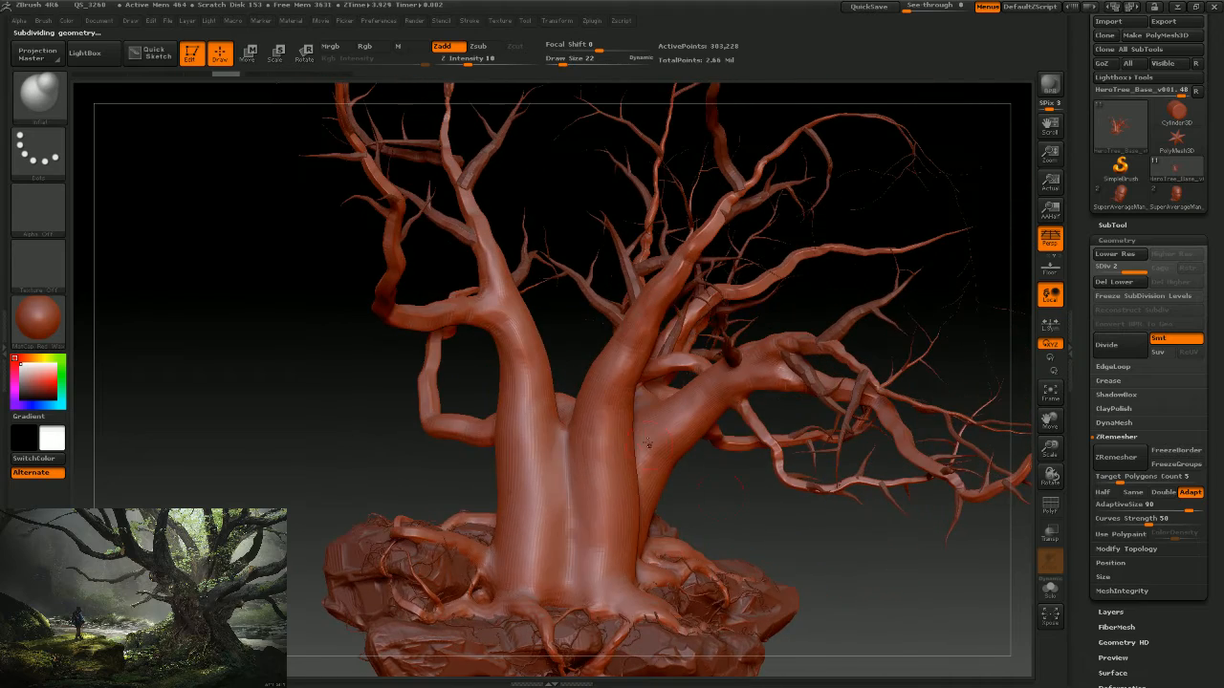
{"action": "left_click_drag", "start_coordinate": [828, 561], "coordinate": [775, 517]}
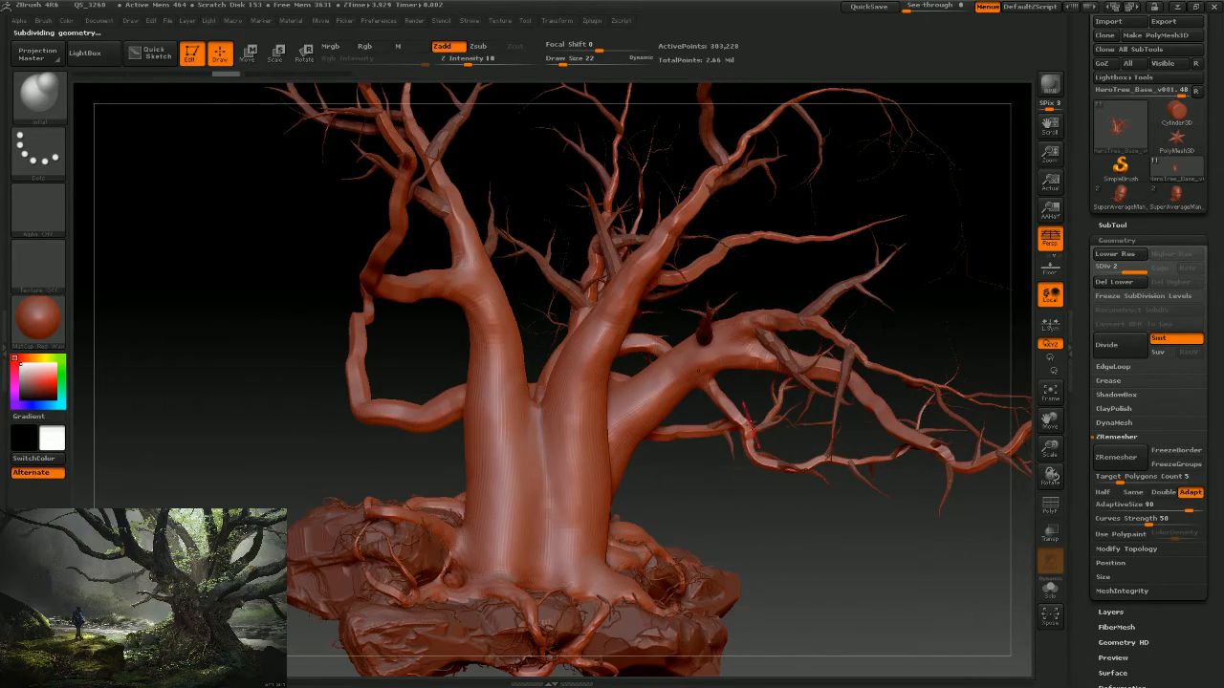
{"action": "left_click_drag", "start_coordinate": [746, 416], "coordinate": [843, 577]}
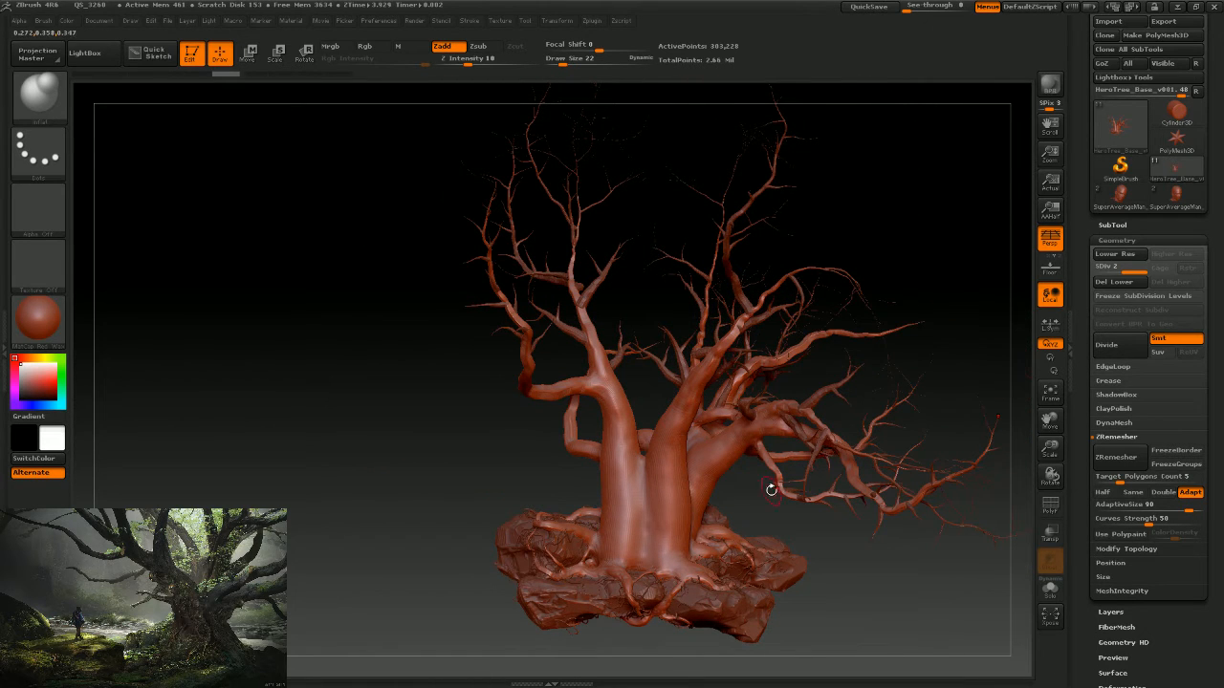
{"action": "left_click_drag", "start_coordinate": [820, 547], "coordinate": [889, 574], "text": "alt"}
{"action": "left_click_drag", "start_coordinate": [868, 479], "coordinate": [724, 513], "text": "alt"}
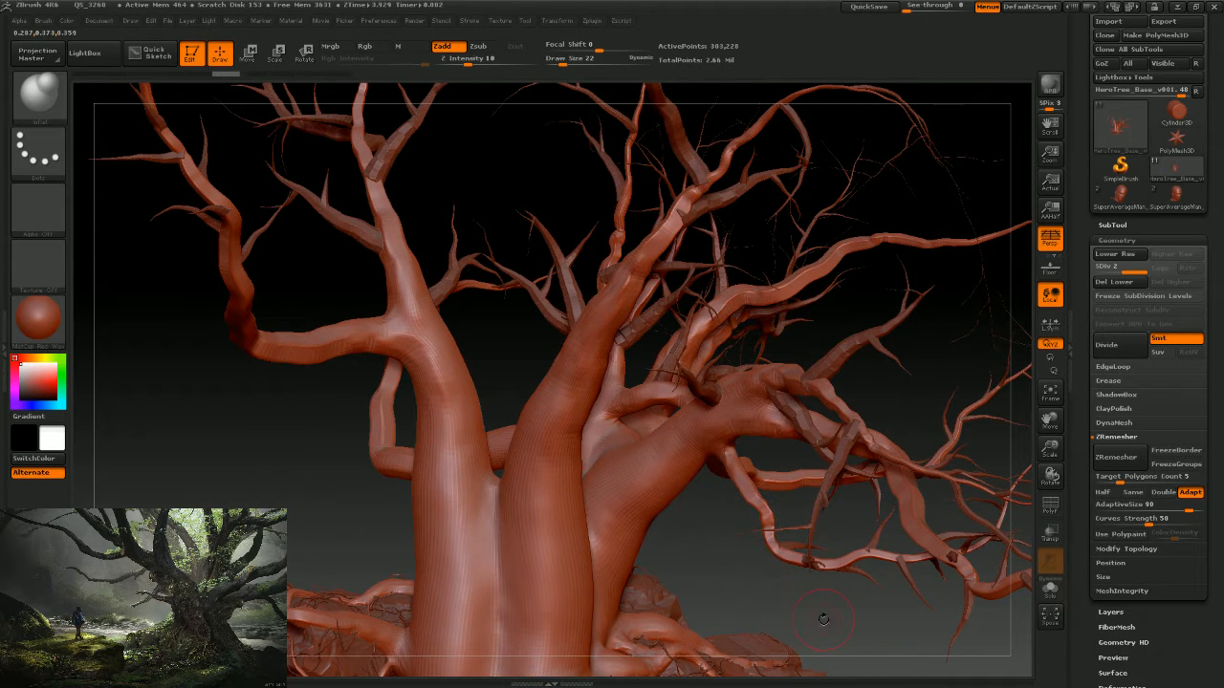
Inflate and smooth the lower branches and the joints where they leave the large limb of the tree.
{"action": "left_click_drag", "start_coordinate": [823, 619], "coordinate": [776, 486]}
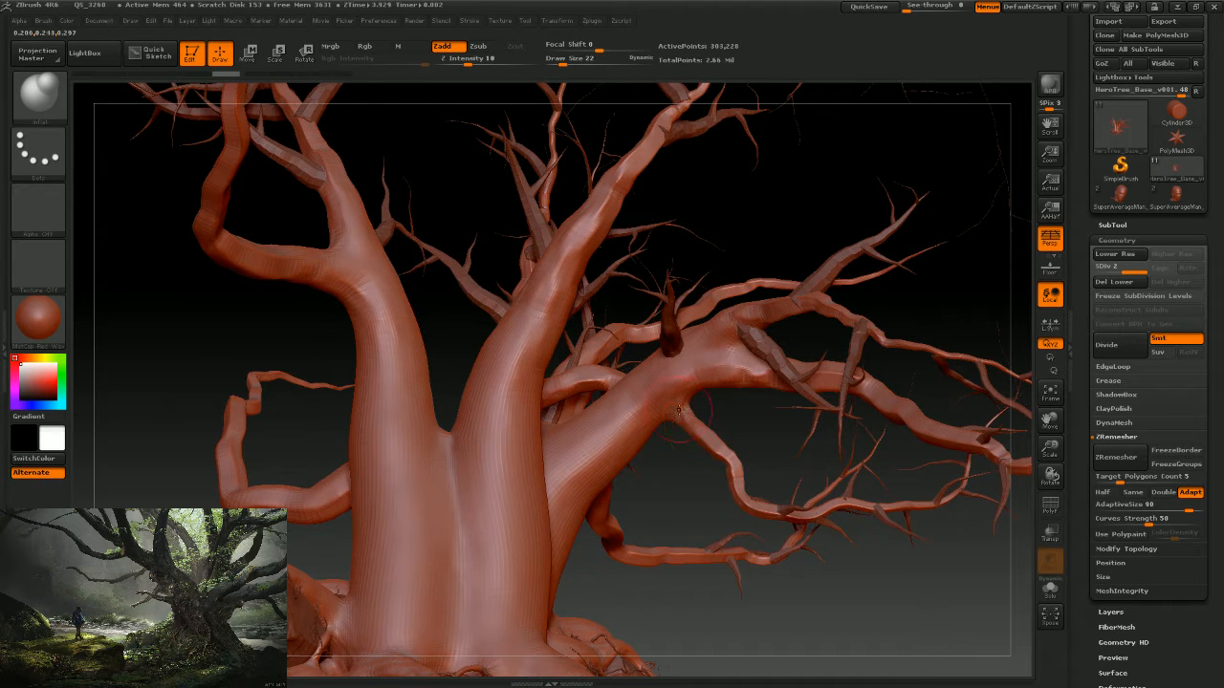
{"action": "mouse_move", "coordinate": [735, 608]}
{"action": "left_mouse_down"}
{"action": "mouse_move", "coordinate": [712, 551]}
{"action": "mouse_move", "coordinate": [724, 492]}
{"action": "mouse_move", "coordinate": [789, 496]}
{"action": "mouse_move", "coordinate": [699, 468]}
{"action": "left_mouse_up"}
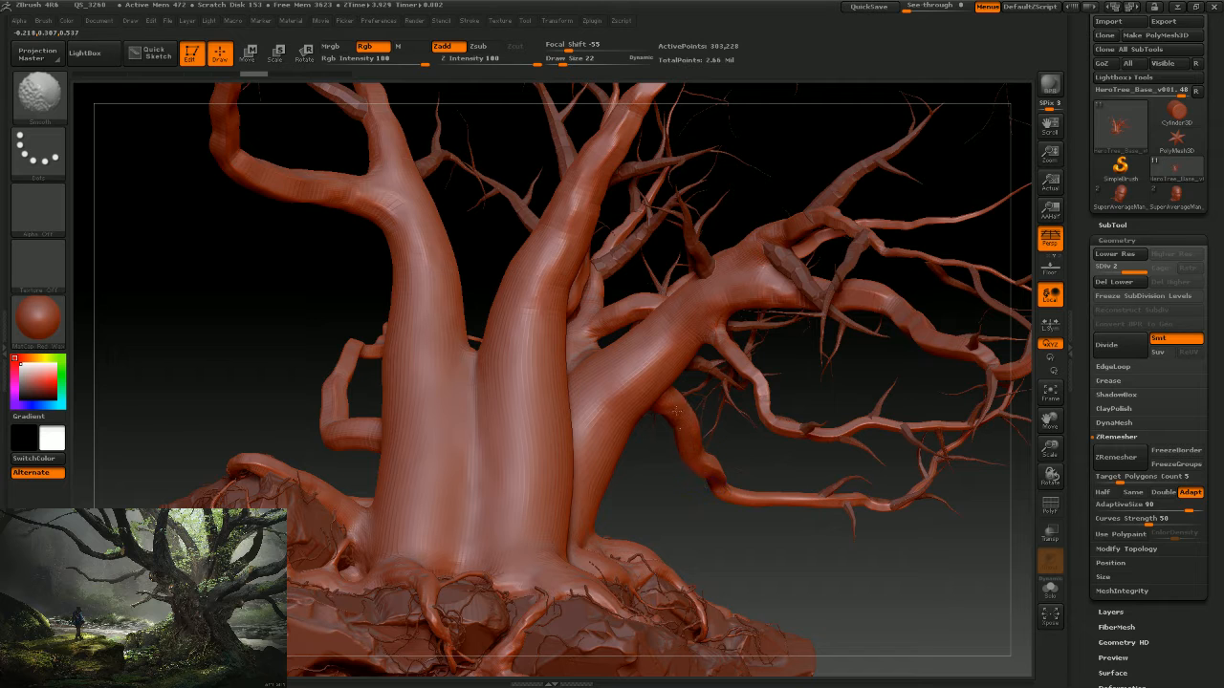
{"action": "mouse_move", "coordinate": [751, 575]}
{"action": "left_mouse_down", "text": "alt"}
{"action": "mouse_move", "coordinate": [717, 538]}
{"action": "mouse_move", "coordinate": [679, 524]}
{"action": "left_mouse_up", "text": "alt"}
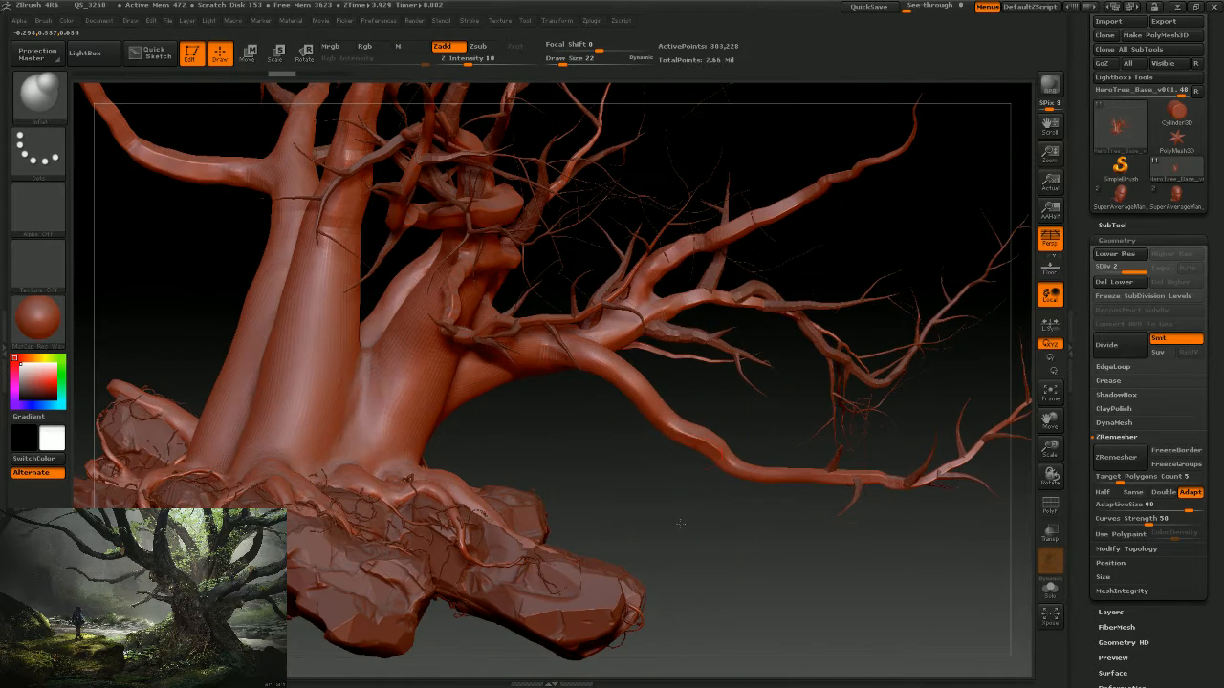
{"action": "key", "text": "shift"}
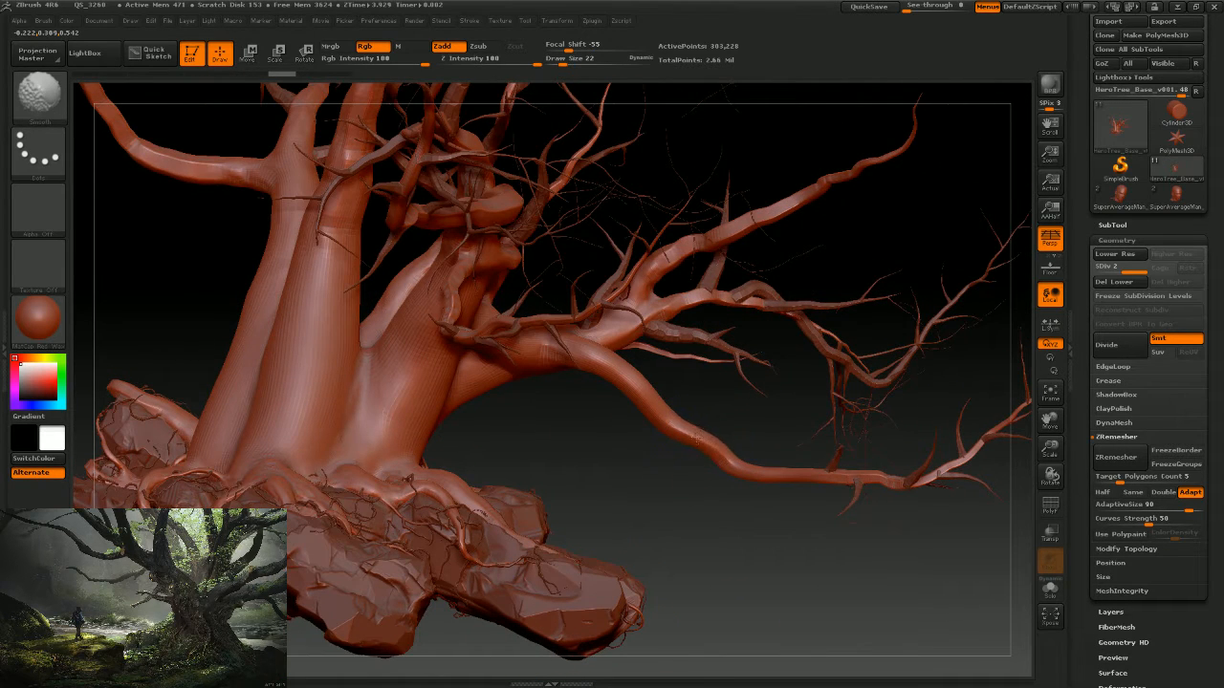
{"action": "mouse_move", "coordinate": [691, 500]}
{"action": "left_mouse_down"}
{"action": "mouse_move", "coordinate": [758, 594]}
{"action": "mouse_move", "coordinate": [716, 516]}
{"action": "mouse_move", "coordinate": [772, 391]}
{"action": "left_mouse_up"}
{"action": "key", "text": "shift"}
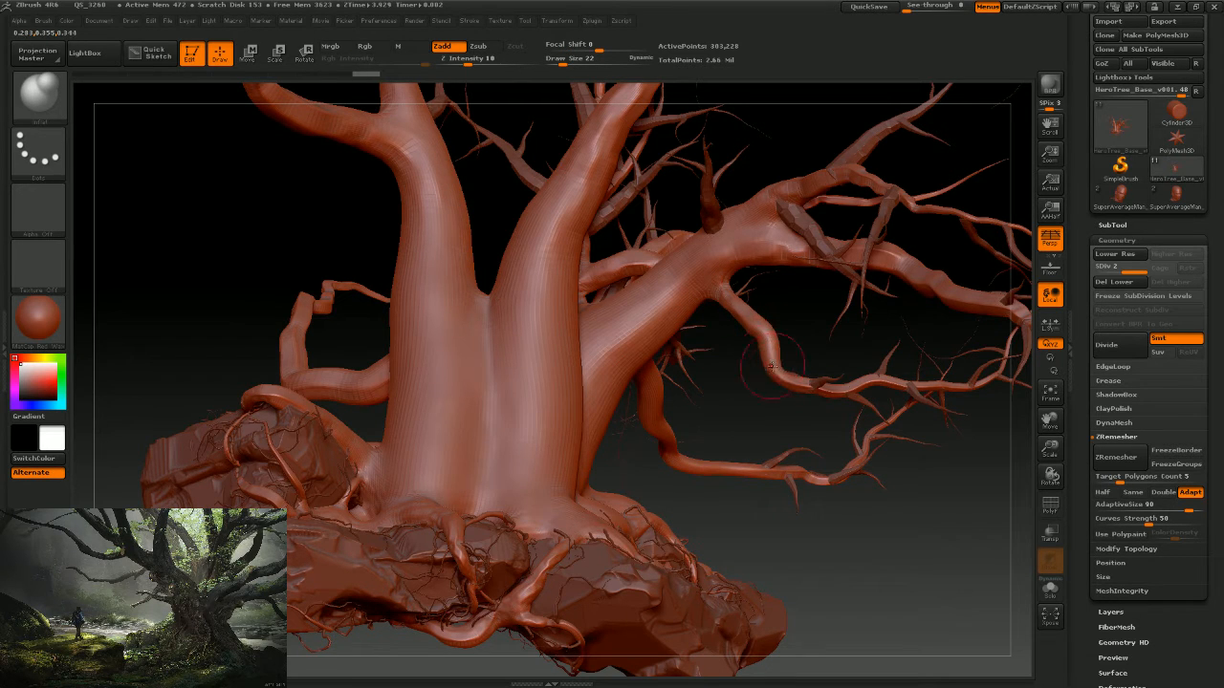
{"action": "left_click", "coordinate": [788, 380]}
{"action": "mouse_move", "coordinate": [765, 494]}
{"action": "left_mouse_down"}
{"action": "mouse_move", "coordinate": [783, 466]}
{"action": "mouse_move", "coordinate": [811, 480]}
{"action": "mouse_move", "coordinate": [803, 420]}
{"action": "mouse_move", "coordinate": [808, 479]}
{"action": "mouse_move", "coordinate": [826, 493]}
{"action": "mouse_move", "coordinate": [764, 380]}
{"action": "left_mouse_up"}
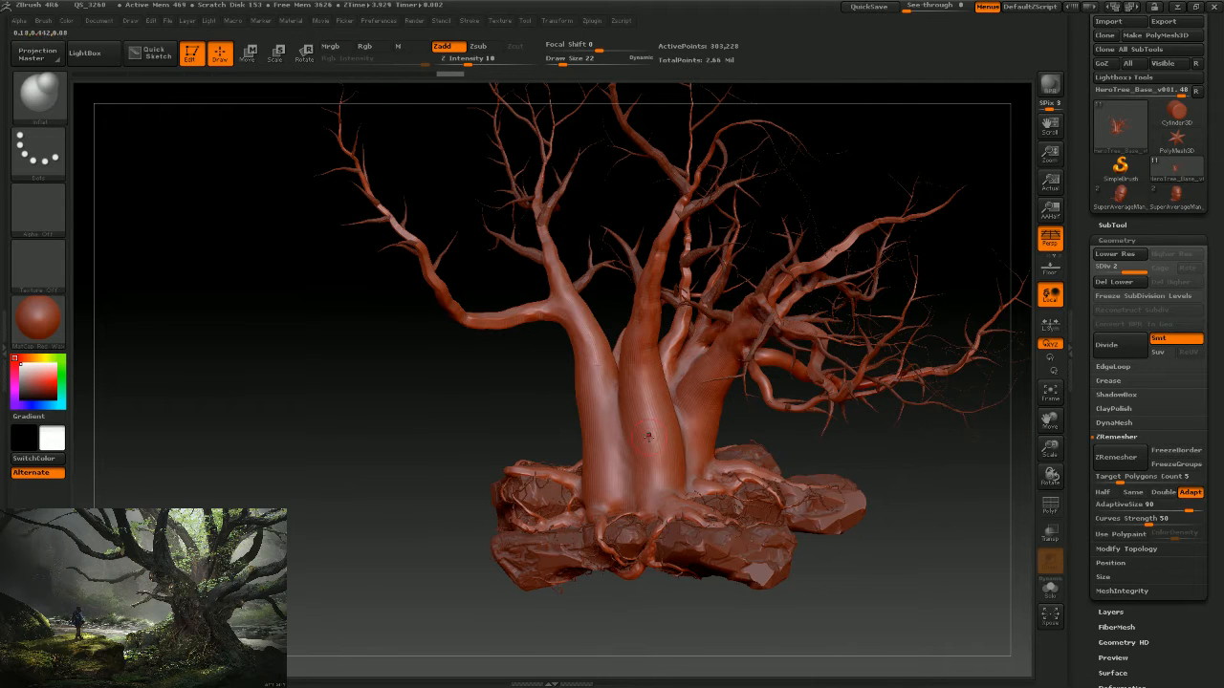
Inflate and smooth the base of the trunk where the roots spread over the rocks.
{"action": "left_click_drag", "start_coordinate": [904, 465], "coordinate": [846, 483]}
{"action": "key", "text": "shift"}
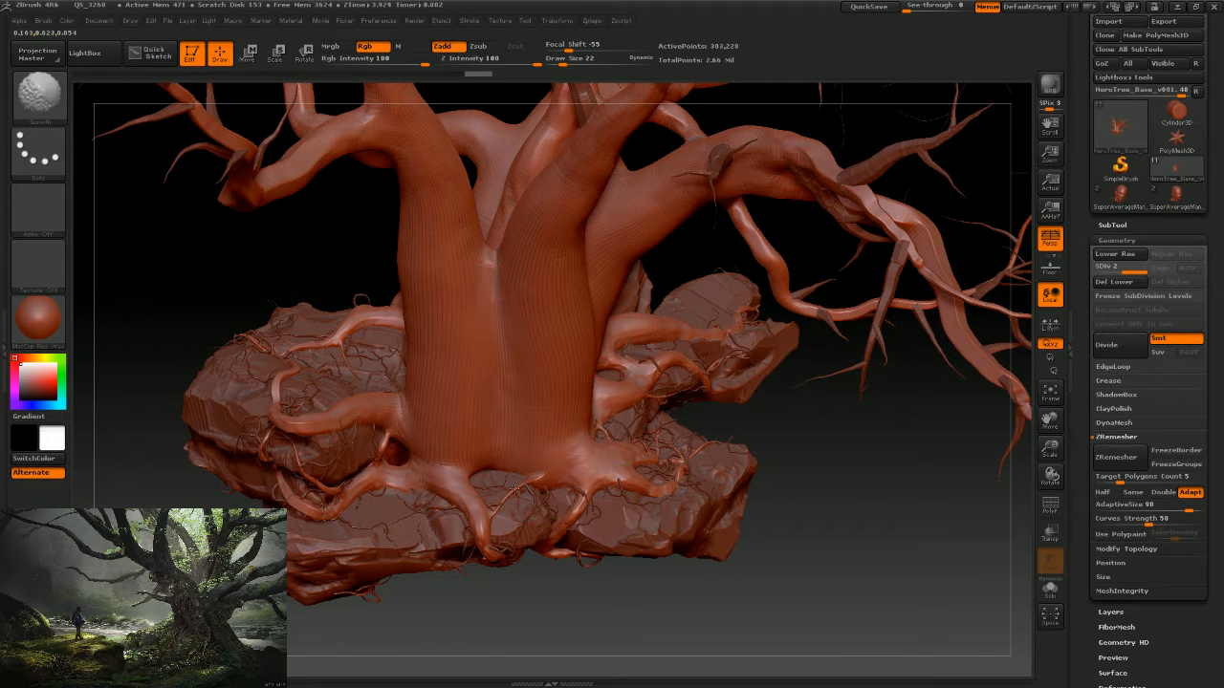
{"action": "key", "text": "shift"}
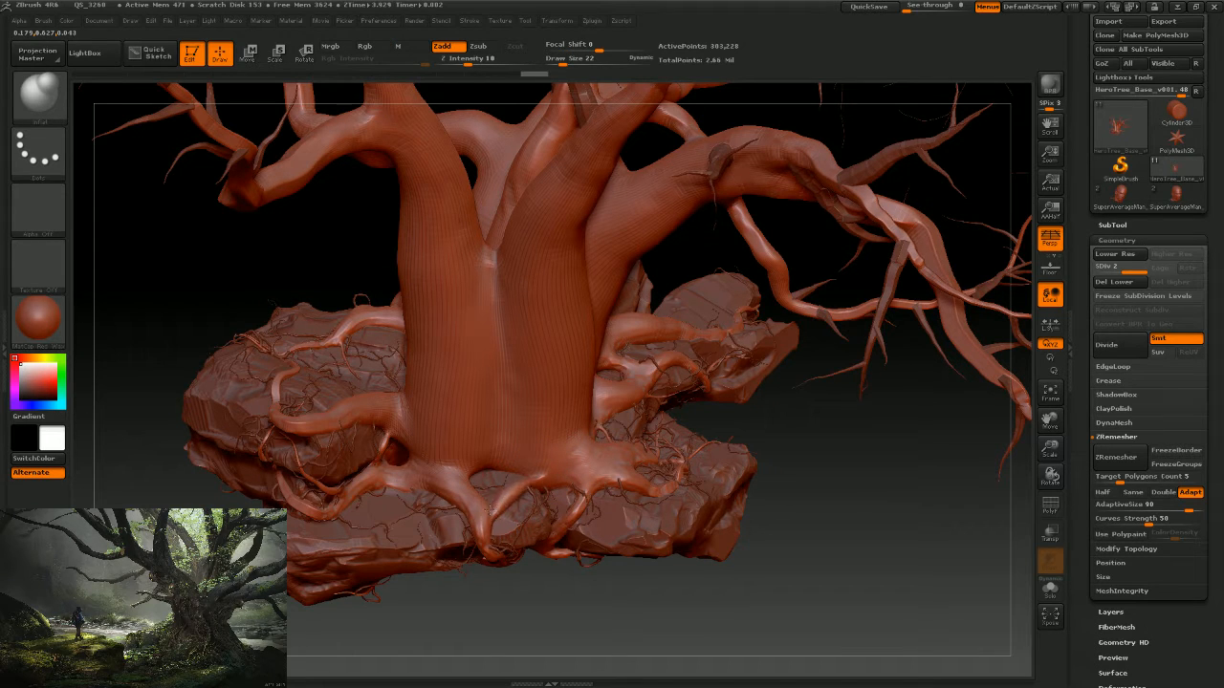
{"action": "key", "text": "shift"}
{"action": "key", "text": "shift"}
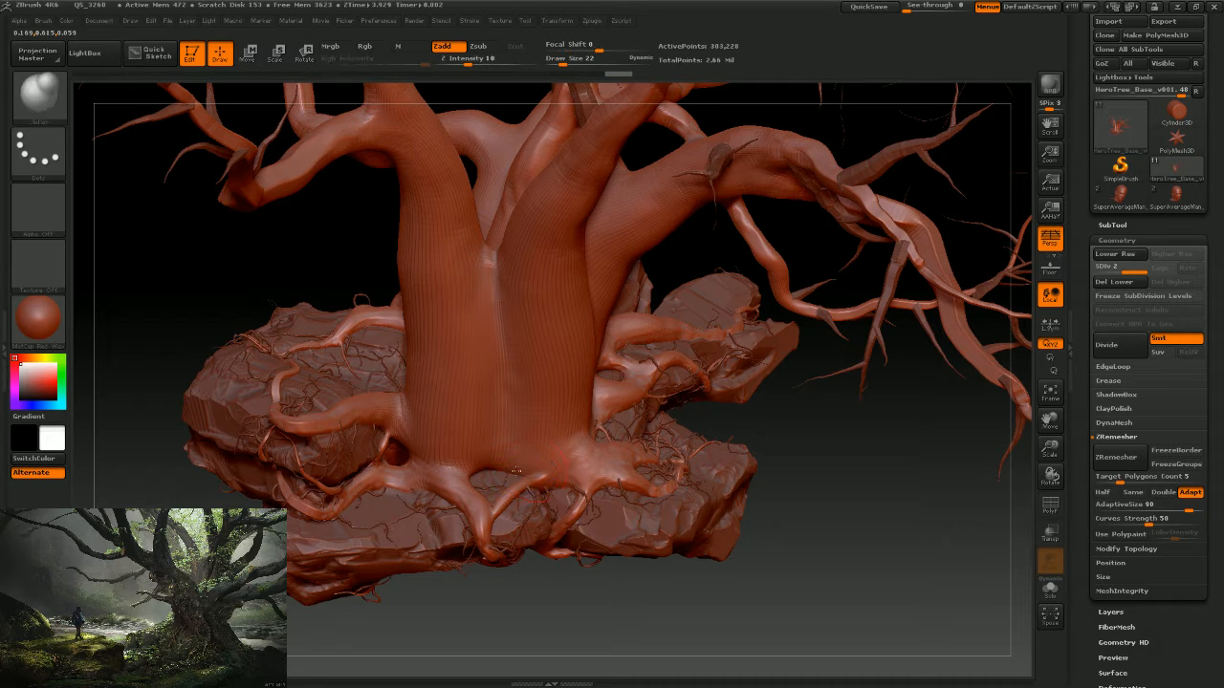
{"action": "key", "text": "shift"}
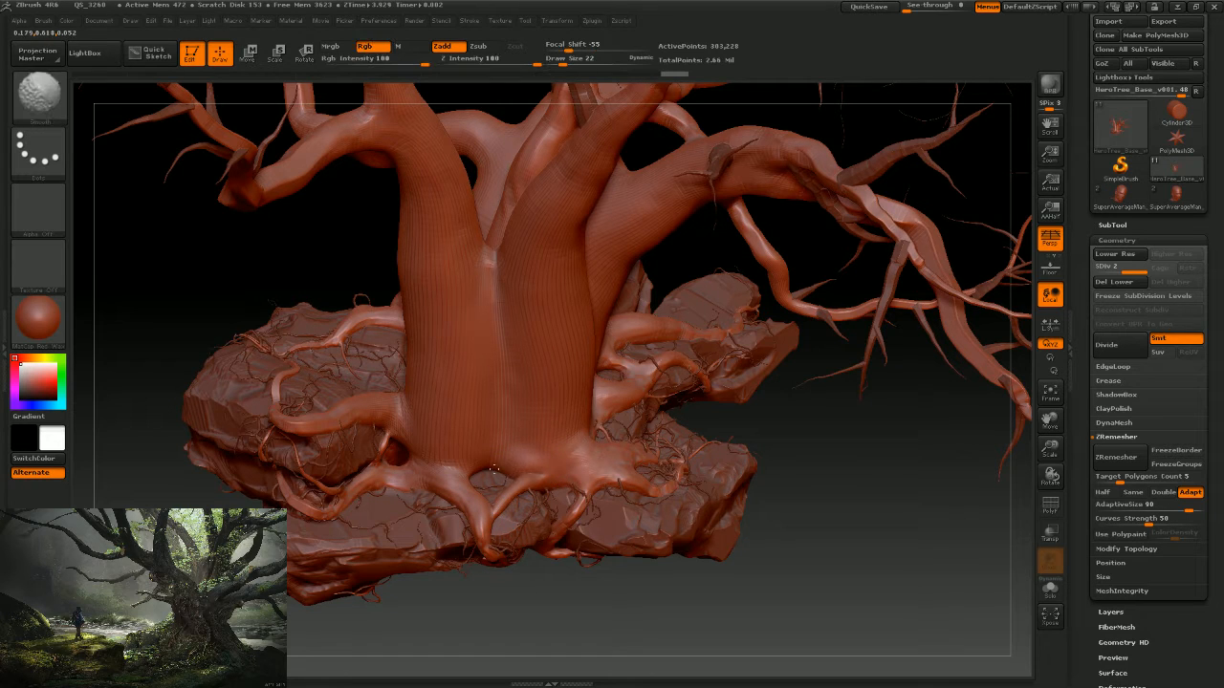
{"action": "mouse_move", "coordinate": [736, 579]}
{"action": "left_mouse_down"}
{"action": "mouse_move", "coordinate": [746, 513]}
{"action": "mouse_move", "coordinate": [762, 524]}
{"action": "mouse_move", "coordinate": [756, 546]}
{"action": "left_mouse_up"}
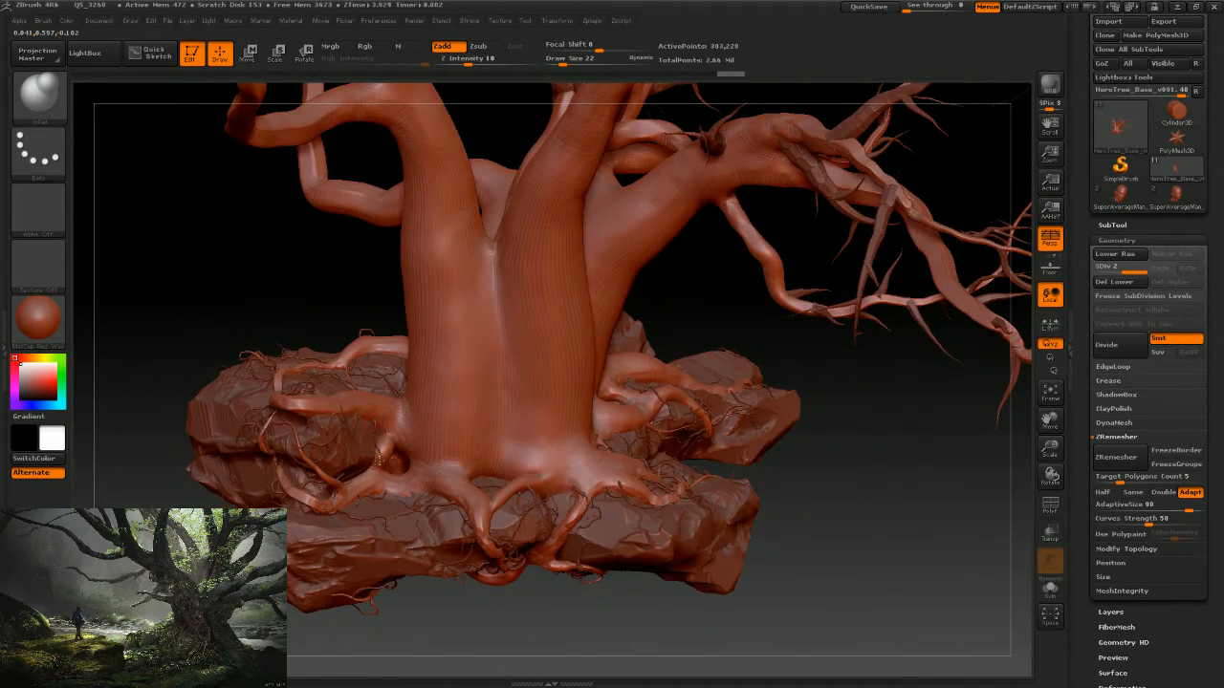
{"action": "key", "text": "shift"}
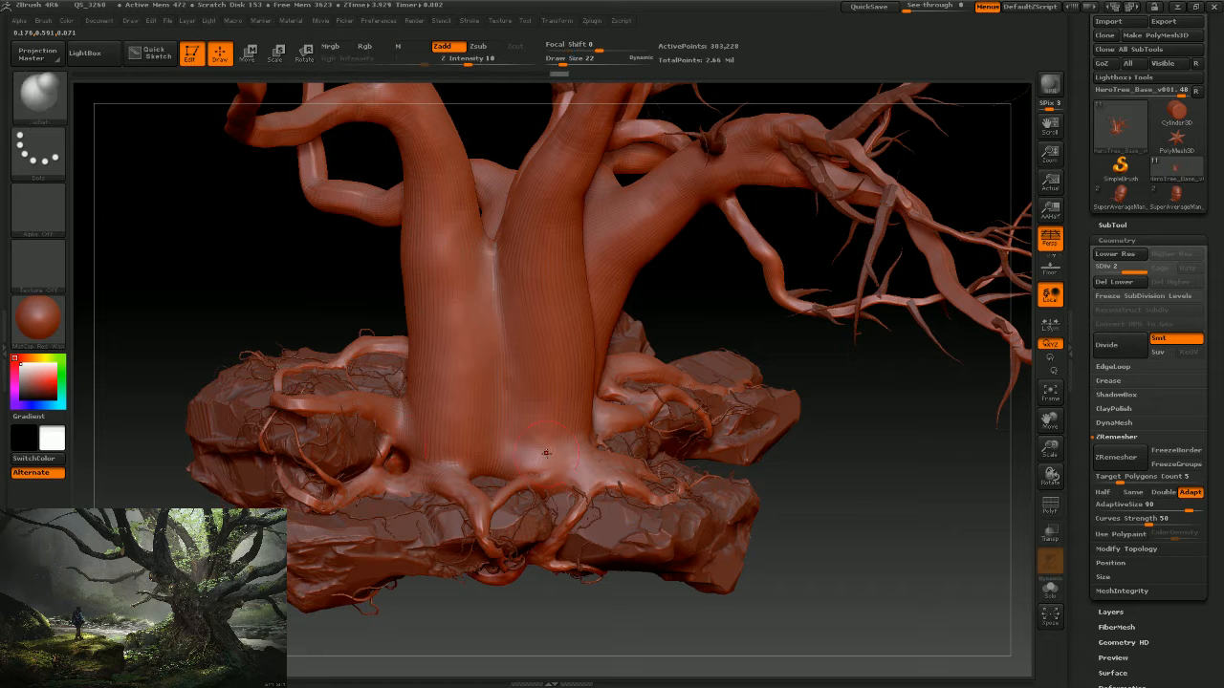
{"action": "mouse_move", "coordinate": [830, 566]}
{"action": "left_mouse_down"}
{"action": "mouse_move", "coordinate": [788, 577]}
{"action": "mouse_move", "coordinate": [838, 578]}
{"action": "mouse_move", "coordinate": [707, 531]}
{"action": "left_mouse_up"}
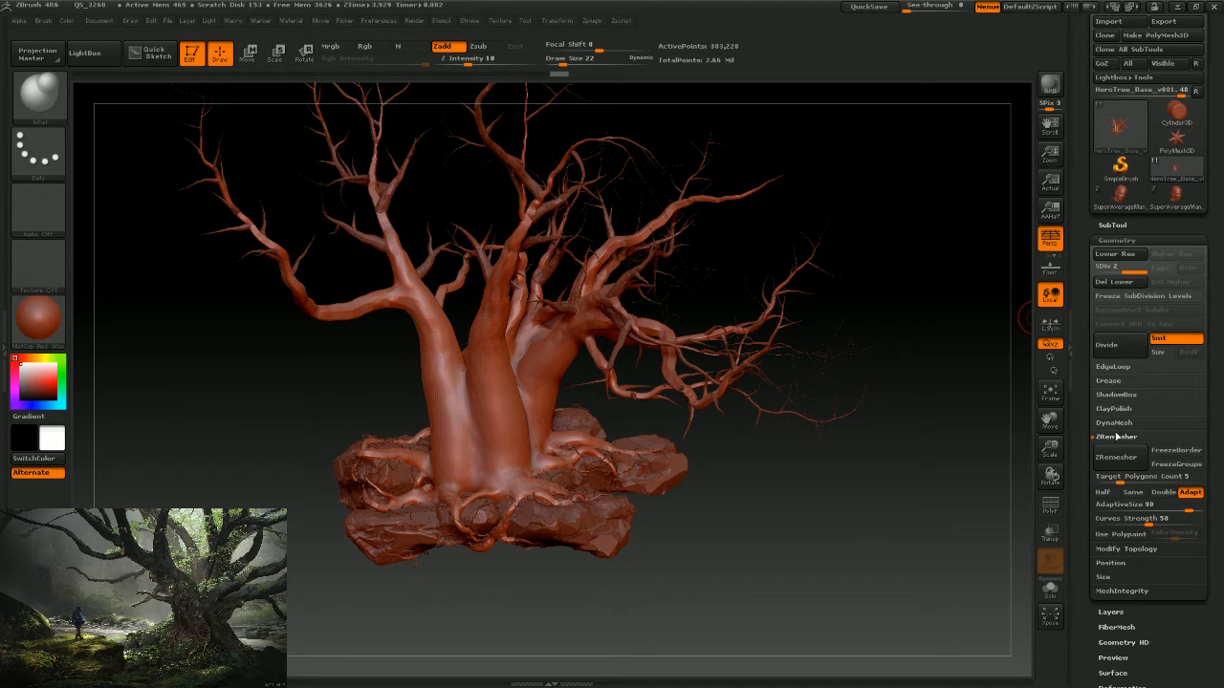
Try to run DynaMesh on the tree base at the existing resolution, freezing its subdivision levels.
{"action": "left_click", "coordinate": [1111, 421]}
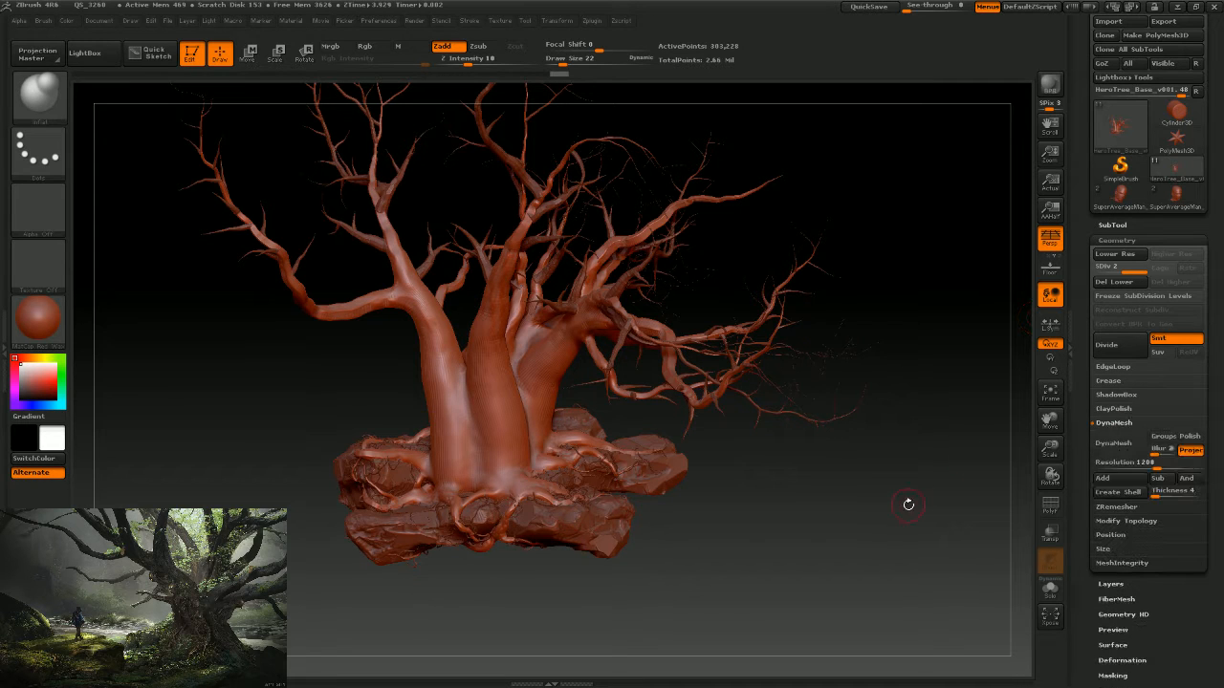
{"action": "left_click_drag", "start_coordinate": [793, 544], "coordinate": [802, 564]}
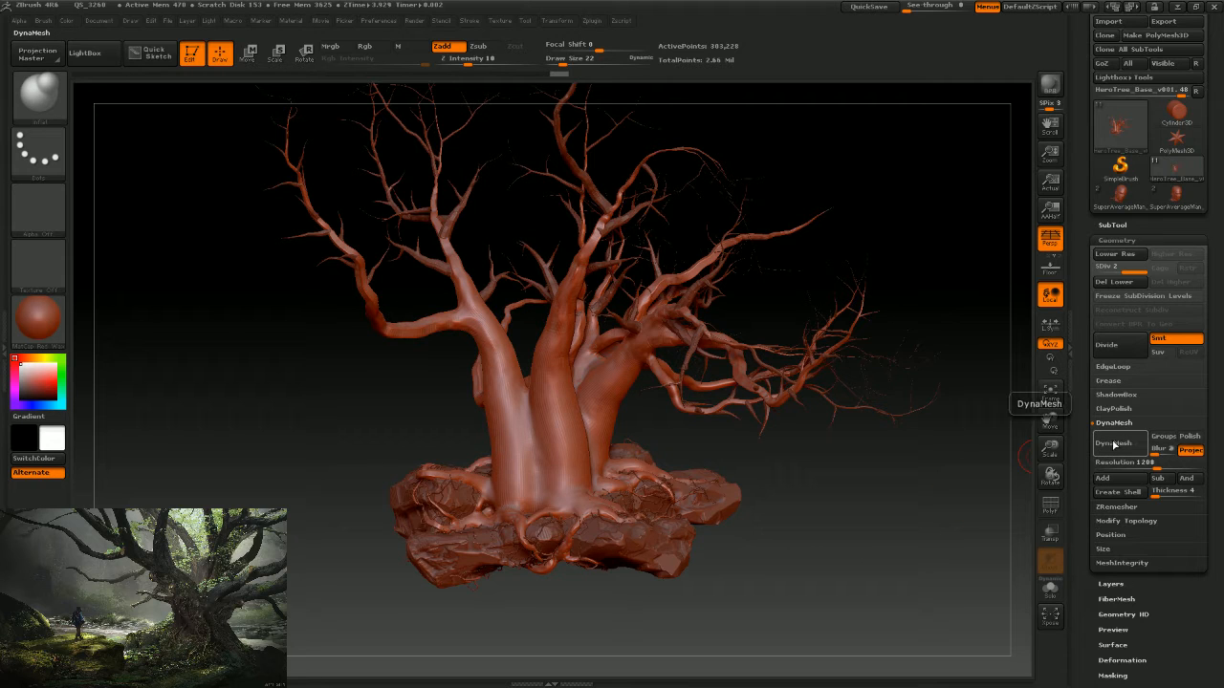
{"action": "left_click", "coordinate": [1114, 444]}
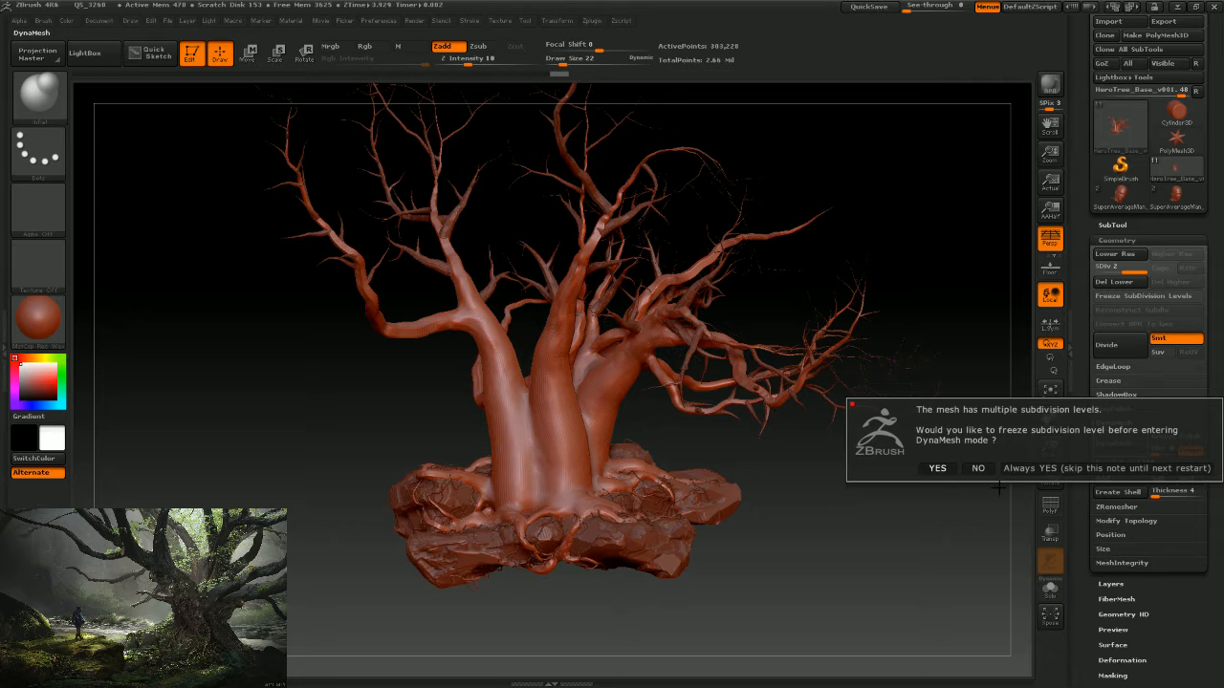
{"action": "left_click", "coordinate": [937, 467]}
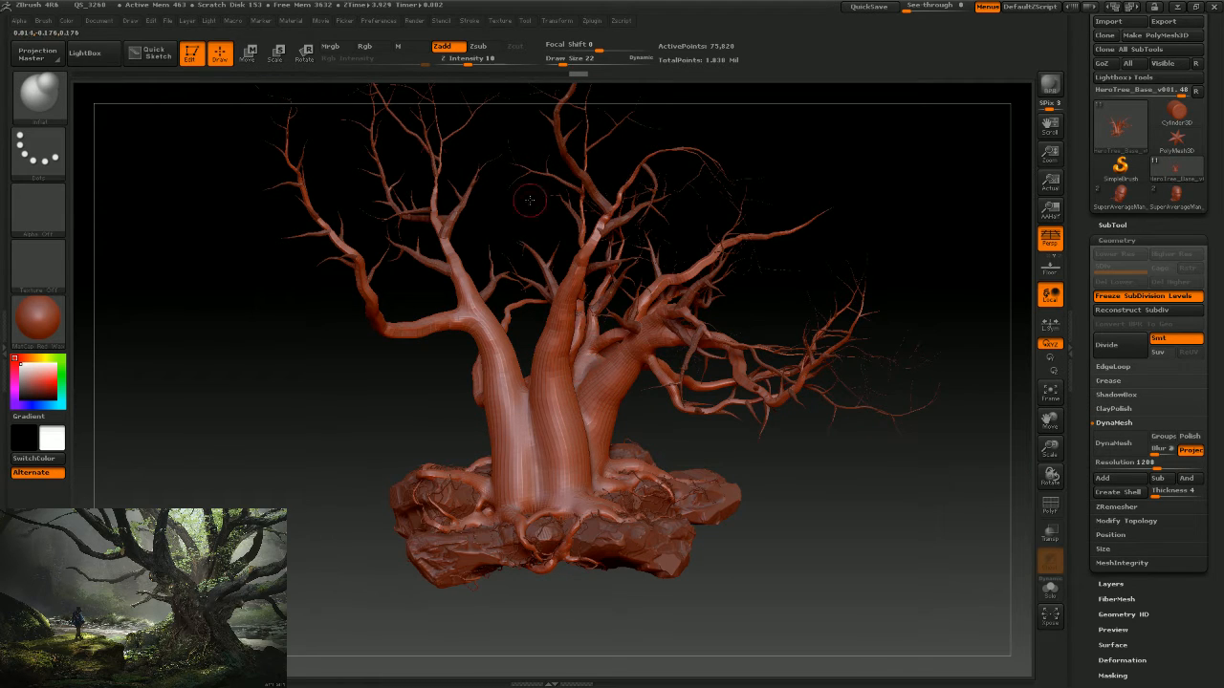
{"action": "left_click_drag", "start_coordinate": [765, 465], "coordinate": [751, 685]}
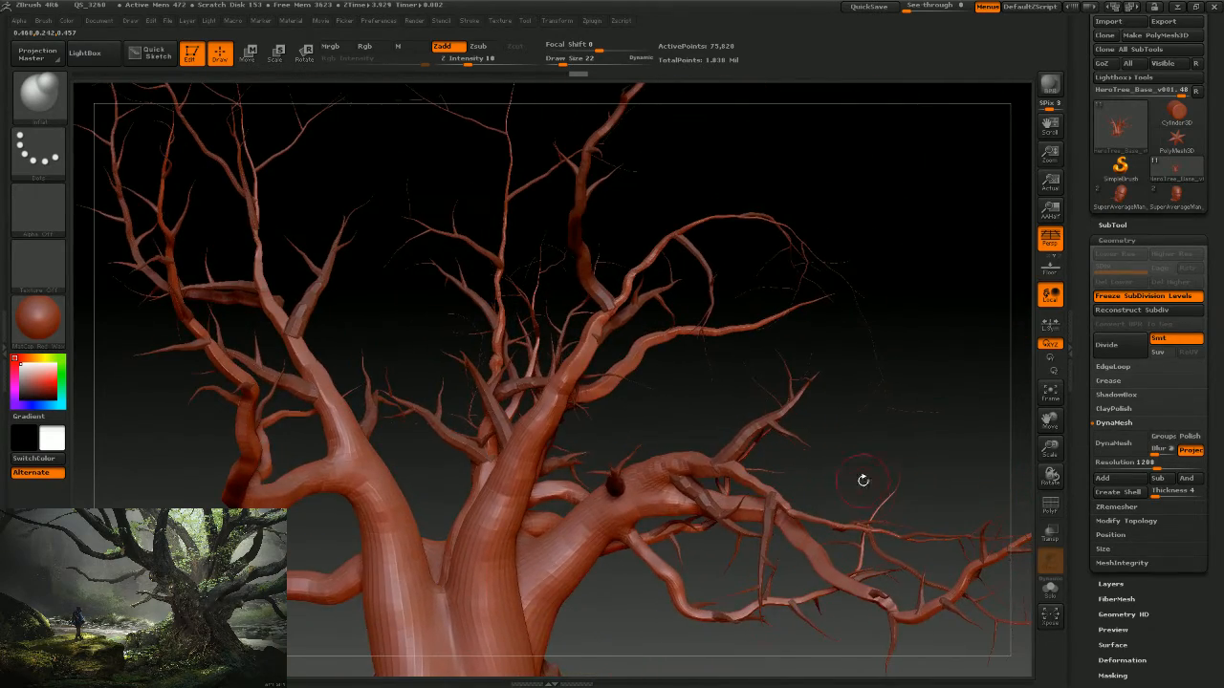
{"action": "mouse_move", "coordinate": [862, 480]}
{"action": "left_mouse_down"}
{"action": "mouse_move", "coordinate": [837, 432]}
{"action": "mouse_move", "coordinate": [847, 452]}
{"action": "left_mouse_up"}
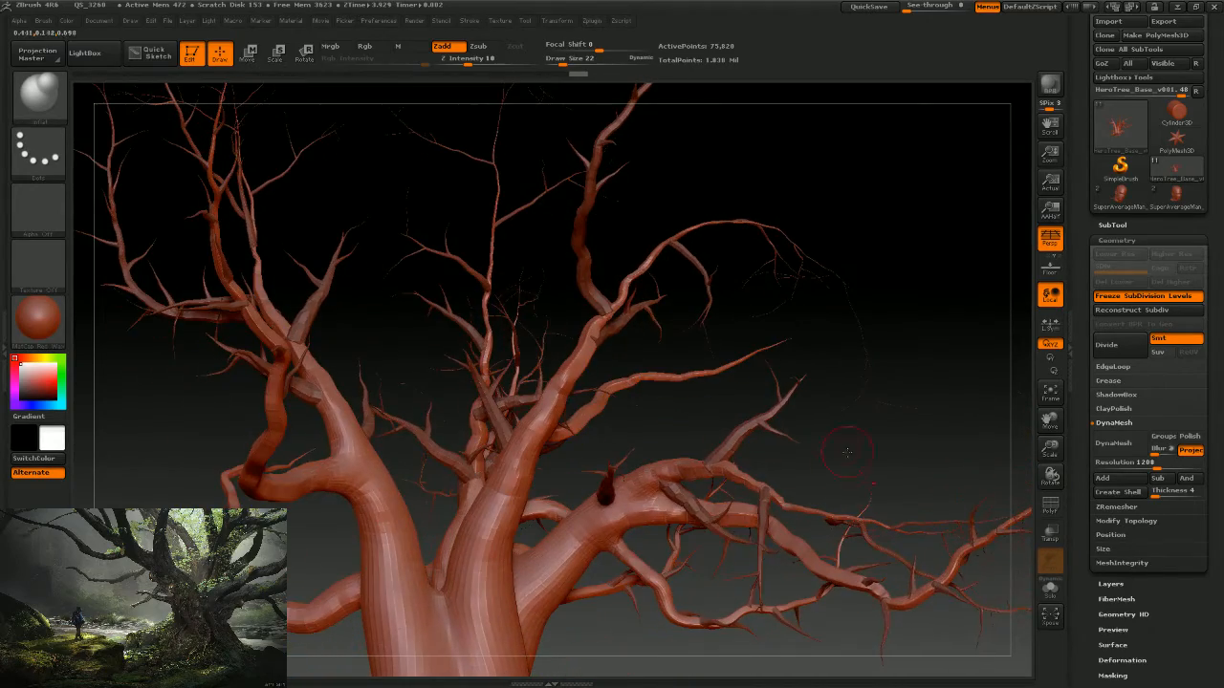
{"action": "left_click_drag", "start_coordinate": [931, 633], "coordinate": [816, 491]}
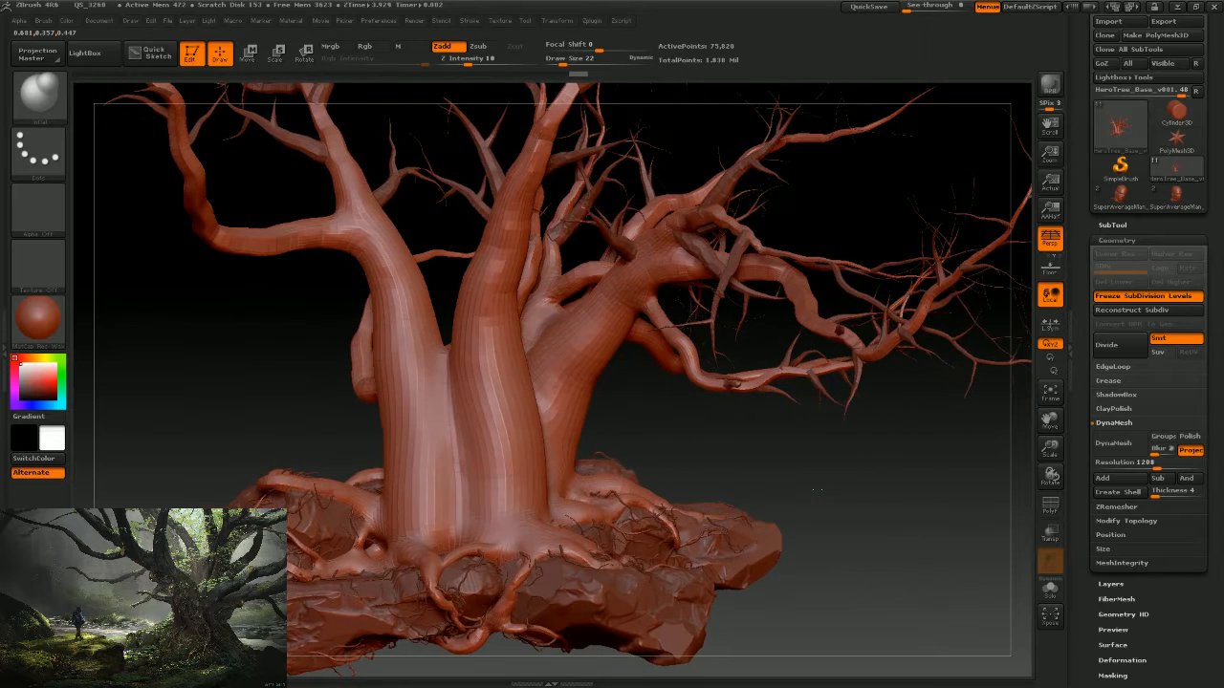
{"action": "key", "text": "ctrl+d"}
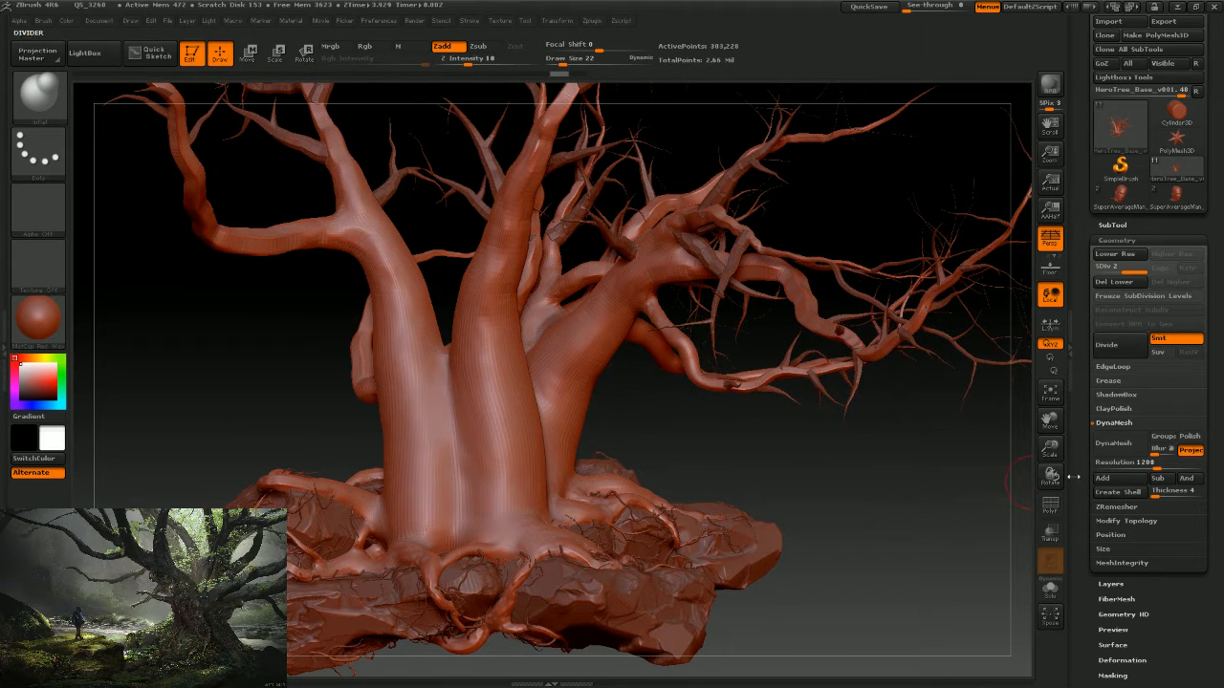
Set the DynaMesh resolution to 2048.
{"action": "left_click", "coordinate": [1153, 462]}
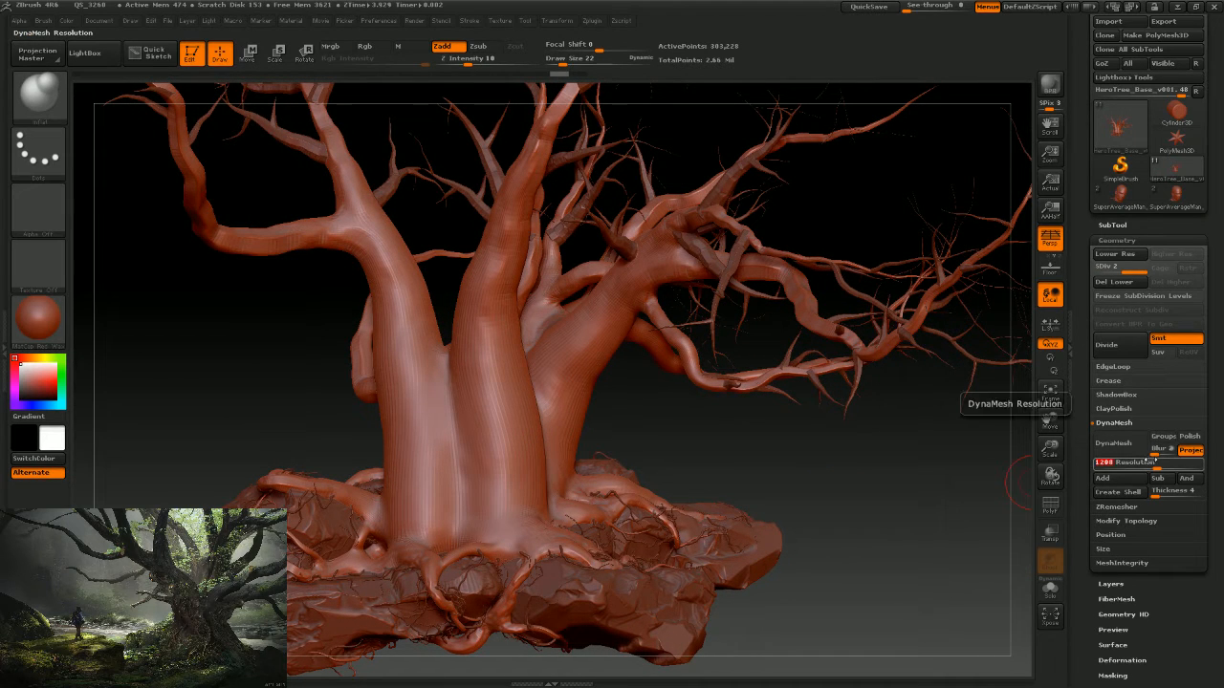
{"action": "type", "text": "2048"}
{"action": "key", "text": "Return"}
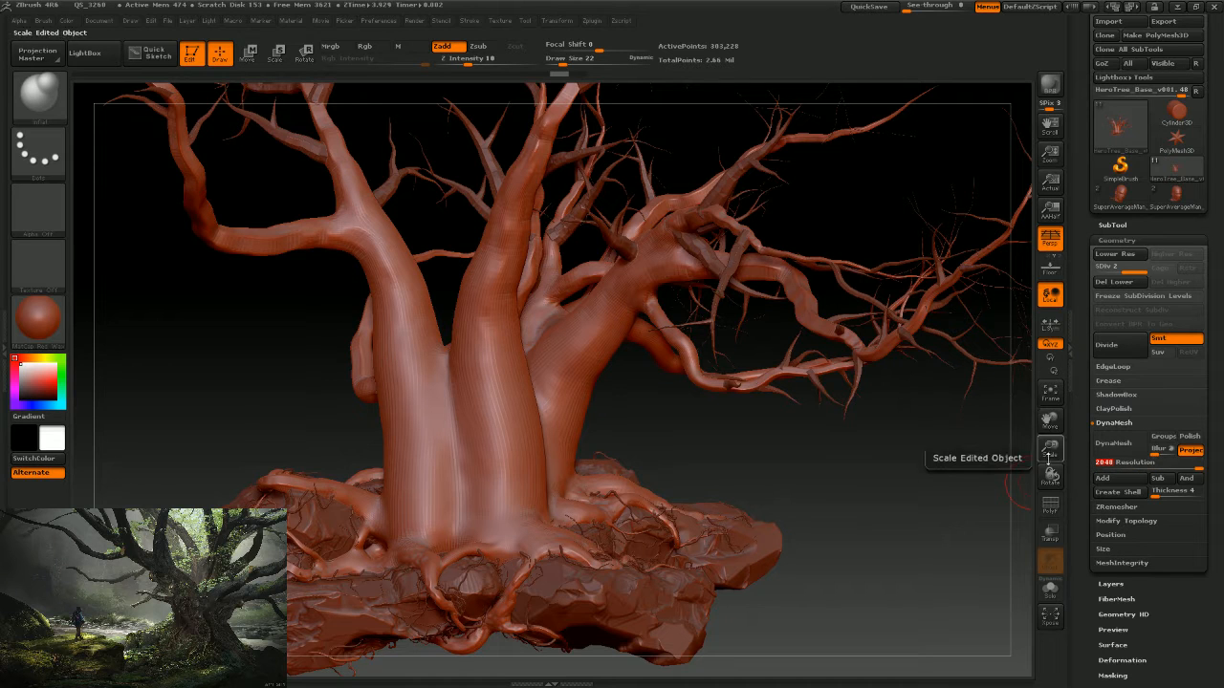
Save the tool over the existing HeroTree_v002.ZTL file.
{"action": "scroll", "coordinate": [1213, 65], "scroll_direction": "up", "scroll_amount": 2}
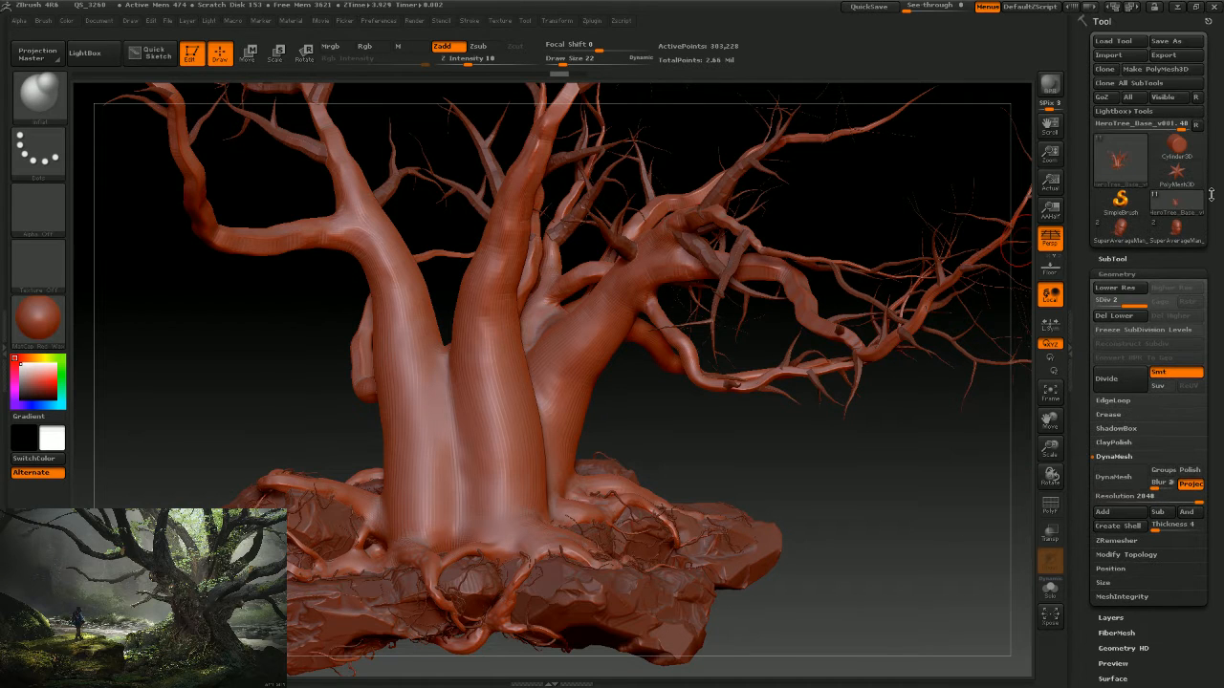
{"action": "left_click", "coordinate": [1179, 42]}
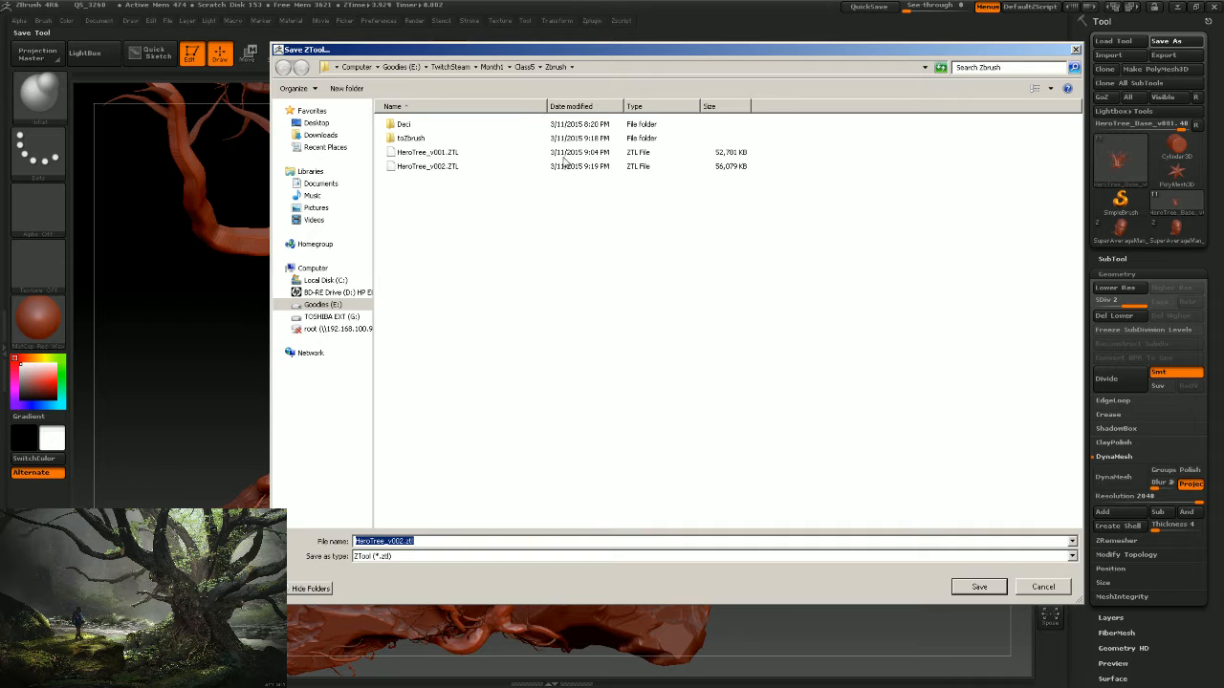
{"action": "left_click", "coordinate": [440, 167]}
{"action": "left_click", "coordinate": [979, 587]}
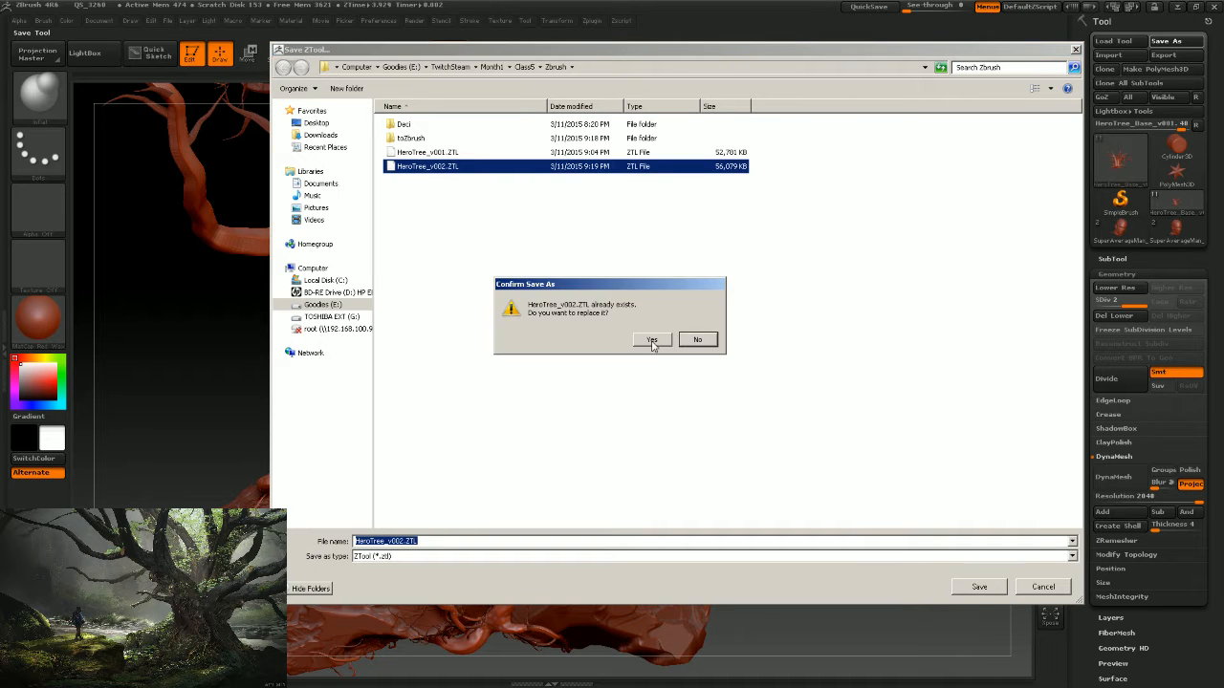
{"action": "left_click", "coordinate": [654, 341]}
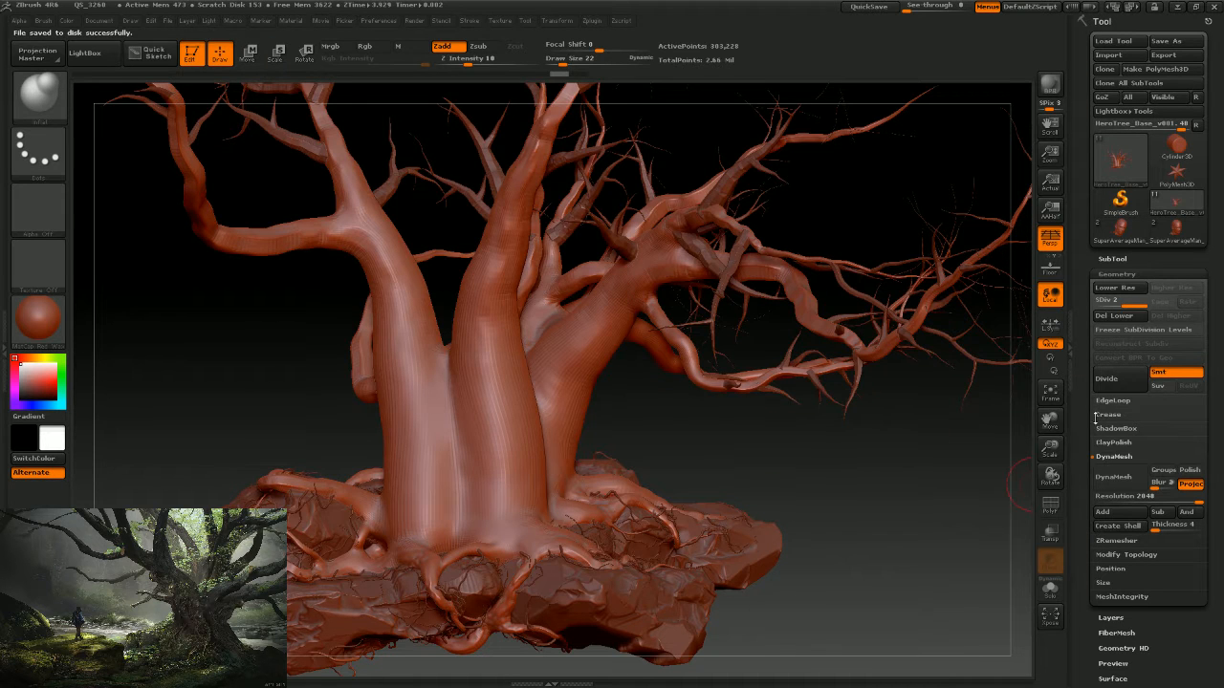
Run DynaMesh on the tree base, freezing its subdivision levels, and inspect the trunk and branches.
{"action": "left_click", "coordinate": [1116, 470]}
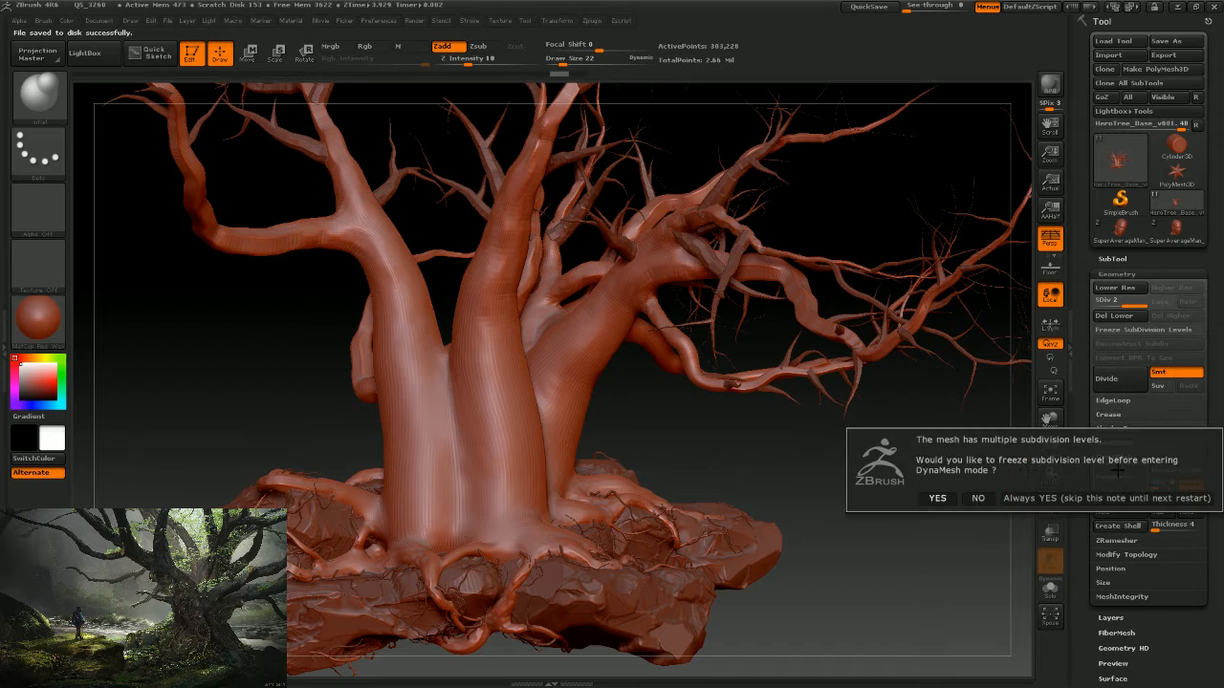
{"action": "left_click", "coordinate": [937, 498]}
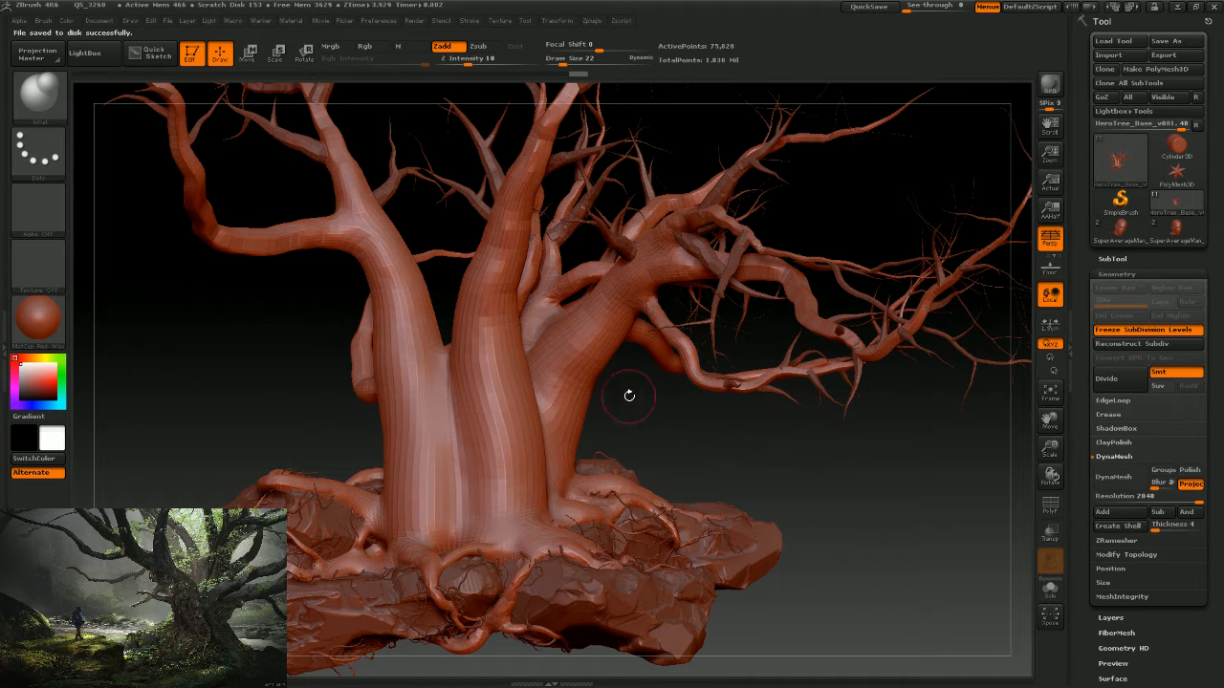
{"action": "left_click_drag", "start_coordinate": [696, 440], "coordinate": [704, 441]}
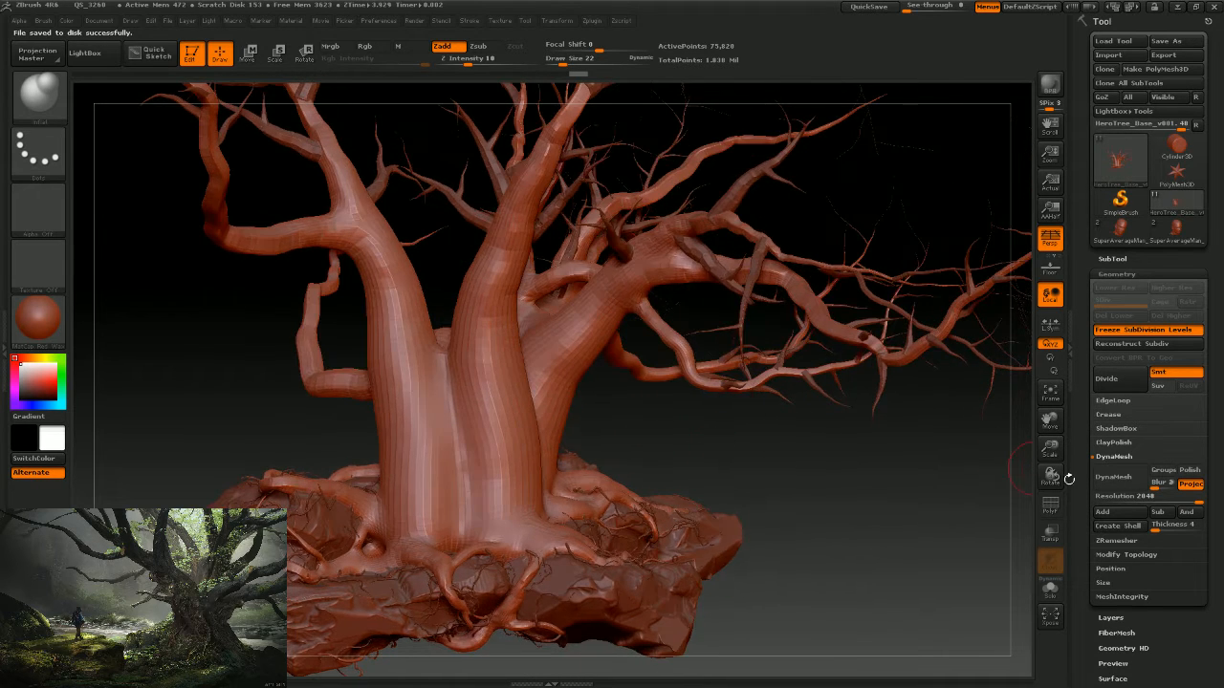
{"action": "left_click_drag", "start_coordinate": [940, 500], "coordinate": [813, 524]}
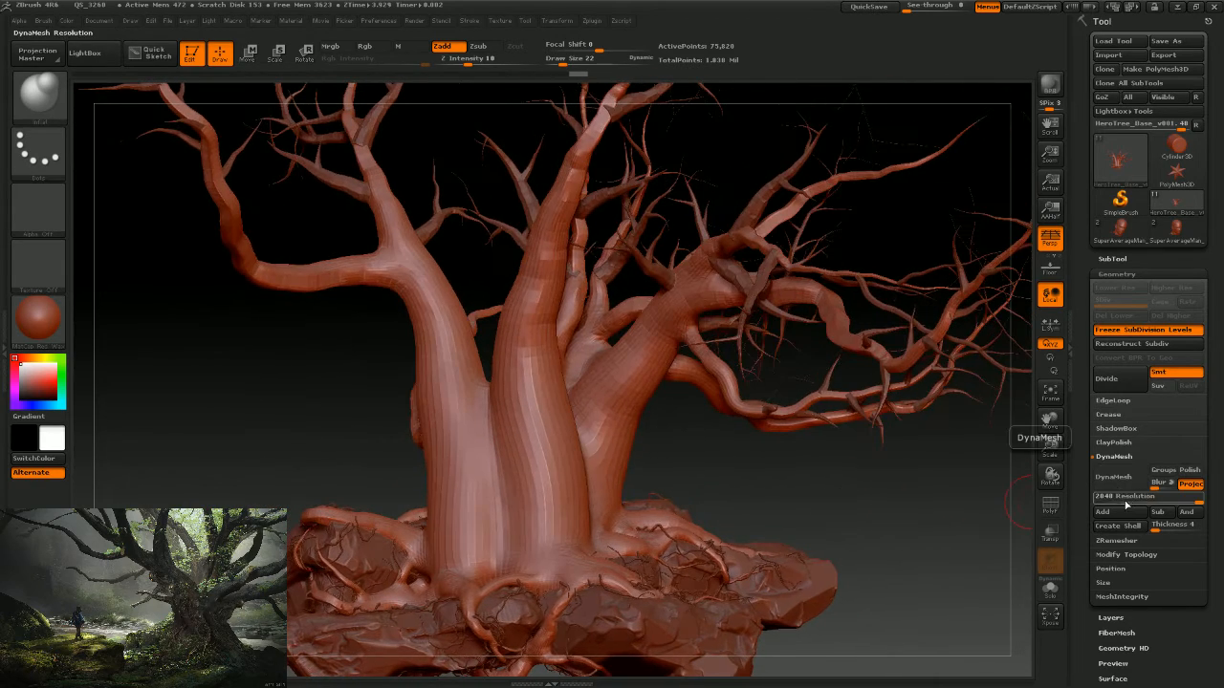
{"action": "mouse_move", "coordinate": [869, 505]}
{"action": "left_mouse_down"}
{"action": "mouse_move", "coordinate": [871, 521]}
{"action": "mouse_move", "coordinate": [857, 521]}
{"action": "left_mouse_up"}
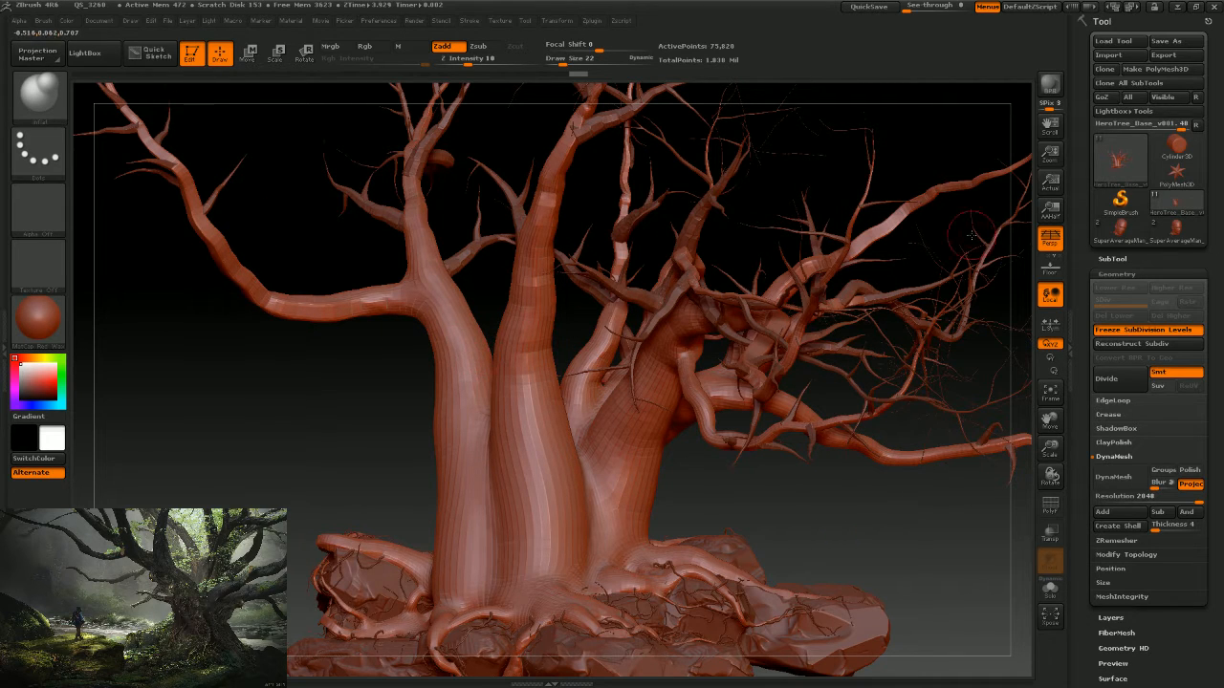
Show the subtool list and select the ClayTubes brush for sculpting the tree base.
{"action": "left_click", "coordinate": [1112, 258]}
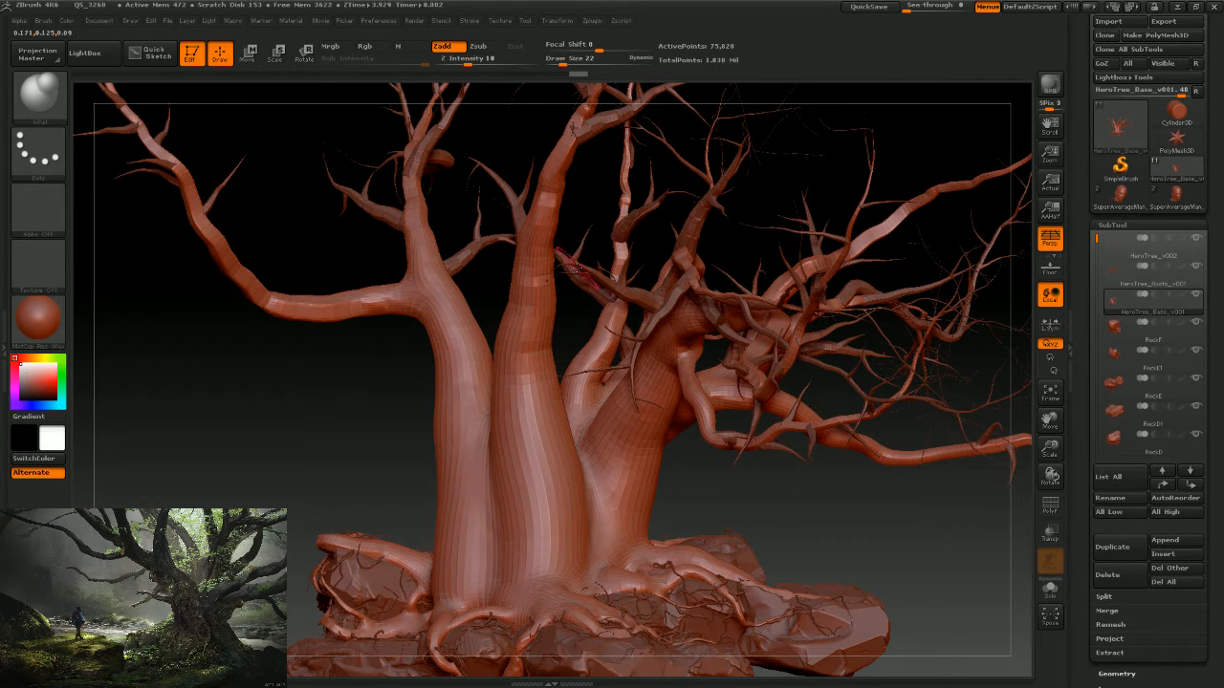
{"action": "left_click", "coordinate": [42, 107]}
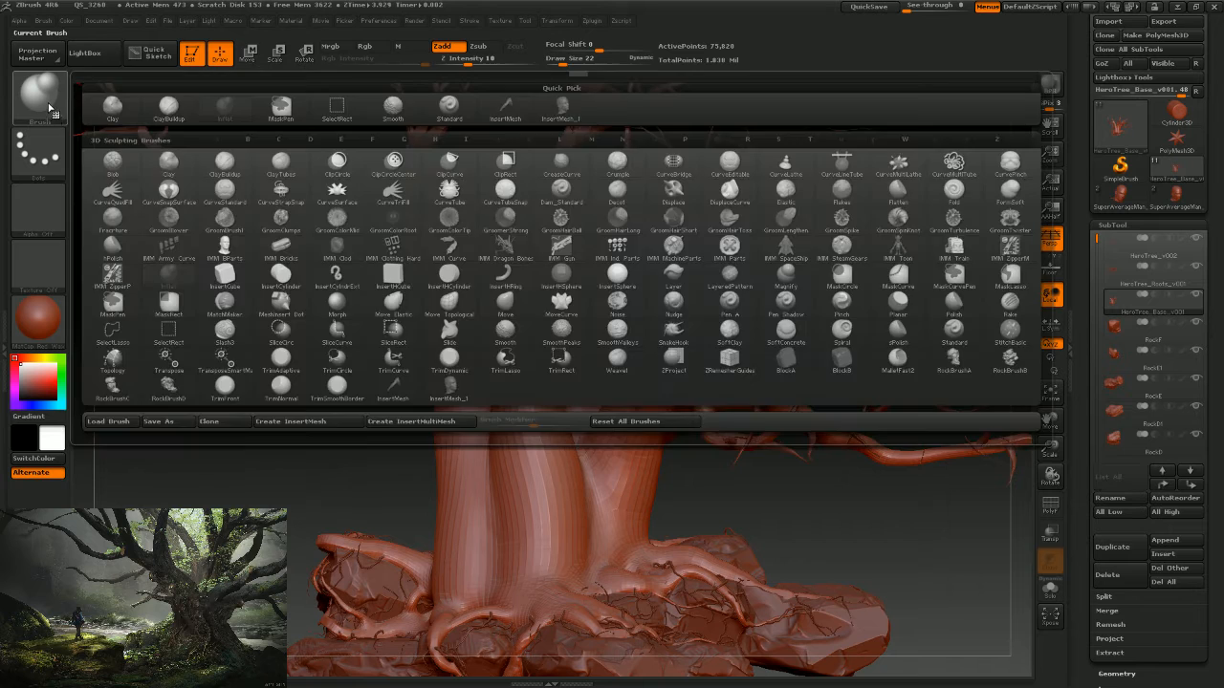
{"action": "left_click", "coordinate": [46, 102]}
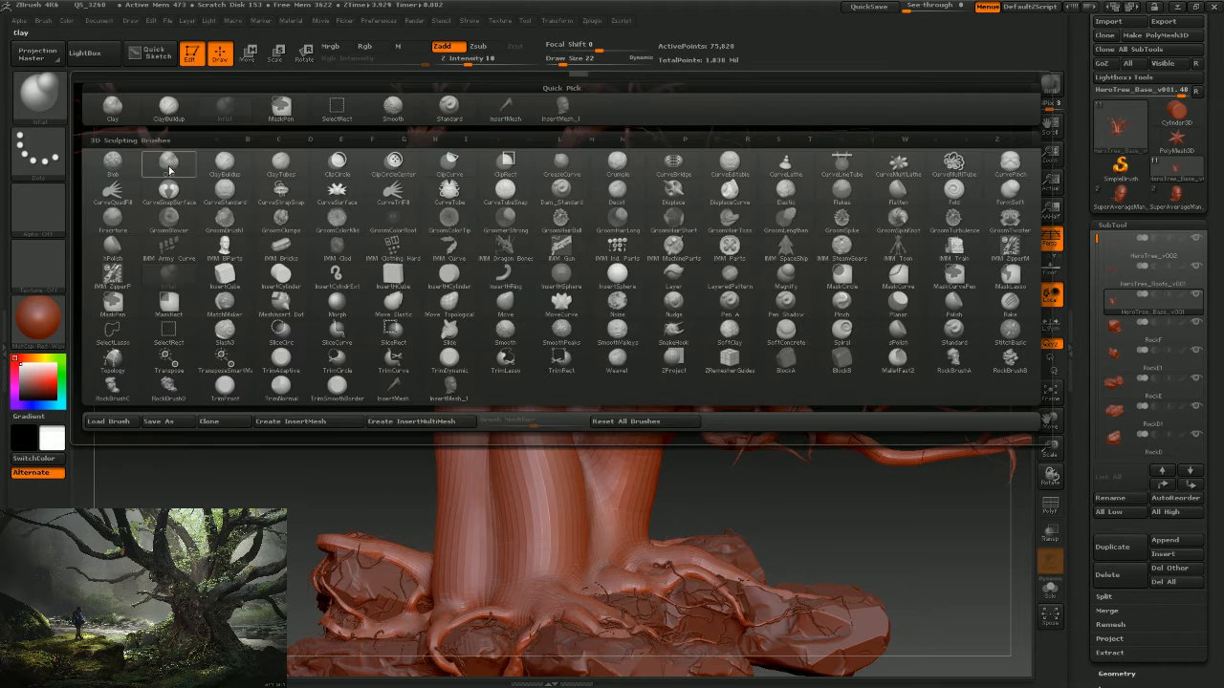
{"action": "left_click", "coordinate": [396, 382]}
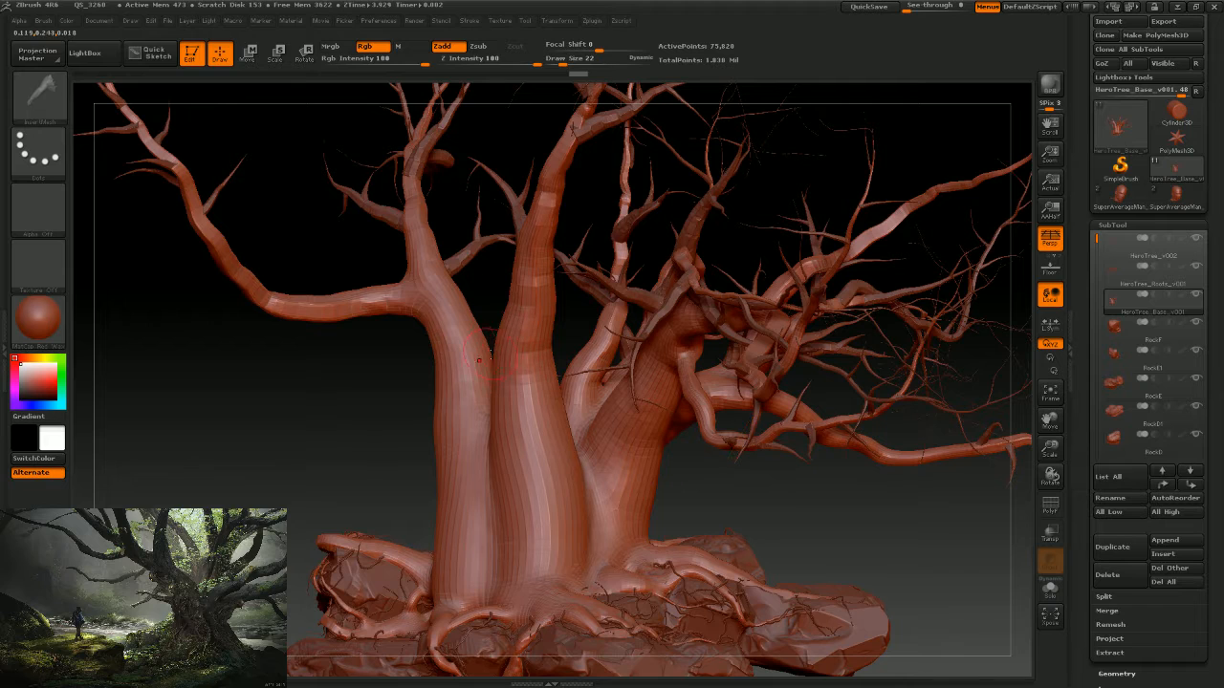
{"action": "left_click_drag", "start_coordinate": [709, 483], "coordinate": [720, 434]}
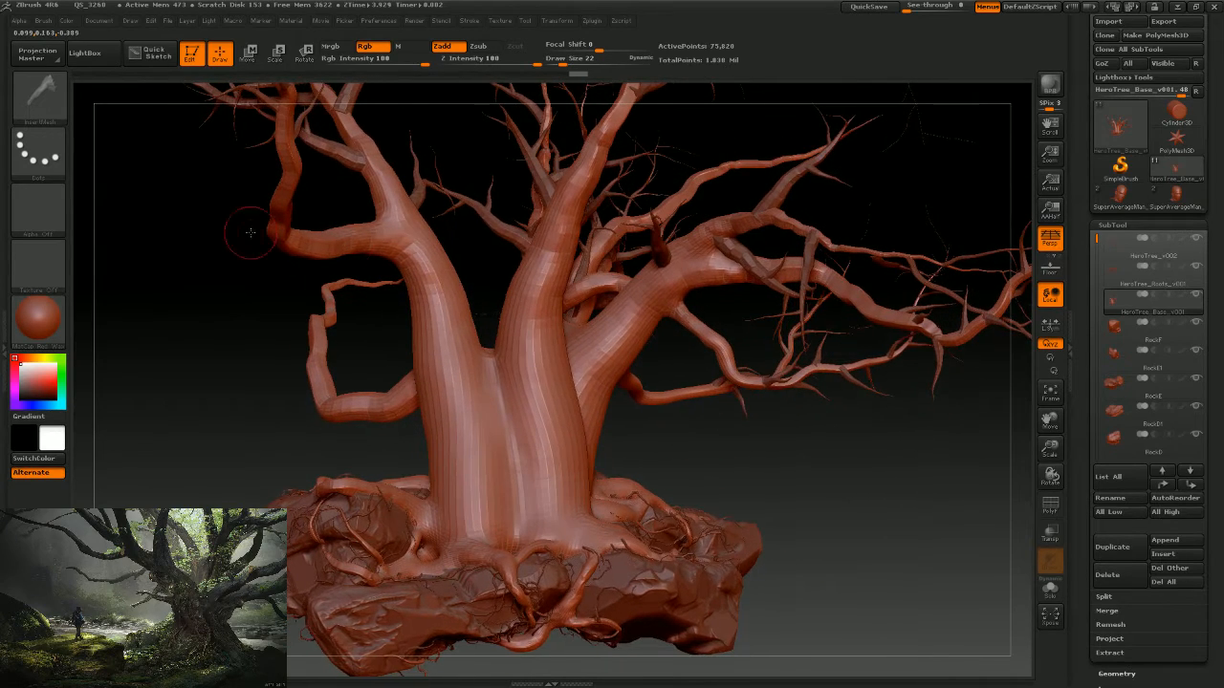
{"action": "left_click", "coordinate": [38, 95]}
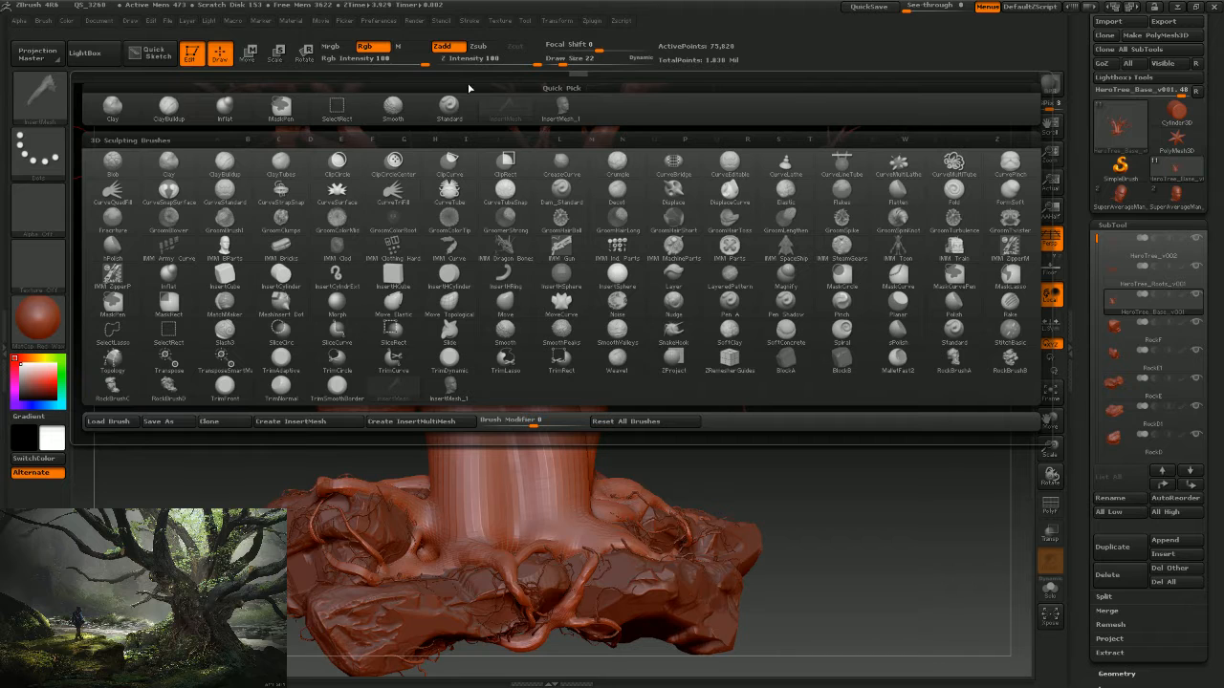
{"action": "left_click", "coordinate": [170, 113]}
{"action": "left_click", "coordinate": [40, 96]}
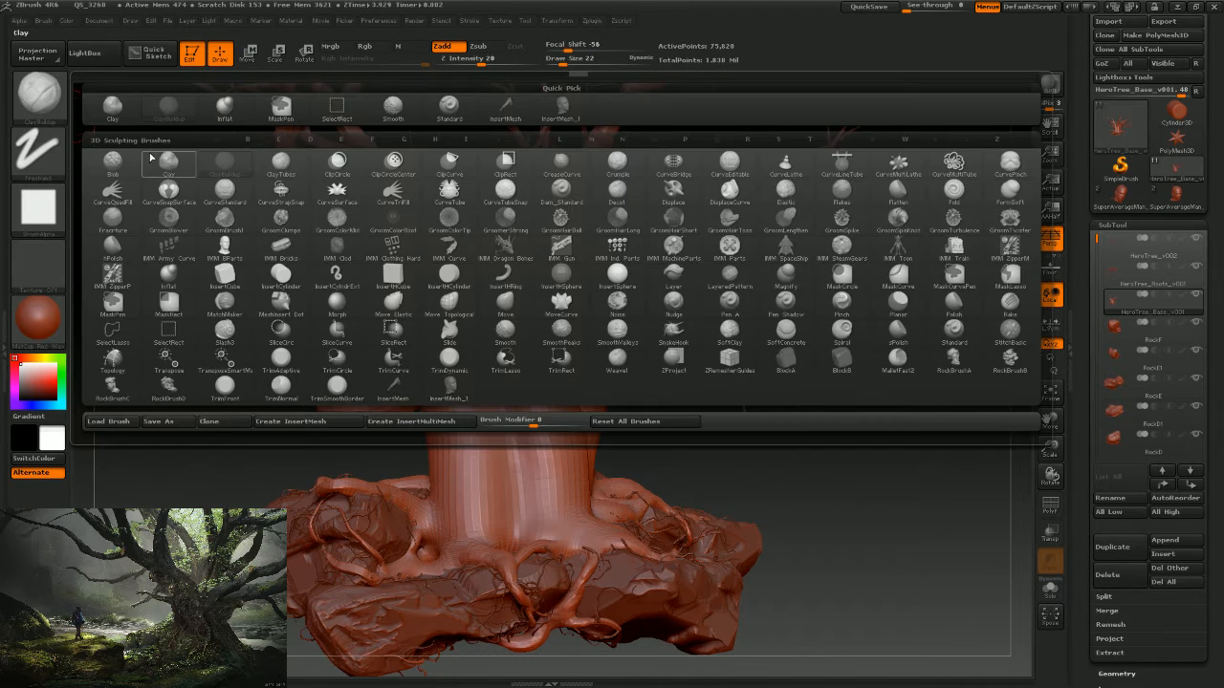
{"action": "left_click", "coordinate": [280, 160]}
{"action": "mouse_move", "coordinate": [687, 464]}
{"action": "left_mouse_down", "text": "alt"}
{"action": "mouse_move", "coordinate": [690, 440]}
{"action": "mouse_move", "coordinate": [659, 441]}
{"action": "left_mouse_up", "text": "alt"}
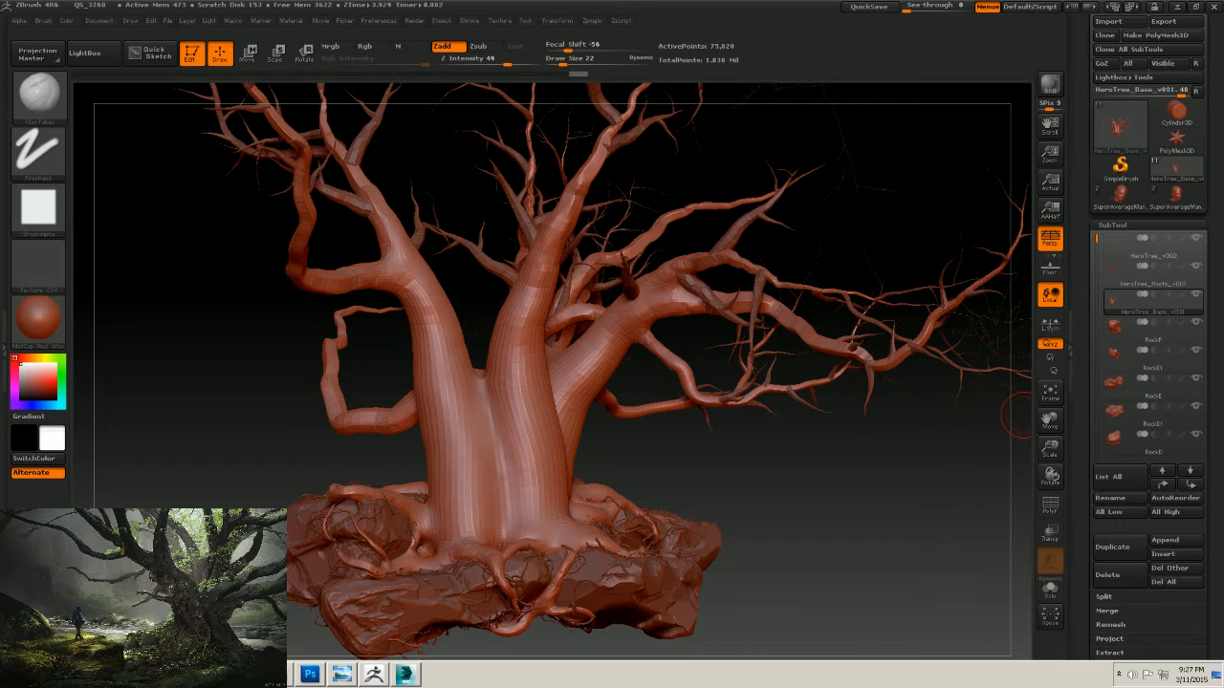
Bring up the tree-of-souls reference painting in Windows Photo Viewer beside the sculpt and compare the trunk shapes.
{"action": "left_click", "coordinate": [342, 674]}
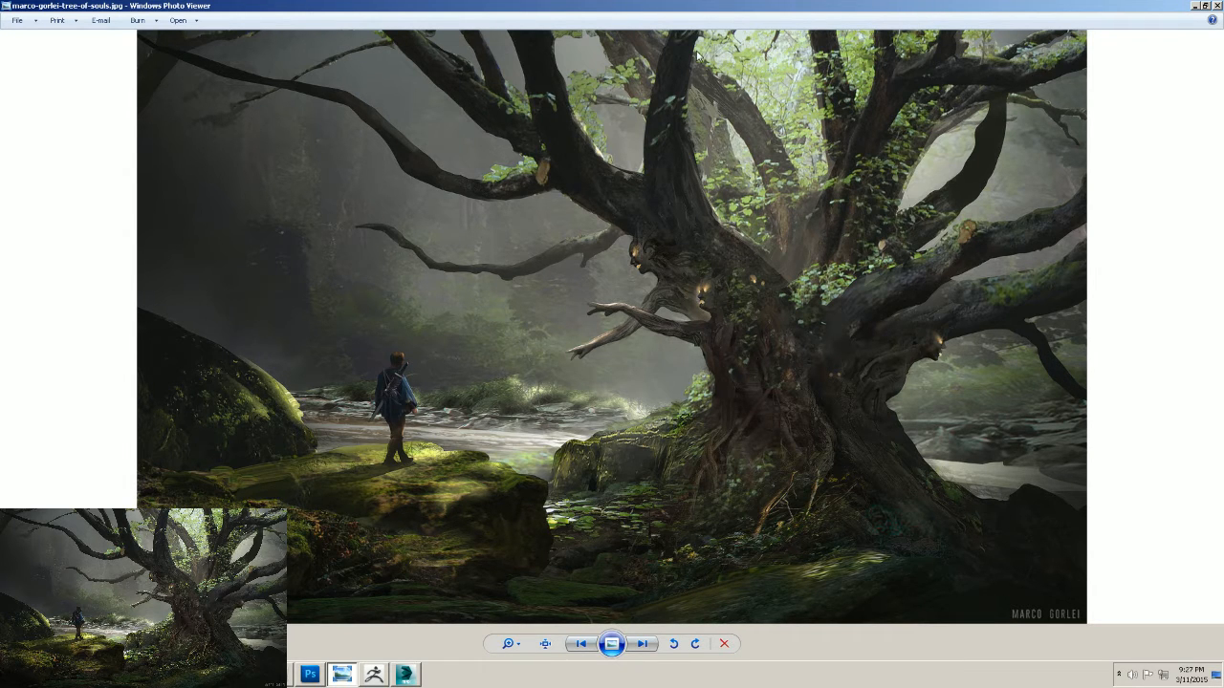
{"action": "left_click_drag", "start_coordinate": [698, 7], "coordinate": [1086, 125]}
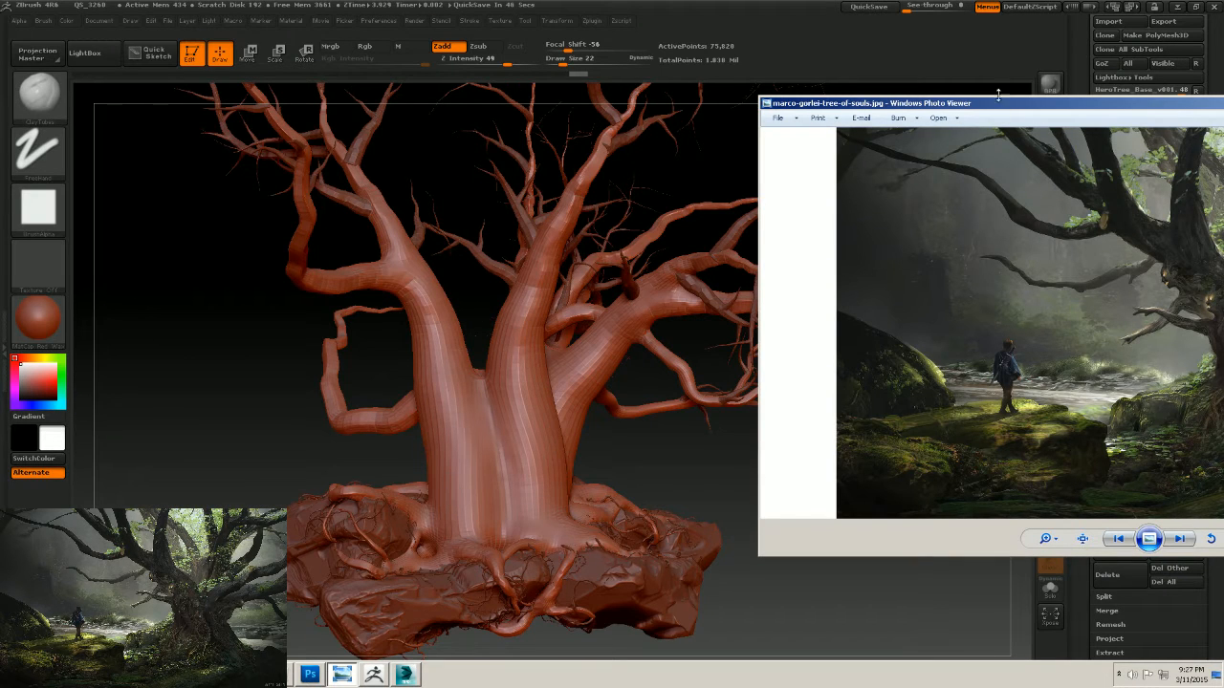
{"action": "left_click_drag", "start_coordinate": [997, 102], "coordinate": [818, 108]}
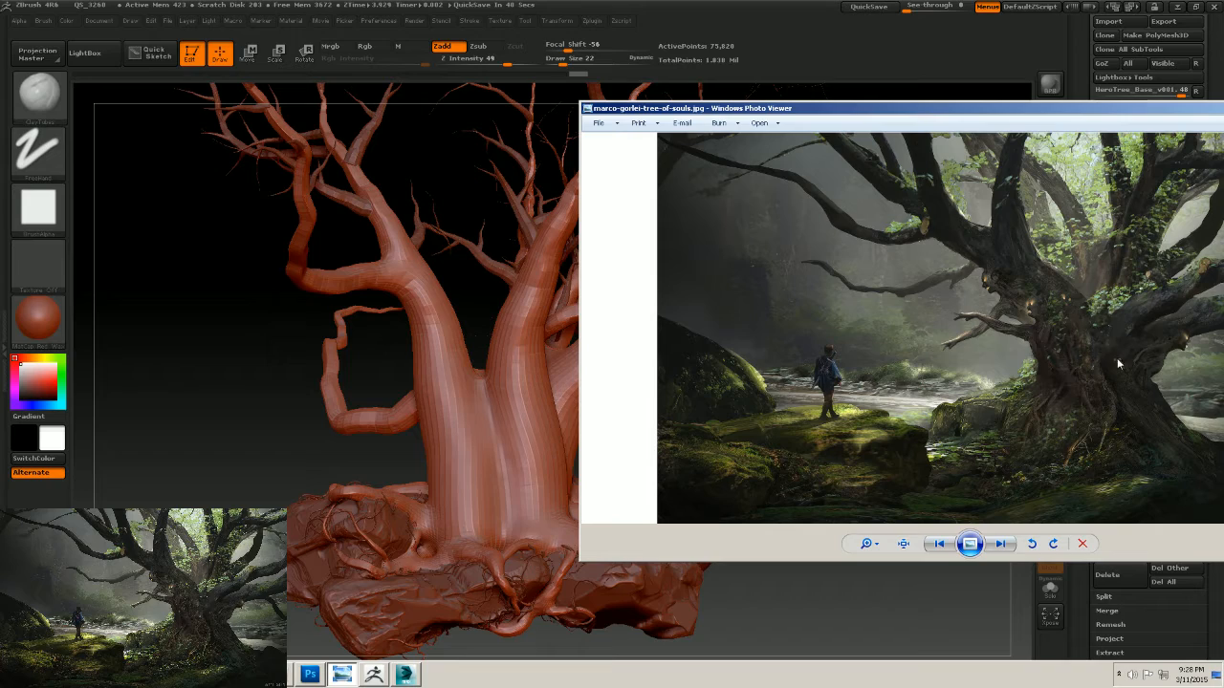
{"action": "left_click", "coordinate": [251, 429]}
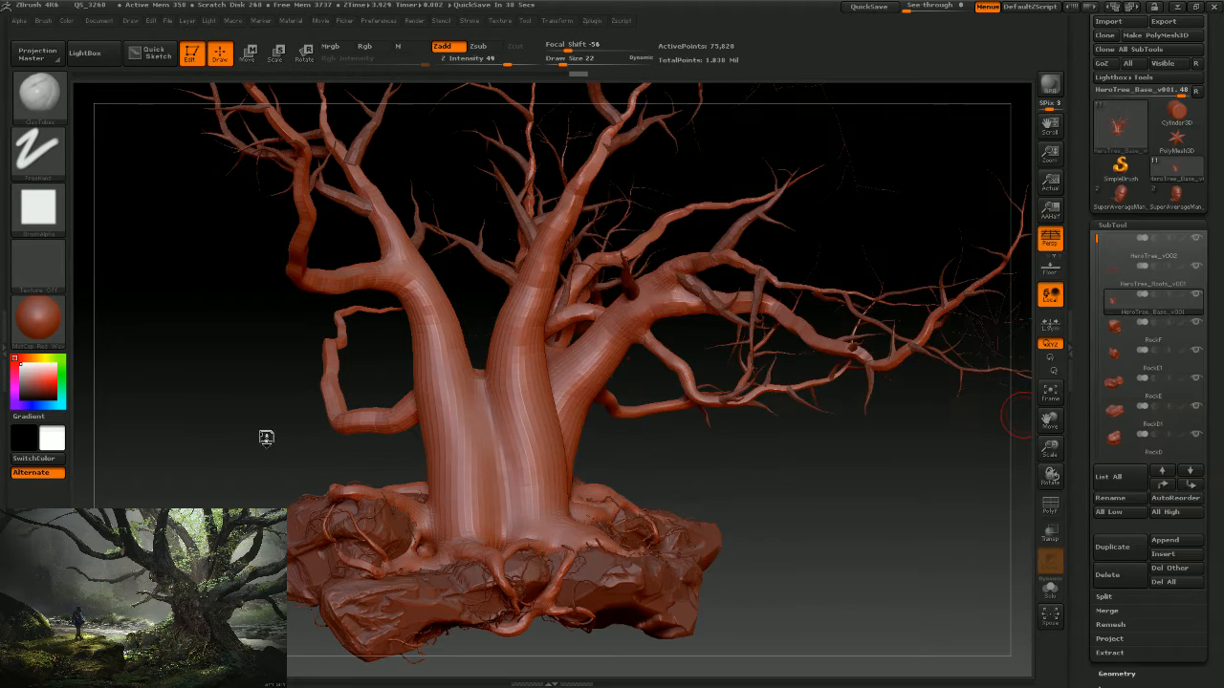
{"action": "left_click_drag", "start_coordinate": [265, 437], "coordinate": [795, 421]}
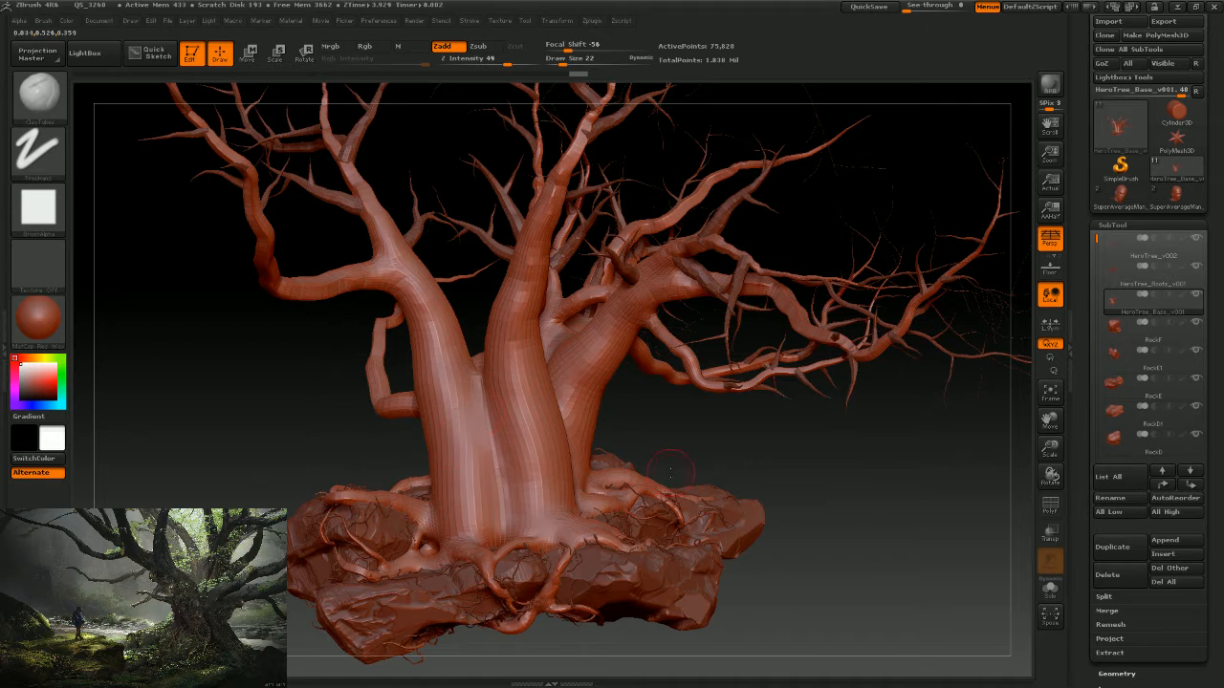
{"action": "key", "text": "alt+Tab"}
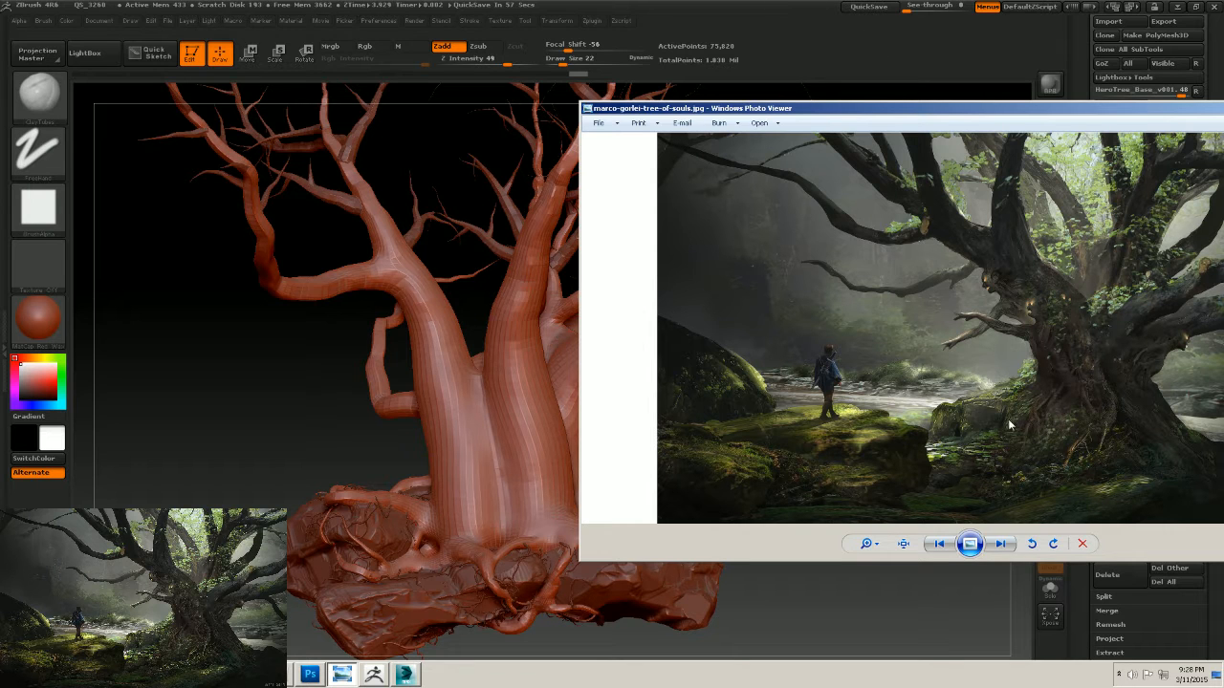
{"action": "key", "text": "alt+Tab"}
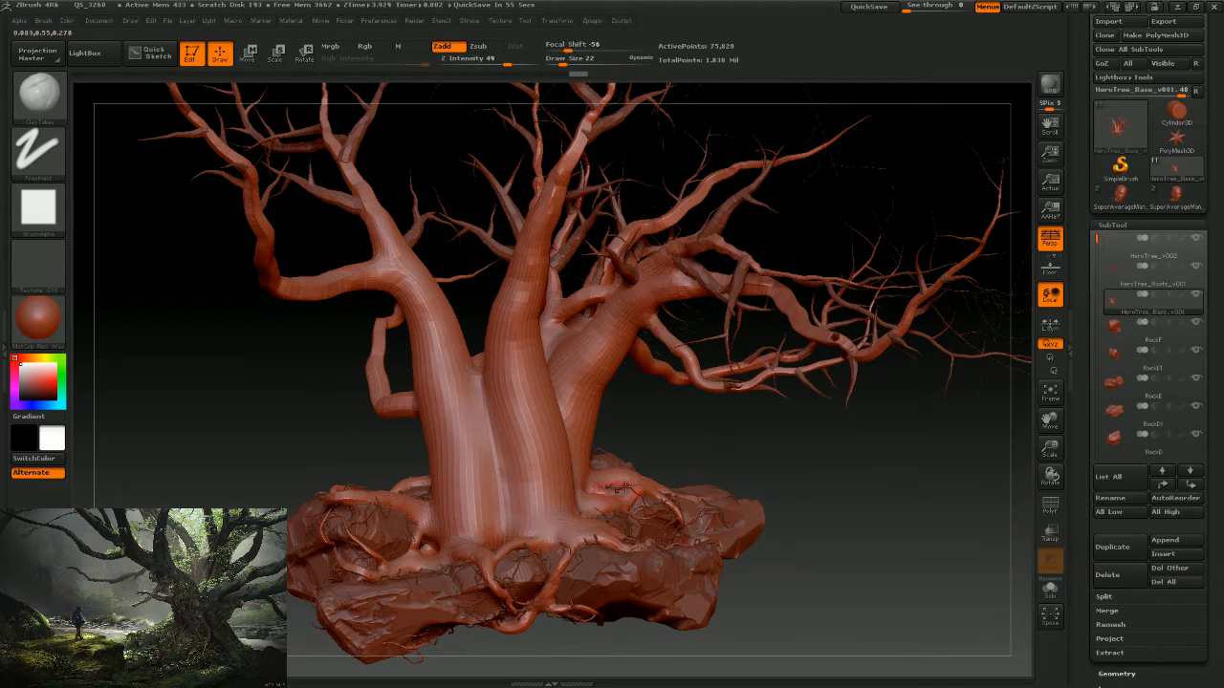
Carve a rough hollow and uneven horizontal ridges into the lower trunk from several sides with the ClayTubes brush.
{"action": "left_click_drag", "start_coordinate": [620, 486], "coordinate": [466, 451]}
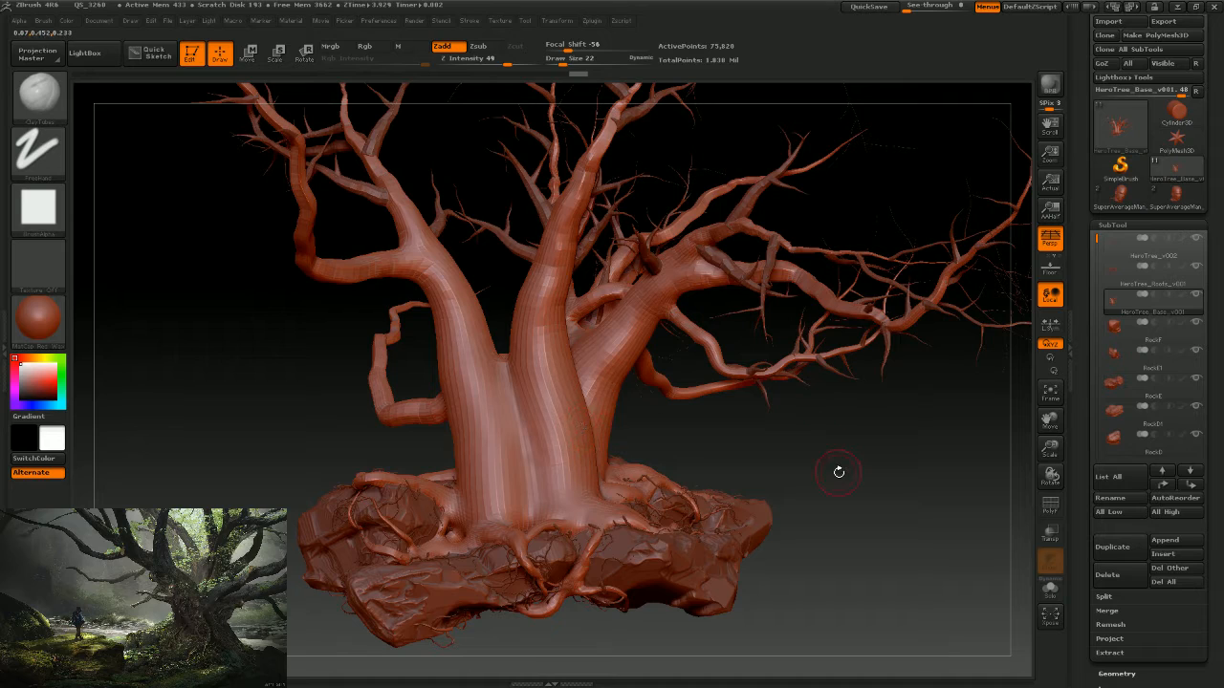
{"action": "left_click_drag", "start_coordinate": [843, 465], "coordinate": [827, 480]}
{"action": "left_click_drag", "start_coordinate": [762, 441], "coordinate": [664, 480]}
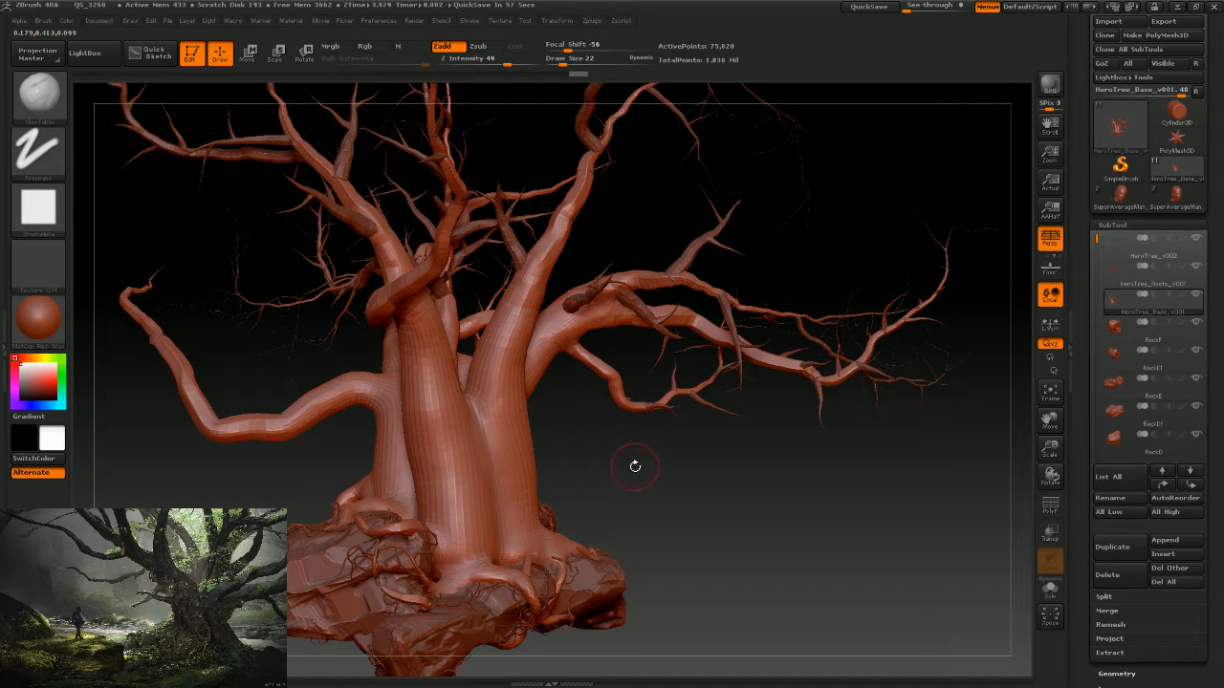
{"action": "left_click_drag", "start_coordinate": [634, 465], "coordinate": [539, 436]}
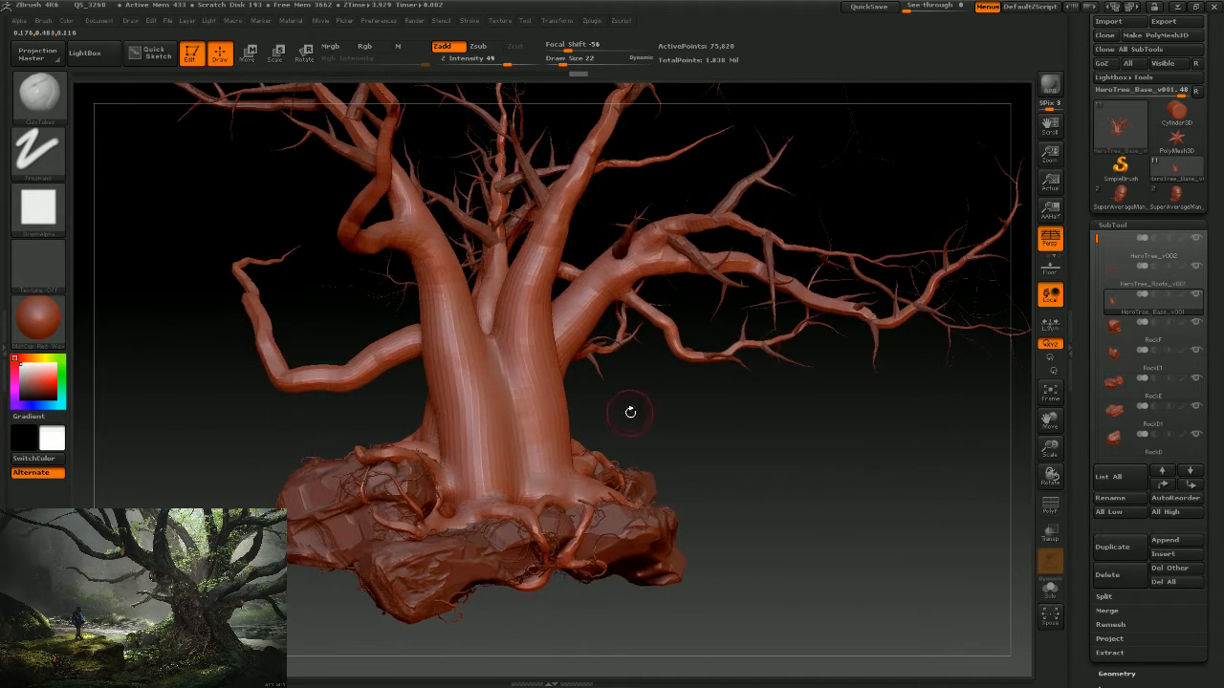
{"action": "mouse_move", "coordinate": [630, 412]}
{"action": "left_mouse_down"}
{"action": "mouse_move", "coordinate": [473, 413]}
{"action": "mouse_move", "coordinate": [461, 435]}
{"action": "mouse_move", "coordinate": [429, 410]}
{"action": "mouse_move", "coordinate": [483, 420]}
{"action": "left_mouse_up"}
{"action": "mouse_move", "coordinate": [650, 442]}
{"action": "left_mouse_down"}
{"action": "mouse_move", "coordinate": [544, 399]}
{"action": "mouse_move", "coordinate": [547, 446]}
{"action": "mouse_move", "coordinate": [579, 412]}
{"action": "left_mouse_up"}
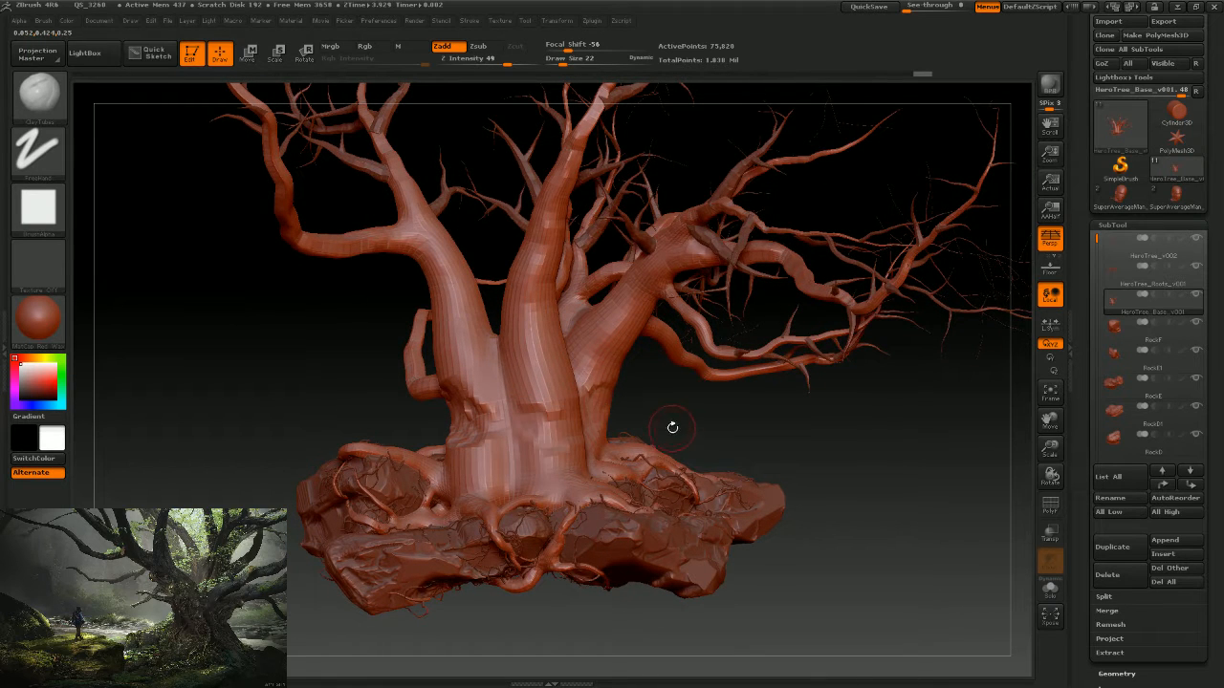
{"action": "mouse_move", "coordinate": [669, 423]}
{"action": "left_mouse_down"}
{"action": "mouse_move", "coordinate": [638, 433]}
{"action": "mouse_move", "coordinate": [651, 414]}
{"action": "left_mouse_up"}
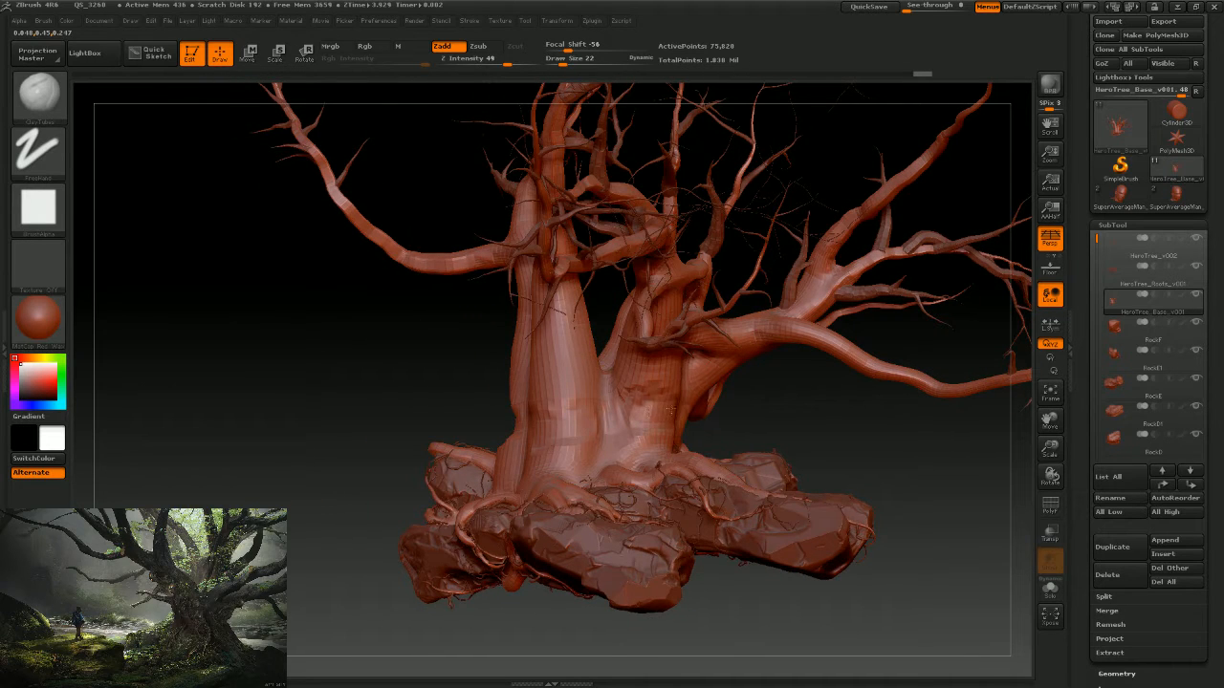
{"action": "left_click_drag", "start_coordinate": [730, 424], "coordinate": [625, 441]}
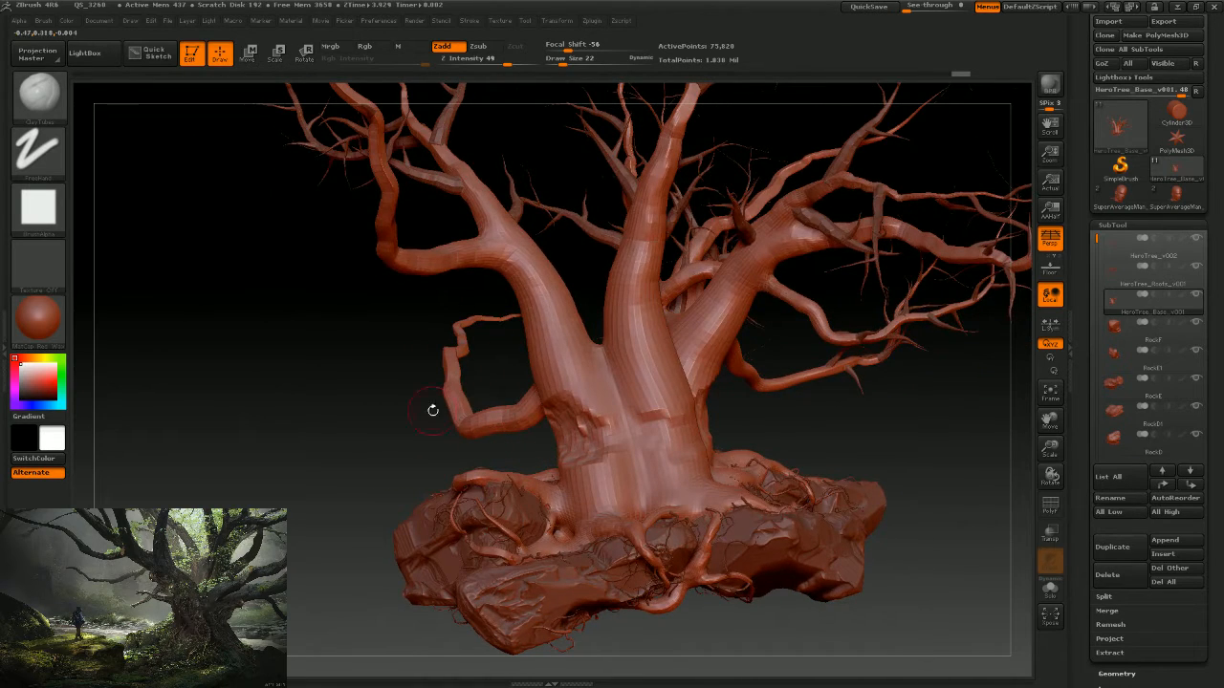
Reshape the area around the hollow in the lower trunk with the Move brush, enlarging its draw size to 59.
{"action": "left_click", "coordinate": [38, 95]}
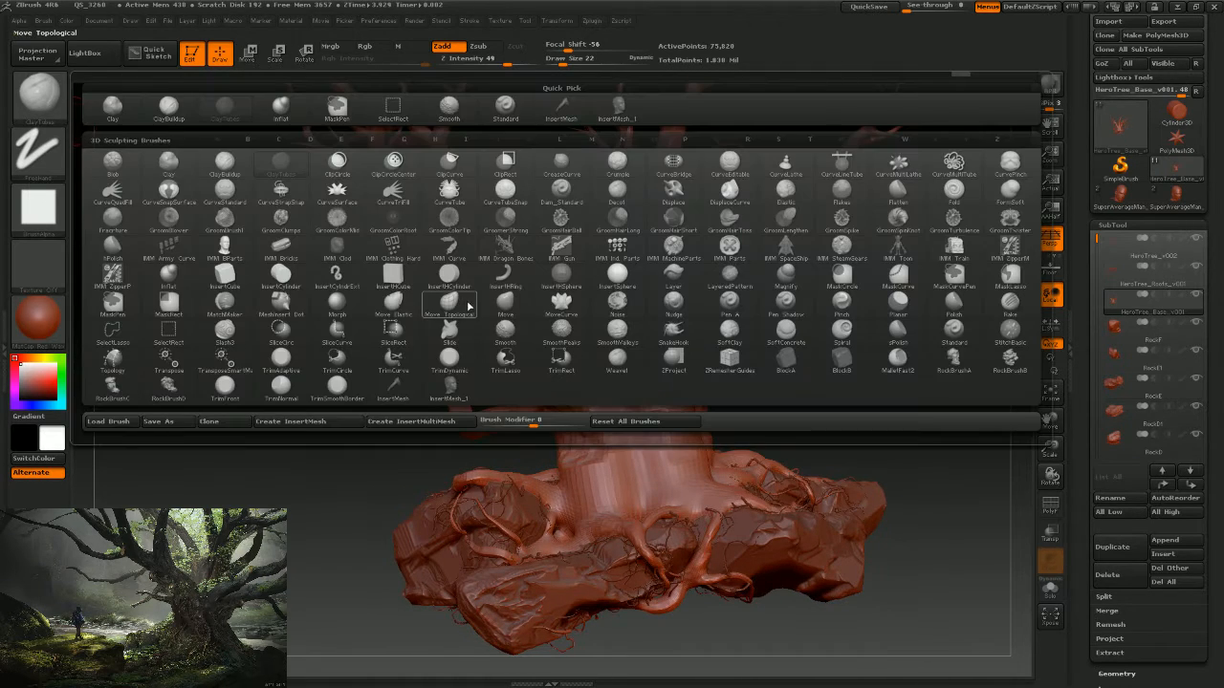
{"action": "key", "text": "m"}
{"action": "left_click", "coordinate": [511, 312]}
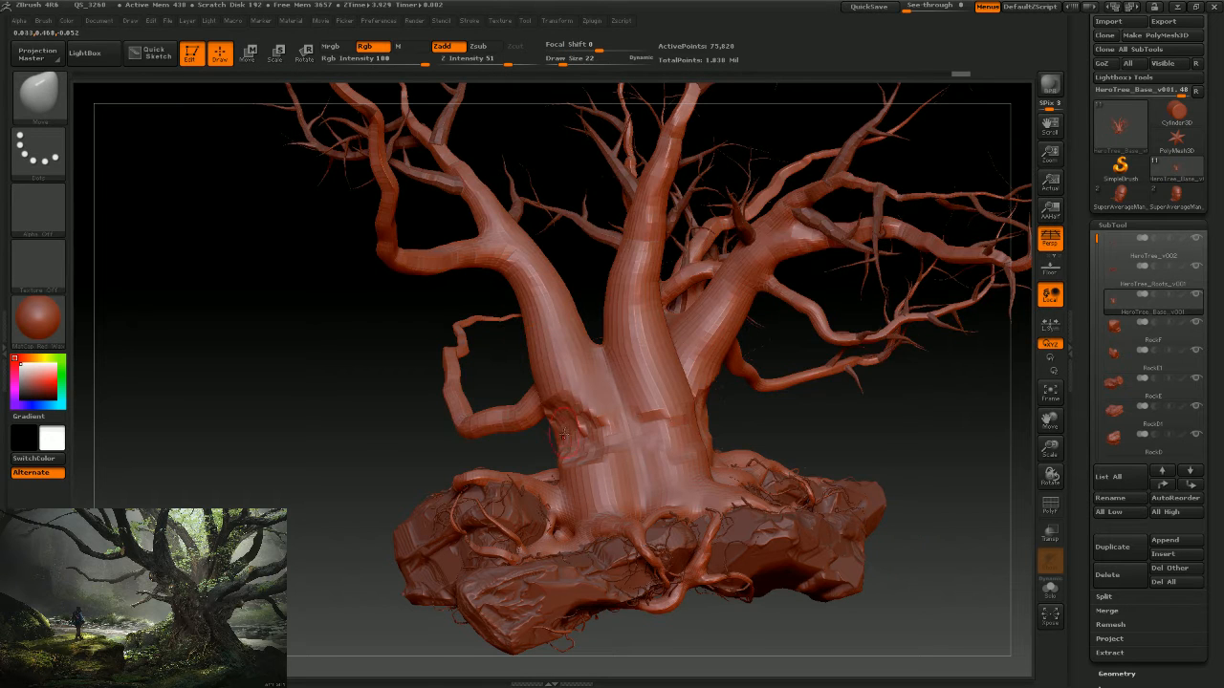
{"action": "key", "text": "s"}
{"action": "left_click_drag", "start_coordinate": [566, 433], "coordinate": [572, 433]}
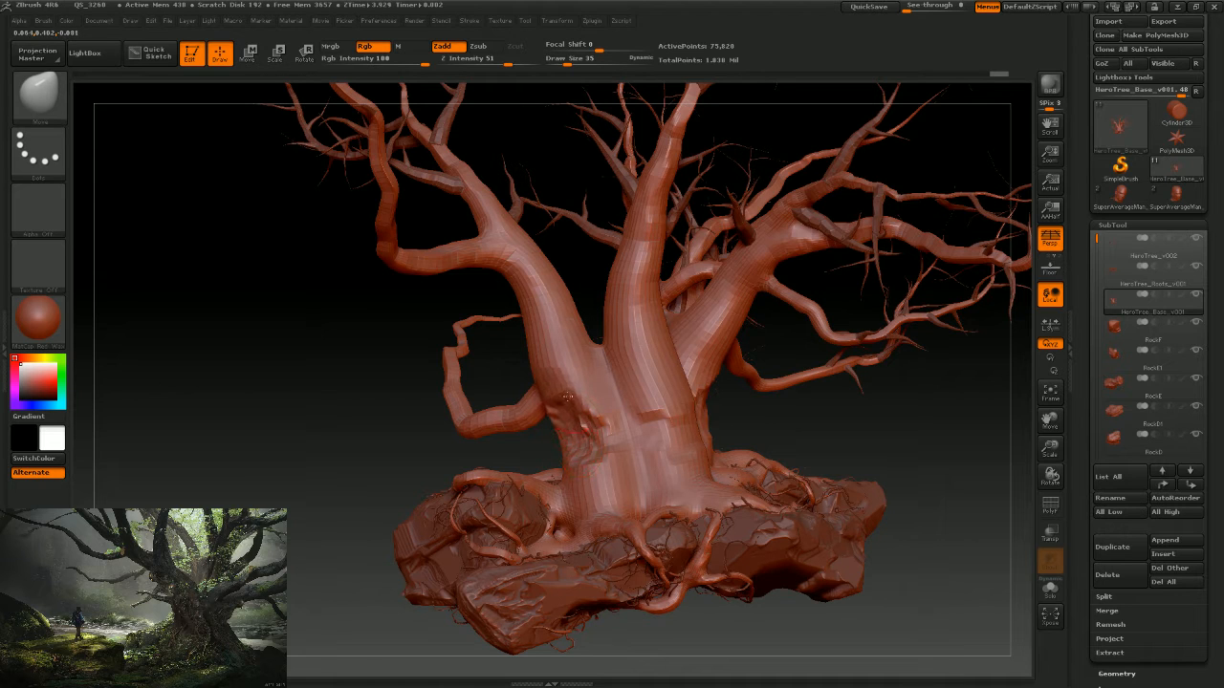
{"action": "key", "text": "s"}
{"action": "left_click_drag", "start_coordinate": [568, 396], "coordinate": [608, 462]}
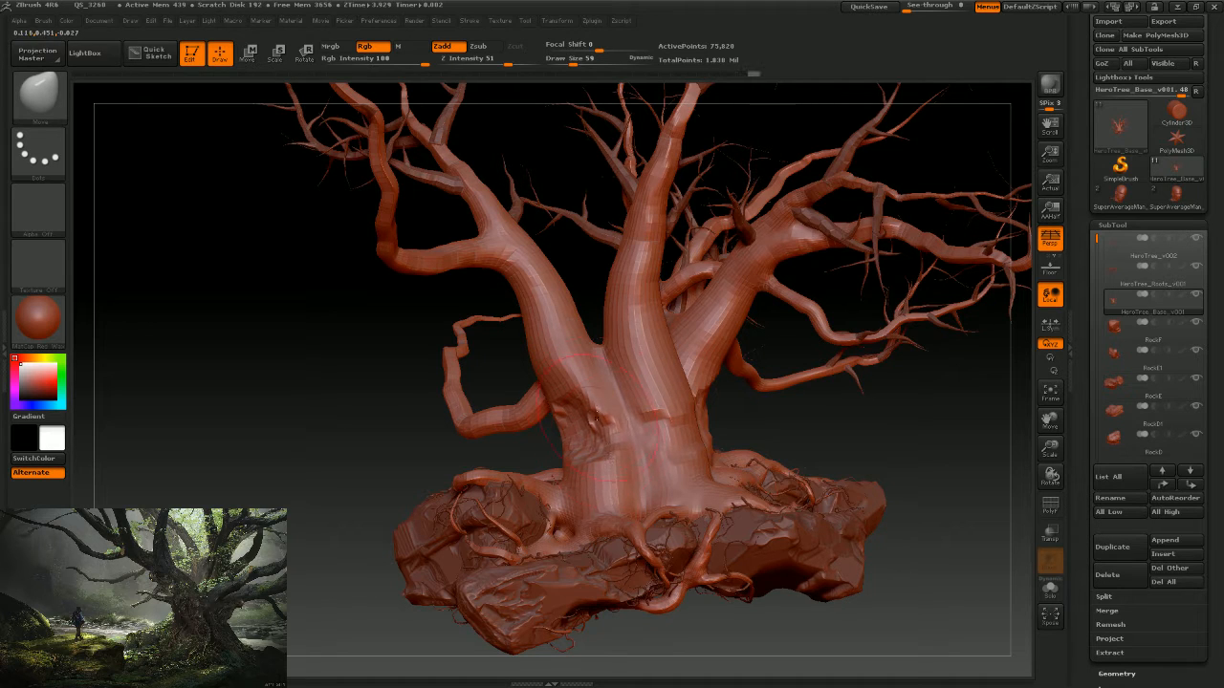
Adjust the curve of the hollowed trunk limb and its junction with the side branch using the Move brush.
{"action": "mouse_move", "coordinate": [529, 345]}
{"action": "left_mouse_down"}
{"action": "mouse_move", "coordinate": [547, 357]}
{"action": "mouse_move", "coordinate": [561, 342]}
{"action": "left_mouse_up"}
{"action": "left_click_drag", "start_coordinate": [519, 280], "coordinate": [441, 250]}
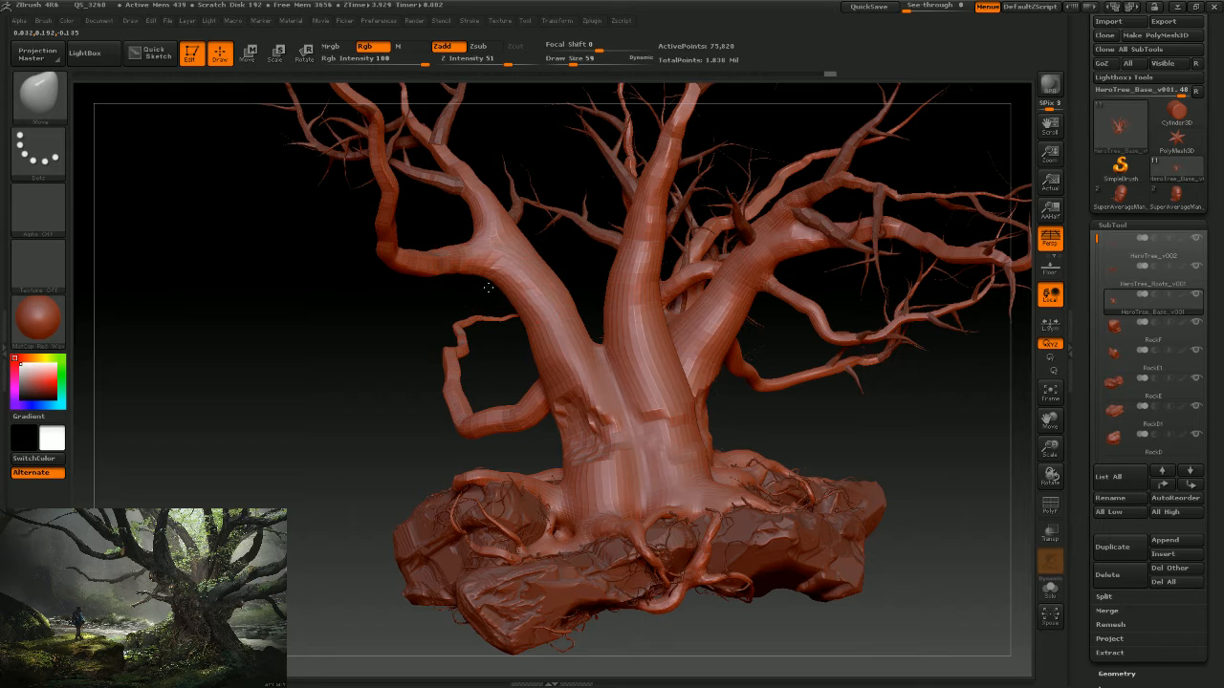
{"action": "mouse_move", "coordinate": [510, 293]}
{"action": "left_mouse_down"}
{"action": "mouse_move", "coordinate": [502, 298]}
{"action": "mouse_move", "coordinate": [552, 292]}
{"action": "mouse_move", "coordinate": [524, 250]}
{"action": "left_mouse_up"}
{"action": "left_click_drag", "start_coordinate": [736, 439], "coordinate": [836, 431]}
{"action": "left_click_drag", "start_coordinate": [778, 419], "coordinate": [552, 431]}
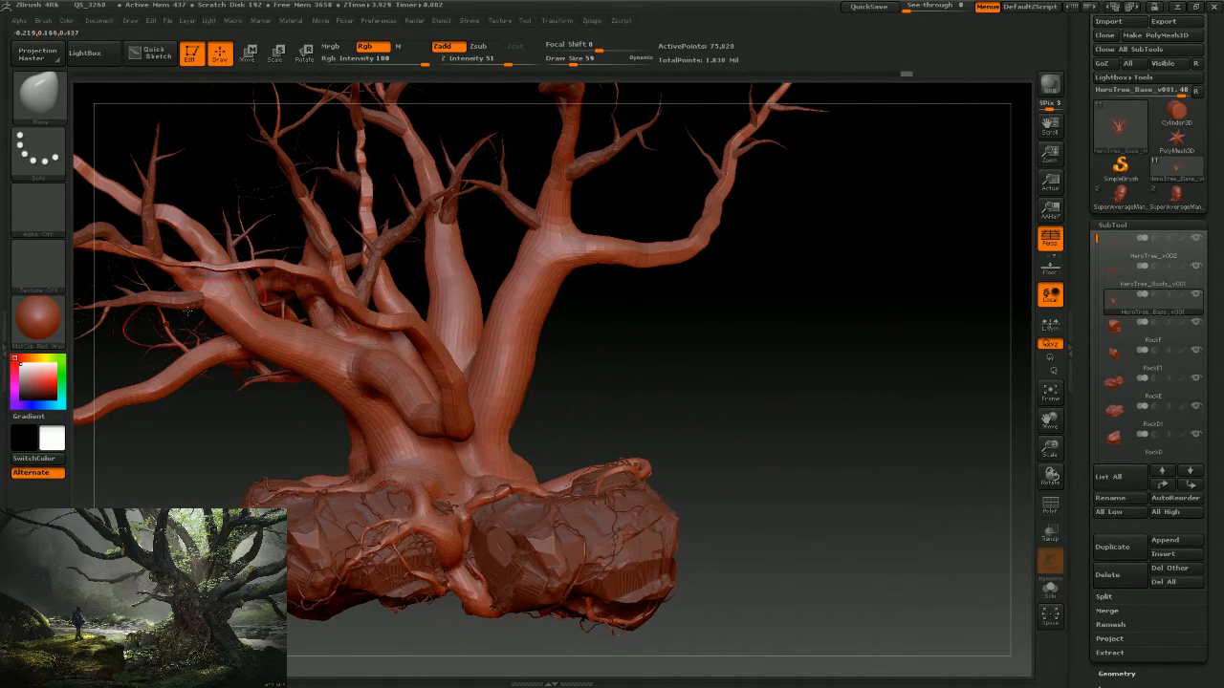
Switch the model's material to the white BasicMaterial and check the trunk's forms from several angles.
{"action": "left_click", "coordinate": [43, 320]}
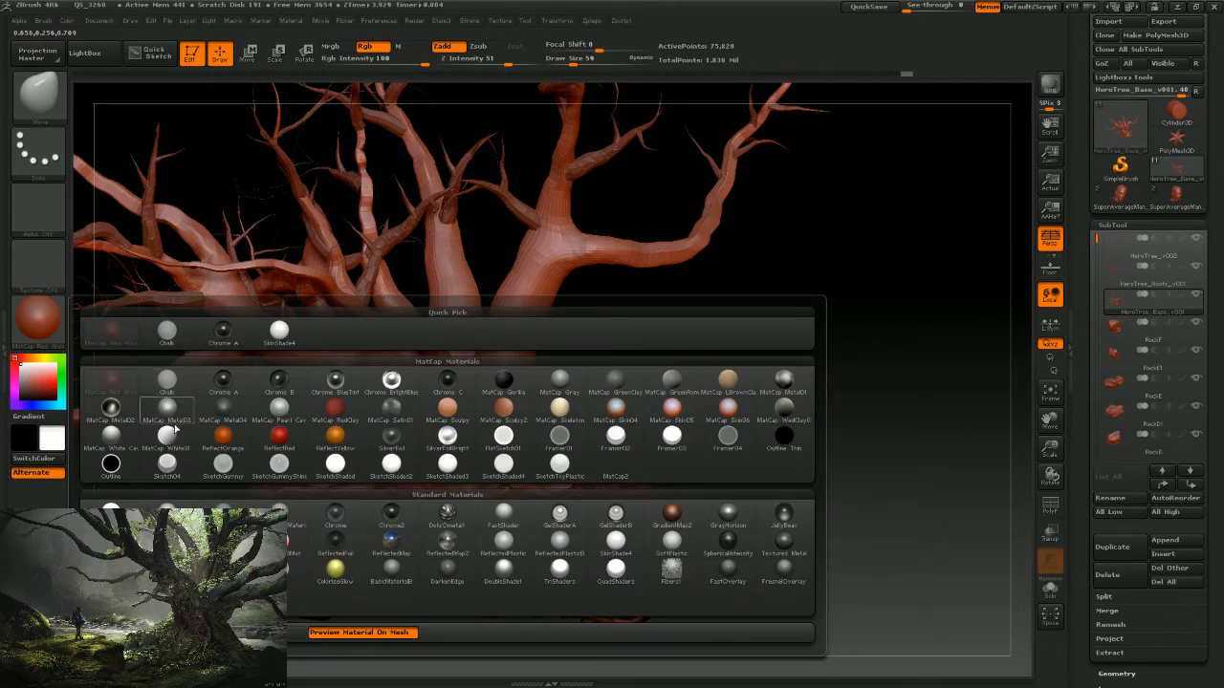
{"action": "left_click", "coordinate": [166, 512]}
{"action": "left_click_drag", "start_coordinate": [765, 368], "coordinate": [650, 420]}
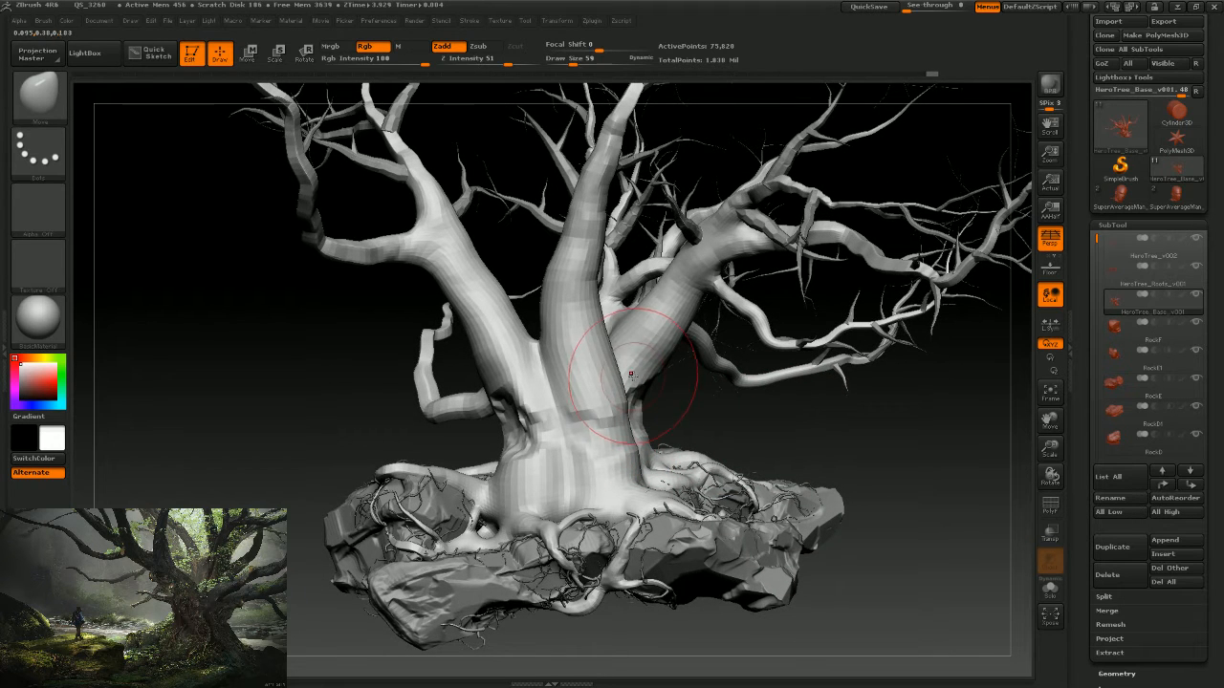
{"action": "left_click_drag", "start_coordinate": [707, 422], "coordinate": [683, 352]}
{"action": "mouse_move", "coordinate": [711, 404]}
{"action": "left_mouse_down"}
{"action": "mouse_move", "coordinate": [669, 413]}
{"action": "mouse_move", "coordinate": [621, 447]}
{"action": "left_mouse_up"}
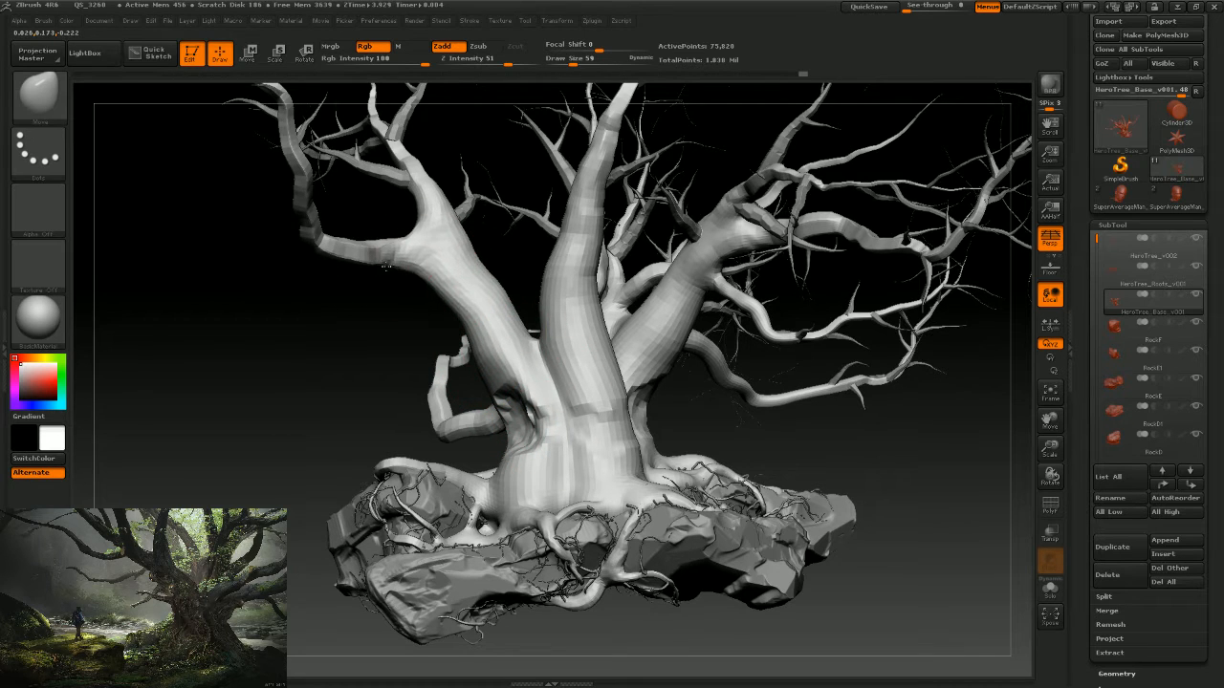
Refine the silhouette of the trunk limb above the hollow and its fork with the Move brush.
{"action": "left_click_drag", "start_coordinate": [465, 249], "coordinate": [451, 255]}
{"action": "left_click_drag", "start_coordinate": [527, 252], "coordinate": [475, 258]}
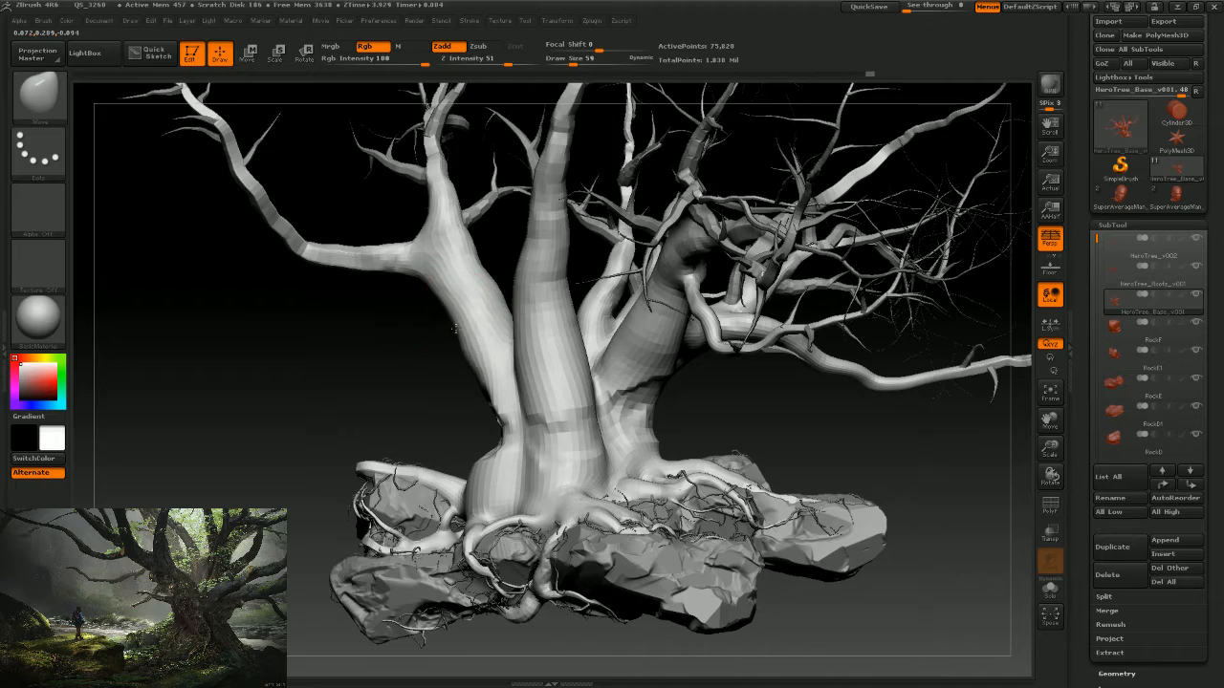
{"action": "left_click_drag", "start_coordinate": [454, 328], "coordinate": [673, 420]}
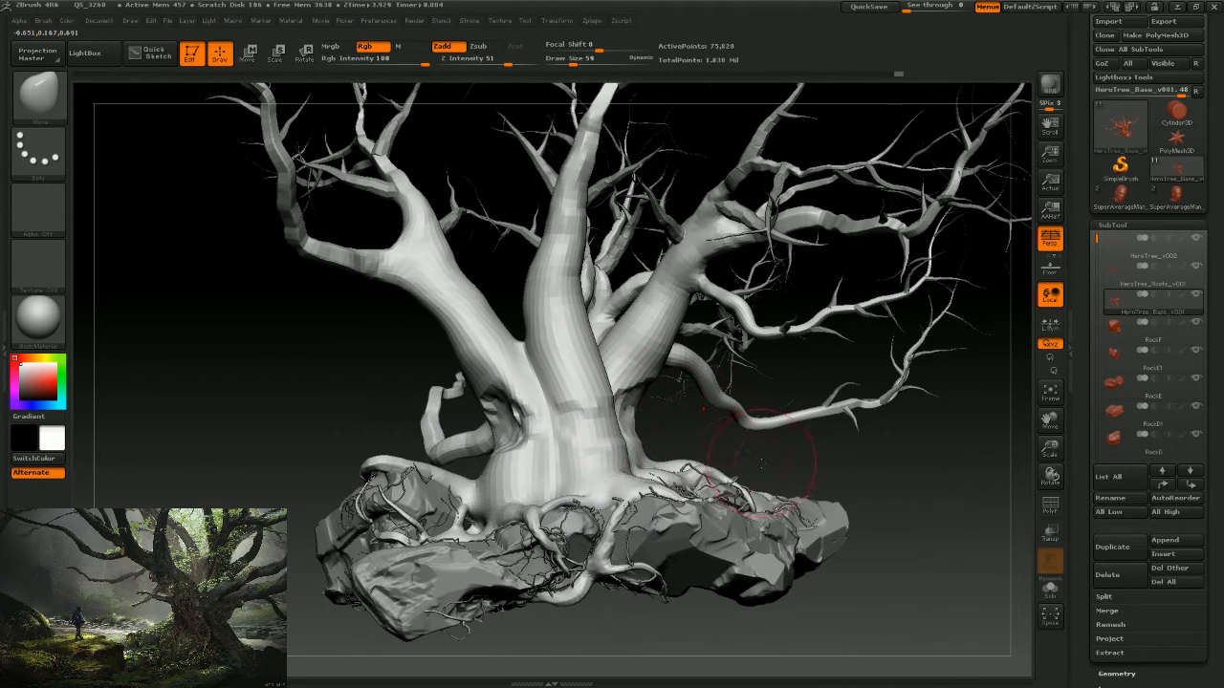
{"action": "left_click_drag", "start_coordinate": [780, 461], "coordinate": [917, 456]}
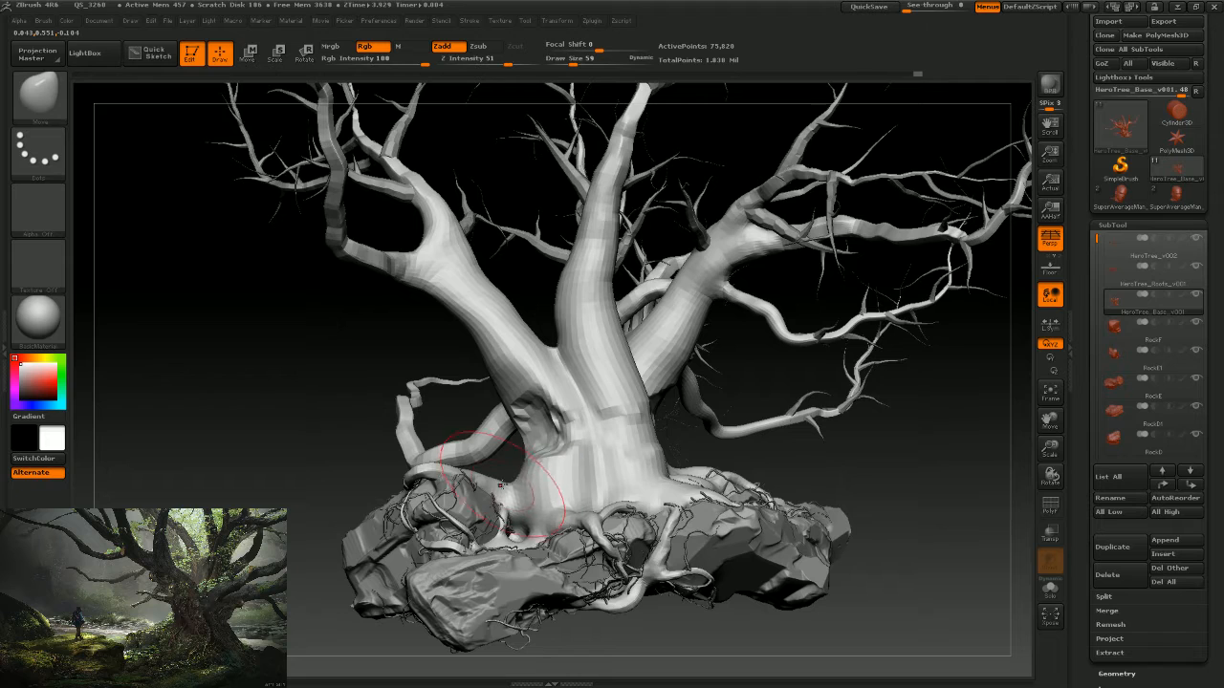
Adjust the trunk's lower flank above the roots with the Move brush at draw size 35, and smooth the hollowed area.
{"action": "left_click_drag", "start_coordinate": [502, 479], "coordinate": [491, 478]}
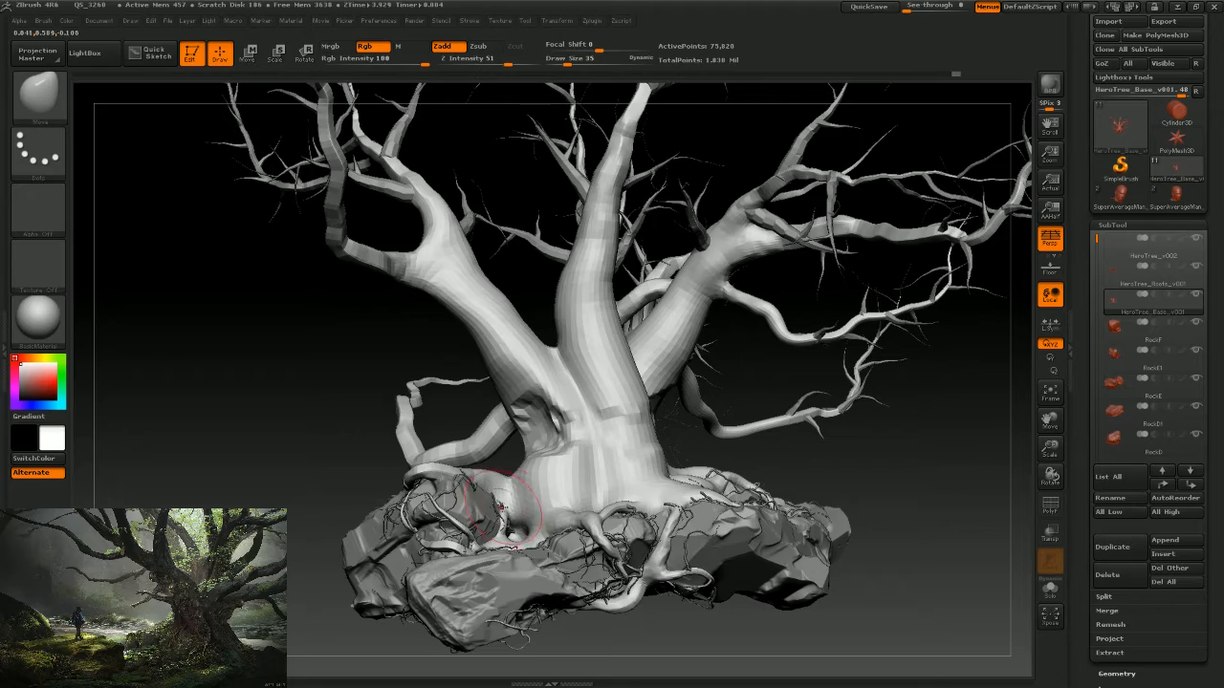
{"action": "left_click_drag", "start_coordinate": [352, 448], "coordinate": [442, 486]}
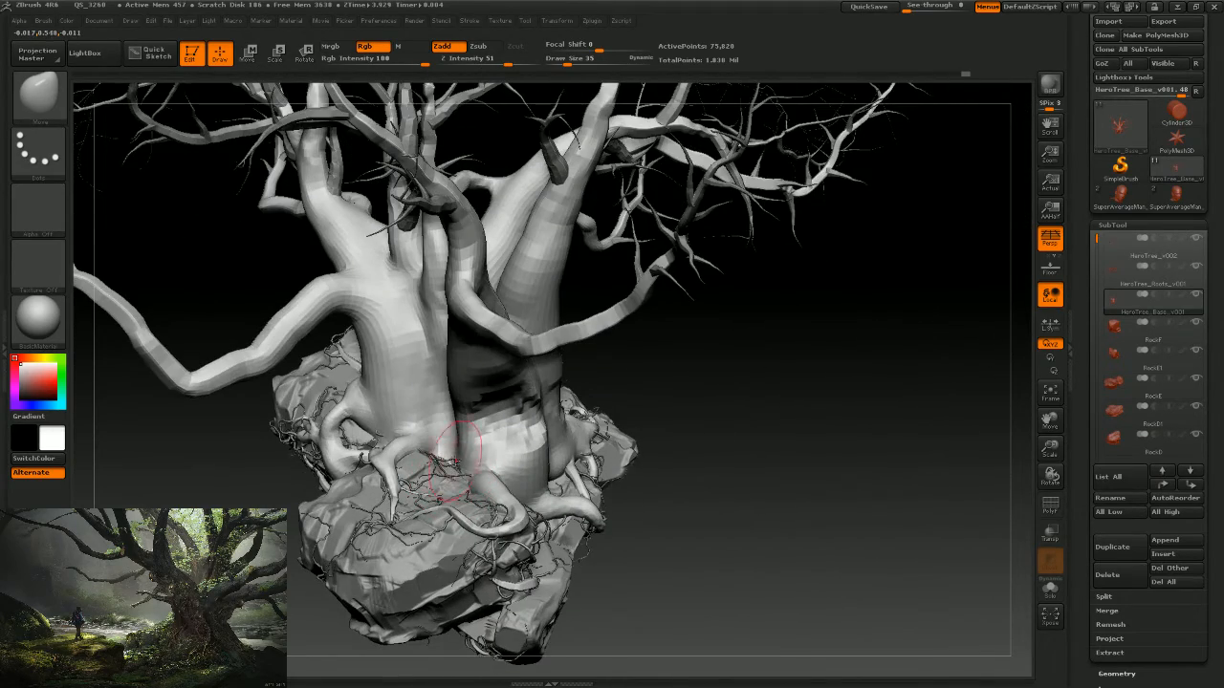
{"action": "left_click_drag", "start_coordinate": [691, 466], "coordinate": [431, 448]}
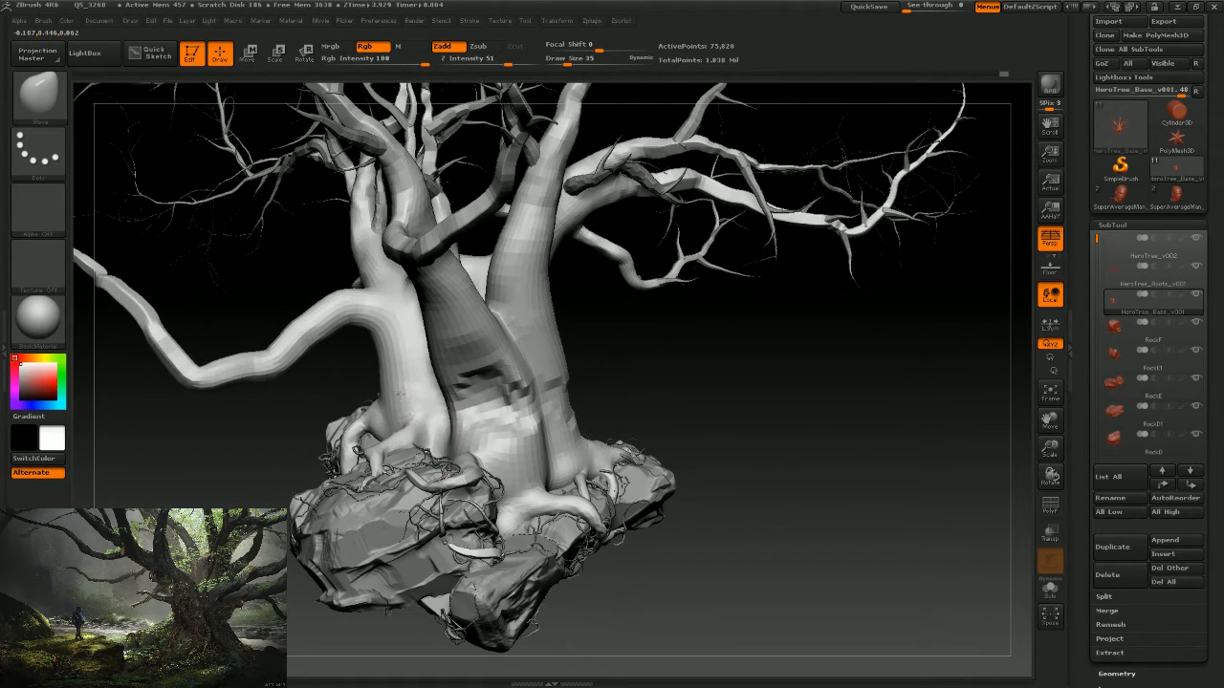
{"action": "mouse_move", "coordinate": [699, 403]}
{"action": "left_mouse_down"}
{"action": "mouse_move", "coordinate": [742, 404]}
{"action": "mouse_move", "coordinate": [723, 474]}
{"action": "left_mouse_up"}
{"action": "mouse_move", "coordinate": [657, 387]}
{"action": "left_mouse_down"}
{"action": "mouse_move", "coordinate": [643, 405]}
{"action": "mouse_move", "coordinate": [603, 406]}
{"action": "mouse_move", "coordinate": [663, 404]}
{"action": "mouse_move", "coordinate": [593, 409]}
{"action": "left_mouse_up"}
{"action": "left_click_drag", "start_coordinate": [431, 470], "coordinate": [411, 470], "text": "shift"}
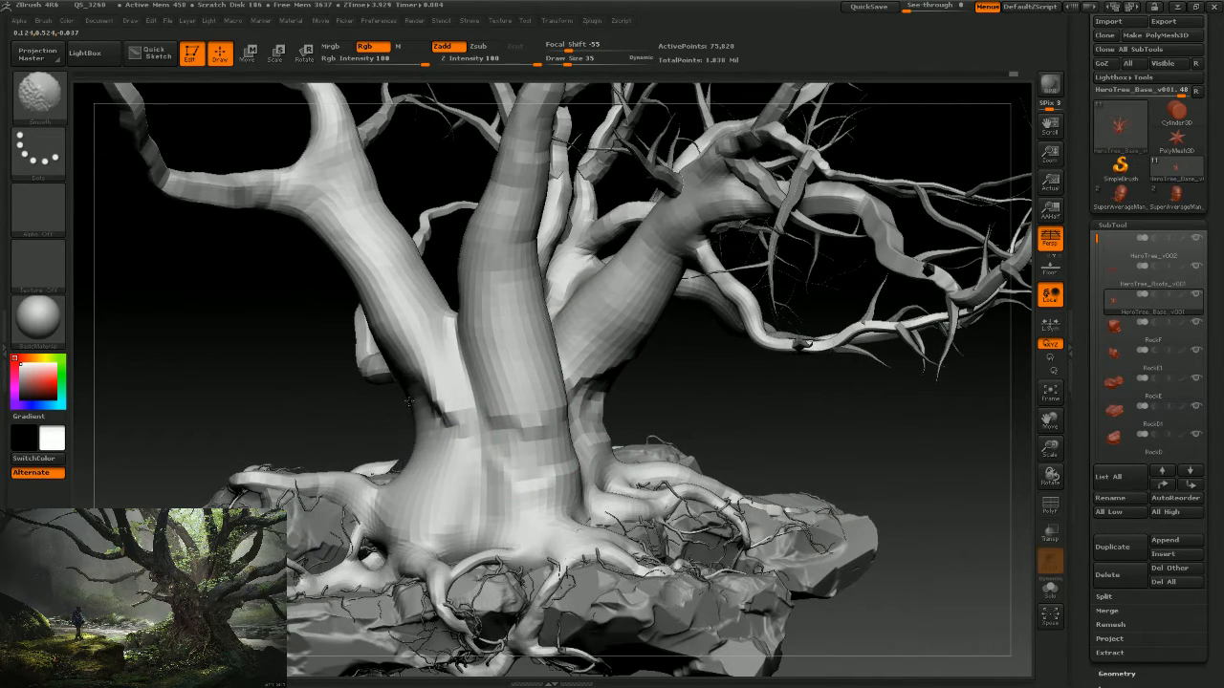
{"action": "left_click_drag", "start_coordinate": [710, 387], "coordinate": [519, 424]}
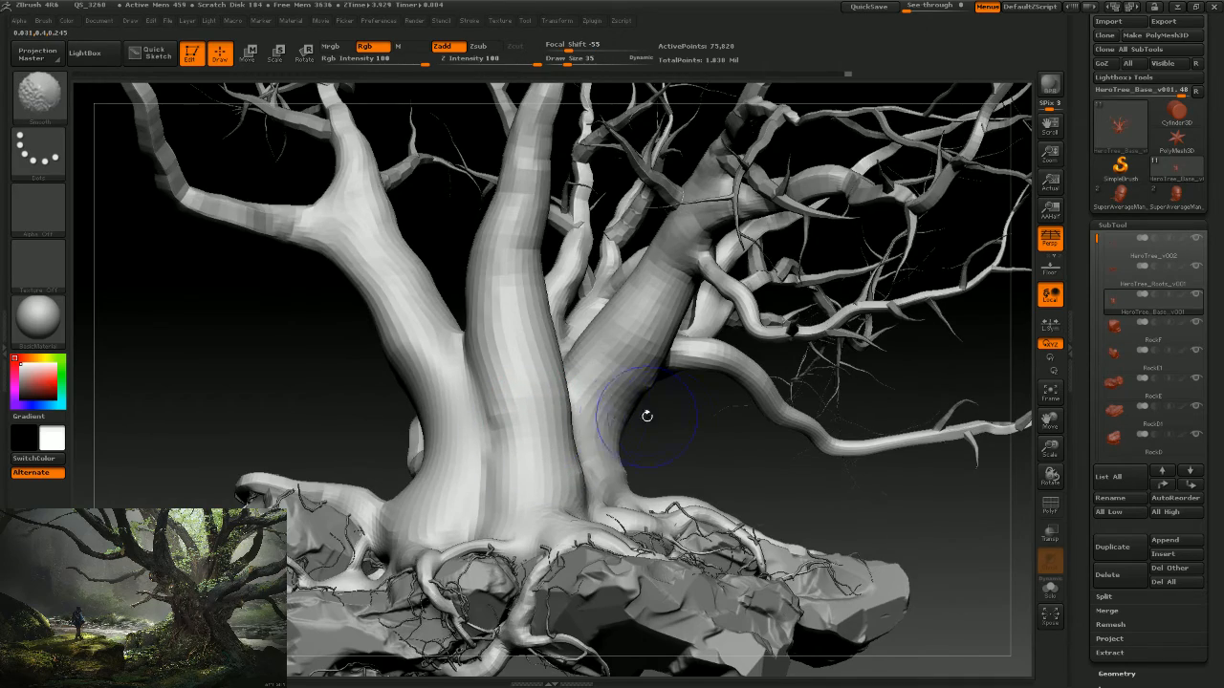
{"action": "mouse_move", "coordinate": [648, 414]}
{"action": "left_mouse_down"}
{"action": "mouse_move", "coordinate": [716, 439]}
{"action": "mouse_move", "coordinate": [692, 453]}
{"action": "mouse_move", "coordinate": [669, 446]}
{"action": "mouse_move", "coordinate": [683, 463]}
{"action": "mouse_move", "coordinate": [772, 426]}
{"action": "left_mouse_up"}
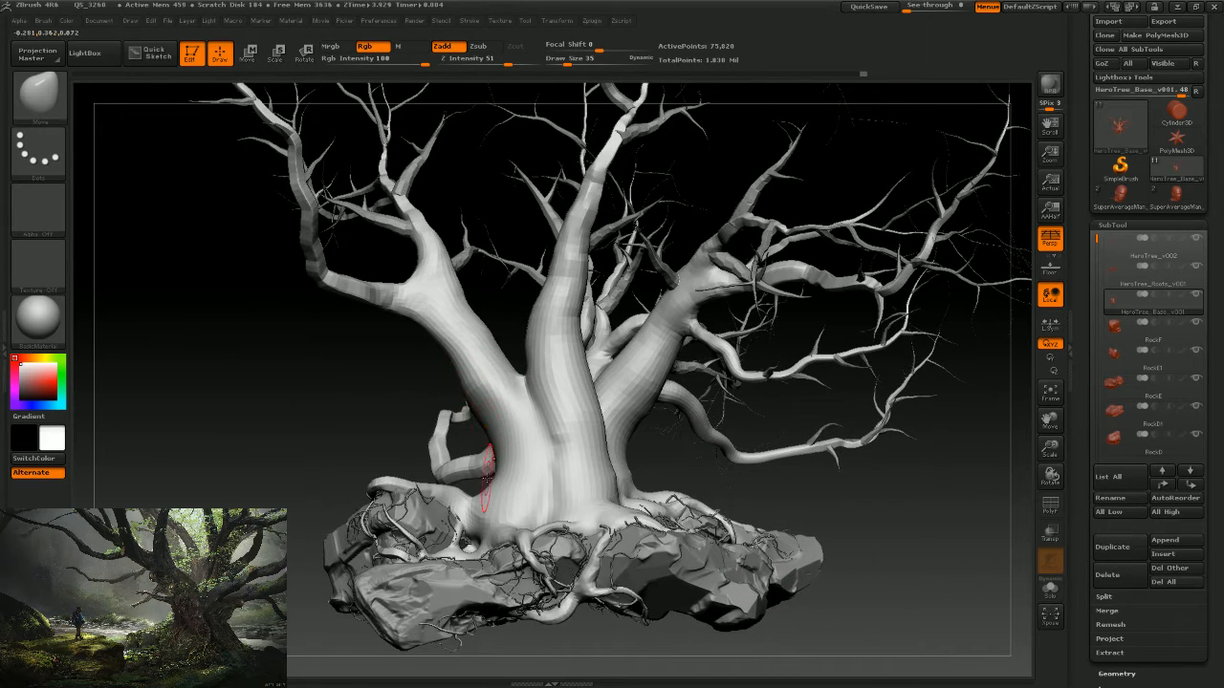
Build up bulges along the trunk's lower flank and root base using the ClayTubes brush at draw size 20.
{"action": "left_click", "coordinate": [39, 94]}
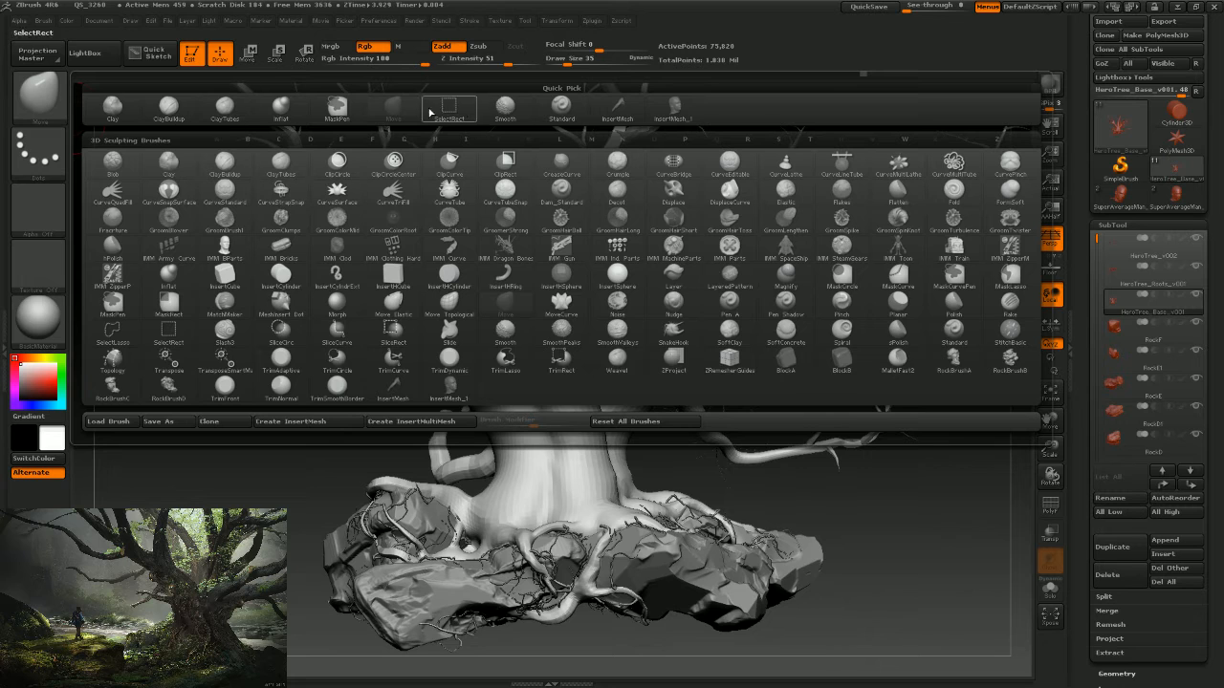
{"action": "left_click", "coordinate": [224, 105]}
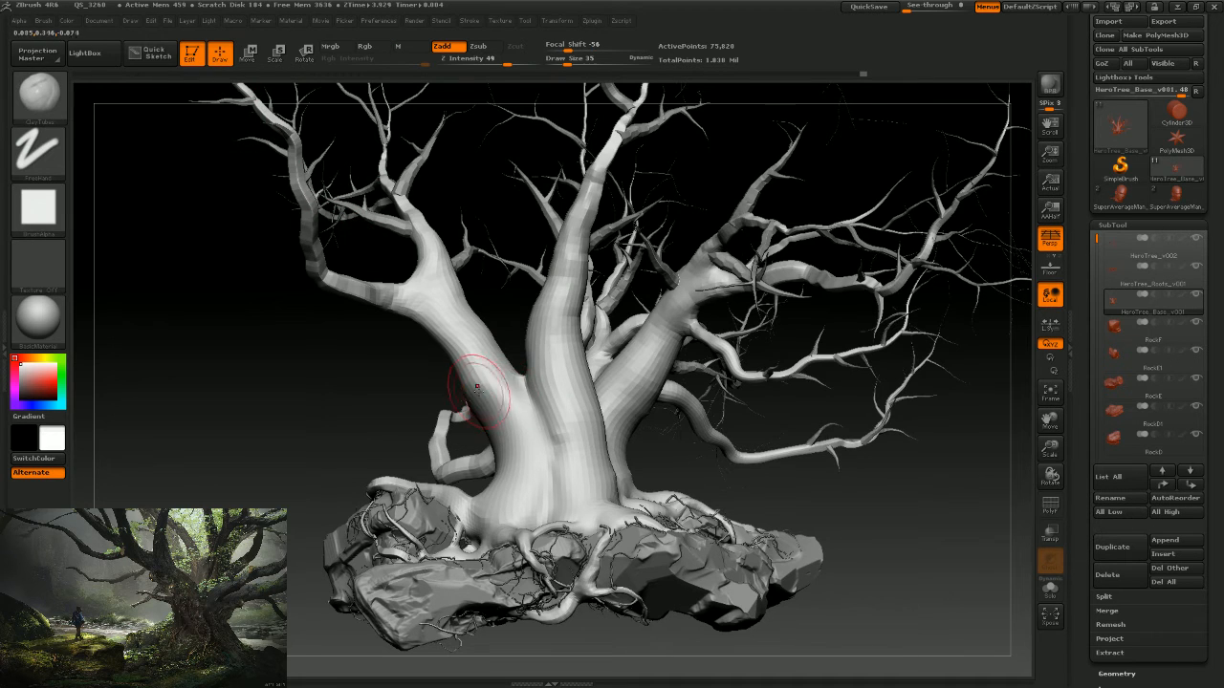
{"action": "key", "text": "s"}
{"action": "mouse_move", "coordinate": [491, 393]}
{"action": "left_mouse_down"}
{"action": "mouse_move", "coordinate": [480, 397]}
{"action": "mouse_move", "coordinate": [508, 435]}
{"action": "mouse_move", "coordinate": [482, 387]}
{"action": "left_mouse_up"}
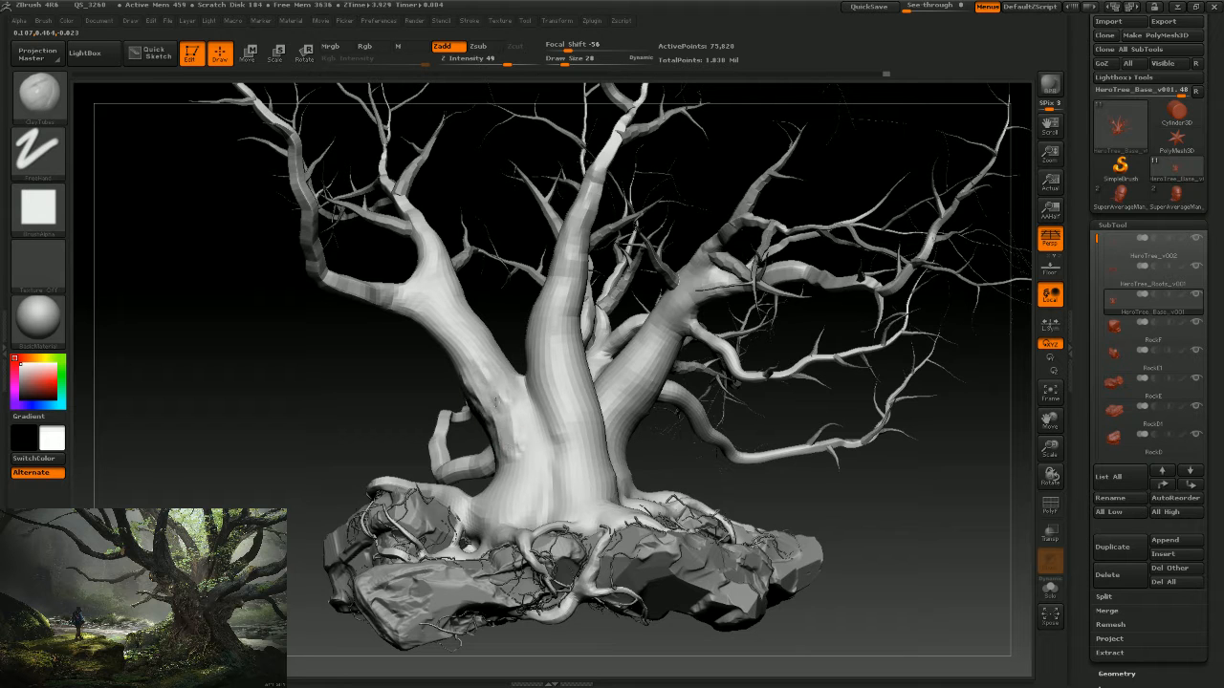
{"action": "left_click_drag", "start_coordinate": [507, 492], "coordinate": [468, 514]}
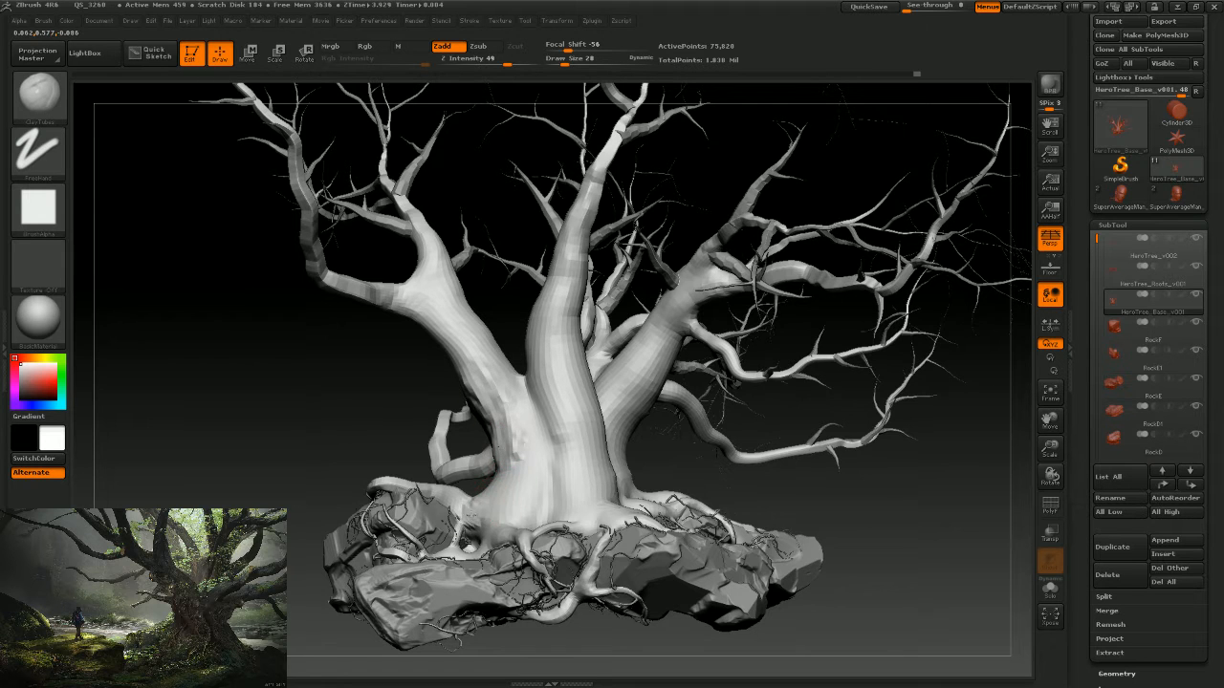
{"action": "mouse_move", "coordinate": [371, 476]}
{"action": "left_mouse_down"}
{"action": "mouse_move", "coordinate": [465, 518]}
{"action": "mouse_move", "coordinate": [468, 494]}
{"action": "mouse_move", "coordinate": [490, 523]}
{"action": "left_mouse_up"}
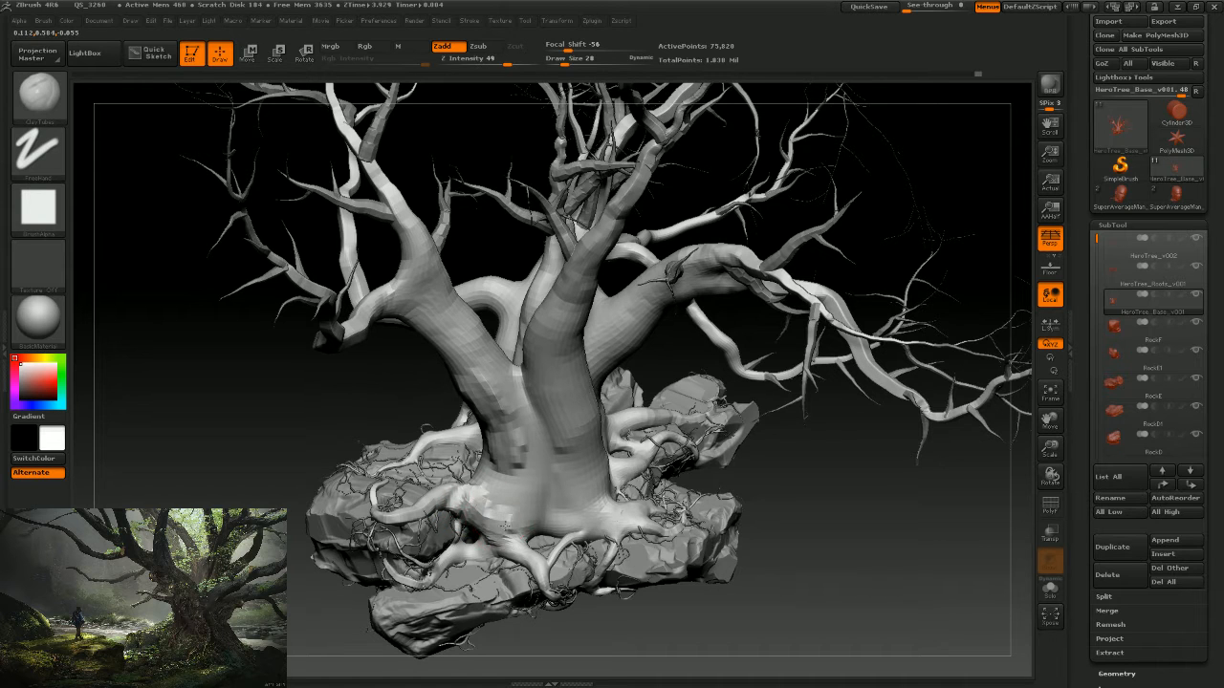
Examine the reference painting marco-gorlei-tree-of-souls.jpg in Windows Photo Viewer, and return to ZBrush.
{"action": "key", "text": "space"}
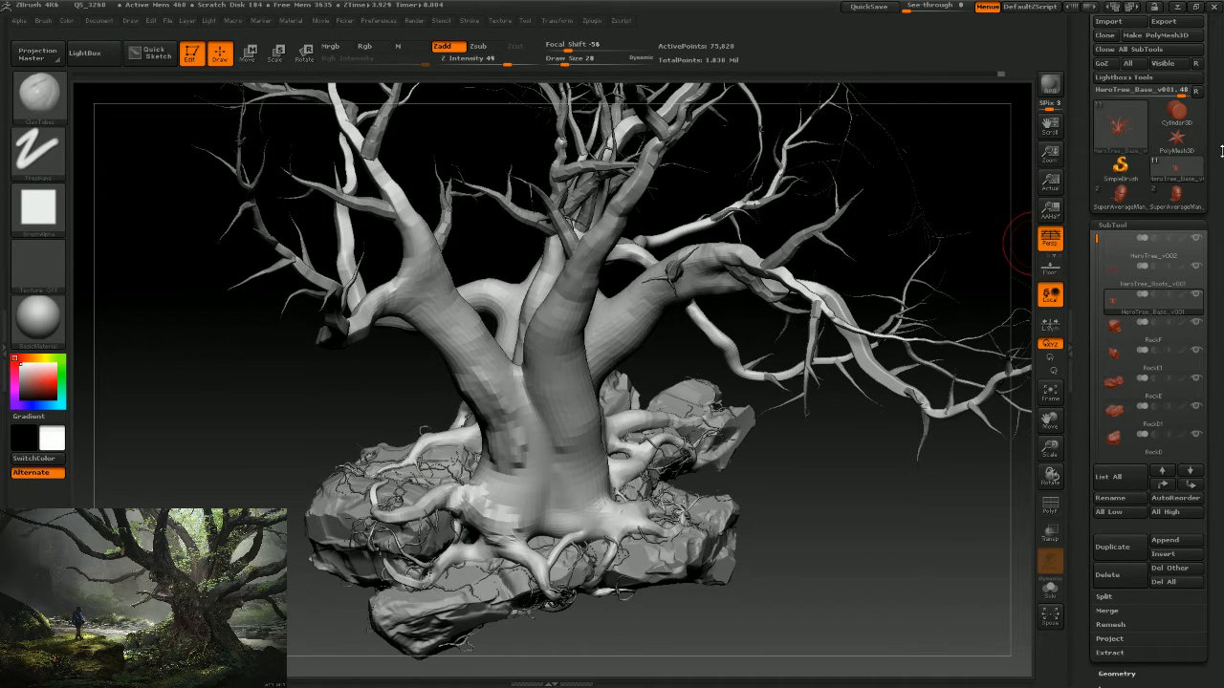
{"action": "mouse_move", "coordinate": [1124, 169]}
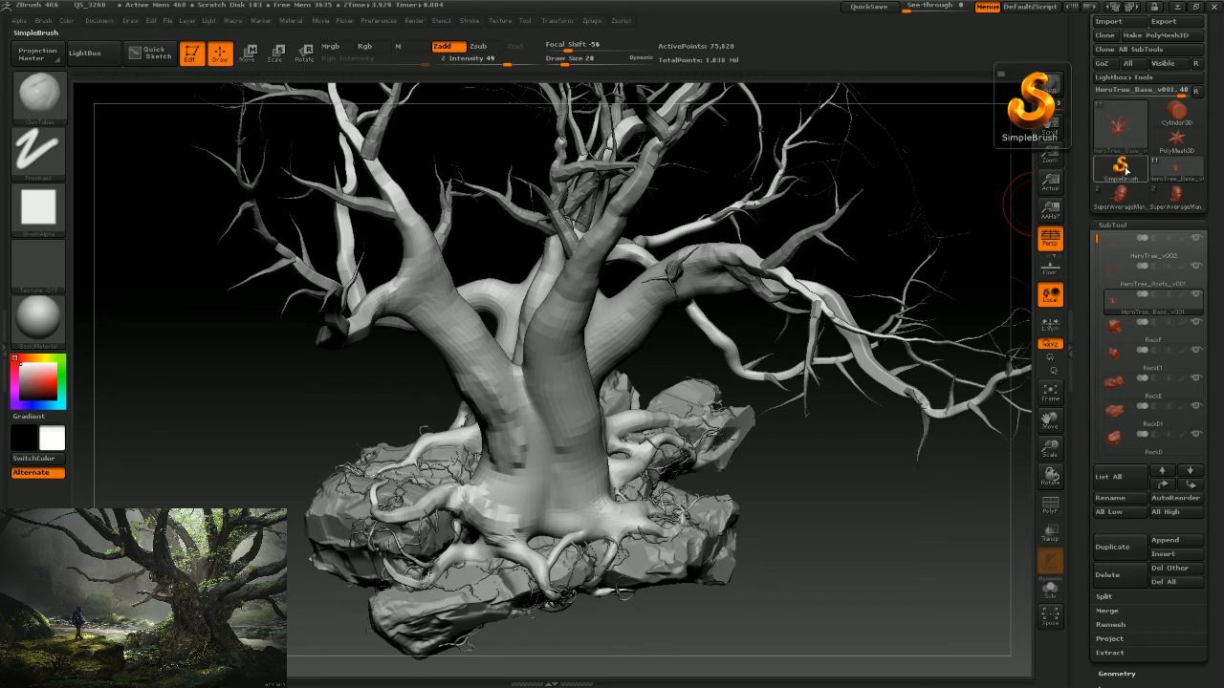
{"action": "key", "text": "alt+Tab"}
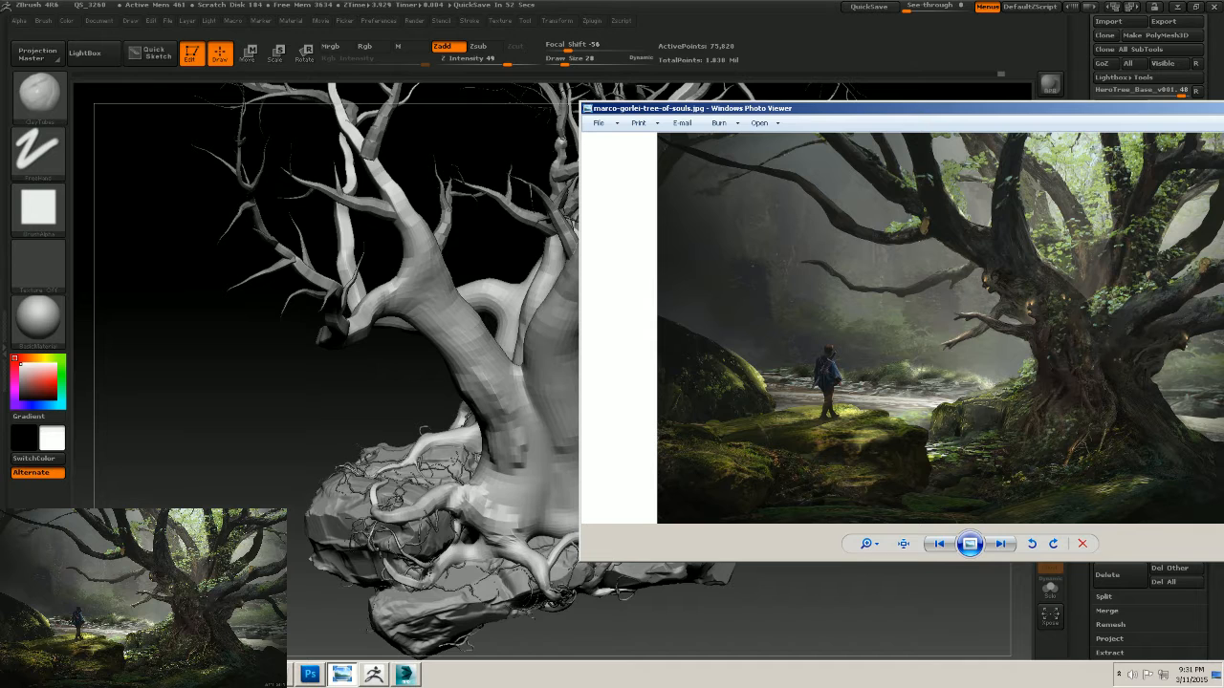
{"action": "left_click", "coordinate": [931, 99]}
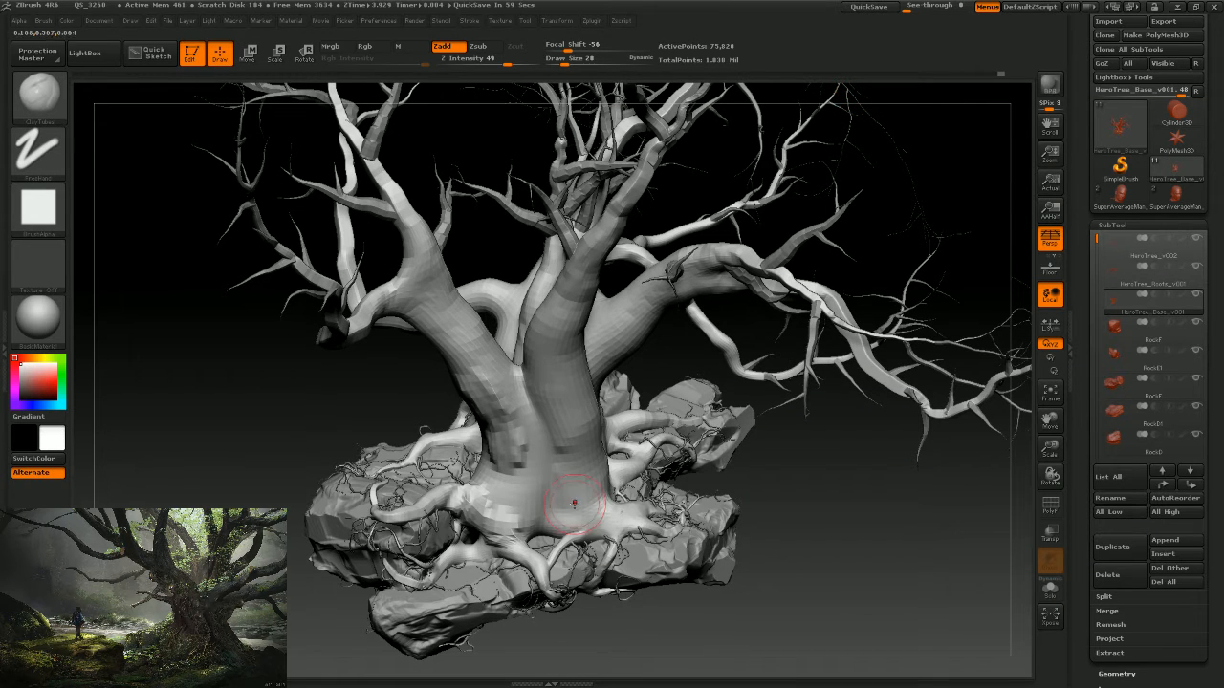
Add clay strokes to the lower trunk above the roots and smooth the limb surfaces from several angles.
{"action": "left_click_drag", "start_coordinate": [794, 489], "coordinate": [573, 499]}
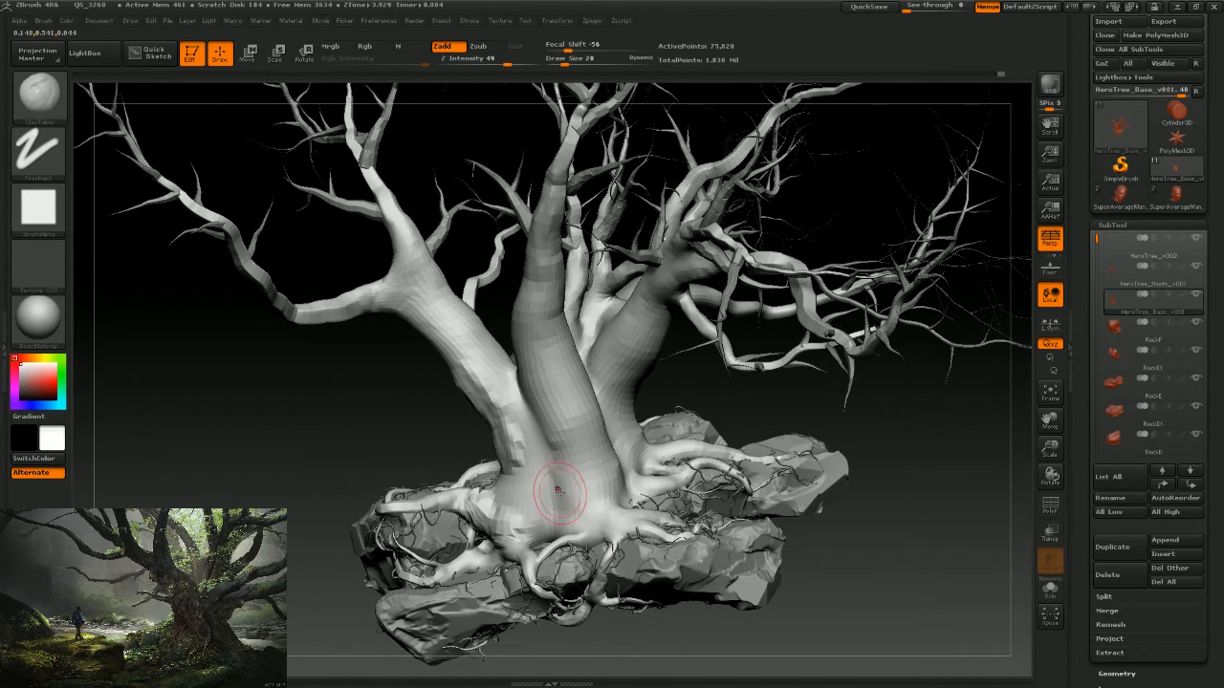
{"action": "mouse_move", "coordinate": [800, 521]}
{"action": "left_mouse_down"}
{"action": "mouse_move", "coordinate": [694, 423]}
{"action": "mouse_move", "coordinate": [751, 429]}
{"action": "mouse_move", "coordinate": [640, 442]}
{"action": "left_mouse_up"}
{"action": "key", "text": "shift"}
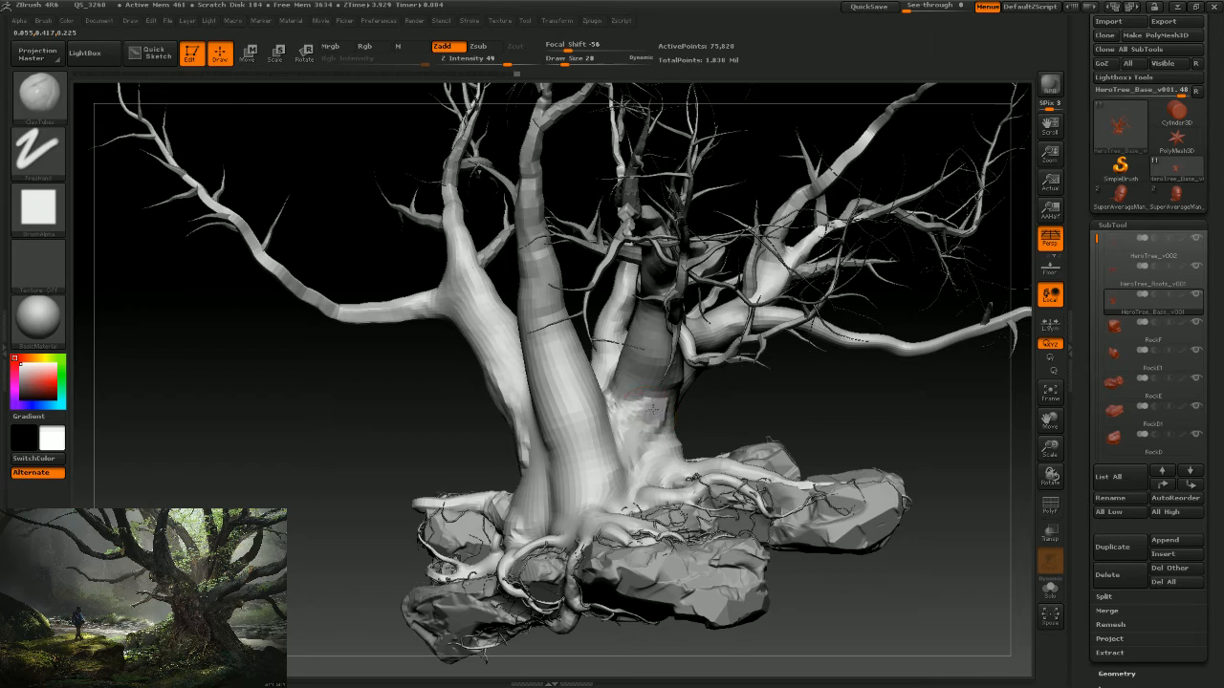
{"action": "mouse_move", "coordinate": [702, 415]}
{"action": "left_mouse_down"}
{"action": "mouse_move", "coordinate": [775, 400]}
{"action": "mouse_move", "coordinate": [803, 425]}
{"action": "left_mouse_up"}
{"action": "left_click_drag", "start_coordinate": [486, 356], "coordinate": [460, 292], "text": "shift"}
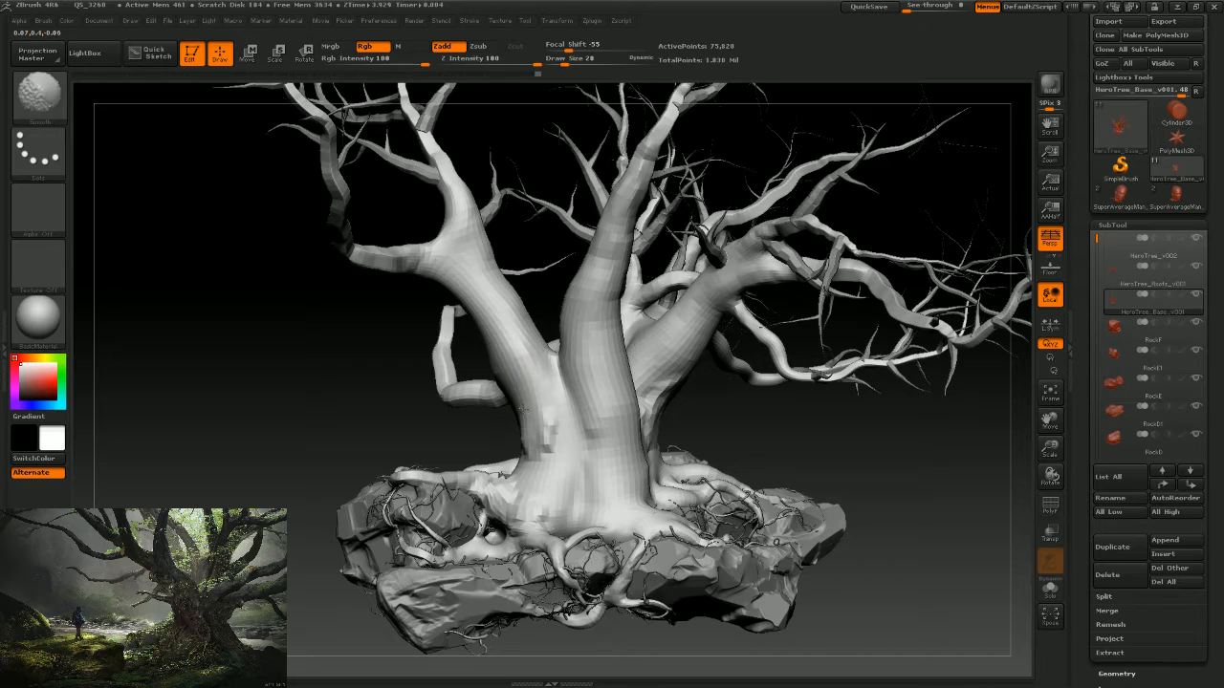
Build up the junction between the trunk base and the side root with ClayTubes and smooth the strokes.
{"action": "key", "text": "b"}
{"action": "key", "text": "c"}
{"action": "key", "text": "t"}
{"action": "left_click_drag", "start_coordinate": [415, 416], "coordinate": [402, 428]}
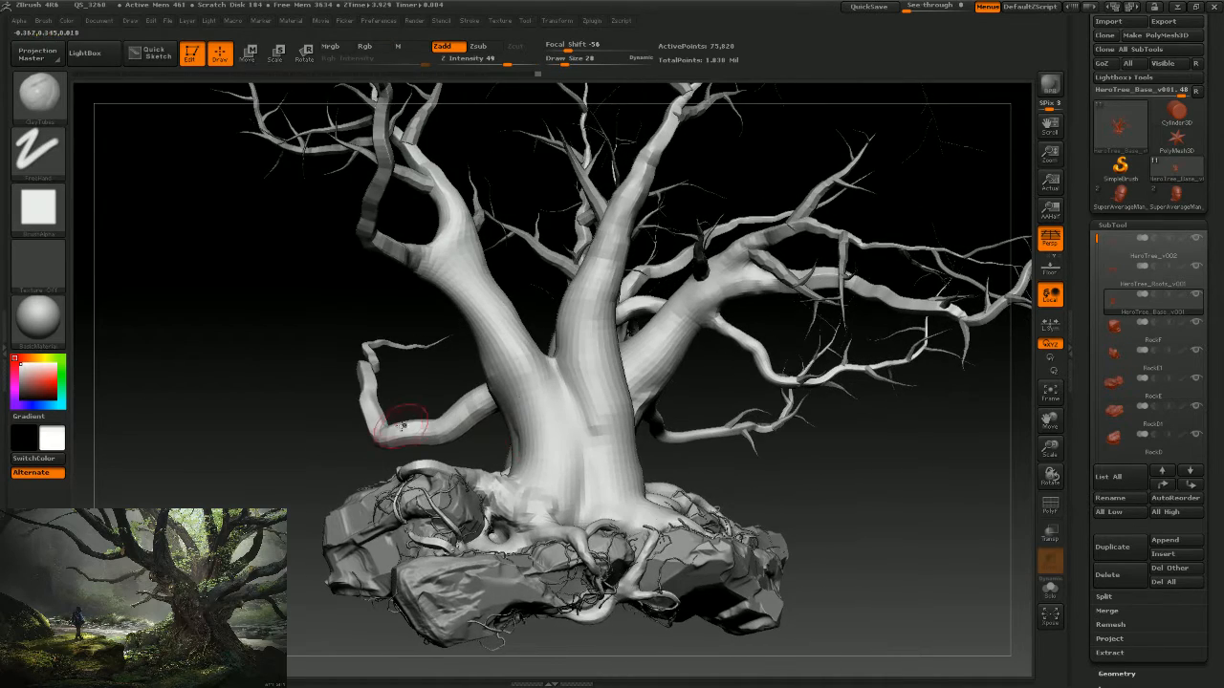
{"action": "left_click_drag", "start_coordinate": [779, 479], "coordinate": [538, 500]}
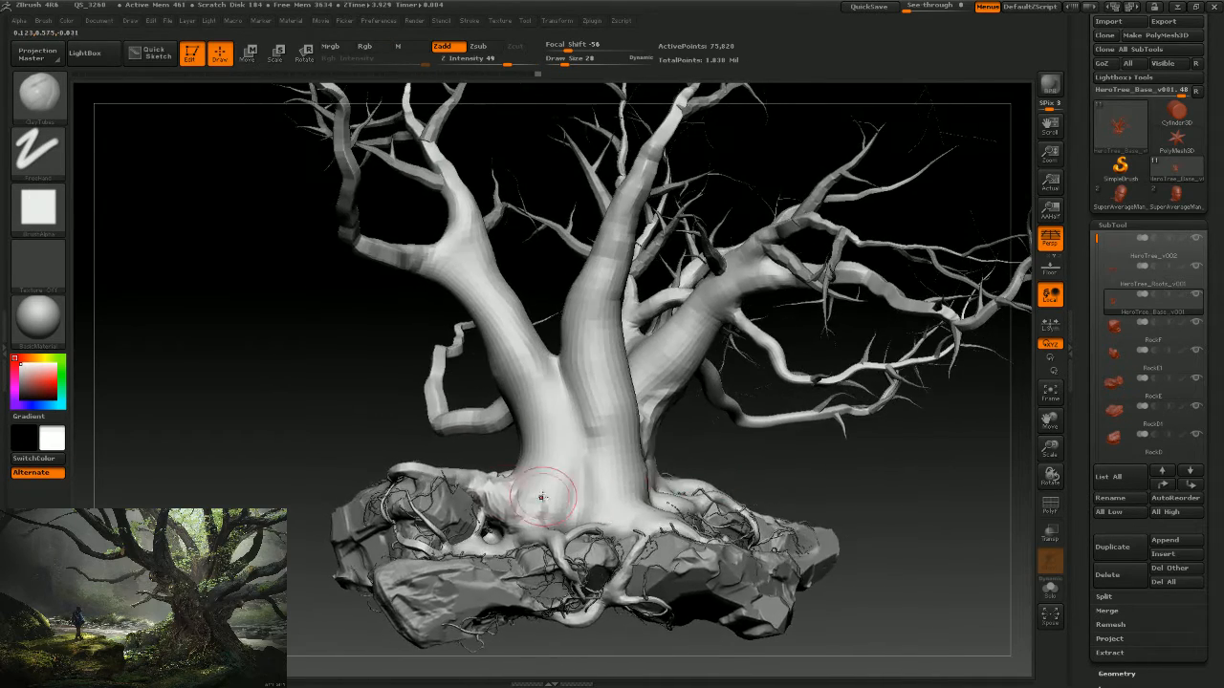
{"action": "key", "text": "shift"}
{"action": "left_click_drag", "start_coordinate": [374, 429], "coordinate": [469, 476]}
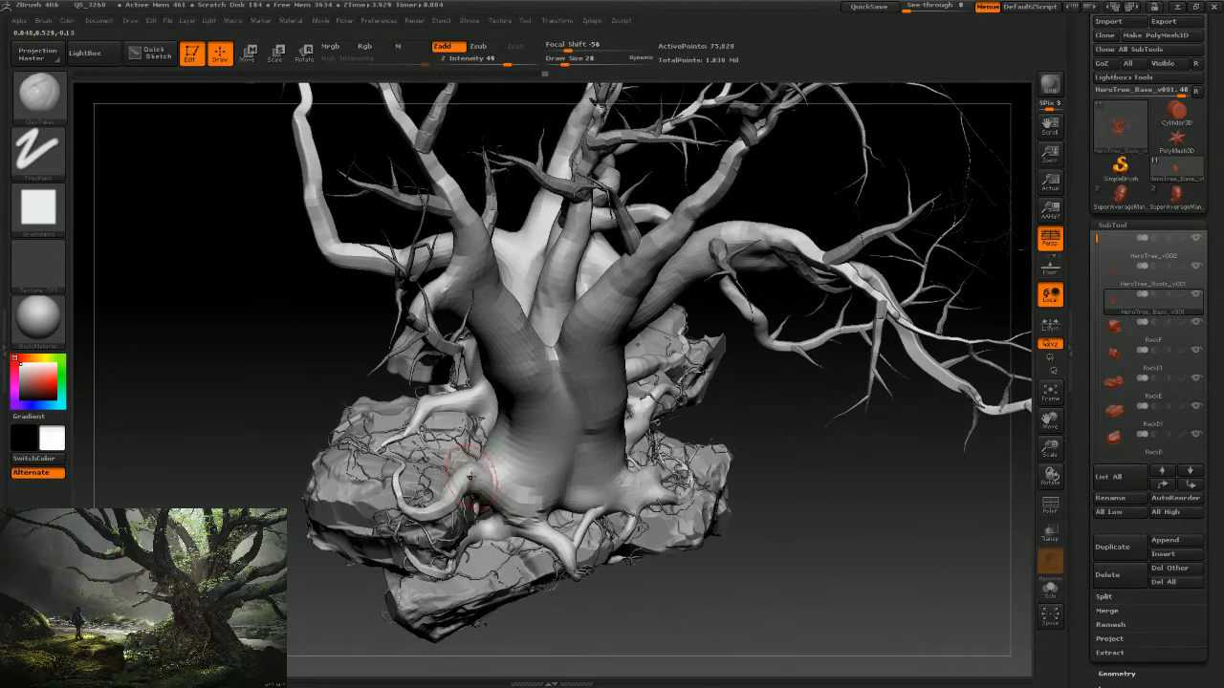
{"action": "key", "text": "shift"}
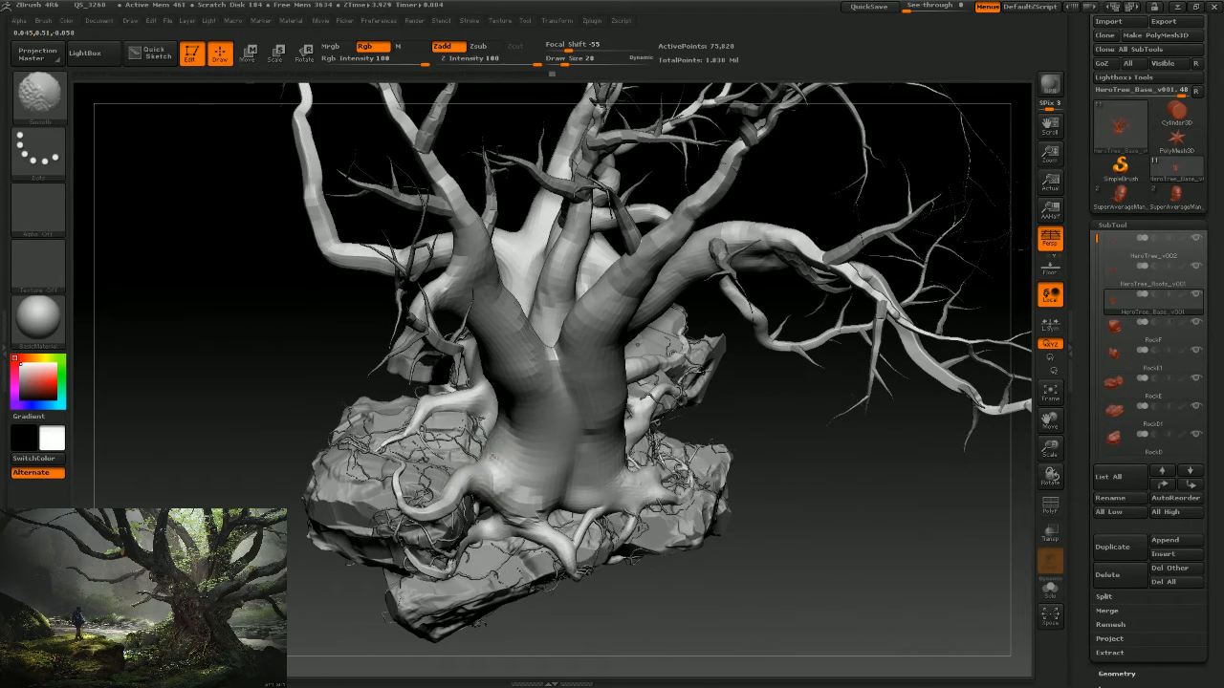
Thicken the root flare at the trunk's base with more ClayTubes strokes and smooth it into the trunk.
{"action": "left_click_drag", "start_coordinate": [786, 445], "coordinate": [508, 474]}
{"action": "key", "text": "shift"}
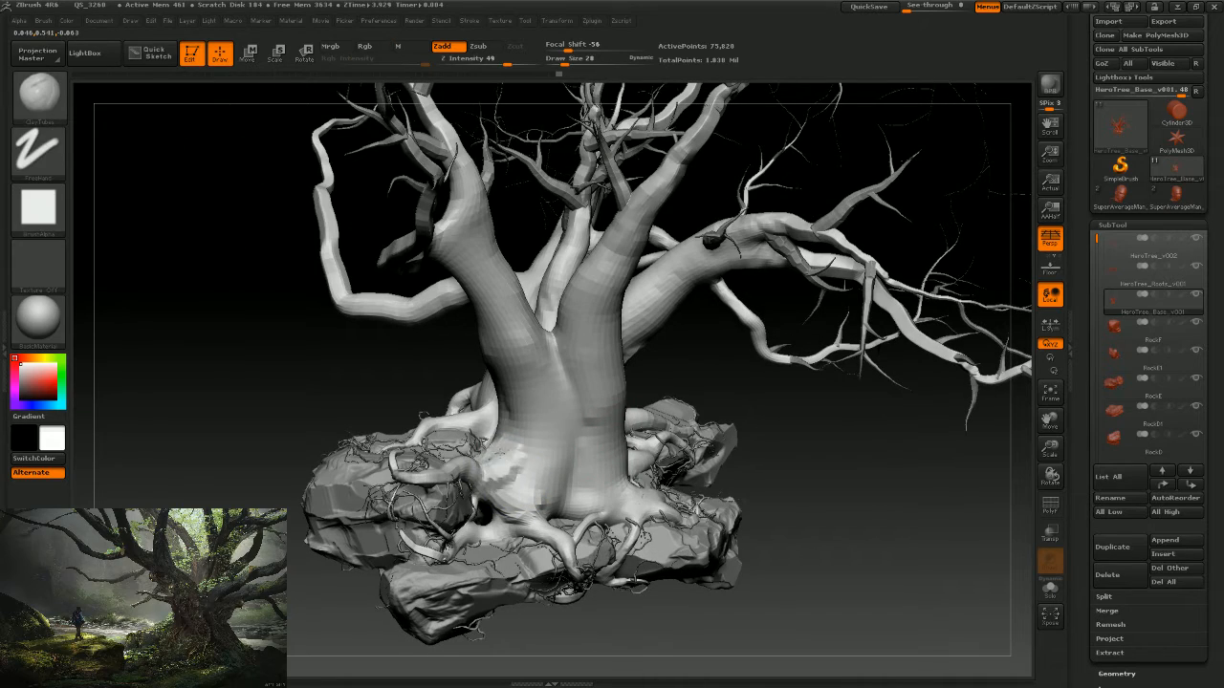
{"action": "left_click_drag", "start_coordinate": [325, 401], "coordinate": [268, 386]}
{"action": "key", "text": "shift"}
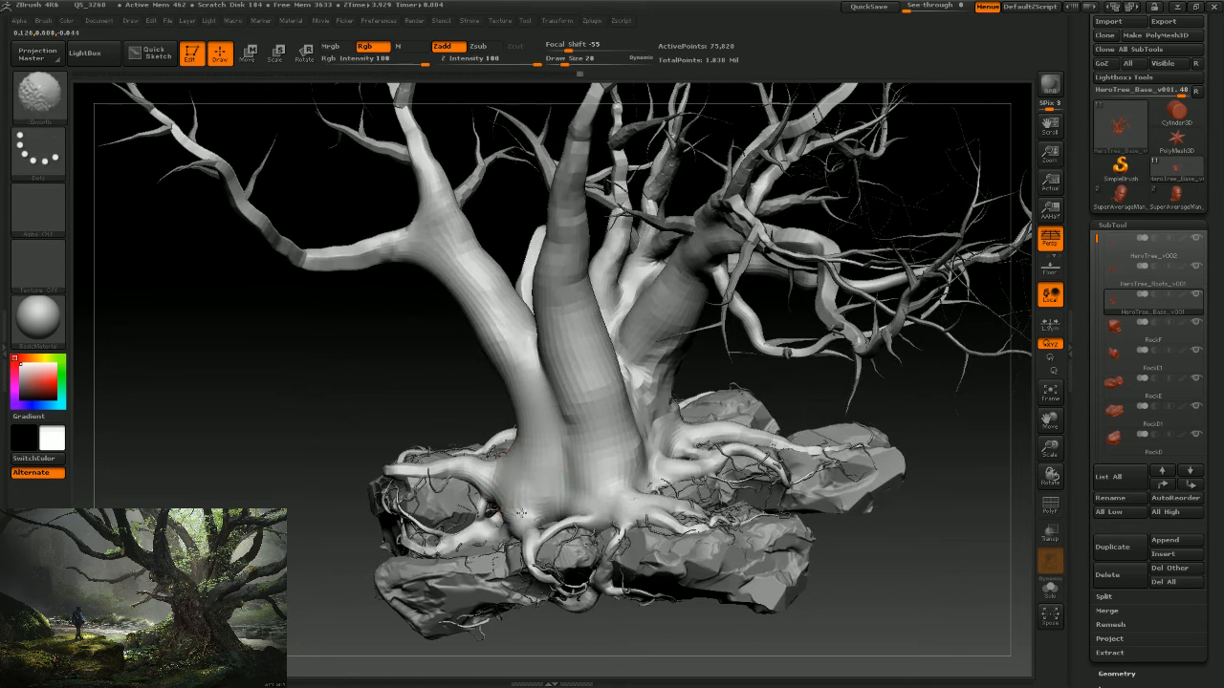
{"action": "left_click_drag", "start_coordinate": [402, 367], "coordinate": [465, 354]}
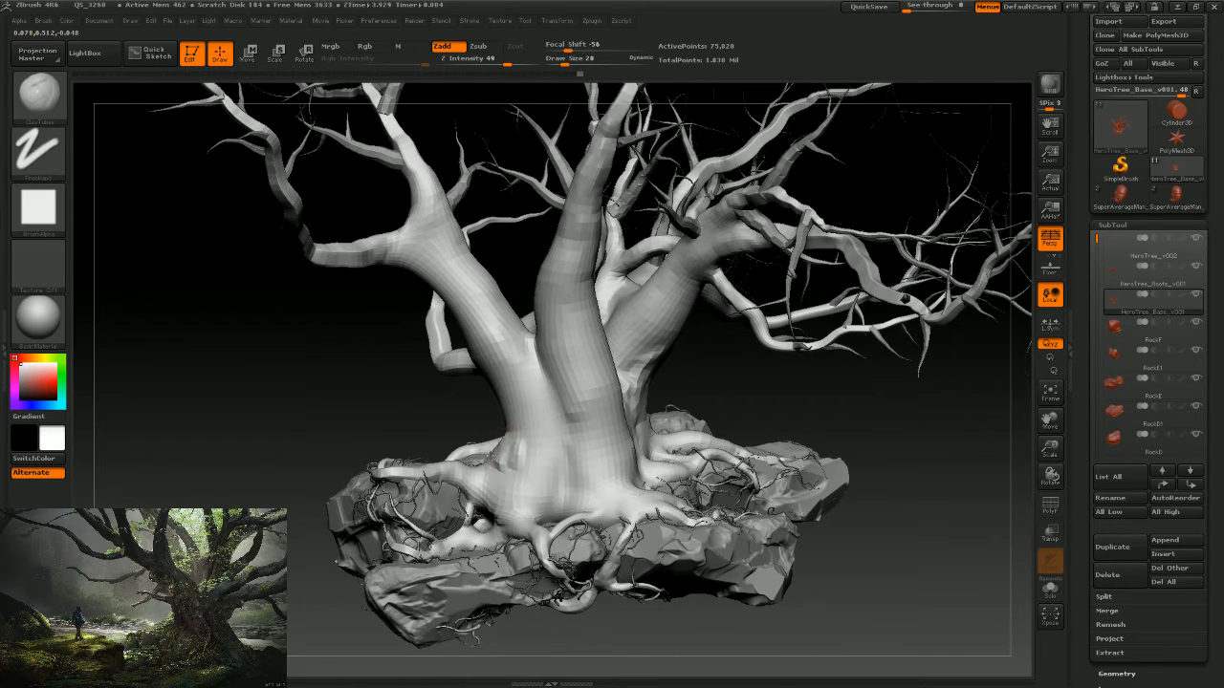
{"action": "mouse_move", "coordinate": [502, 461]}
{"action": "left_mouse_down", "text": "shift"}
{"action": "mouse_move", "coordinate": [492, 470]}
{"action": "mouse_move", "coordinate": [512, 452]}
{"action": "mouse_move", "coordinate": [534, 495]}
{"action": "left_mouse_up", "text": "shift"}
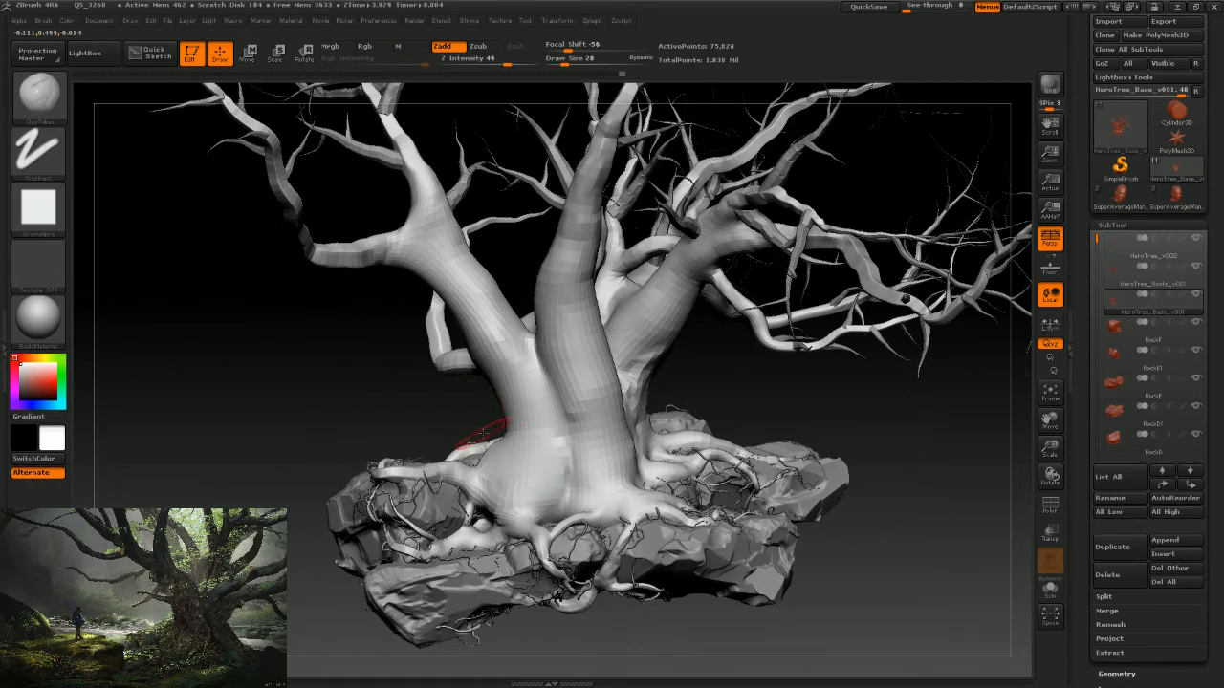
Insert an arm mesh onto the trunk below the forked limb using the InsertMesh brush.
{"action": "mouse_move", "coordinate": [389, 396]}
{"action": "left_mouse_down"}
{"action": "mouse_move", "coordinate": [554, 385]}
{"action": "mouse_move", "coordinate": [487, 456]}
{"action": "mouse_move", "coordinate": [718, 410]}
{"action": "mouse_move", "coordinate": [692, 423]}
{"action": "mouse_move", "coordinate": [751, 428]}
{"action": "mouse_move", "coordinate": [792, 406]}
{"action": "mouse_move", "coordinate": [776, 488]}
{"action": "mouse_move", "coordinate": [758, 488]}
{"action": "mouse_move", "coordinate": [742, 461]}
{"action": "left_mouse_up"}
{"action": "left_click", "coordinate": [38, 93]}
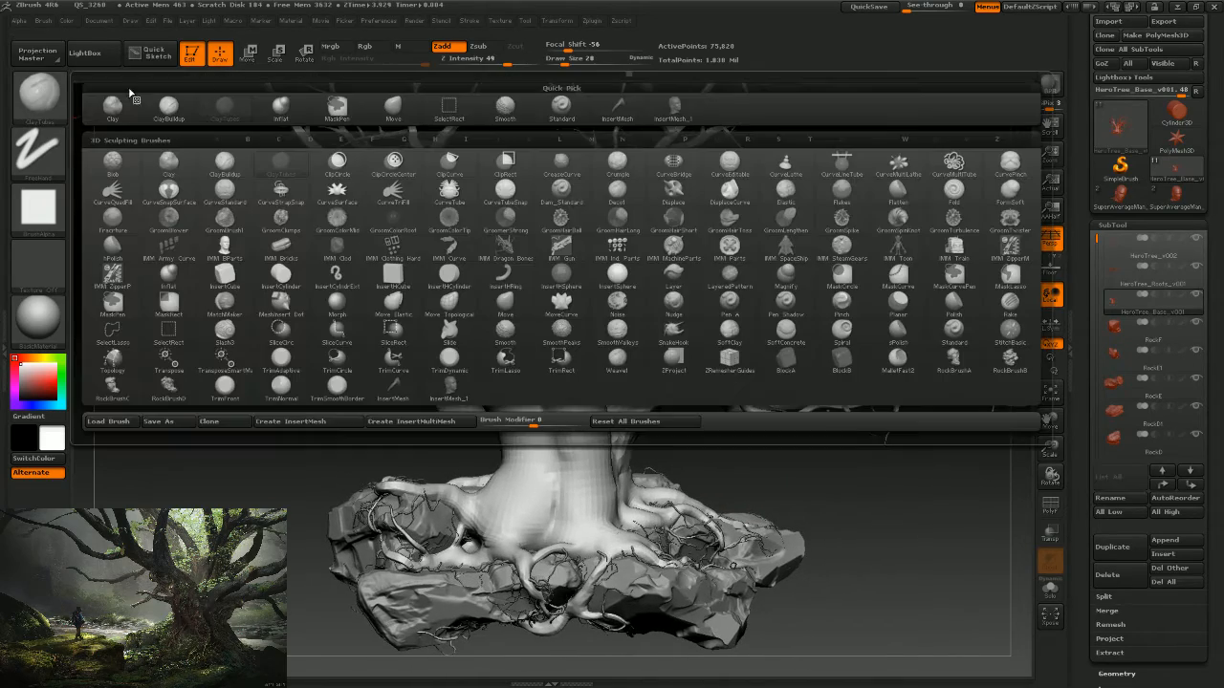
{"action": "left_click", "coordinate": [395, 391]}
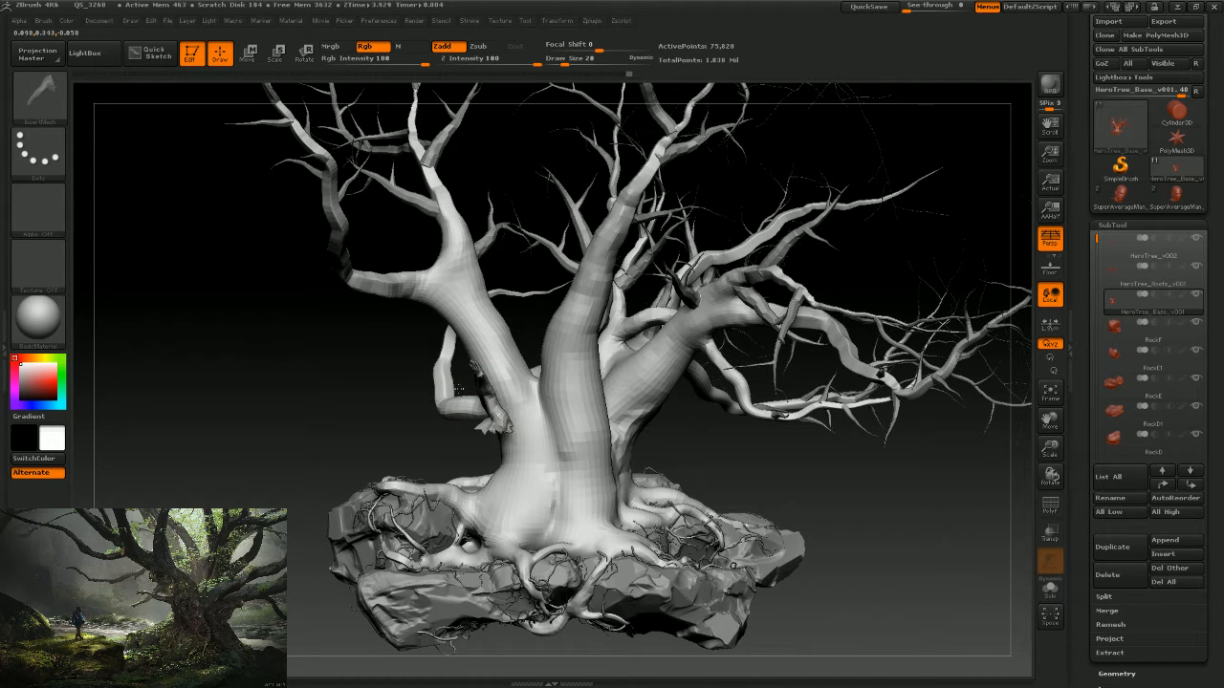
{"action": "left_click_drag", "start_coordinate": [442, 384], "coordinate": [474, 471]}
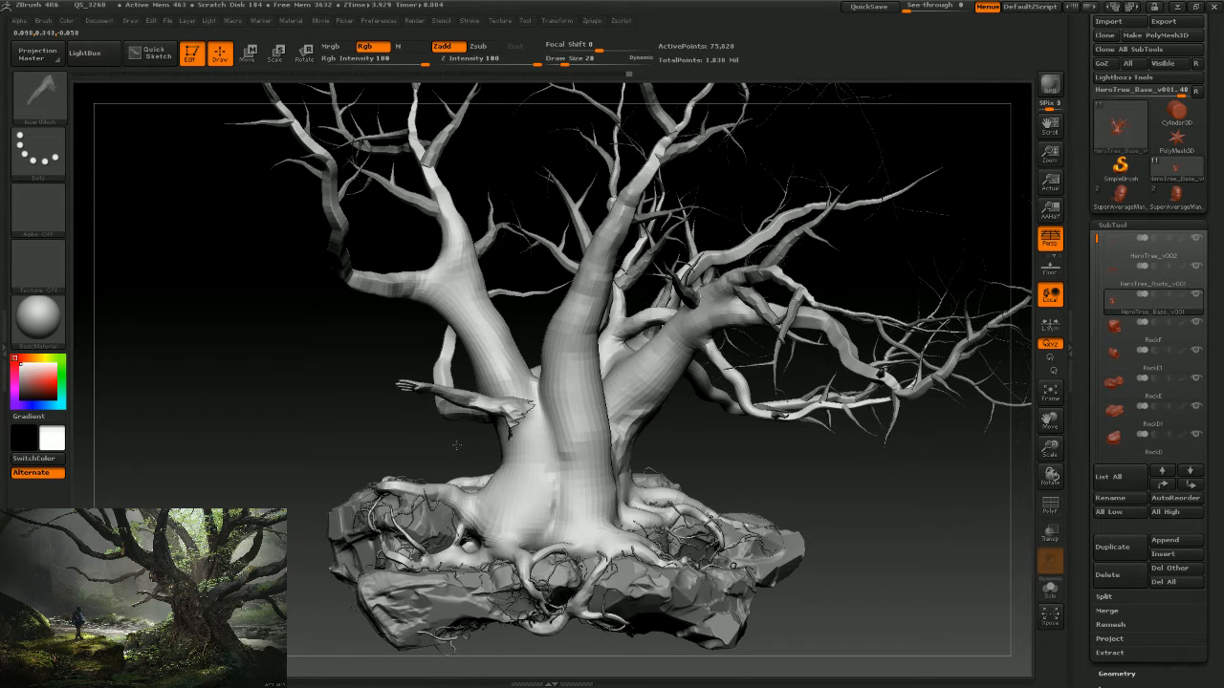
{"action": "left_click_drag", "start_coordinate": [465, 467], "coordinate": [496, 462]}
{"action": "left_click_drag", "start_coordinate": [675, 437], "coordinate": [749, 448]}
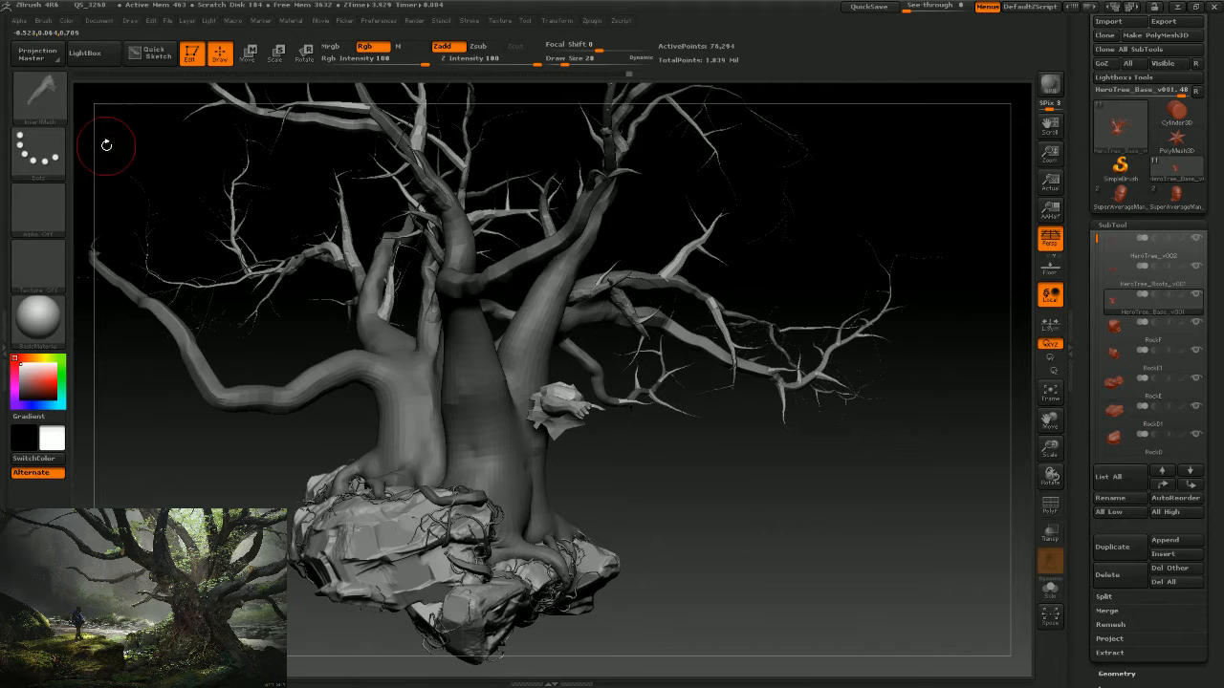
Move the inserted arm mesh against the trunk with the Transpose tool.
{"action": "left_click", "coordinate": [42, 100]}
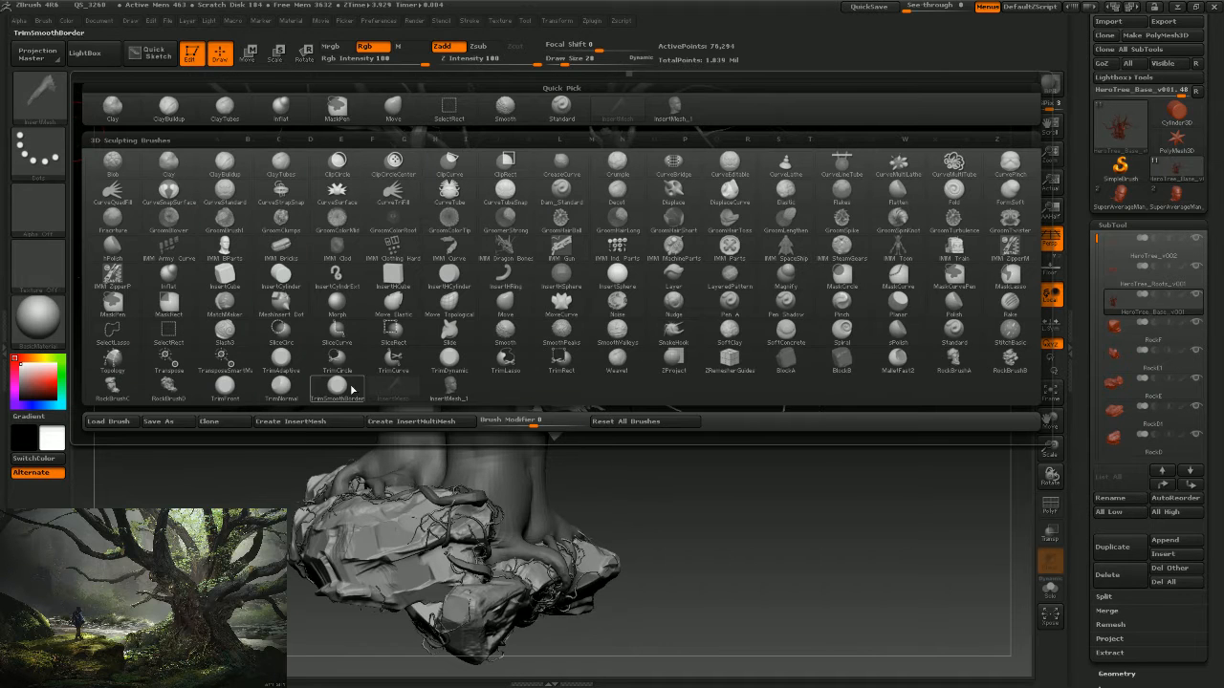
{"action": "left_click", "coordinate": [170, 361]}
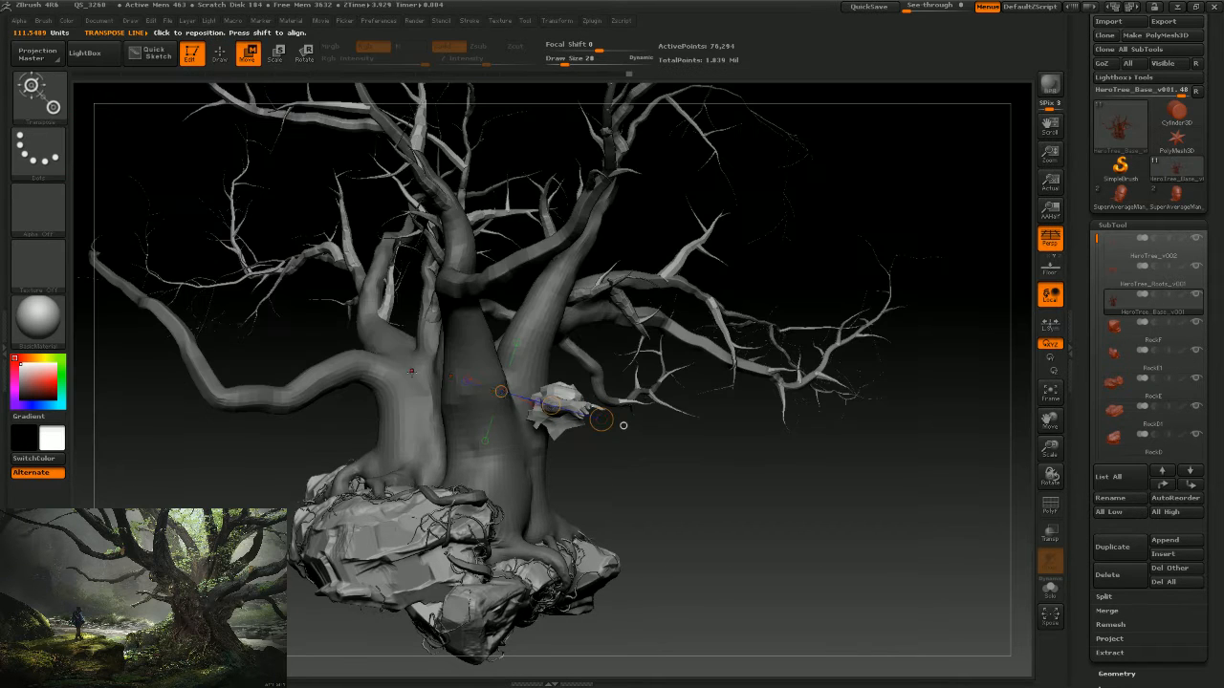
{"action": "mouse_move", "coordinate": [574, 398]}
{"action": "left_mouse_down"}
{"action": "mouse_move", "coordinate": [517, 426]}
{"action": "mouse_move", "coordinate": [420, 424]}
{"action": "left_mouse_up"}
{"action": "left_click_drag", "start_coordinate": [615, 489], "coordinate": [649, 407]}
{"action": "left_click_drag", "start_coordinate": [591, 447], "coordinate": [676, 405]}
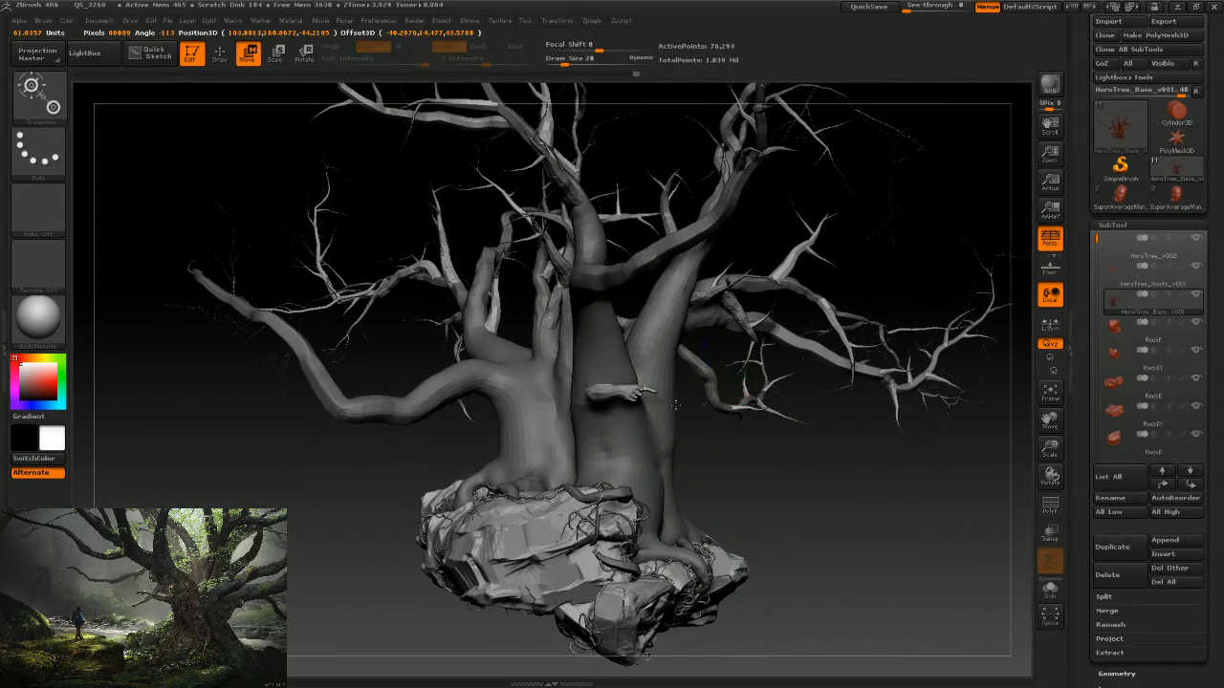
Rotate the inserted arm mesh with the Transpose tool so it extends outward from the trunk's side.
{"action": "left_click_drag", "start_coordinate": [751, 478], "coordinate": [633, 473]}
{"action": "left_click_drag", "start_coordinate": [515, 448], "coordinate": [512, 437]}
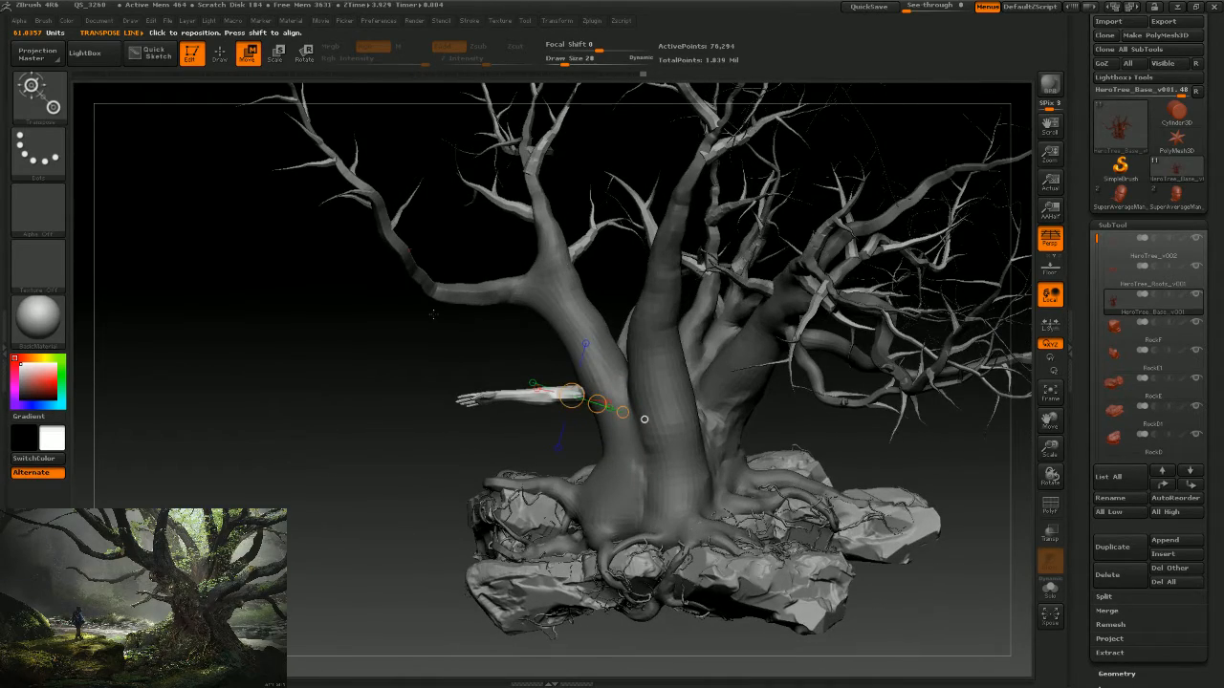
{"action": "left_click", "coordinate": [300, 54]}
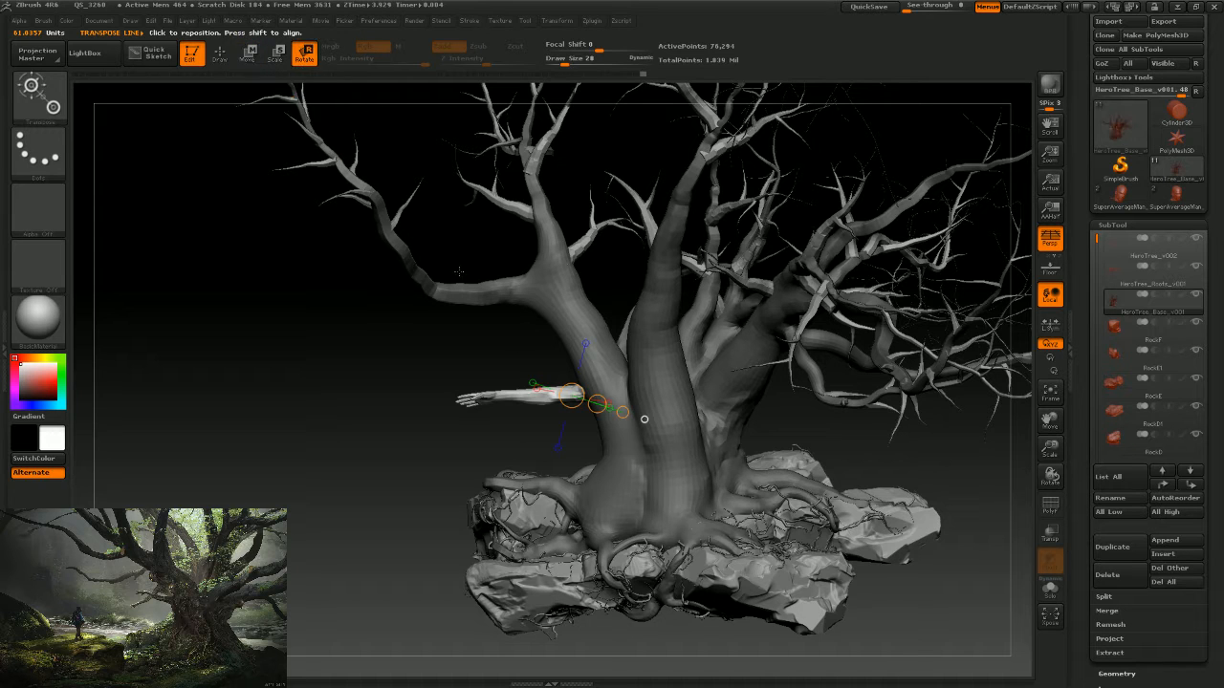
{"action": "mouse_move", "coordinate": [467, 400]}
{"action": "left_mouse_down"}
{"action": "mouse_move", "coordinate": [591, 395]}
{"action": "mouse_move", "coordinate": [593, 414]}
{"action": "left_mouse_up"}
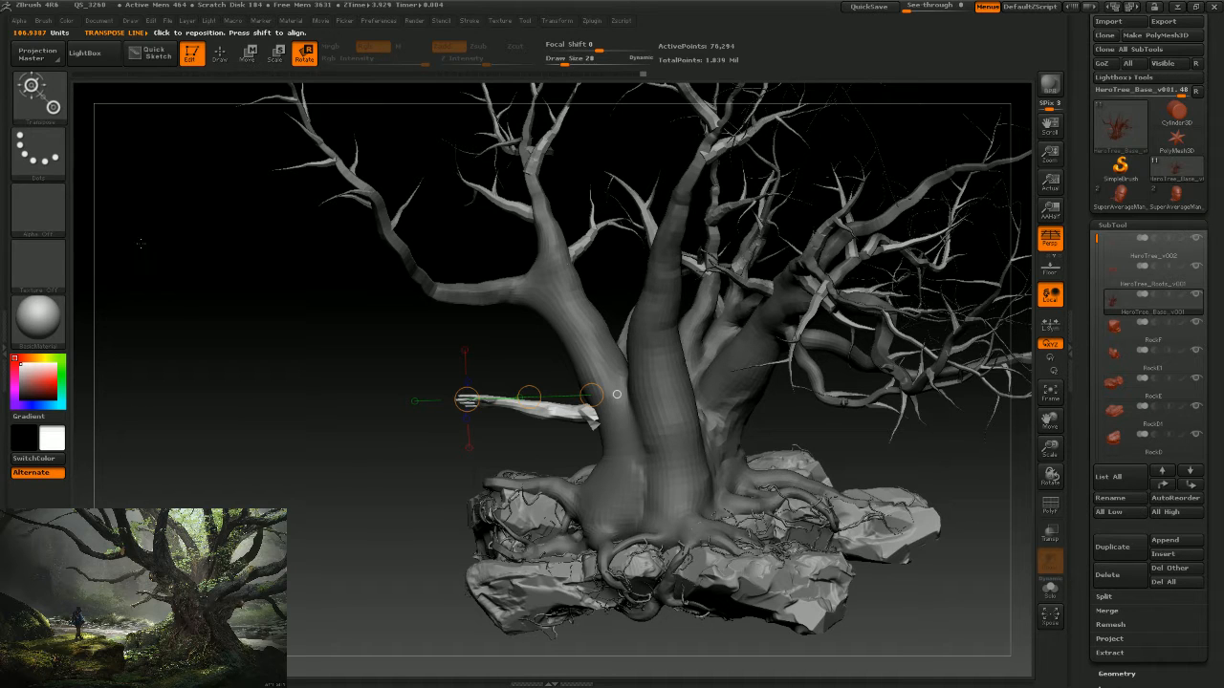
Move the rotated arm into the trunk with the Transpose tool so its open end sits closer to the bark.
{"action": "left_click", "coordinate": [32, 91]}
{"action": "left_click", "coordinate": [251, 54]}
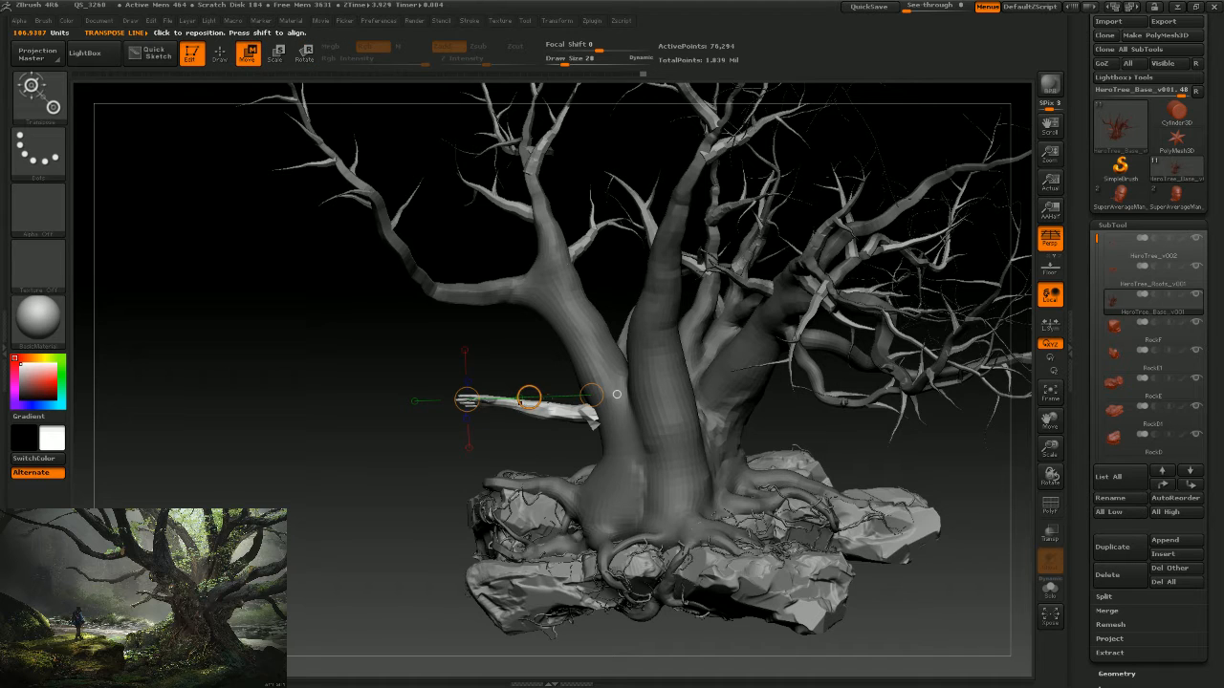
{"action": "mouse_move", "coordinate": [530, 397]}
{"action": "left_mouse_down"}
{"action": "mouse_move", "coordinate": [543, 395]}
{"action": "mouse_move", "coordinate": [544, 373]}
{"action": "mouse_move", "coordinate": [544, 383]}
{"action": "left_mouse_up"}
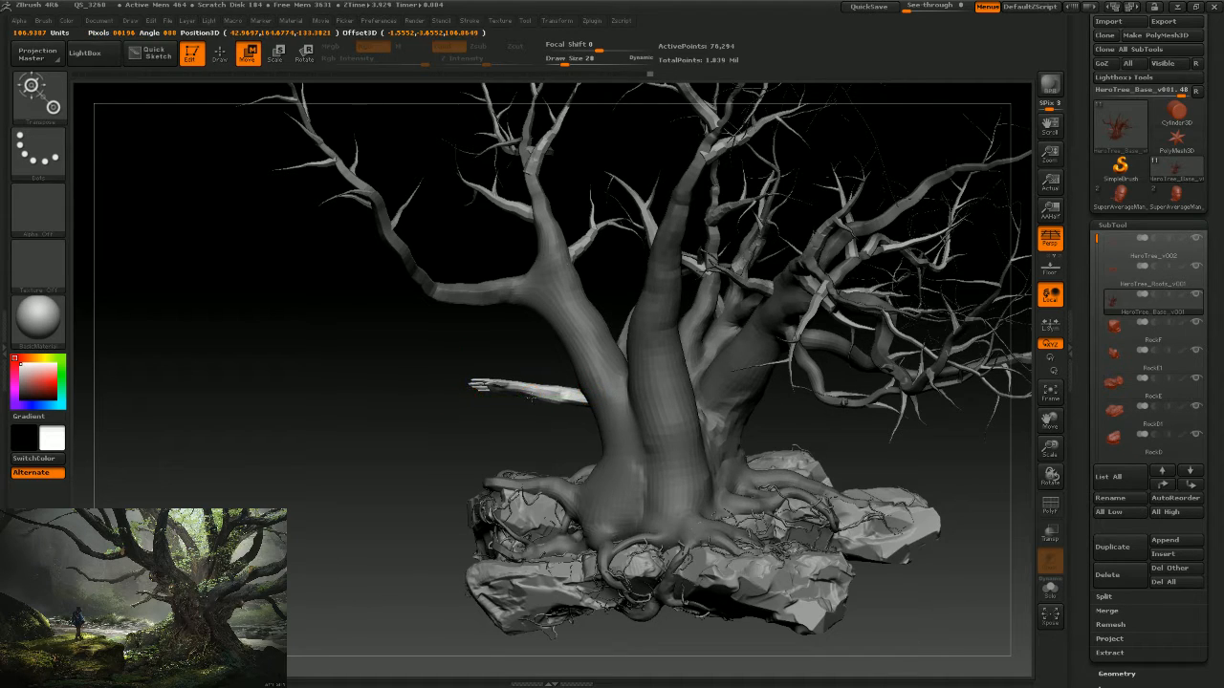
{"action": "left_click_drag", "start_coordinate": [798, 427], "coordinate": [923, 426]}
{"action": "left_click_drag", "start_coordinate": [550, 395], "coordinate": [540, 391]}
{"action": "left_click_drag", "start_coordinate": [718, 486], "coordinate": [693, 492]}
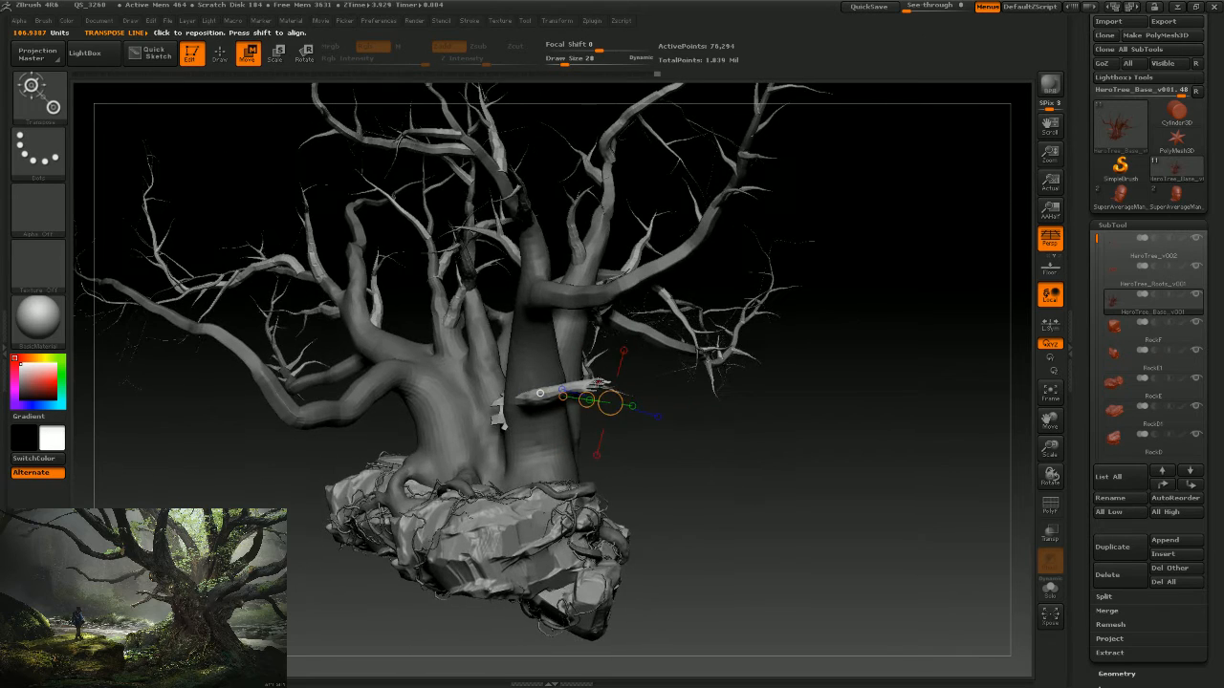
Rotate the arm about its trunk end using a Transpose line running from the hand to the trunk.
{"action": "left_click_drag", "start_coordinate": [600, 384], "coordinate": [602, 383]}
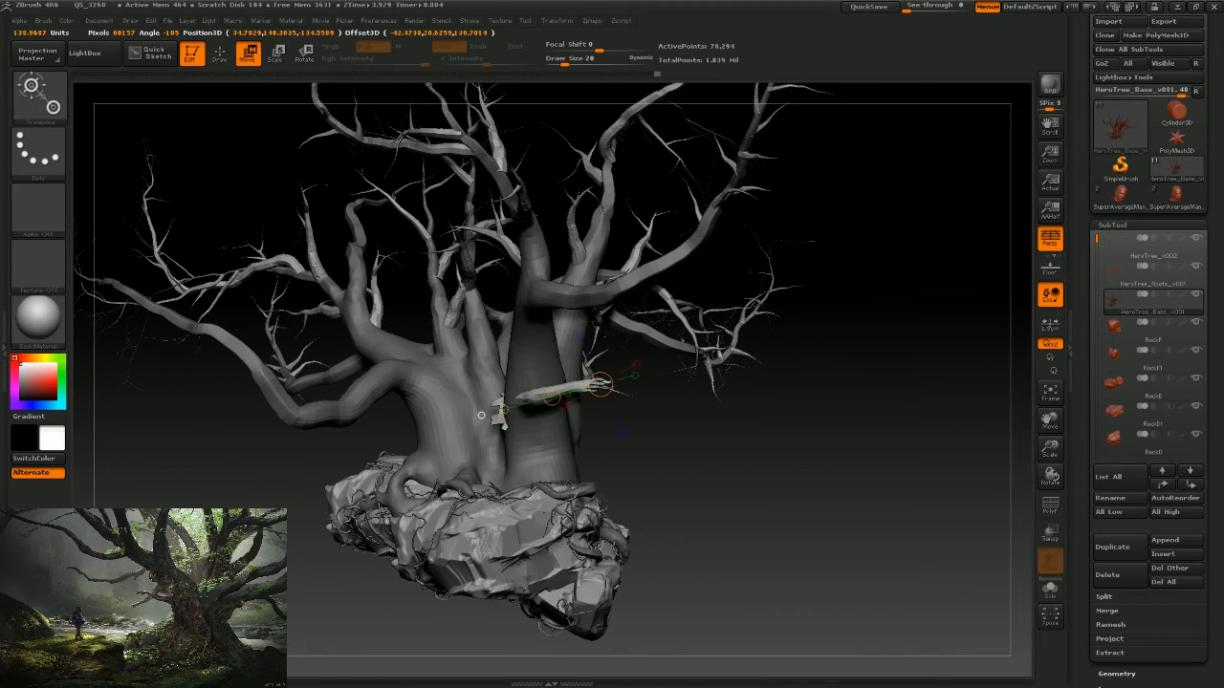
{"action": "left_click_drag", "start_coordinate": [481, 415], "coordinate": [477, 410]}
{"action": "left_click", "coordinate": [296, 55]}
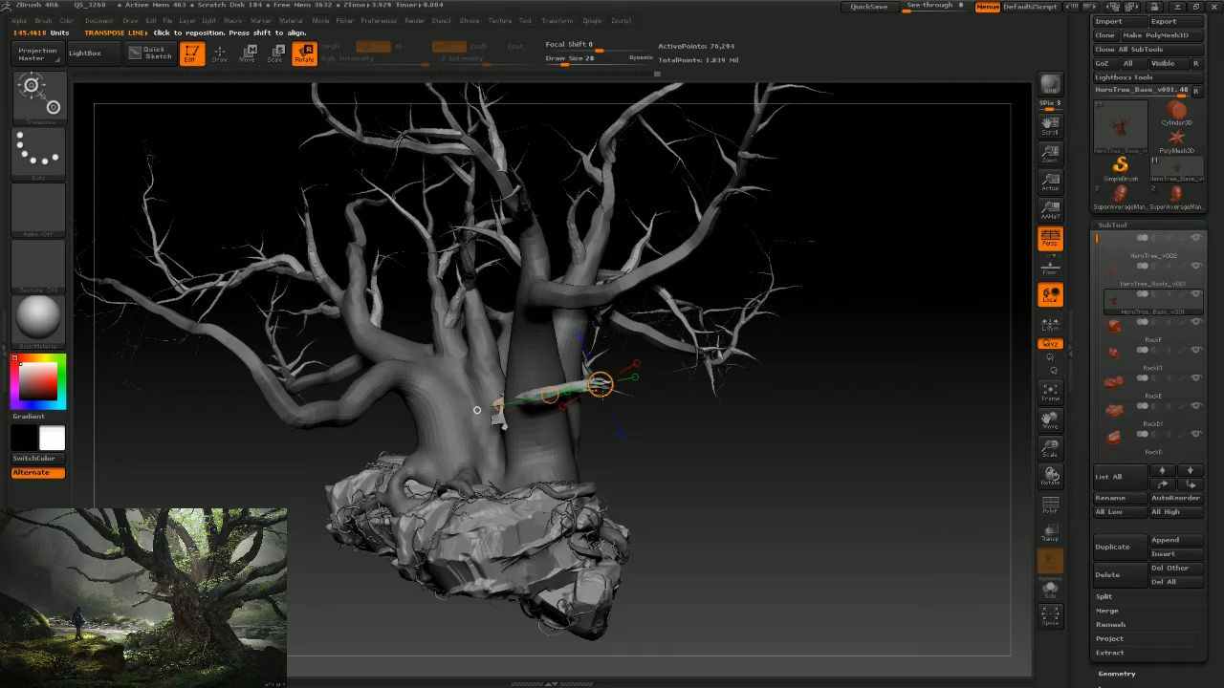
{"action": "left_click_drag", "start_coordinate": [599, 383], "coordinate": [622, 379]}
Move the arm outward with the Transpose tool so the forearm and hand project from the trunk.
{"action": "left_click", "coordinate": [247, 54]}
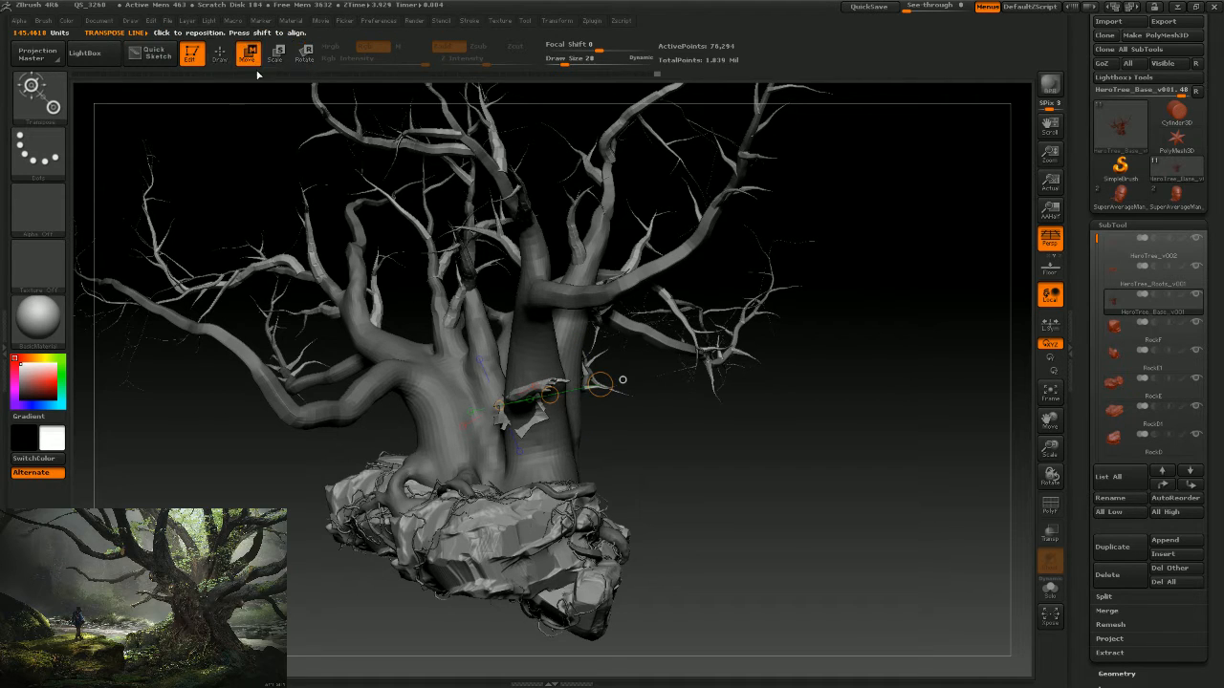
{"action": "left_click_drag", "start_coordinate": [549, 395], "coordinate": [432, 372]}
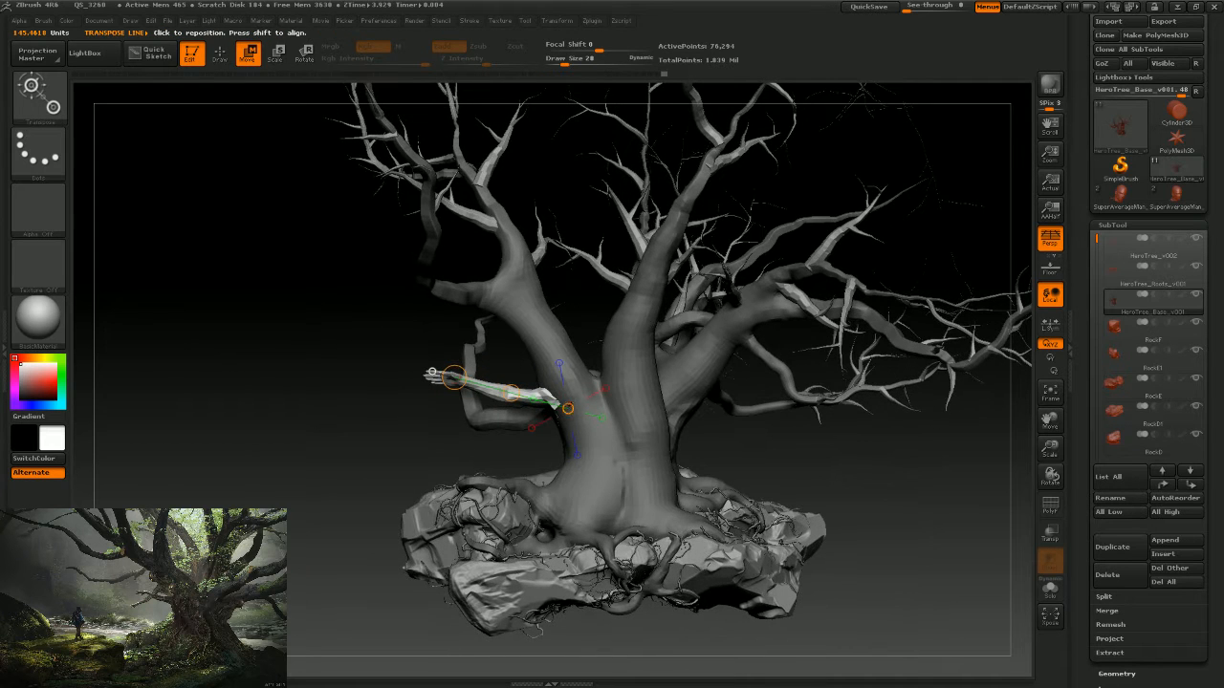
{"action": "left_click_drag", "start_coordinate": [524, 391], "coordinate": [514, 394]}
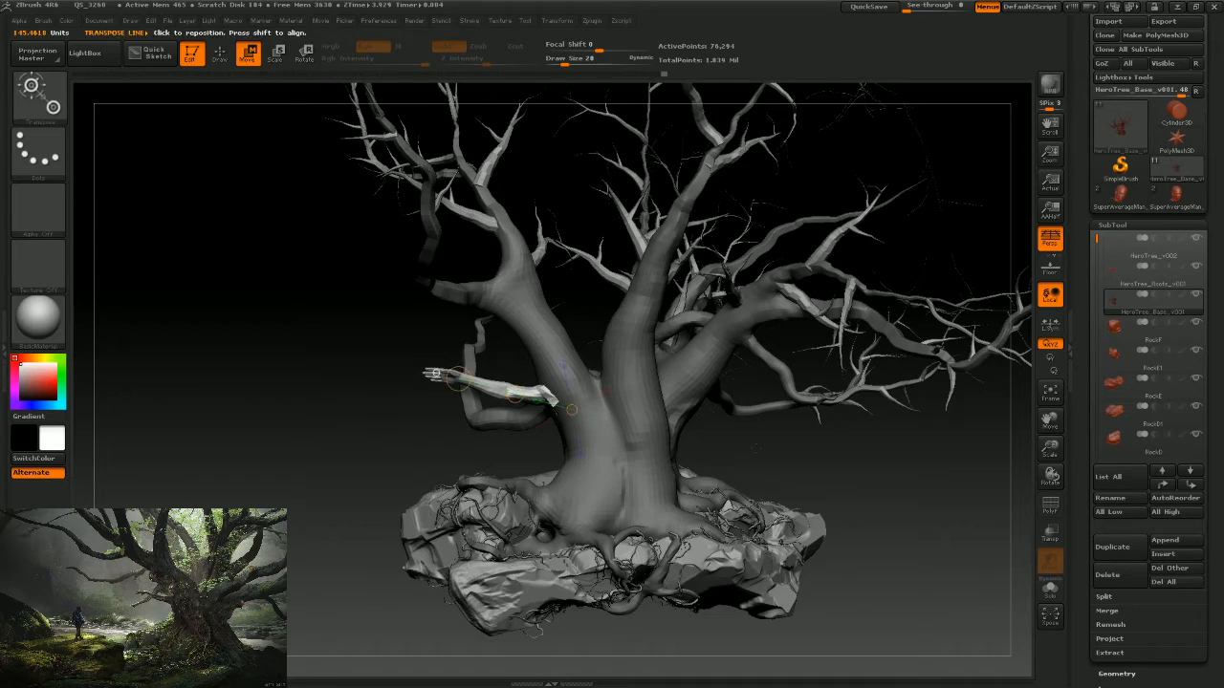
Scale the arm down with a Transpose line running from the trunk to the hand.
{"action": "left_click_drag", "start_coordinate": [755, 448], "coordinate": [822, 457]}
{"action": "left_click_drag", "start_coordinate": [590, 409], "coordinate": [411, 376]}
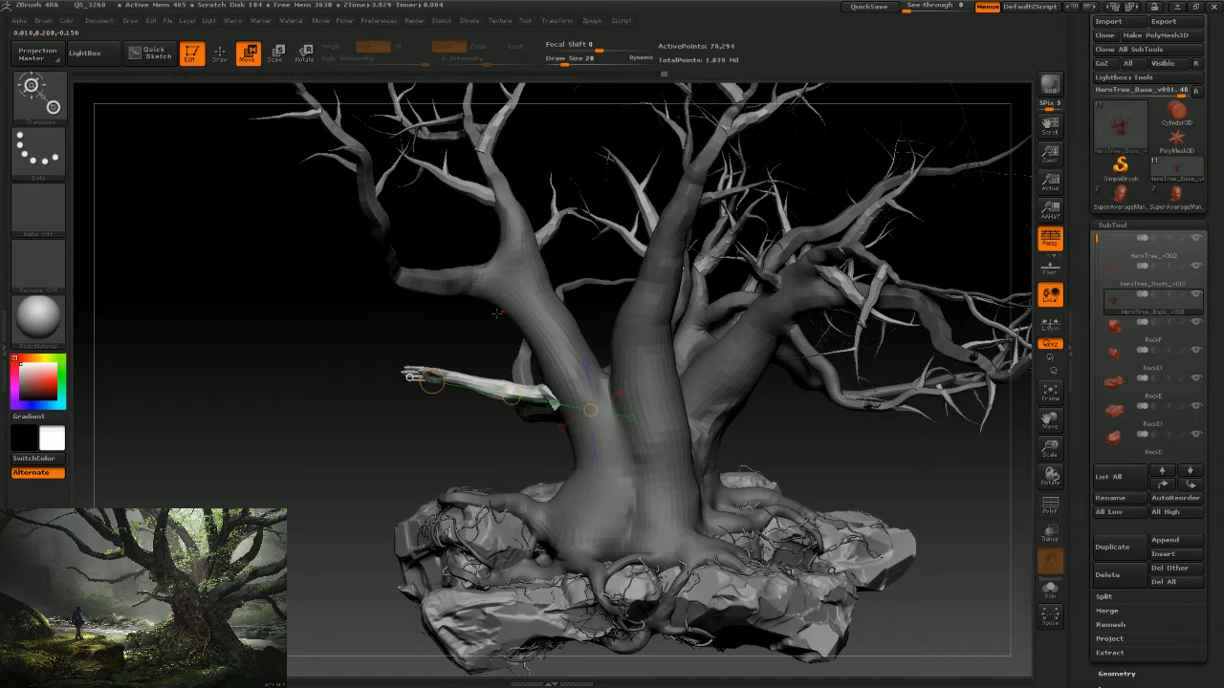
{"action": "left_click", "coordinate": [276, 52]}
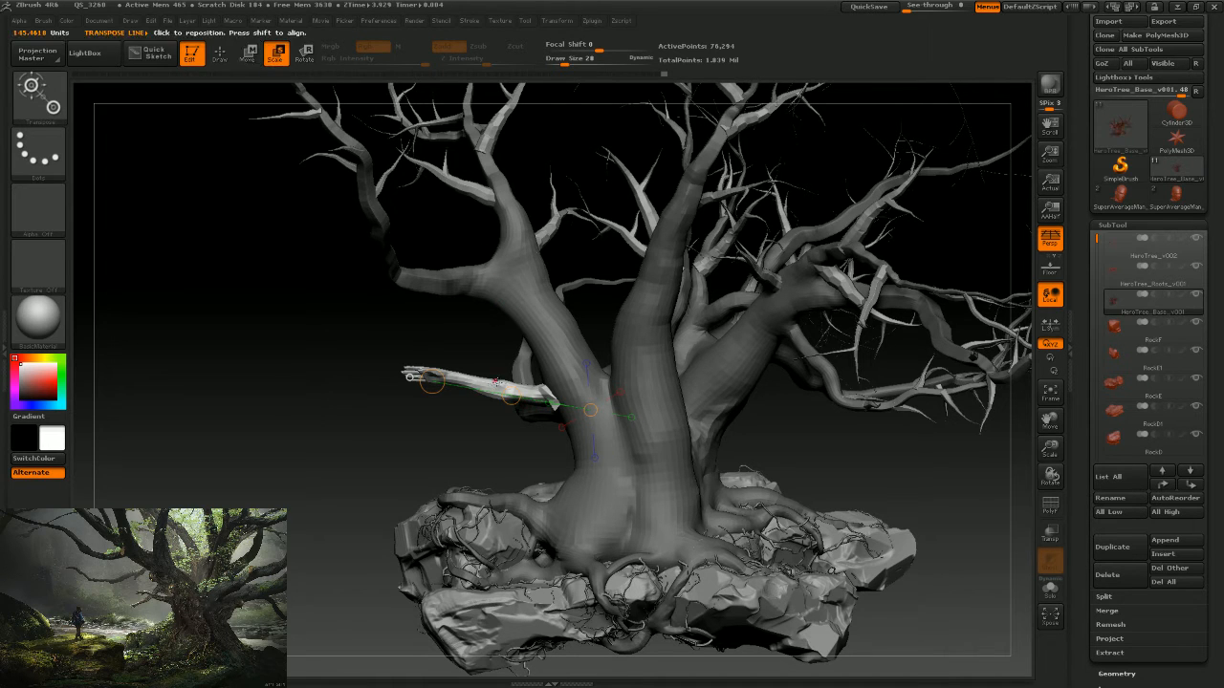
{"action": "left_click_drag", "start_coordinate": [411, 376], "coordinate": [435, 382]}
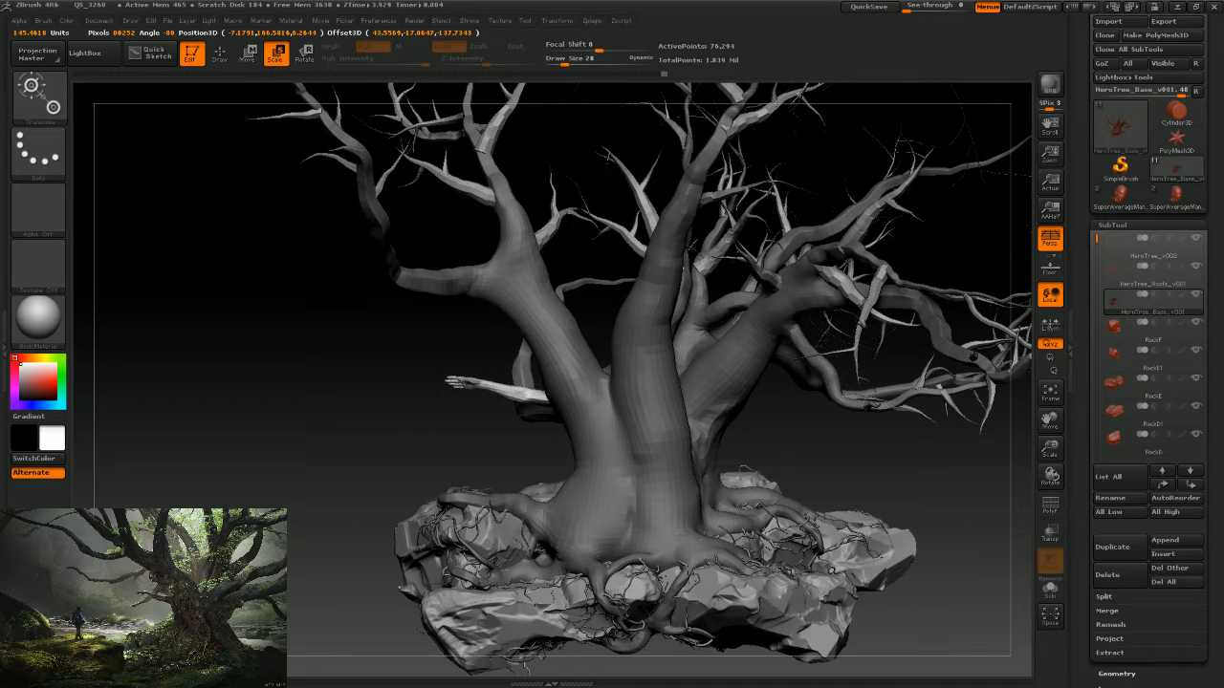
{"action": "left_click_drag", "start_coordinate": [455, 382], "coordinate": [409, 377]}
Nudge the scaled arm against the trunk with Transpose Move and check its fit from farther away.
{"action": "key", "text": "w"}
{"action": "left_click_drag", "start_coordinate": [777, 438], "coordinate": [847, 438]}
{"action": "left_click_drag", "start_coordinate": [547, 382], "coordinate": [543, 388]}
{"action": "left_click_drag", "start_coordinate": [765, 459], "coordinate": [736, 421]}
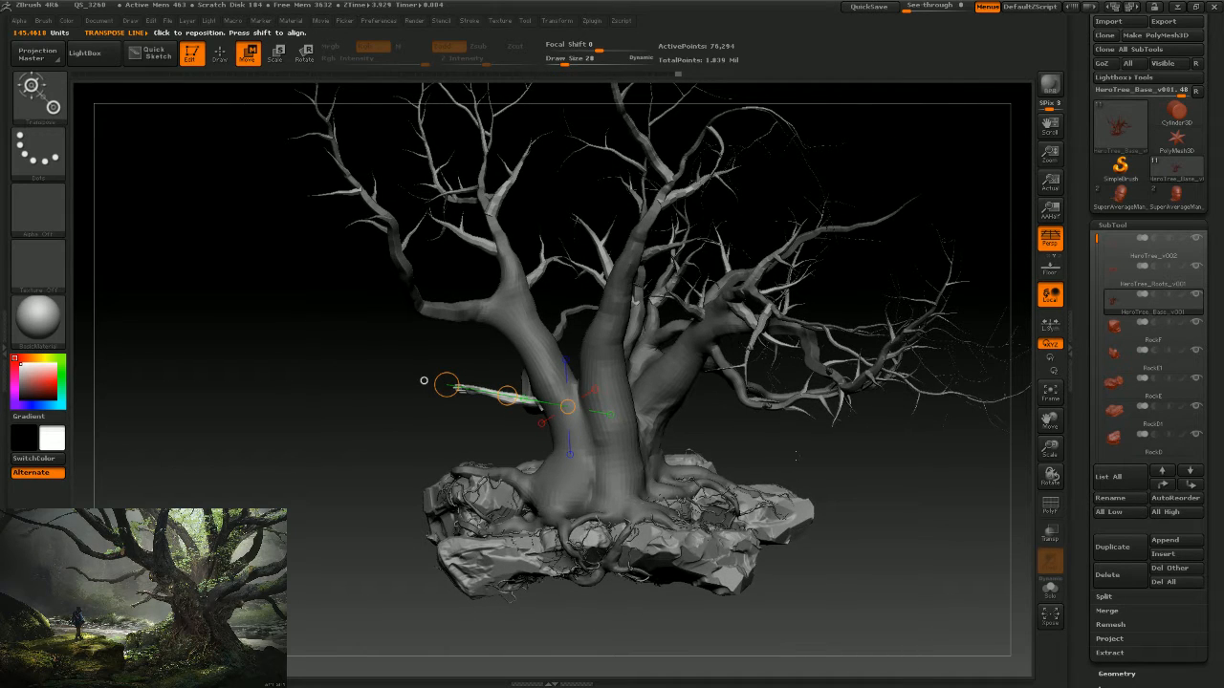
Clear the mask from the tree base mesh.
{"action": "key", "text": "ctrl"}
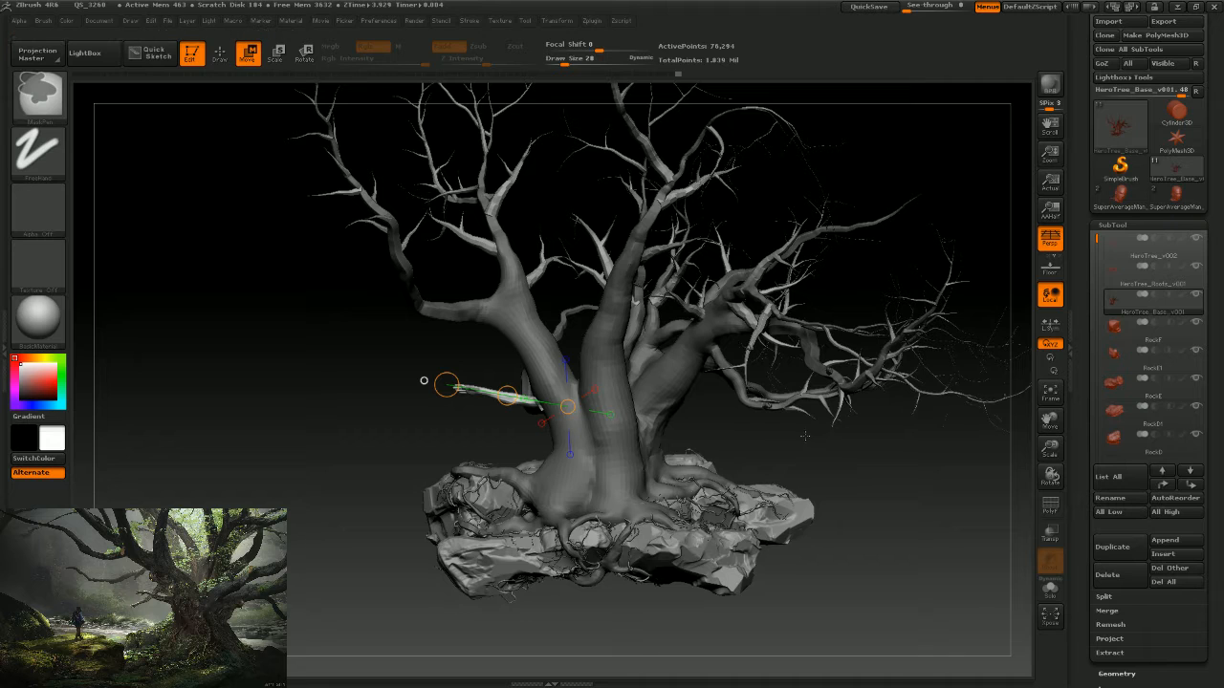
{"action": "left_click_drag", "start_coordinate": [800, 437], "coordinate": [755, 474], "text": "ctrl"}
{"action": "key", "text": "ctrl"}
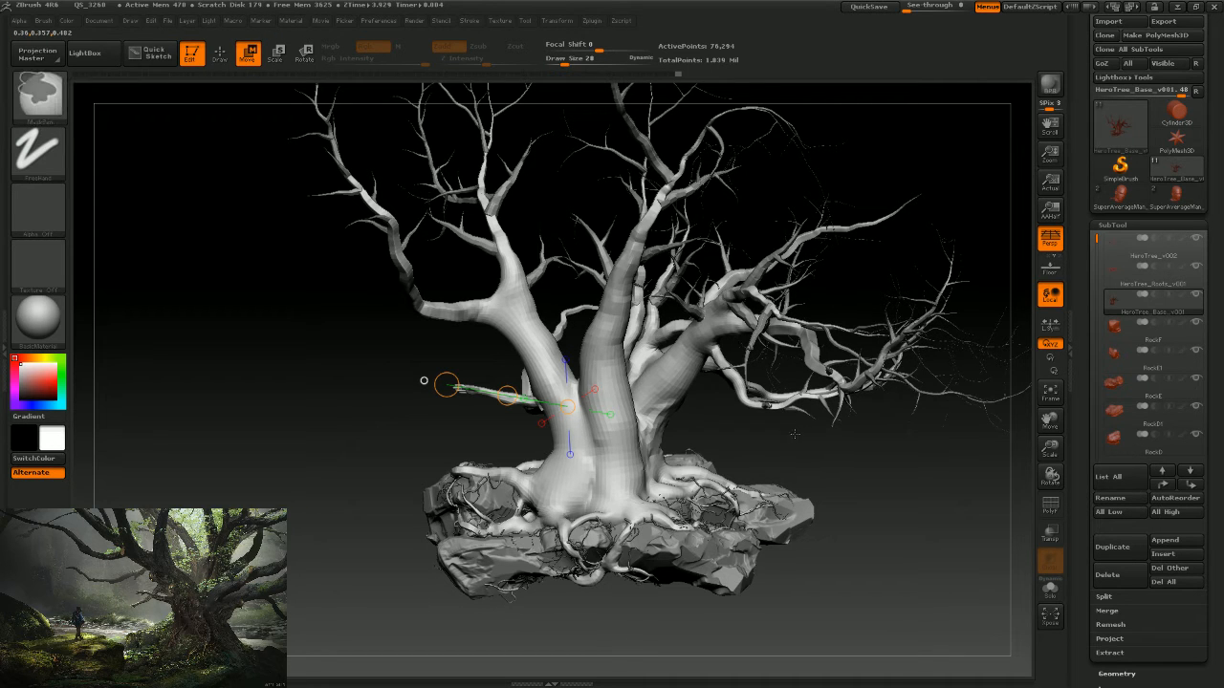
{"action": "left_click_drag", "start_coordinate": [793, 434], "coordinate": [755, 463], "text": "ctrl"}
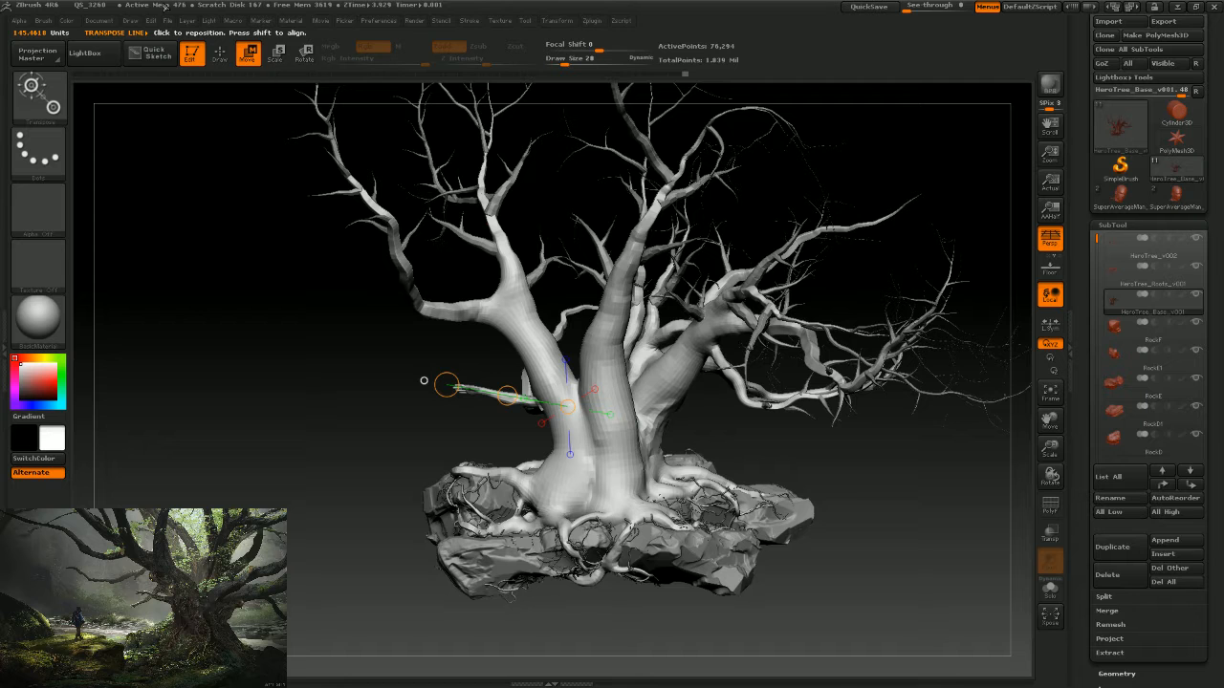
Insert a second arm mesh on the opposite side of the trunk using the InsertMesh brush.
{"action": "left_click", "coordinate": [43, 100]}
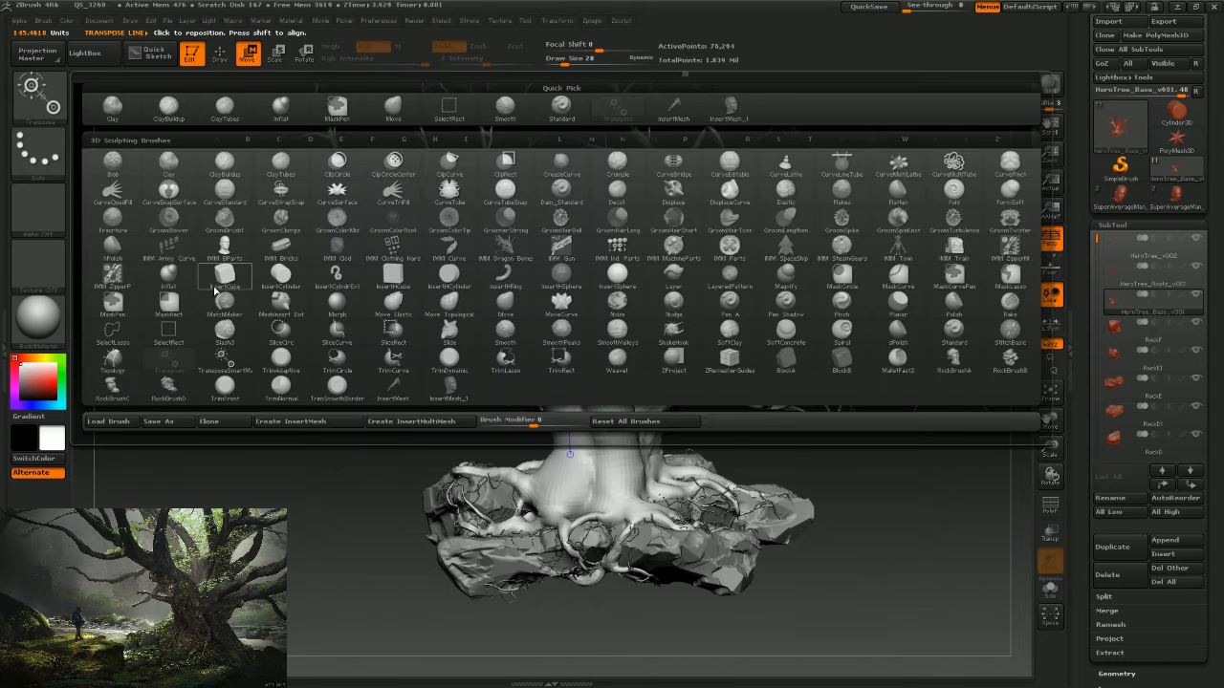
{"action": "left_click", "coordinate": [393, 388]}
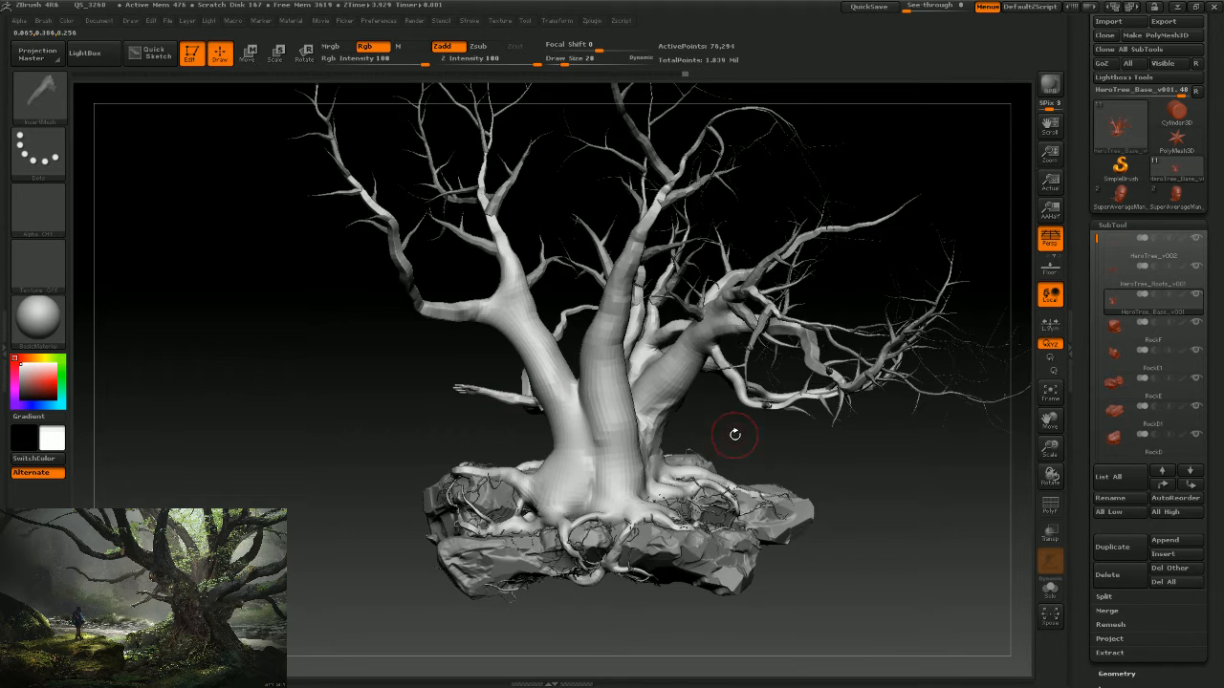
{"action": "mouse_move", "coordinate": [734, 435]}
{"action": "left_mouse_down"}
{"action": "mouse_move", "coordinate": [729, 454]}
{"action": "mouse_move", "coordinate": [816, 457]}
{"action": "mouse_move", "coordinate": [820, 486]}
{"action": "left_mouse_up"}
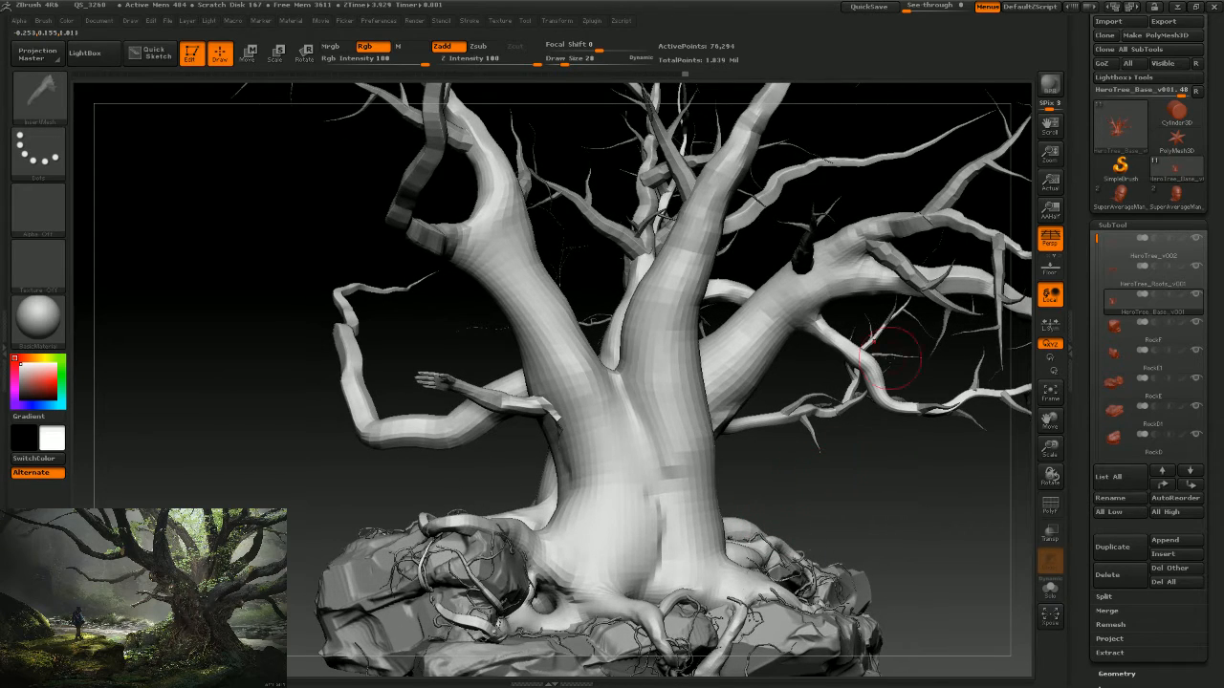
{"action": "mouse_move", "coordinate": [813, 496]}
{"action": "left_mouse_down"}
{"action": "mouse_move", "coordinate": [810, 459]}
{"action": "mouse_move", "coordinate": [824, 456]}
{"action": "mouse_move", "coordinate": [912, 513]}
{"action": "mouse_move", "coordinate": [844, 437]}
{"action": "mouse_move", "coordinate": [860, 390]}
{"action": "mouse_move", "coordinate": [645, 319]}
{"action": "left_mouse_up"}
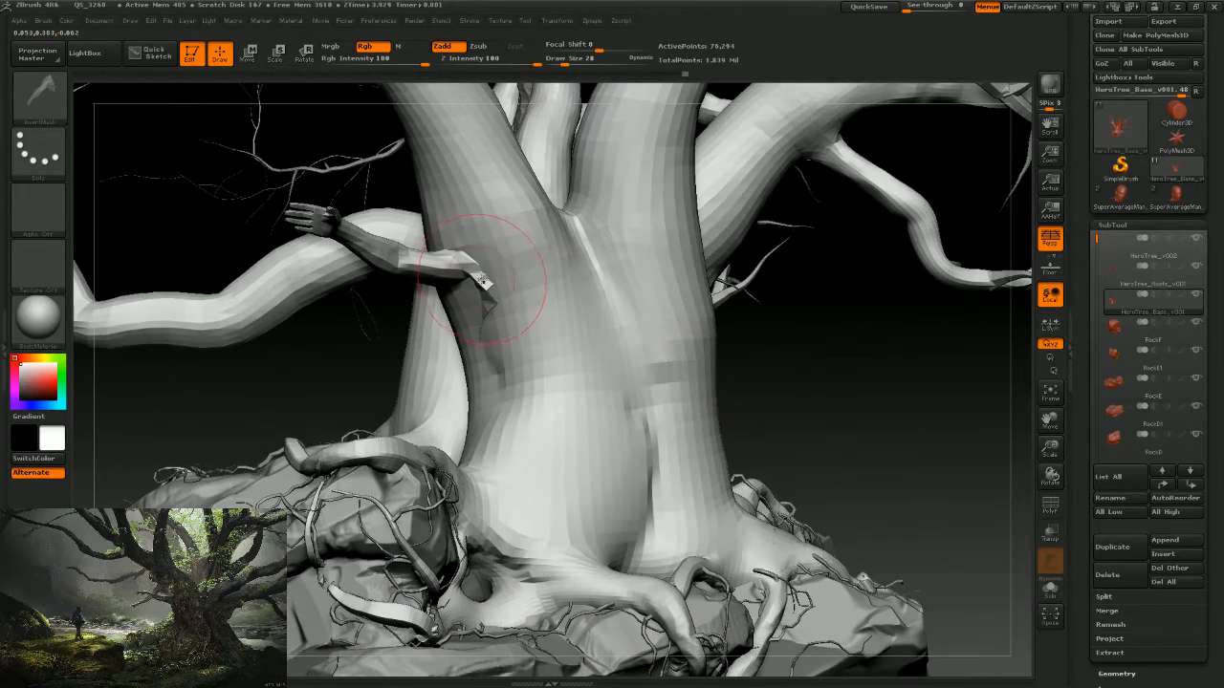
{"action": "left_click", "coordinate": [57, 105]}
{"action": "left_click_drag", "start_coordinate": [860, 475], "coordinate": [814, 481]}
{"action": "left_click_drag", "start_coordinate": [686, 336], "coordinate": [790, 229]}
{"action": "left_click_drag", "start_coordinate": [874, 287], "coordinate": [879, 360]}
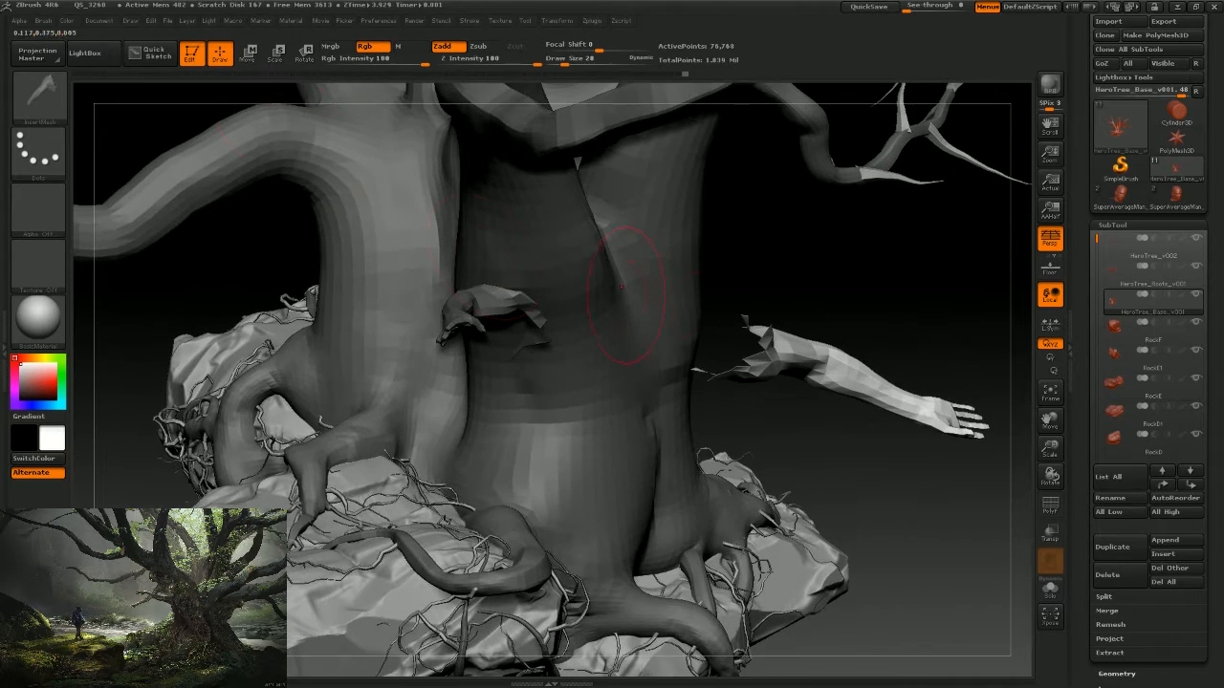
Move the second arm against the trunk with the Transpose tool and clear the mask.
{"action": "left_click", "coordinate": [40, 95]}
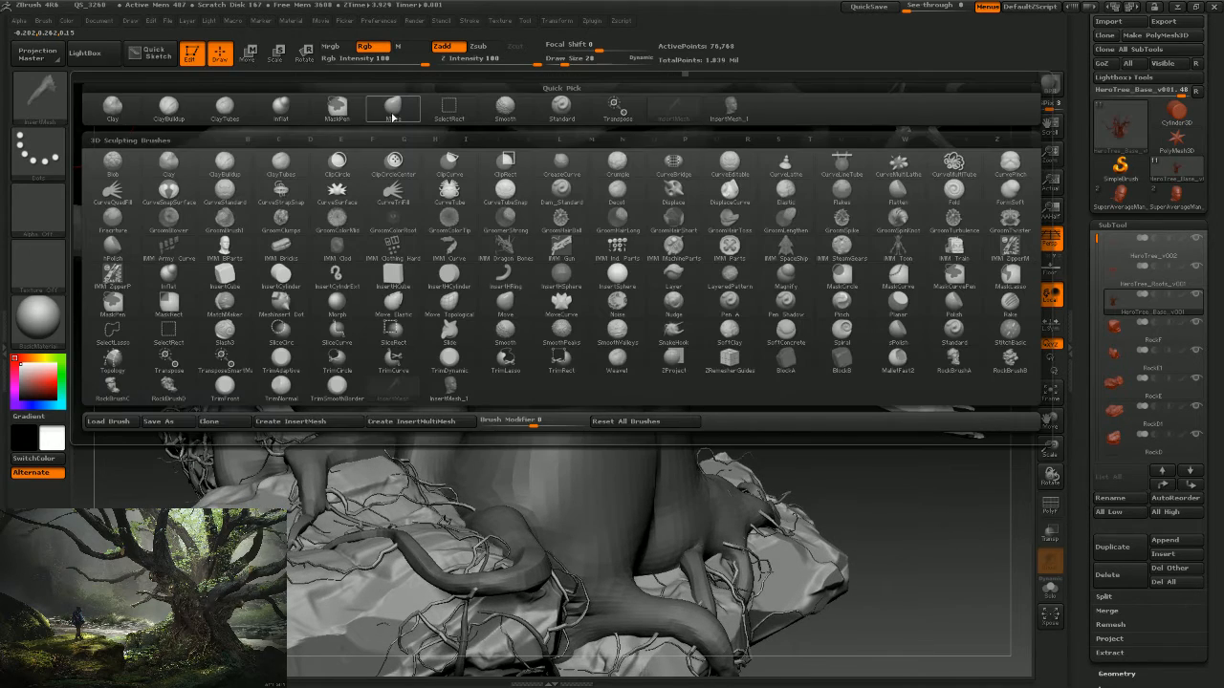
{"action": "left_click", "coordinate": [561, 107]}
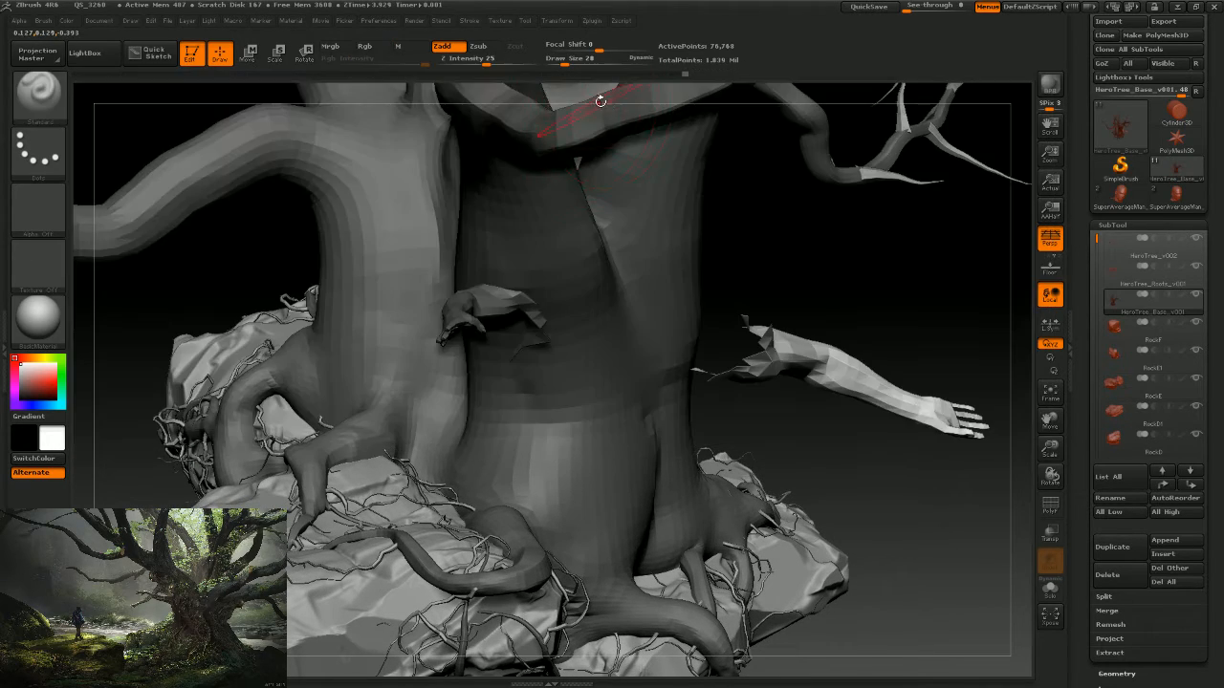
{"action": "left_click", "coordinate": [46, 89]}
{"action": "left_click", "coordinate": [618, 107]}
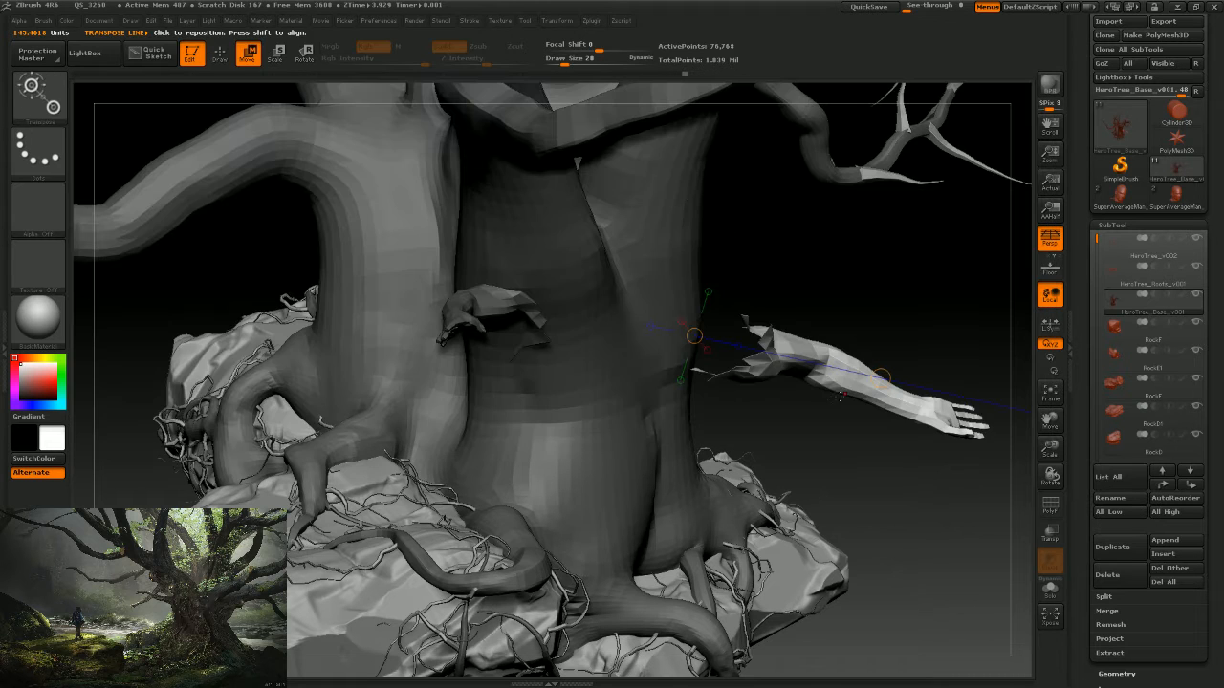
{"action": "left_click_drag", "start_coordinate": [908, 411], "coordinate": [667, 328], "text": "ctrl"}
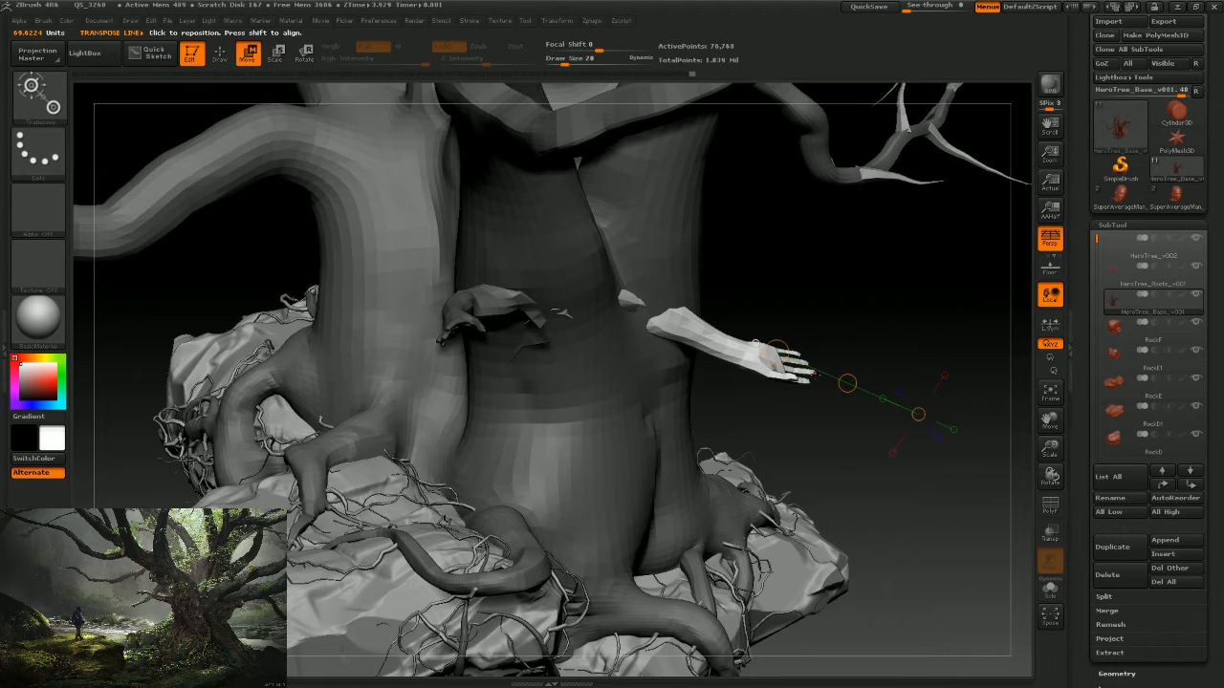
{"action": "left_click_drag", "start_coordinate": [847, 382], "coordinate": [849, 372]}
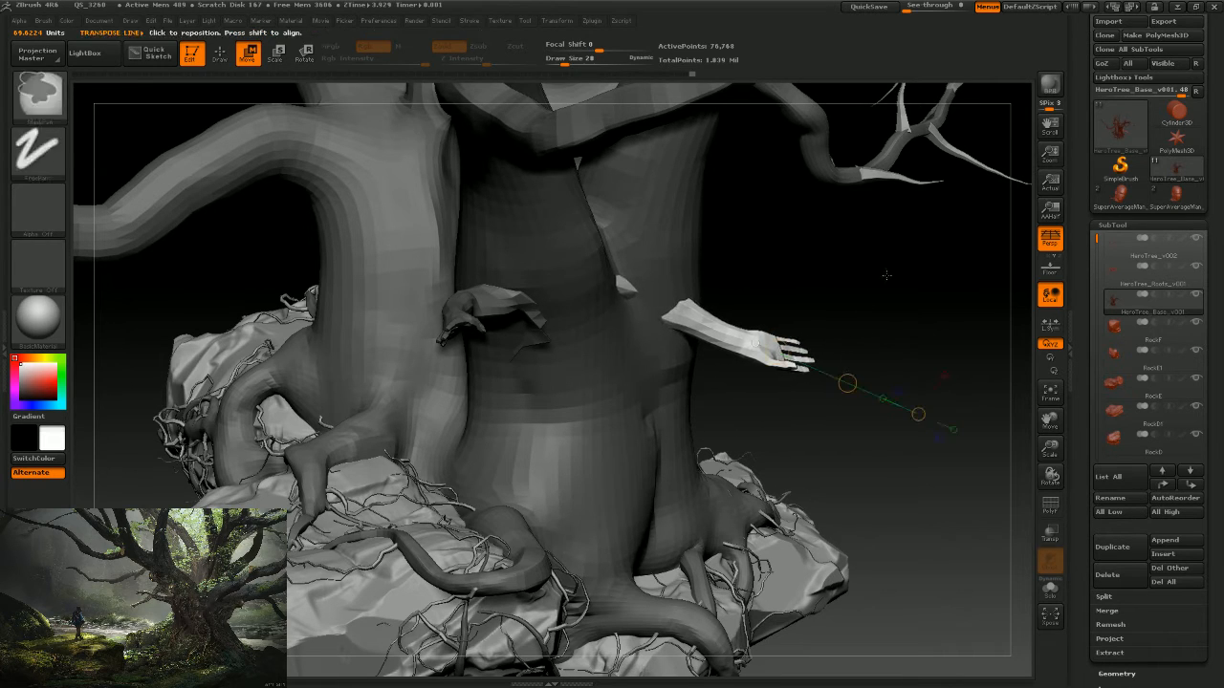
{"action": "left_click", "coordinate": [886, 276], "text": "ctrl"}
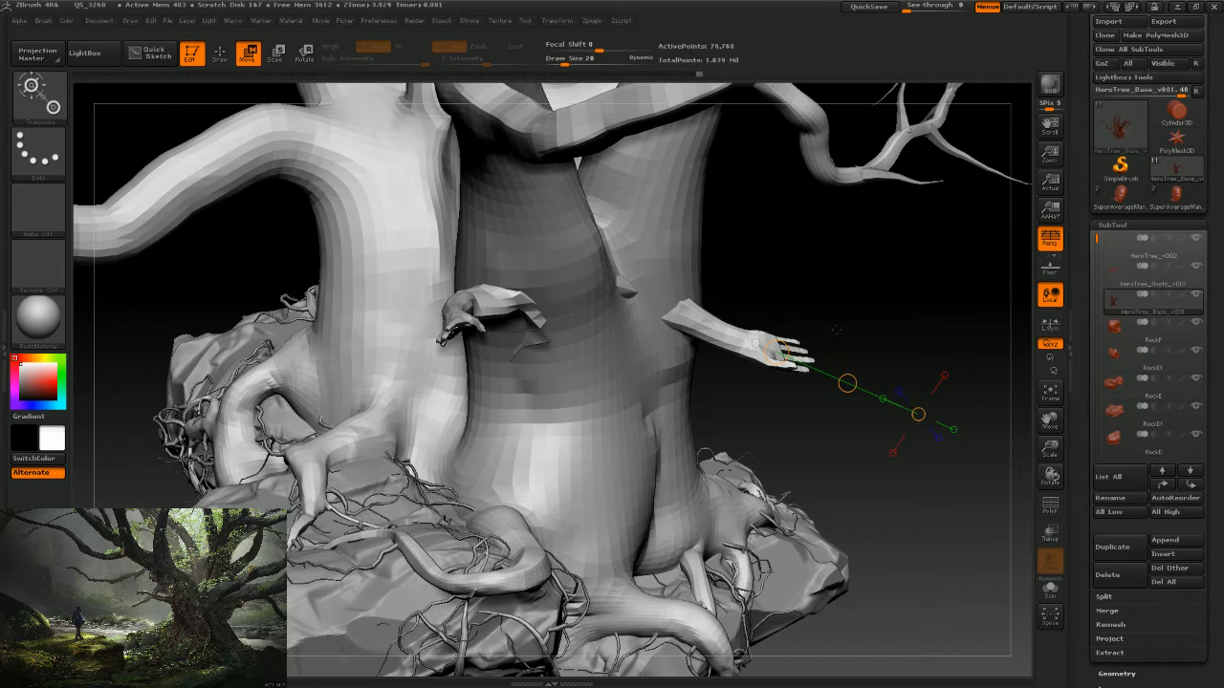
Try to fuse the inserted arms with the tree base using DynaMesh at resolution 2048.
{"action": "left_click", "coordinate": [1112, 225]}
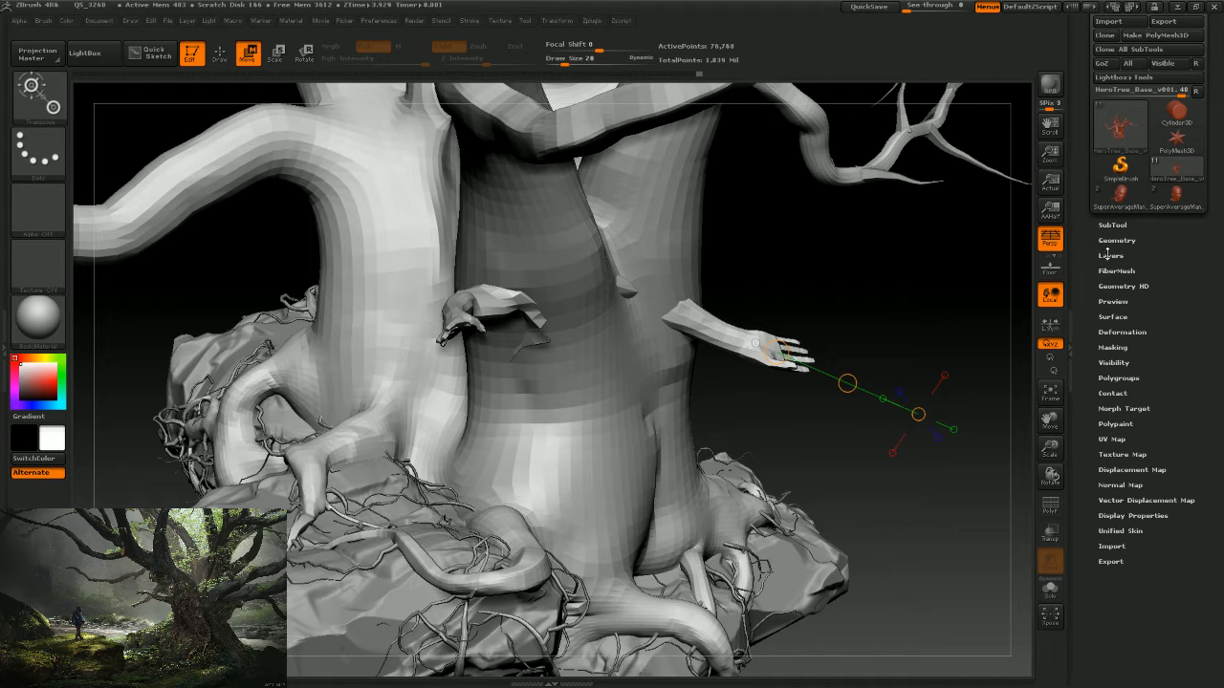
{"action": "left_click", "coordinate": [1113, 240]}
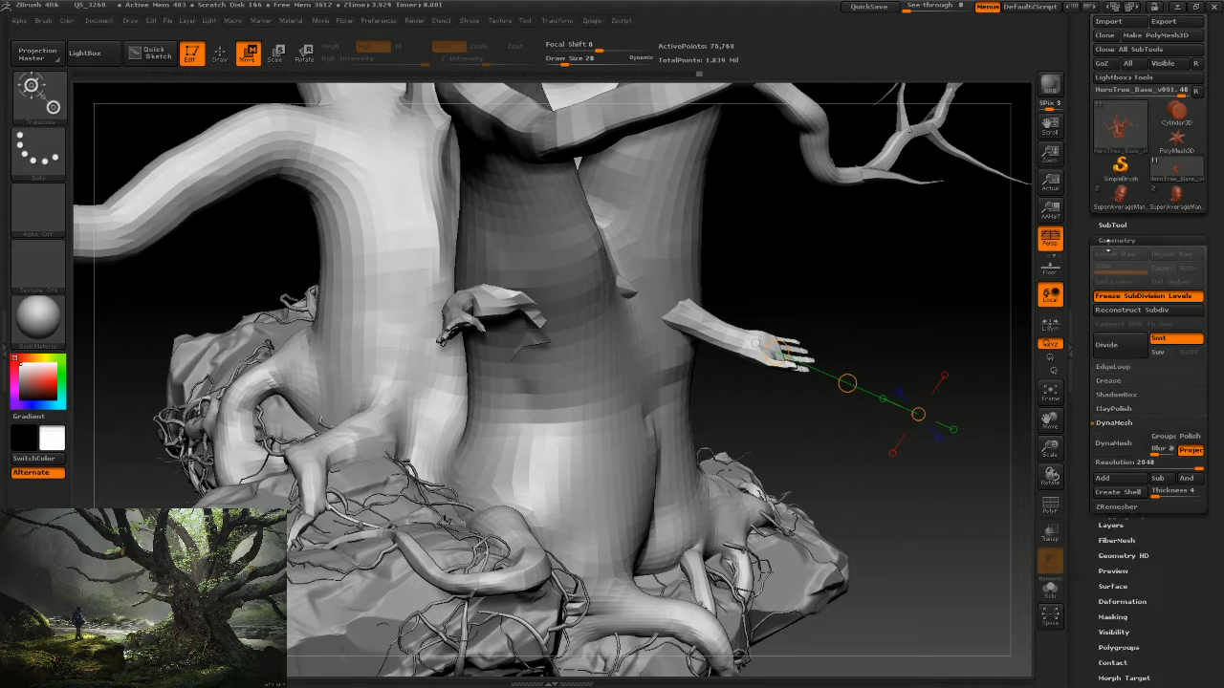
{"action": "left_click", "coordinate": [1104, 446]}
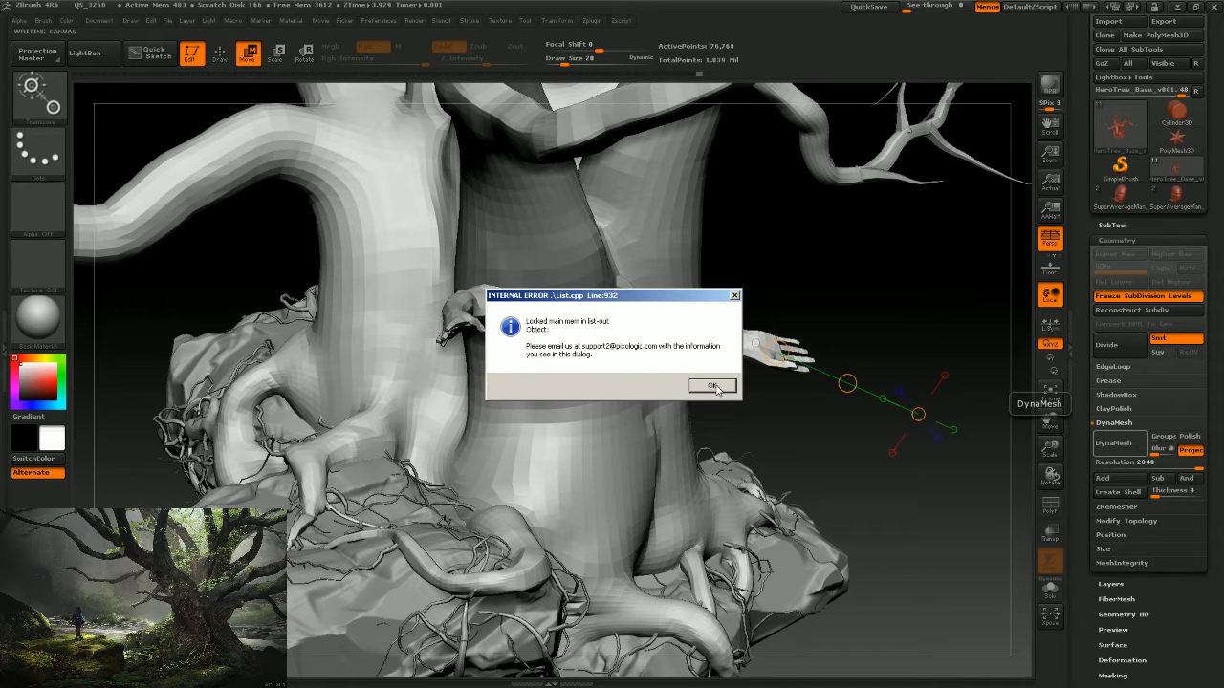
Dismiss the internal error dialogs and relaunch ZBrush 4R6 from the desktop.
{"action": "left_click", "coordinate": [711, 387]}
{"action": "left_click", "coordinate": [711, 386]}
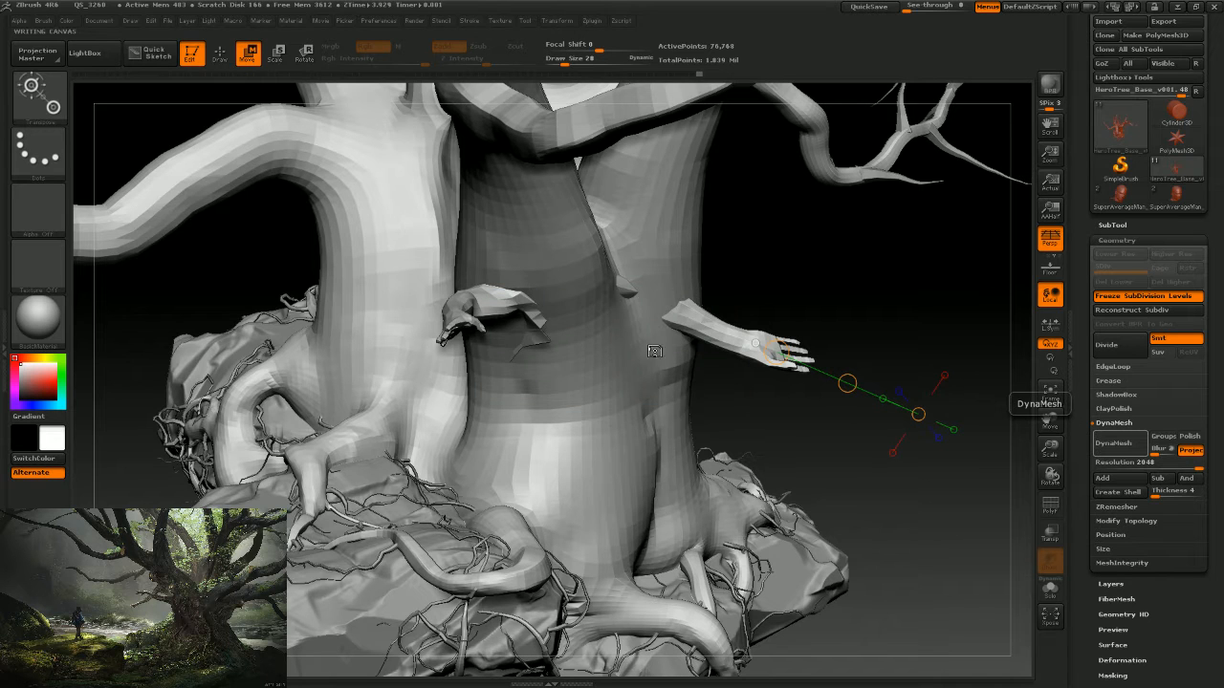
{"action": "left_click", "coordinate": [714, 375]}
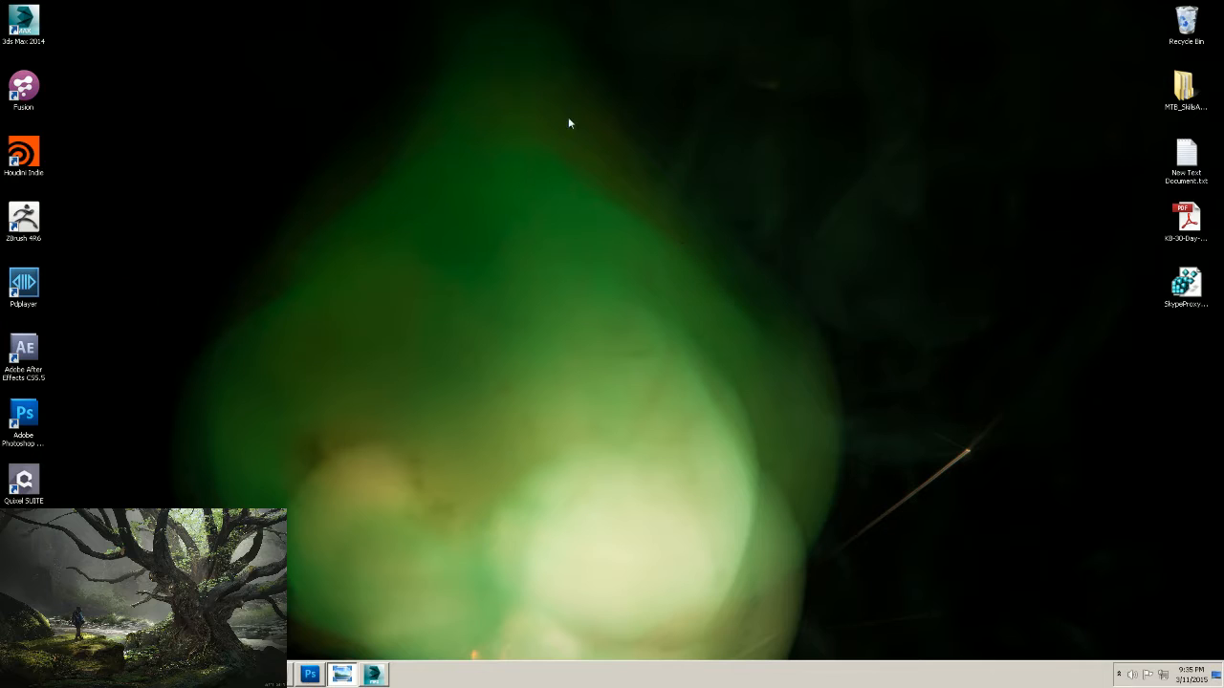
{"action": "left_click", "coordinate": [24, 218]}
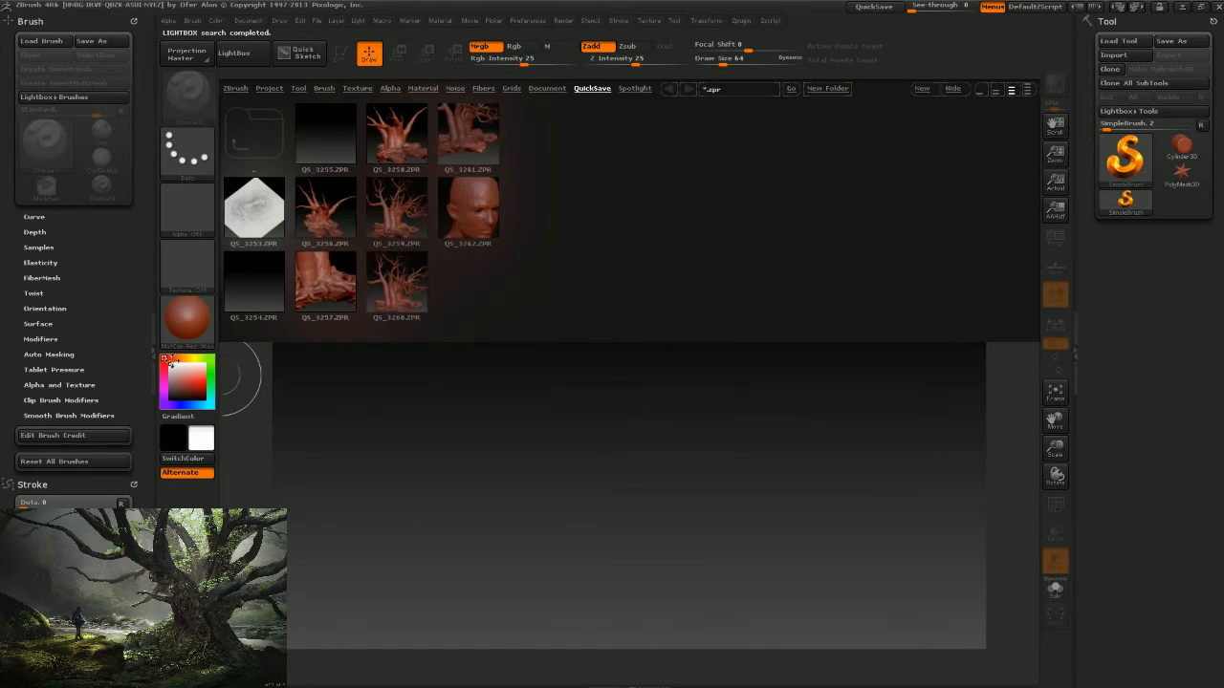
Hide the left tray and LightBox, and load HeroTree_v002.ZTL from the E: drive's TwitchSteam, Month1, Class5, Zbrush folder.
{"action": "left_click", "coordinate": [154, 351]}
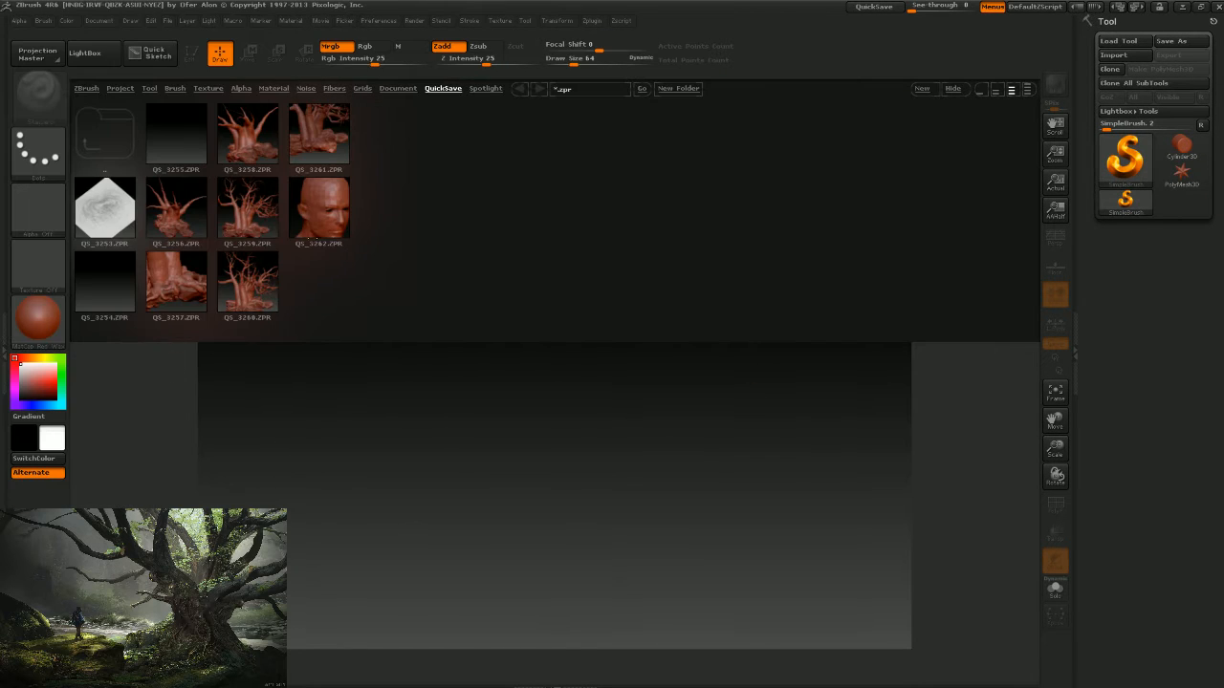
{"action": "left_click", "coordinate": [84, 53]}
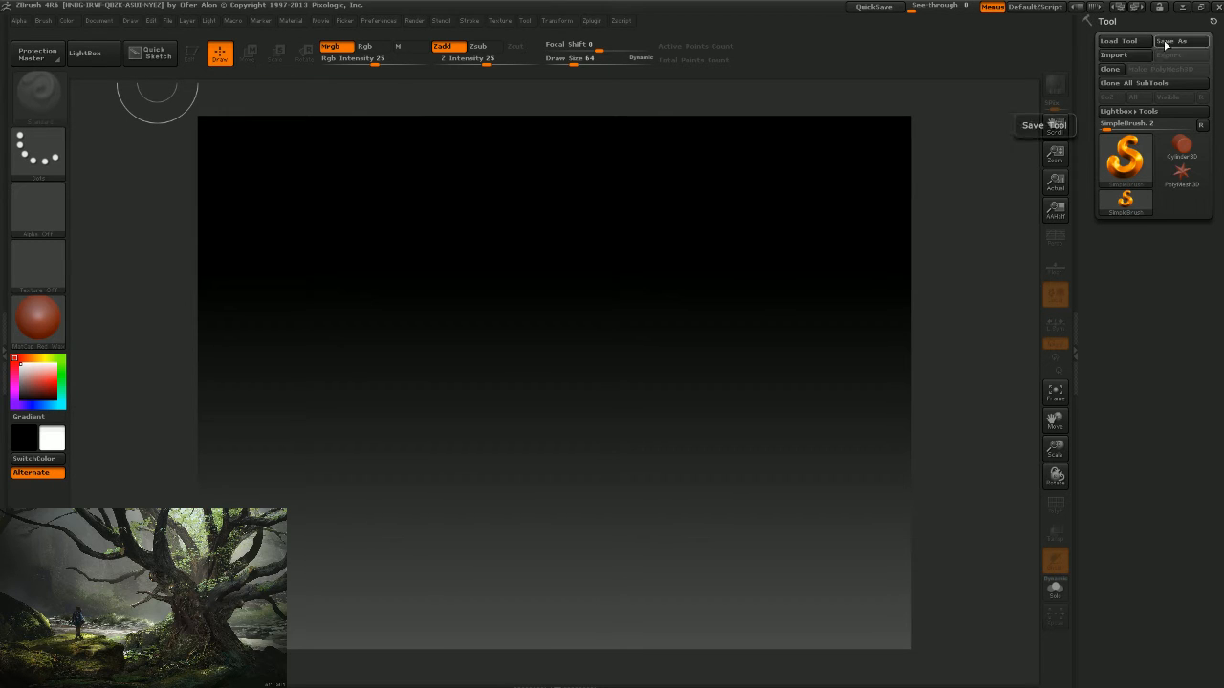
{"action": "left_click", "coordinate": [1130, 41]}
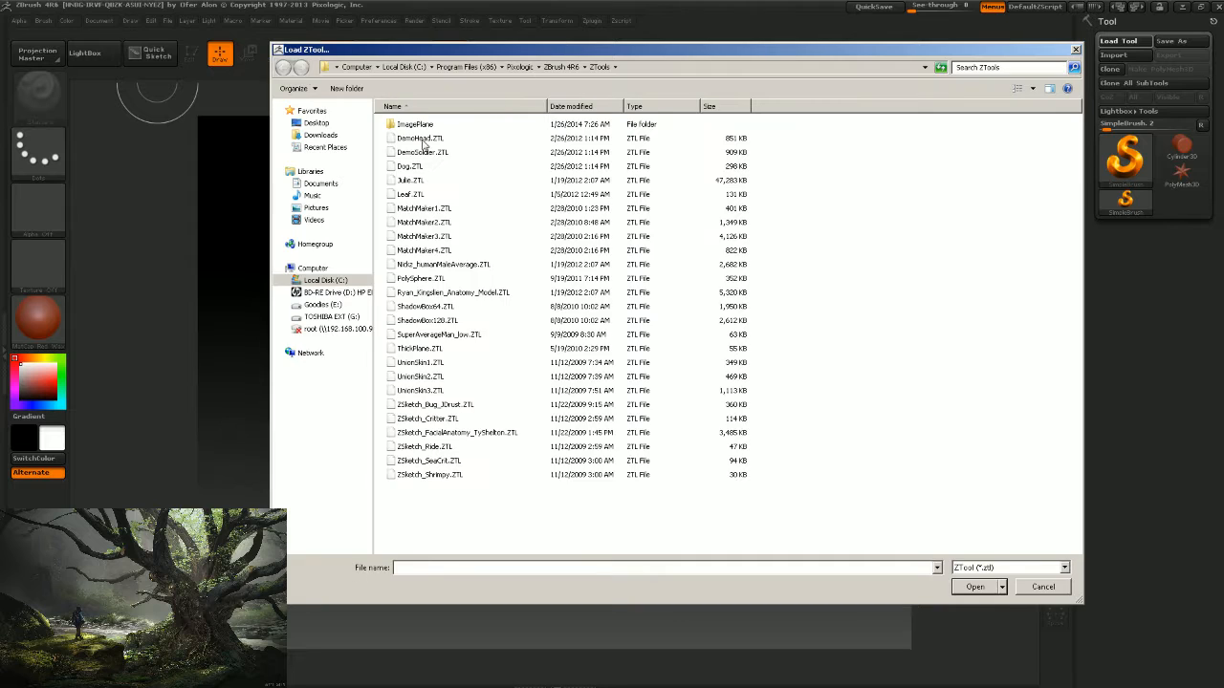
{"action": "left_click", "coordinate": [322, 304]}
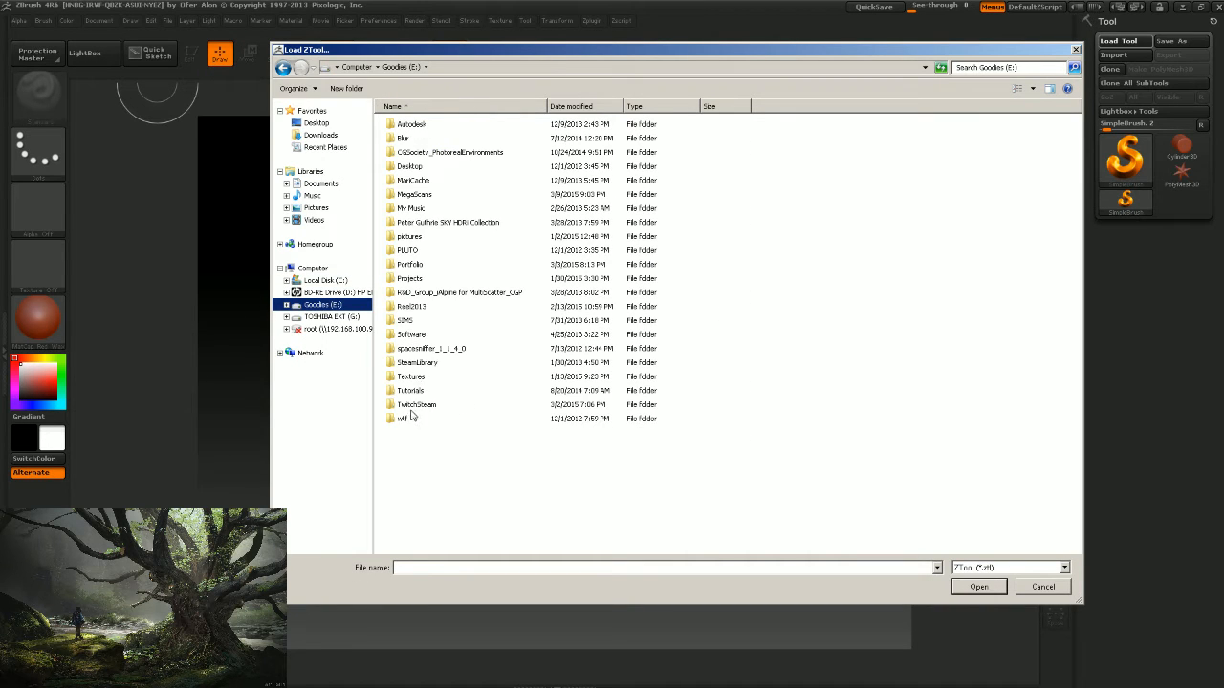
{"action": "double_click", "coordinate": [413, 408]}
{"action": "double_click", "coordinate": [411, 124]}
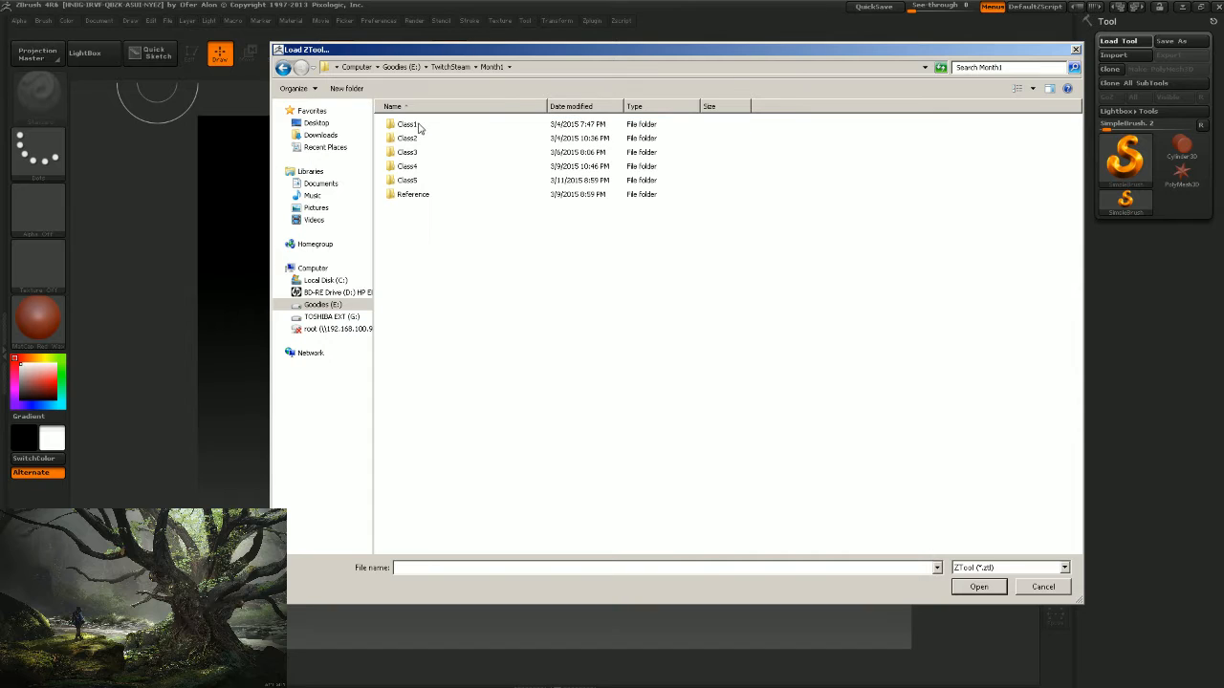
{"action": "double_click", "coordinate": [405, 180]}
{"action": "double_click", "coordinate": [407, 125]}
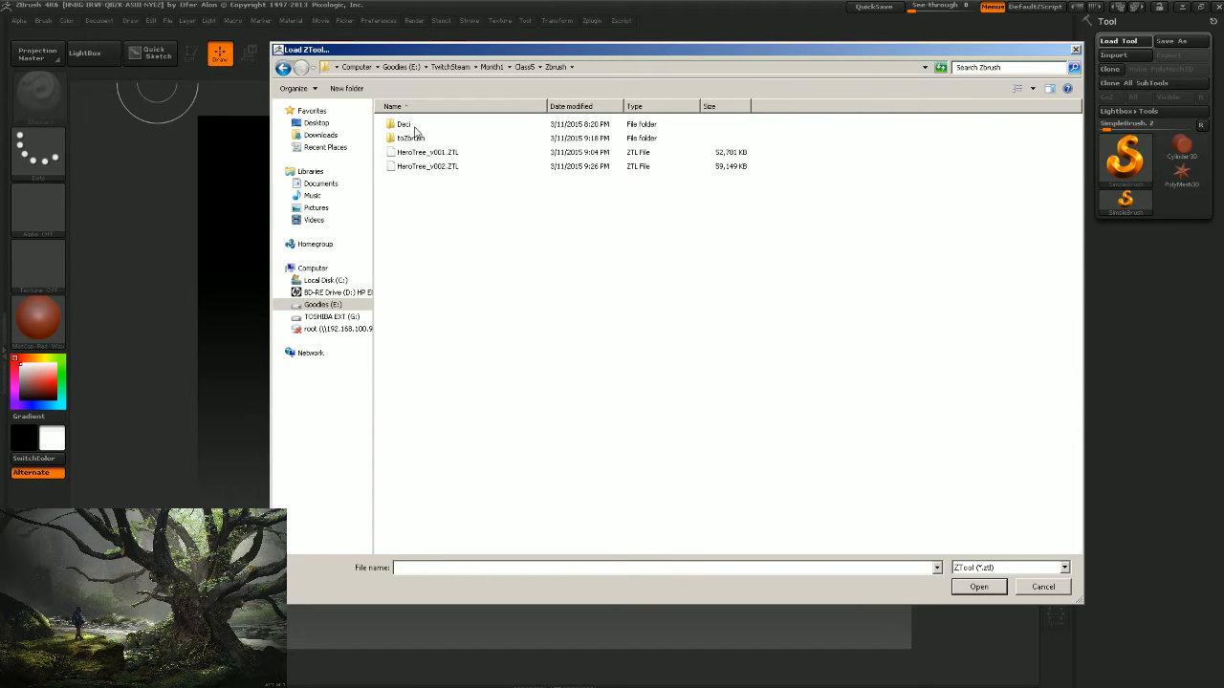
{"action": "left_click", "coordinate": [420, 166]}
{"action": "left_click", "coordinate": [978, 586]}
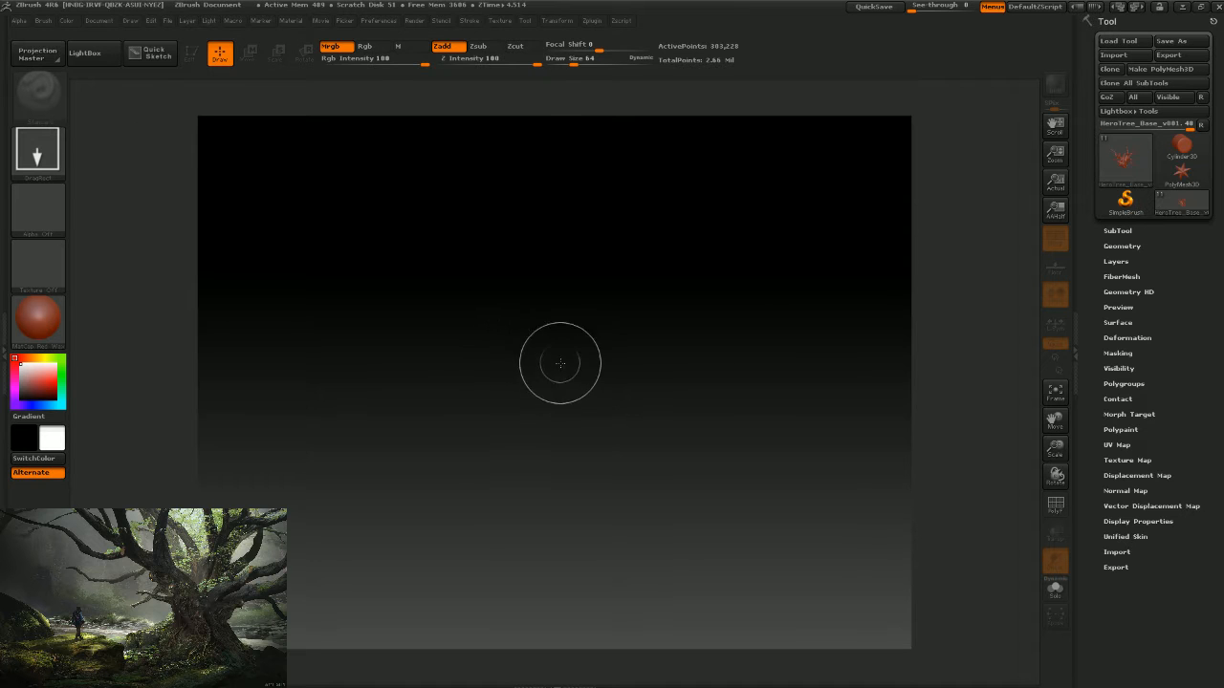
Place the hero tree on the canvas in Edit mode and orient it upright with the trunk and rock base in view.
{"action": "mouse_move", "coordinate": [549, 385]}
{"action": "left_mouse_down"}
{"action": "mouse_move", "coordinate": [786, 271]}
{"action": "mouse_move", "coordinate": [920, 279]}
{"action": "left_mouse_up"}
{"action": "key", "text": "t"}
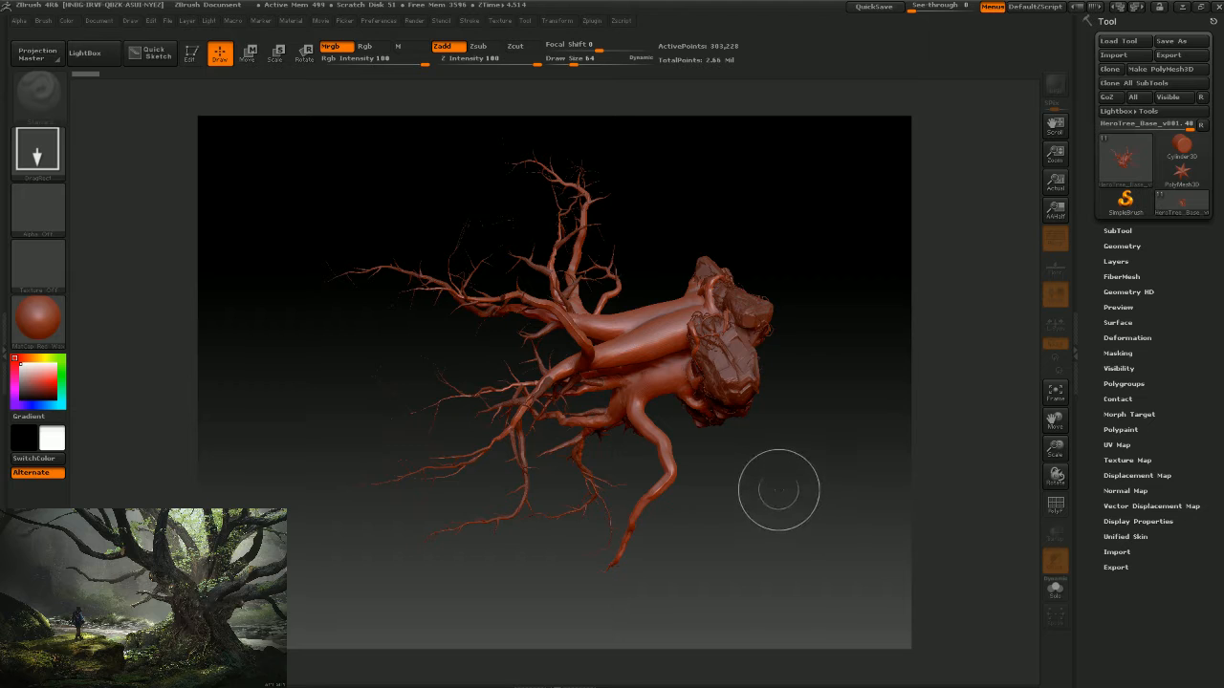
{"action": "key", "text": "t"}
{"action": "left_click_drag", "start_coordinate": [766, 513], "coordinate": [833, 323]}
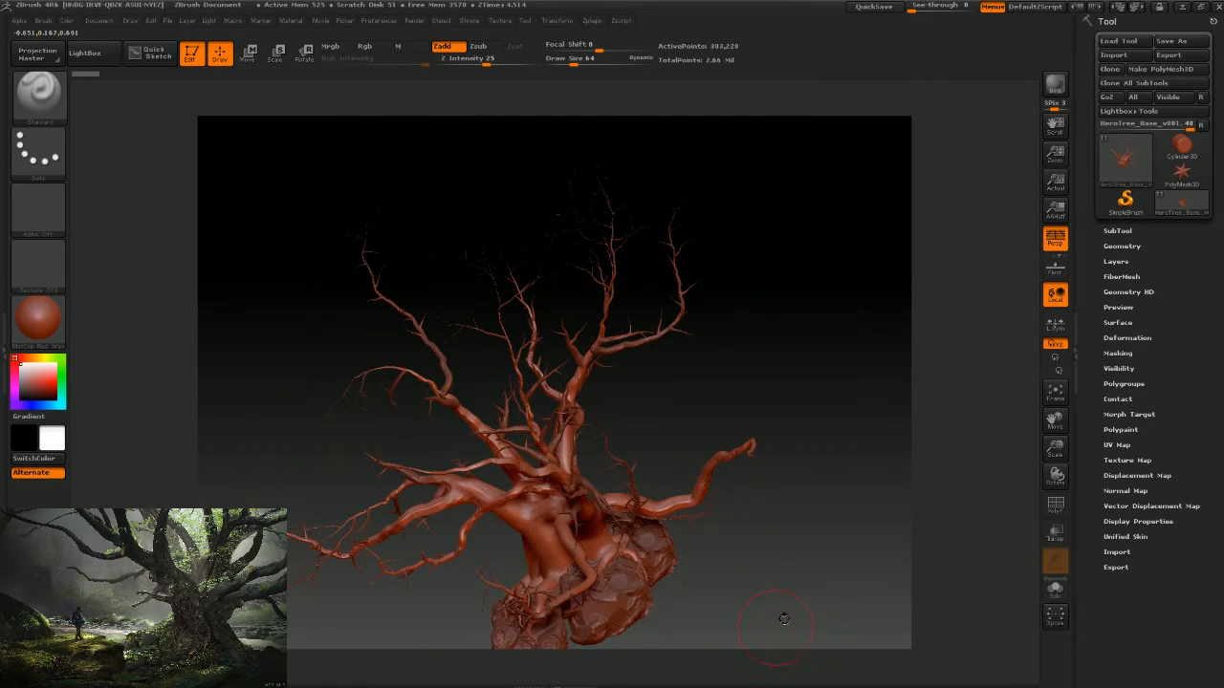
{"action": "left_click_drag", "start_coordinate": [783, 618], "coordinate": [740, 512]}
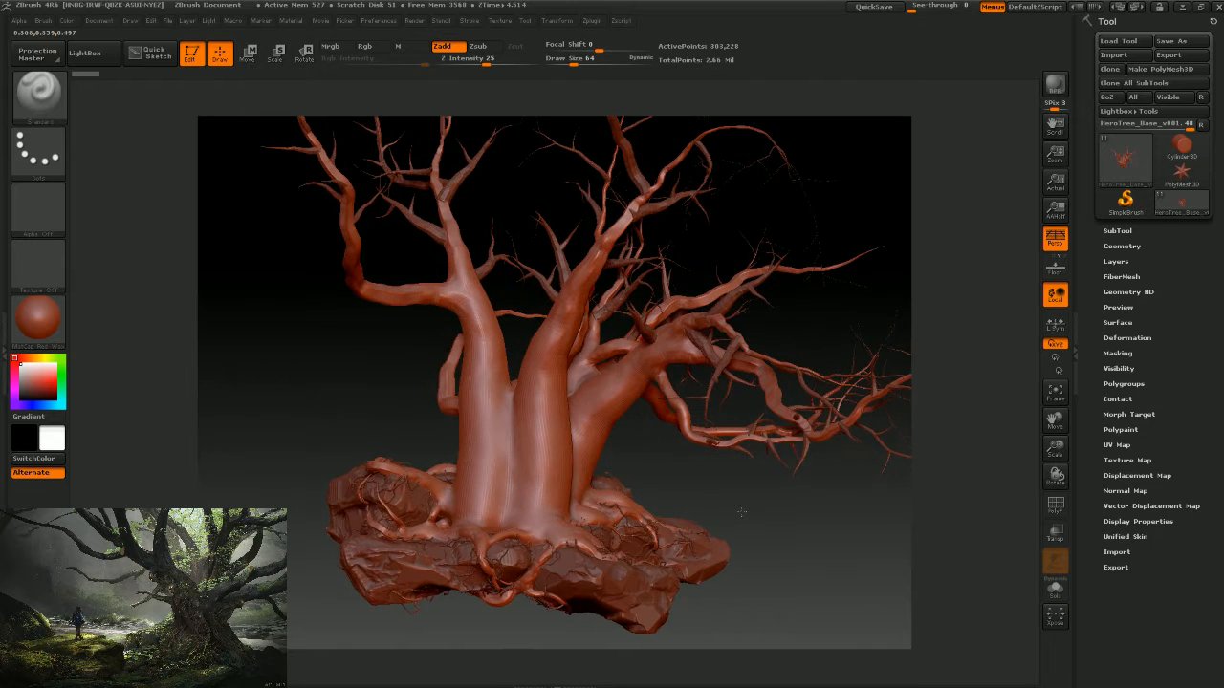
DynaMesh the tree base at resolution 1024, choosing to freeze its subdivision levels.
{"action": "left_click", "coordinate": [1111, 246]}
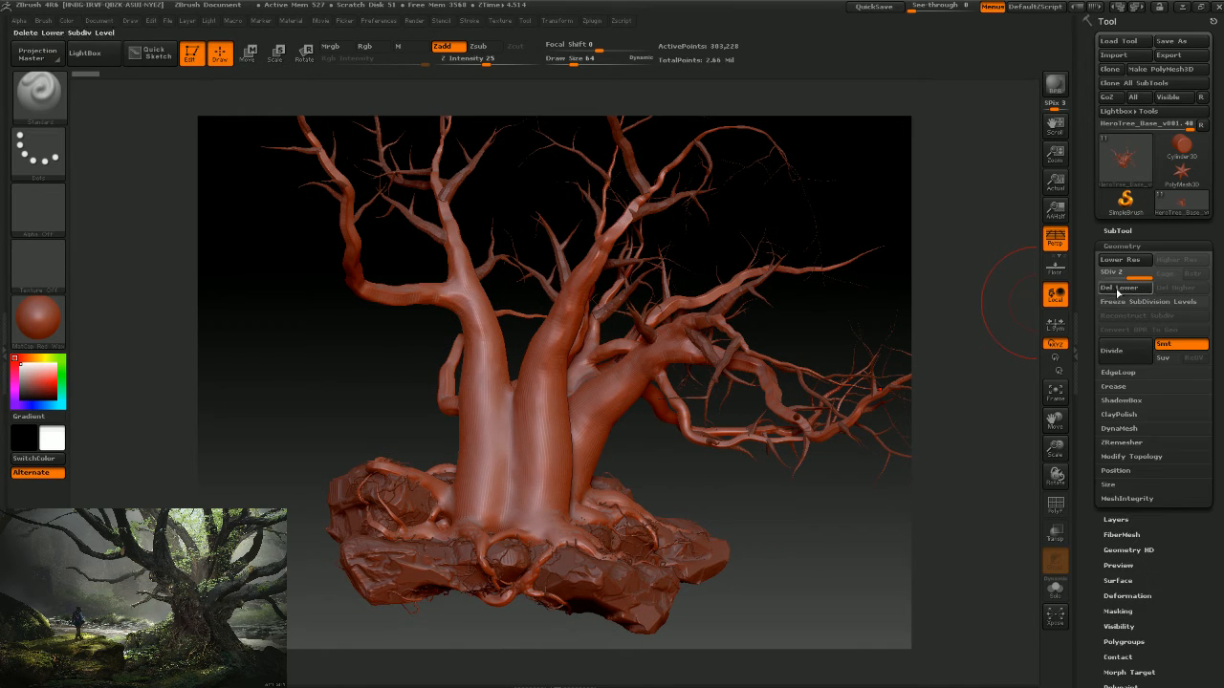
{"action": "left_click", "coordinate": [1121, 427]}
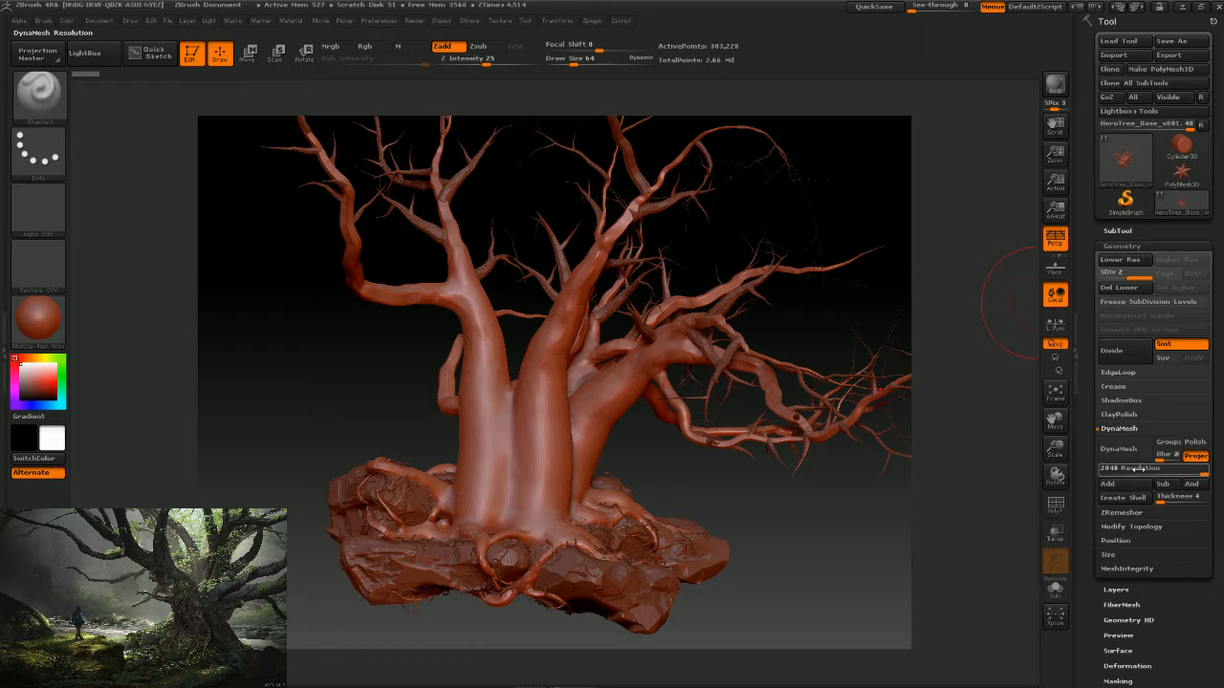
{"action": "type", "text": "10"}
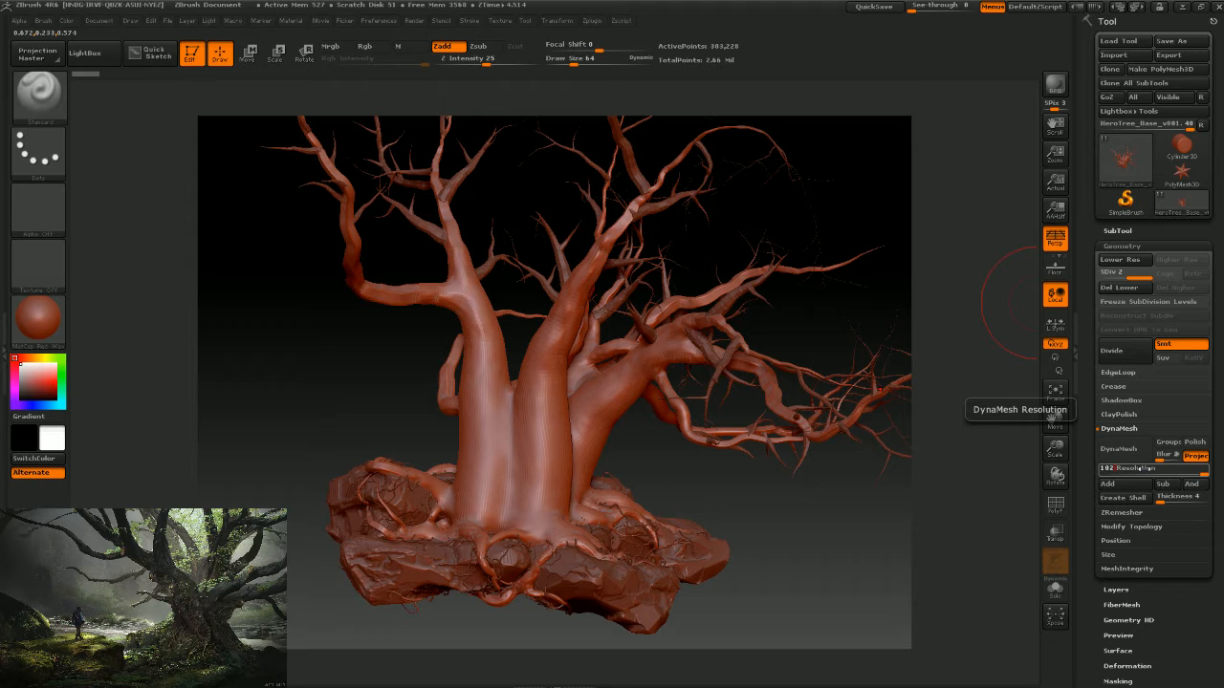
{"action": "key", "text": "Return"}
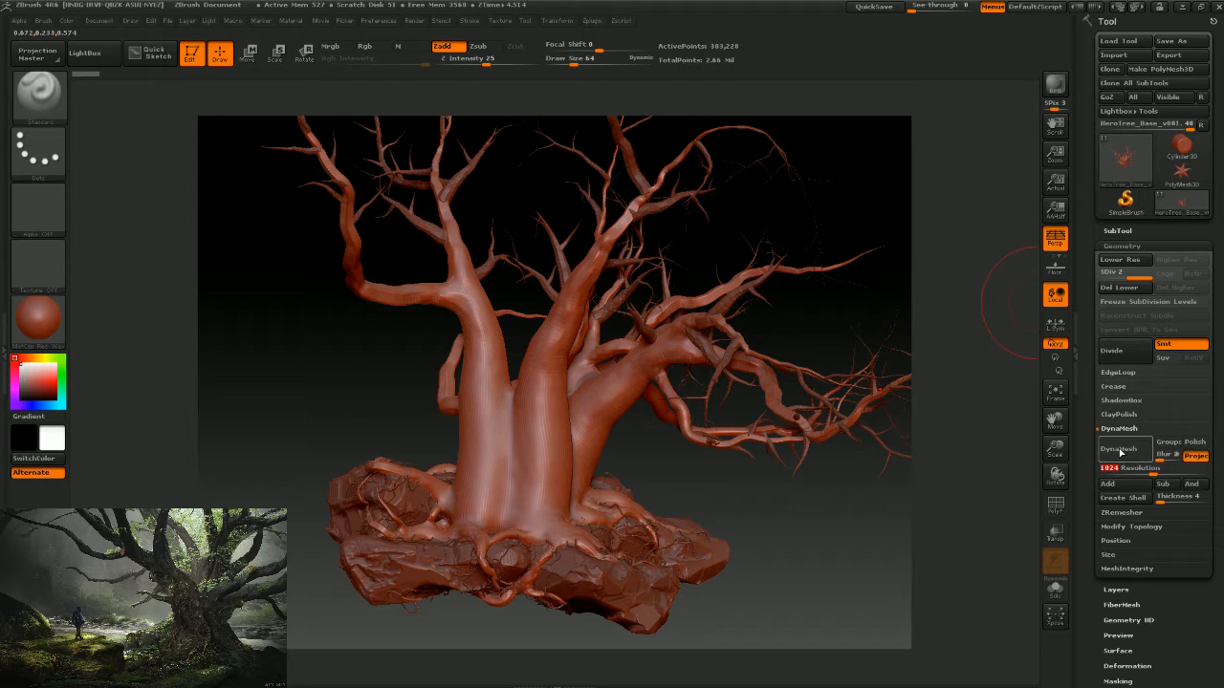
{"action": "left_click", "coordinate": [1118, 449]}
{"action": "left_click", "coordinate": [942, 476]}
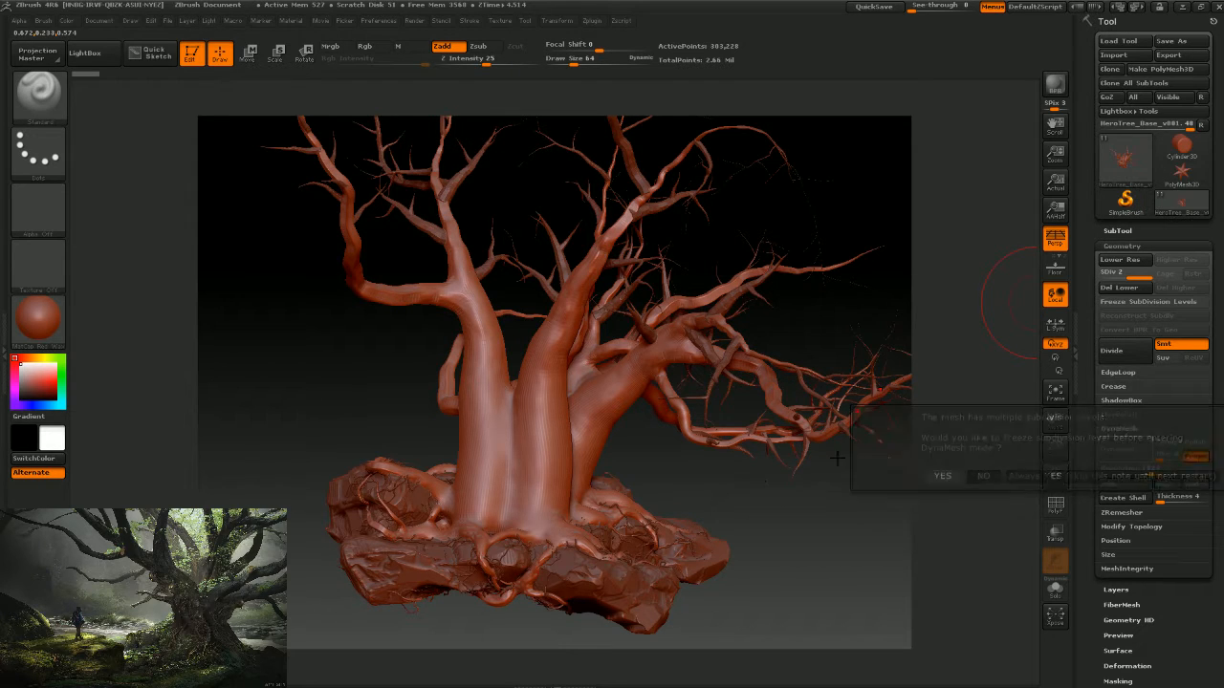
{"action": "mouse_move", "coordinate": [744, 491]}
{"action": "left_mouse_down"}
{"action": "mouse_move", "coordinate": [773, 510]}
{"action": "mouse_move", "coordinate": [771, 482]}
{"action": "mouse_move", "coordinate": [816, 513]}
{"action": "left_mouse_up"}
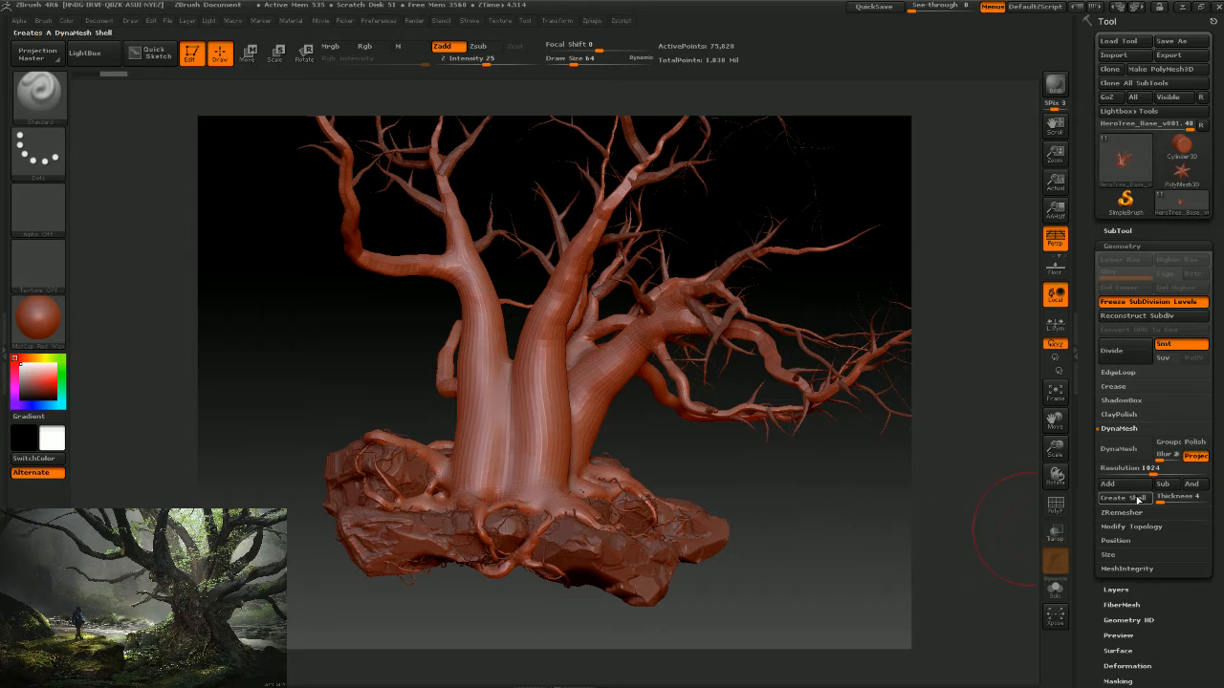
{"action": "left_click", "coordinate": [57, 111]}
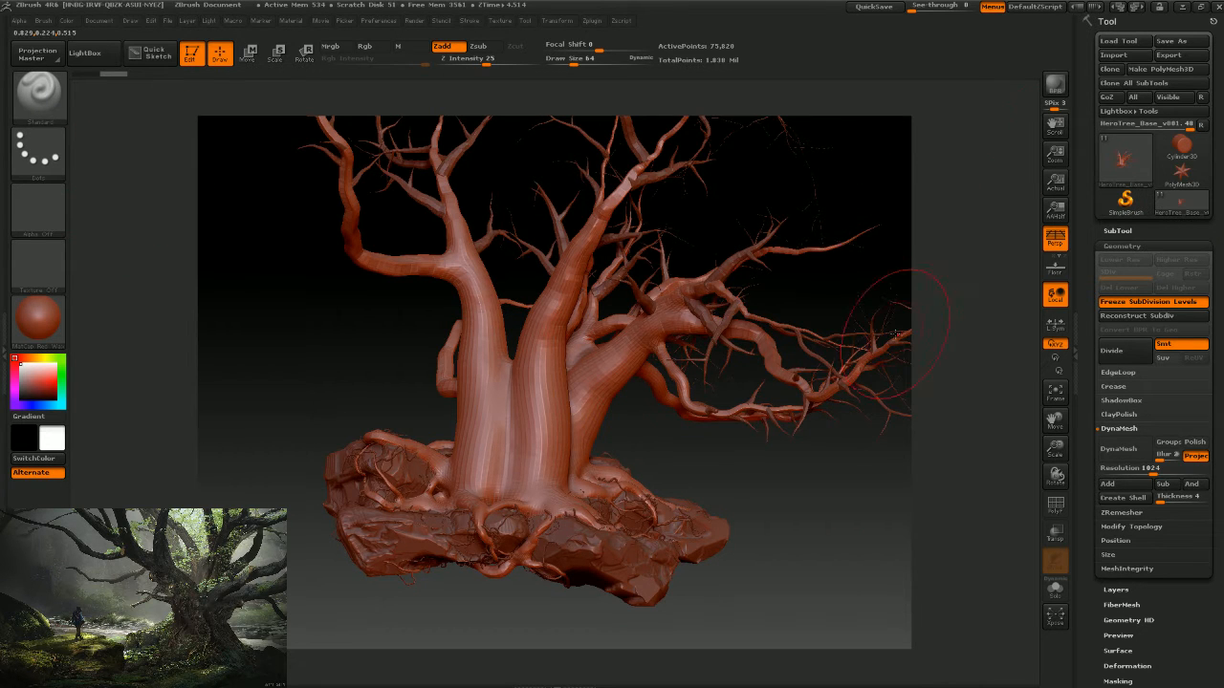
{"action": "left_click_drag", "start_coordinate": [760, 525], "coordinate": [772, 528]}
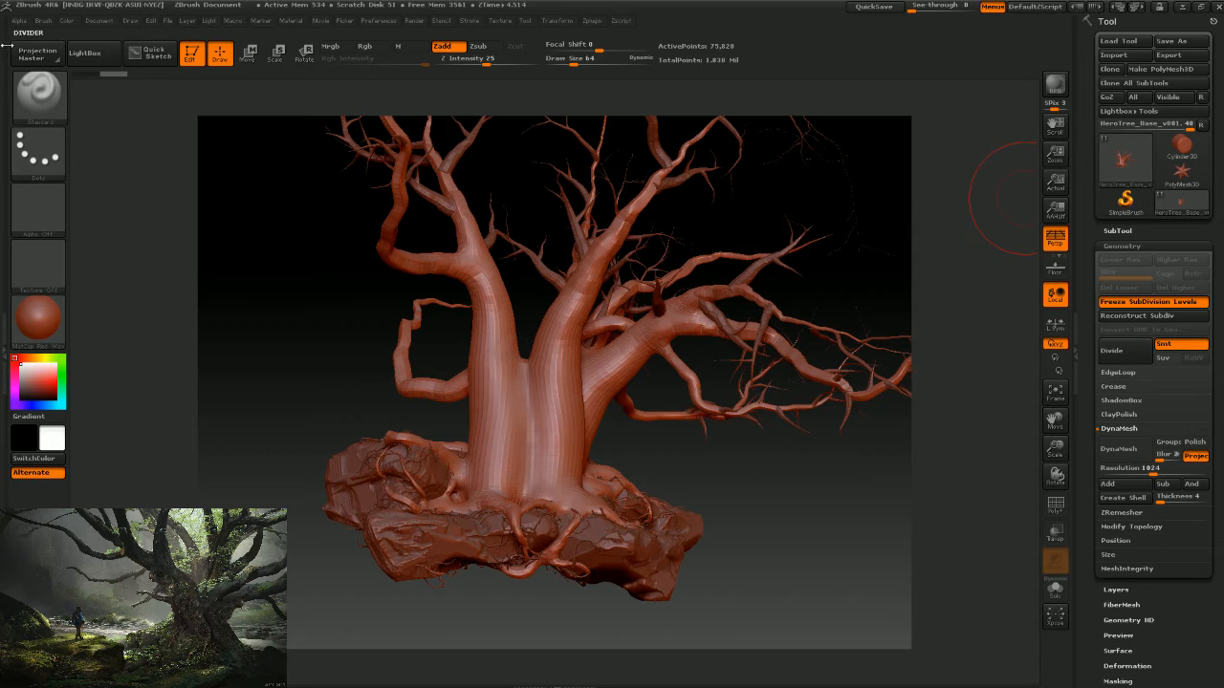
Load SuperAverageMan_low.ZTL from the LightBox tools and frame the whole figure from the front.
{"action": "left_click", "coordinate": [84, 52]}
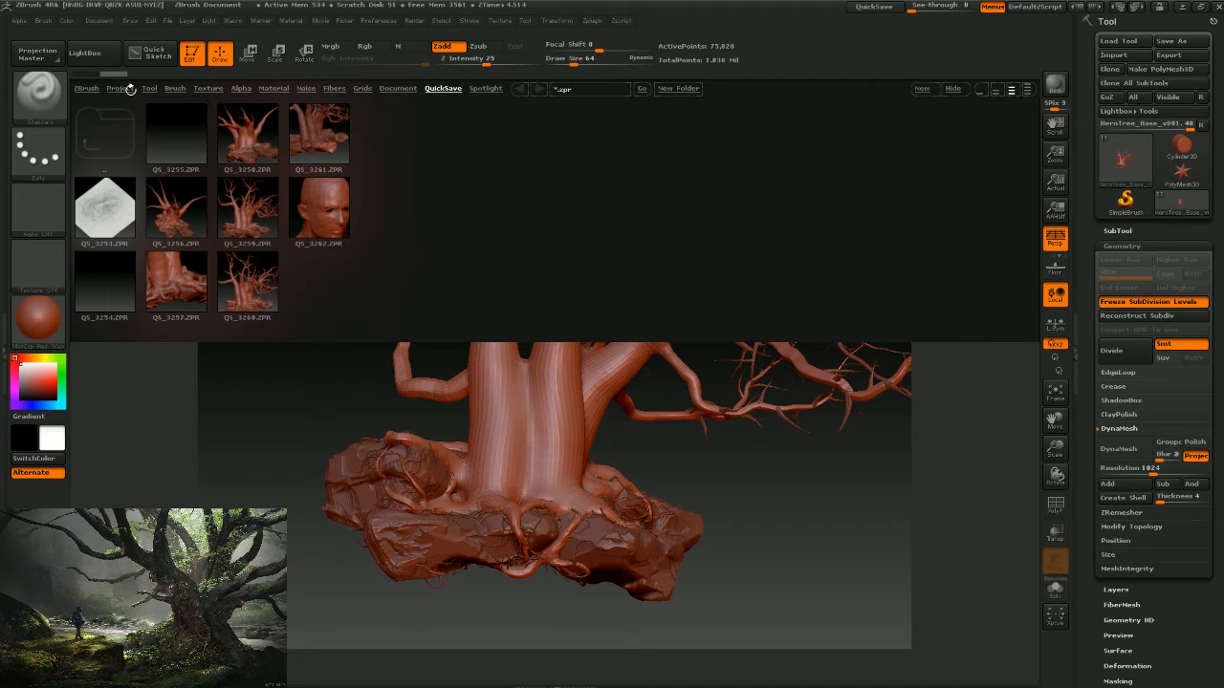
{"action": "left_click", "coordinate": [148, 88]}
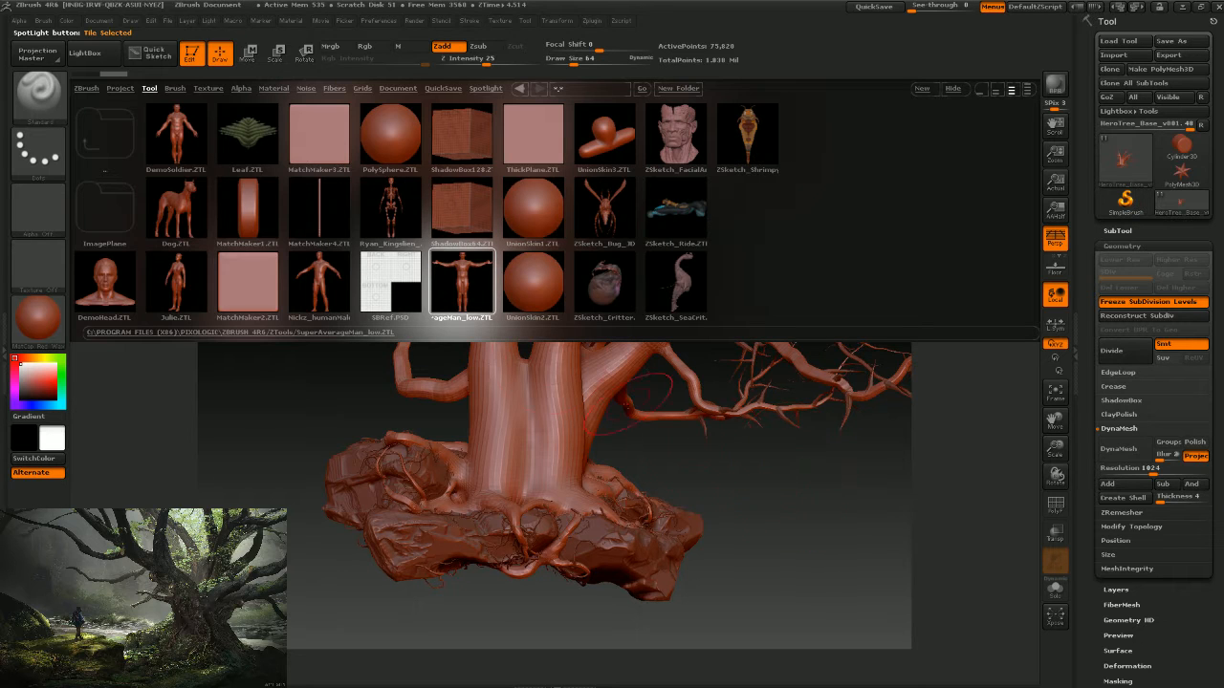
{"action": "double_click", "coordinate": [475, 277]}
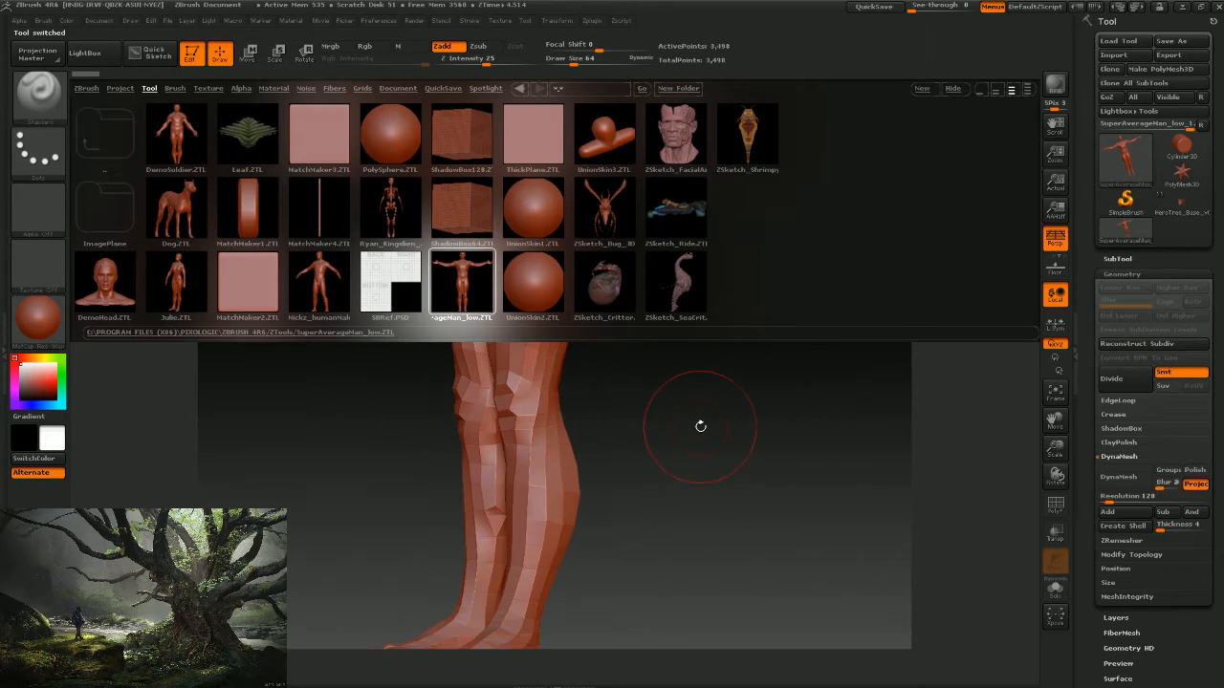
{"action": "left_click", "coordinate": [92, 57]}
{"action": "mouse_move", "coordinate": [677, 388]}
{"action": "left_mouse_down"}
{"action": "mouse_move", "coordinate": [683, 357]}
{"action": "mouse_move", "coordinate": [582, 344]}
{"action": "mouse_move", "coordinate": [681, 471]}
{"action": "mouse_move", "coordinate": [691, 446]}
{"action": "left_mouse_up"}
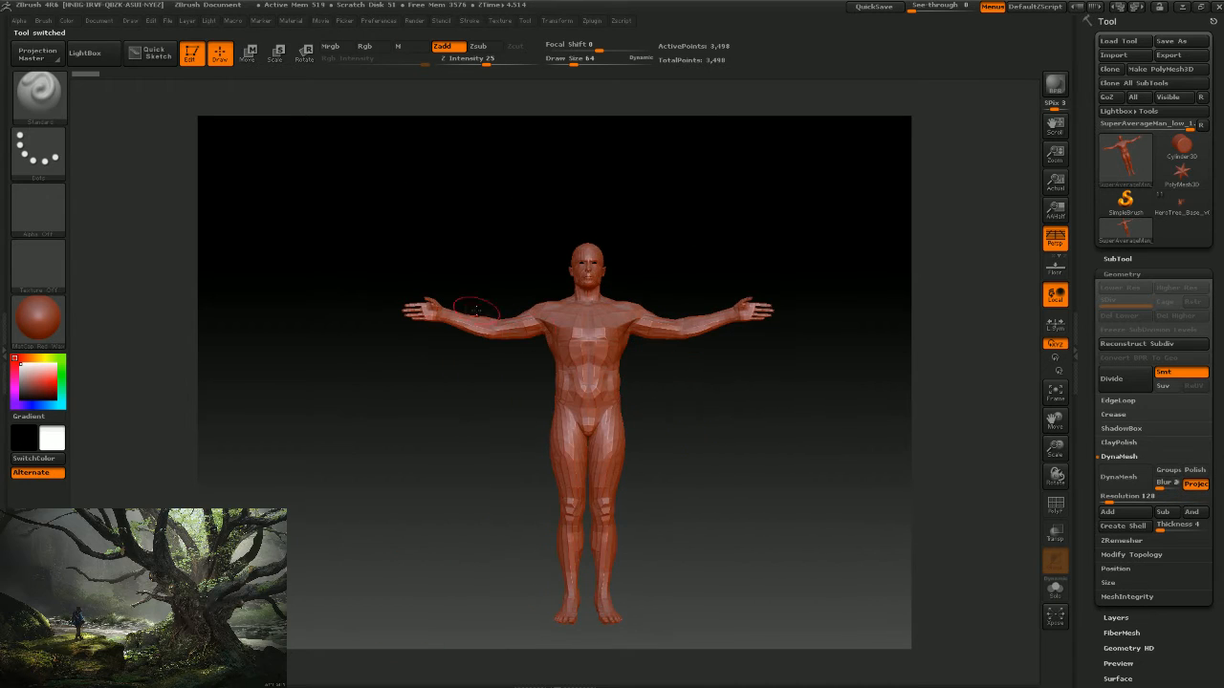
{"action": "mouse_move", "coordinate": [370, 263]}
{"action": "left_mouse_down", "text": "ctrl+shift"}
{"action": "mouse_move", "coordinate": [557, 384]}
{"action": "mouse_move", "coordinate": [564, 363]}
{"action": "mouse_move", "coordinate": [564, 374]}
{"action": "left_mouse_up", "text": "ctrl+shift"}
{"action": "key", "text": "ctrl"}
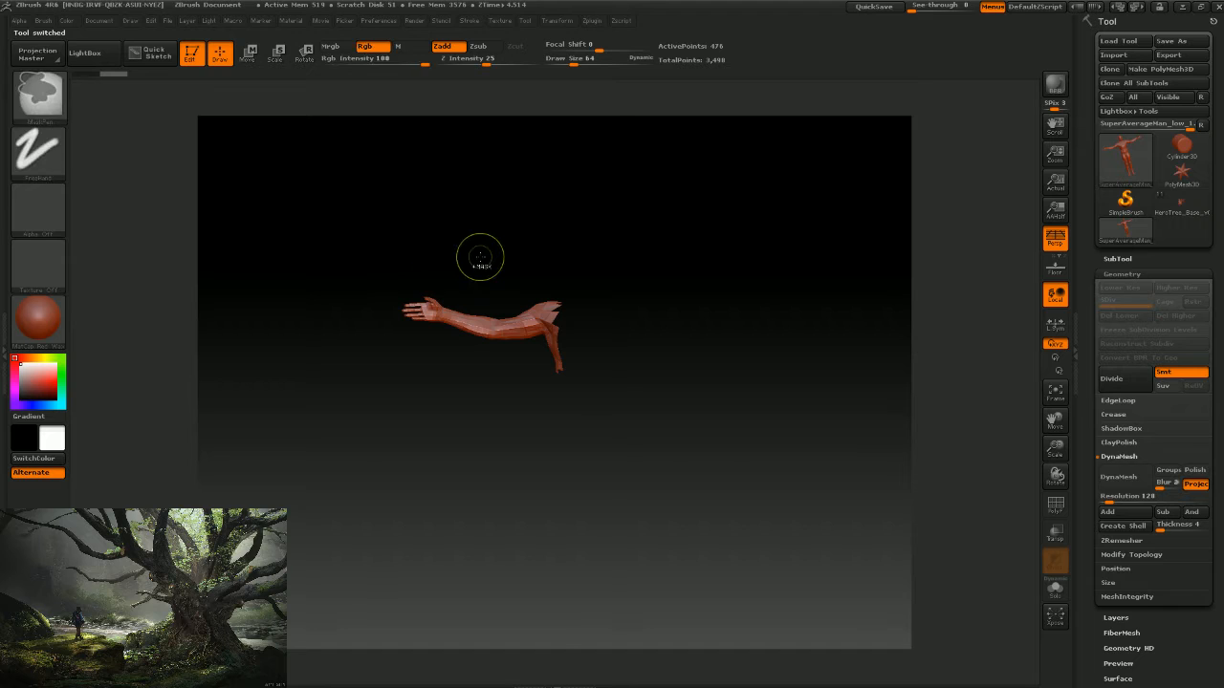
{"action": "left_click", "coordinate": [480, 257], "text": "ctrl+shift"}
Duplicate the man's subtool and reduce the duplicate to its right arm by deleting the hidden geometry.
{"action": "left_click", "coordinate": [1128, 258]}
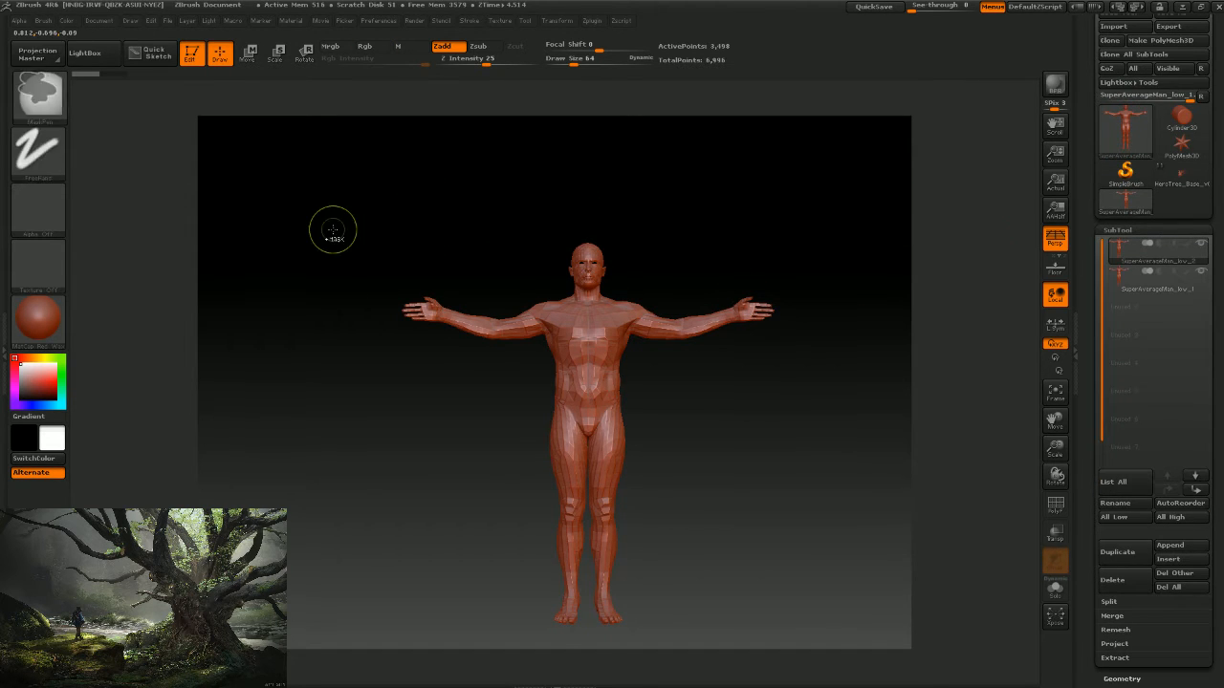
{"action": "mouse_move", "coordinate": [350, 254]}
{"action": "left_mouse_down", "text": "ctrl+shift"}
{"action": "mouse_move", "coordinate": [392, 306]}
{"action": "mouse_move", "coordinate": [563, 371]}
{"action": "left_mouse_up", "text": "ctrl+shift"}
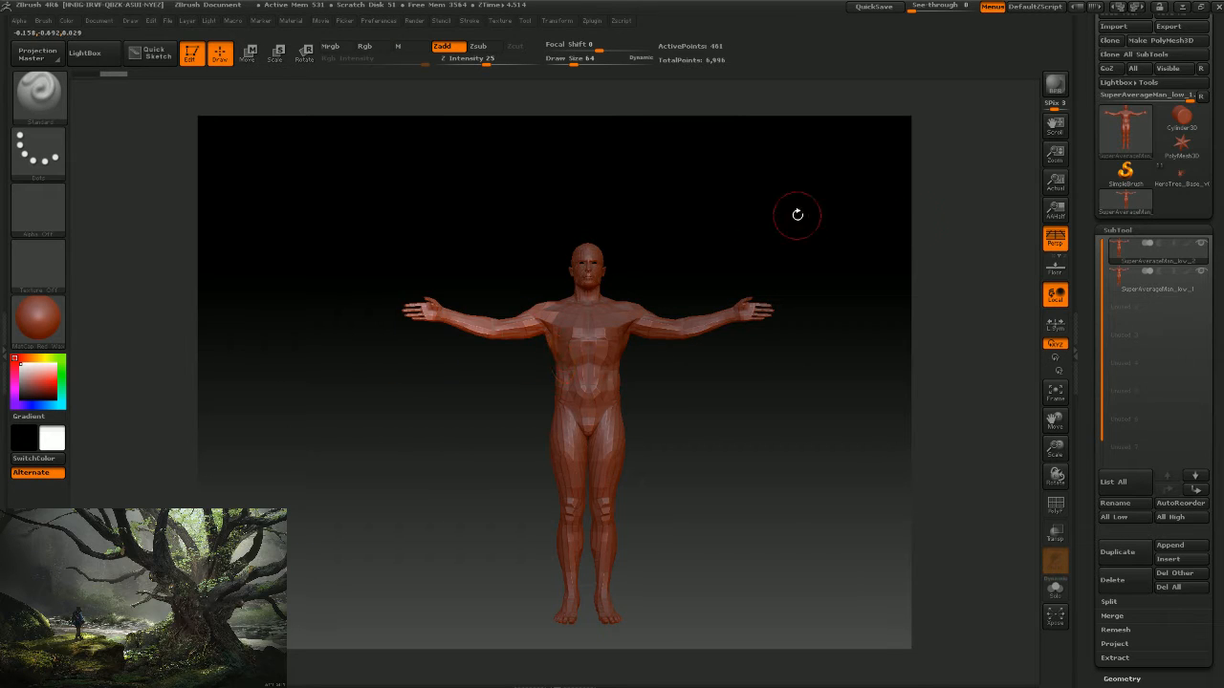
{"action": "left_click", "coordinate": [1129, 230]}
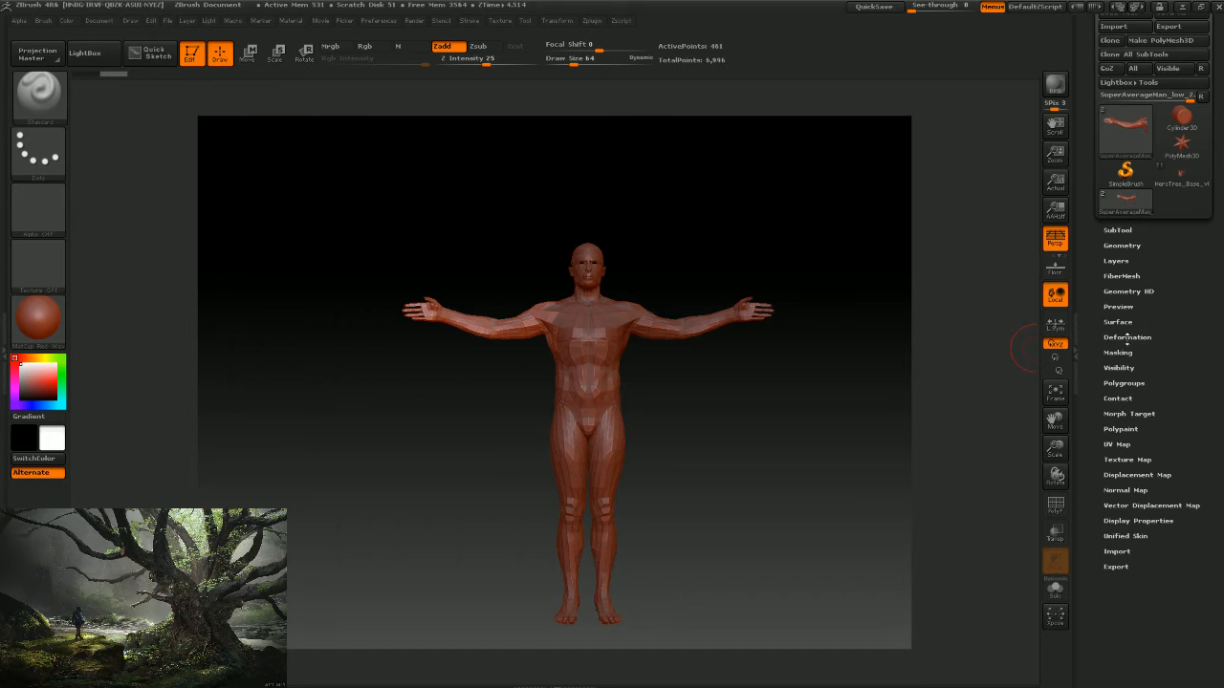
{"action": "left_click", "coordinate": [1122, 245]}
{"action": "left_click", "coordinate": [1132, 455]}
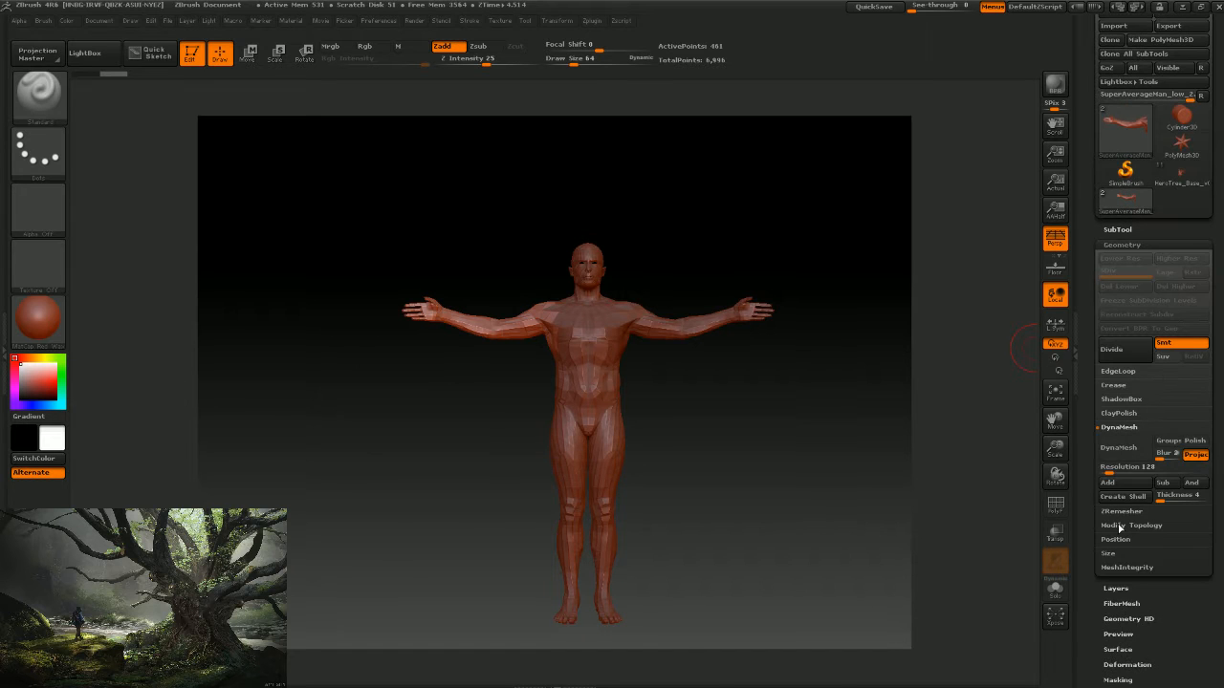
{"action": "left_click", "coordinate": [1119, 496]}
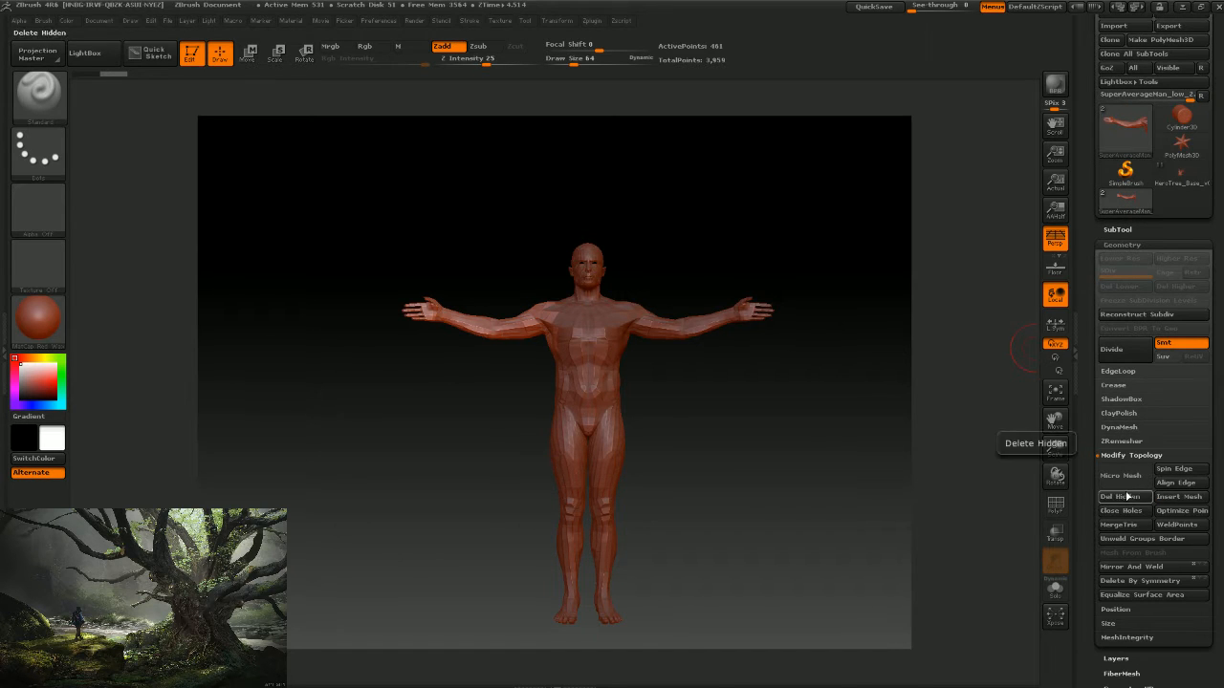
Hide the arm subtool and leave the full-figure subtool visible.
{"action": "left_click", "coordinate": [1116, 229]}
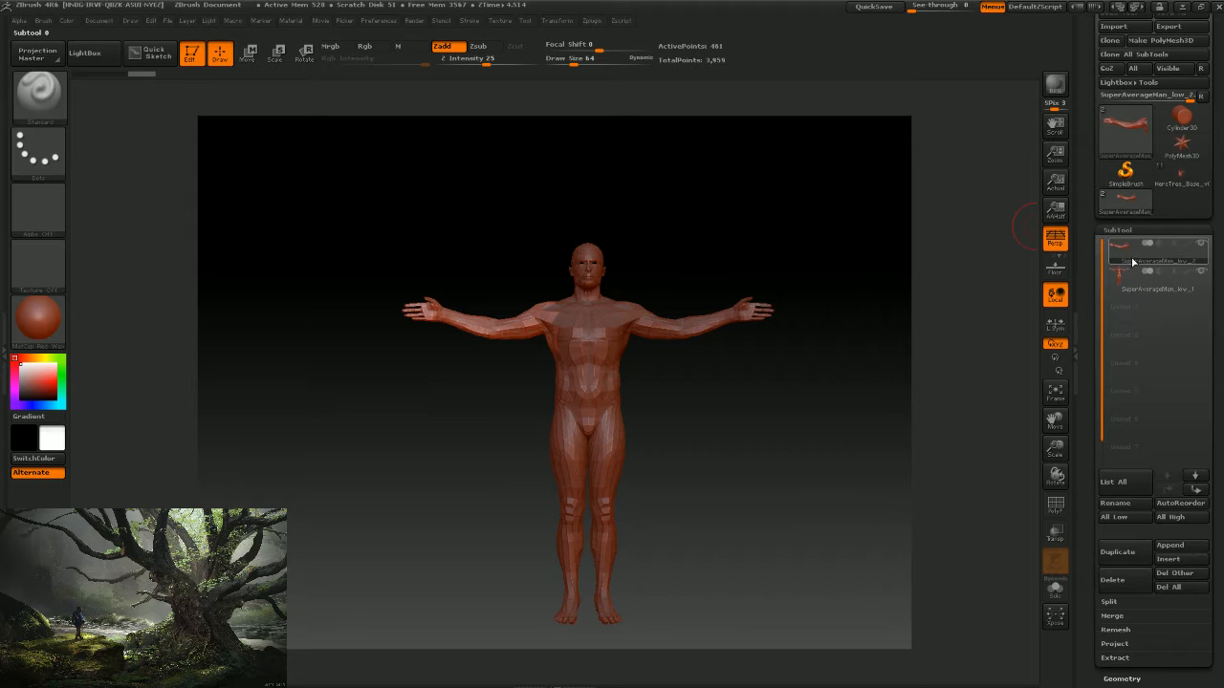
{"action": "left_click", "coordinate": [1200, 272]}
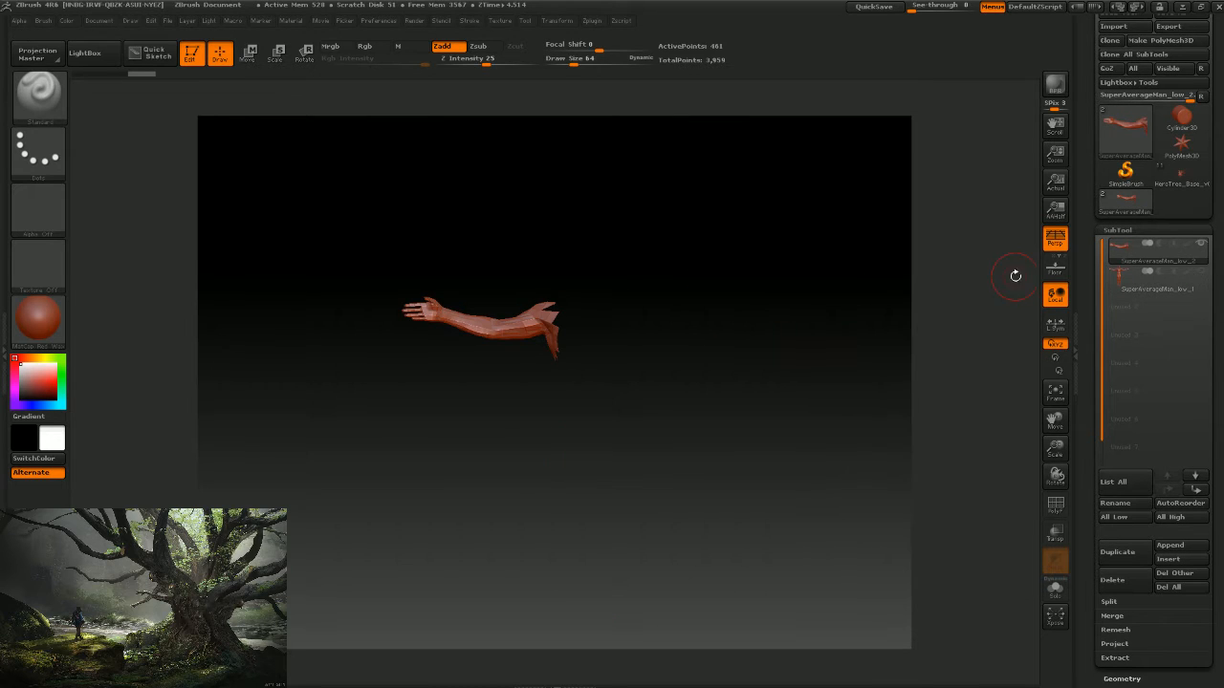
{"action": "left_click", "coordinate": [1200, 271]}
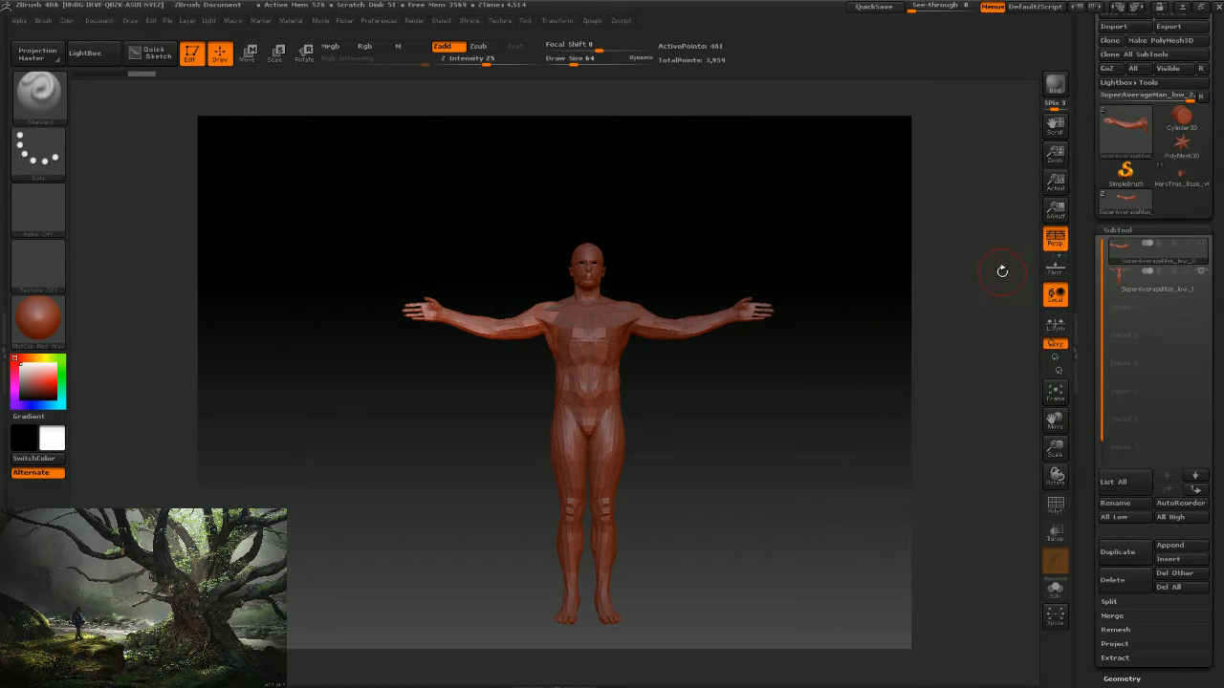
Reduce the full-figure subtool to its head by isolating the head and deleting the hidden geometry.
{"action": "key", "text": "ctrl+shift"}
{"action": "left_click_drag", "start_coordinate": [540, 214], "coordinate": [637, 287], "text": "ctrl+shift"}
{"action": "left_click", "coordinate": [1119, 277]}
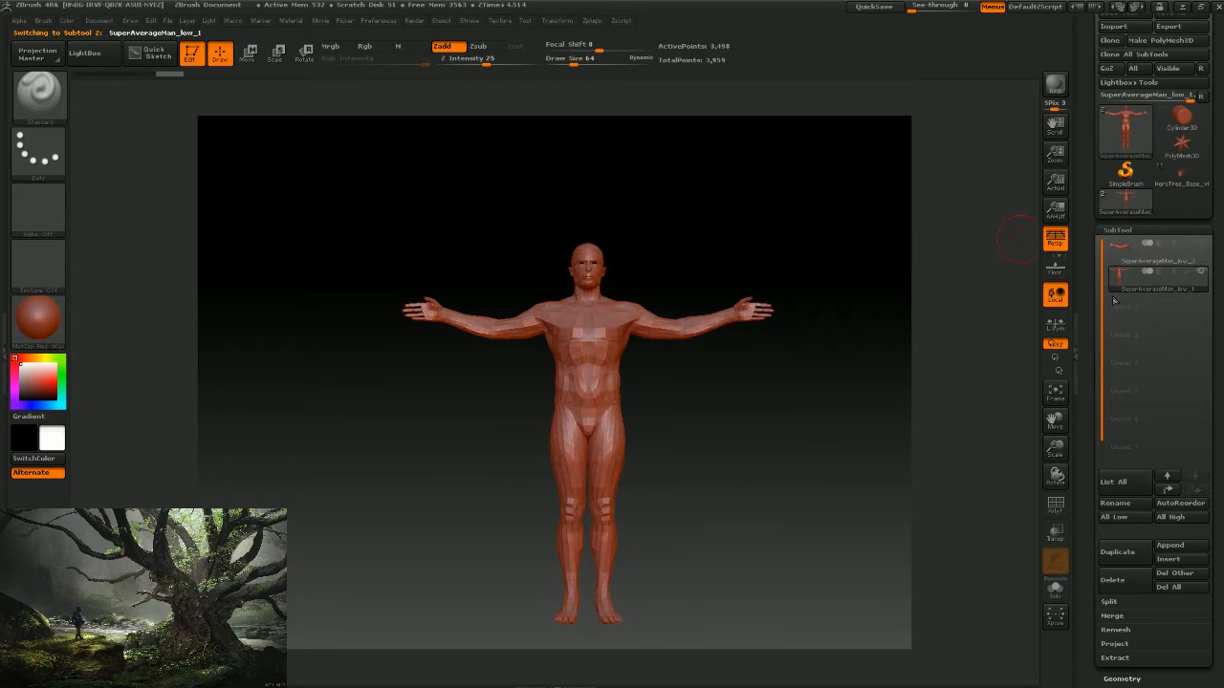
{"action": "mouse_move", "coordinate": [513, 215]}
{"action": "left_mouse_down", "text": "ctrl+shift"}
{"action": "mouse_move", "coordinate": [664, 306]}
{"action": "mouse_move", "coordinate": [592, 298]}
{"action": "mouse_move", "coordinate": [658, 312]}
{"action": "mouse_move", "coordinate": [650, 300]}
{"action": "mouse_move", "coordinate": [637, 301]}
{"action": "mouse_move", "coordinate": [680, 326]}
{"action": "mouse_move", "coordinate": [641, 349]}
{"action": "mouse_move", "coordinate": [647, 312]}
{"action": "mouse_move", "coordinate": [885, 246]}
{"action": "left_mouse_up", "text": "ctrl+shift"}
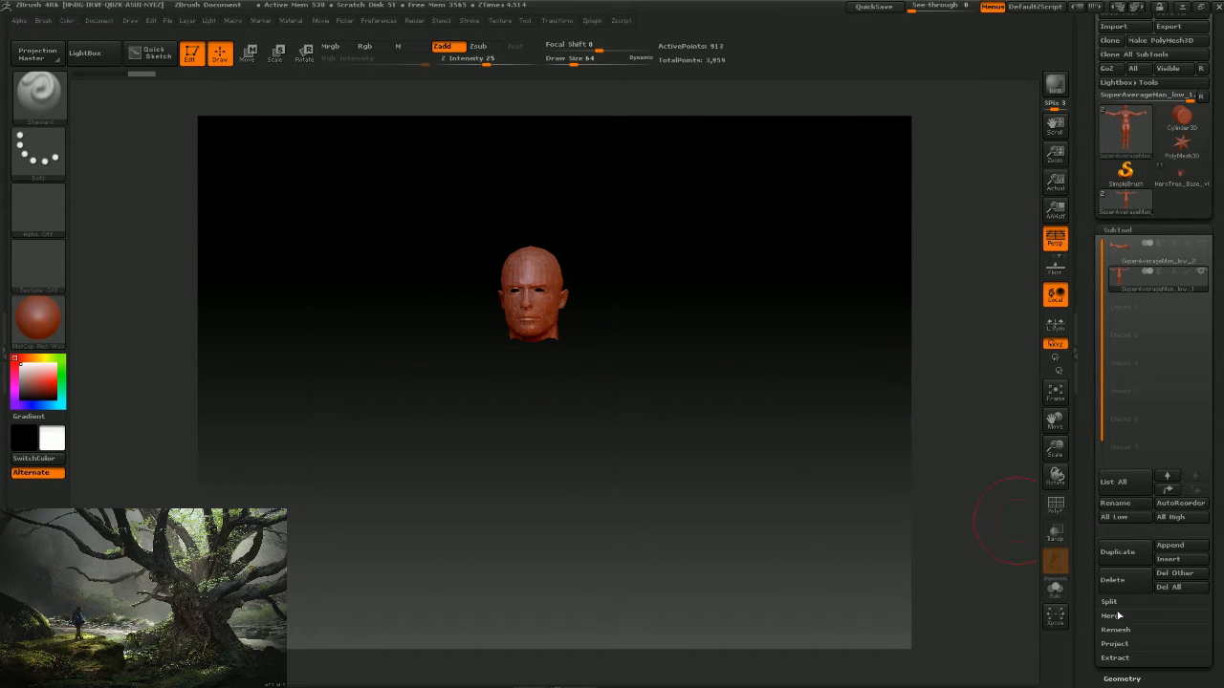
{"action": "scroll", "coordinate": [1197, 383], "scroll_direction": "down", "scroll_amount": 5}
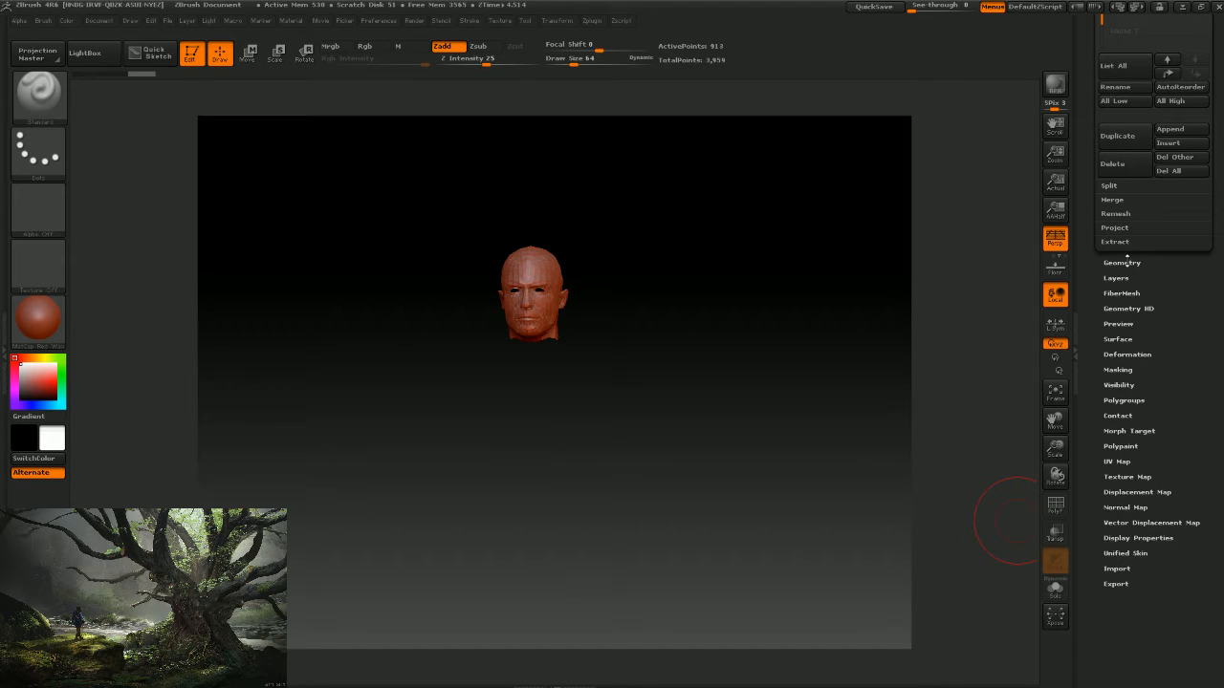
{"action": "left_click", "coordinate": [1122, 262]}
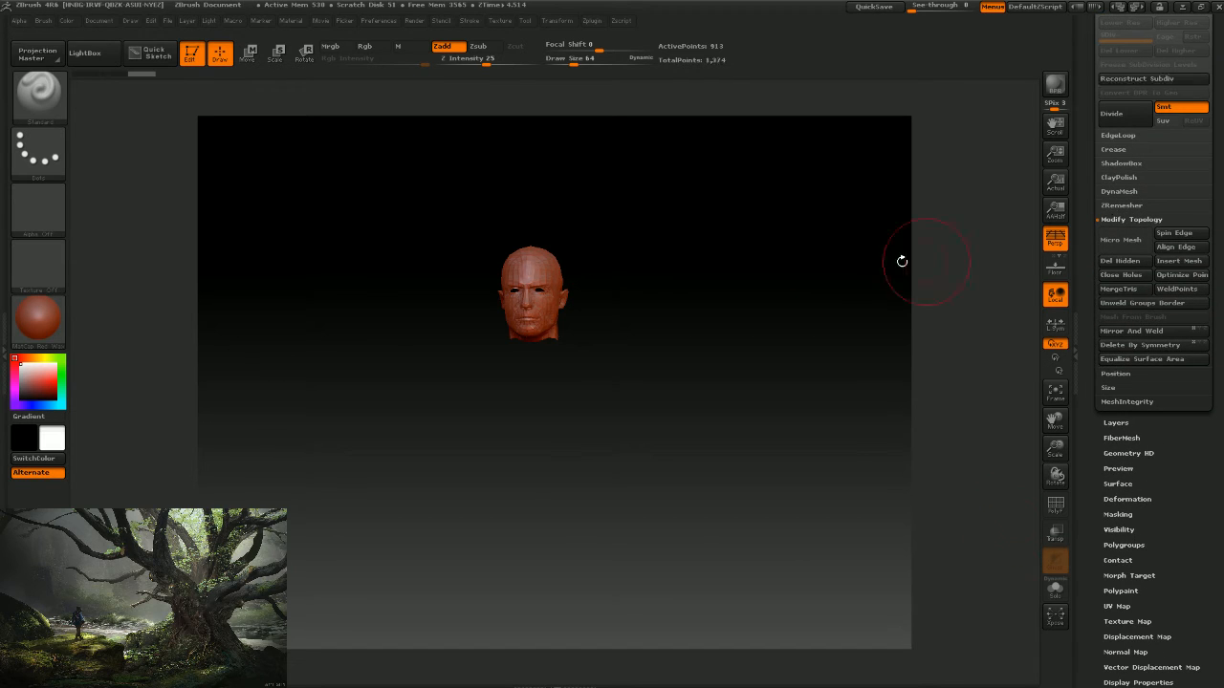
Create a new InsertMesh brush from the isolated head mesh.
{"action": "left_click_drag", "start_coordinate": [700, 303], "coordinate": [702, 360], "text": "alt"}
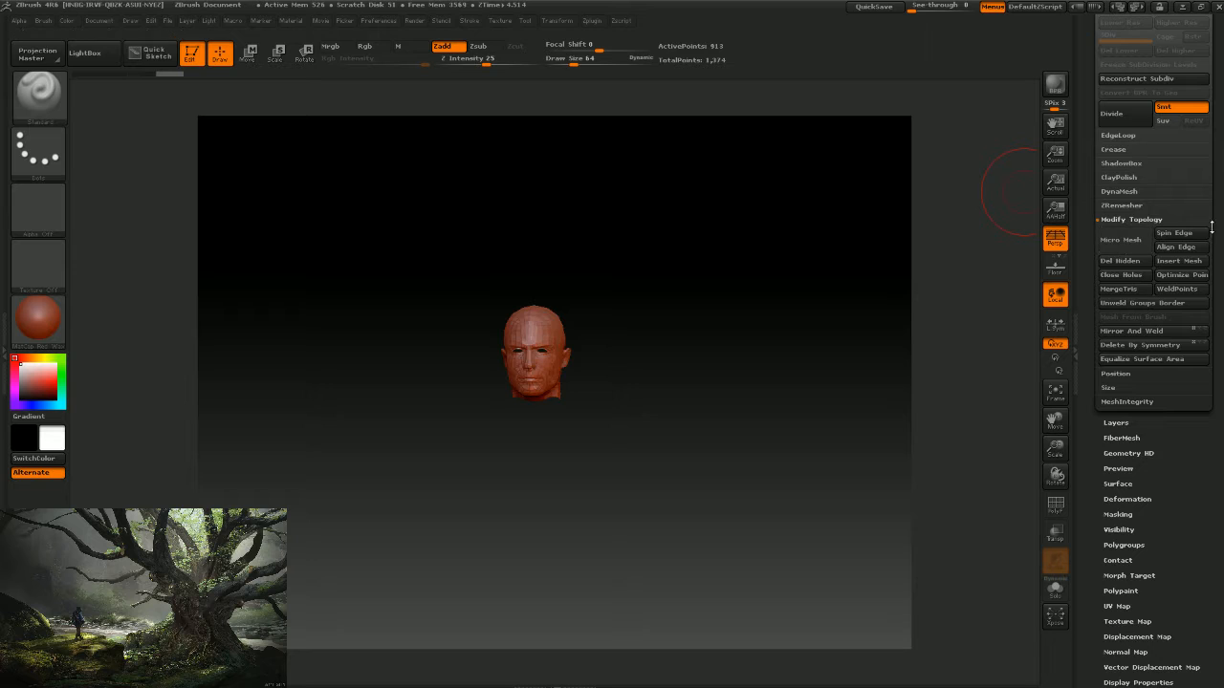
{"action": "scroll", "coordinate": [1185, 229], "scroll_direction": "up", "scroll_amount": 3}
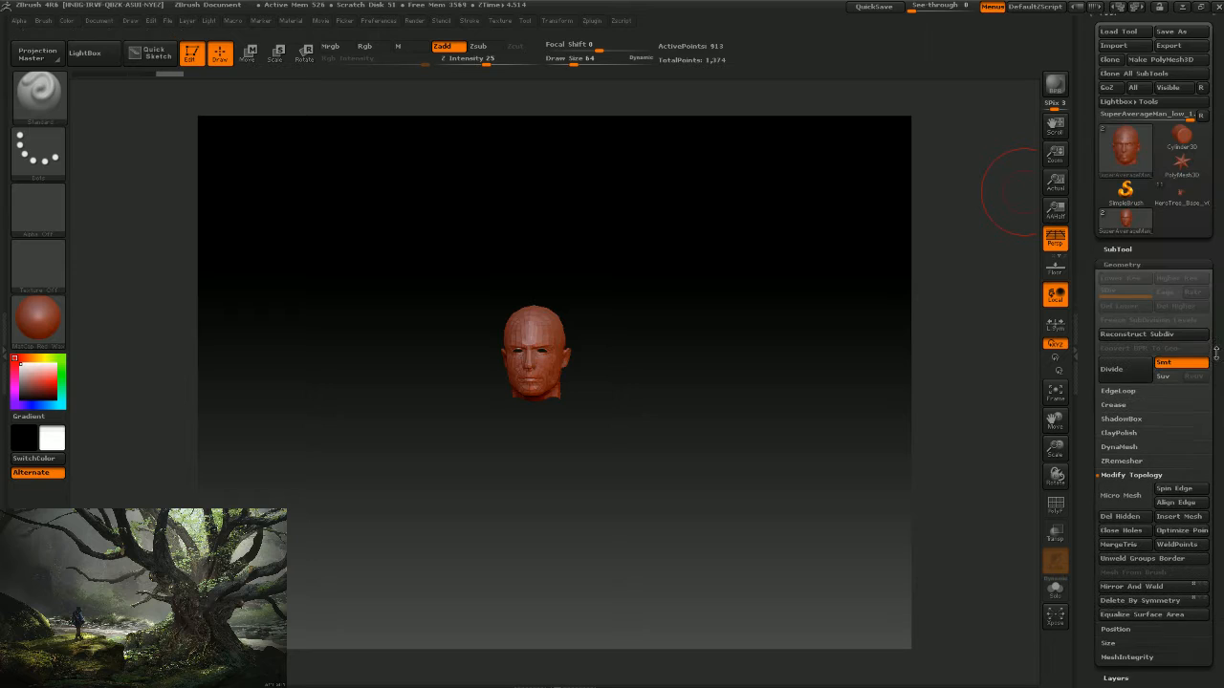
{"action": "left_click", "coordinate": [44, 20]}
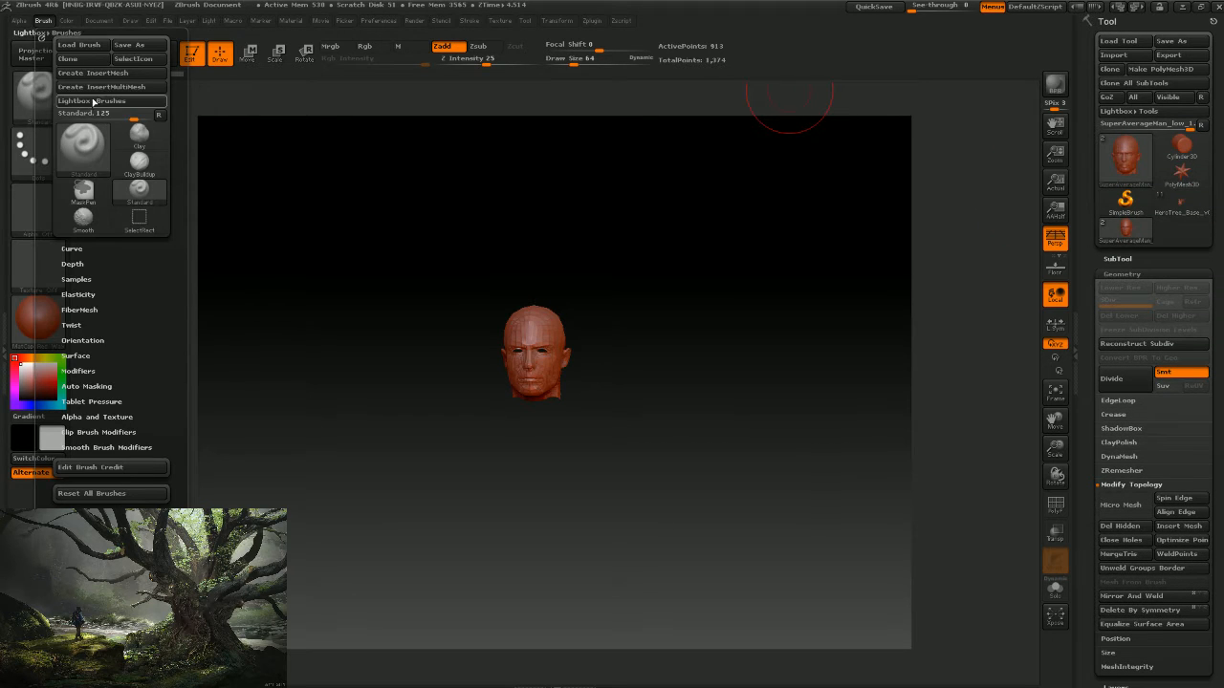
{"action": "left_click", "coordinate": [98, 74]}
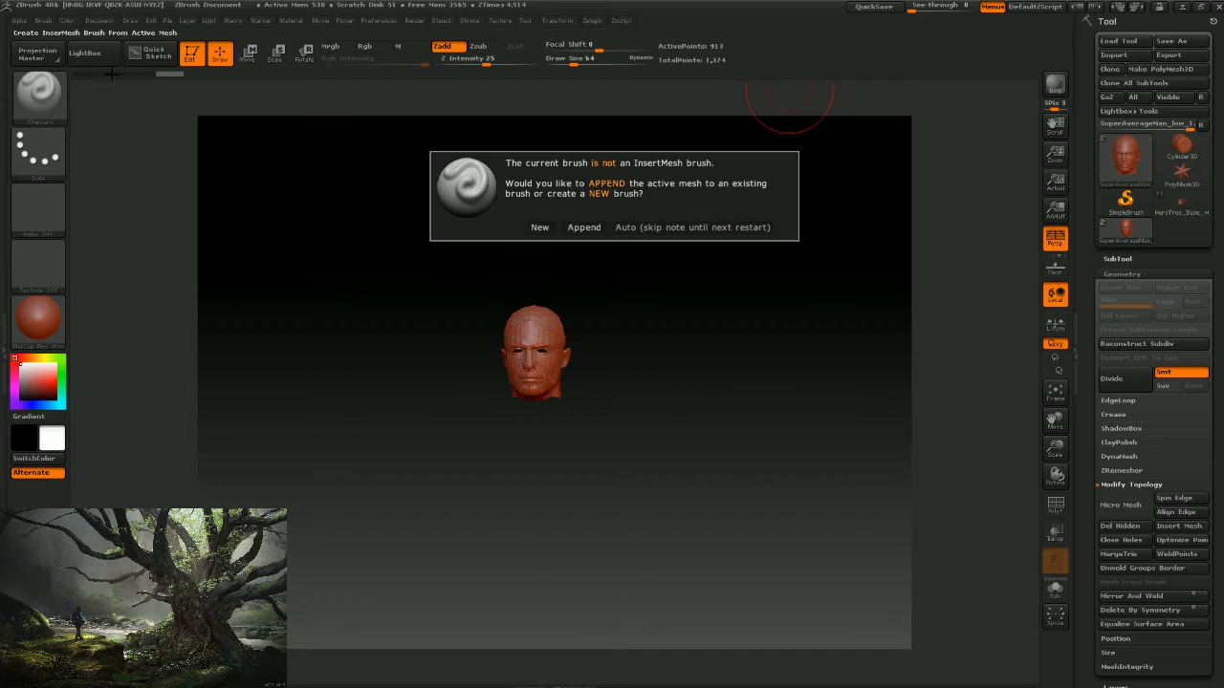
{"action": "left_click", "coordinate": [529, 226]}
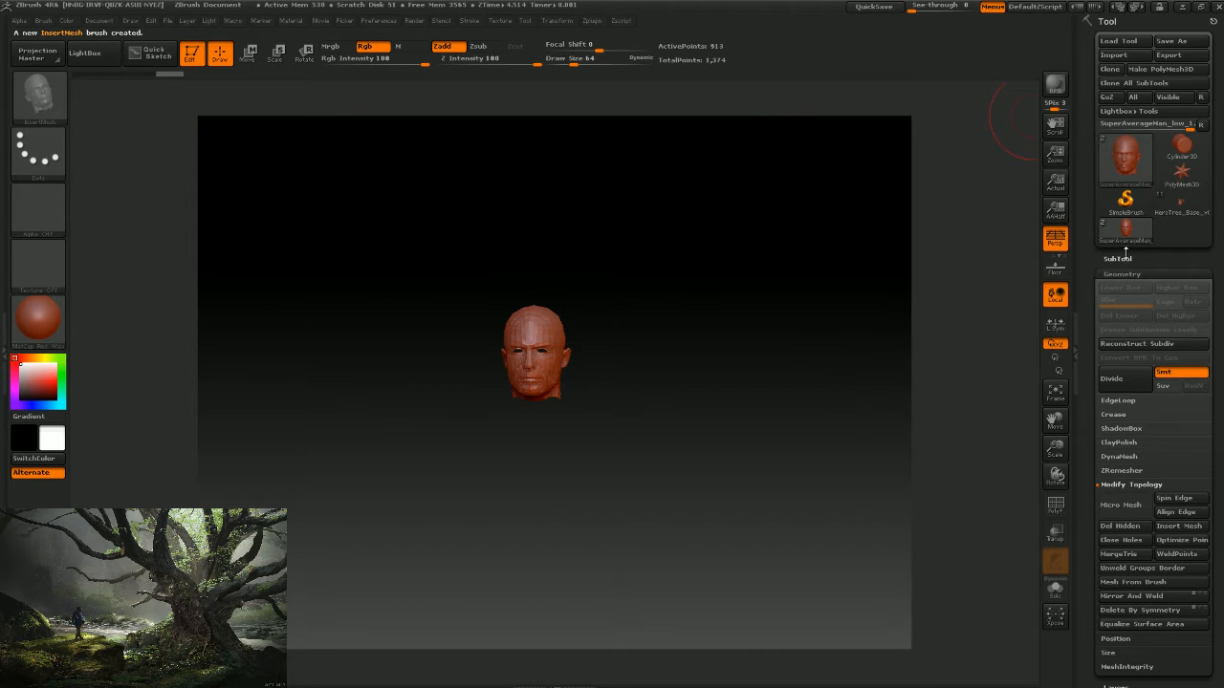
Make the arm subtool active and create another new InsertMesh brush from it.
{"action": "left_click", "coordinate": [1119, 258]}
{"action": "left_click", "coordinate": [1117, 232]}
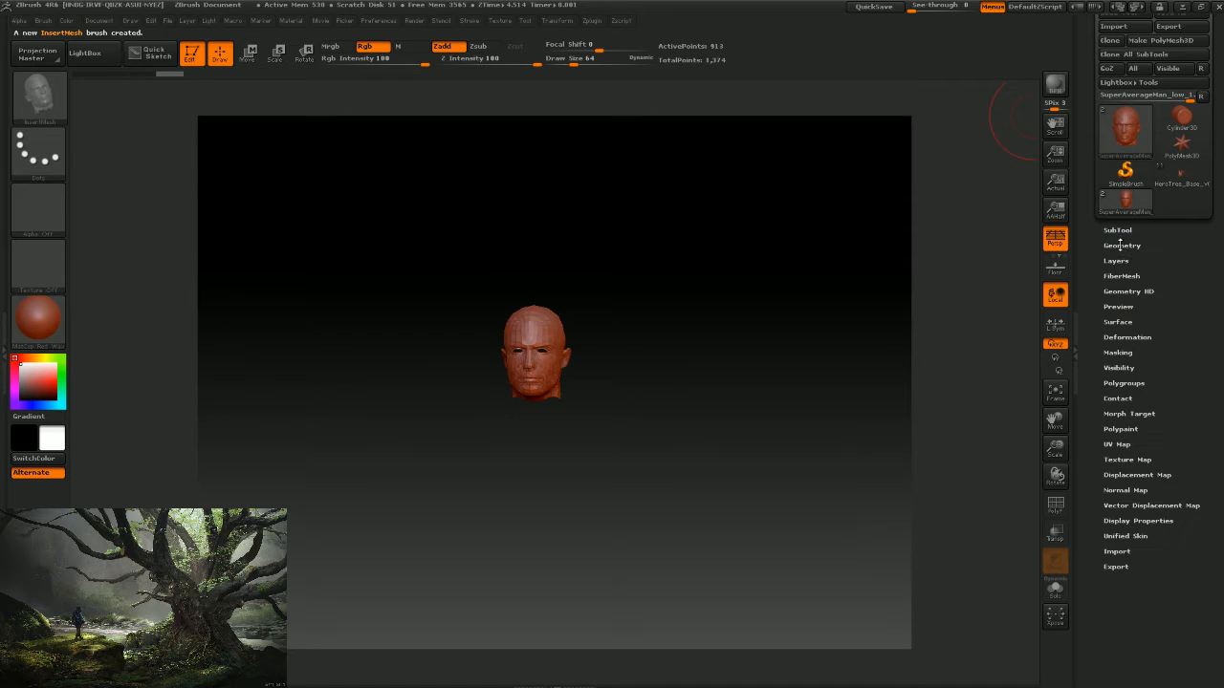
{"action": "left_click", "coordinate": [1147, 246]}
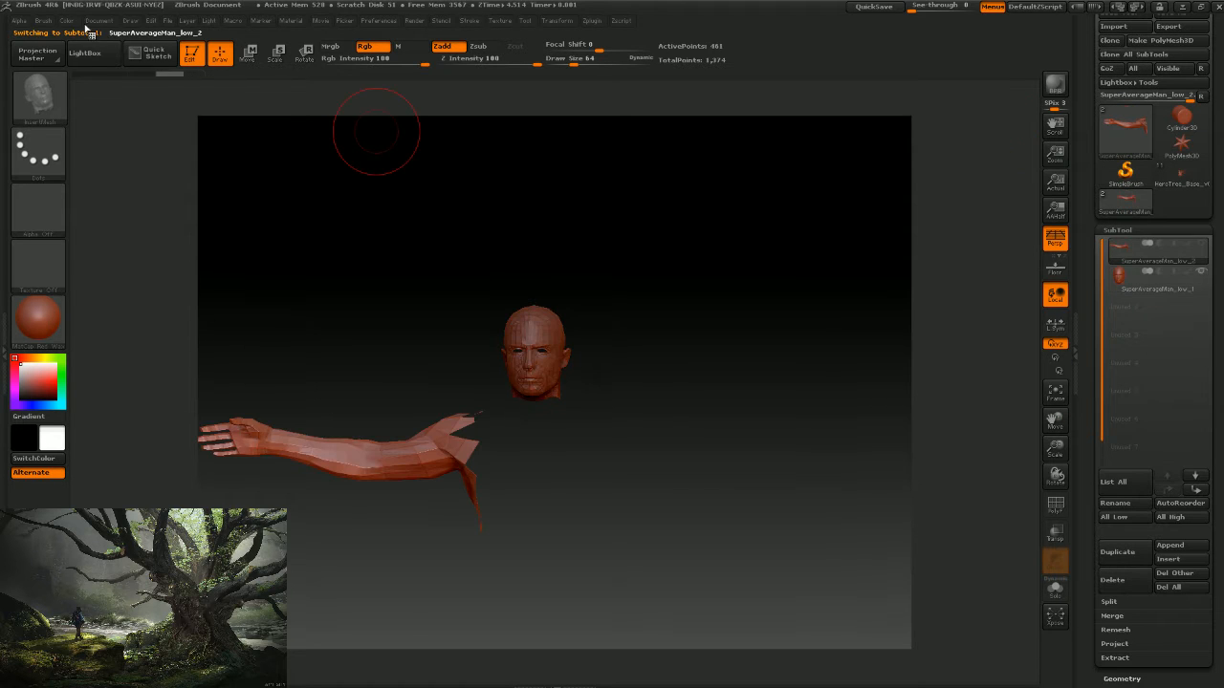
{"action": "left_click", "coordinate": [42, 20]}
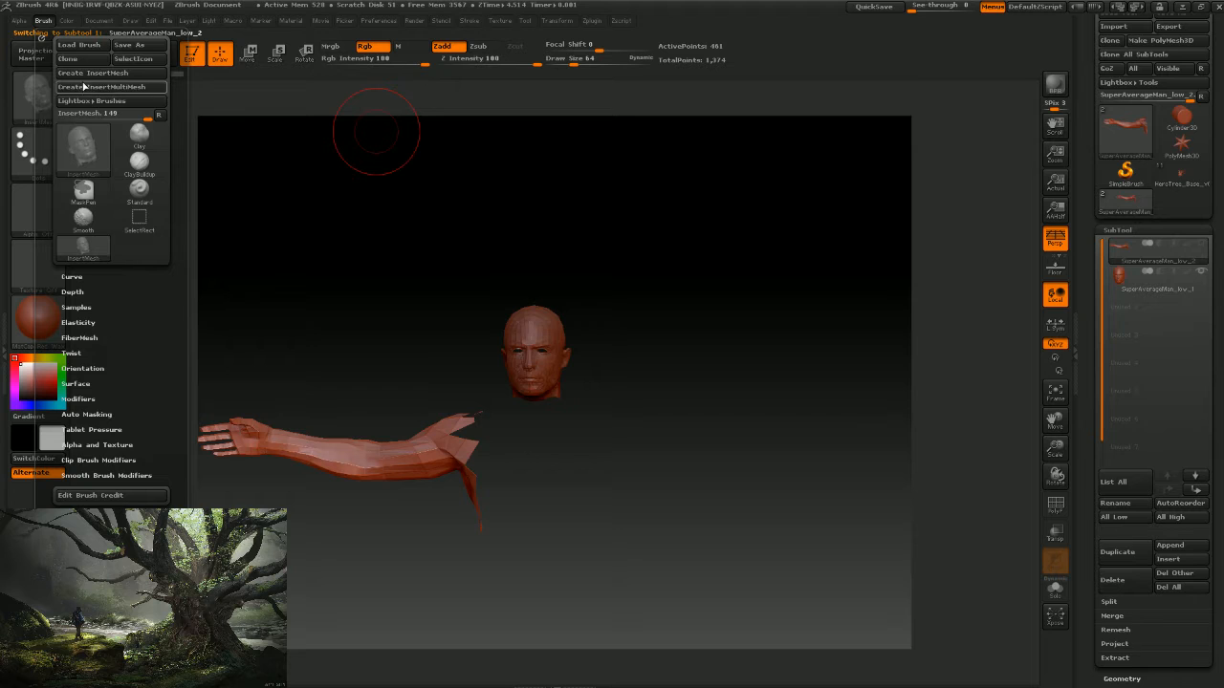
{"action": "left_click", "coordinate": [103, 77]}
{"action": "left_click", "coordinate": [539, 228]}
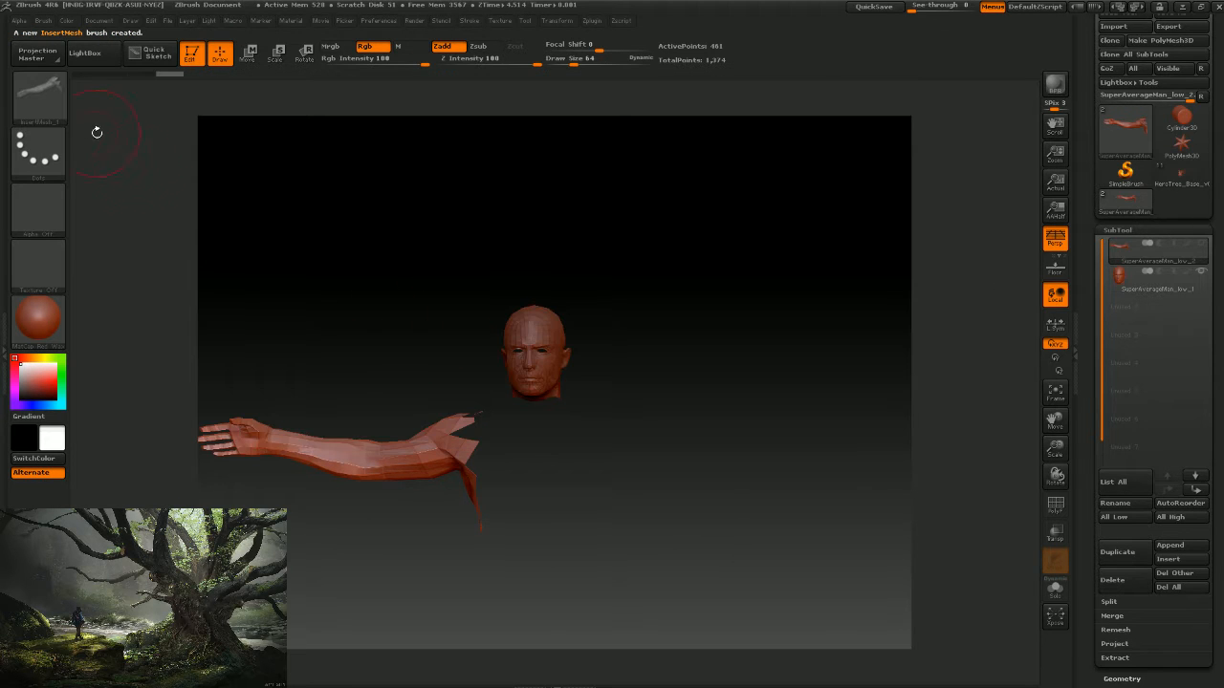
Save the arm insert brush as ArmInsert_v001.zbp in the project's Zbrush folder.
{"action": "left_click", "coordinate": [47, 105]}
{"action": "left_click", "coordinate": [53, 91]}
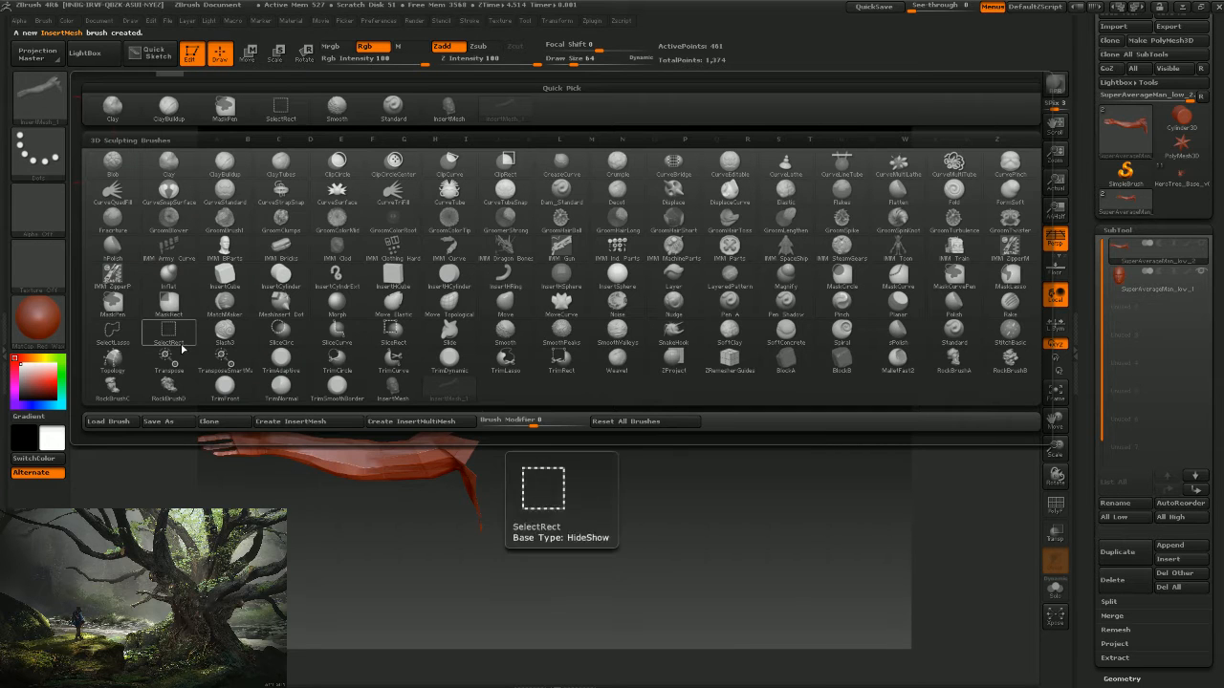
{"action": "left_click", "coordinate": [449, 389]}
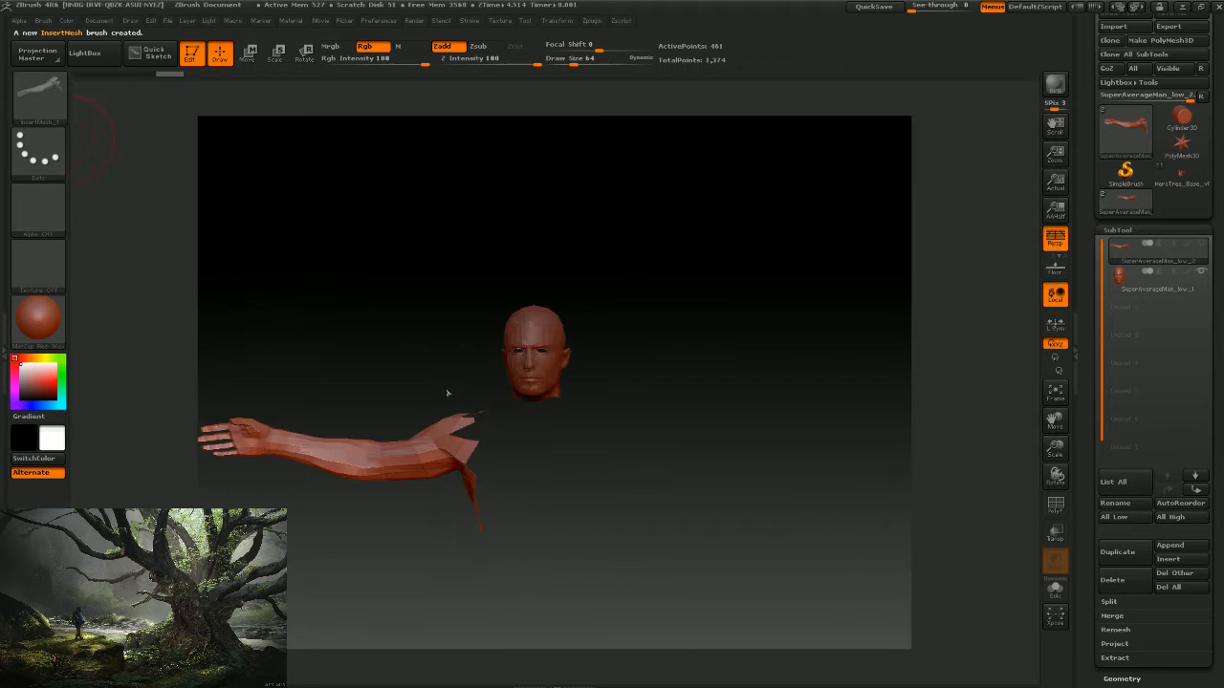
{"action": "left_click", "coordinate": [39, 89]}
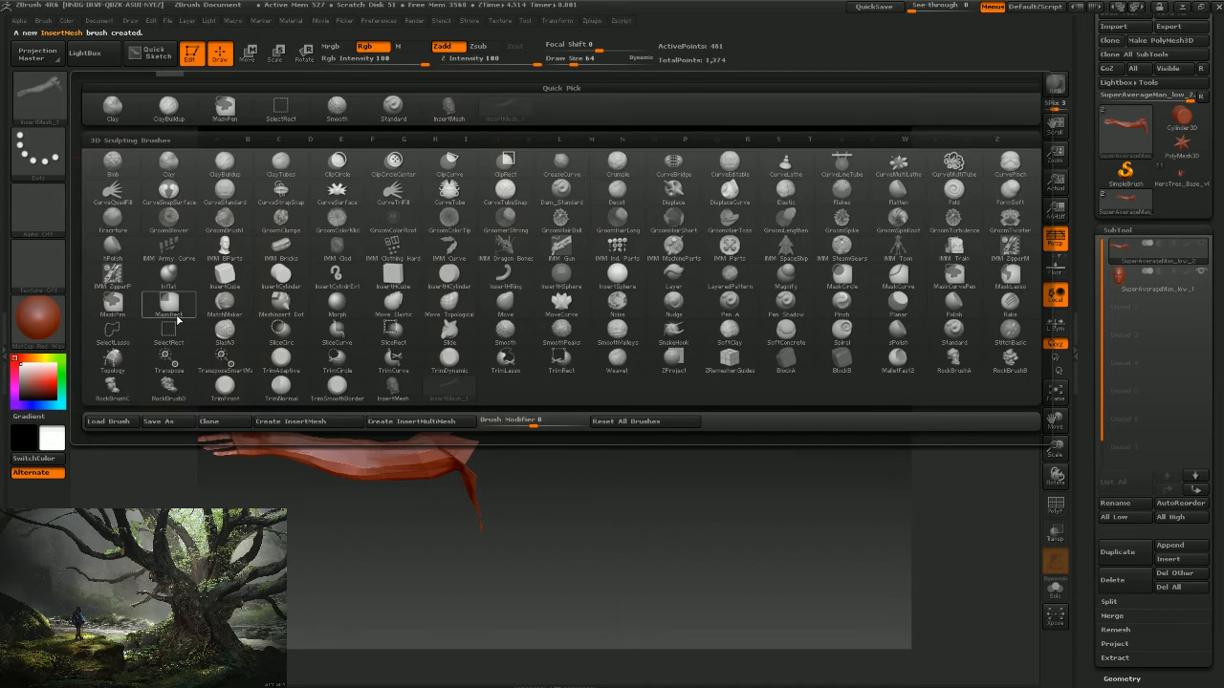
{"action": "left_click", "coordinate": [161, 422]}
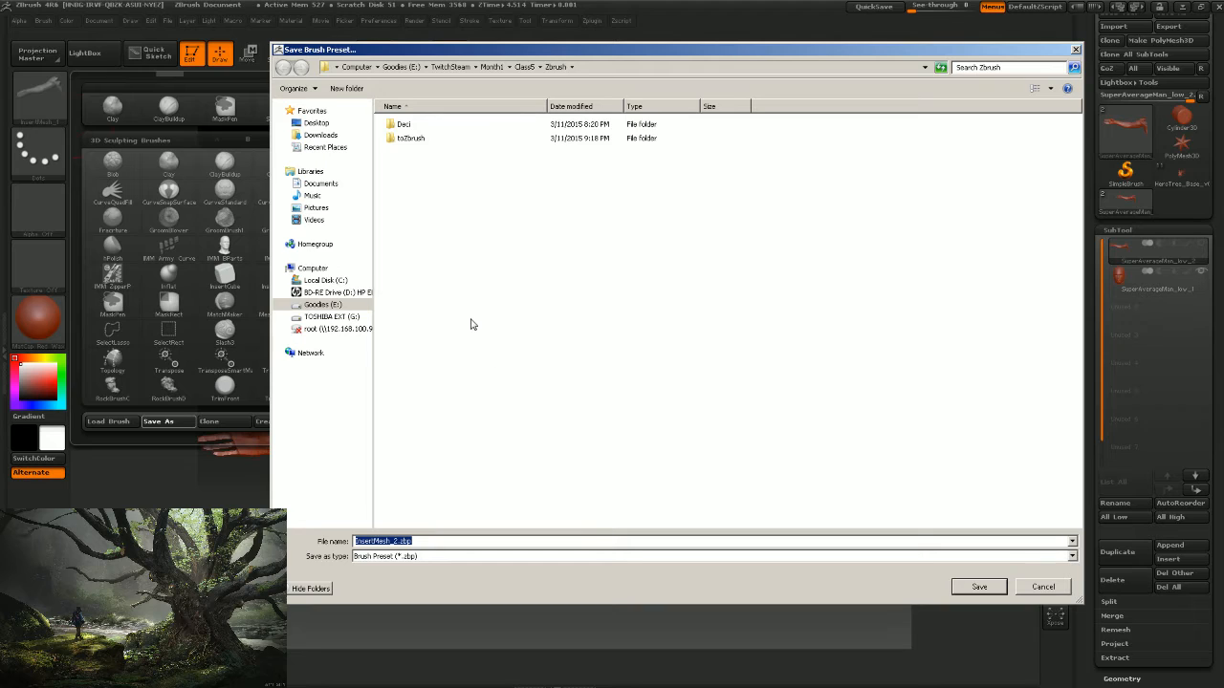
{"action": "left_click", "coordinate": [396, 541]}
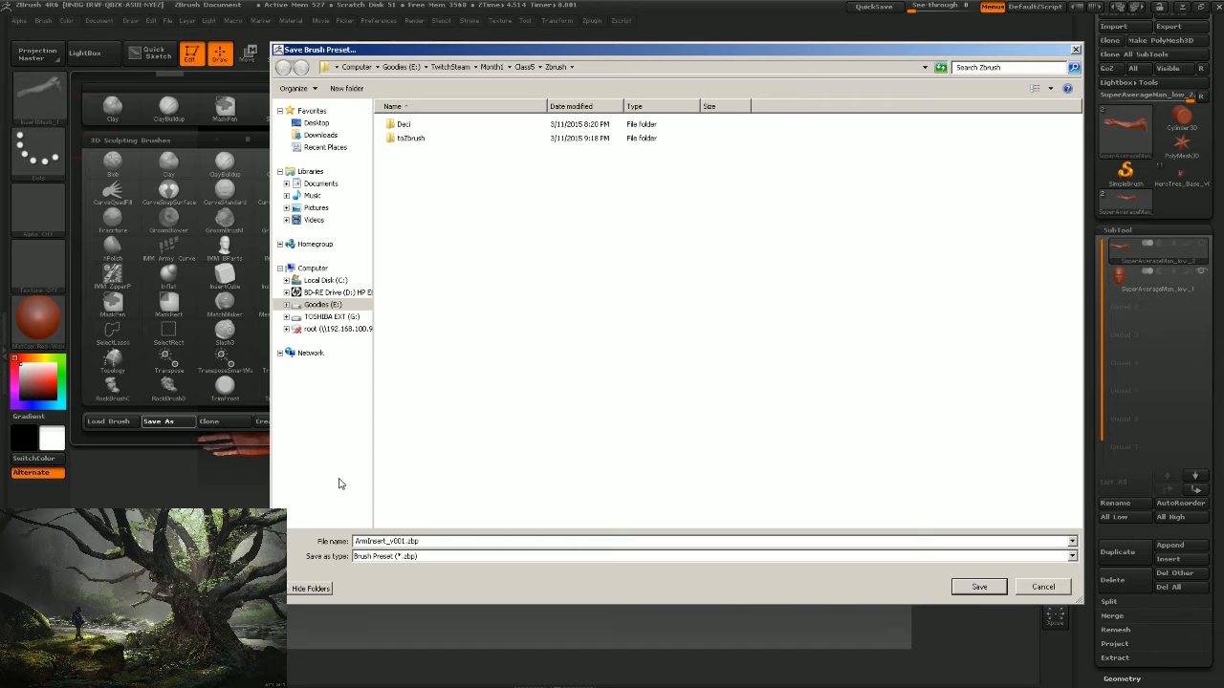
{"action": "key", "text": "Return"}
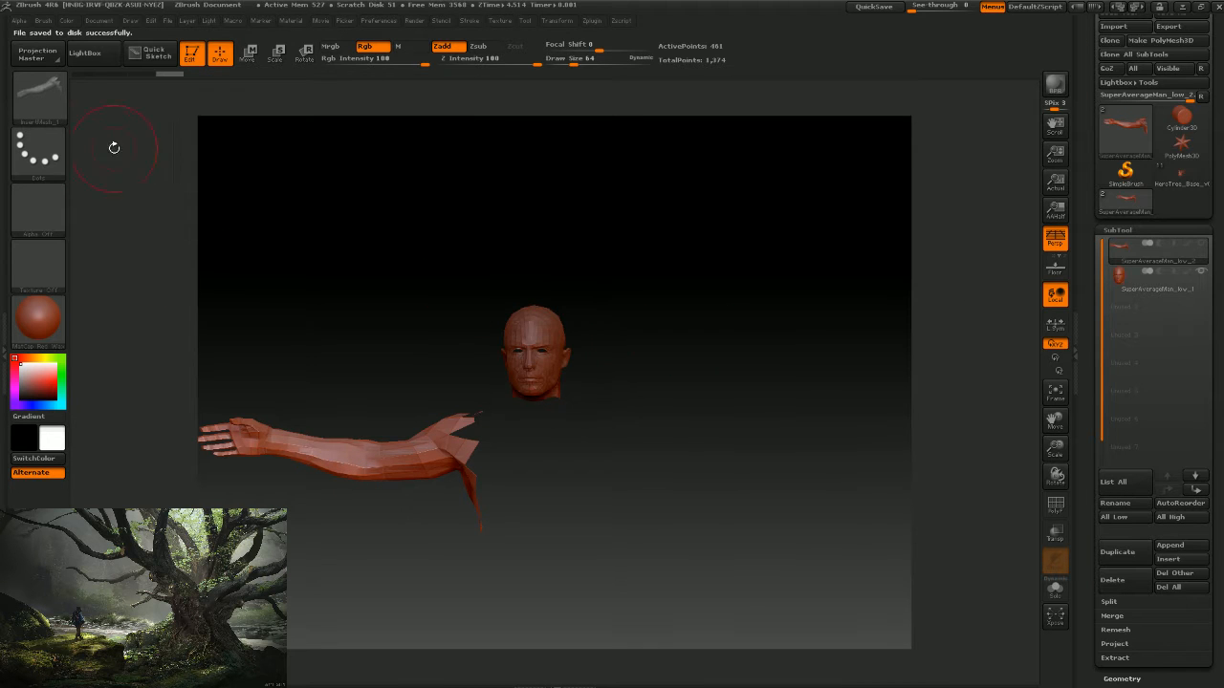
Select the head insert brush and save it as HeadInsert_v001 in the same folder.
{"action": "left_click", "coordinate": [24, 101]}
{"action": "left_click", "coordinate": [397, 388]}
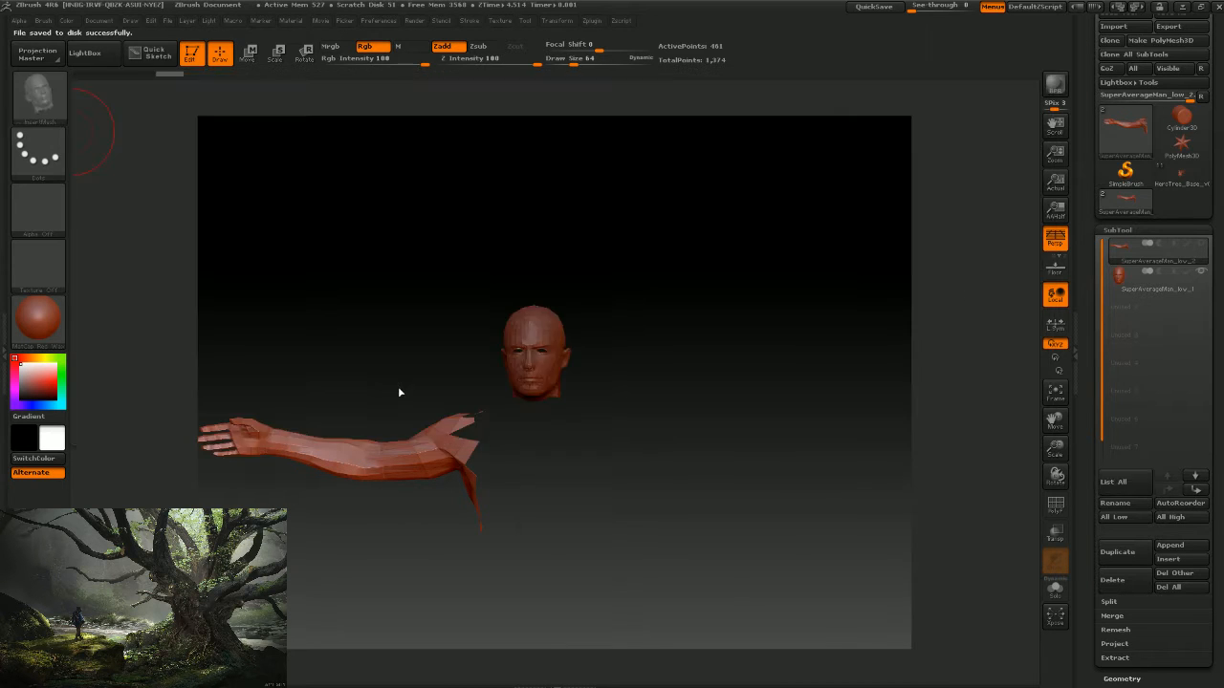
{"action": "left_click", "coordinate": [38, 90]}
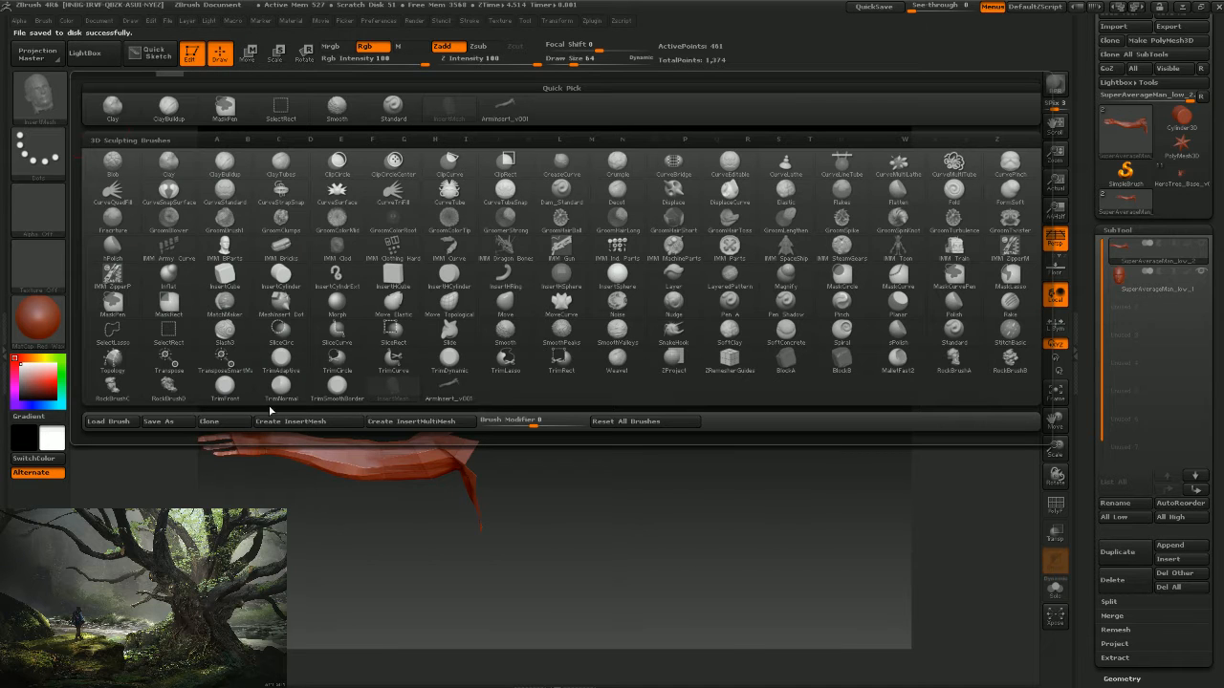
{"action": "left_click", "coordinate": [172, 424]}
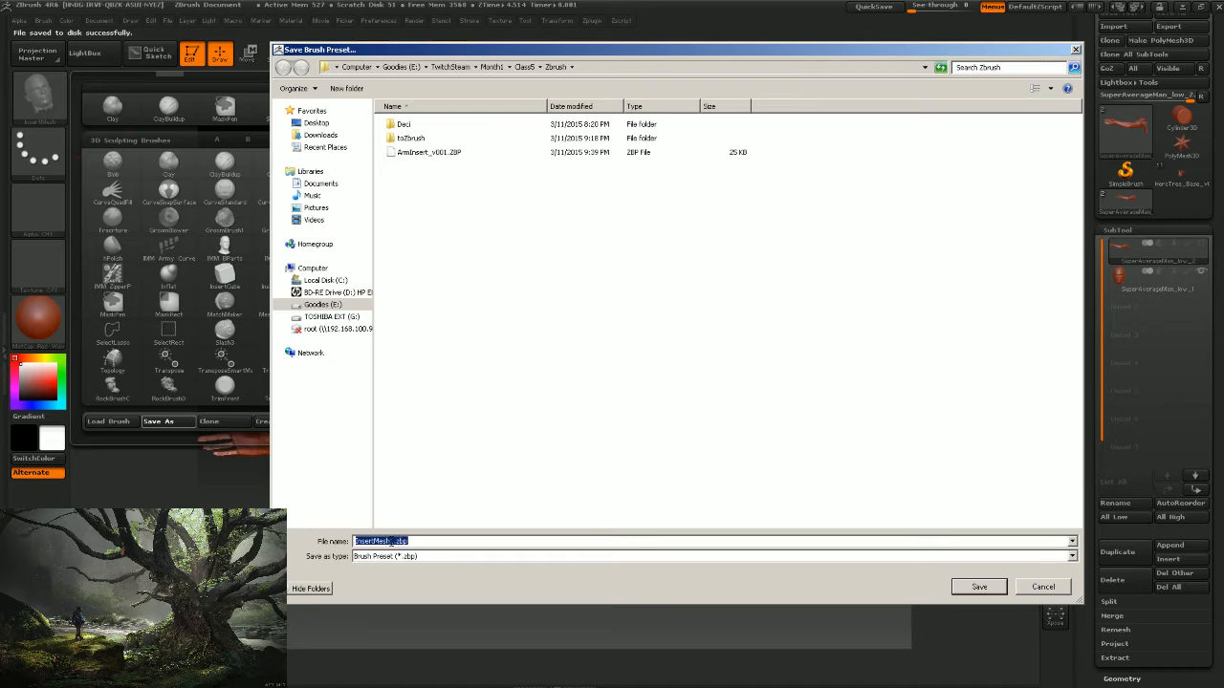
{"action": "left_click", "coordinate": [391, 542]}
{"action": "type", "text": "Head"}
{"action": "key", "text": "Return"}
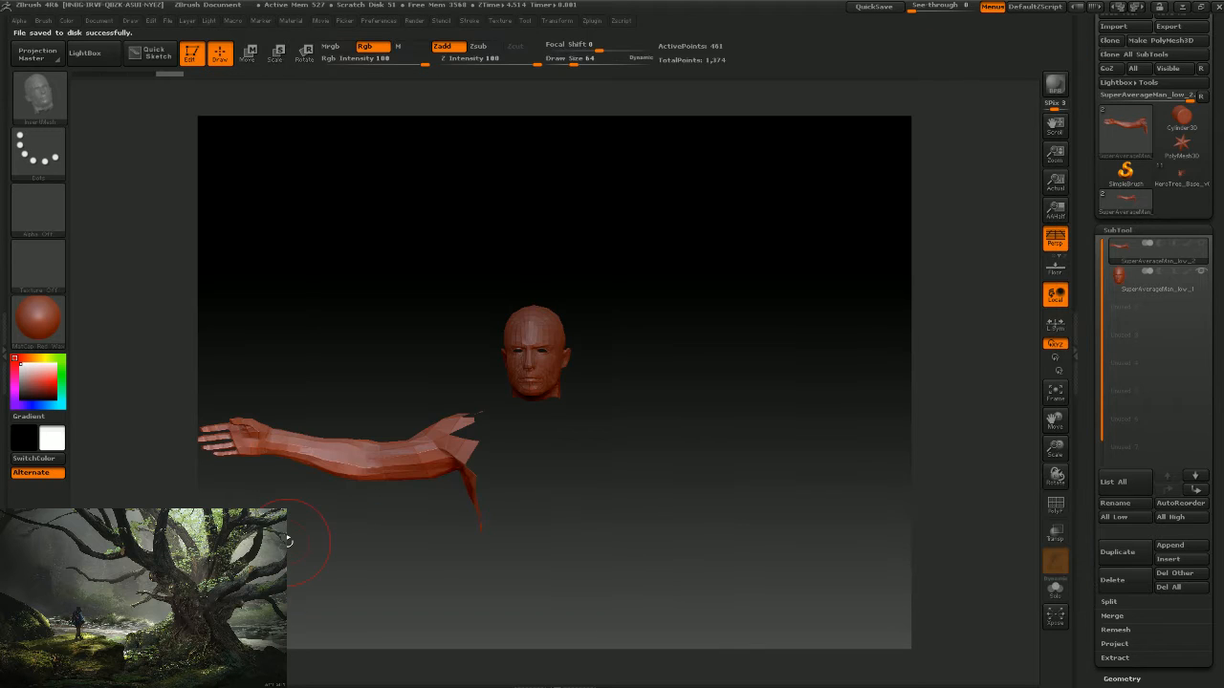
Switch back to the HeroTree_Base tool and frame the trunk and roots up close.
{"action": "mouse_move", "coordinate": [720, 440]}
{"action": "left_mouse_down"}
{"action": "mouse_move", "coordinate": [699, 470]}
{"action": "mouse_move", "coordinate": [736, 449]}
{"action": "left_mouse_up"}
{"action": "left_click", "coordinate": [1138, 132]}
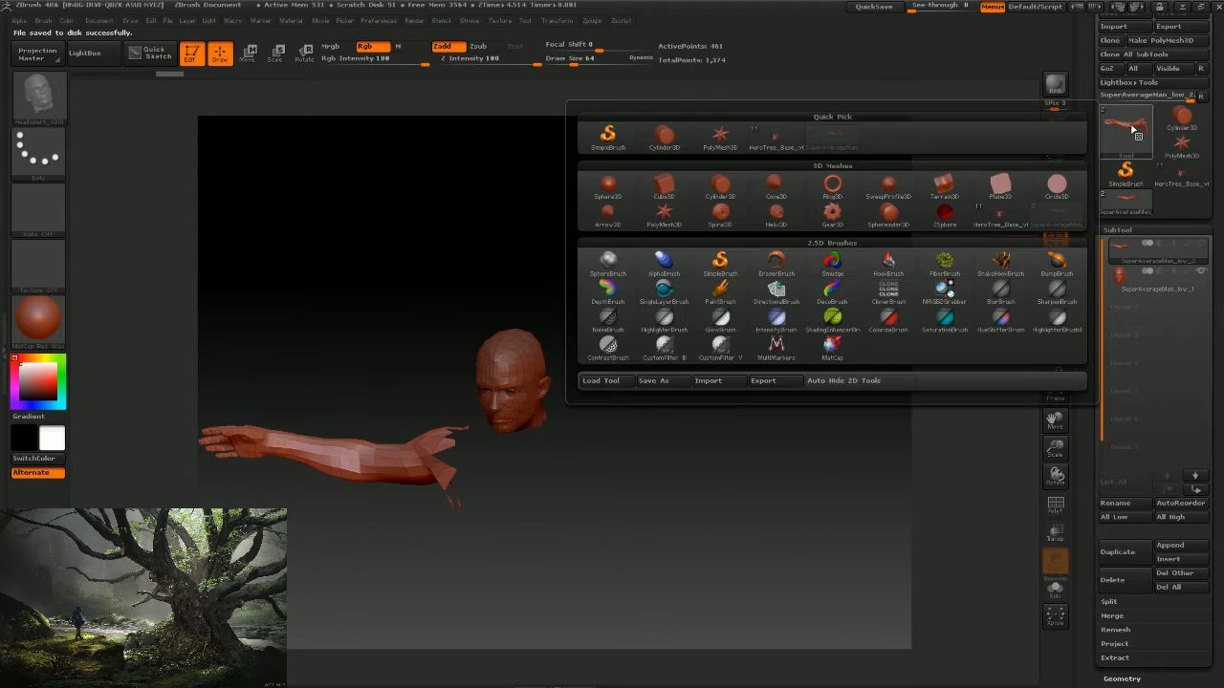
{"action": "left_click", "coordinate": [771, 139]}
{"action": "left_click_drag", "start_coordinate": [695, 147], "coordinate": [696, 459]}
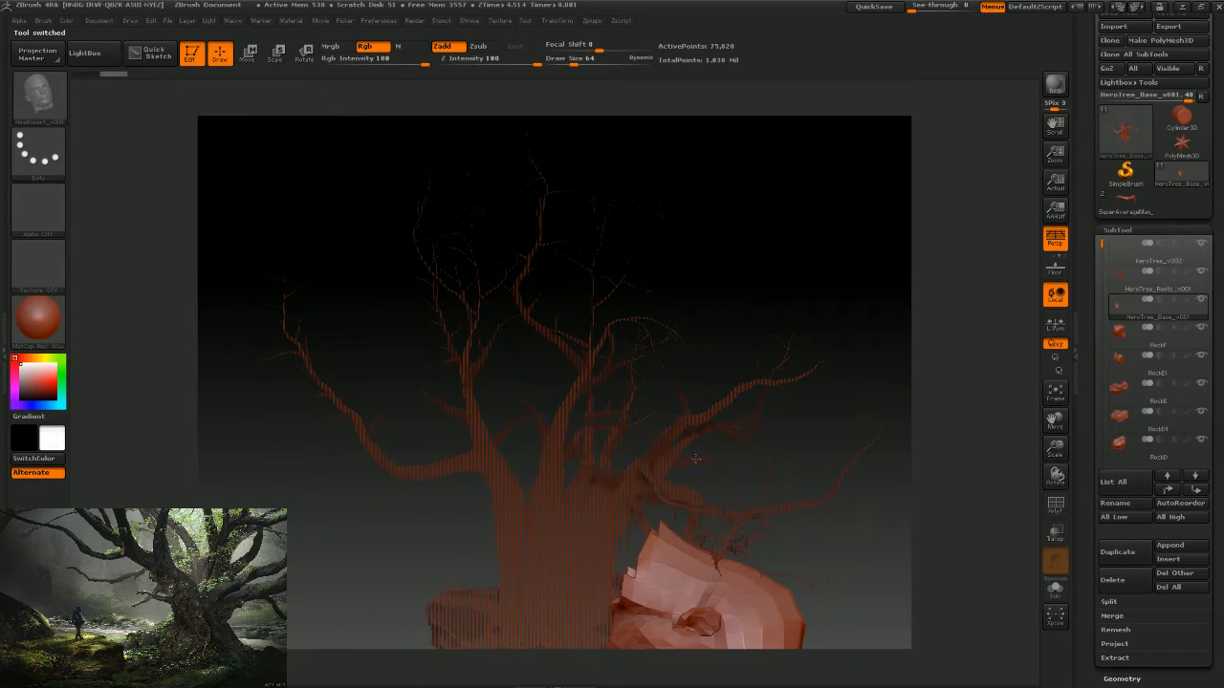
{"action": "key", "text": "ctrl+z"}
{"action": "mouse_move", "coordinate": [795, 511]}
{"action": "left_mouse_down", "text": "alt"}
{"action": "mouse_move", "coordinate": [771, 484]}
{"action": "mouse_move", "coordinate": [795, 475]}
{"action": "mouse_move", "coordinate": [762, 486]}
{"action": "mouse_move", "coordinate": [759, 502]}
{"action": "mouse_move", "coordinate": [846, 510]}
{"action": "mouse_move", "coordinate": [757, 435]}
{"action": "left_mouse_up", "text": "alt"}
{"action": "key", "text": "ctrl+z"}
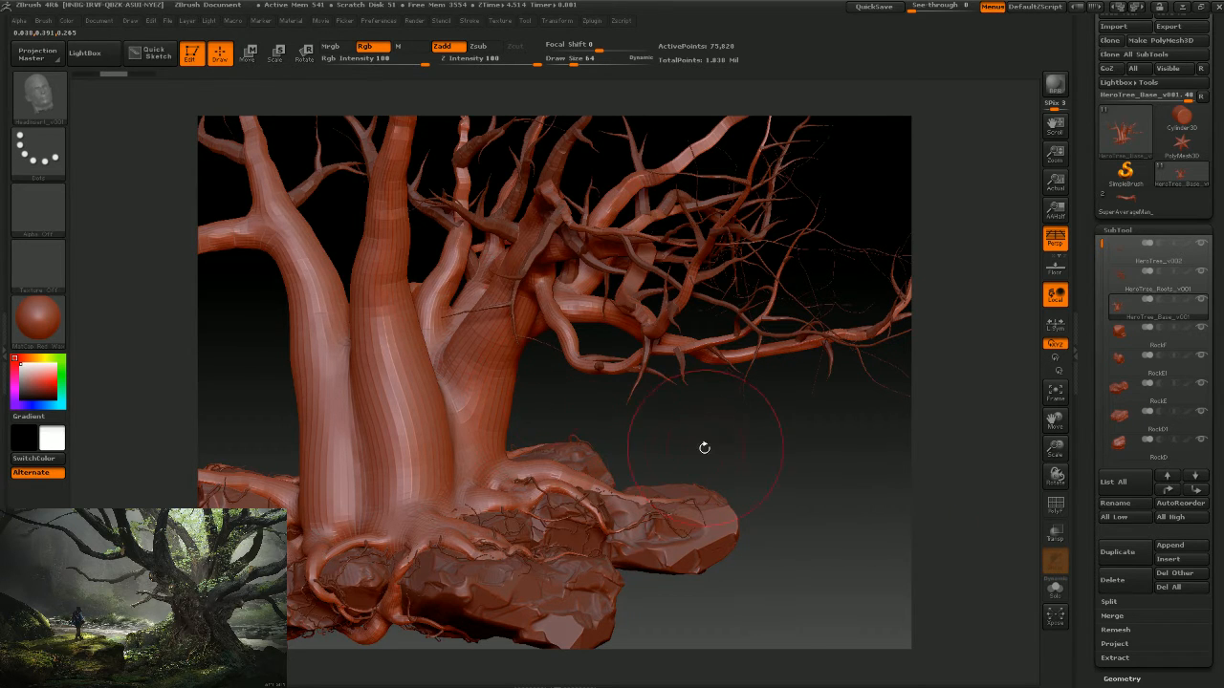
{"action": "left_click_drag", "start_coordinate": [703, 448], "coordinate": [735, 415]}
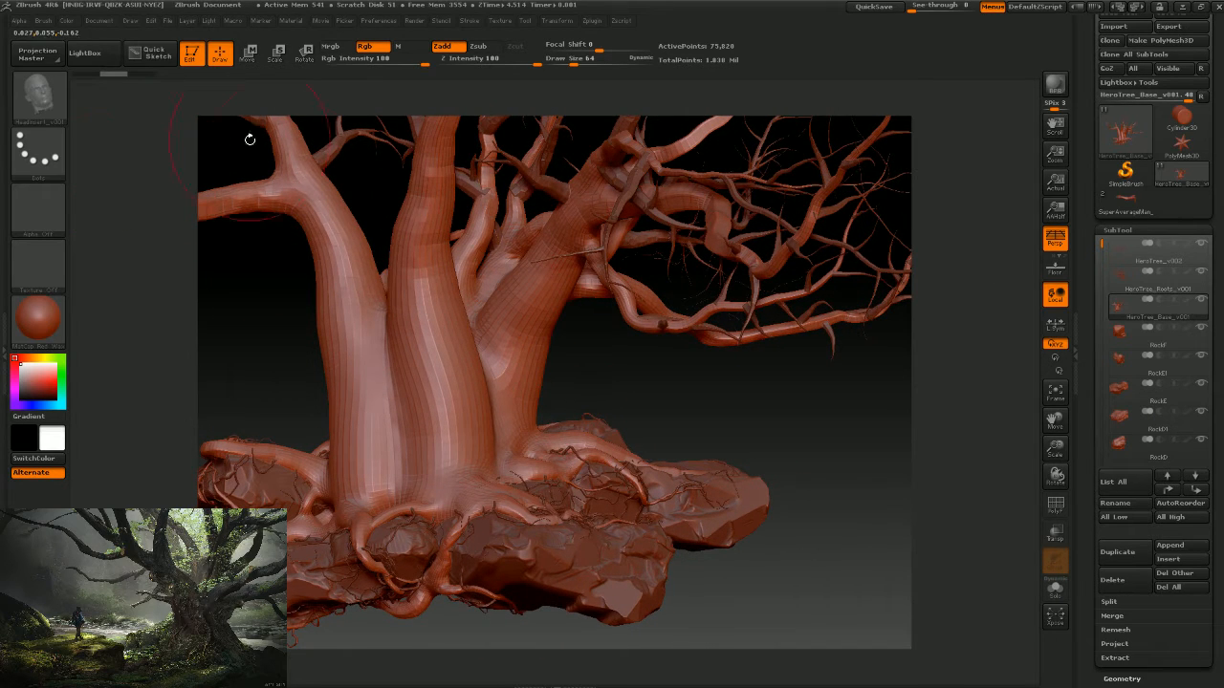
Push the outer side of the left trunk stem inwards near its base with the Move brush.
{"action": "left_click", "coordinate": [44, 107]}
{"action": "key", "text": "m"}
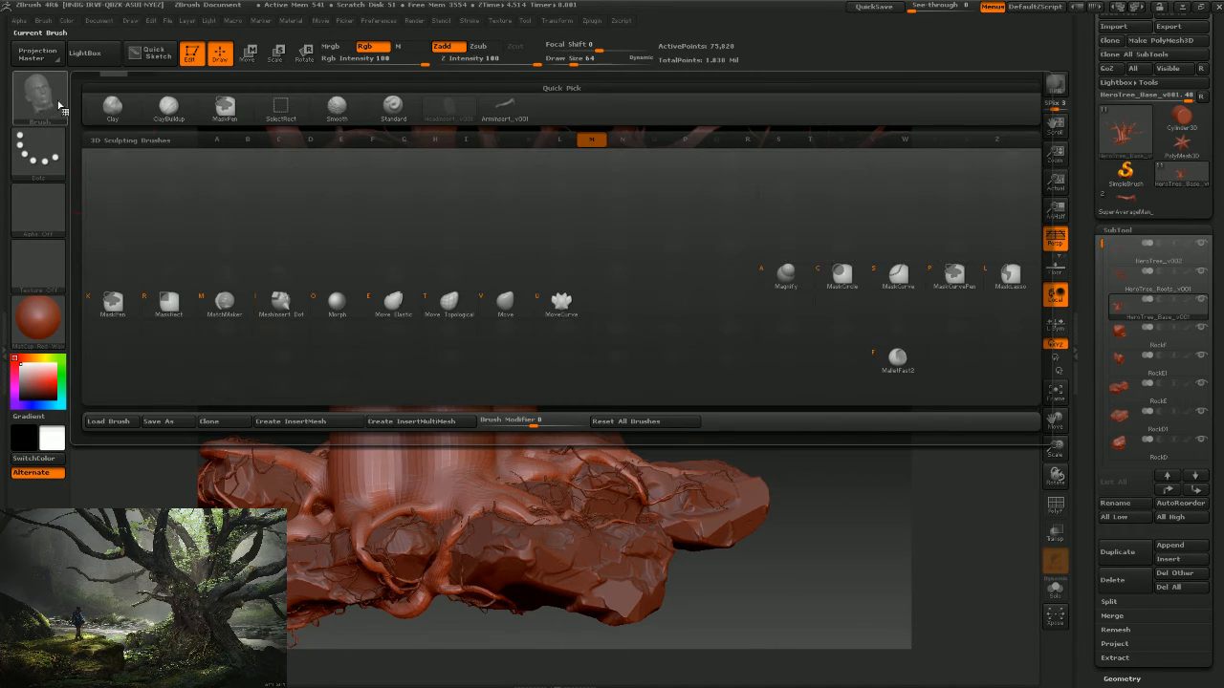
{"action": "left_click", "coordinate": [54, 108]}
{"action": "left_click", "coordinate": [53, 108]}
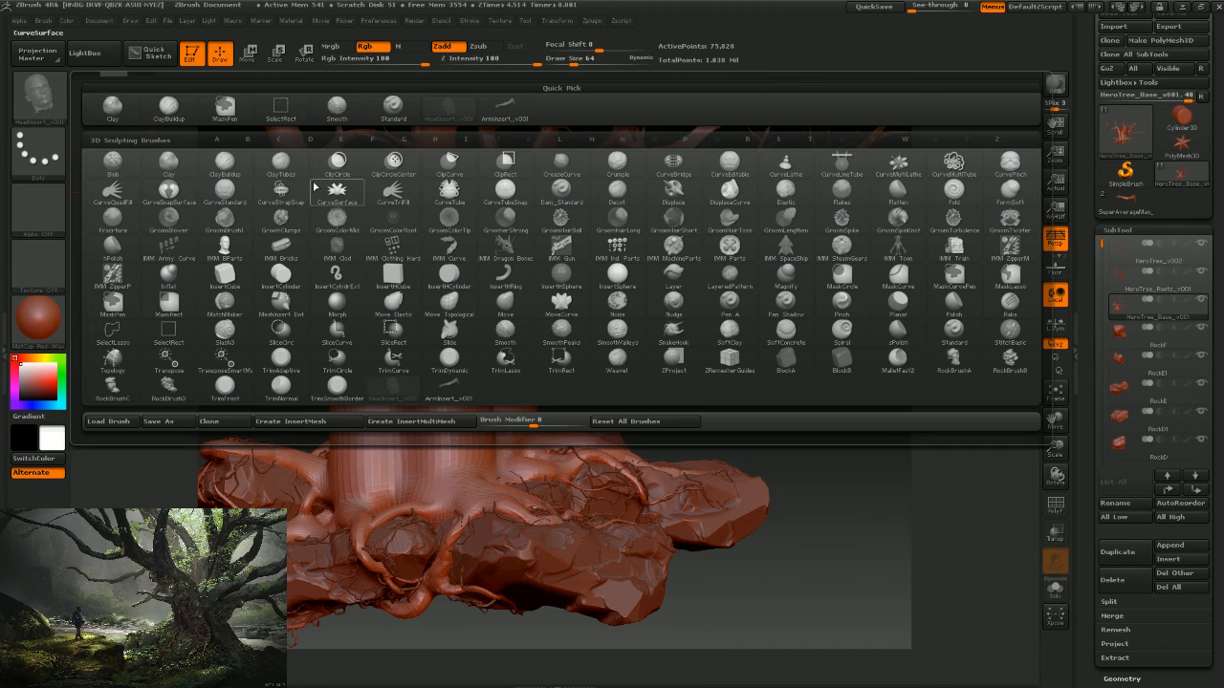
{"action": "key", "text": "m"}
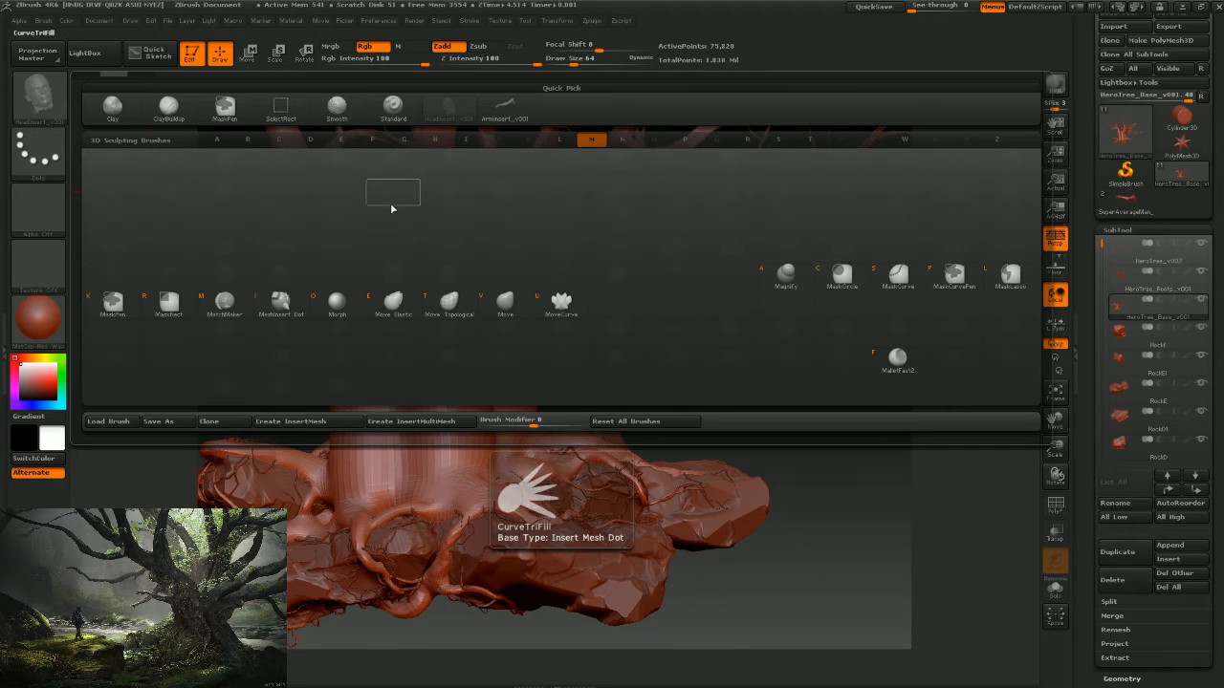
{"action": "left_click", "coordinate": [505, 302]}
{"action": "left_click_drag", "start_coordinate": [340, 417], "coordinate": [354, 411]}
{"action": "left_click_drag", "start_coordinate": [335, 354], "coordinate": [352, 331]}
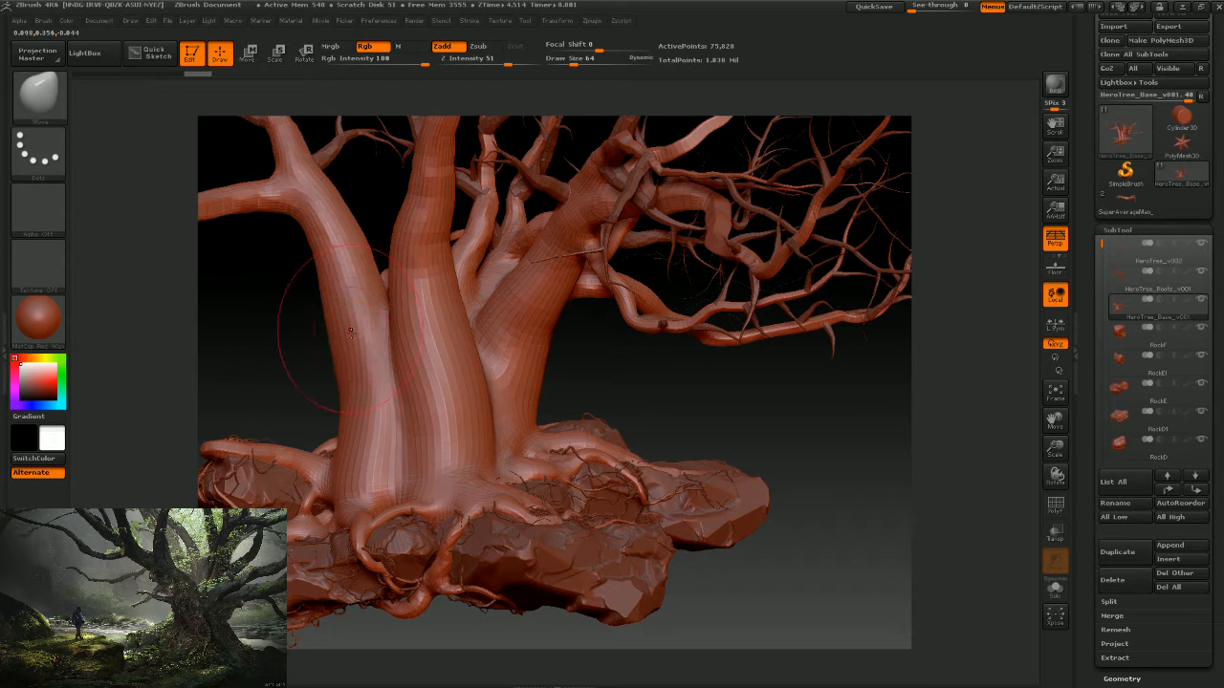
{"action": "mouse_move", "coordinate": [346, 425]}
{"action": "left_mouse_down"}
{"action": "mouse_move", "coordinate": [363, 436]}
{"action": "mouse_move", "coordinate": [371, 425]}
{"action": "left_mouse_up"}
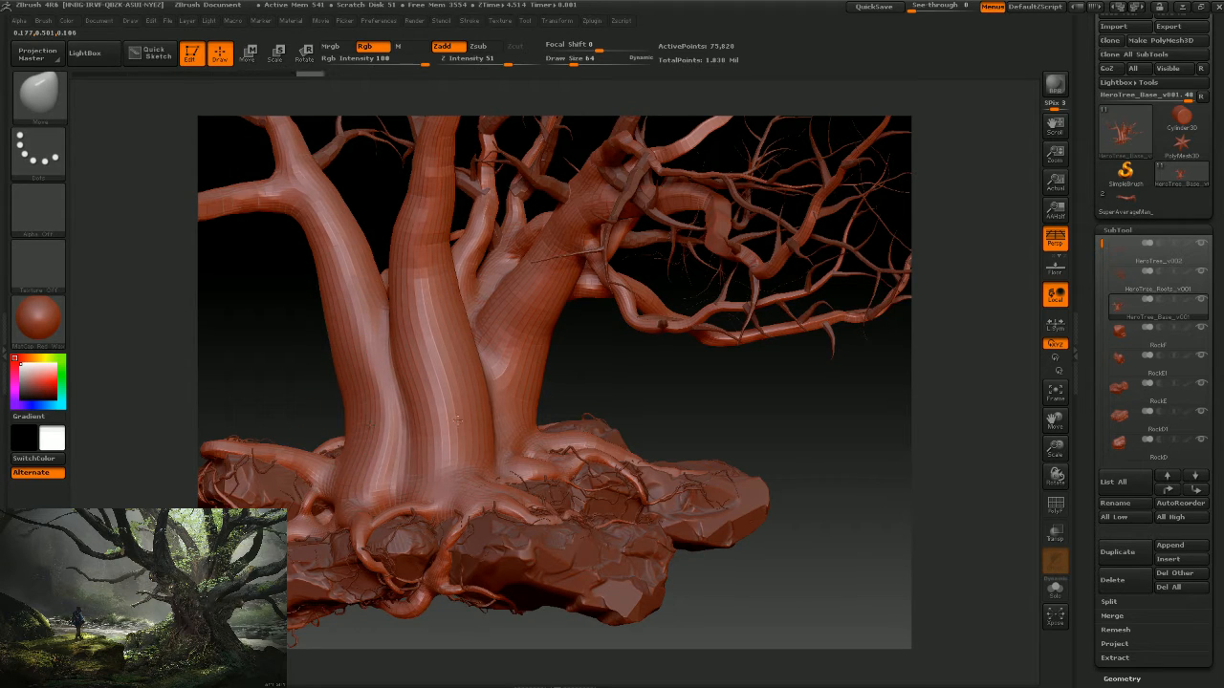
Refine the curvature of the trunk stems with further Move strokes from the front and the reverse side.
{"action": "left_click_drag", "start_coordinate": [458, 421], "coordinate": [452, 418]}
{"action": "mouse_move", "coordinate": [531, 379]}
{"action": "left_mouse_down"}
{"action": "mouse_move", "coordinate": [517, 377]}
{"action": "mouse_move", "coordinate": [522, 392]}
{"action": "mouse_move", "coordinate": [516, 383]}
{"action": "mouse_move", "coordinate": [576, 377]}
{"action": "mouse_move", "coordinate": [601, 385]}
{"action": "mouse_move", "coordinate": [590, 366]}
{"action": "mouse_move", "coordinate": [620, 374]}
{"action": "mouse_move", "coordinate": [532, 378]}
{"action": "left_mouse_up"}
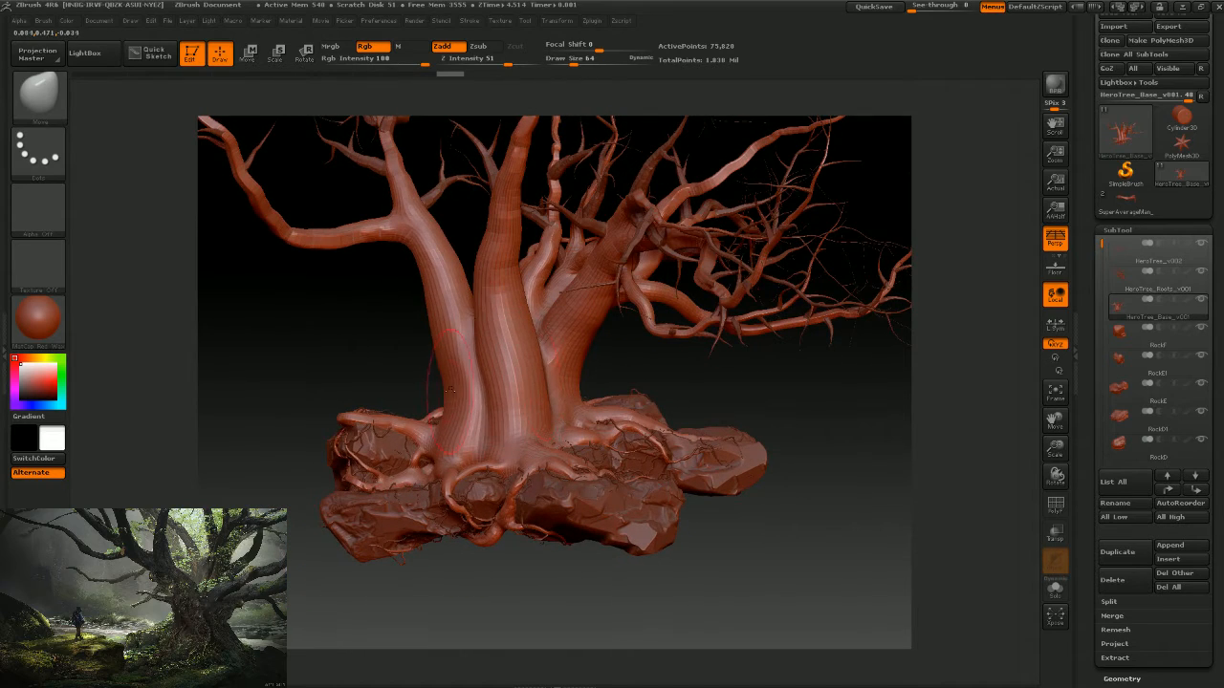
{"action": "left_click_drag", "start_coordinate": [394, 362], "coordinate": [438, 408]}
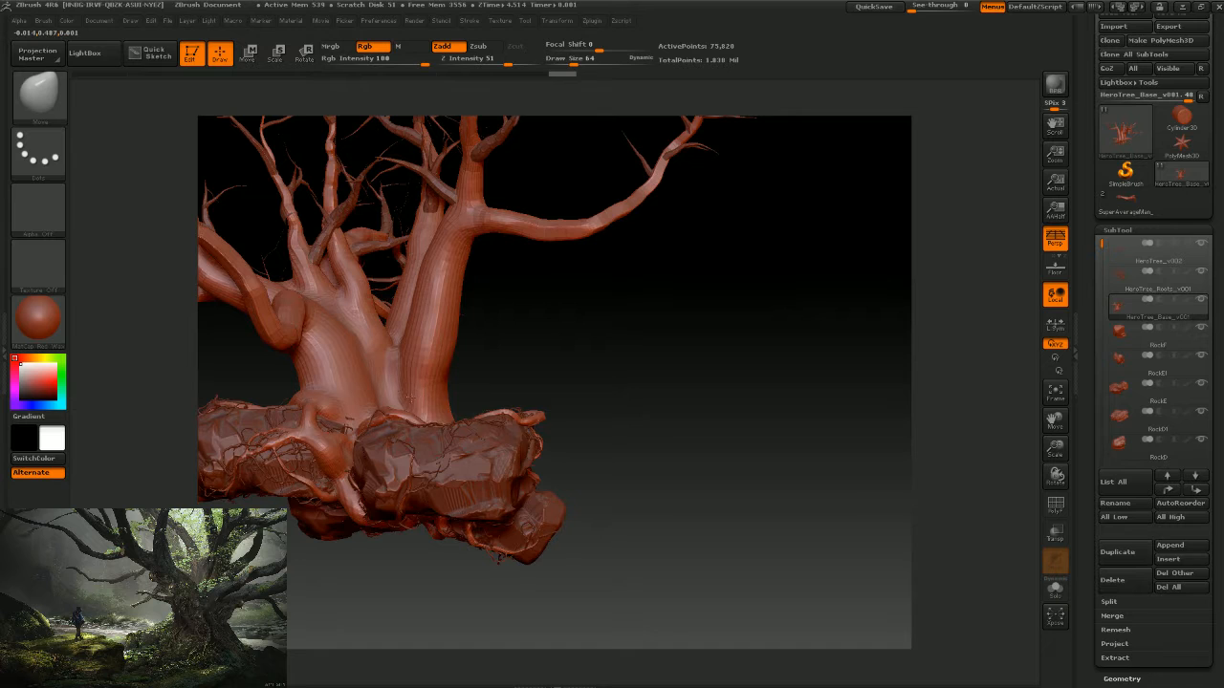
{"action": "left_click_drag", "start_coordinate": [469, 370], "coordinate": [387, 381]}
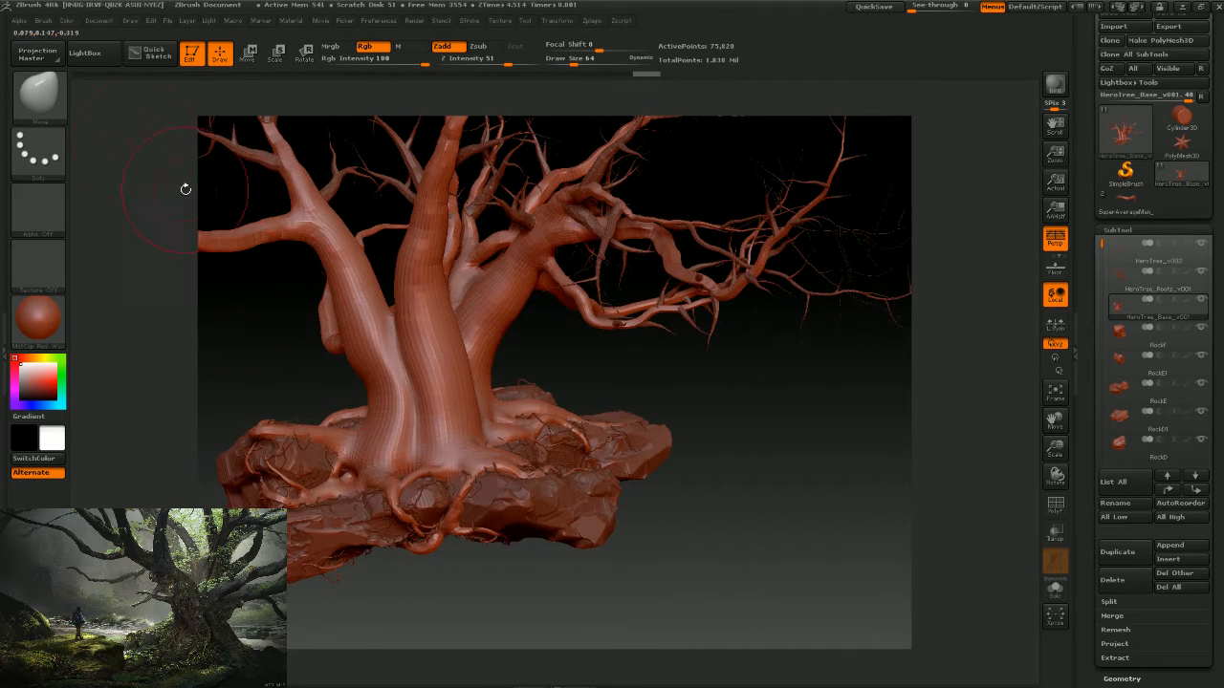
Build up the lower part of the left trunk stem with the ClayTubes brush at draw size 32 and smooth it.
{"action": "left_click", "coordinate": [59, 112]}
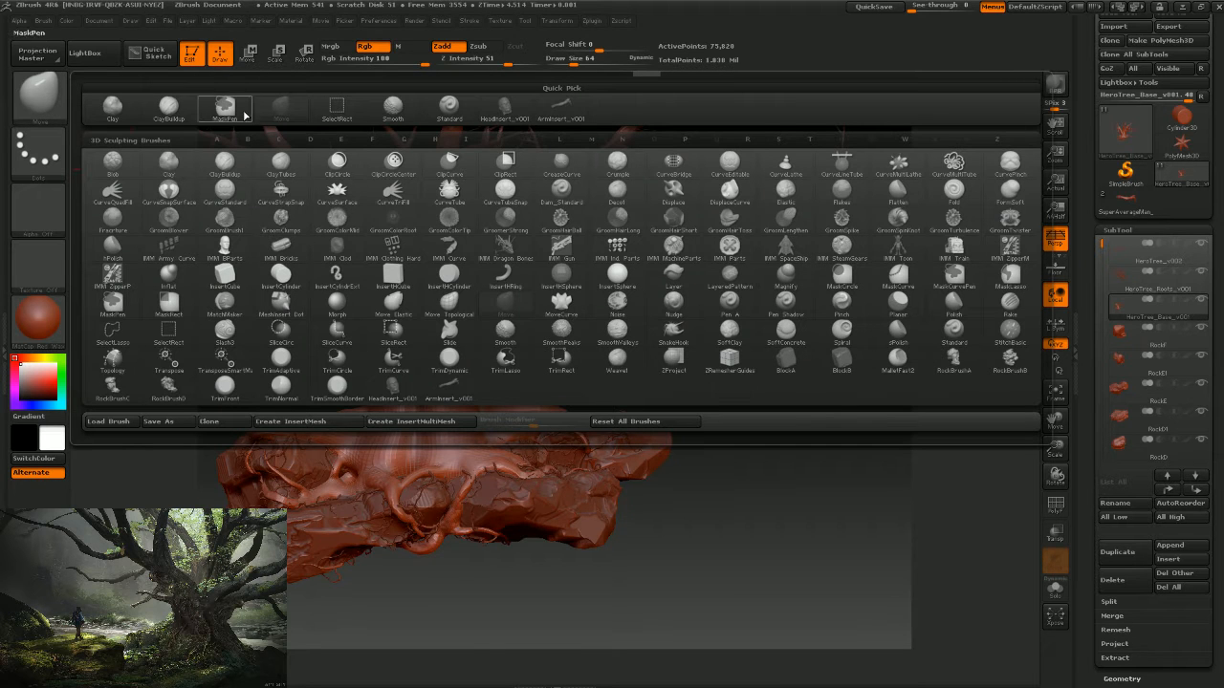
{"action": "left_click", "coordinate": [280, 162]}
{"action": "left_click_drag", "start_coordinate": [574, 356], "coordinate": [612, 369], "text": "alt"}
{"action": "key", "text": "s"}
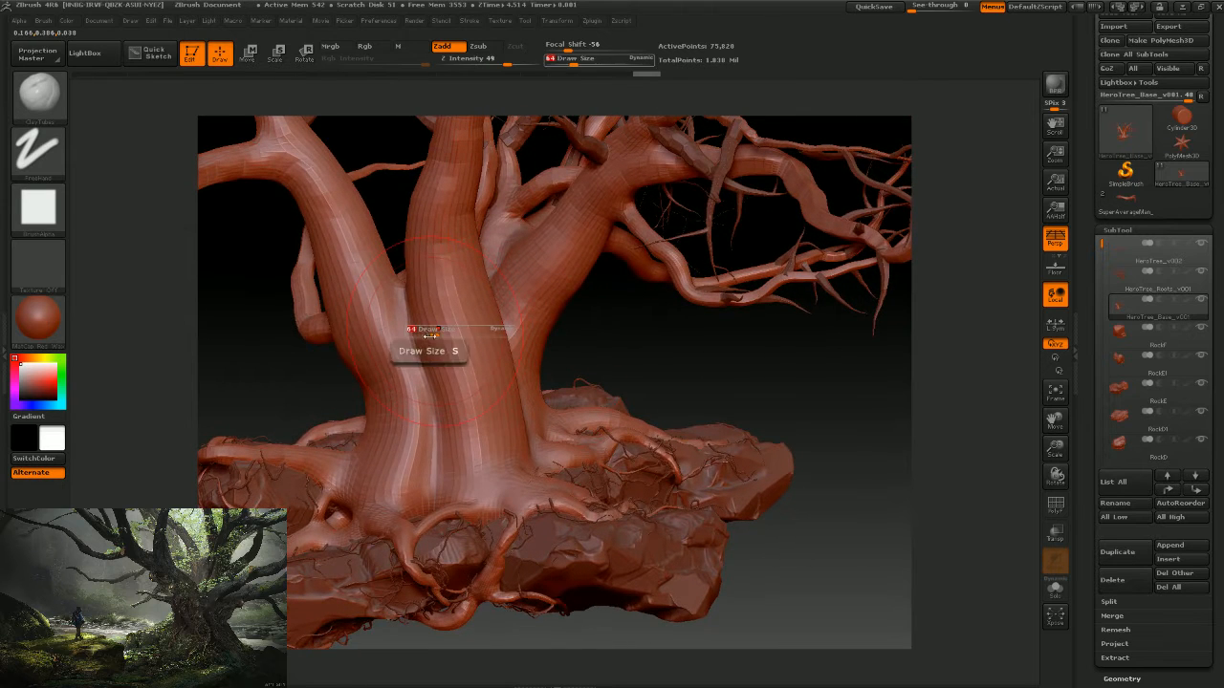
{"action": "key", "text": "s"}
{"action": "left_click_drag", "start_coordinate": [425, 350], "coordinate": [412, 350]}
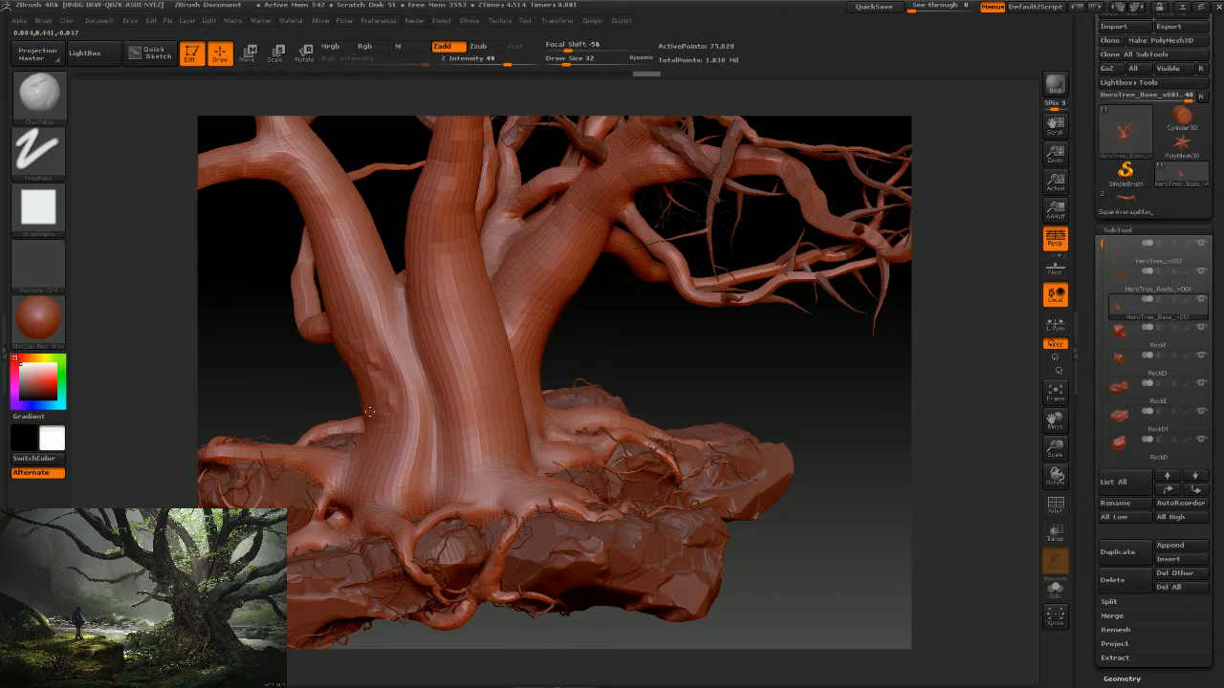
{"action": "mouse_move", "coordinate": [377, 422]}
{"action": "left_mouse_down"}
{"action": "mouse_move", "coordinate": [368, 346]}
{"action": "mouse_move", "coordinate": [375, 380]}
{"action": "mouse_move", "coordinate": [387, 361]}
{"action": "mouse_move", "coordinate": [382, 406]}
{"action": "mouse_move", "coordinate": [350, 478]}
{"action": "mouse_move", "coordinate": [338, 477]}
{"action": "left_mouse_up"}
{"action": "key", "text": "shift"}
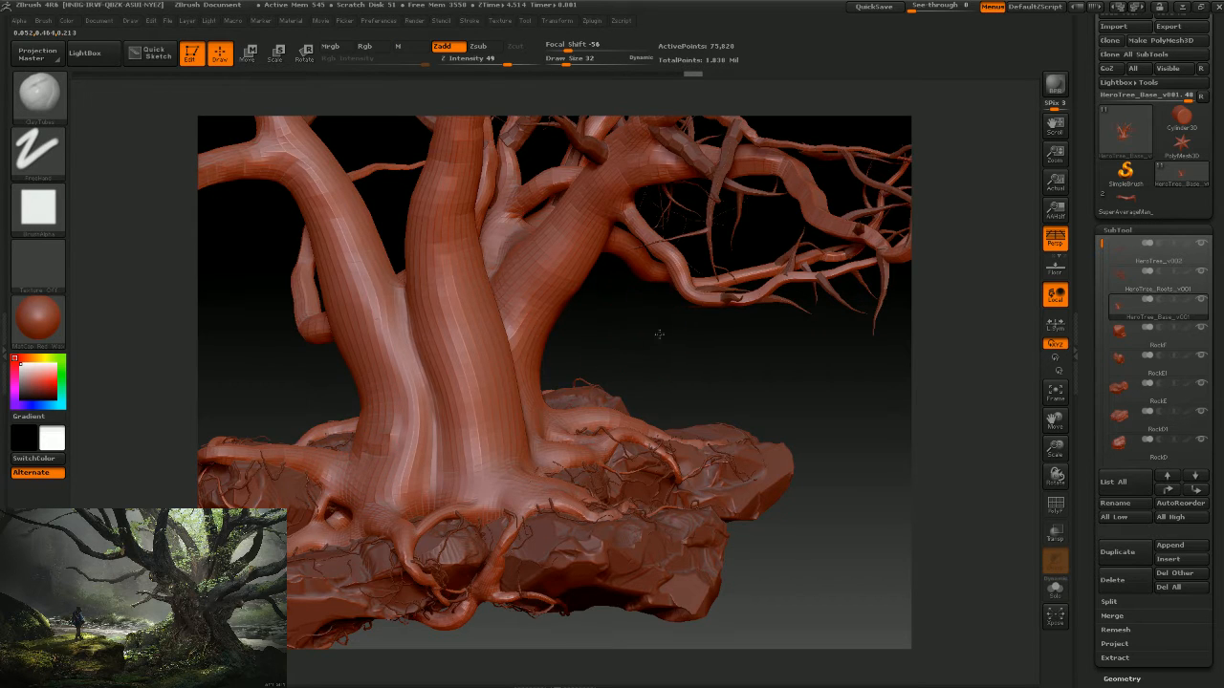
Add ClayTubes strokes around the trunk base and along the left stem, and smooth the bumps where the stems meet.
{"action": "left_click_drag", "start_coordinate": [658, 334], "coordinate": [444, 438]}
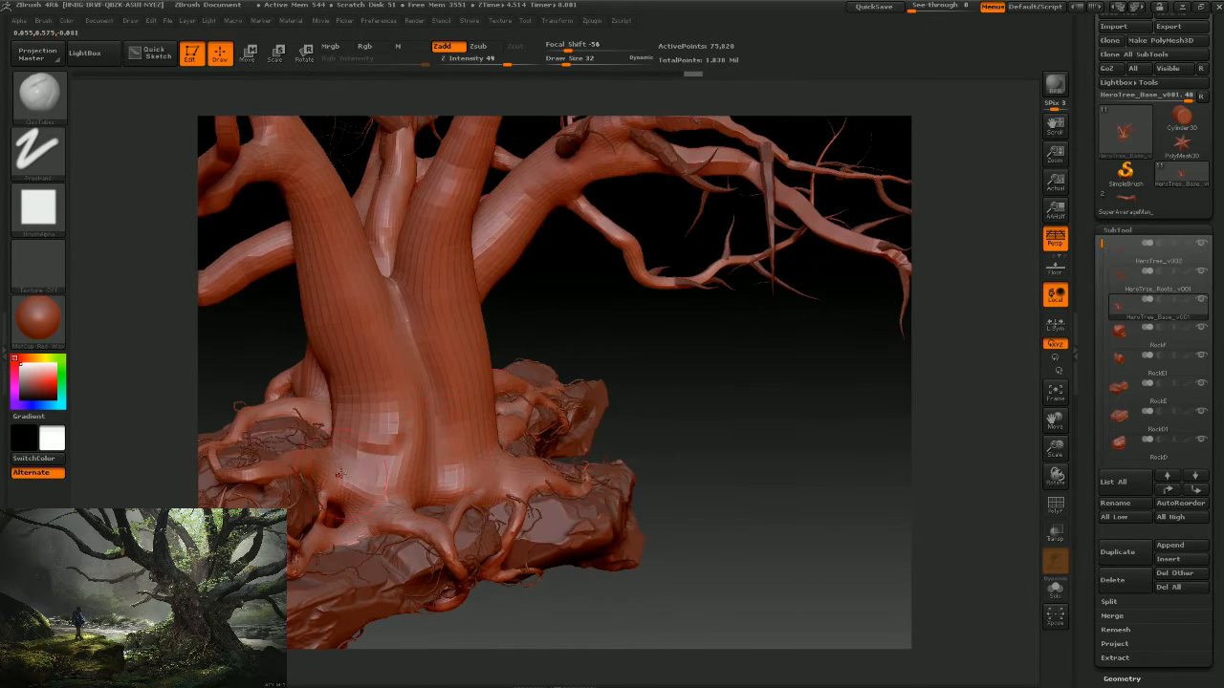
{"action": "left_click_drag", "start_coordinate": [340, 475], "coordinate": [360, 483]}
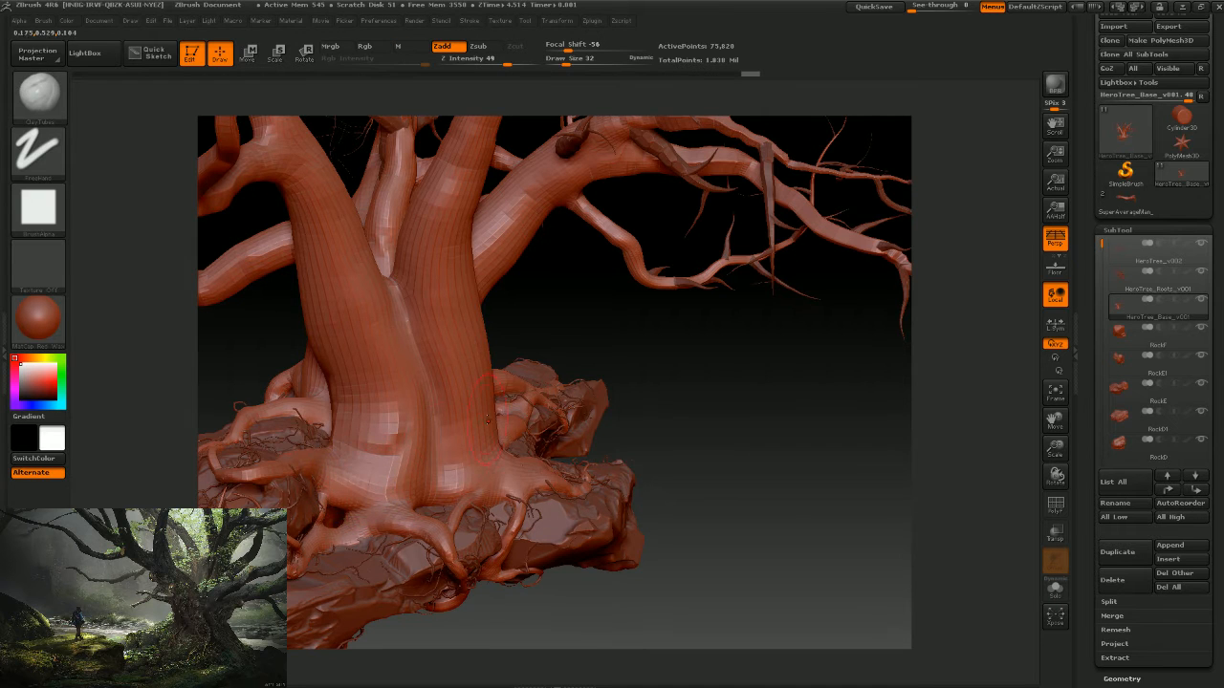
{"action": "mouse_move", "coordinate": [612, 344]}
{"action": "left_mouse_down"}
{"action": "mouse_move", "coordinate": [606, 364]}
{"action": "mouse_move", "coordinate": [382, 505]}
{"action": "mouse_move", "coordinate": [399, 470]}
{"action": "mouse_move", "coordinate": [595, 338]}
{"action": "mouse_move", "coordinate": [411, 433]}
{"action": "mouse_move", "coordinate": [417, 413]}
{"action": "left_mouse_up"}
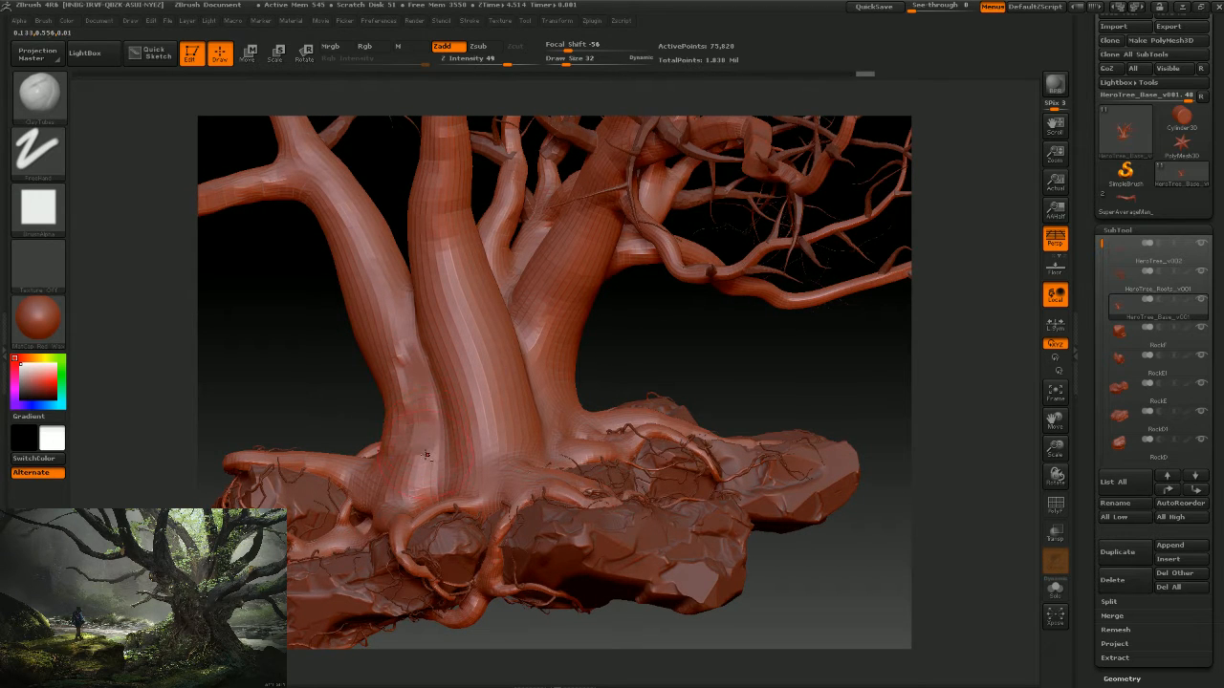
{"action": "key", "text": "shift"}
{"action": "mouse_move", "coordinate": [399, 381]}
{"action": "left_mouse_down", "text": "shift"}
{"action": "mouse_move", "coordinate": [406, 448]}
{"action": "mouse_move", "coordinate": [411, 382]}
{"action": "left_mouse_up", "text": "shift"}
{"action": "mouse_move", "coordinate": [636, 354]}
{"action": "left_mouse_down"}
{"action": "mouse_move", "coordinate": [639, 337]}
{"action": "mouse_move", "coordinate": [611, 331]}
{"action": "left_mouse_up"}
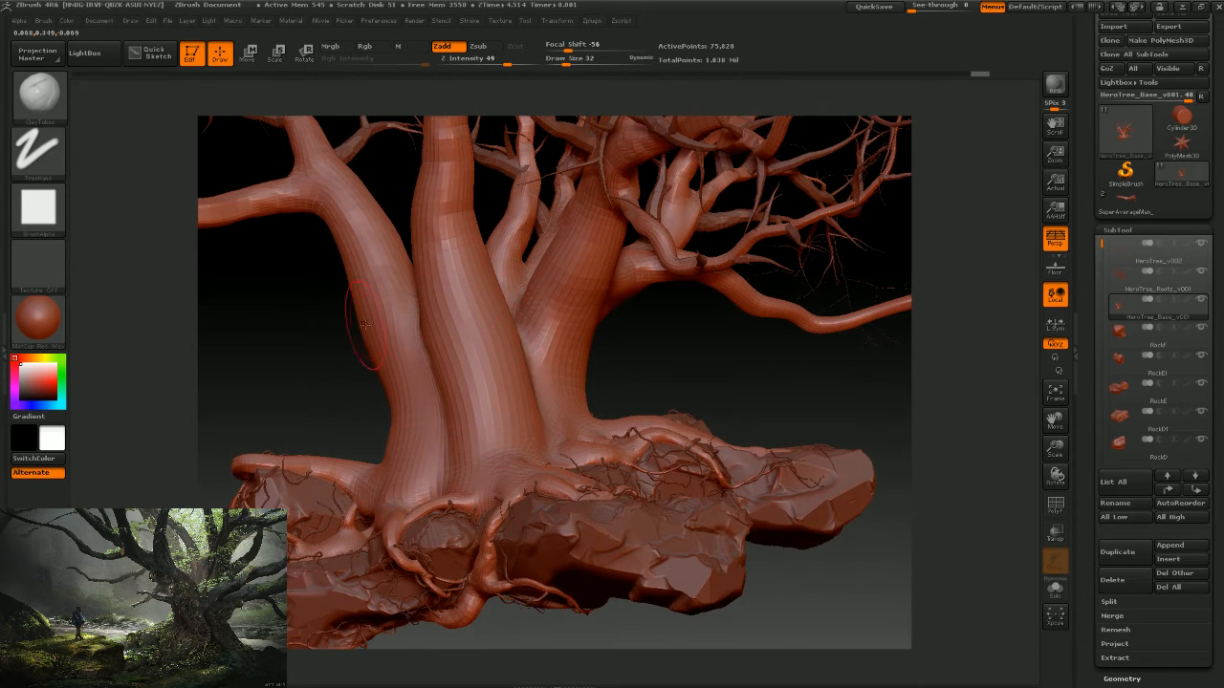
{"action": "left_click_drag", "start_coordinate": [365, 325], "coordinate": [517, 363]}
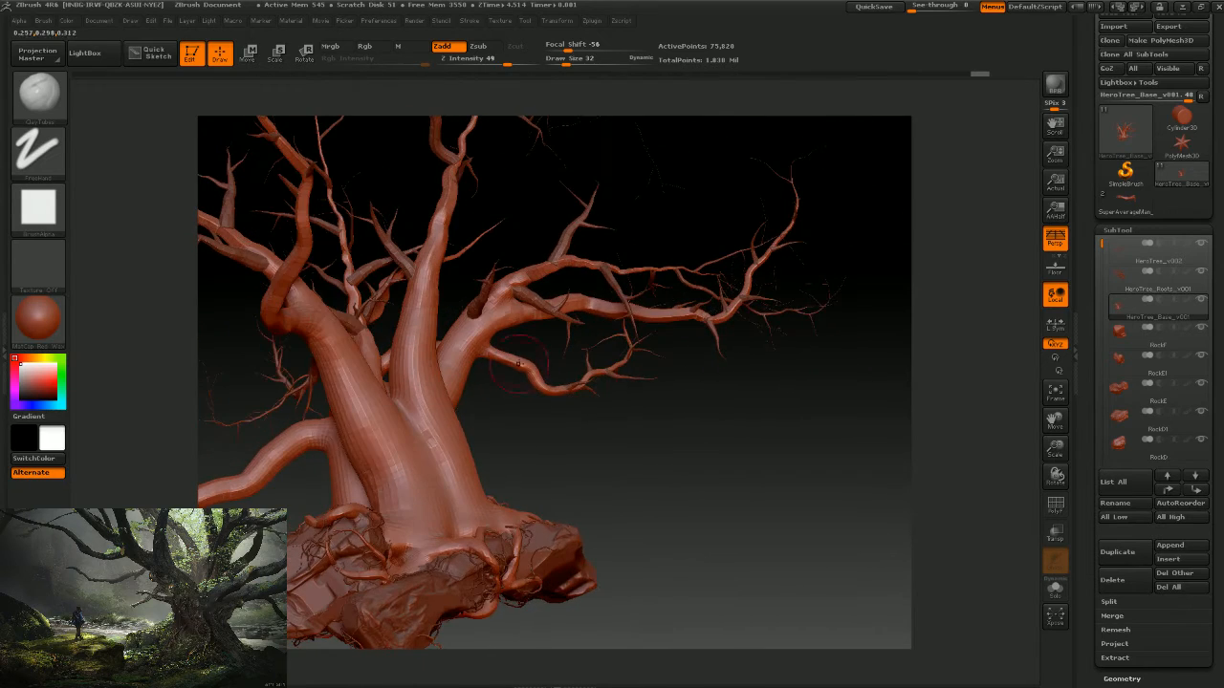
{"action": "left_click_drag", "start_coordinate": [564, 406], "coordinate": [888, 104]}
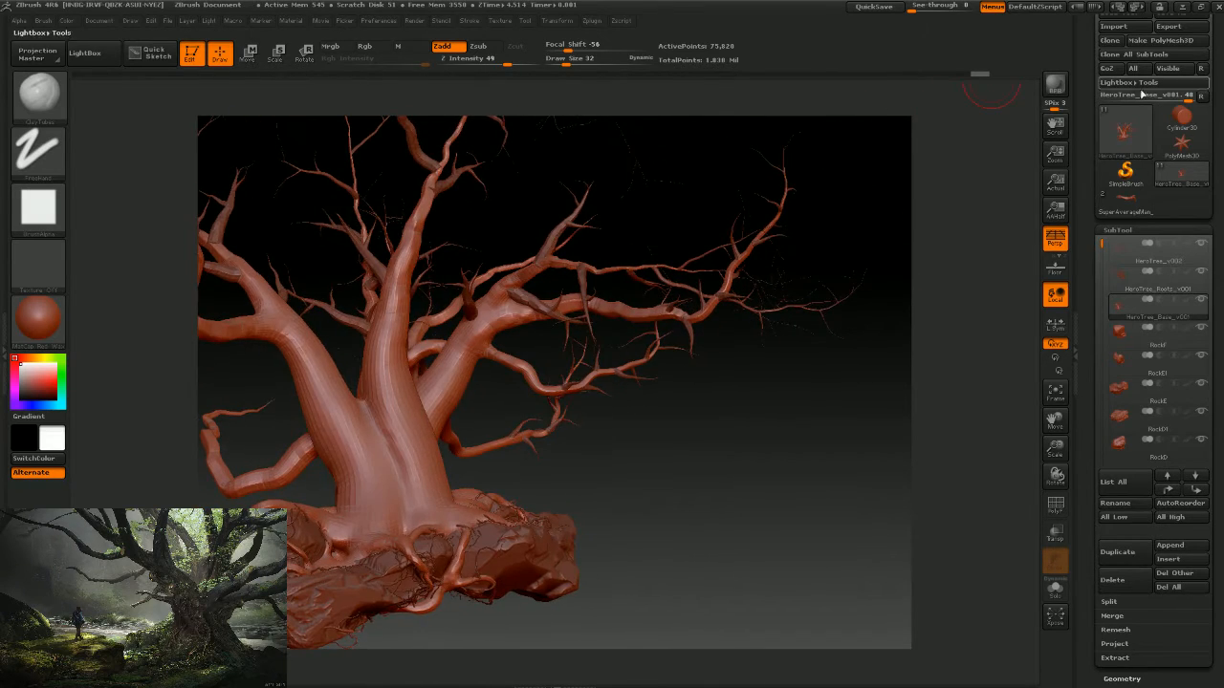
{"action": "left_click", "coordinate": [1204, 124]}
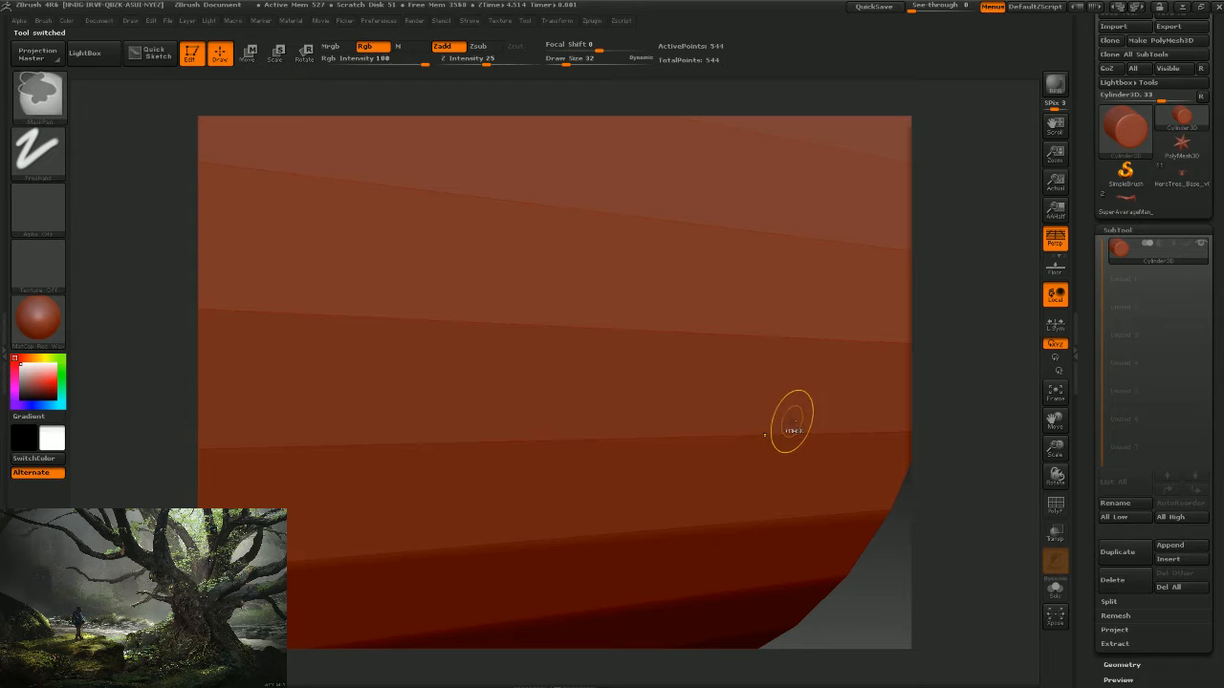
{"action": "left_click", "coordinate": [1124, 134]}
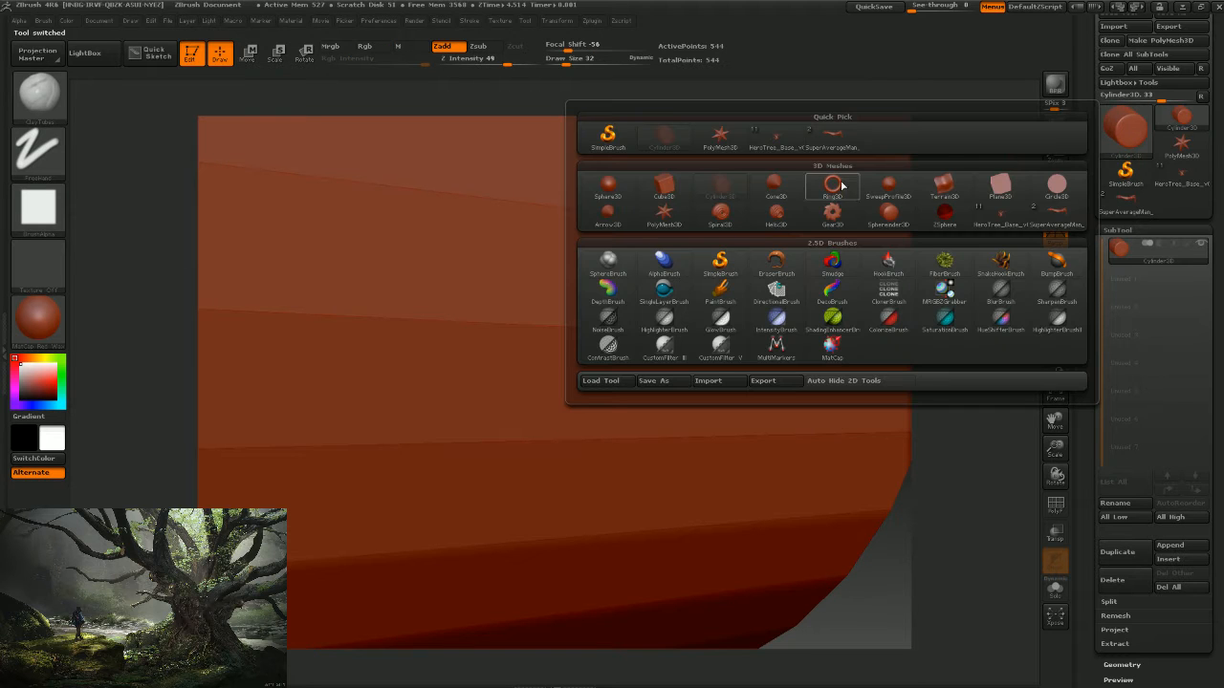
{"action": "left_click", "coordinate": [774, 142]}
{"action": "left_click_drag", "start_coordinate": [691, 441], "coordinate": [903, 334]}
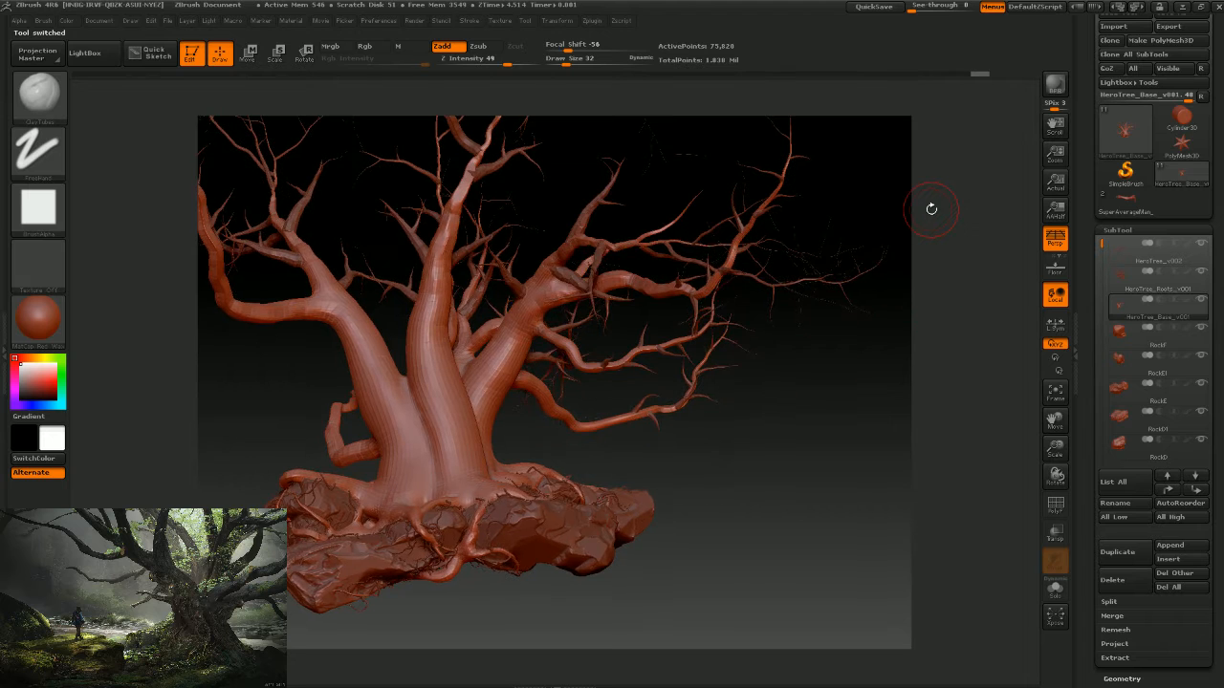
{"action": "left_click_drag", "start_coordinate": [744, 403], "coordinate": [751, 453]}
{"action": "key", "text": "ctrl"}
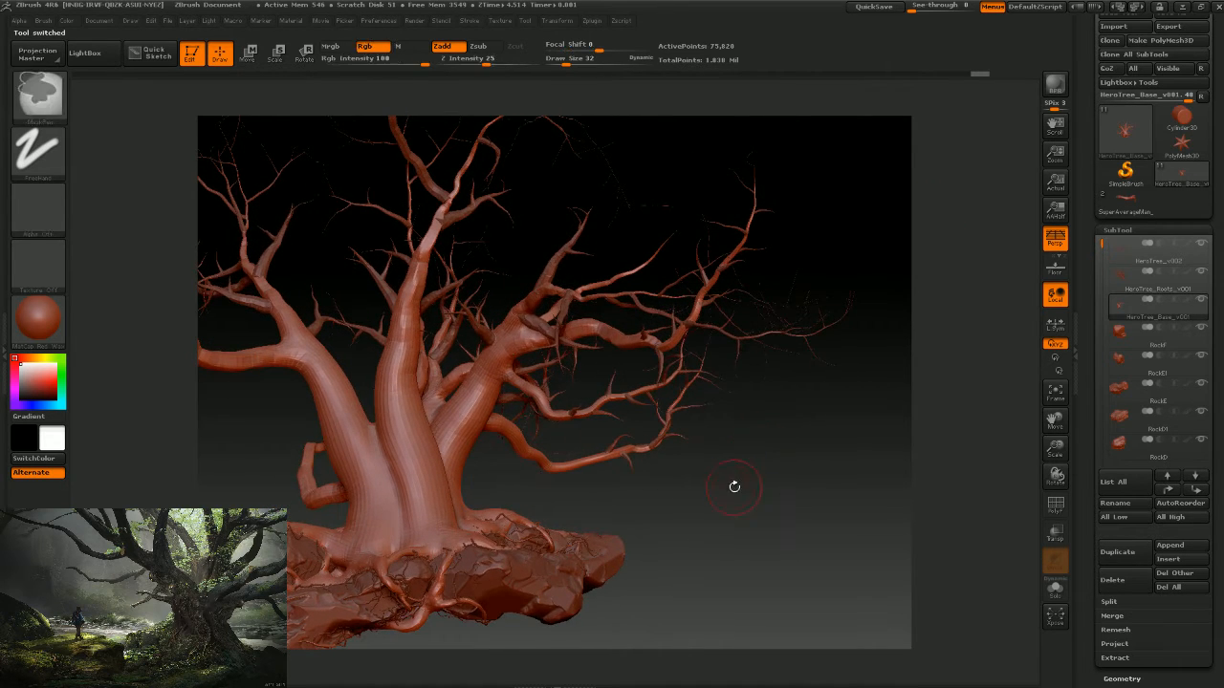
{"action": "key", "text": "ctrl"}
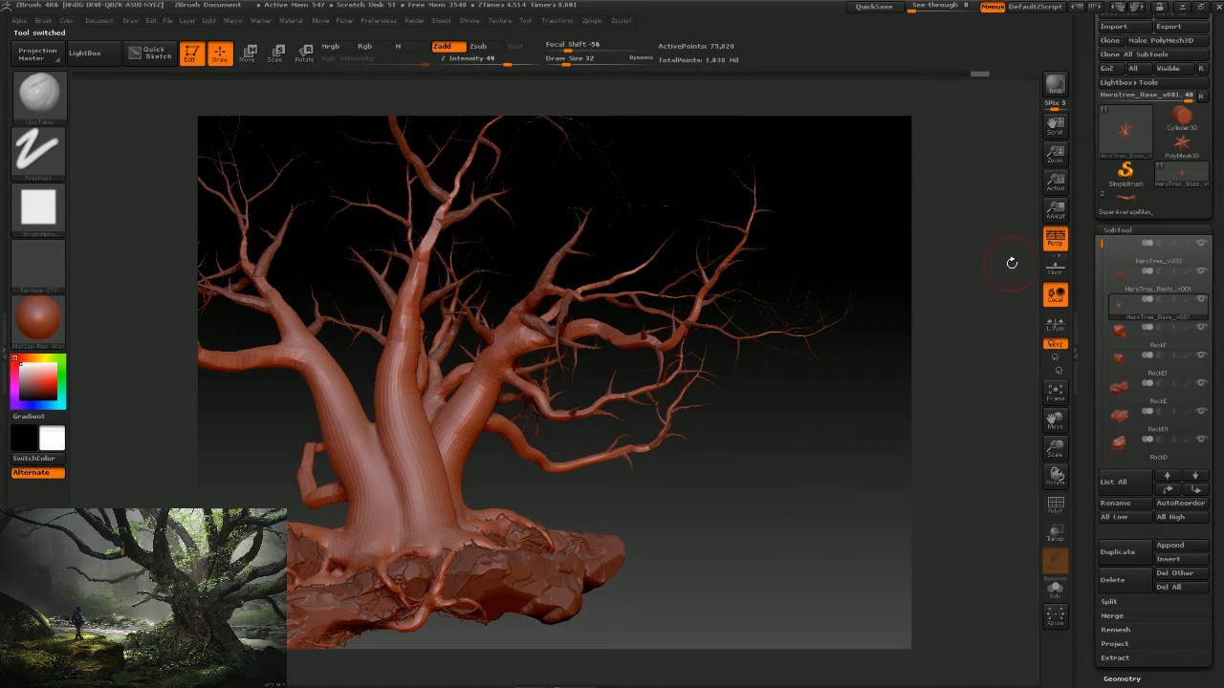
Convert the HeroTree_Base mesh to DynaMesh at resolution 646.
{"action": "left_click", "coordinate": [1116, 230]}
{"action": "left_click", "coordinate": [1123, 244]}
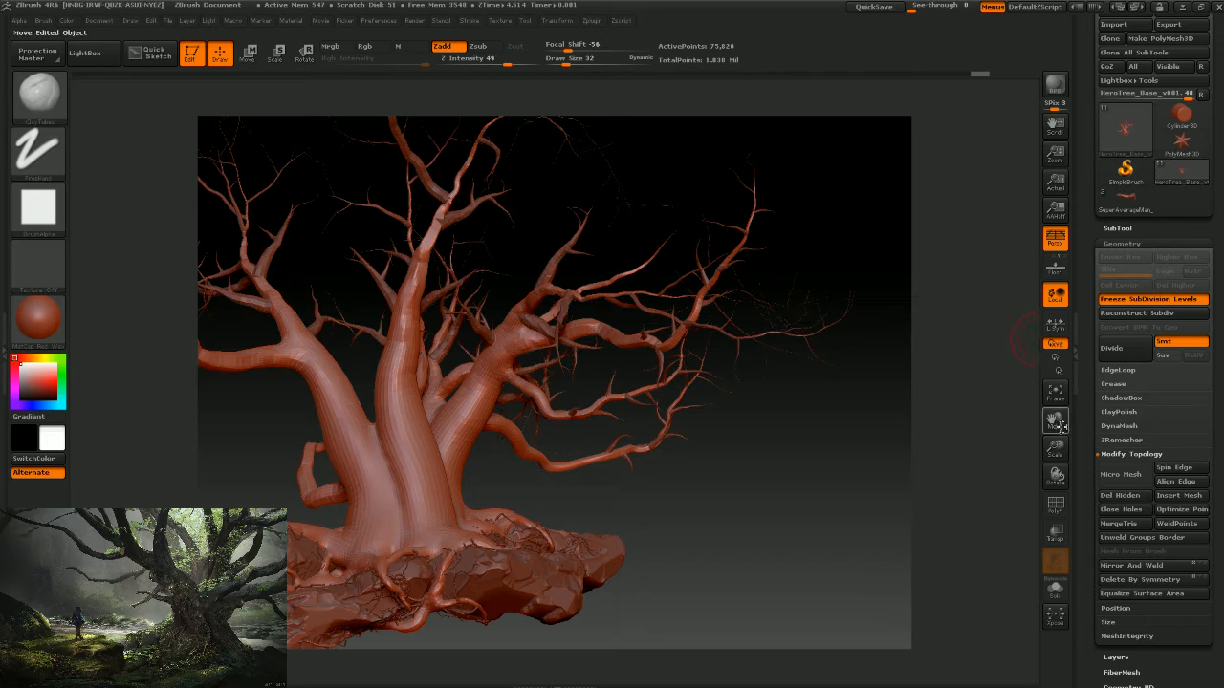
{"action": "left_click", "coordinate": [1116, 426]}
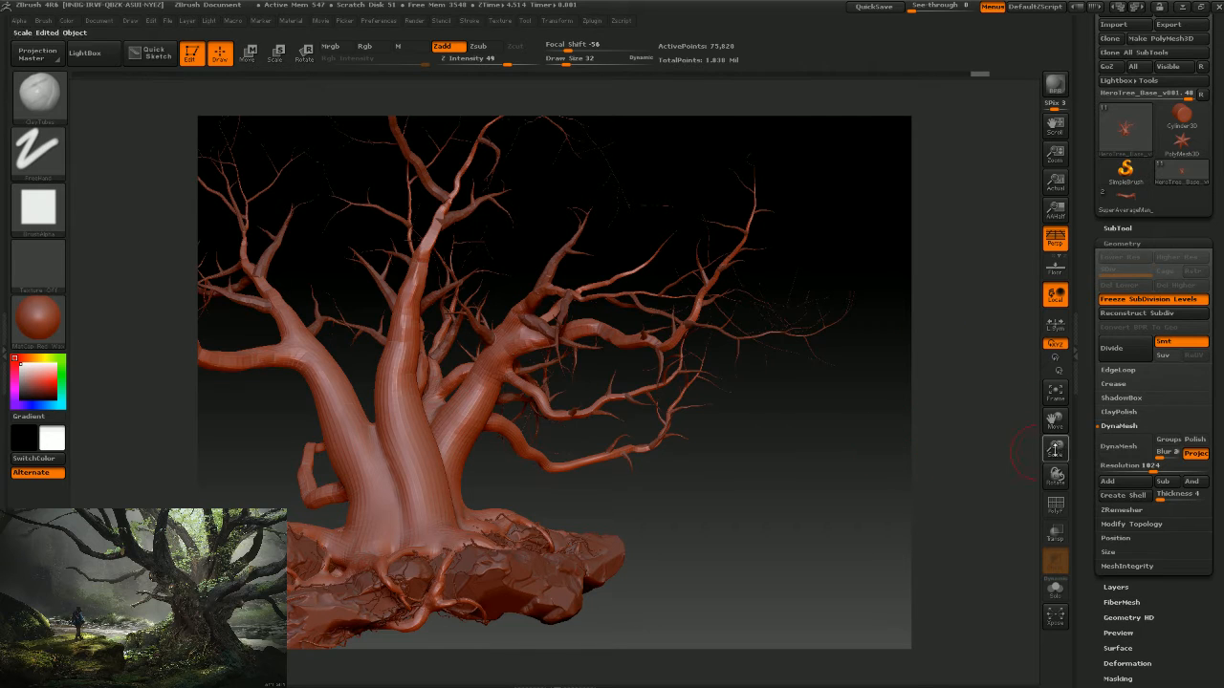
{"action": "left_click_drag", "start_coordinate": [1134, 464], "coordinate": [1120, 461]}
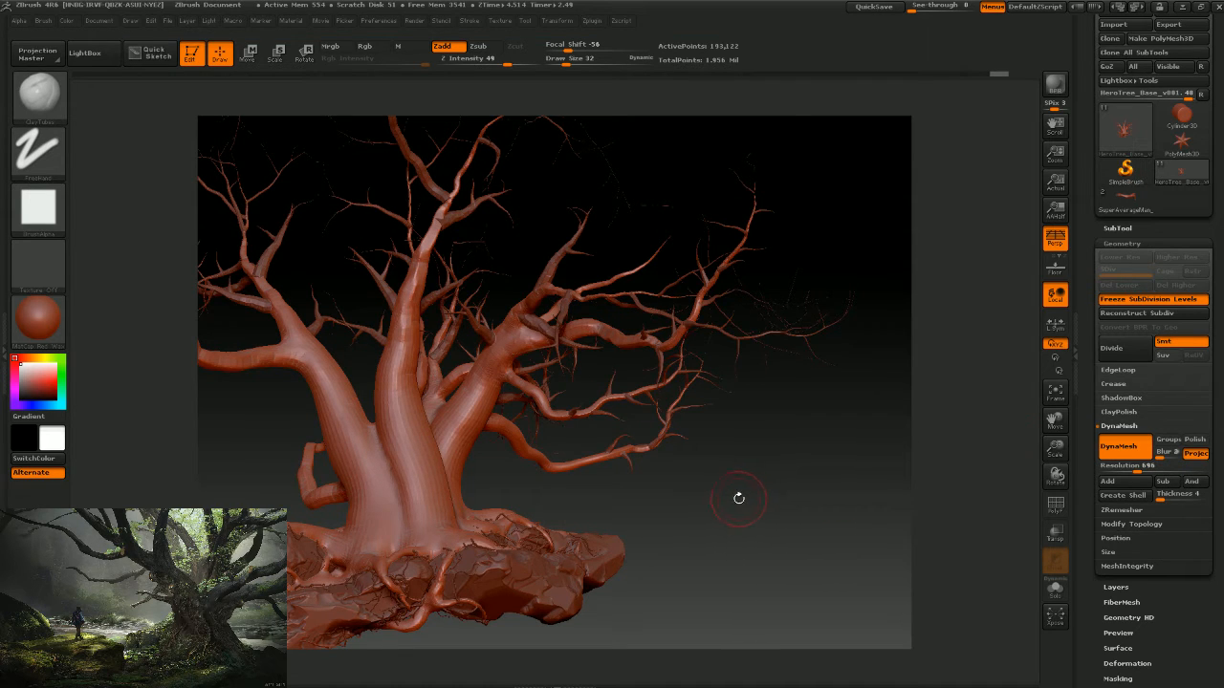
Set the DynaMesh resolution to 1024 and remesh the tree base by turning DynaMesh off and on again.
{"action": "left_click_drag", "start_coordinate": [738, 498], "coordinate": [765, 457]}
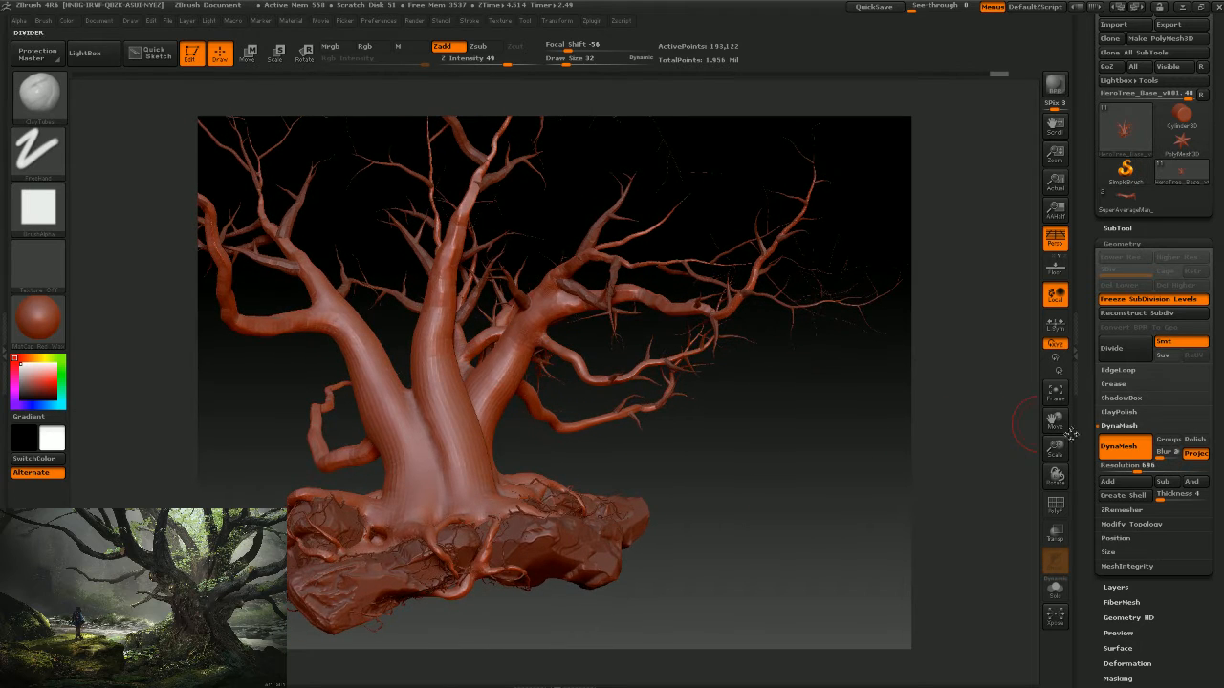
{"action": "left_click_drag", "start_coordinate": [1119, 464], "coordinate": [1092, 460]}
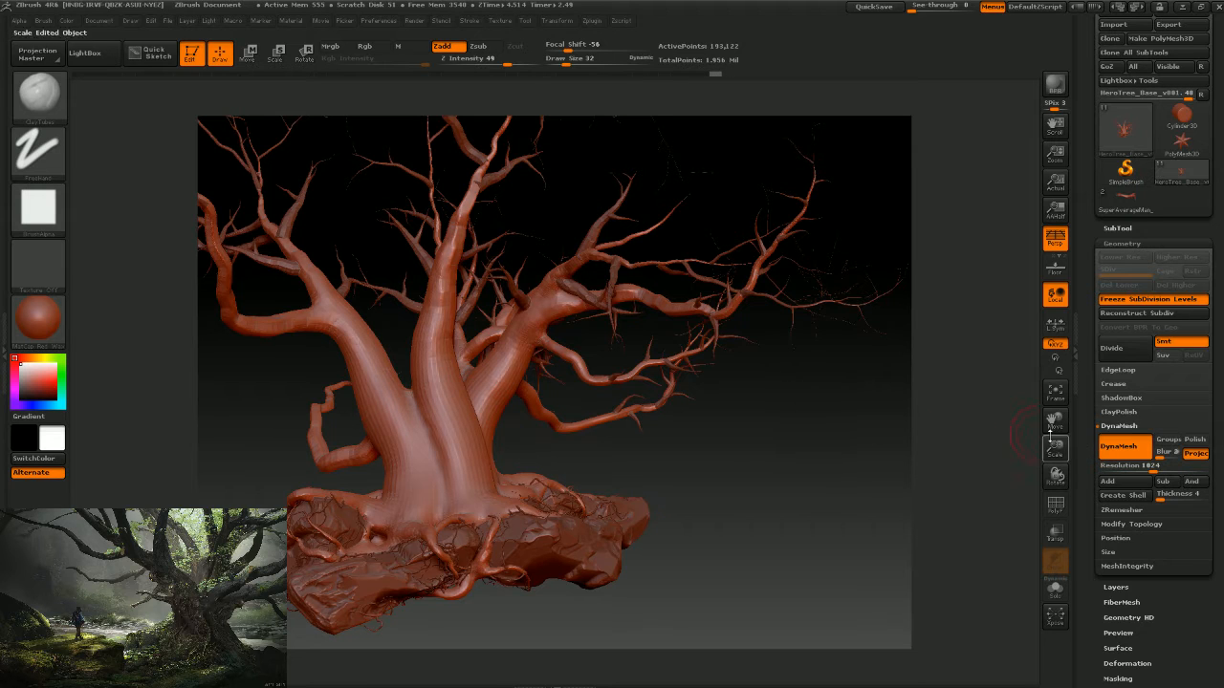
{"action": "left_click", "coordinate": [1133, 448]}
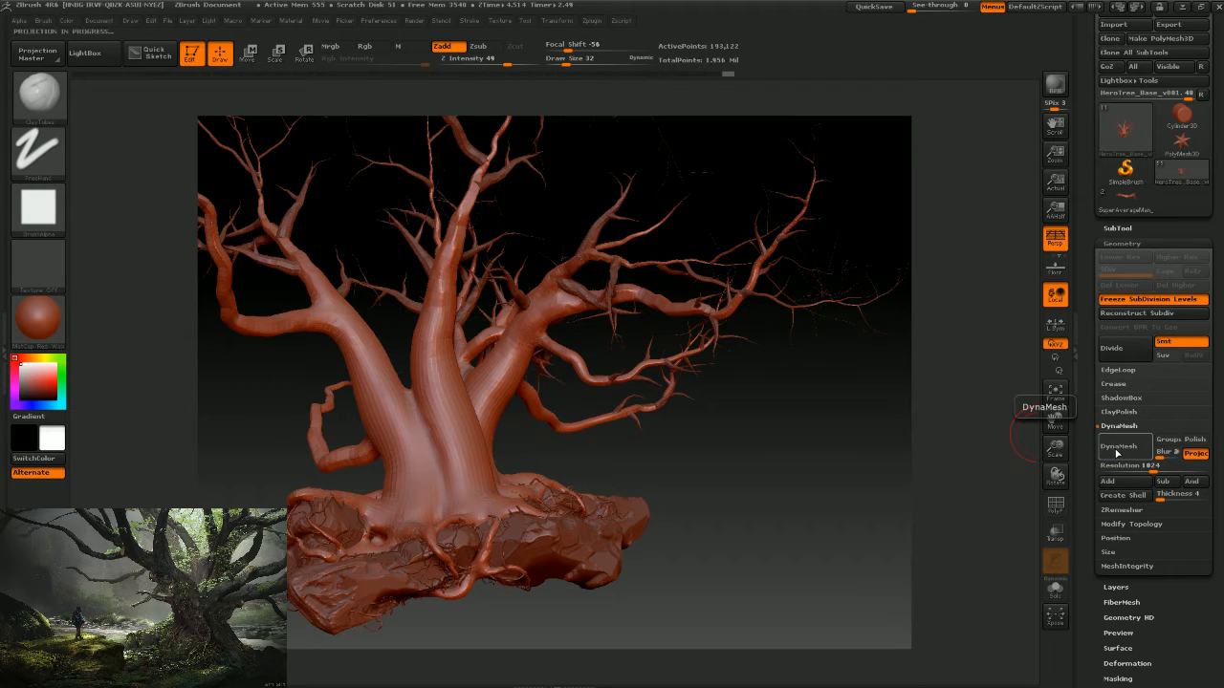
{"action": "left_click", "coordinate": [1100, 443]}
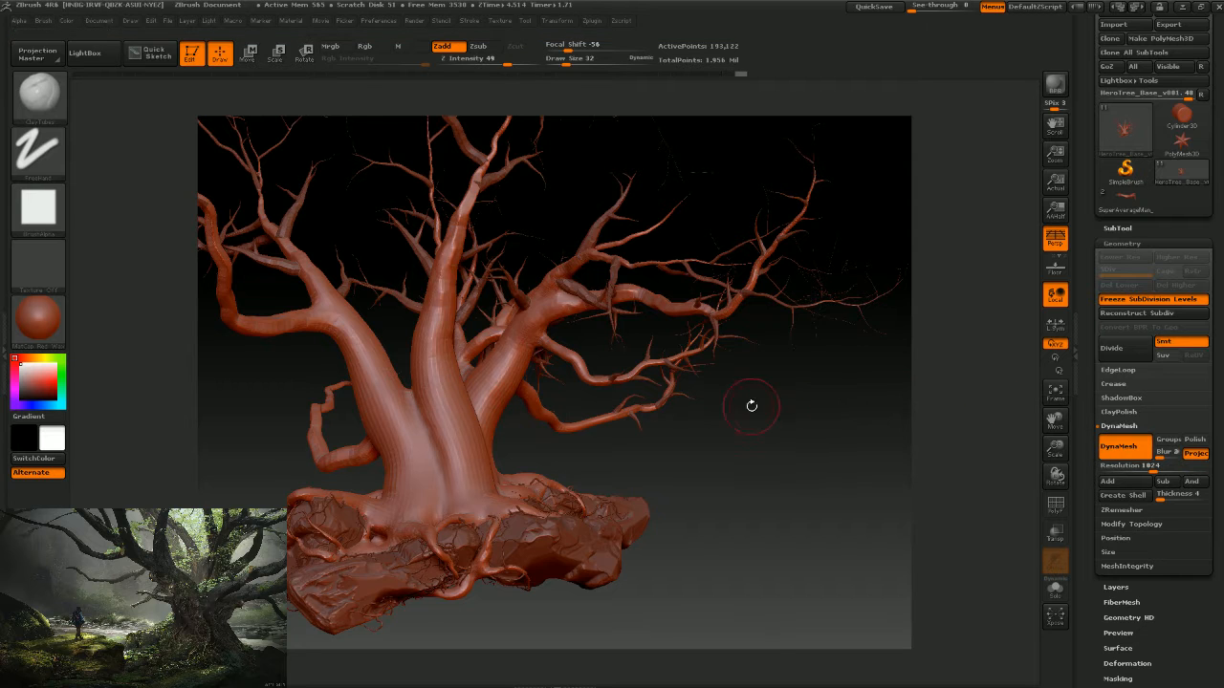
Choose the saved arm insert mesh brush and turn the tree to face the outer side of the left trunk stem.
{"action": "left_click_drag", "start_coordinate": [717, 462], "coordinate": [577, 358]}
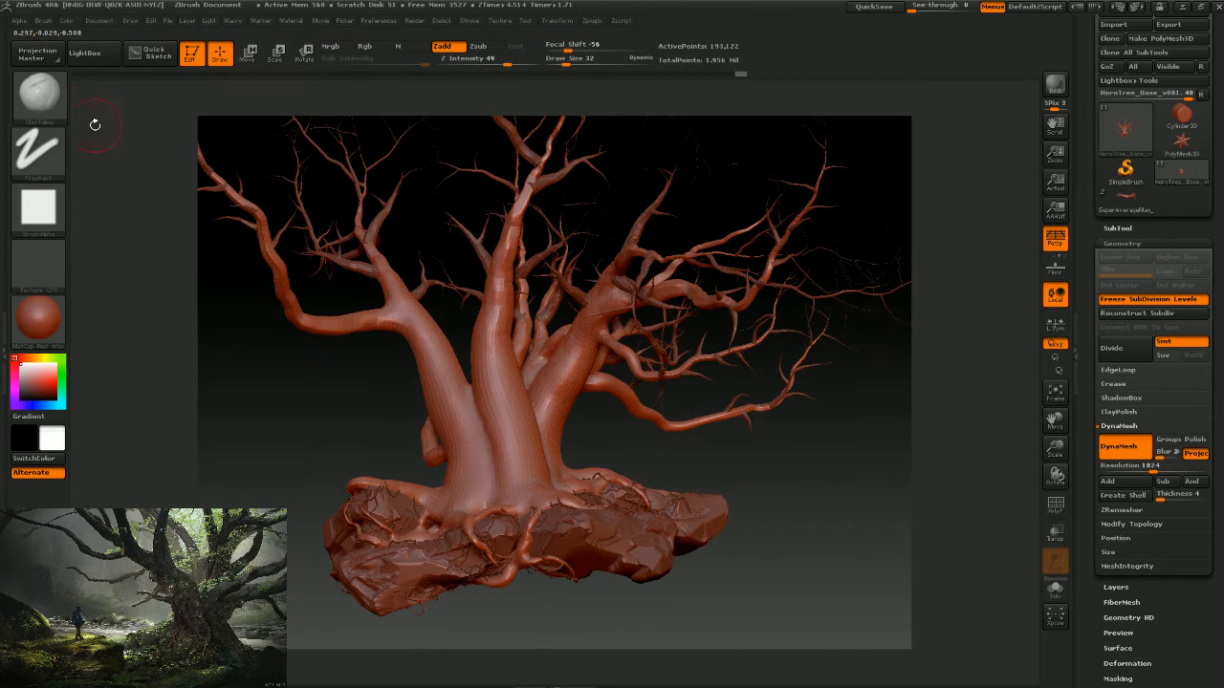
{"action": "left_click", "coordinate": [39, 94]}
{"action": "left_click", "coordinate": [448, 391]}
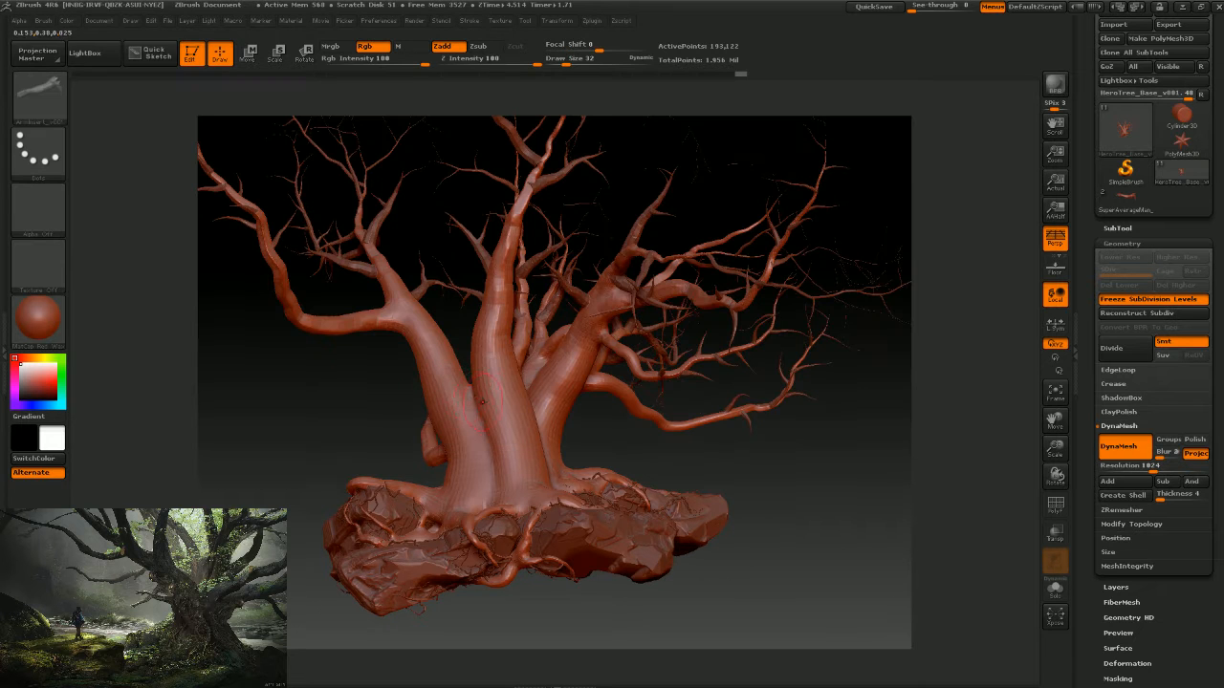
{"action": "left_click_drag", "start_coordinate": [704, 461], "coordinate": [668, 466]}
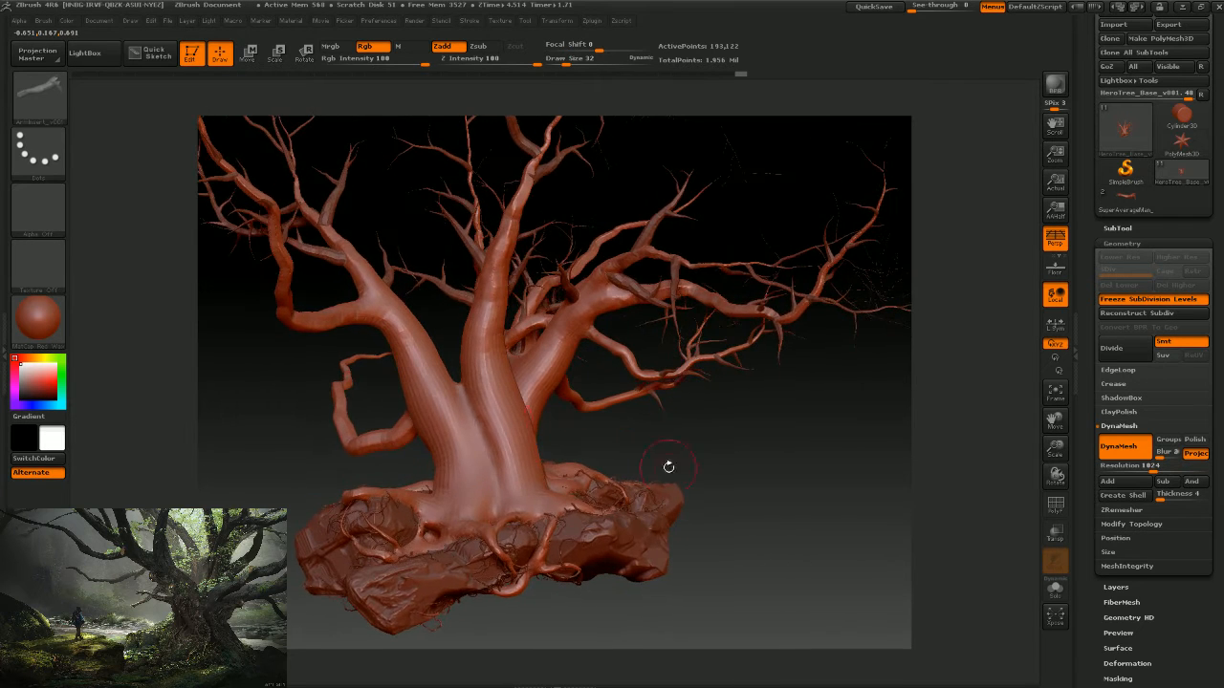
Try inserting arm meshes around the lower trunk and check their placement from several sides of the tree.
{"action": "left_click_drag", "start_coordinate": [426, 437], "coordinate": [420, 496]}
{"action": "mouse_move", "coordinate": [448, 471]}
{"action": "left_mouse_down"}
{"action": "mouse_move", "coordinate": [476, 504]}
{"action": "mouse_move", "coordinate": [406, 543]}
{"action": "mouse_move", "coordinate": [427, 496]}
{"action": "left_mouse_up"}
{"action": "mouse_move", "coordinate": [641, 430]}
{"action": "left_mouse_down"}
{"action": "mouse_move", "coordinate": [663, 442]}
{"action": "mouse_move", "coordinate": [607, 446]}
{"action": "mouse_move", "coordinate": [680, 443]}
{"action": "mouse_move", "coordinate": [680, 461]}
{"action": "mouse_move", "coordinate": [688, 433]}
{"action": "mouse_move", "coordinate": [724, 436]}
{"action": "mouse_move", "coordinate": [781, 397]}
{"action": "mouse_move", "coordinate": [726, 404]}
{"action": "mouse_move", "coordinate": [735, 368]}
{"action": "mouse_move", "coordinate": [699, 358]}
{"action": "mouse_move", "coordinate": [828, 465]}
{"action": "mouse_move", "coordinate": [653, 454]}
{"action": "left_mouse_up"}
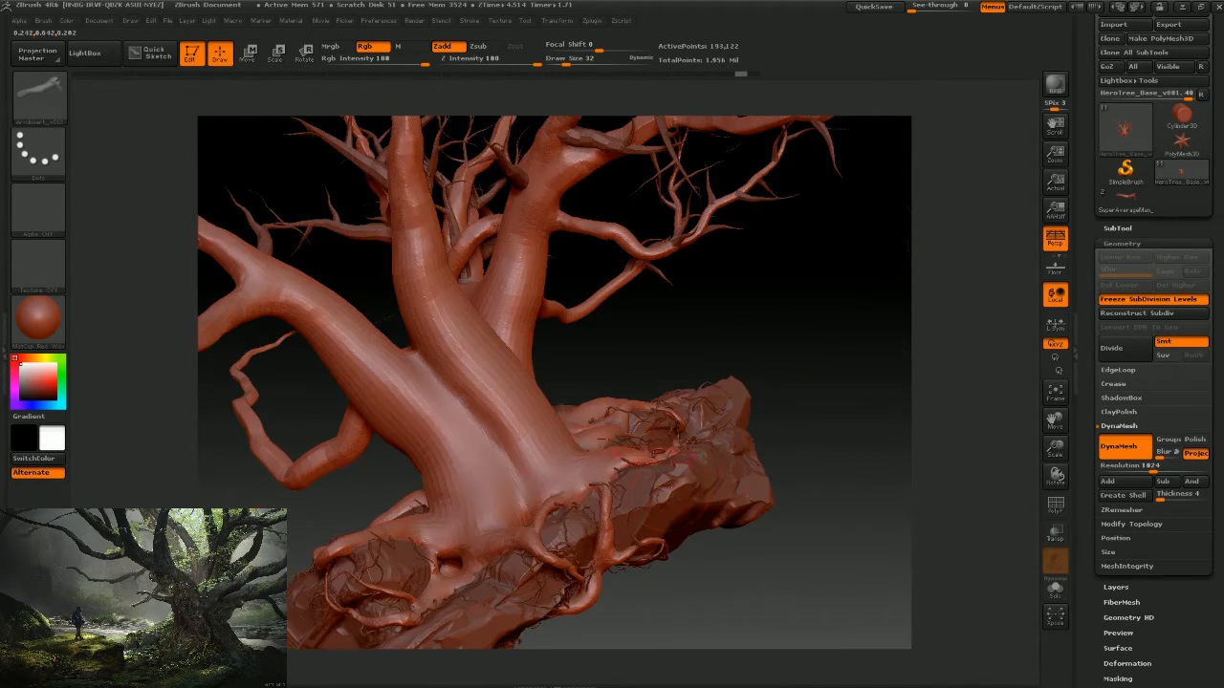
{"action": "left_click_drag", "start_coordinate": [672, 385], "coordinate": [616, 475]}
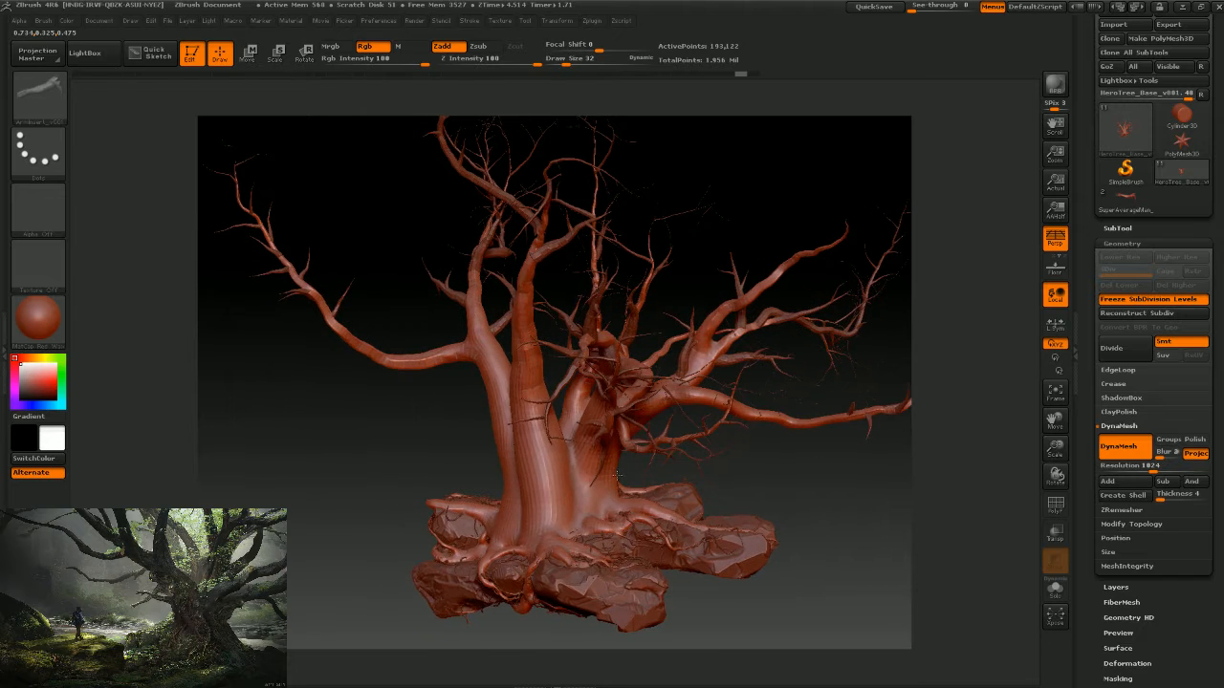
{"action": "left_click", "coordinate": [734, 478], "text": "ctrl"}
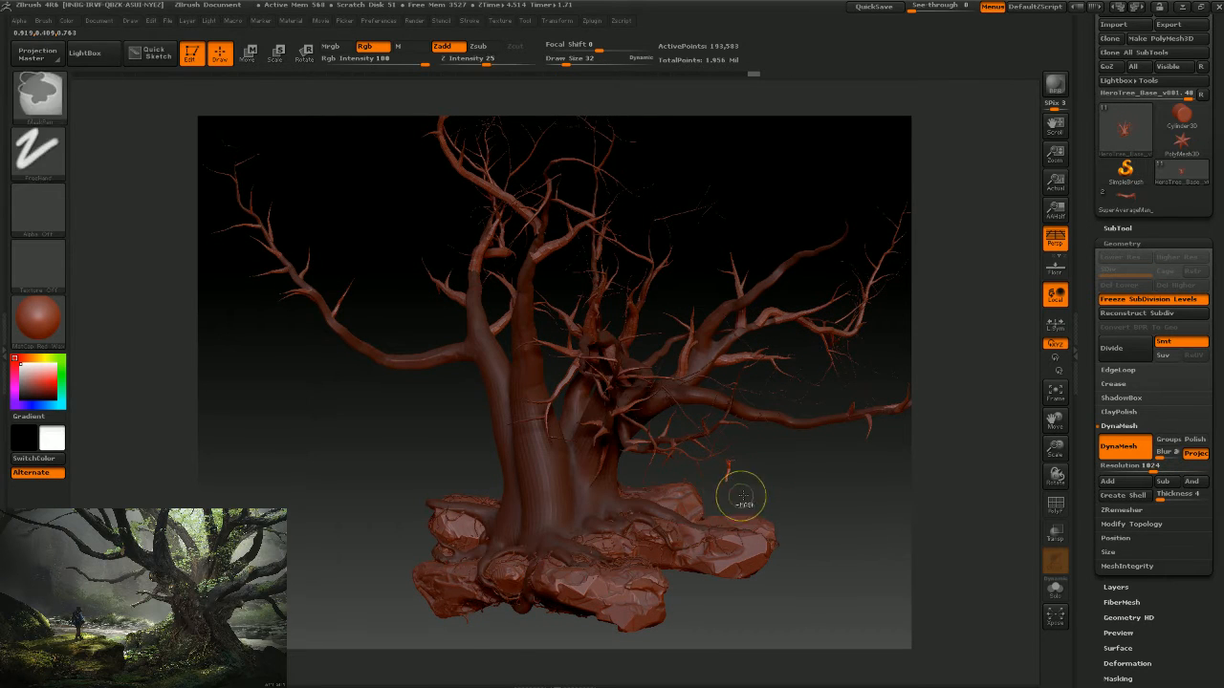
{"action": "left_click", "coordinate": [739, 491], "text": "ctrl"}
{"action": "left_click_drag", "start_coordinate": [757, 484], "coordinate": [512, 479]}
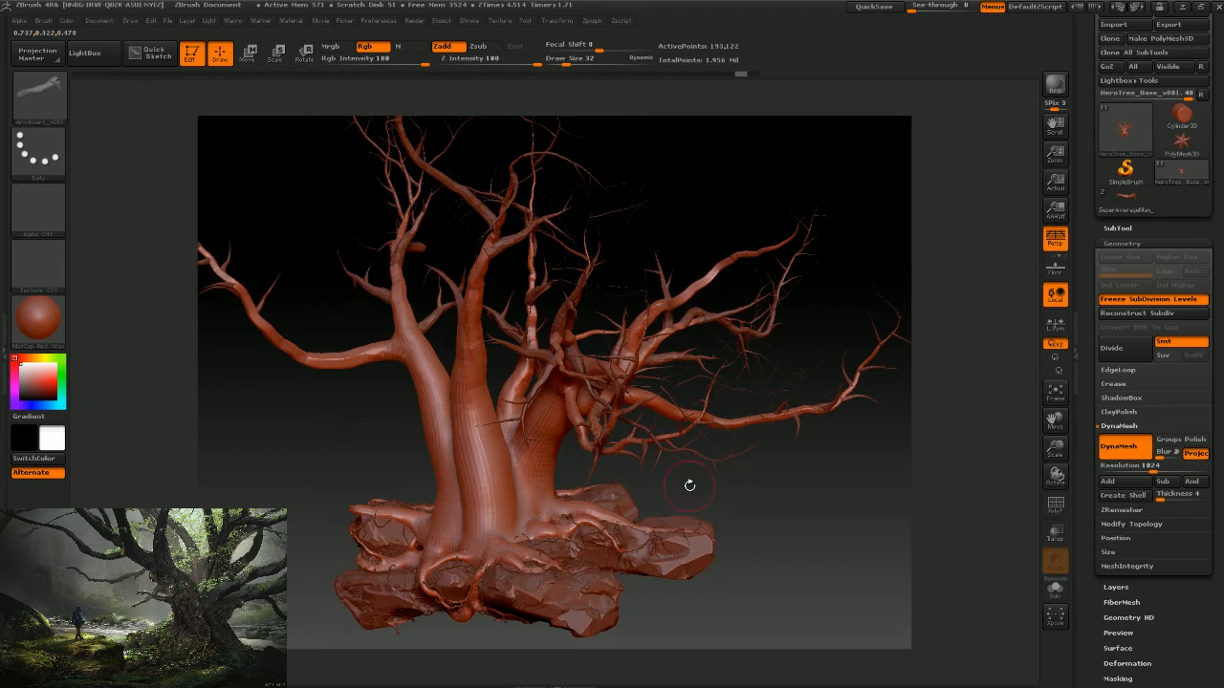
{"action": "left_click_drag", "start_coordinate": [689, 485], "coordinate": [499, 478]}
{"action": "left_click_drag", "start_coordinate": [599, 488], "coordinate": [704, 476]}
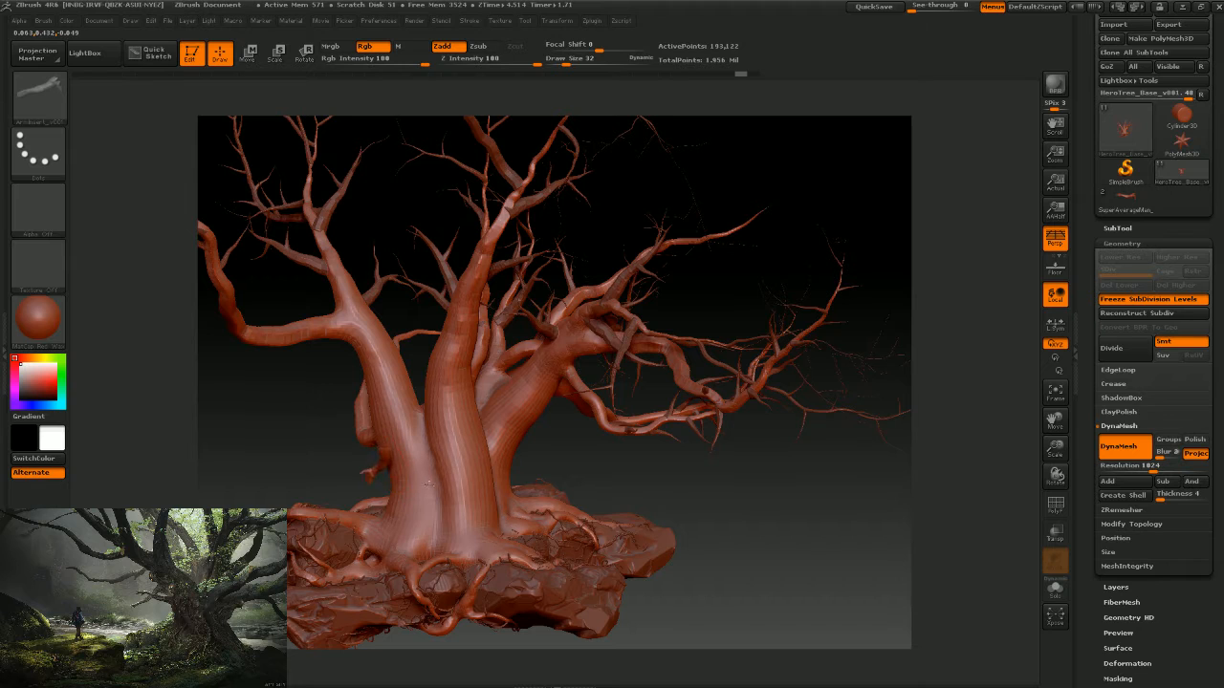
Undo the trial placements and keep a single inserted arm beside the left trunk stem, with the rest of the tree masked.
{"action": "key", "text": "ctrl+z"}
{"action": "key", "text": "ctrl+z"}
{"action": "key", "text": "ctrl+z"}
{"action": "key", "text": "ctrl+z"}
{"action": "key", "text": "ctrl+z"}
{"action": "key", "text": "ctrl+z"}
{"action": "key", "text": "ctrl+z"}
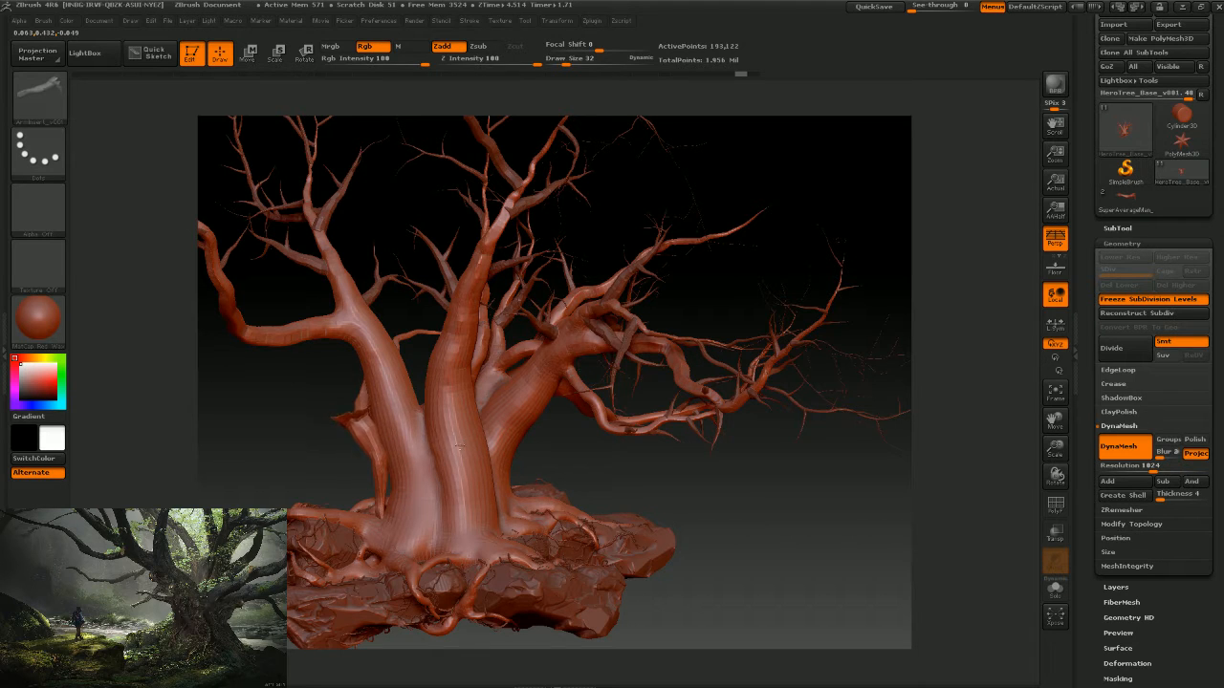
{"action": "key", "text": "ctrl+z"}
{"action": "key", "text": "ctrl+z"}
{"action": "key", "text": "ctrl+z"}
{"action": "key", "text": "ctrl+z"}
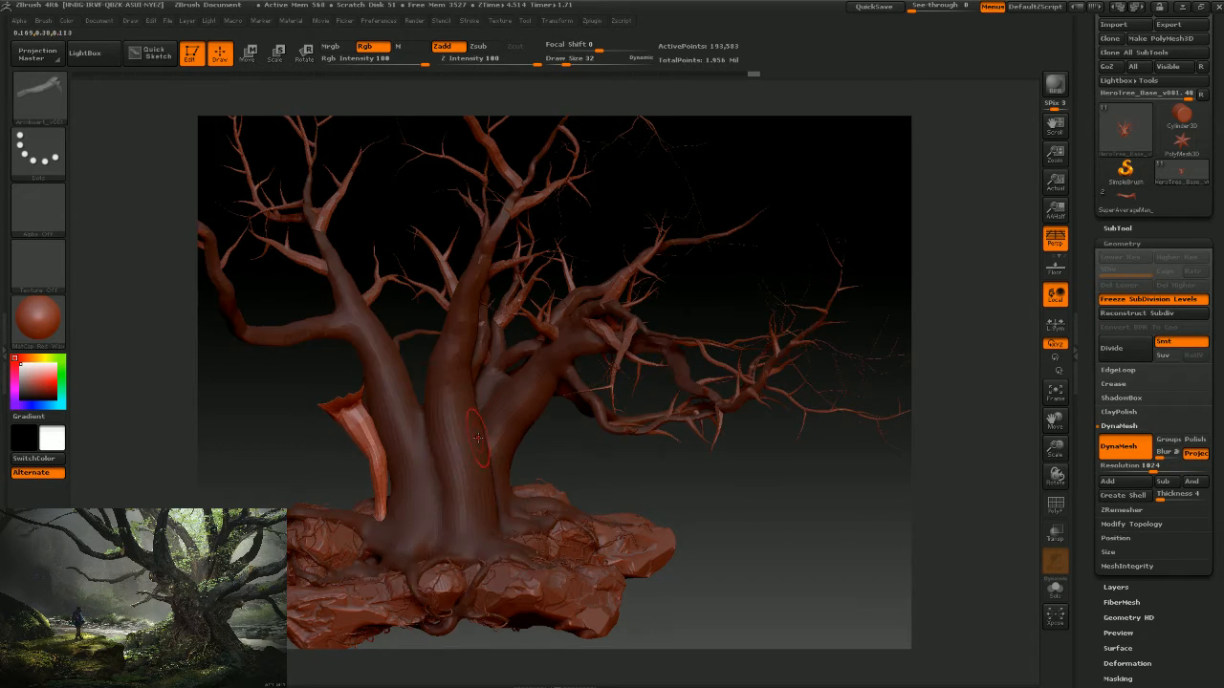
{"action": "mouse_move", "coordinate": [588, 468]}
{"action": "left_mouse_down"}
{"action": "mouse_move", "coordinate": [554, 470]}
{"action": "mouse_move", "coordinate": [622, 473]}
{"action": "mouse_move", "coordinate": [573, 472]}
{"action": "mouse_move", "coordinate": [603, 474]}
{"action": "mouse_move", "coordinate": [595, 468]}
{"action": "left_mouse_up"}
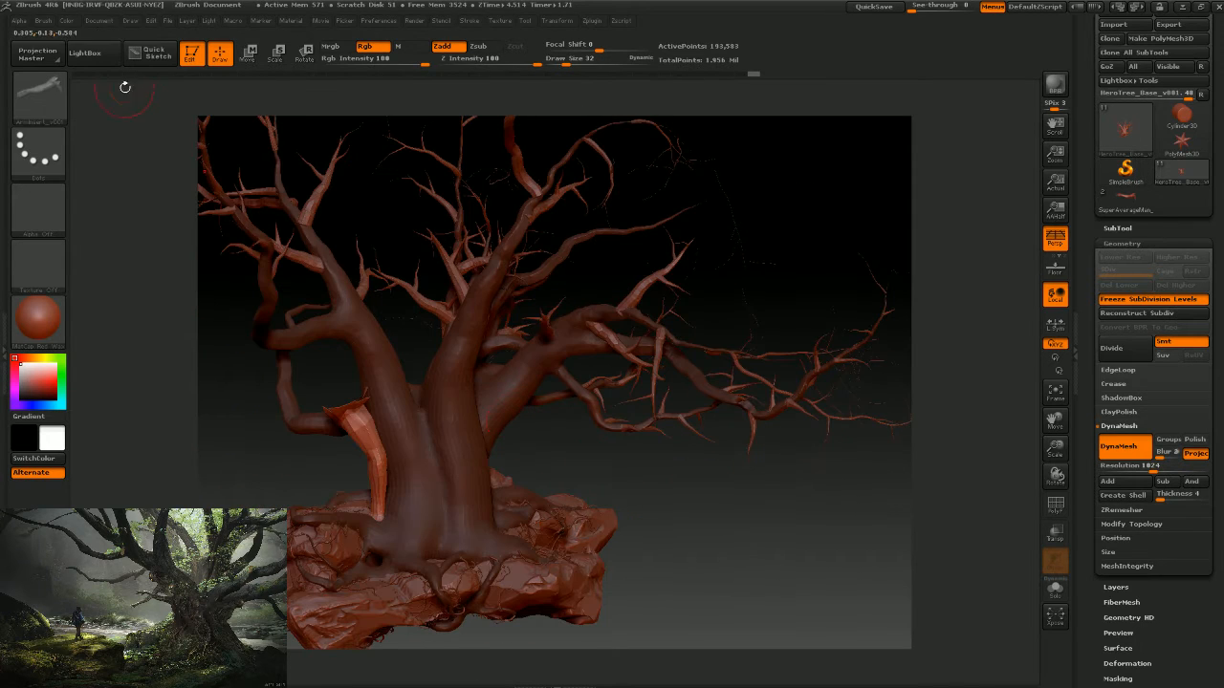
Rotate the inserted arm with a Transpose line so that it lies horizontally with the hand pointing away from the trunk.
{"action": "left_click", "coordinate": [38, 95]}
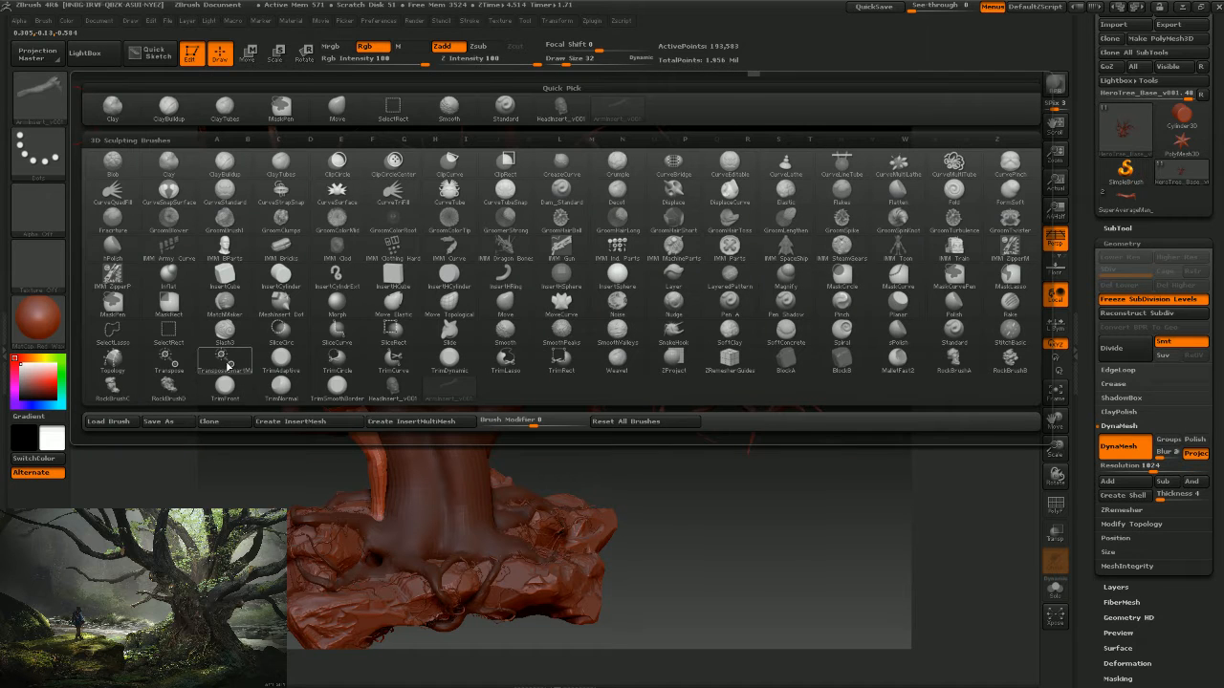
{"action": "left_click", "coordinate": [171, 362]}
{"action": "left_click_drag", "start_coordinate": [348, 403], "coordinate": [364, 515]}
{"action": "left_click", "coordinate": [304, 54]}
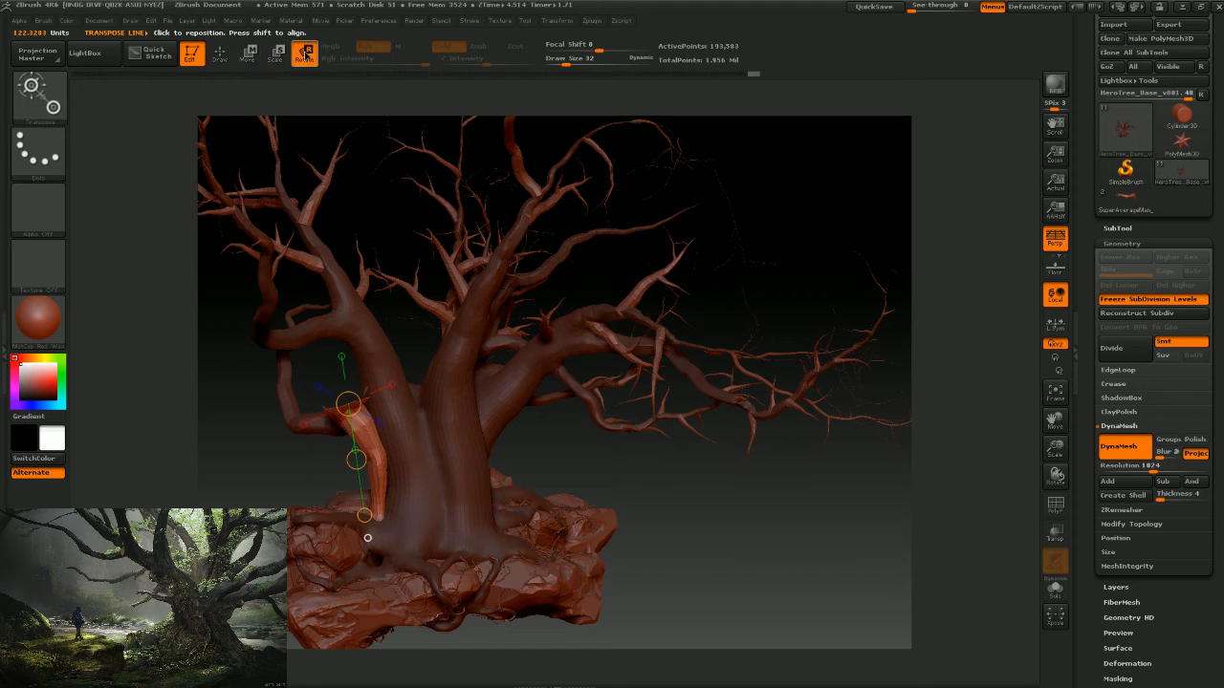
{"action": "left_click_drag", "start_coordinate": [349, 510], "coordinate": [194, 353]}
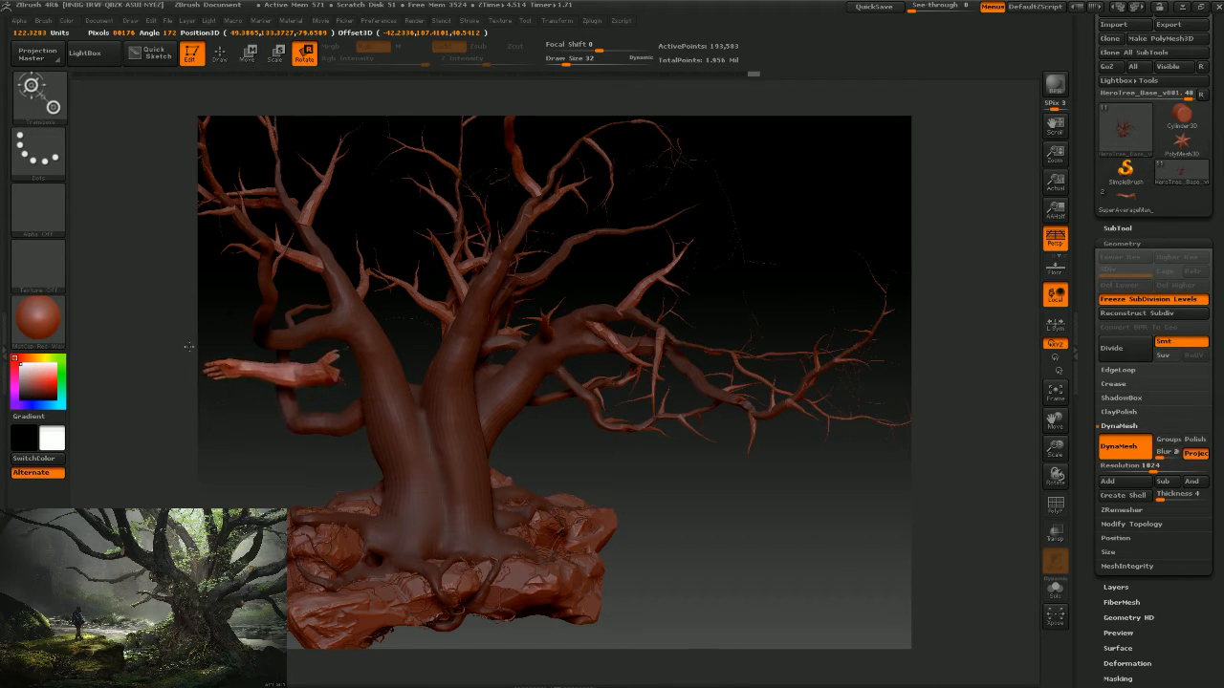
Move the inserted arm down and sideways with Transpose so its cut end meets the lower part of the left trunk stem.
{"action": "left_click_drag", "start_coordinate": [347, 403], "coordinate": [364, 515]}
{"action": "left_click", "coordinate": [248, 53]}
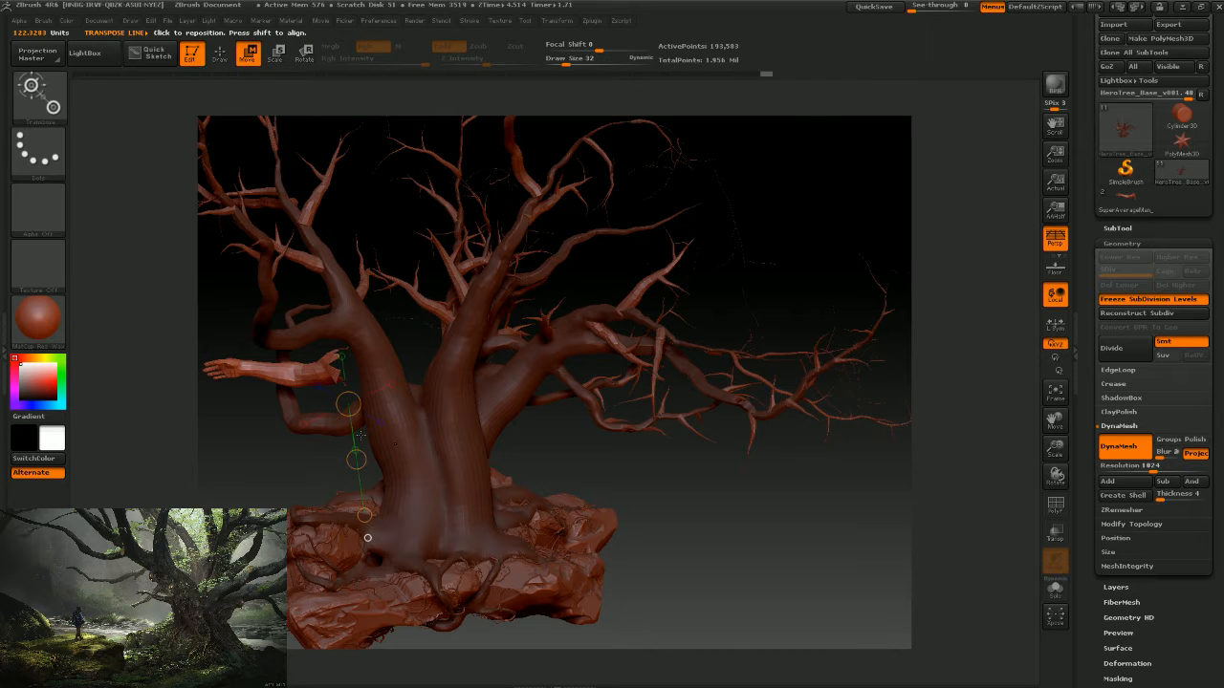
{"action": "left_click_drag", "start_coordinate": [356, 460], "coordinate": [400, 538]}
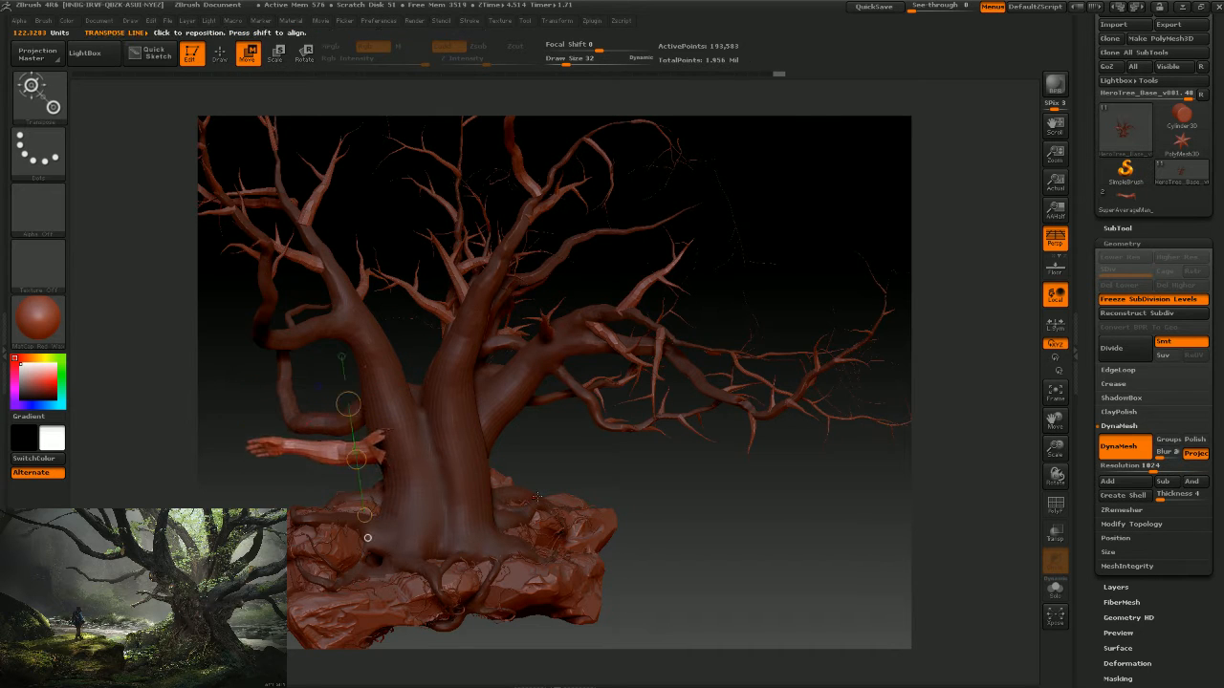
{"action": "left_click_drag", "start_coordinate": [631, 511], "coordinate": [866, 531]}
{"action": "left_click_drag", "start_coordinate": [387, 464], "coordinate": [306, 446]}
{"action": "left_click_drag", "start_coordinate": [411, 400], "coordinate": [358, 516]}
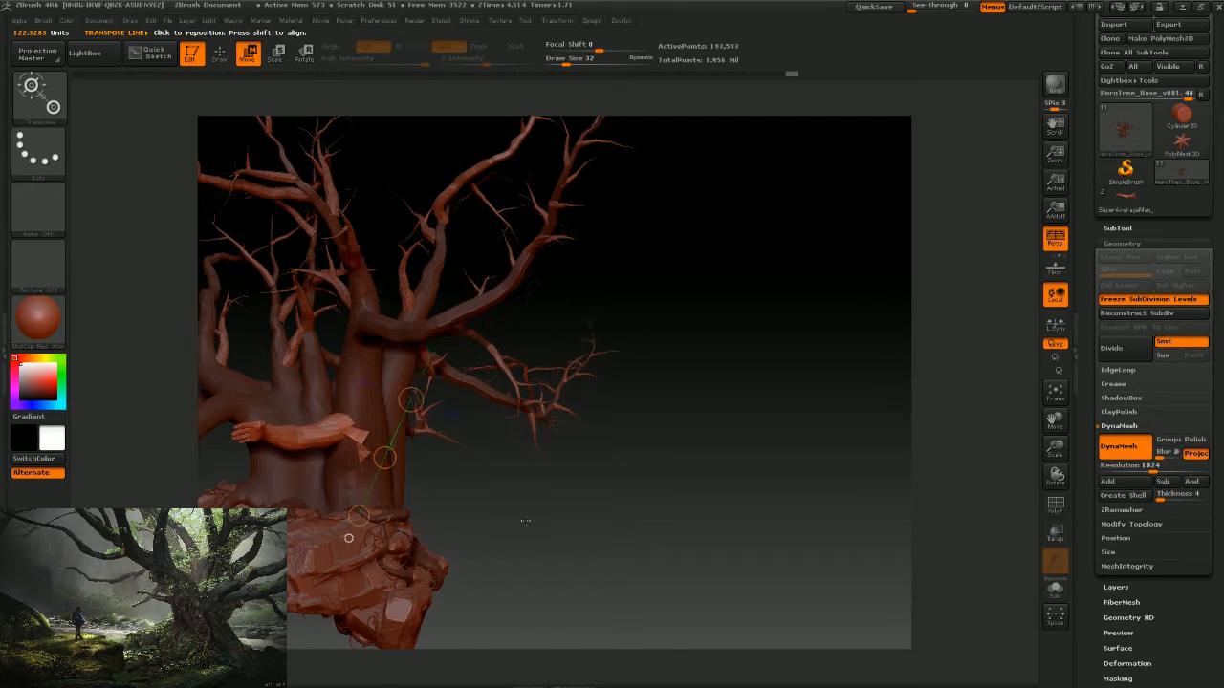
{"action": "left_click_drag", "start_coordinate": [525, 521], "coordinate": [465, 451]}
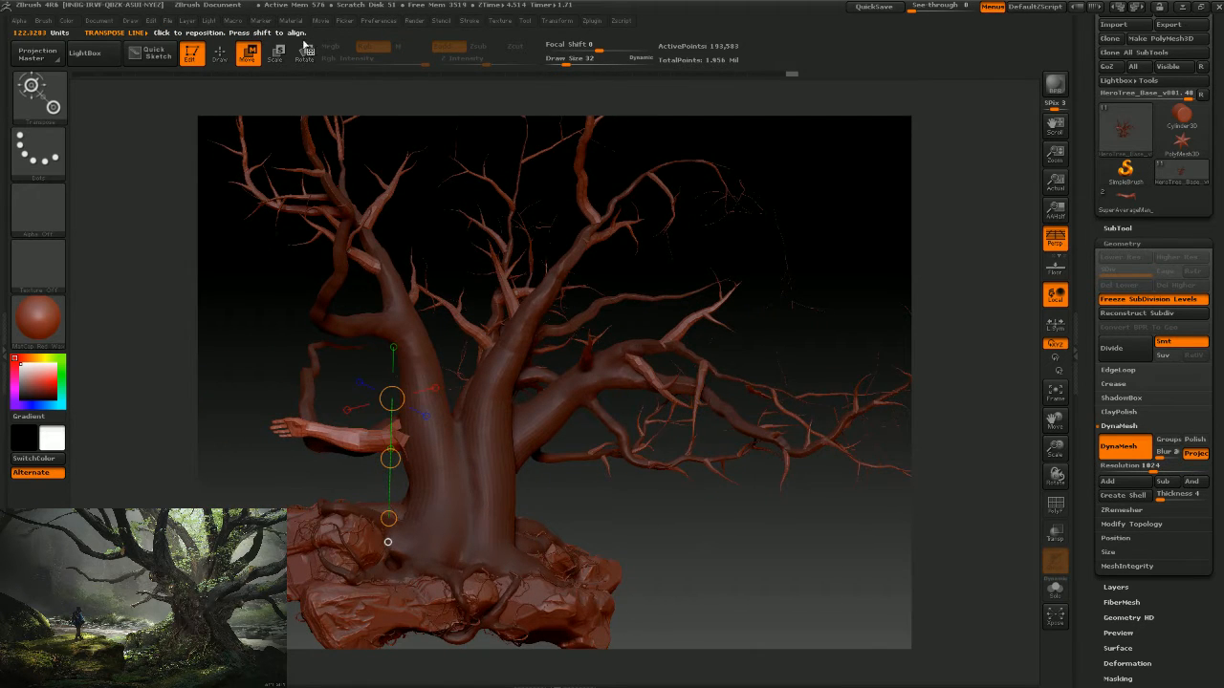
Tilt the arm slightly with Transpose Rotate, and adjust its position against the trunk using a line laid along the arm.
{"action": "key", "text": "r"}
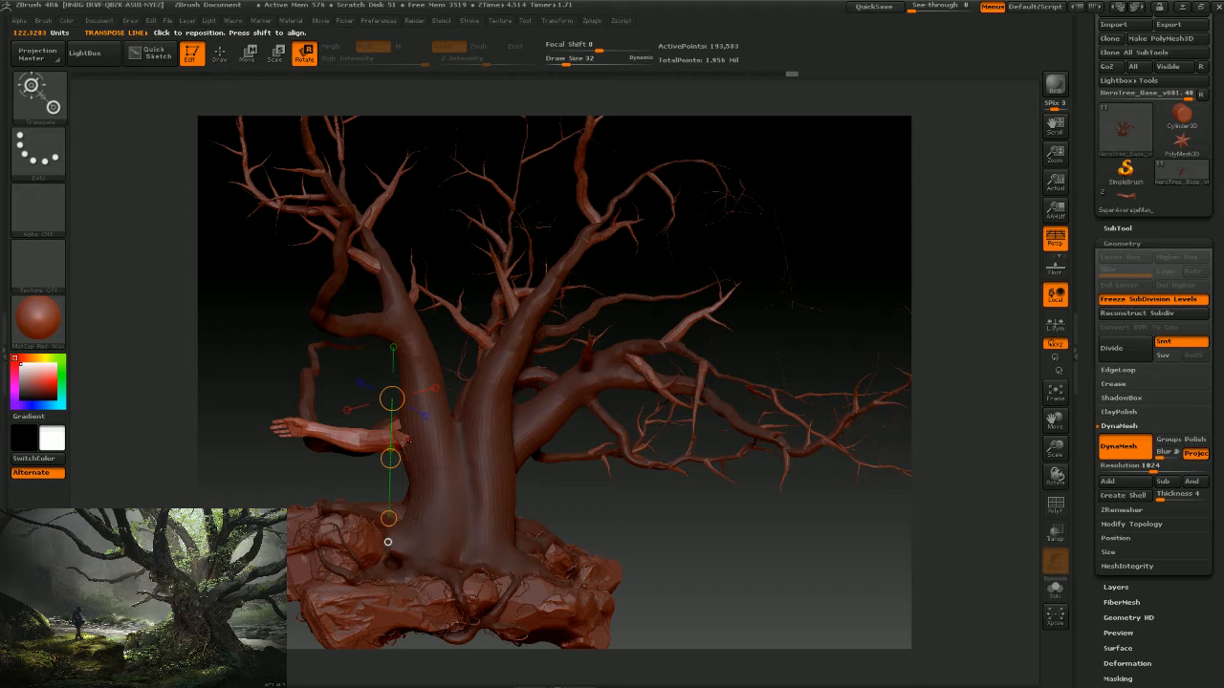
{"action": "left_click_drag", "start_coordinate": [389, 518], "coordinate": [376, 528]}
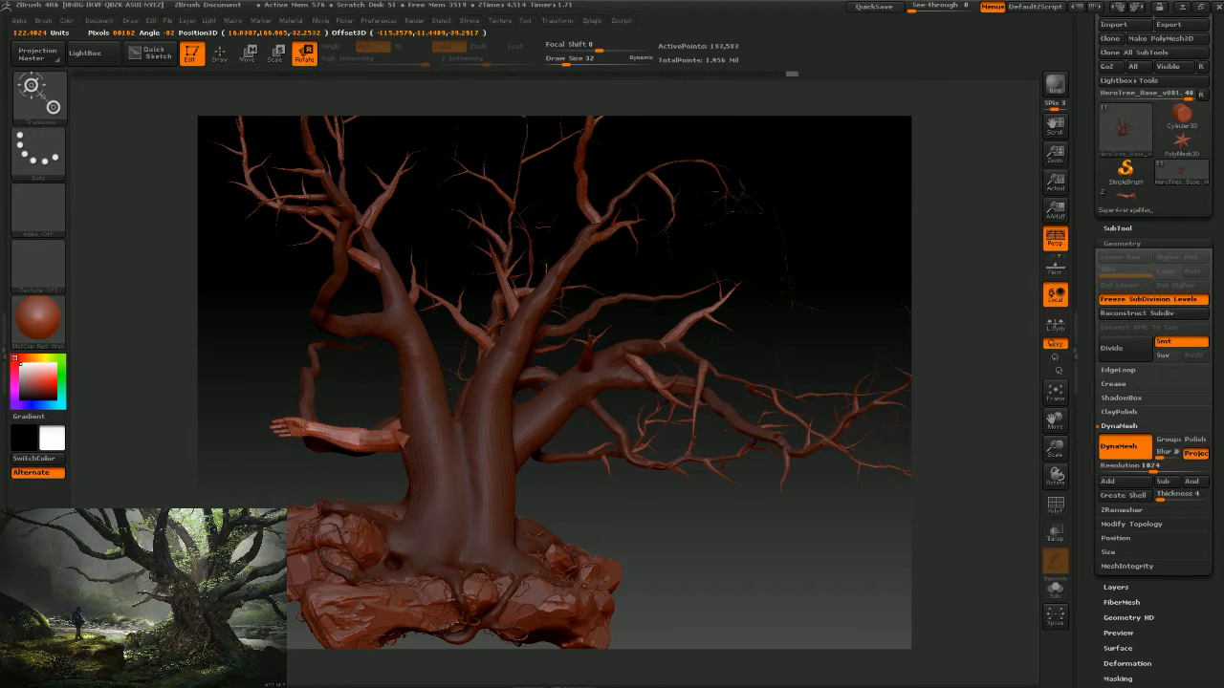
{"action": "left_click_drag", "start_coordinate": [303, 426], "coordinate": [366, 439]}
{"action": "key", "text": "w"}
{"action": "left_click_drag", "start_coordinate": [646, 510], "coordinate": [841, 510]}
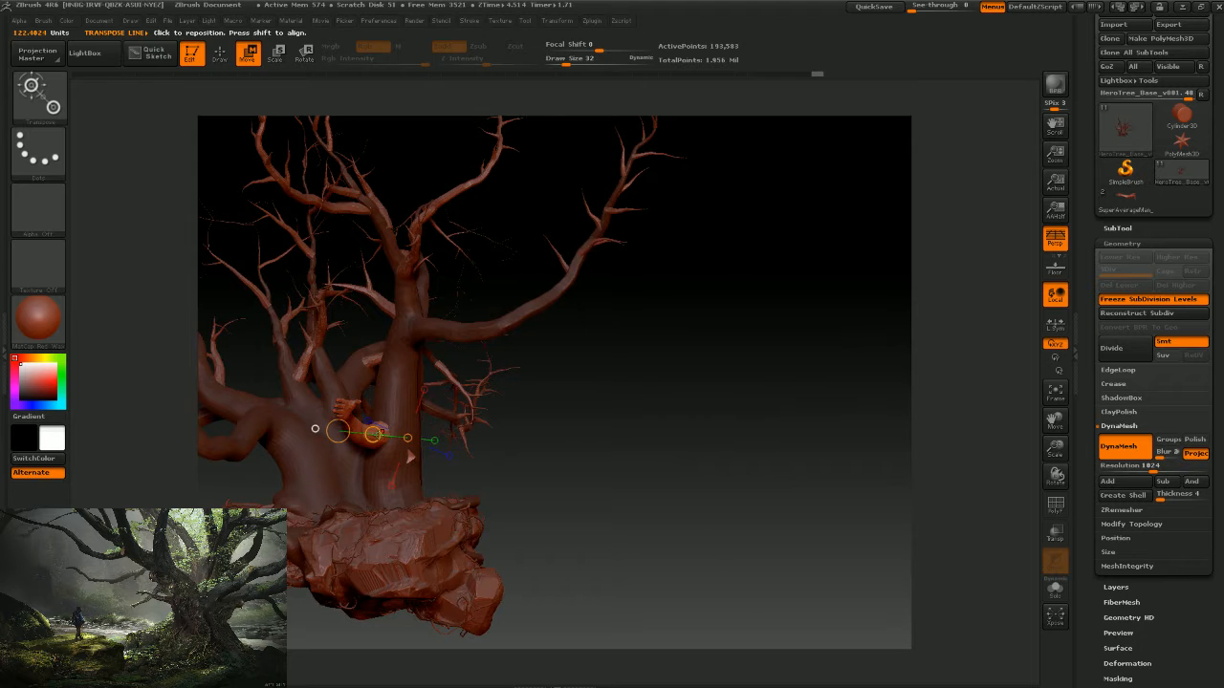
{"action": "left_click_drag", "start_coordinate": [373, 434], "coordinate": [375, 435]}
{"action": "left_click_drag", "start_coordinate": [619, 504], "coordinate": [485, 348]}
Rotate the arm with Transpose lines from above and from the front so the hand points outward from the trunk.
{"action": "left_click", "coordinate": [308, 55]}
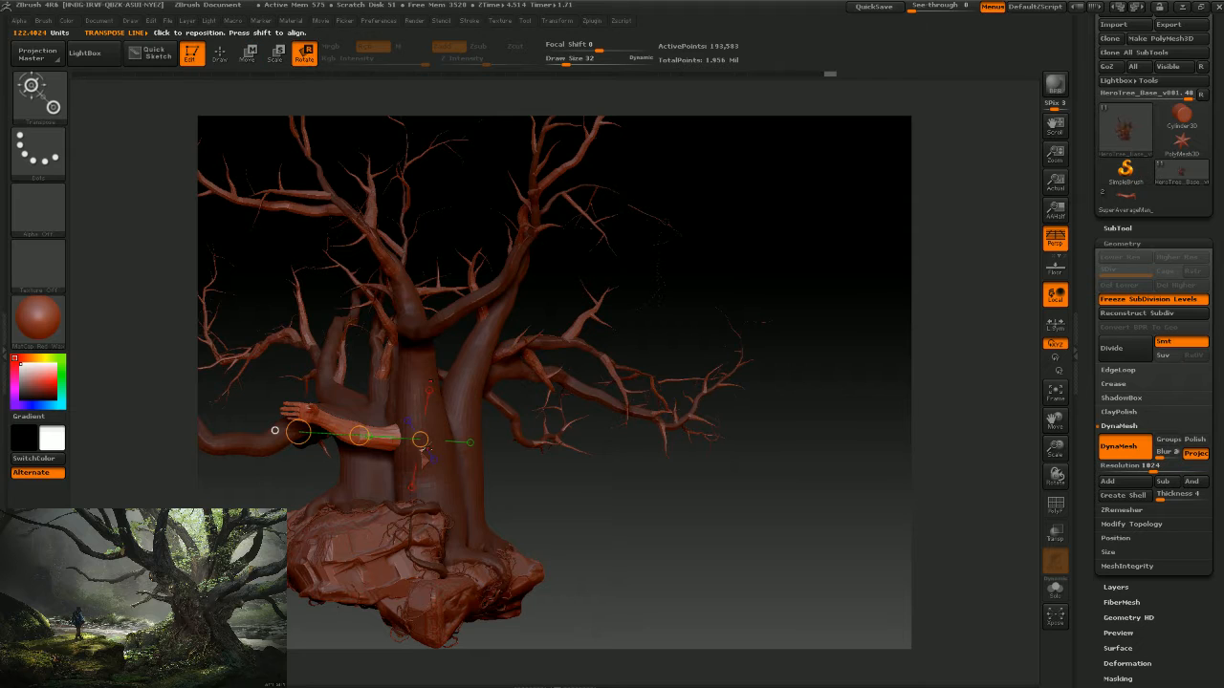
{"action": "left_click_drag", "start_coordinate": [359, 436], "coordinate": [386, 518]}
{"action": "left_click_drag", "start_coordinate": [401, 407], "coordinate": [424, 495]}
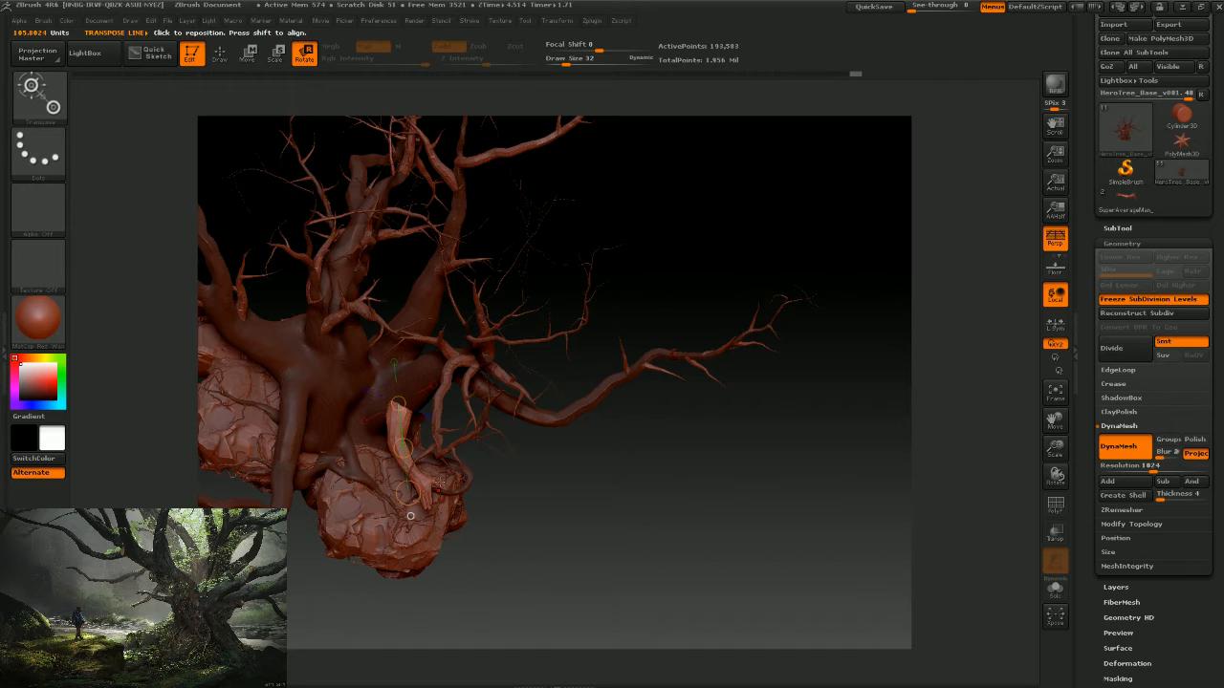
{"action": "left_click_drag", "start_coordinate": [574, 499], "coordinate": [401, 513]}
{"action": "mouse_move", "coordinate": [487, 442]}
{"action": "left_mouse_down"}
{"action": "mouse_move", "coordinate": [450, 411]}
{"action": "mouse_move", "coordinate": [469, 364]}
{"action": "mouse_move", "coordinate": [486, 442]}
{"action": "left_mouse_up"}
{"action": "left_click_drag", "start_coordinate": [717, 566], "coordinate": [585, 524]}
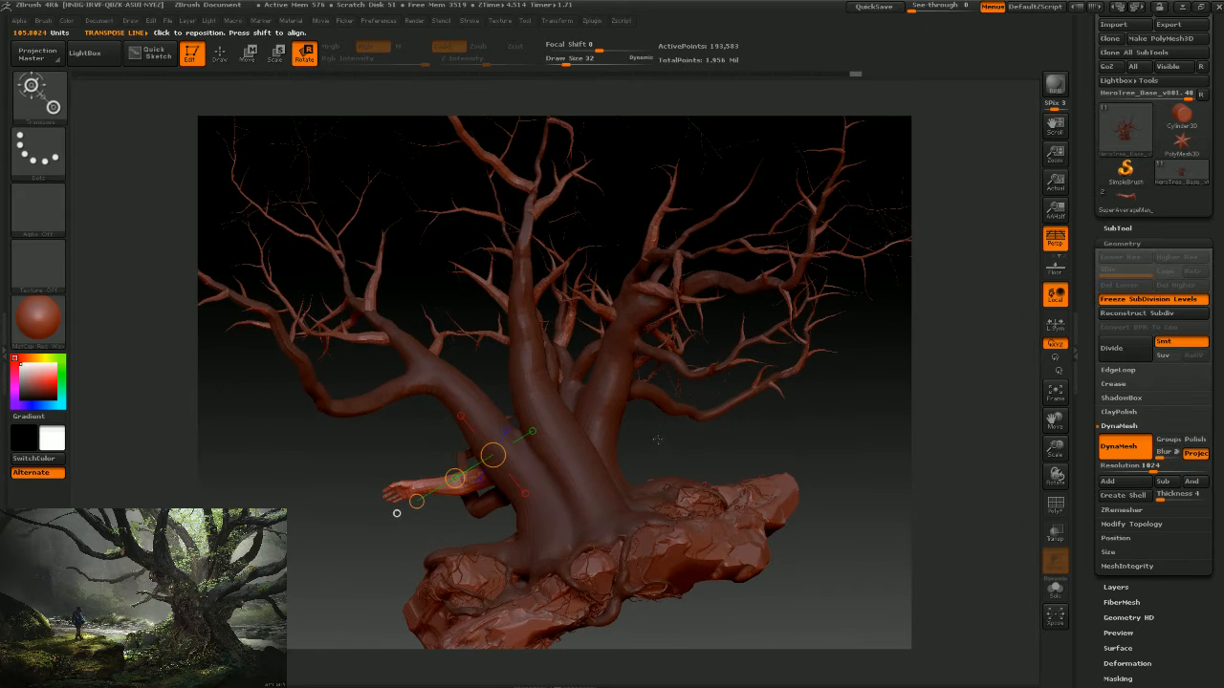
{"action": "left_click_drag", "start_coordinate": [657, 440], "coordinate": [517, 482]}
{"action": "mouse_move", "coordinate": [418, 500]}
{"action": "left_mouse_down"}
{"action": "mouse_move", "coordinate": [429, 491]}
{"action": "mouse_move", "coordinate": [418, 488]}
{"action": "left_mouse_up"}
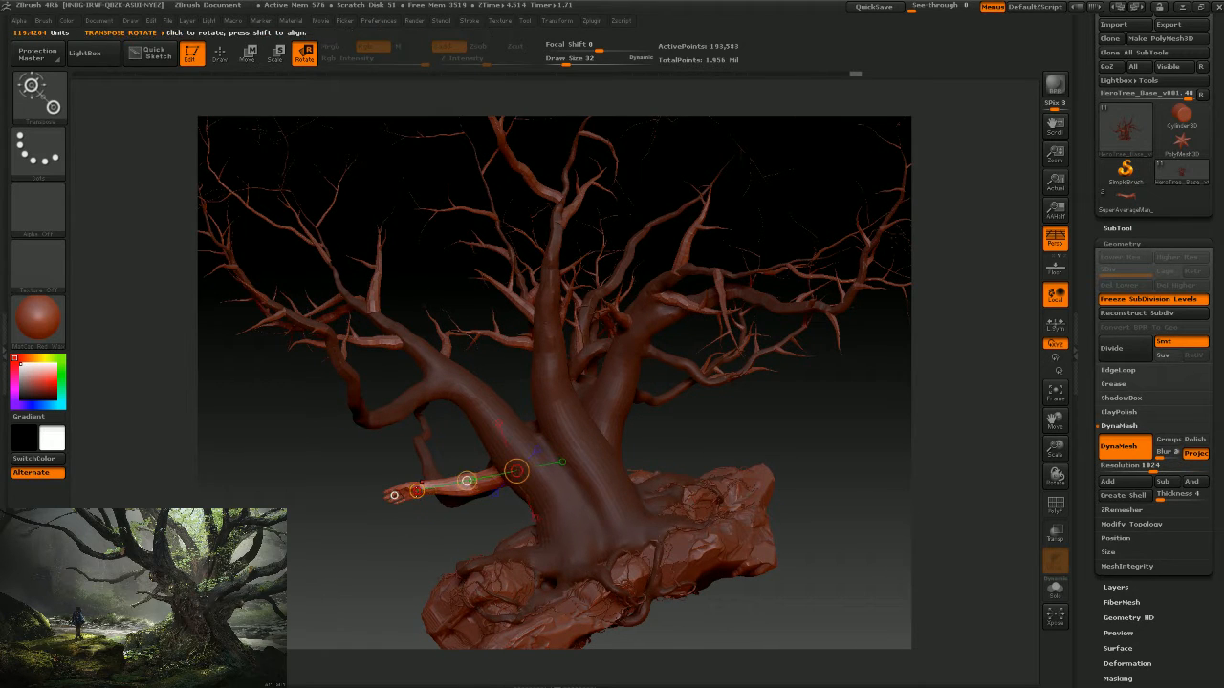
{"action": "left_click_drag", "start_coordinate": [688, 402], "coordinate": [313, 109]}
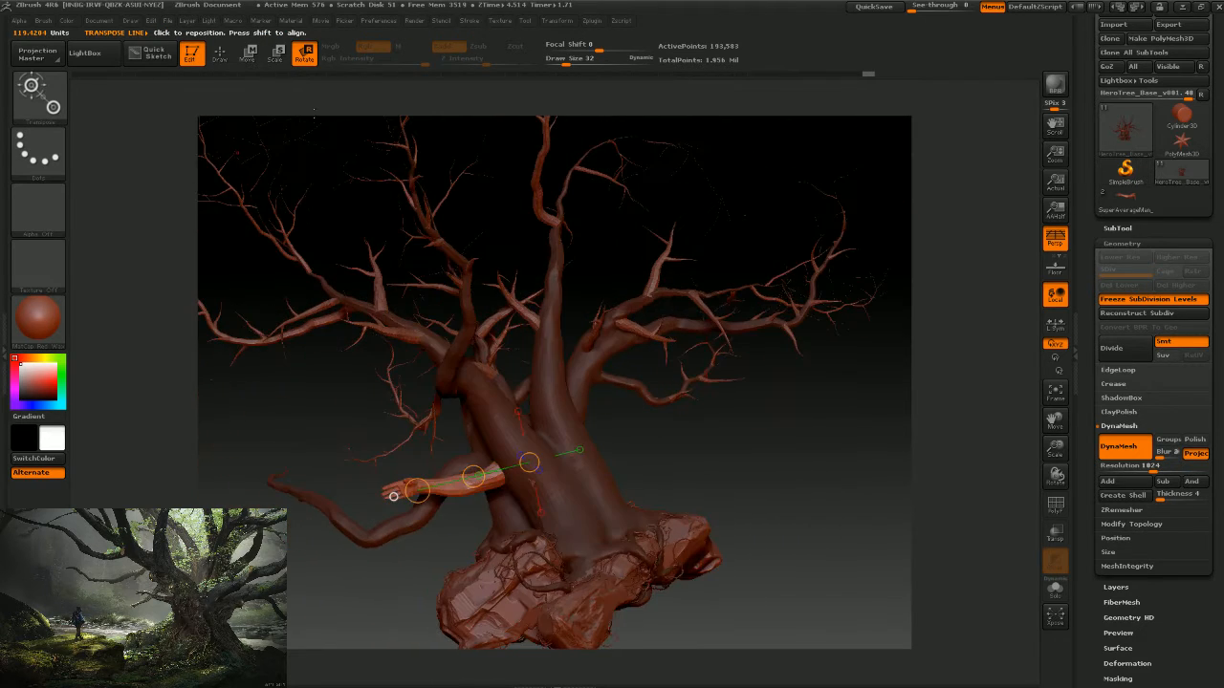
Fine-tune the arm's position with Transpose Move, and clear the mask and re-DynaMesh the tree to fuse the arm into the trunk.
{"action": "left_click", "coordinate": [250, 56]}
{"action": "left_click_drag", "start_coordinate": [712, 423], "coordinate": [512, 459]}
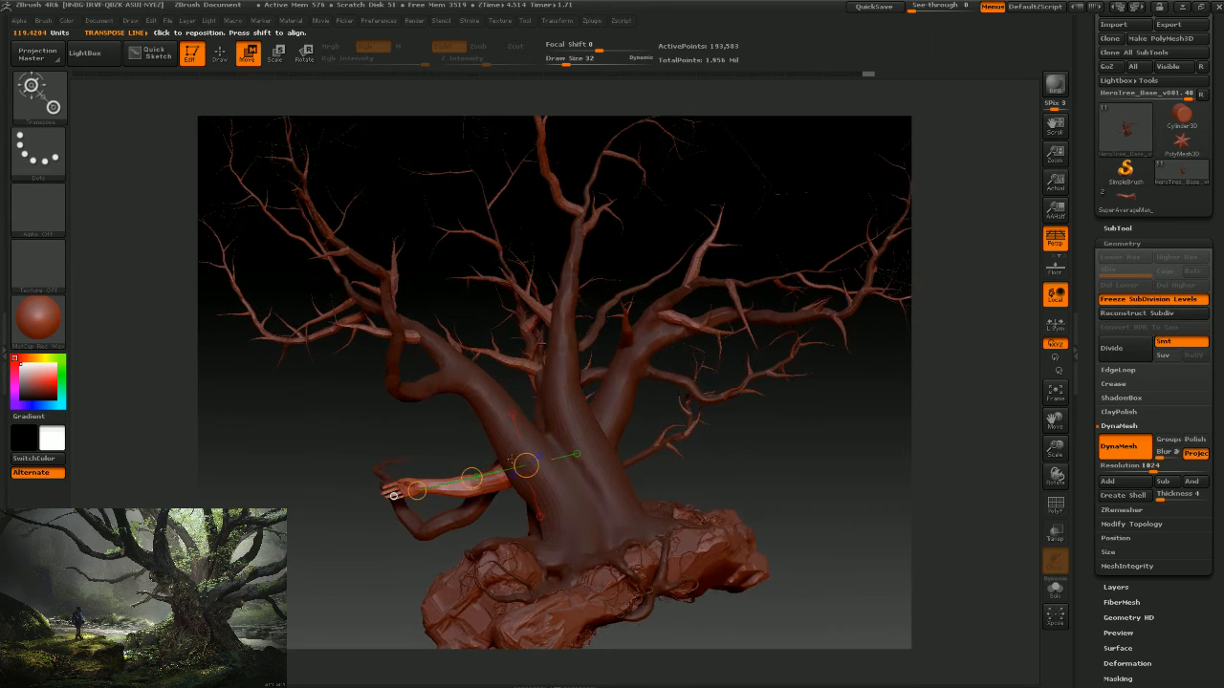
{"action": "left_click_drag", "start_coordinate": [393, 495], "coordinate": [393, 494]}
{"action": "key", "text": "ctrl"}
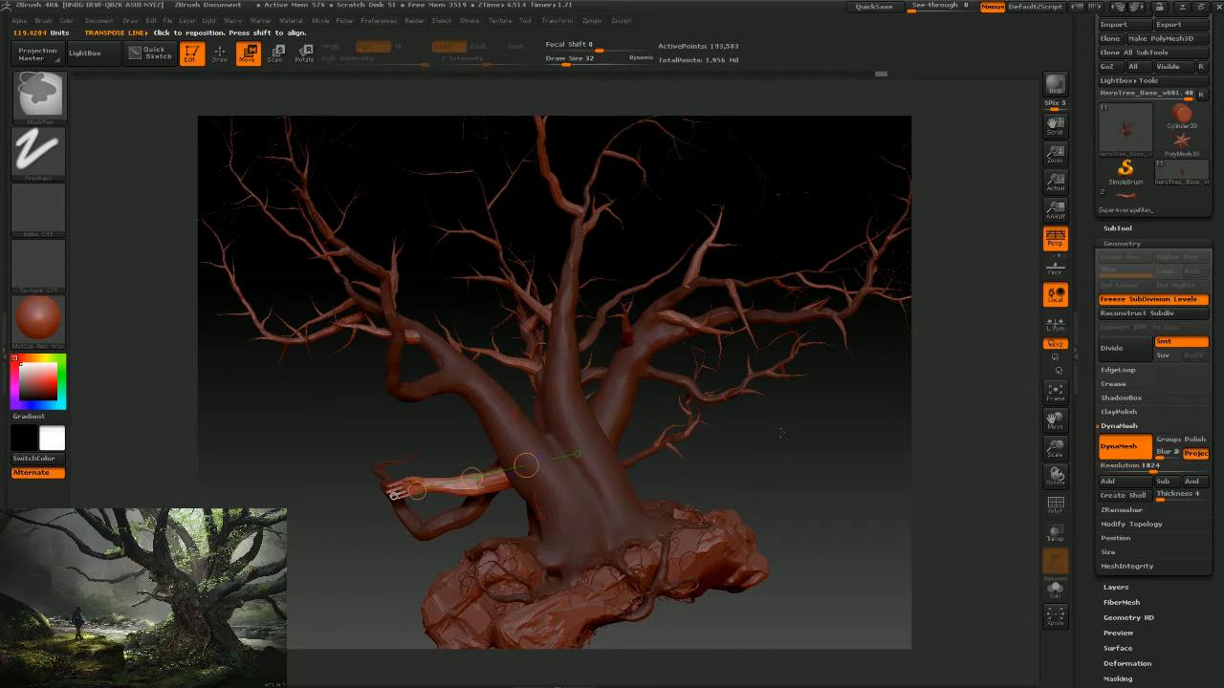
{"action": "left_click_drag", "start_coordinate": [781, 433], "coordinate": [755, 488], "text": "ctrl"}
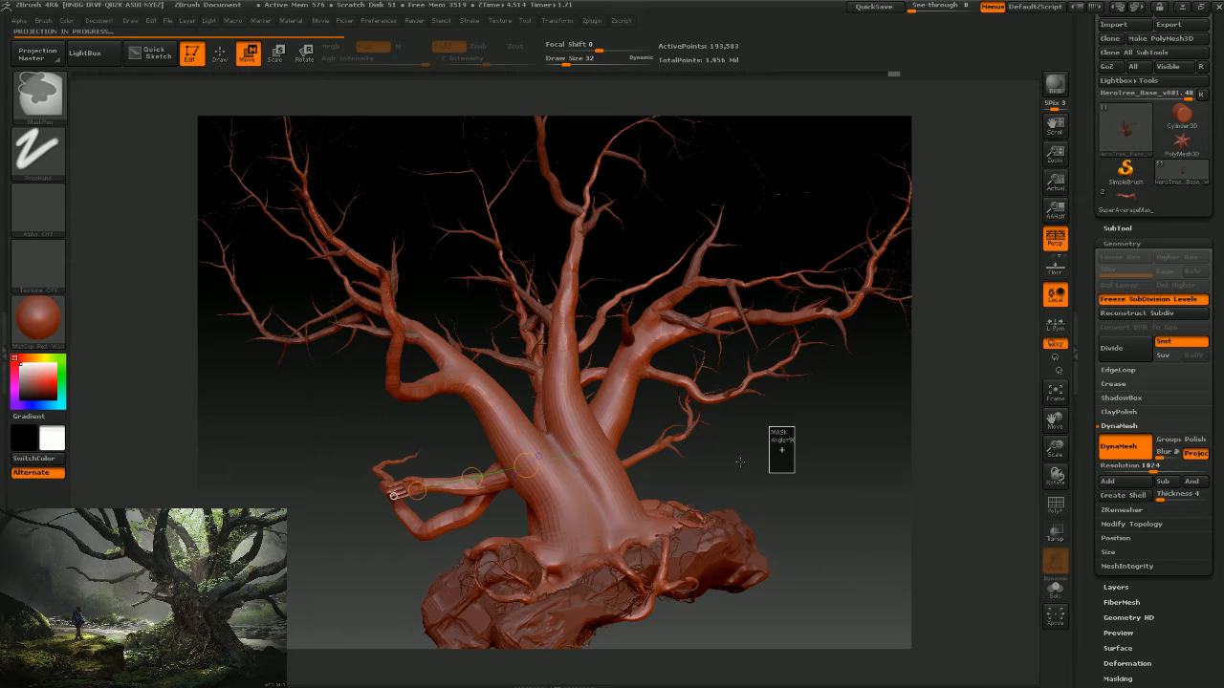
{"action": "left_click_drag", "start_coordinate": [728, 459], "coordinate": [851, 441]}
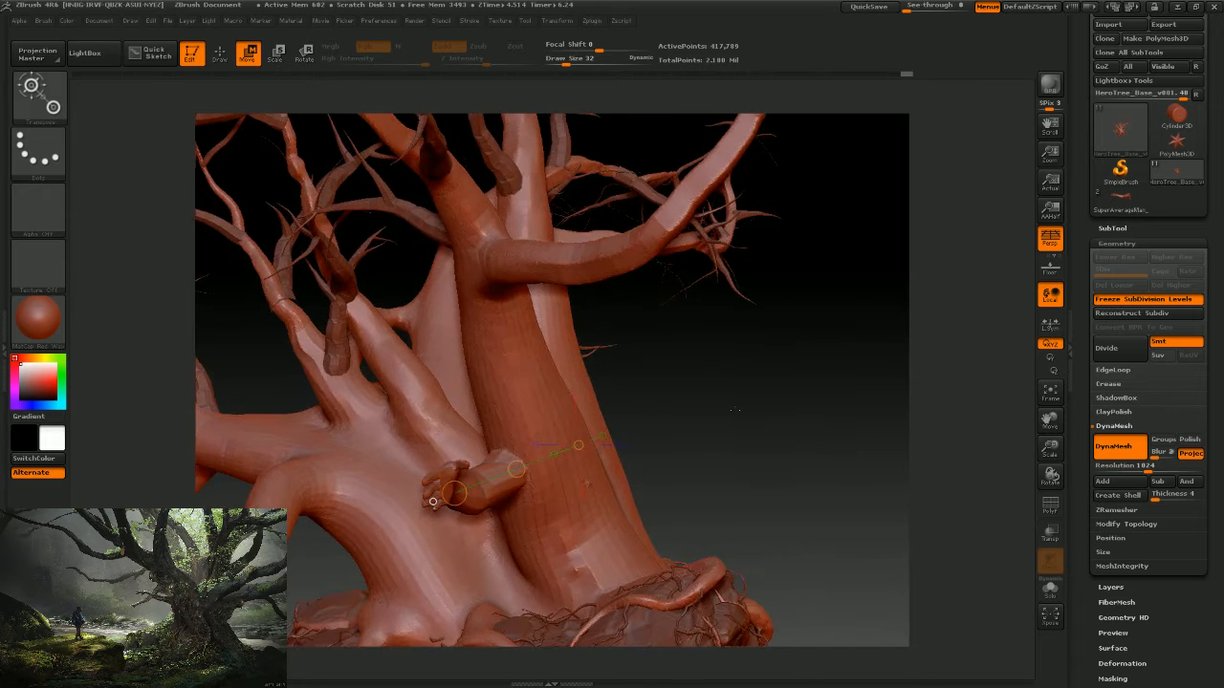
{"action": "left_click_drag", "start_coordinate": [727, 403], "coordinate": [577, 389], "text": "alt"}
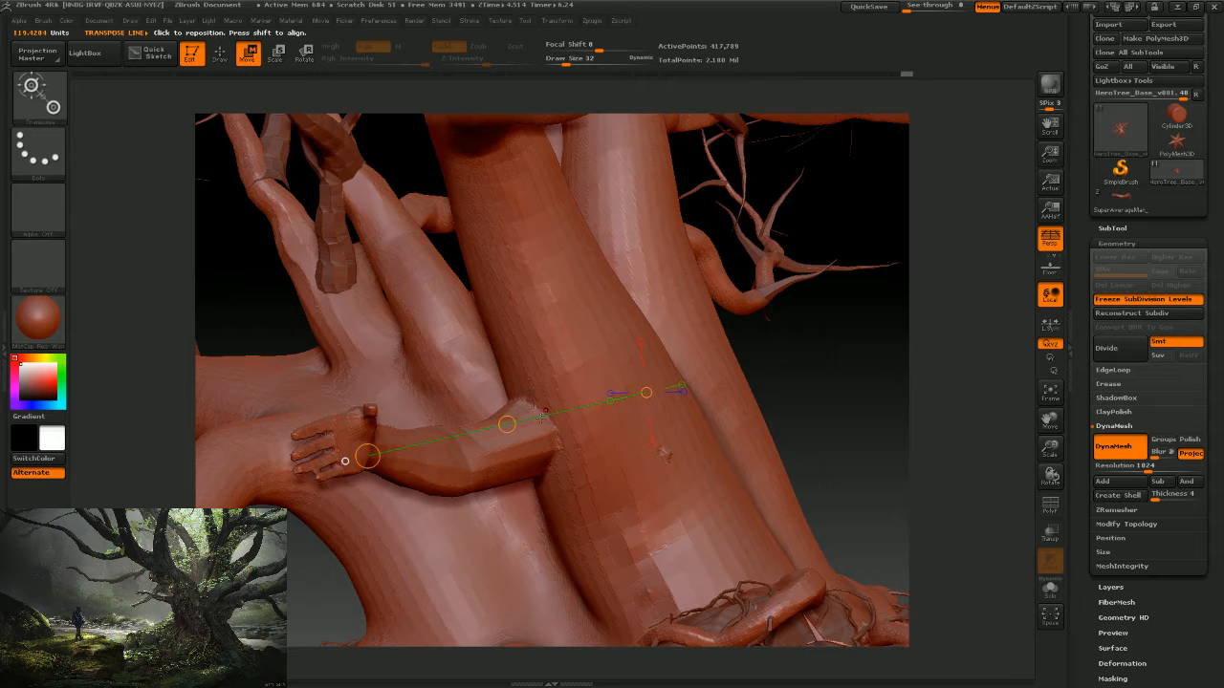
{"action": "left_click_drag", "start_coordinate": [829, 384], "coordinate": [681, 450]}
{"action": "left_click_drag", "start_coordinate": [815, 381], "coordinate": [643, 411], "text": "alt"}
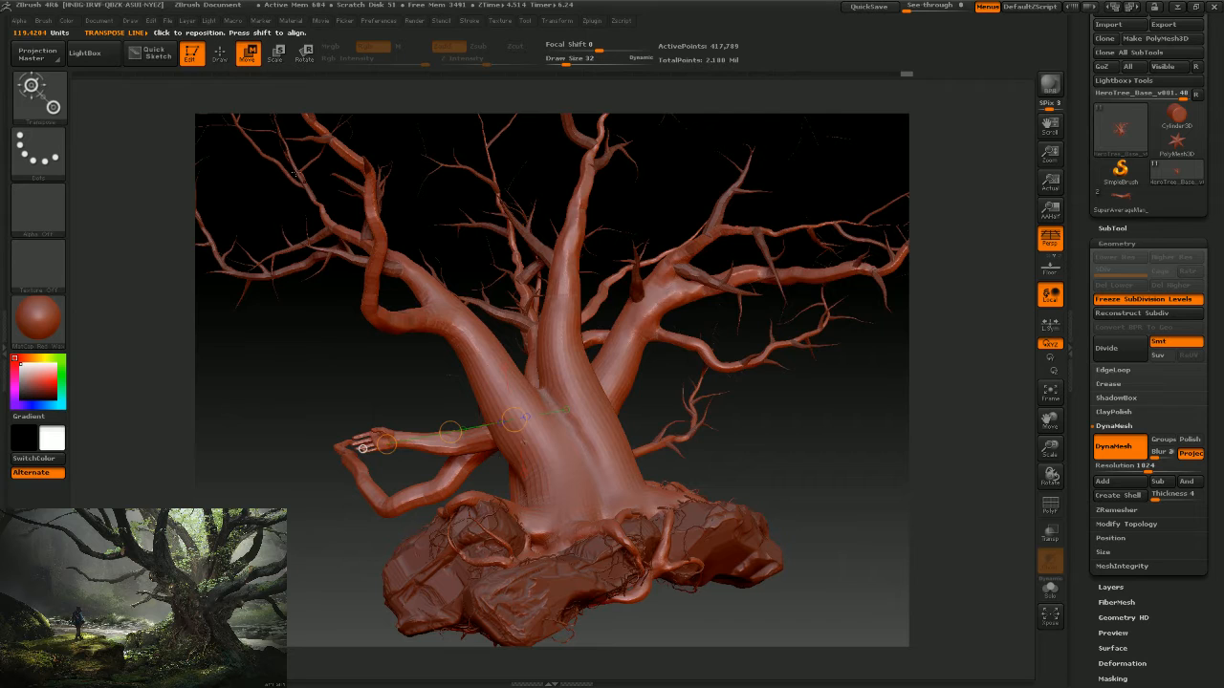
Choose the ClayTubes brush for working on the left trunk stem near the arm.
{"action": "left_click", "coordinate": [50, 97]}
{"action": "left_click", "coordinate": [43, 97]}
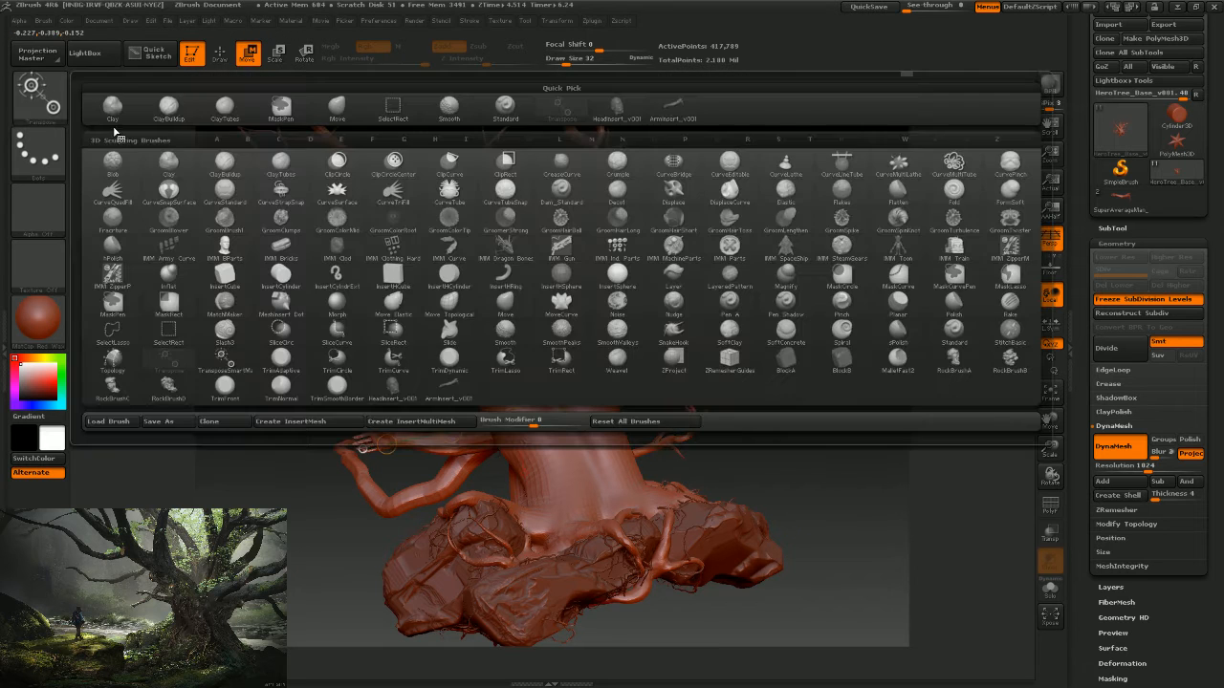
{"action": "left_click", "coordinate": [224, 108]}
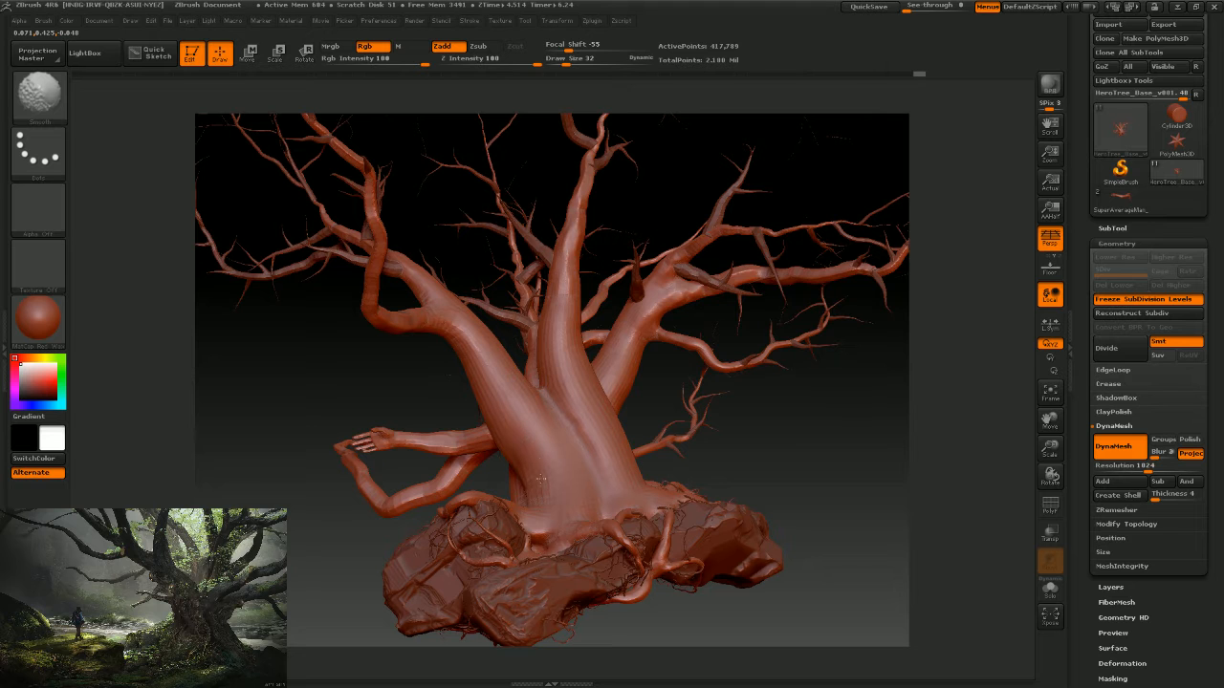
{"action": "left_click_drag", "start_coordinate": [784, 440], "coordinate": [943, 355]}
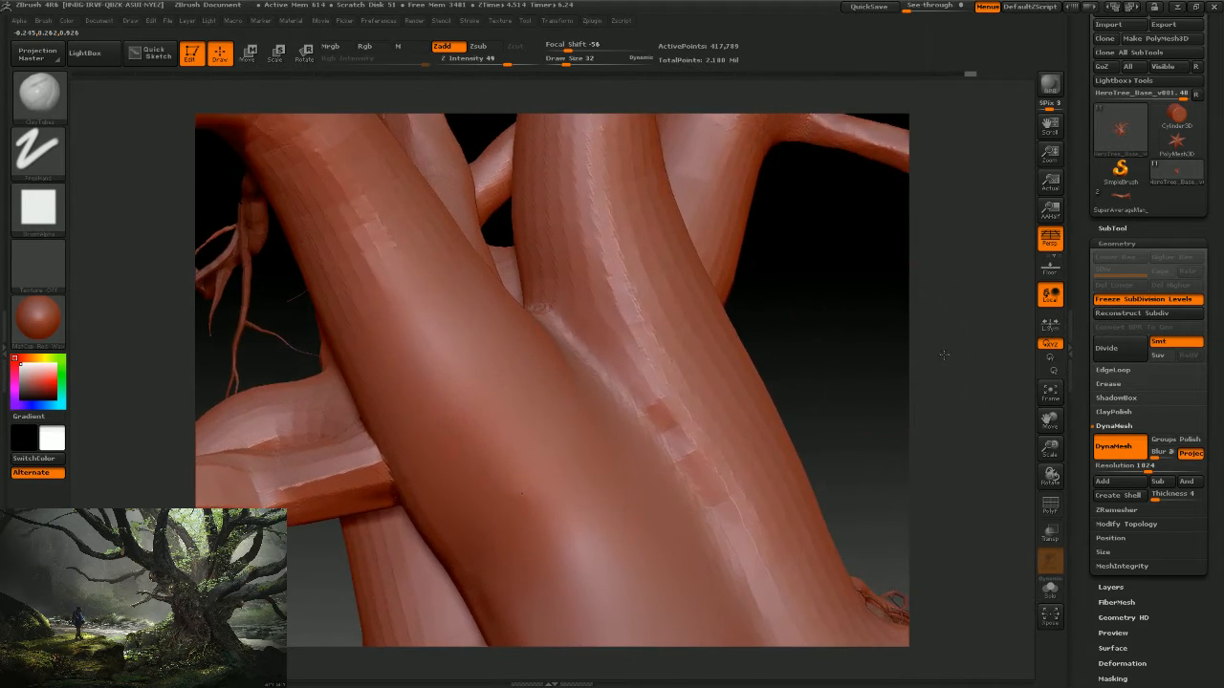
Choose the Inflat brush, reduce the draw size to 9 and raise a small round bump on the left trunk stem.
{"action": "left_click", "coordinate": [38, 93]}
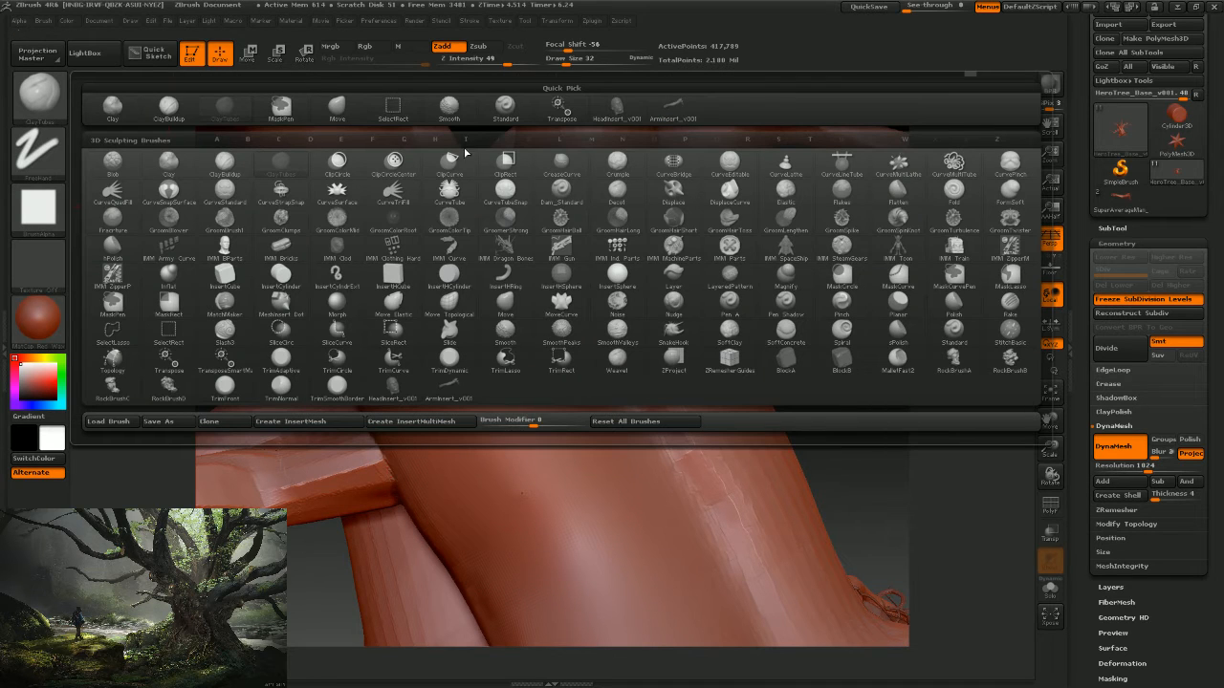
{"action": "key", "text": "i"}
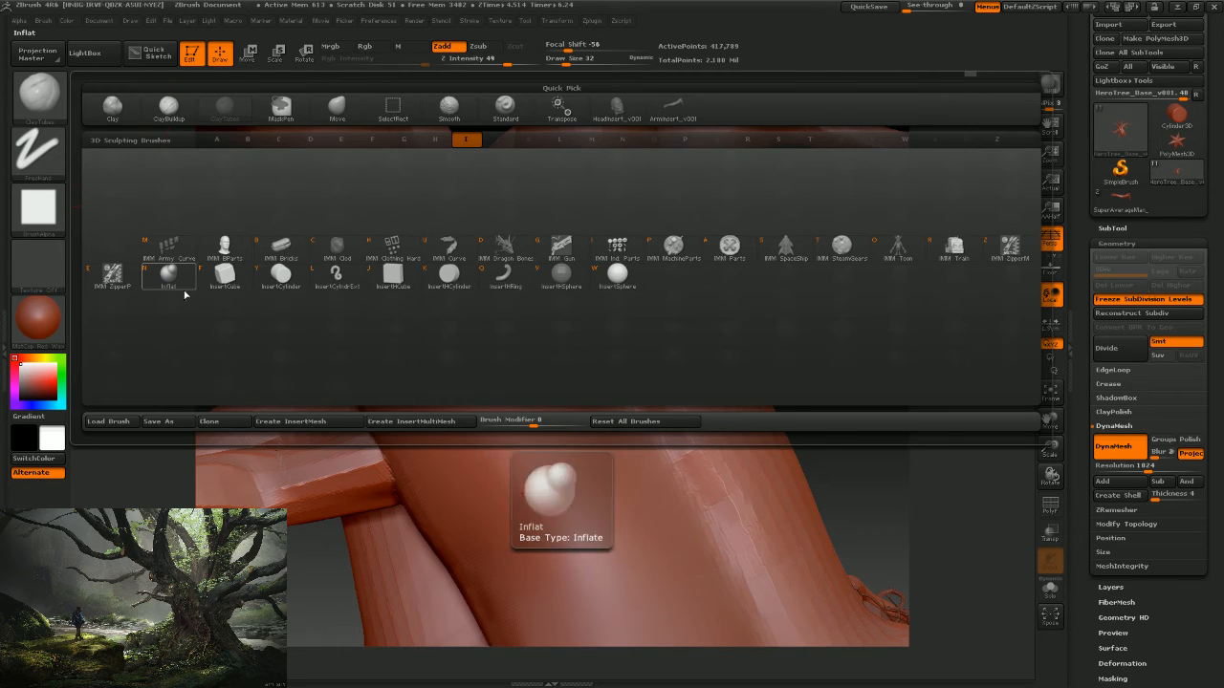
{"action": "key", "text": "n"}
{"action": "key", "text": "s"}
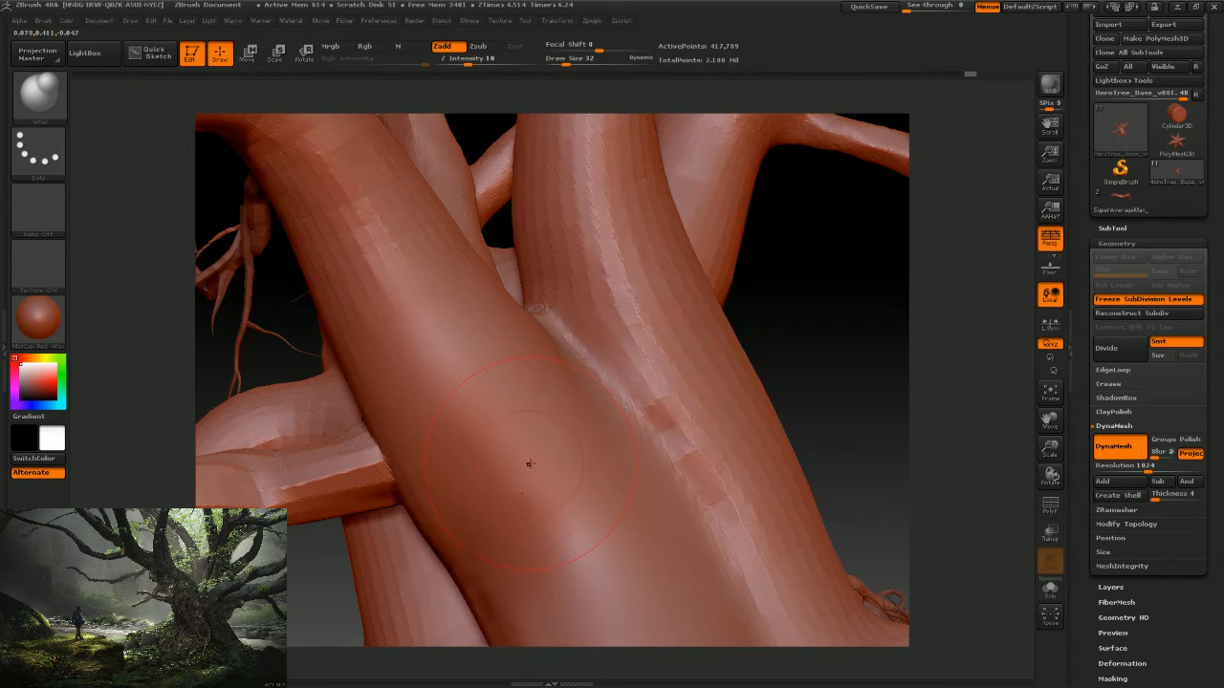
{"action": "key", "text": "s"}
{"action": "left_click_drag", "start_coordinate": [529, 459], "coordinate": [519, 460]}
{"action": "left_click", "coordinate": [525, 488]}
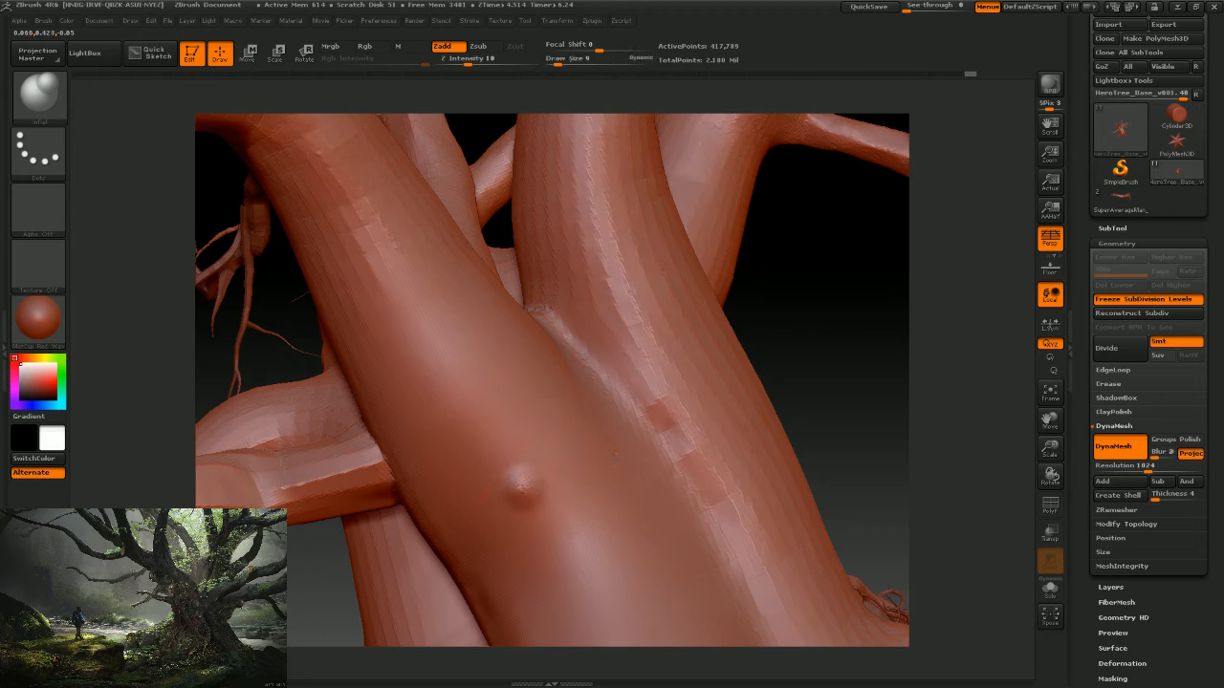
Smooth the inflated bump back into the surface of the left trunk stem.
{"action": "key", "text": "shift"}
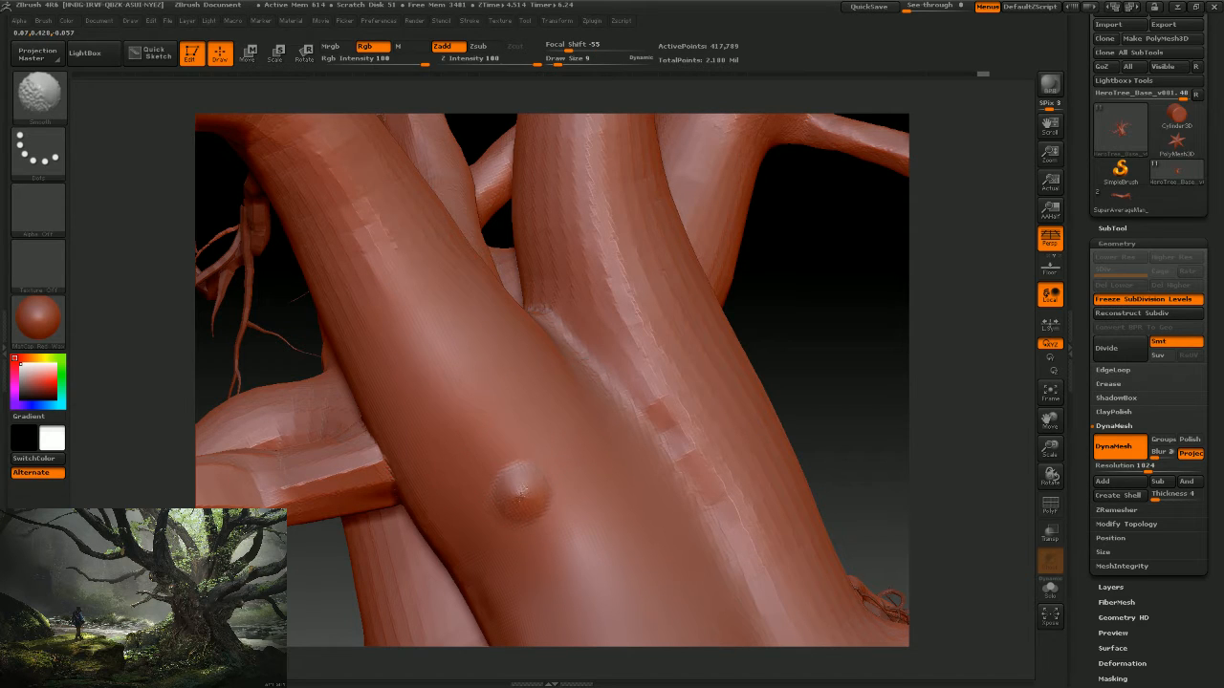
{"action": "left_click", "coordinate": [519, 490]}
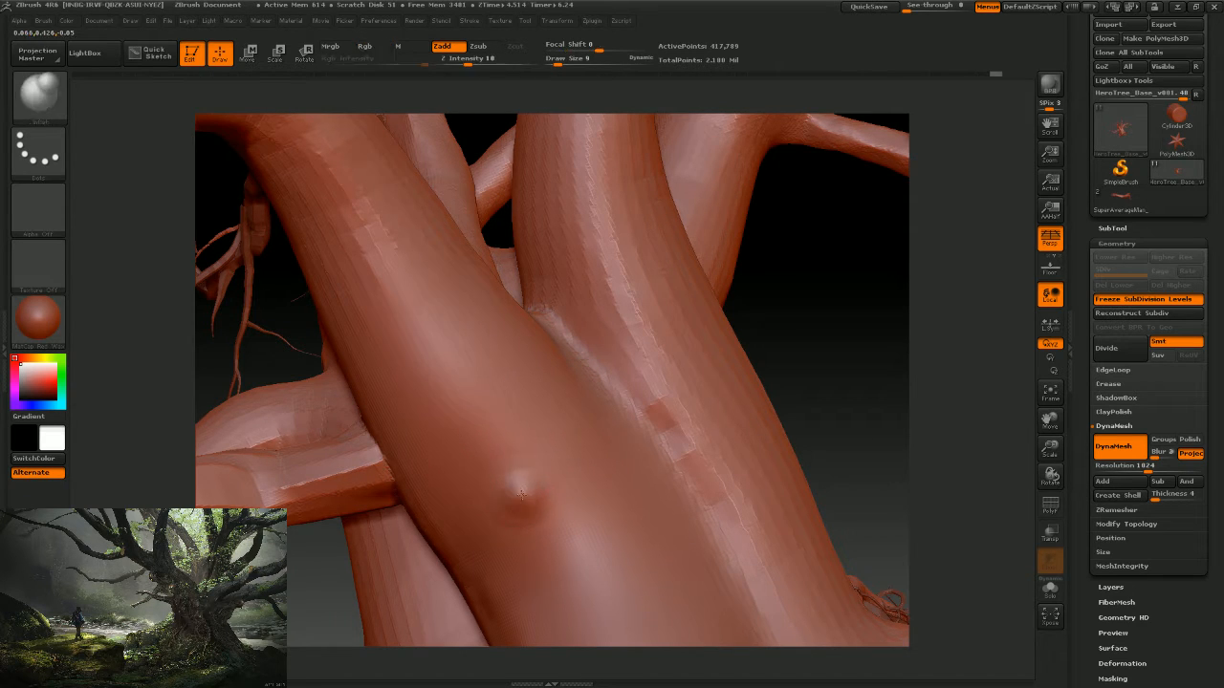
{"action": "key", "text": "shift"}
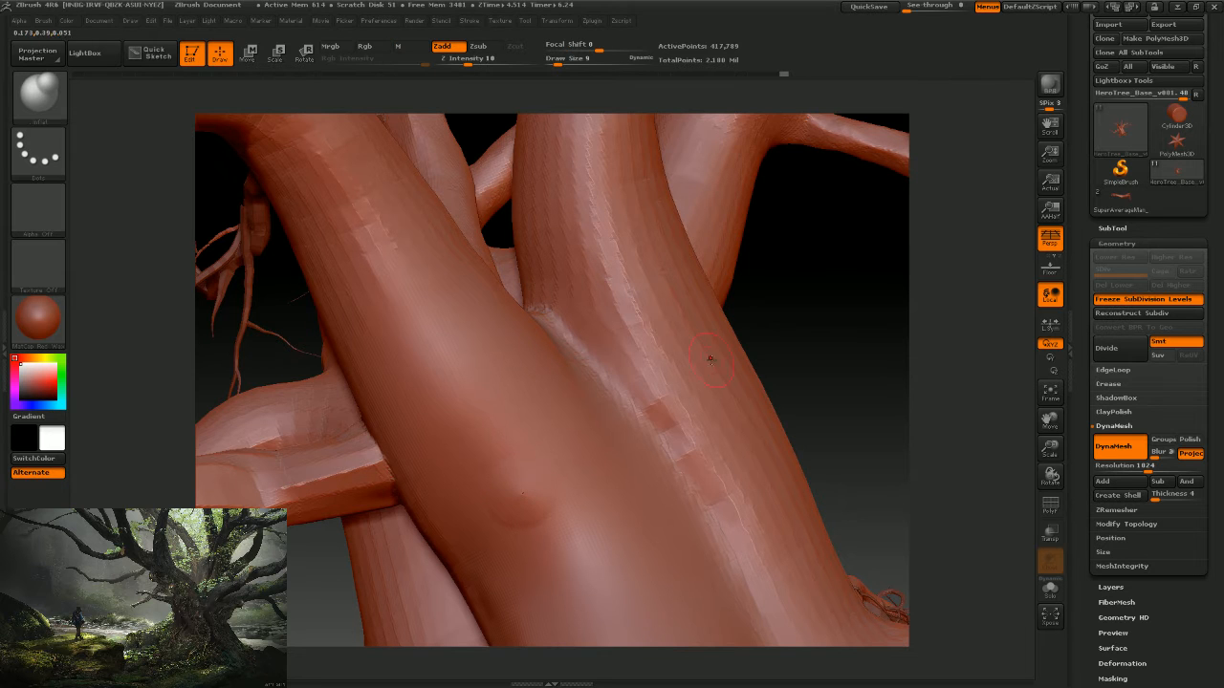
{"action": "mouse_move", "coordinate": [784, 330]}
{"action": "left_mouse_down"}
{"action": "mouse_move", "coordinate": [717, 415]}
{"action": "mouse_move", "coordinate": [717, 372]}
{"action": "mouse_move", "coordinate": [536, 487]}
{"action": "left_mouse_up"}
{"action": "key", "text": "shift"}
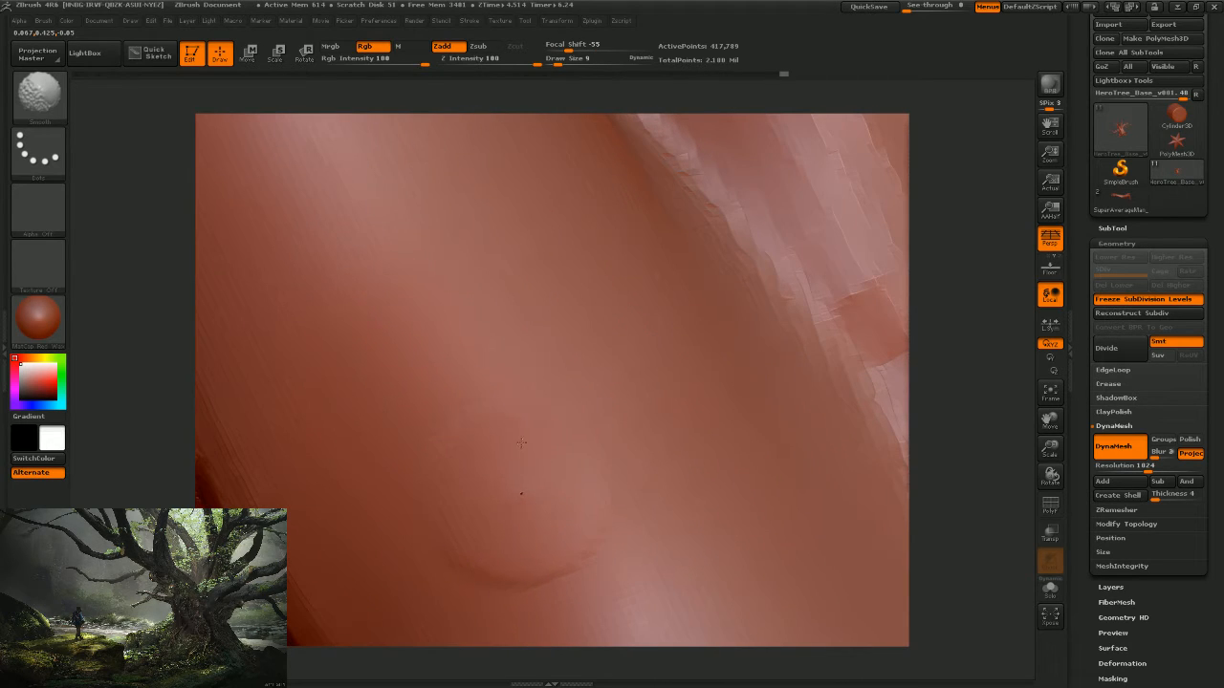
{"action": "left_click_drag", "start_coordinate": [896, 354], "coordinate": [470, 475]}
Re-DynaMesh the tree and check the fused arm and trunk from several sides.
{"action": "key", "text": "ctrl"}
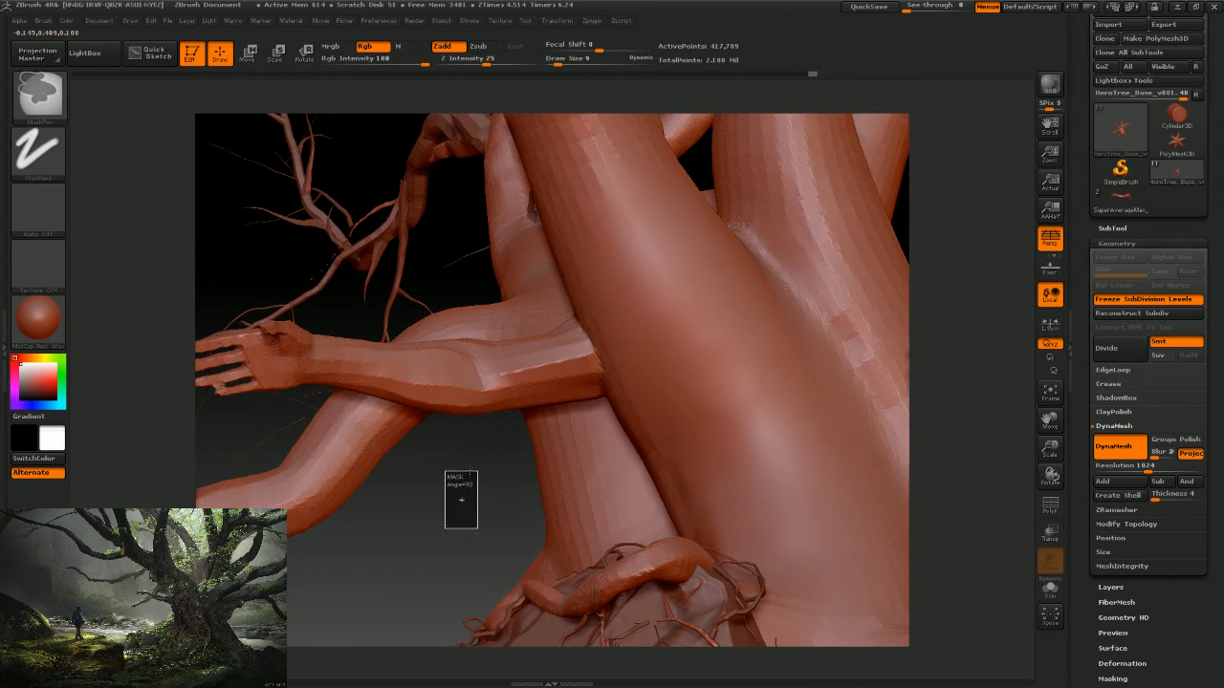
{"action": "left_click_drag", "start_coordinate": [471, 457], "coordinate": [472, 458], "text": "ctrl"}
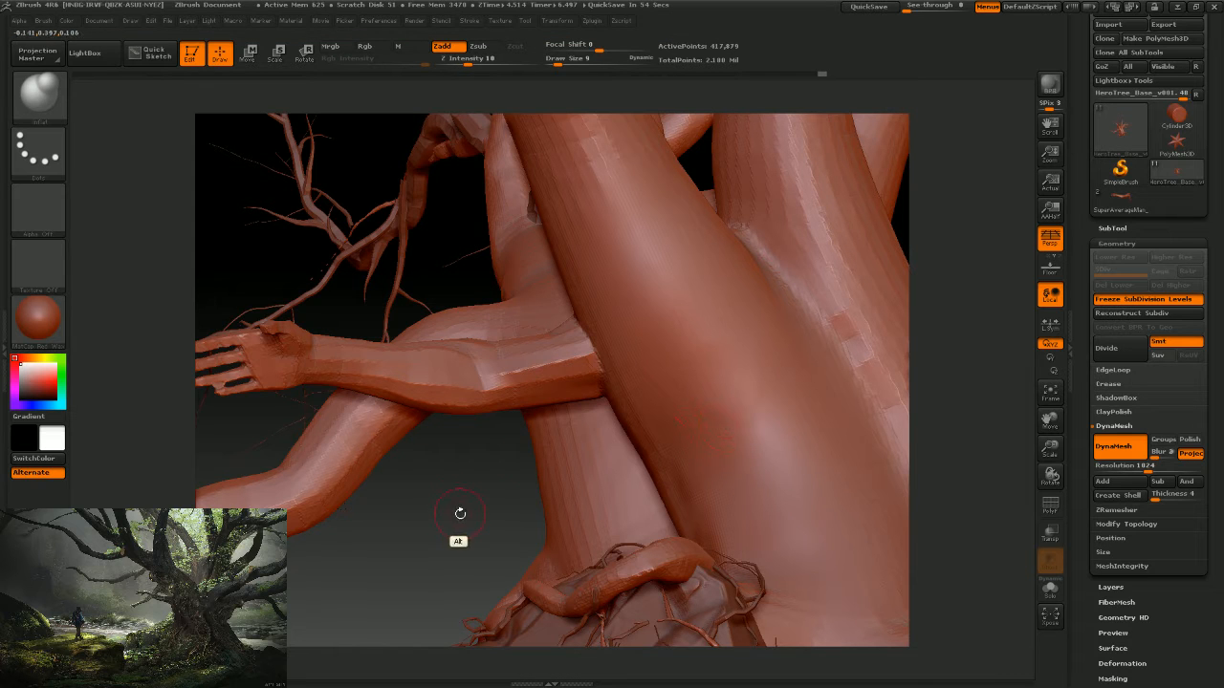
{"action": "left_click_drag", "start_coordinate": [460, 513], "coordinate": [708, 365]}
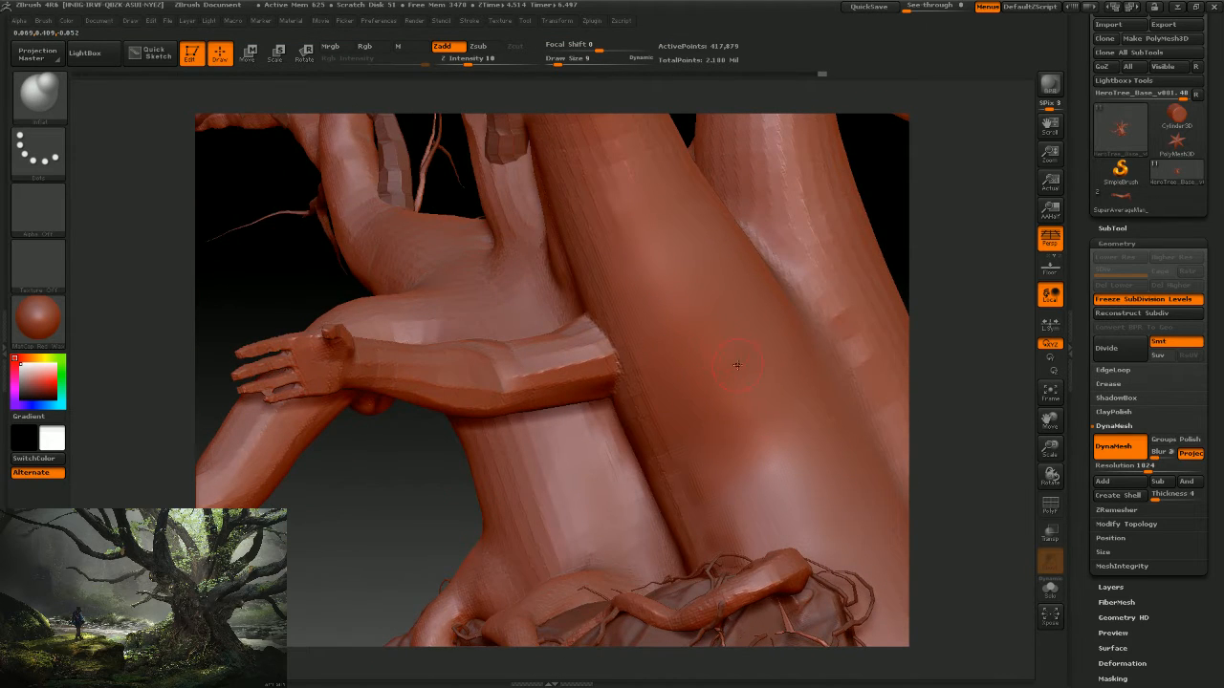
{"action": "left_click_drag", "start_coordinate": [373, 445], "coordinate": [442, 475]}
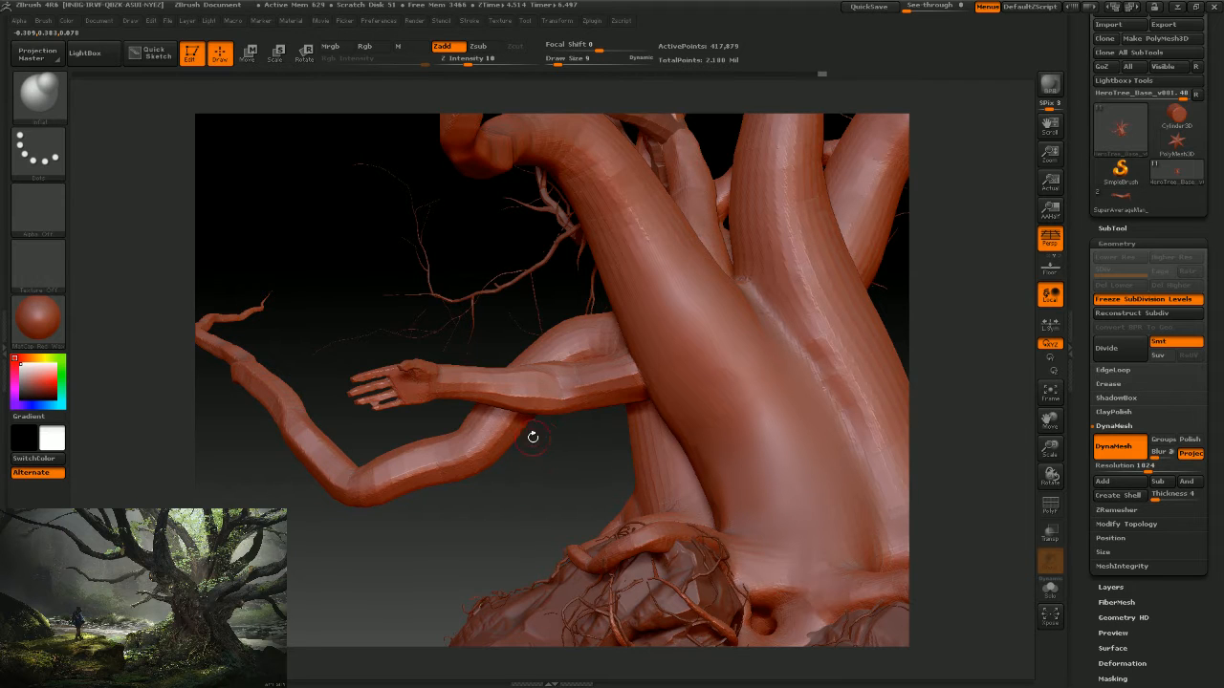
{"action": "left_click_drag", "start_coordinate": [533, 437], "coordinate": [558, 413]}
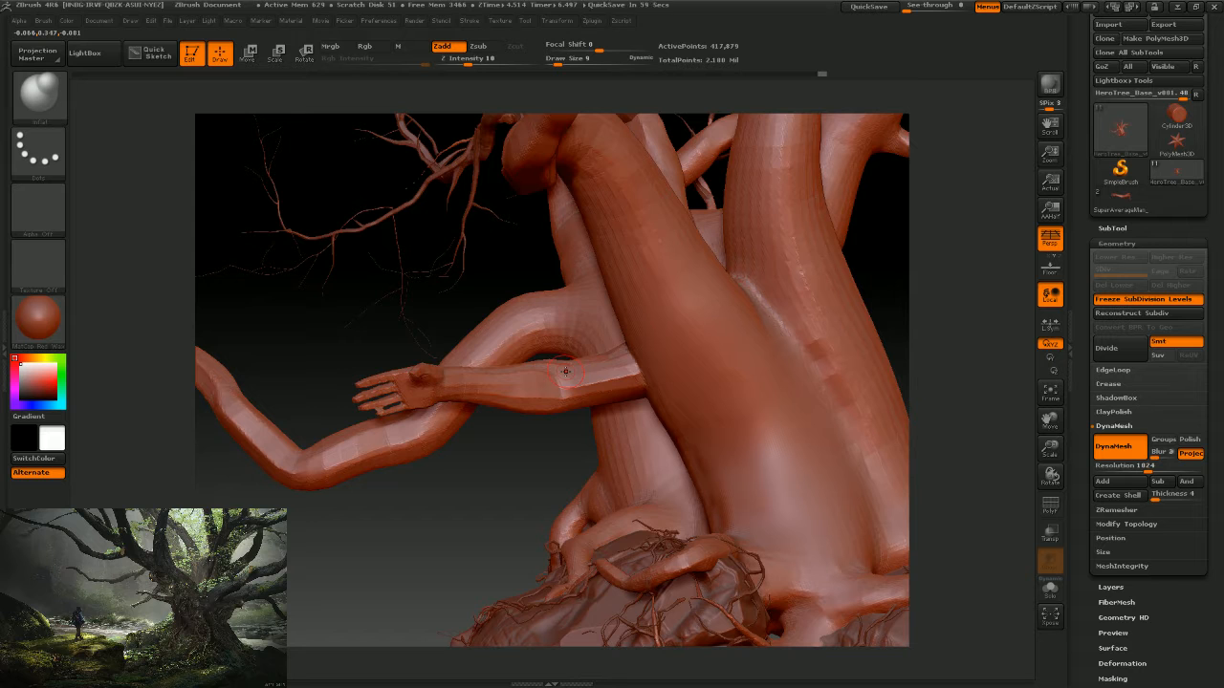
{"action": "left_click_drag", "start_coordinate": [536, 490], "coordinate": [812, 355]}
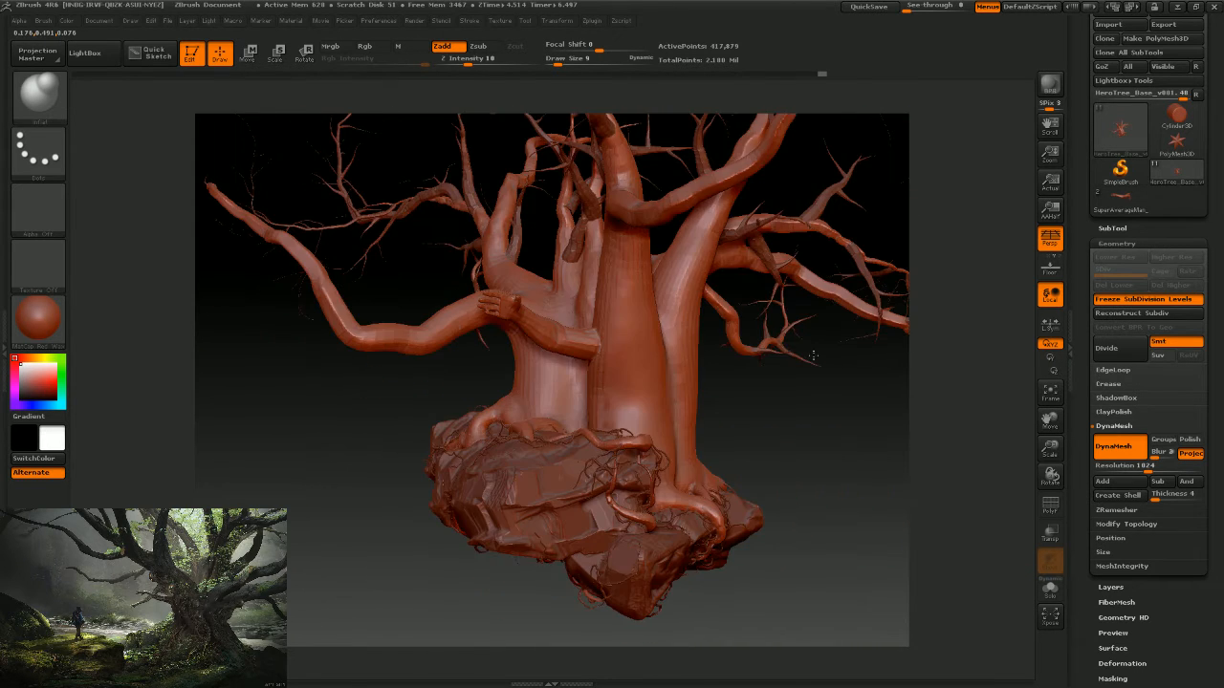
Save the sculpt as a new numbered version of the HeroTree ZTL file in the Zbrush folder.
{"action": "left_click_drag", "start_coordinate": [798, 428], "coordinate": [797, 420]}
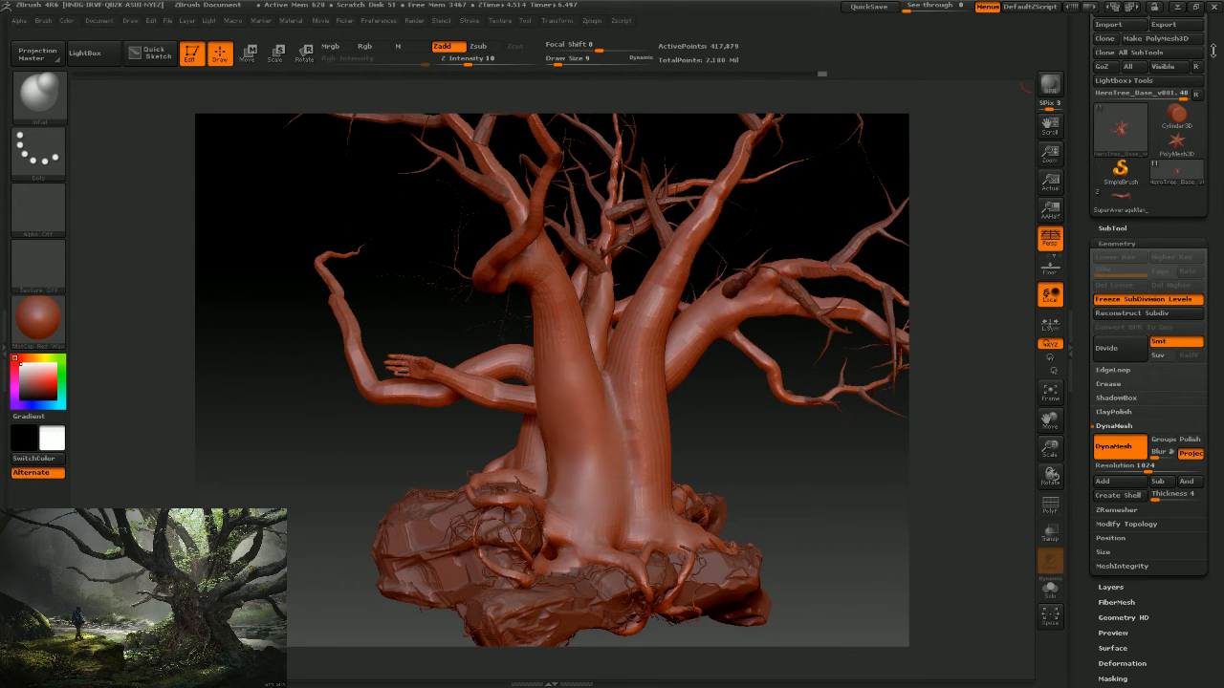
{"action": "scroll", "coordinate": [1146, 55], "scroll_direction": "up", "scroll_amount": 1}
{"action": "left_click", "coordinate": [1166, 41]}
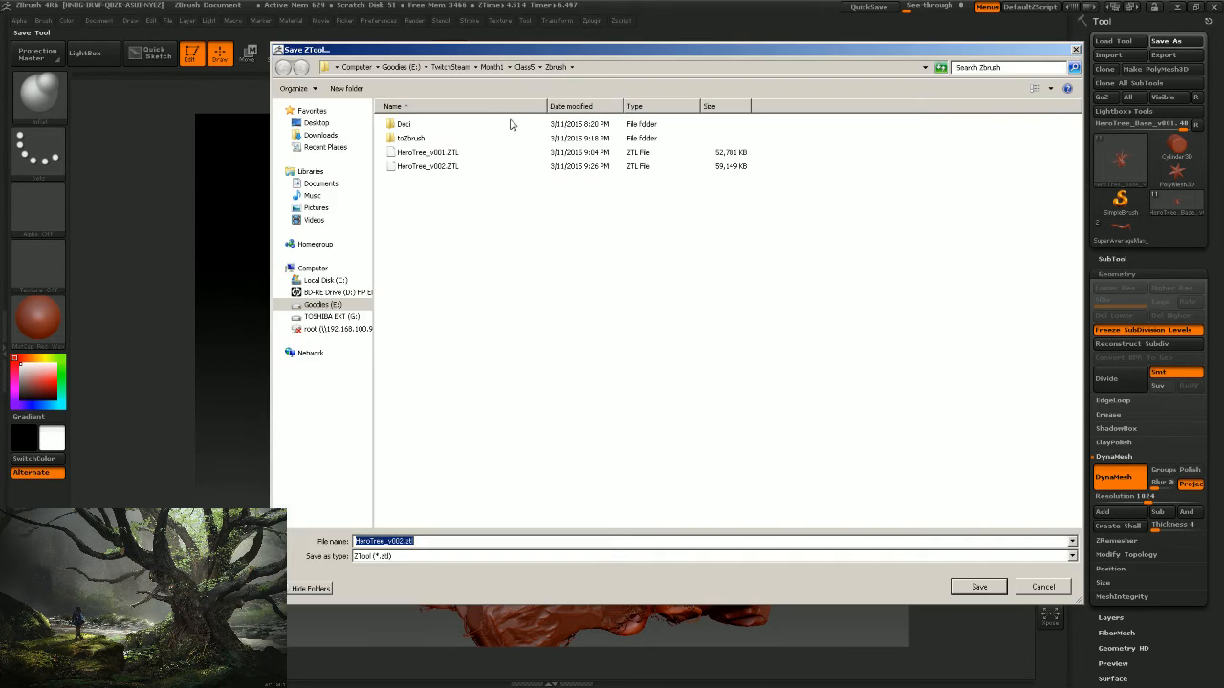
{"action": "left_click", "coordinate": [426, 170]}
{"action": "left_click", "coordinate": [403, 541]}
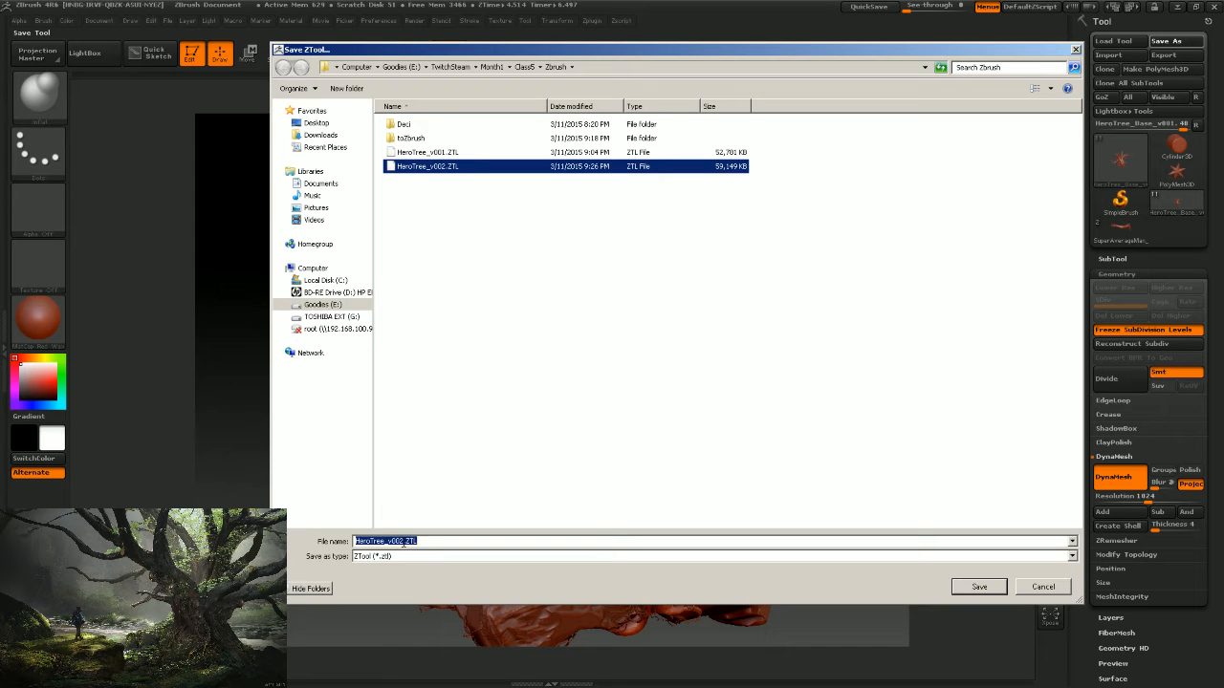
{"action": "left_click", "coordinate": [402, 541]}
{"action": "key", "text": "BackSpace"}
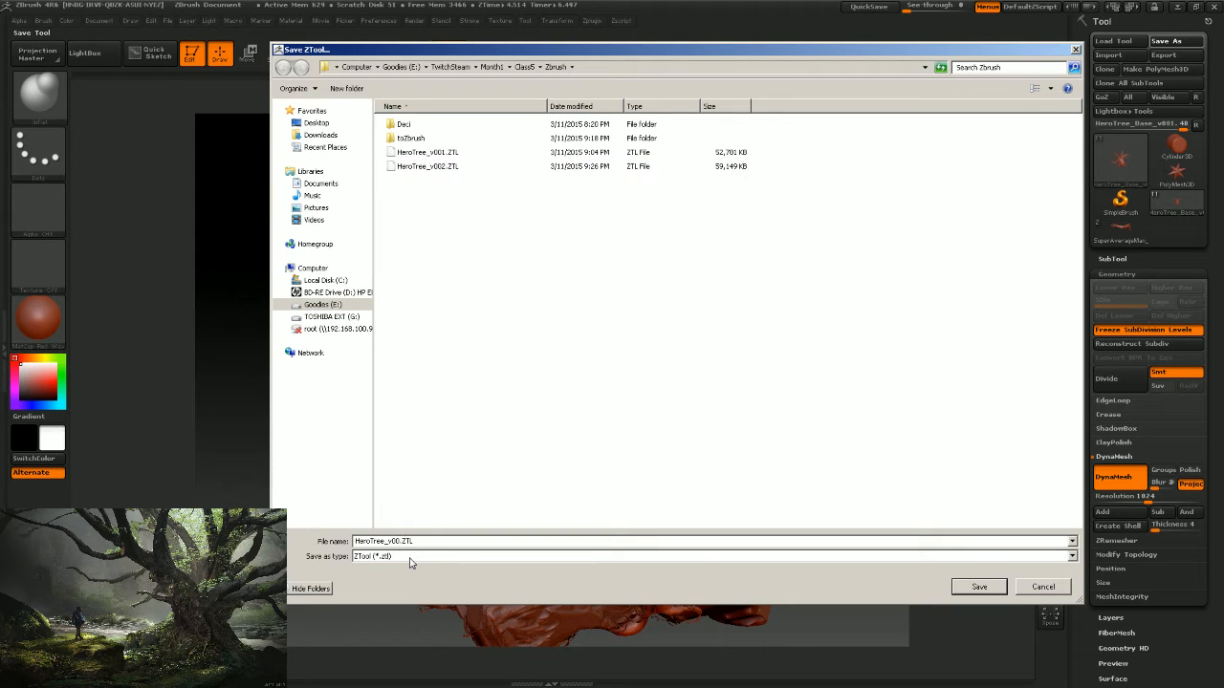
{"action": "key", "text": "Return"}
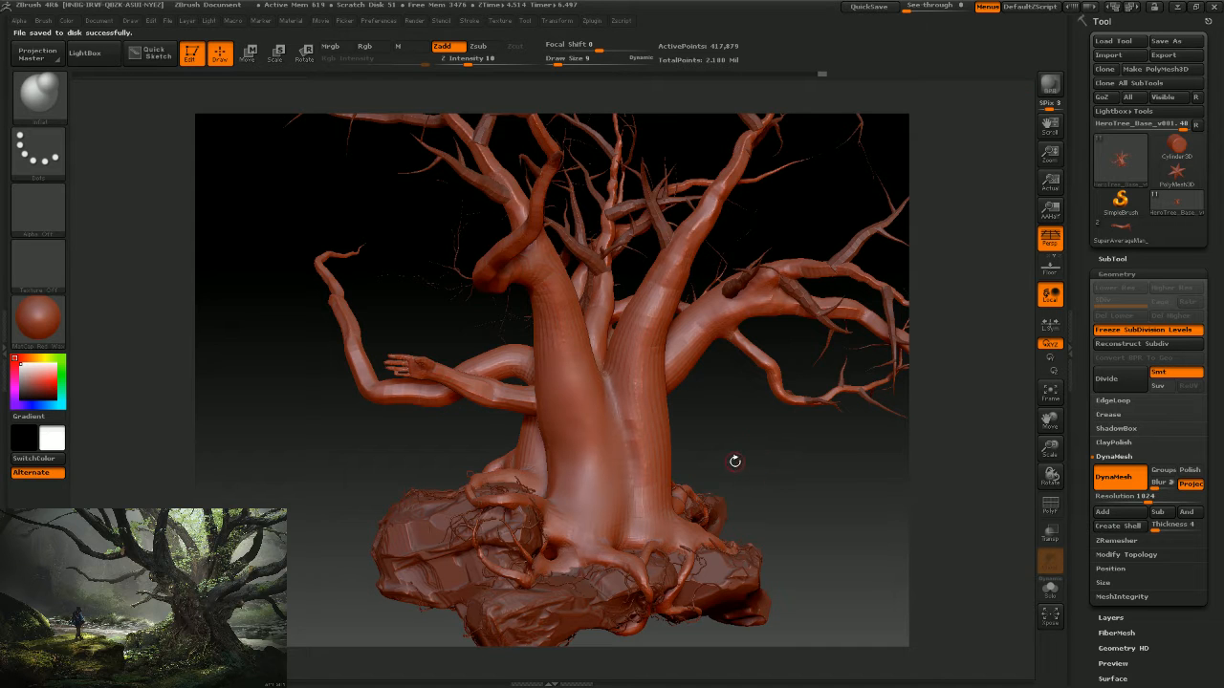
Compare the trunk and branches of the model with the reference painting in Windows Photo Viewer from several angles.
{"action": "mouse_move", "coordinate": [734, 461]}
{"action": "left_mouse_down"}
{"action": "mouse_move", "coordinate": [764, 478]}
{"action": "mouse_move", "coordinate": [737, 463]}
{"action": "left_mouse_up"}
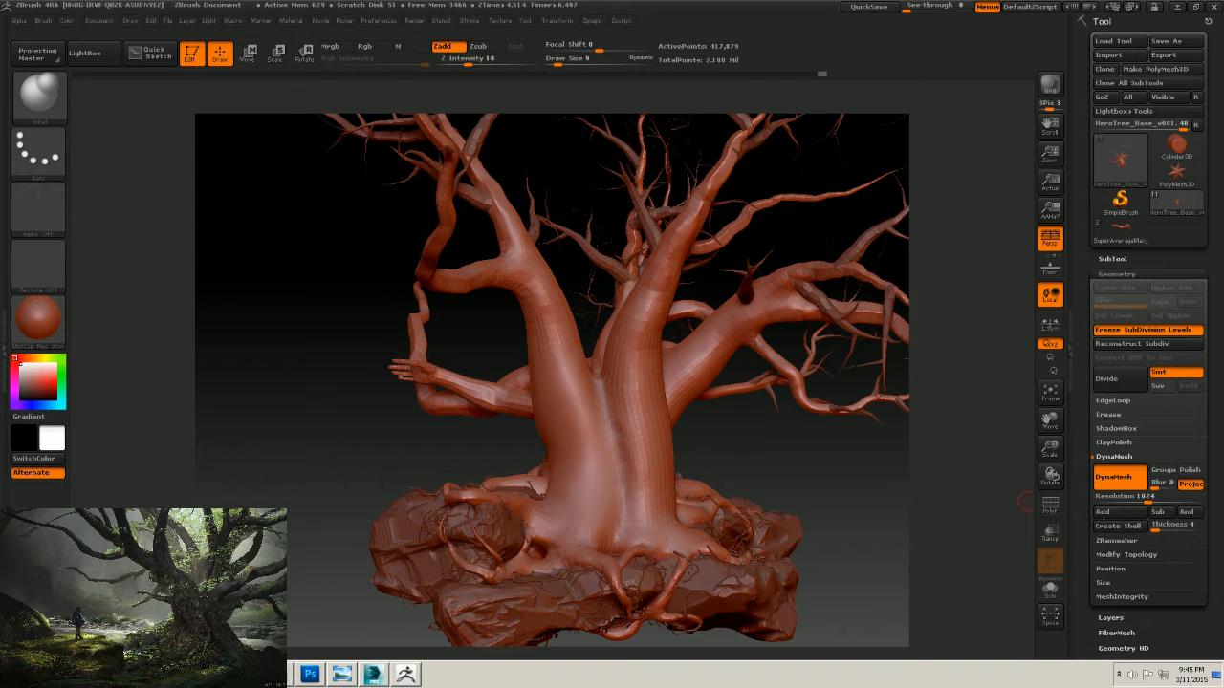
{"action": "left_click", "coordinate": [341, 674]}
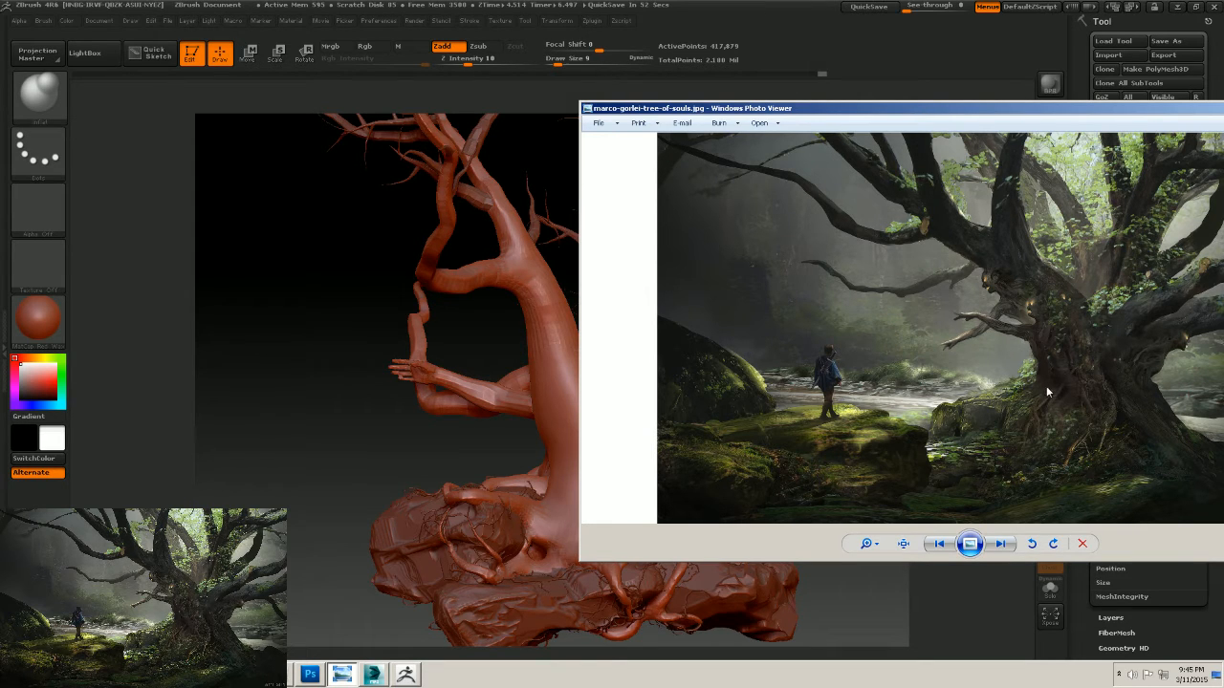
{"action": "left_click", "coordinate": [736, 7]}
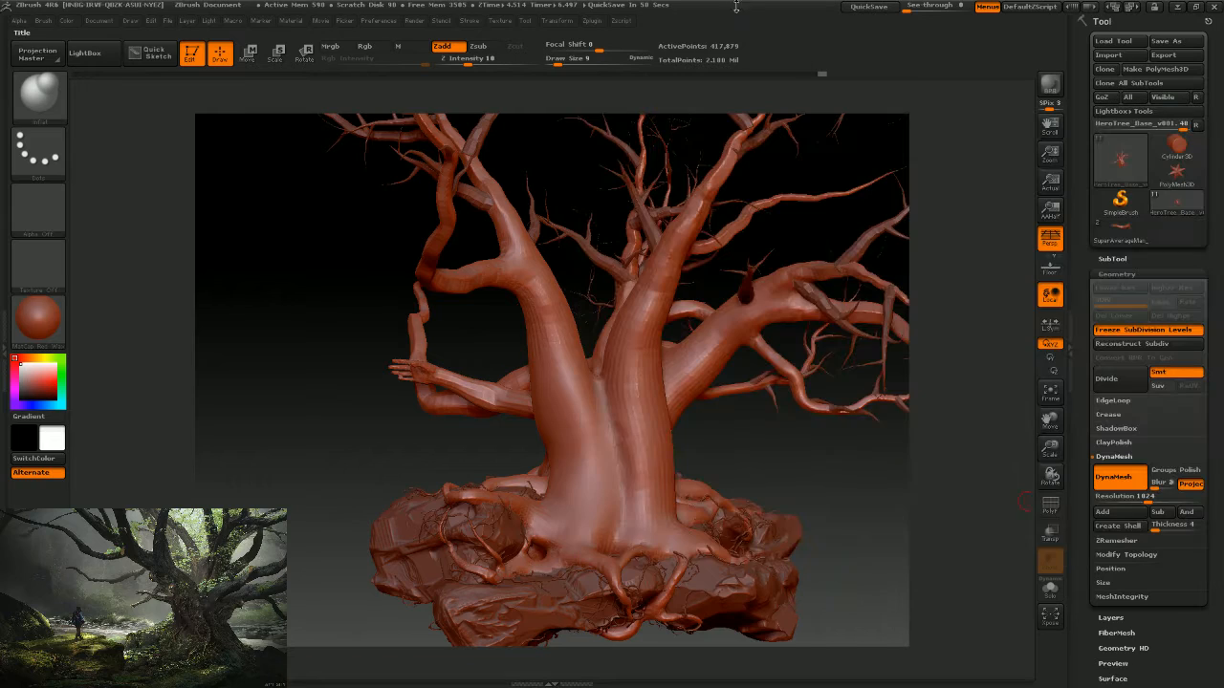
{"action": "left_click_drag", "start_coordinate": [848, 494], "coordinate": [730, 461]}
{"action": "left_click_drag", "start_coordinate": [743, 448], "coordinate": [765, 456]}
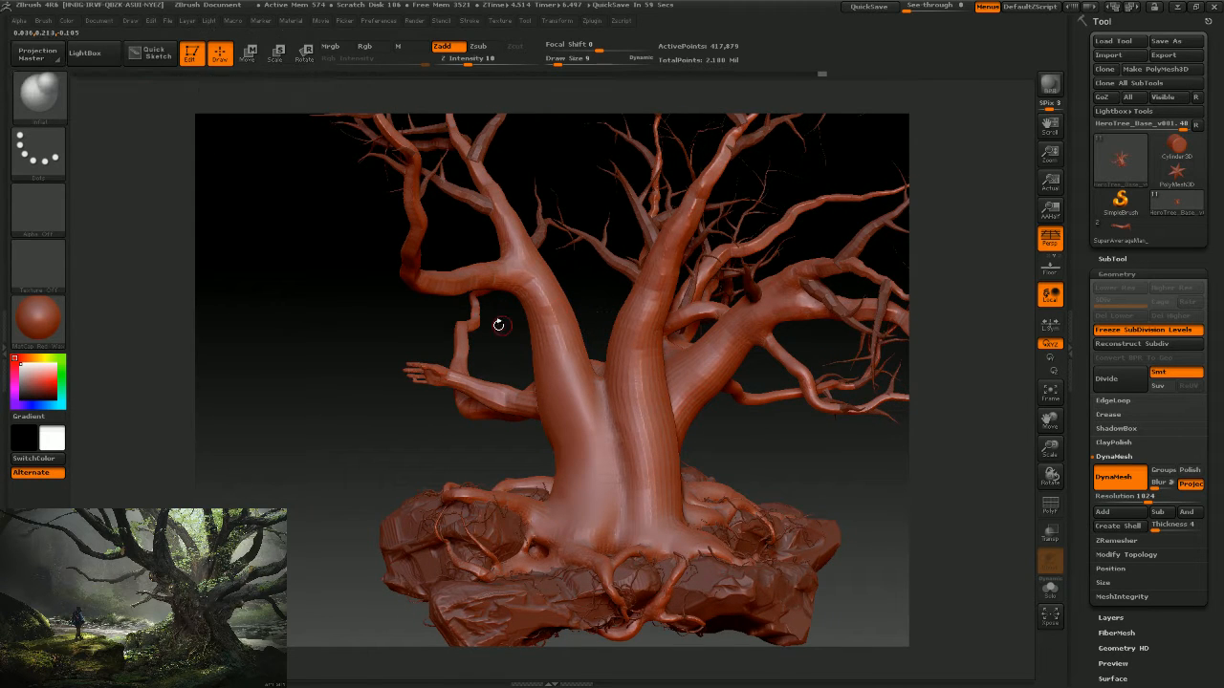
Build up a lump and a strip running down the left trunk stem with the ClayTubes brush at draw size 17.
{"action": "left_click", "coordinate": [57, 101]}
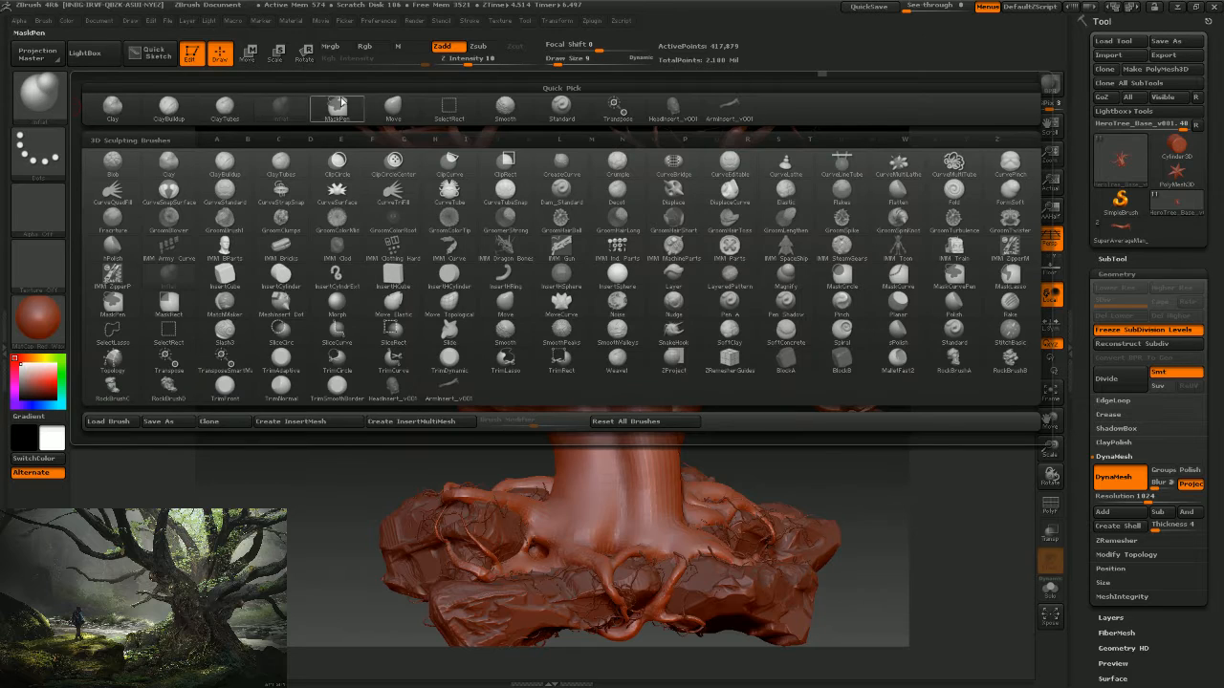
{"action": "left_click", "coordinate": [230, 107]}
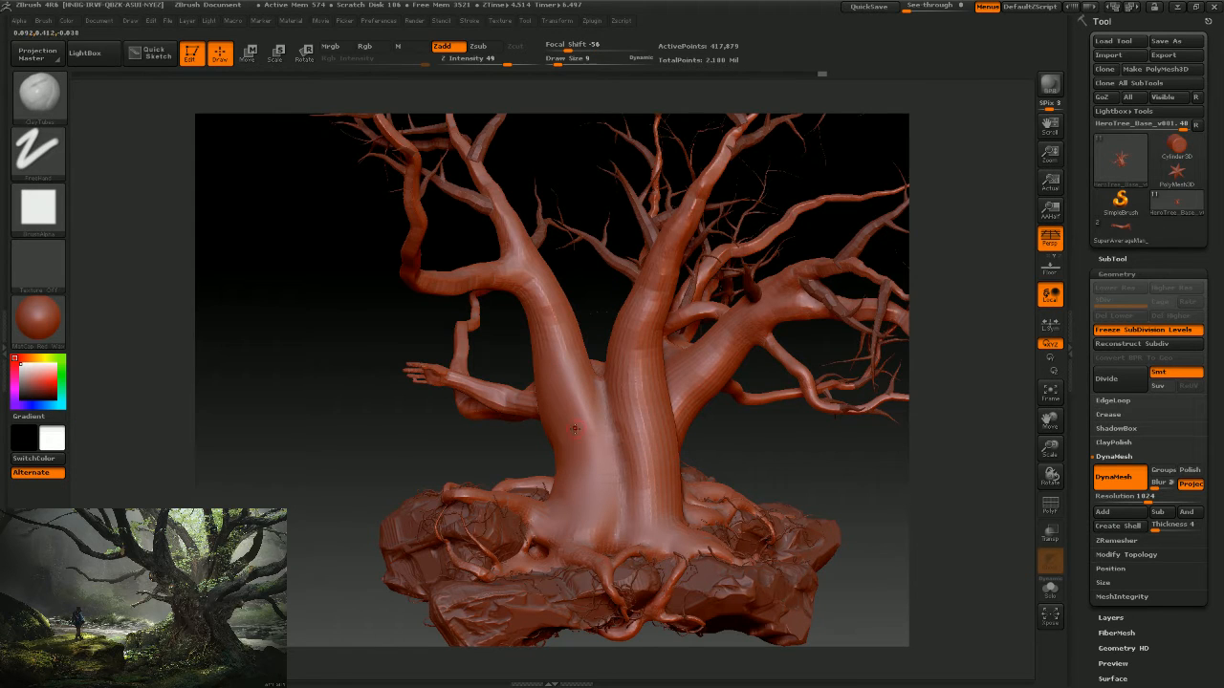
{"action": "key", "text": "s"}
{"action": "mouse_move", "coordinate": [601, 432]}
{"action": "left_mouse_down"}
{"action": "mouse_move", "coordinate": [580, 432]}
{"action": "mouse_move", "coordinate": [583, 493]}
{"action": "mouse_move", "coordinate": [577, 377]}
{"action": "mouse_move", "coordinate": [587, 497]}
{"action": "mouse_move", "coordinate": [574, 409]}
{"action": "mouse_move", "coordinate": [574, 454]}
{"action": "mouse_move", "coordinate": [587, 497]}
{"action": "mouse_move", "coordinate": [573, 406]}
{"action": "mouse_move", "coordinate": [584, 400]}
{"action": "mouse_move", "coordinate": [593, 492]}
{"action": "mouse_move", "coordinate": [569, 400]}
{"action": "left_mouse_up"}
{"action": "left_click_drag", "start_coordinate": [599, 507], "coordinate": [600, 506], "text": "shift"}
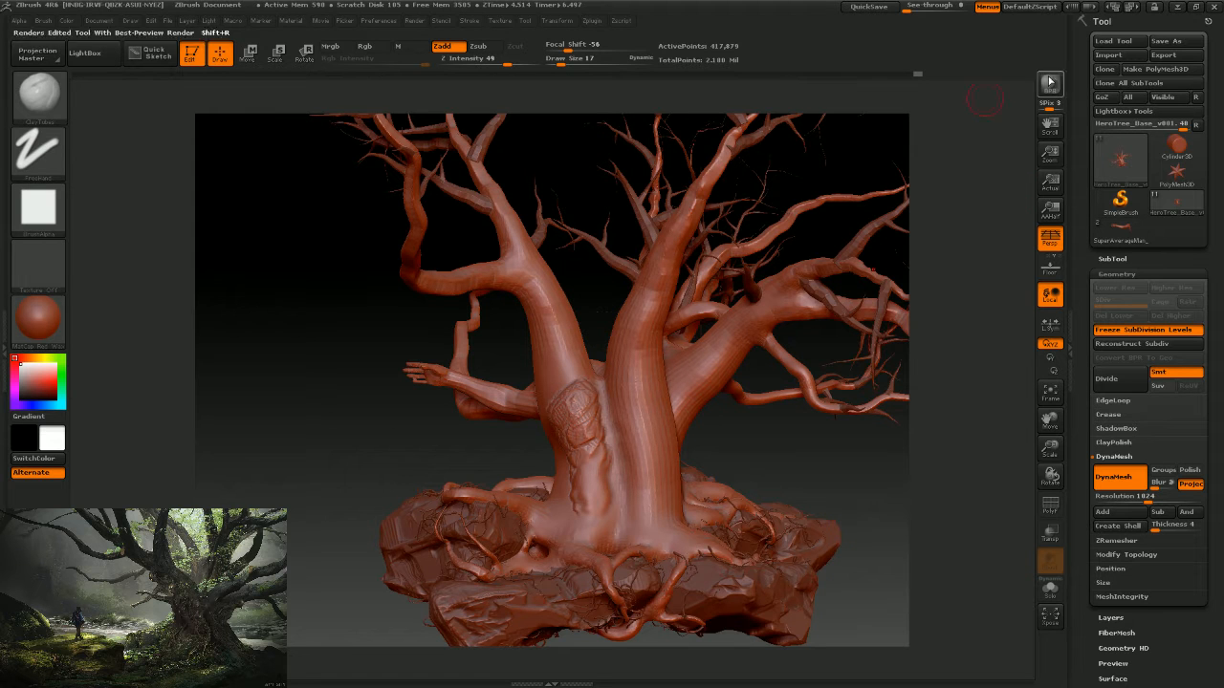
Check the reference painting, add more clay over the lump on the left trunk stem and smooth it into the surface.
{"action": "key", "text": "alt+Tab"}
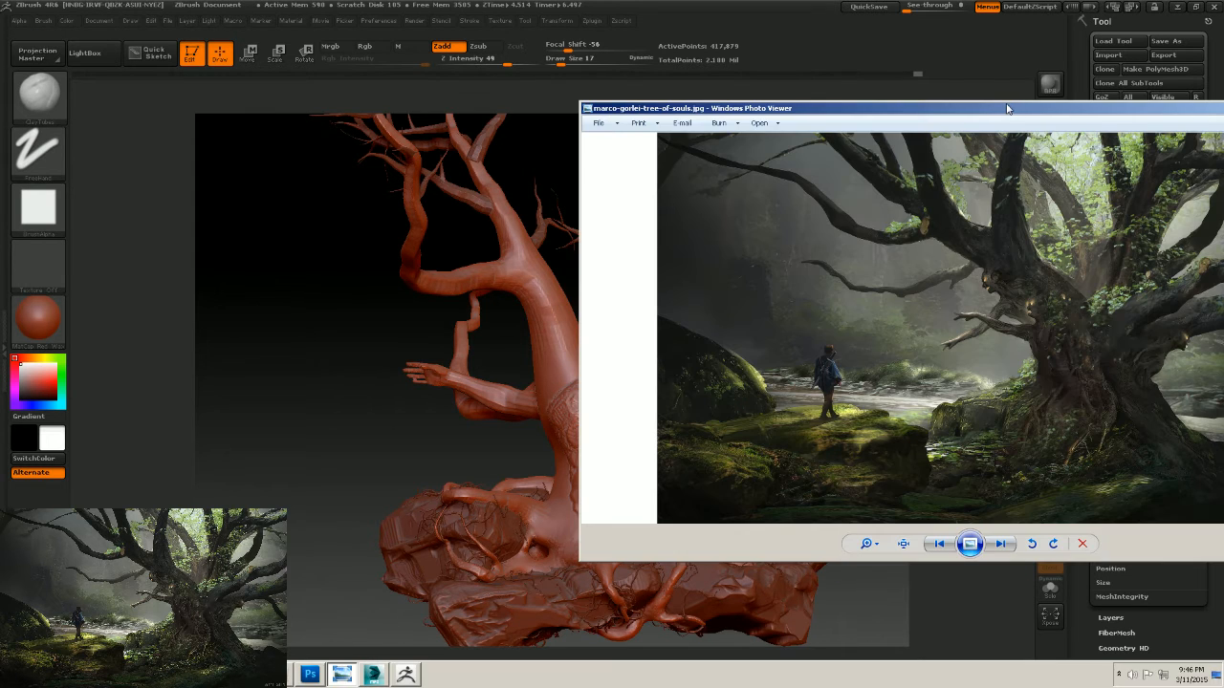
{"action": "key", "text": "alt+Tab"}
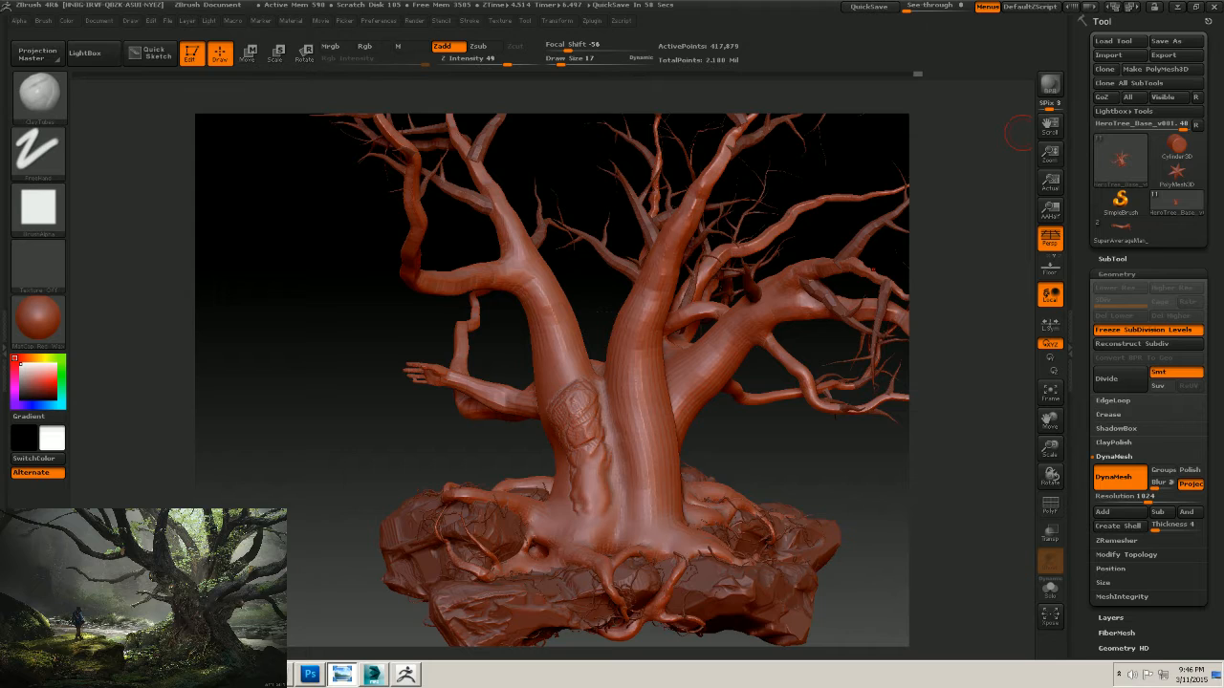
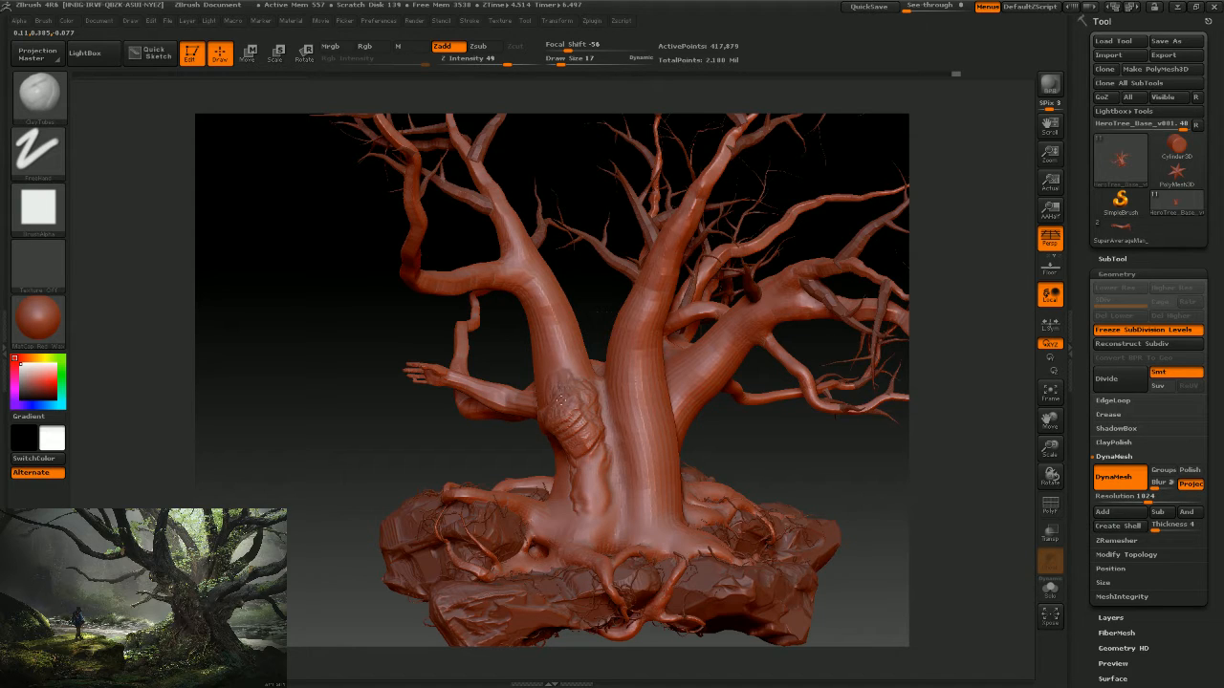
{"action": "left_click_drag", "start_coordinate": [561, 400], "coordinate": [590, 478]}
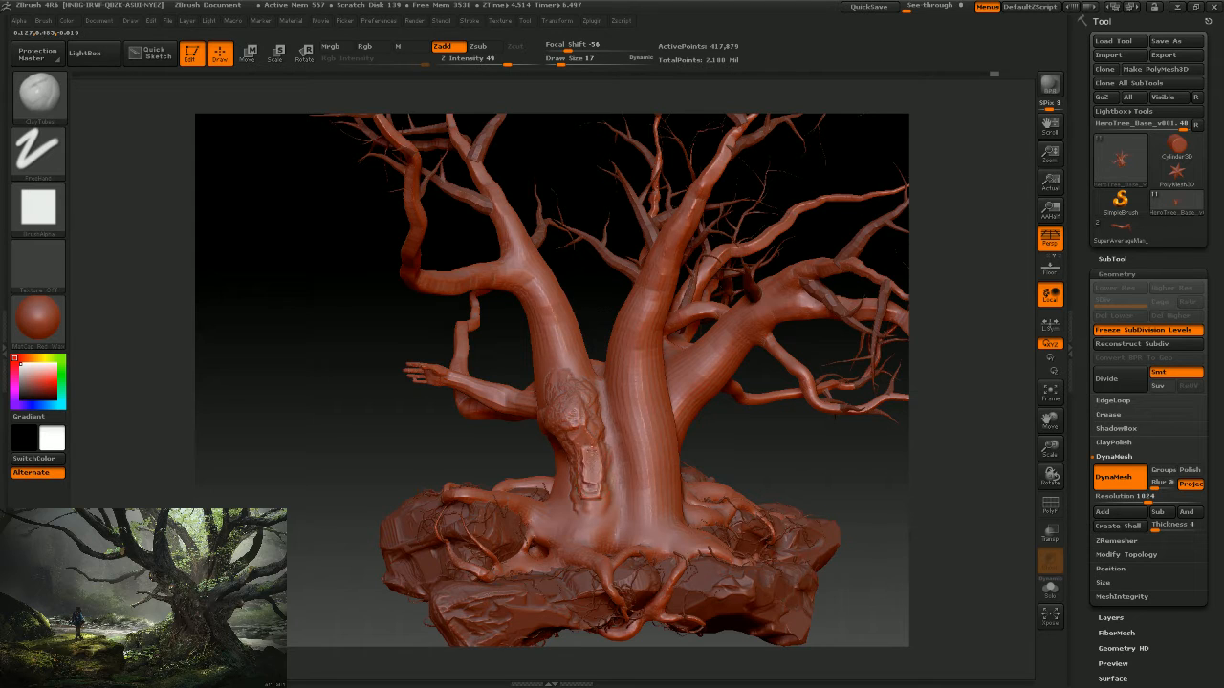
{"action": "mouse_move", "coordinate": [587, 445]}
{"action": "left_mouse_down"}
{"action": "mouse_move", "coordinate": [596, 489]}
{"action": "mouse_move", "coordinate": [565, 426]}
{"action": "mouse_move", "coordinate": [530, 435]}
{"action": "mouse_move", "coordinate": [564, 400]}
{"action": "left_mouse_up"}
{"action": "key", "text": "shift"}
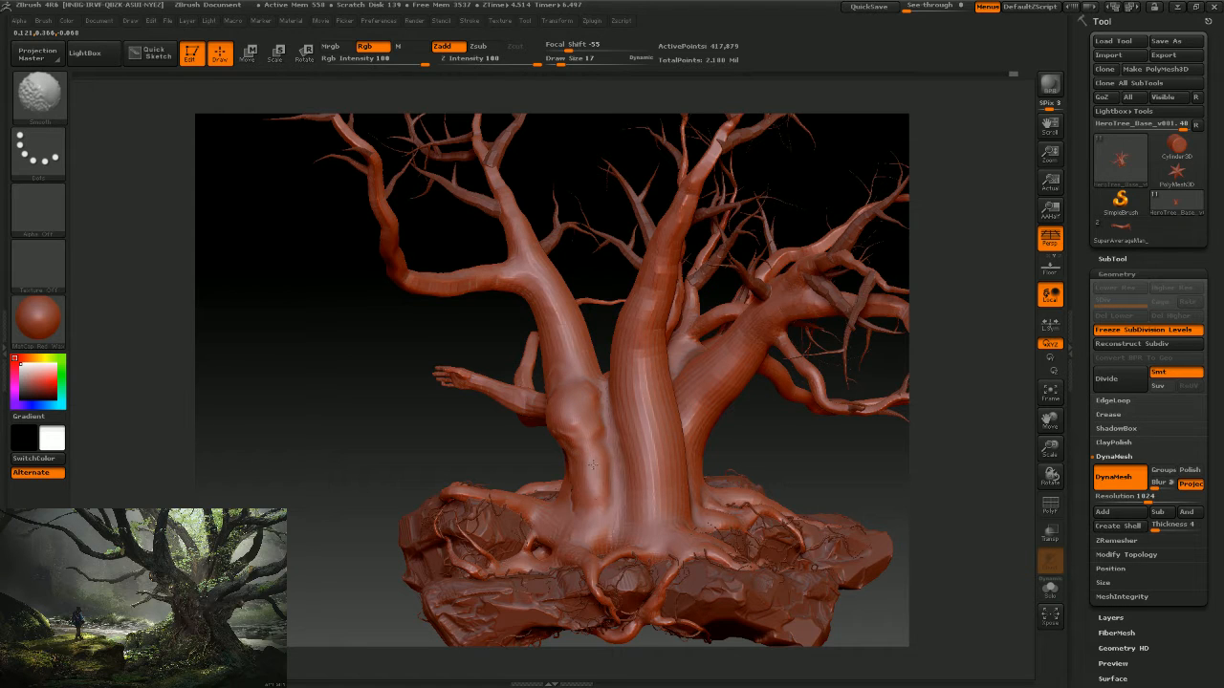
{"action": "mouse_move", "coordinate": [514, 449]}
{"action": "left_mouse_down"}
{"action": "mouse_move", "coordinate": [478, 451]}
{"action": "mouse_move", "coordinate": [469, 464]}
{"action": "mouse_move", "coordinate": [480, 442]}
{"action": "mouse_move", "coordinate": [491, 446]}
{"action": "mouse_move", "coordinate": [492, 395]}
{"action": "left_mouse_up"}
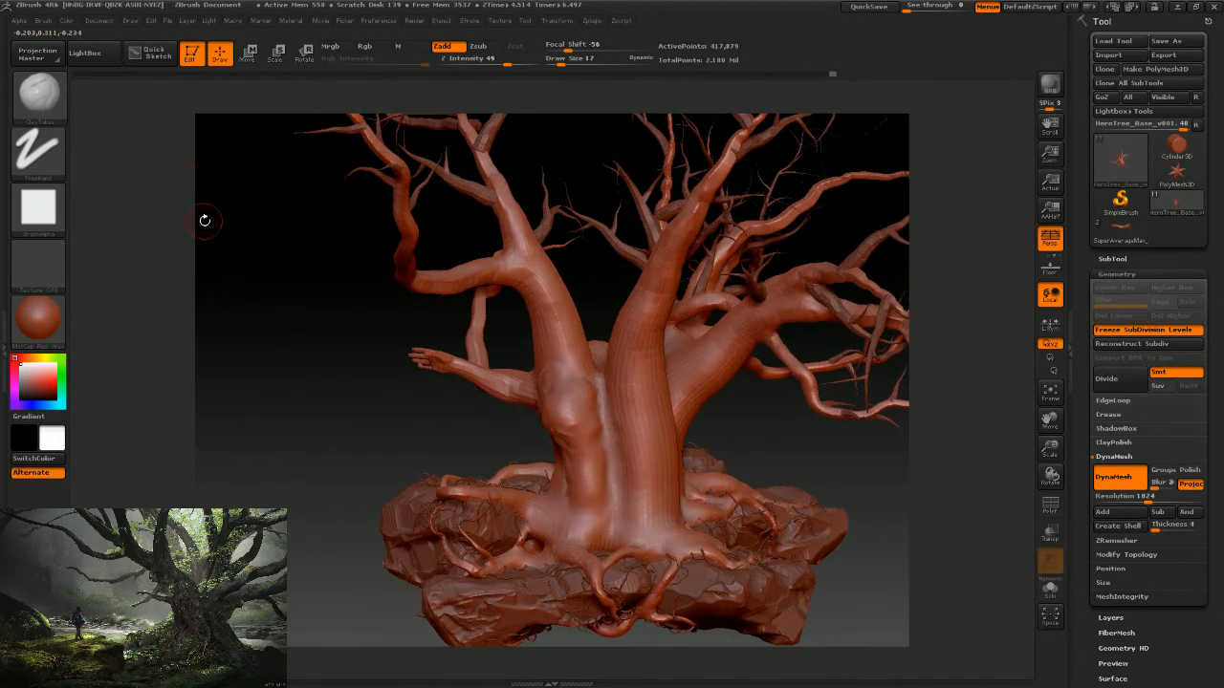
Insert a second arm mesh on the left trunk stem near the existing arm with the ArmInsert_v001 brush.
{"action": "left_click", "coordinate": [31, 103]}
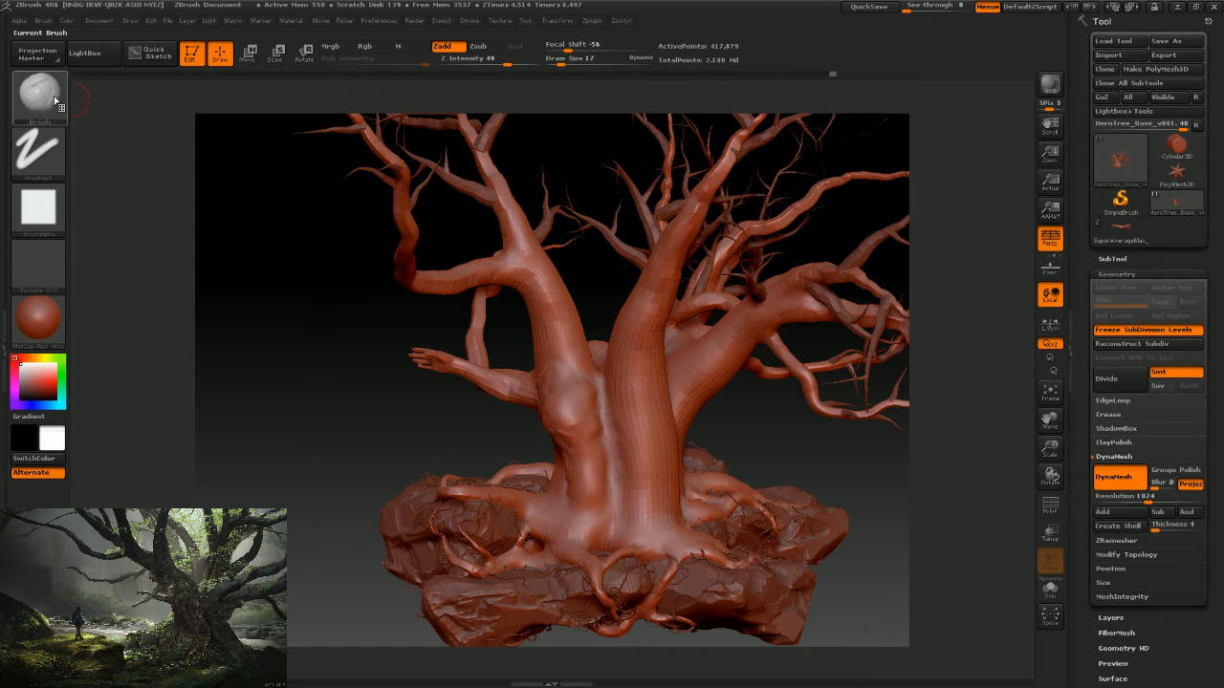
{"action": "left_click", "coordinate": [55, 99]}
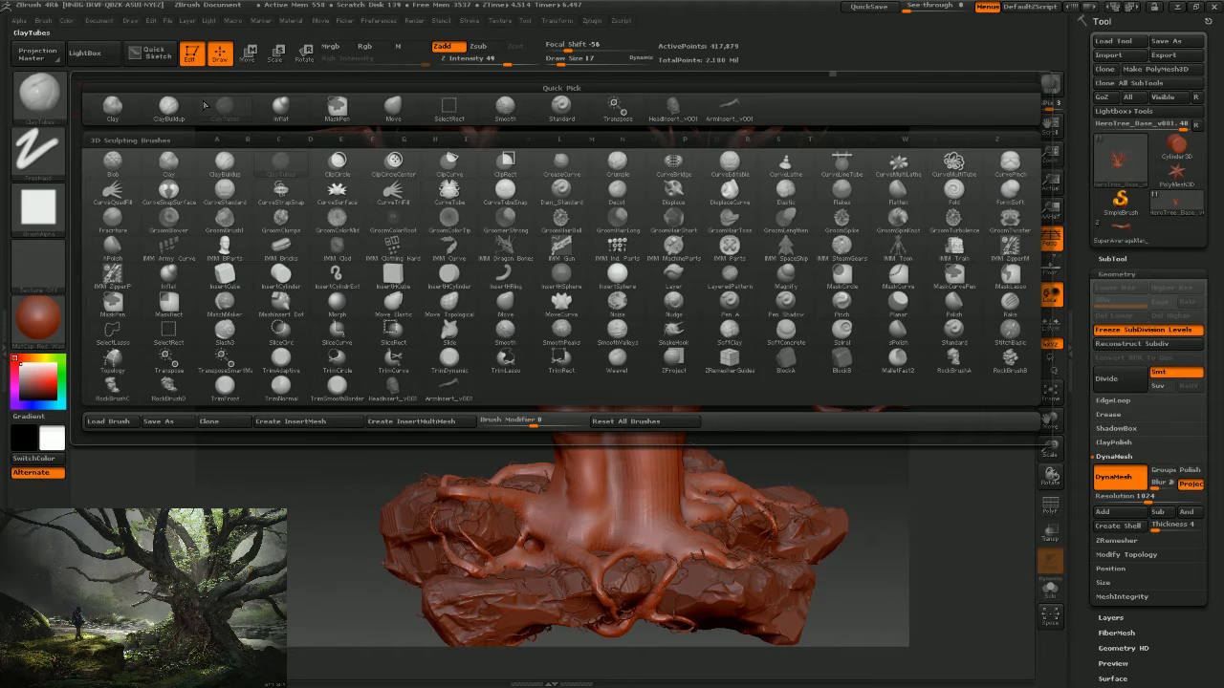
{"action": "left_click", "coordinate": [676, 109]}
{"action": "left_click", "coordinate": [38, 96]}
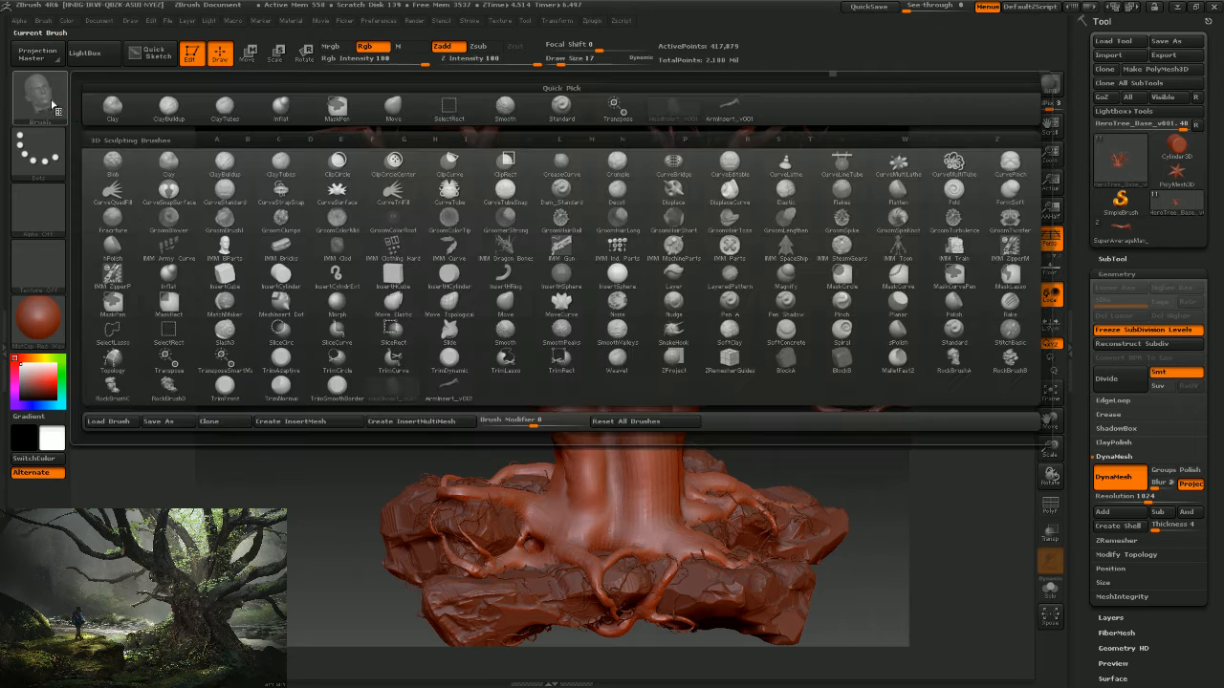
{"action": "left_click", "coordinate": [617, 107]}
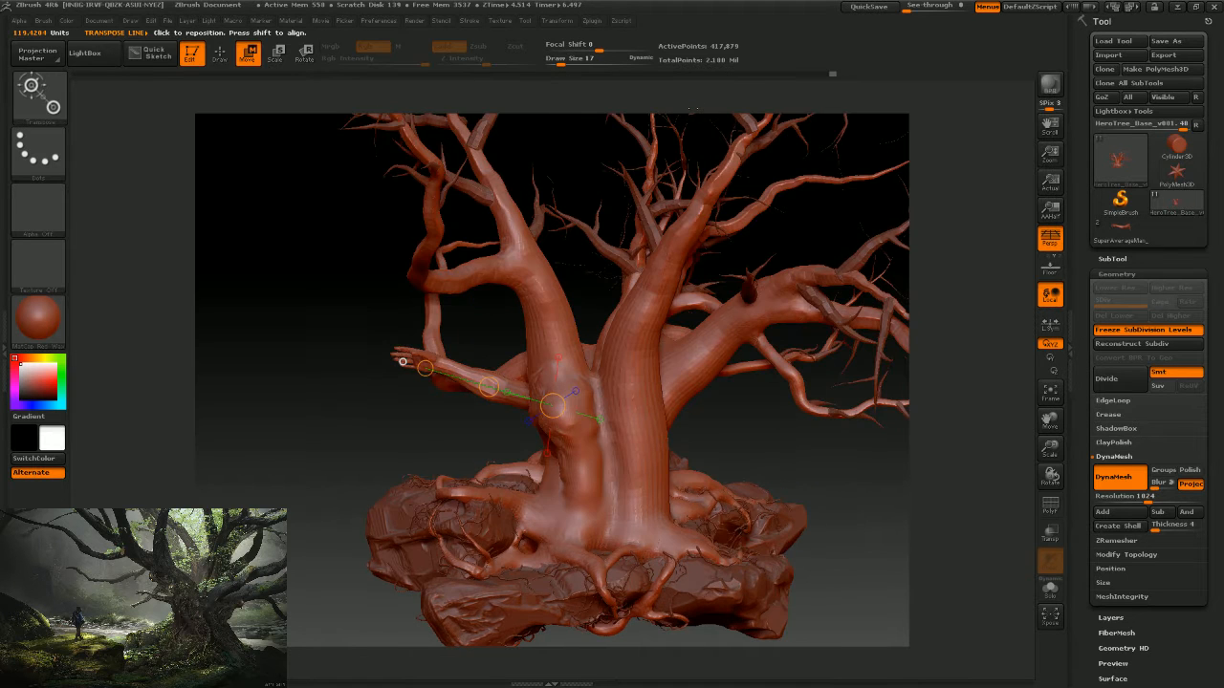
{"action": "left_click", "coordinate": [38, 96]}
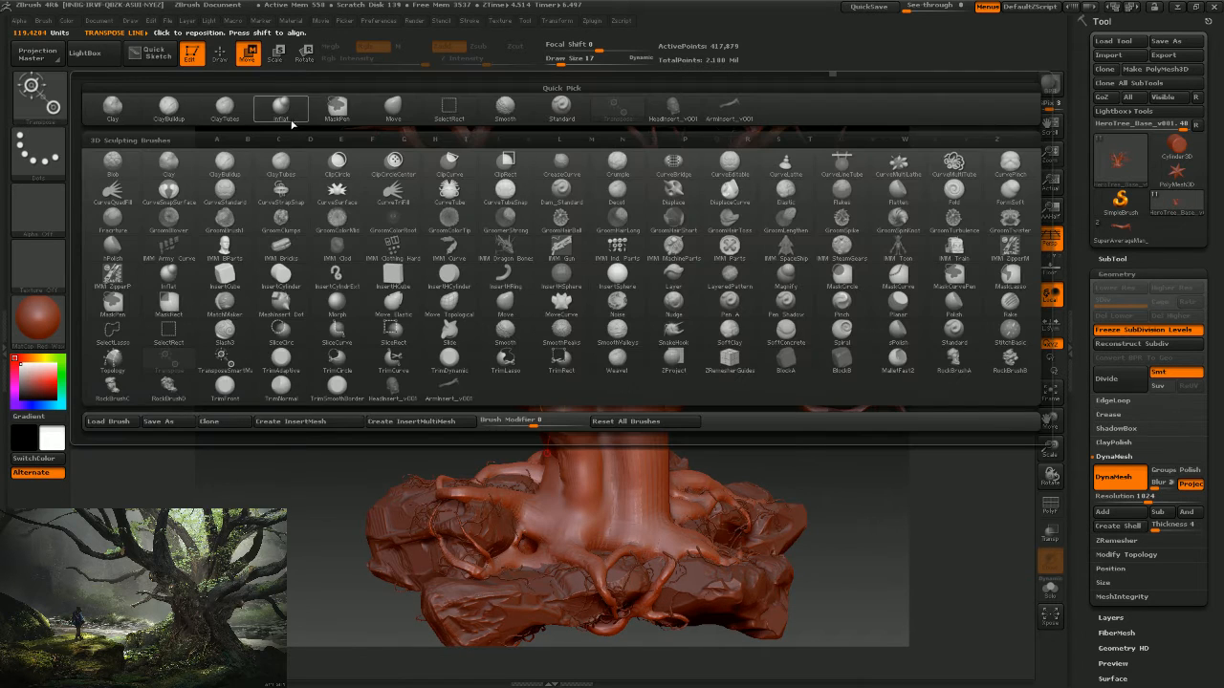
{"action": "left_click", "coordinate": [727, 112]}
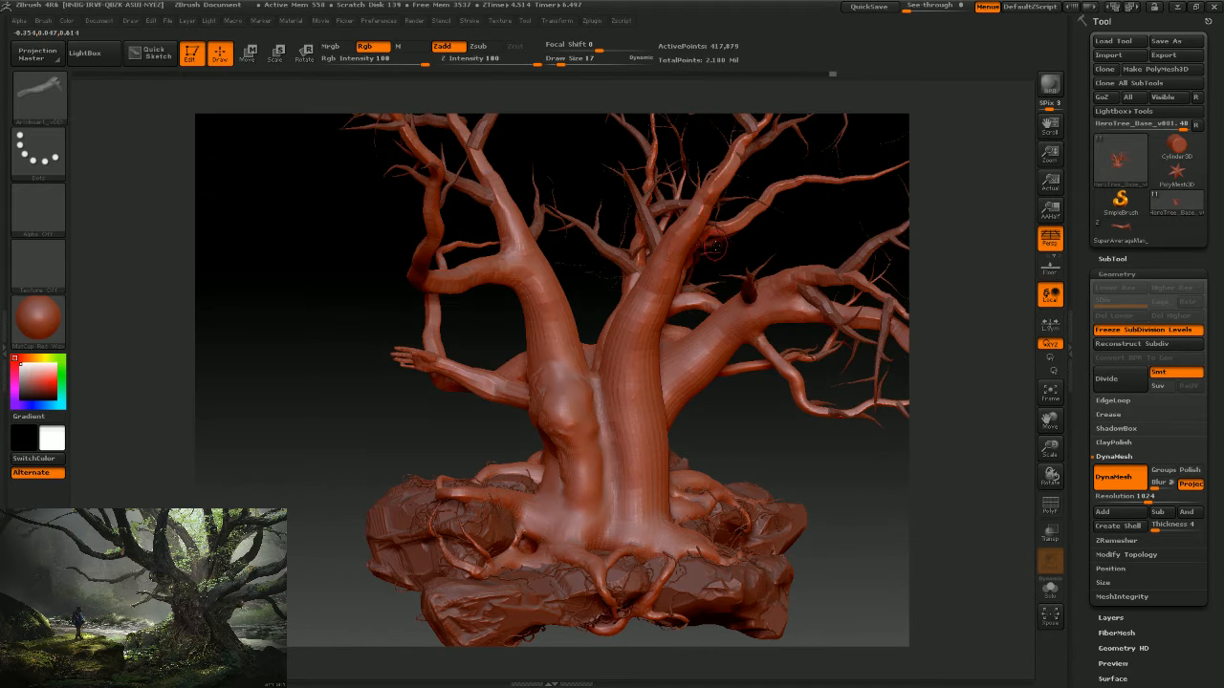
{"action": "mouse_move", "coordinate": [761, 435]}
{"action": "left_mouse_down"}
{"action": "mouse_move", "coordinate": [516, 420]}
{"action": "mouse_move", "coordinate": [471, 451]}
{"action": "mouse_move", "coordinate": [544, 412]}
{"action": "mouse_move", "coordinate": [588, 428]}
{"action": "mouse_move", "coordinate": [583, 472]}
{"action": "mouse_move", "coordinate": [556, 489]}
{"action": "left_mouse_up"}
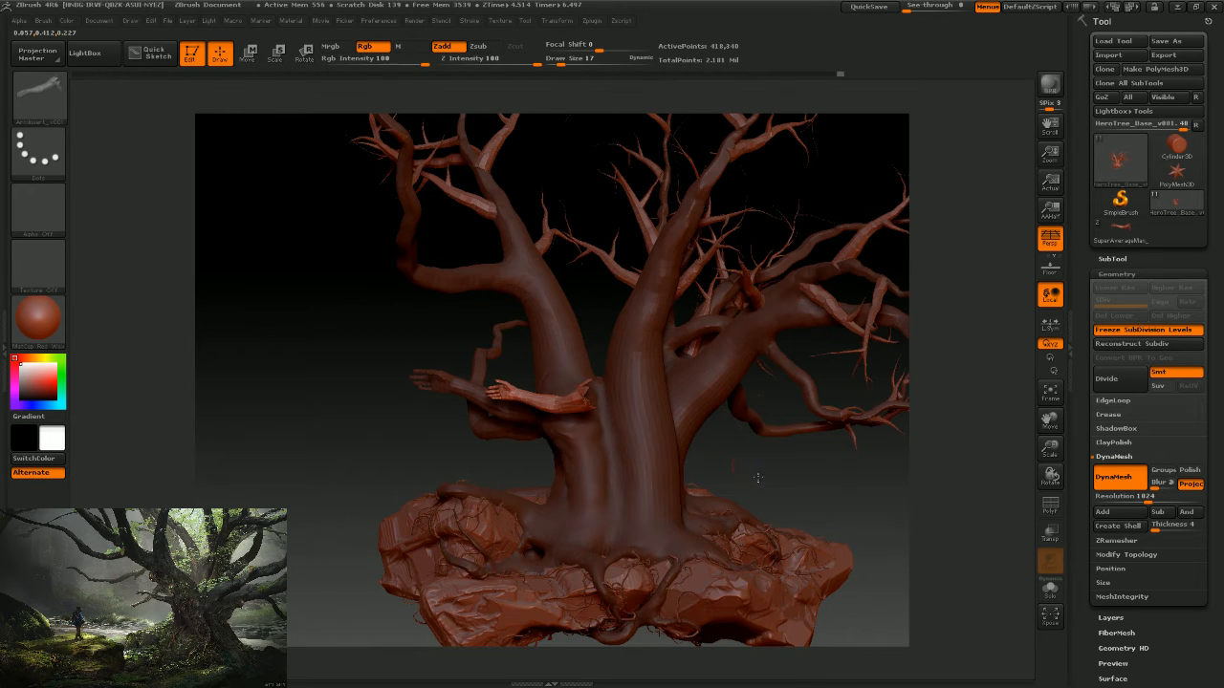
Move the inserted arm with the transpose line to reposition it against the left trunk stem.
{"action": "left_click_drag", "start_coordinate": [758, 477], "coordinate": [573, 421]}
{"action": "left_click", "coordinate": [247, 54]}
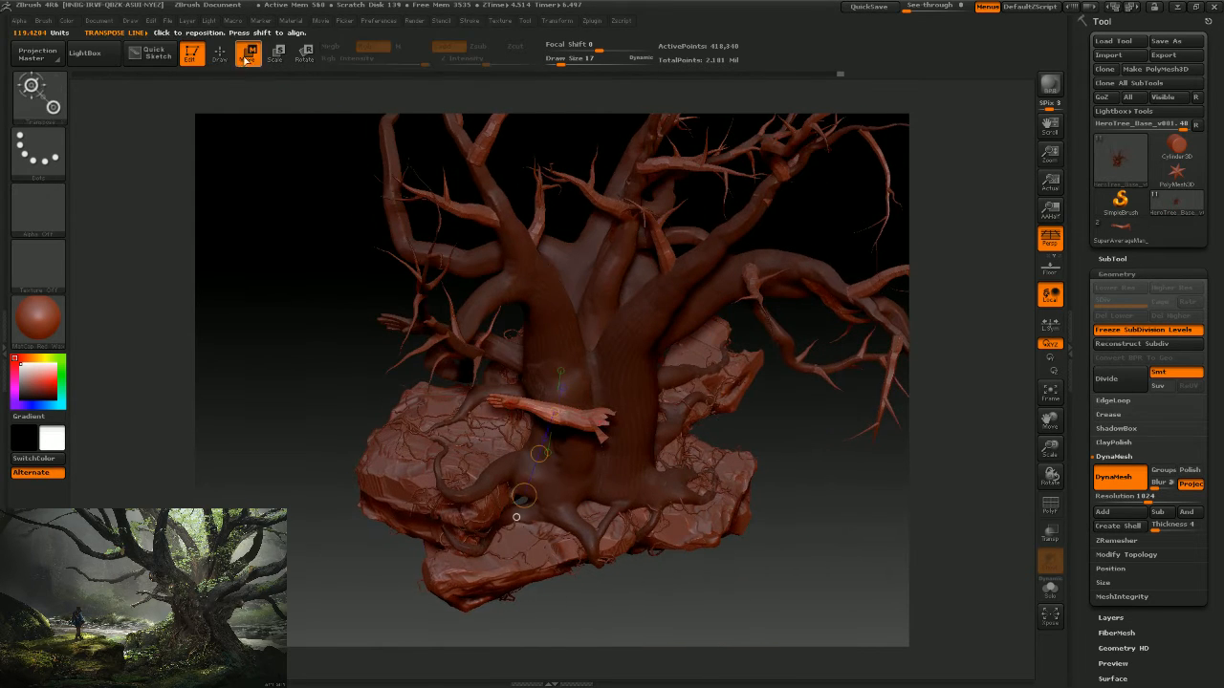
{"action": "left_click_drag", "start_coordinate": [726, 459], "coordinate": [582, 414]}
{"action": "mouse_move", "coordinate": [492, 409]}
{"action": "left_mouse_down"}
{"action": "mouse_move", "coordinate": [631, 421]}
{"action": "mouse_move", "coordinate": [516, 386]}
{"action": "left_mouse_up"}
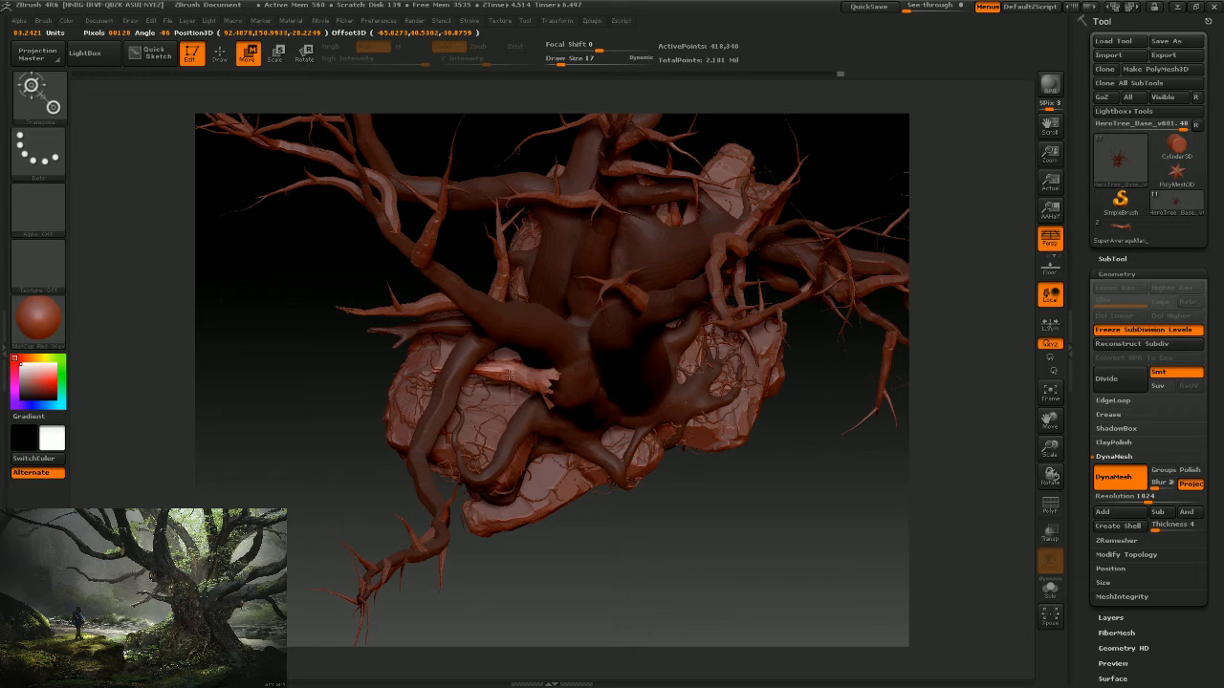
Rotate the inserted arm, seen from above, so its hand swings outward from the trunk.
{"action": "left_click", "coordinate": [313, 58]}
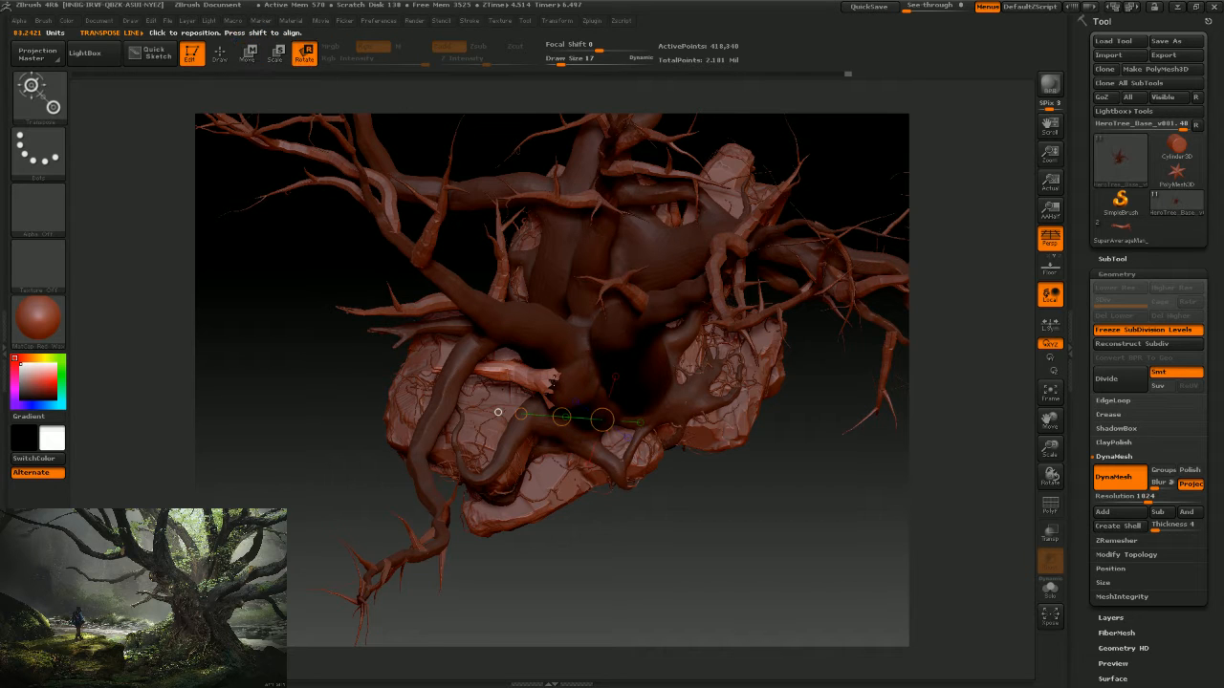
{"action": "left_click_drag", "start_coordinate": [552, 381], "coordinate": [462, 406]}
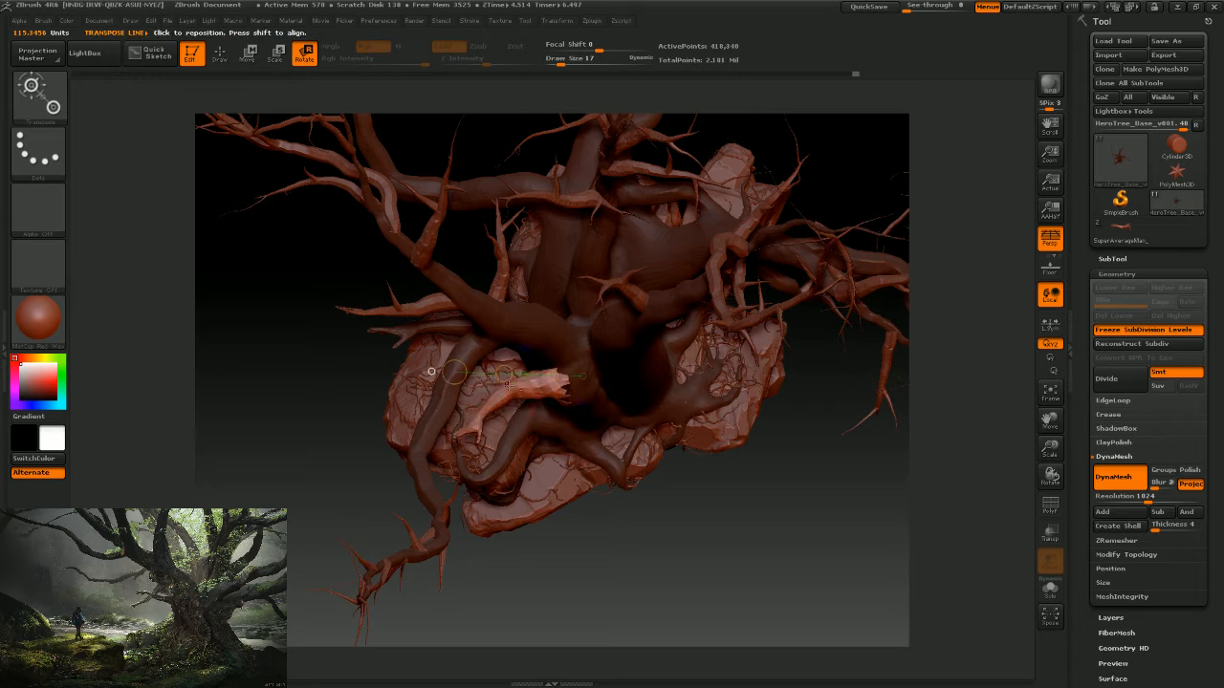
{"action": "left_click_drag", "start_coordinate": [560, 367], "coordinate": [450, 435]}
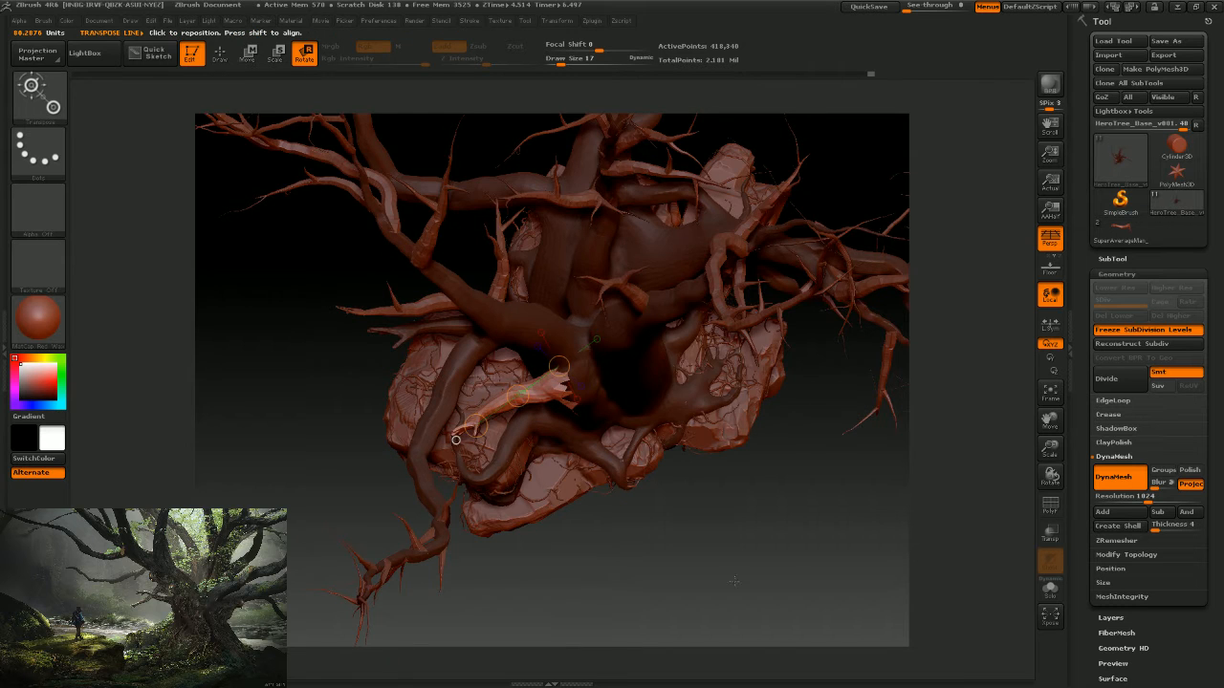
Move the inserted arm so its shoulder end sinks into the left trunk stem below the existing arm.
{"action": "left_click_drag", "start_coordinate": [576, 608], "coordinate": [700, 473]}
{"action": "left_click_drag", "start_coordinate": [705, 561], "coordinate": [567, 362]}
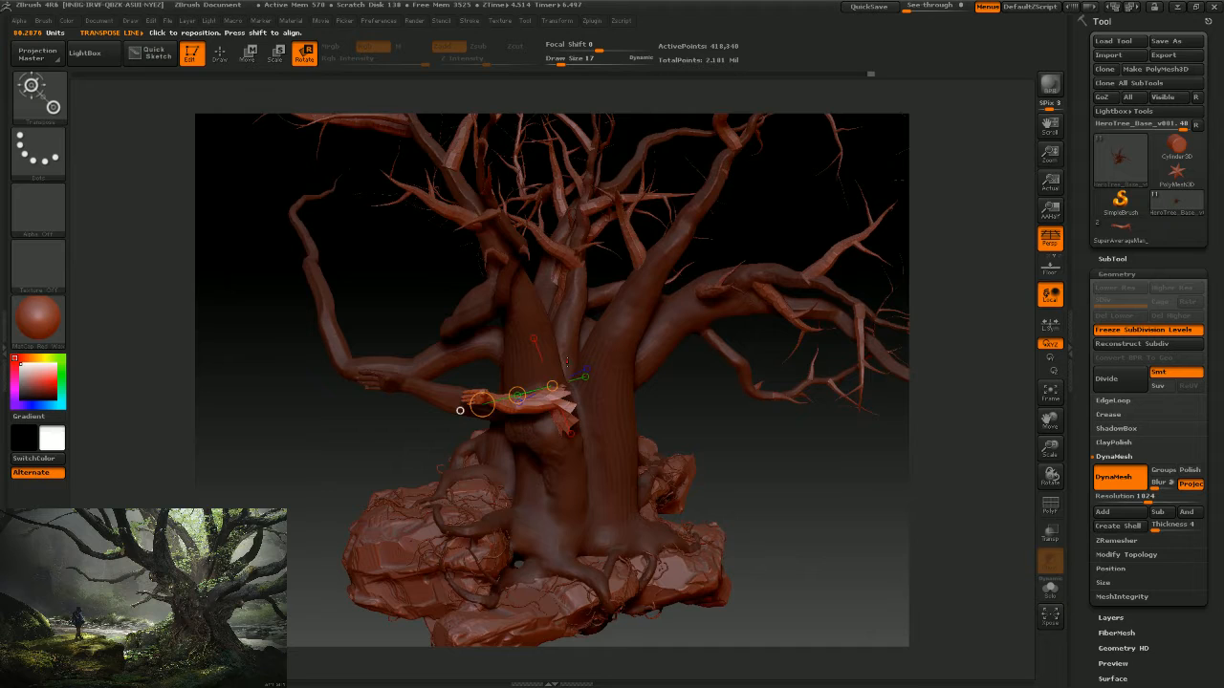
{"action": "left_click", "coordinate": [249, 56]}
{"action": "left_click_drag", "start_coordinate": [460, 410], "coordinate": [526, 390]}
{"action": "right_click_drag", "start_coordinate": [526, 390], "coordinate": [602, 380]}
{"action": "mouse_move", "coordinate": [545, 404]}
{"action": "left_mouse_down"}
{"action": "mouse_move", "coordinate": [459, 394]}
{"action": "mouse_move", "coordinate": [525, 422]}
{"action": "mouse_move", "coordinate": [516, 478]}
{"action": "mouse_move", "coordinate": [571, 445]}
{"action": "mouse_move", "coordinate": [483, 426]}
{"action": "left_mouse_up"}
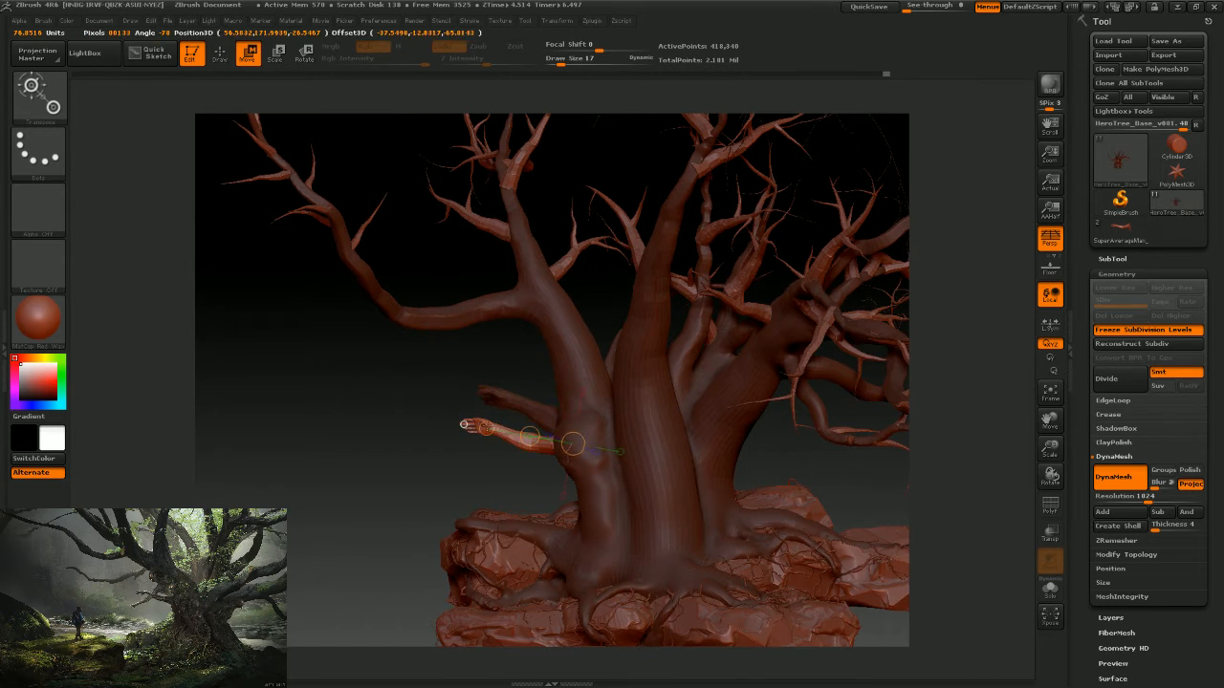
Rotate the inserted arm so its hand tilts downward from the left trunk stem and check it from the side.
{"action": "left_click", "coordinate": [304, 52]}
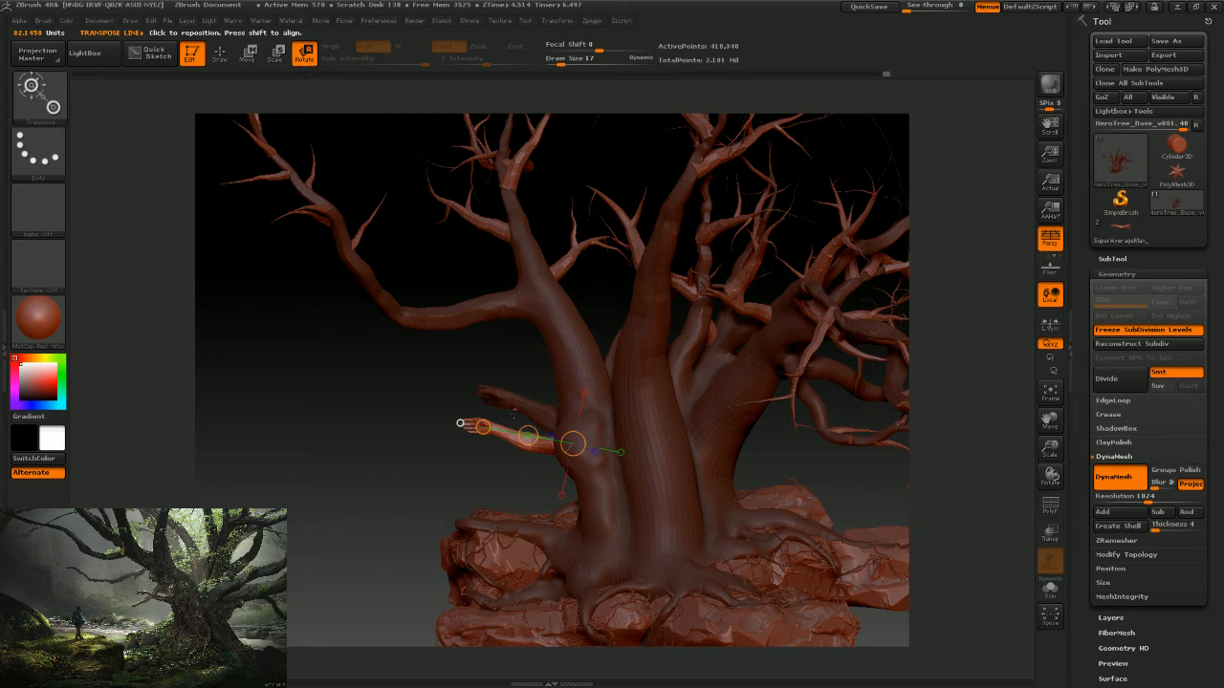
{"action": "left_click_drag", "start_coordinate": [483, 427], "coordinate": [444, 463]}
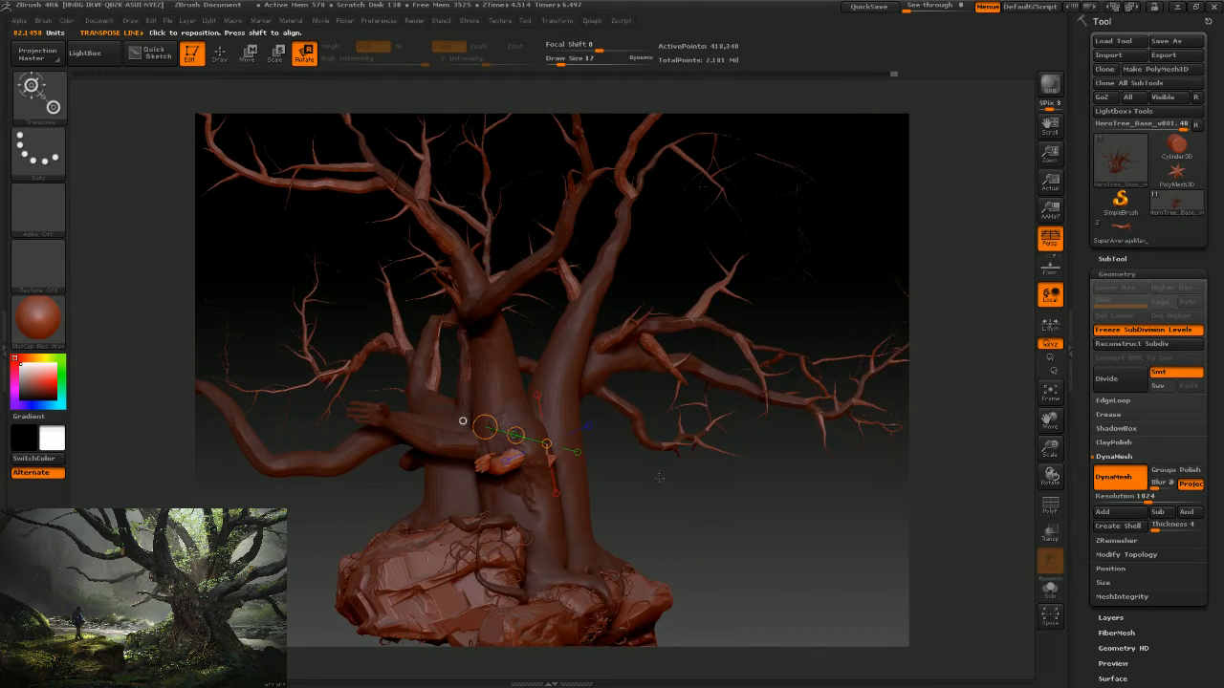
{"action": "left_click_drag", "start_coordinate": [659, 477], "coordinate": [666, 479]}
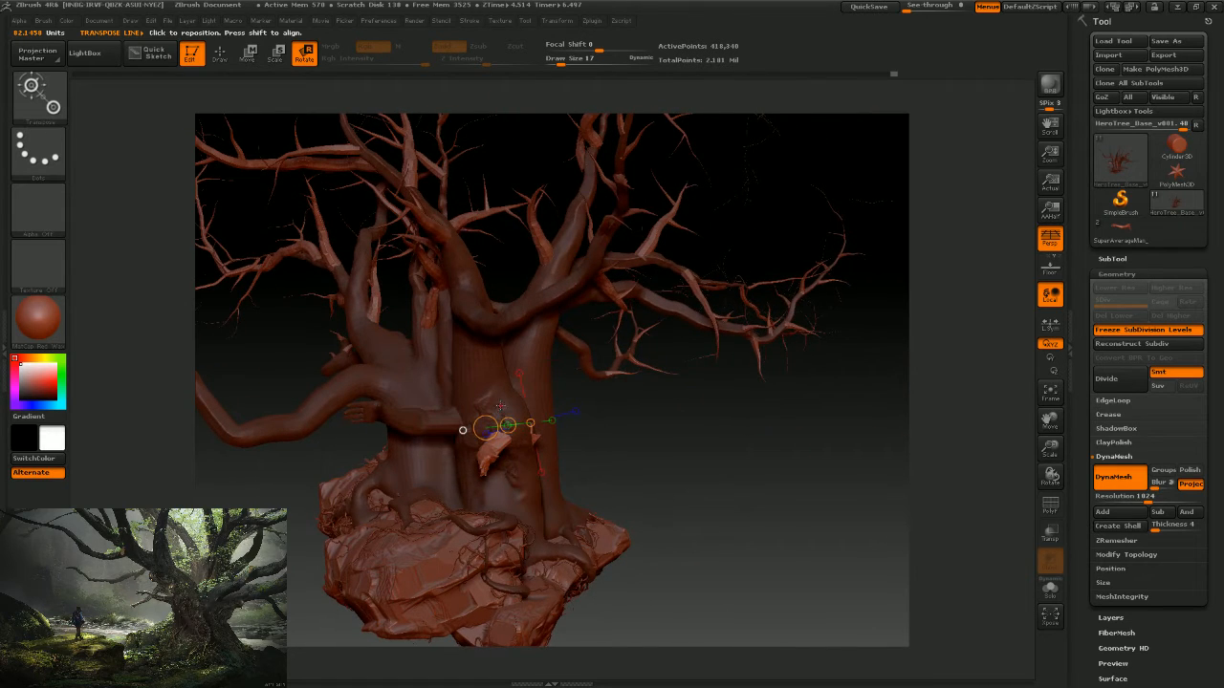
Rotate the inserted arm about its shoulder end, viewed from above, so its hand swings sideways over the root.
{"action": "left_click_drag", "start_coordinate": [587, 439], "coordinate": [669, 487]}
{"action": "left_click_drag", "start_coordinate": [478, 445], "coordinate": [491, 465]}
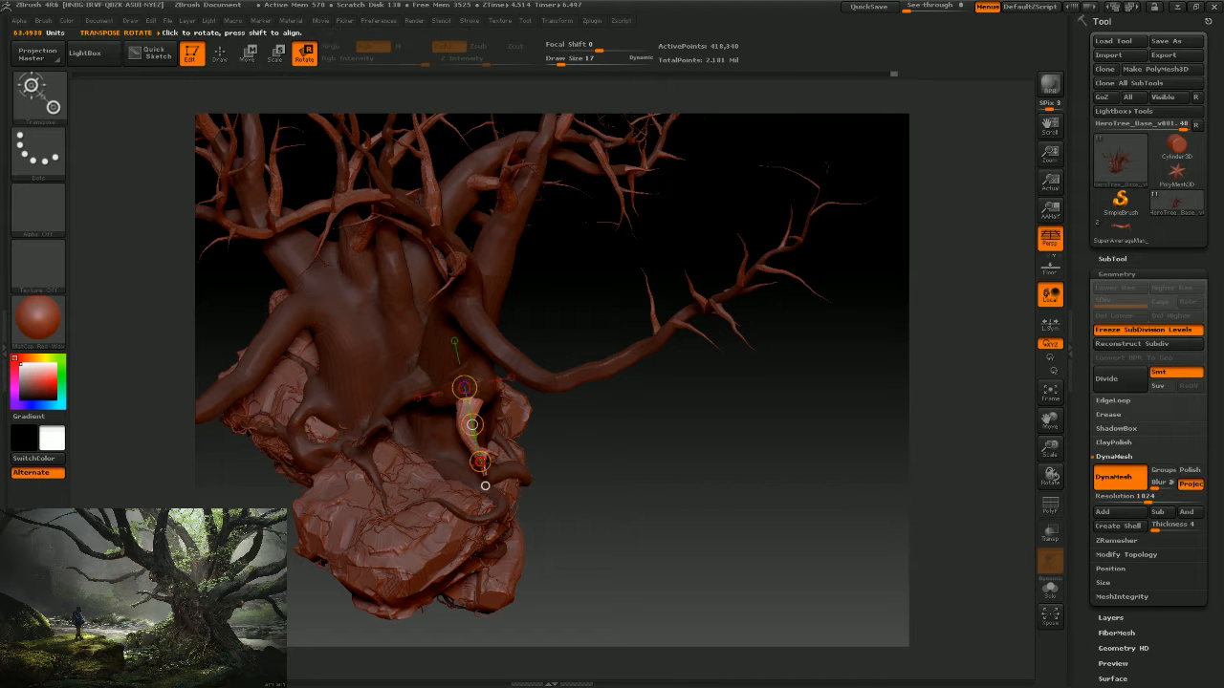
{"action": "left_click", "coordinate": [496, 461]}
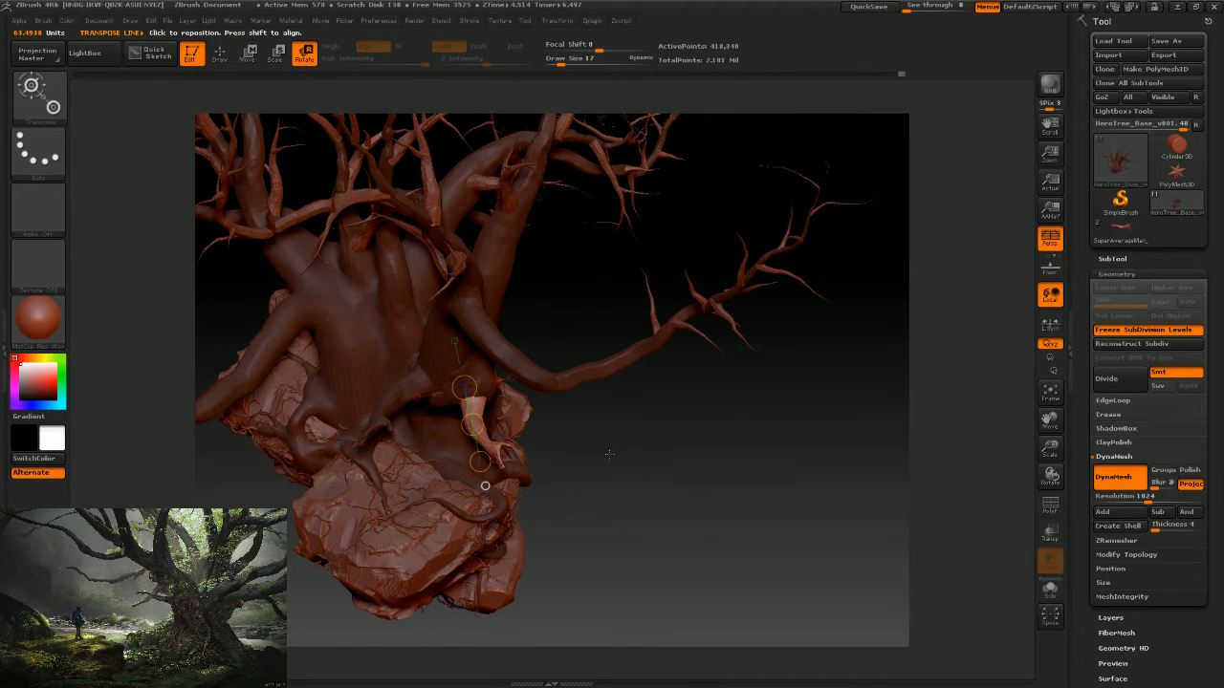
{"action": "left_click_drag", "start_coordinate": [609, 455], "coordinate": [593, 447]}
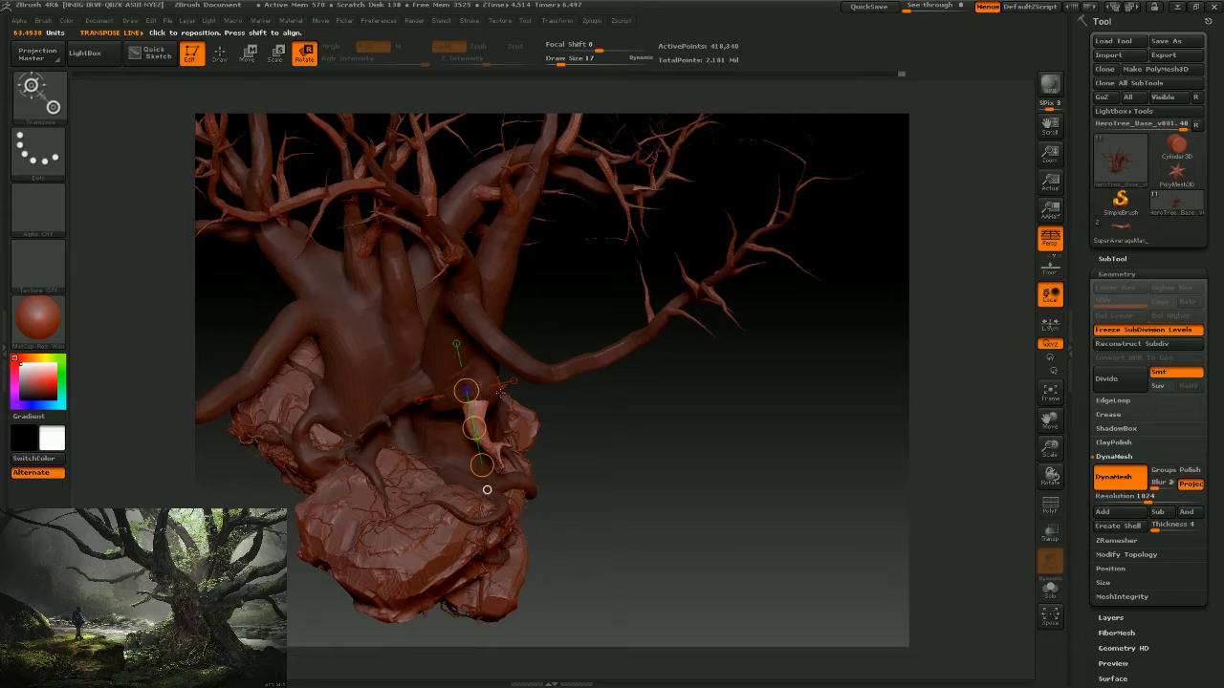
Move the inserted arm with the transpose line toward the left trunk stem and check its height from the front.
{"action": "left_click", "coordinate": [247, 54]}
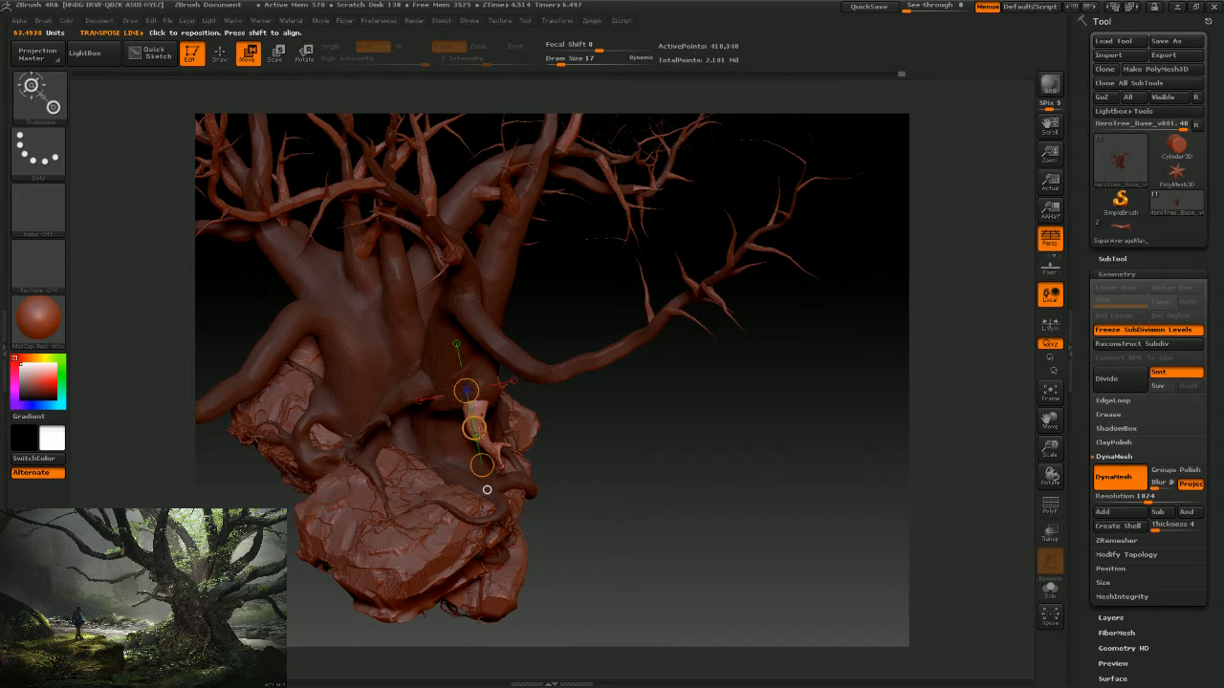
{"action": "left_click_drag", "start_coordinate": [481, 465], "coordinate": [460, 442]}
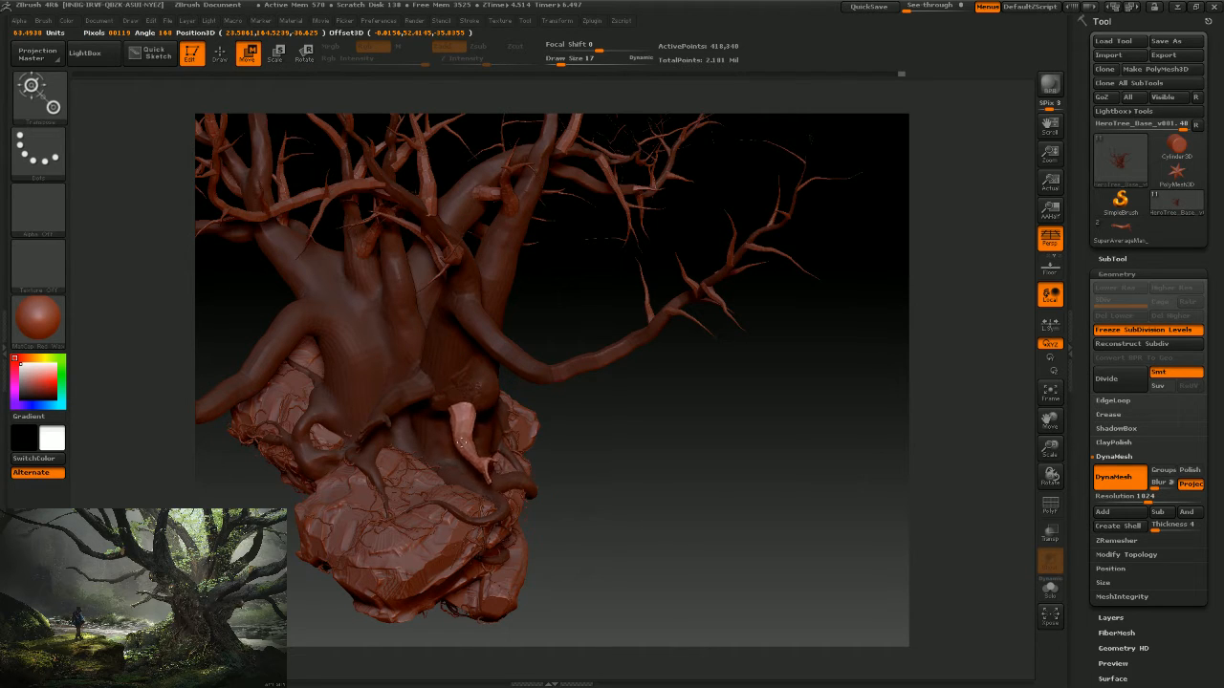
{"action": "left_click_drag", "start_coordinate": [697, 426], "coordinate": [604, 445]}
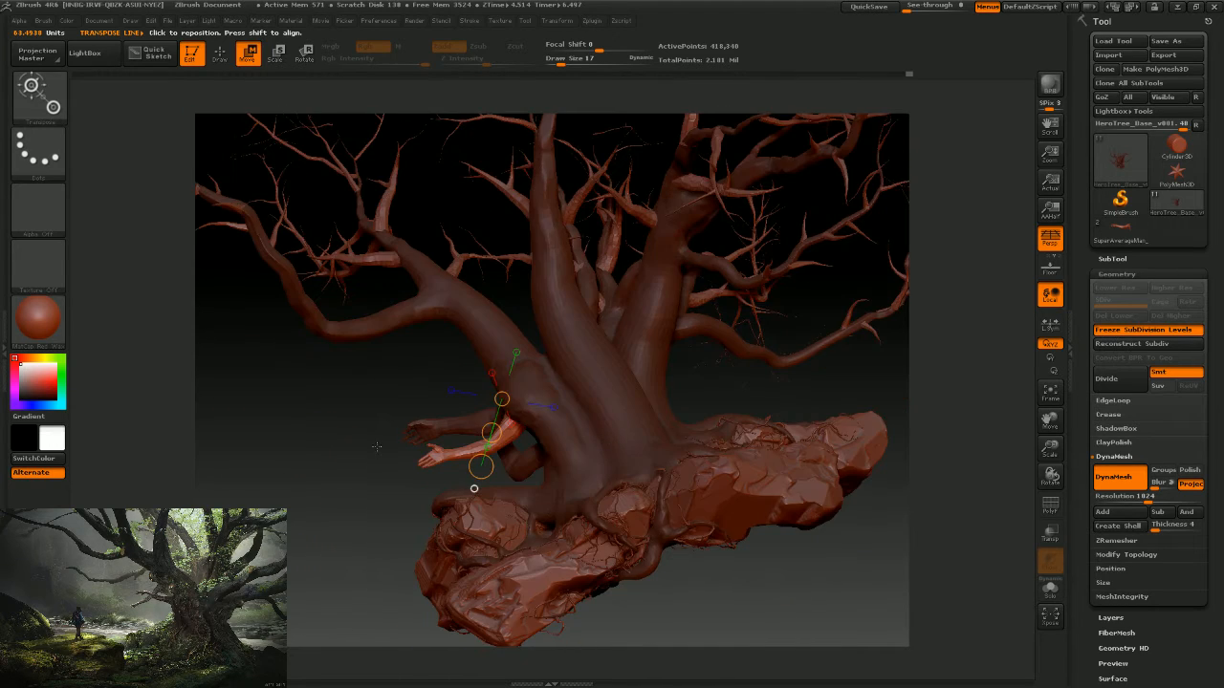
{"action": "left_click_drag", "start_coordinate": [376, 446], "coordinate": [330, 457]}
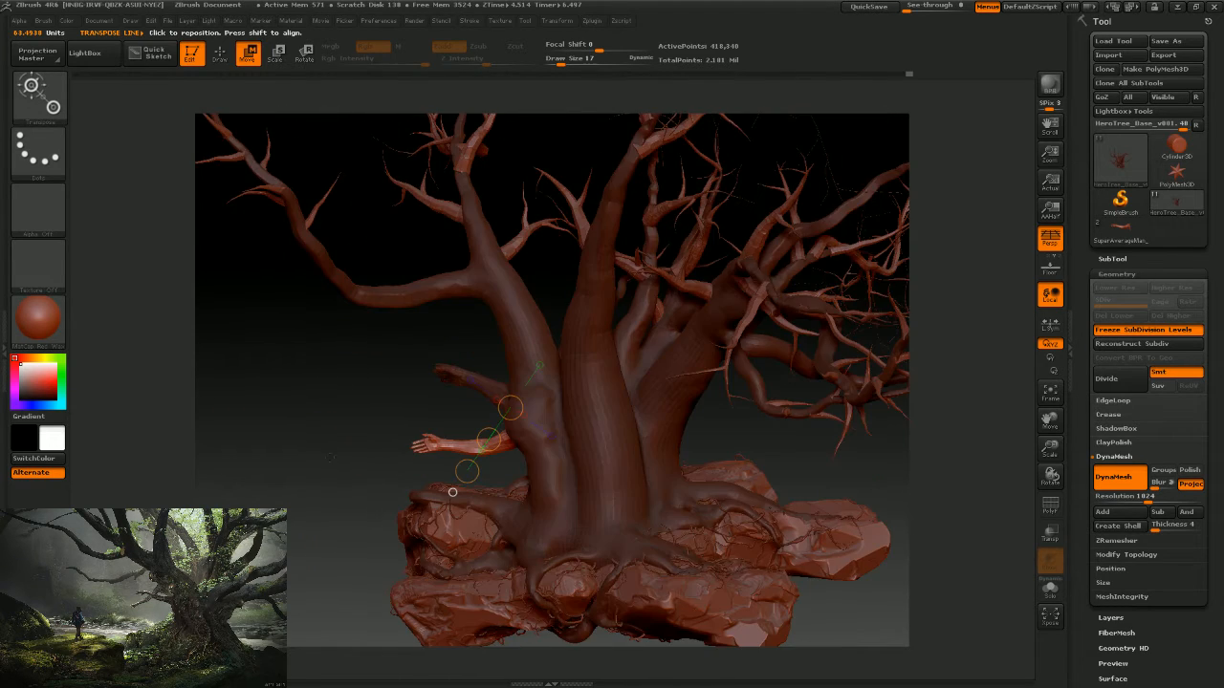
Undo the last transpose change and shift the inserted arm sideways against the left trunk stem.
{"action": "left_click_drag", "start_coordinate": [462, 395], "coordinate": [409, 444]}
{"action": "left_click", "coordinate": [462, 410]}
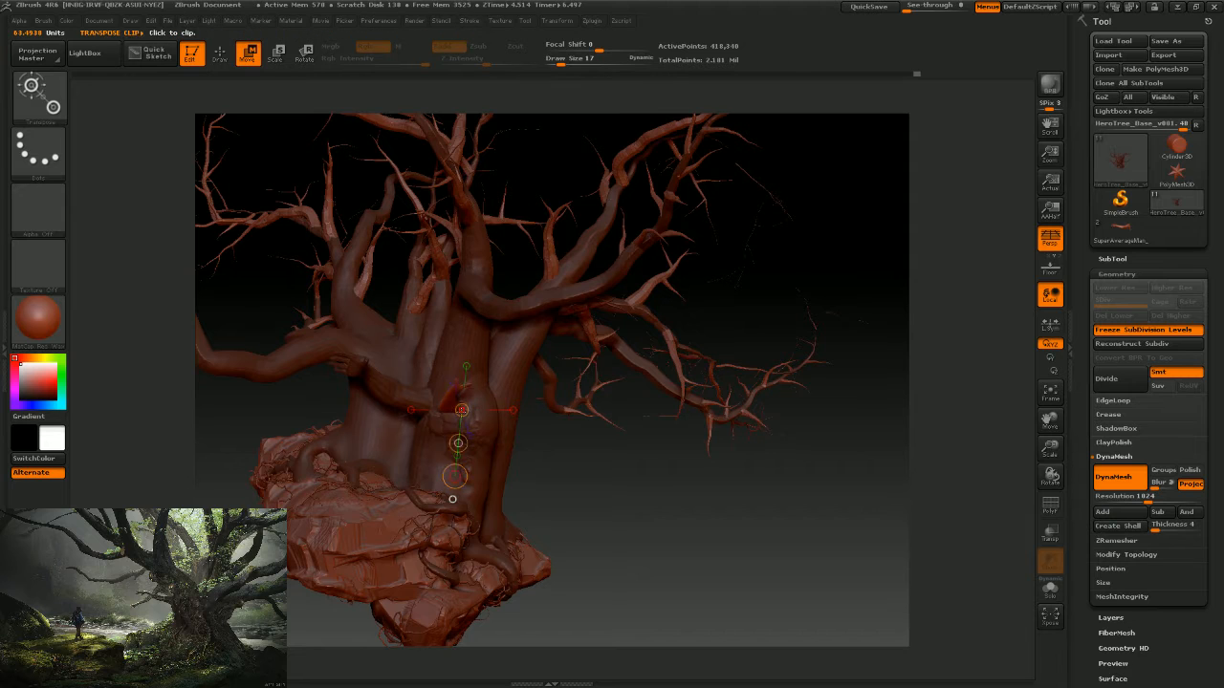
{"action": "key", "text": "ctrl+z"}
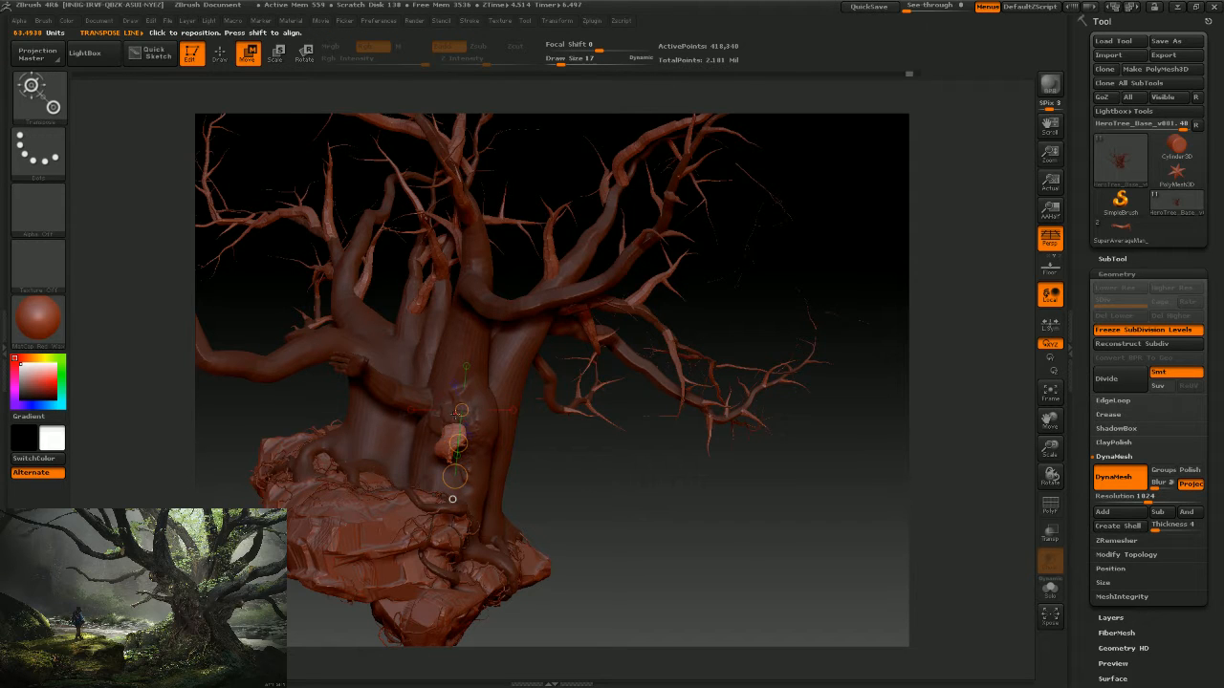
{"action": "left_click_drag", "start_coordinate": [458, 443], "coordinate": [464, 444]}
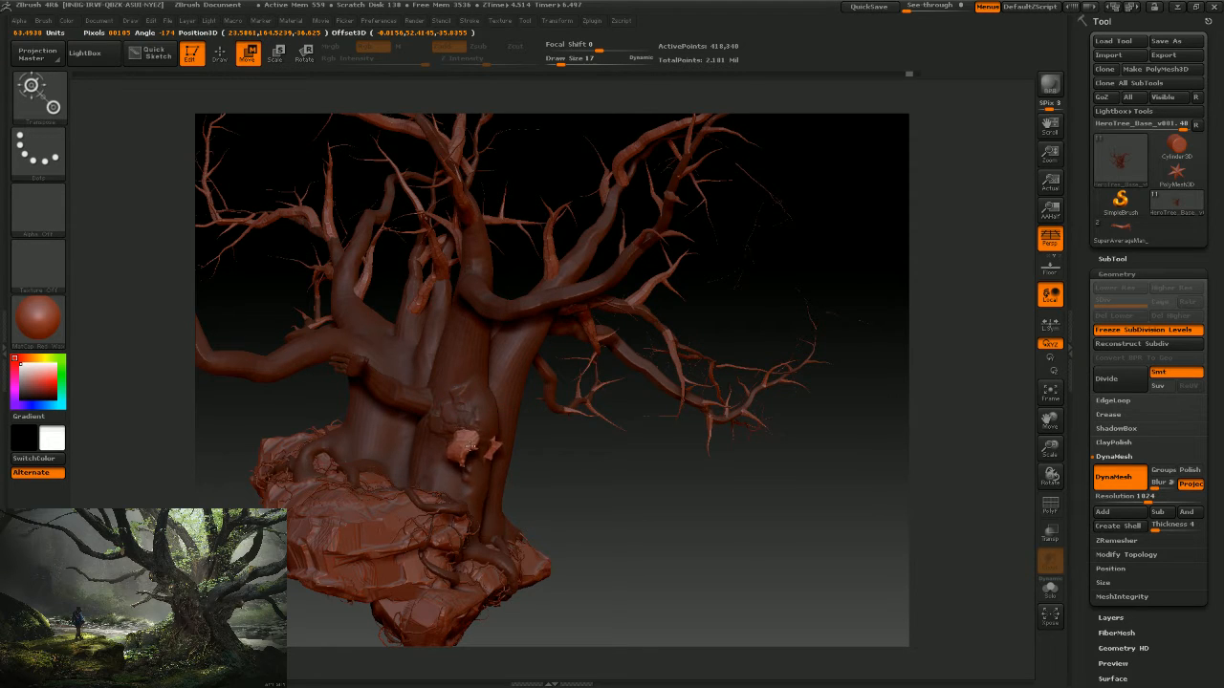
{"action": "left_click_drag", "start_coordinate": [621, 482], "coordinate": [608, 538]}
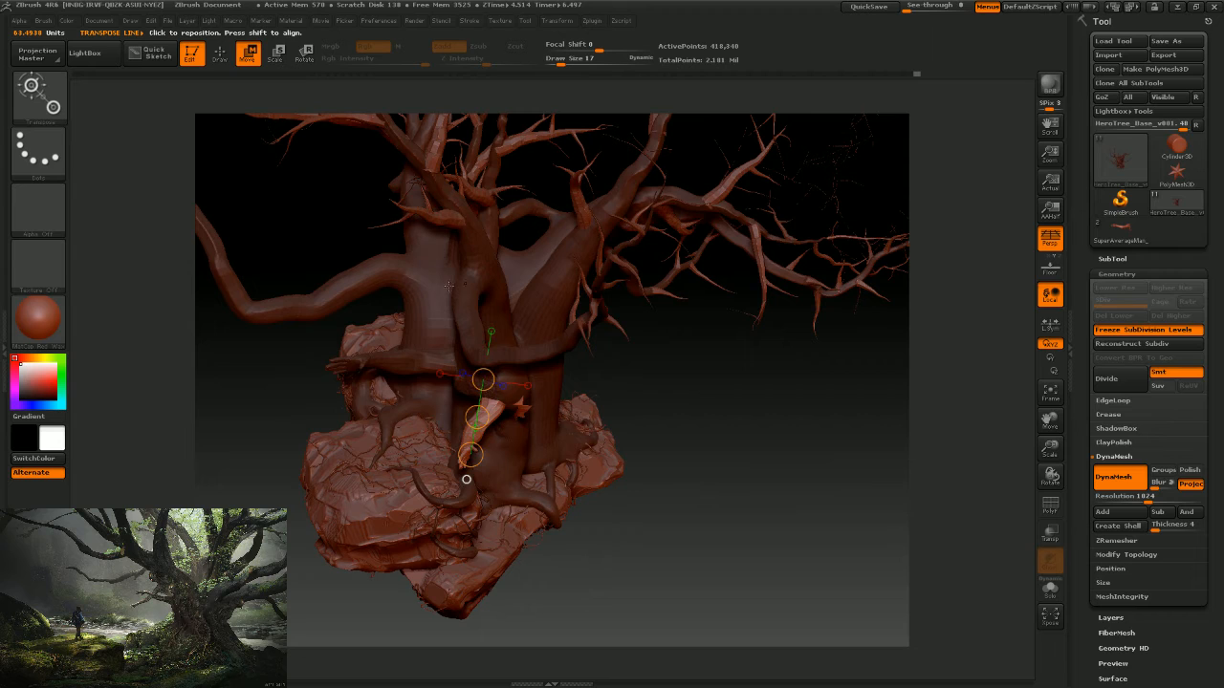
Rotate the inserted arm slightly and move it so its shoulder end sits inside the left trunk stem.
{"action": "left_click", "coordinate": [305, 52]}
{"action": "mouse_move", "coordinate": [466, 479]}
{"action": "left_mouse_down"}
{"action": "mouse_move", "coordinate": [494, 445]}
{"action": "mouse_move", "coordinate": [481, 417]}
{"action": "left_mouse_up"}
{"action": "left_click", "coordinate": [248, 53]}
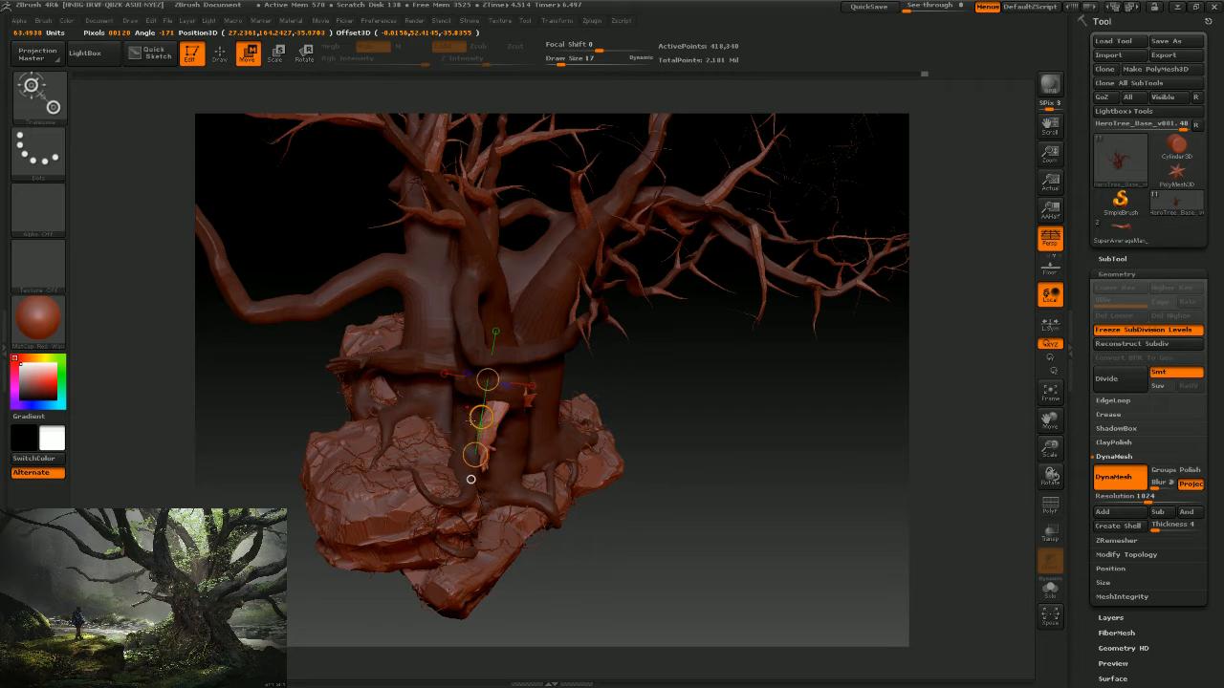
{"action": "key", "text": "space"}
{"action": "left_click", "coordinate": [479, 416]}
{"action": "left_click_drag", "start_coordinate": [470, 479], "coordinate": [479, 418]}
Clear the mask and remesh the tree with DynaMesh to fuse the lower arm into the left stem, checking the joint.
{"action": "right_click_drag", "start_coordinate": [579, 457], "coordinate": [623, 474]}
{"action": "right_click_drag", "start_coordinate": [688, 431], "coordinate": [732, 340]}
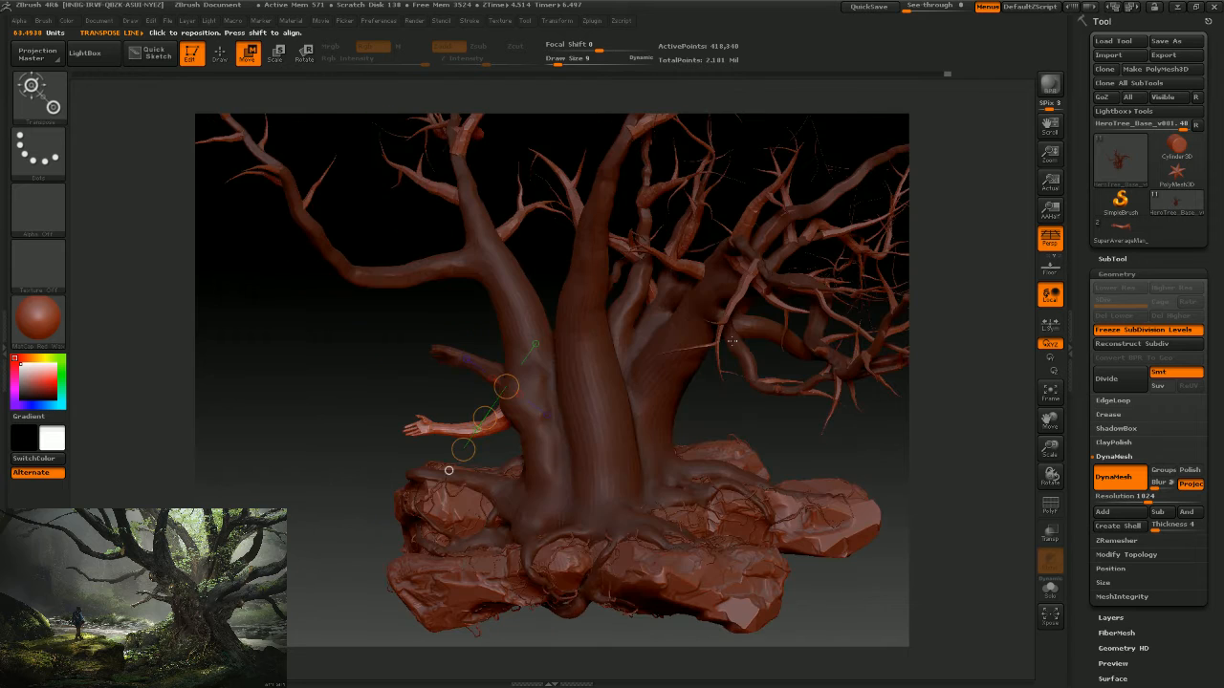
{"action": "mouse_move", "coordinate": [385, 334]}
{"action": "left_mouse_down", "text": "ctrl"}
{"action": "mouse_move", "coordinate": [372, 365]}
{"action": "mouse_move", "coordinate": [349, 373]}
{"action": "left_mouse_up", "text": "ctrl"}
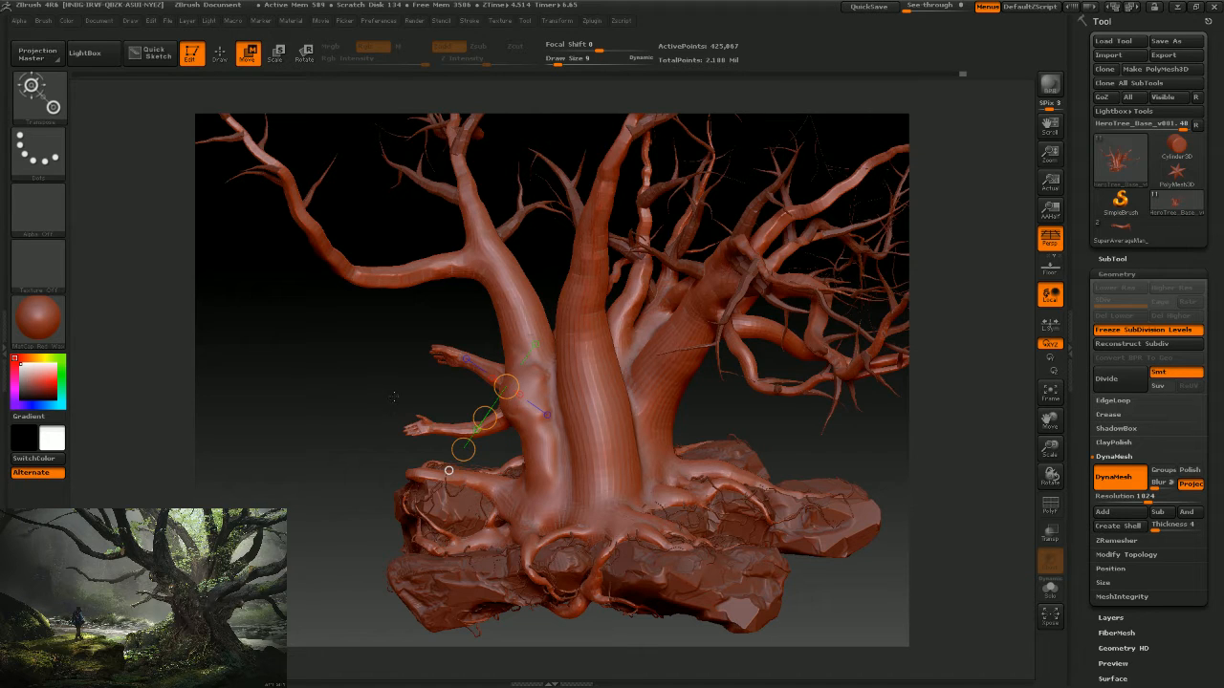
{"action": "left_click_drag", "start_coordinate": [412, 388], "coordinate": [611, 391]}
{"action": "left_click_drag", "start_coordinate": [726, 420], "coordinate": [538, 368]}
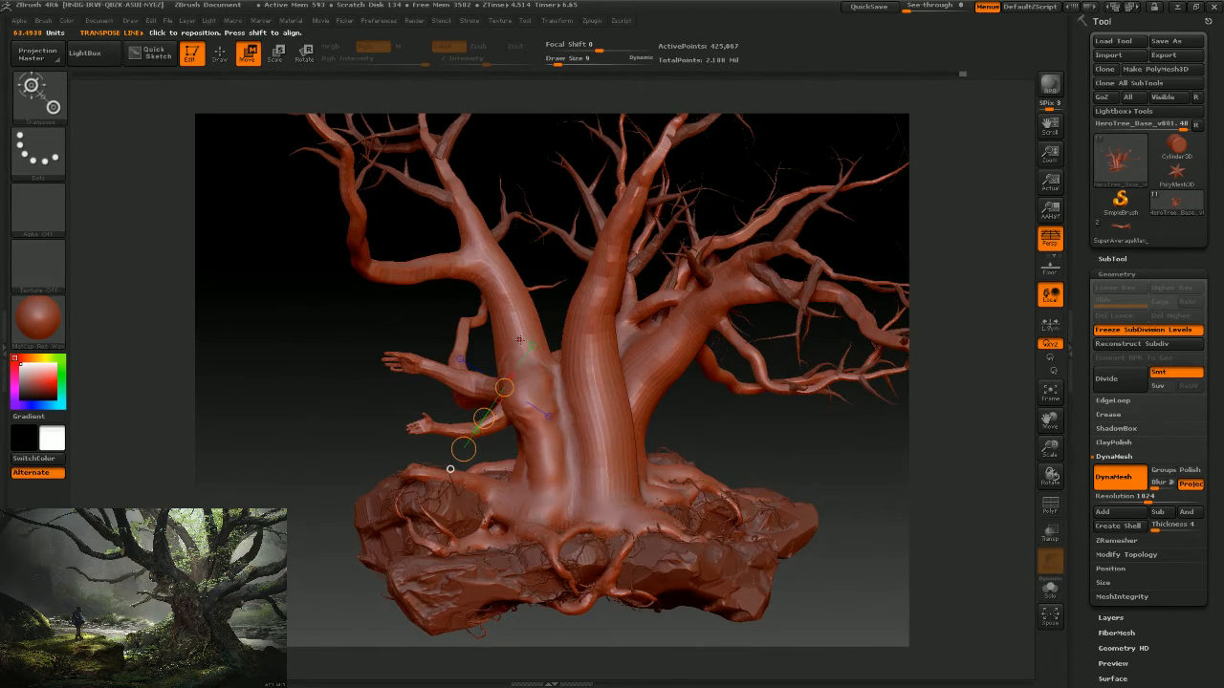
{"action": "left_click_drag", "start_coordinate": [718, 441], "coordinate": [707, 431]}
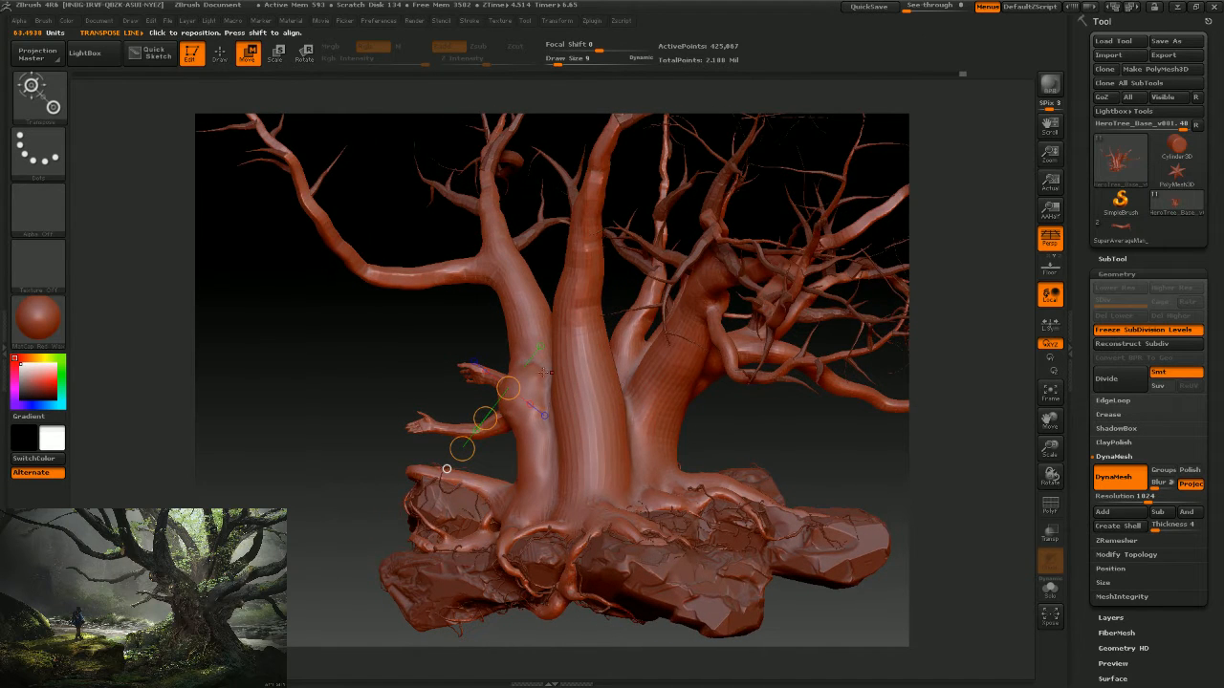
Build up a raised mass at the base of the right trunk stem using the ClayTubes brush at draw size 15.
{"action": "left_click", "coordinate": [40, 95]}
{"action": "left_click", "coordinate": [222, 116]}
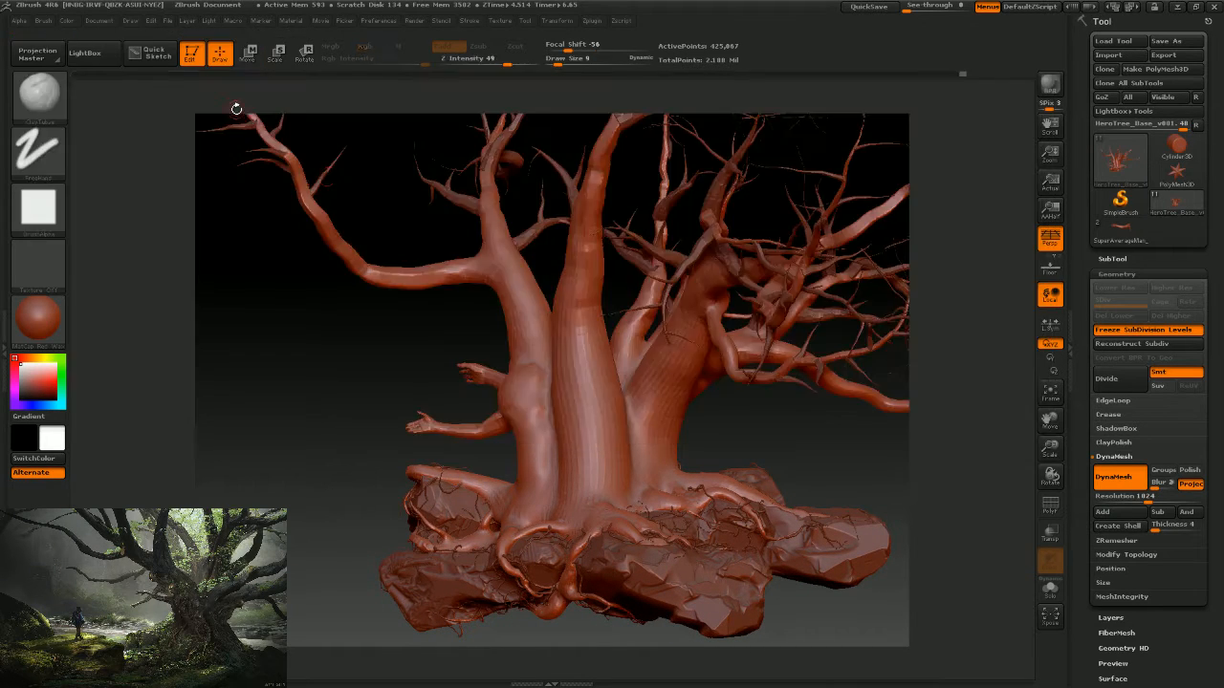
{"action": "key", "text": "s"}
{"action": "mouse_move", "coordinate": [692, 440]}
{"action": "left_mouse_down"}
{"action": "mouse_move", "coordinate": [728, 448]}
{"action": "mouse_move", "coordinate": [675, 475]}
{"action": "left_mouse_up"}
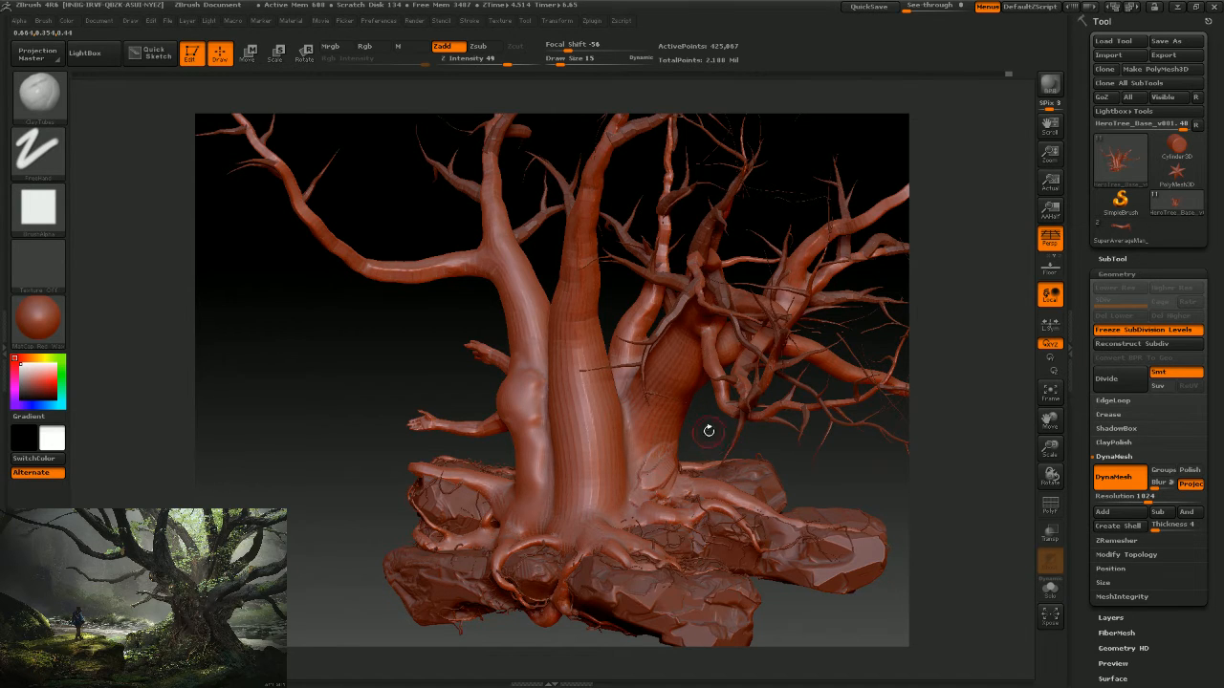
{"action": "left_click_drag", "start_coordinate": [708, 431], "coordinate": [673, 464]}
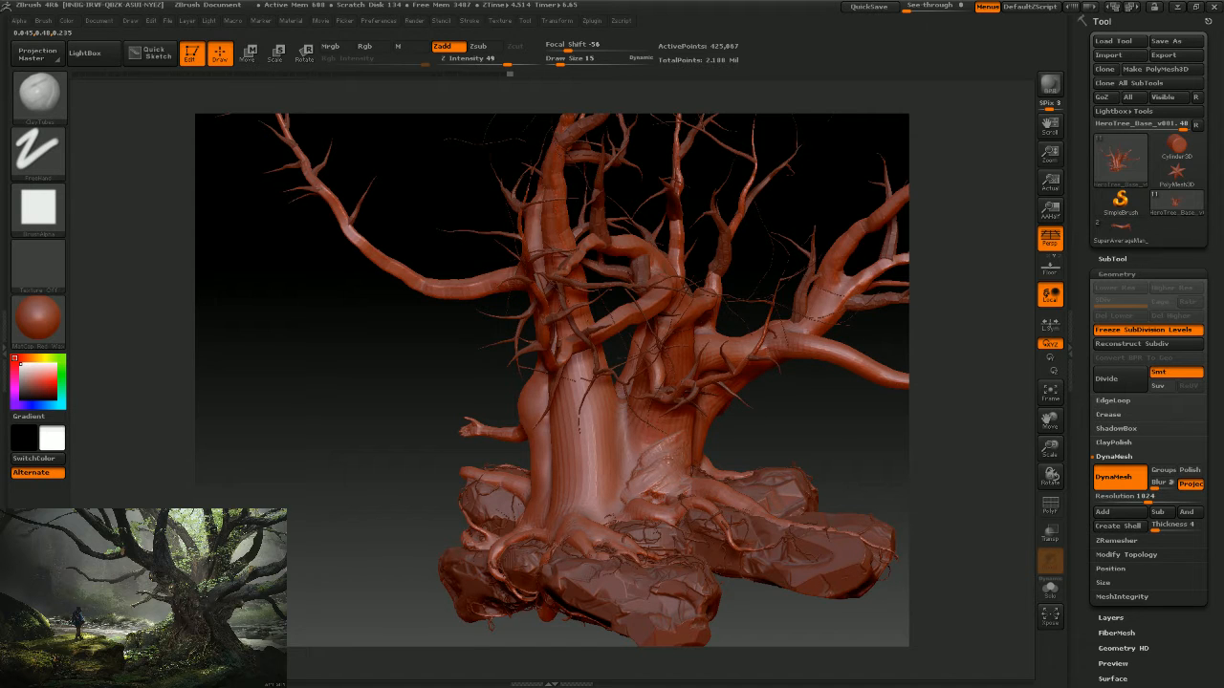
{"action": "left_click_drag", "start_coordinate": [734, 439], "coordinate": [669, 493]}
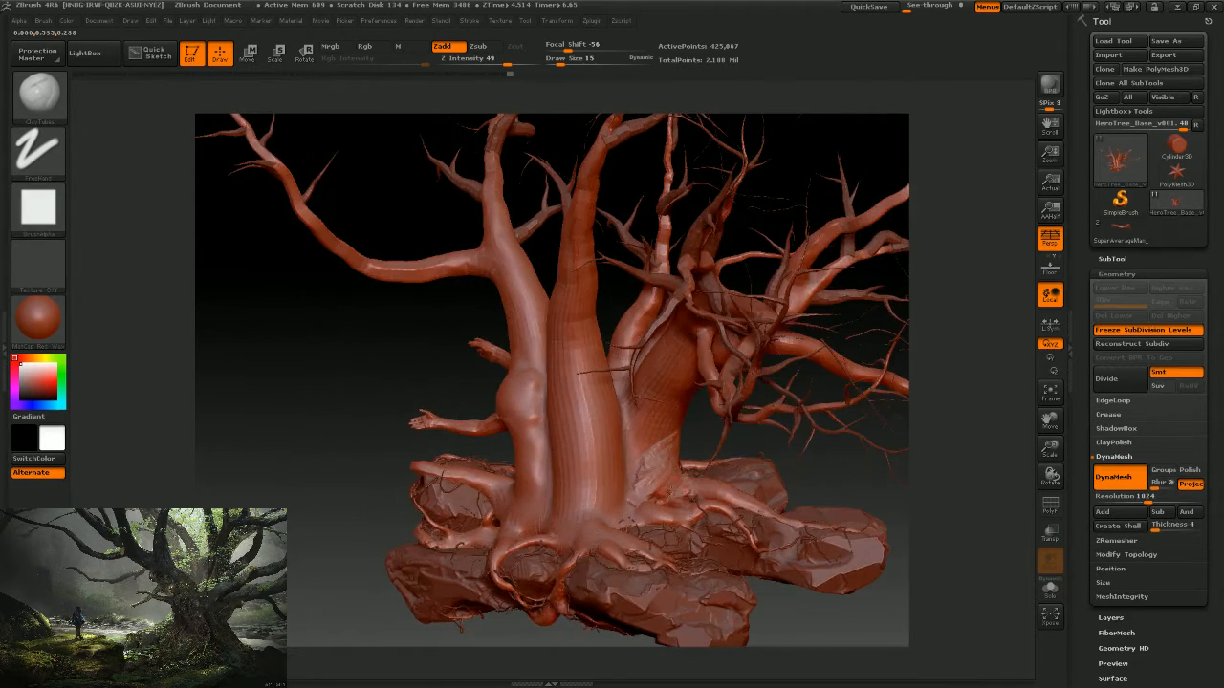
Extend the raised clay mass around the side of the right stem's base toward its roots.
{"action": "right_click_drag", "start_coordinate": [671, 488], "coordinate": [681, 444]}
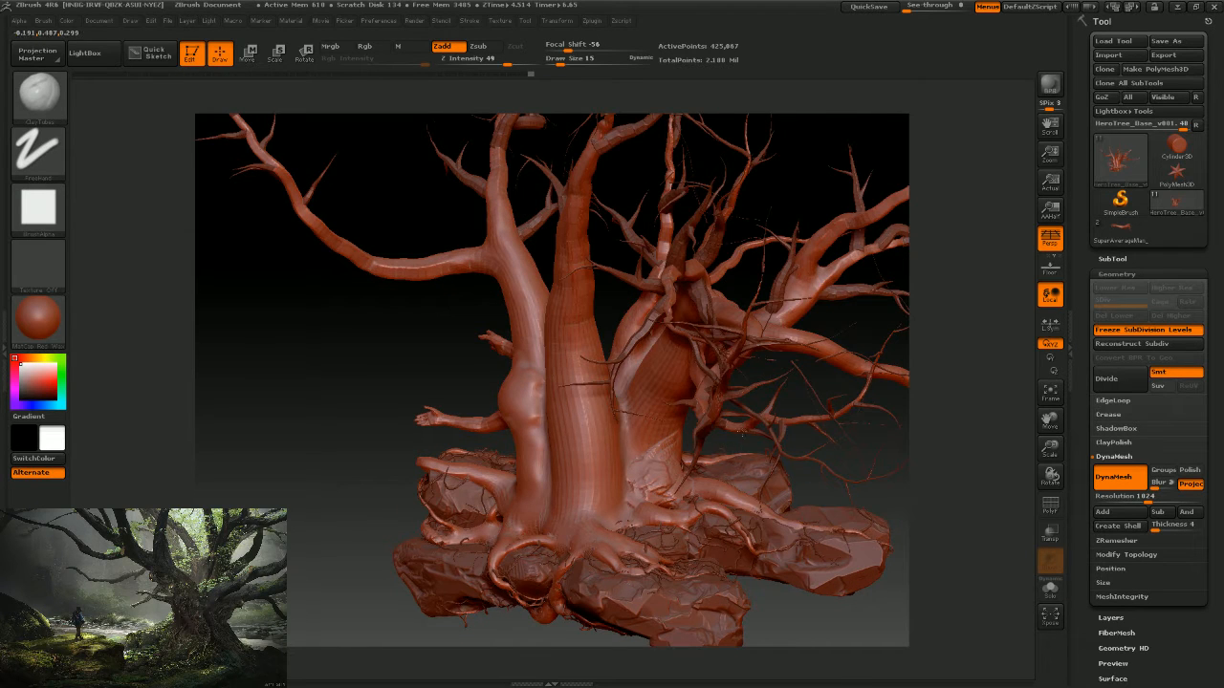
{"action": "key", "text": "ctrl"}
{"action": "right_click_drag", "start_coordinate": [429, 358], "coordinate": [701, 455]}
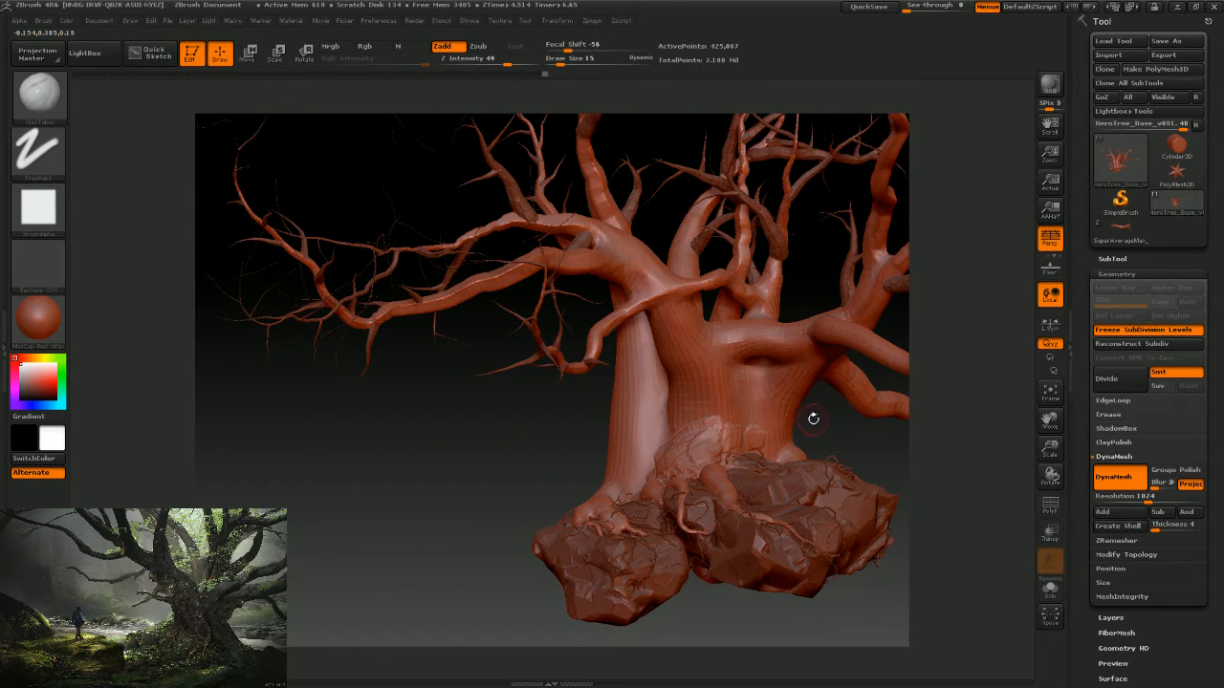
{"action": "right_click_drag", "start_coordinate": [812, 414], "coordinate": [704, 470]}
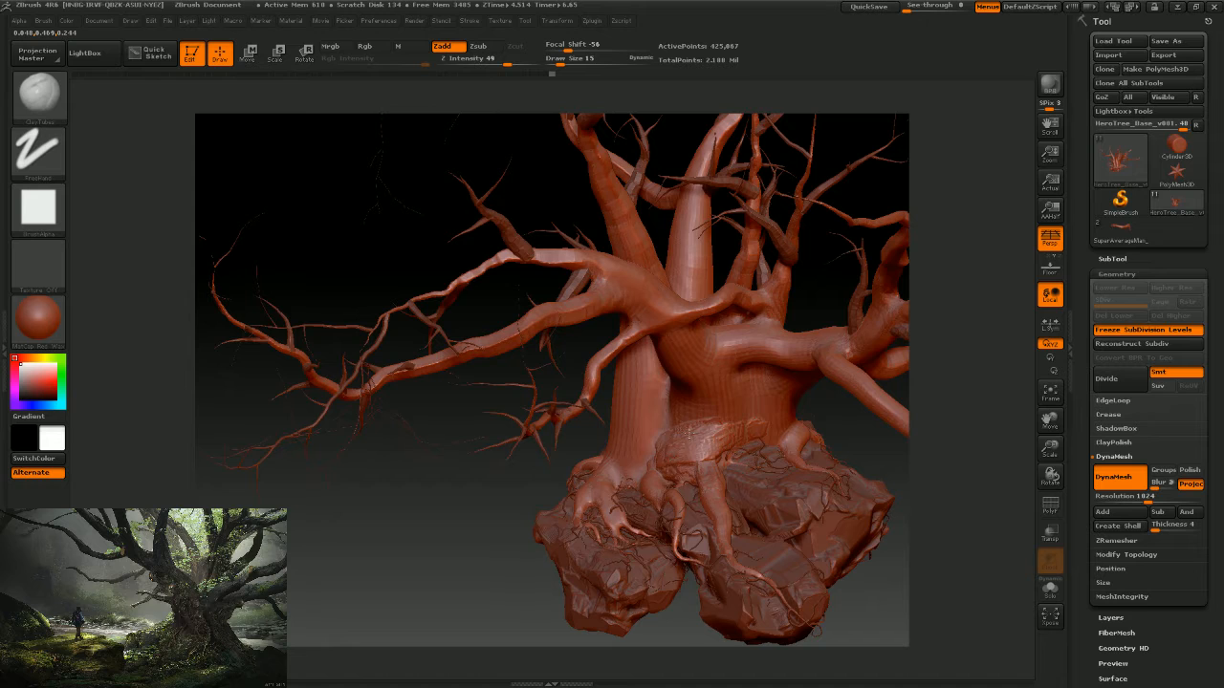
{"action": "left_click_drag", "start_coordinate": [505, 508], "coordinate": [715, 420]}
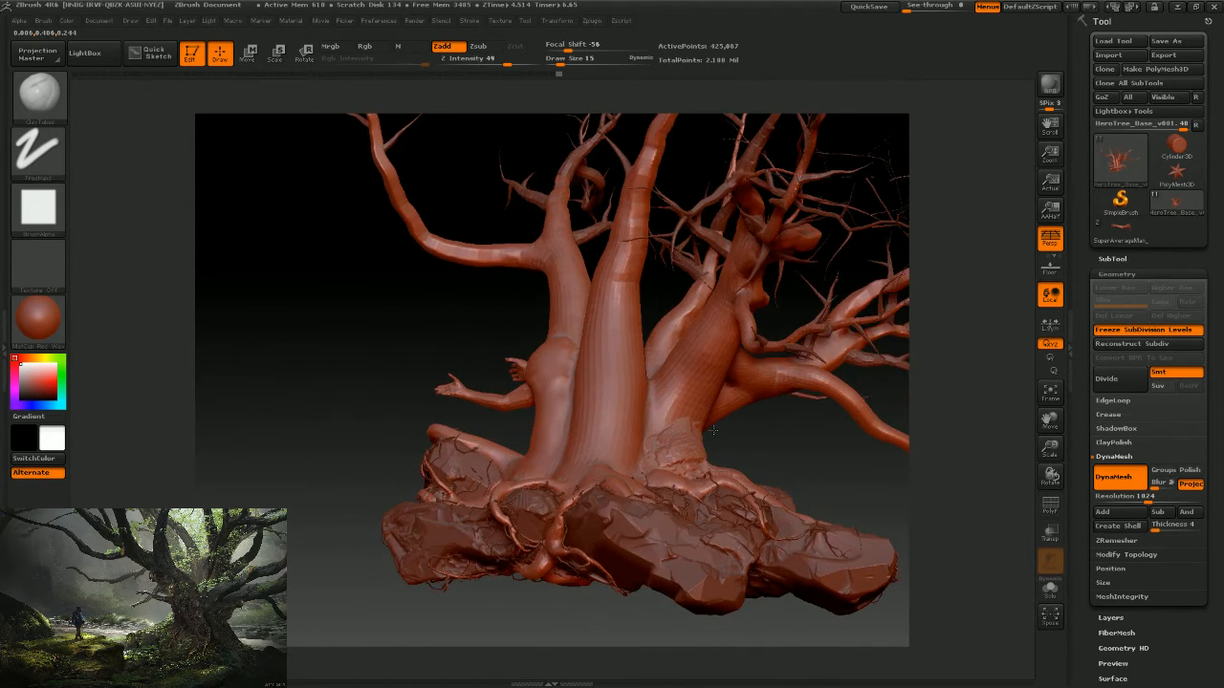
Smooth the clay strokes on the right stem's base so the mass blends into the trunk.
{"action": "key", "text": "shift"}
{"action": "key", "text": "shift"}
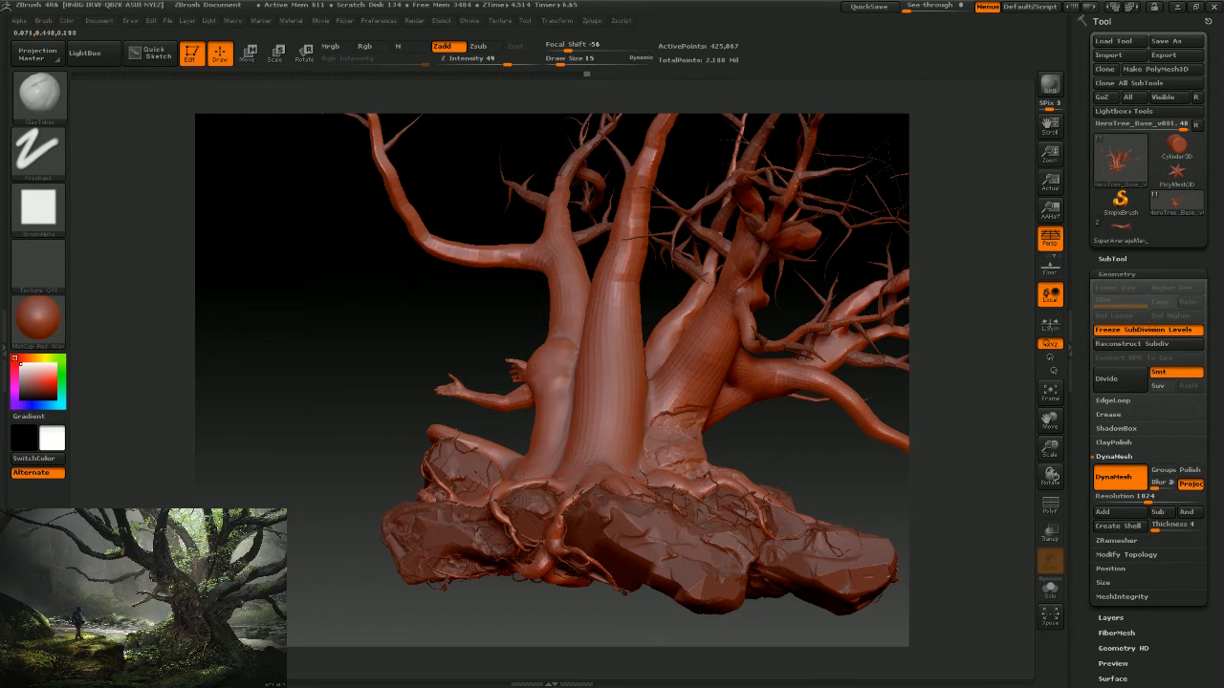
{"action": "left_click_drag", "start_coordinate": [745, 449], "coordinate": [708, 435]}
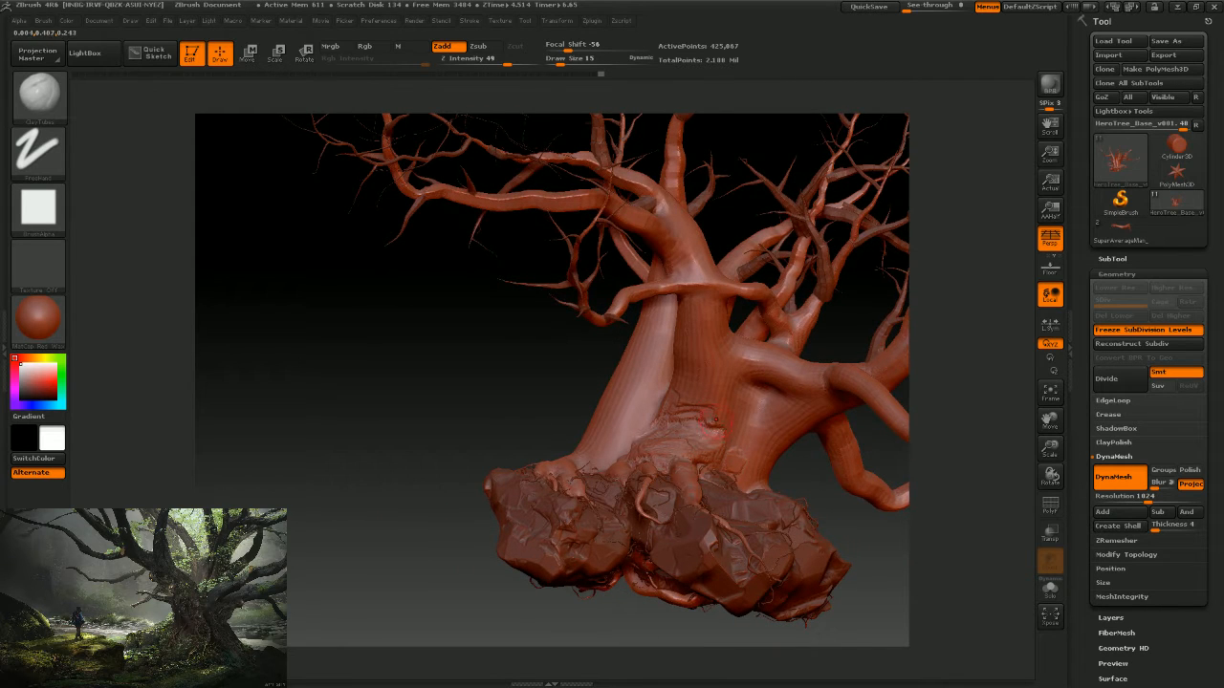
{"action": "left_click_drag", "start_coordinate": [688, 406], "coordinate": [692, 426], "text": "shift"}
Build a rounded, protruding knot on the right trunk stem just above the raised root mass.
{"action": "left_click_drag", "start_coordinate": [443, 416], "coordinate": [667, 406]}
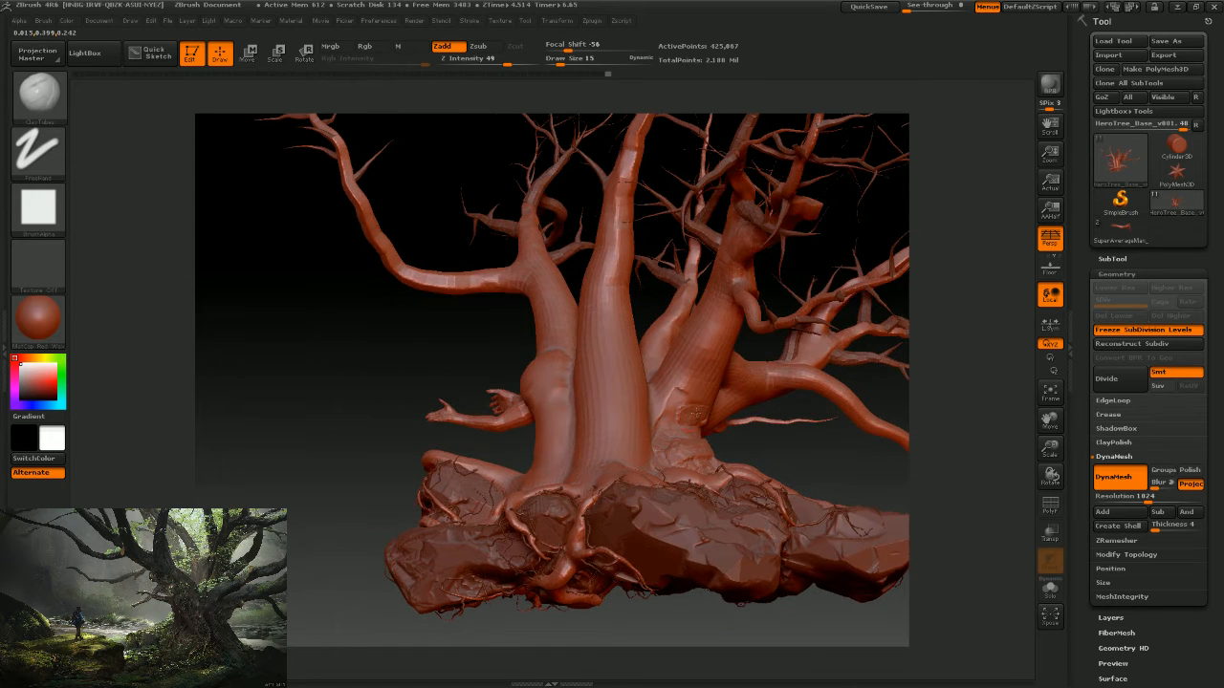
{"action": "left_click_drag", "start_coordinate": [697, 414], "coordinate": [697, 403]}
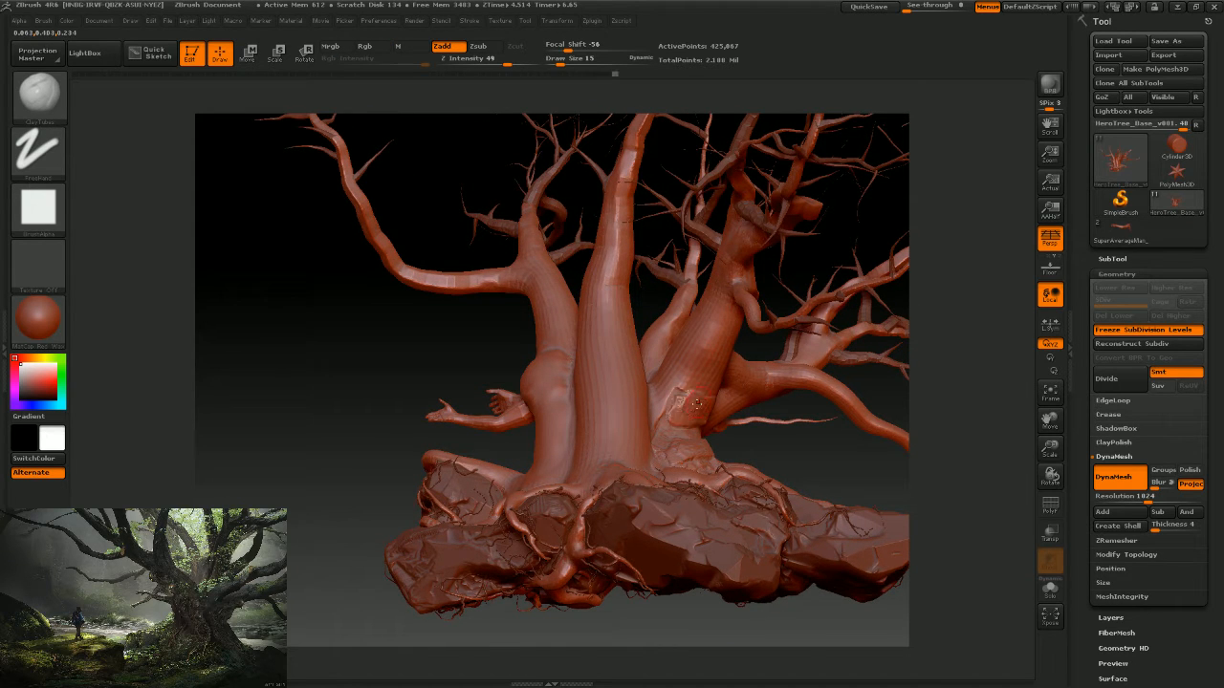
{"action": "mouse_move", "coordinate": [778, 456]}
{"action": "left_mouse_down"}
{"action": "mouse_move", "coordinate": [790, 463]}
{"action": "mouse_move", "coordinate": [762, 440]}
{"action": "left_mouse_up"}
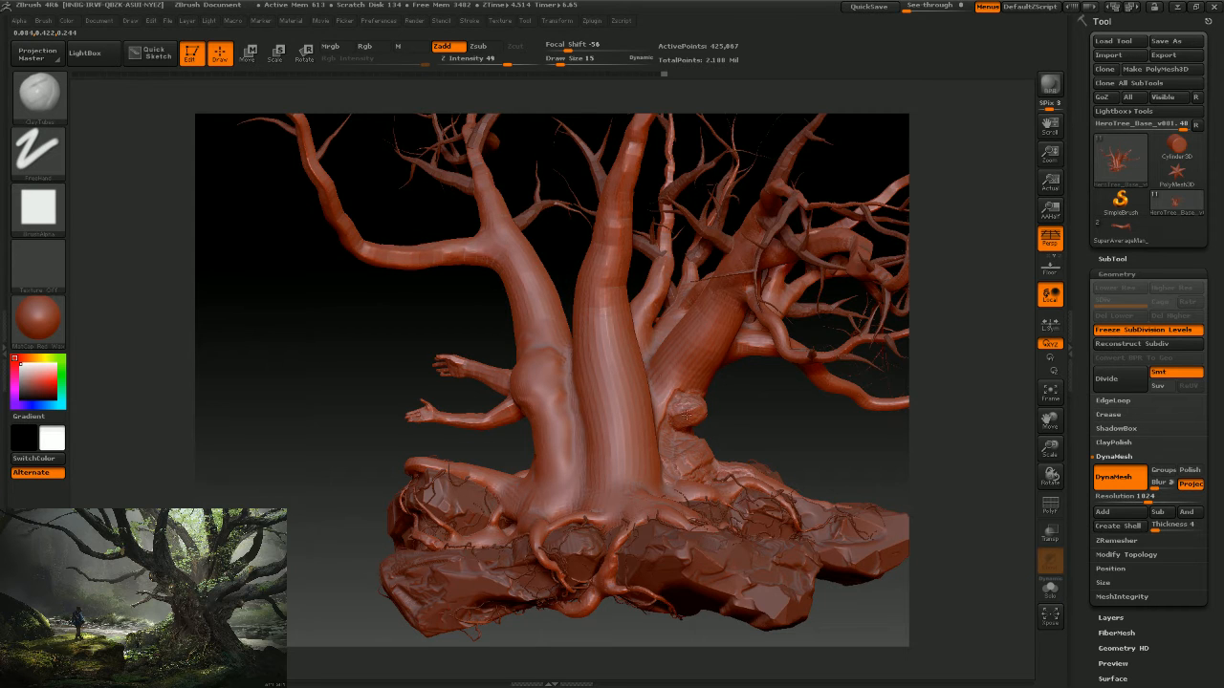
{"action": "left_click_drag", "start_coordinate": [754, 427], "coordinate": [712, 410]}
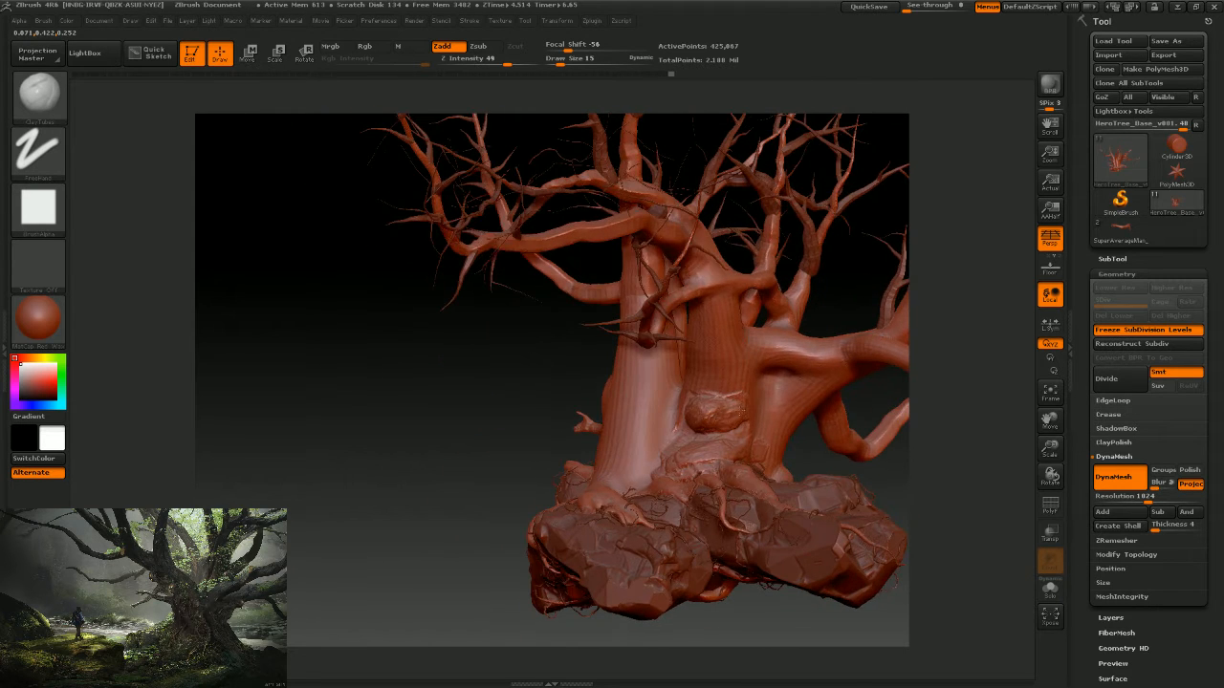
Add clay around the top of the right stem's knot and smooth it into the surrounding trunk.
{"action": "left_click_drag", "start_coordinate": [718, 419], "coordinate": [703, 413]}
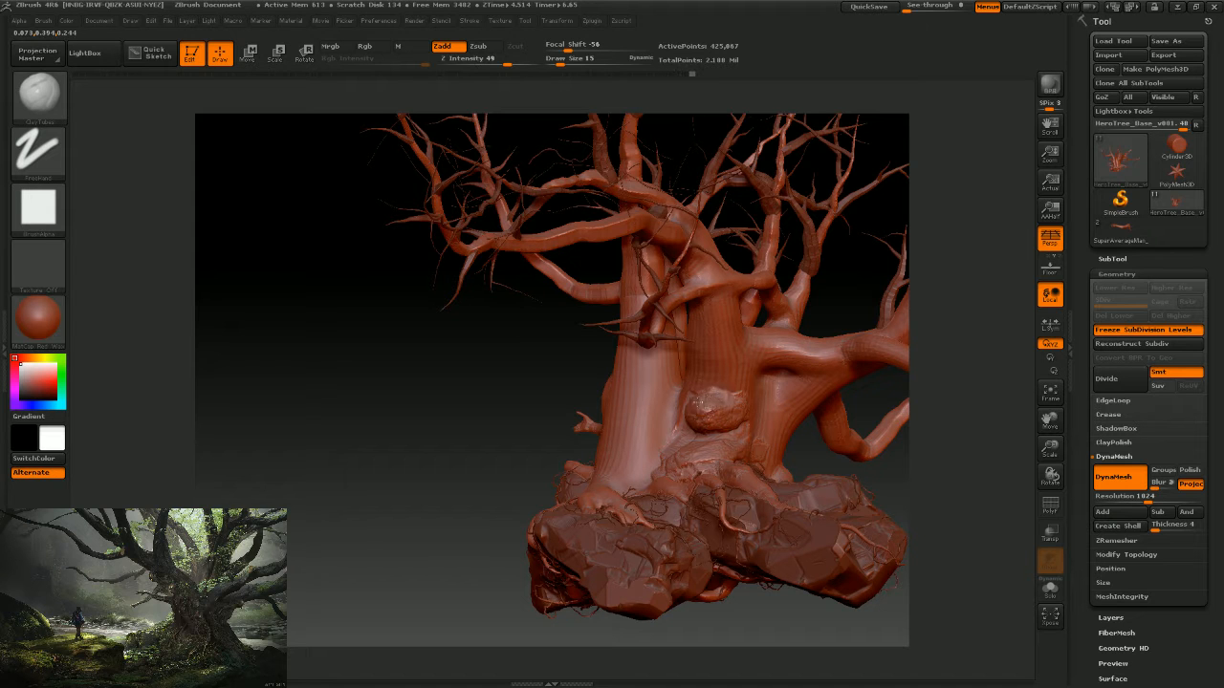
{"action": "mouse_move", "coordinate": [503, 405]}
{"action": "left_mouse_down"}
{"action": "mouse_move", "coordinate": [556, 416]}
{"action": "mouse_move", "coordinate": [775, 405]}
{"action": "mouse_move", "coordinate": [695, 418]}
{"action": "mouse_move", "coordinate": [717, 411]}
{"action": "mouse_move", "coordinate": [755, 433]}
{"action": "mouse_move", "coordinate": [718, 424]}
{"action": "left_mouse_up"}
{"action": "key", "text": "shift"}
{"action": "key", "text": "shift"}
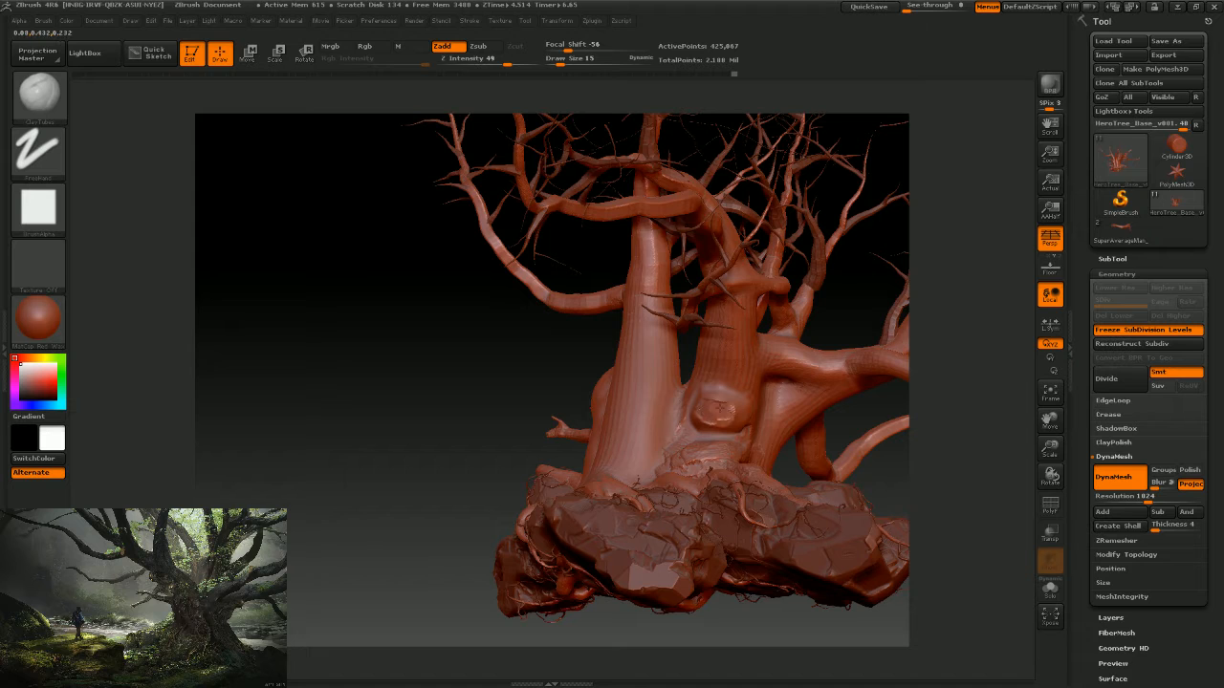
{"action": "left_click_drag", "start_coordinate": [502, 408], "coordinate": [759, 401]}
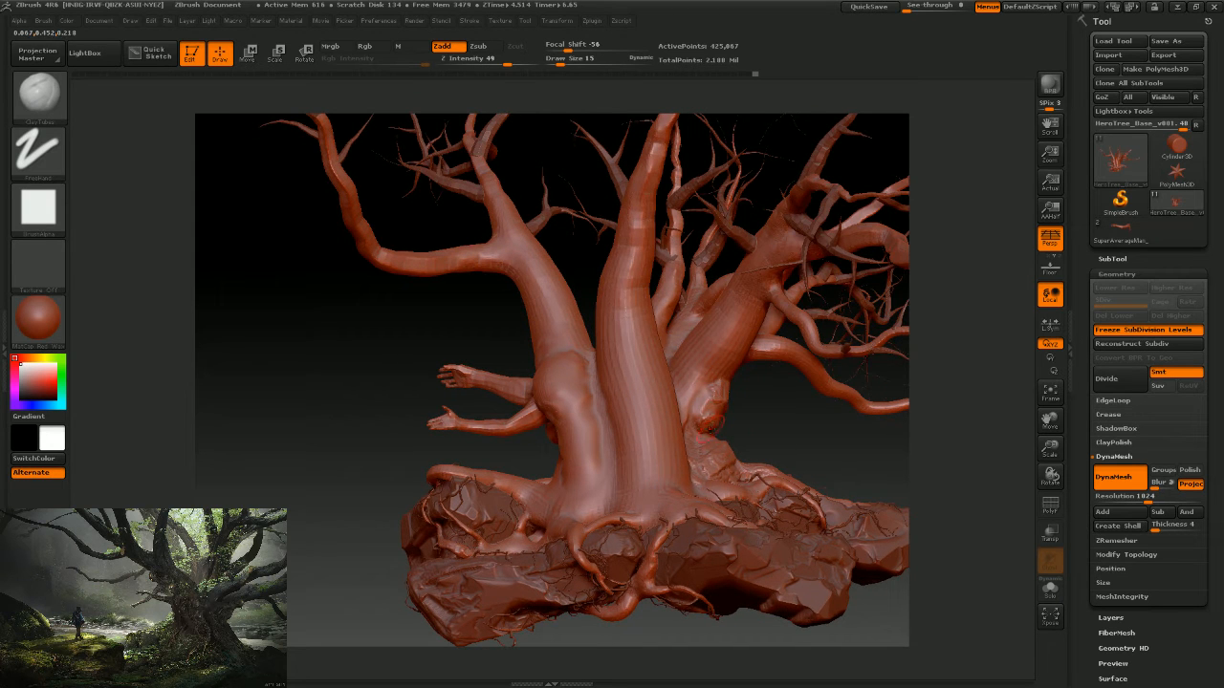
Remesh the tree with DynaMesh to even out the geometry of the sculpted knot and stem base.
{"action": "left_click_drag", "start_coordinate": [712, 430], "coordinate": [768, 427]}
{"action": "key", "text": "ctrl"}
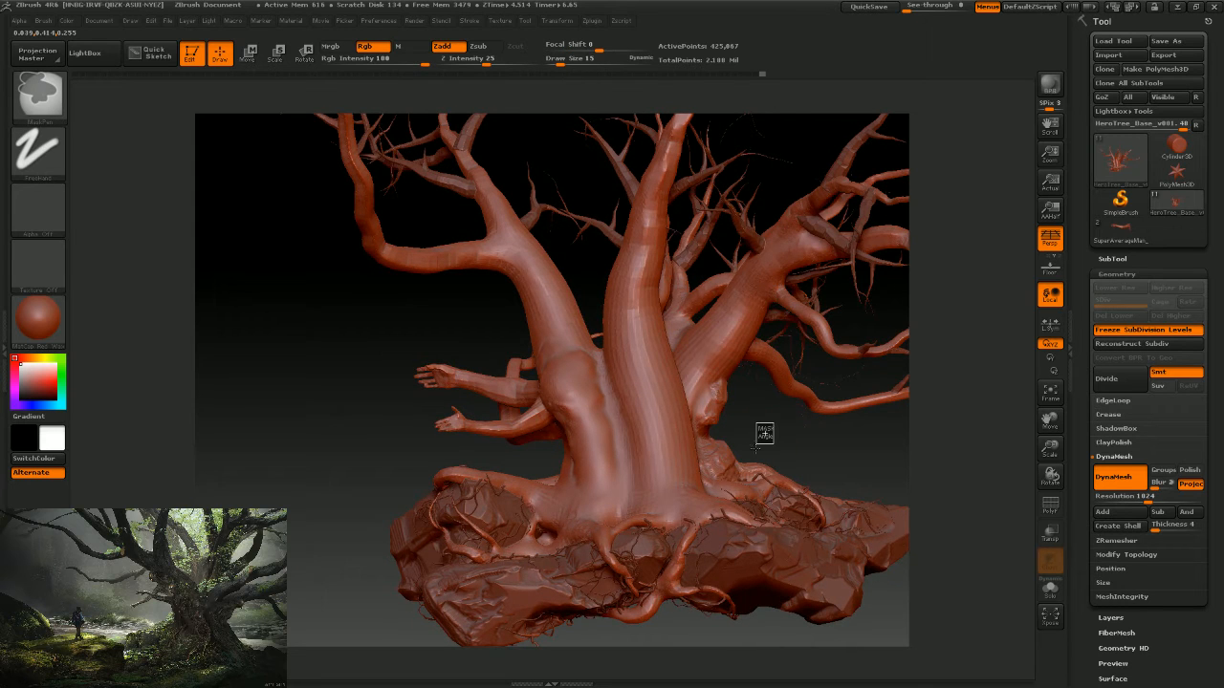
{"action": "left_click_drag", "start_coordinate": [765, 433], "coordinate": [751, 446], "text": "ctrl"}
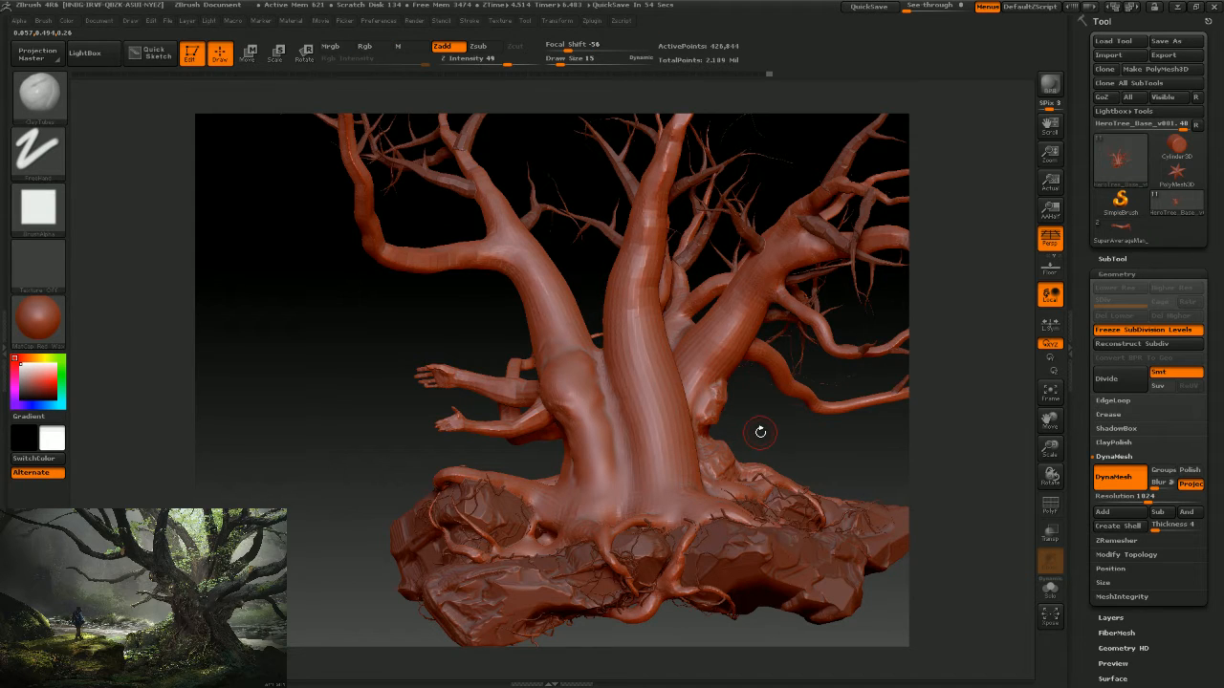
Build a second, smaller protruding clay knot on the right trunk stem just above the existing knot.
{"action": "mouse_move", "coordinate": [759, 429]}
{"action": "left_mouse_down"}
{"action": "mouse_move", "coordinate": [764, 440]}
{"action": "mouse_move", "coordinate": [762, 425]}
{"action": "mouse_move", "coordinate": [690, 411]}
{"action": "mouse_move", "coordinate": [693, 401]}
{"action": "mouse_move", "coordinate": [684, 426]}
{"action": "mouse_move", "coordinate": [696, 400]}
{"action": "mouse_move", "coordinate": [689, 417]}
{"action": "mouse_move", "coordinate": [700, 400]}
{"action": "mouse_move", "coordinate": [780, 425]}
{"action": "mouse_move", "coordinate": [756, 422]}
{"action": "mouse_move", "coordinate": [719, 372]}
{"action": "left_mouse_up"}
{"action": "right_click", "coordinate": [755, 423]}
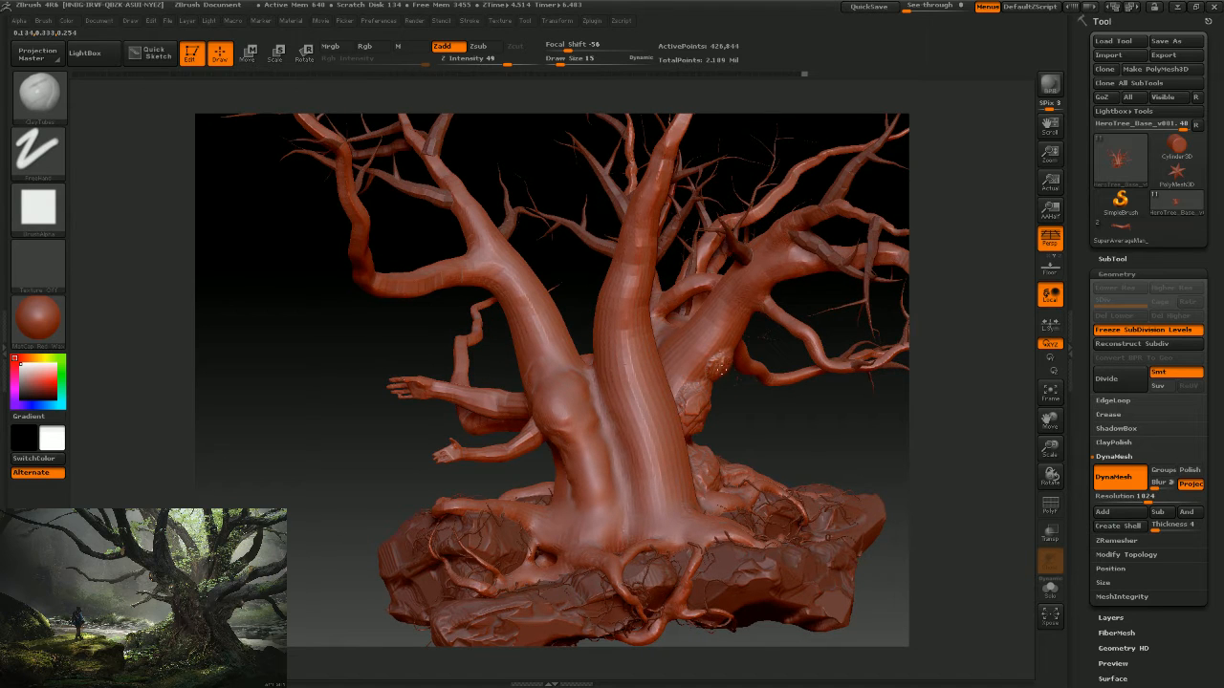
{"action": "left_click_drag", "start_coordinate": [728, 369], "coordinate": [733, 397]}
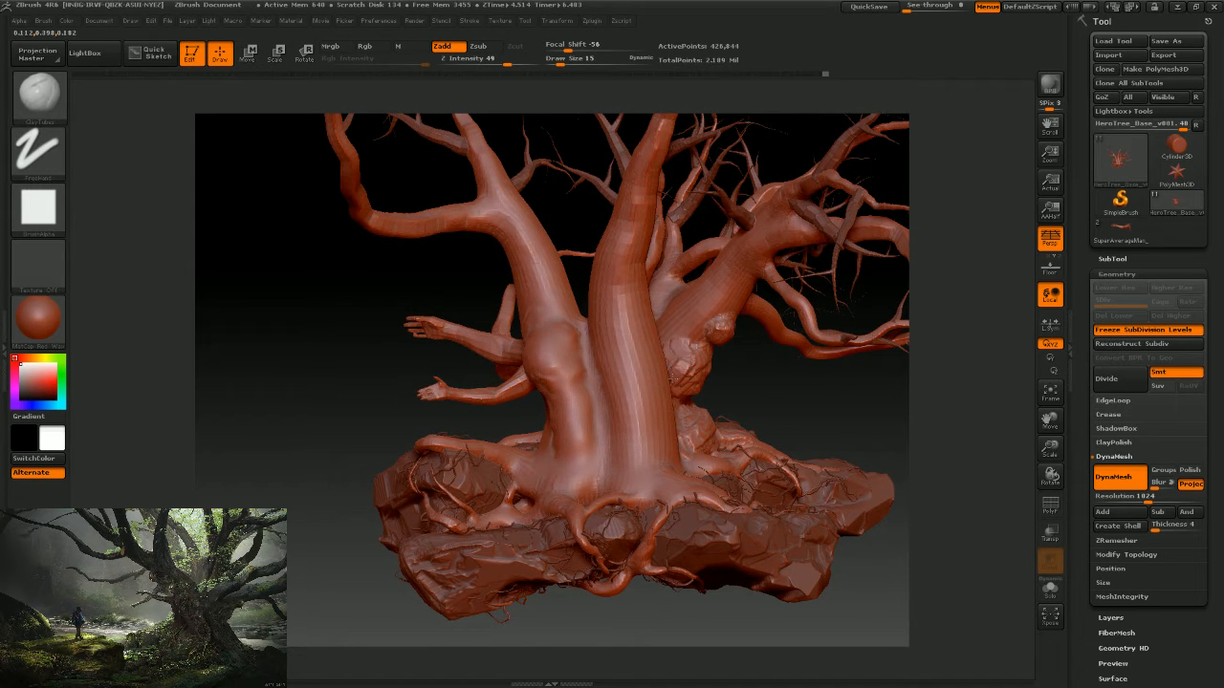
Build rounded, protruding clay knots on the left trunk stem around the shoulders of the inserted arms.
{"action": "mouse_move", "coordinate": [760, 405]}
{"action": "left_mouse_down"}
{"action": "mouse_move", "coordinate": [791, 411]}
{"action": "mouse_move", "coordinate": [638, 331]}
{"action": "left_mouse_up"}
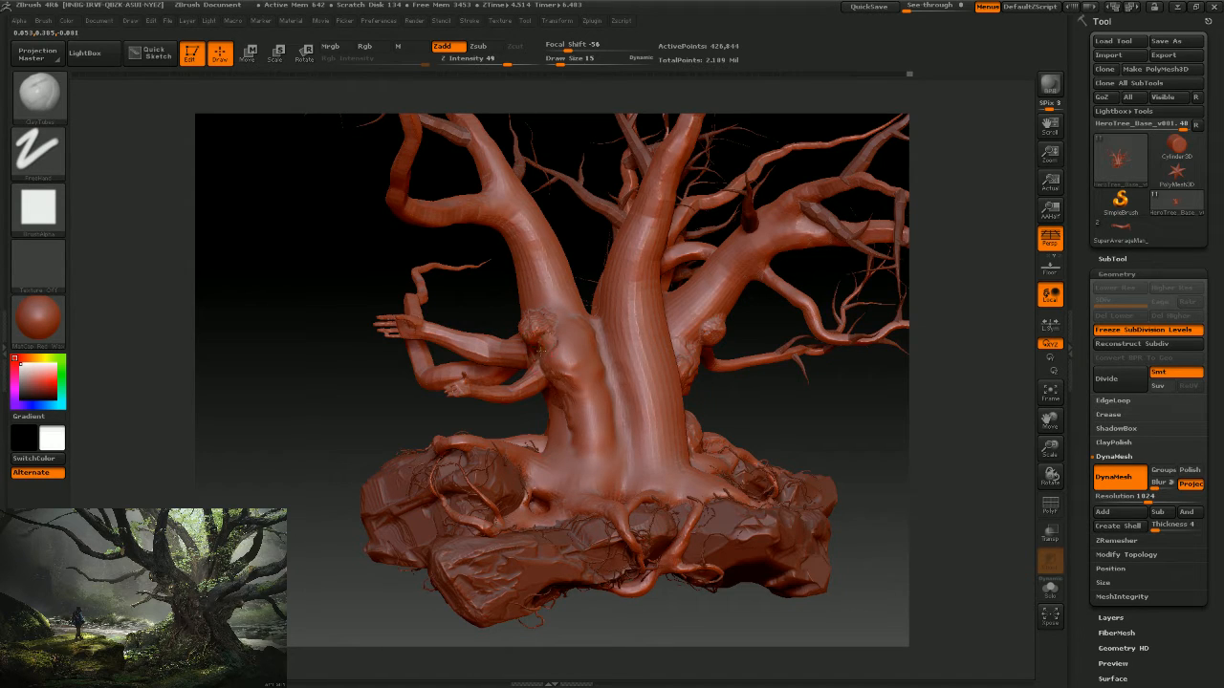
{"action": "left_click_drag", "start_coordinate": [768, 415], "coordinate": [562, 342]}
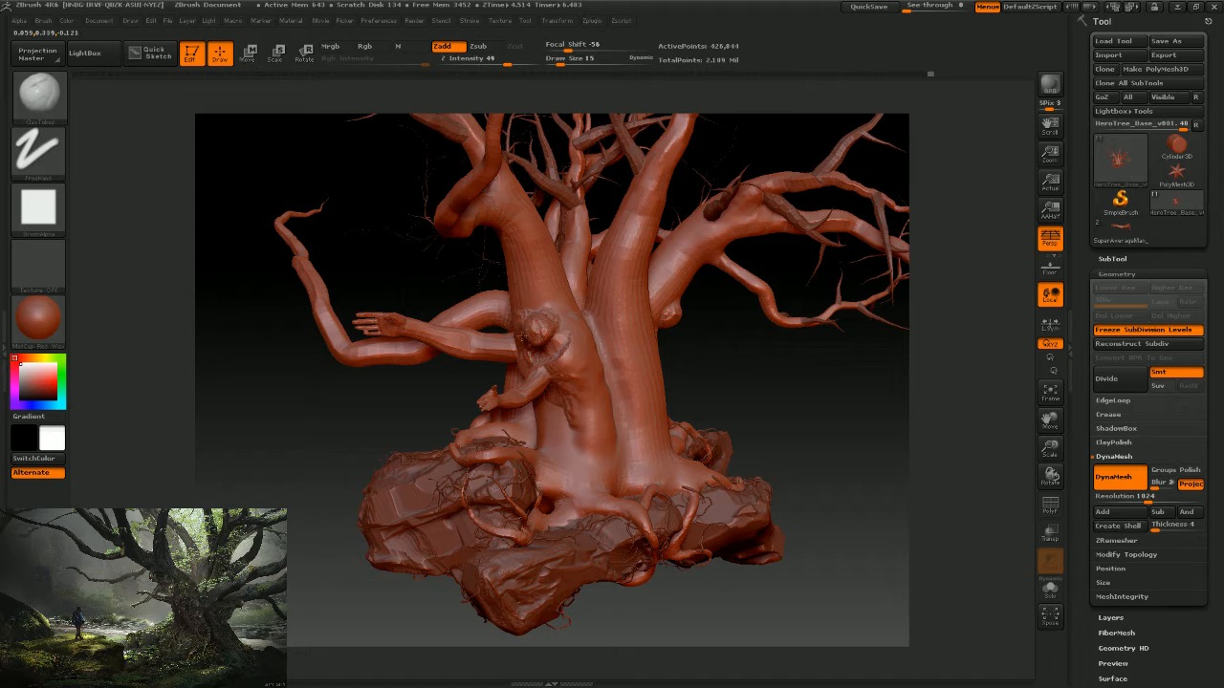
{"action": "left_click_drag", "start_coordinate": [778, 429], "coordinate": [583, 307]}
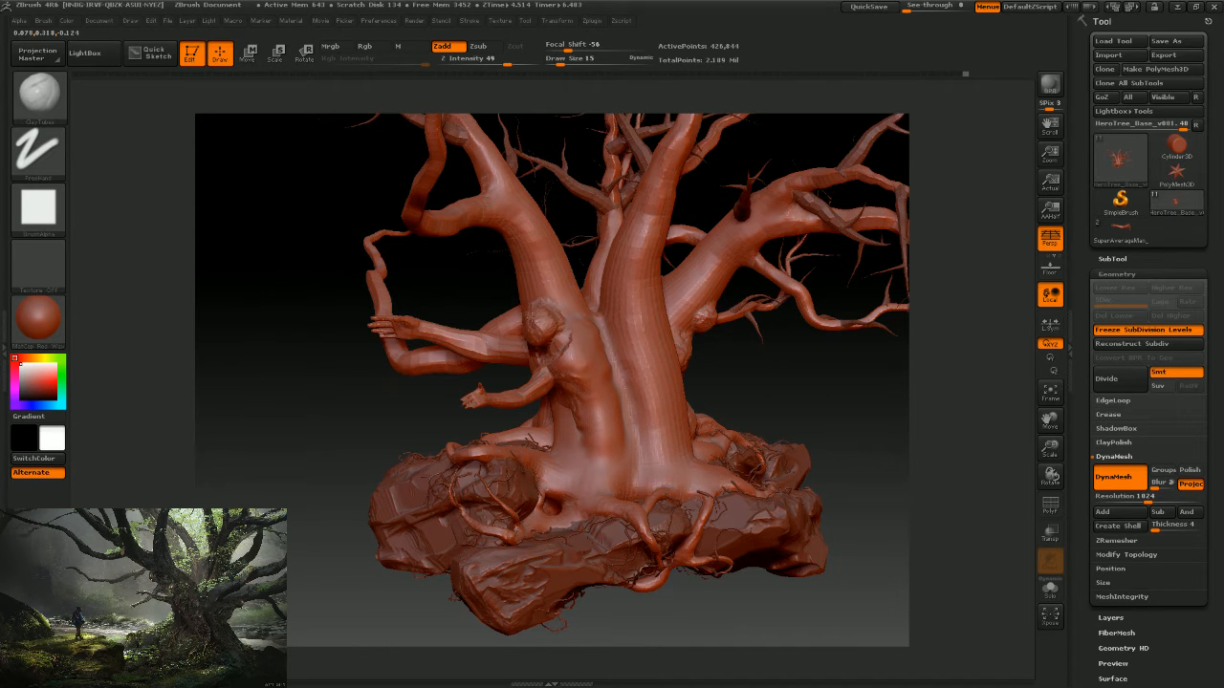
{"action": "left_click_drag", "start_coordinate": [768, 421], "coordinate": [606, 330]}
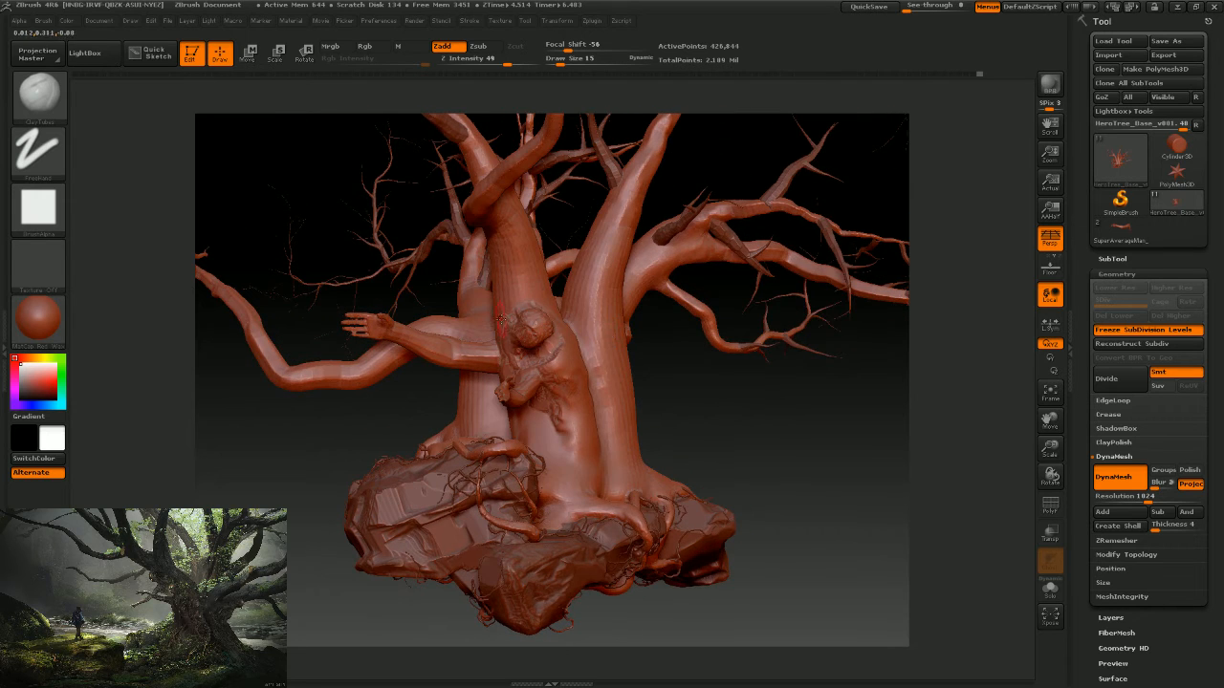
{"action": "left_click_drag", "start_coordinate": [732, 429], "coordinate": [857, 416]}
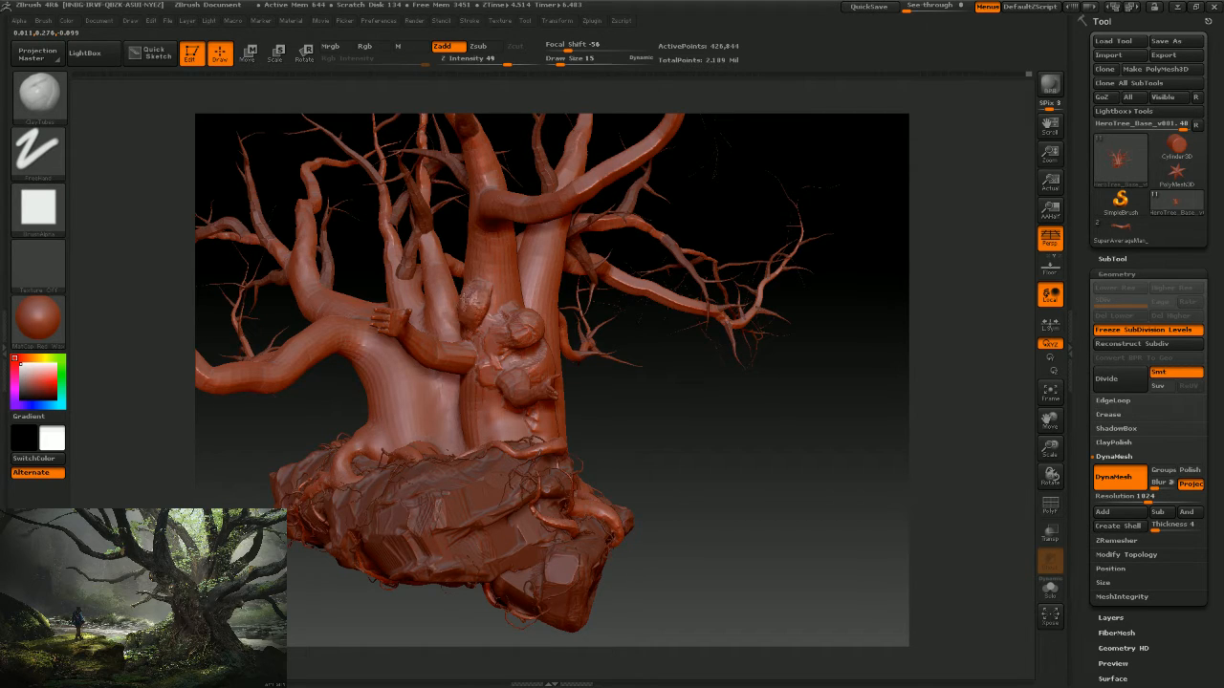
Enlarge the right stem's upper knot and add clay bulk to the left stem's knots beside the arms.
{"action": "left_click_drag", "start_coordinate": [698, 380], "coordinate": [669, 355]}
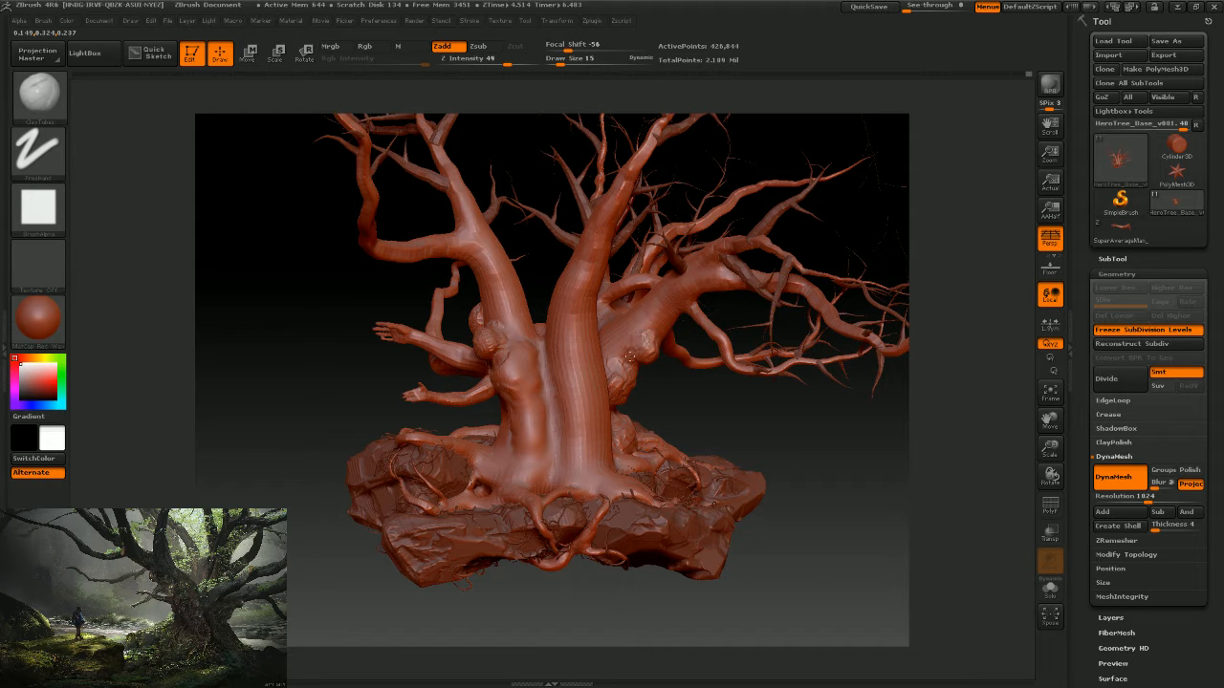
{"action": "mouse_move", "coordinate": [689, 398]}
{"action": "left_mouse_down"}
{"action": "mouse_move", "coordinate": [694, 415]}
{"action": "mouse_move", "coordinate": [677, 401]}
{"action": "left_mouse_up"}
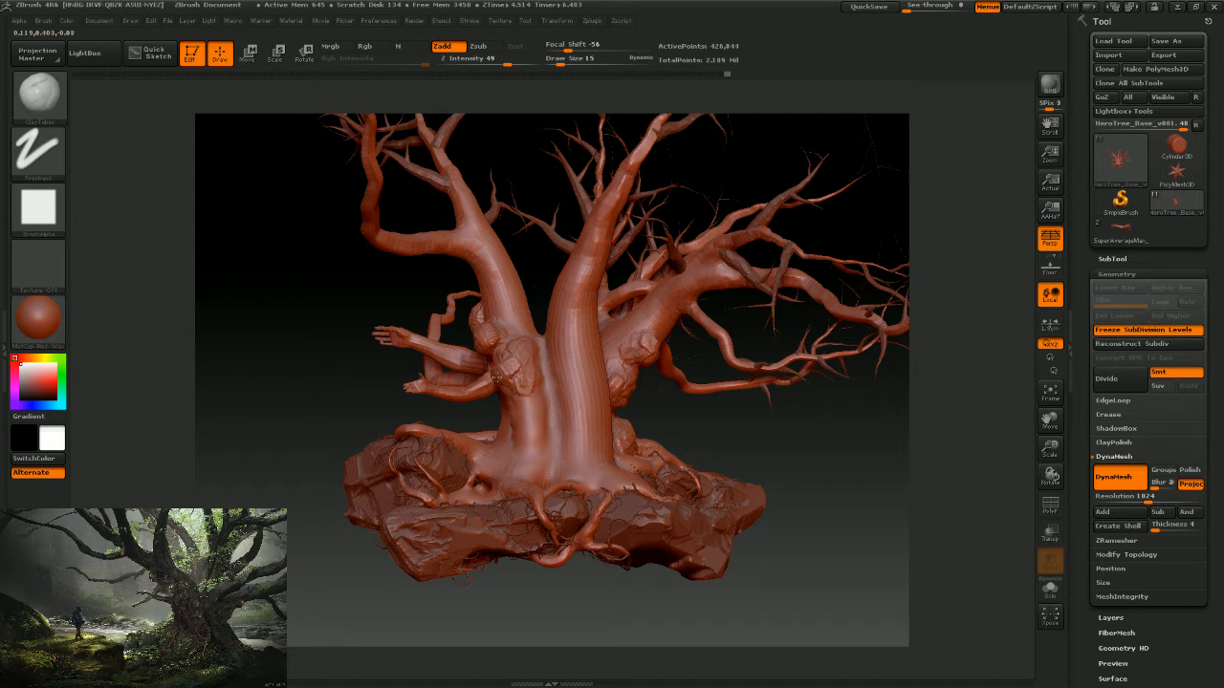
{"action": "left_click_drag", "start_coordinate": [735, 434], "coordinate": [813, 425]}
{"action": "key", "text": "shift"}
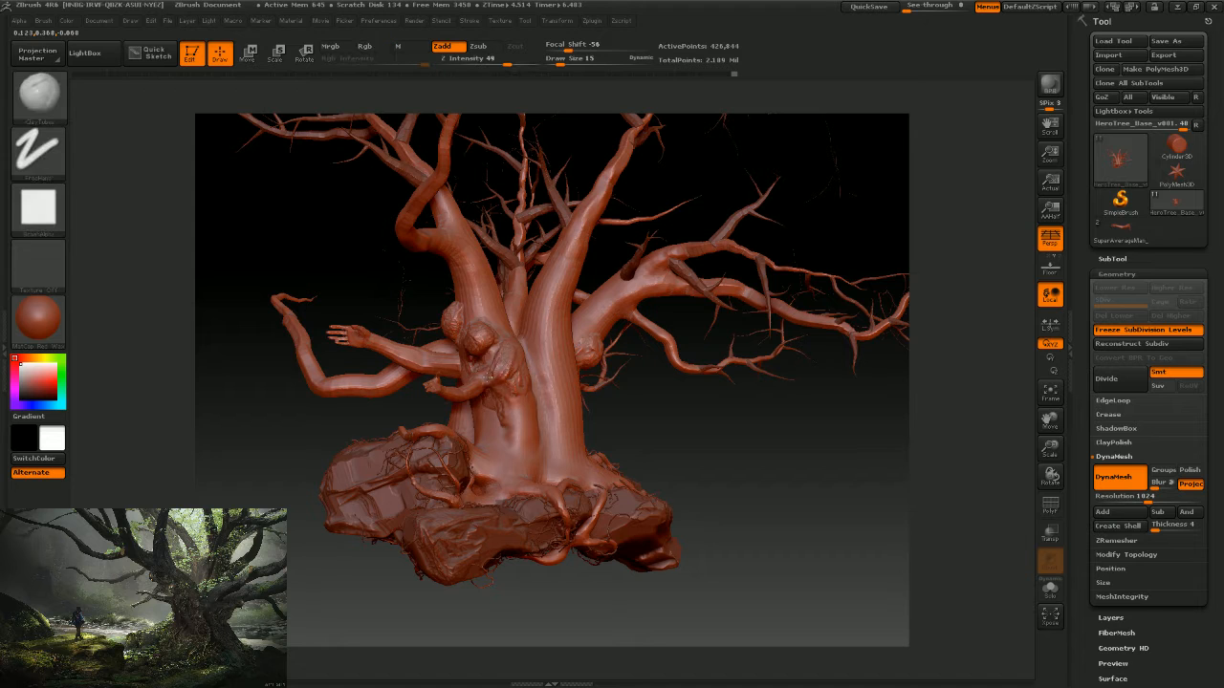
{"action": "left_click_drag", "start_coordinate": [484, 377], "coordinate": [508, 421]}
{"action": "mouse_move", "coordinate": [678, 431]}
{"action": "left_mouse_down"}
{"action": "mouse_move", "coordinate": [701, 448]}
{"action": "mouse_move", "coordinate": [841, 430]}
{"action": "left_mouse_up"}
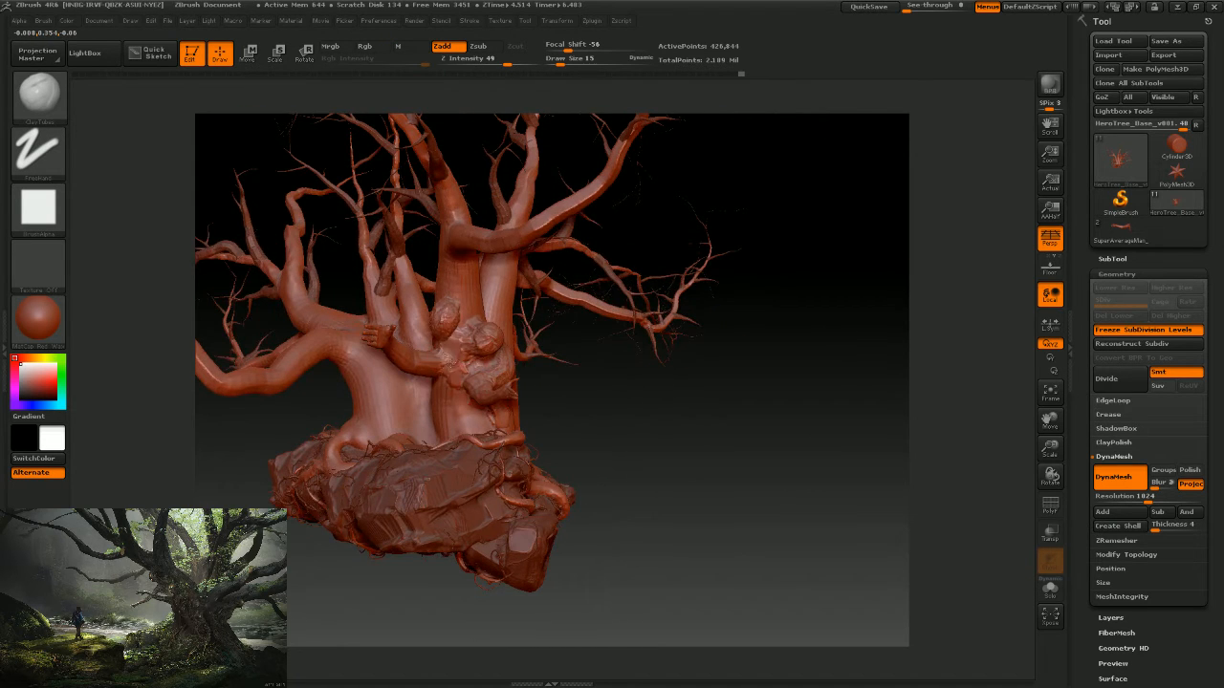
{"action": "left_click_drag", "start_coordinate": [646, 422], "coordinate": [708, 439]}
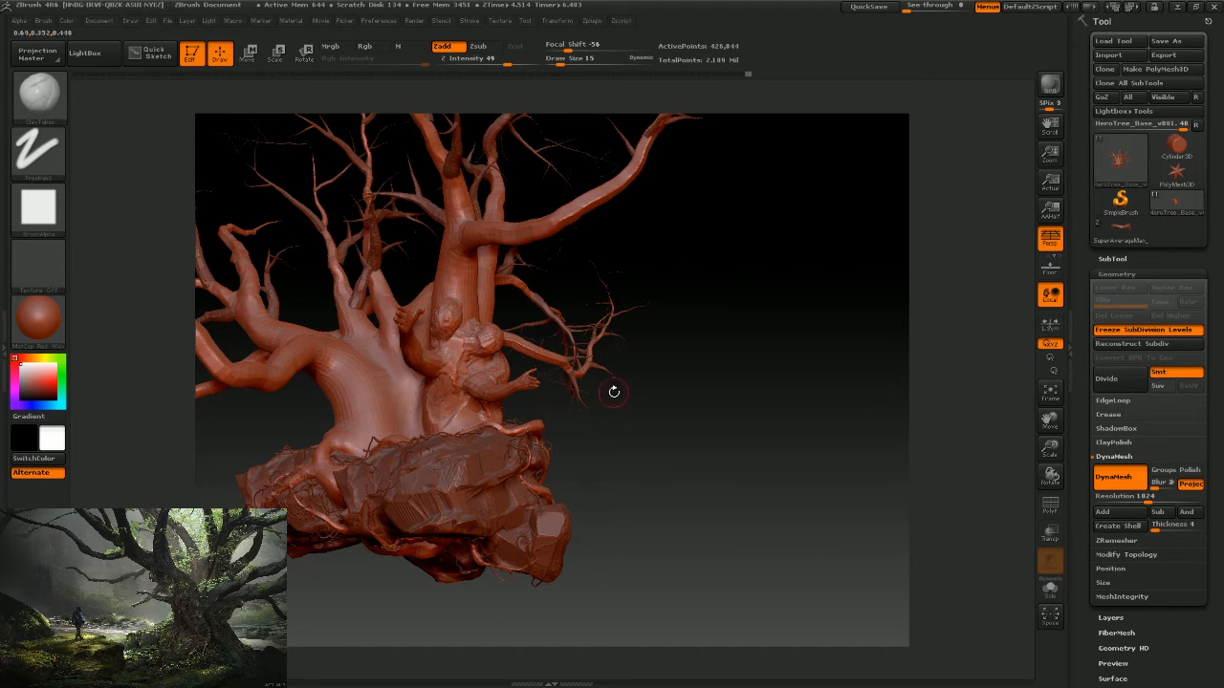
Start saving the tree tool to a file, picking HeroTree_v003.ZTL in the Zbrush folder as the file name.
{"action": "left_click_drag", "start_coordinate": [612, 391], "coordinate": [869, 166]}
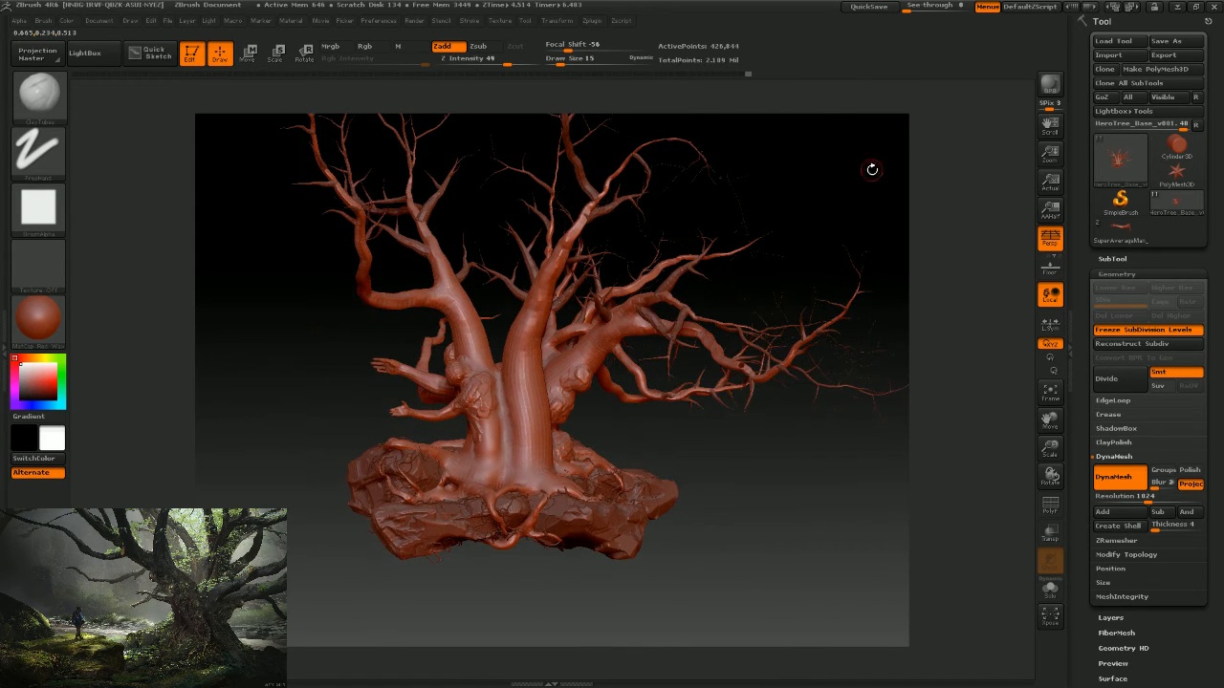
{"action": "left_click", "coordinate": [1147, 49]}
{"action": "left_click", "coordinate": [426, 180]}
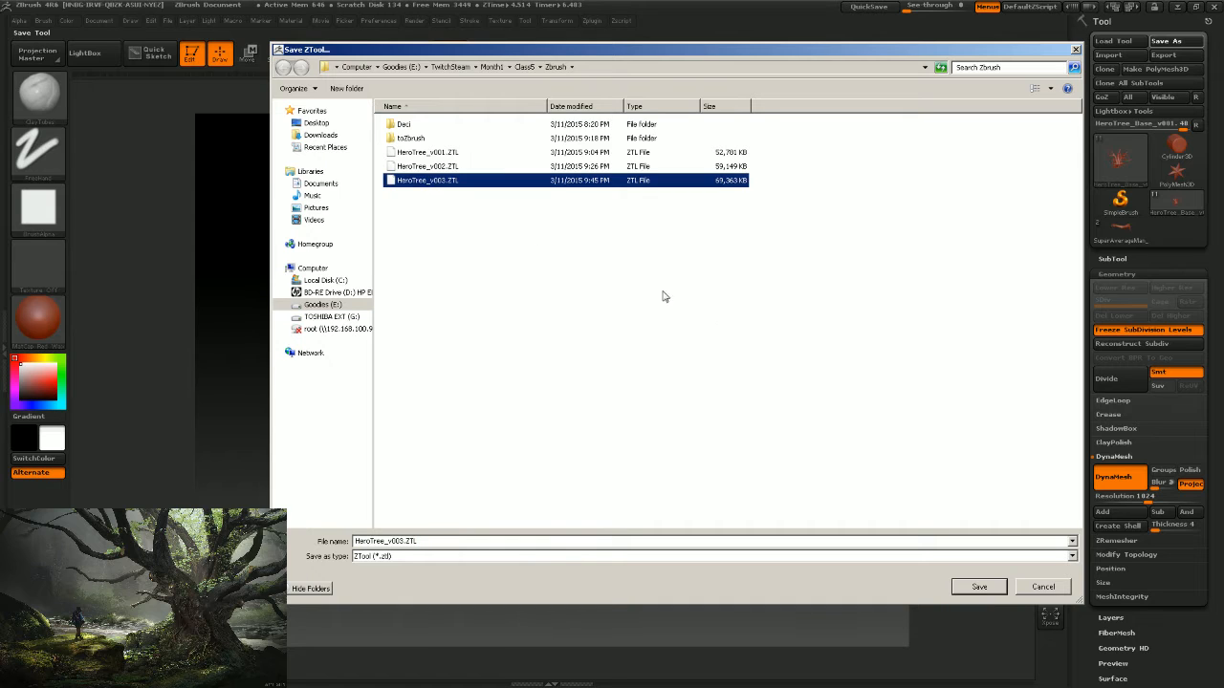
Save the tool as HeroTree_v003.ZTL, replacing the existing file.
{"action": "left_click", "coordinate": [981, 587]}
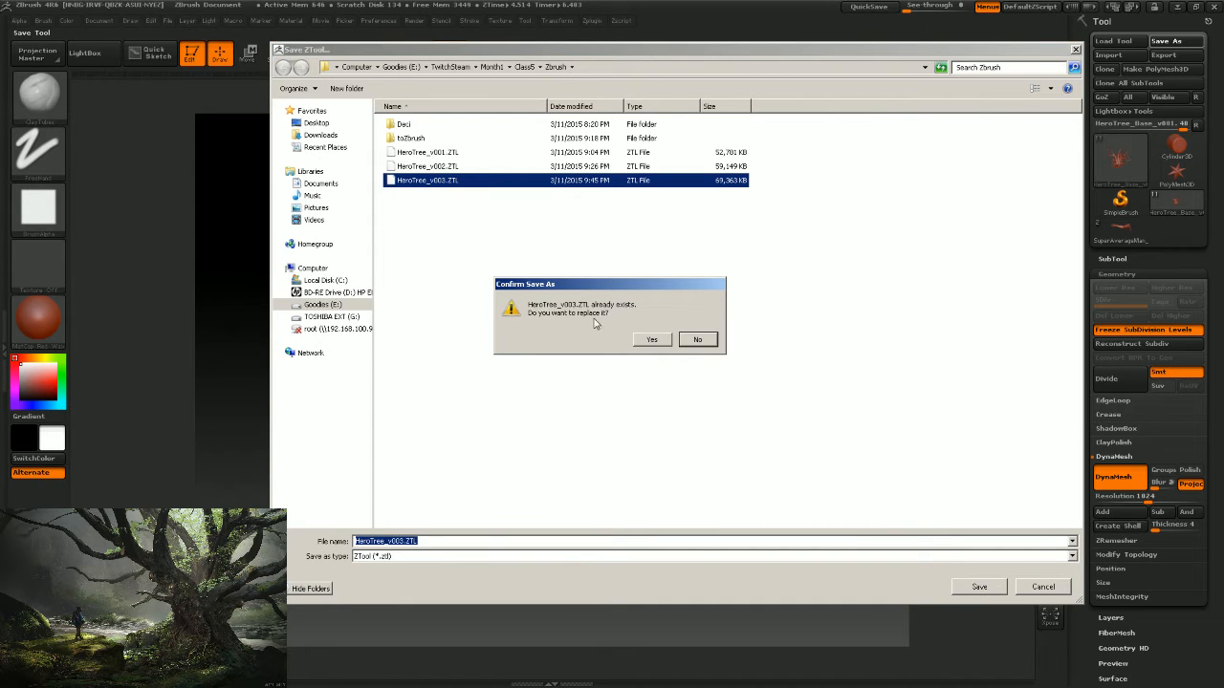
{"action": "left_click", "coordinate": [650, 339]}
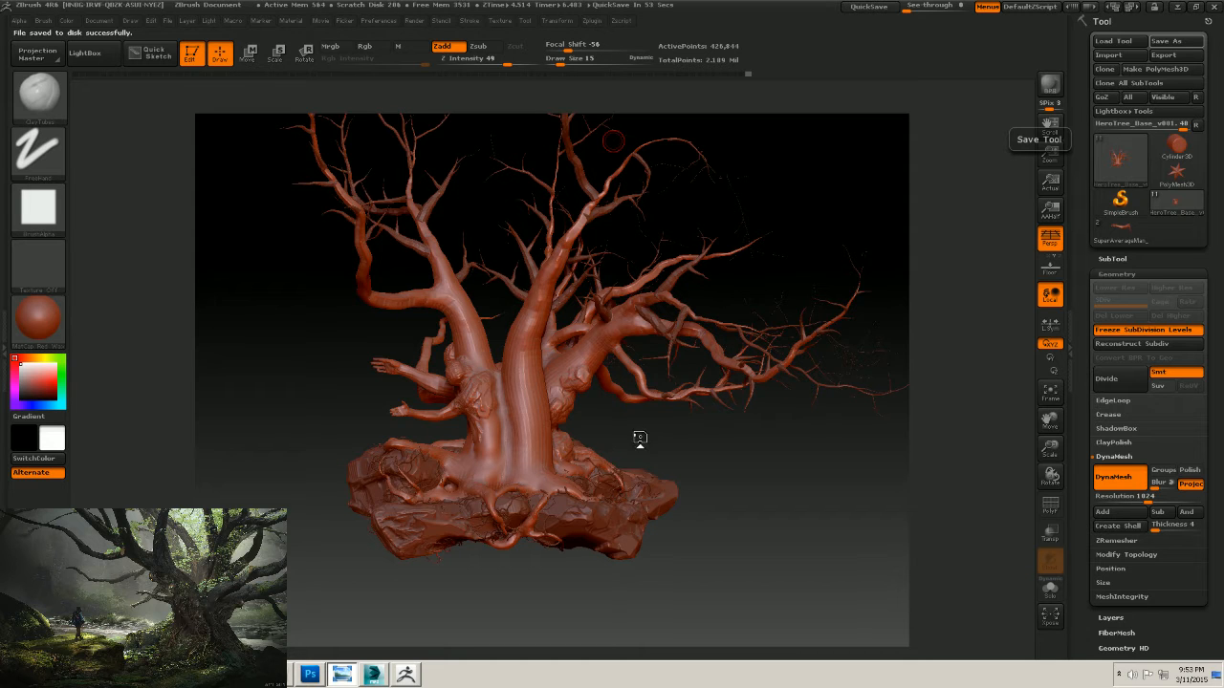
Clear the mask and update the tree's DynaMesh at resolution 1024.
{"action": "left_click_drag", "start_coordinate": [650, 440], "coordinate": [666, 381]}
{"action": "key", "text": "shift"}
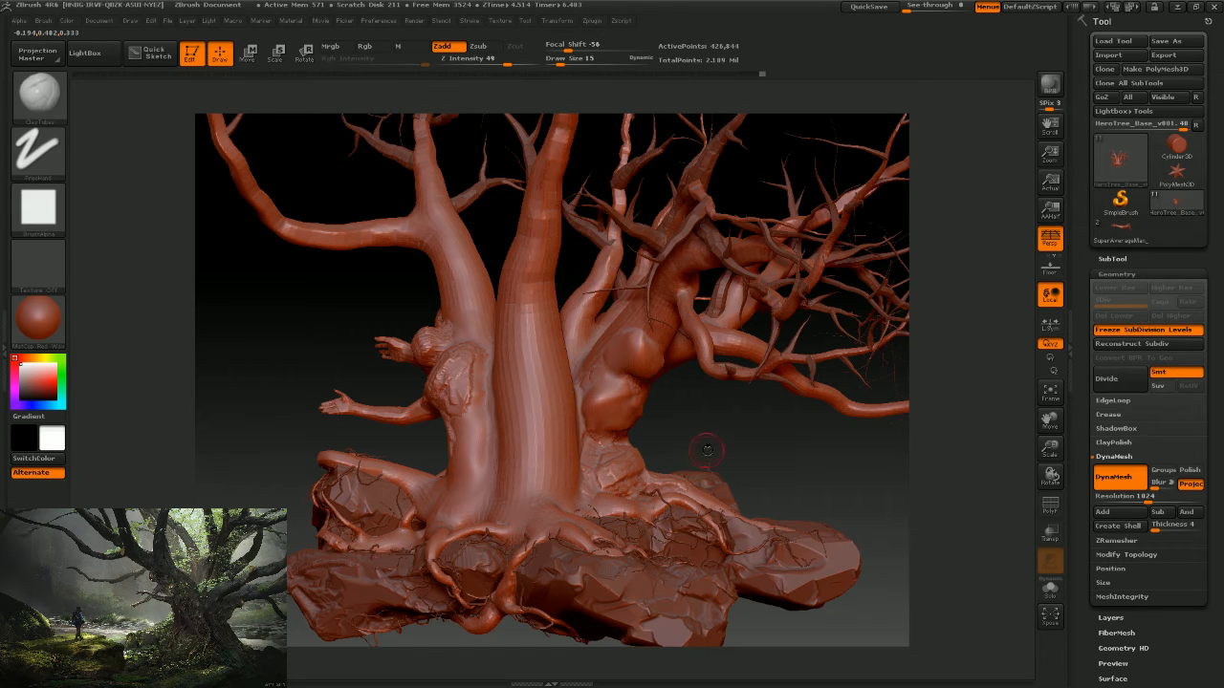
{"action": "mouse_move", "coordinate": [609, 426]}
{"action": "left_mouse_down"}
{"action": "mouse_move", "coordinate": [733, 456]}
{"action": "mouse_move", "coordinate": [718, 433]}
{"action": "left_mouse_up"}
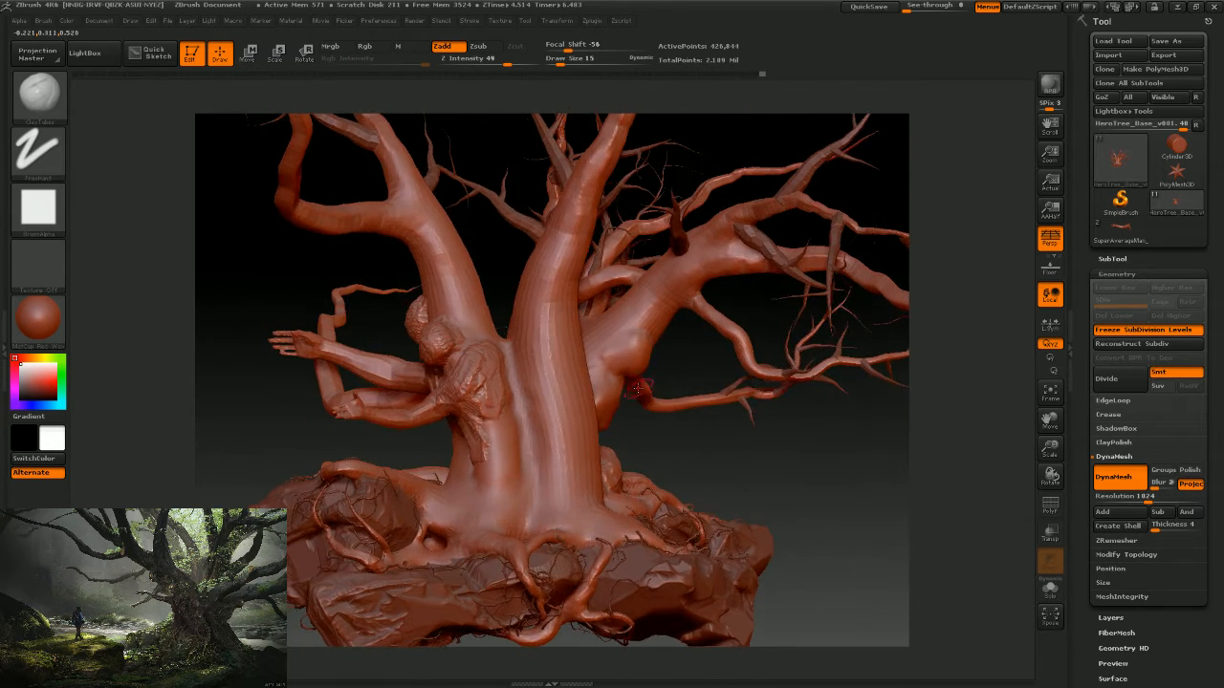
{"action": "key", "text": "ctrl"}
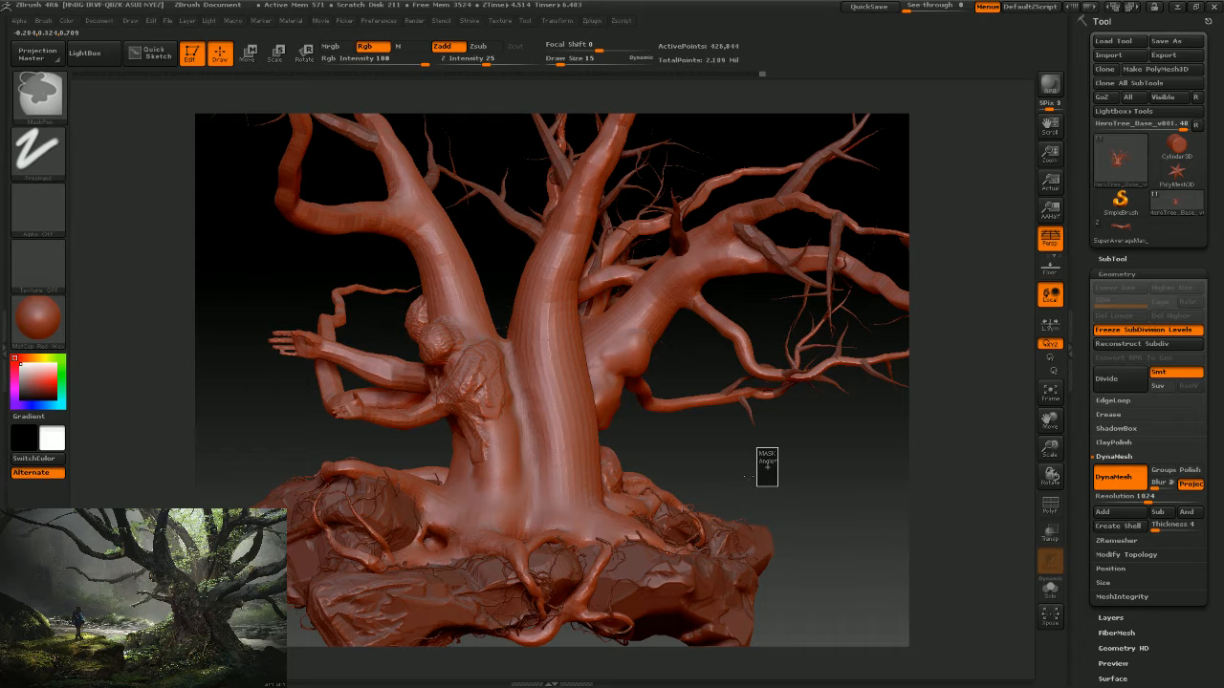
{"action": "left_click", "coordinate": [766, 466], "text": "ctrl"}
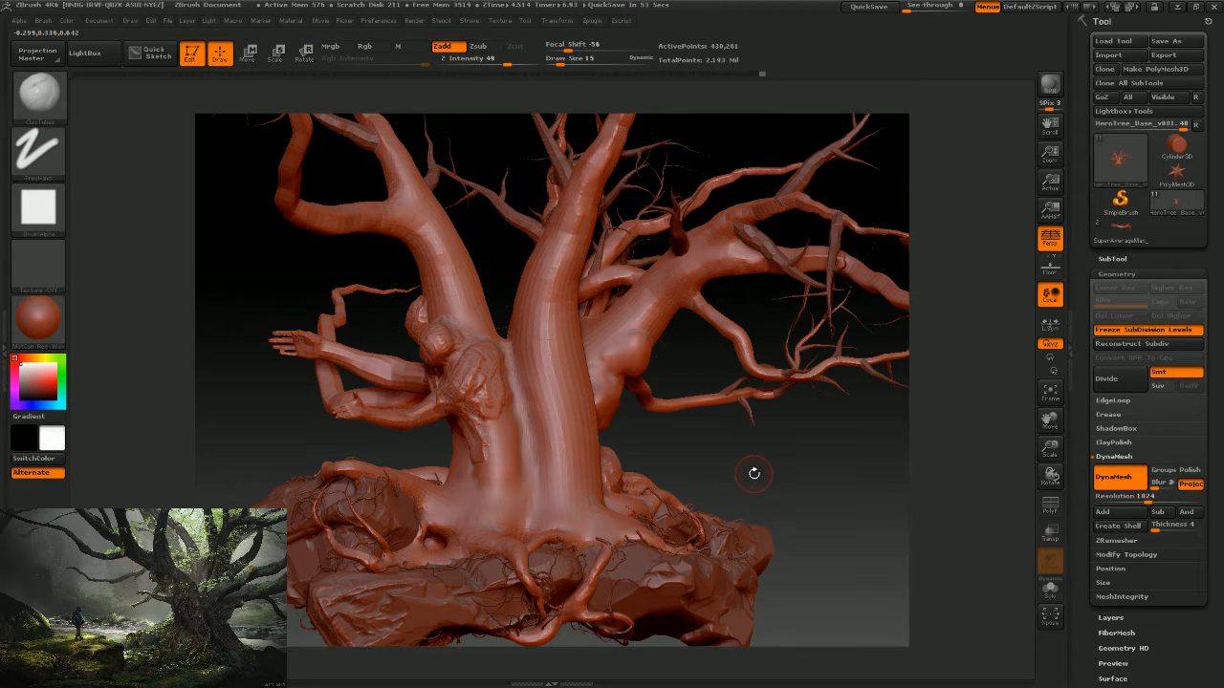
Select the HeadInsert_v001 brush for adding a head to the figure on the trunk.
{"action": "left_click_drag", "start_coordinate": [726, 464], "coordinate": [404, 323]}
{"action": "left_click", "coordinate": [48, 109]}
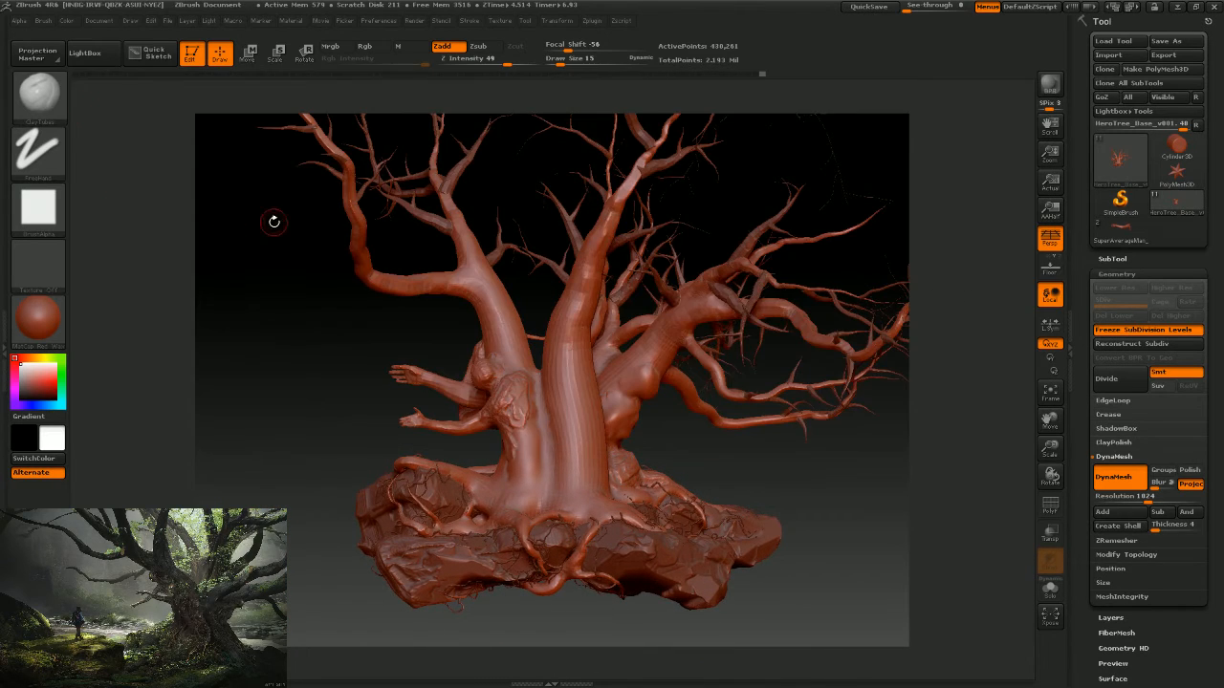
{"action": "left_click", "coordinate": [50, 91]}
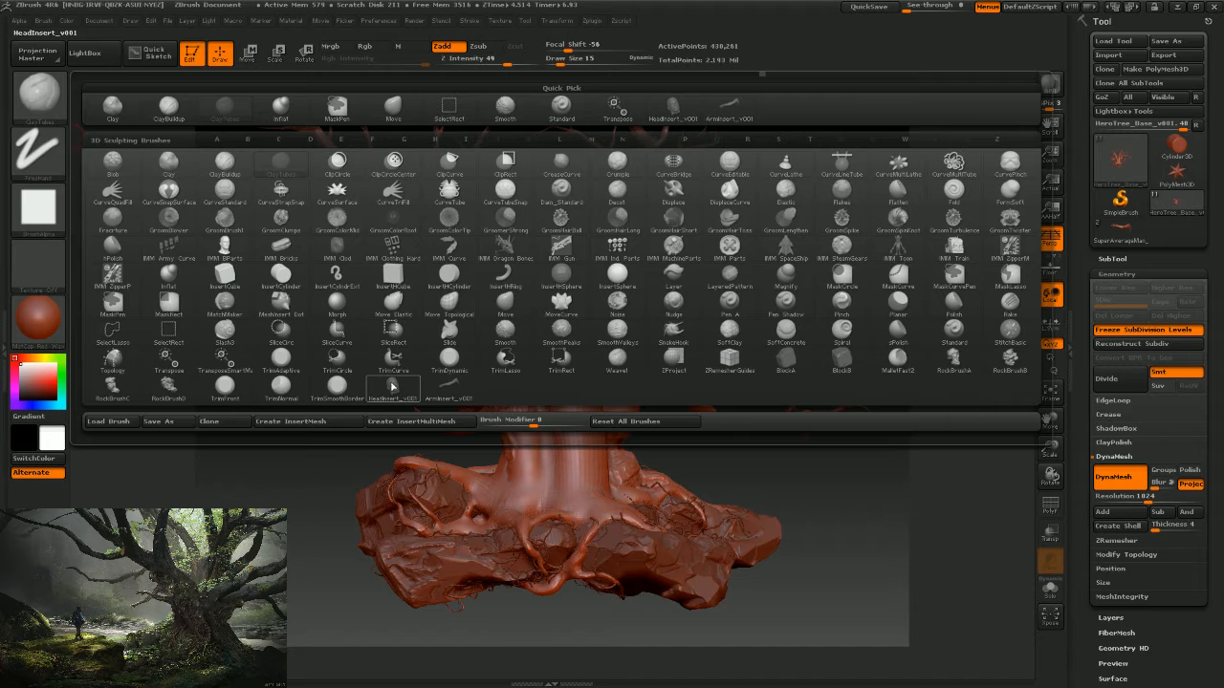
{"action": "left_click", "coordinate": [391, 394]}
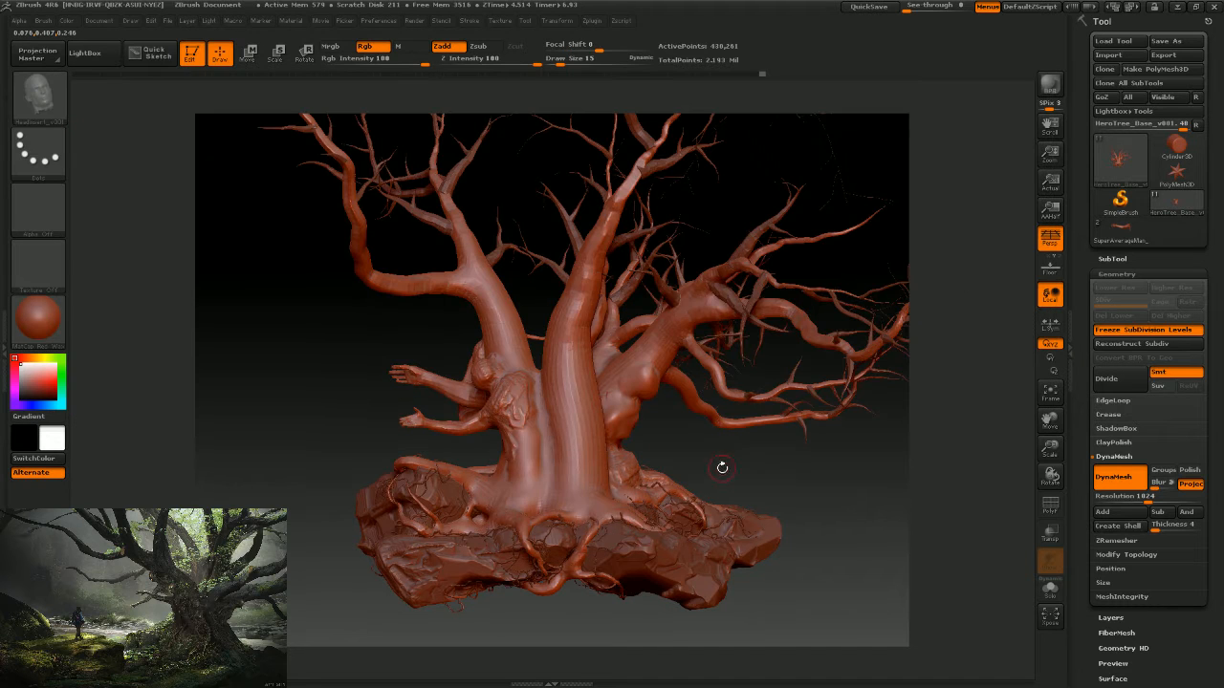
Try inserting a head at several spots around the figure's shoulders.
{"action": "left_click_drag", "start_coordinate": [722, 468], "coordinate": [690, 413]}
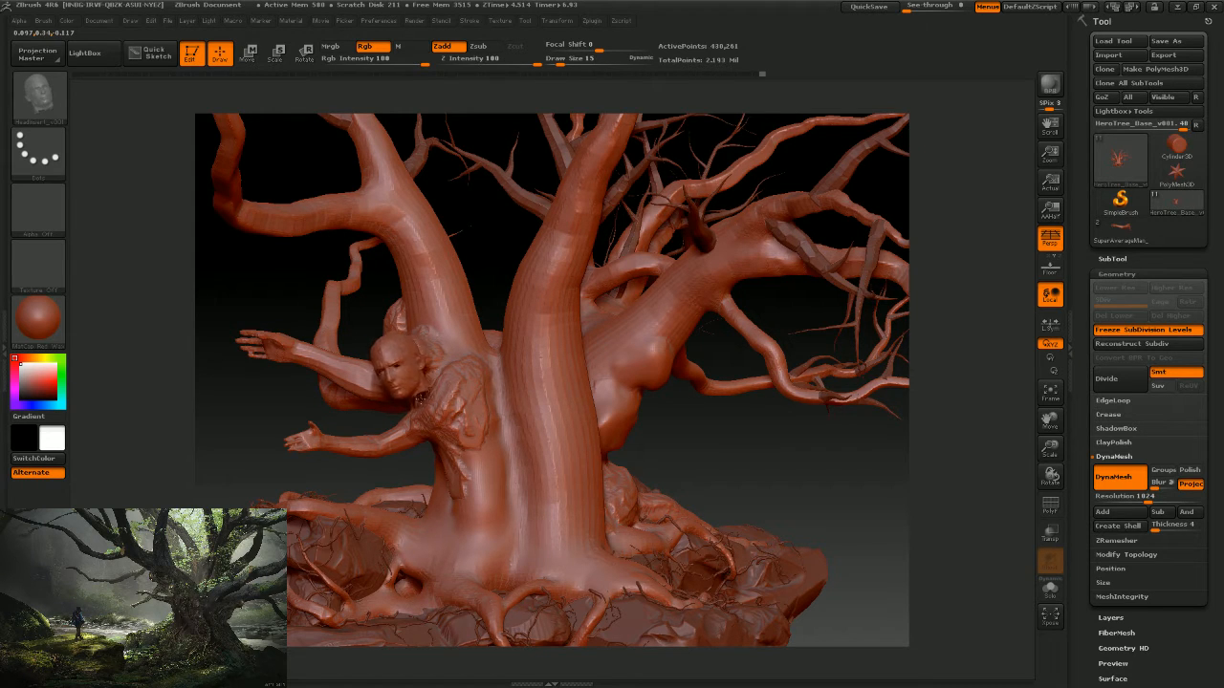
{"action": "left_click", "coordinate": [392, 365], "text": "alt"}
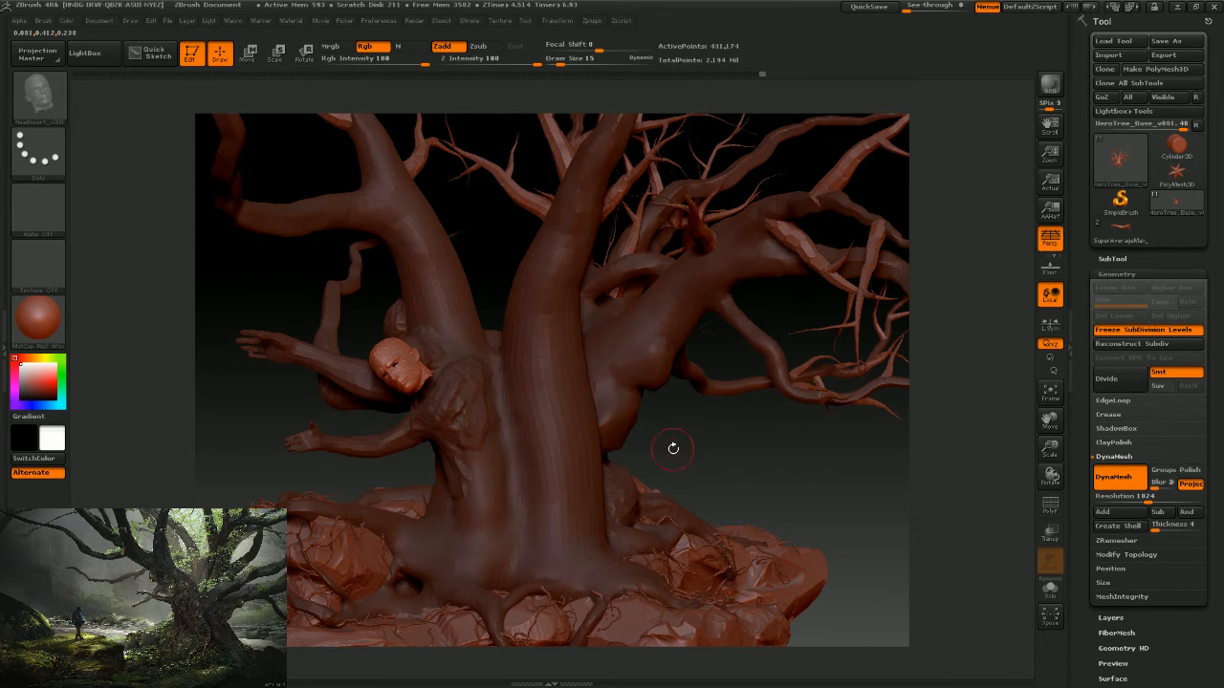
{"action": "left_click_drag", "start_coordinate": [672, 449], "coordinate": [668, 469]}
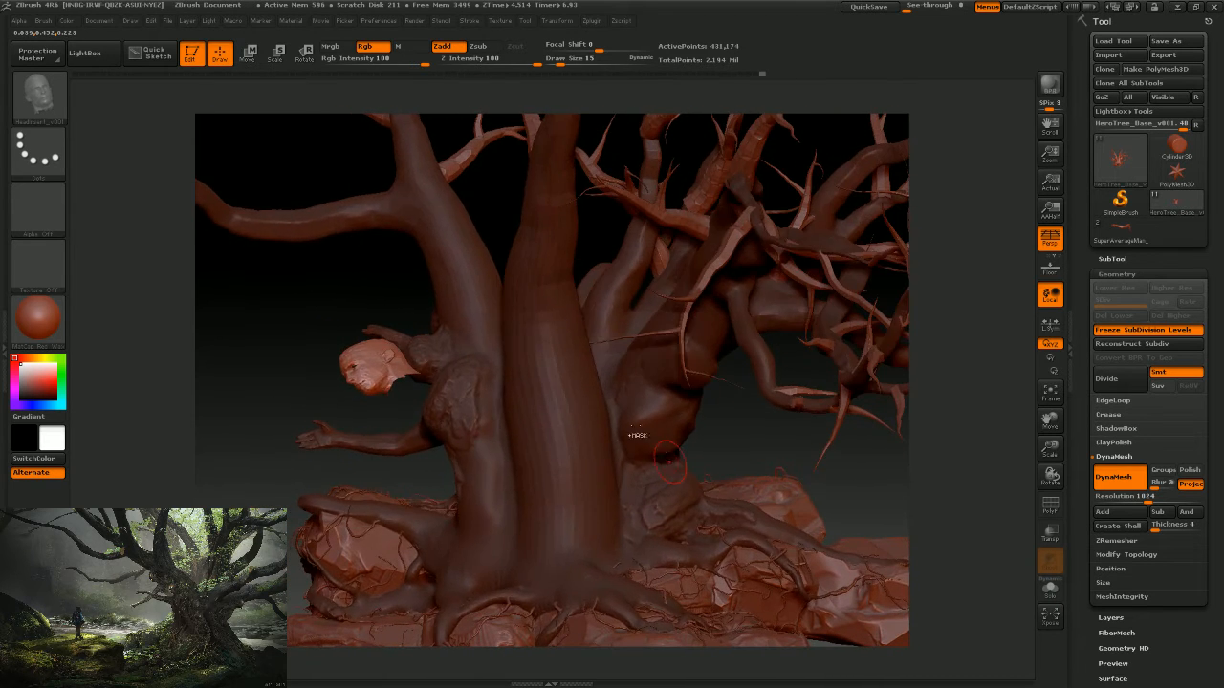
{"action": "left_click", "coordinate": [427, 349], "text": "alt"}
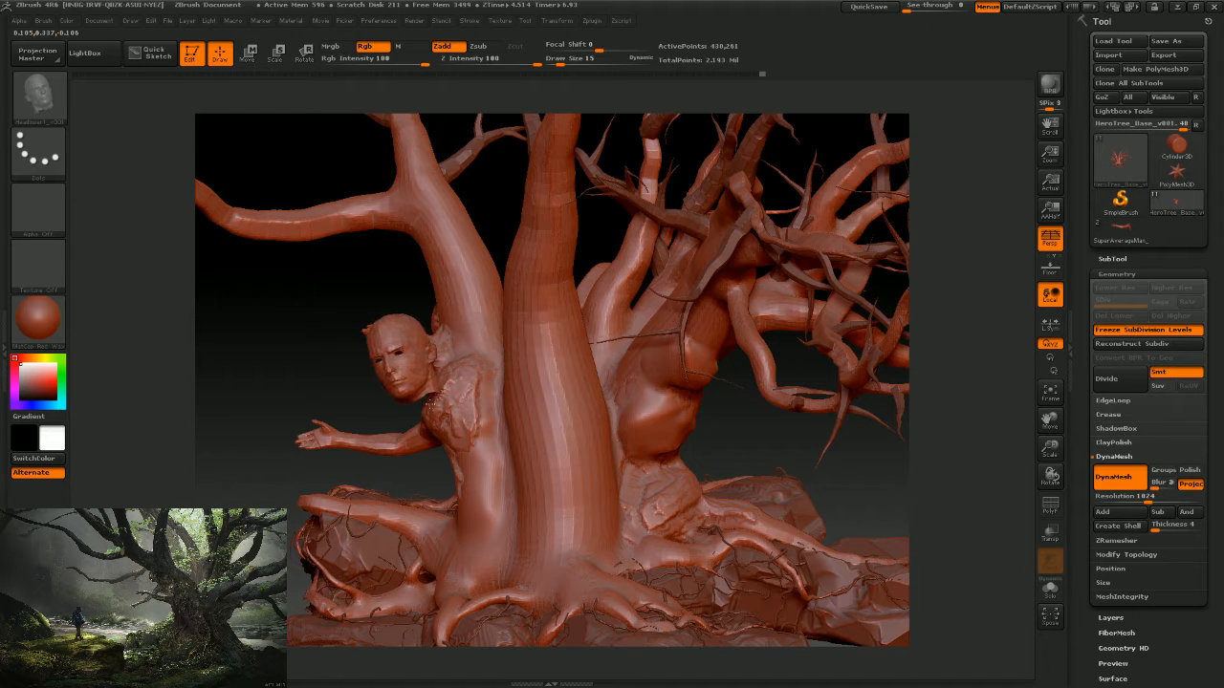
{"action": "left_click", "coordinate": [430, 405], "text": "alt"}
{"action": "left_click_drag", "start_coordinate": [396, 288], "coordinate": [483, 349]}
{"action": "left_click", "coordinate": [445, 362], "text": "alt"}
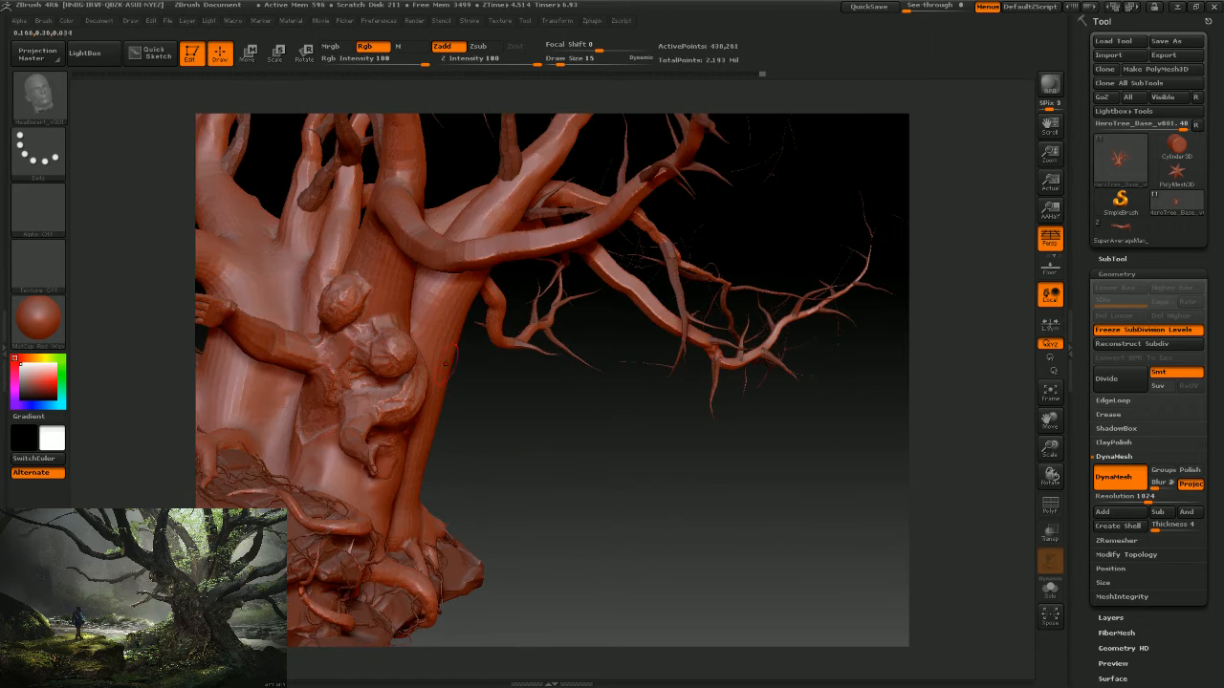
Insert a head above the figure's shoulders and rotate it upright with the face pointing outward.
{"action": "left_click", "coordinate": [416, 315], "text": "alt"}
{"action": "mouse_move", "coordinate": [555, 415]}
{"action": "left_mouse_down"}
{"action": "mouse_move", "coordinate": [622, 410]}
{"action": "mouse_move", "coordinate": [594, 431]}
{"action": "mouse_move", "coordinate": [541, 411]}
{"action": "left_mouse_up"}
{"action": "left_click", "coordinate": [304, 54]}
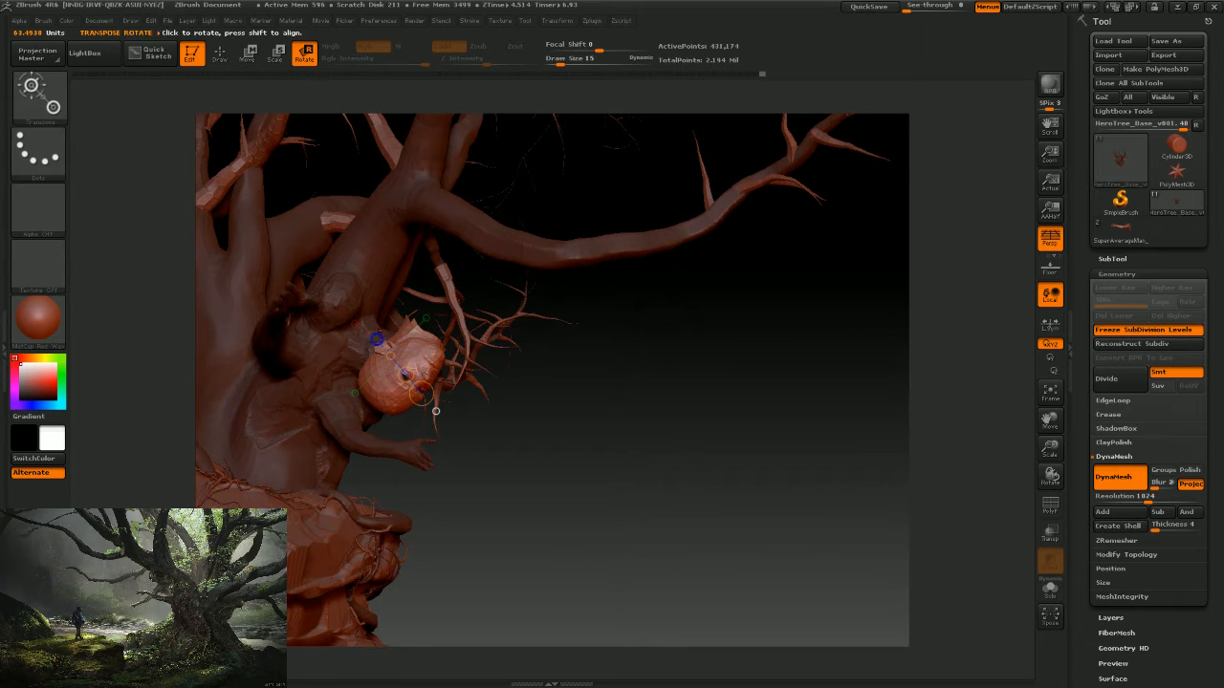
{"action": "left_click_drag", "start_coordinate": [436, 411], "coordinate": [454, 268]}
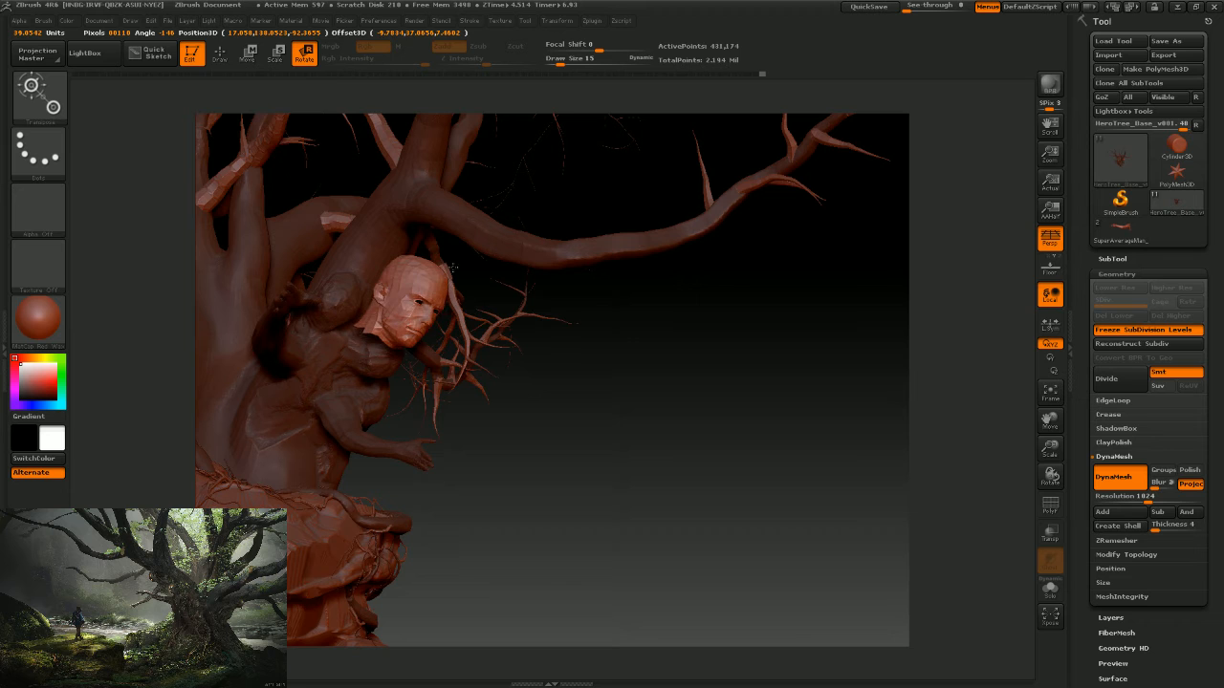
Move the head in toward the figure's neck and scale it down to suit the body.
{"action": "left_click_drag", "start_coordinate": [631, 421], "coordinate": [464, 418]}
{"action": "left_click", "coordinate": [248, 52]}
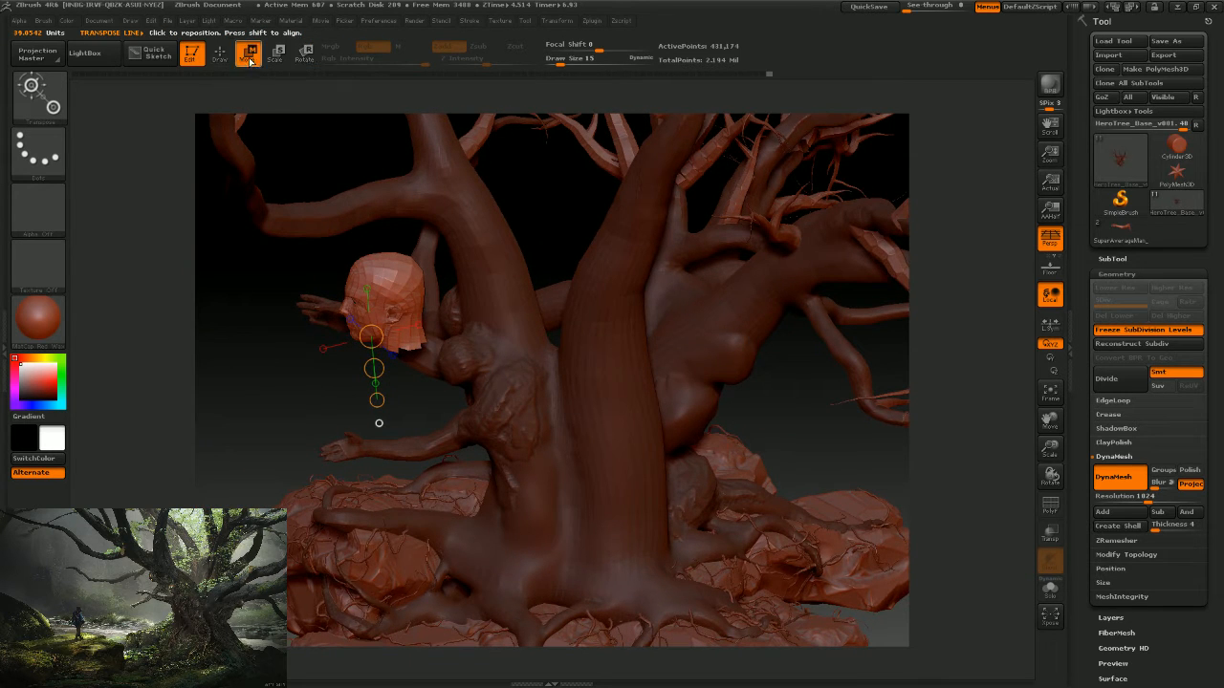
{"action": "left_click_drag", "start_coordinate": [374, 368], "coordinate": [439, 382]}
{"action": "mouse_move", "coordinate": [378, 422]}
{"action": "left_mouse_down"}
{"action": "mouse_move", "coordinate": [367, 424]}
{"action": "mouse_move", "coordinate": [385, 394]}
{"action": "mouse_move", "coordinate": [379, 402]}
{"action": "left_mouse_up"}
{"action": "left_click", "coordinate": [273, 53]}
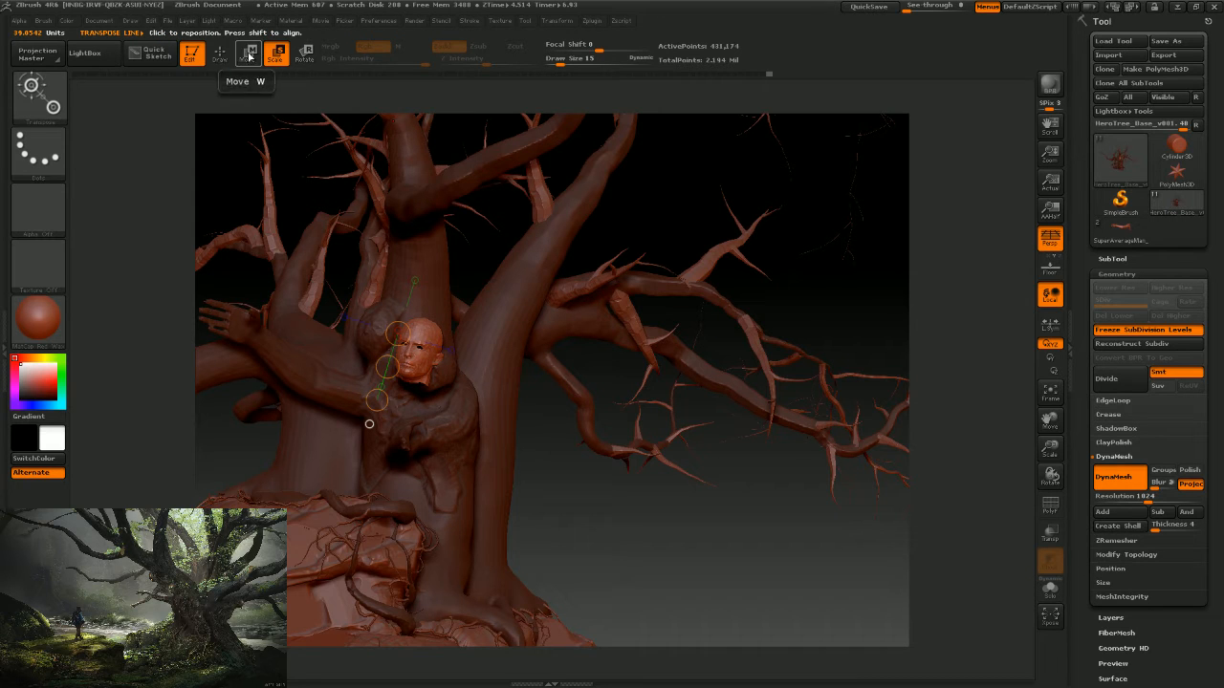
Lower the head toward the figure's shoulders and adjust its rotation and sideways placement.
{"action": "left_click", "coordinate": [250, 48]}
{"action": "left_click_drag", "start_coordinate": [387, 366], "coordinate": [397, 377]}
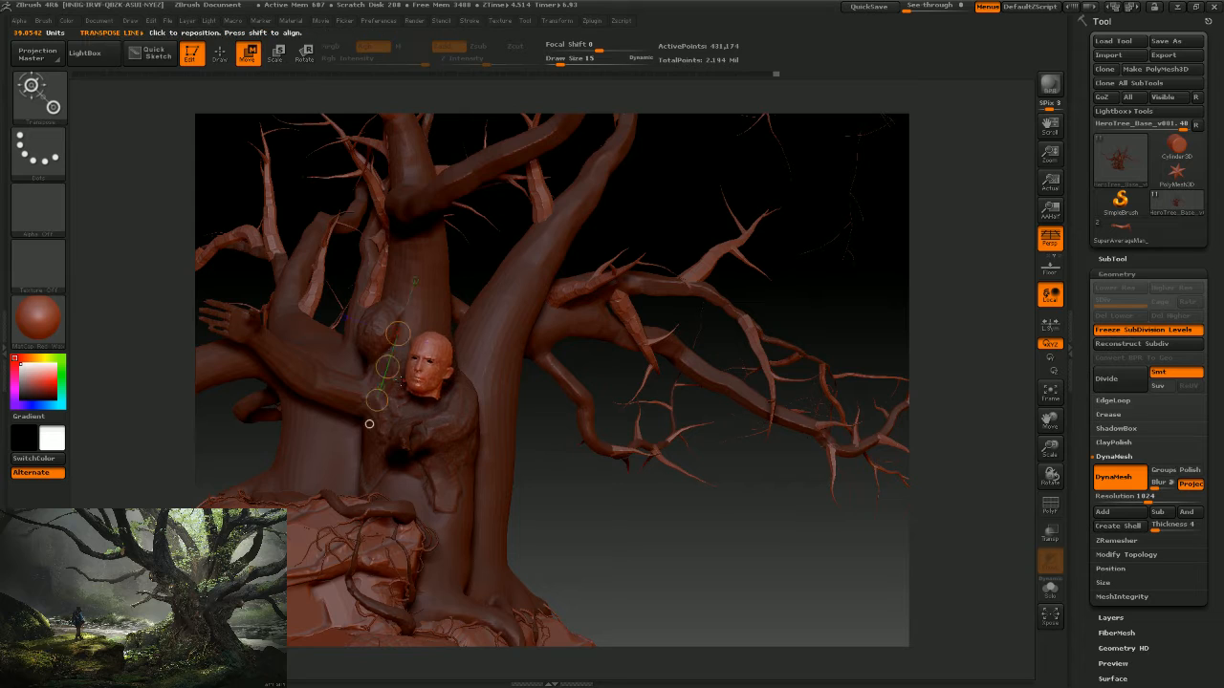
{"action": "left_click", "coordinate": [304, 52]}
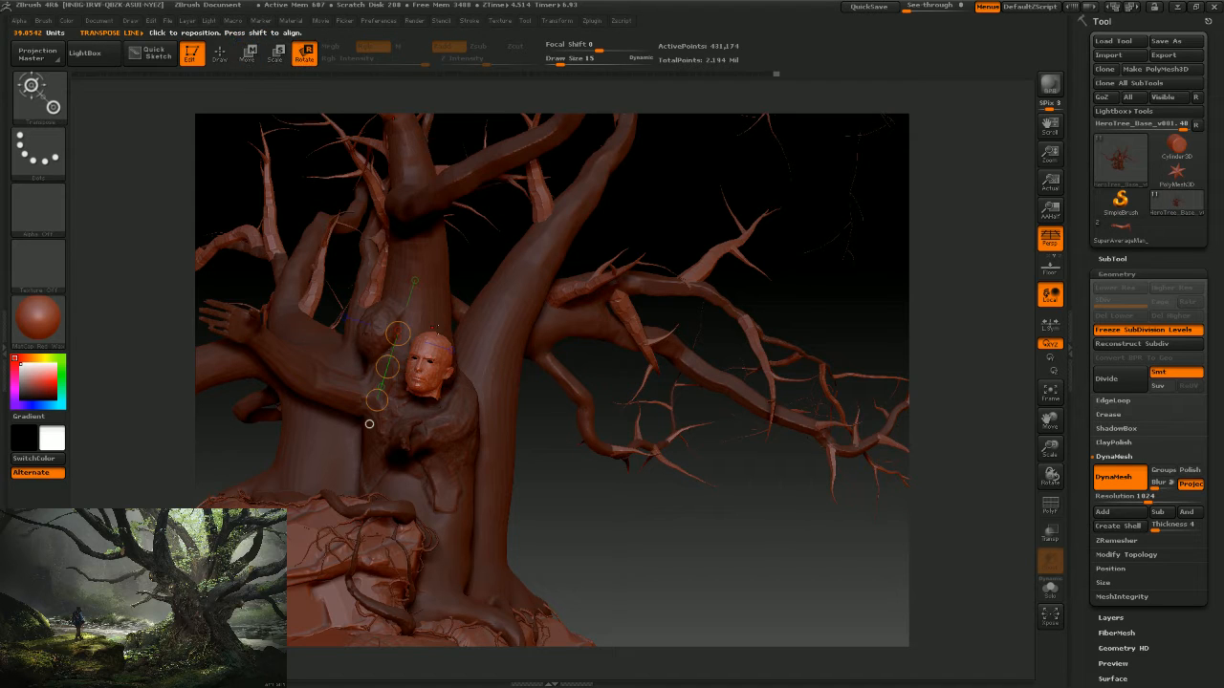
{"action": "left_click_drag", "start_coordinate": [387, 366], "coordinate": [369, 423]}
{"action": "left_click", "coordinate": [247, 53]}
{"action": "left_click_drag", "start_coordinate": [386, 367], "coordinate": [416, 378]}
Push the head back toward the trunk and tilt it sideways over the figure's shoulders.
{"action": "left_click_drag", "start_coordinate": [596, 538], "coordinate": [445, 526]}
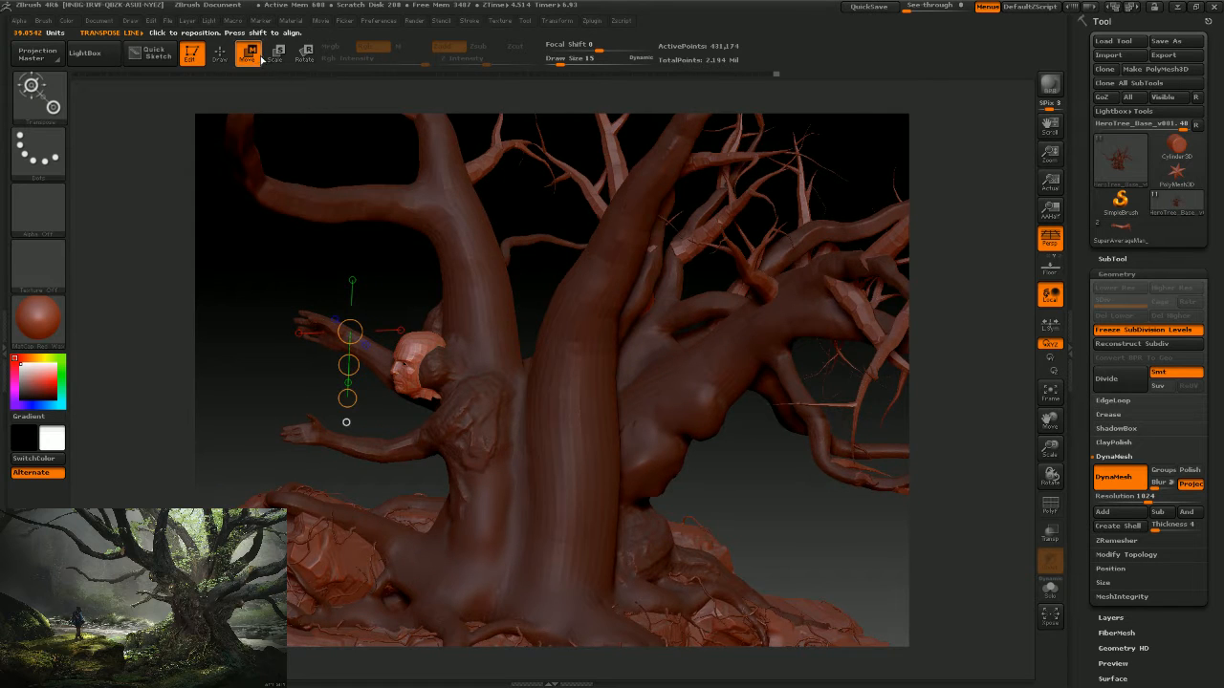
{"action": "left_click_drag", "start_coordinate": [349, 365], "coordinate": [365, 367]}
{"action": "left_click", "coordinate": [304, 53]}
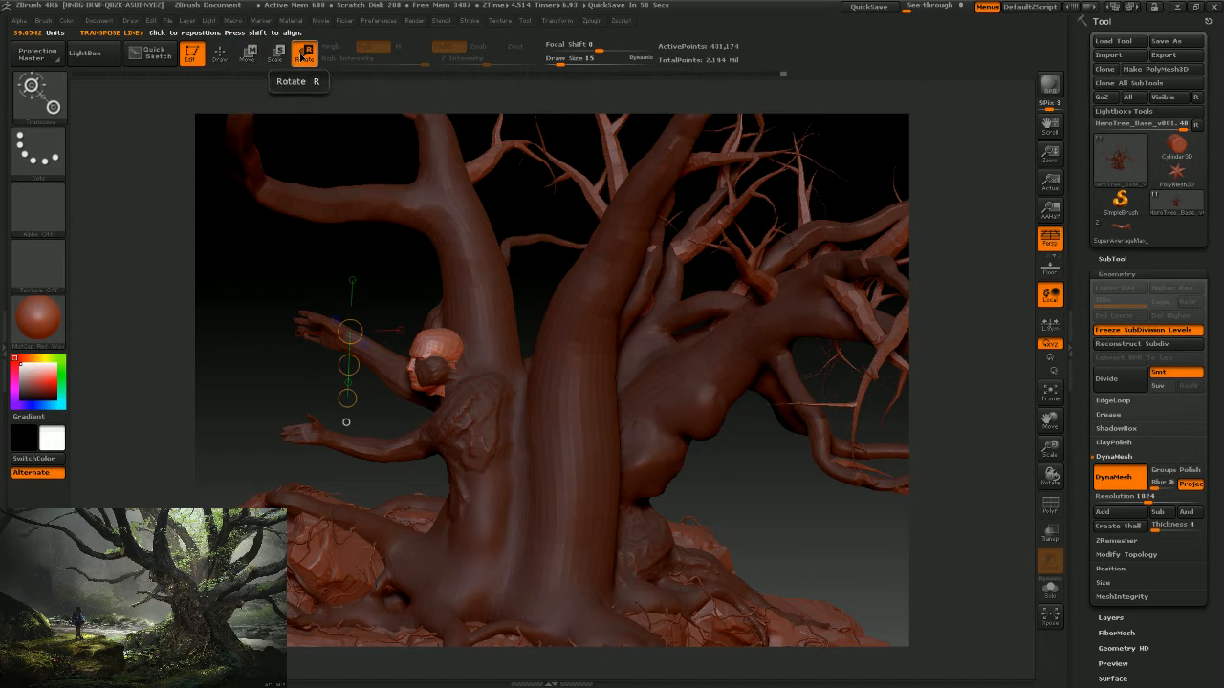
{"action": "left_click_drag", "start_coordinate": [435, 392], "coordinate": [400, 332]}
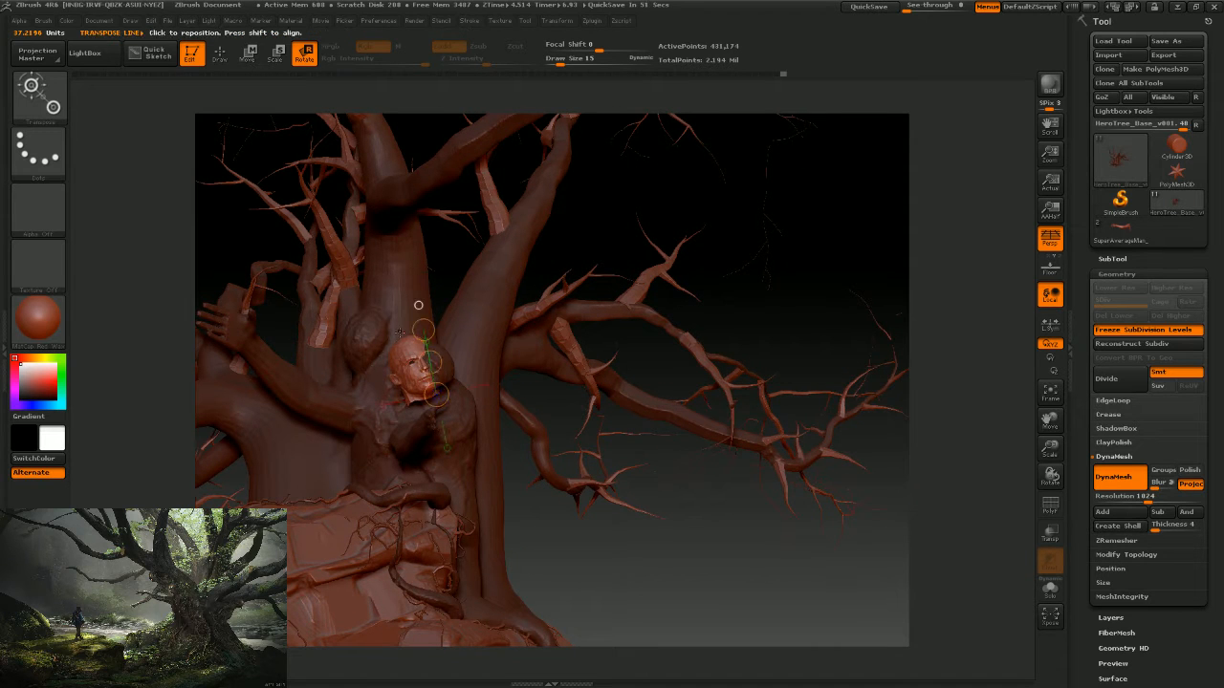
{"action": "right_click_drag", "start_coordinate": [533, 340], "coordinate": [418, 384]}
{"action": "left_click_drag", "start_coordinate": [409, 307], "coordinate": [383, 318]}
Nudge the tilted head into place on the figure's neck, checking it from the side and front.
{"action": "left_click", "coordinate": [252, 53]}
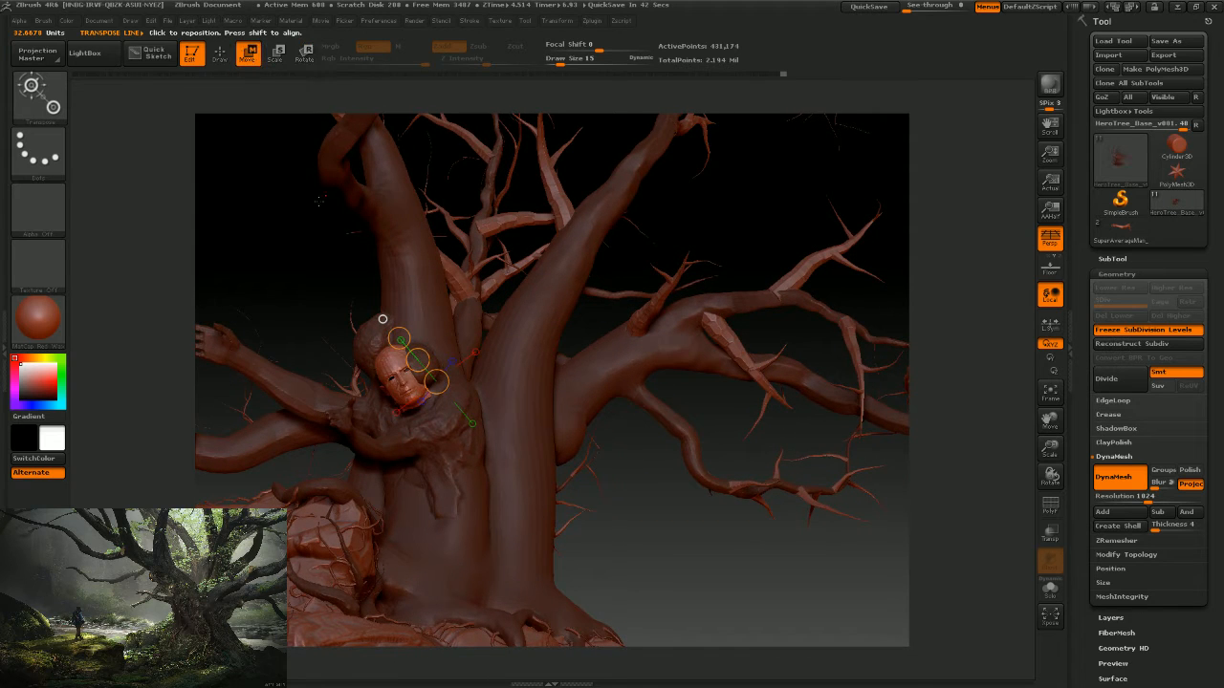
{"action": "mouse_move", "coordinate": [405, 369]}
{"action": "left_mouse_down"}
{"action": "mouse_move", "coordinate": [437, 342]}
{"action": "mouse_move", "coordinate": [416, 352]}
{"action": "left_mouse_up"}
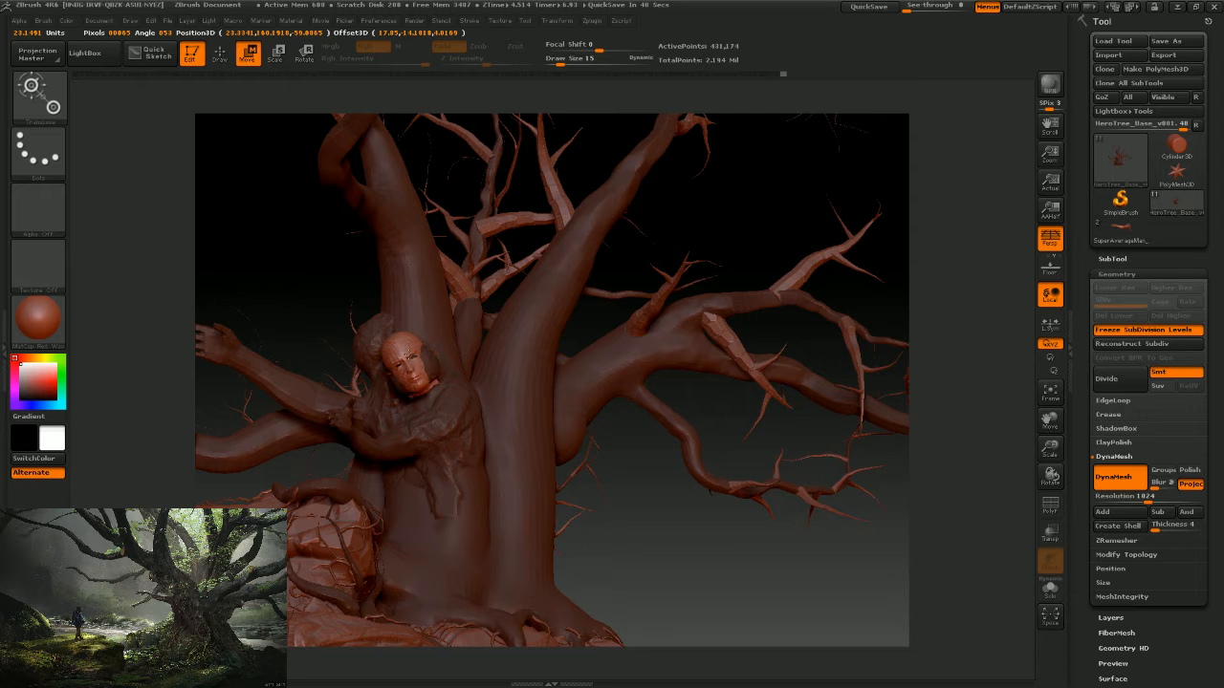
{"action": "left_click_drag", "start_coordinate": [746, 531], "coordinate": [387, 290]}
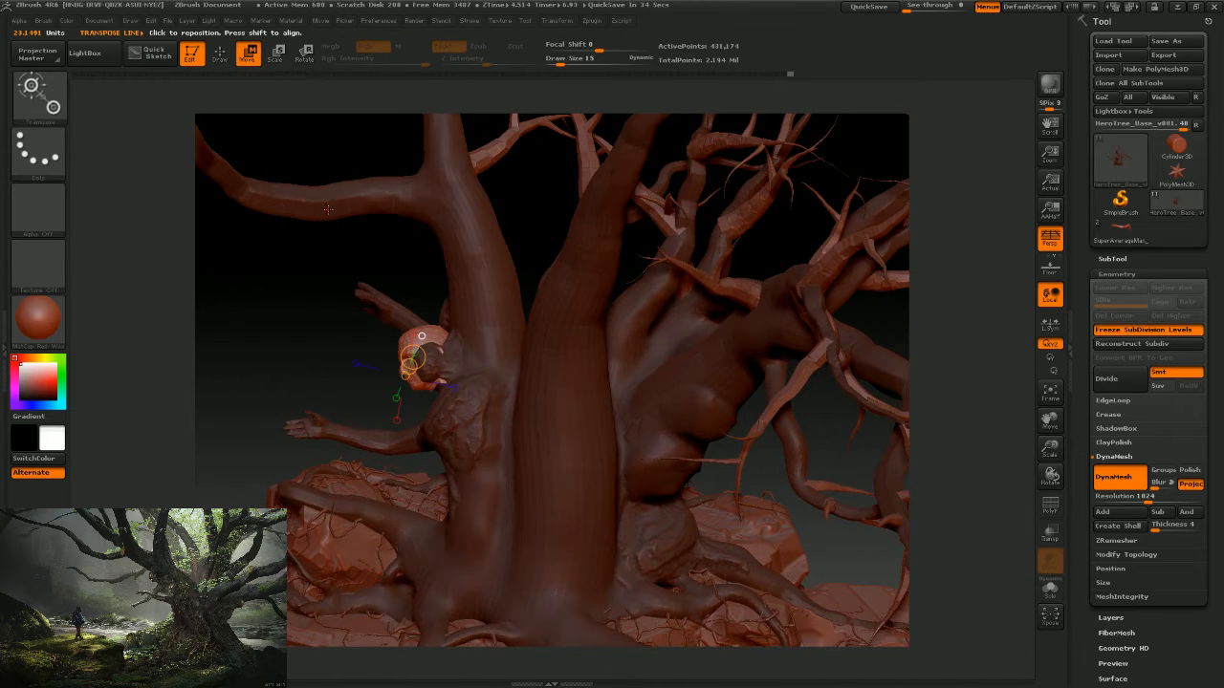
{"action": "left_click_drag", "start_coordinate": [409, 366], "coordinate": [413, 364]}
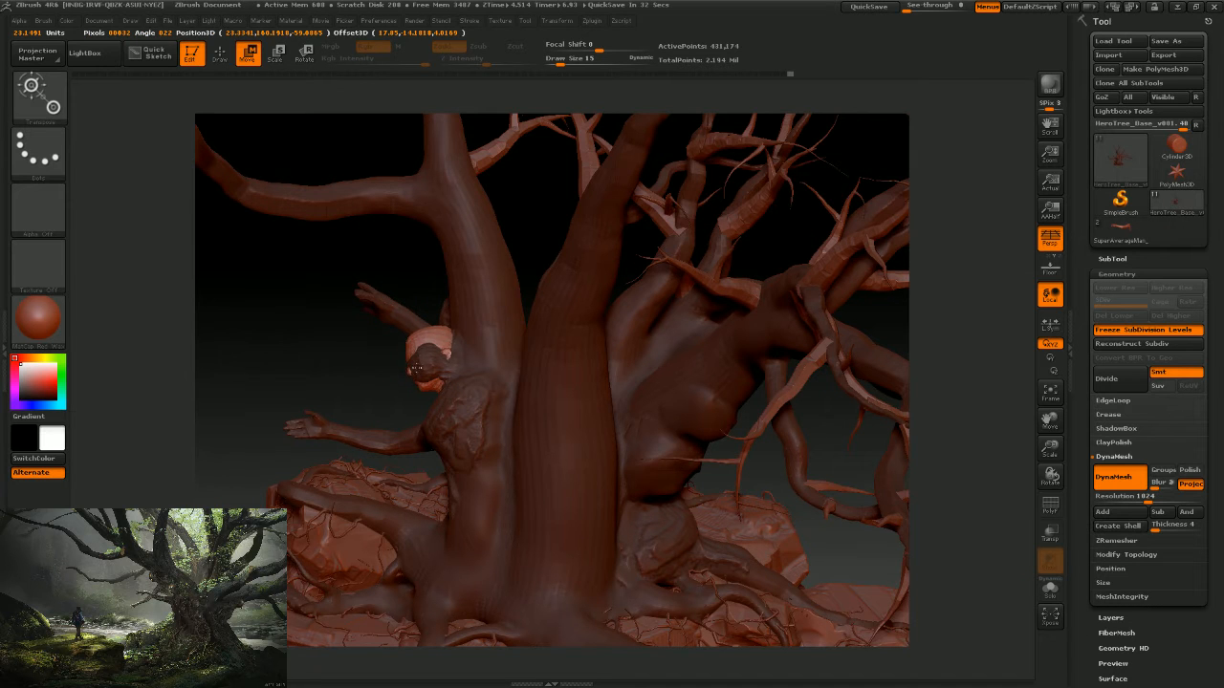
{"action": "right_click_drag", "start_coordinate": [429, 363], "coordinate": [583, 363]}
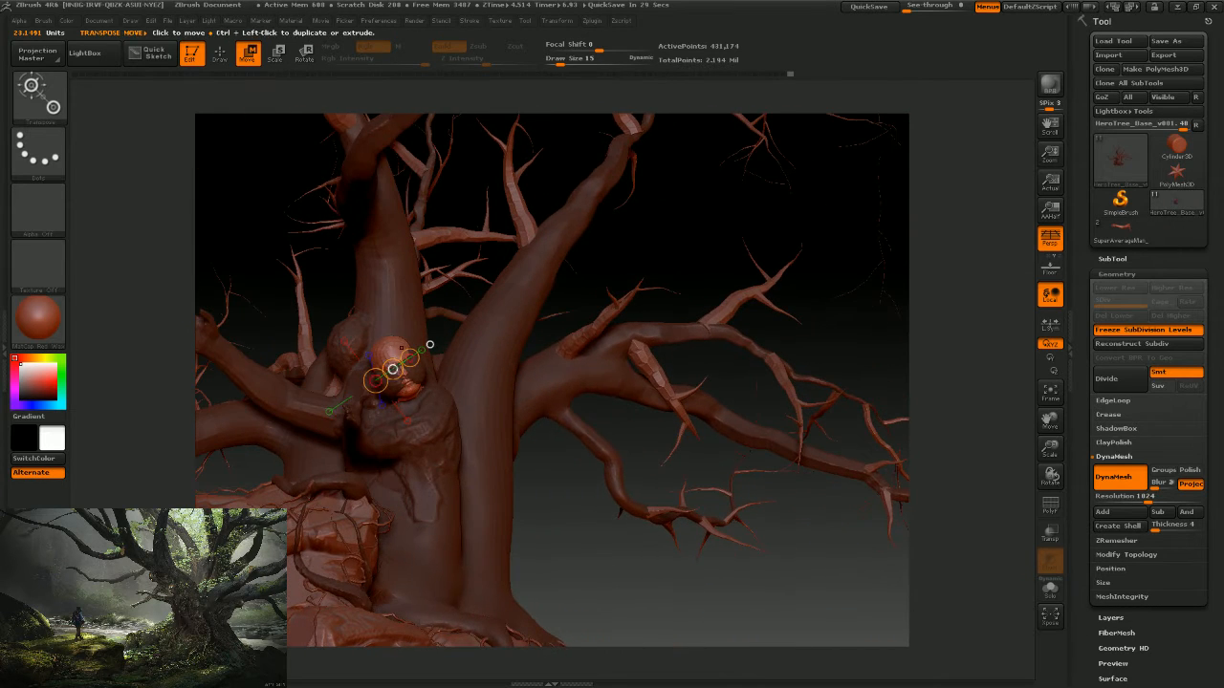
{"action": "left_click_drag", "start_coordinate": [409, 359], "coordinate": [402, 364]}
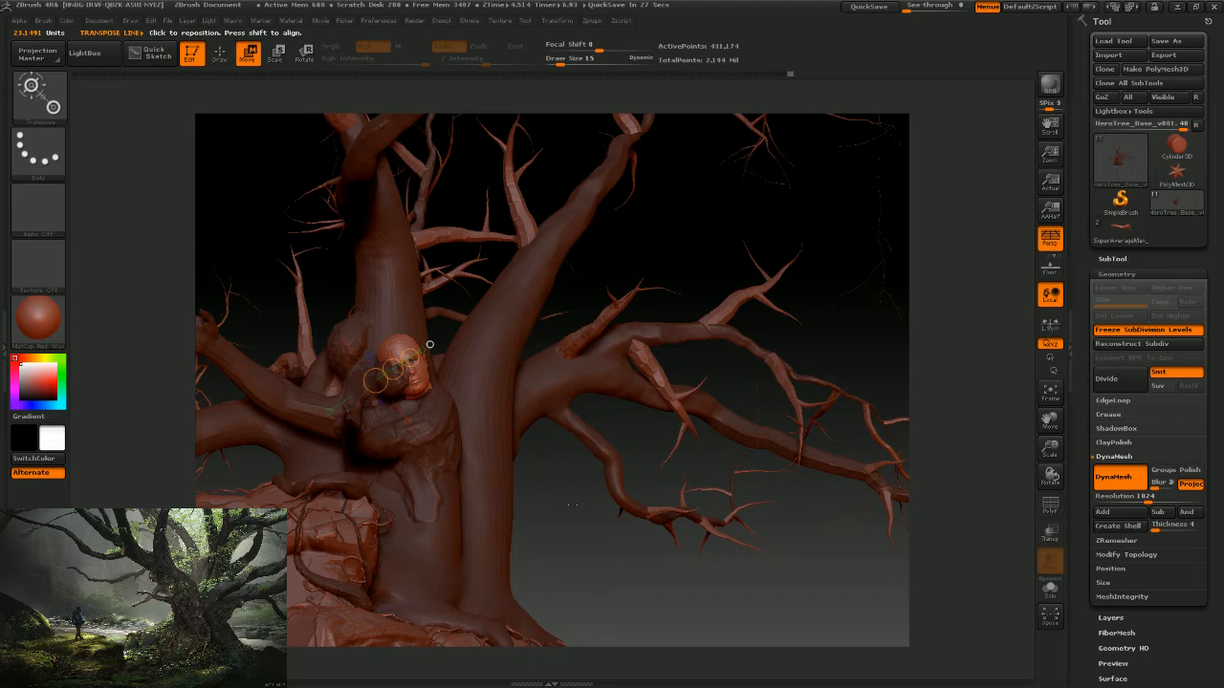
Rotate the head to face downward and outward, and move it back onto the neck.
{"action": "right_click_drag", "start_coordinate": [571, 504], "coordinate": [480, 447]}
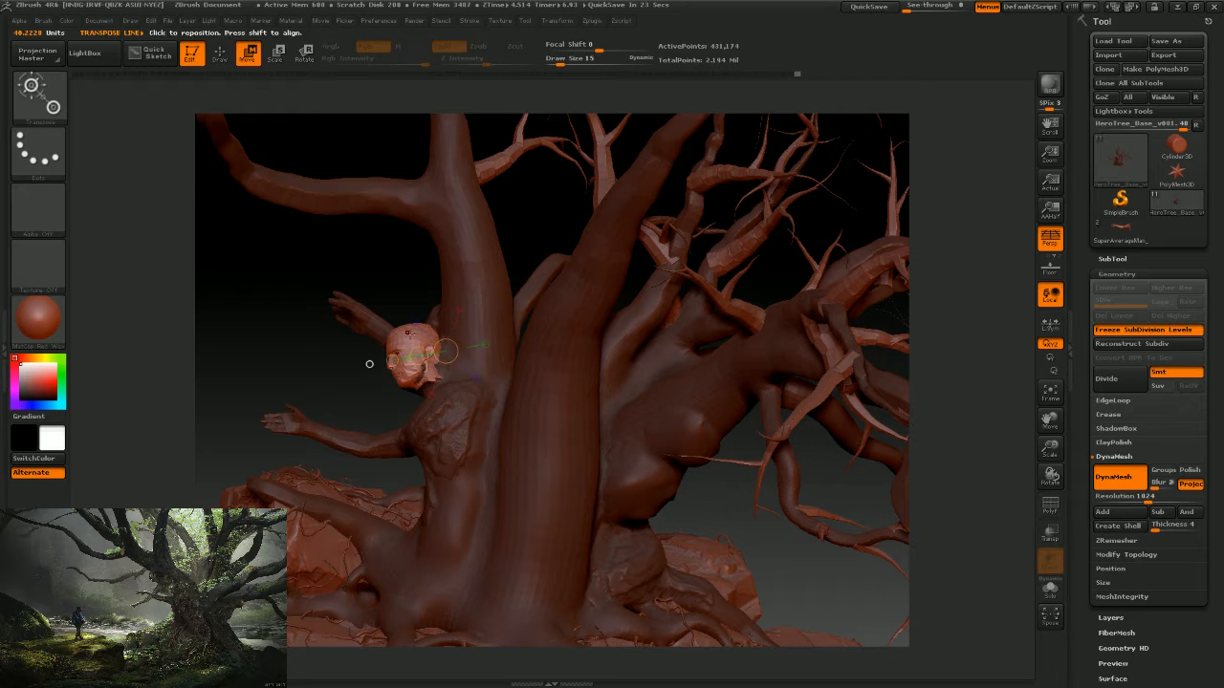
{"action": "left_click", "coordinate": [304, 54]}
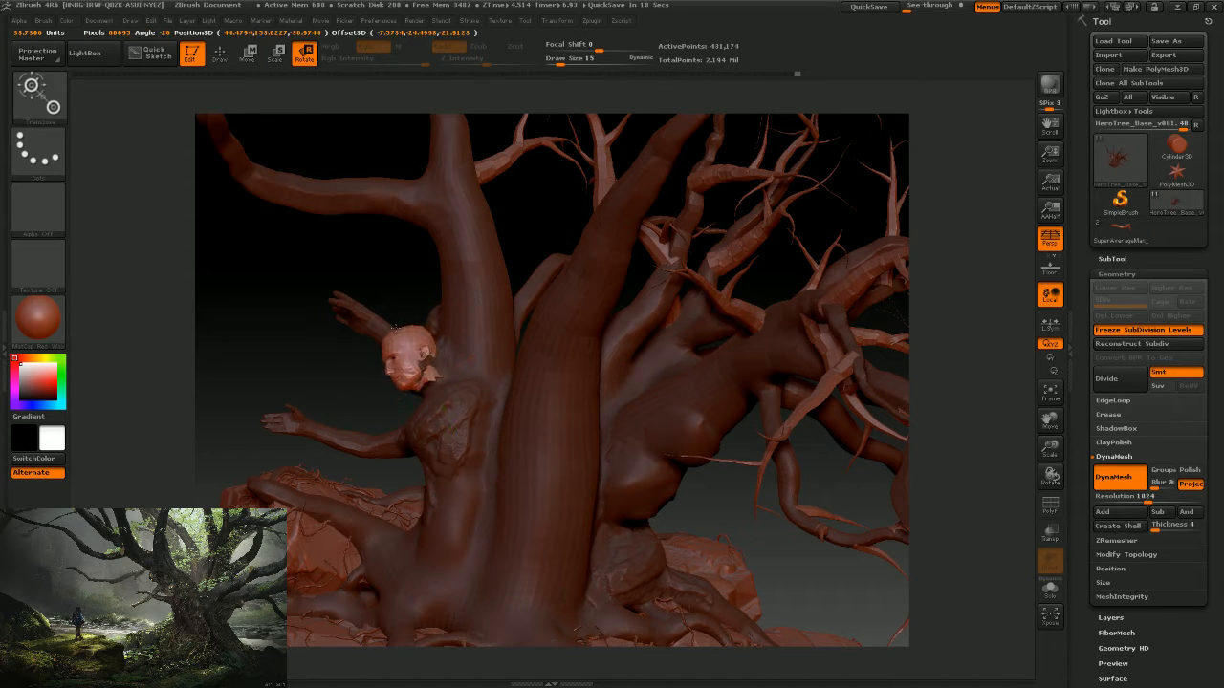
{"action": "key", "text": "w"}
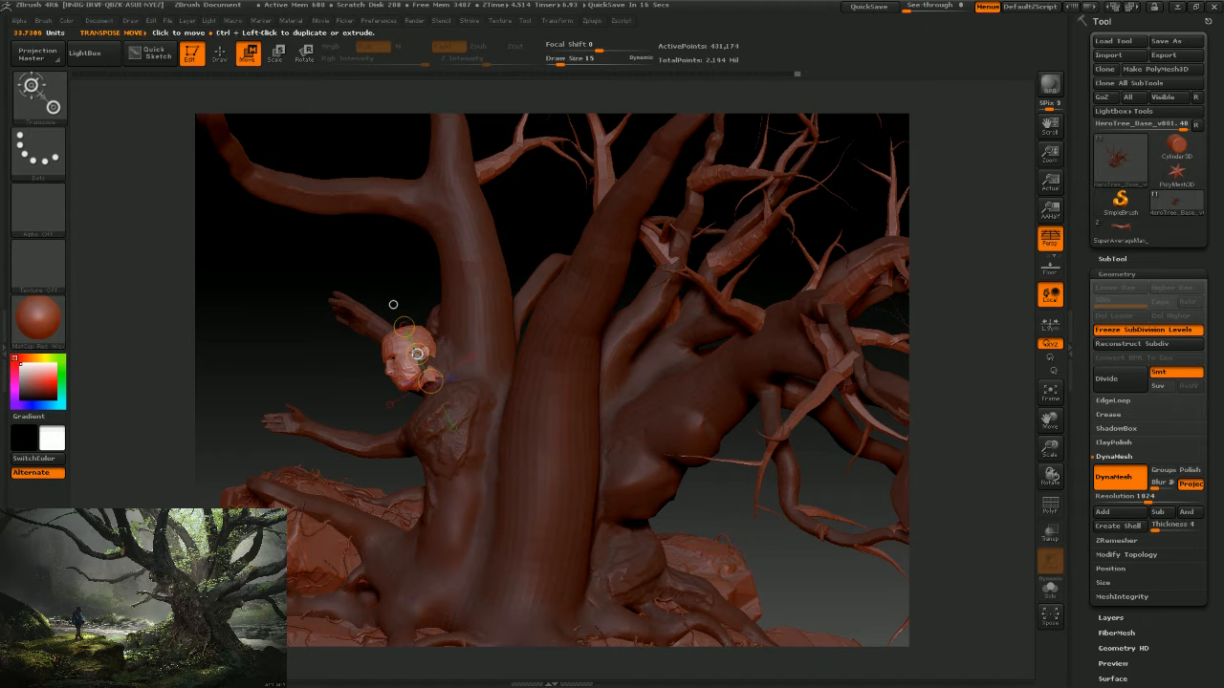
{"action": "left_click_drag", "start_coordinate": [416, 354], "coordinate": [432, 358]}
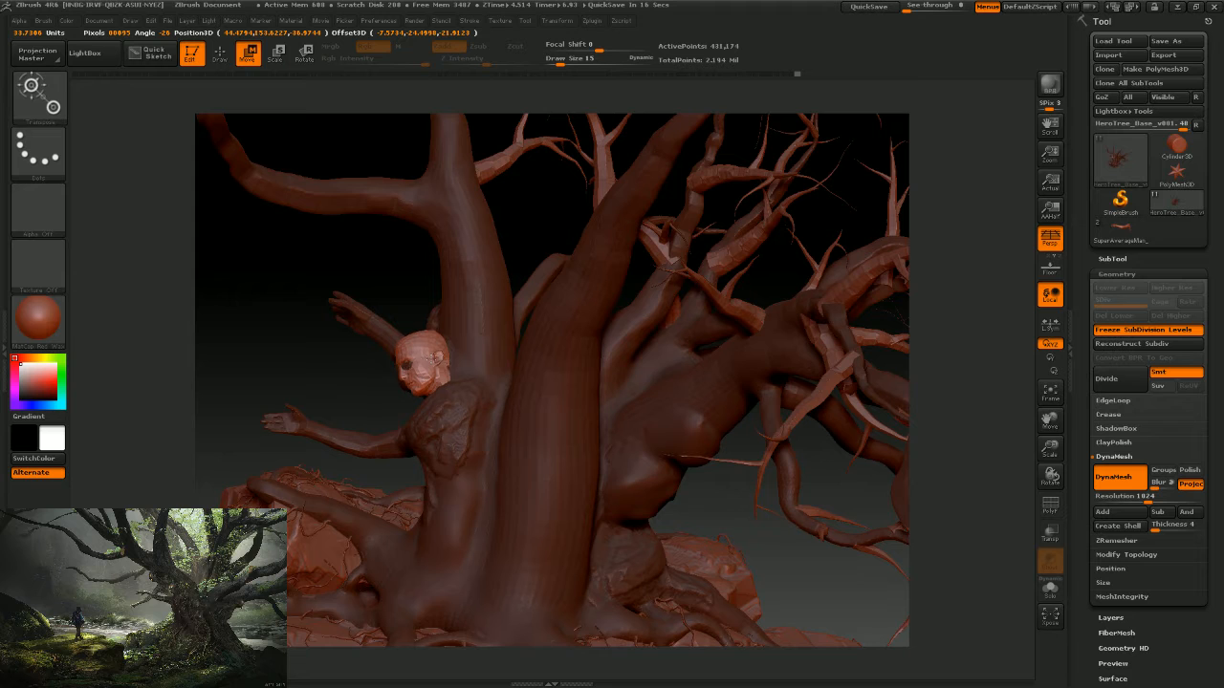
{"action": "left_click_drag", "start_coordinate": [432, 358], "coordinate": [401, 322]}
Adjust the scale of the inserted head to fit the figure's body.
{"action": "left_click", "coordinate": [275, 54]}
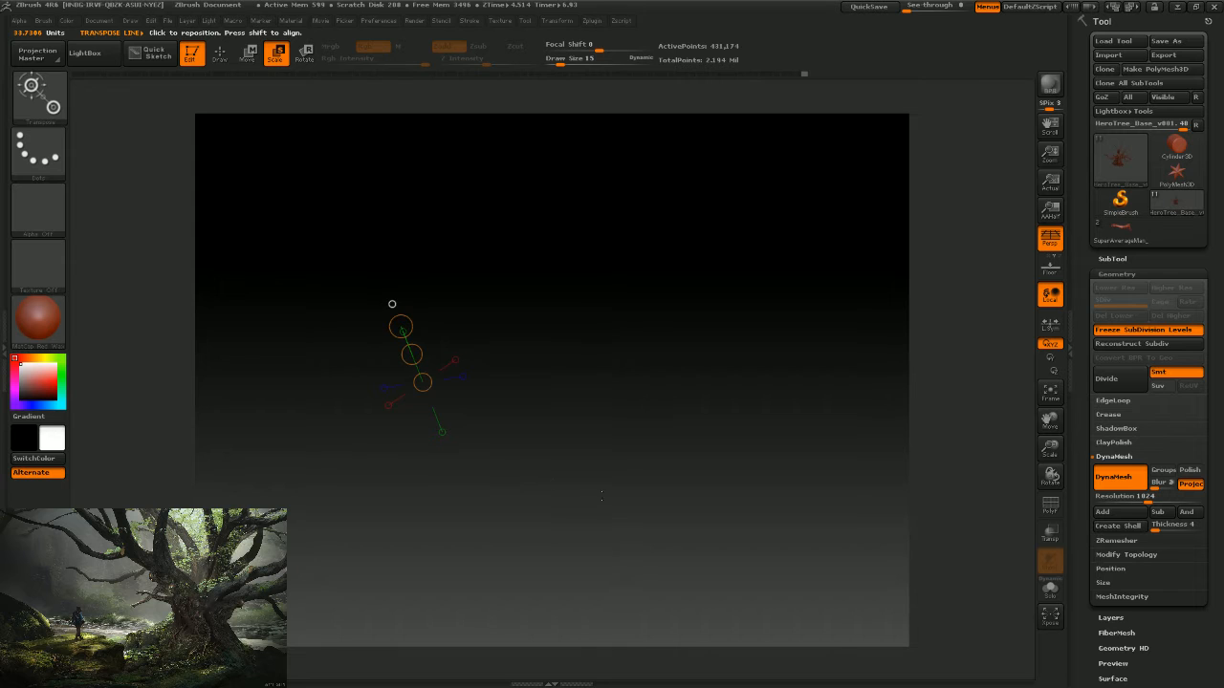
{"action": "left_click_drag", "start_coordinate": [567, 451], "coordinate": [594, 541]}
{"action": "mouse_move", "coordinate": [360, 330]}
{"action": "left_mouse_down"}
{"action": "mouse_move", "coordinate": [370, 352]}
{"action": "mouse_move", "coordinate": [354, 315]}
{"action": "left_mouse_up"}
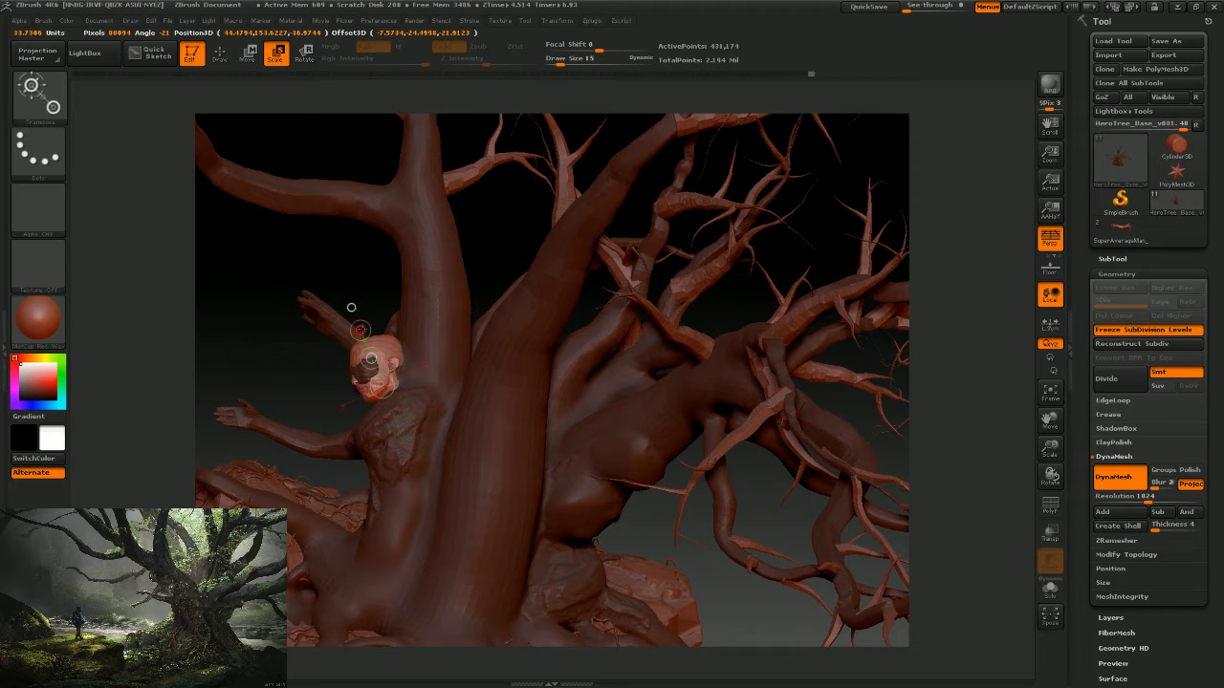
Try to turn the head upright with Transpose Rotate and shift it onto the figure's neck.
{"action": "left_click", "coordinate": [302, 53]}
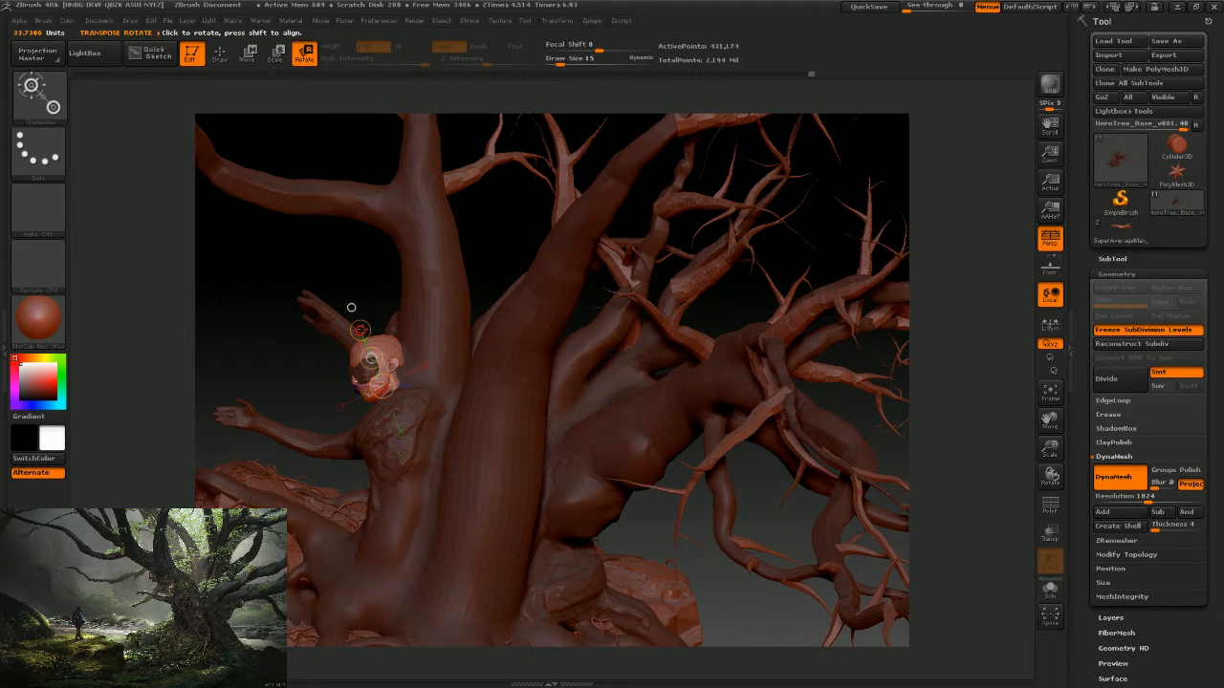
{"action": "left_click_drag", "start_coordinate": [351, 307], "coordinate": [376, 338]}
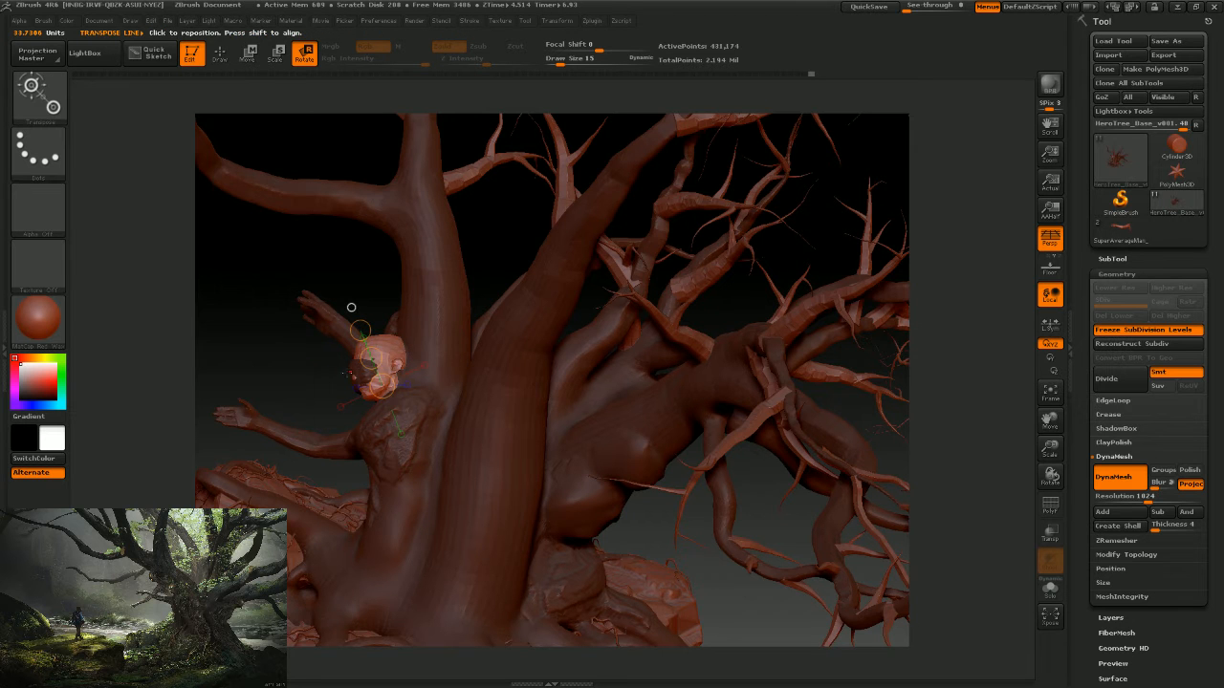
{"action": "left_click_drag", "start_coordinate": [300, 373], "coordinate": [371, 238]}
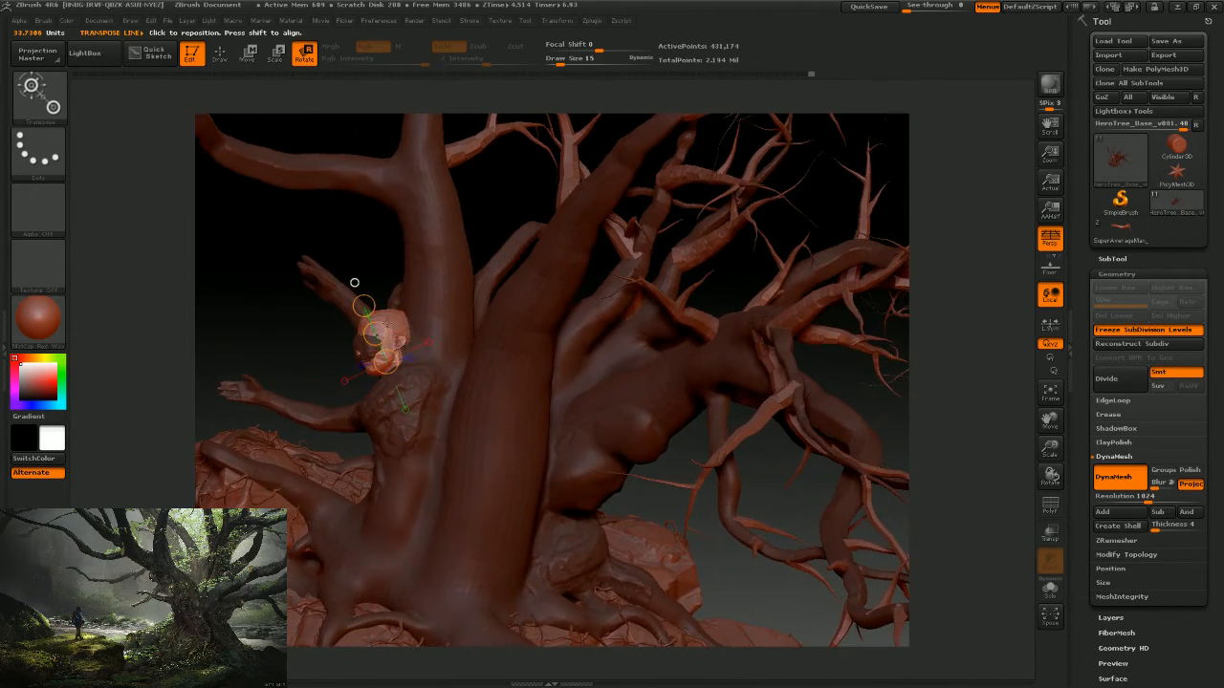
{"action": "left_click", "coordinate": [247, 53]}
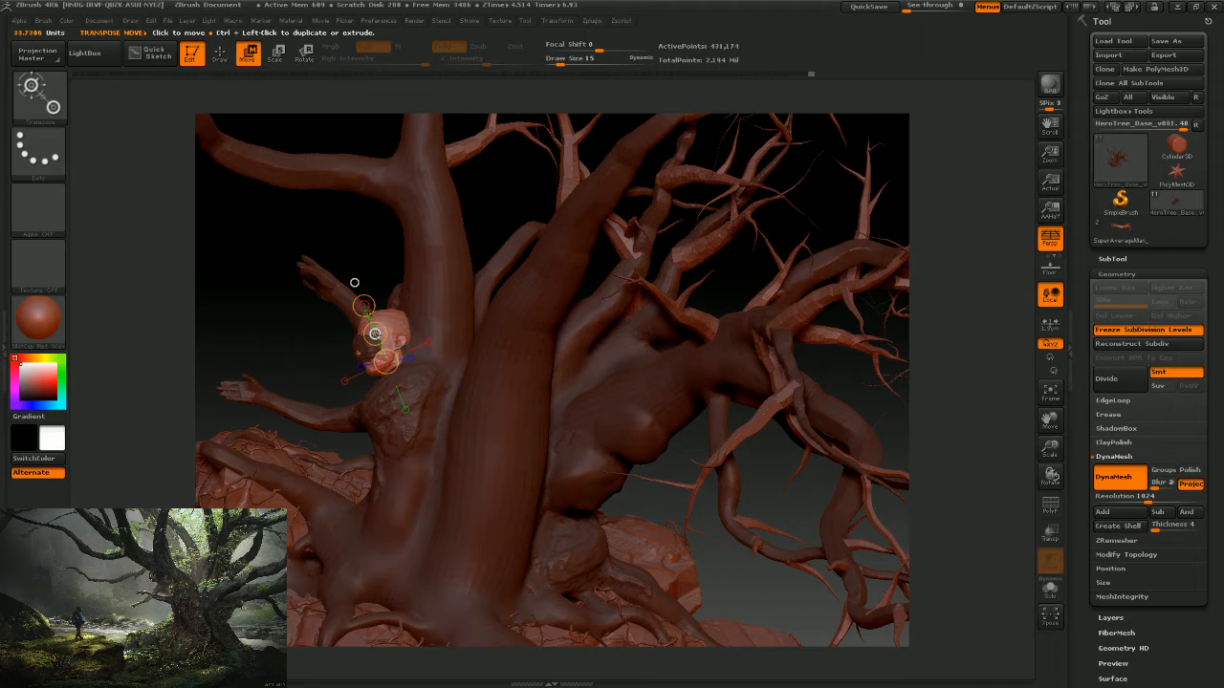
{"action": "left_click_drag", "start_coordinate": [353, 279], "coordinate": [378, 325]}
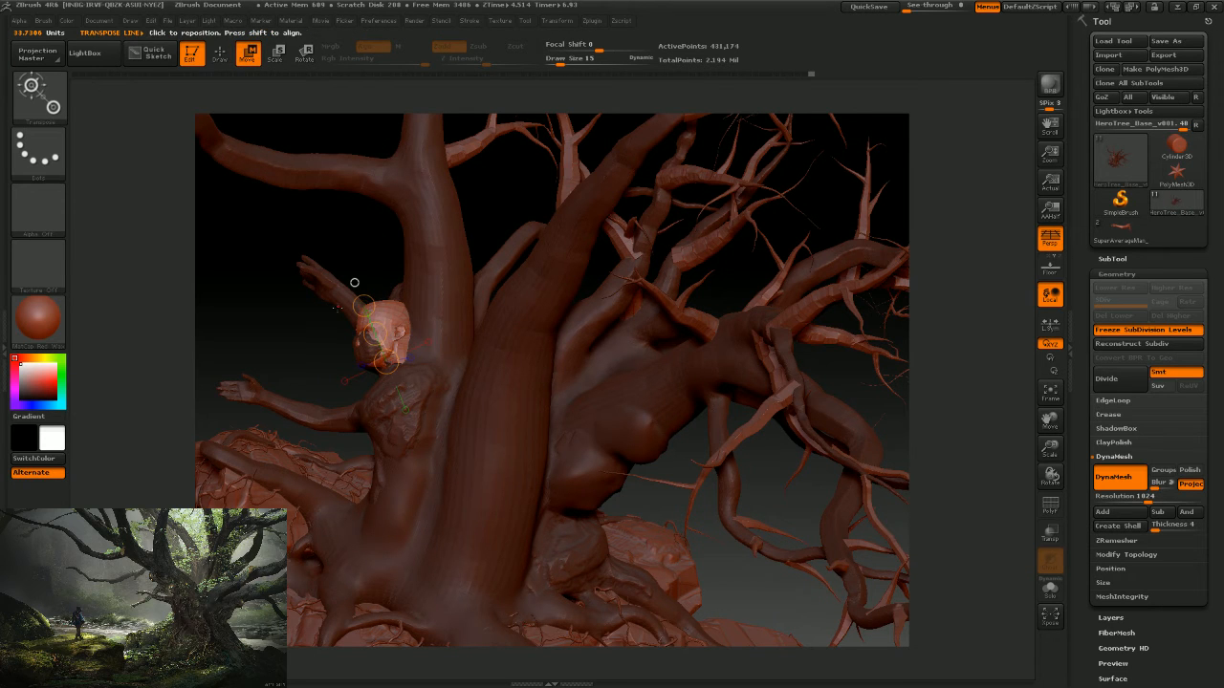
Try inverting the mask between head and tree and switch to the Clay brush.
{"action": "left_click", "coordinate": [302, 321], "text": "ctrl"}
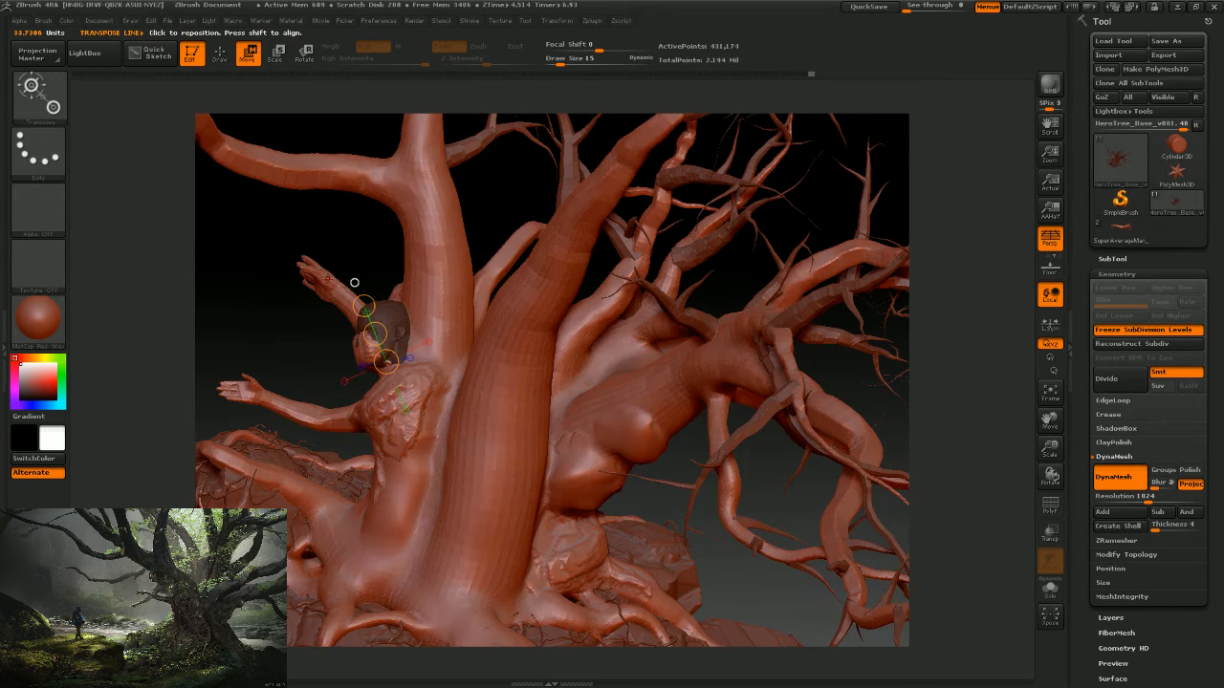
{"action": "left_click", "coordinate": [301, 346], "text": "ctrl"}
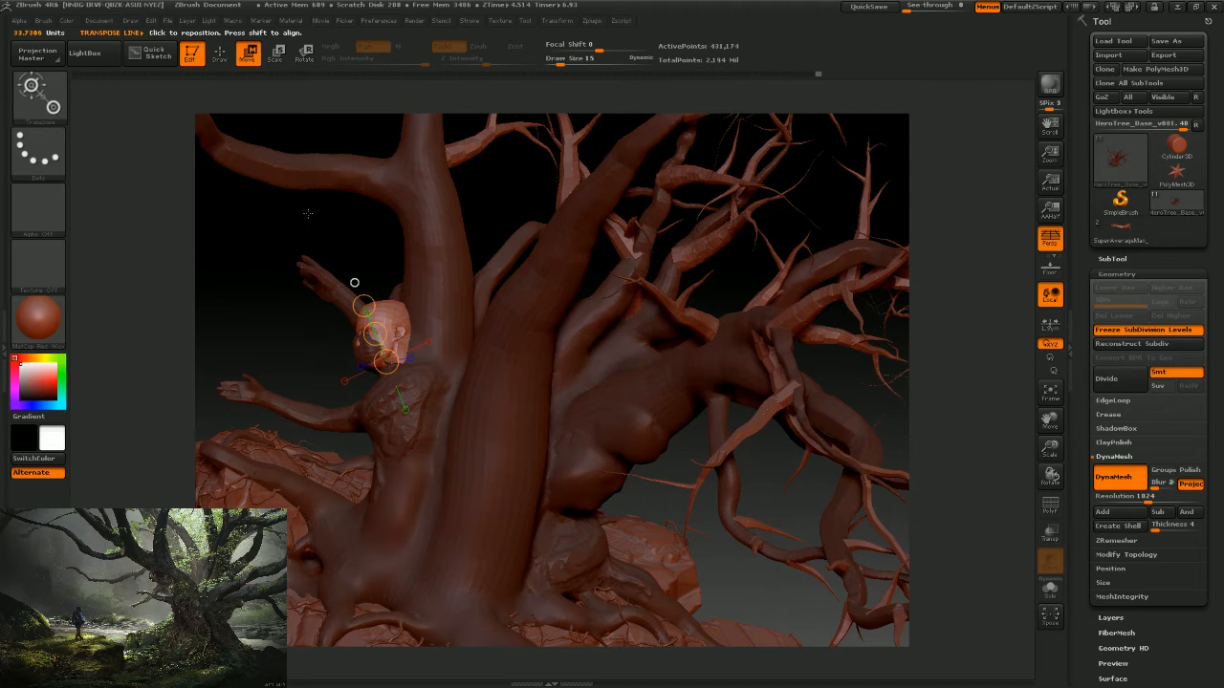
{"action": "left_click", "coordinate": [43, 103]}
{"action": "left_click", "coordinate": [115, 111]}
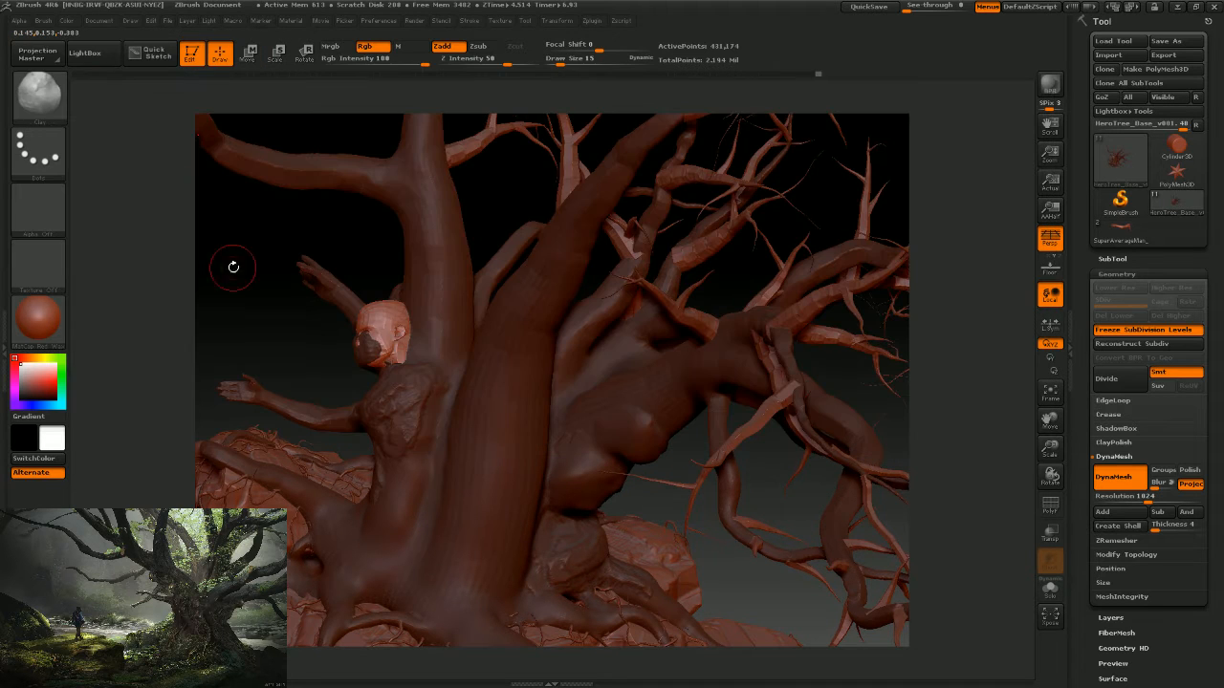
{"action": "left_click_drag", "start_coordinate": [324, 350], "coordinate": [312, 354]}
{"action": "left_click", "coordinate": [311, 359], "text": "ctrl"}
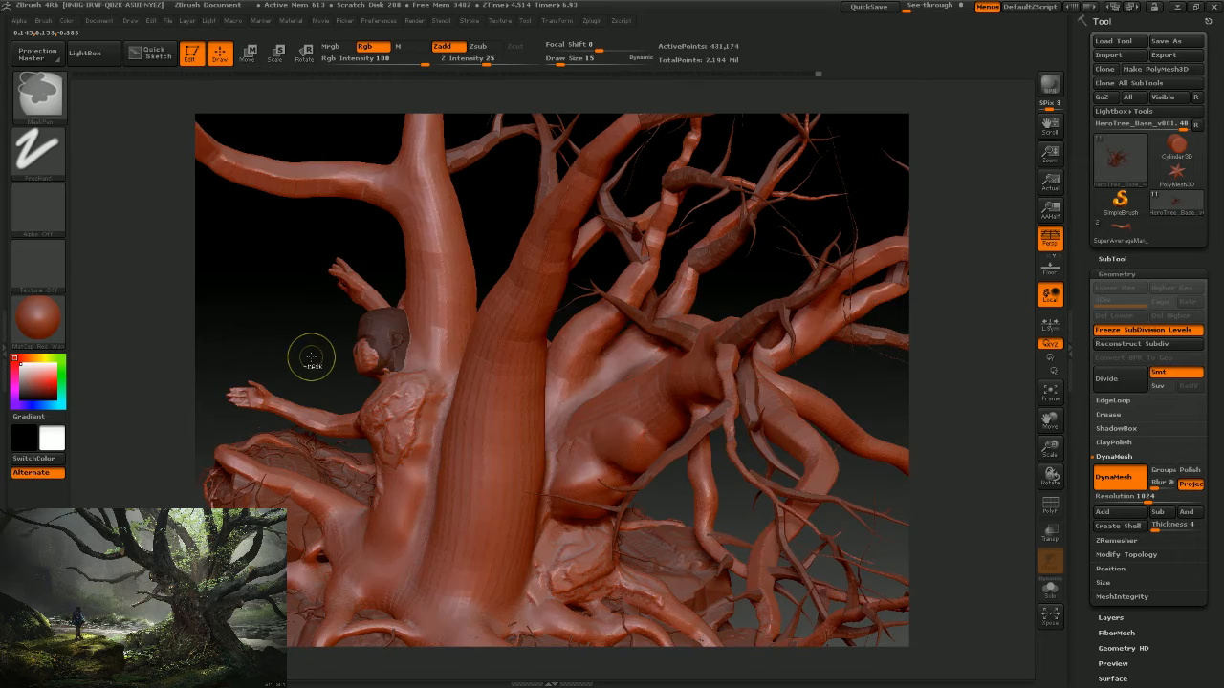
{"action": "left_click", "coordinate": [311, 360], "text": "ctrl"}
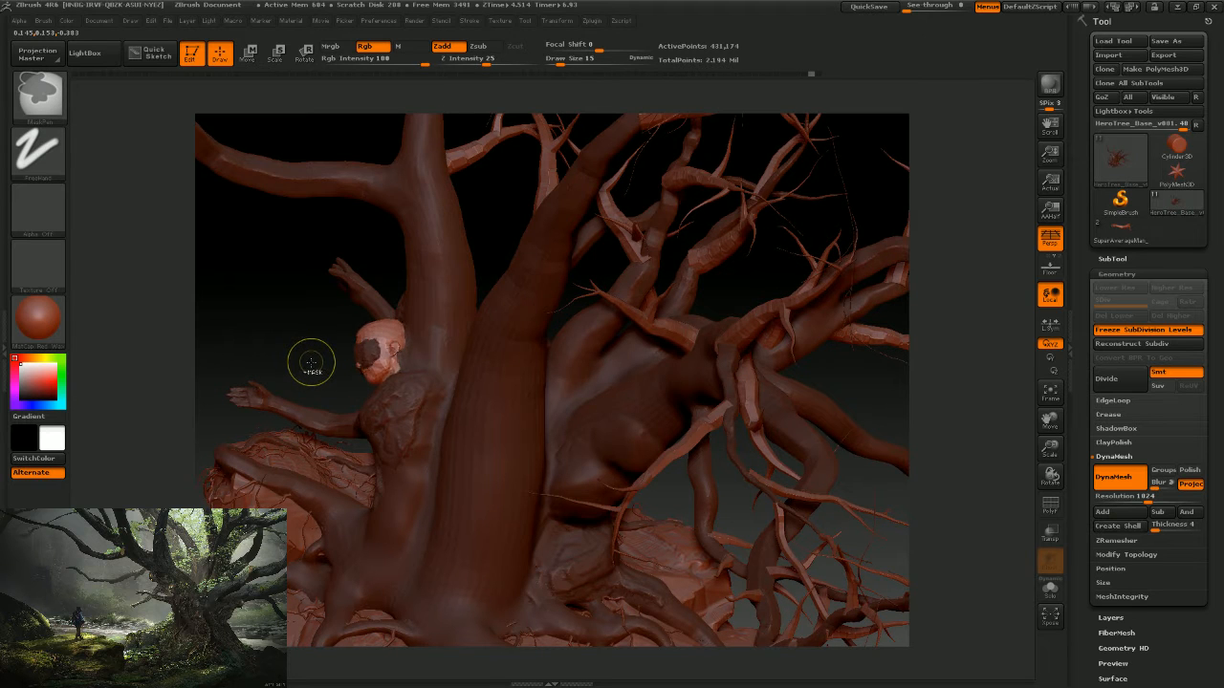
Undo the head's placement edits back to the state before the head was inserted.
{"action": "key", "text": "ctrl+z"}
{"action": "key", "text": "ctrl+z"}
{"action": "key", "text": "ctrl+z"}
{"action": "key", "text": "ctrl+z"}
{"action": "key", "text": "ctrl+z"}
{"action": "key", "text": "ctrl+z"}
{"action": "key", "text": "ctrl+z"}
{"action": "key", "text": "ctrl+z"}
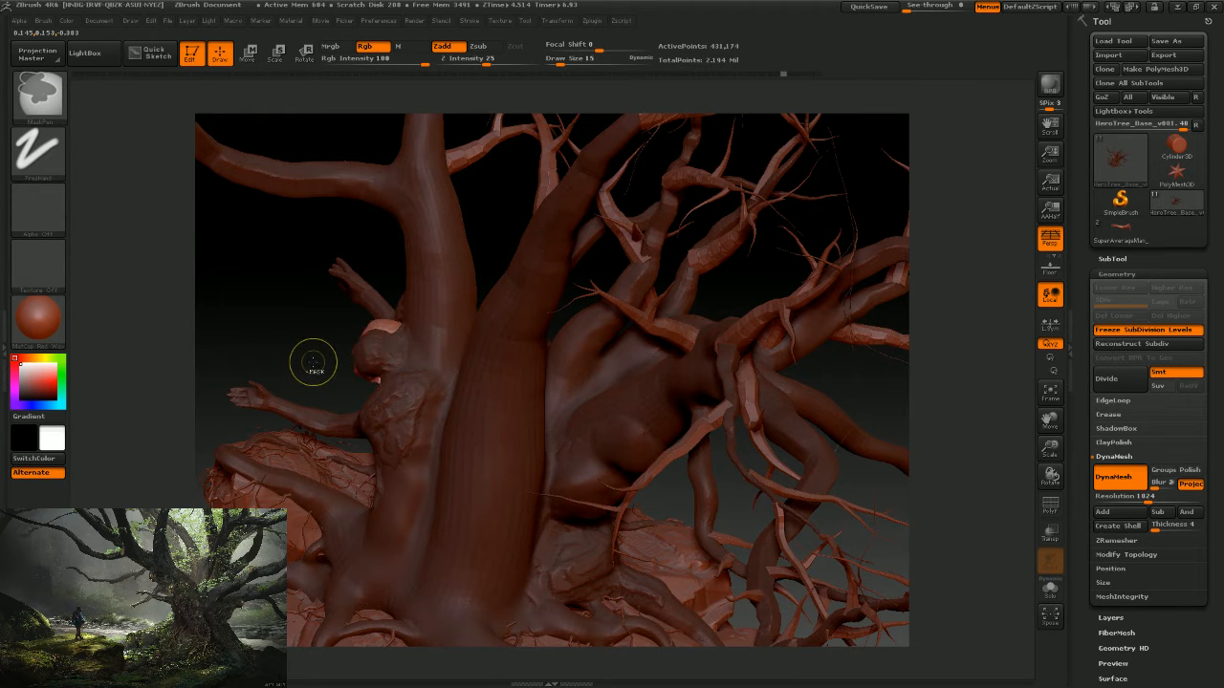
{"action": "key", "text": "ctrl+z"}
{"action": "key", "text": "ctrl+z"}
{"action": "key", "text": "ctrl+z"}
{"action": "key", "text": "ctrl+z"}
{"action": "key", "text": "ctrl+z"}
{"action": "key", "text": "ctrl+z"}
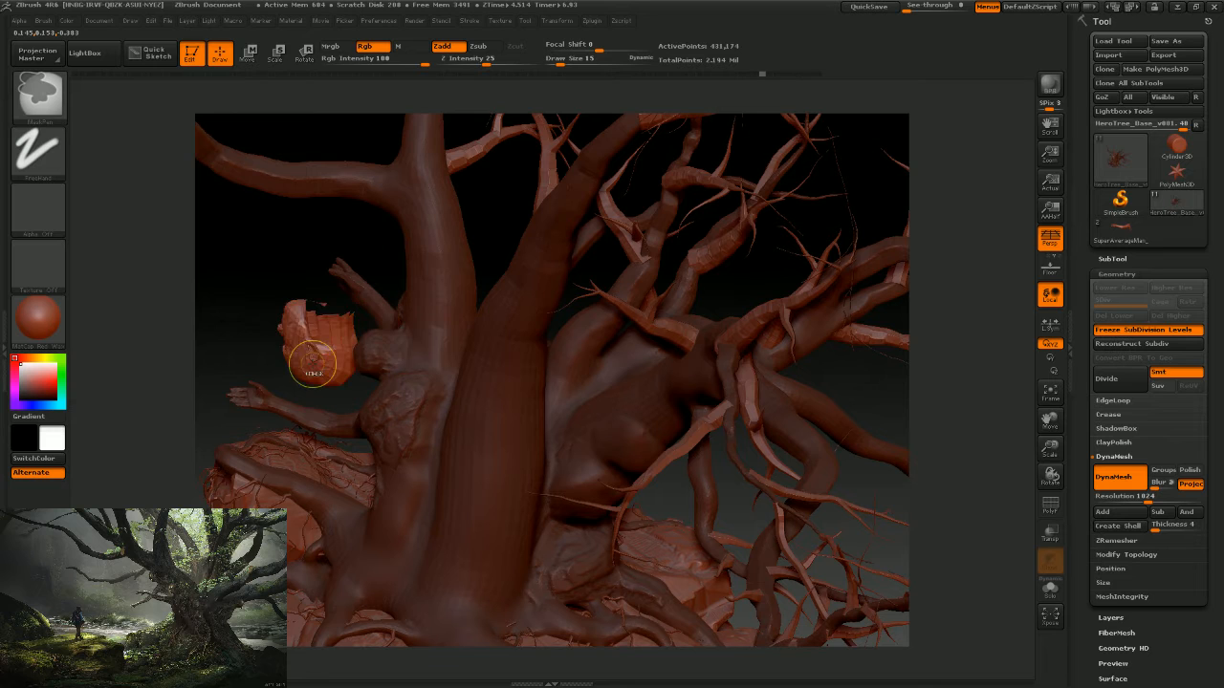
Smooth the neck stump between the figure's shoulders, accepting the removal of the newer undo history entries.
{"action": "left_click_drag", "start_coordinate": [315, 341], "coordinate": [352, 360]}
{"action": "left_click", "coordinate": [353, 355], "text": "shift"}
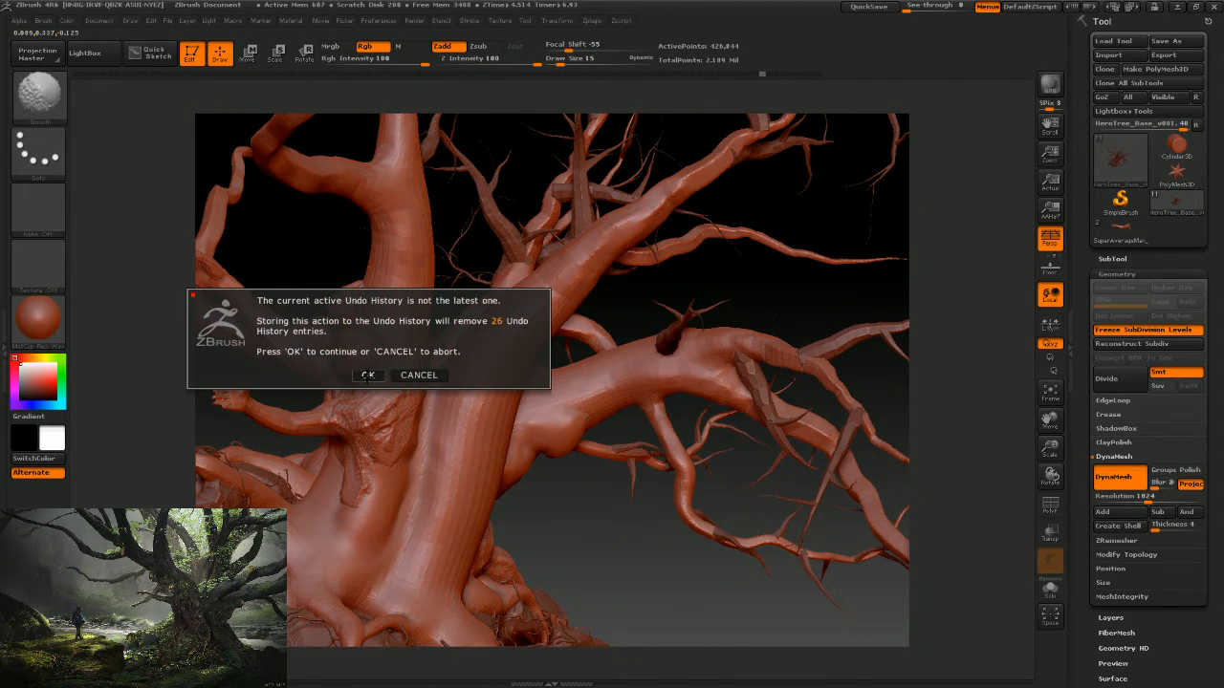
{"action": "left_click", "coordinate": [367, 375]}
{"action": "left_click_drag", "start_coordinate": [550, 496], "coordinate": [357, 359]}
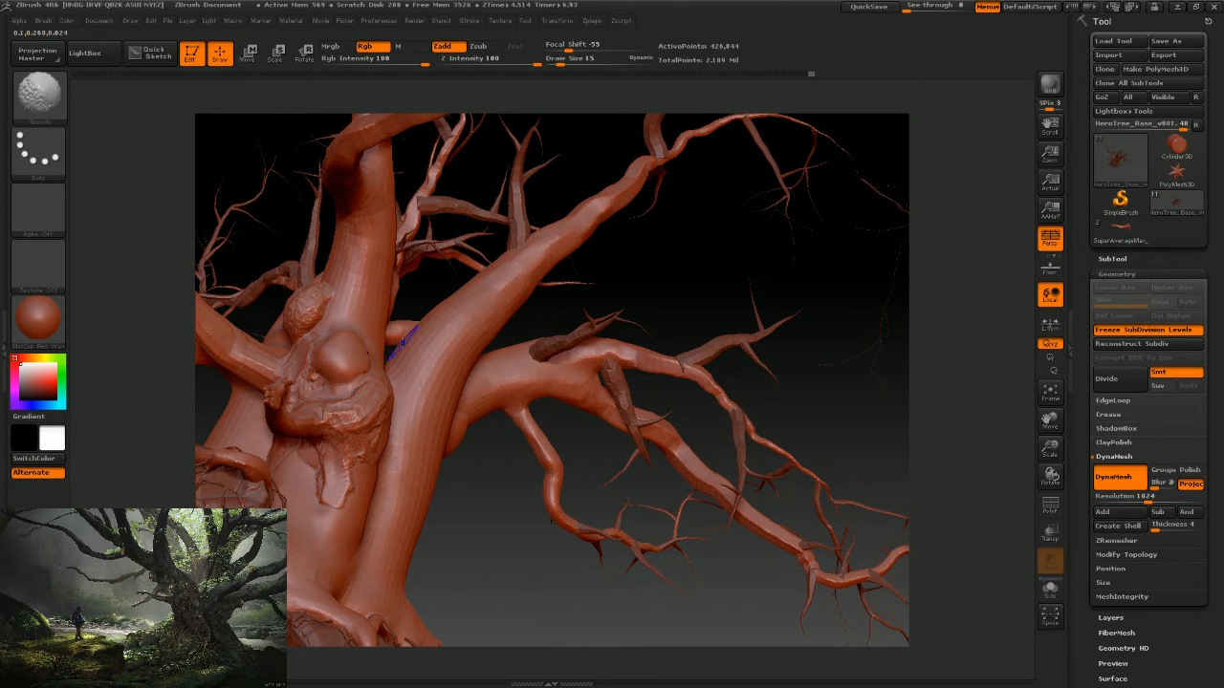
{"action": "left_click_drag", "start_coordinate": [430, 310], "coordinate": [306, 334]}
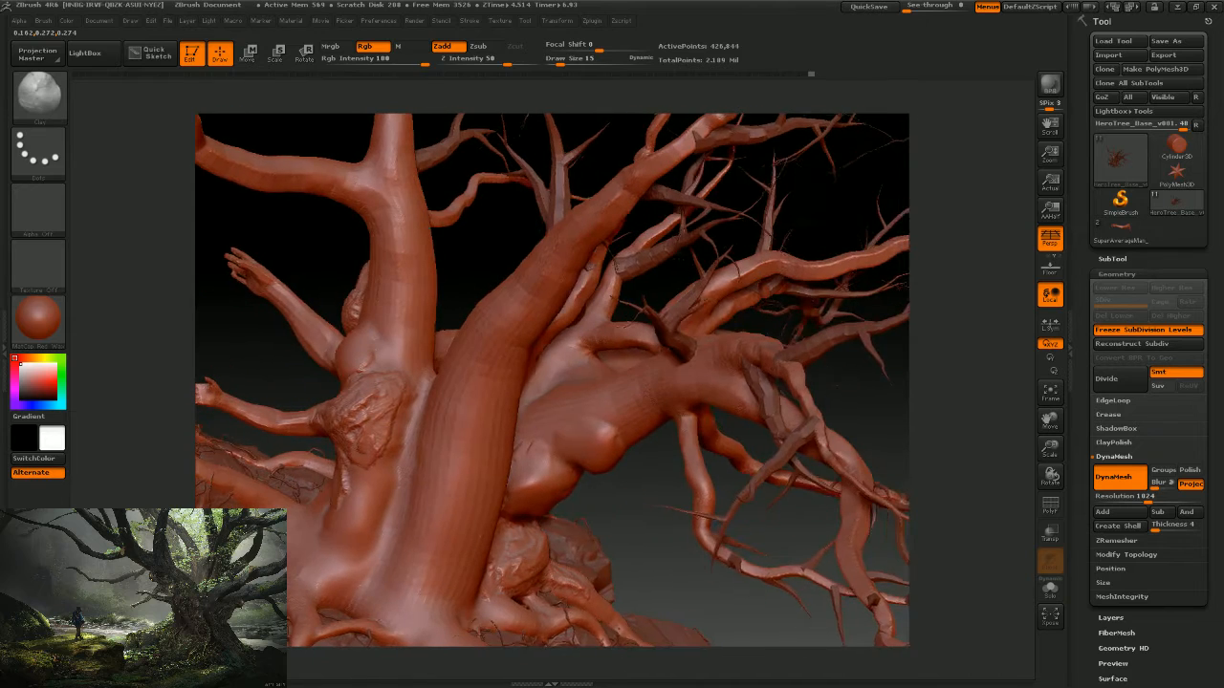
Choose the HeadInsert_v001 brush and bring the figure's neck into working view.
{"action": "left_click", "coordinate": [39, 95]}
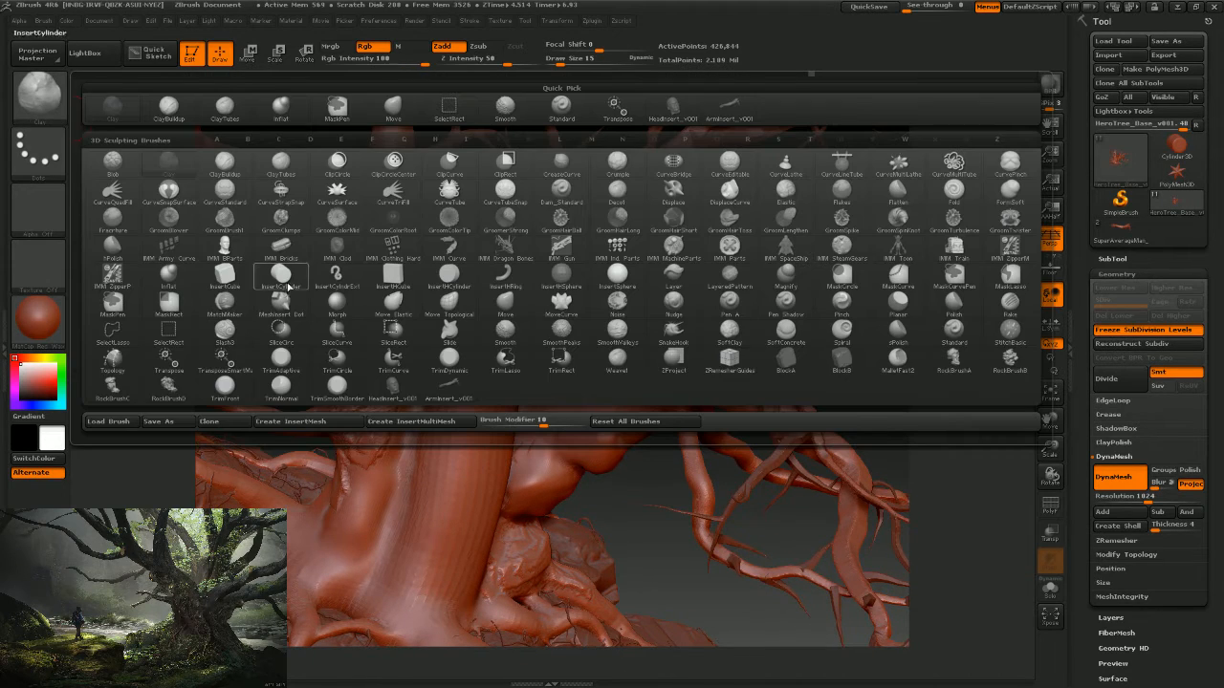
{"action": "left_click", "coordinate": [391, 383]}
{"action": "left_click_drag", "start_coordinate": [633, 509], "coordinate": [640, 525]}
{"action": "mouse_move", "coordinate": [639, 473]}
{"action": "left_mouse_down", "text": "alt"}
{"action": "mouse_move", "coordinate": [635, 437]}
{"action": "mouse_move", "coordinate": [612, 435]}
{"action": "mouse_move", "coordinate": [636, 444]}
{"action": "left_mouse_up", "text": "alt"}
{"action": "key", "text": "ctrl"}
{"action": "key", "text": "ctrl+z"}
{"action": "key", "text": "ctrl+z"}
{"action": "key", "text": "ctrl+z"}
{"action": "key", "text": "ctrl+z"}
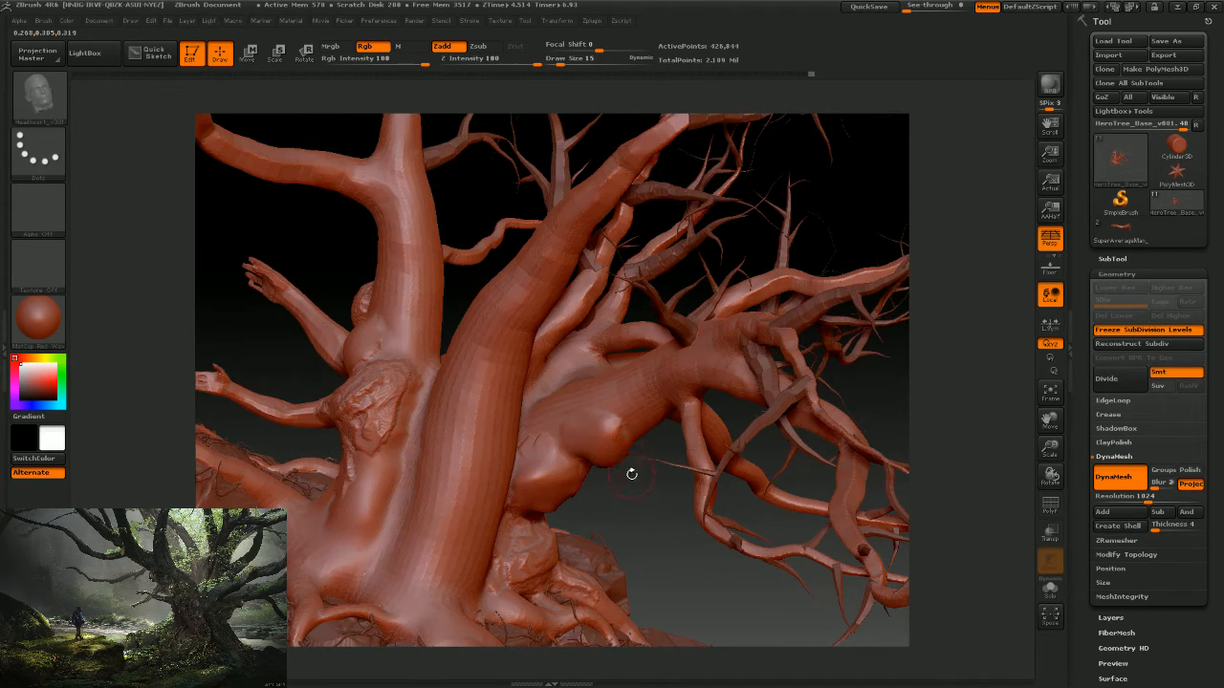
{"action": "key", "text": "ctrl+z"}
{"action": "key", "text": "ctrl+z"}
{"action": "key", "text": "ctrl+z"}
{"action": "key", "text": "ctrl+z"}
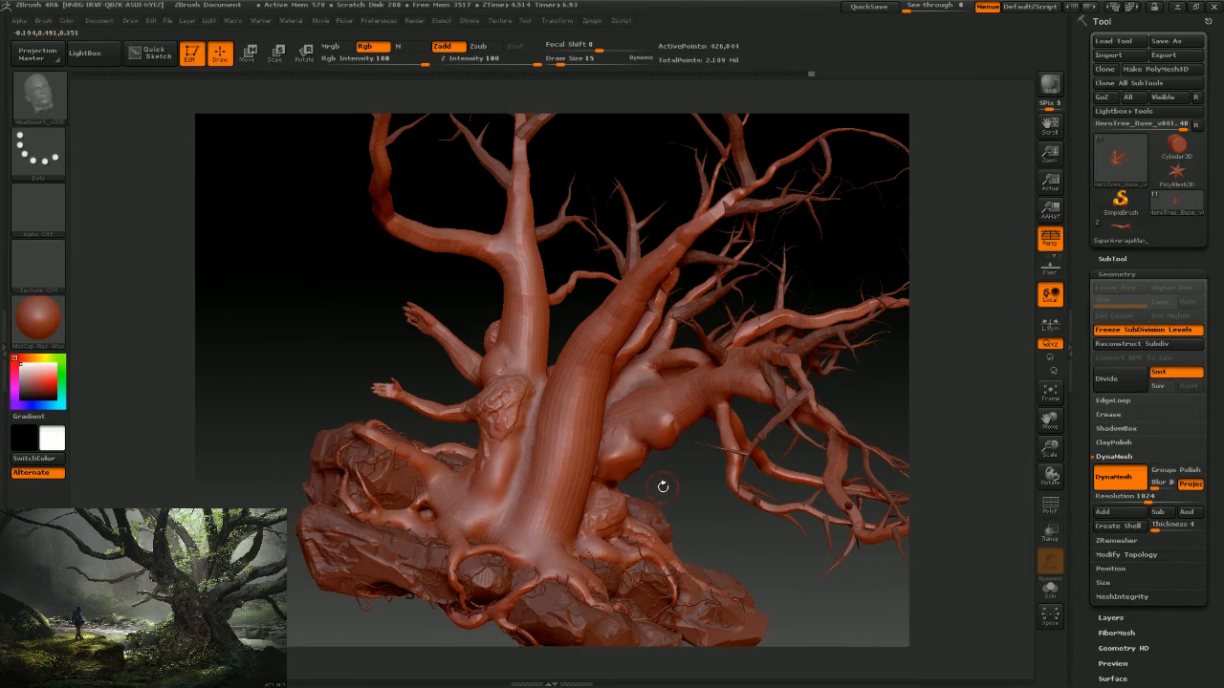
{"action": "key", "text": "ctrl+z"}
{"action": "key", "text": "ctrl+z"}
{"action": "key", "text": "ctrl+z"}
{"action": "key", "text": "ctrl+z"}
{"action": "key", "text": "ctrl+z"}
{"action": "key", "text": "ctrl+z"}
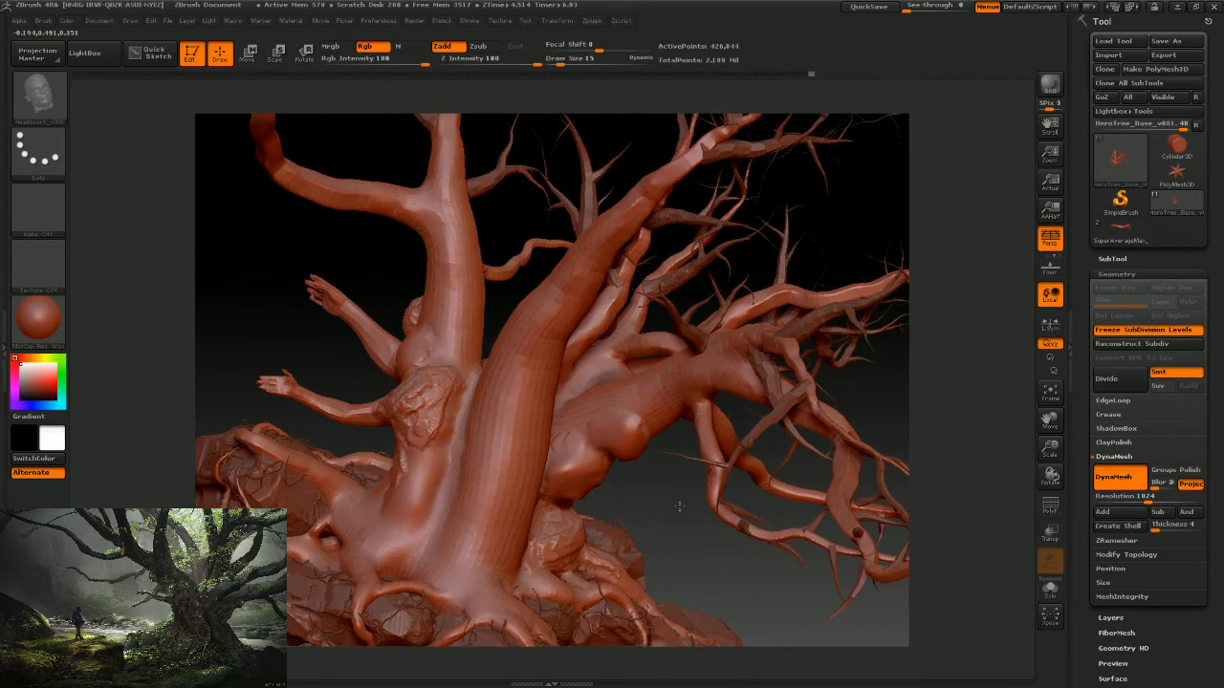
{"action": "key", "text": "ctrl+z"}
{"action": "key", "text": "ctrl+z"}
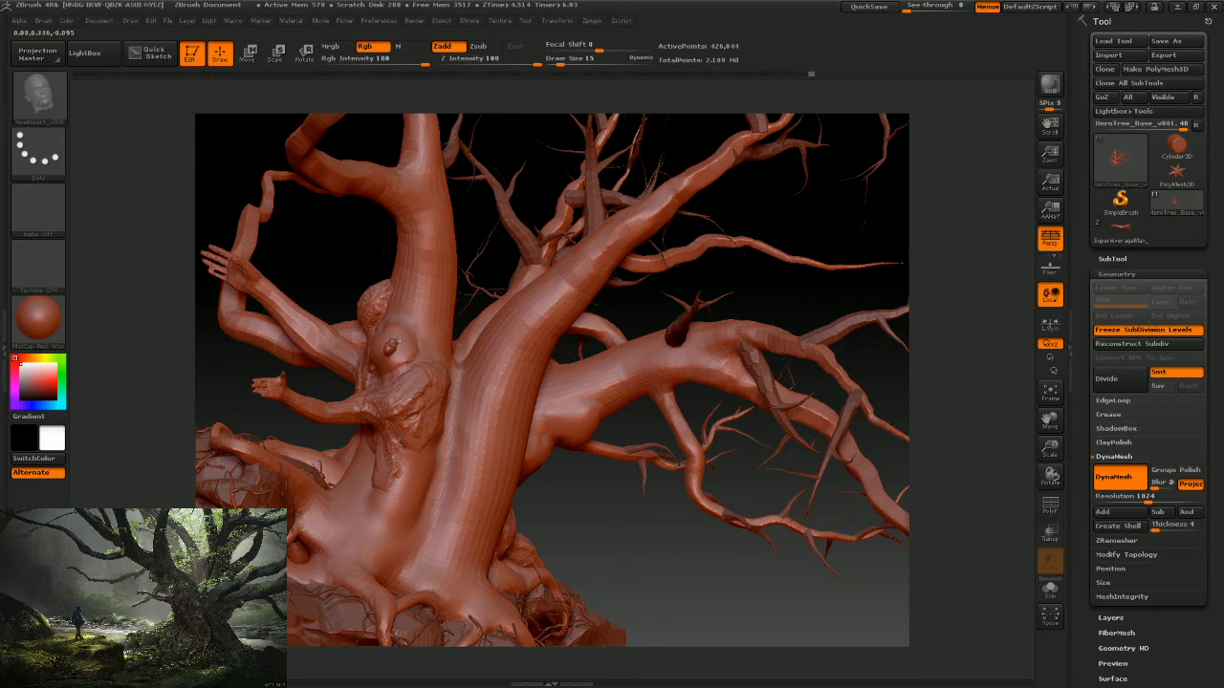
Insert a new head on the figure's neck, retrying its size and angle until it is large enough to work with.
{"action": "key", "text": "ctrl+z"}
{"action": "key", "text": "ctrl+z"}
{"action": "key", "text": "ctrl+z"}
{"action": "key", "text": "ctrl+z"}
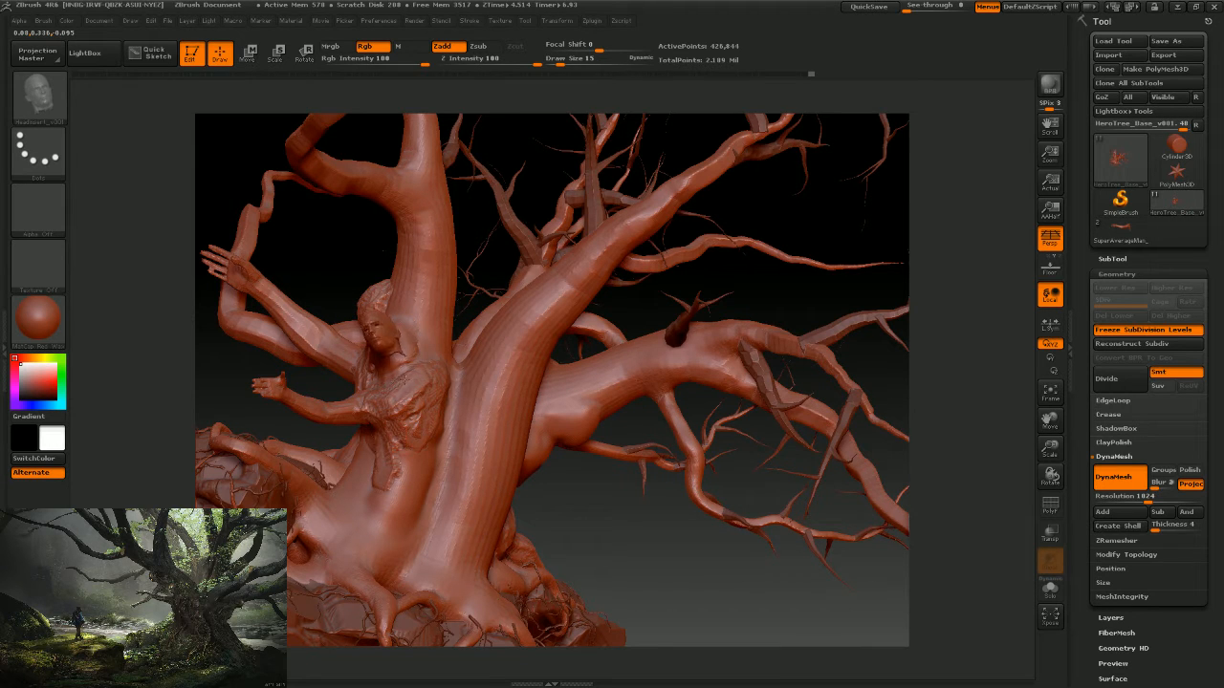
{"action": "key", "text": "ctrl+z"}
{"action": "key", "text": "ctrl+z"}
{"action": "key", "text": "ctrl+z"}
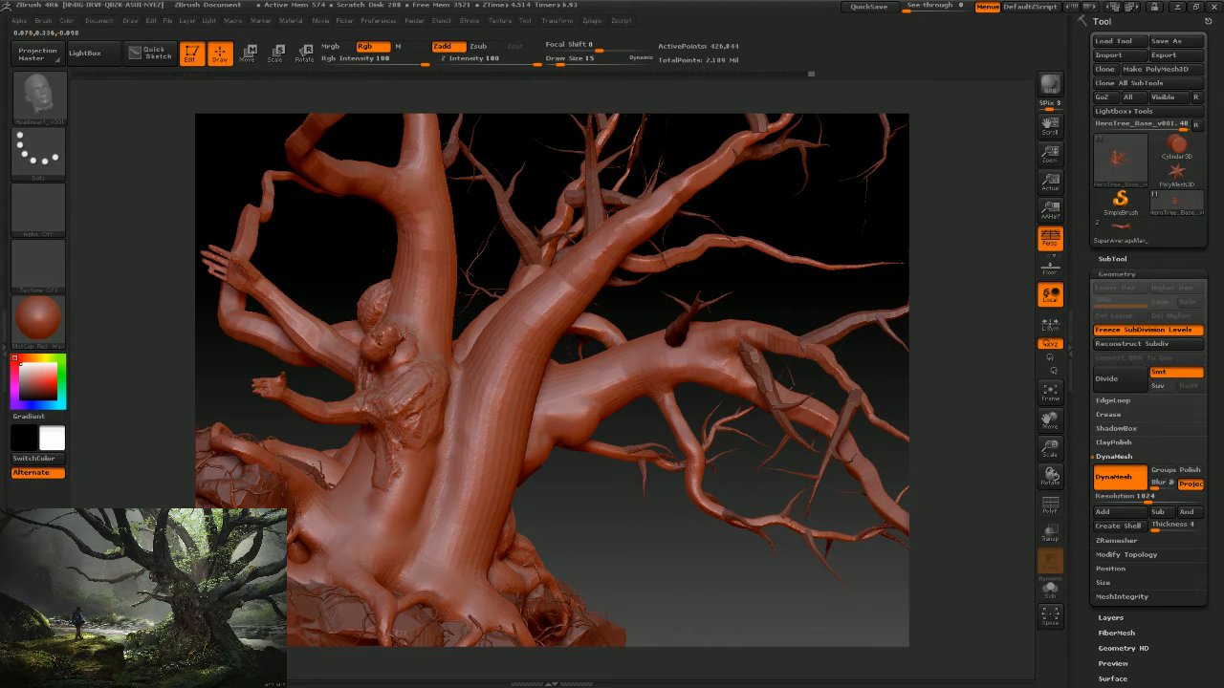
{"action": "key", "text": "ctrl+shift+z"}
{"action": "key", "text": "ctrl+shift+z"}
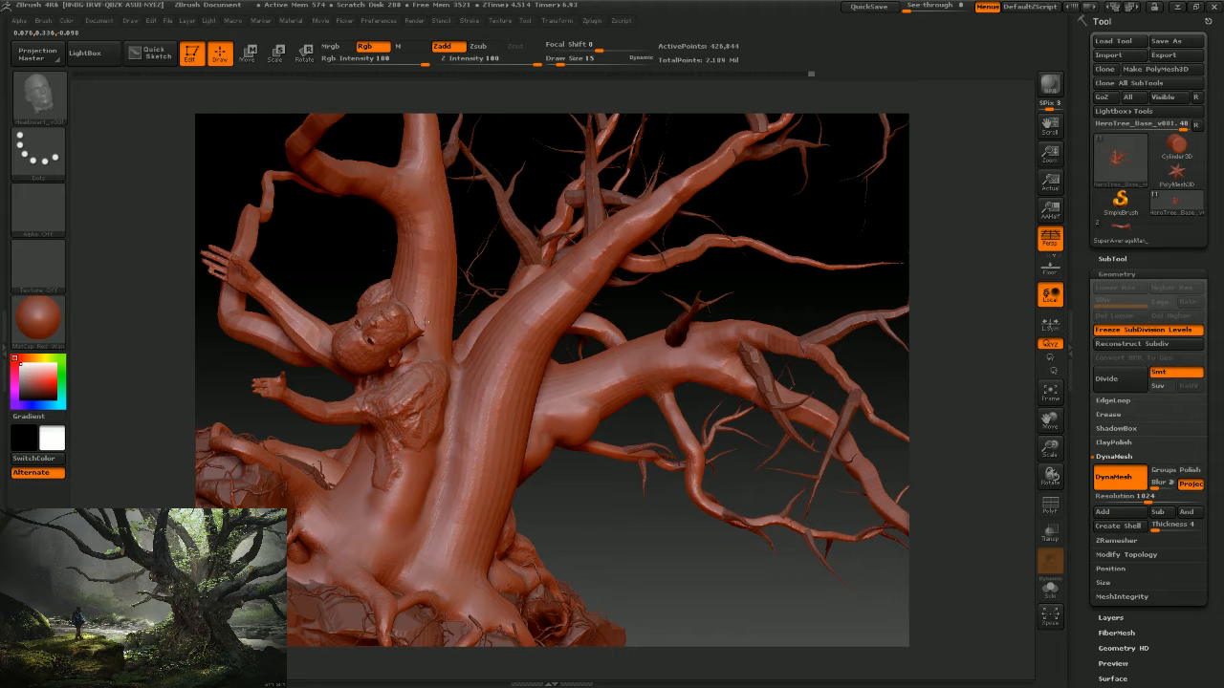
{"action": "key", "text": "ctrl+z"}
Rotate the inserted head upright and turn its face toward the outstretched arms.
{"action": "left_click", "coordinate": [304, 55]}
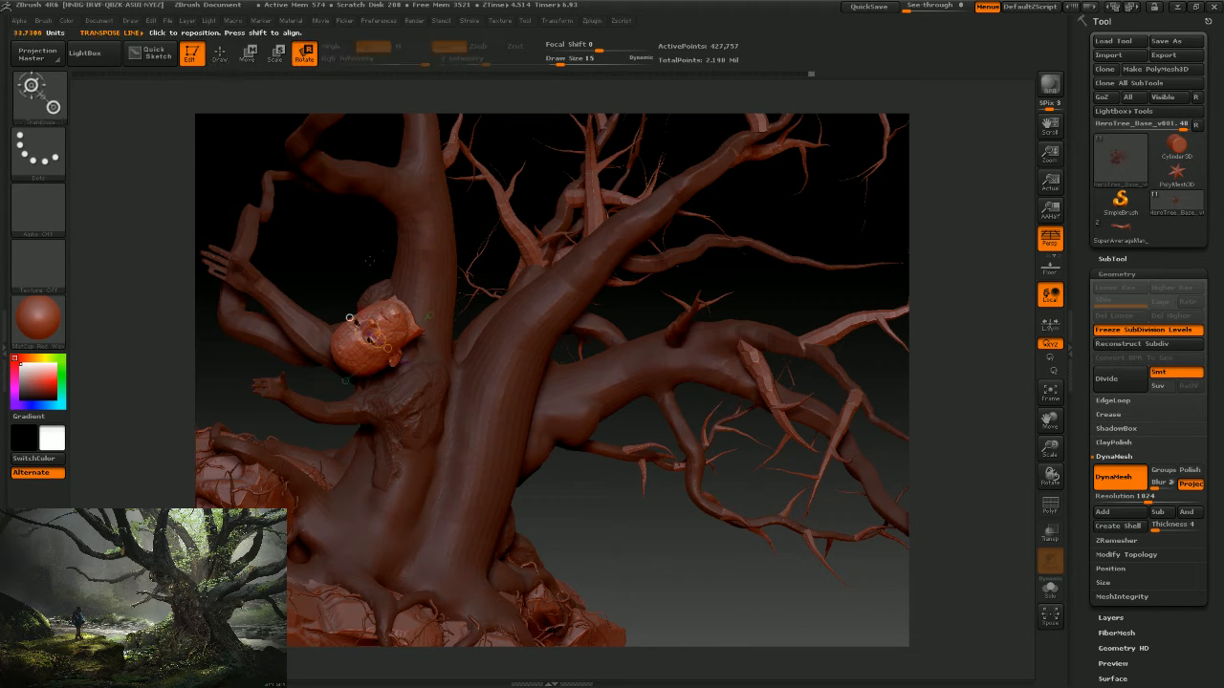
{"action": "left_click_drag", "start_coordinate": [336, 361], "coordinate": [418, 290]}
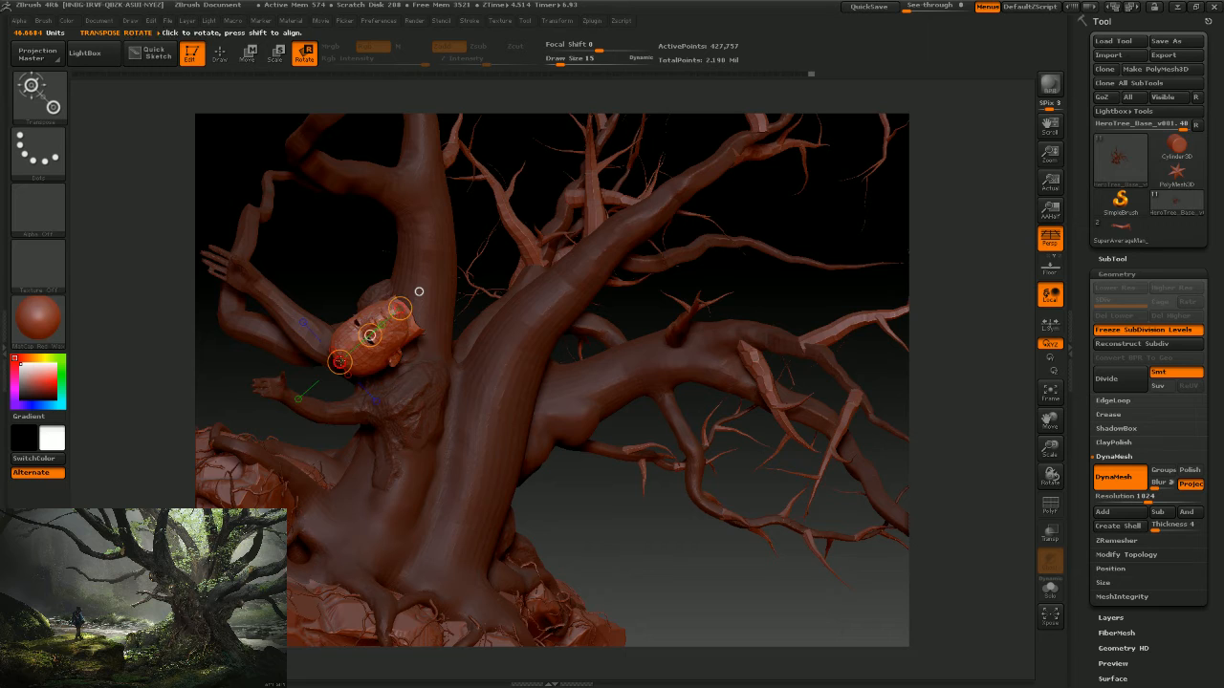
{"action": "mouse_move", "coordinate": [338, 364]}
{"action": "left_mouse_down"}
{"action": "mouse_move", "coordinate": [336, 200]}
{"action": "mouse_move", "coordinate": [387, 180]}
{"action": "left_mouse_up"}
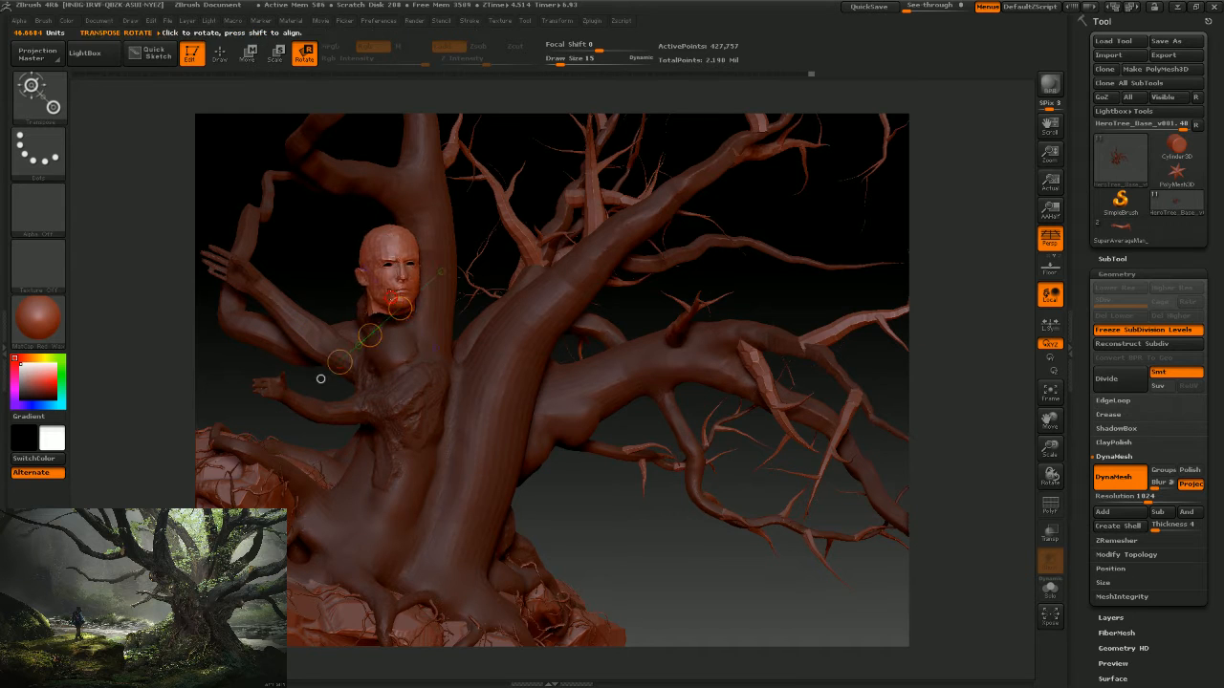
{"action": "mouse_move", "coordinate": [385, 314]}
{"action": "left_mouse_down"}
{"action": "mouse_move", "coordinate": [378, 228]}
{"action": "mouse_move", "coordinate": [383, 335]}
{"action": "mouse_move", "coordinate": [390, 268]}
{"action": "mouse_move", "coordinate": [350, 198]}
{"action": "left_mouse_up"}
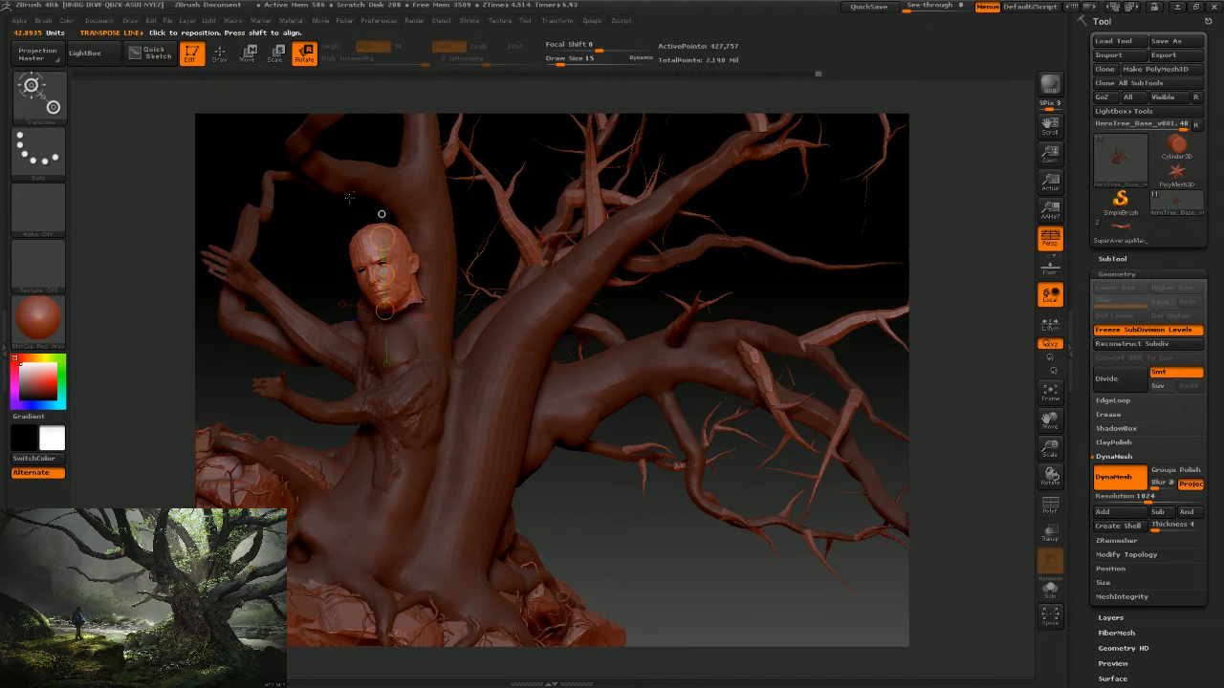
Move the upright head down onto the neck and back toward the trunk.
{"action": "left_click", "coordinate": [247, 50]}
{"action": "left_click_drag", "start_coordinate": [384, 278], "coordinate": [384, 337]}
{"action": "left_click_drag", "start_coordinate": [597, 527], "coordinate": [490, 515]}
{"action": "left_click_drag", "start_coordinate": [404, 273], "coordinate": [457, 276]}
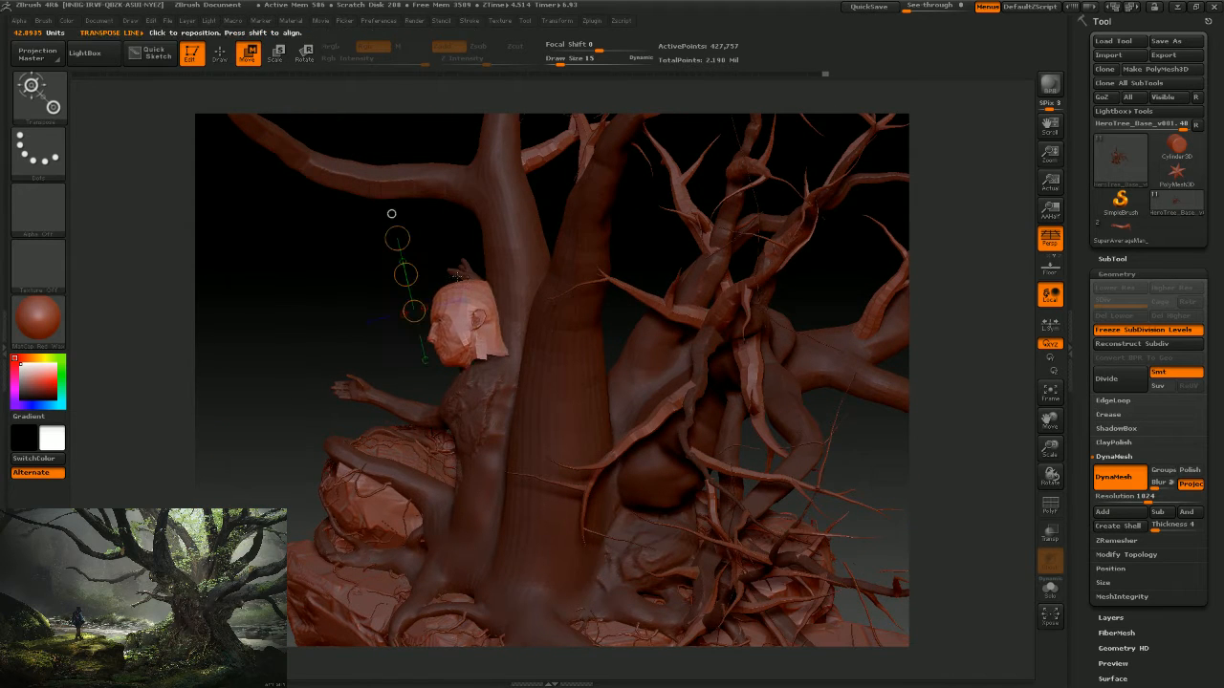
Scale the head down to match the figure's body and move it back onto the neck.
{"action": "left_click", "coordinate": [278, 54]}
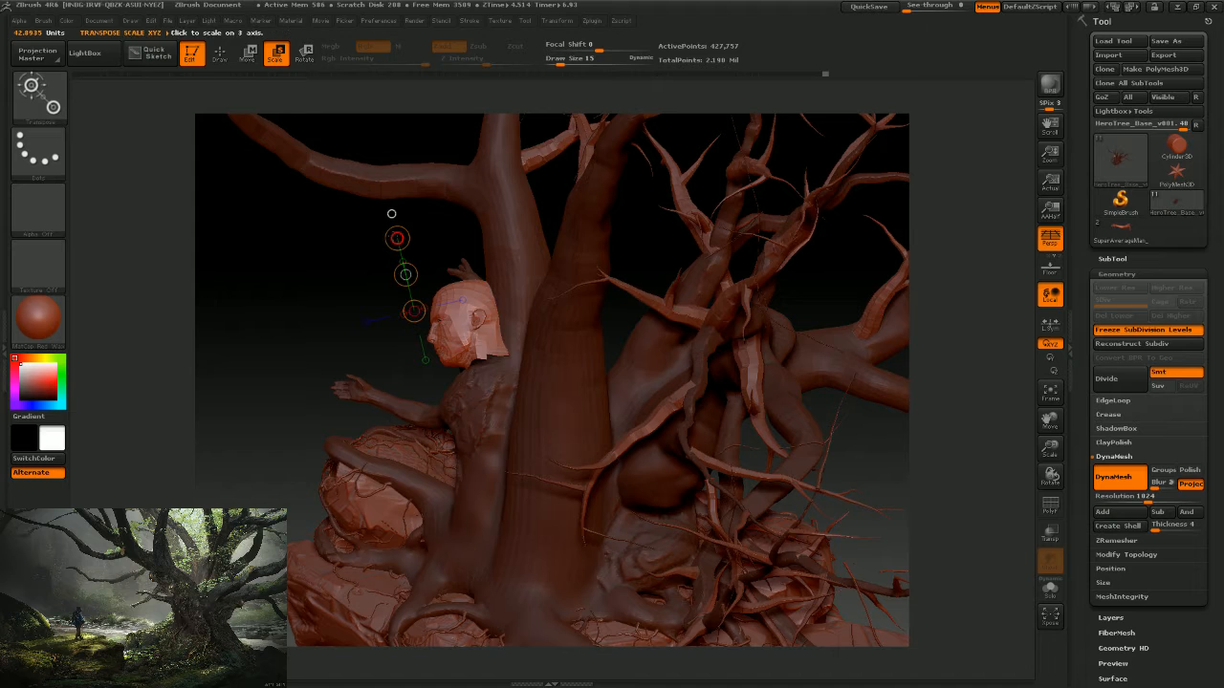
{"action": "left_click_drag", "start_coordinate": [397, 238], "coordinate": [398, 244]}
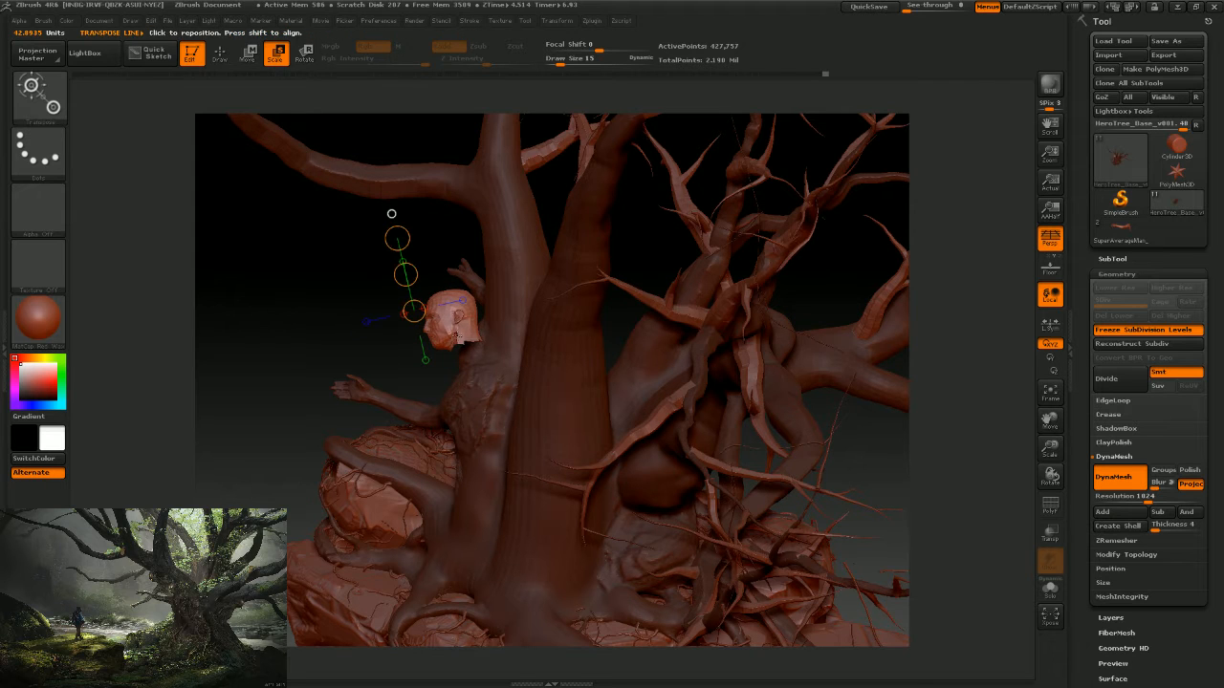
{"action": "mouse_move", "coordinate": [463, 341]}
{"action": "left_mouse_down"}
{"action": "mouse_move", "coordinate": [439, 267]}
{"action": "mouse_move", "coordinate": [450, 301]}
{"action": "mouse_move", "coordinate": [443, 272]}
{"action": "mouse_move", "coordinate": [464, 286]}
{"action": "mouse_move", "coordinate": [478, 328]}
{"action": "left_mouse_up"}
{"action": "left_click", "coordinate": [251, 60]}
{"action": "left_click_drag", "start_coordinate": [398, 316], "coordinate": [436, 330]}
Rotate the inserted head to follow the shoulders and move it over onto the figure's neck.
{"action": "left_click", "coordinate": [304, 52]}
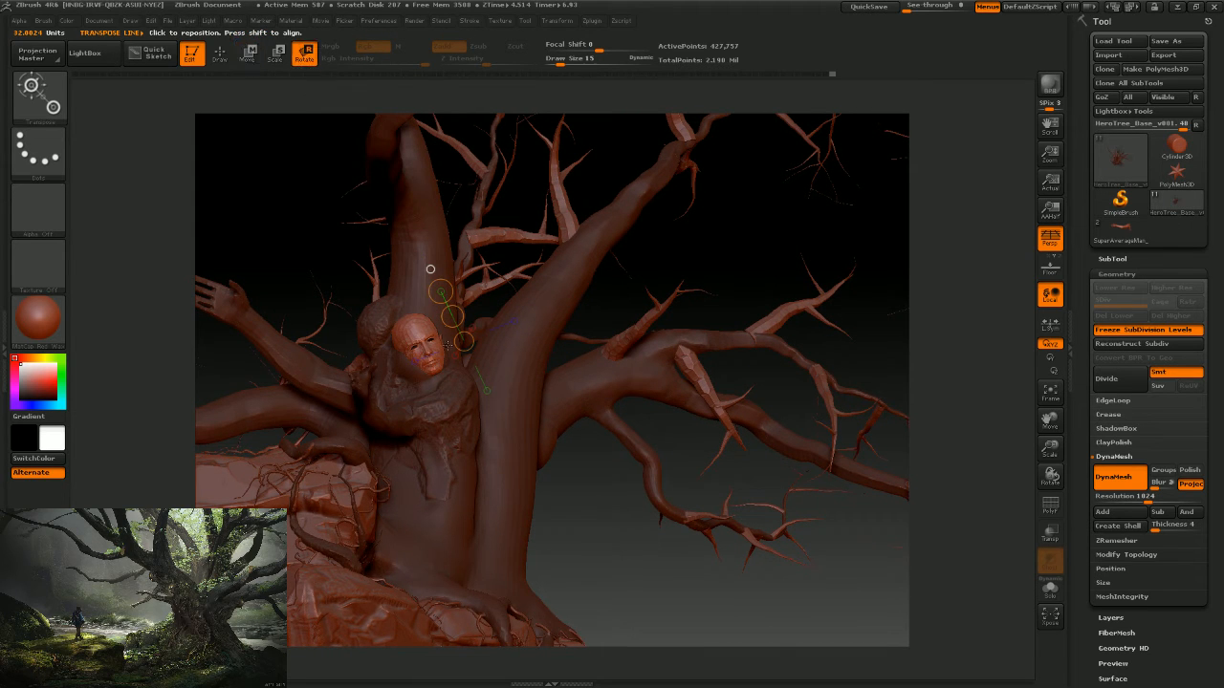
{"action": "left_click_drag", "start_coordinate": [430, 268], "coordinate": [418, 314]}
{"action": "left_click", "coordinate": [251, 57]}
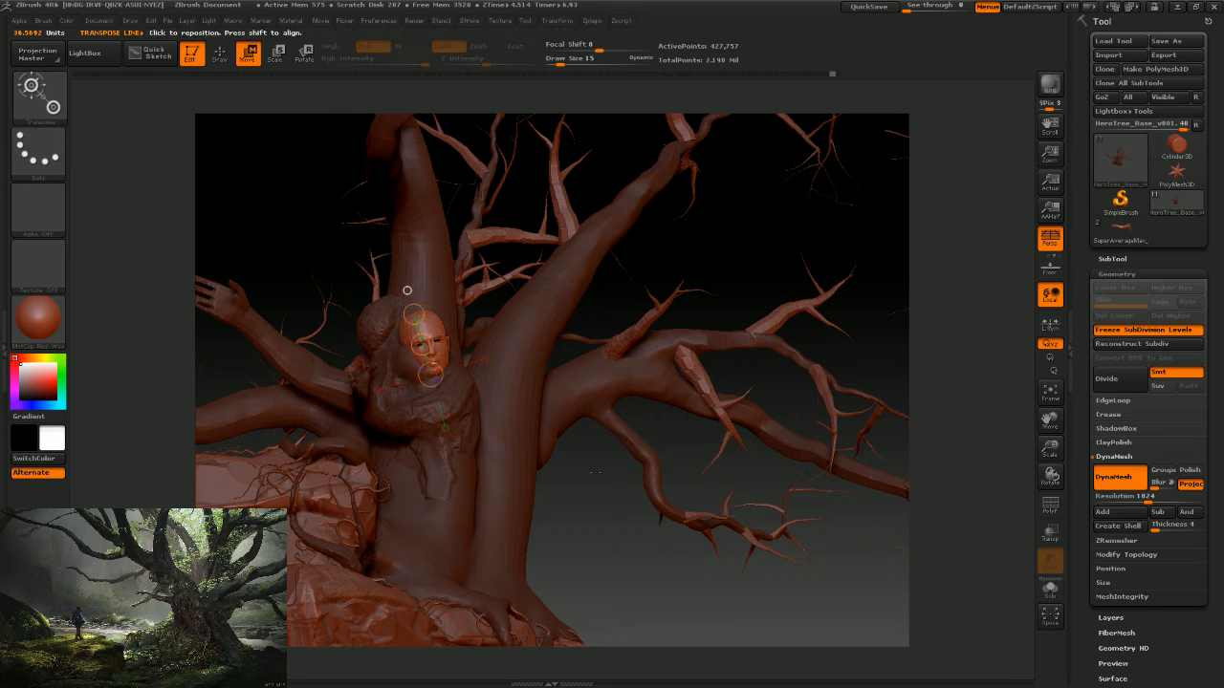
{"action": "left_click_drag", "start_coordinate": [595, 472], "coordinate": [468, 469]}
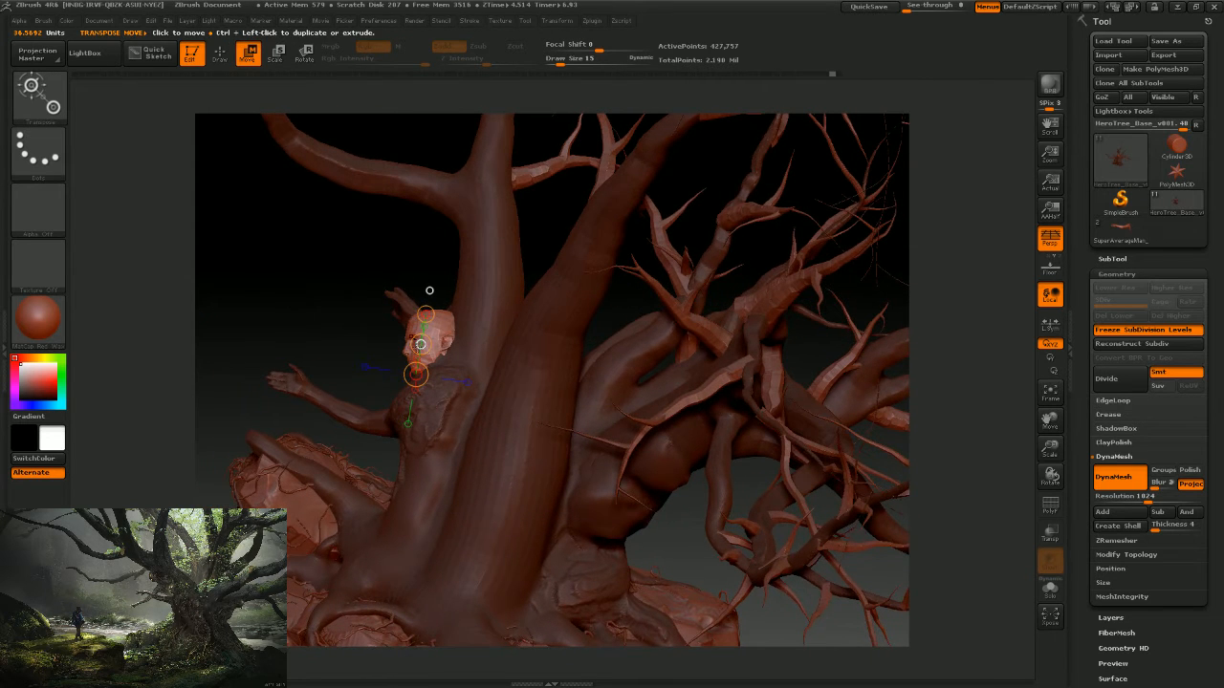
{"action": "left_click_drag", "start_coordinate": [421, 344], "coordinate": [421, 330]}
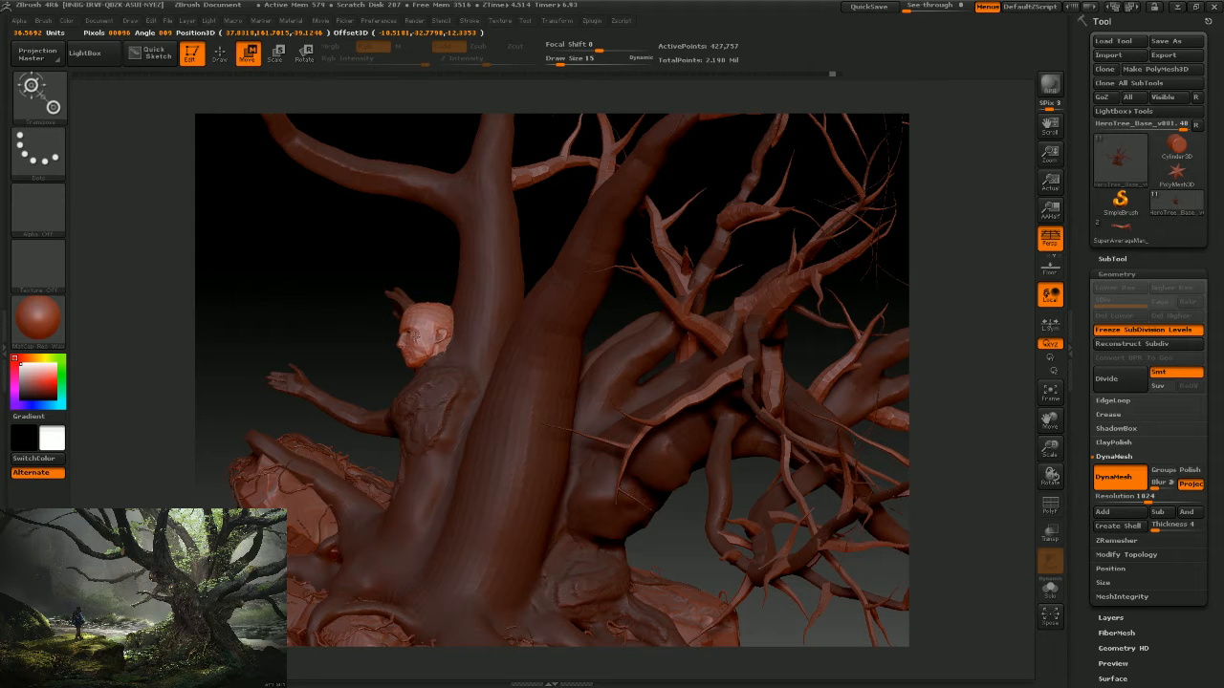
Tilt the head forward toward the outstretched arms and reposition it on the neck.
{"action": "left_click_drag", "start_coordinate": [416, 337], "coordinate": [430, 312]}
{"action": "left_click", "coordinate": [304, 53]}
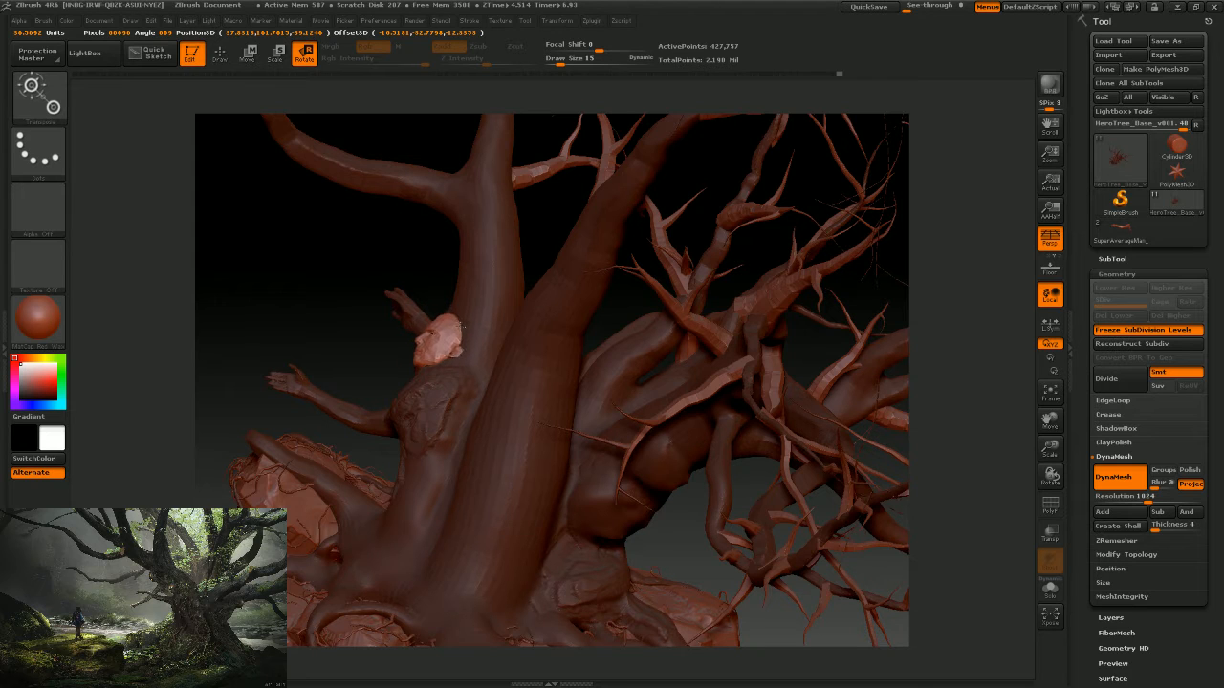
{"action": "left_click_drag", "start_coordinate": [460, 324], "coordinate": [463, 315]}
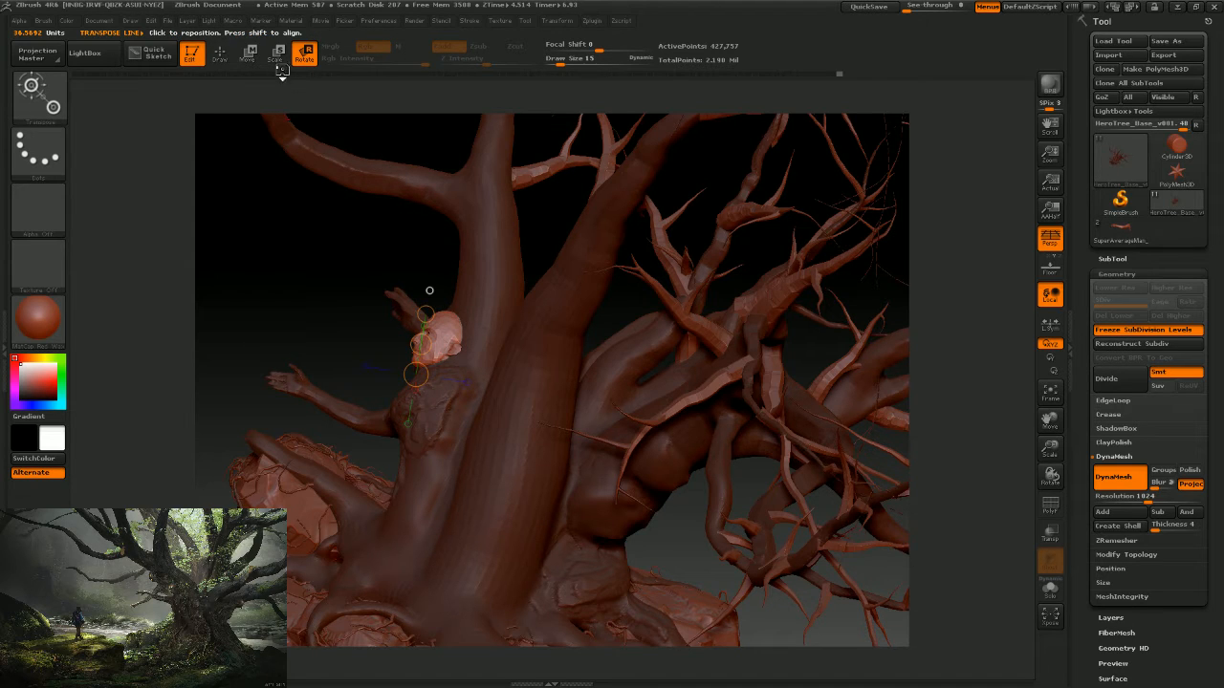
{"action": "left_click", "coordinate": [247, 55]}
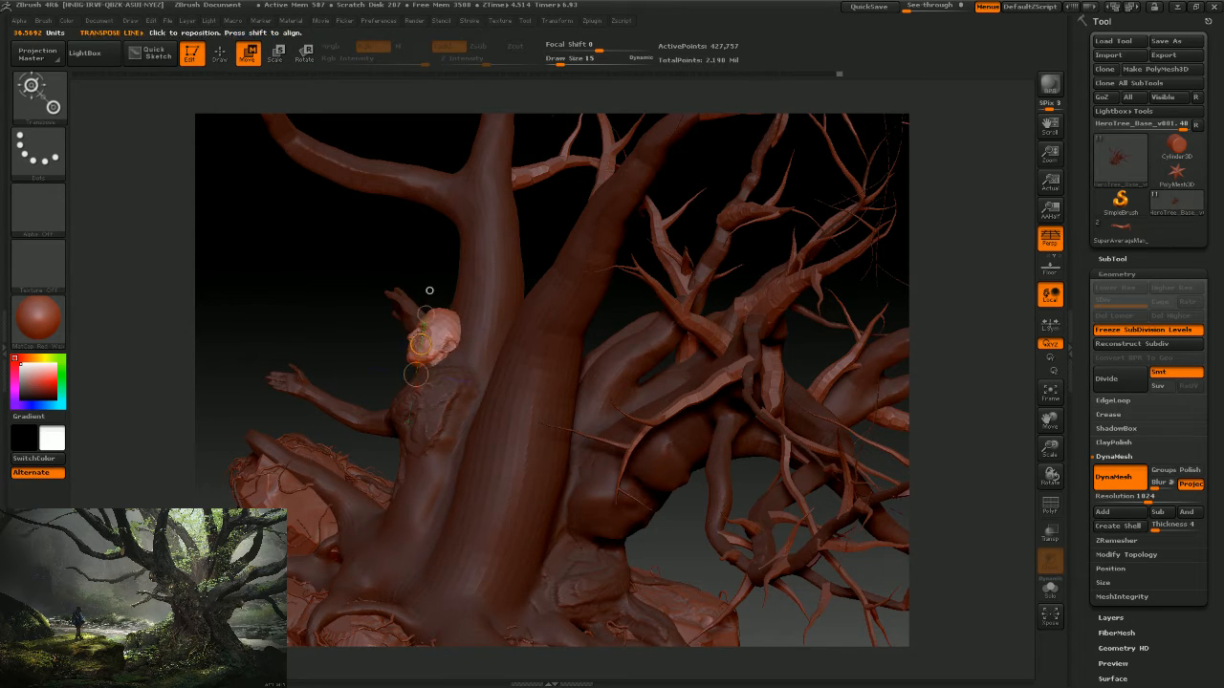
{"action": "left_click_drag", "start_coordinate": [429, 290], "coordinate": [395, 285]}
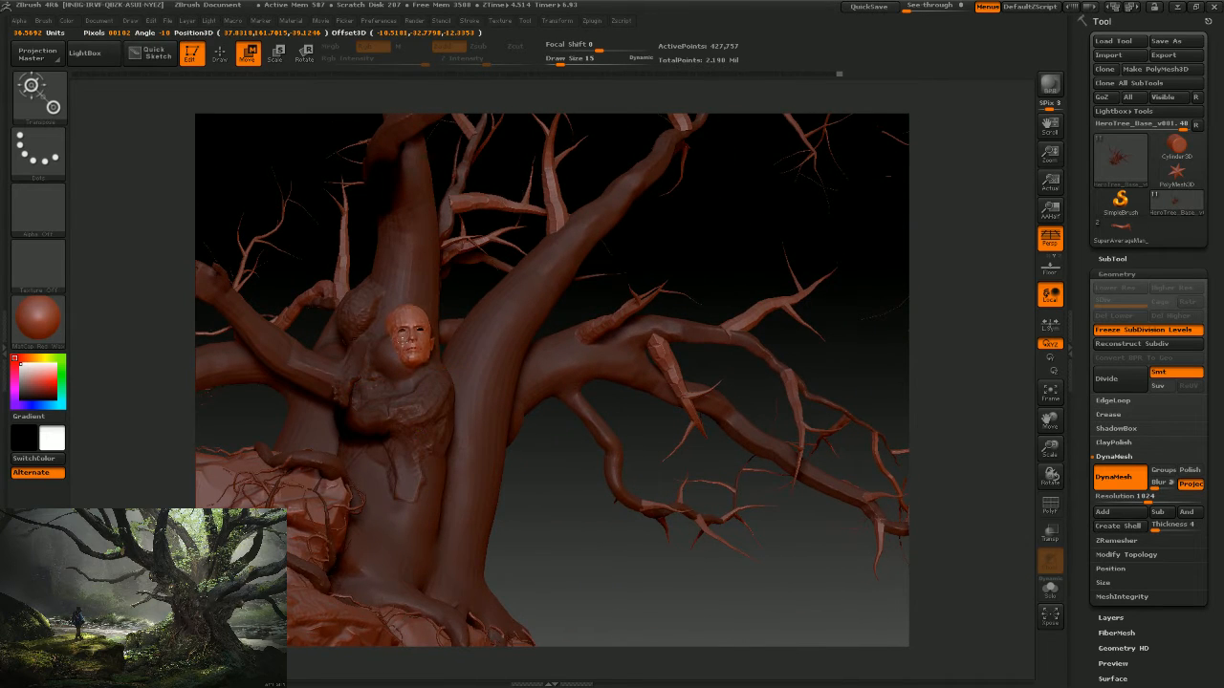
Nudge the head back into the neck and trunk, and clear the mask and remesh the tree with DynaMesh to fuse it.
{"action": "left_click_drag", "start_coordinate": [671, 521], "coordinate": [509, 486]}
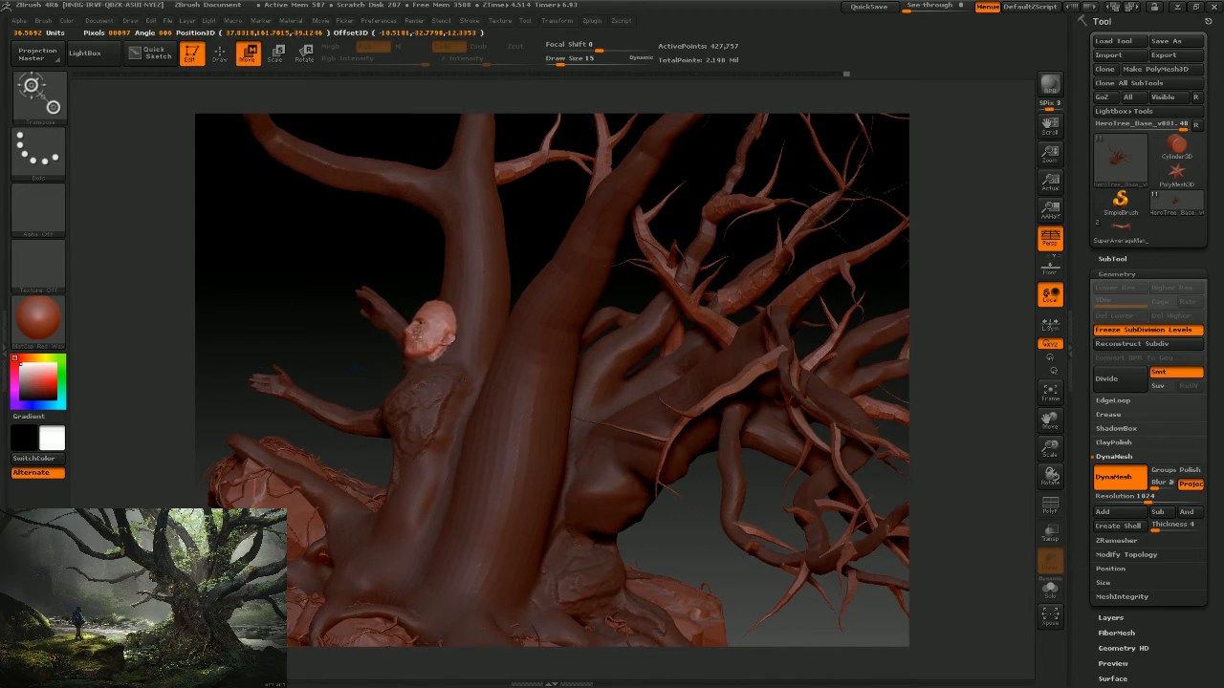
{"action": "left_click_drag", "start_coordinate": [415, 343], "coordinate": [540, 473]}
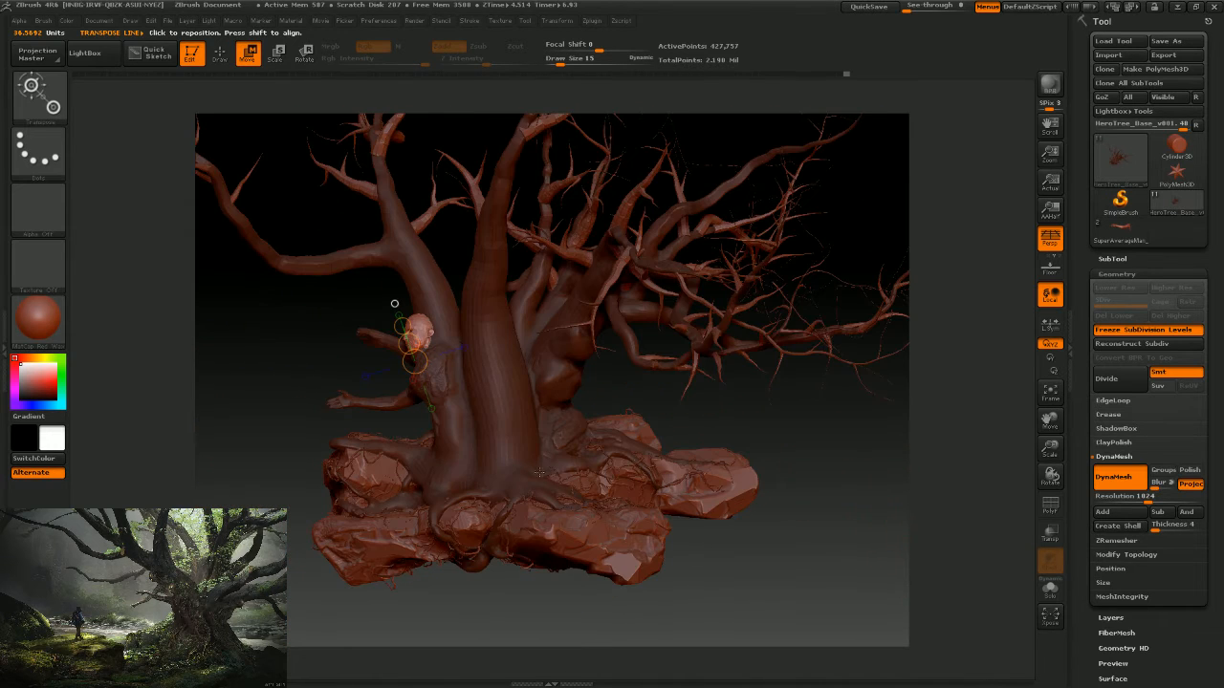
{"action": "left_click_drag", "start_coordinate": [323, 352], "coordinate": [306, 350]}
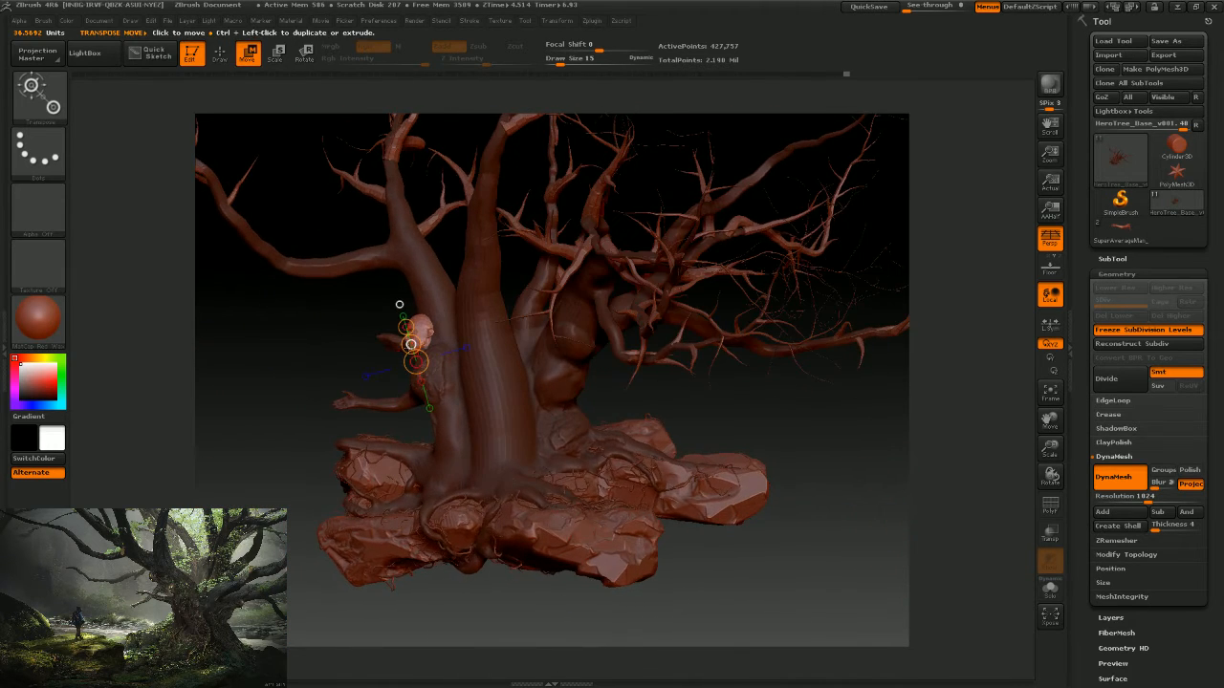
{"action": "left_click_drag", "start_coordinate": [413, 345], "coordinate": [410, 344]}
{"action": "left_click_drag", "start_coordinate": [341, 308], "coordinate": [316, 366], "text": "ctrl"}
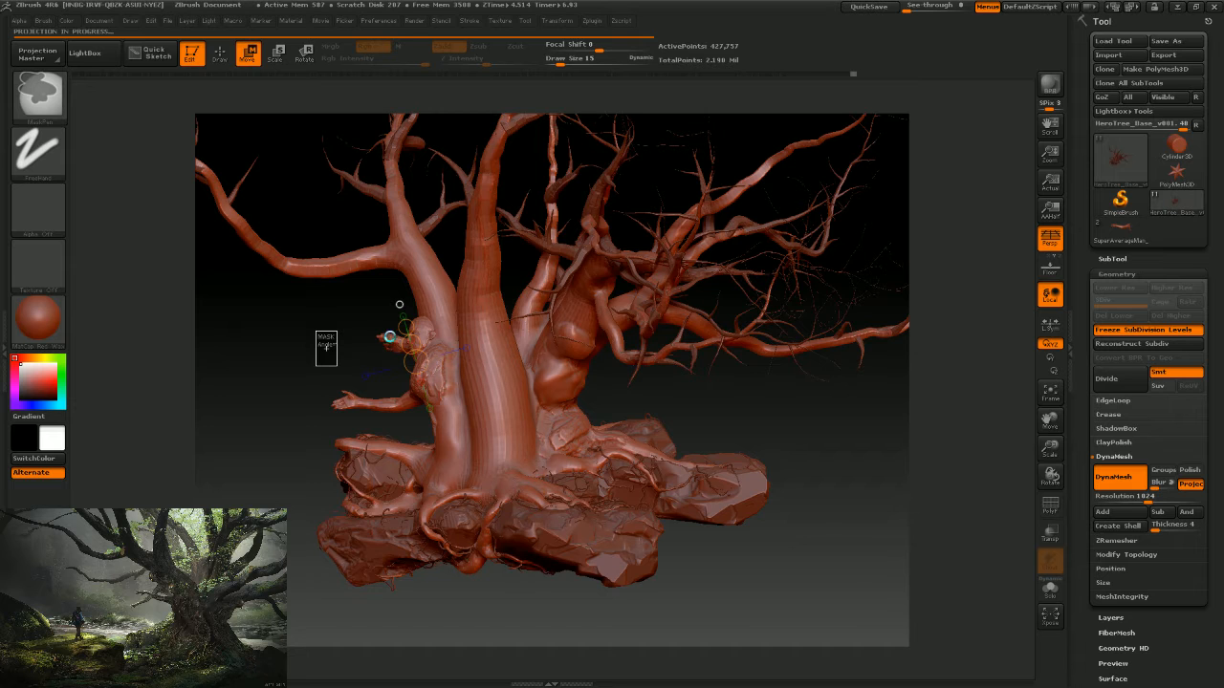
{"action": "left_click_drag", "start_coordinate": [340, 359], "coordinate": [699, 357]}
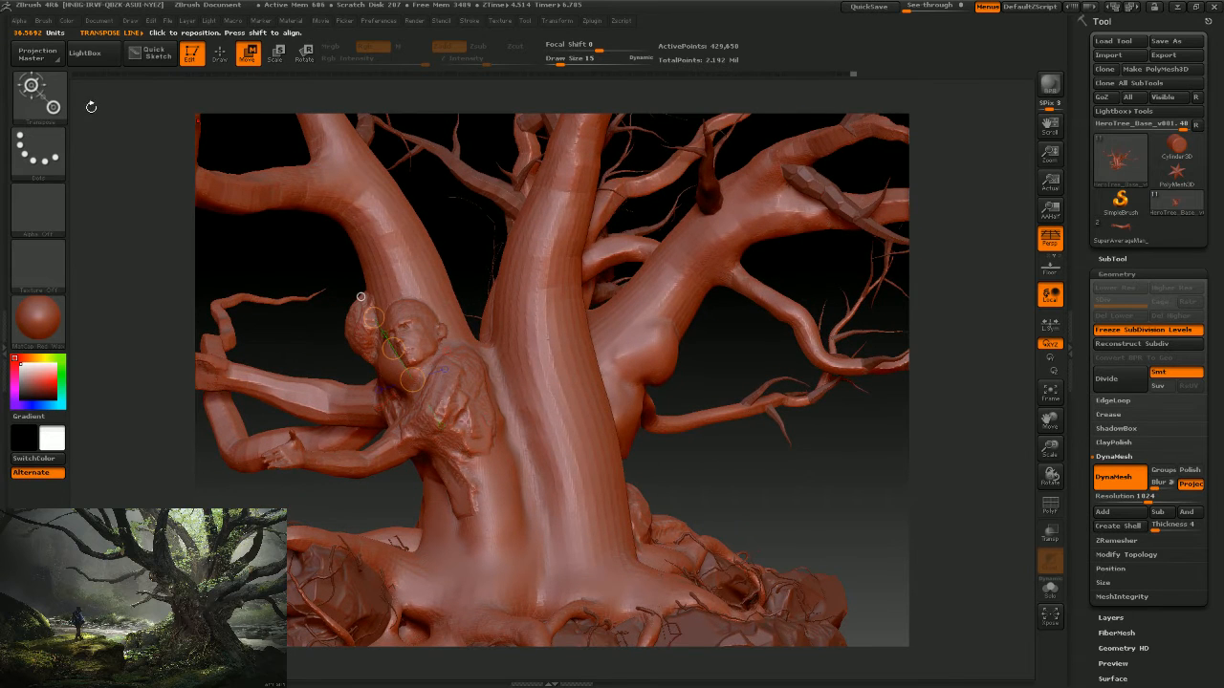
Smooth the figure's rough shoulder and trim the surface below the chin and along the chest.
{"action": "left_click", "coordinate": [38, 96]}
{"action": "left_click", "coordinate": [346, 389]}
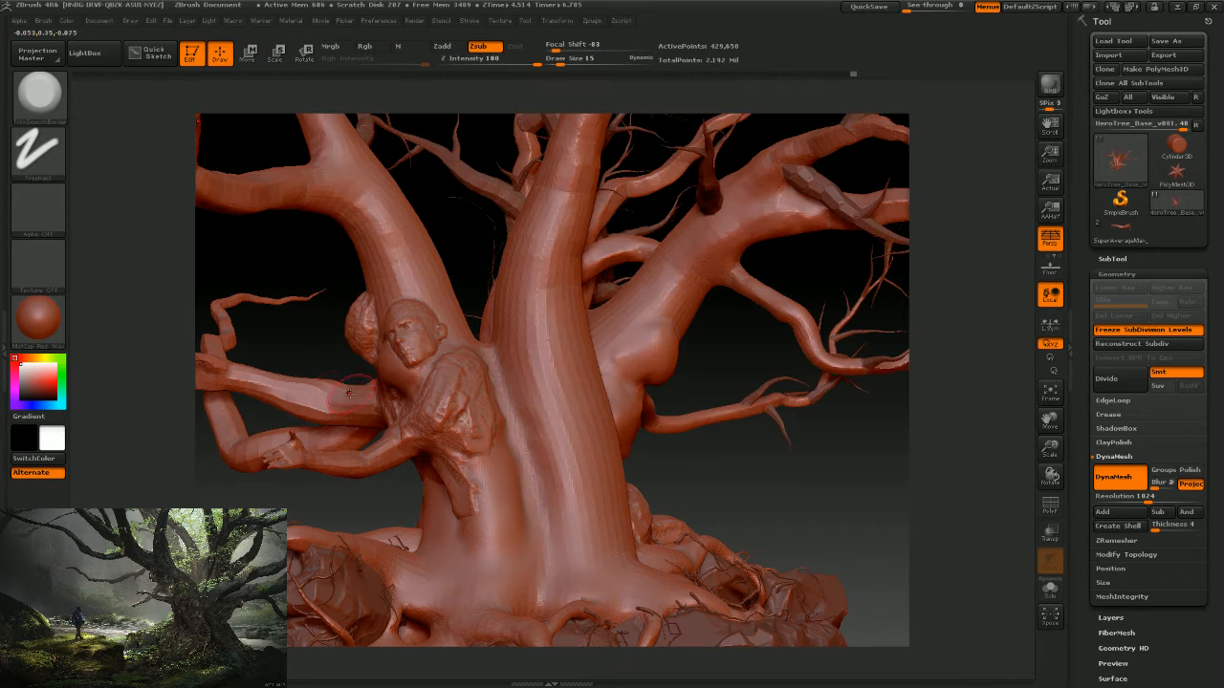
{"action": "key", "text": "shift"}
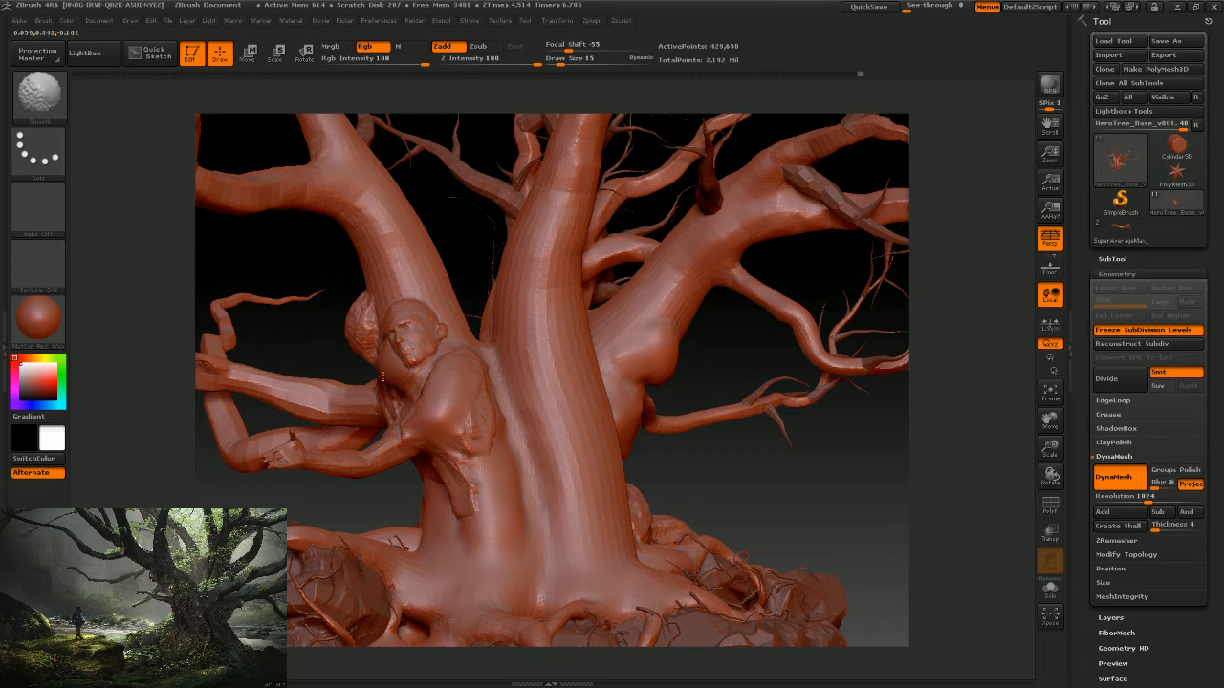
{"action": "left_click_drag", "start_coordinate": [675, 466], "coordinate": [608, 413]}
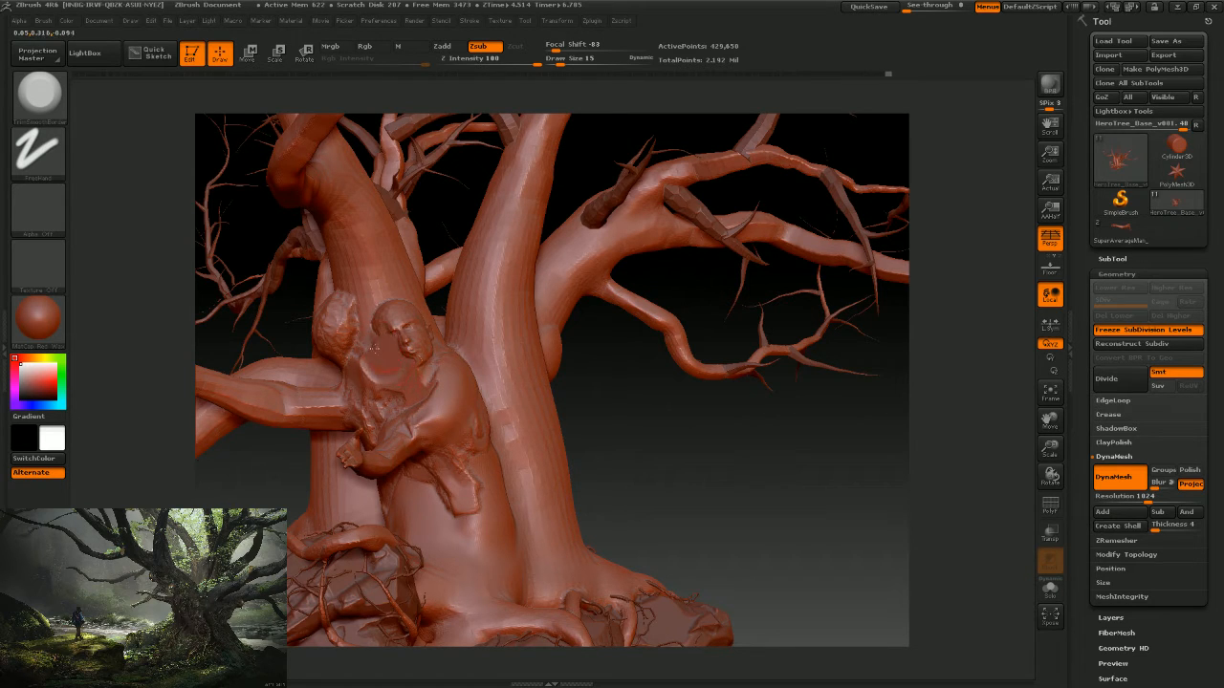
{"action": "left_click_drag", "start_coordinate": [607, 413], "coordinate": [472, 338]}
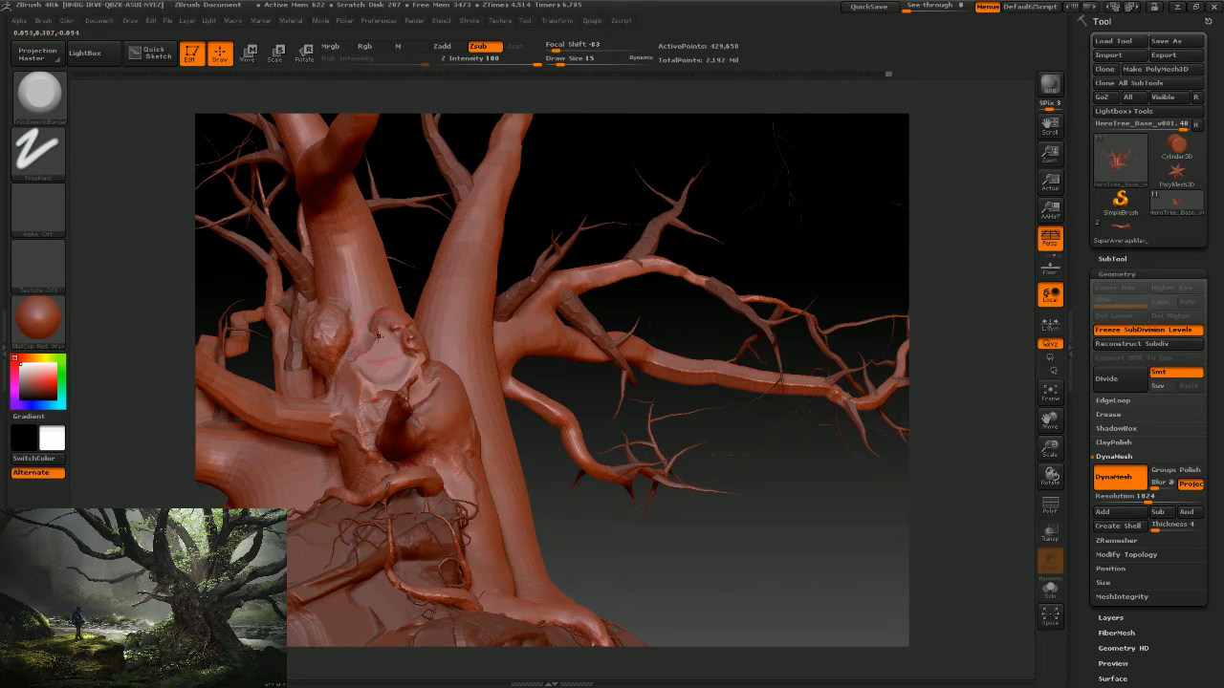
Try trimming the area around the chin and chest further, and undo the recent trimming strokes.
{"action": "mouse_move", "coordinate": [377, 334]}
{"action": "left_mouse_down"}
{"action": "mouse_move", "coordinate": [341, 346]}
{"action": "mouse_move", "coordinate": [348, 390]}
{"action": "left_mouse_up"}
{"action": "mouse_move", "coordinate": [348, 390]}
{"action": "right_mouse_down"}
{"action": "mouse_move", "coordinate": [376, 385]}
{"action": "mouse_move", "coordinate": [623, 459]}
{"action": "mouse_move", "coordinate": [567, 493]}
{"action": "mouse_move", "coordinate": [612, 483]}
{"action": "mouse_move", "coordinate": [578, 487]}
{"action": "right_mouse_up"}
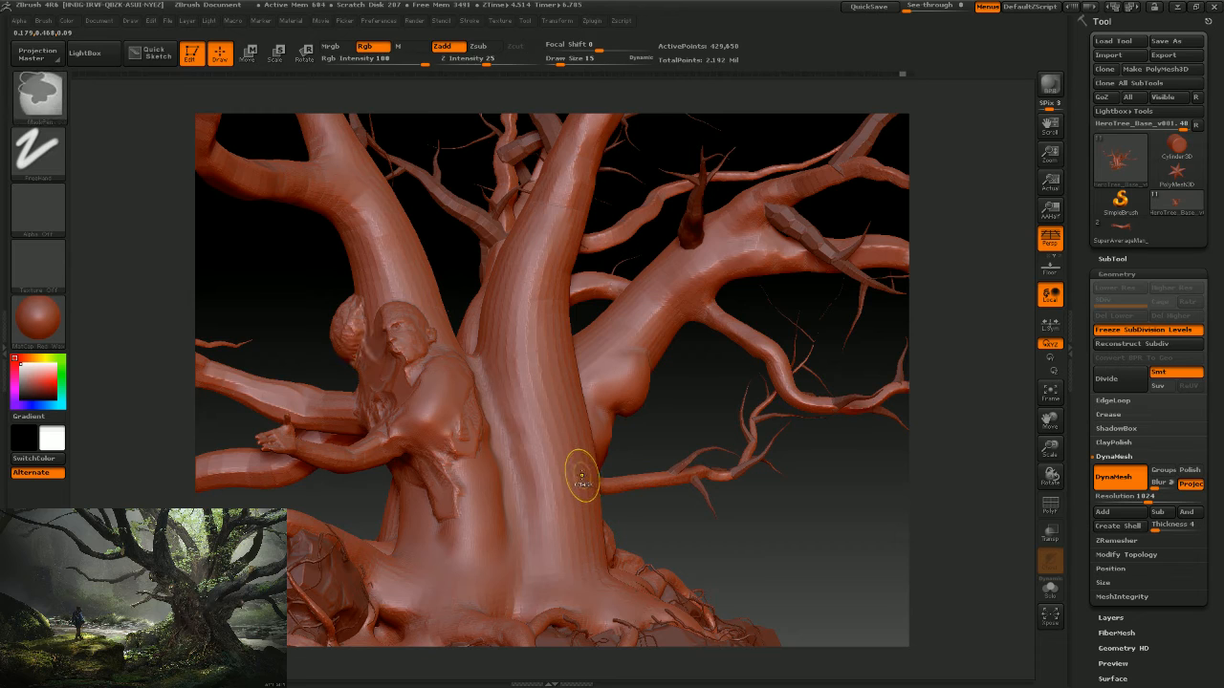
{"action": "key", "text": "ctrl+z"}
{"action": "key", "text": "ctrl+z"}
{"action": "key", "text": "ctrl+z"}
{"action": "key", "text": "ctrl+z"}
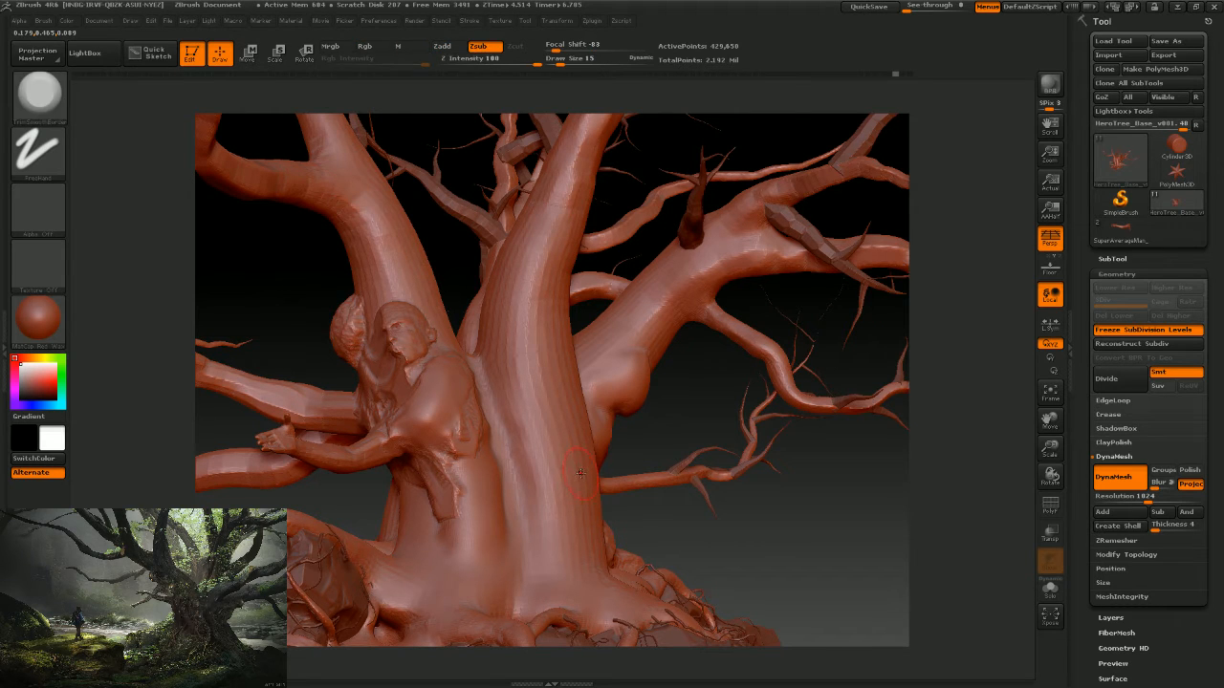
{"action": "key", "text": "ctrl+z"}
{"action": "key", "text": "ctrl+z"}
{"action": "key", "text": "ctrl+z"}
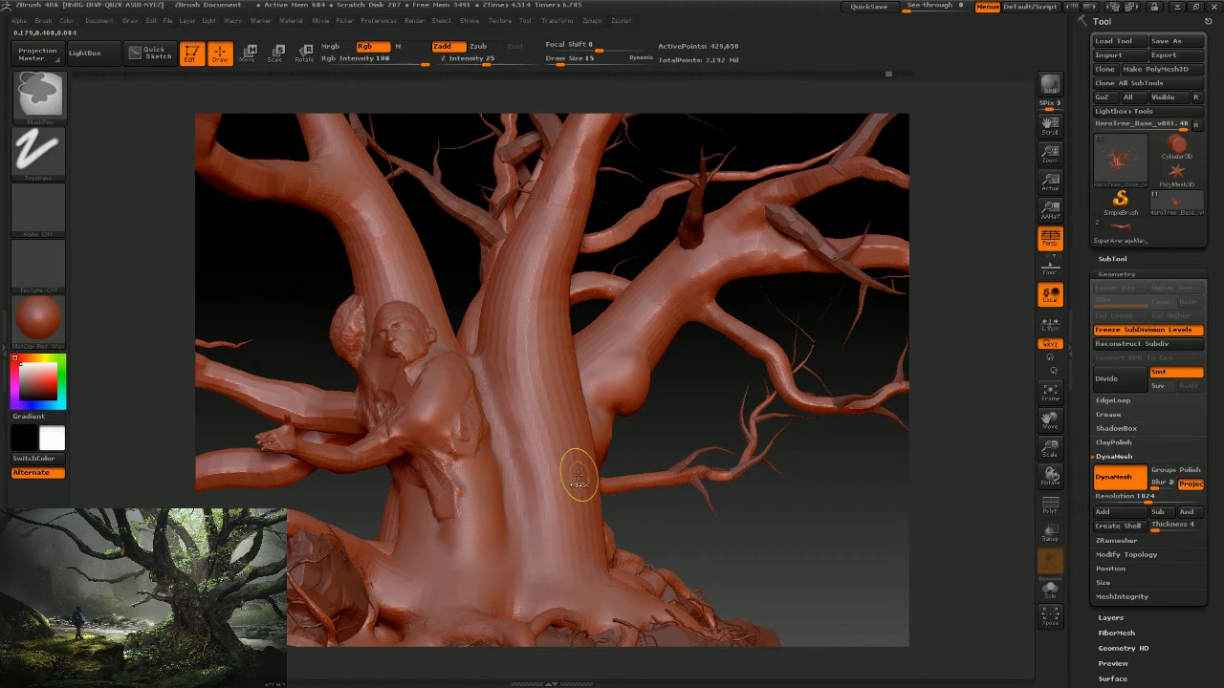
{"action": "key", "text": "ctrl+z"}
{"action": "key", "text": "ctrl+z"}
{"action": "key", "text": "ctrl+z"}
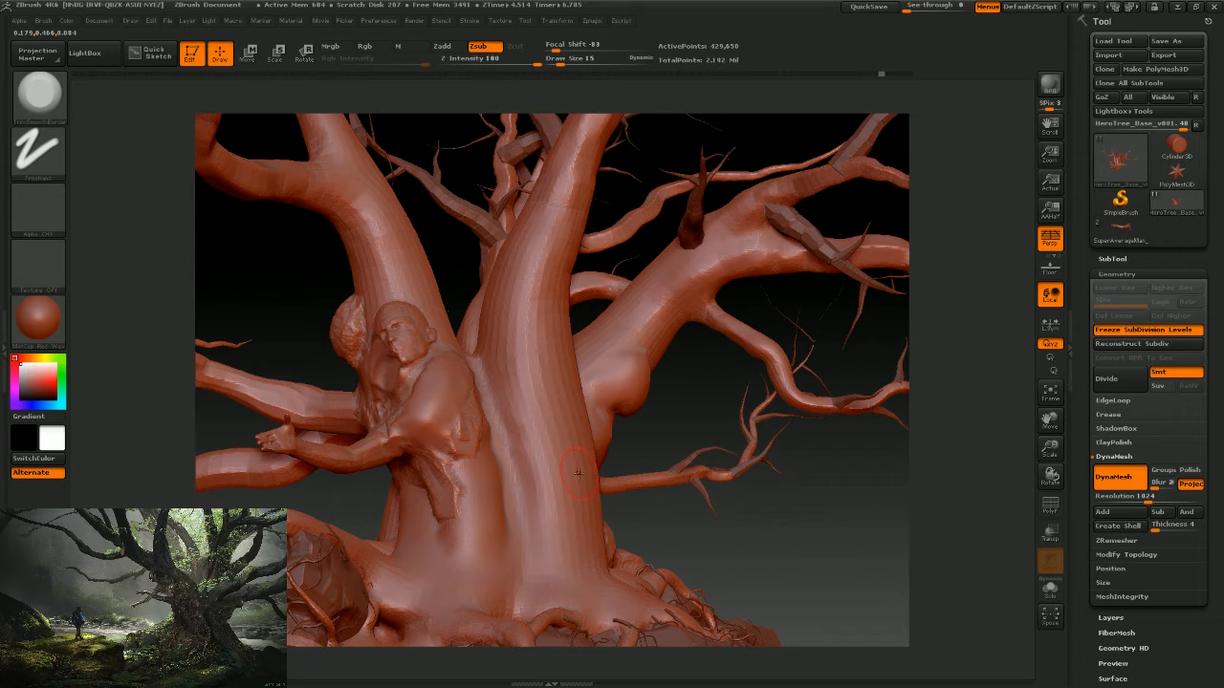
{"action": "key", "text": "ctrl+z"}
{"action": "key", "text": "ctrl+z"}
{"action": "key", "text": "ctrl+z"}
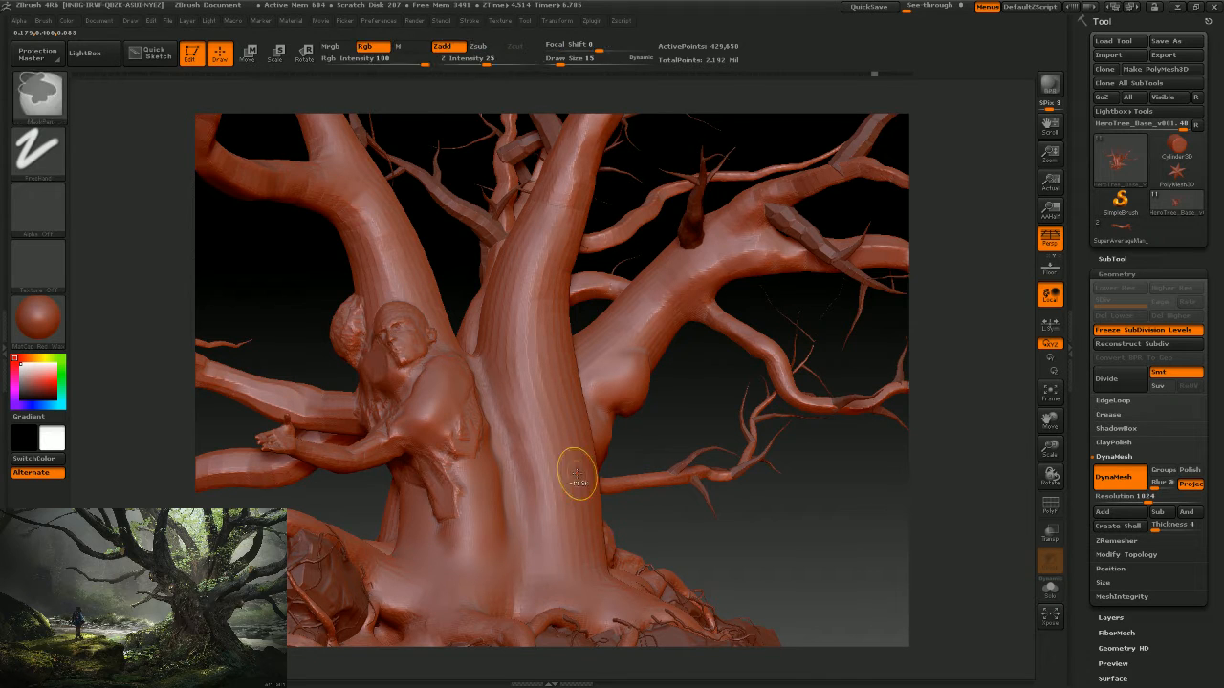
With the Move brush at draw size 11, reshape the jaw and pull the chin toward the neck.
{"action": "left_click_drag", "start_coordinate": [636, 440], "coordinate": [665, 432]}
{"action": "mouse_move", "coordinate": [669, 437]}
{"action": "left_mouse_down"}
{"action": "mouse_move", "coordinate": [633, 419]}
{"action": "mouse_move", "coordinate": [676, 474]}
{"action": "mouse_move", "coordinate": [720, 456]}
{"action": "mouse_move", "coordinate": [707, 449]}
{"action": "left_mouse_up"}
{"action": "left_click", "coordinate": [38, 99]}
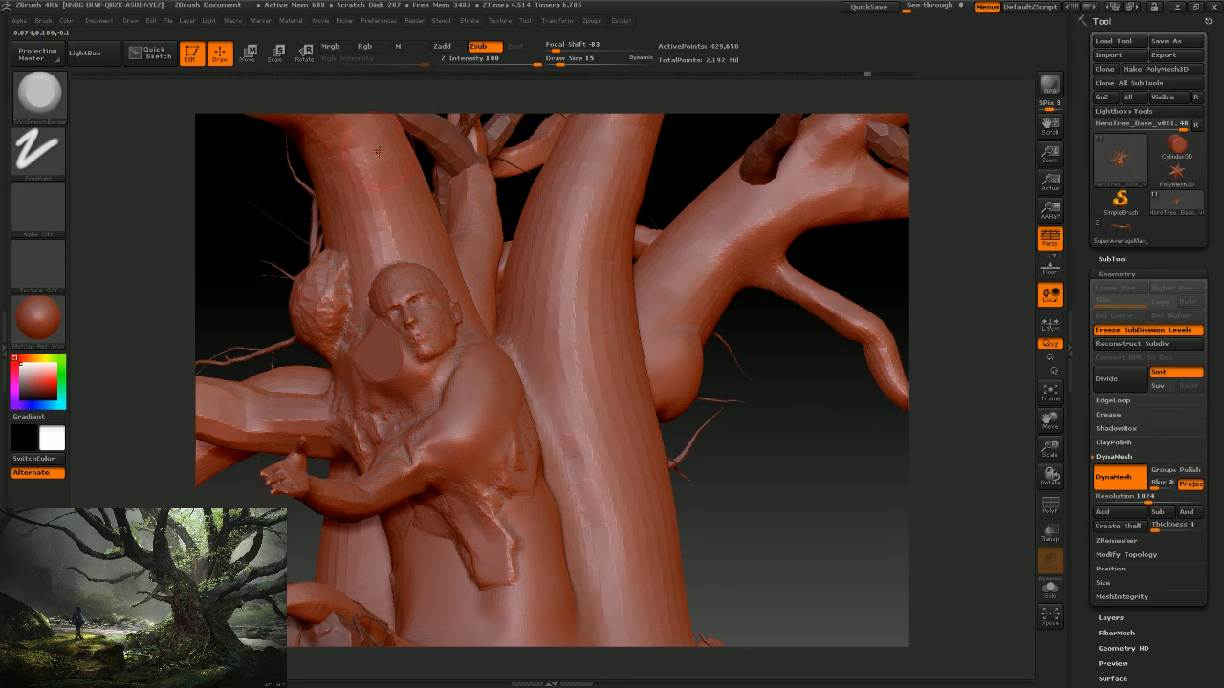
{"action": "left_click", "coordinate": [41, 105]}
{"action": "key", "text": "m"}
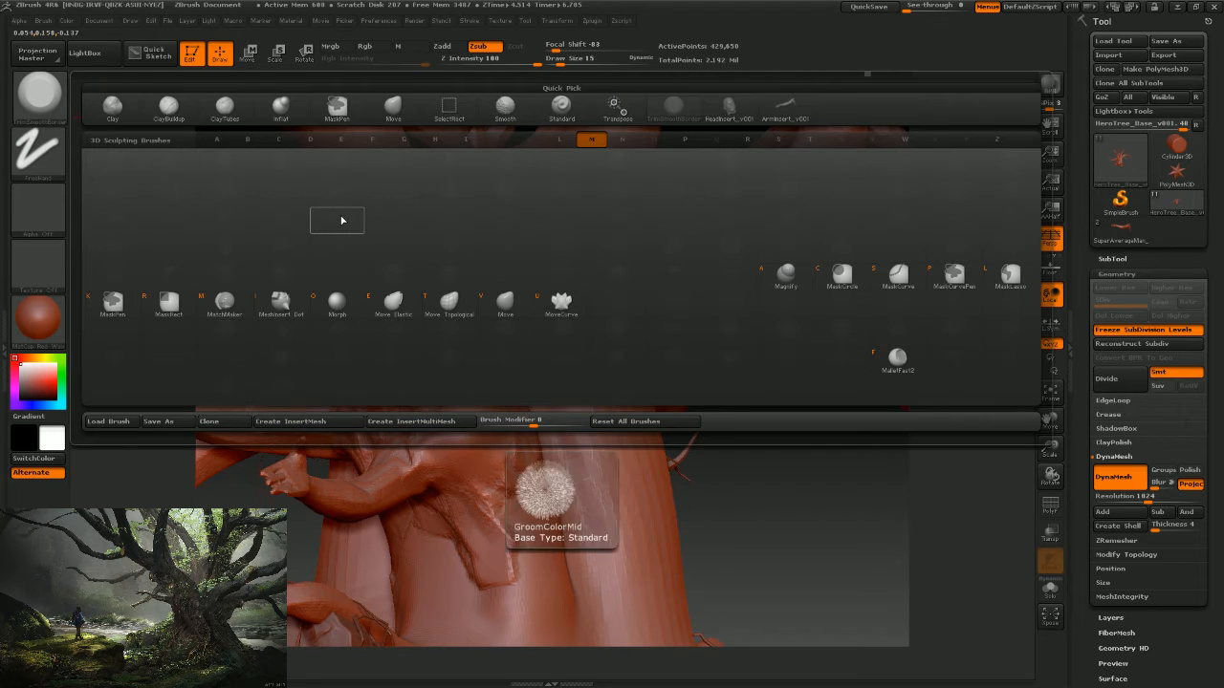
{"action": "left_click", "coordinate": [503, 306]}
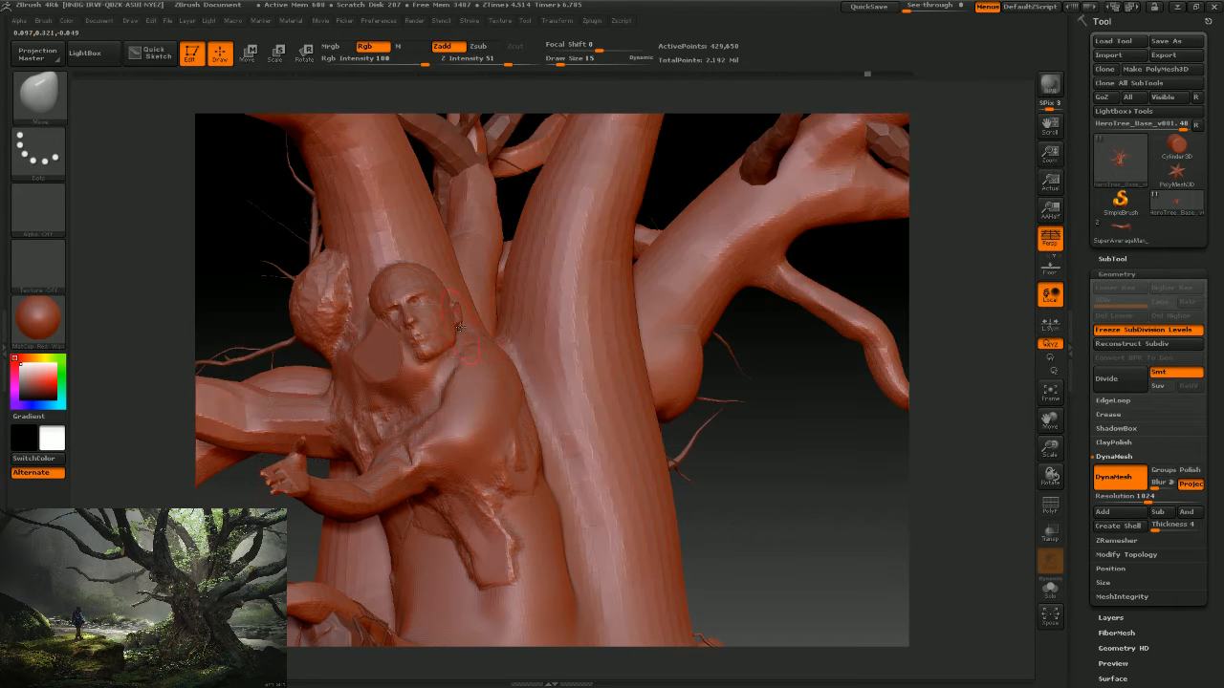
{"action": "key", "text": "s"}
{"action": "mouse_move", "coordinate": [421, 346]}
{"action": "left_mouse_down"}
{"action": "mouse_move", "coordinate": [400, 370]}
{"action": "mouse_move", "coordinate": [440, 355]}
{"action": "mouse_move", "coordinate": [445, 340]}
{"action": "left_mouse_up"}
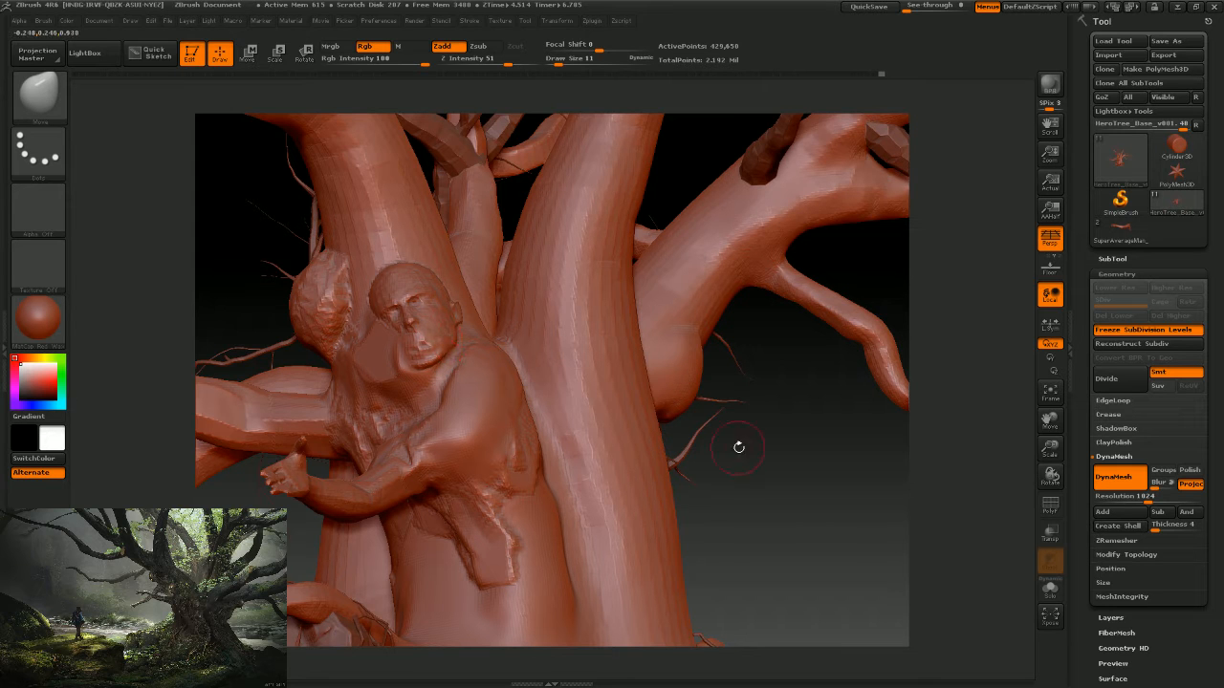
Reshape the face, jaw and skull from several sides and blend the back of the head into the trunk.
{"action": "left_click_drag", "start_coordinate": [737, 442], "coordinate": [530, 346]}
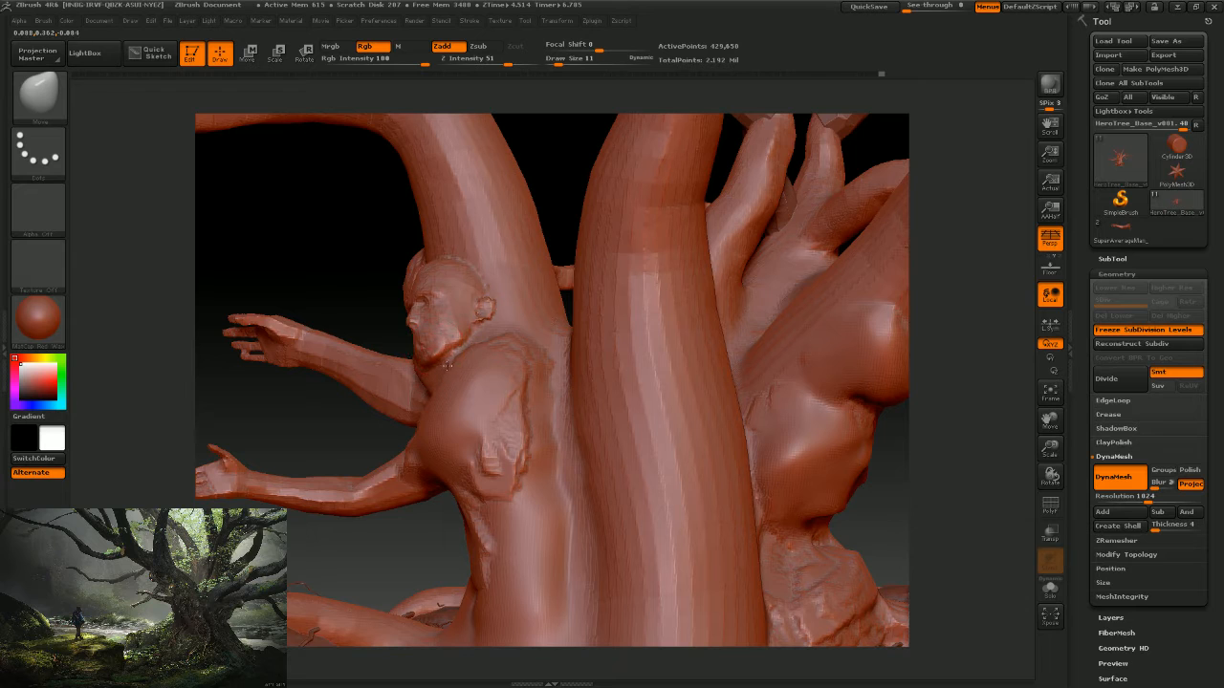
{"action": "left_click_drag", "start_coordinate": [349, 297], "coordinate": [495, 382]}
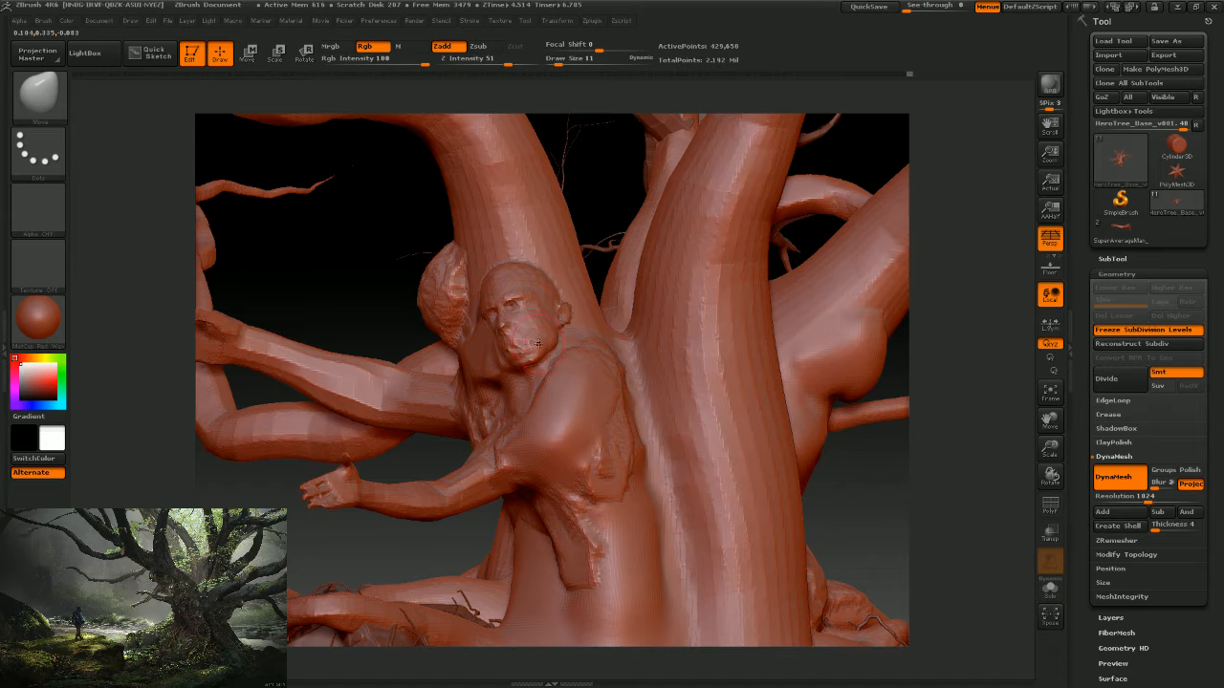
{"action": "right_click_drag", "start_coordinate": [800, 502], "coordinate": [735, 387]}
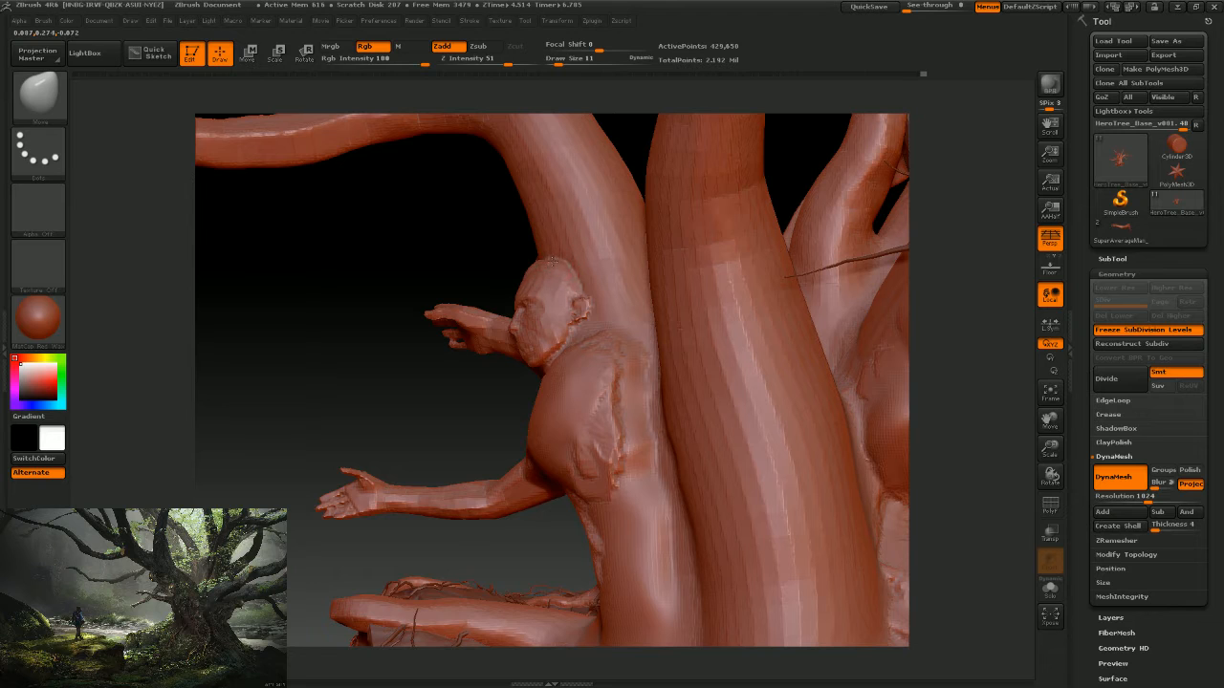
{"action": "mouse_move", "coordinate": [501, 266]}
{"action": "left_mouse_down"}
{"action": "mouse_move", "coordinate": [566, 267]}
{"action": "mouse_move", "coordinate": [571, 256]}
{"action": "mouse_move", "coordinate": [530, 259]}
{"action": "left_mouse_up"}
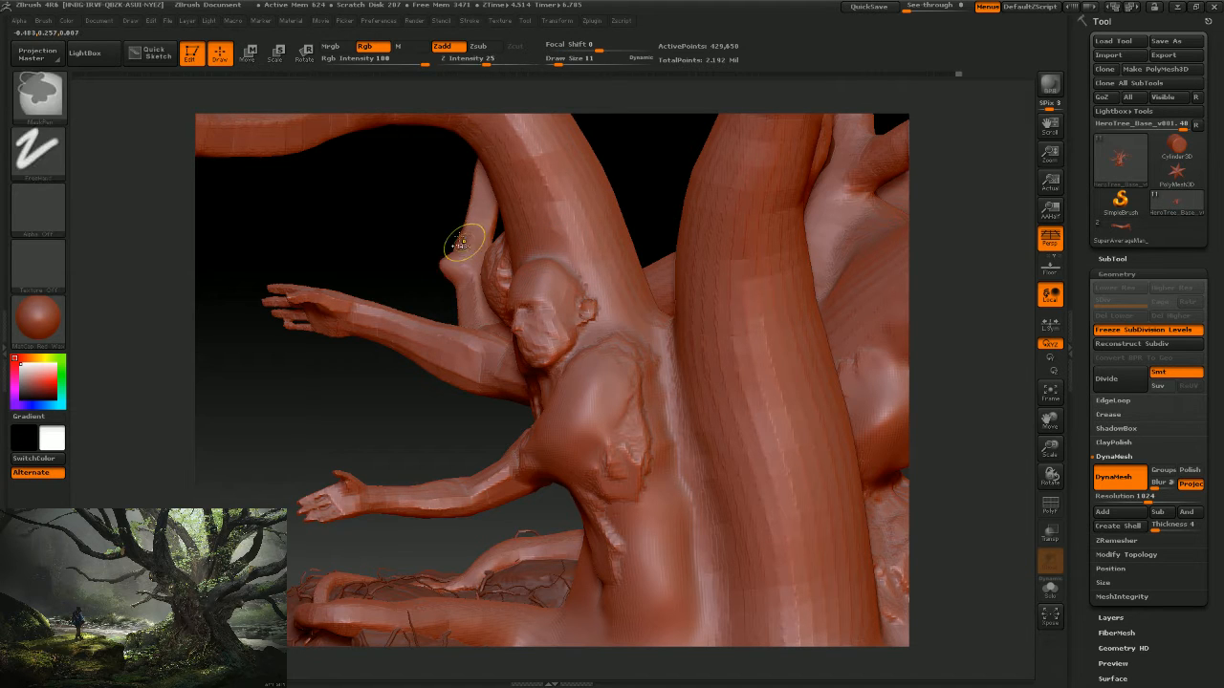
{"action": "left_click_drag", "start_coordinate": [449, 246], "coordinate": [316, 272]}
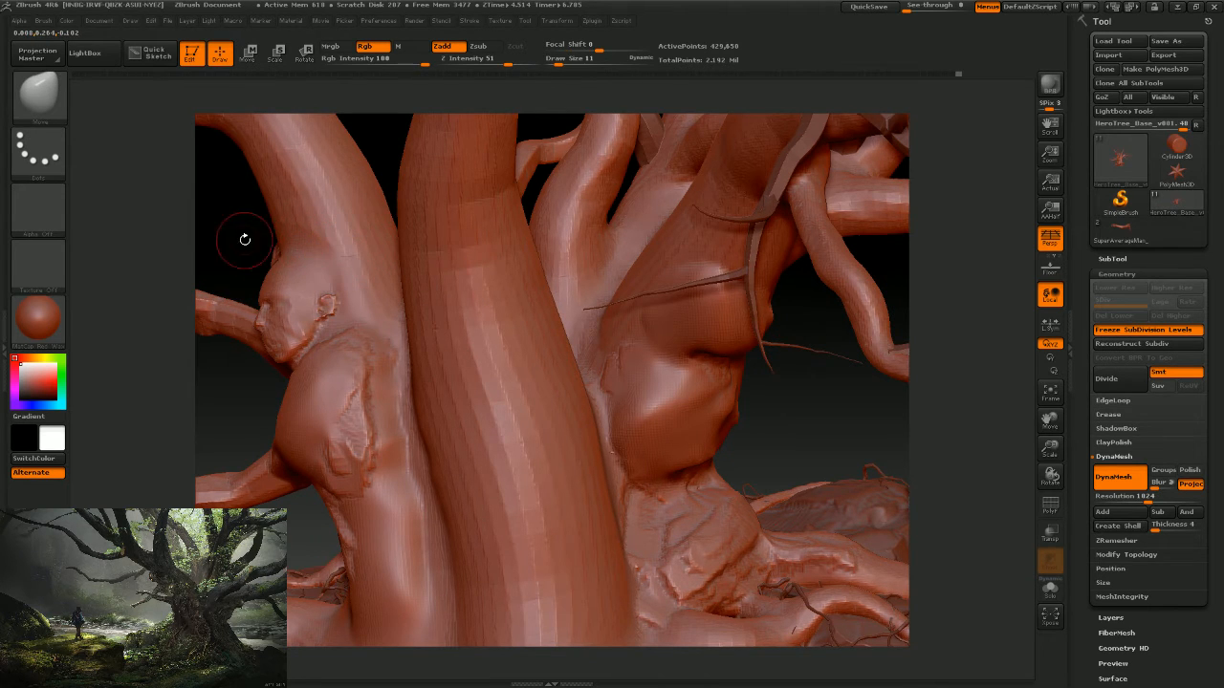
{"action": "left_click_drag", "start_coordinate": [245, 238], "coordinate": [390, 260]}
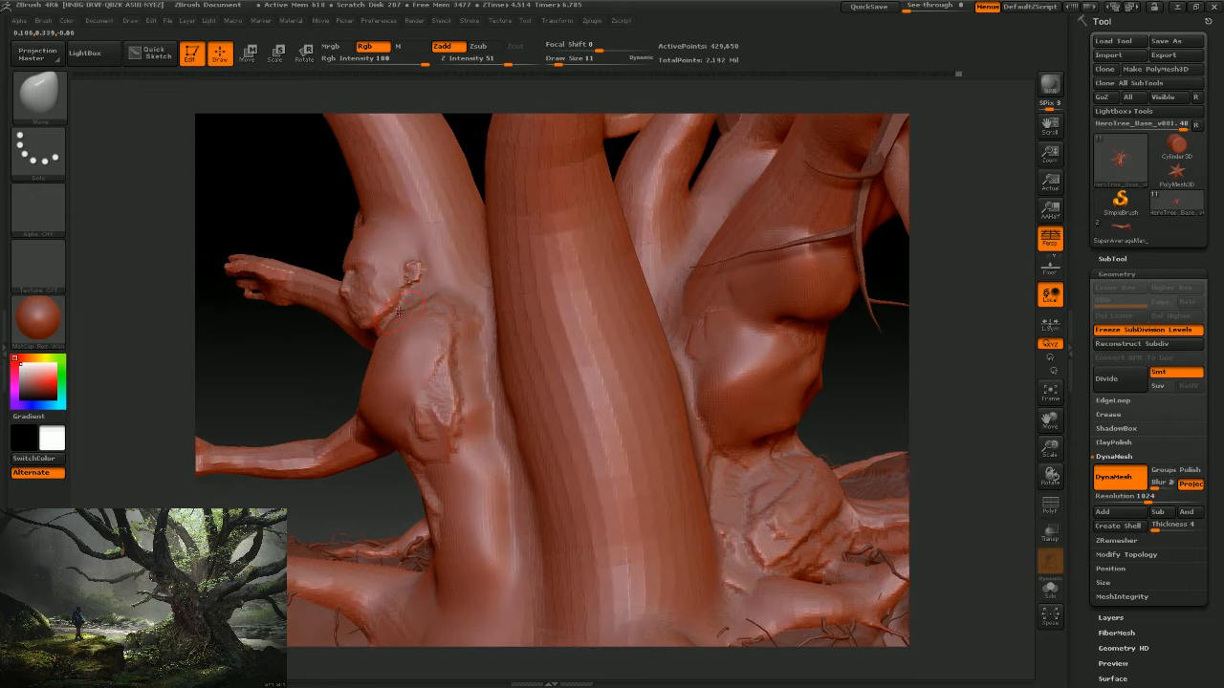
Smooth the rough ridge behind the figure's shoulder and down its back, and undo the stray Move stroke on the upper arm.
{"action": "left_click_drag", "start_coordinate": [449, 368], "coordinate": [441, 420], "text": "shift"}
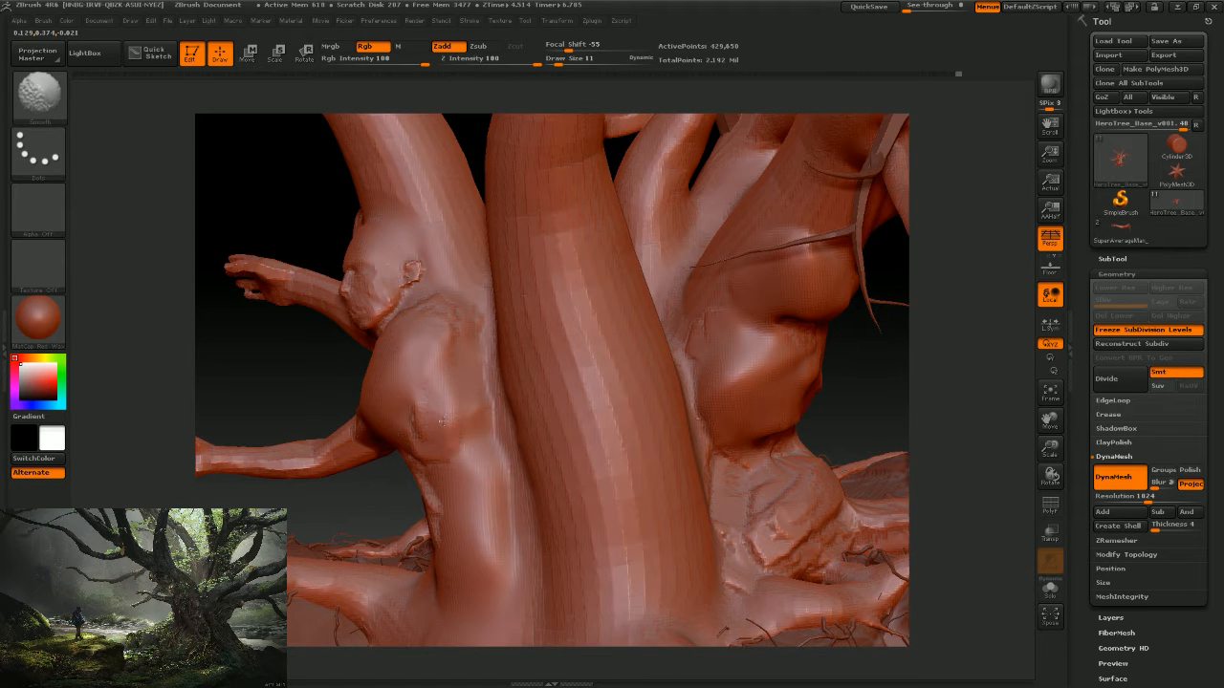
{"action": "mouse_move", "coordinate": [296, 347]}
{"action": "left_mouse_down"}
{"action": "mouse_move", "coordinate": [350, 420]}
{"action": "mouse_move", "coordinate": [369, 408]}
{"action": "left_mouse_up"}
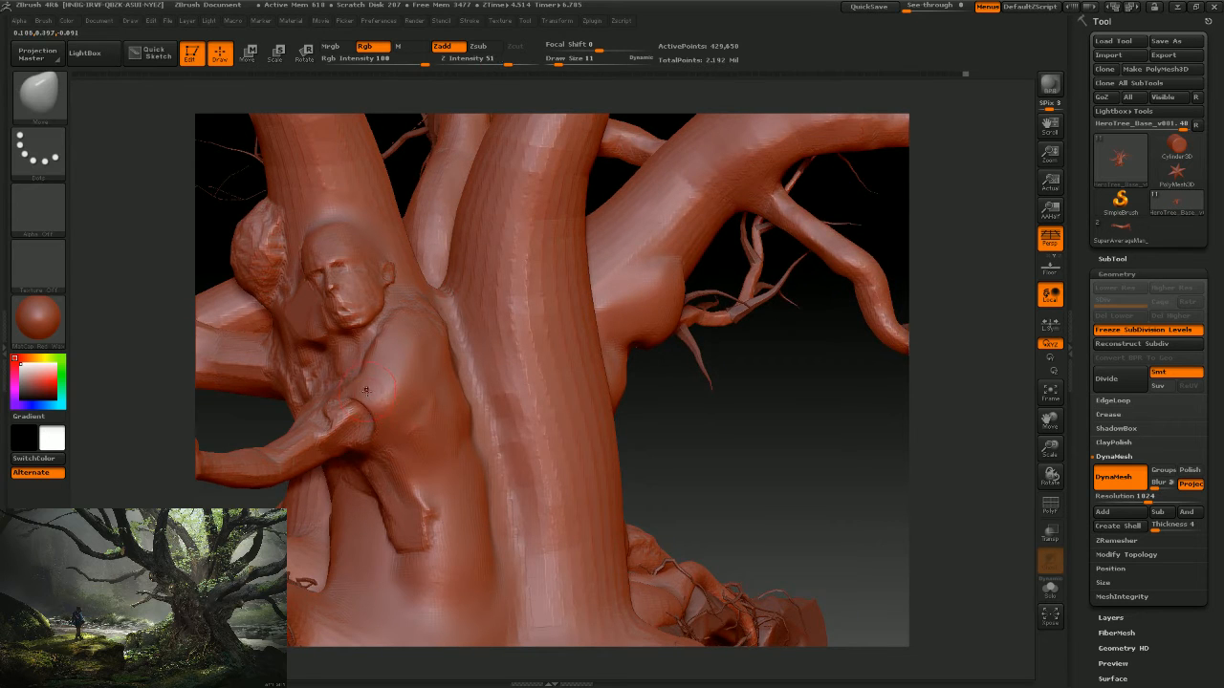
{"action": "key", "text": "ctrl+z"}
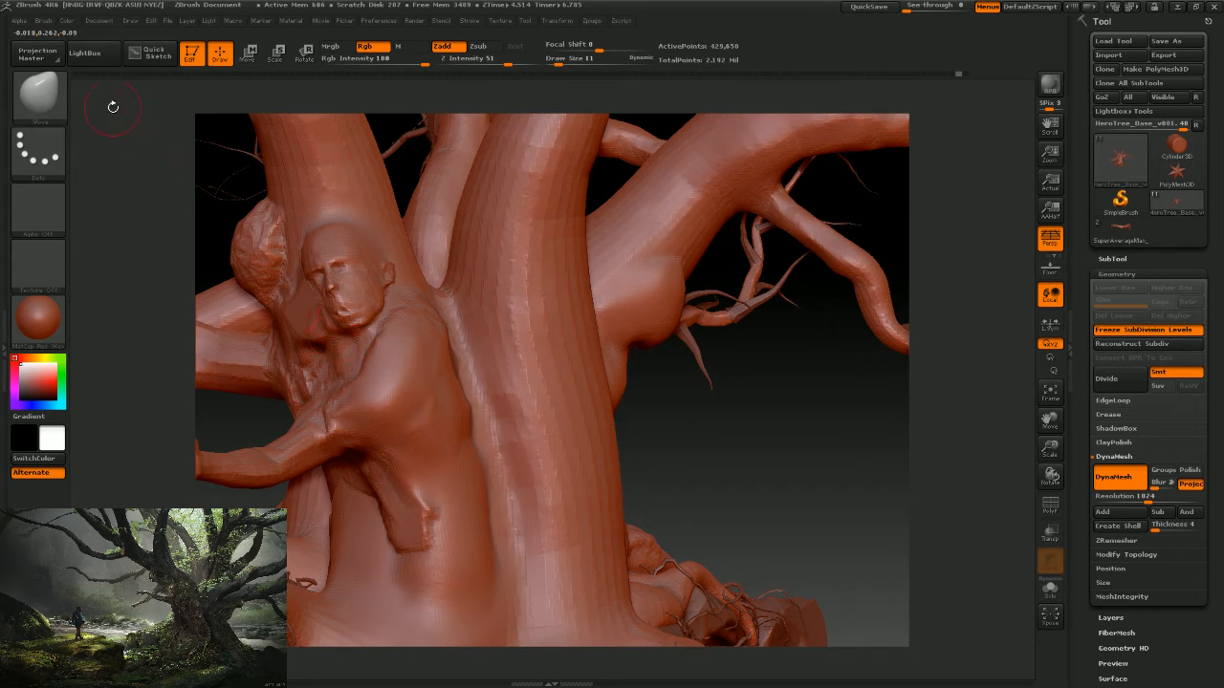
With the TrimSmoothBorder brush at draw size 11, flatten the figure's shoulder and upper back where they meet the trunk.
{"action": "left_click", "coordinate": [38, 96]}
{"action": "left_click", "coordinate": [665, 108]}
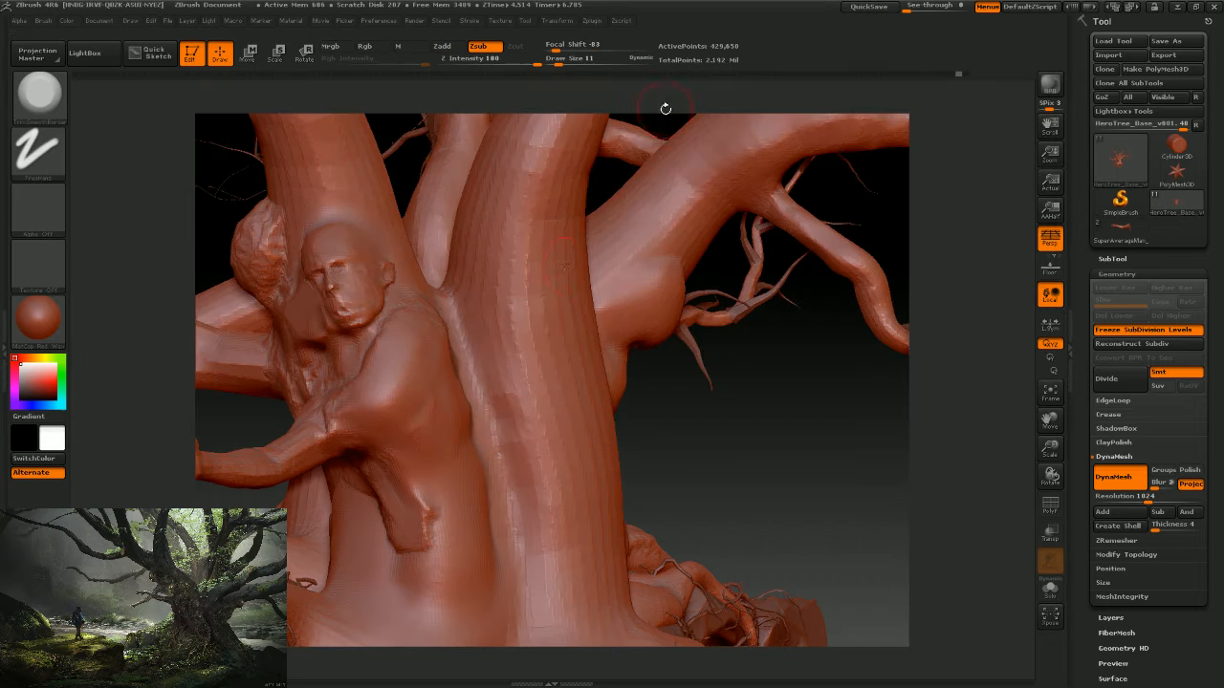
{"action": "mouse_move", "coordinate": [350, 424]}
{"action": "left_mouse_down"}
{"action": "mouse_move", "coordinate": [380, 413]}
{"action": "mouse_move", "coordinate": [406, 340]}
{"action": "mouse_move", "coordinate": [377, 382]}
{"action": "mouse_move", "coordinate": [375, 337]}
{"action": "mouse_move", "coordinate": [400, 324]}
{"action": "left_mouse_up"}
{"action": "mouse_move", "coordinate": [710, 448]}
{"action": "left_mouse_down"}
{"action": "mouse_move", "coordinate": [729, 442]}
{"action": "mouse_move", "coordinate": [634, 423]}
{"action": "mouse_move", "coordinate": [640, 402]}
{"action": "mouse_move", "coordinate": [463, 397]}
{"action": "left_mouse_up"}
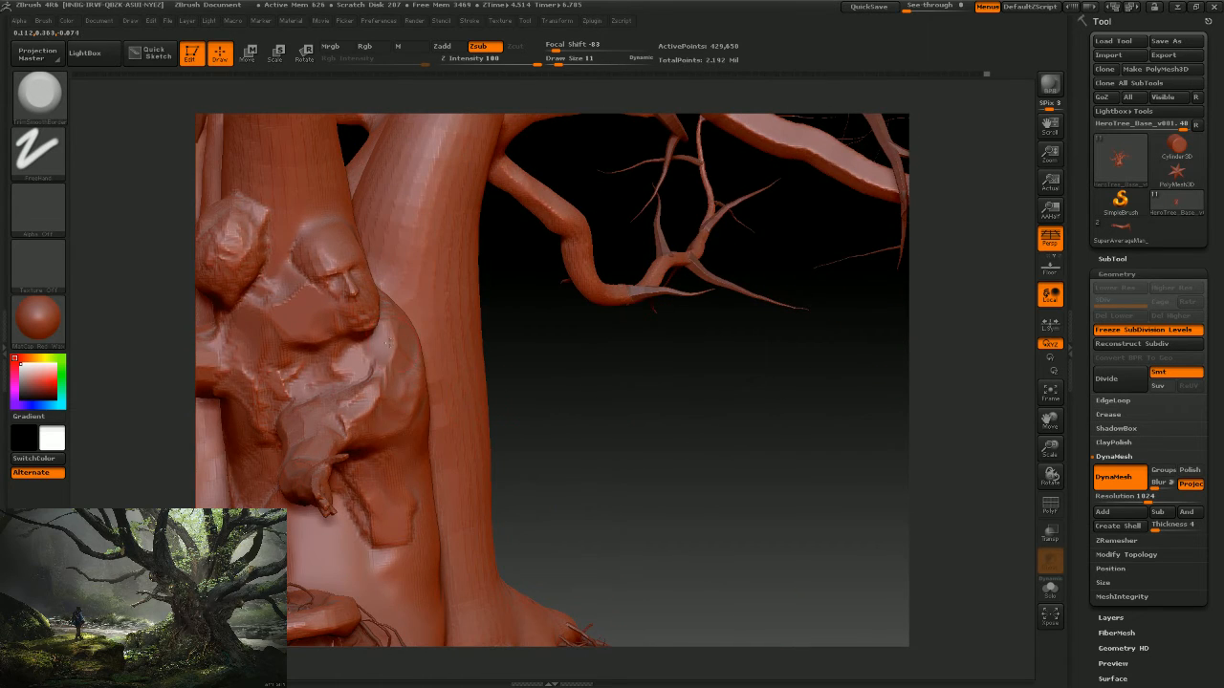
{"action": "left_click_drag", "start_coordinate": [395, 311], "coordinate": [420, 304]}
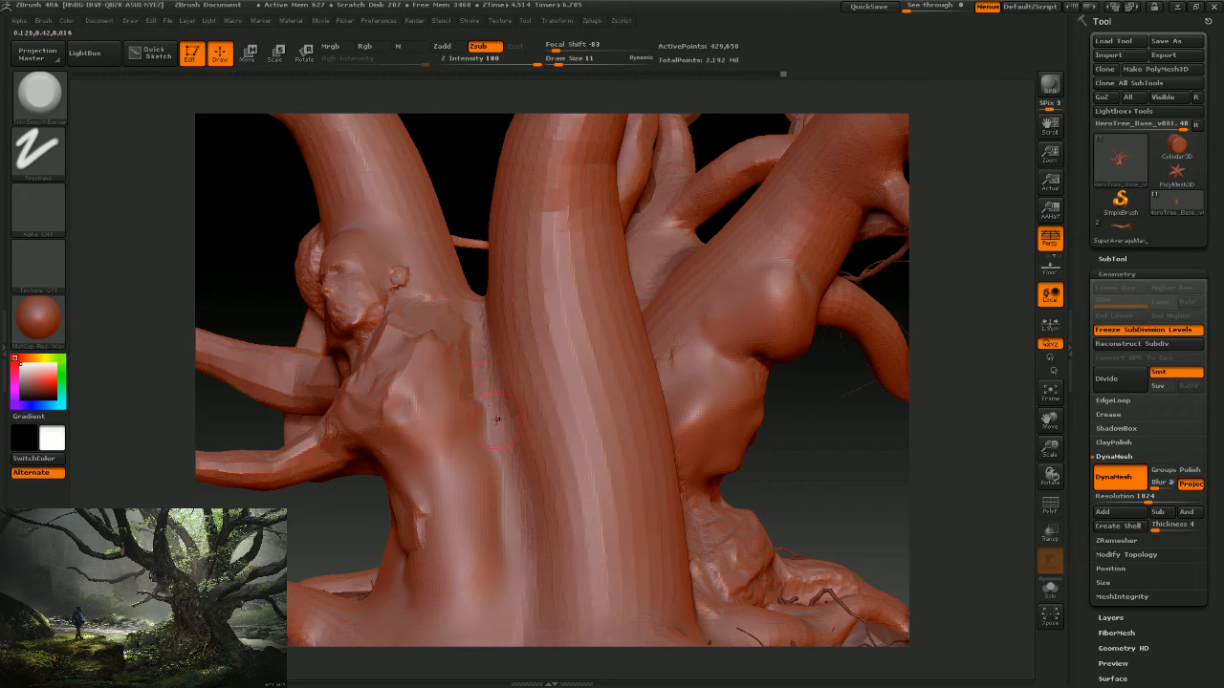
{"action": "left_click_drag", "start_coordinate": [496, 419], "coordinate": [486, 421]}
{"action": "left_click_drag", "start_coordinate": [803, 473], "coordinate": [622, 382]}
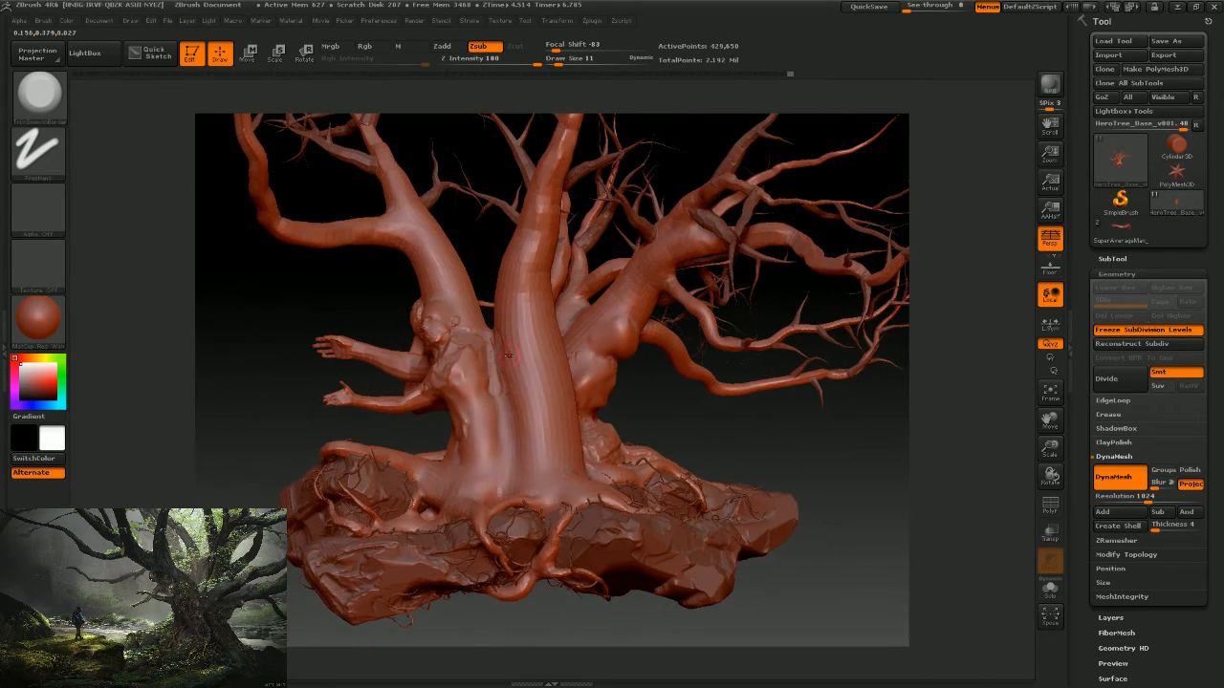
Refine and smooth the transition between the figure's trimmed back and the trunk, checking it from several sides.
{"action": "mouse_move", "coordinate": [375, 282]}
{"action": "left_mouse_down"}
{"action": "mouse_move", "coordinate": [349, 298]}
{"action": "mouse_move", "coordinate": [402, 267]}
{"action": "mouse_move", "coordinate": [481, 436]}
{"action": "mouse_move", "coordinate": [426, 457]}
{"action": "mouse_move", "coordinate": [446, 457]}
{"action": "left_mouse_up"}
{"action": "key", "text": "shift"}
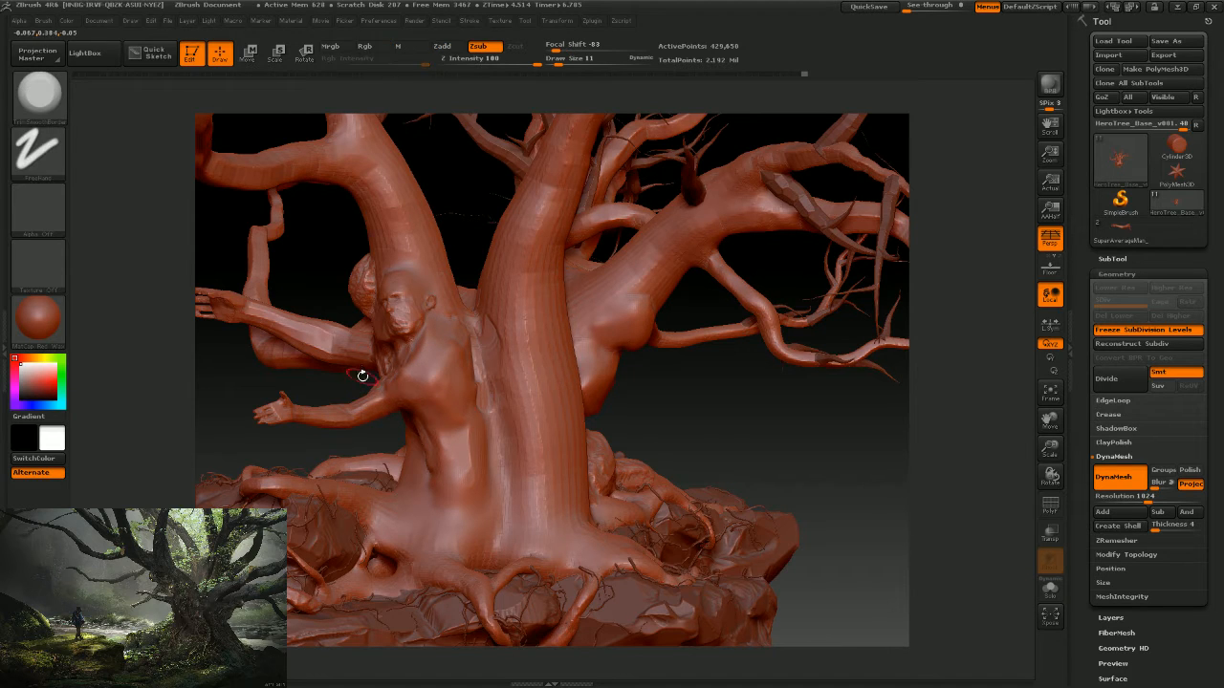
{"action": "left_click_drag", "start_coordinate": [448, 203], "coordinate": [459, 184]}
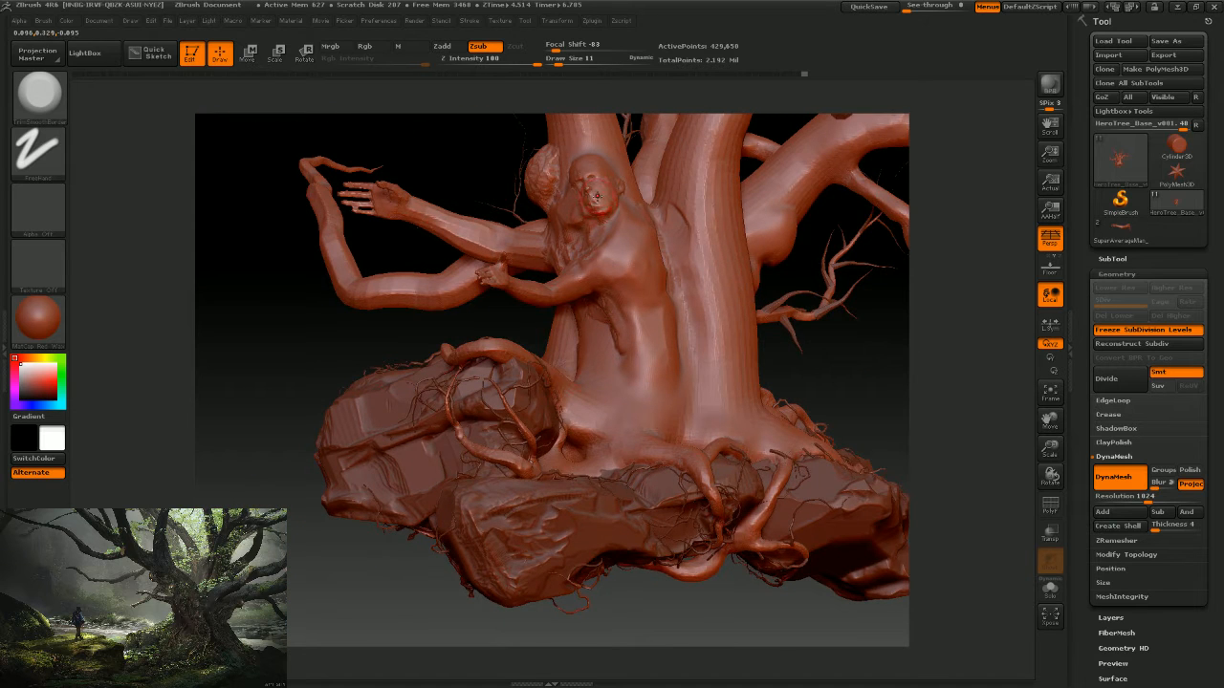
{"action": "left_click_drag", "start_coordinate": [850, 370], "coordinate": [700, 310]}
{"action": "key", "text": "shift"}
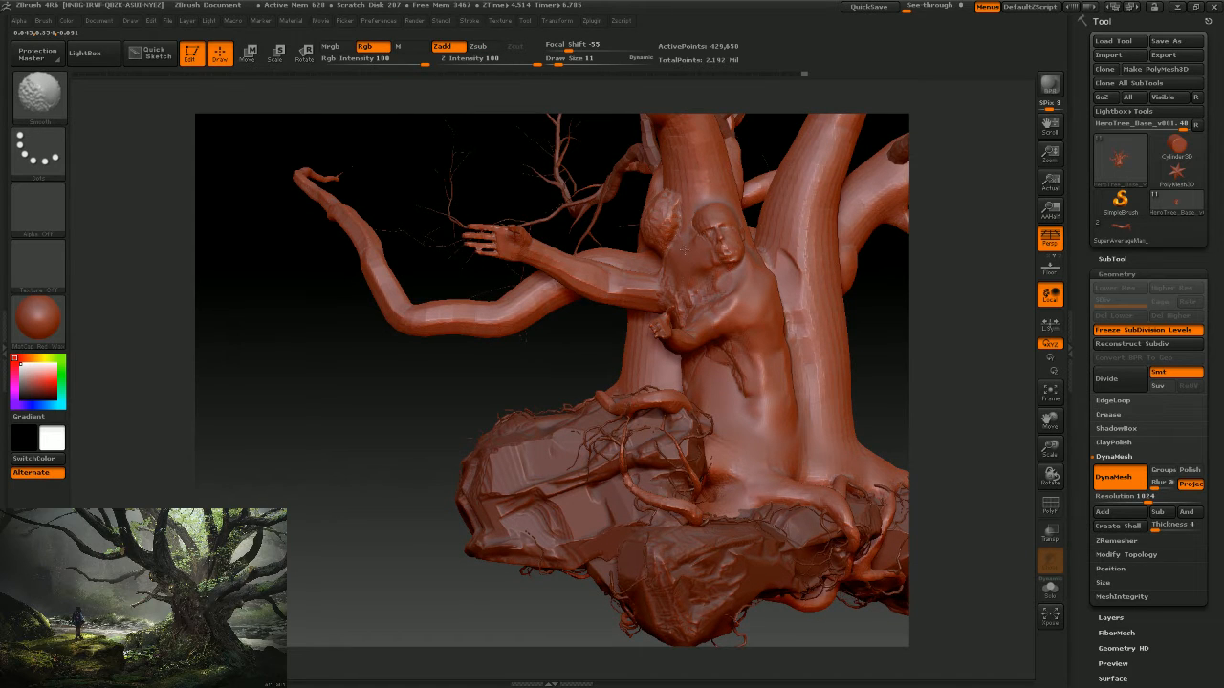
{"action": "mouse_move", "coordinate": [685, 286]}
{"action": "left_mouse_down"}
{"action": "mouse_move", "coordinate": [700, 277]}
{"action": "mouse_move", "coordinate": [798, 378]}
{"action": "mouse_move", "coordinate": [613, 290]}
{"action": "mouse_move", "coordinate": [554, 350]}
{"action": "mouse_move", "coordinate": [564, 345]}
{"action": "left_mouse_up"}
With the Move brush at draw size 13, reshape the shoulder behind the neck and smooth its surface.
{"action": "left_click", "coordinate": [38, 96]}
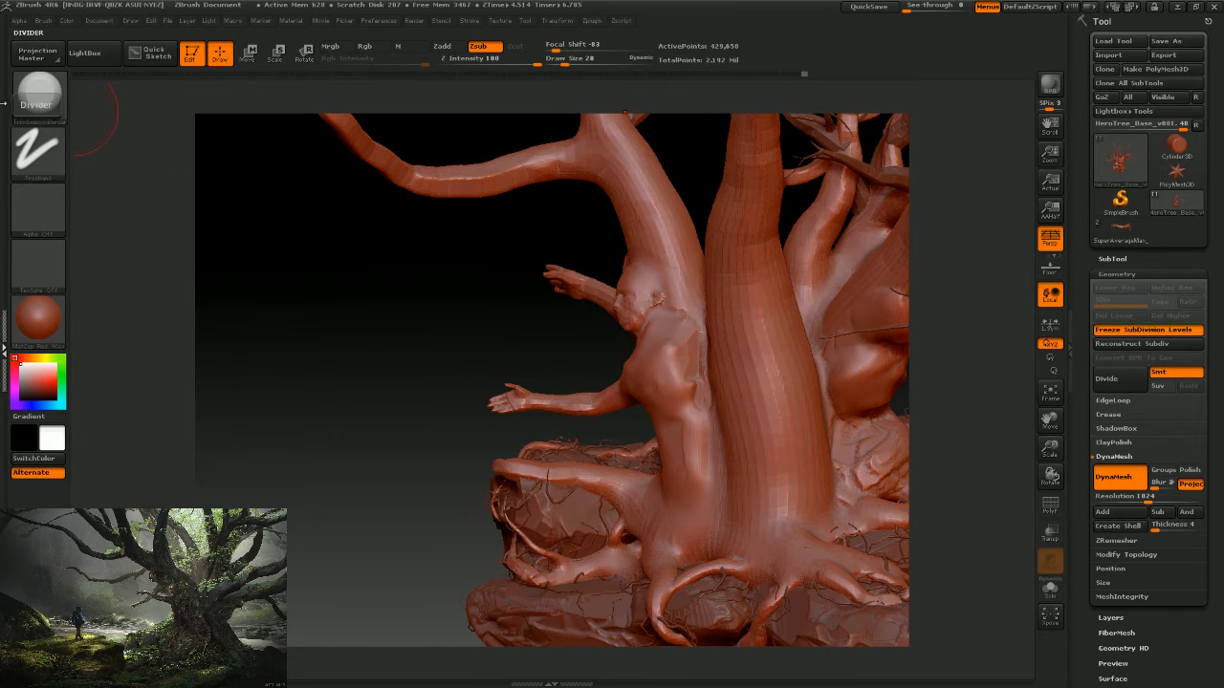
{"action": "left_click", "coordinate": [4, 326]}
{"action": "left_click", "coordinate": [154, 306]}
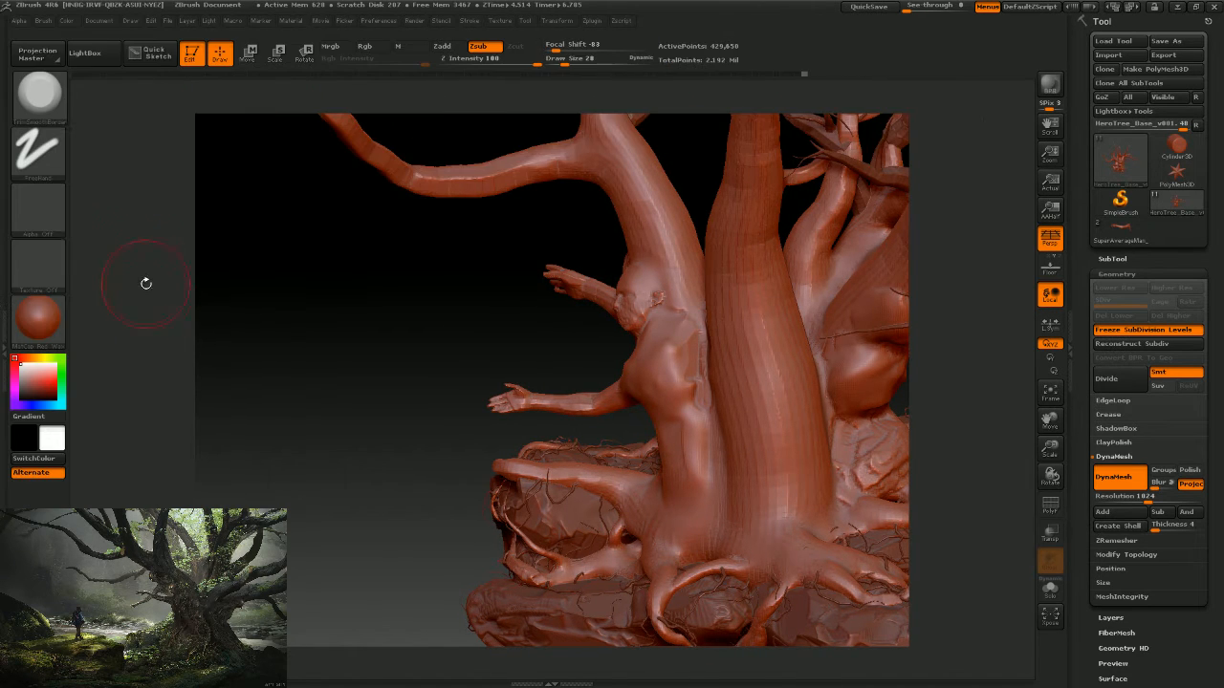
{"action": "left_click", "coordinate": [50, 118]}
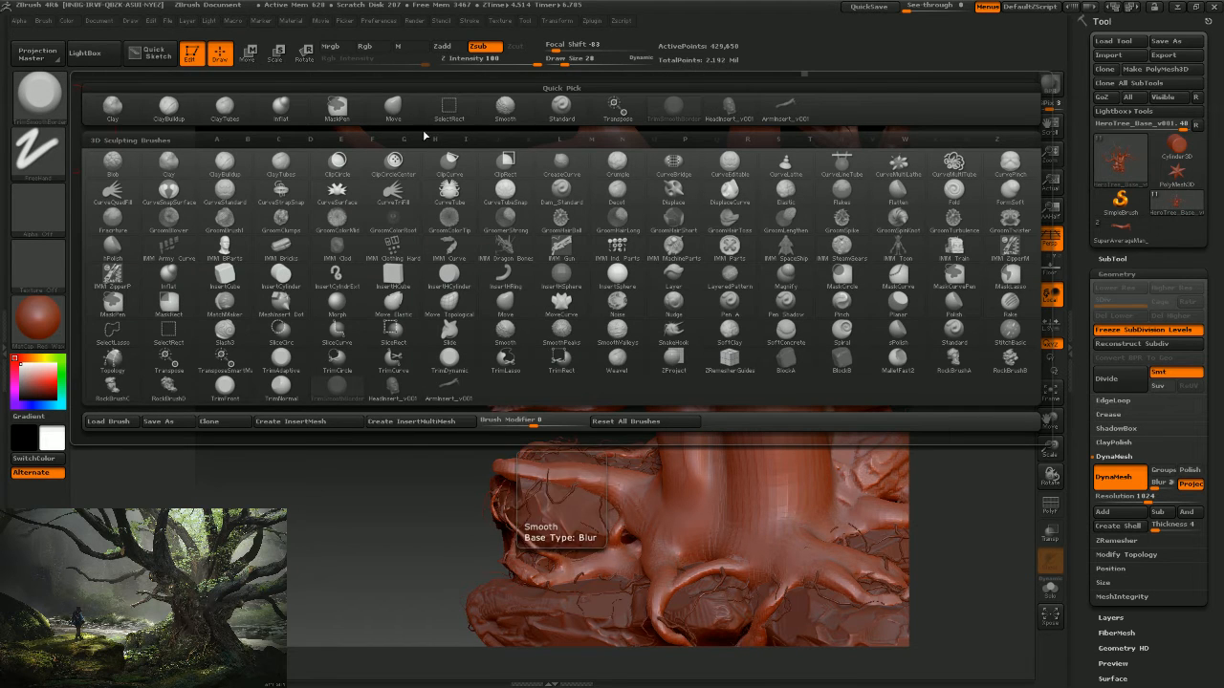
{"action": "left_click", "coordinate": [393, 109]}
{"action": "key", "text": "s"}
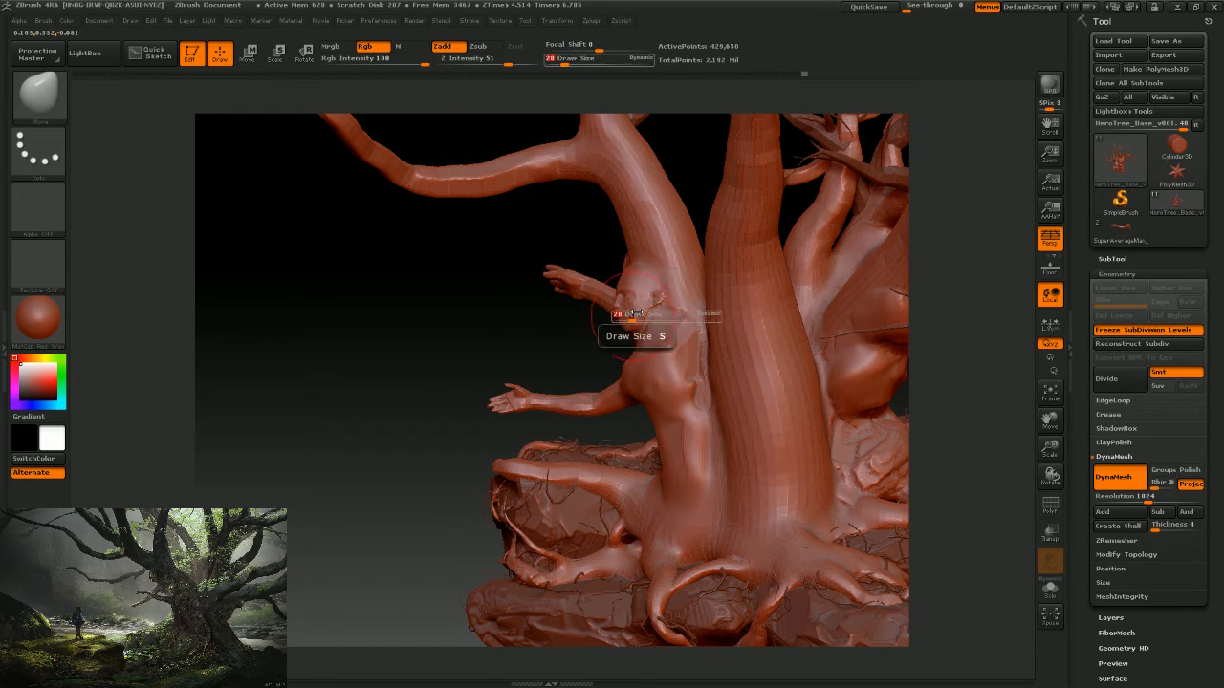
{"action": "left_click_drag", "start_coordinate": [630, 322], "coordinate": [623, 330]}
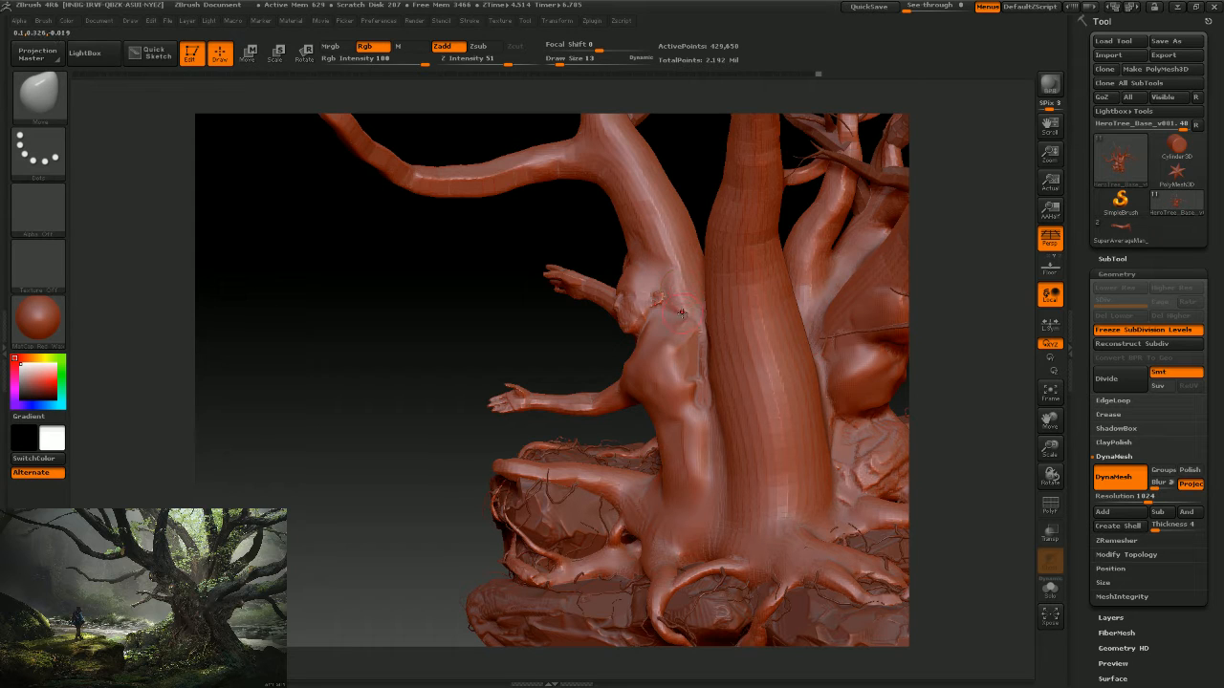
{"action": "key", "text": "shift"}
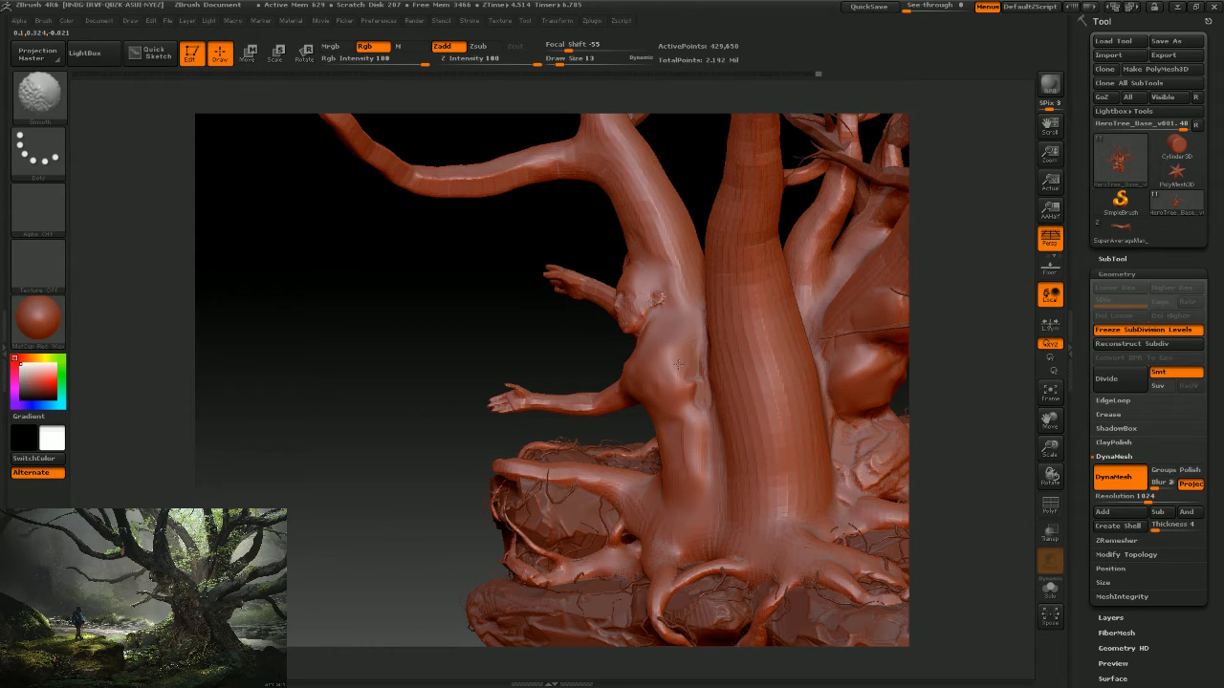
{"action": "left_click_drag", "start_coordinate": [553, 350], "coordinate": [604, 373]}
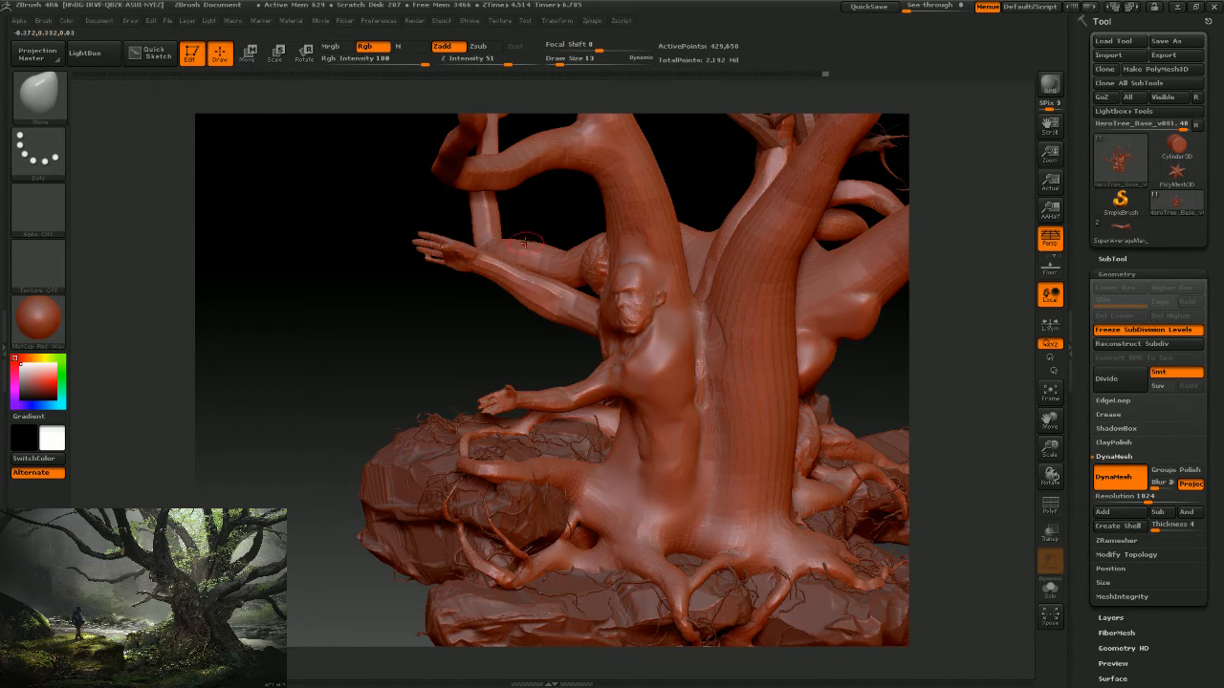
Build up the figure's shoulder and upper arm with the ClayTubes brush at draw size 13 and smooth the strokes.
{"action": "left_click", "coordinate": [48, 96]}
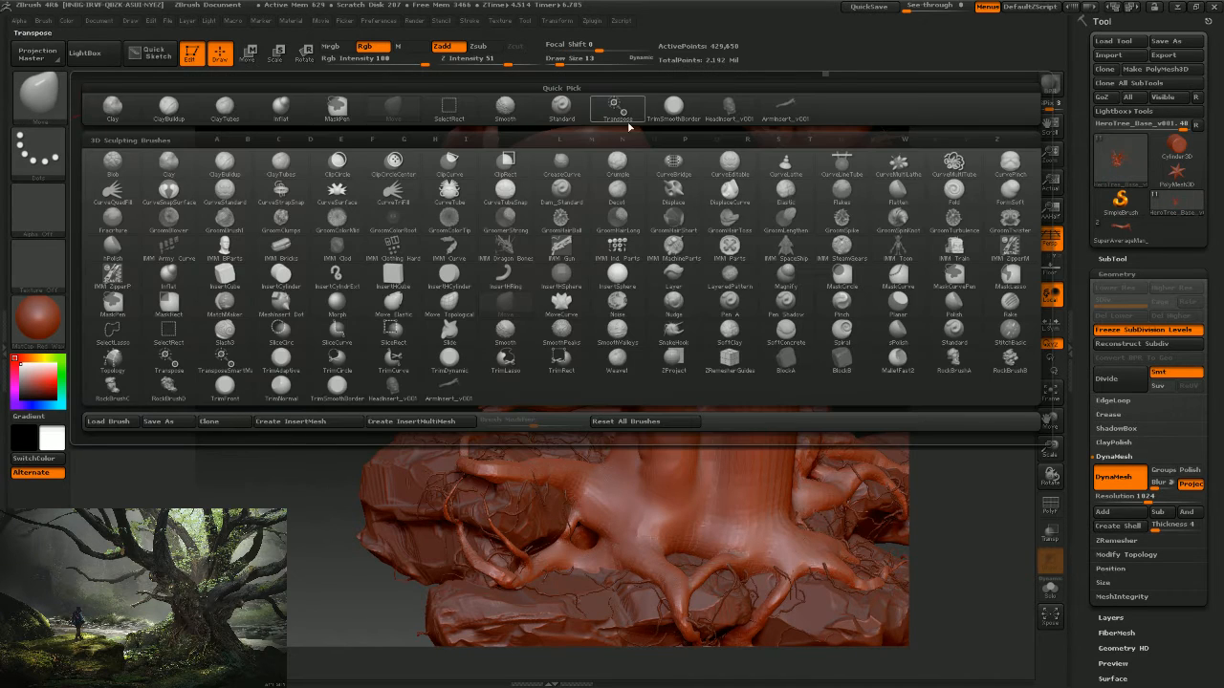
{"action": "left_click", "coordinate": [248, 103]}
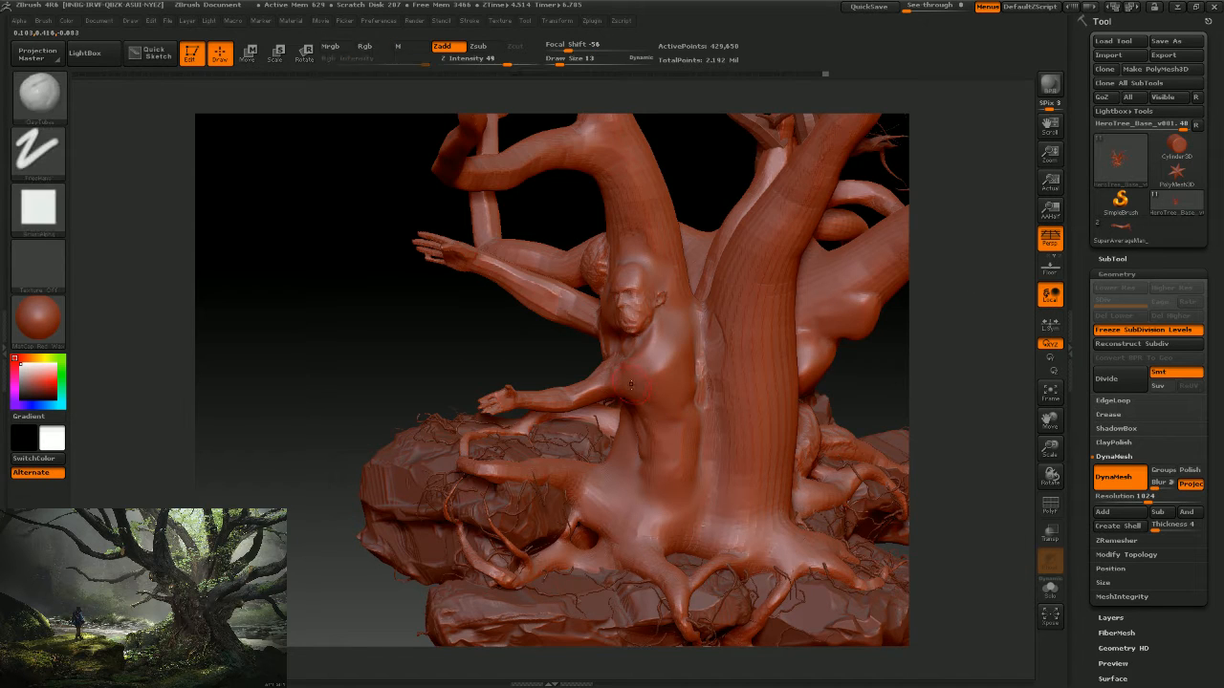
{"action": "mouse_move", "coordinate": [630, 376]}
{"action": "left_mouse_down"}
{"action": "mouse_move", "coordinate": [623, 386]}
{"action": "mouse_move", "coordinate": [637, 369]}
{"action": "mouse_move", "coordinate": [632, 390]}
{"action": "left_mouse_up"}
{"action": "left_click_drag", "start_coordinate": [534, 341], "coordinate": [449, 341]}
{"action": "mouse_move", "coordinate": [634, 390]}
{"action": "left_mouse_down"}
{"action": "mouse_move", "coordinate": [657, 355]}
{"action": "mouse_move", "coordinate": [673, 375]}
{"action": "mouse_move", "coordinate": [647, 347]}
{"action": "mouse_move", "coordinate": [669, 352]}
{"action": "mouse_move", "coordinate": [648, 379]}
{"action": "mouse_move", "coordinate": [660, 383]}
{"action": "mouse_move", "coordinate": [653, 339]}
{"action": "left_mouse_up"}
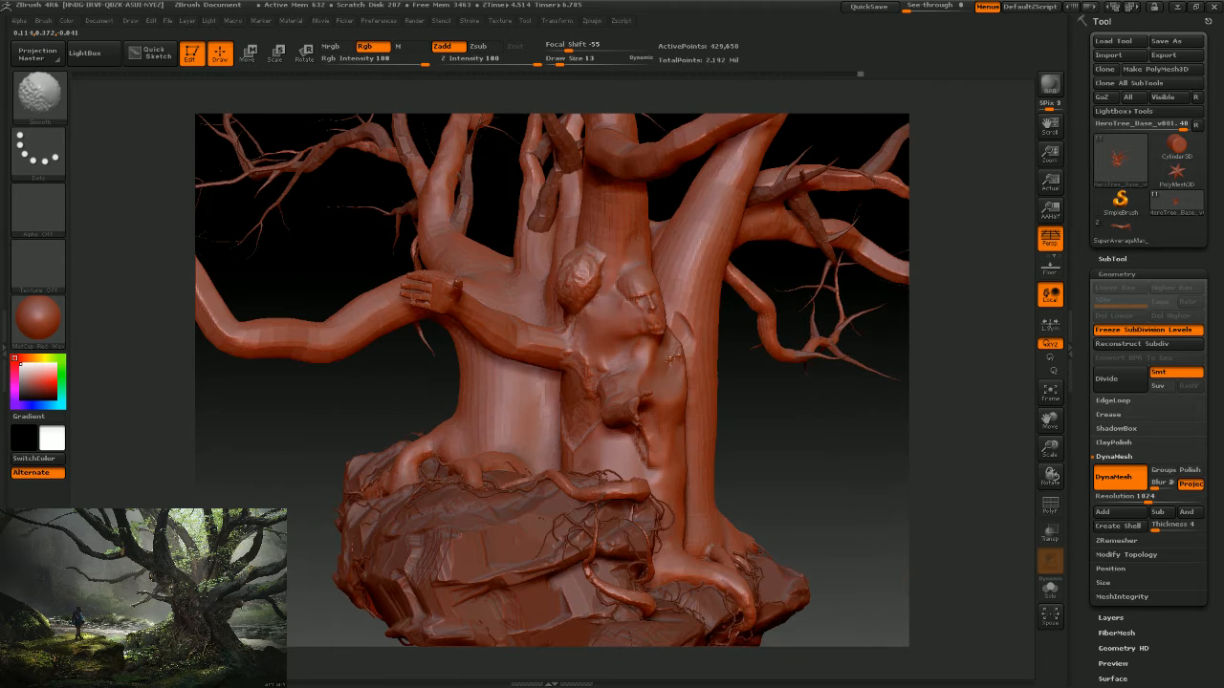
{"action": "right_click_drag", "start_coordinate": [660, 359], "coordinate": [536, 377]}
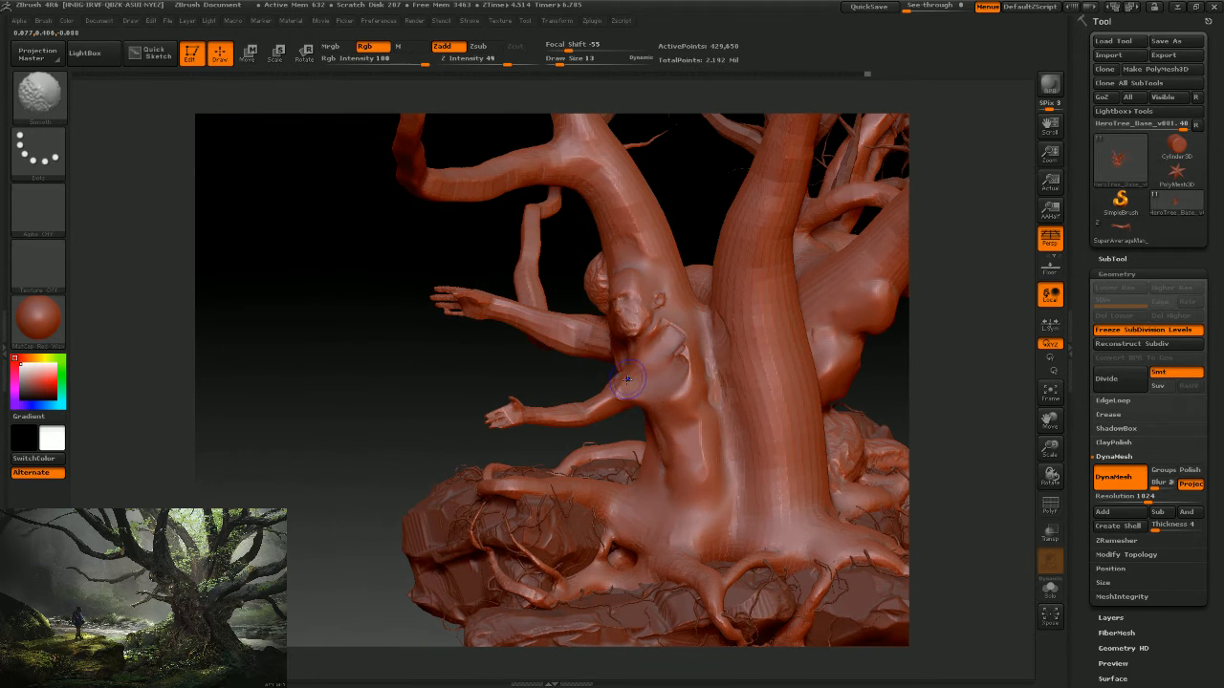
{"action": "left_click_drag", "start_coordinate": [635, 387], "coordinate": [620, 397], "text": "shift"}
{"action": "left_click_drag", "start_coordinate": [657, 342], "coordinate": [662, 330], "text": "shift"}
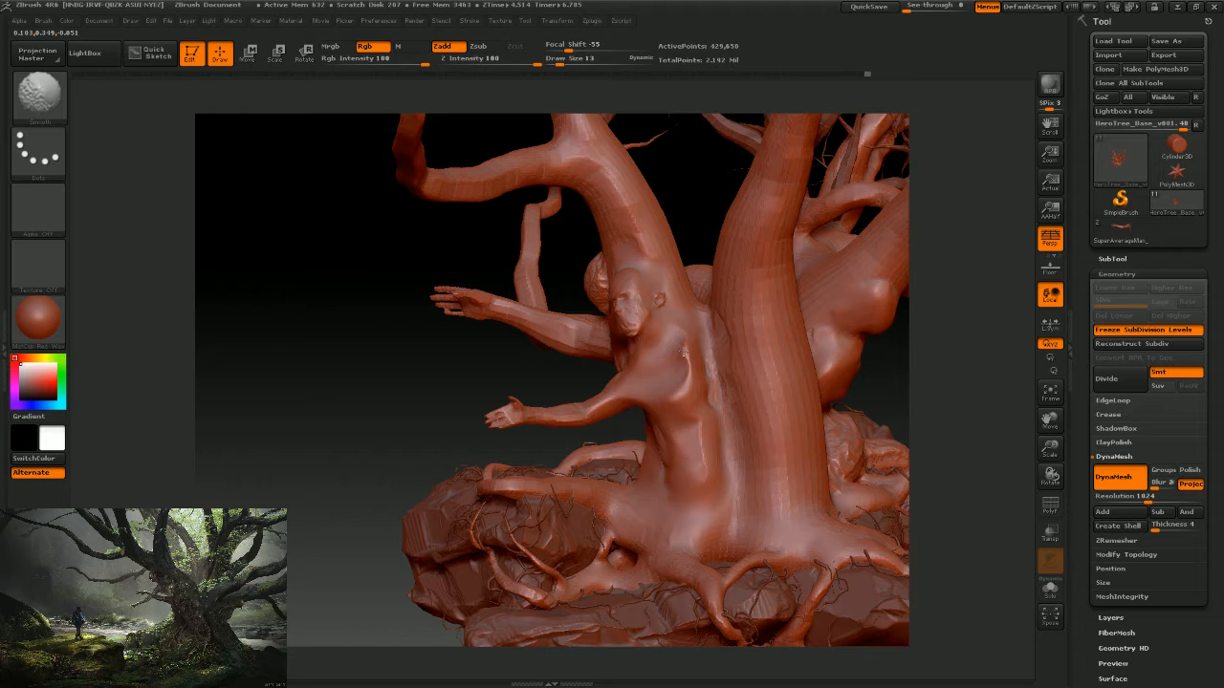
Add clay strokes over the shoulder blade and smooth them into the figure's back.
{"action": "right_click_drag", "start_coordinate": [684, 351], "coordinate": [679, 386]}
{"action": "mouse_move", "coordinate": [688, 349]}
{"action": "left_mouse_down"}
{"action": "mouse_move", "coordinate": [681, 392]}
{"action": "mouse_move", "coordinate": [682, 369]}
{"action": "left_mouse_up"}
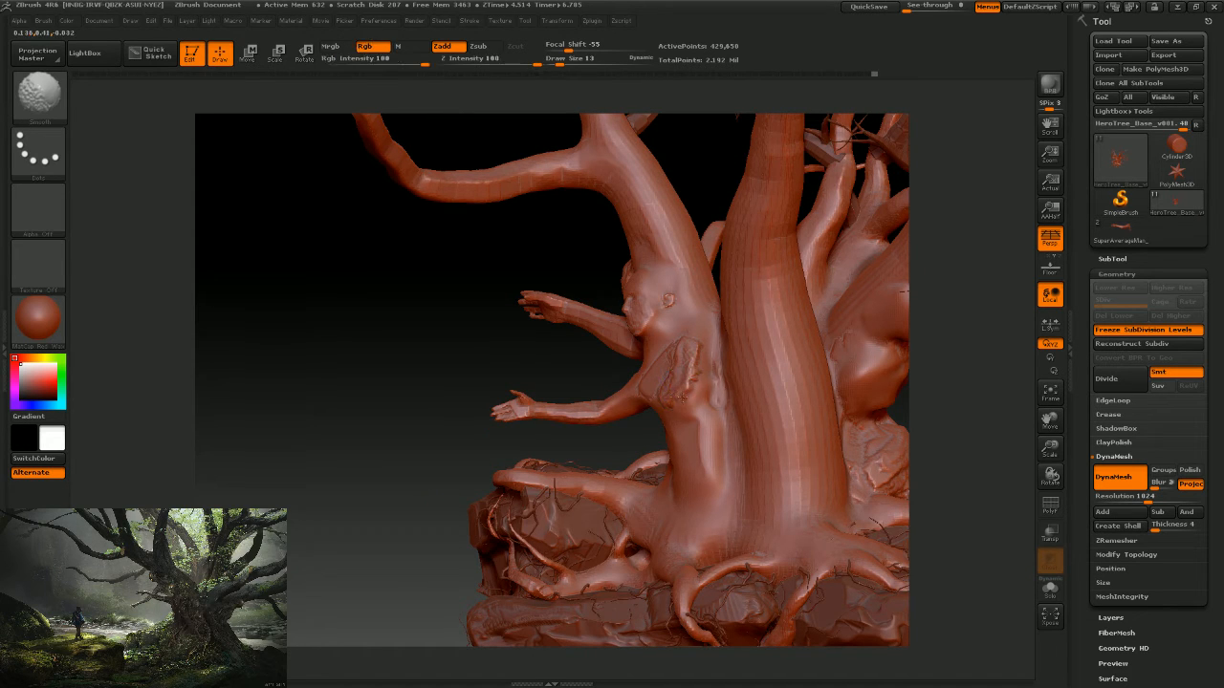
{"action": "right_click", "coordinate": [647, 447]}
{"action": "left_click_drag", "start_coordinate": [574, 357], "coordinate": [585, 357]}
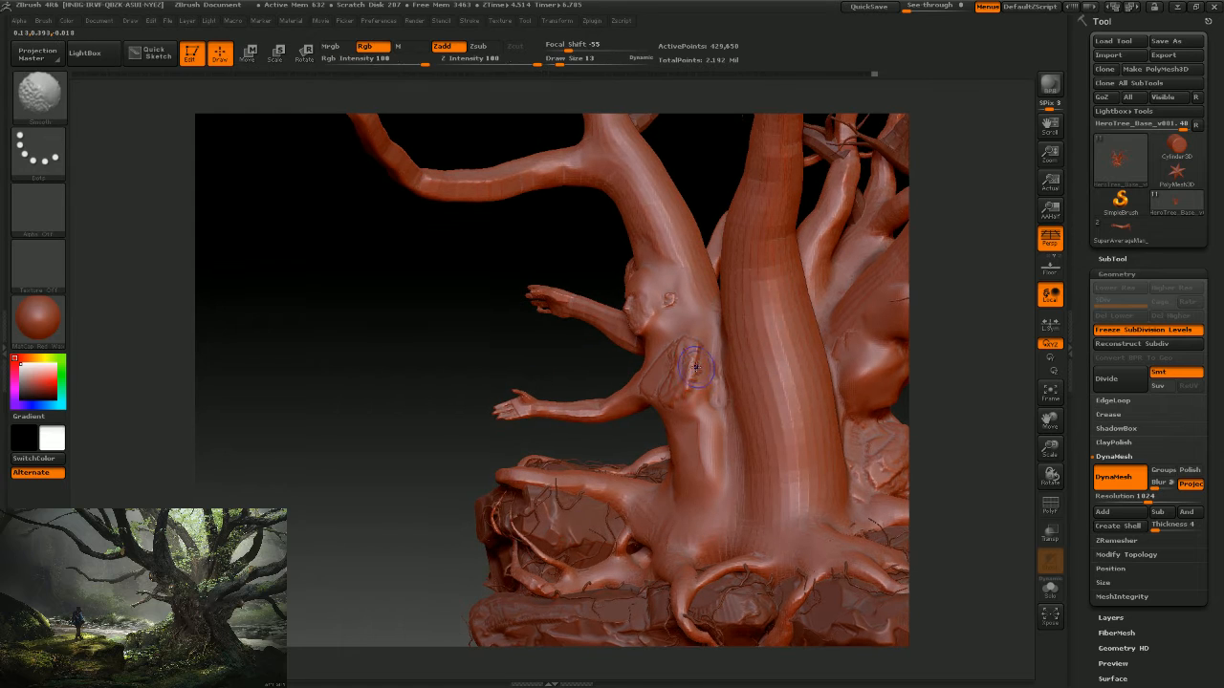
{"action": "left_click_drag", "start_coordinate": [690, 357], "coordinate": [685, 386], "text": "shift"}
{"action": "mouse_move", "coordinate": [530, 363]}
{"action": "left_mouse_down"}
{"action": "mouse_move", "coordinate": [554, 350]}
{"action": "mouse_move", "coordinate": [693, 387]}
{"action": "mouse_move", "coordinate": [703, 377]}
{"action": "left_mouse_up"}
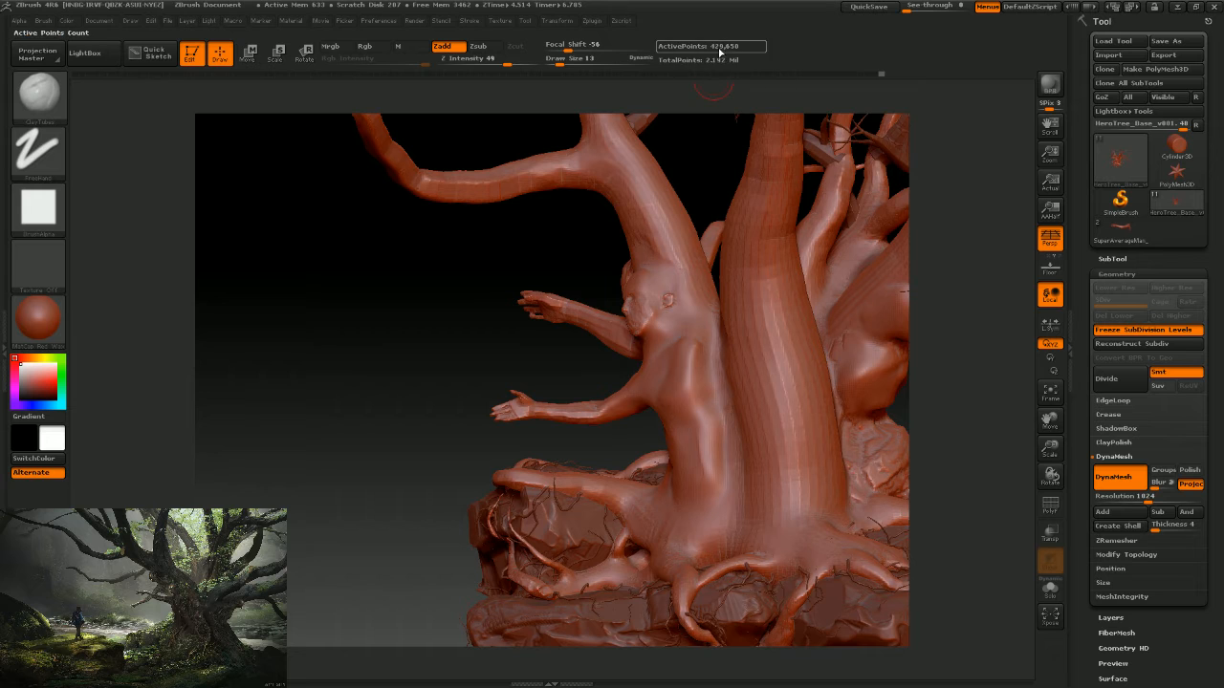
Save the tool as a new version named HeroTree_v004.ZTL in the Zbrush folder.
{"action": "mouse_move", "coordinate": [565, 276]}
{"action": "left_mouse_down"}
{"action": "mouse_move", "coordinate": [471, 357]}
{"action": "mouse_move", "coordinate": [480, 363]}
{"action": "mouse_move", "coordinate": [450, 363]}
{"action": "mouse_move", "coordinate": [828, 373]}
{"action": "mouse_move", "coordinate": [816, 385]}
{"action": "left_mouse_up"}
{"action": "key", "text": "shift"}
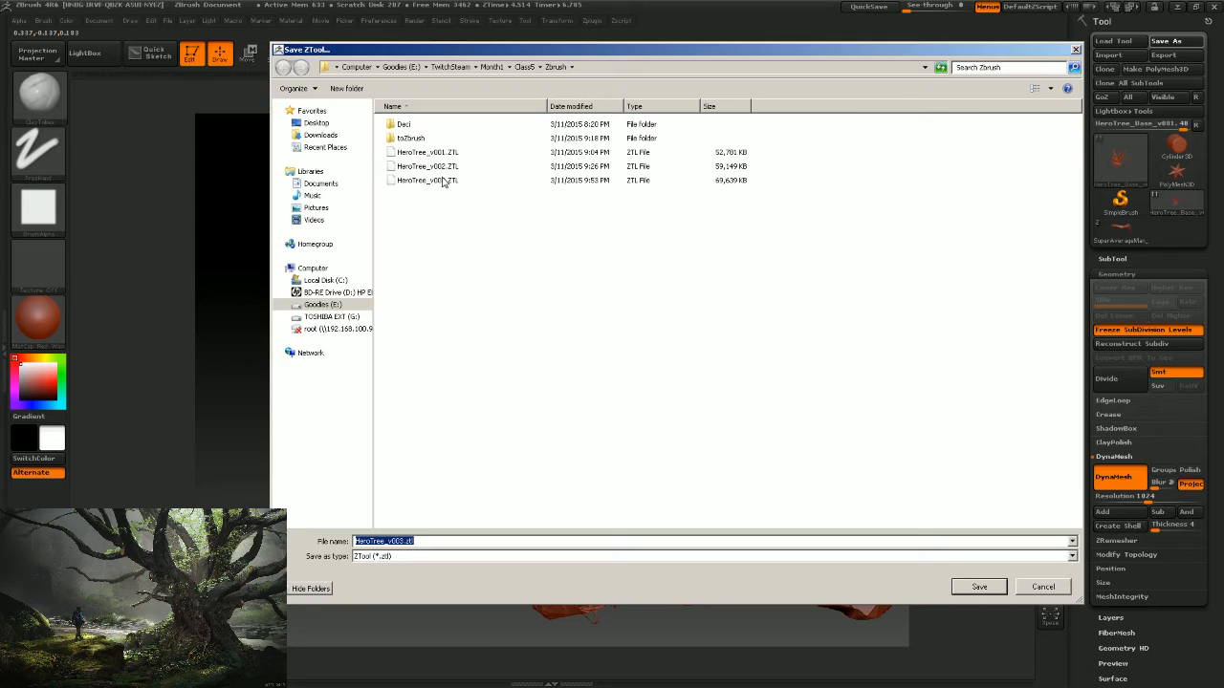
{"action": "left_click", "coordinate": [440, 182]}
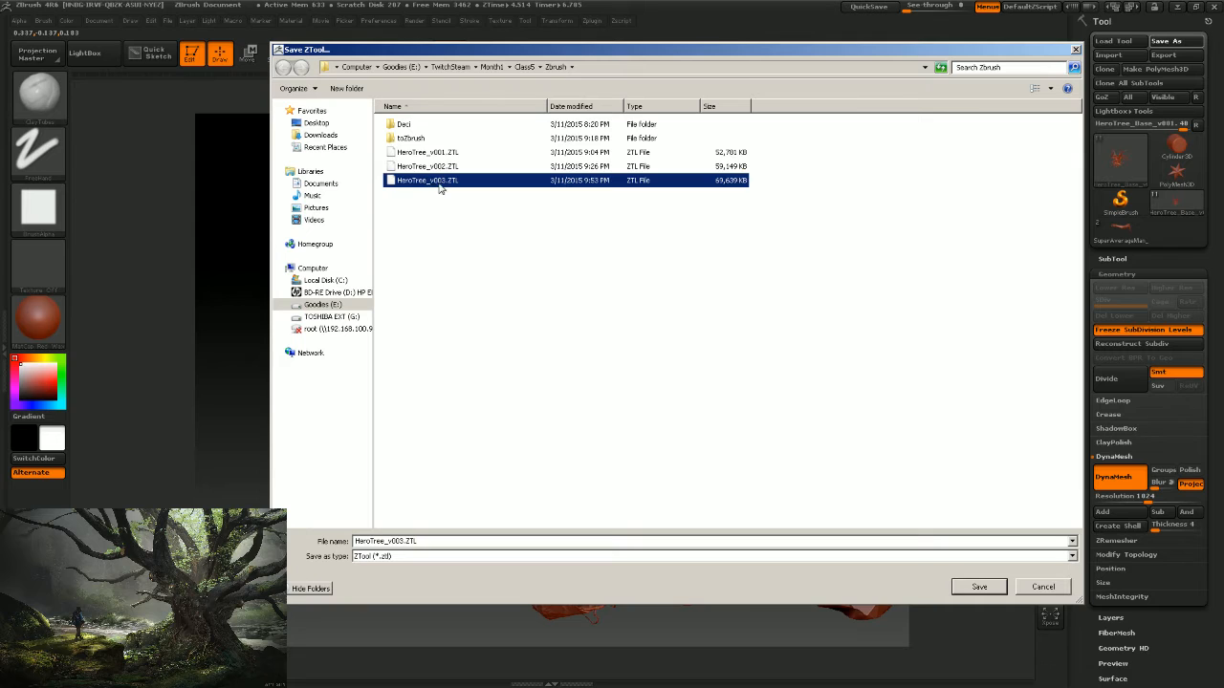
{"action": "left_click", "coordinate": [404, 541]}
{"action": "left_click", "coordinate": [404, 541]}
{"action": "key", "text": "BackSpace"}
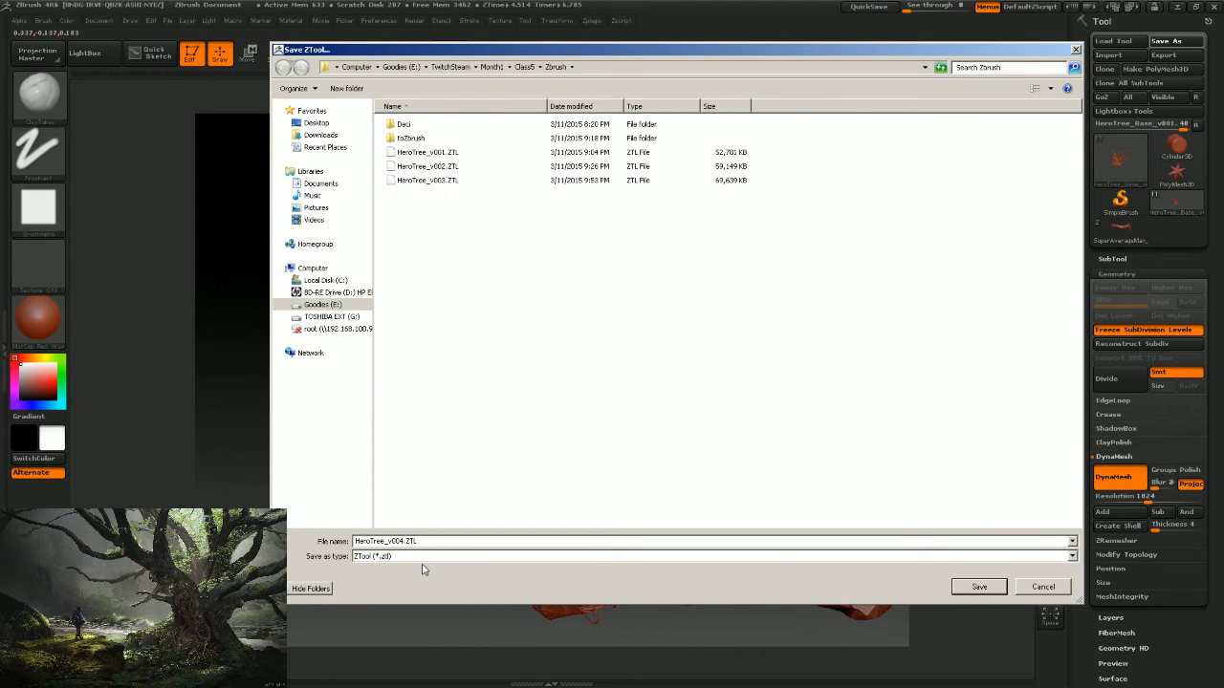
{"action": "key", "text": "Return"}
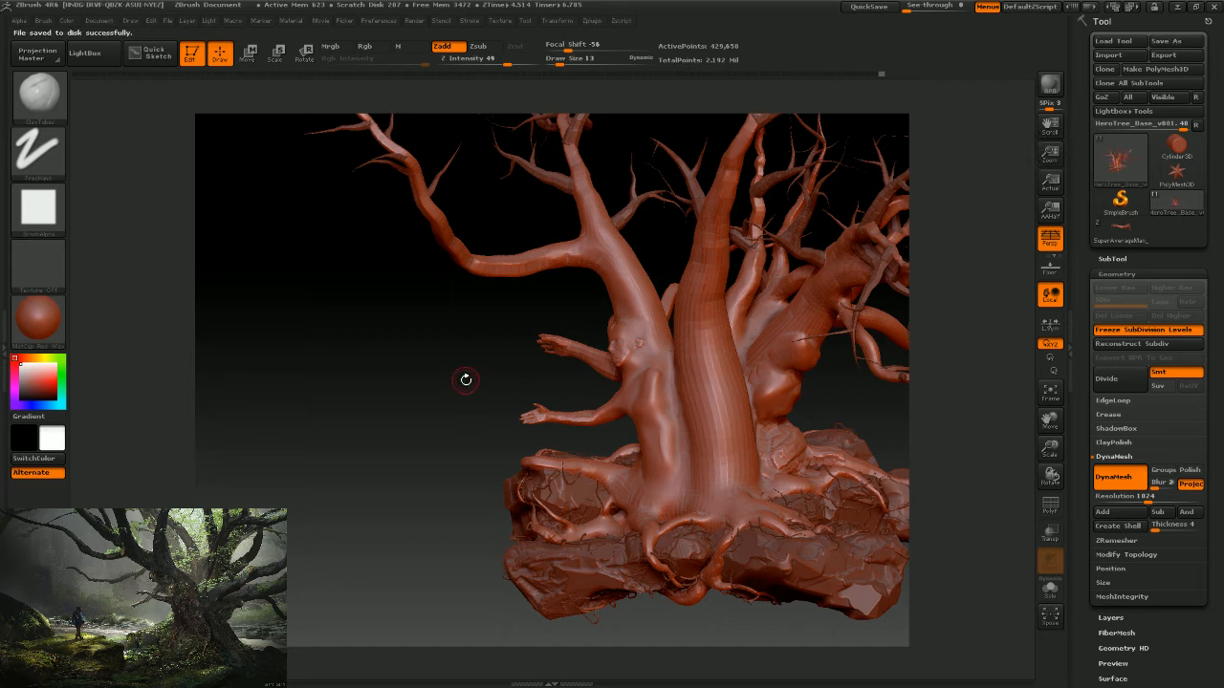
With the Move brush at draw size 20, adjust the figure's form where it grows out of the trunk.
{"action": "left_click_drag", "start_coordinate": [483, 383], "coordinate": [461, 370]}
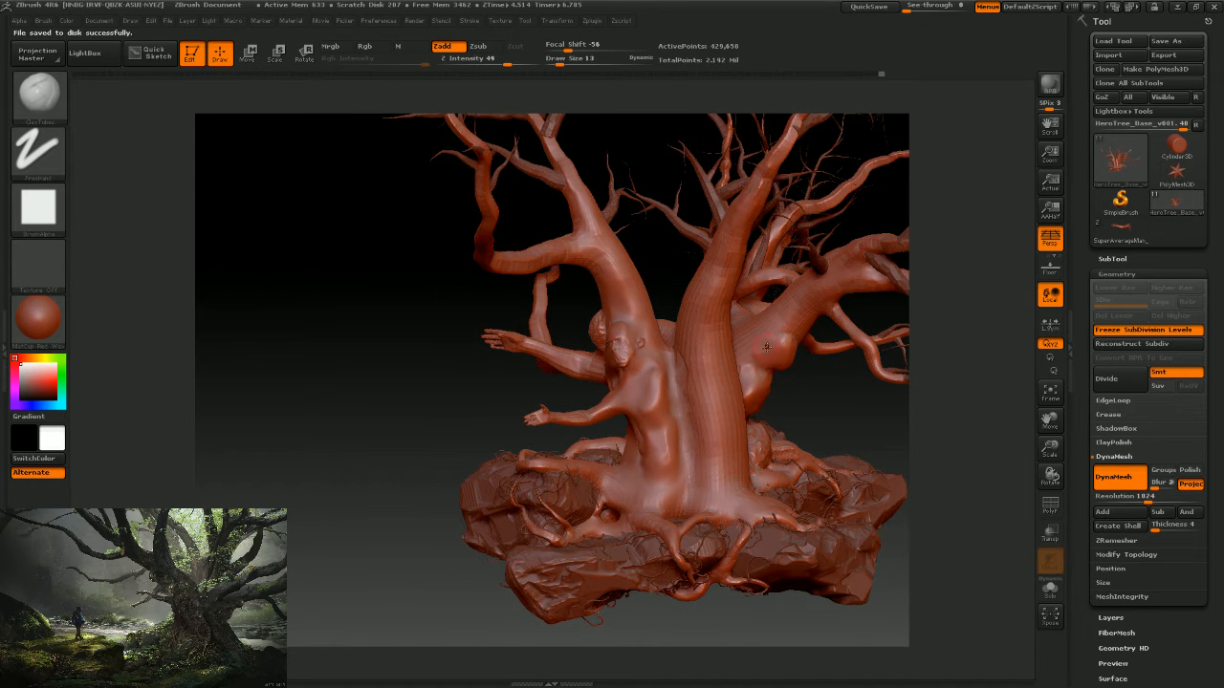
{"action": "key", "text": "shift"}
{"action": "mouse_move", "coordinate": [795, 420]}
{"action": "left_mouse_down"}
{"action": "mouse_move", "coordinate": [824, 398]}
{"action": "mouse_move", "coordinate": [693, 415]}
{"action": "left_mouse_up"}
{"action": "left_click", "coordinate": [43, 100]}
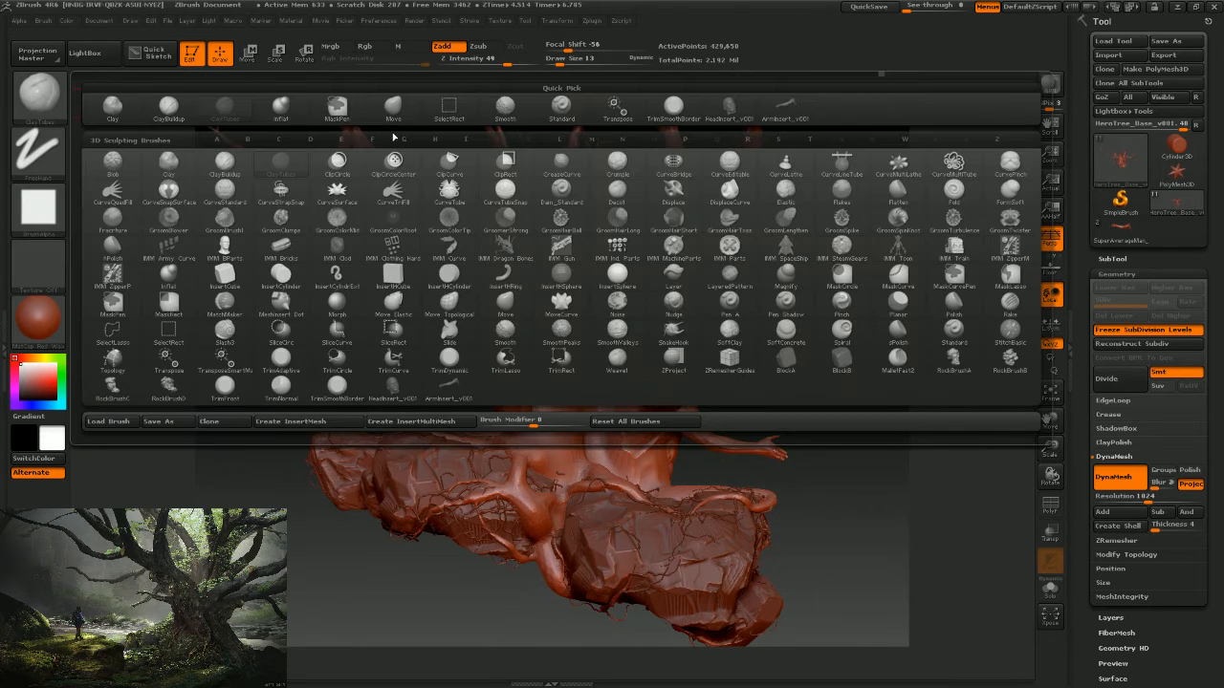
{"action": "left_click", "coordinate": [397, 109]}
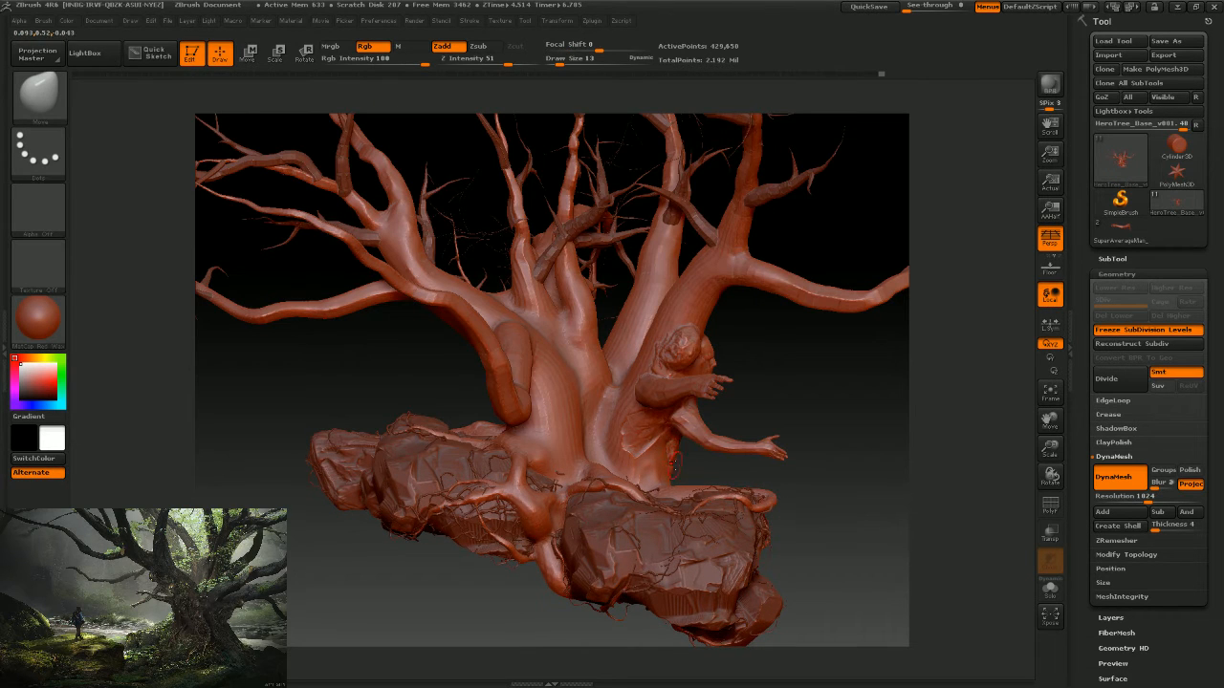
{"action": "key", "text": "s"}
{"action": "mouse_move", "coordinate": [675, 464]}
{"action": "left_mouse_down"}
{"action": "mouse_move", "coordinate": [651, 472]}
{"action": "mouse_move", "coordinate": [666, 465]}
{"action": "left_mouse_up"}
{"action": "left_click_drag", "start_coordinate": [770, 465], "coordinate": [627, 350]}
{"action": "mouse_move", "coordinate": [836, 436]}
{"action": "left_mouse_down"}
{"action": "mouse_move", "coordinate": [684, 427]}
{"action": "mouse_move", "coordinate": [475, 389]}
{"action": "mouse_move", "coordinate": [471, 403]}
{"action": "mouse_move", "coordinate": [484, 368]}
{"action": "mouse_move", "coordinate": [488, 408]}
{"action": "mouse_move", "coordinate": [473, 399]}
{"action": "left_mouse_up"}
Smooth the rough head-like lump beside the sculpted head down into the trunk, working from several sides.
{"action": "left_click", "coordinate": [52, 113]}
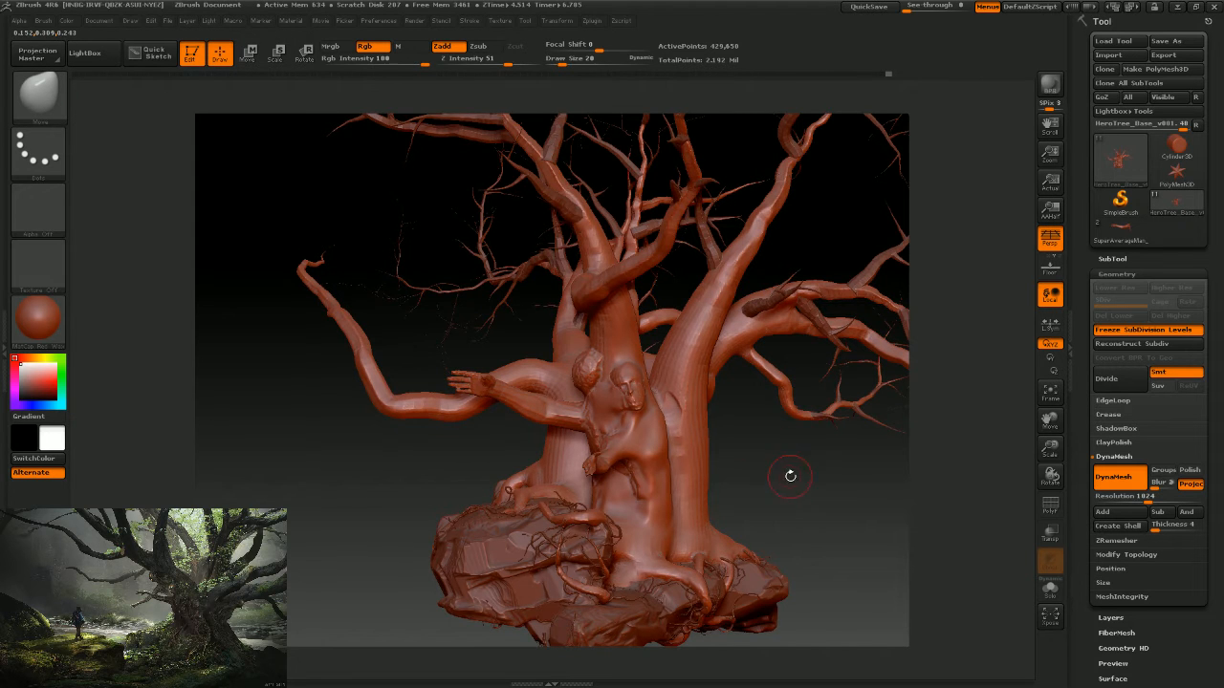
{"action": "left_click_drag", "start_coordinate": [790, 475], "coordinate": [630, 385]}
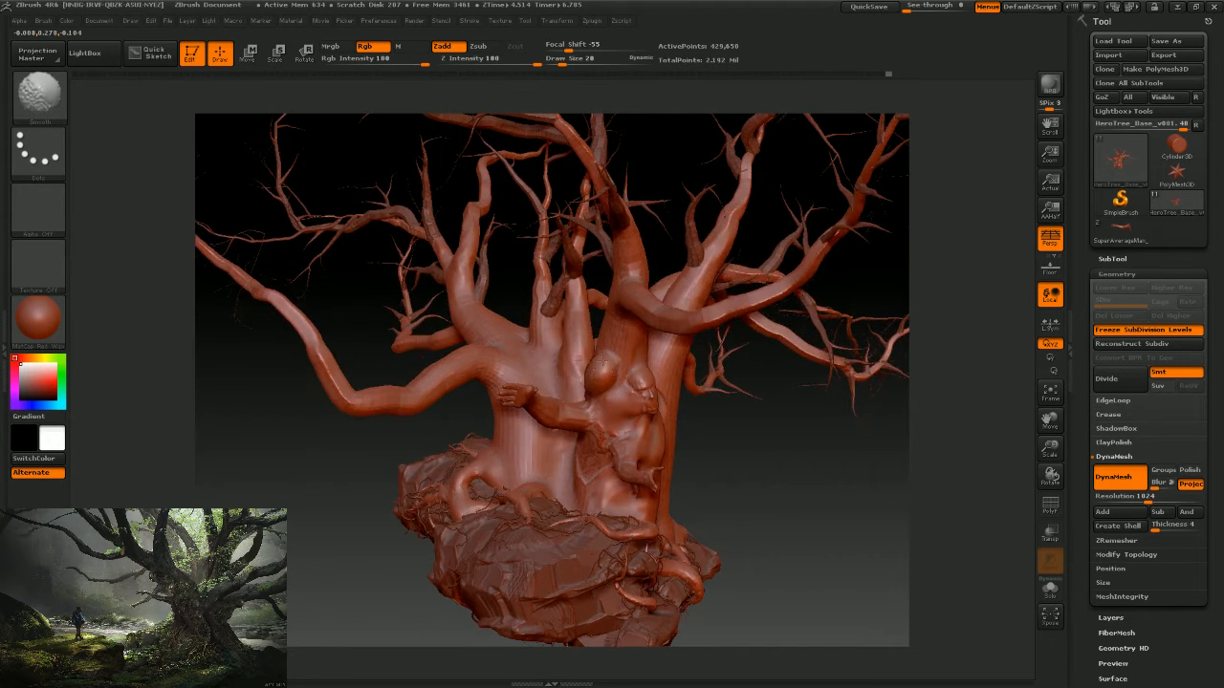
{"action": "left_click_drag", "start_coordinate": [772, 456], "coordinate": [659, 391]}
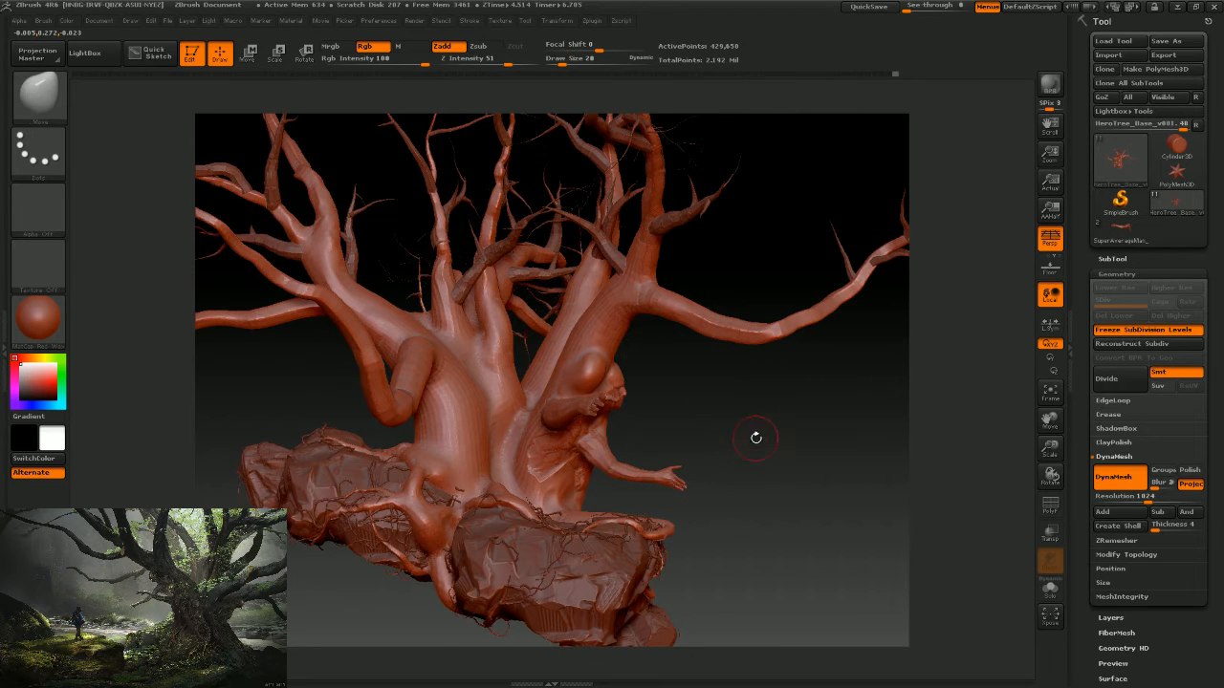
{"action": "left_click_drag", "start_coordinate": [755, 437], "coordinate": [574, 386]}
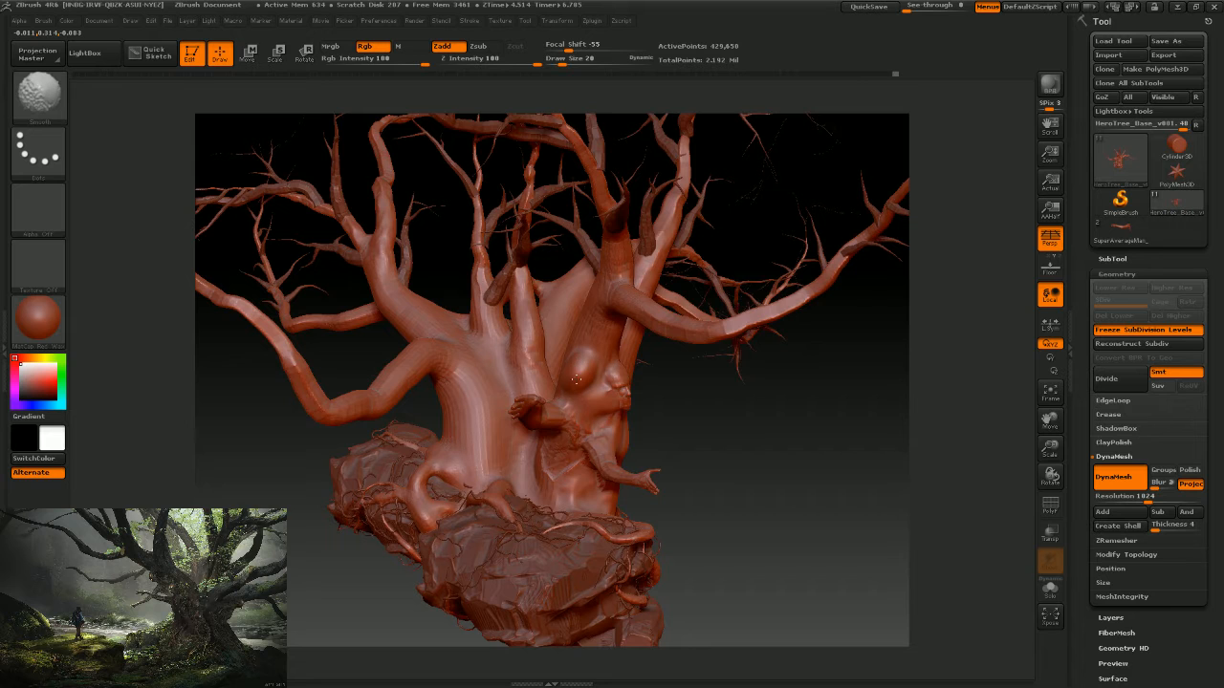
{"action": "left_click_drag", "start_coordinate": [726, 446], "coordinate": [572, 360]}
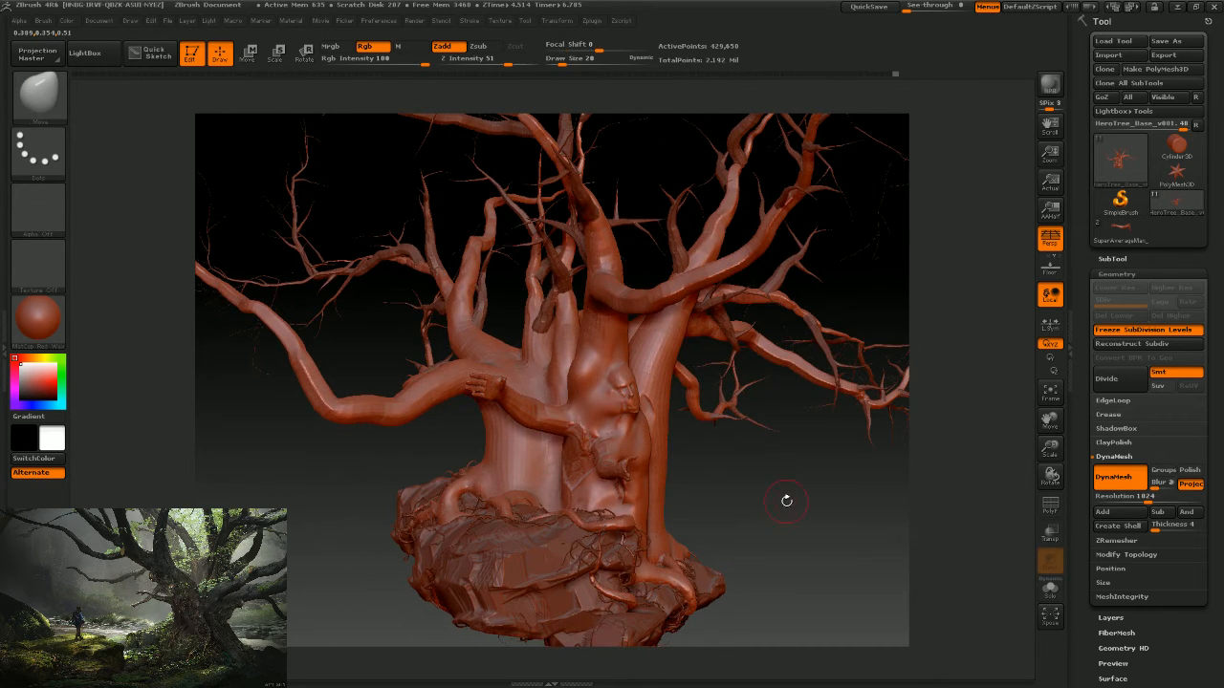
{"action": "left_click_drag", "start_coordinate": [784, 500], "coordinate": [660, 407]}
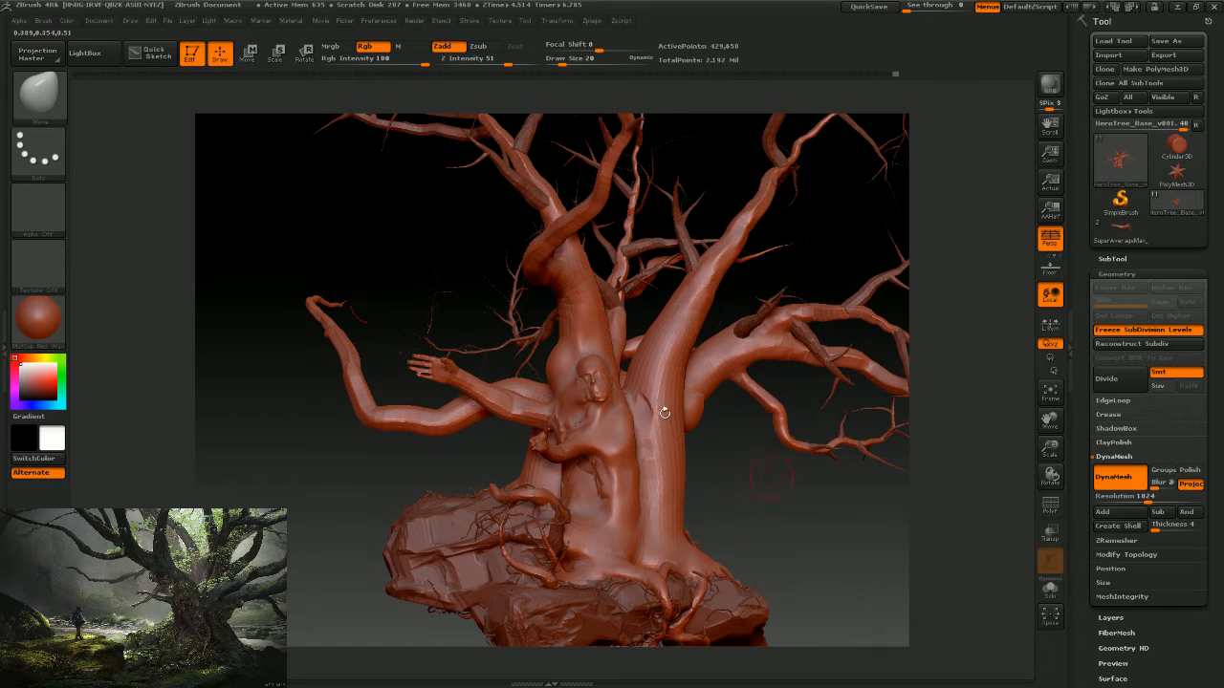
{"action": "left_click", "coordinate": [56, 105]}
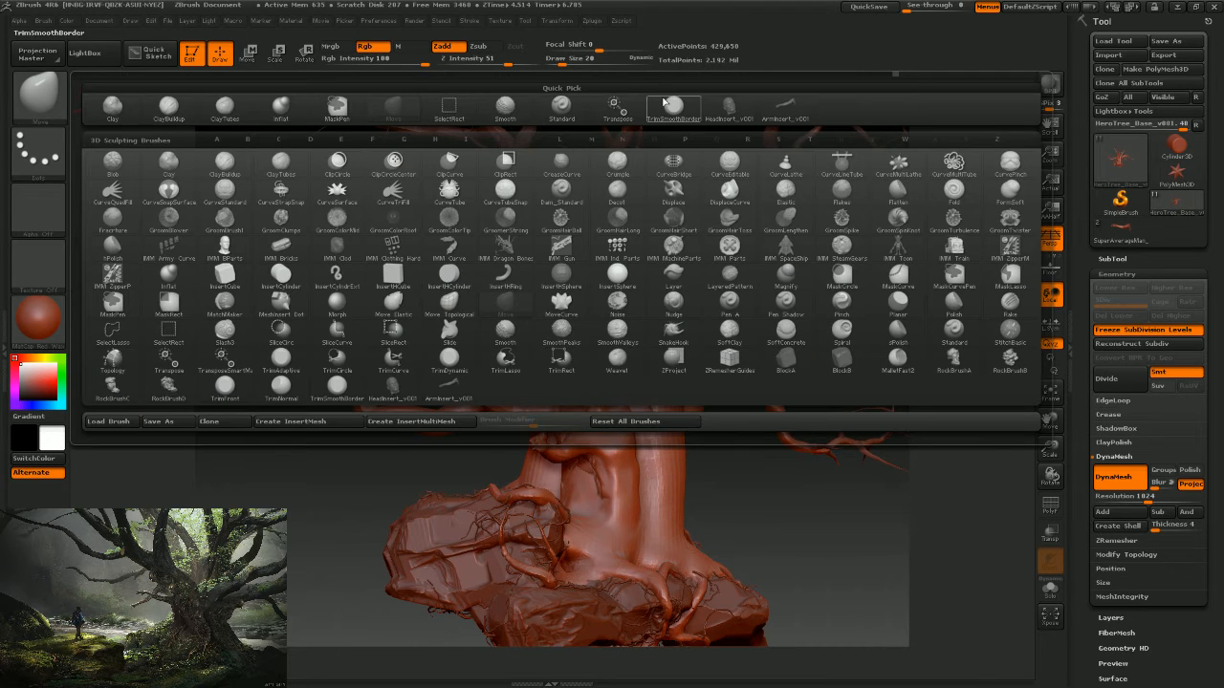
{"action": "left_click", "coordinate": [729, 105]}
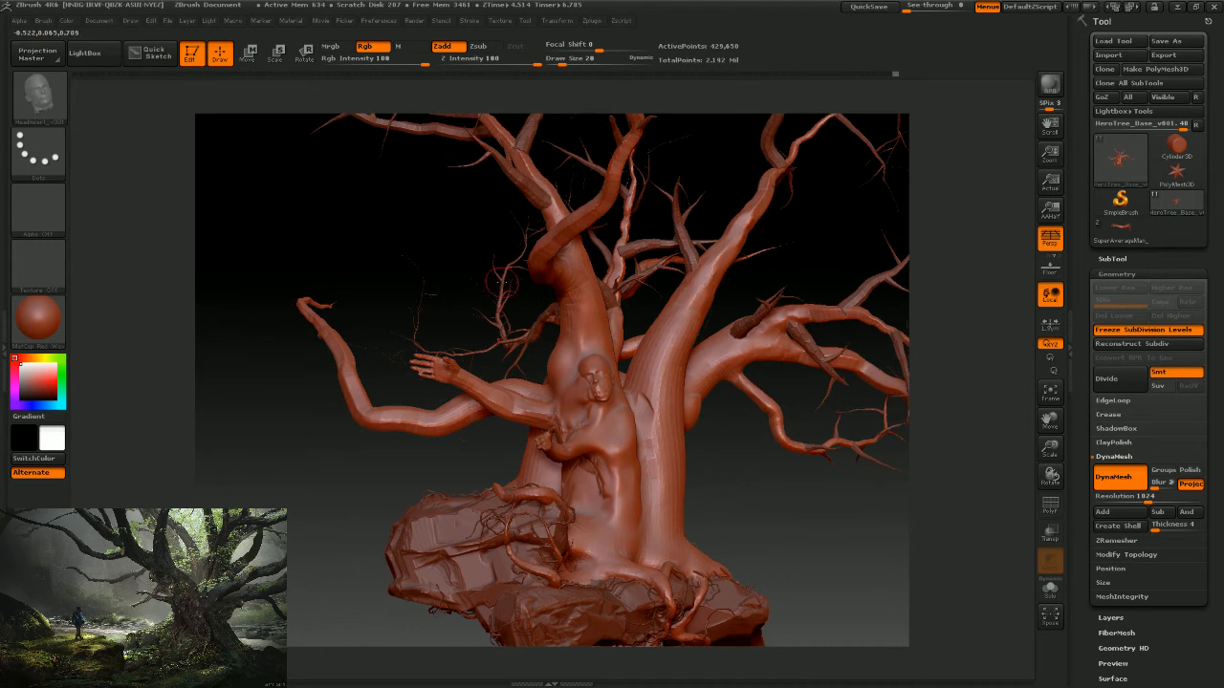
{"action": "left_click_drag", "start_coordinate": [747, 510], "coordinate": [670, 435]}
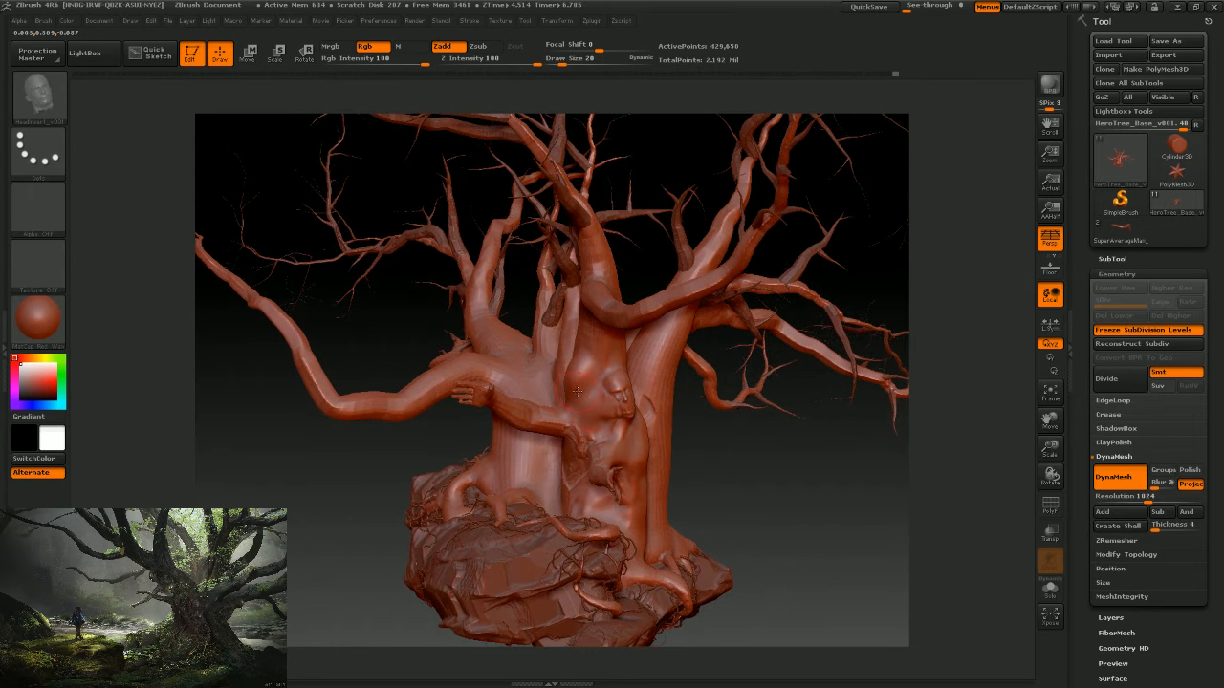
{"action": "mouse_move", "coordinate": [579, 381]}
{"action": "left_mouse_down"}
{"action": "mouse_move", "coordinate": [585, 368]}
{"action": "mouse_move", "coordinate": [584, 403]}
{"action": "left_mouse_up"}
{"action": "left_click_drag", "start_coordinate": [744, 476], "coordinate": [549, 478]}
{"action": "key", "text": "ctrl+z"}
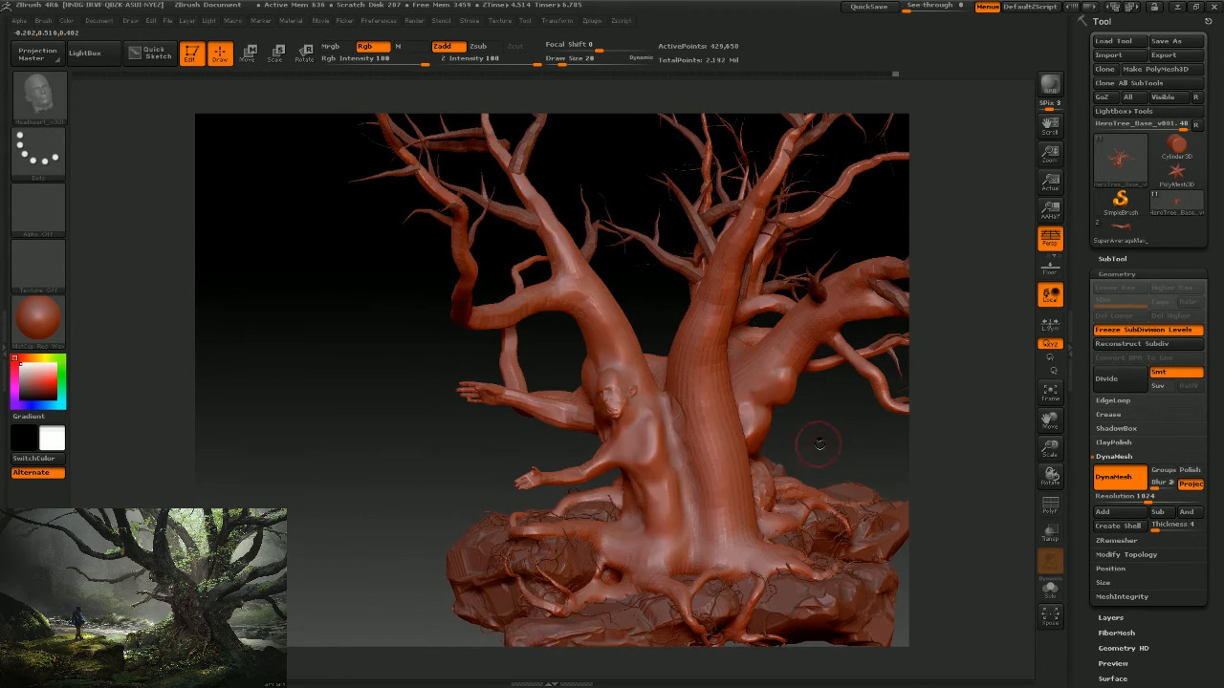
{"action": "left_click_drag", "start_coordinate": [820, 443], "coordinate": [573, 394]}
{"action": "left_click_drag", "start_coordinate": [773, 497], "coordinate": [731, 495]}
{"action": "mouse_move", "coordinate": [481, 432]}
{"action": "left_mouse_down"}
{"action": "mouse_move", "coordinate": [440, 400]}
{"action": "mouse_move", "coordinate": [507, 397]}
{"action": "left_mouse_up"}
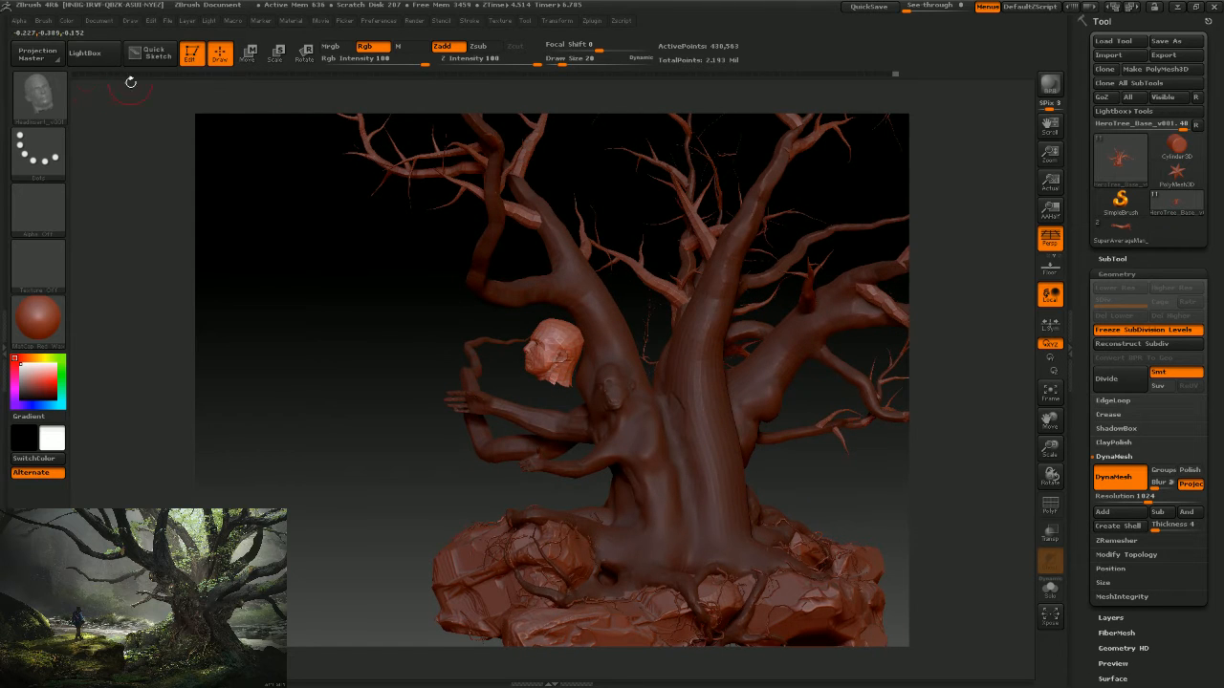
{"action": "left_click", "coordinate": [40, 97]}
{"action": "left_click", "coordinate": [616, 106]}
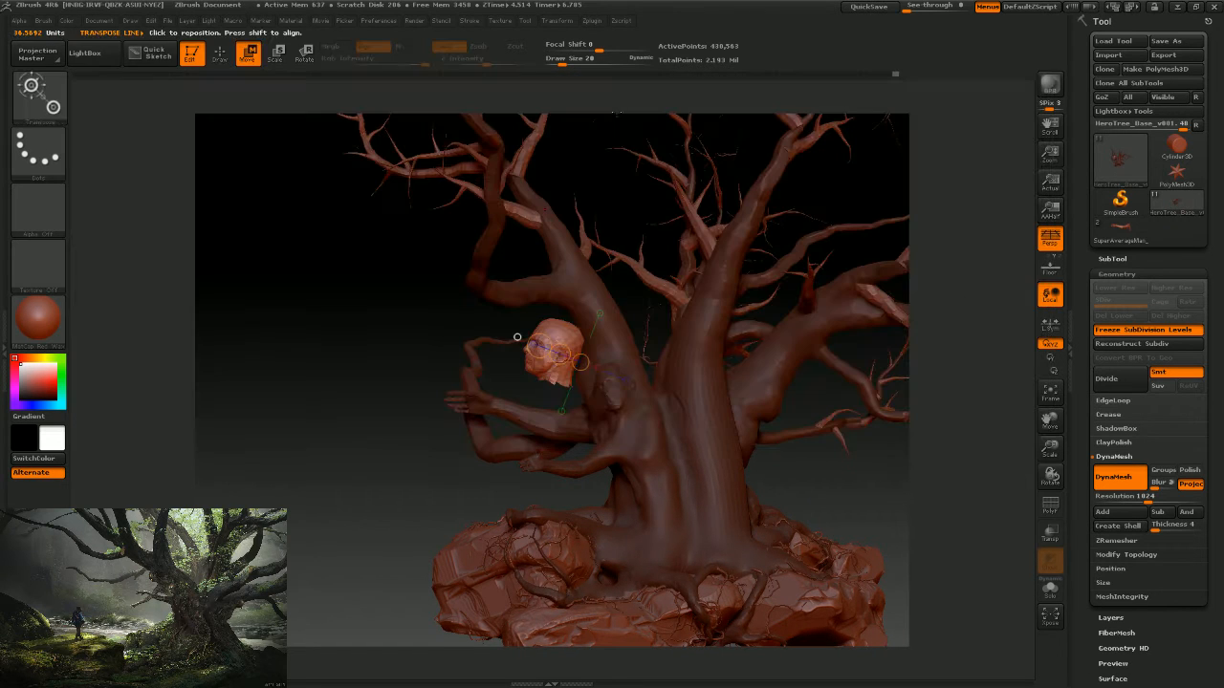
{"action": "mouse_move", "coordinate": [564, 326]}
{"action": "left_mouse_down"}
{"action": "mouse_move", "coordinate": [548, 382]}
{"action": "mouse_move", "coordinate": [575, 375]}
{"action": "left_mouse_up"}
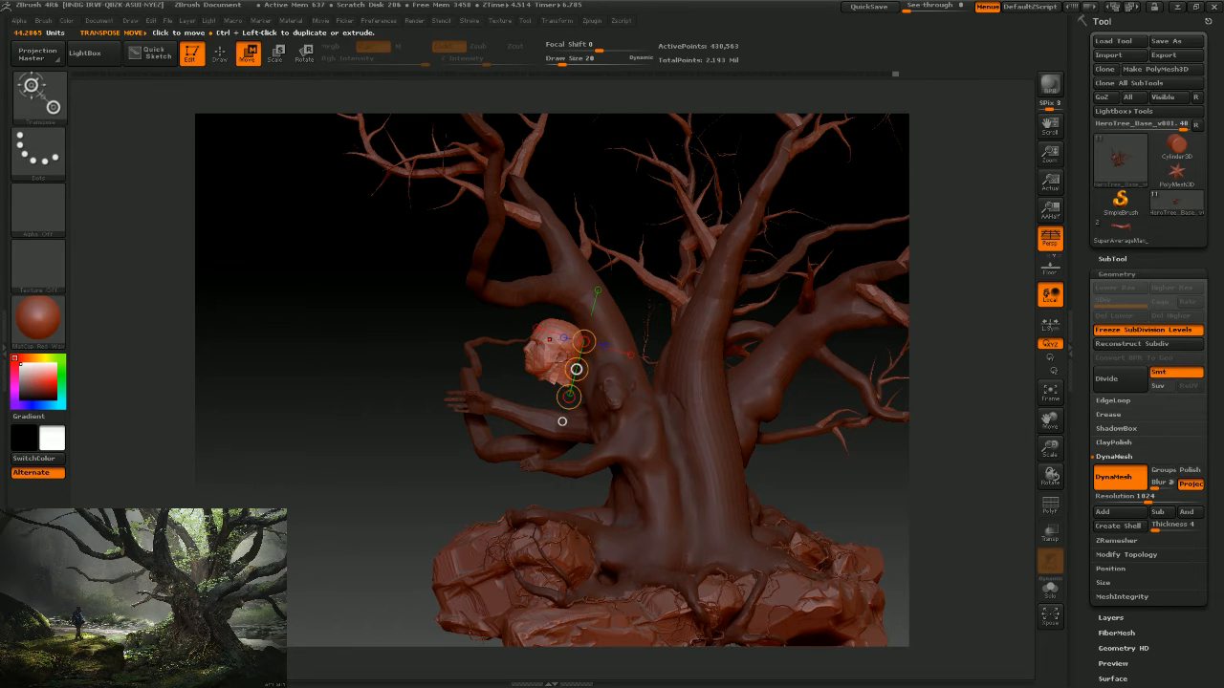
{"action": "key", "text": "ctrl+z"}
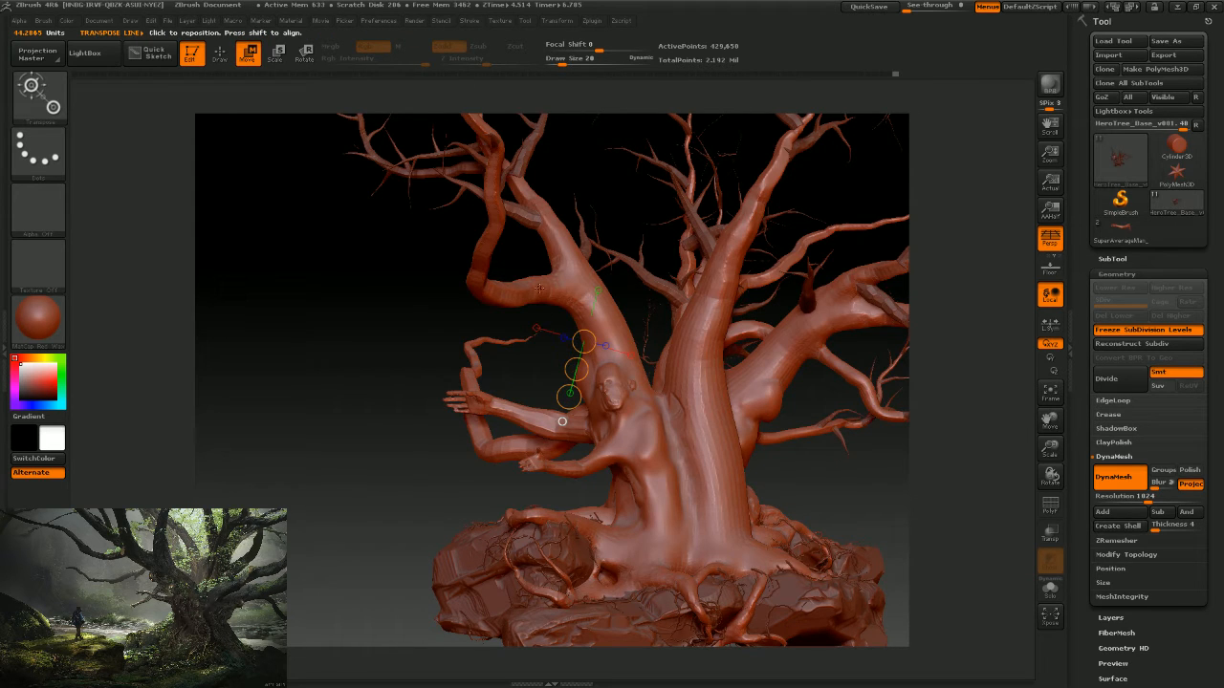
{"action": "left_click", "coordinate": [151, 23]}
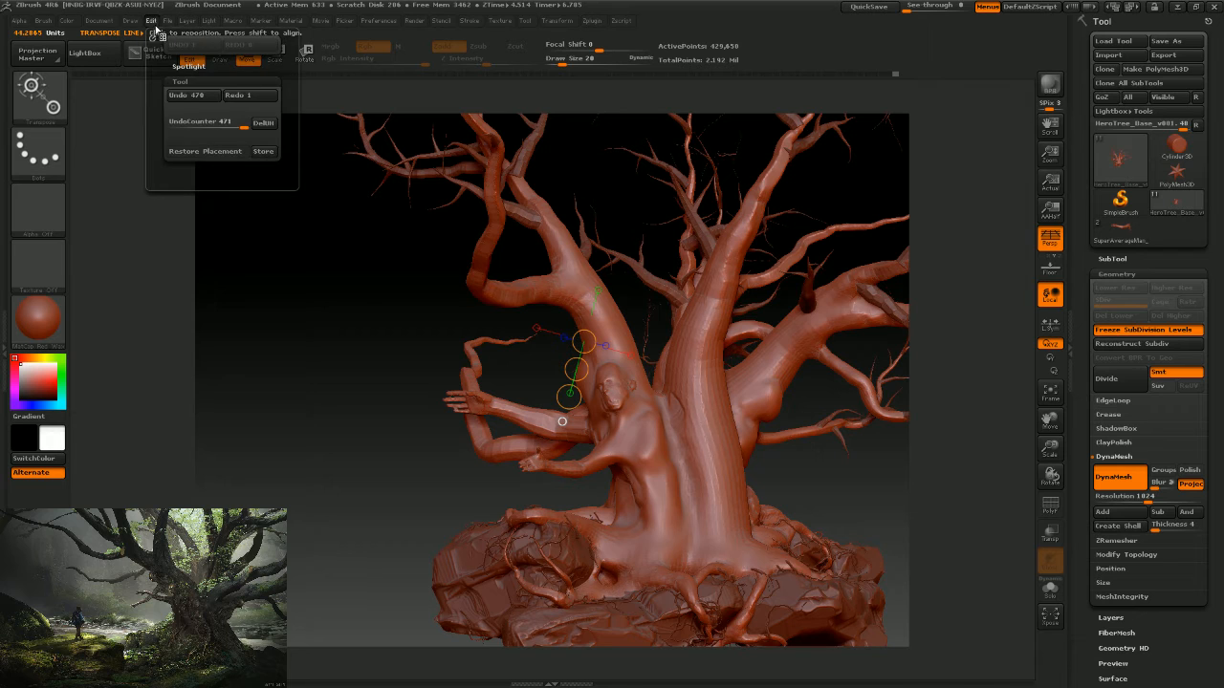
Insert a new head mesh in front of the figure's existing head using the HeadInsert brush.
{"action": "left_click", "coordinate": [39, 94]}
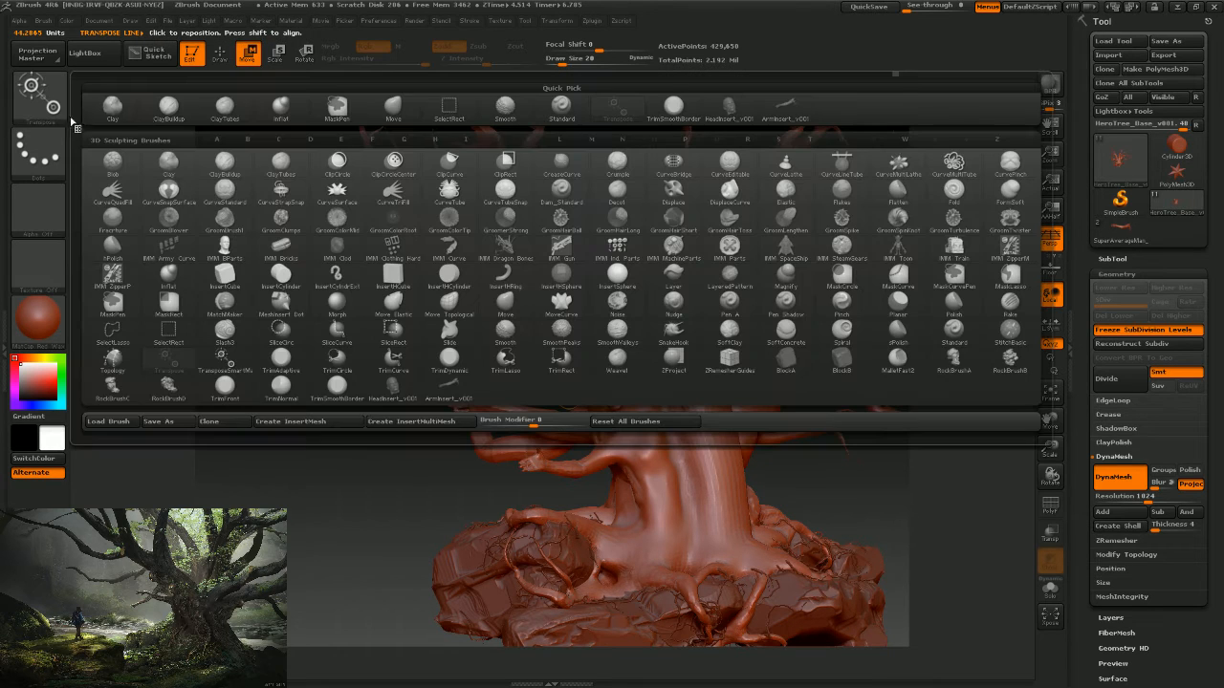
{"action": "left_click", "coordinate": [736, 110]}
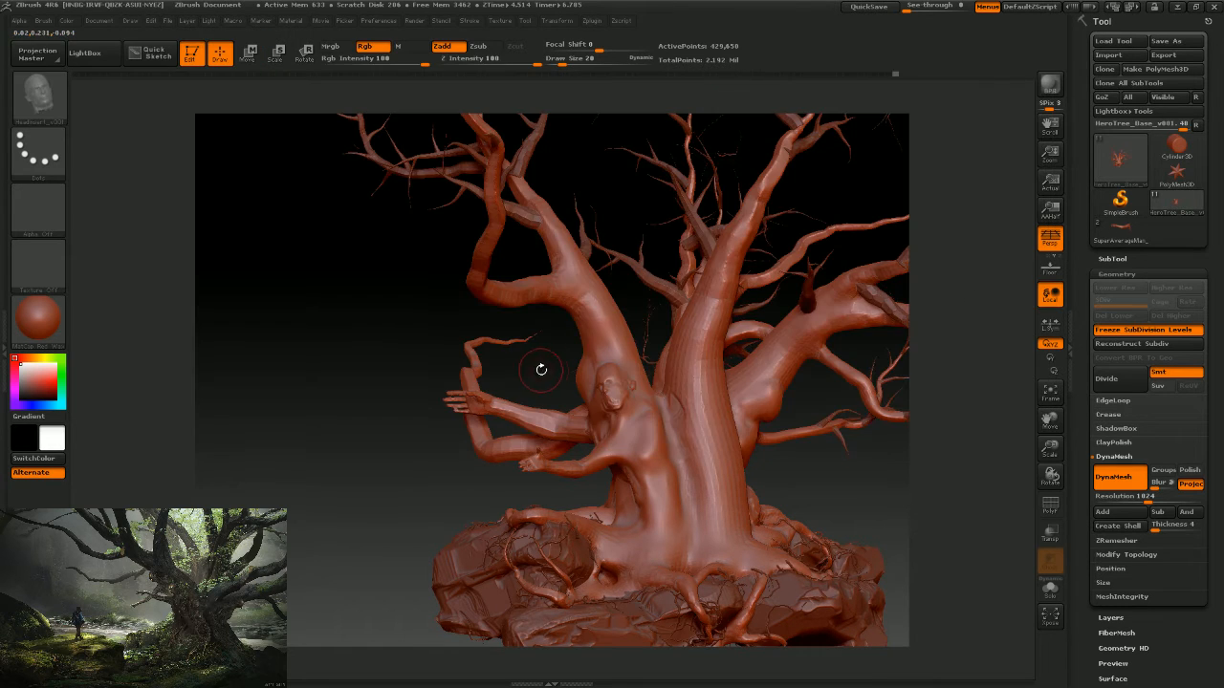
{"action": "right_click_drag", "start_coordinate": [594, 386], "coordinate": [536, 389]}
{"action": "mouse_move", "coordinate": [532, 410]}
{"action": "left_mouse_down"}
{"action": "mouse_move", "coordinate": [529, 360]}
{"action": "mouse_move", "coordinate": [529, 402]}
{"action": "left_mouse_up"}
{"action": "key", "text": "ctrl+z"}
{"action": "left_click_drag", "start_coordinate": [641, 421], "coordinate": [411, 372]}
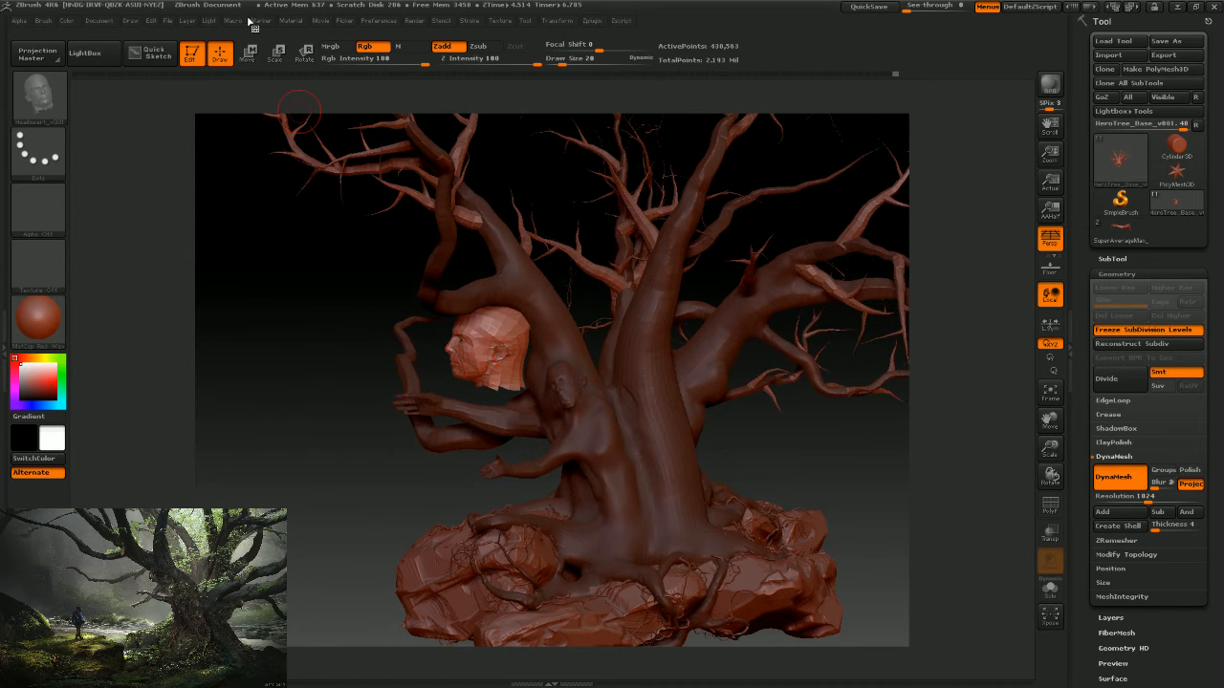
Place a Transpose line along the inserted head, bring it closer to the figure and scale it down.
{"action": "left_click", "coordinate": [40, 95]}
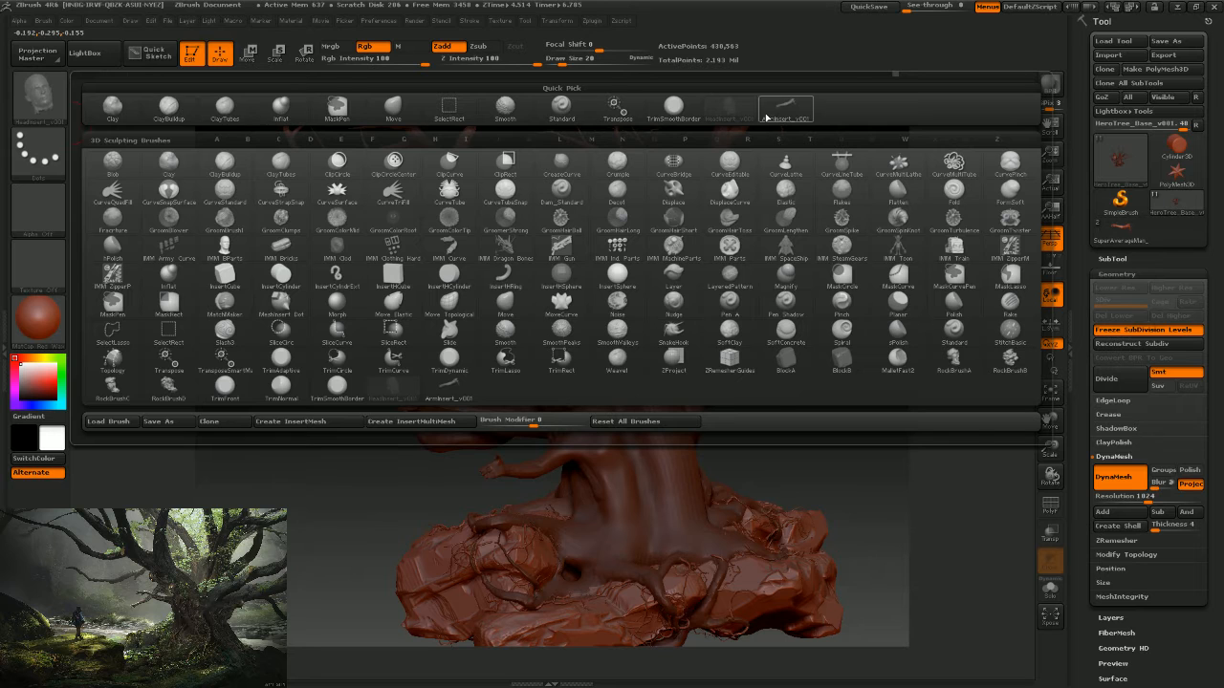
{"action": "left_click", "coordinate": [617, 107]}
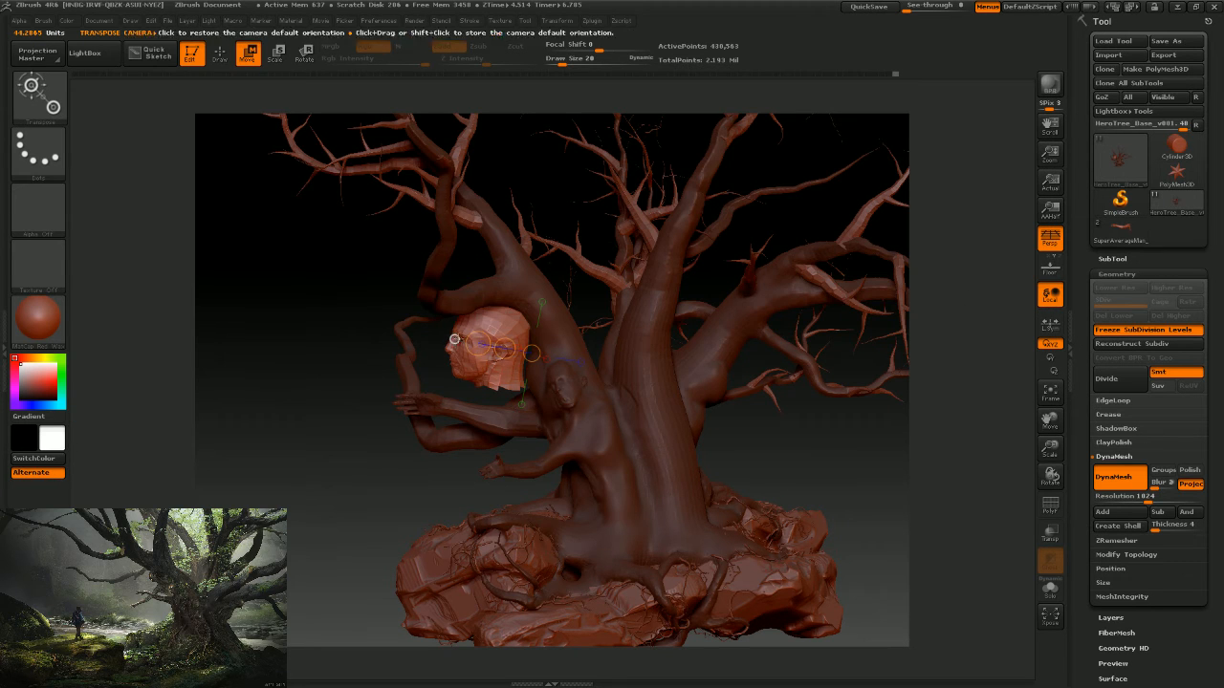
{"action": "left_click_drag", "start_coordinate": [491, 334], "coordinate": [523, 390]}
{"action": "left_click", "coordinate": [283, 55]}
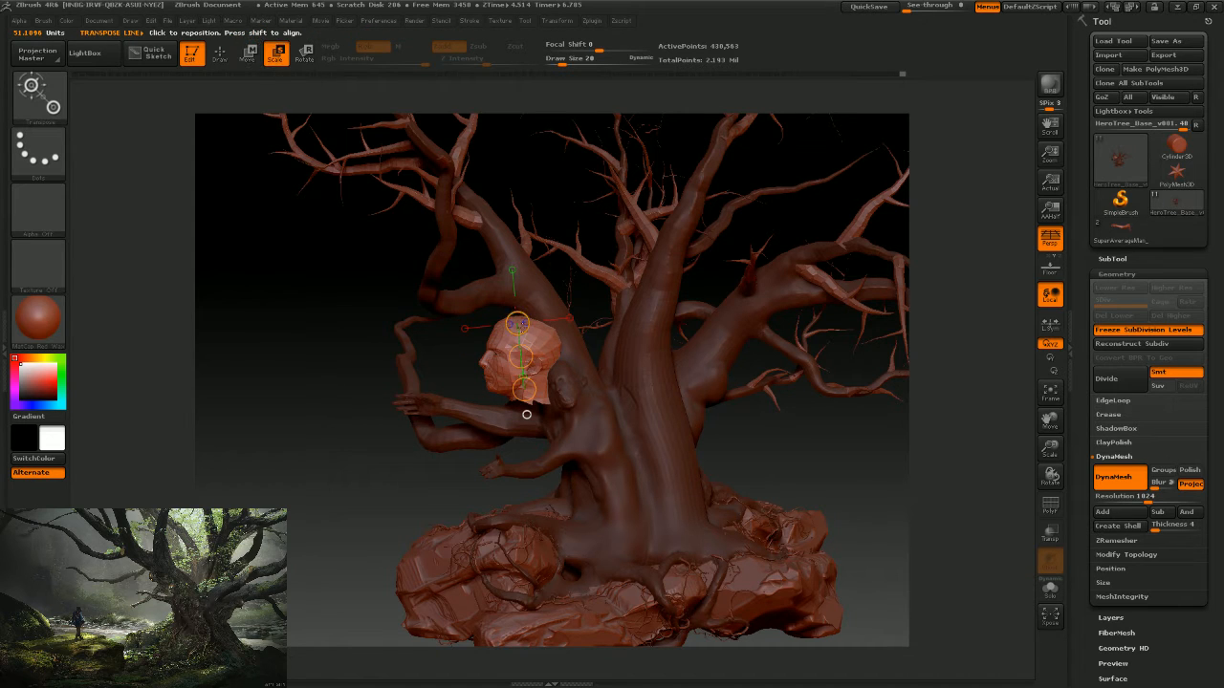
{"action": "left_click_drag", "start_coordinate": [516, 323], "coordinate": [521, 334]}
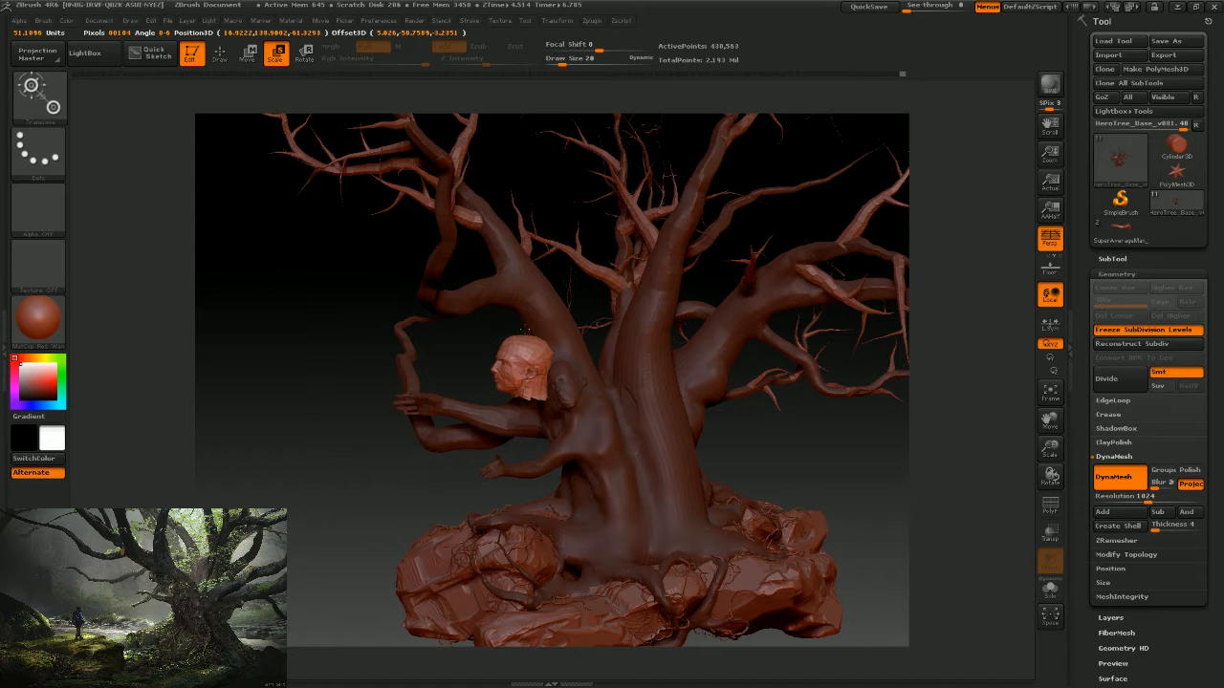
{"action": "mouse_move", "coordinate": [762, 470]}
{"action": "left_mouse_down"}
{"action": "mouse_move", "coordinate": [790, 470]}
{"action": "mouse_move", "coordinate": [764, 469]}
{"action": "mouse_move", "coordinate": [776, 469]}
{"action": "left_mouse_up"}
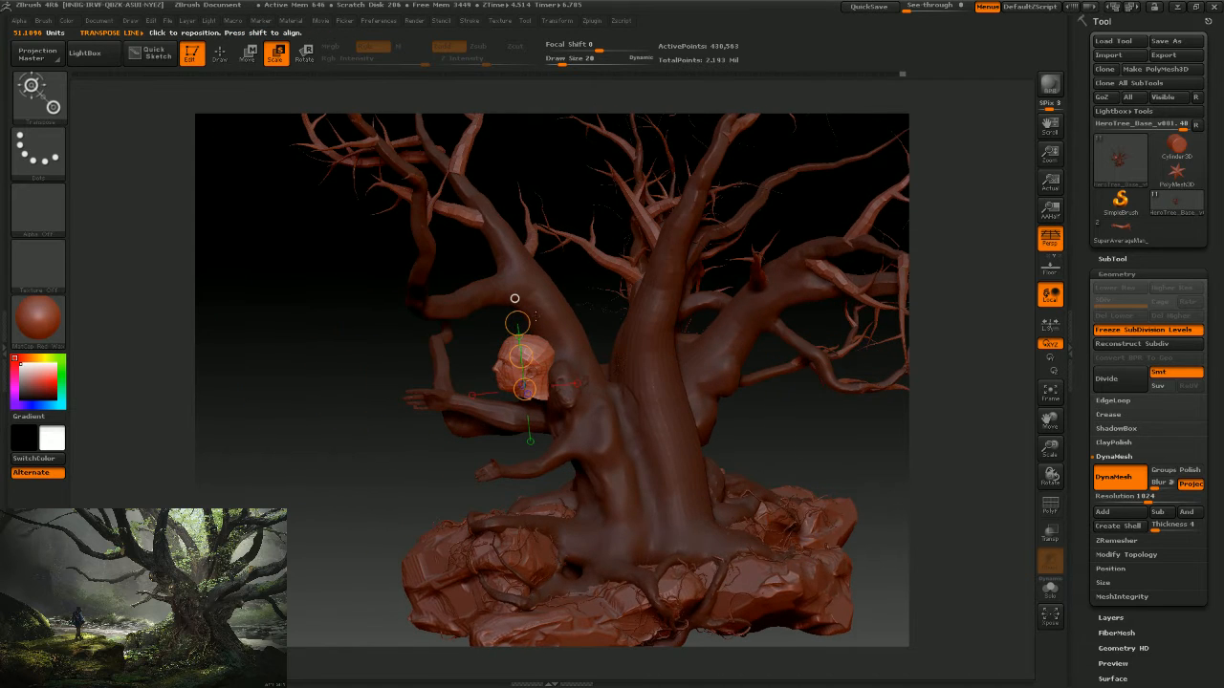
Move the inserted head with Transpose until it sits just above the figure's shoulder.
{"action": "left_click", "coordinate": [250, 54]}
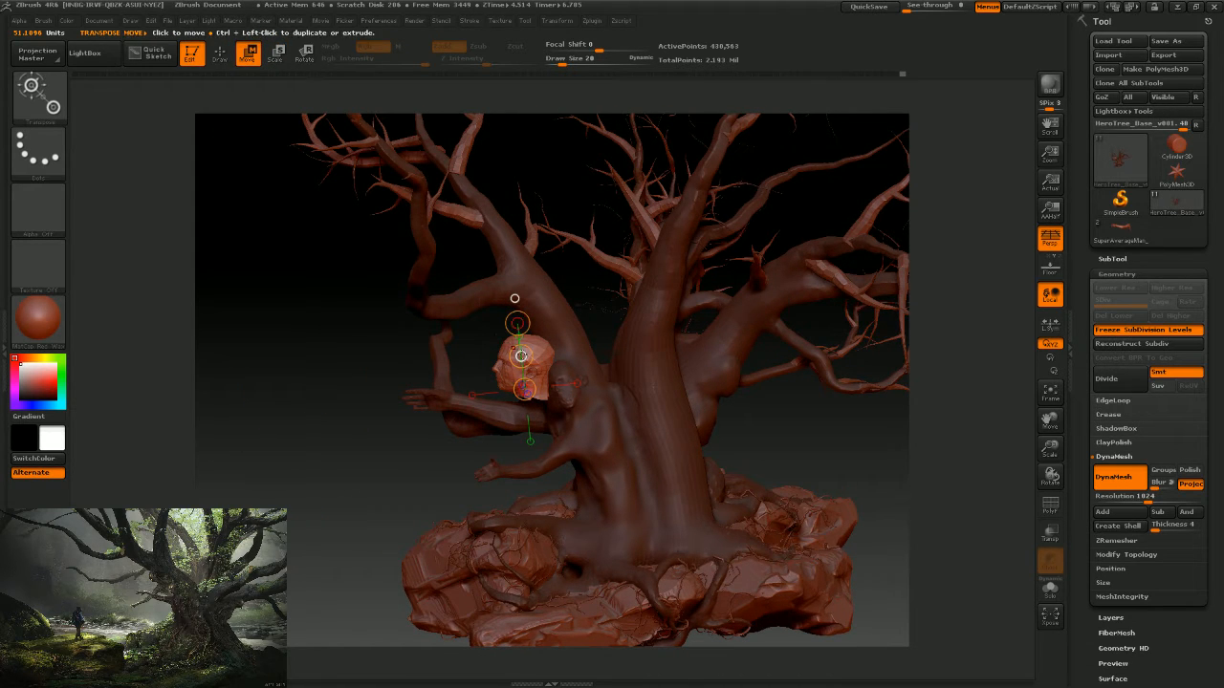
{"action": "left_click_drag", "start_coordinate": [520, 355], "coordinate": [530, 348]}
{"action": "left_click_drag", "start_coordinate": [773, 454], "coordinate": [864, 450]}
{"action": "left_click_drag", "start_coordinate": [515, 356], "coordinate": [496, 357]}
{"action": "left_click_drag", "start_coordinate": [734, 466], "coordinate": [495, 308]}
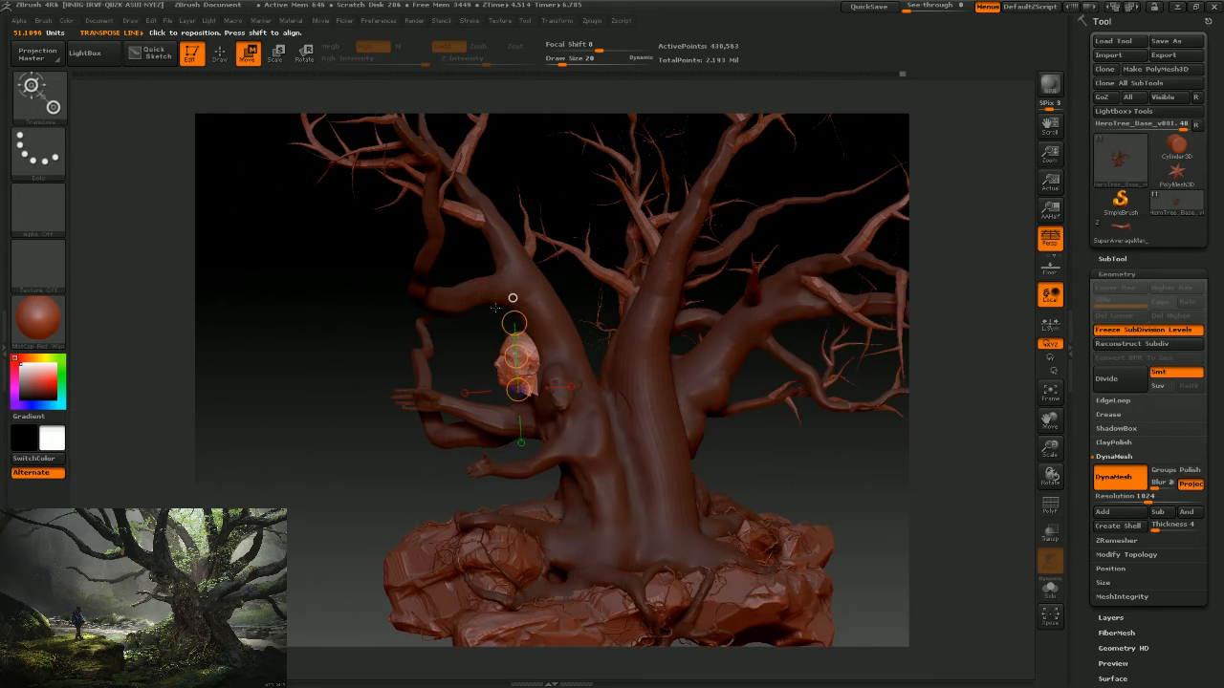
Rotate the inserted head with the Transpose line and shift it closer to the trunk.
{"action": "left_click", "coordinate": [303, 54]}
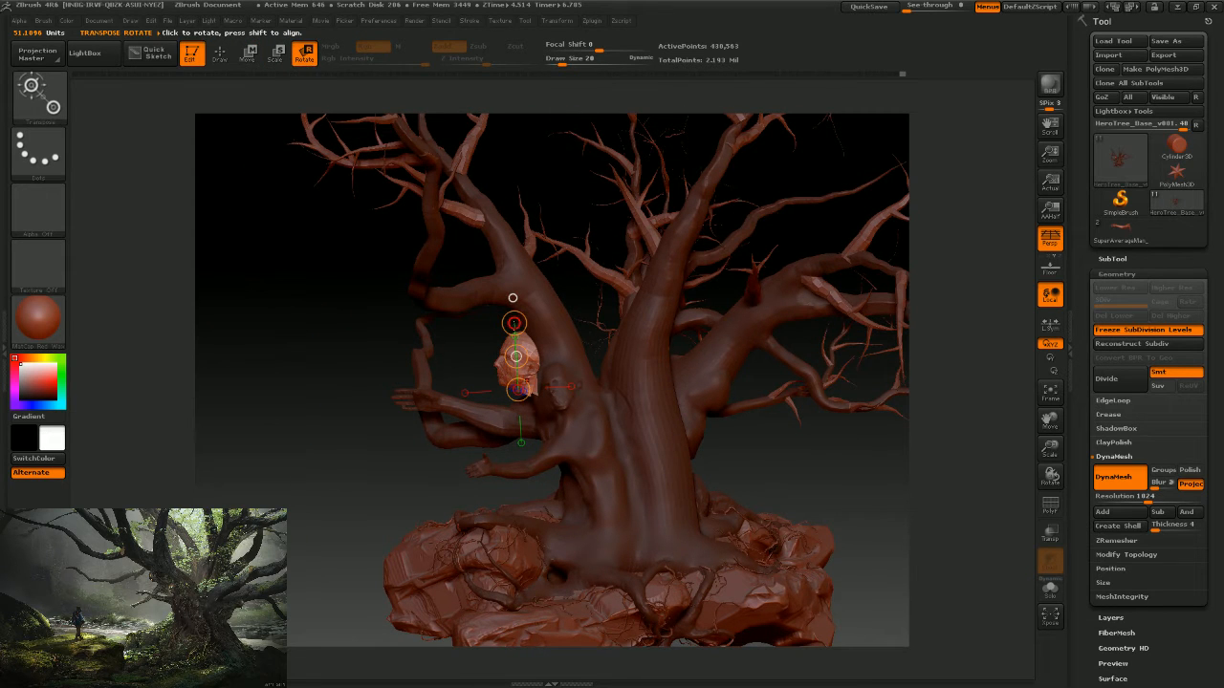
{"action": "left_click_drag", "start_coordinate": [524, 390], "coordinate": [478, 342]}
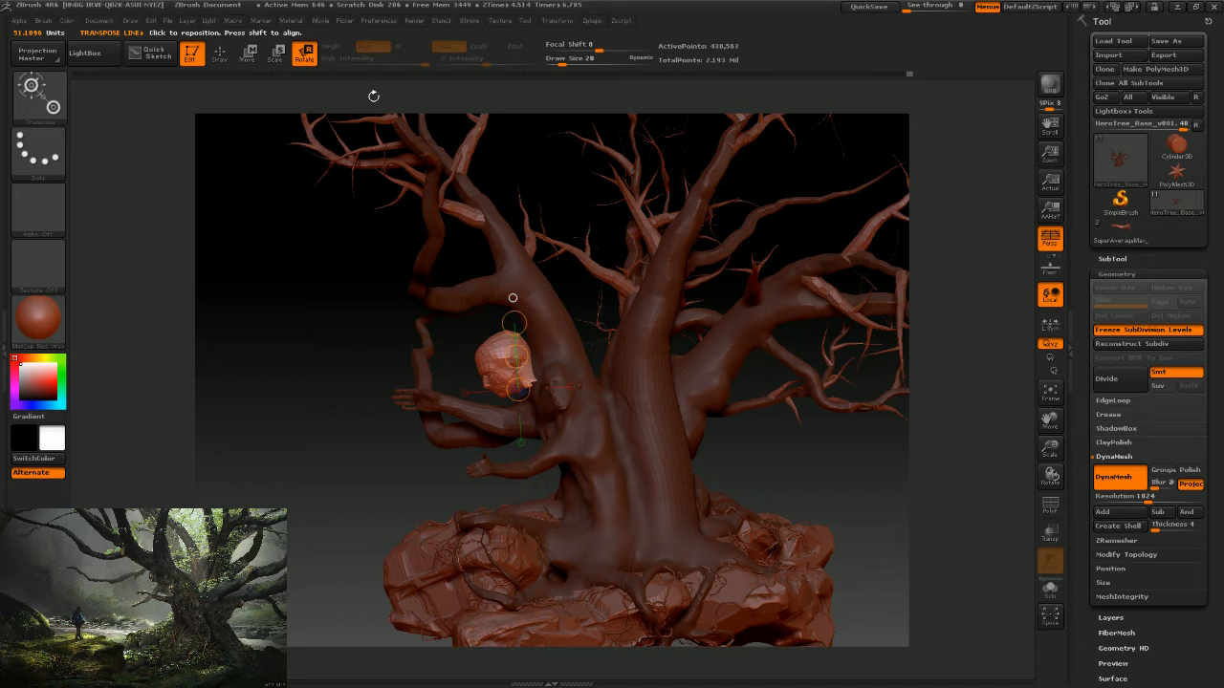
{"action": "left_click", "coordinate": [249, 55]}
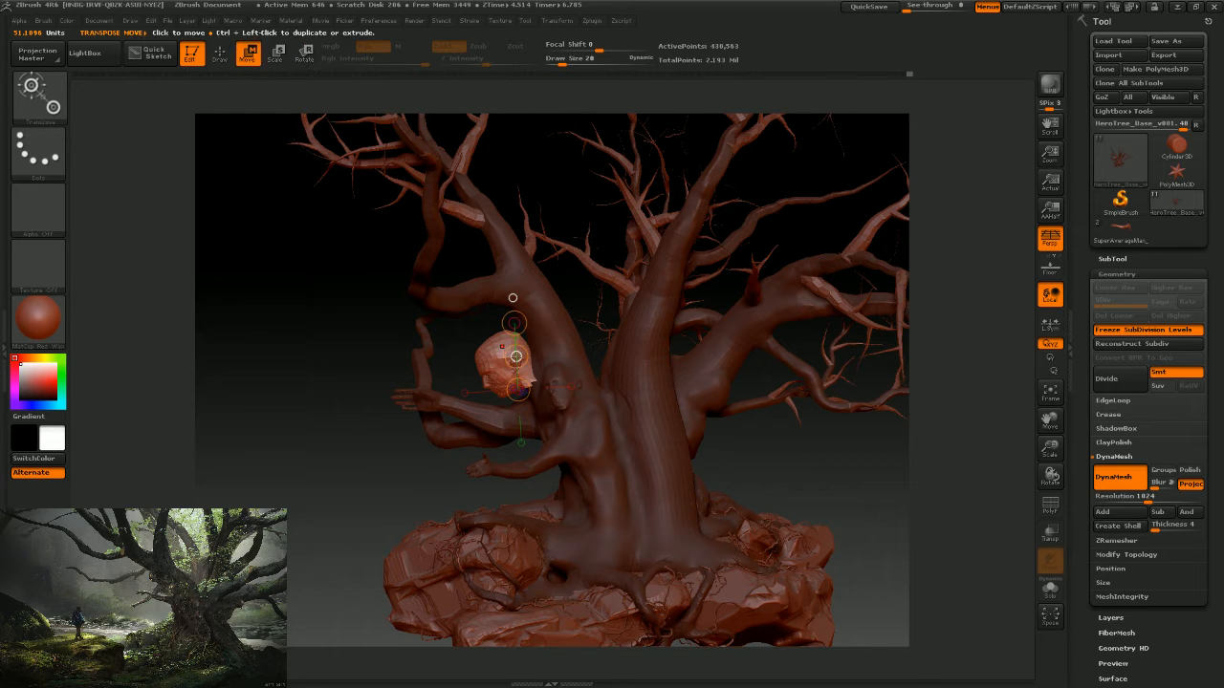
{"action": "left_click_drag", "start_coordinate": [516, 355], "coordinate": [512, 328]}
{"action": "left_click", "coordinate": [304, 54]}
{"action": "left_click", "coordinate": [275, 54]}
{"action": "left_click", "coordinate": [304, 54]}
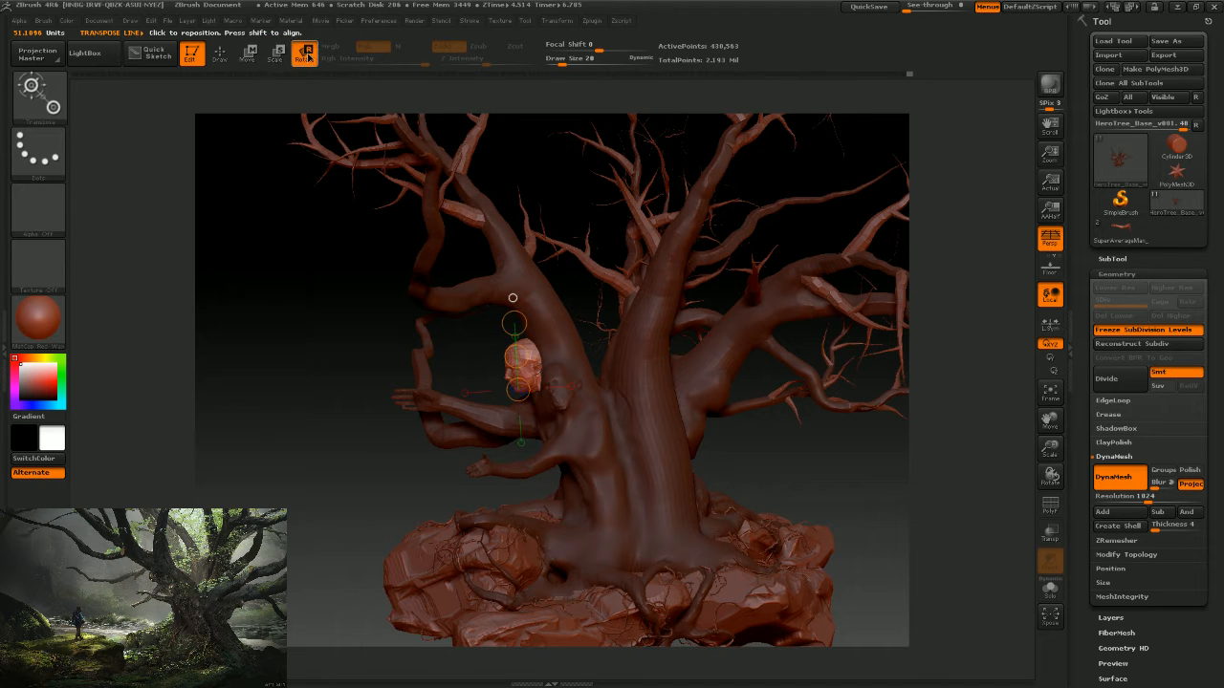
Turn the inserted head from the front view and reposition the Transpose line through its centre.
{"action": "left_click_drag", "start_coordinate": [721, 441], "coordinate": [832, 448]}
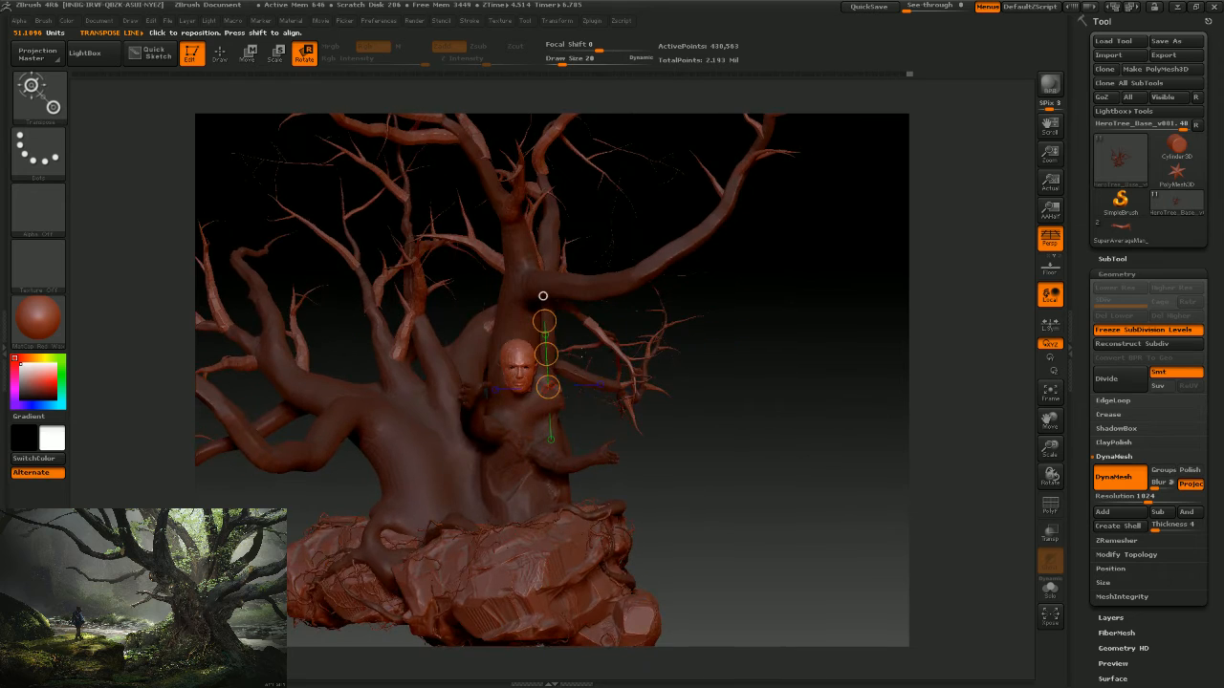
{"action": "left_click_drag", "start_coordinate": [545, 354], "coordinate": [624, 355]}
{"action": "left_click_drag", "start_coordinate": [508, 366], "coordinate": [487, 349]}
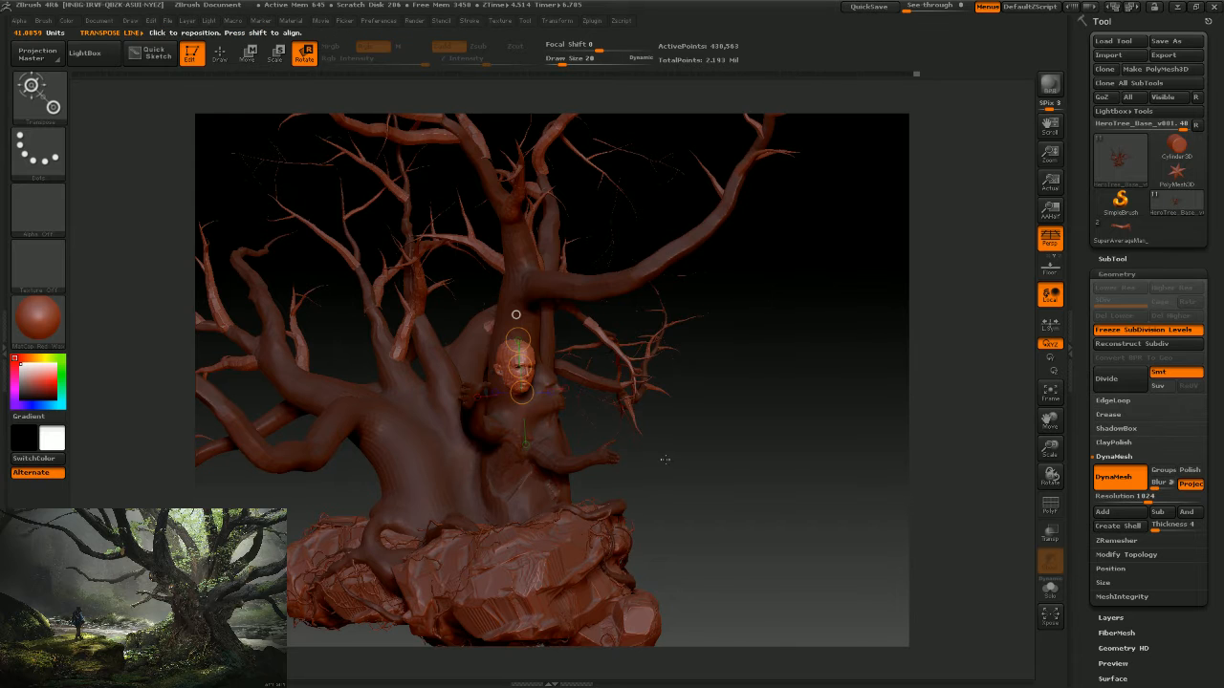
{"action": "left_click_drag", "start_coordinate": [665, 460], "coordinate": [372, 90]}
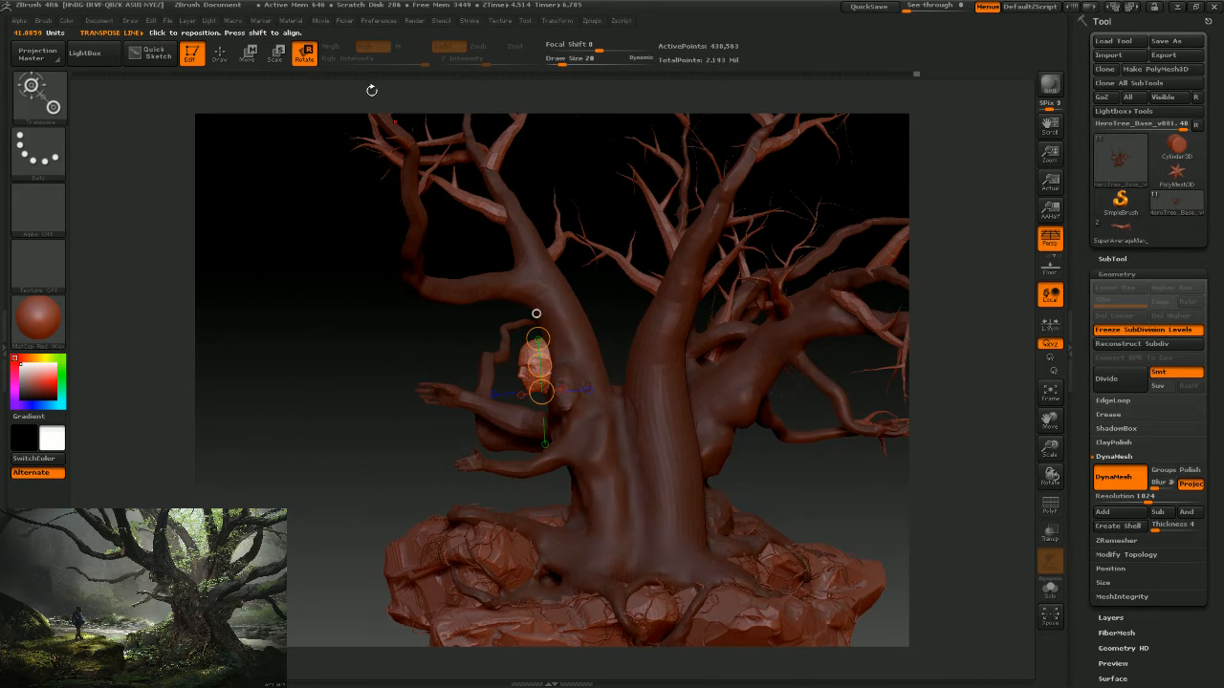
Offset the inserted head and adjust its tilt around a Transpose line redrawn from the neck to the crown.
{"action": "left_click", "coordinate": [248, 53]}
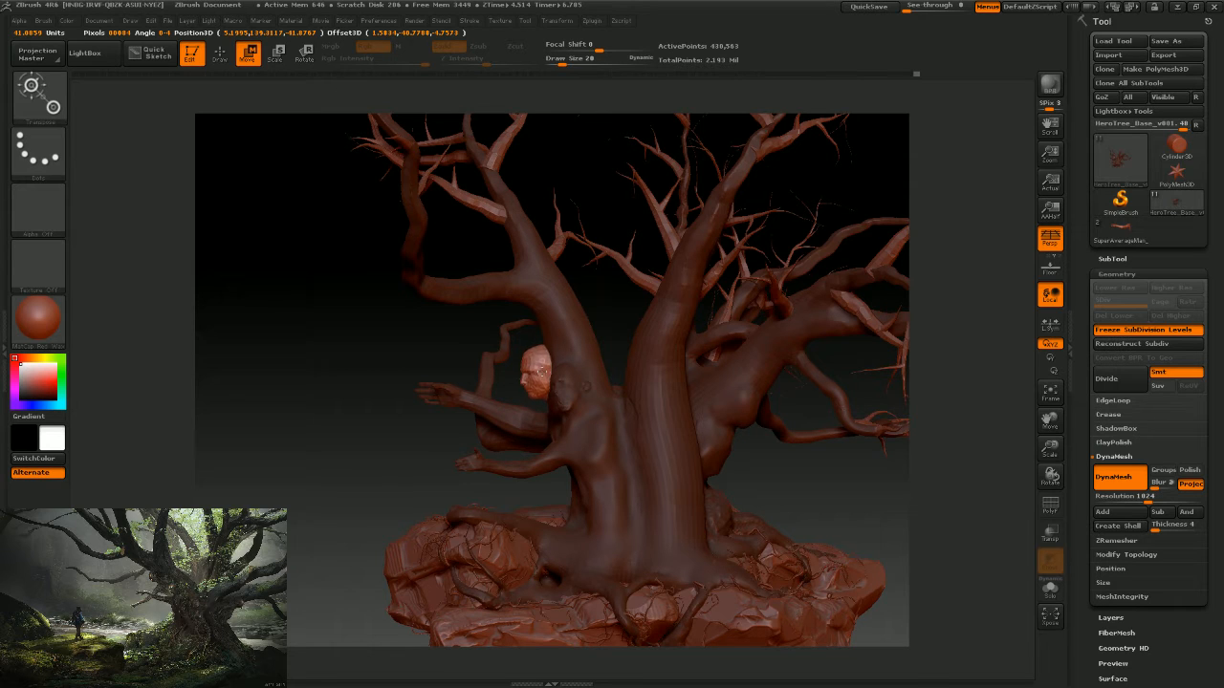
{"action": "left_click", "coordinate": [306, 56]}
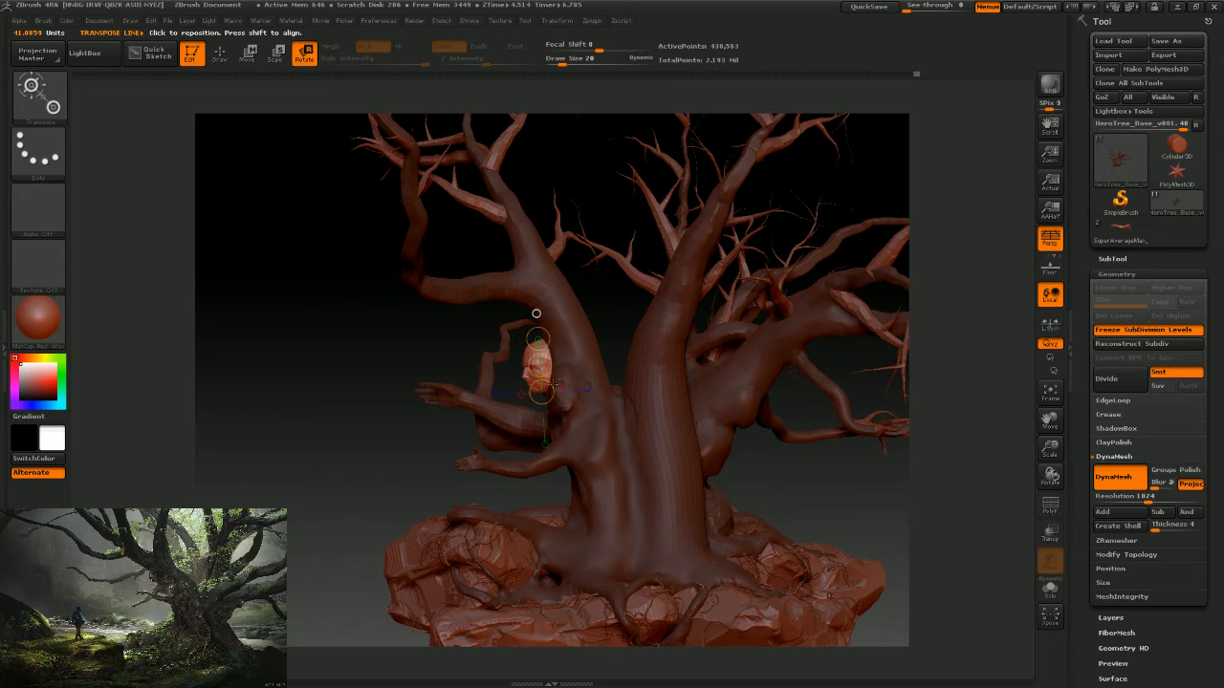
{"action": "left_click_drag", "start_coordinate": [559, 390], "coordinate": [534, 347]}
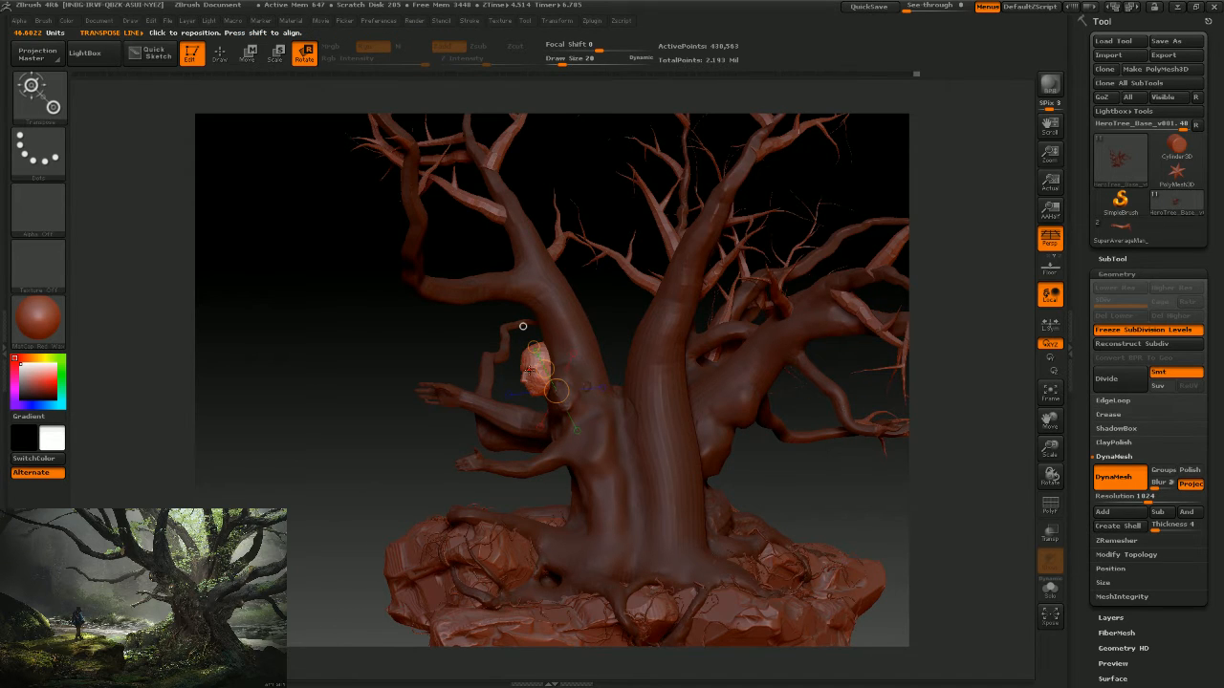
{"action": "left_click_drag", "start_coordinate": [755, 460], "coordinate": [710, 383]}
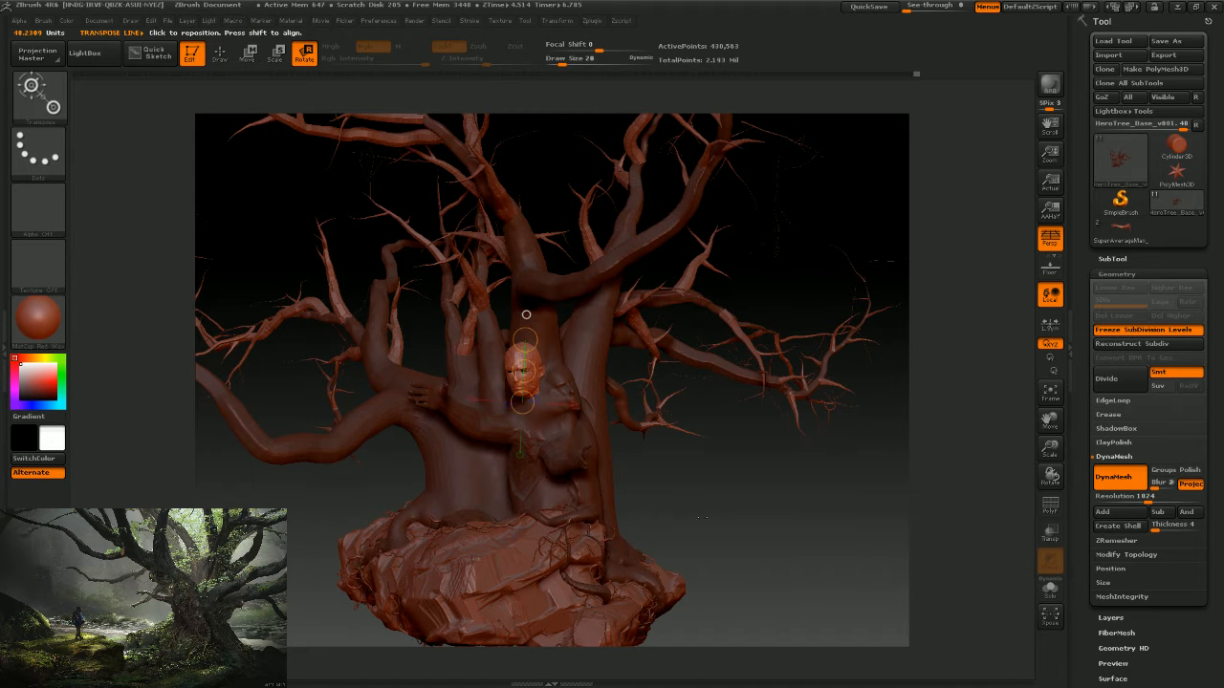
{"action": "left_click_drag", "start_coordinate": [711, 524], "coordinate": [541, 346]}
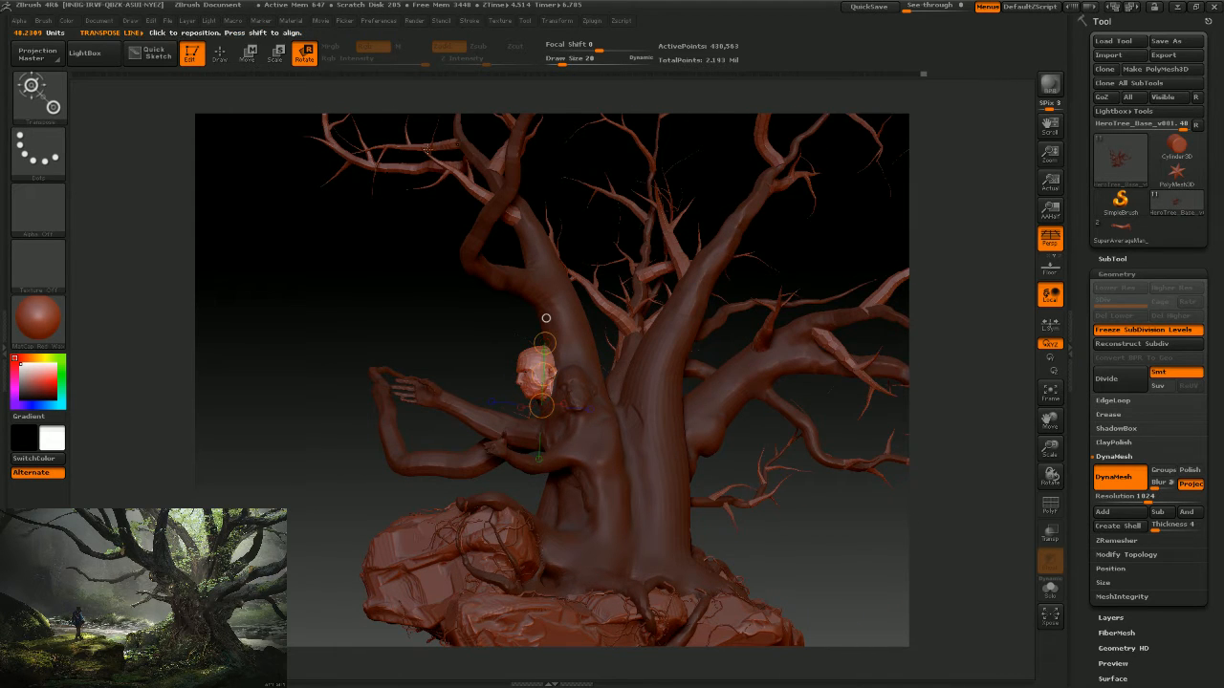
Move the second inserted head with Transpose from several angles until it rests against the trunk beside the existing figure.
{"action": "left_click", "coordinate": [250, 56]}
{"action": "left_click_drag", "start_coordinate": [543, 374], "coordinate": [544, 376]}
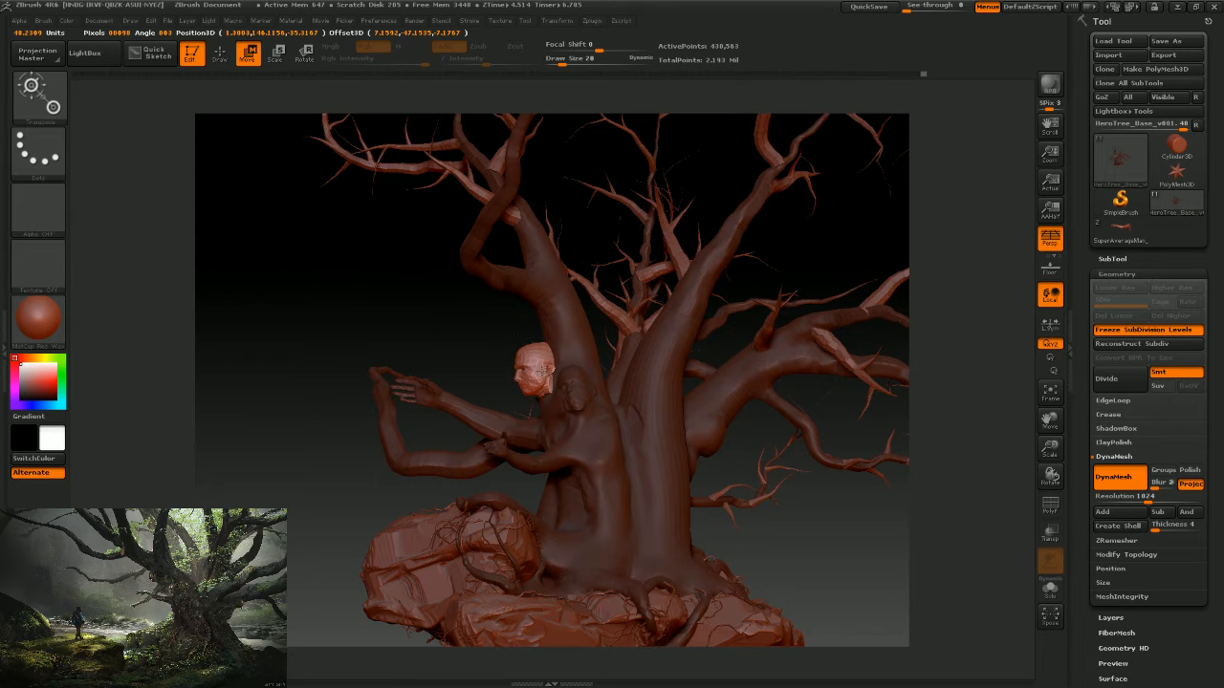
{"action": "left_click_drag", "start_coordinate": [544, 376], "coordinate": [542, 373]}
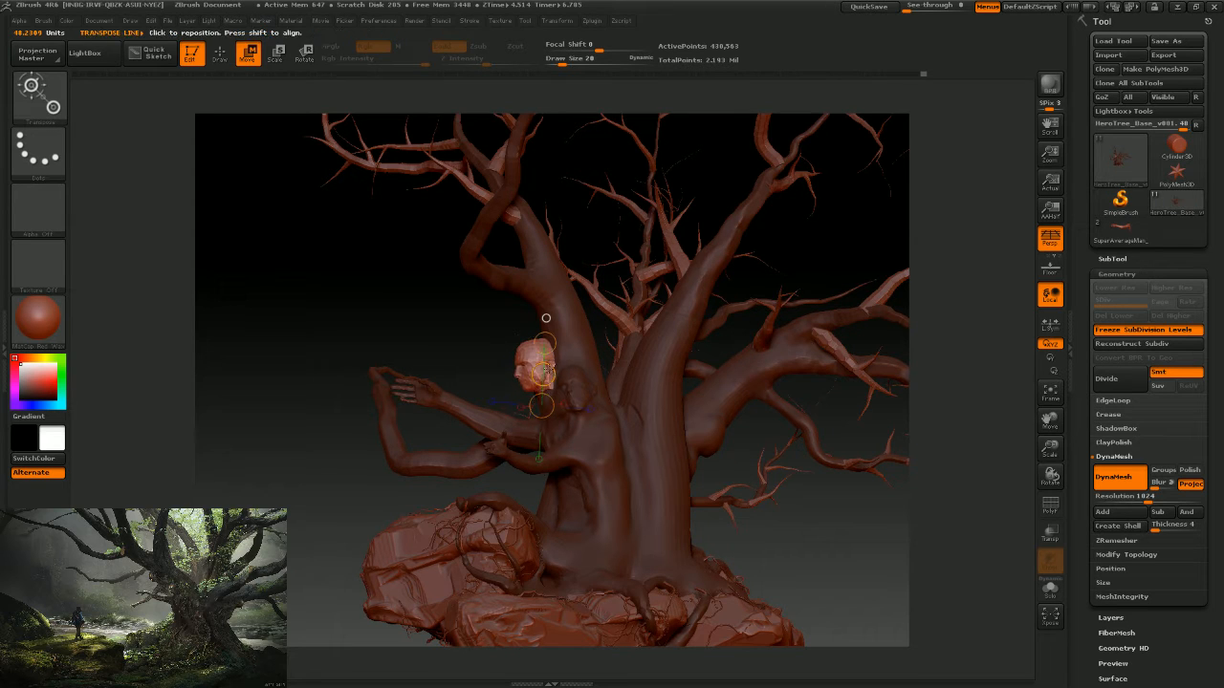
{"action": "left_click_drag", "start_coordinate": [772, 567], "coordinate": [738, 537]}
{"action": "left_click_drag", "start_coordinate": [548, 373], "coordinate": [545, 372]}
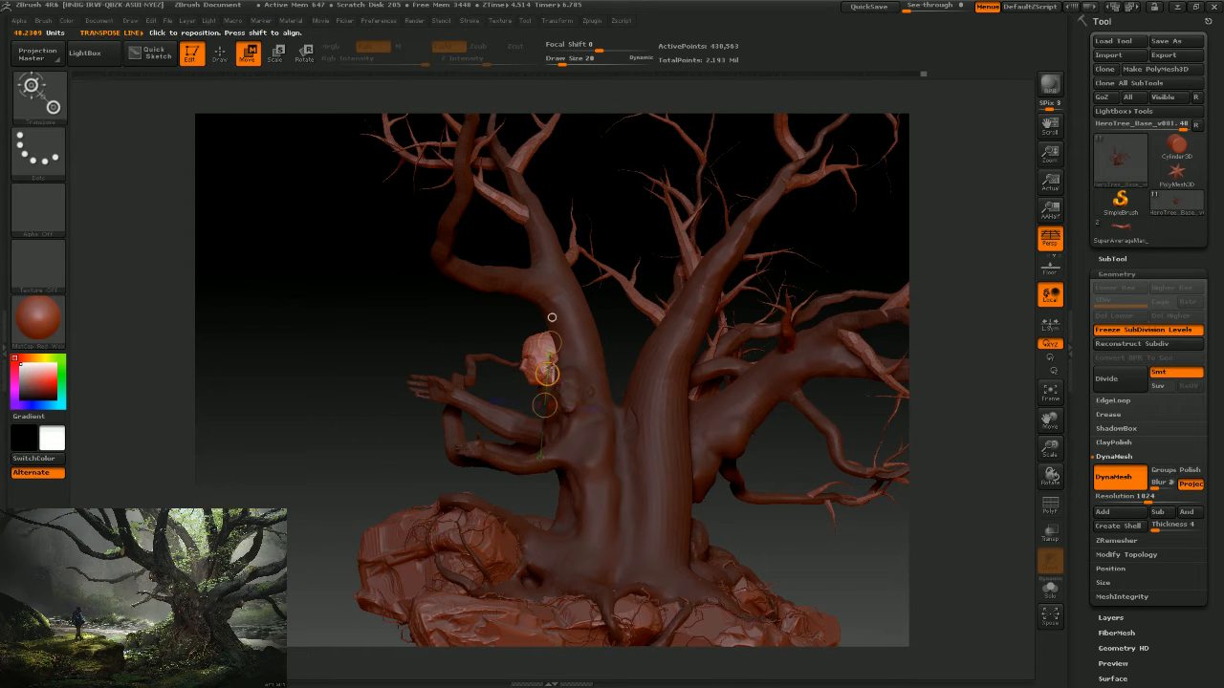
{"action": "left_click_drag", "start_coordinate": [728, 491], "coordinate": [866, 495]}
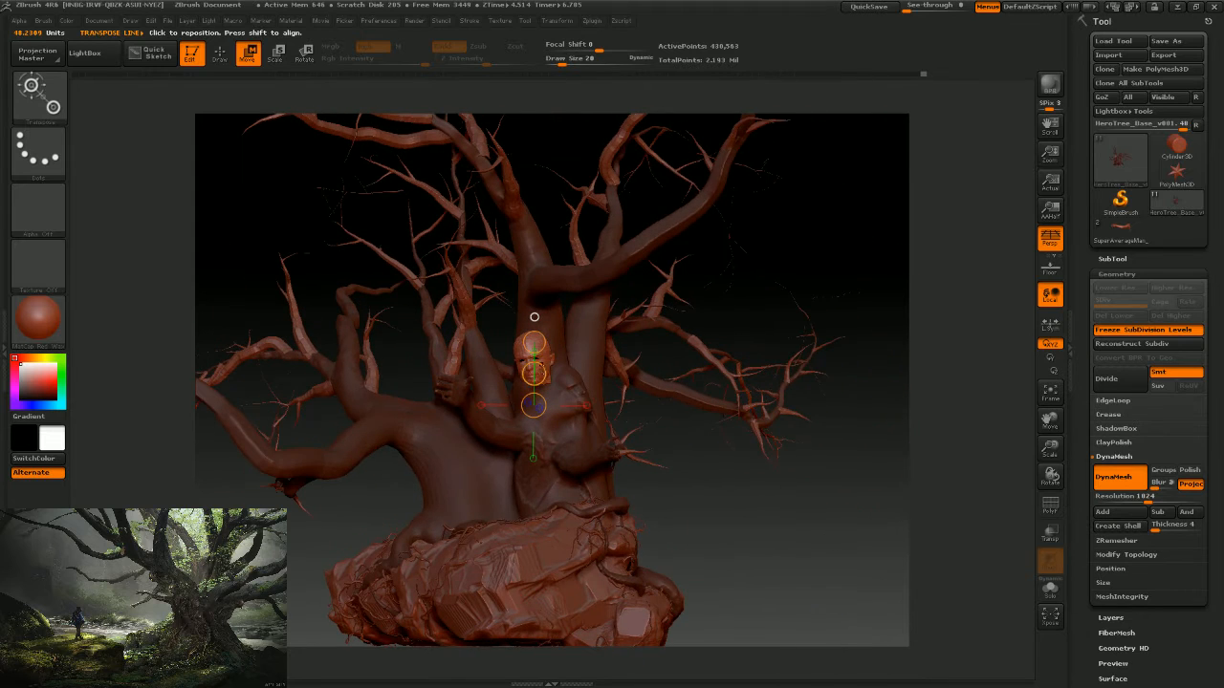
{"action": "left_click_drag", "start_coordinate": [535, 373], "coordinate": [534, 375]}
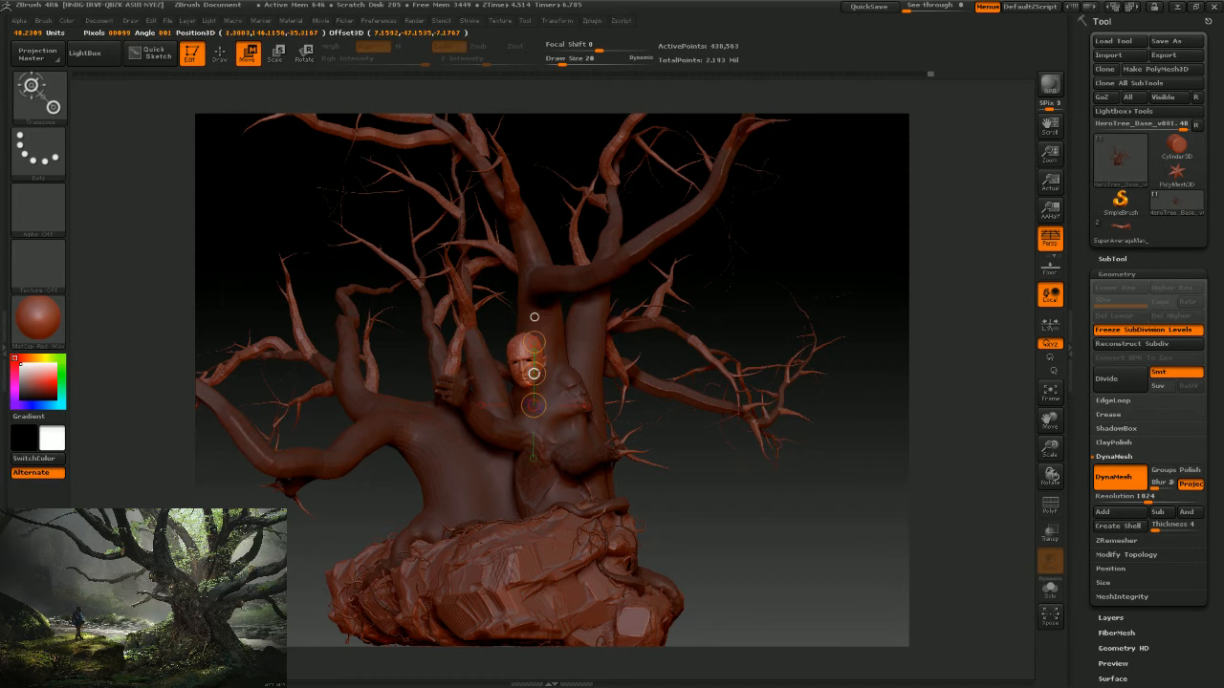
Clear the mask around the positioned head and remesh the tree with DynaMesh to fuse the head into it.
{"action": "left_click_drag", "start_coordinate": [822, 531], "coordinate": [726, 491]}
{"action": "left_click_drag", "start_coordinate": [735, 493], "coordinate": [749, 467]}
{"action": "left_click", "coordinate": [736, 497], "text": "ctrl"}
{"action": "key", "text": "ctrl"}
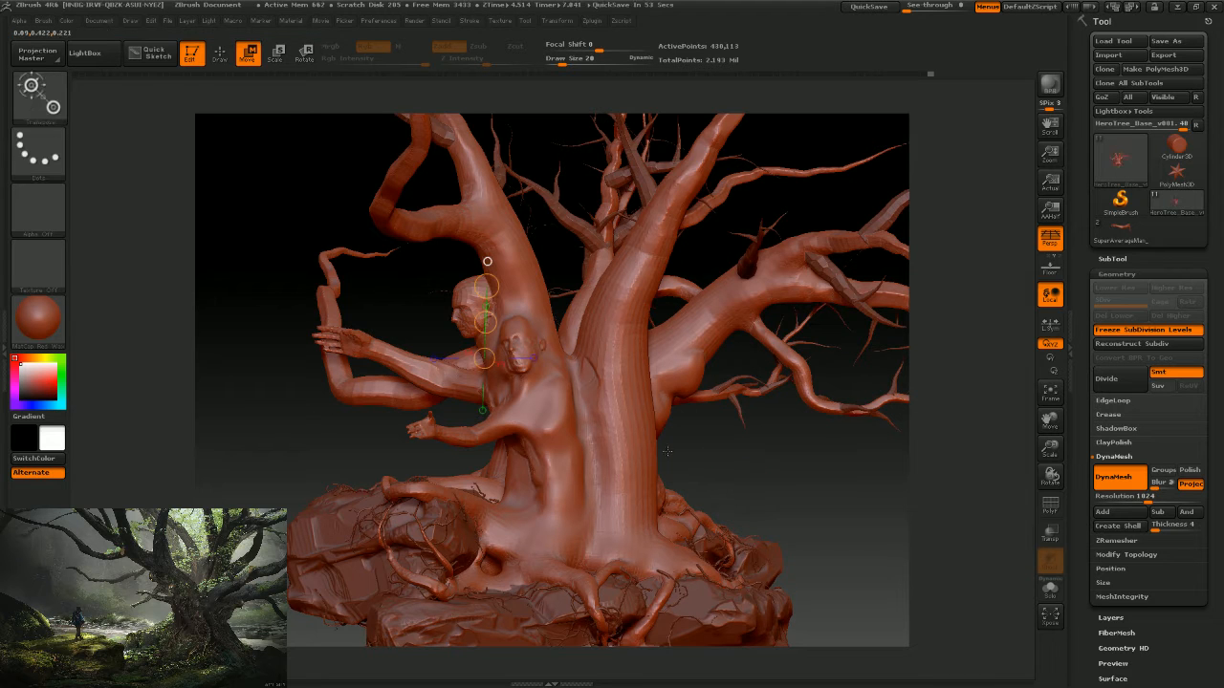
Insert a new head with the HeadInsert_v001 brush above the torso on the other branch, undoing the first placement and redrawing it.
{"action": "mouse_move", "coordinate": [749, 487]}
{"action": "left_mouse_down"}
{"action": "mouse_move", "coordinate": [781, 487]}
{"action": "mouse_move", "coordinate": [734, 491]}
{"action": "mouse_move", "coordinate": [745, 470]}
{"action": "mouse_move", "coordinate": [712, 463]}
{"action": "left_mouse_up"}
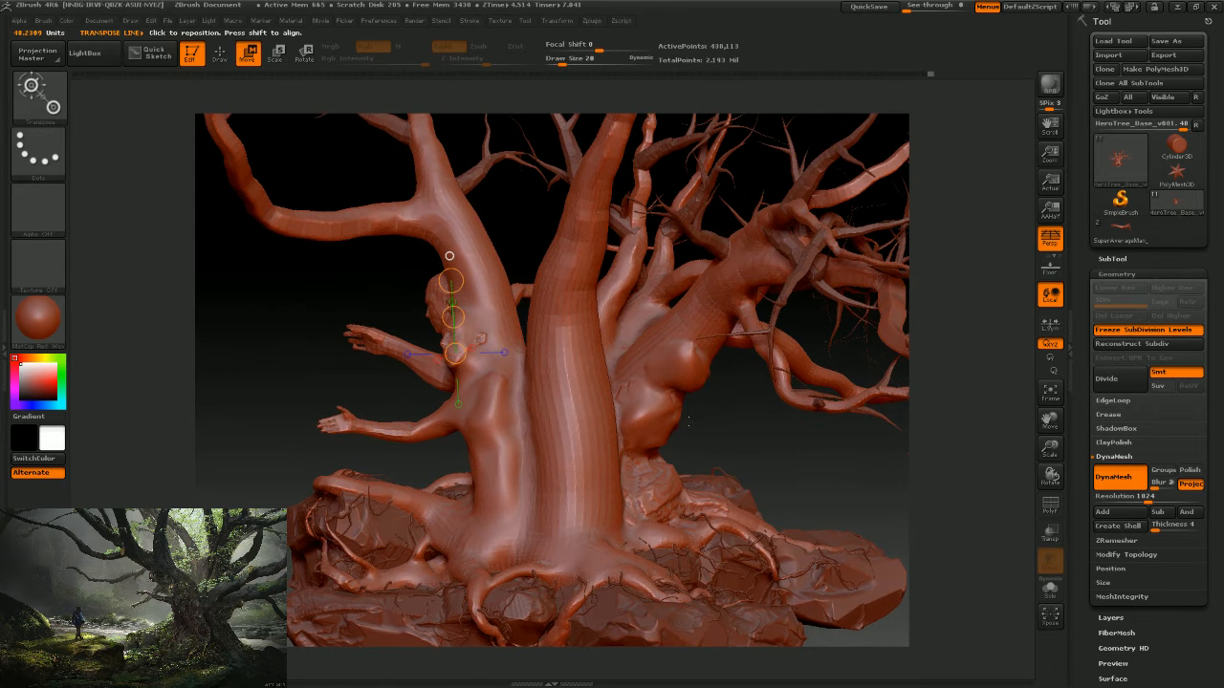
{"action": "left_click", "coordinate": [48, 100]}
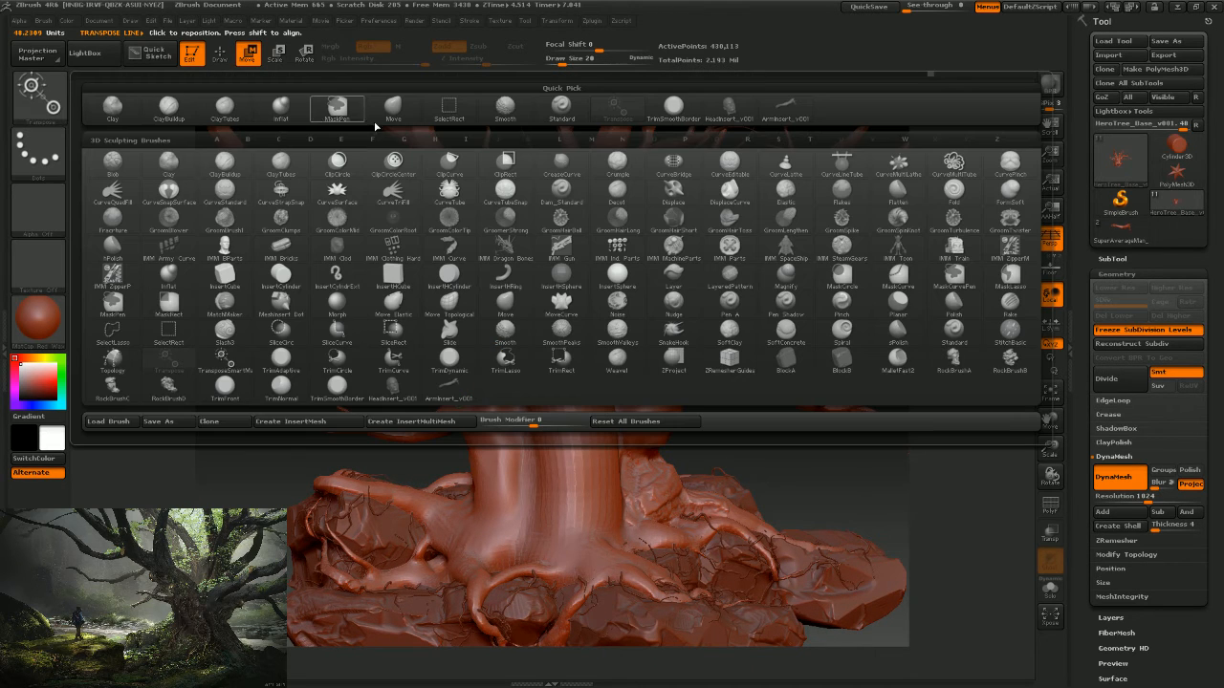
{"action": "left_click", "coordinate": [733, 120]}
{"action": "mouse_move", "coordinate": [740, 456]}
{"action": "left_mouse_down"}
{"action": "mouse_move", "coordinate": [675, 369]}
{"action": "mouse_move", "coordinate": [682, 353]}
{"action": "mouse_move", "coordinate": [666, 378]}
{"action": "left_mouse_up"}
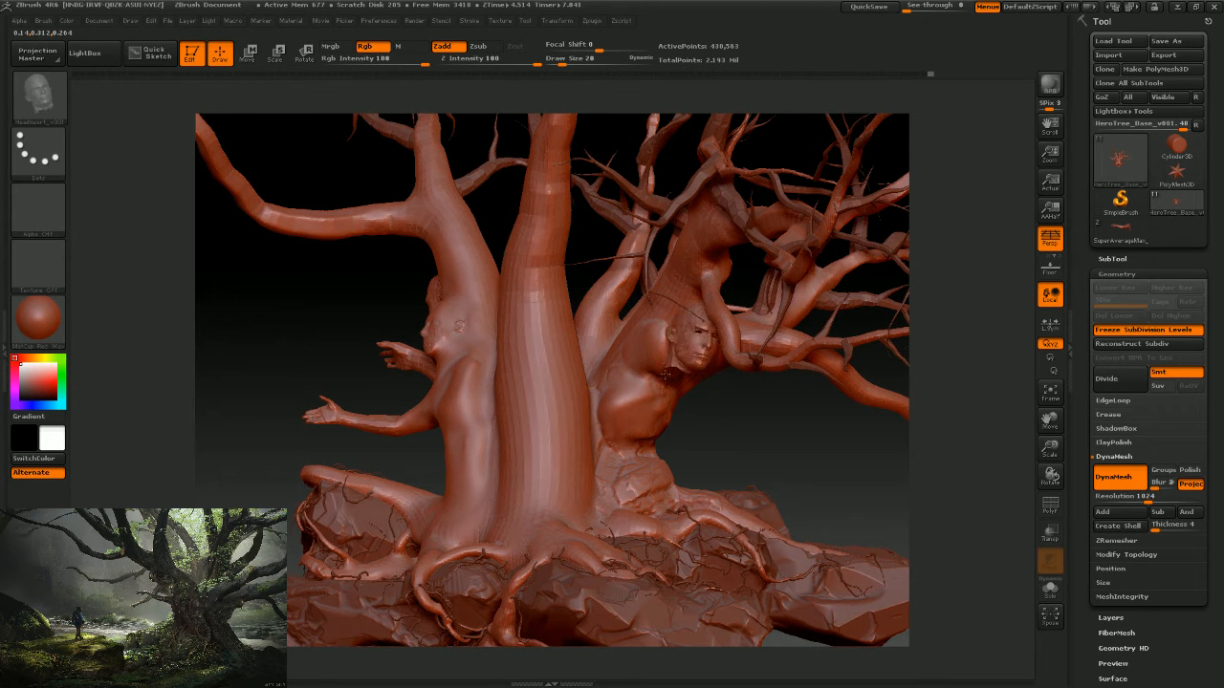
{"action": "key", "text": "ctrl+z"}
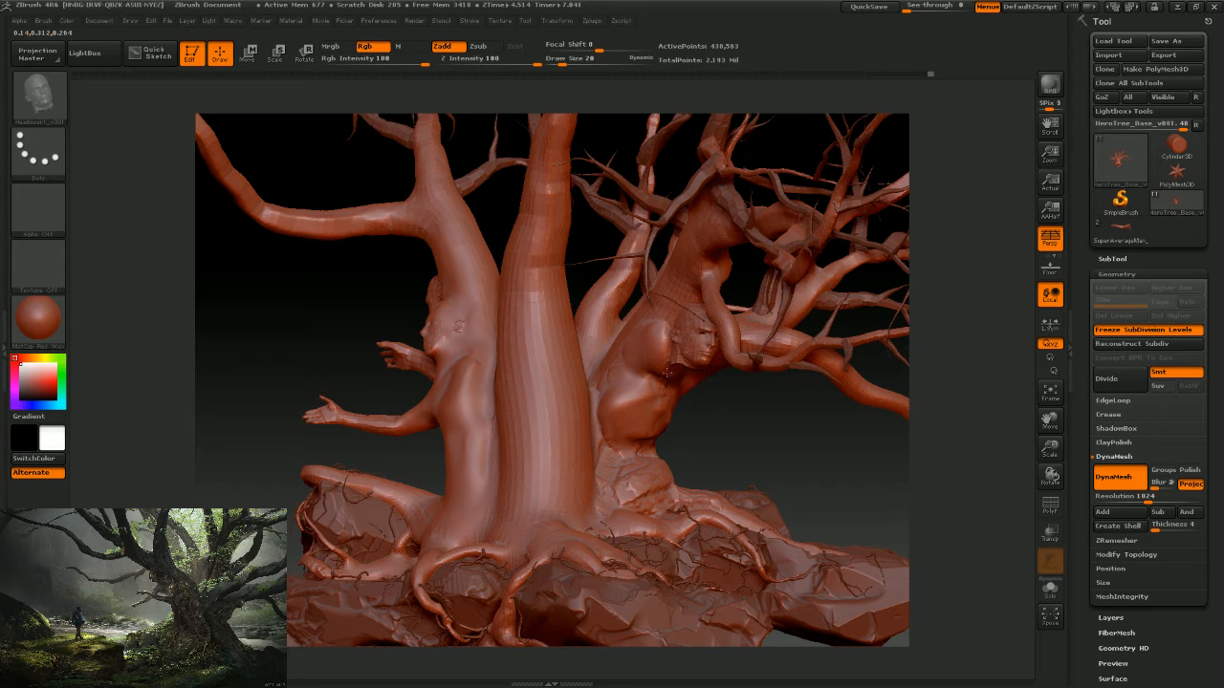
{"action": "left_click_drag", "start_coordinate": [670, 334], "coordinate": [661, 367]}
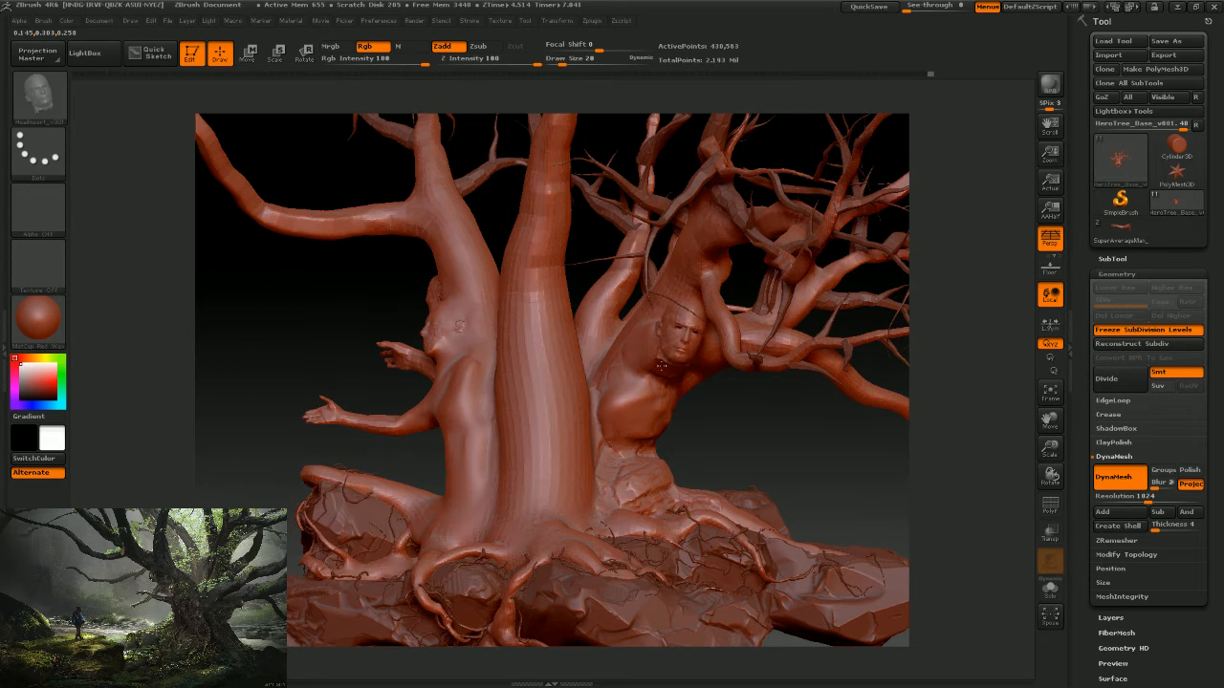
{"action": "right_click_drag", "start_coordinate": [659, 367], "coordinate": [717, 379]}
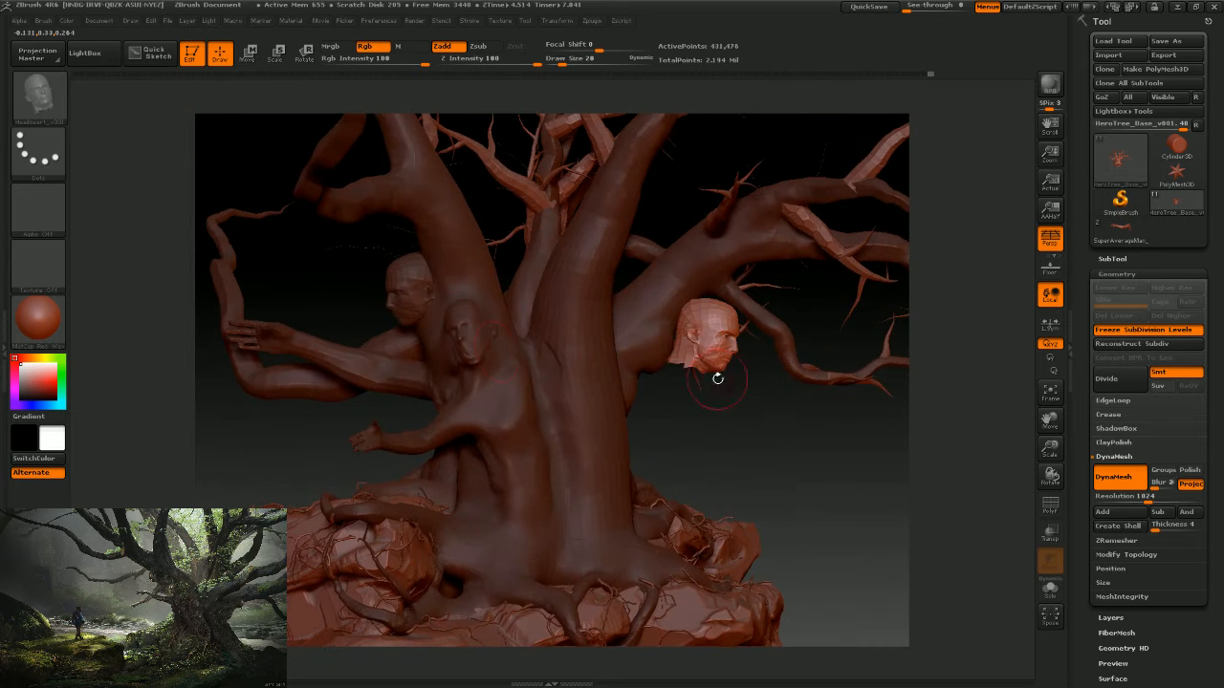
Move the new head closer to the branch and rotate it around a Transpose line drawn from neck to crown.
{"action": "left_click", "coordinate": [247, 53]}
{"action": "left_click_drag", "start_coordinate": [685, 348], "coordinate": [659, 334]}
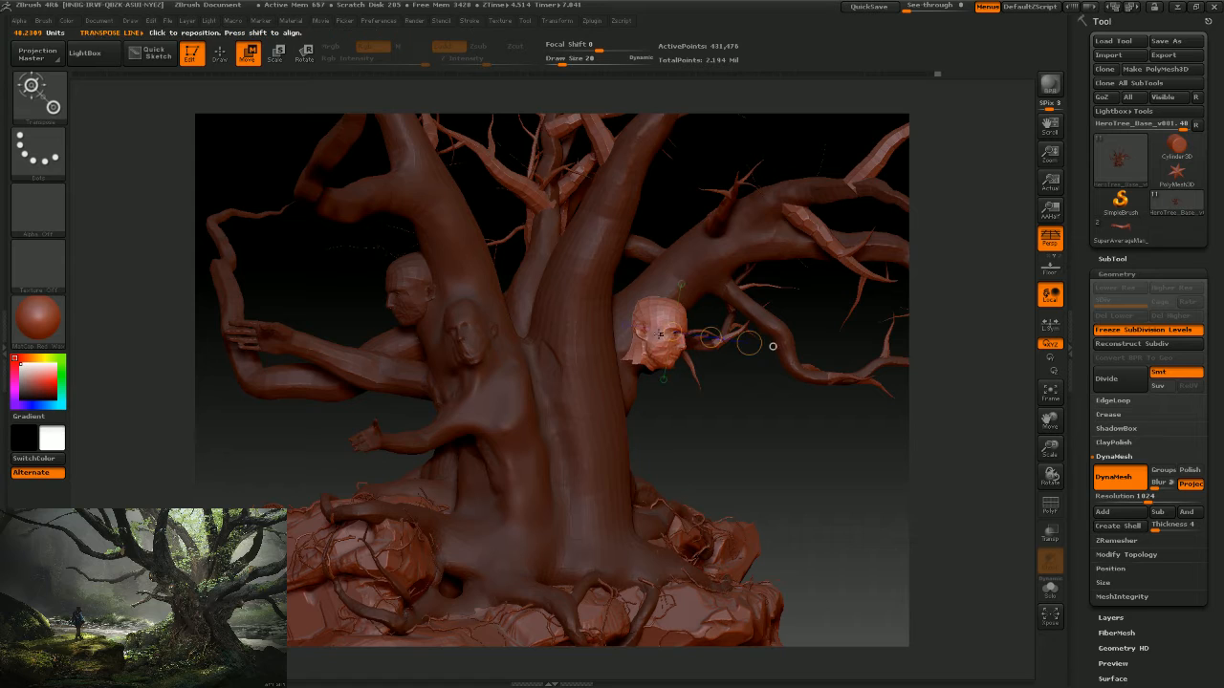
{"action": "left_click", "coordinate": [304, 53]}
{"action": "mouse_move", "coordinate": [631, 381]}
{"action": "left_mouse_down"}
{"action": "mouse_move", "coordinate": [677, 279]}
{"action": "mouse_move", "coordinate": [683, 323]}
{"action": "left_mouse_up"}
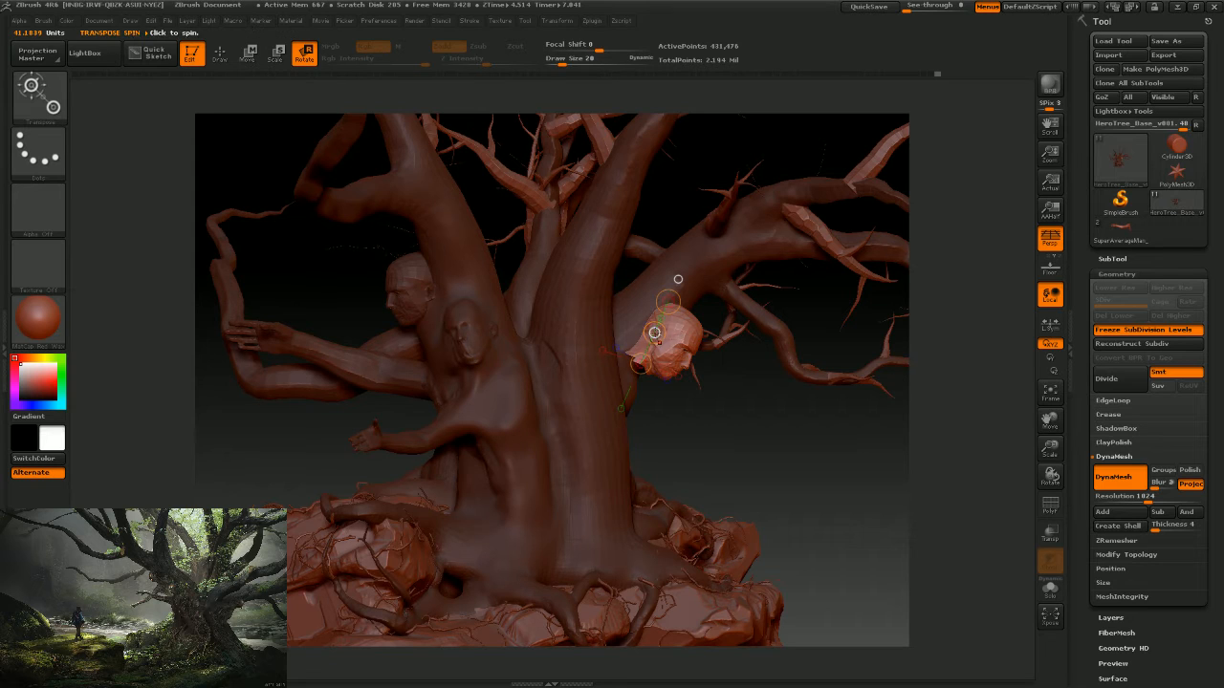
Shift the new head with Transpose from two viewing angles so it sits over the torso's shoulders.
{"action": "key", "text": "w"}
{"action": "left_click_drag", "start_coordinate": [656, 334], "coordinate": [649, 325]}
{"action": "left_click_drag", "start_coordinate": [764, 421], "coordinate": [658, 422]}
{"action": "mouse_move", "coordinate": [669, 335]}
{"action": "left_mouse_down"}
{"action": "mouse_move", "coordinate": [688, 359]}
{"action": "mouse_move", "coordinate": [684, 350]}
{"action": "left_mouse_up"}
{"action": "left_click_drag", "start_coordinate": [797, 483], "coordinate": [758, 418]}
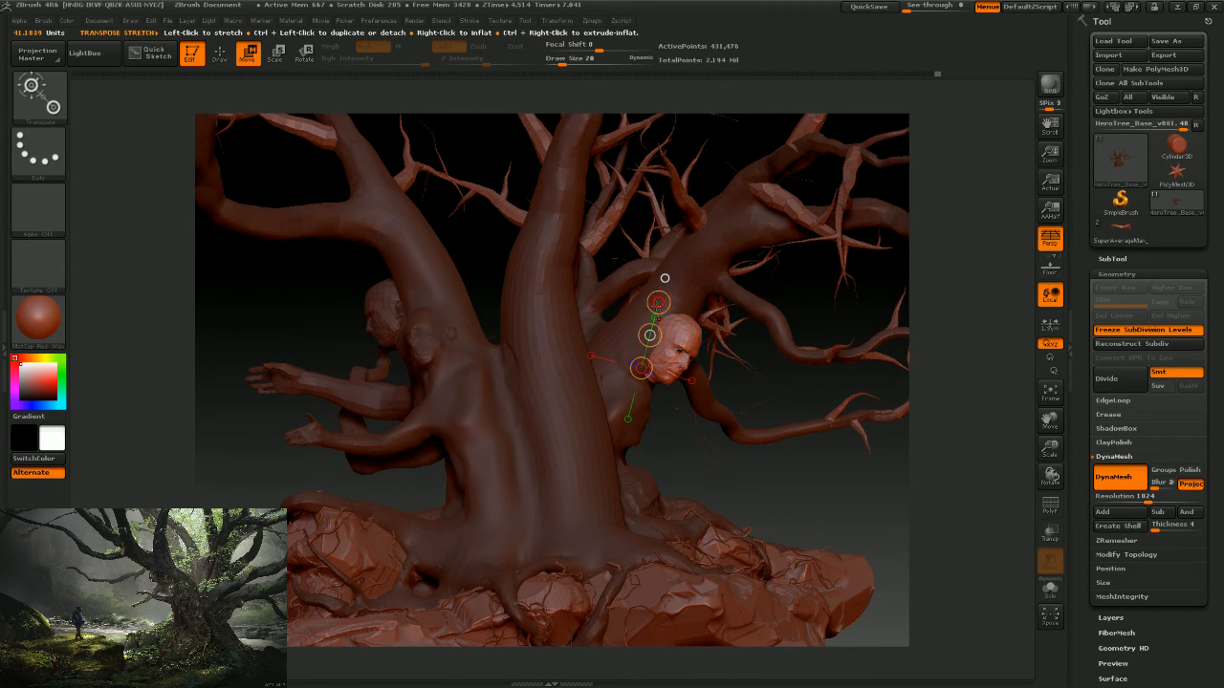
Adjust the new head's tilt and scale it down slightly with a Transpose line drawn through the face.
{"action": "key", "text": "r"}
{"action": "left_click_drag", "start_coordinate": [664, 278], "coordinate": [683, 323]}
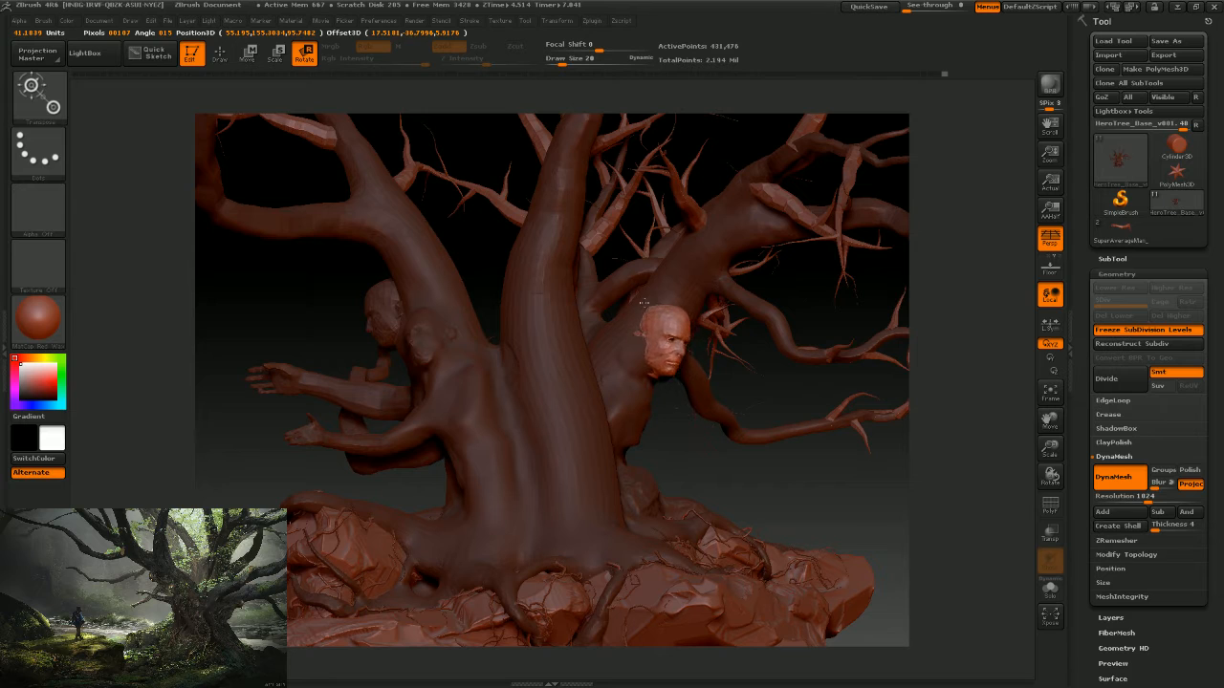
{"action": "key", "text": "e"}
{"action": "left_click", "coordinate": [675, 455]}
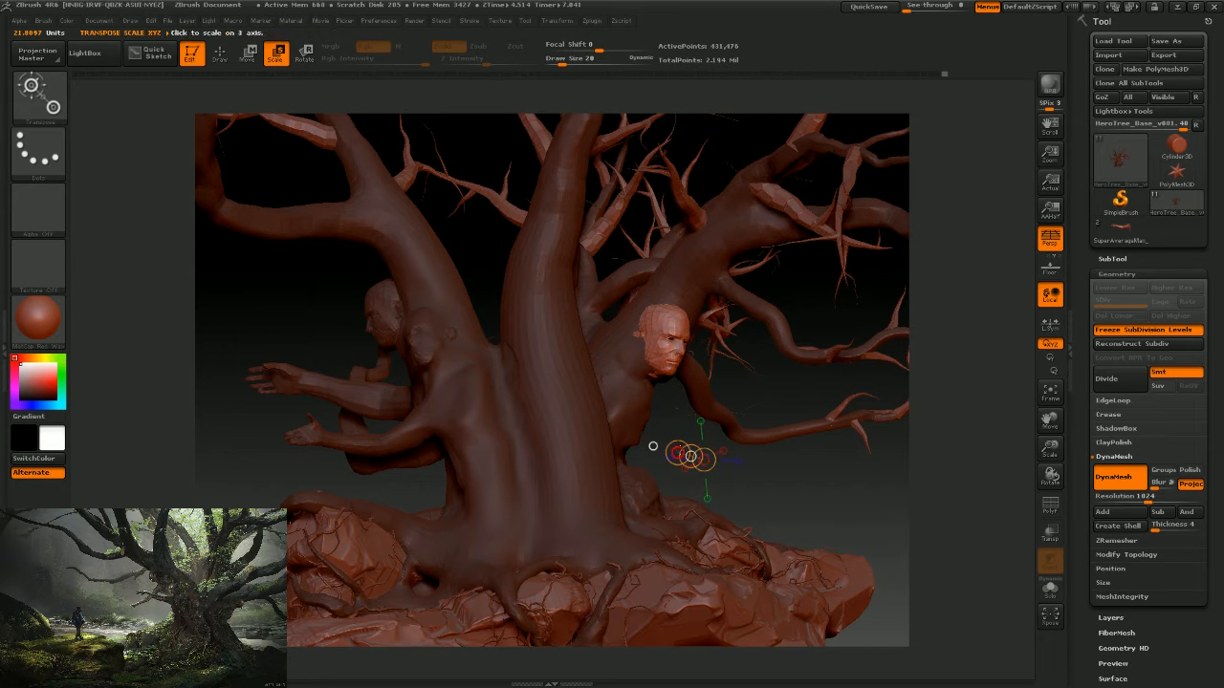
{"action": "mouse_move", "coordinate": [654, 343]}
{"action": "left_mouse_down"}
{"action": "mouse_move", "coordinate": [691, 362]}
{"action": "mouse_move", "coordinate": [672, 350]}
{"action": "left_mouse_up"}
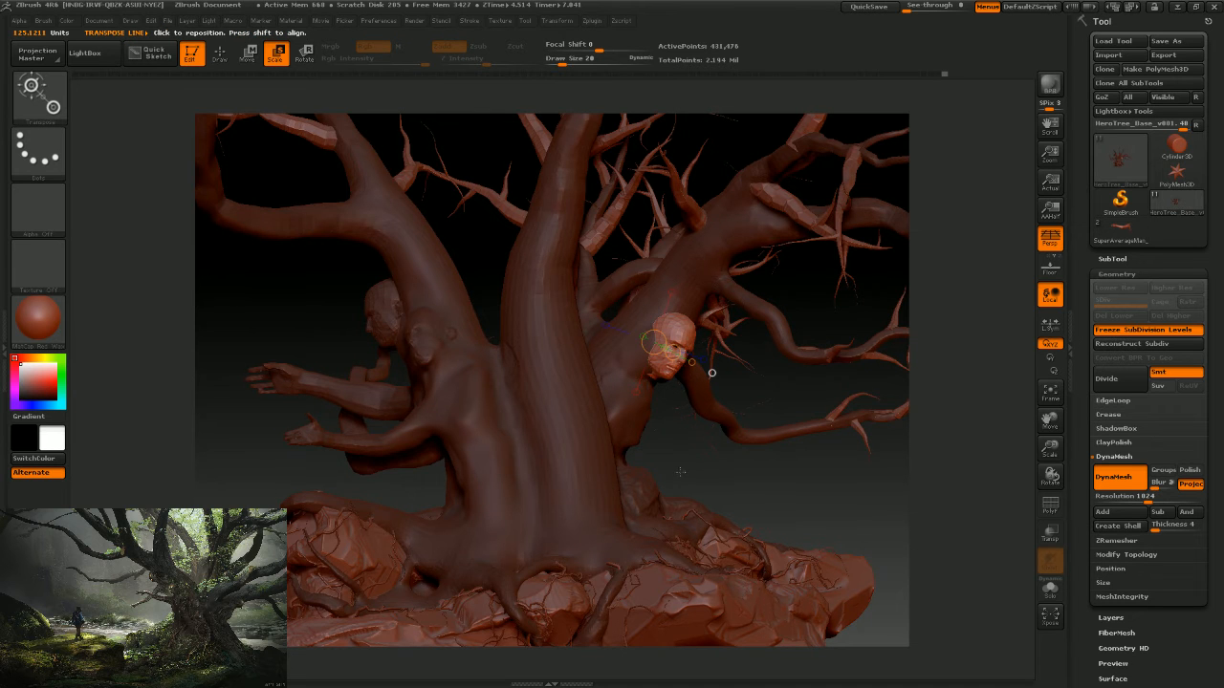
{"action": "left_click_drag", "start_coordinate": [679, 471], "coordinate": [478, 186]}
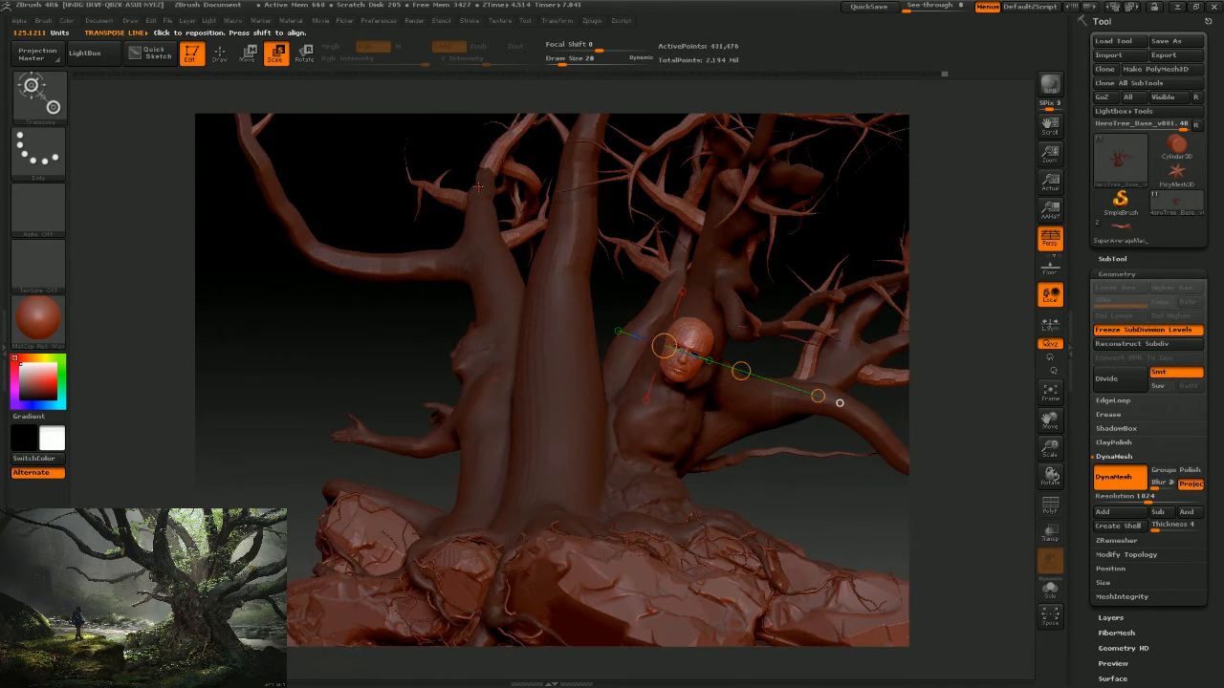
Rotate the new head from the front and side views around a redrawn neck-to-crown Transpose line.
{"action": "left_click", "coordinate": [304, 53]}
{"action": "left_click_drag", "start_coordinate": [666, 388], "coordinate": [699, 304]}
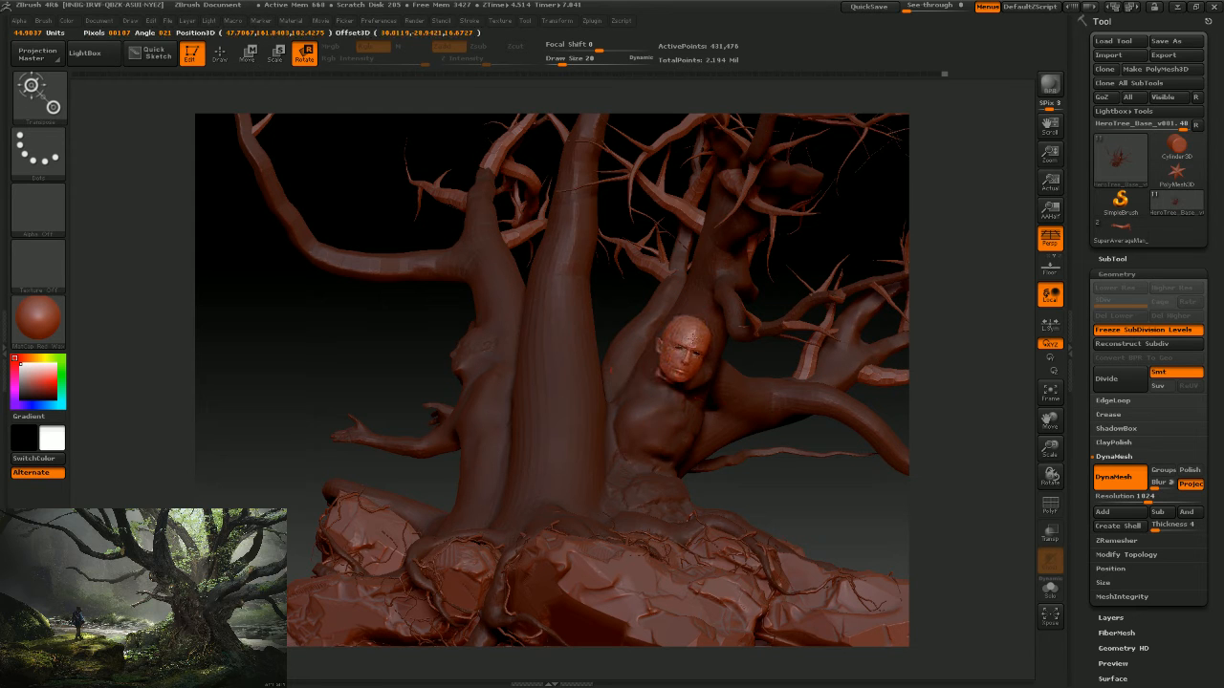
{"action": "right_click_drag", "start_coordinate": [697, 304], "coordinate": [894, 311]}
{"action": "left_click_drag", "start_coordinate": [685, 324], "coordinate": [693, 327]}
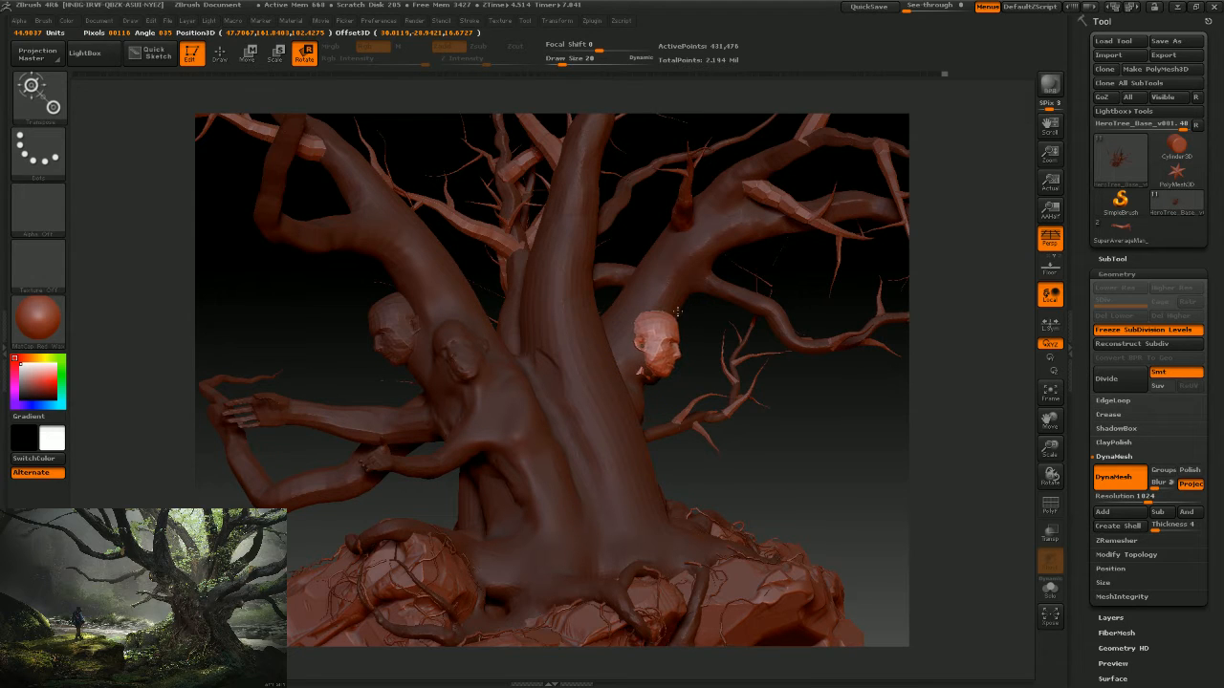
{"action": "left_click_drag", "start_coordinate": [678, 312], "coordinate": [835, 320]}
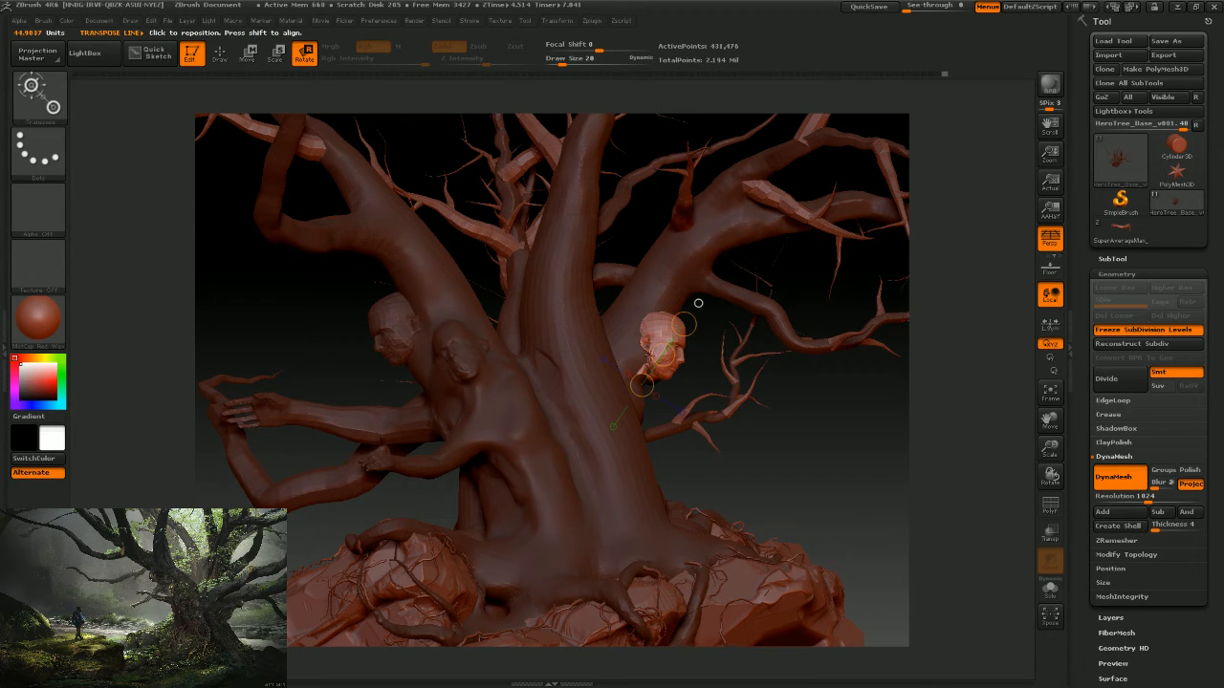
{"action": "left_click_drag", "start_coordinate": [684, 324], "coordinate": [680, 325]}
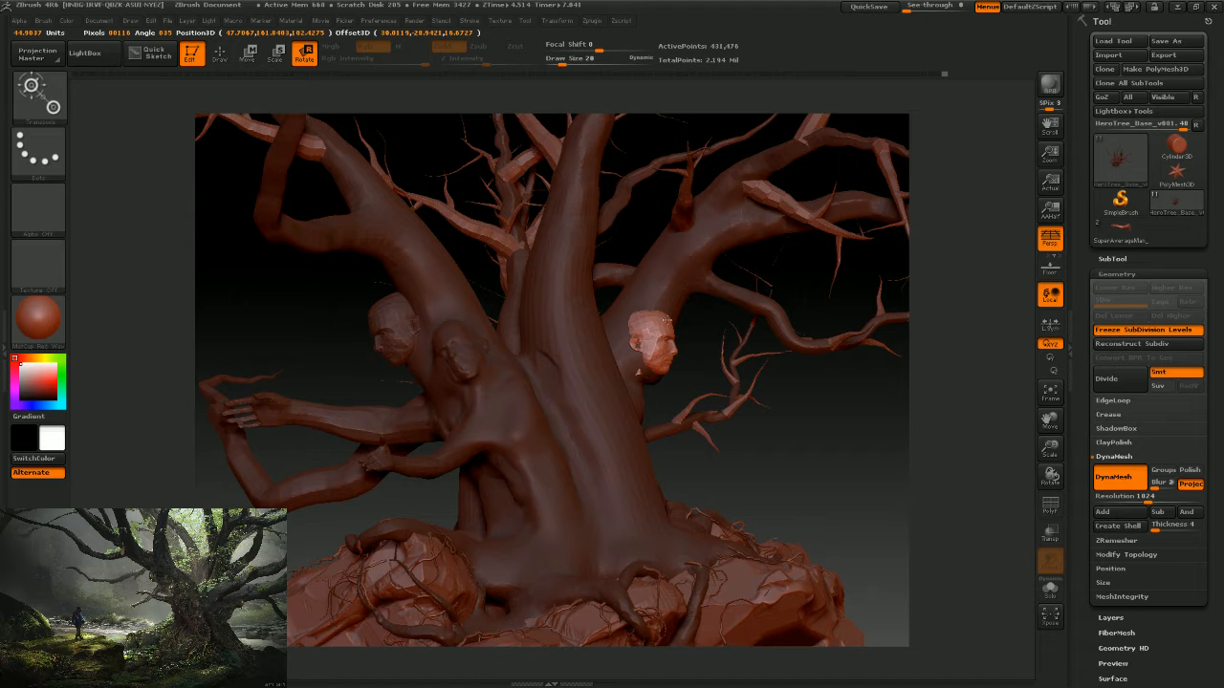
{"action": "left_click_drag", "start_coordinate": [814, 486], "coordinate": [681, 483]}
Finish placing the new head in the branch, clear the mask and remesh the tree with DynaMesh.
{"action": "key", "text": "w"}
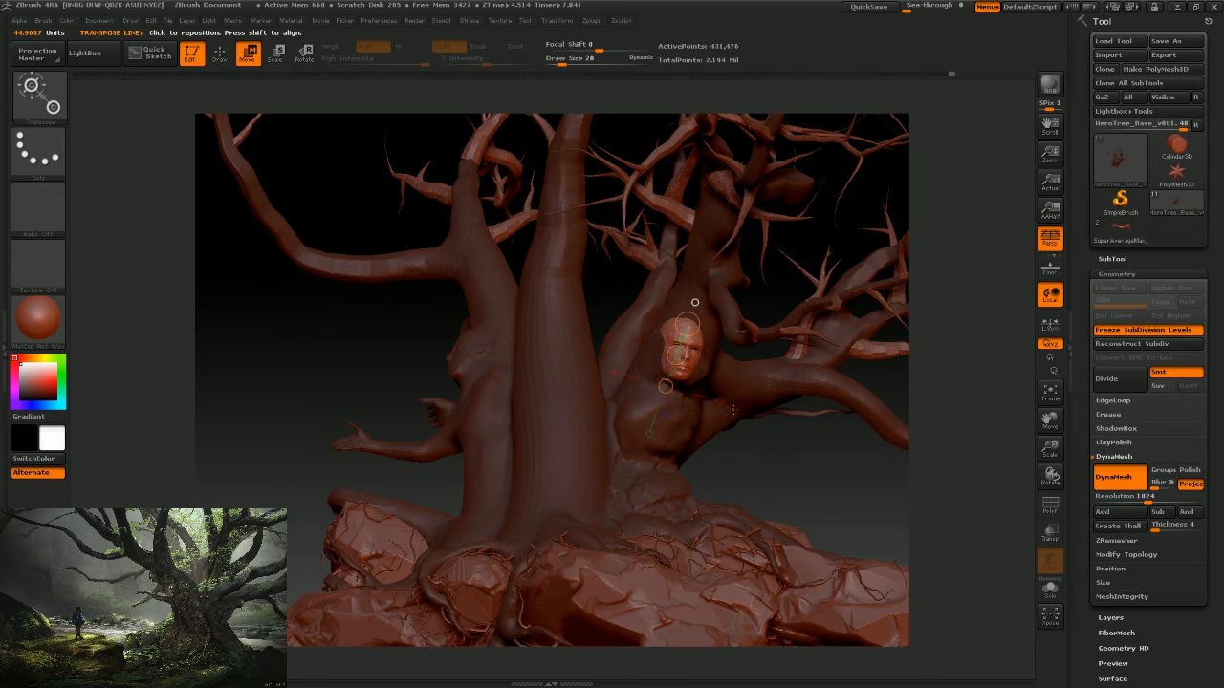
{"action": "left_click_drag", "start_coordinate": [741, 489], "coordinate": [759, 534]}
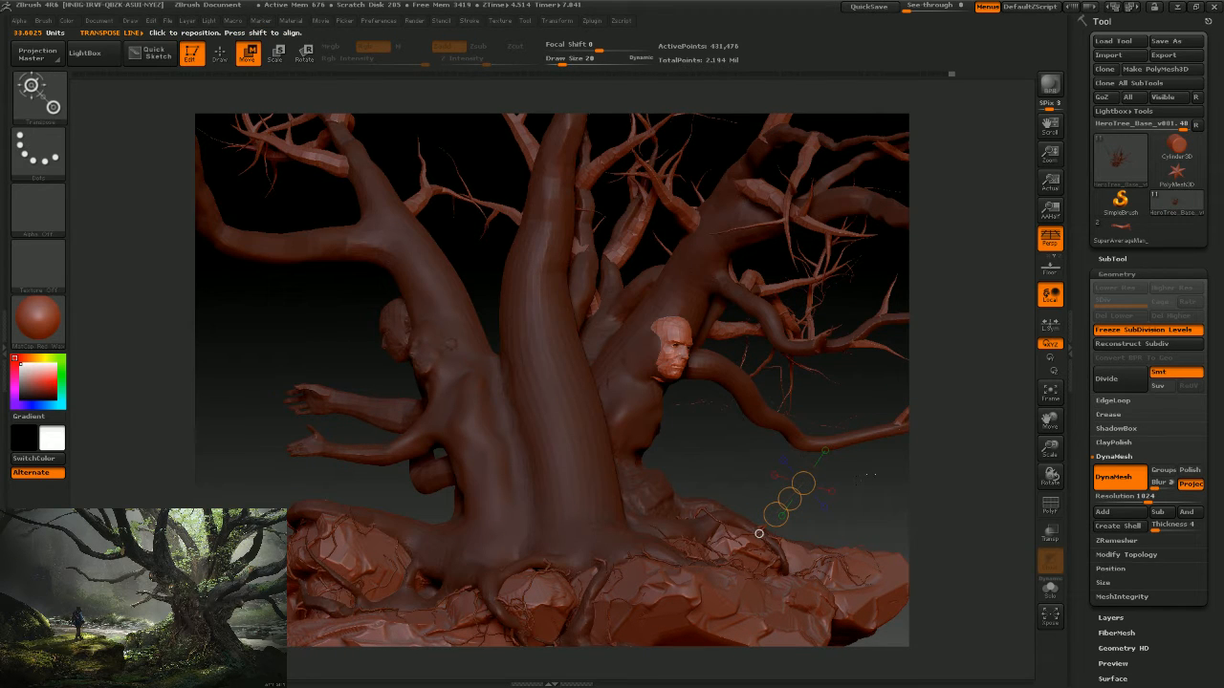
{"action": "left_click_drag", "start_coordinate": [870, 477], "coordinate": [870, 495], "text": "ctrl"}
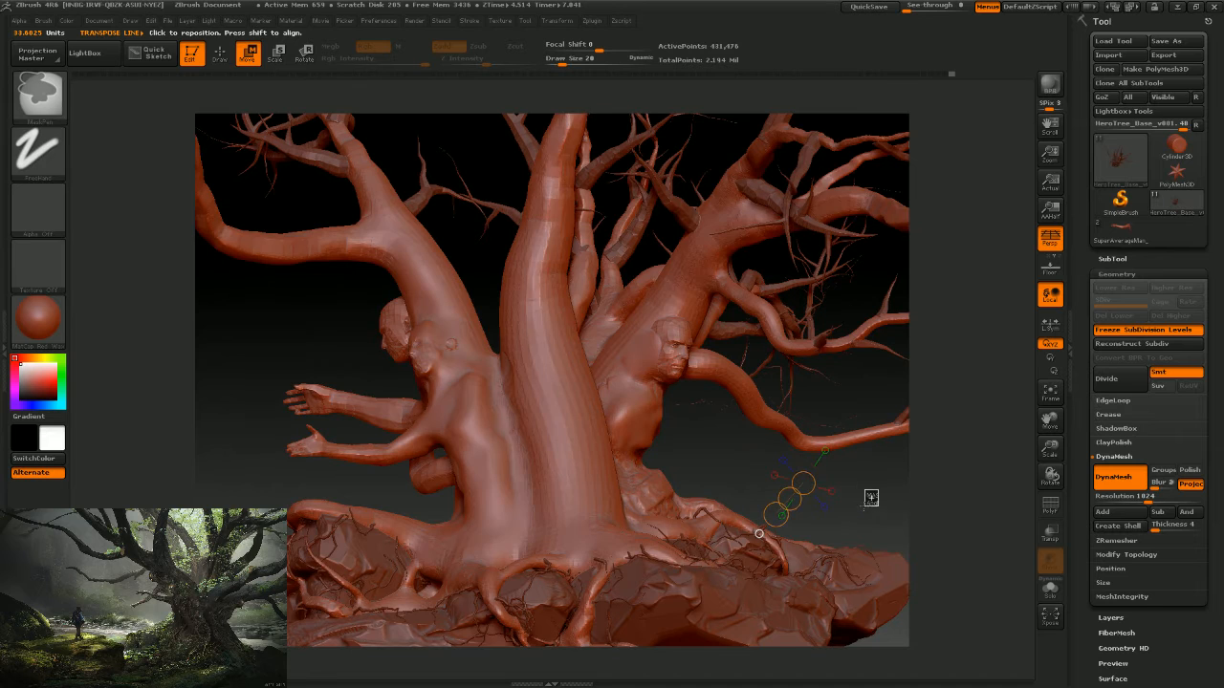
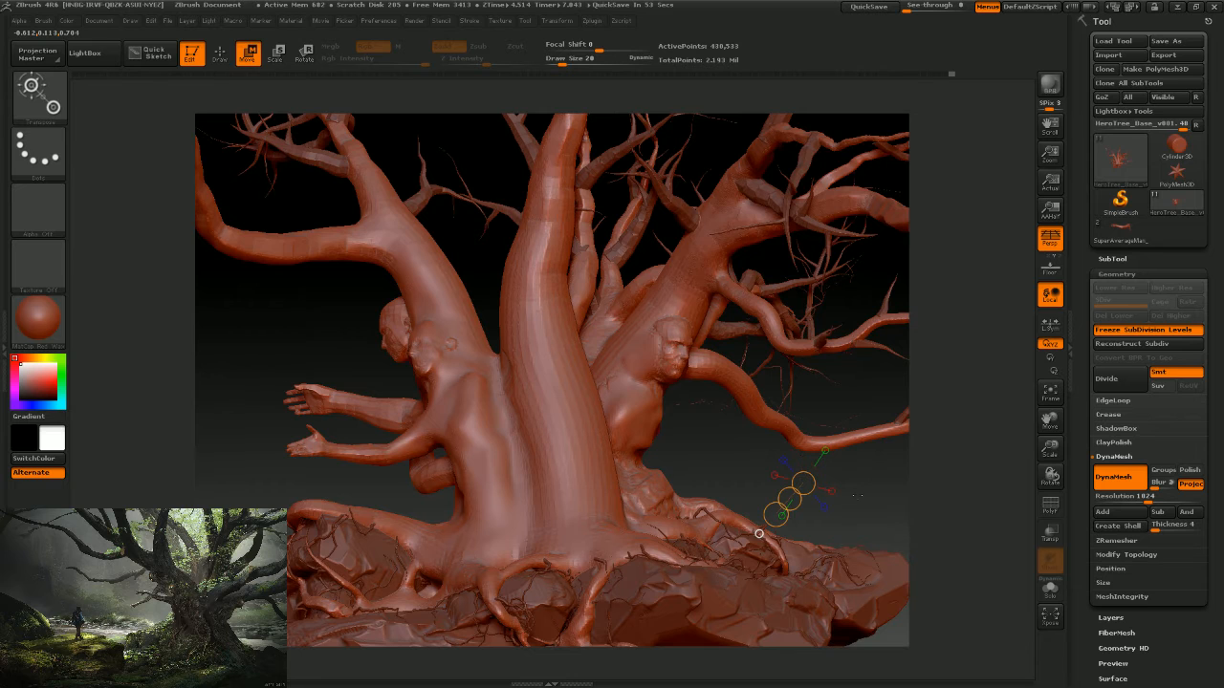
{"action": "left_click_drag", "start_coordinate": [858, 495], "coordinate": [582, 384]}
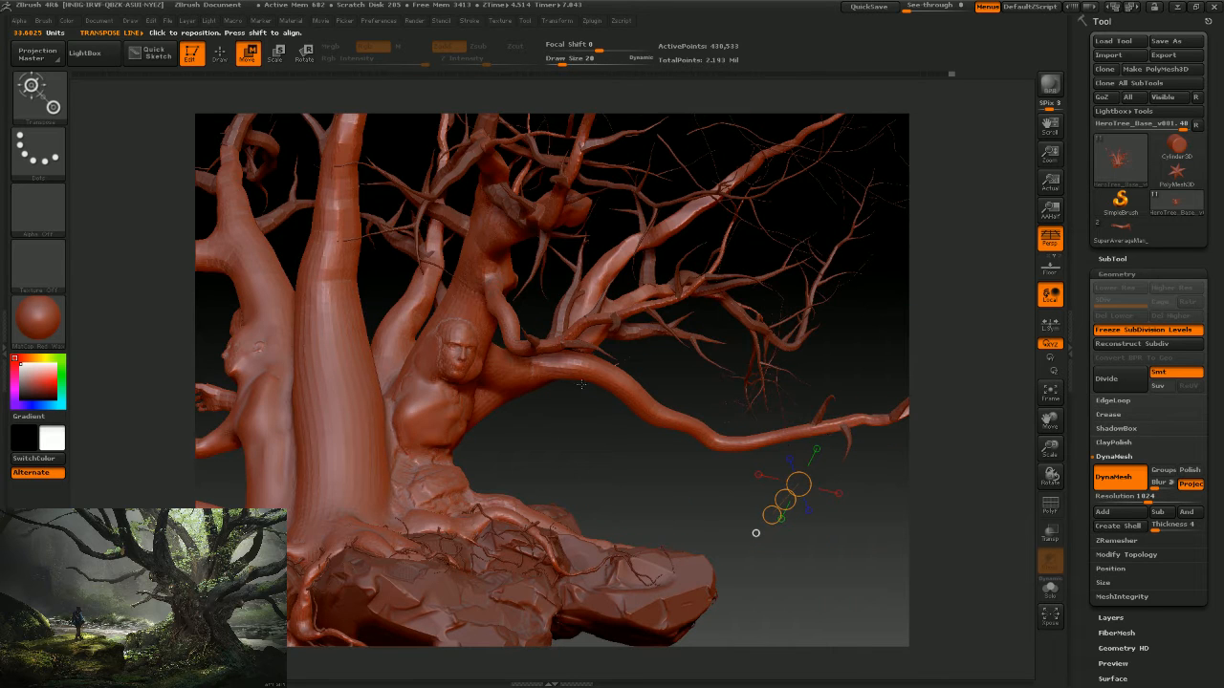
{"action": "left_click", "coordinate": [44, 94]}
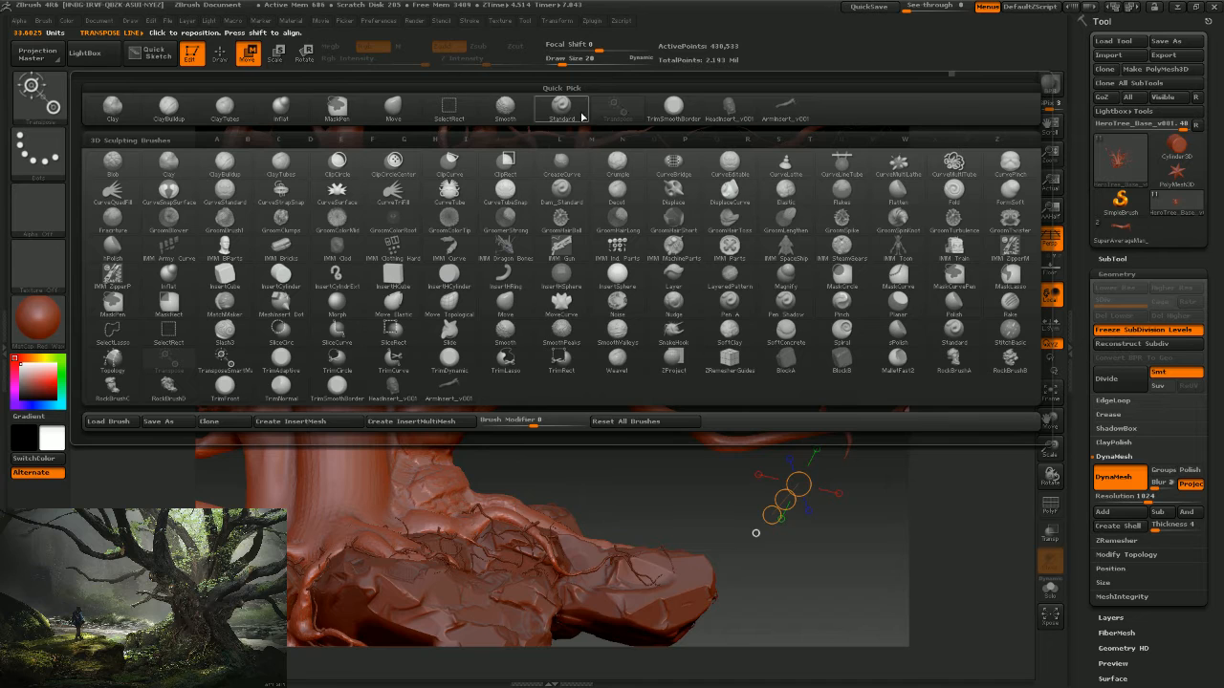
{"action": "left_click", "coordinate": [673, 105]}
{"action": "mouse_move", "coordinate": [644, 481]}
{"action": "left_mouse_down"}
{"action": "mouse_move", "coordinate": [626, 499]}
{"action": "mouse_move", "coordinate": [766, 551]}
{"action": "mouse_move", "coordinate": [784, 531]}
{"action": "mouse_move", "coordinate": [787, 490]}
{"action": "mouse_move", "coordinate": [803, 554]}
{"action": "mouse_move", "coordinate": [789, 499]}
{"action": "left_mouse_up"}
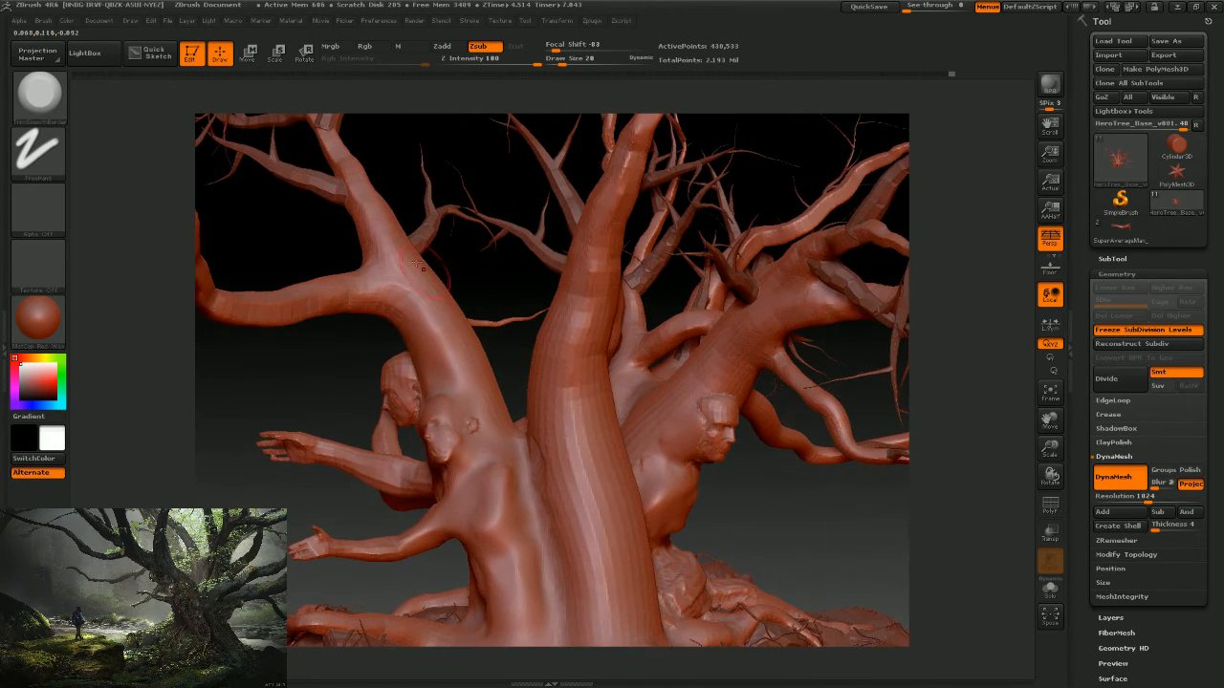
Reshape the jaw and cheeks of the new head on the large branch with the Move brush at draw size 14.
{"action": "left_click", "coordinate": [39, 92]}
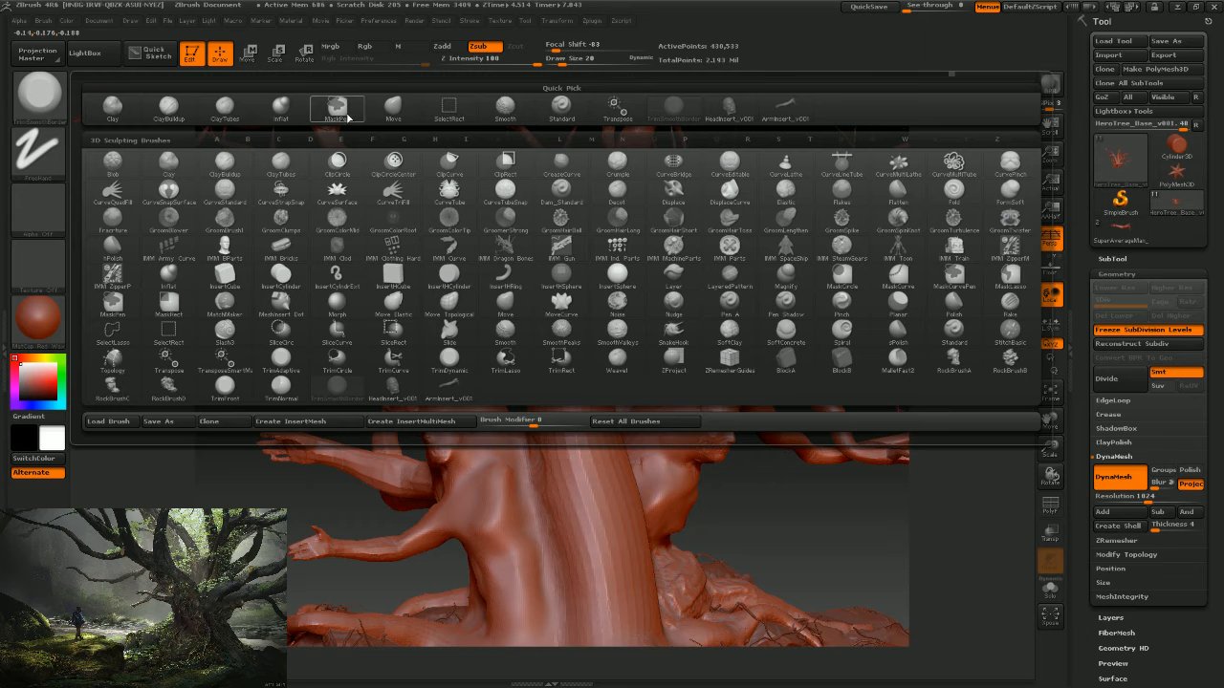
{"action": "left_click", "coordinate": [393, 108]}
{"action": "left_click_drag", "start_coordinate": [739, 501], "coordinate": [595, 385]}
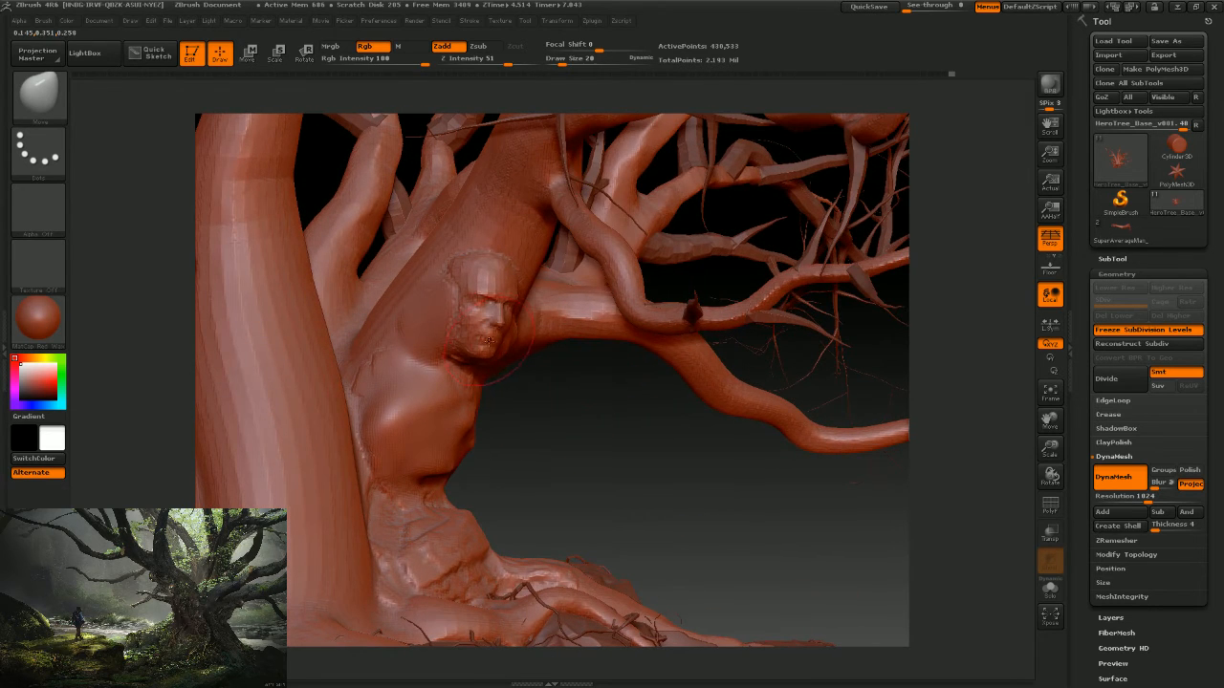
{"action": "key", "text": "s"}
{"action": "left_click_drag", "start_coordinate": [492, 343], "coordinate": [486, 343]}
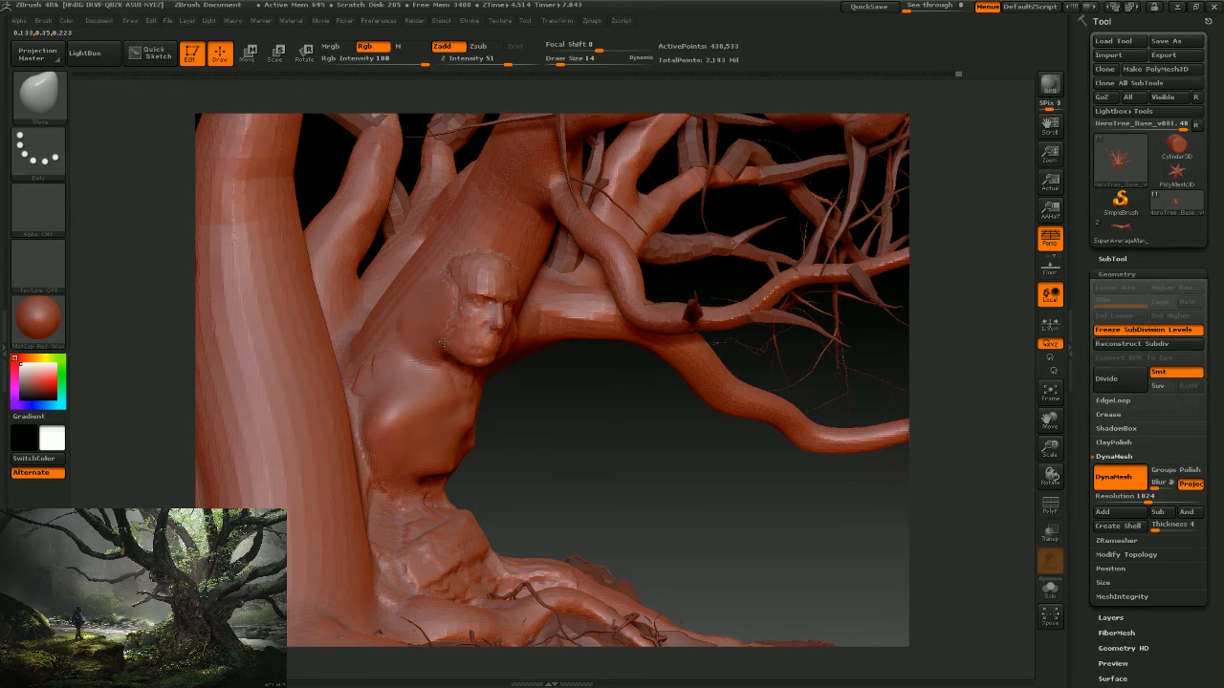
{"action": "left_click_drag", "start_coordinate": [546, 431], "coordinate": [482, 364]}
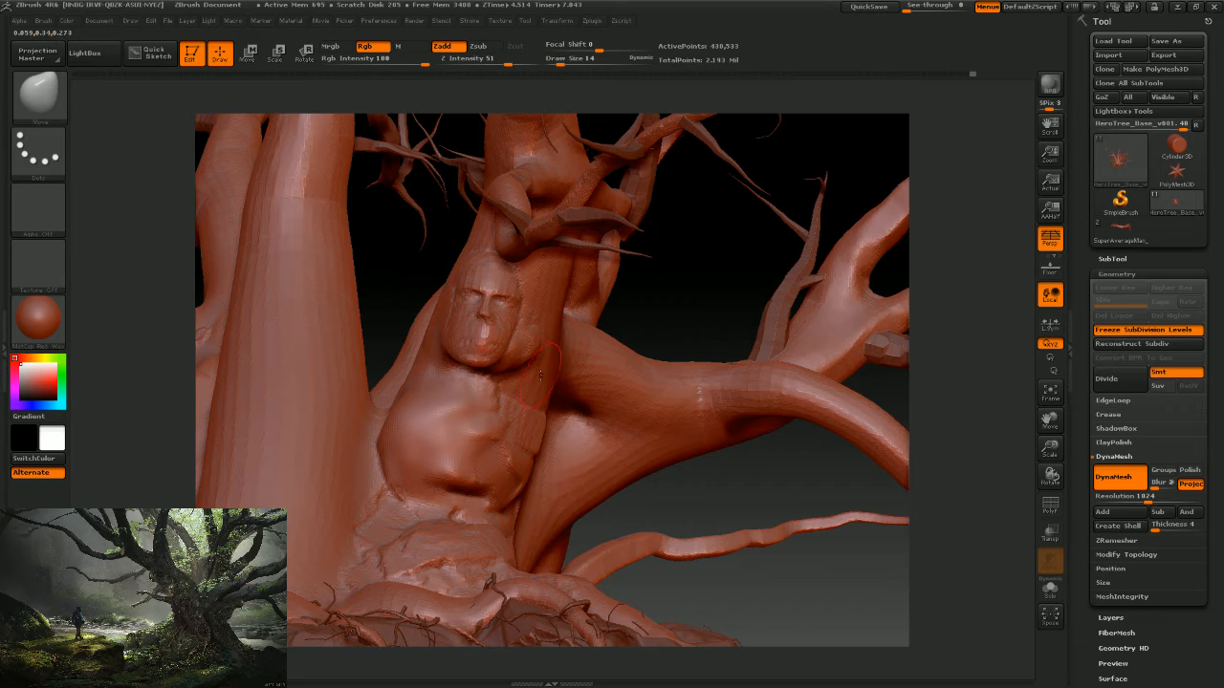
Push the new head's temple and hairline into the branch with the Move brush and smooth the seam.
{"action": "left_click_drag", "start_coordinate": [661, 314], "coordinate": [511, 240]}
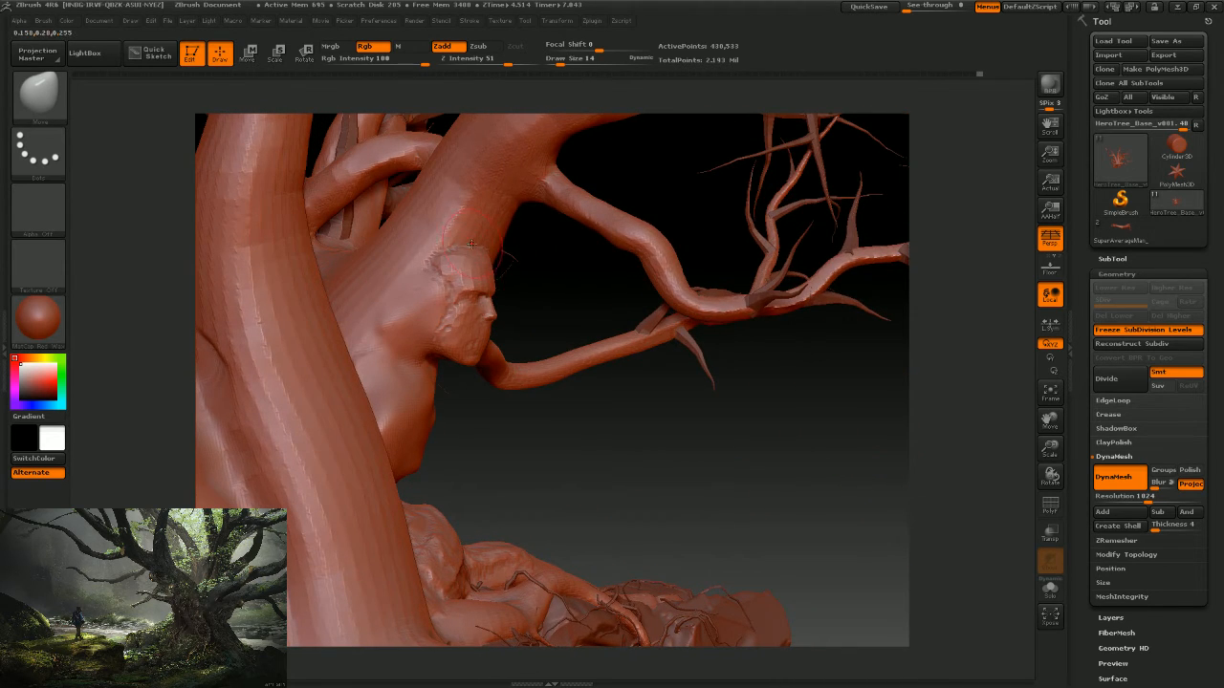
{"action": "left_click_drag", "start_coordinate": [453, 250], "coordinate": [446, 267]}
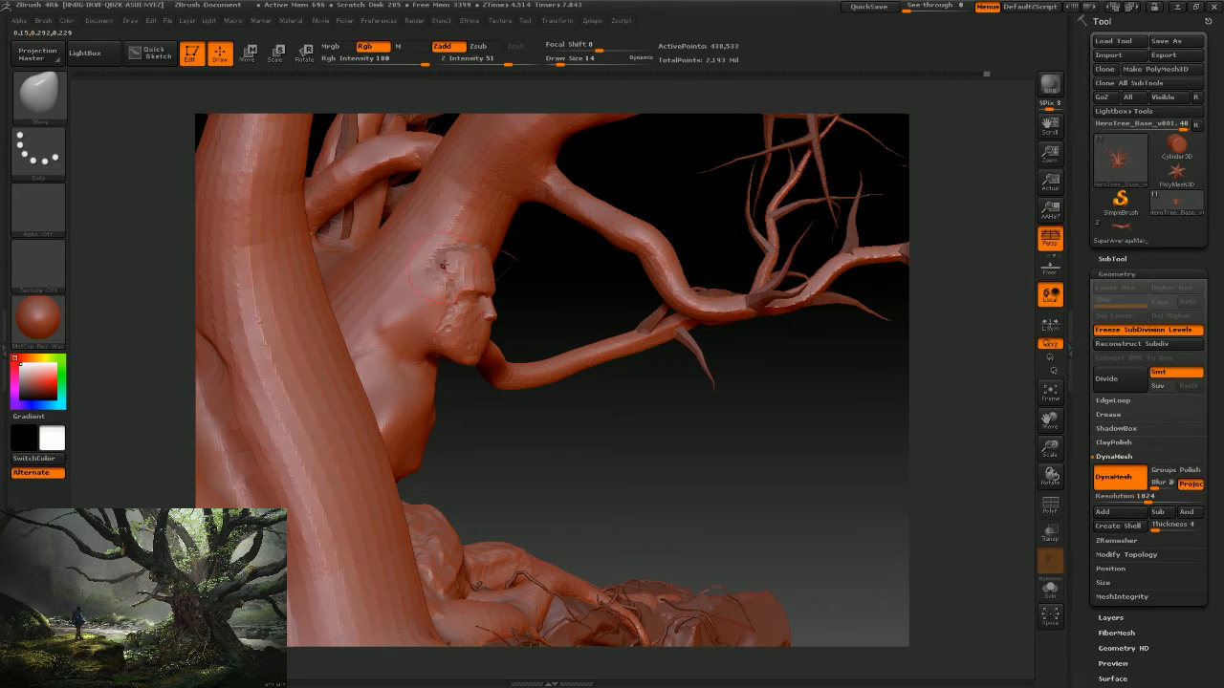
{"action": "mouse_move", "coordinate": [536, 295]}
{"action": "left_mouse_down"}
{"action": "mouse_move", "coordinate": [502, 277]}
{"action": "mouse_move", "coordinate": [508, 250]}
{"action": "left_mouse_up"}
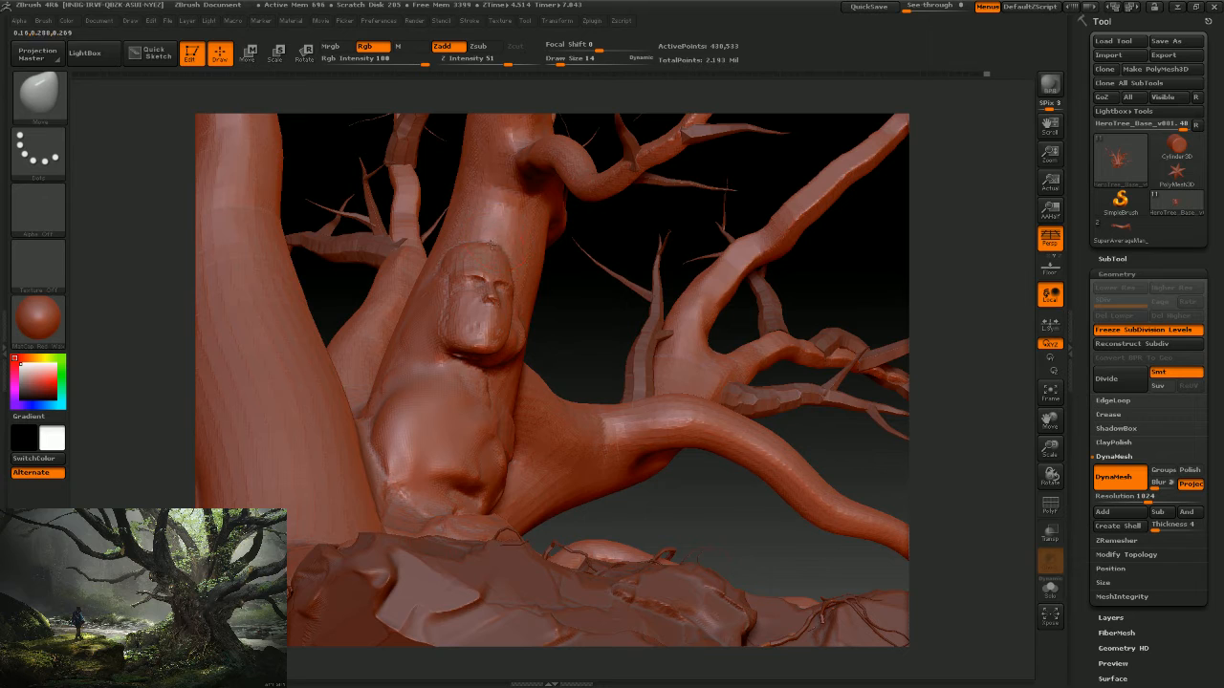
{"action": "left_click_drag", "start_coordinate": [582, 310], "coordinate": [622, 354]}
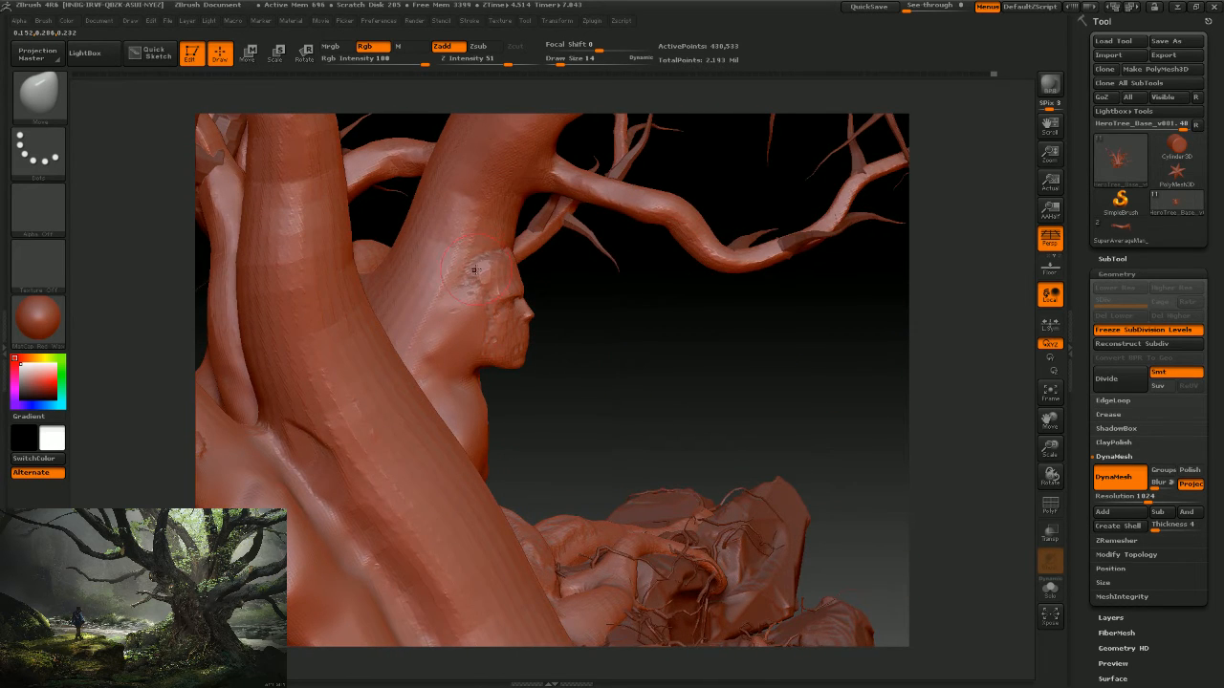
{"action": "mouse_move", "coordinate": [596, 391]}
{"action": "left_mouse_down"}
{"action": "mouse_move", "coordinate": [584, 400]}
{"action": "mouse_move", "coordinate": [488, 310]}
{"action": "left_mouse_up"}
{"action": "key", "text": "shift"}
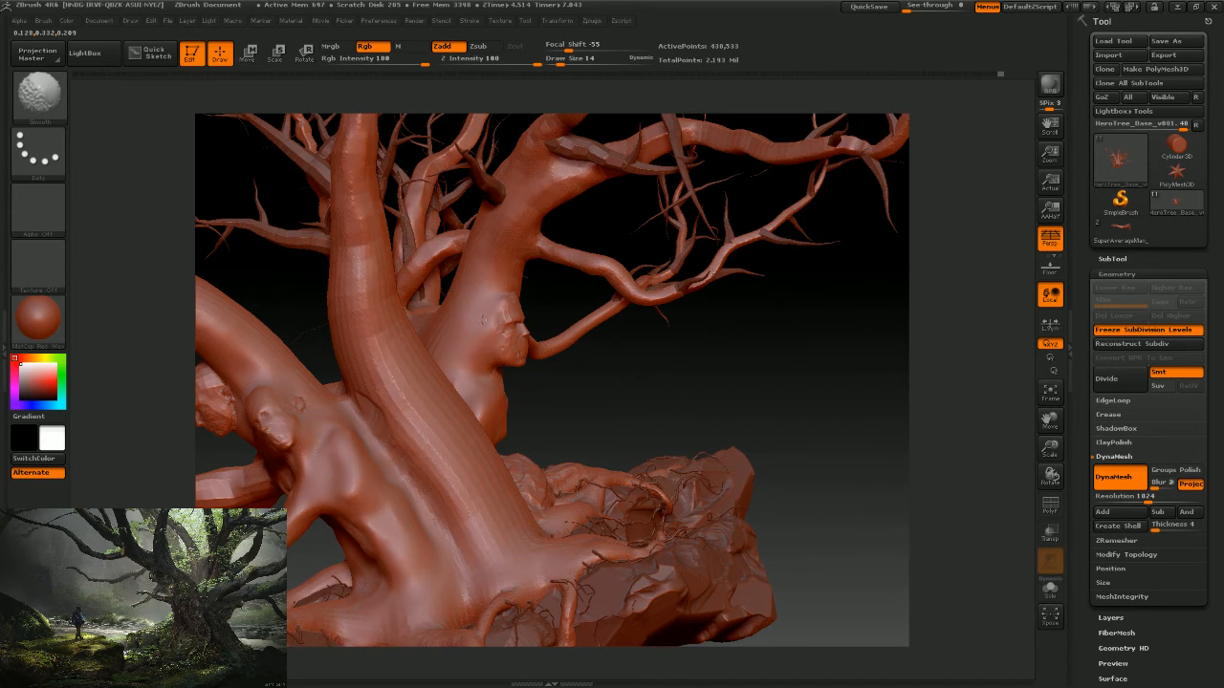
Pull and smooth the back of the rear twin-branch figure's head so its ear side merges into the branch.
{"action": "mouse_move", "coordinate": [583, 419]}
{"action": "left_mouse_down"}
{"action": "mouse_move", "coordinate": [625, 429]}
{"action": "mouse_move", "coordinate": [638, 396]}
{"action": "mouse_move", "coordinate": [415, 316]}
{"action": "left_mouse_up"}
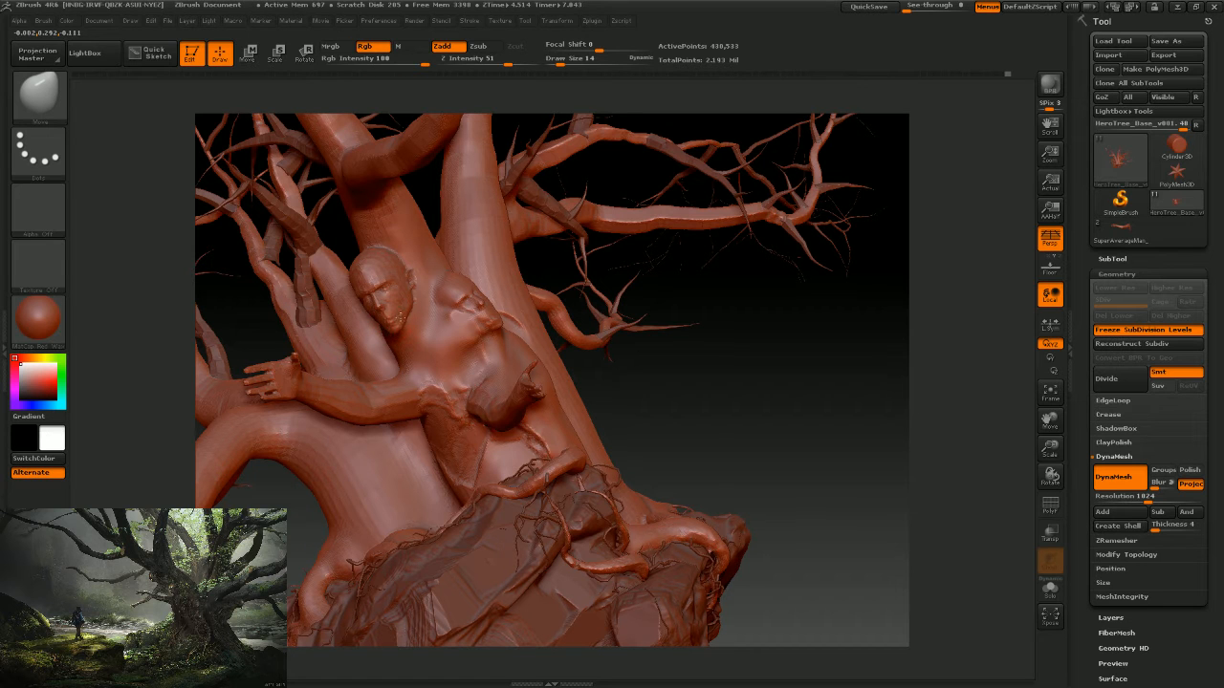
{"action": "left_click_drag", "start_coordinate": [640, 377], "coordinate": [677, 361]}
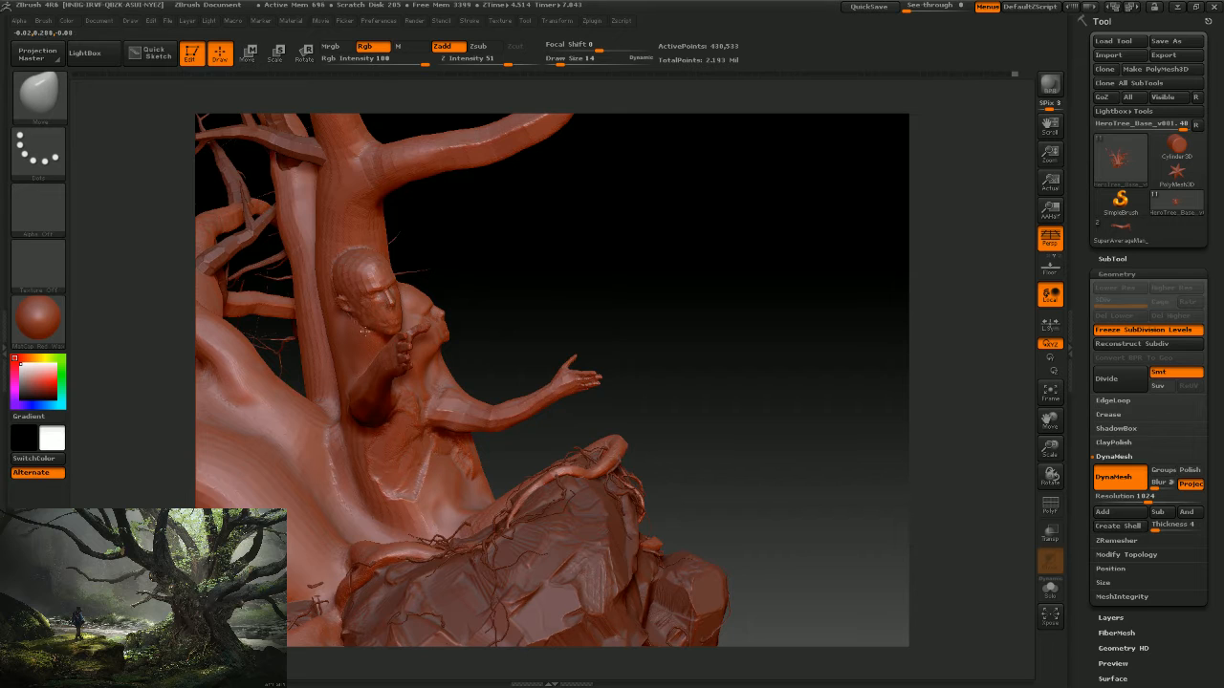
{"action": "left_click_drag", "start_coordinate": [530, 306], "coordinate": [409, 318]}
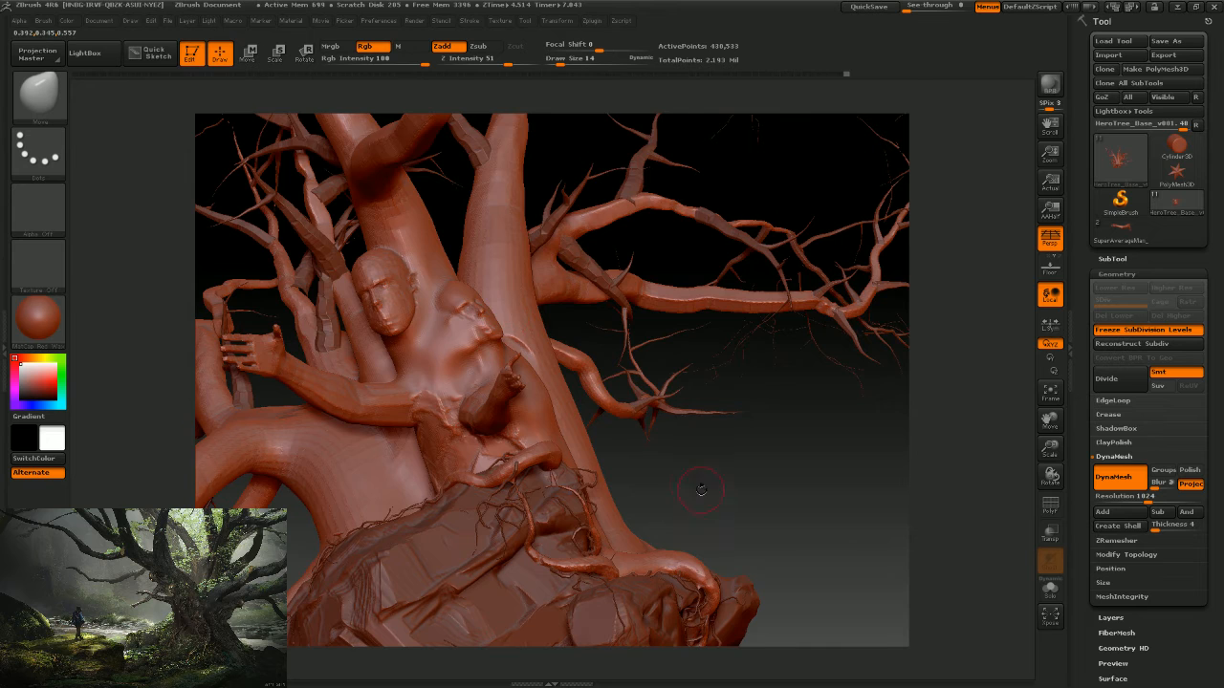
{"action": "left_click_drag", "start_coordinate": [701, 490], "coordinate": [502, 483]}
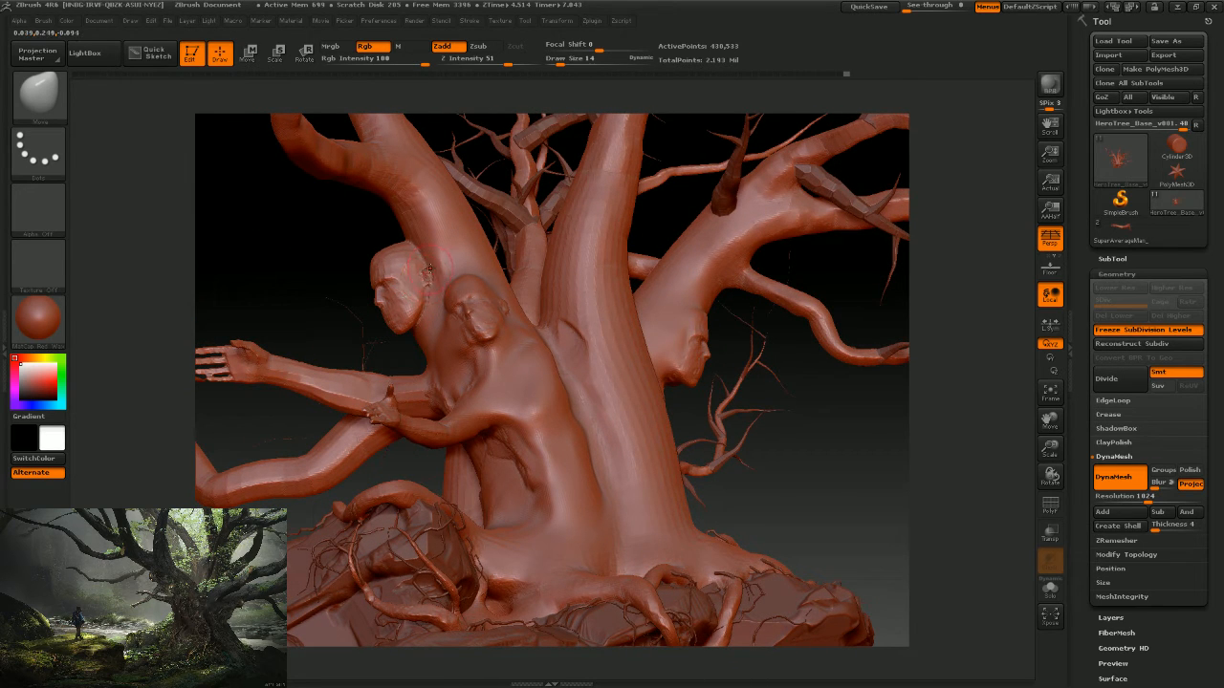
{"action": "key", "text": "shift"}
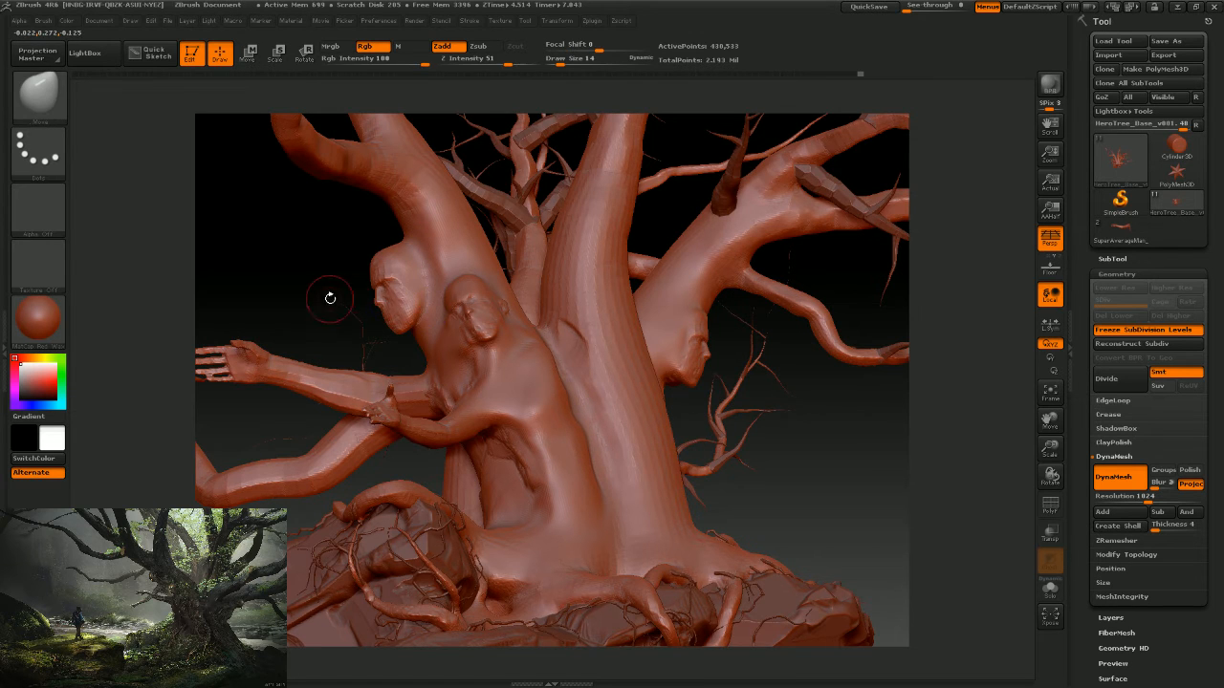
Shape the rear figure's crown and forehead with the Move brush from several angles and smooth them toward the branch.
{"action": "mouse_move", "coordinate": [328, 293]}
{"action": "left_mouse_down"}
{"action": "mouse_move", "coordinate": [287, 294]}
{"action": "mouse_move", "coordinate": [553, 308]}
{"action": "mouse_move", "coordinate": [602, 293]}
{"action": "mouse_move", "coordinate": [595, 309]}
{"action": "mouse_move", "coordinate": [491, 270]}
{"action": "left_mouse_up"}
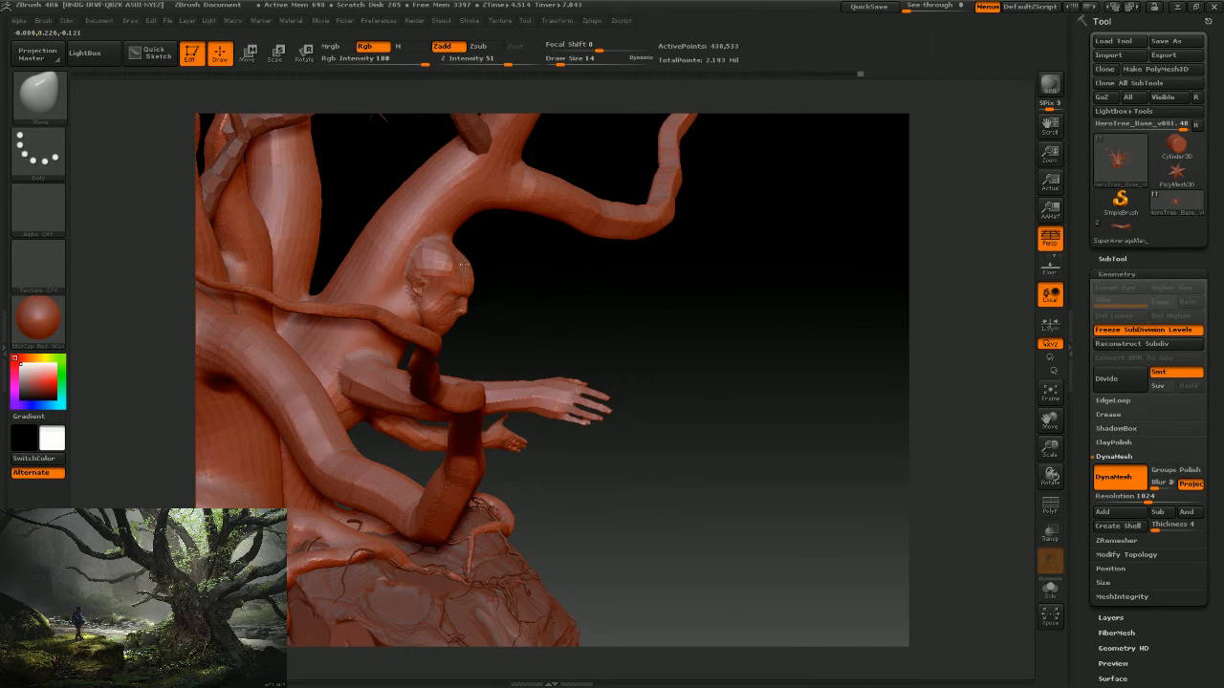
{"action": "left_click_drag", "start_coordinate": [541, 298], "coordinate": [475, 269]}
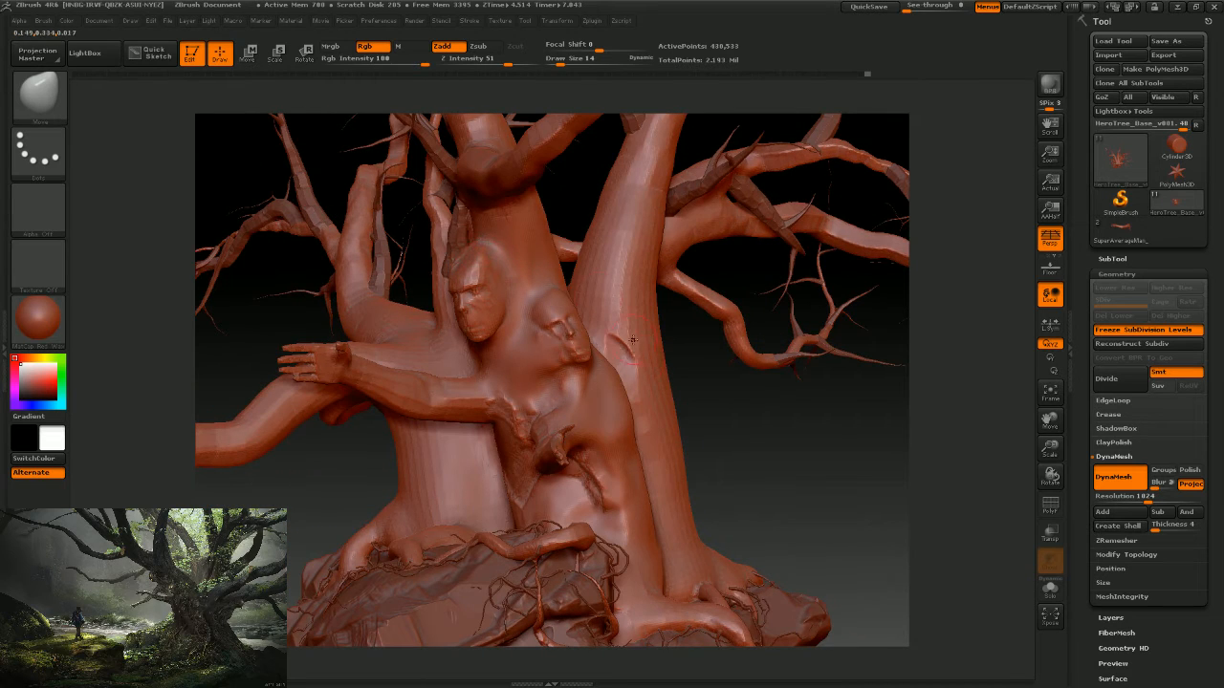
{"action": "mouse_move", "coordinate": [732, 400]}
{"action": "left_mouse_down"}
{"action": "mouse_move", "coordinate": [721, 410]}
{"action": "mouse_move", "coordinate": [558, 305]}
{"action": "left_mouse_up"}
{"action": "left_click_drag", "start_coordinate": [386, 233], "coordinate": [468, 263]}
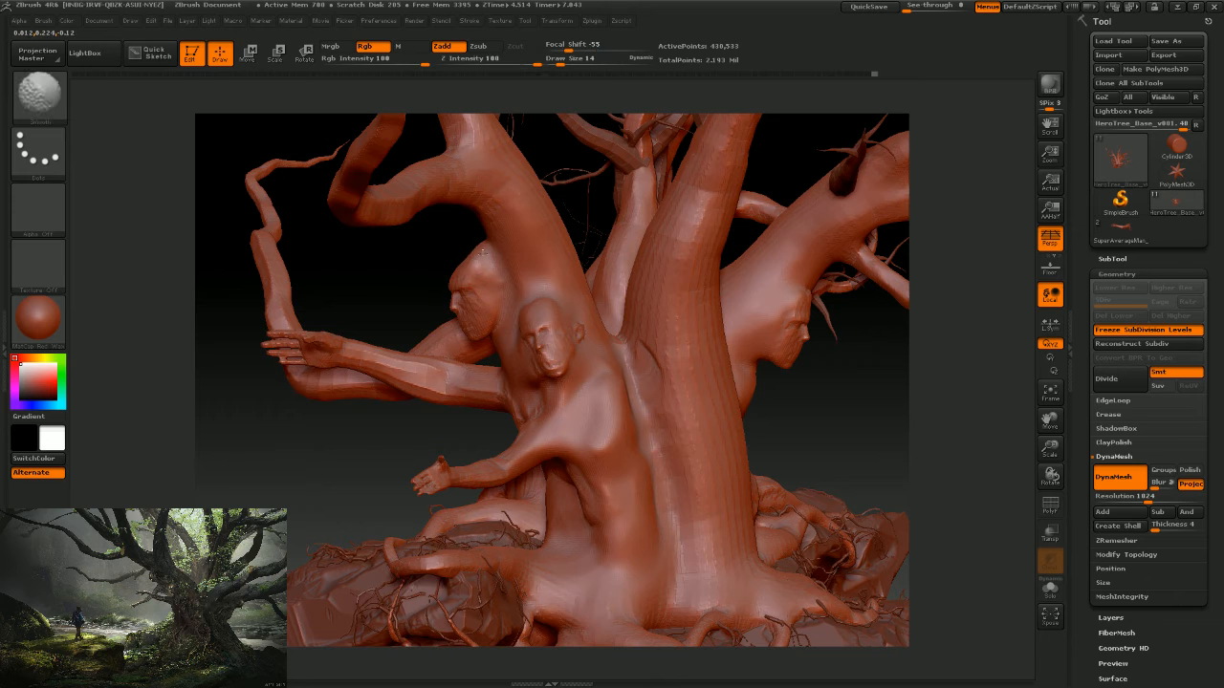
{"action": "left_click_drag", "start_coordinate": [481, 237], "coordinate": [496, 278]}
{"action": "key", "text": "ctrl"}
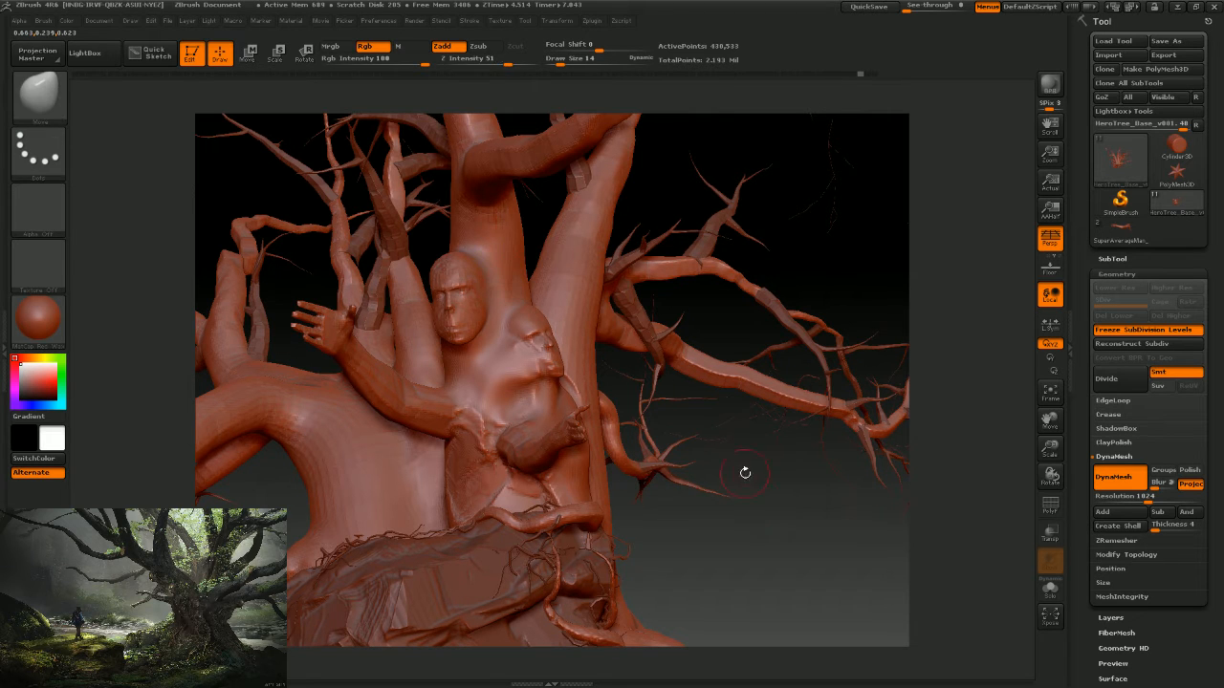
Enlarge the brush to draw size 26 for blending the rear figure's crown into the branch.
{"action": "mouse_move", "coordinate": [757, 521]}
{"action": "left_mouse_down"}
{"action": "mouse_move", "coordinate": [734, 538]}
{"action": "mouse_move", "coordinate": [478, 237]}
{"action": "left_mouse_up"}
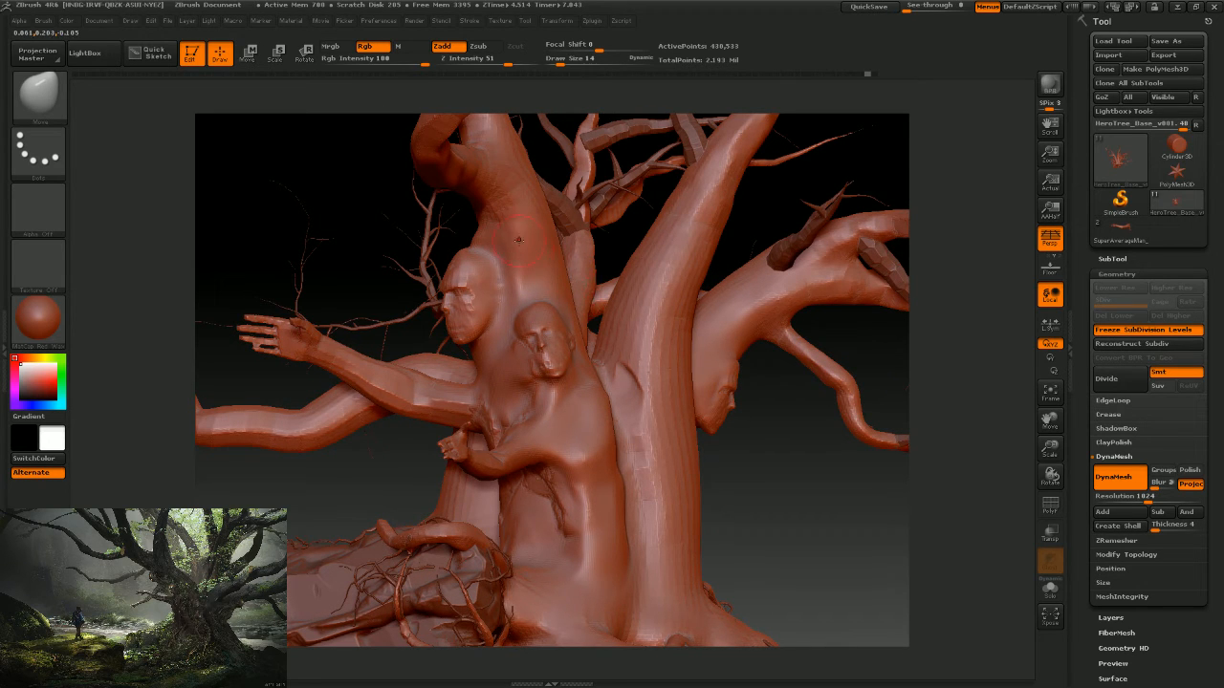
{"action": "key", "text": "s"}
{"action": "left_click", "coordinate": [499, 251]}
{"action": "key", "text": "shift"}
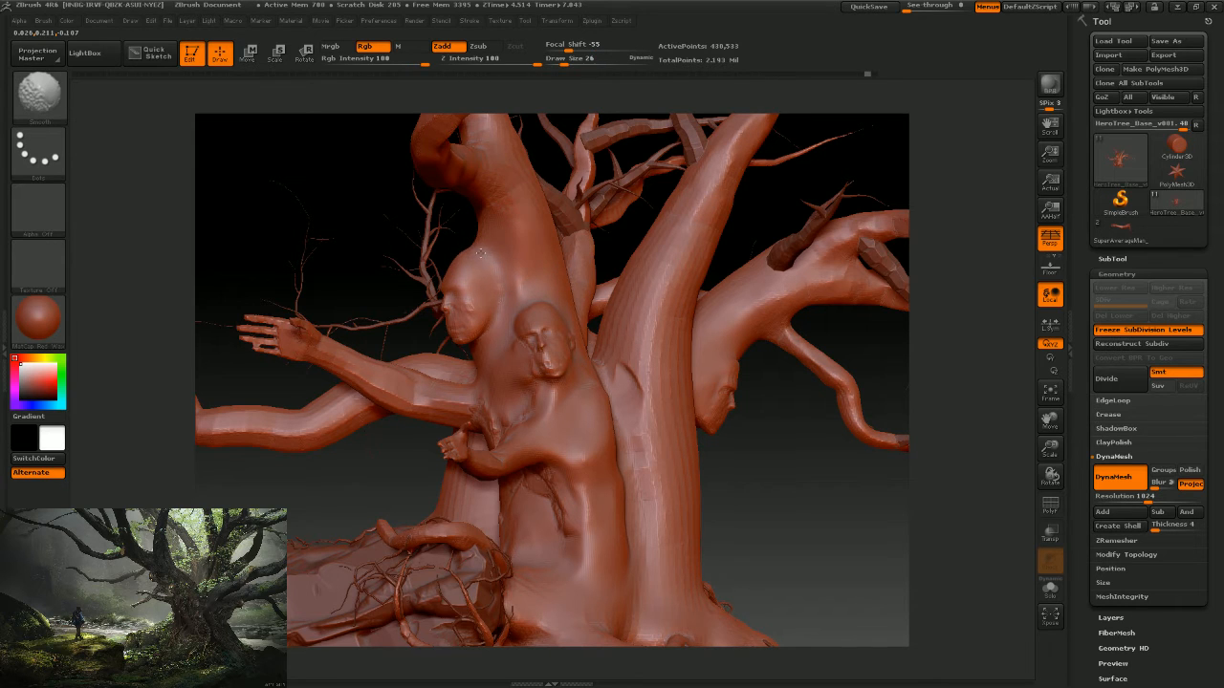
{"action": "key", "text": "ctrl+z"}
{"action": "key", "text": "ctrl+z"}
{"action": "key", "text": "ctrl+z"}
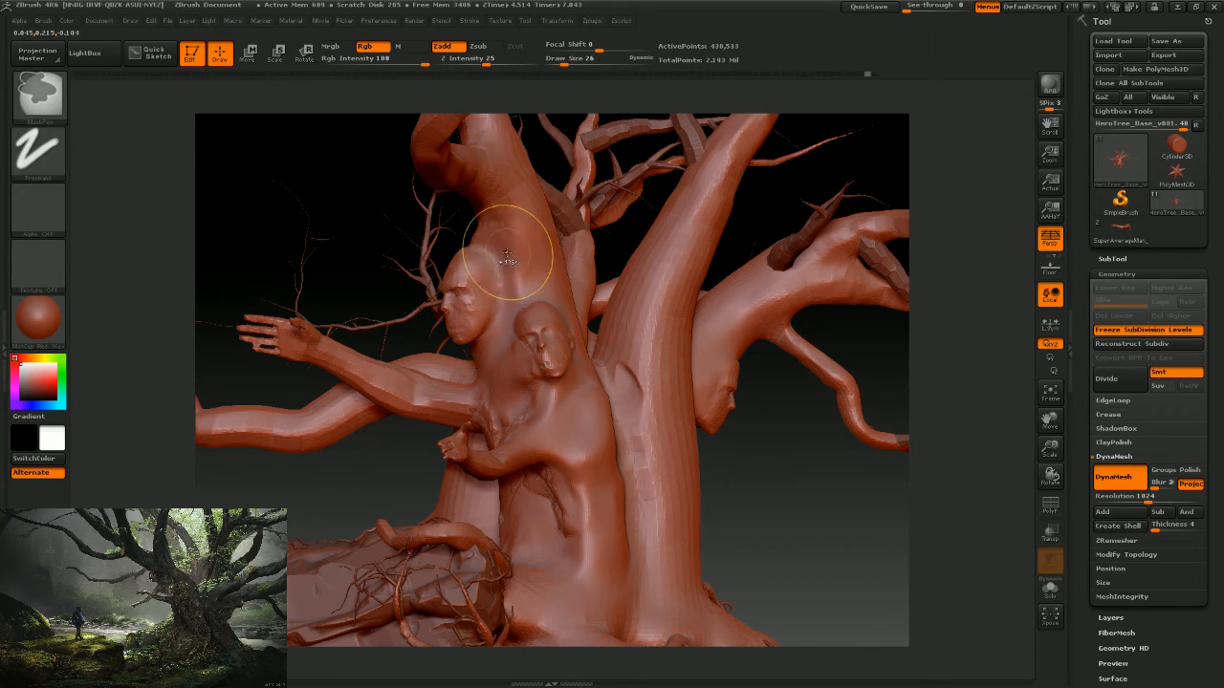
Smooth the rear figure's crown, the side of the head and the branch above it into one continuous surface.
{"action": "key", "text": "shift"}
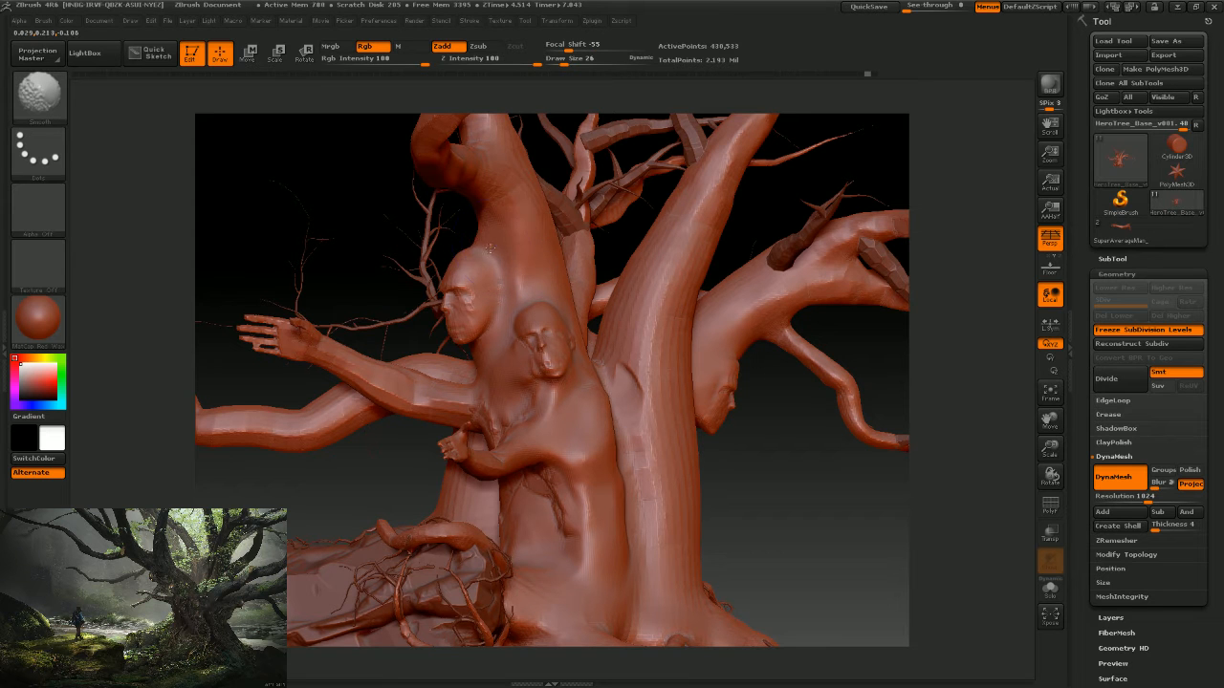
{"action": "left_click_drag", "start_coordinate": [353, 238], "coordinate": [468, 244]}
{"action": "left_click_drag", "start_coordinate": [579, 271], "coordinate": [564, 325]}
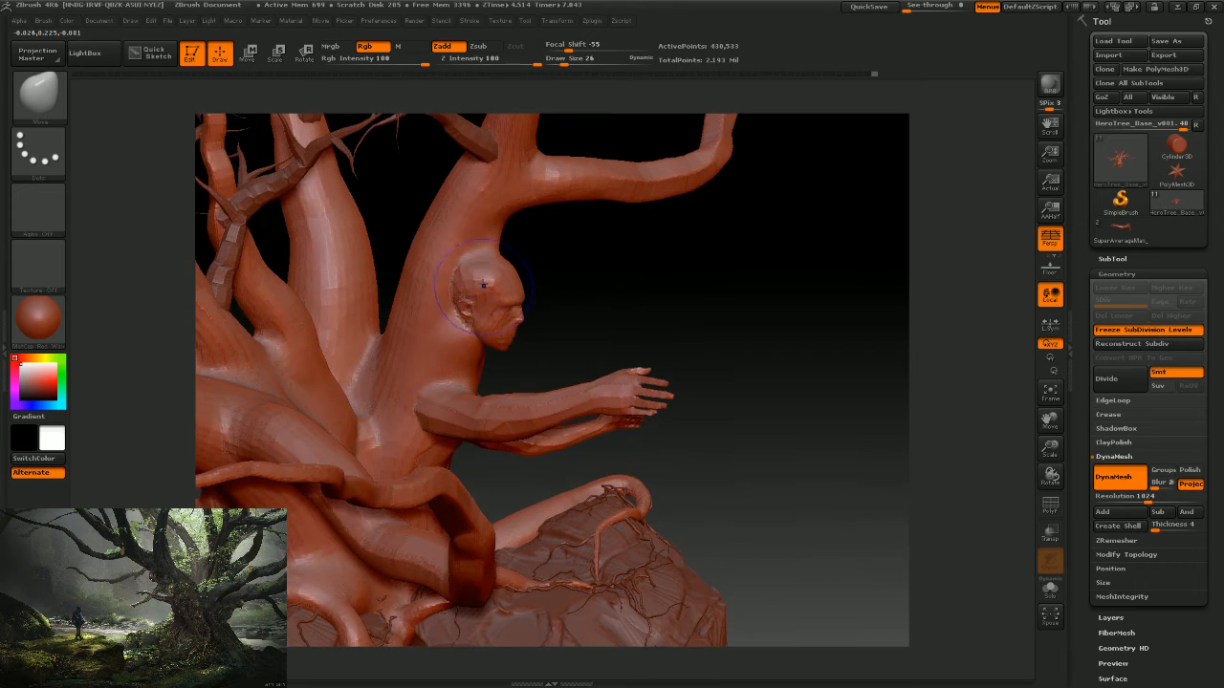
{"action": "key", "text": "shift"}
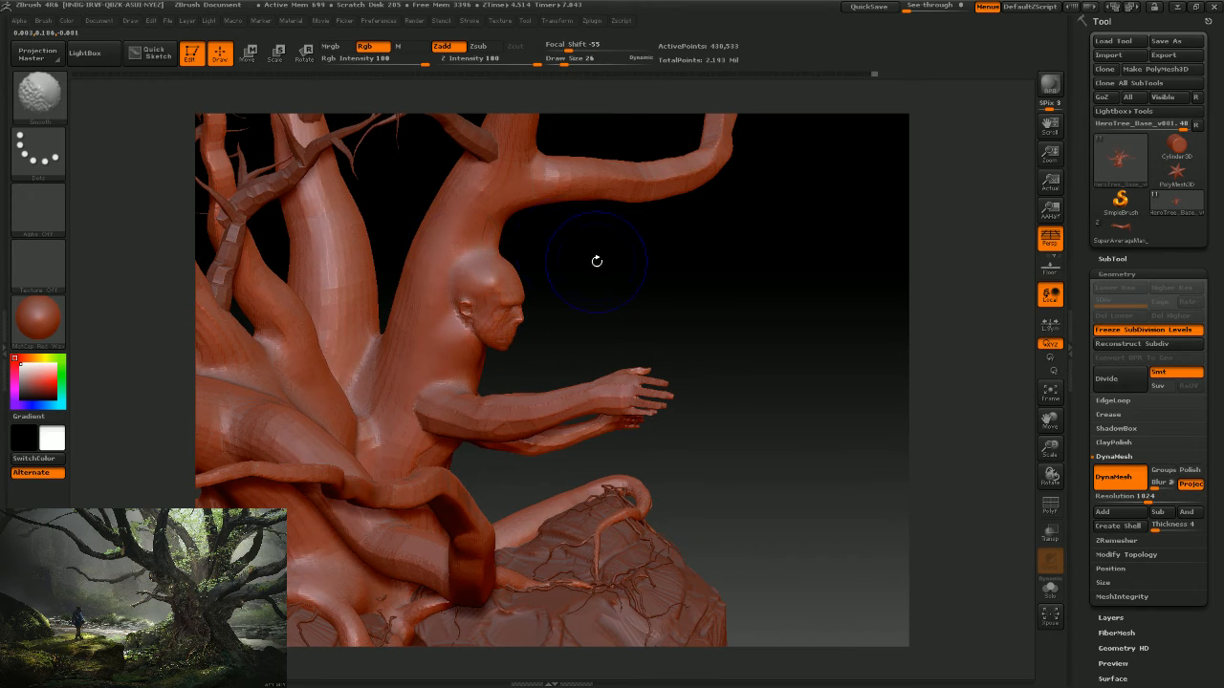
{"action": "left_click_drag", "start_coordinate": [596, 261], "coordinate": [493, 204]}
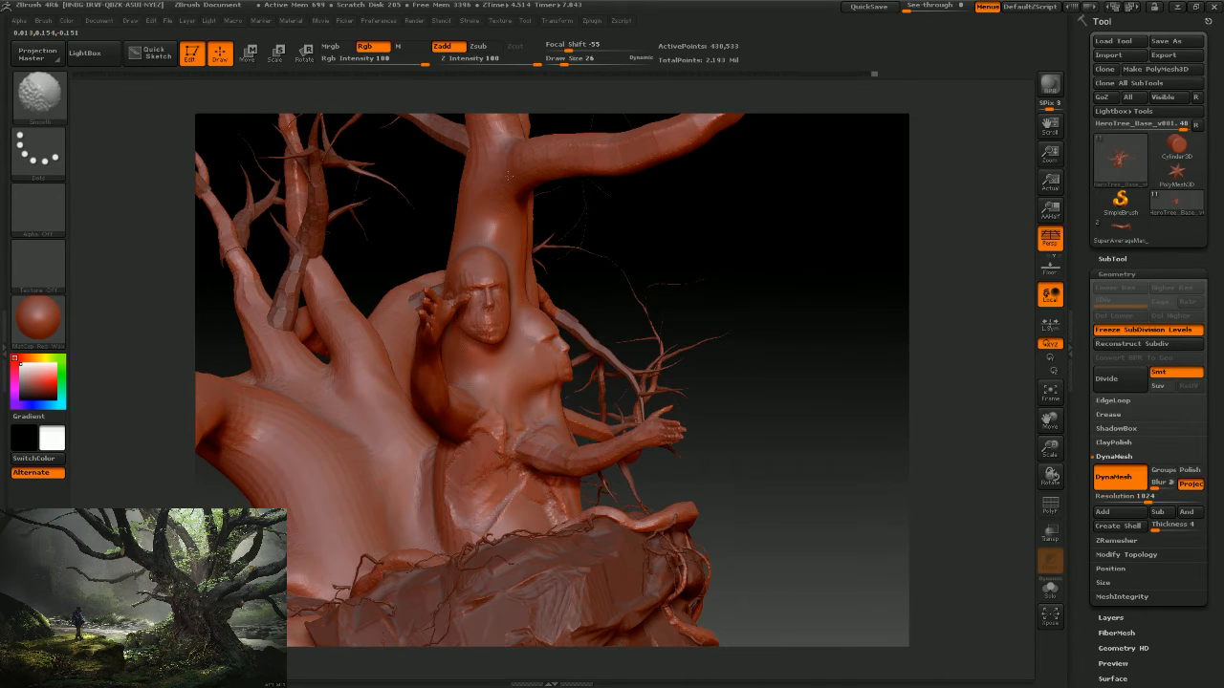
{"action": "mouse_move", "coordinate": [713, 320]}
{"action": "left_mouse_down"}
{"action": "mouse_move", "coordinate": [719, 287]}
{"action": "mouse_move", "coordinate": [742, 316]}
{"action": "mouse_move", "coordinate": [683, 340]}
{"action": "mouse_move", "coordinate": [724, 356]}
{"action": "mouse_move", "coordinate": [709, 370]}
{"action": "mouse_move", "coordinate": [715, 385]}
{"action": "left_mouse_up"}
{"action": "key", "text": "shift"}
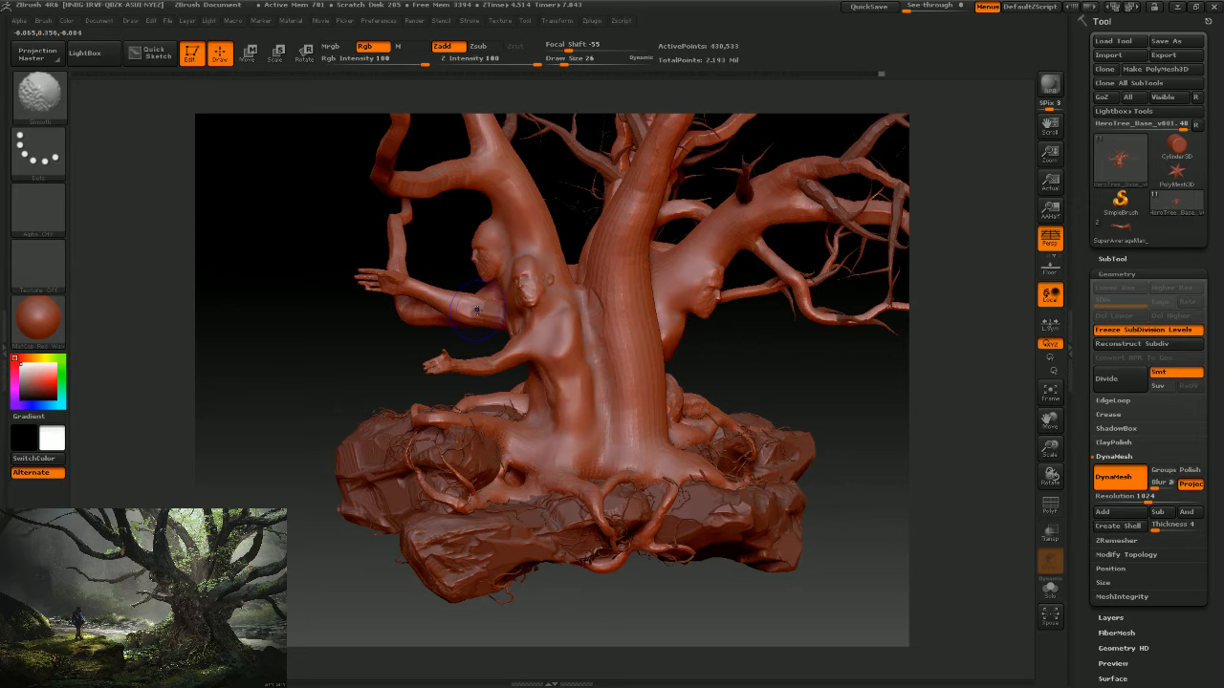
Save the tool over the existing file HeroTree_v004.ZTL.
{"action": "mouse_move", "coordinate": [363, 363]}
{"action": "left_mouse_down"}
{"action": "mouse_move", "coordinate": [366, 379]}
{"action": "mouse_move", "coordinate": [349, 373]}
{"action": "mouse_move", "coordinate": [649, 397]}
{"action": "mouse_move", "coordinate": [606, 380]}
{"action": "left_mouse_up"}
{"action": "mouse_move", "coordinate": [662, 408]}
{"action": "left_mouse_down"}
{"action": "mouse_move", "coordinate": [723, 414]}
{"action": "mouse_move", "coordinate": [702, 415]}
{"action": "mouse_move", "coordinate": [717, 425]}
{"action": "mouse_move", "coordinate": [678, 433]}
{"action": "mouse_move", "coordinate": [690, 390]}
{"action": "left_mouse_up"}
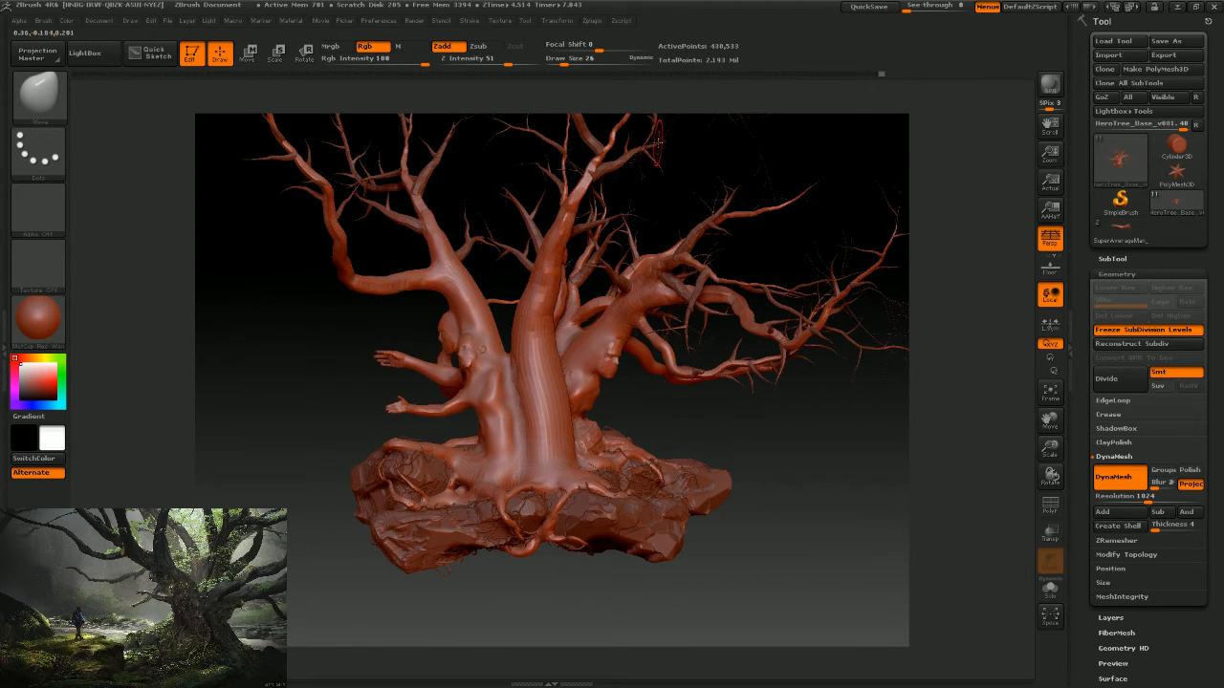
{"action": "left_click", "coordinate": [1175, 42]}
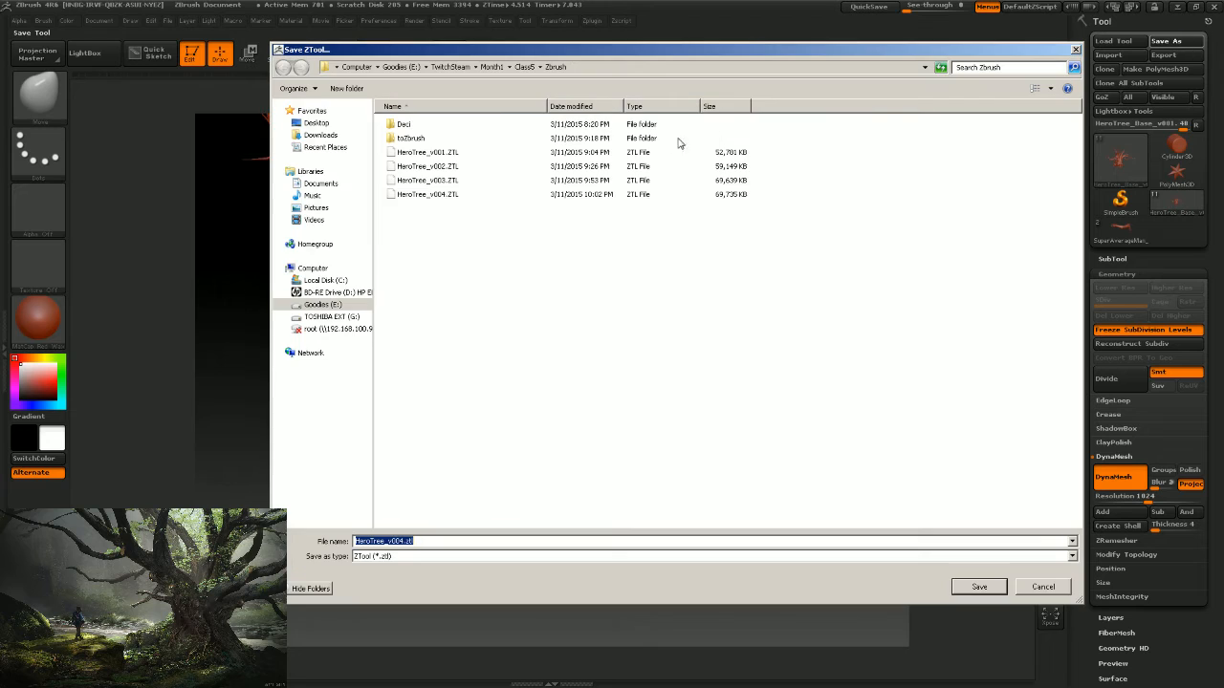
{"action": "left_click", "coordinate": [457, 196]}
{"action": "left_click", "coordinate": [979, 587]}
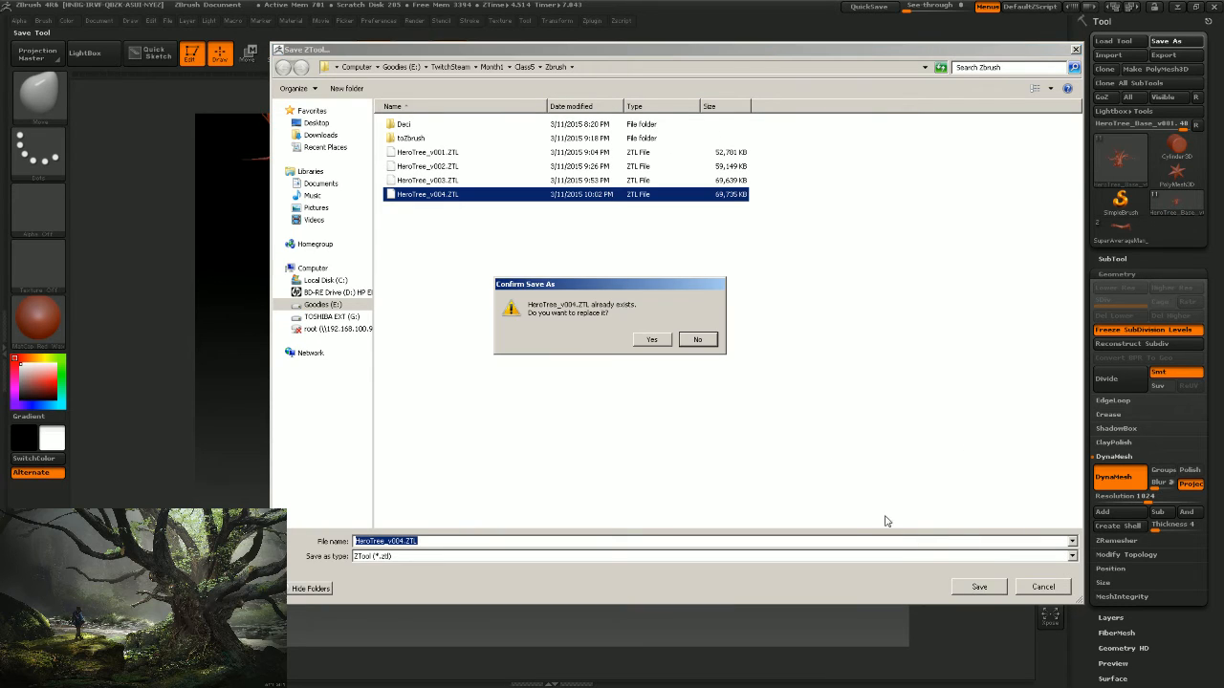
{"action": "left_click", "coordinate": [651, 340]}
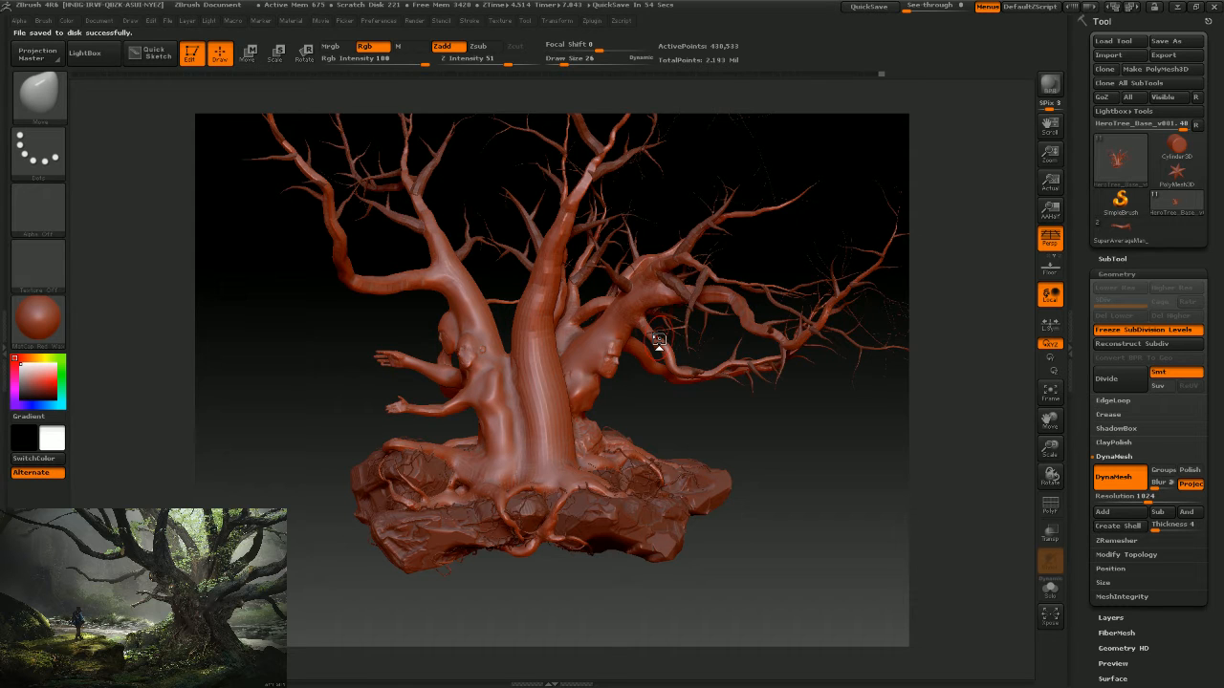
Remesh the tree with DynaMesh at resolution 1024 and check the whole model.
{"action": "left_click_drag", "start_coordinate": [768, 439], "coordinate": [688, 455]}
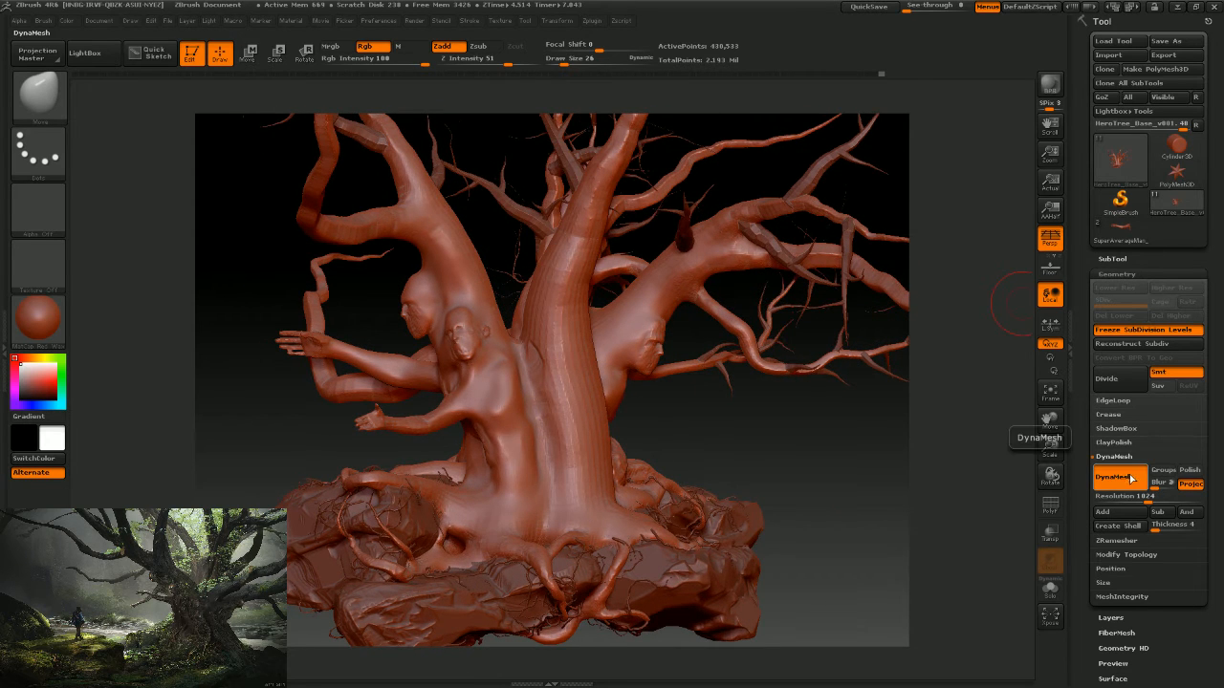
{"action": "key", "text": "ctrl"}
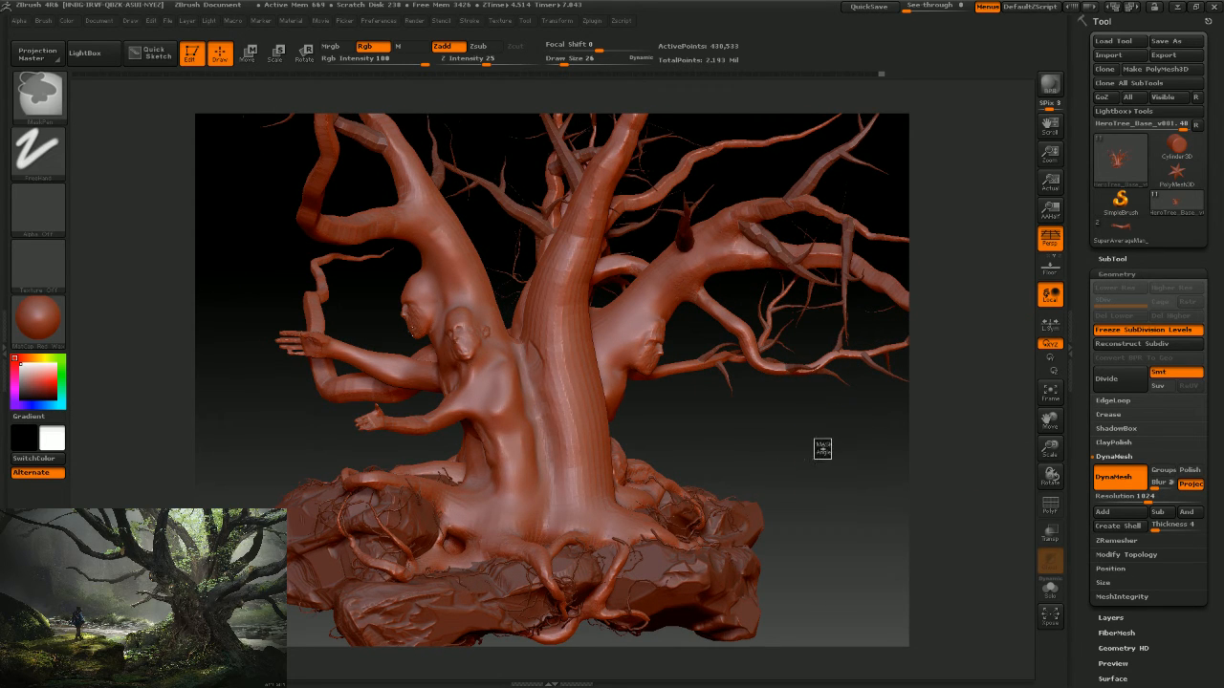
{"action": "left_click_drag", "start_coordinate": [395, 332], "coordinate": [498, 351], "text": "ctrl"}
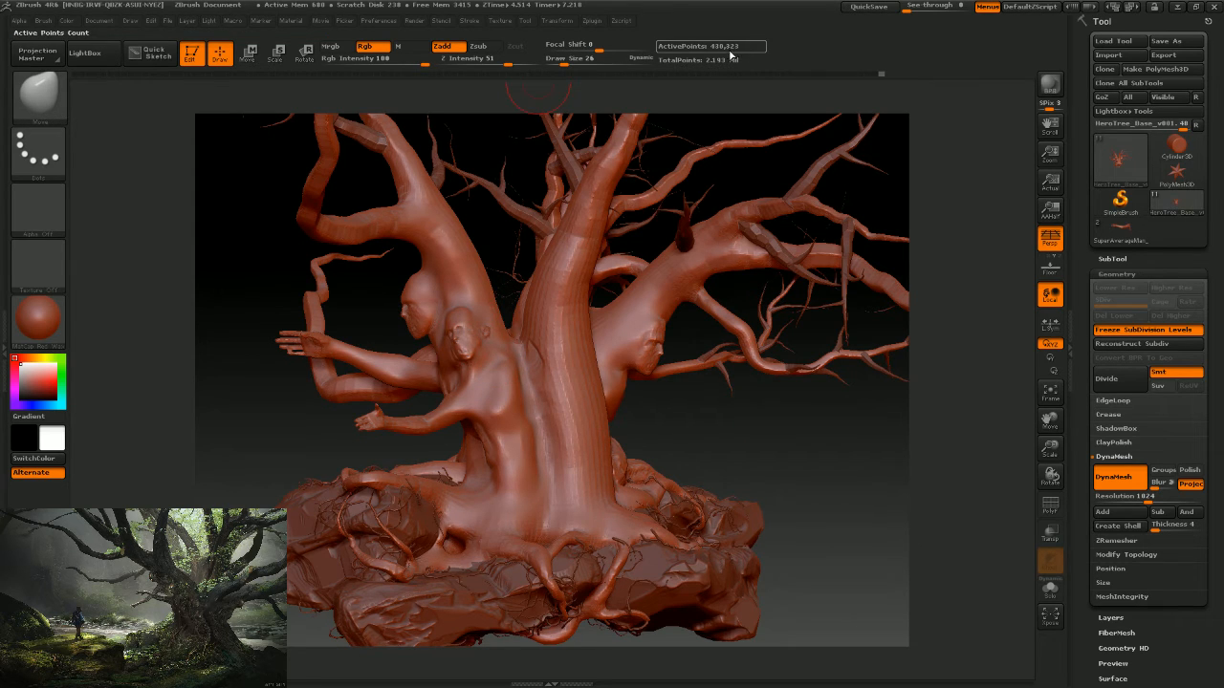
{"action": "left_click_drag", "start_coordinate": [792, 431], "coordinate": [762, 462]}
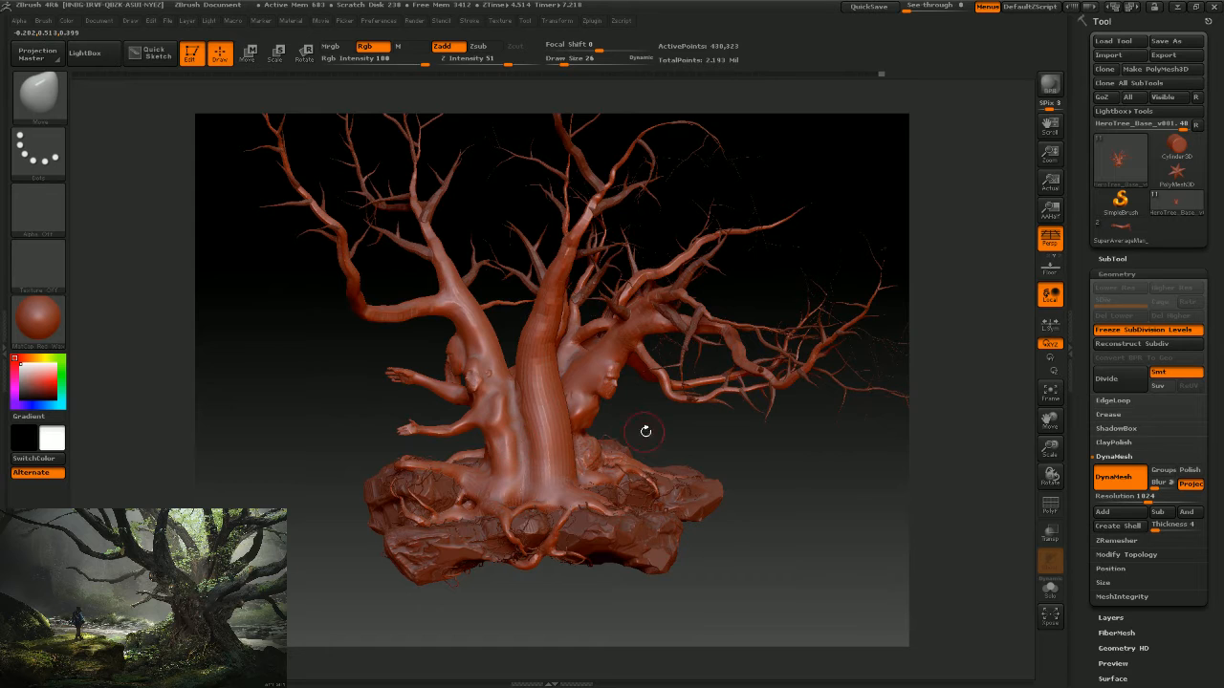
{"action": "left_click_drag", "start_coordinate": [644, 429], "coordinate": [657, 432]}
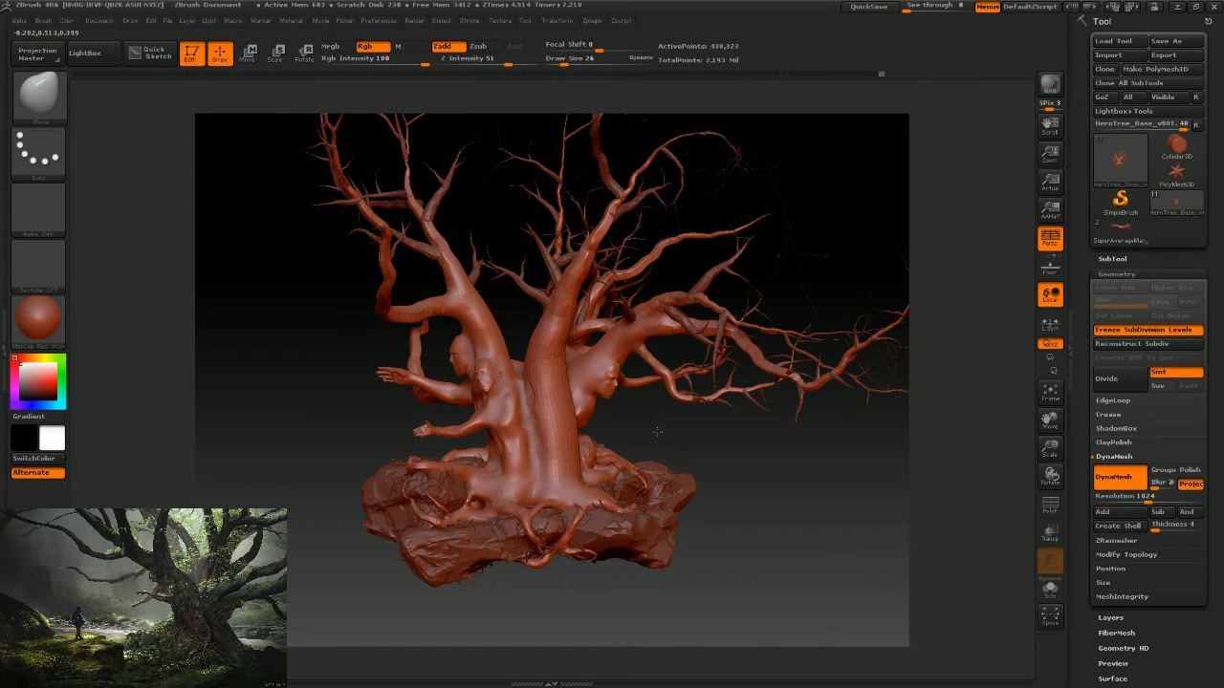
Divide the tree mesh up to subdivision level 3, then work at level 2.
{"action": "left_click_drag", "start_coordinate": [658, 432], "coordinate": [648, 372]}
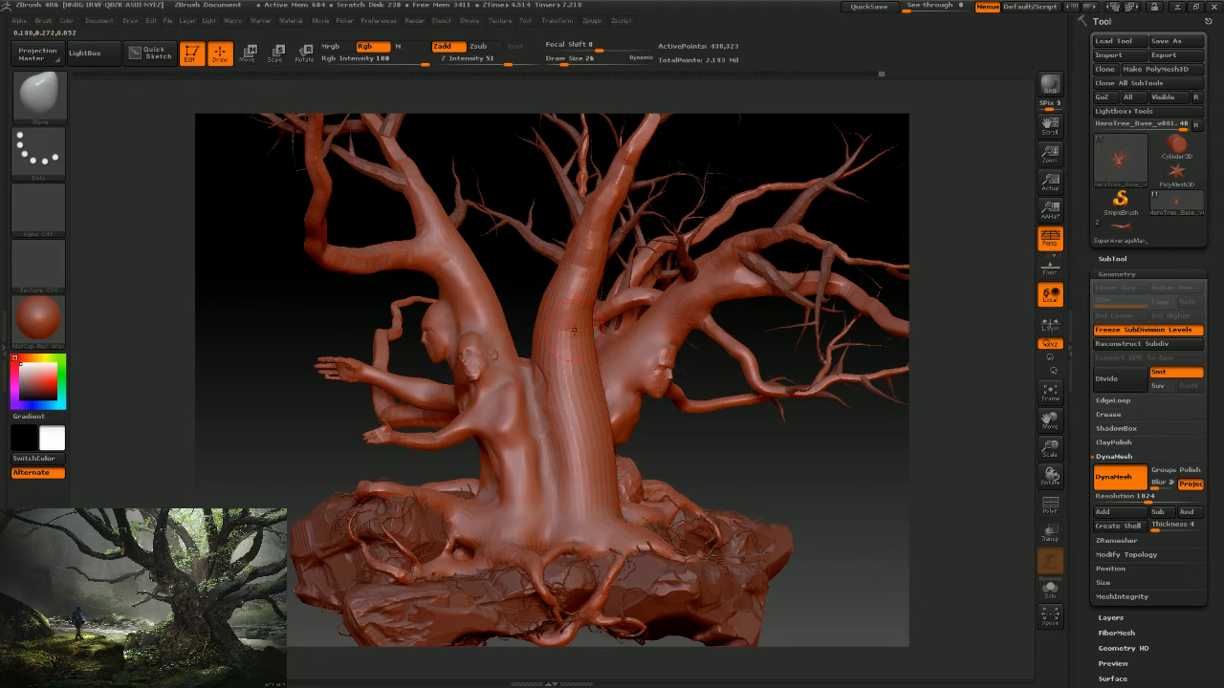
{"action": "left_click_drag", "start_coordinate": [729, 446], "coordinate": [598, 304]}
{"action": "left_click_drag", "start_coordinate": [701, 444], "coordinate": [732, 439]}
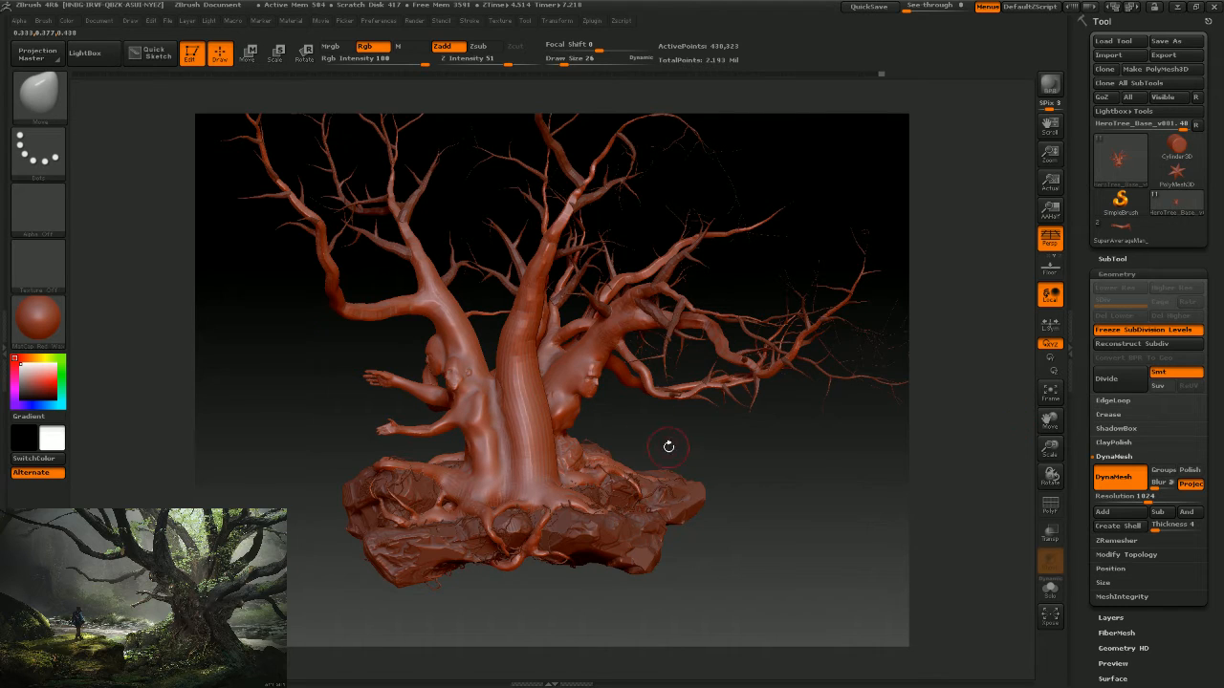
{"action": "left_click_drag", "start_coordinate": [664, 445], "coordinate": [526, 431]}
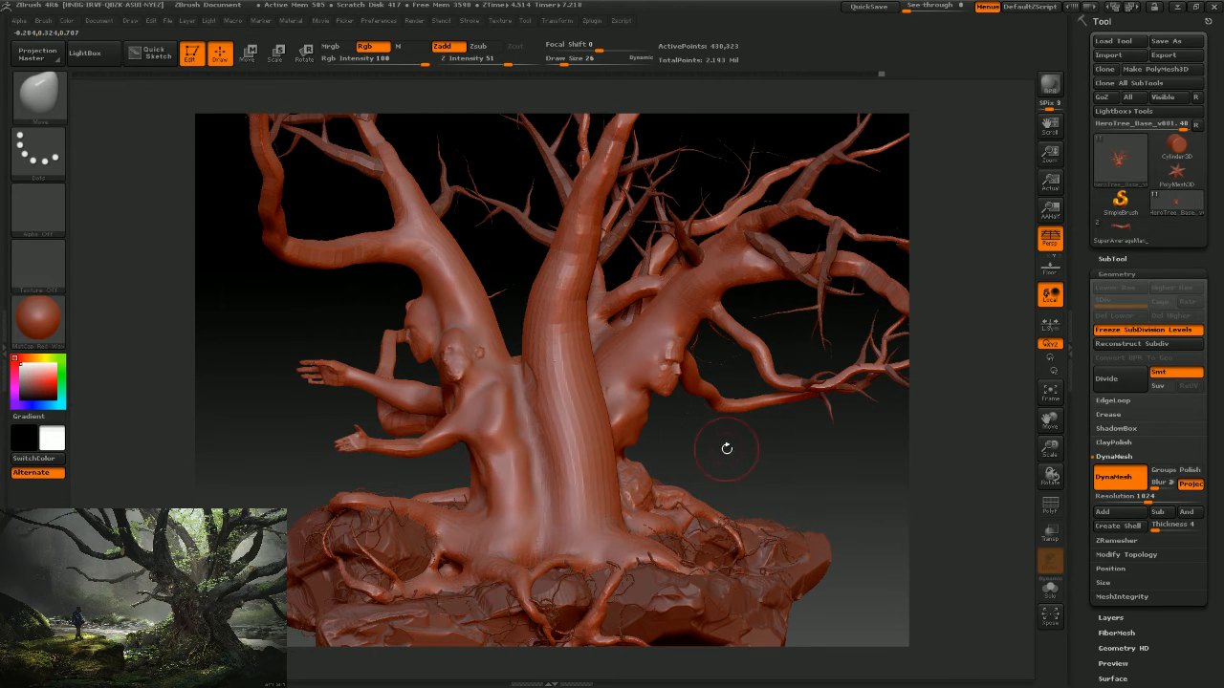
{"action": "left_click_drag", "start_coordinate": [727, 446], "coordinate": [719, 471]}
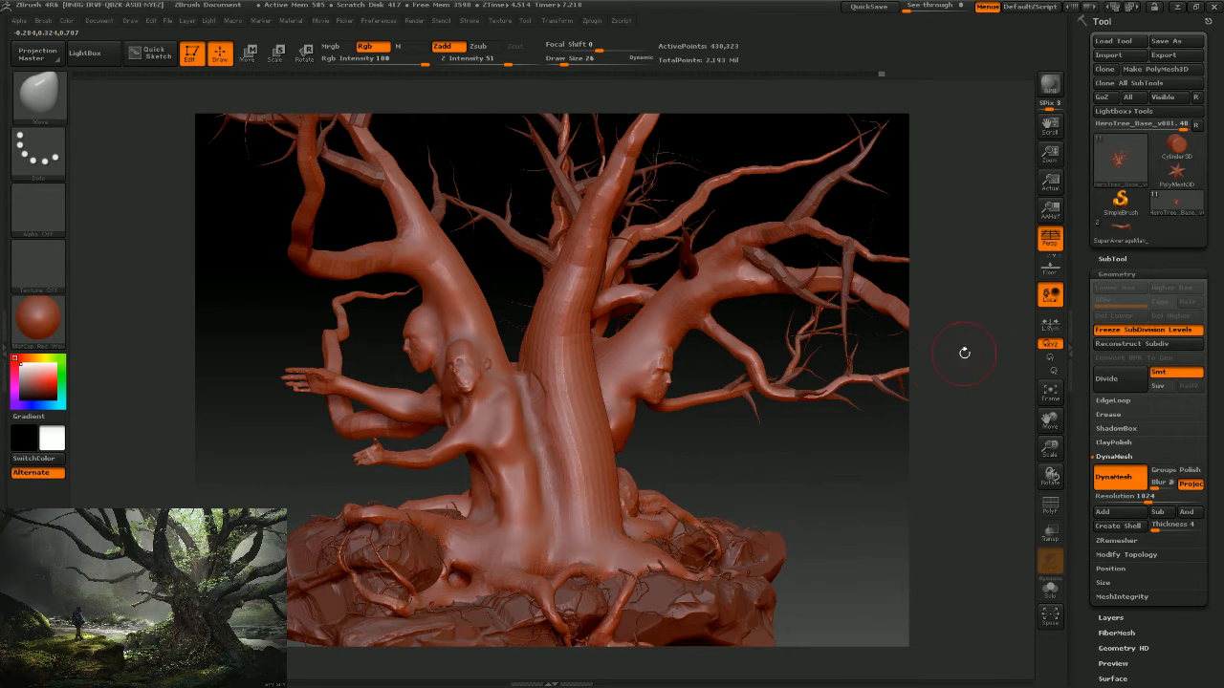
{"action": "left_click", "coordinate": [1121, 380]}
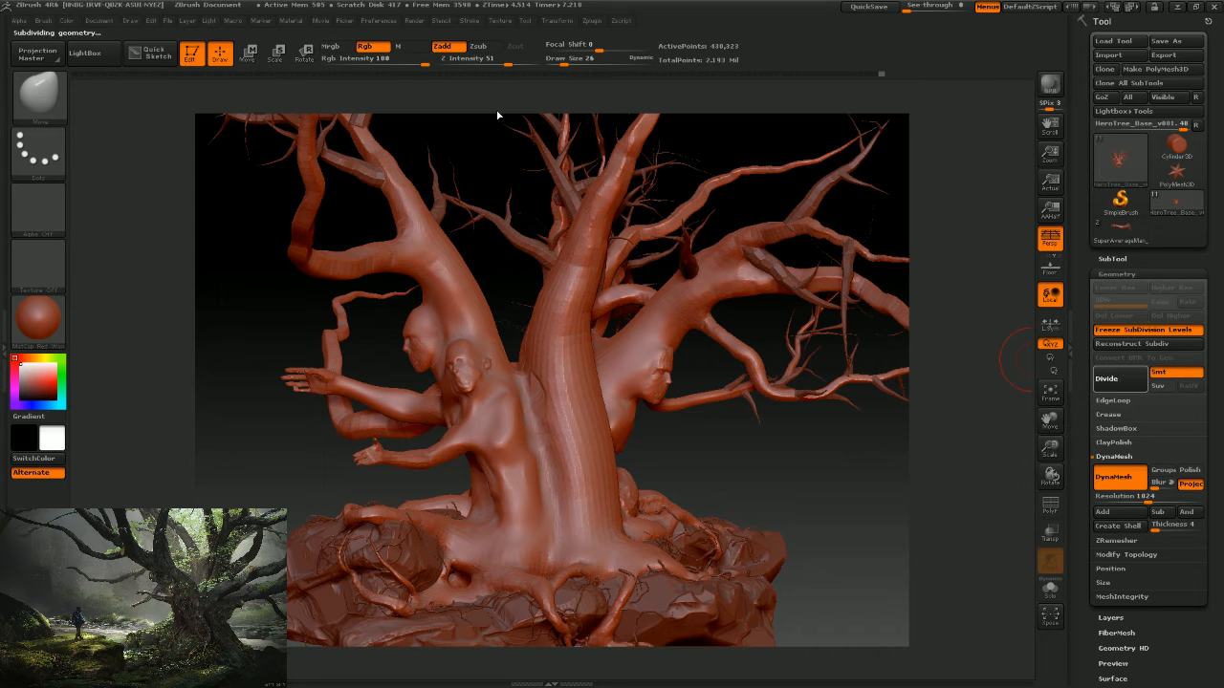
{"action": "left_click_drag", "start_coordinate": [733, 461], "coordinate": [720, 461]}
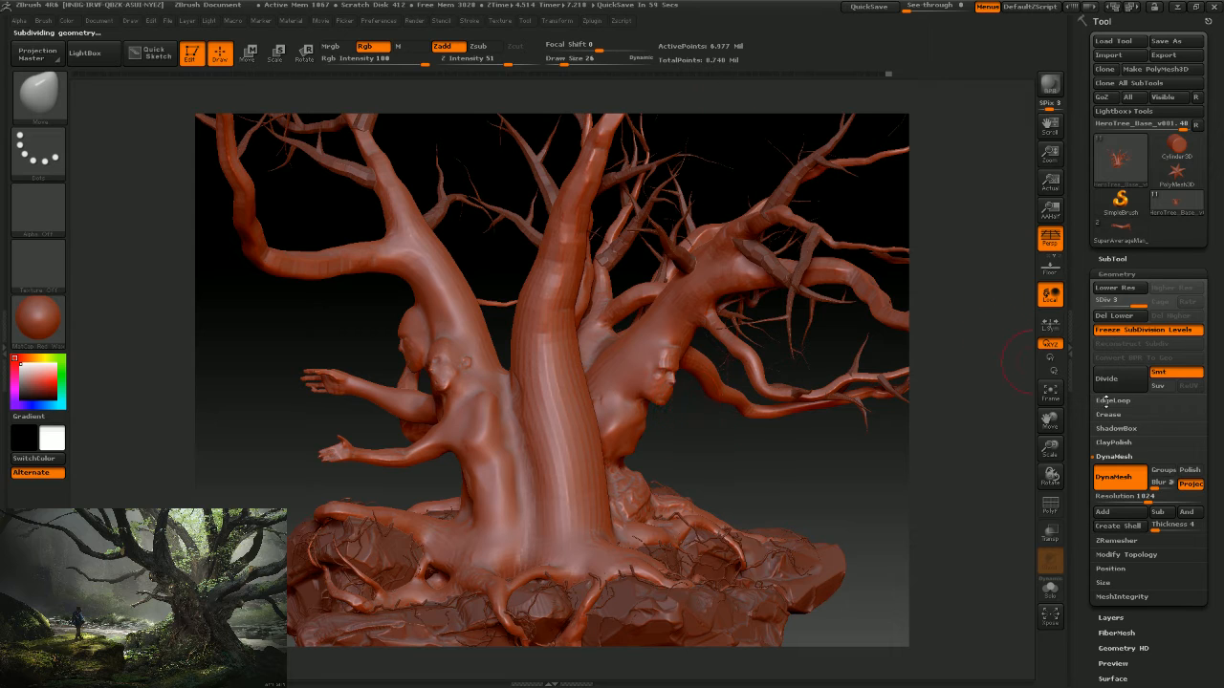
{"action": "left_click_drag", "start_coordinate": [1128, 306], "coordinate": [1123, 305]}
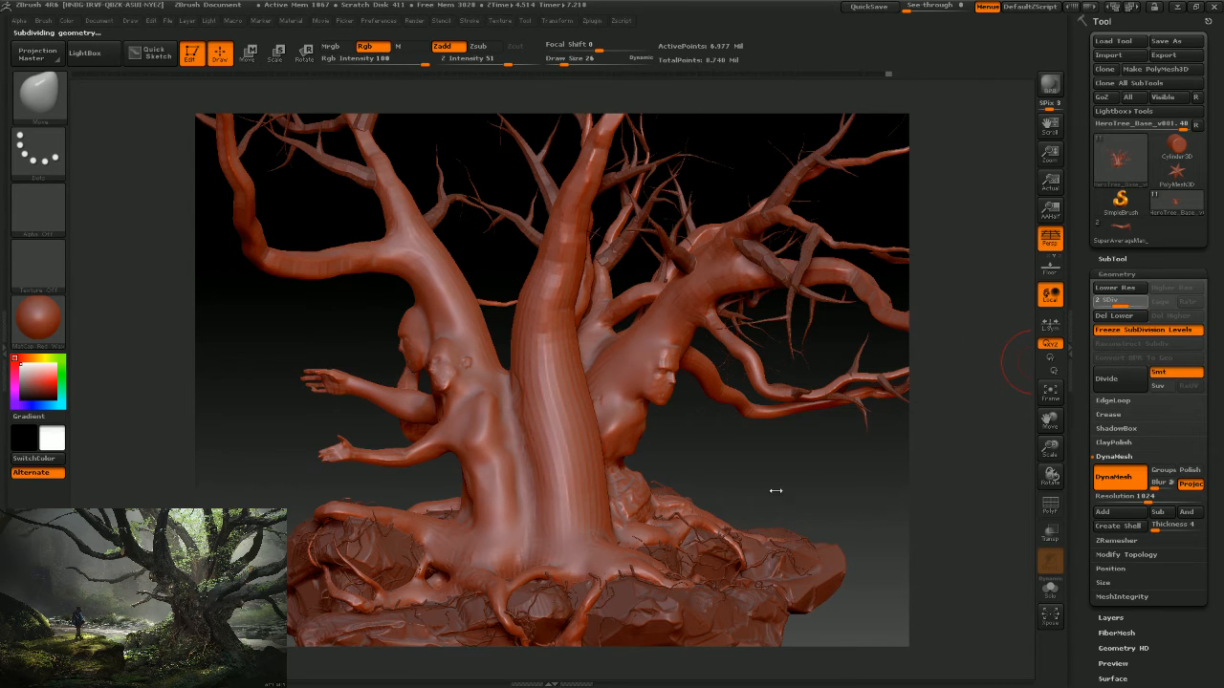
Smooth the ridges and facets along the thick central trunk down to its base.
{"action": "left_click_drag", "start_coordinate": [737, 461], "coordinate": [549, 438]}
{"action": "key", "text": "shift"}
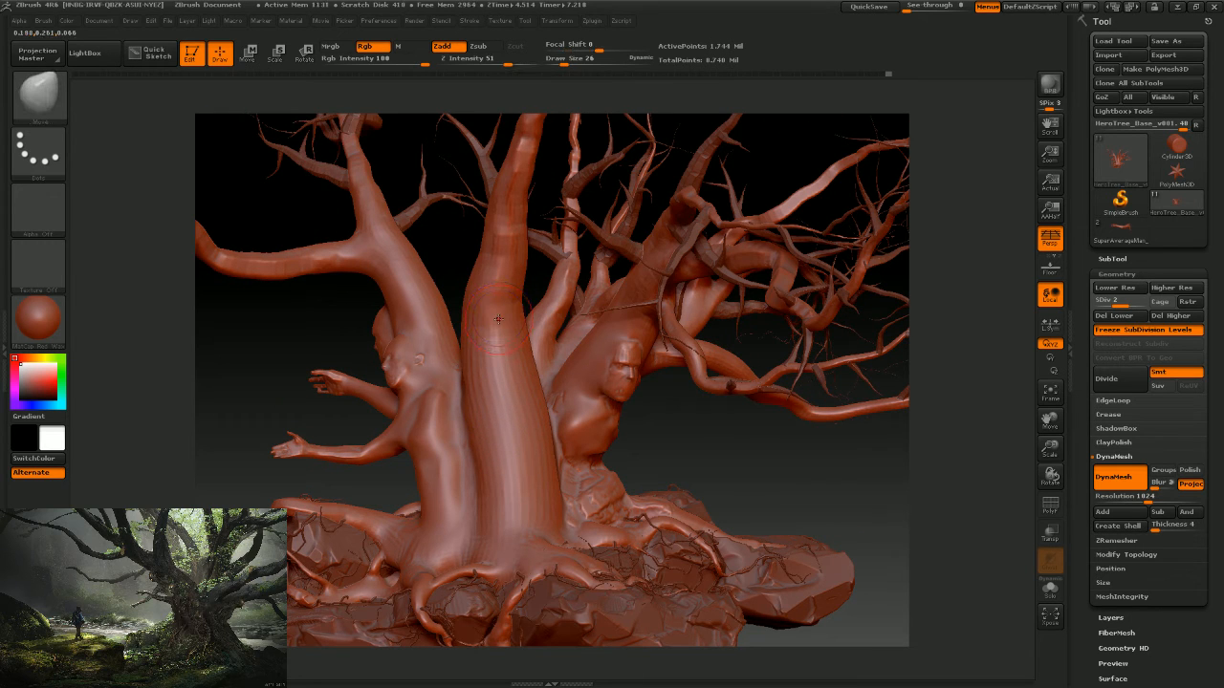
{"action": "mouse_move", "coordinate": [709, 433]}
{"action": "left_mouse_down"}
{"action": "mouse_move", "coordinate": [697, 450]}
{"action": "mouse_move", "coordinate": [716, 431]}
{"action": "left_mouse_up"}
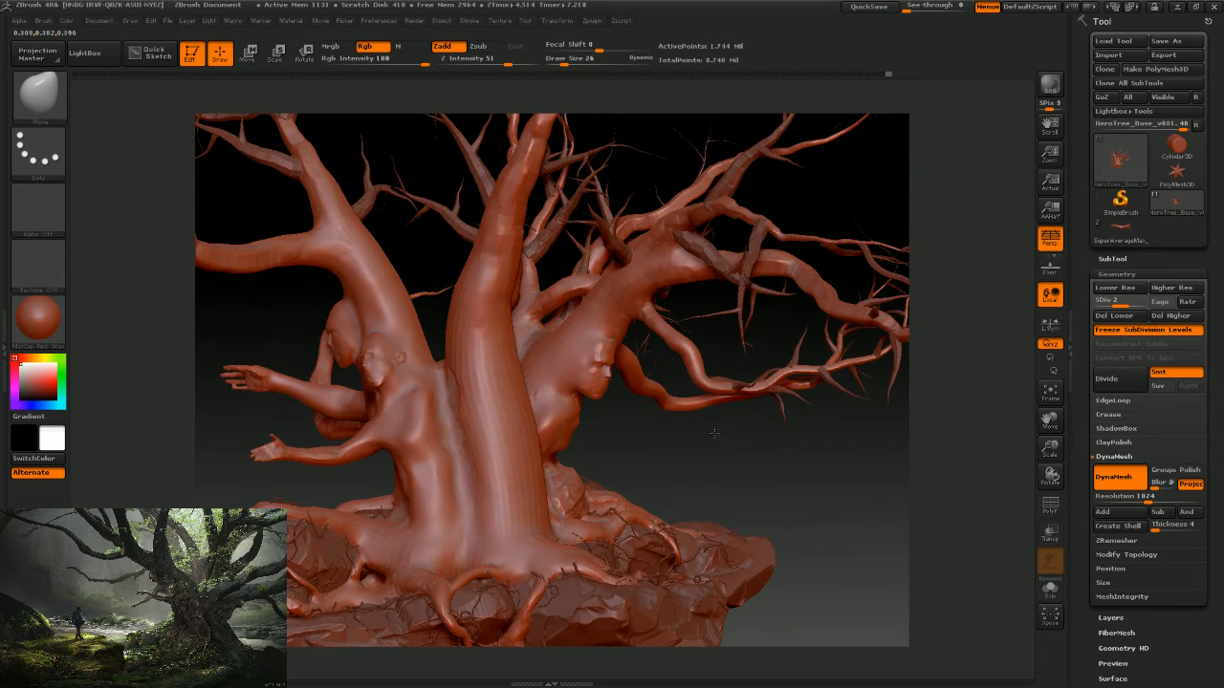
{"action": "key", "text": "shift"}
{"action": "left_click_drag", "start_coordinate": [493, 356], "coordinate": [466, 344], "text": "shift"}
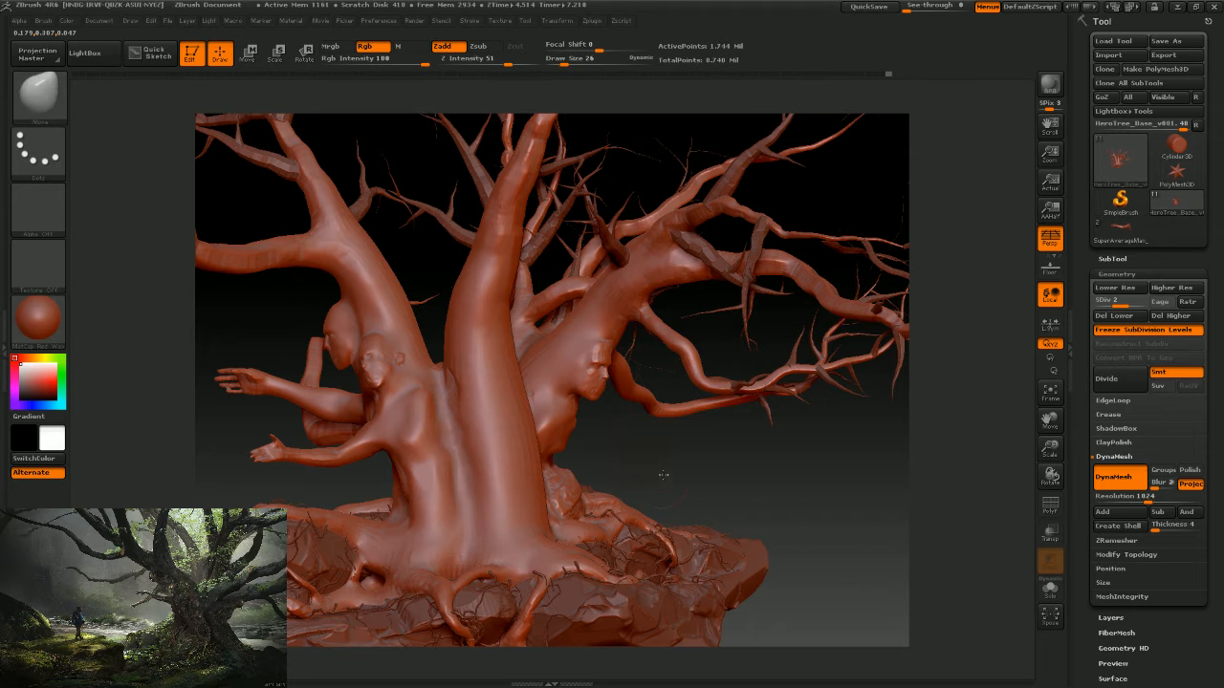
{"action": "mouse_move", "coordinate": [639, 468]}
{"action": "left_mouse_down"}
{"action": "mouse_move", "coordinate": [617, 444]}
{"action": "mouse_move", "coordinate": [630, 469]}
{"action": "mouse_move", "coordinate": [597, 454]}
{"action": "mouse_move", "coordinate": [593, 482]}
{"action": "mouse_move", "coordinate": [650, 471]}
{"action": "mouse_move", "coordinate": [564, 450]}
{"action": "left_mouse_up"}
{"action": "key", "text": "shift"}
{"action": "left_click_drag", "start_coordinate": [468, 358], "coordinate": [457, 399], "text": "shift"}
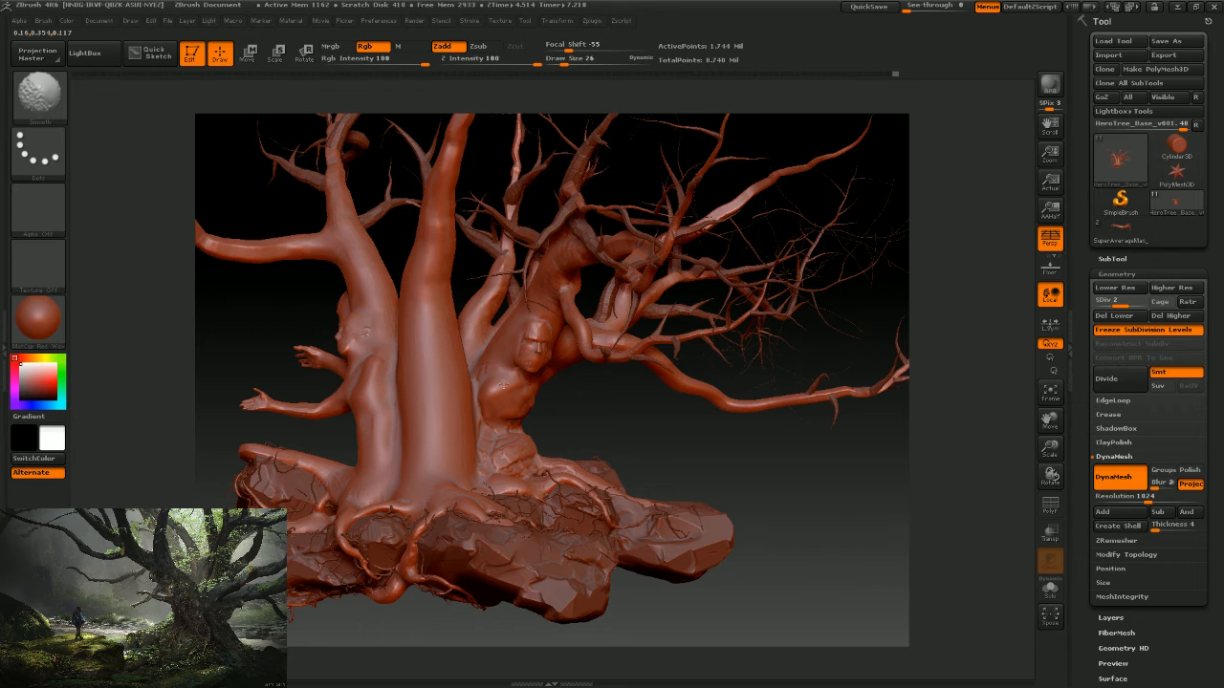
Smooth the front figure's torso and the seam where it merges with the central trunk.
{"action": "mouse_move", "coordinate": [612, 432]}
{"action": "left_mouse_down"}
{"action": "mouse_move", "coordinate": [645, 470]}
{"action": "mouse_move", "coordinate": [669, 462]}
{"action": "left_mouse_up"}
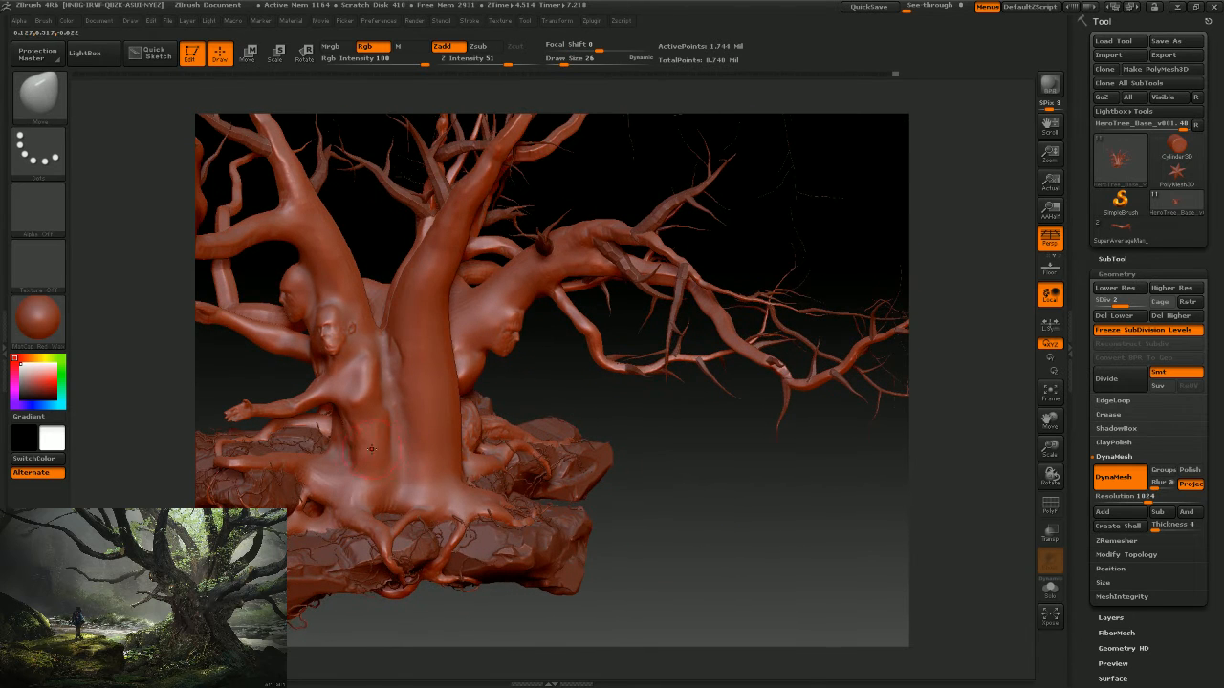
{"action": "key", "text": "shift"}
{"action": "mouse_move", "coordinate": [557, 396]}
{"action": "left_mouse_down"}
{"action": "mouse_move", "coordinate": [691, 447]}
{"action": "mouse_move", "coordinate": [659, 431]}
{"action": "left_mouse_up"}
{"action": "key", "text": "shift"}
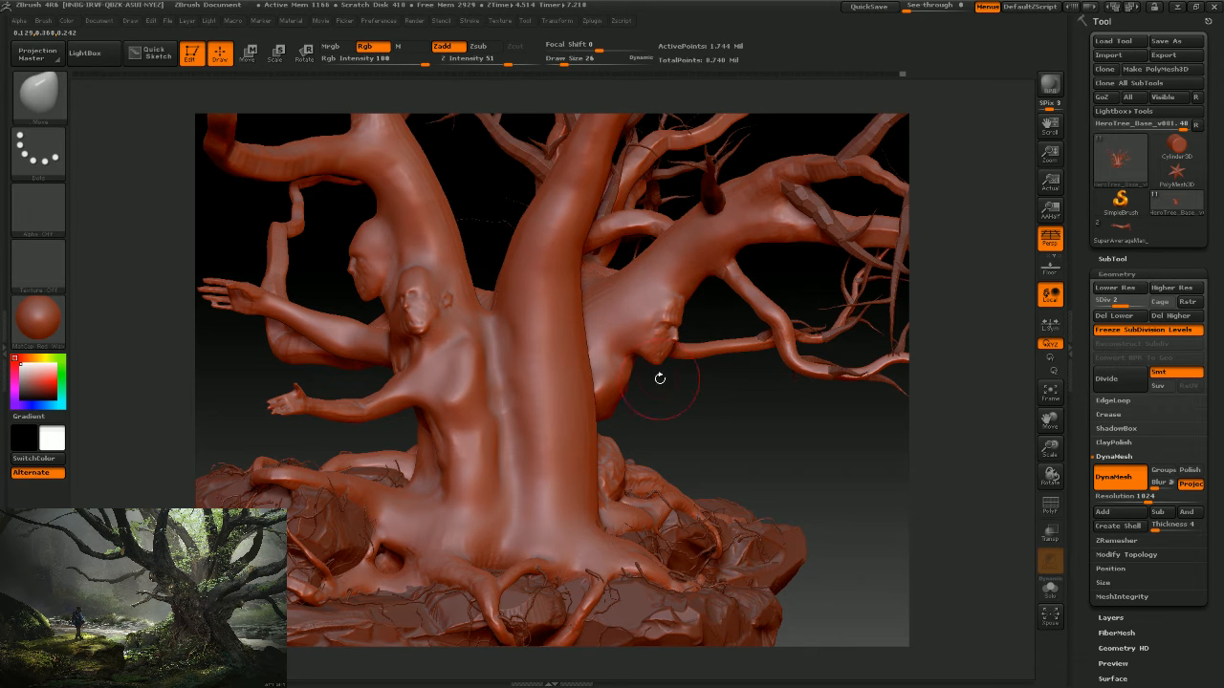
{"action": "mouse_move", "coordinate": [721, 435]}
{"action": "left_mouse_down"}
{"action": "mouse_move", "coordinate": [722, 410]}
{"action": "mouse_move", "coordinate": [734, 473]}
{"action": "mouse_move", "coordinate": [712, 499]}
{"action": "mouse_move", "coordinate": [716, 476]}
{"action": "mouse_move", "coordinate": [727, 508]}
{"action": "mouse_move", "coordinate": [782, 517]}
{"action": "mouse_move", "coordinate": [697, 467]}
{"action": "mouse_move", "coordinate": [761, 522]}
{"action": "mouse_move", "coordinate": [643, 546]}
{"action": "mouse_move", "coordinate": [587, 529]}
{"action": "mouse_move", "coordinate": [754, 483]}
{"action": "left_mouse_up"}
Smooth the back side of the trunk between the rear figure and the large bending limb.
{"action": "left_click_drag", "start_coordinate": [620, 536], "coordinate": [446, 524], "text": "alt"}
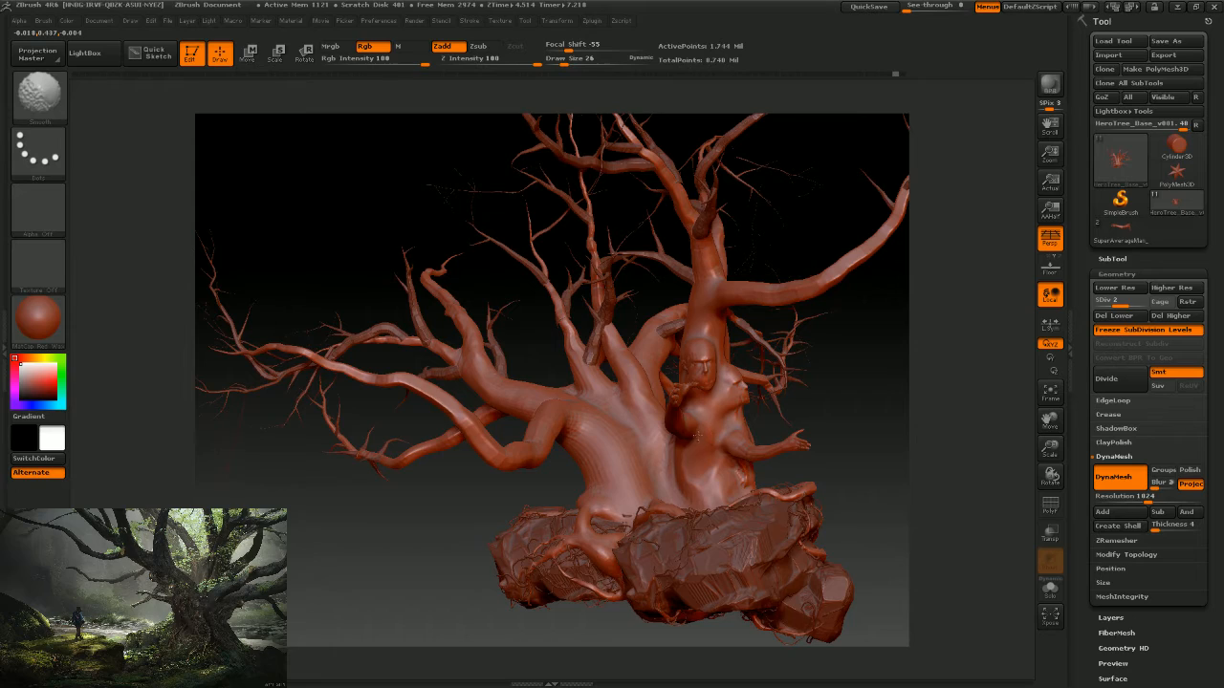
{"action": "mouse_move", "coordinate": [806, 404]}
{"action": "left_mouse_down"}
{"action": "mouse_move", "coordinate": [868, 396]}
{"action": "mouse_move", "coordinate": [864, 418]}
{"action": "mouse_move", "coordinate": [704, 410]}
{"action": "left_mouse_up"}
{"action": "left_click_drag", "start_coordinate": [800, 390], "coordinate": [699, 417]}
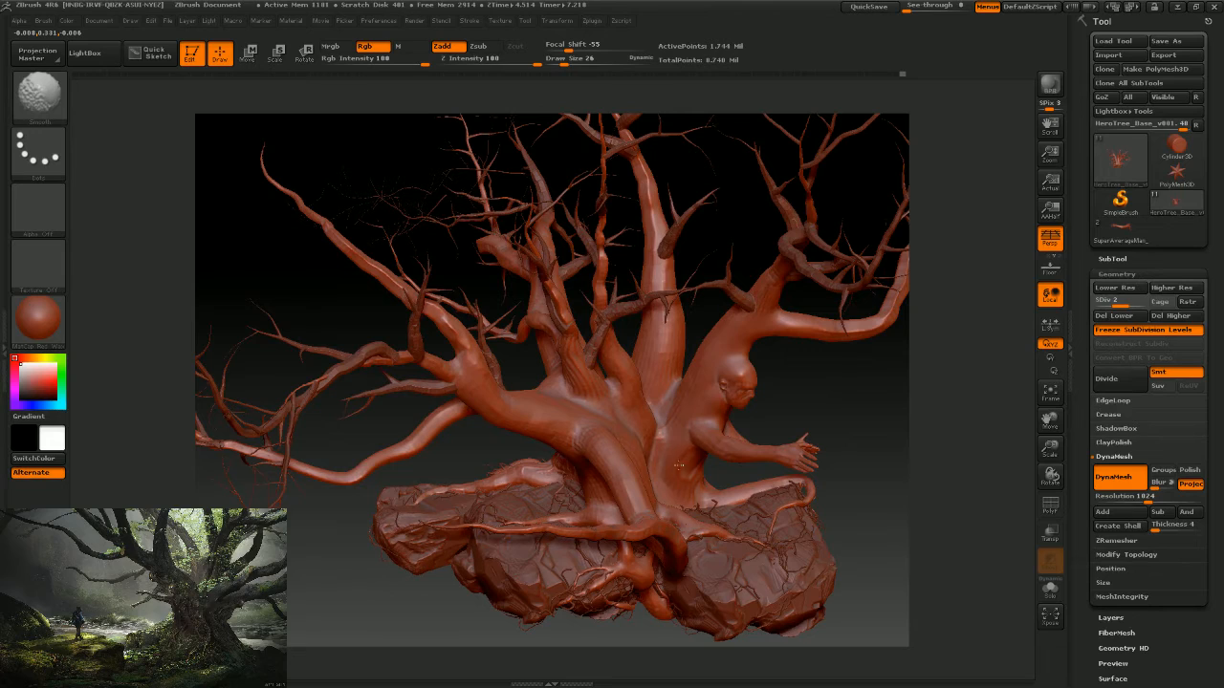
{"action": "mouse_move", "coordinate": [799, 408]}
{"action": "left_mouse_down"}
{"action": "mouse_move", "coordinate": [776, 323]}
{"action": "mouse_move", "coordinate": [806, 409]}
{"action": "mouse_move", "coordinate": [727, 426]}
{"action": "left_mouse_up"}
{"action": "mouse_move", "coordinate": [631, 402]}
{"action": "left_mouse_down", "text": "shift"}
{"action": "mouse_move", "coordinate": [626, 469]}
{"action": "mouse_move", "coordinate": [604, 429]}
{"action": "left_mouse_up", "text": "shift"}
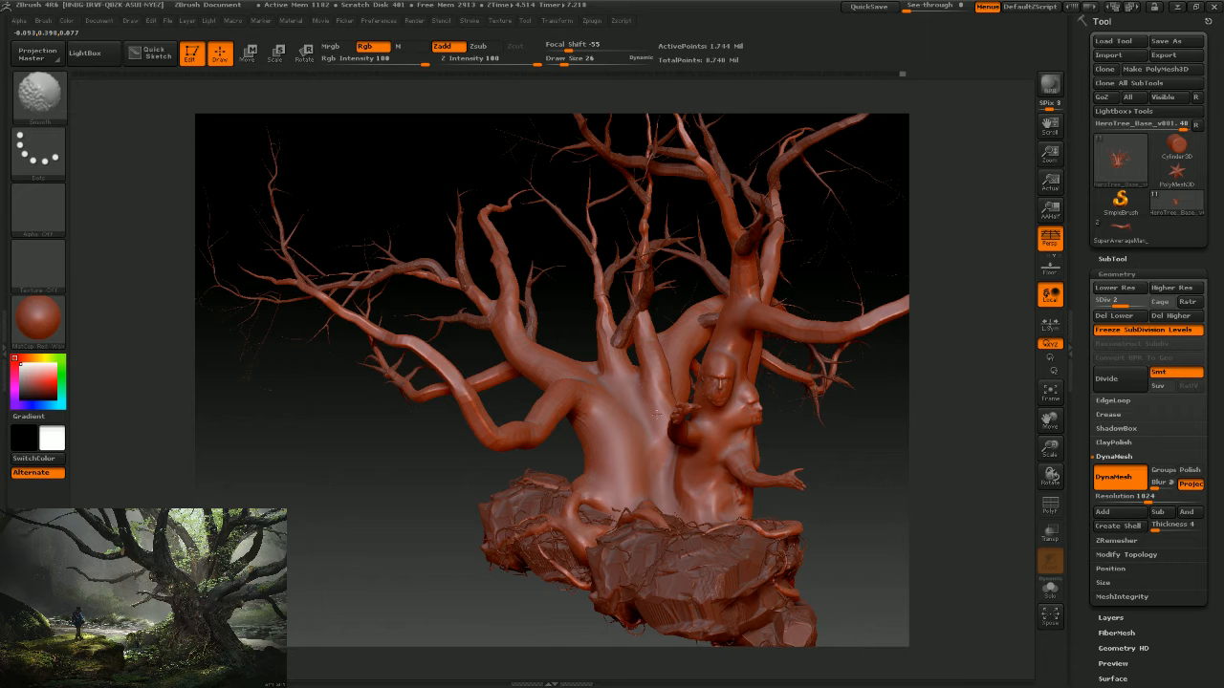
Smooth the remaining trunk surfaces and the torso of the figure under the overhanging branch.
{"action": "left_click_drag", "start_coordinate": [861, 431], "coordinate": [623, 436]}
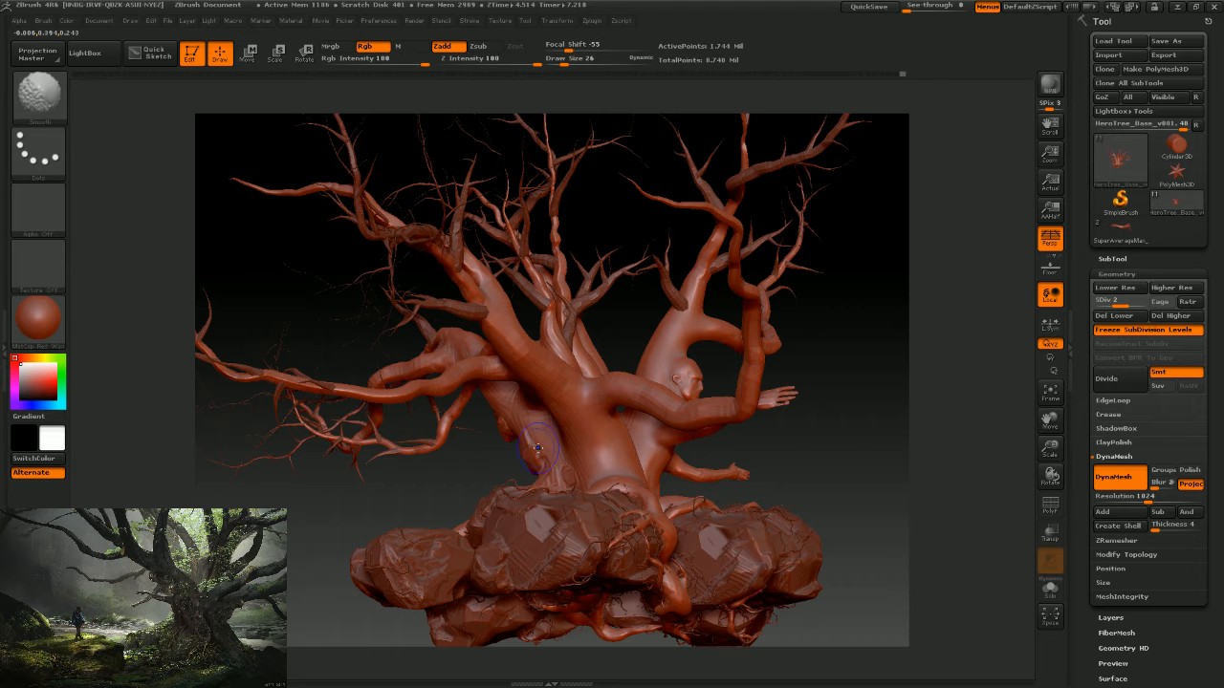
{"action": "left_click_drag", "start_coordinate": [780, 467], "coordinate": [941, 462]}
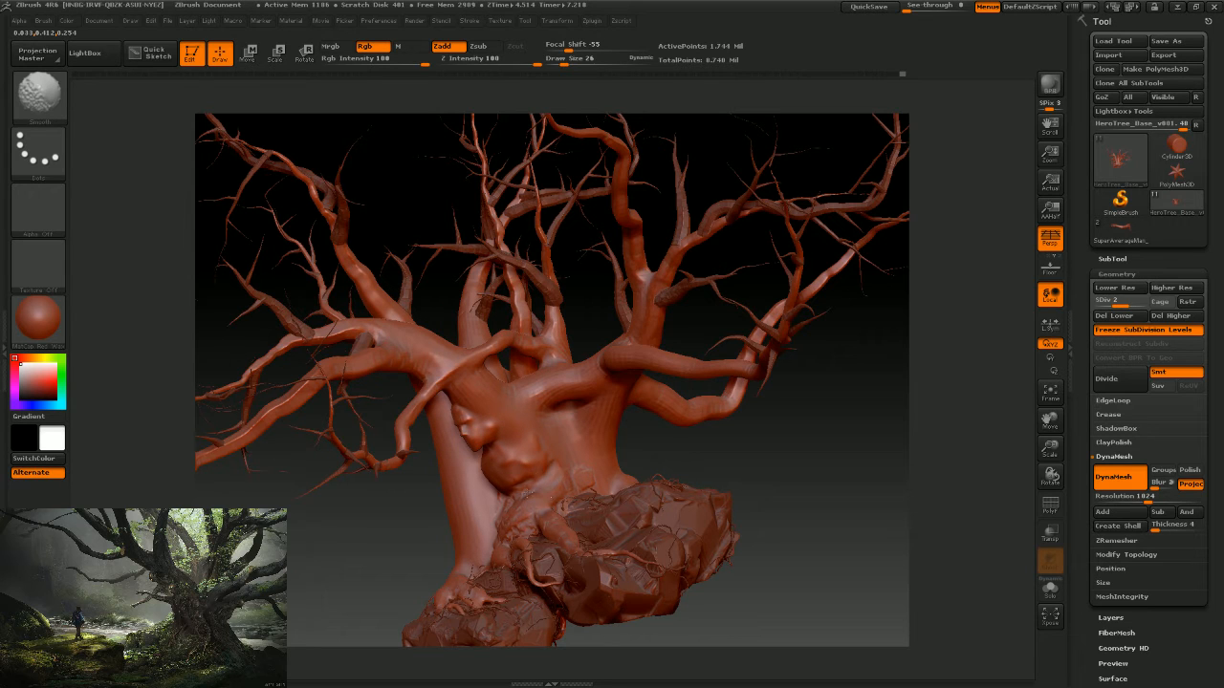
{"action": "mouse_move", "coordinate": [729, 468]}
{"action": "left_mouse_down"}
{"action": "mouse_move", "coordinate": [784, 451]}
{"action": "mouse_move", "coordinate": [774, 459]}
{"action": "mouse_move", "coordinate": [783, 430]}
{"action": "mouse_move", "coordinate": [731, 444]}
{"action": "mouse_move", "coordinate": [838, 432]}
{"action": "mouse_move", "coordinate": [806, 453]}
{"action": "left_mouse_up"}
{"action": "left_click_drag", "start_coordinate": [801, 498], "coordinate": [736, 493]}
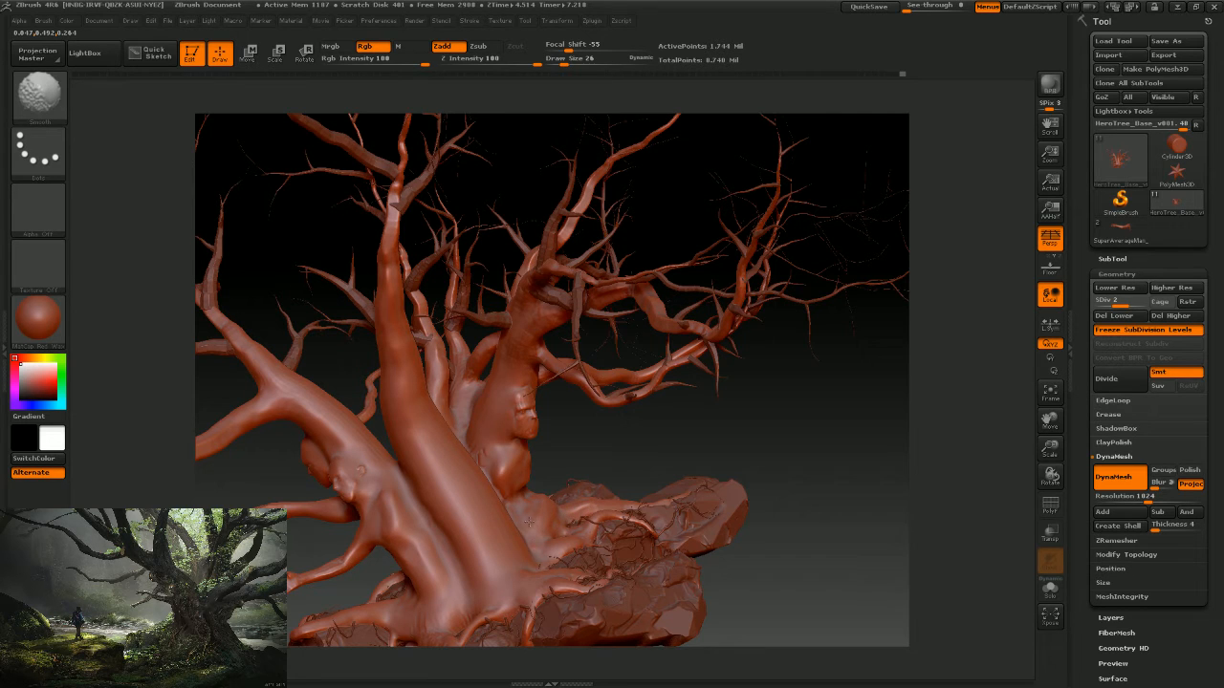
{"action": "left_click_drag", "start_coordinate": [508, 443], "coordinate": [507, 470], "text": "shift"}
Try to plane the rear figure's upper chest with the TrimSmoothBorder brush.
{"action": "mouse_move", "coordinate": [621, 465]}
{"action": "left_mouse_down"}
{"action": "mouse_move", "coordinate": [564, 483]}
{"action": "mouse_move", "coordinate": [528, 516]}
{"action": "mouse_move", "coordinate": [616, 464]}
{"action": "mouse_move", "coordinate": [666, 388]}
{"action": "mouse_move", "coordinate": [512, 365]}
{"action": "left_mouse_up"}
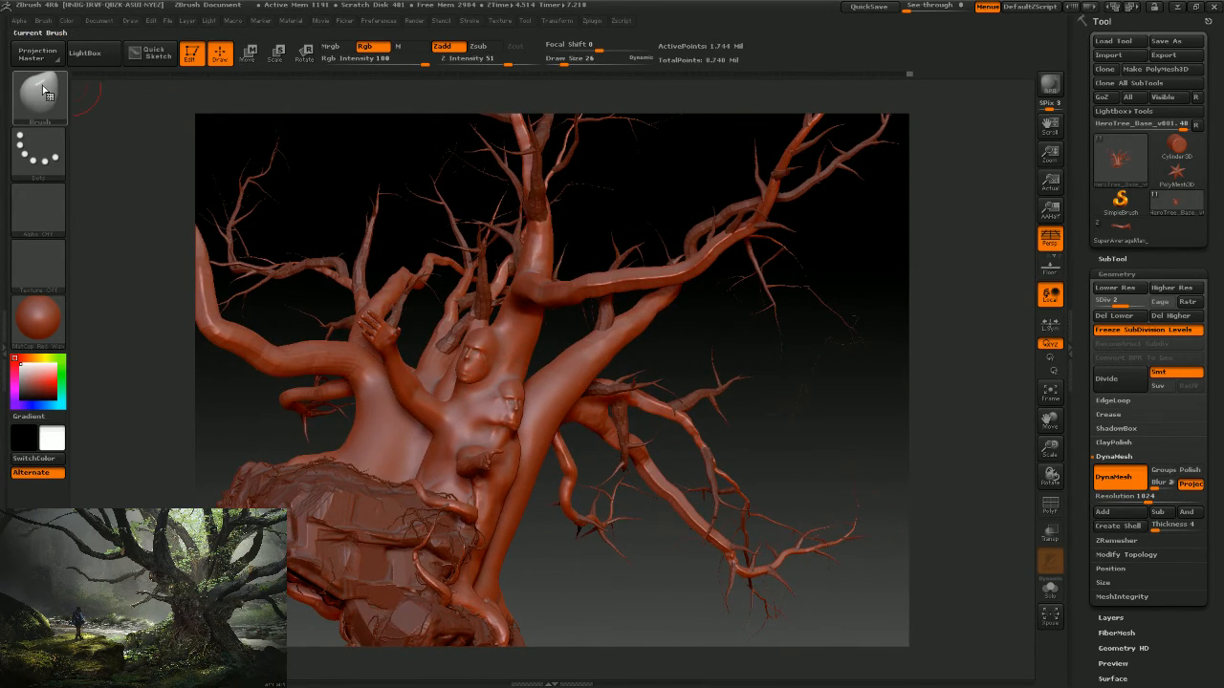
{"action": "left_click", "coordinate": [43, 98]}
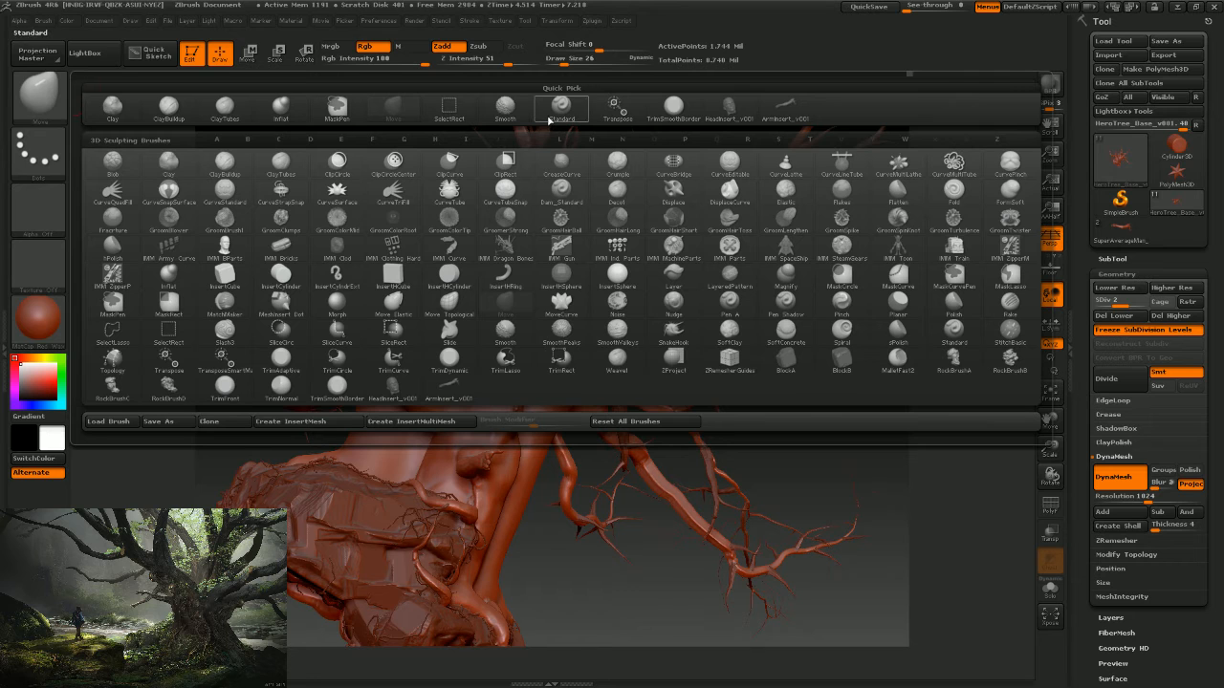
{"action": "left_click", "coordinate": [674, 107]}
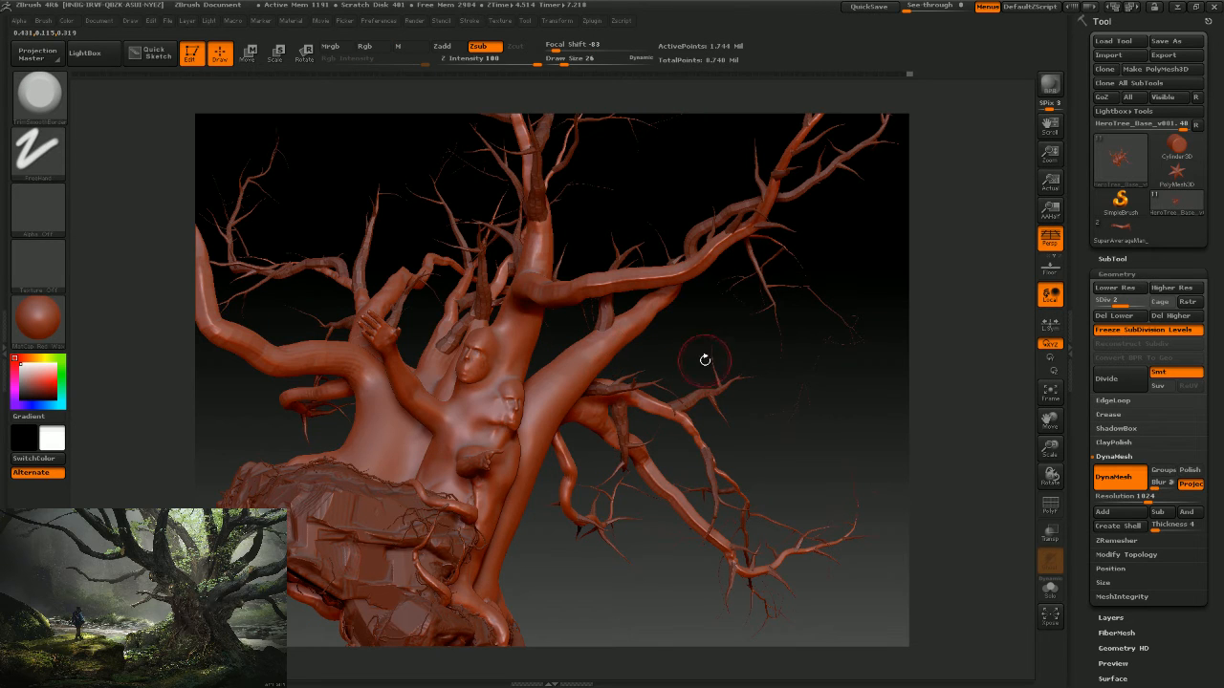
{"action": "left_click_drag", "start_coordinate": [697, 341], "coordinate": [586, 353]}
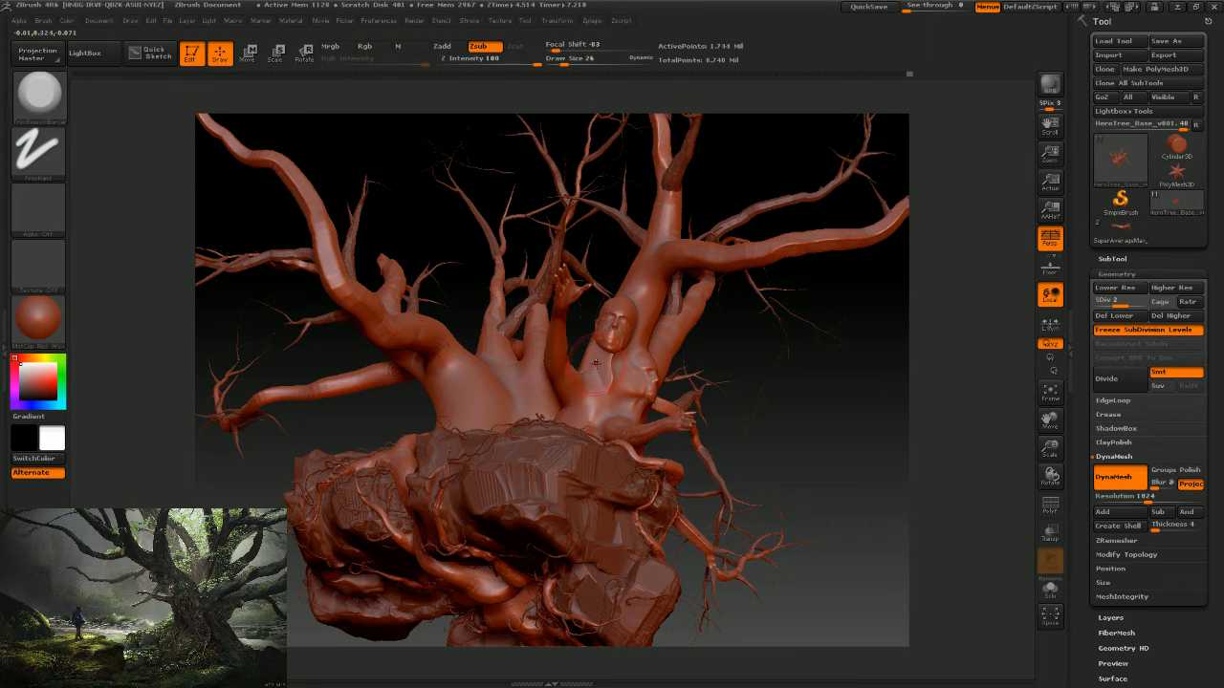
Switch to the ClayTubes brush and try building up the rear figure's upper chest below the neck.
{"action": "left_click", "coordinate": [38, 91]}
{"action": "left_click", "coordinate": [227, 109]}
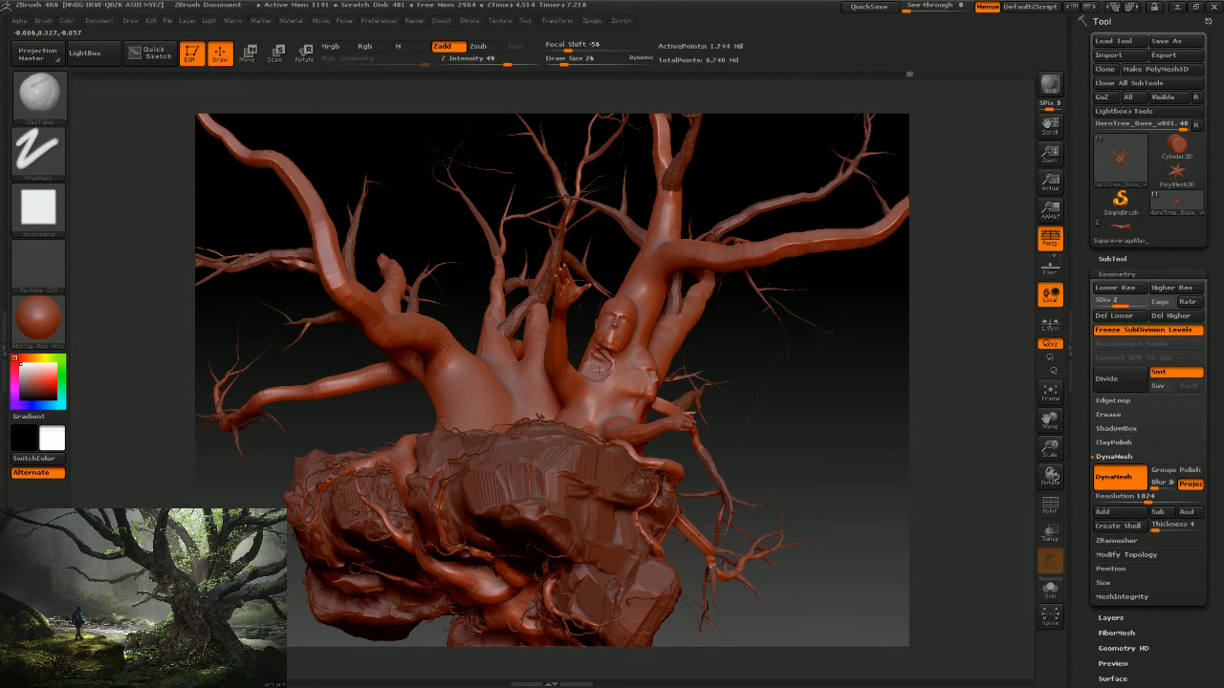
{"action": "left_click_drag", "start_coordinate": [731, 433], "coordinate": [593, 381]}
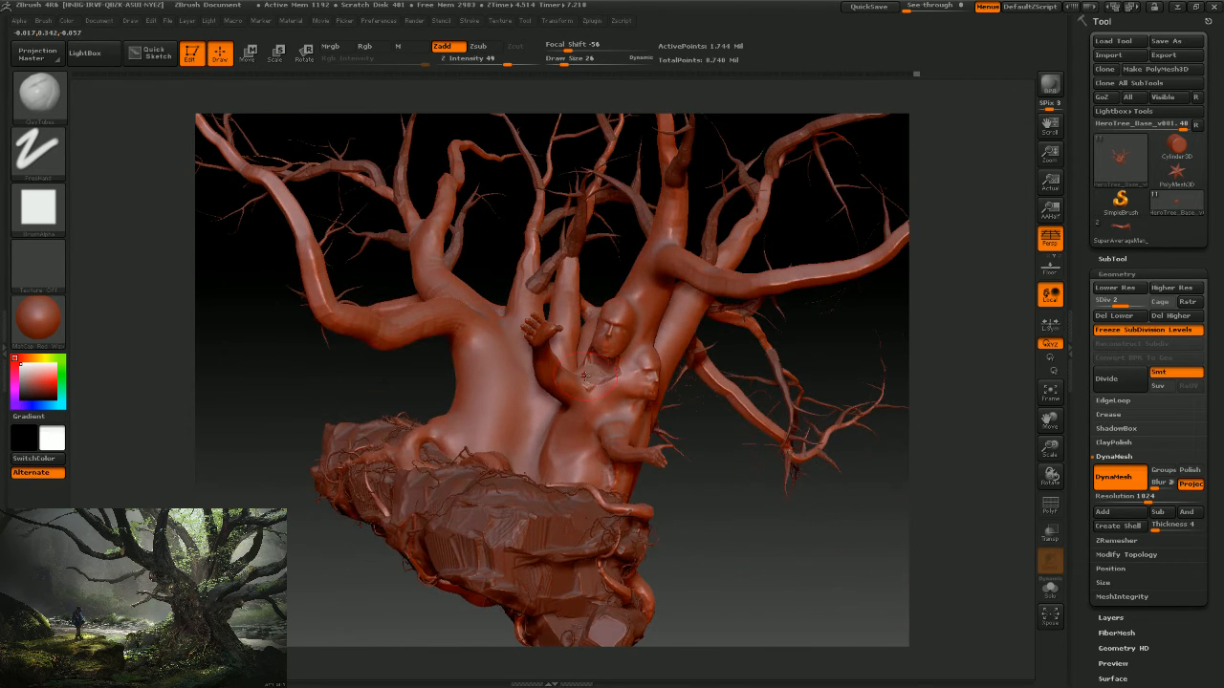
{"action": "key", "text": "b"}
{"action": "key", "text": "m"}
{"action": "key", "text": "v"}
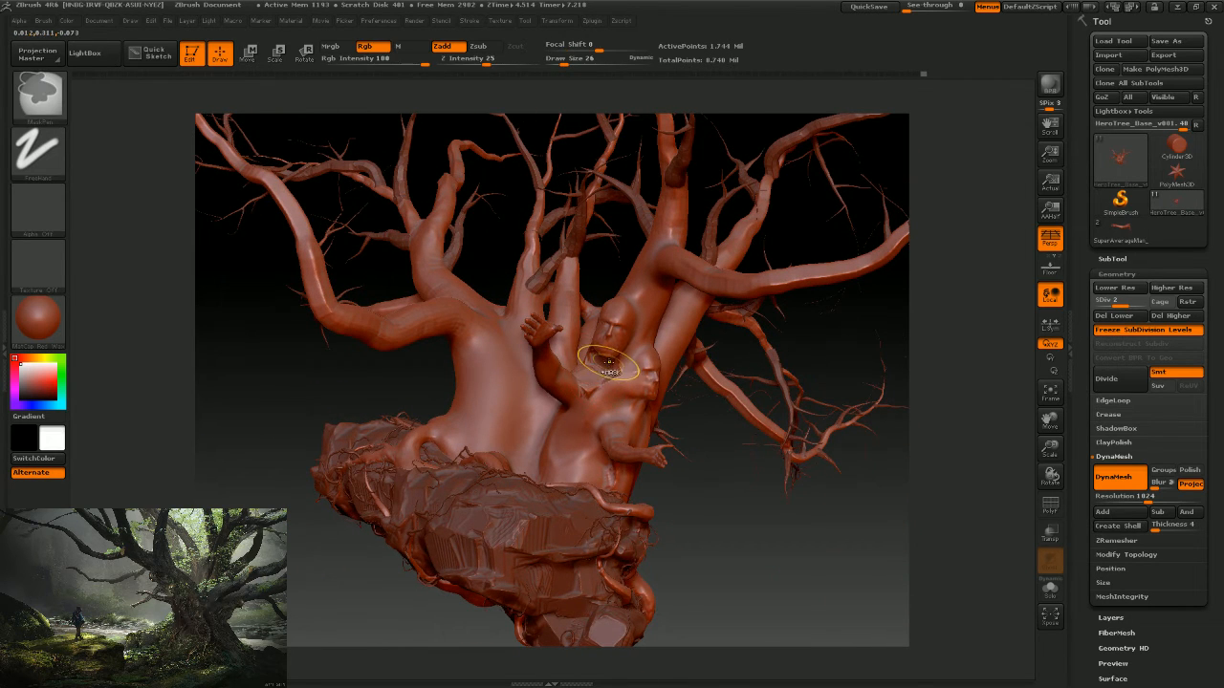
{"action": "key", "text": "b"}
{"action": "key", "text": "c"}
{"action": "key", "text": "t"}
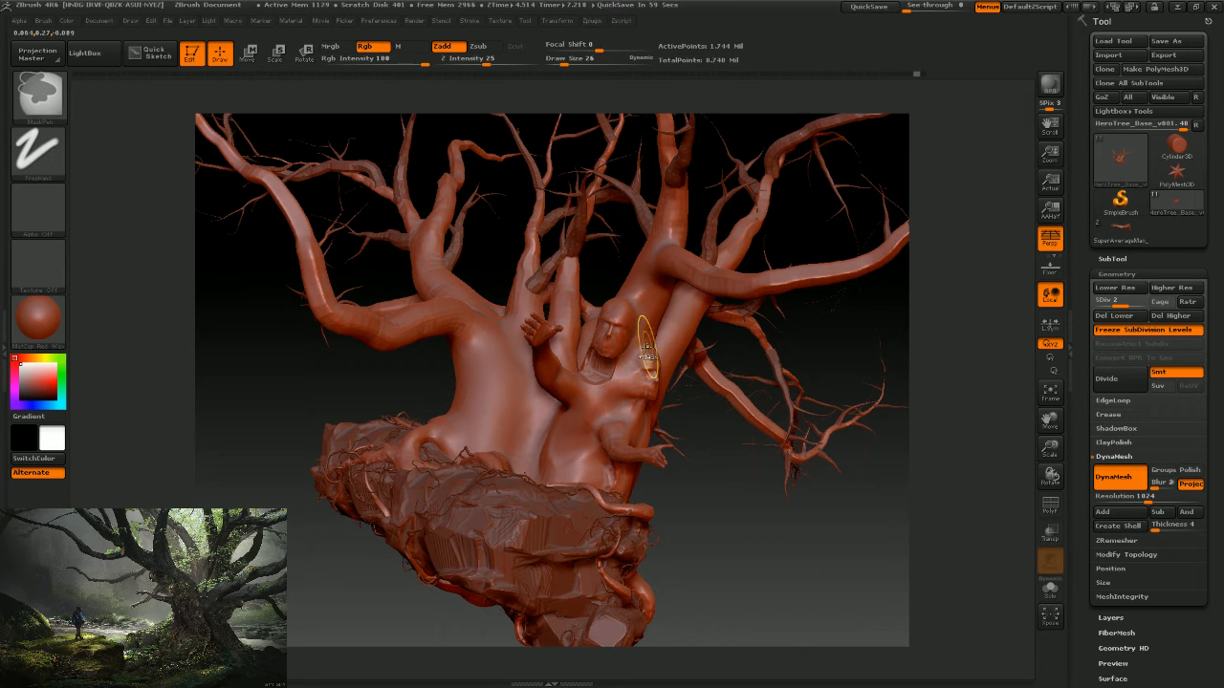
Undo the strokes made on the rear figure's upper chest.
{"action": "key", "text": "ctrl"}
{"action": "key", "text": "ctrl"}
{"action": "key", "text": "ctrl"}
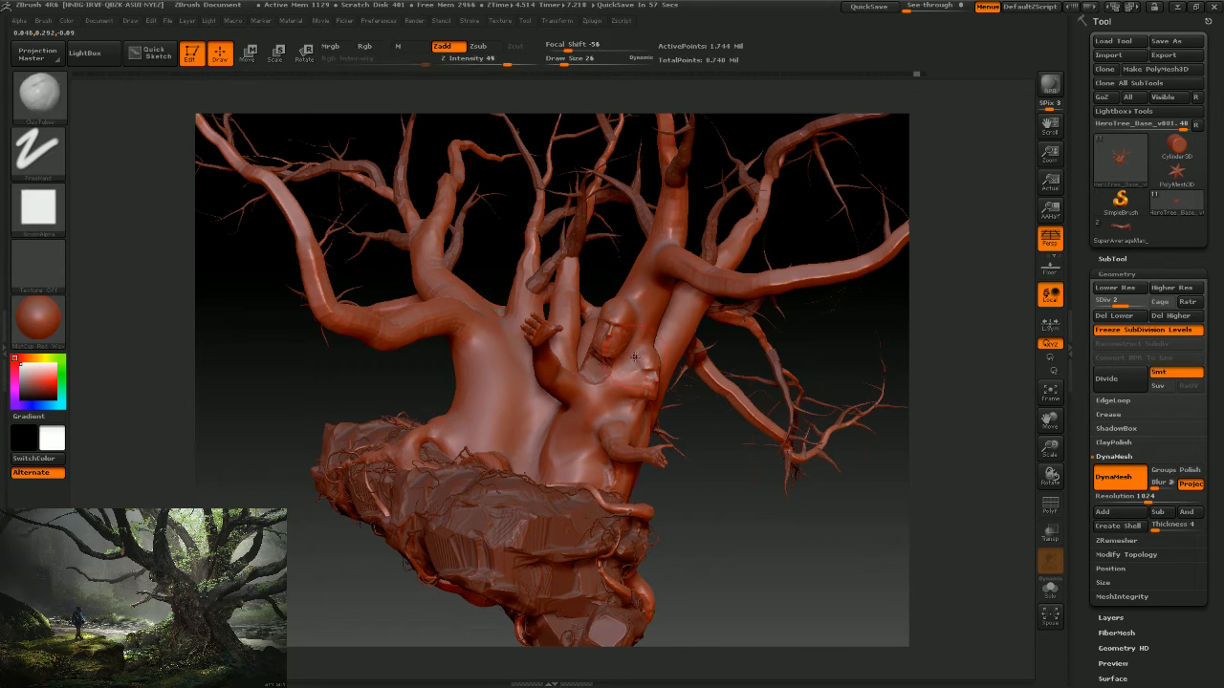
{"action": "key", "text": "ctrl"}
{"action": "key", "text": "ctrl"}
{"action": "key", "text": "ctrl"}
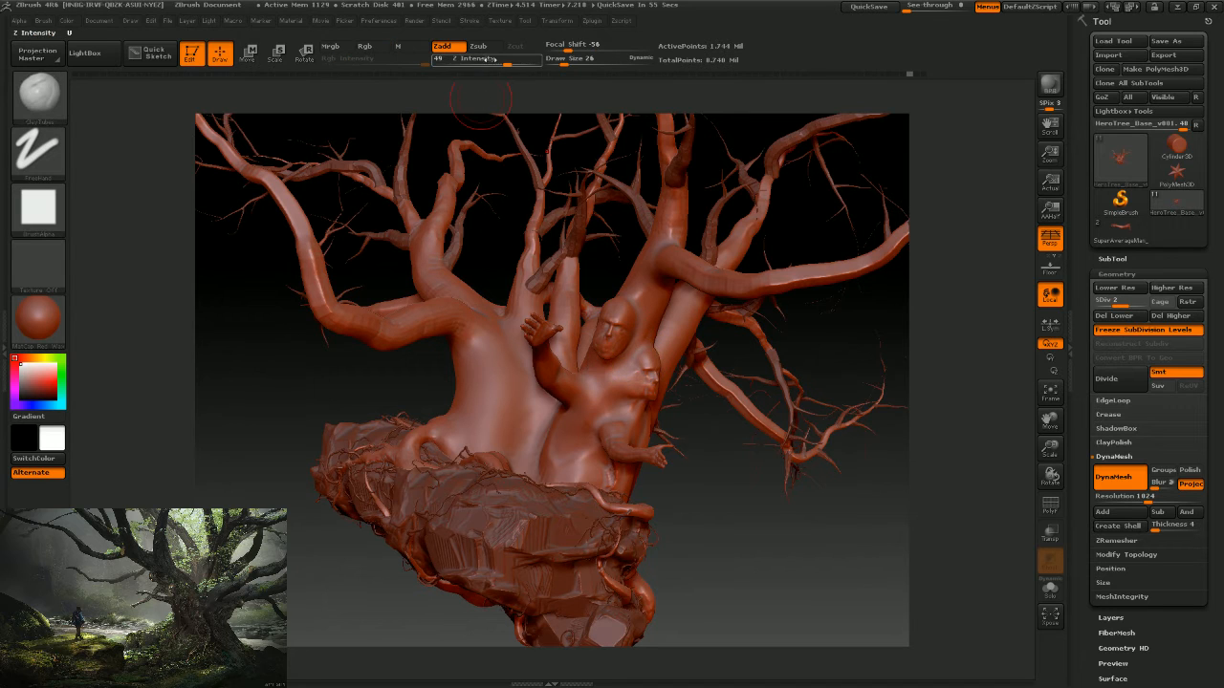
Set the ClayTubes Z Intensity to 23, build up the rear figure's upper chest and smooth it.
{"action": "left_click_drag", "start_coordinate": [492, 62], "coordinate": [482, 63]}
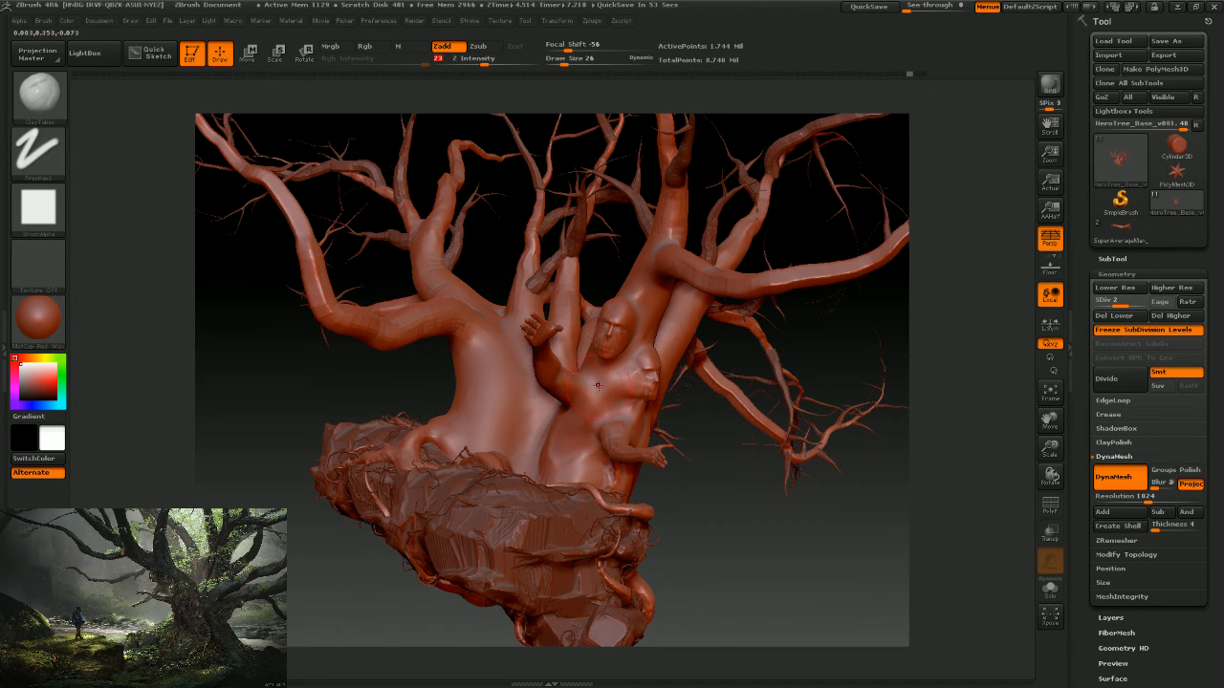
{"action": "left_click_drag", "start_coordinate": [603, 379], "coordinate": [599, 367]}
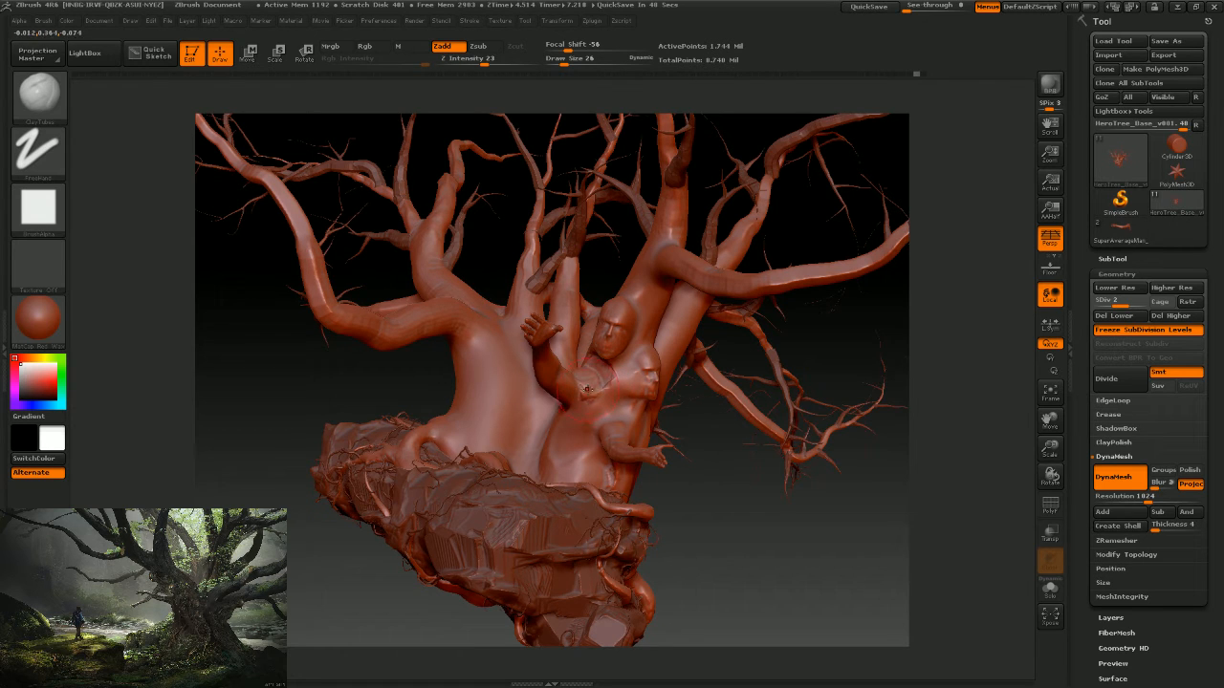
{"action": "key", "text": "shift"}
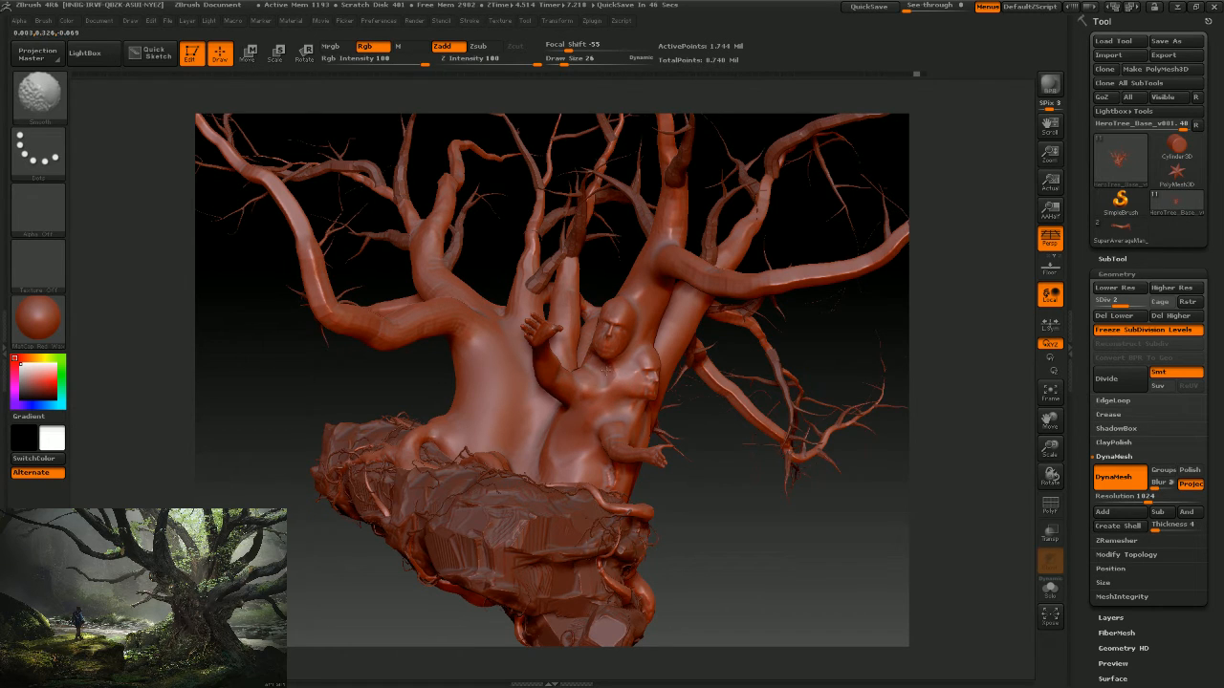
Build up the side of the rear figure's torso below the raised arm with ClayTubes strokes and smooth them.
{"action": "mouse_move", "coordinate": [705, 498]}
{"action": "left_mouse_down"}
{"action": "mouse_move", "coordinate": [703, 462]}
{"action": "mouse_move", "coordinate": [568, 414]}
{"action": "mouse_move", "coordinate": [537, 436]}
{"action": "mouse_move", "coordinate": [561, 407]}
{"action": "mouse_move", "coordinate": [556, 421]}
{"action": "mouse_move", "coordinate": [569, 424]}
{"action": "left_mouse_up"}
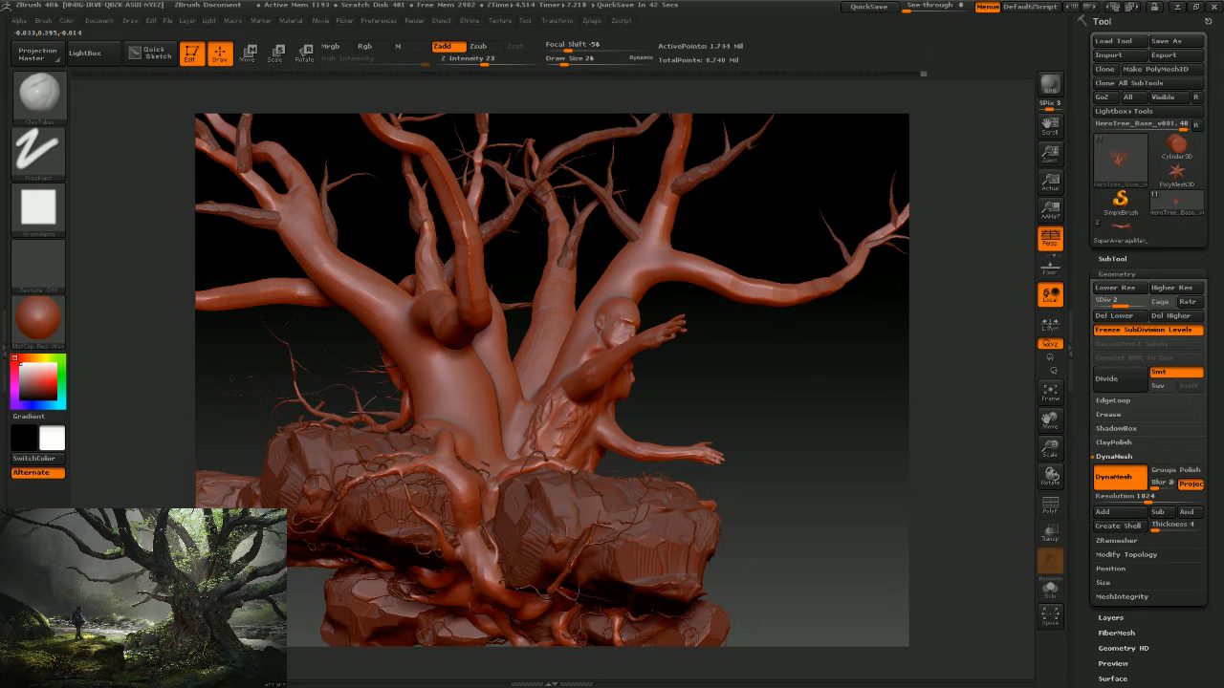
{"action": "key", "text": "shift"}
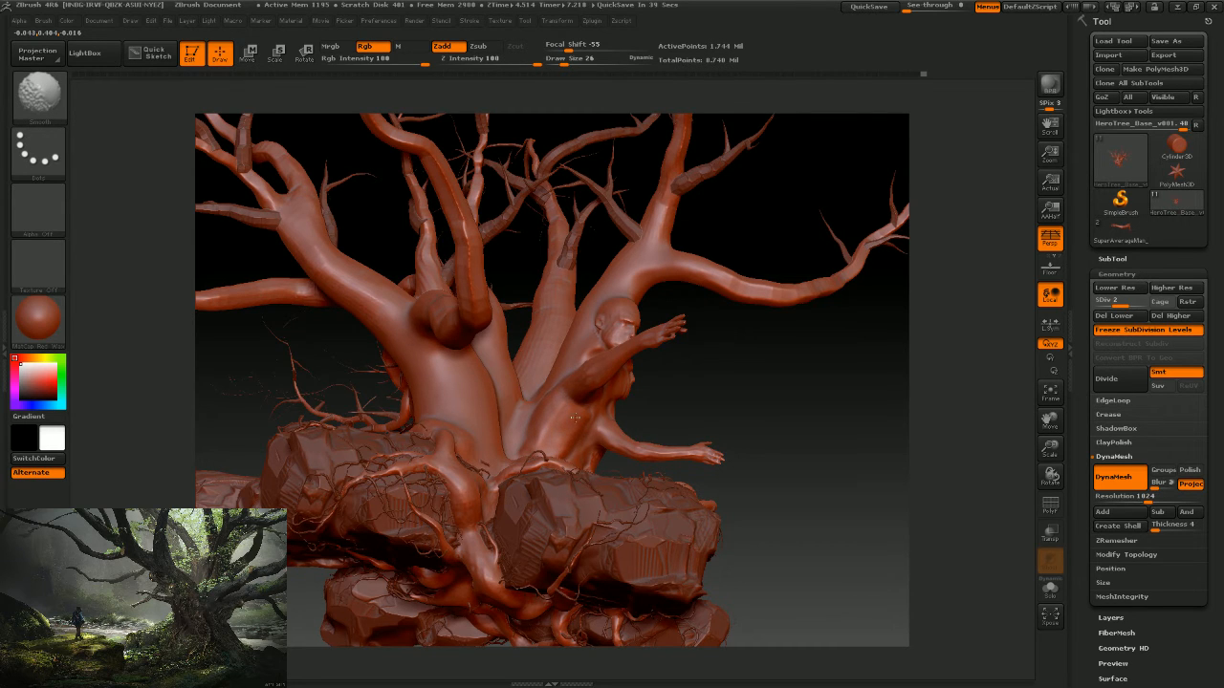
{"action": "mouse_move", "coordinate": [699, 411]}
{"action": "left_mouse_down"}
{"action": "mouse_move", "coordinate": [756, 409]}
{"action": "mouse_move", "coordinate": [690, 438]}
{"action": "mouse_move", "coordinate": [548, 398]}
{"action": "mouse_move", "coordinate": [707, 347]}
{"action": "mouse_move", "coordinate": [762, 474]}
{"action": "mouse_move", "coordinate": [740, 481]}
{"action": "mouse_move", "coordinate": [540, 351]}
{"action": "left_mouse_up"}
{"action": "key", "text": "shift"}
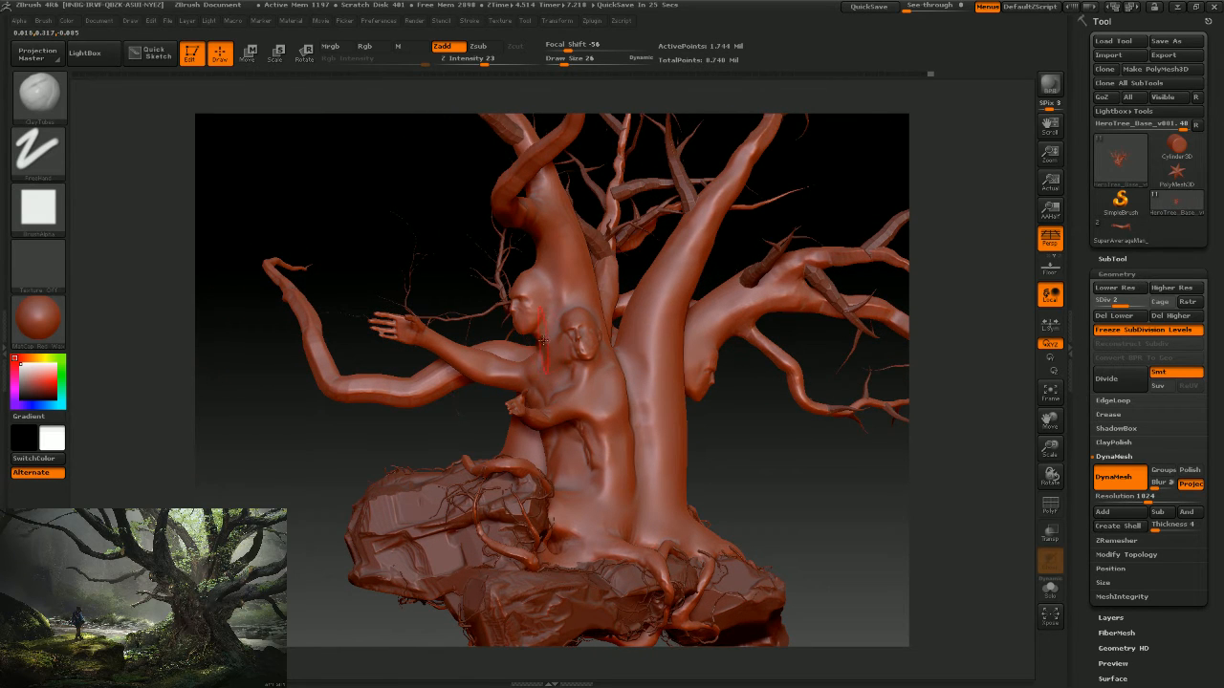
Reduce the Draw Size to 17 and smooth the rear figure's neck and throat.
{"action": "mouse_move", "coordinate": [551, 333]}
{"action": "left_mouse_down", "text": "shift"}
{"action": "mouse_move", "coordinate": [564, 327]}
{"action": "mouse_move", "coordinate": [547, 336]}
{"action": "left_mouse_up", "text": "shift"}
{"action": "key", "text": "s"}
{"action": "key", "text": "shift"}
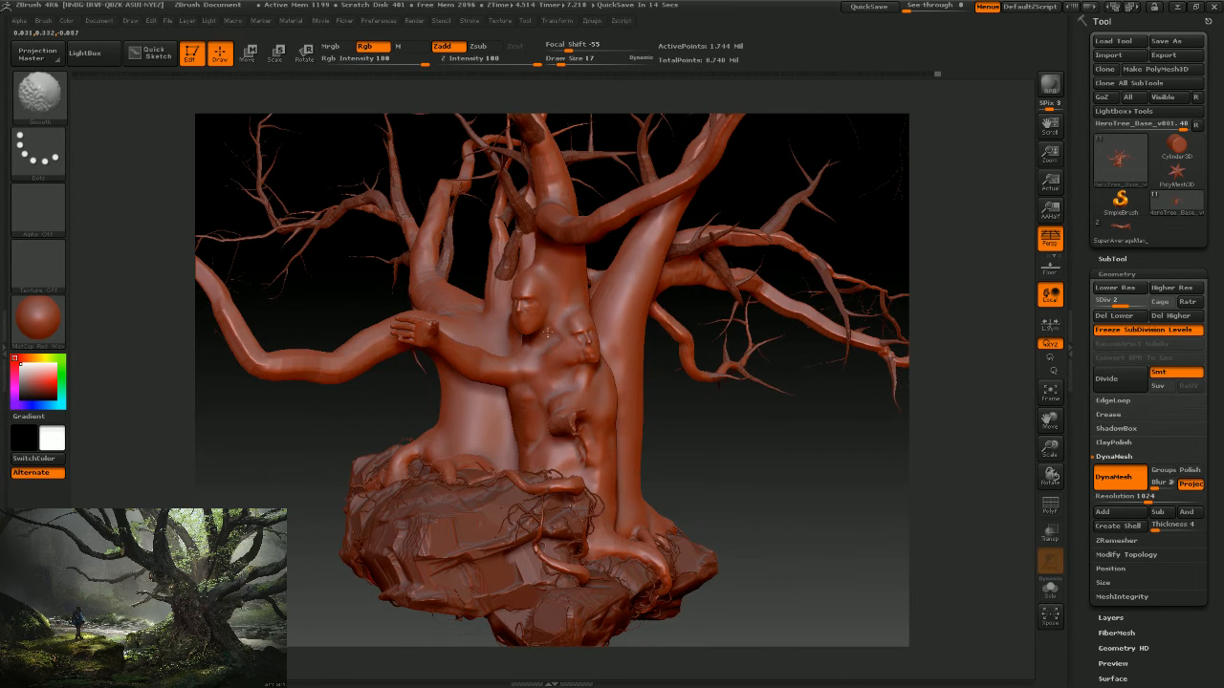
Switch to the Move brush, set the Draw Size to 39 and reshape the rear figure's head.
{"action": "mouse_move", "coordinate": [702, 446]}
{"action": "left_mouse_down"}
{"action": "mouse_move", "coordinate": [669, 445]}
{"action": "mouse_move", "coordinate": [683, 440]}
{"action": "left_mouse_up"}
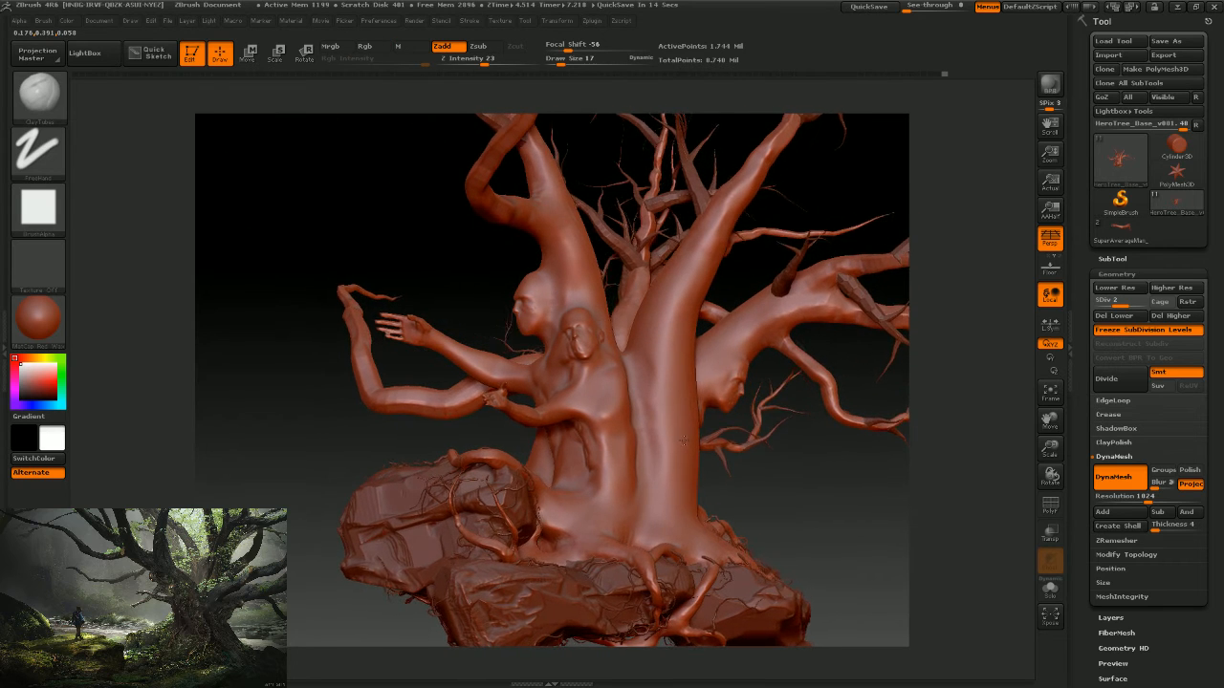
{"action": "left_click", "coordinate": [37, 95]}
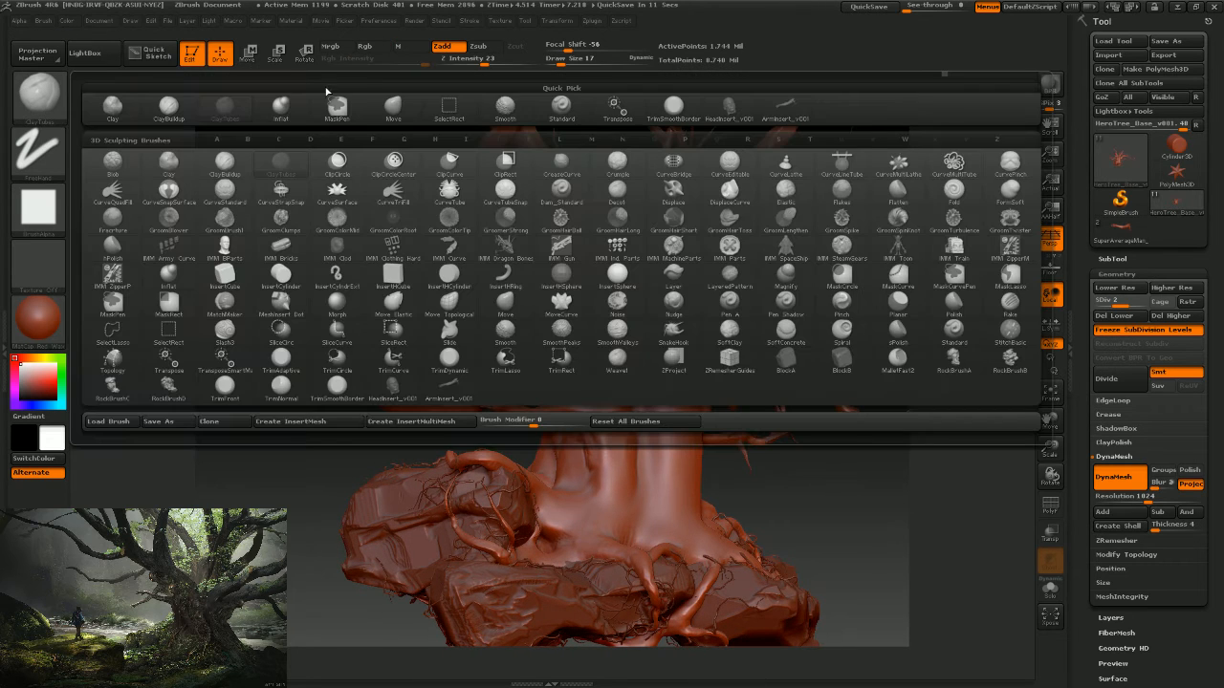
{"action": "left_click", "coordinate": [393, 107]}
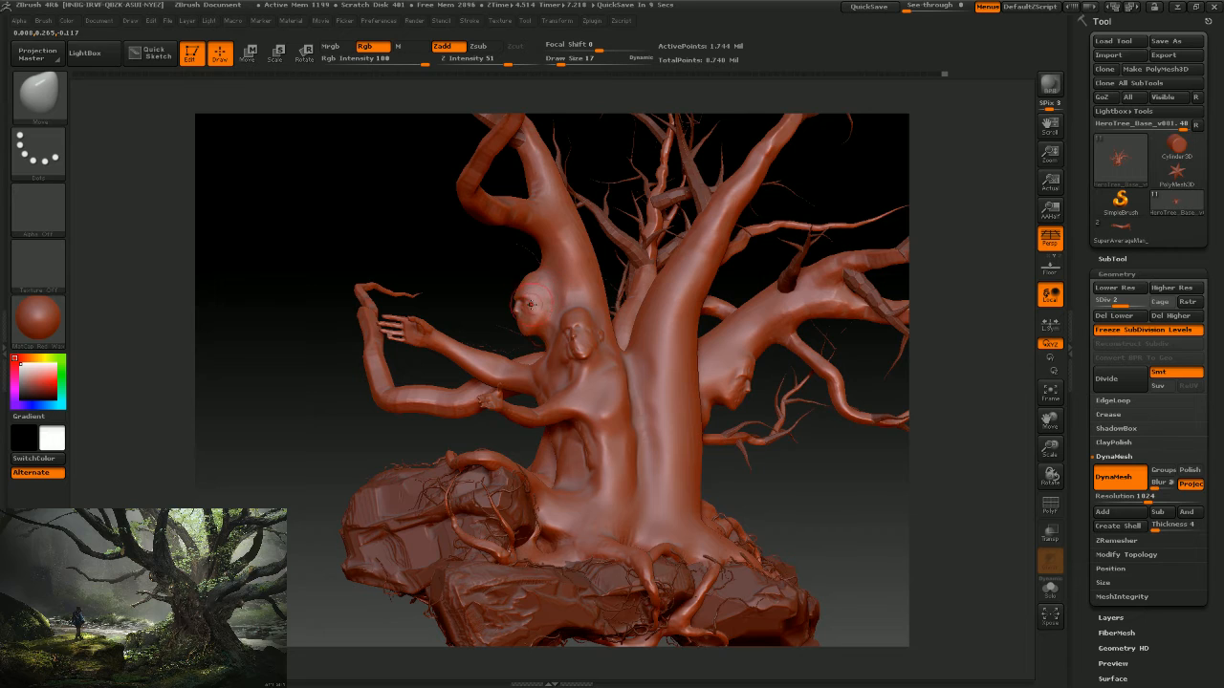
{"action": "key", "text": "s"}
{"action": "mouse_move", "coordinate": [534, 303]}
{"action": "left_mouse_down"}
{"action": "mouse_move", "coordinate": [550, 302]}
{"action": "mouse_move", "coordinate": [531, 302]}
{"action": "mouse_move", "coordinate": [542, 330]}
{"action": "left_mouse_up"}
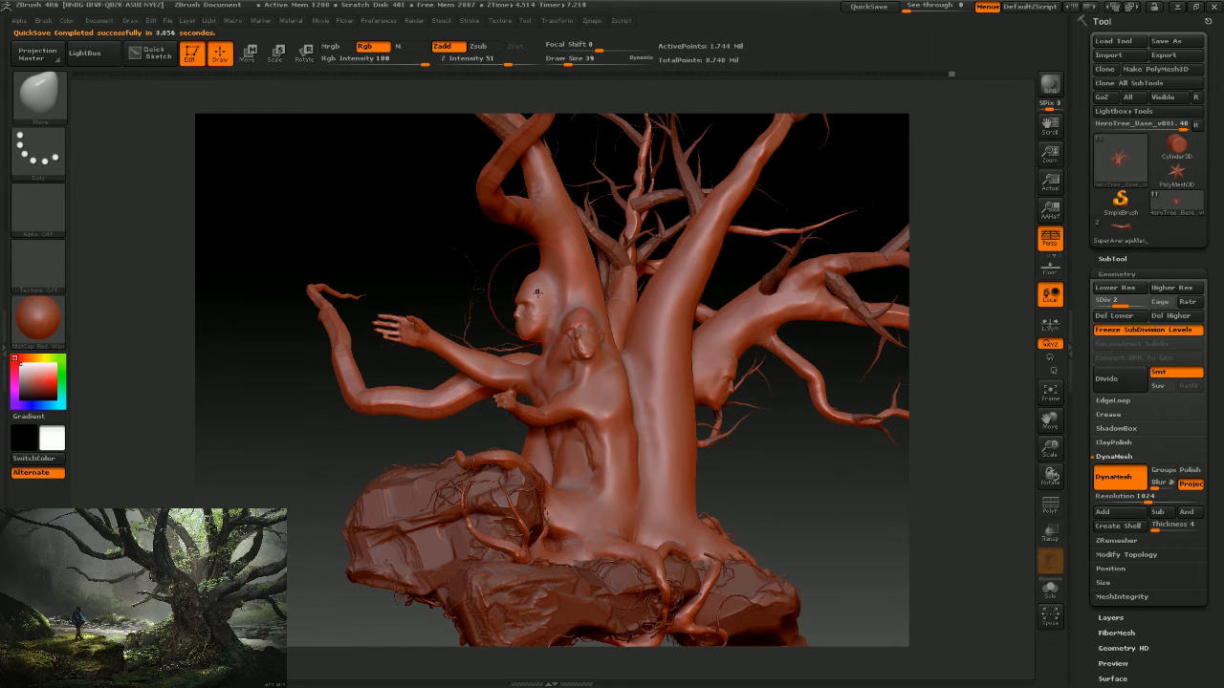
Try pulling the top of the rear figure's head downward with the Move brush and undo the adjustment.
{"action": "left_click_drag", "start_coordinate": [537, 293], "coordinate": [529, 326]}
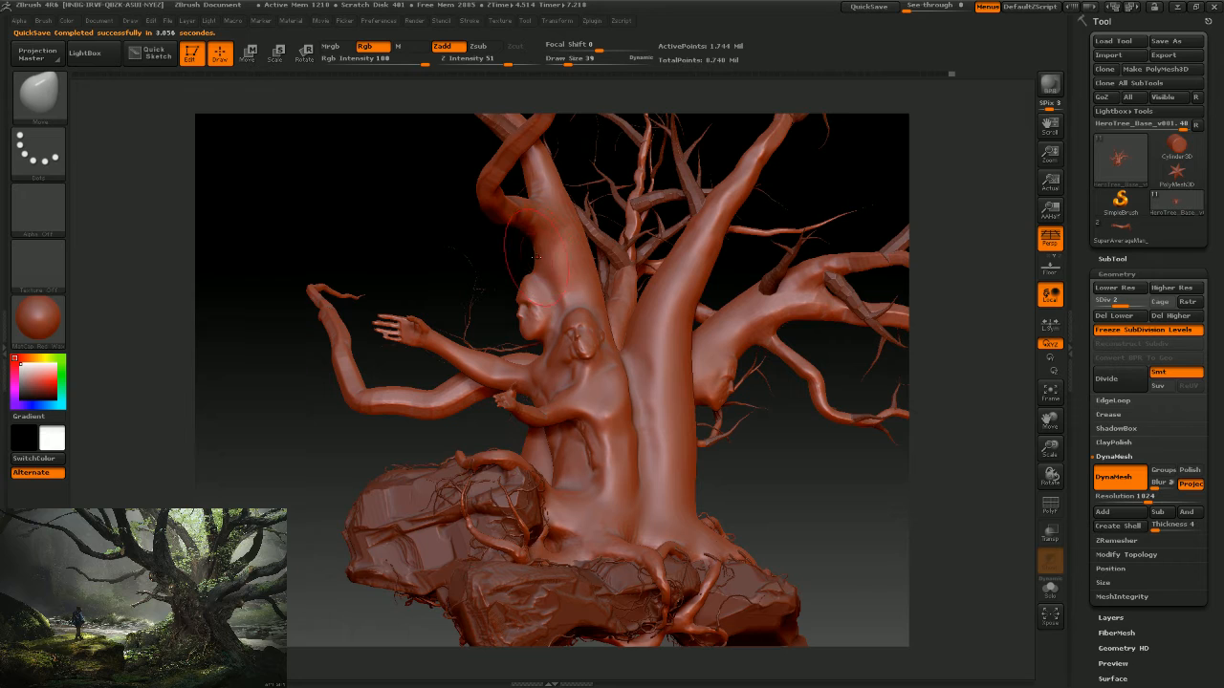
{"action": "key", "text": "ctrl"}
{"action": "key", "text": "ctrl"}
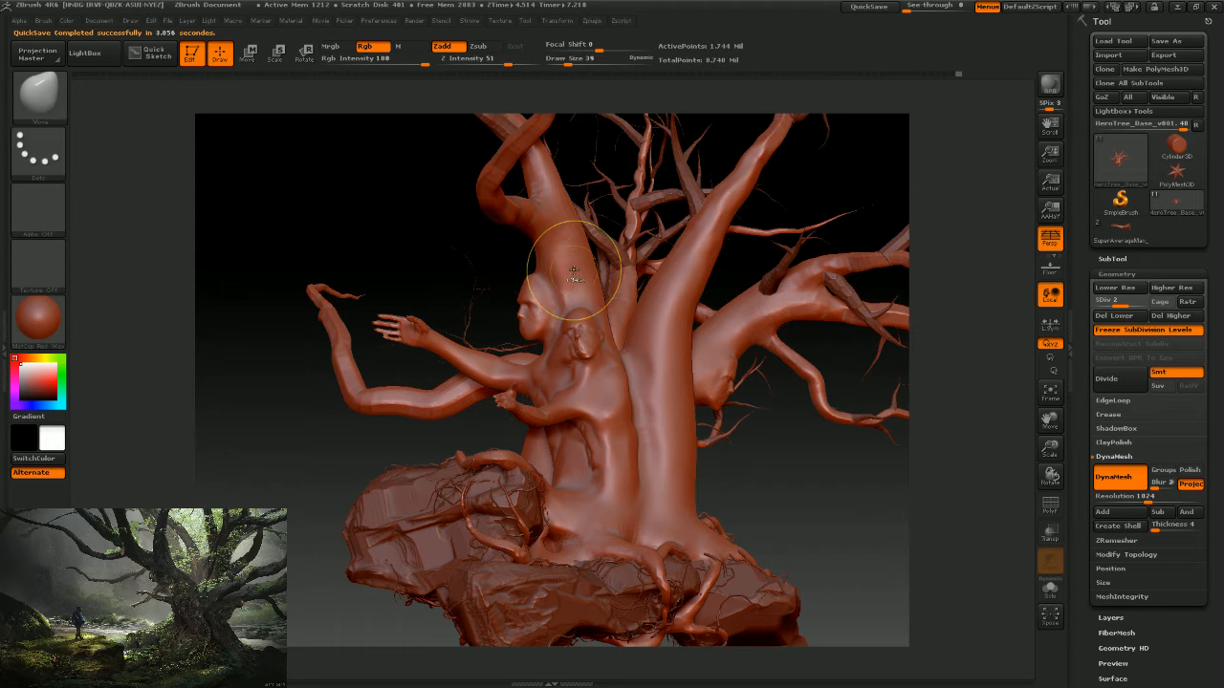
{"action": "key", "text": "ctrl"}
{"action": "key", "text": "ctrl"}
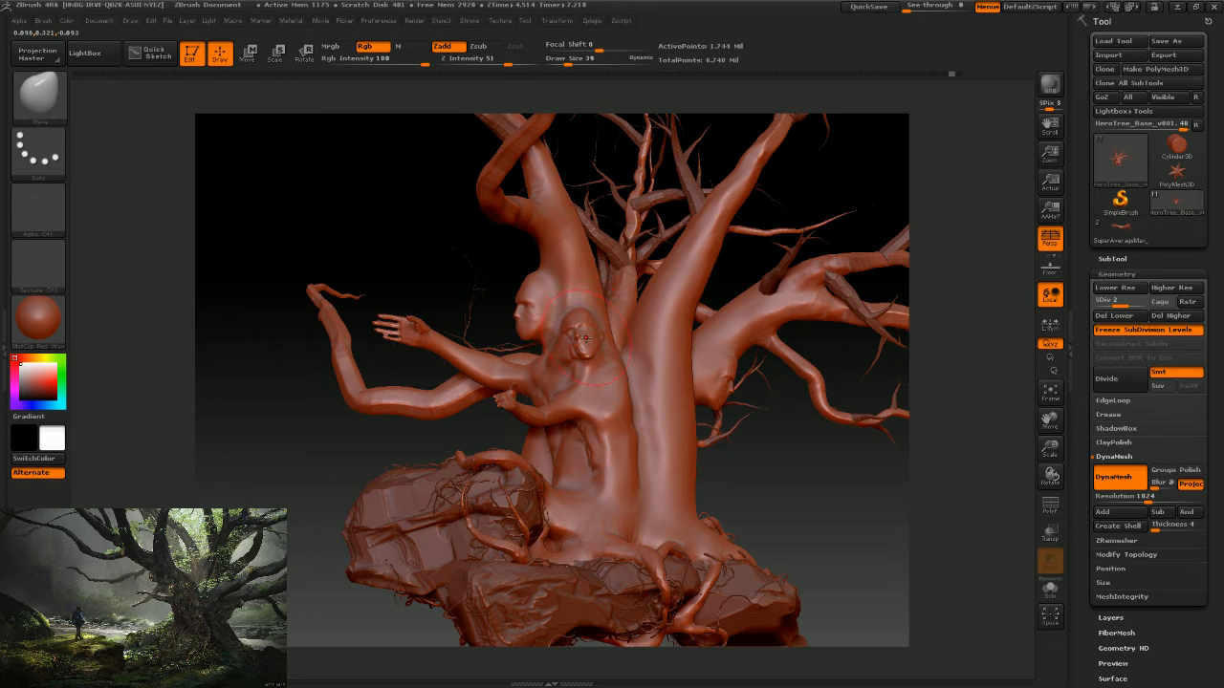
{"action": "key", "text": "ctrl+z"}
Set the Draw Size to 17 and smooth the forehead of the third figure, beneath the drooping branch.
{"action": "mouse_move", "coordinate": [778, 507]}
{"action": "left_mouse_down"}
{"action": "mouse_move", "coordinate": [732, 500]}
{"action": "mouse_move", "coordinate": [825, 503]}
{"action": "mouse_move", "coordinate": [808, 499]}
{"action": "mouse_move", "coordinate": [799, 547]}
{"action": "left_mouse_up"}
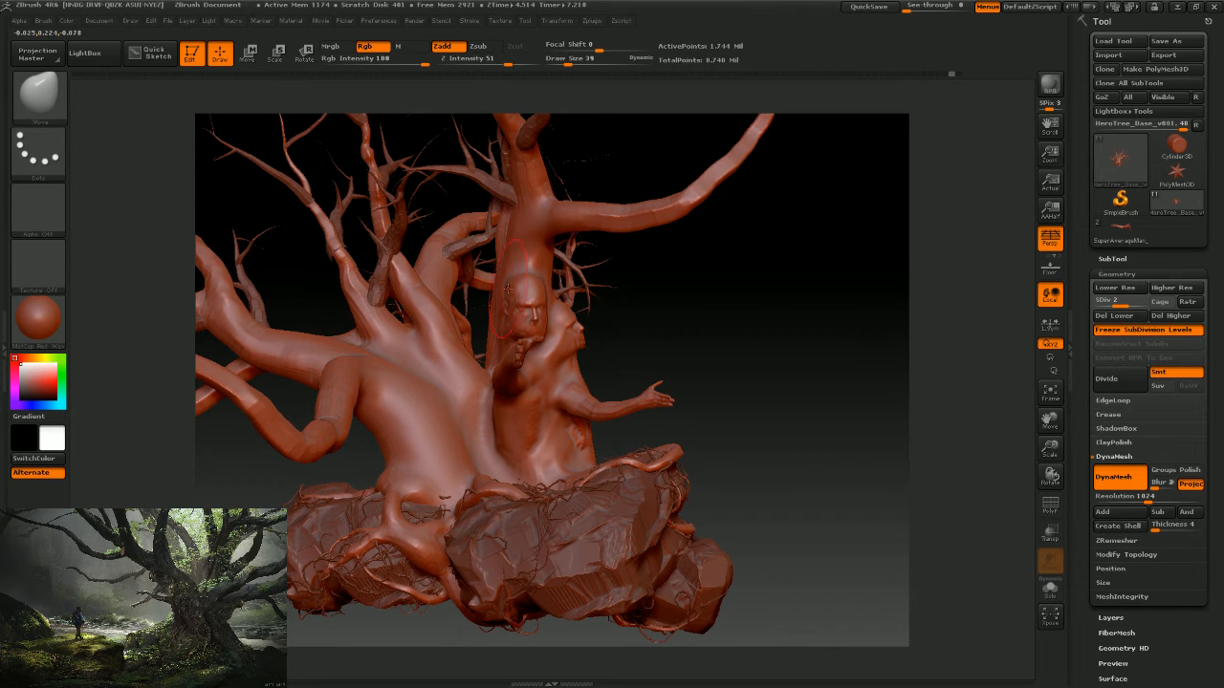
{"action": "left_click_drag", "start_coordinate": [707, 364], "coordinate": [582, 330]}
{"action": "left_click_drag", "start_coordinate": [750, 468], "coordinate": [484, 289]}
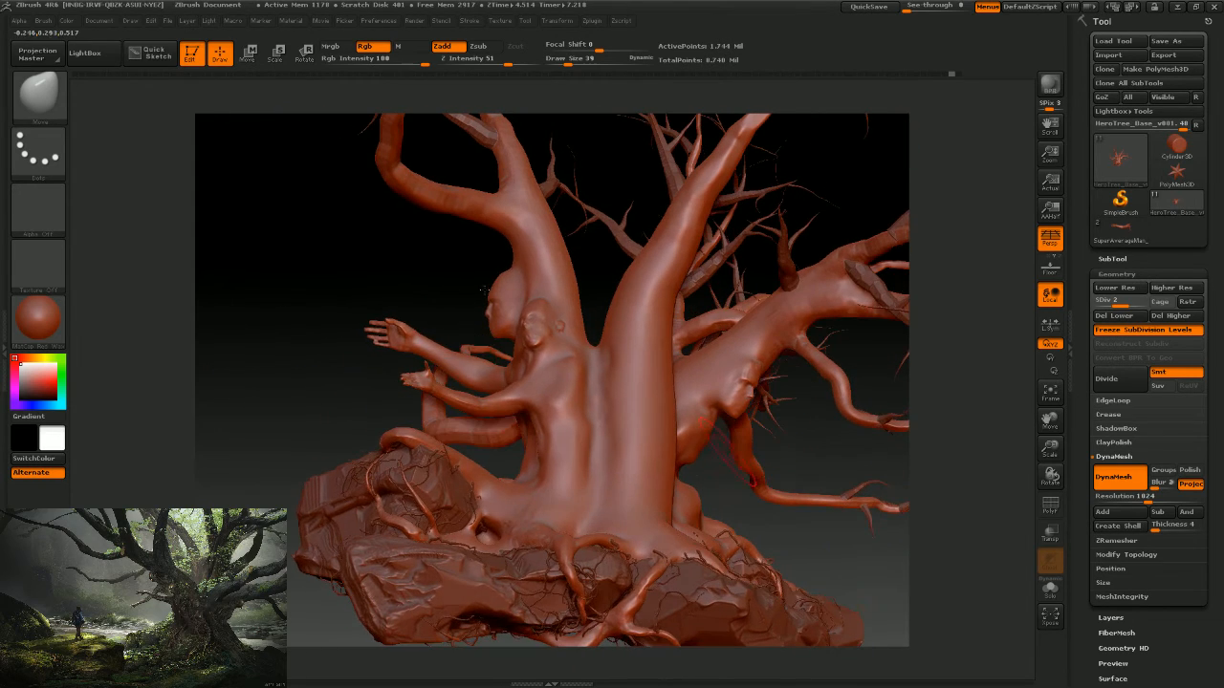
{"action": "mouse_move", "coordinate": [787, 526]}
{"action": "left_mouse_down"}
{"action": "mouse_move", "coordinate": [766, 549]}
{"action": "mouse_move", "coordinate": [752, 494]}
{"action": "mouse_move", "coordinate": [766, 426]}
{"action": "mouse_move", "coordinate": [746, 459]}
{"action": "mouse_move", "coordinate": [732, 454]}
{"action": "mouse_move", "coordinate": [787, 454]}
{"action": "mouse_move", "coordinate": [775, 436]}
{"action": "mouse_move", "coordinate": [789, 438]}
{"action": "left_mouse_up"}
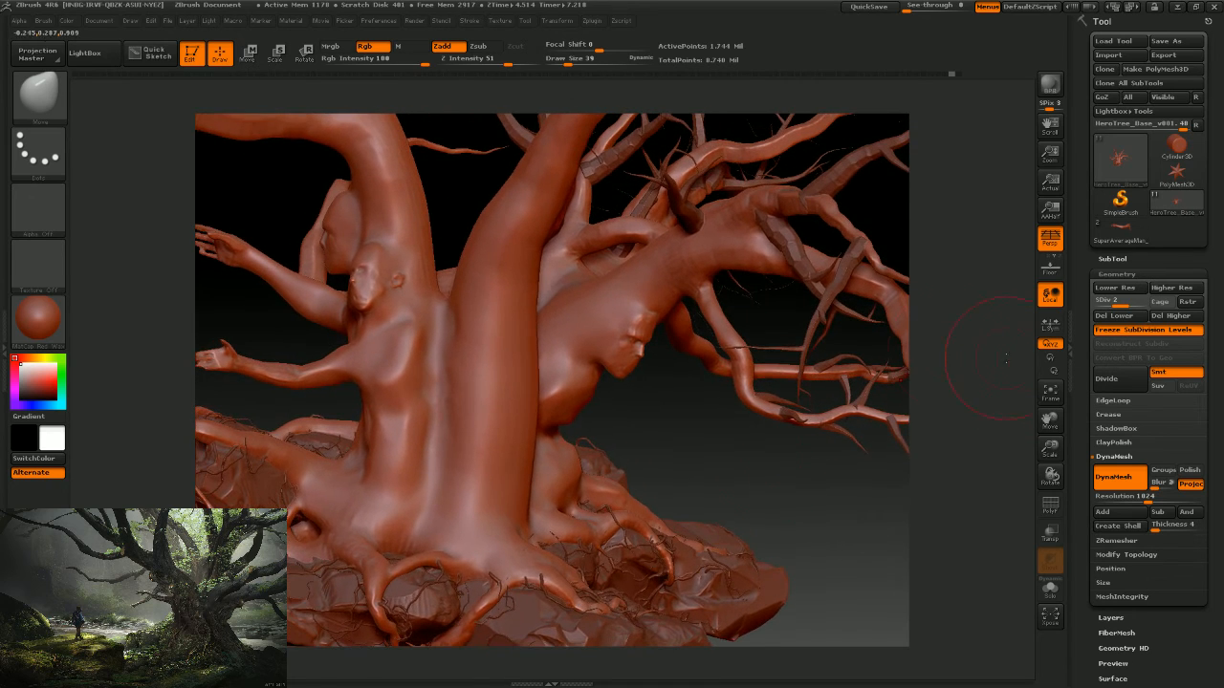
{"action": "left_click_drag", "start_coordinate": [680, 440], "coordinate": [667, 322]}
{"action": "key", "text": "s"}
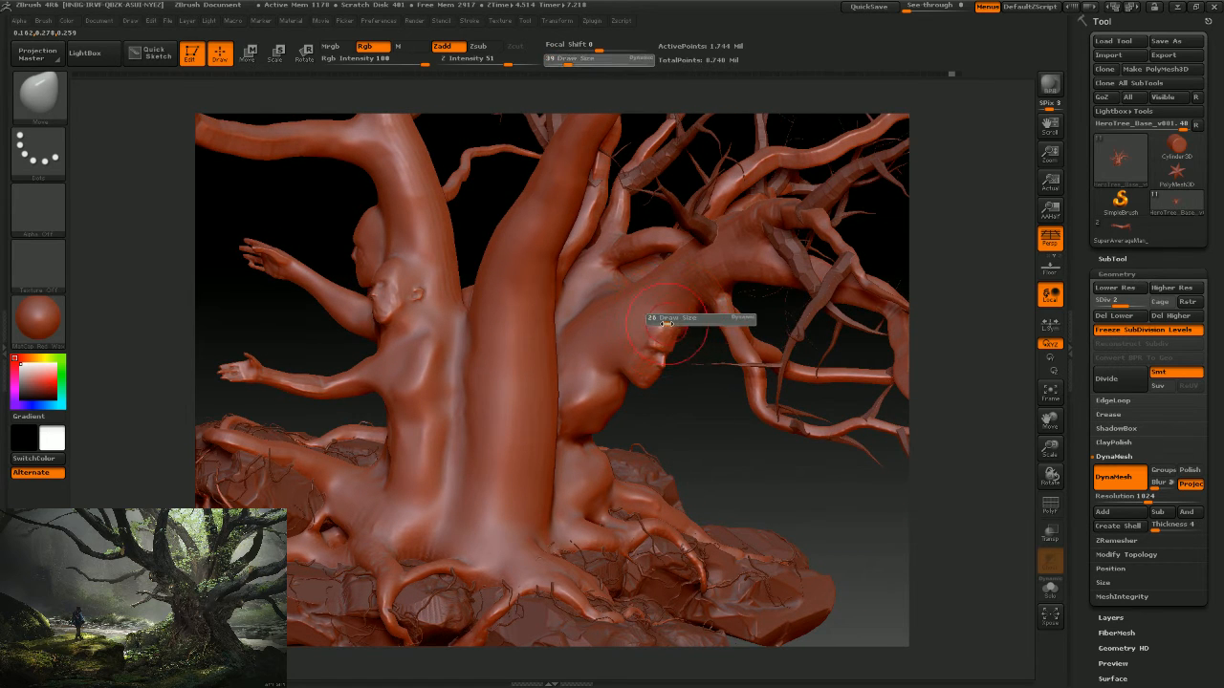
{"action": "key", "text": "shift"}
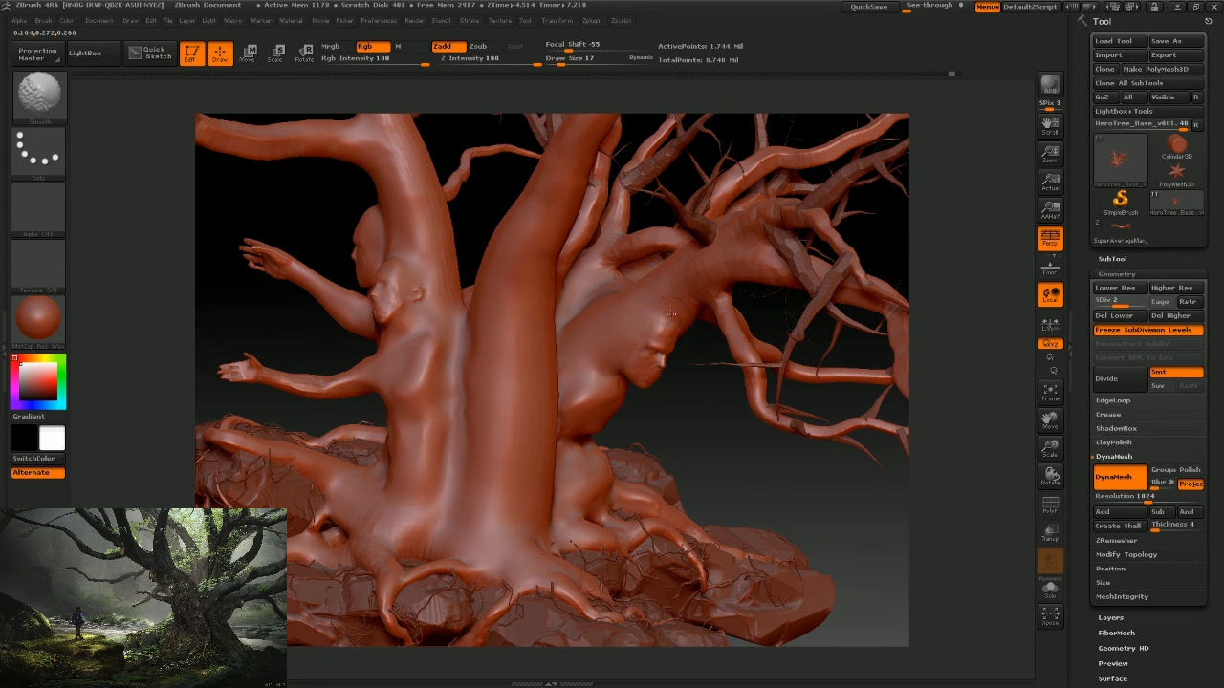
{"action": "left_click_drag", "start_coordinate": [677, 423], "coordinate": [543, 426]}
{"action": "left_click_drag", "start_coordinate": [687, 357], "coordinate": [689, 334], "text": "shift"}
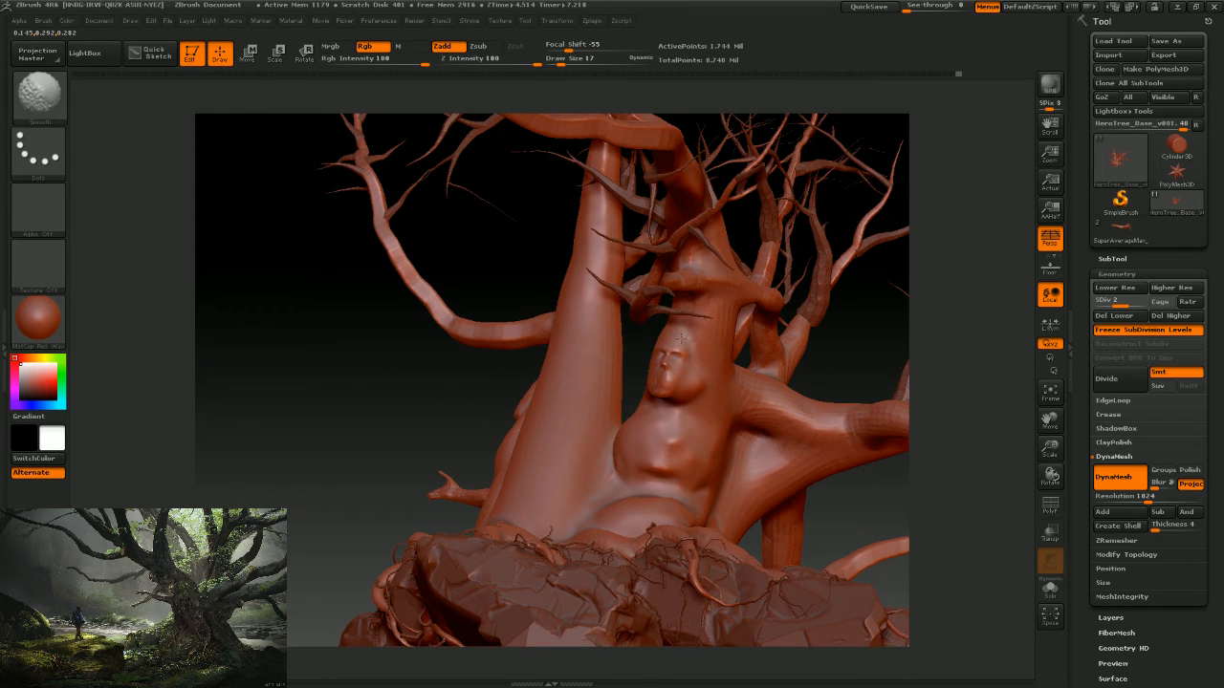
Switch to the ClayTubes brush and build up the front figure's shoulder, back and trunk base with clay strokes.
{"action": "mouse_move", "coordinate": [832, 360]}
{"action": "left_mouse_down"}
{"action": "mouse_move", "coordinate": [895, 415]}
{"action": "mouse_move", "coordinate": [775, 478]}
{"action": "left_mouse_up"}
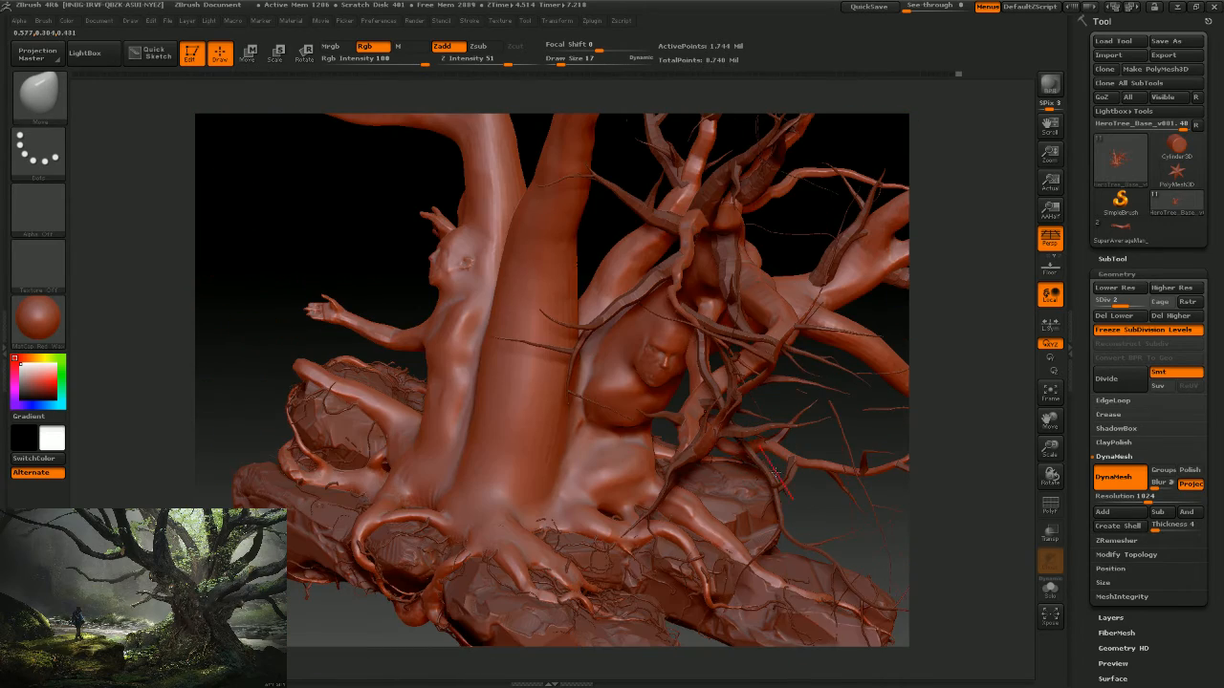
{"action": "left_click_drag", "start_coordinate": [851, 421], "coordinate": [558, 387]}
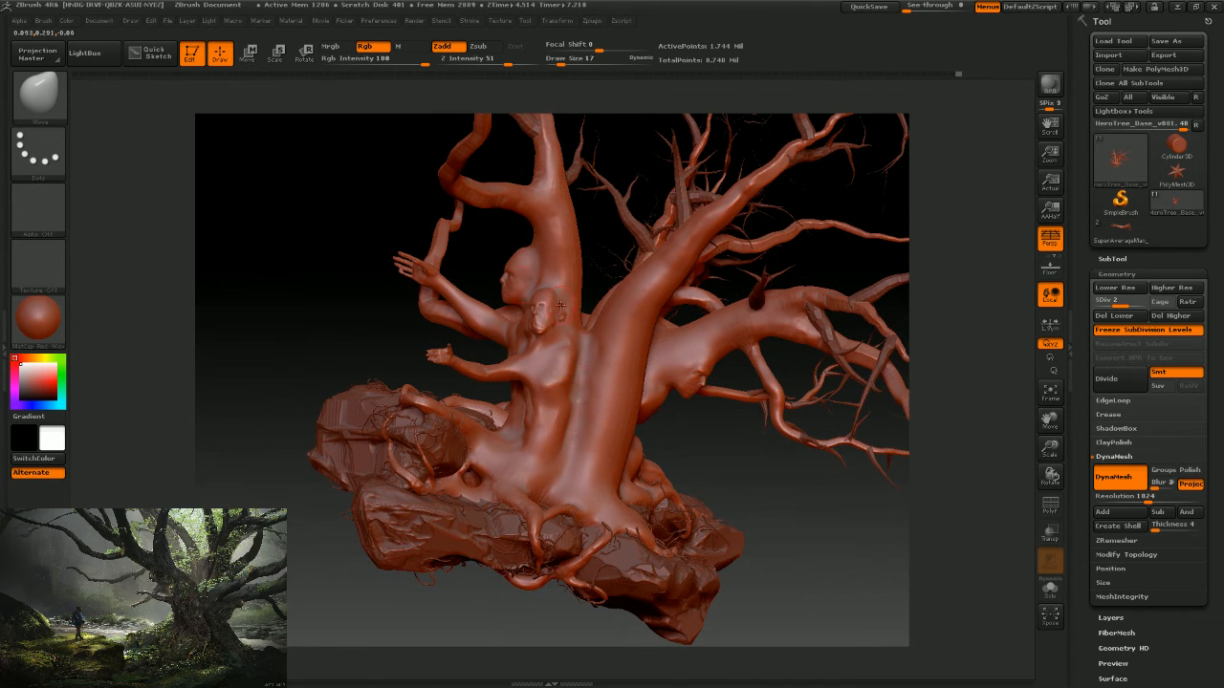
{"action": "left_click", "coordinate": [38, 95]}
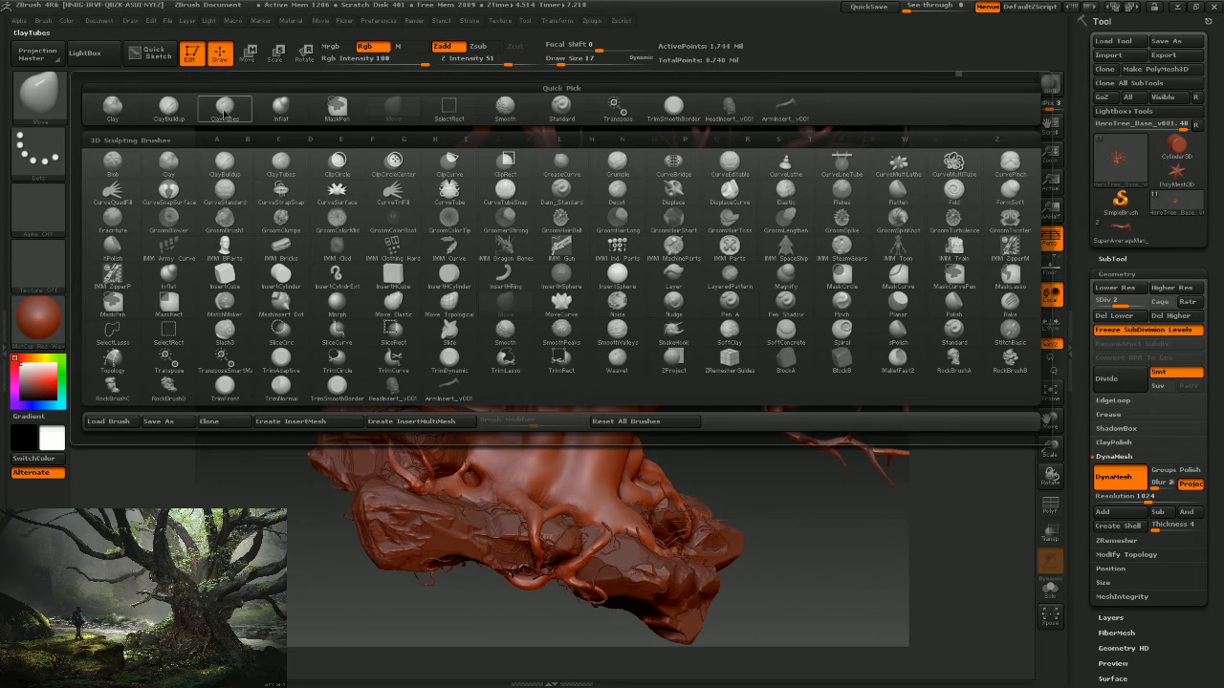
{"action": "left_click", "coordinate": [225, 107]}
{"action": "mouse_move", "coordinate": [727, 456]}
{"action": "left_mouse_down"}
{"action": "mouse_move", "coordinate": [568, 354]}
{"action": "mouse_move", "coordinate": [572, 373]}
{"action": "mouse_move", "coordinate": [579, 359]}
{"action": "mouse_move", "coordinate": [575, 397]}
{"action": "mouse_move", "coordinate": [587, 382]}
{"action": "mouse_move", "coordinate": [577, 361]}
{"action": "mouse_move", "coordinate": [556, 378]}
{"action": "mouse_move", "coordinate": [592, 390]}
{"action": "mouse_move", "coordinate": [585, 372]}
{"action": "mouse_move", "coordinate": [600, 406]}
{"action": "mouse_move", "coordinate": [588, 382]}
{"action": "mouse_move", "coordinate": [571, 401]}
{"action": "mouse_move", "coordinate": [602, 437]}
{"action": "mouse_move", "coordinate": [599, 459]}
{"action": "mouse_move", "coordinate": [539, 481]}
{"action": "left_mouse_up"}
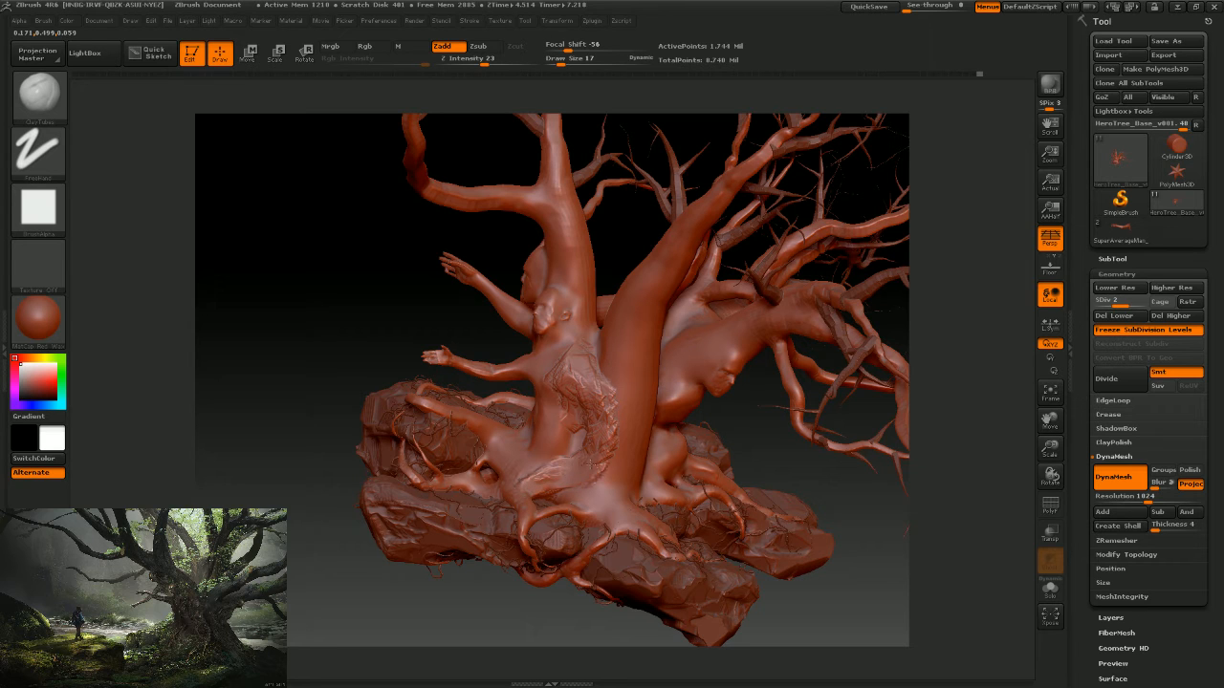
{"action": "left_click_drag", "start_coordinate": [602, 419], "coordinate": [573, 366]}
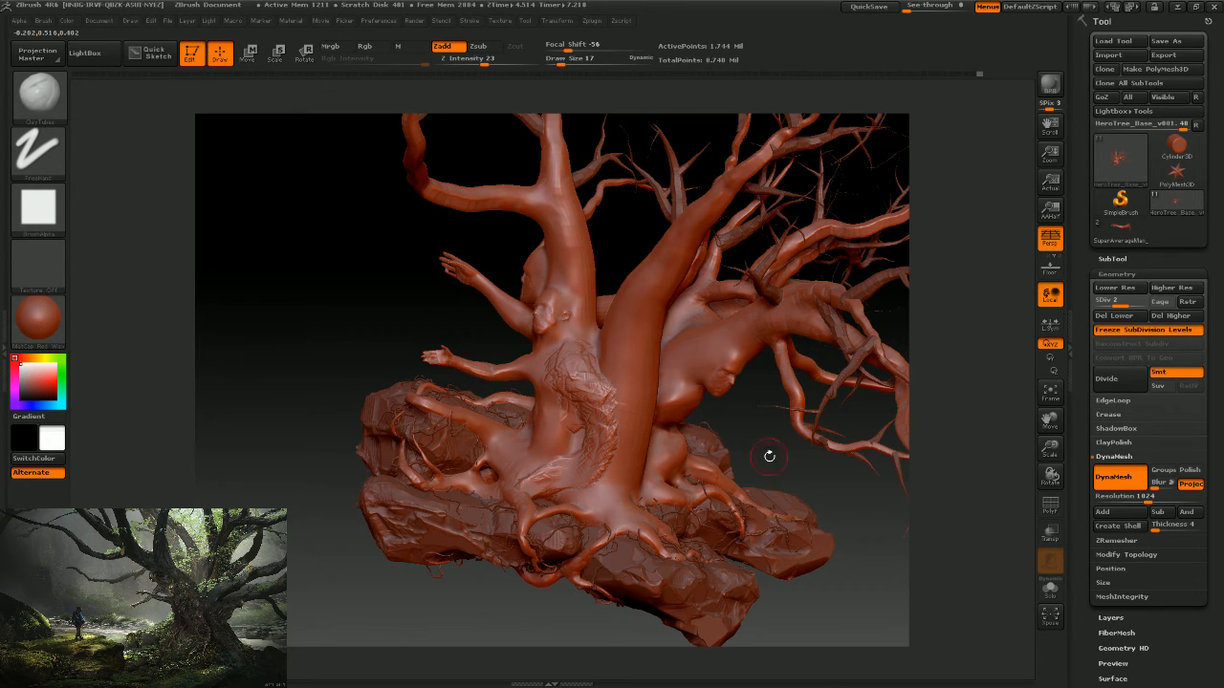
Extend the ClayTubes strokes over the front figure's shoulder and down its back to the hip and roots.
{"action": "left_click_drag", "start_coordinate": [802, 468], "coordinate": [872, 472]}
{"action": "left_click_drag", "start_coordinate": [563, 356], "coordinate": [543, 369]}
{"action": "left_click_drag", "start_coordinate": [593, 455], "coordinate": [567, 475]}
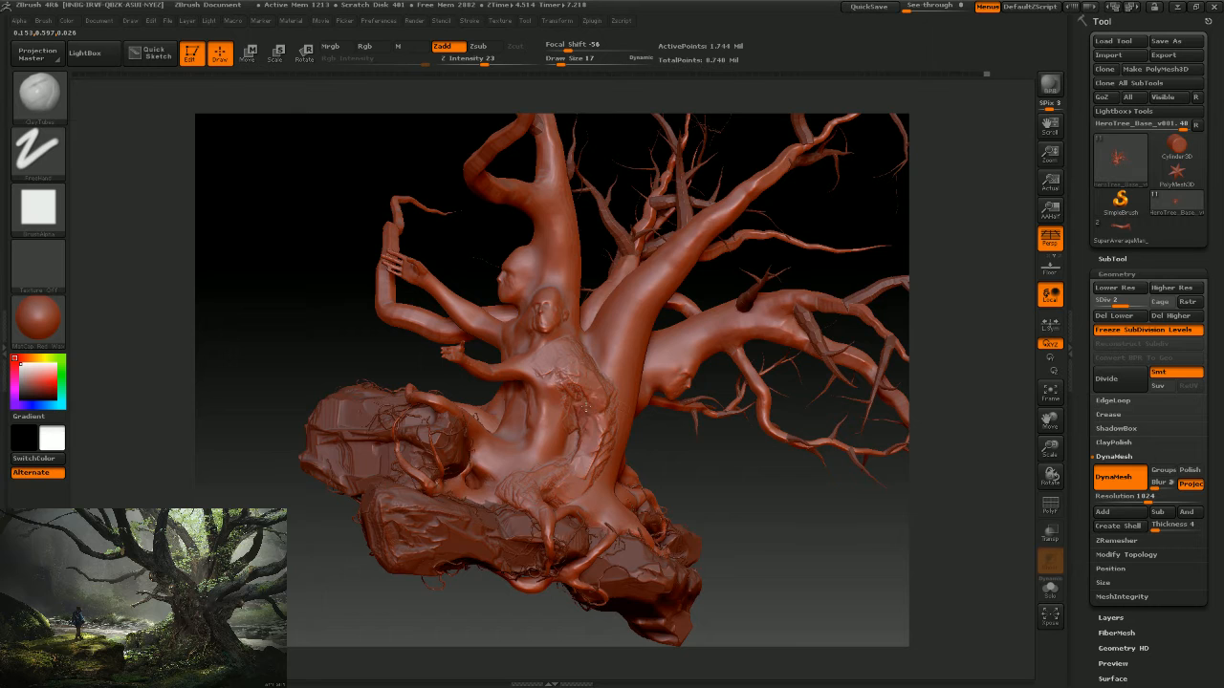
{"action": "left_click_drag", "start_coordinate": [583, 405], "coordinate": [624, 436]}
{"action": "left_click_drag", "start_coordinate": [721, 488], "coordinate": [631, 459]}
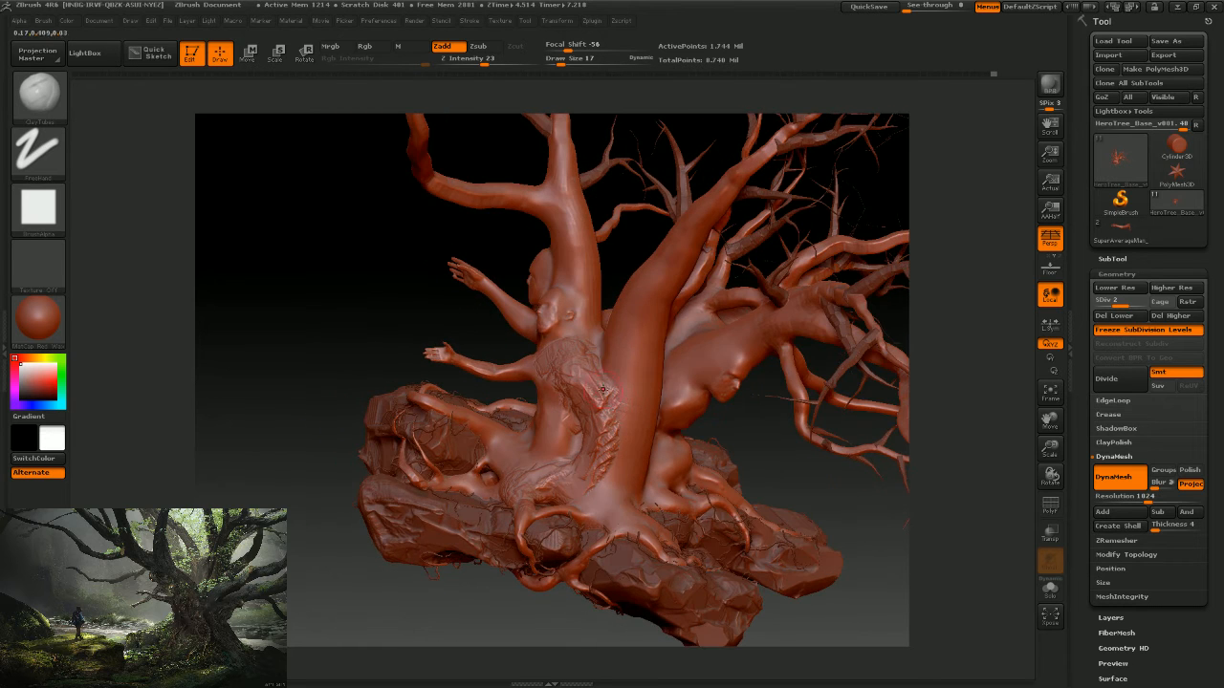
Fill the transition between the front figure's back and the neighbouring trunk with long vertical ClayTubes strokes.
{"action": "mouse_move", "coordinate": [616, 405]}
{"action": "left_mouse_down"}
{"action": "mouse_move", "coordinate": [618, 451]}
{"action": "mouse_move", "coordinate": [612, 383]}
{"action": "mouse_move", "coordinate": [608, 457]}
{"action": "mouse_move", "coordinate": [616, 424]}
{"action": "left_mouse_up"}
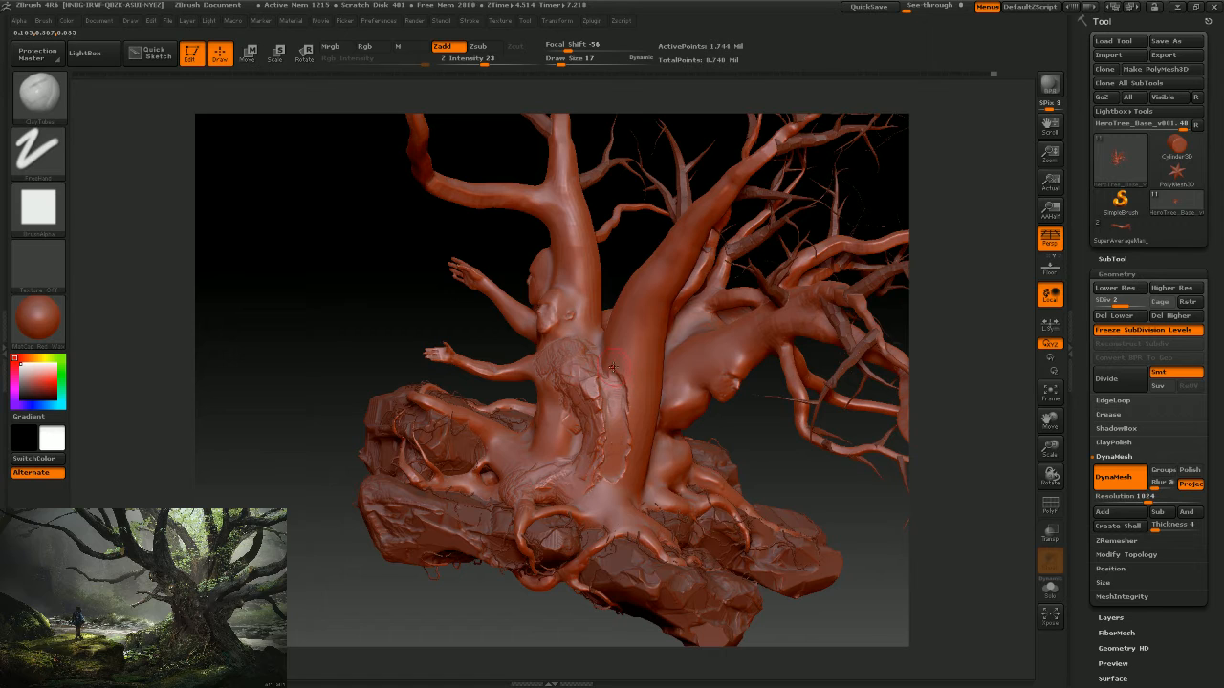
{"action": "mouse_move", "coordinate": [611, 367]}
{"action": "left_mouse_down"}
{"action": "mouse_move", "coordinate": [620, 358]}
{"action": "mouse_move", "coordinate": [614, 397]}
{"action": "left_mouse_up"}
{"action": "mouse_move", "coordinate": [624, 443]}
{"action": "left_mouse_down"}
{"action": "mouse_move", "coordinate": [622, 413]}
{"action": "mouse_move", "coordinate": [618, 467]}
{"action": "mouse_move", "coordinate": [628, 460]}
{"action": "left_mouse_up"}
{"action": "mouse_move", "coordinate": [604, 405]}
{"action": "left_mouse_down"}
{"action": "mouse_move", "coordinate": [592, 395]}
{"action": "mouse_move", "coordinate": [585, 484]}
{"action": "left_mouse_up"}
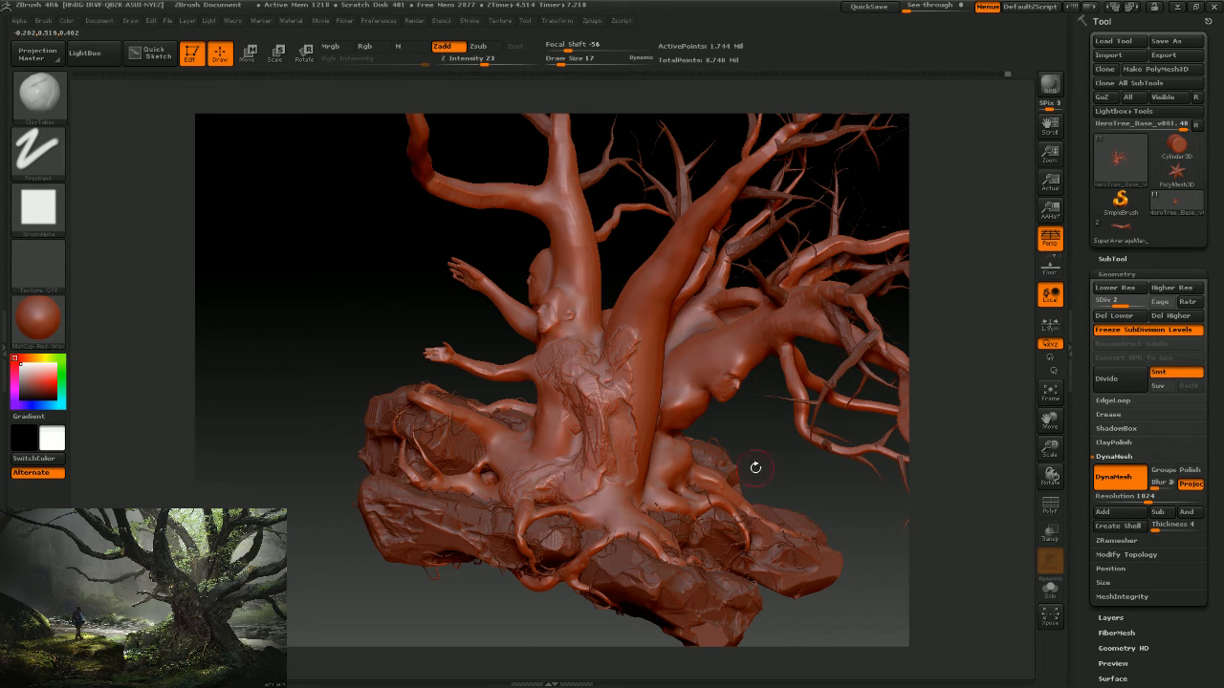
{"action": "mouse_move", "coordinate": [770, 467]}
{"action": "left_mouse_down"}
{"action": "mouse_move", "coordinate": [552, 356]}
{"action": "mouse_move", "coordinate": [544, 379]}
{"action": "mouse_move", "coordinate": [580, 416]}
{"action": "mouse_move", "coordinate": [579, 345]}
{"action": "left_mouse_up"}
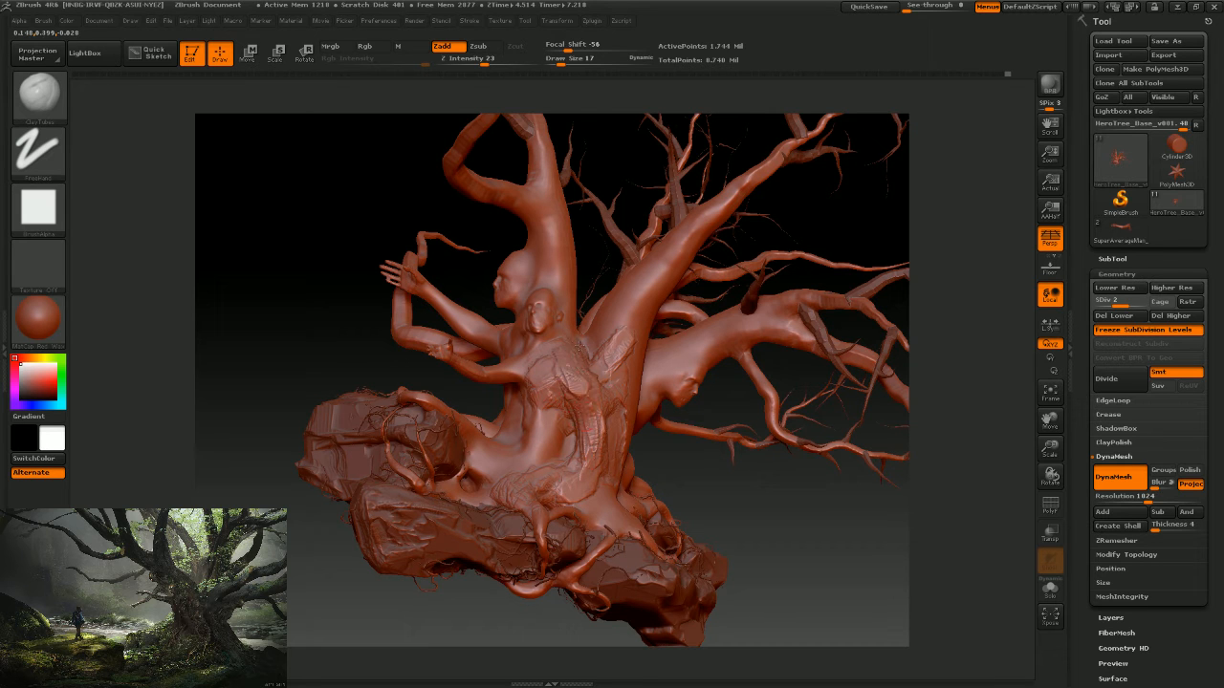
Add ClayTubes strokes over the front figure's hip and the thick root extending from its base.
{"action": "mouse_move", "coordinate": [718, 512]}
{"action": "left_mouse_down"}
{"action": "mouse_move", "coordinate": [739, 494]}
{"action": "mouse_move", "coordinate": [697, 493]}
{"action": "mouse_move", "coordinate": [656, 466]}
{"action": "left_mouse_up"}
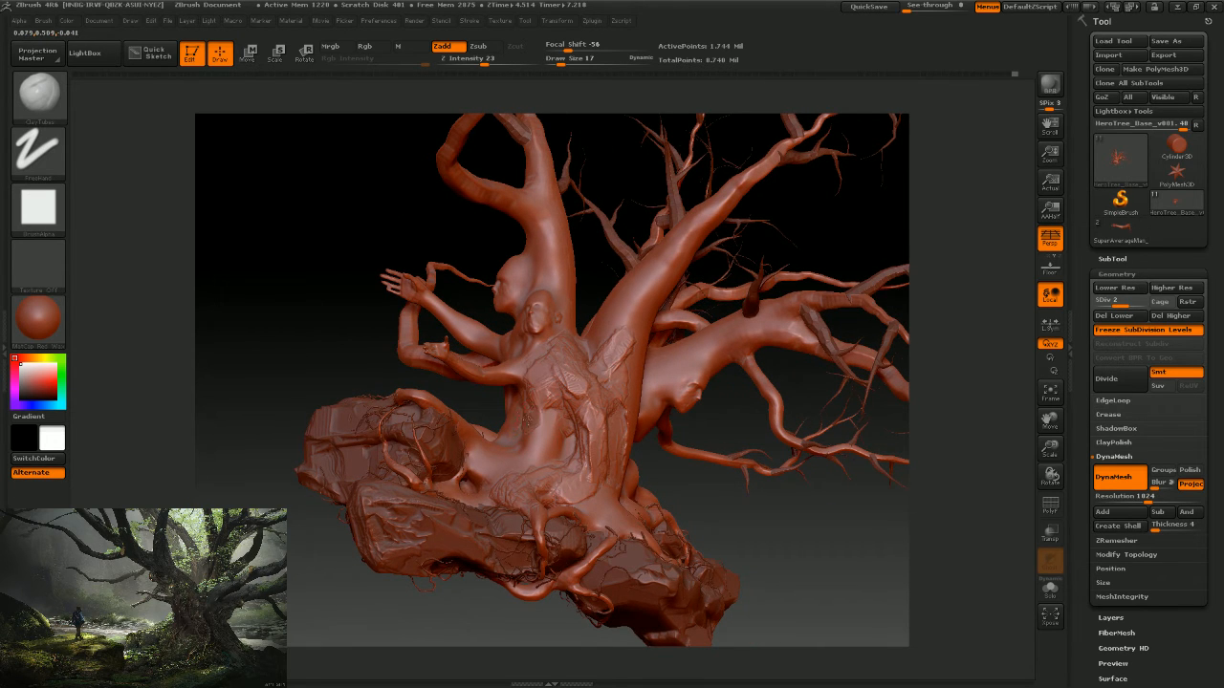
{"action": "left_click_drag", "start_coordinate": [602, 468], "coordinate": [537, 439]}
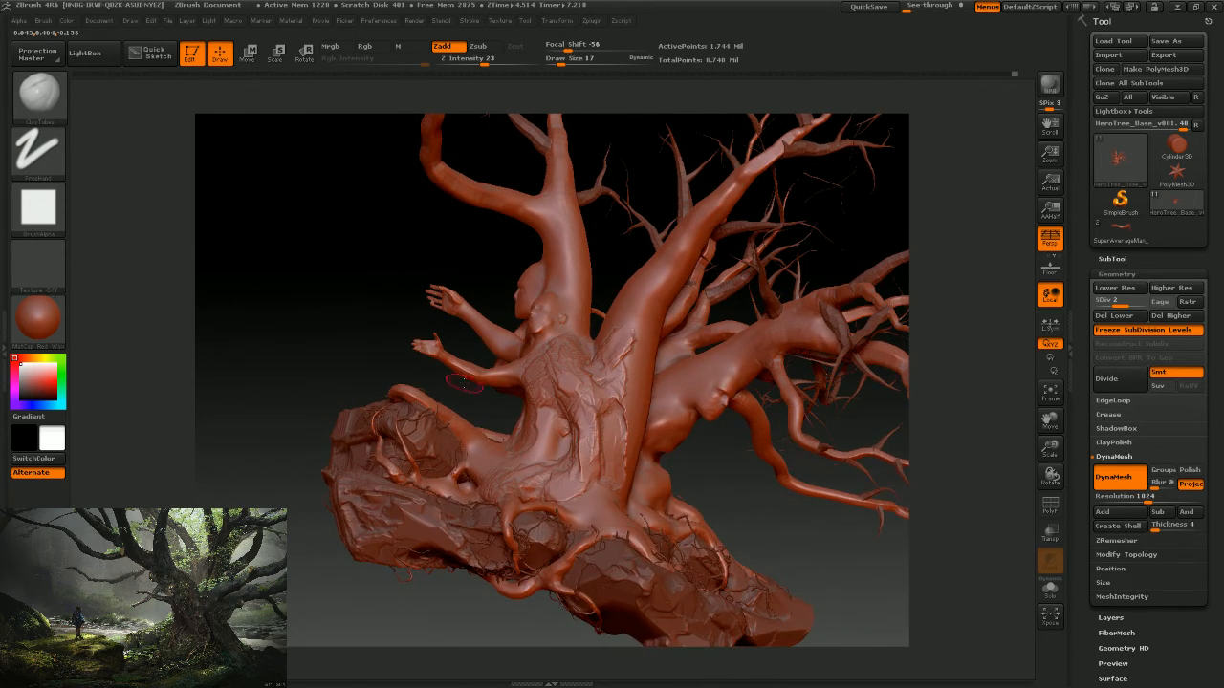
{"action": "left_click_drag", "start_coordinate": [464, 383], "coordinate": [482, 425]}
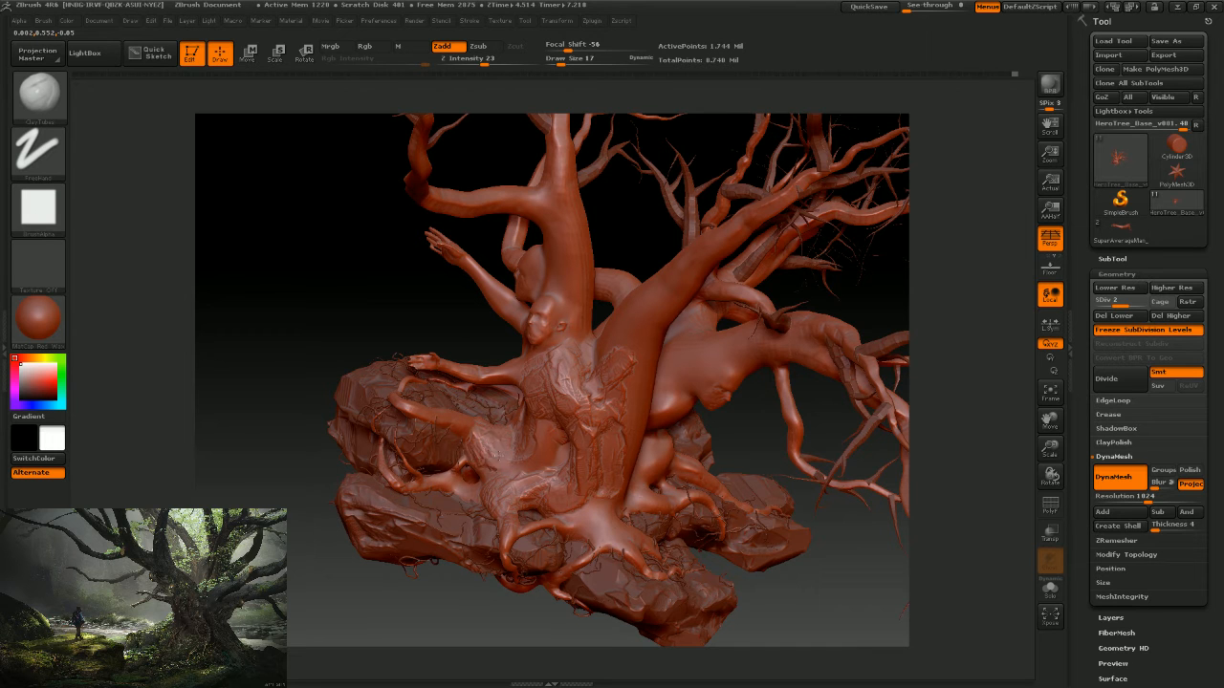
{"action": "mouse_move", "coordinate": [322, 325]}
{"action": "left_mouse_down"}
{"action": "mouse_move", "coordinate": [339, 417]}
{"action": "mouse_move", "coordinate": [498, 445]}
{"action": "left_mouse_up"}
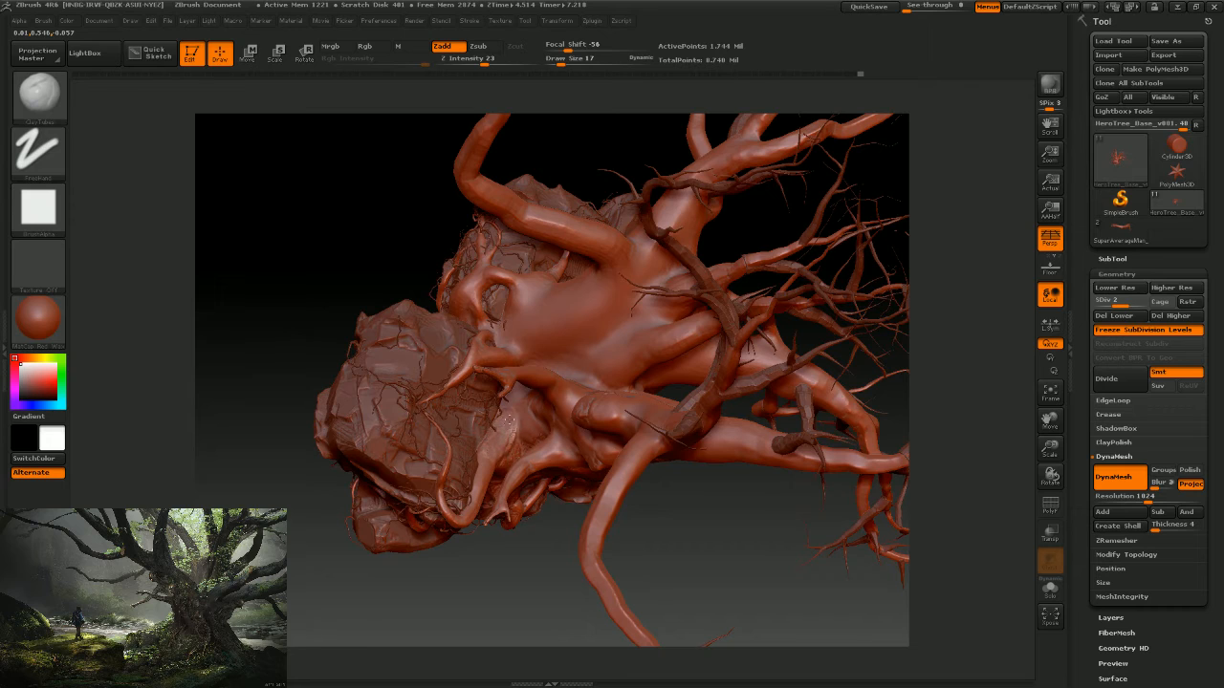
{"action": "mouse_move", "coordinate": [527, 635]}
{"action": "left_mouse_down"}
{"action": "mouse_move", "coordinate": [711, 466]}
{"action": "mouse_move", "coordinate": [737, 495]}
{"action": "left_mouse_up"}
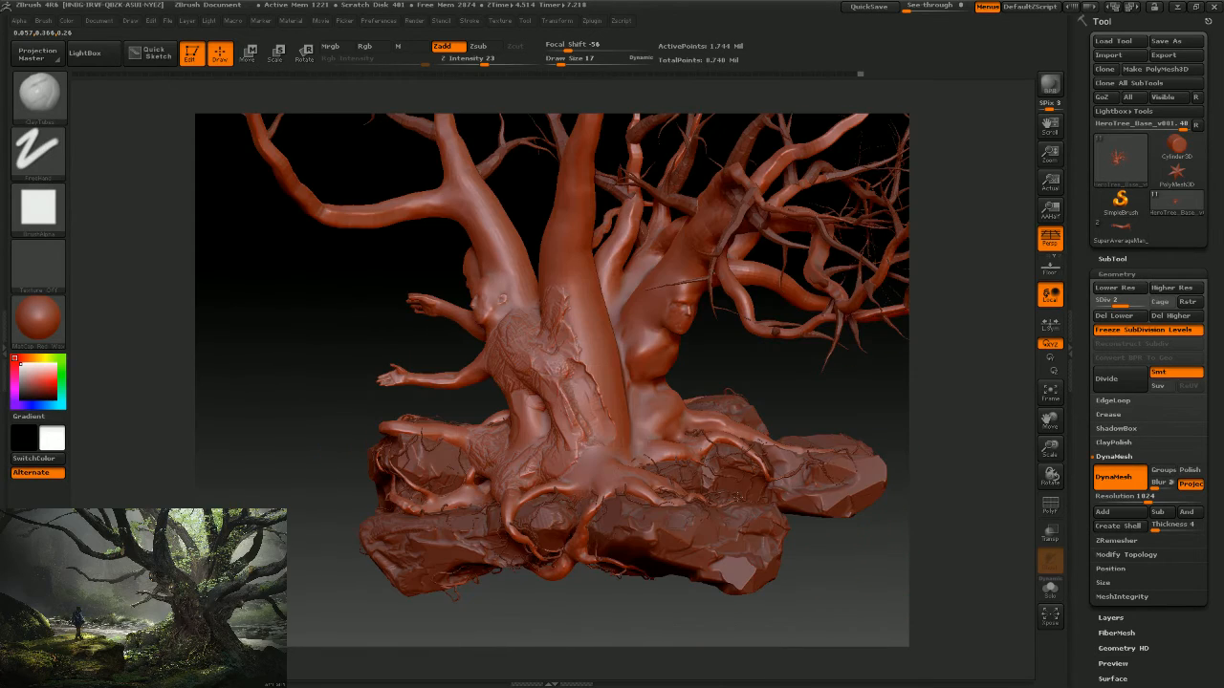
Build up the third figure's lower body and chest beneath the drooping branch with ClayTubes strokes.
{"action": "mouse_move", "coordinate": [769, 389]}
{"action": "left_mouse_down"}
{"action": "mouse_move", "coordinate": [649, 415]}
{"action": "mouse_move", "coordinate": [652, 402]}
{"action": "left_mouse_up"}
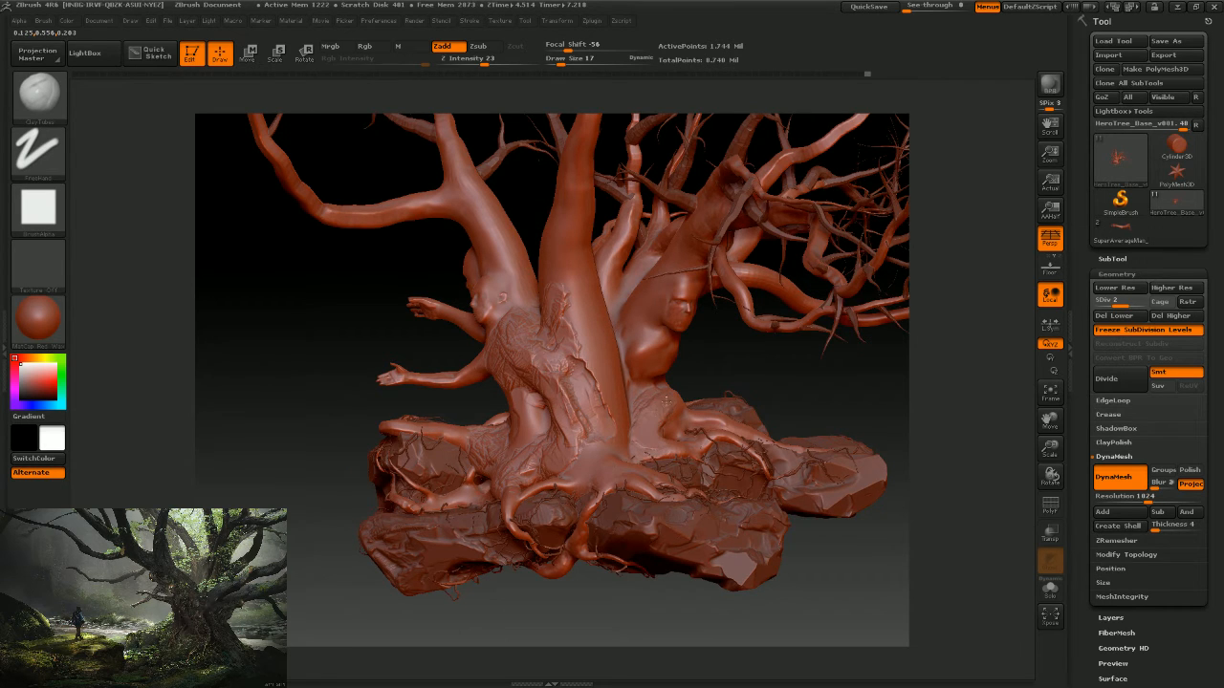
{"action": "left_click_drag", "start_coordinate": [725, 368], "coordinate": [680, 411]}
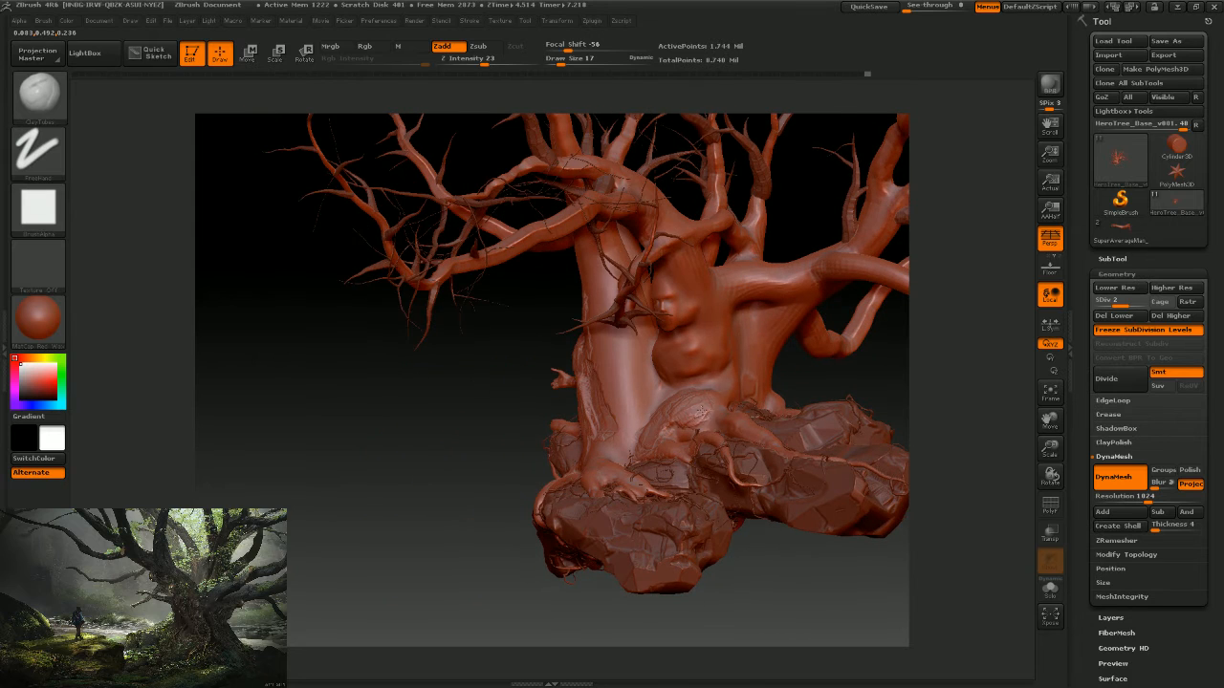
{"action": "mouse_move", "coordinate": [806, 377]}
{"action": "left_mouse_down"}
{"action": "mouse_move", "coordinate": [776, 402]}
{"action": "mouse_move", "coordinate": [658, 352]}
{"action": "left_mouse_up"}
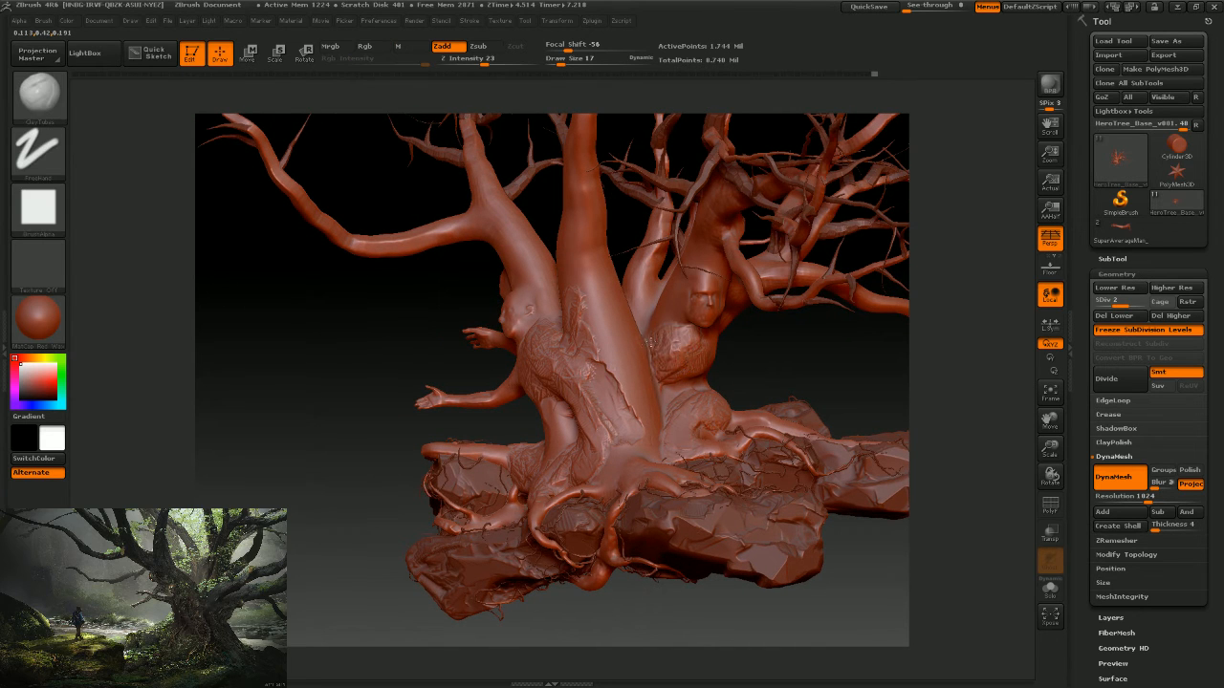
Smooth the rough ClayTubes strokes on the third figure's chest and belly beneath its head.
{"action": "left_click_drag", "start_coordinate": [767, 387], "coordinate": [671, 356]}
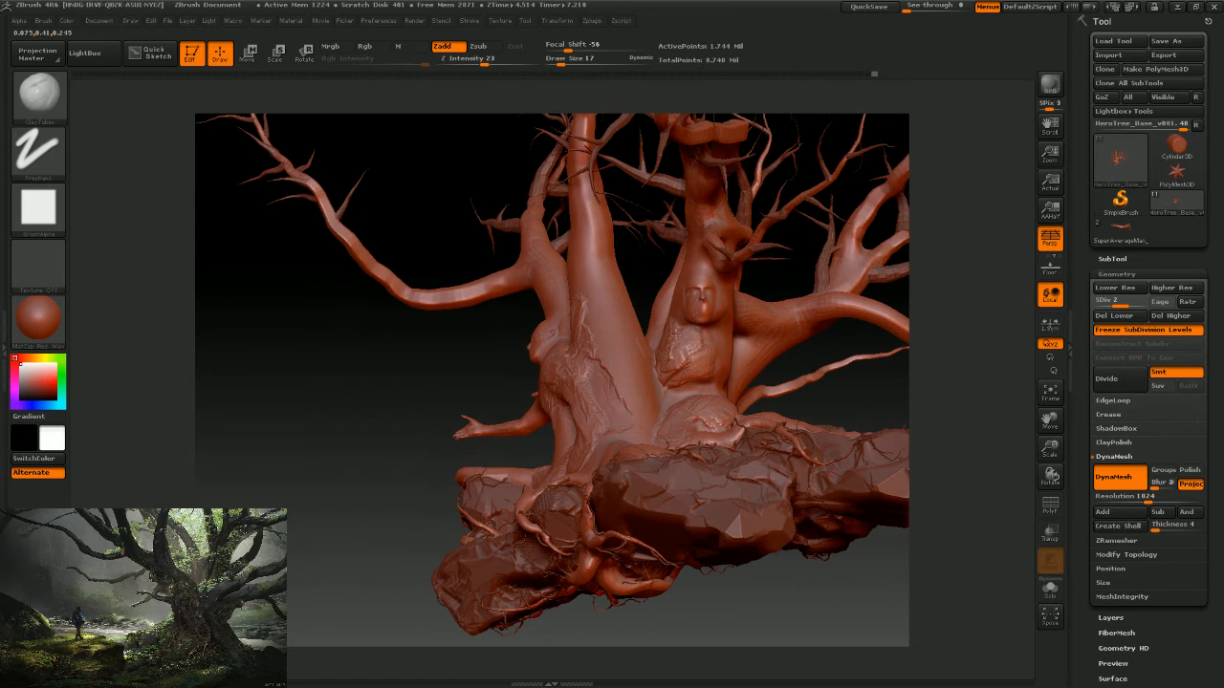
{"action": "key", "text": "shift"}
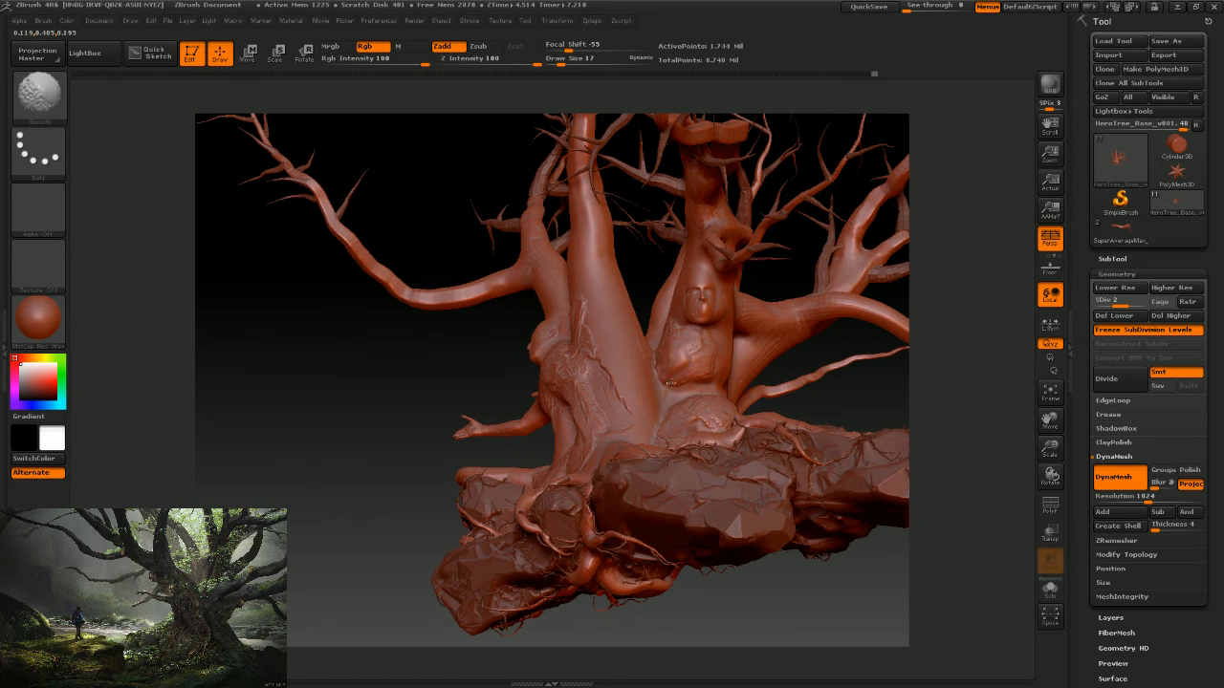
{"action": "left_click_drag", "start_coordinate": [828, 404], "coordinate": [640, 343]}
{"action": "key", "text": "shift"}
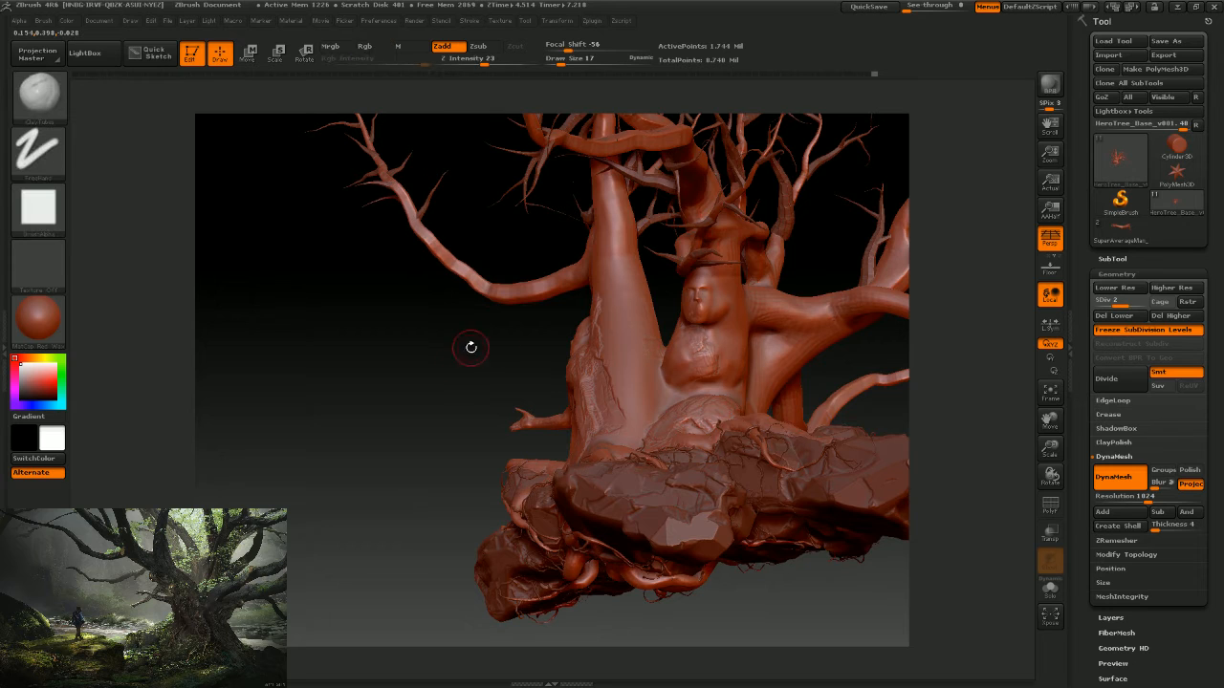
Rework the third figure's torso and the adjoining trunk base with fresh ClayTubes strokes.
{"action": "mouse_move", "coordinate": [469, 347]}
{"action": "left_mouse_down"}
{"action": "mouse_move", "coordinate": [733, 384]}
{"action": "mouse_move", "coordinate": [755, 373]}
{"action": "mouse_move", "coordinate": [708, 341]}
{"action": "left_mouse_up"}
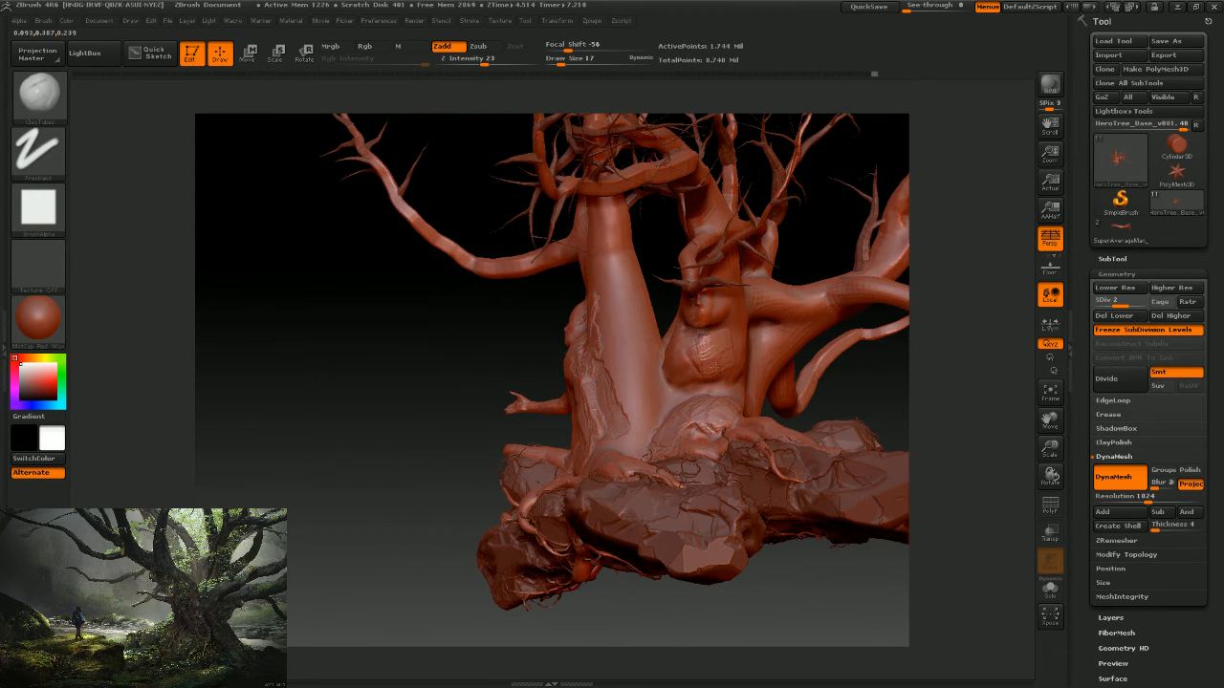
{"action": "mouse_move", "coordinate": [835, 396]}
{"action": "left_mouse_down"}
{"action": "mouse_move", "coordinate": [866, 390]}
{"action": "mouse_move", "coordinate": [782, 378]}
{"action": "mouse_move", "coordinate": [809, 402]}
{"action": "mouse_move", "coordinate": [722, 346]}
{"action": "left_mouse_up"}
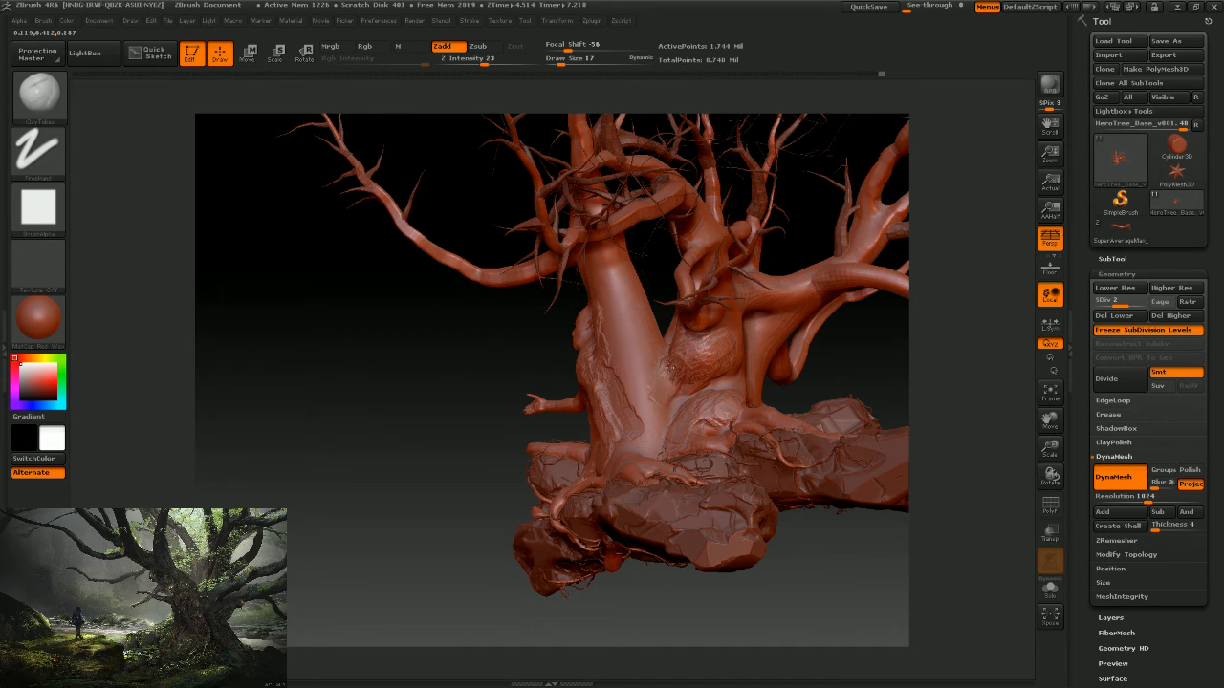
{"action": "mouse_move", "coordinate": [847, 364]}
{"action": "left_mouse_down"}
{"action": "mouse_move", "coordinate": [863, 350]}
{"action": "mouse_move", "coordinate": [868, 366]}
{"action": "mouse_move", "coordinate": [650, 382]}
{"action": "left_mouse_up"}
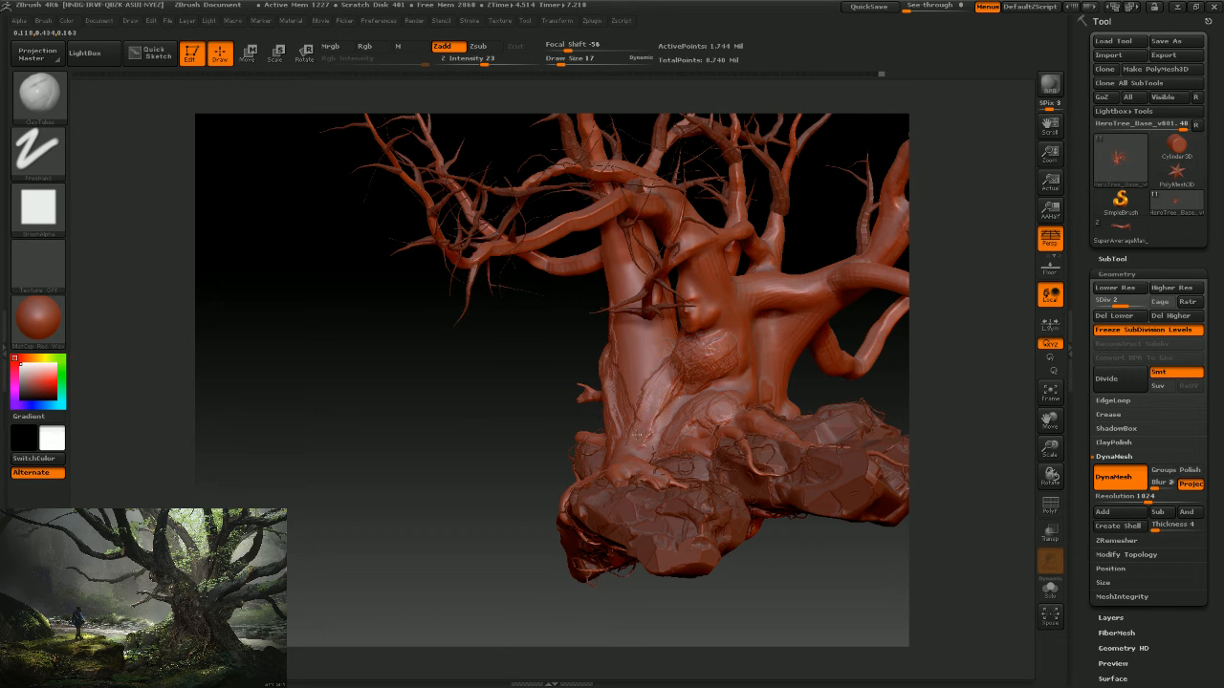
{"action": "mouse_move", "coordinate": [516, 396]}
{"action": "left_mouse_down"}
{"action": "mouse_move", "coordinate": [749, 373]}
{"action": "mouse_move", "coordinate": [732, 388]}
{"action": "mouse_move", "coordinate": [644, 348]}
{"action": "left_mouse_up"}
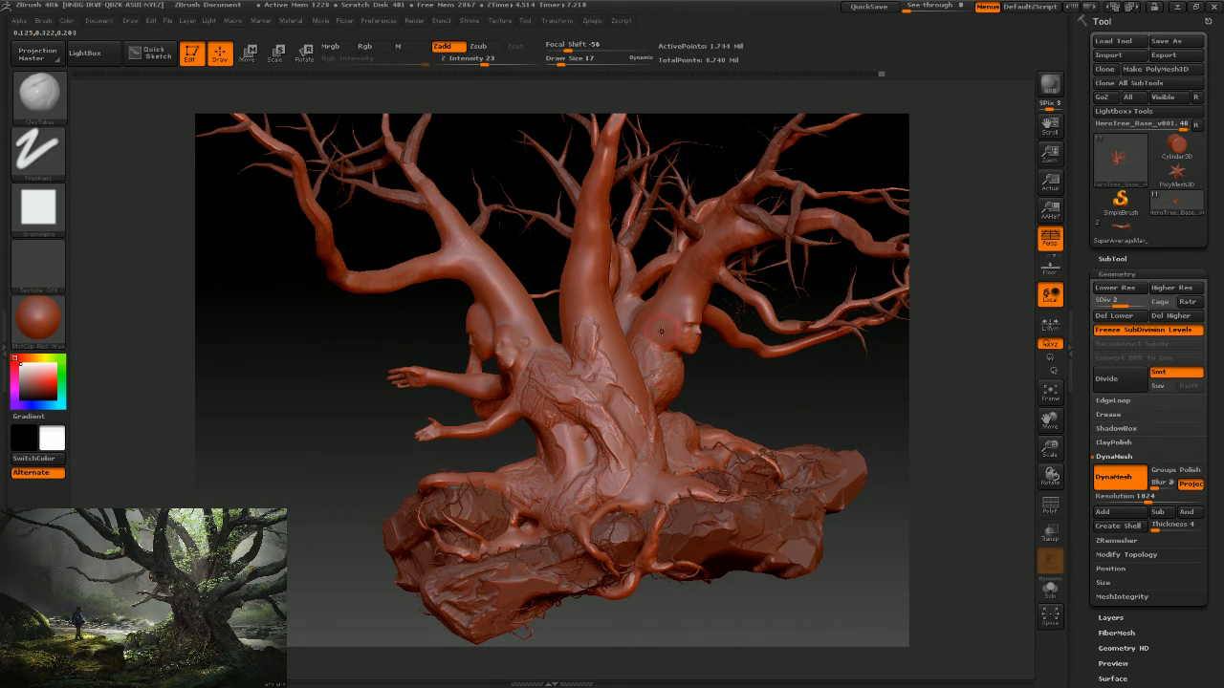
Reduce the brush's draw size to 9 and add fine ClayTubes strokes around the third figure's head, neck and shoulder.
{"action": "key", "text": "s"}
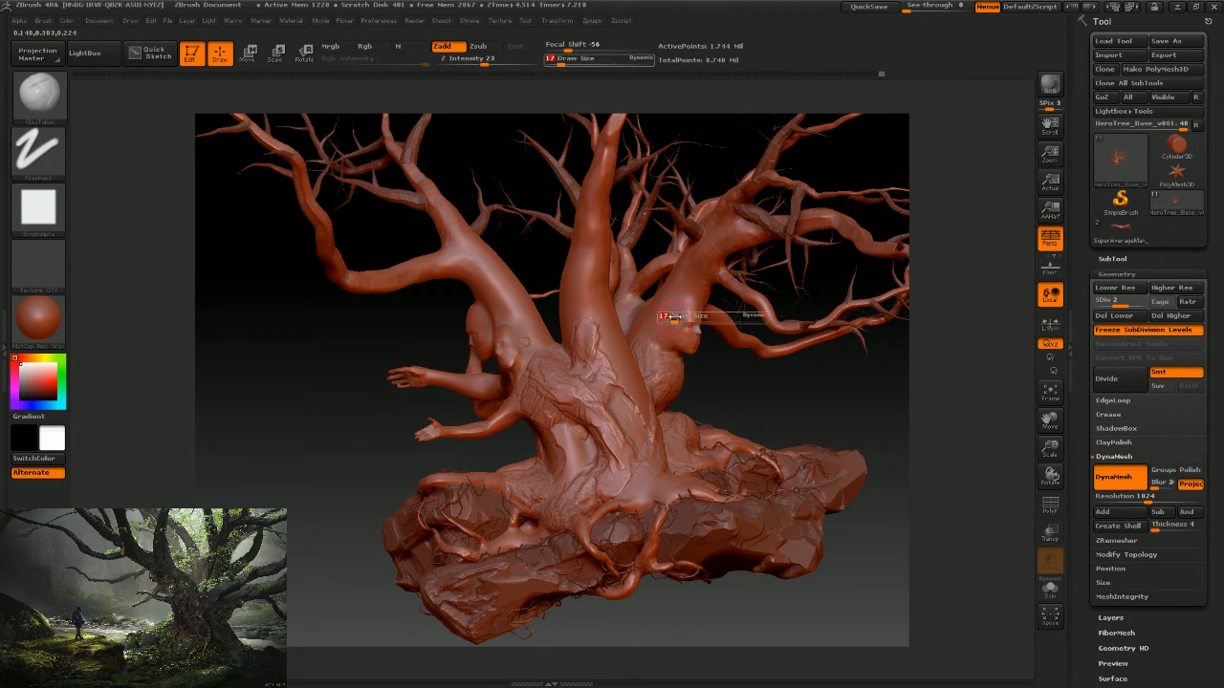
{"action": "left_click", "coordinate": [671, 319]}
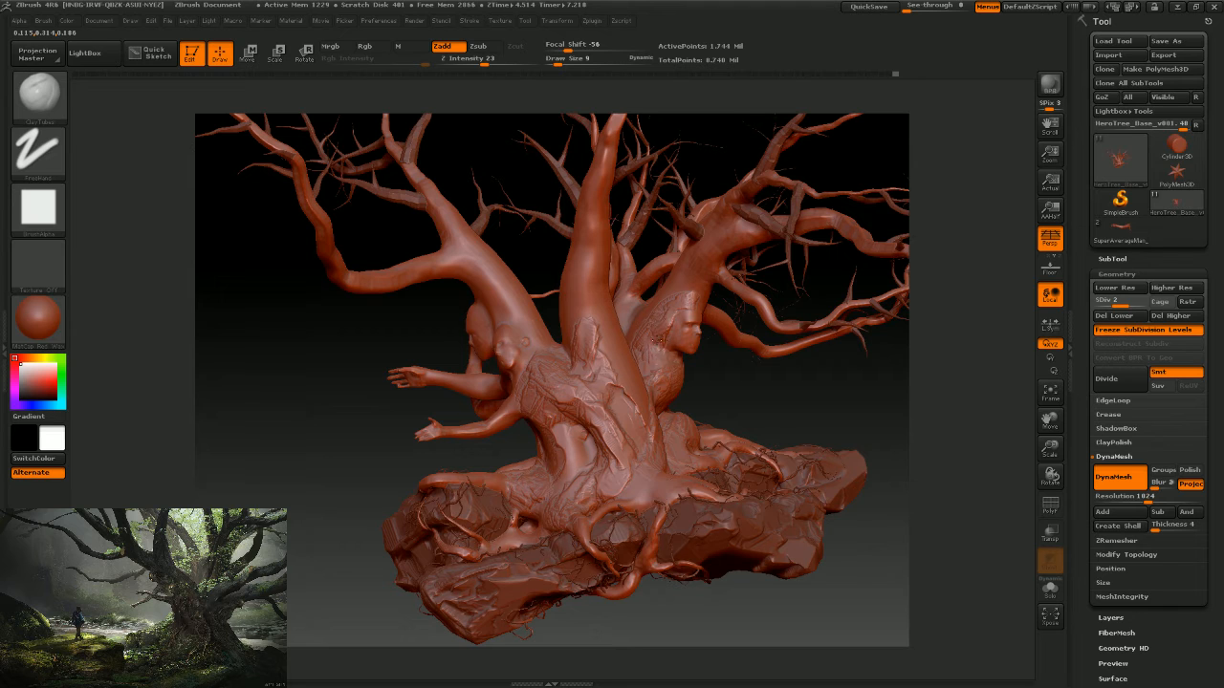
{"action": "left_click_drag", "start_coordinate": [770, 404], "coordinate": [782, 402]}
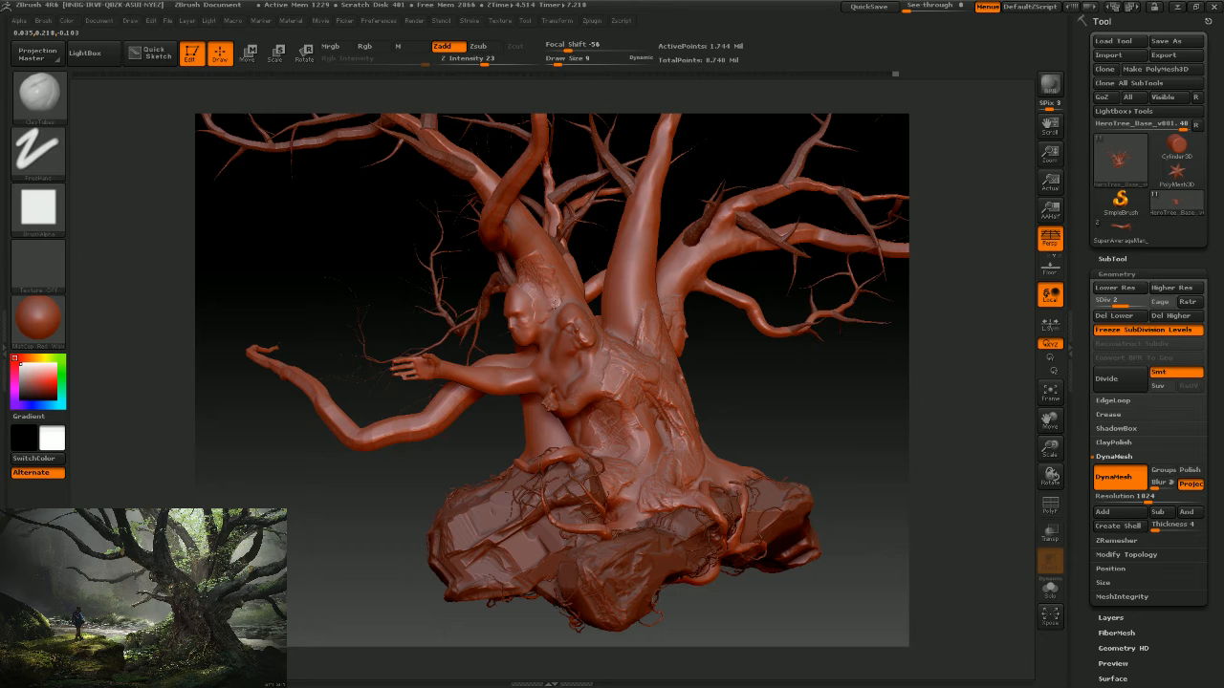
Add fine ClayTubes bark strokes to the central trunk and to the trunk behind the rear figure's head.
{"action": "left_click_drag", "start_coordinate": [849, 515], "coordinate": [621, 315]}
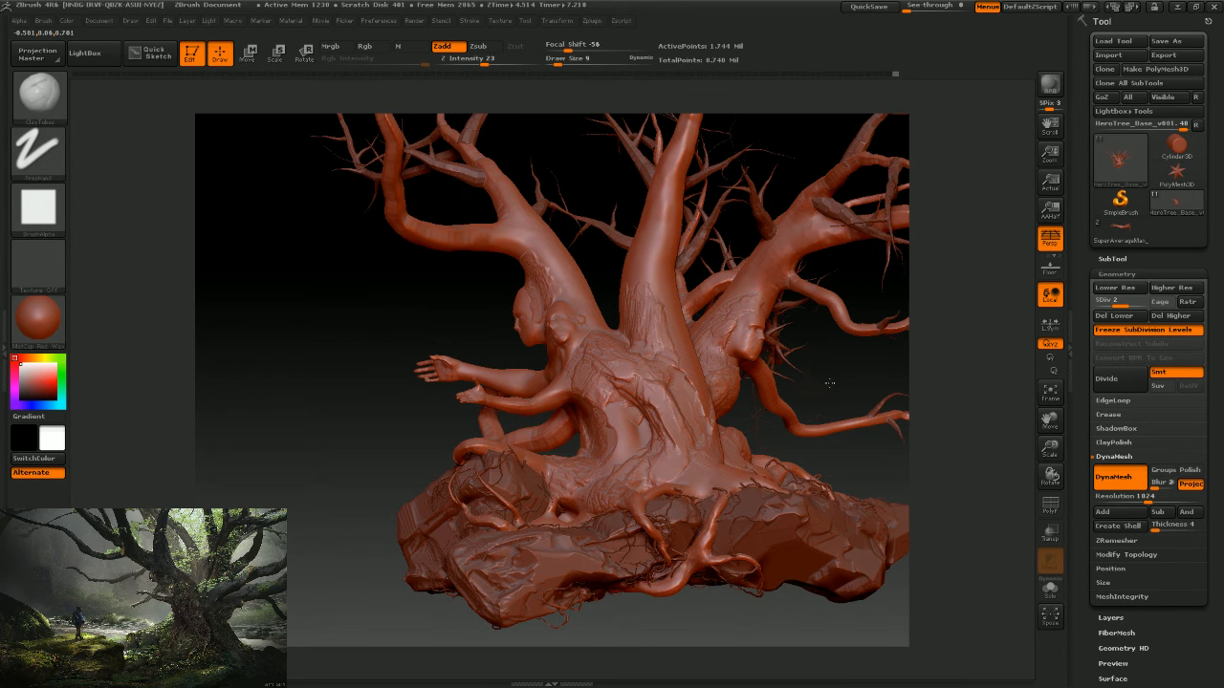
{"action": "left_click_drag", "start_coordinate": [814, 397], "coordinate": [726, 301]}
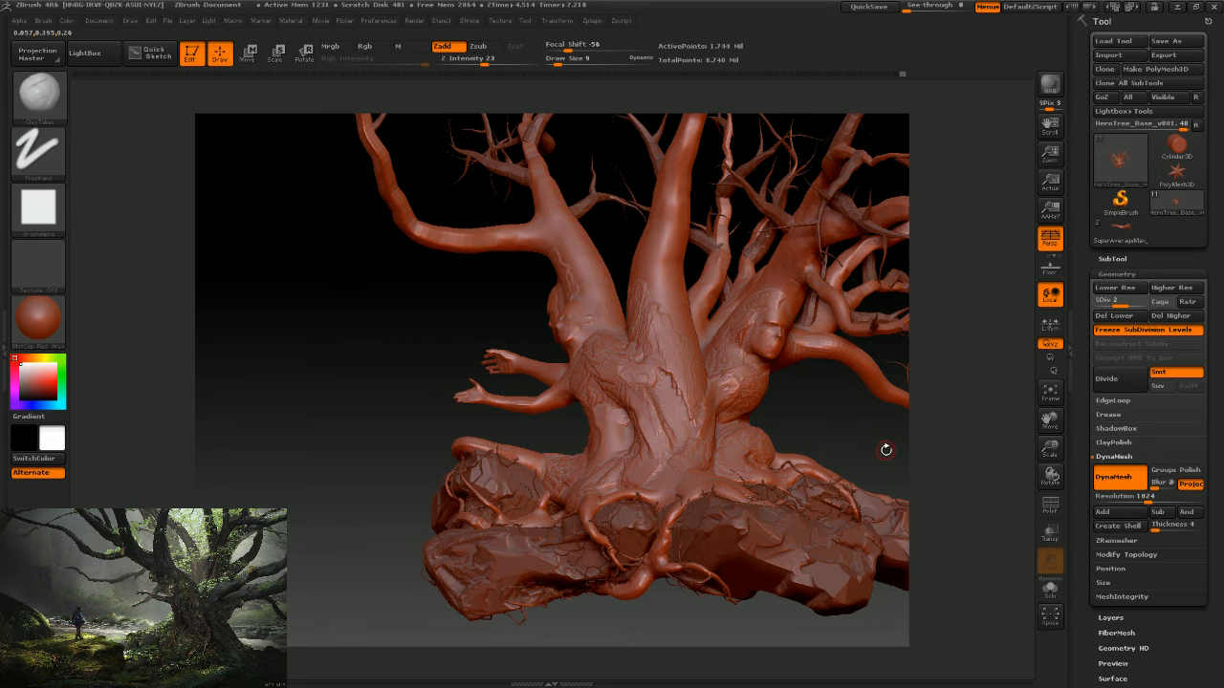
{"action": "left_click_drag", "start_coordinate": [869, 455], "coordinate": [706, 337]}
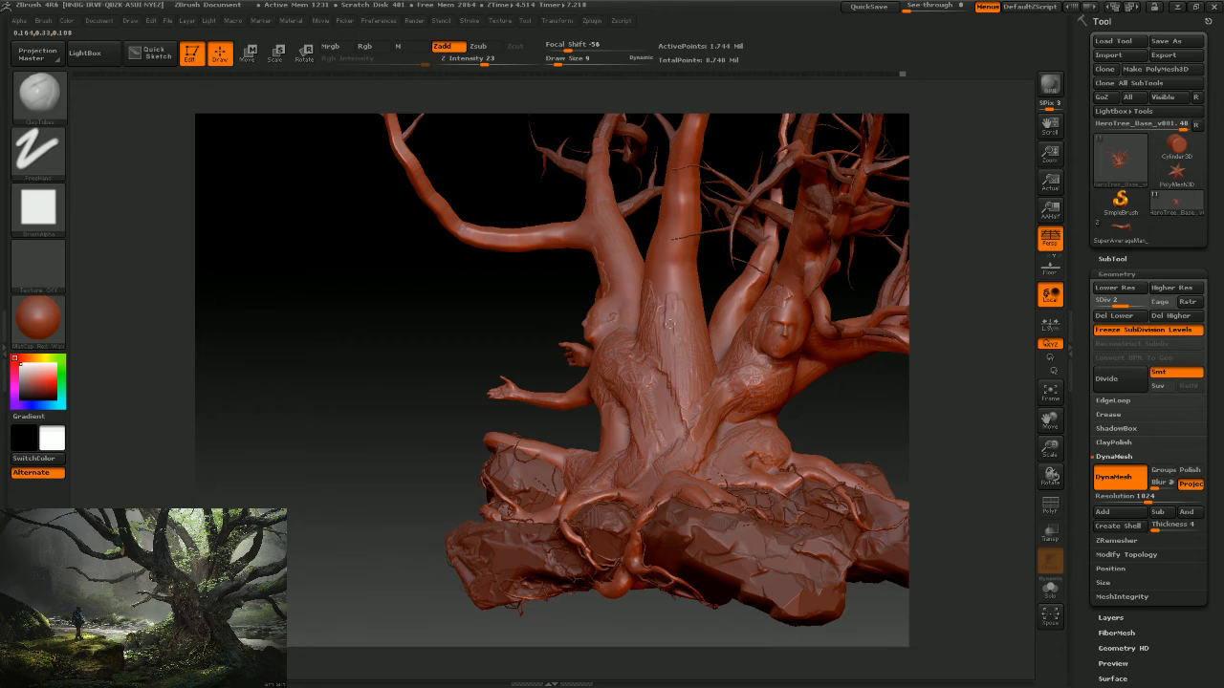
{"action": "left_click_drag", "start_coordinate": [674, 306], "coordinate": [574, 408]}
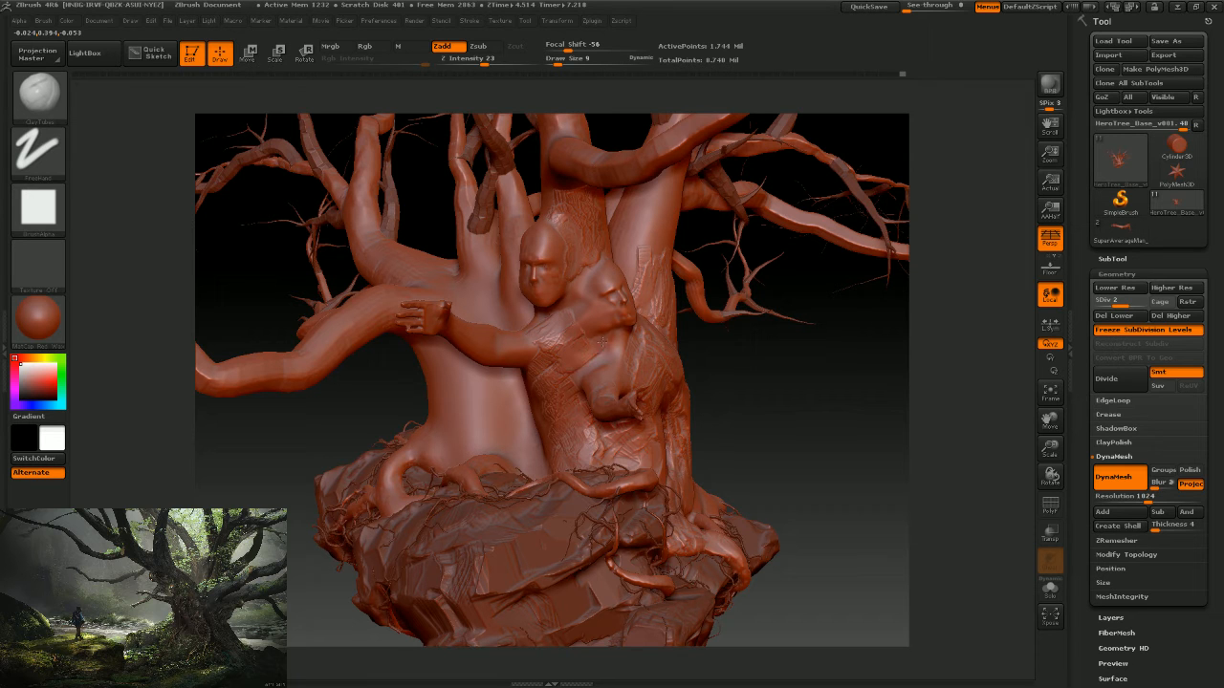
Continue the long ClayTubes bark strokes over the central trunk, down to its base between the figures.
{"action": "left_click_drag", "start_coordinate": [750, 405], "coordinate": [593, 437]}
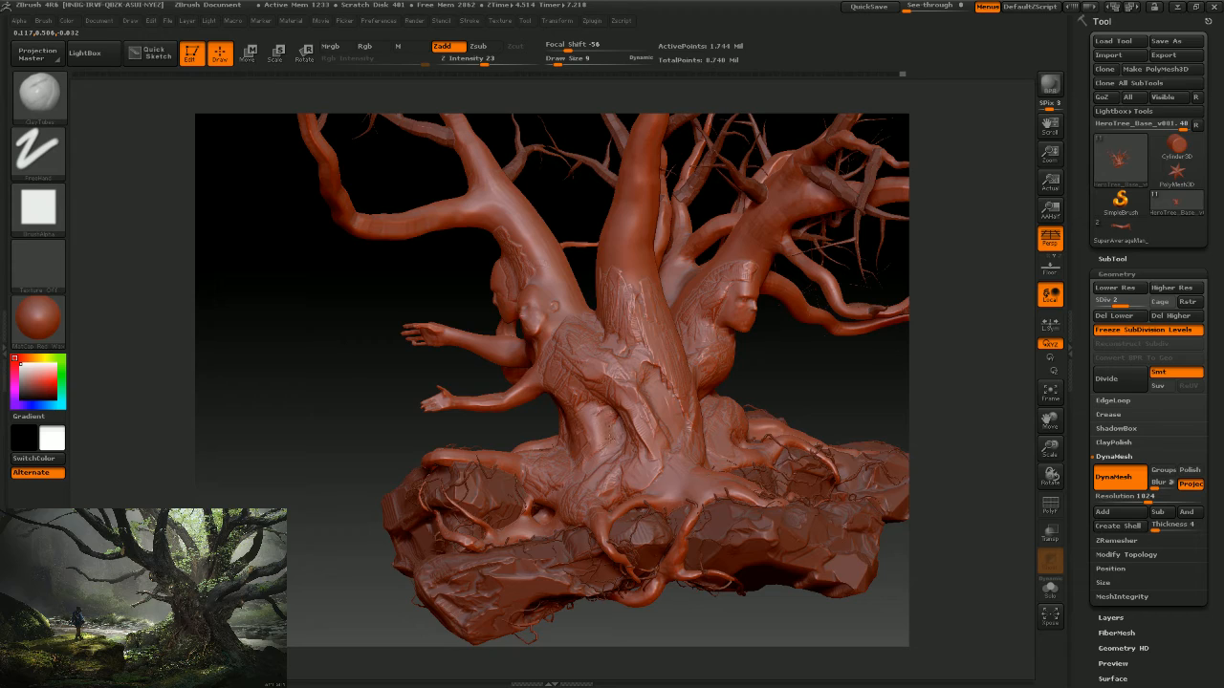
{"action": "left_click_drag", "start_coordinate": [770, 363], "coordinate": [631, 430]}
{"action": "left_click_drag", "start_coordinate": [459, 574], "coordinate": [592, 564]}
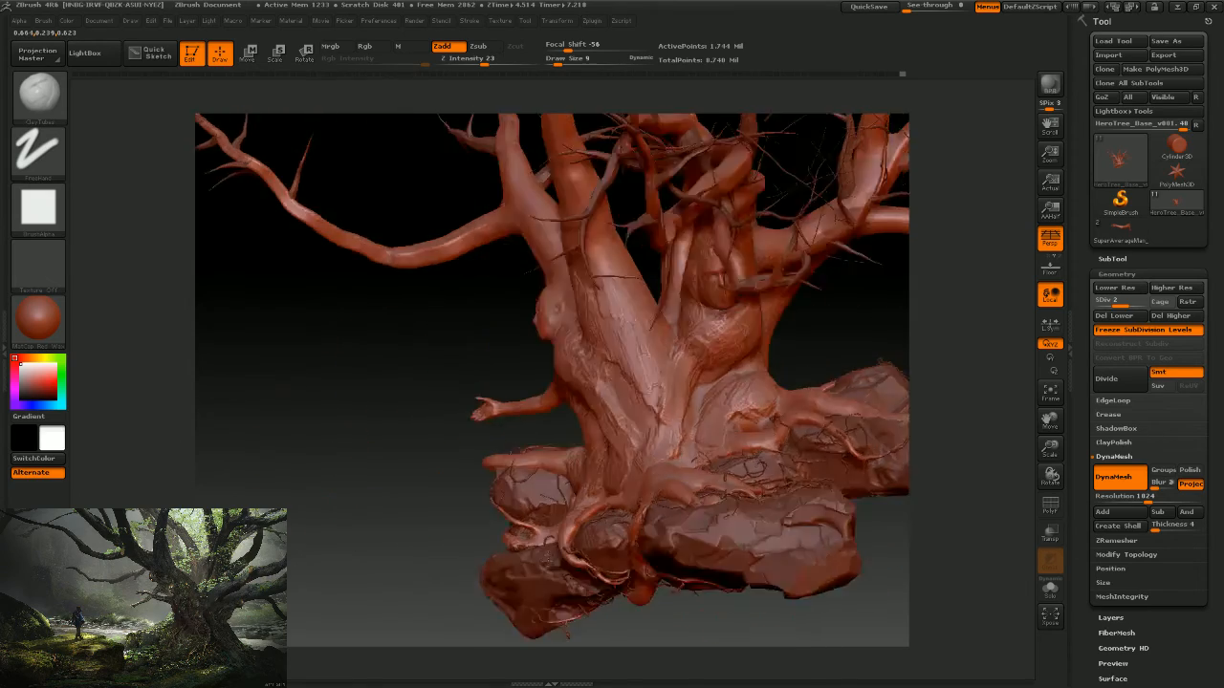
{"action": "left_click_drag", "start_coordinate": [682, 329], "coordinate": [621, 375]}
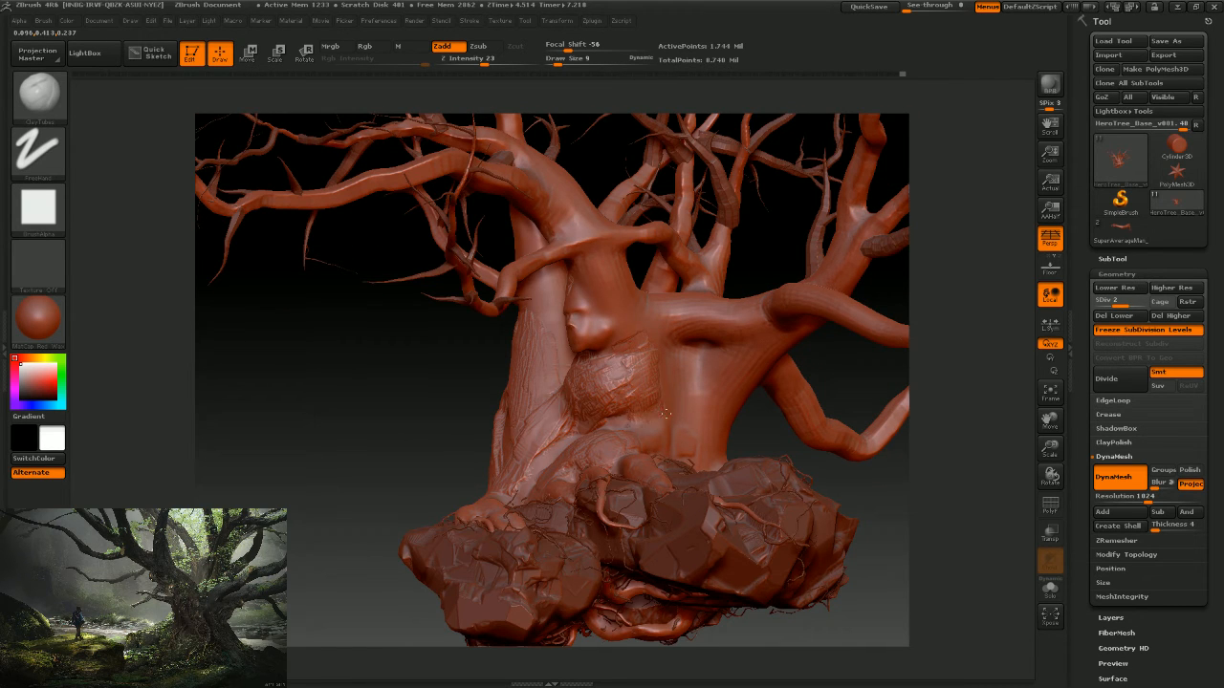
Set the draw size to 26 and build up the trunk beside the third figure, beneath its heavy branch, with ClayTubes.
{"action": "mouse_move", "coordinate": [753, 431]}
{"action": "left_mouse_down", "text": "alt"}
{"action": "mouse_move", "coordinate": [734, 435]}
{"action": "mouse_move", "coordinate": [728, 382]}
{"action": "mouse_move", "coordinate": [686, 405]}
{"action": "mouse_move", "coordinate": [688, 371]}
{"action": "mouse_move", "coordinate": [705, 361]}
{"action": "left_mouse_up", "text": "alt"}
{"action": "key", "text": "s"}
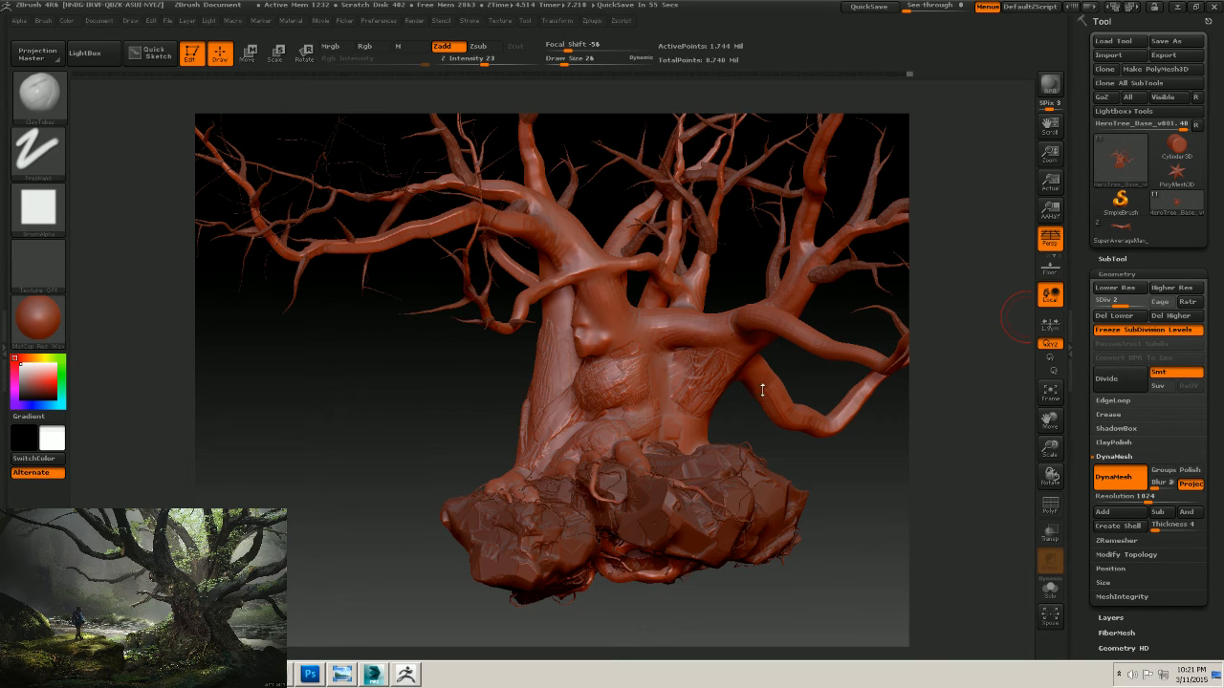
{"action": "left_click_drag", "start_coordinate": [787, 459], "coordinate": [731, 373]}
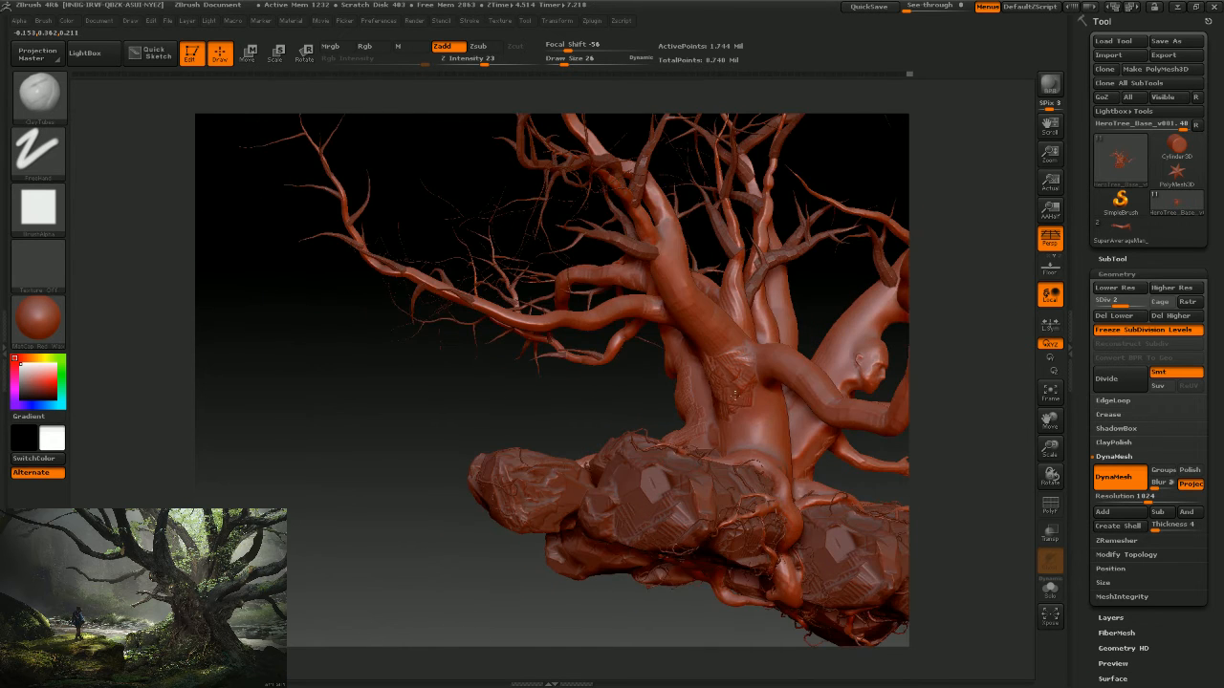
Set the draw size to 11 and run ClayTubes bark strokes down the back trunk from the branch joint to the roots.
{"action": "key", "text": "s"}
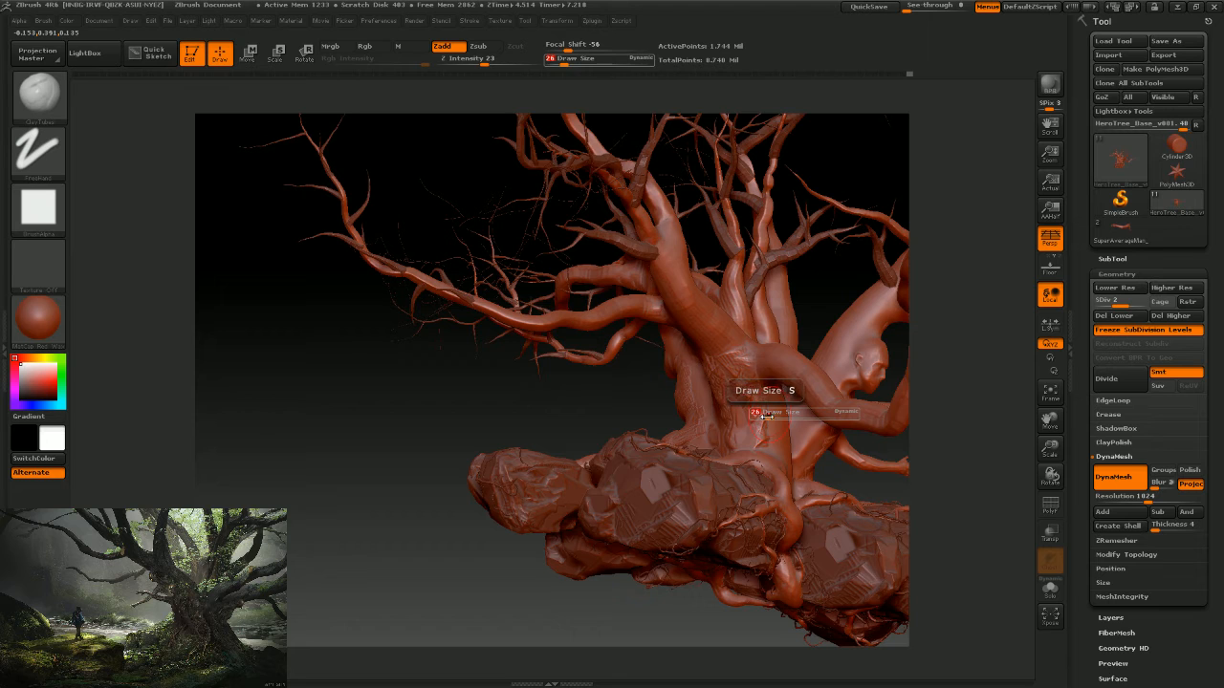
{"action": "left_click_drag", "start_coordinate": [766, 416], "coordinate": [759, 414]}
{"action": "left_click_drag", "start_coordinate": [744, 365], "coordinate": [770, 434]}
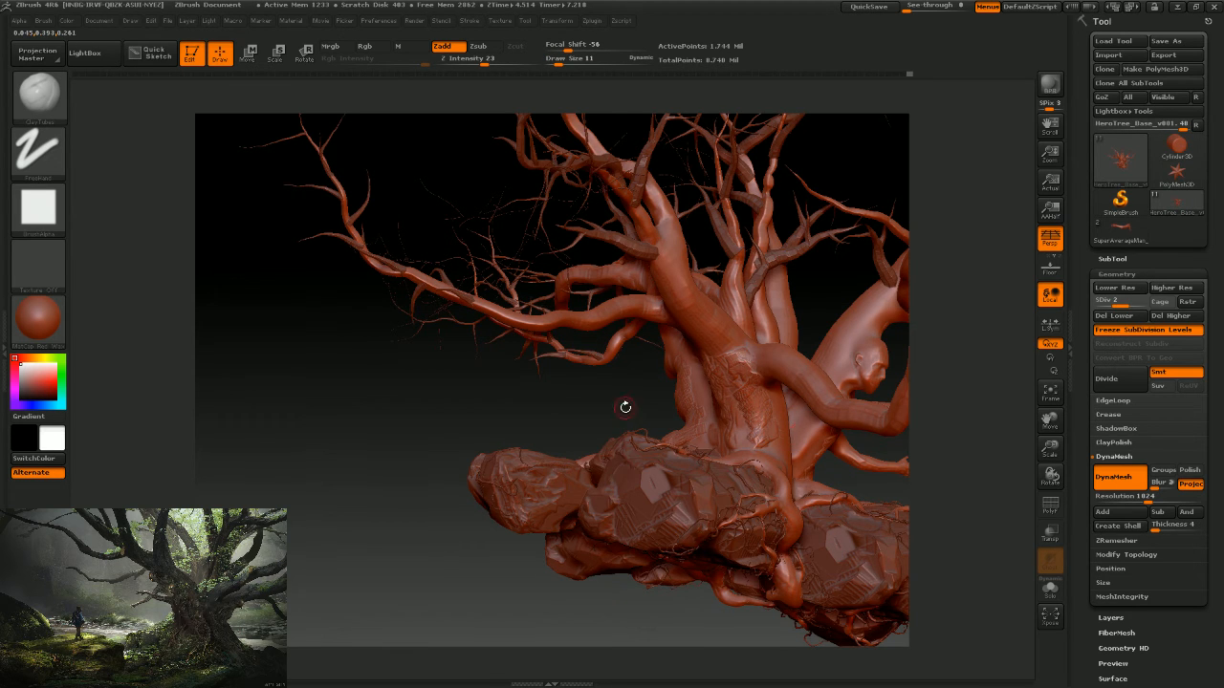
{"action": "mouse_move", "coordinate": [622, 404]}
{"action": "left_mouse_down"}
{"action": "mouse_move", "coordinate": [653, 404]}
{"action": "mouse_move", "coordinate": [589, 401]}
{"action": "mouse_move", "coordinate": [602, 392]}
{"action": "mouse_move", "coordinate": [732, 410]}
{"action": "mouse_move", "coordinate": [802, 436]}
{"action": "mouse_move", "coordinate": [792, 449]}
{"action": "mouse_move", "coordinate": [803, 465]}
{"action": "left_mouse_up"}
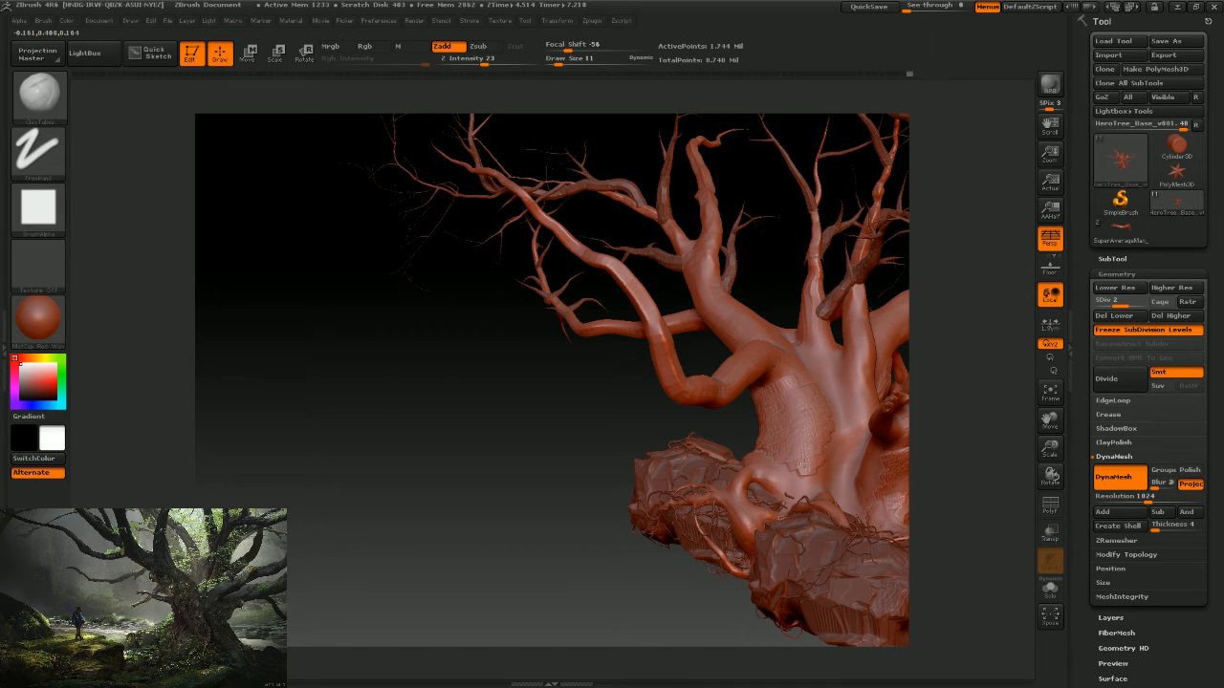
{"action": "left_click_drag", "start_coordinate": [576, 426], "coordinate": [671, 440]}
{"action": "left_click_drag", "start_coordinate": [803, 411], "coordinate": [801, 453]}
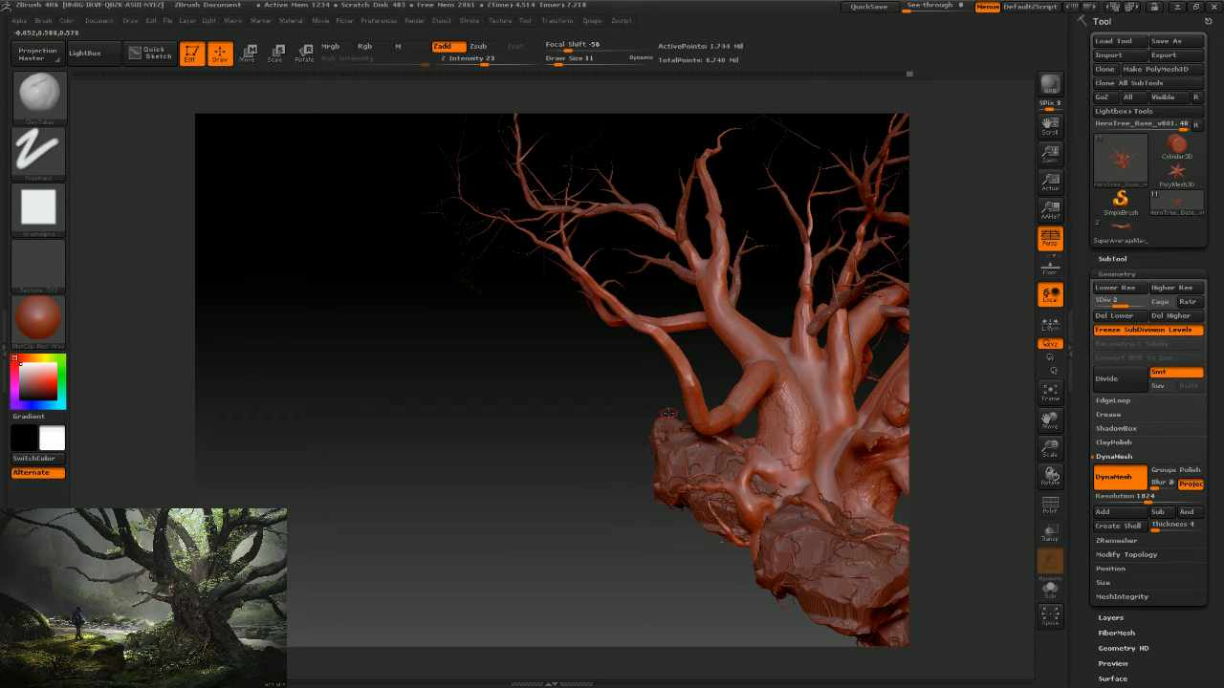
Extend the ClayTubes bark strokes over the trunk above the two reaching figures and around the trunk beside them.
{"action": "left_click_drag", "start_coordinate": [583, 411], "coordinate": [528, 425]}
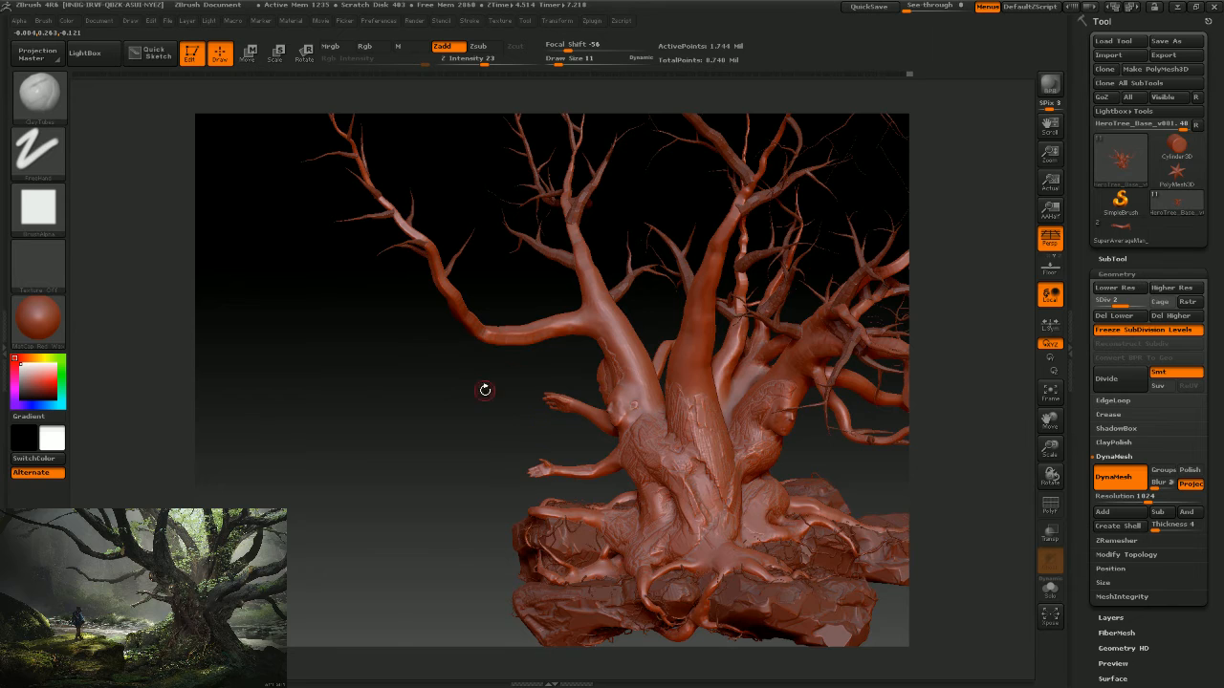
{"action": "left_click_drag", "start_coordinate": [484, 388], "coordinate": [603, 346]}
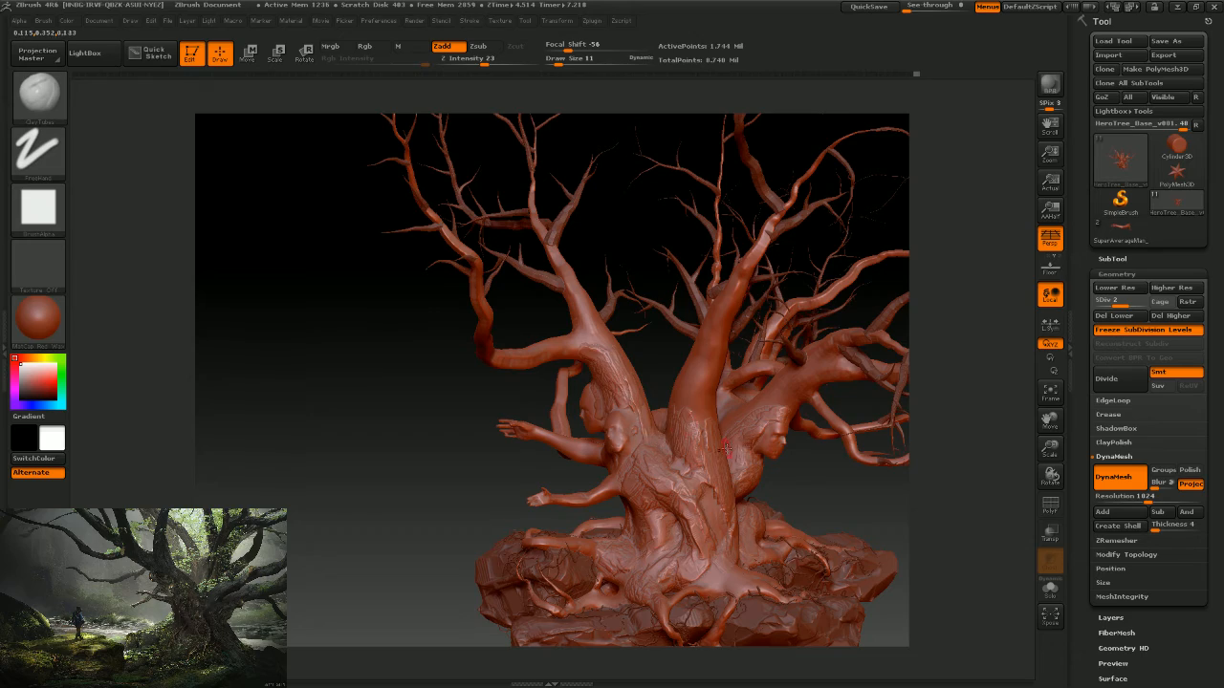
{"action": "mouse_move", "coordinate": [725, 448]}
{"action": "right_mouse_down"}
{"action": "mouse_move", "coordinate": [793, 492]}
{"action": "mouse_move", "coordinate": [646, 524]}
{"action": "mouse_move", "coordinate": [609, 491]}
{"action": "right_mouse_up"}
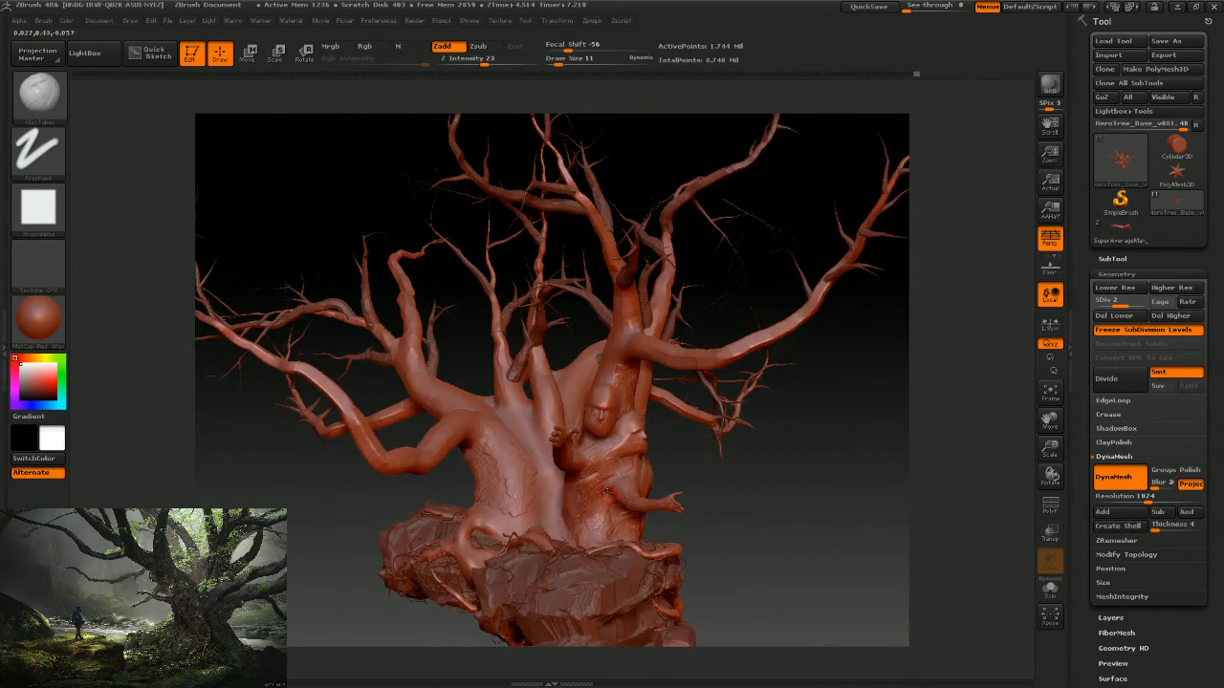
{"action": "right_click_drag", "start_coordinate": [754, 493], "coordinate": [676, 475]}
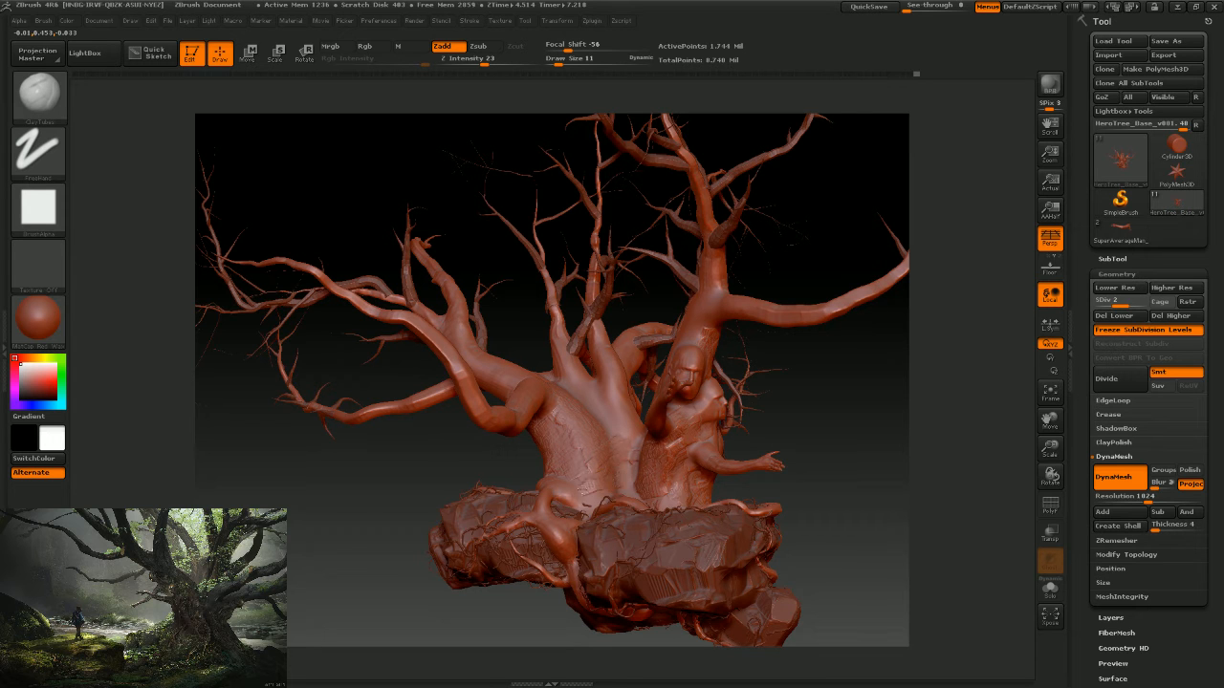
{"action": "mouse_move", "coordinate": [806, 417]}
{"action": "left_mouse_down"}
{"action": "mouse_move", "coordinate": [774, 437]}
{"action": "mouse_move", "coordinate": [860, 430]}
{"action": "mouse_move", "coordinate": [892, 457]}
{"action": "mouse_move", "coordinate": [695, 434]}
{"action": "left_mouse_up"}
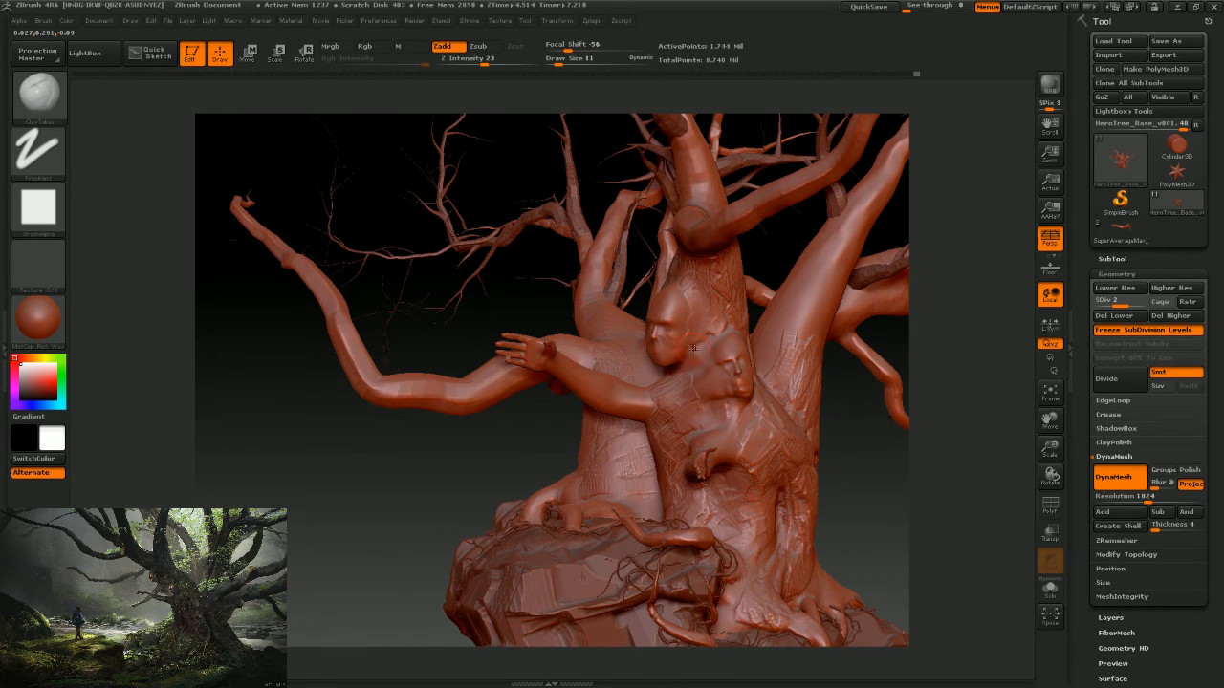
Reduce the draw size to 7 and refine the surface around the two reaching figures' heads and shoulders.
{"action": "key", "text": "s"}
{"action": "left_click_drag", "start_coordinate": [694, 347], "coordinate": [691, 346]}
{"action": "mouse_move", "coordinate": [854, 484]}
{"action": "left_mouse_down"}
{"action": "mouse_move", "coordinate": [813, 435]}
{"action": "mouse_move", "coordinate": [827, 455]}
{"action": "mouse_move", "coordinate": [790, 462]}
{"action": "mouse_move", "coordinate": [676, 287]}
{"action": "left_mouse_up"}
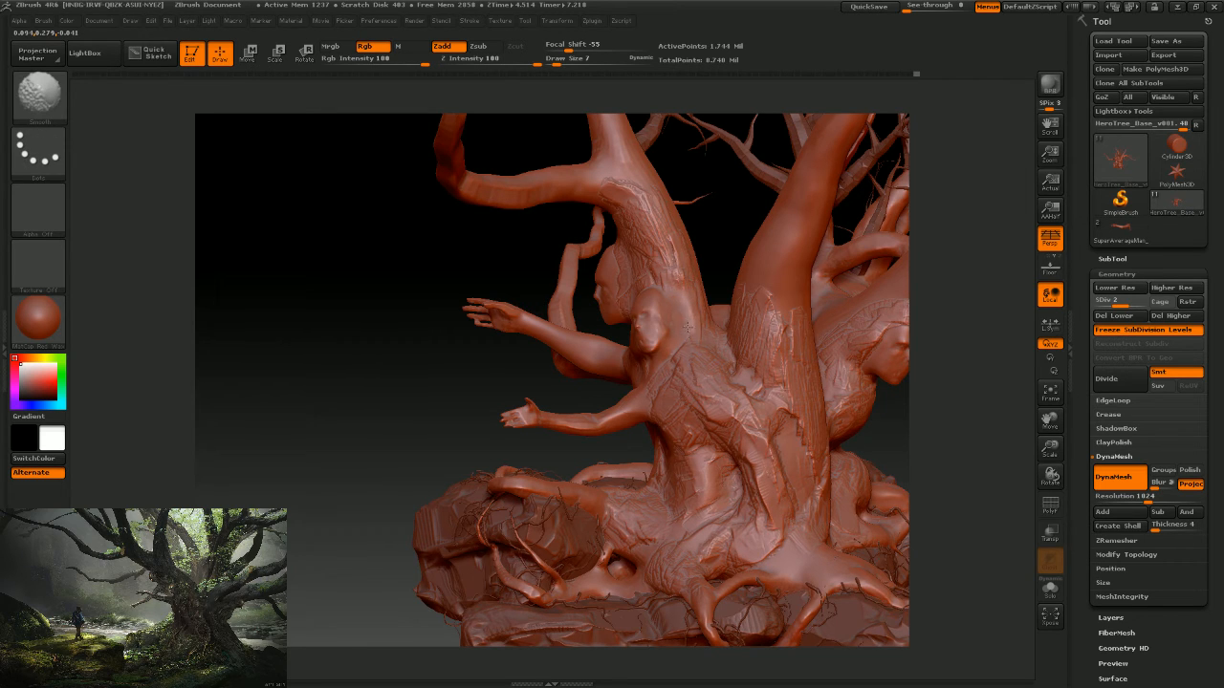
Carry fine ClayTubes bark strokes higher up the central trunk and the trunk above the reaching figures.
{"action": "mouse_move", "coordinate": [707, 232]}
{"action": "left_mouse_down"}
{"action": "mouse_move", "coordinate": [787, 232]}
{"action": "mouse_move", "coordinate": [734, 236]}
{"action": "mouse_move", "coordinate": [820, 415]}
{"action": "mouse_move", "coordinate": [736, 414]}
{"action": "mouse_move", "coordinate": [809, 380]}
{"action": "mouse_move", "coordinate": [806, 399]}
{"action": "left_mouse_up"}
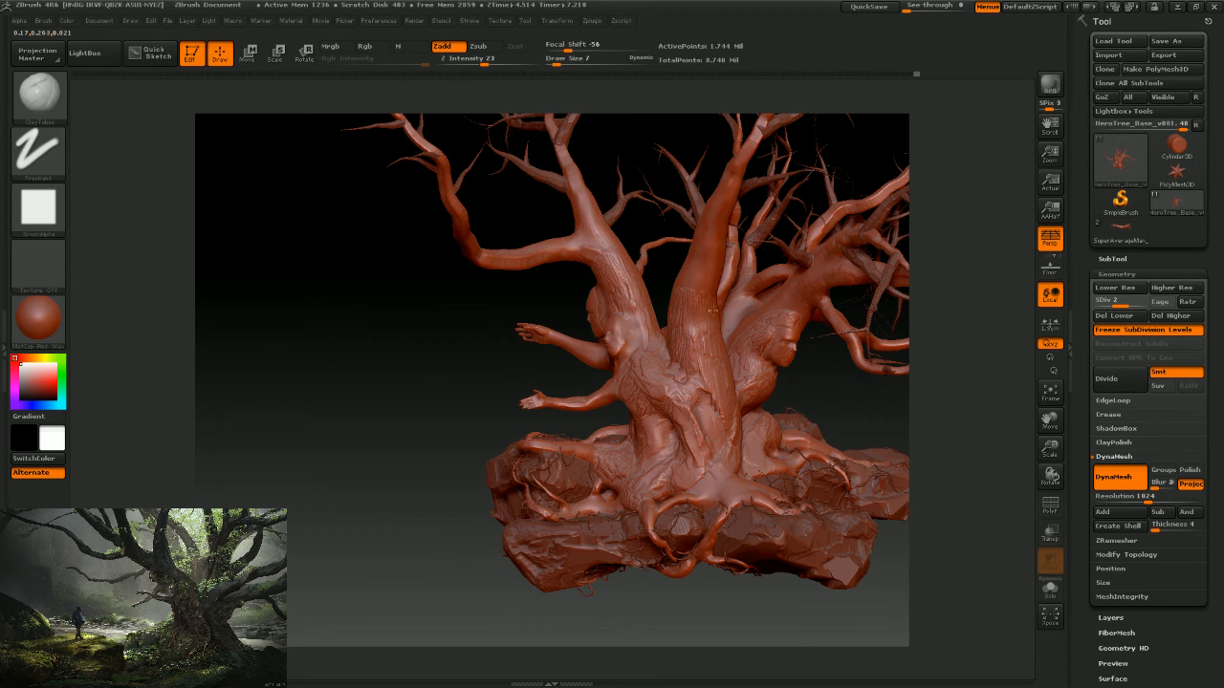
{"action": "left_click_drag", "start_coordinate": [808, 378], "coordinate": [712, 309]}
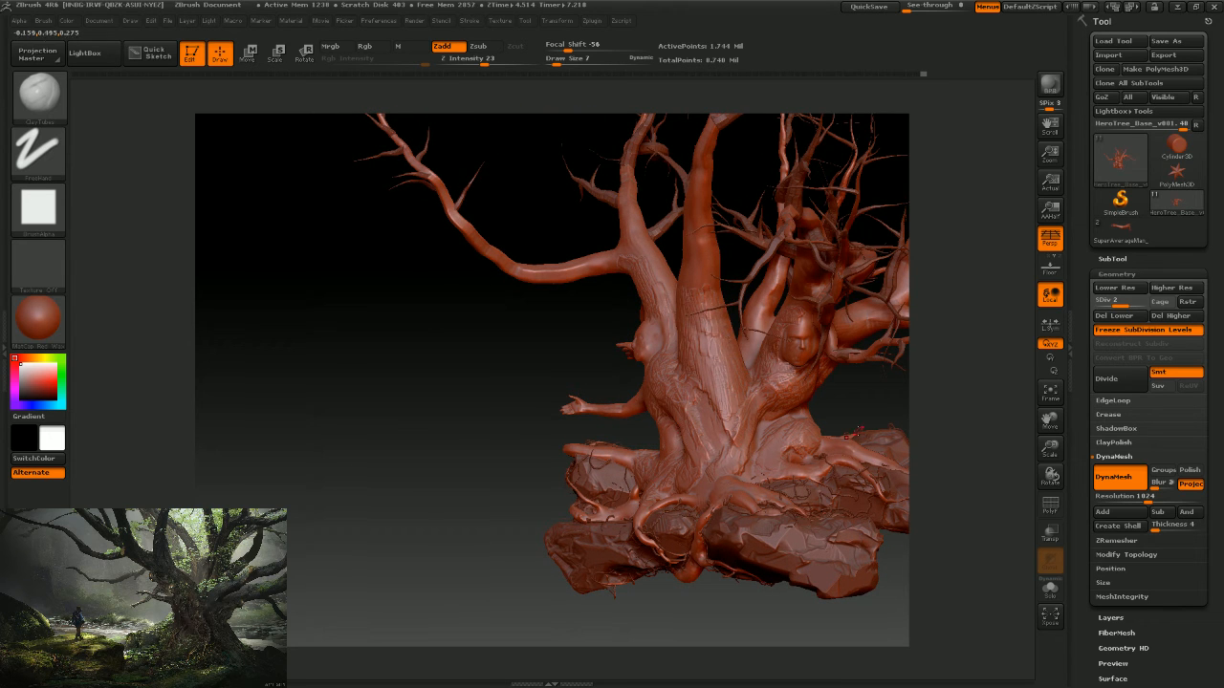
{"action": "mouse_move", "coordinate": [778, 380]}
{"action": "left_mouse_down"}
{"action": "mouse_move", "coordinate": [826, 430]}
{"action": "mouse_move", "coordinate": [680, 299]}
{"action": "left_mouse_up"}
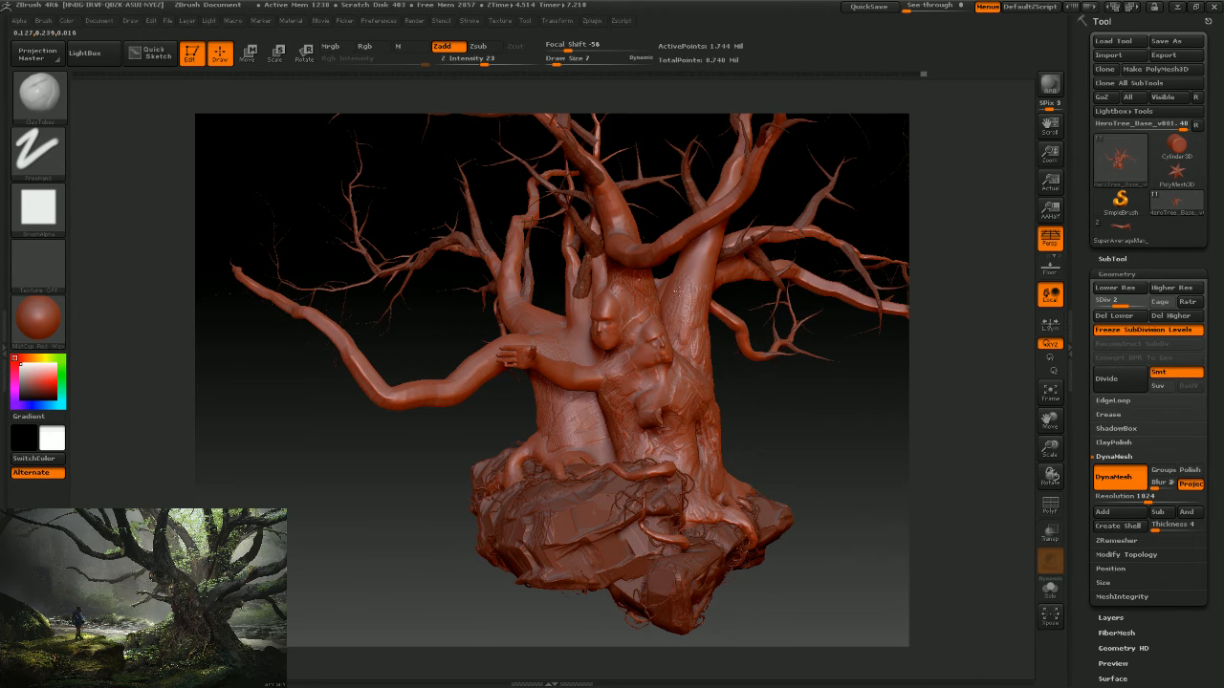
Set the draw size to 15 and add ClayTubes bark strokes to the smooth trunks on the back of the tree.
{"action": "mouse_move", "coordinate": [768, 443]}
{"action": "left_mouse_down"}
{"action": "mouse_move", "coordinate": [660, 382]}
{"action": "mouse_move", "coordinate": [608, 385]}
{"action": "left_mouse_up"}
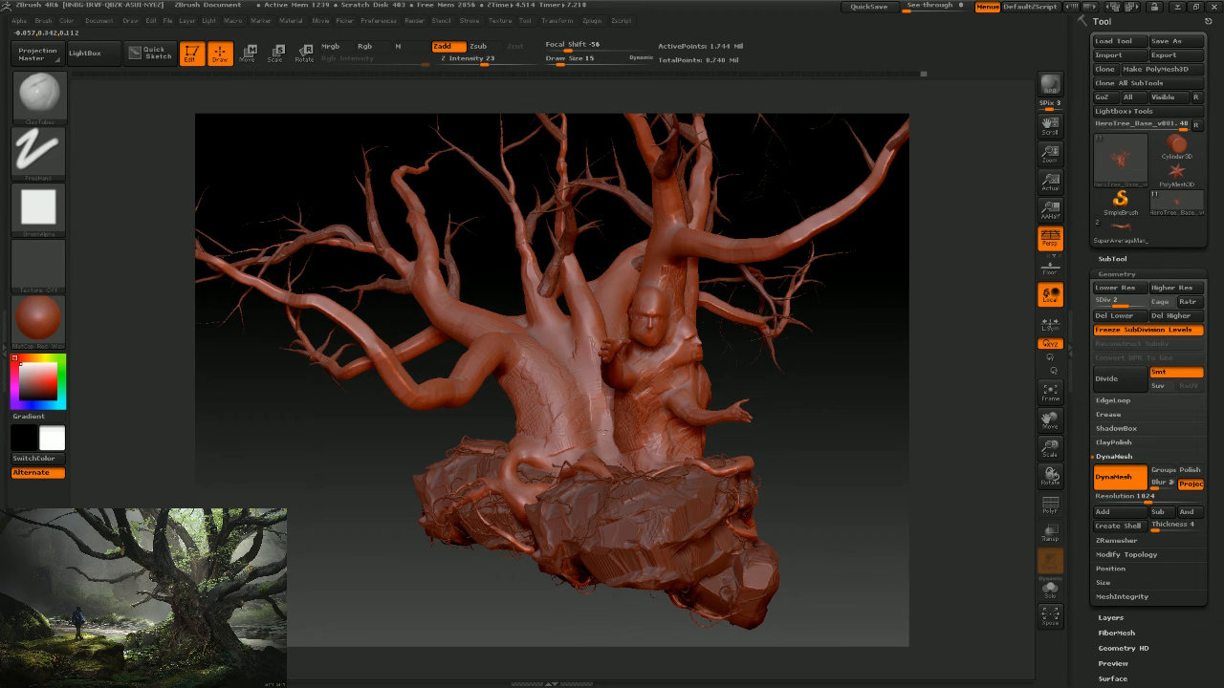
{"action": "left_click_drag", "start_coordinate": [803, 415], "coordinate": [841, 442]}
{"action": "mouse_move", "coordinate": [586, 352]}
{"action": "left_mouse_down"}
{"action": "mouse_move", "coordinate": [589, 330]}
{"action": "mouse_move", "coordinate": [593, 364]}
{"action": "left_mouse_up"}
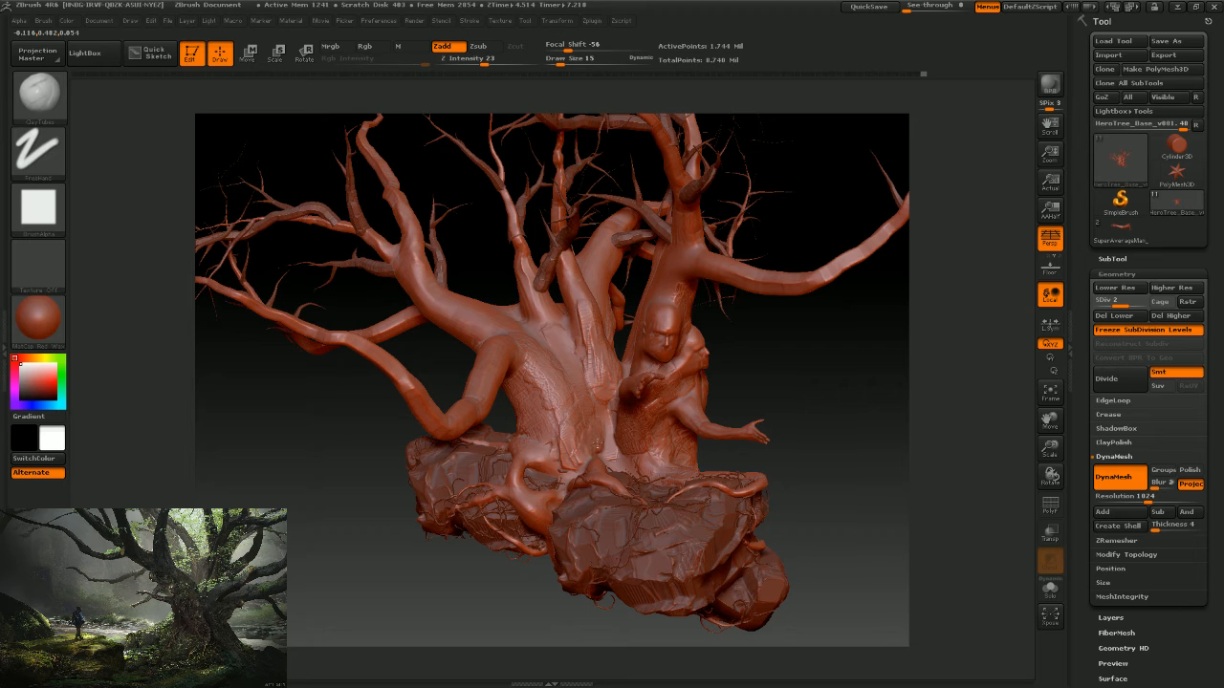
{"action": "left_click_drag", "start_coordinate": [801, 469], "coordinate": [660, 382]}
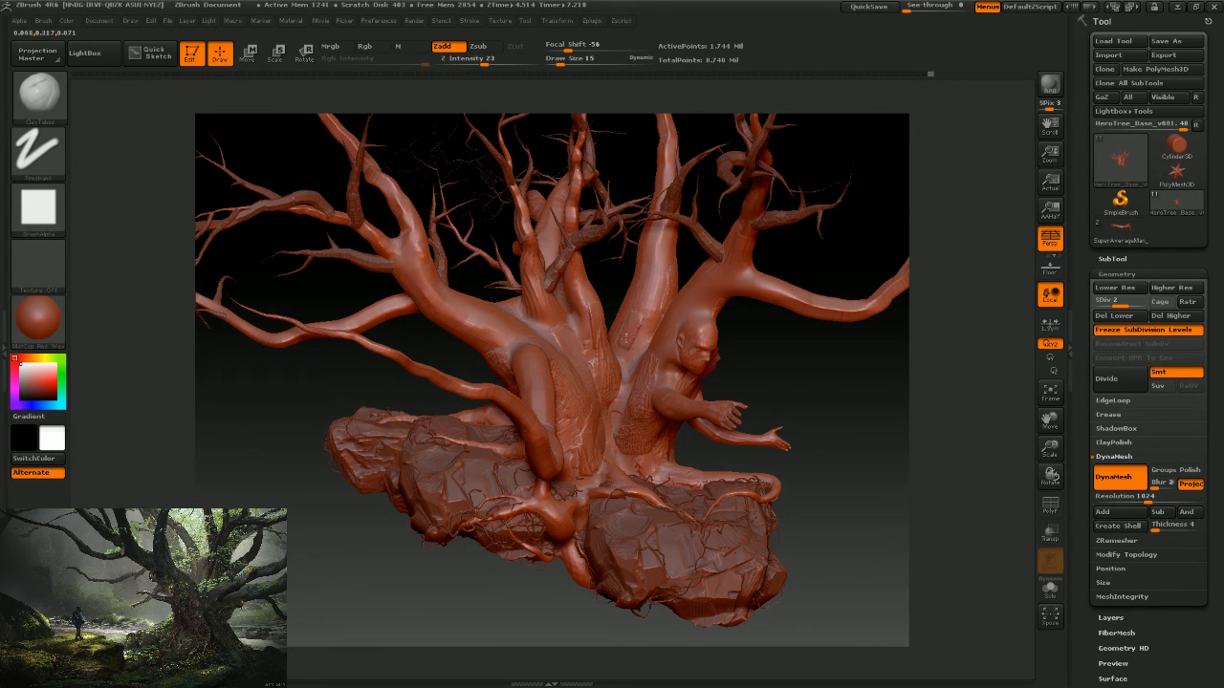
Add a ClayTubes stroke along the lower reaching arm beside the trunk and smooth the clay on it.
{"action": "left_click_drag", "start_coordinate": [796, 416], "coordinate": [777, 358]}
{"action": "left_click_drag", "start_coordinate": [819, 435], "coordinate": [805, 447]}
{"action": "mouse_move", "coordinate": [749, 480]}
{"action": "left_mouse_down"}
{"action": "mouse_move", "coordinate": [767, 469]}
{"action": "mouse_move", "coordinate": [749, 471]}
{"action": "mouse_move", "coordinate": [598, 337]}
{"action": "left_mouse_up"}
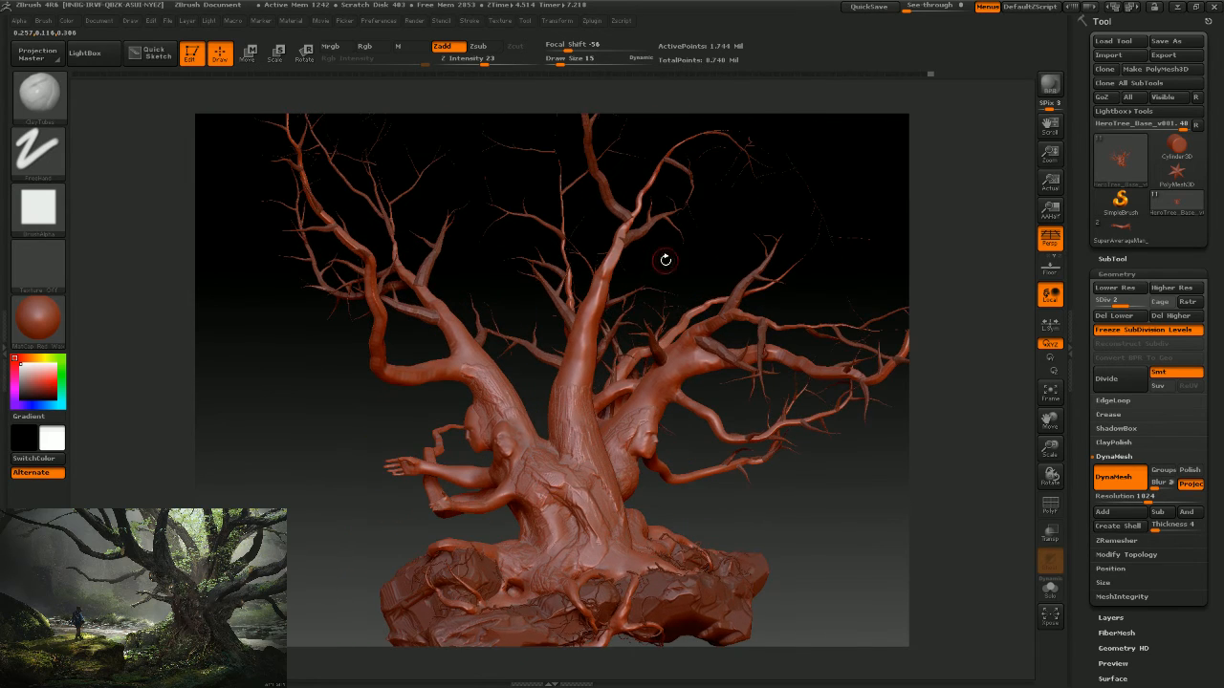
{"action": "mouse_move", "coordinate": [664, 260]}
{"action": "left_mouse_down", "text": "alt"}
{"action": "mouse_move", "coordinate": [551, 270]}
{"action": "mouse_move", "coordinate": [499, 315]}
{"action": "left_mouse_up", "text": "alt"}
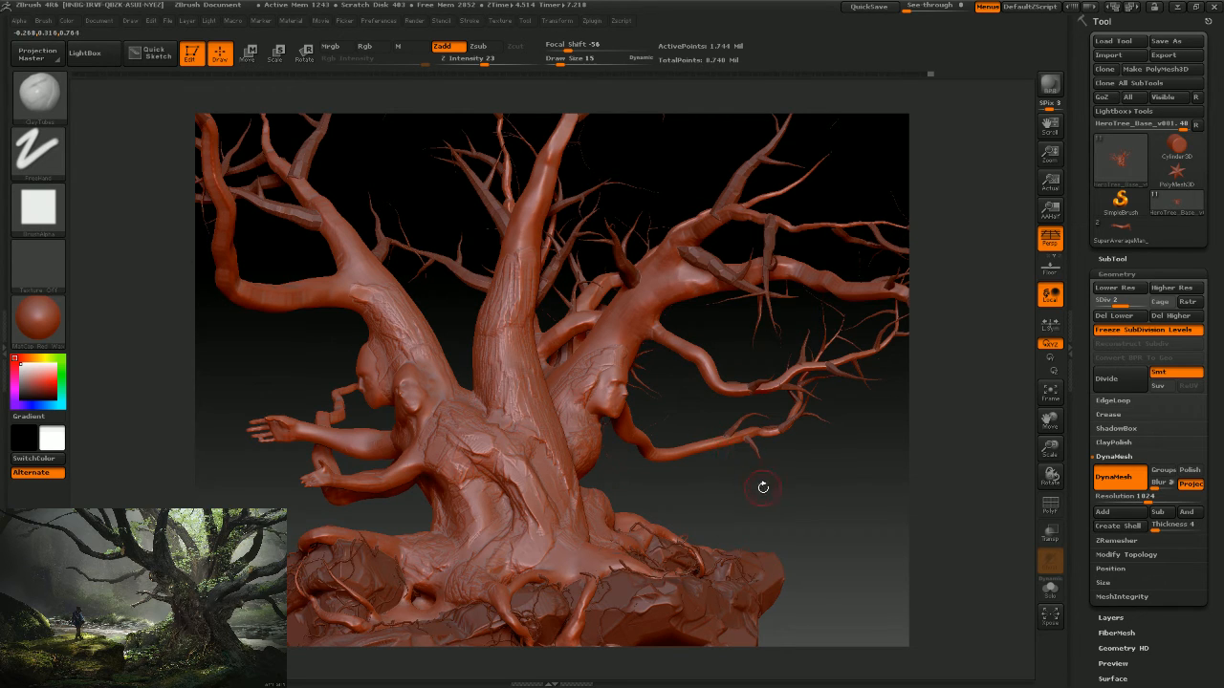
{"action": "left_click_drag", "start_coordinate": [746, 504], "coordinate": [636, 330]}
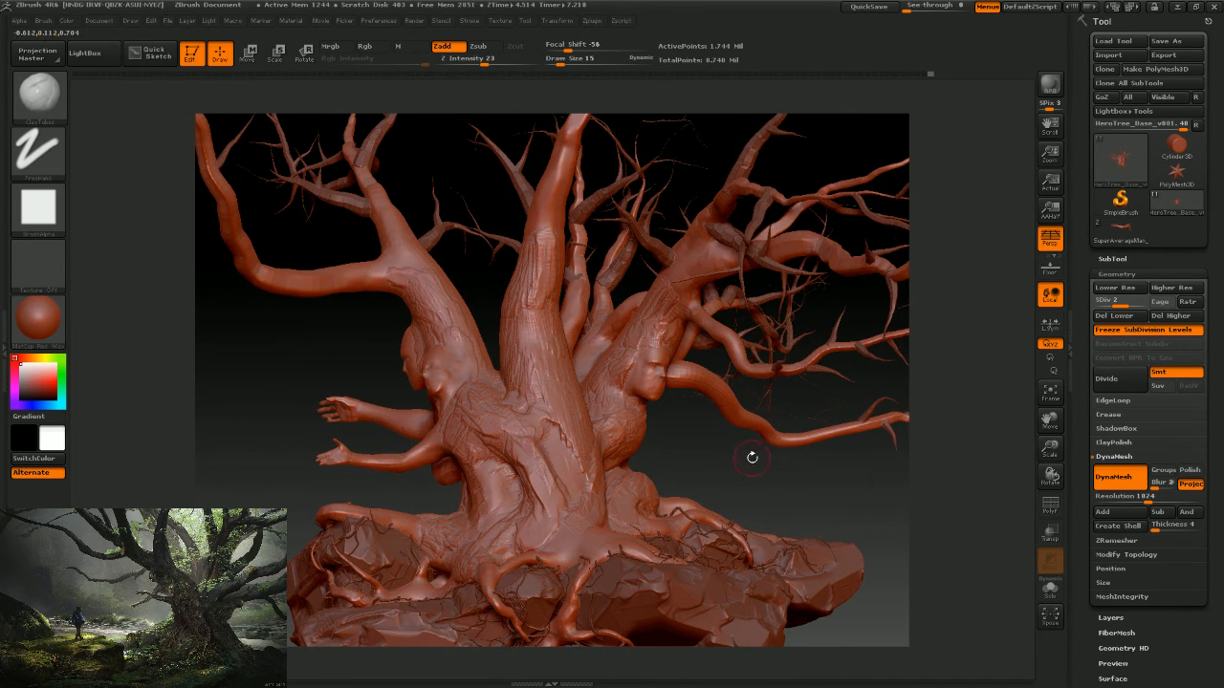
{"action": "left_click_drag", "start_coordinate": [751, 469], "coordinate": [518, 454]}
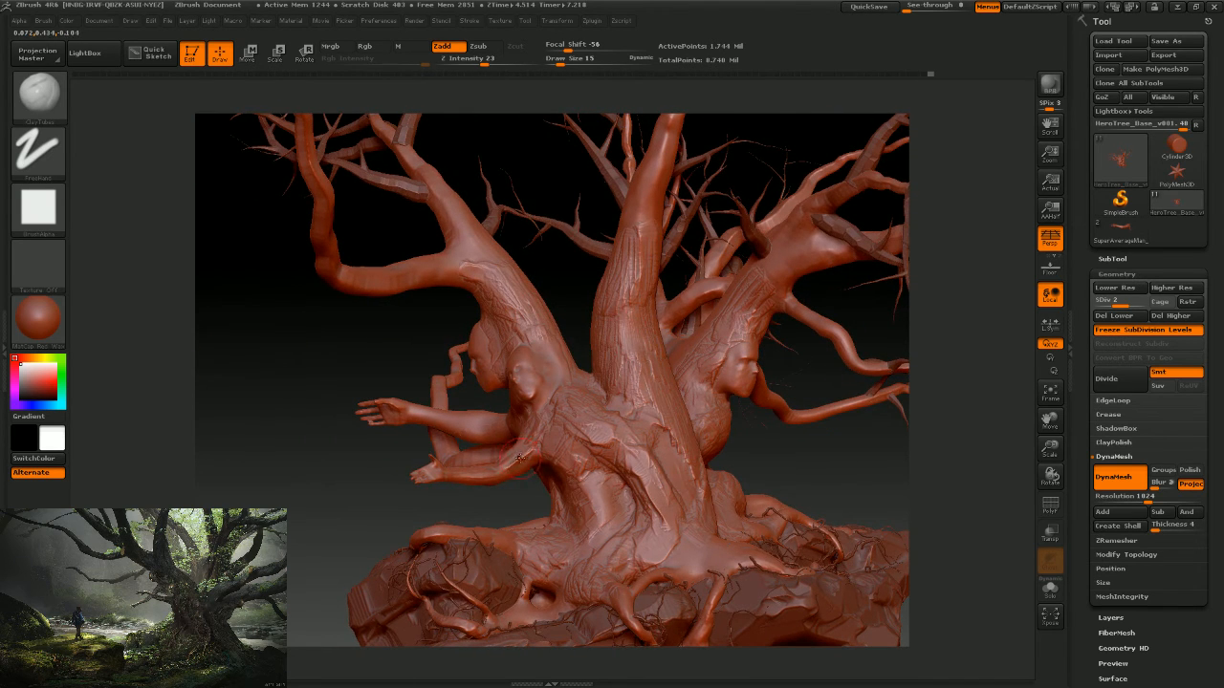
{"action": "key", "text": "shift"}
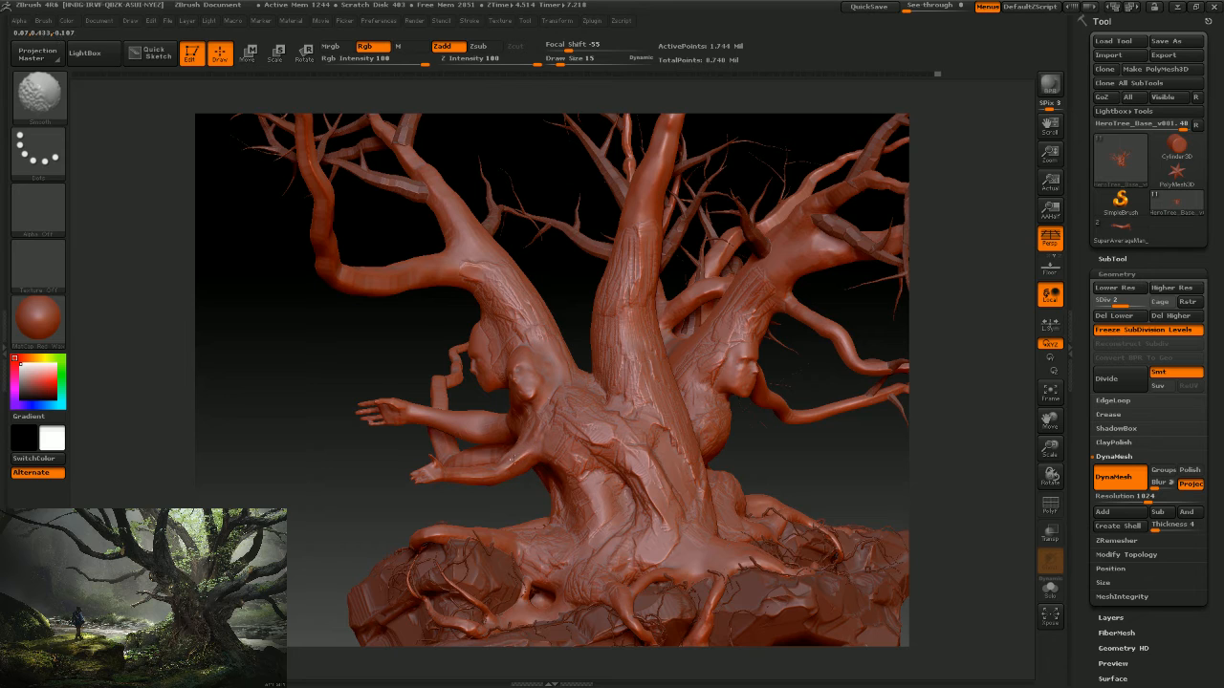
{"action": "mouse_move", "coordinate": [509, 459]}
{"action": "left_mouse_down"}
{"action": "mouse_move", "coordinate": [489, 522]}
{"action": "mouse_move", "coordinate": [524, 432]}
{"action": "left_mouse_up"}
Set the draw size to 8 and refine the front reaching figure's arm and shoulder with ClayTubes.
{"action": "key", "text": "s"}
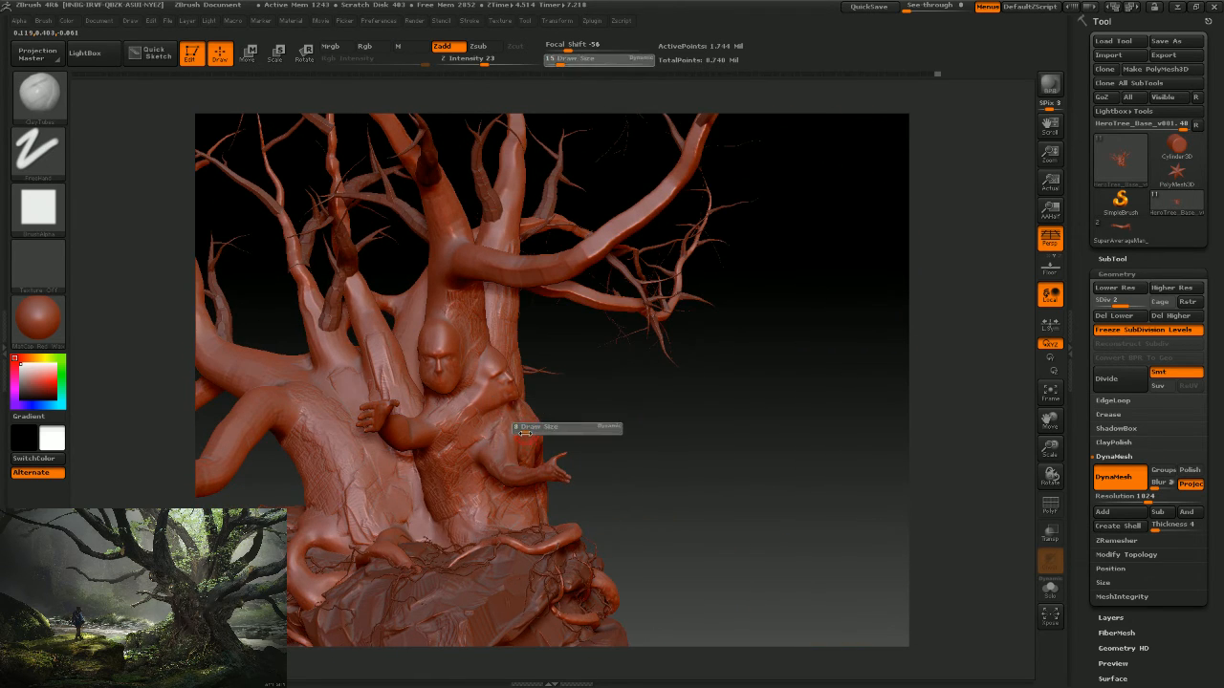
{"action": "left_click", "coordinate": [525, 433]}
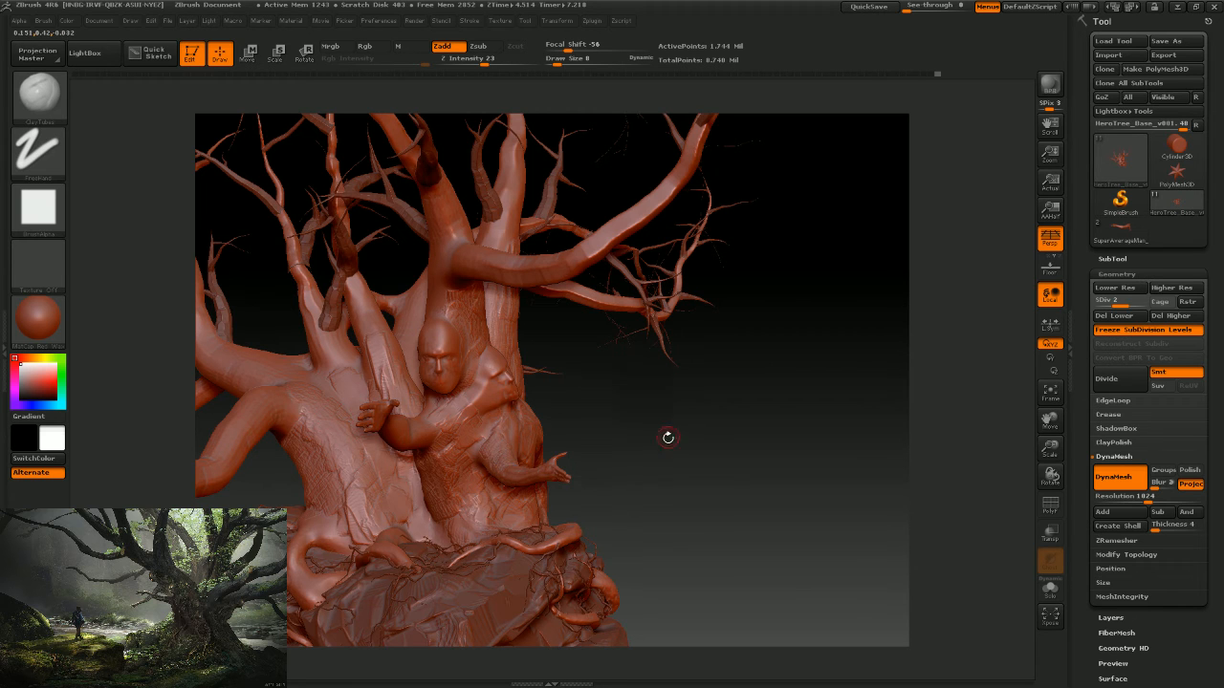
{"action": "left_click_drag", "start_coordinate": [669, 437], "coordinate": [523, 448]}
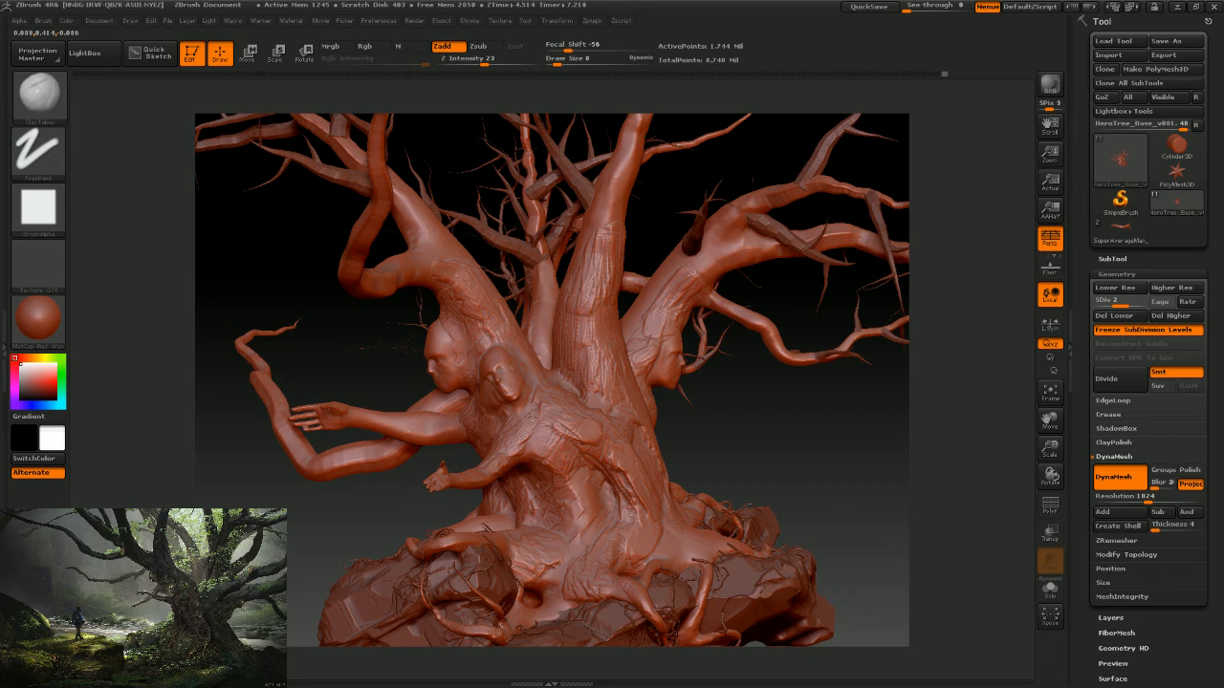
{"action": "left_click_drag", "start_coordinate": [704, 425], "coordinate": [586, 428]}
{"action": "left_click_drag", "start_coordinate": [406, 459], "coordinate": [333, 308]}
Switch the tree to a light grey material and add fine ClayTubes touches around the front reaching figure.
{"action": "left_click", "coordinate": [54, 321]}
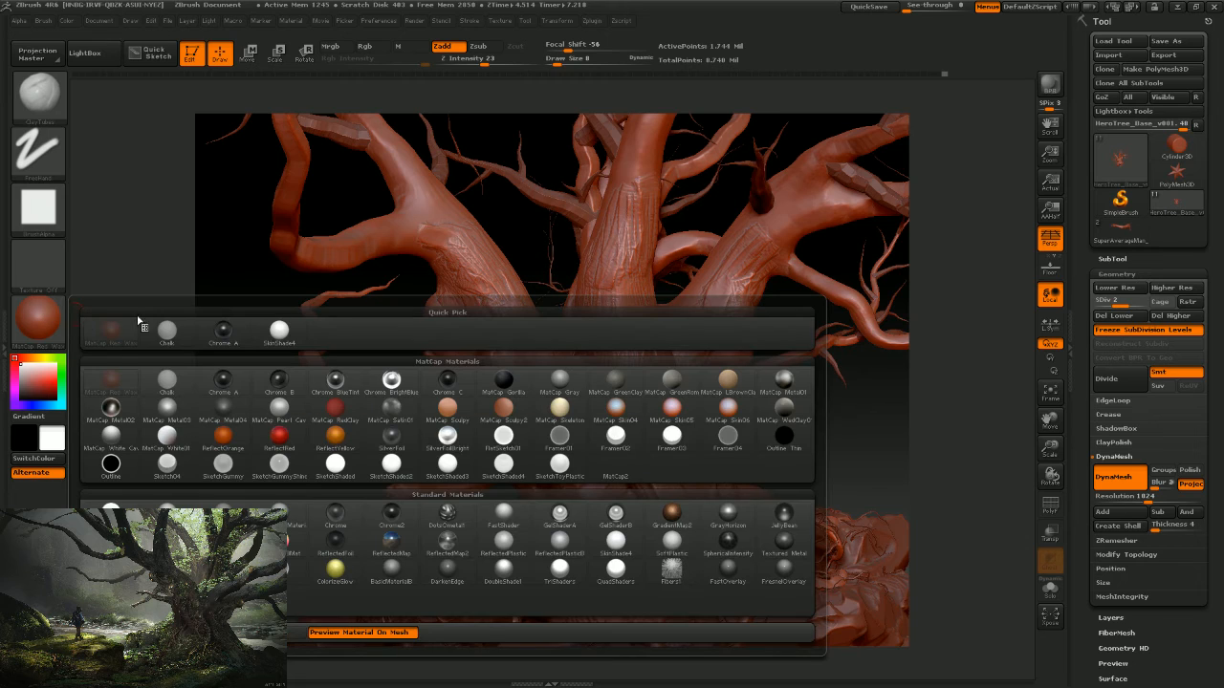
{"action": "left_click", "coordinate": [170, 330]}
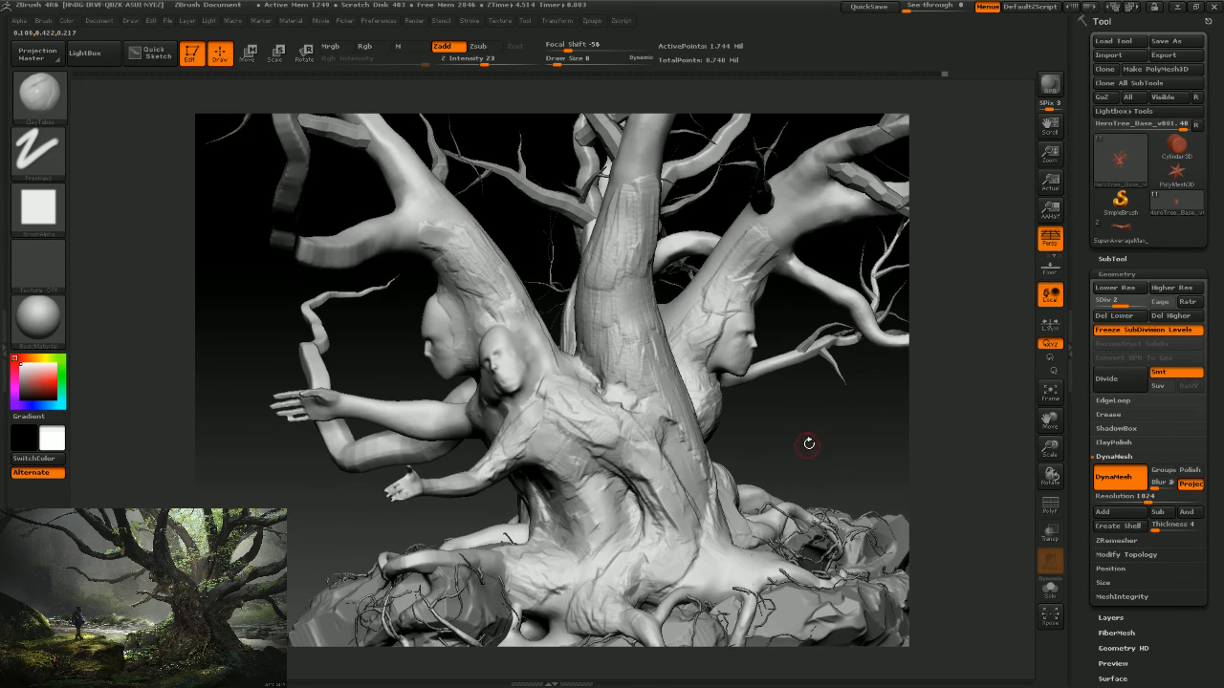
{"action": "left_click_drag", "start_coordinate": [806, 443], "coordinate": [449, 421]}
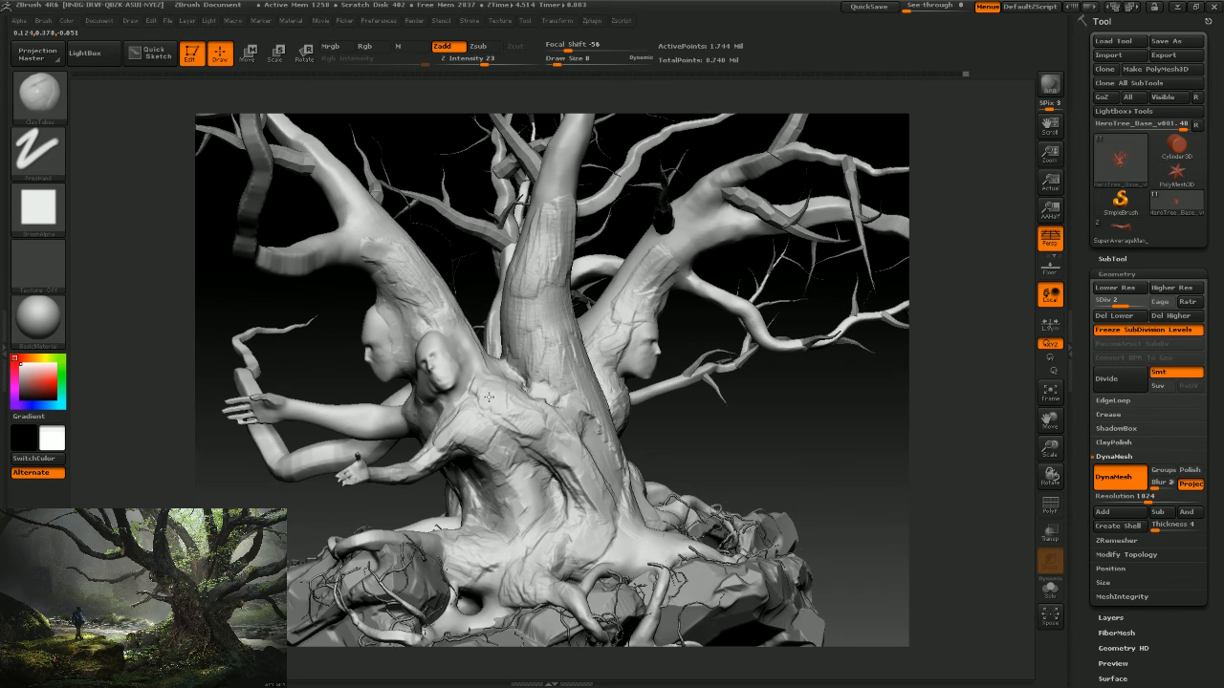
Examine the figures, trunk bark and roots from several angles and check the tree's overall silhouette.
{"action": "left_click_drag", "start_coordinate": [727, 458], "coordinate": [696, 436]}
{"action": "left_click_drag", "start_coordinate": [513, 435], "coordinate": [549, 465]}
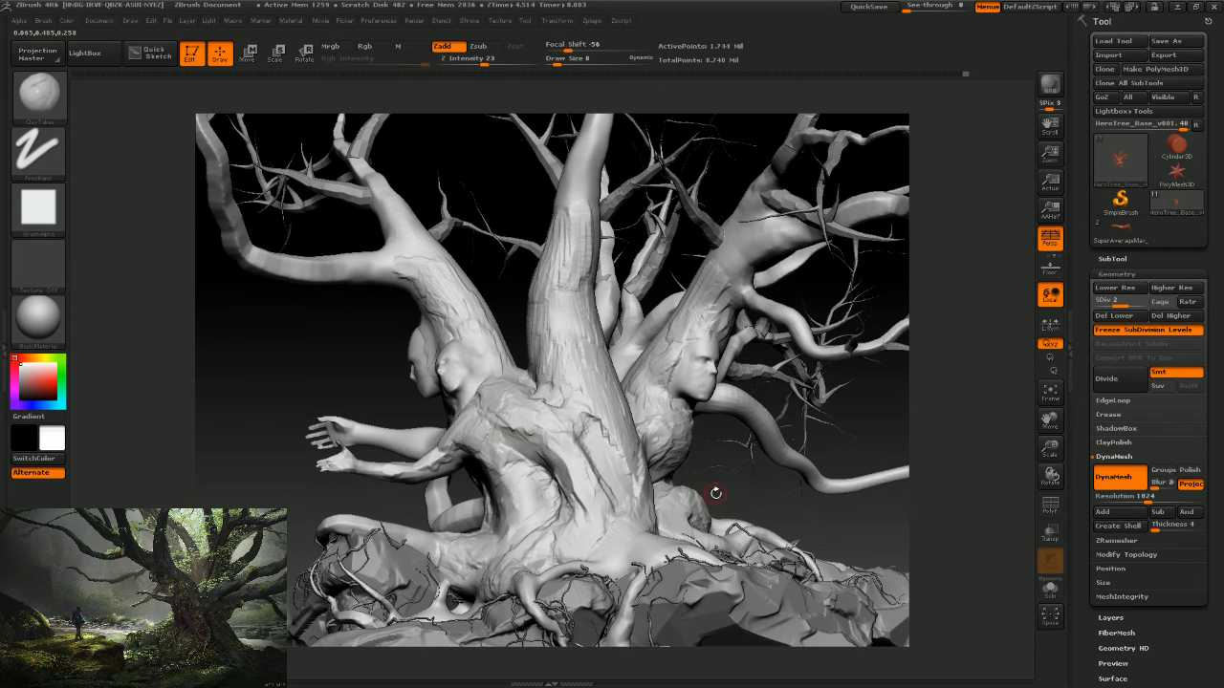
{"action": "mouse_move", "coordinate": [715, 493]}
{"action": "left_mouse_down"}
{"action": "mouse_move", "coordinate": [778, 510]}
{"action": "mouse_move", "coordinate": [746, 496]}
{"action": "mouse_move", "coordinate": [749, 481]}
{"action": "mouse_move", "coordinate": [751, 524]}
{"action": "left_mouse_up"}
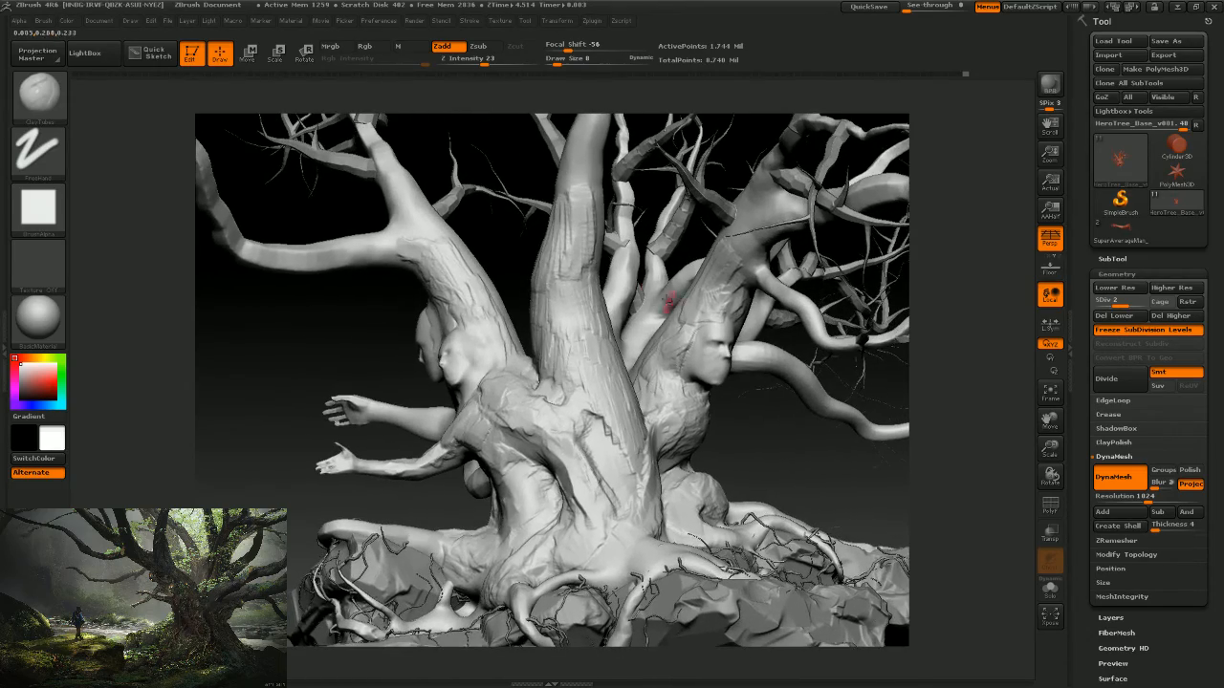
{"action": "mouse_move", "coordinate": [370, 347]}
{"action": "left_mouse_down"}
{"action": "mouse_move", "coordinate": [464, 425]}
{"action": "mouse_move", "coordinate": [452, 332]}
{"action": "left_mouse_up"}
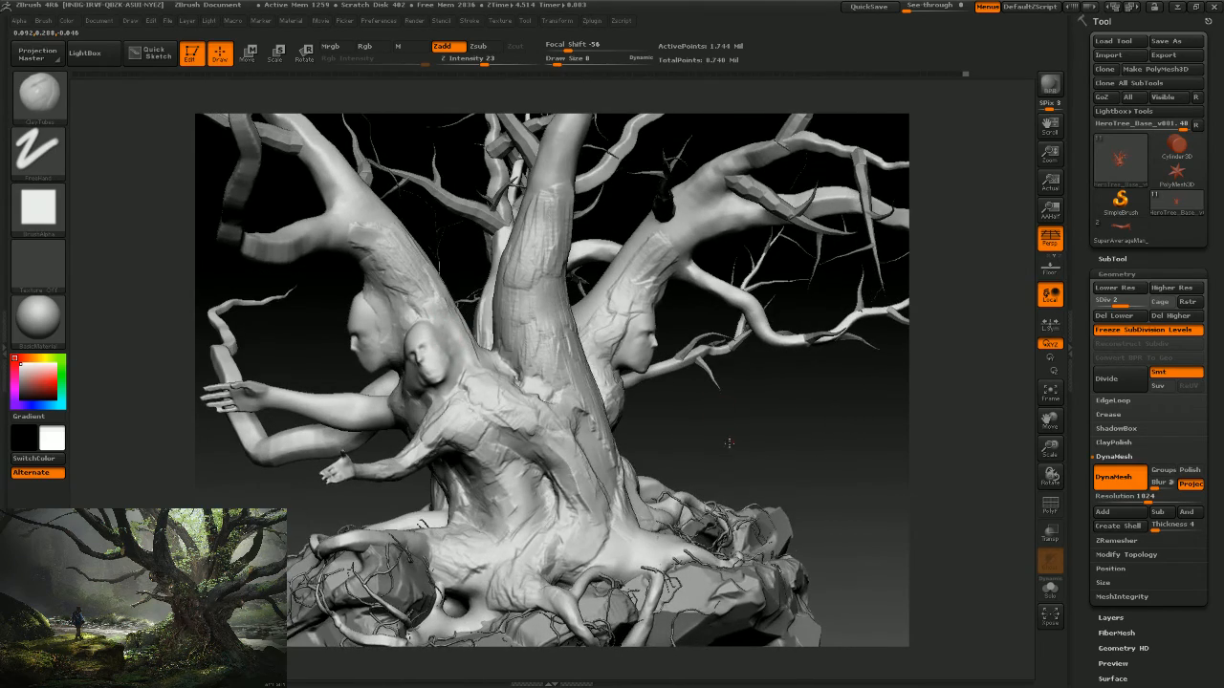
{"action": "mouse_move", "coordinate": [757, 451]}
{"action": "left_mouse_down"}
{"action": "mouse_move", "coordinate": [718, 432]}
{"action": "mouse_move", "coordinate": [887, 239]}
{"action": "left_mouse_up"}
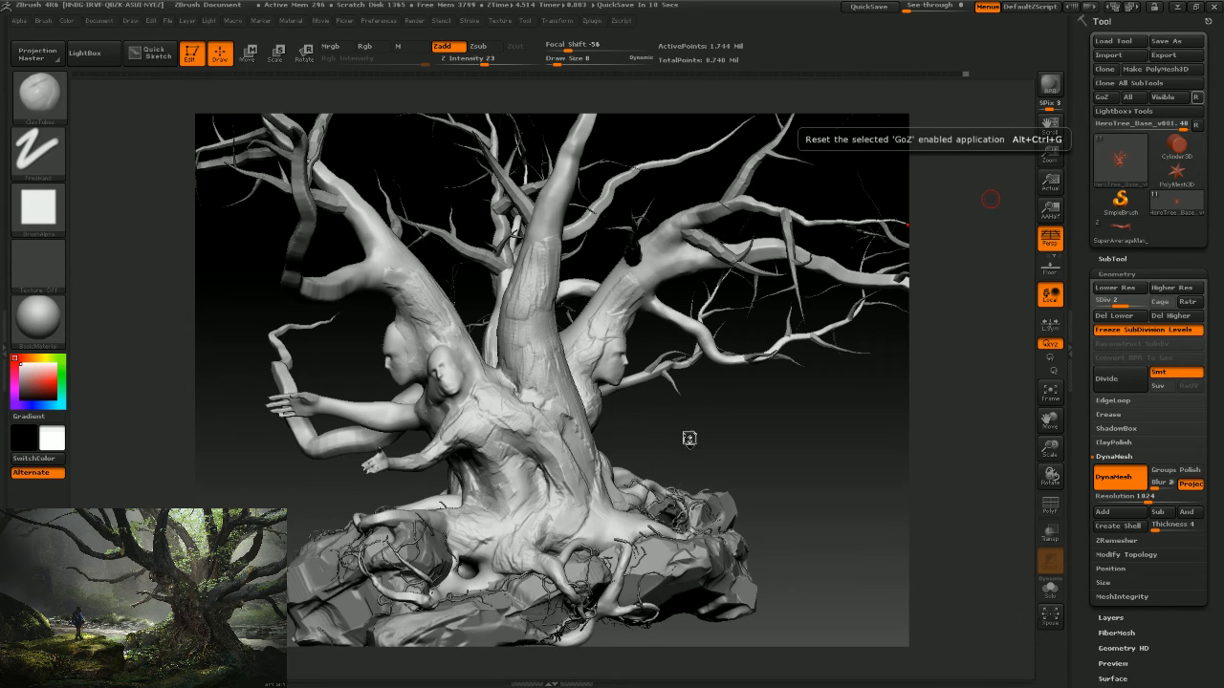
{"action": "mouse_move", "coordinate": [696, 443]}
{"action": "left_mouse_down"}
{"action": "mouse_move", "coordinate": [797, 310]}
{"action": "mouse_move", "coordinate": [786, 453]}
{"action": "mouse_move", "coordinate": [838, 459]}
{"action": "mouse_move", "coordinate": [717, 441]}
{"action": "left_mouse_up"}
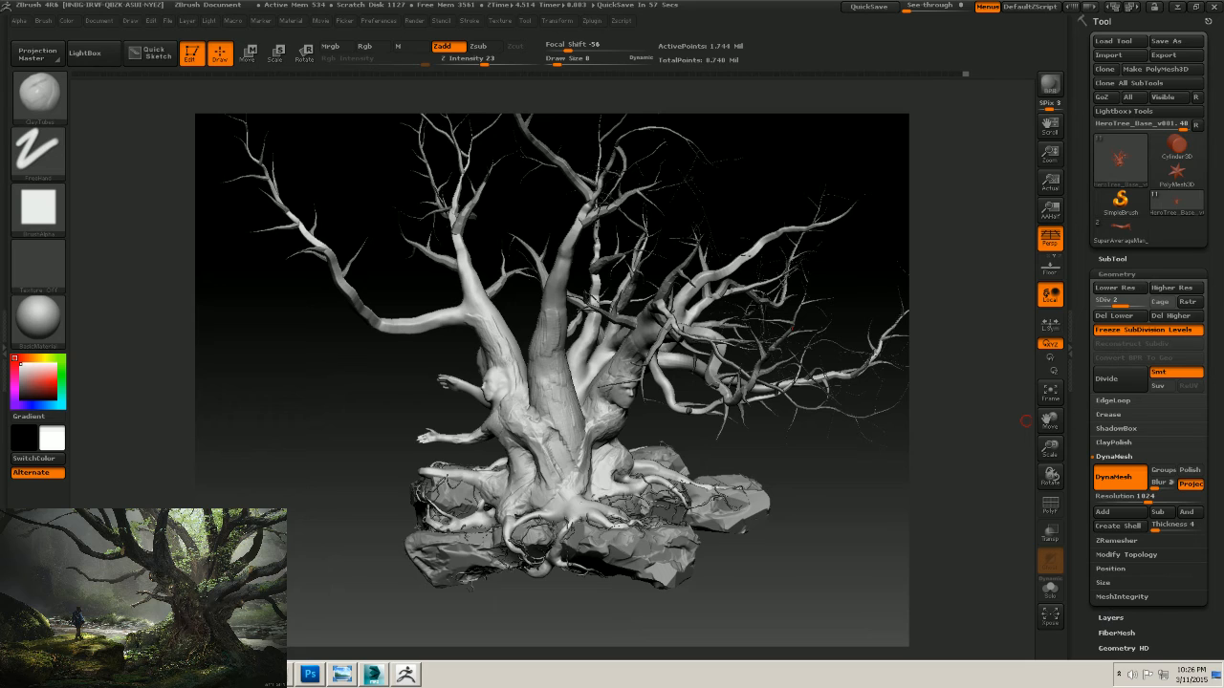
Save the tool as a new version named HeroTree_v005.ZTL in the Zbrush folder.
{"action": "left_click", "coordinate": [1164, 41]}
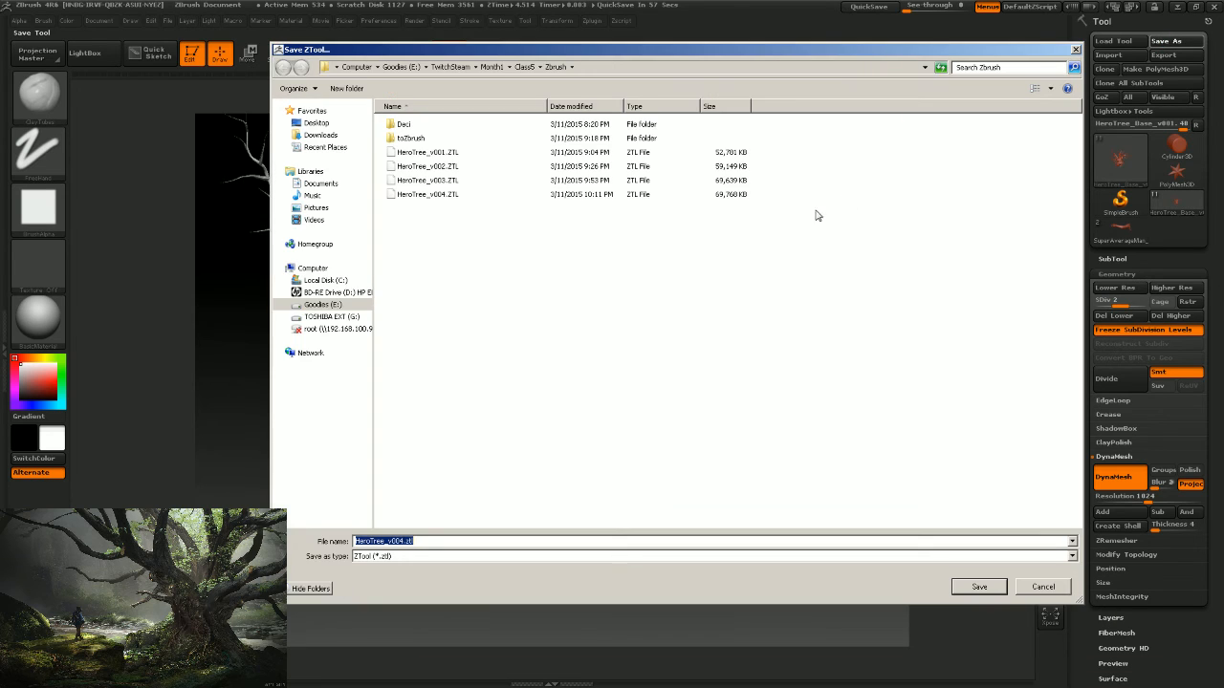
{"action": "left_click", "coordinate": [447, 196]}
{"action": "double_click", "coordinate": [402, 541]}
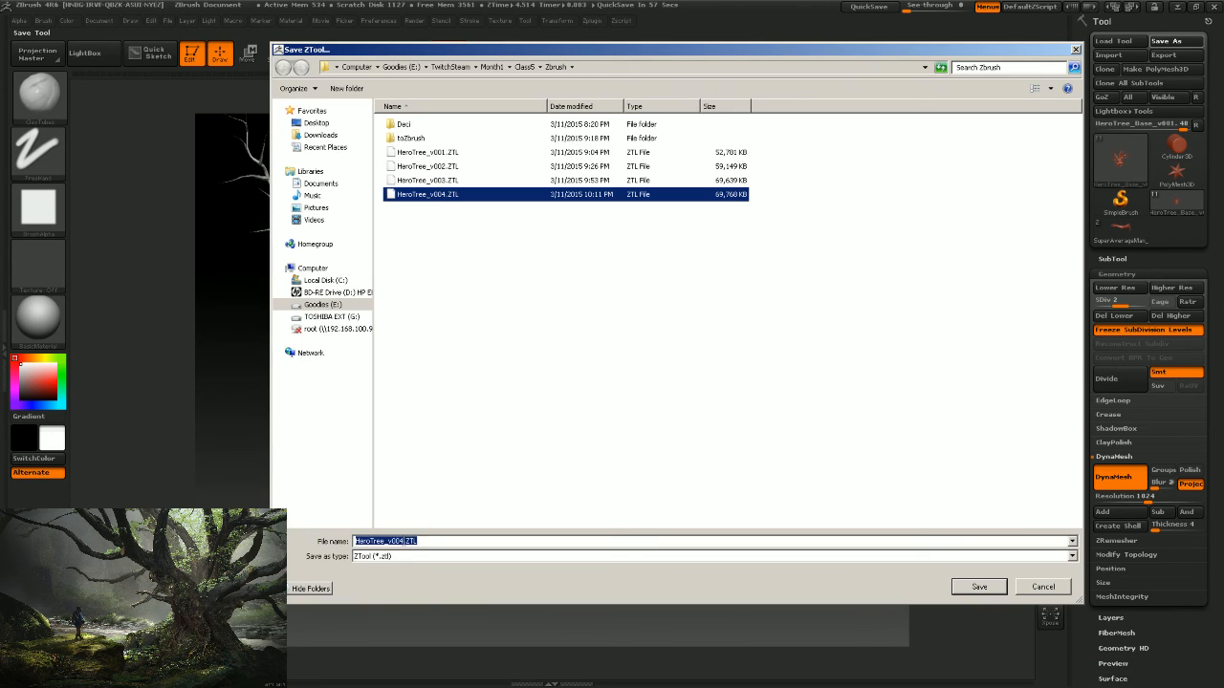
{"action": "left_click", "coordinate": [403, 541]}
{"action": "key", "text": "BackSpace"}
{"action": "type", "text": "5"}
{"action": "key", "text": "Return"}
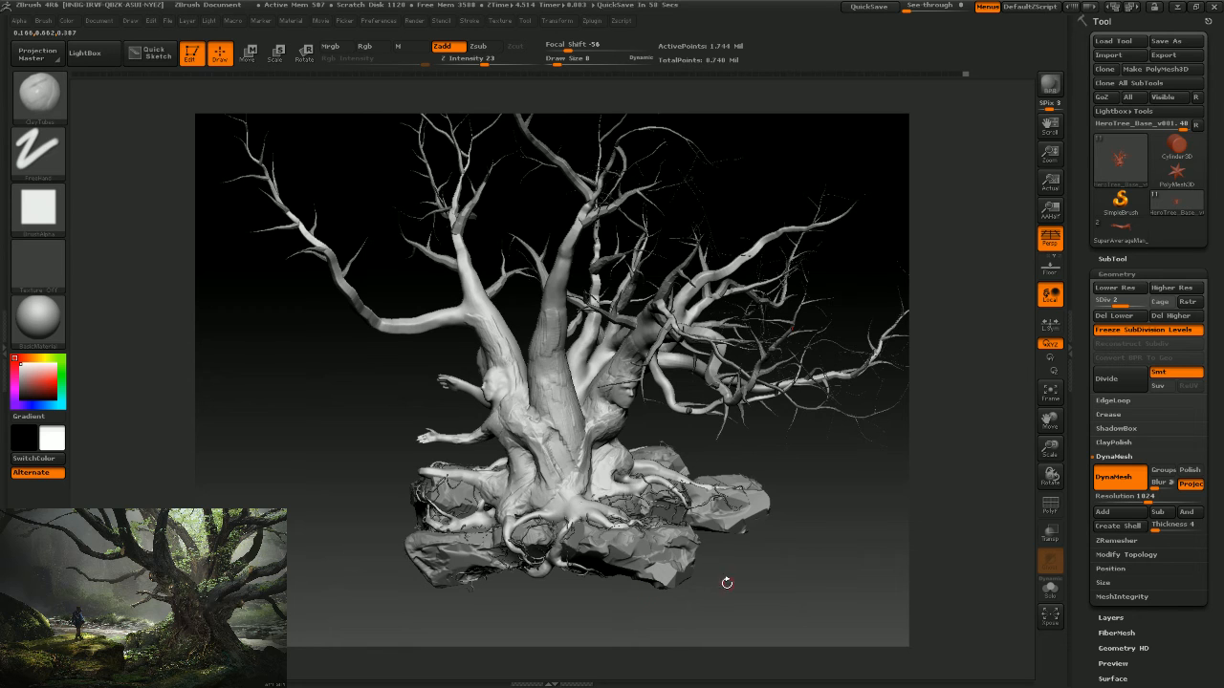
{"action": "left_click_drag", "start_coordinate": [726, 581], "coordinate": [831, 524]}
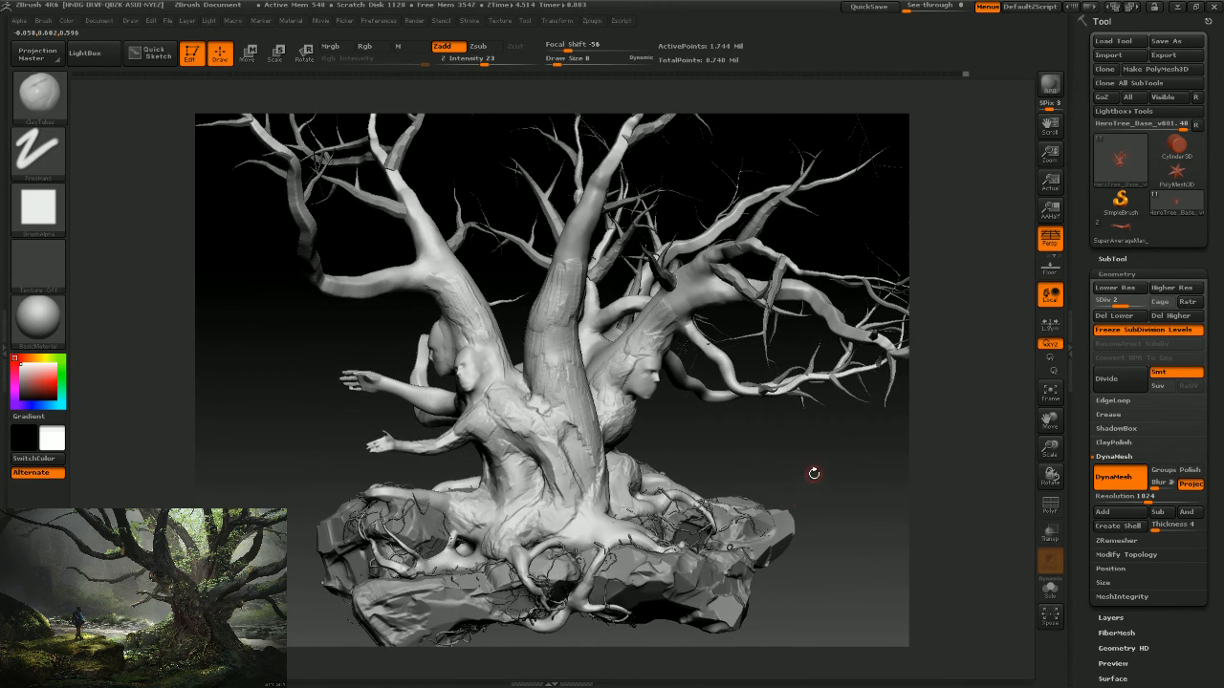
{"action": "left_click_drag", "start_coordinate": [812, 473], "coordinate": [806, 482]}
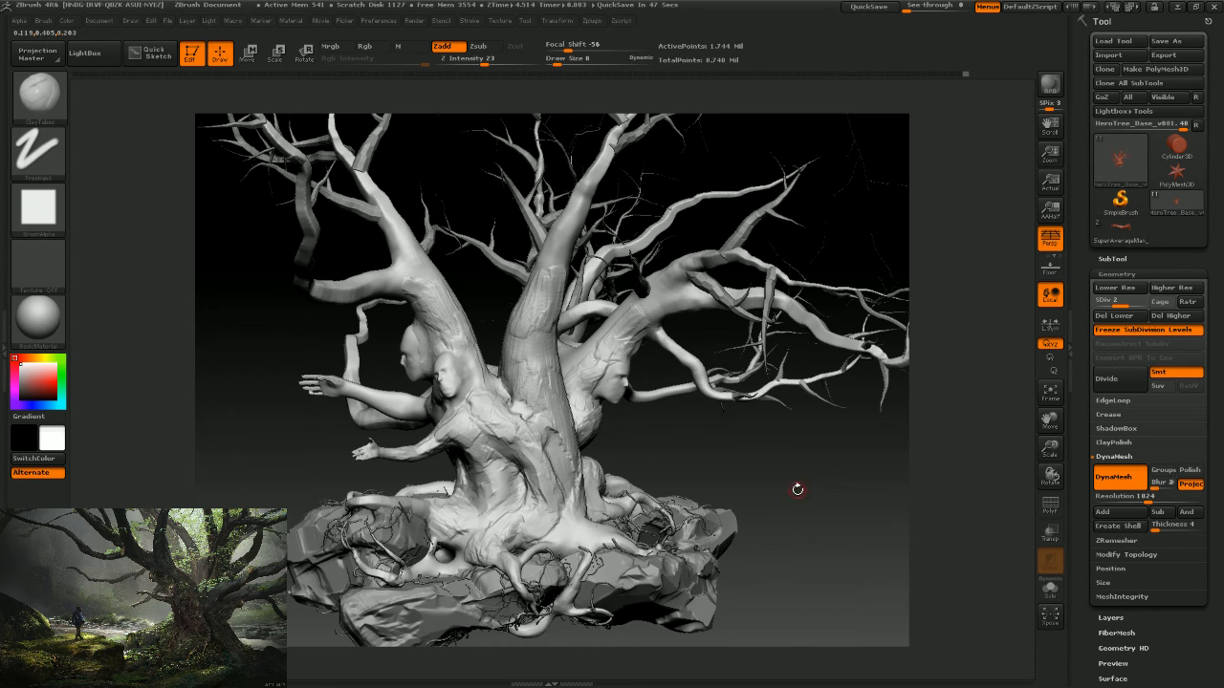
{"action": "mouse_move", "coordinate": [745, 495]}
{"action": "left_mouse_down"}
{"action": "mouse_move", "coordinate": [786, 506]}
{"action": "mouse_move", "coordinate": [764, 493]}
{"action": "left_mouse_up"}
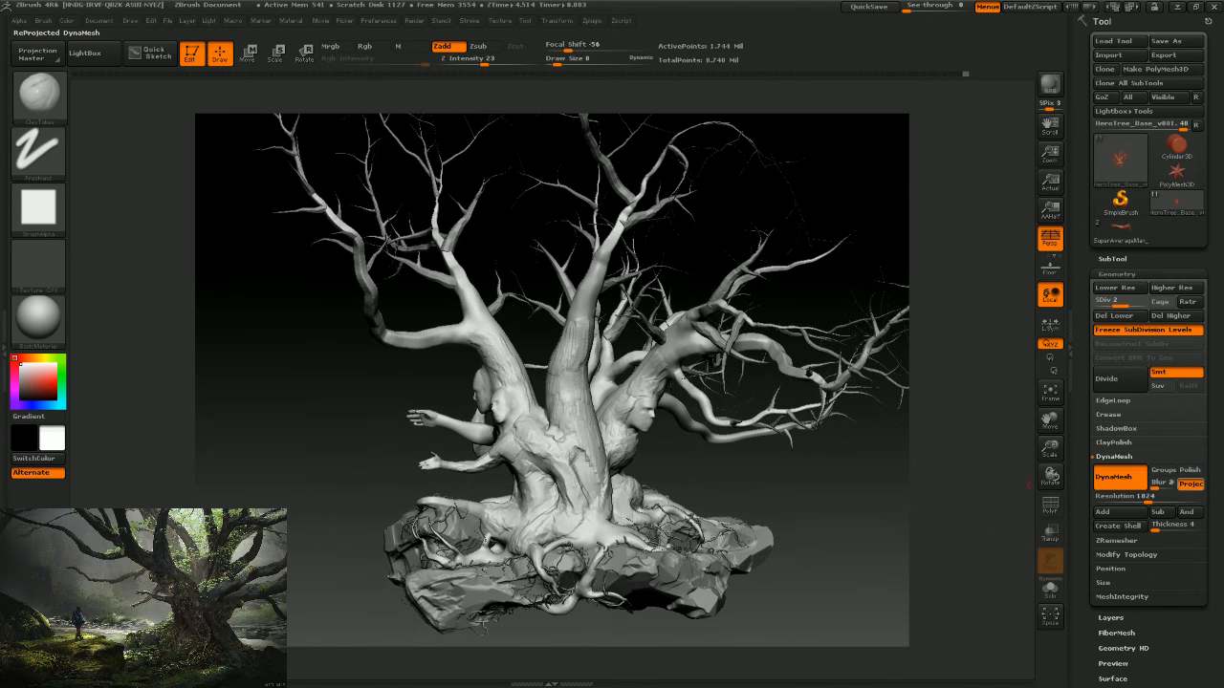